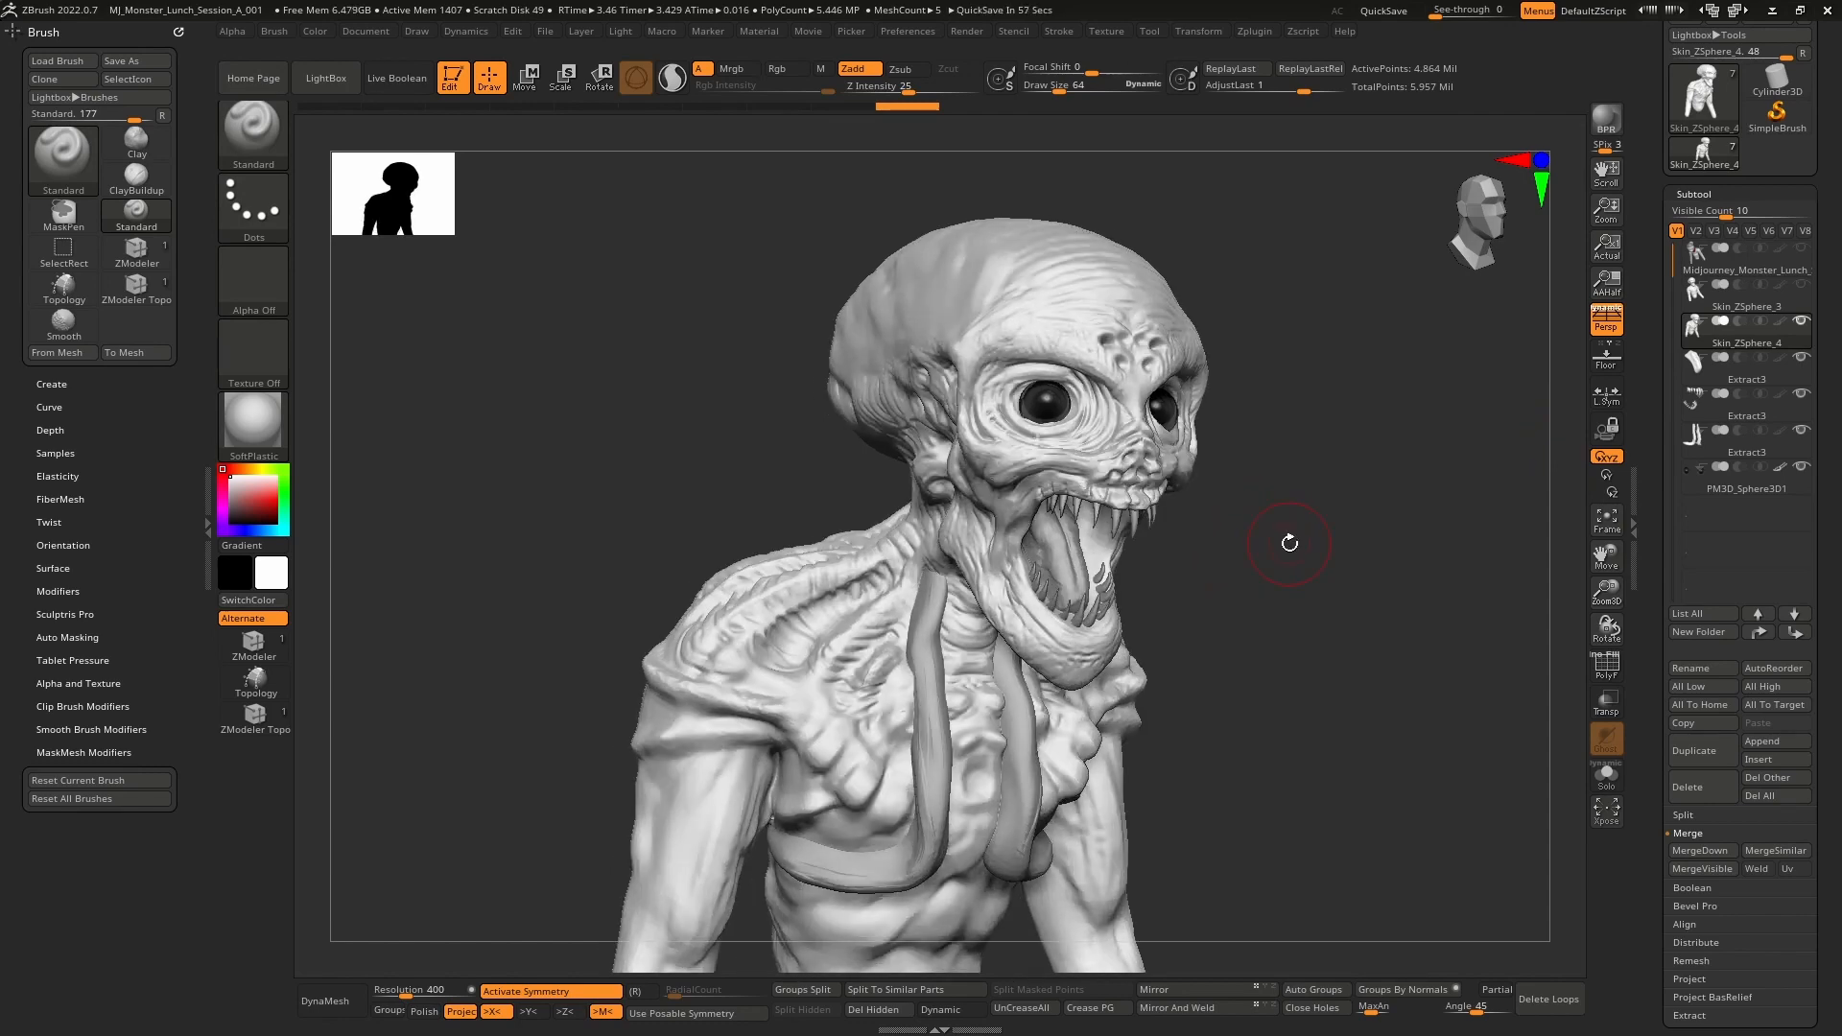
- Set the draw size to about 28 and add light strokes on the side of the cranium with the Clay brush
alt+right_drag(1067, 557, 1070, 679)
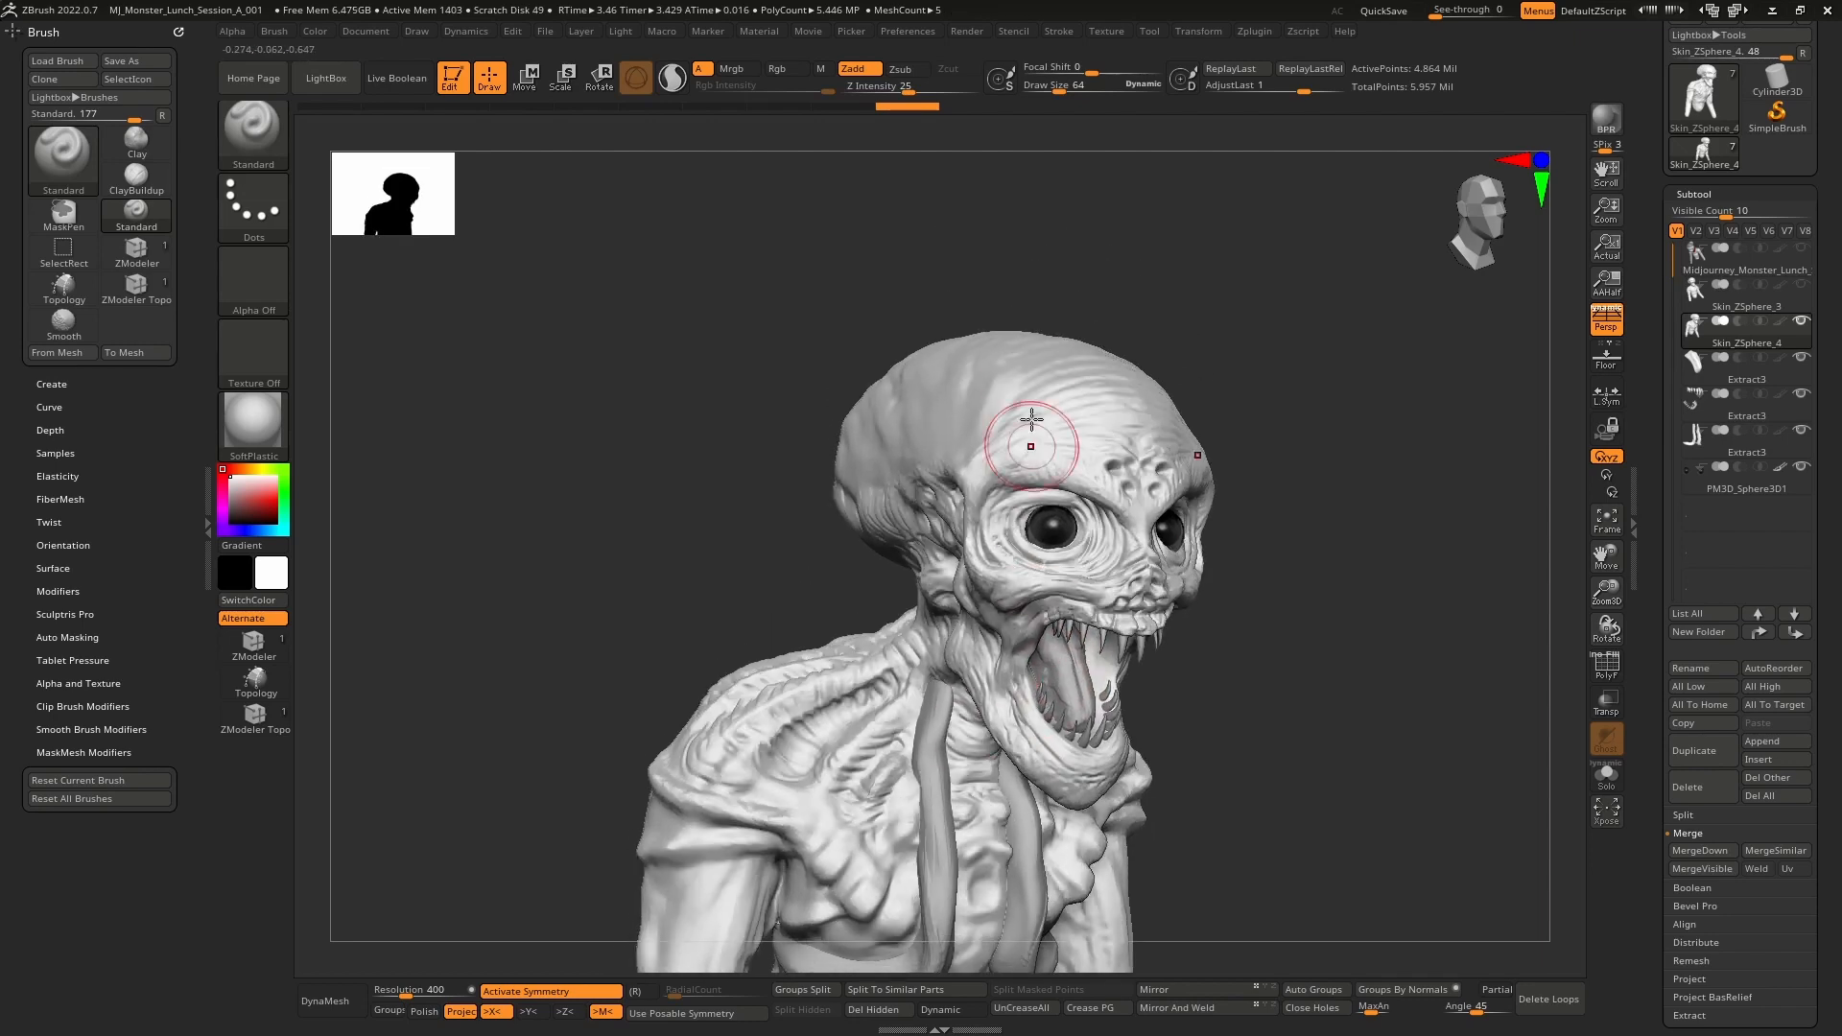
mouse_move(946, 300)
ctrl+right_down()
mouse_move(1004, 452)
mouse_move(1020, 567)
ctrl+right_up()
key(space)
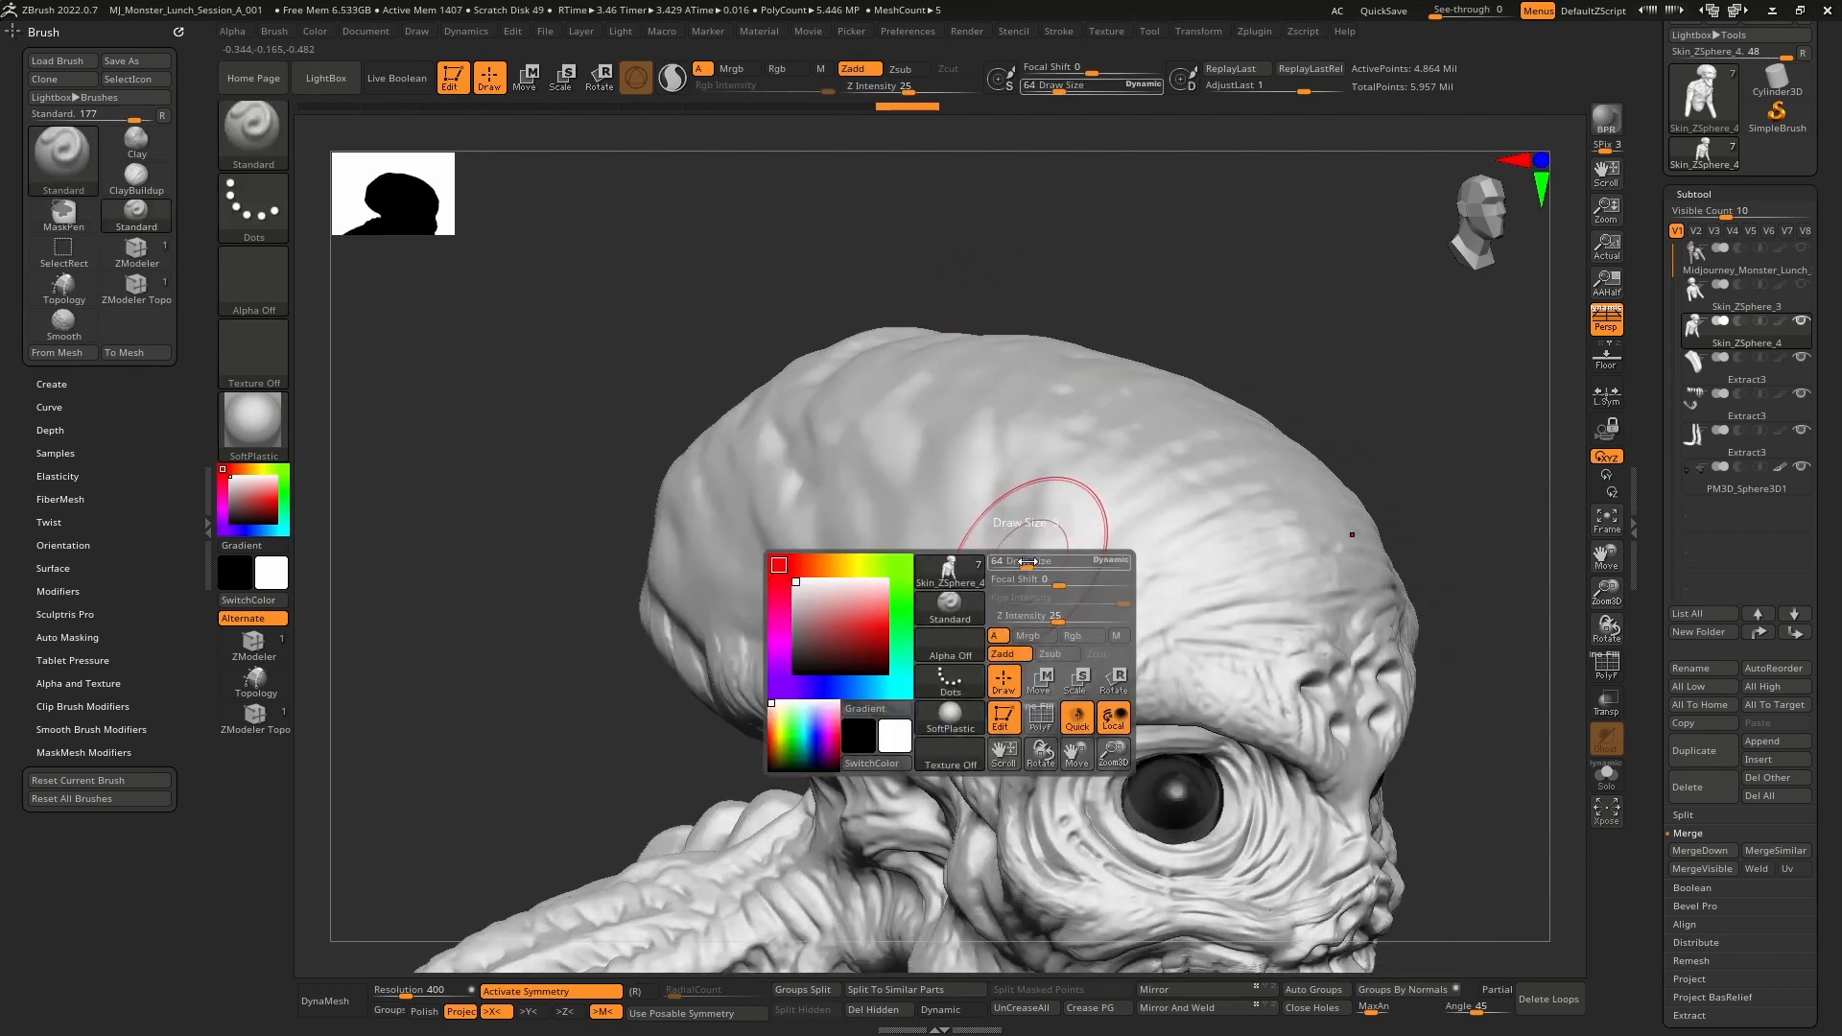
drag(1036, 562, 1019, 563)
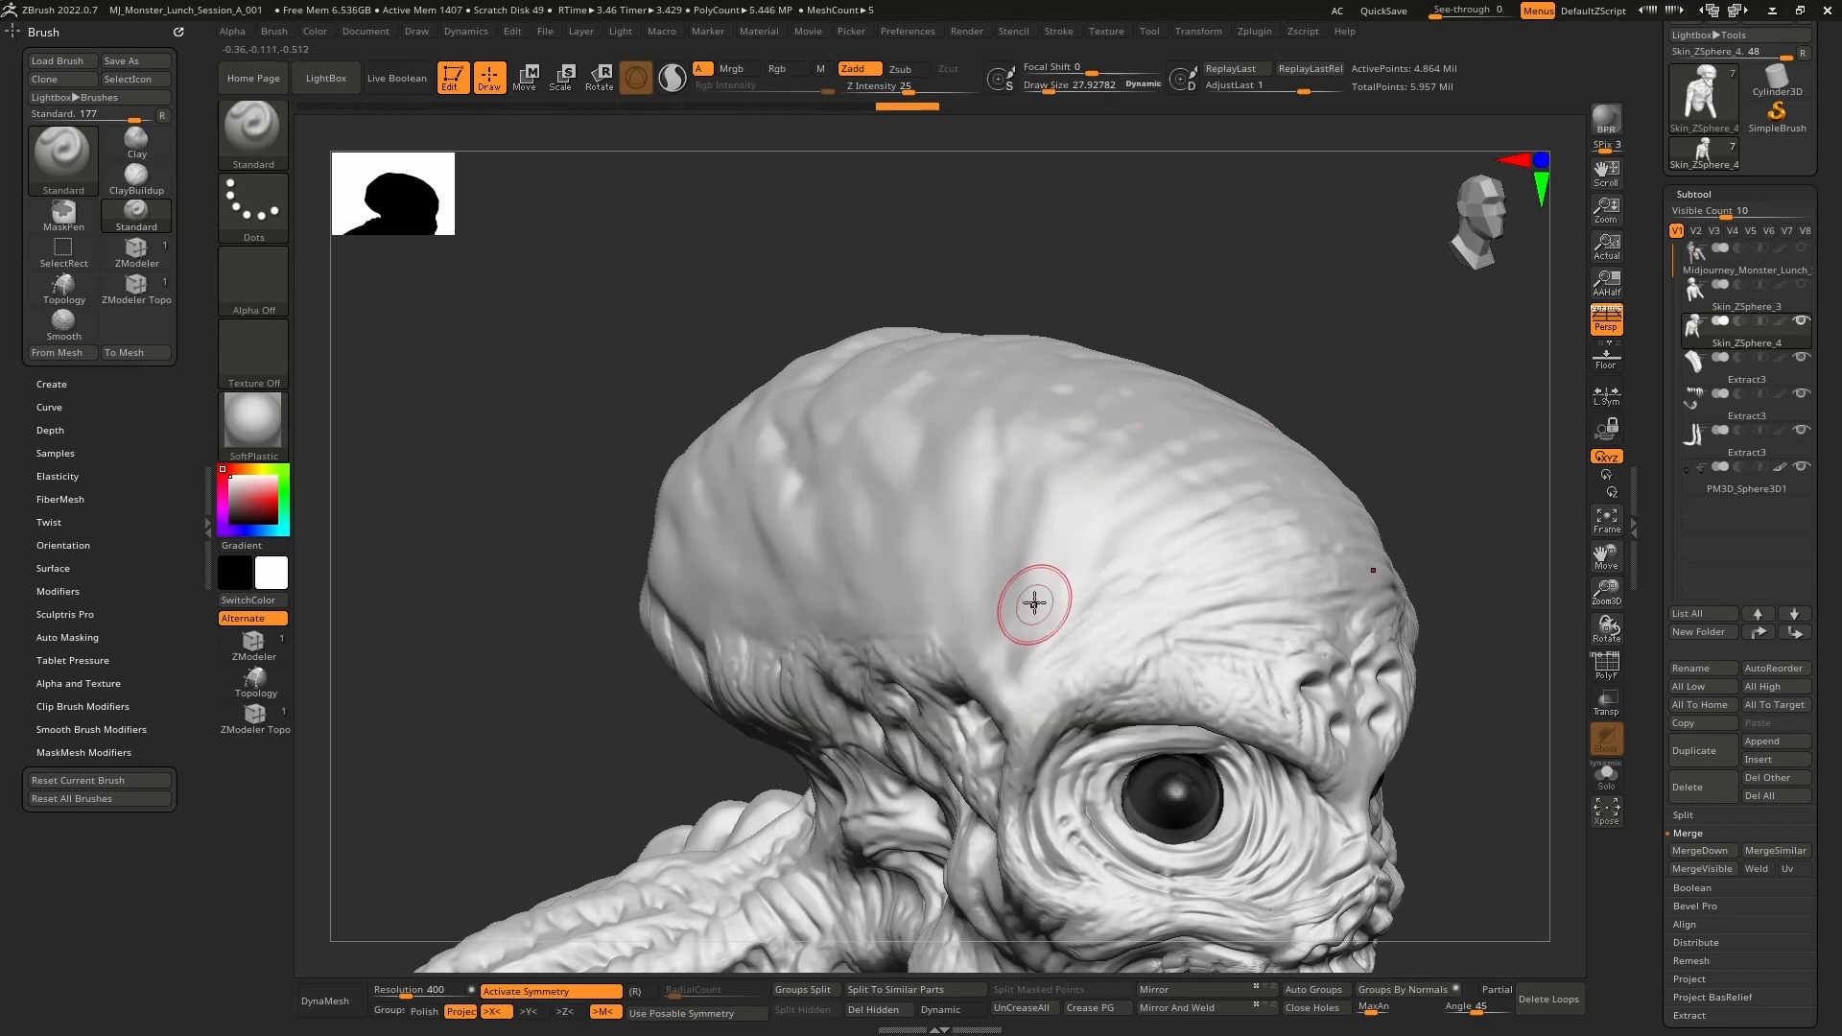
click(274, 125)
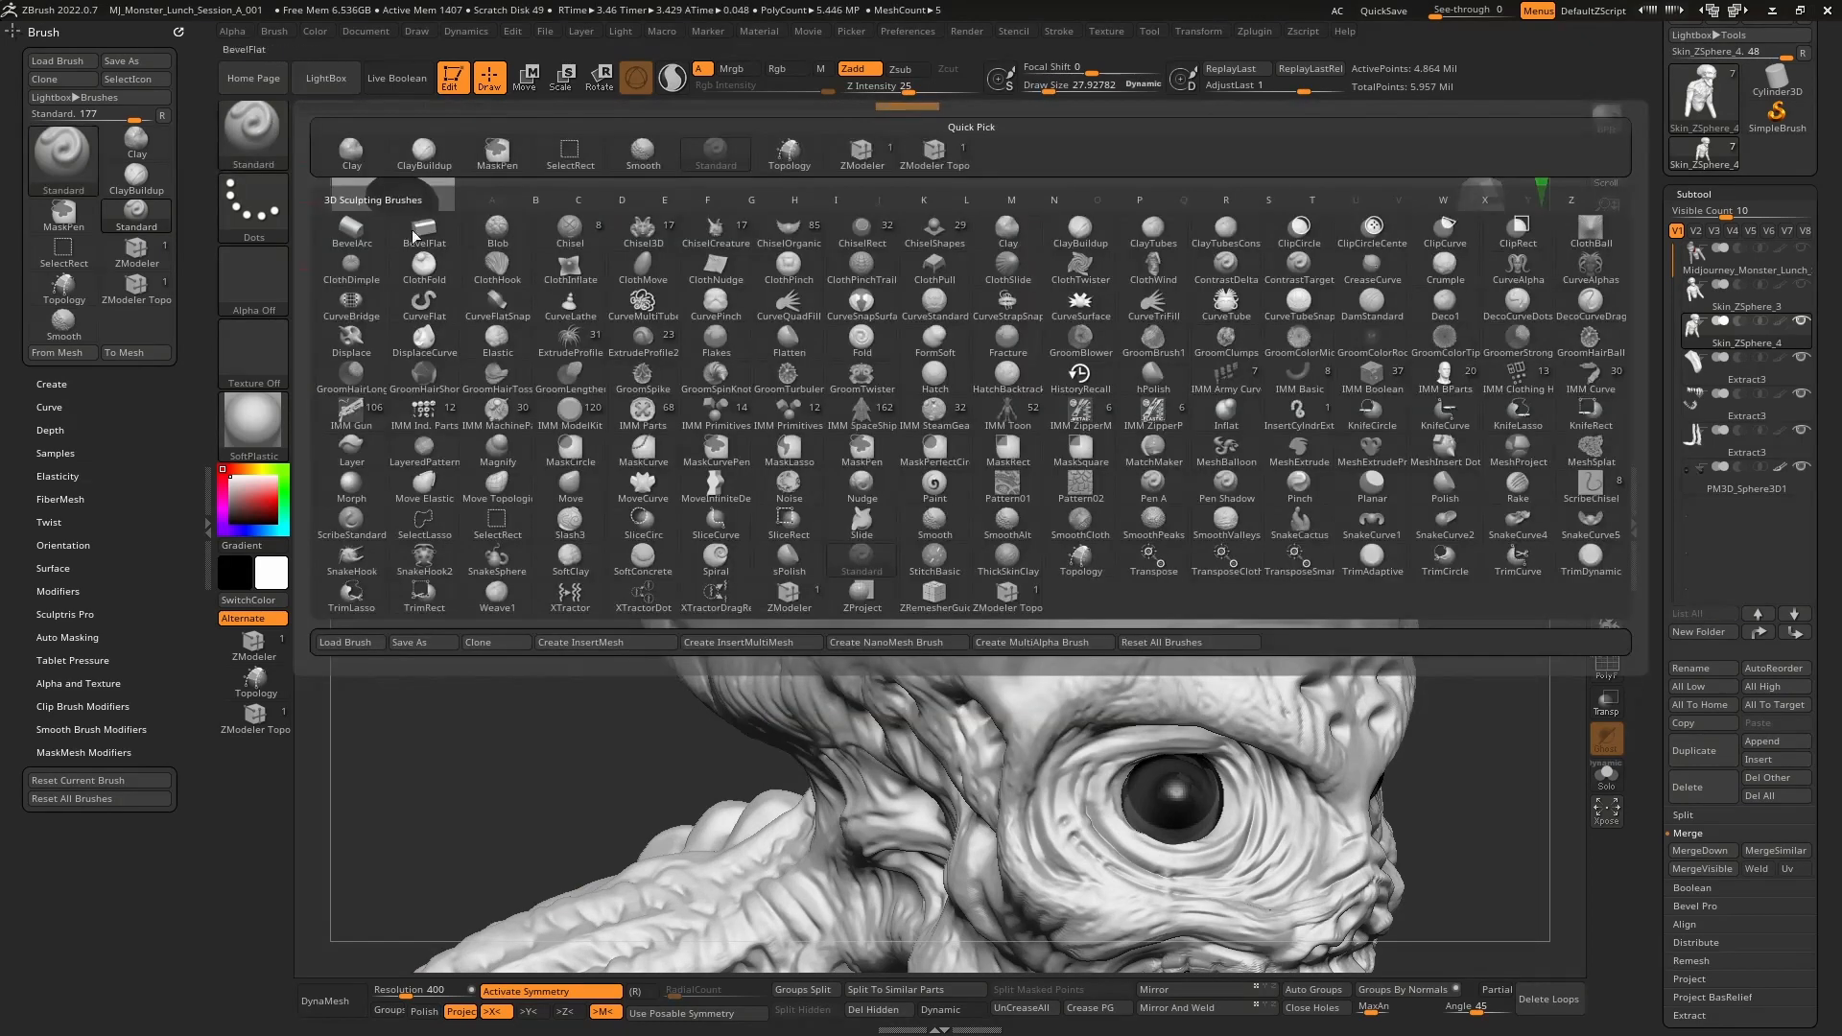
click(1019, 240)
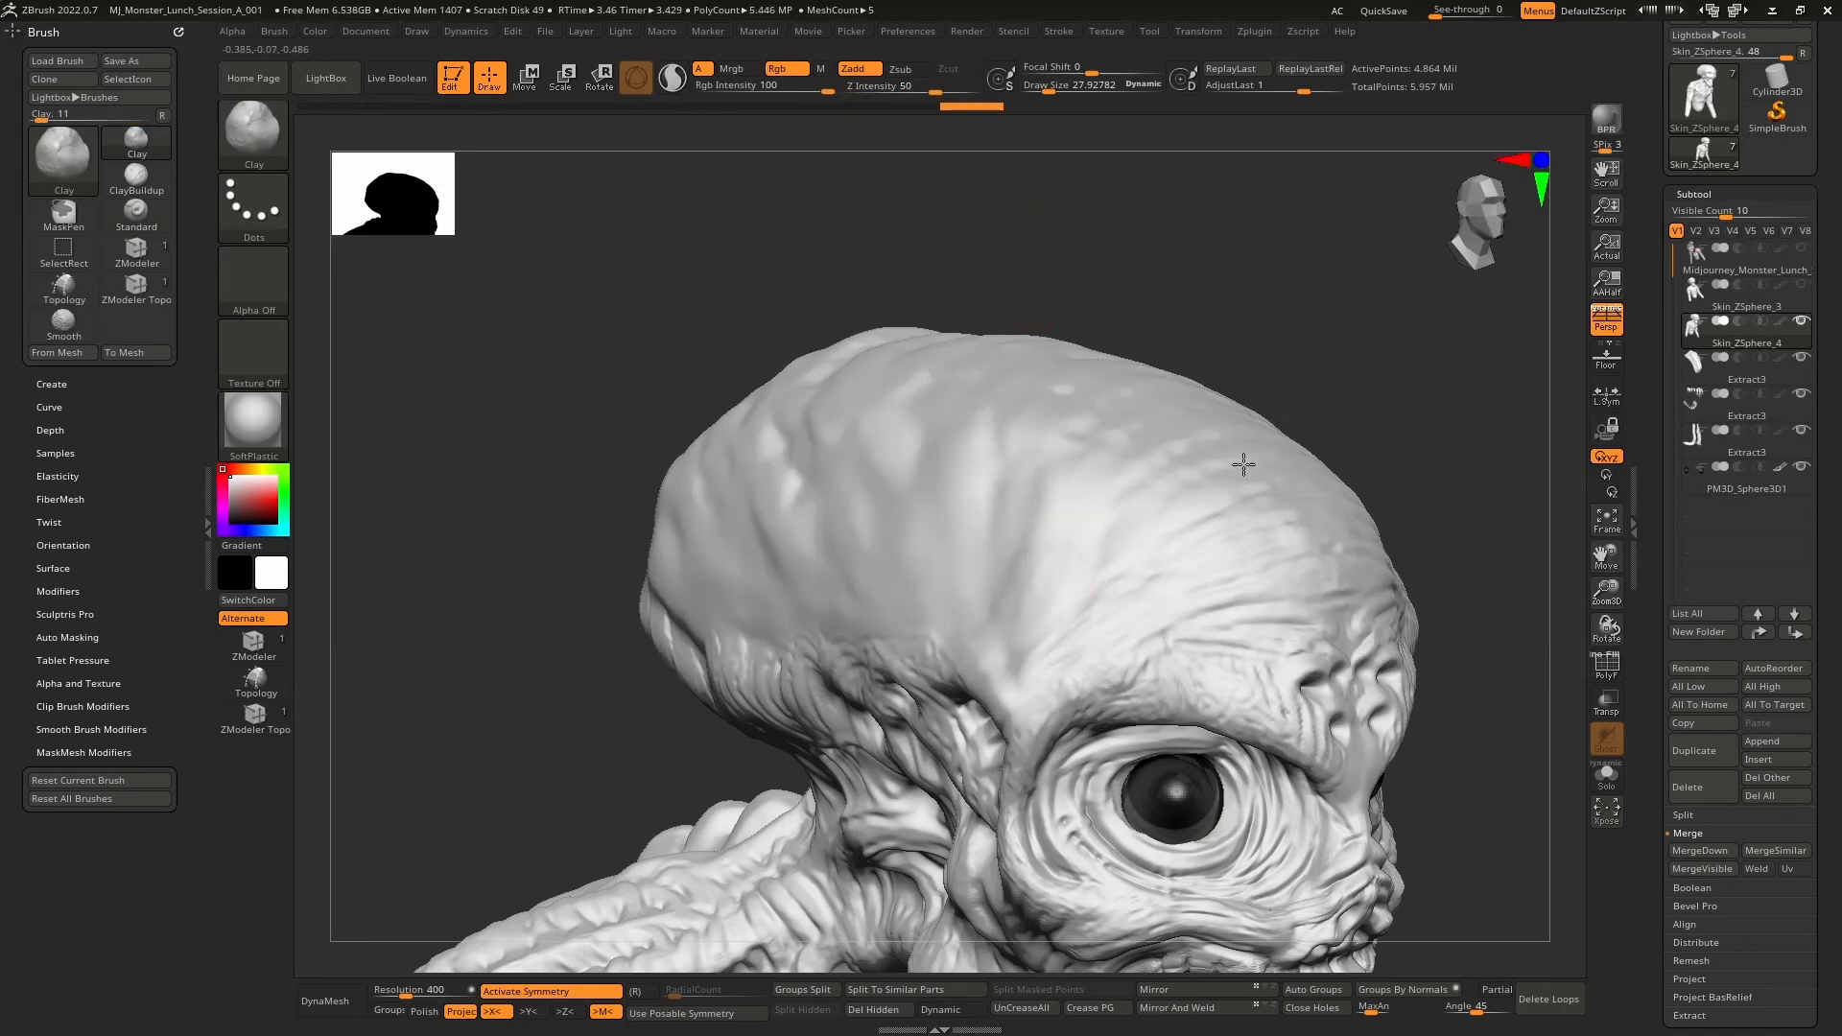
mouse_move(1248, 472)
right_down()
mouse_move(1171, 505)
mouse_move(1218, 522)
right_up()
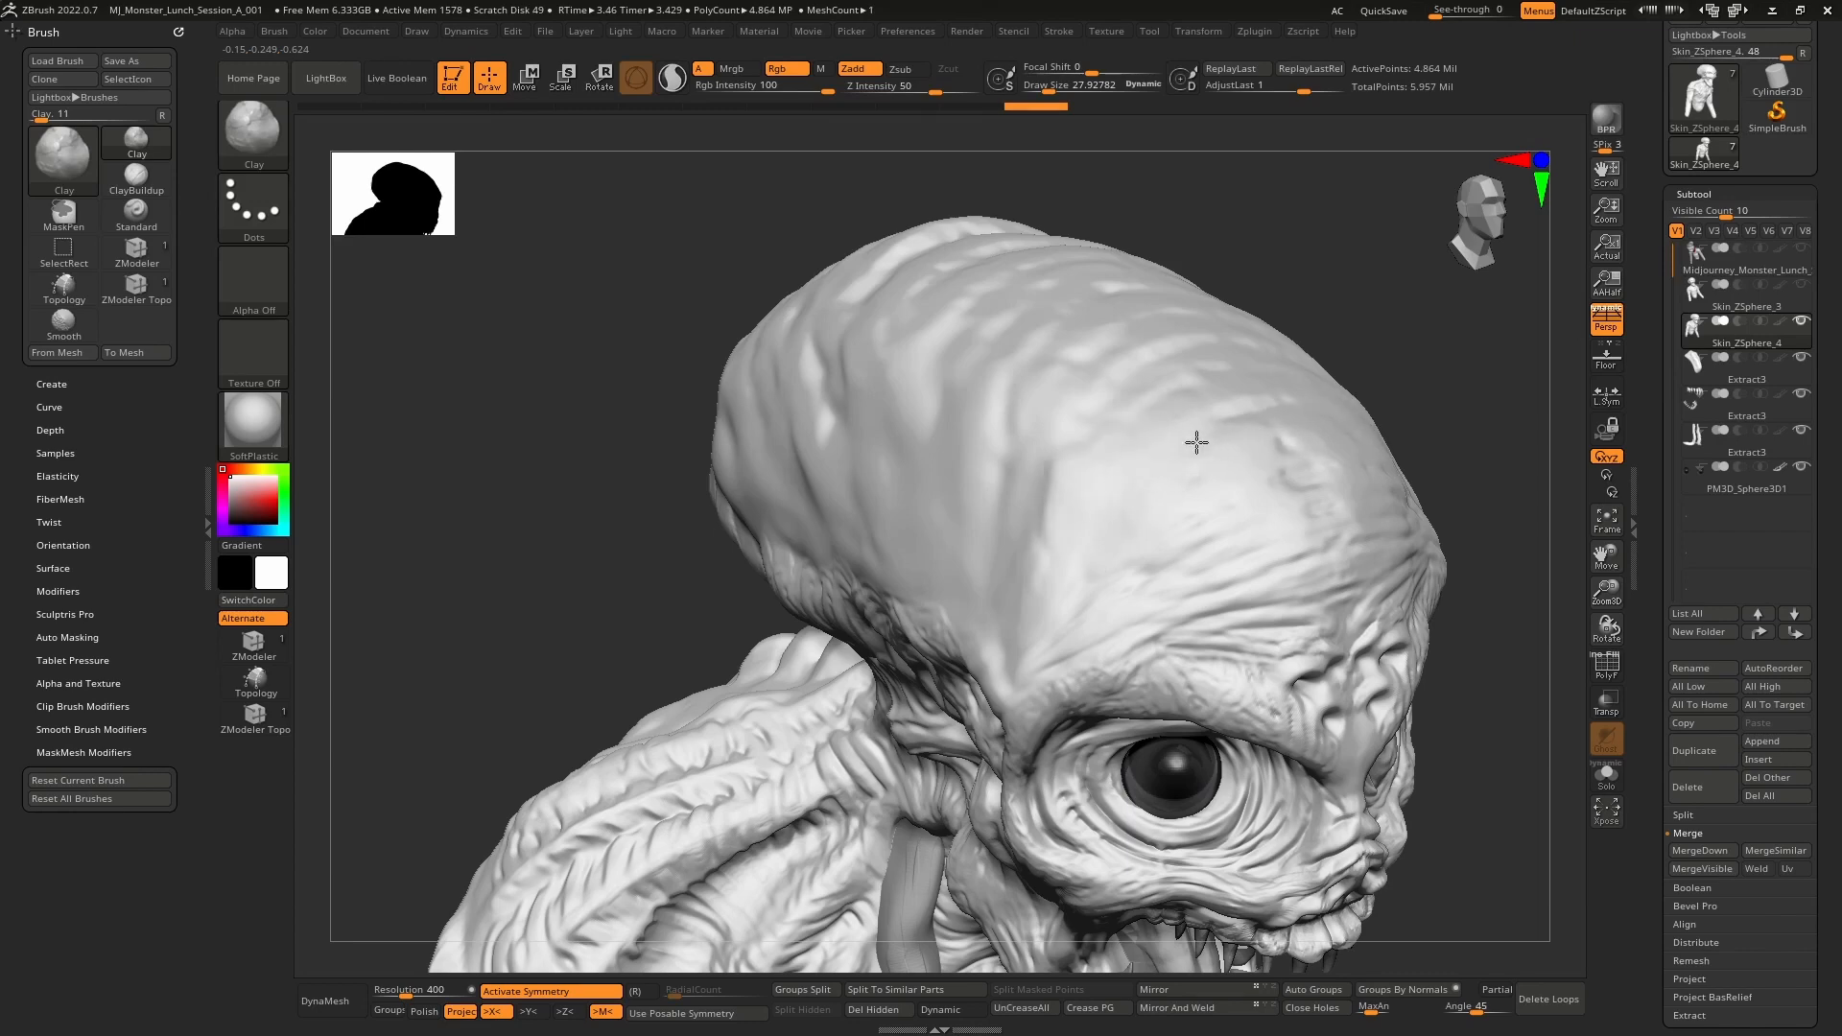
right_drag(998, 527, 987, 522)
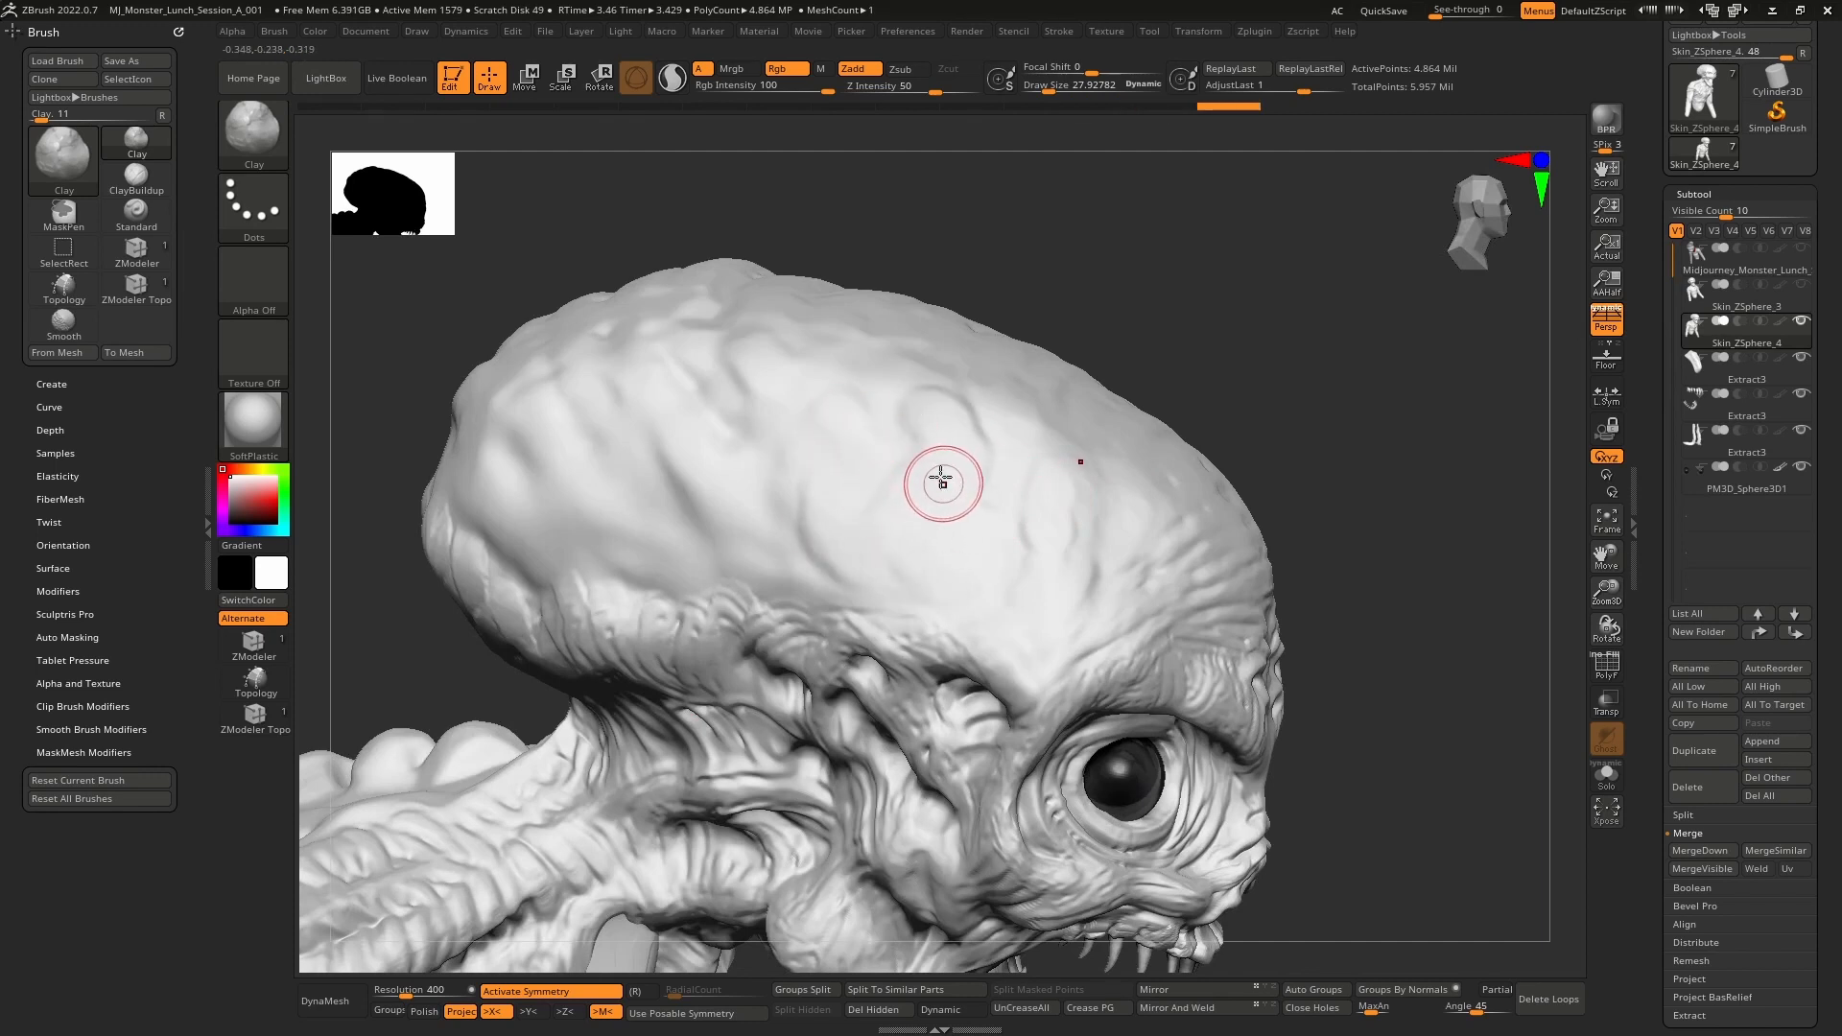
- Carve short, irregular creases into the temple above the eye with the DamStandard brush
key(b)
key(d)
key(s)
mouse_move(876, 497)
mouse_down()
mouse_move(848, 395)
mouse_move(888, 391)
mouse_move(896, 470)
mouse_up()
right_drag(974, 423, 966, 485)
drag(970, 468, 966, 515)
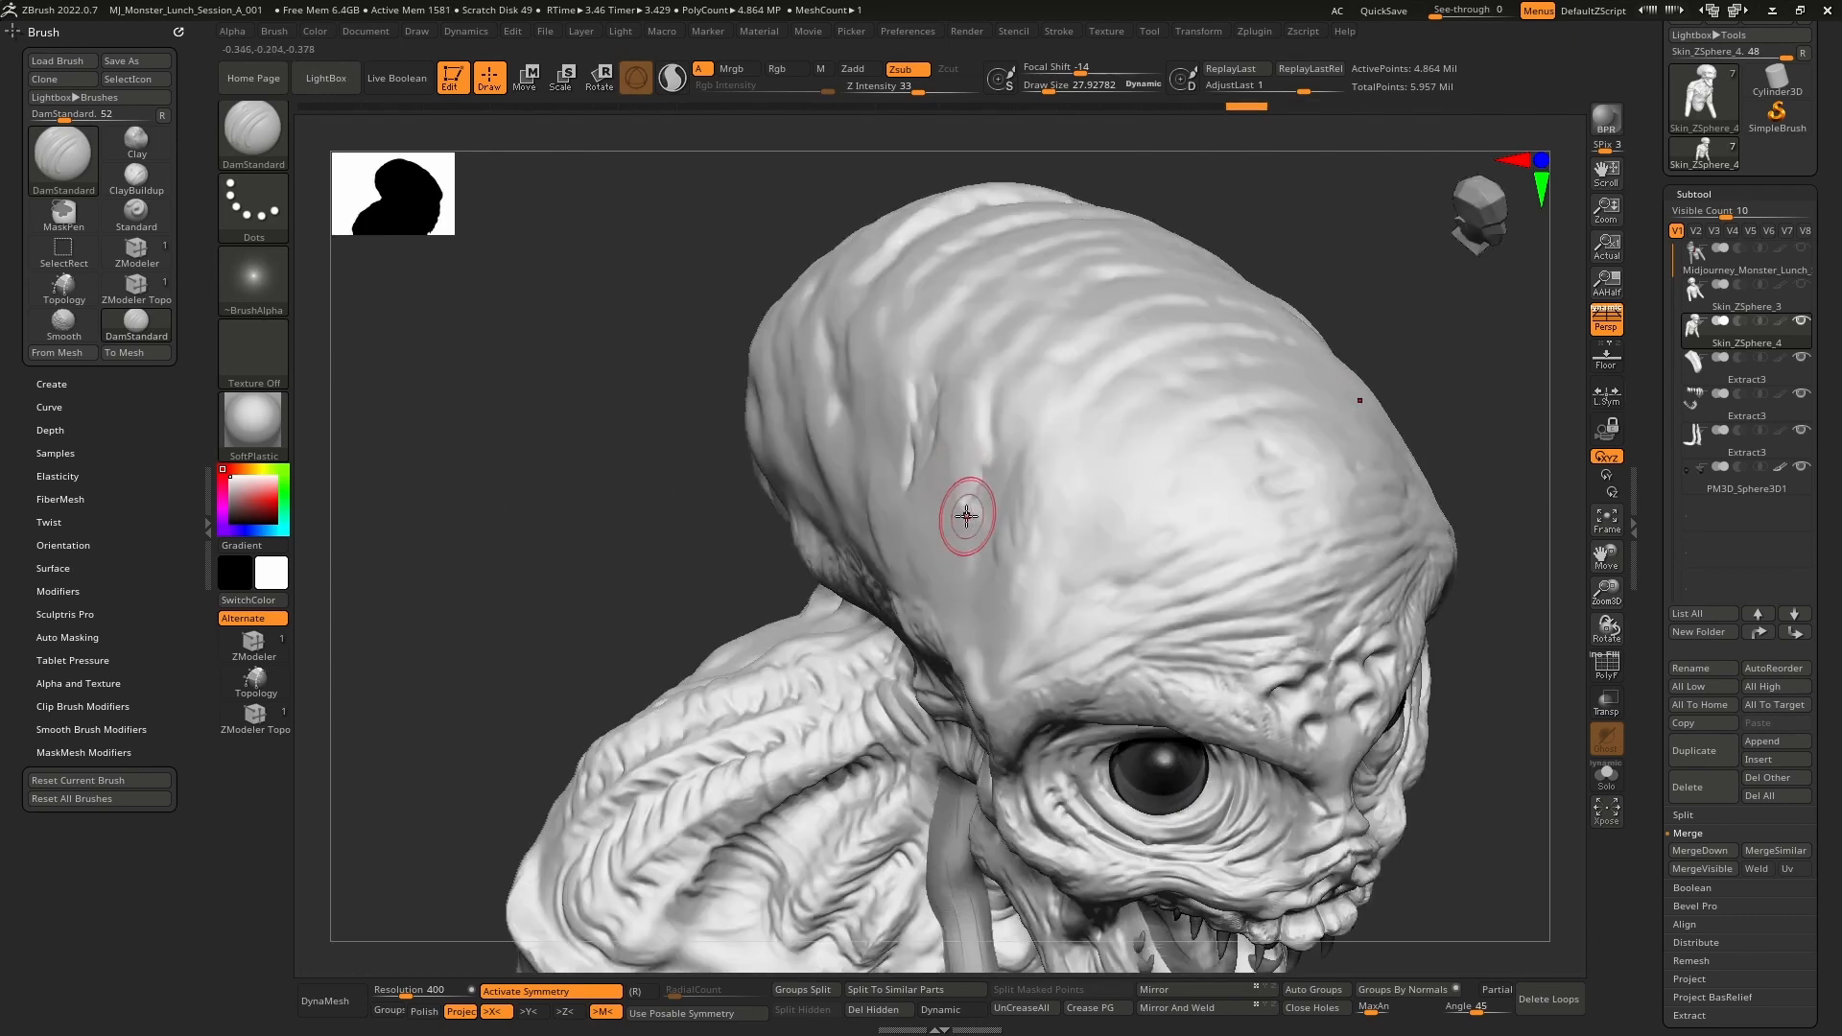
right_drag(966, 514, 954, 509)
drag(962, 502, 944, 566)
drag(957, 585, 1040, 466)
- Carve a long winding crease up the side of the cranium behind the temple creases and soften it
right_drag(798, 548, 819, 571)
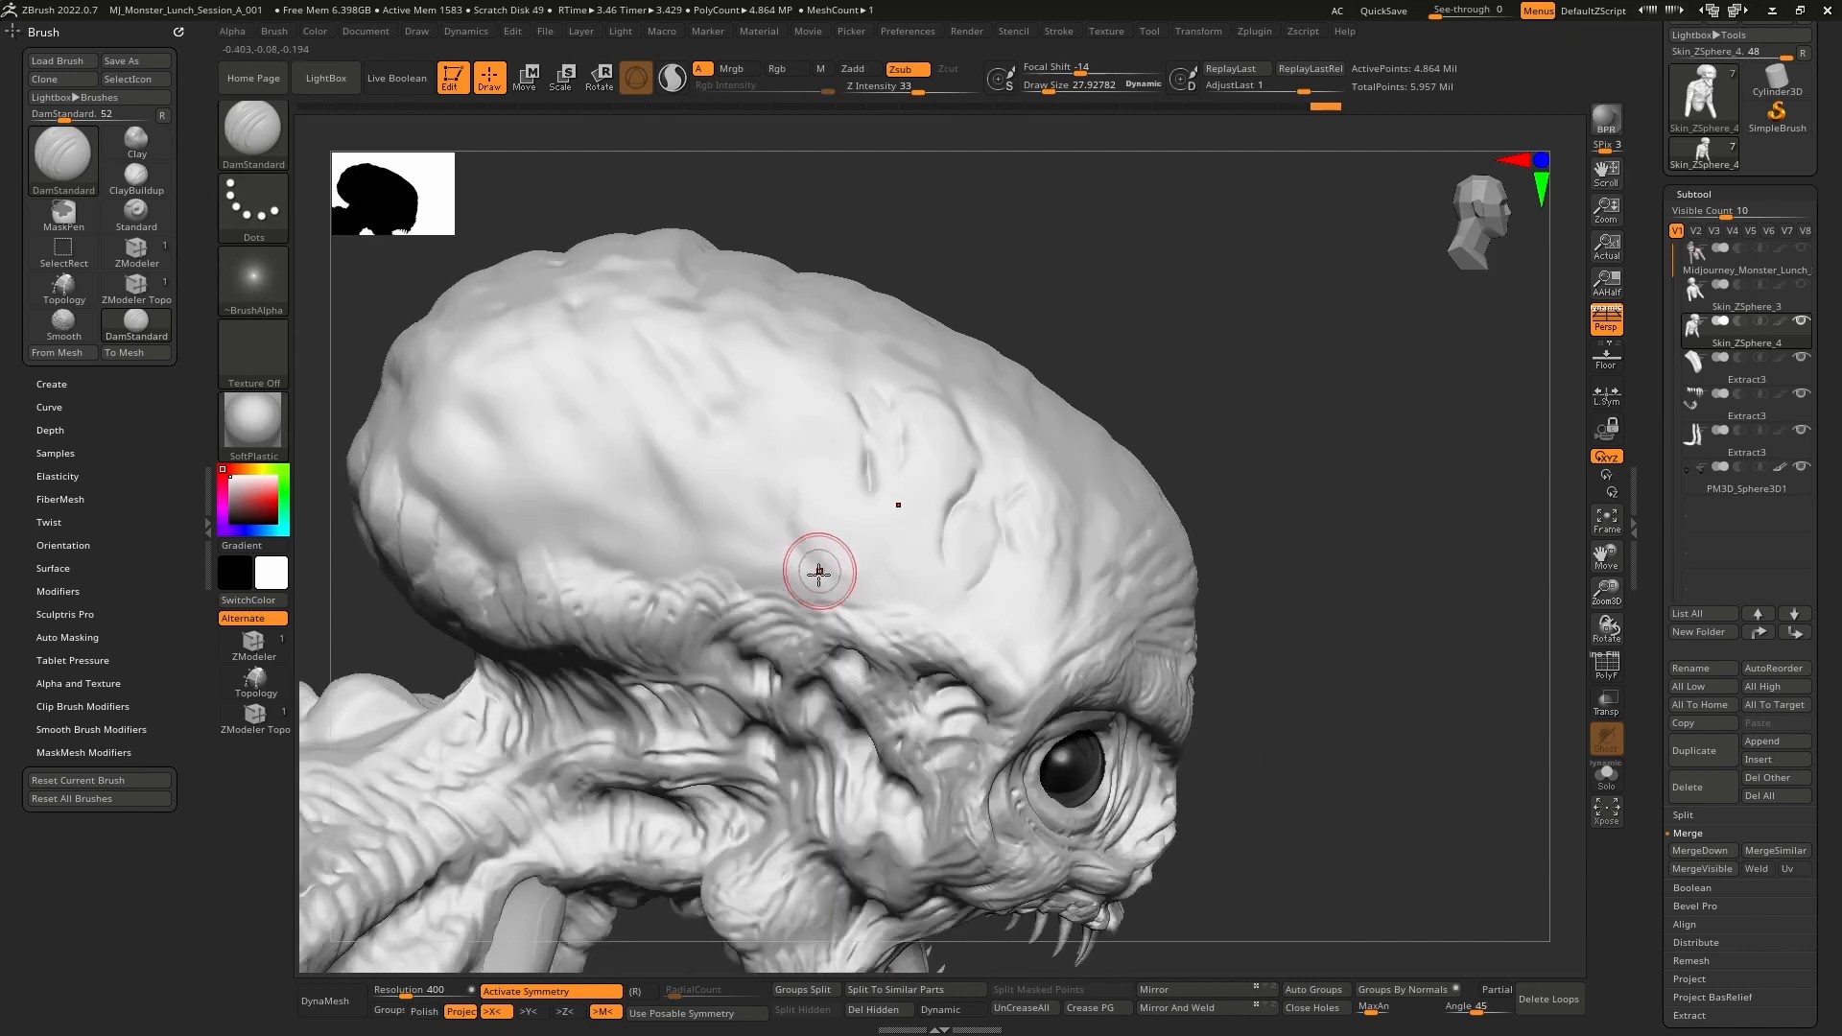
mouse_move(861, 583)
mouse_down()
mouse_move(796, 472)
mouse_move(749, 440)
mouse_move(807, 514)
mouse_up()
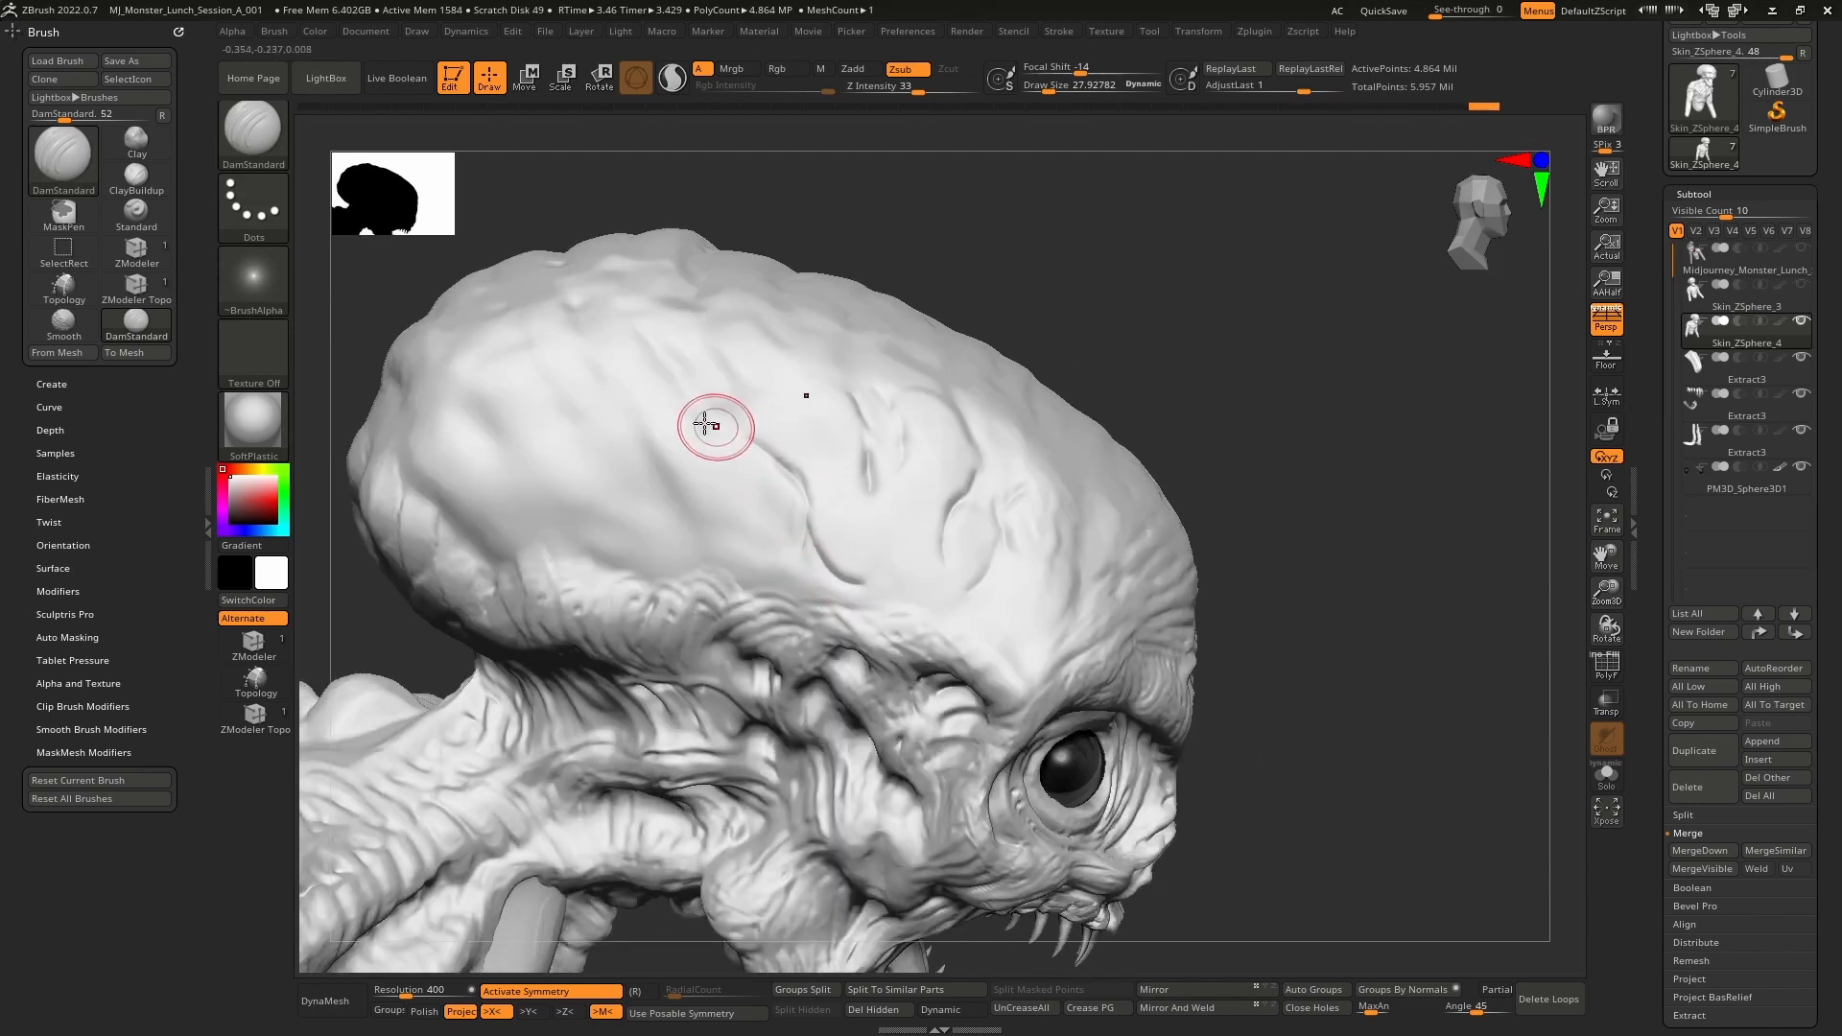
drag(756, 448, 733, 390)
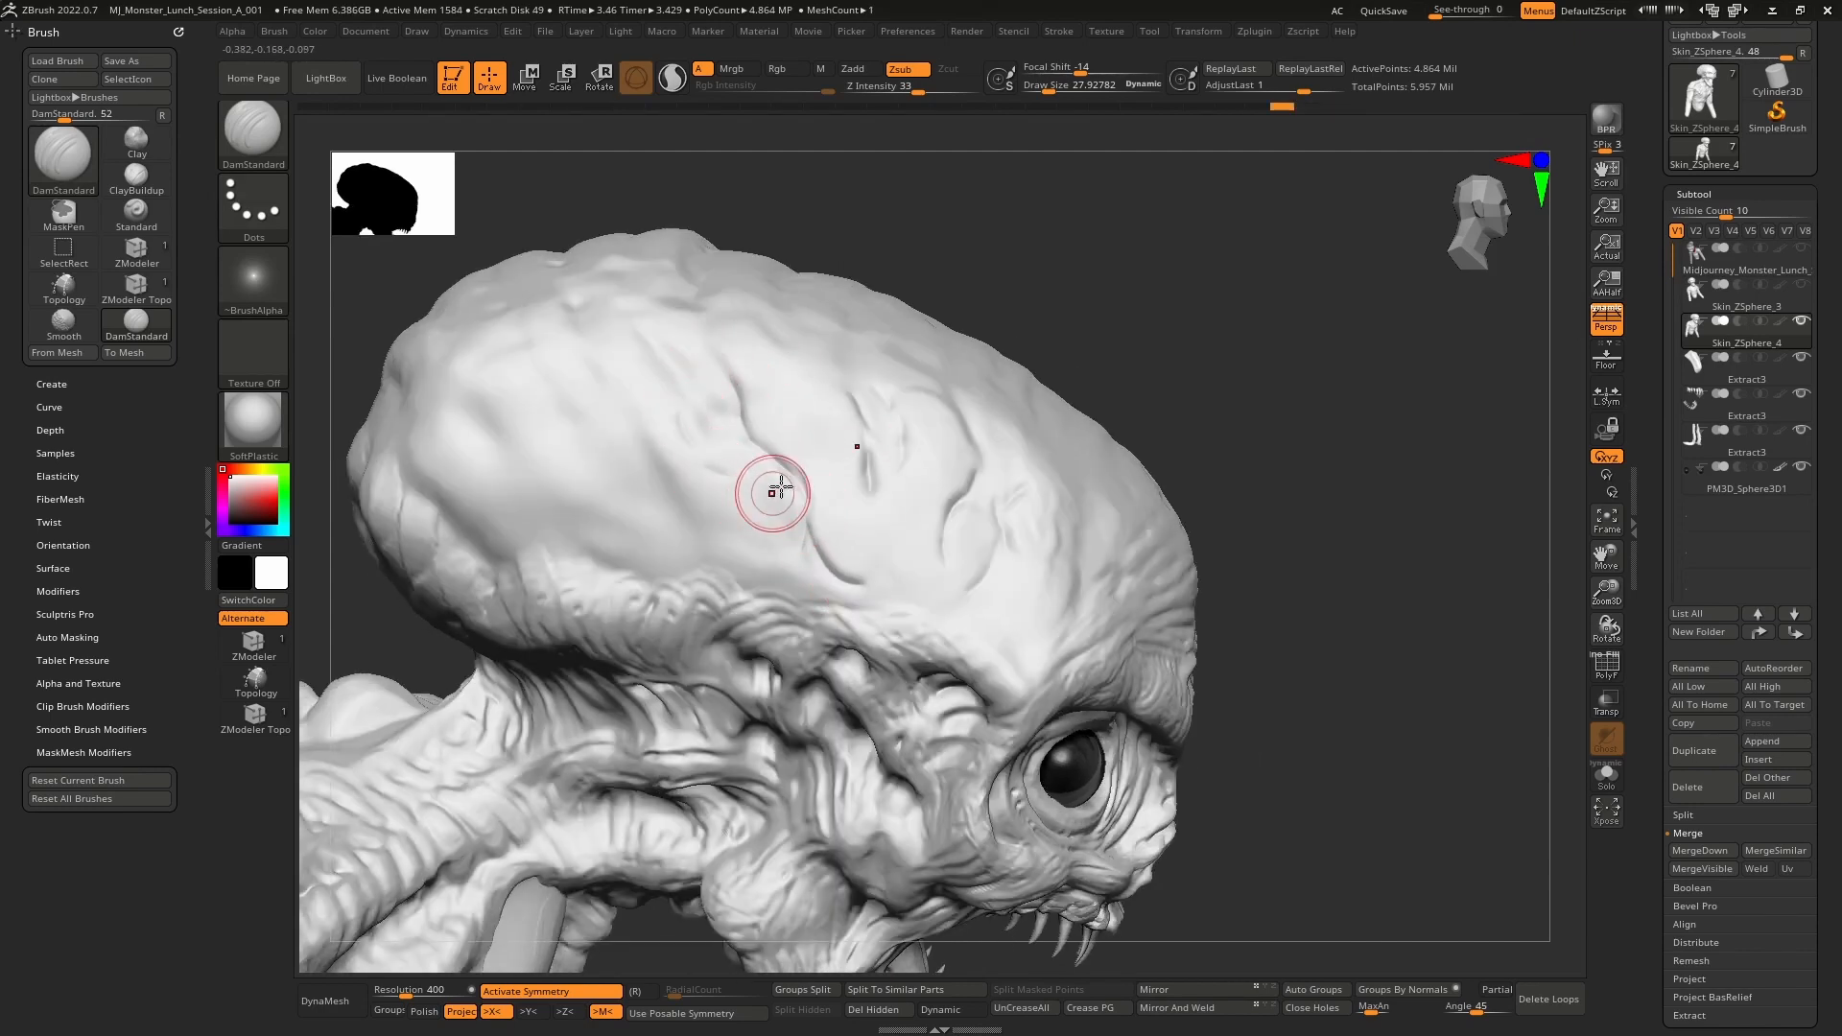
key(shift)
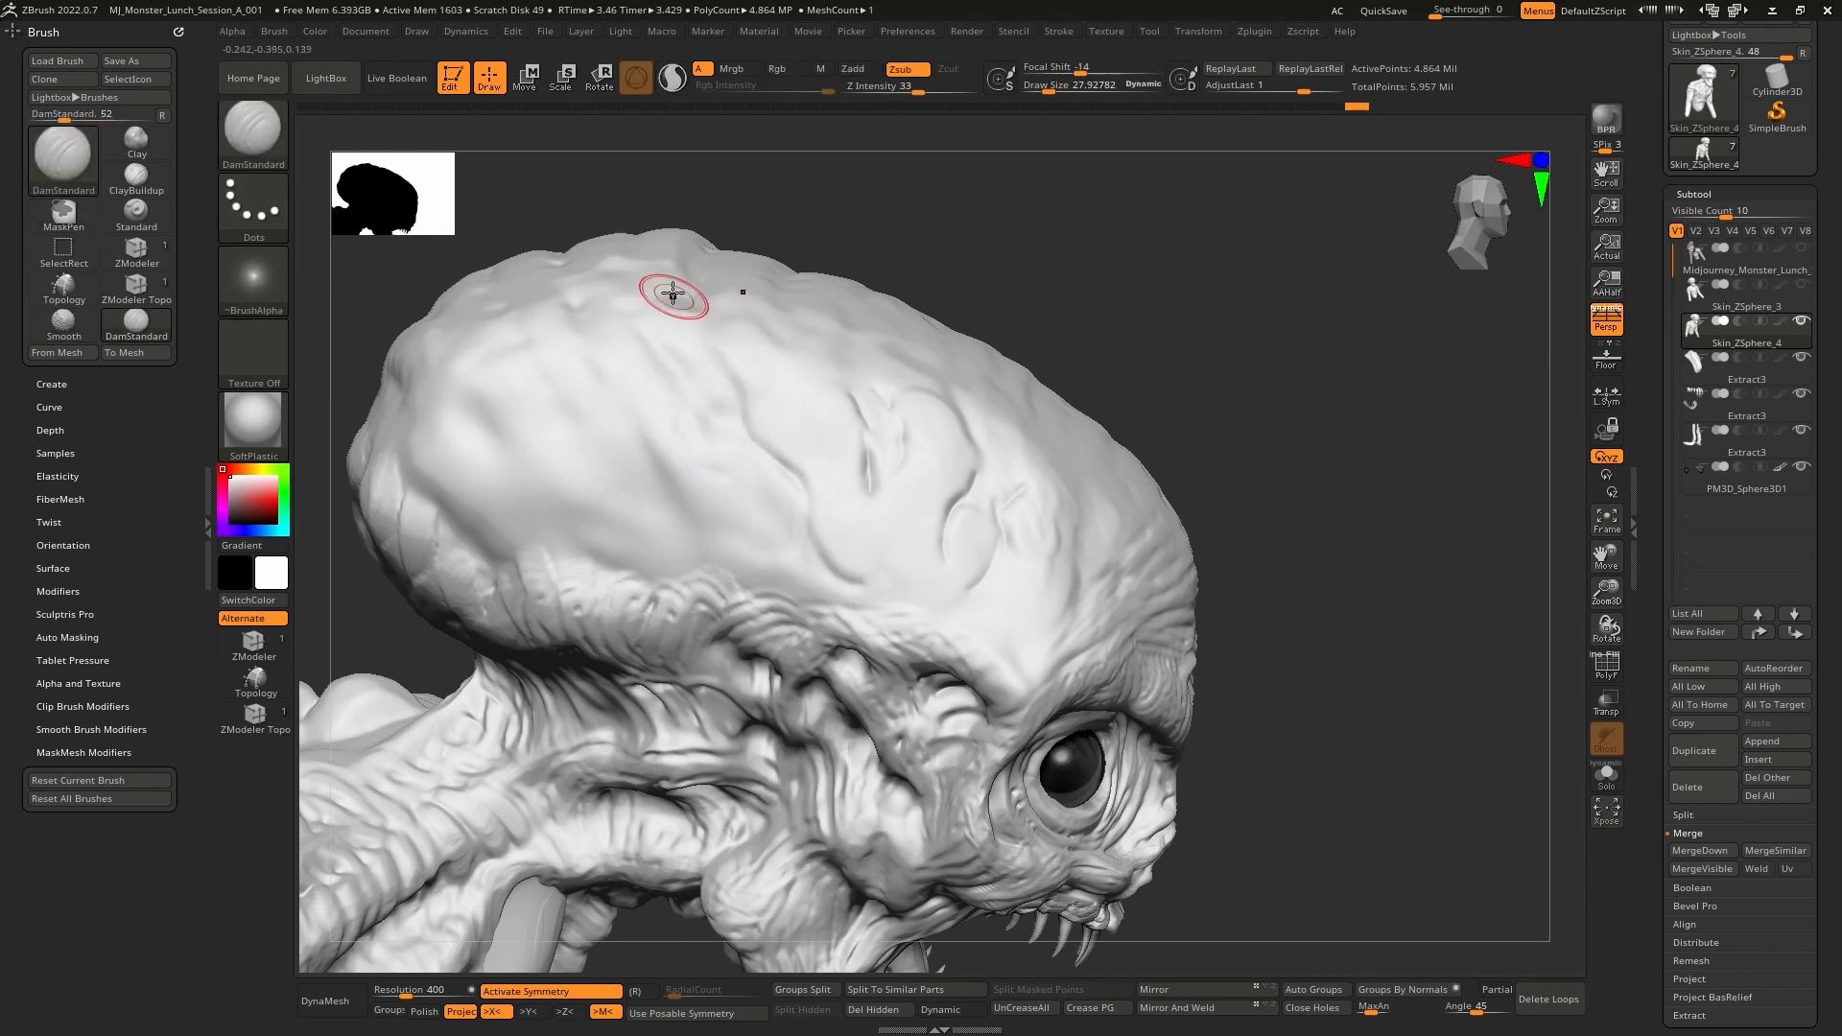
- Lower the body mesh by one subdivision level and smooth the creases carved on the side of the head
key(ctrl)
ctrl+click(253, 130)
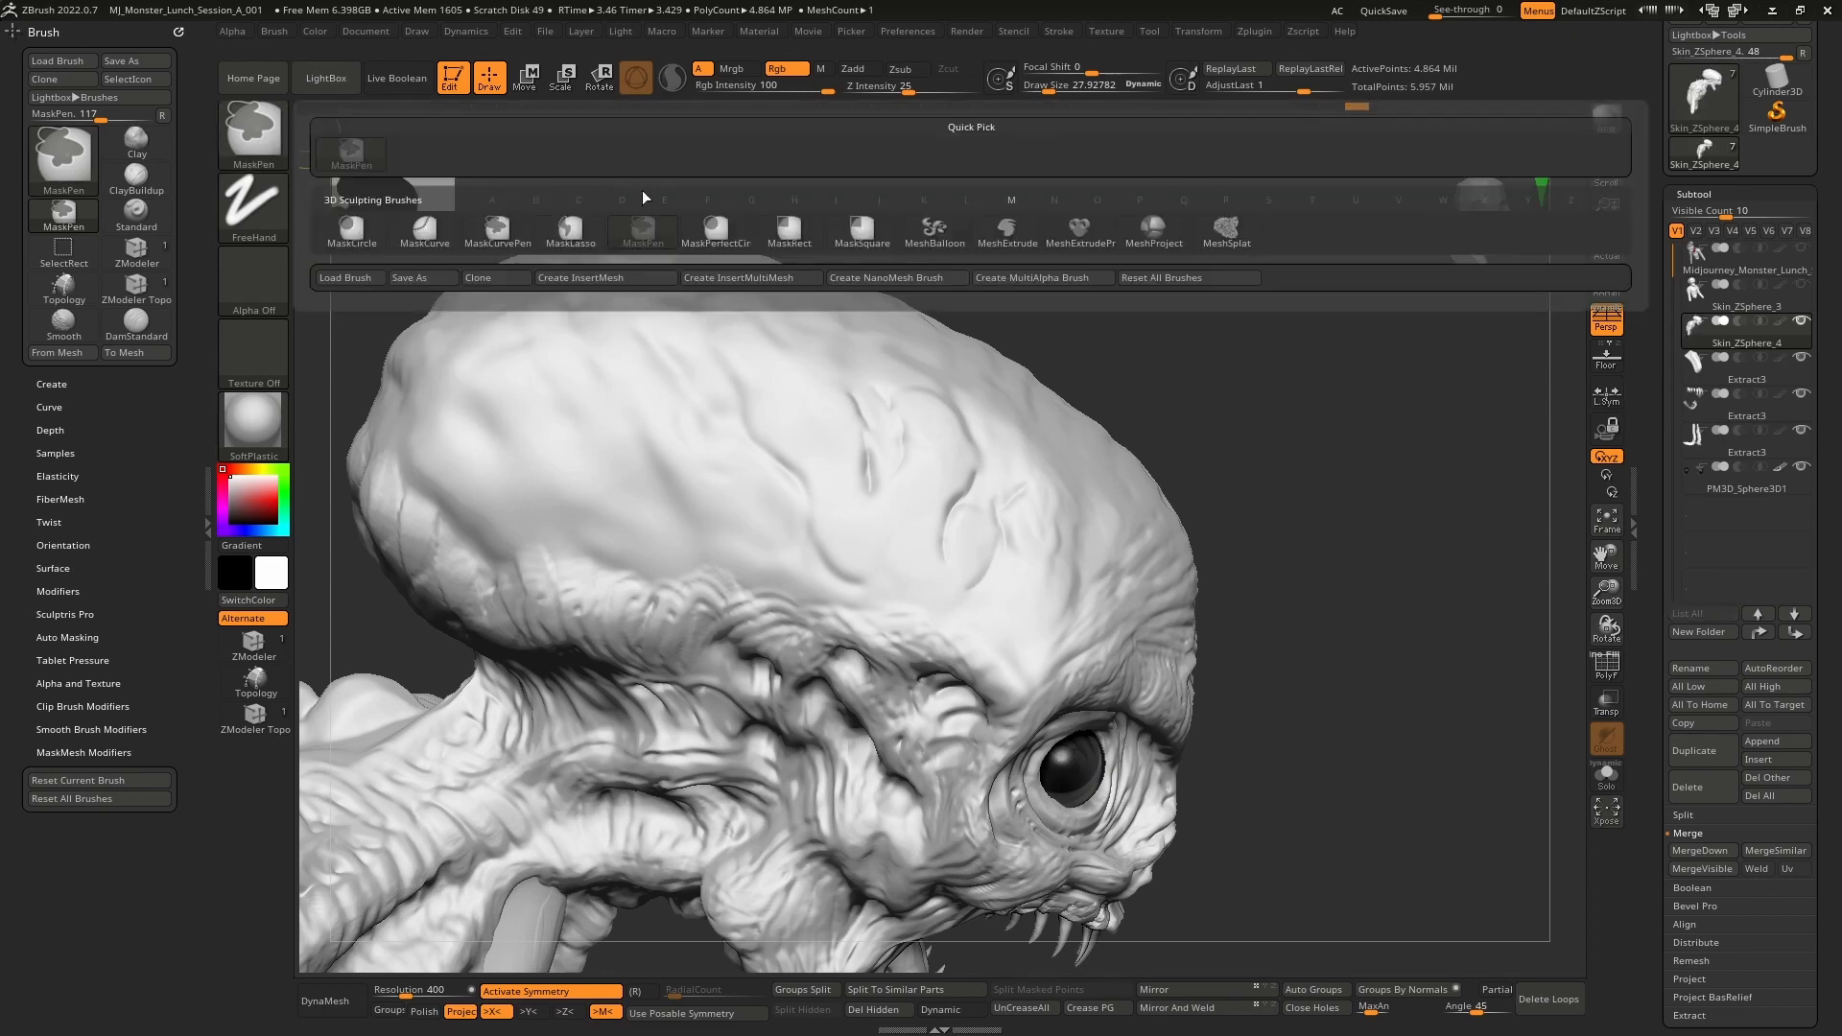
mouse_move(959, 533)
right_down()
mouse_move(915, 518)
mouse_move(931, 542)
right_up()
key(shift)
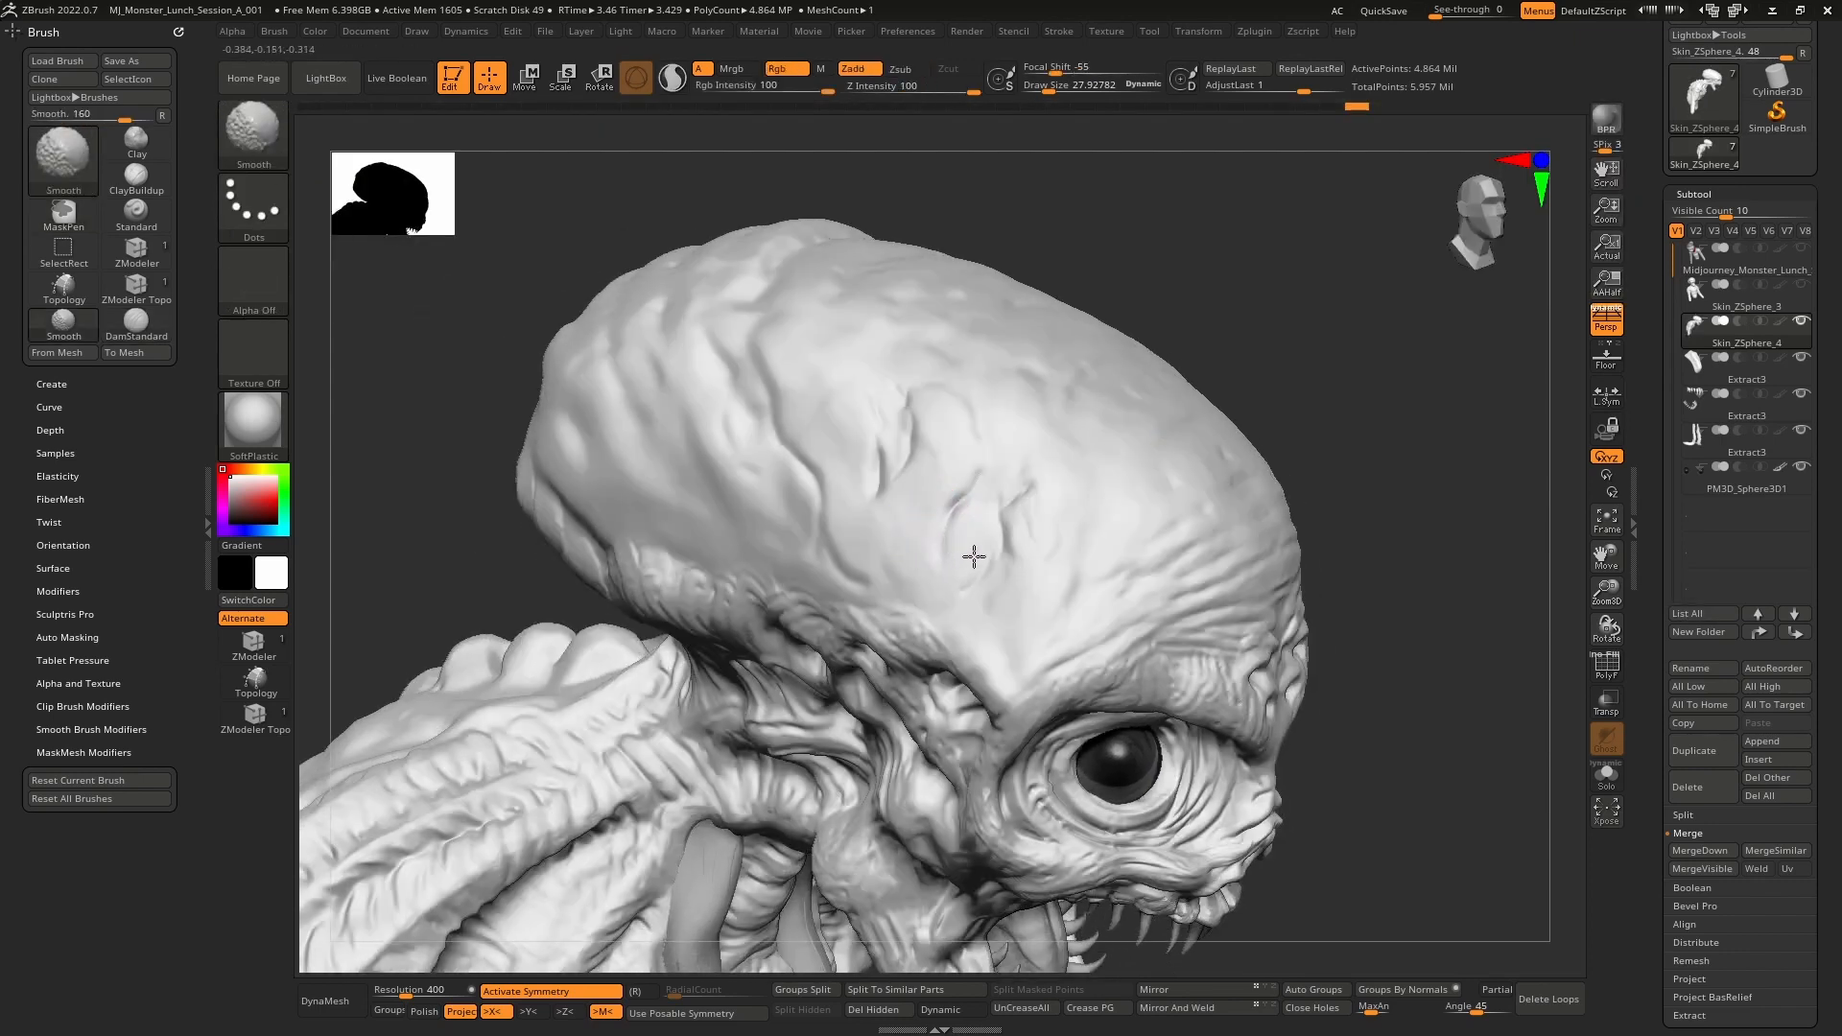
key(shift+d)
shift+drag(899, 391, 902, 497)
- Smooth away the fine wrinkles along the lower side and rear base of the skull
mouse_move(914, 490)
right_down()
mouse_move(915, 566)
mouse_move(988, 442)
mouse_move(928, 419)
mouse_move(916, 485)
mouse_move(954, 502)
mouse_move(905, 456)
right_up()
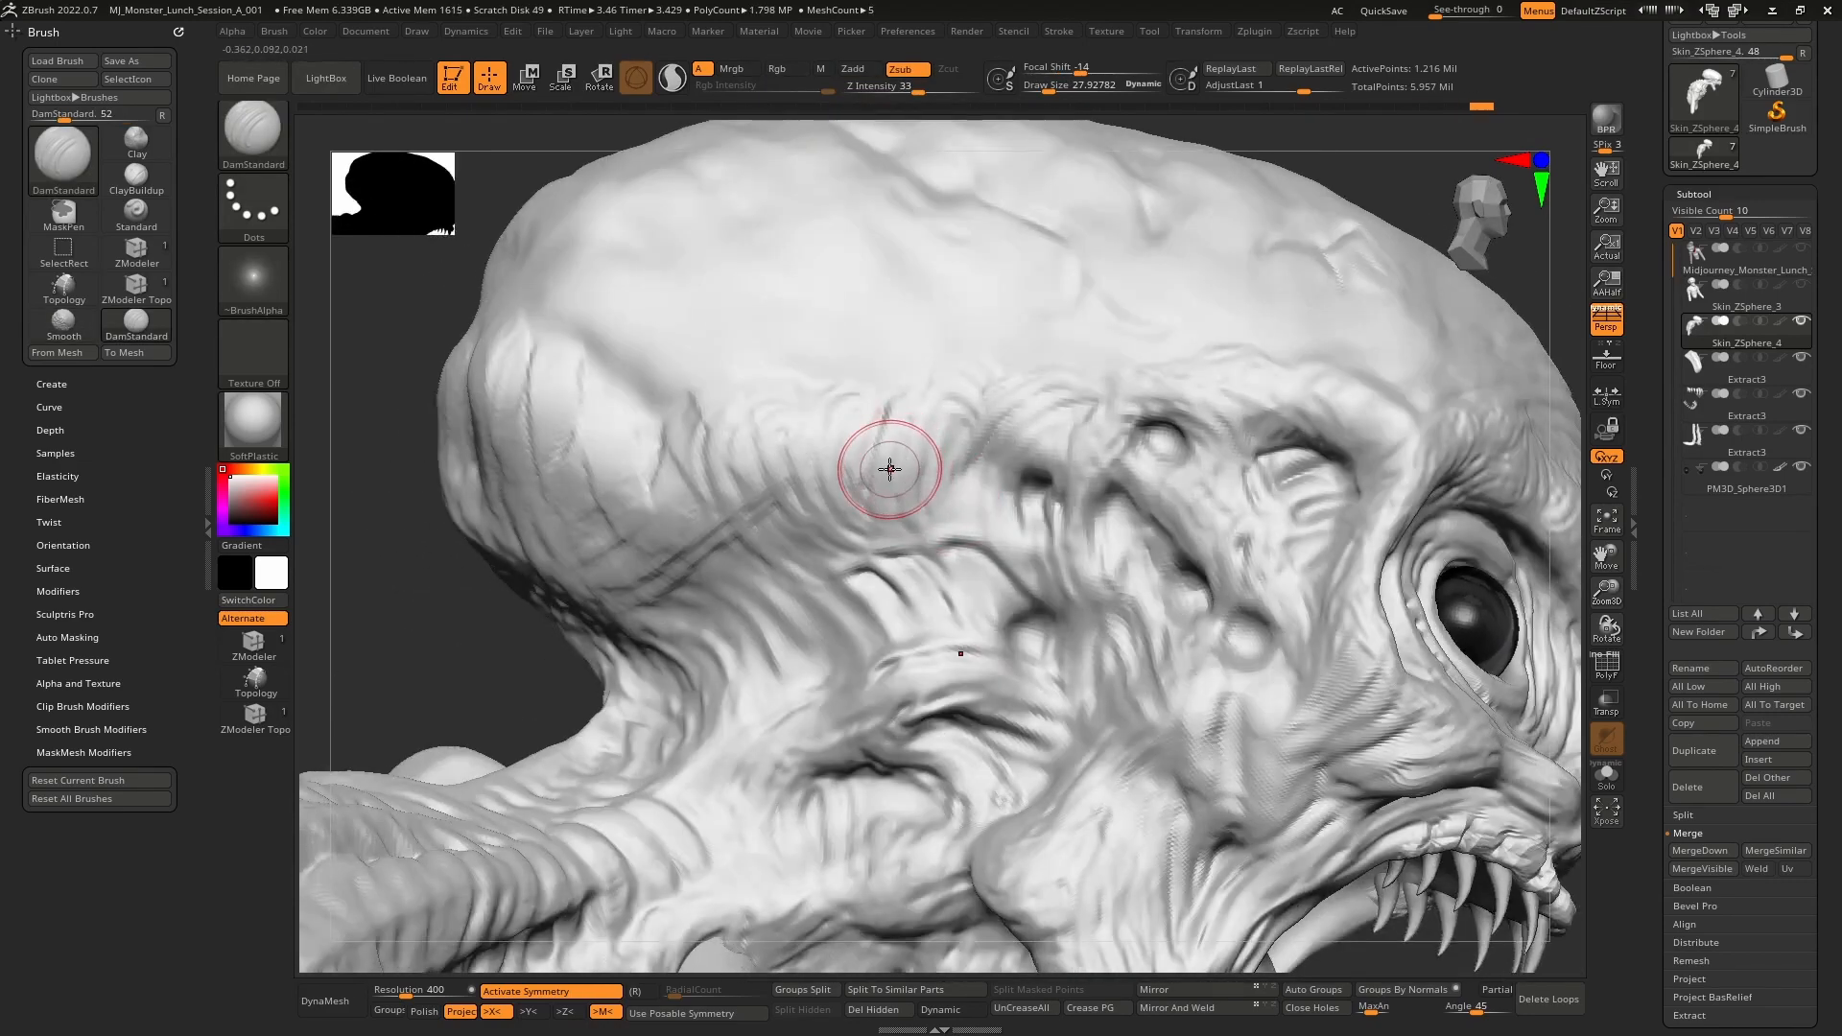
key(shift)
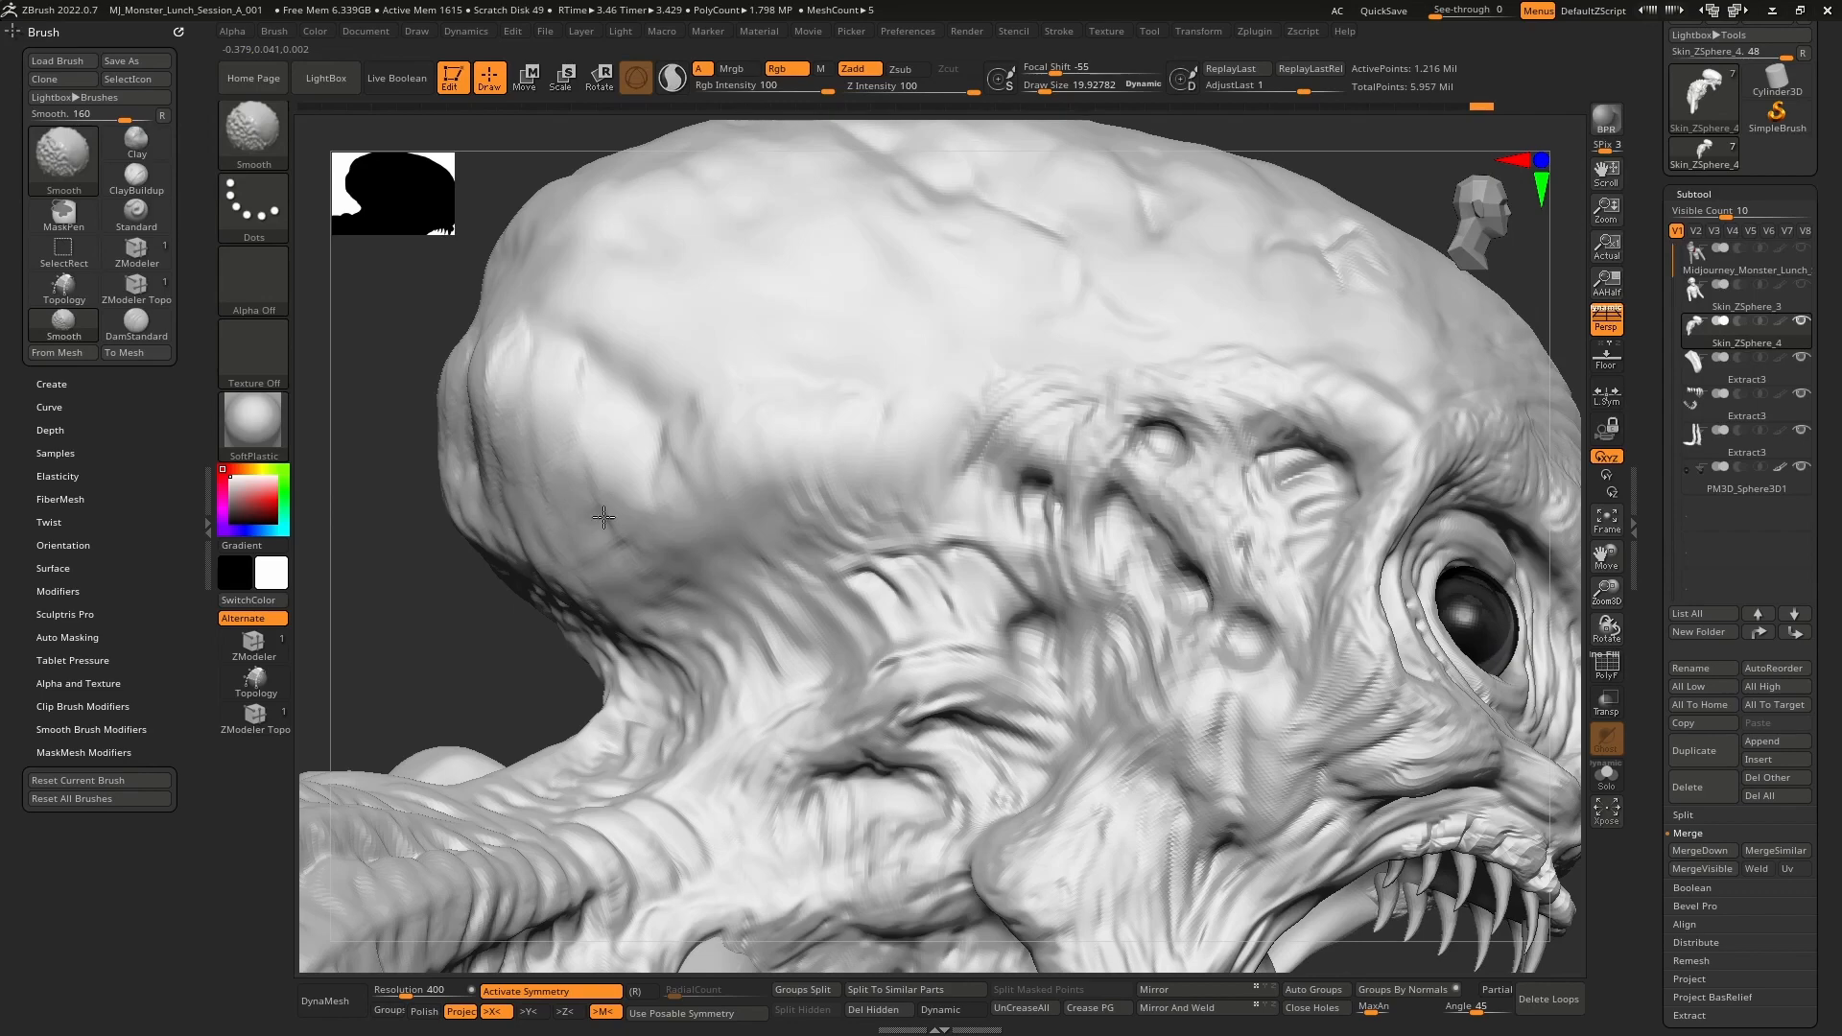
mouse_move(603, 517)
alt+right_down()
mouse_move(757, 435)
mouse_move(768, 481)
mouse_move(808, 499)
alt+right_up()
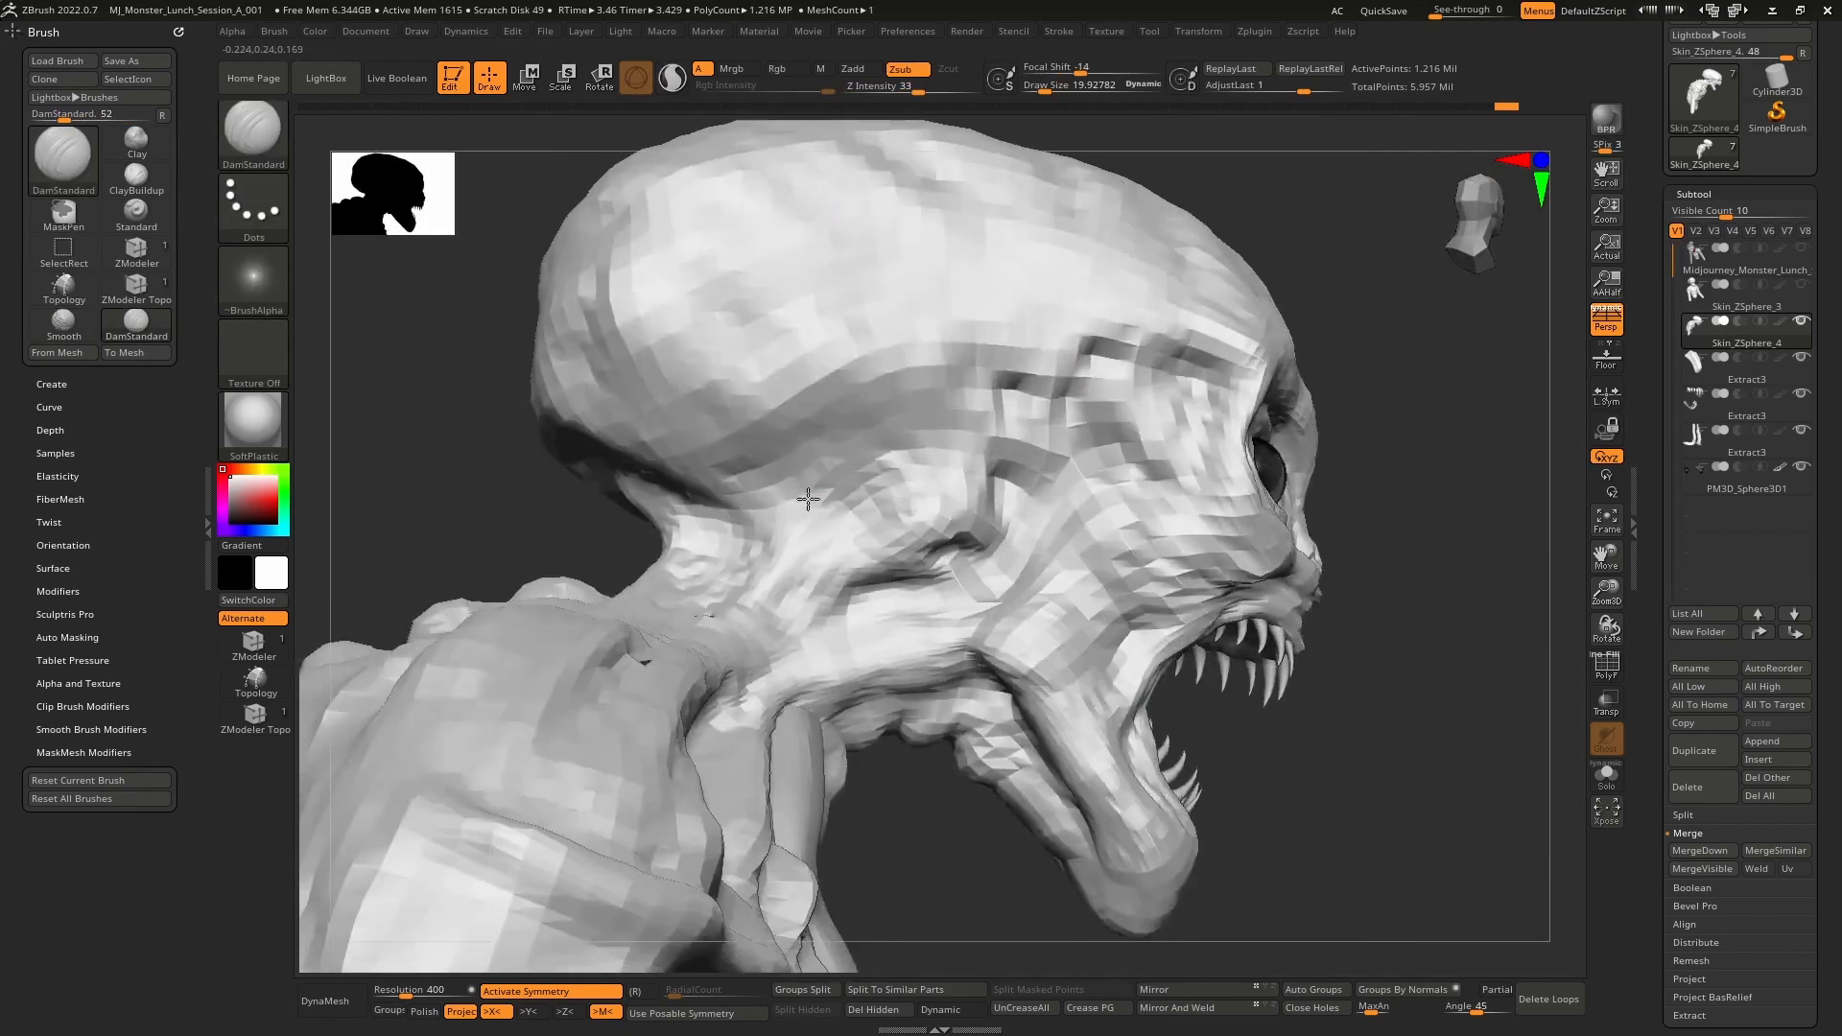
key(shift)
mouse_move(722, 572)
right_down()
mouse_move(797, 591)
mouse_move(753, 385)
right_up()
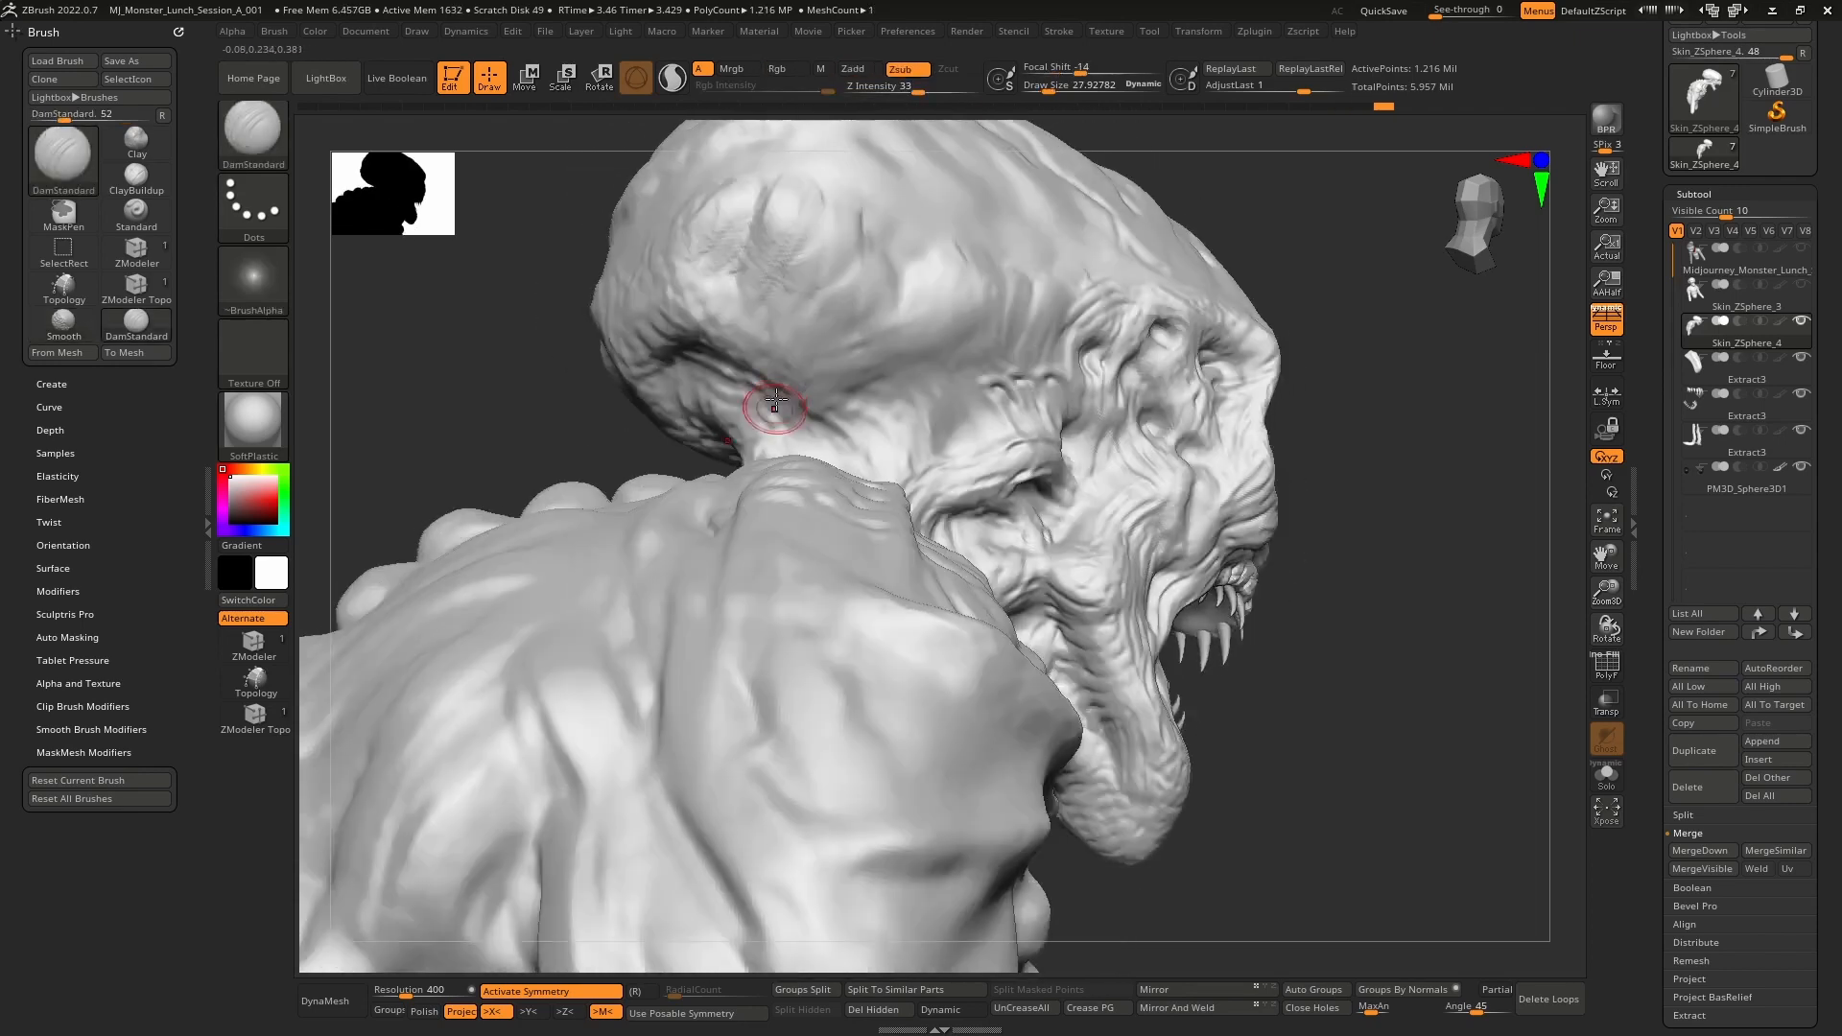
shift+drag(799, 418, 795, 386)
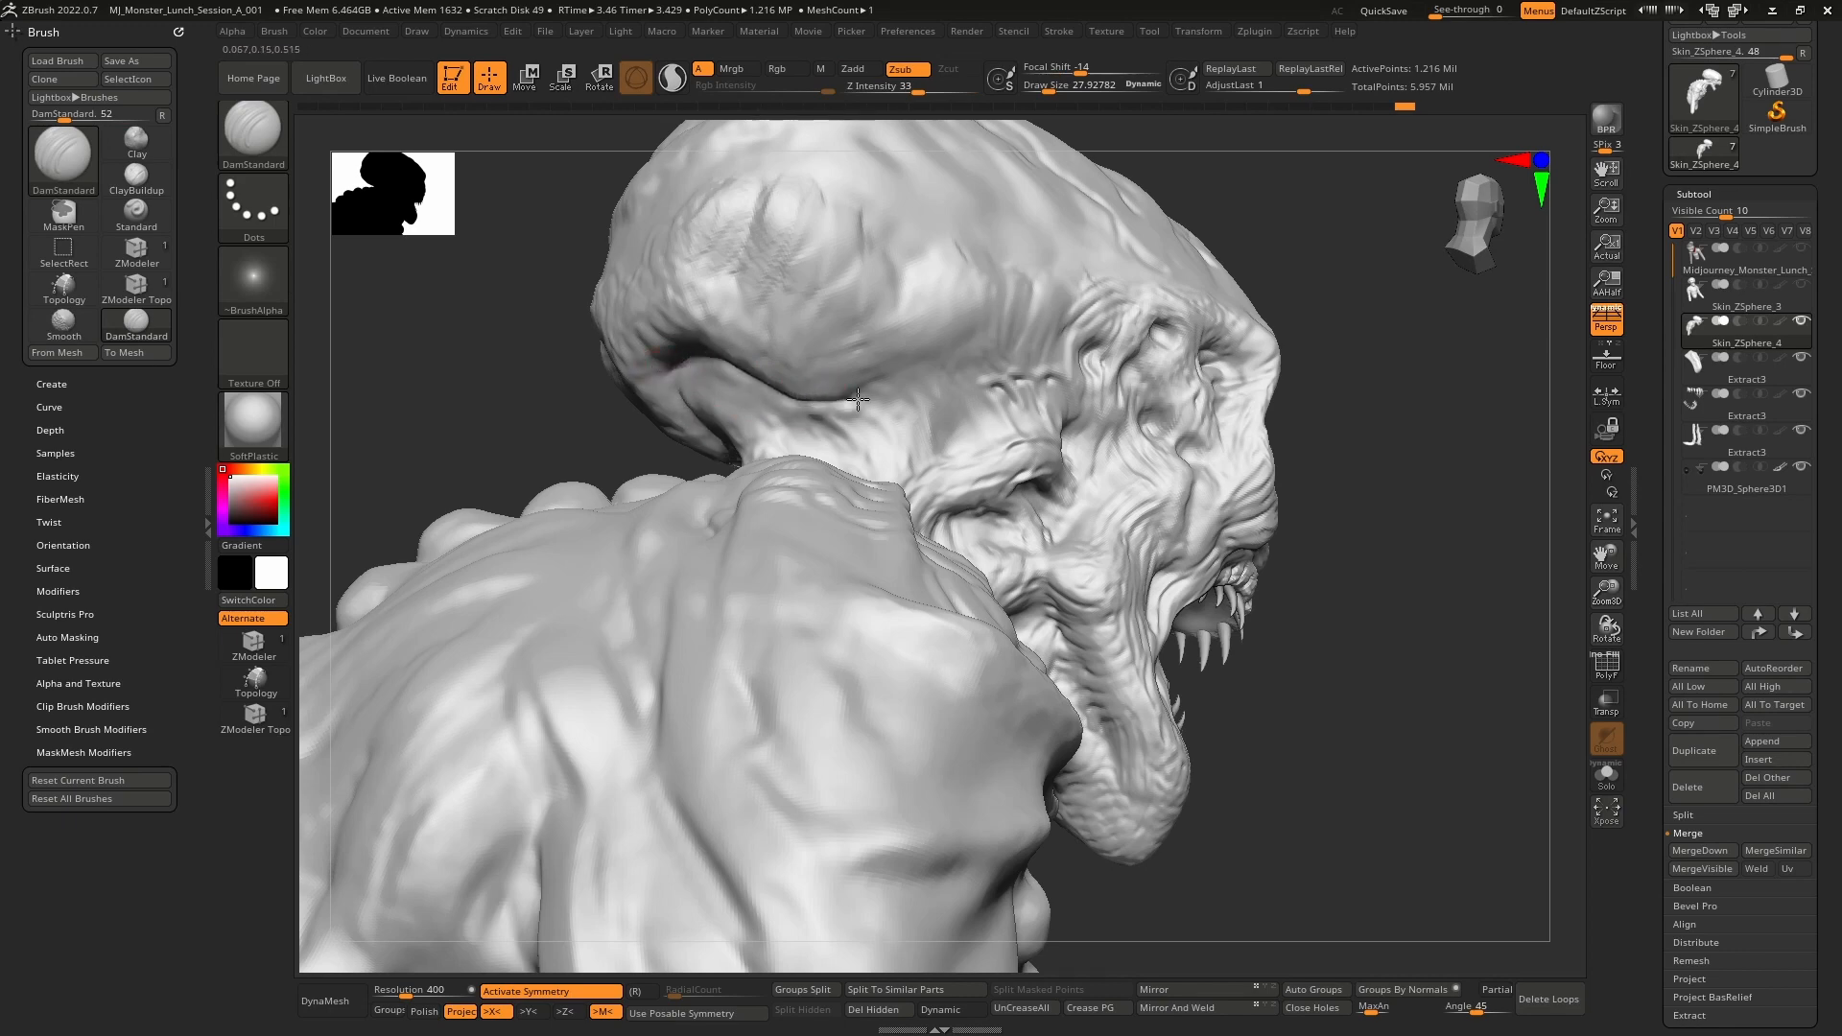
- Sharpen the crease under the rear base of the skull where it meets the neck, using DamStandard
mouse_move(853, 408)
right_down()
mouse_move(867, 391)
mouse_move(757, 354)
mouse_move(769, 440)
right_up()
key(shift)
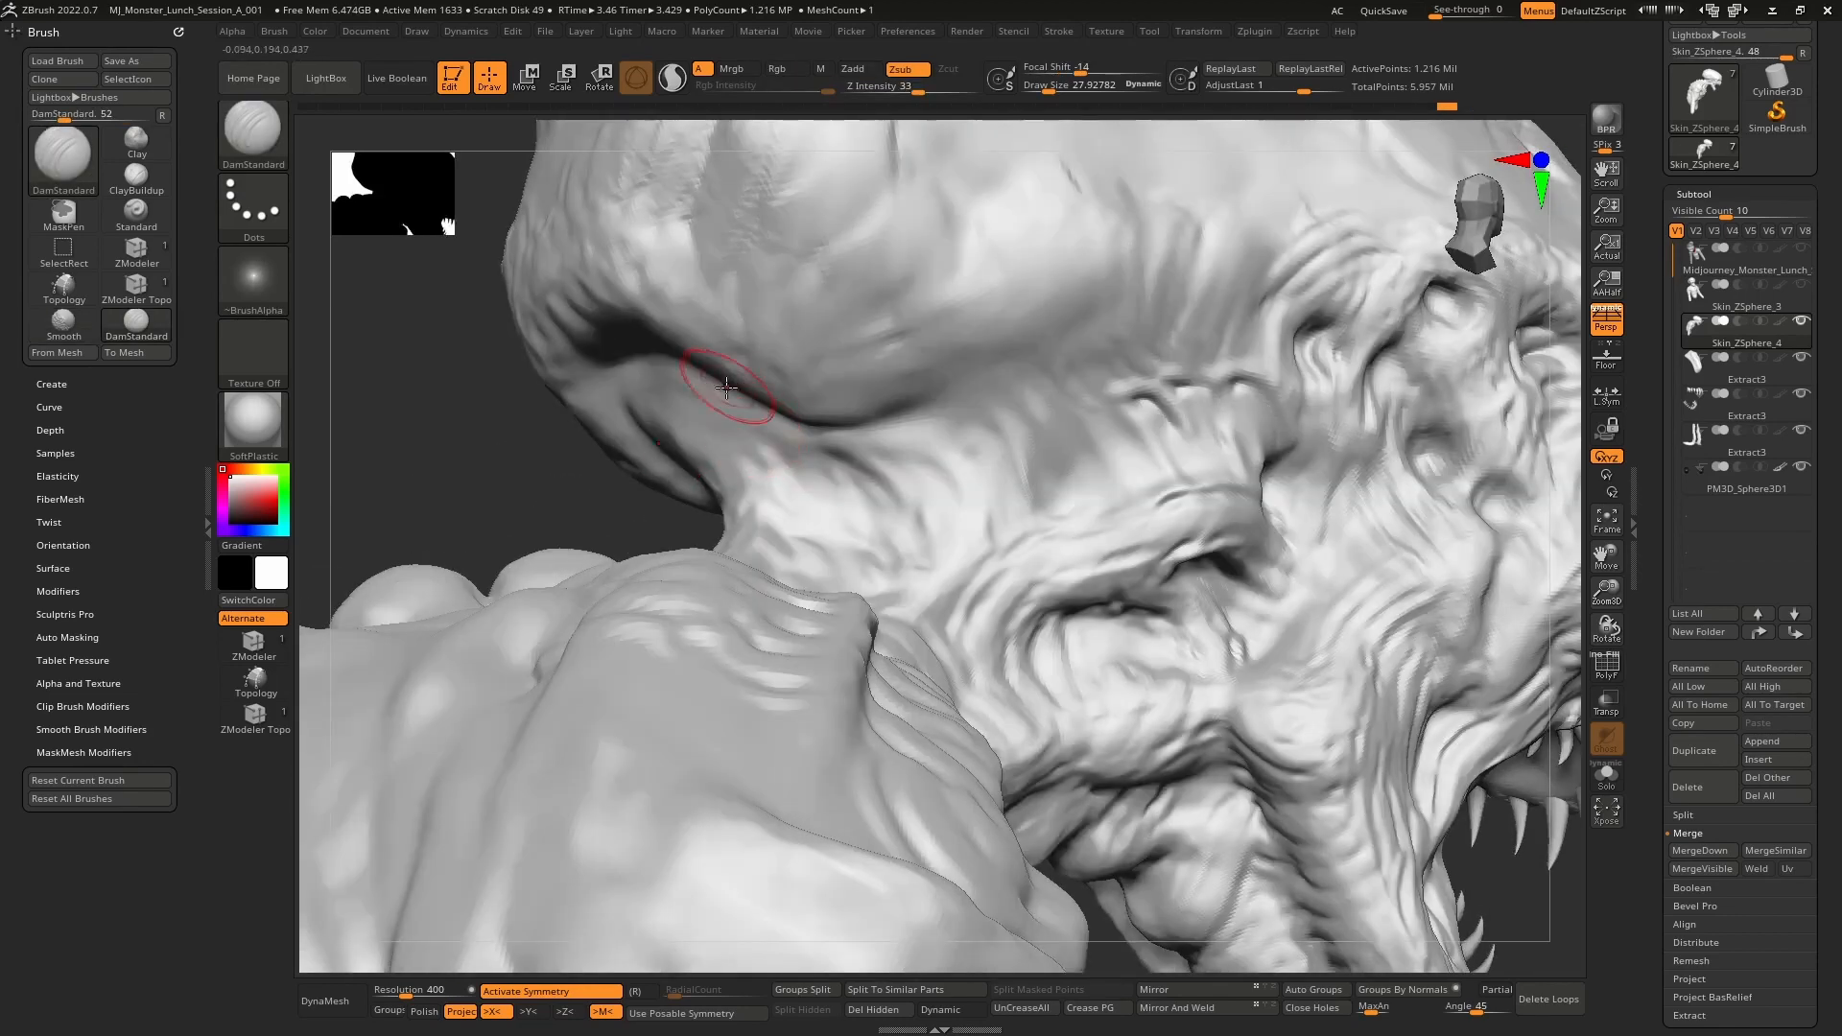
right_drag(719, 378, 731, 361)
mouse_move(682, 361)
mouse_down()
mouse_move(669, 392)
mouse_move(720, 398)
mouse_up()
right_drag(721, 403, 768, 428)
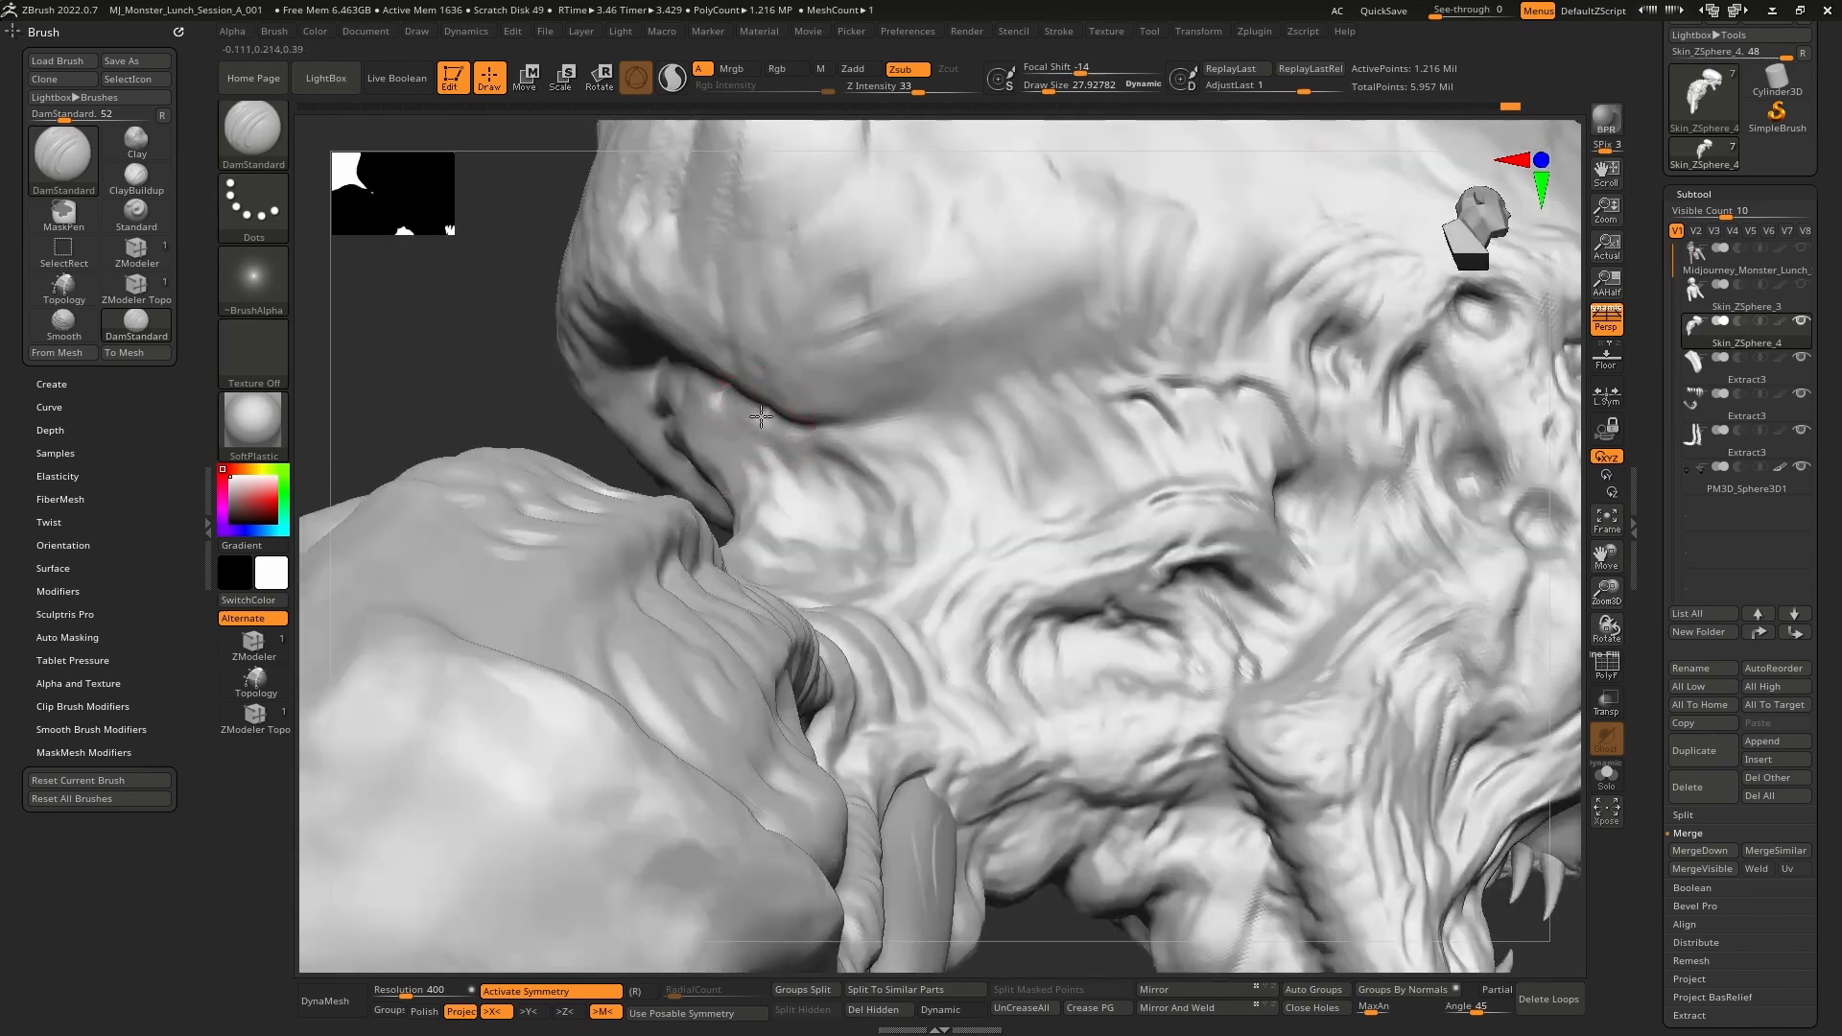
- Reduce the draw size to about 20 and carve fine wrinkles running down the neck from the skull base
key([)
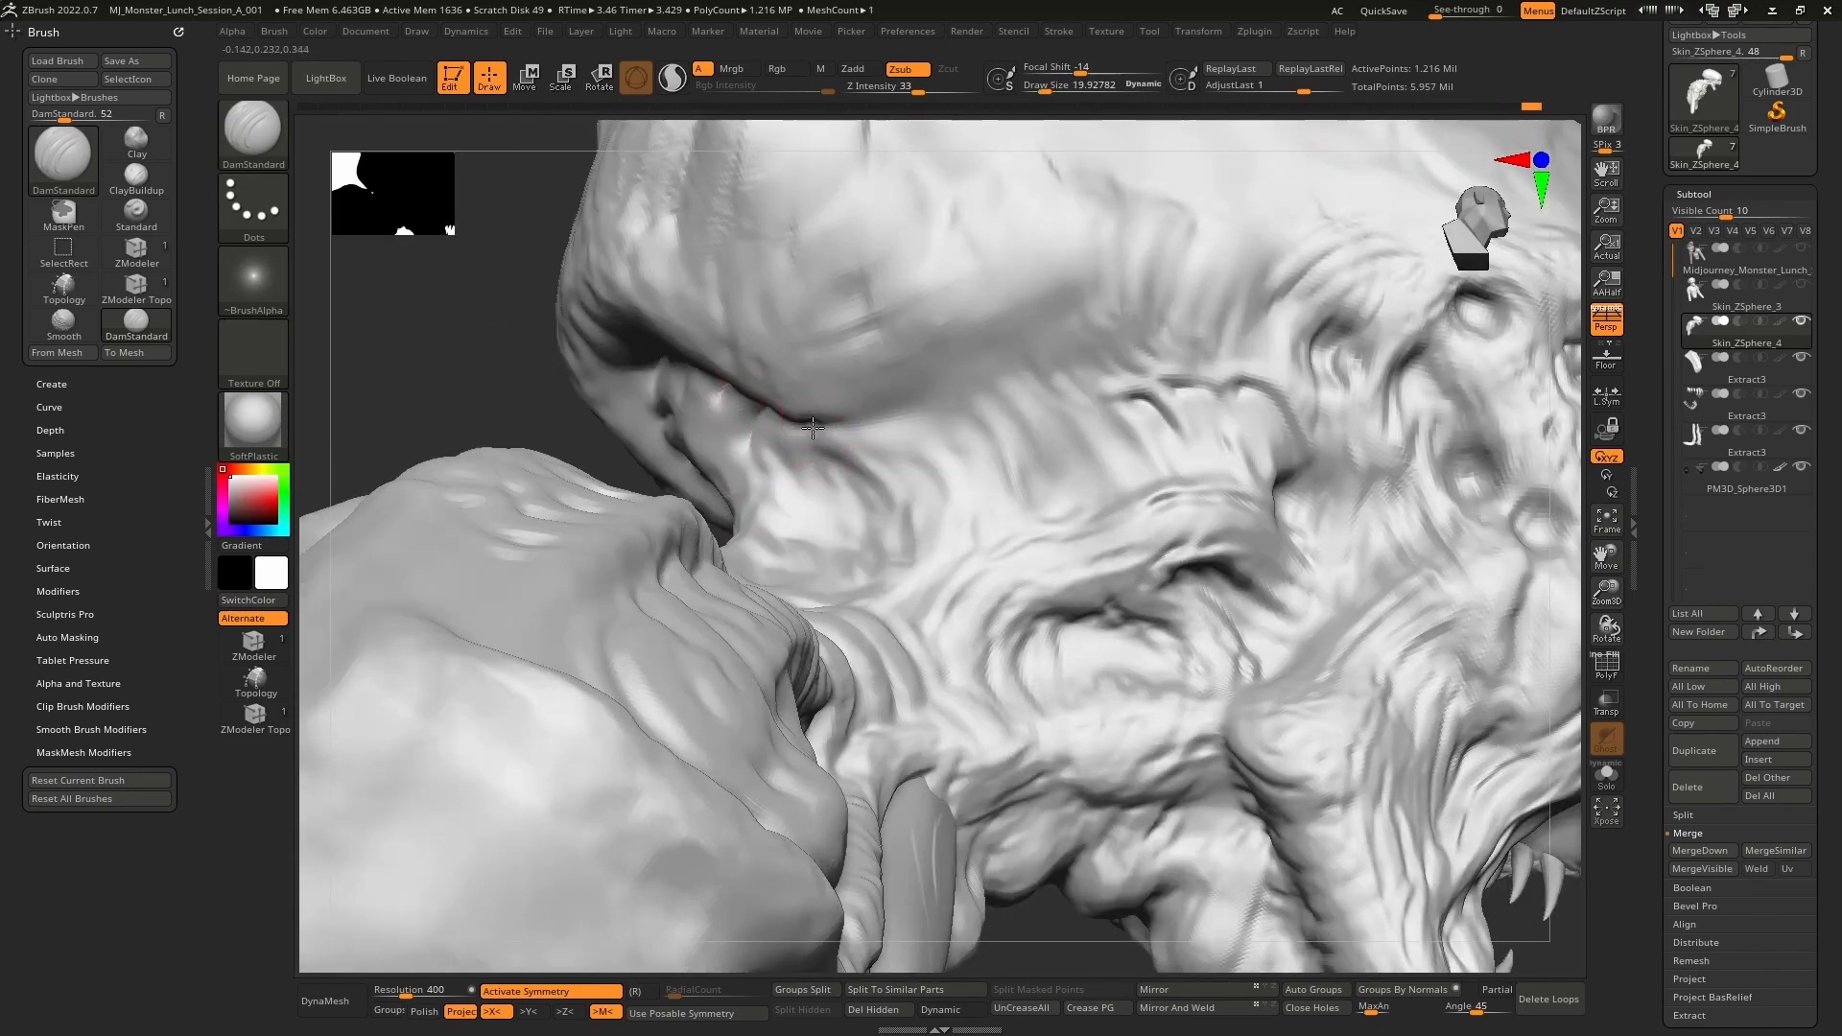
drag(816, 420, 879, 493)
drag(871, 422, 932, 476)
- Carve curved creases into the lower rear side of the cranium with DamStandard
mouse_move(966, 560)
right_down()
mouse_move(876, 489)
mouse_move(923, 472)
mouse_move(904, 329)
mouse_move(849, 402)
mouse_move(873, 452)
mouse_move(896, 411)
mouse_move(796, 412)
right_up()
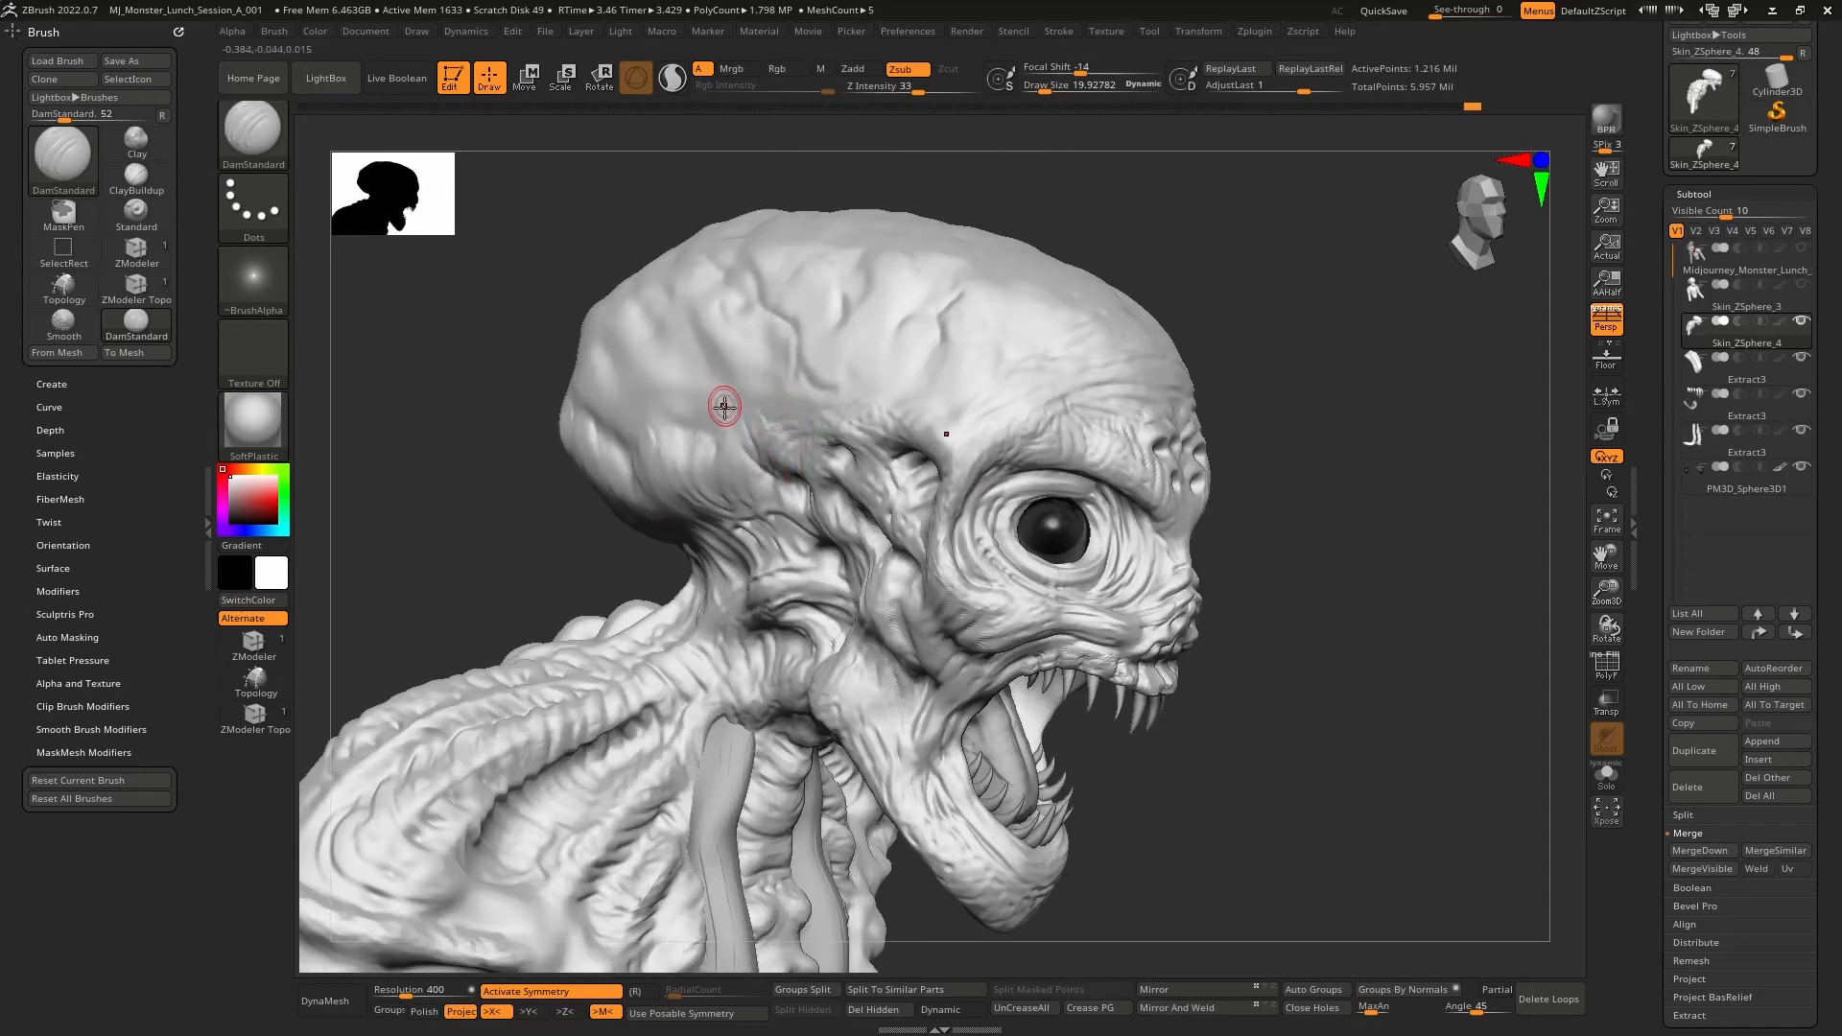
drag(750, 451, 671, 396)
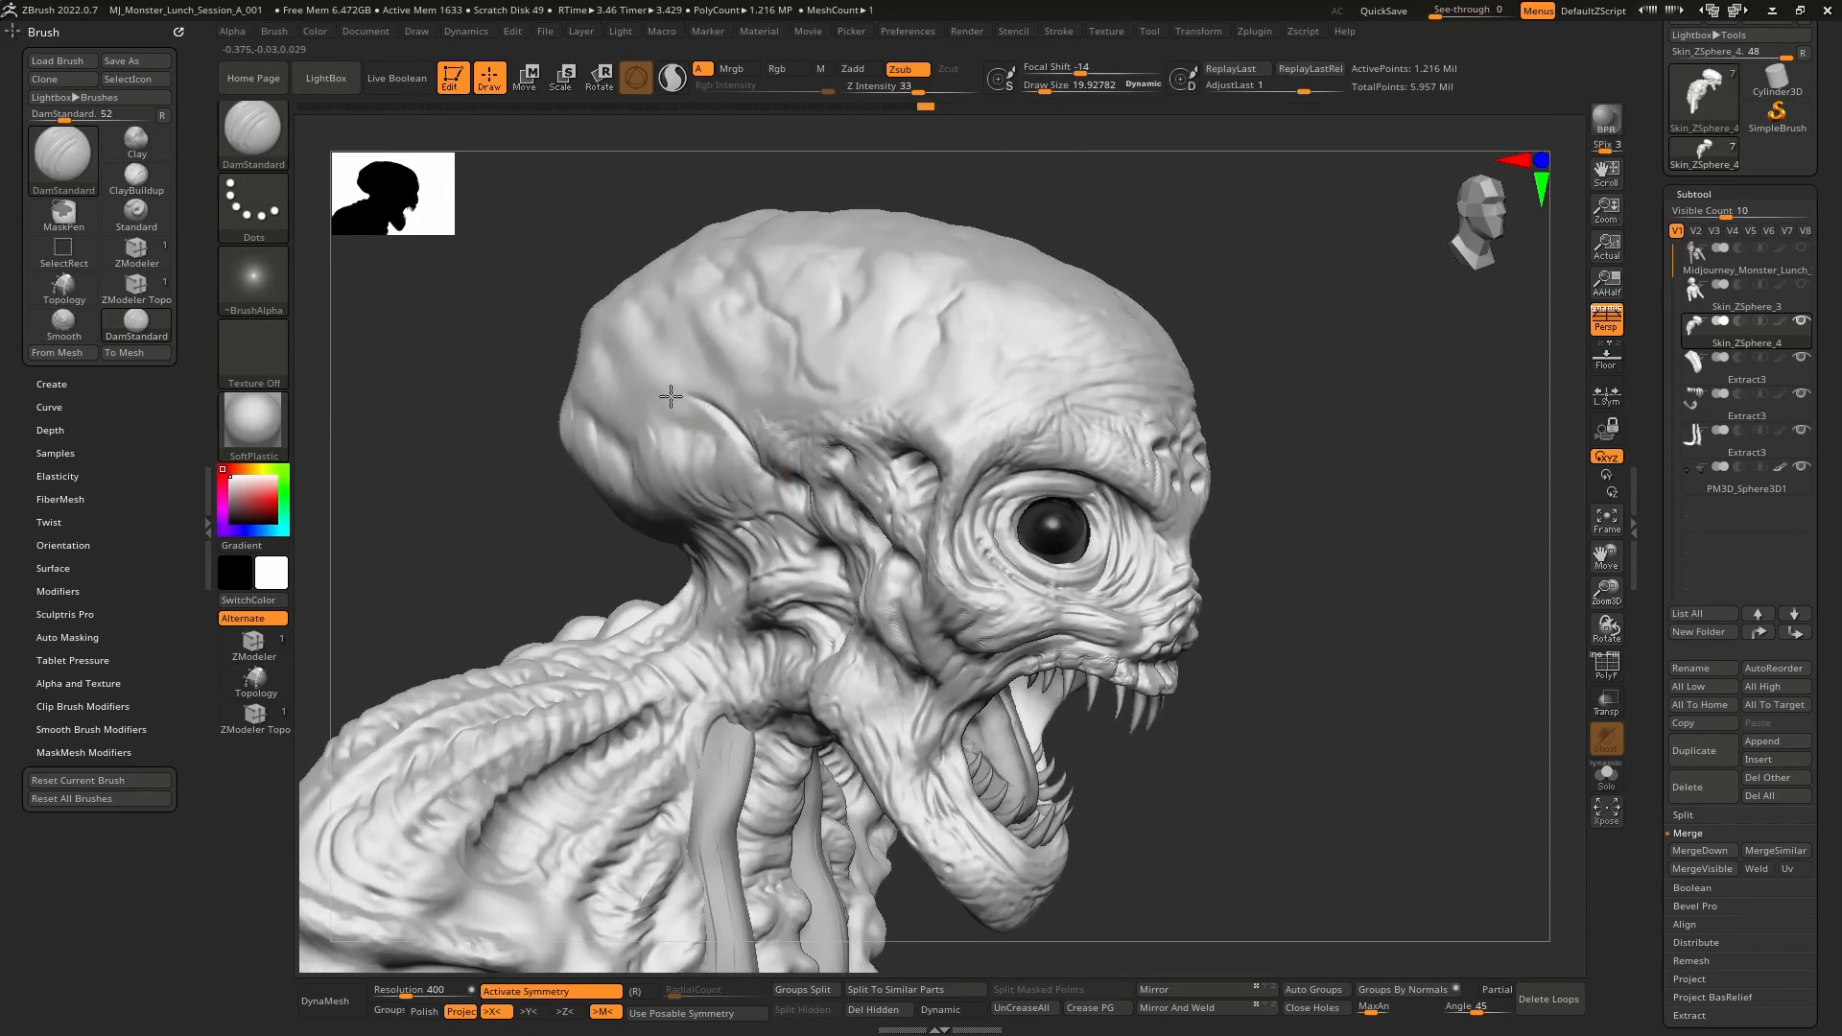
right_drag(690, 418, 988, 479)
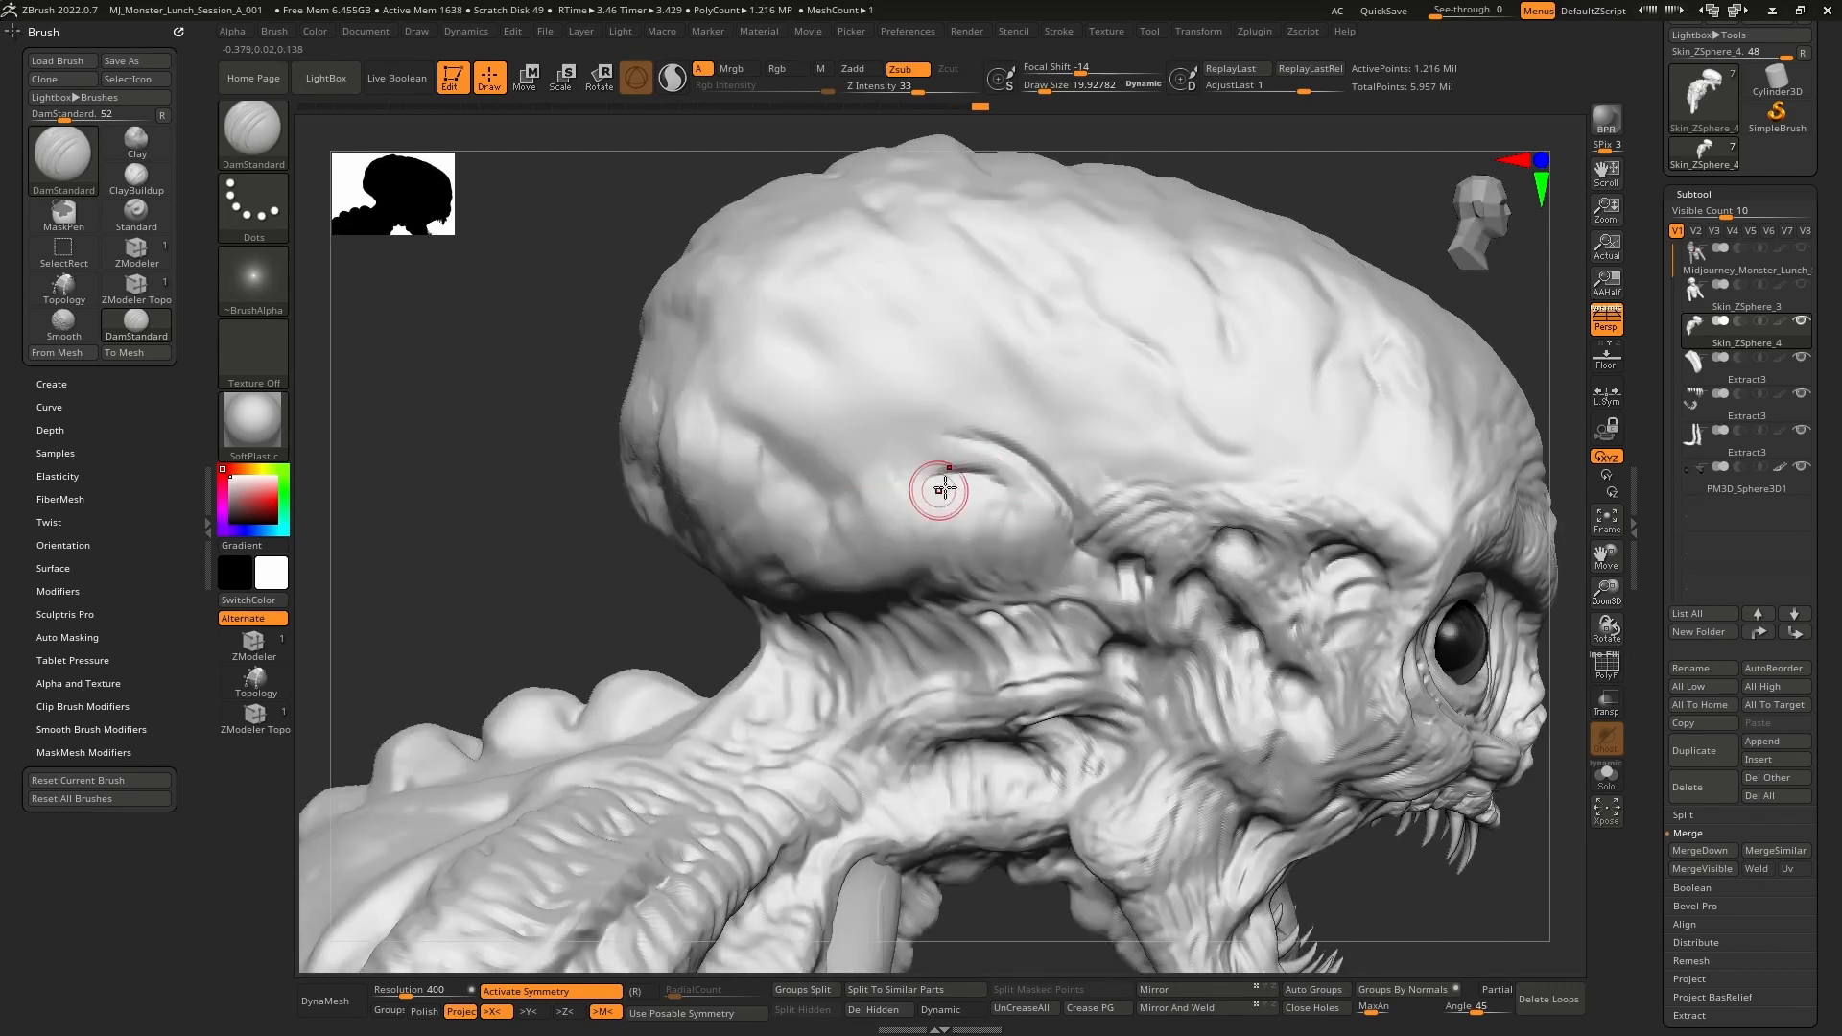
- Build up the folds along the lower rear cranium creases with the ClayBuildup brush and smooth them
key(b)
key(c)
key(b)
drag(881, 487, 1009, 455)
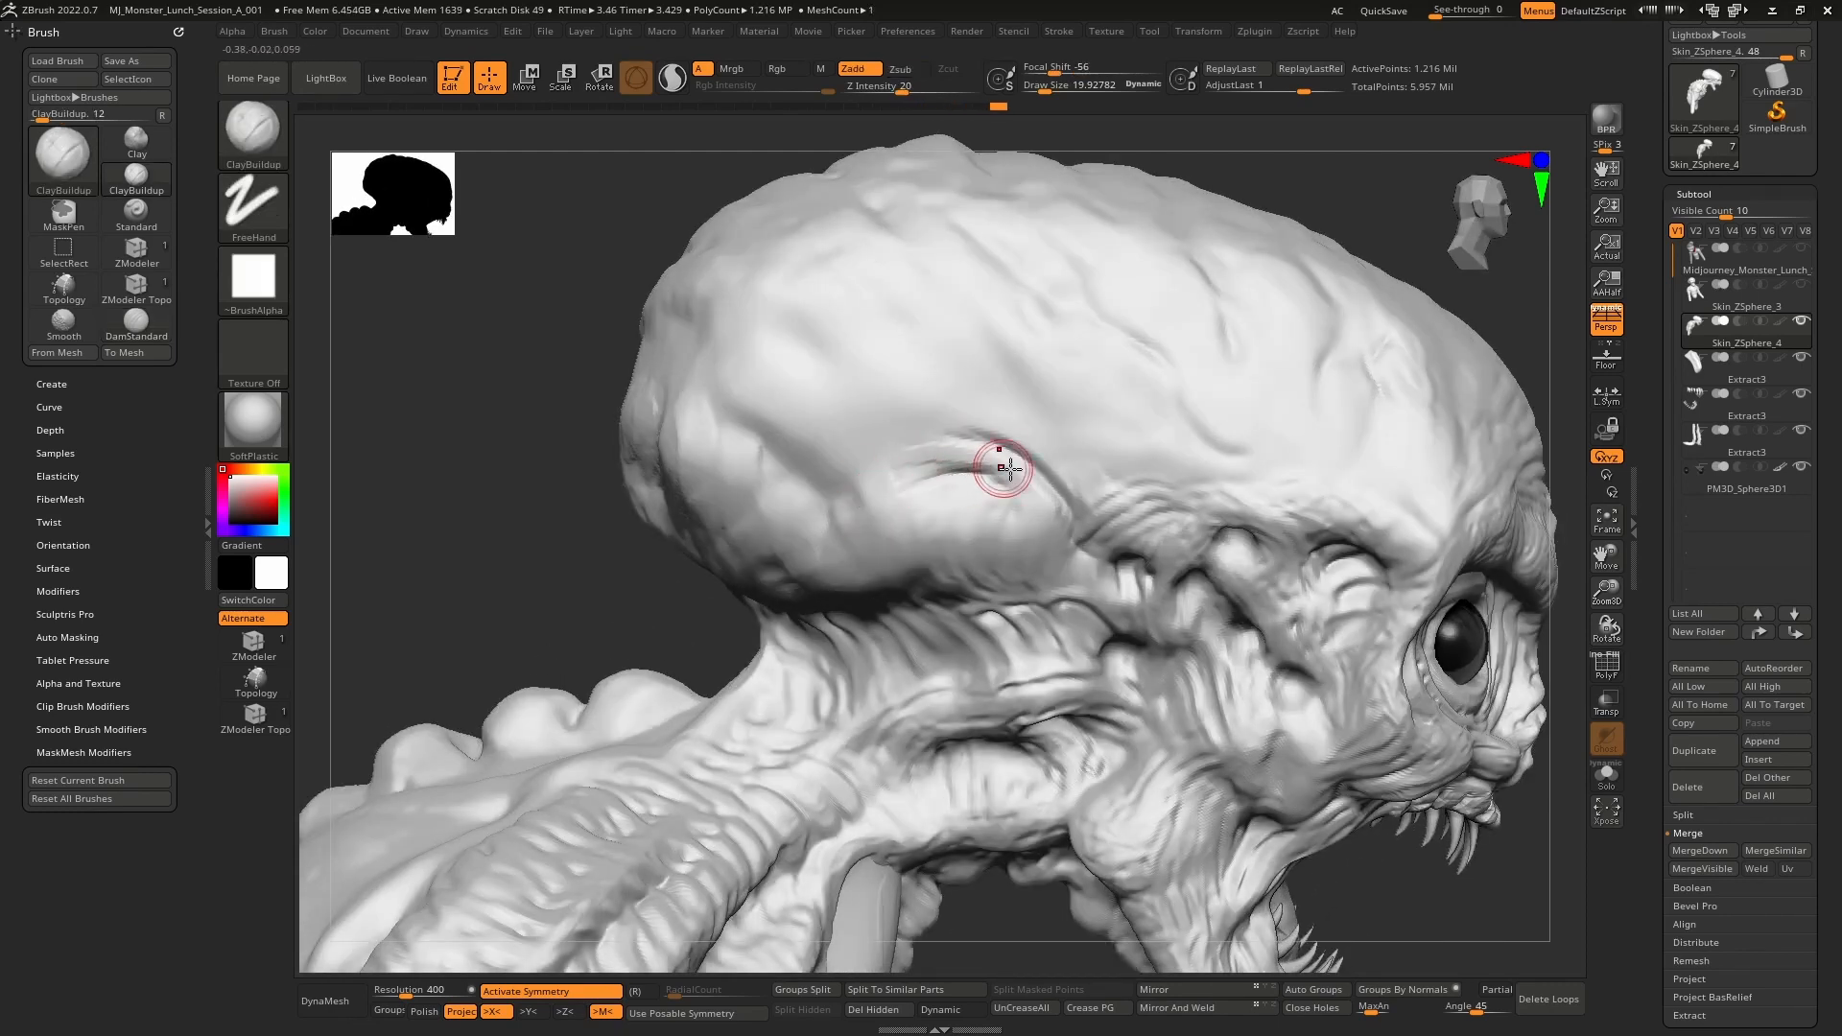
mouse_move(864, 480)
mouse_down()
mouse_move(893, 461)
mouse_move(718, 433)
mouse_move(901, 431)
mouse_move(742, 404)
mouse_up()
key(shift)
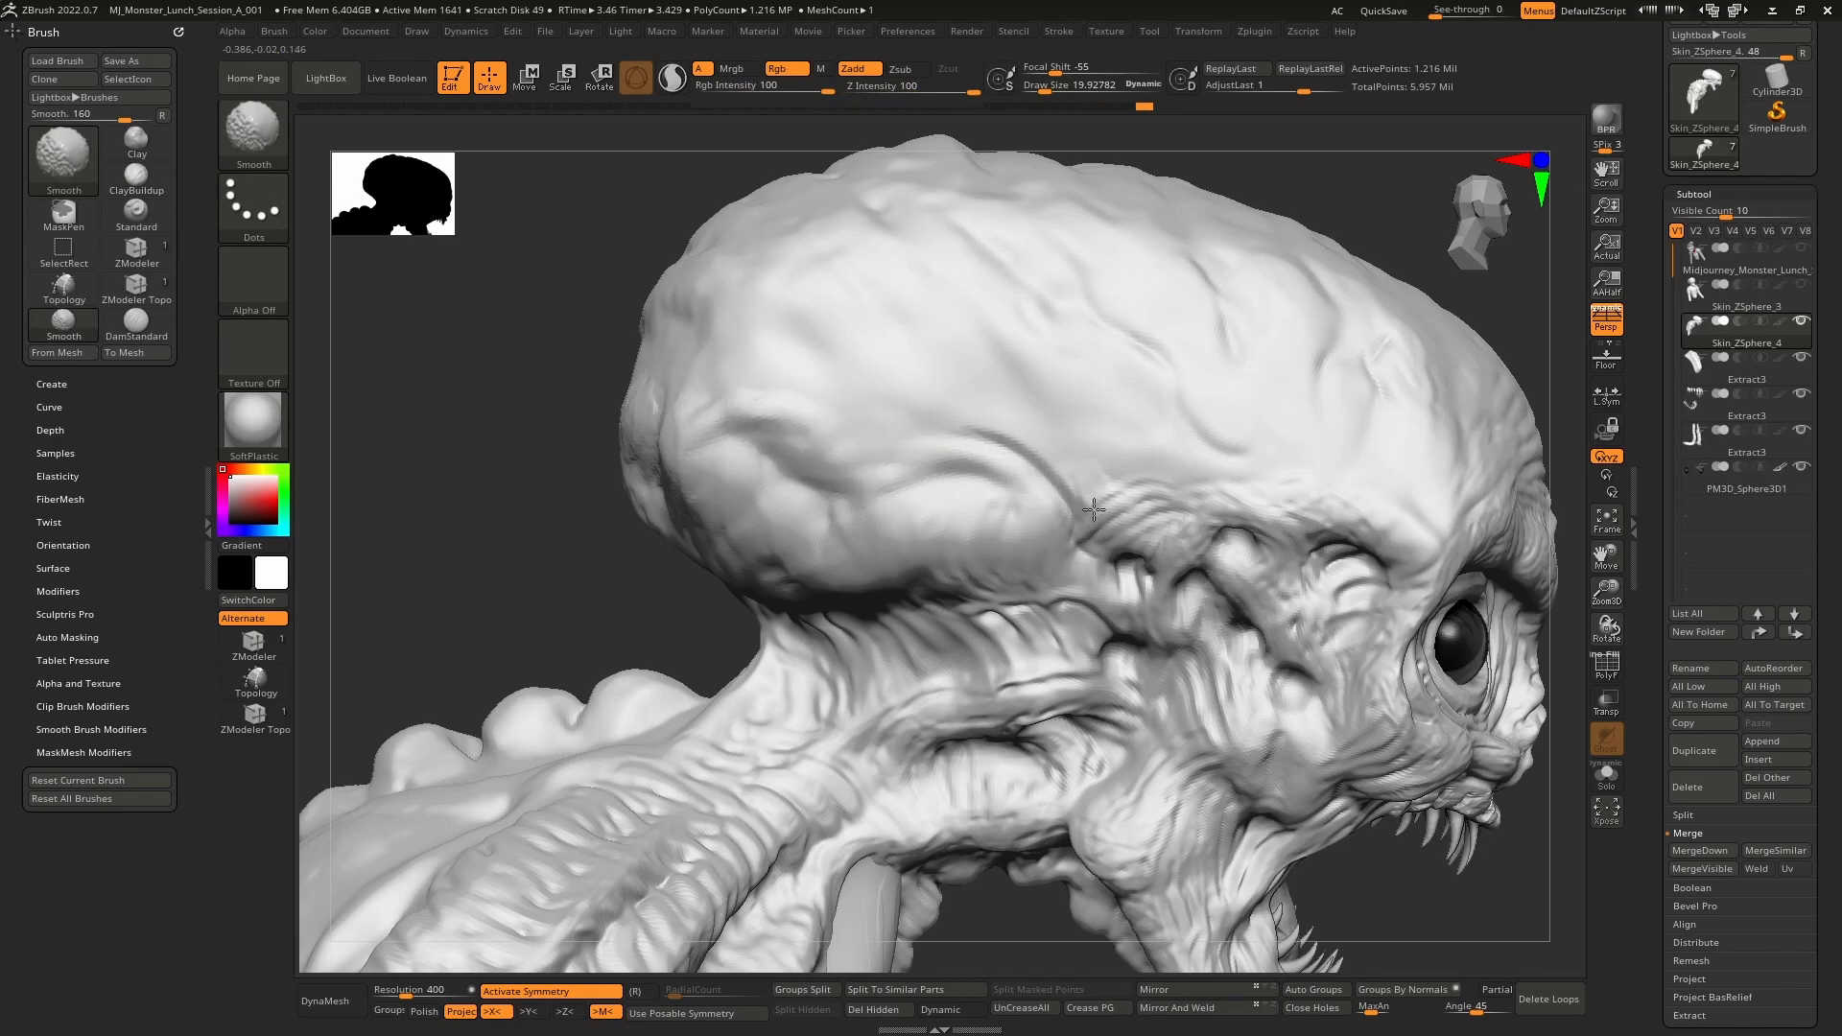
- Polish the neck folds below the skull with the hPolish brush at draw size about 12, and smooth the long fold
mouse_move(1093, 509)
alt+right_down()
mouse_move(797, 372)
mouse_move(965, 411)
mouse_move(941, 403)
alt+right_up()
key(b)
key(h)
key(p)
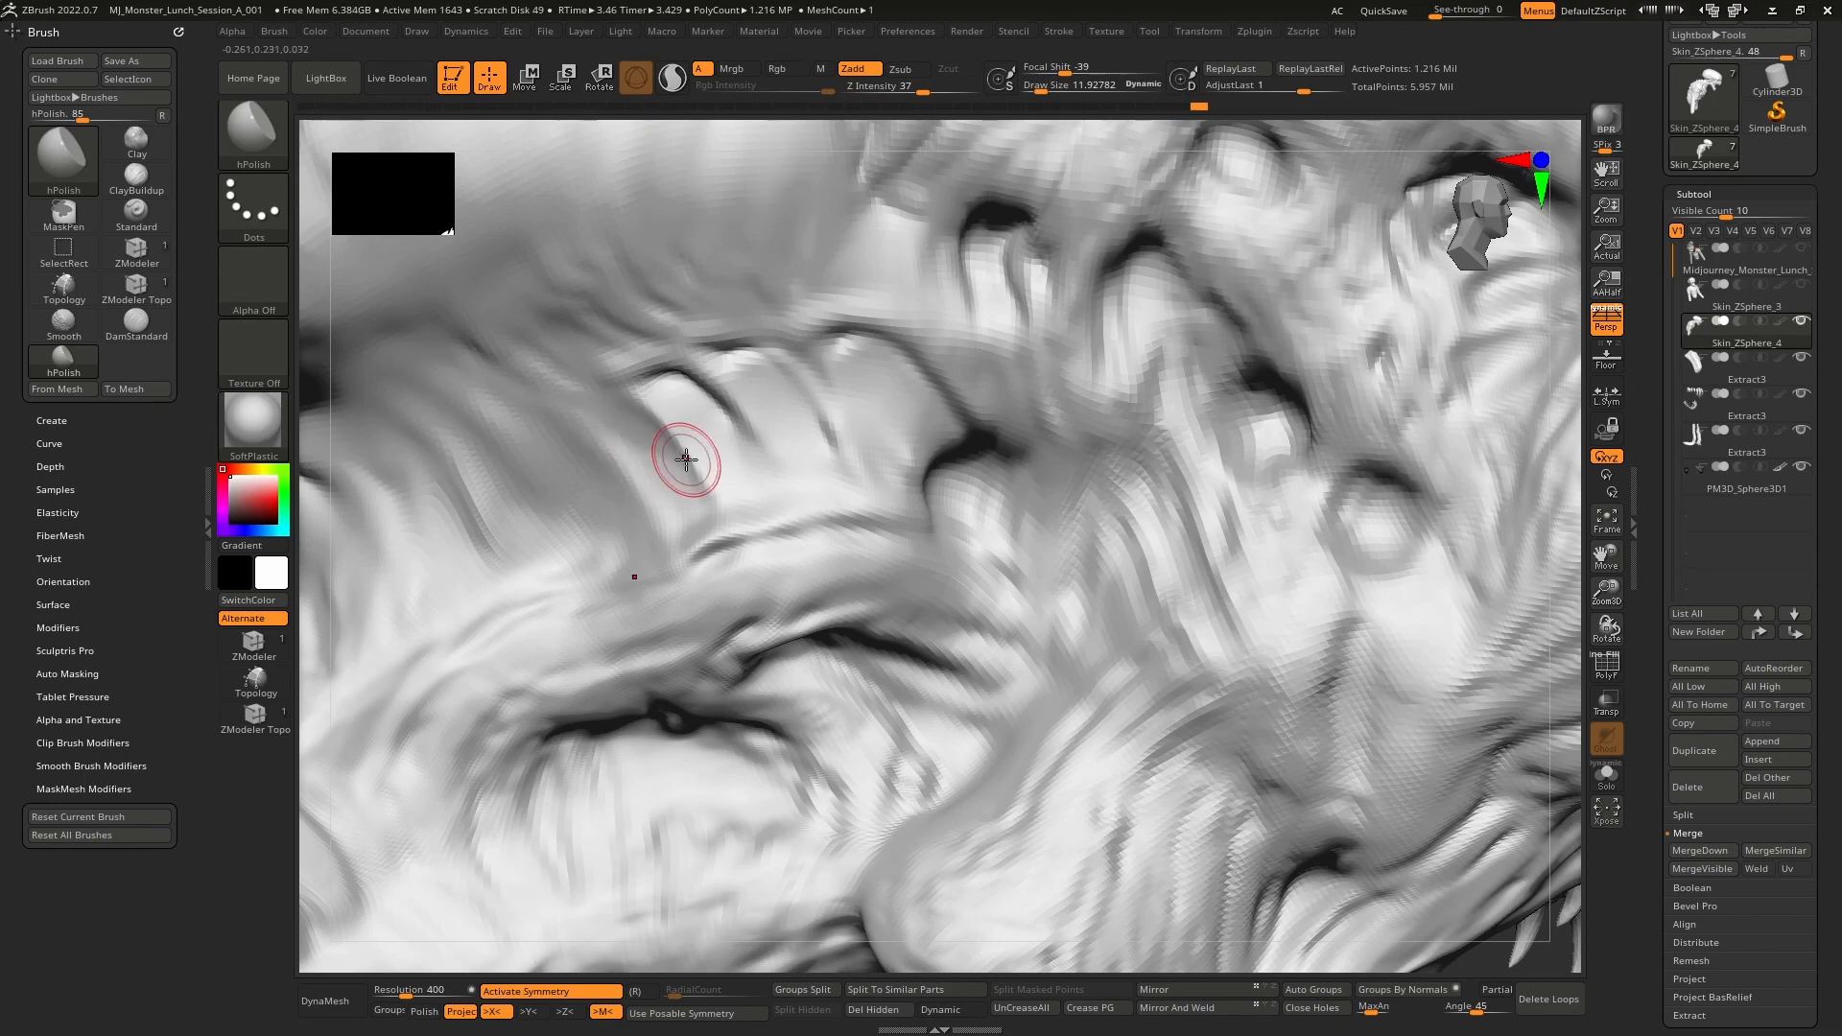
right_drag(895, 555, 898, 551)
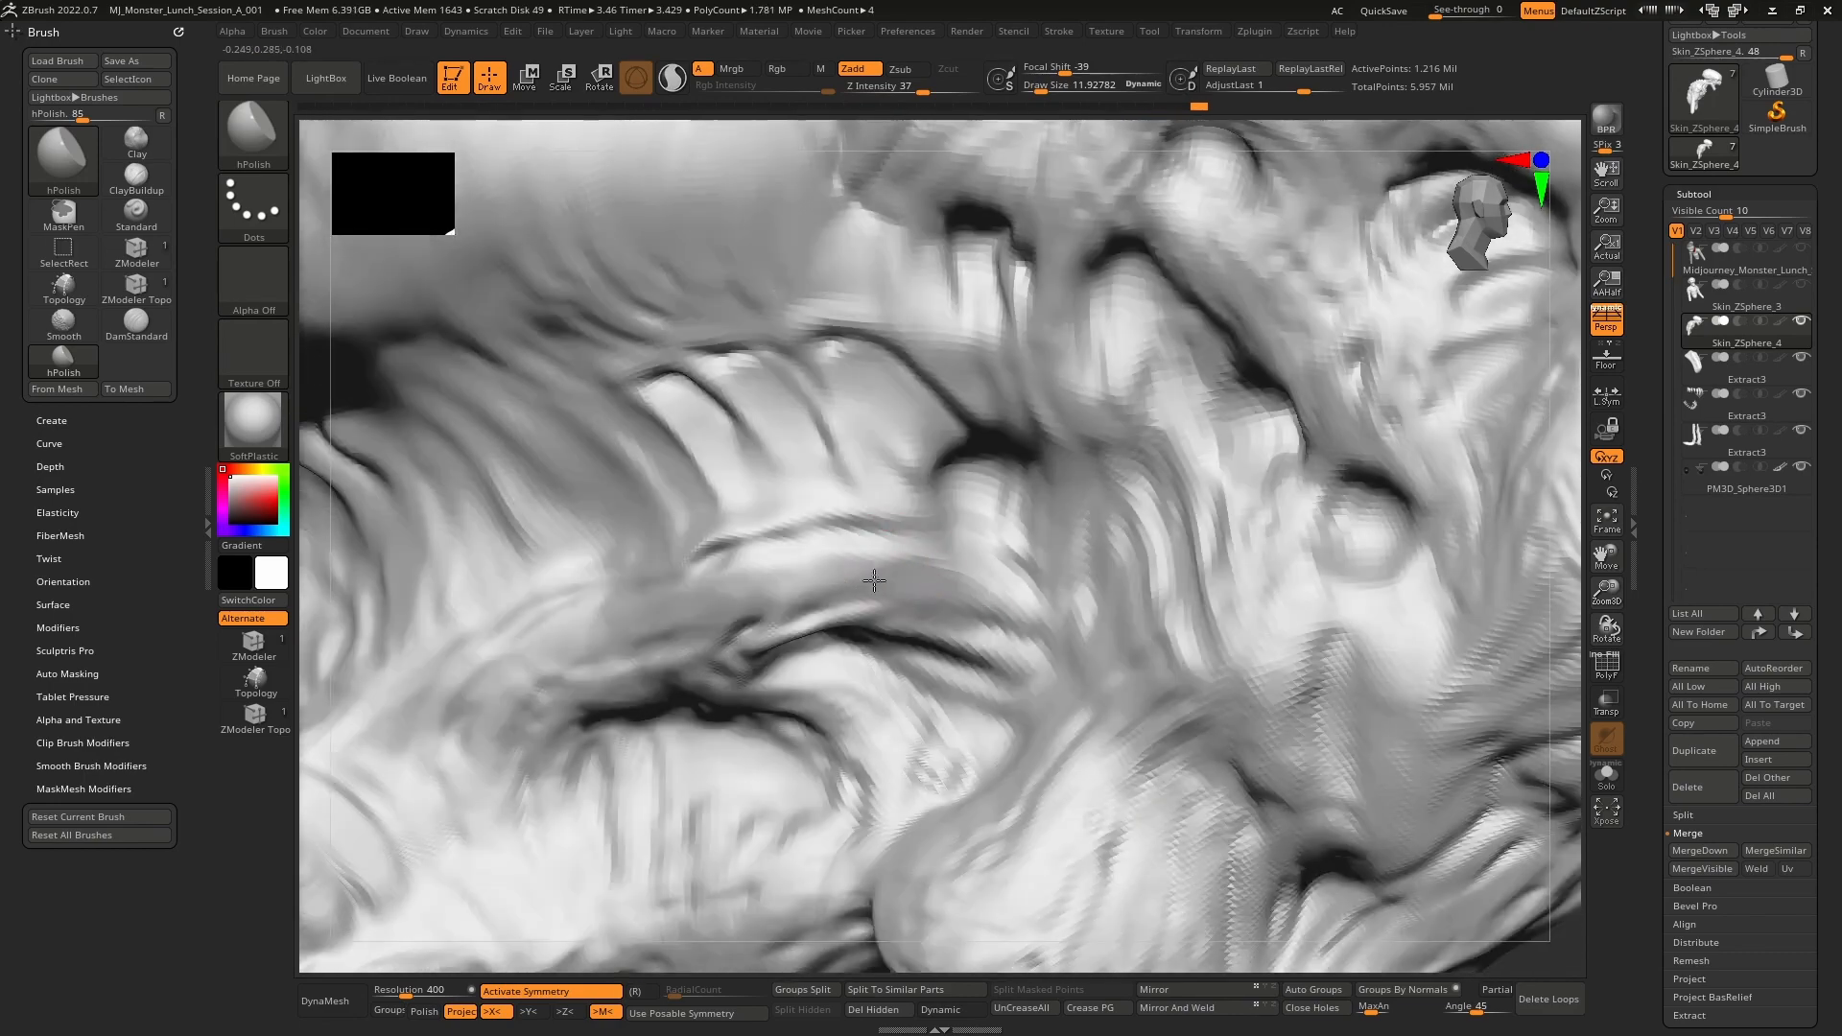
shift+drag(839, 579, 775, 585)
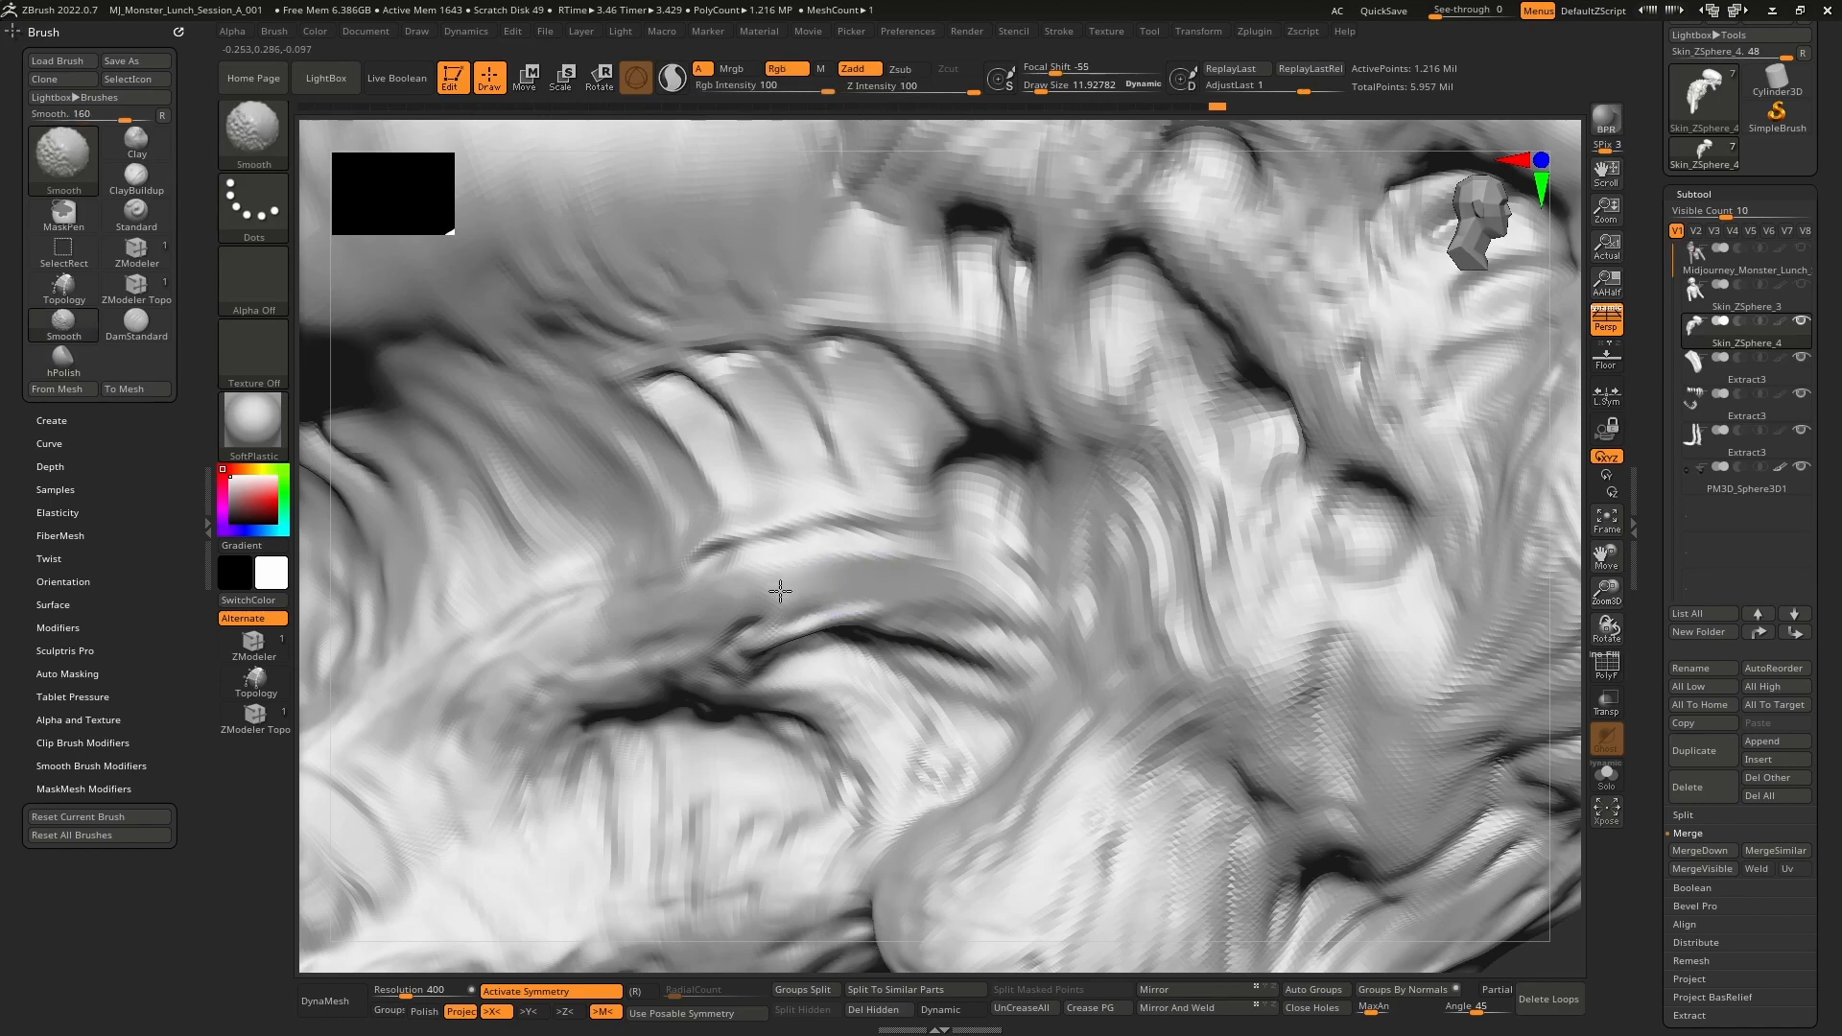
mouse_move(864, 573)
ctrl+right_down()
mouse_move(859, 533)
mouse_move(912, 440)
ctrl+right_up()
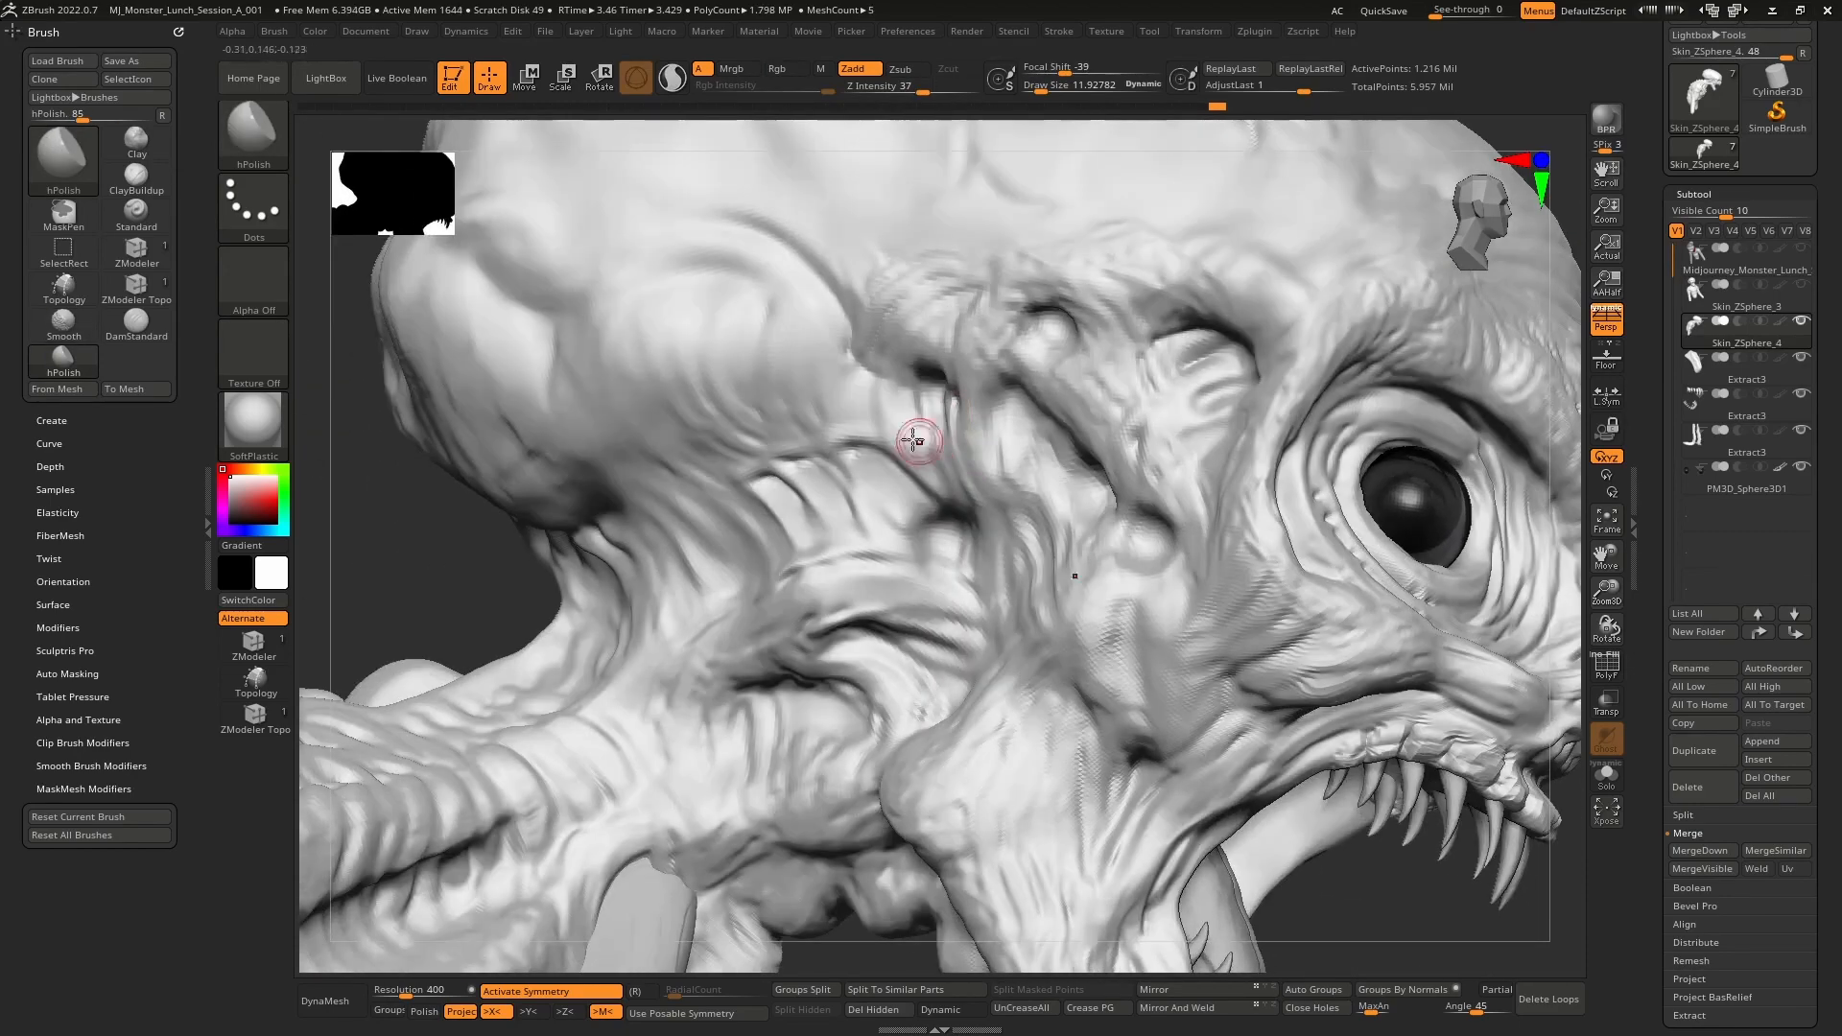
- Polish and smooth the skin between the neck folds and cheek with hPolish at a draw size of about 20
mouse_move(953, 500)
right_down()
mouse_move(979, 480)
mouse_move(921, 502)
mouse_move(929, 457)
right_up()
key(bracketright)
key(shift)
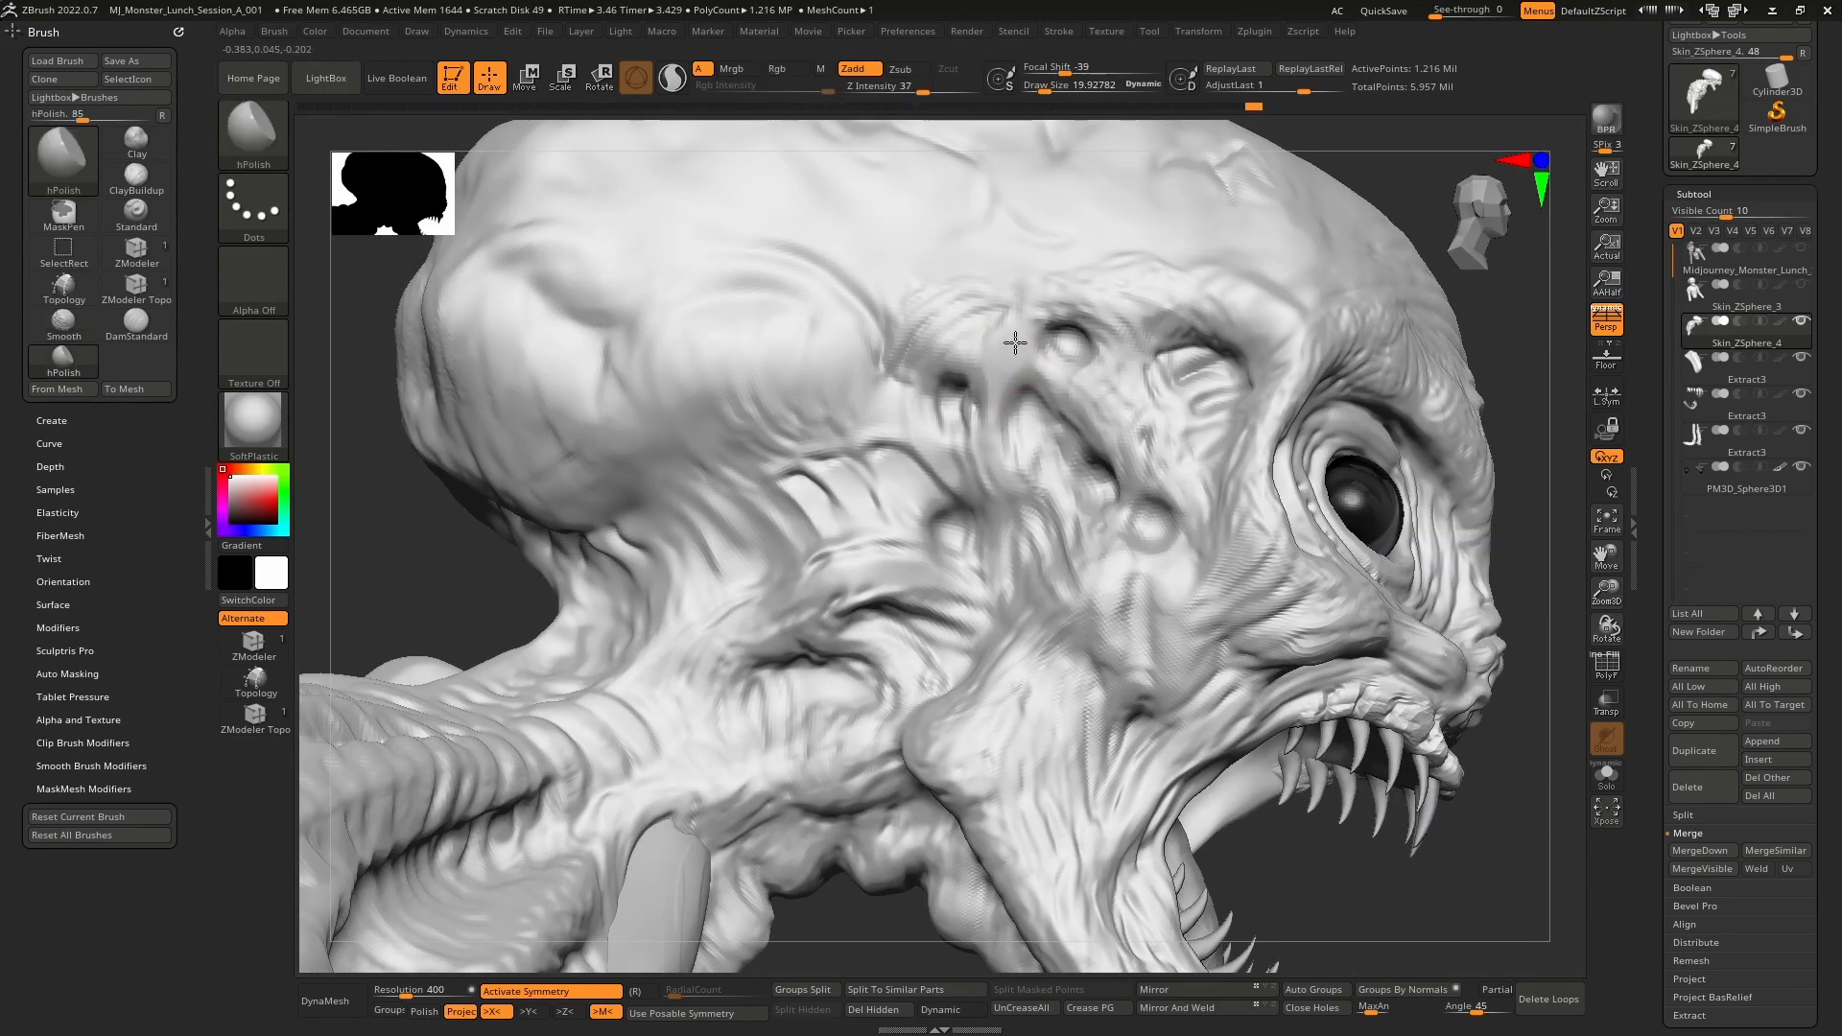
mouse_move(1015, 342)
right_down()
mouse_move(941, 460)
mouse_move(963, 503)
right_up()
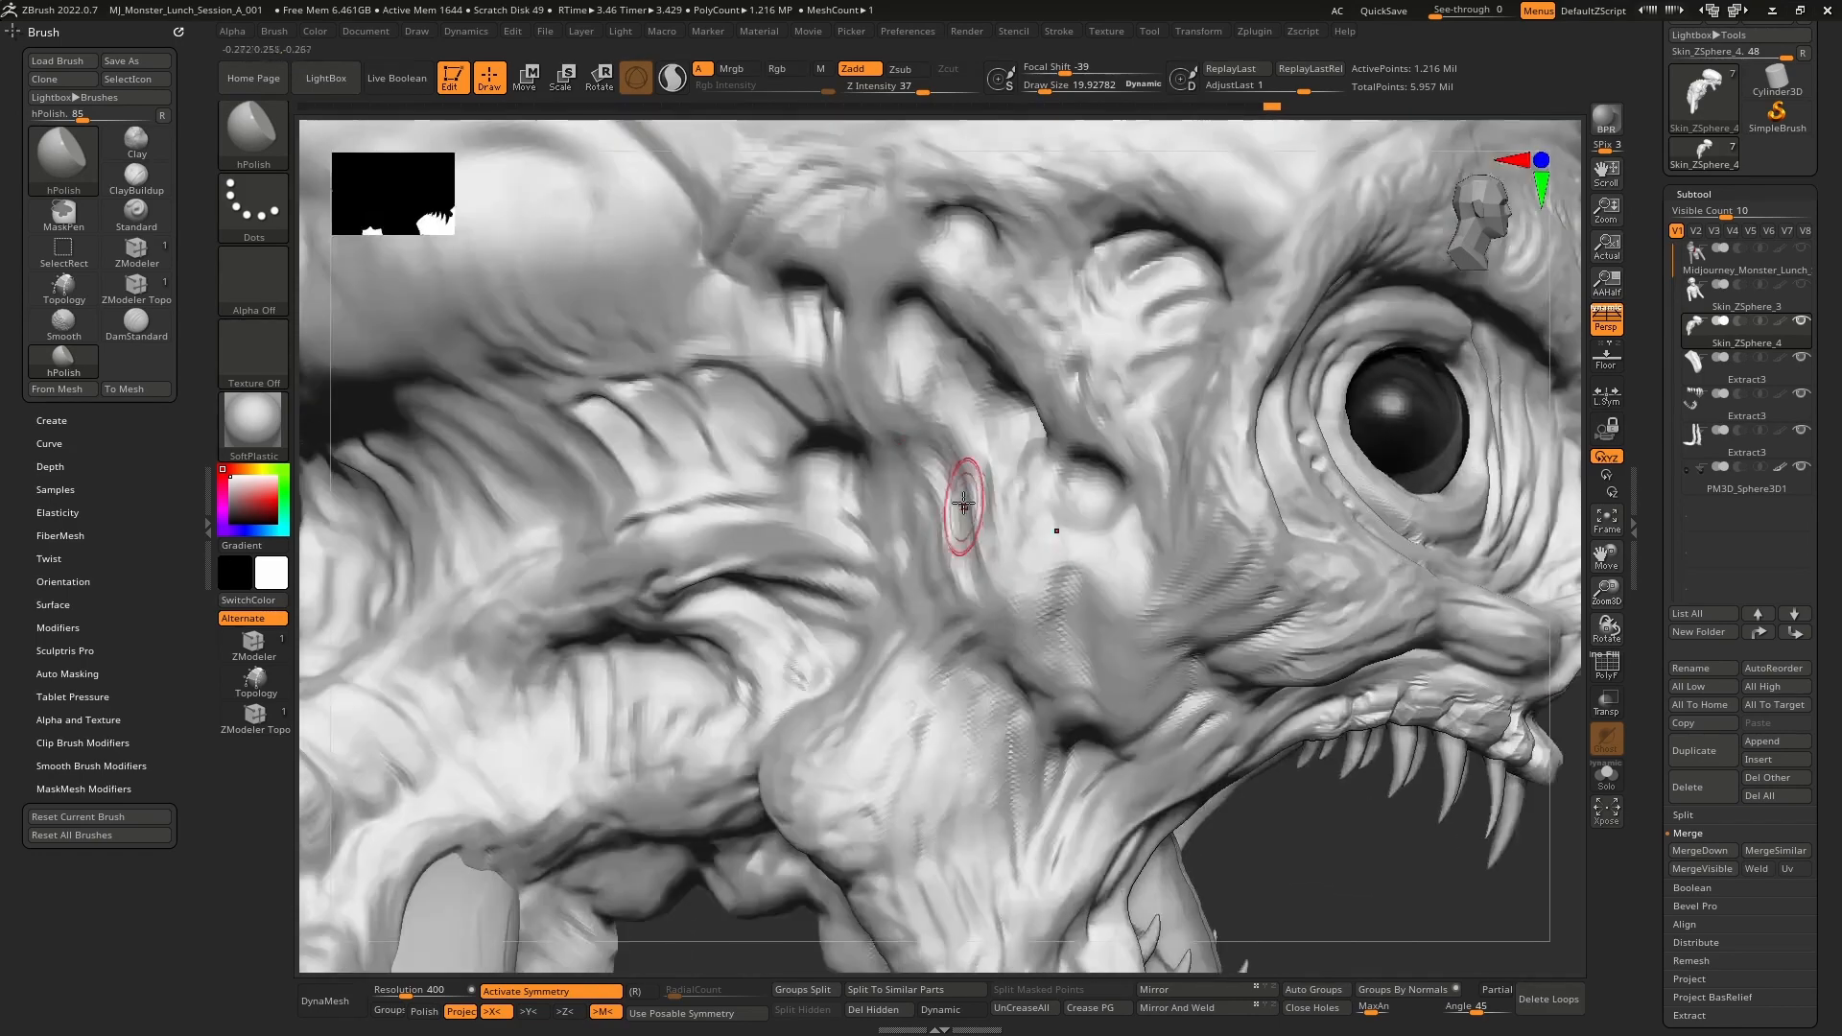
mouse_move(964, 503)
mouse_down()
mouse_move(929, 440)
mouse_move(979, 493)
mouse_up()
mouse_move(916, 423)
shift+mouse_down()
mouse_move(972, 522)
mouse_move(978, 480)
shift+mouse_up()
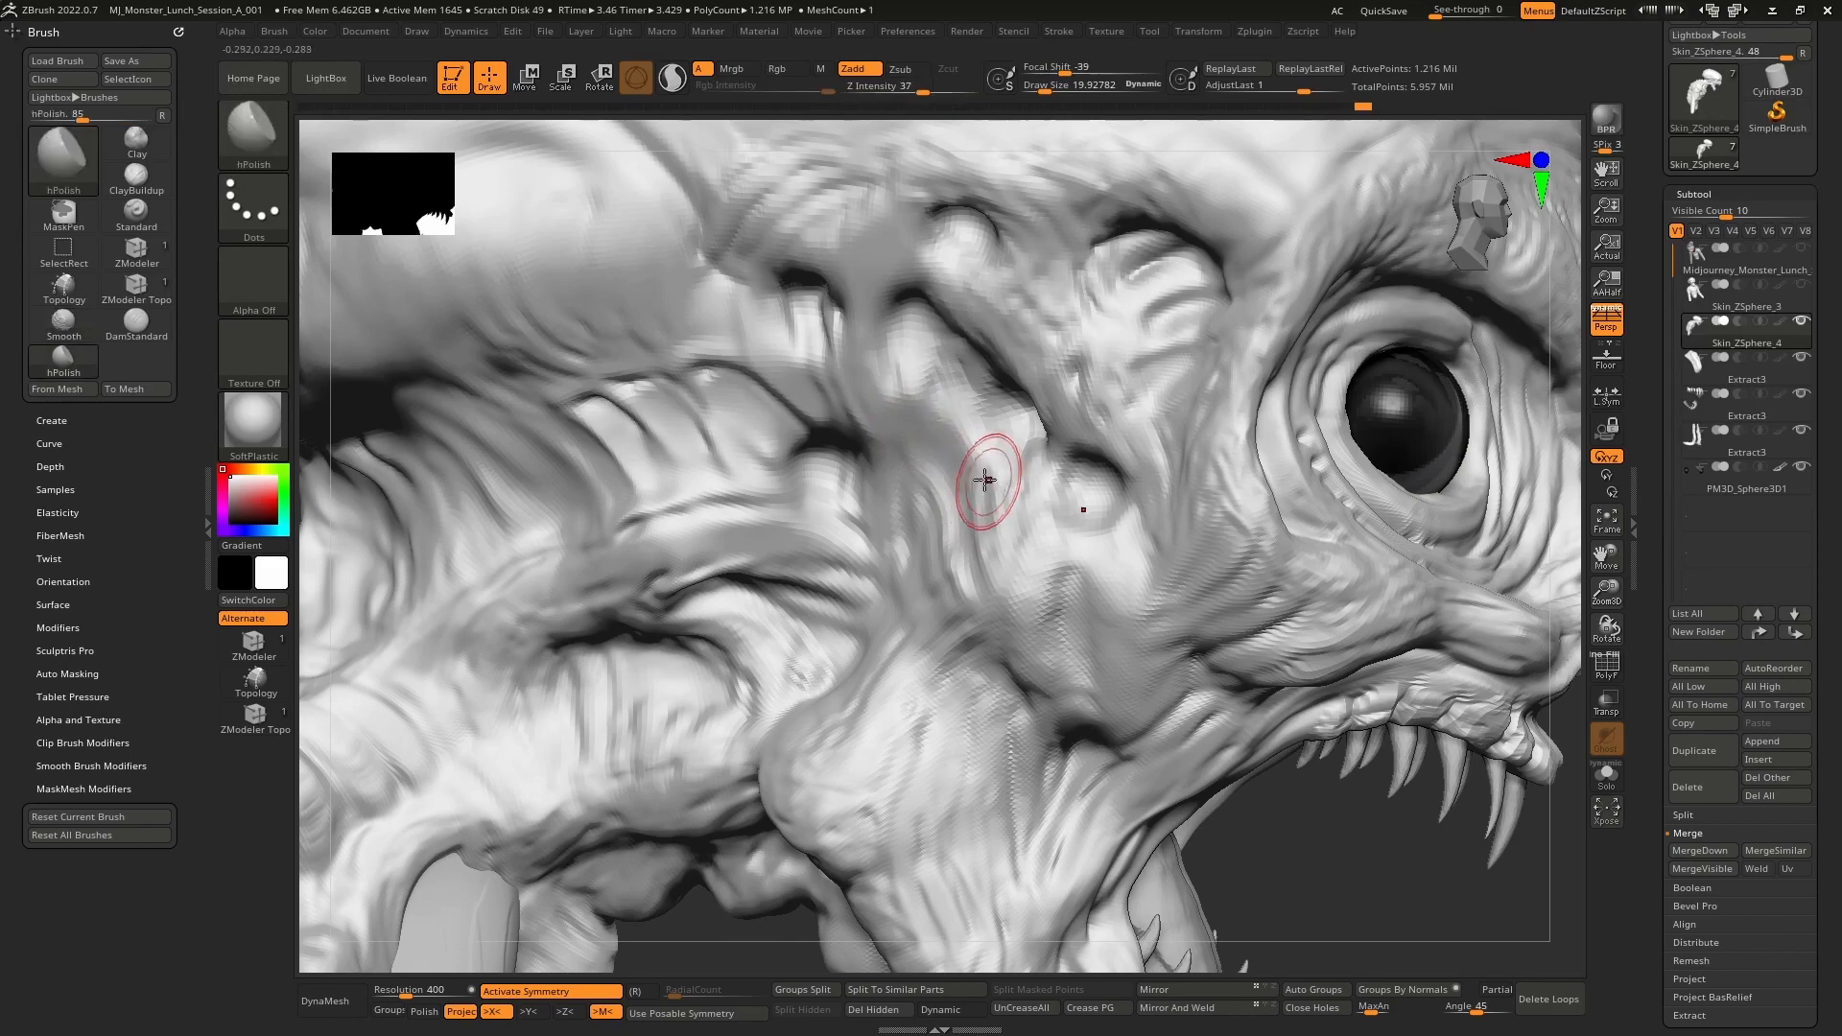
- Carve the crease along the diagonal ridge and small bumps behind the eye with DamStandard at draw size about 16
right_drag(978, 441, 1001, 403)
key(b)
key(d)
key(s)
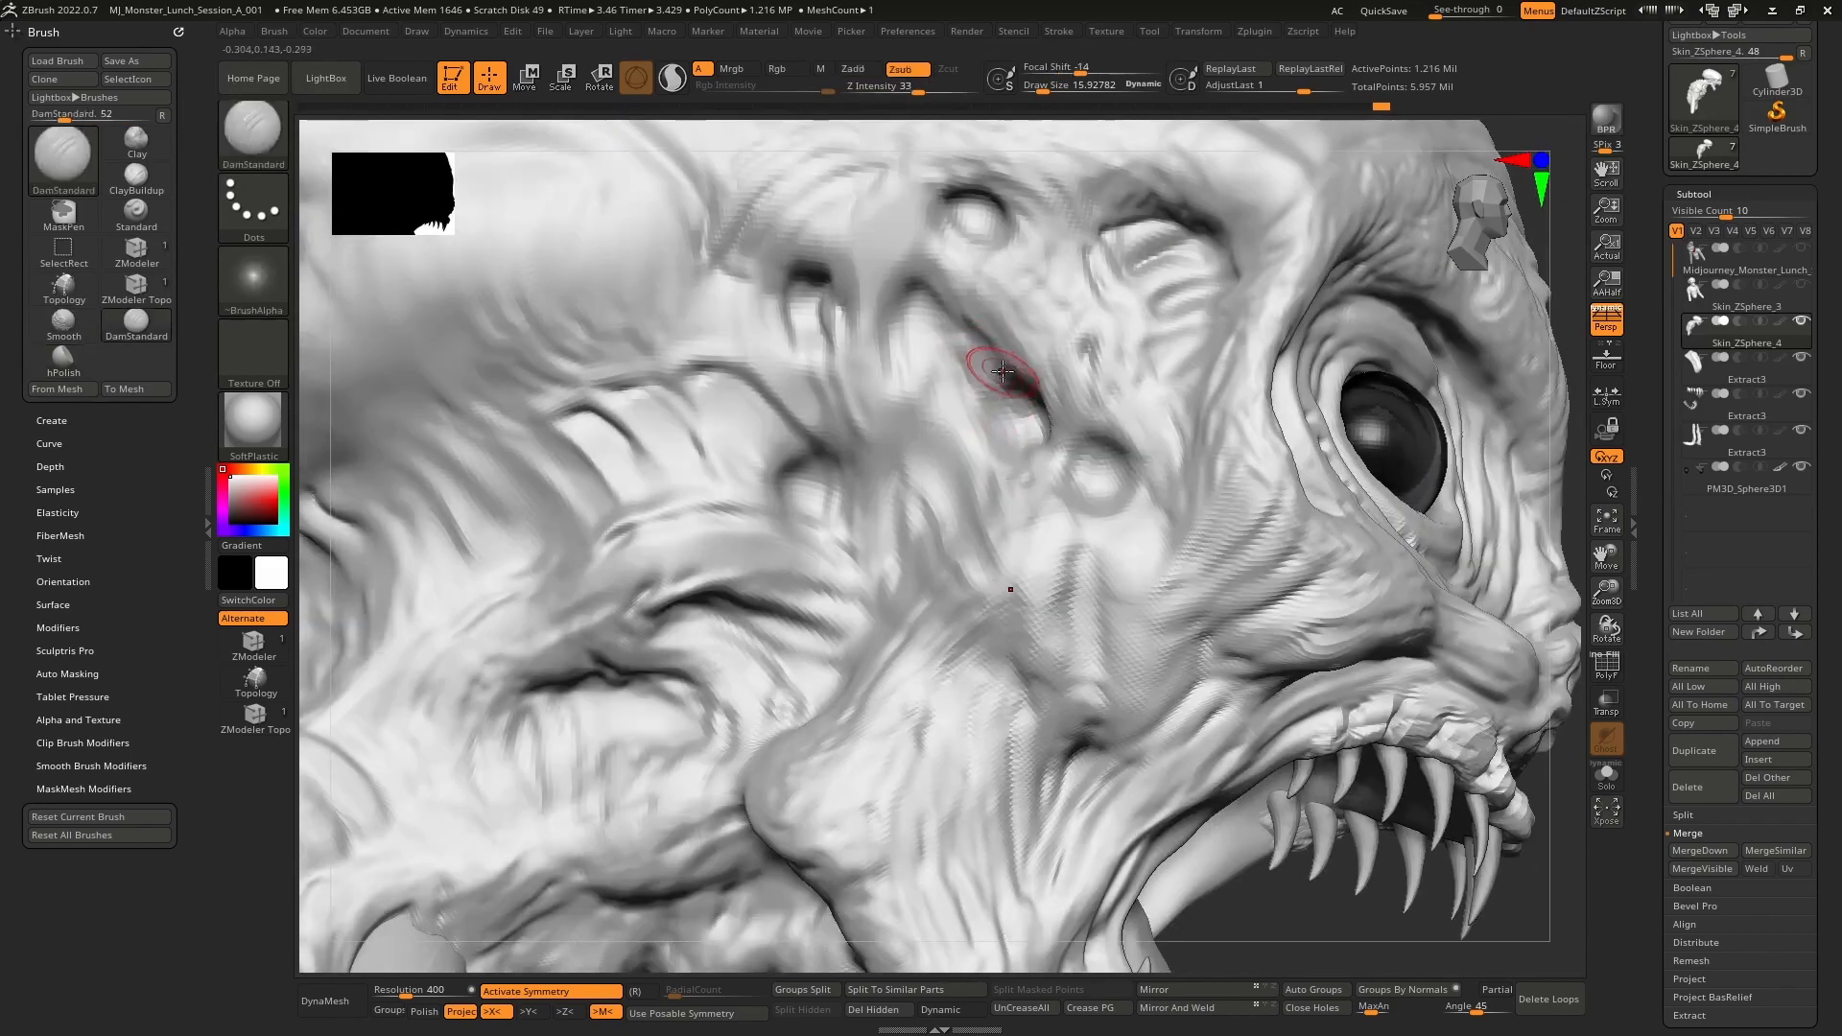
right_click(967, 356)
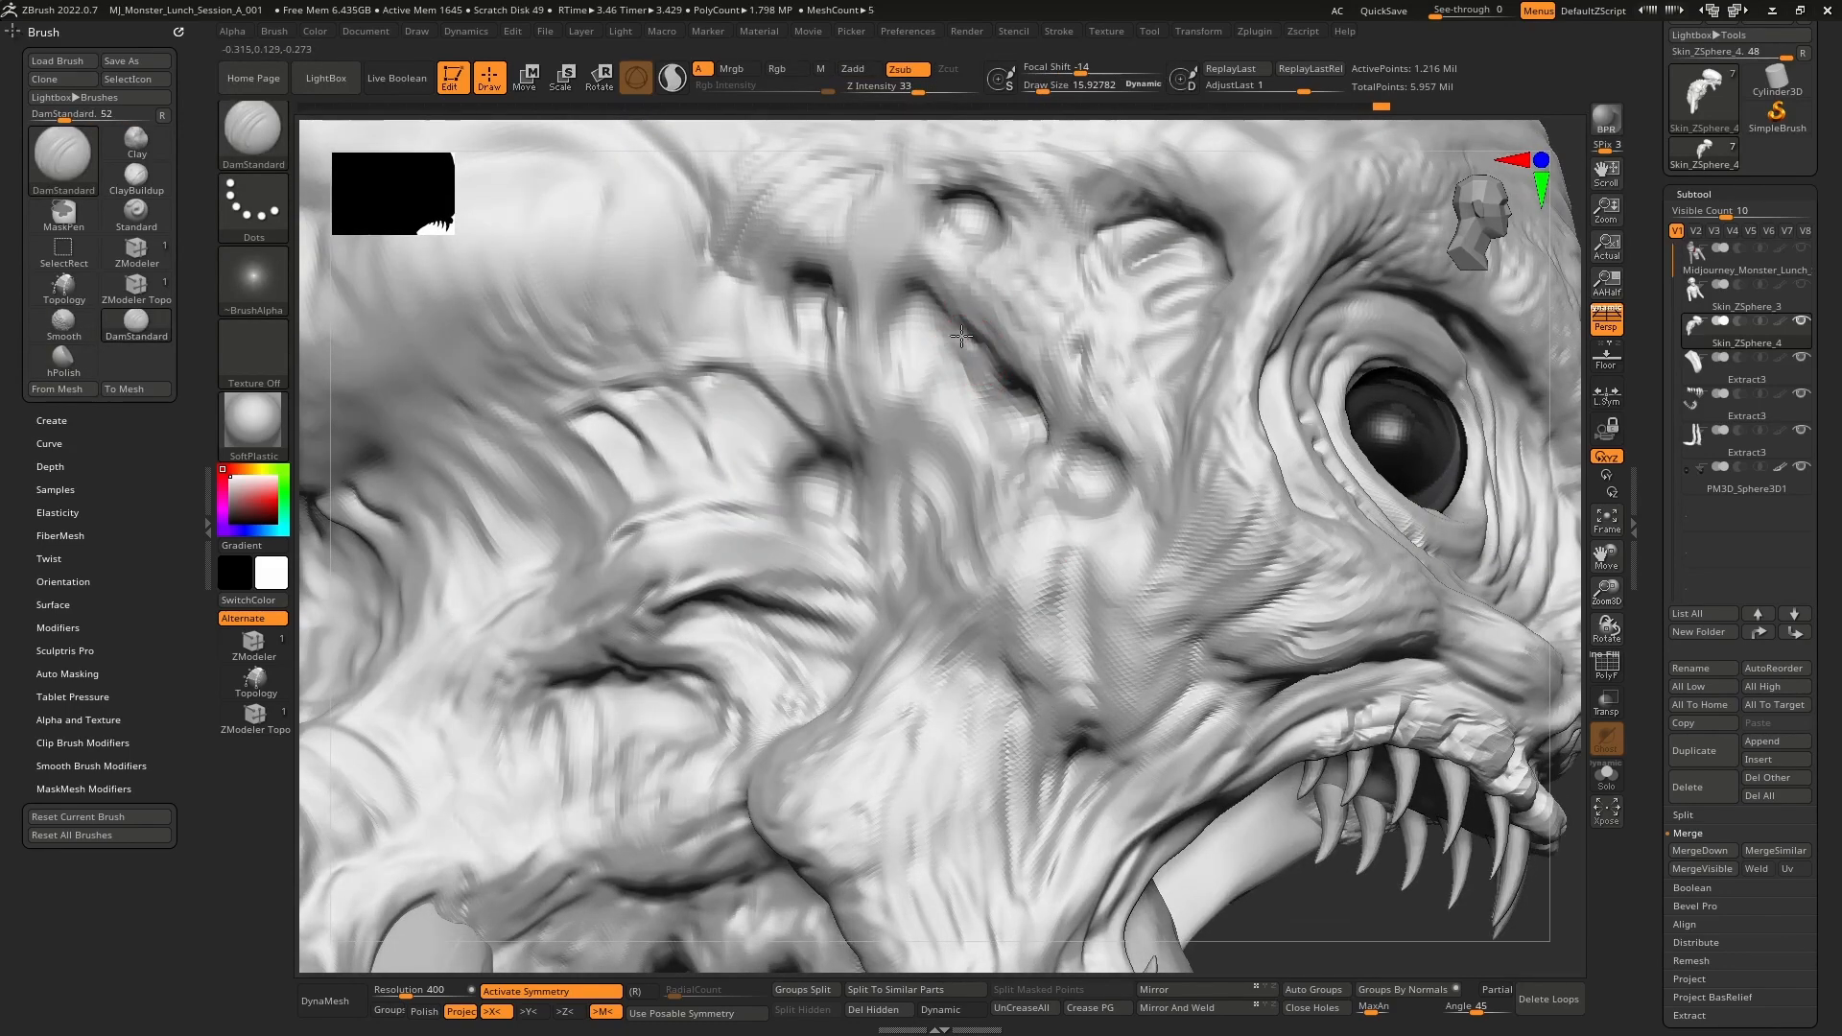
mouse_move(961, 336)
mouse_down()
mouse_move(952, 362)
mouse_move(1015, 419)
mouse_up()
drag(1103, 513, 1104, 498)
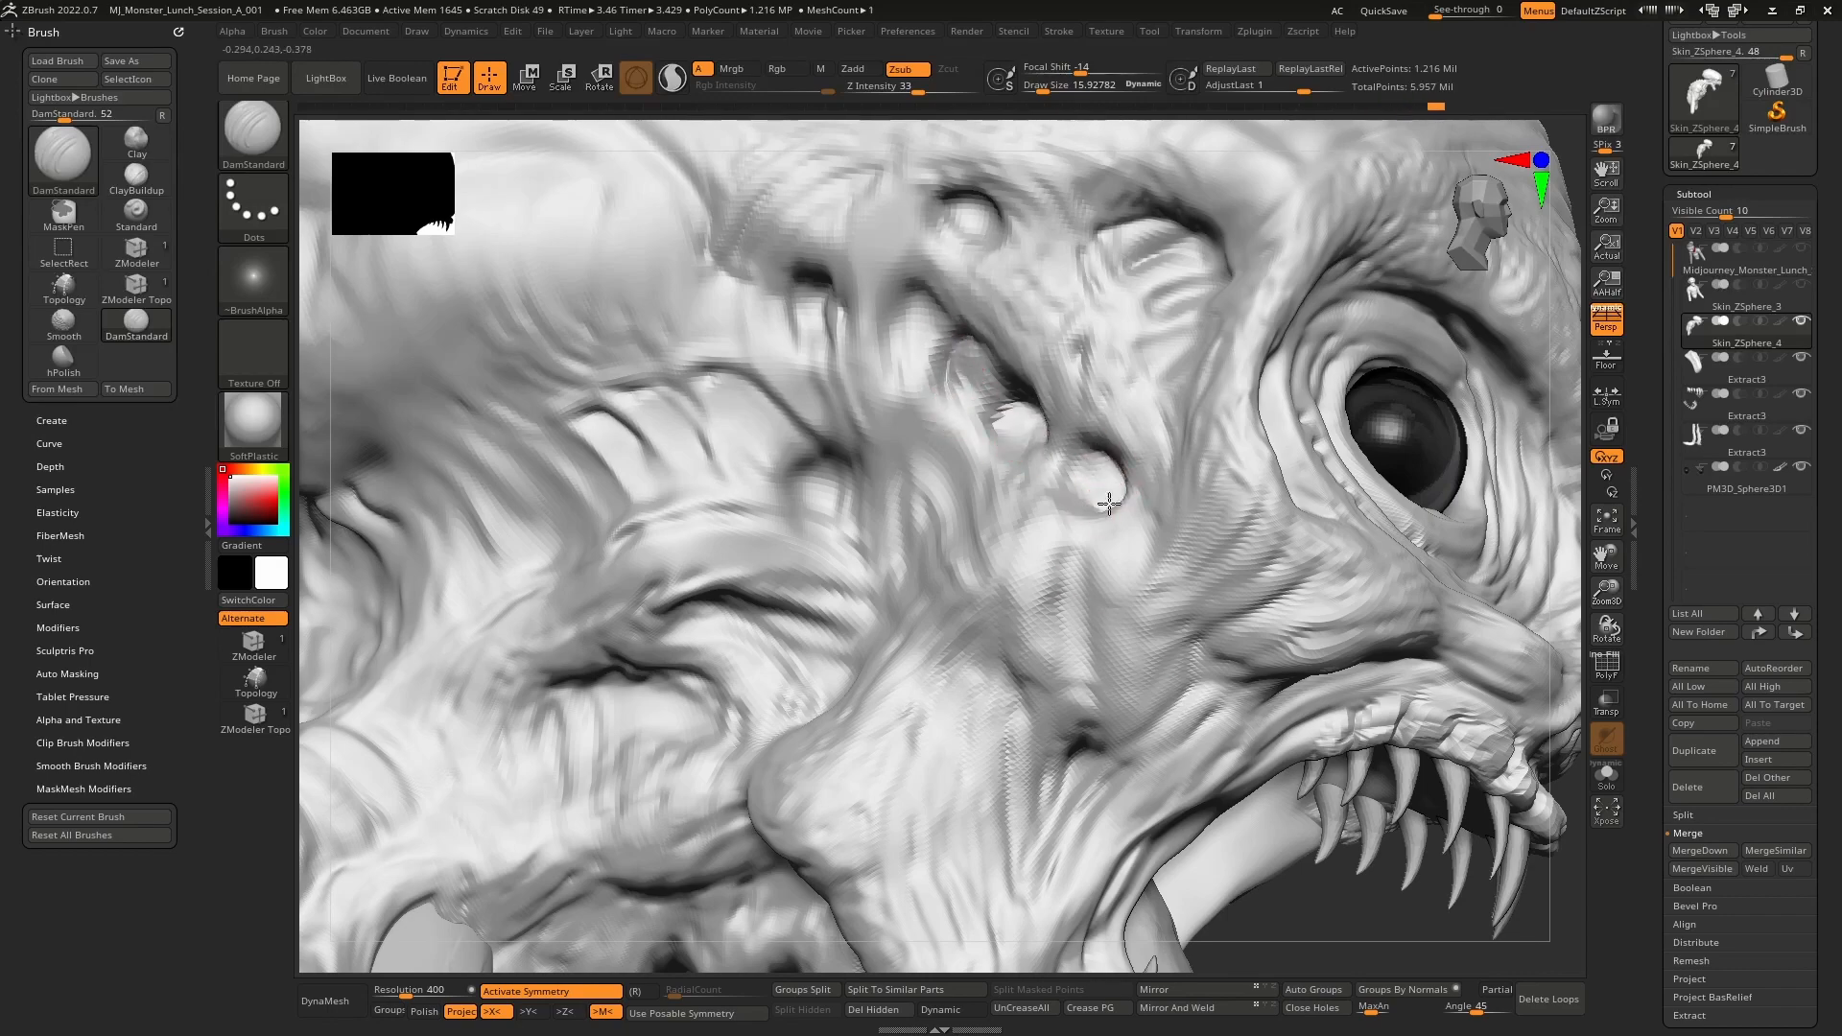
- Deepen the crease between the diagonal ridge and the lower round bump using DamStandard at draw size 9
alt+right_drag(1050, 449, 1023, 496)
drag(1023, 496, 994, 473)
right_drag(994, 473, 1039, 494)
key(bracketleft)
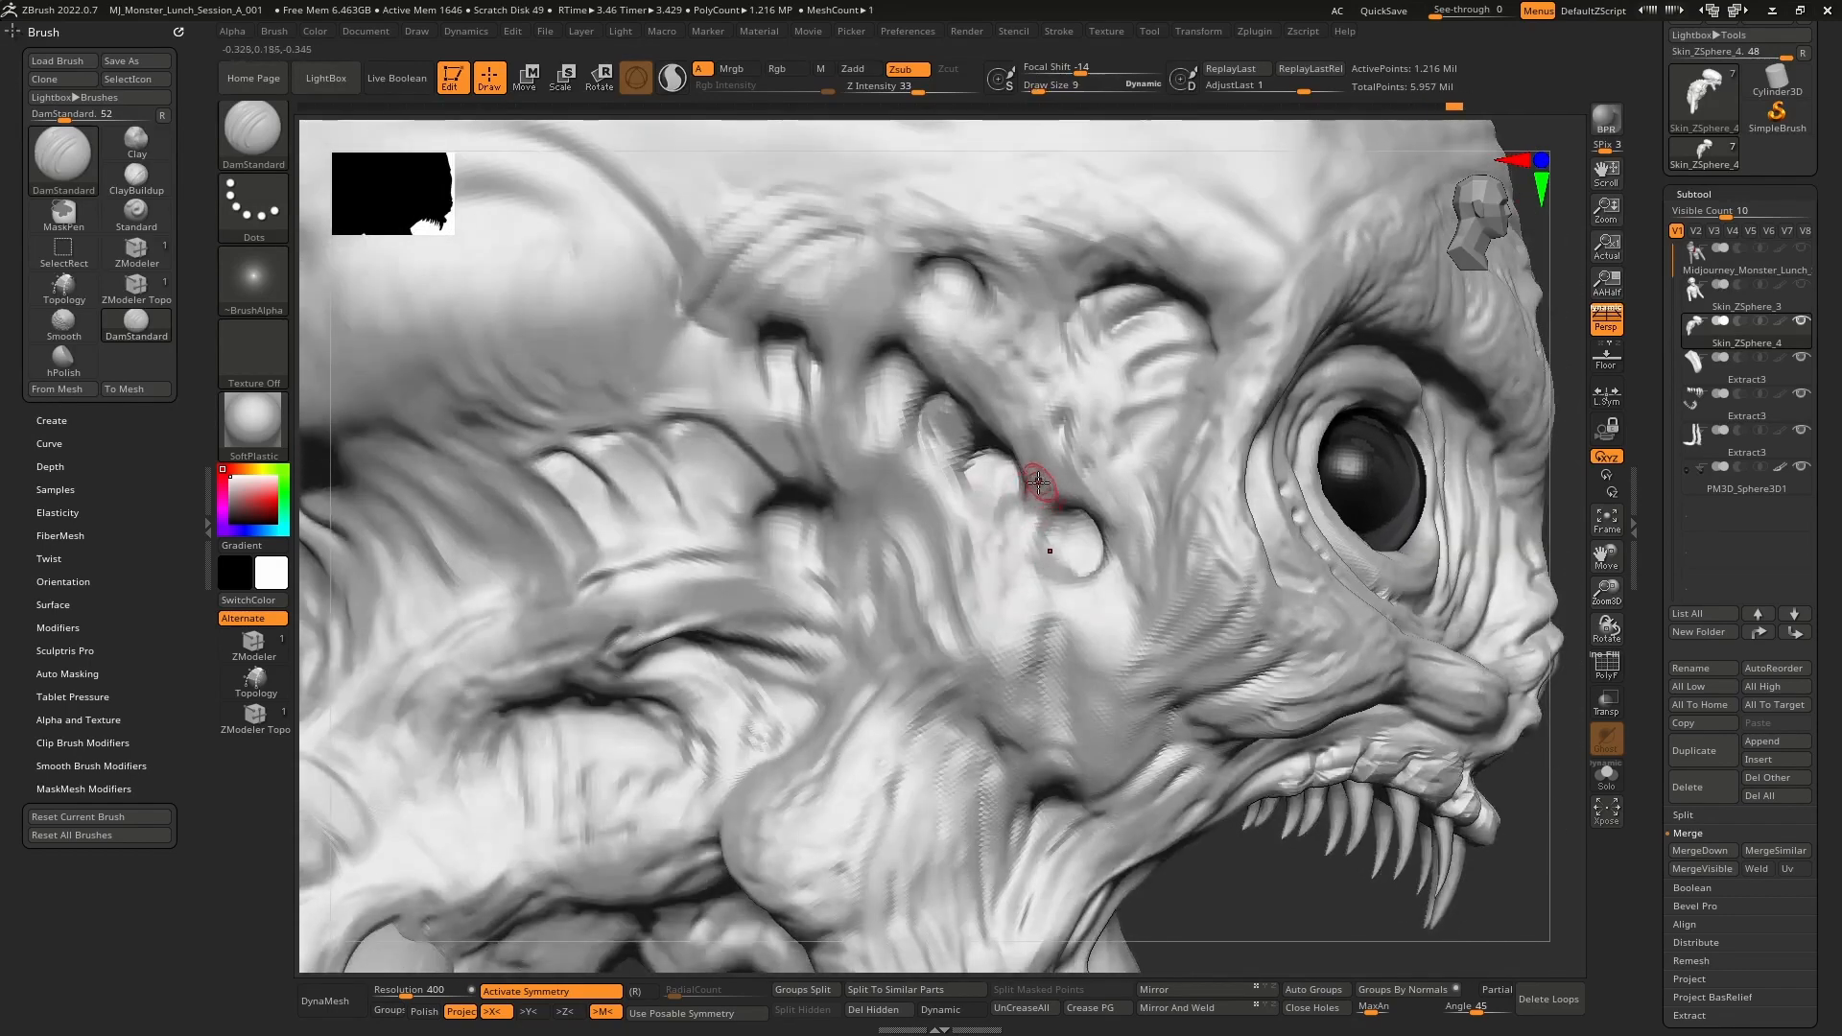
drag(1039, 482, 1094, 515)
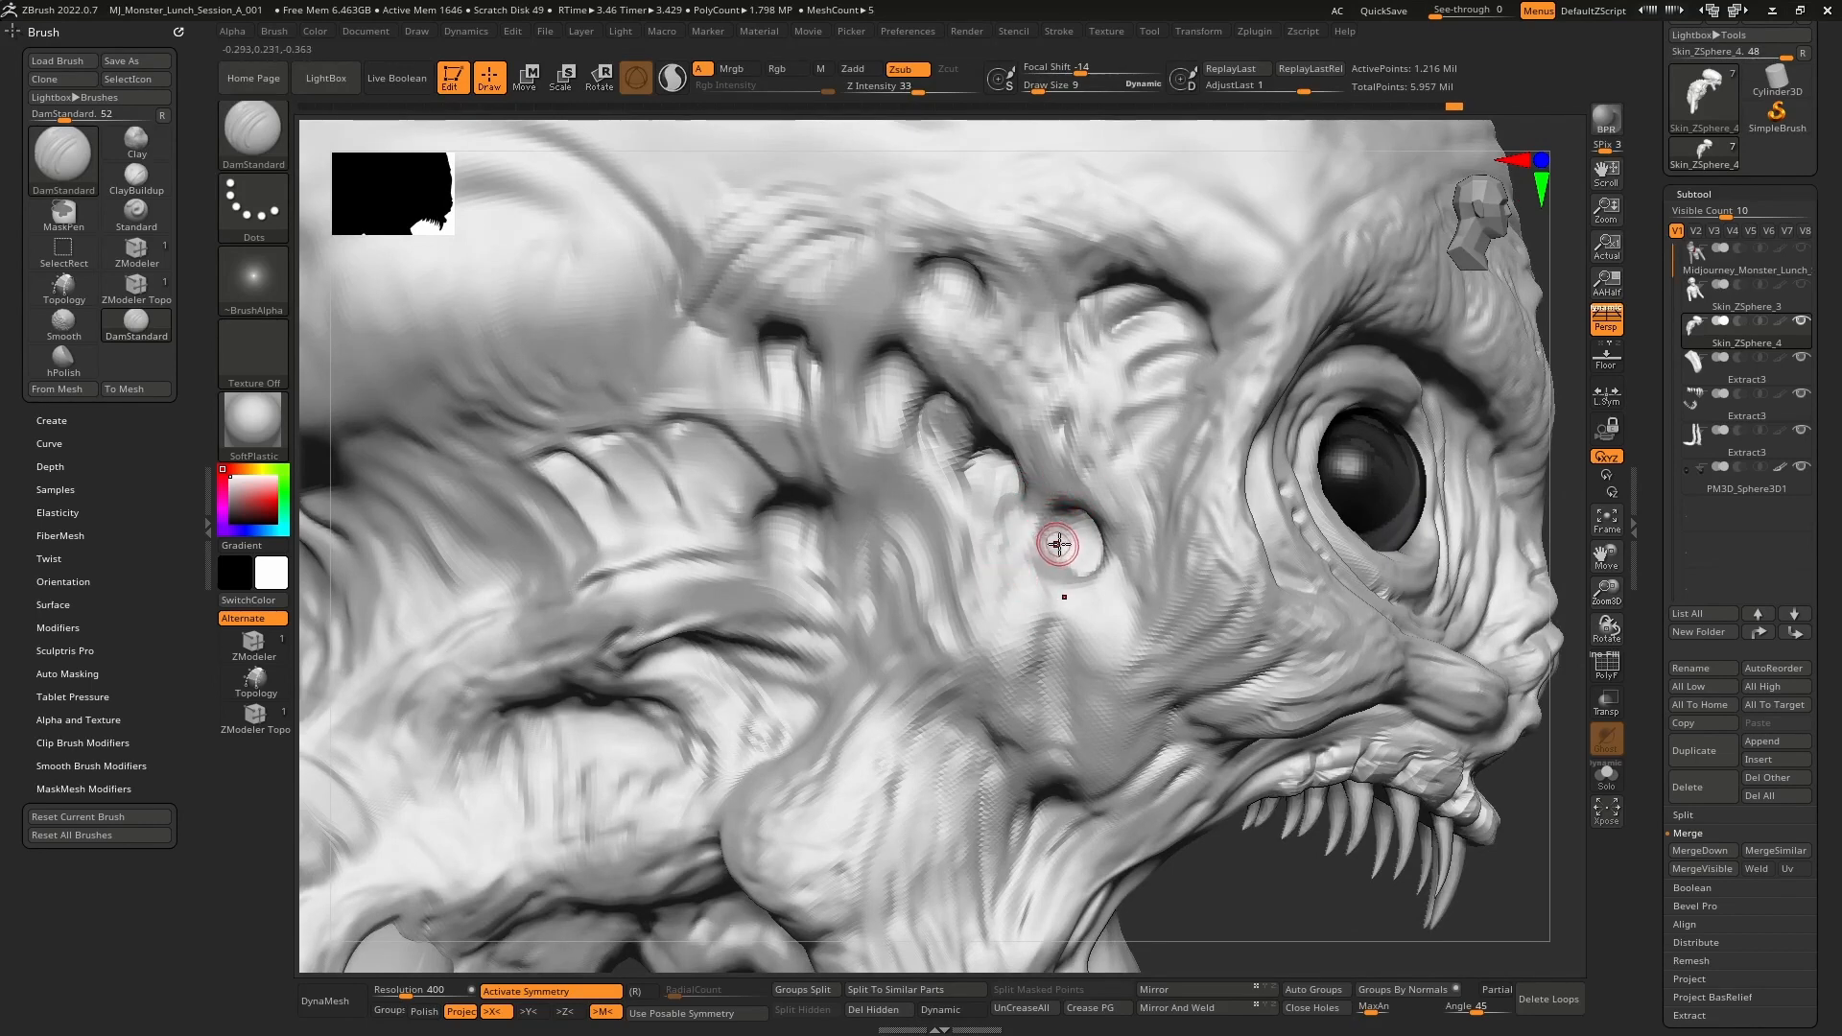
- Paint MaskPen strips along the diagonal ridge and from the hollow below it toward the back of the head
key(ctrl)
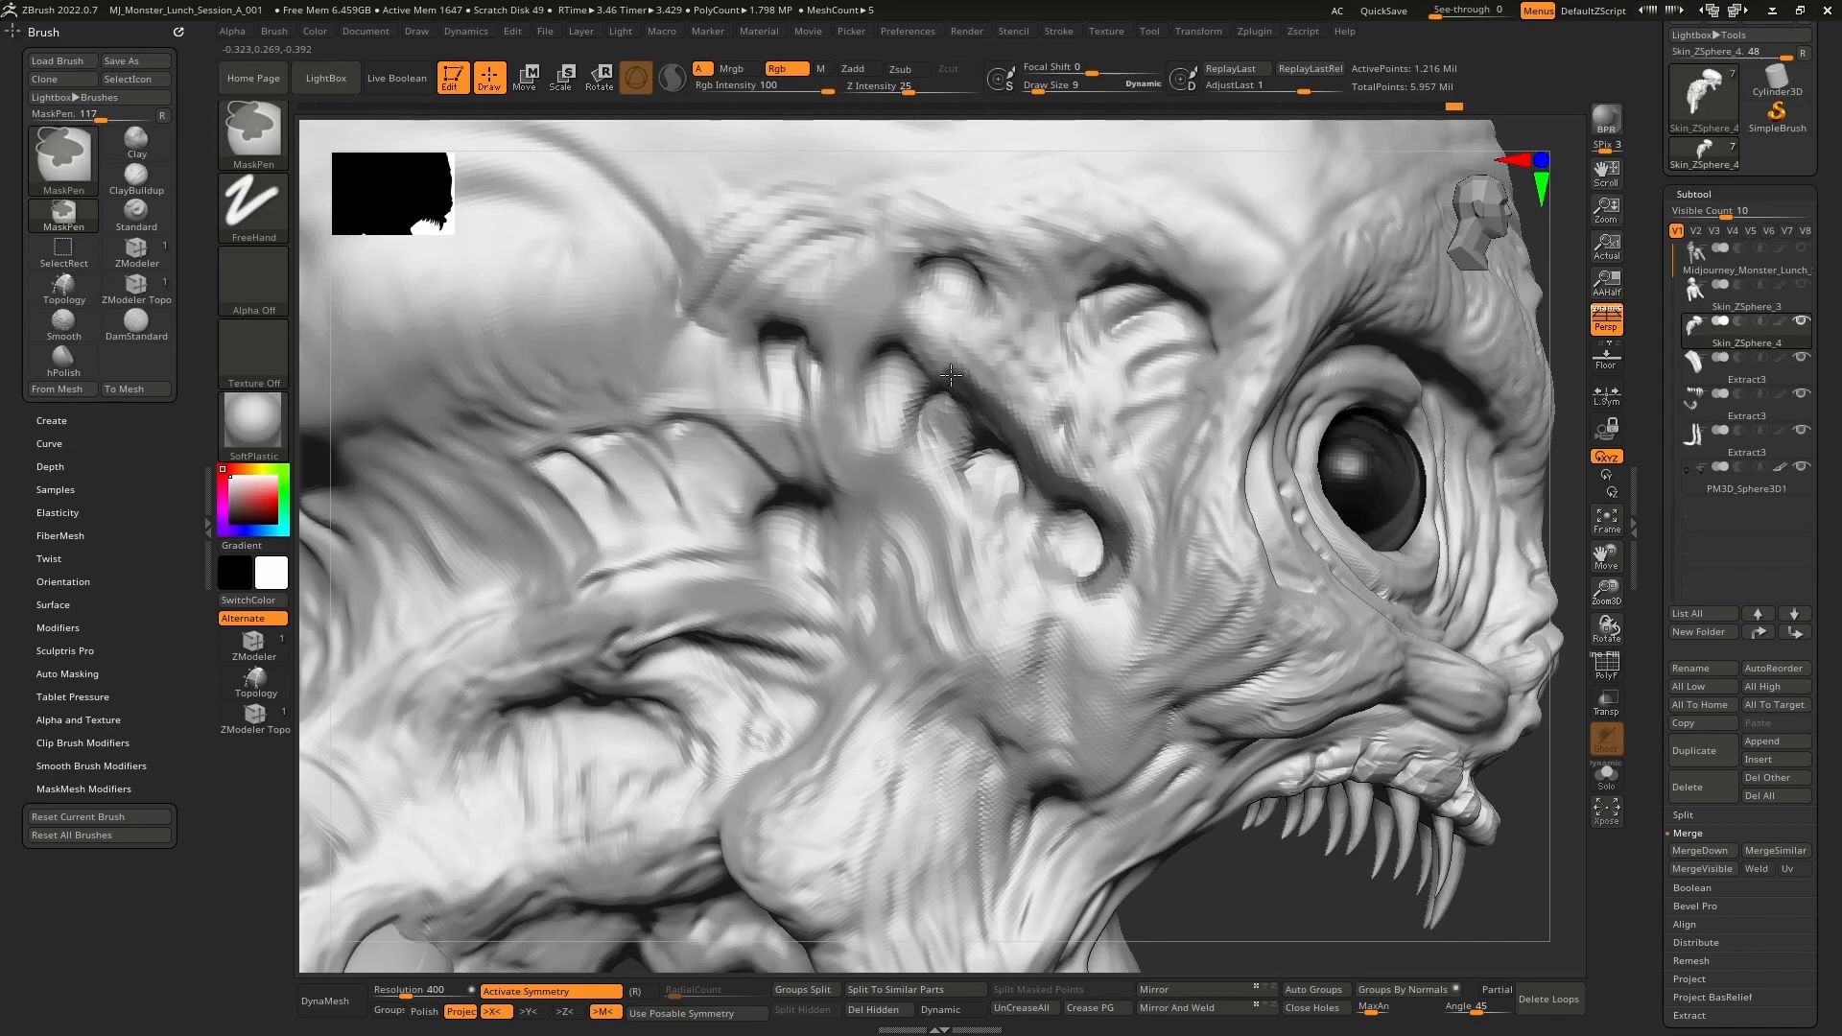
ctrl+drag(951, 375, 792, 275)
right_drag(872, 435, 1026, 461)
key(ctrl)
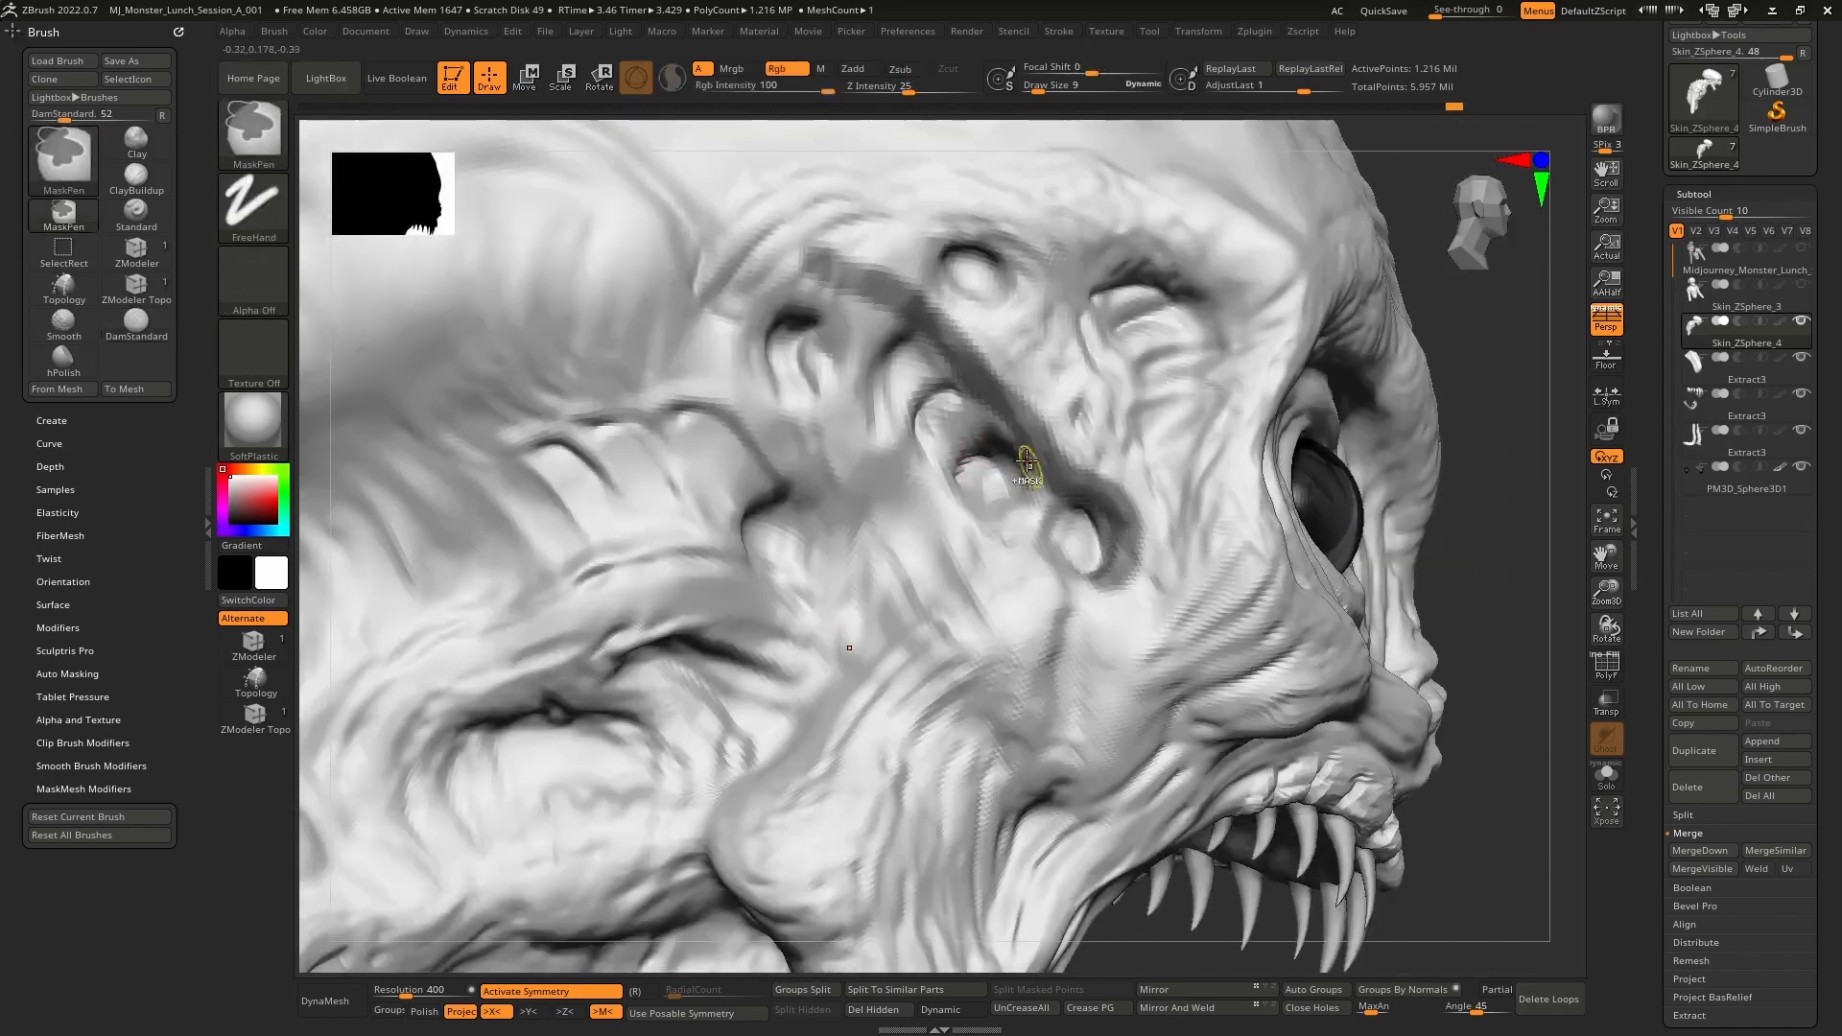
ctrl+drag(949, 459, 792, 418)
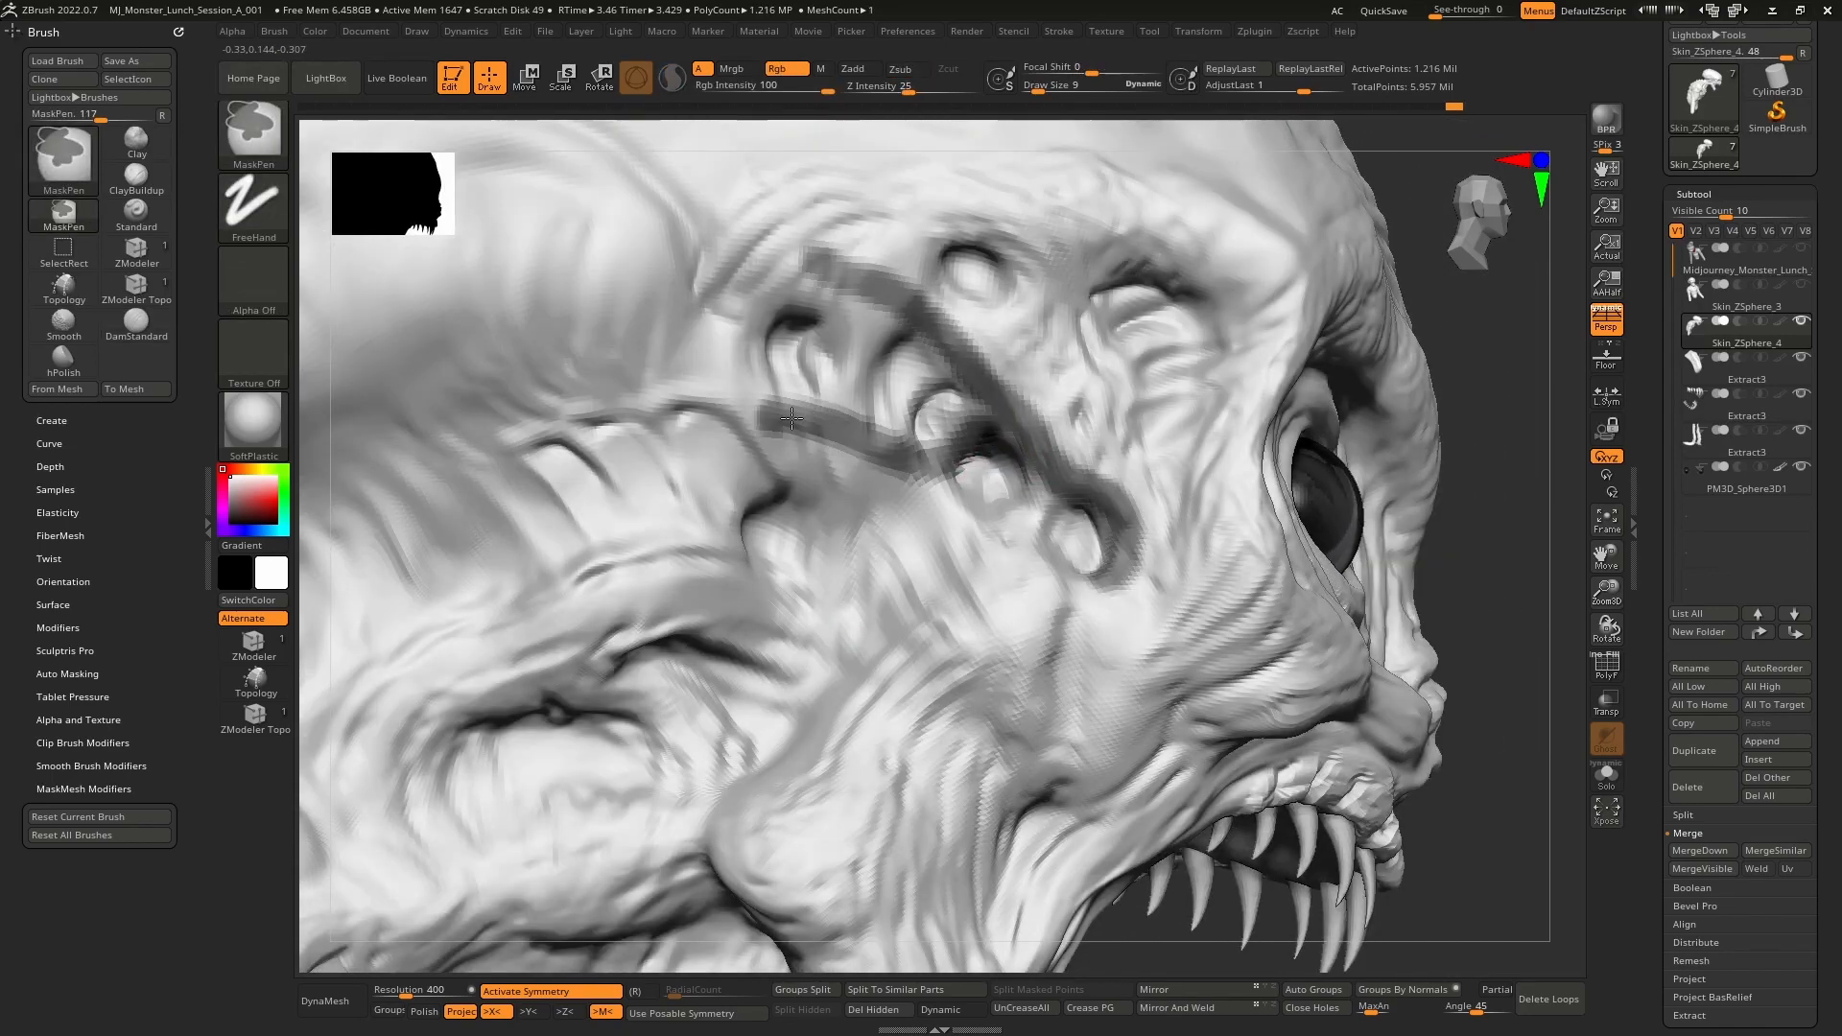
ctrl+drag(952, 453, 984, 426)
- Mask another strand from the lower end of the diagonal strip up between the two upper hollows at draw size 8
right_drag(970, 514, 982, 547)
alt+right_drag(1113, 533, 1006, 537)
mouse_move(1005, 536)
ctrl+mouse_down()
mouse_move(930, 393)
mouse_move(907, 280)
ctrl+mouse_up()
key(b)
key(d)
key(s)
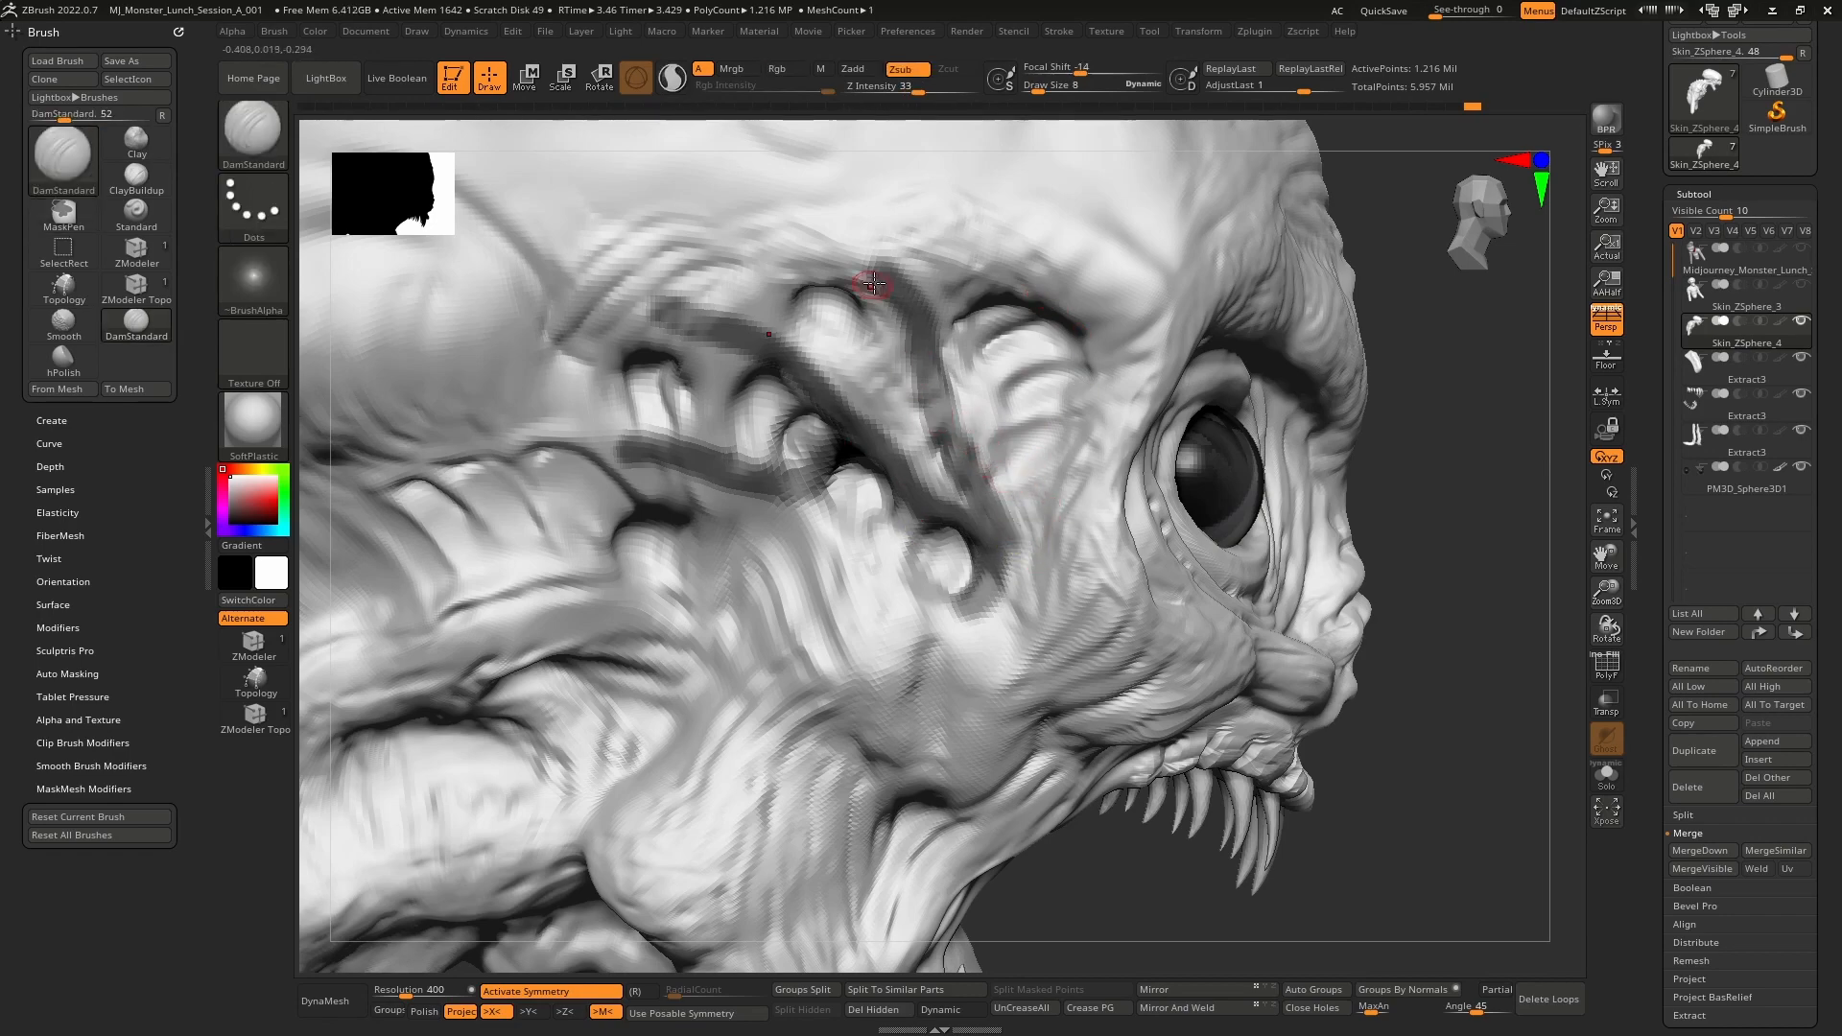
key(ctrl)
right_drag(906, 367, 903, 299)
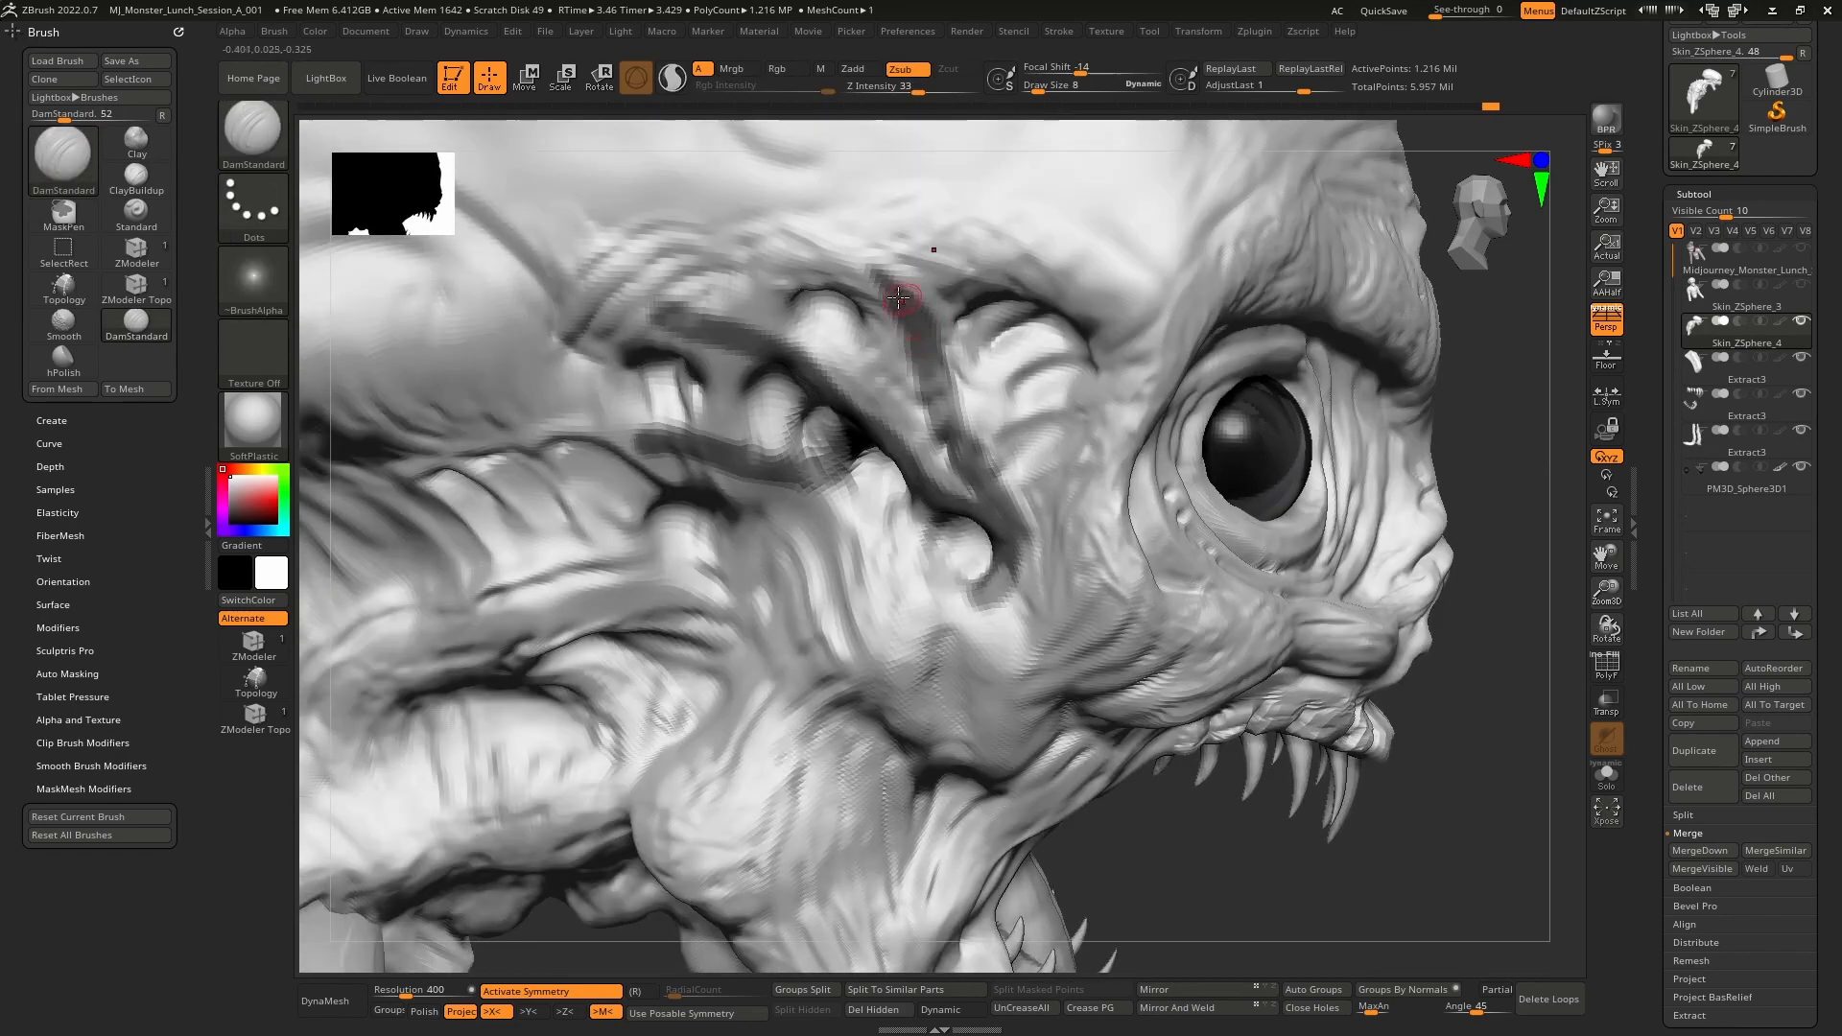
ctrl+drag(910, 318, 850, 264)
mouse_move(925, 361)
right_down()
mouse_move(941, 457)
mouse_move(1016, 464)
mouse_move(991, 416)
right_up()
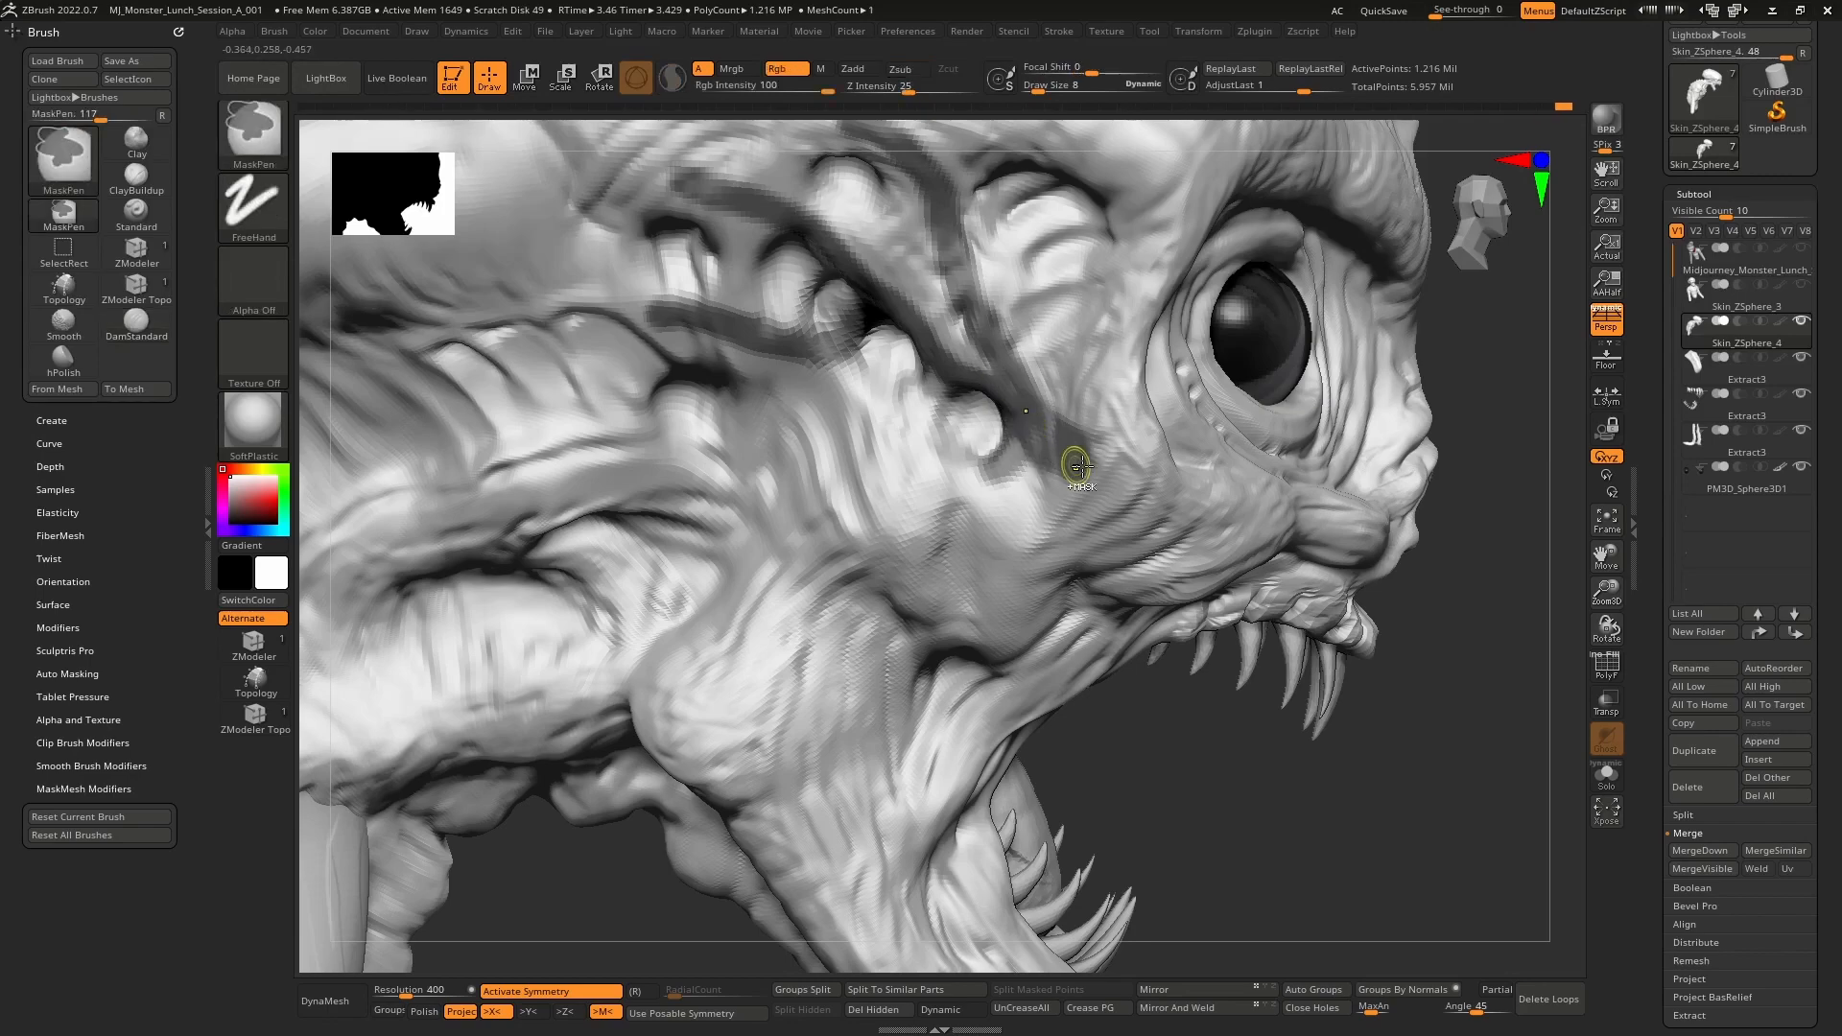
- Mask a strand beneath the round bump and another curving up around the front of the ribbed hollow near the eye
mouse_move(1028, 465)
right_down()
mouse_move(930, 477)
mouse_move(1027, 464)
right_up()
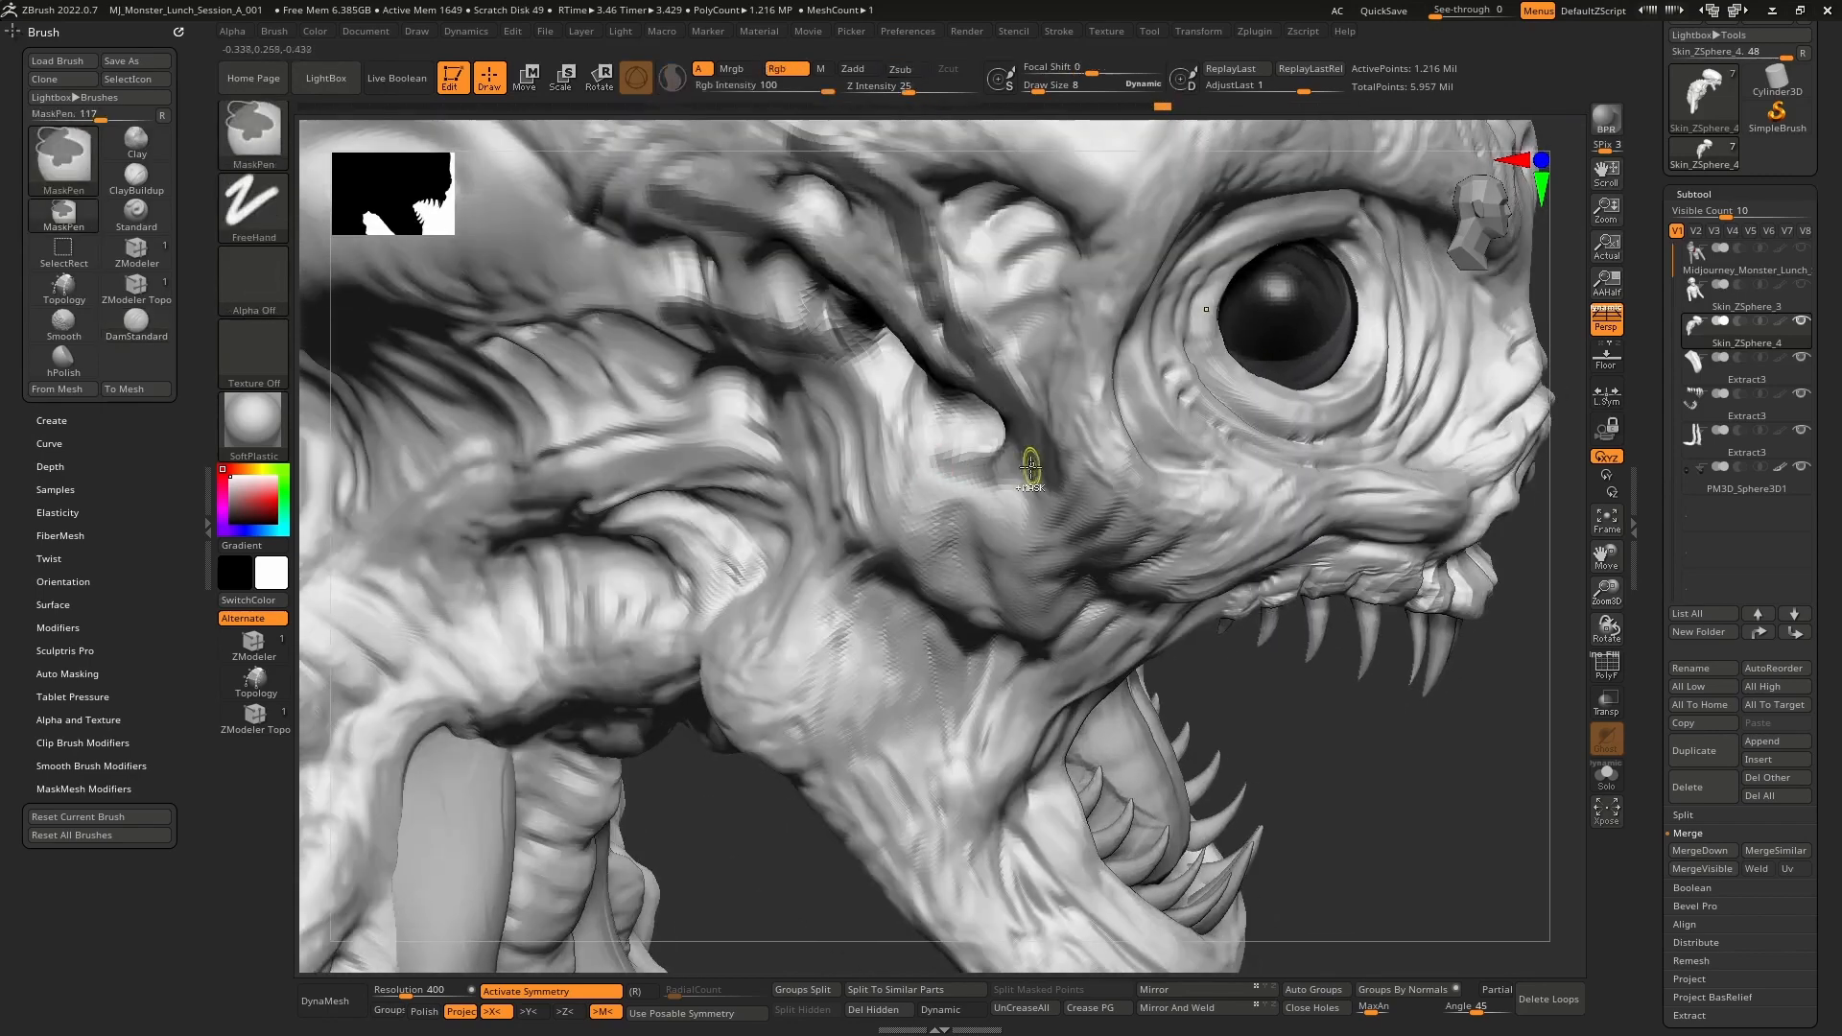
ctrl+drag(854, 403, 888, 430)
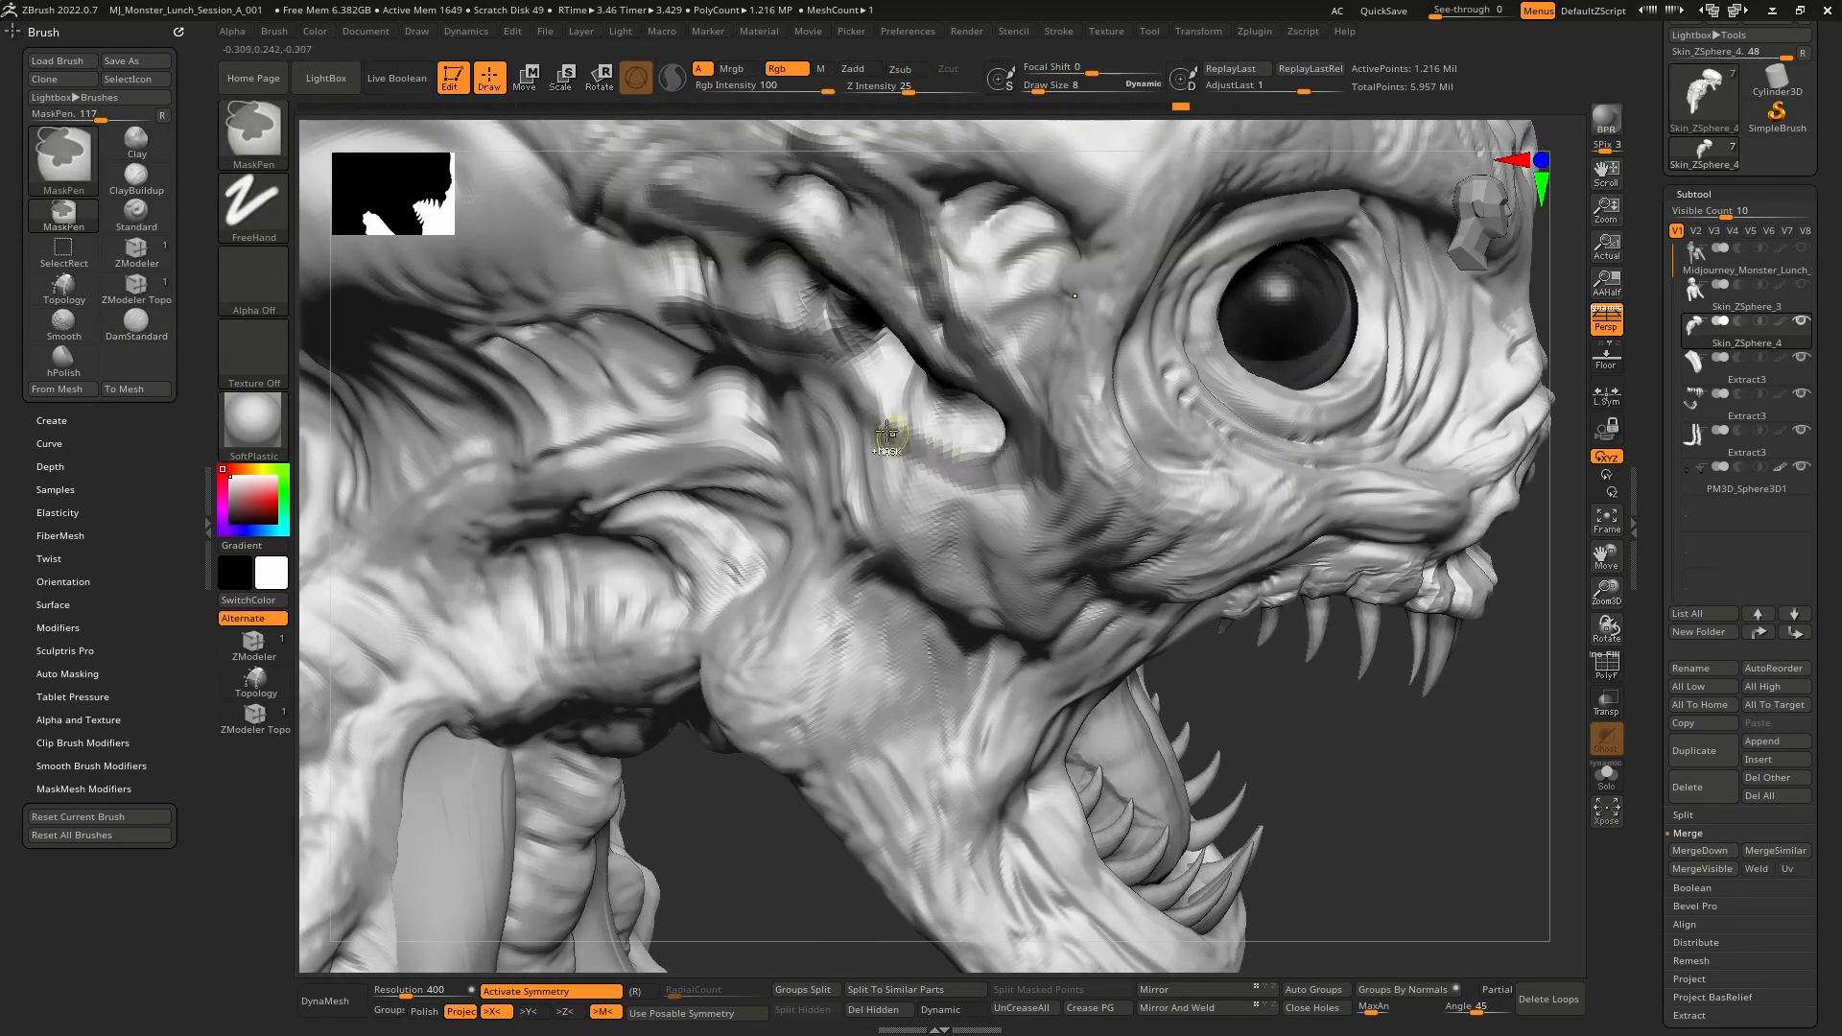
right_drag(890, 436, 924, 393)
key(ctrl)
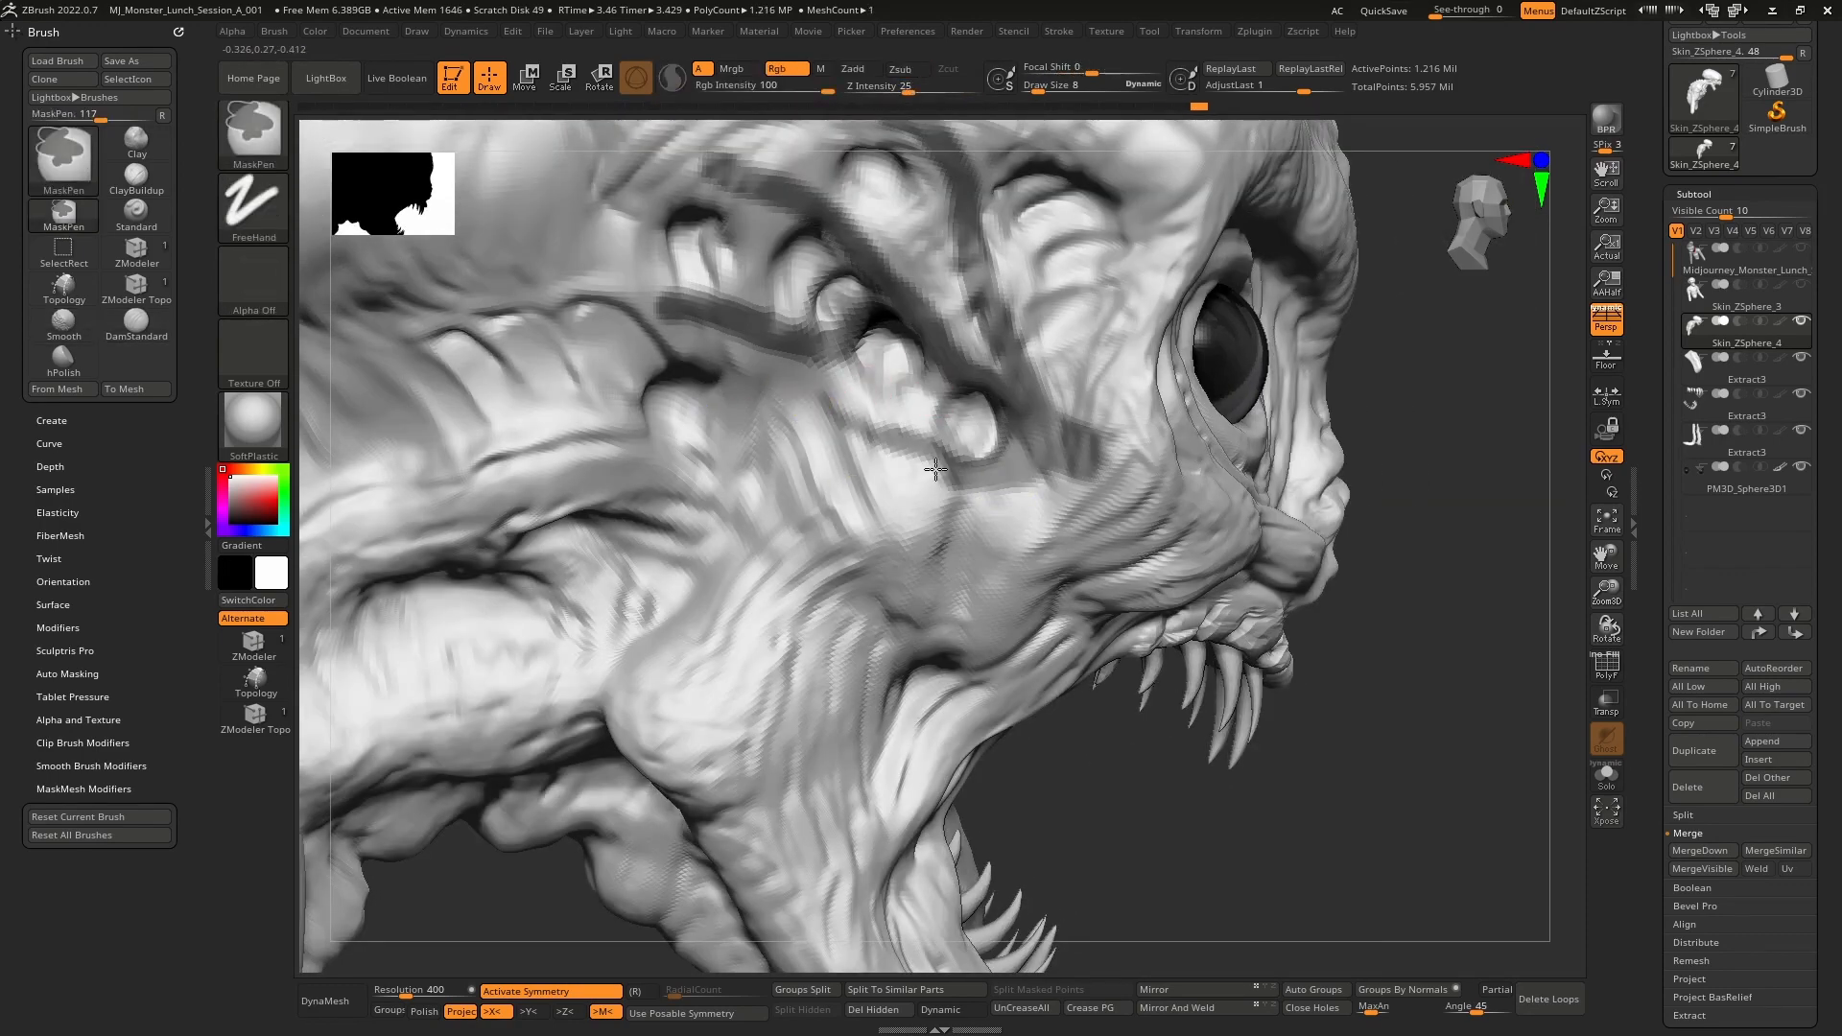
mouse_move(860, 433)
right_down()
mouse_move(903, 419)
mouse_move(1030, 443)
mouse_move(1069, 569)
right_up()
key(ctrl)
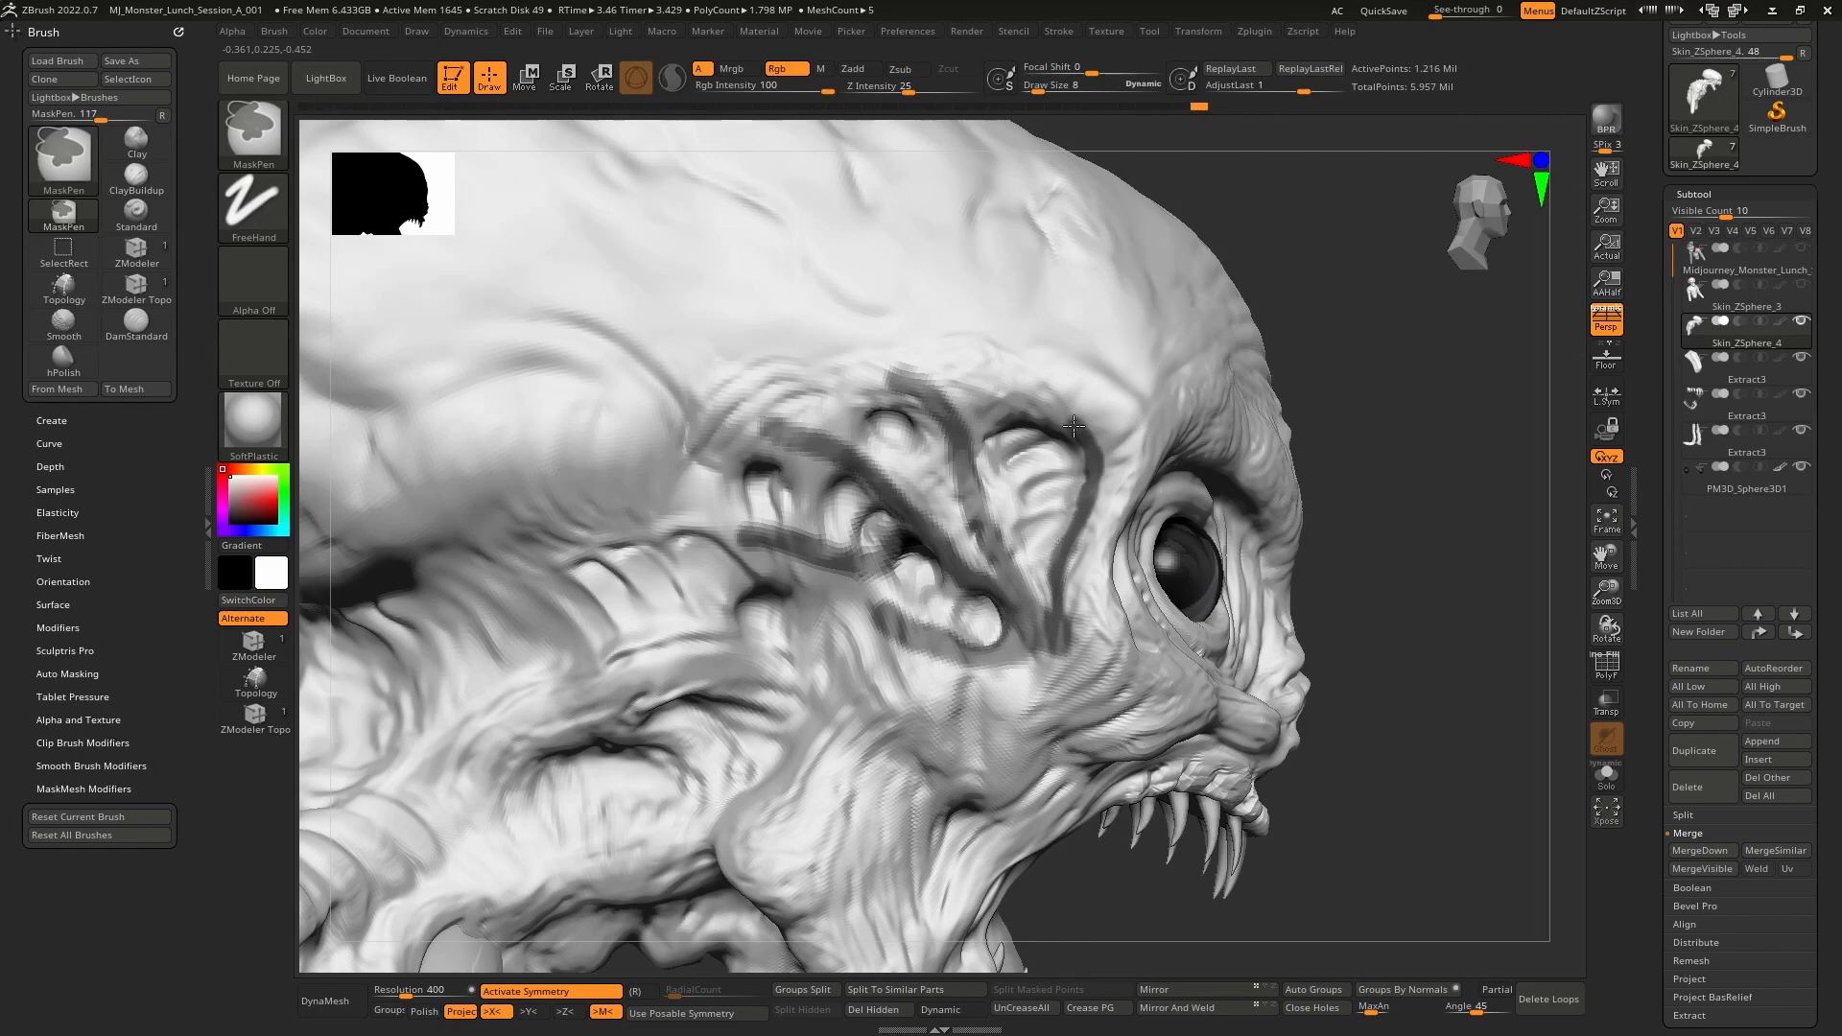
ctrl+drag(1028, 398, 983, 365)
mouse_move(834, 458)
alt+right_down()
mouse_move(912, 336)
mouse_move(888, 457)
mouse_move(940, 499)
alt+right_up()
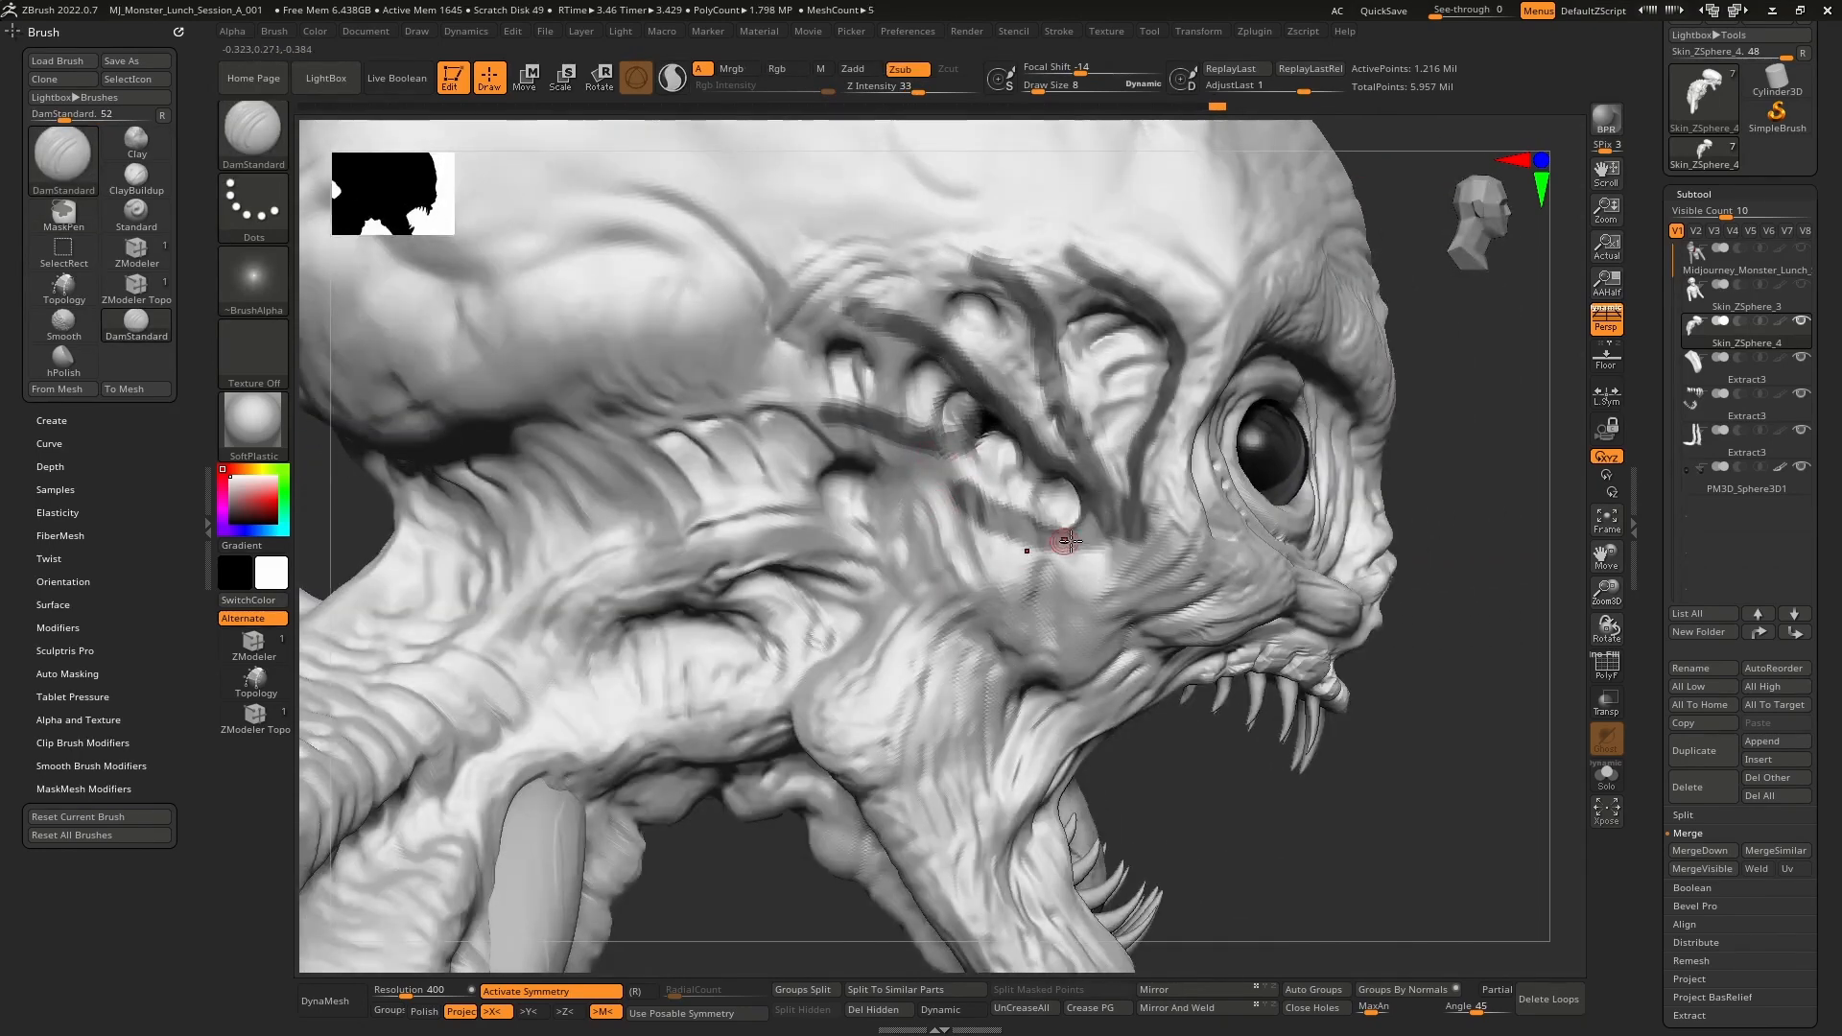
- Mask several branching strands running from below the round bump down the cheek onto the jaw
key(ctrl)
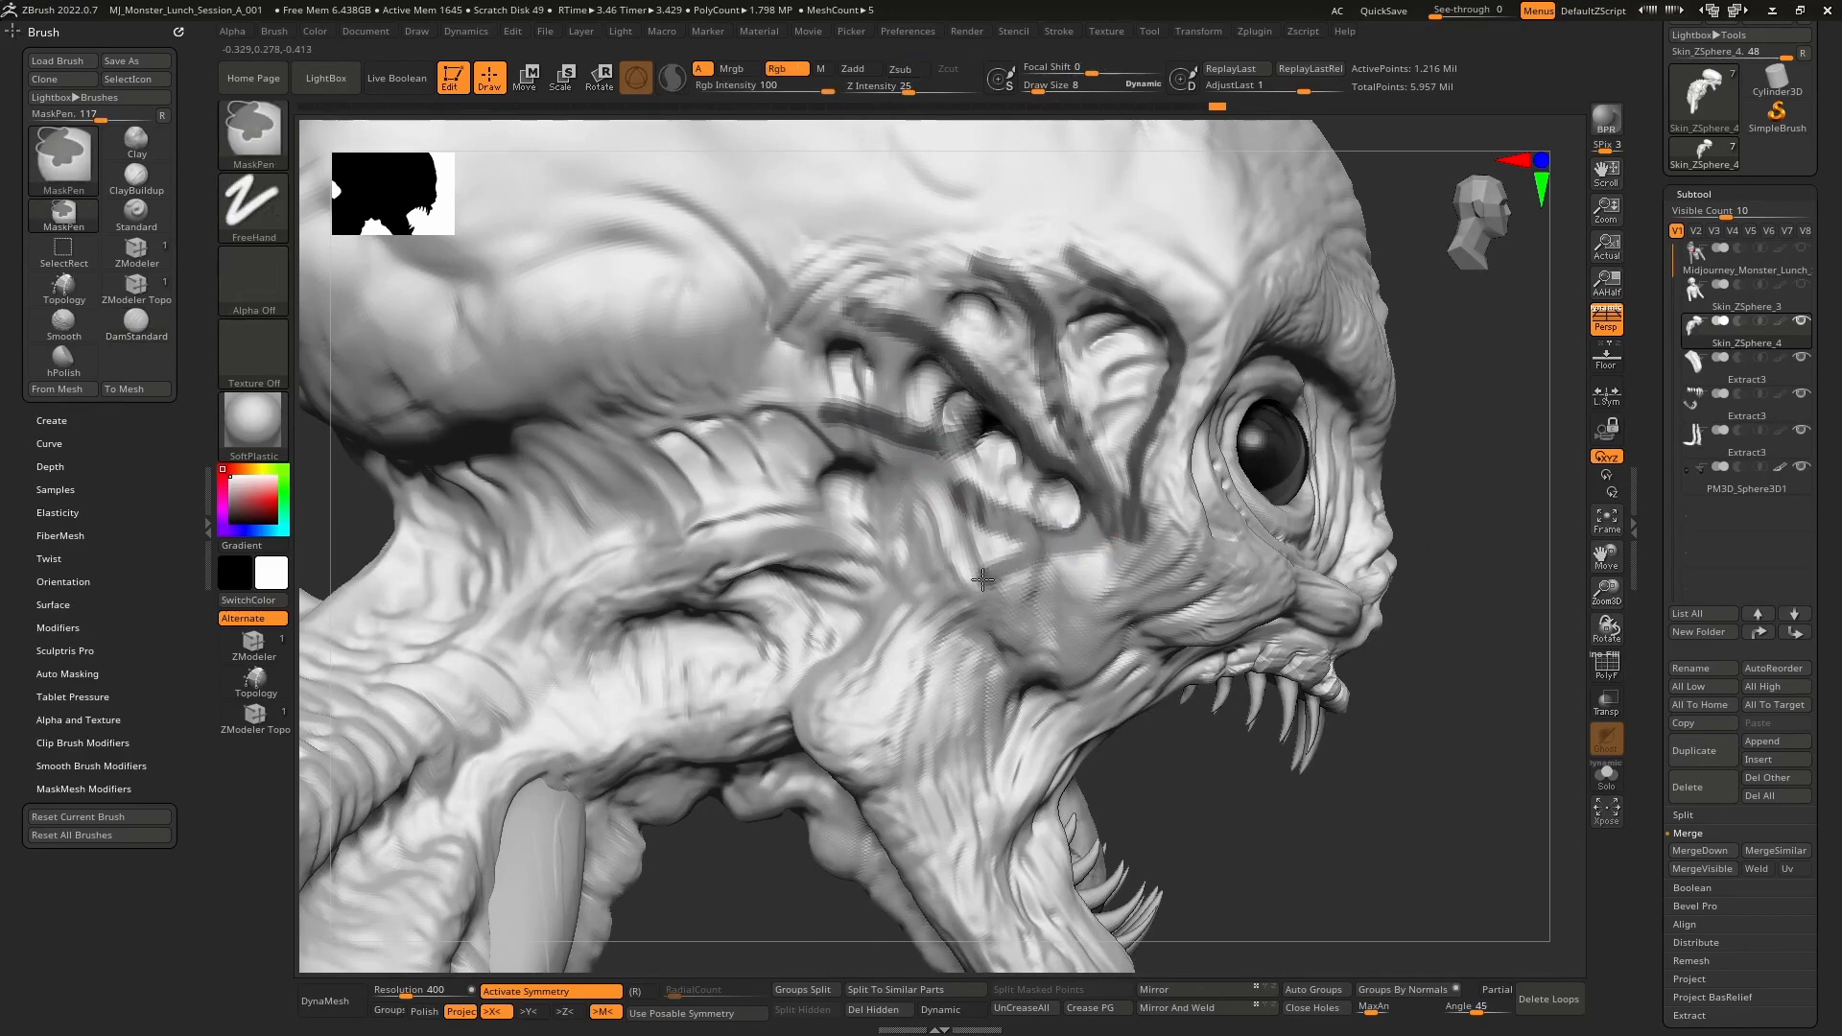
mouse_move(924, 658)
right_down()
mouse_move(858, 522)
mouse_move(851, 538)
right_up()
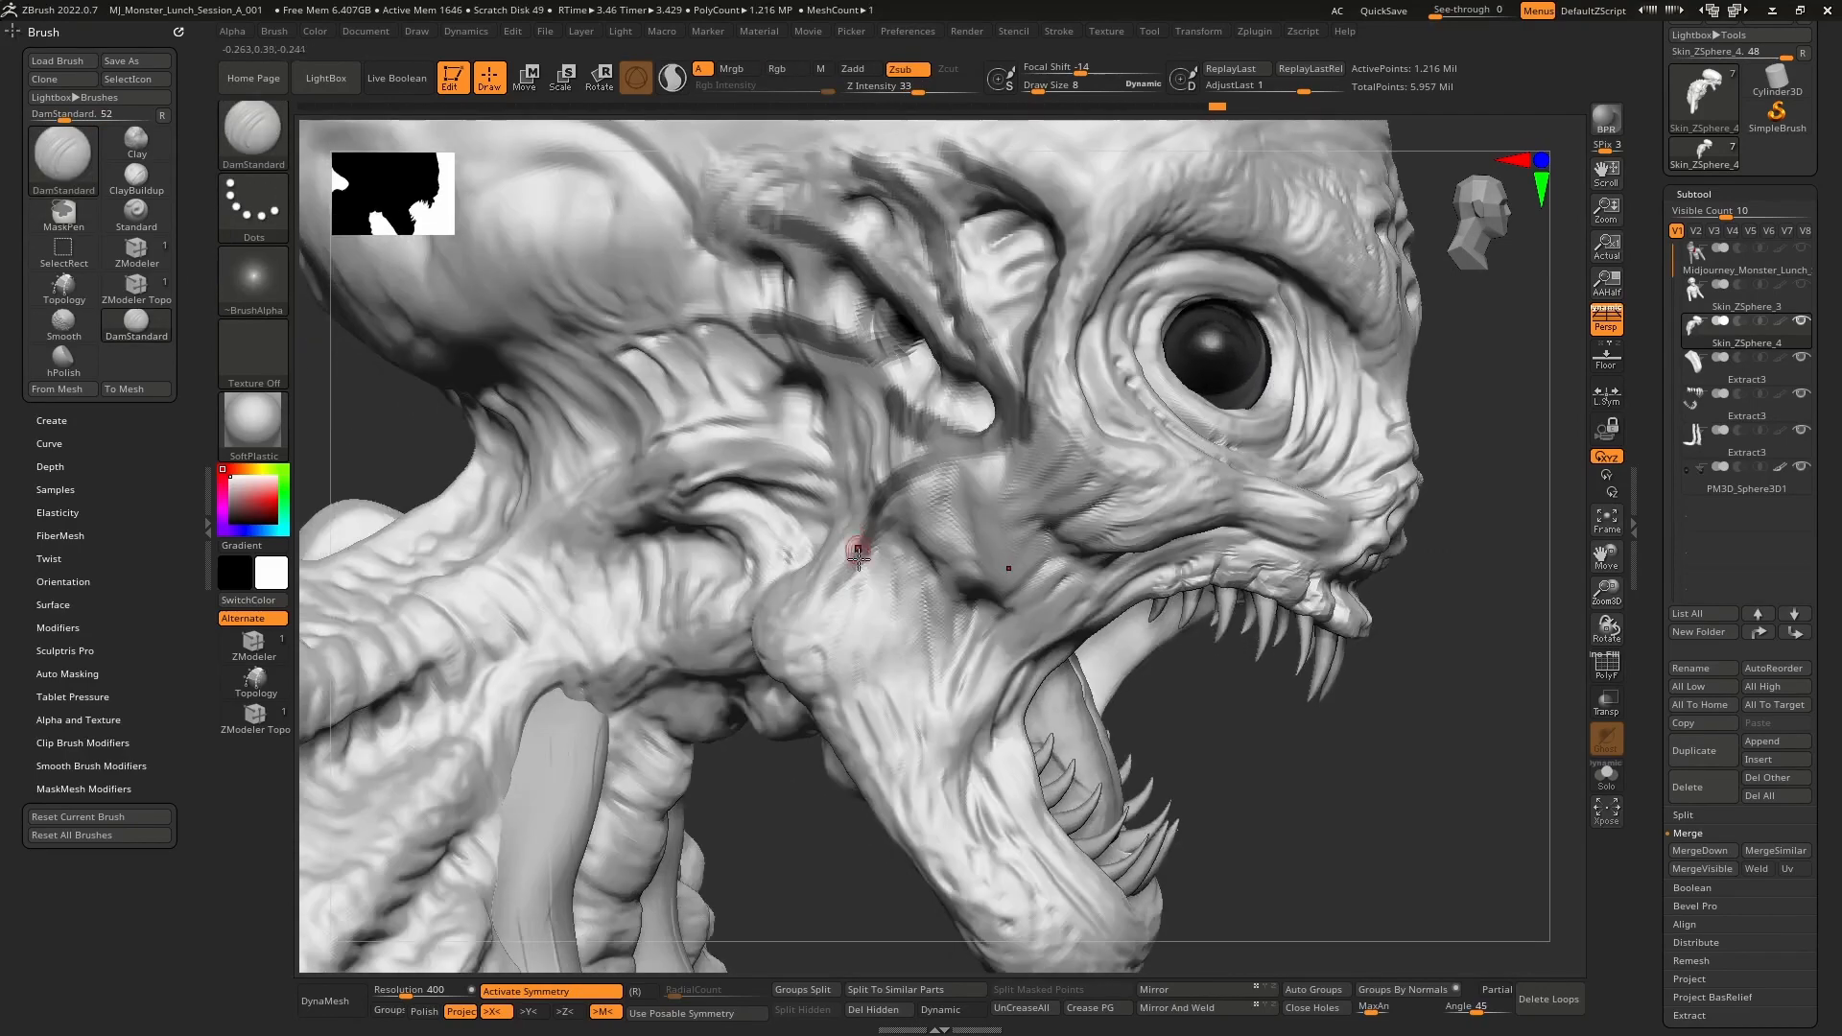
mouse_move(1000, 465)
right_down()
mouse_move(953, 469)
mouse_move(988, 440)
mouse_move(979, 464)
right_up()
key(ctrl)
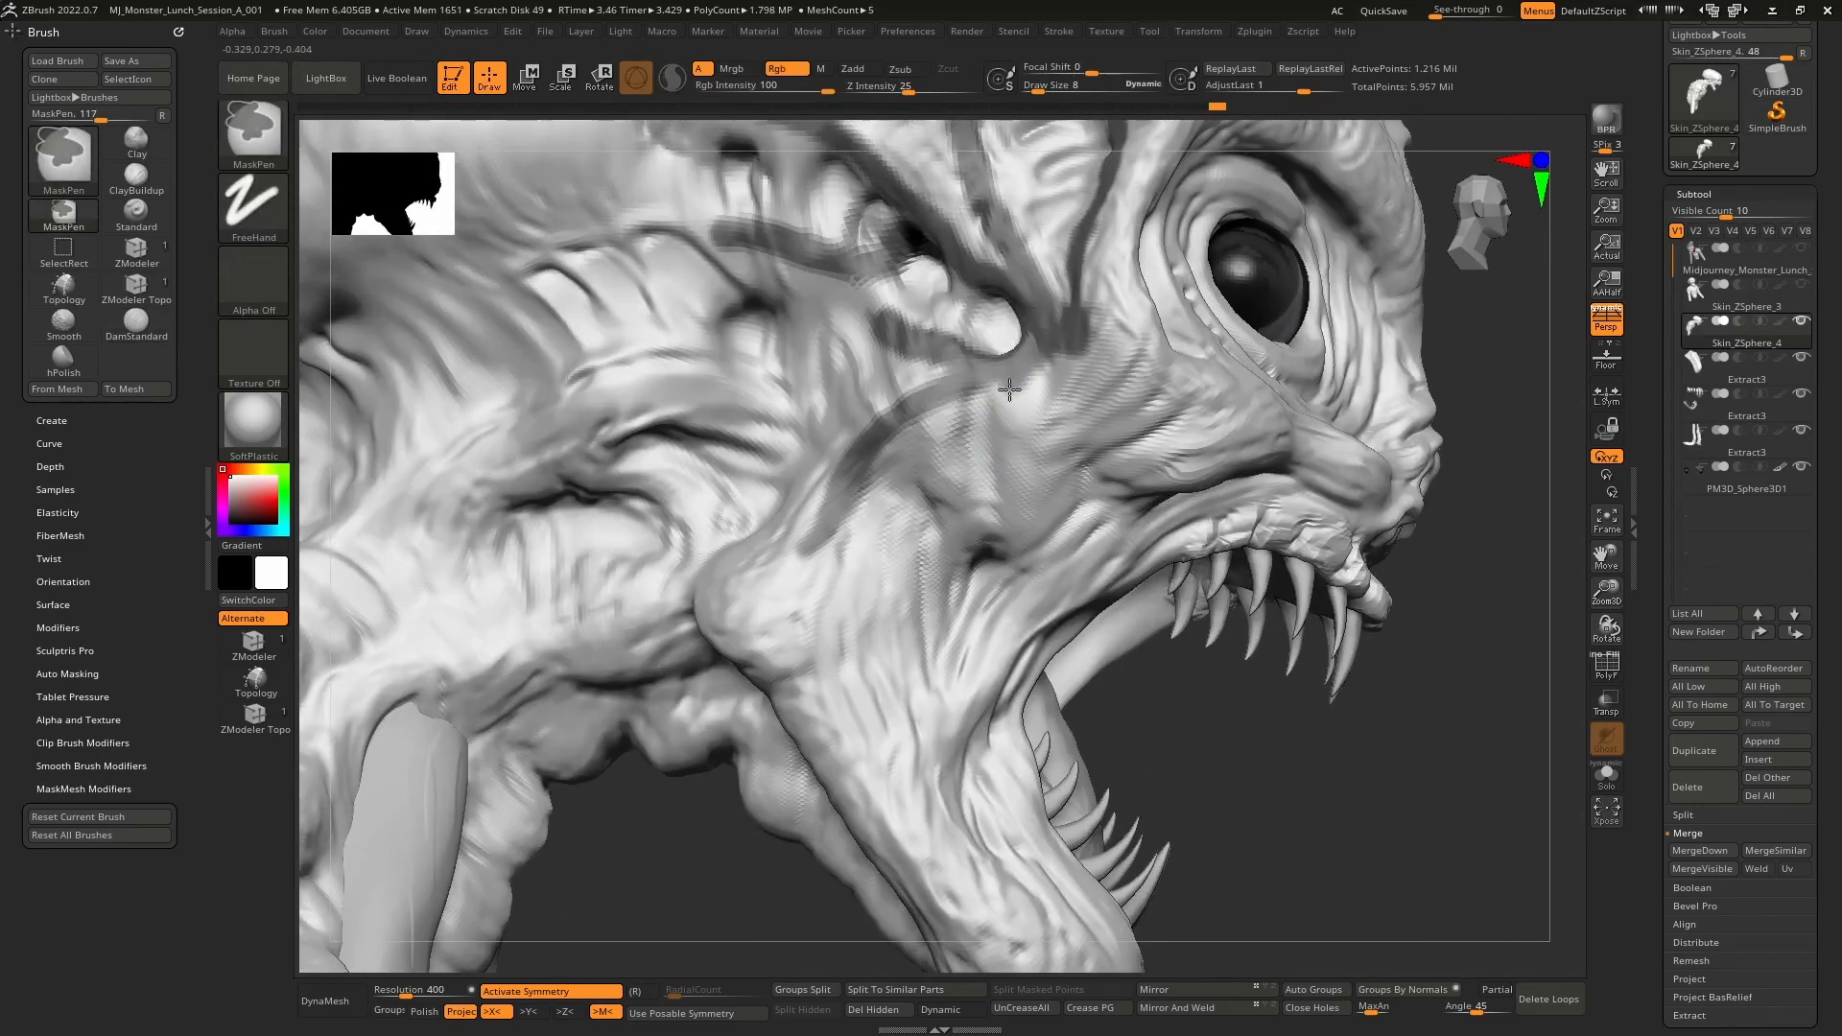
ctrl+drag(946, 597, 932, 683)
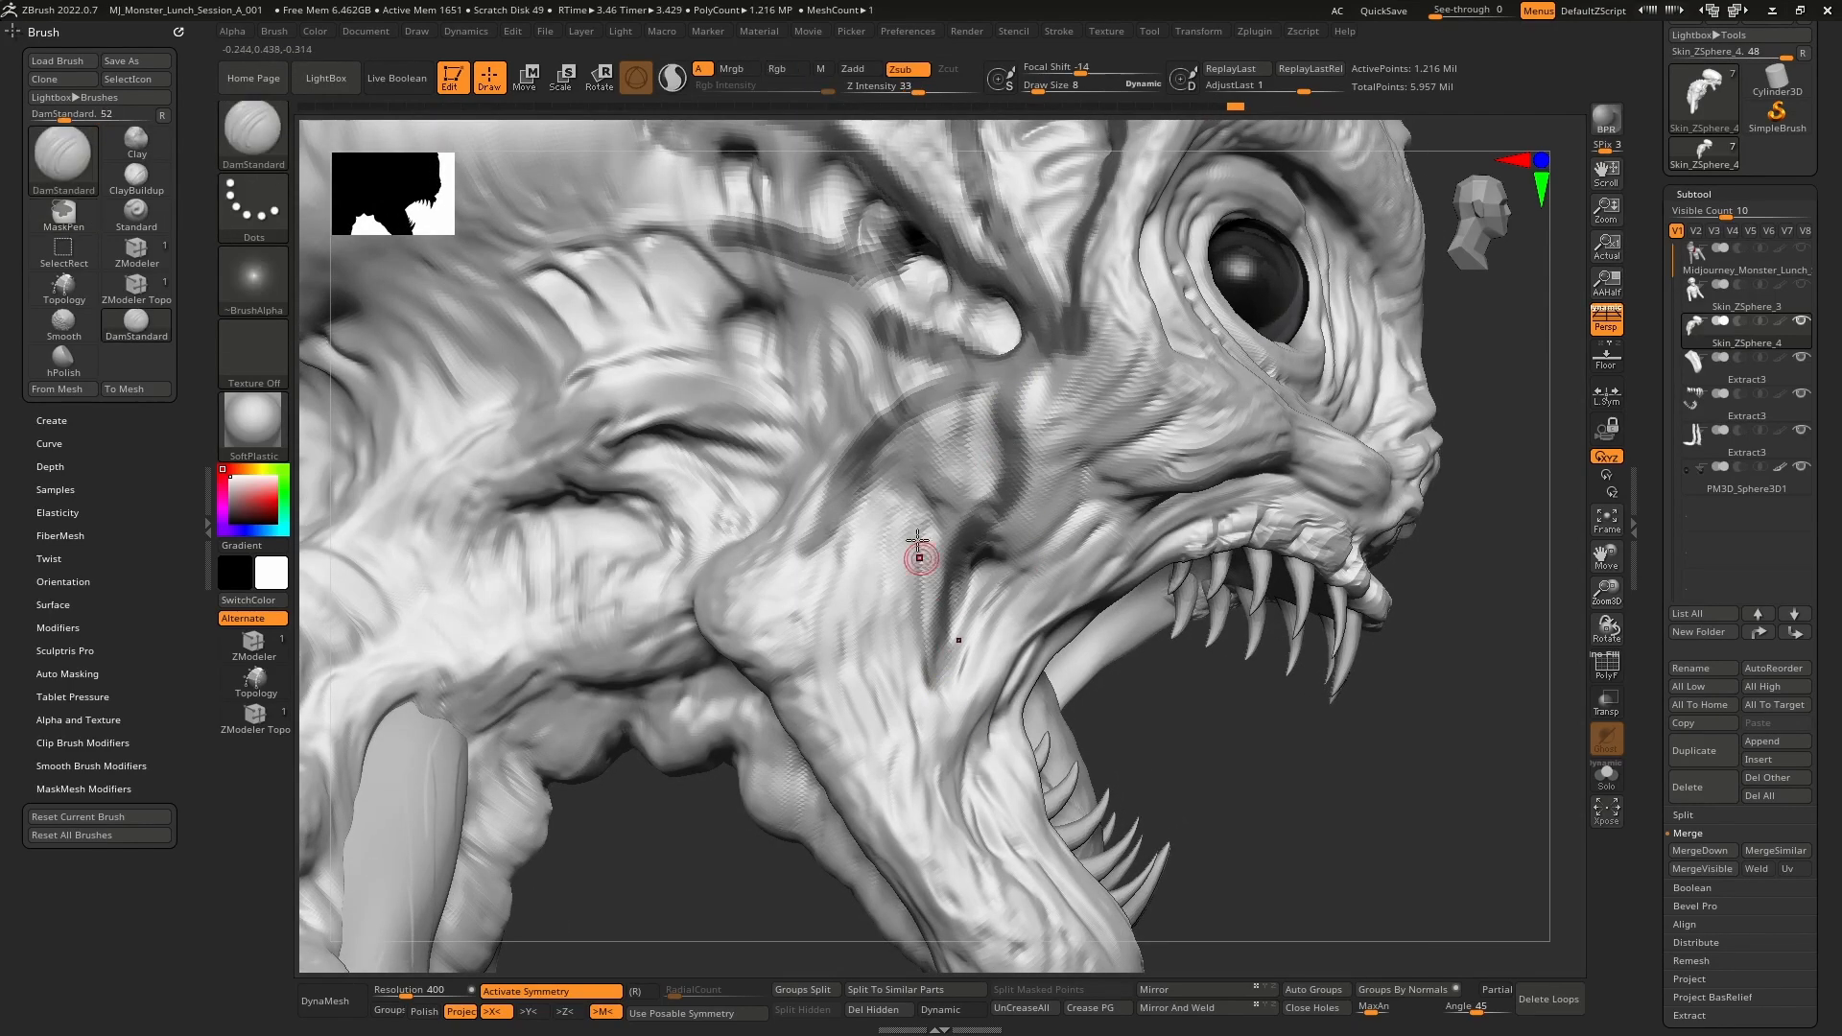
ctrl+drag(962, 392, 891, 595)
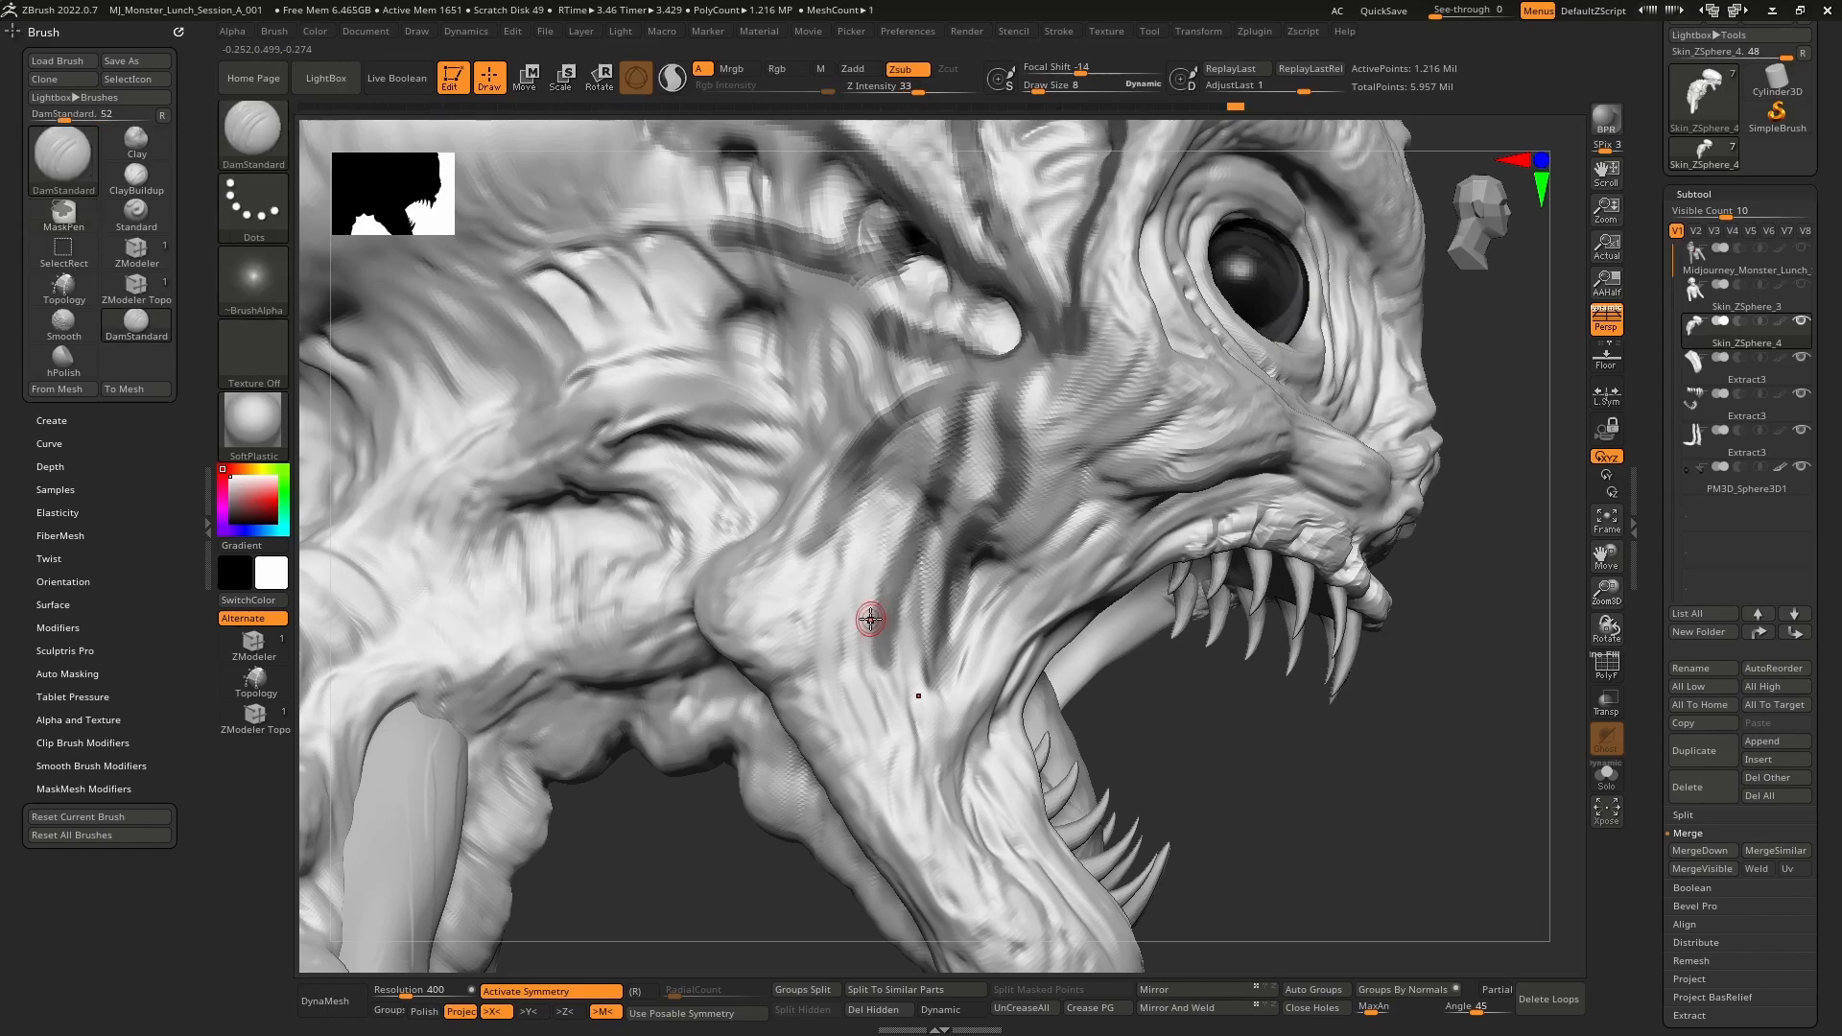
- Fill in the mask where the strands meet behind and below the eye
mouse_move(872, 625)
right_down()
mouse_move(896, 605)
mouse_move(876, 588)
mouse_move(940, 578)
mouse_move(938, 506)
mouse_move(967, 497)
mouse_move(997, 566)
mouse_move(963, 599)
right_up()
mouse_move(1097, 561)
ctrl+mouse_down()
mouse_move(987, 588)
mouse_move(1091, 583)
ctrl+mouse_up()
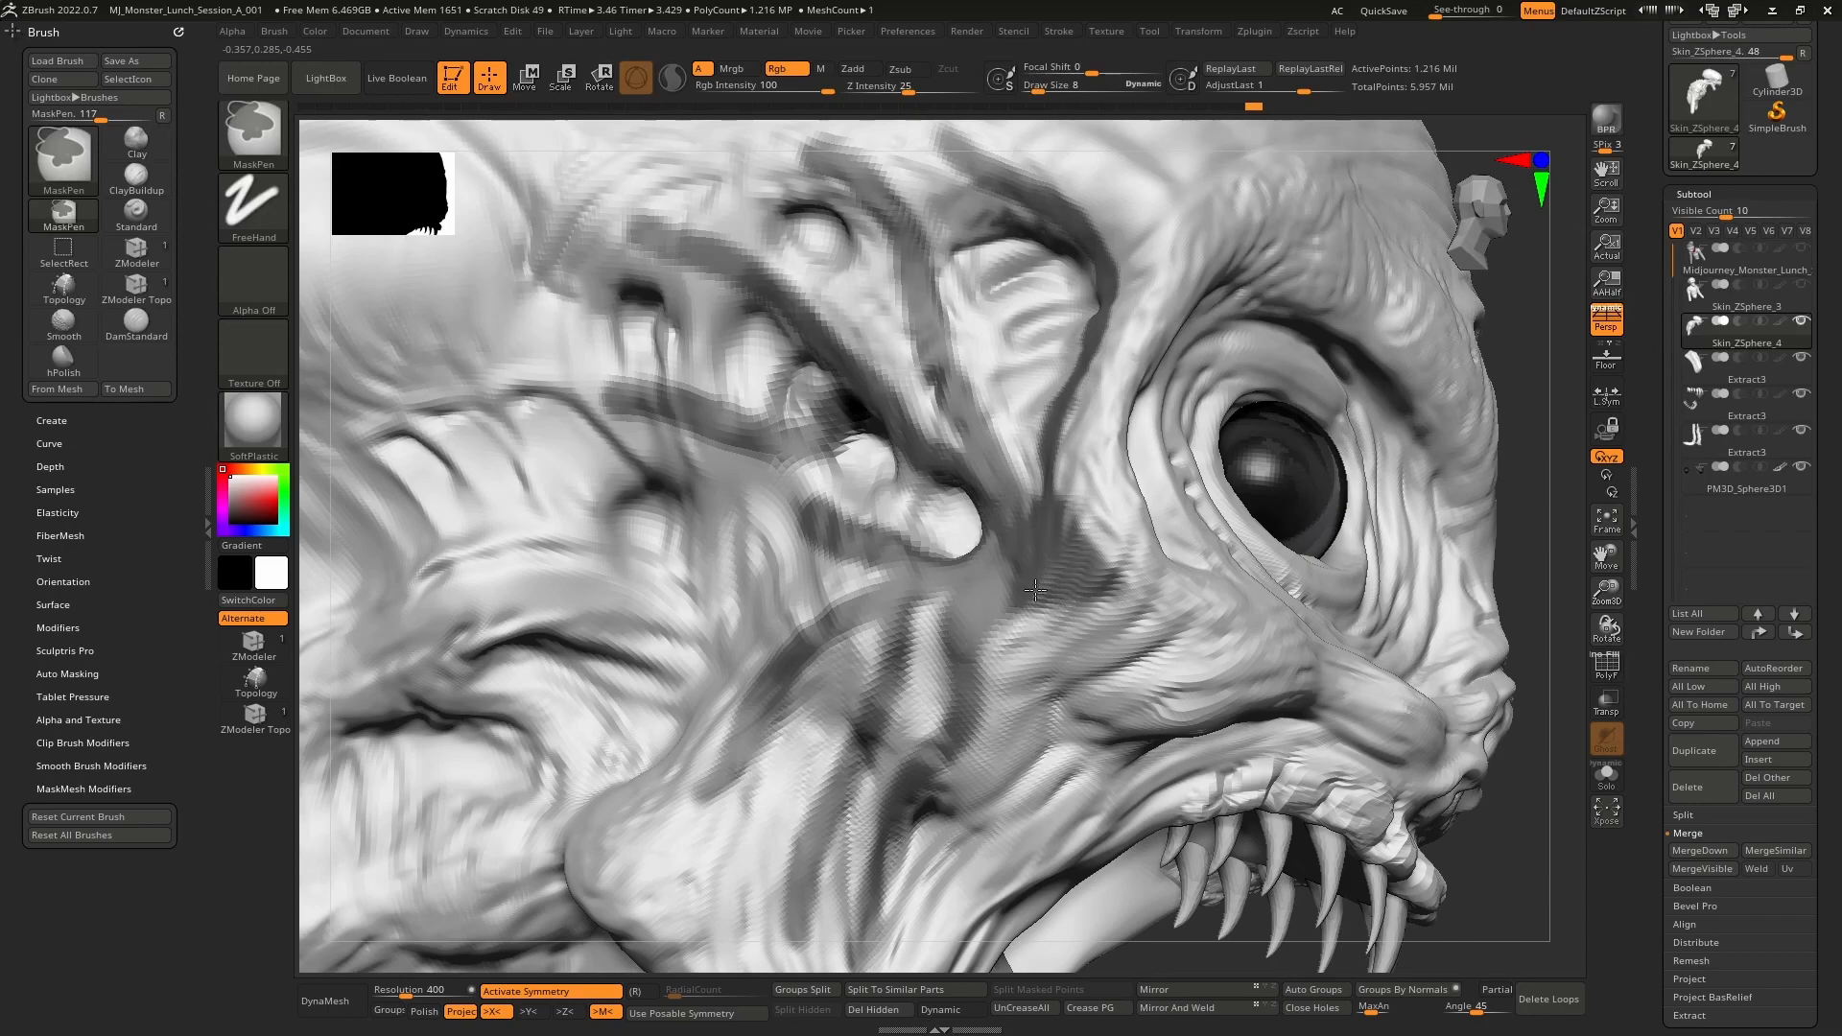
mouse_move(992, 643)
right_down()
mouse_move(1048, 552)
mouse_move(1061, 432)
mouse_move(1114, 477)
right_up()
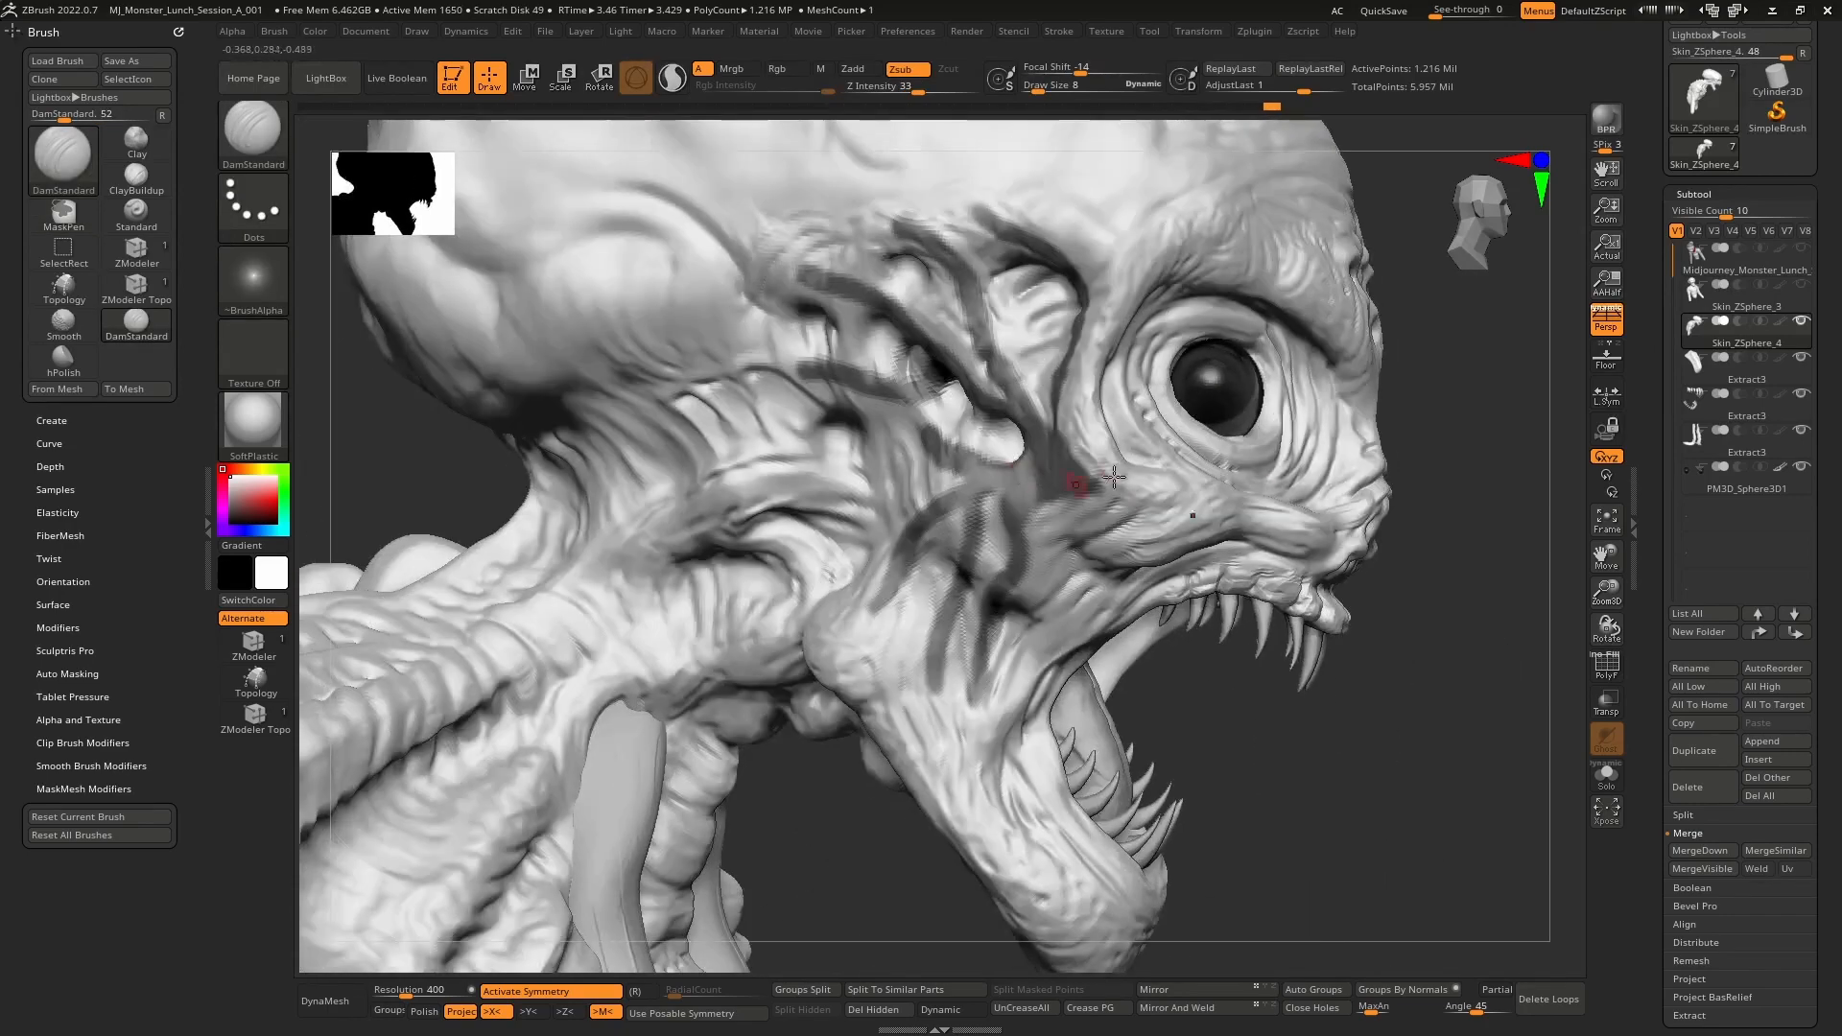
- Preview extracting the masked strands as a shell at thickness 0.05 and again at thickness 0.01
click(1689, 1015)
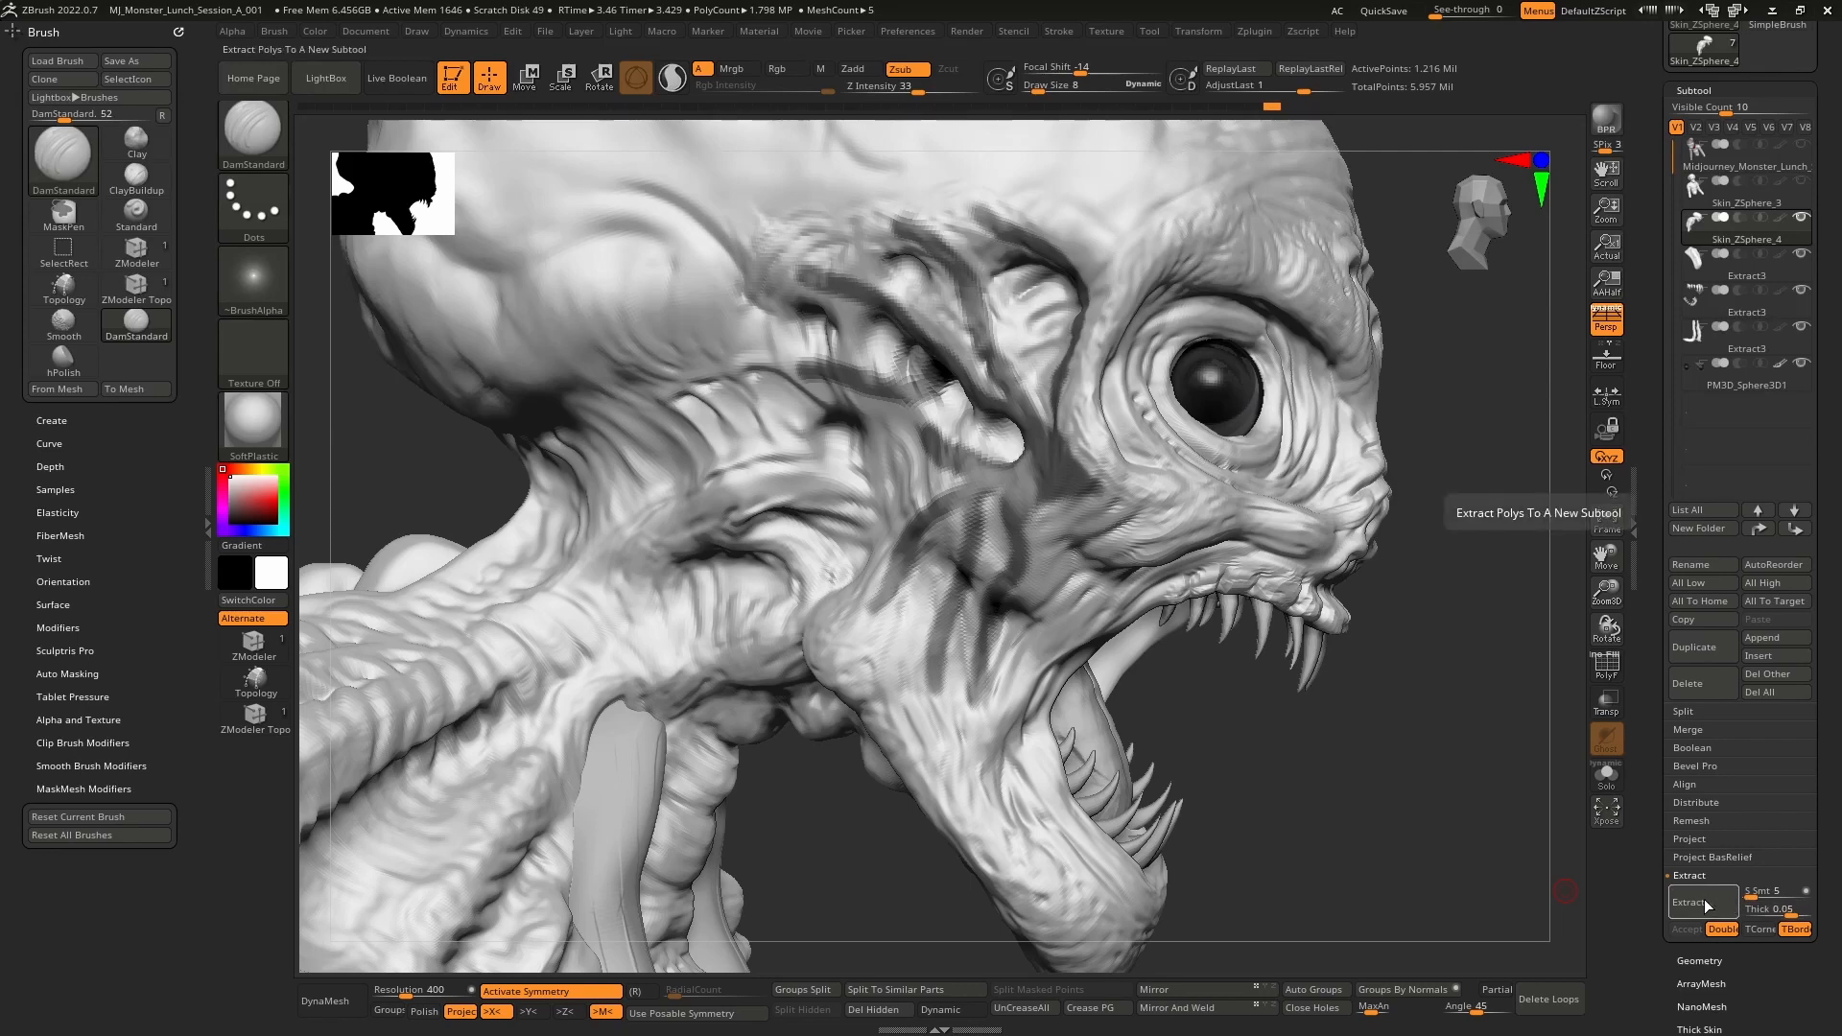
click(1706, 907)
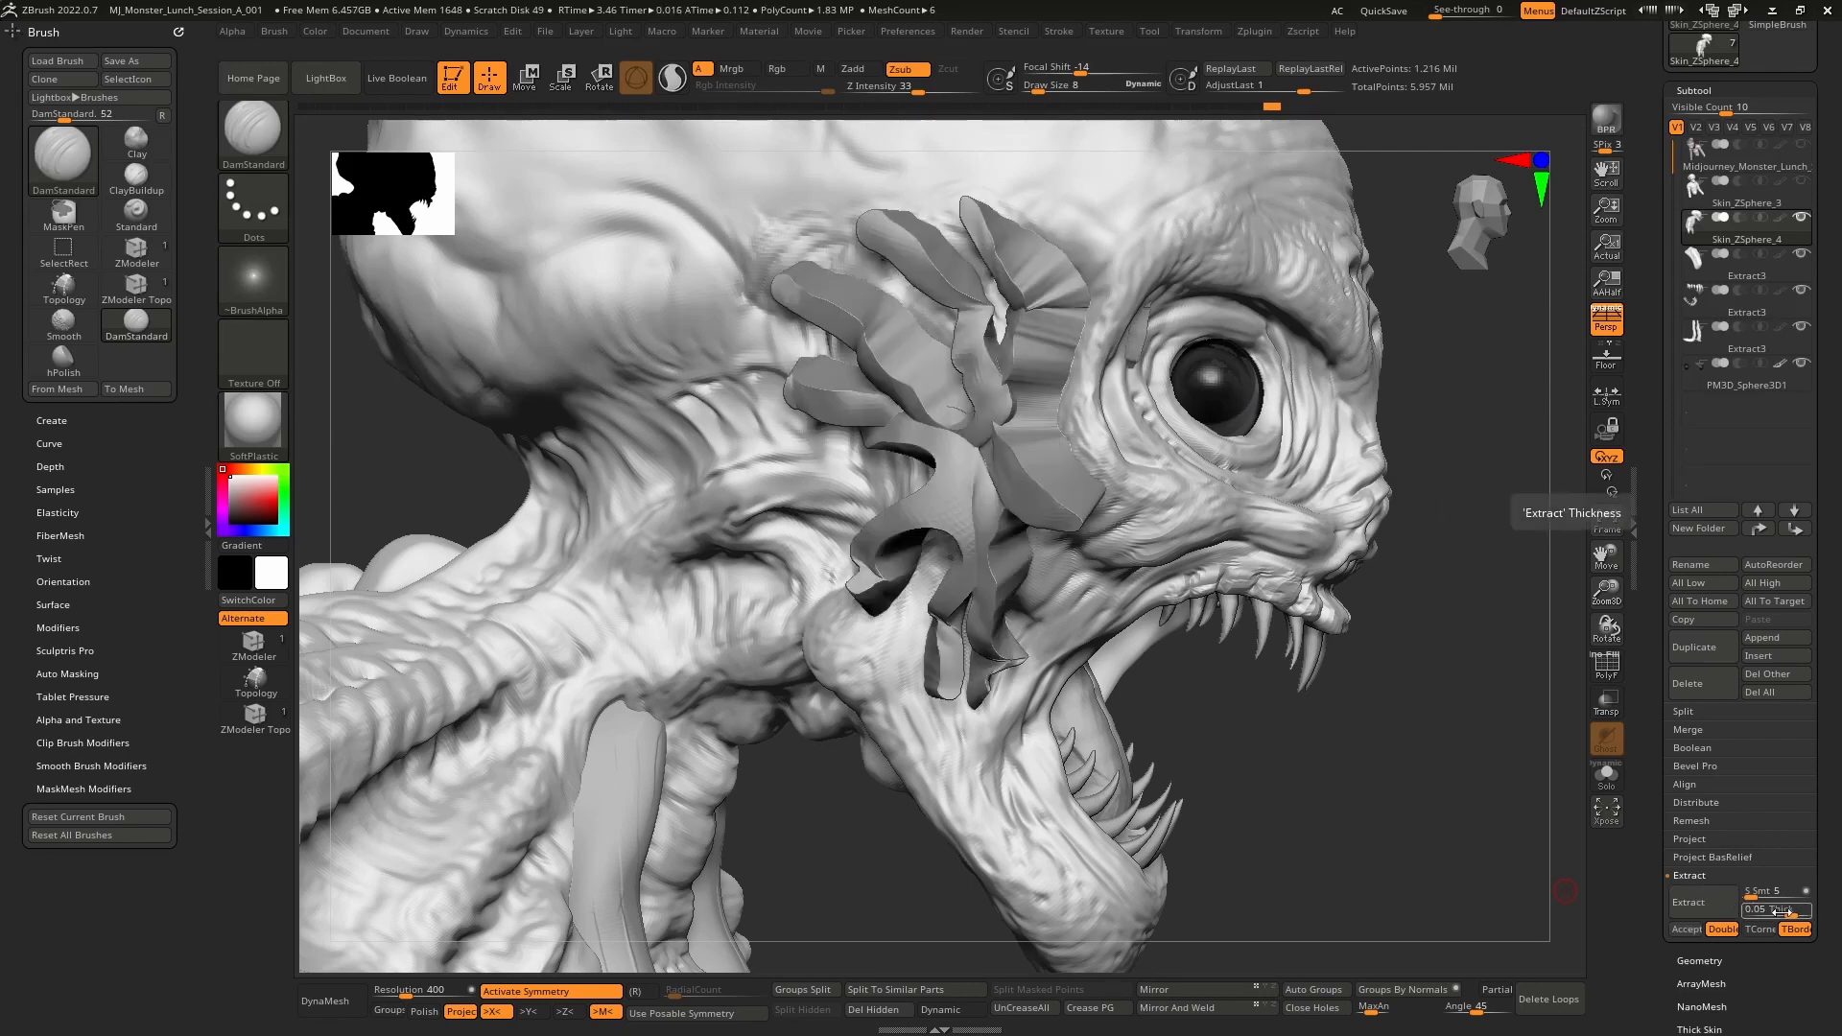
drag(1781, 911, 1775, 911)
click(1511, 816)
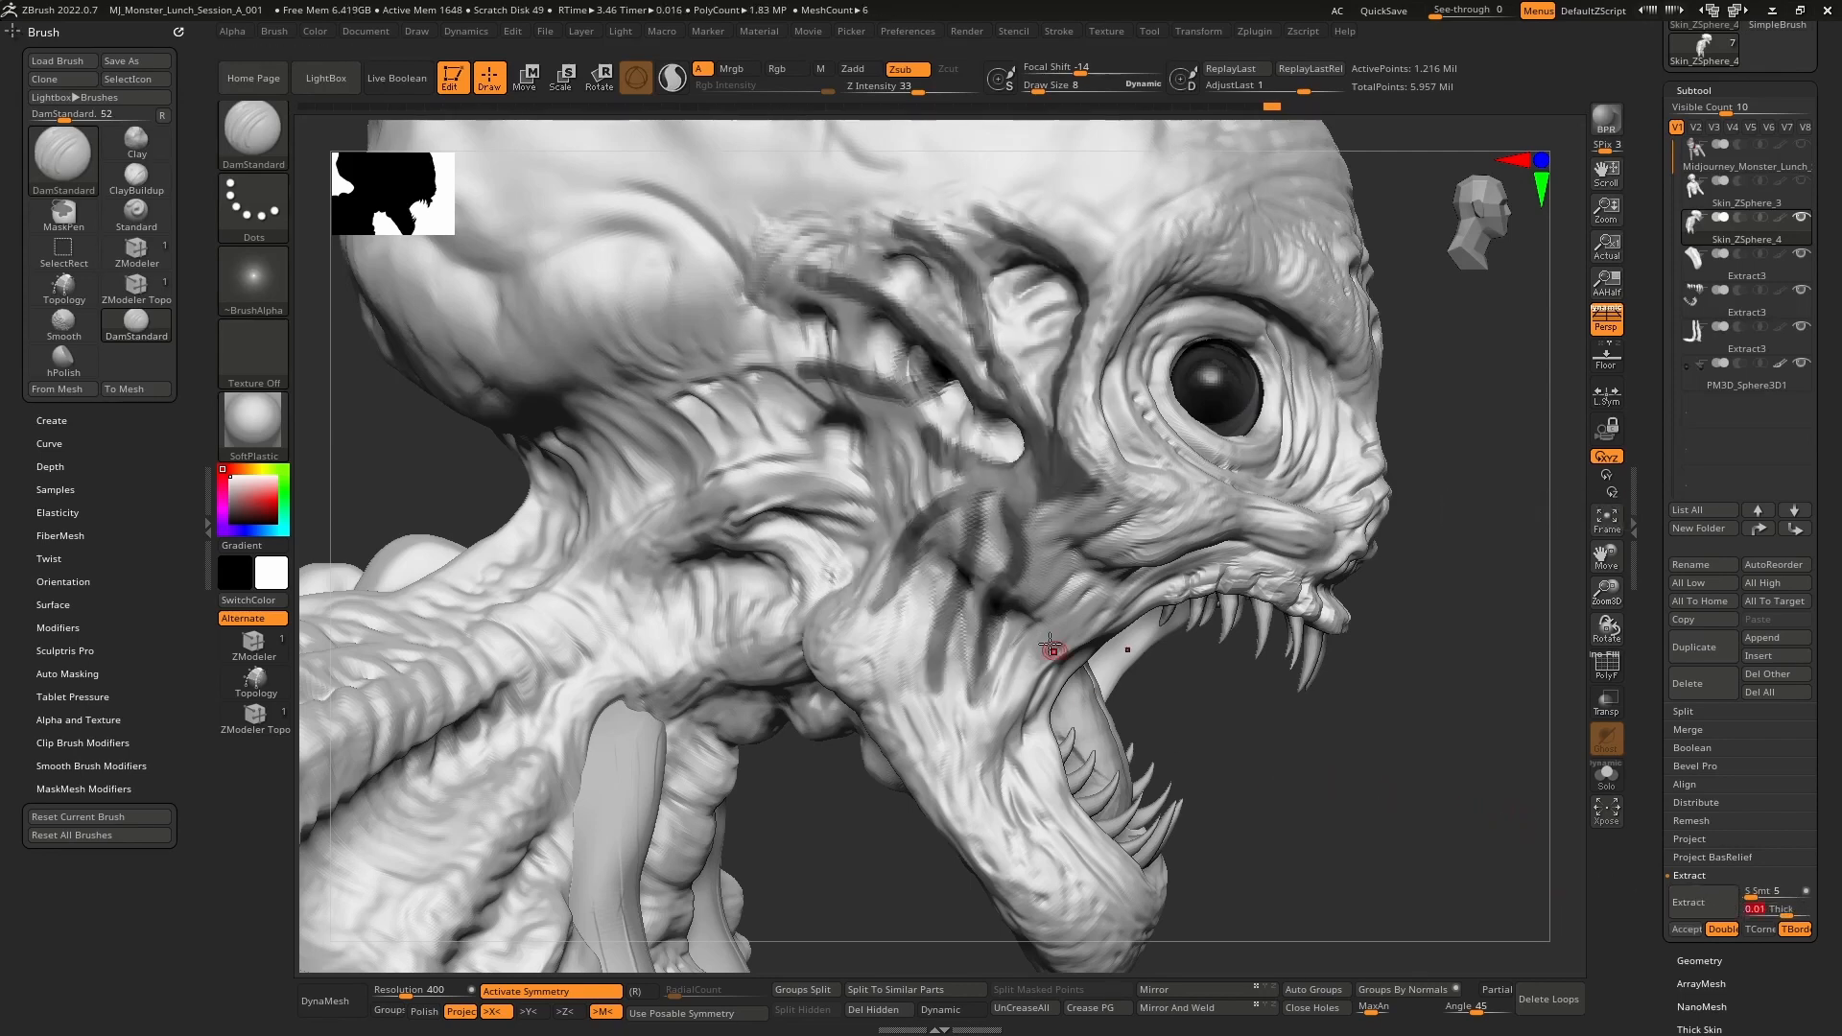
click(1688, 902)
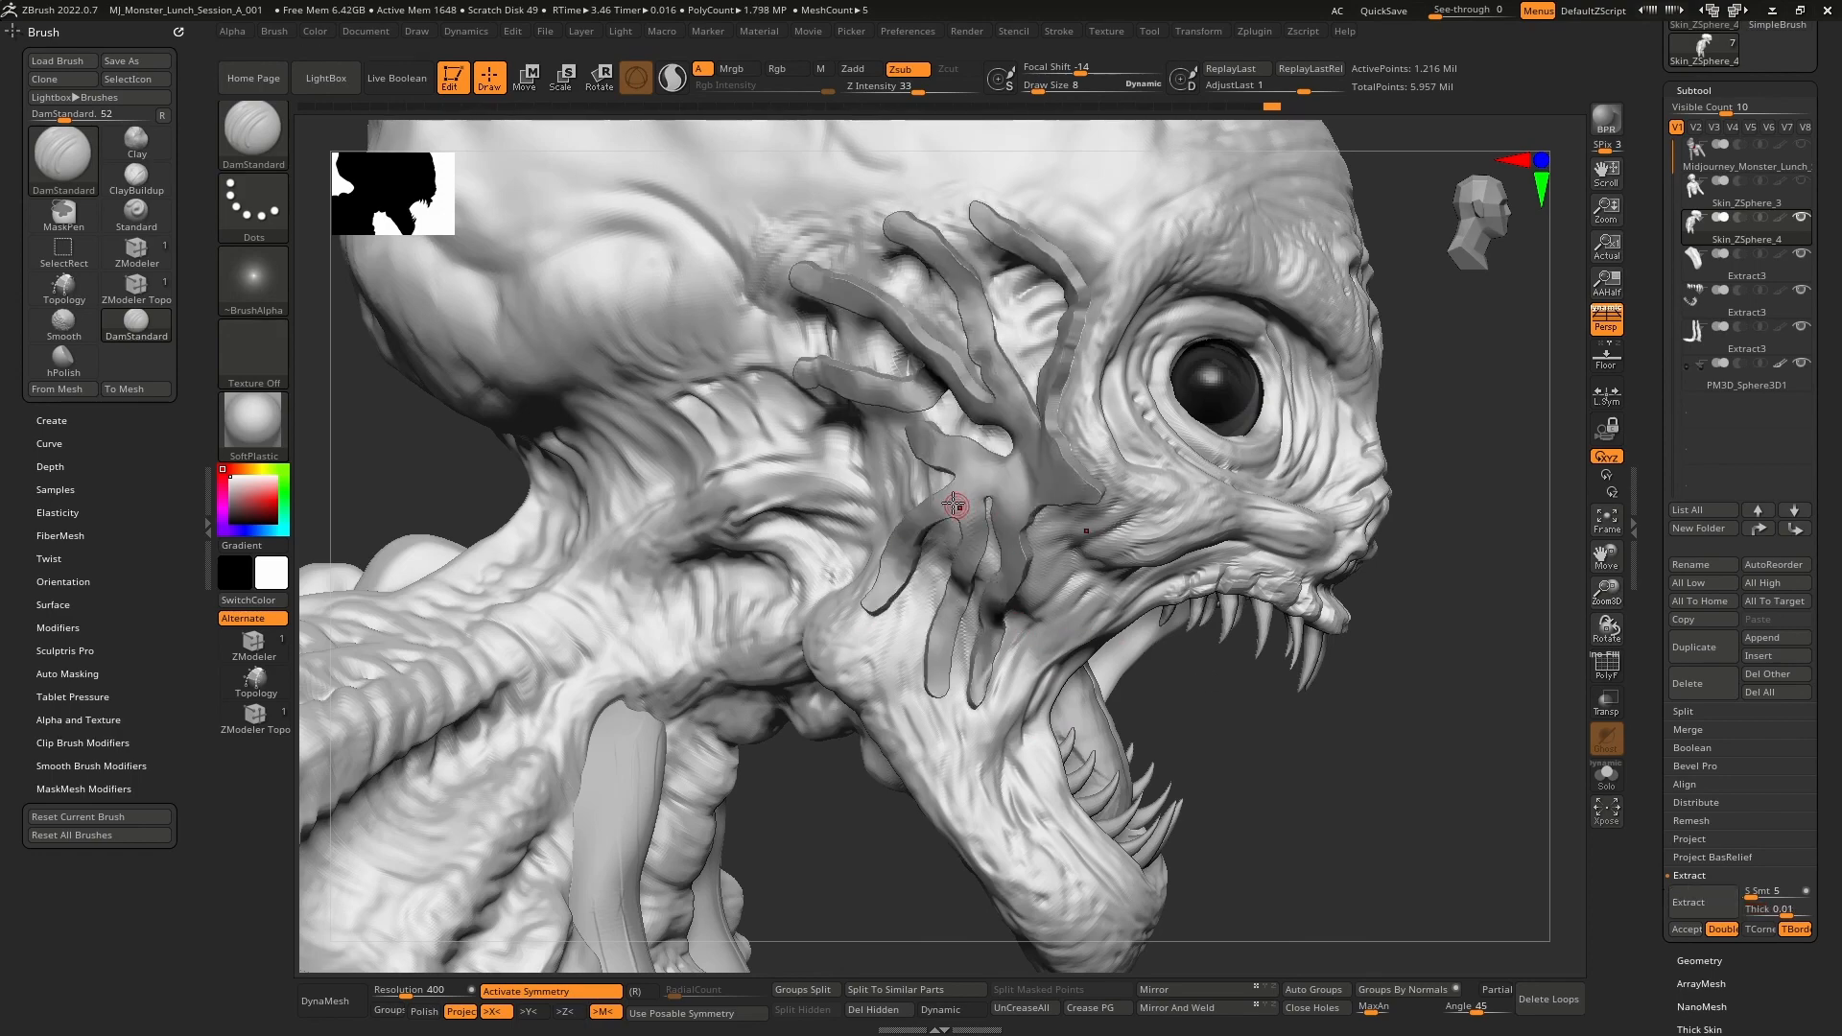
right_drag(946, 461, 1095, 683)
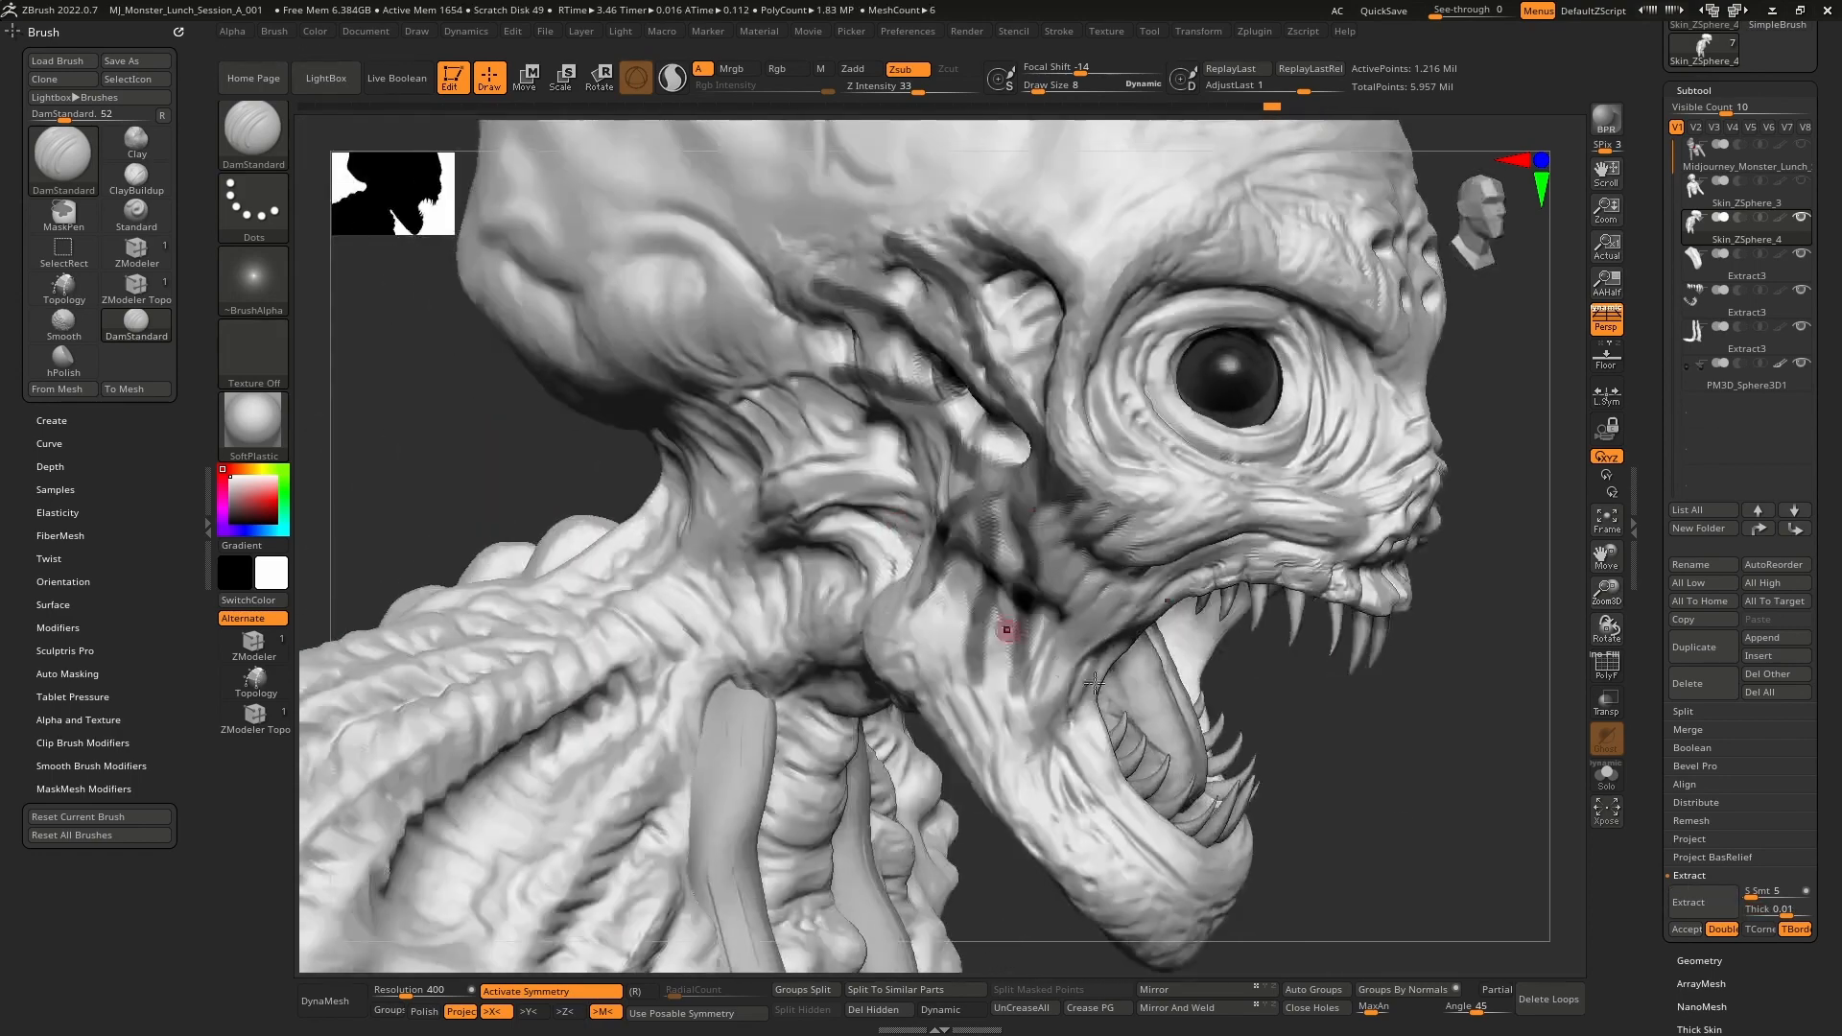
click(1724, 902)
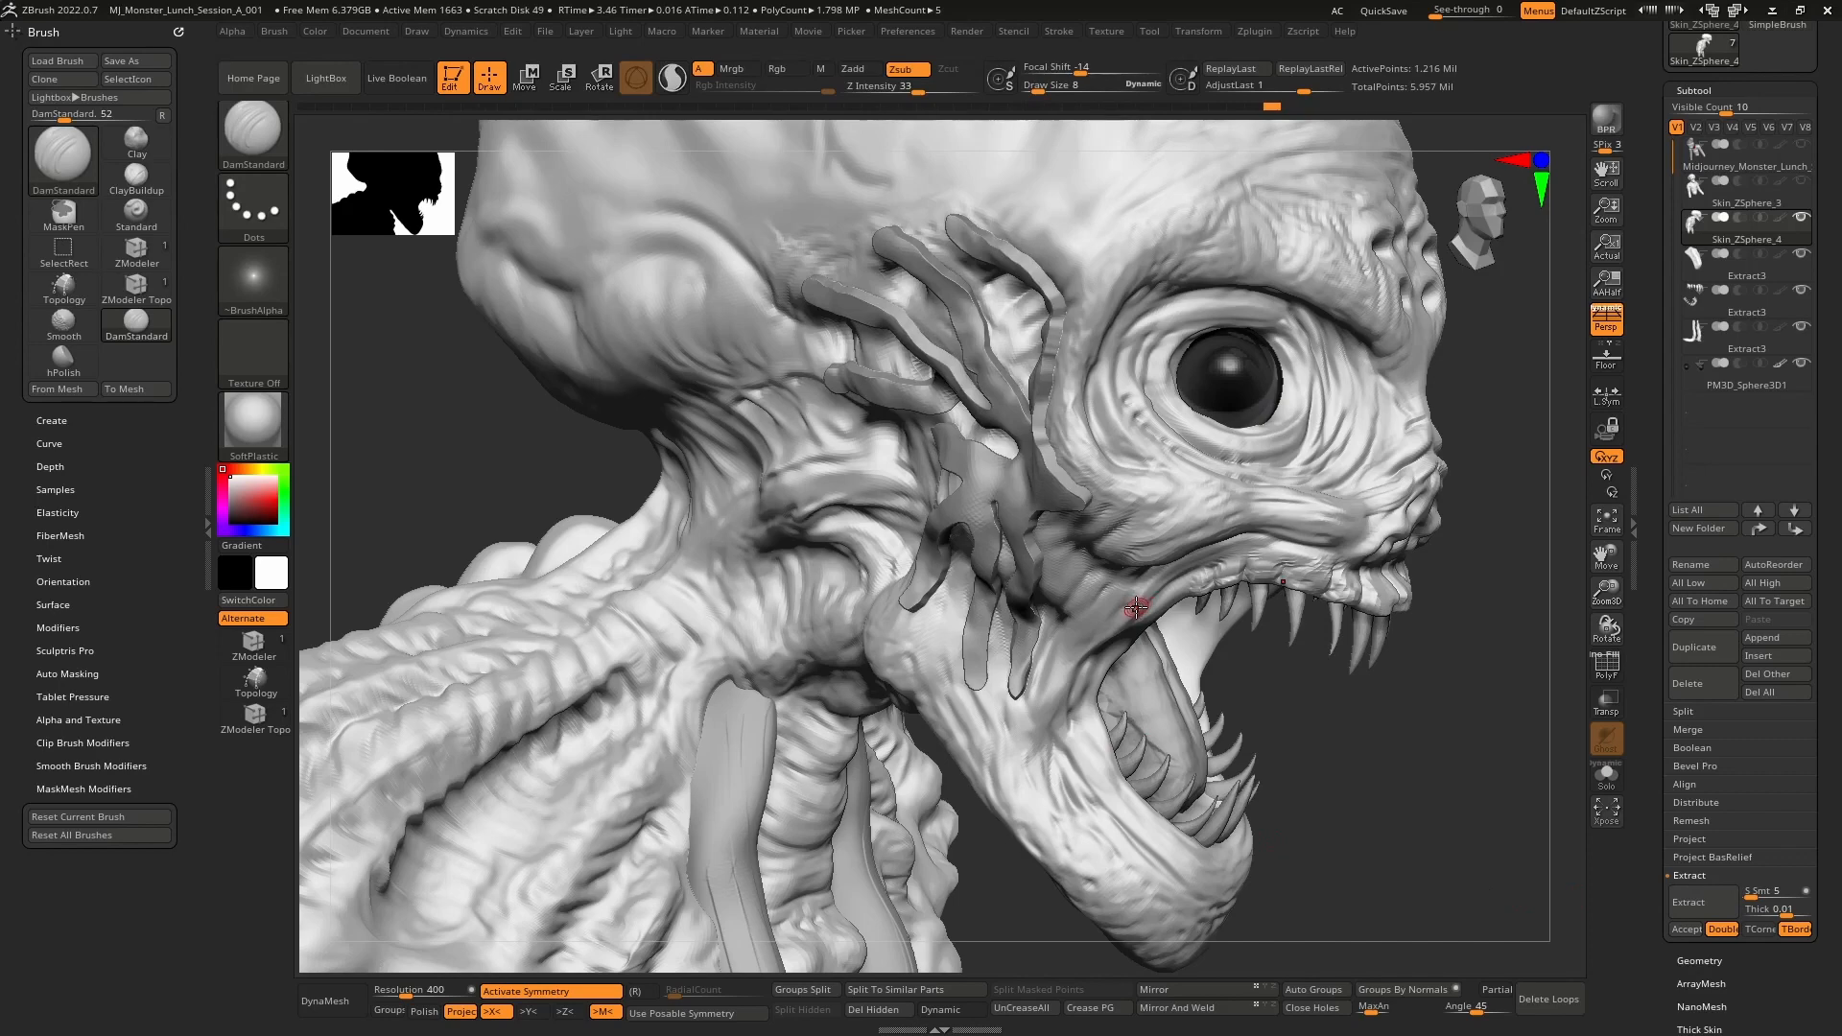
- Try an extraction thickness of 0.005, set it to 0.007, and accept the masked strands as a new subtool
drag(1780, 908, 1767, 908)
click(1711, 902)
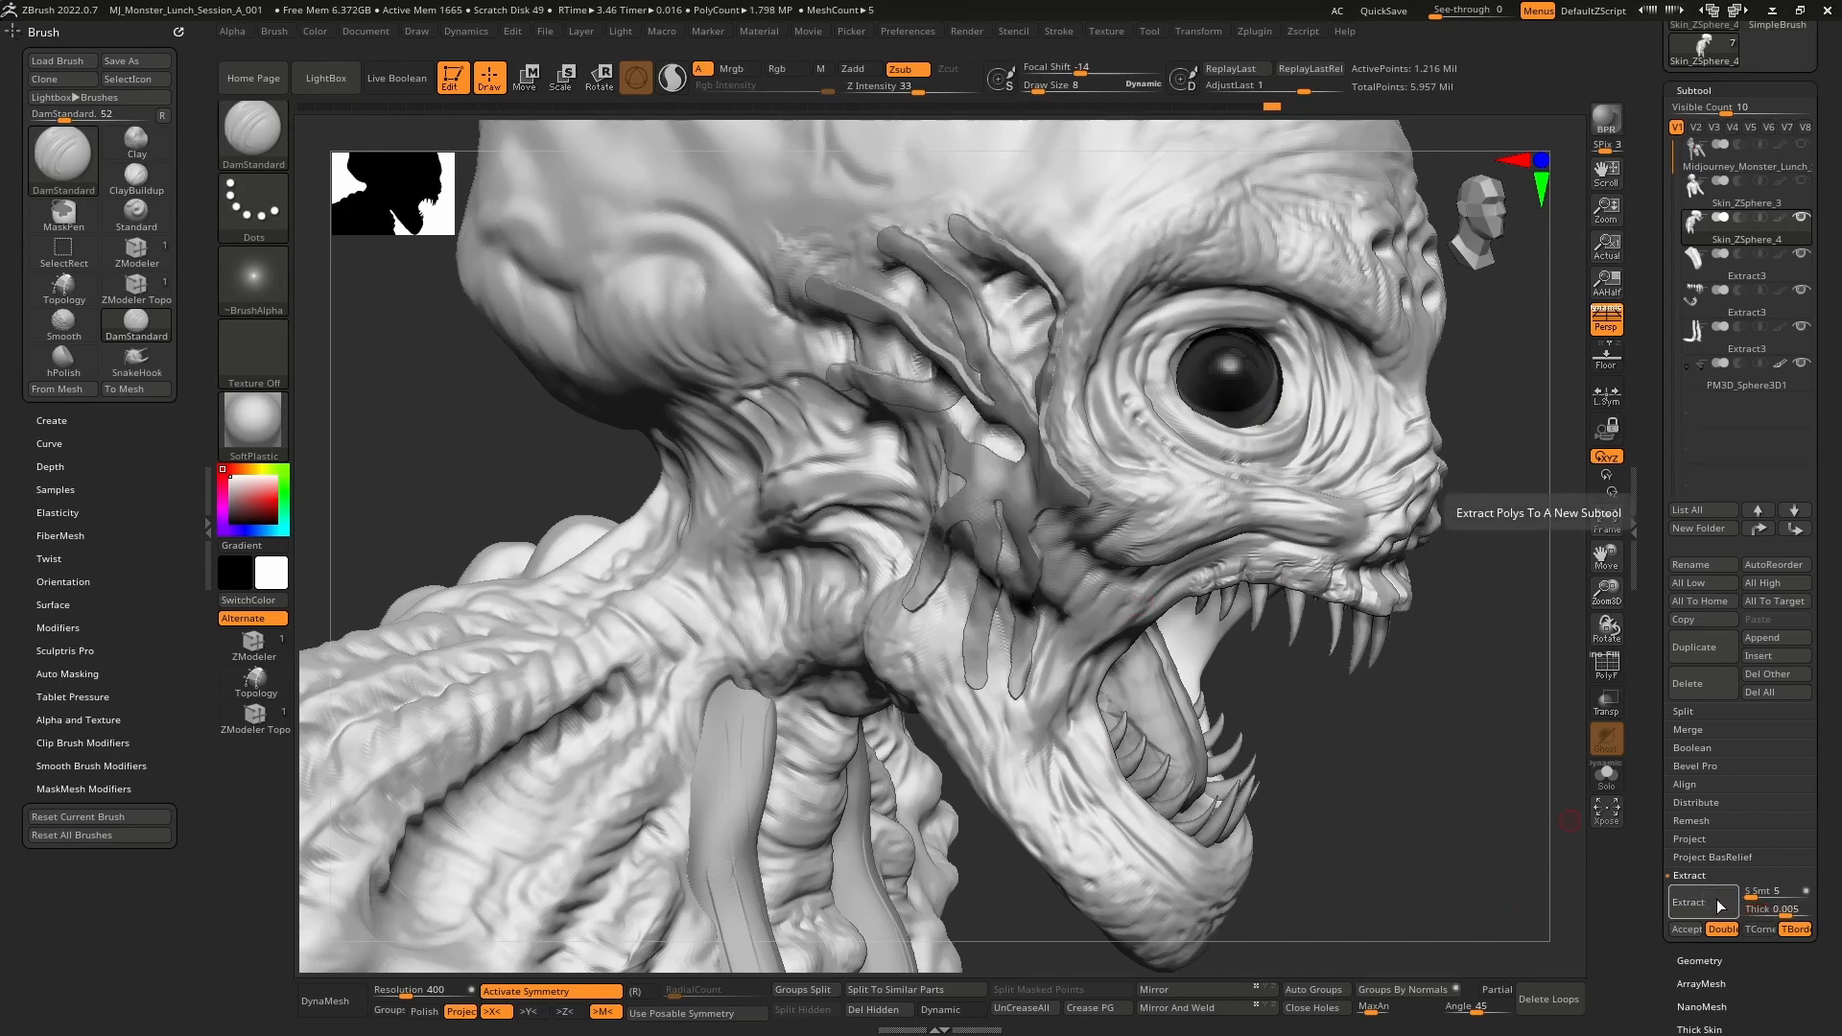
click(1782, 909)
text(.007)
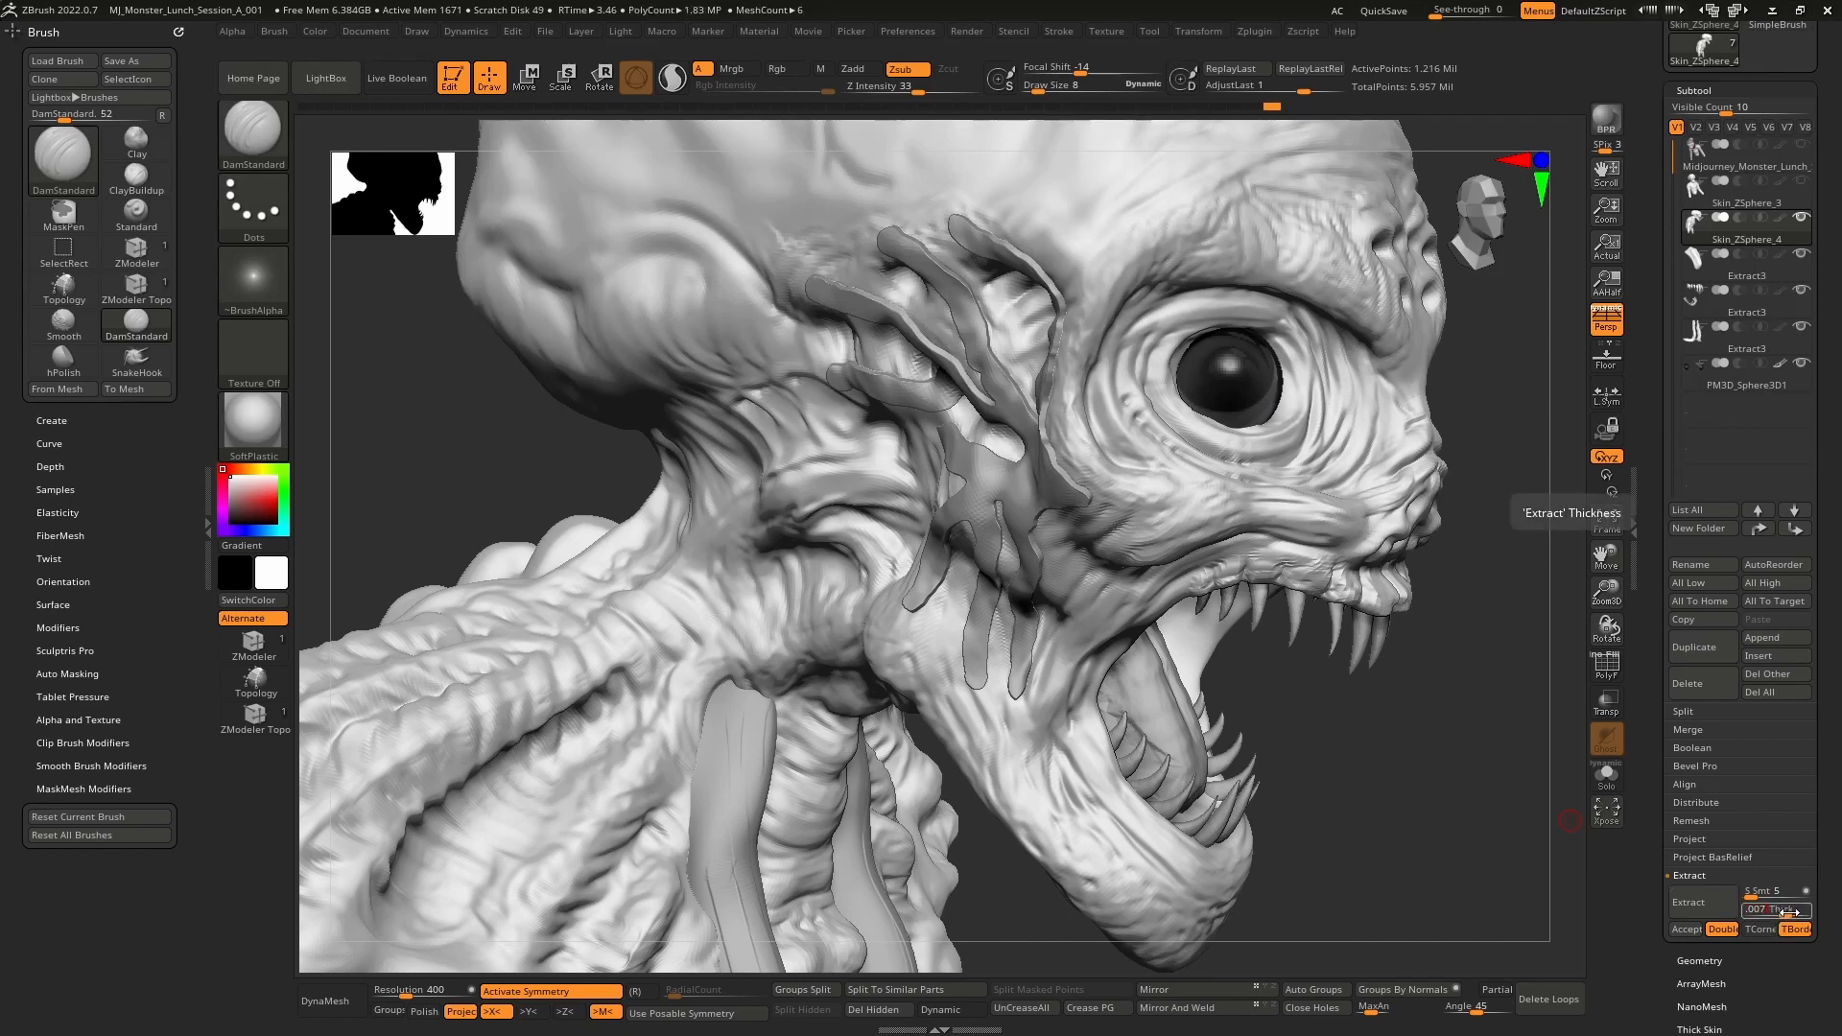
key(Return)
click(1713, 904)
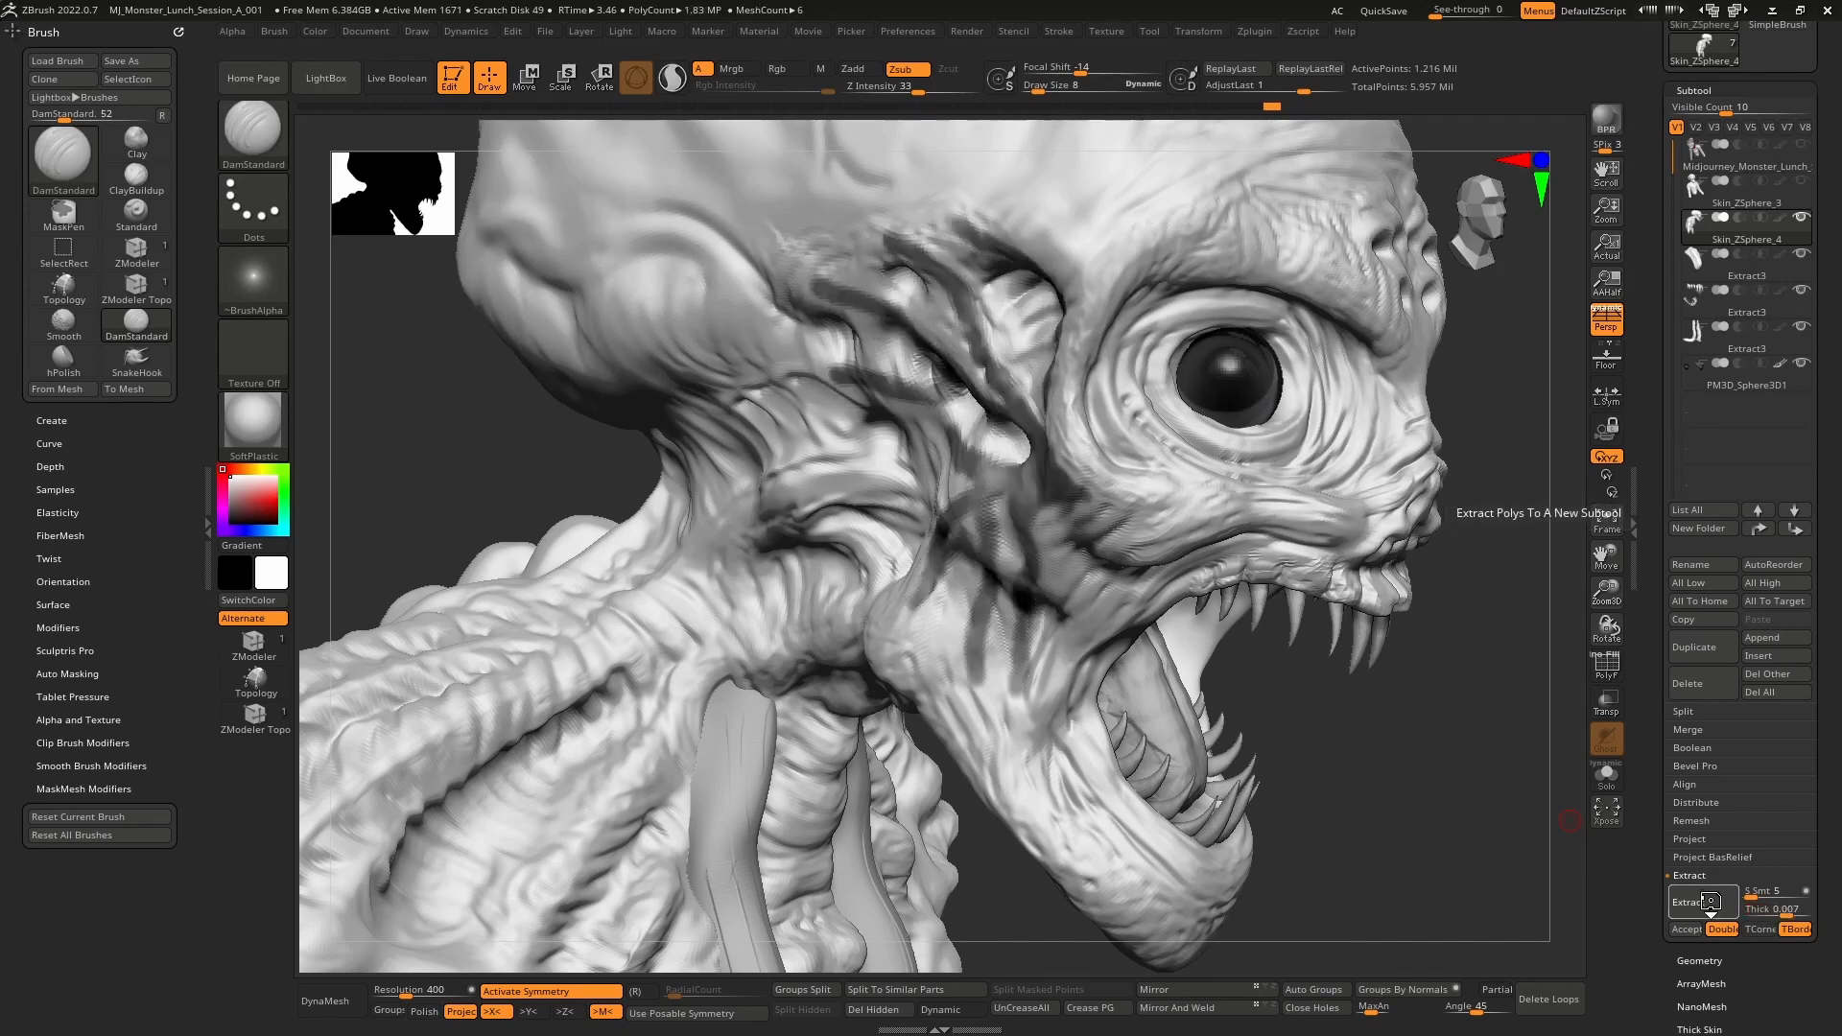
click(1674, 930)
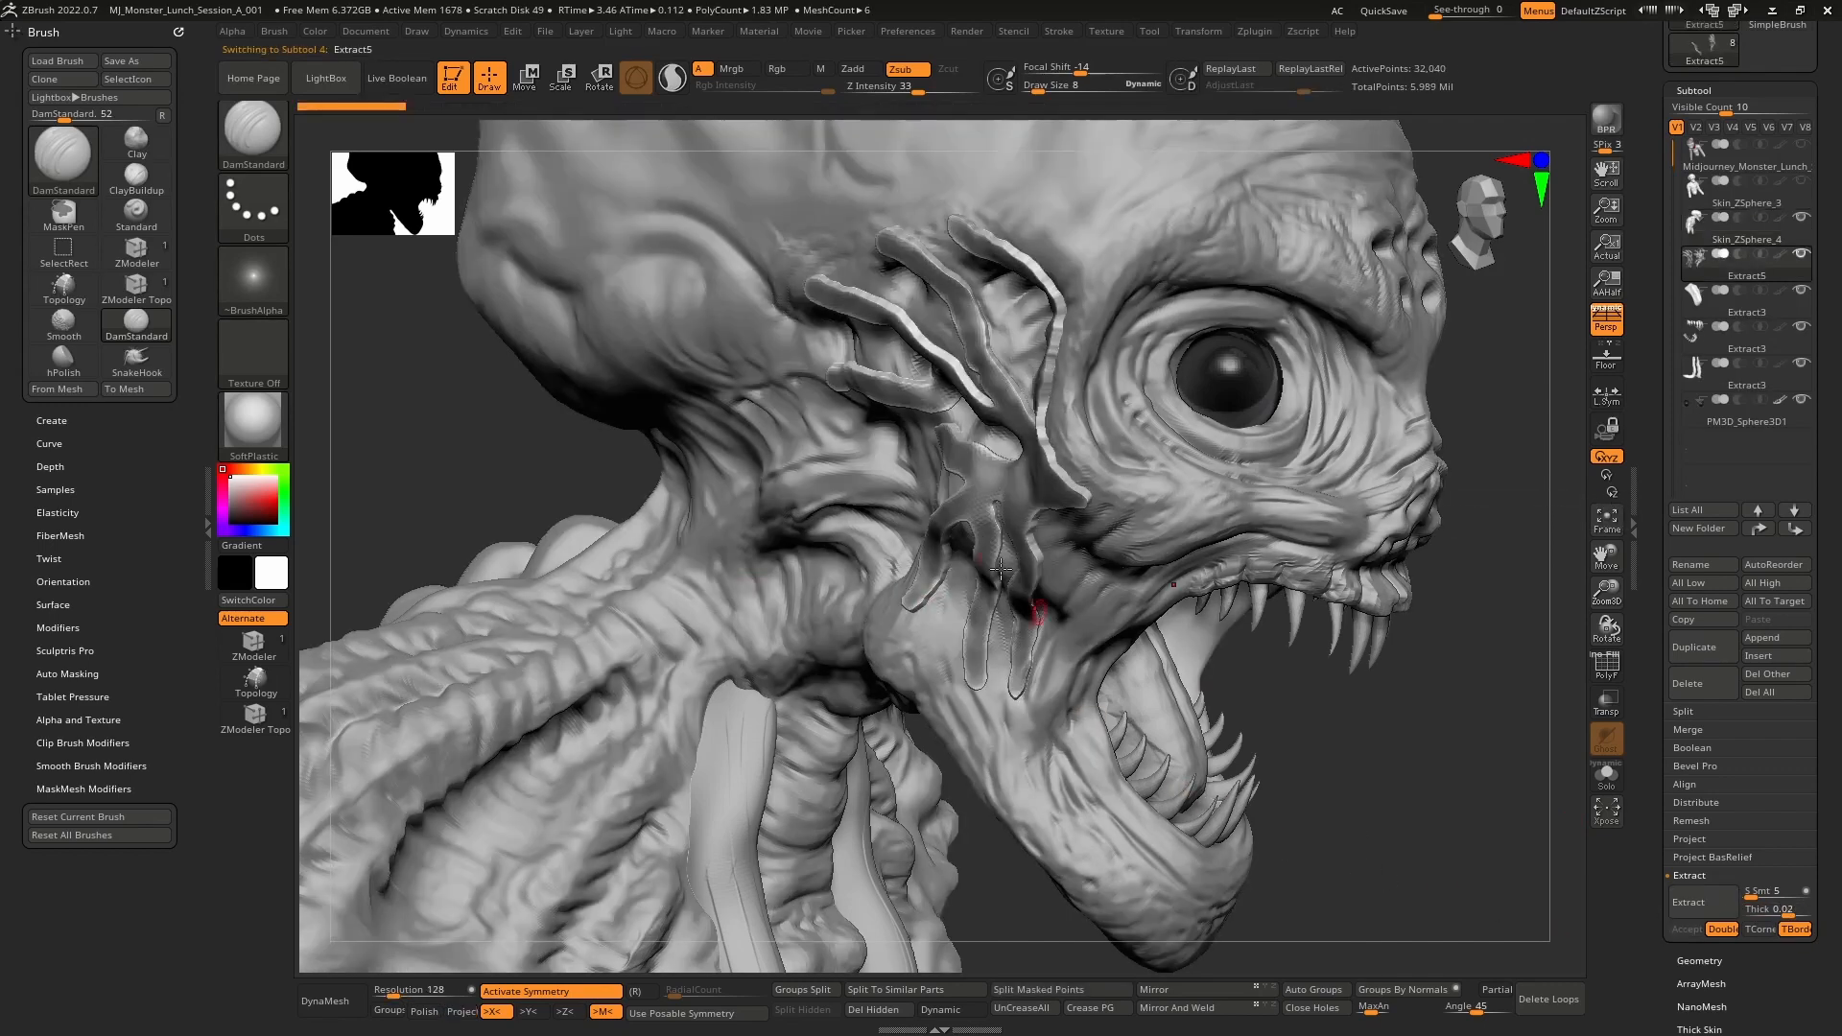
- Clear the mask on the newly extracted strand mesh
right_drag(972, 451, 1026, 461)
ctrl+drag(1258, 699, 1254, 724)
mouse_move(1041, 338)
right_down()
mouse_move(1067, 332)
mouse_move(1064, 493)
right_up()
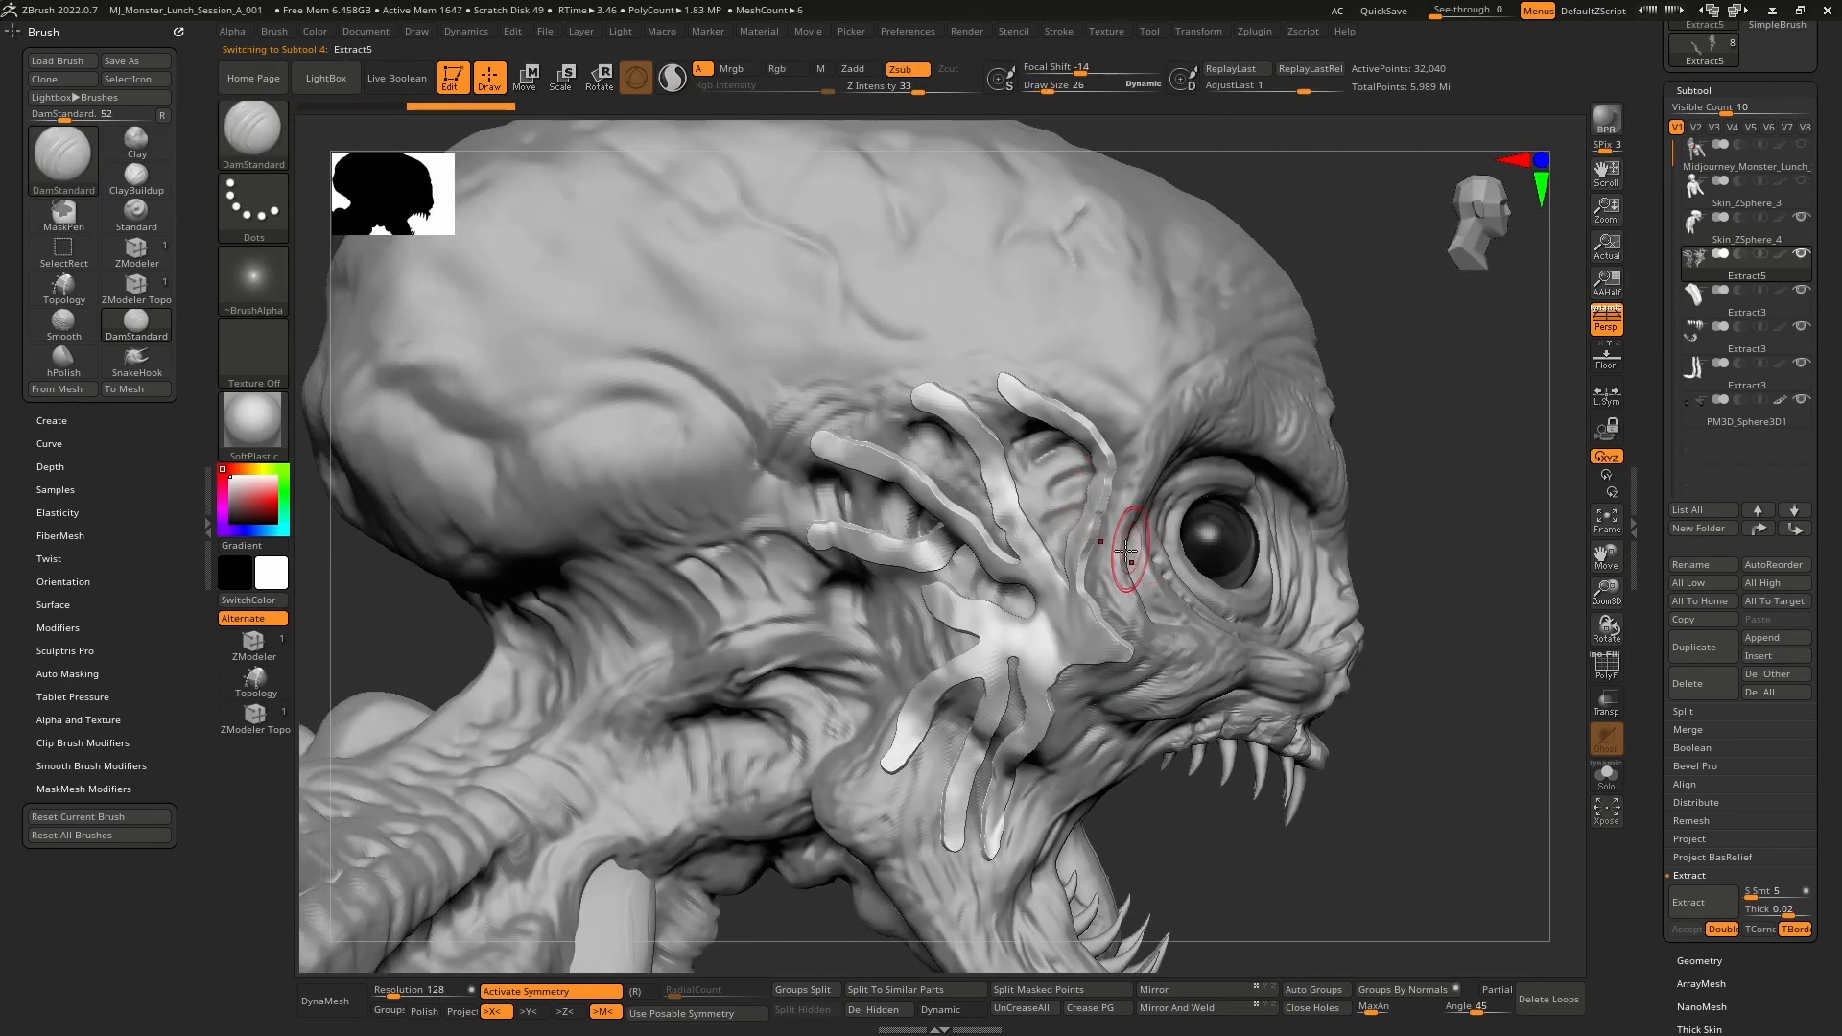
- Switch to the Standard brush for sculpting the extracted strand mesh on the side of the face
key(b)
key(s)
key(t)
mouse_move(1081, 423)
mouse_down()
mouse_move(994, 379)
mouse_move(1047, 590)
mouse_up()
alt+right_drag(1079, 762, 1141, 620)
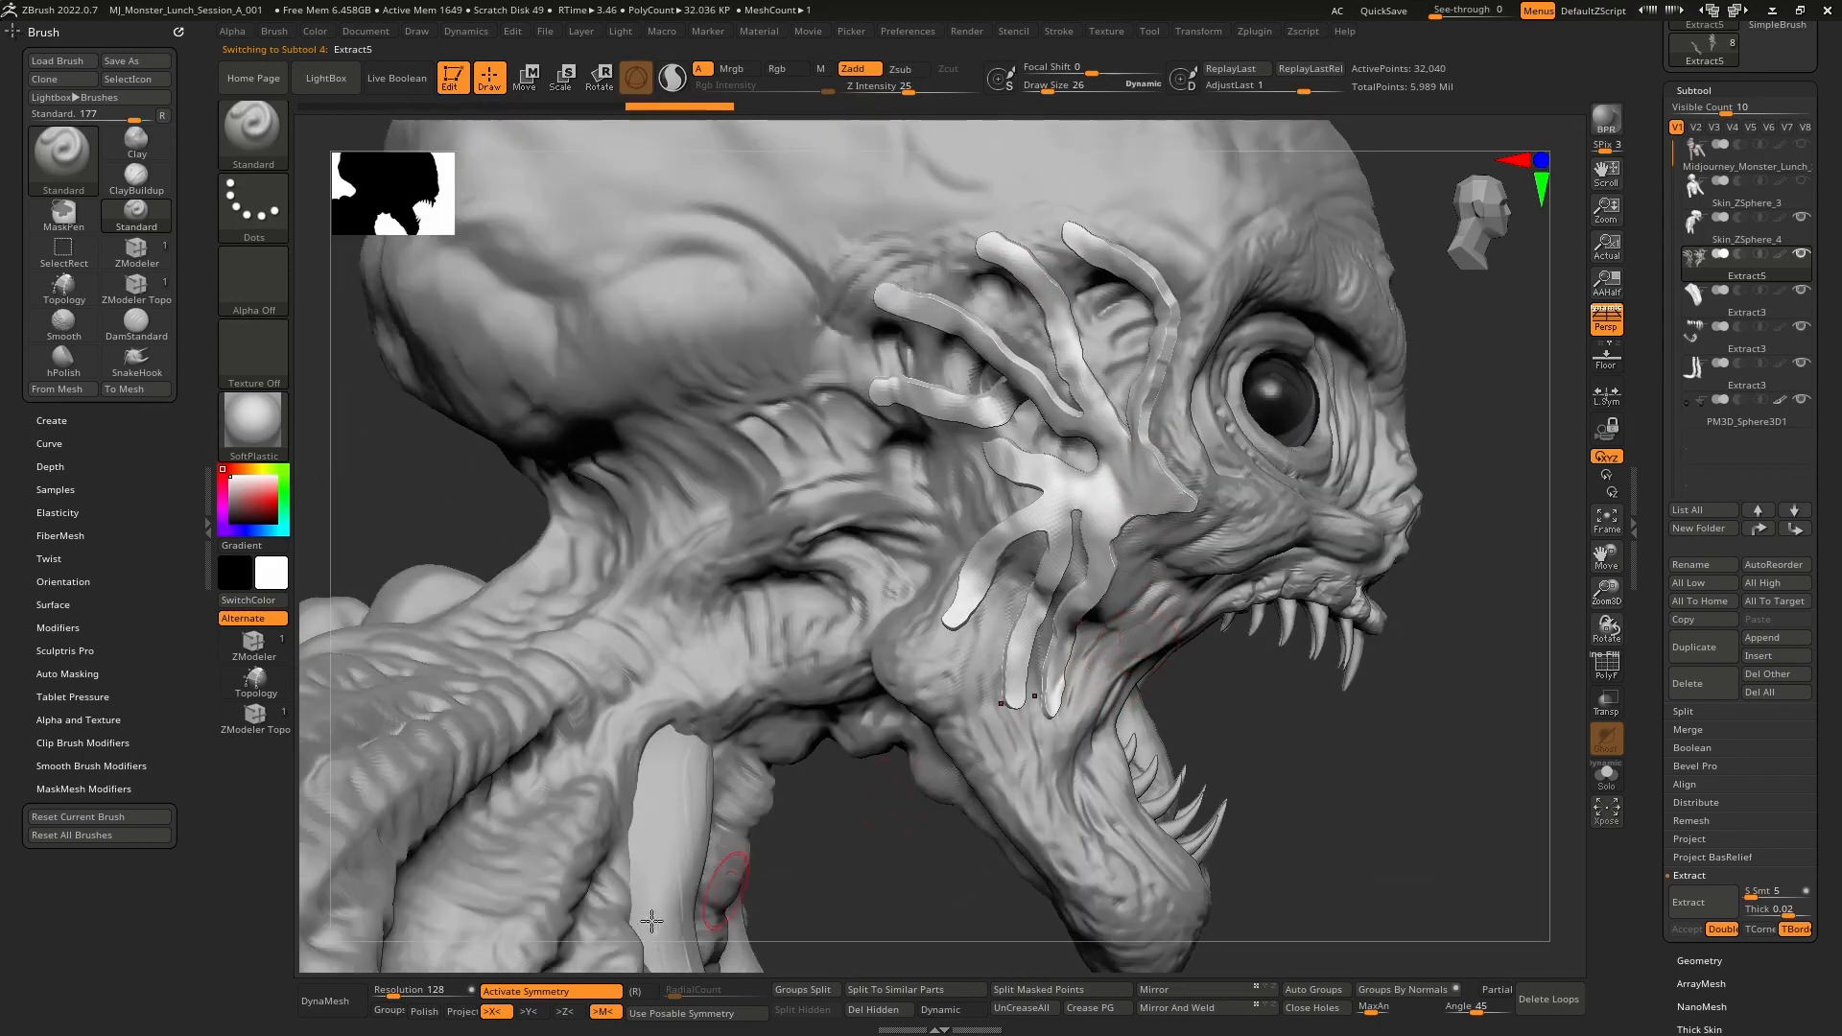
- Try remeshing the extracted strands with DynaMesh at resolution 128
click(325, 1000)
alt+right_drag(869, 622, 888, 604)
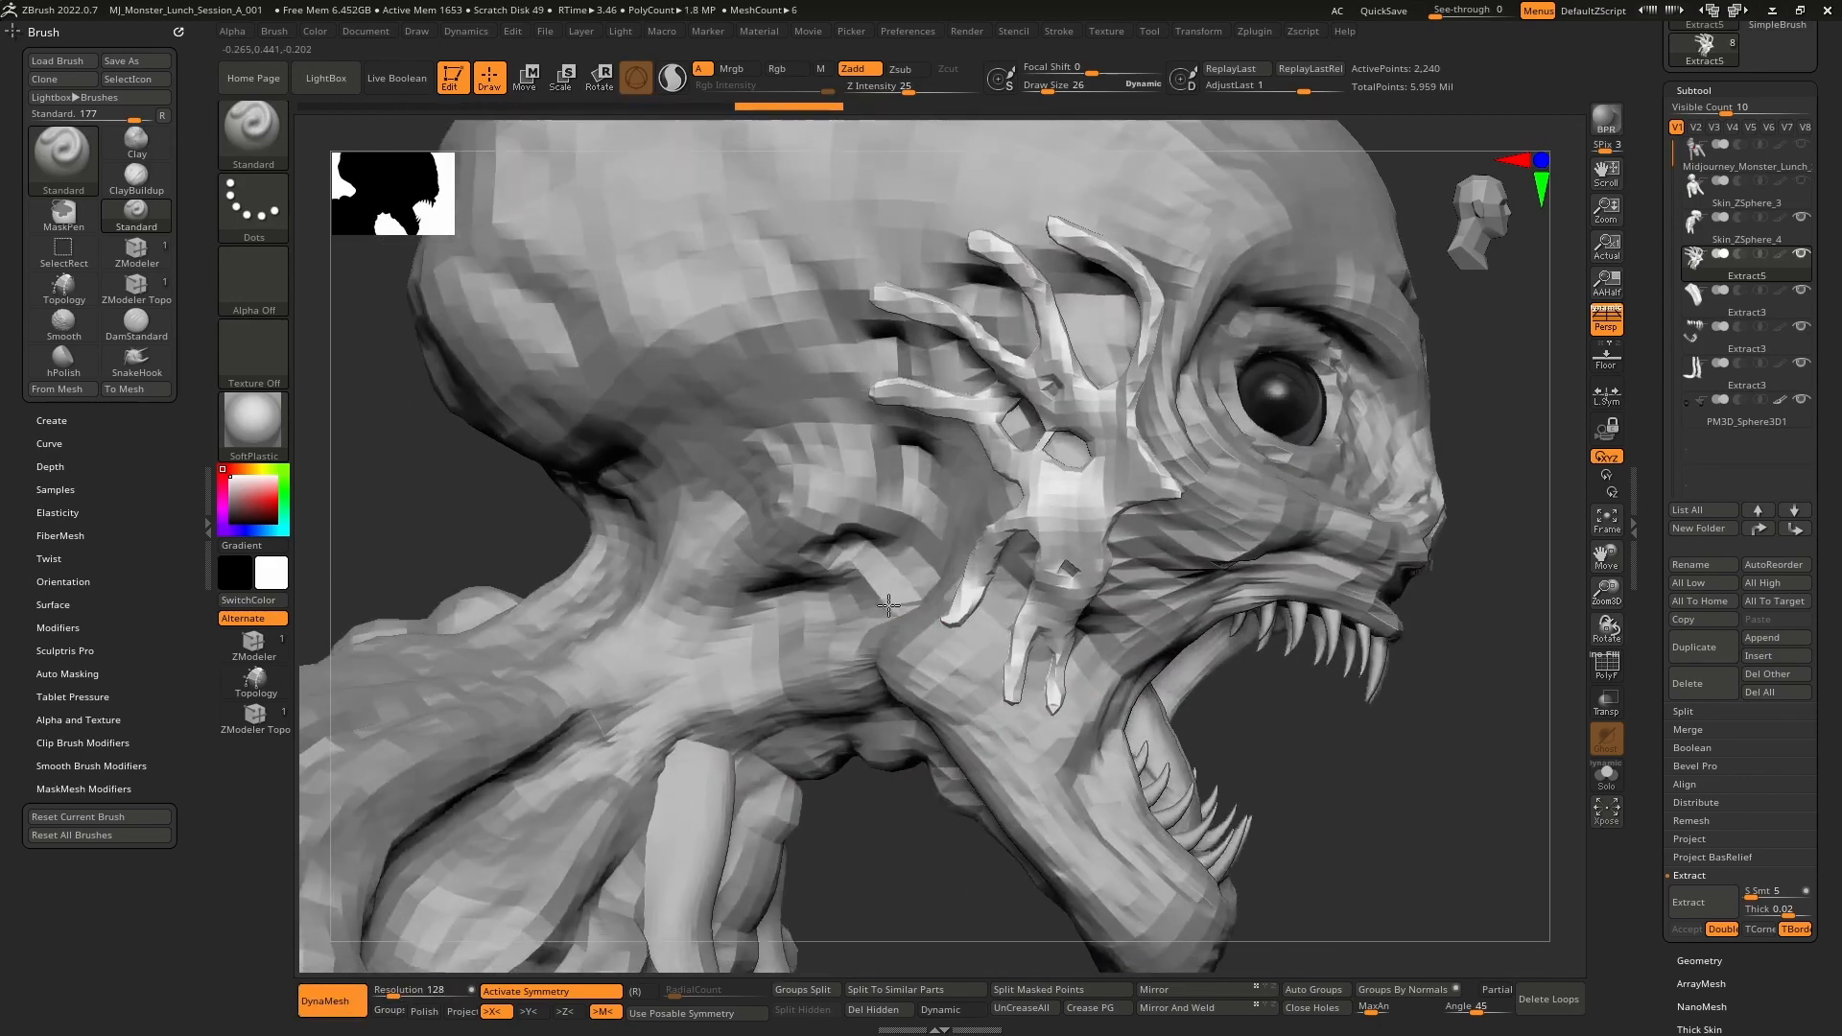
key(ctrl+z)
- Set the DynaMesh resolution to 800, enable Project, and remesh the extracted strands
click(408, 990)
text(800)
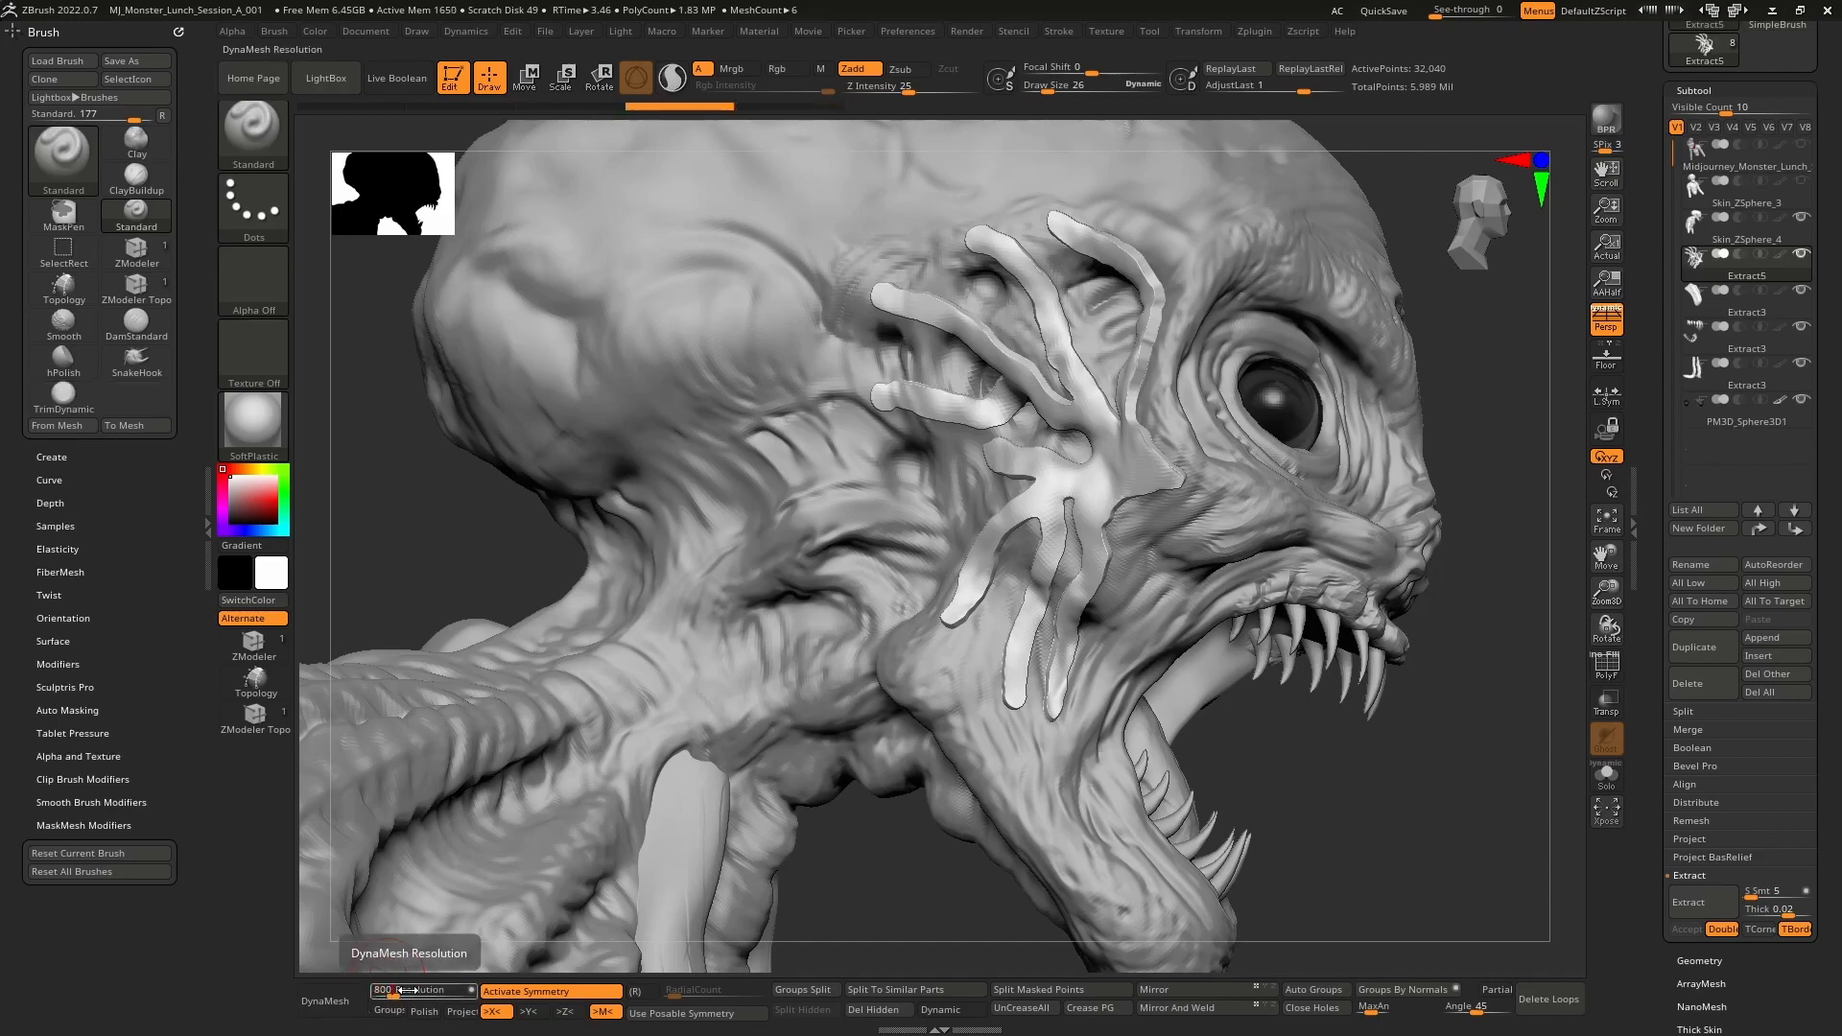
key(Return)
click(449, 1013)
click(338, 1008)
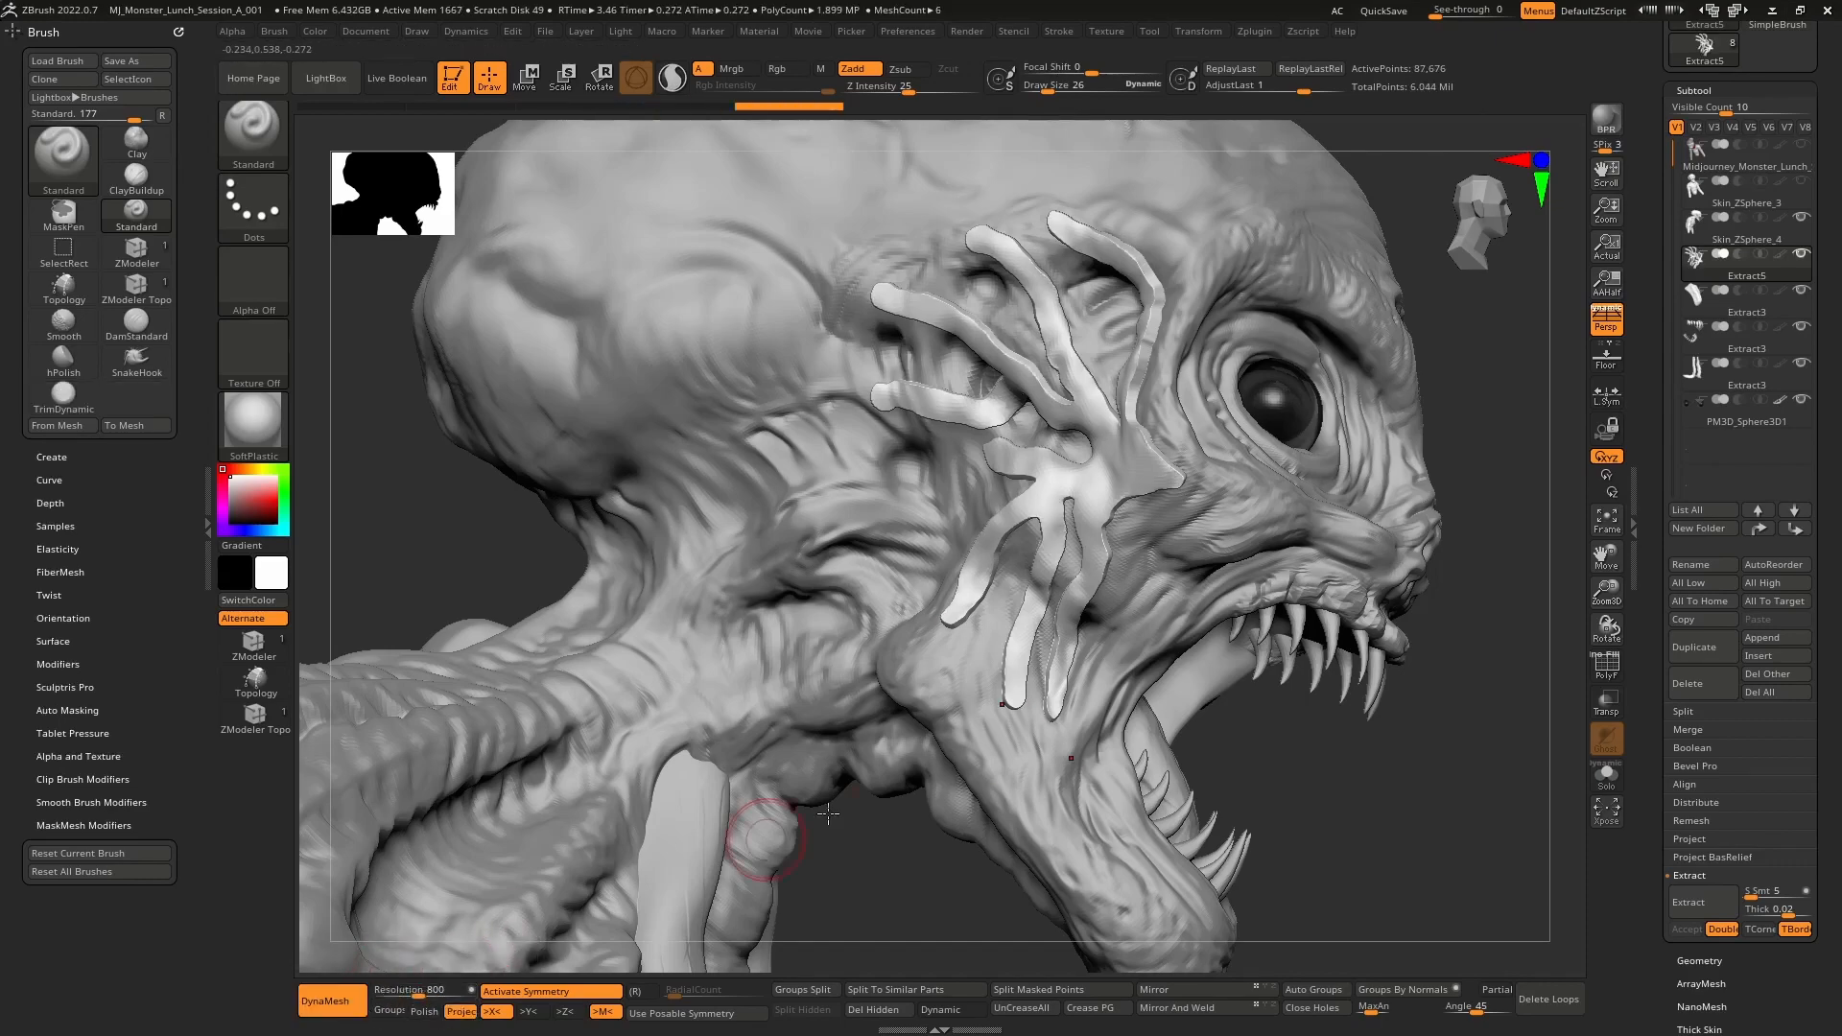
- Lower the DynaMesh resolution to 504 and remesh the strands at that density
right_drag(953, 628, 893, 662)
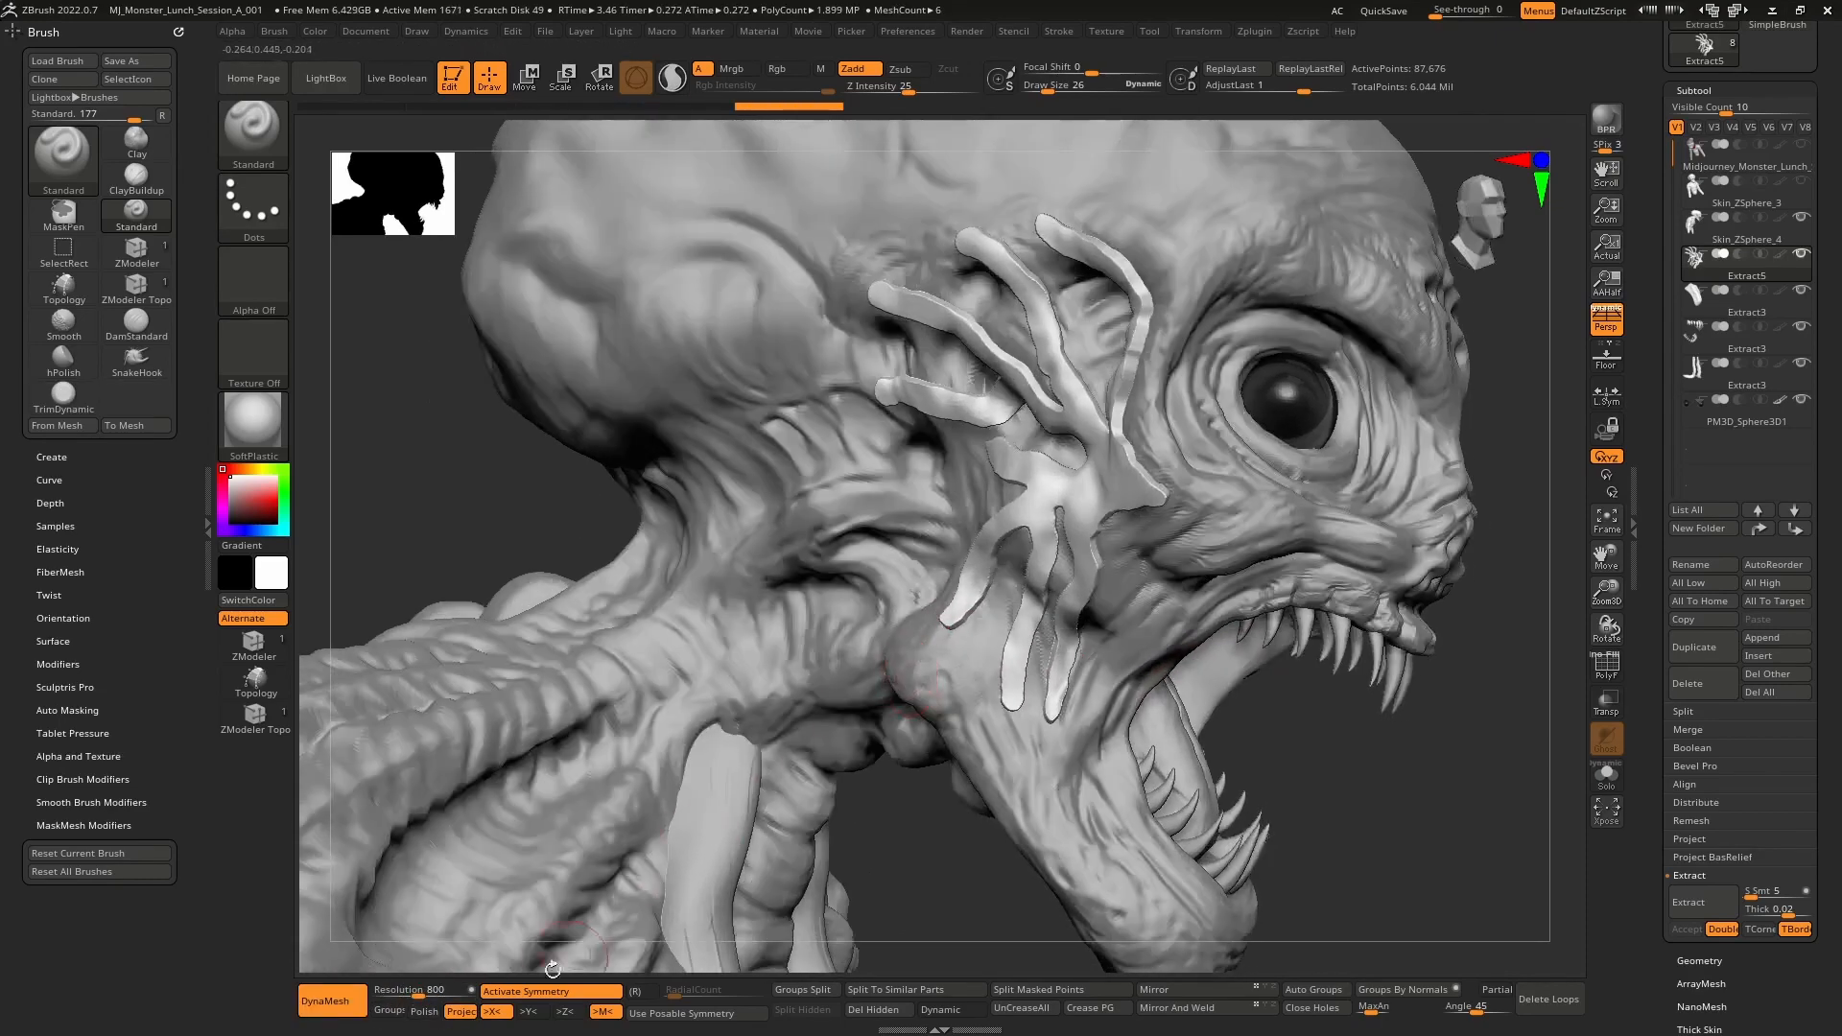
click(410, 993)
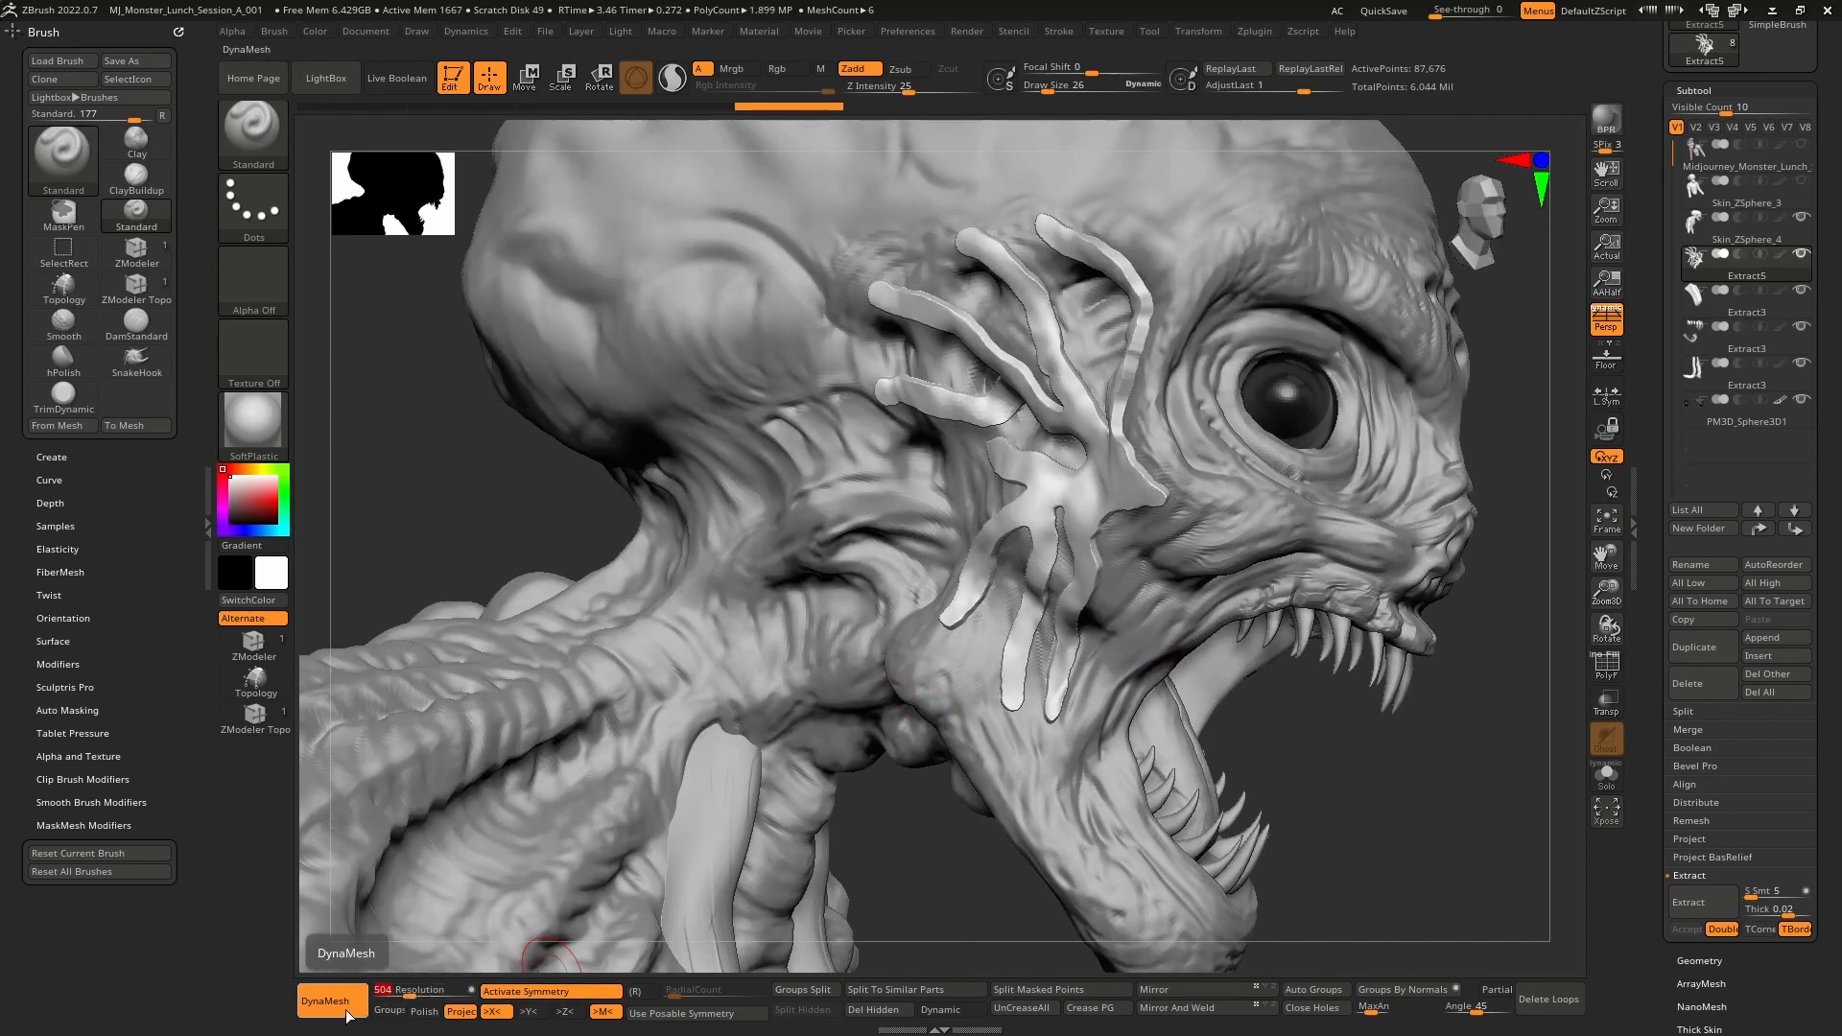
mouse_move(1458, 844)
ctrl+mouse_down()
mouse_move(1333, 772)
mouse_move(1353, 729)
ctrl+mouse_up()
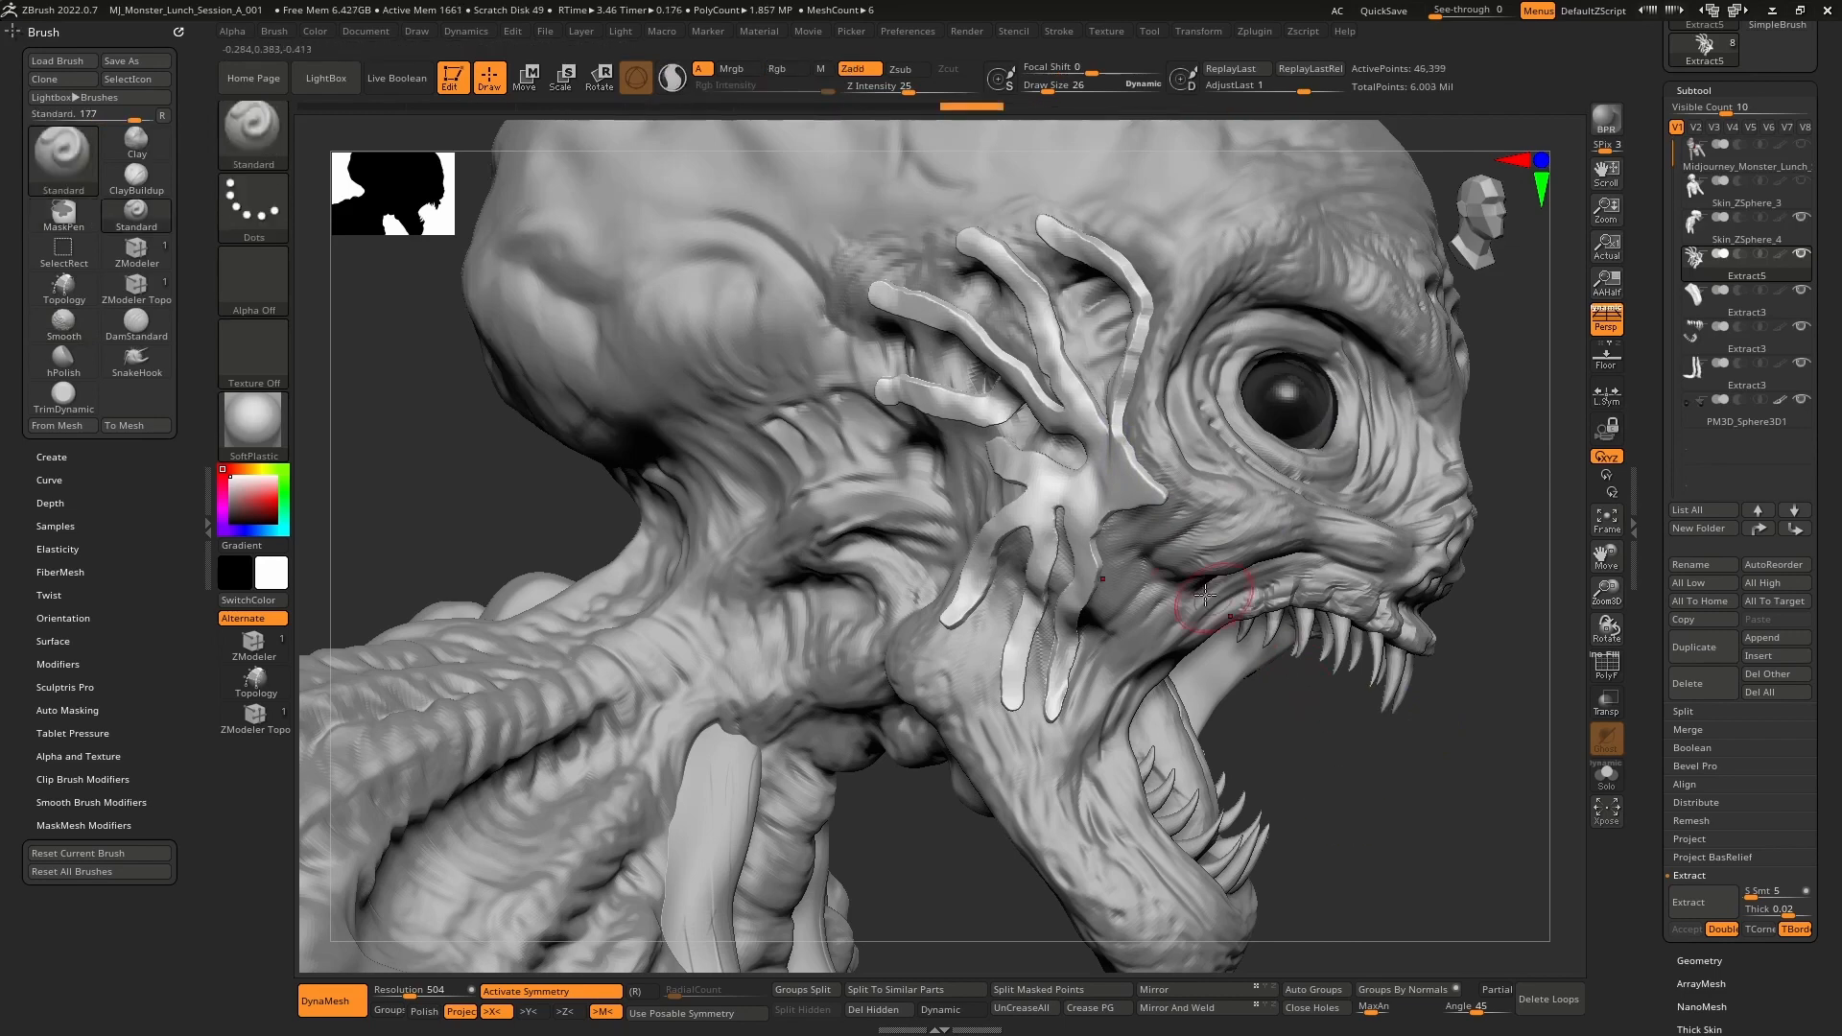
- Build up rounded volume along the upper and lower strands with the Standard brush at draw size 10
mouse_move(1067, 679)
mouse_down()
mouse_move(1072, 494)
mouse_move(1002, 697)
mouse_move(1061, 490)
mouse_move(998, 555)
mouse_move(1055, 420)
mouse_move(999, 349)
mouse_up()
drag(890, 301, 1137, 462)
drag(955, 239, 1080, 373)
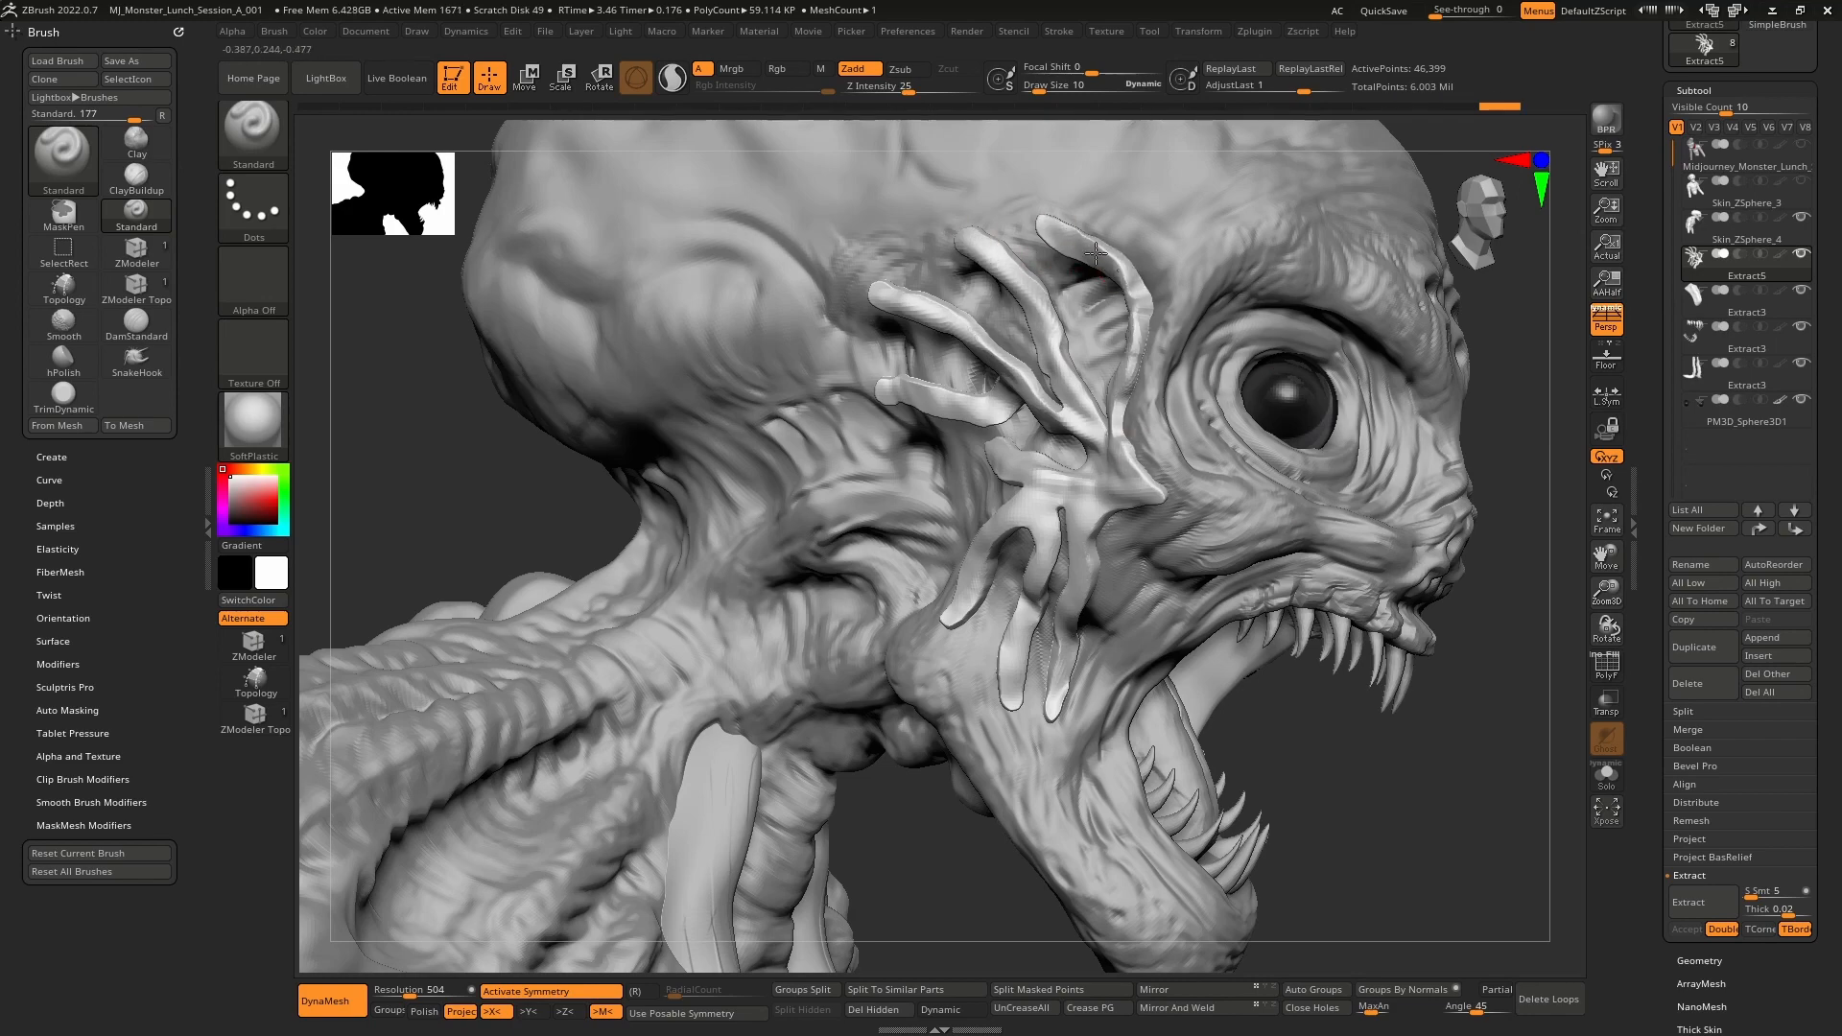
mouse_move(1096, 253)
mouse_down()
mouse_move(1076, 248)
mouse_move(1127, 350)
mouse_up()
drag(965, 408, 869, 388)
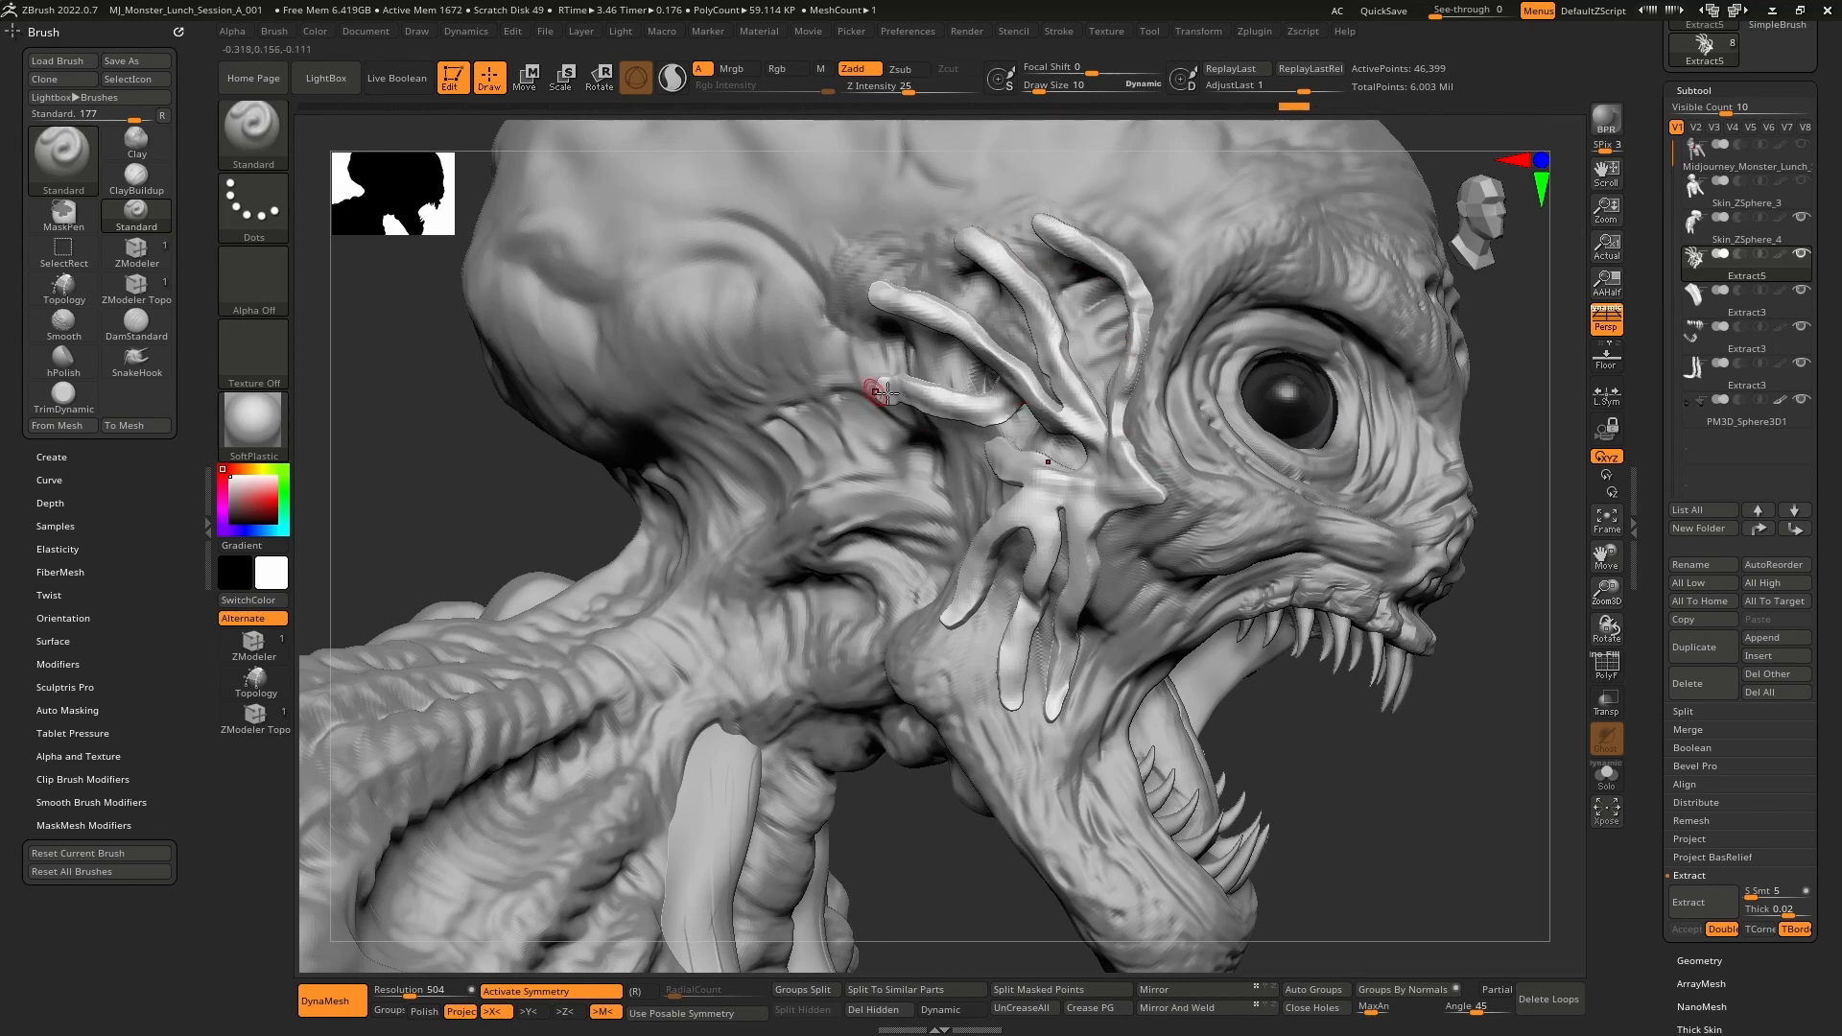
right_drag(869, 389, 972, 397)
mouse_move(948, 401)
mouse_down()
mouse_move(906, 383)
mouse_move(999, 397)
mouse_move(912, 483)
mouse_up()
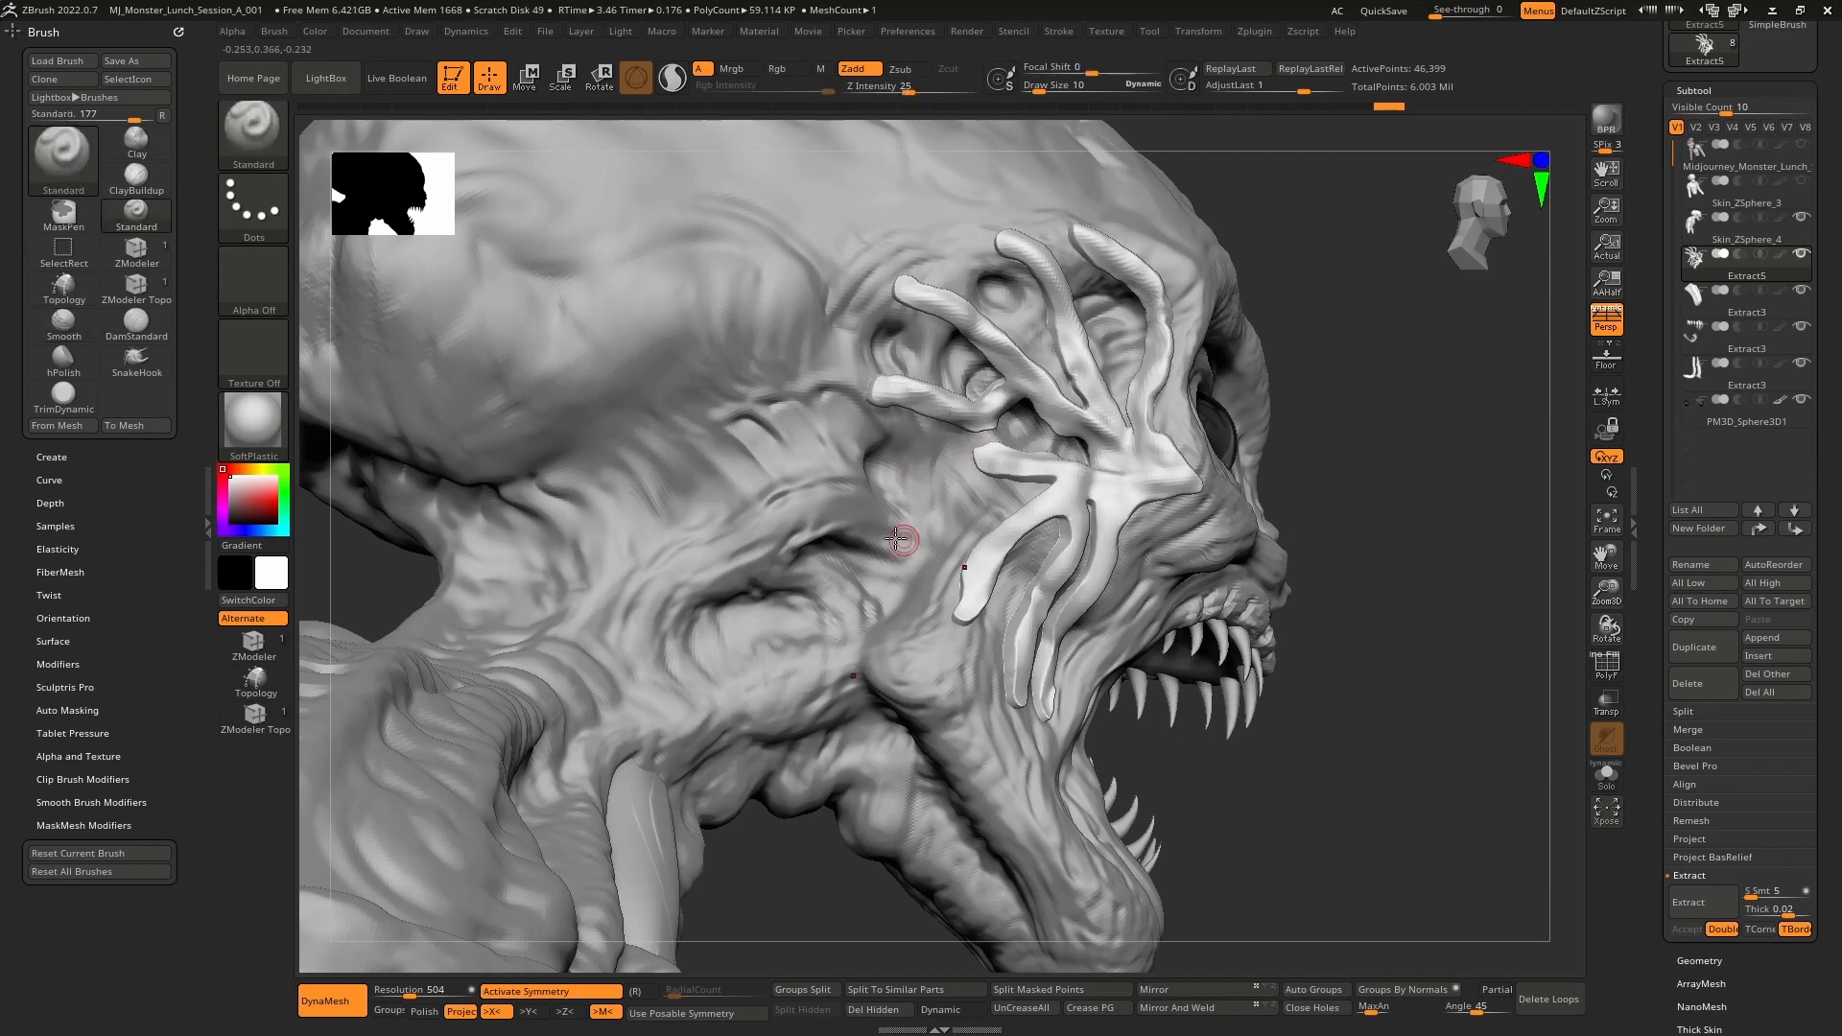
right_drag(1163, 515, 1119, 550)
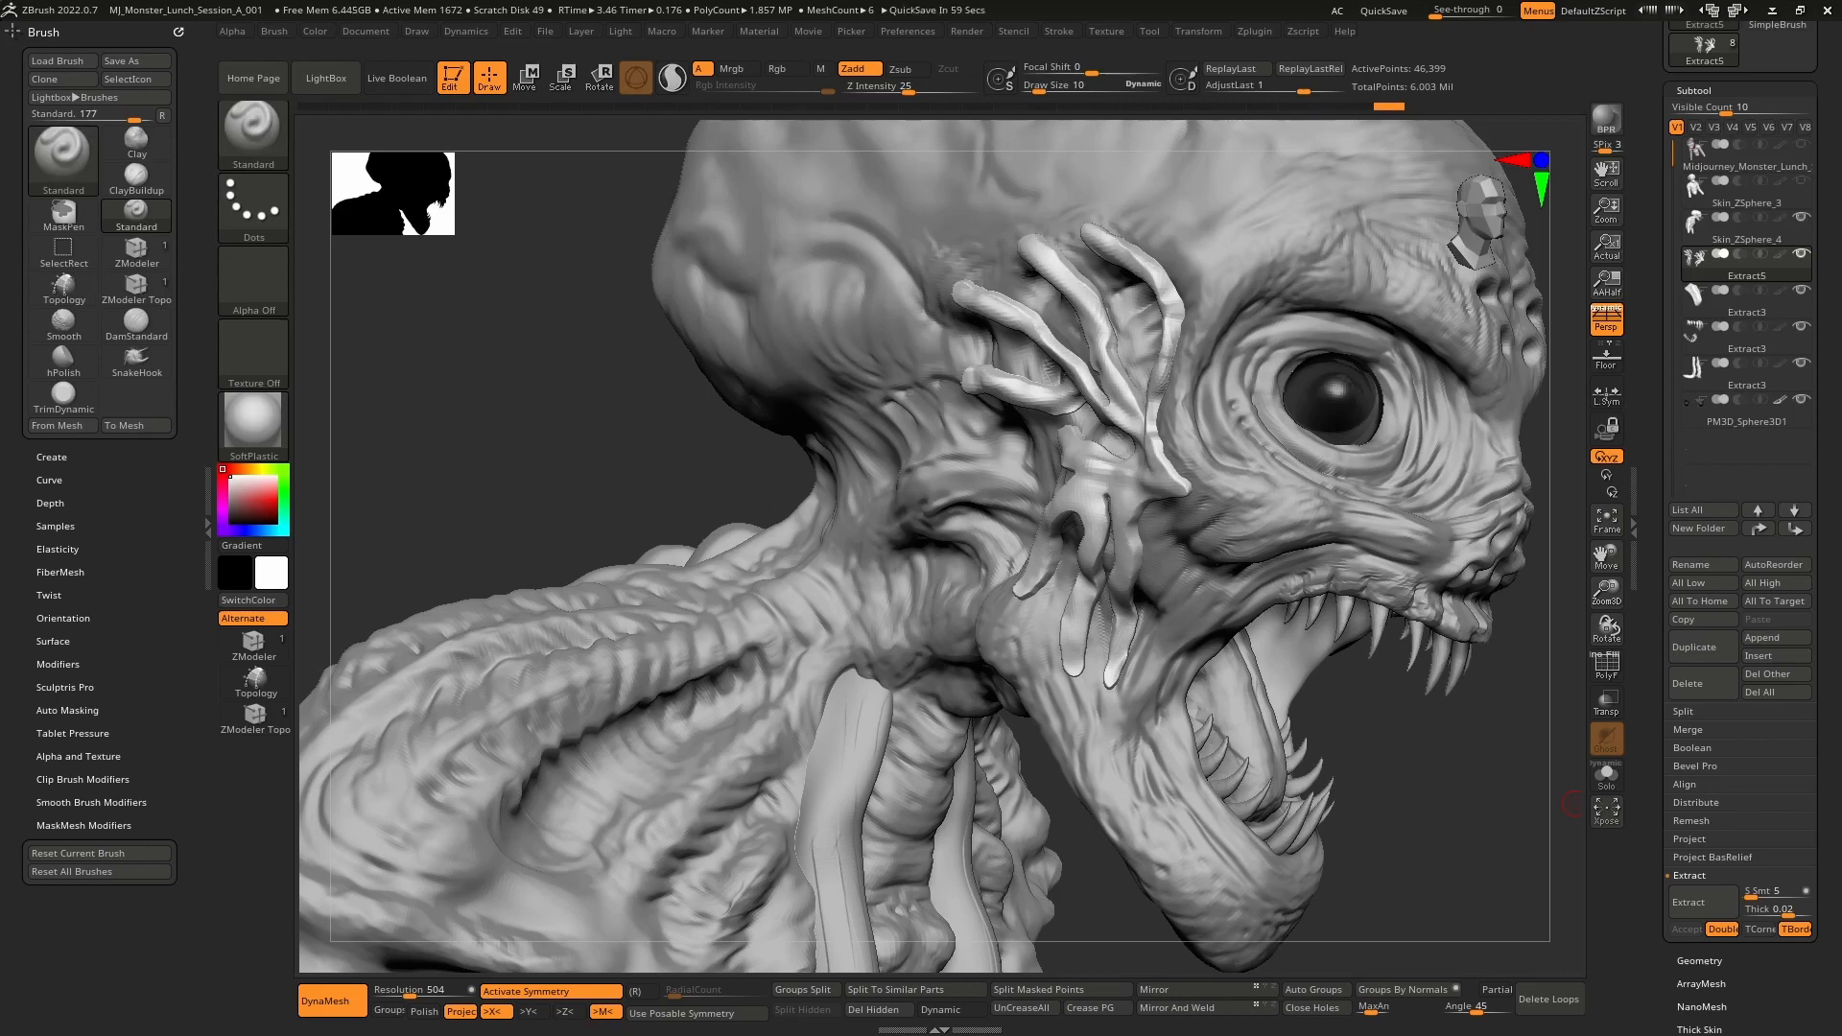
- Switch to the reference image board and examine the stringy tendons on the creature's head up close
key(alt+Tab)
drag(927, 498, 601, 723)
scroll(601, 723, up, 3)
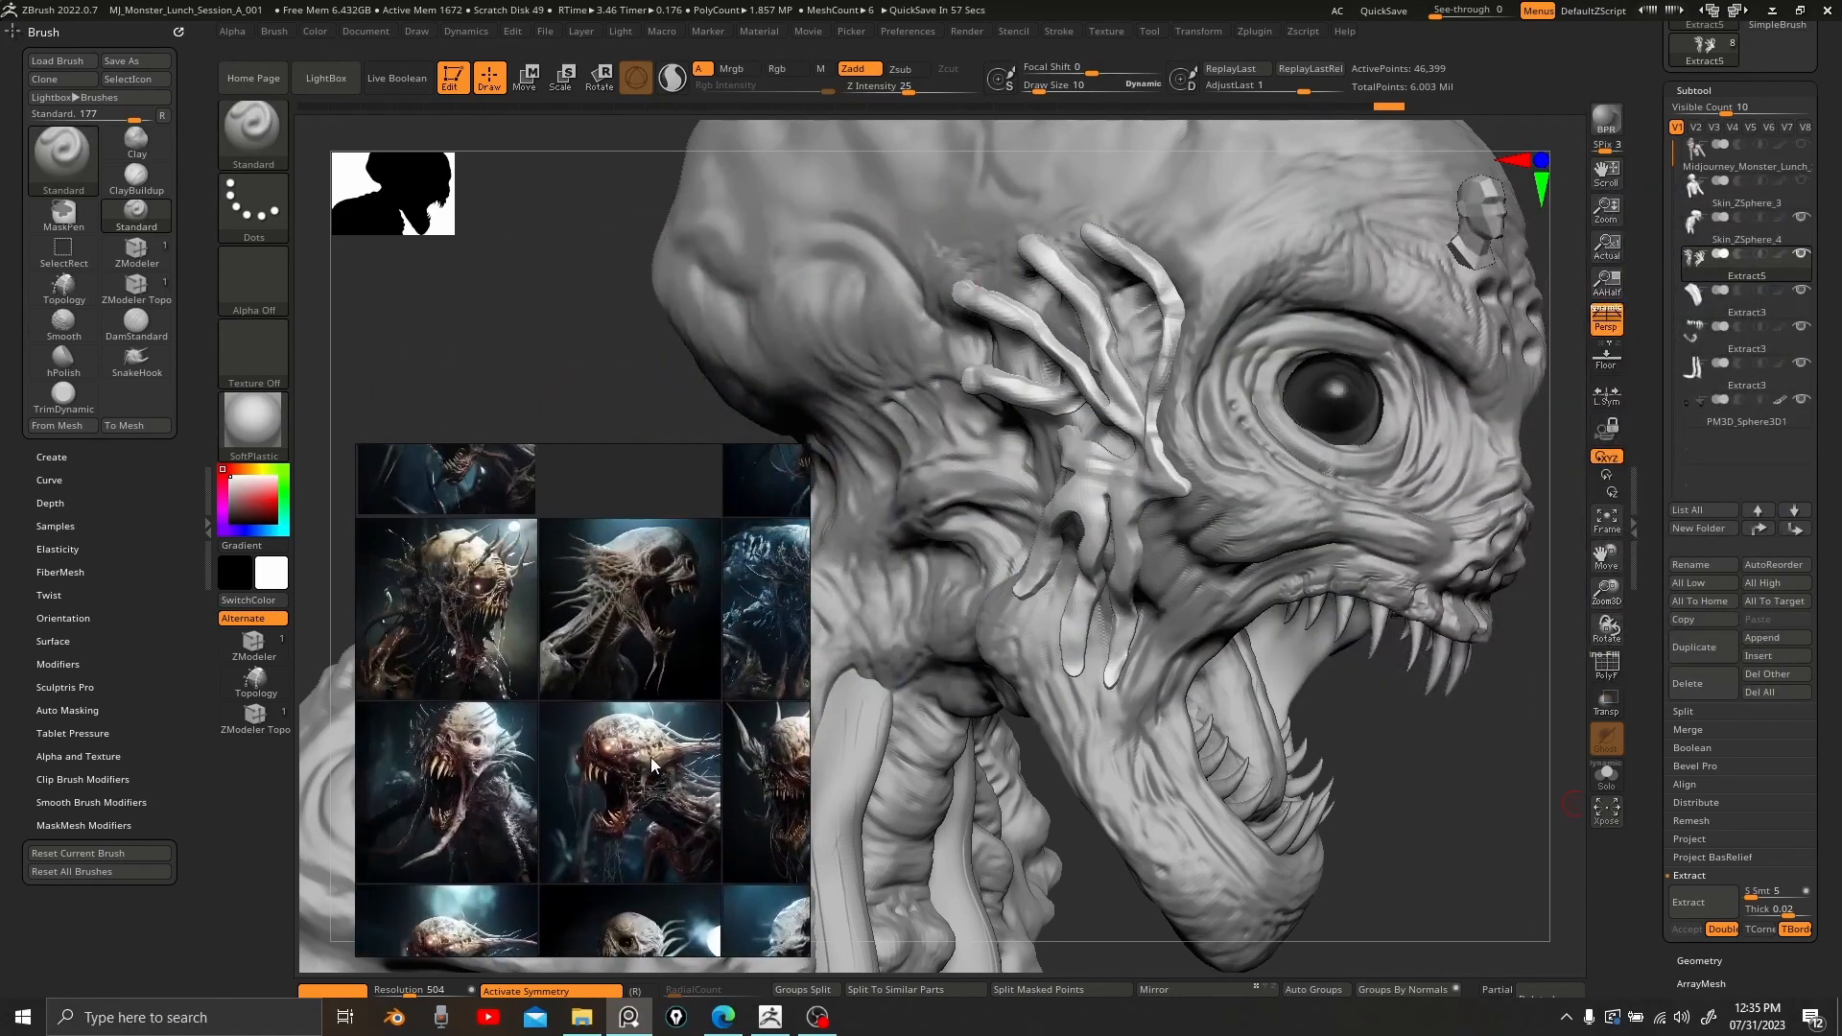
scroll(710, 749, up, 6)
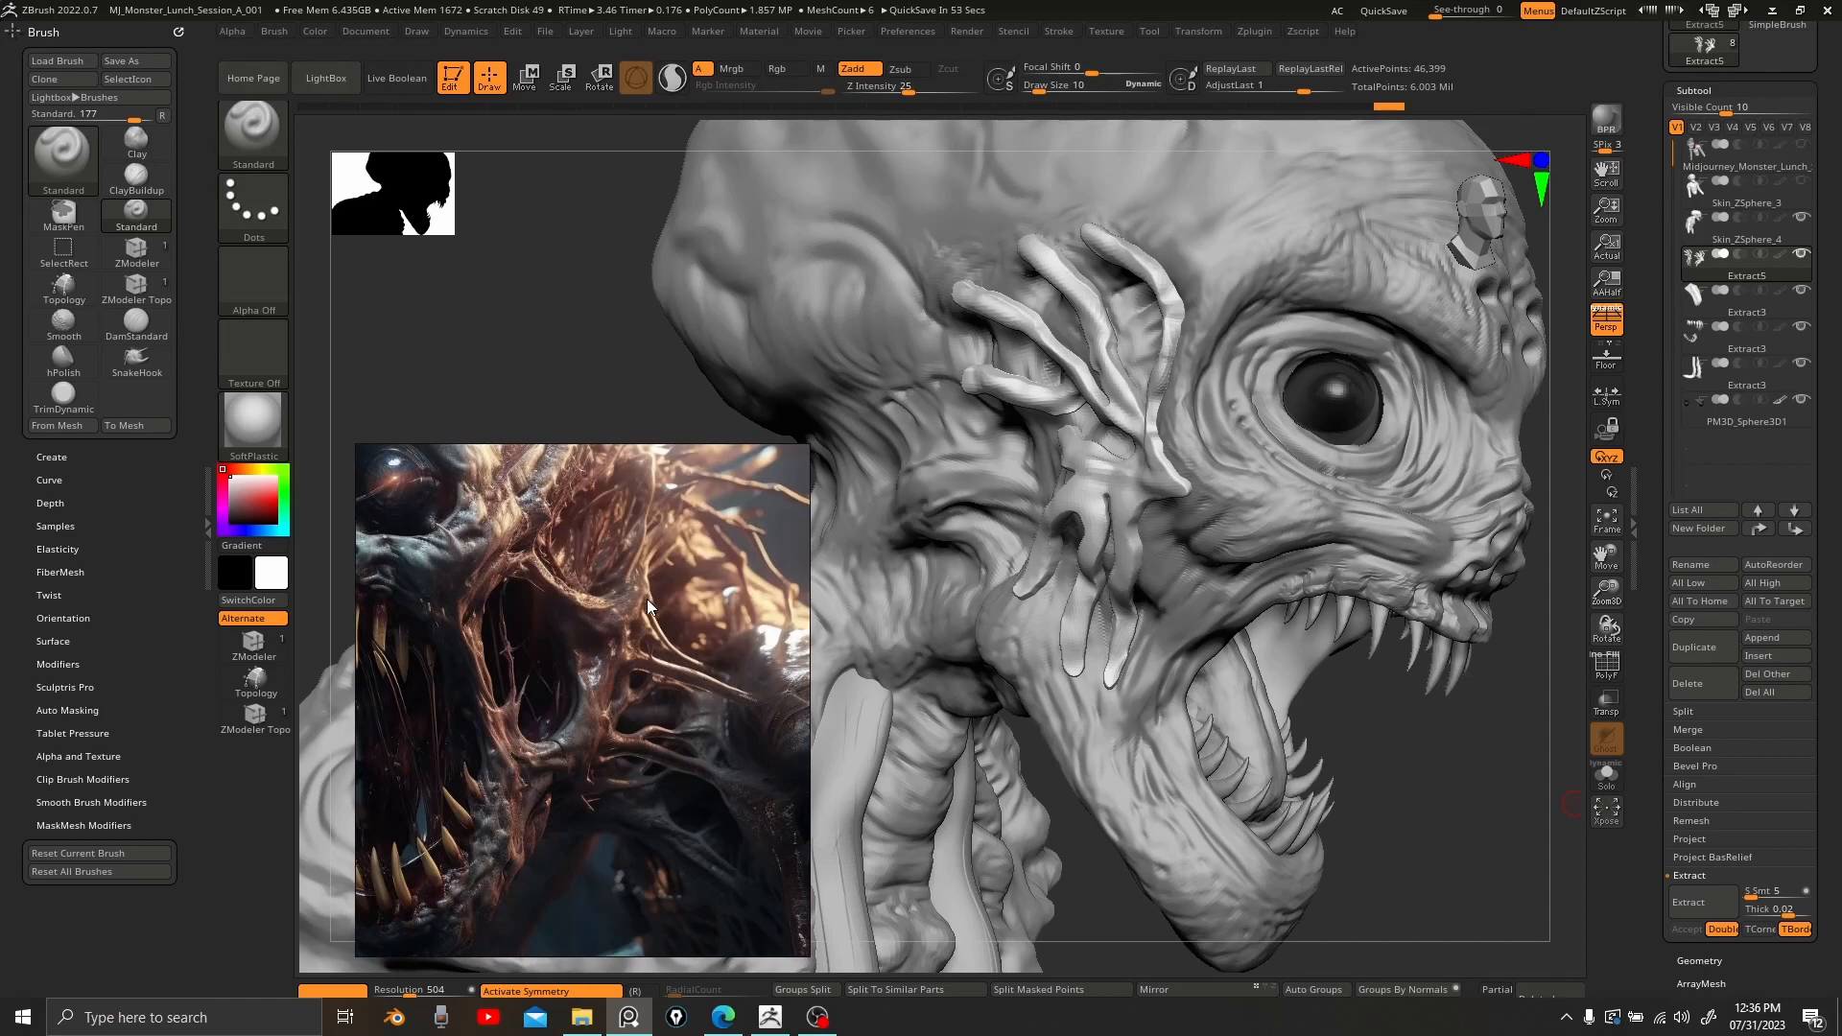
drag(618, 619, 1668, 534)
scroll(793, 574, down, 4)
key(alt+Tab)
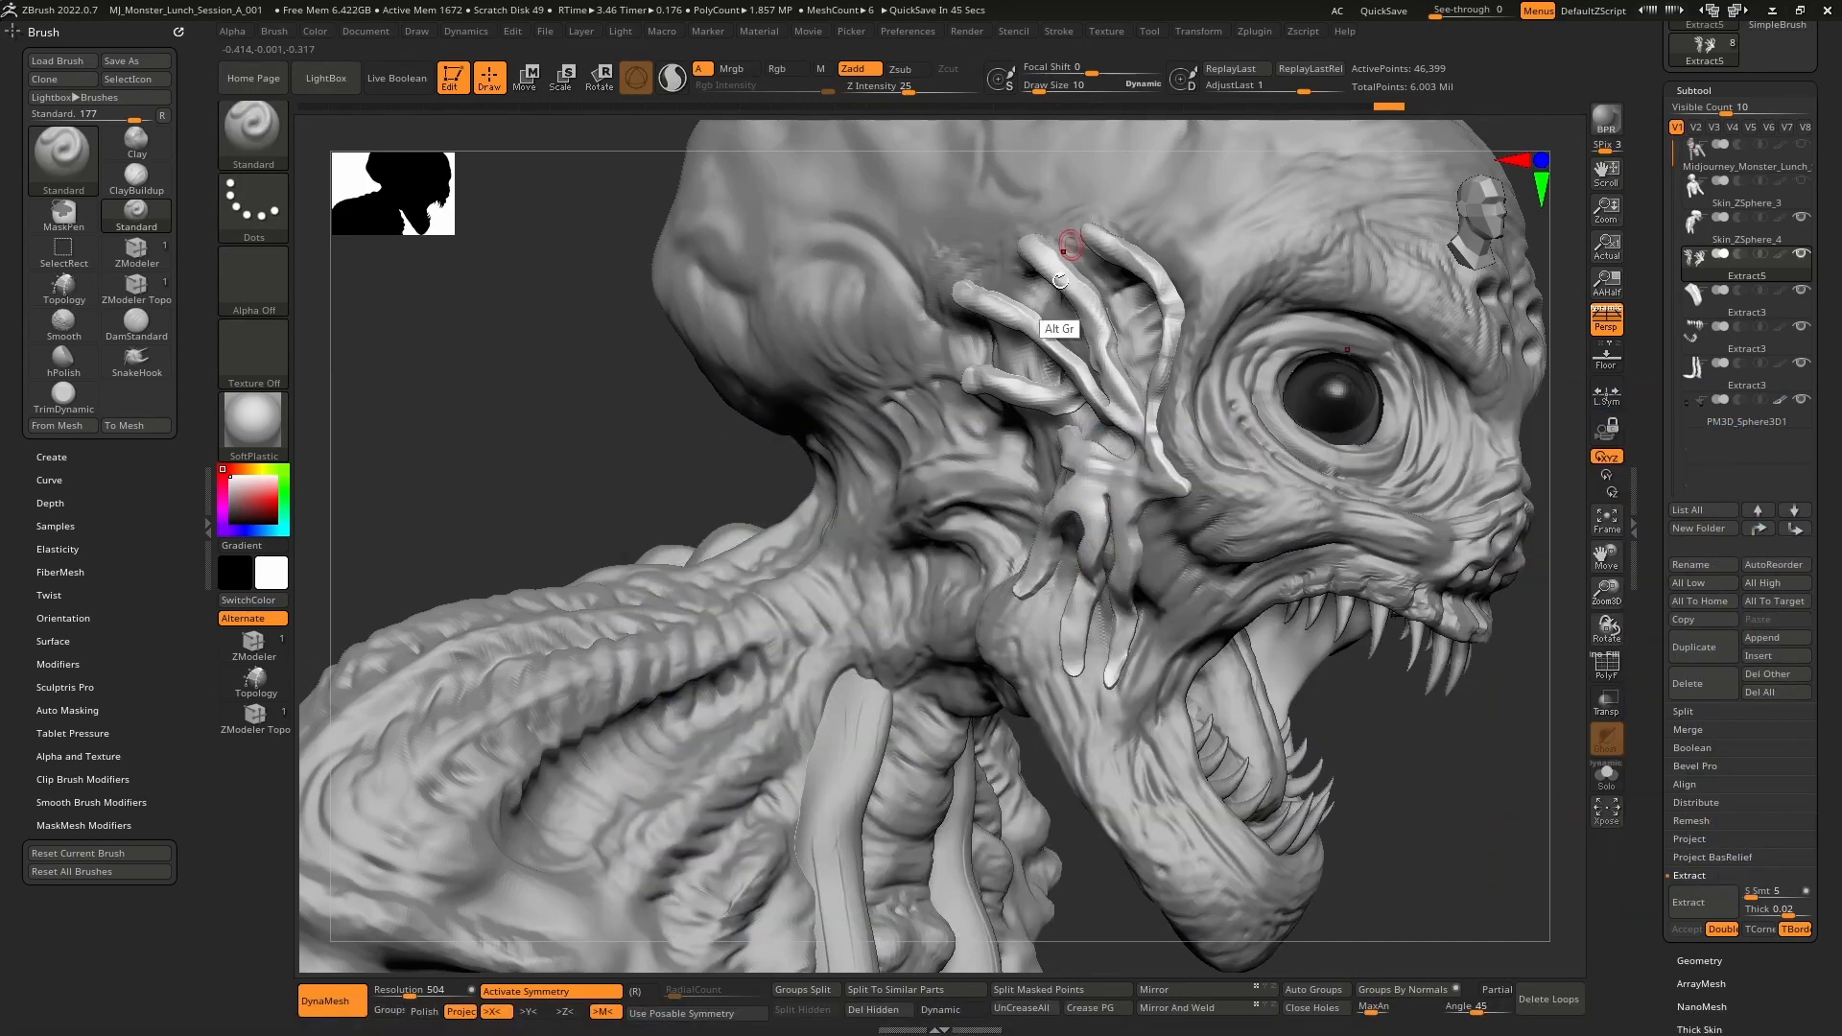
- Switch to the SnakeHook brush and set its draw size to 22 for reshaping the upper strand ends
right_drag(1069, 247, 873, 576)
right_drag(1063, 437, 1025, 564)
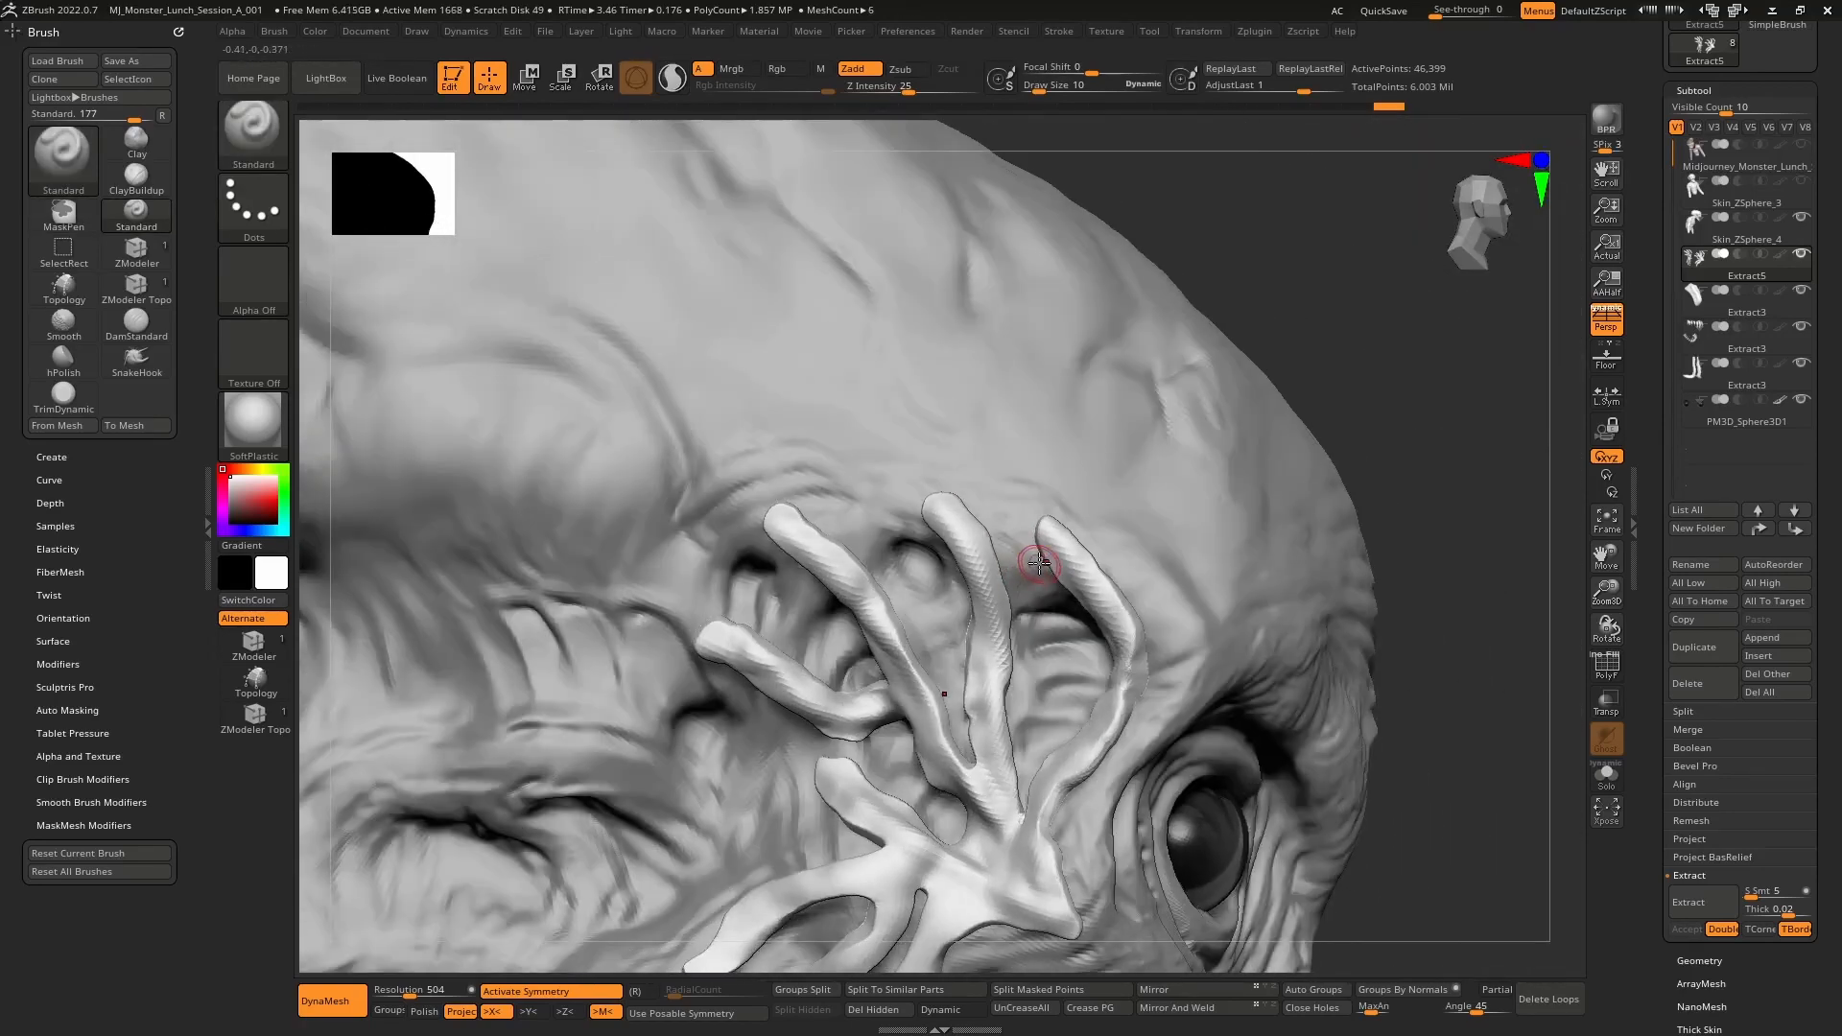
key(b)
key(s)
key(h)
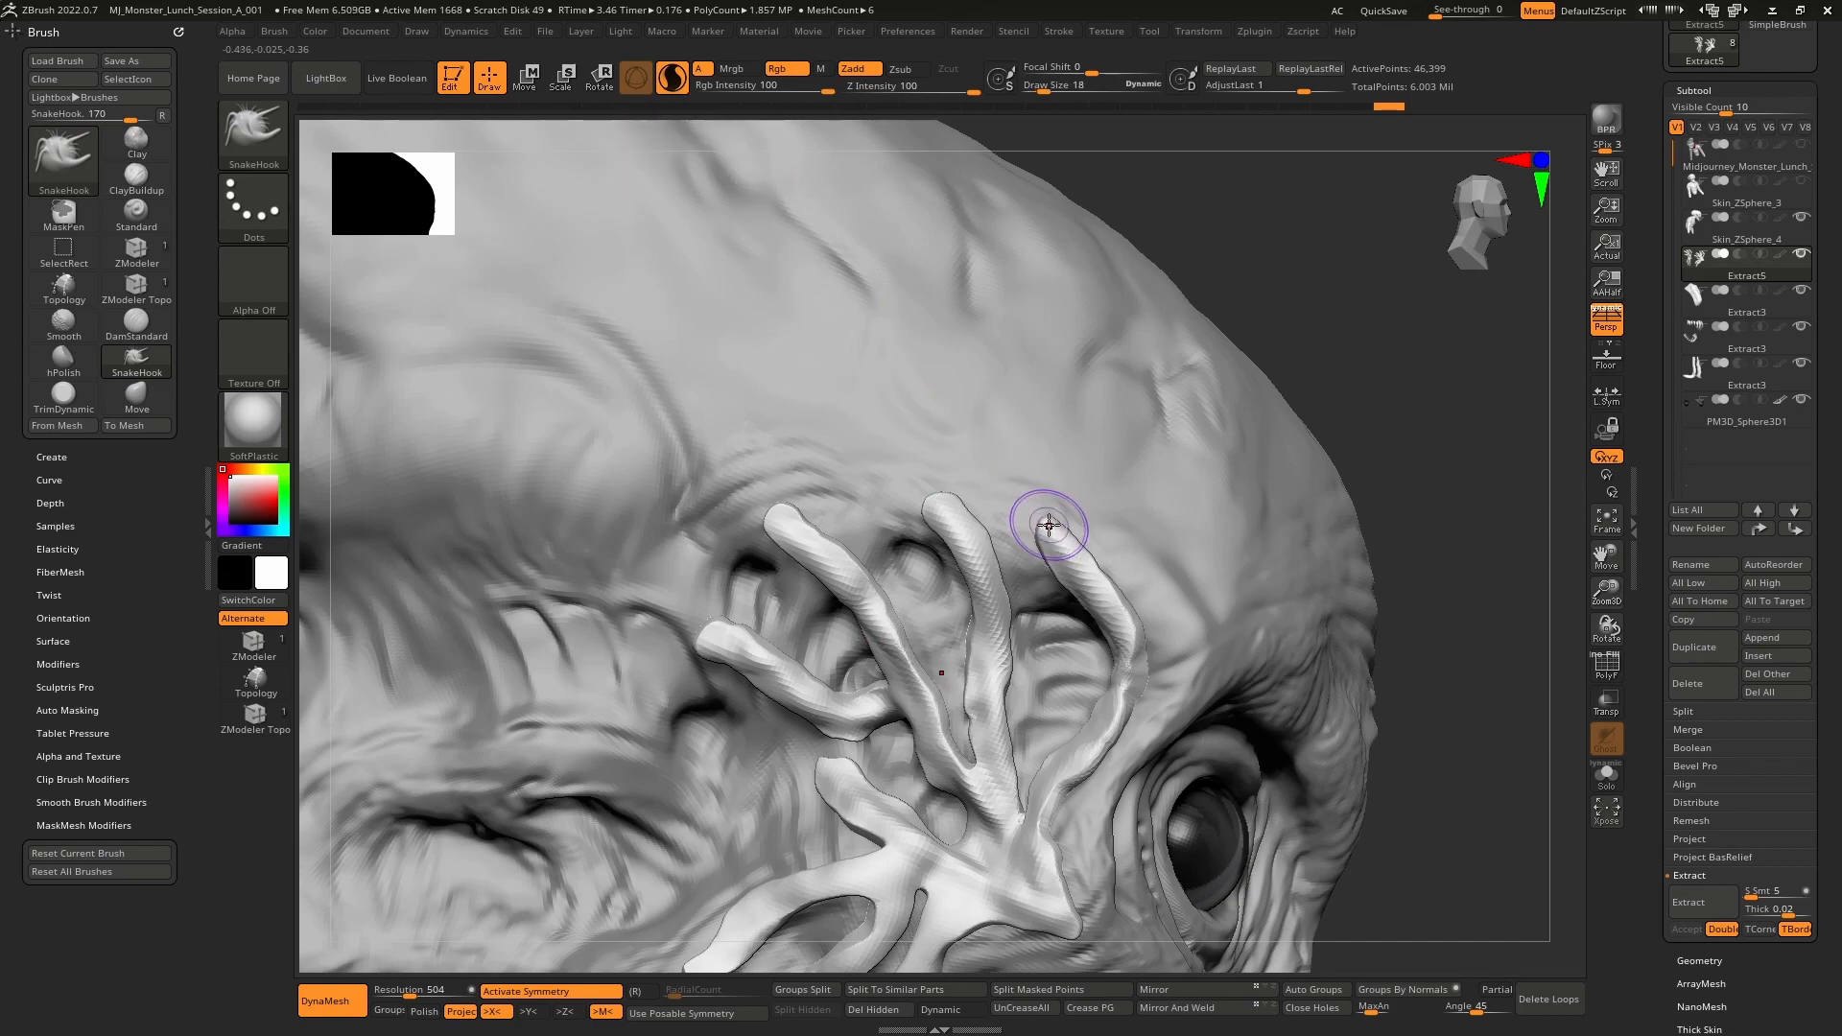
key(bracketright)
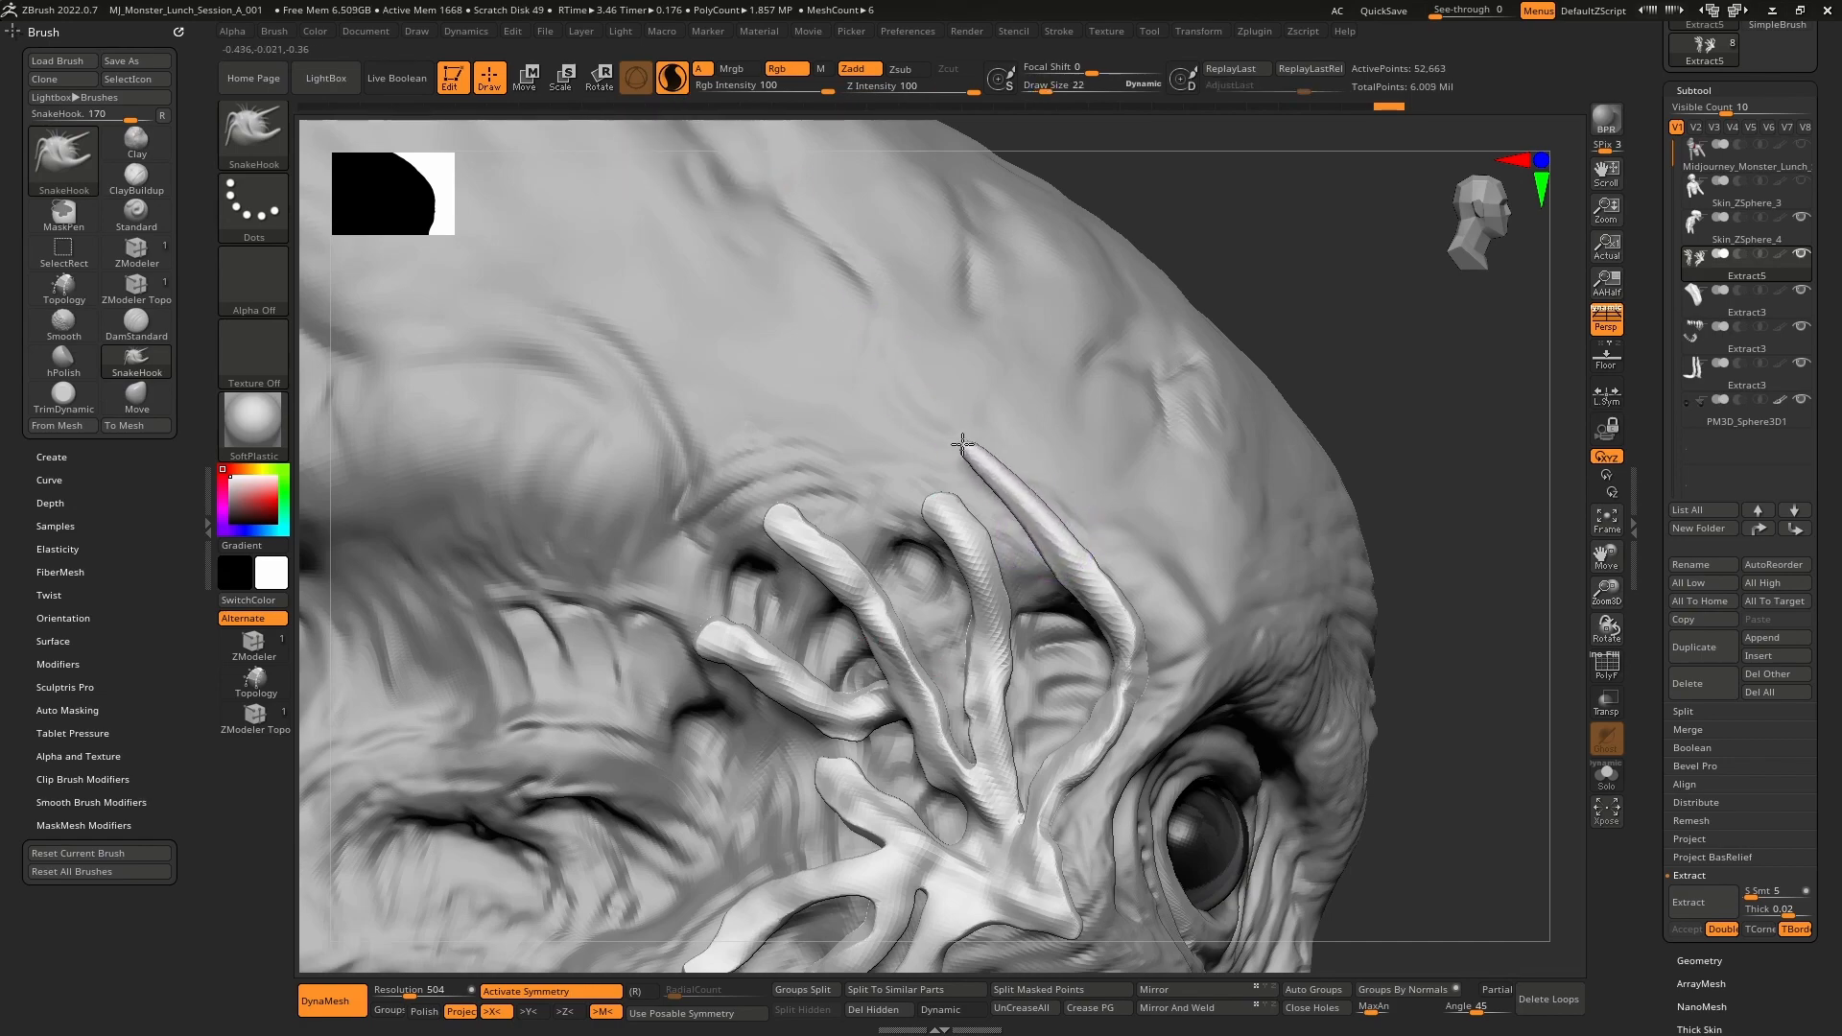
- Try pulling out the tips of the two upper strands nearest the brow with SnakeHook
drag(962, 444, 921, 423)
mouse_move(921, 423)
right_down()
mouse_move(786, 461)
mouse_move(945, 522)
right_up()
drag(946, 522, 931, 513)
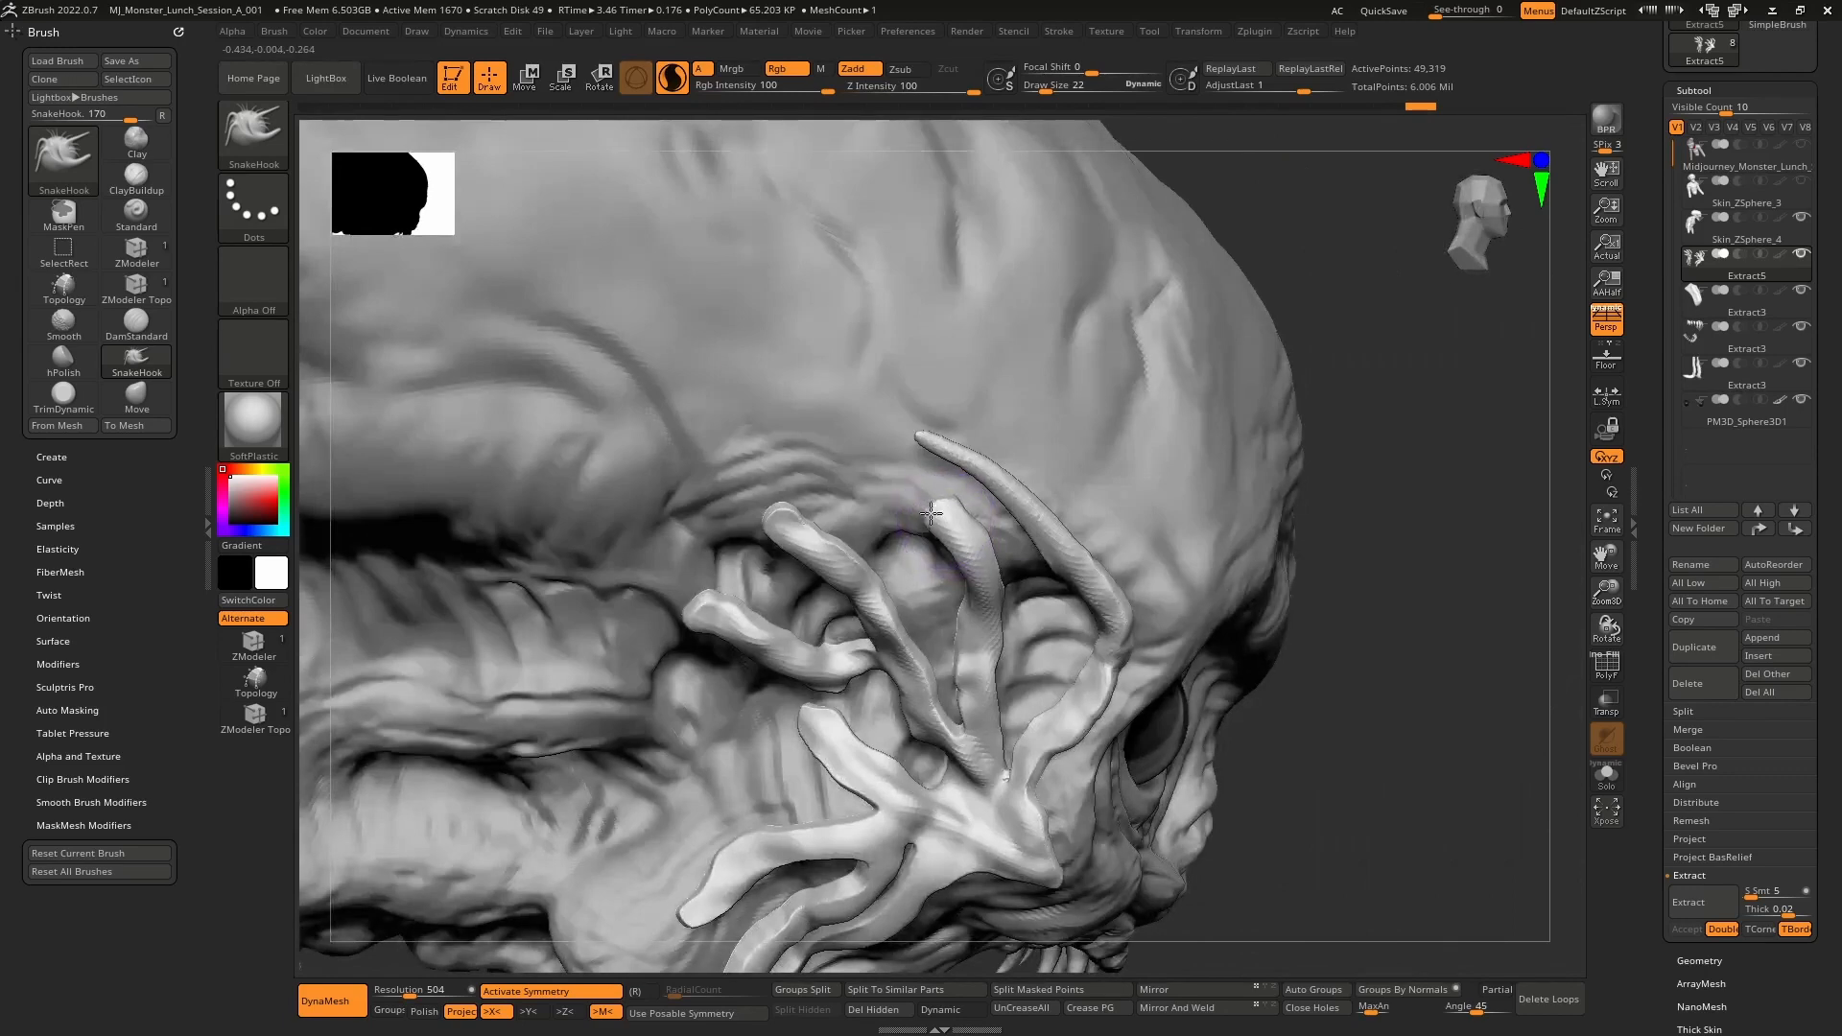
key(ctrl+z)
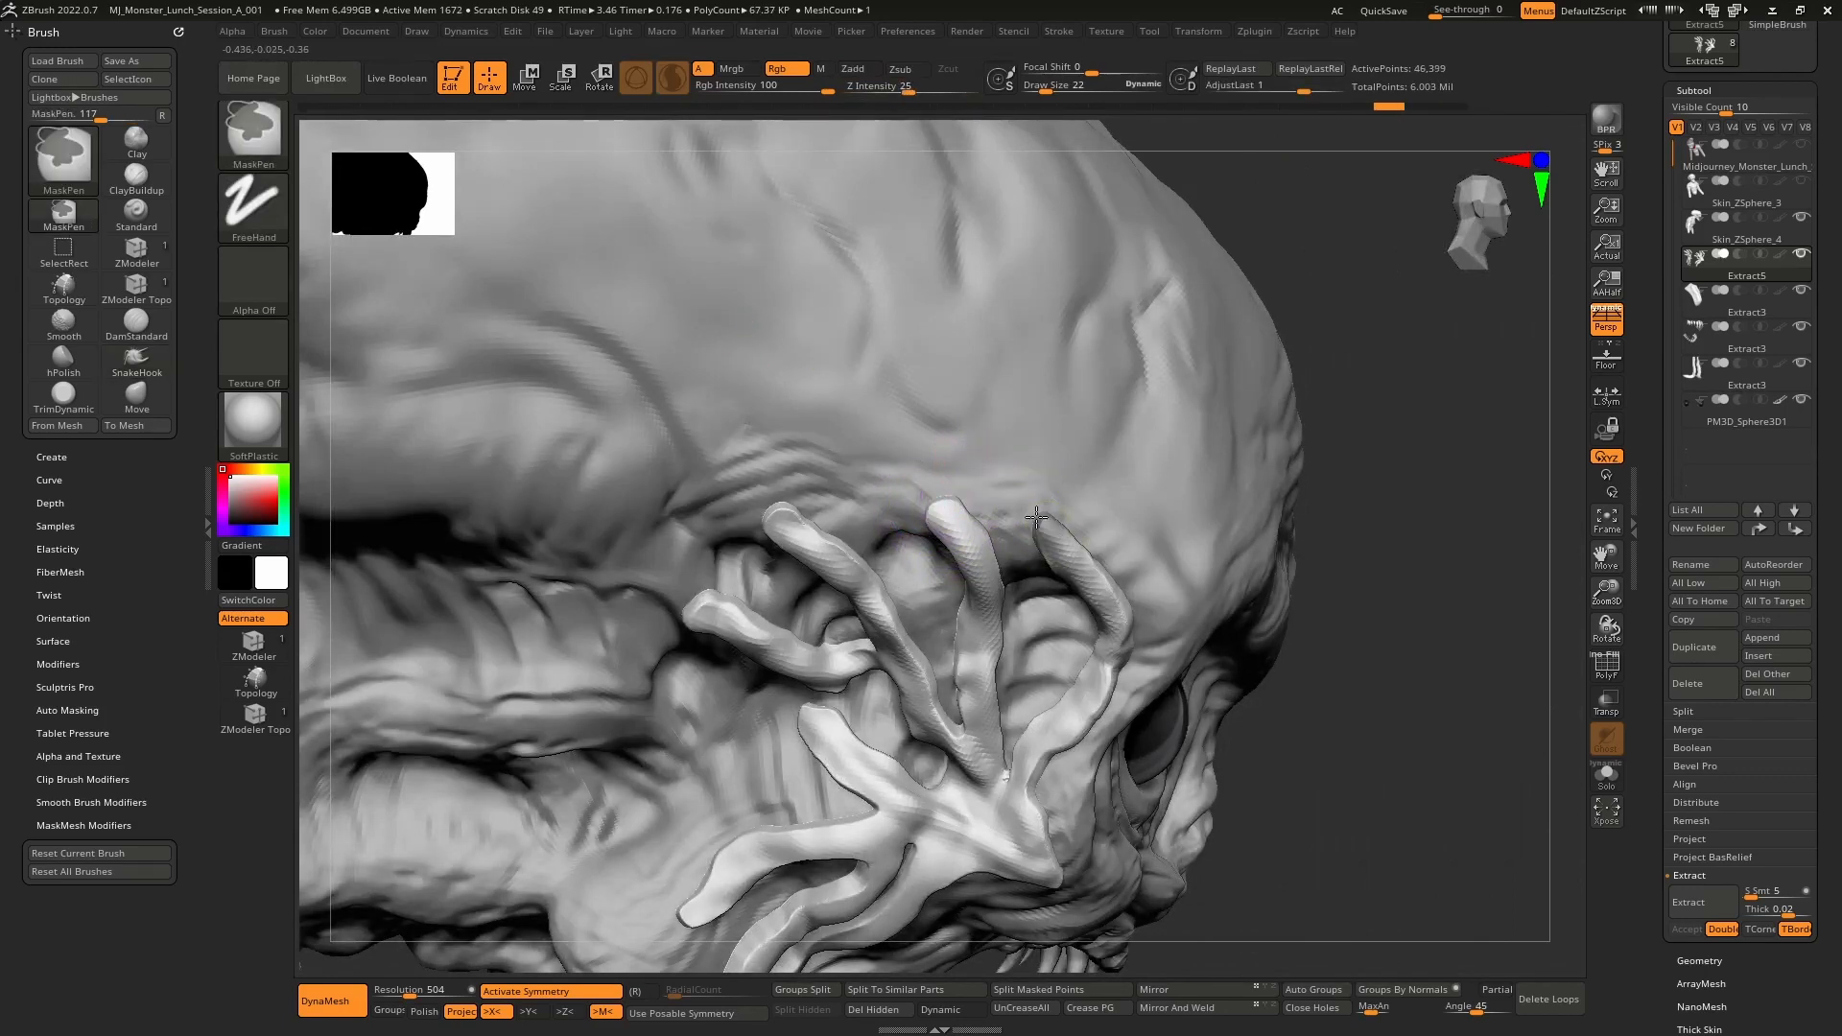
key(ctrl+shift+z)
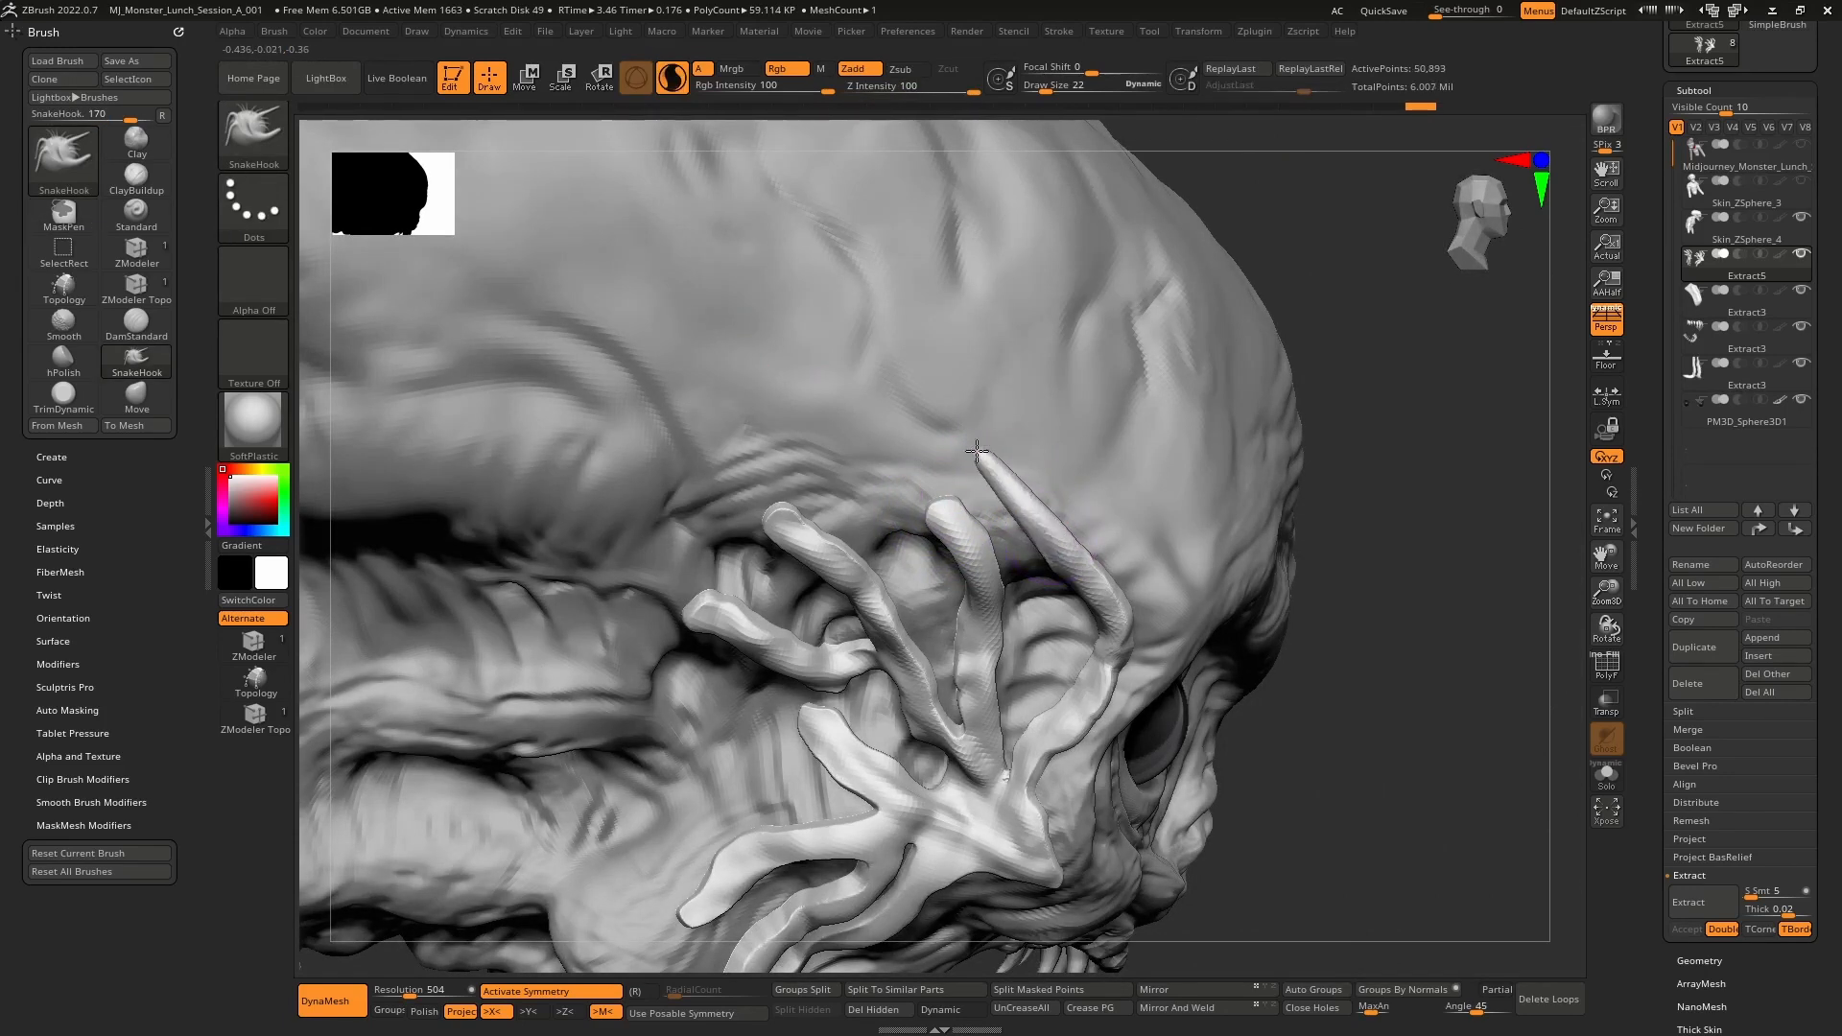
- Pull the ends of the four upper strands out across the skull into long tapered points with SnakeHook
drag(977, 451, 897, 388)
right_drag(898, 388, 952, 503)
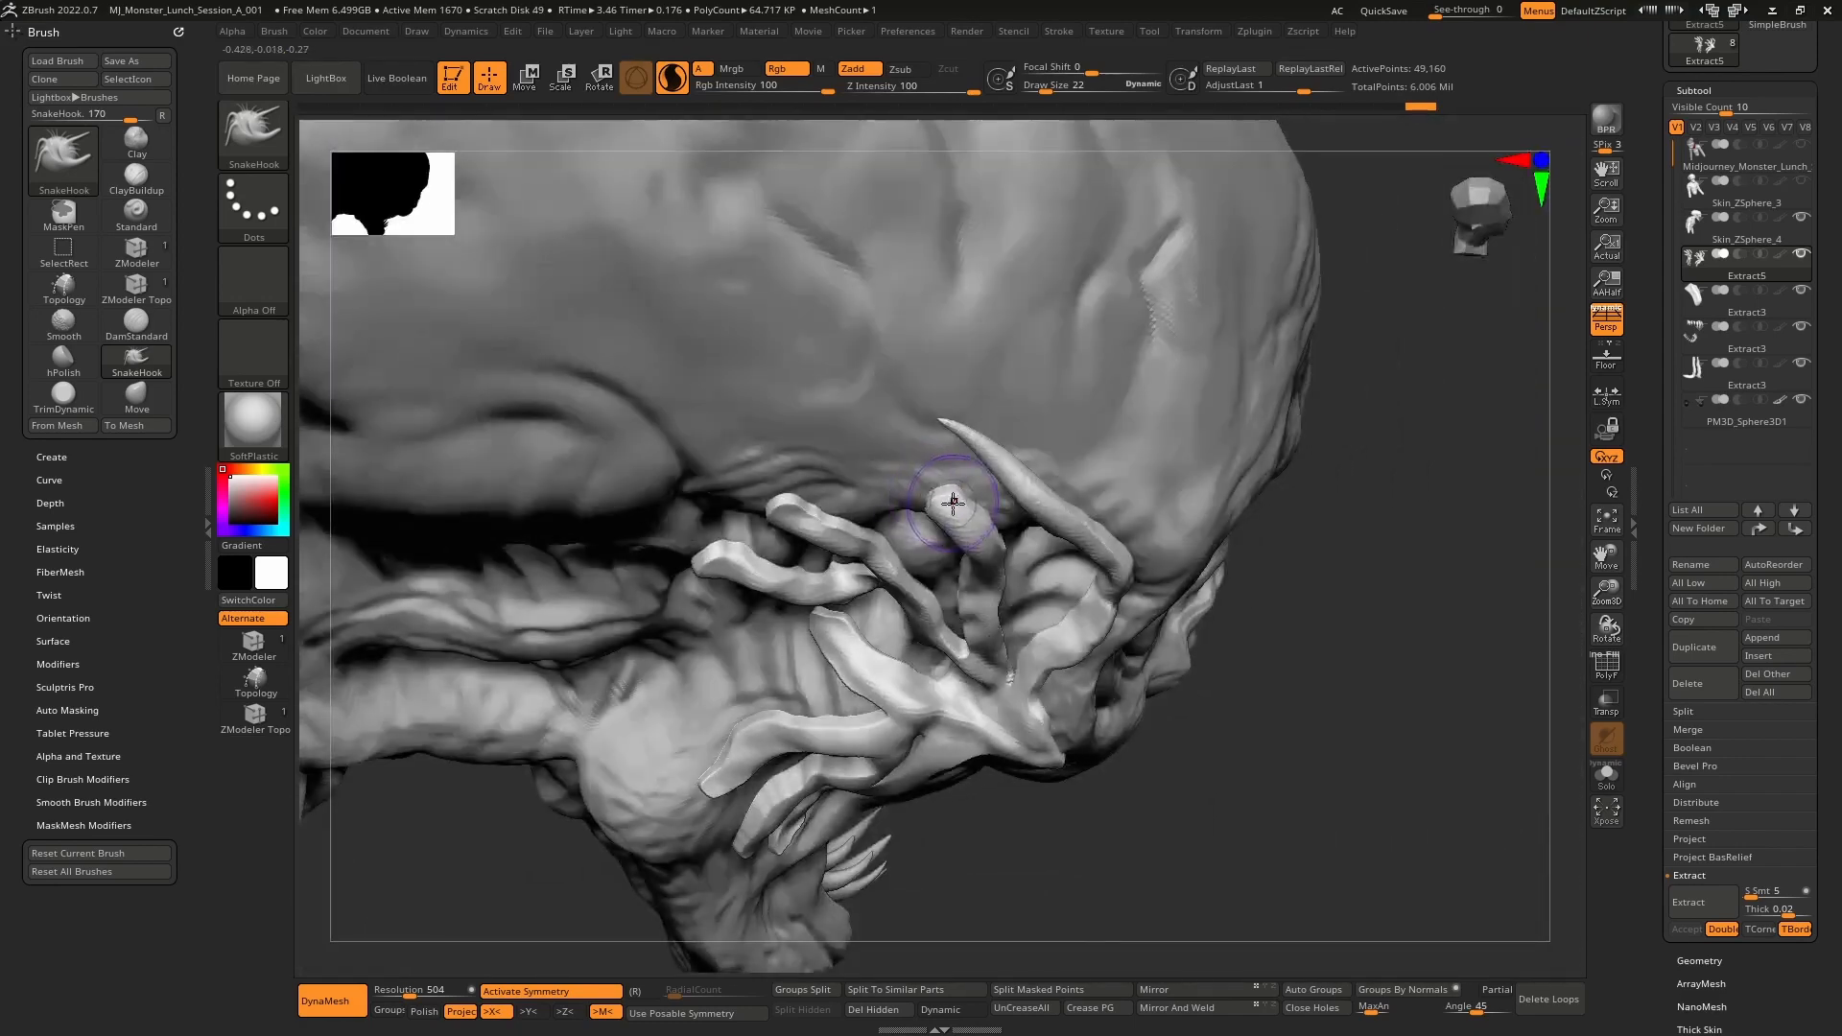
drag(953, 502, 827, 388)
ctrl+right_drag(814, 362, 816, 461)
mouse_move(802, 490)
mouse_down()
mouse_move(734, 436)
mouse_move(686, 357)
mouse_up()
mouse_move(679, 412)
right_down()
mouse_move(802, 390)
mouse_move(765, 521)
right_up()
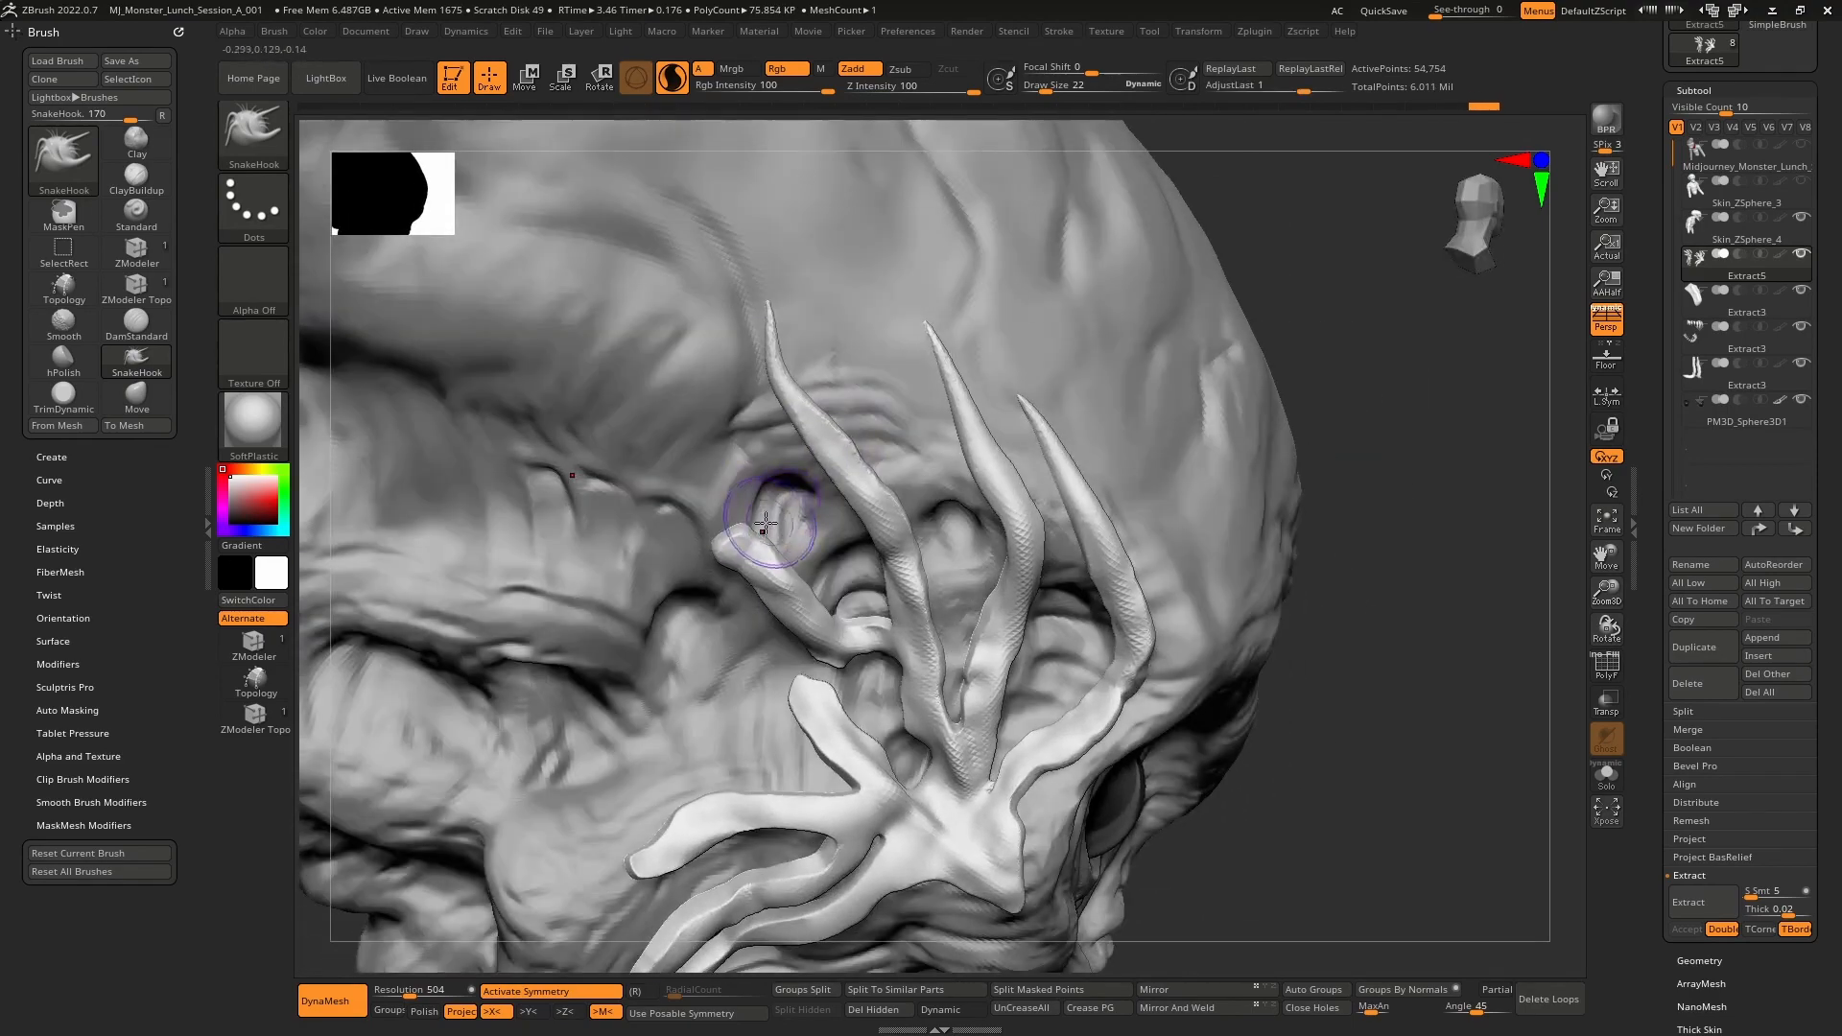
mouse_move(765, 521)
mouse_down()
mouse_move(729, 533)
mouse_move(653, 475)
mouse_move(556, 442)
mouse_up()
mouse_move(686, 513)
right_down()
mouse_move(594, 523)
mouse_move(732, 546)
right_up()
- Smooth the four lengthened upper strands from their tips down to where they join behind the eye
shift+drag(748, 551, 894, 680)
alt+right_drag(804, 429, 693, 295)
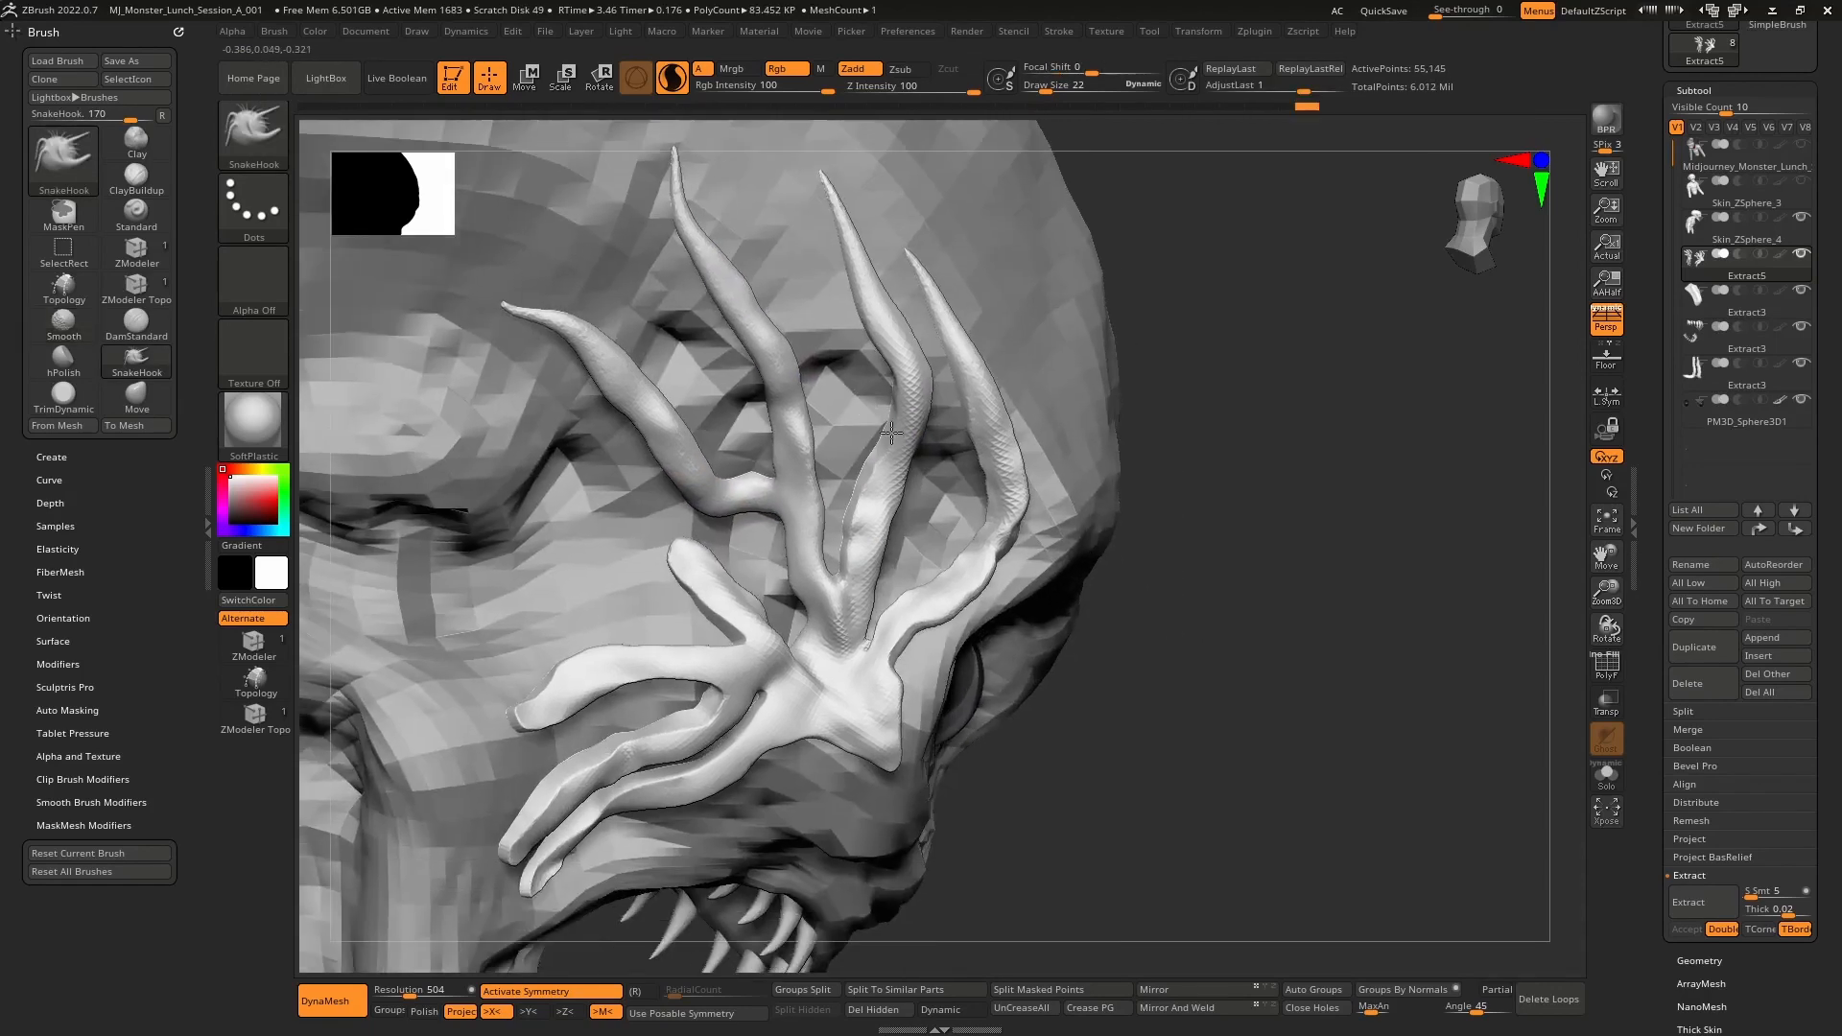
mouse_move(902, 614)
shift+mouse_down()
mouse_move(871, 510)
mouse_move(834, 580)
mouse_move(872, 382)
shift+mouse_up()
right_drag(872, 382, 691, 422)
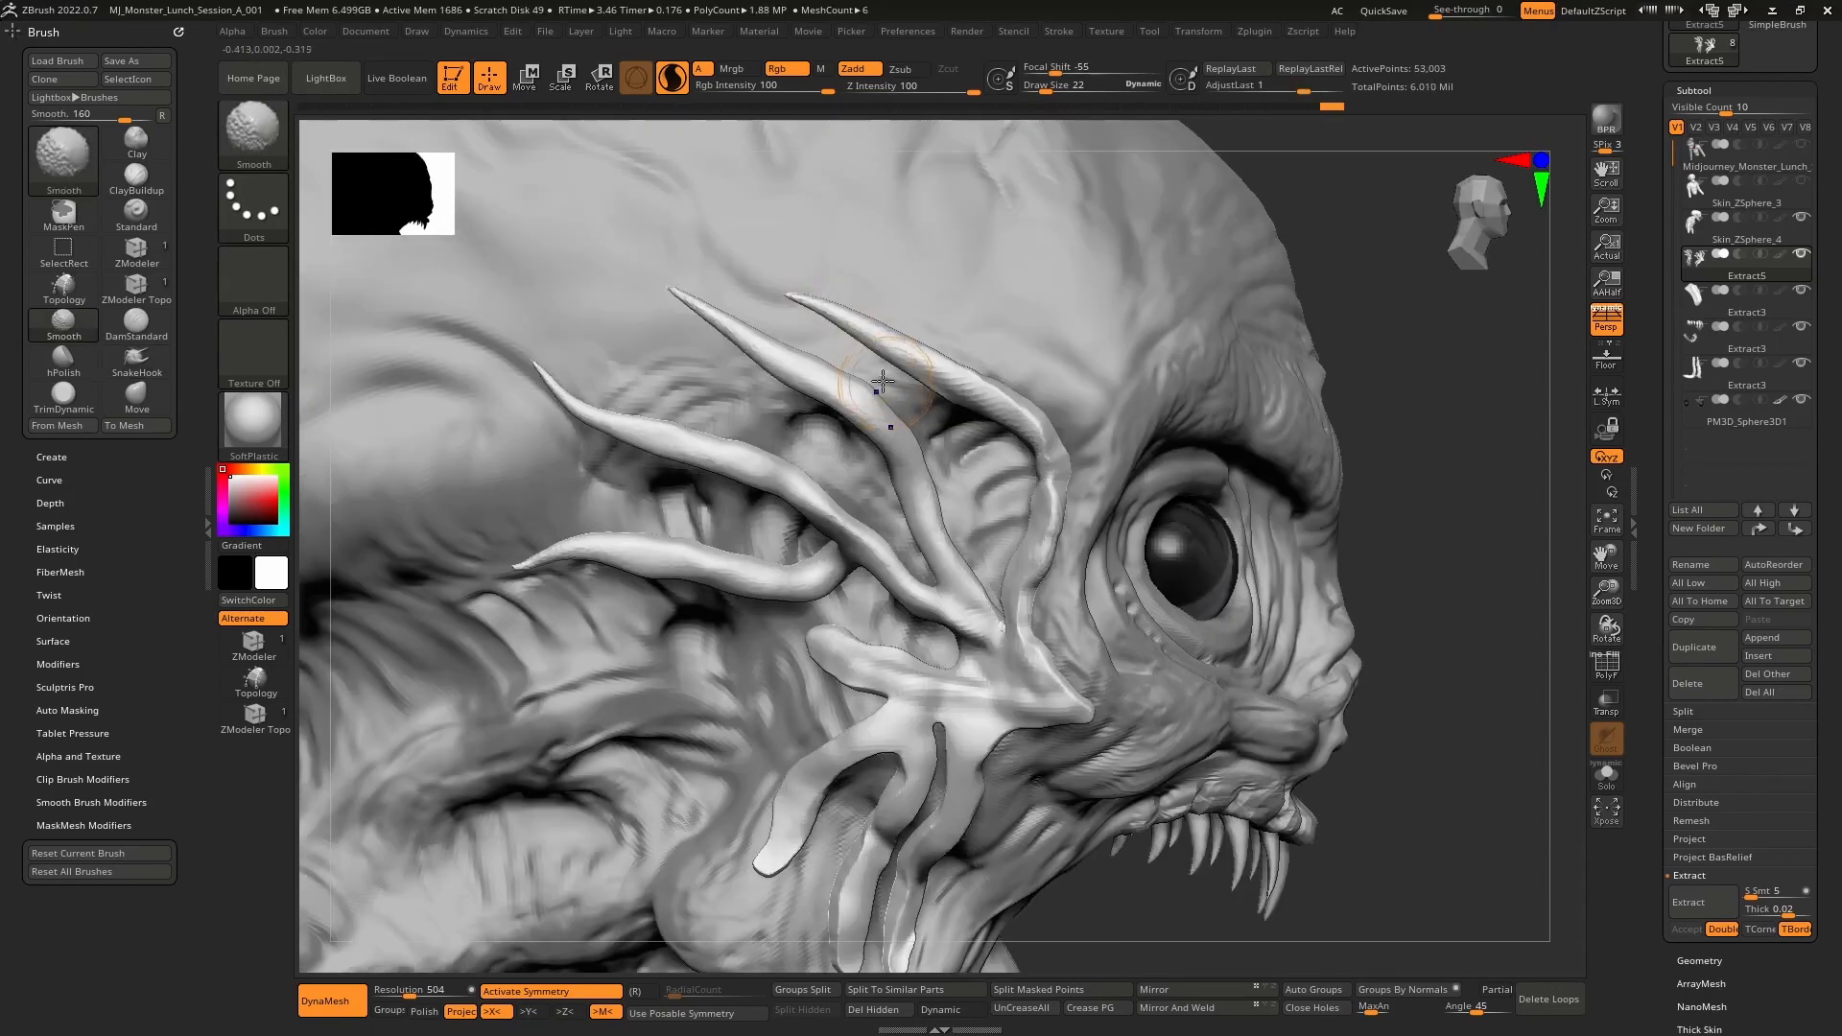
right_drag(845, 422, 889, 428)
shift+drag(897, 436, 1005, 634)
mouse_move(979, 403)
shift+mouse_down()
mouse_move(1028, 452)
mouse_move(1036, 559)
mouse_move(842, 309)
shift+mouse_up()
- Extend the short middle strand backward into a tapered point and smooth it
mouse_move(933, 568)
alt+right_down()
mouse_move(910, 323)
mouse_move(867, 465)
mouse_move(876, 412)
alt+right_up()
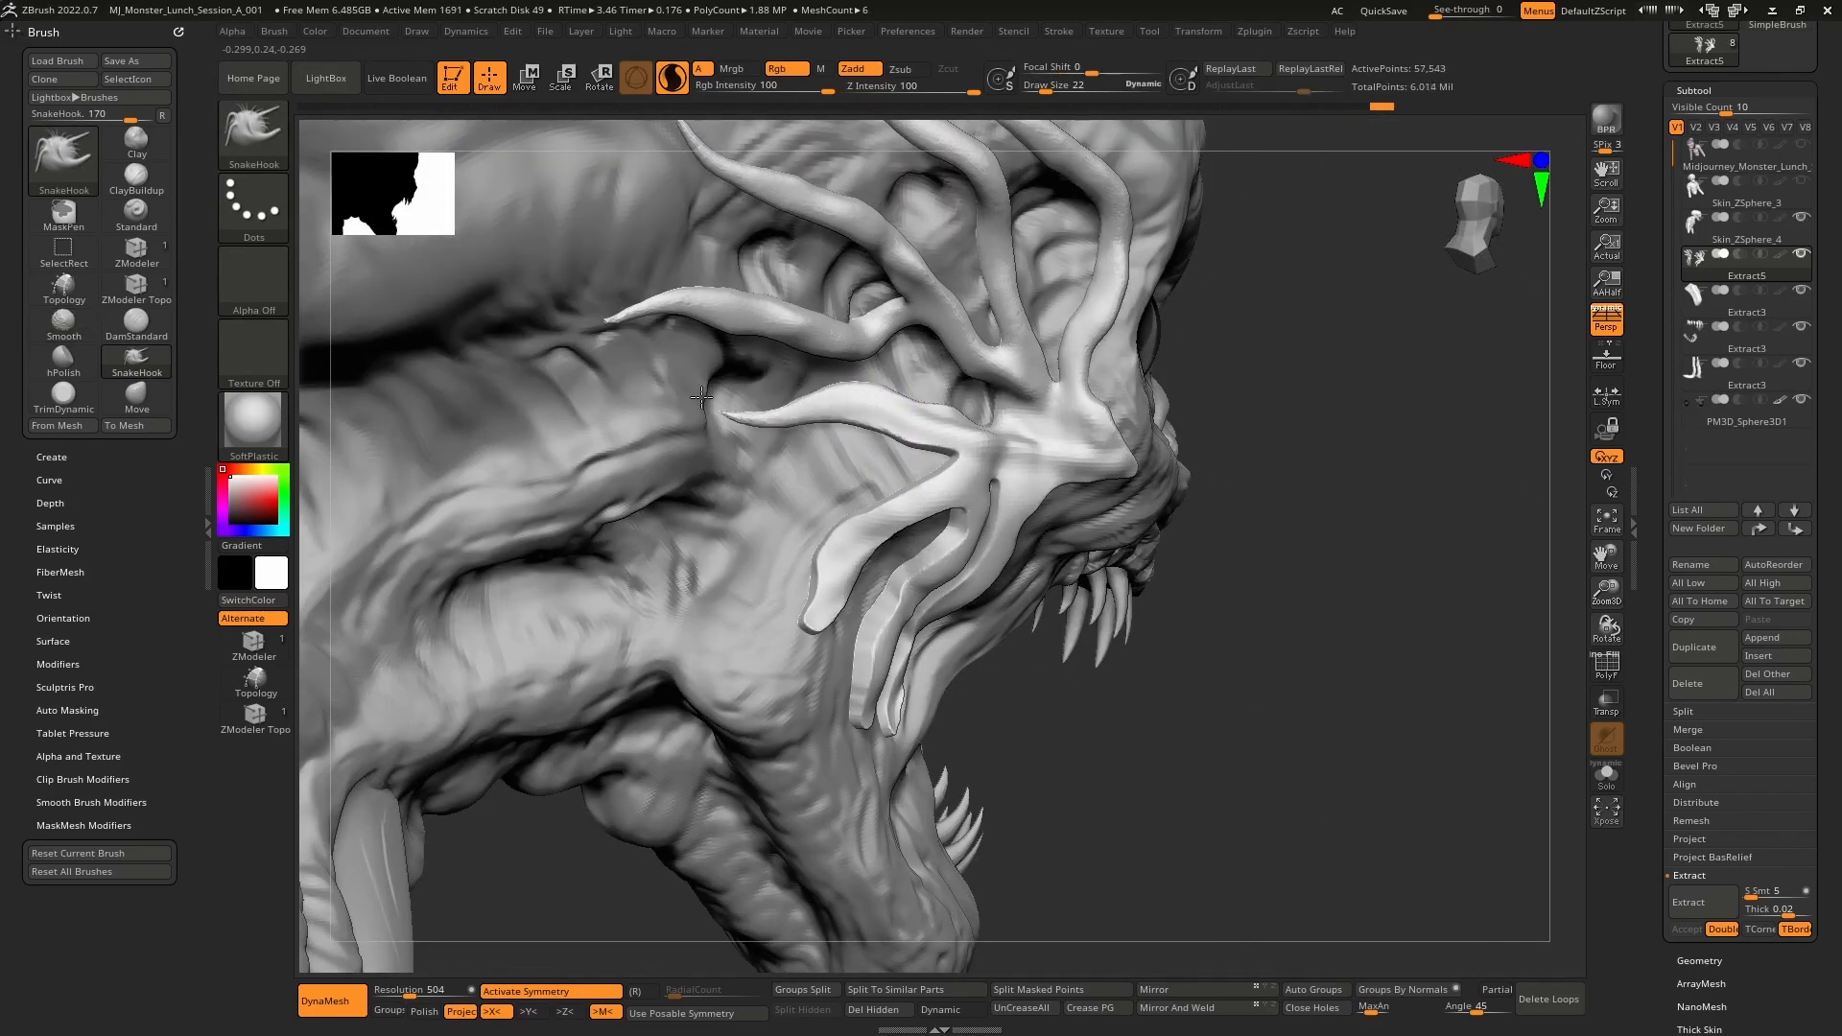
right_drag(753, 437, 692, 427)
drag(757, 421, 706, 382)
mouse_move(706, 382)
right_down()
mouse_move(745, 374)
mouse_move(715, 374)
right_up()
shift+drag(715, 374, 711, 402)
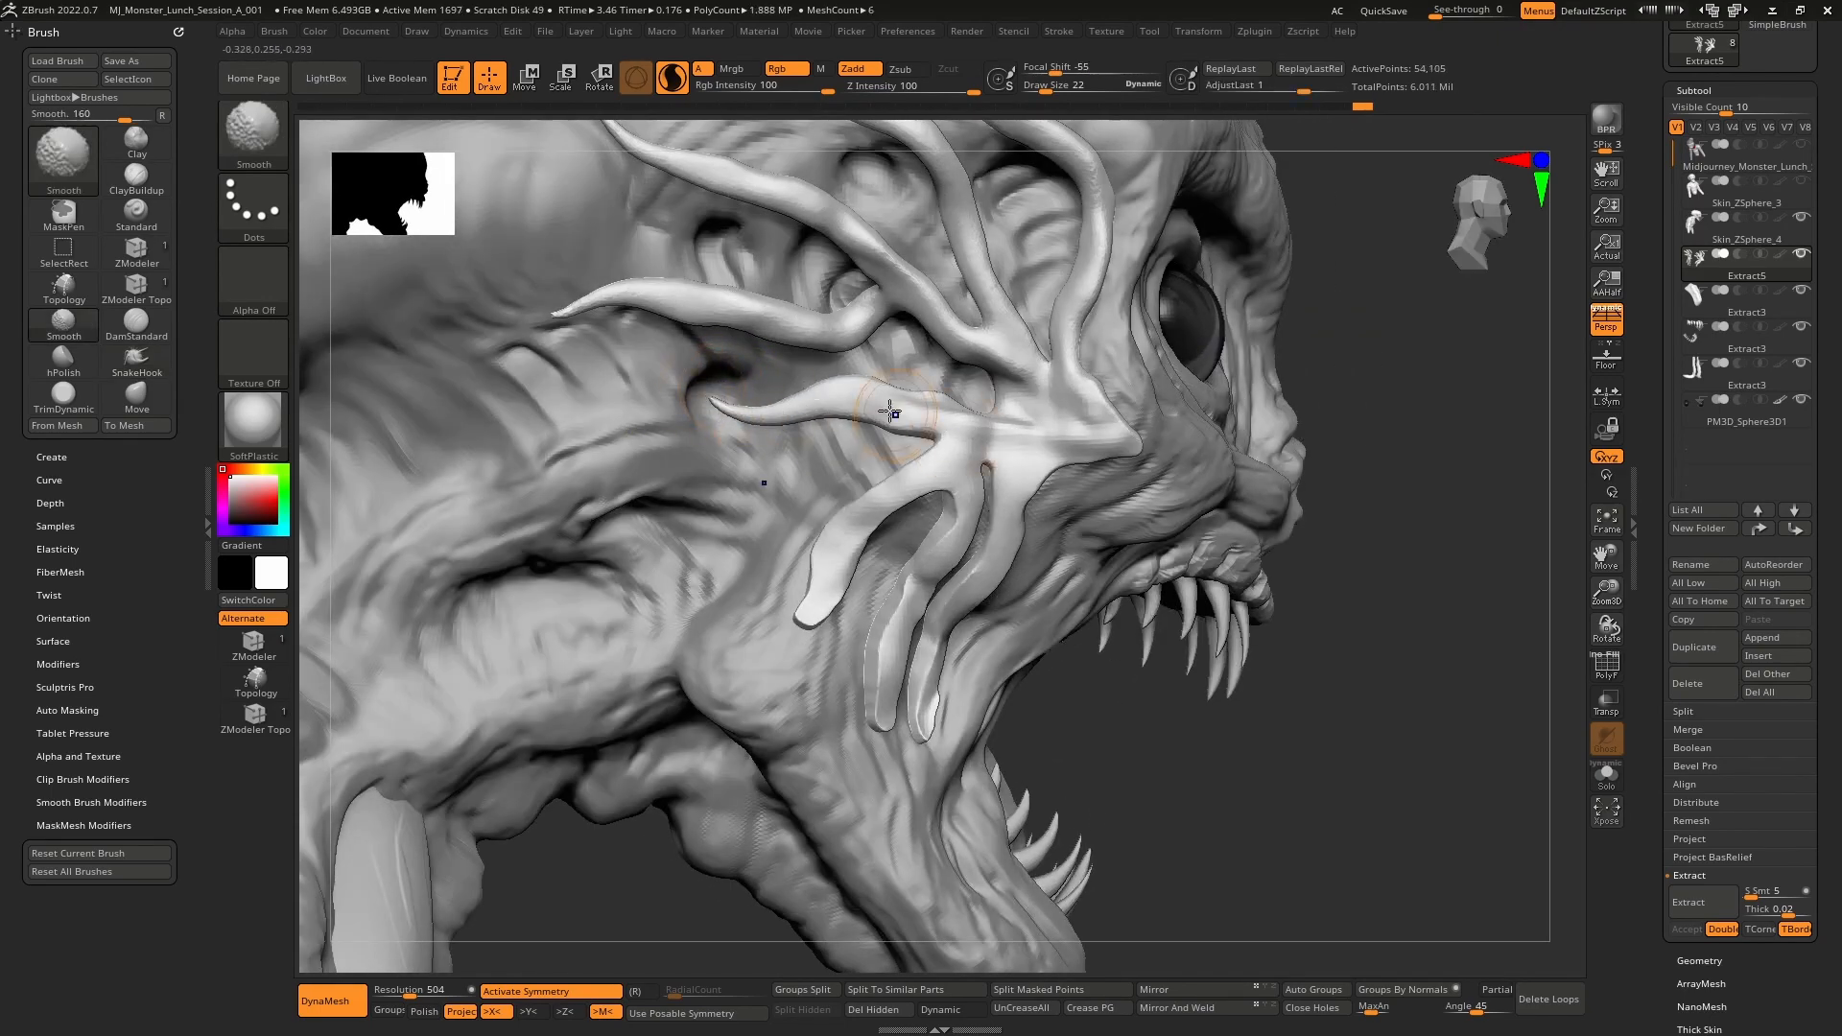
- Smooth the rearmost lower strand and extend its tip back over the jaw corner with SnakeHook
right_drag(966, 493, 925, 452)
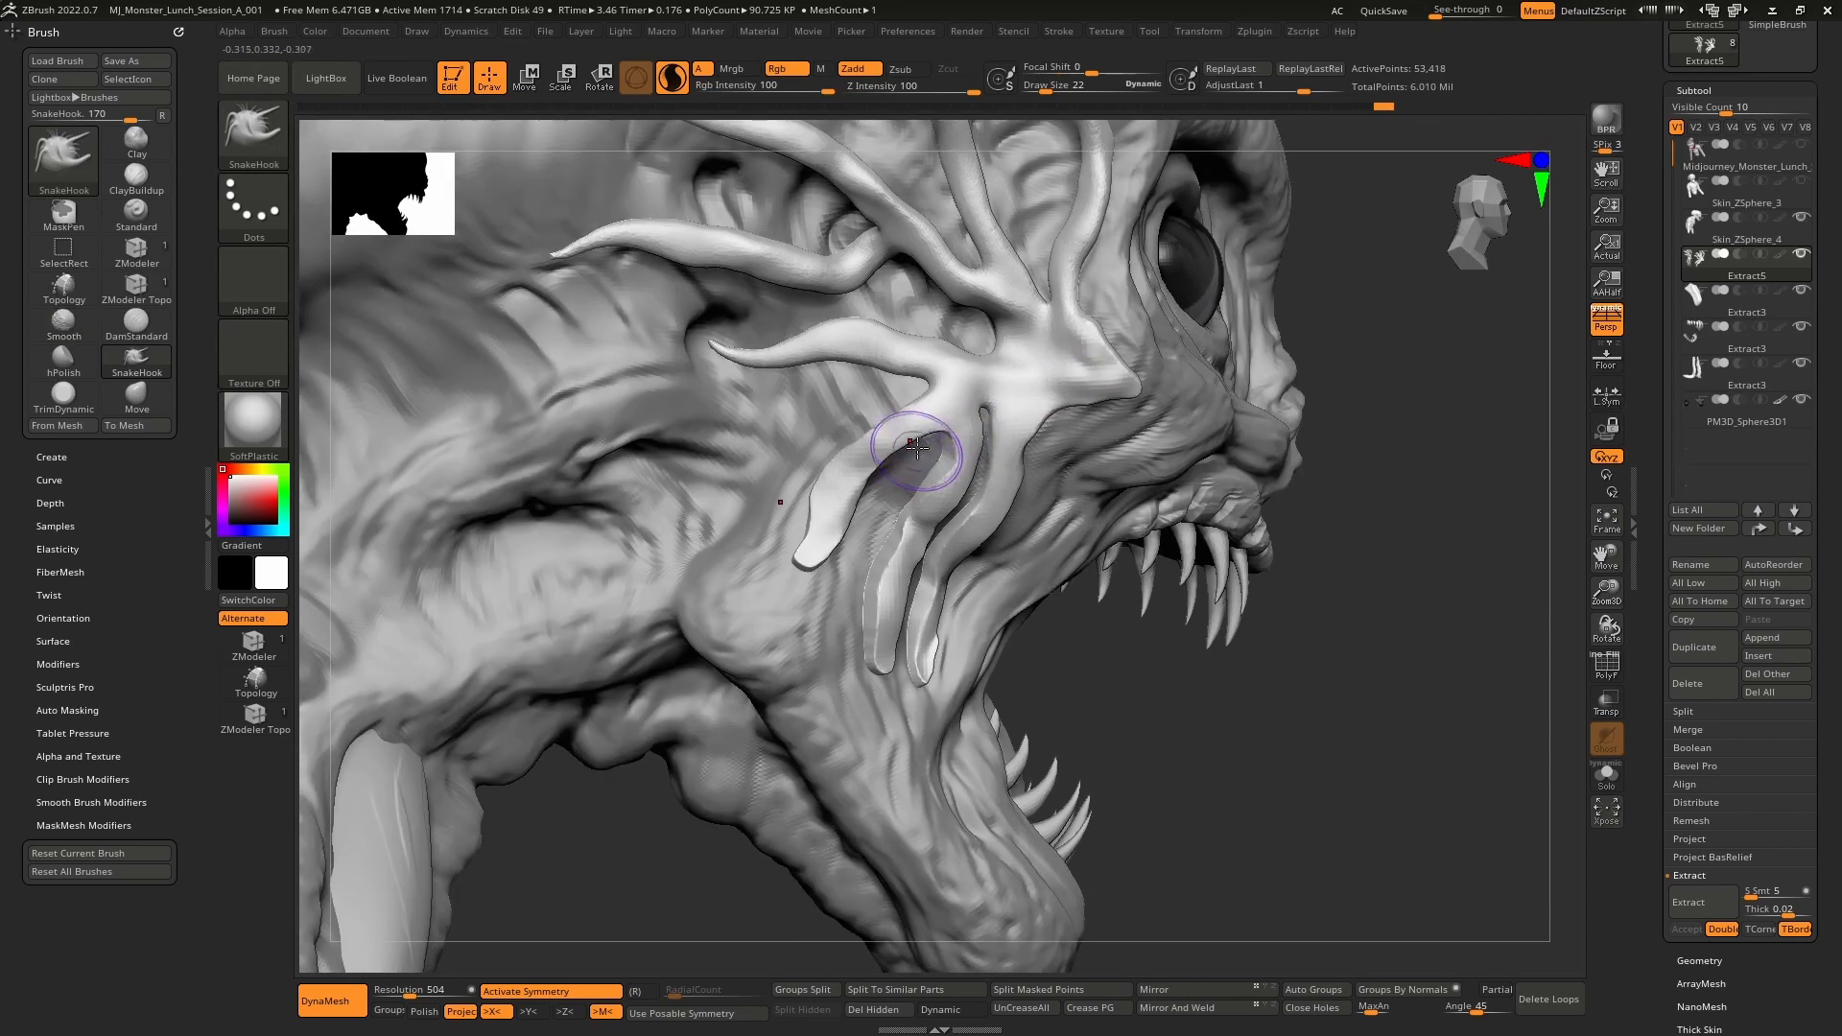
shift+drag(829, 513, 844, 492)
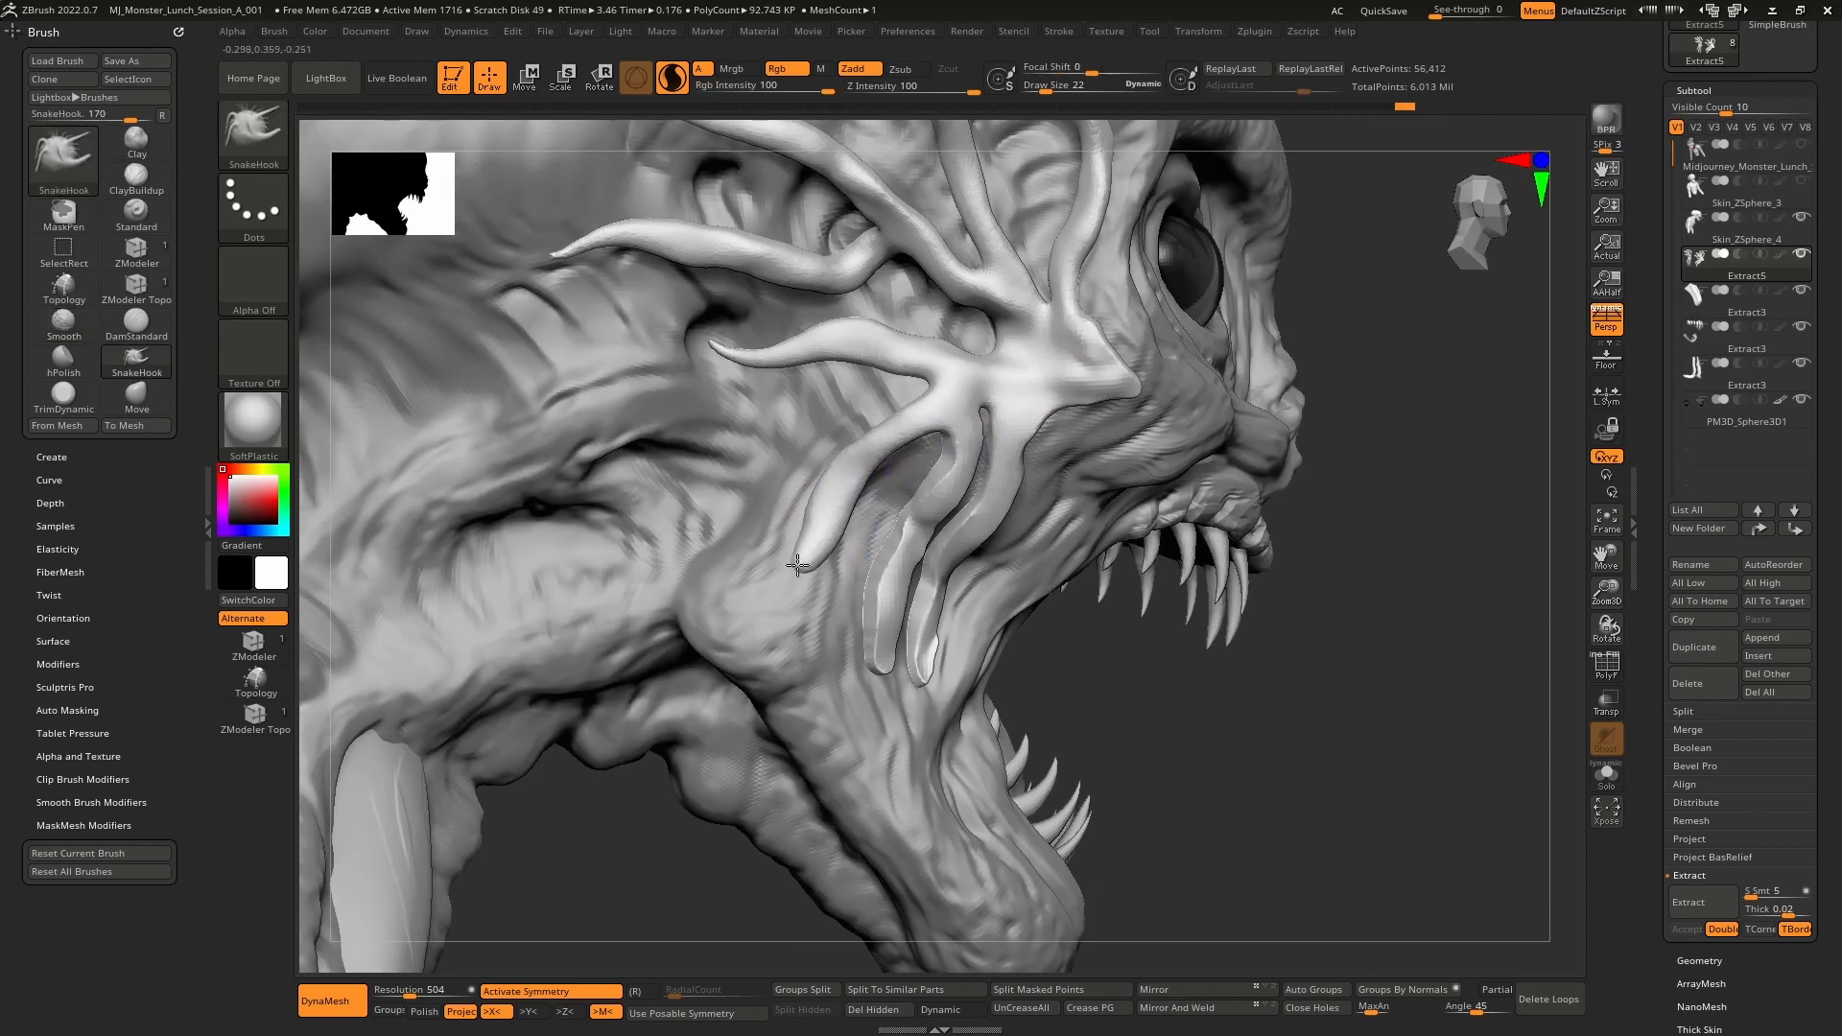
drag(797, 566, 720, 592)
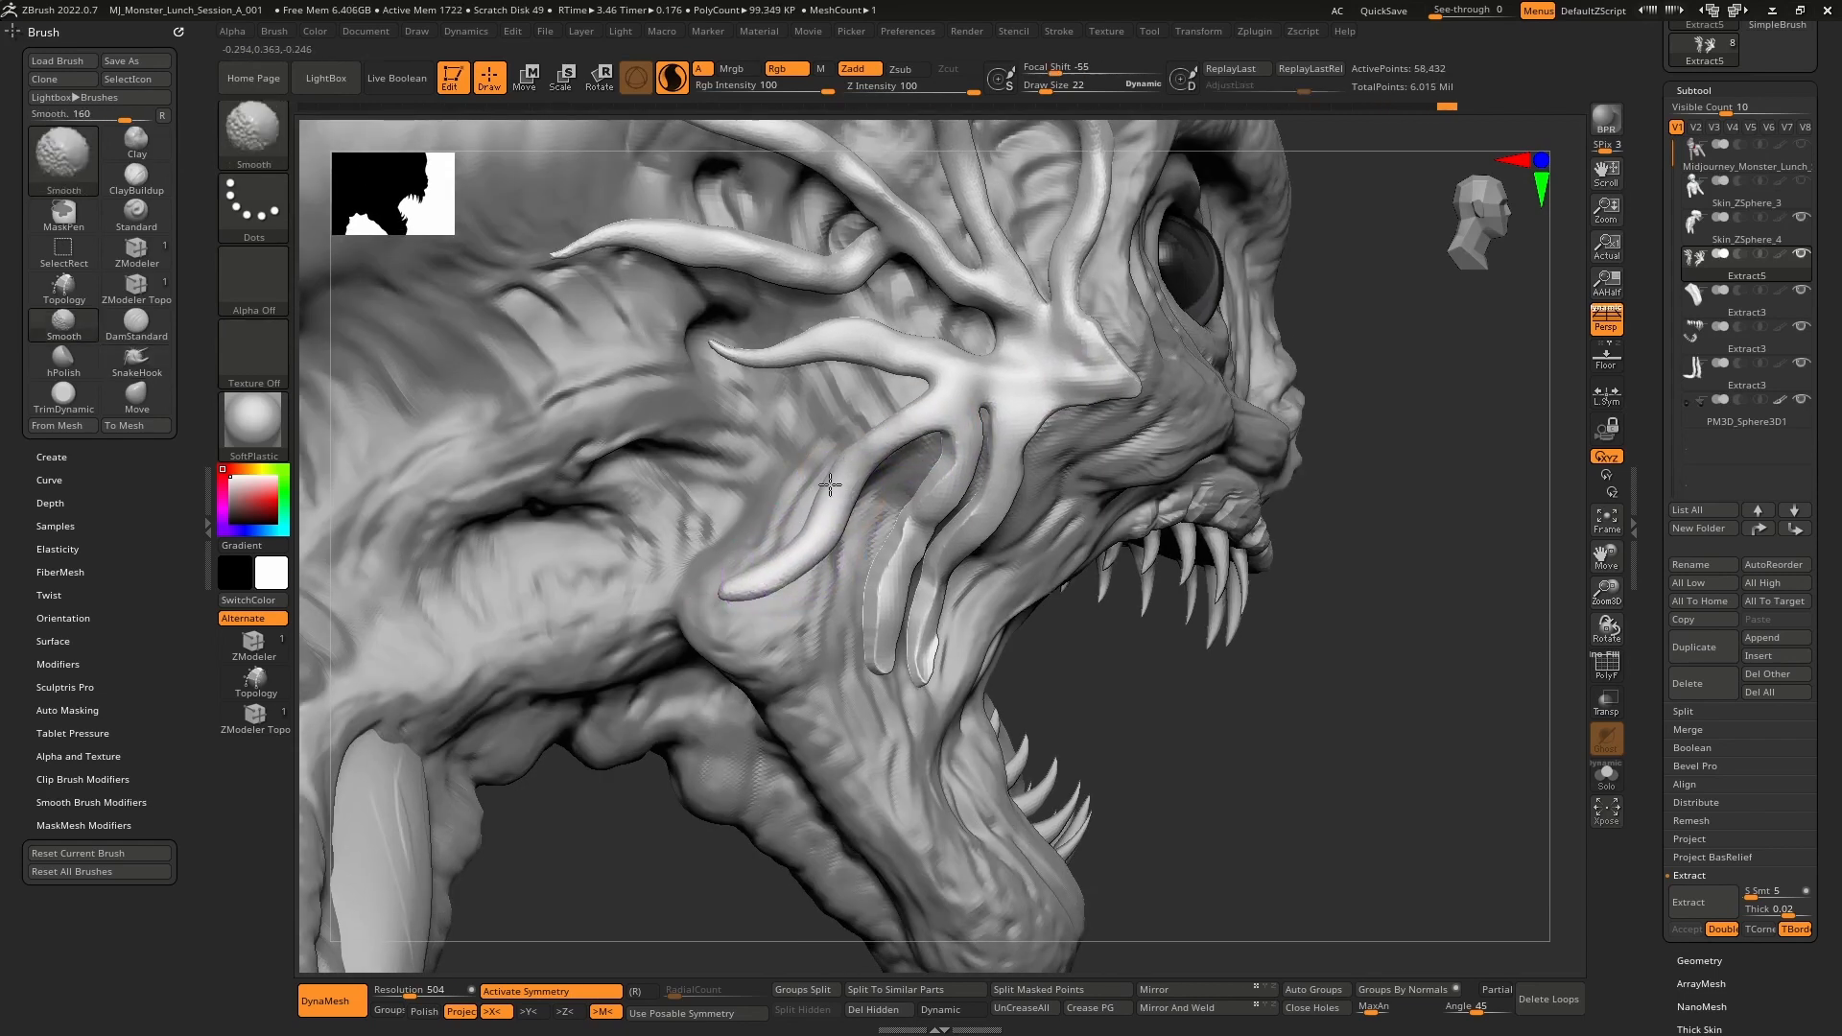
shift+drag(744, 581, 820, 547)
- Pull the front corner of the strand mesh forward beneath the eye into a new strand and smooth it
mouse_move(835, 535)
right_down()
mouse_move(835, 480)
mouse_move(807, 494)
mouse_move(888, 481)
right_up()
mouse_move(1015, 303)
alt+right_down()
mouse_move(864, 466)
mouse_move(892, 493)
mouse_move(935, 493)
mouse_move(890, 480)
alt+right_up()
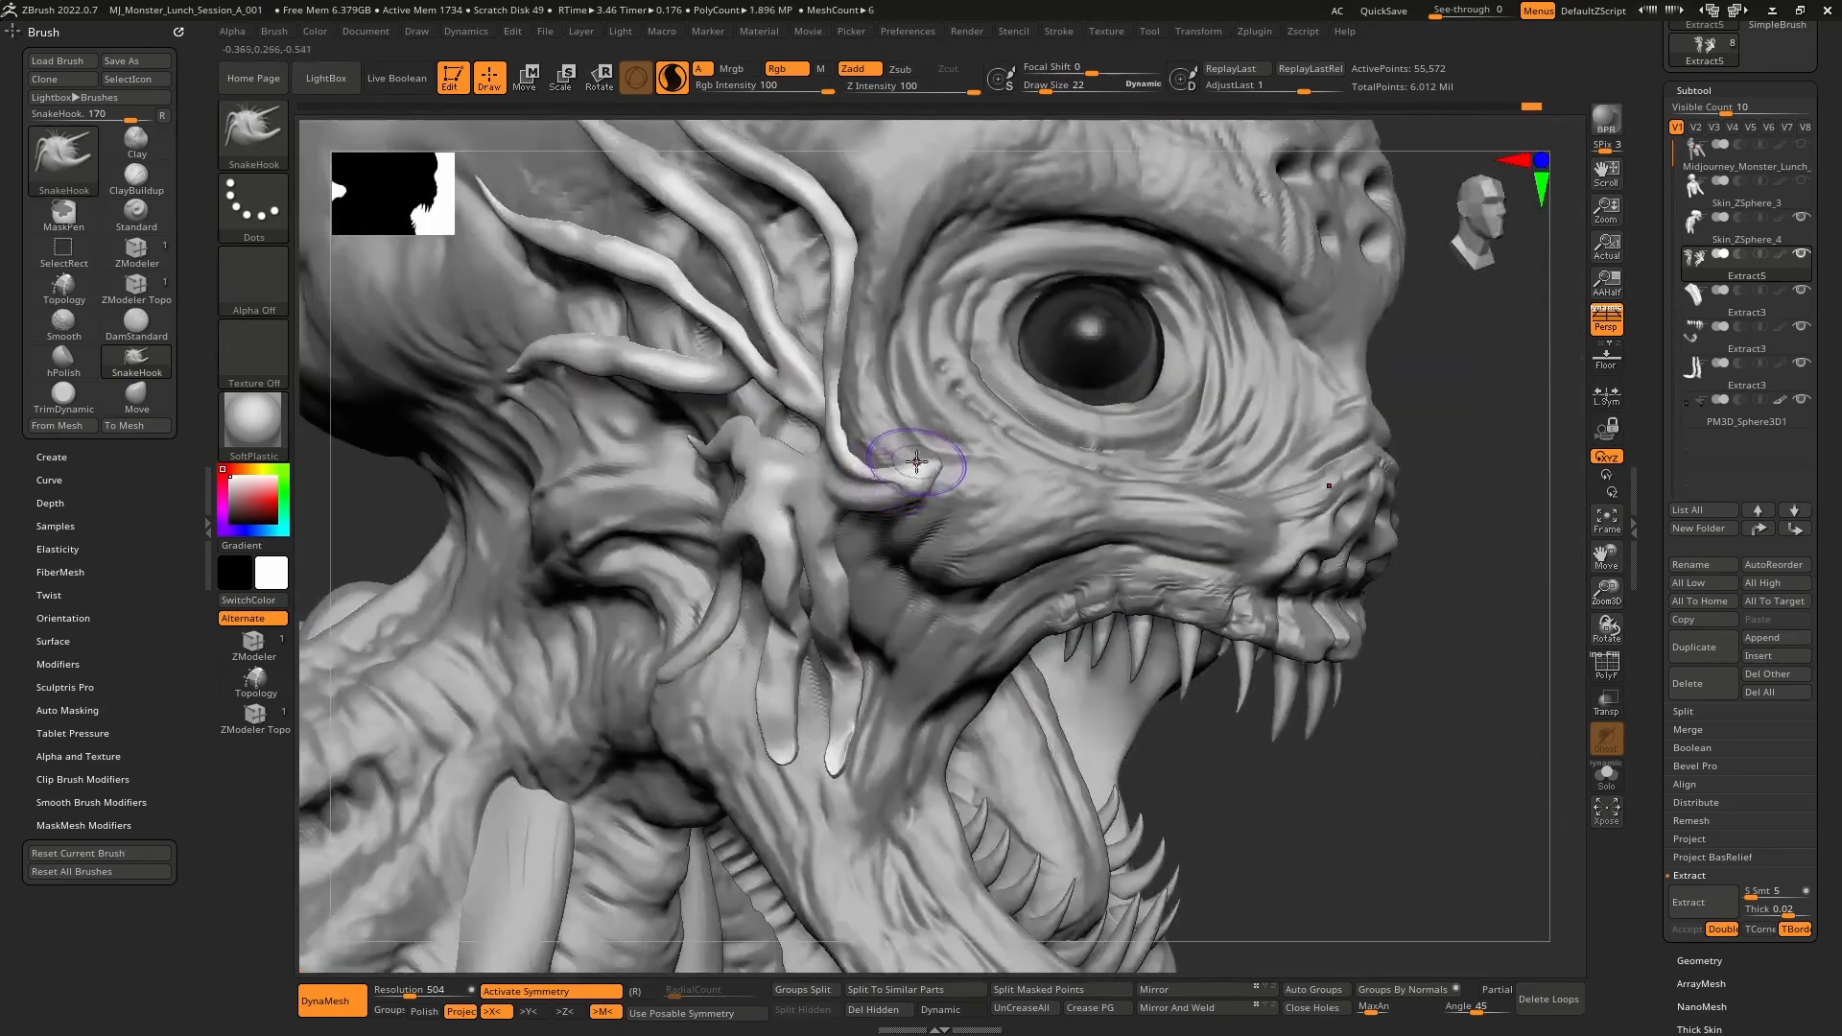
drag(911, 488, 931, 468)
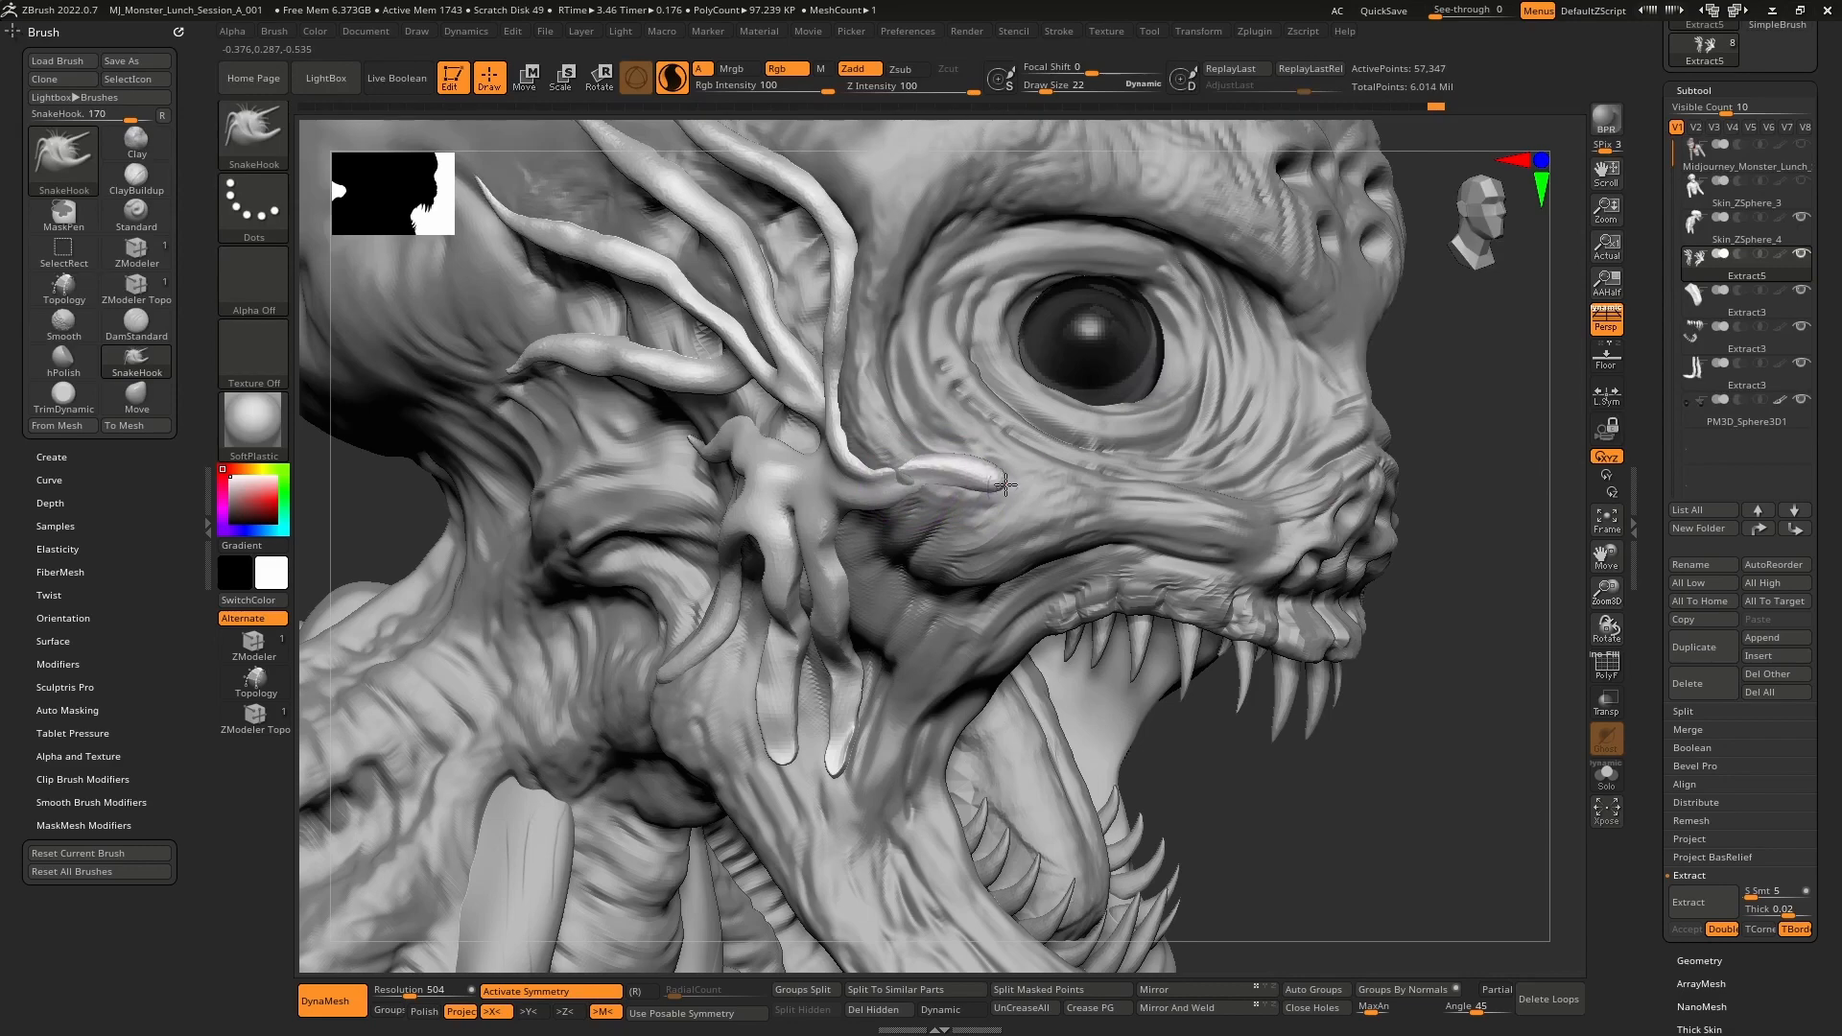
shift+drag(972, 474, 902, 485)
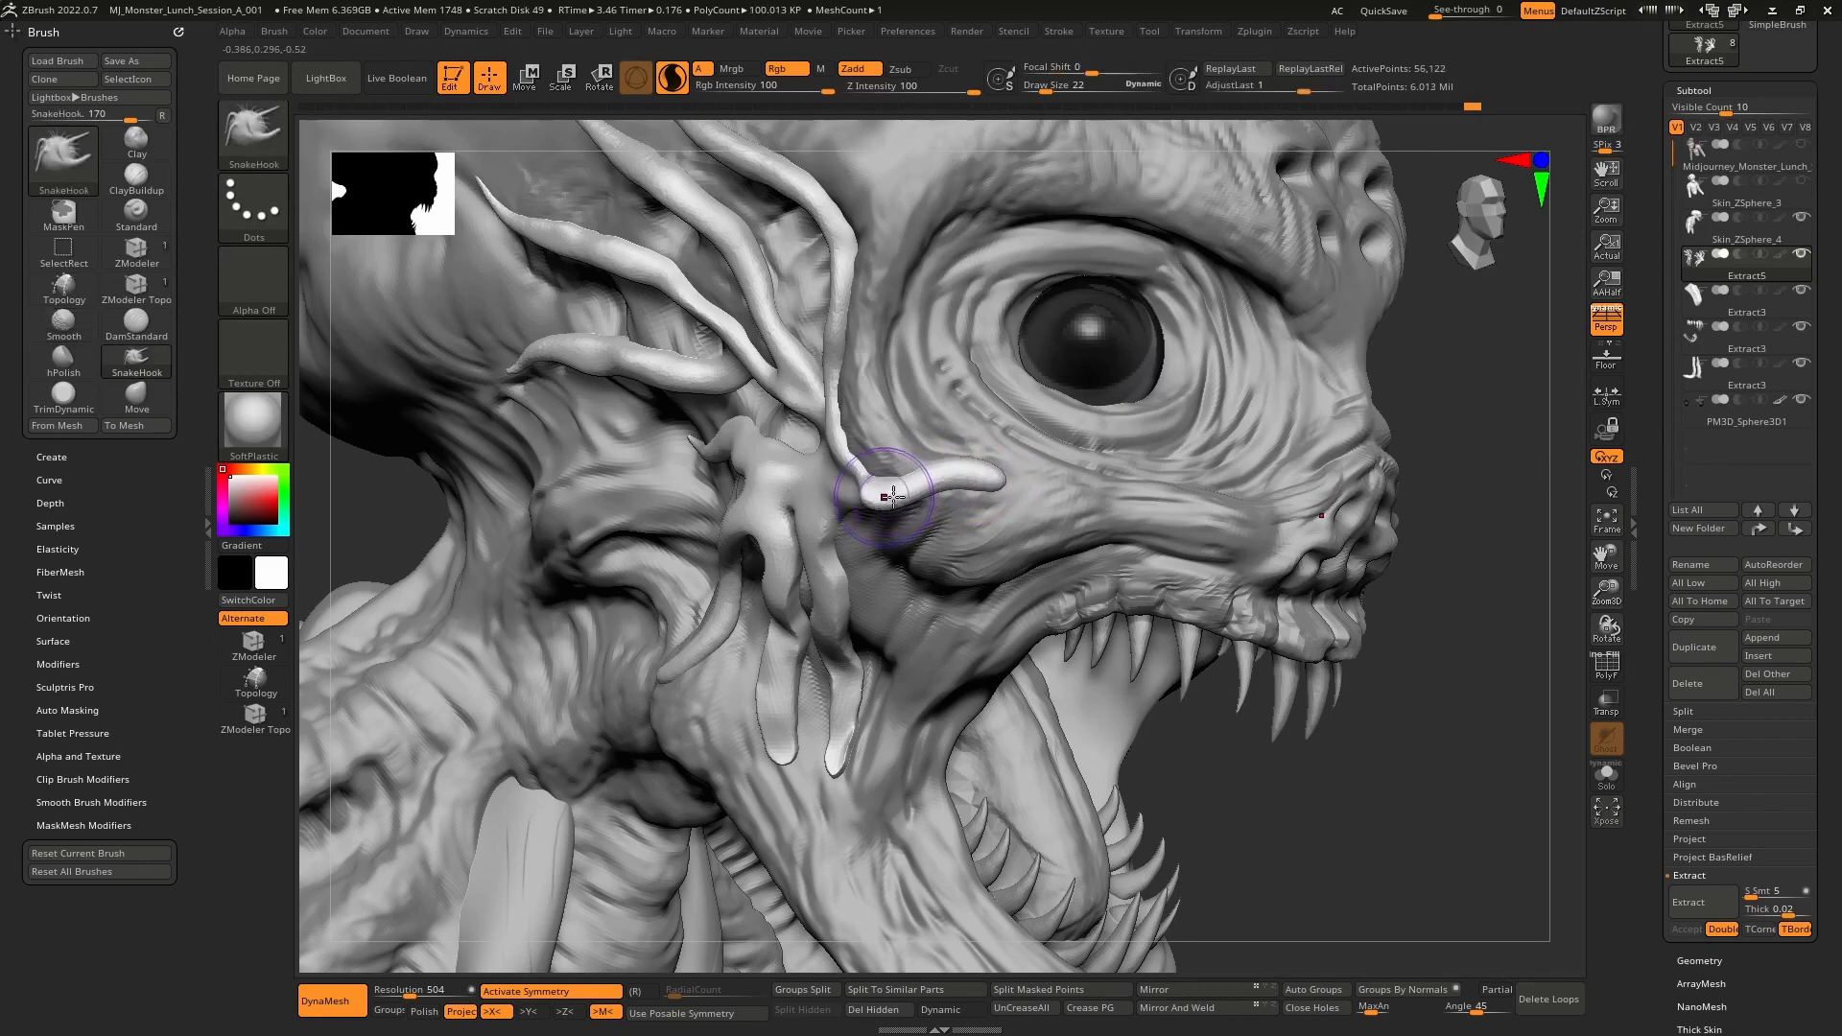
- Smooth the junction where the under-eye strand and the upper strands meet
right_drag(920, 479, 876, 495)
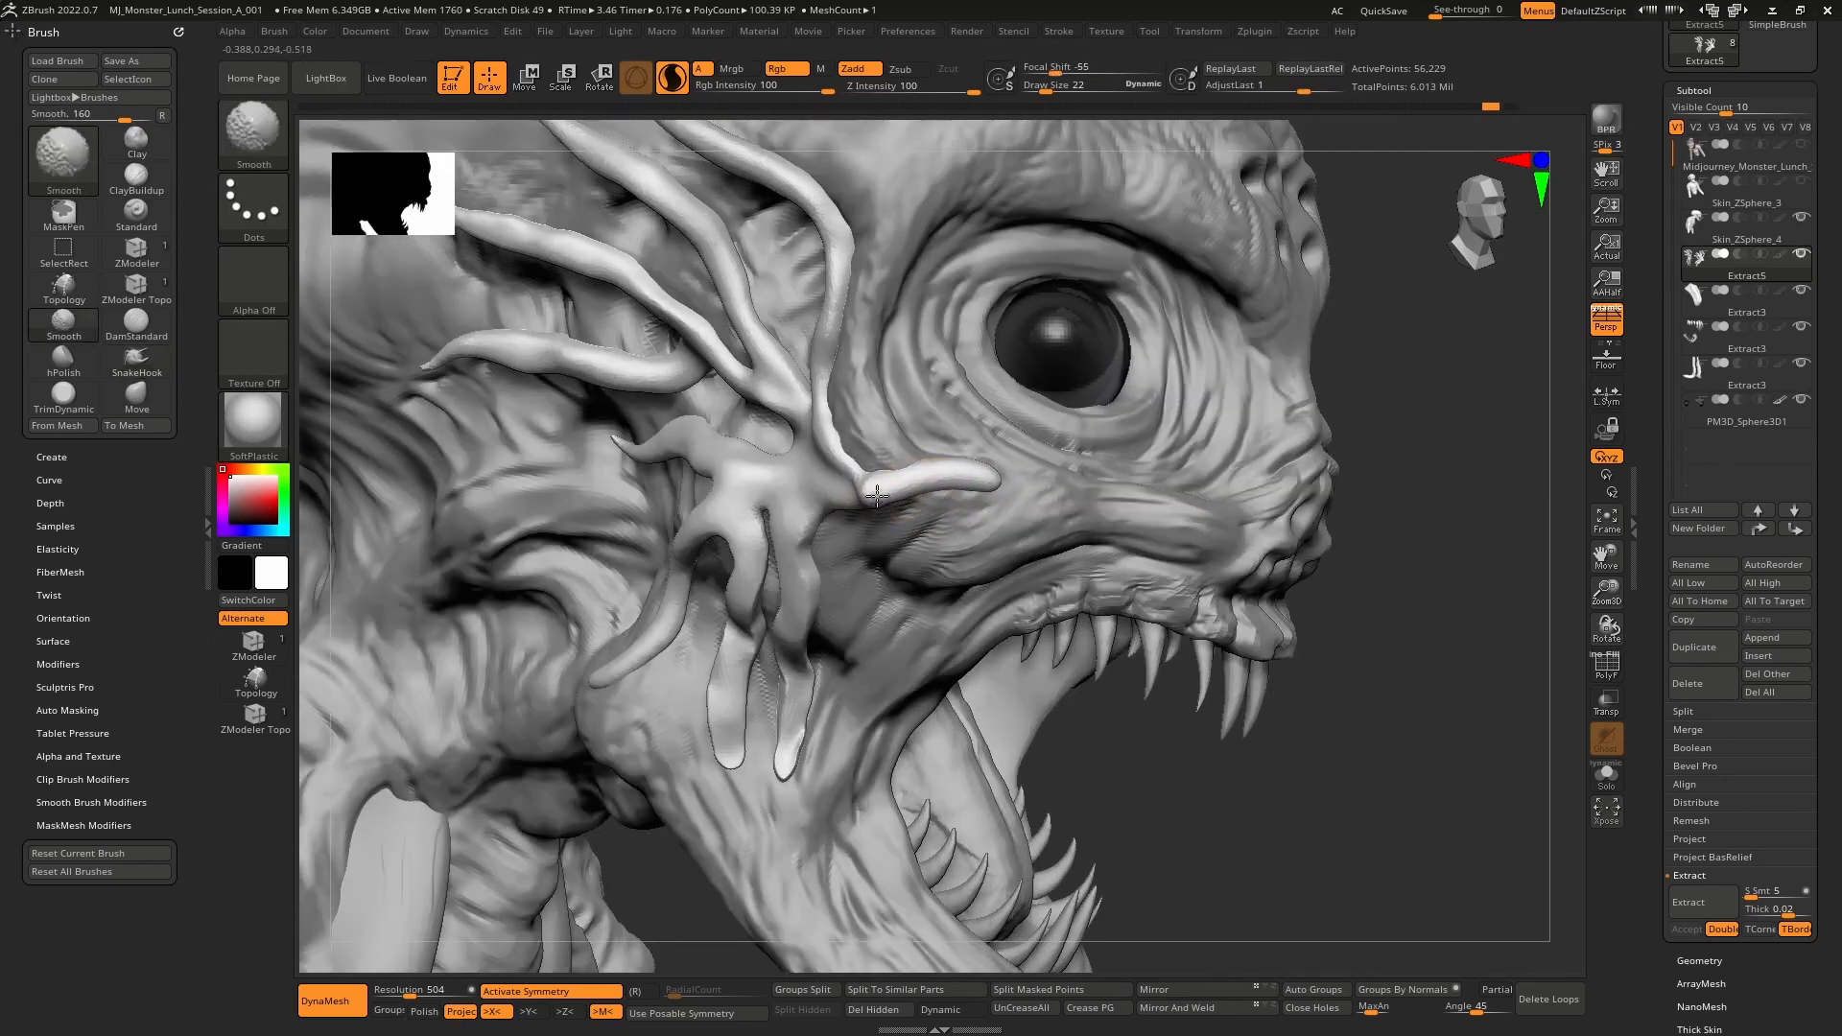
mouse_move(827, 388)
right_down()
mouse_move(924, 435)
mouse_move(863, 473)
right_up()
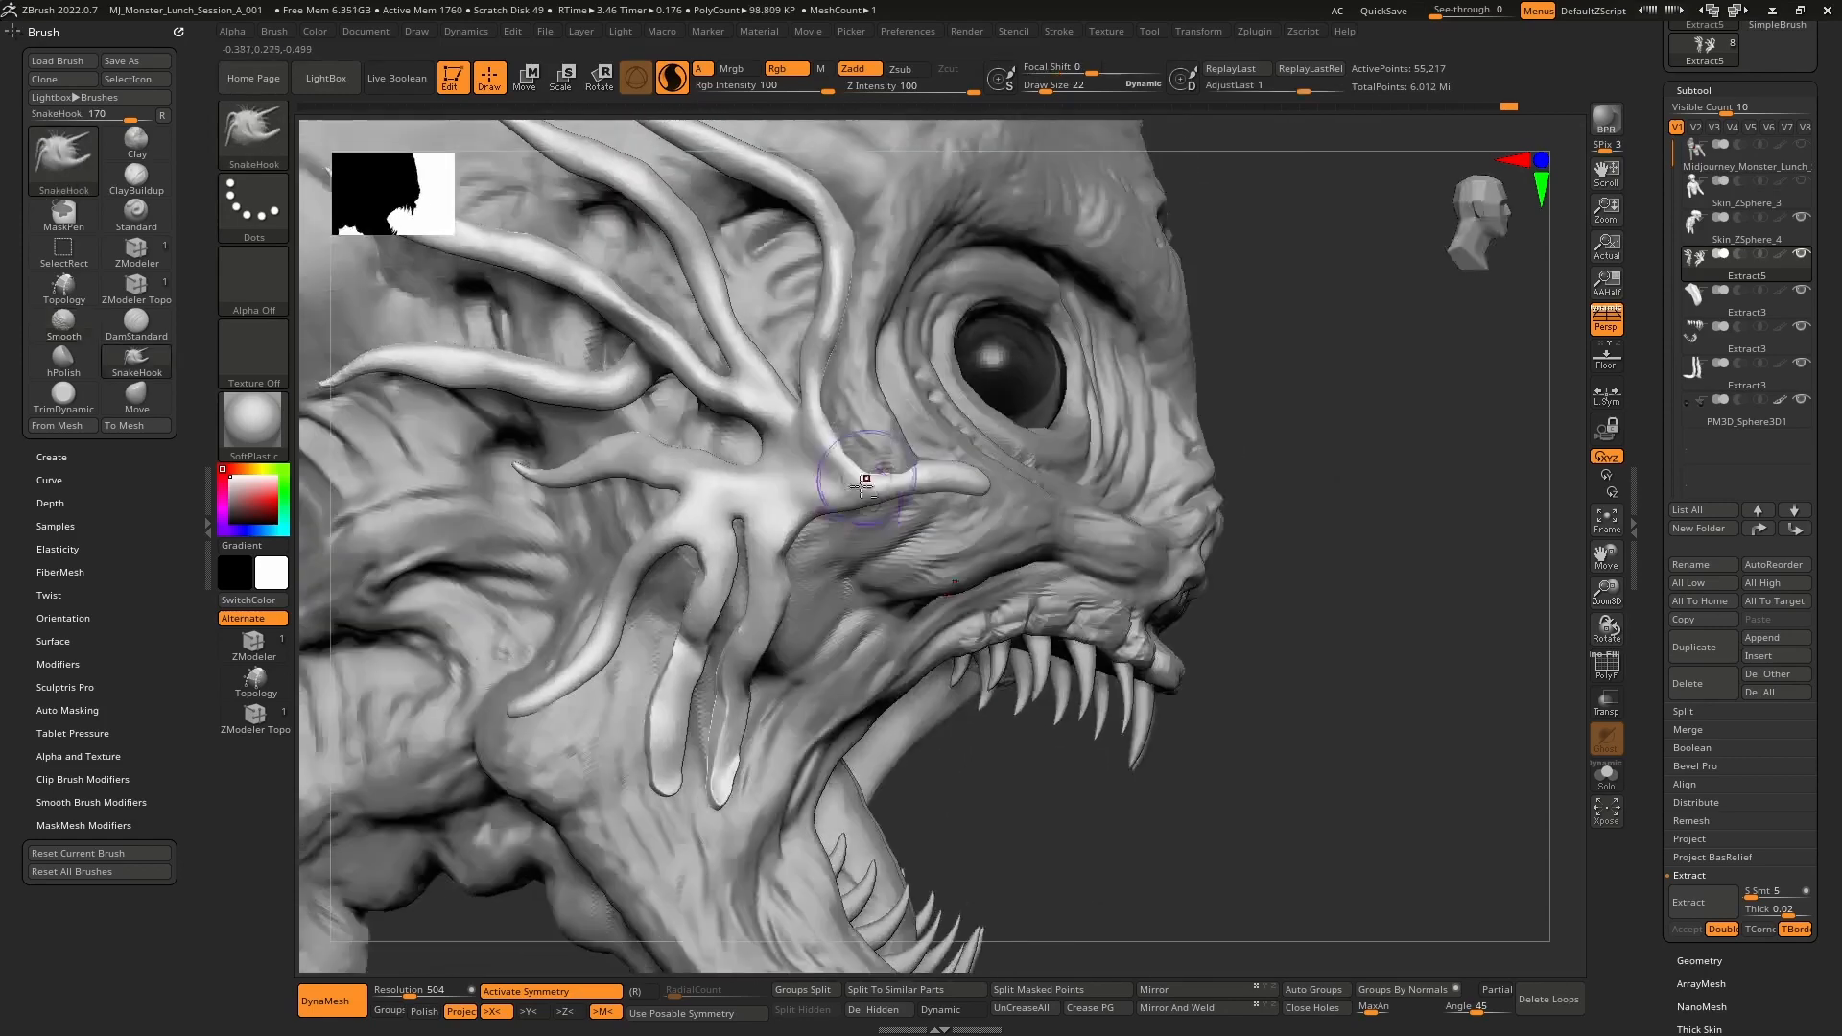
alt+right_drag(806, 633, 869, 482)
mouse_move(825, 427)
shift+mouse_down()
mouse_move(817, 361)
mouse_move(795, 427)
shift+mouse_up()
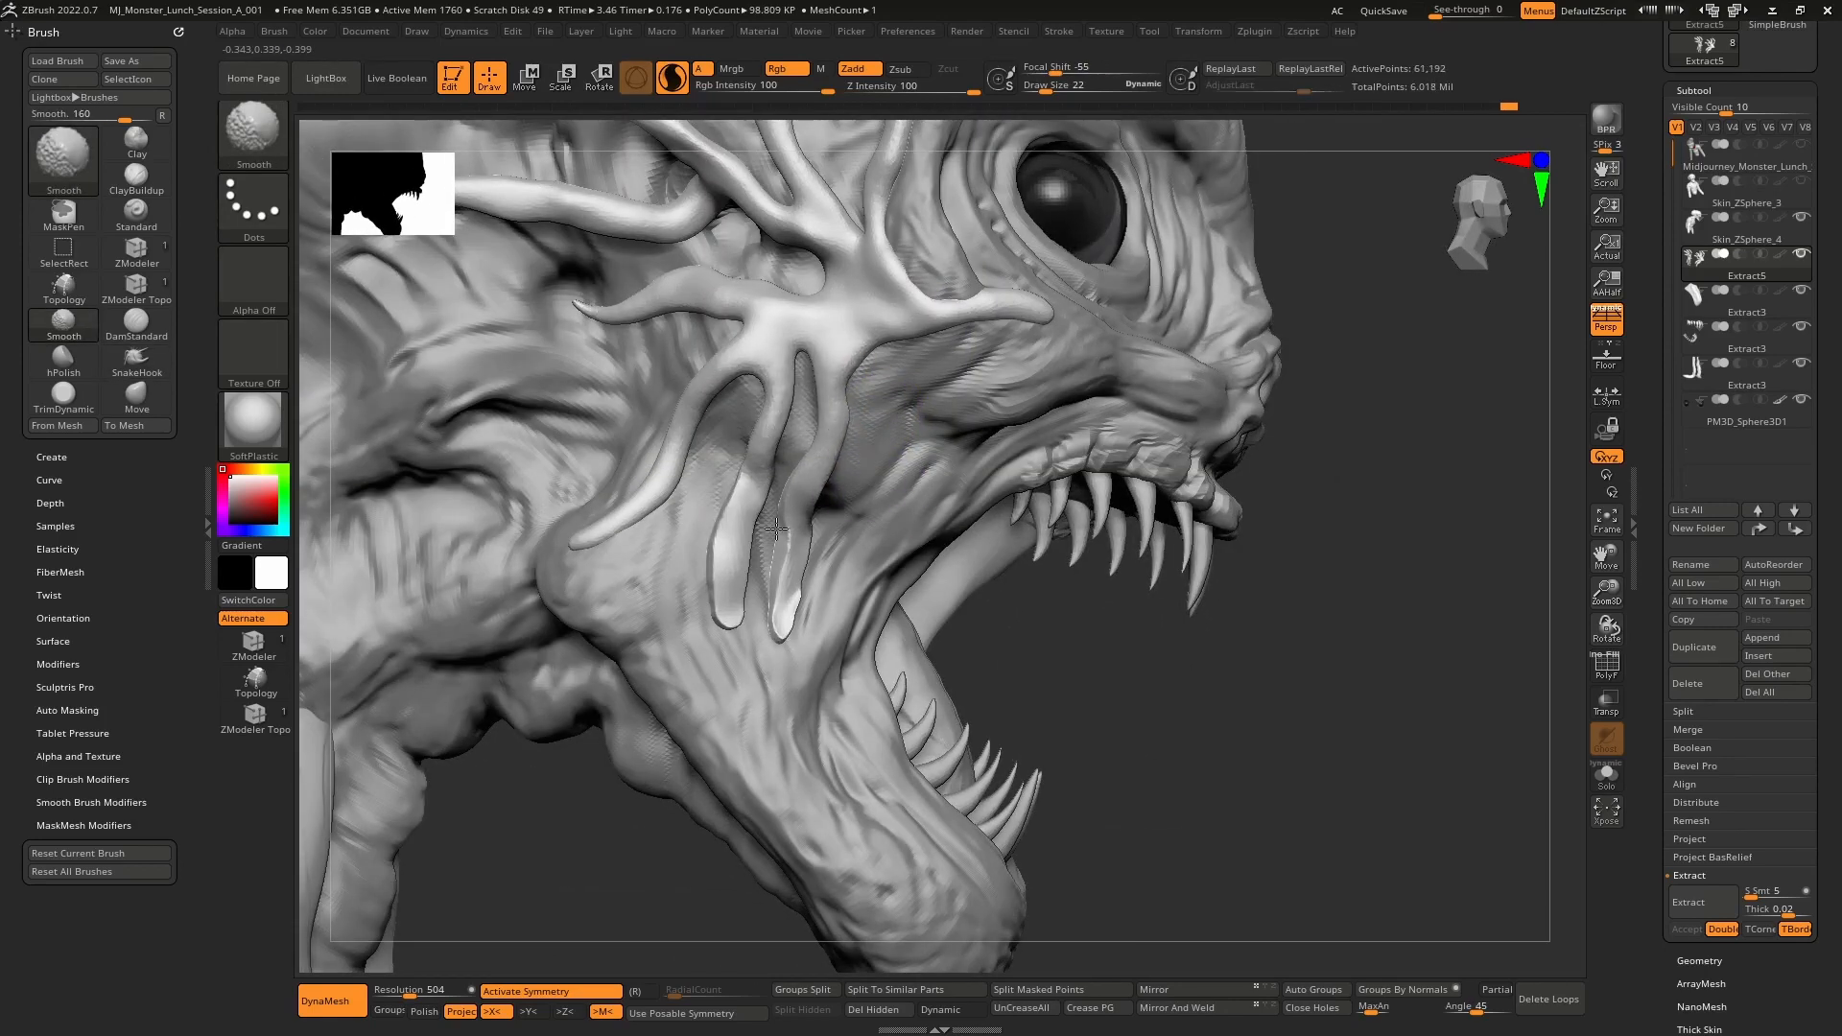
- Pull the middle lower strand's tip down and back toward the jaw corner with SnakeHook and smooth it
mouse_move(776, 528)
mouse_down()
mouse_move(787, 591)
mouse_move(728, 585)
mouse_move(745, 581)
mouse_up()
right_drag(808, 575, 802, 499)
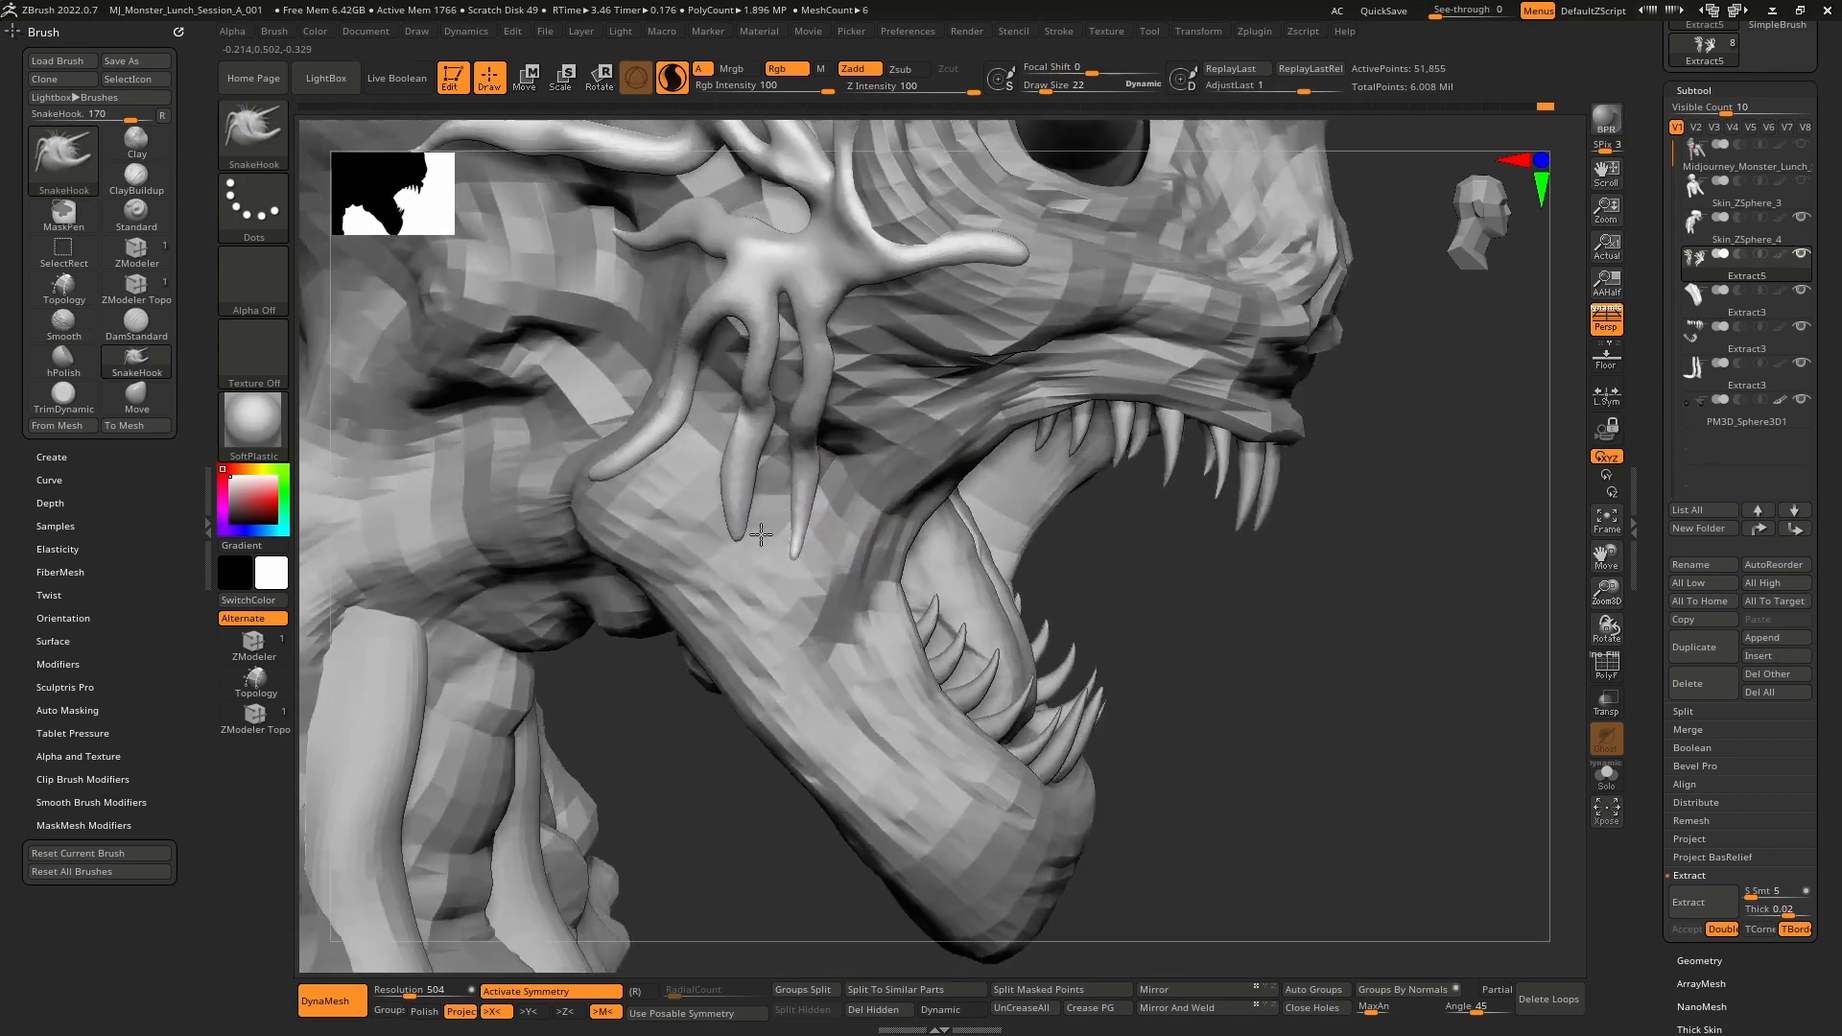
drag(750, 522, 694, 584)
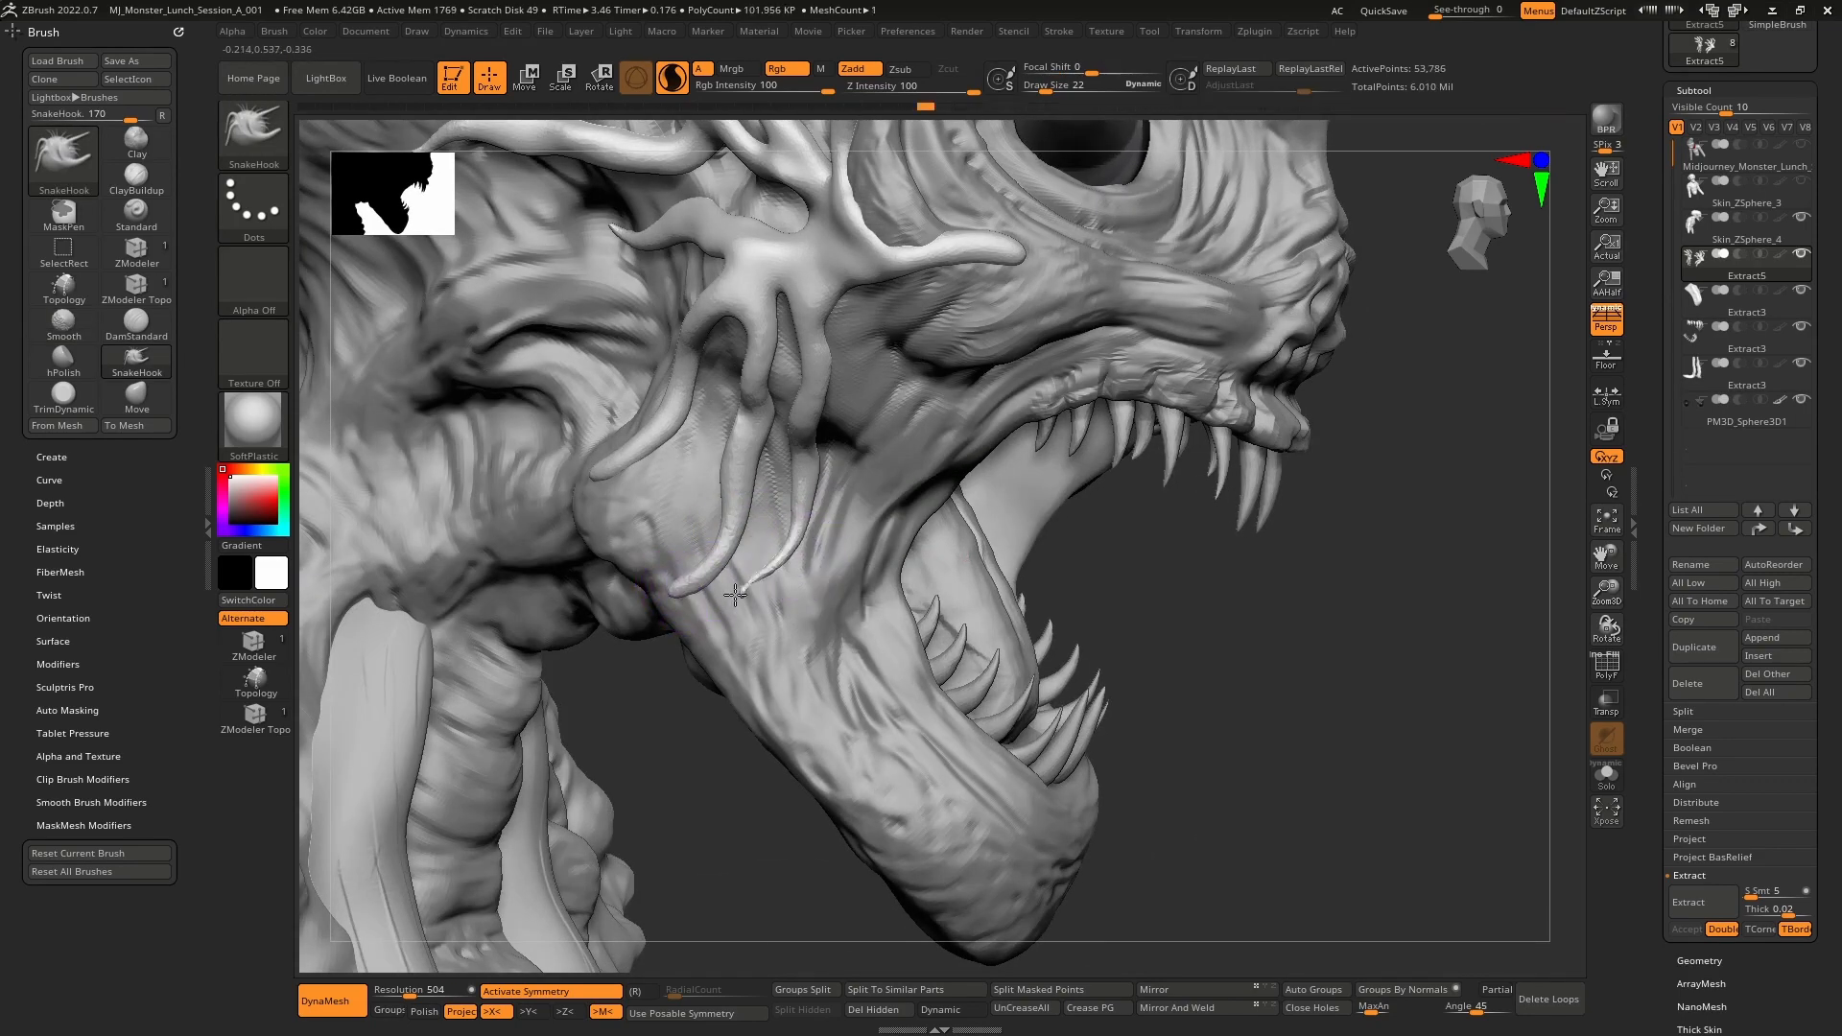
mouse_move(734, 594)
right_down()
mouse_move(768, 538)
mouse_move(748, 576)
right_up()
shift+drag(748, 575, 735, 580)
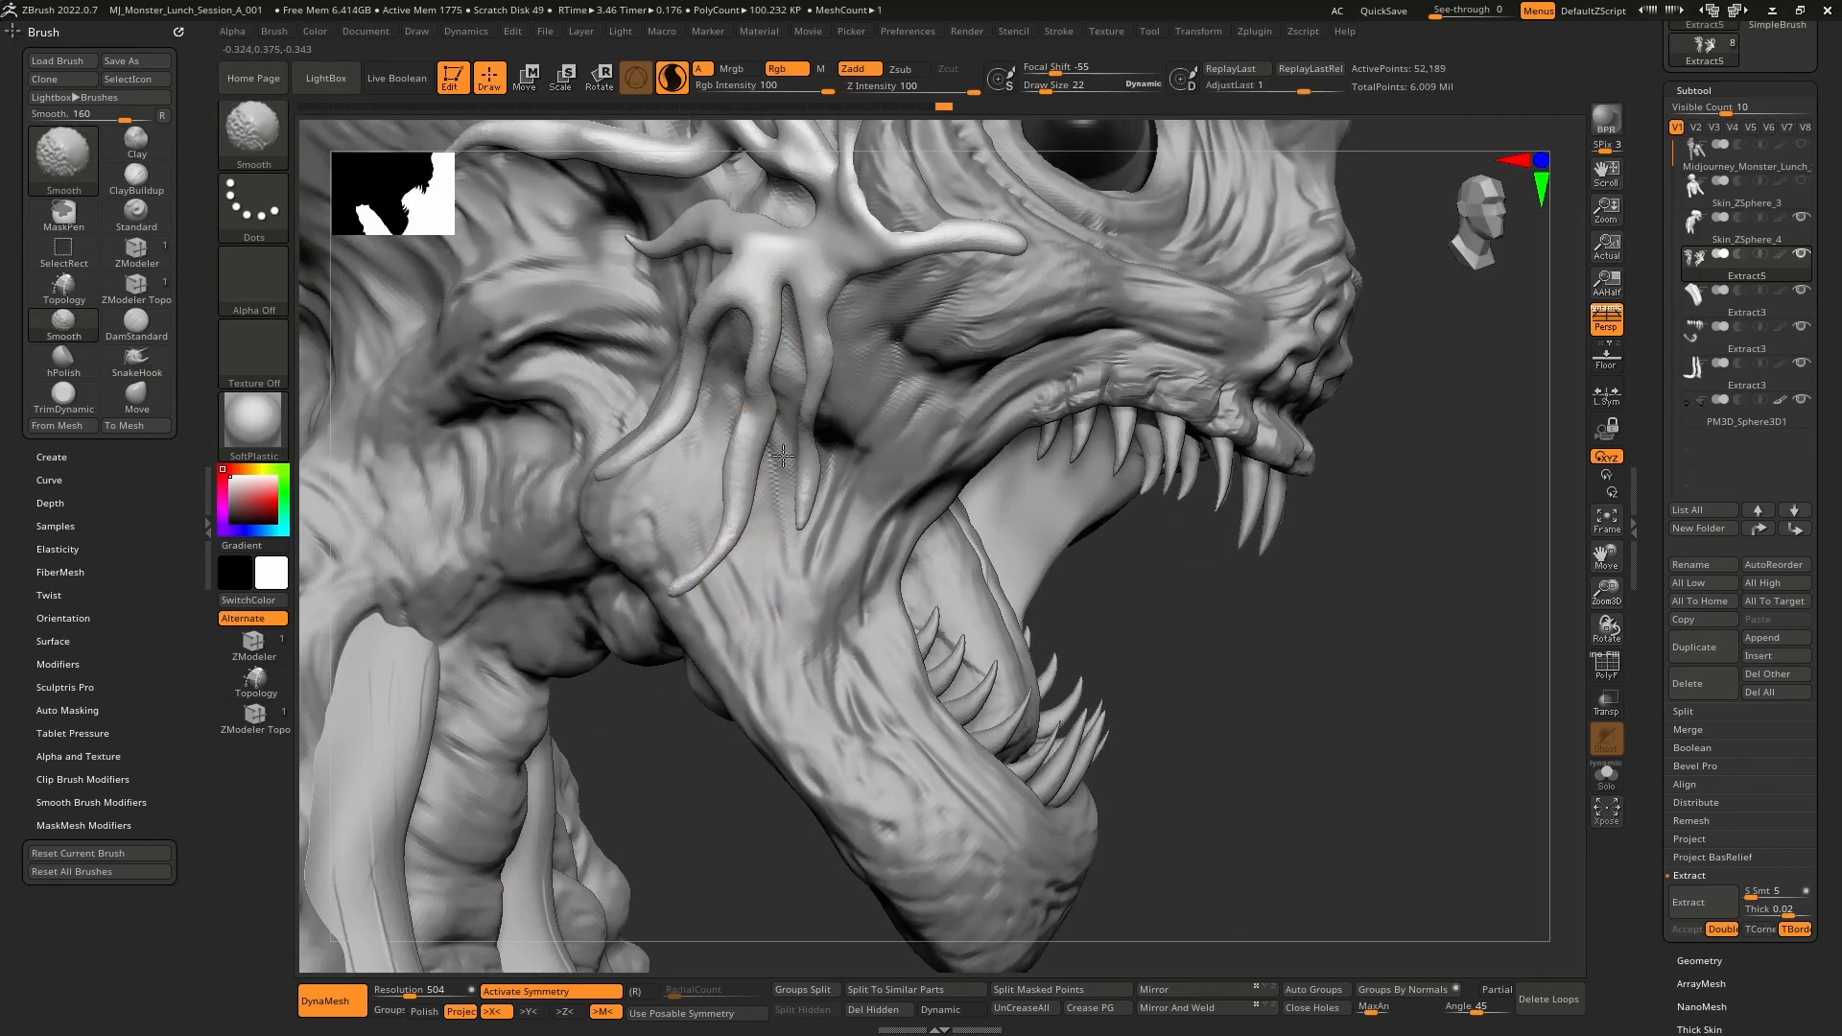
- Smooth the lower strands along their length and where they branch from the junction
right_drag(773, 520, 740, 424)
mouse_move(734, 334)
shift+mouse_down()
mouse_move(658, 415)
mouse_move(768, 288)
shift+mouse_up()
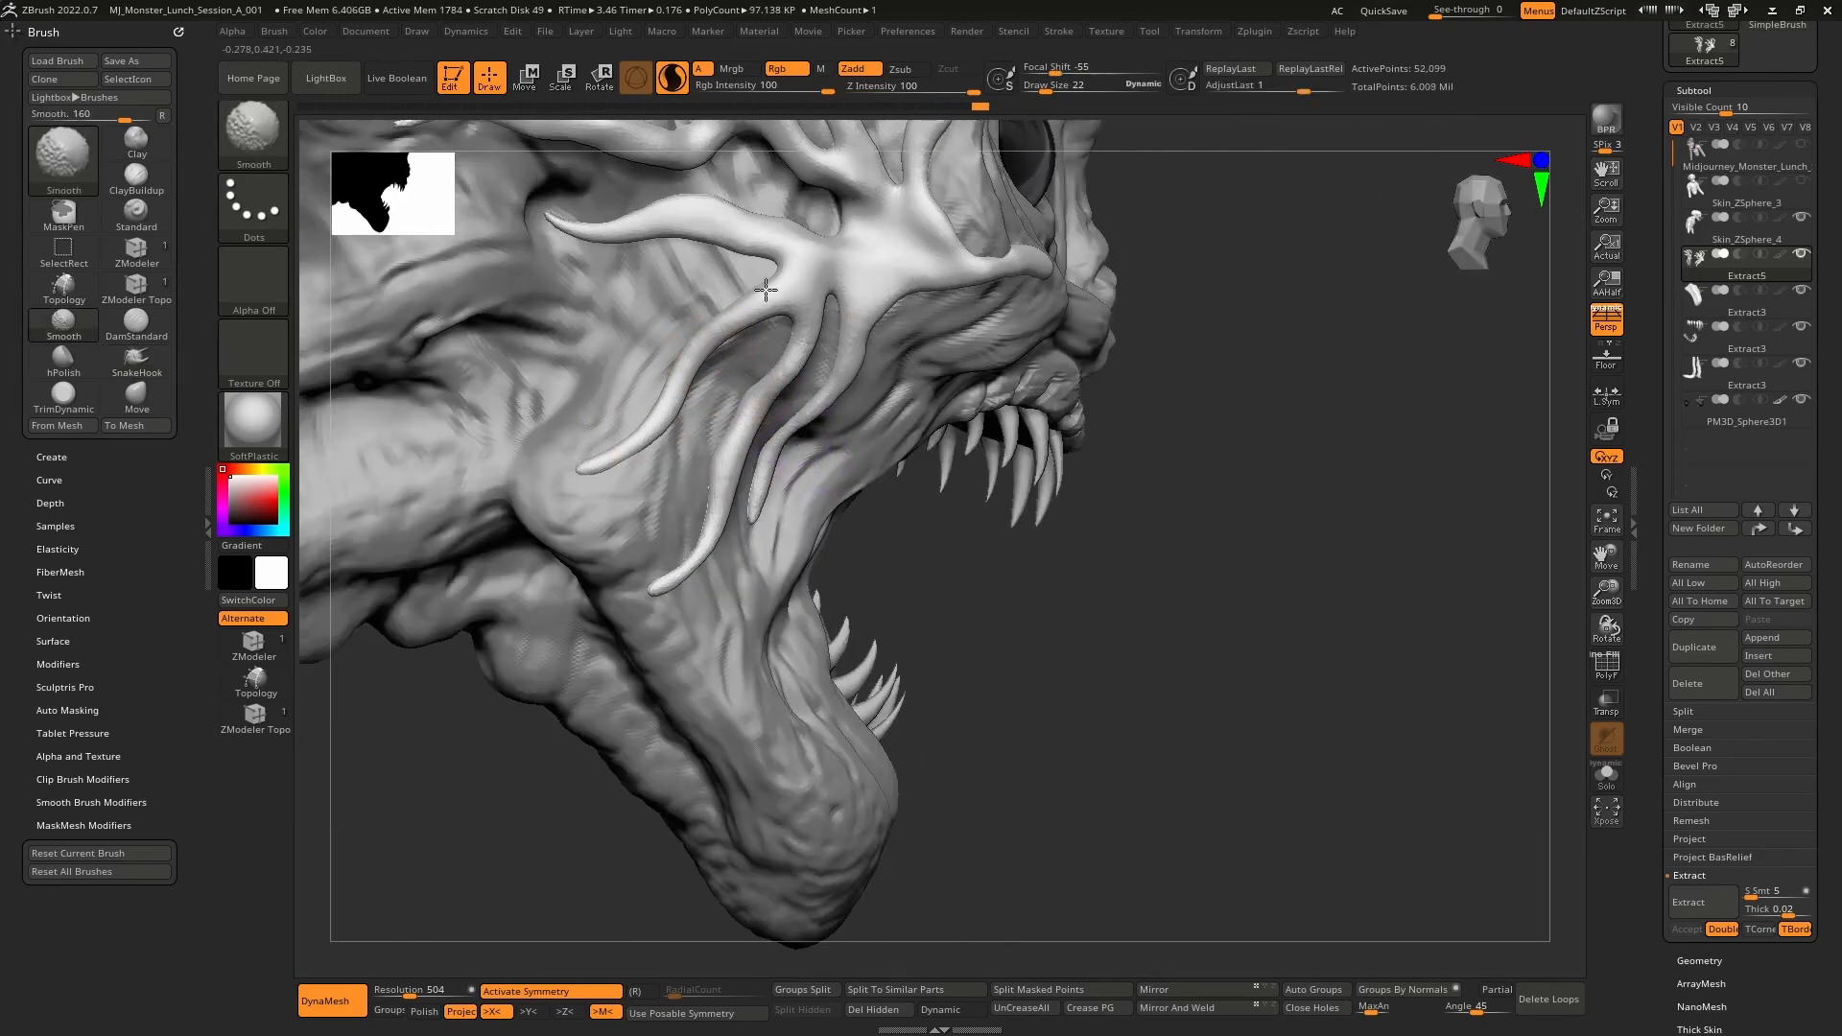
mouse_move(769, 288)
right_down()
mouse_move(755, 491)
mouse_move(834, 572)
right_up()
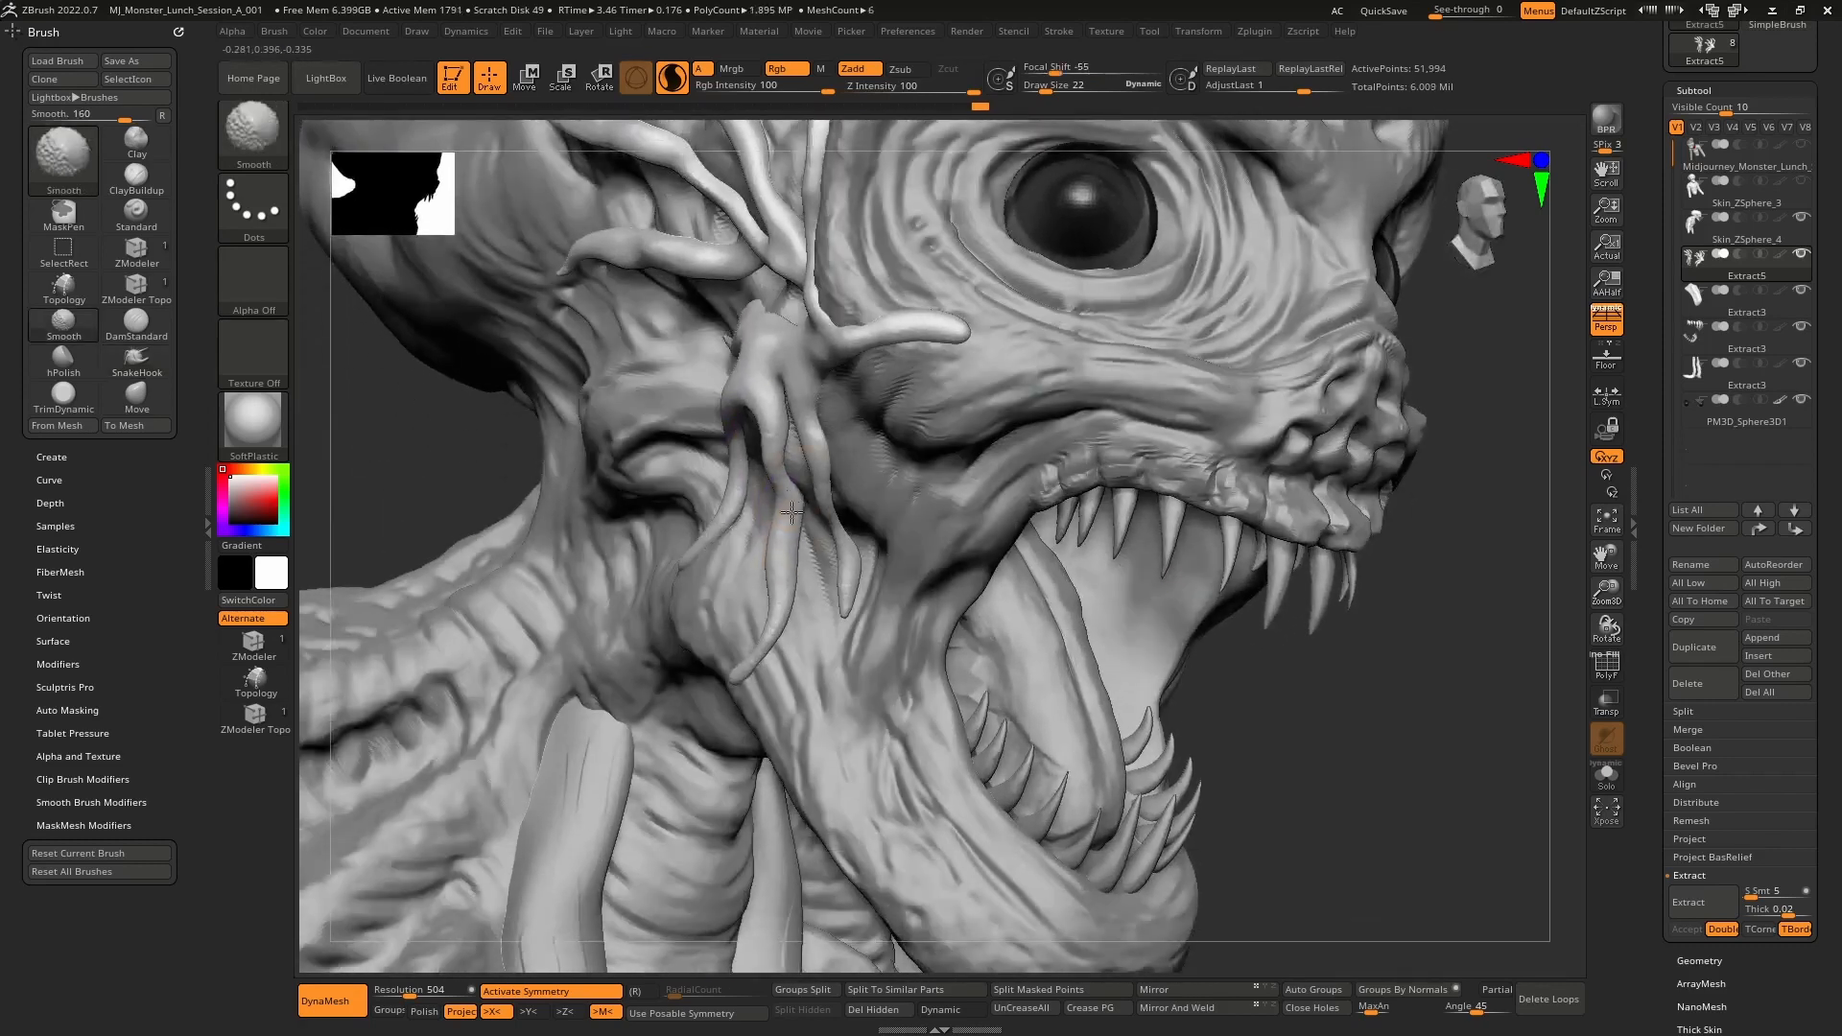
shift+drag(834, 572, 813, 512)
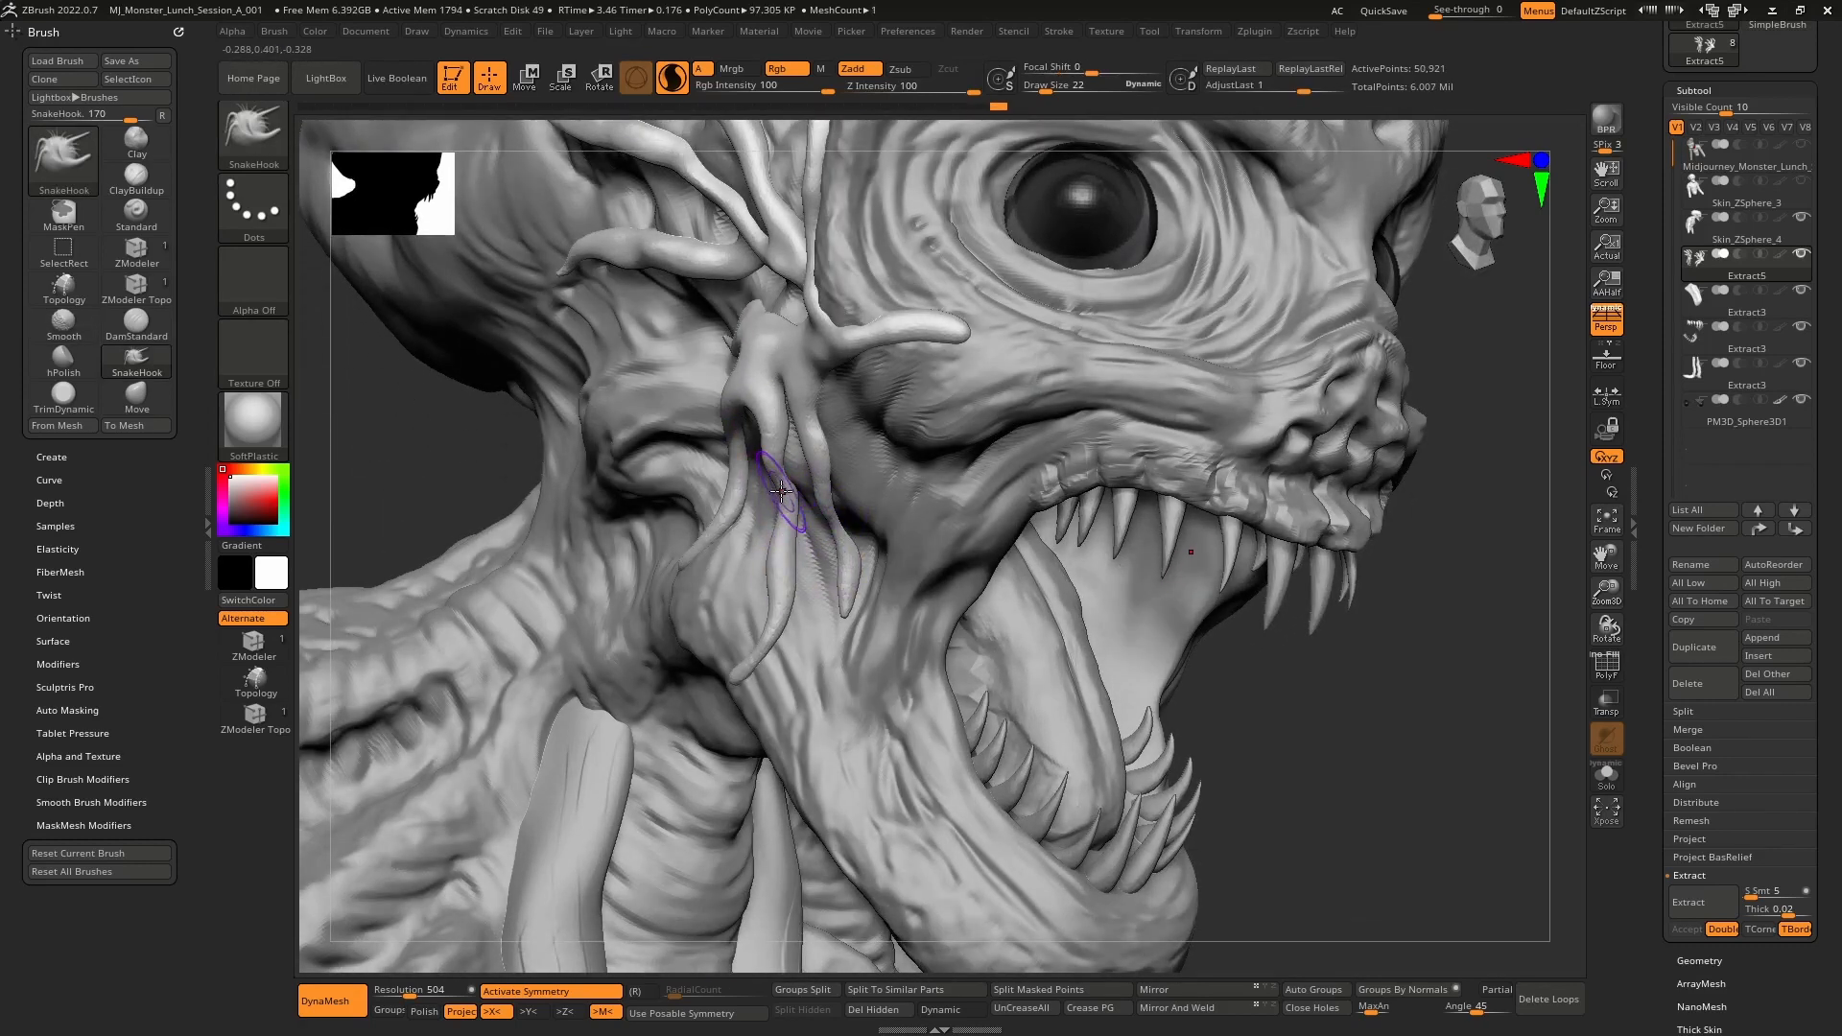
- Thicken the thin parts of the lower strands with the Inflat brush and smooth the strands
key(b)
key(i)
key(n)
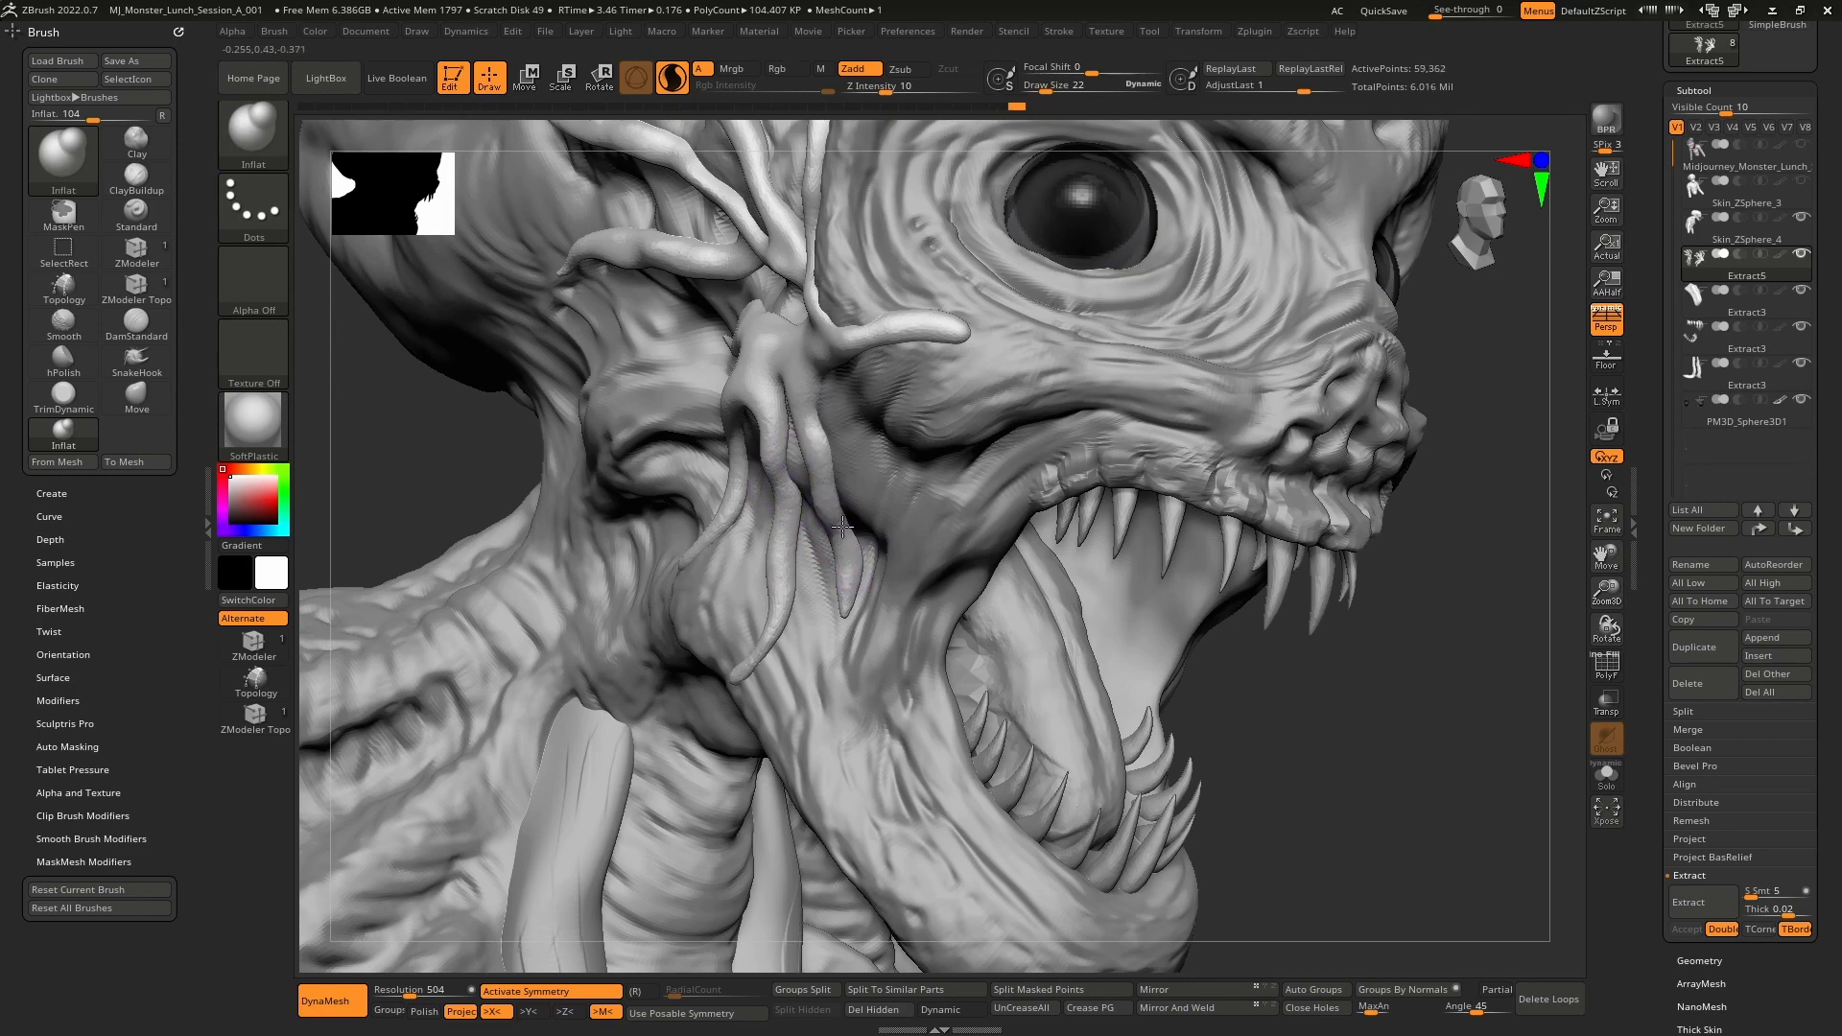
drag(841, 526, 795, 477)
right_drag(833, 370, 929, 456)
drag(699, 515, 606, 511)
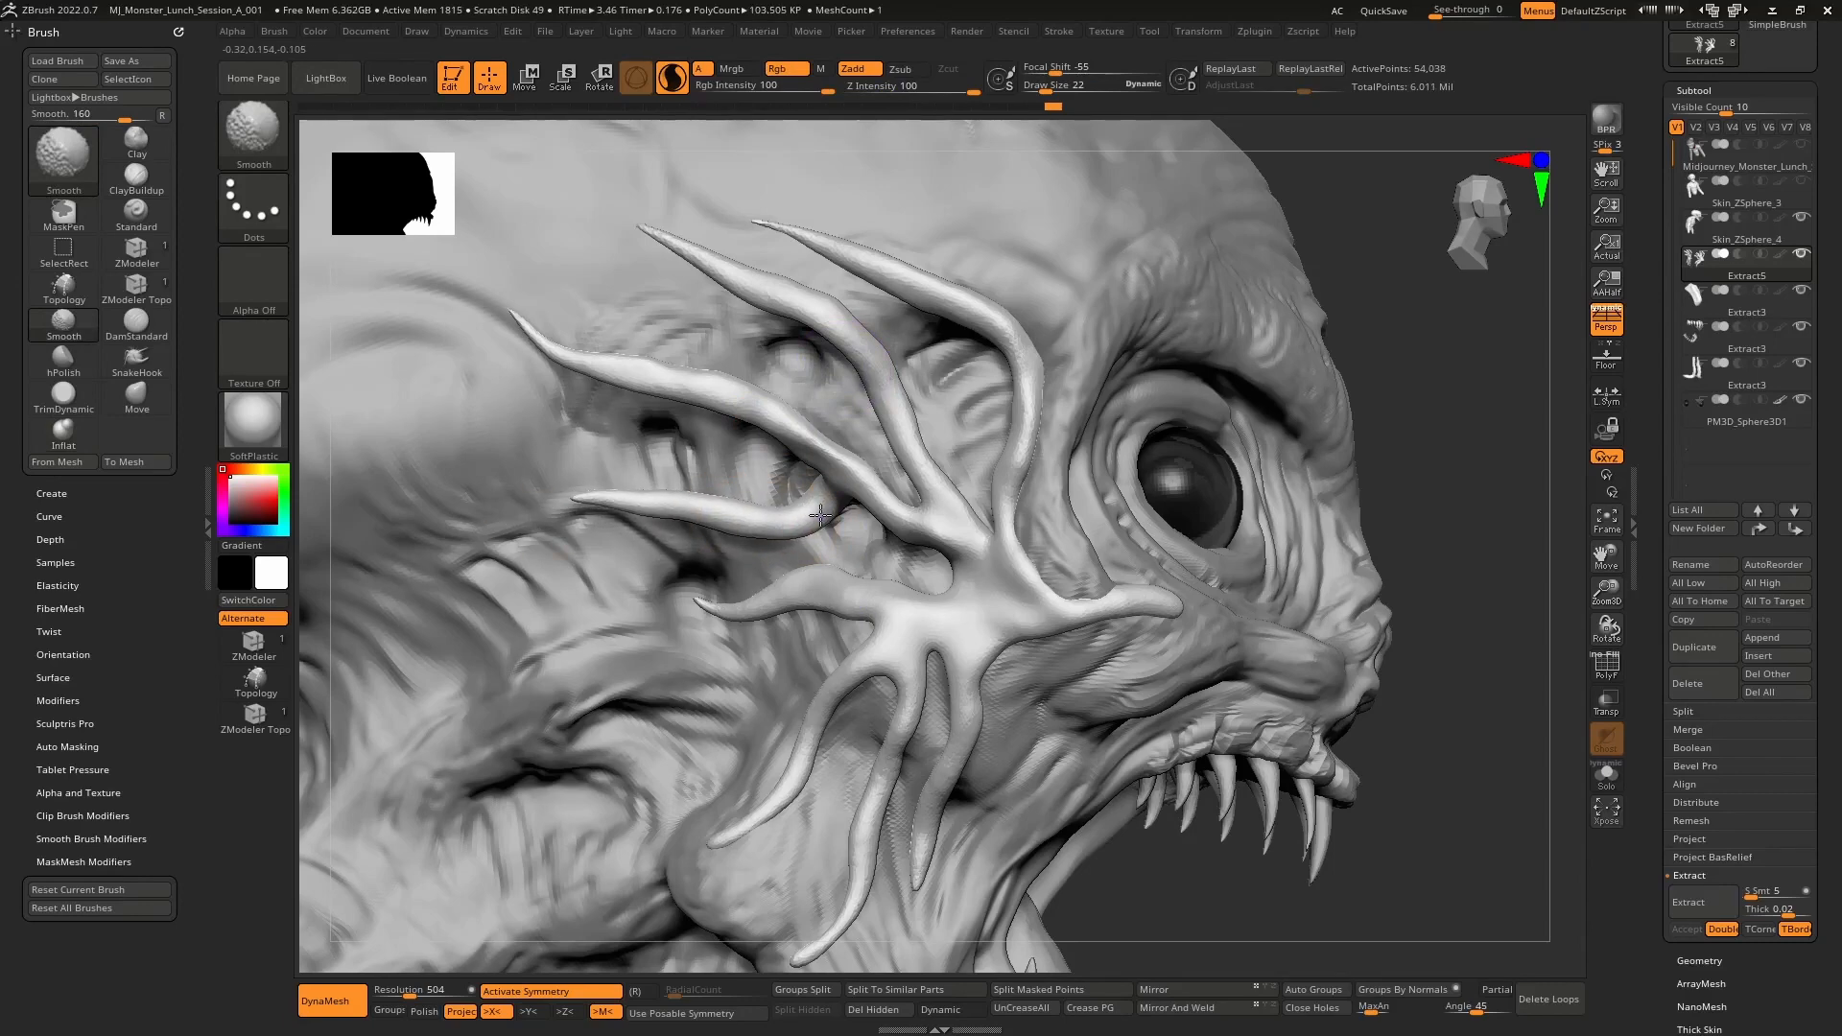
- Shift the upper strands back against the side of the head with the Move brush at size 74
mouse_move(806, 515)
right_down()
mouse_move(854, 498)
mouse_move(826, 538)
right_up()
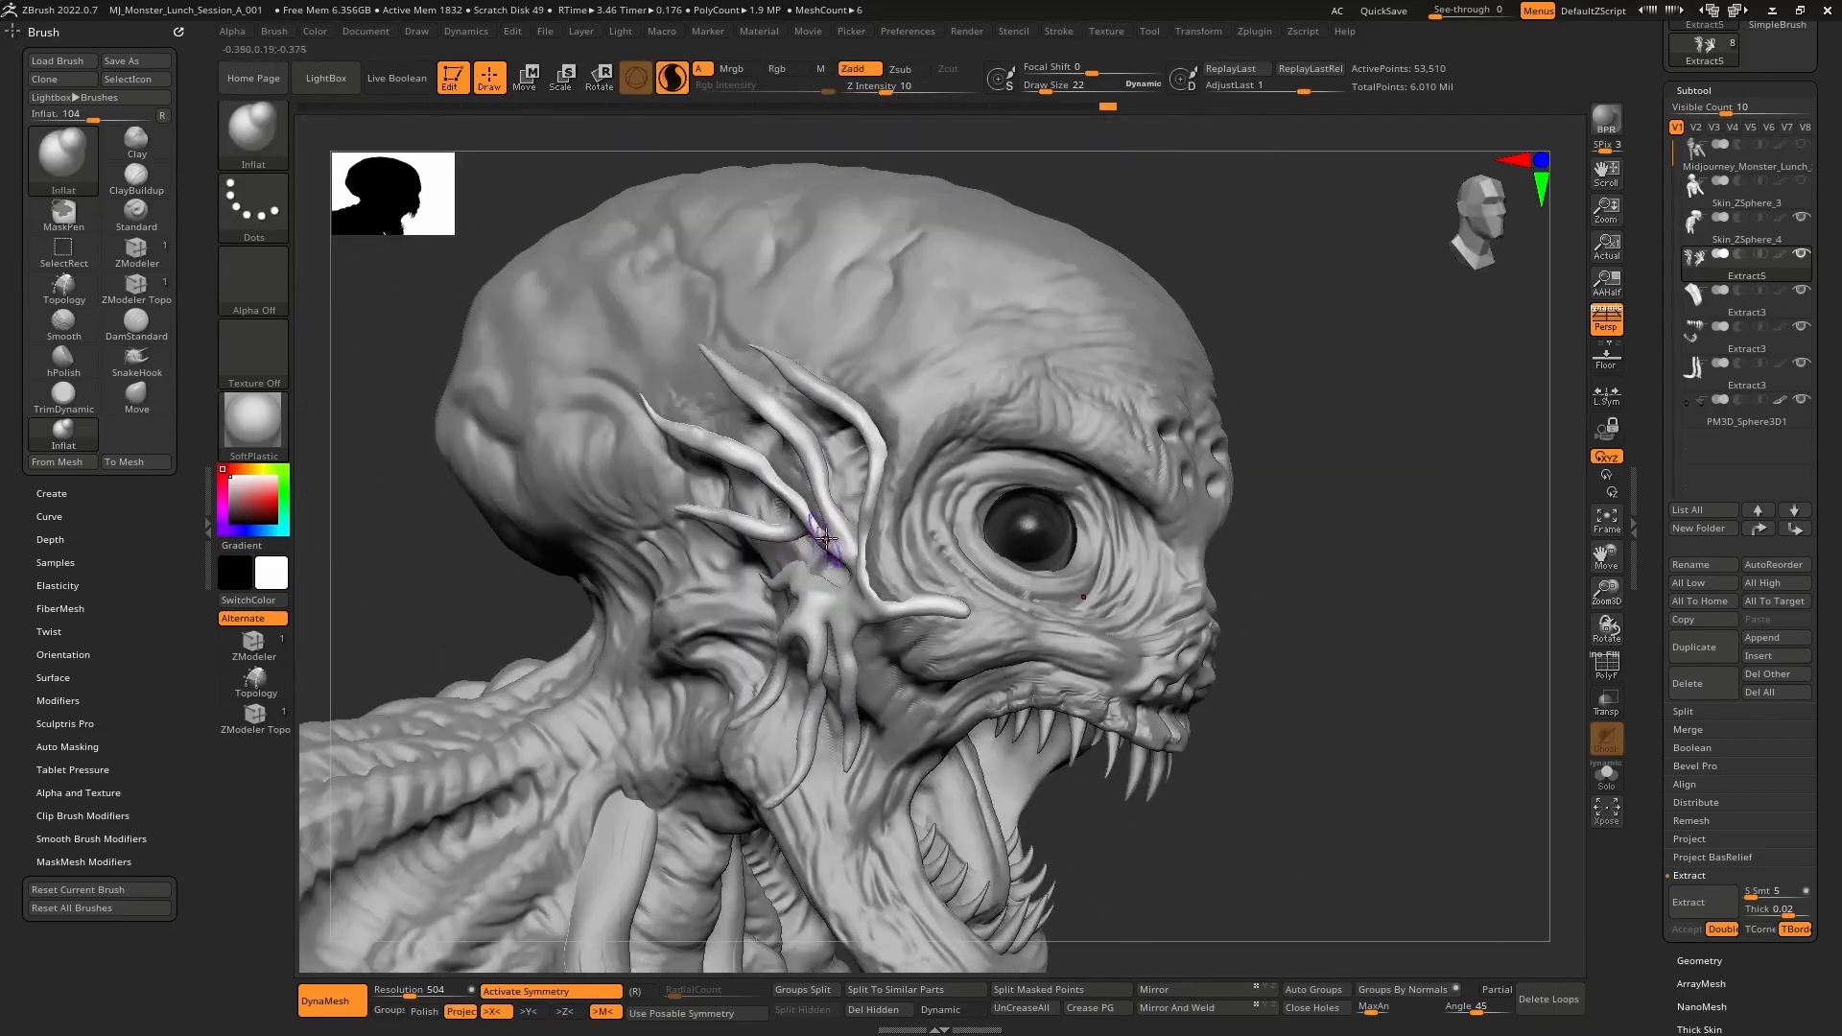
key(b)
key(m)
key(v)
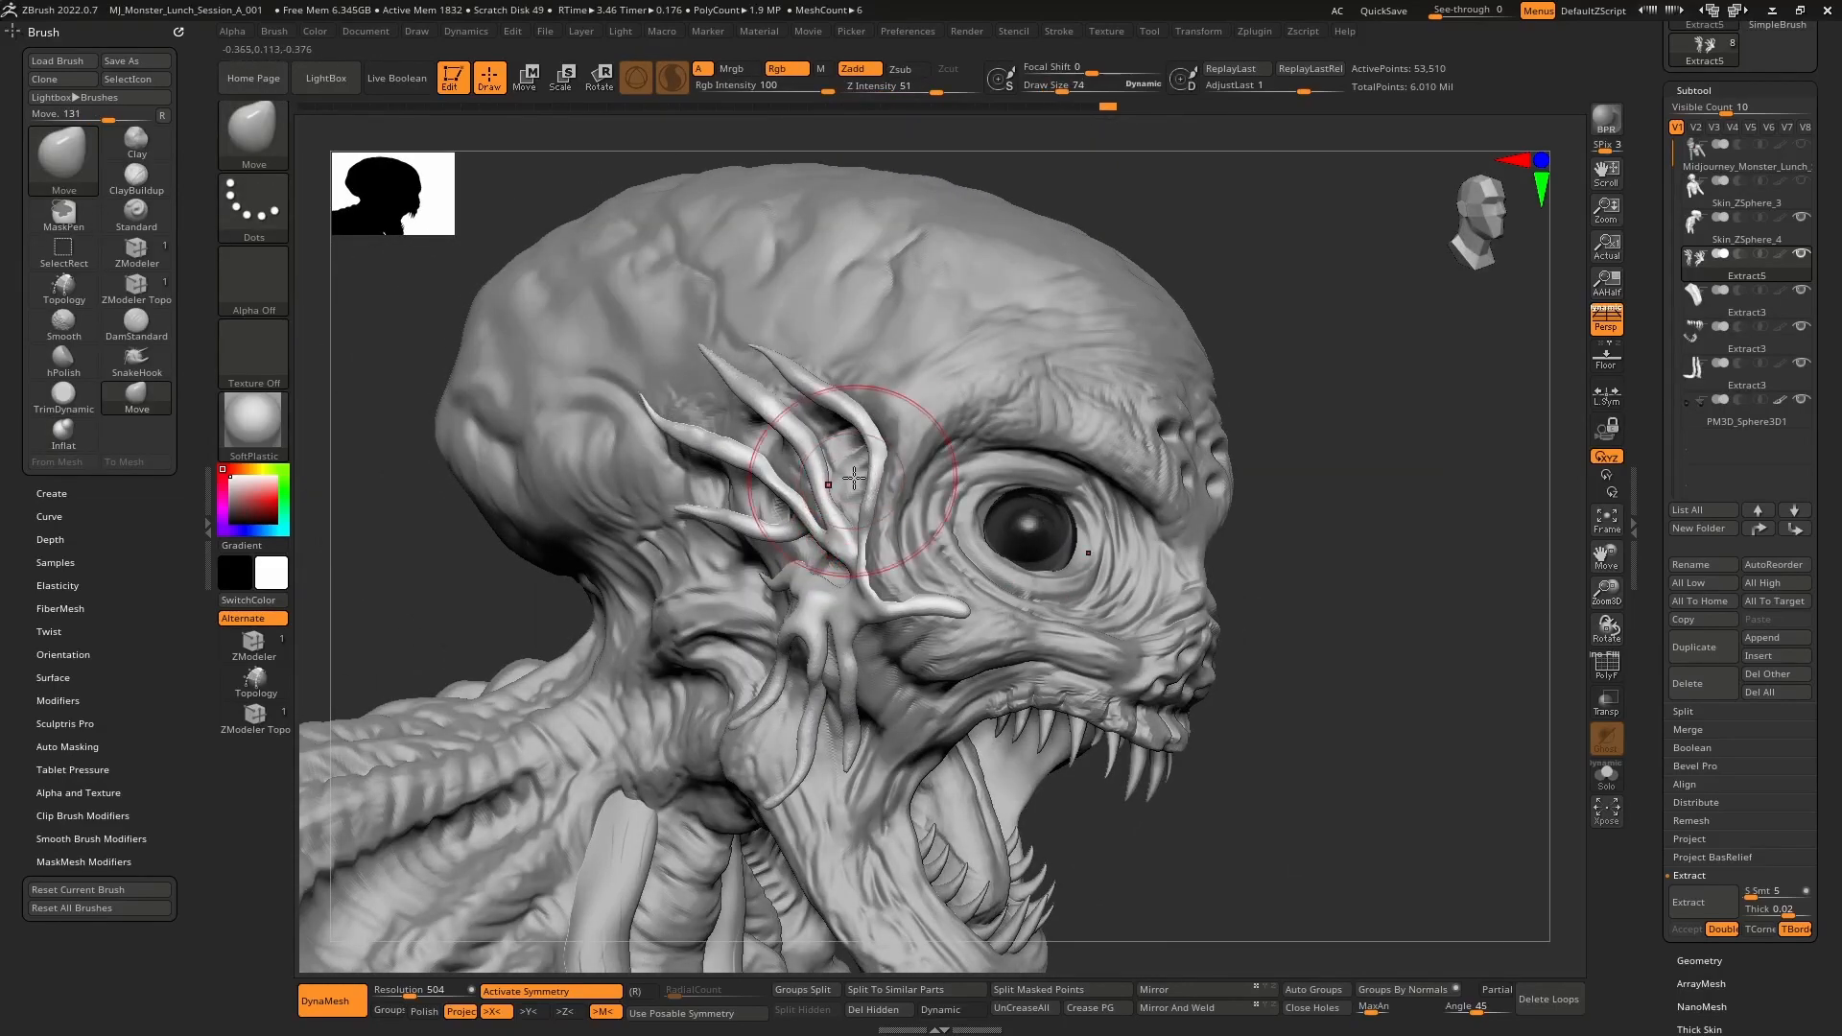
right_drag(854, 477, 854, 513)
drag(840, 517, 796, 480)
mouse_move(794, 508)
right_down()
mouse_move(945, 510)
mouse_move(769, 516)
right_up()
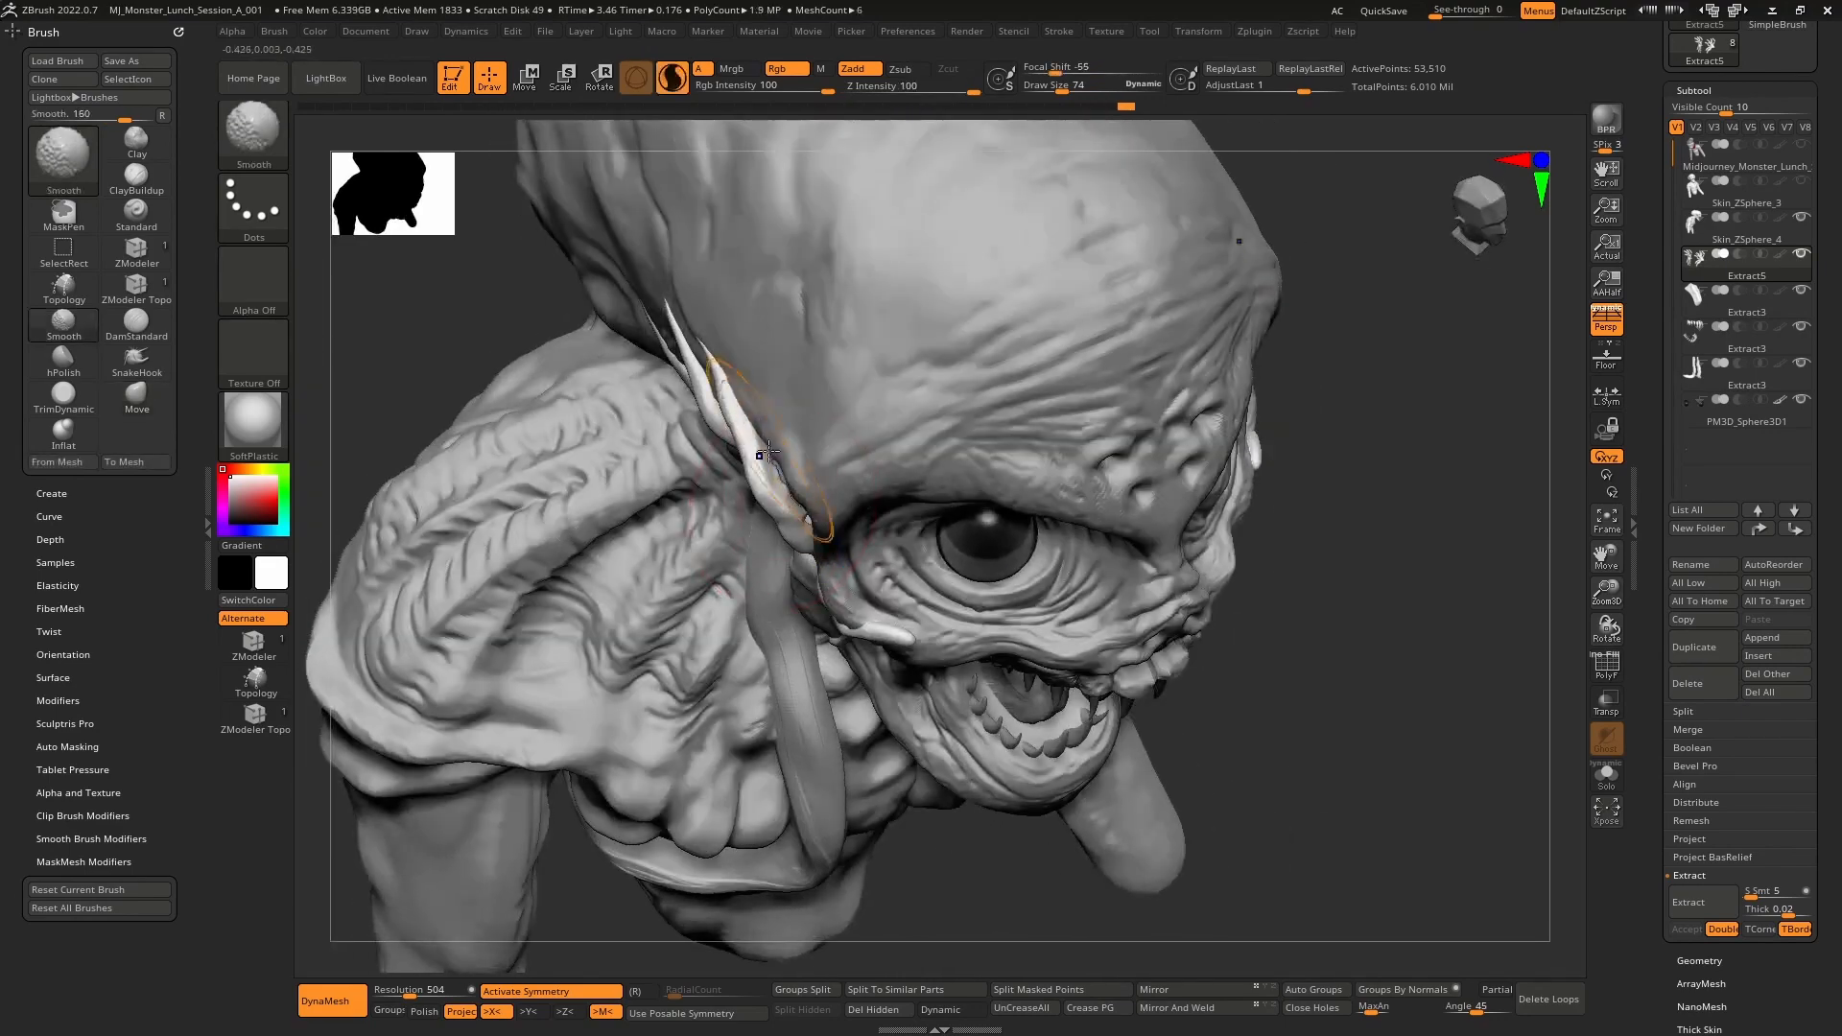
key(space)
drag(791, 483, 751, 434)
right_drag(750, 434, 785, 361)
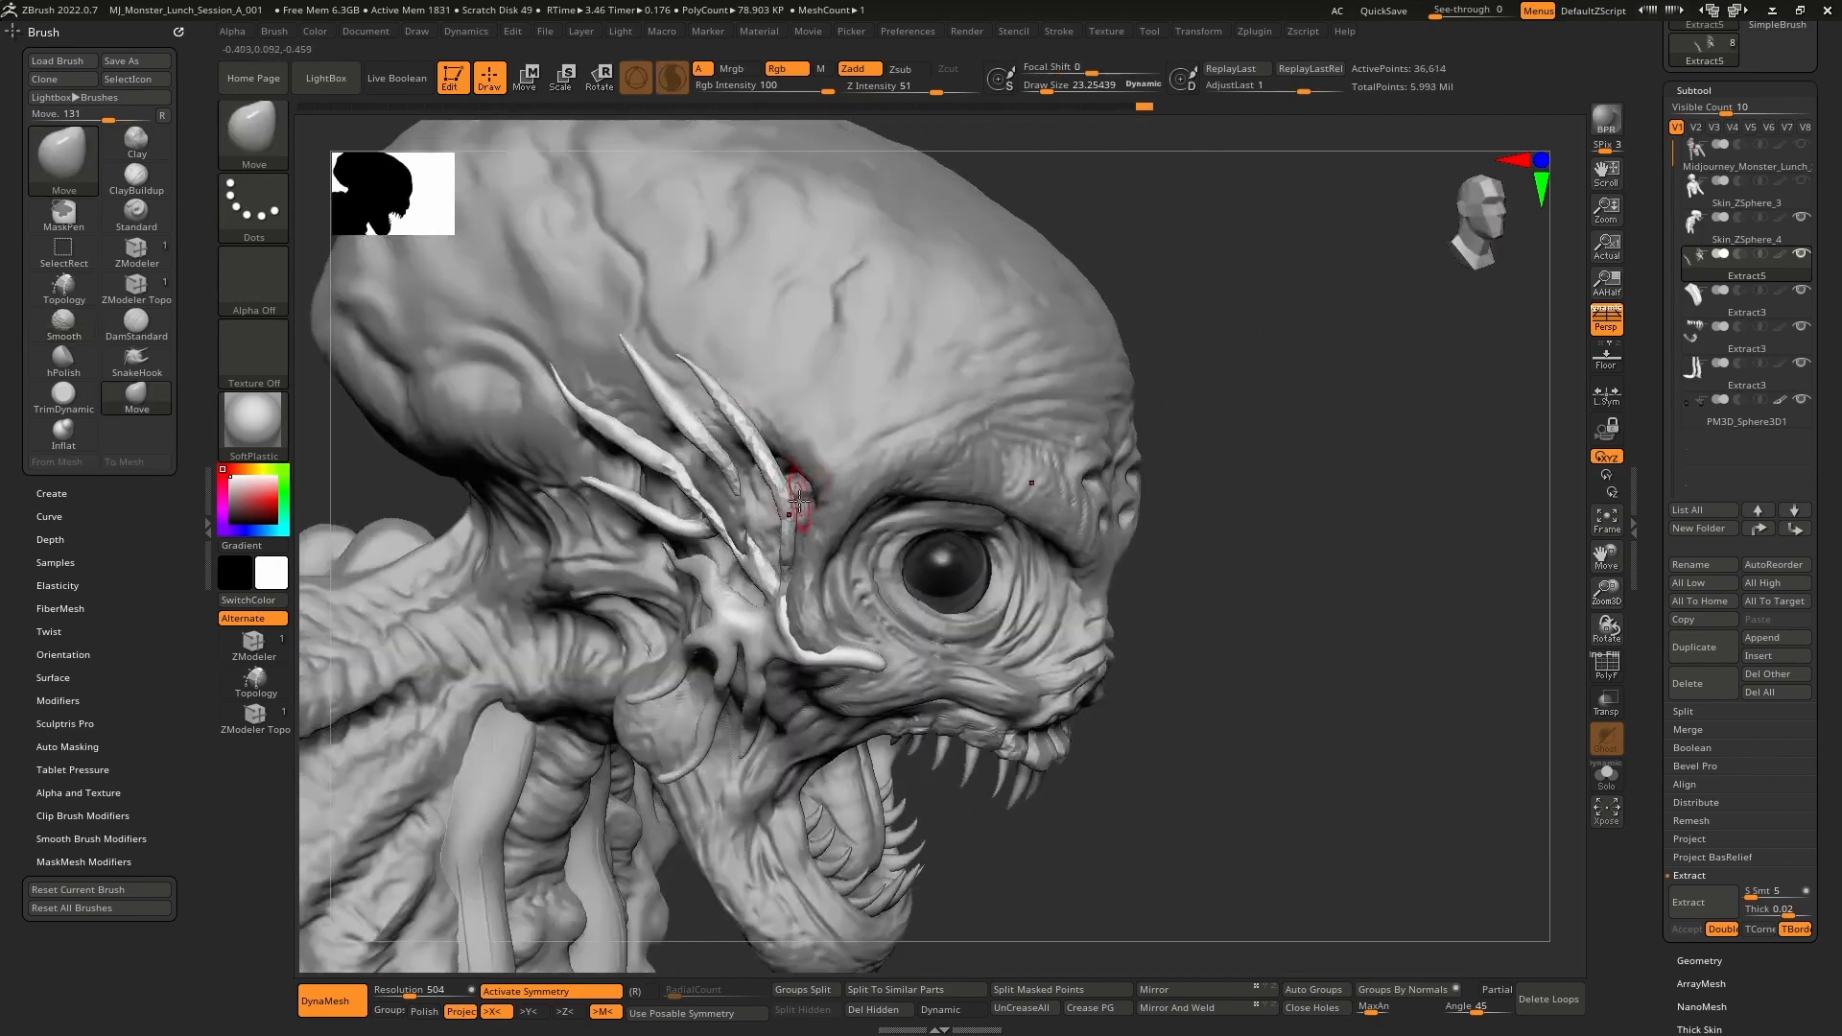
ctrl+right_drag(728, 474, 769, 519)
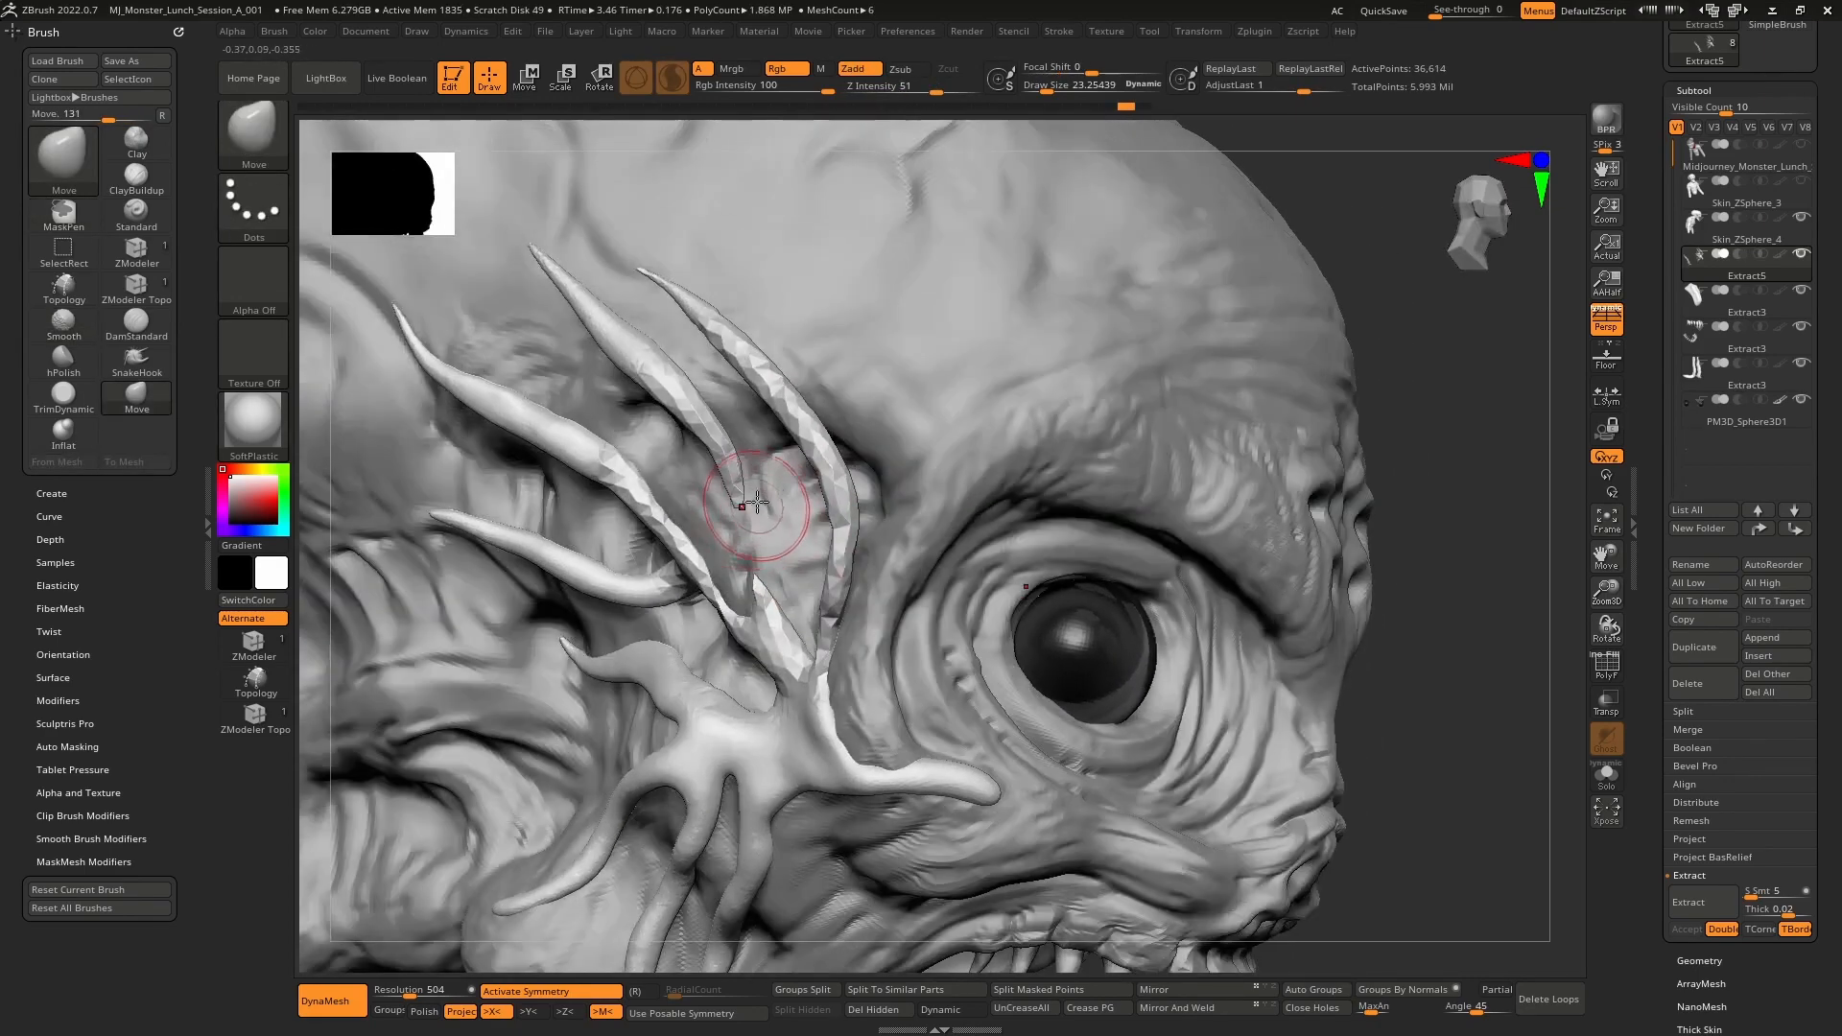
key(ctrl+z)
- Smooth the upper strands and reshape their curves along the temple with the Move brush
key(shift)
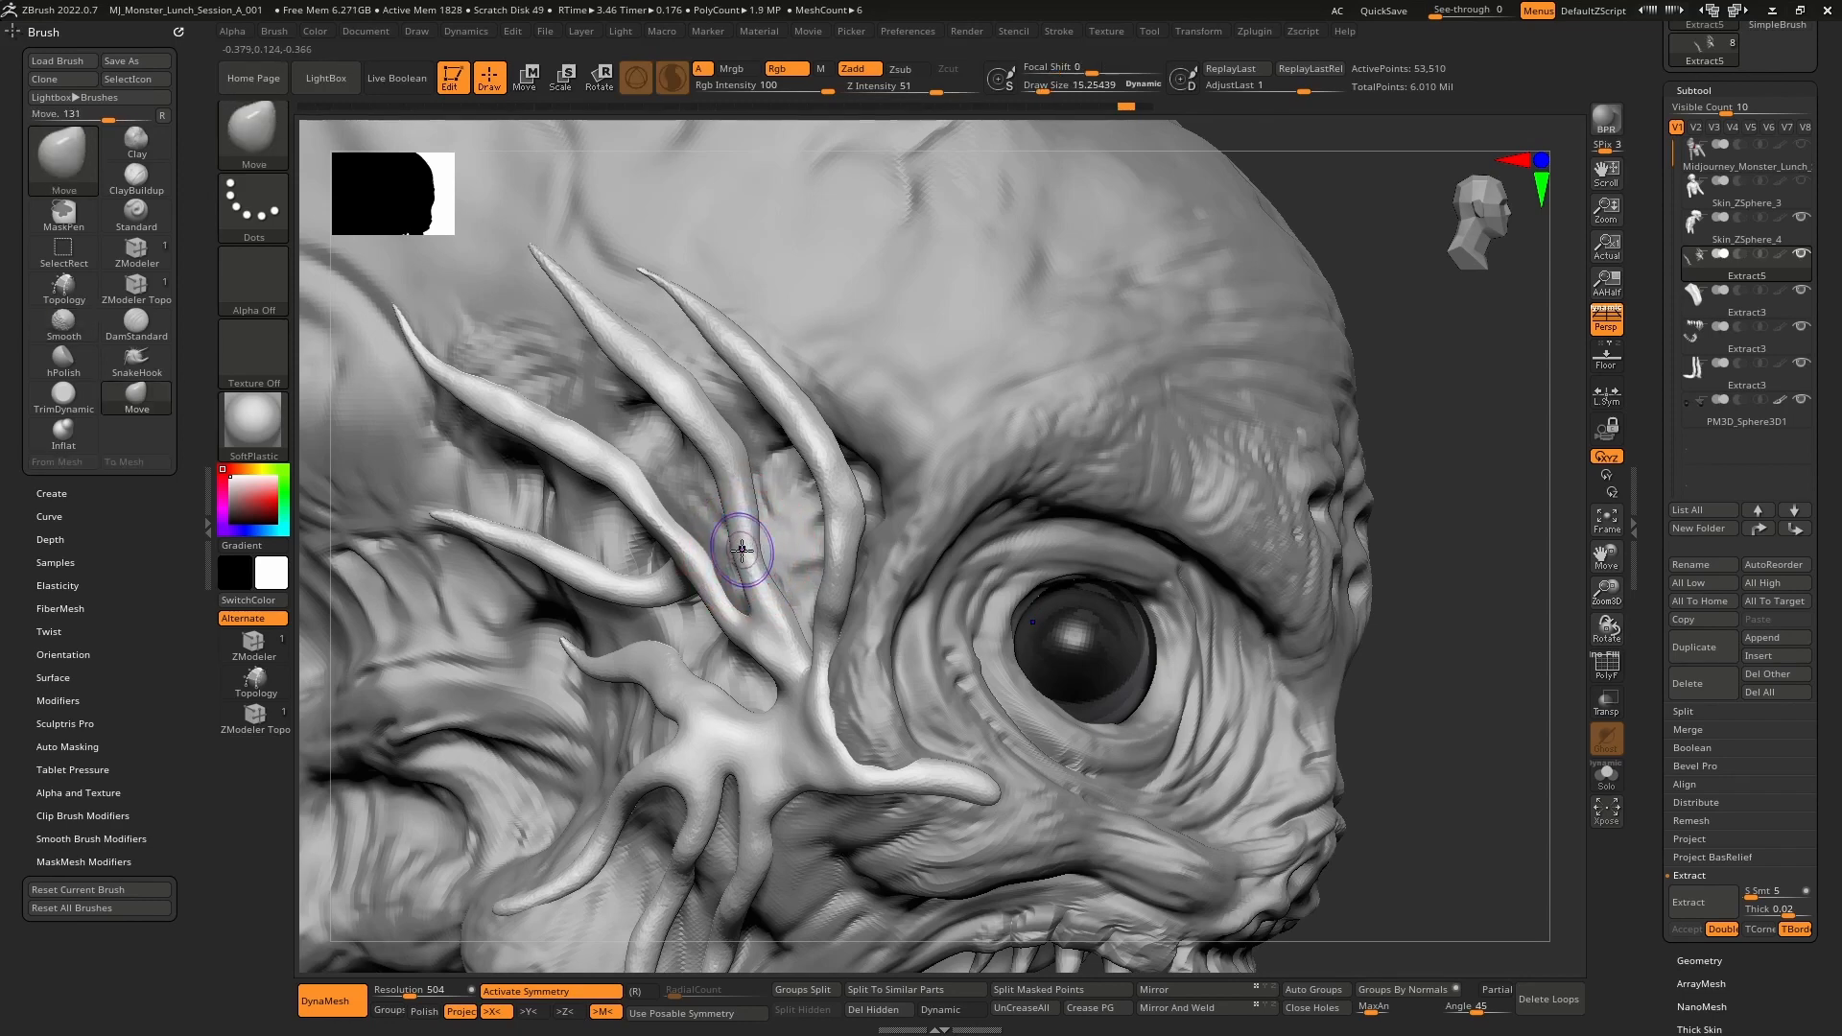
key(shift)
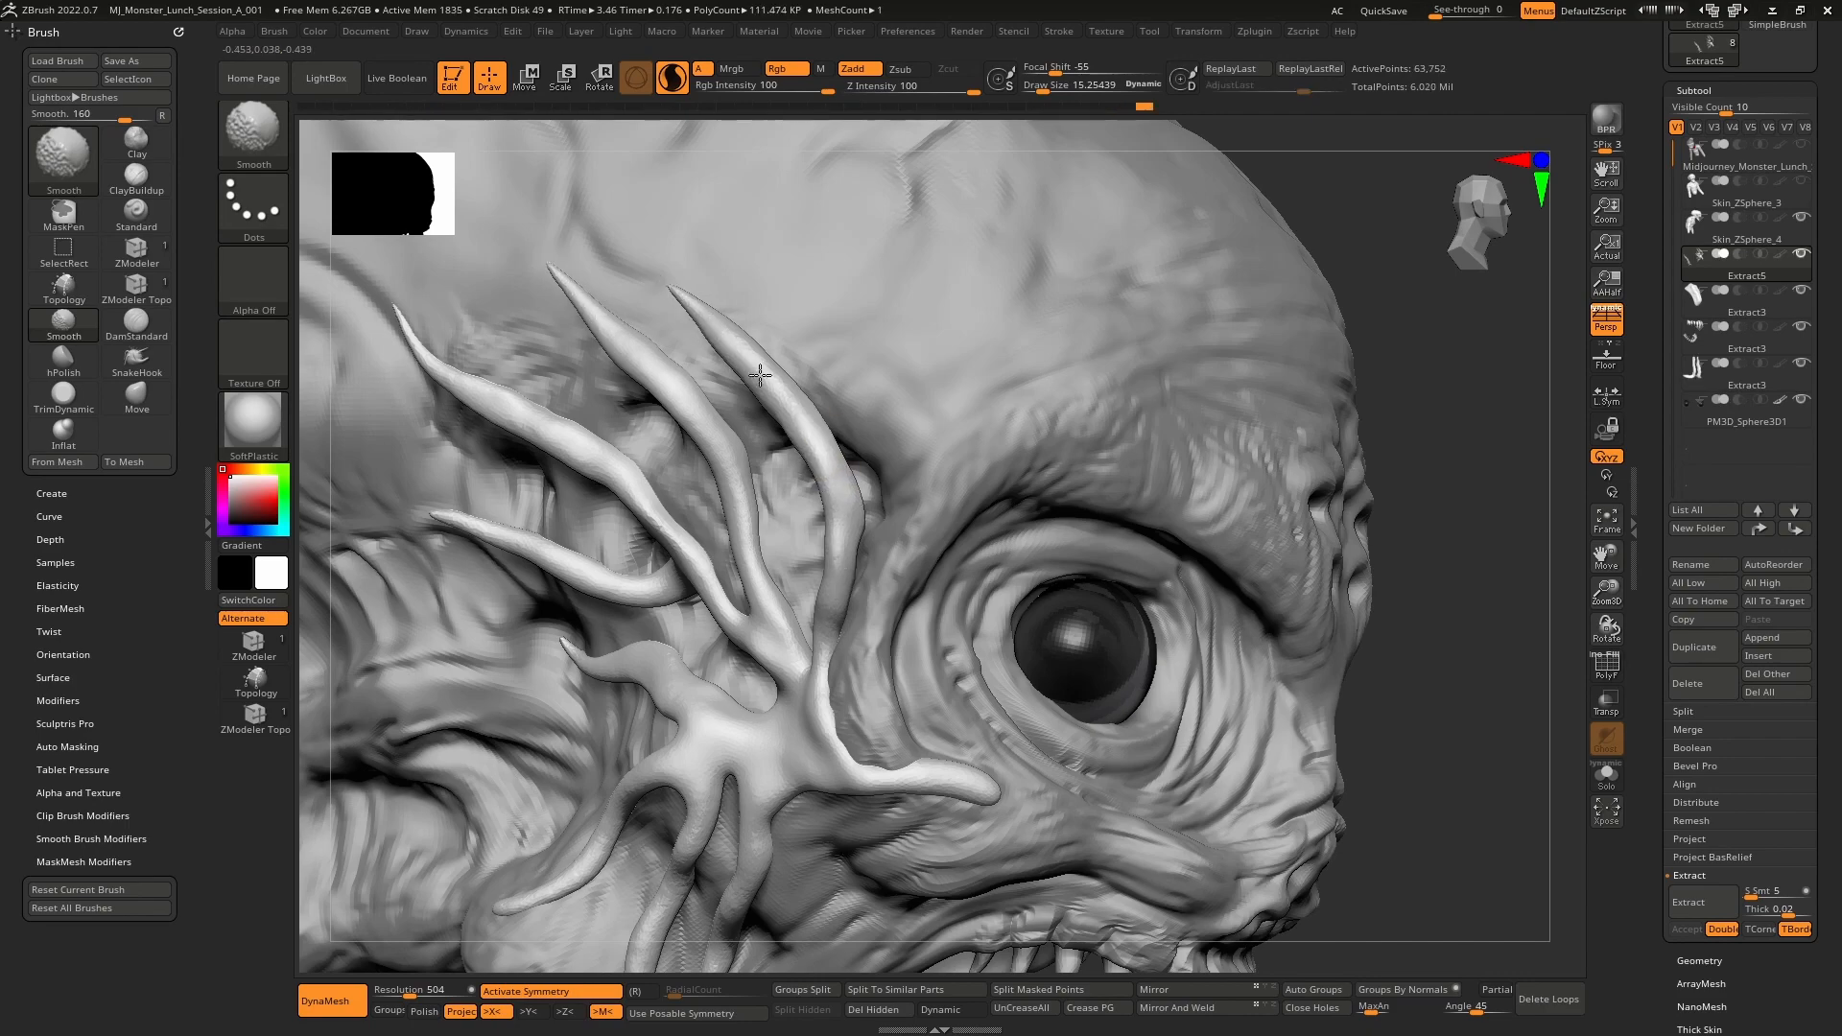
right_drag(861, 499, 825, 579)
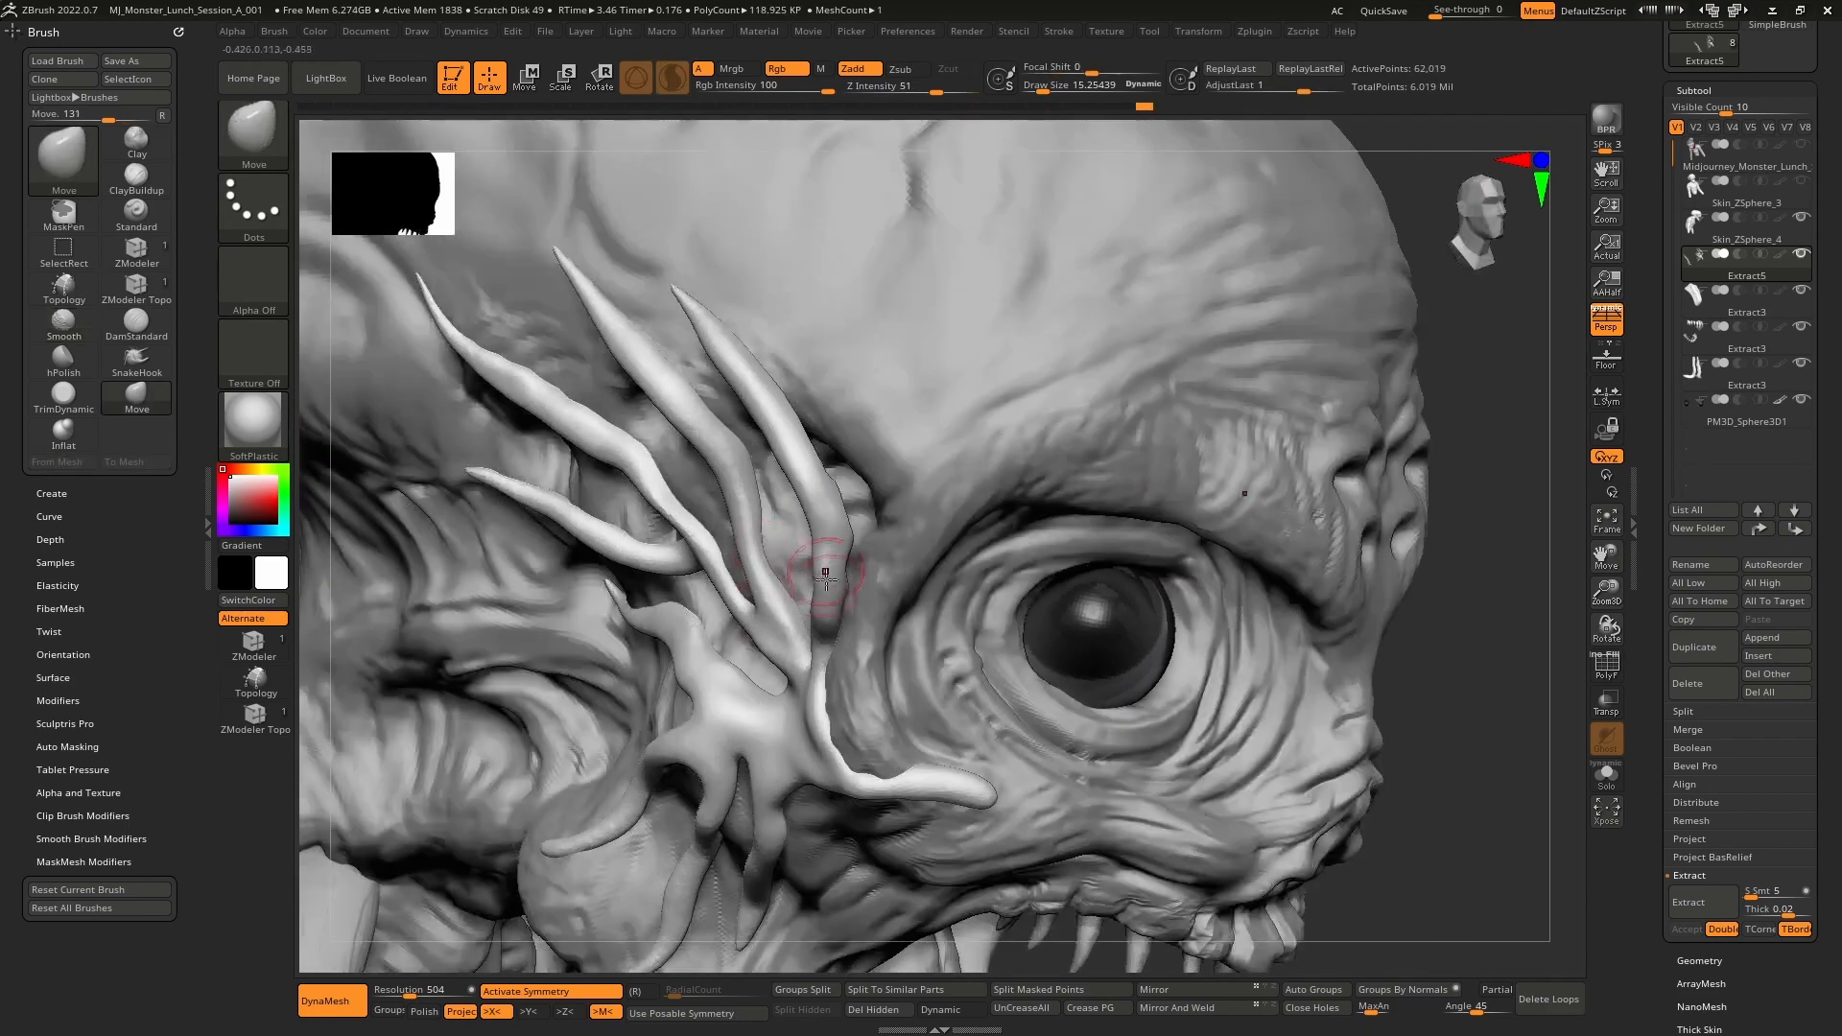
right_drag(724, 526, 734, 565)
key(bracketright)
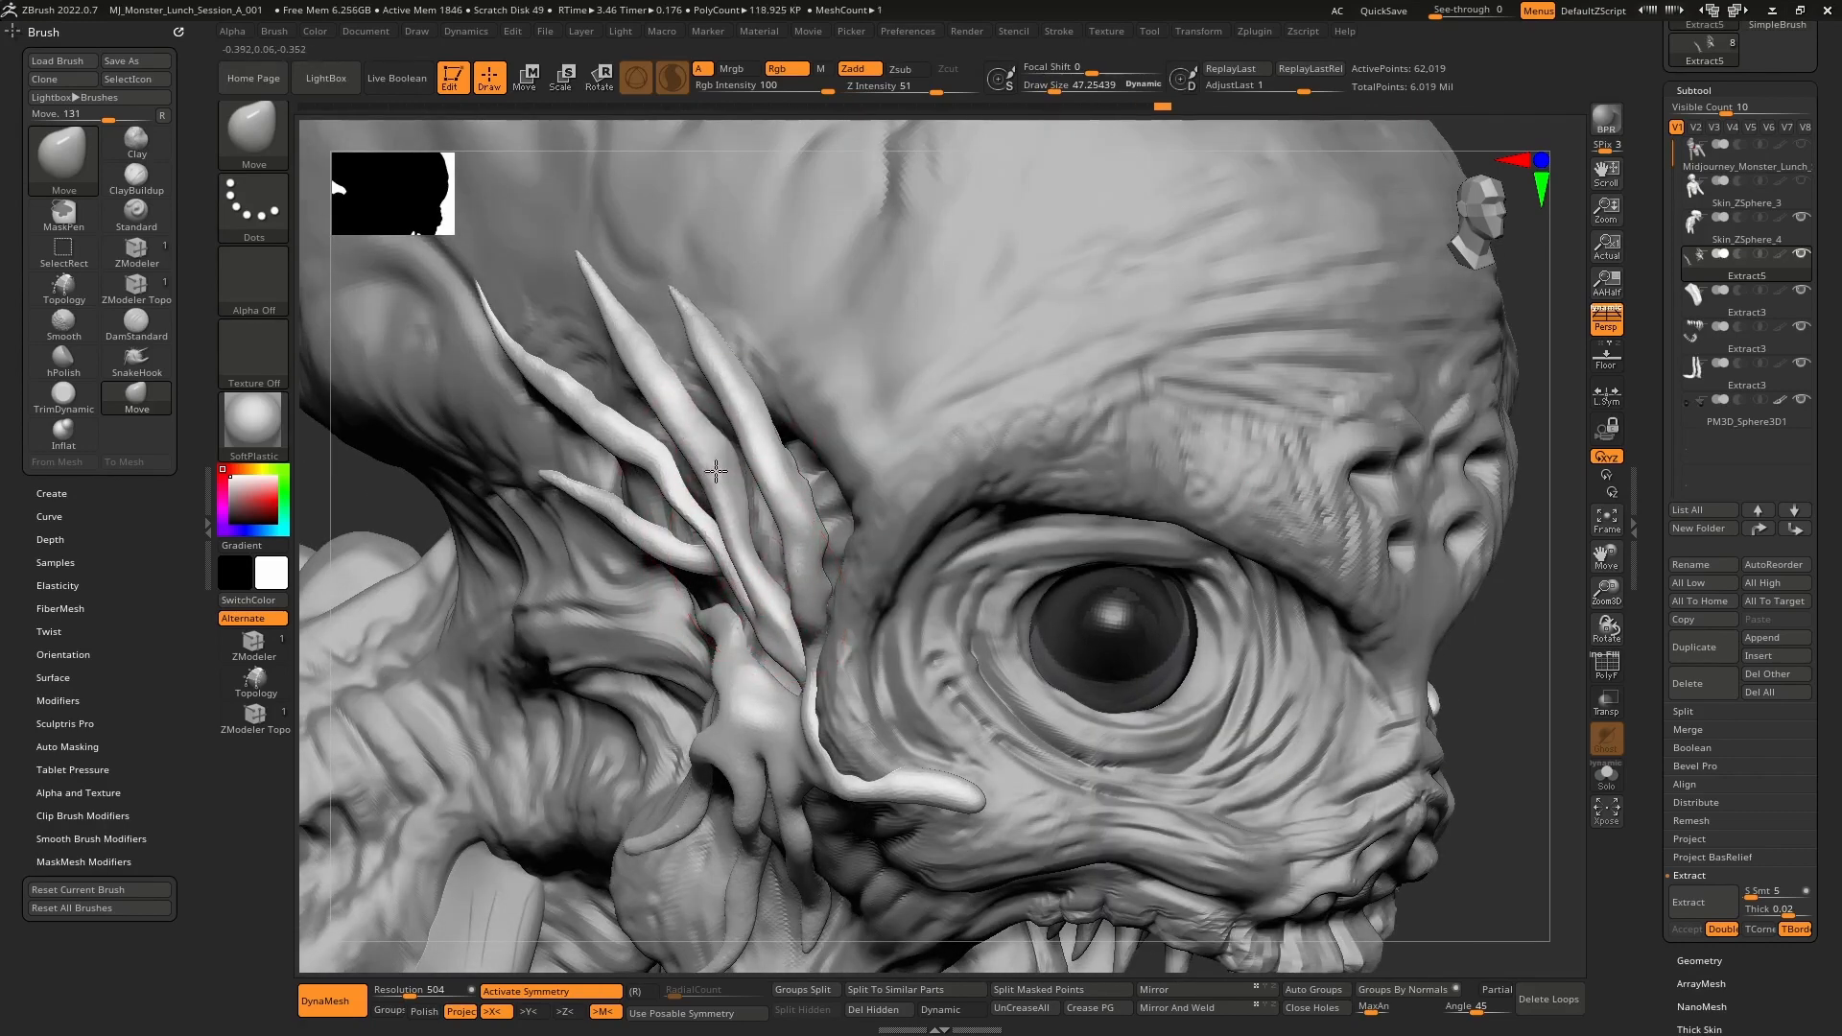
mouse_move(708, 444)
right_down()
mouse_move(667, 502)
mouse_move(589, 518)
mouse_move(783, 528)
right_up()
right_drag(868, 573, 752, 506)
right_drag(678, 576, 703, 596)
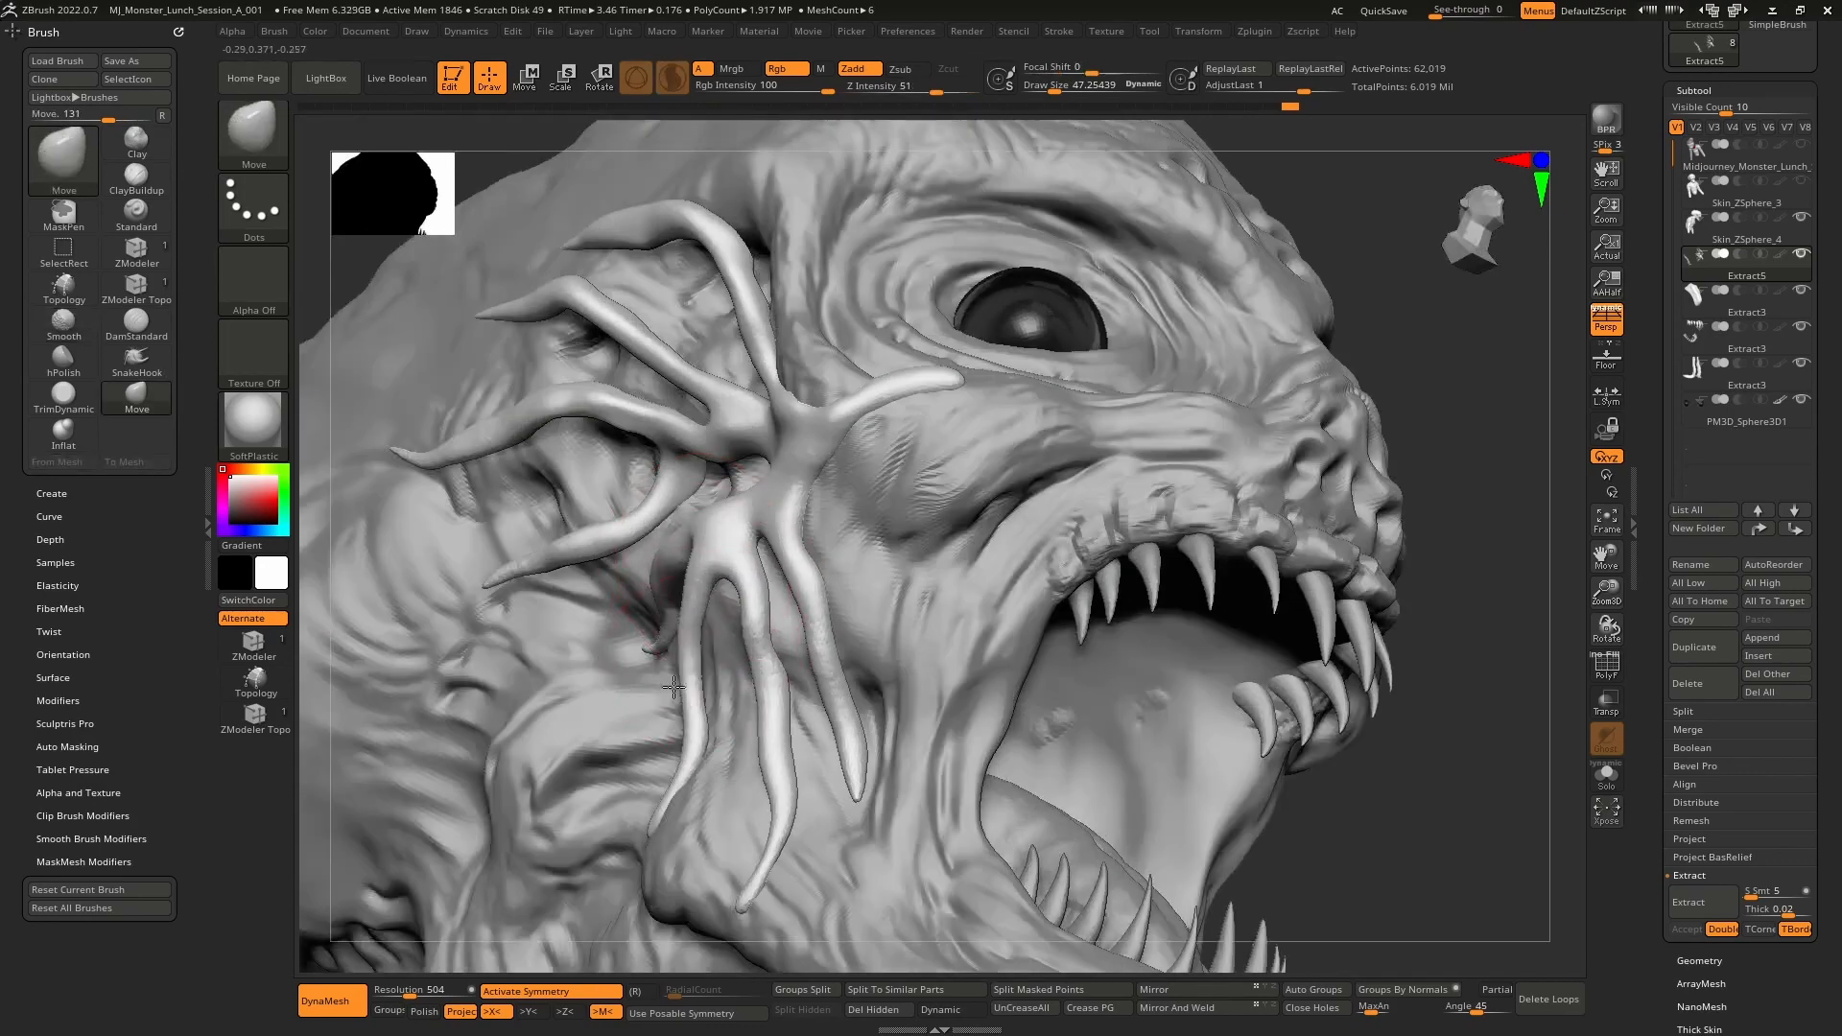
- Undo the last change and smooth the rough lower strands with a draw size of about 21
mouse_move(732, 663)
right_down()
mouse_move(738, 698)
mouse_move(754, 597)
right_up()
key(ctrl+z)
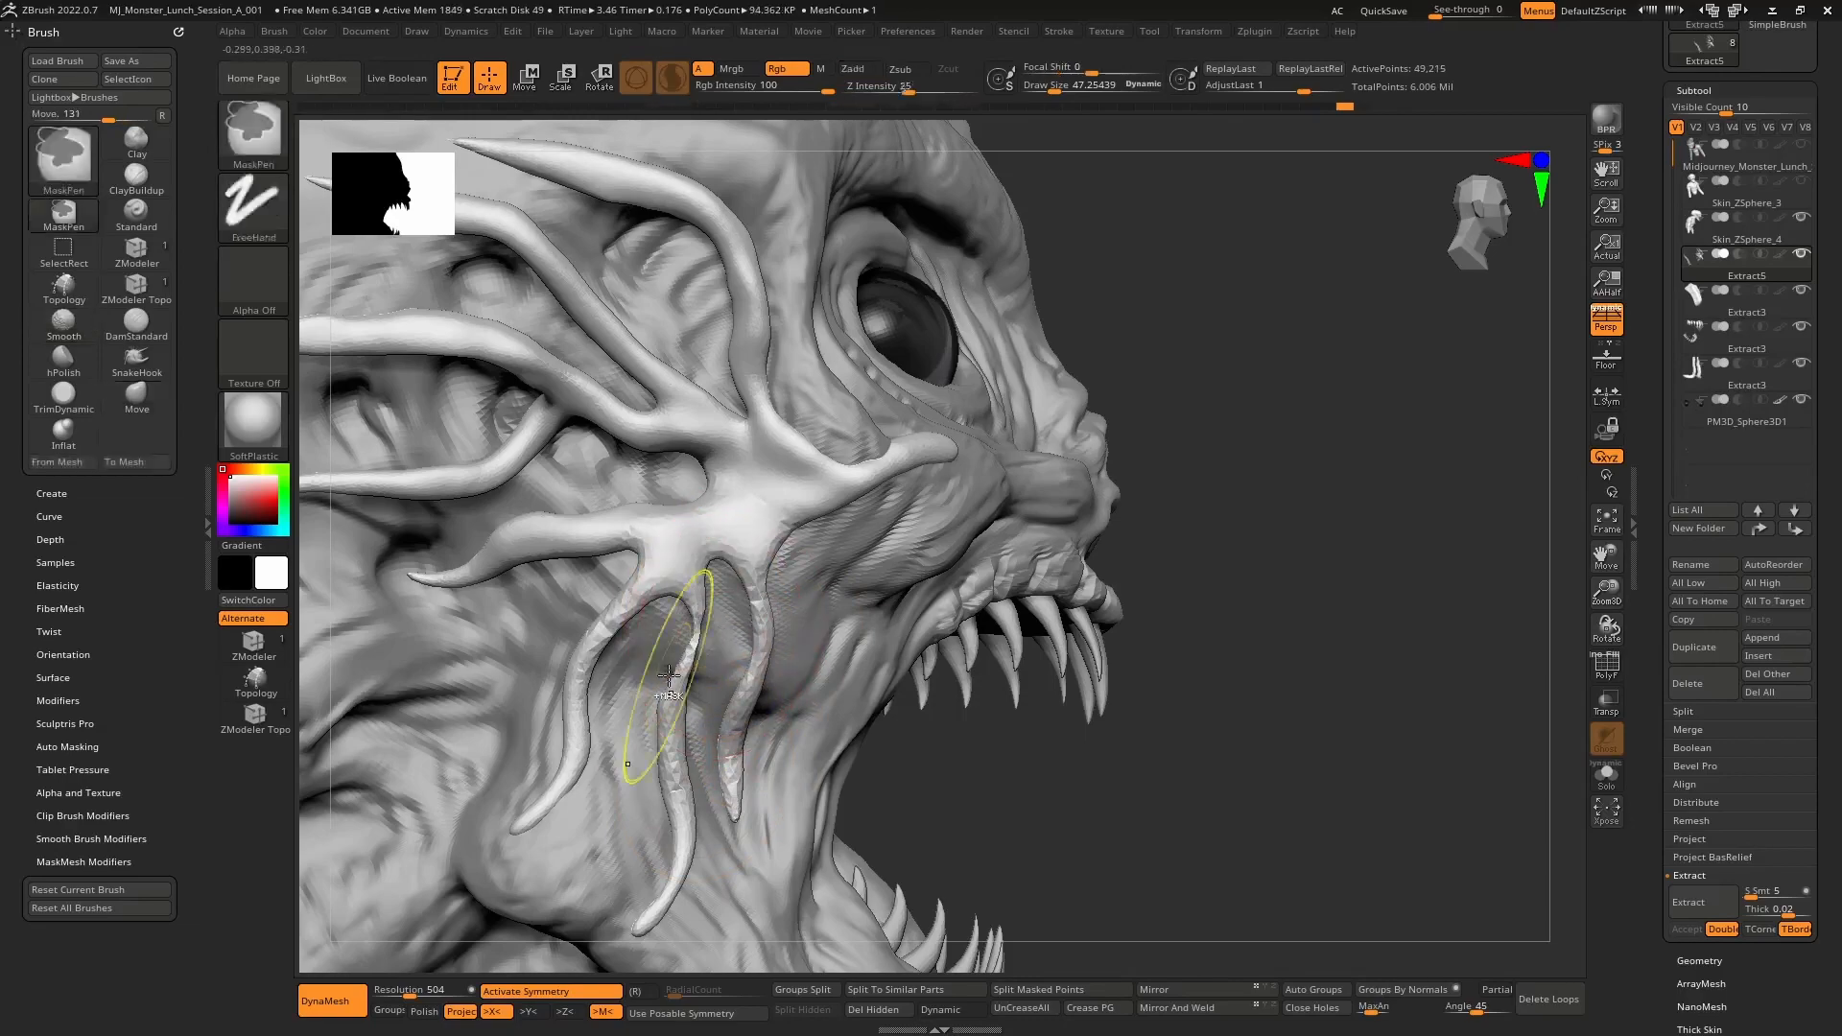
key(space)
mouse_move(763, 662)
mouse_down()
mouse_move(711, 662)
mouse_move(681, 821)
mouse_up()
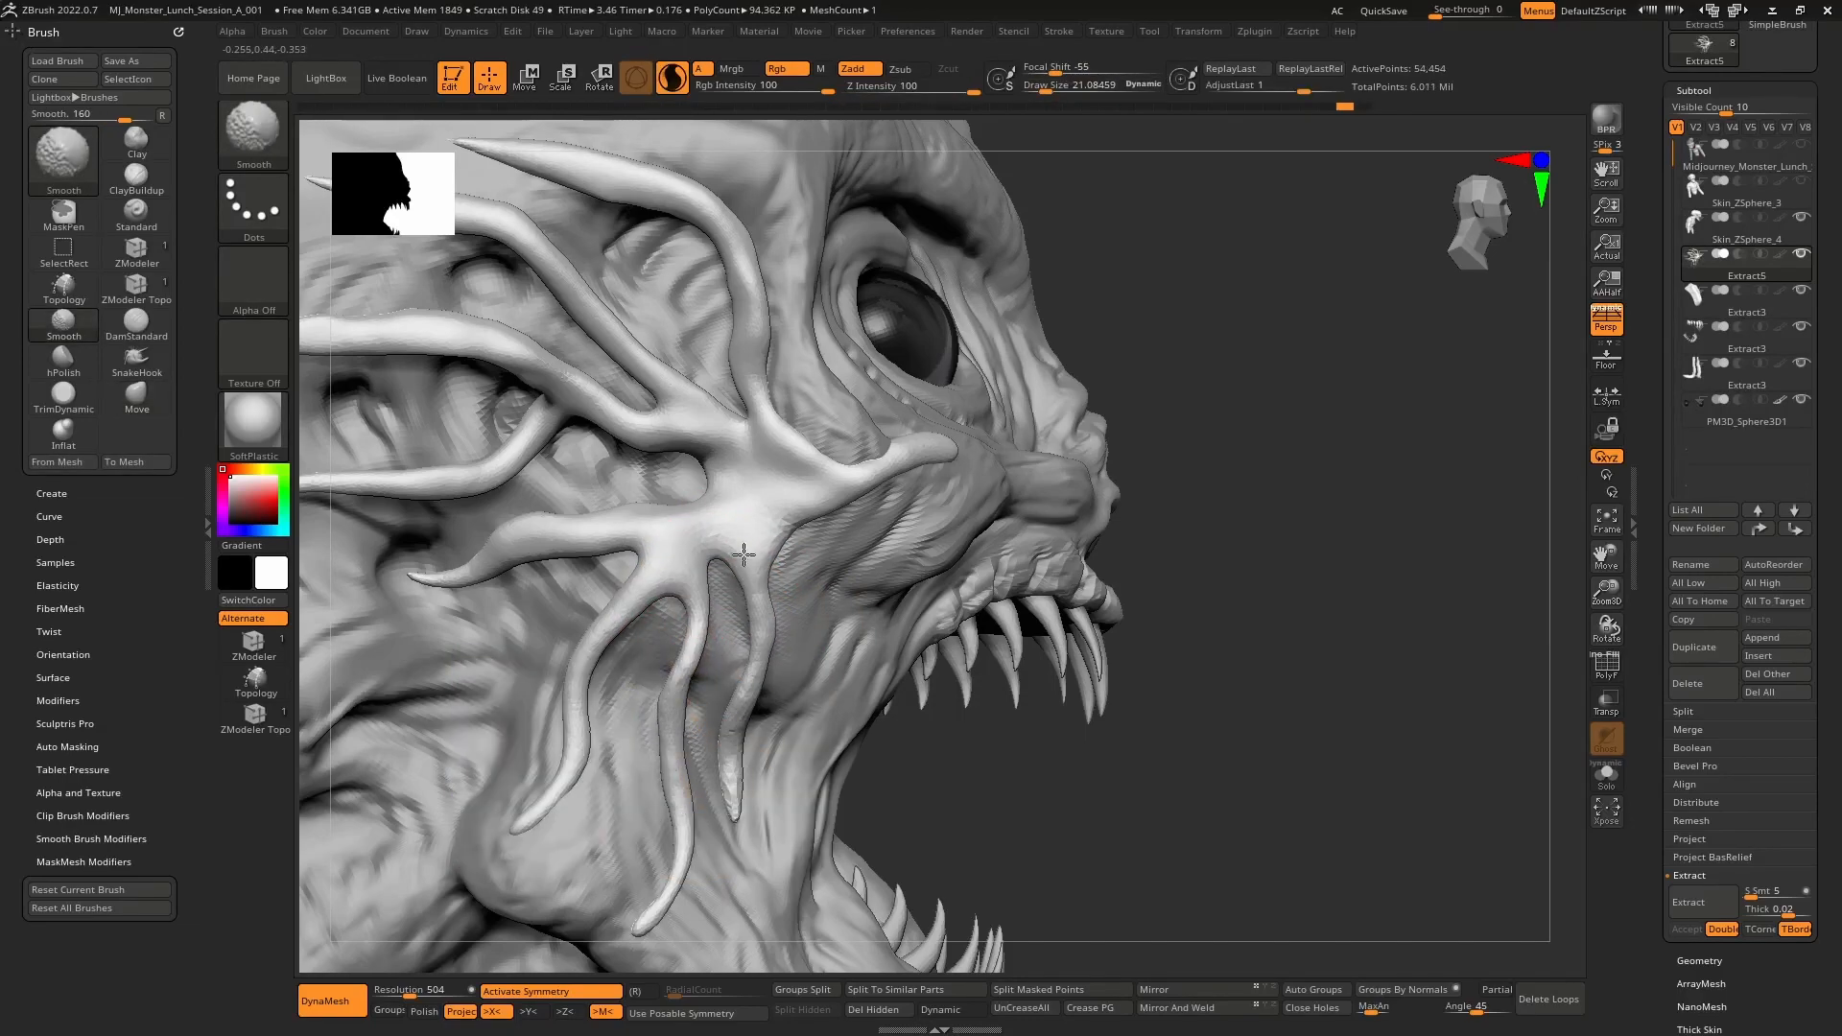
- Adjust the shape of the front lower strand with the Move brush at a draw size of about 13
mouse_move(772, 691)
alt+right_down()
mouse_move(734, 537)
mouse_move(761, 521)
mouse_move(801, 586)
mouse_move(812, 518)
mouse_move(826, 621)
mouse_move(812, 600)
alt+right_up()
key(space)
drag(854, 621, 845, 622)
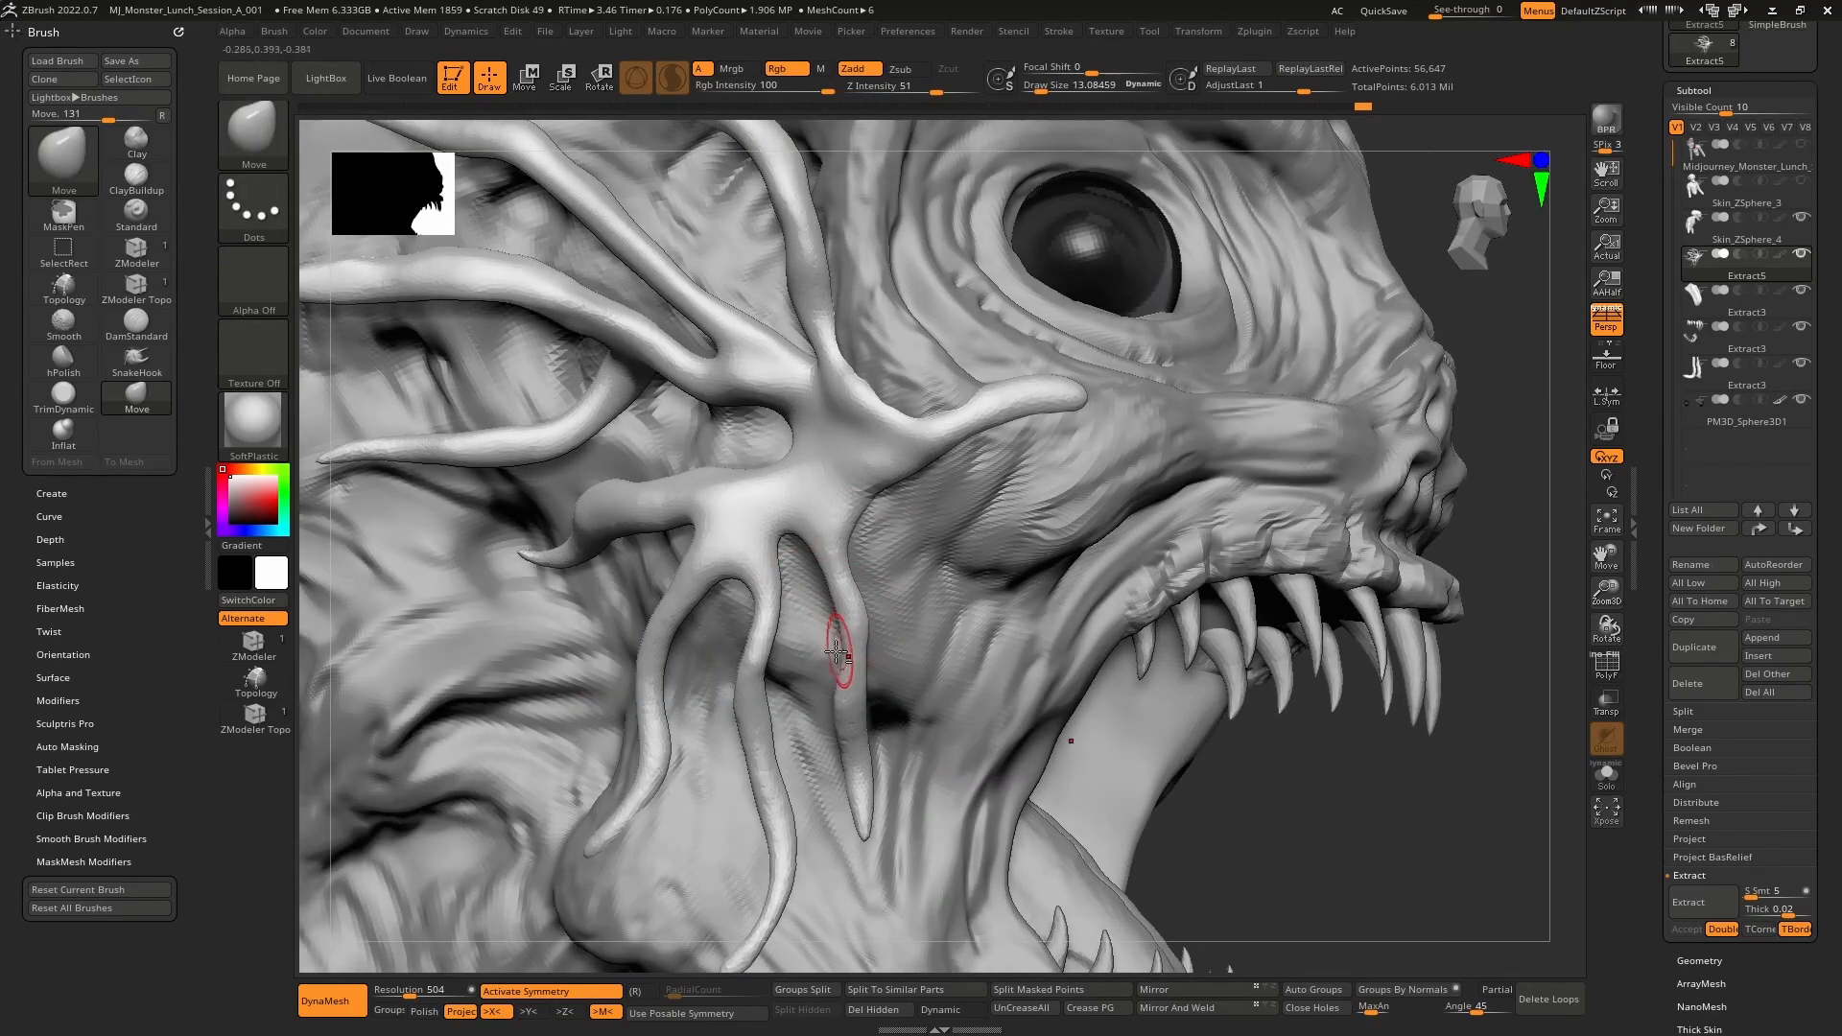
- Pull a new branch from the front lower strand across to the middle lower strand with SnakeHook
right_drag(838, 652, 896, 617)
key(b)
key(s)
key(h)
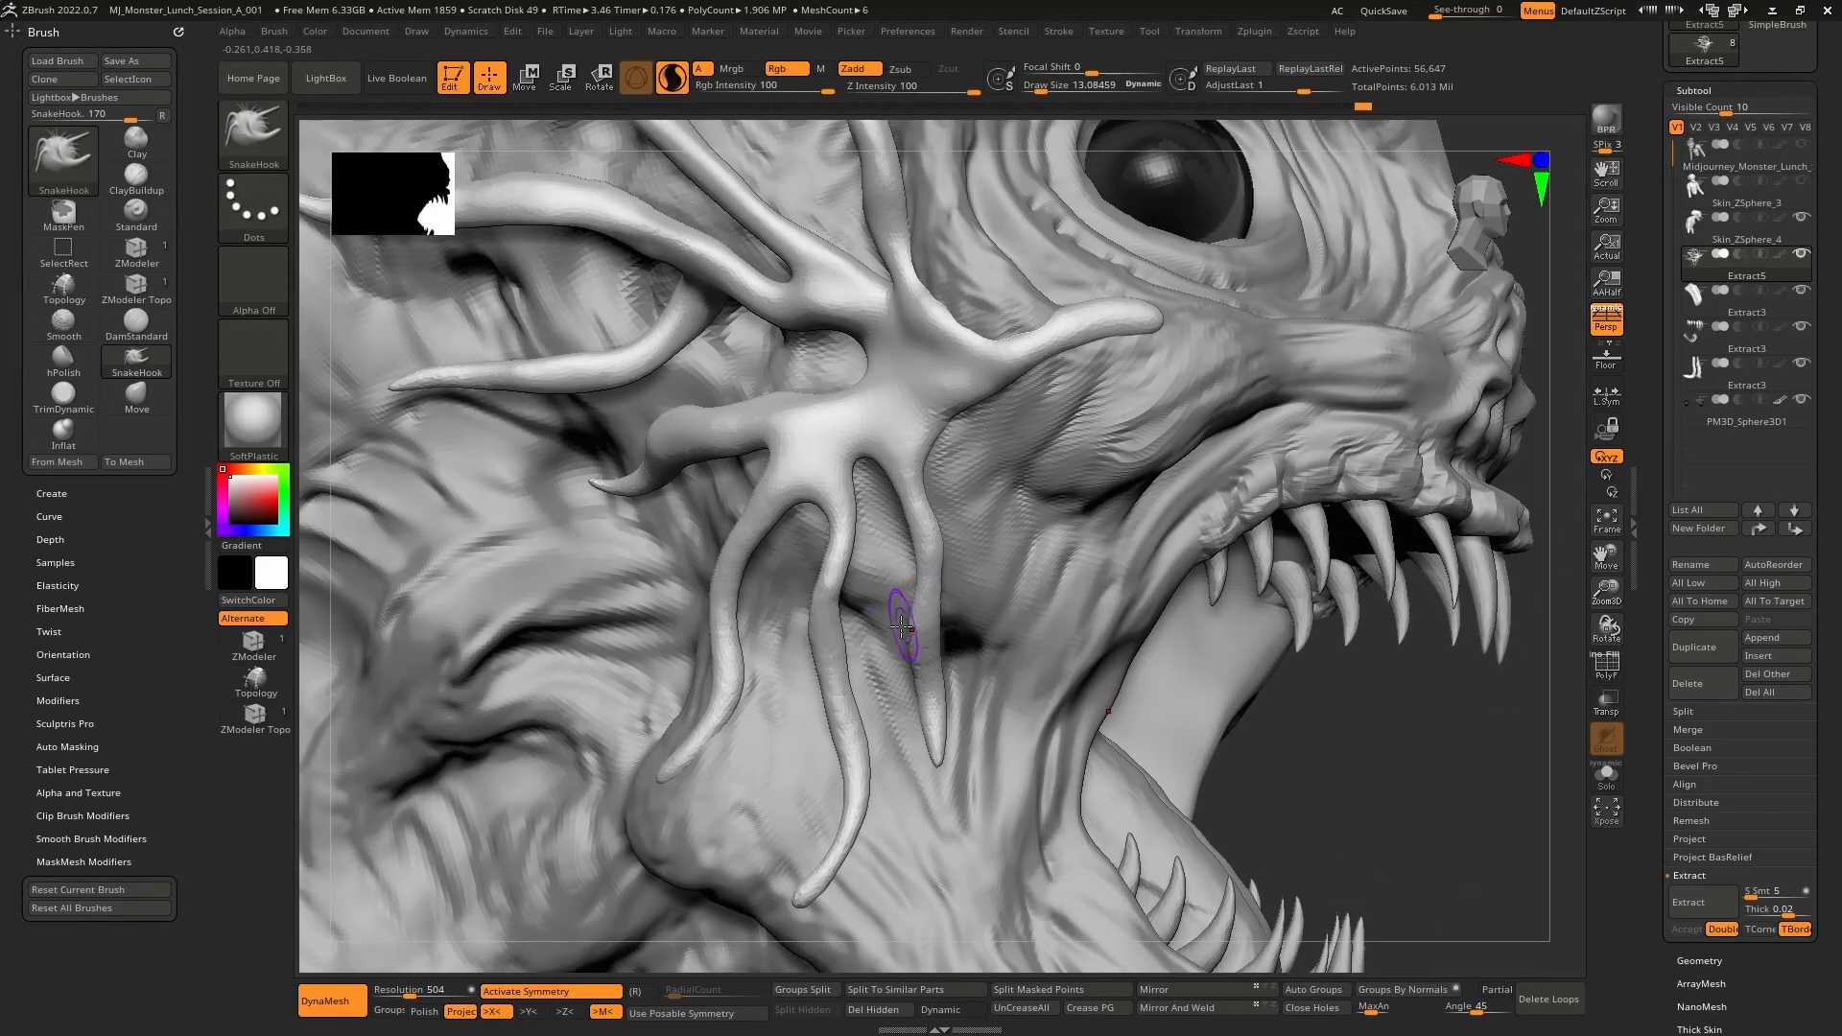
drag(901, 625, 895, 647)
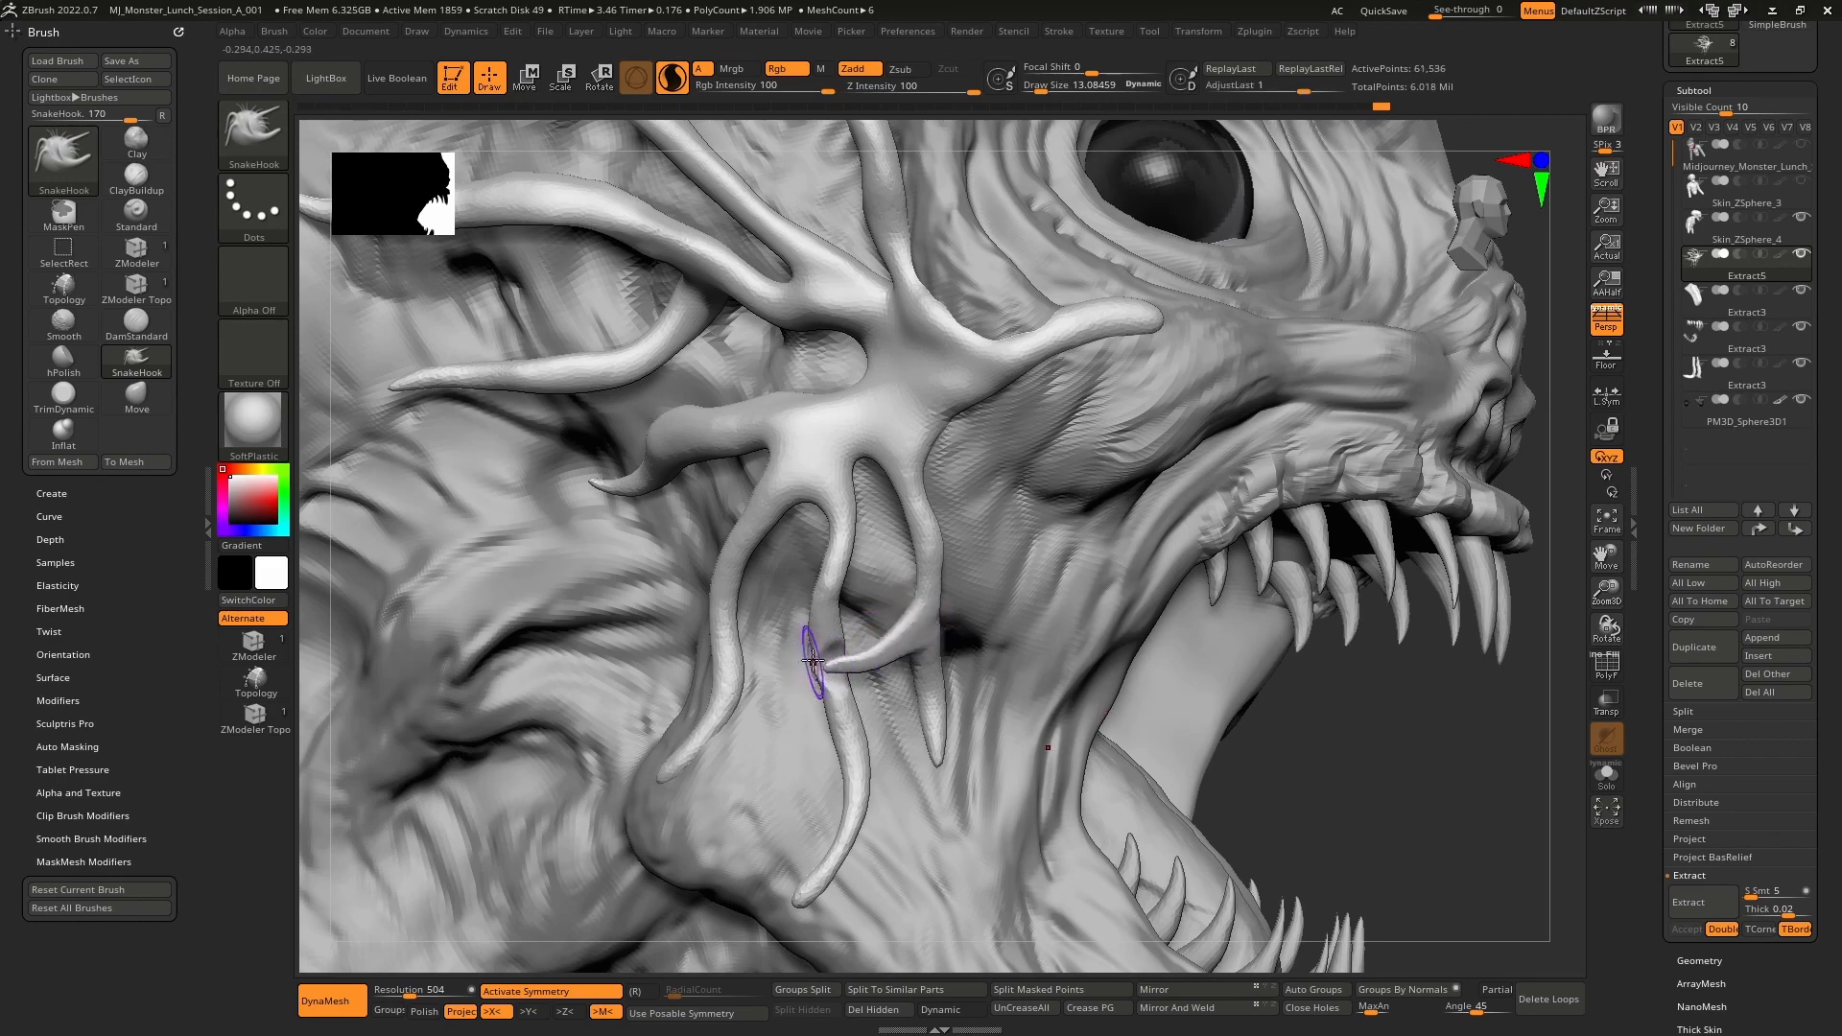
right_drag(812, 661, 939, 649)
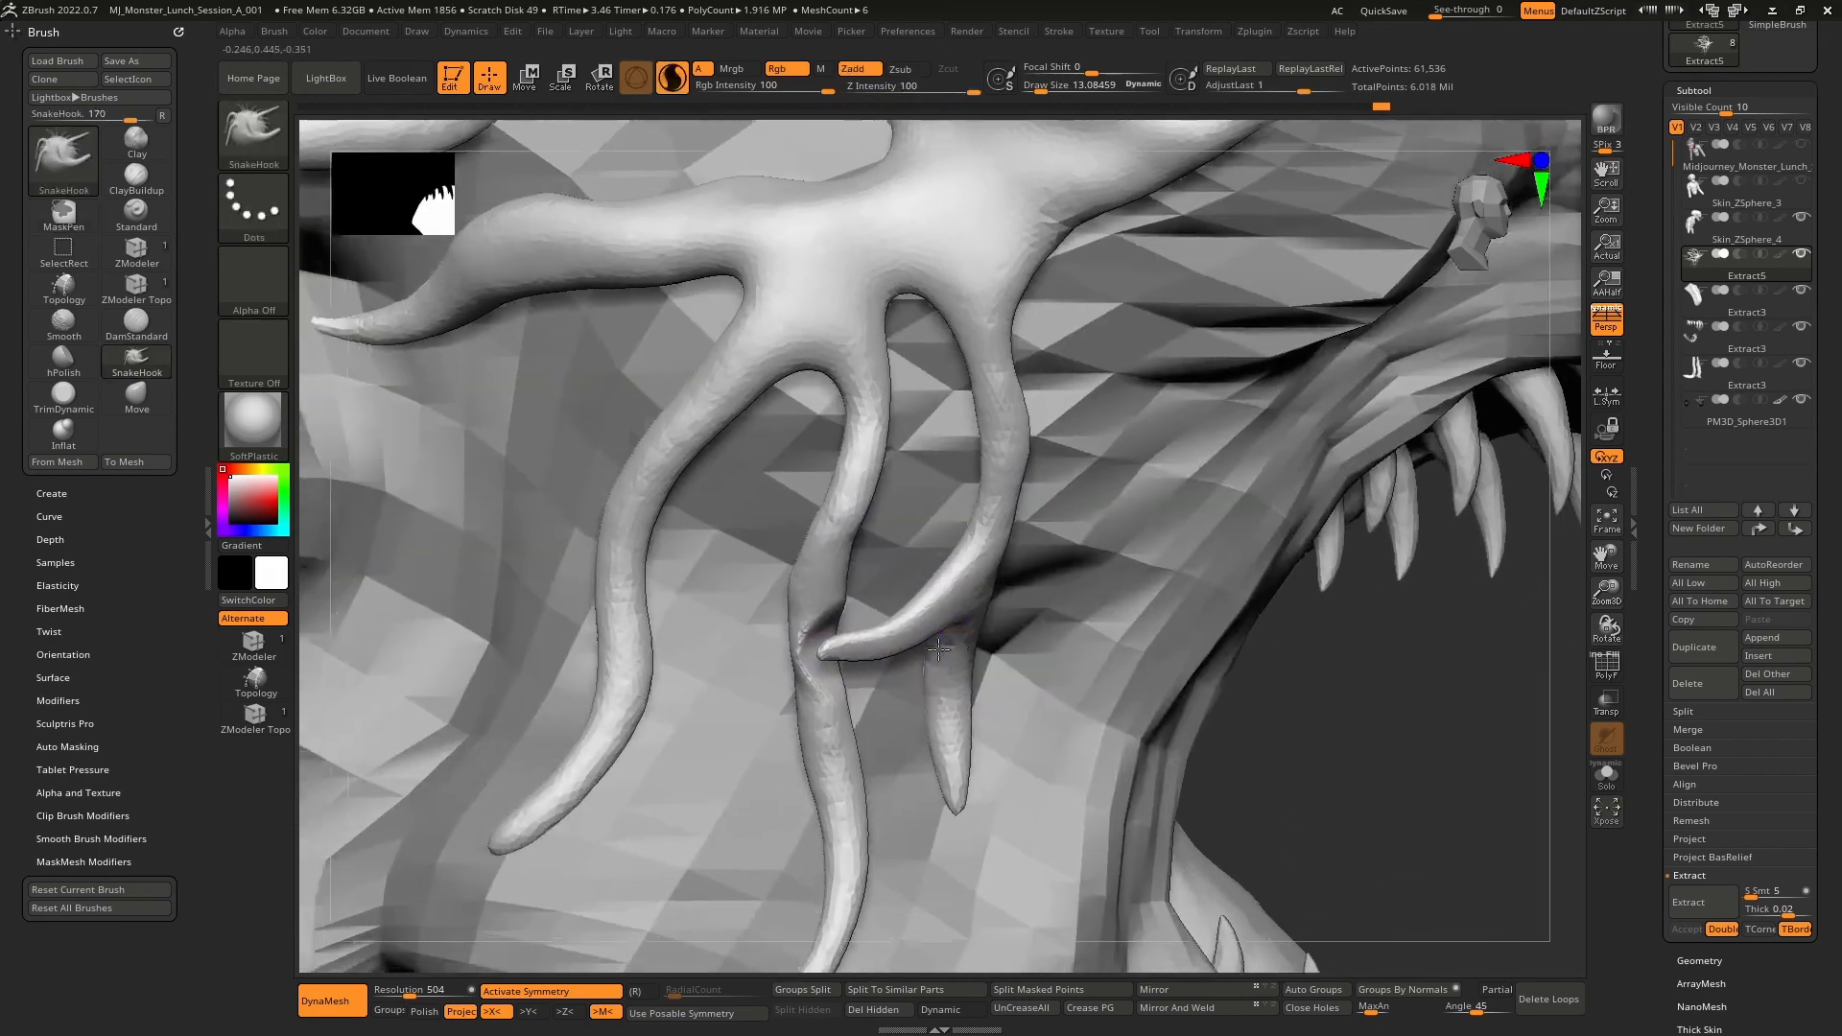
- Inflate the new cross branch's tip where it meets the middle lower strand and smooth the join
key(b)
key(i)
key(n)
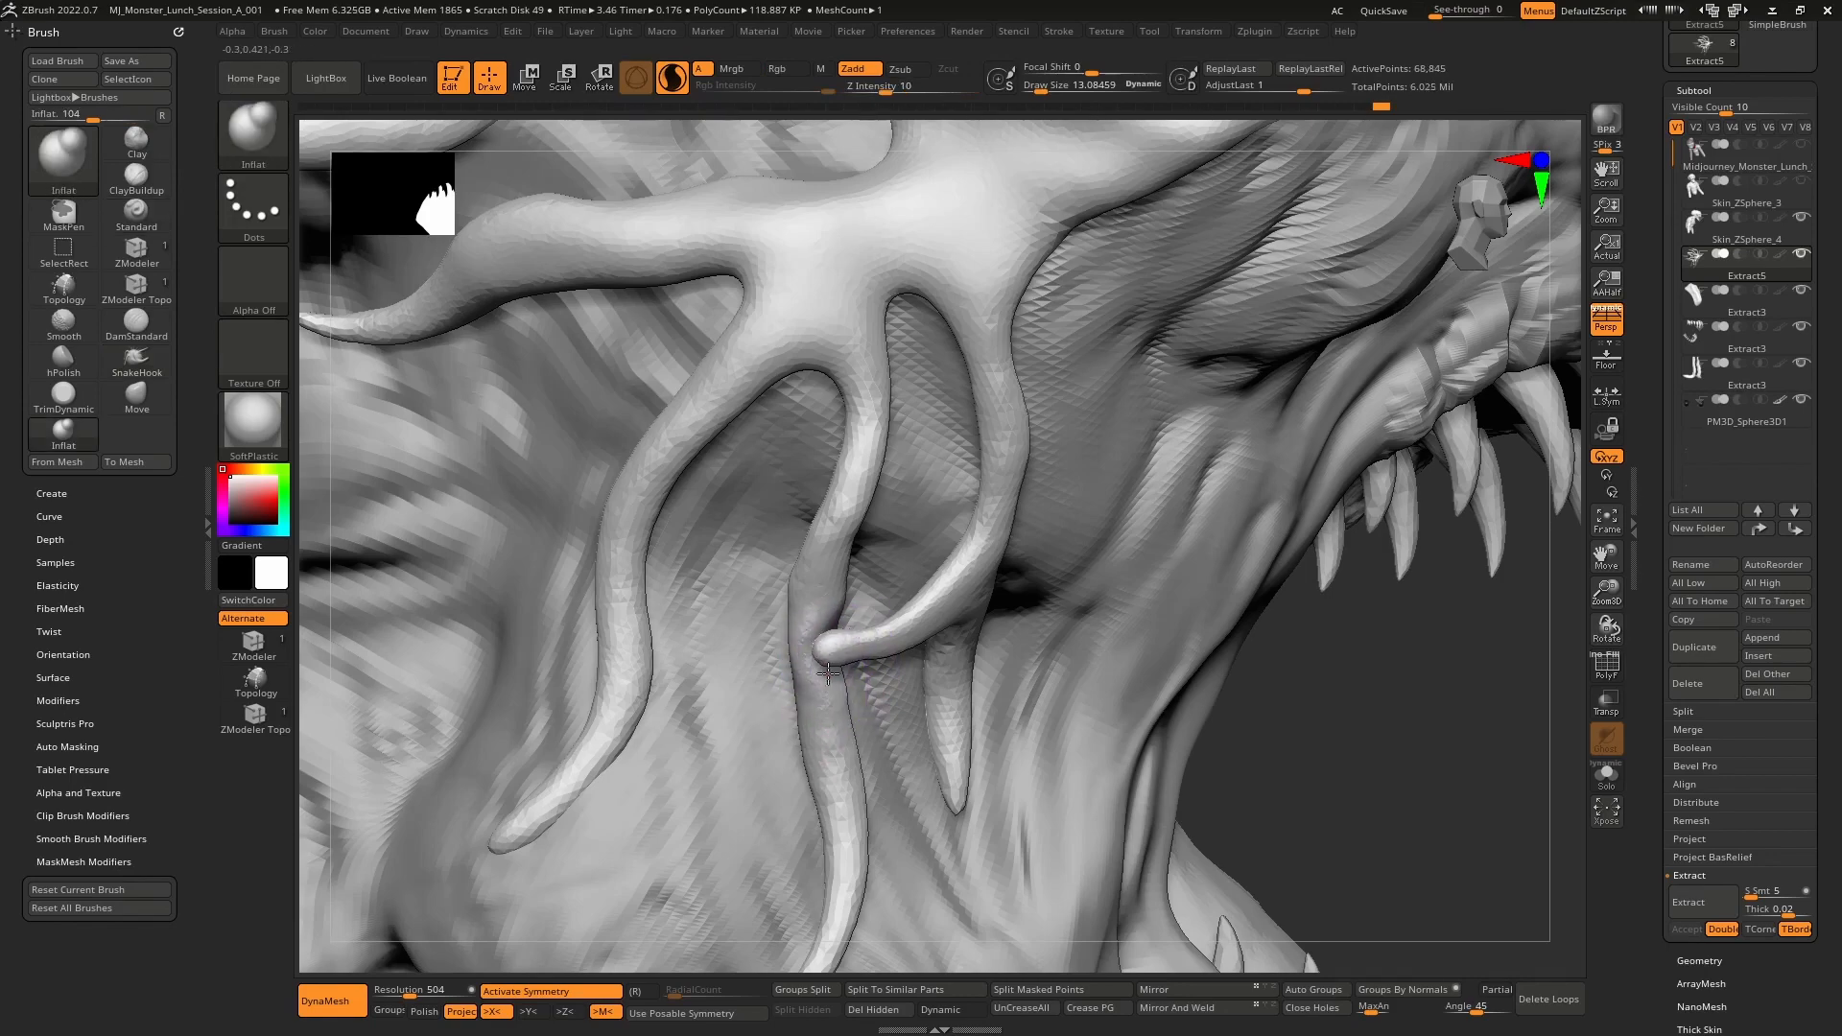
right_drag(816, 618, 834, 646)
shift+drag(835, 645, 850, 683)
right_drag(850, 683, 793, 418)
alt+right_drag(792, 418, 921, 541)
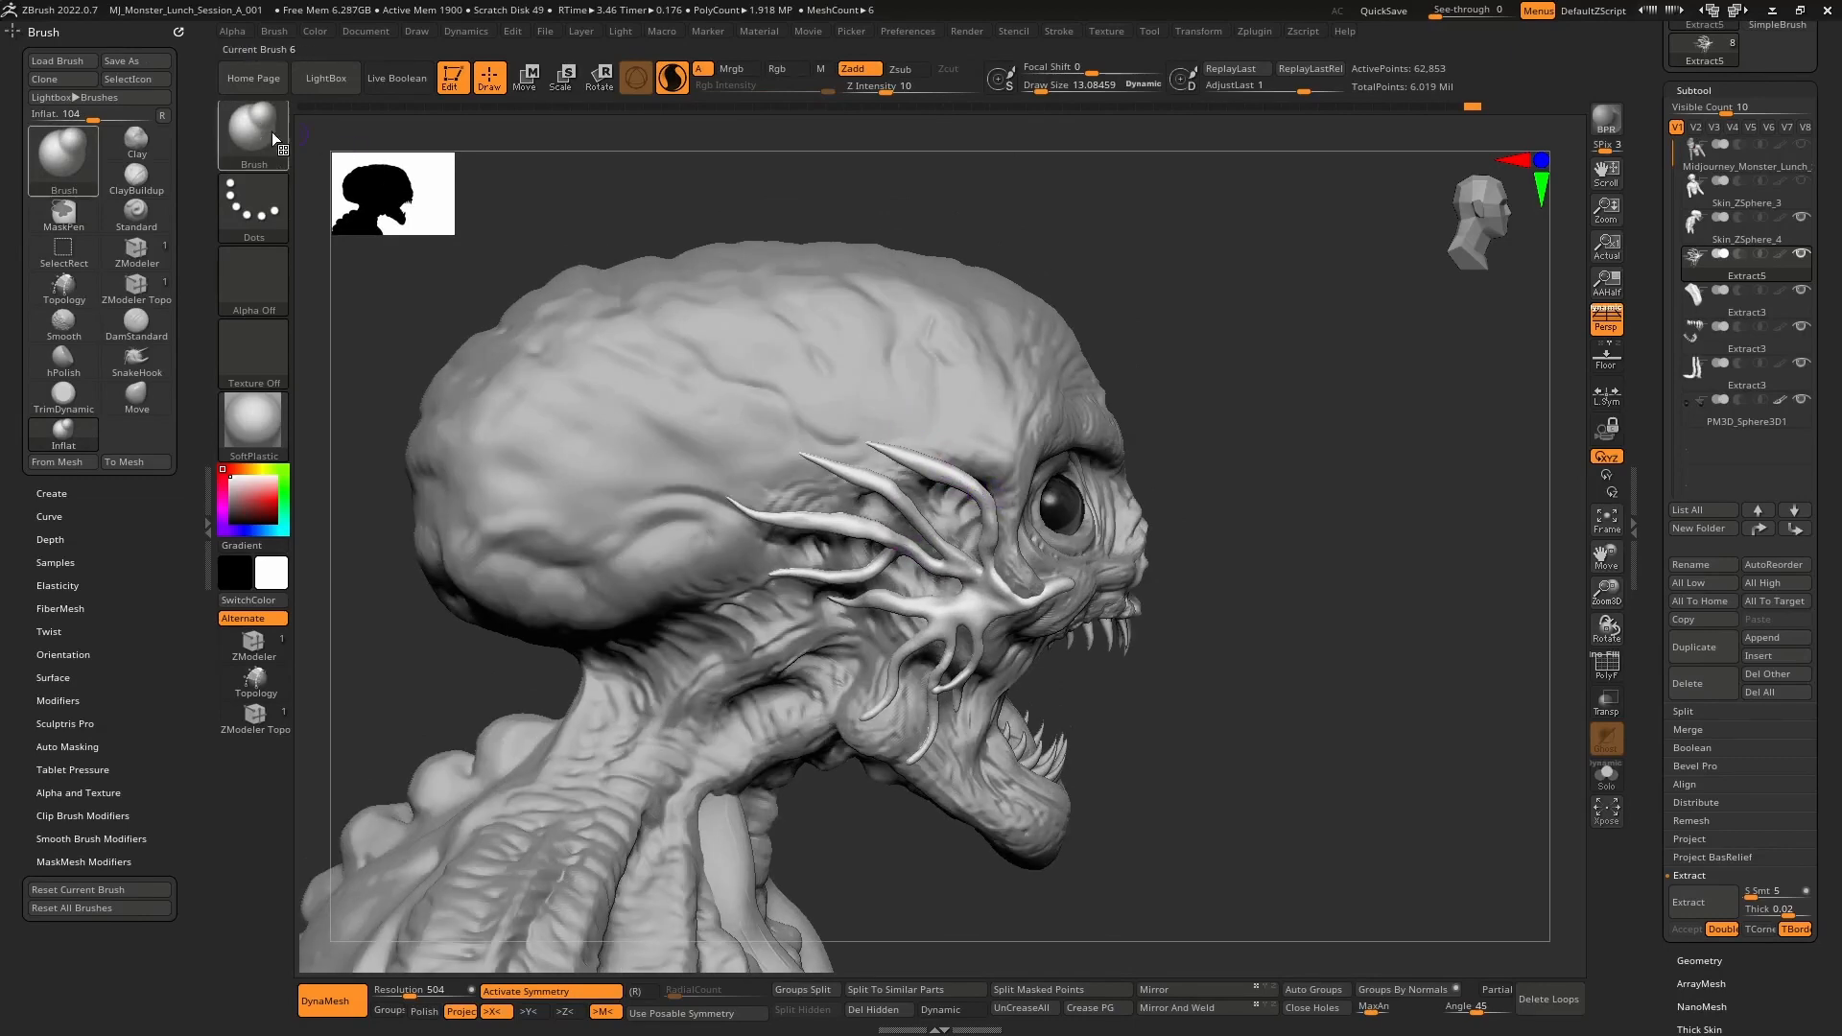
- Choose MeshSplat as the masking brush
key(ctrl)
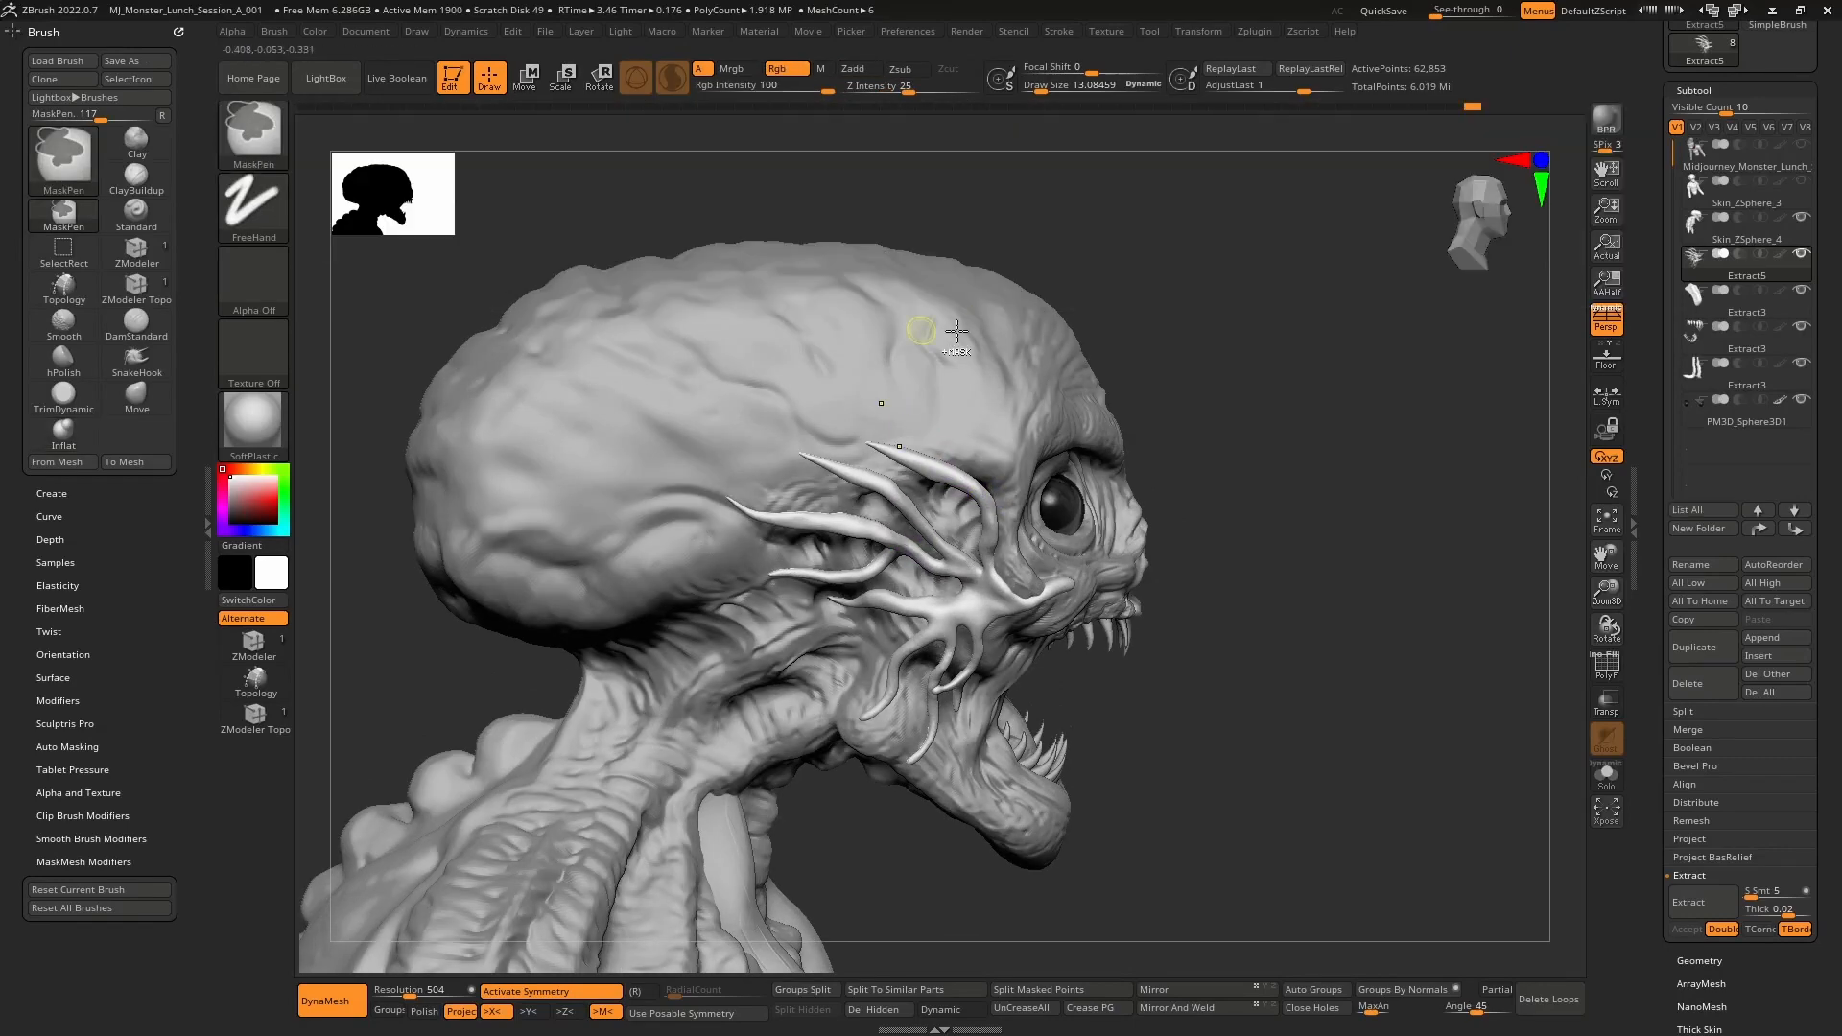
click(271, 135)
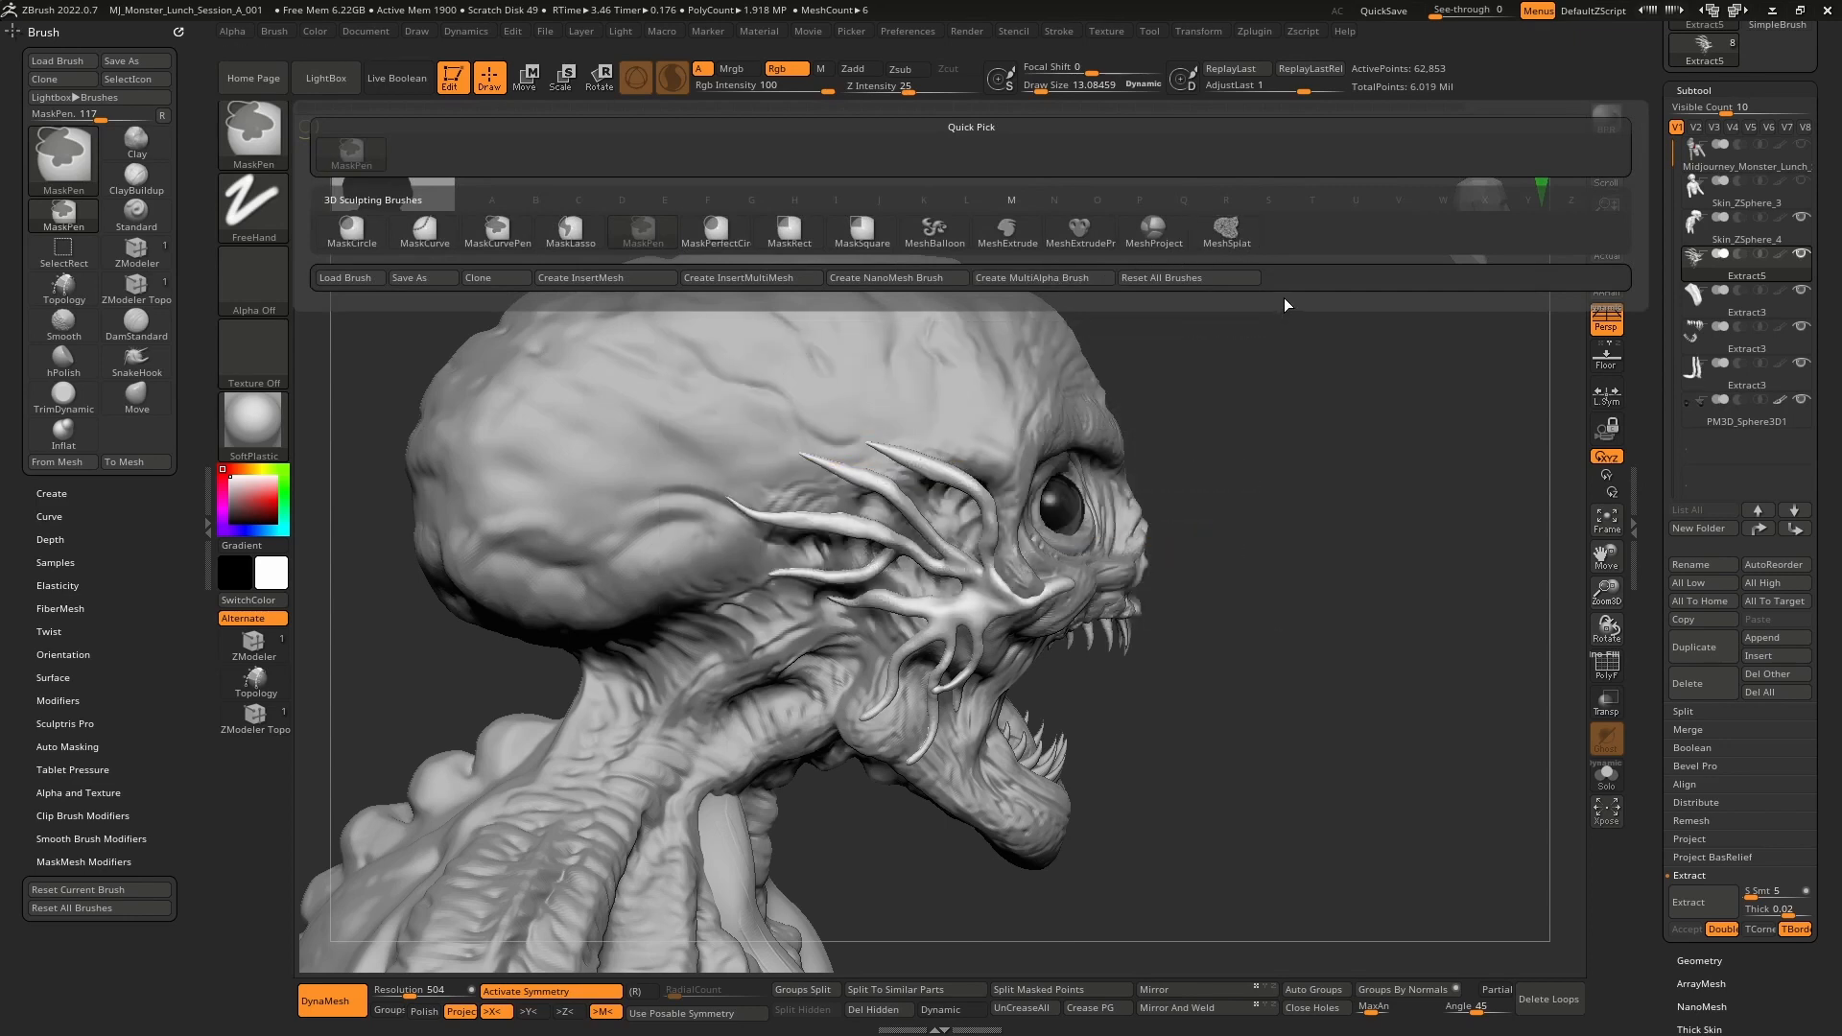
ctrl+click(1225, 230)
- Try a MeshSplat lasso over the upper strands and undo it
mouse_move(888, 428)
right_down()
mouse_move(786, 494)
mouse_move(884, 509)
mouse_move(786, 464)
mouse_move(835, 527)
mouse_move(921, 538)
right_up()
mouse_move(919, 543)
ctrl+mouse_down()
mouse_move(964, 445)
mouse_move(728, 423)
mouse_move(720, 529)
mouse_move(872, 539)
ctrl+mouse_up()
mouse_move(862, 556)
right_down()
mouse_move(824, 529)
mouse_move(857, 593)
mouse_move(882, 601)
mouse_move(857, 573)
mouse_move(854, 484)
mouse_move(879, 613)
mouse_move(899, 587)
mouse_move(942, 631)
mouse_move(905, 482)
right_up()
key(ctrl+z)
ctrl+right_drag(906, 482, 919, 587)
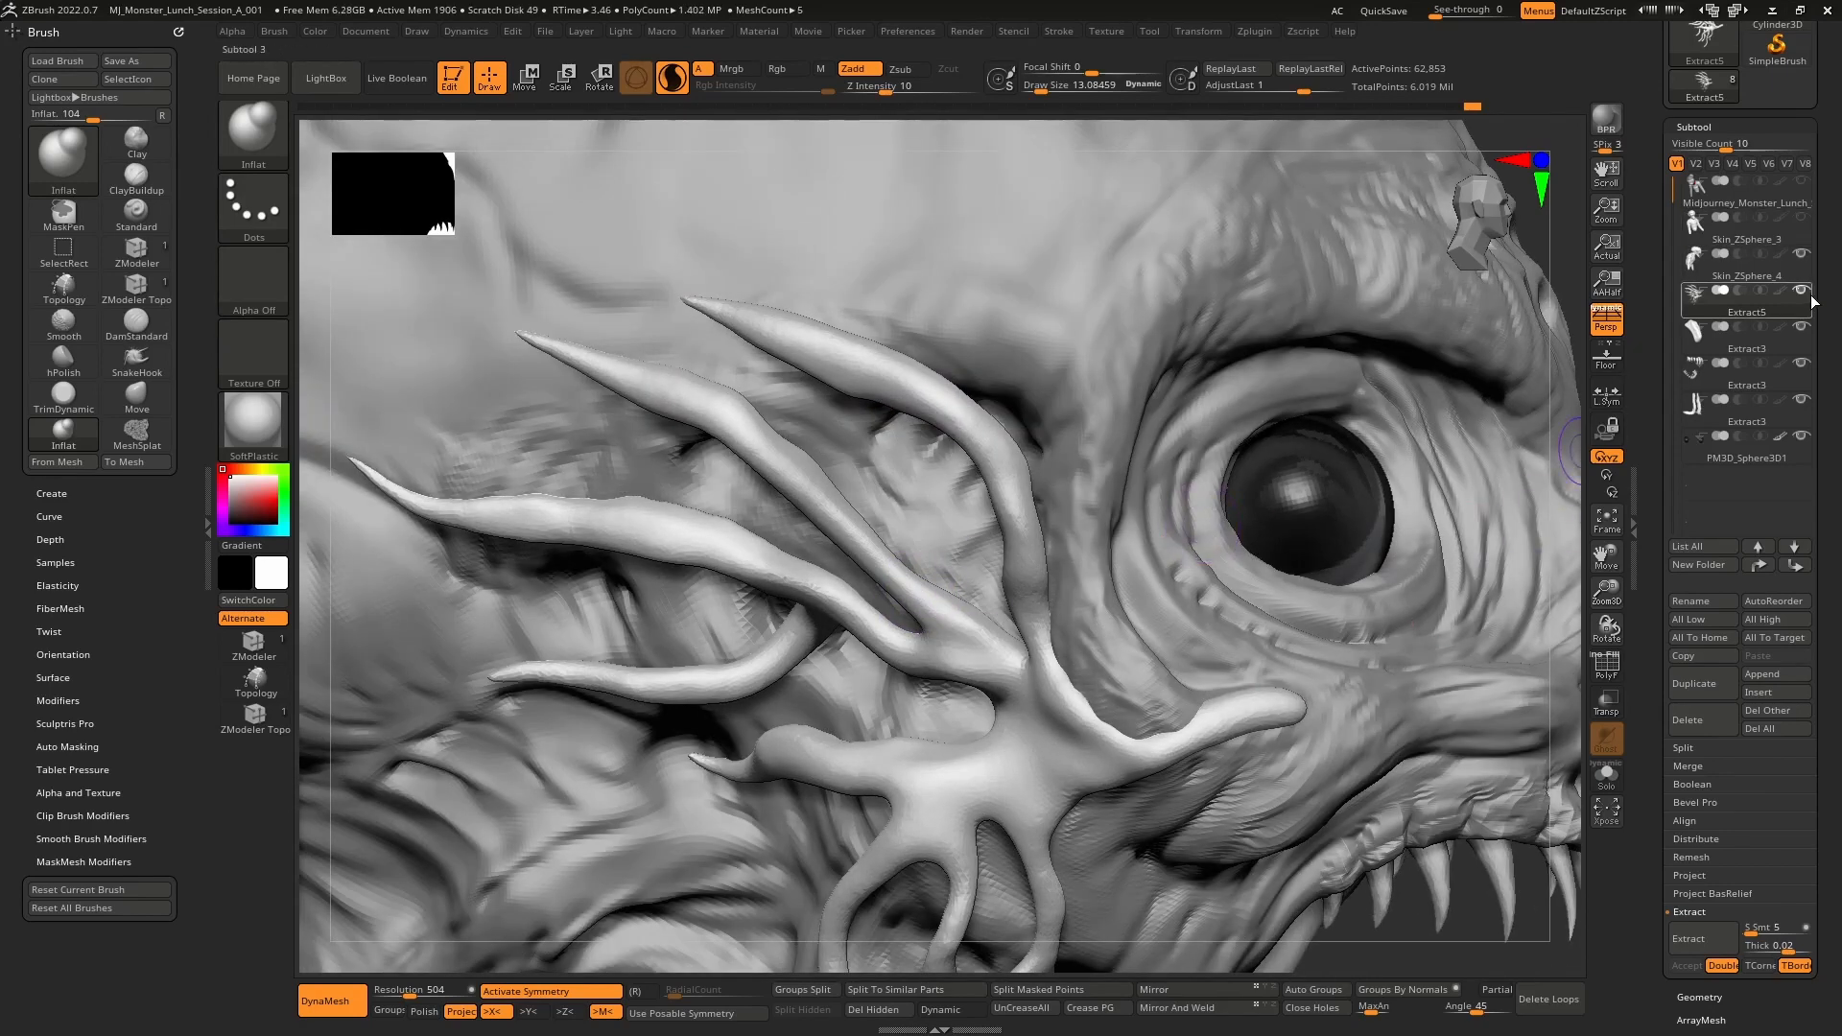
- Hide the strands, switch to the Skin_ZSphere_4 subtool and try a MeshSplat lasso over the temple hollow behind the eye
click(1754, 275)
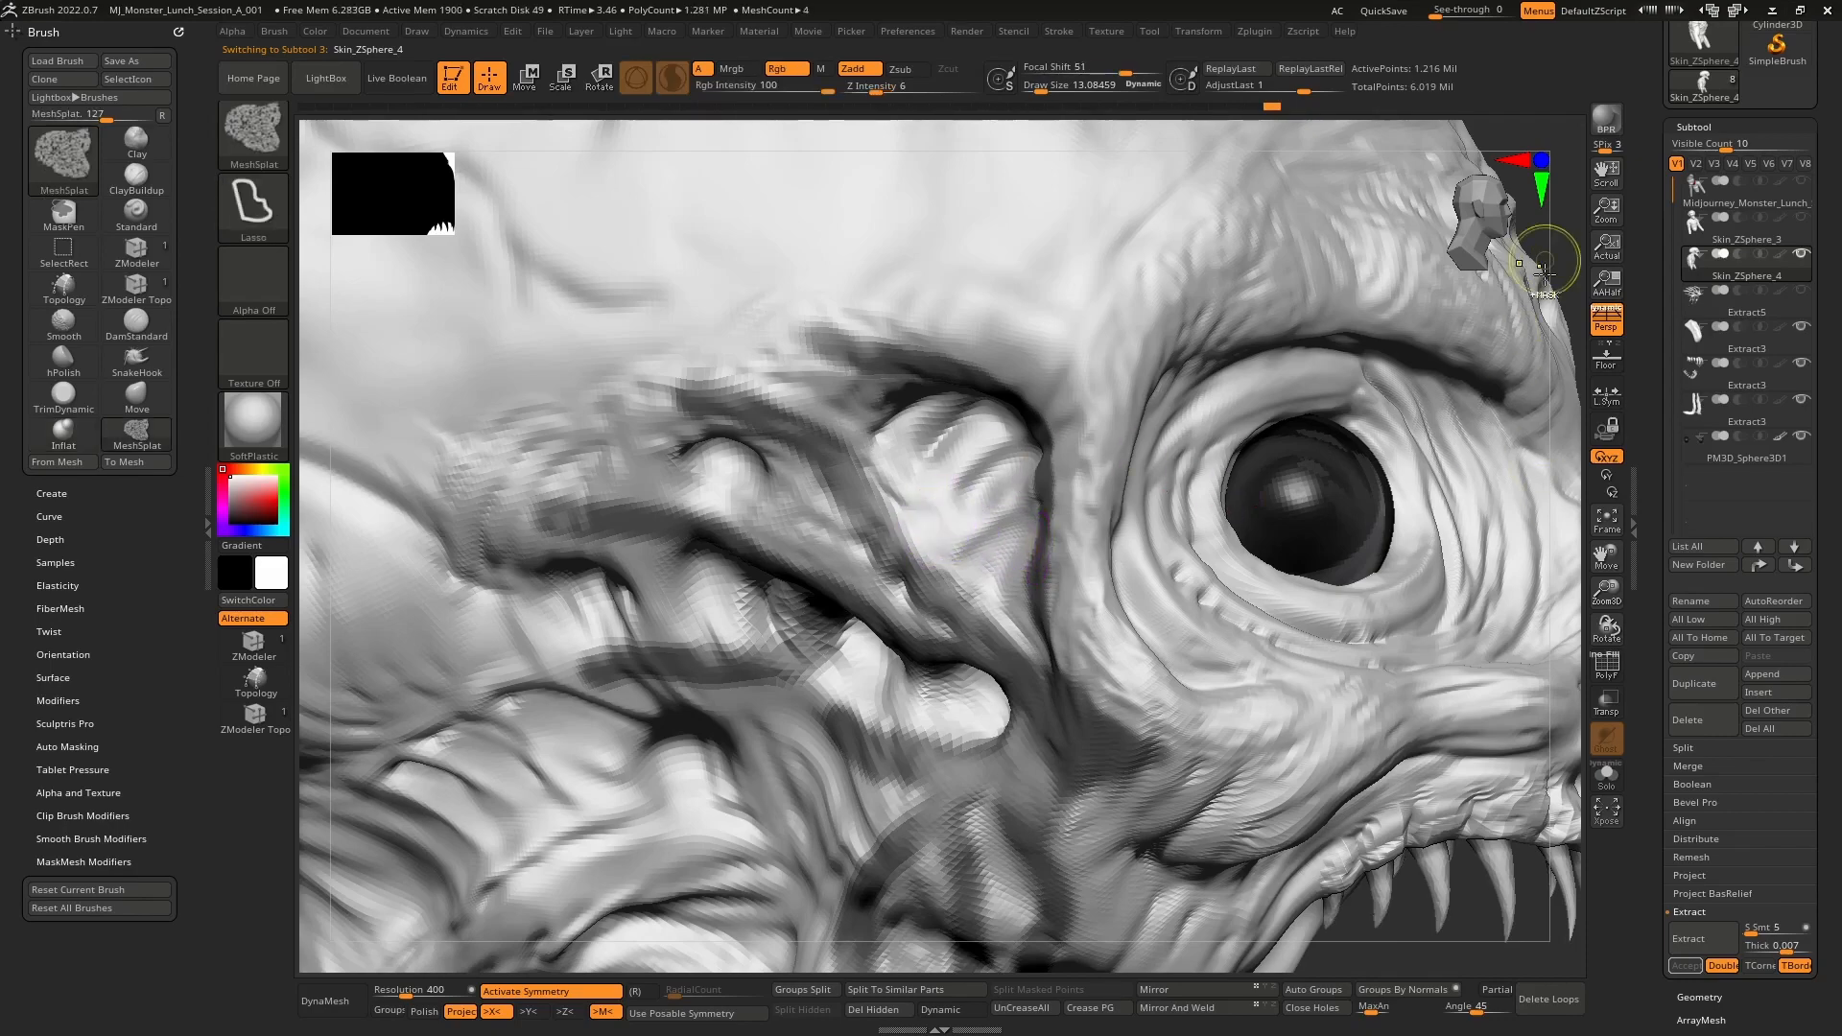
mouse_move(1550, 259)
alt+right_down()
mouse_move(1475, 171)
mouse_move(1037, 494)
mouse_move(952, 499)
alt+right_up()
mouse_move(781, 518)
alt+right_down()
mouse_move(830, 473)
mouse_move(878, 537)
alt+right_up()
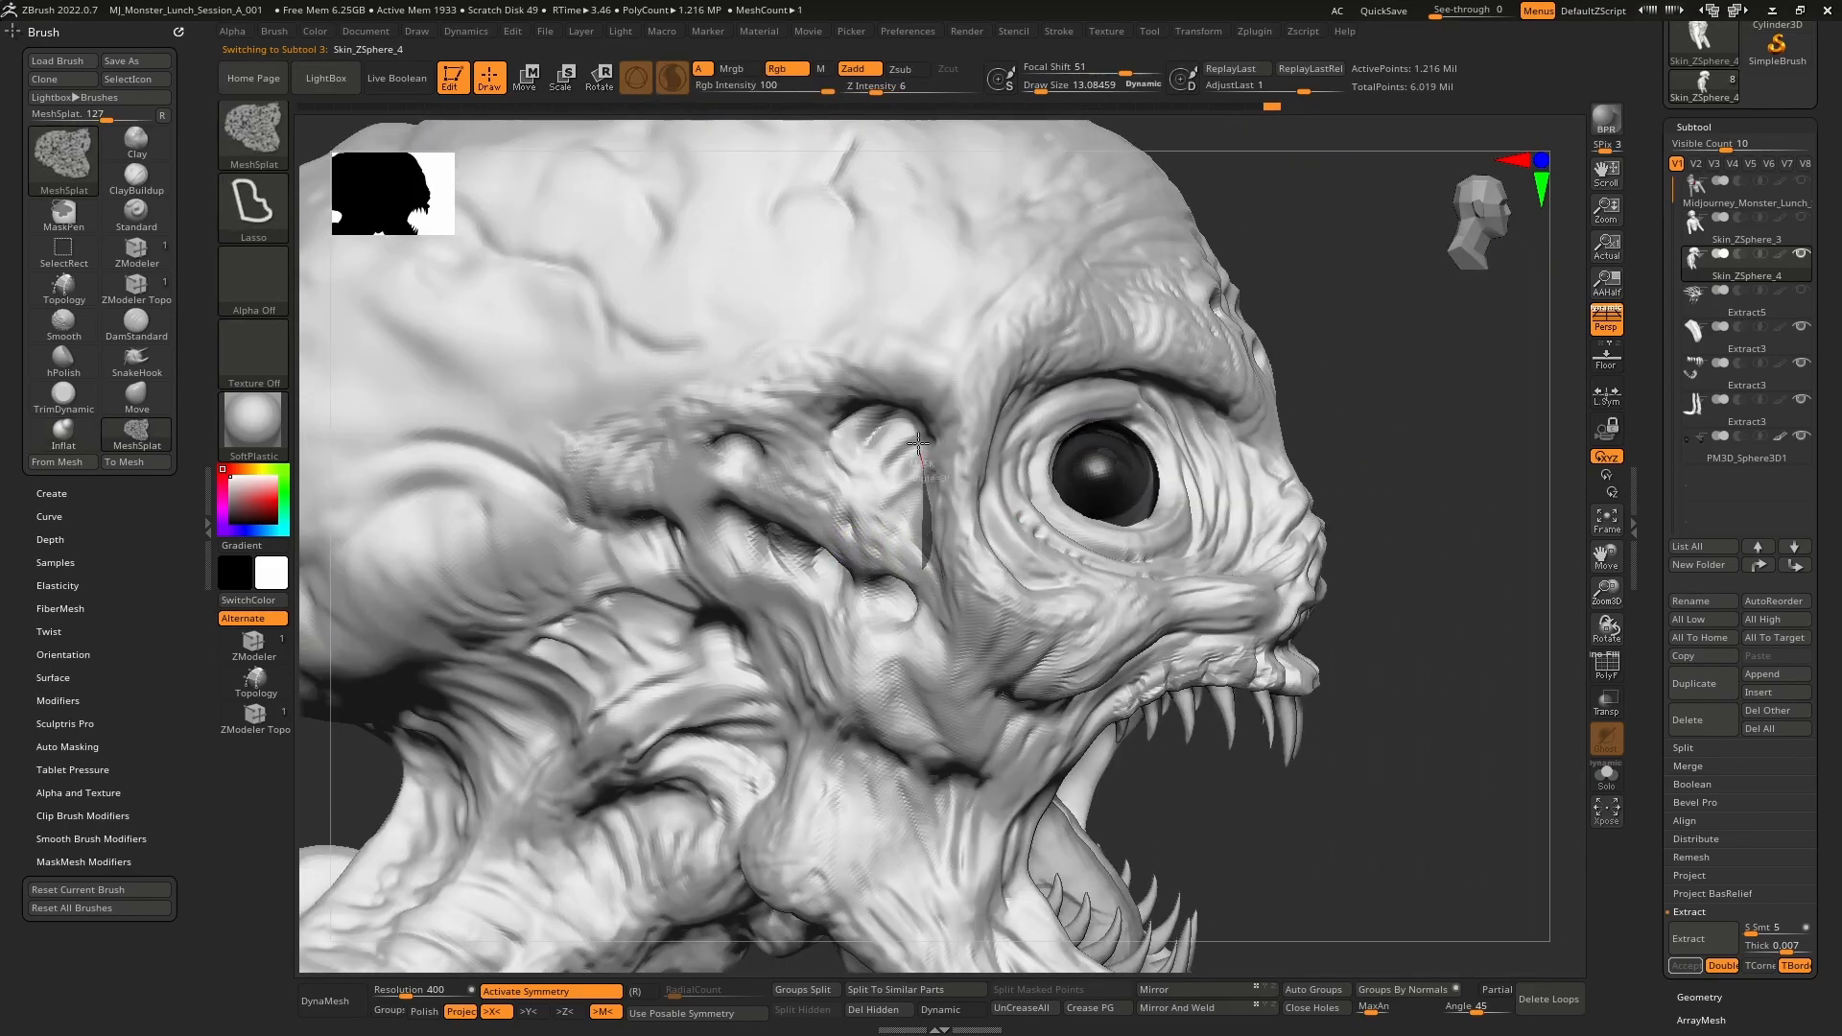
mouse_move(918, 443)
ctrl+mouse_down()
mouse_move(848, 412)
mouse_move(768, 455)
ctrl+mouse_up()
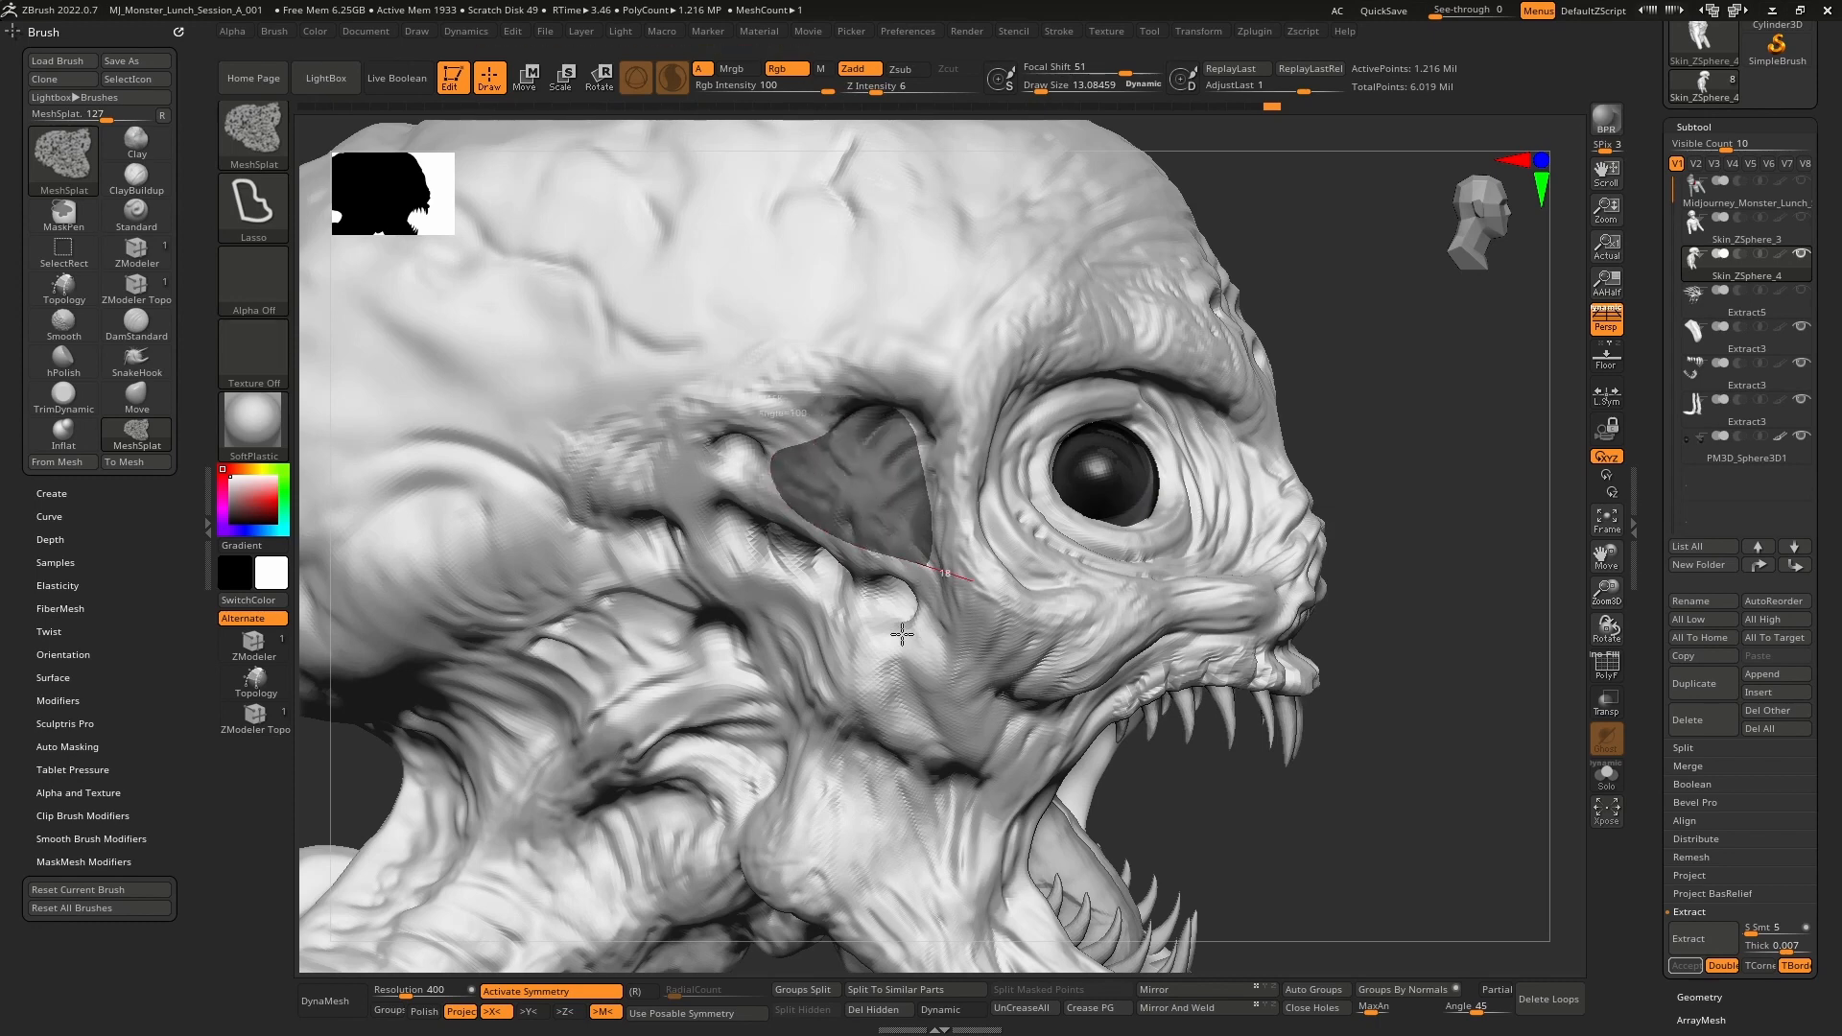
drag(901, 634, 831, 553)
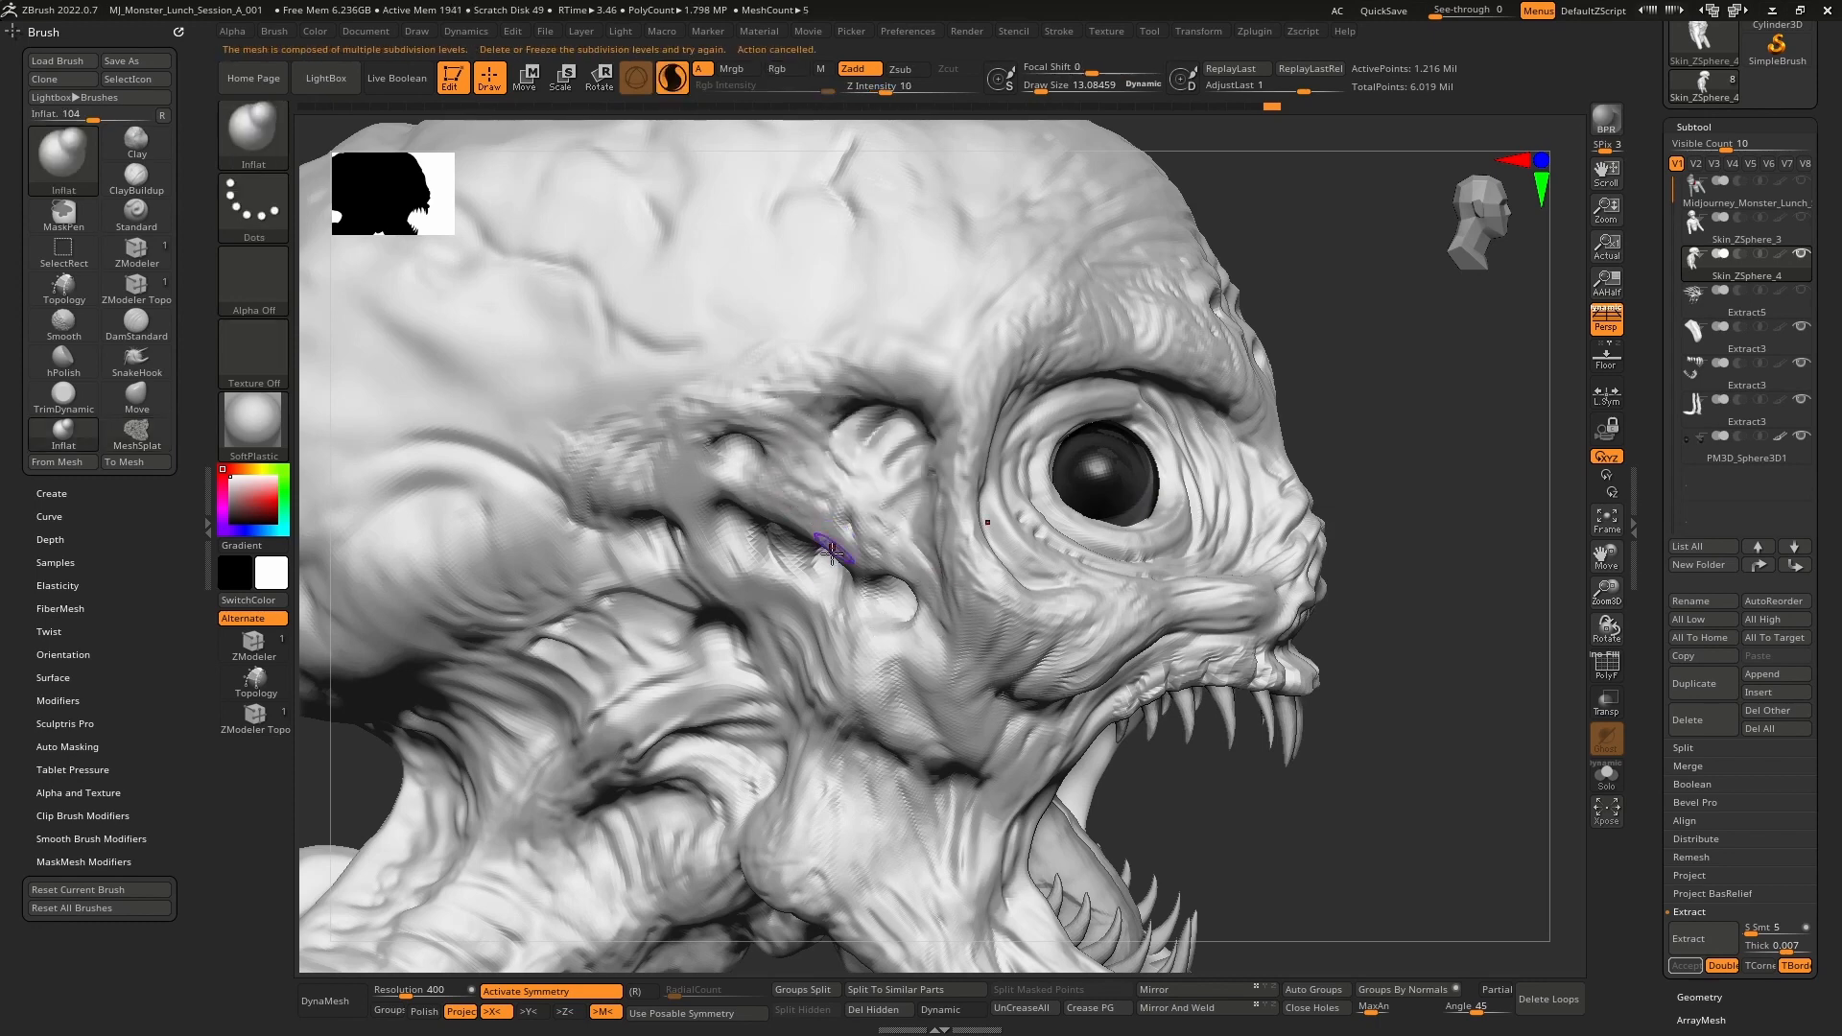
- Switch to the Extract5 tendrils and try a MeshSplat lasso over the gap between the upper strands
click(1740, 311)
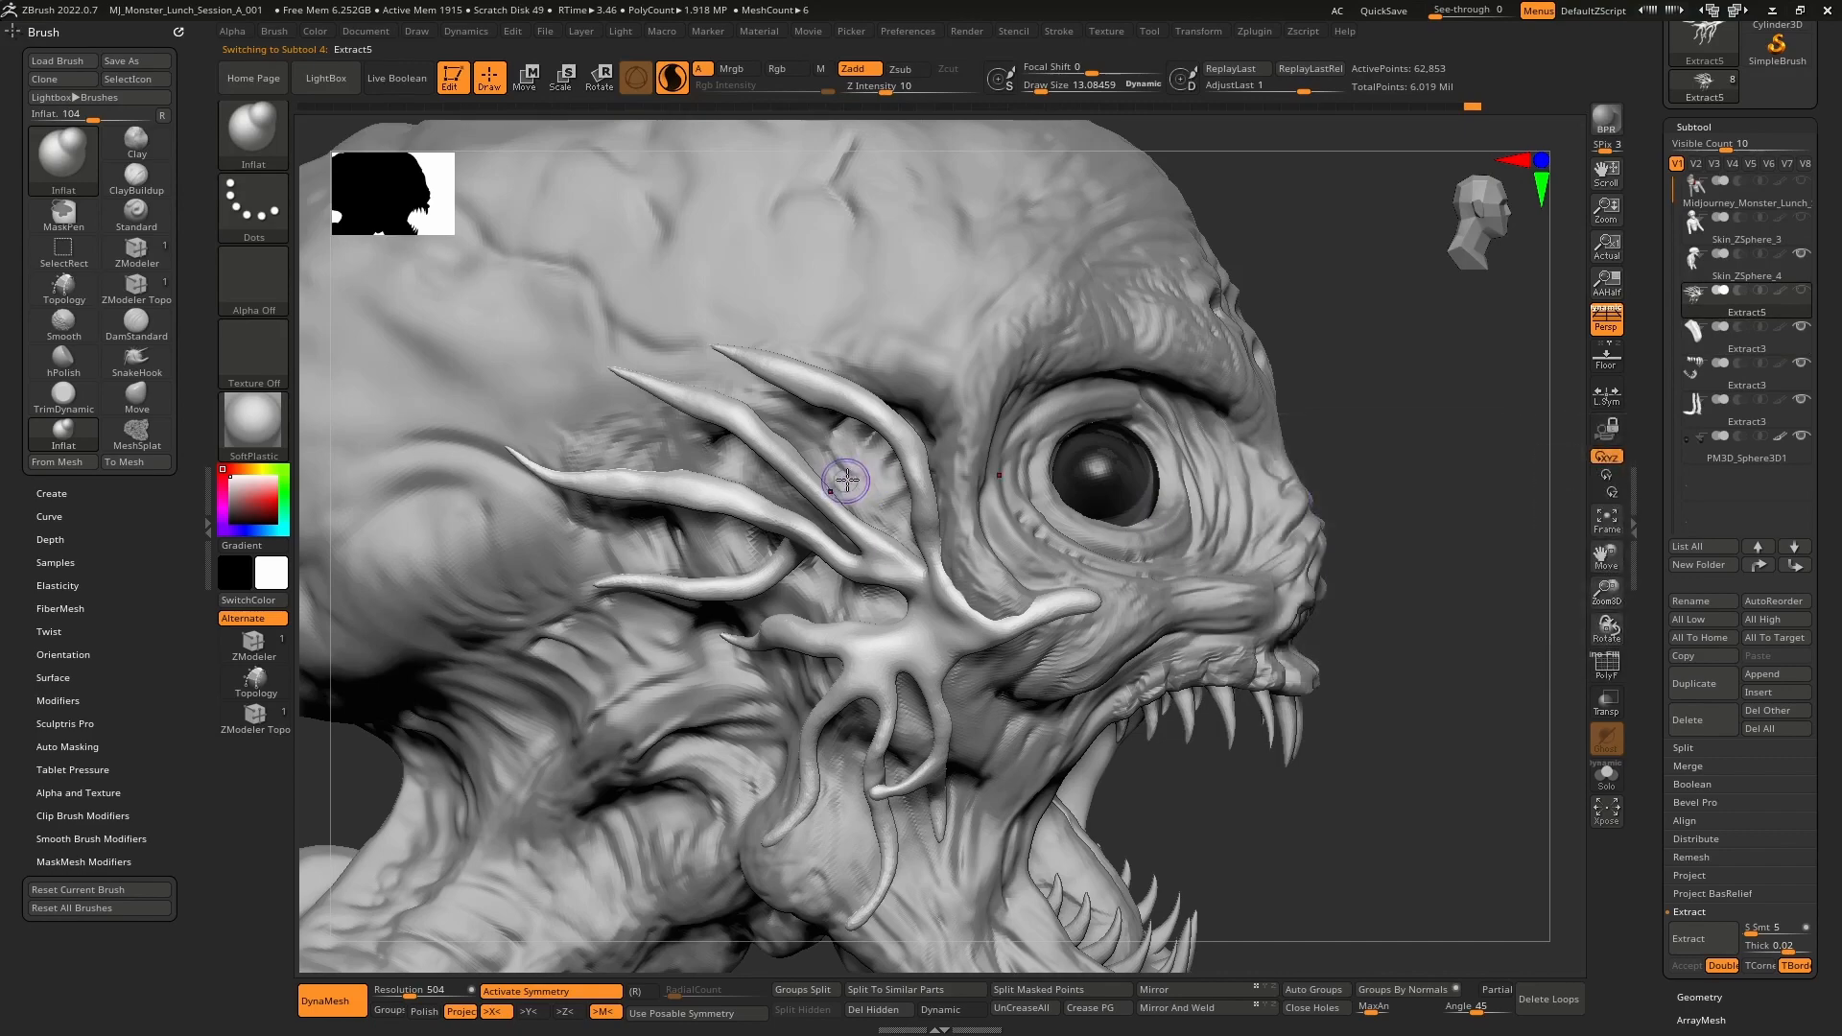
key(ctrl)
ctrl+drag(773, 468, 904, 575)
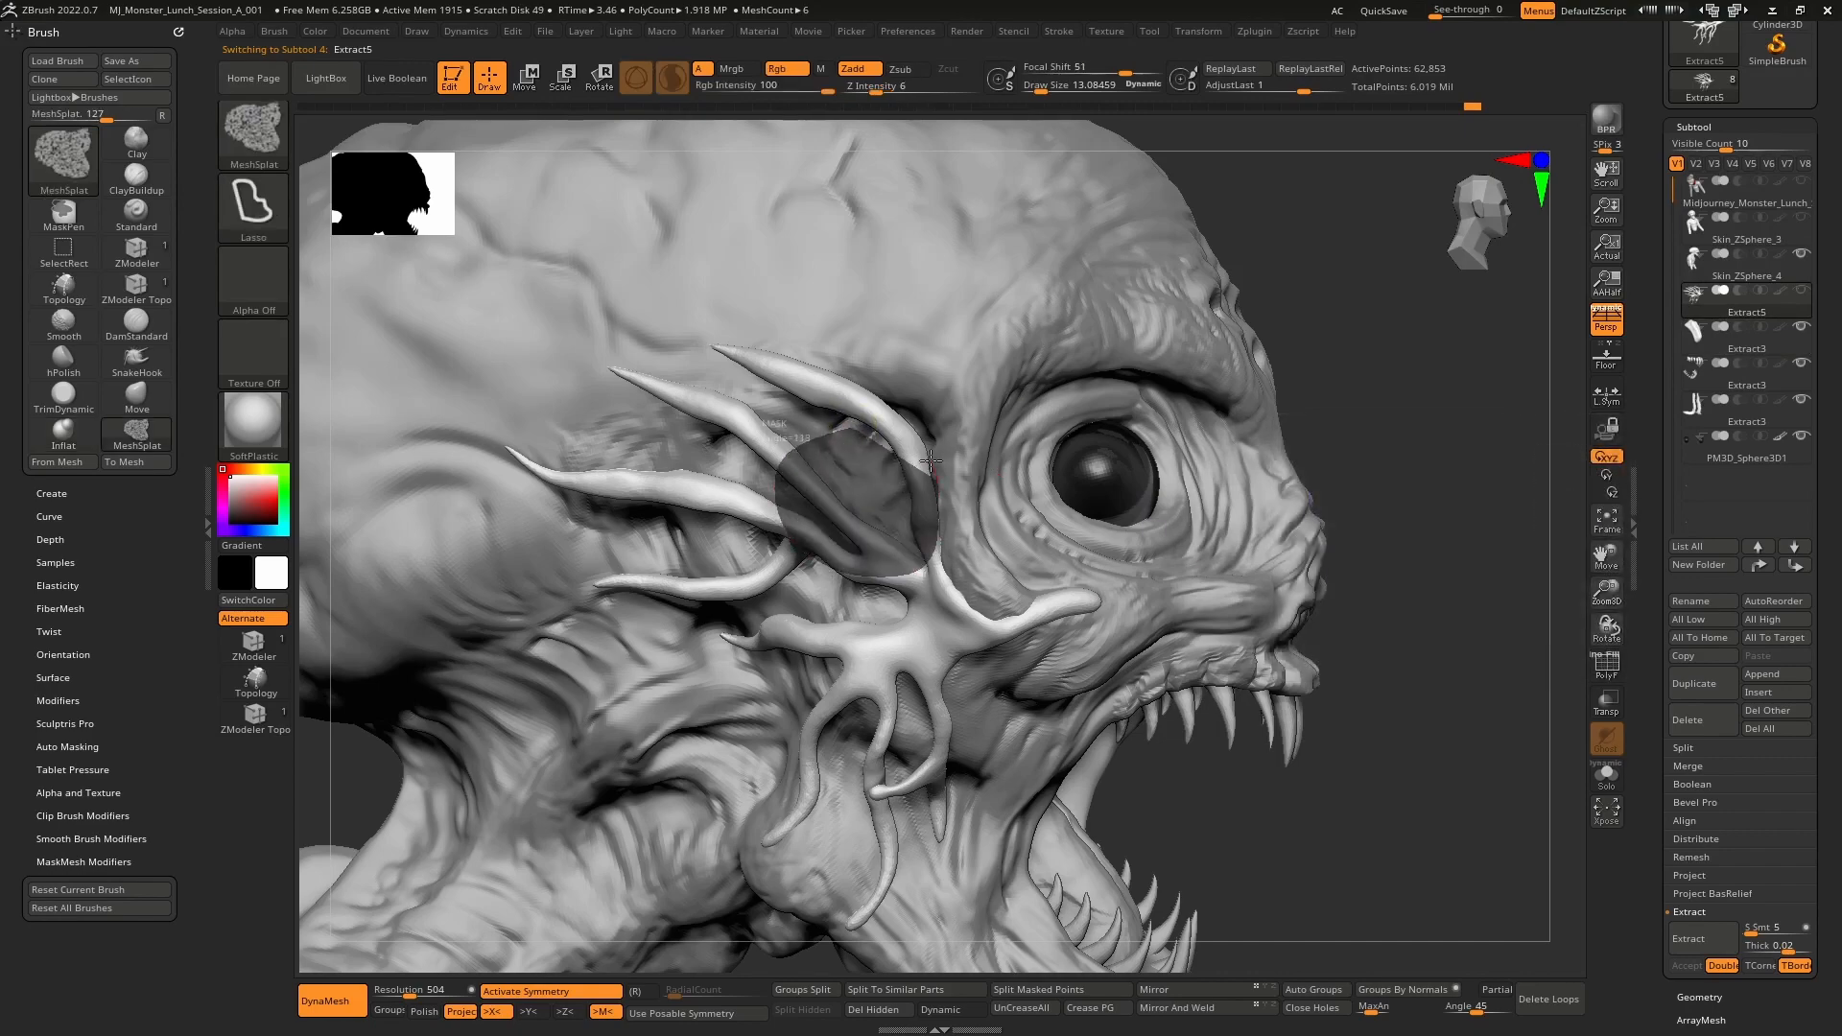
ctrl+drag(787, 482, 790, 482)
mouse_move(789, 481)
right_down()
mouse_move(733, 472)
mouse_move(809, 467)
mouse_move(811, 568)
right_up()
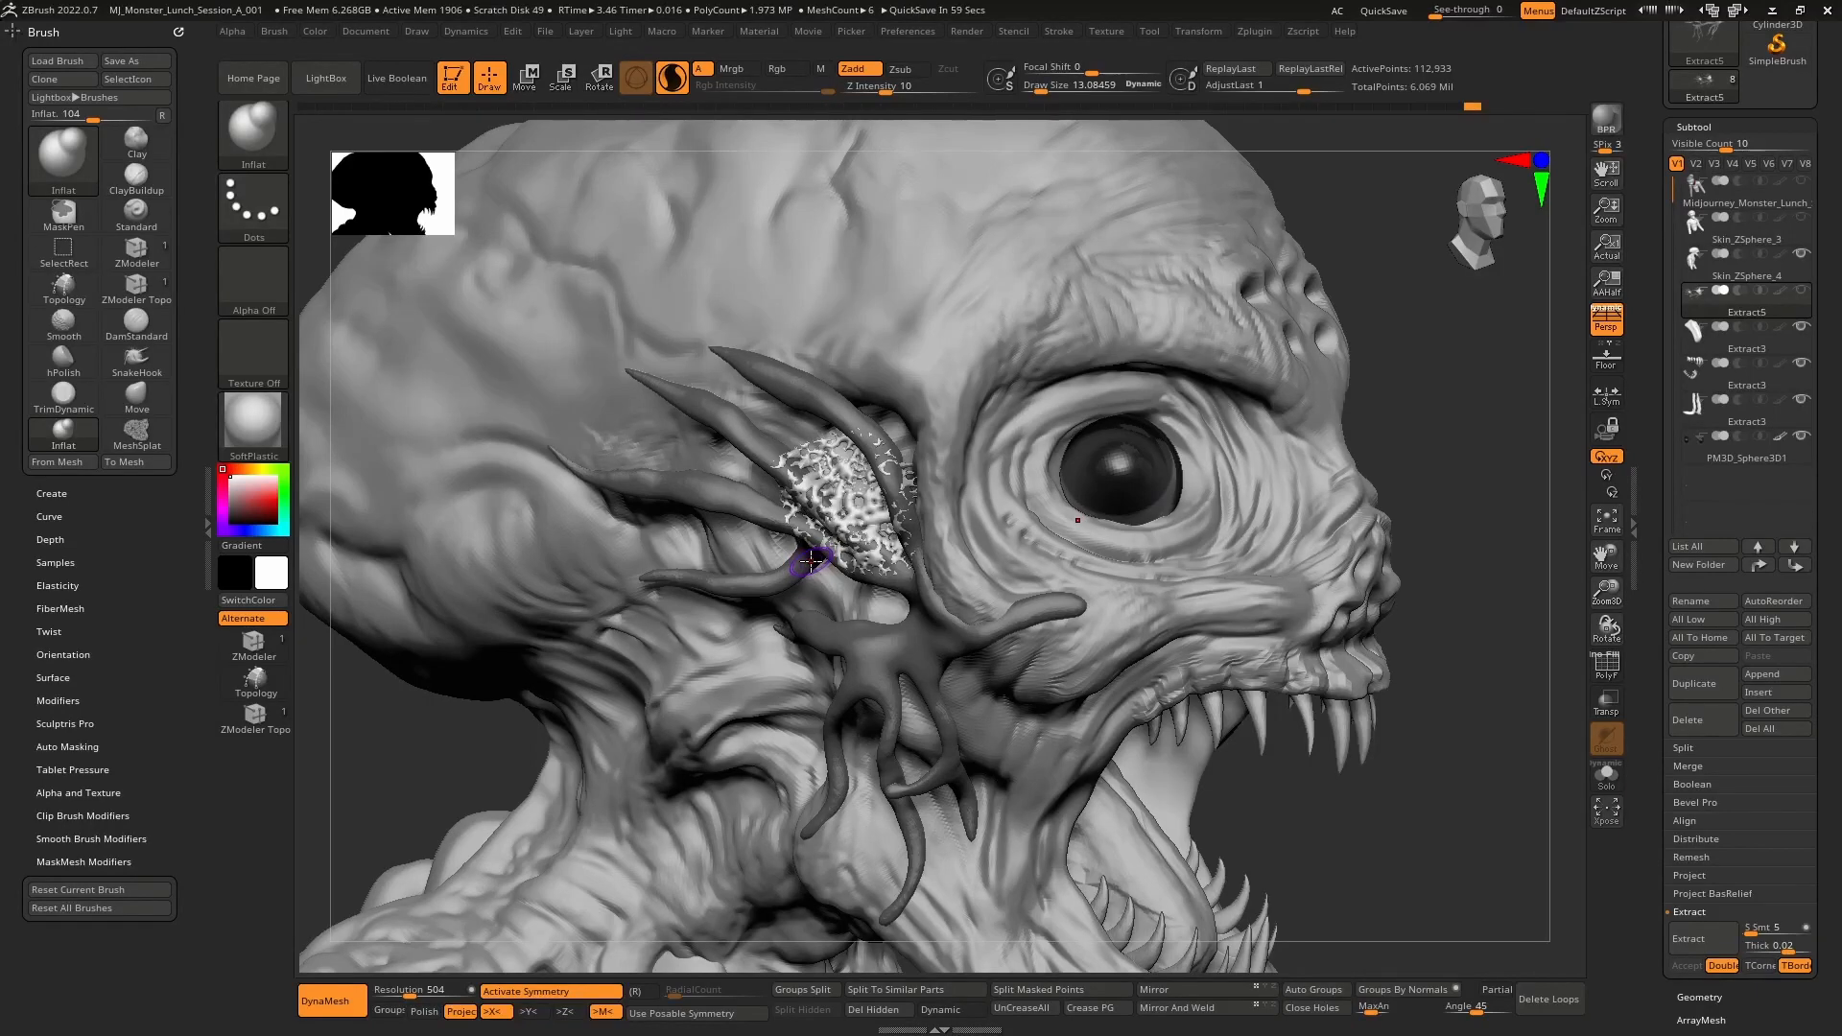
- Try a MeshSplat lasso over the lower strands near their junction and undo it
mouse_move(943, 597)
right_down()
mouse_move(879, 533)
mouse_move(862, 594)
mouse_move(909, 534)
mouse_move(851, 492)
right_up()
mouse_move(737, 472)
ctrl+mouse_down()
mouse_move(624, 604)
mouse_move(872, 538)
mouse_move(837, 560)
ctrl+mouse_up()
mouse_move(838, 560)
right_down()
mouse_move(758, 566)
mouse_move(950, 566)
mouse_move(1007, 614)
mouse_move(794, 596)
mouse_move(761, 575)
mouse_move(773, 566)
mouse_move(782, 588)
mouse_move(752, 585)
mouse_move(864, 584)
right_up()
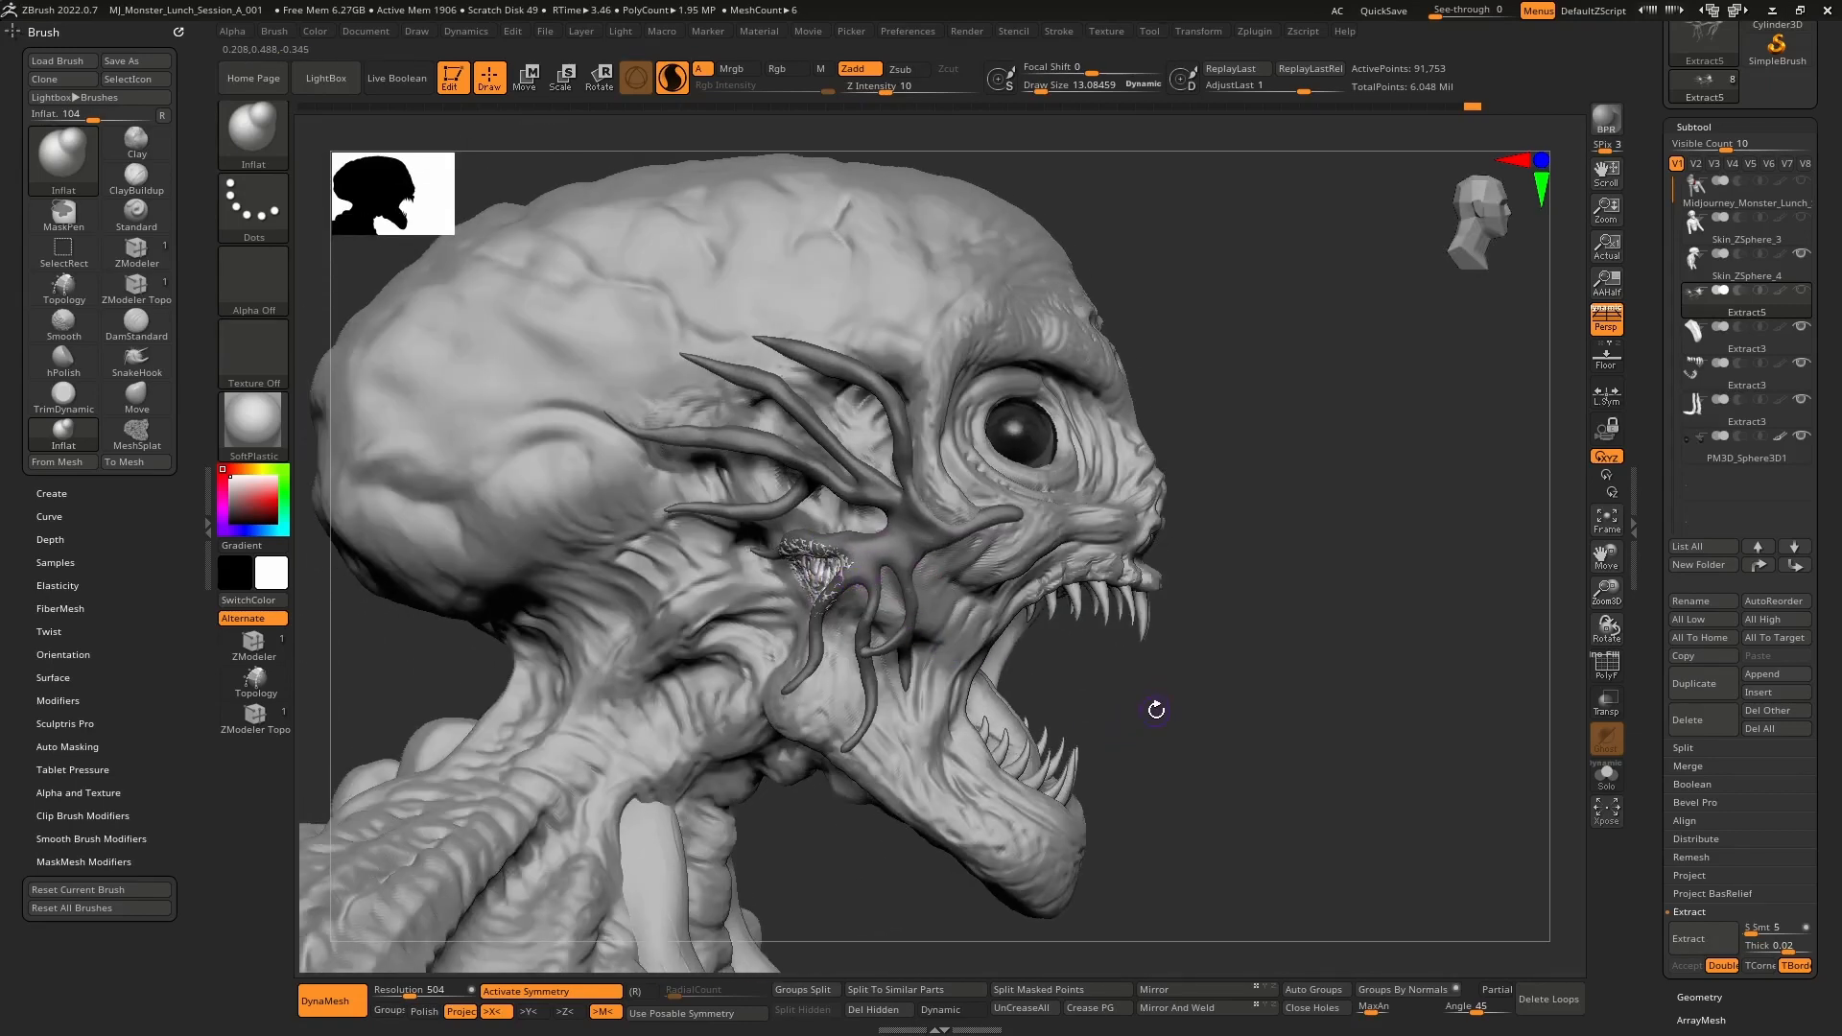
ctrl+drag(1156, 709, 1258, 595)
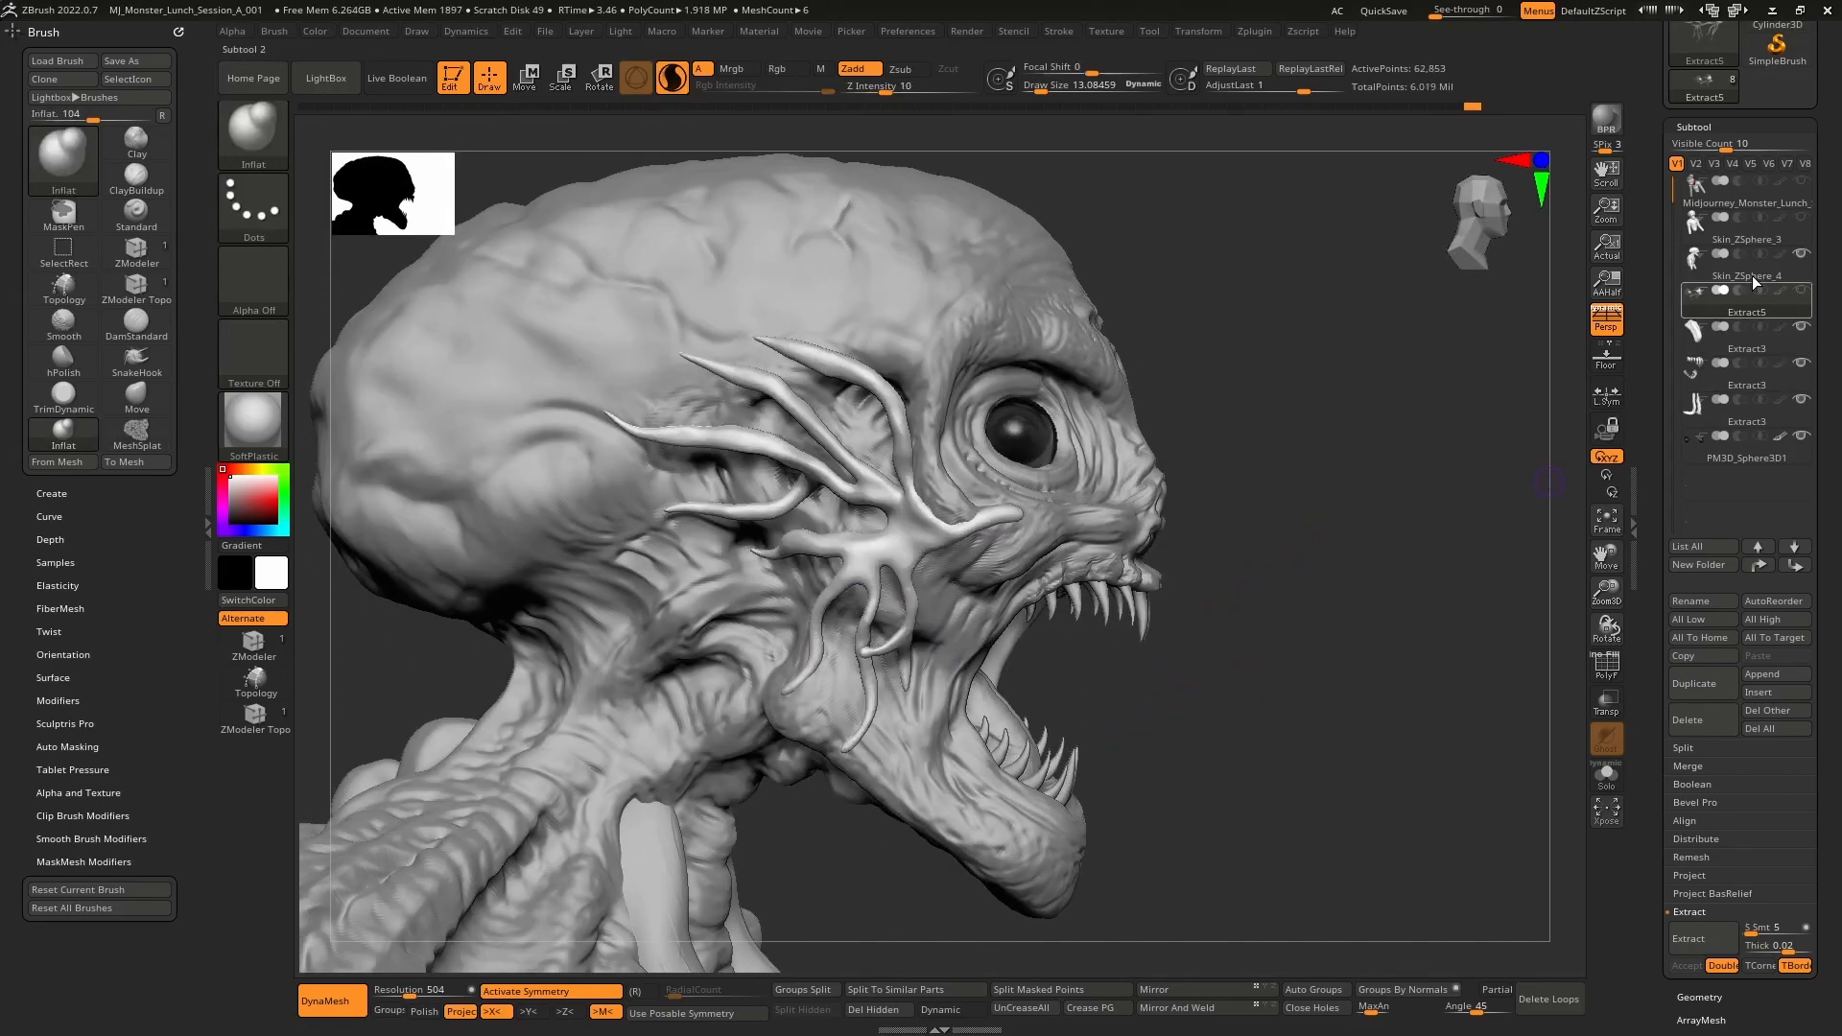
- Duplicate the Skin_ZSphere_4 head subtool and isolate the copy
mouse_move(1744, 273)
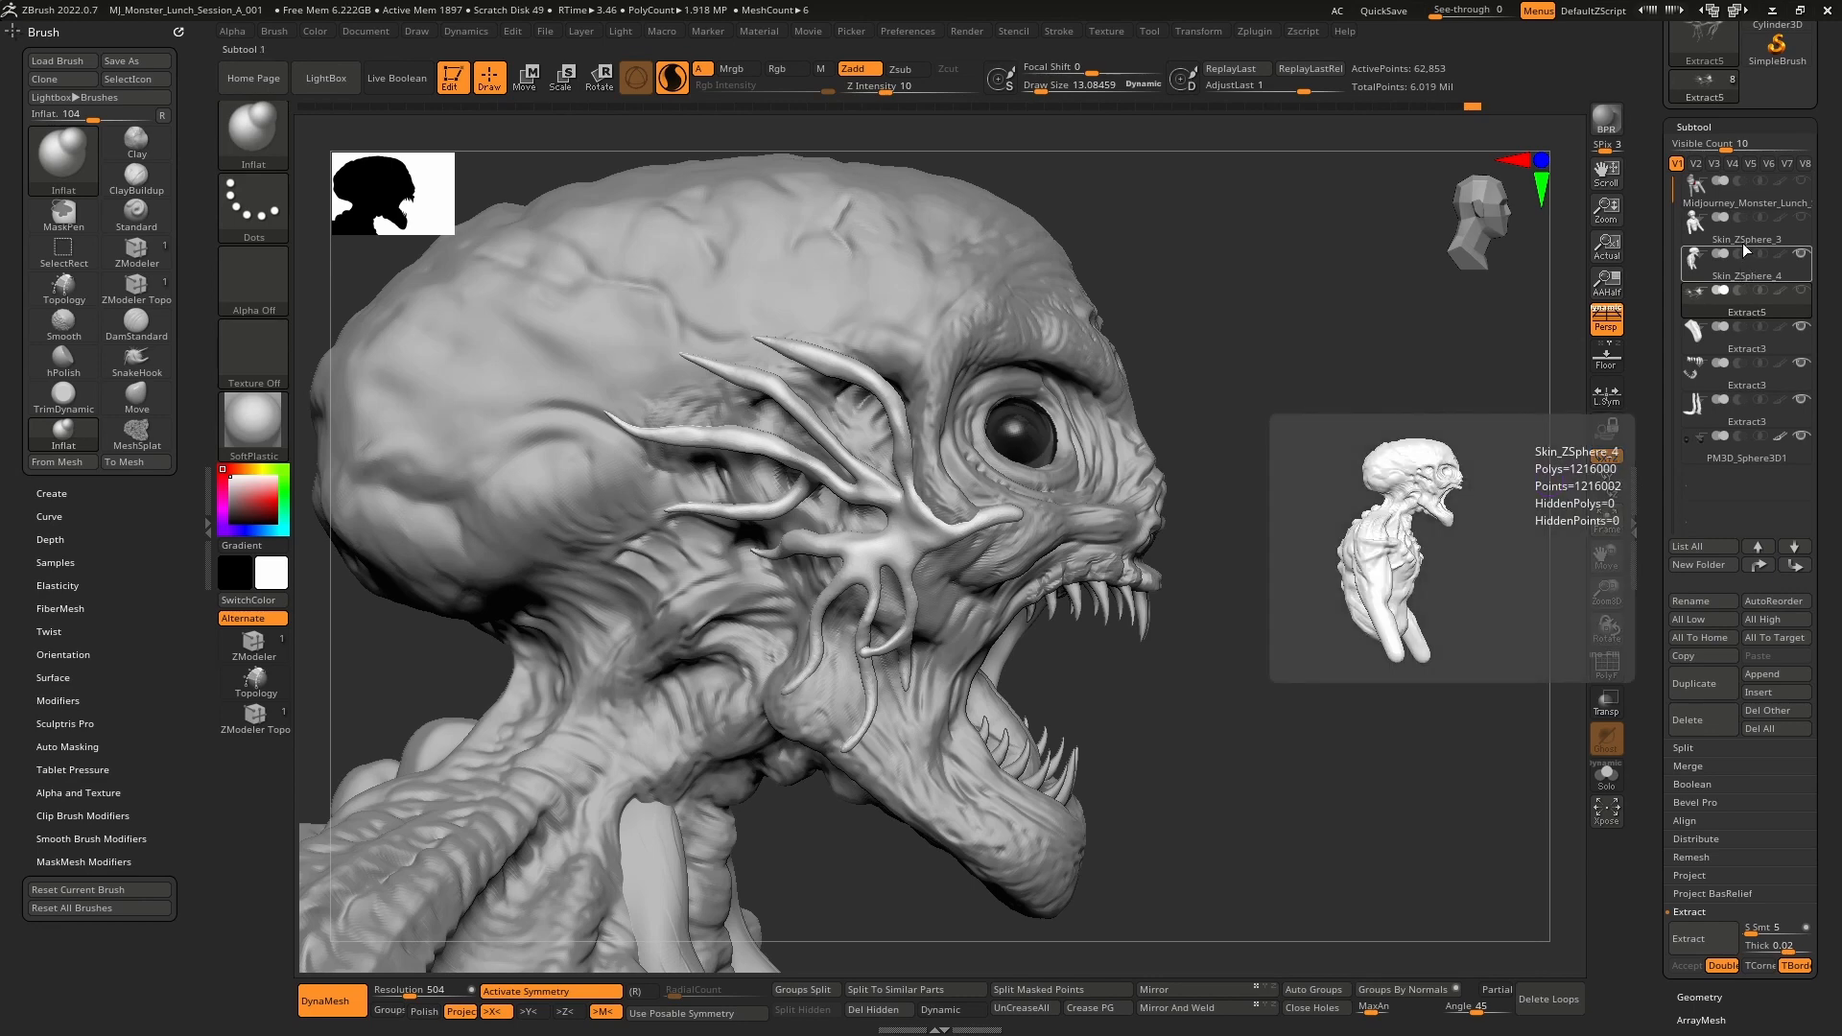
click(1745, 244)
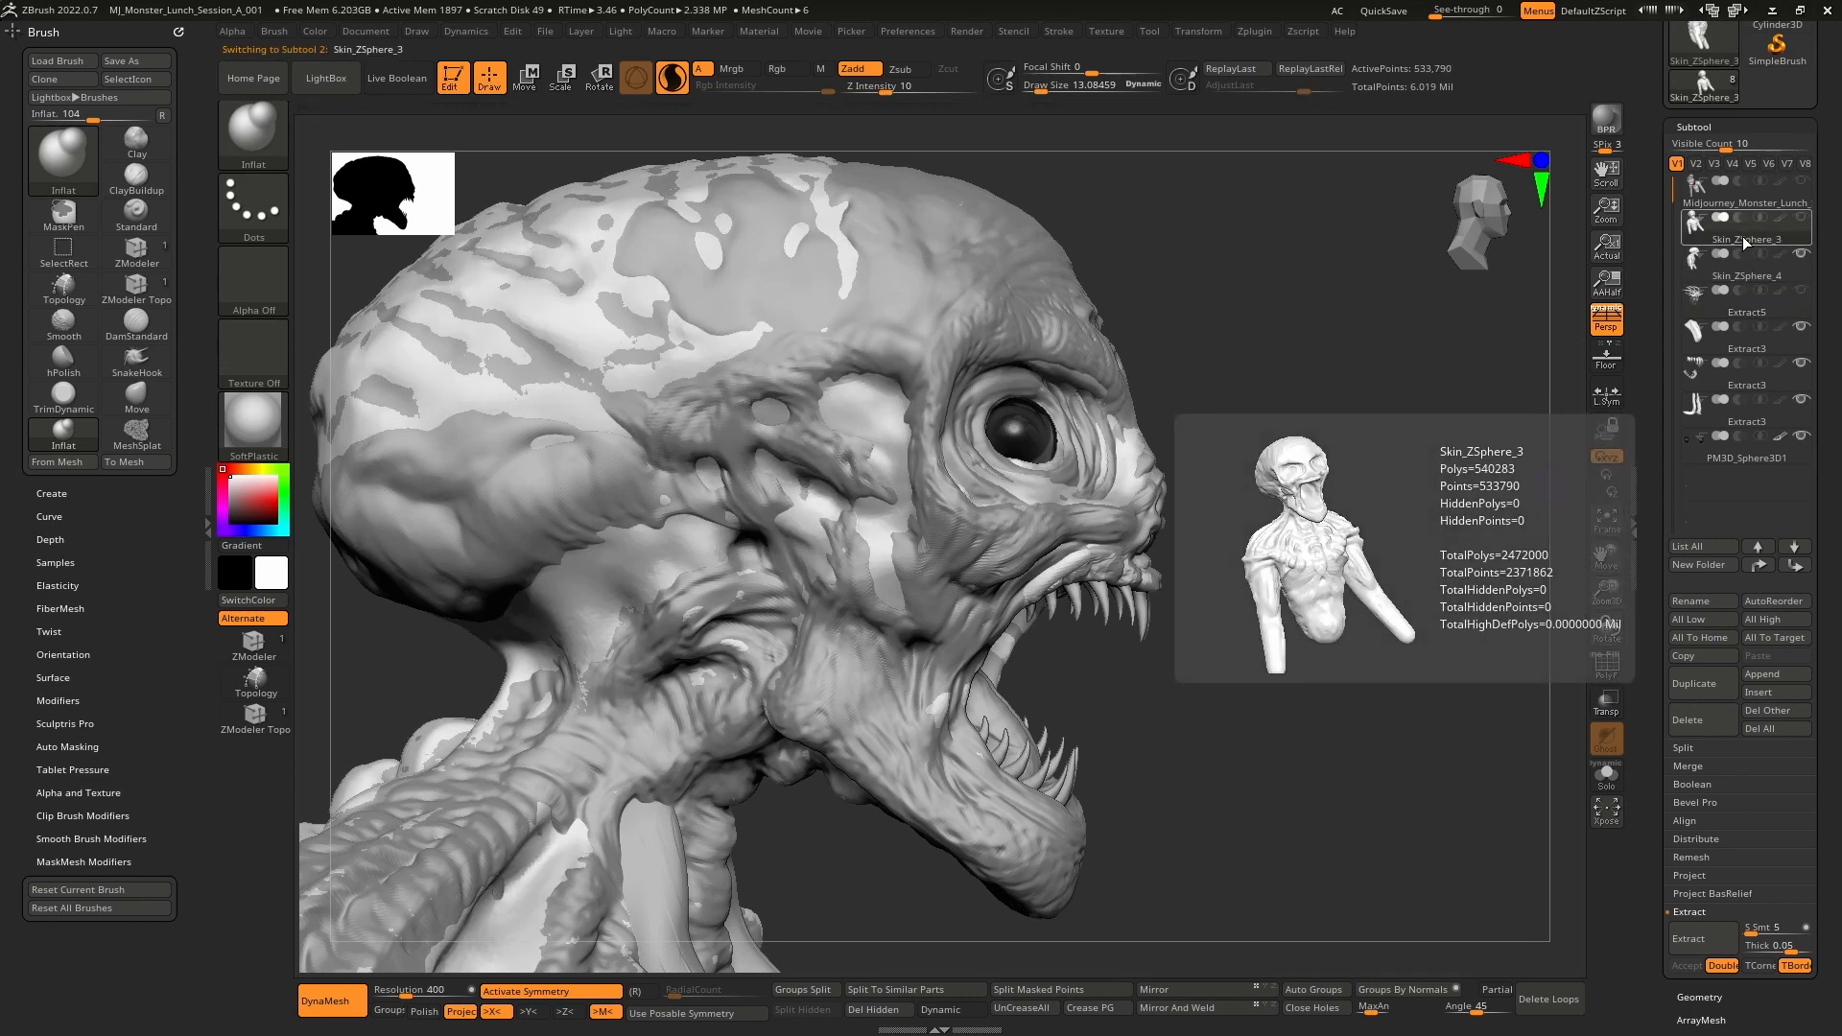
click(1747, 275)
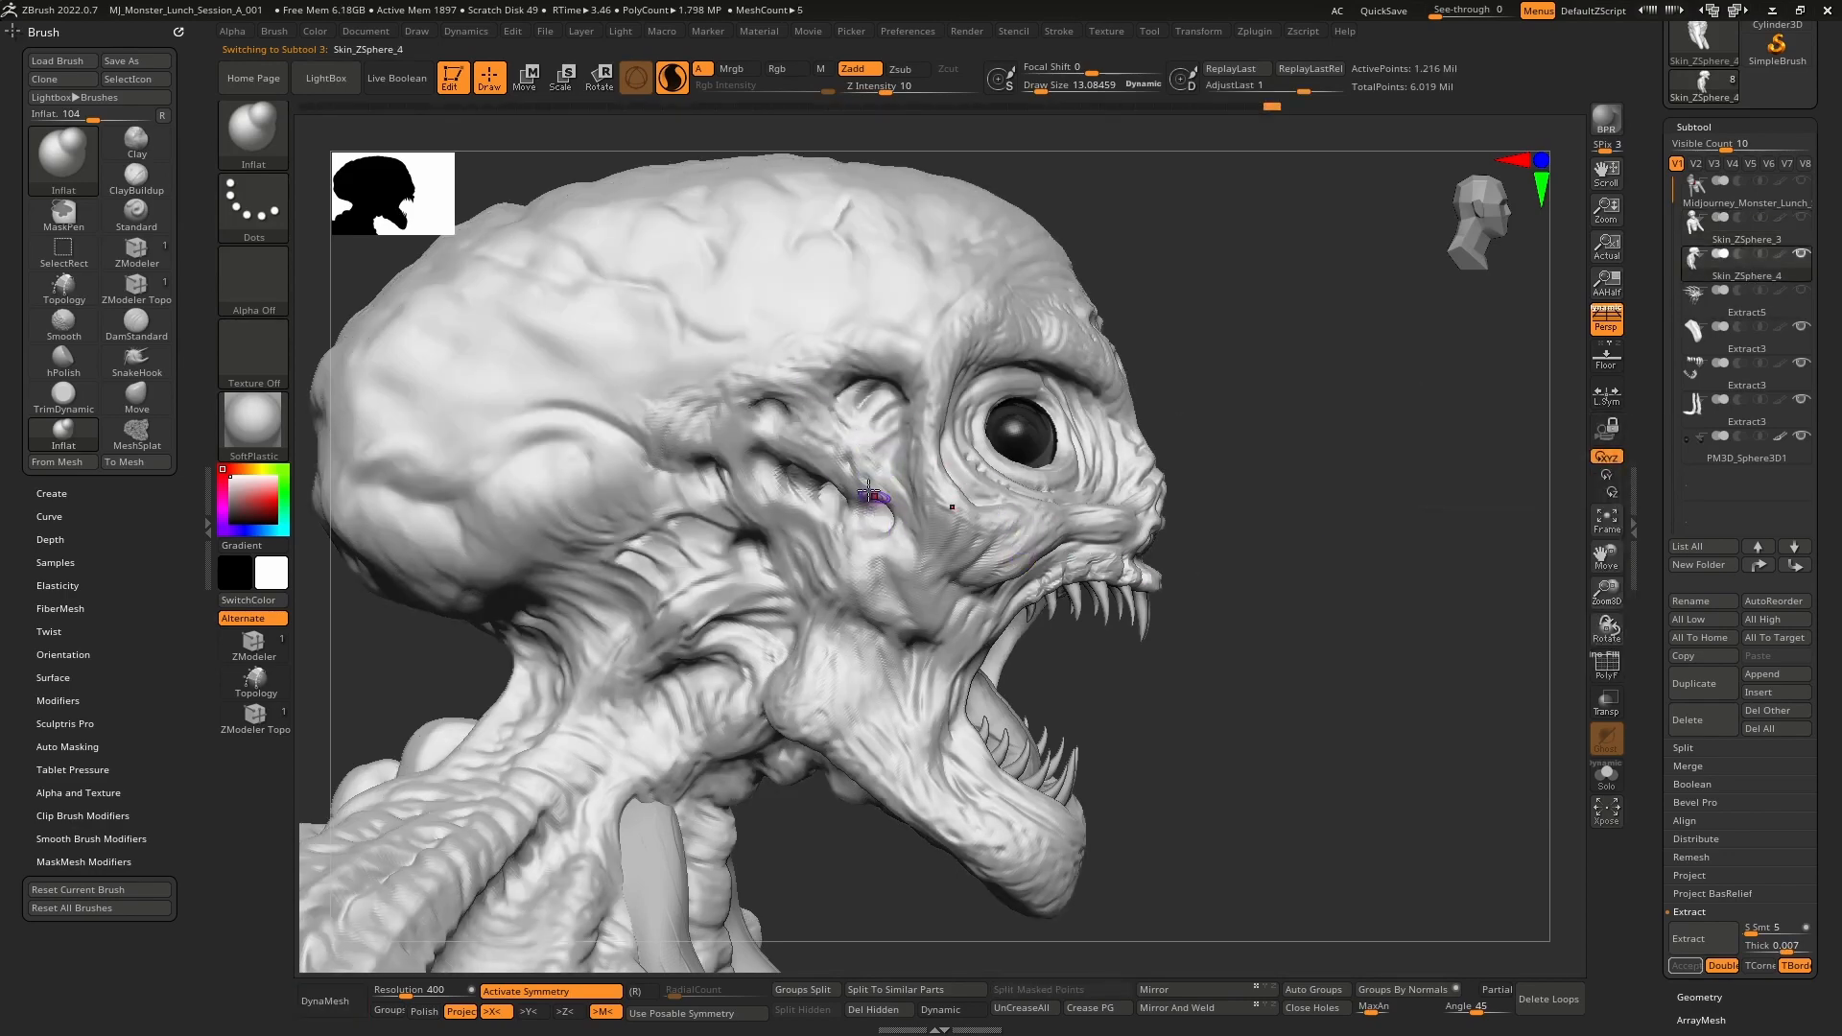
mouse_move(830, 599)
alt+right_down()
mouse_move(810, 523)
mouse_move(822, 596)
mouse_move(766, 652)
mouse_move(831, 597)
mouse_move(850, 615)
alt+right_up()
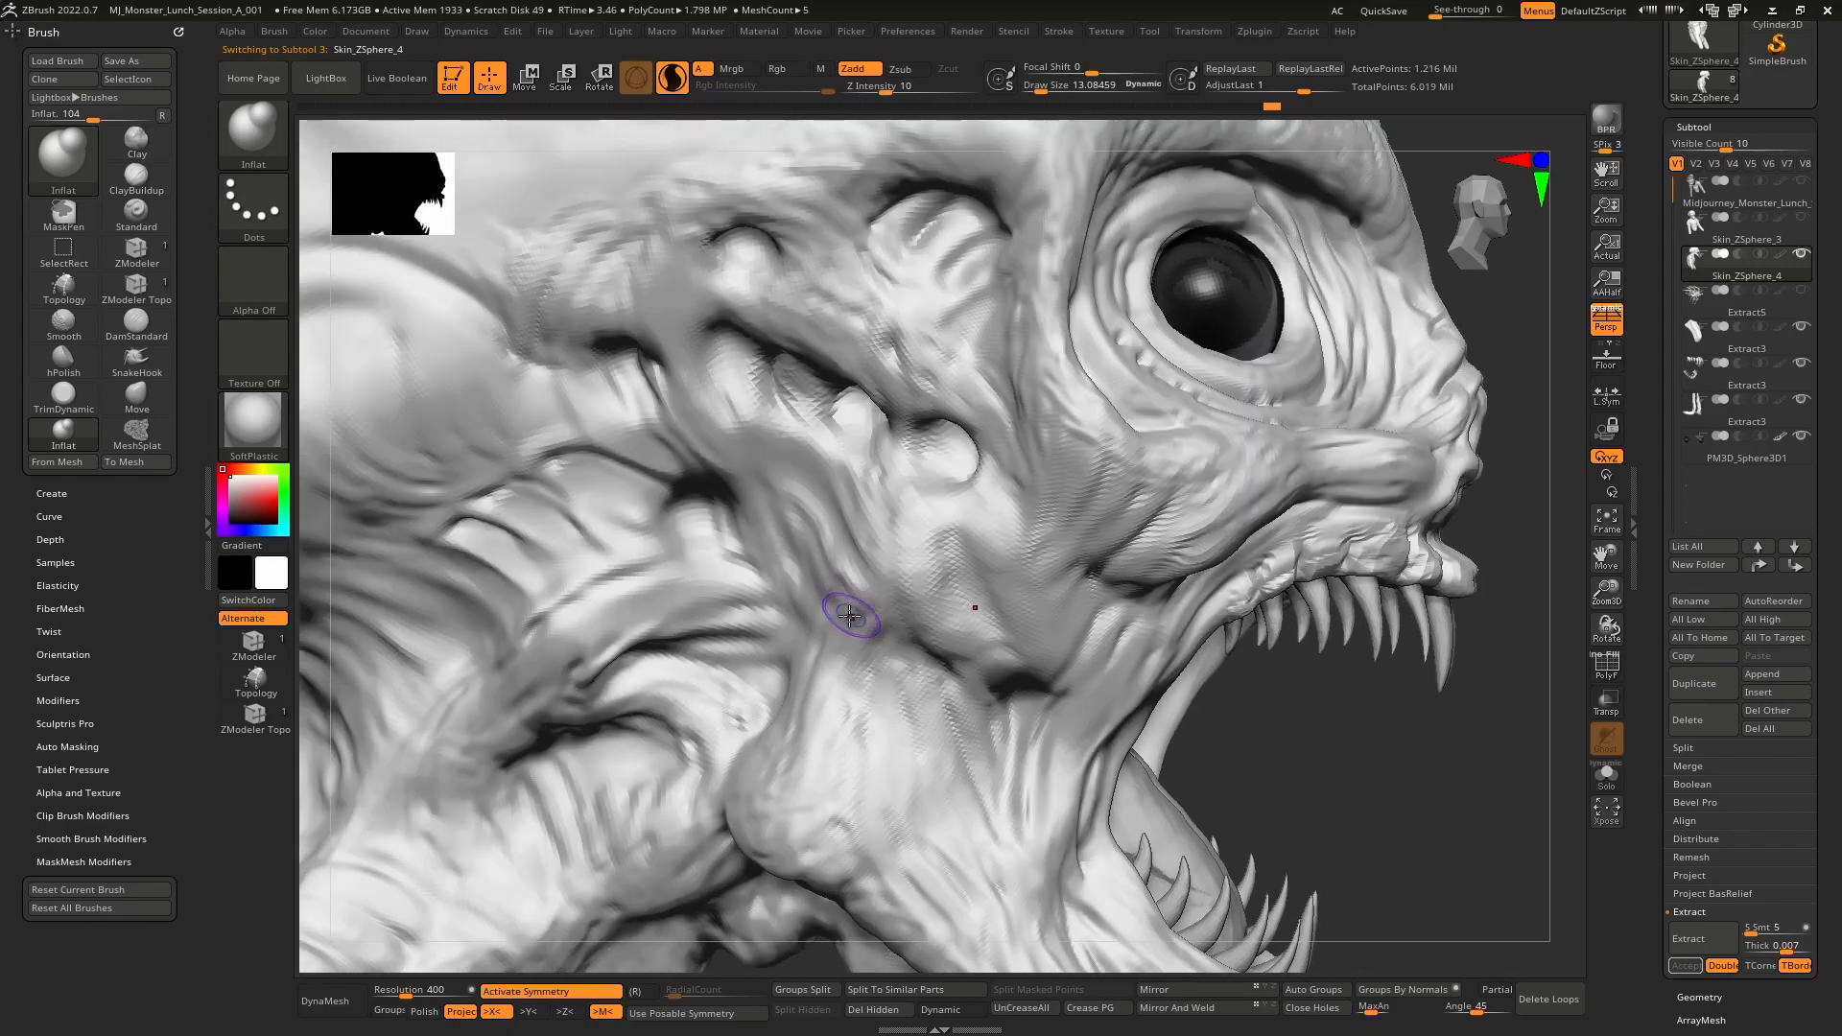
click(1715, 687)
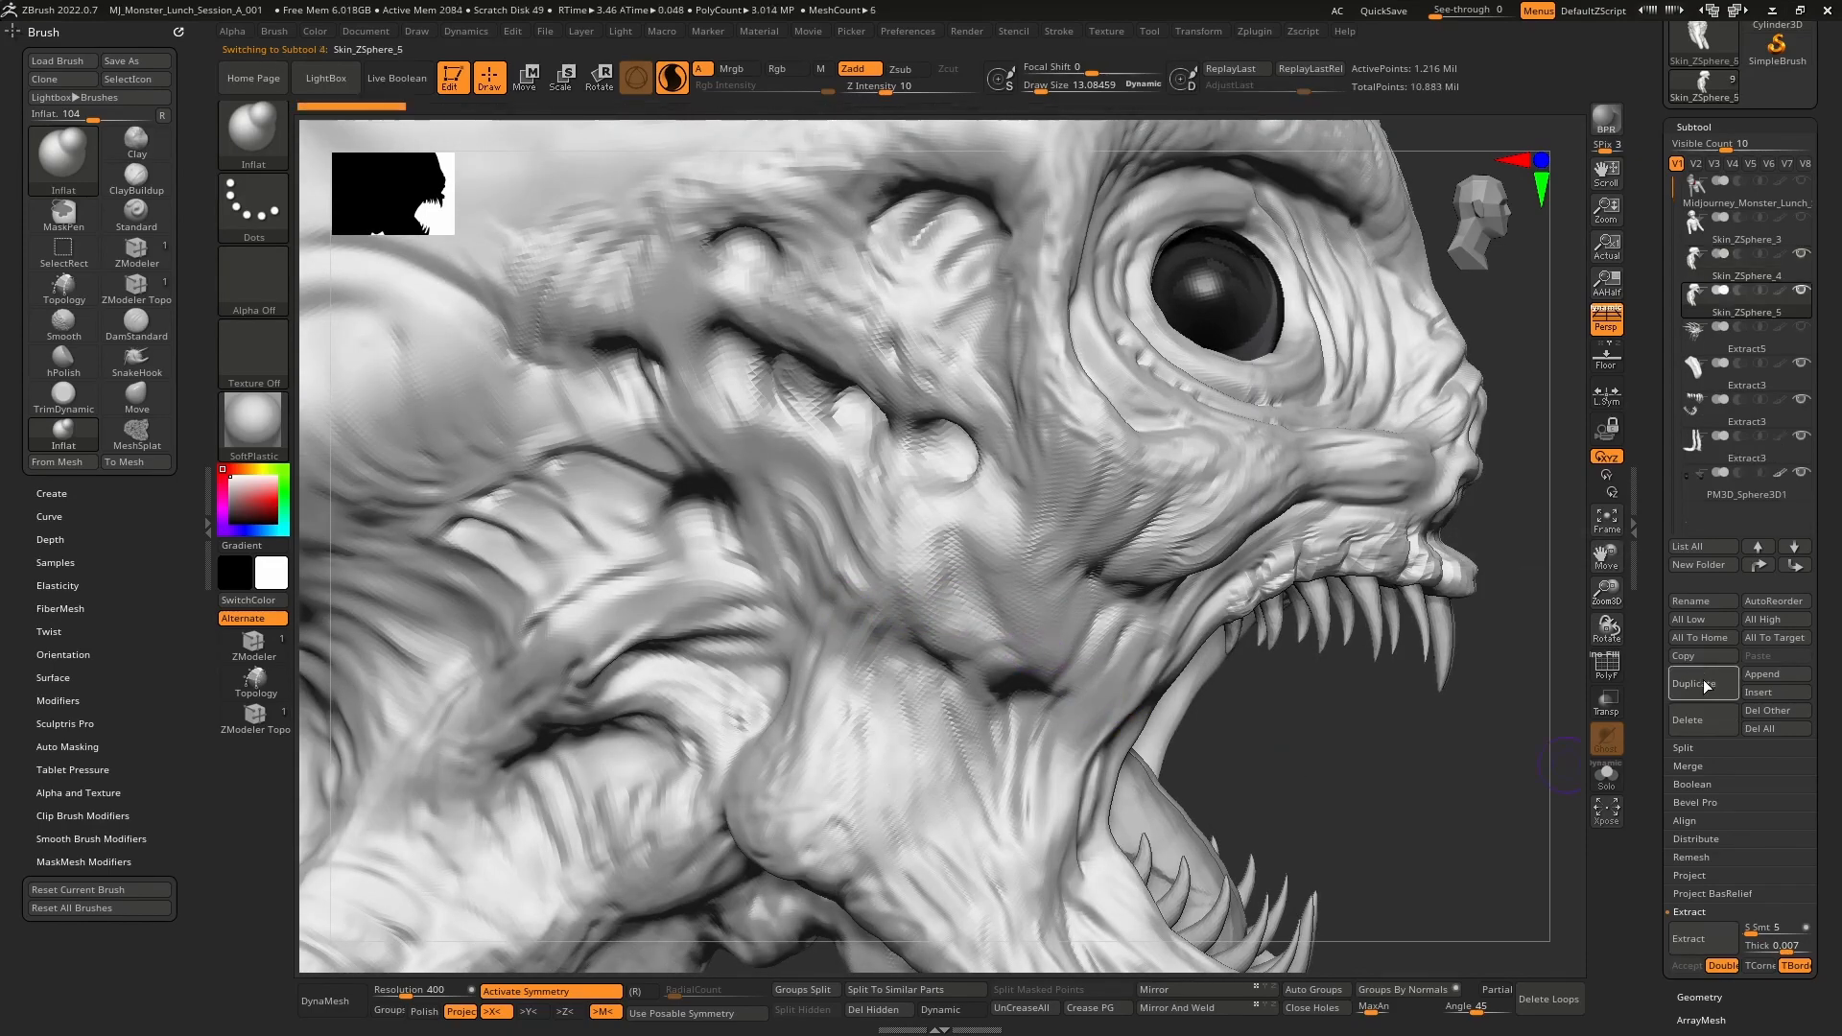
click(1618, 789)
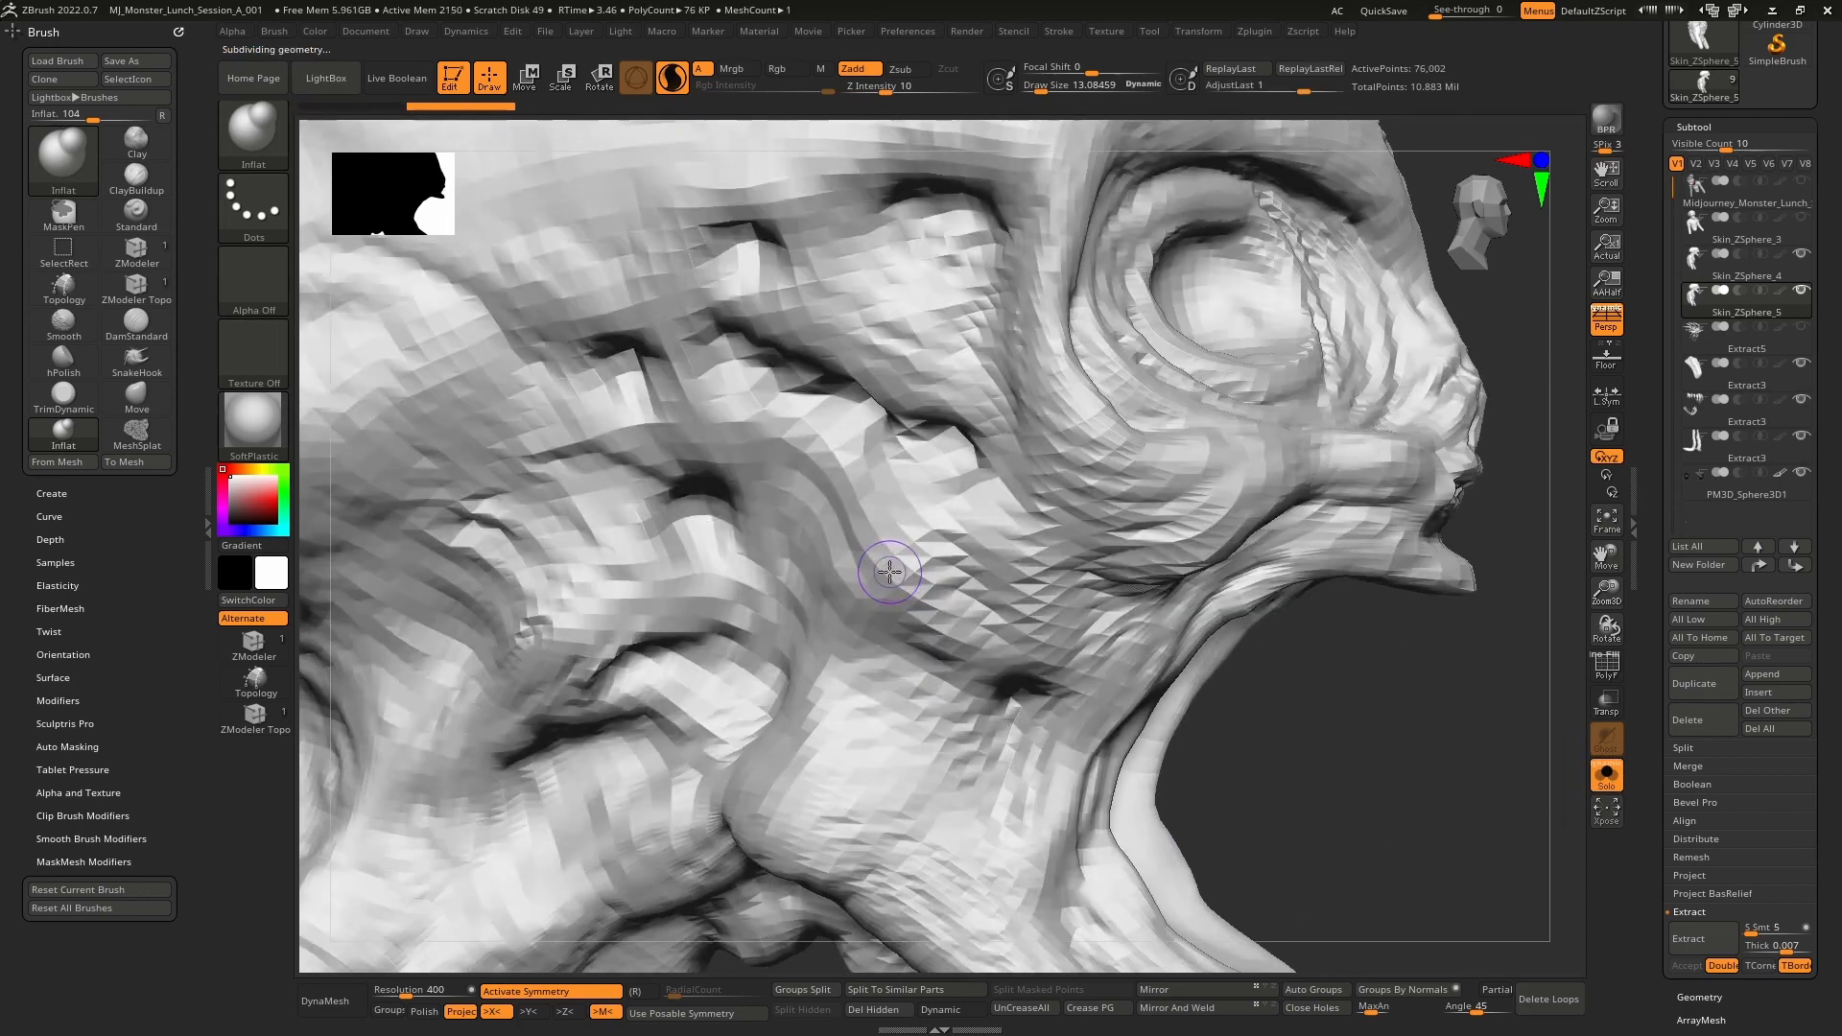
- Remove the copy's other subdivision levels, keeping only its level 4 resolution
drag(1663, 963, 1659, 889)
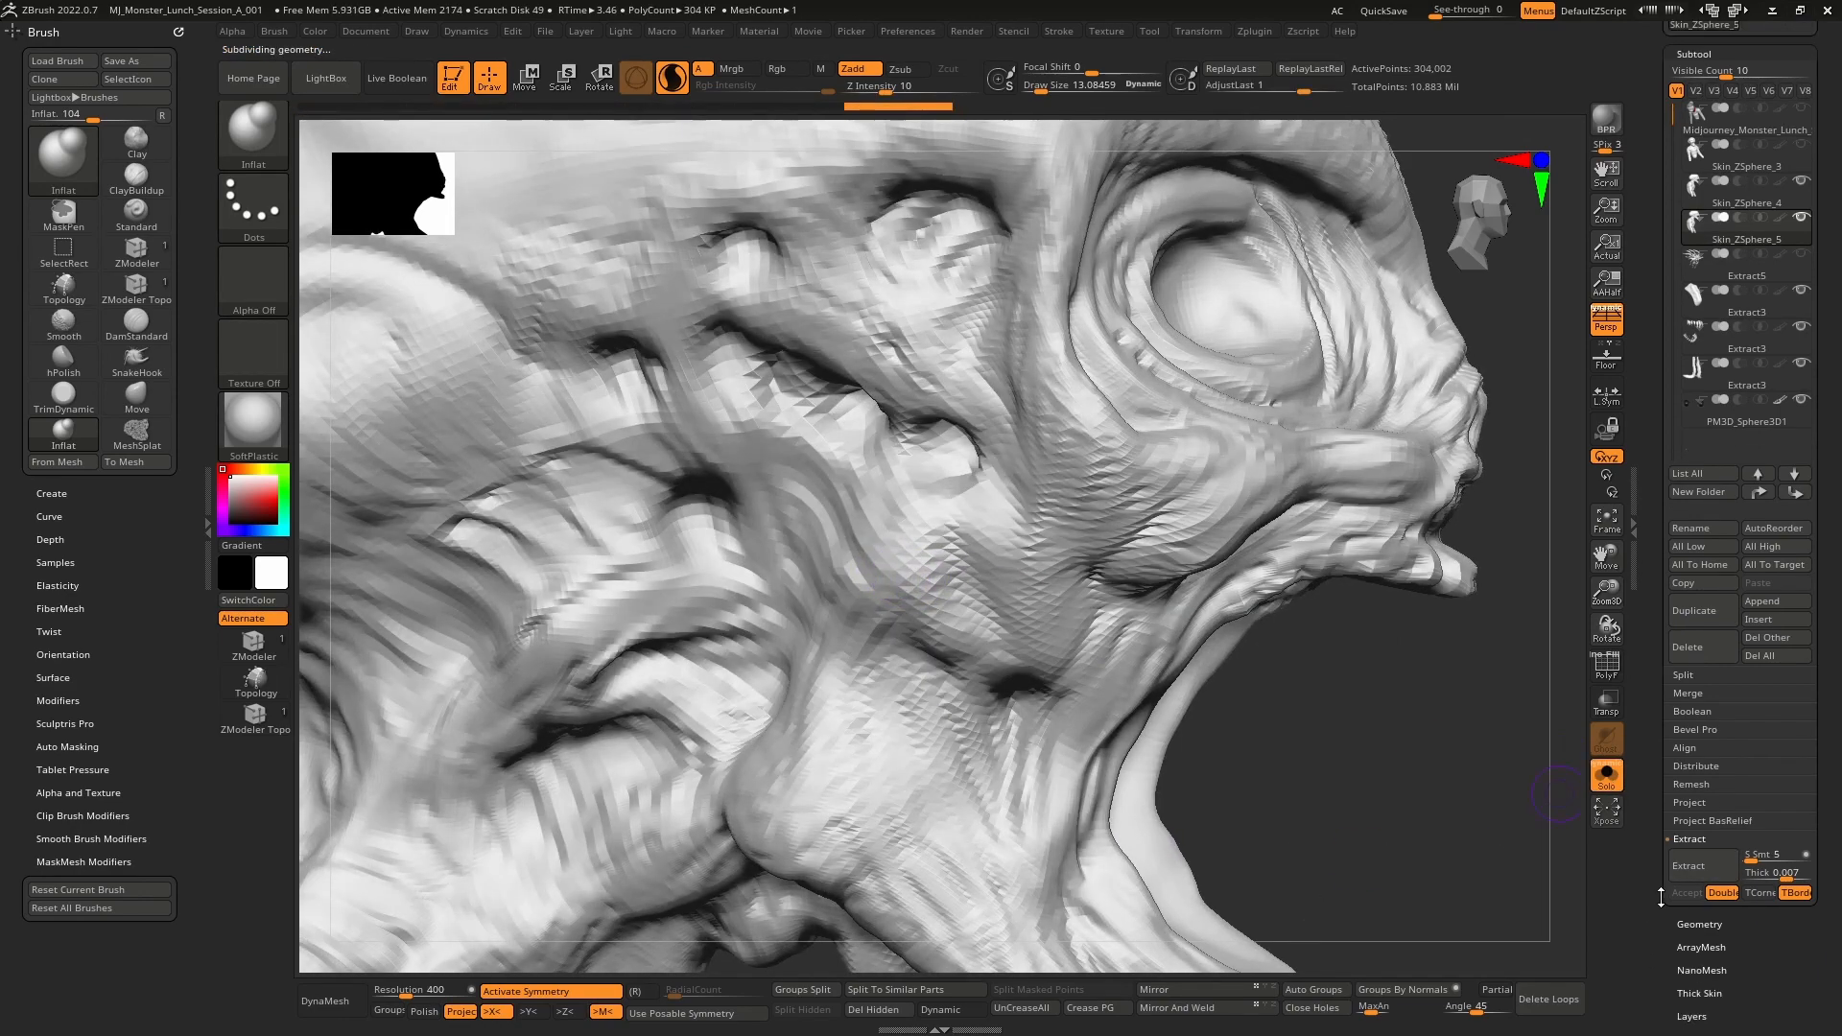
click(1701, 925)
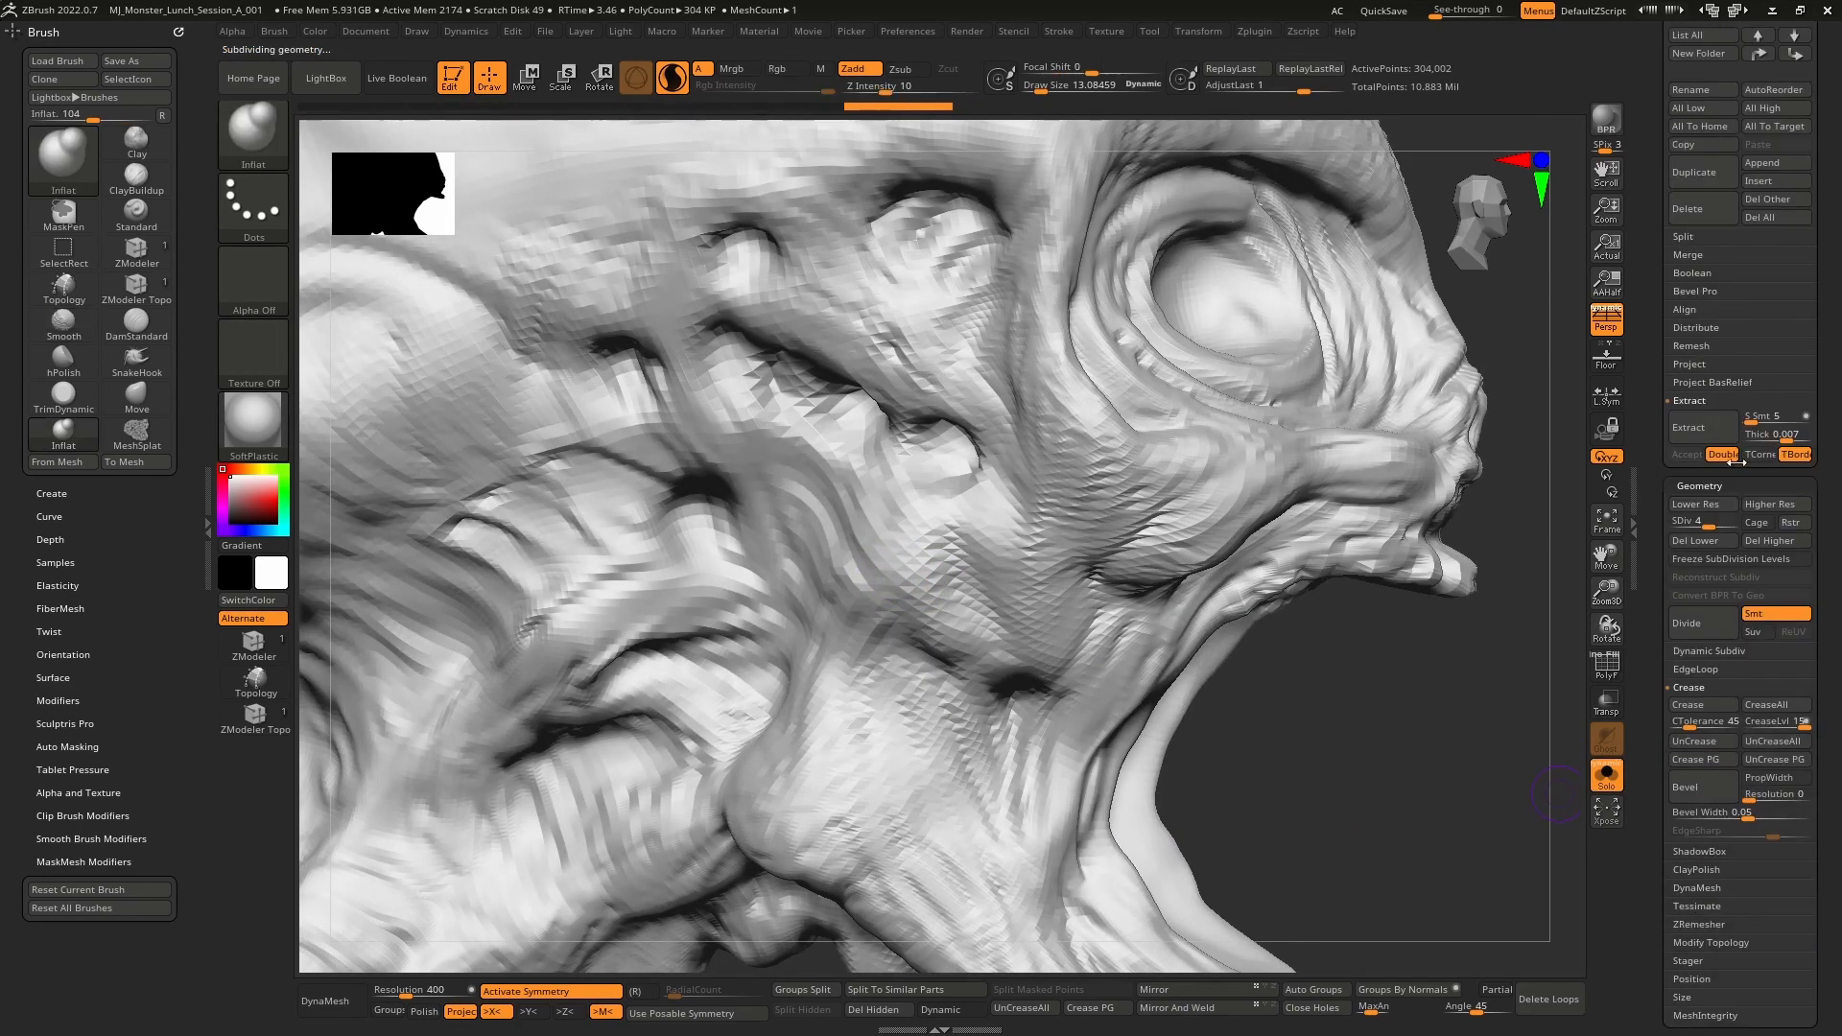
click(1722, 540)
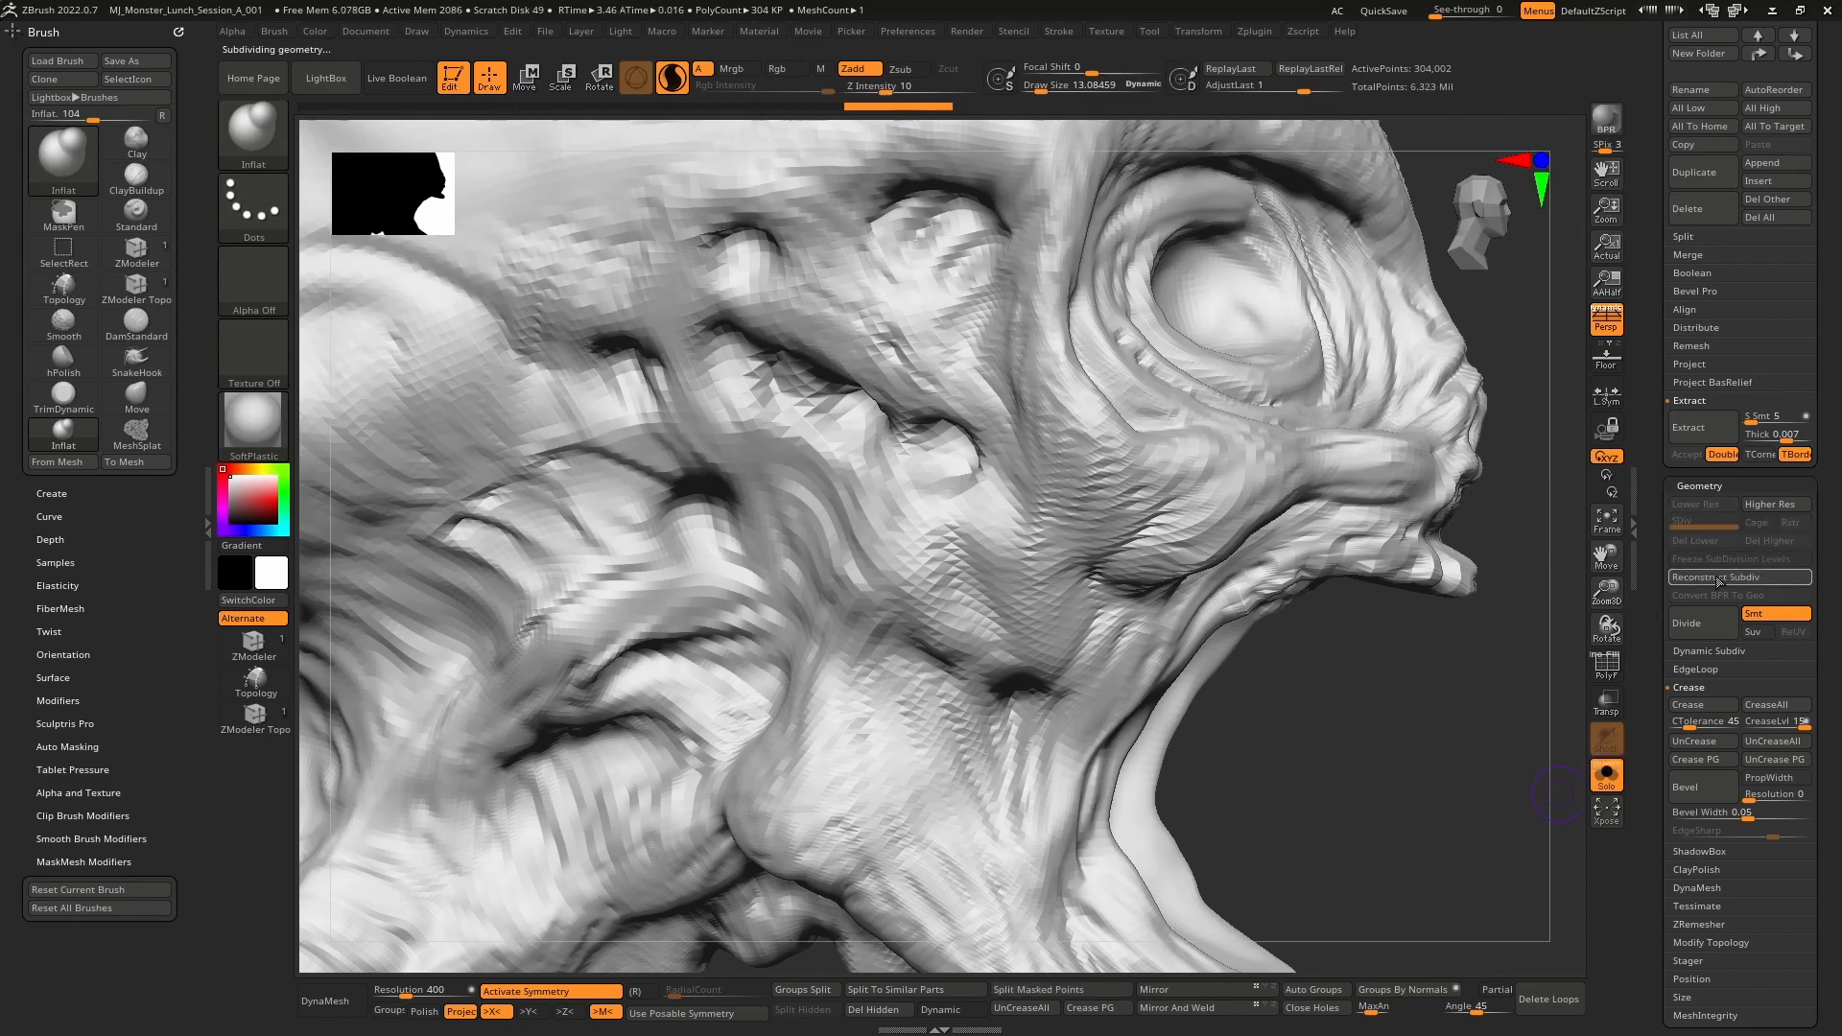
- Add MeshSplat webbing to the head copy over the temple hollow and the lower hollow behind the jaw
alt+right_drag(963, 338, 931, 496)
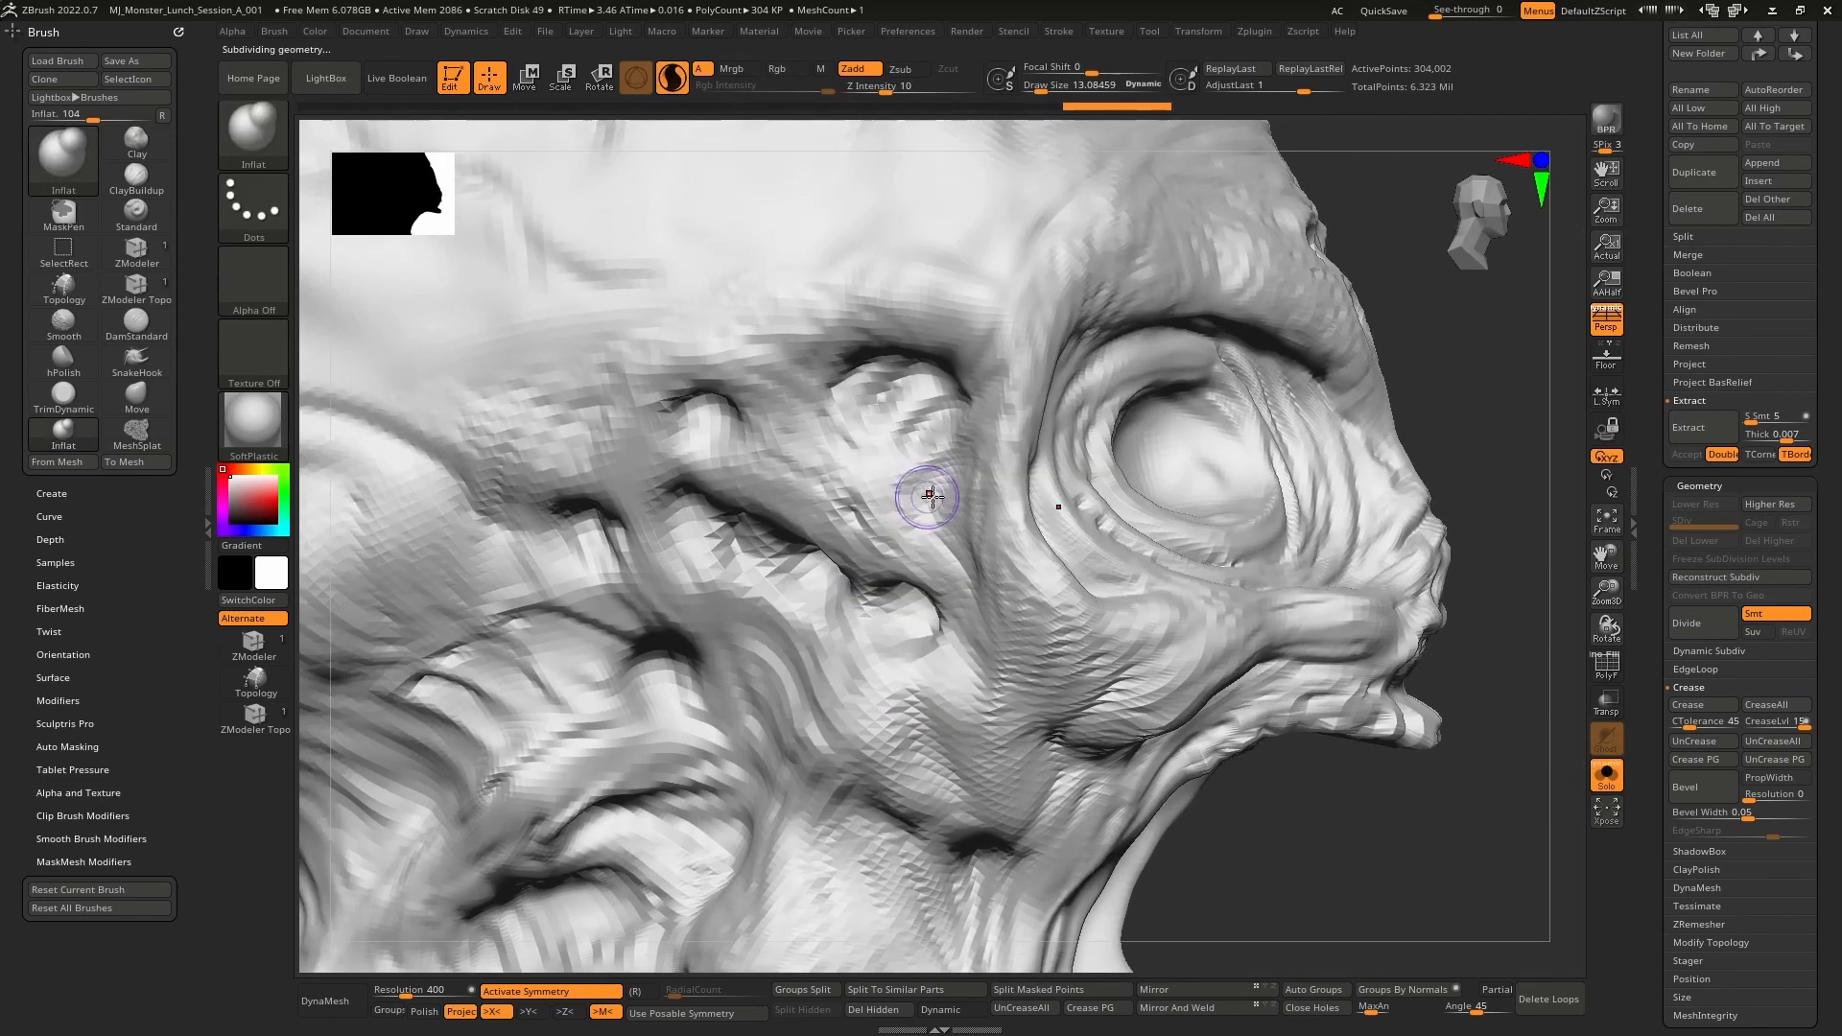
mouse_move(831, 493)
ctrl+mouse_down()
mouse_move(866, 528)
mouse_move(980, 444)
mouse_move(912, 317)
mouse_move(928, 545)
mouse_move(850, 514)
ctrl+mouse_up()
mouse_move(827, 493)
right_down()
mouse_move(950, 479)
mouse_move(853, 451)
mouse_move(813, 466)
mouse_move(746, 553)
right_up()
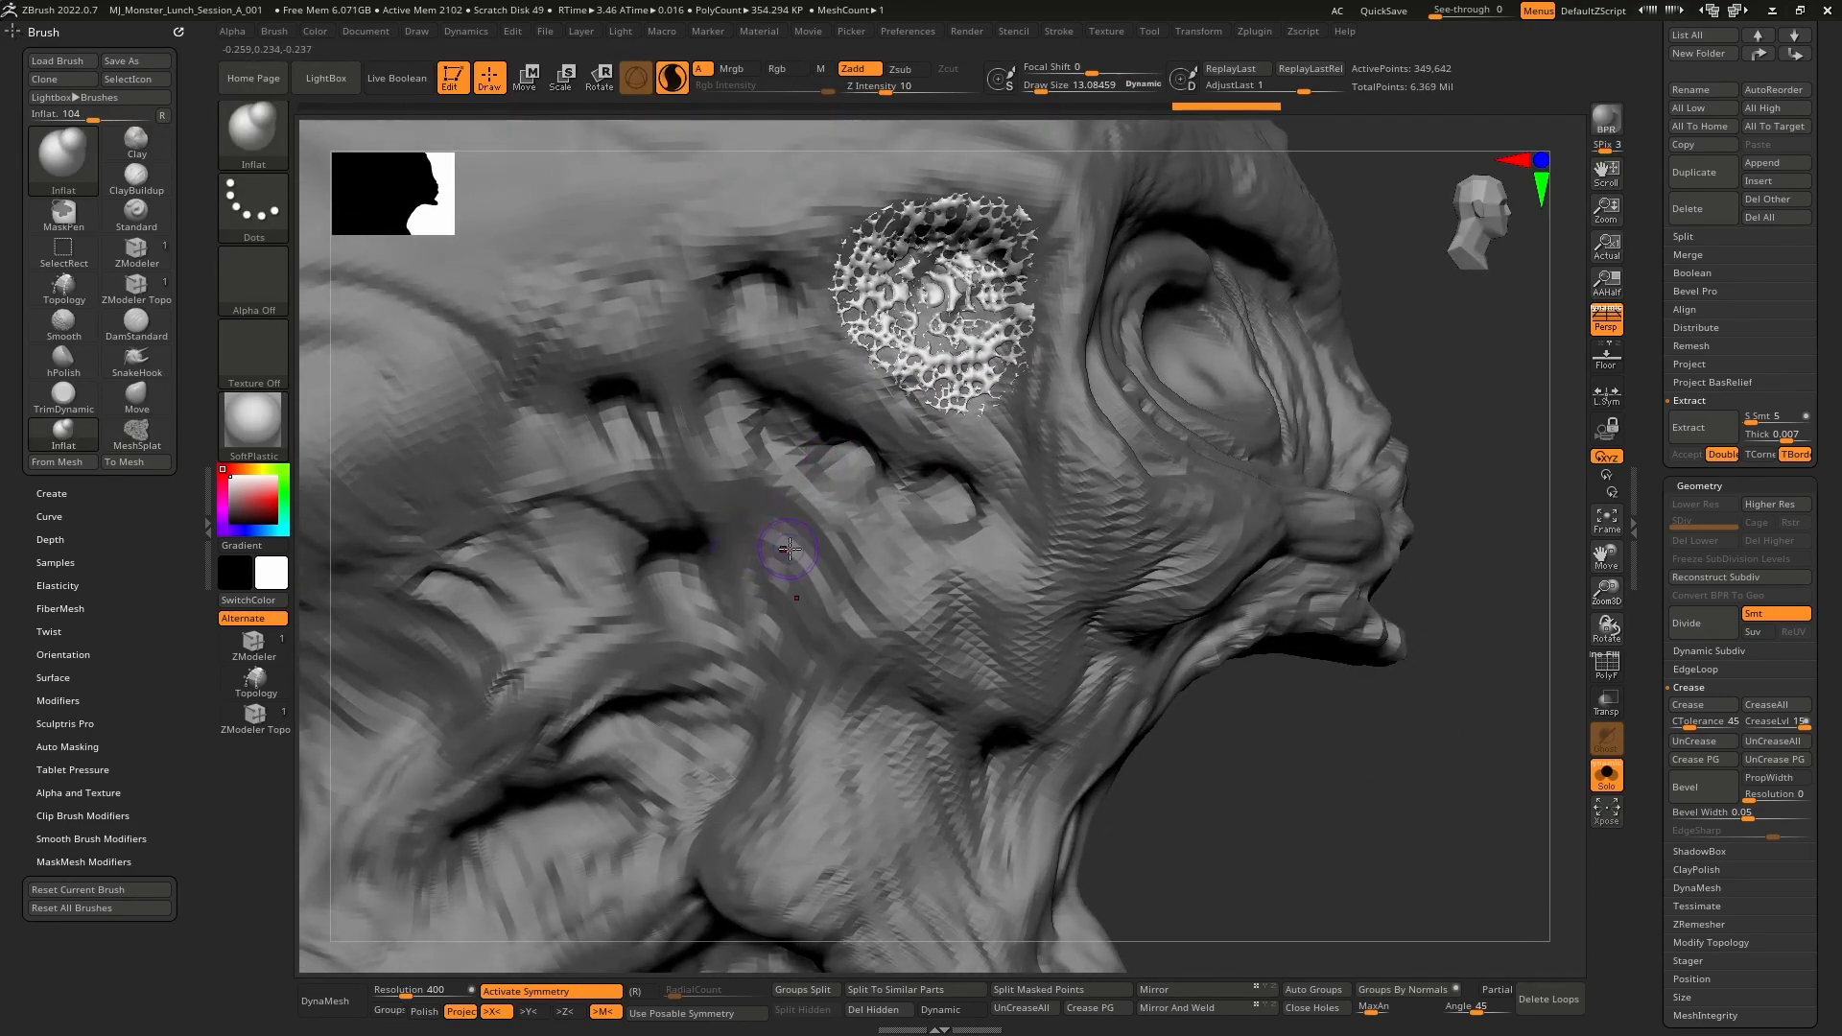
mouse_move(789, 548)
ctrl+mouse_down()
mouse_move(714, 518)
mouse_move(622, 576)
mouse_move(816, 662)
mouse_move(701, 537)
ctrl+mouse_up()
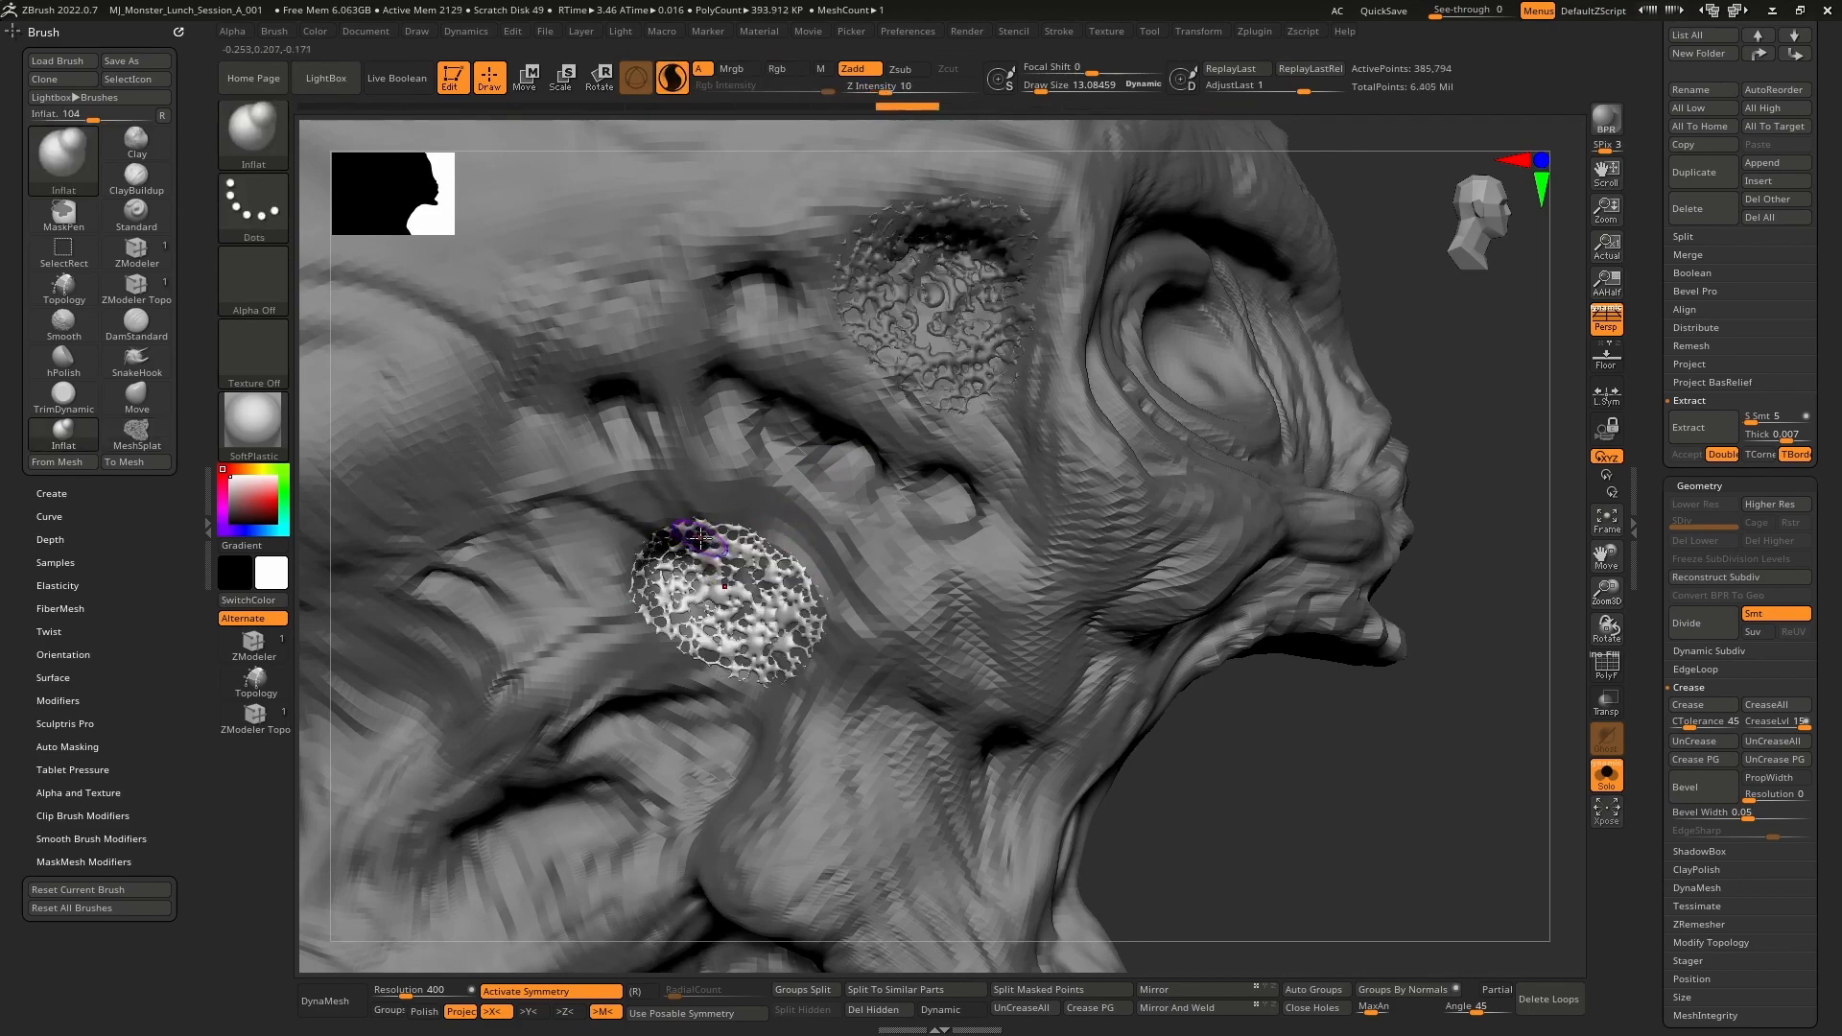
mouse_move(796, 545)
right_down()
mouse_move(834, 582)
mouse_move(815, 566)
mouse_move(945, 564)
right_up()
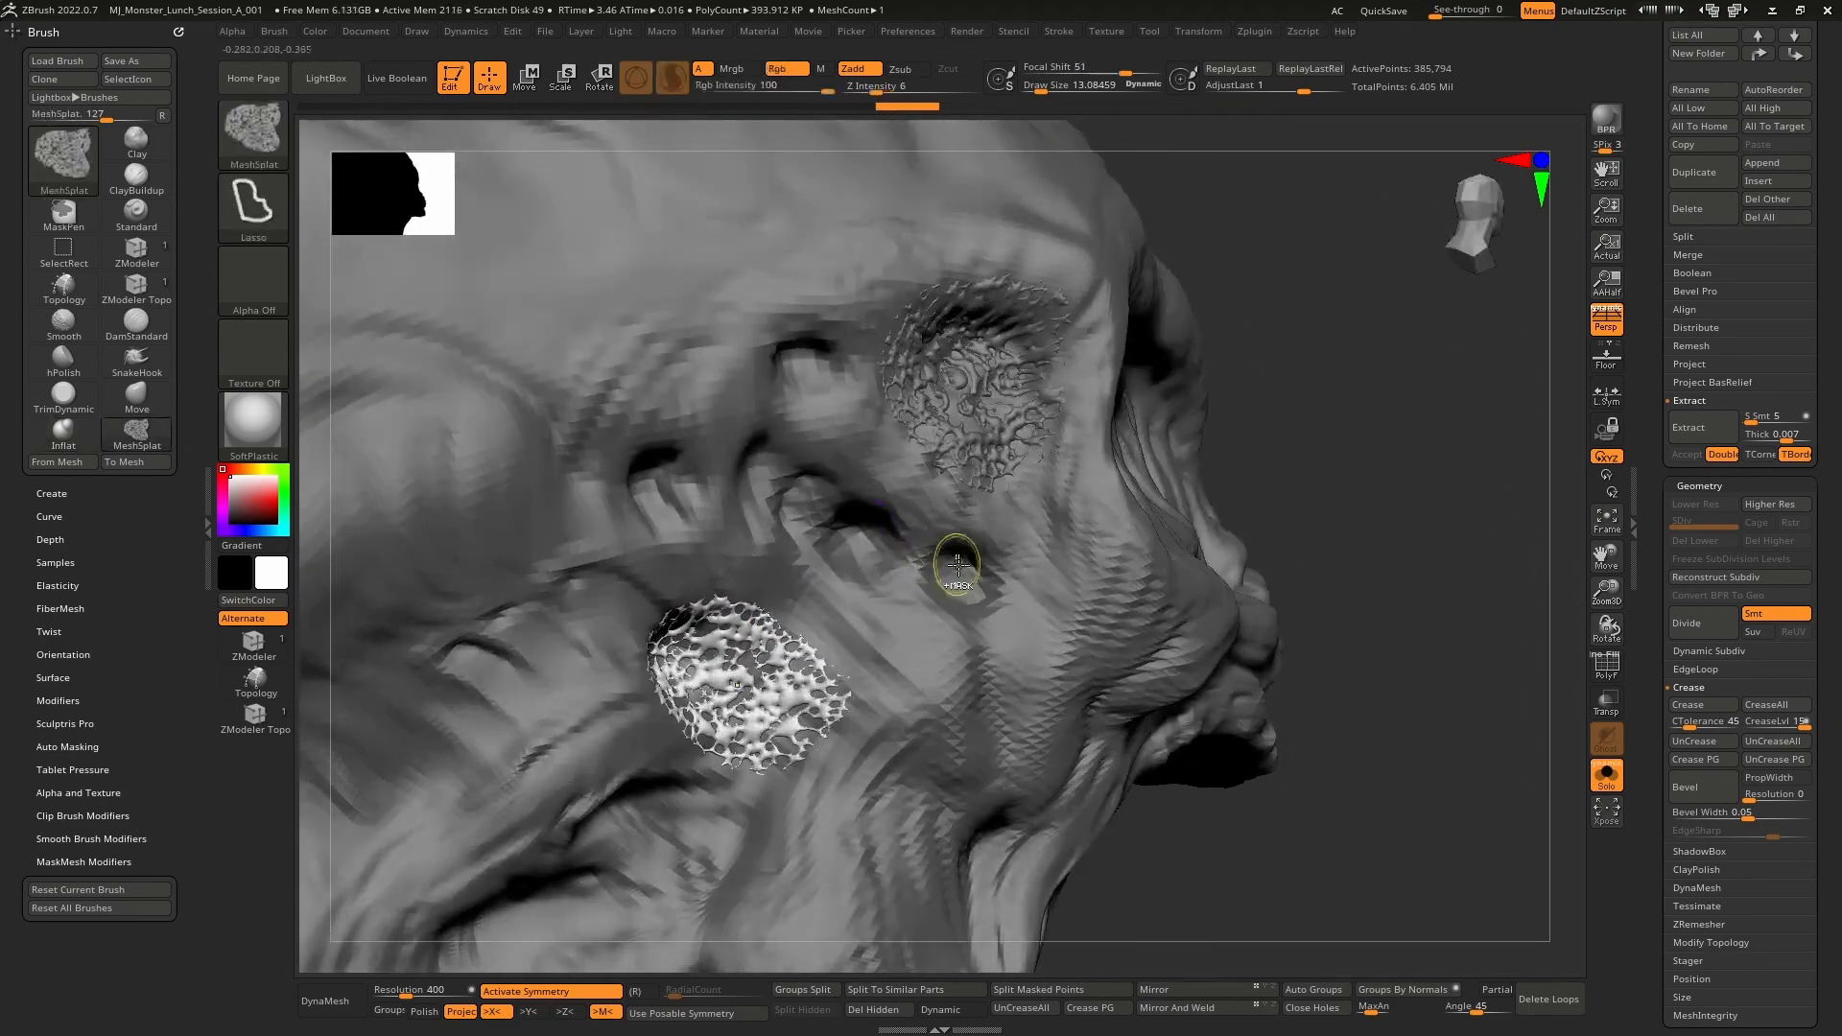
- Add a MeshSplat patch along the elongated row of cavities between the temple and lower hollows
ctrl+drag(729, 425, 827, 573)
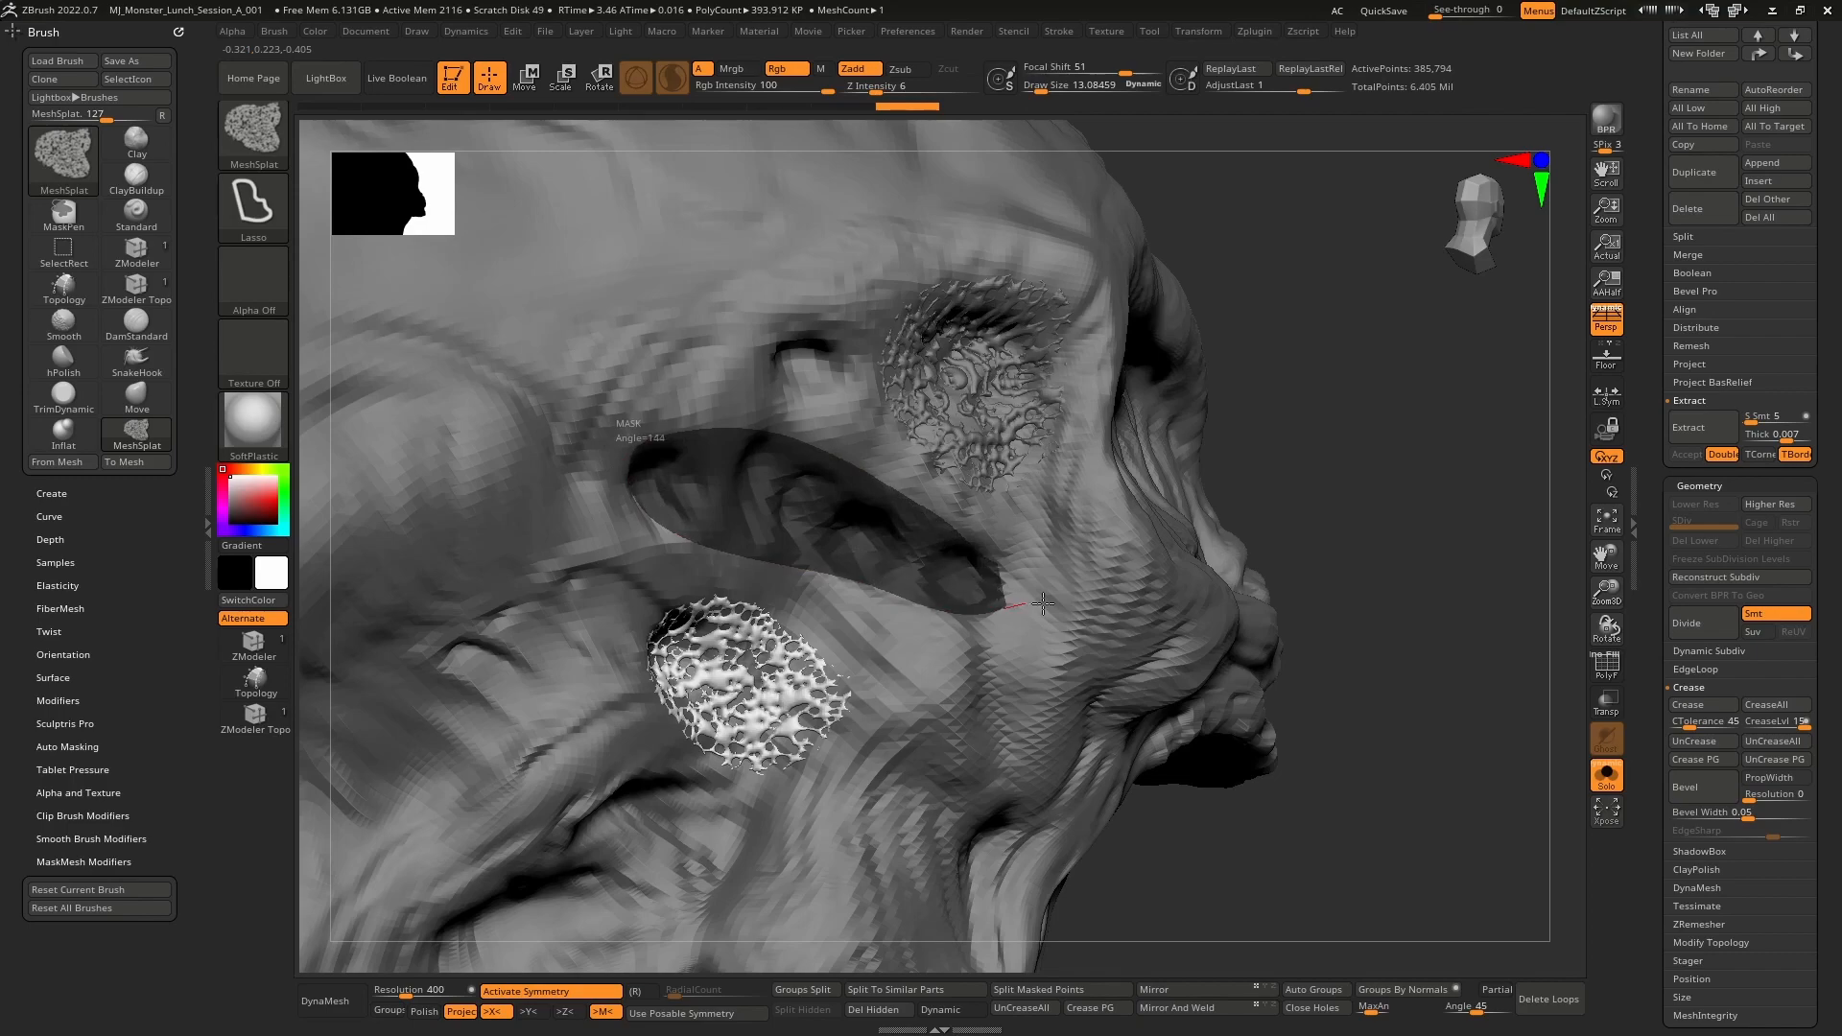
ctrl+drag(1043, 604, 1036, 603)
mouse_move(1036, 603)
right_down()
mouse_move(969, 604)
mouse_move(876, 555)
mouse_move(959, 616)
mouse_move(855, 588)
mouse_move(908, 630)
mouse_move(974, 533)
right_up()
- Try a MeshSplat lasso over the cheek above the jaw and undo it
key(ctrl)
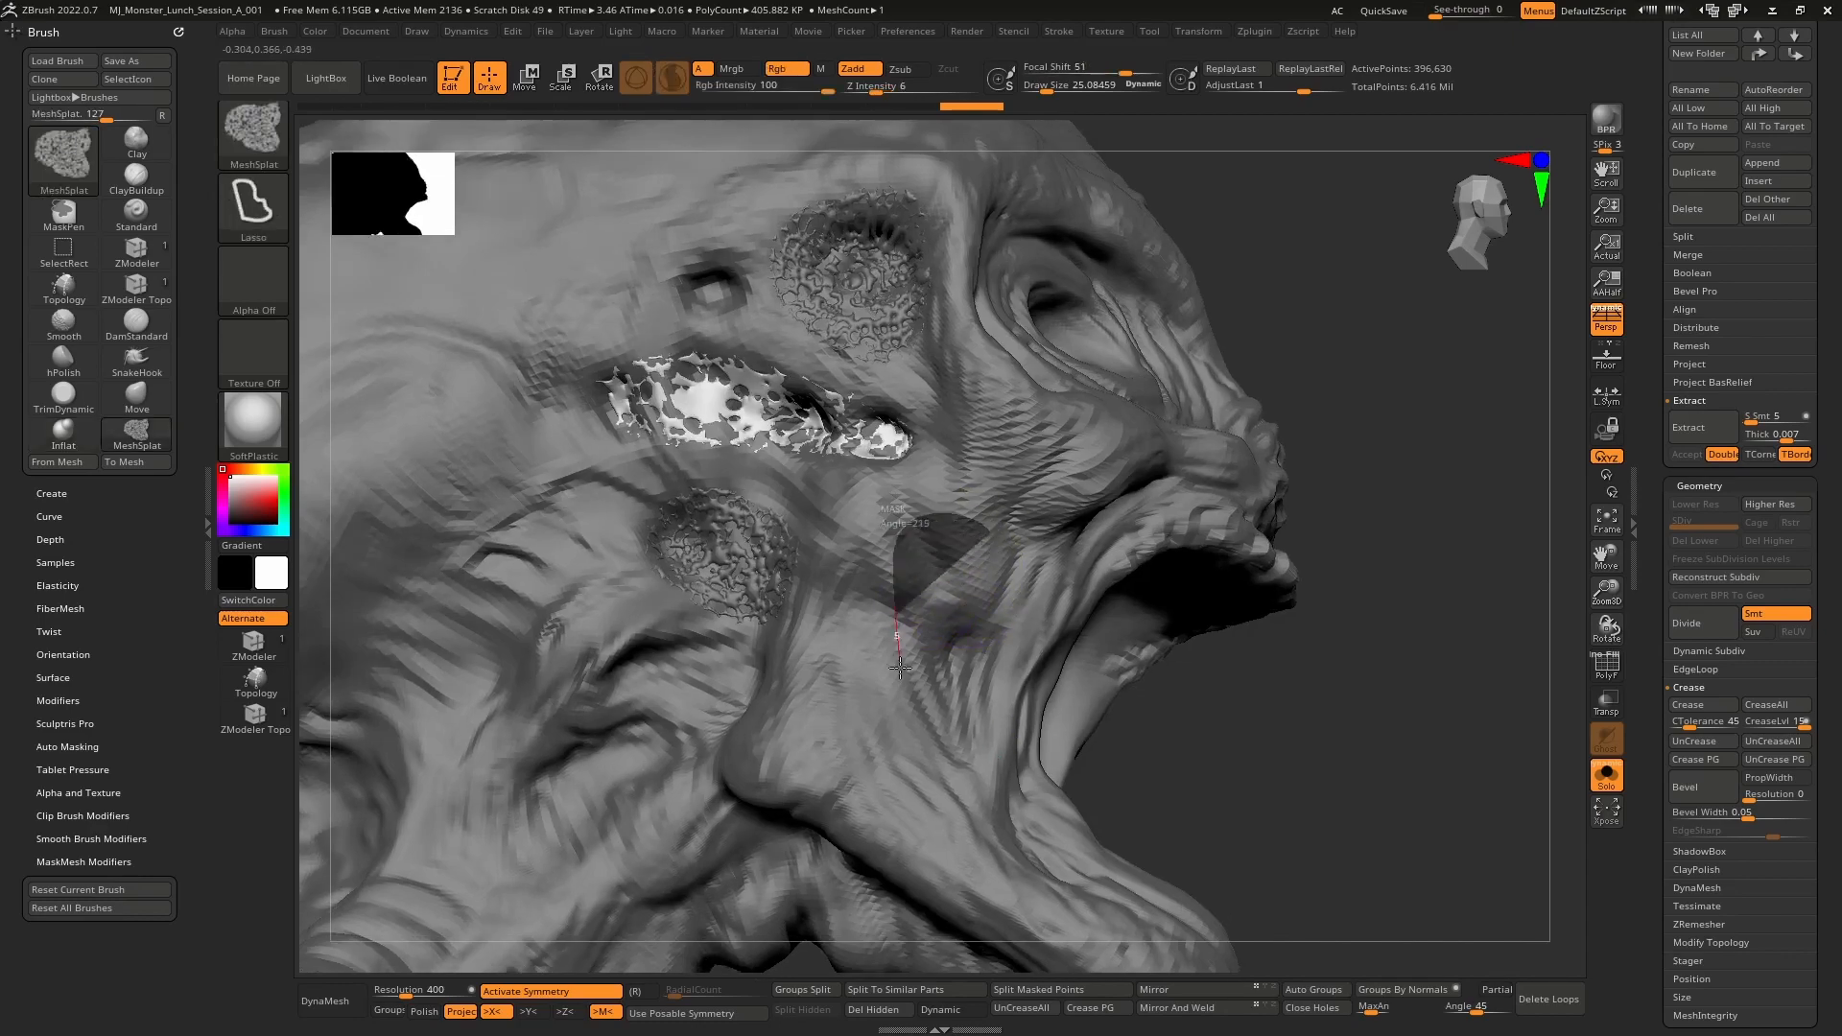
ctrl+drag(998, 806, 998, 804)
mouse_move(959, 748)
right_down()
mouse_move(921, 690)
mouse_move(914, 591)
mouse_move(965, 565)
mouse_move(934, 634)
mouse_move(884, 567)
right_up()
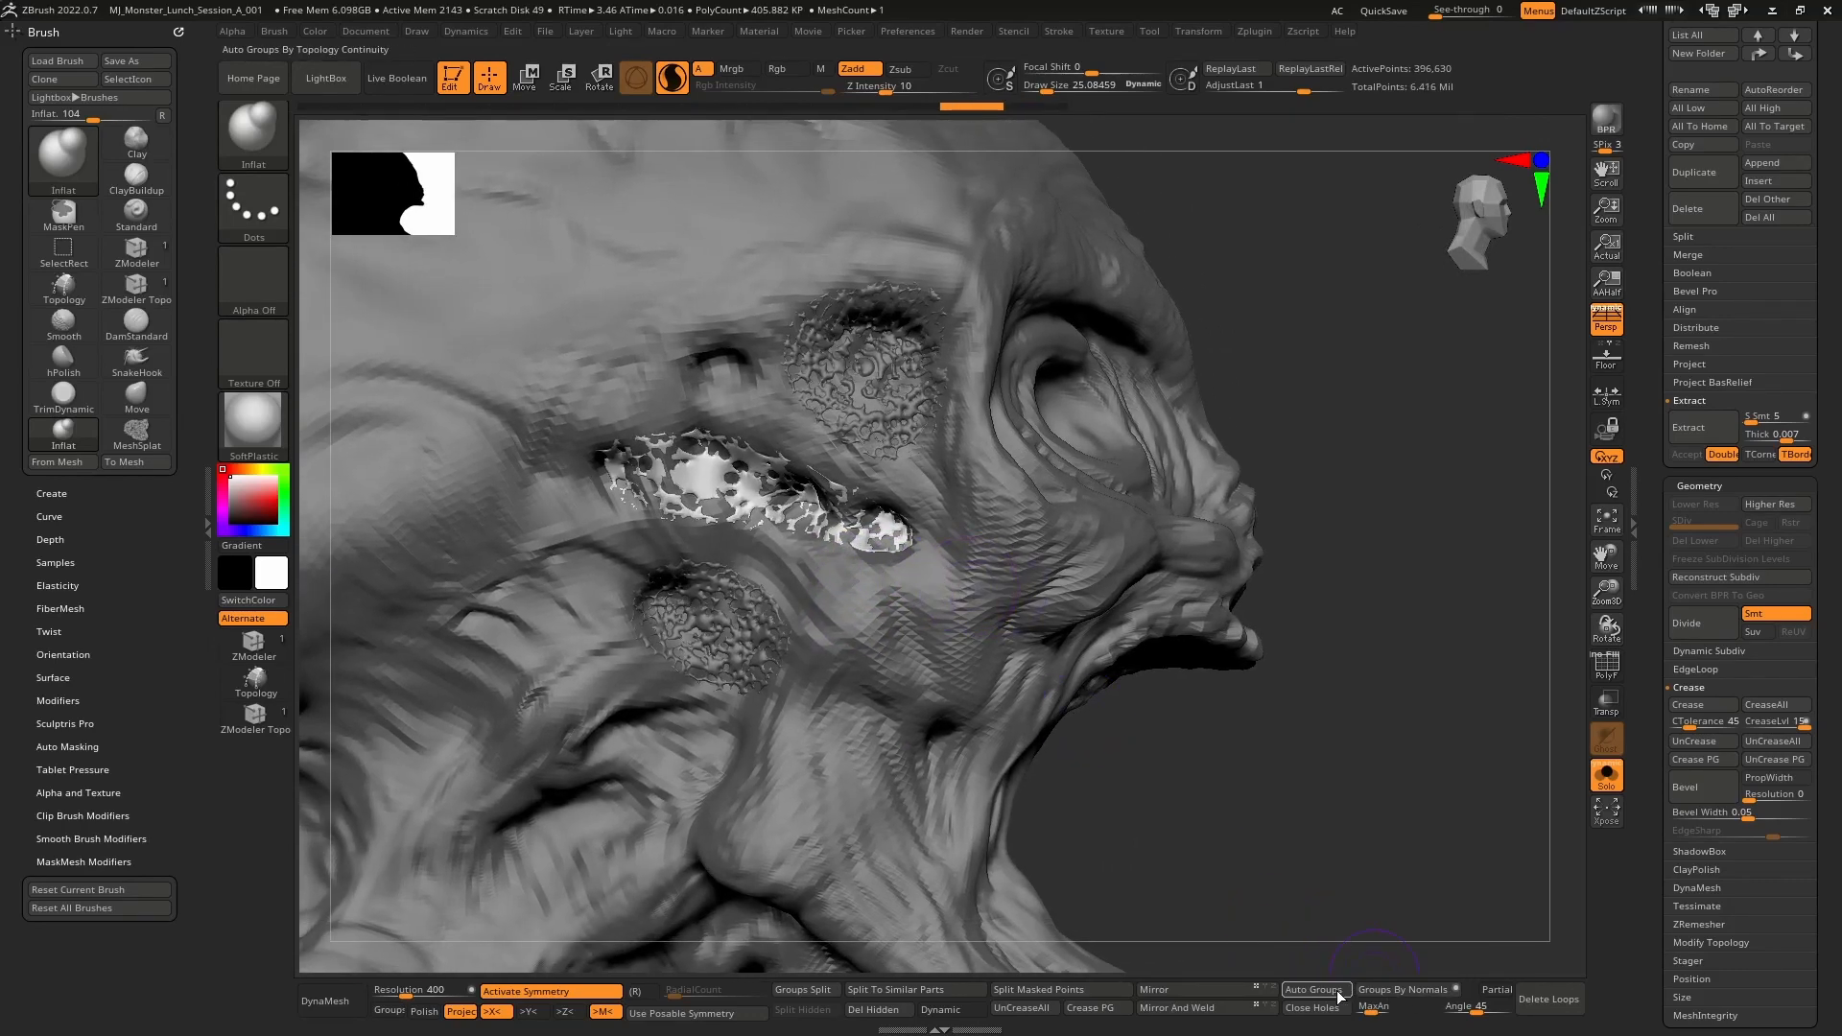
- Auto-group the copy, hide its head surface to leave only the splatted webbing, and show the other subtools
ctrl+shift+click(1049, 542)
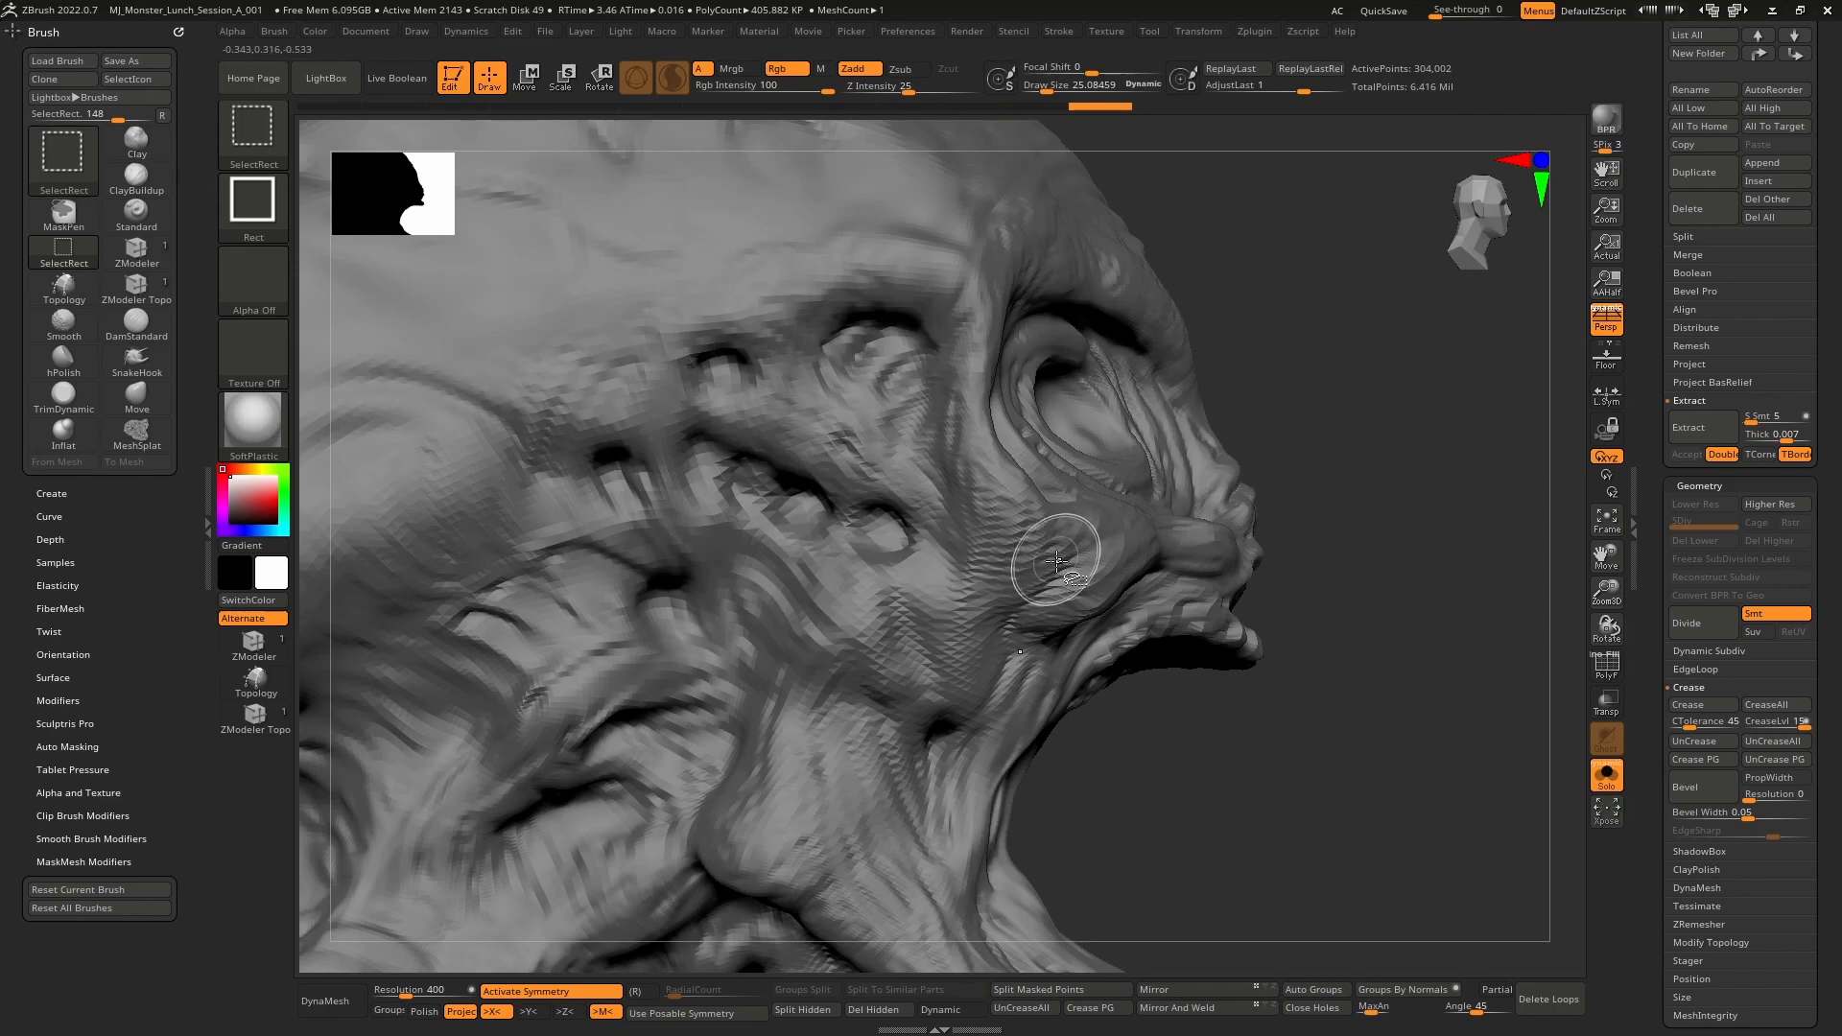
ctrl+shift+click(1352, 717)
mouse_move(1014, 532)
alt+right_down()
mouse_move(1033, 625)
mouse_move(949, 657)
mouse_move(1044, 678)
mouse_move(1078, 643)
mouse_move(1308, 754)
alt+right_up()
click(1598, 786)
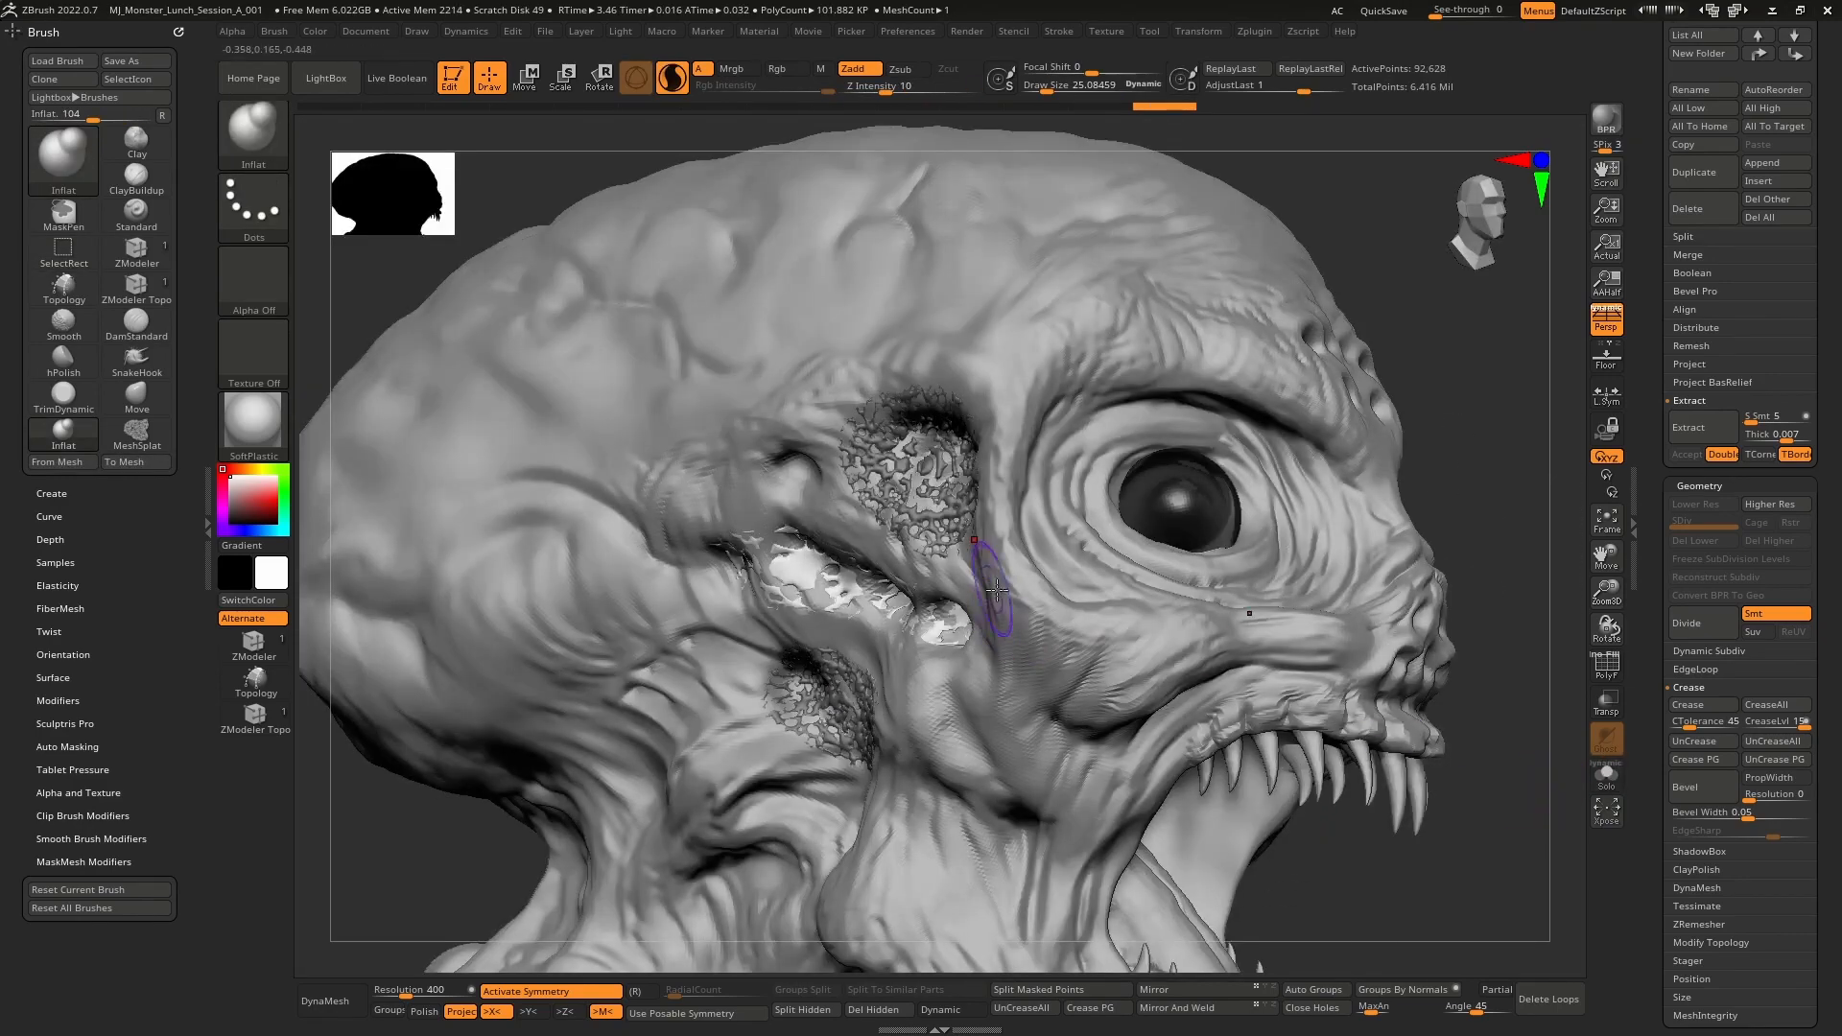
- Clear the mask and thicken the webbing in the temple, middle and lower hollows with the Inflat brush
alt+right_drag(986, 575, 1013, 543)
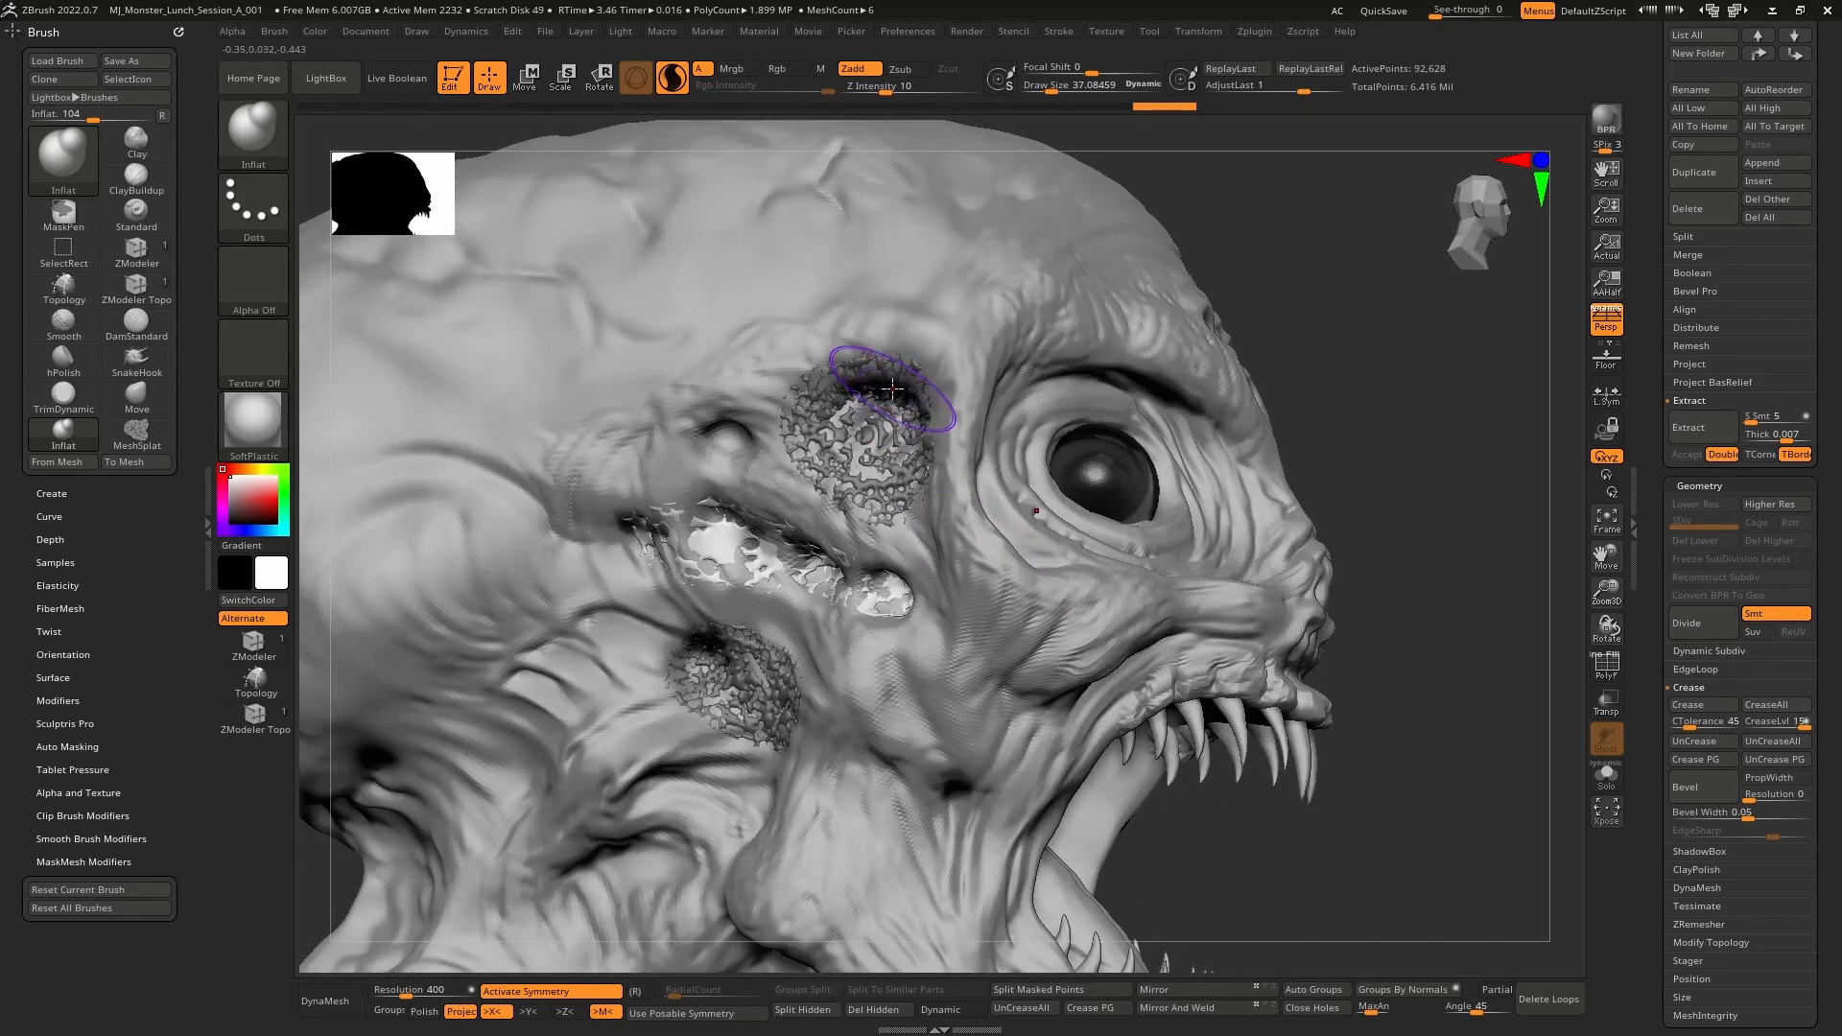
alt+drag(889, 388, 908, 414)
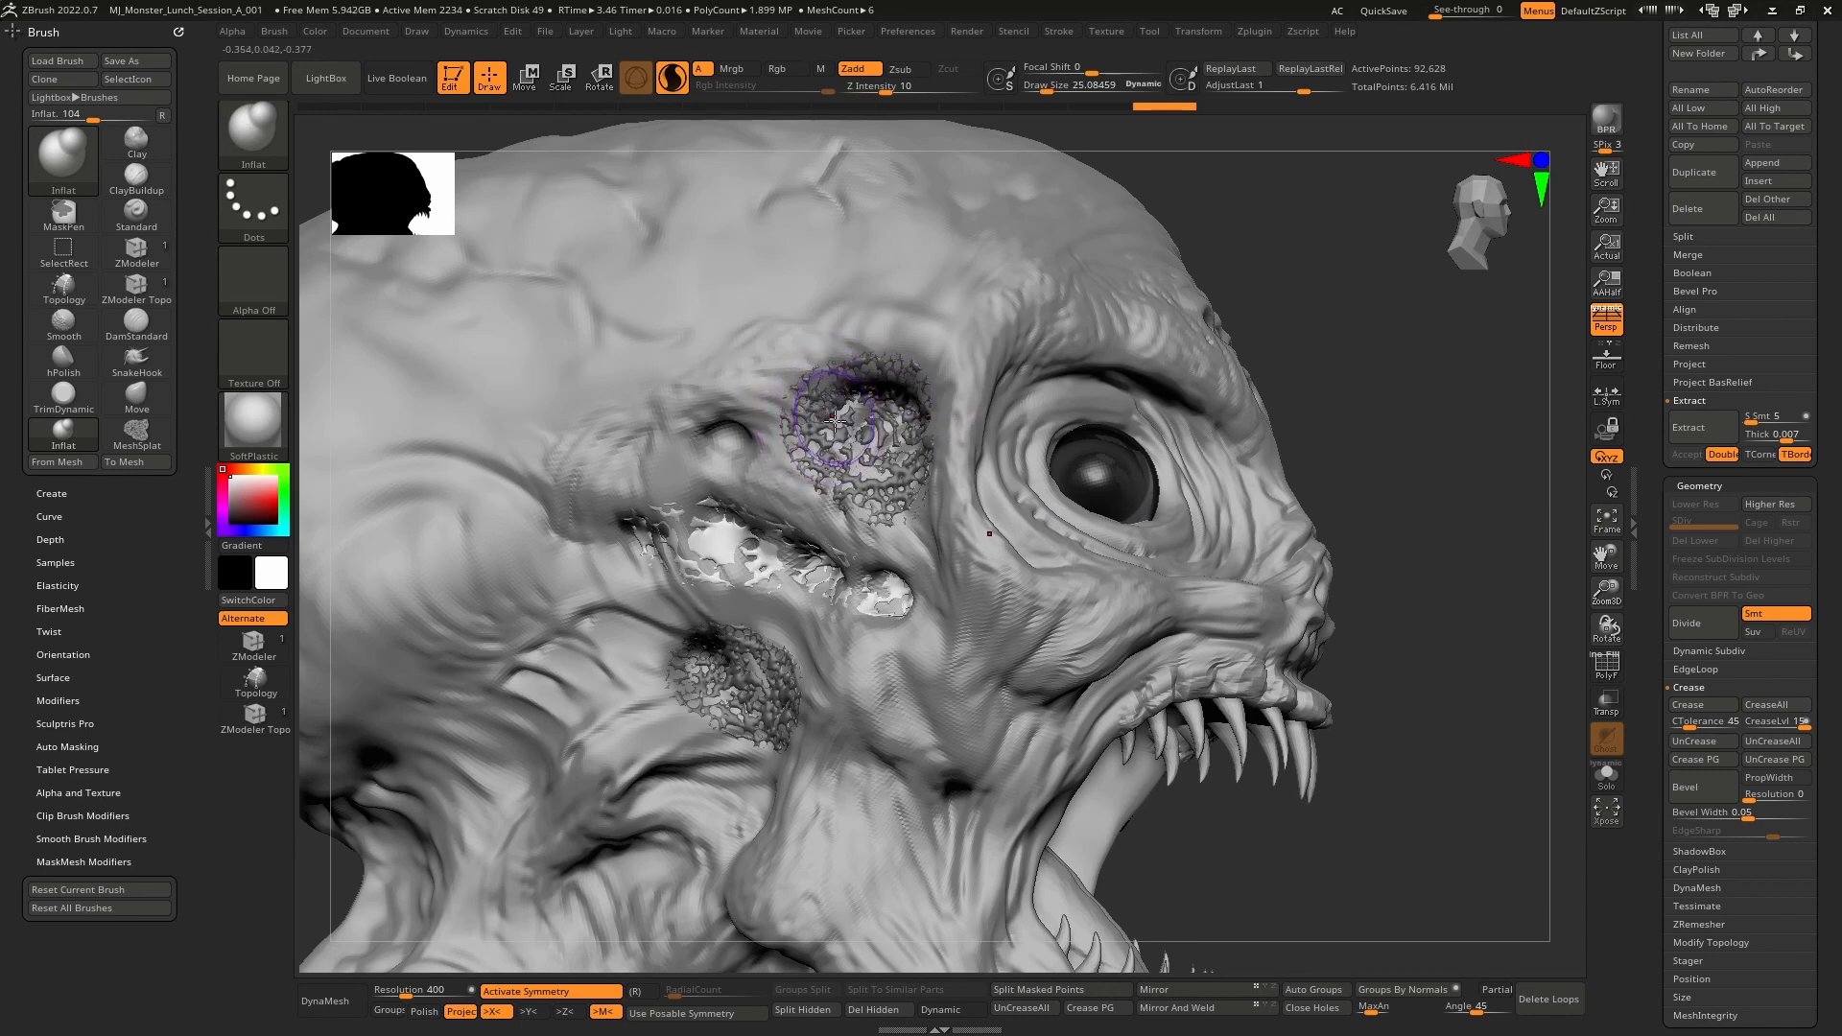
ctrl+drag(1504, 533, 1410, 602)
mouse_move(884, 480)
mouse_down()
mouse_move(911, 443)
mouse_move(849, 357)
mouse_move(902, 343)
mouse_up()
alt+click(855, 581)
mouse_move(738, 551)
mouse_down()
mouse_move(654, 530)
mouse_move(802, 566)
mouse_up()
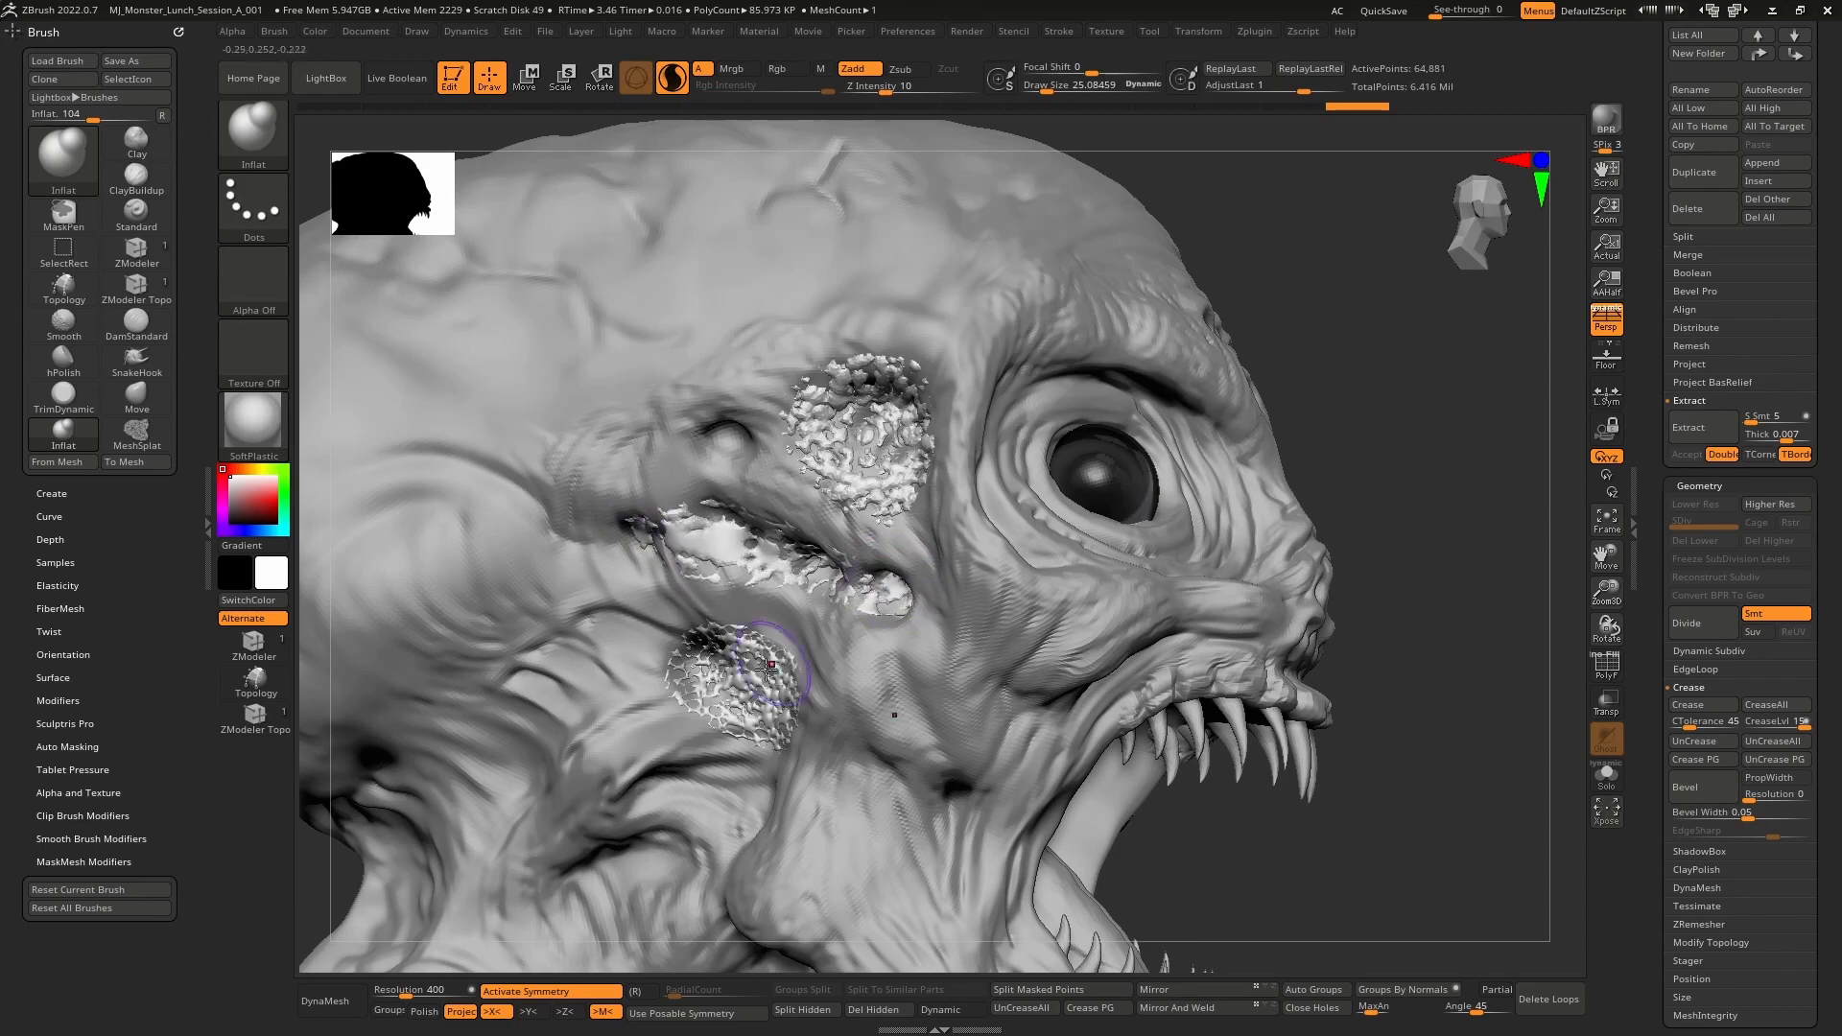
alt+click(765, 670)
ctrl+right_drag(724, 691, 787, 754)
mouse_move(796, 758)
mouse_down()
mouse_move(815, 710)
mouse_move(844, 757)
mouse_up()
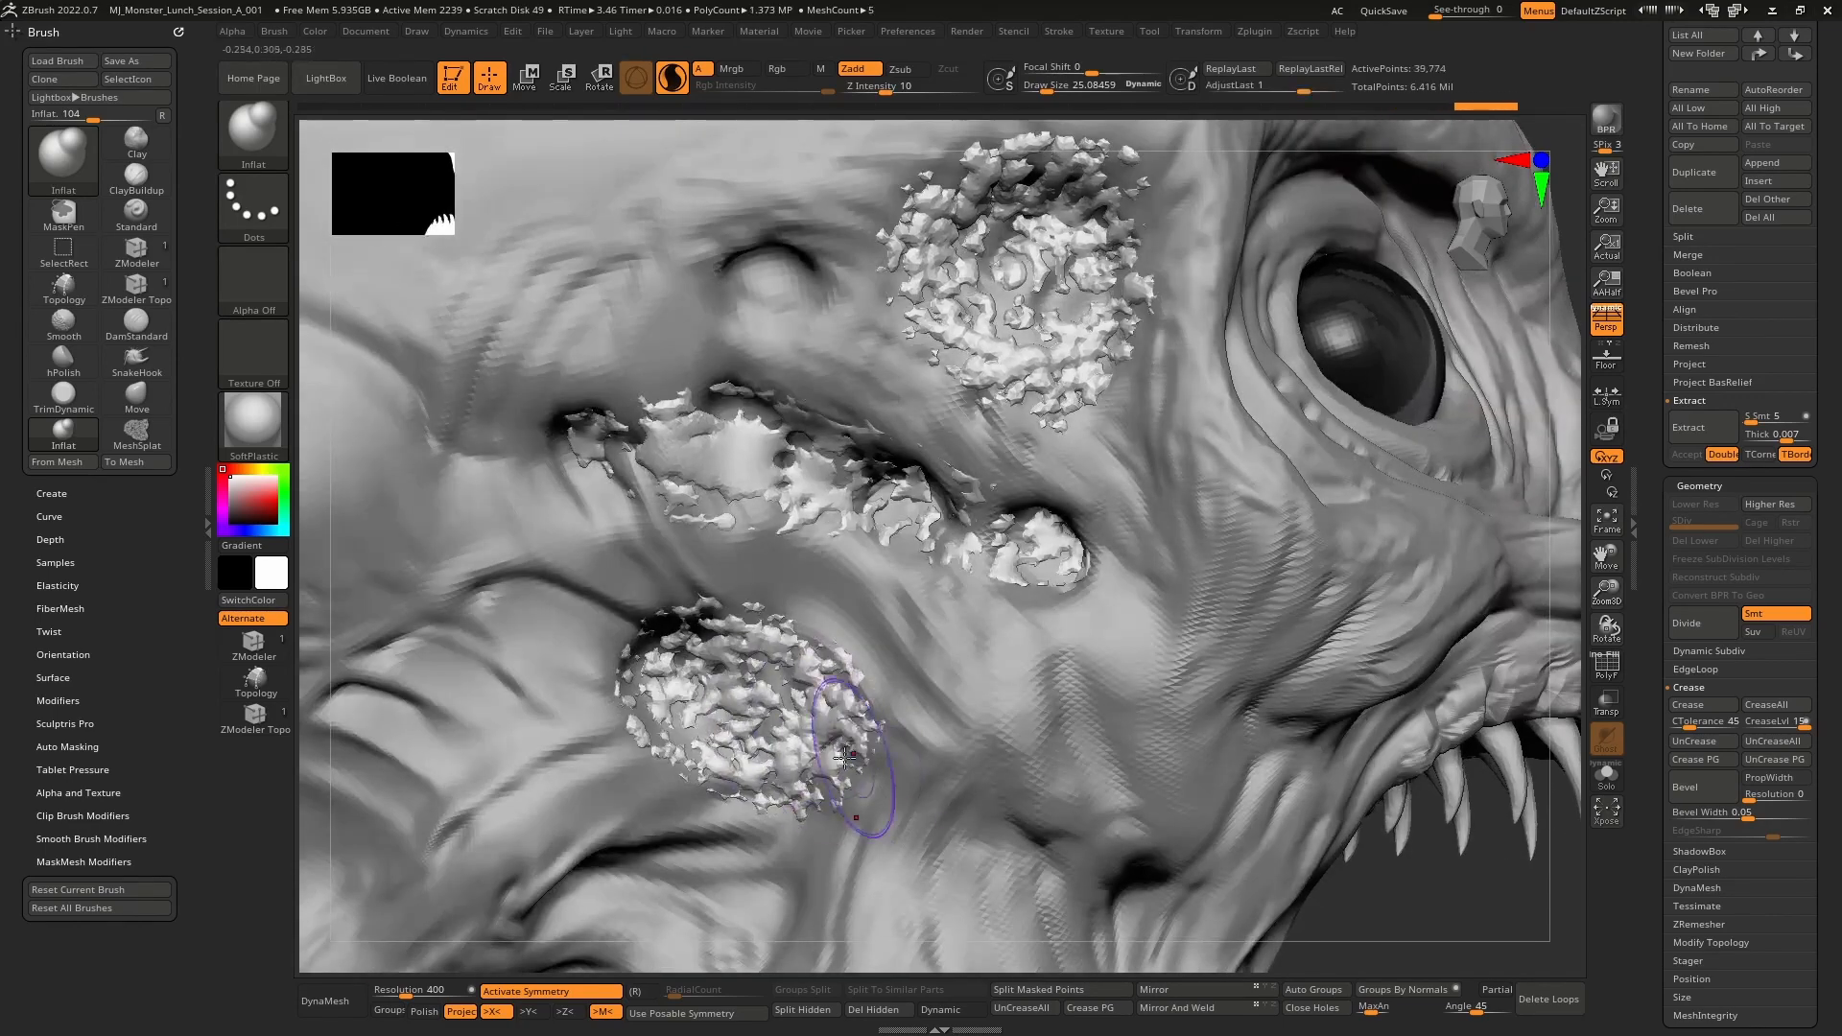
- Smooth the inflated webbing in the lower, middle and temple hollows
right_drag(779, 698, 720, 702)
mouse_move(788, 692)
shift+mouse_down()
mouse_move(802, 739)
mouse_move(775, 661)
shift+mouse_up()
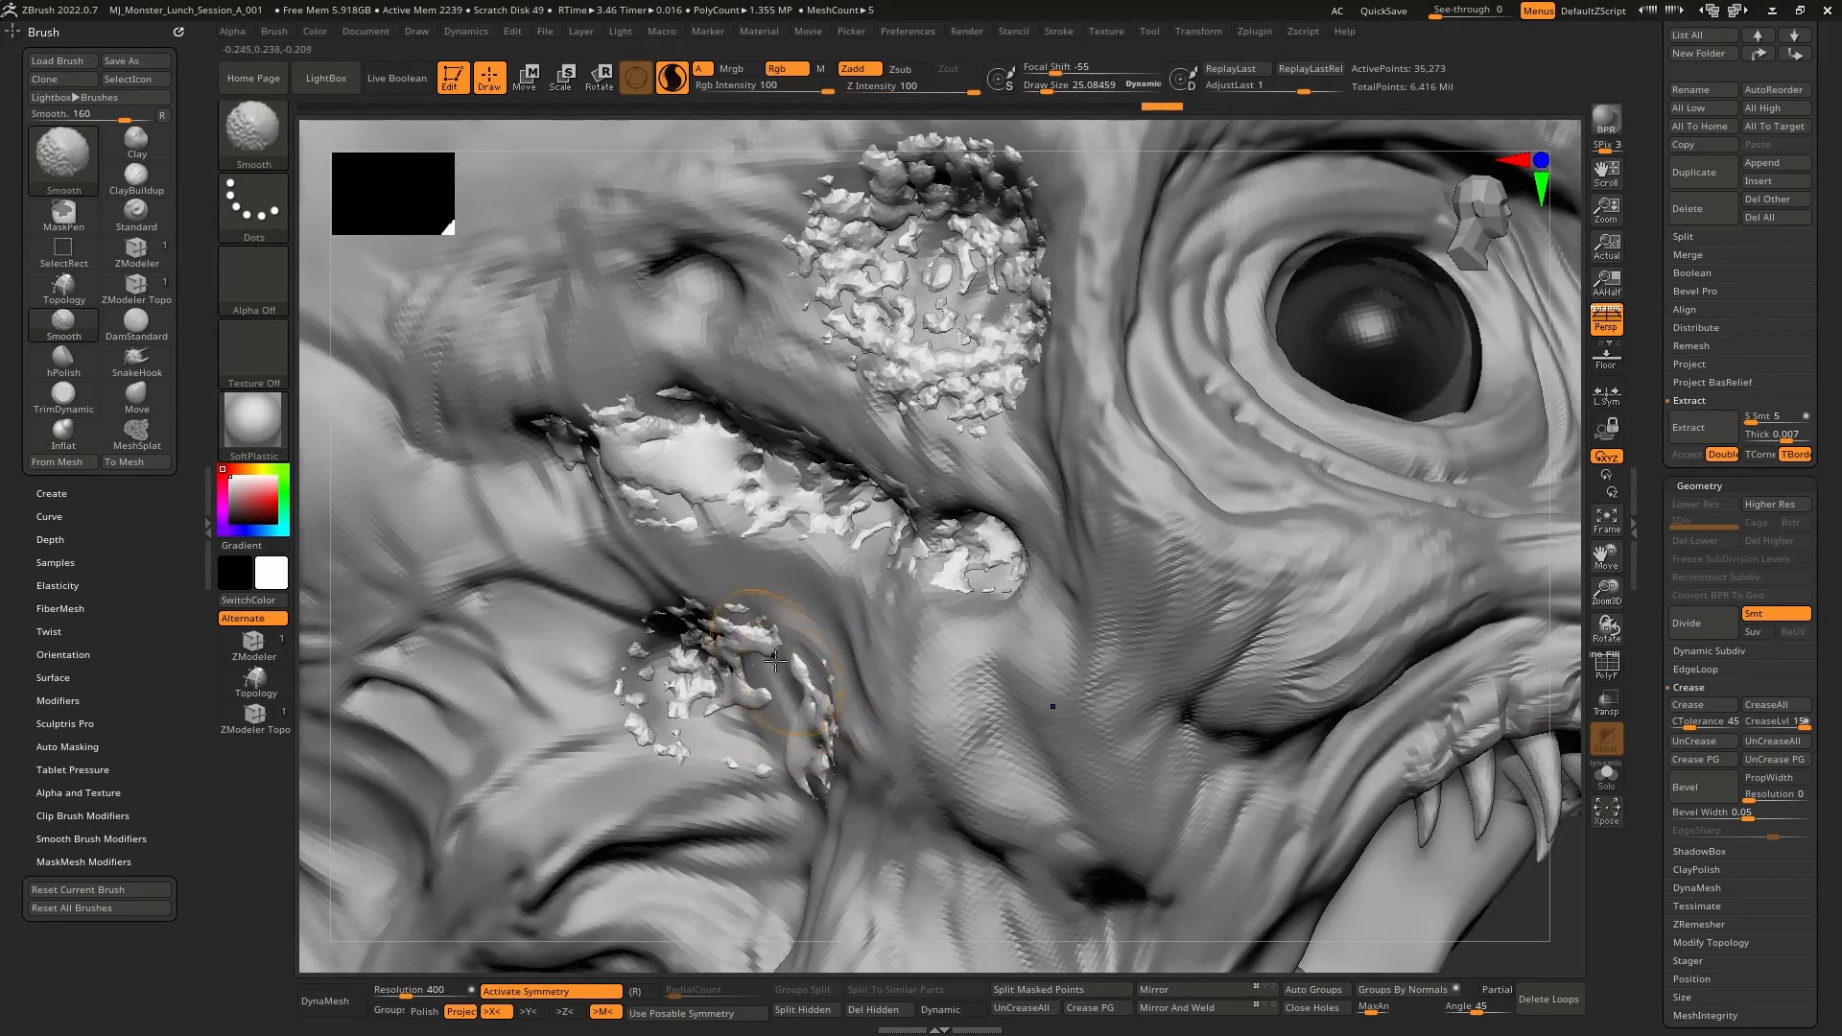
mouse_move(719, 494)
shift+mouse_down()
mouse_move(641, 488)
mouse_move(672, 451)
mouse_move(748, 460)
shift+mouse_up()
alt+right_drag(820, 418, 835, 593)
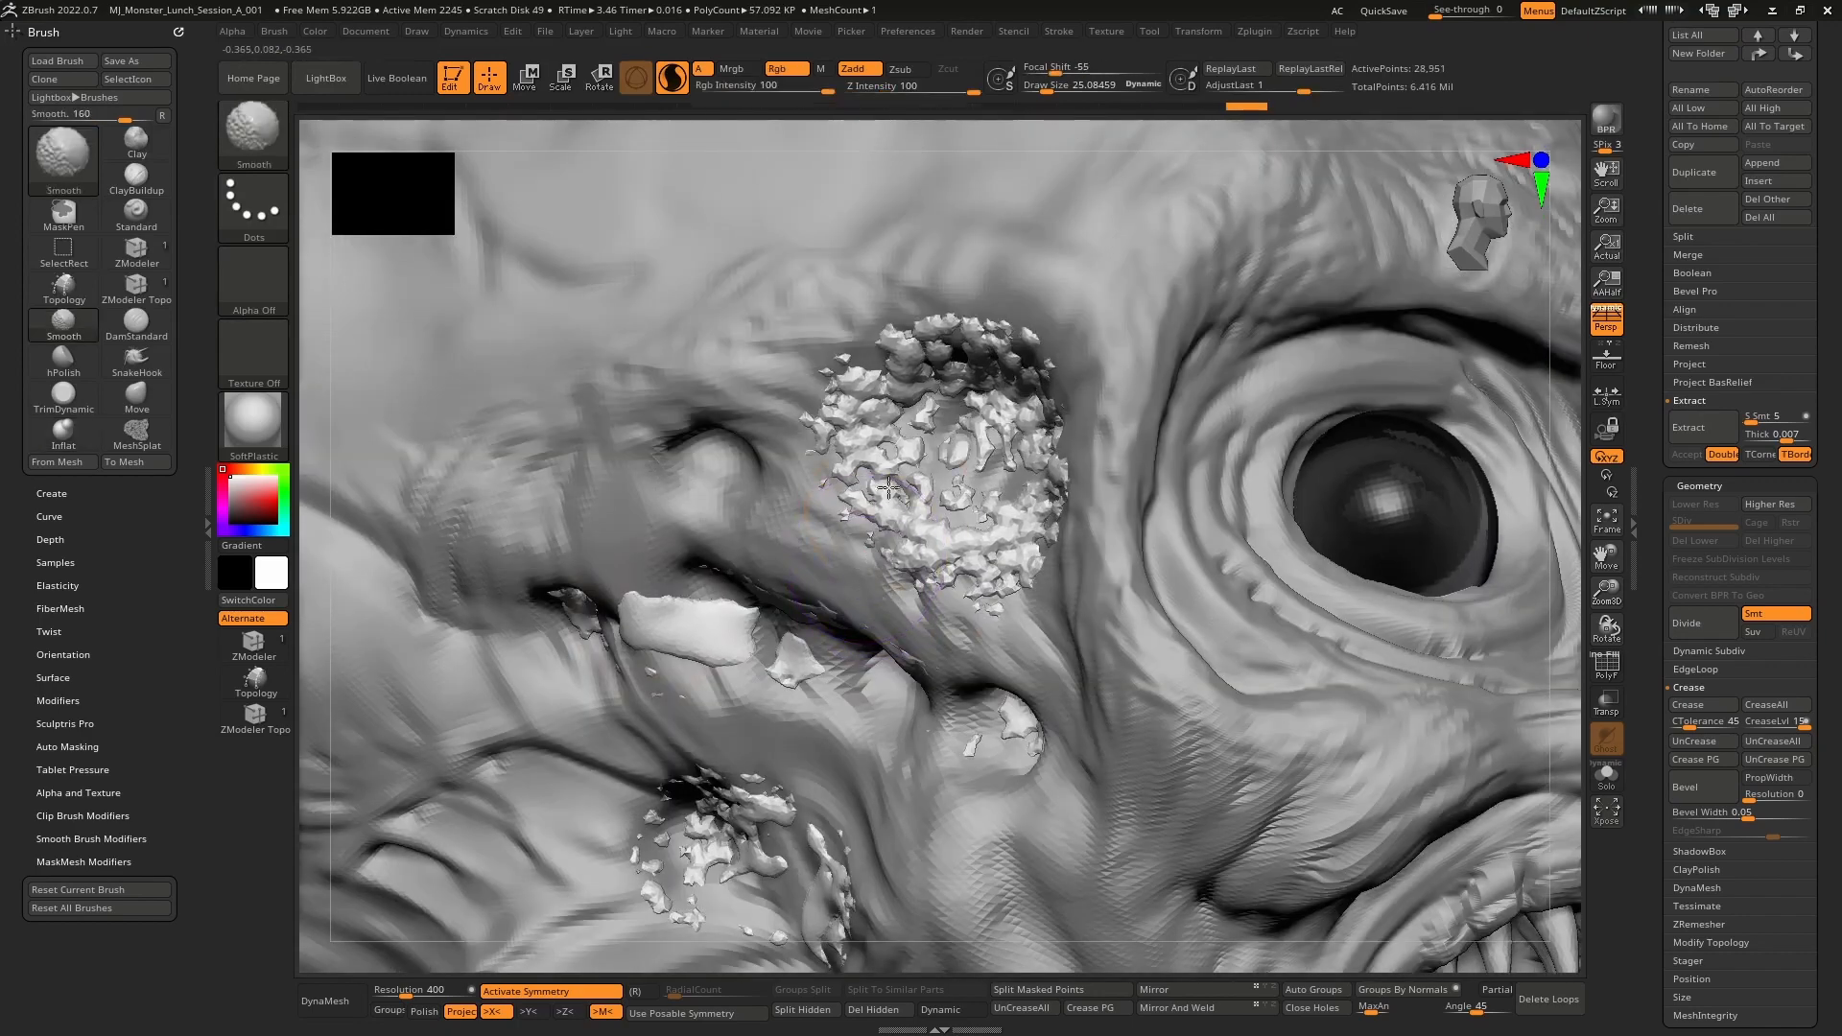
mouse_move(888, 487)
shift+mouse_down()
mouse_move(998, 431)
mouse_move(945, 384)
shift+mouse_up()
mouse_move(892, 460)
right_down()
mouse_move(959, 479)
mouse_move(827, 422)
mouse_move(913, 419)
mouse_move(892, 416)
mouse_move(864, 483)
right_up()
- Show the Extract5 tendrils again and check them against the webbing
drag(1685, 485, 1672, 633)
click(1801, 362)
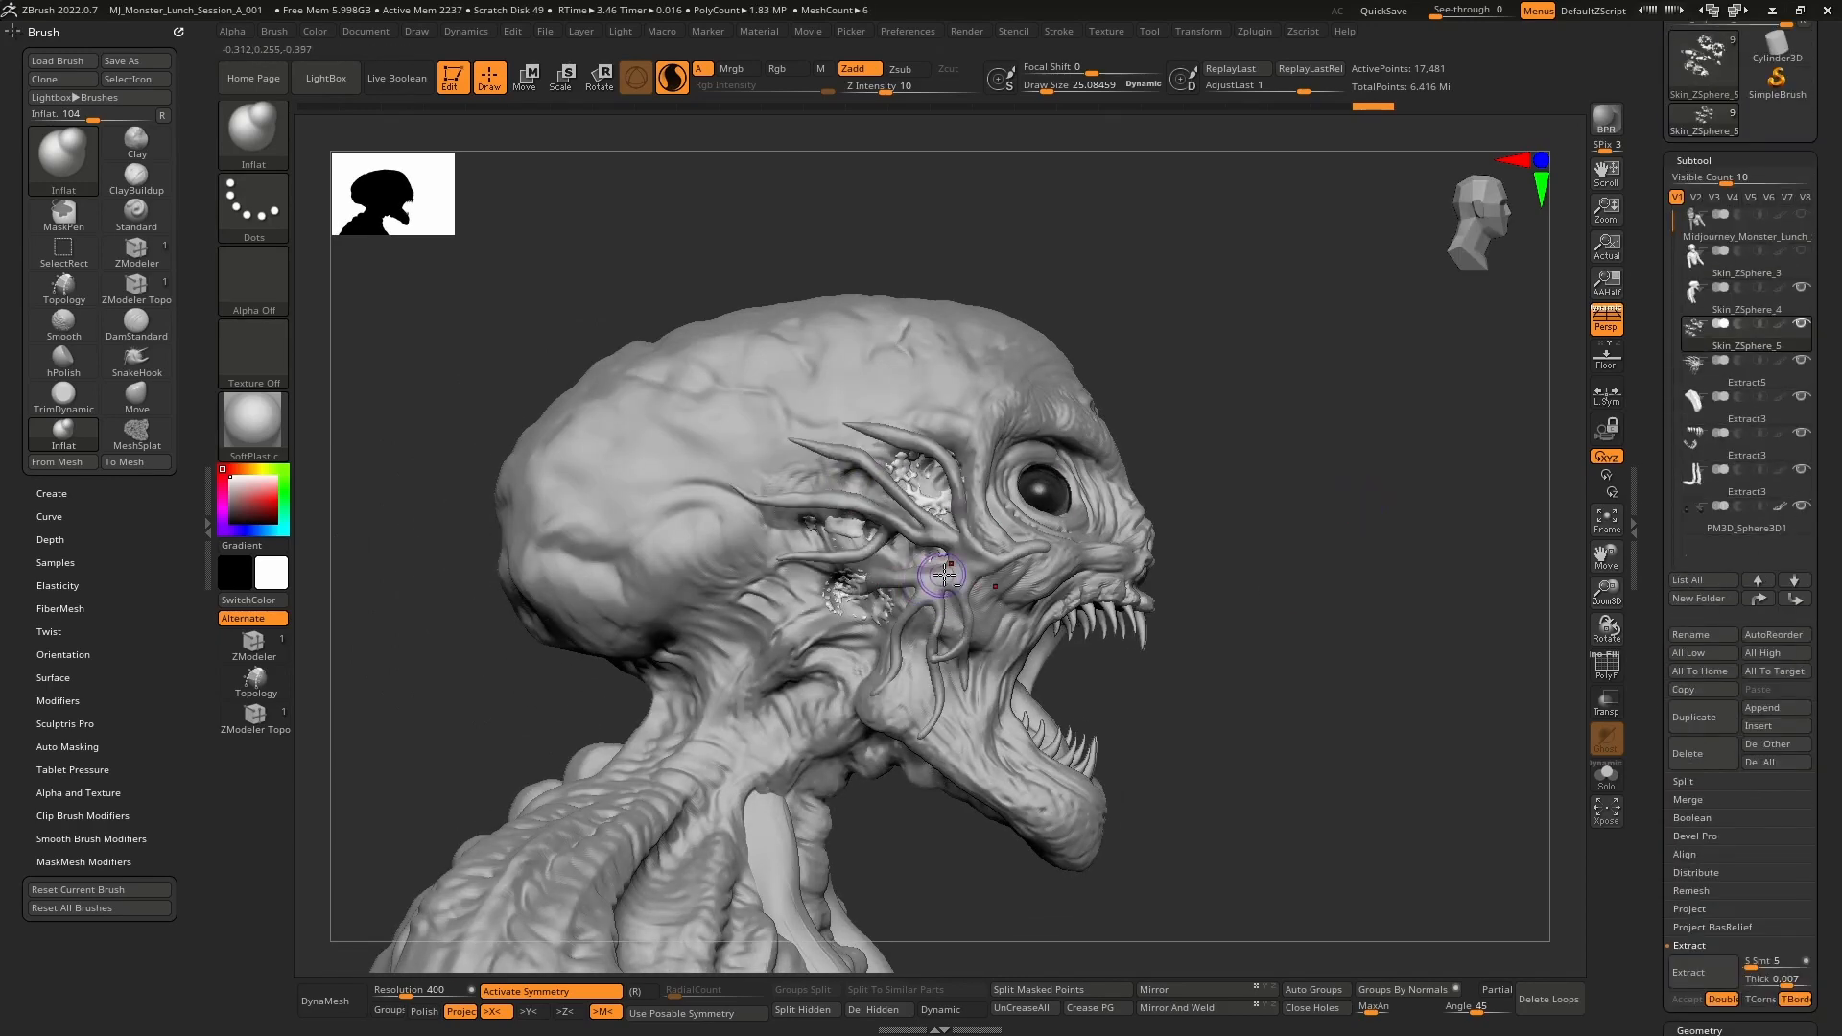
mouse_move(945, 574)
right_down()
mouse_move(735, 519)
mouse_move(772, 609)
mouse_move(715, 527)
mouse_move(769, 473)
mouse_move(658, 480)
right_up()
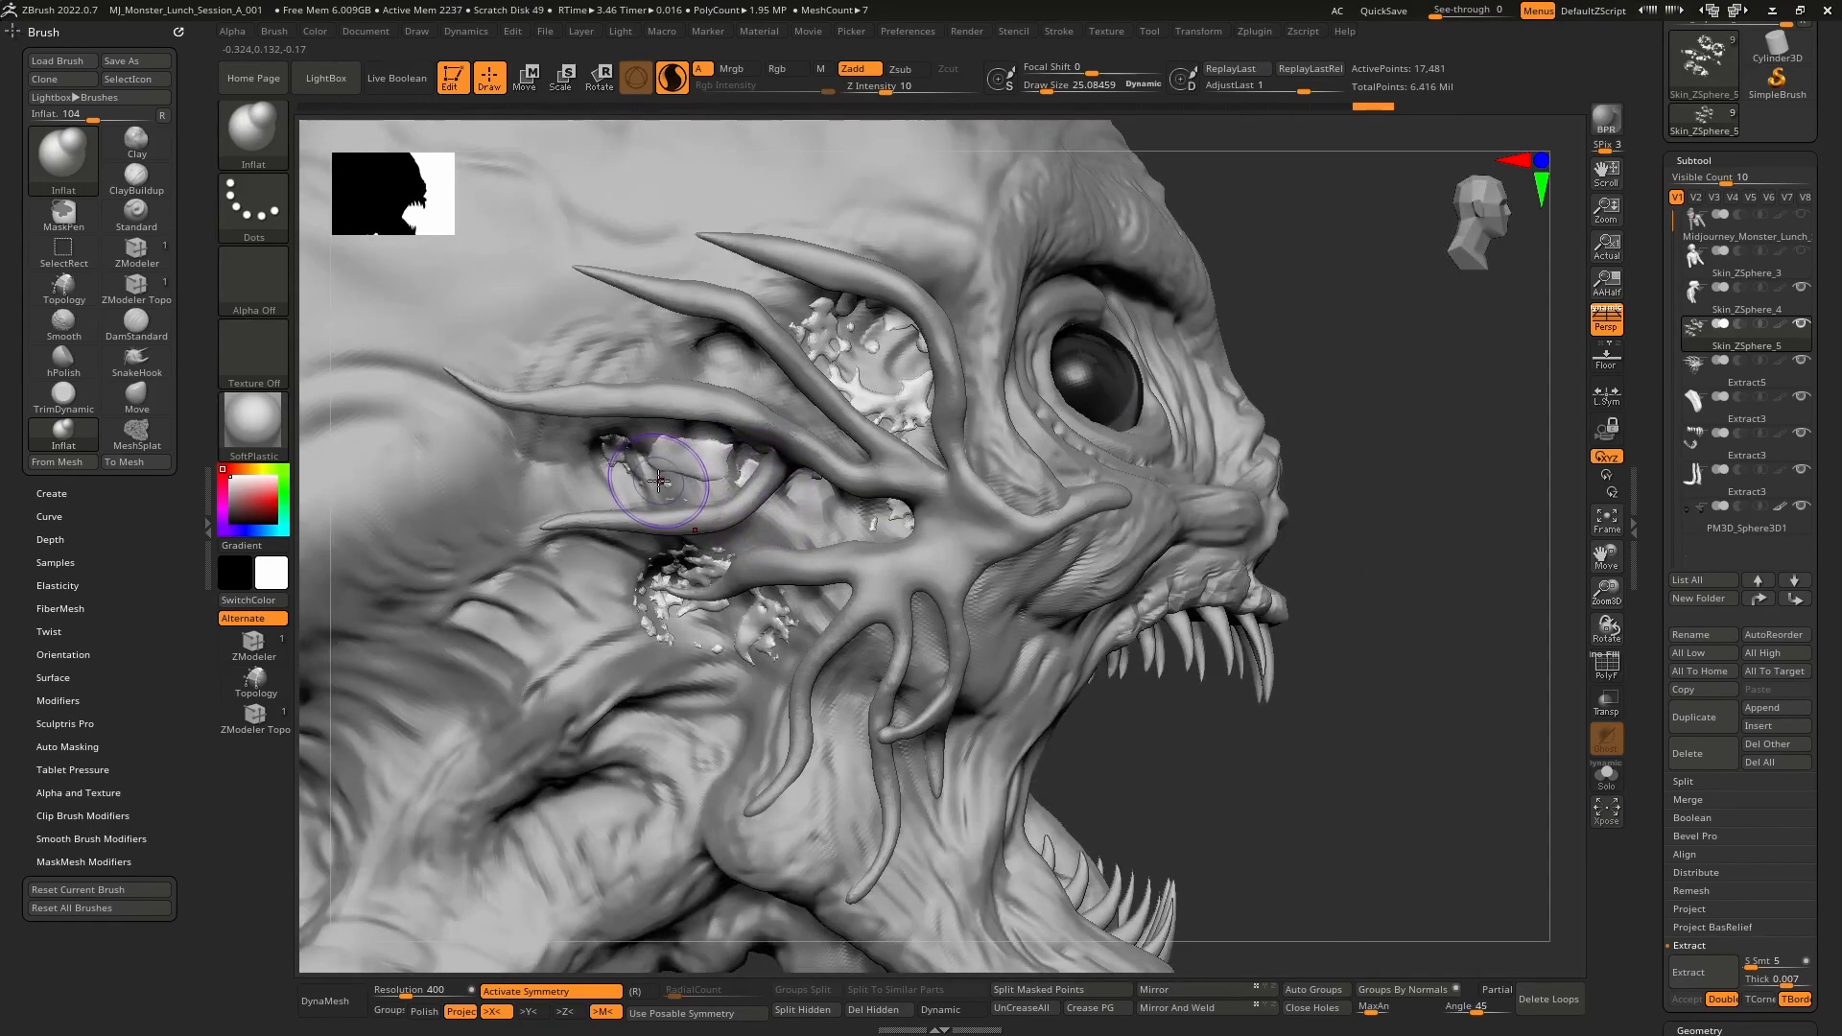
- Compare the tendrils with the webbing subtool, and delete the Skin_ZSphere_5 webbing copy
click(1757, 374)
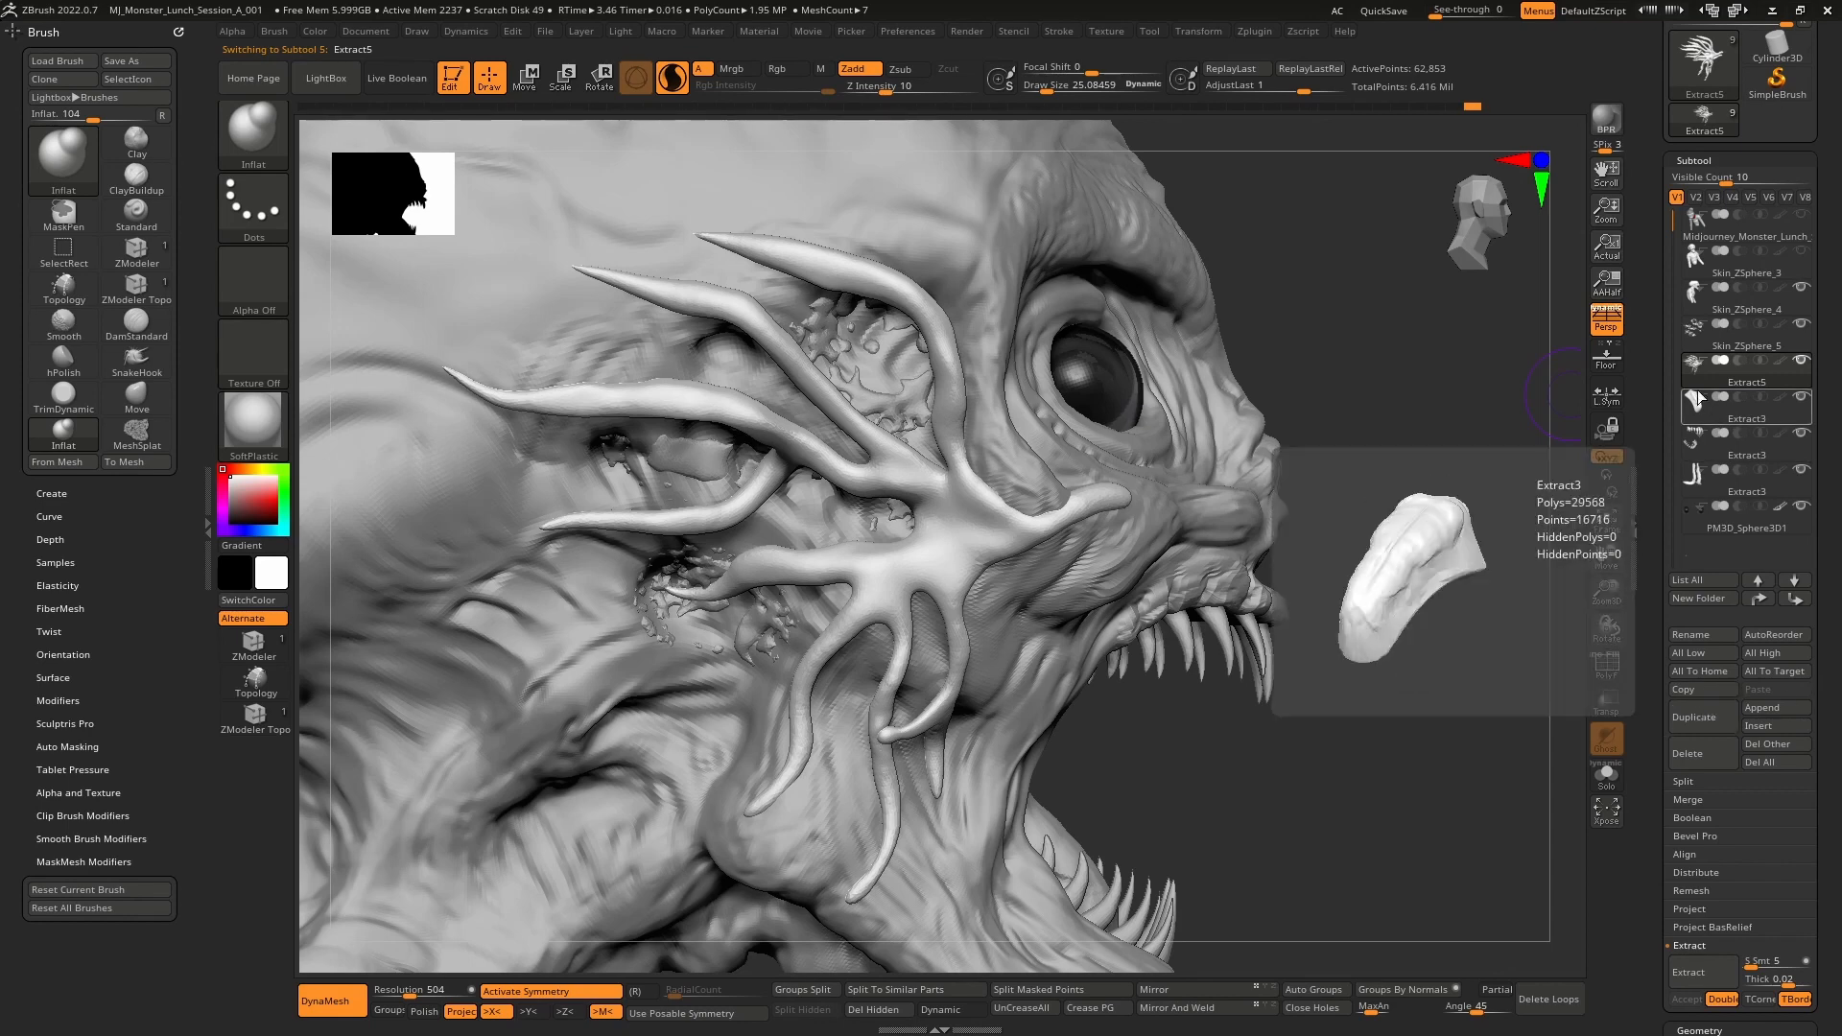
mouse_move(1696, 379)
mouse_move(1691, 338)
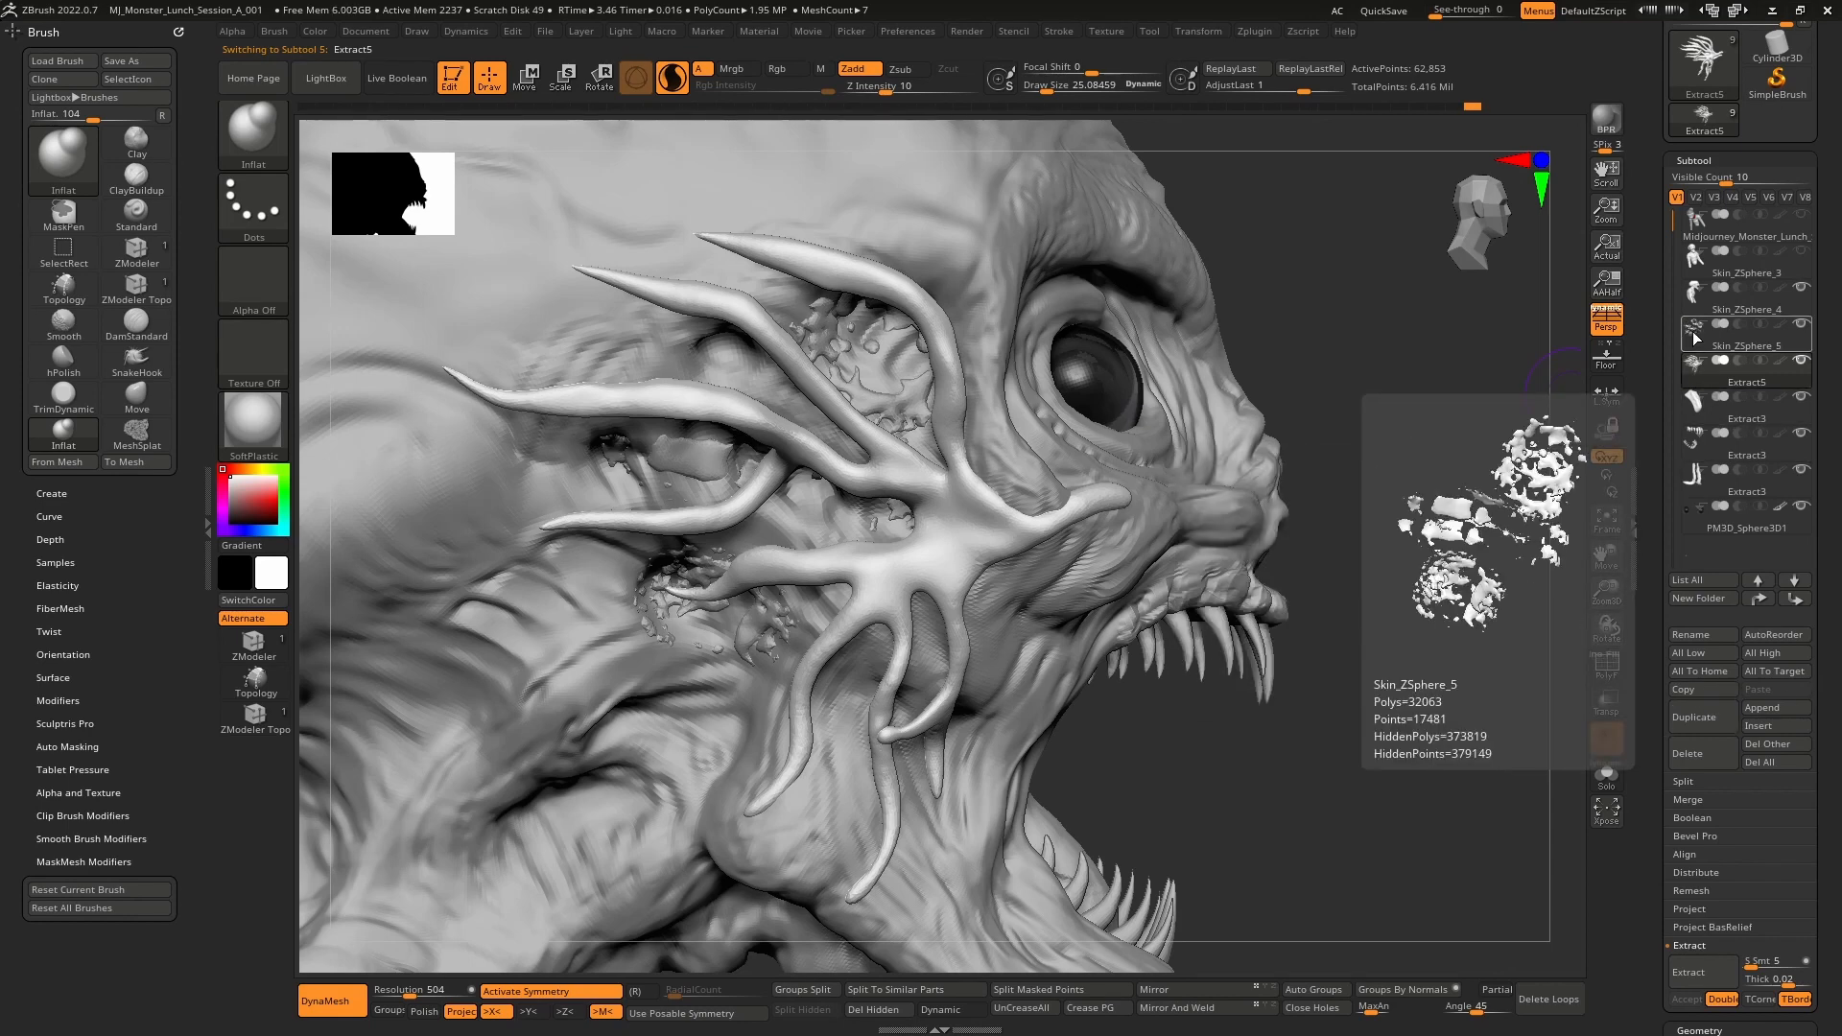
click(1765, 347)
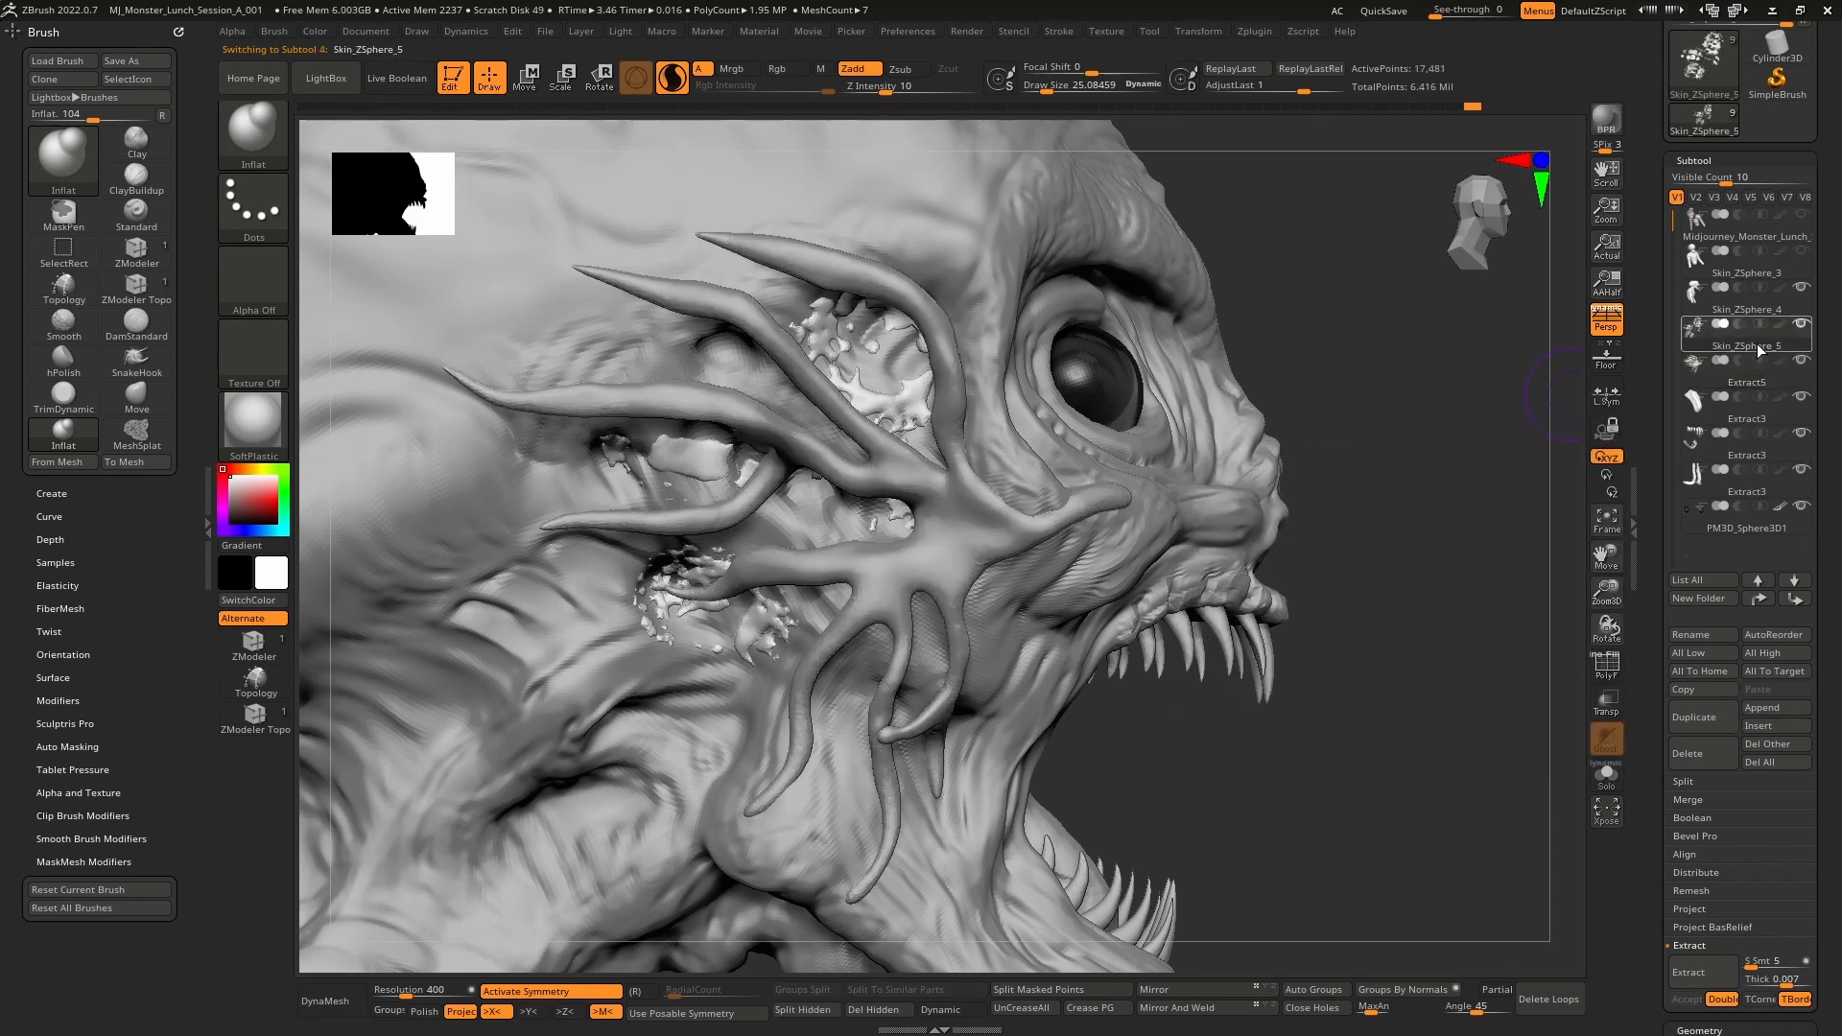
click(1715, 763)
click(1524, 801)
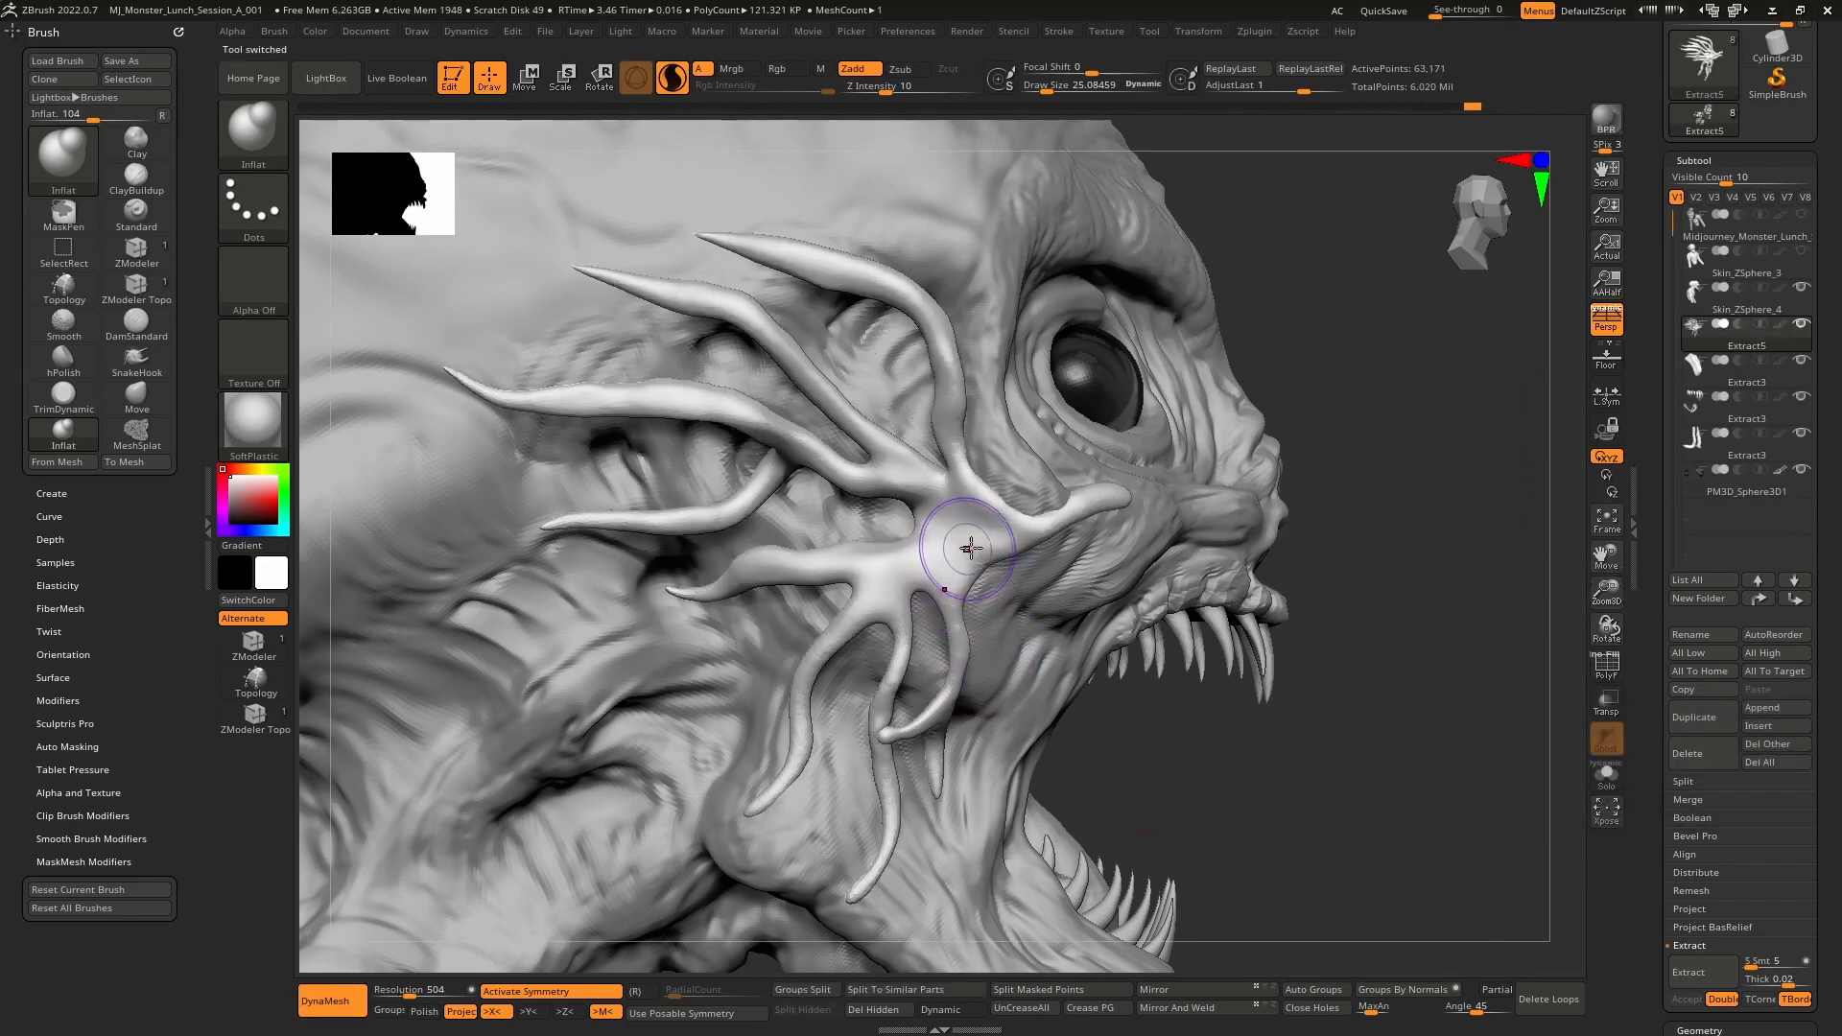
- Build up the front cheek tendril of the Extract5 subtool along its length using ClayBuildup at draw size 9
key(bracketleft)
key(bracketleft)
key(bracketleft)
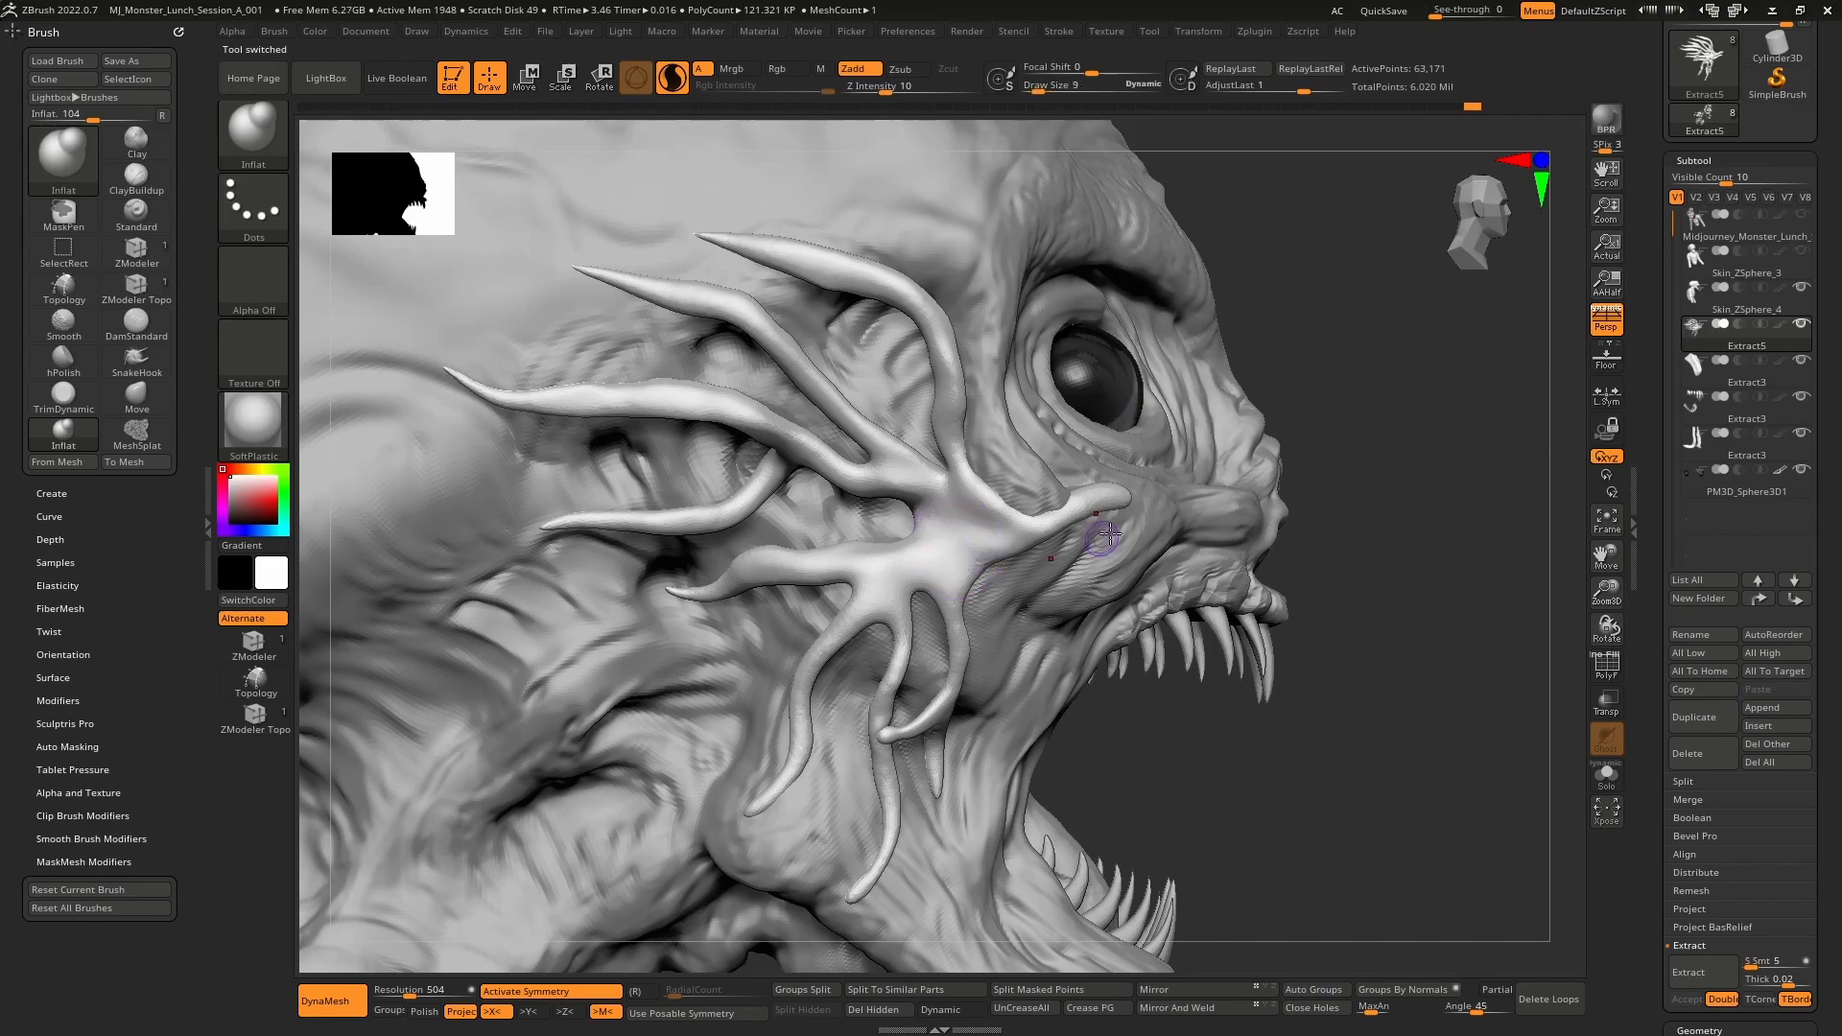
key(b)
key(c)
key(b)
mouse_move(999, 526)
ctrl+right_down()
mouse_move(911, 605)
mouse_move(977, 576)
ctrl+right_up()
mouse_move(977, 575)
mouse_down()
mouse_move(1094, 508)
mouse_move(969, 566)
mouse_move(1029, 540)
mouse_up()
mouse_move(719, 613)
mouse_down()
mouse_move(1048, 509)
mouse_move(1213, 516)
mouse_up()
mouse_move(1152, 535)
alt+right_down()
mouse_move(958, 583)
mouse_move(974, 576)
alt+right_up()
- Pull the front tendril's blunt tip out into a long thin point beneath the eye with SnakeHook
key(b)
key(m)
key(v)
key(b)
key(s)
key(h)
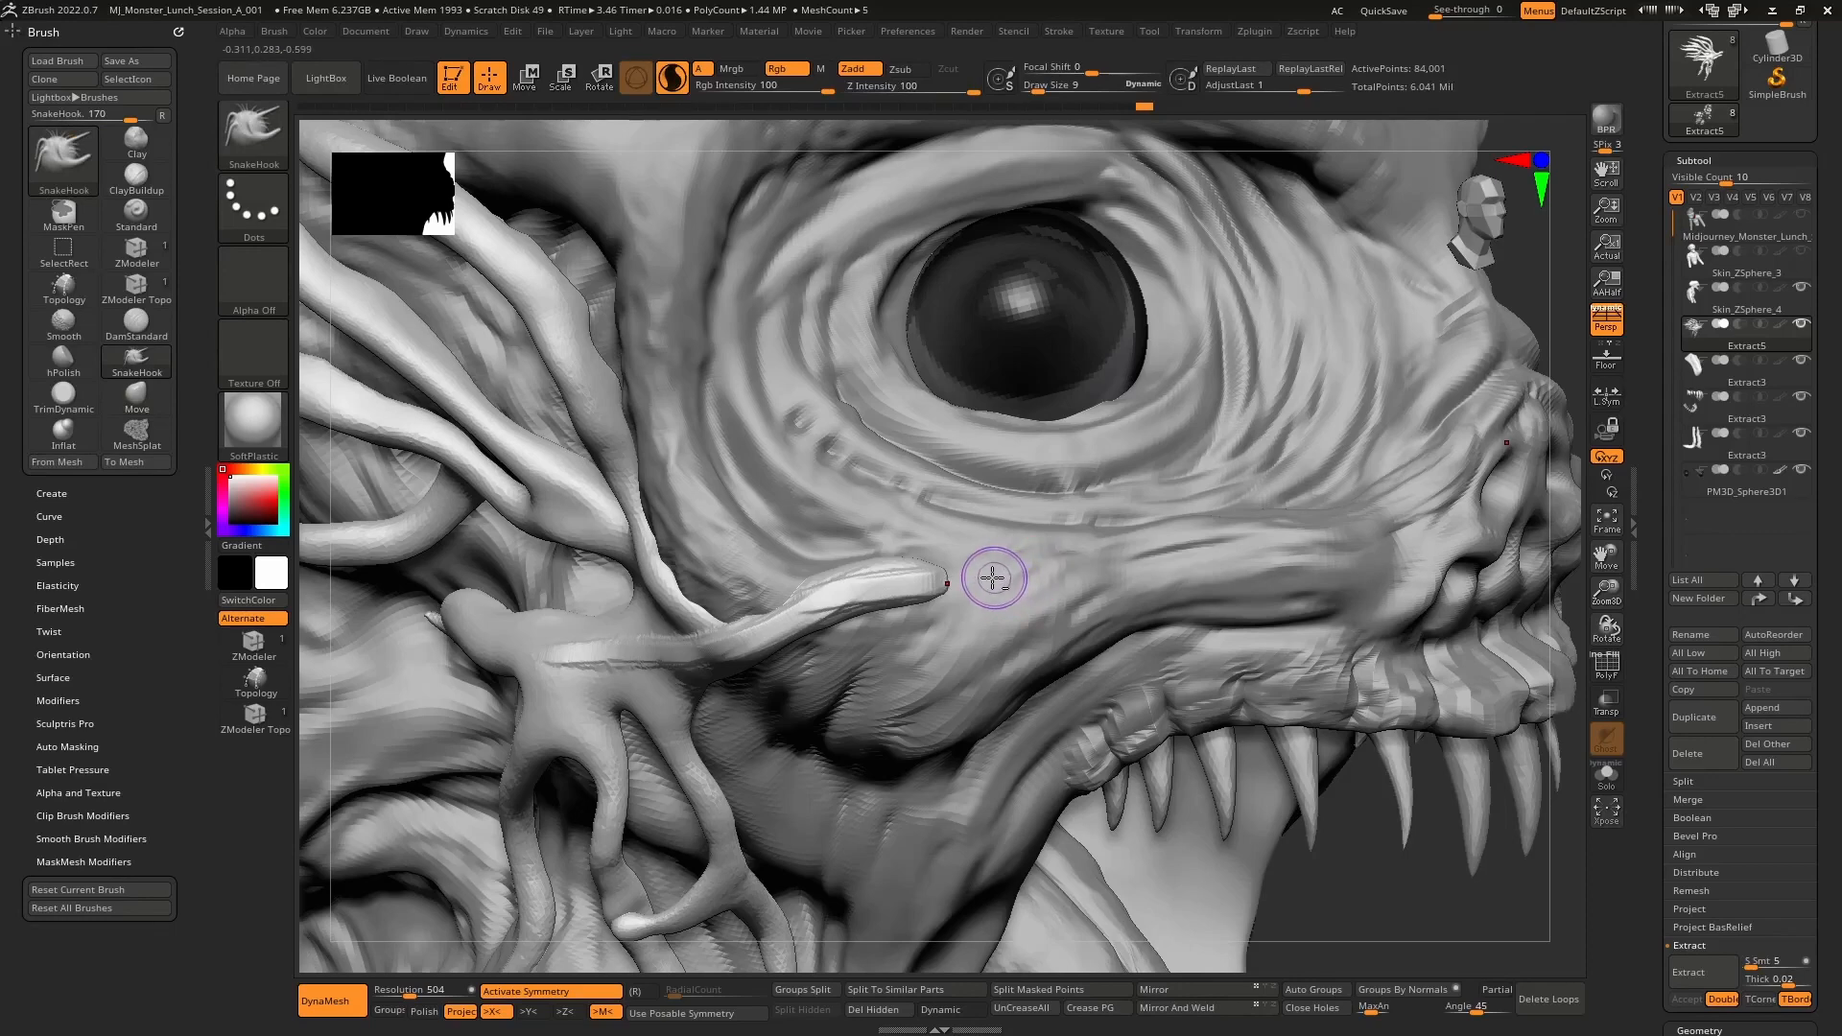
mouse_move(1011, 587)
mouse_down()
mouse_move(985, 584)
mouse_move(1036, 579)
mouse_up()
right_drag(1079, 571, 896, 624)
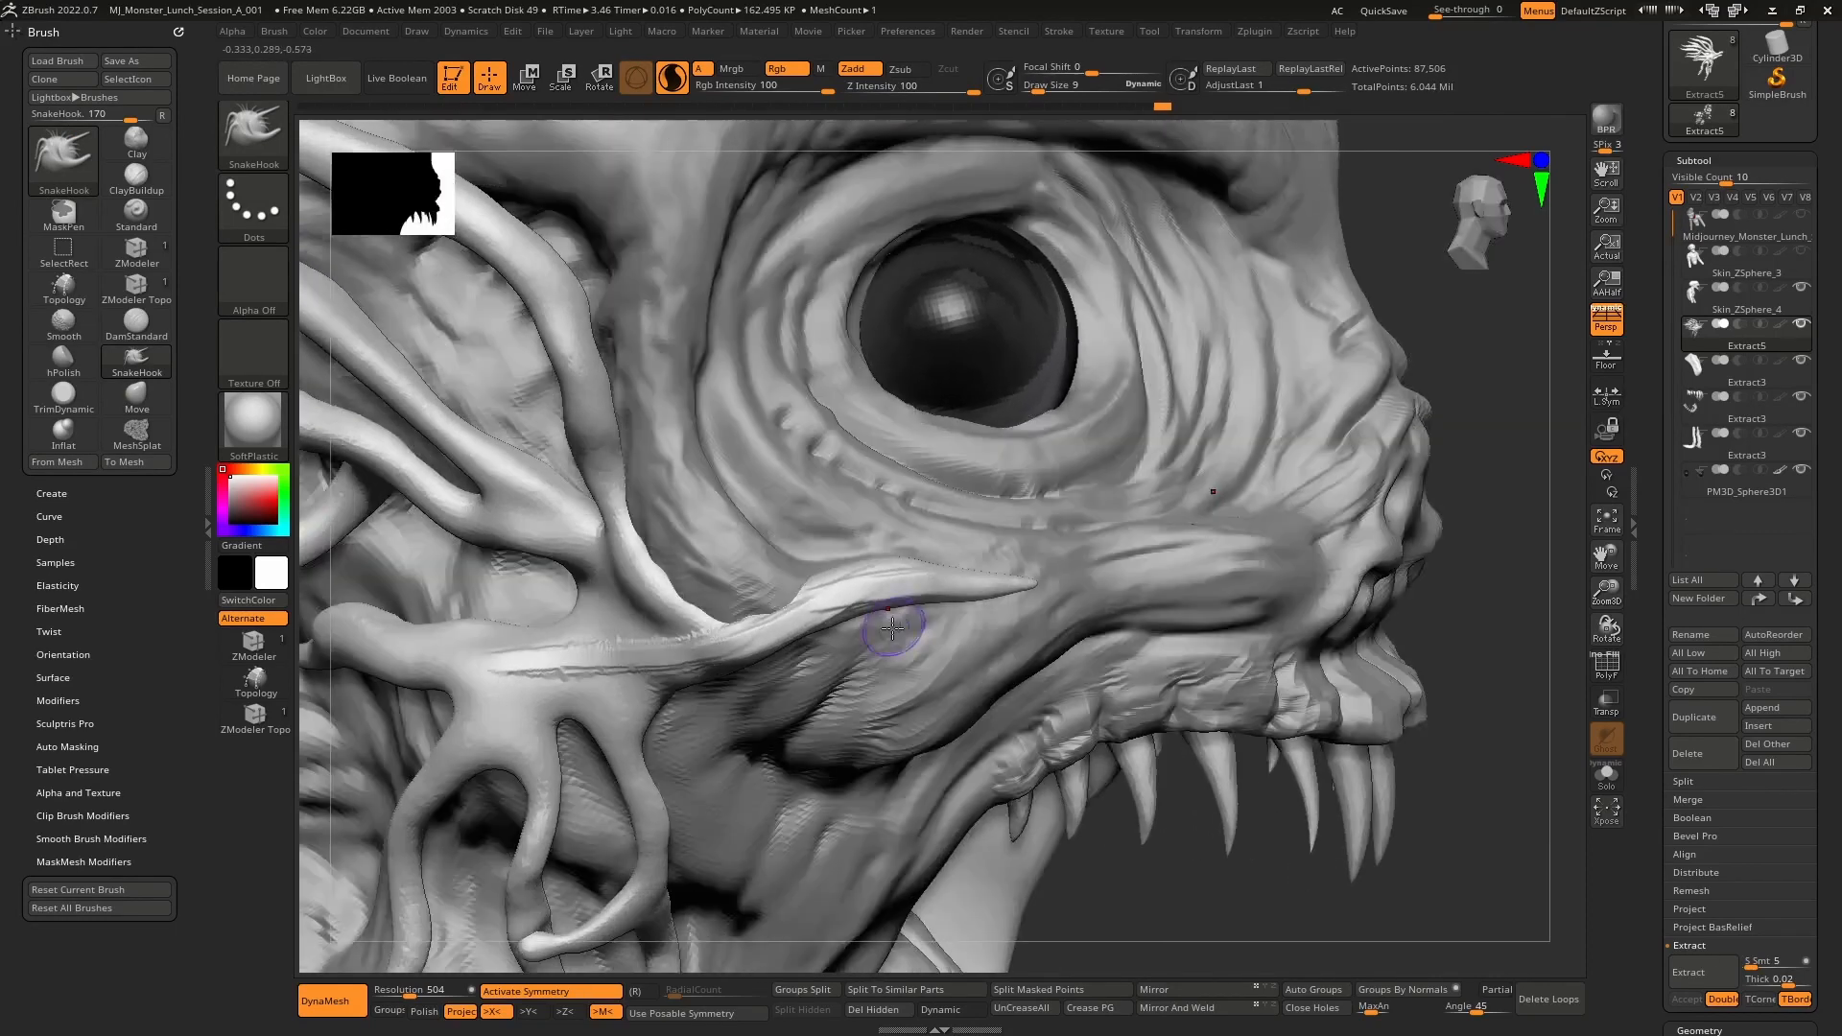
- Select the Skin_ZSphere_4 head and build up cheek skin around and over the tendril's tip with ClayBuildup
alt+click(929, 645)
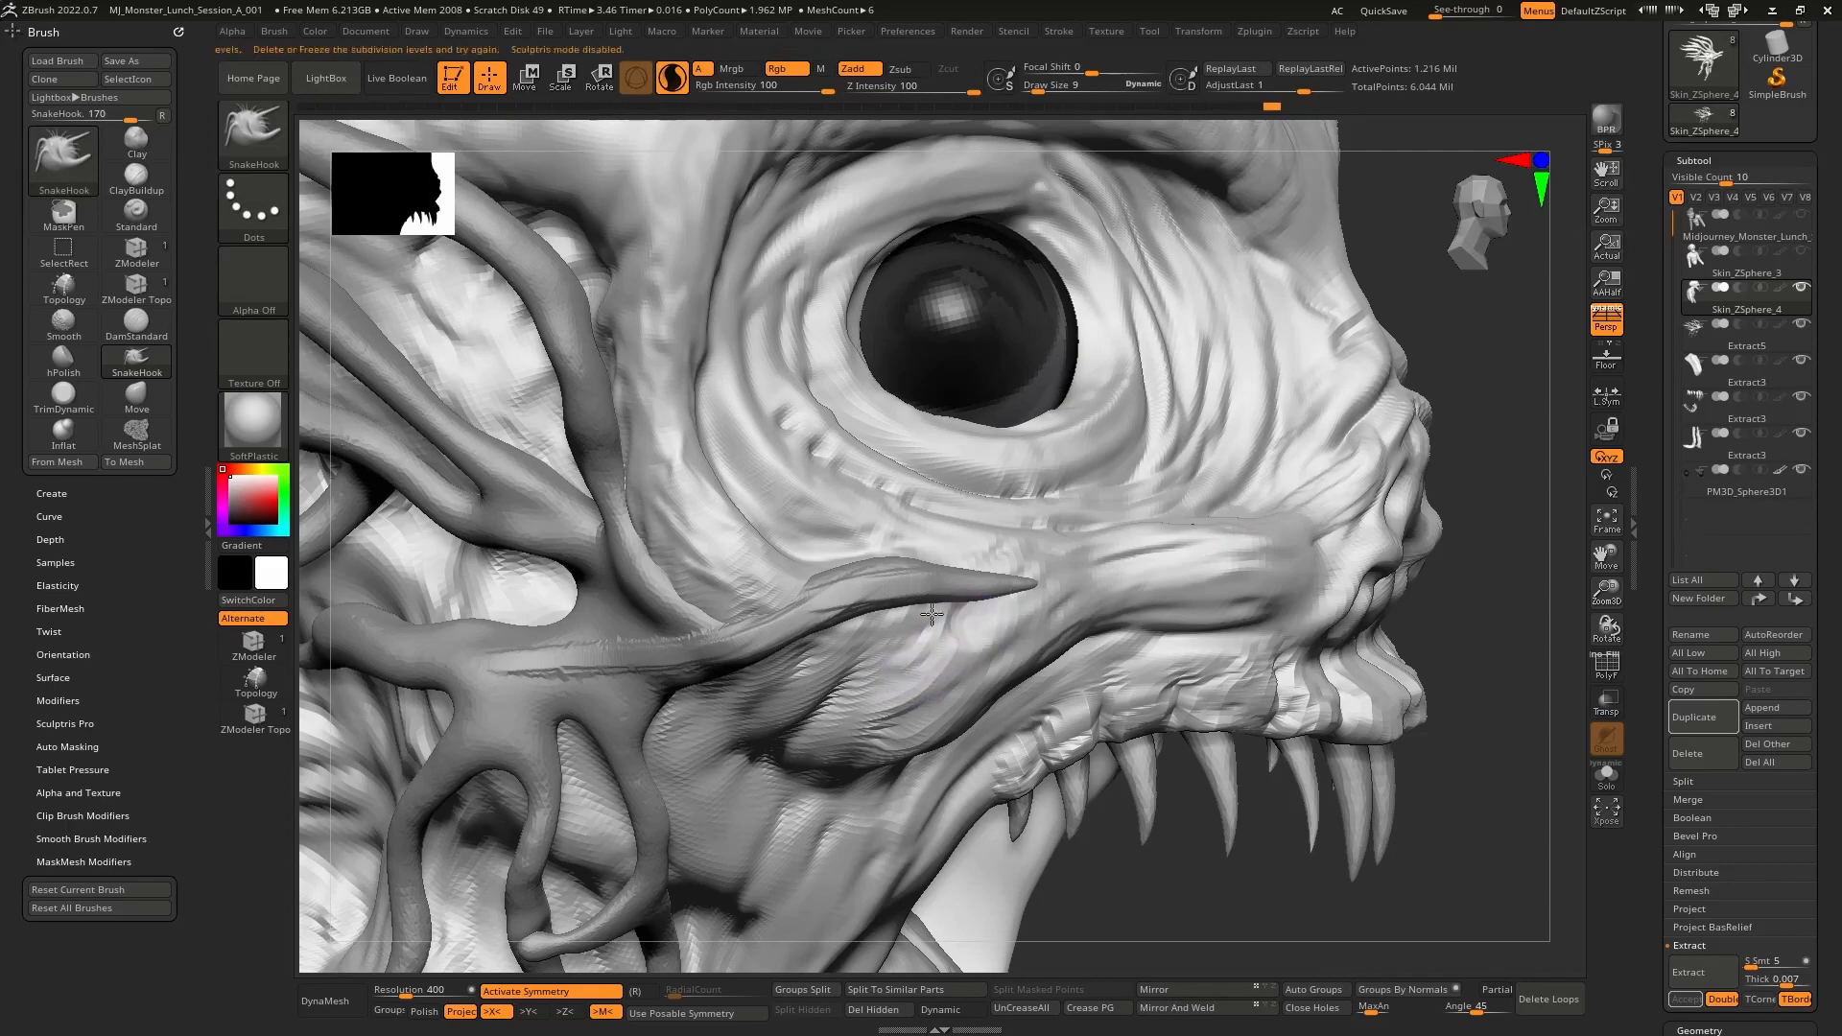
key(b)
key(c)
key(b)
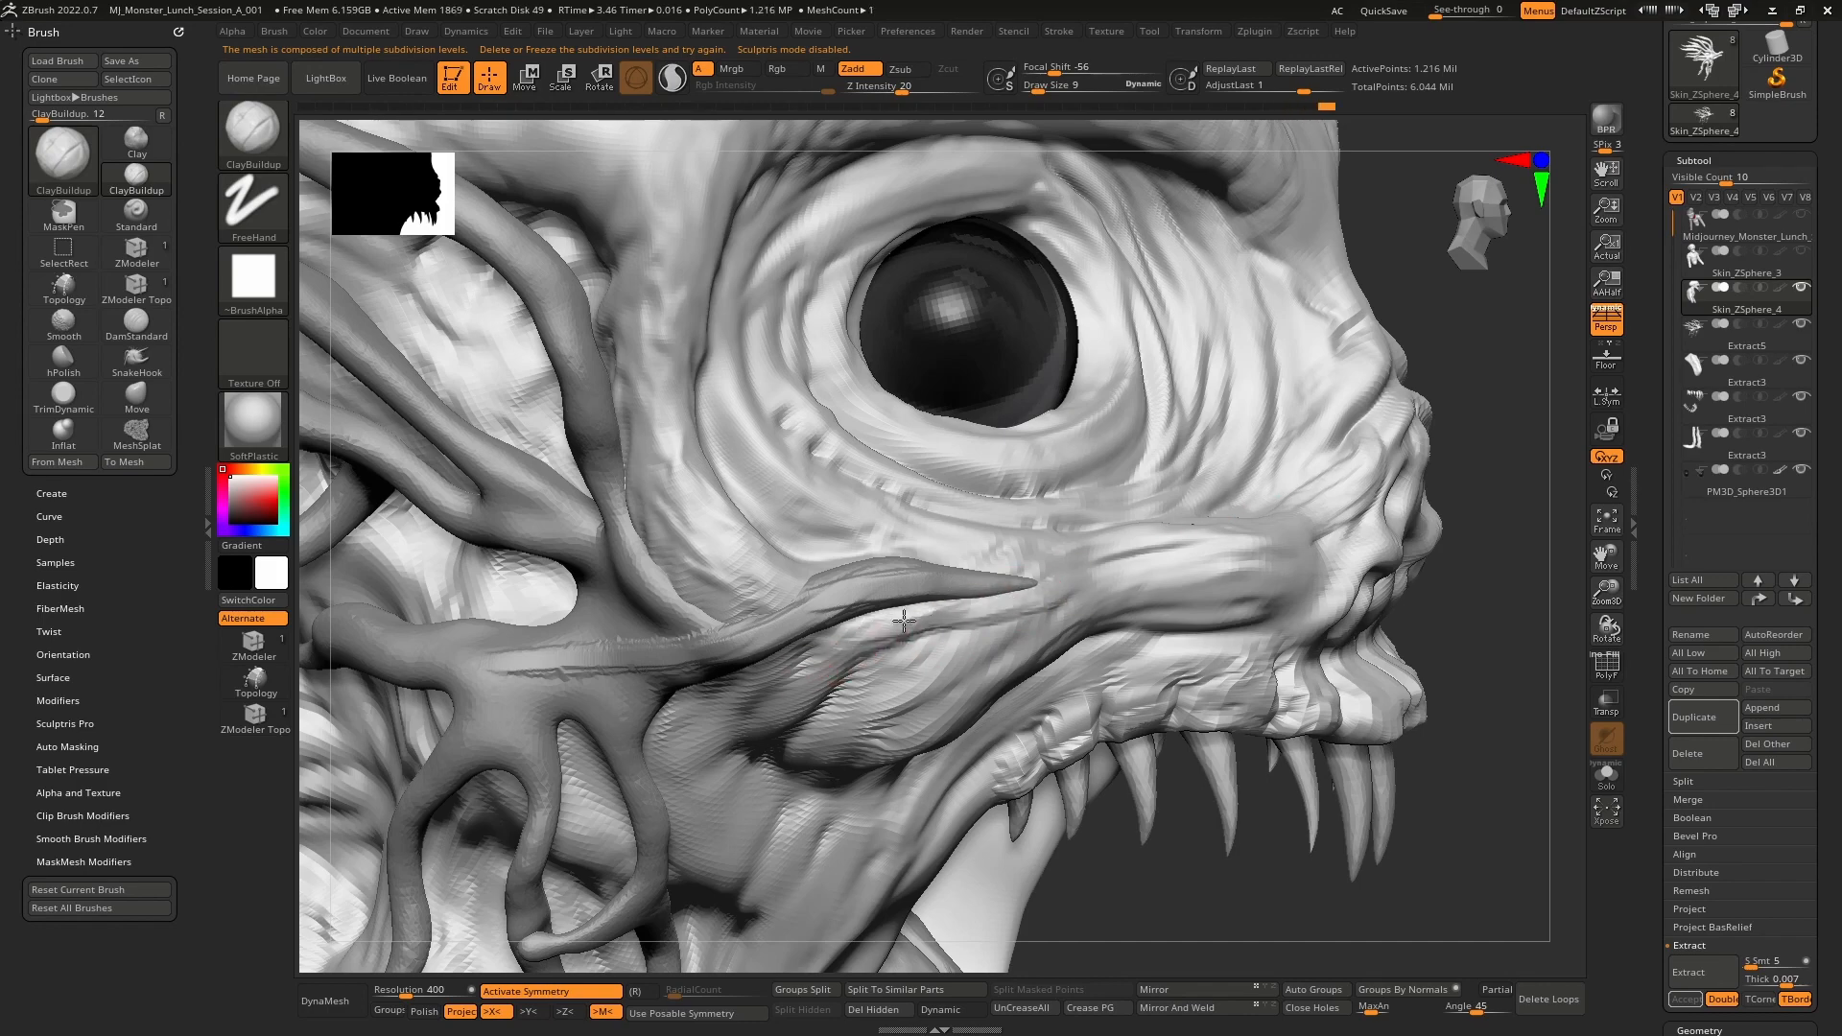
drag(904, 620, 1004, 602)
mouse_move(883, 682)
mouse_down()
mouse_move(1031, 592)
mouse_move(997, 599)
mouse_move(978, 552)
mouse_up()
mouse_move(979, 551)
alt+right_down()
mouse_move(909, 621)
mouse_move(936, 655)
alt+right_up()
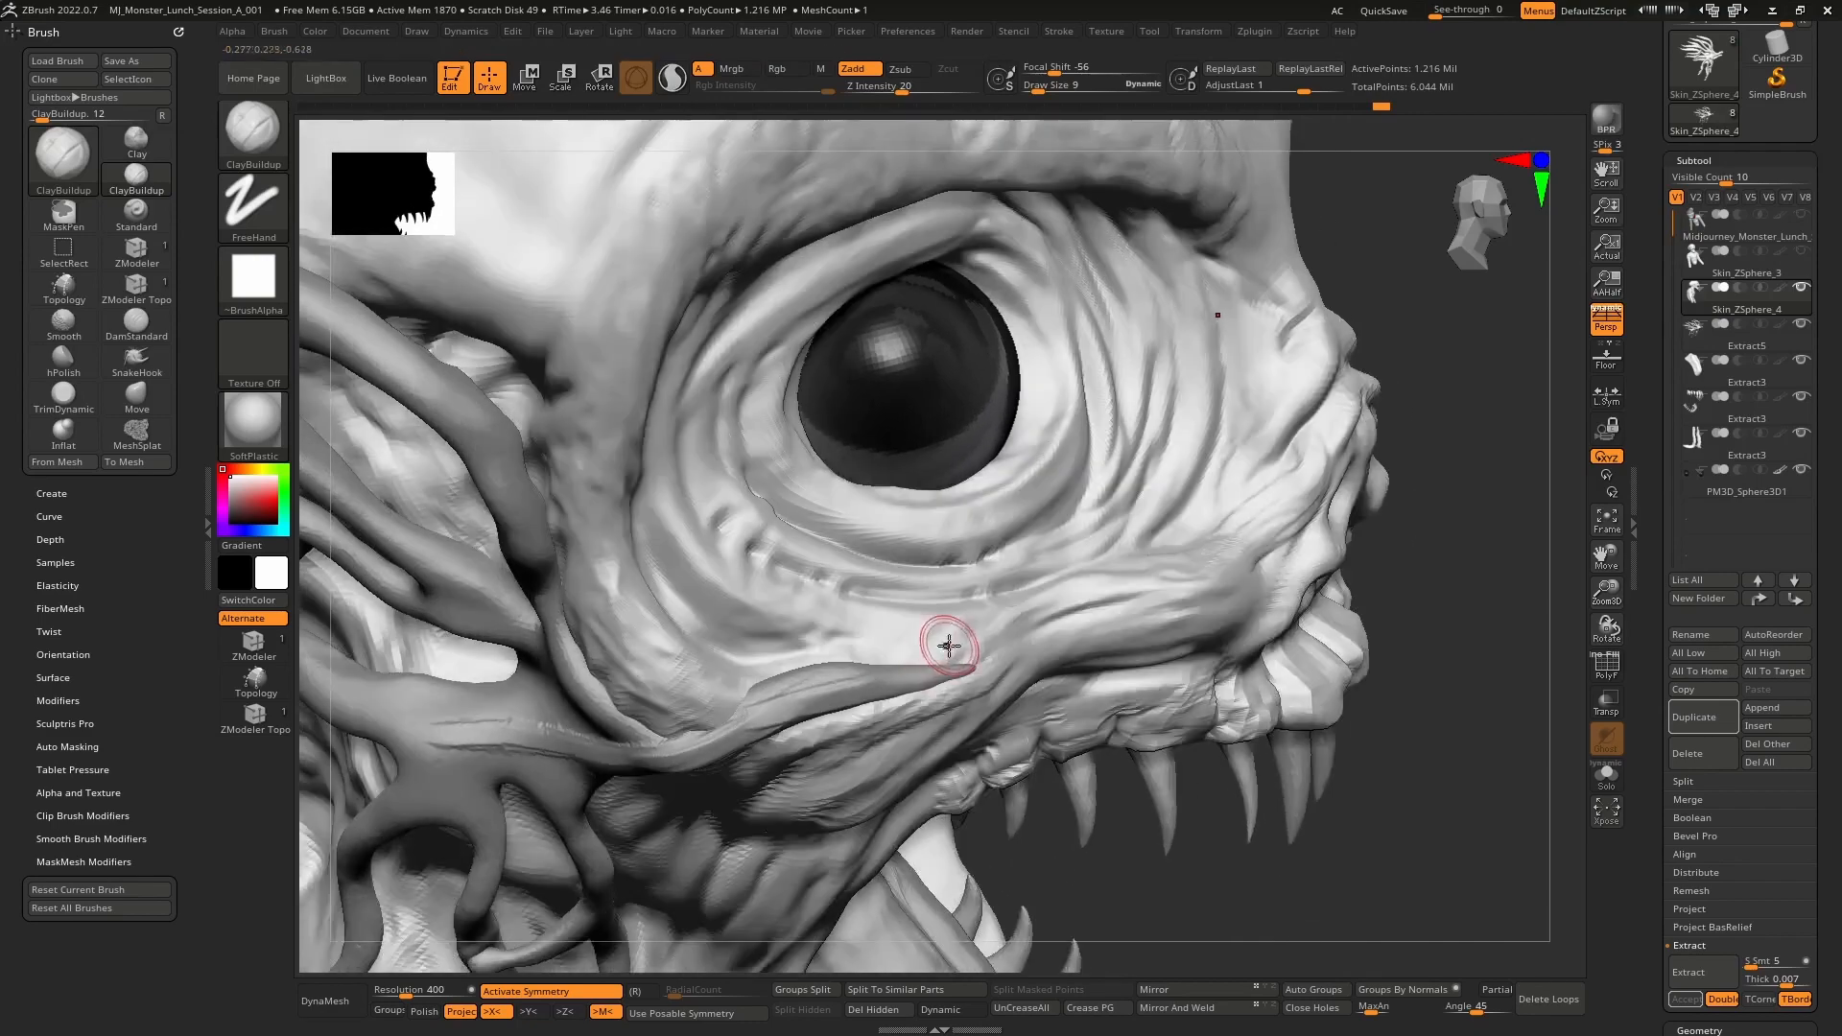
drag(875, 704, 962, 638)
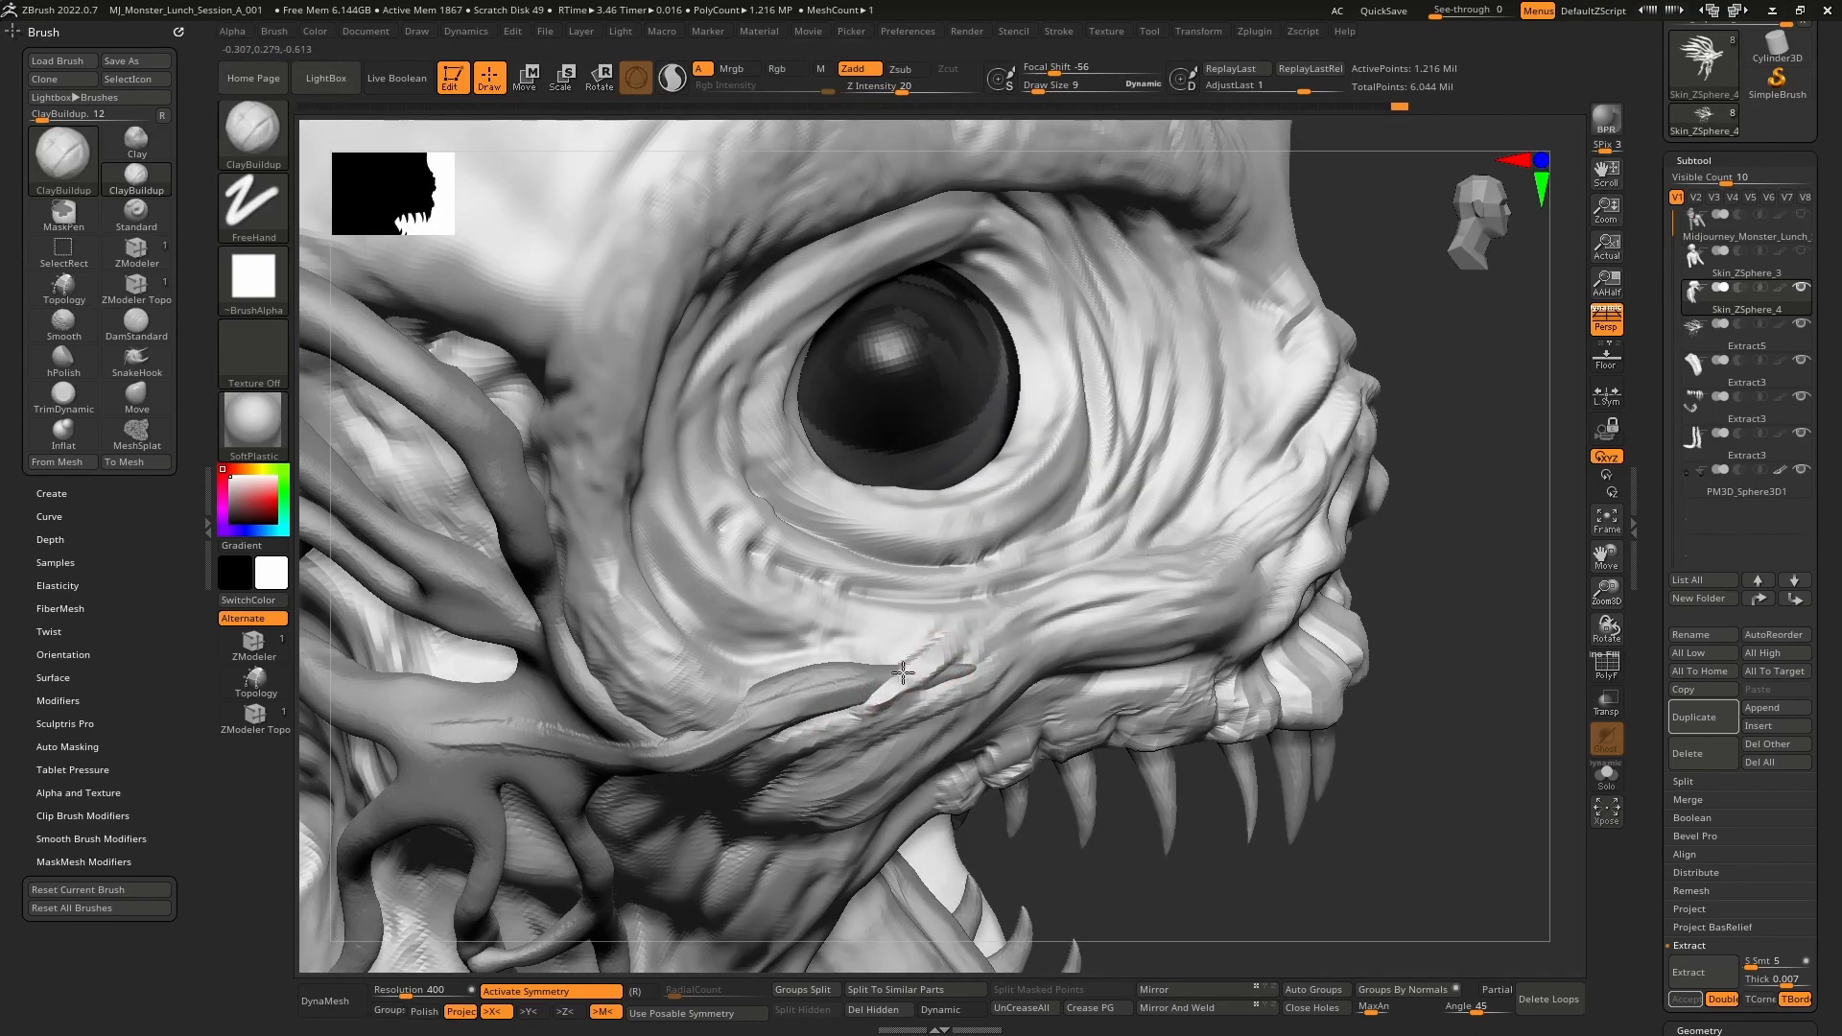
mouse_move(865, 707)
mouse_down()
mouse_move(902, 683)
mouse_move(802, 735)
mouse_move(896, 683)
mouse_up()
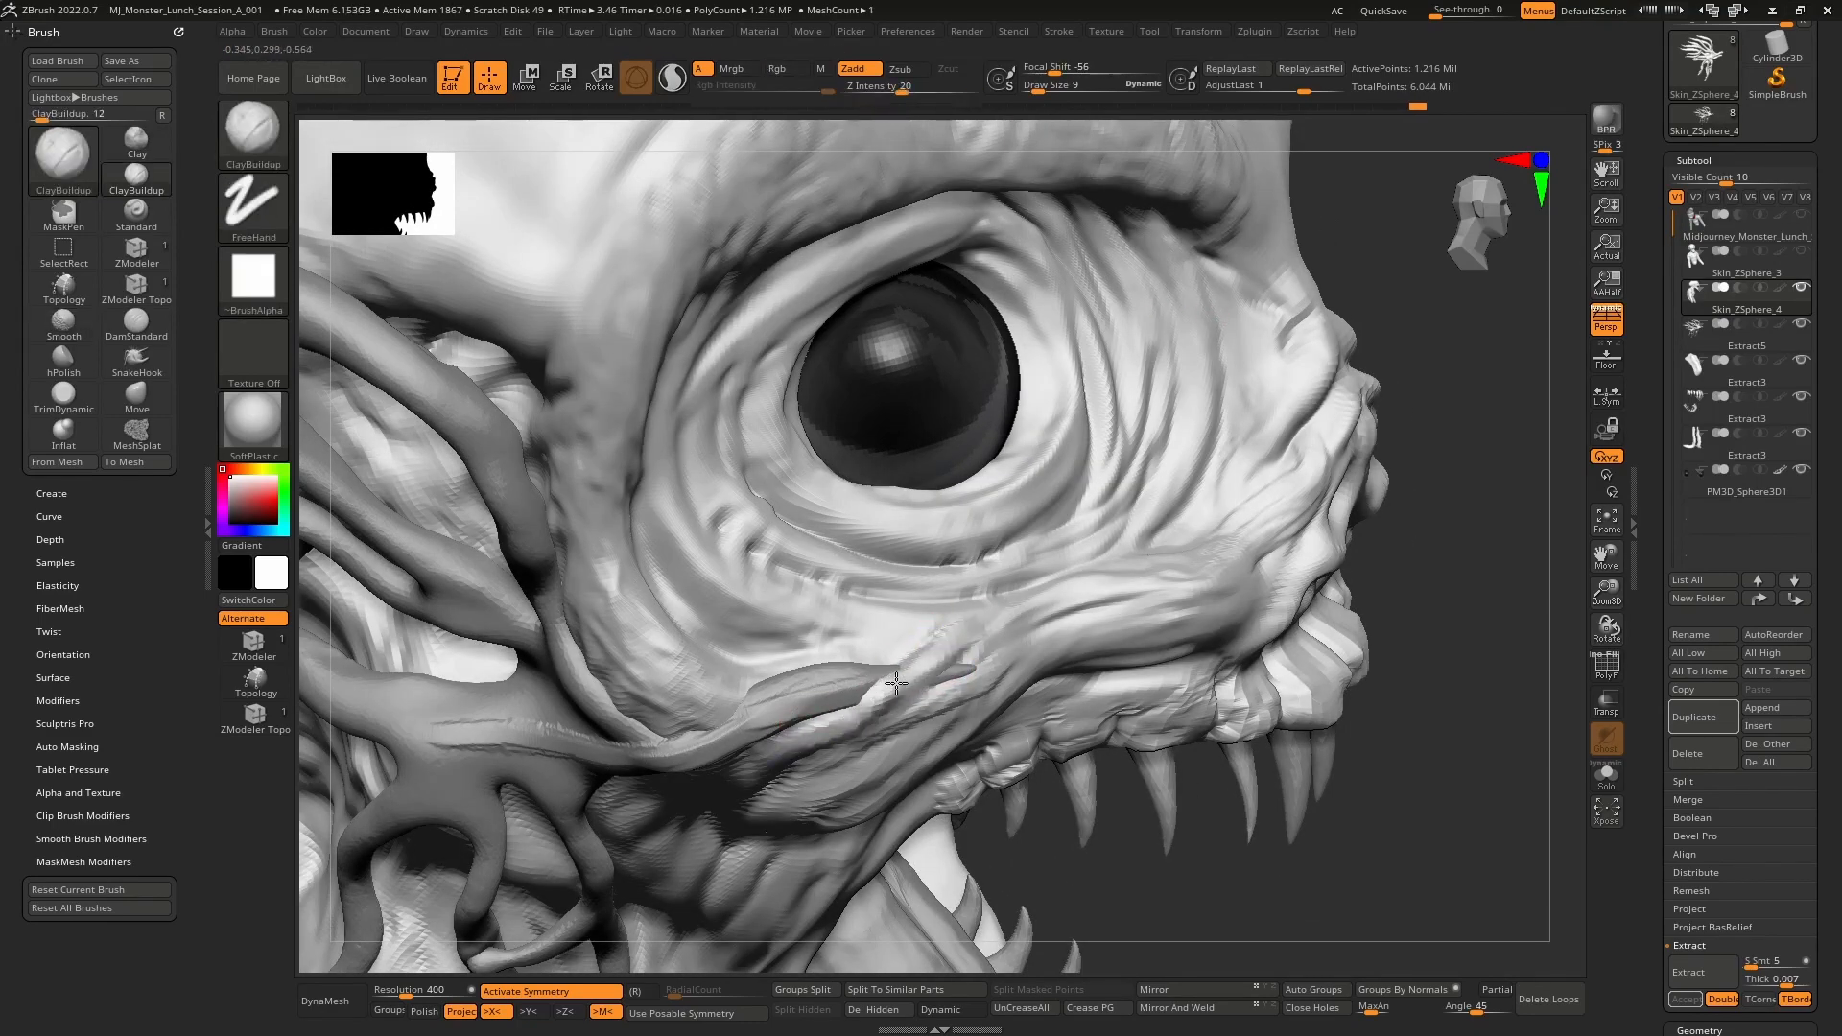
- Extend the skin fold past the tendril's tip, and add finer folds around it at draw size 6
right_drag(915, 672, 891, 692)
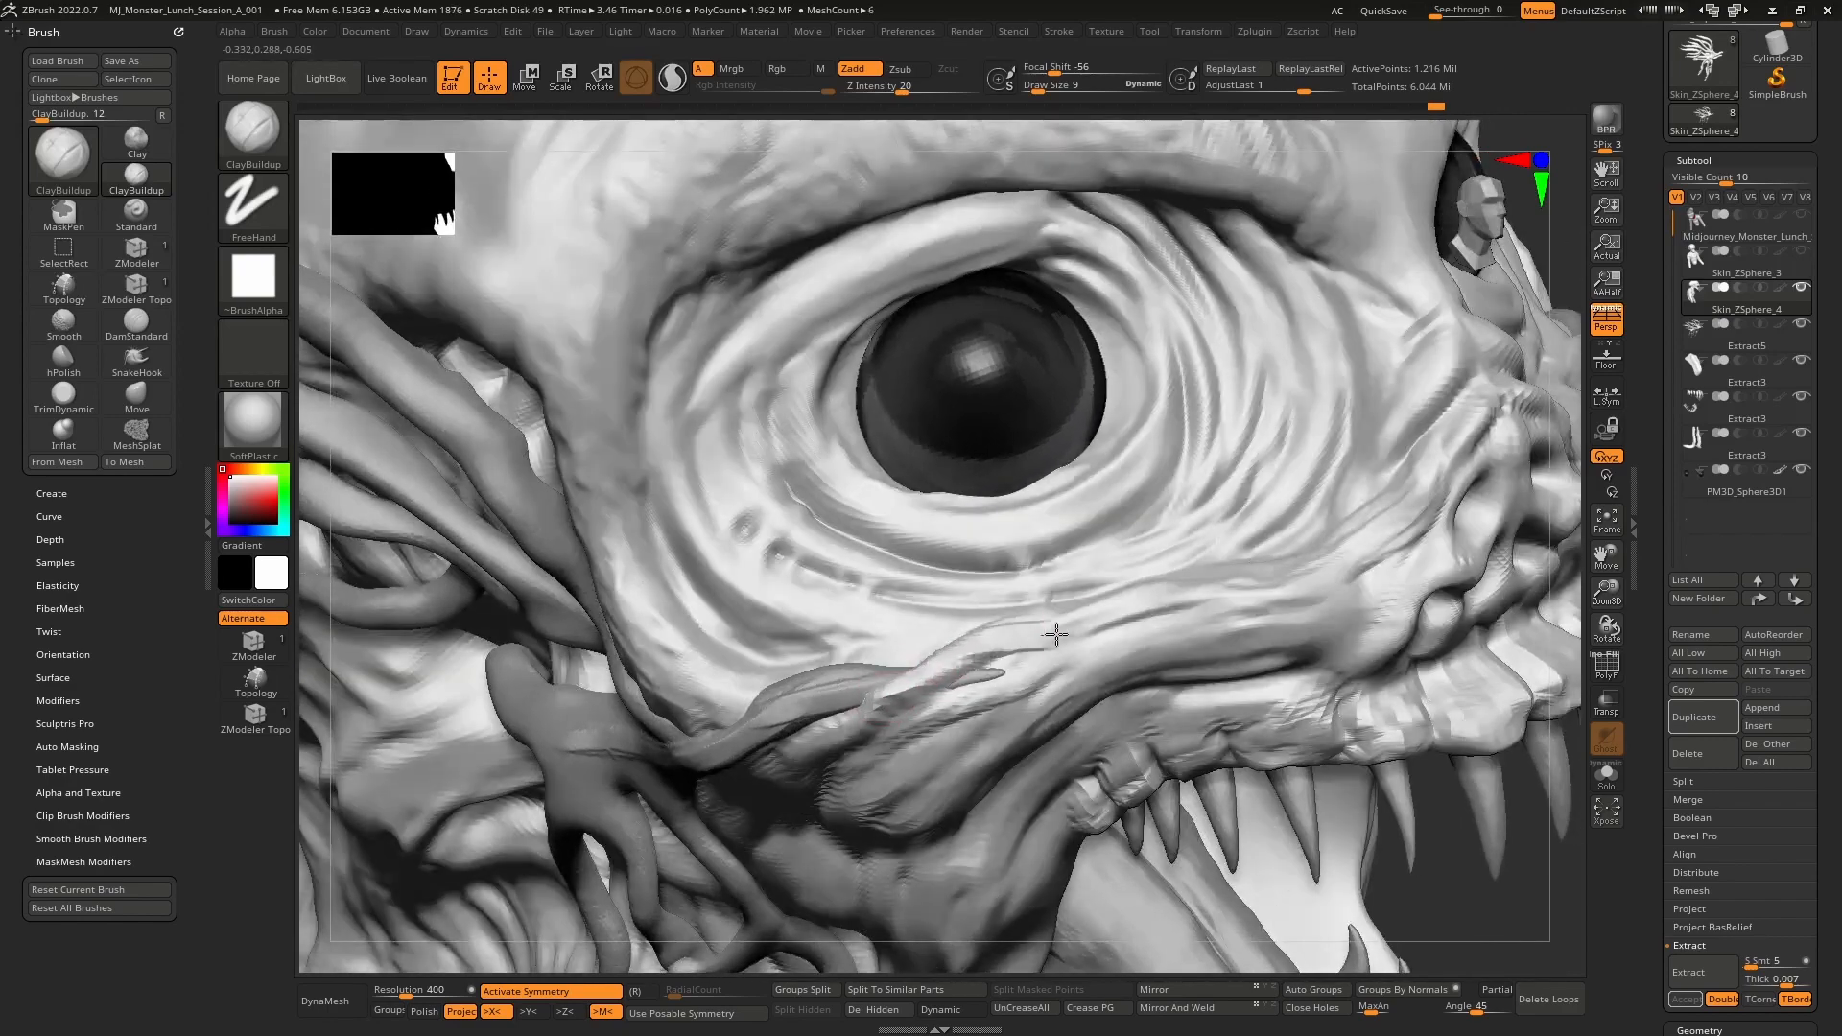
mouse_move(1057, 634)
mouse_down()
mouse_move(990, 654)
mouse_move(1060, 639)
mouse_up()
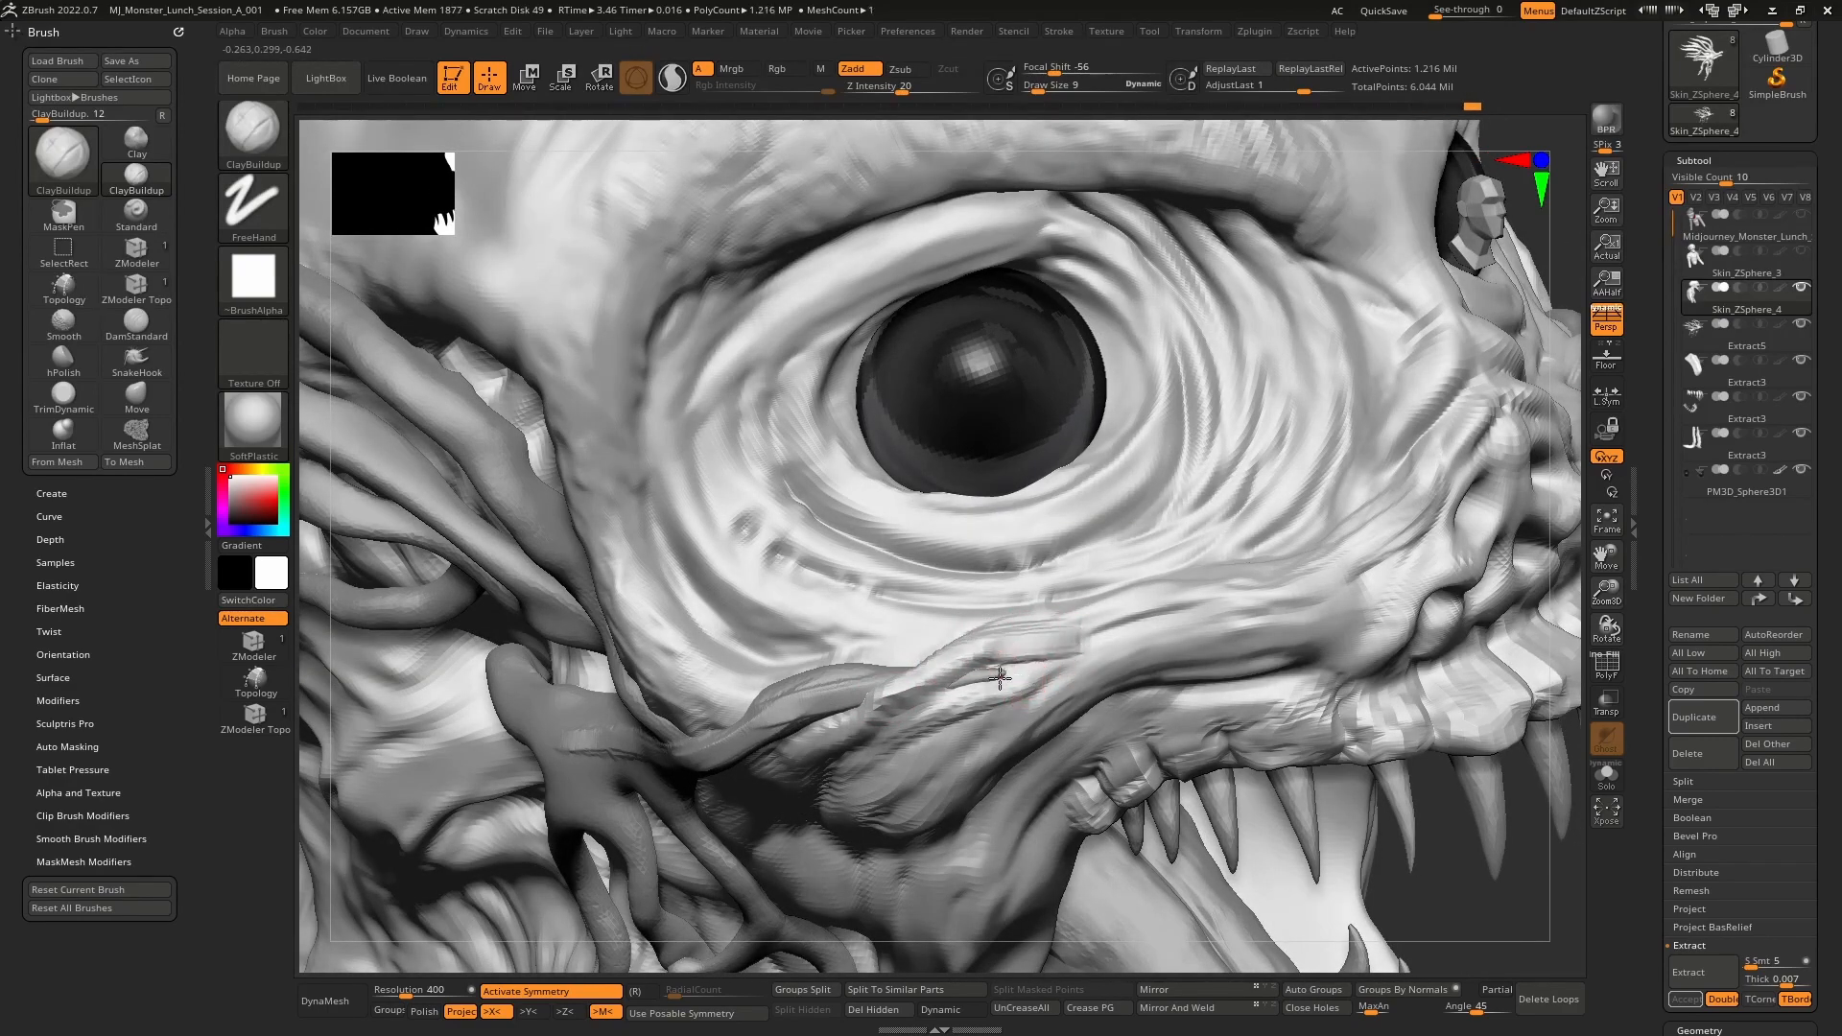
key(bracketleft)
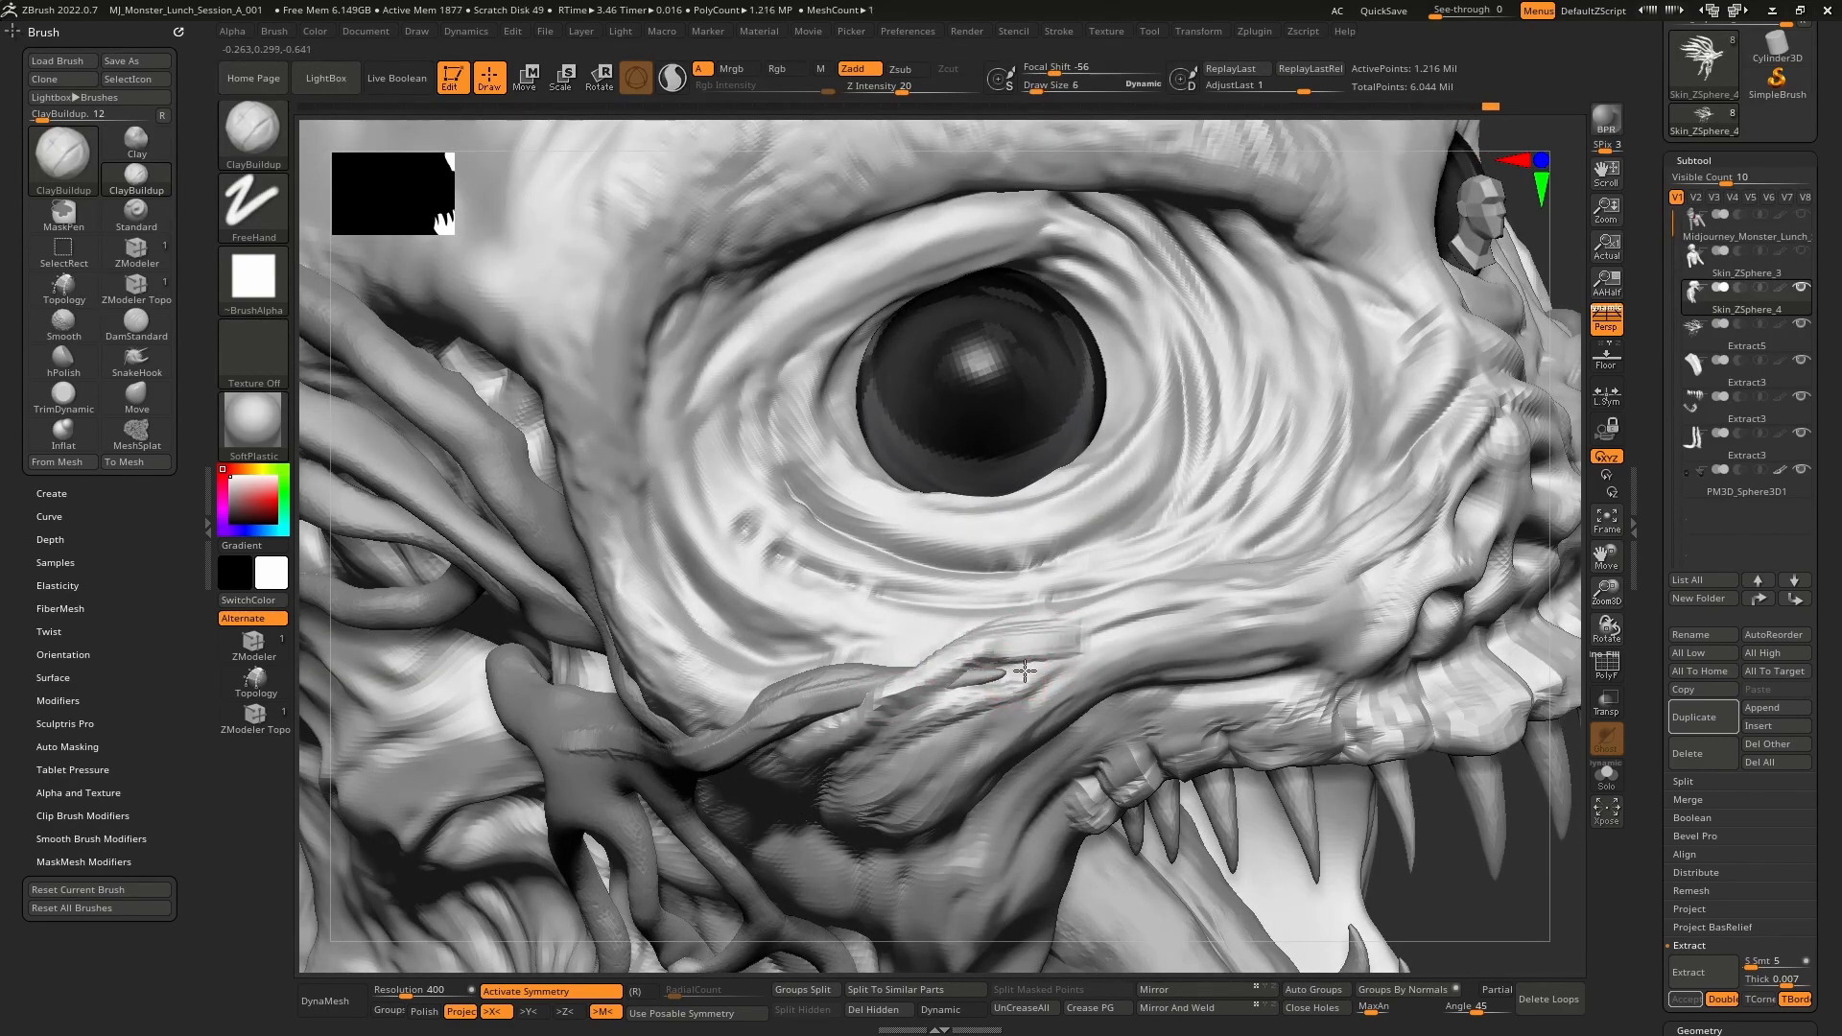
drag(925, 682, 1058, 654)
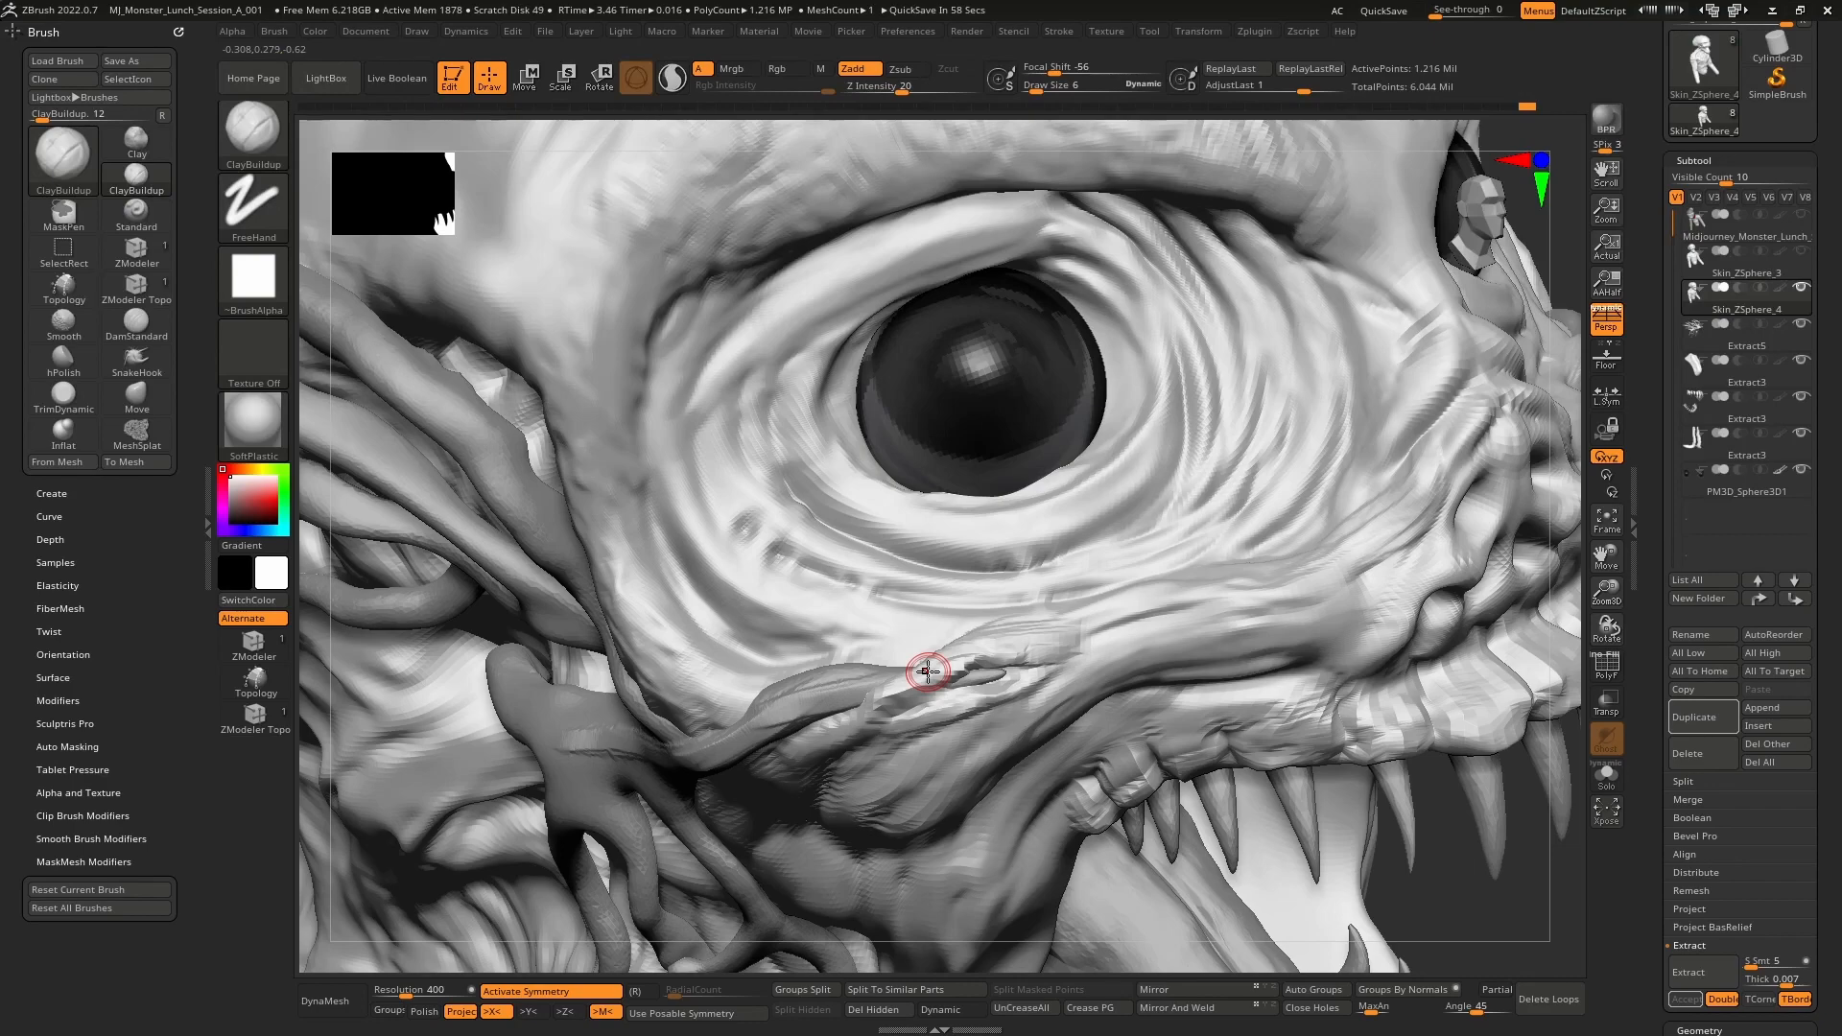
- Build a skin ridge along the cheek tendril's upper edge and subdivide the Skin_ZSphere_4 mesh
right_drag(968, 639, 1034, 664)
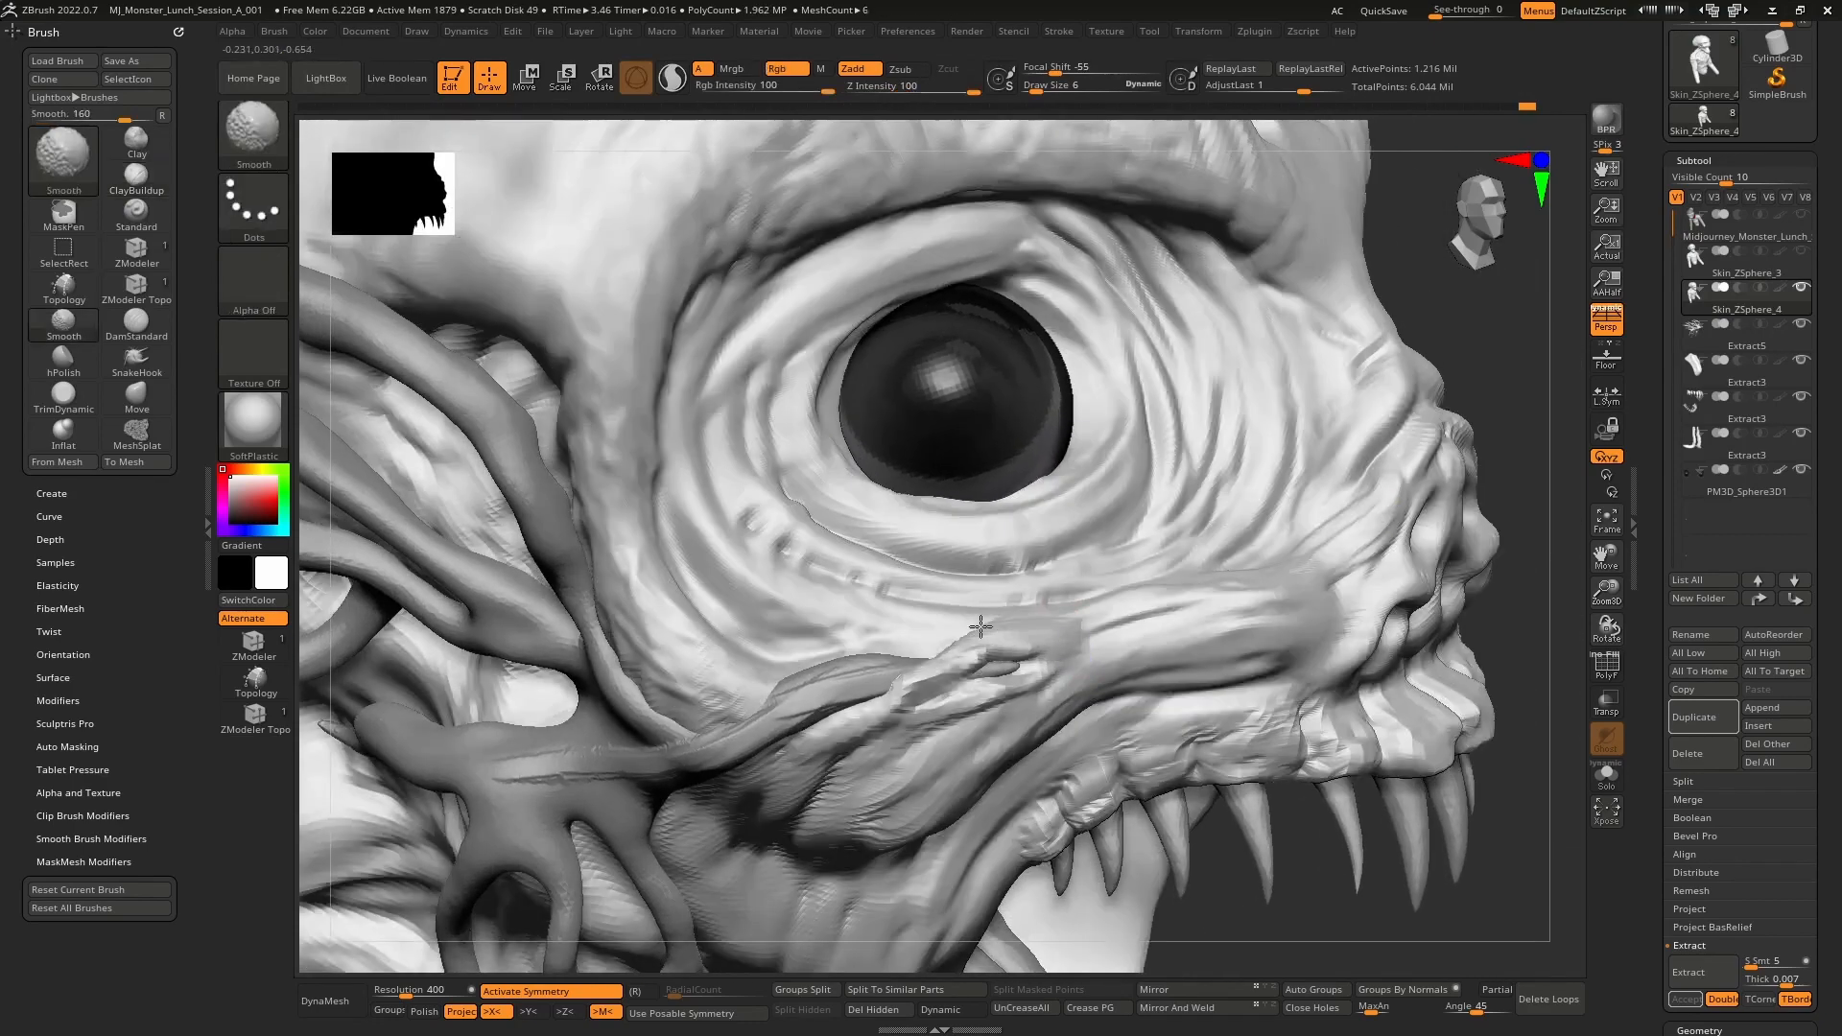
right_drag(913, 647, 929, 658)
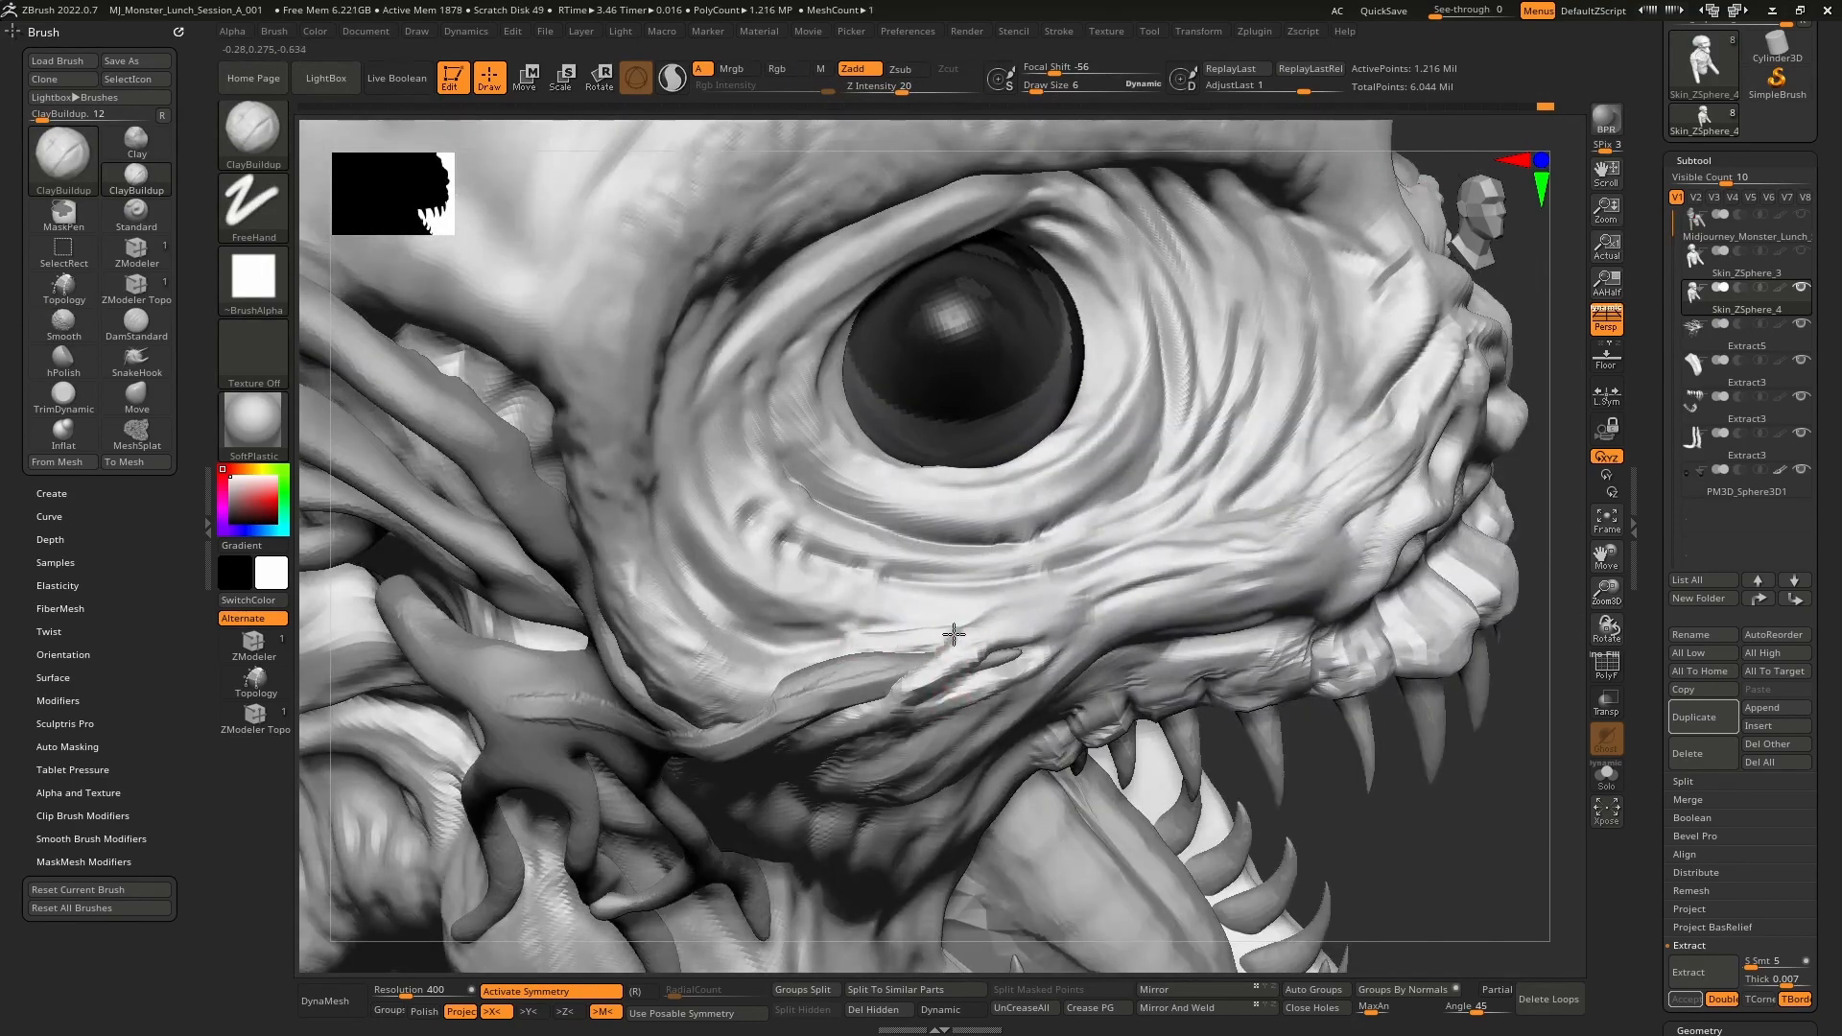
mouse_move(953, 634)
mouse_down()
mouse_move(813, 660)
mouse_move(744, 699)
mouse_up()
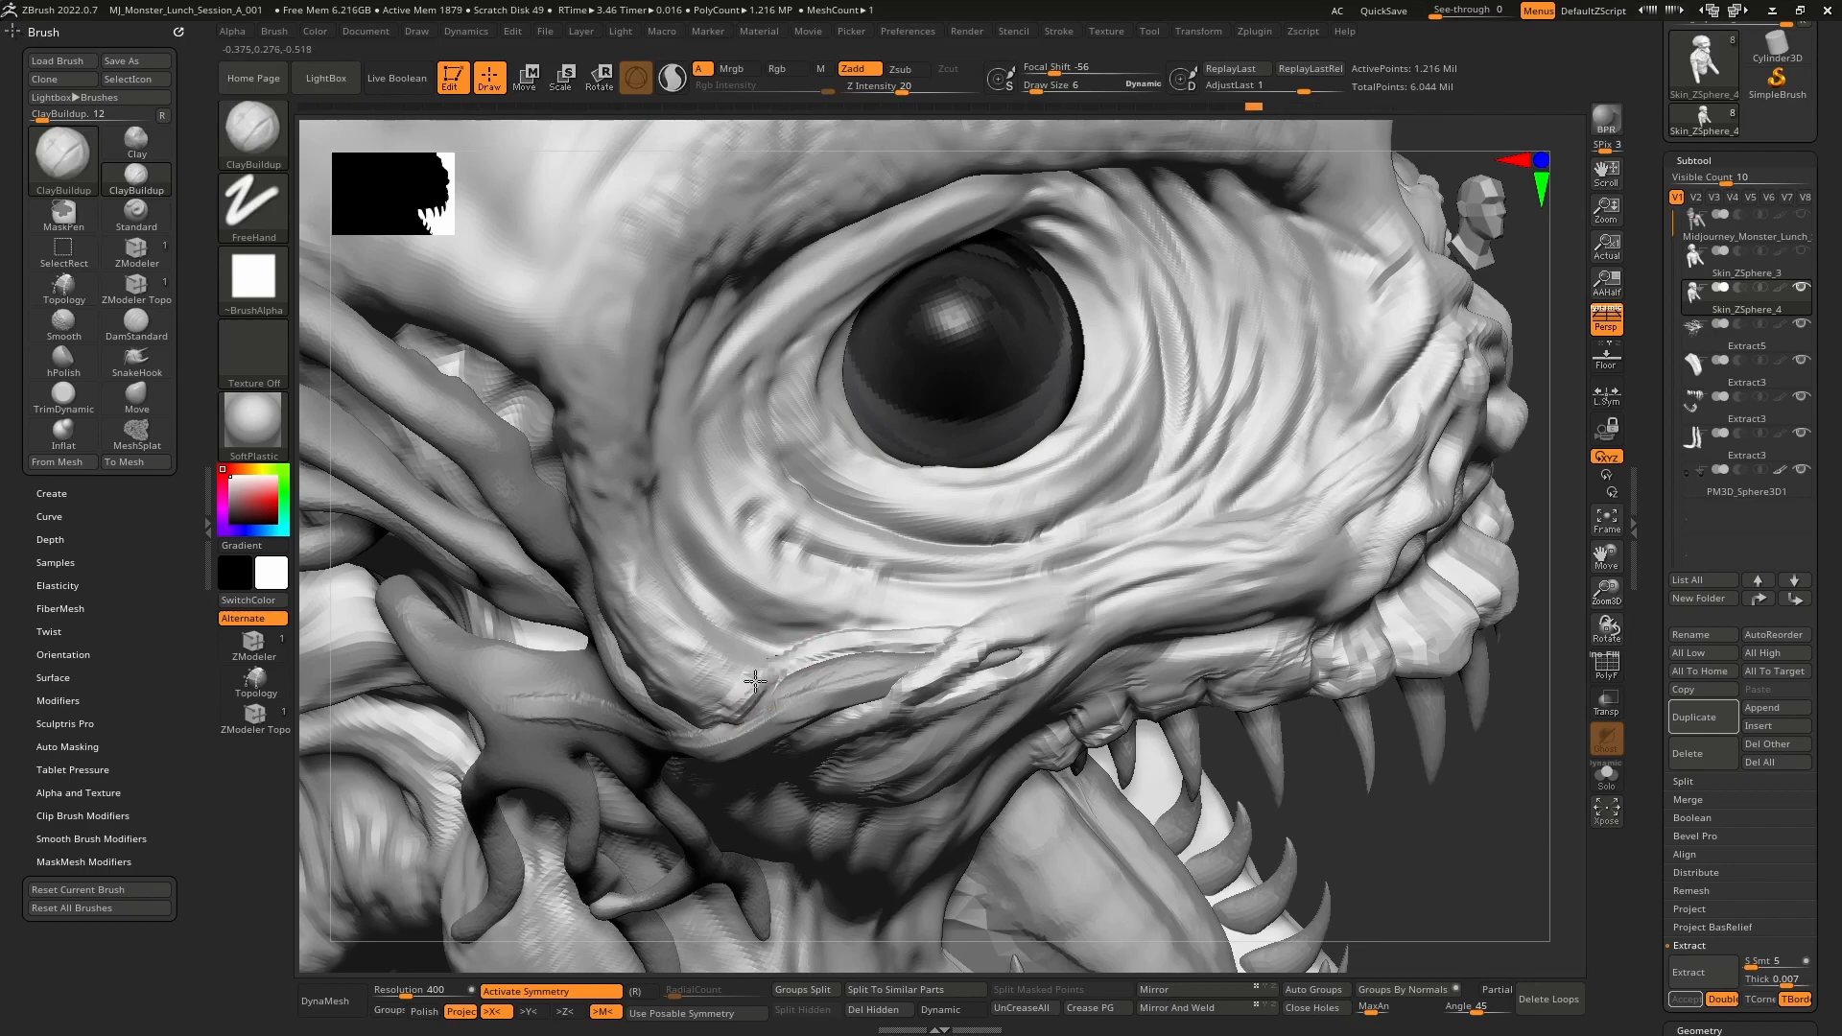
right_drag(929, 633, 958, 624)
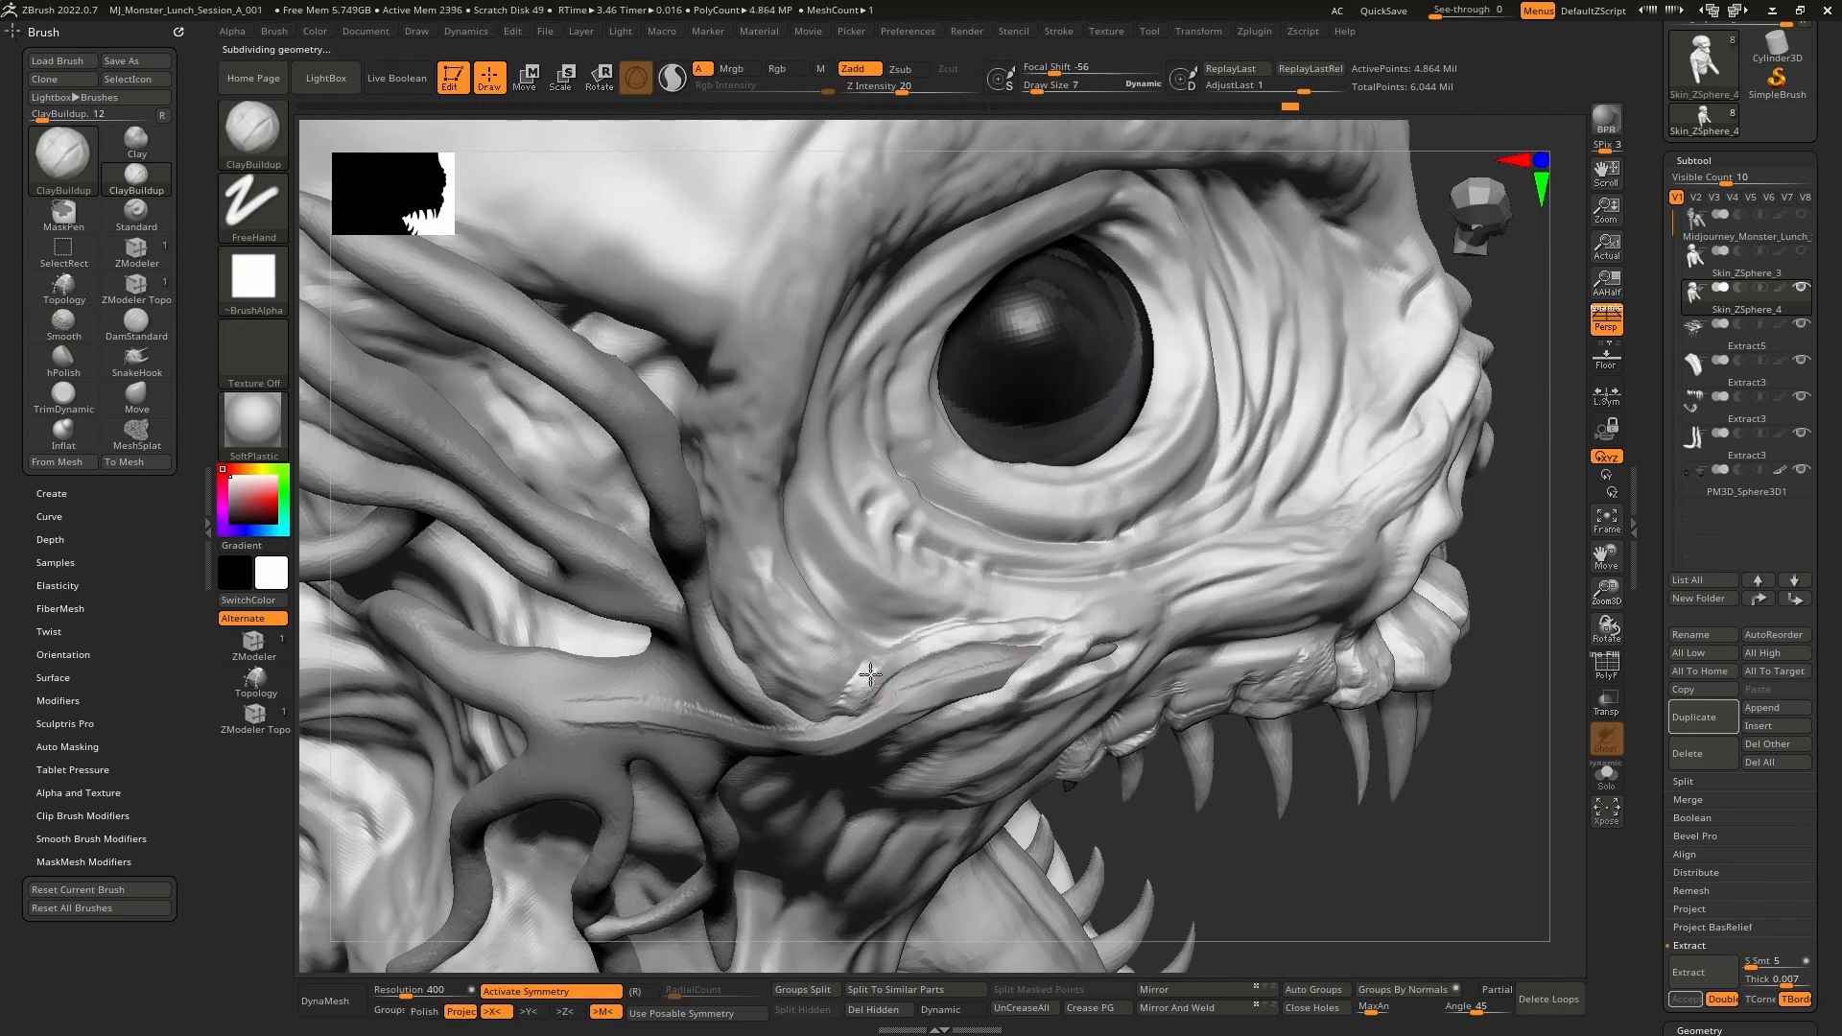
- Add skin at the ridge's rear end near the tendril fork, and smooth it along the tendril
right_drag(883, 672, 875, 603)
drag(930, 571, 855, 608)
right_drag(844, 610, 904, 587)
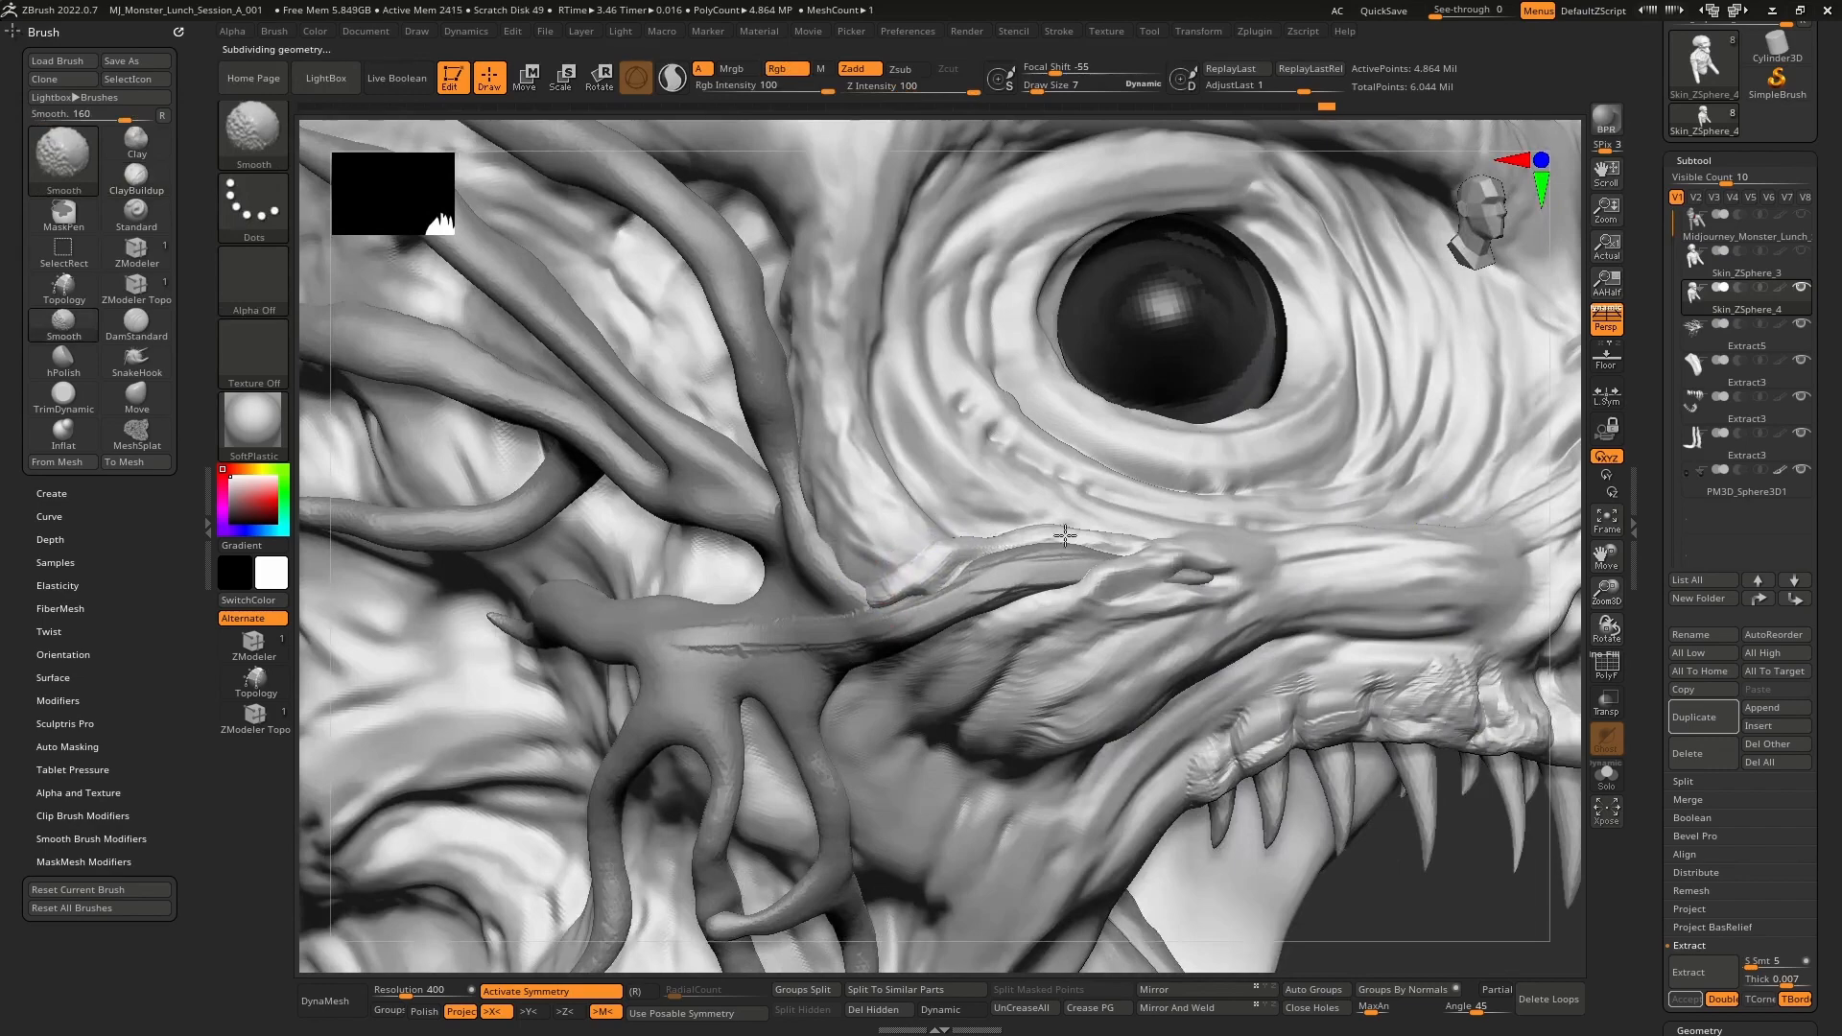
shift+drag(1065, 535, 959, 558)
alt+right_drag(1040, 613, 899, 623)
- Cut creases into the cheek folds around the tendril's tip with DamStandard
key(b)
key(d)
key(s)
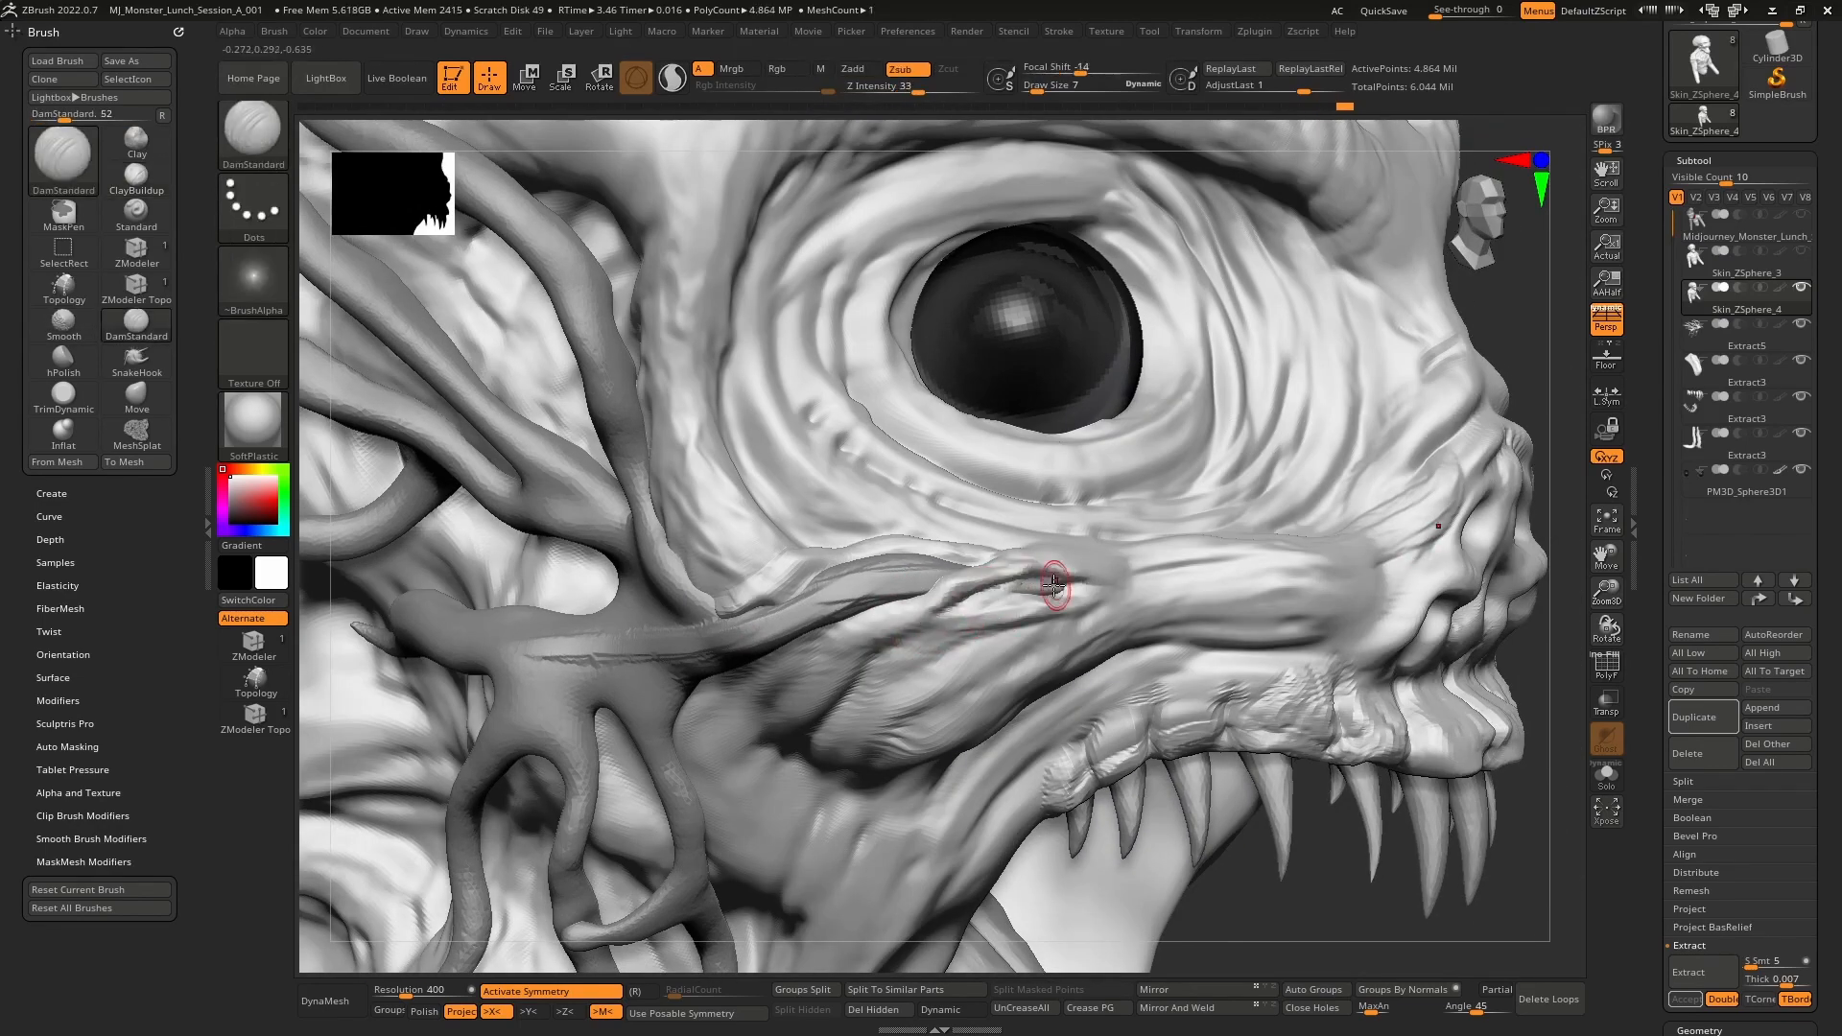
mouse_move(1041, 585)
right_down()
mouse_move(1015, 572)
mouse_move(1052, 543)
mouse_move(1090, 584)
mouse_move(1142, 541)
mouse_move(1014, 580)
mouse_move(1052, 611)
right_up()
- Select the Extract5 tendrils and reshape the tip showing through the cheek opening with ClayBuildup
alt+click(1009, 577)
key(b)
key(m)
key(v)
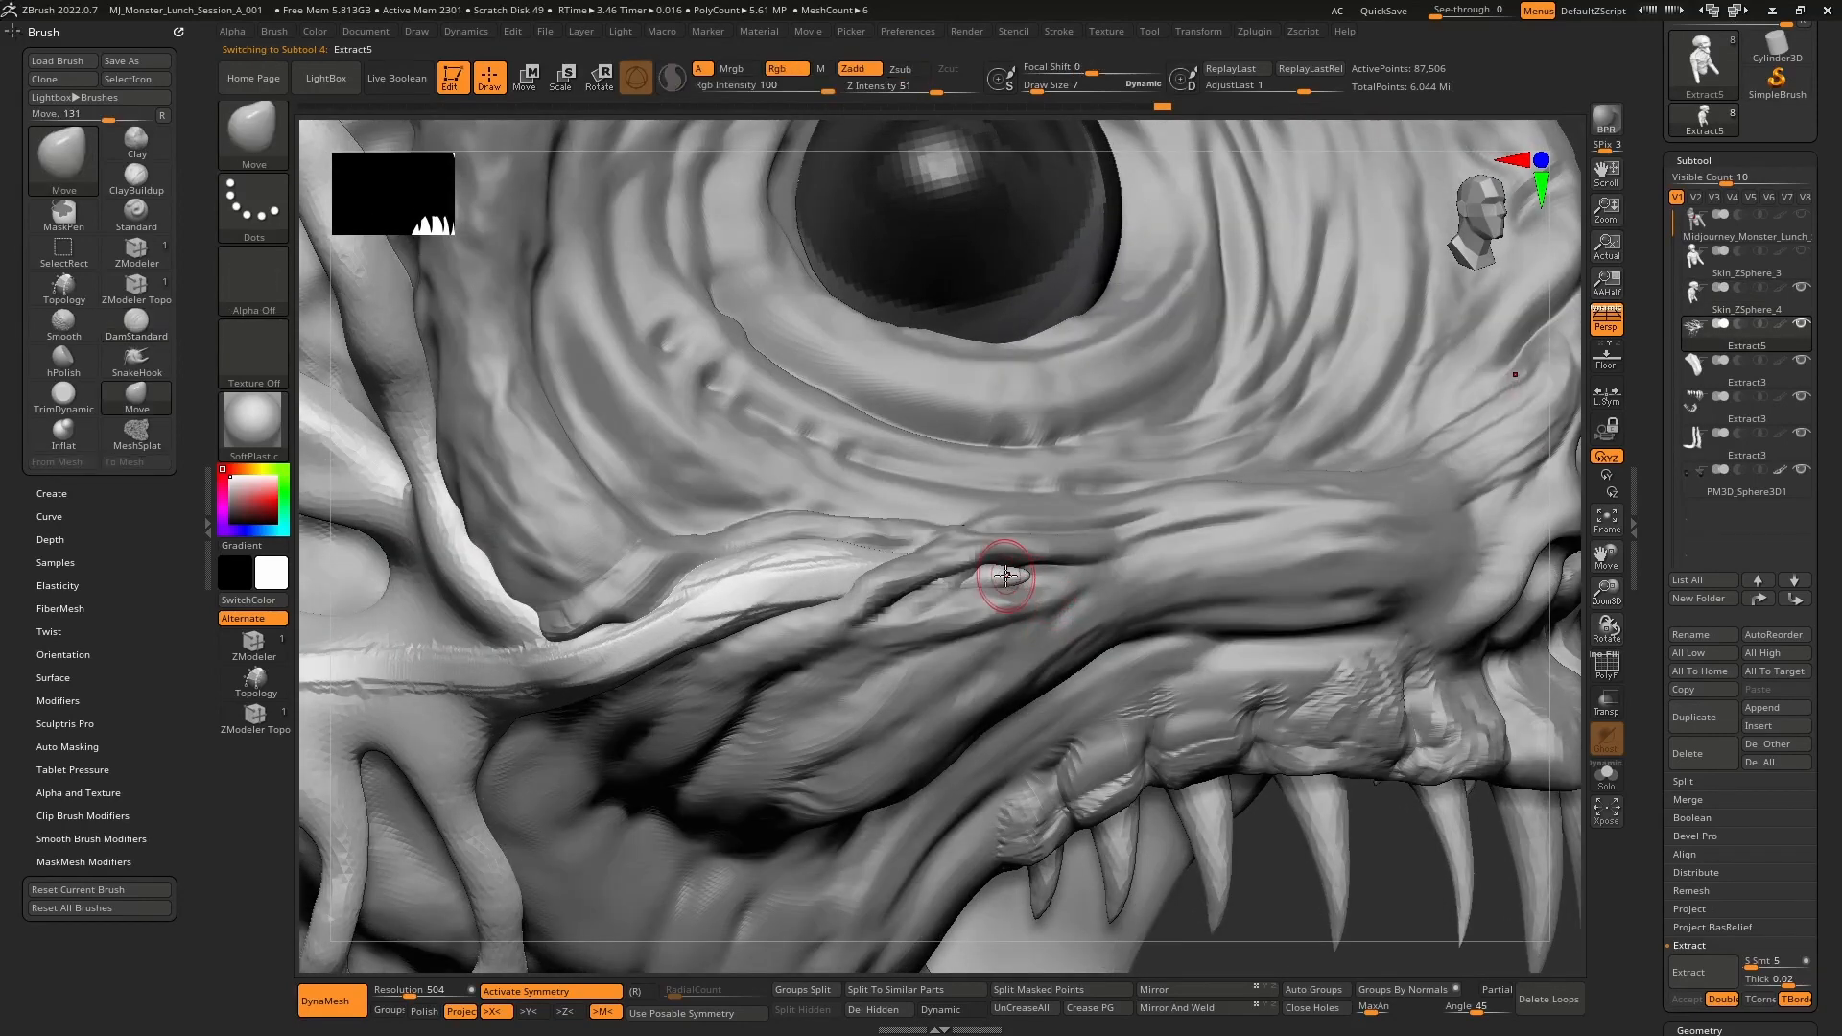
key(b)
key(c)
key(b)
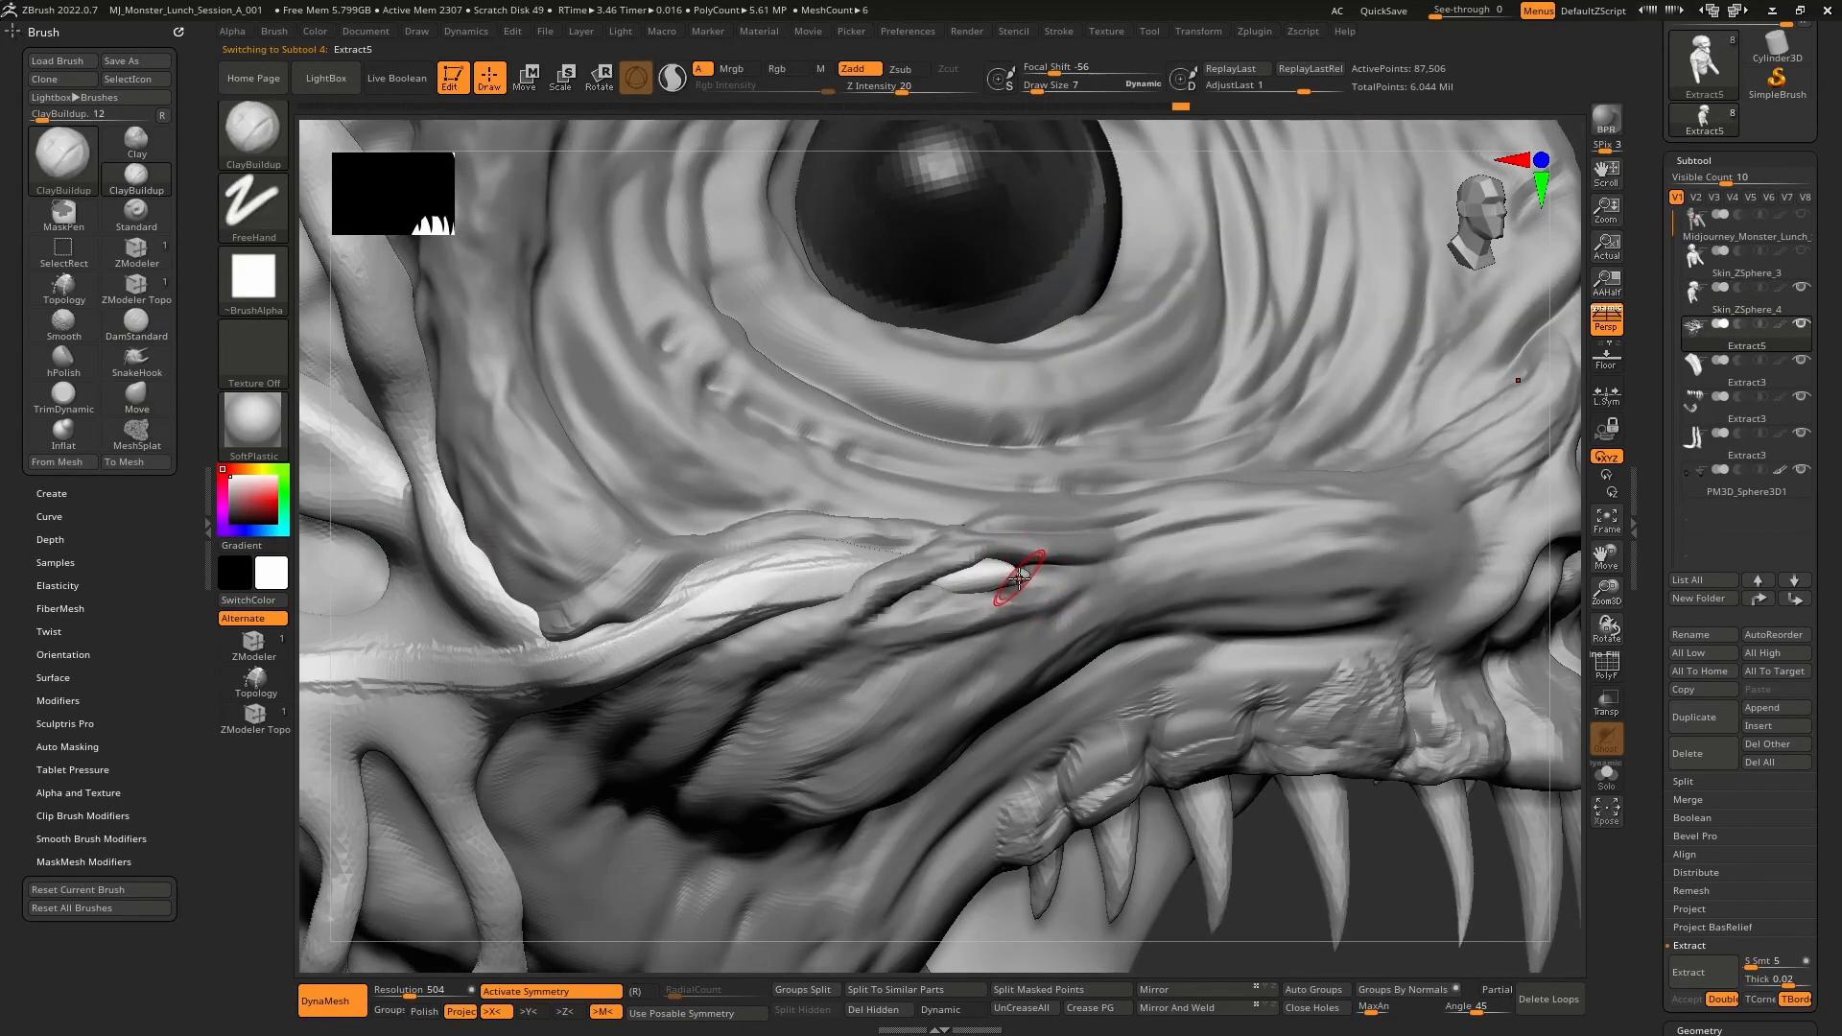
ctrl+right_drag(1062, 557, 993, 583)
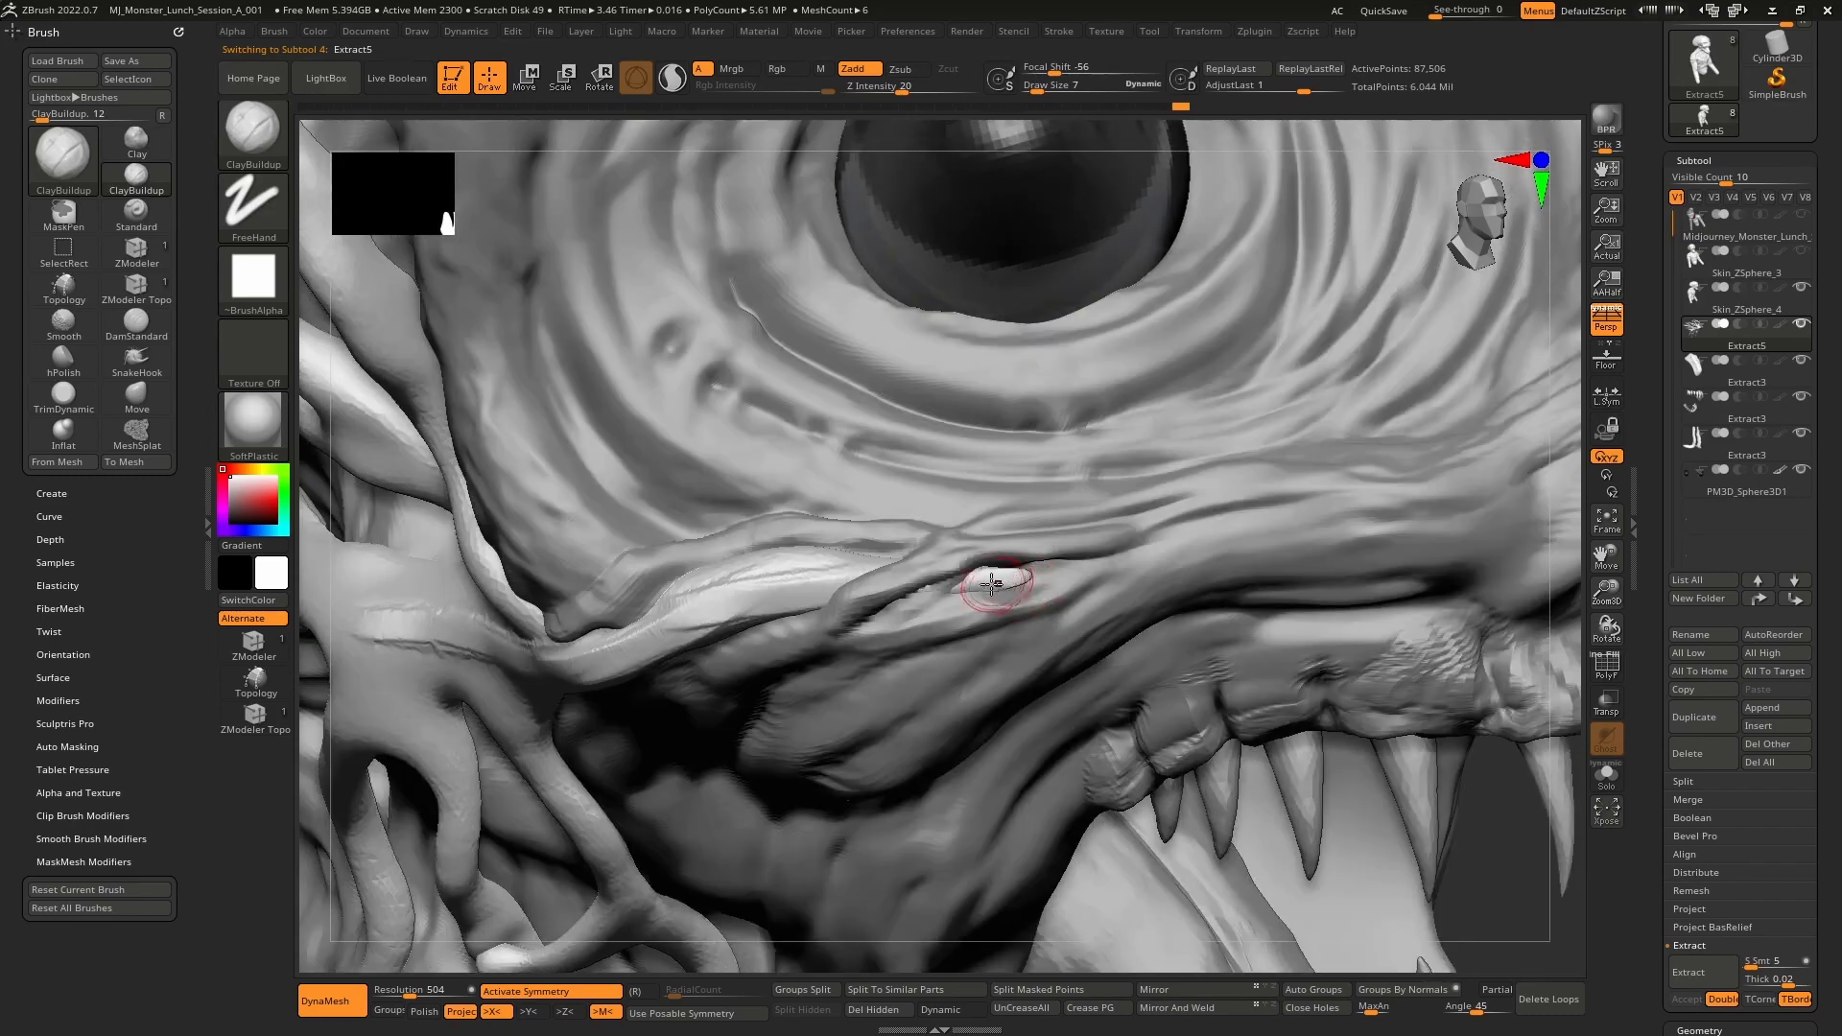
key(shift)
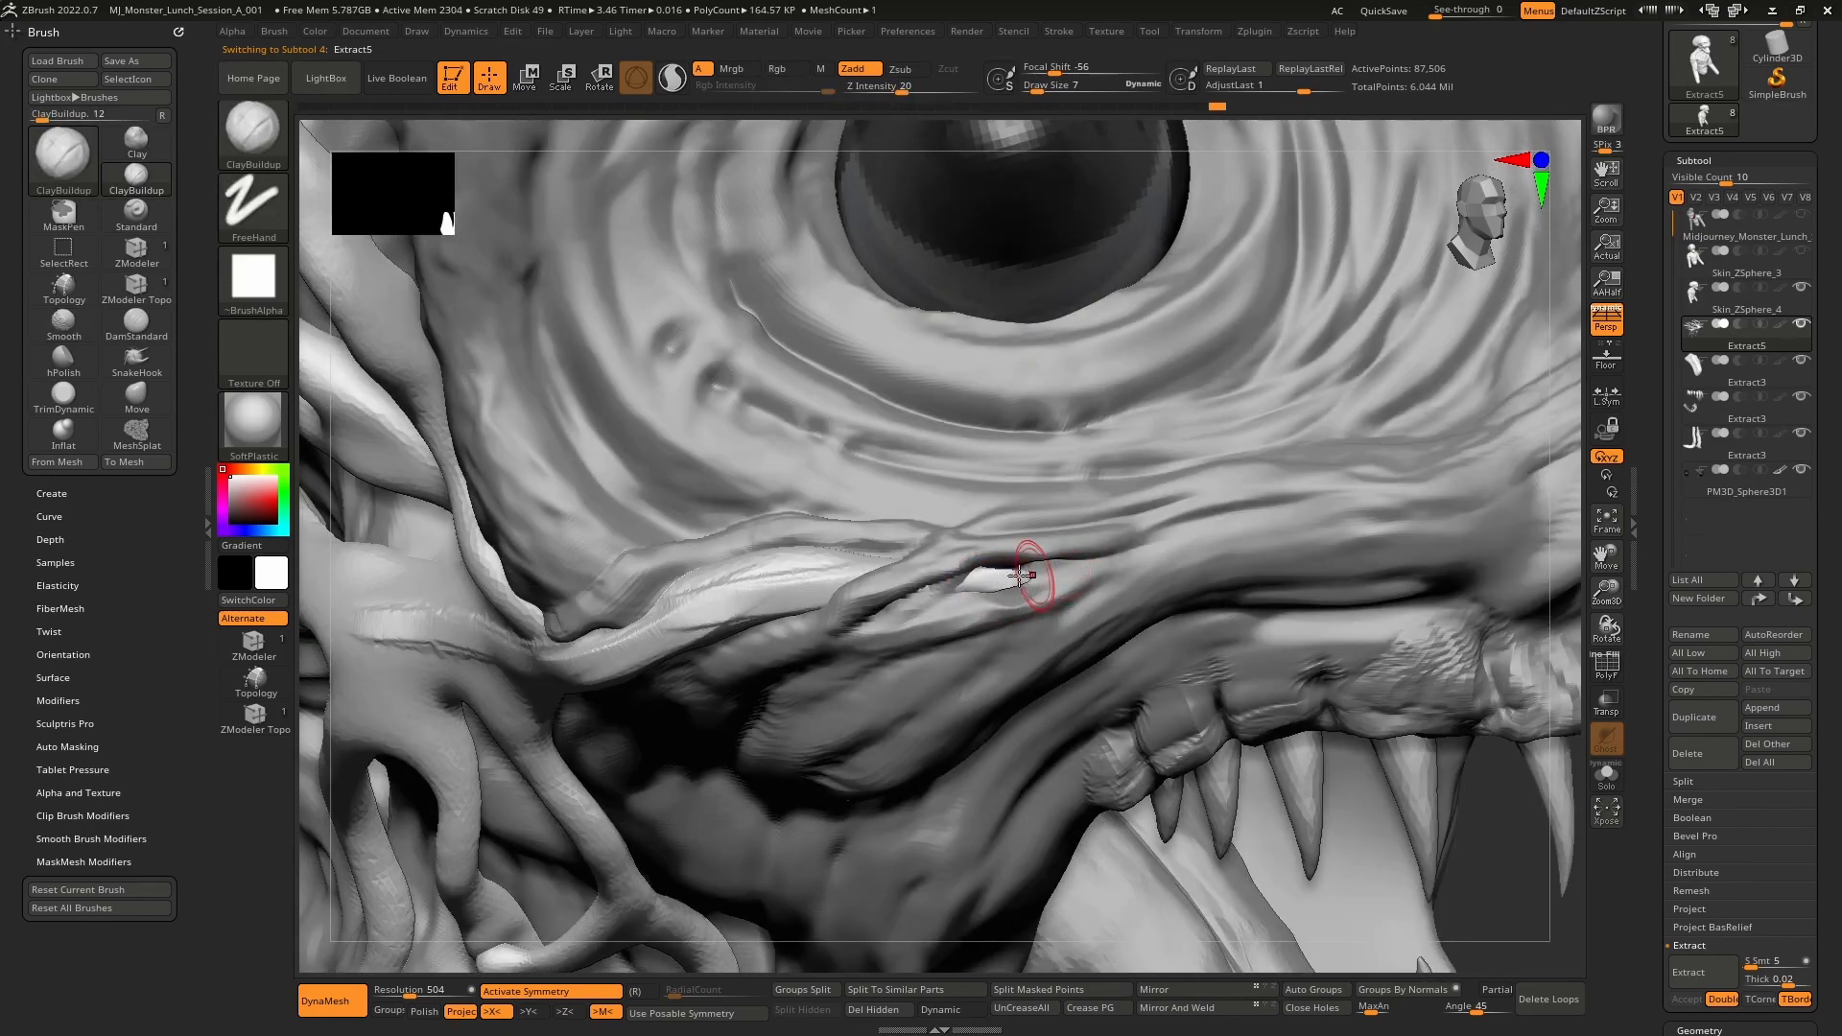
- Carve and refine the exposed tendril tip in the cheek opening with DamStandard at draw size 4
key(b)
key(d)
key(s)
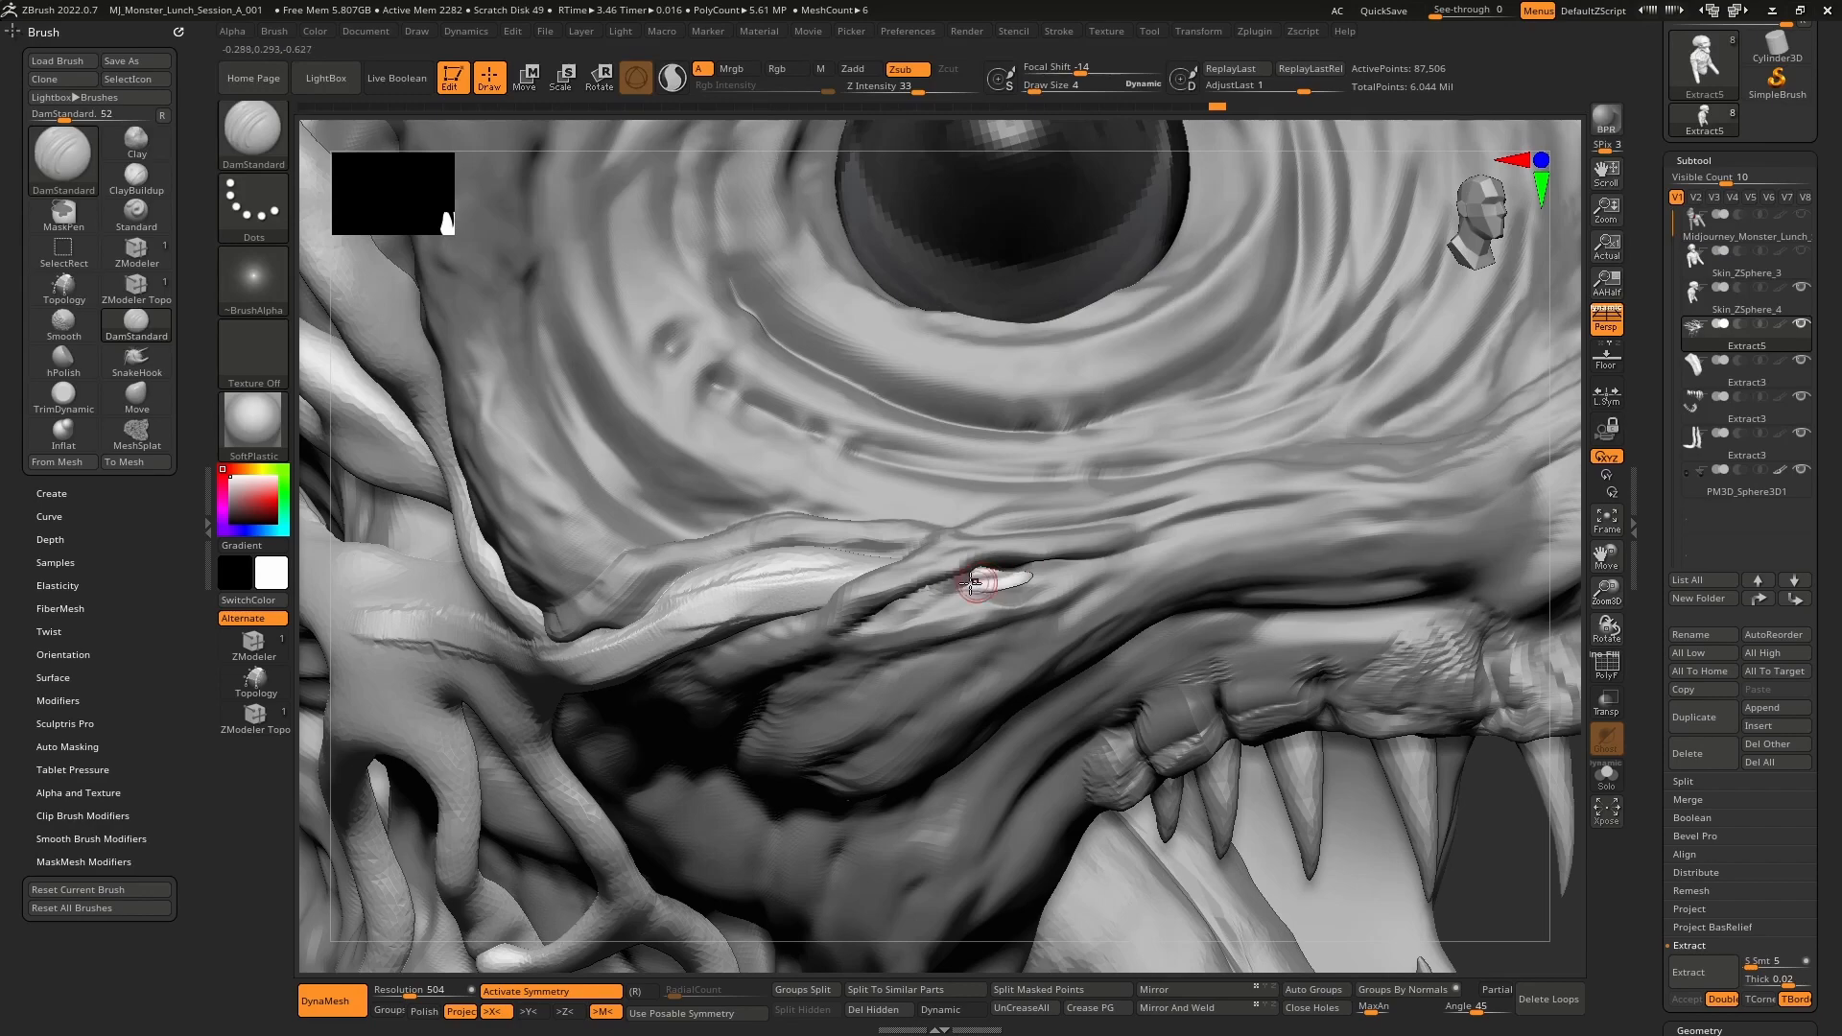
drag(1101, 557, 922, 574)
mouse_move(923, 573)
right_down()
mouse_move(1019, 572)
mouse_move(941, 550)
mouse_move(961, 607)
right_up()
key(shift)
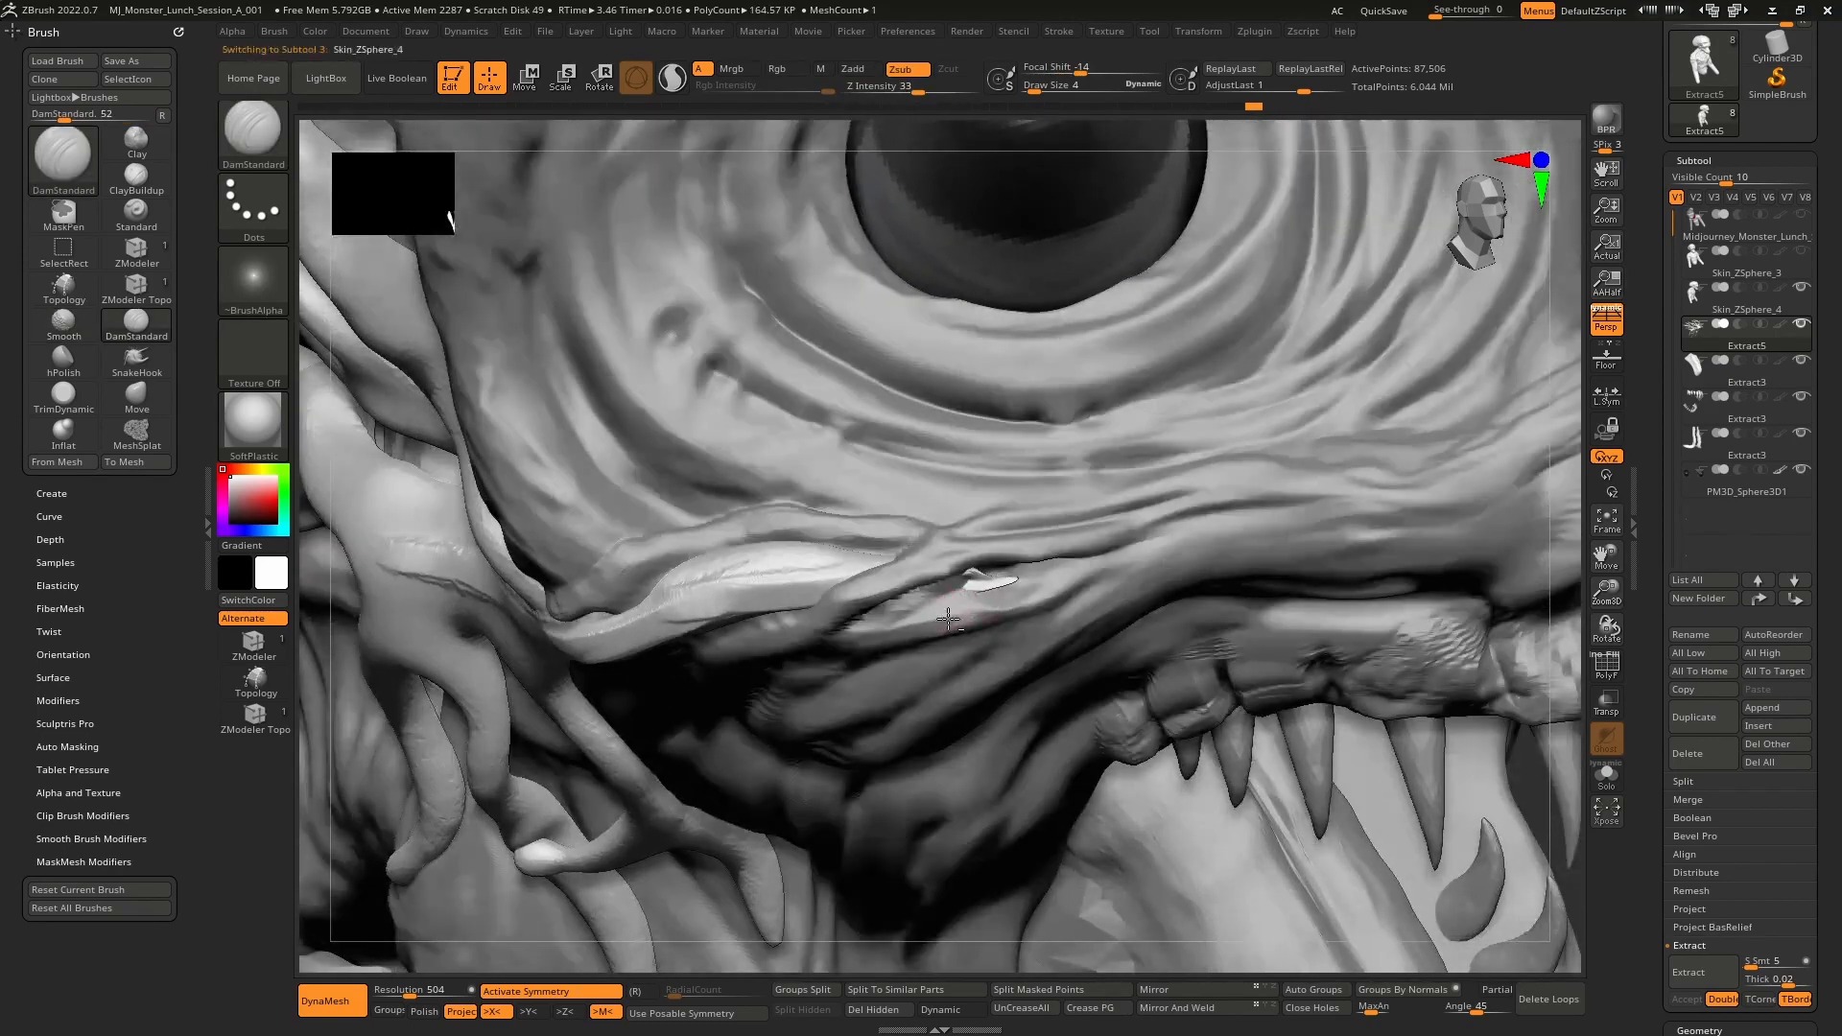
- Select Skin_ZSphere_4 and carve fine wrinkles from the tendril opening across the cheek toward the nose
alt+click(941, 615)
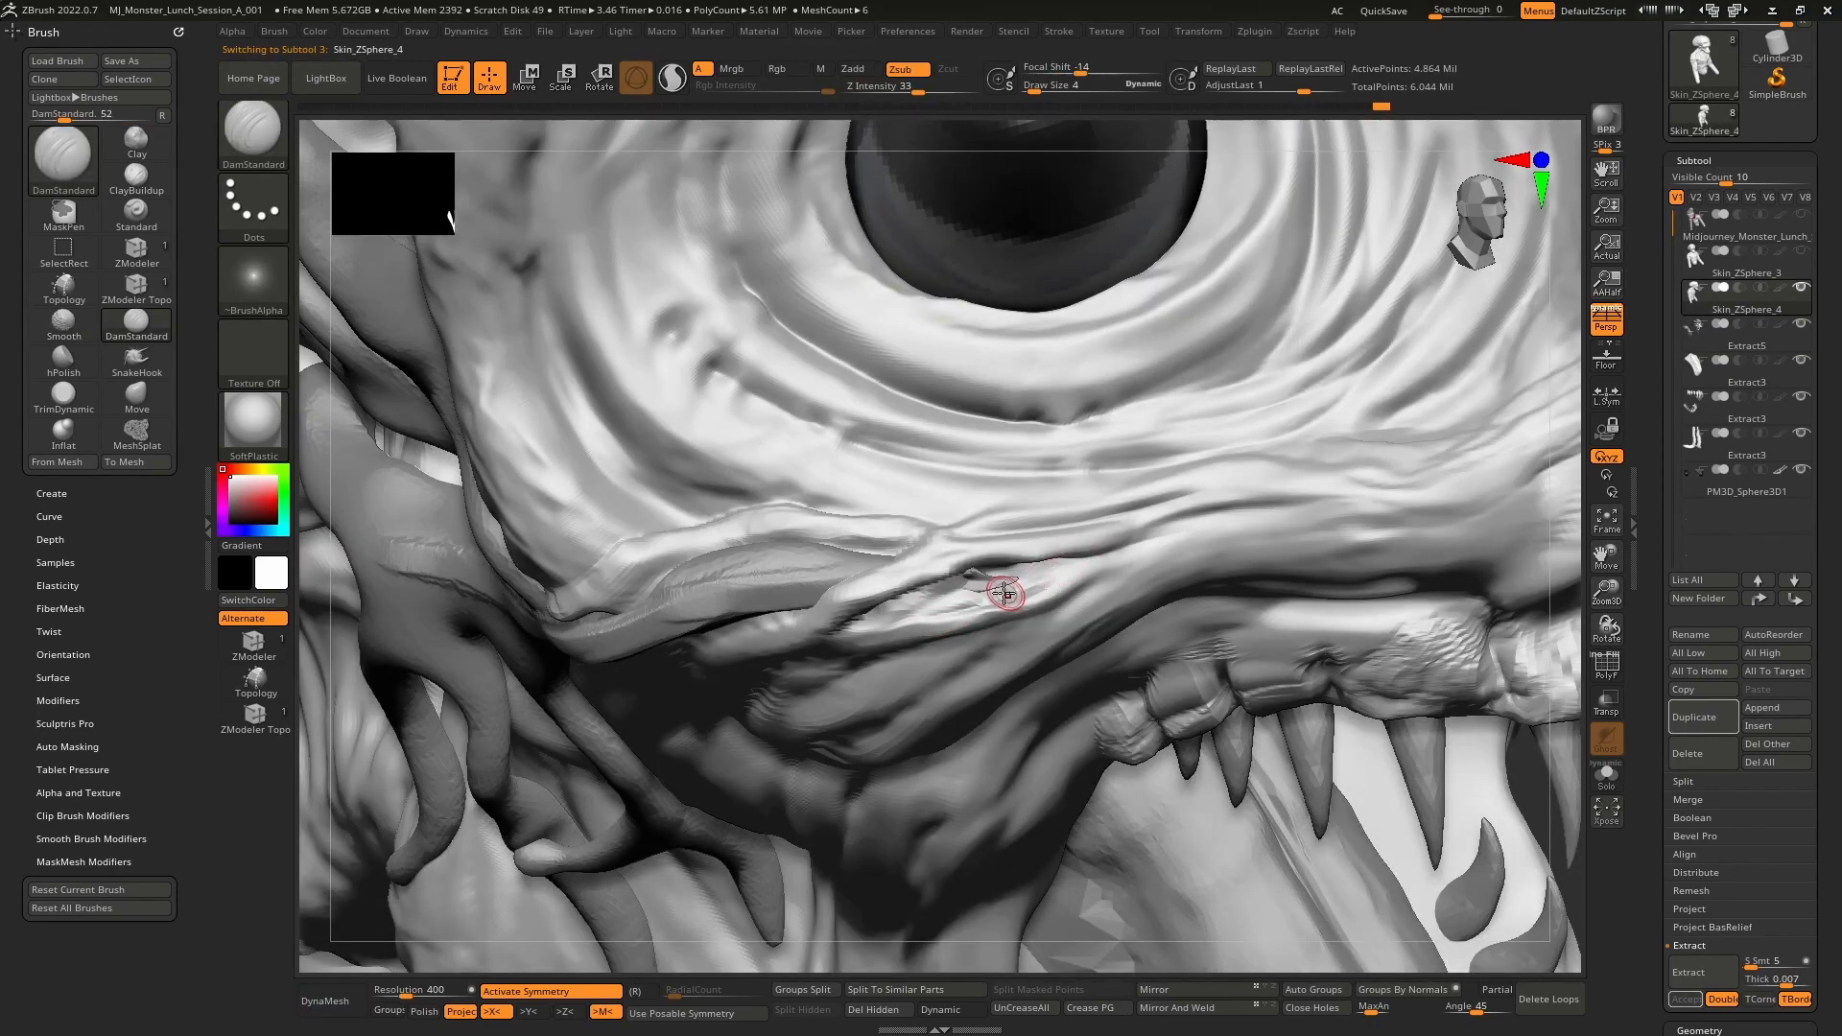
key(shift)
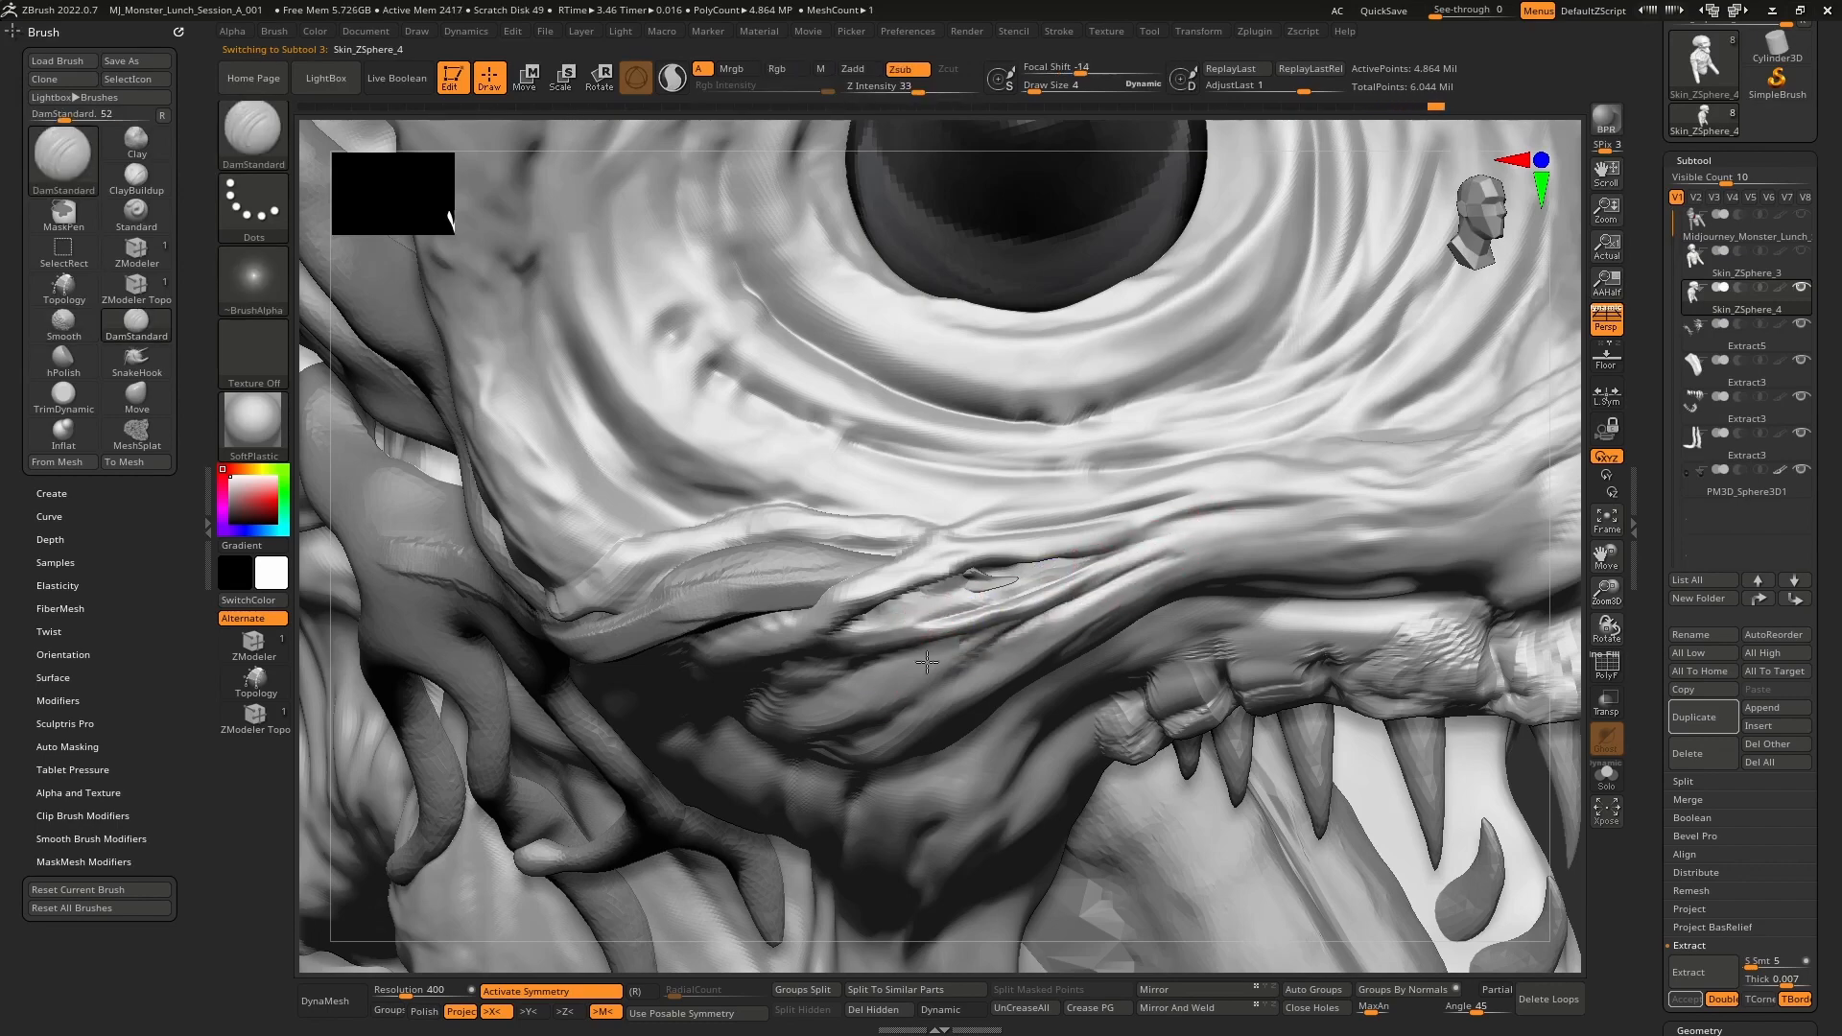
right_drag(808, 702, 919, 608)
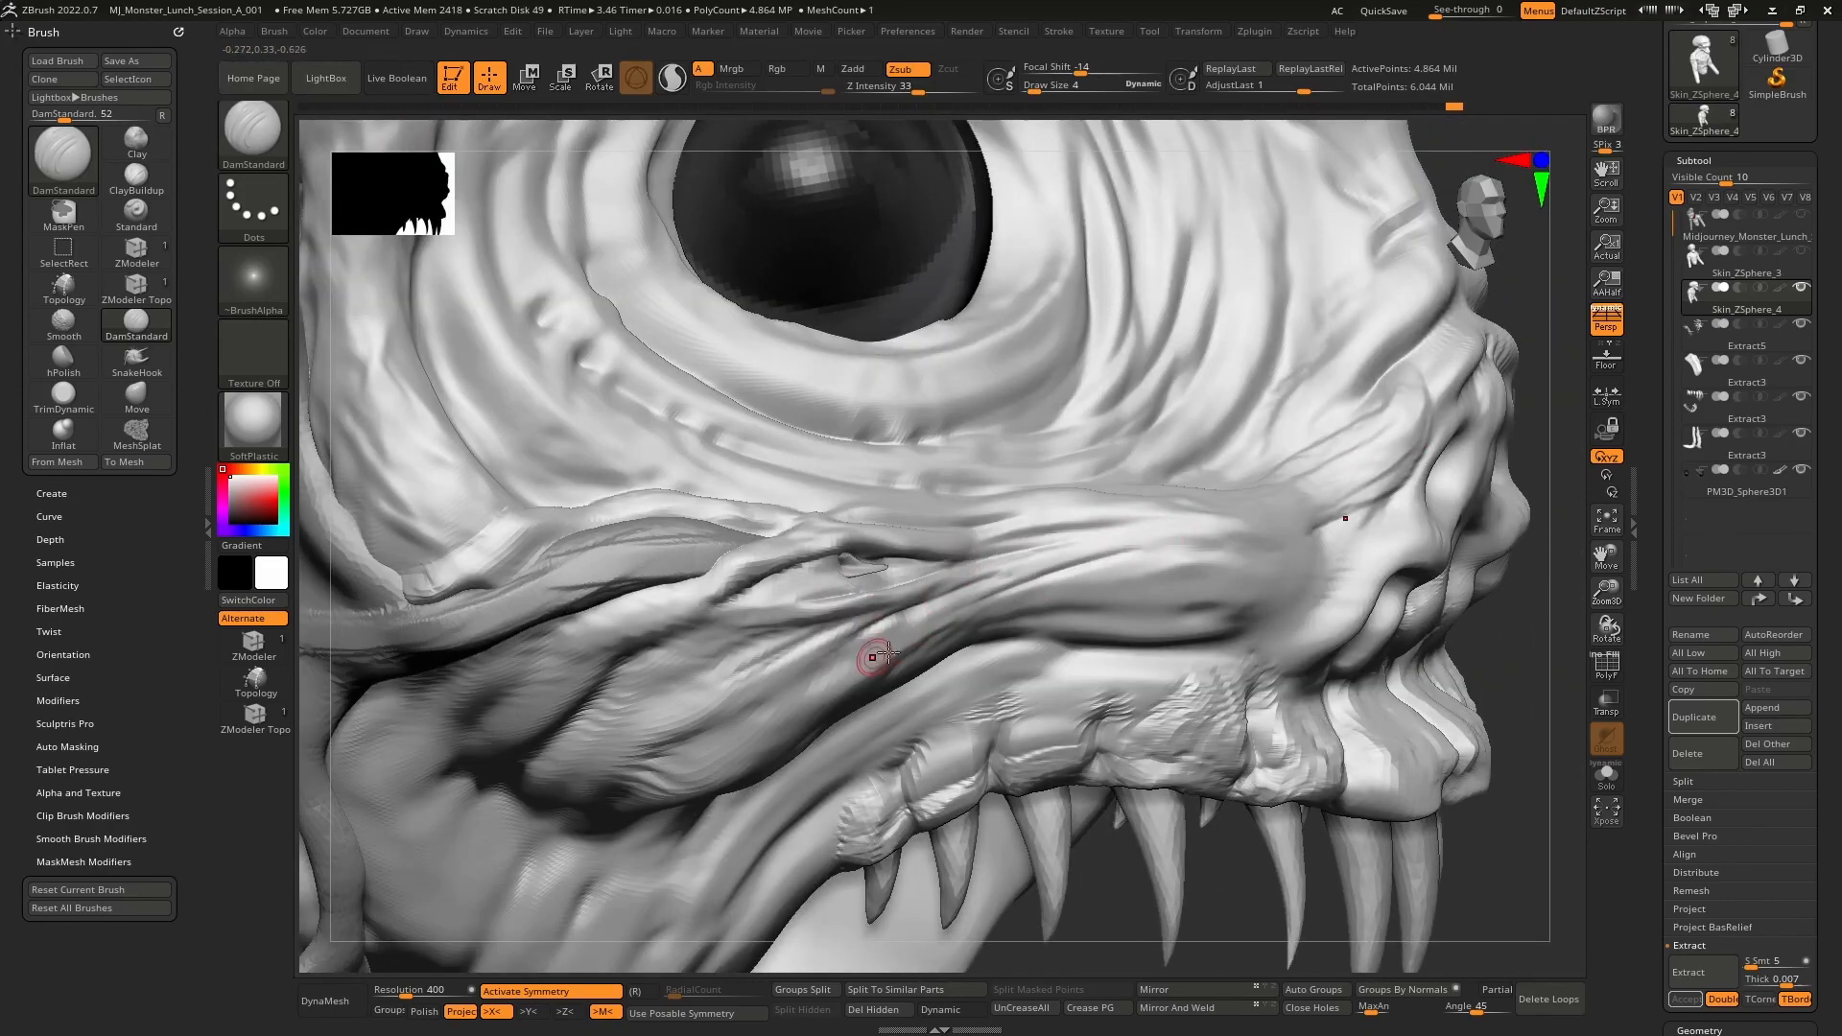
right_drag(922, 625, 1061, 567)
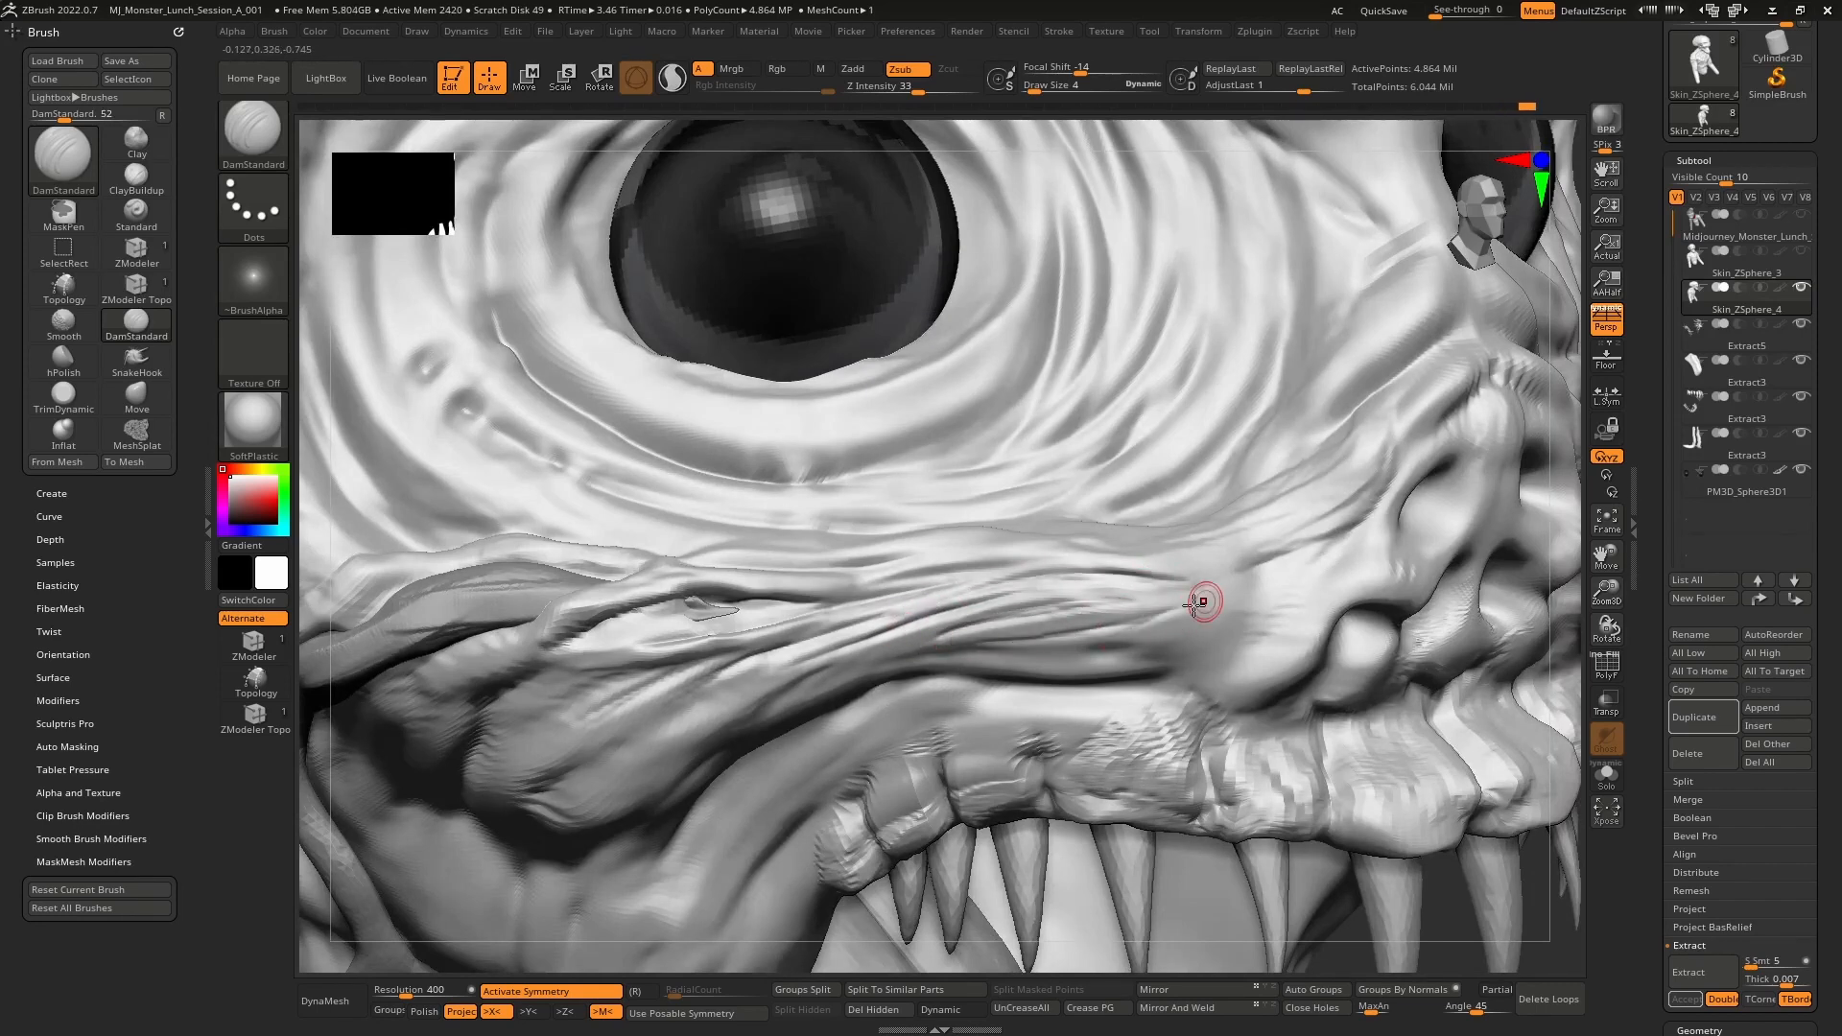
- Soften the carved cheek wrinkles below the eye with the Smooth brush at draw size 9
ctrl+right_drag(878, 657, 970, 416)
ctrl+right_drag(905, 478, 1026, 660)
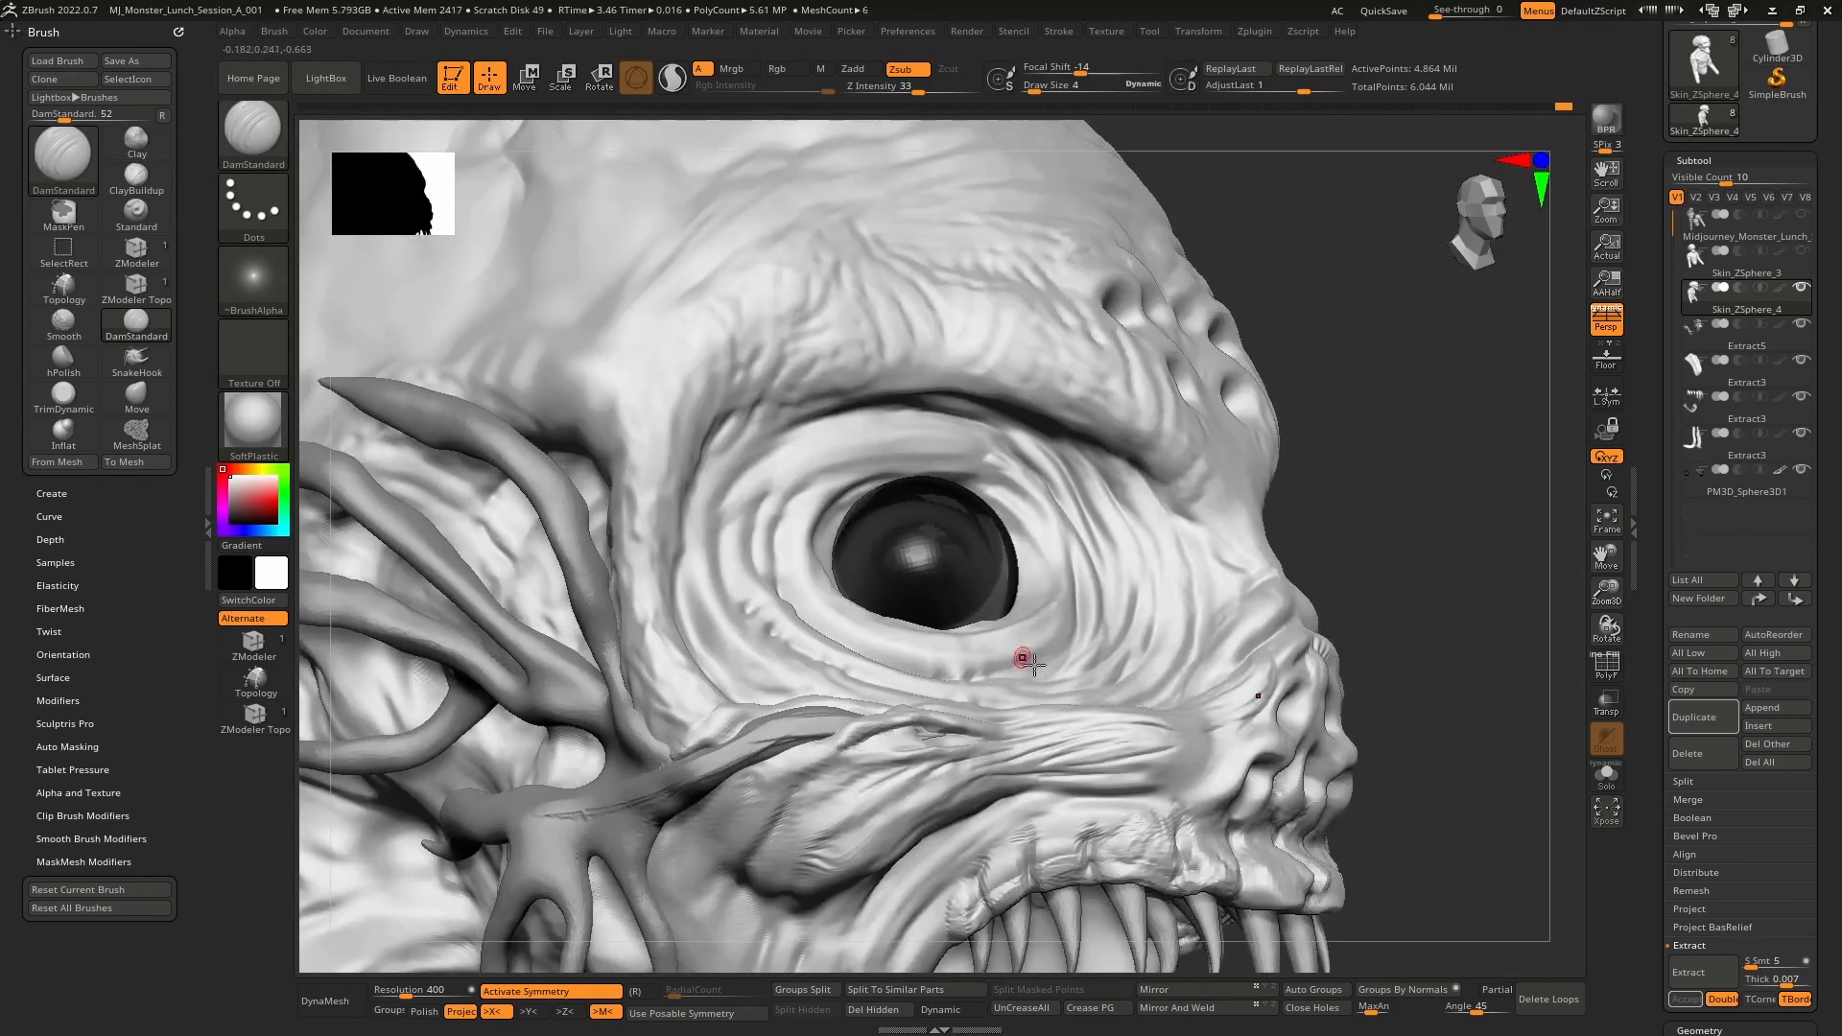
key(shift)
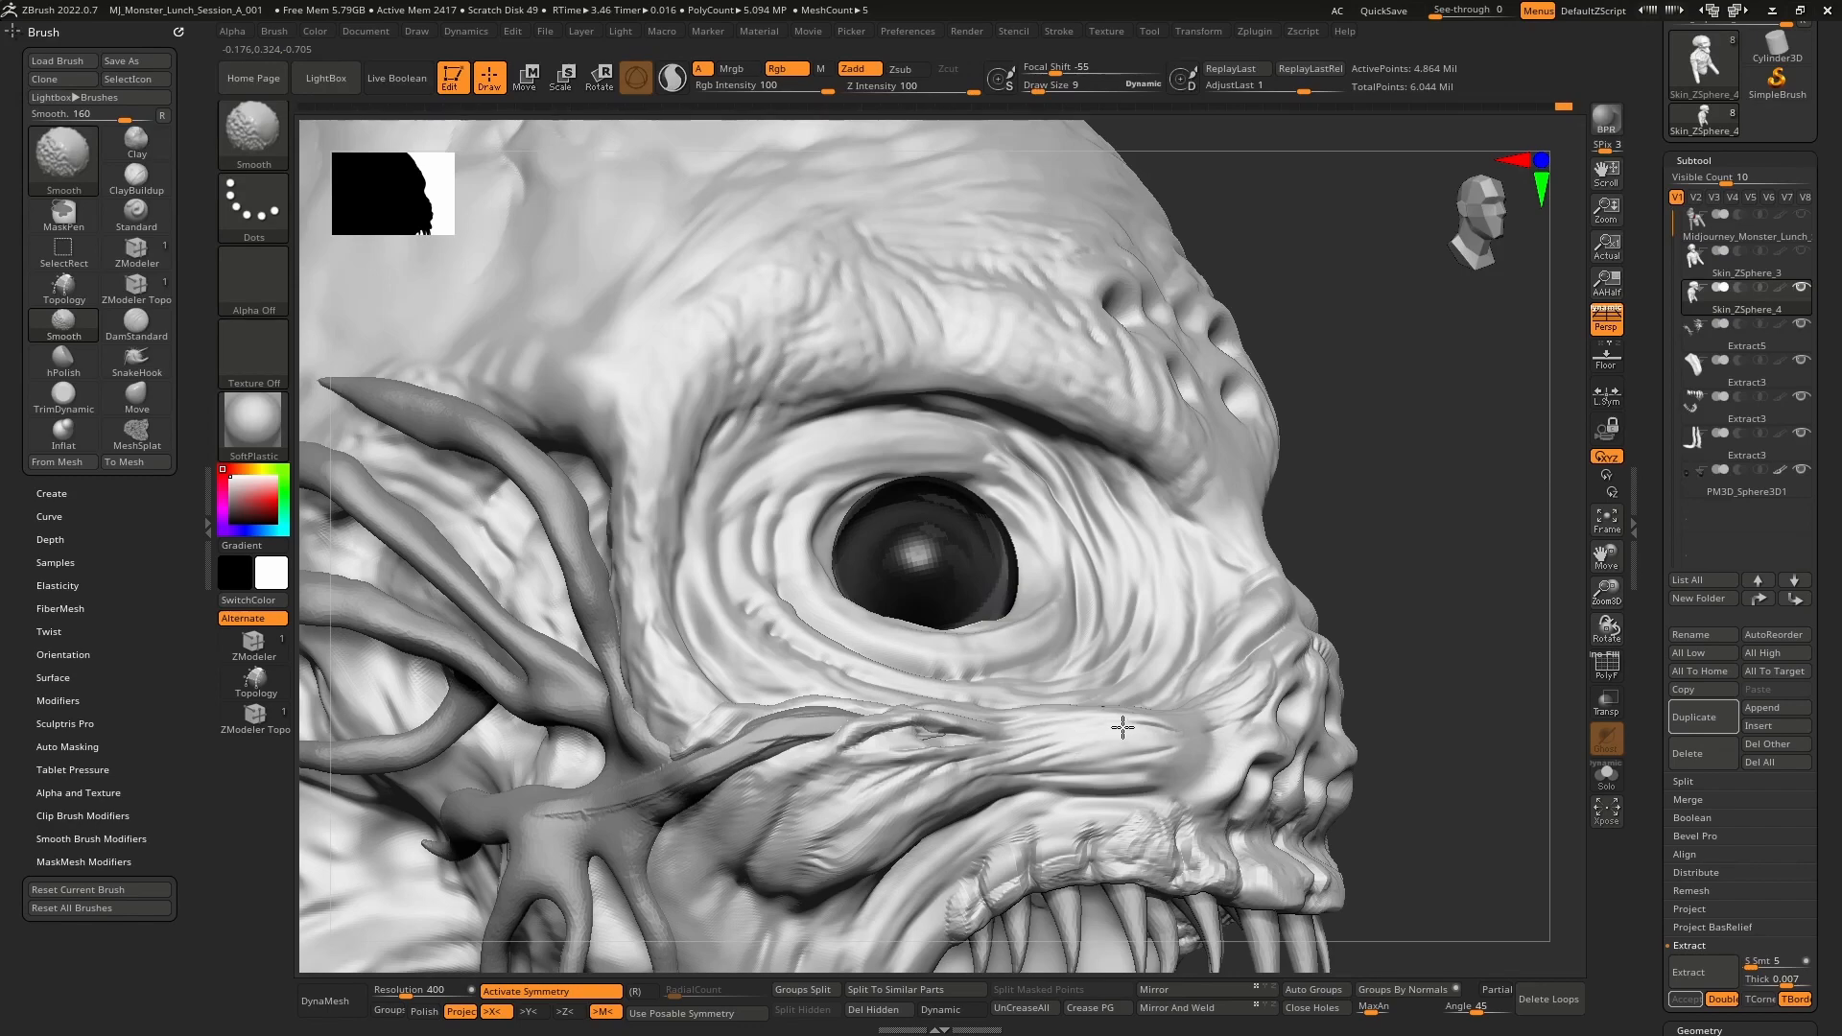
- Select the Extract5 tendrils and carve grooves lengthwise into the front cheek tendril with DamStandard
alt+right_drag(743, 784, 935, 654)
alt+click(958, 635)
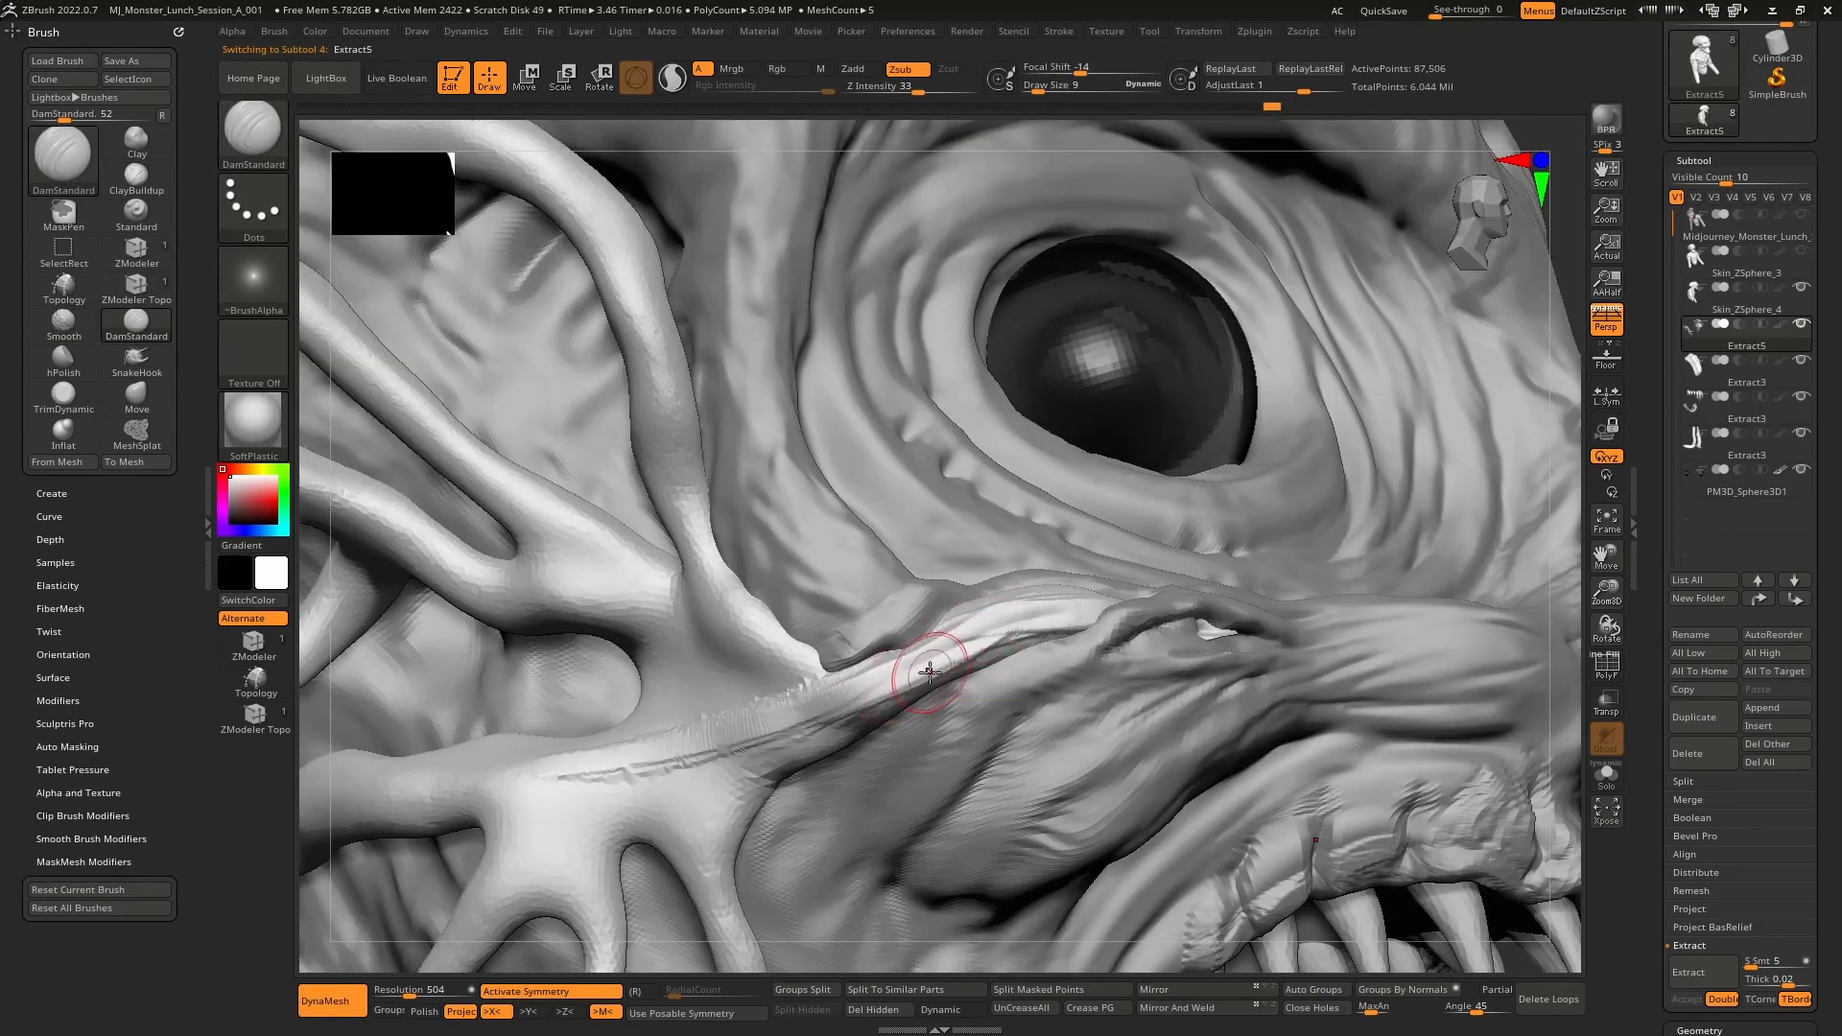
mouse_move(929, 673)
mouse_down()
mouse_move(1032, 616)
mouse_move(1014, 623)
mouse_up()
key(bracketleft)
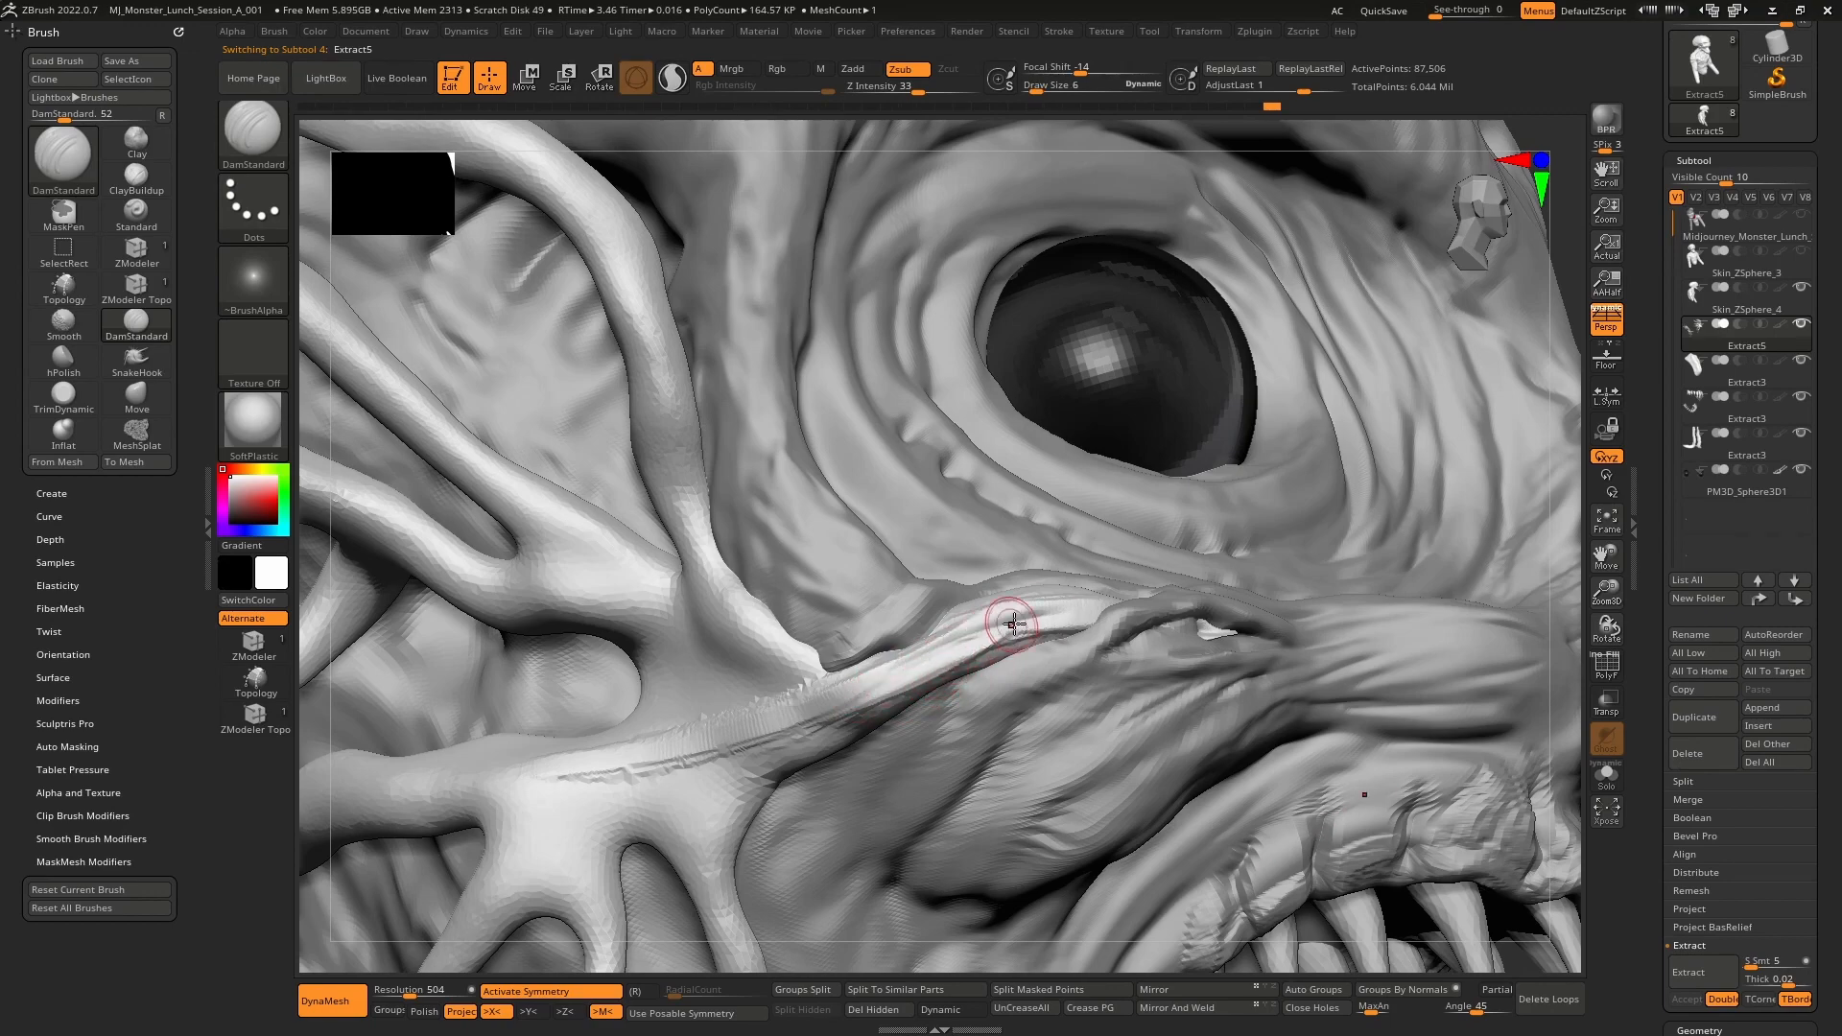
- Turn on Sculptris Pro and carve finer grooves along the cheek tendril at draw size 6
key(backslash)
drag(900, 685, 1050, 627)
drag(843, 707, 1028, 618)
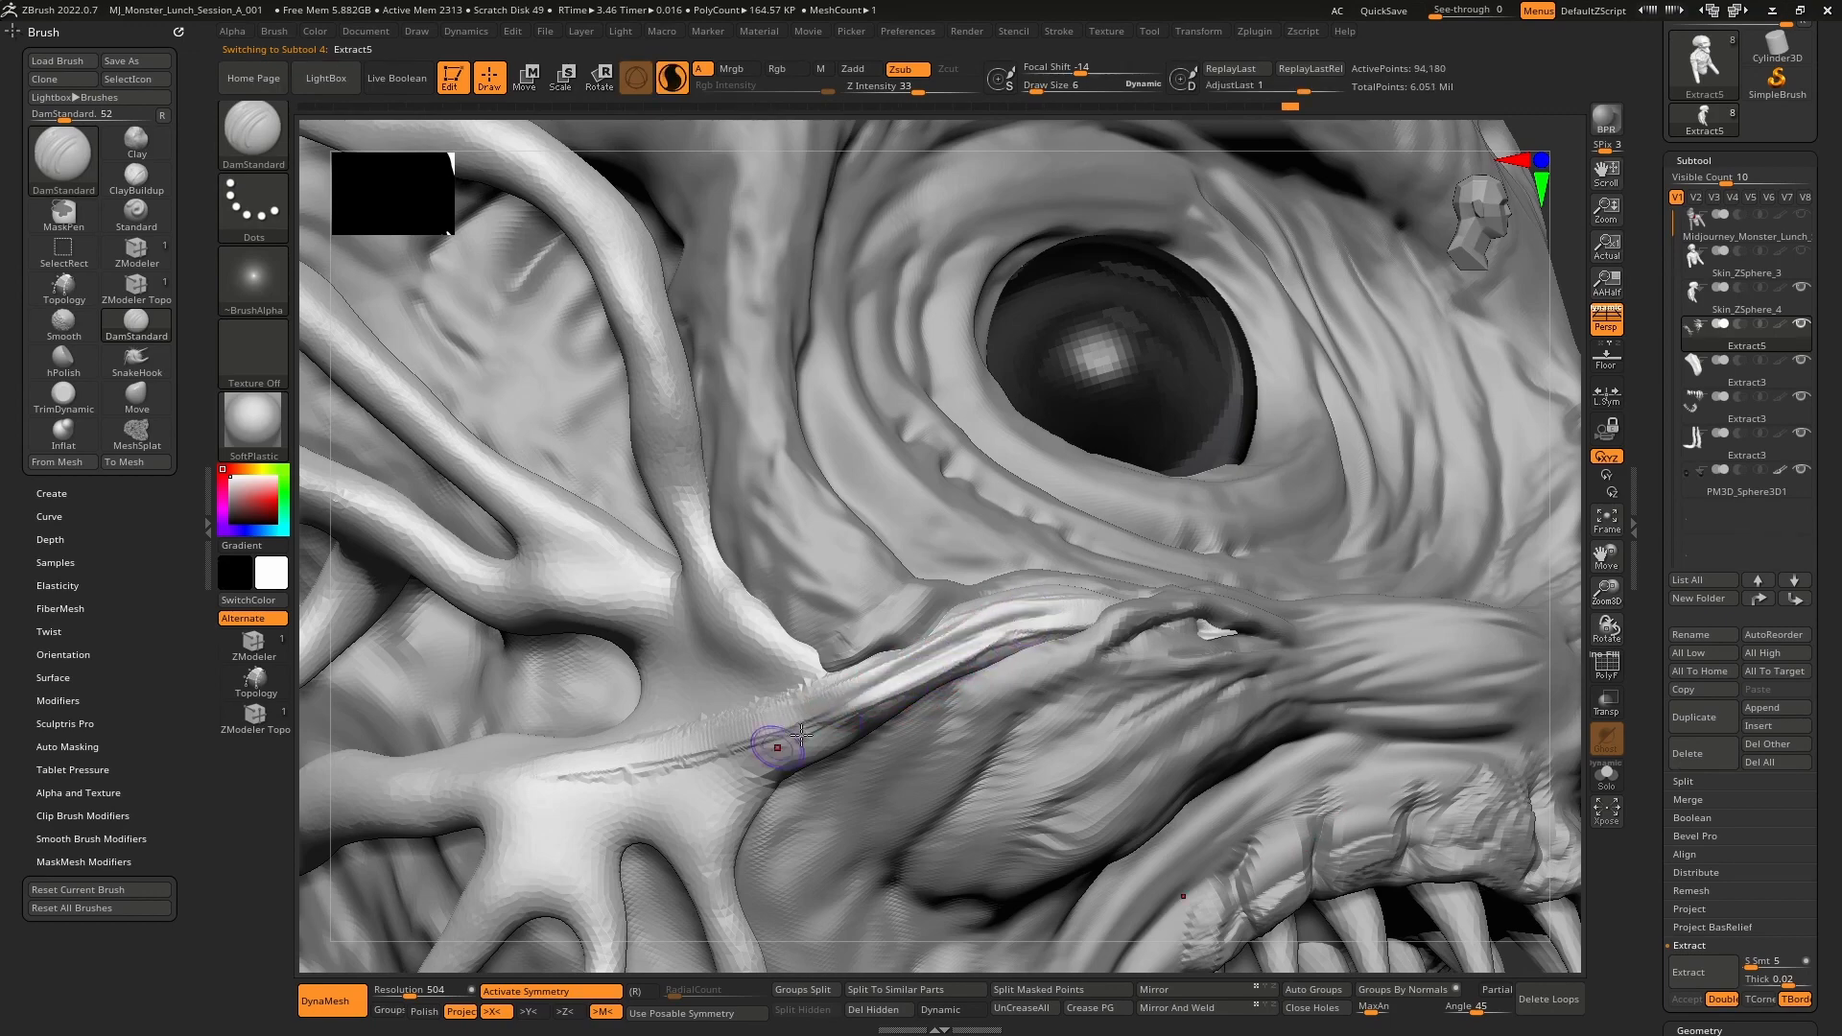
drag(801, 734, 1102, 596)
alt+right_drag(864, 658, 1036, 588)
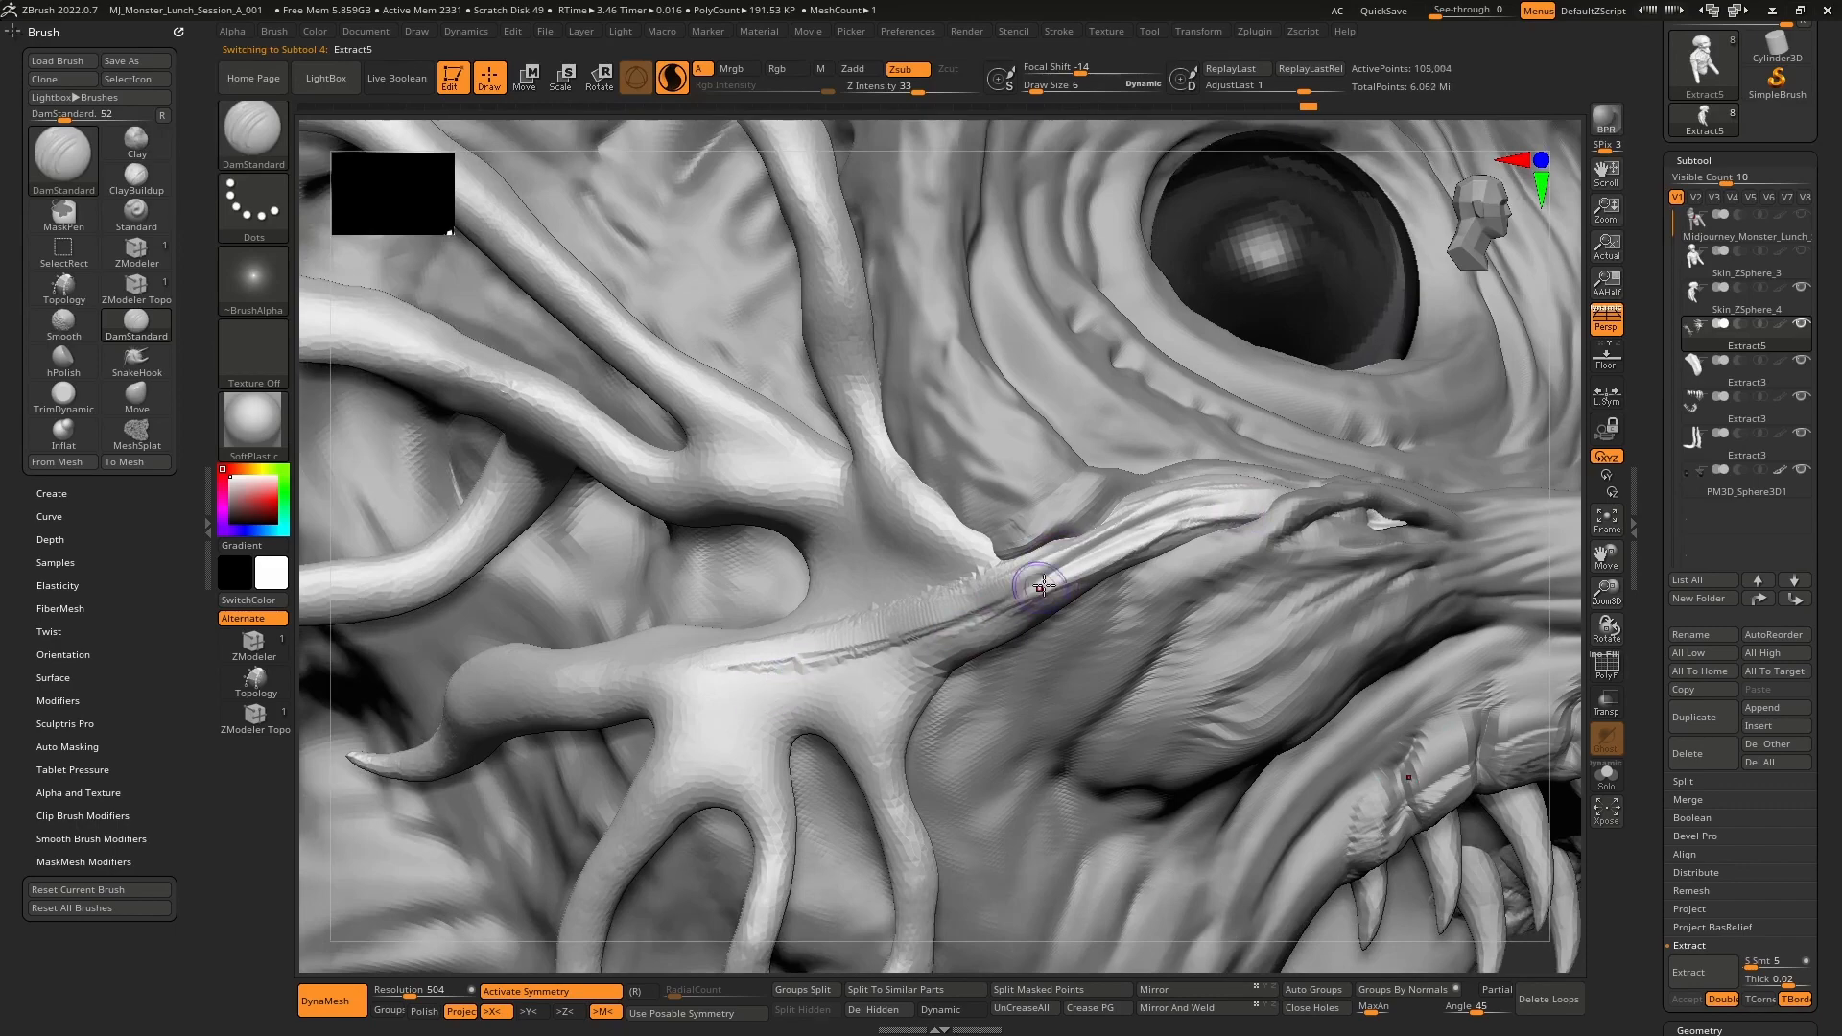
- Extend the grooves back into the tendrils' junction and smooth the rough old crease there
drag(779, 666, 993, 595)
key(shift)
shift+drag(788, 649, 781, 596)
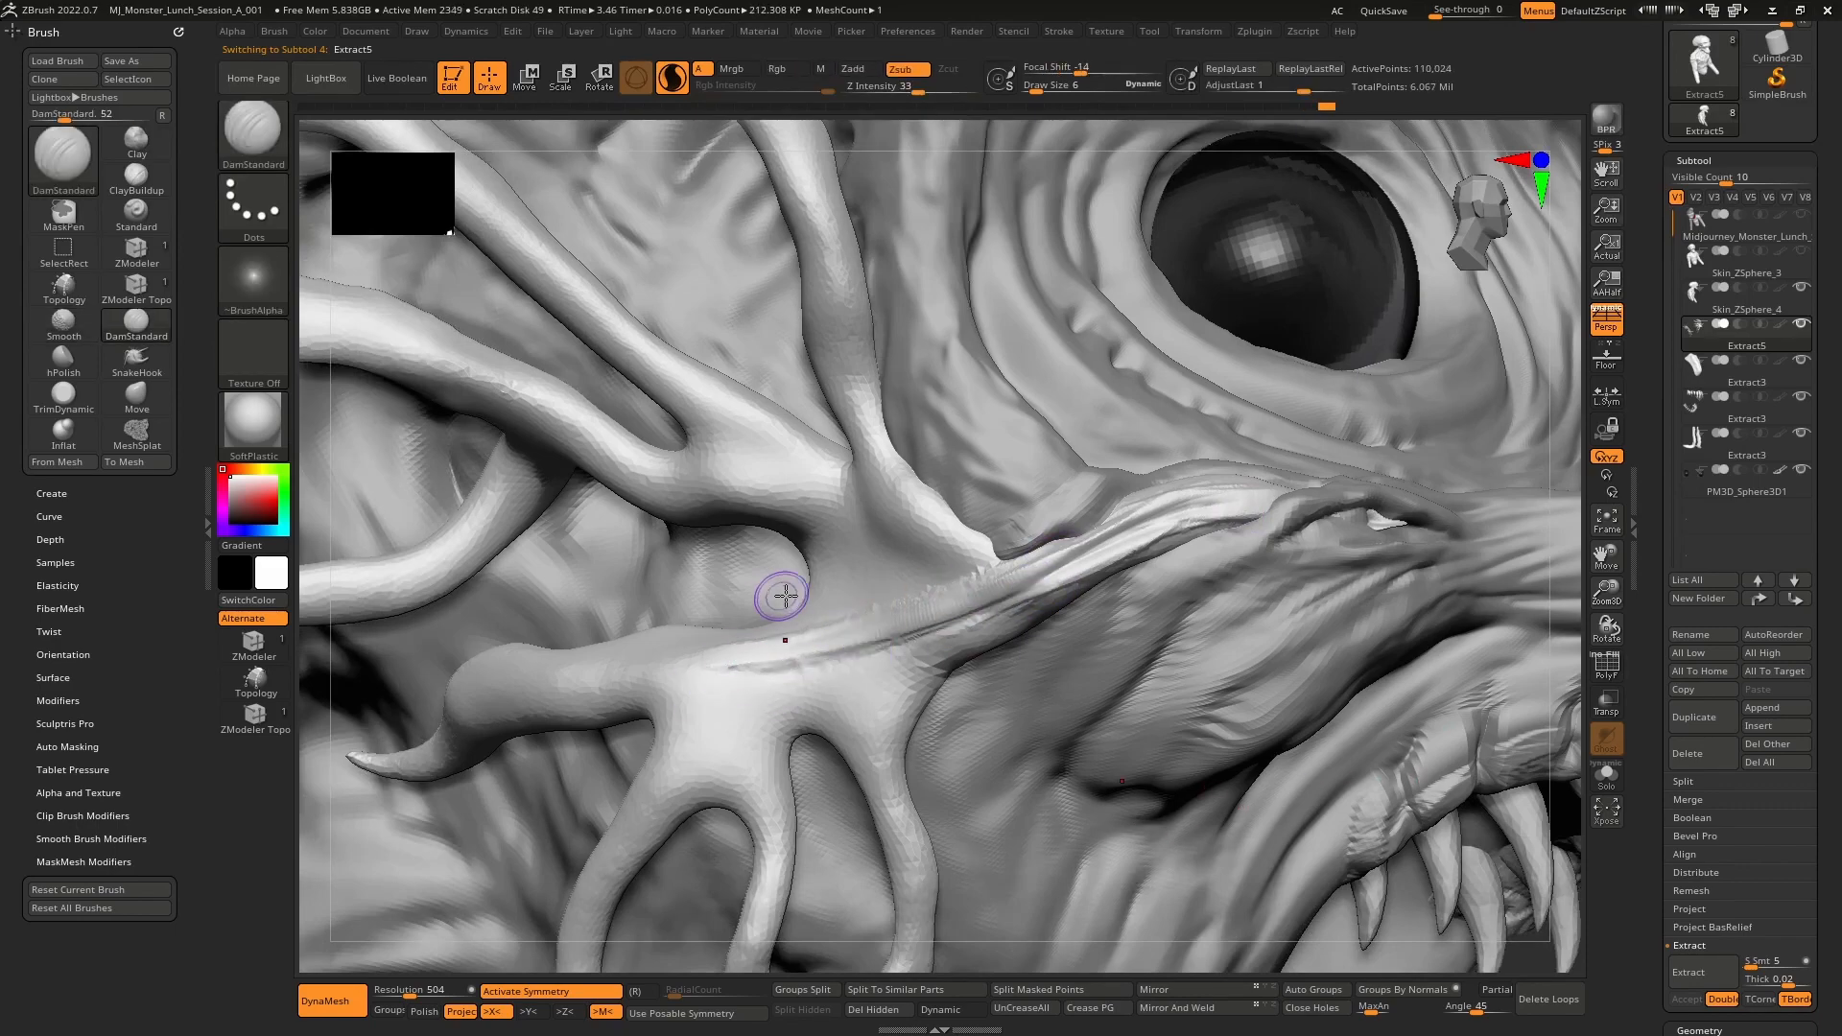
- Build up lengthwise strands with ClayBuildup at draw size 6 along the base of the uppermost tendril, running into the cheek junction
right_drag(781, 596, 888, 600)
key(b)
key(c)
key(b)
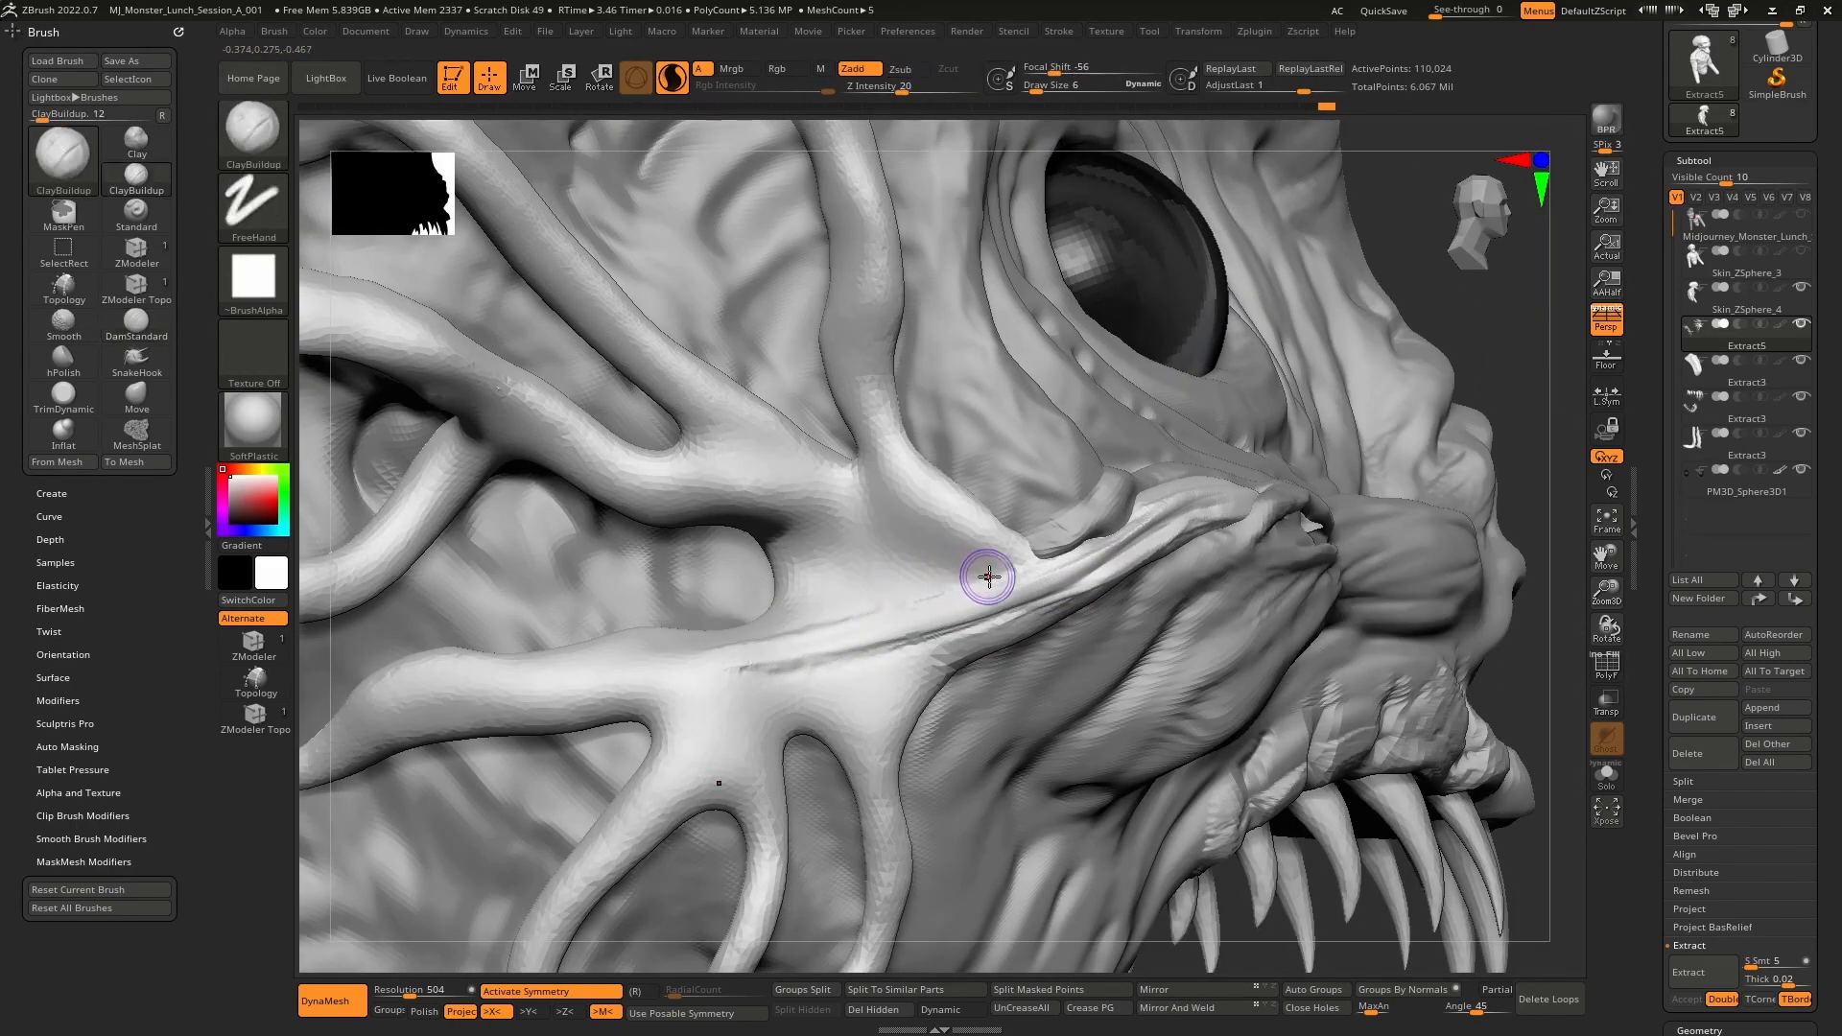
drag(889, 490, 996, 543)
drag(900, 482, 1024, 563)
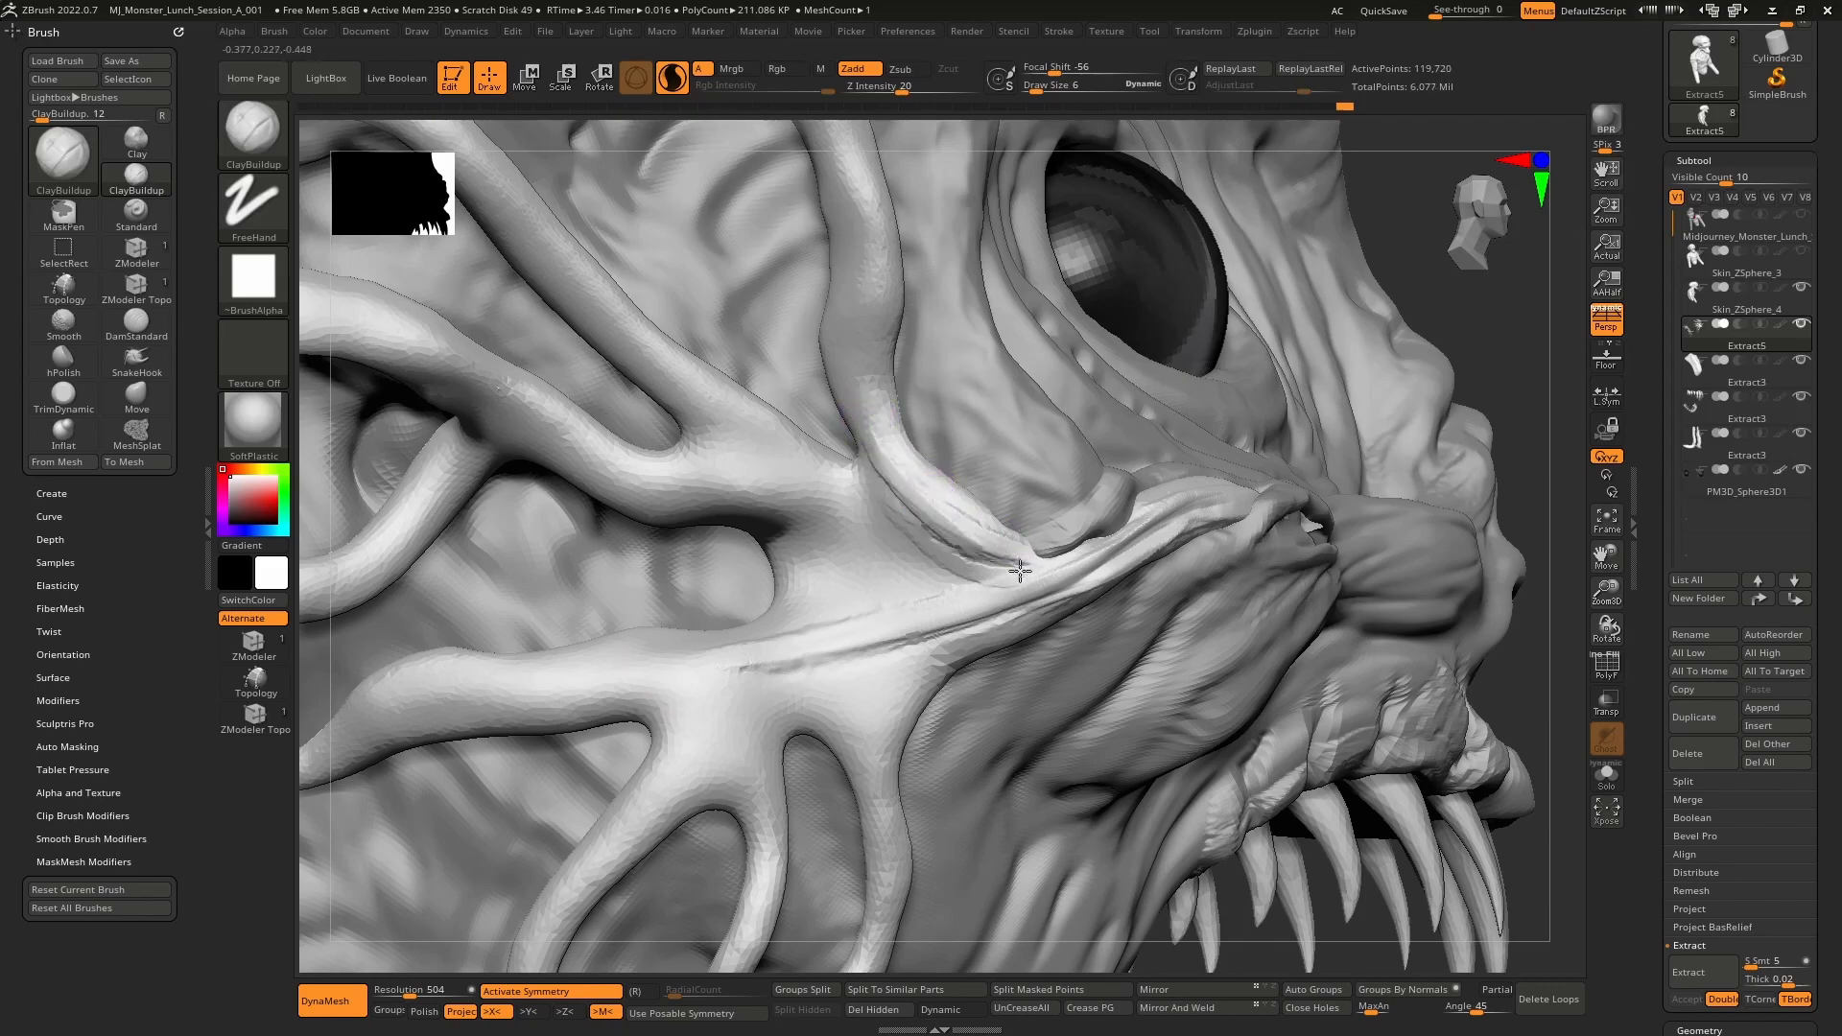
drag(873, 397, 921, 502)
drag(876, 411, 1025, 573)
drag(885, 451, 1027, 574)
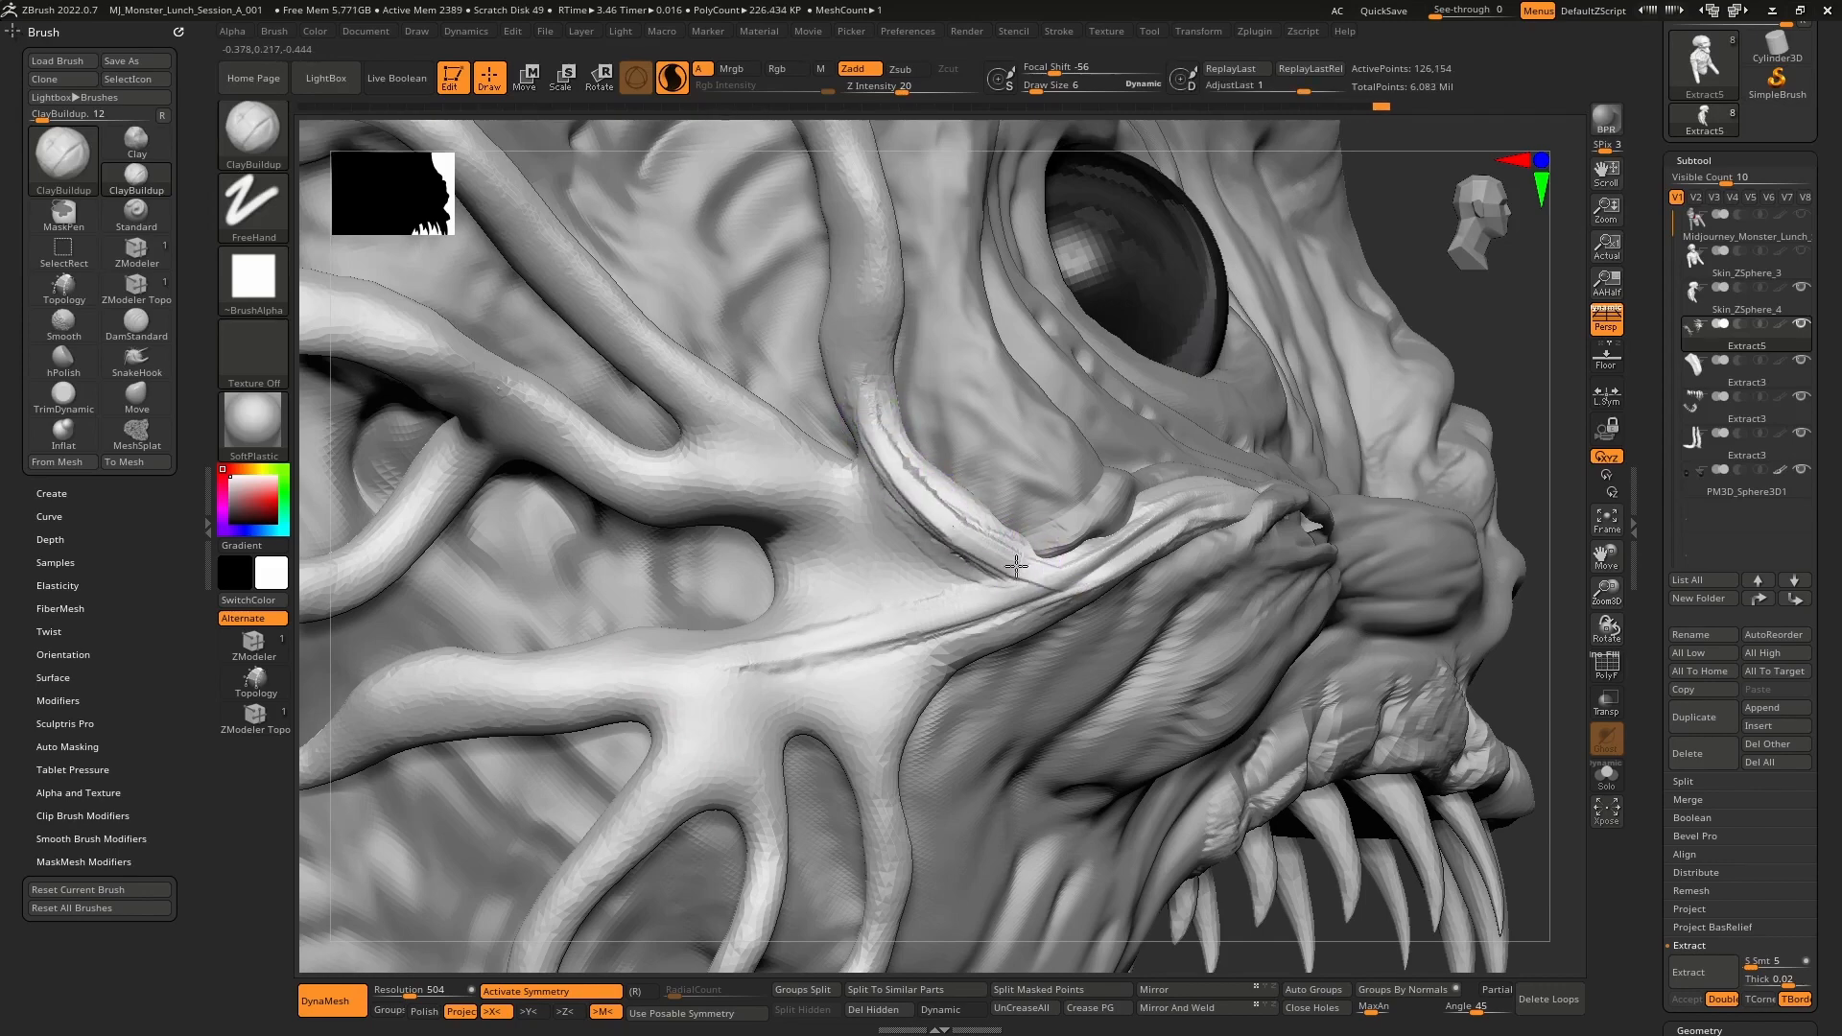
drag(900, 487, 1077, 567)
drag(968, 540, 1077, 567)
- Extend the ClayBuildup strands across the cheek junction and wrap them up around the uppermost tendril in a twist
right_drag(1021, 572, 1142, 581)
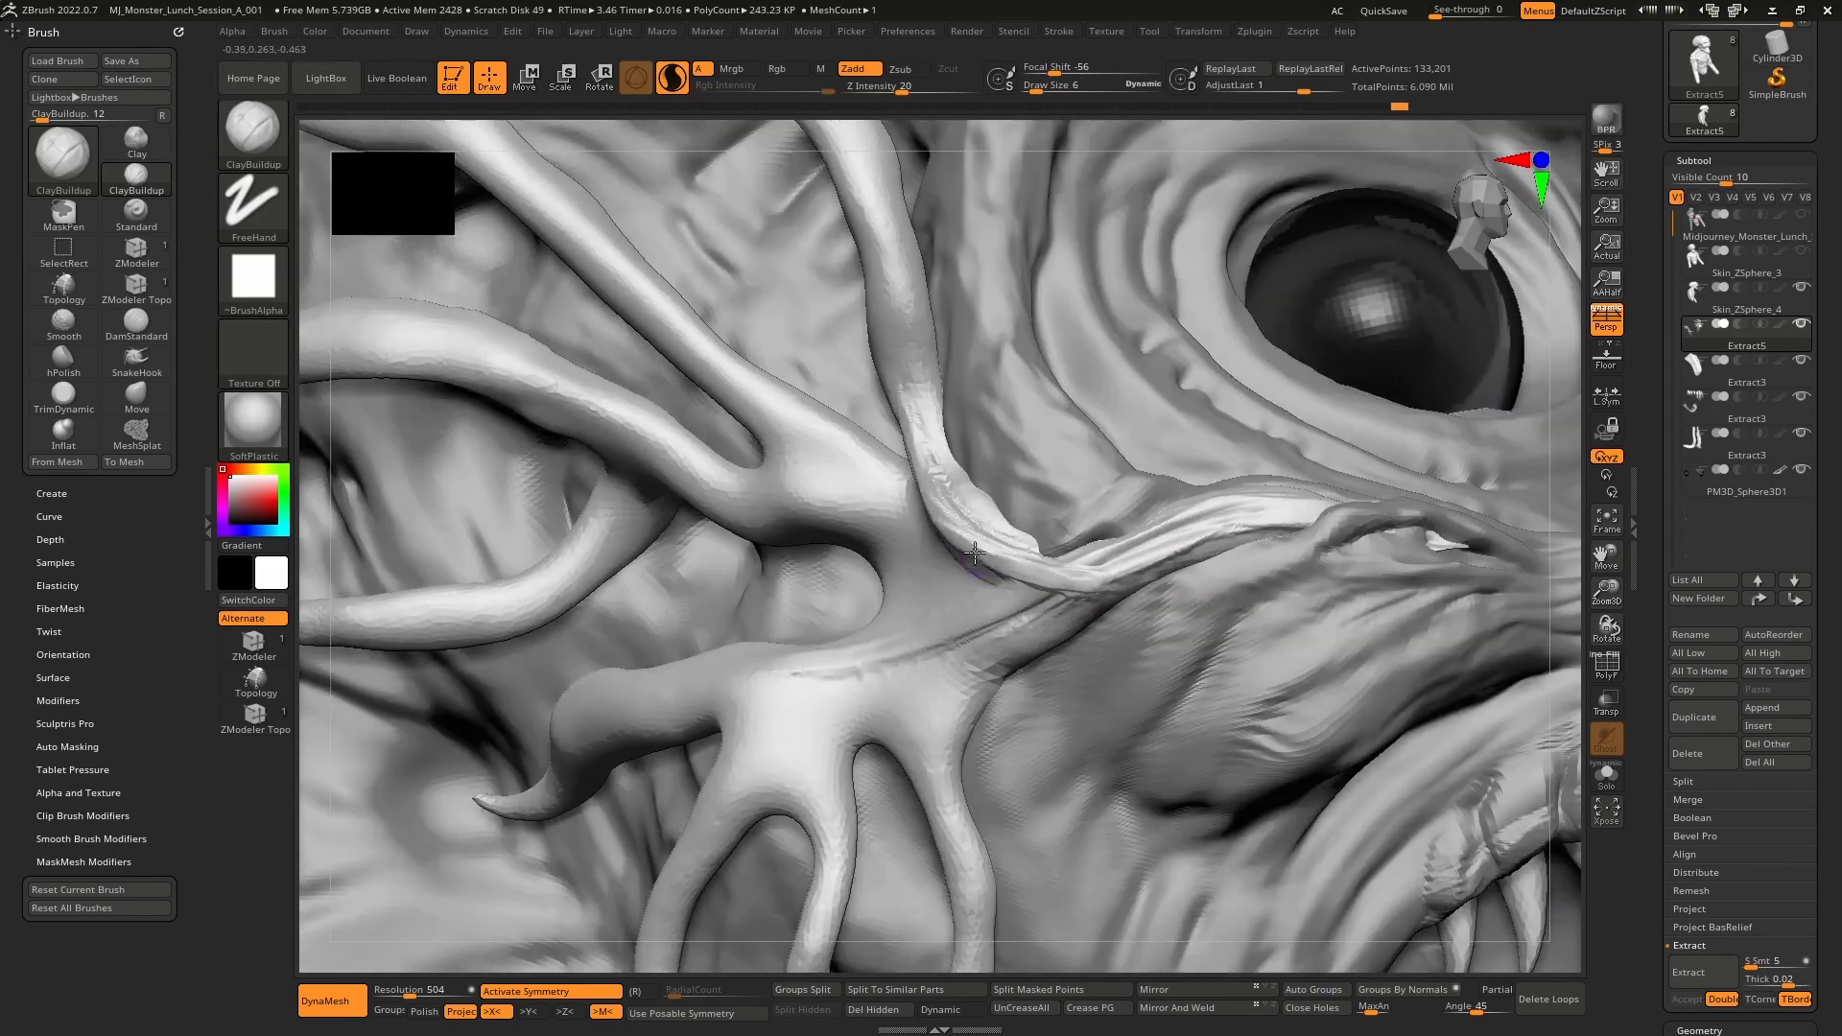
mouse_move(1024, 566)
mouse_down()
mouse_move(1188, 593)
mouse_move(1137, 589)
mouse_up()
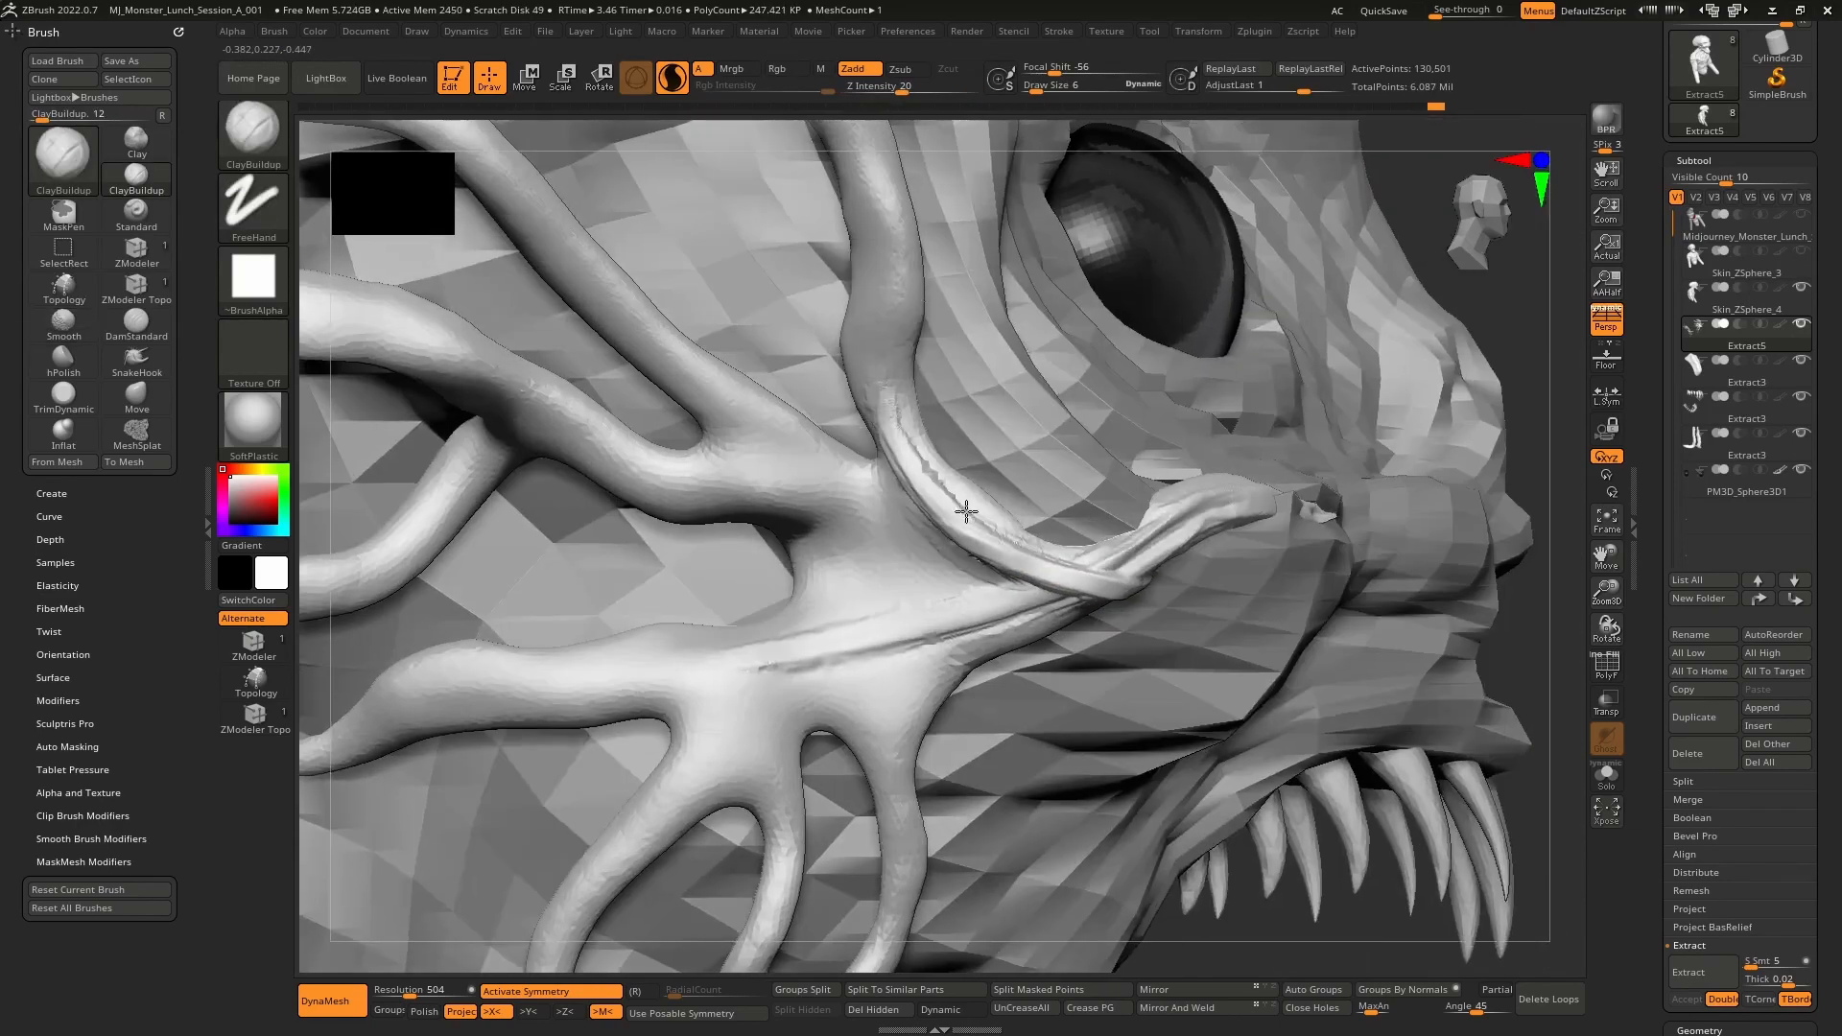
right_drag(1055, 576, 1068, 629)
mouse_move(1067, 630)
mouse_down()
mouse_move(950, 548)
mouse_move(1078, 637)
mouse_move(1011, 596)
mouse_move(1038, 608)
mouse_move(974, 604)
mouse_move(939, 404)
mouse_up()
drag(938, 467, 943, 472)
alt+right_drag(943, 472, 958, 538)
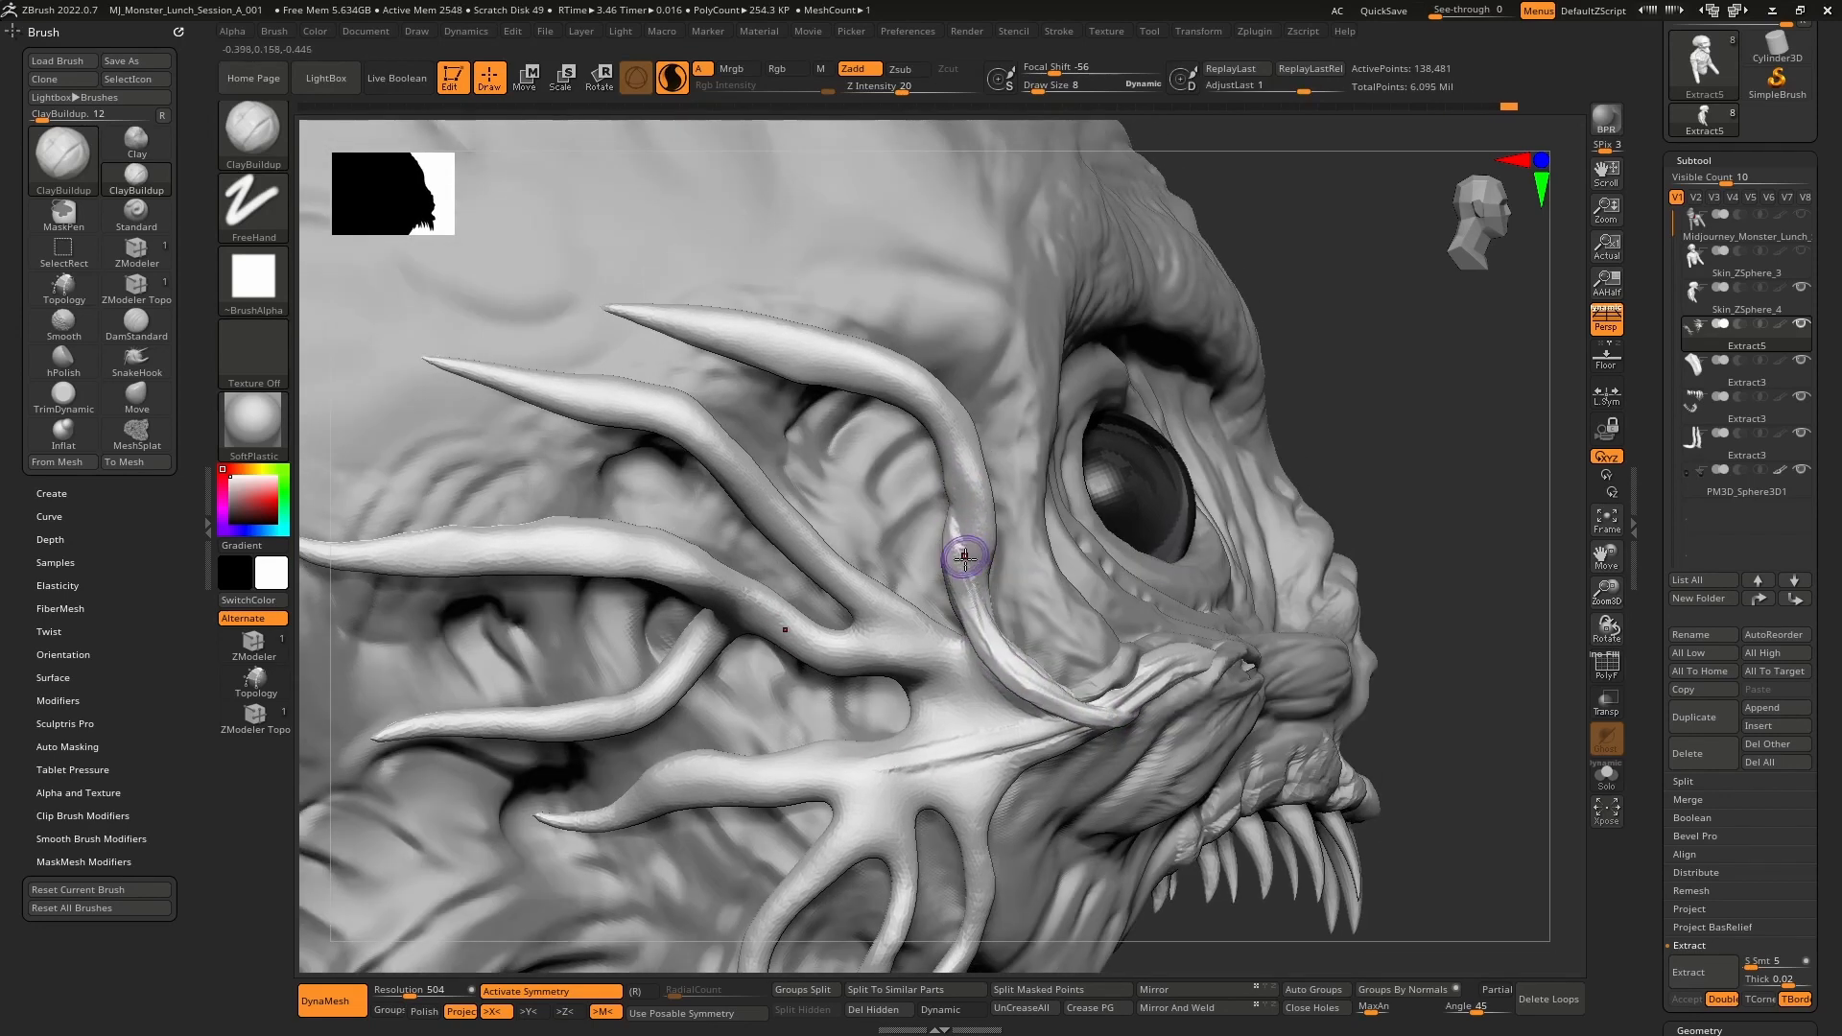
mouse_move(975, 499)
mouse_down()
mouse_move(975, 543)
mouse_move(953, 464)
mouse_move(912, 431)
mouse_move(966, 492)
mouse_up()
mouse_move(929, 426)
mouse_down()
mouse_move(933, 372)
mouse_move(896, 372)
mouse_up()
- Pull a side spike out of the uppermost tendril's bend with SnakeHook, then smooth it thinner and lengthen its tip
key(b)
key(s)
key(h)
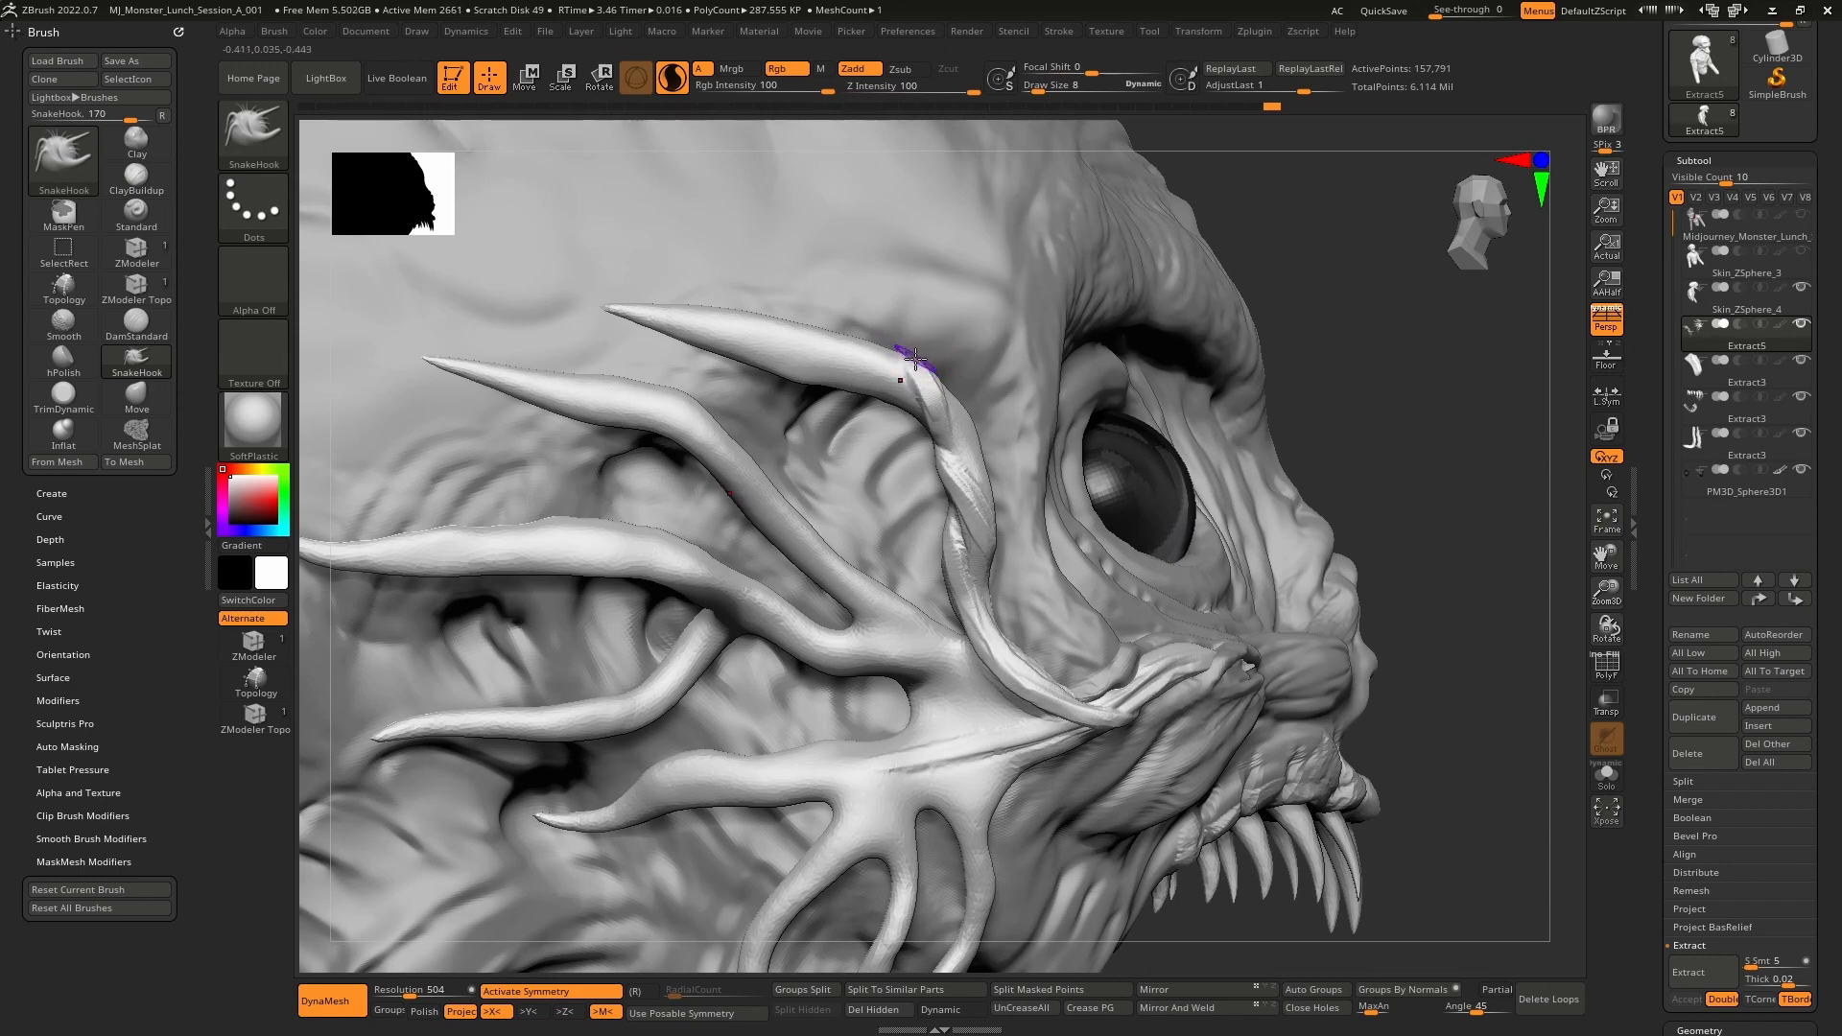
drag(899, 338, 932, 360)
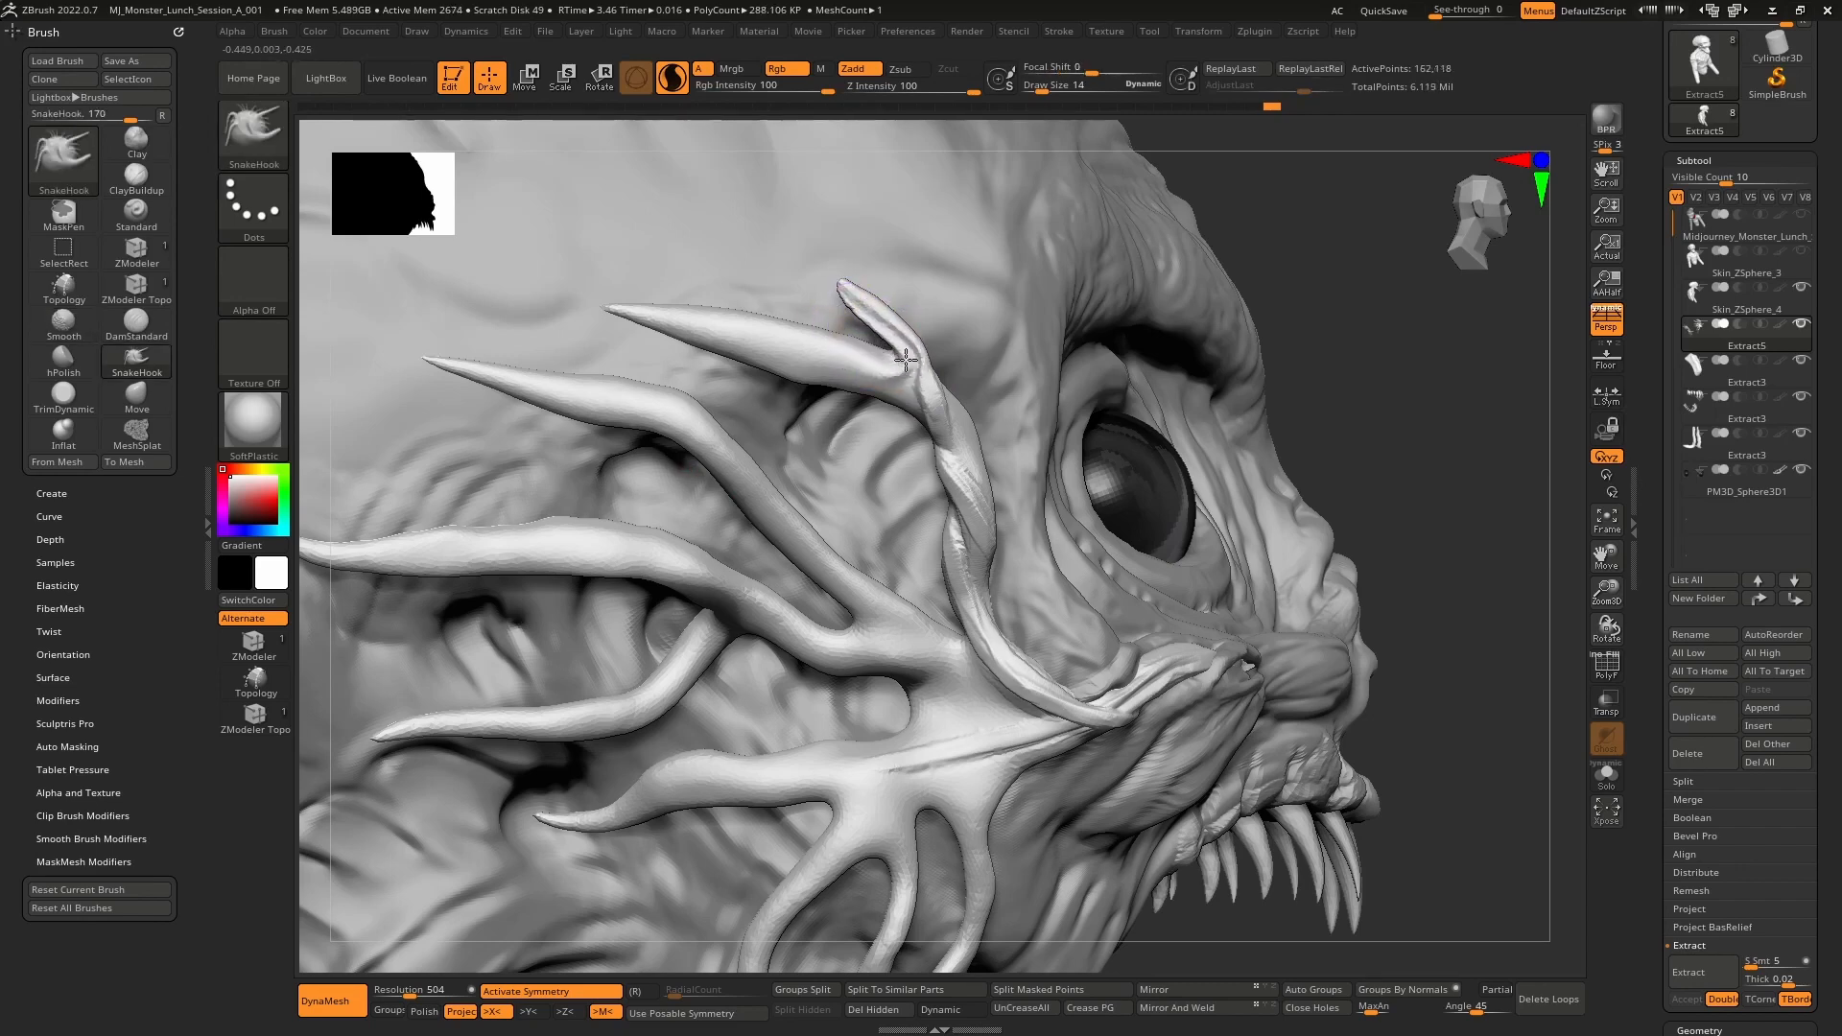
drag(906, 360, 911, 367)
key(shift)
shift+drag(850, 290, 924, 373)
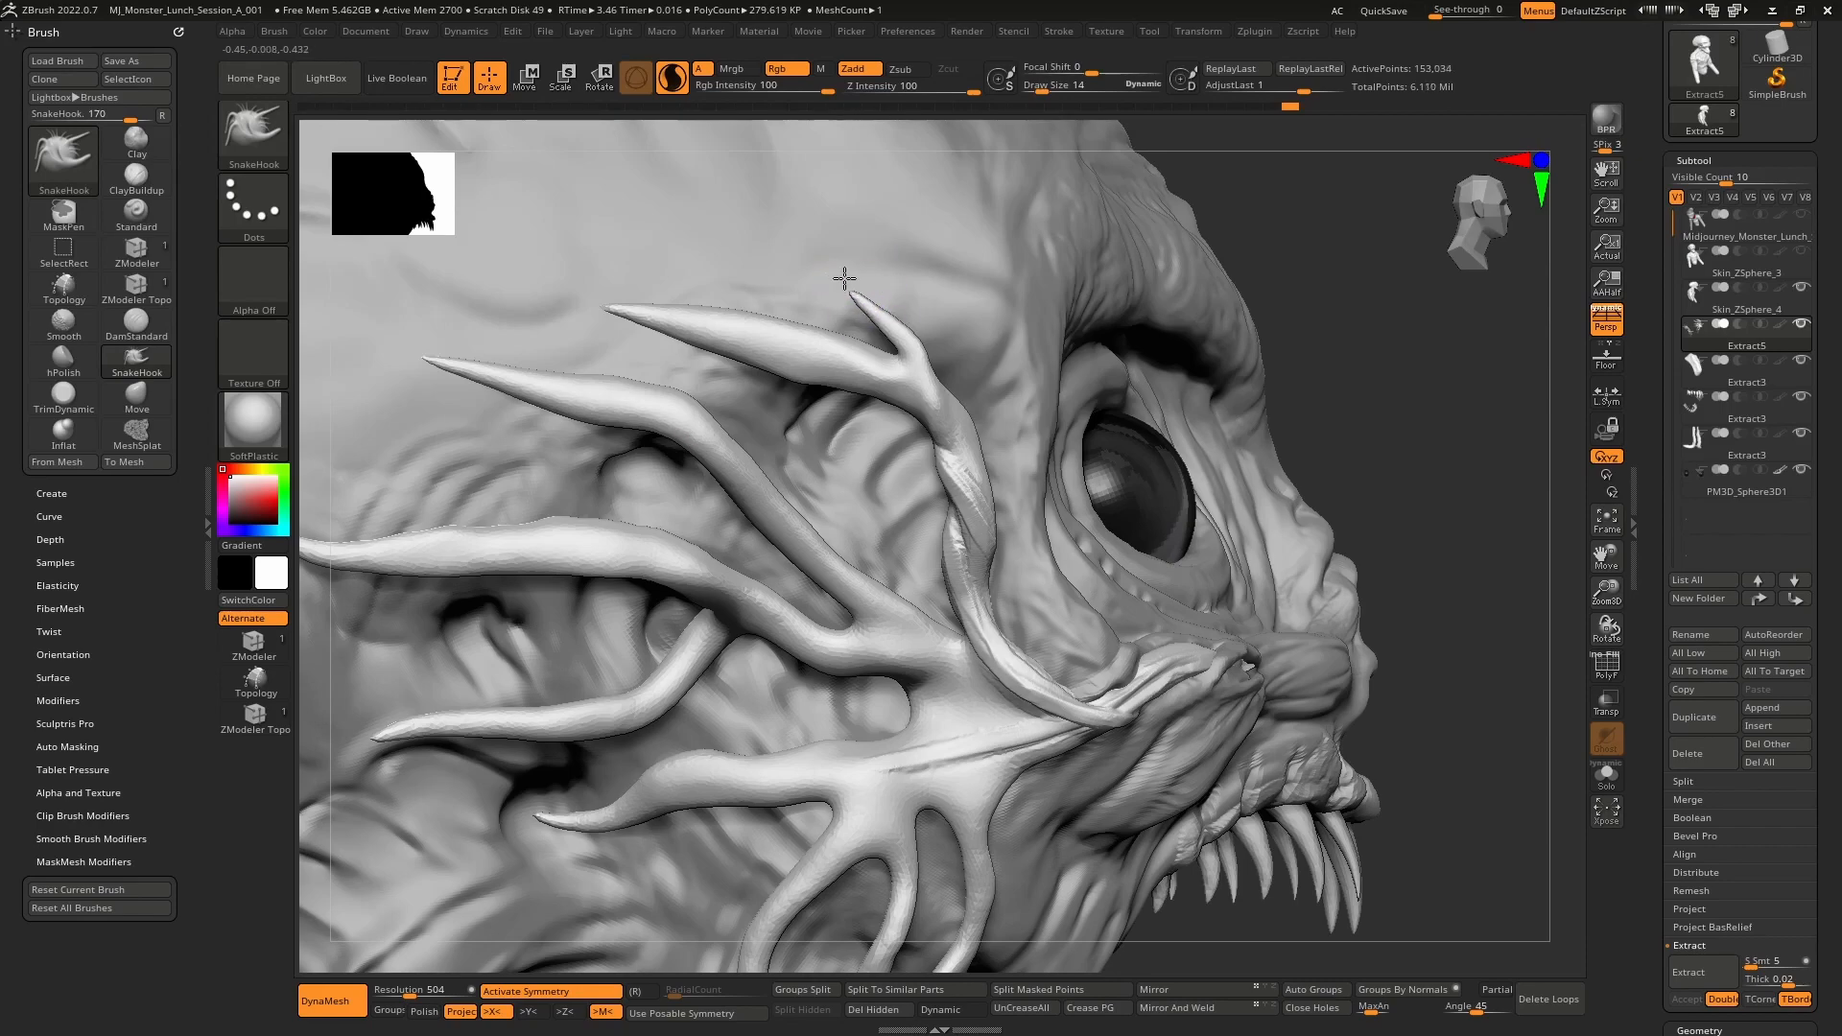
drag(845, 267, 850, 273)
- Push the side spike against the head with SnakeHook and smooth it into the tendril's bend
mouse_move(850, 273)
right_down()
mouse_move(959, 336)
mouse_move(892, 397)
right_up()
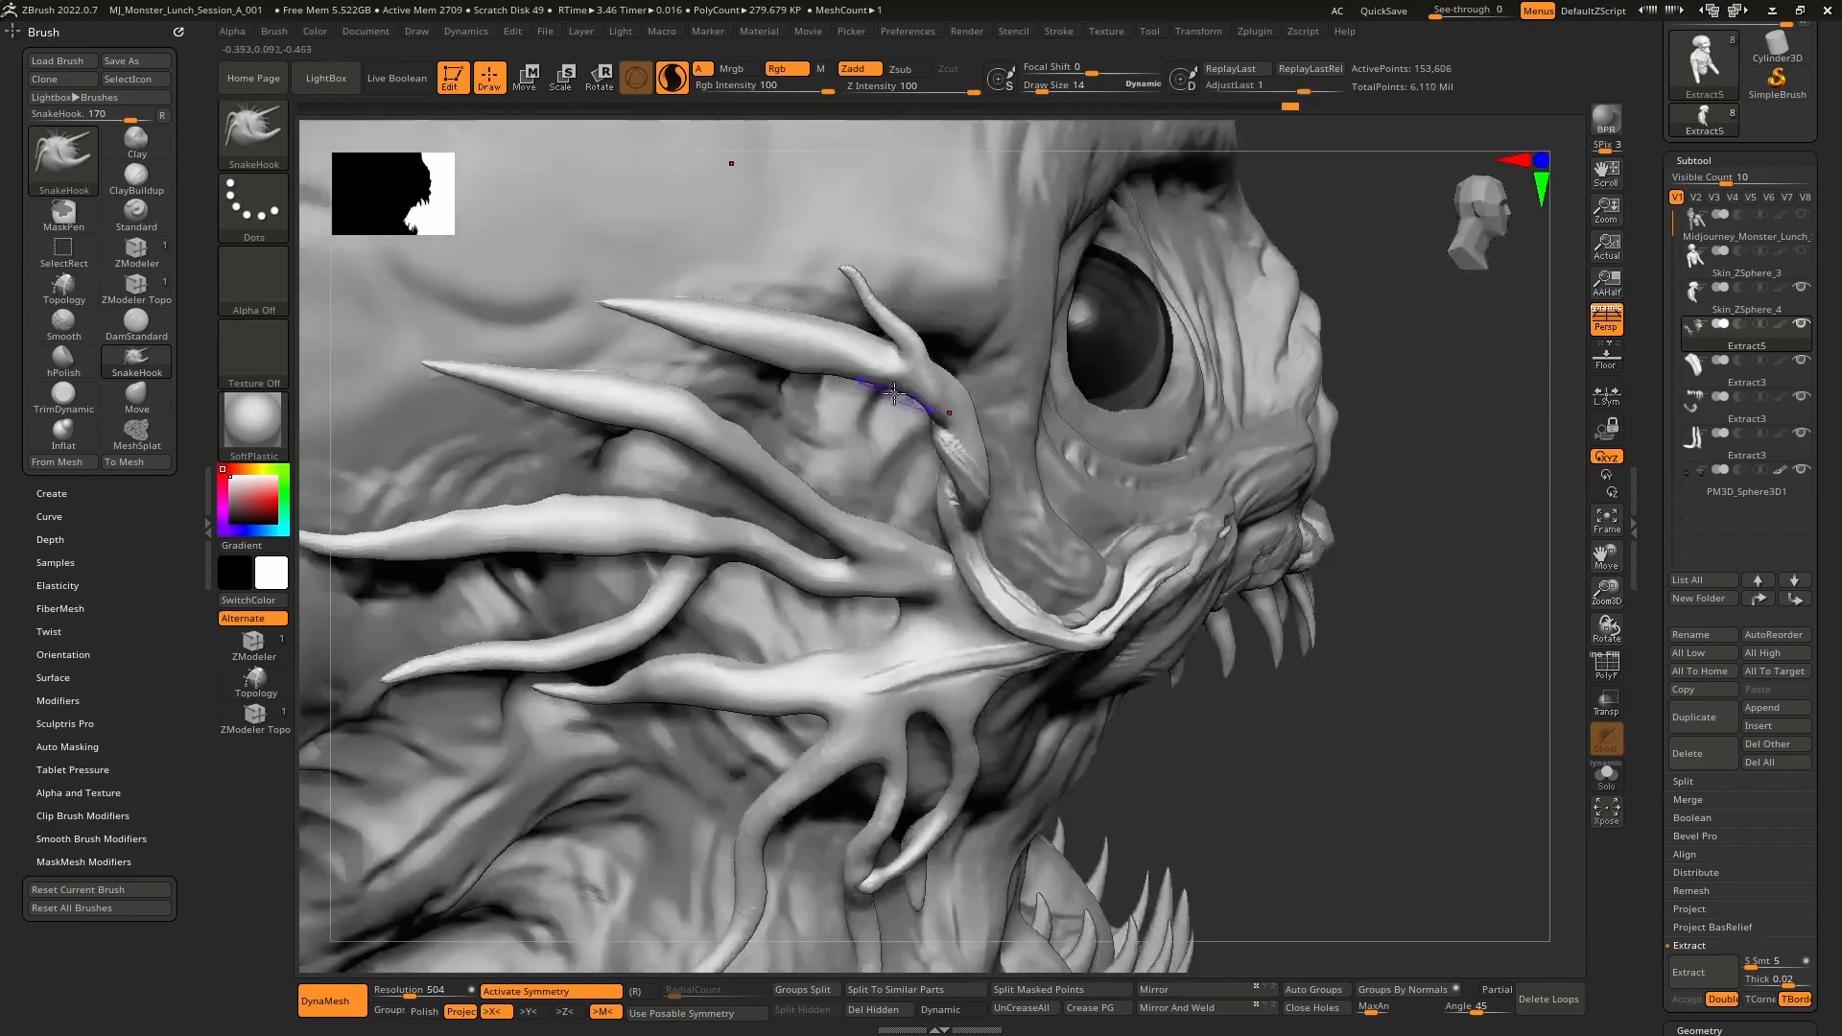
shift+drag(892, 397, 912, 349)
mouse_move(913, 349)
right_down()
mouse_move(887, 377)
mouse_move(881, 314)
right_up()
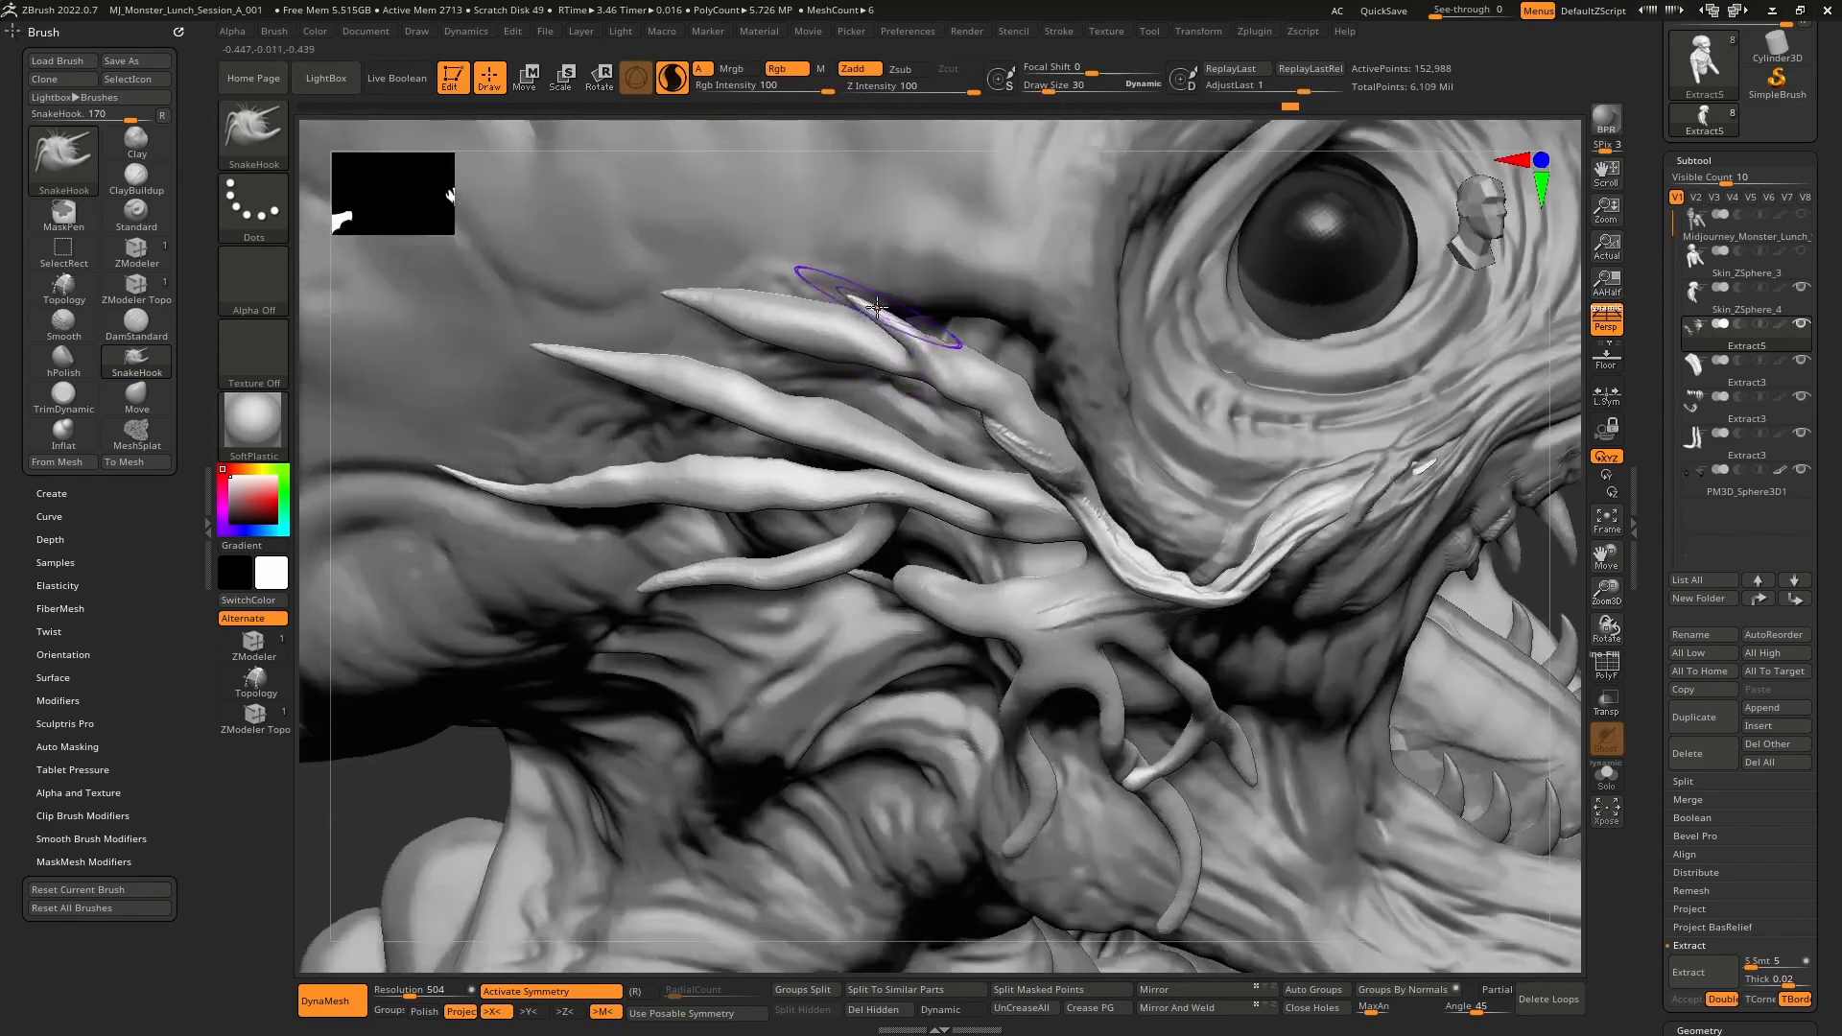
drag(929, 331, 945, 308)
right_drag(768, 317, 942, 343)
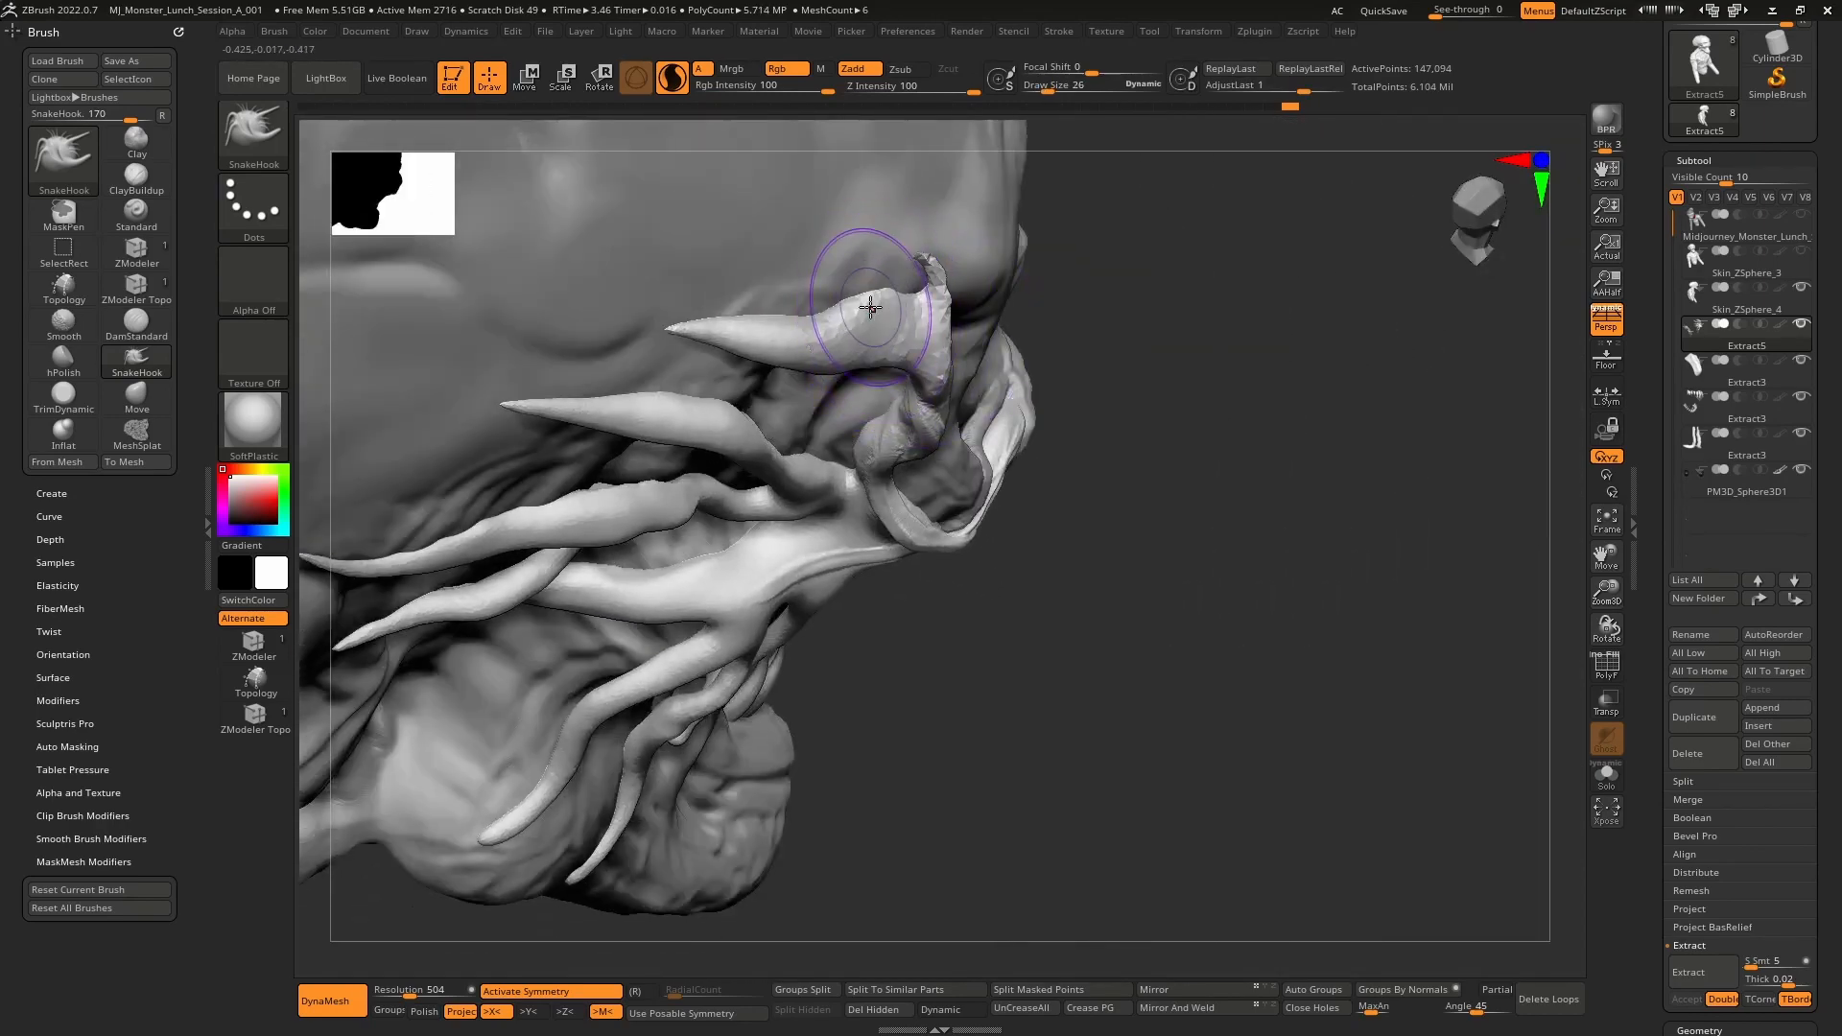
key(shift)
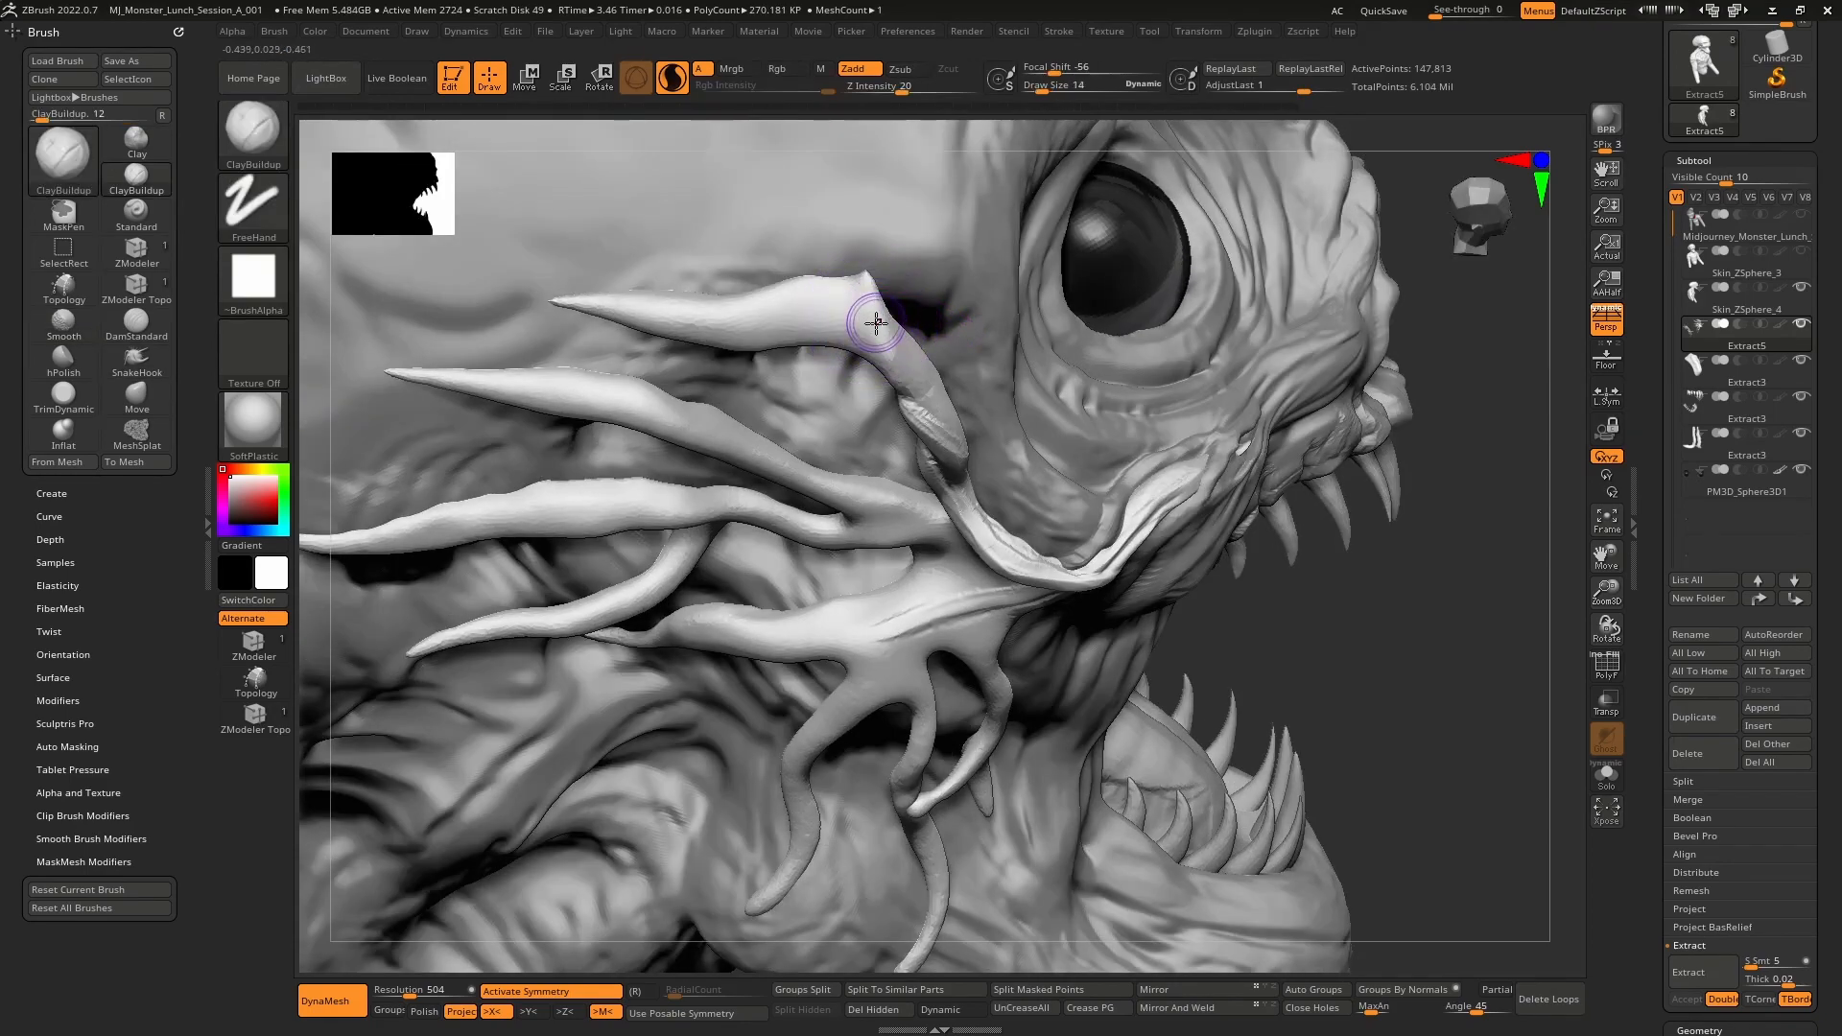
- Lay ClayBuildup strands over the uppermost tendril's bend and back along its length to the tip
drag(876, 323, 844, 261)
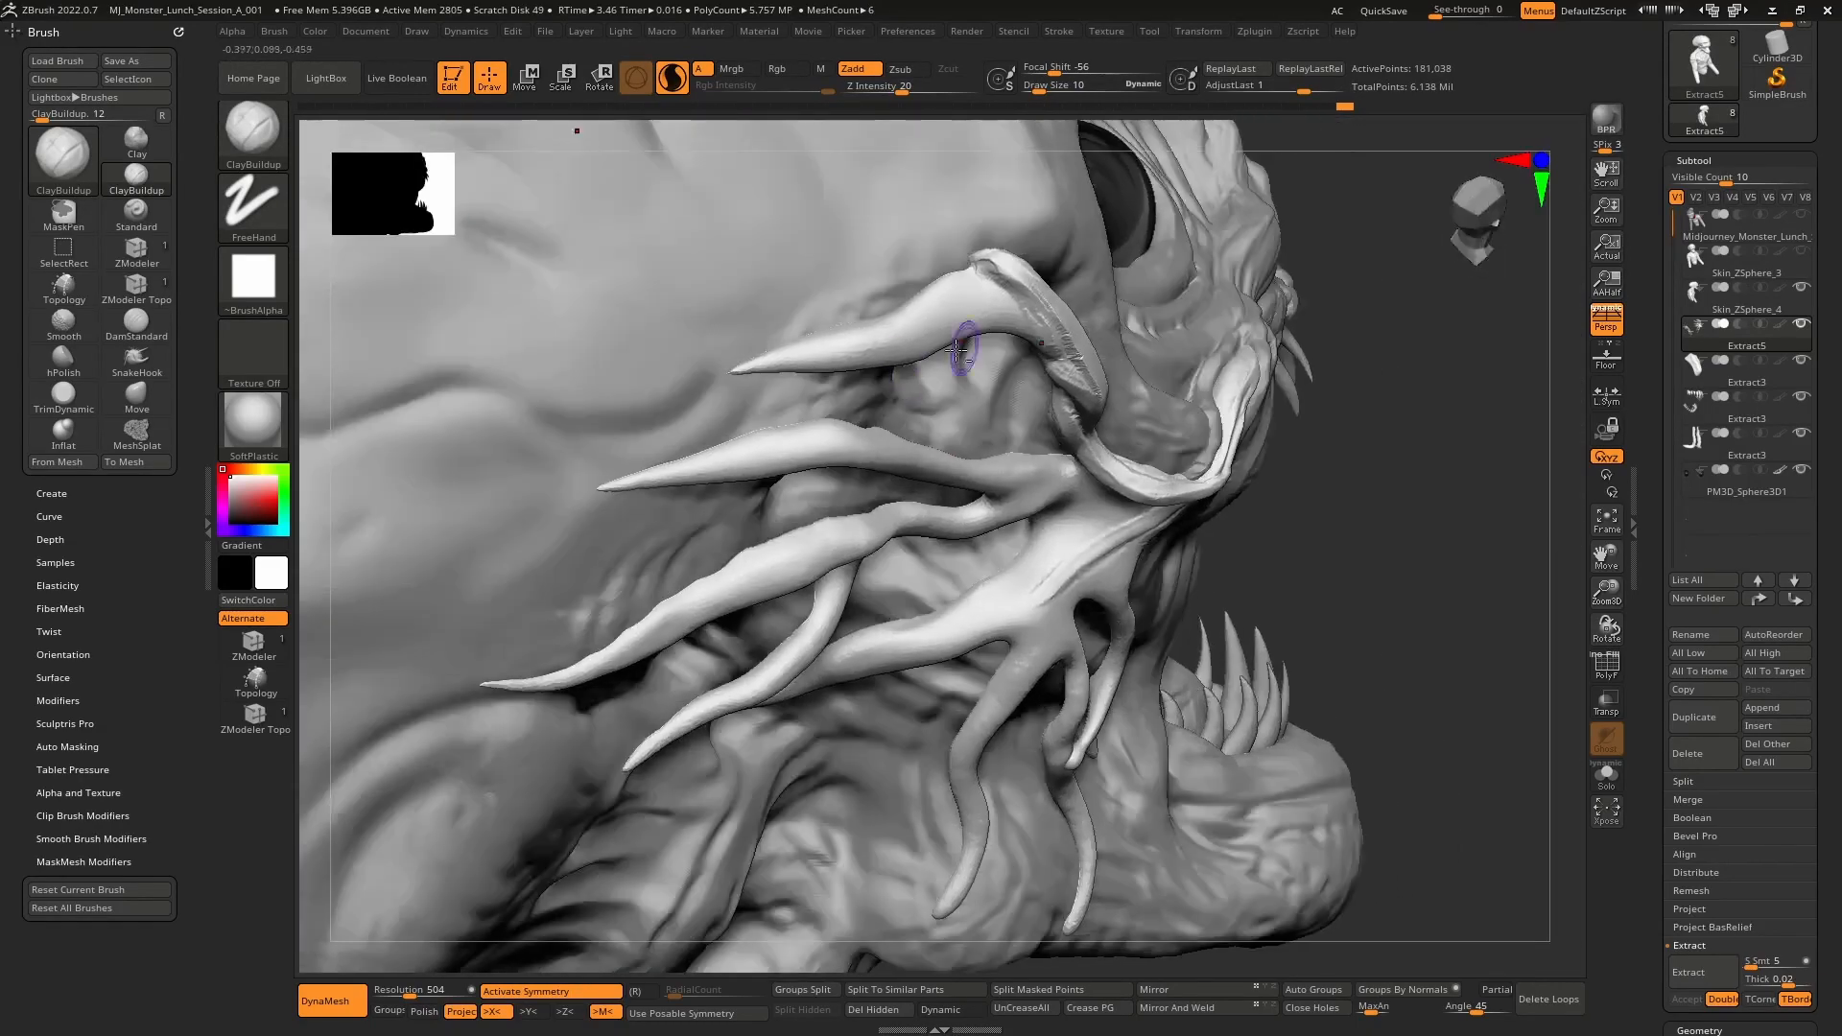
mouse_move(956, 350)
right_down()
mouse_move(826, 412)
mouse_move(883, 423)
right_up()
mouse_move(883, 423)
mouse_down()
mouse_move(777, 378)
mouse_move(672, 422)
mouse_up()
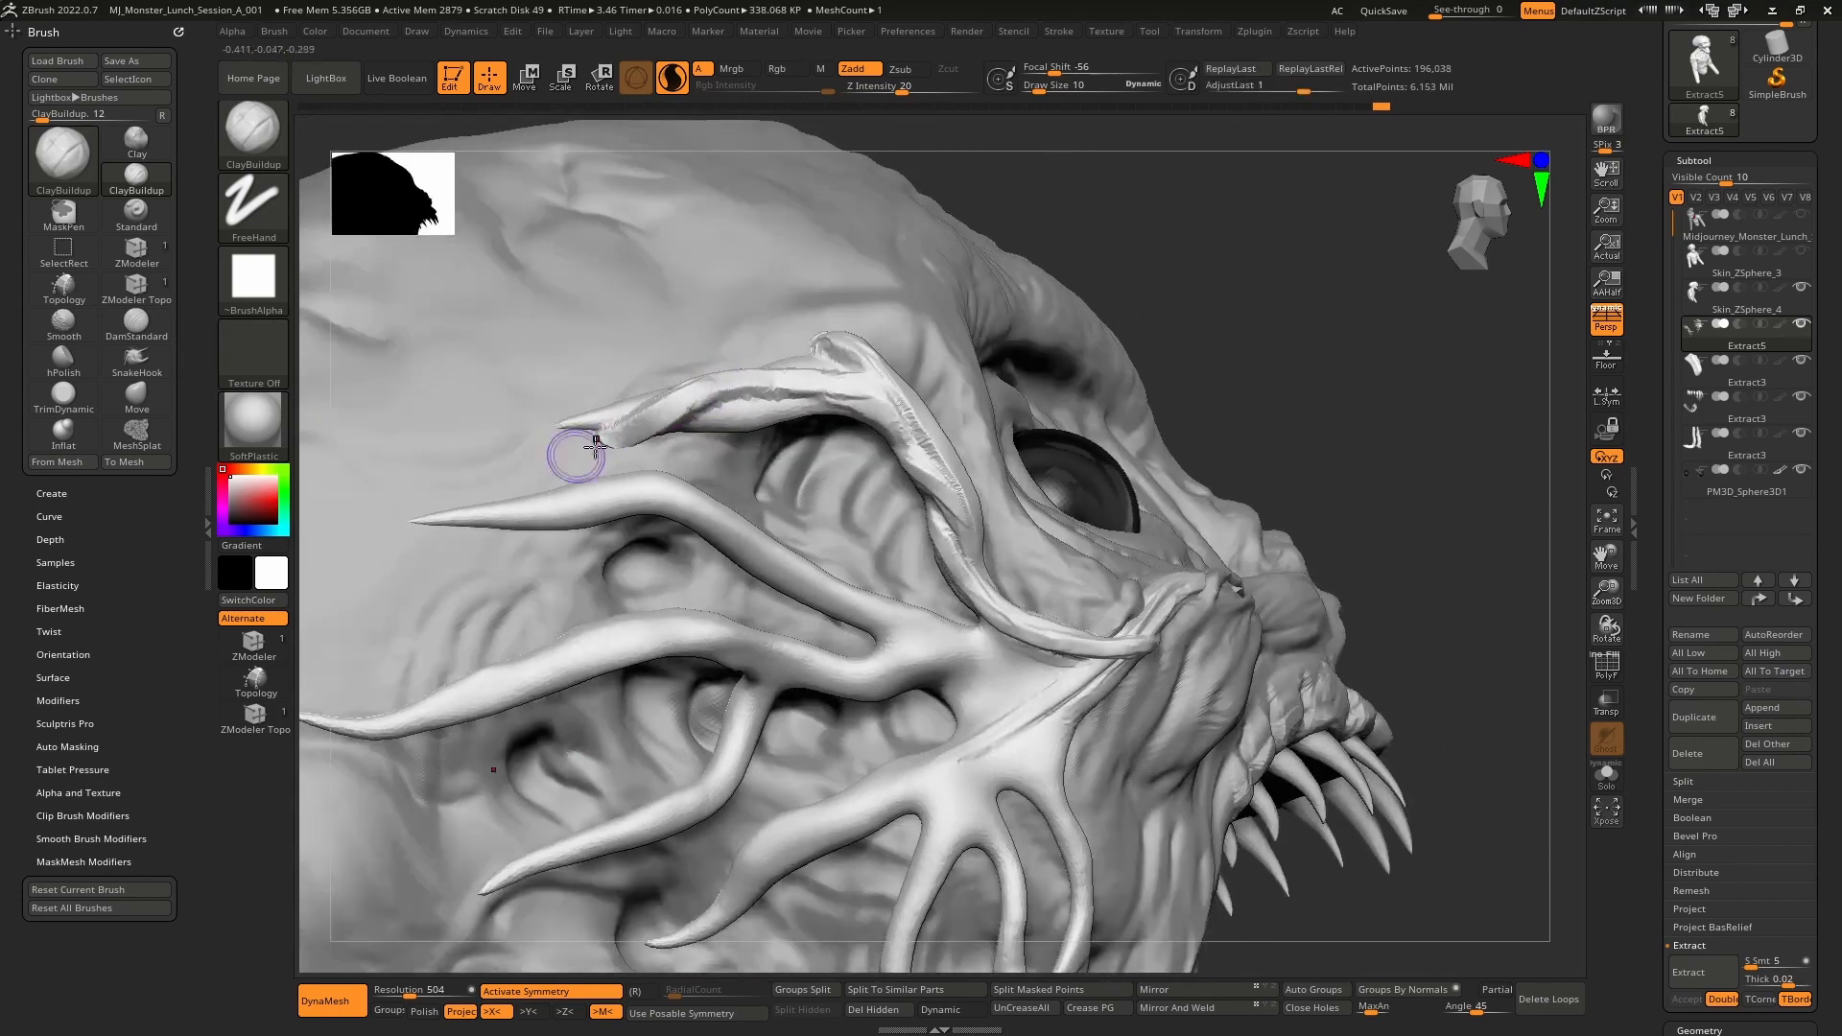
mouse_move(595, 448)
mouse_down()
mouse_move(617, 423)
mouse_move(806, 378)
mouse_move(793, 416)
mouse_up()
right_drag(639, 422, 688, 465)
mouse_move(605, 413)
mouse_down()
mouse_move(627, 394)
mouse_move(539, 415)
mouse_up()
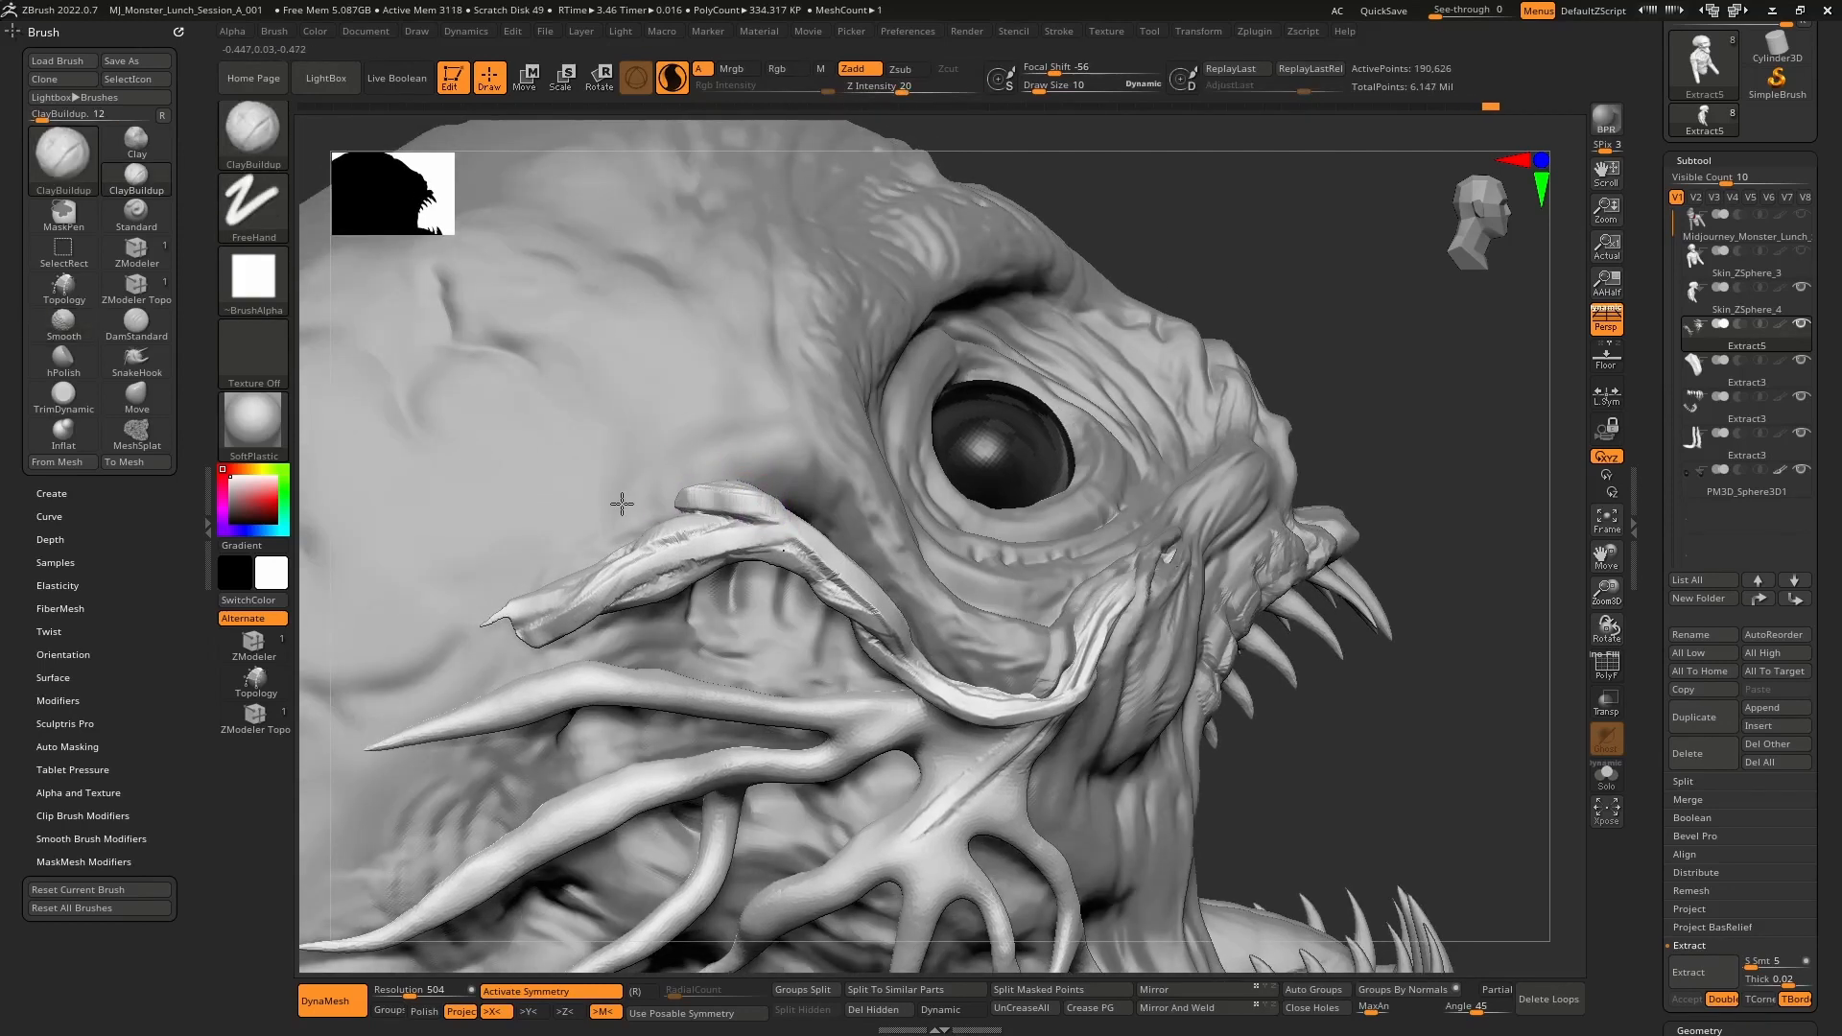
- Build up a raised strand over the outer side of the tendril's bend with ClayBuildup at draw size 10
mouse_move(679, 493)
mouse_down()
mouse_move(781, 522)
mouse_move(789, 561)
mouse_up()
right_drag(788, 561, 737, 519)
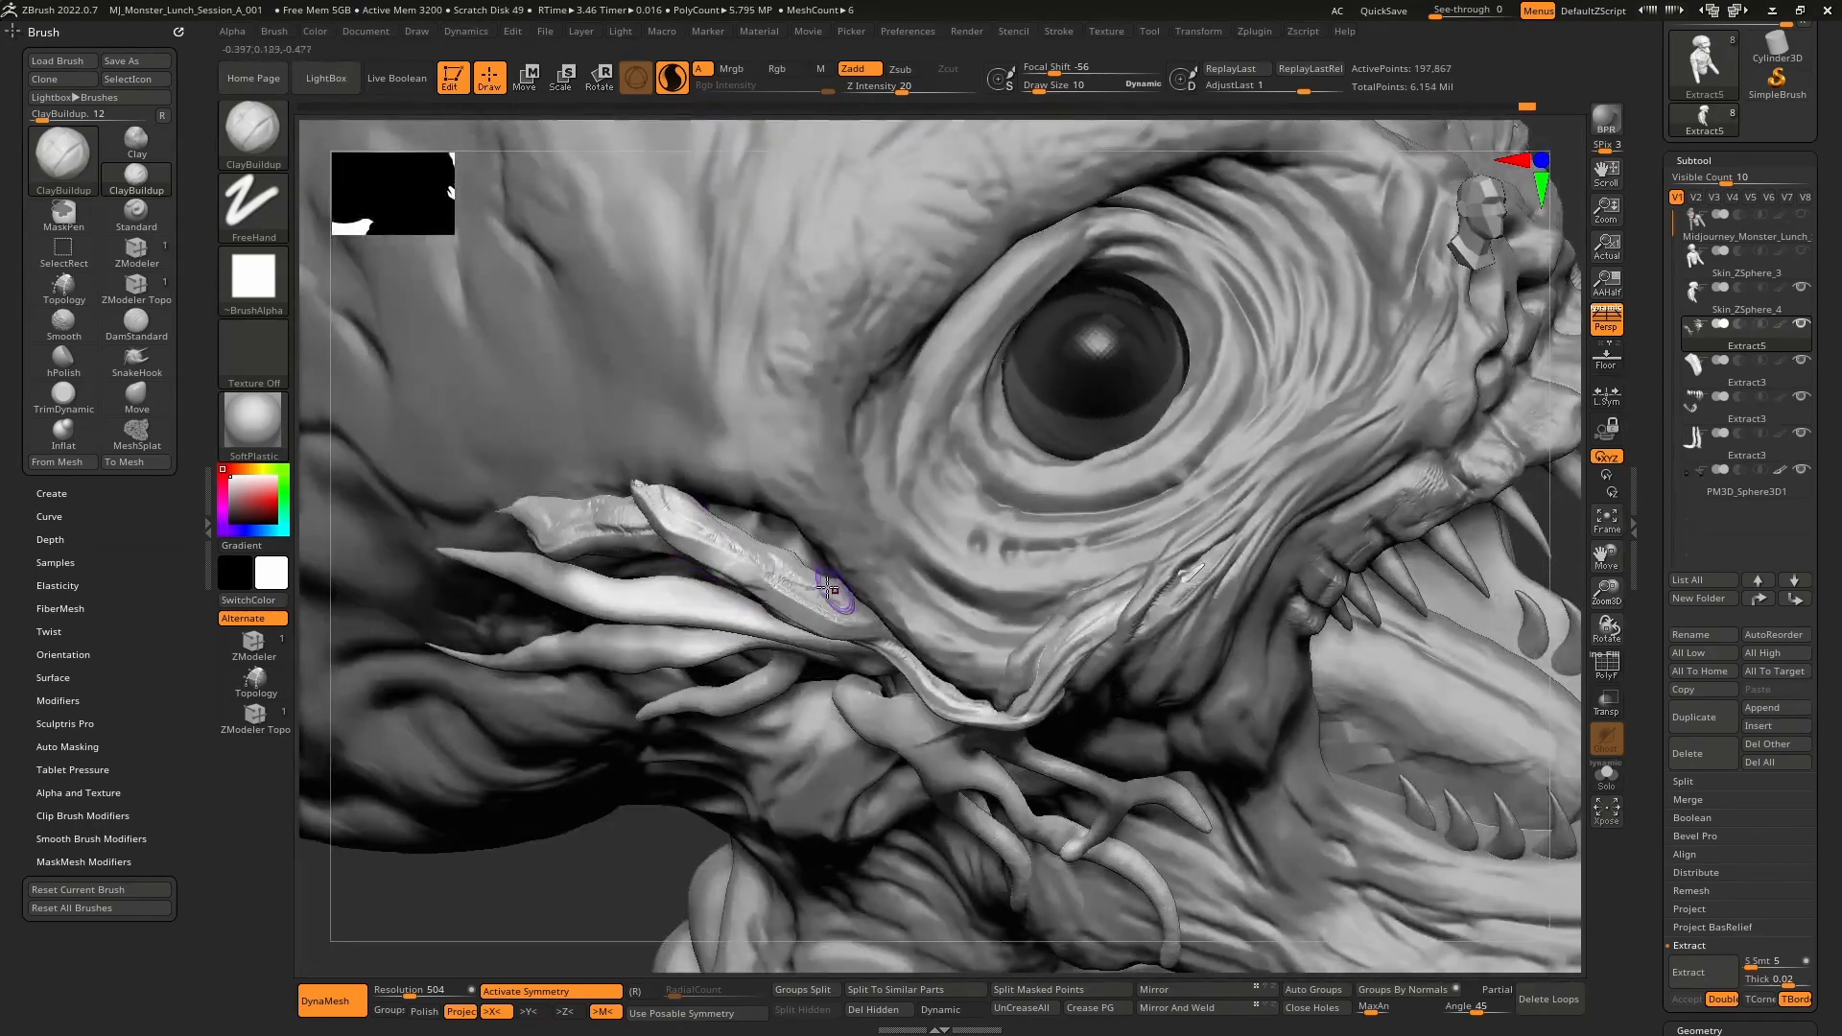
mouse_move(825, 588)
mouse_down()
mouse_move(740, 534)
mouse_move(863, 614)
mouse_up()
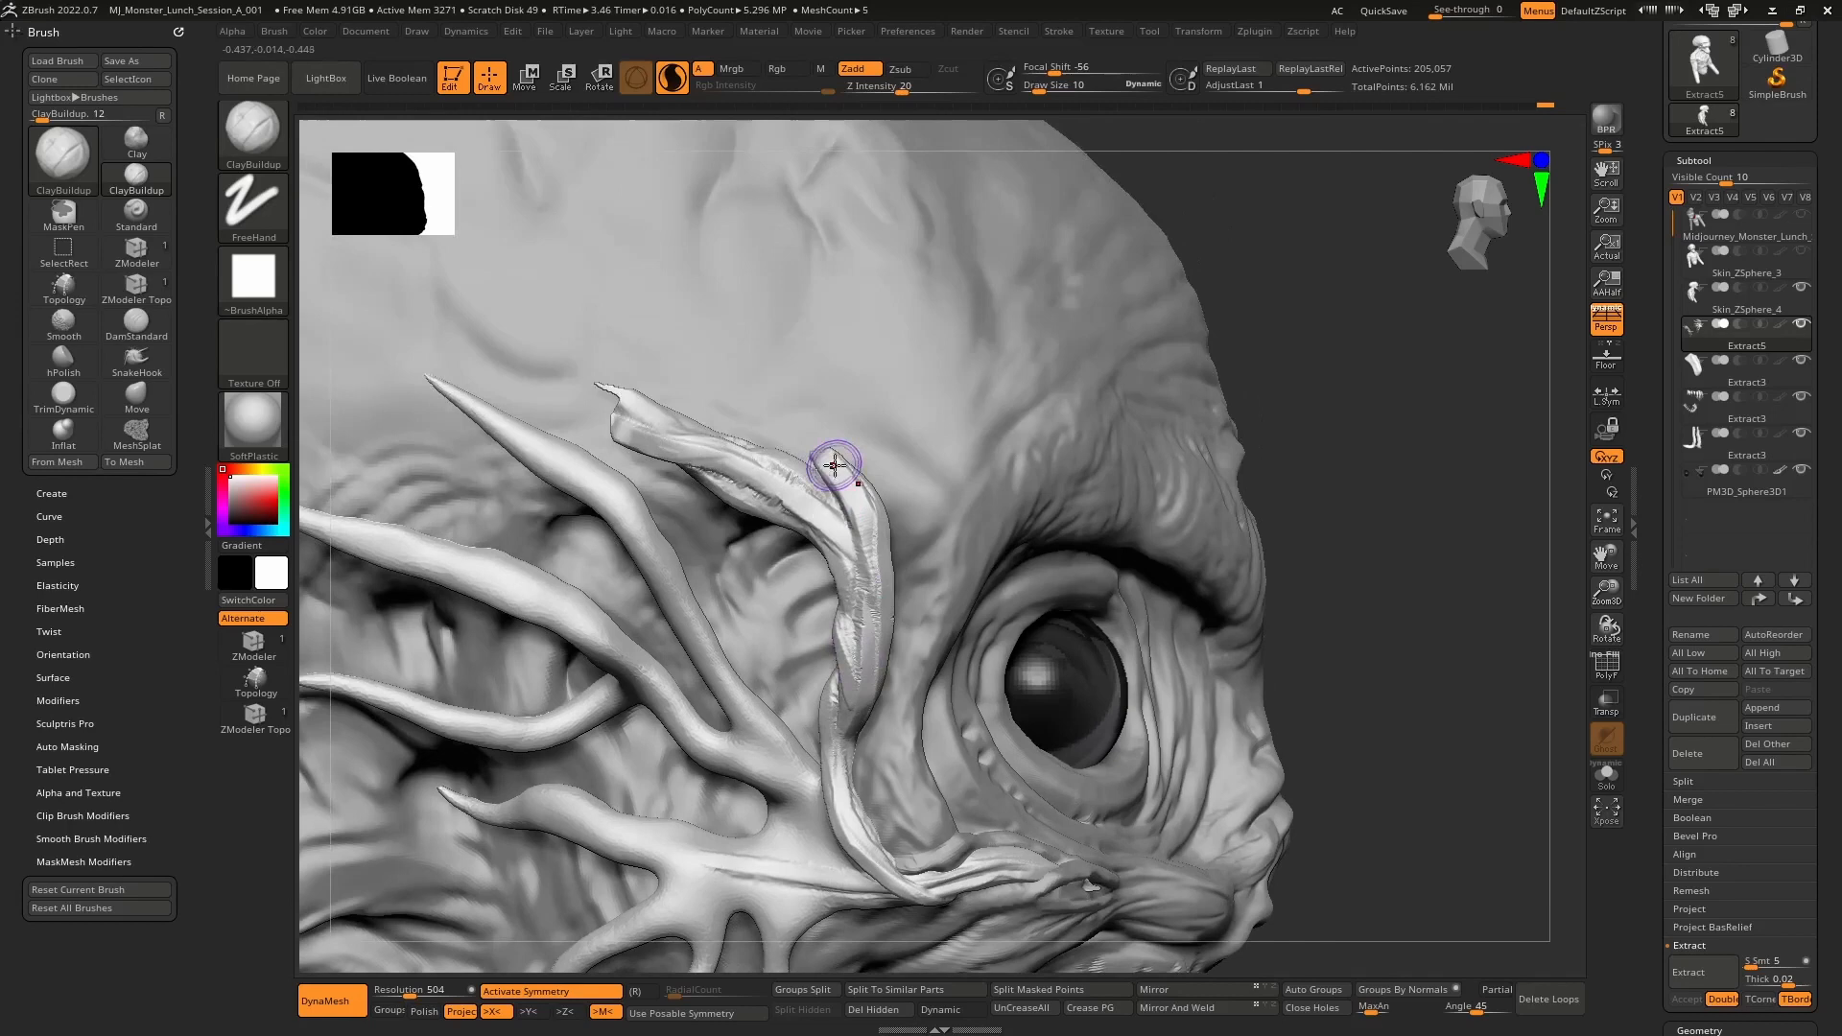
- Pull the end of the raised strand into a long pointed spike with SnakeHook at draw size 18
key(b)
key(s)
key(h)
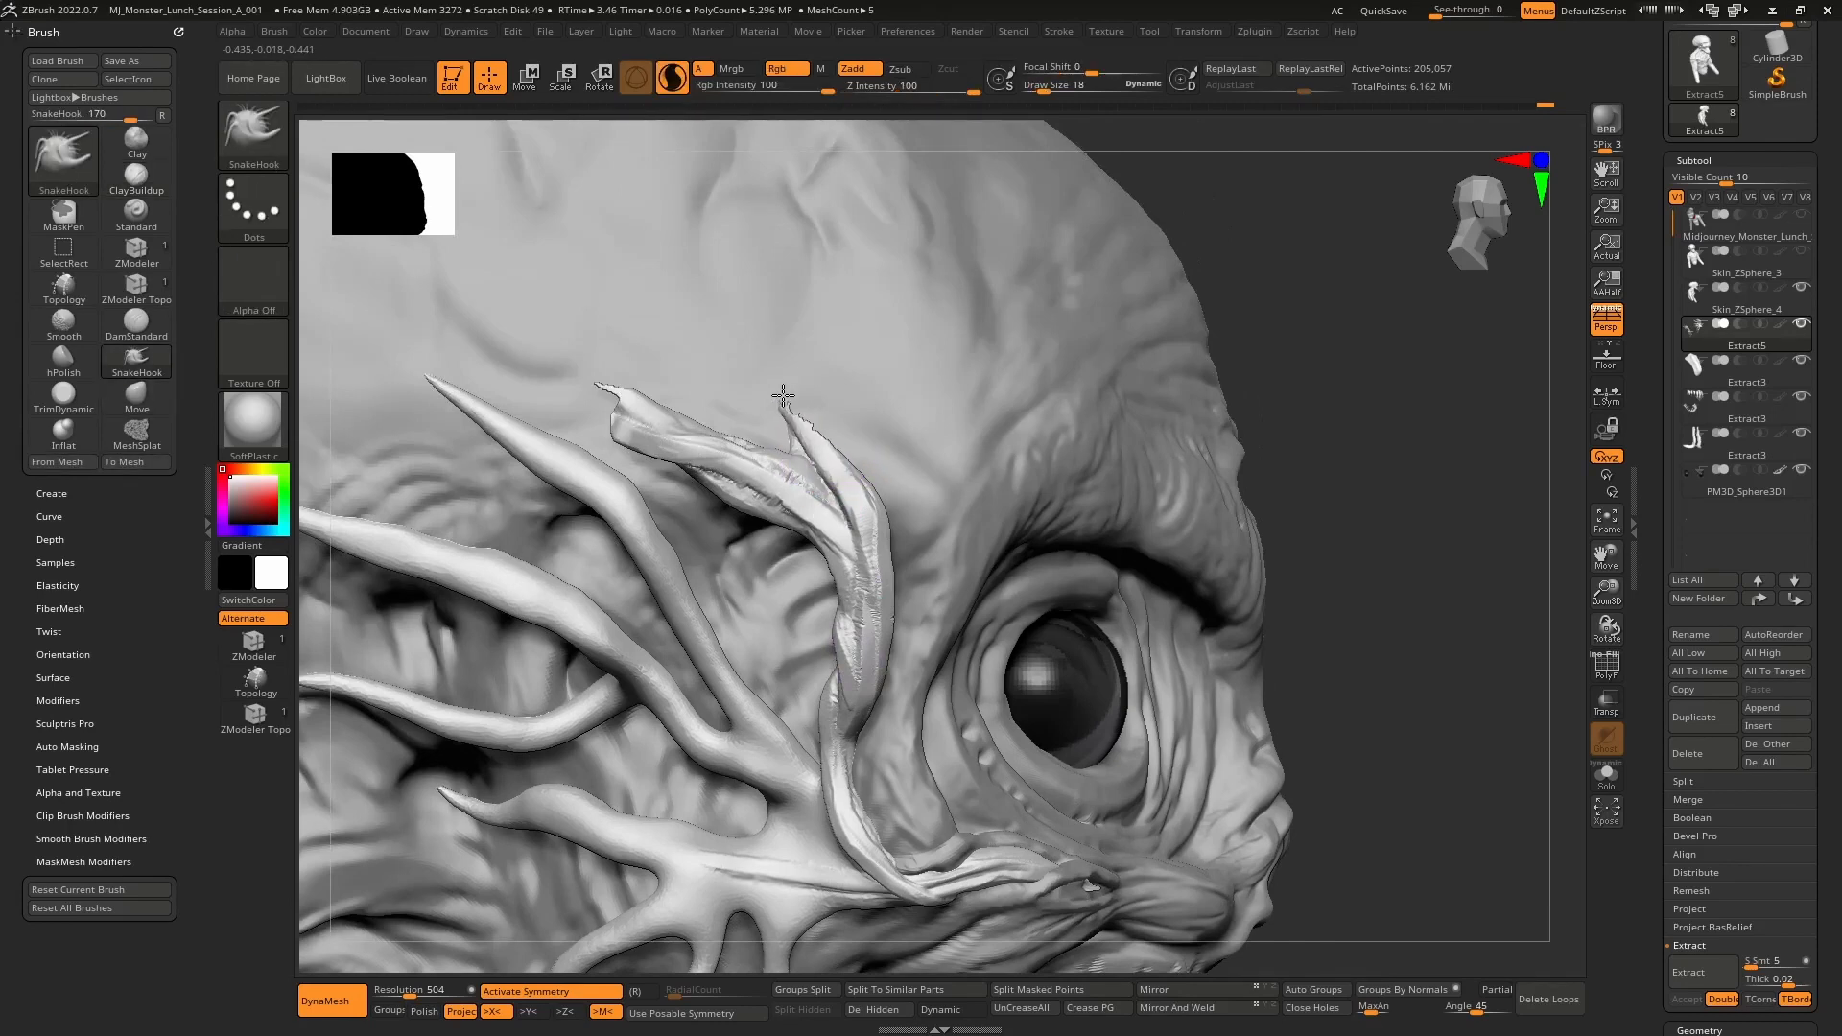
drag(797, 418, 837, 462)
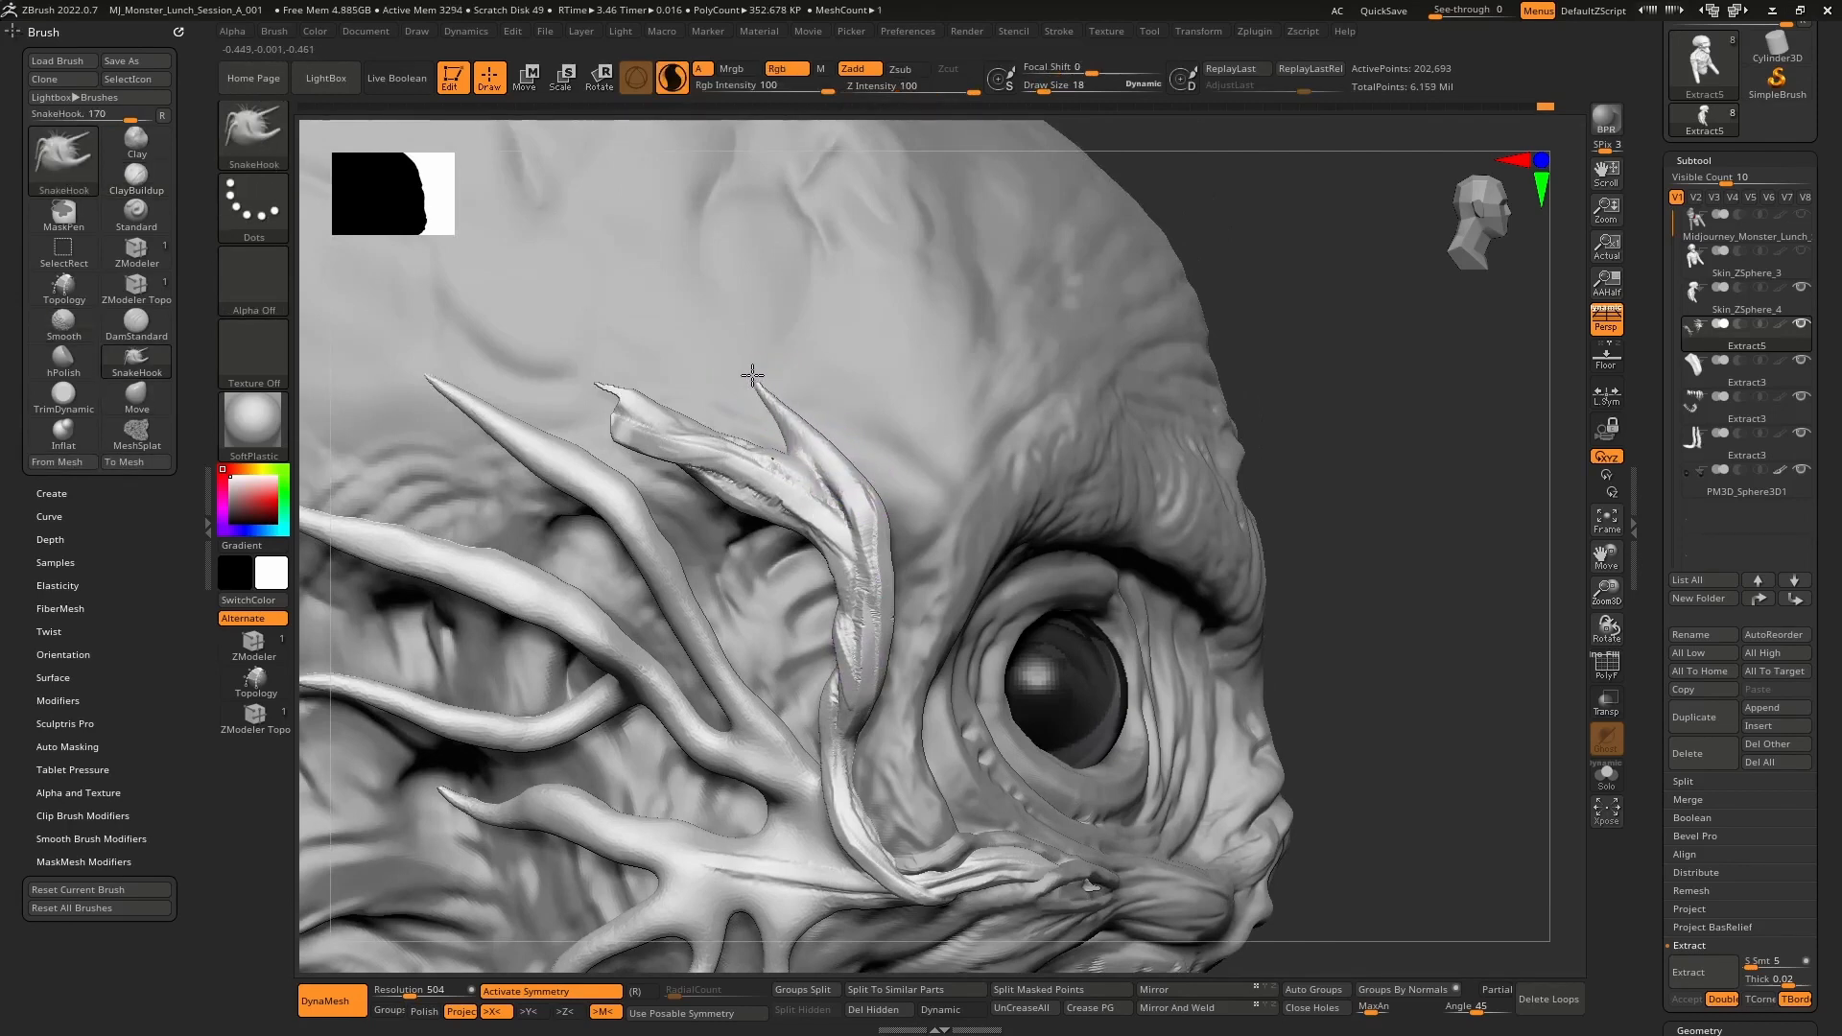
right_drag(845, 468, 836, 491)
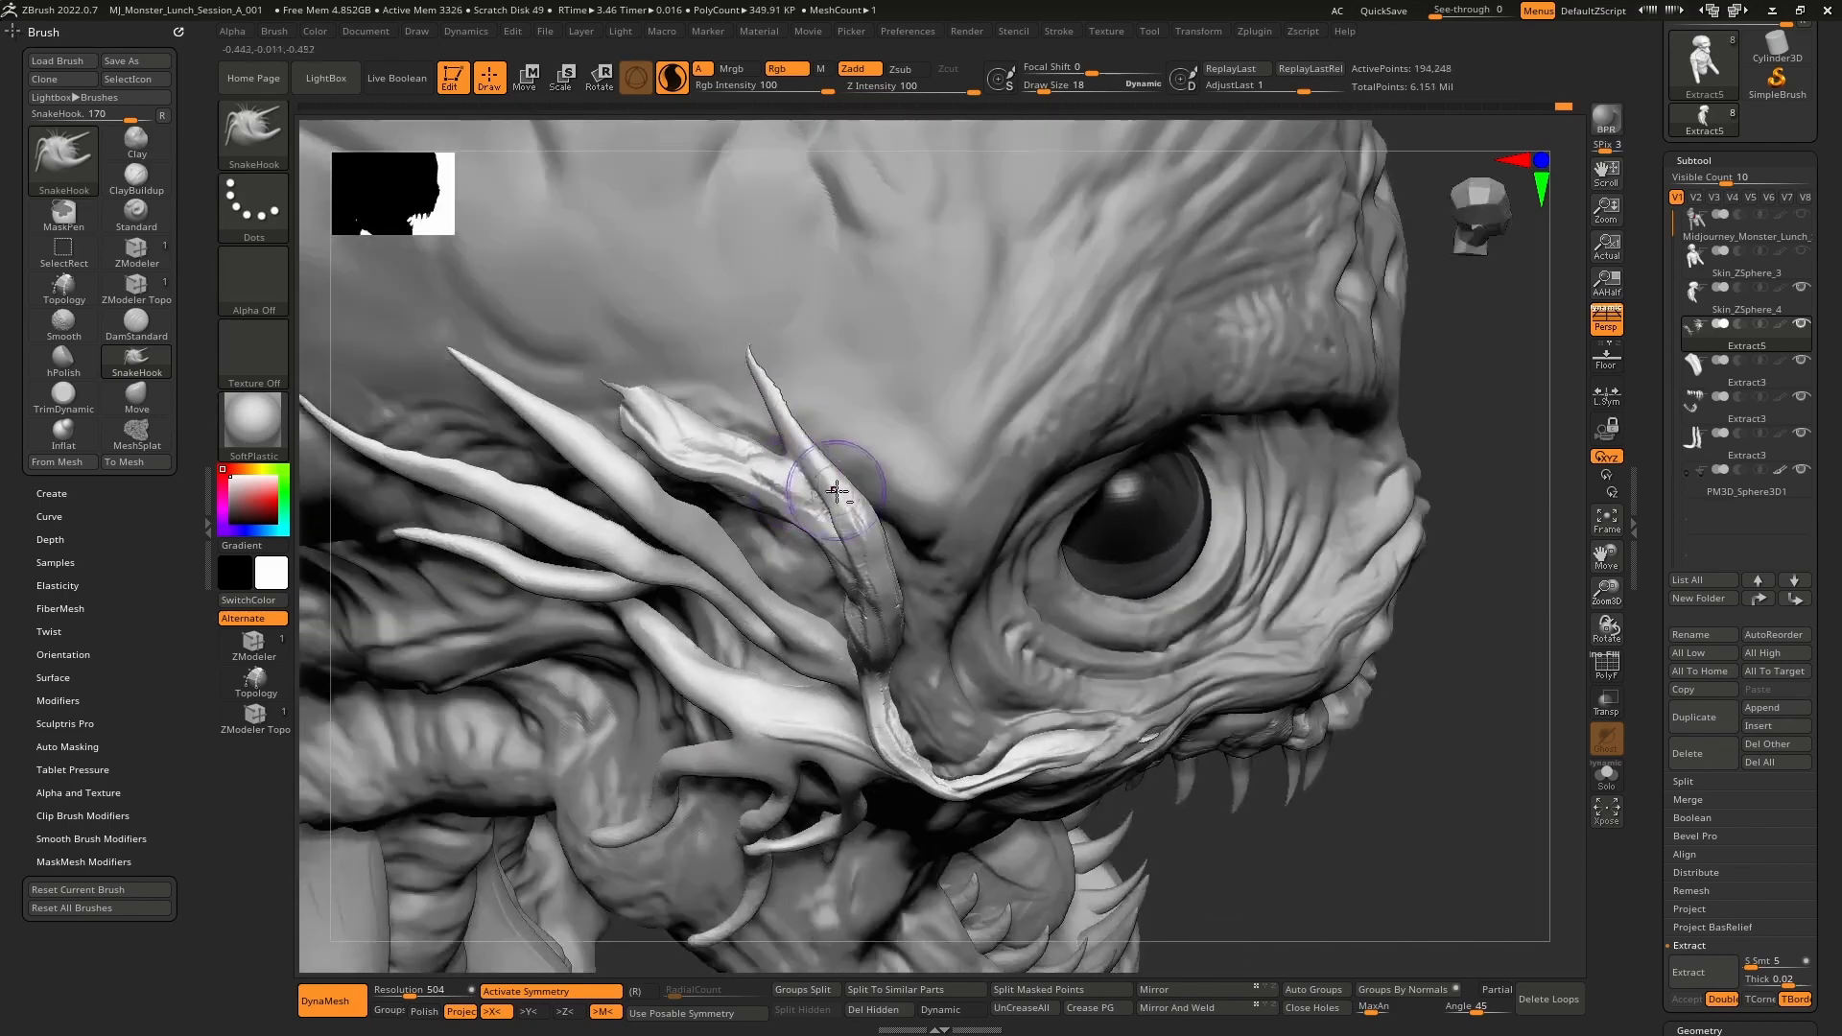
- Thicken the thin pointed spike at the tendril's bend with the Inflat brush at draw size 18
key(b)
key(i)
key(n)
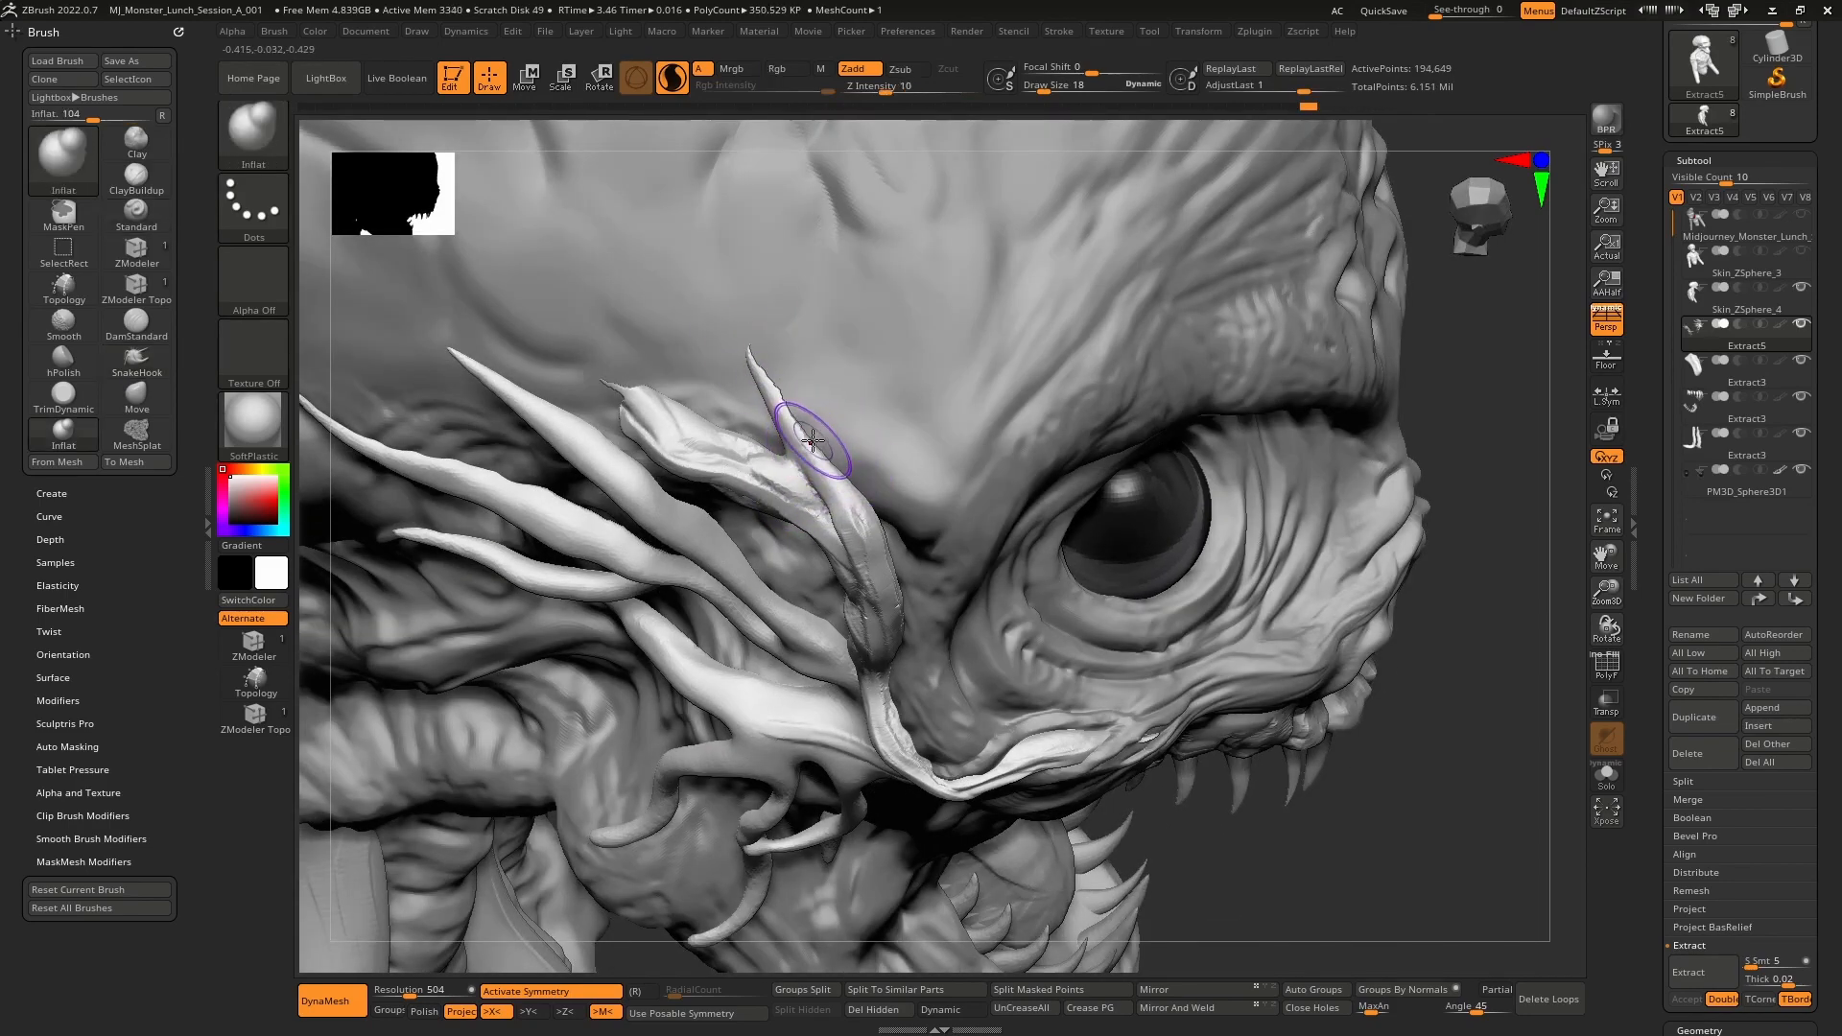
drag(774, 389, 778, 392)
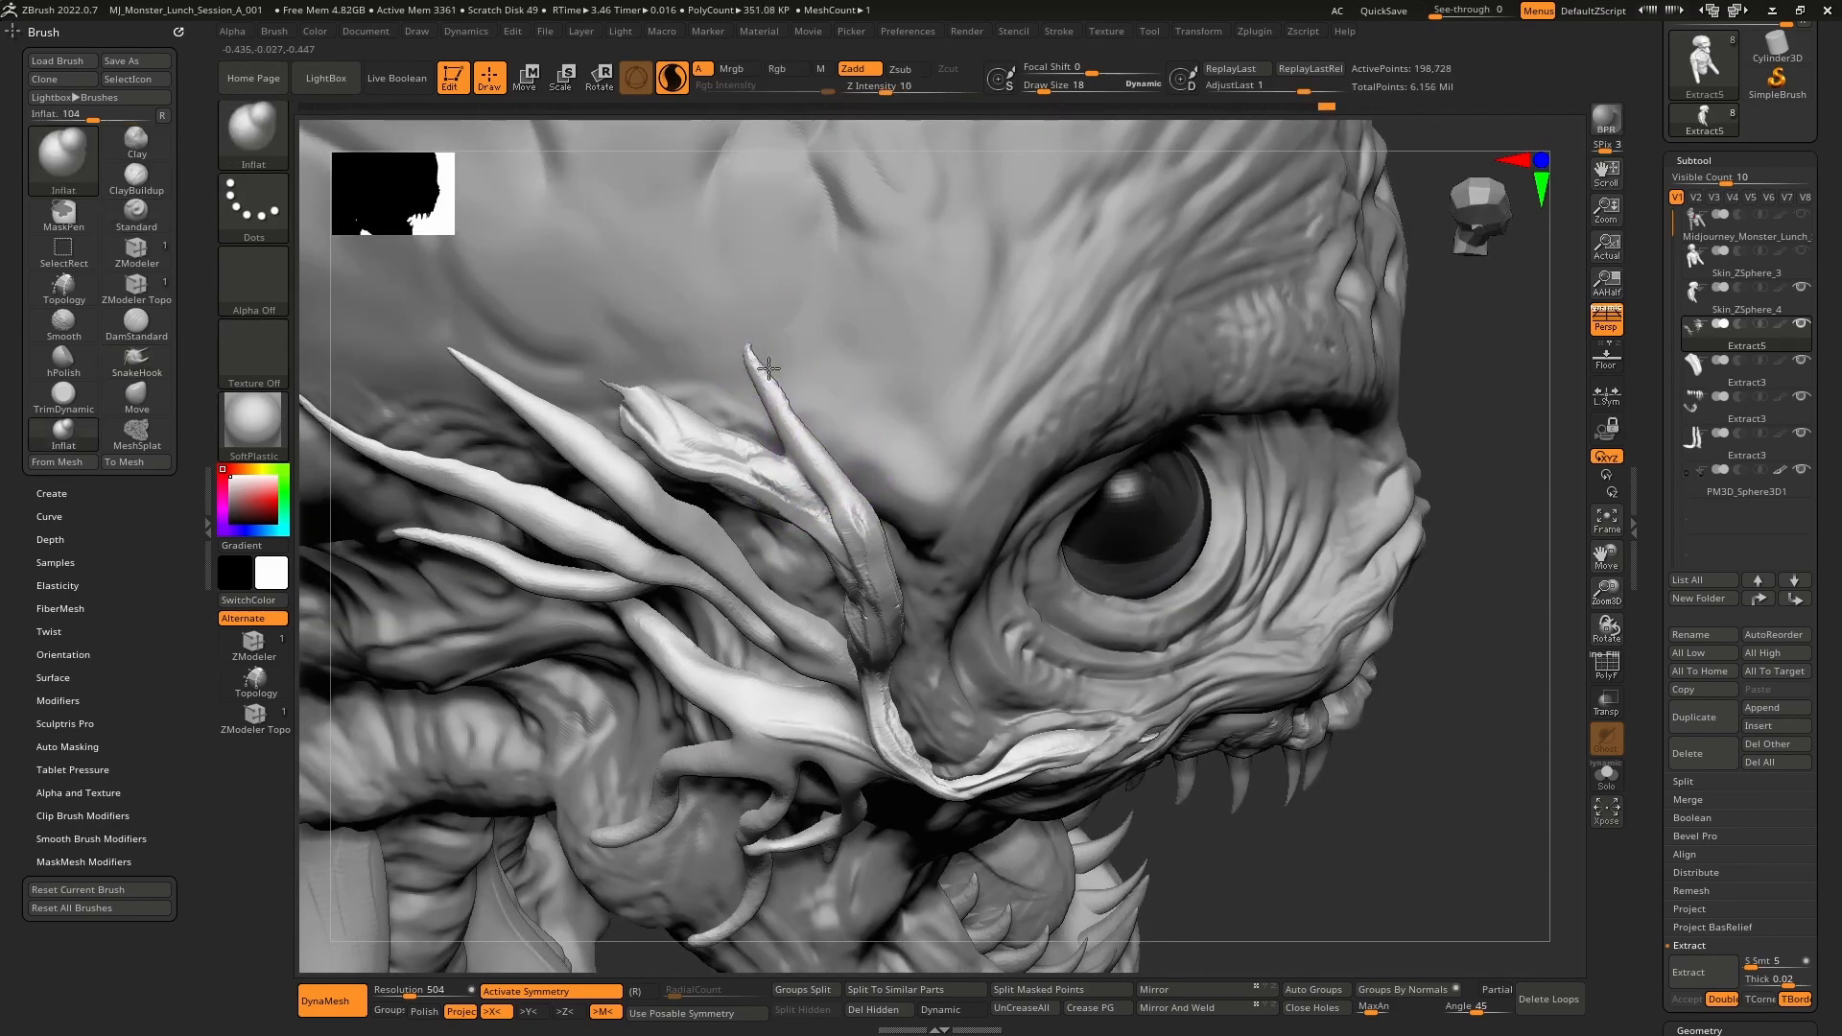
- Add volume to the spike with ClayBuildup and smooth its tip
key(b)
key(c)
key(b)
mouse_move(810, 432)
right_down()
mouse_move(820, 449)
mouse_move(767, 403)
right_up()
shift+drag(760, 382, 754, 372)
mouse_move(758, 378)
right_down()
mouse_move(789, 432)
mouse_move(773, 399)
mouse_move(768, 441)
right_up()
alt+click(871, 423)
key(b)
key(s)
key(t)
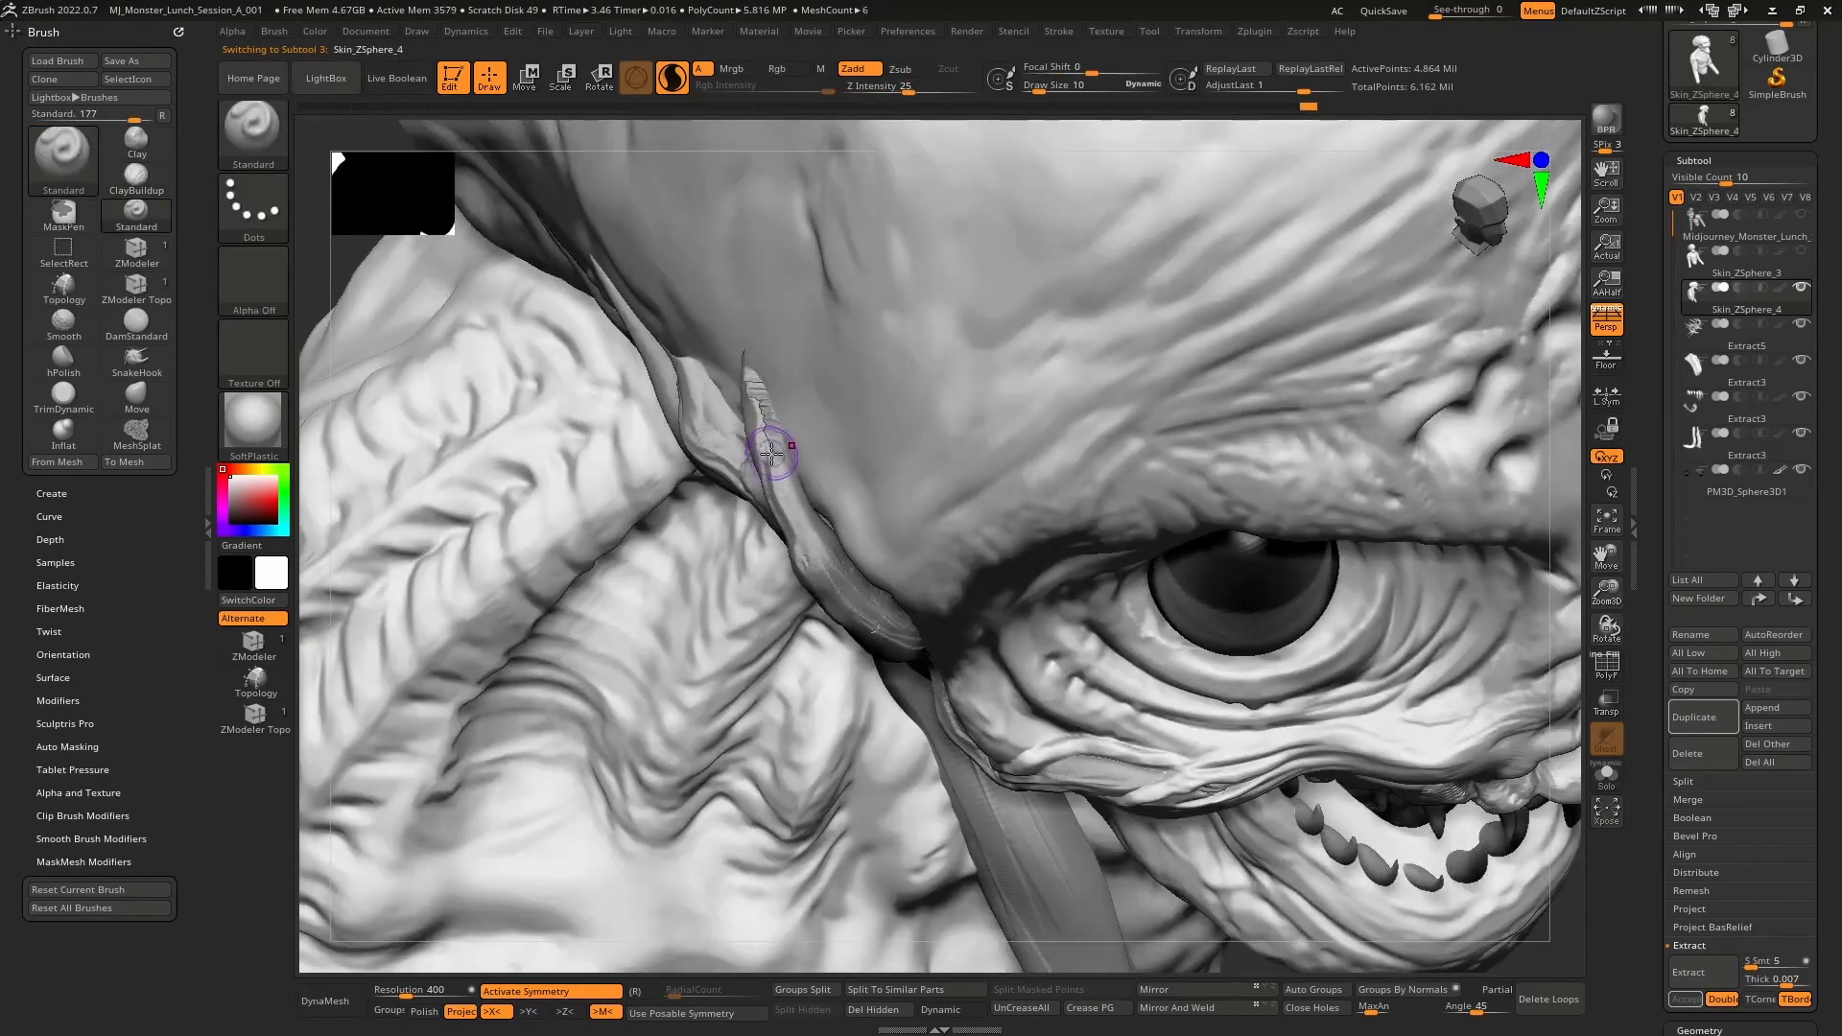
- Select the Extract5 tendrils, inflate the rough front of the spike at draw size 18 and smooth it
alt+click(780, 478)
key(b)
key(i)
key(n)
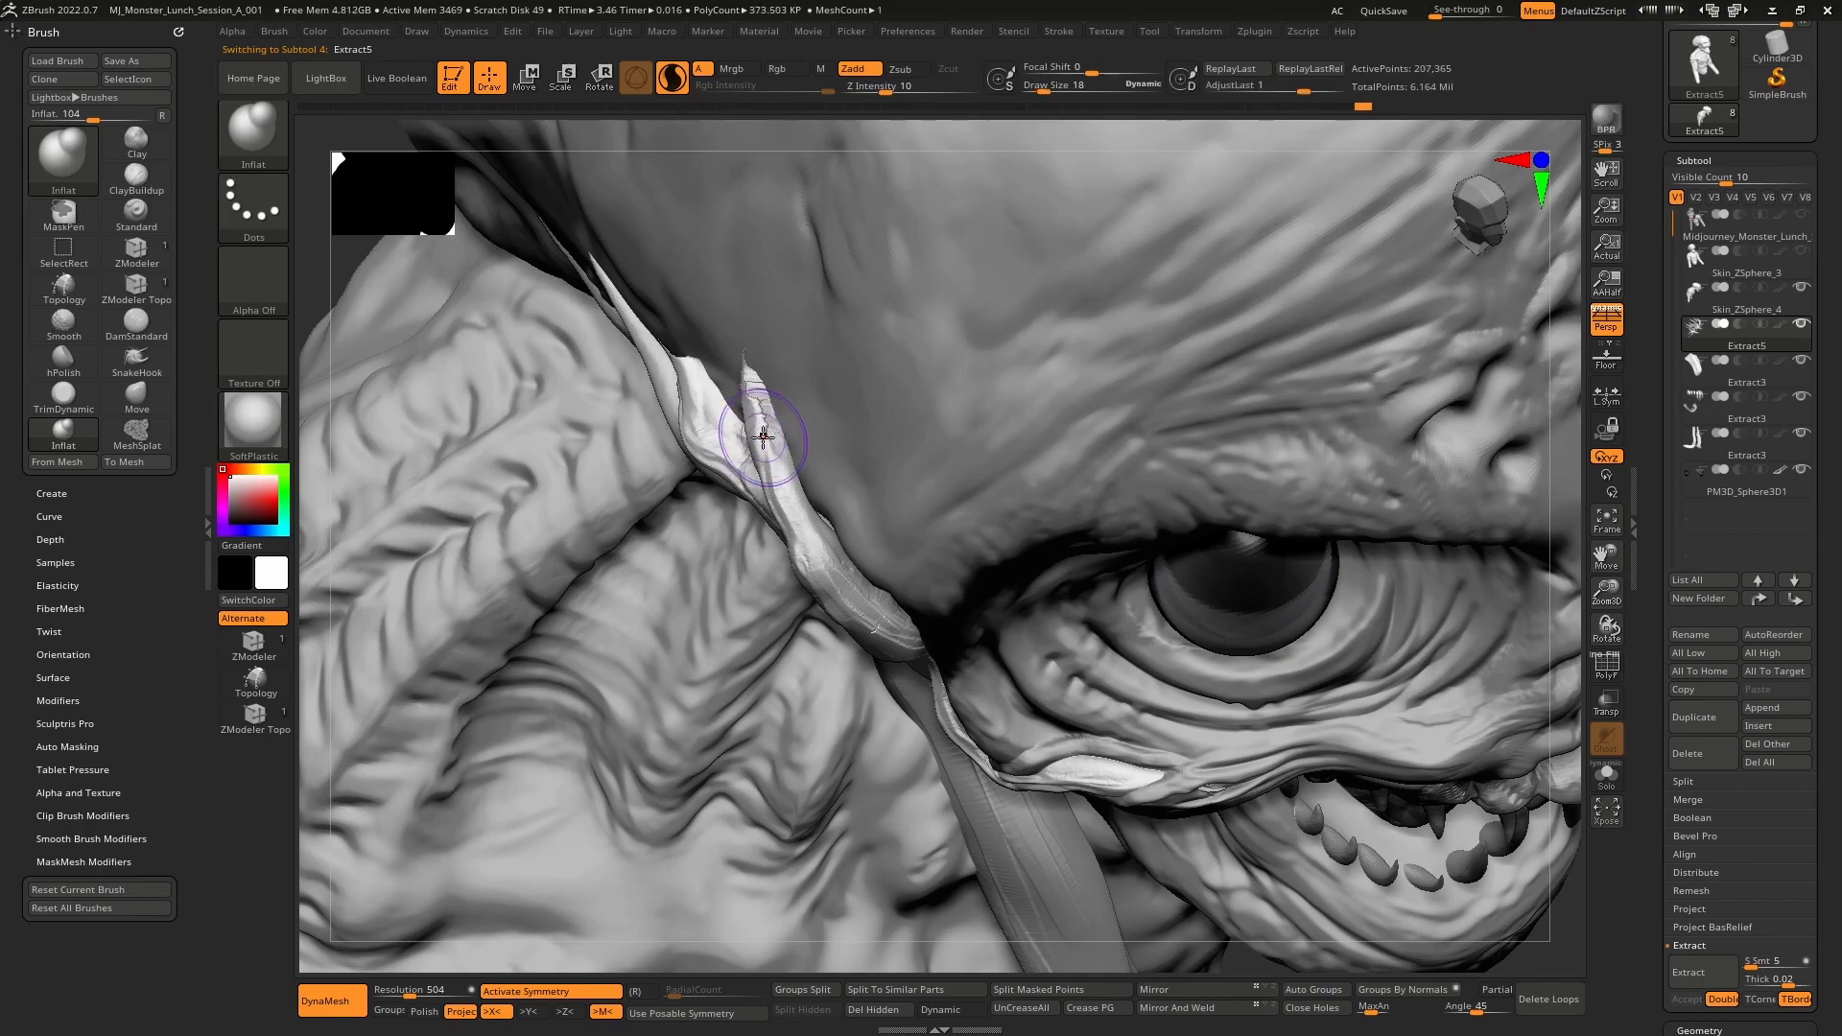
key(shift)
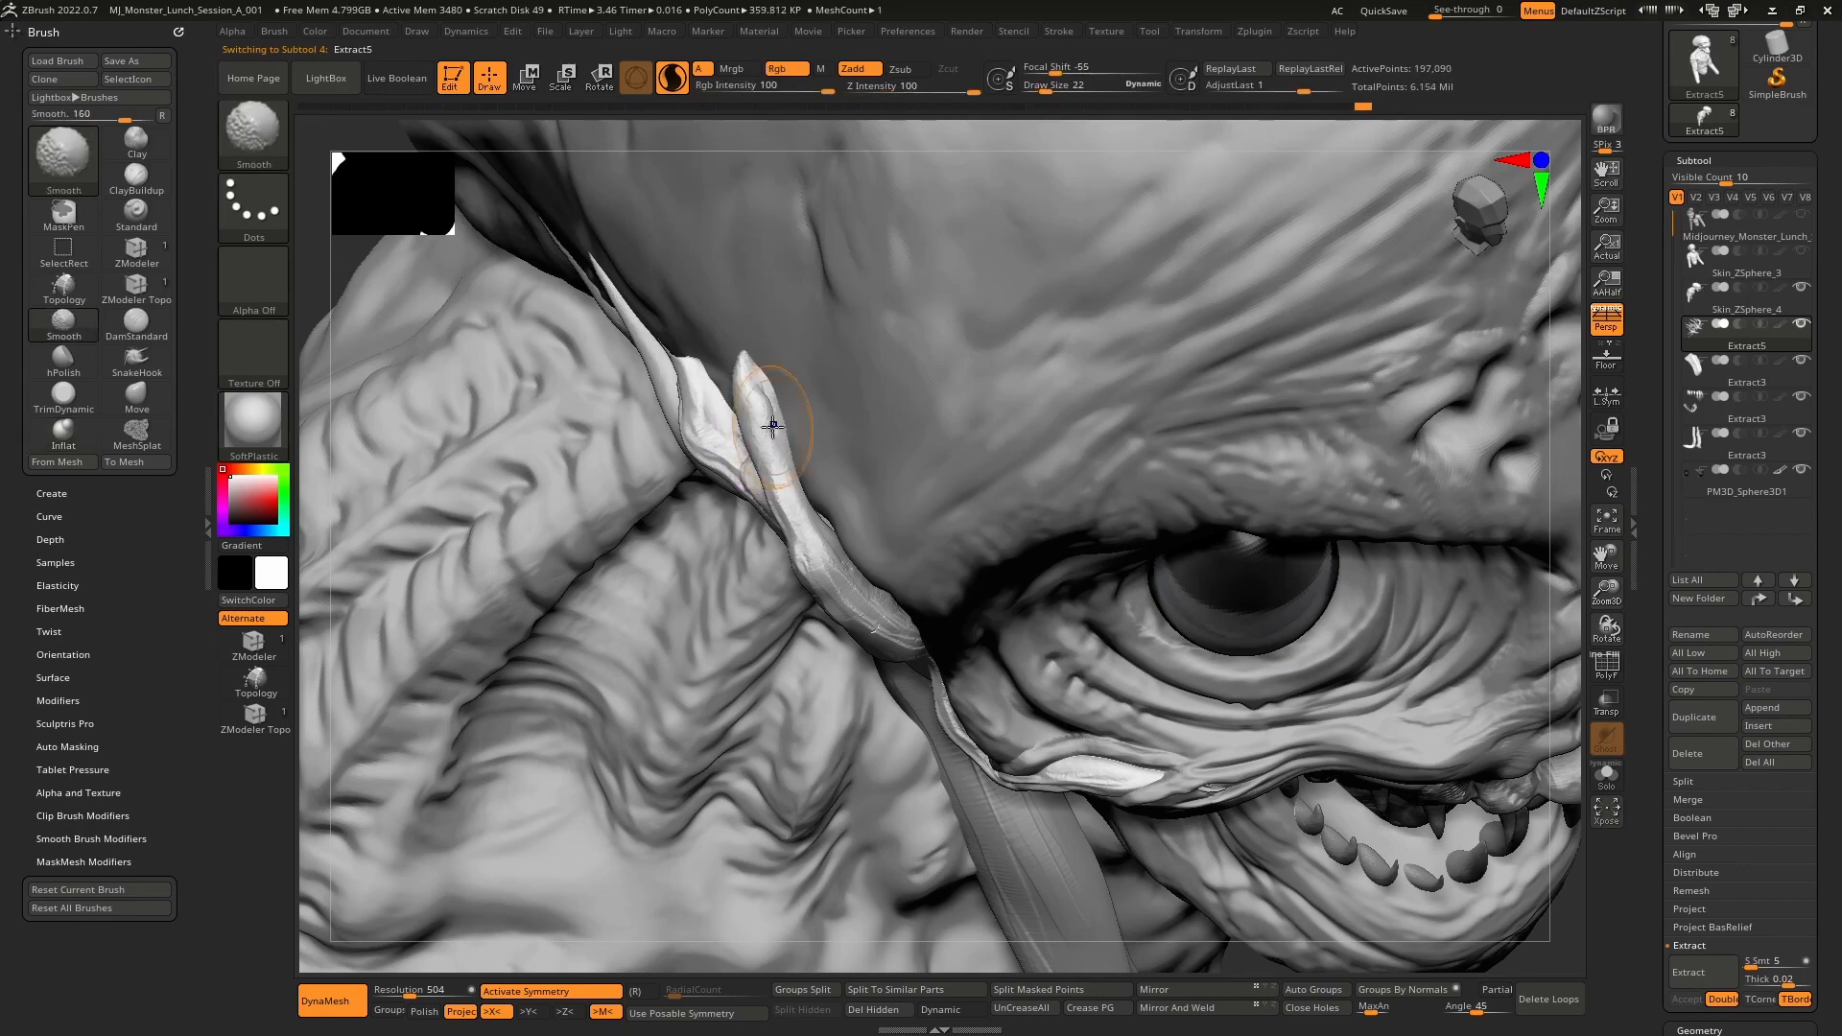
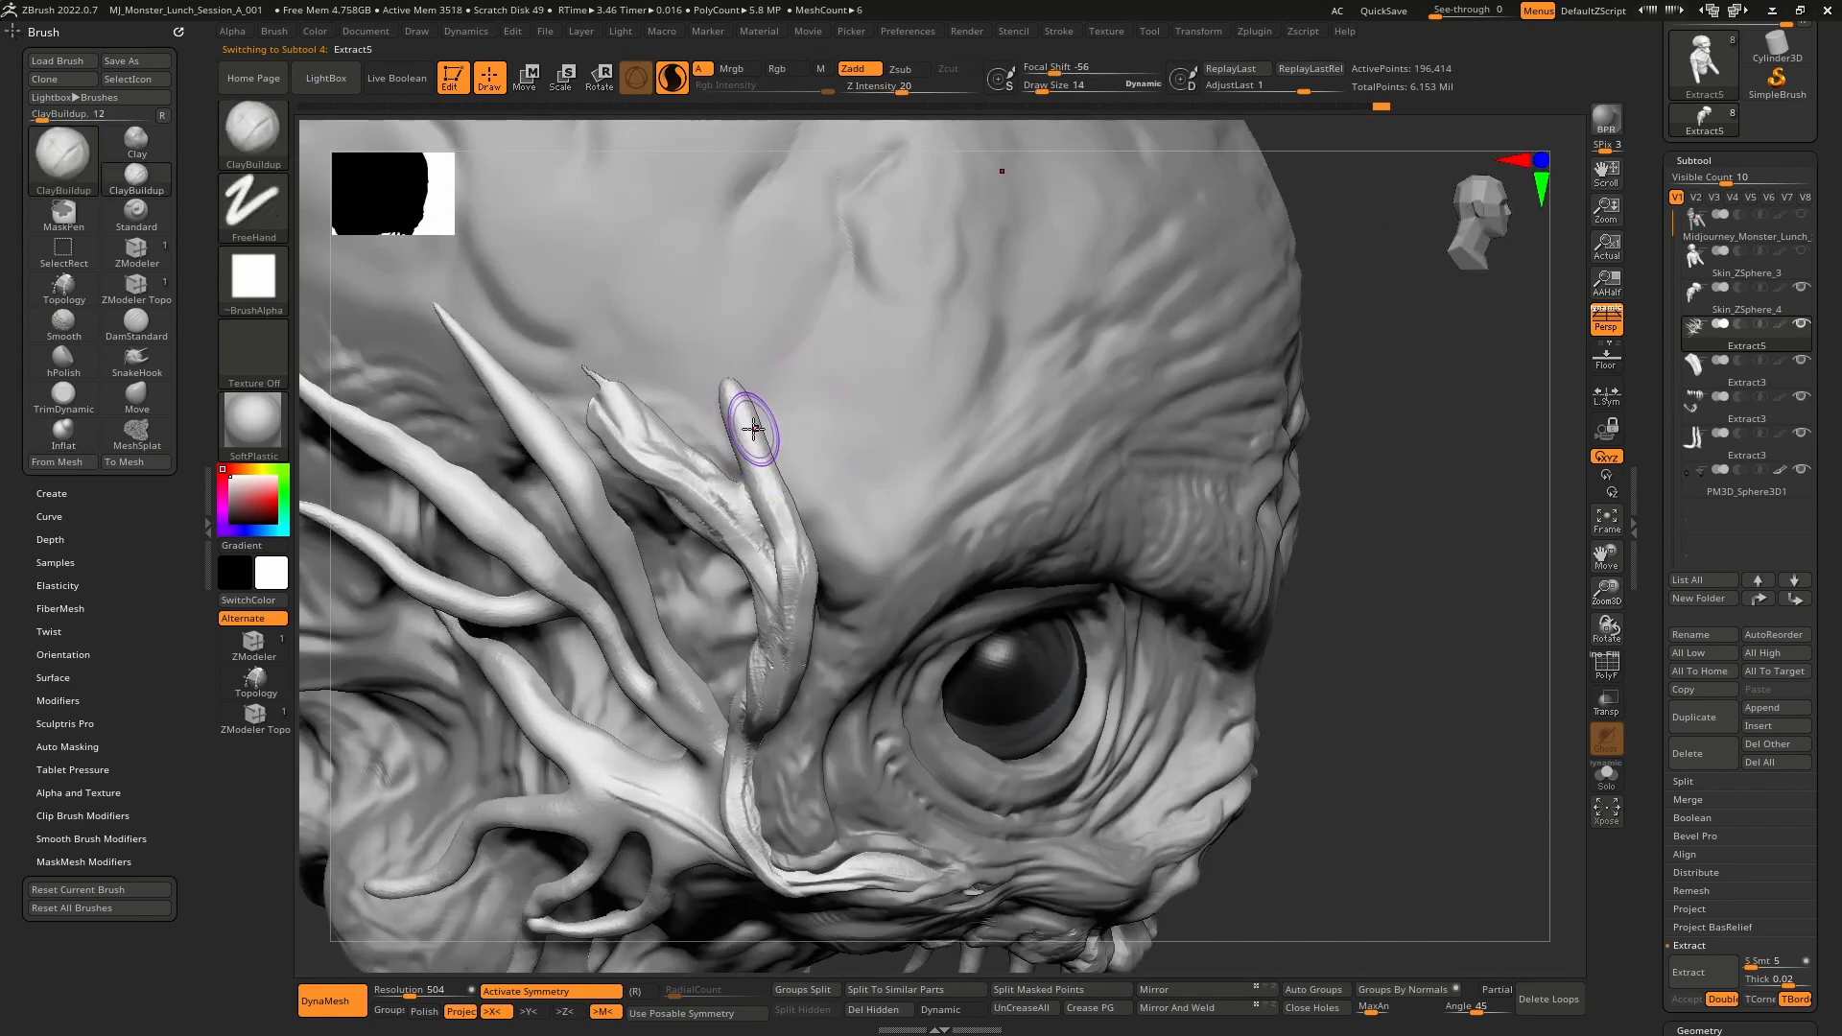
- Stretch the spike's tip with SnakeHook at draw size 10 and smooth it down
key(b)
key(s)
key(h)
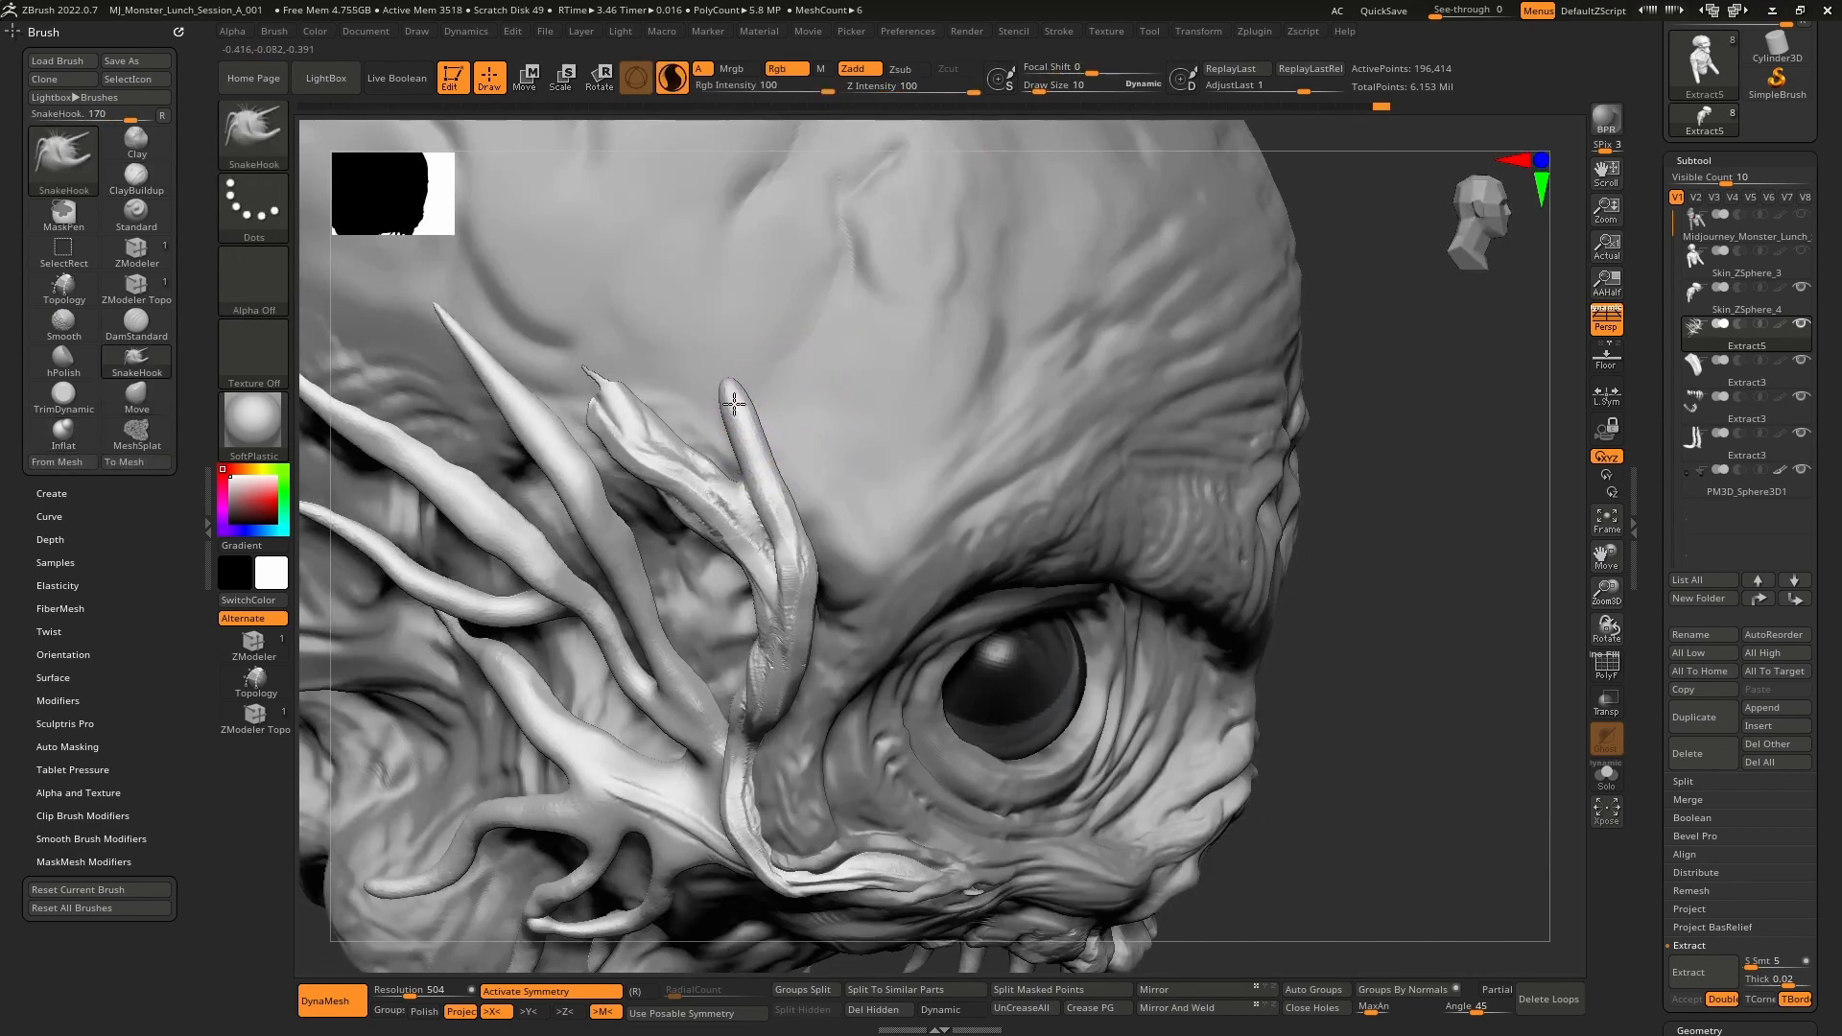
key(shift)
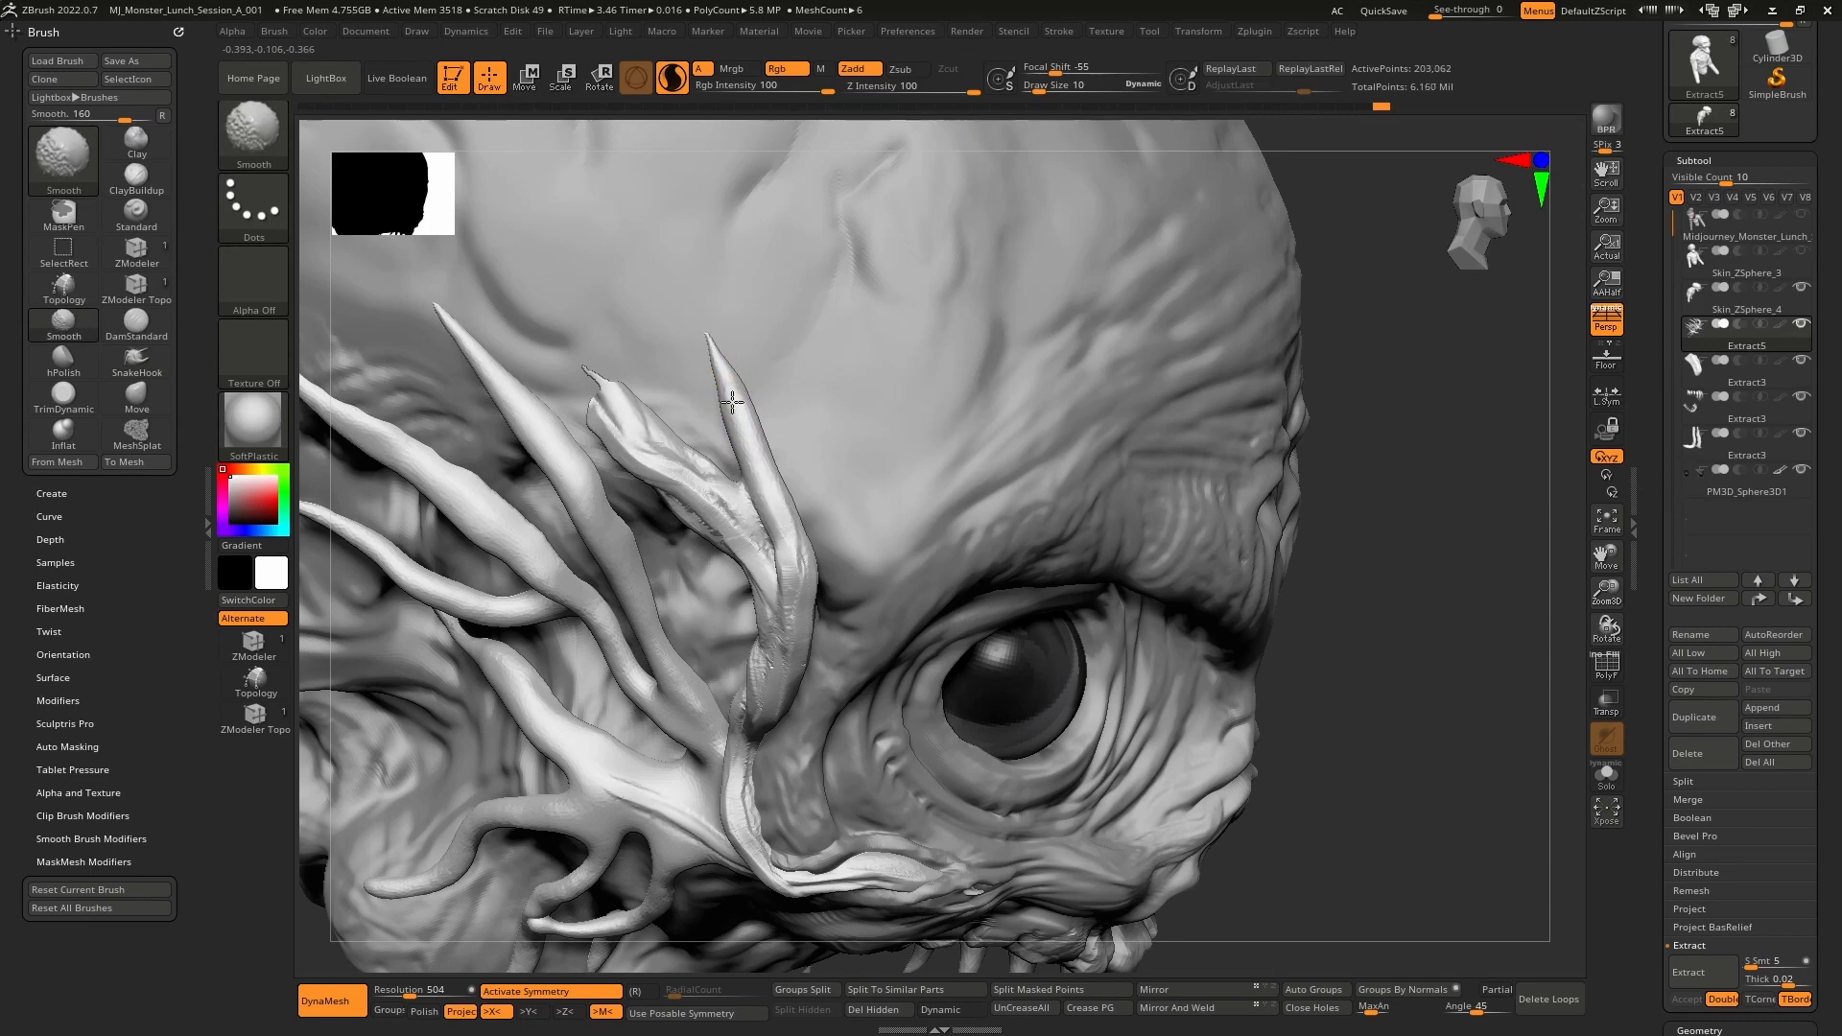
mouse_move(732, 401)
shift+mouse_down()
mouse_move(745, 424)
mouse_move(707, 336)
mouse_move(719, 353)
shift+mouse_up()
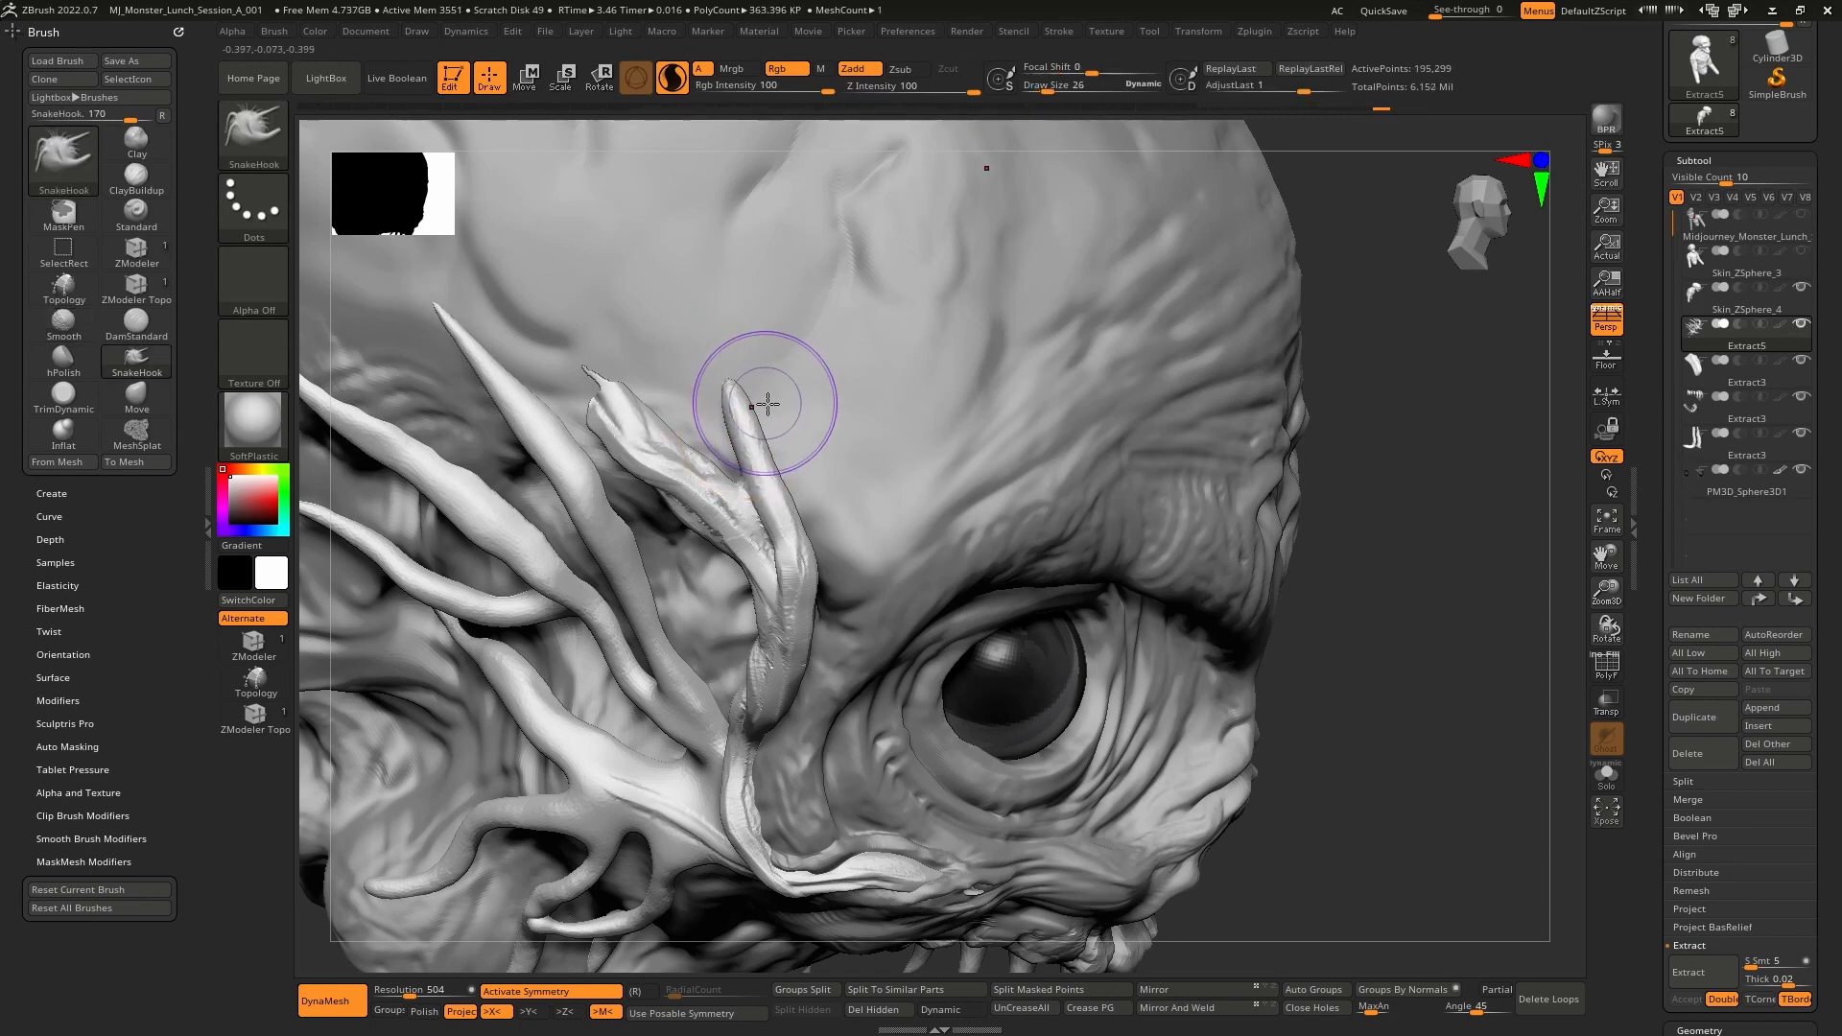
- Select the Skin_ZSphere_4 head skin and build up ridges beside the spike on the temple with ClayBuildup at draw size 10
mouse_move(765, 403)
right_down()
mouse_move(764, 444)
mouse_move(789, 443)
mouse_move(806, 481)
right_up()
key(b)
key(c)
key(b)
alt+click(774, 419)
drag(806, 480, 699, 314)
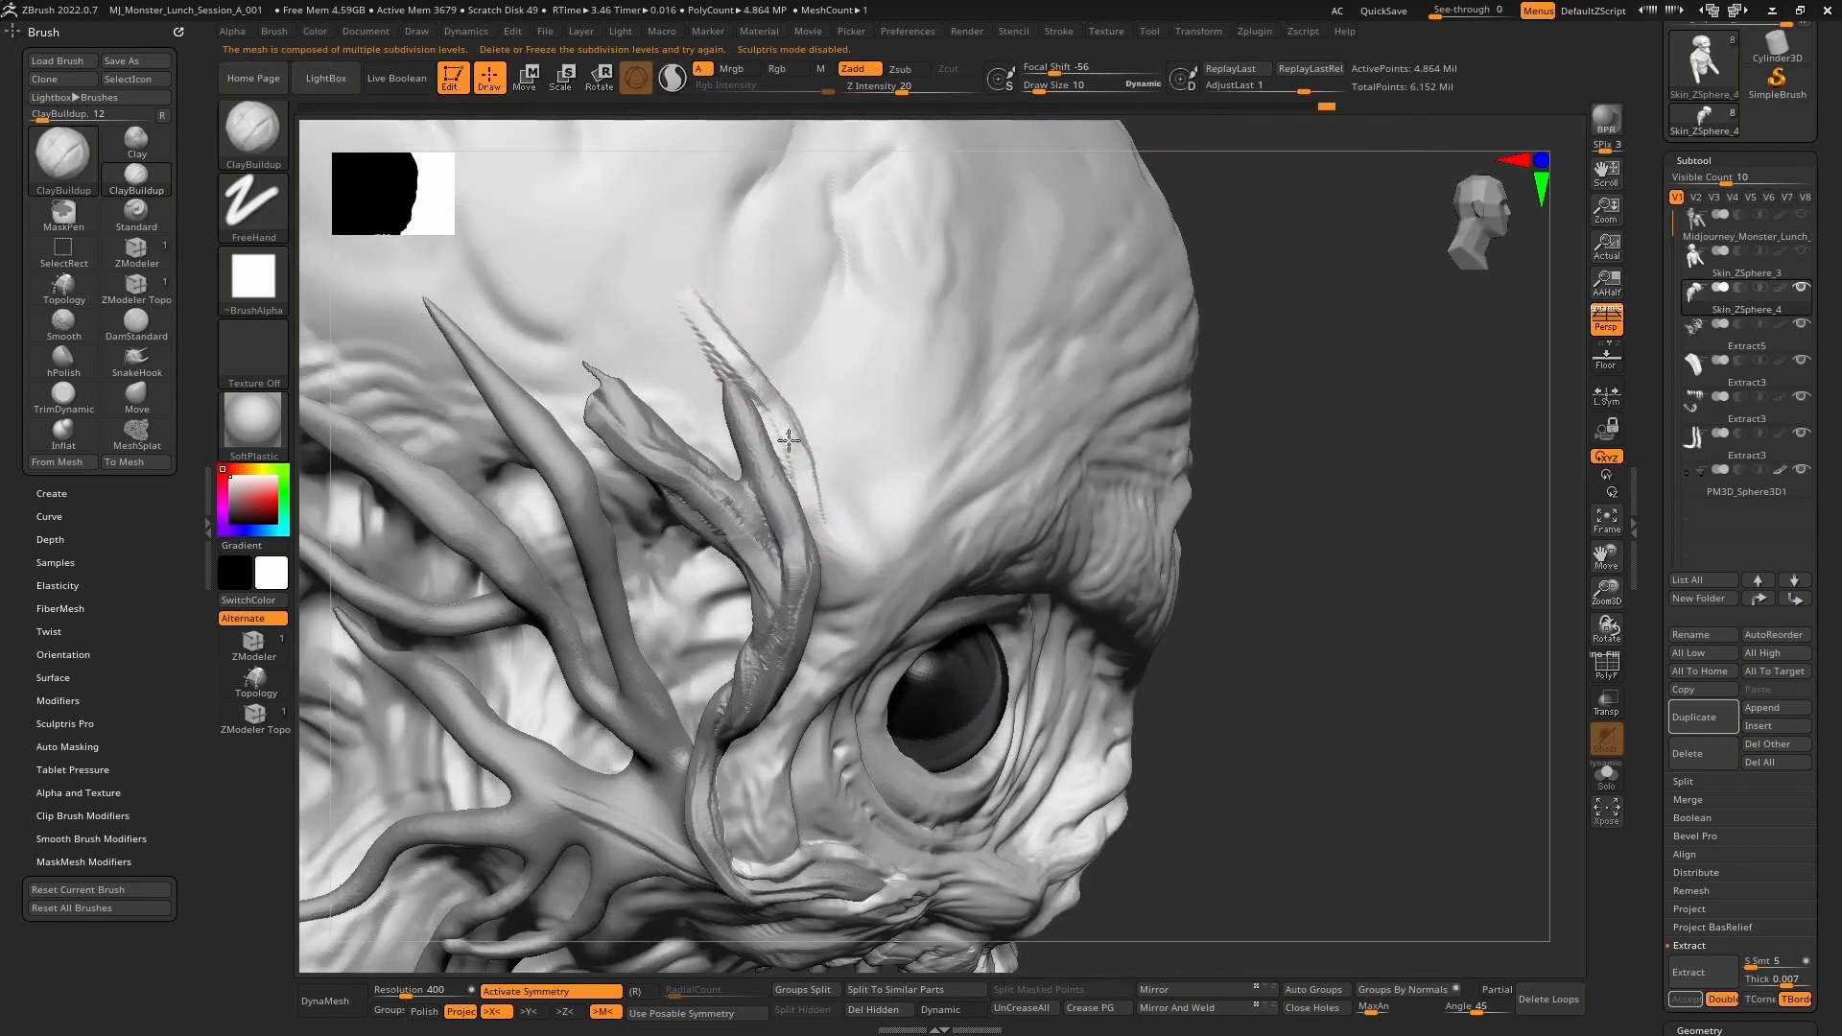
mouse_move(789, 440)
mouse_down()
mouse_move(860, 575)
mouse_move(826, 653)
mouse_move(786, 477)
mouse_move(844, 521)
mouse_up()
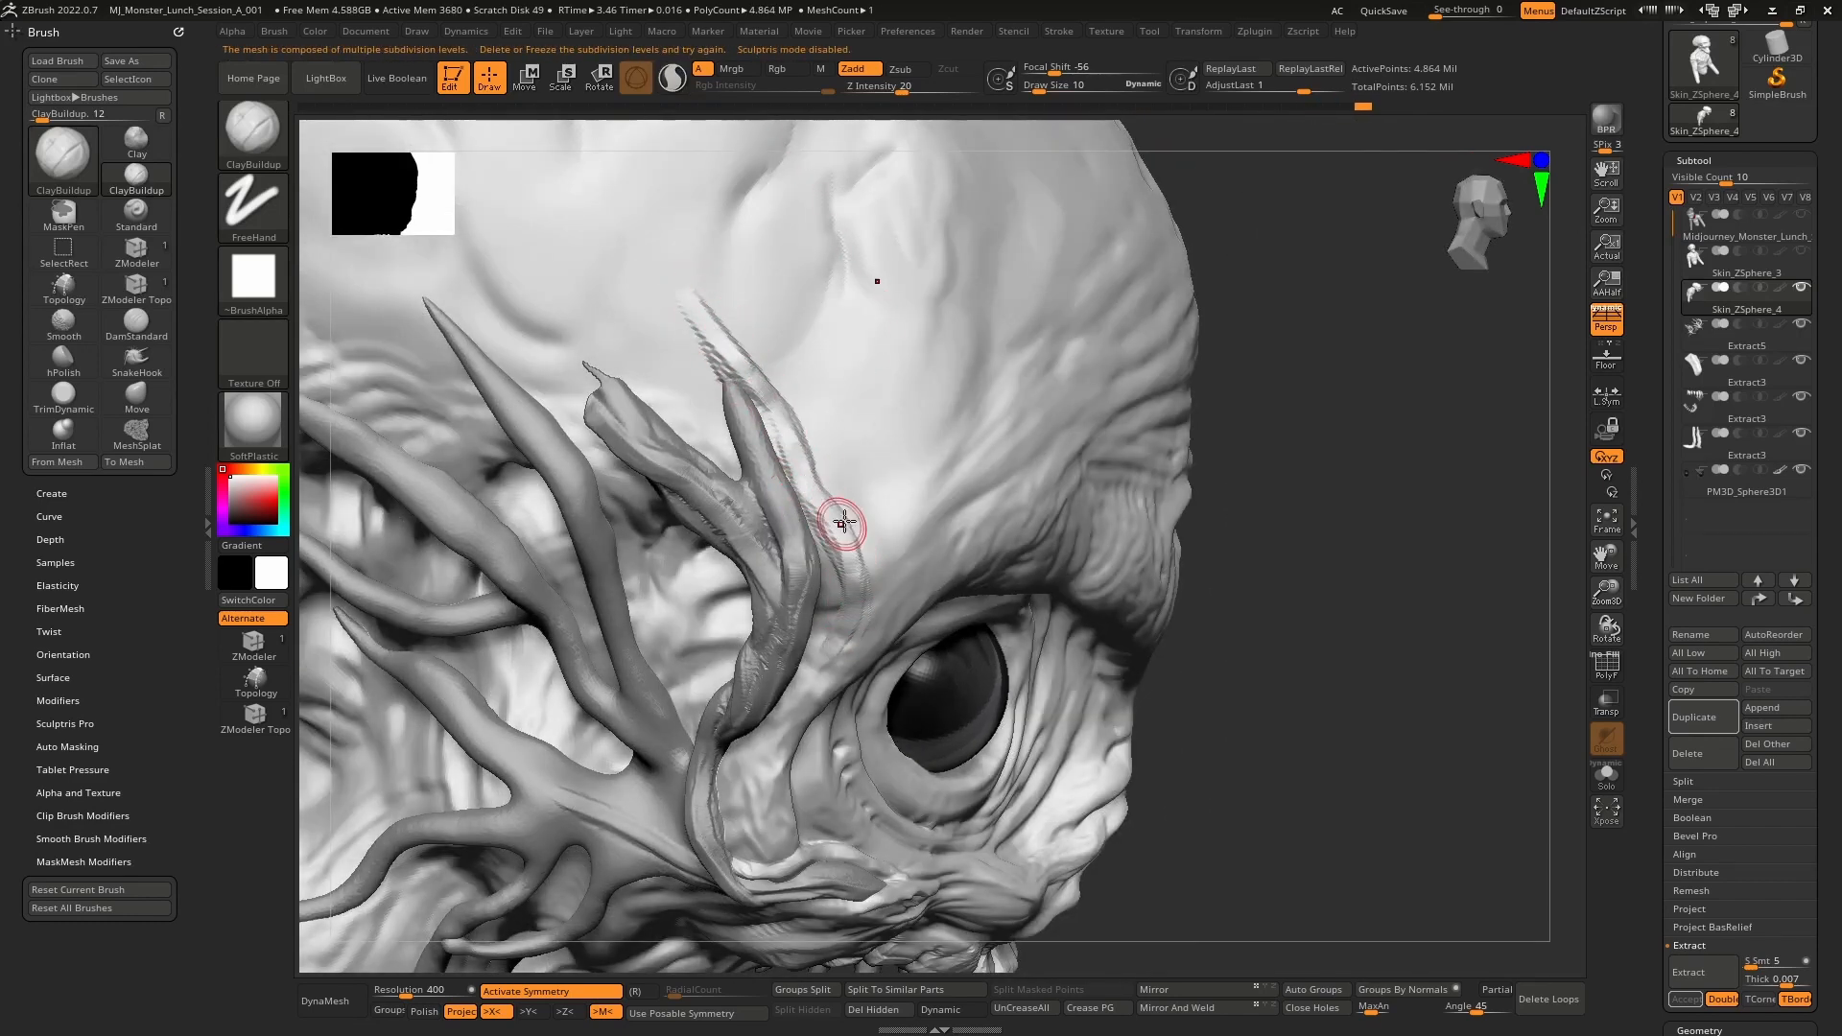
- Extend the skin ridges along the brow and up onto the forehead, then smooth the upper folds
right_drag(844, 520, 839, 538)
drag(838, 538, 948, 582)
mouse_move(772, 427)
mouse_down()
mouse_move(691, 329)
mouse_move(761, 383)
mouse_move(750, 368)
mouse_move(637, 284)
mouse_move(739, 464)
mouse_move(729, 374)
mouse_move(677, 248)
mouse_move(715, 309)
mouse_up()
mouse_move(637, 228)
shift+mouse_down()
mouse_move(709, 305)
mouse_move(638, 222)
shift+mouse_up()
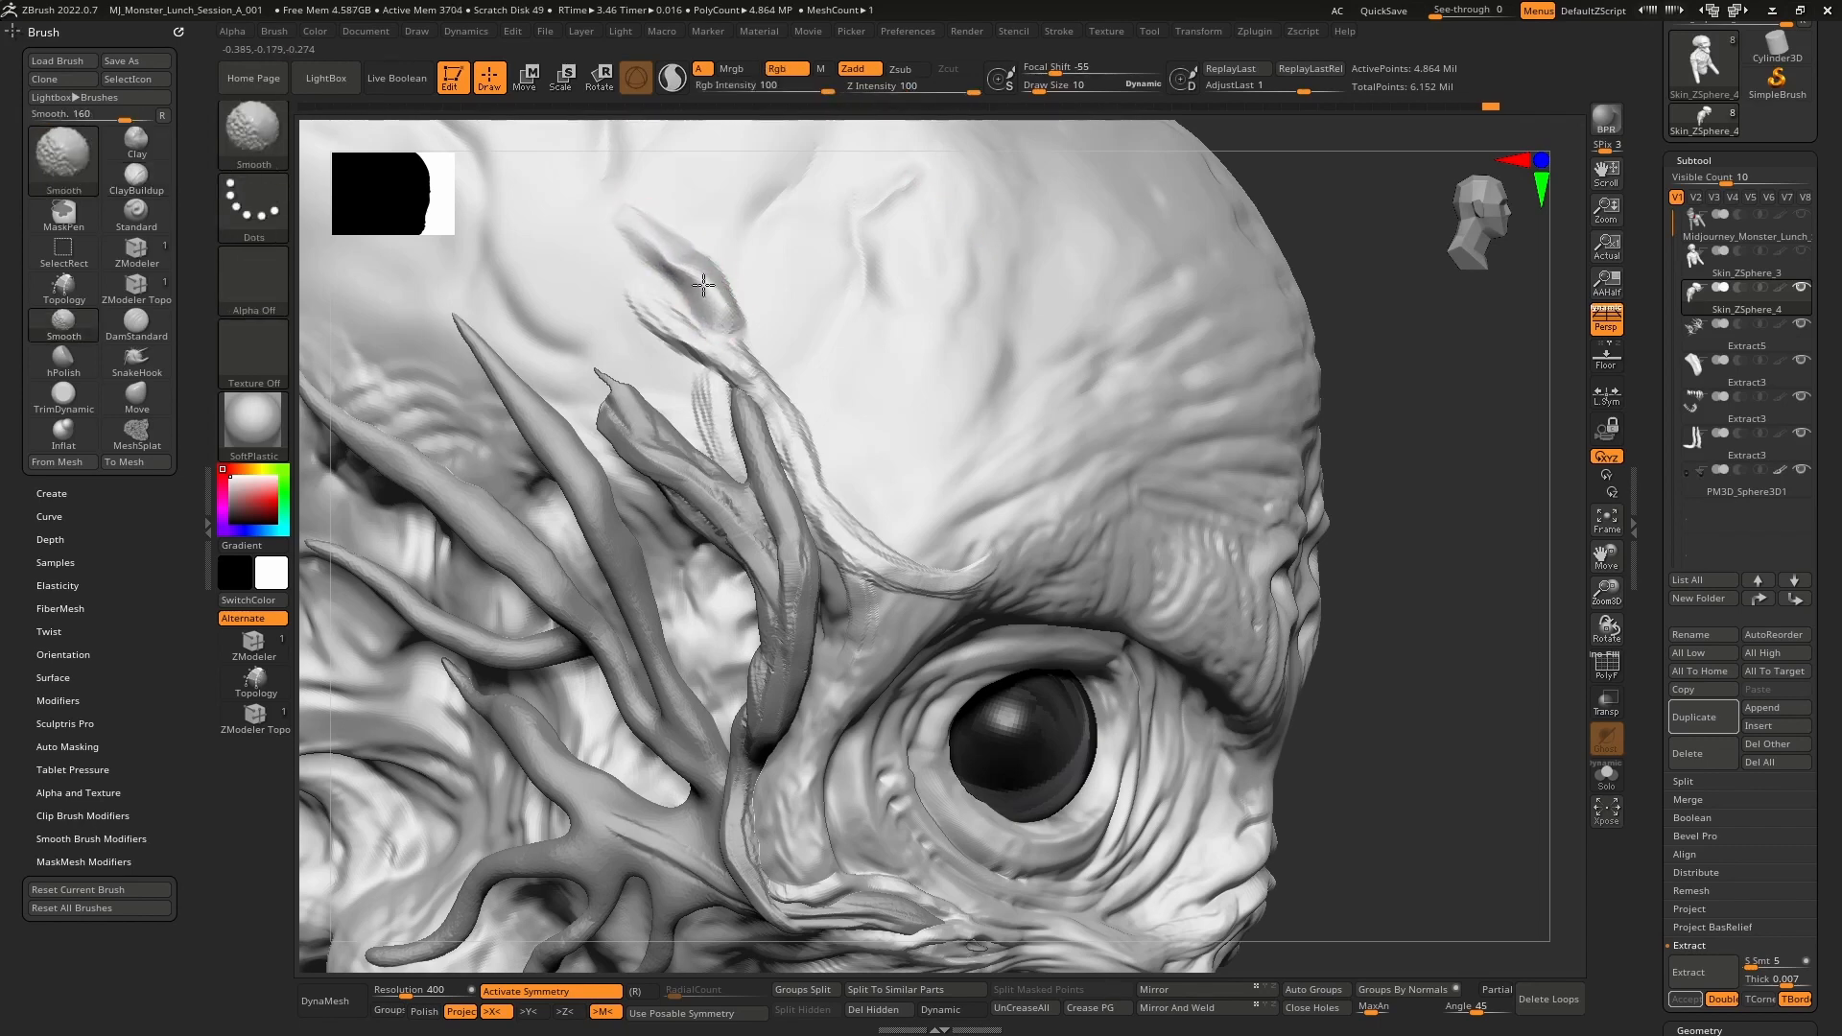
mouse_move(703, 285)
shift+mouse_down()
mouse_move(625, 214)
mouse_move(711, 298)
mouse_move(658, 259)
mouse_move(609, 292)
mouse_move(588, 250)
mouse_move(668, 372)
shift+mouse_up()
- Build up more skin ridges around the tendril tips on the temple with ClayBuildup at draw size 9 and smooth between them
alt+right_drag(724, 424, 734, 380)
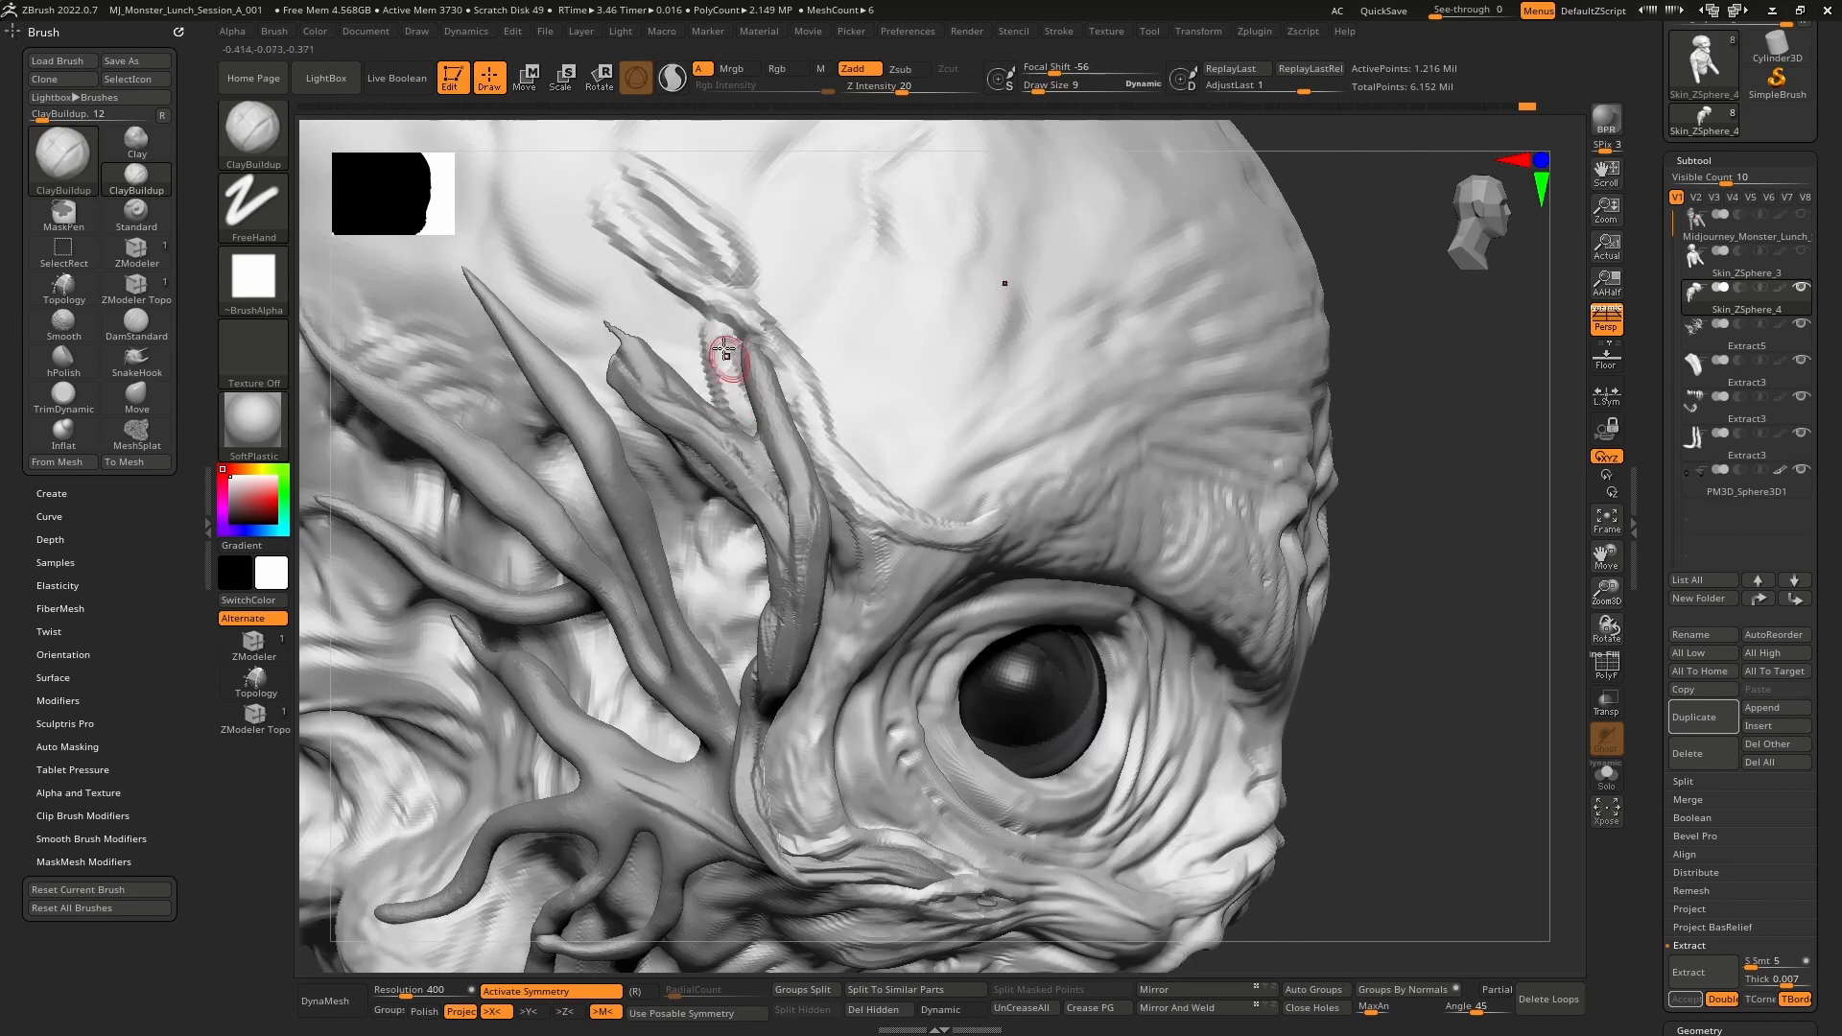
mouse_move(646, 334)
mouse_down()
mouse_move(575, 279)
mouse_move(600, 288)
mouse_up()
shift+drag(673, 359, 672, 325)
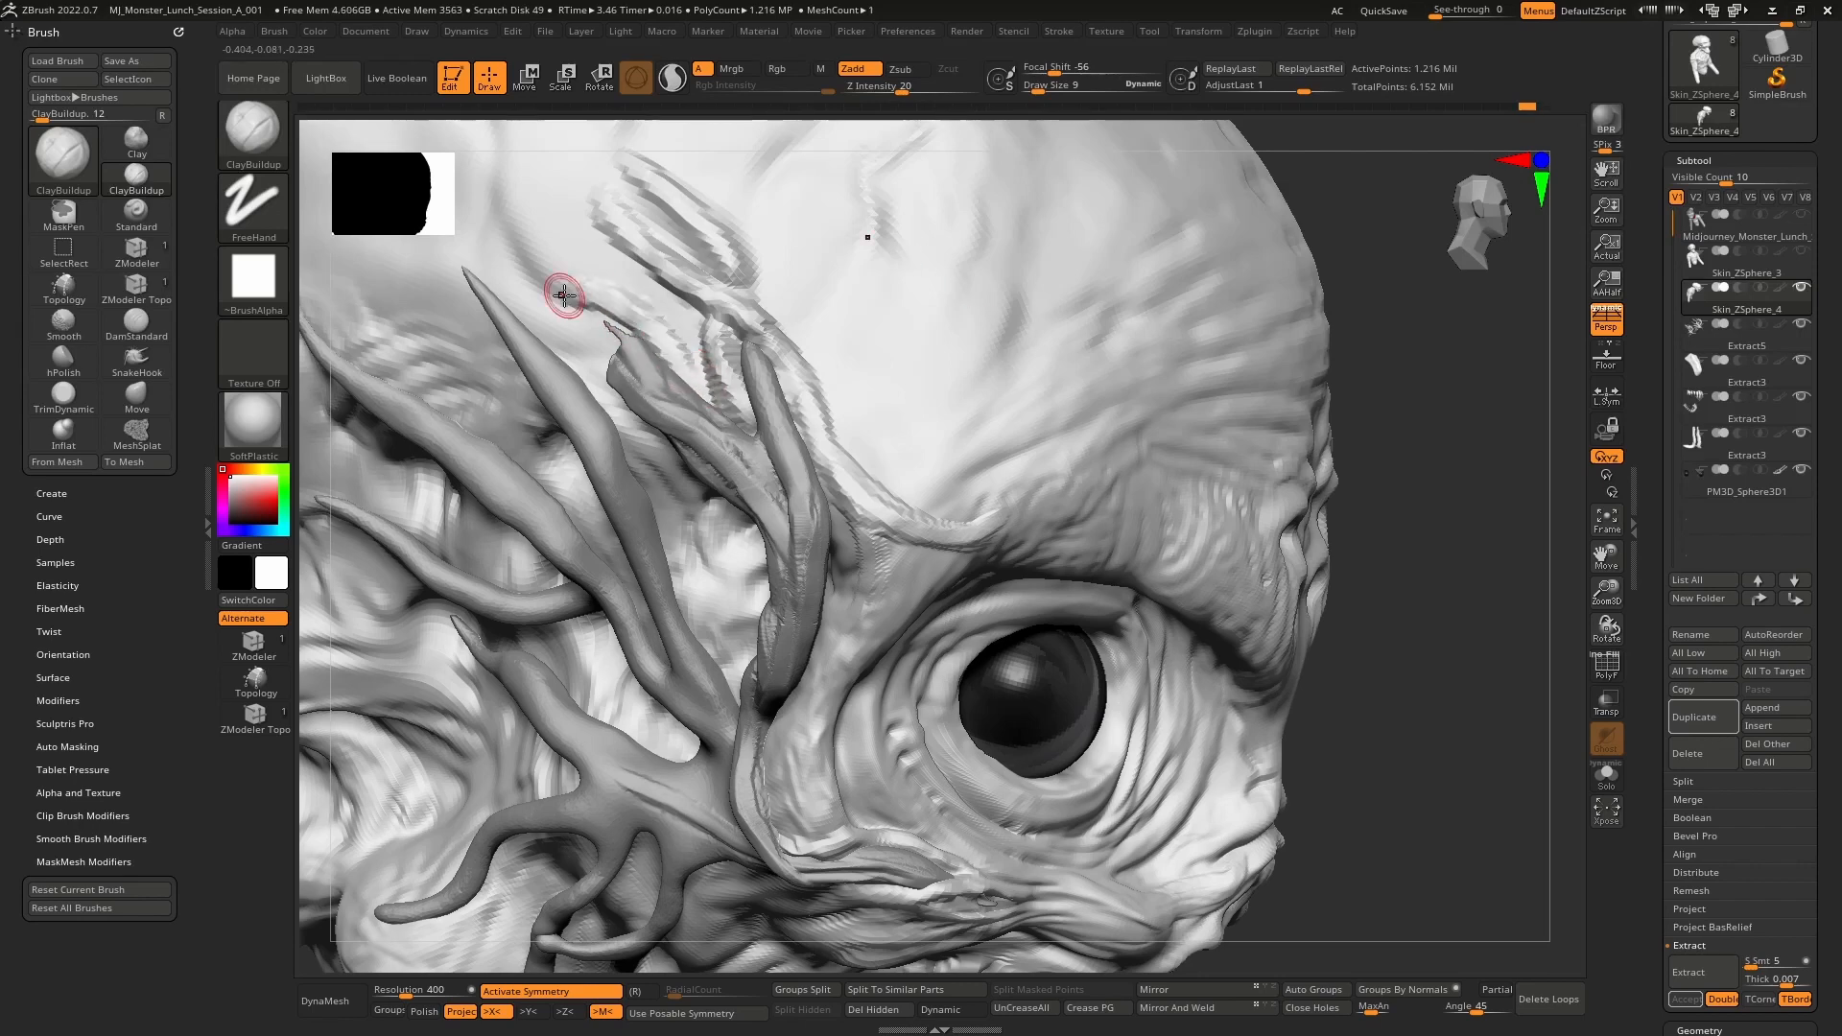
drag(617, 306, 557, 296)
mouse_move(664, 336)
mouse_down()
mouse_move(493, 268)
mouse_move(605, 307)
mouse_move(543, 299)
mouse_up()
- Select the Extract5 tendrils and build up strands along the upper tendril behind the spike, from root to tip, with ClayBuildup at draw size 9
mouse_move(600, 361)
right_down()
mouse_move(691, 341)
mouse_move(604, 218)
mouse_move(661, 423)
mouse_move(847, 374)
mouse_move(748, 321)
mouse_move(797, 424)
mouse_move(847, 444)
mouse_move(855, 501)
mouse_move(864, 477)
mouse_move(912, 570)
right_up()
alt+click(855, 501)
mouse_move(945, 530)
mouse_down()
mouse_move(912, 602)
mouse_move(917, 738)
mouse_up()
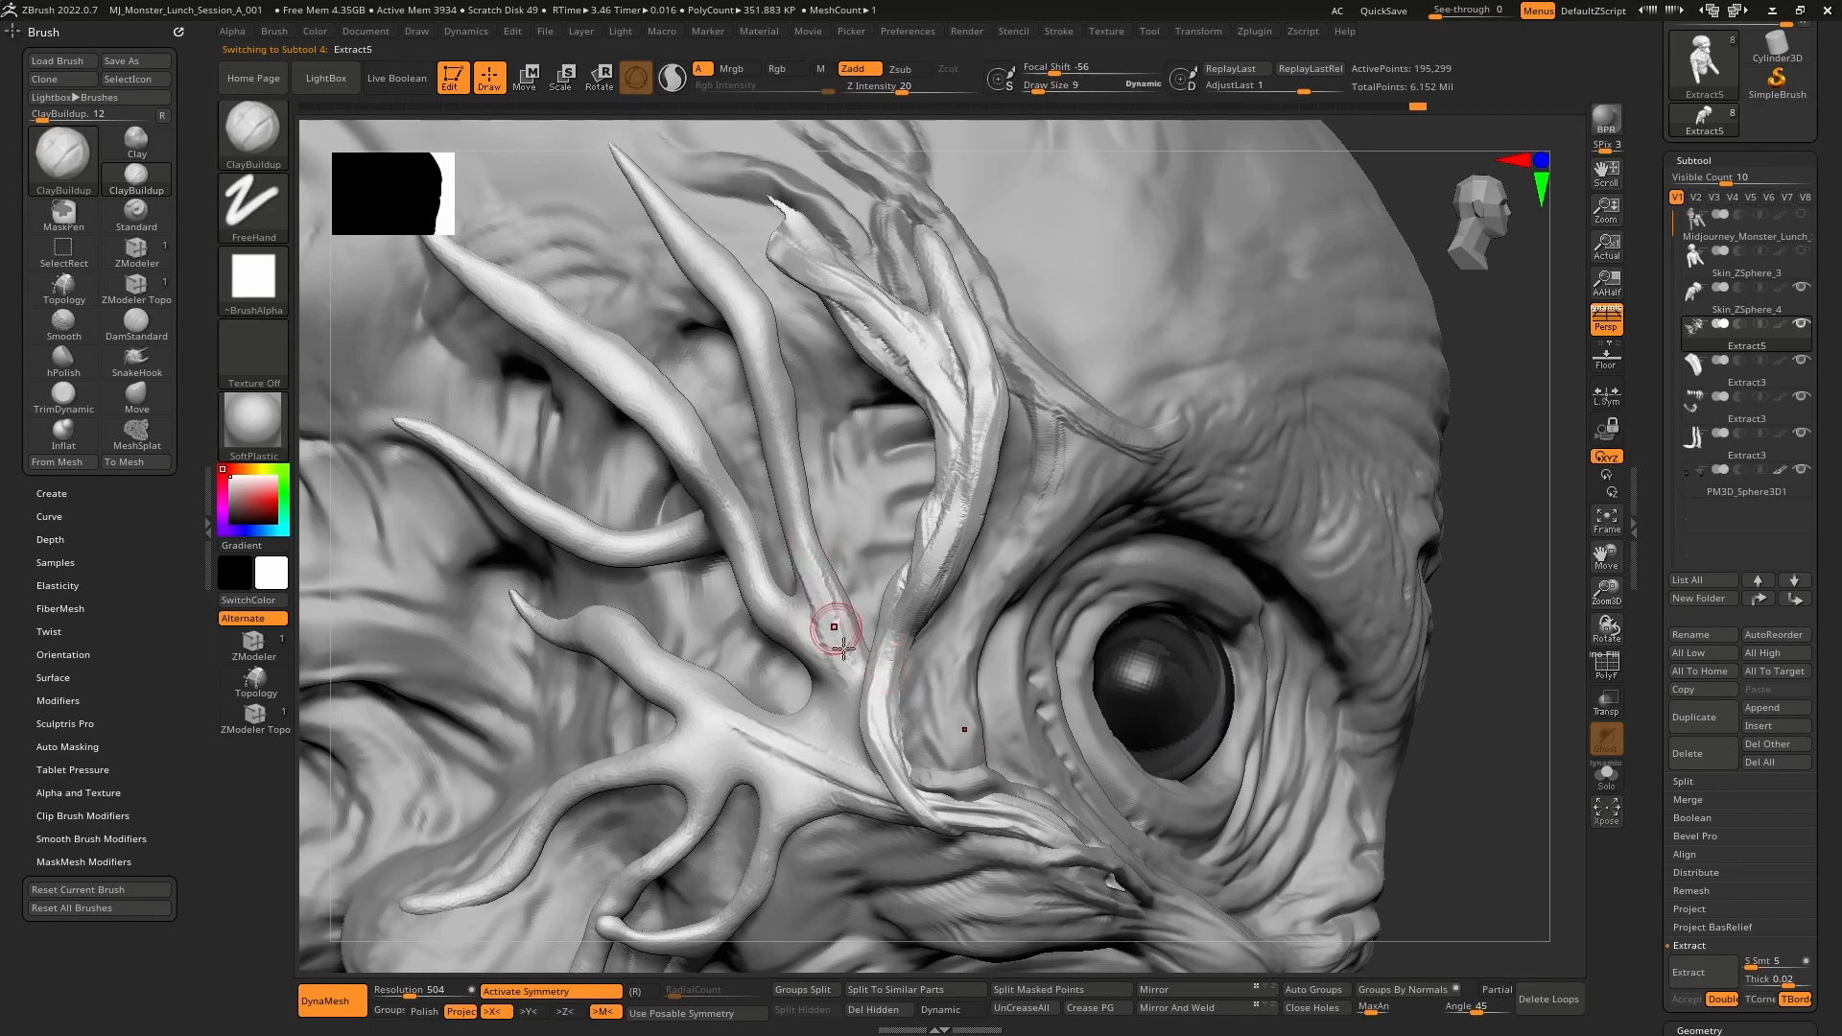
drag(843, 650, 759, 389)
mouse_move(782, 467)
mouse_down()
mouse_move(715, 288)
mouse_move(646, 205)
mouse_move(699, 308)
mouse_move(664, 183)
mouse_up()
alt+right_drag(665, 183, 764, 375)
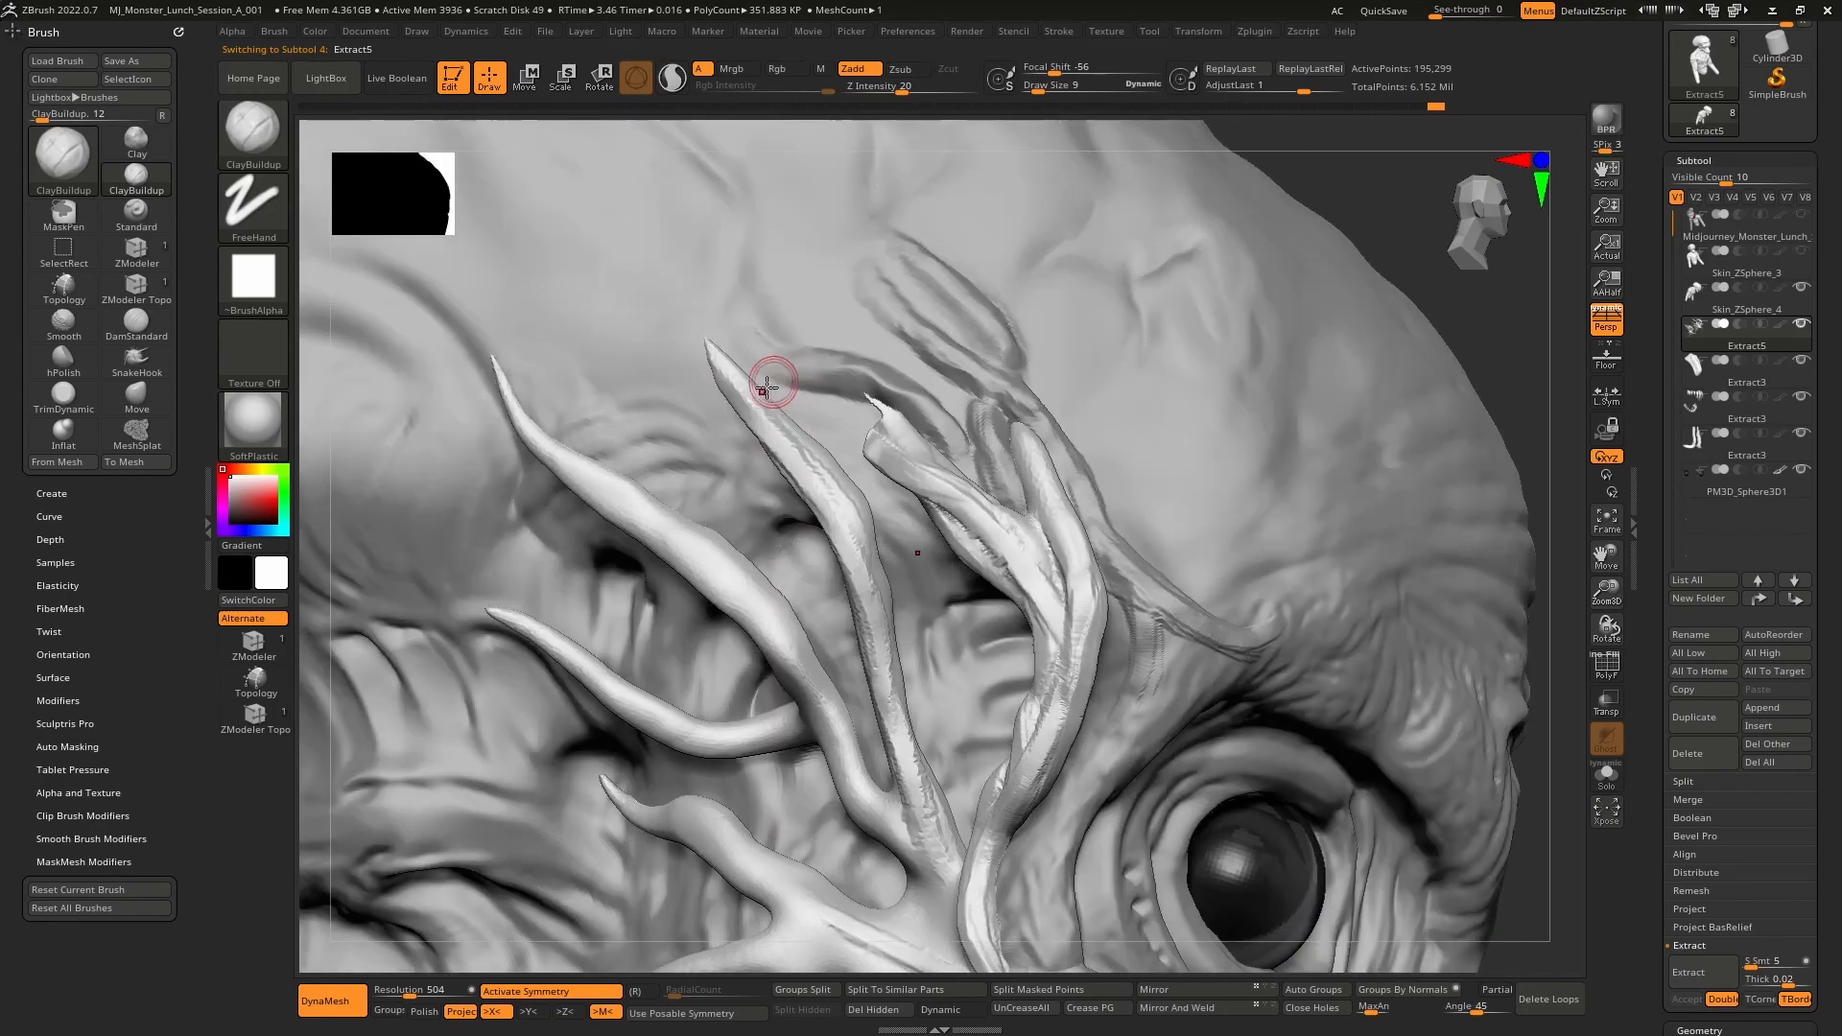
mouse_move(772, 381)
mouse_down()
mouse_move(715, 353)
mouse_move(739, 370)
mouse_up()
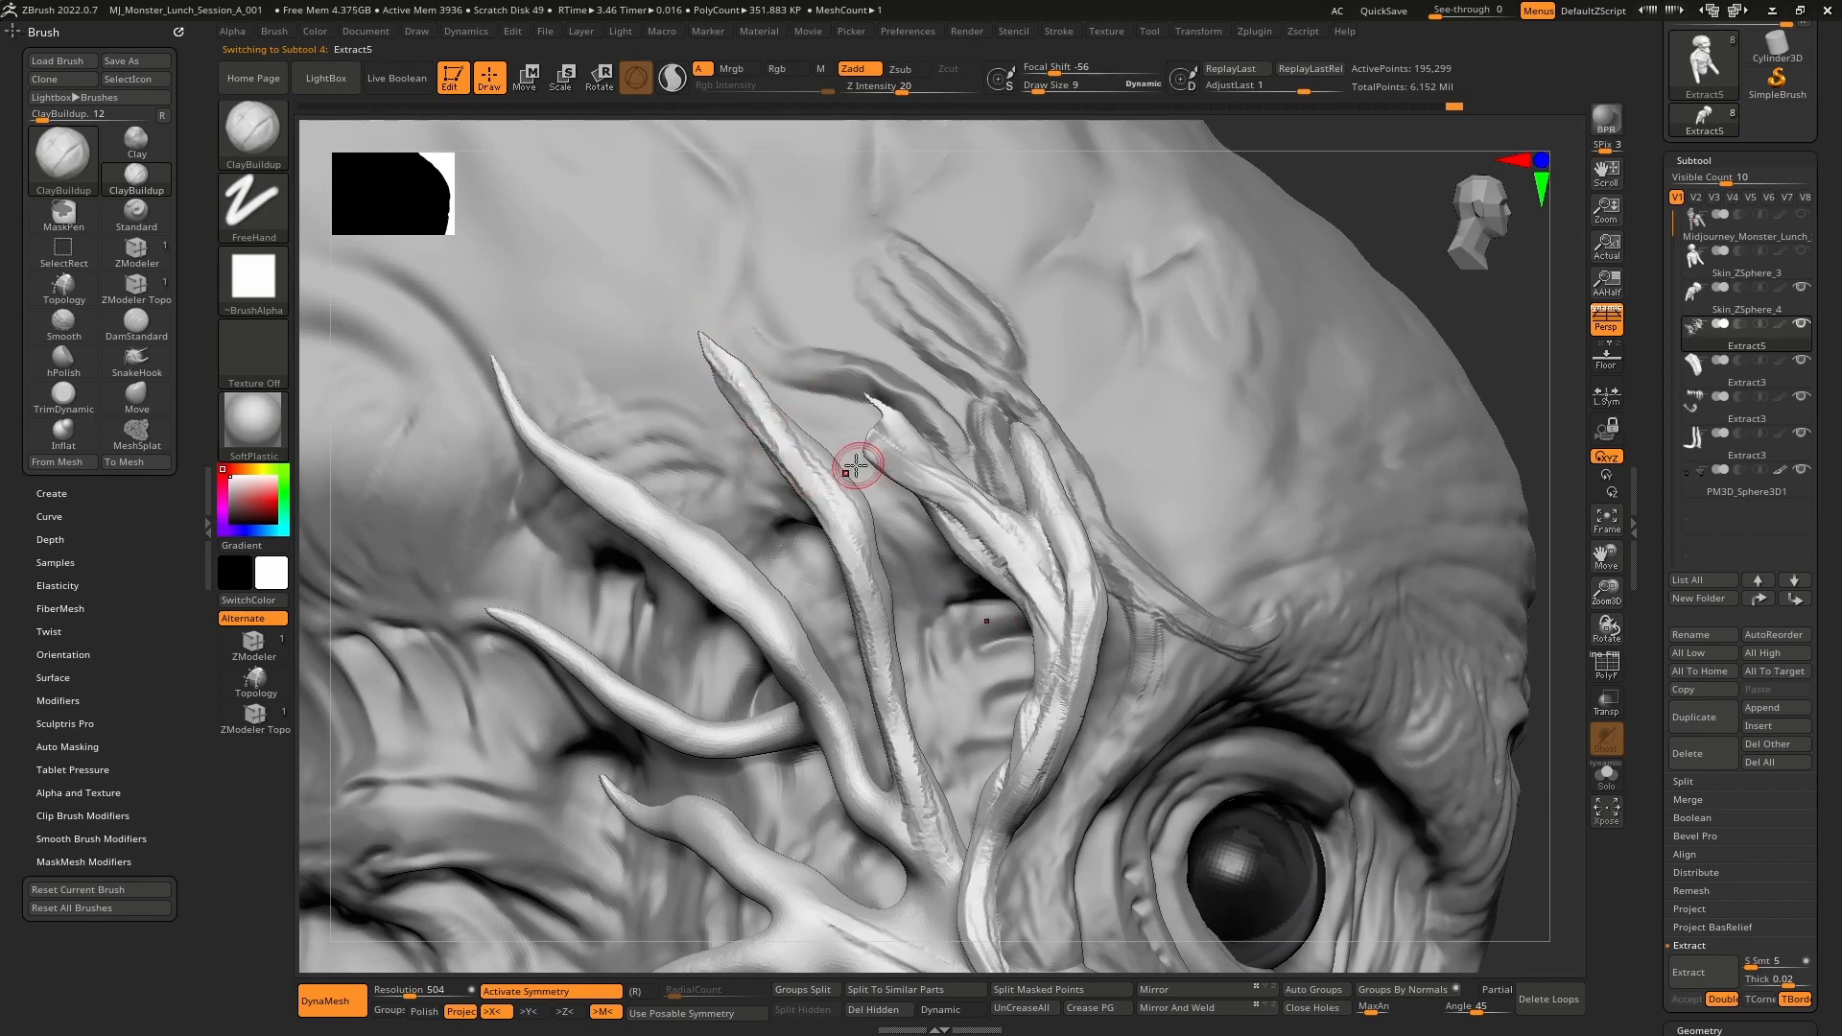
key(b)
key(m)
key(v)
click(818, 473)
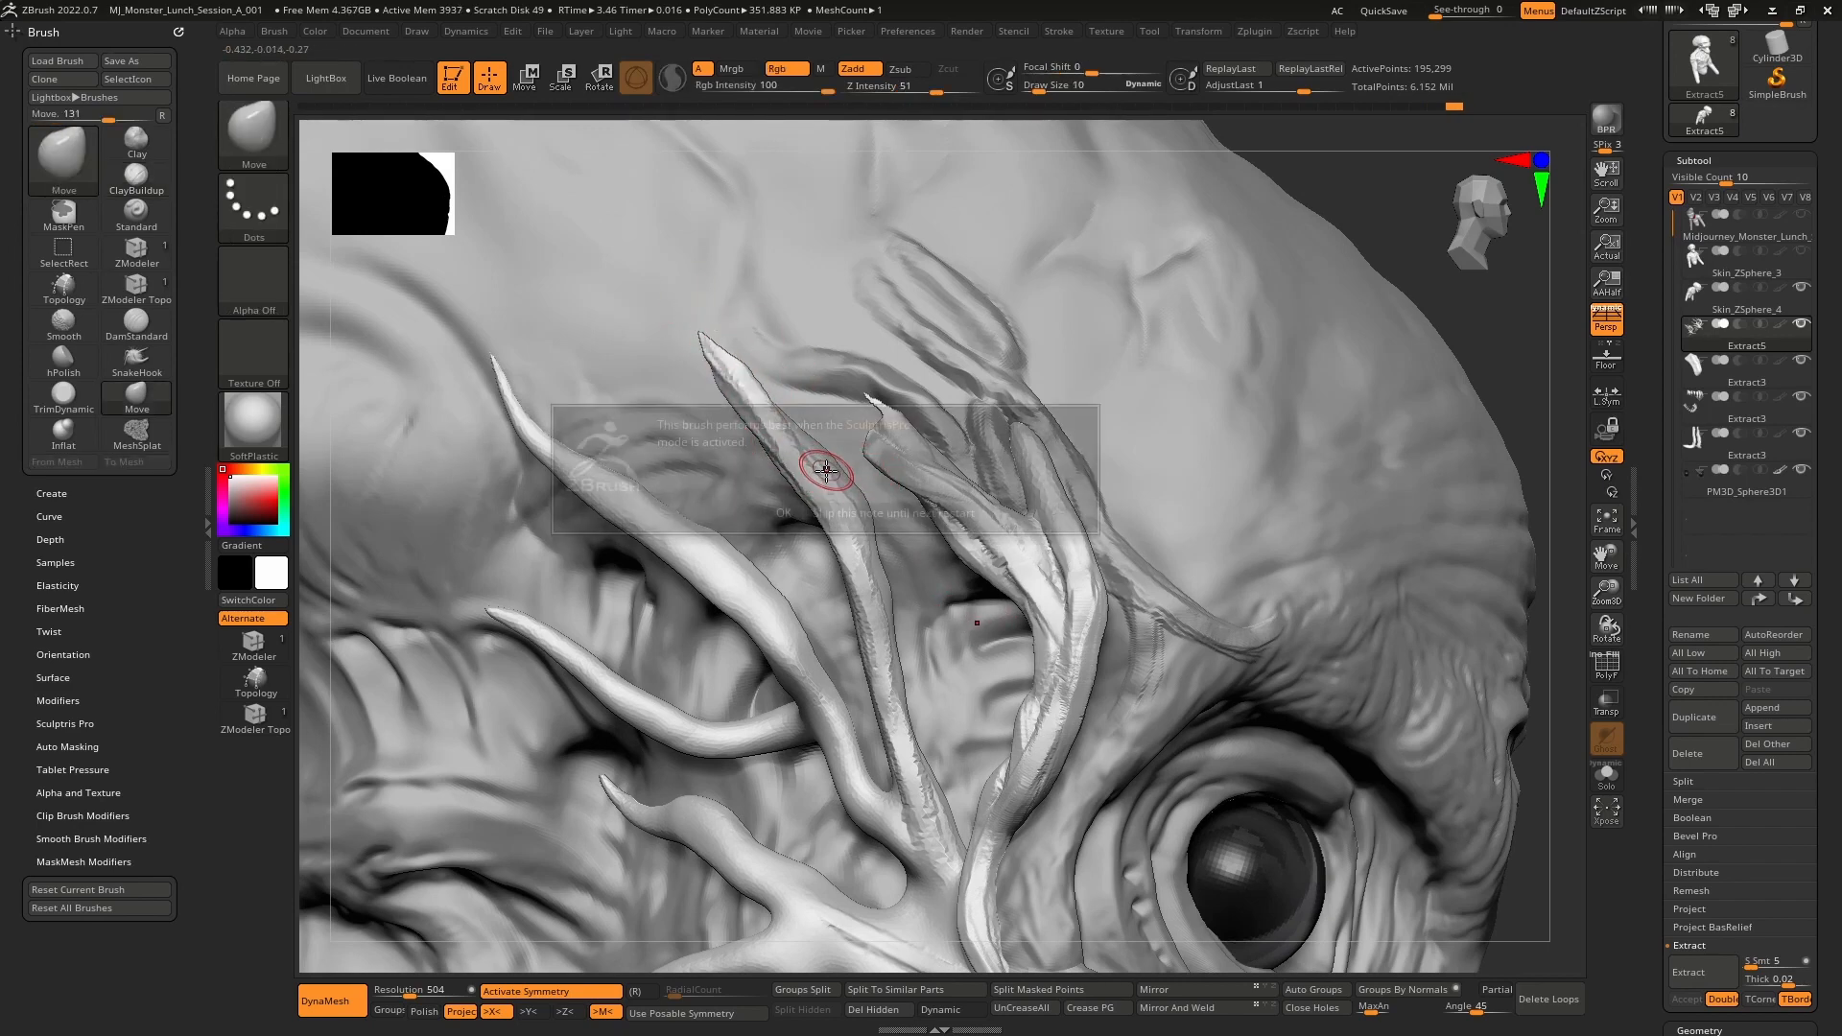
click(782, 512)
- Pull a pointed side branch out of the upper tendril with SnakeHook at draw size 14
key(b)
key(s)
key(h)
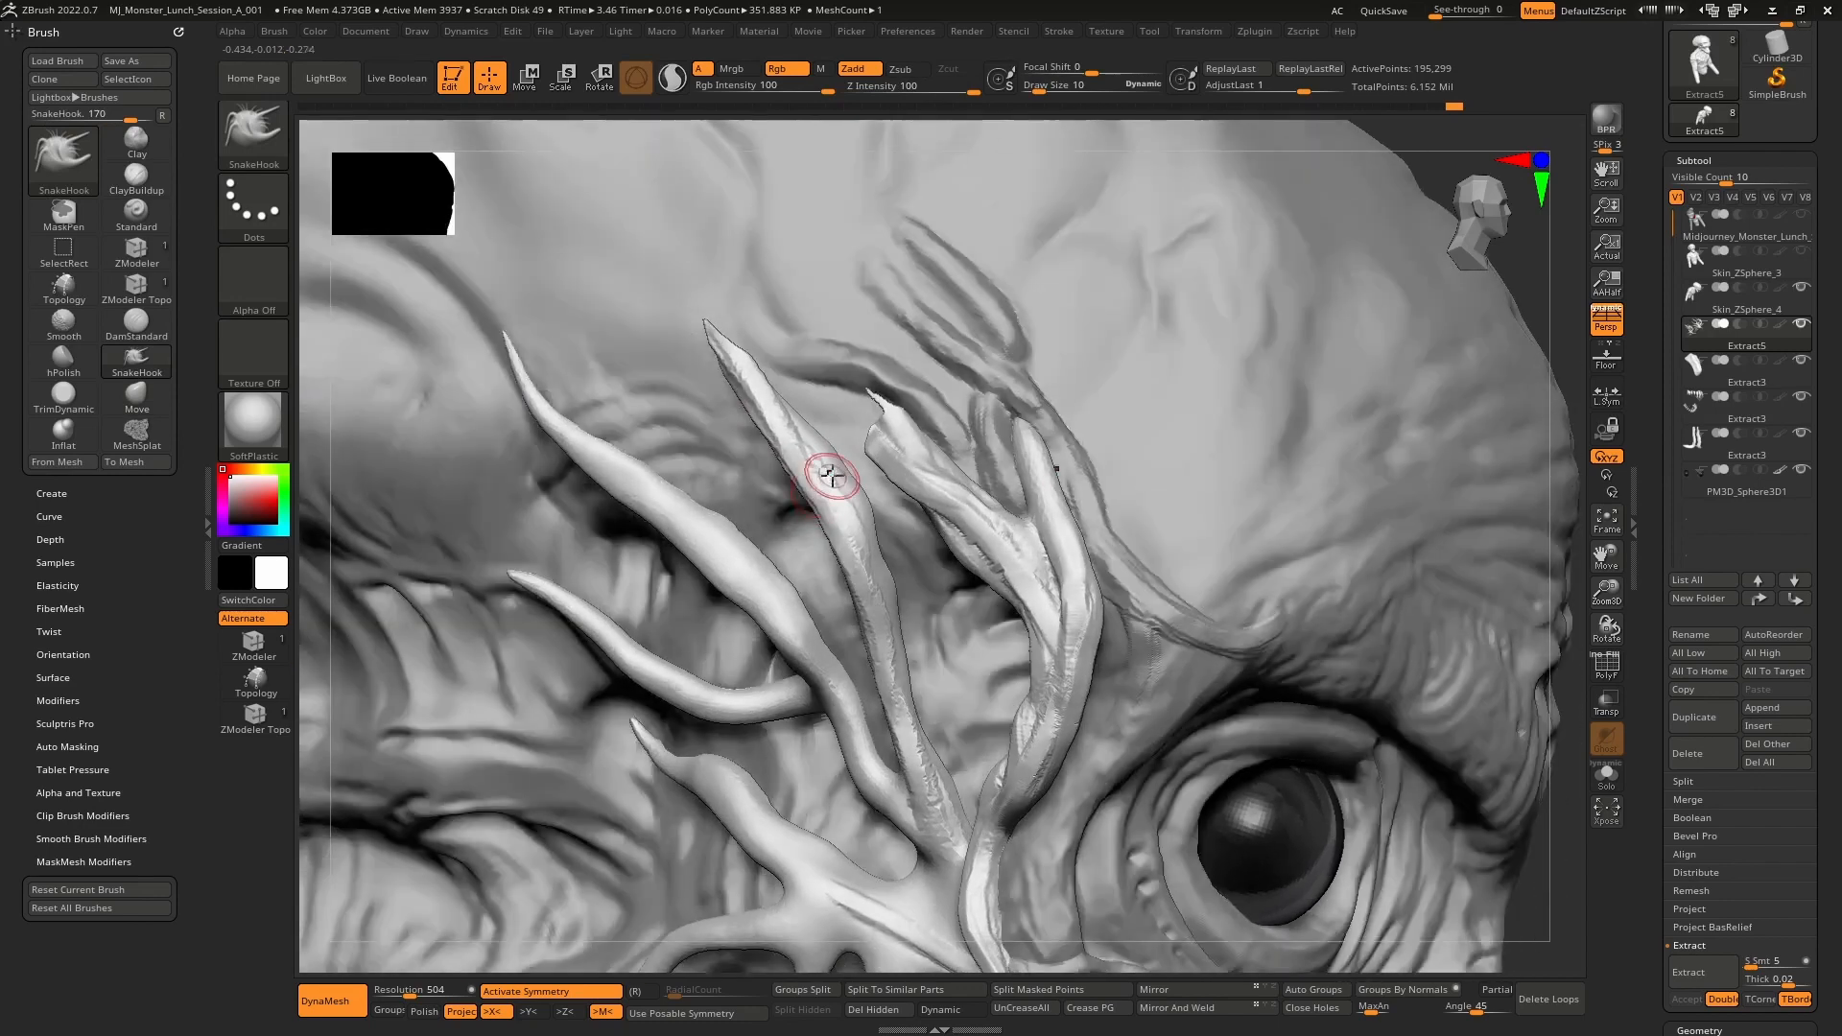
drag(832, 490, 838, 432)
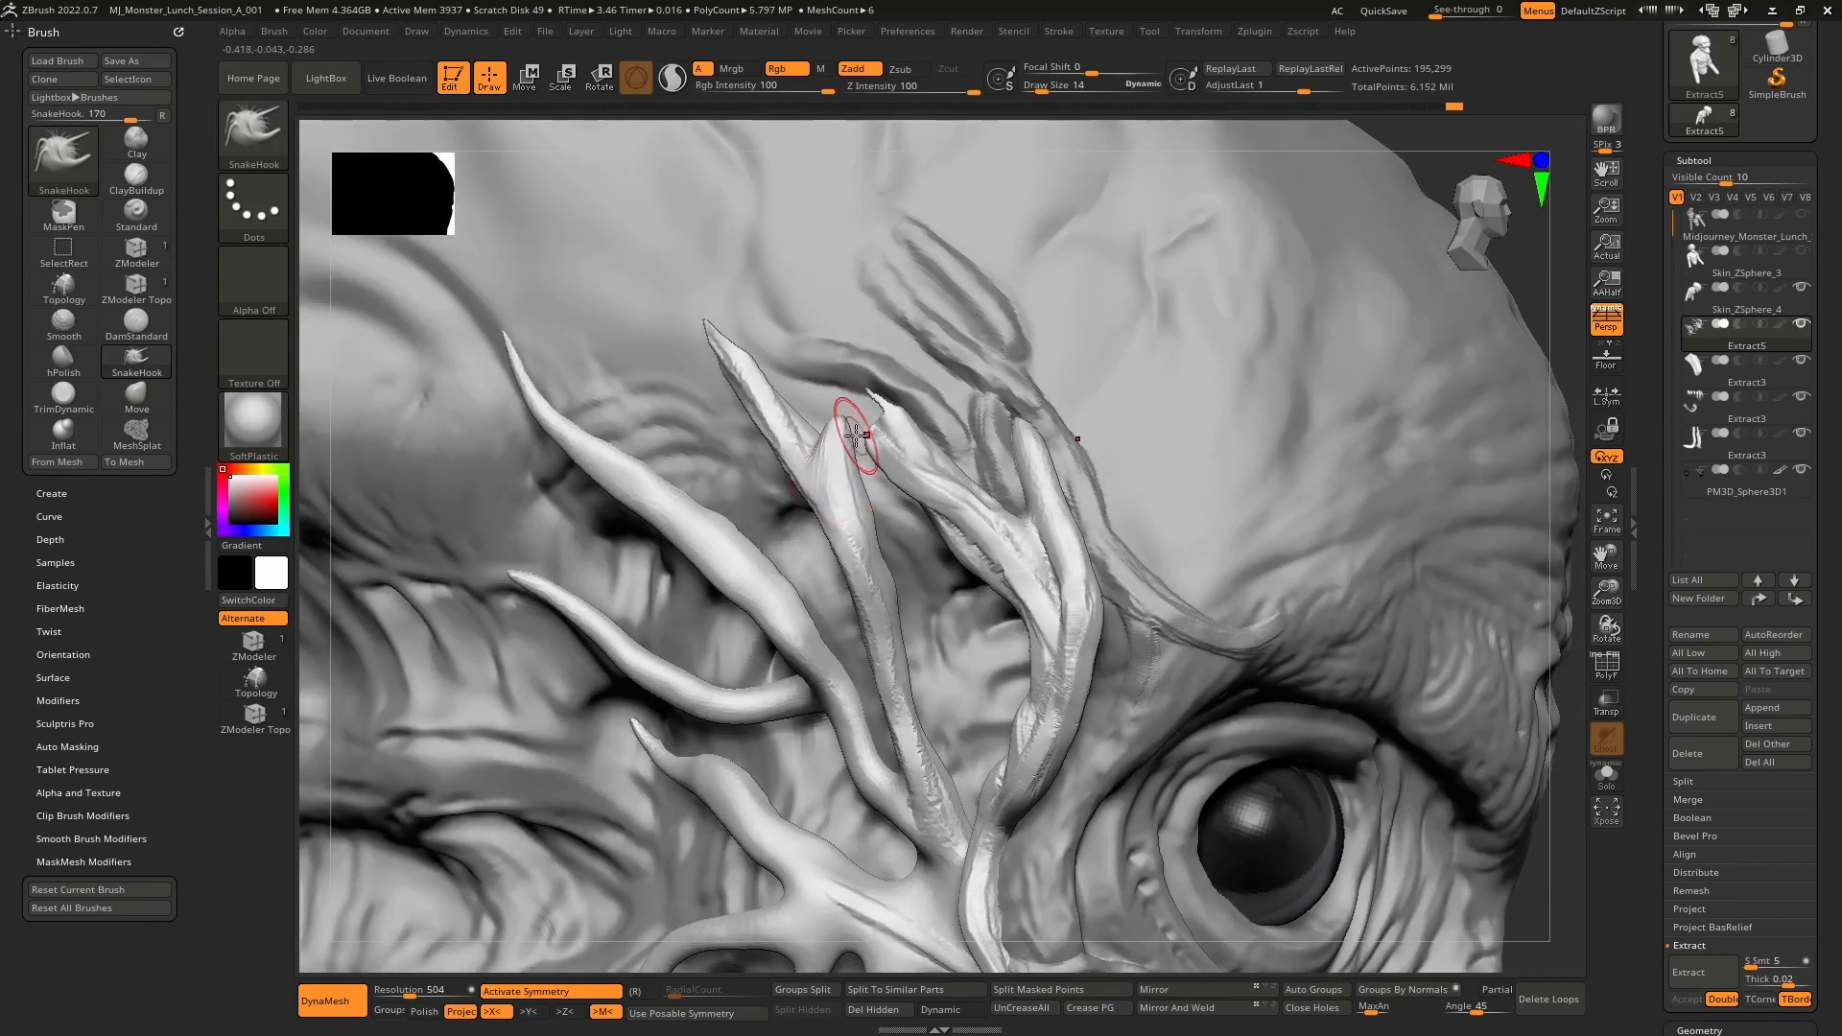
key(ctrl+z)
key([)
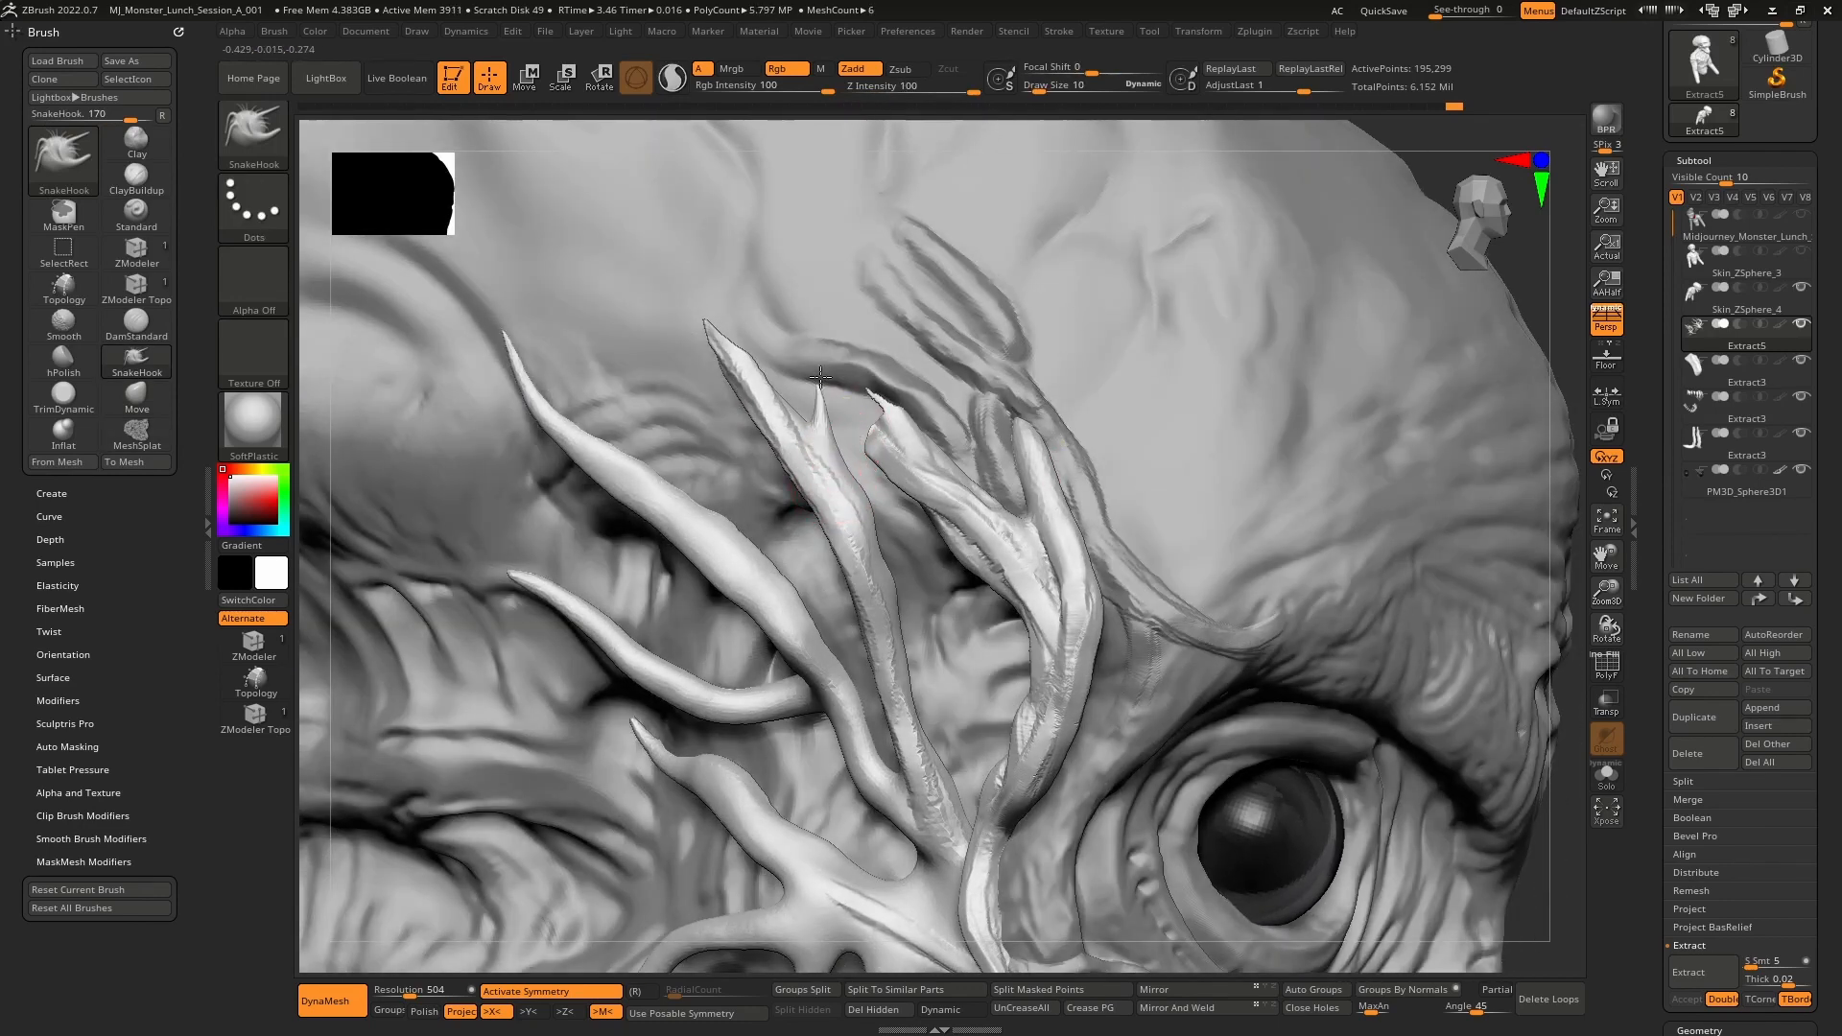
drag(836, 463, 810, 351)
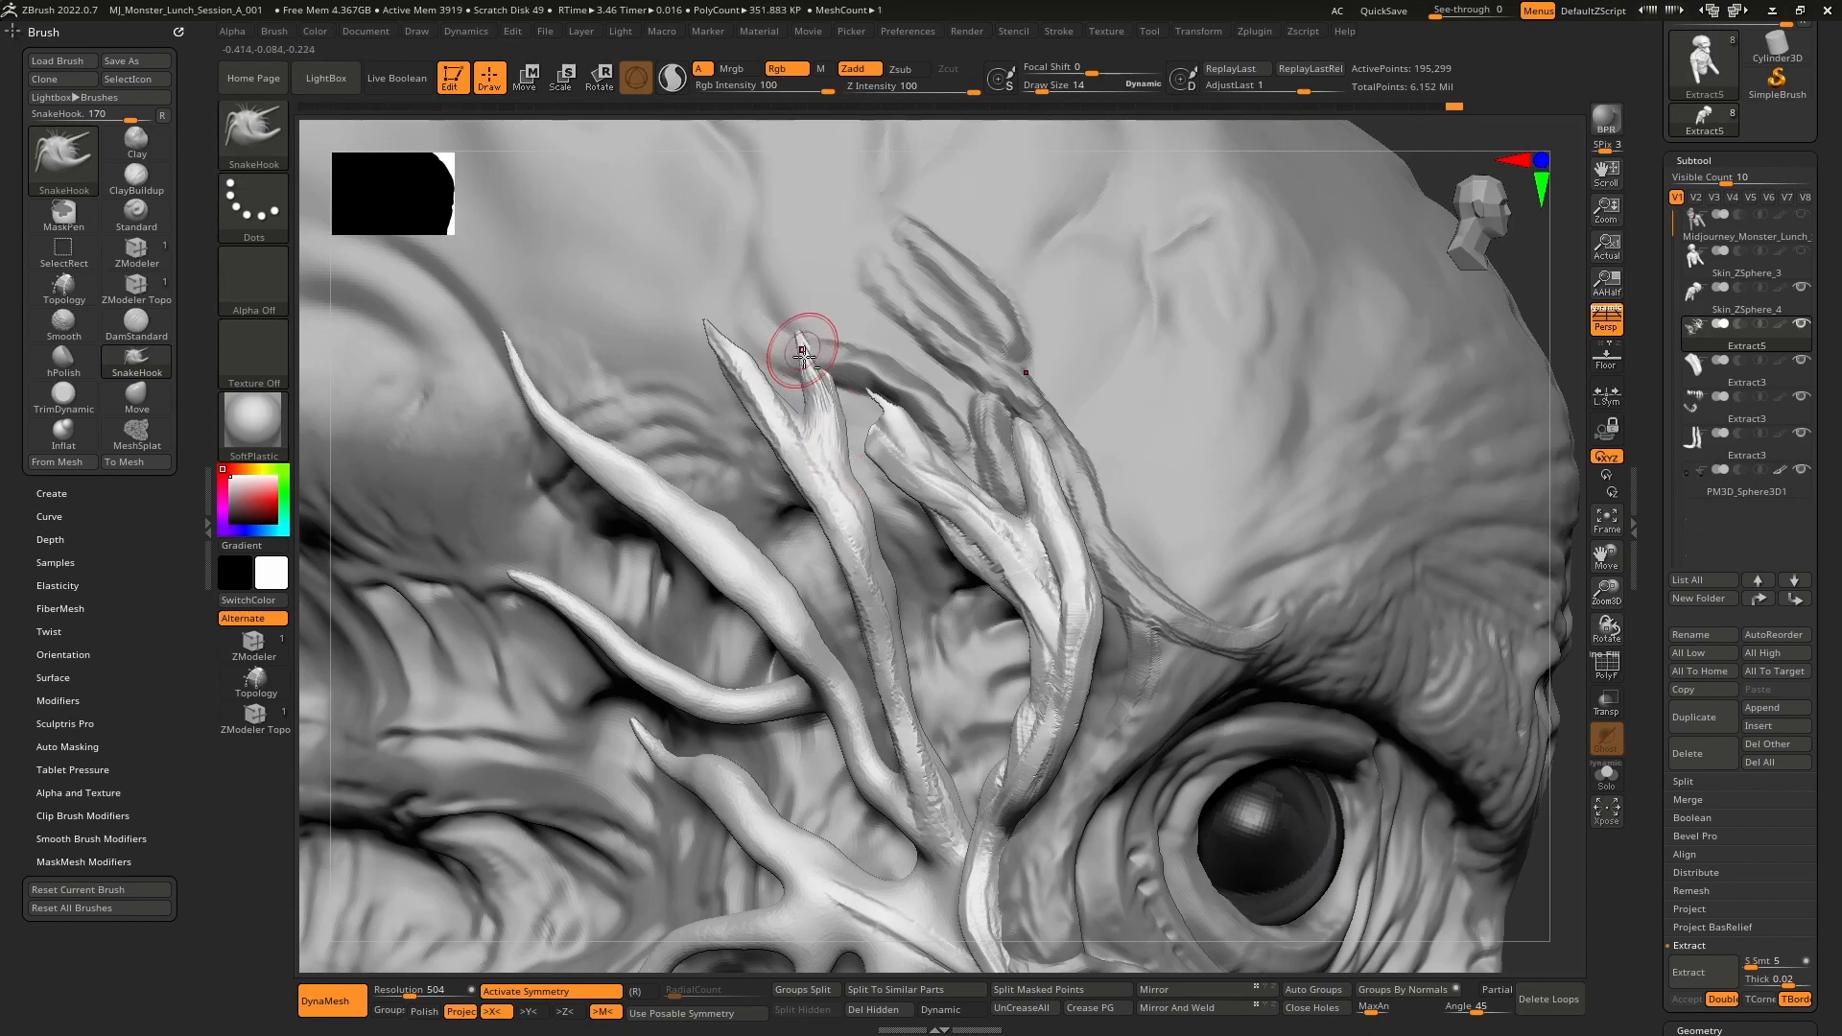
right_drag(810, 351, 818, 379)
mouse_move(818, 380)
mouse_down()
mouse_move(806, 259)
mouse_move(811, 400)
mouse_move(810, 358)
mouse_up()
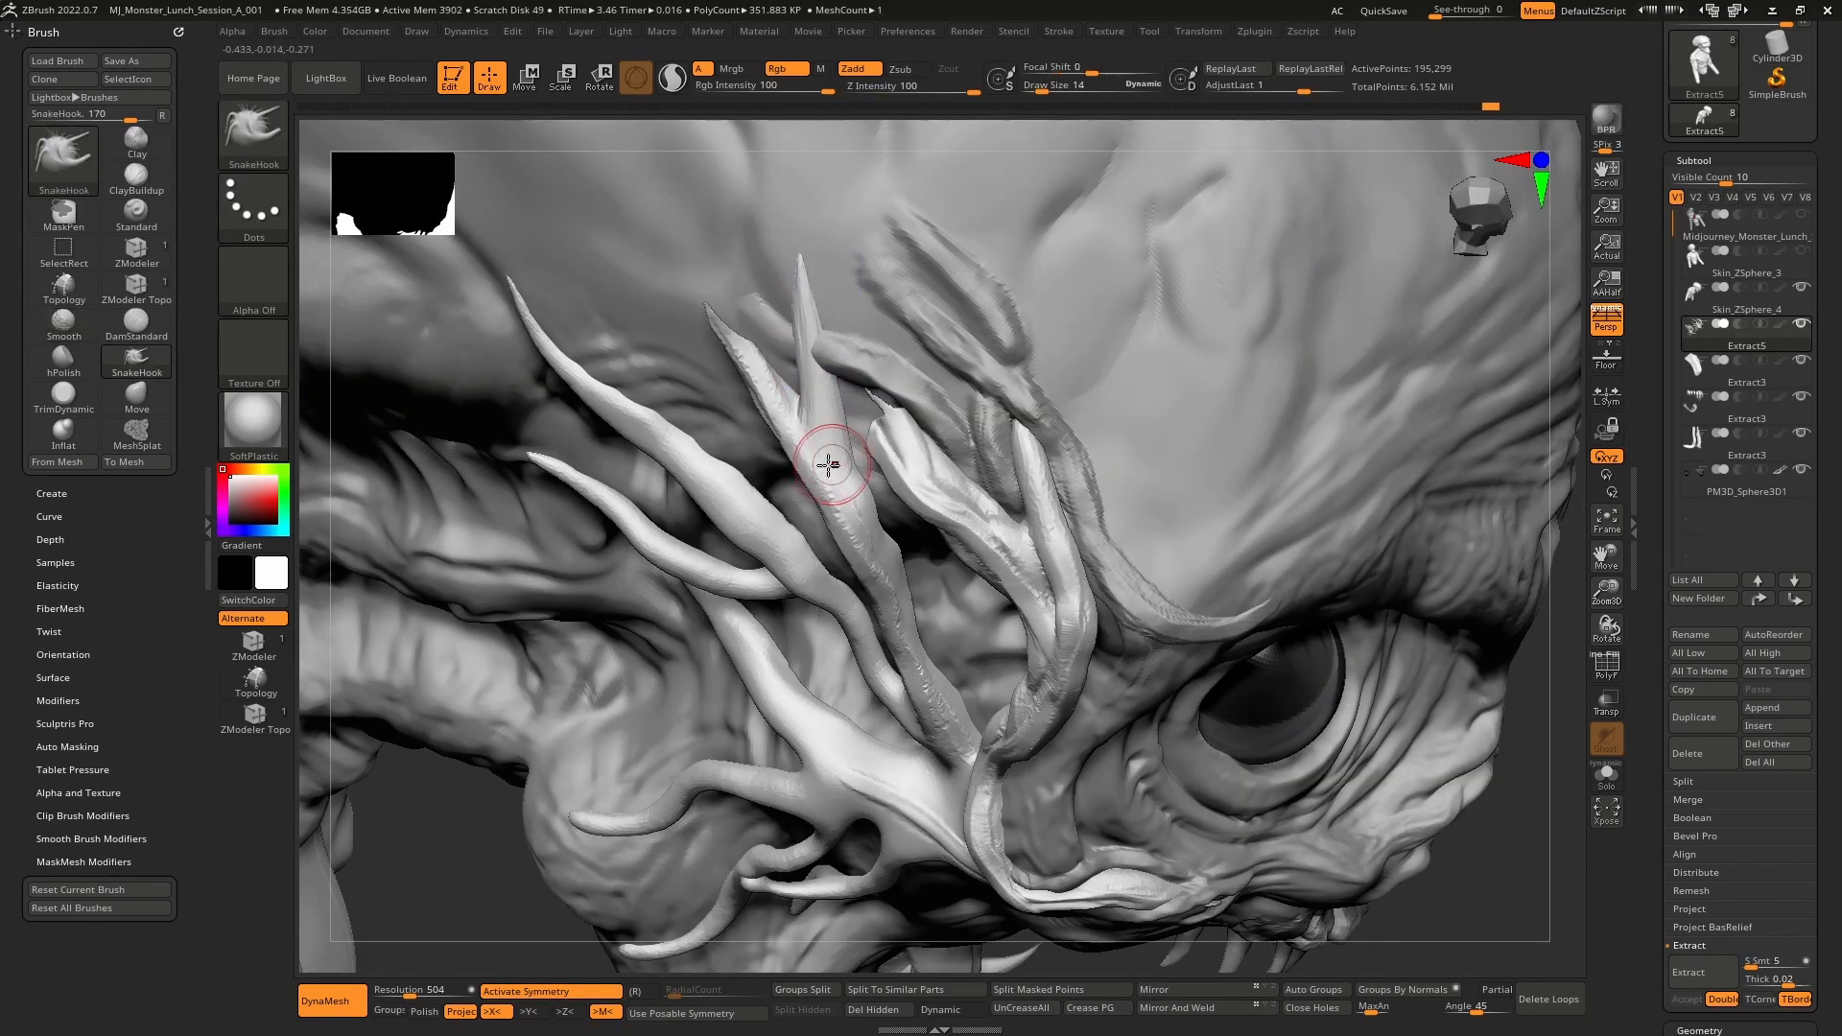
- With Sculptris Pro on, thicken and bend the side branch and lengthen the tendril's original tip using SnakeHook at draw size 14
drag(803, 287, 813, 331)
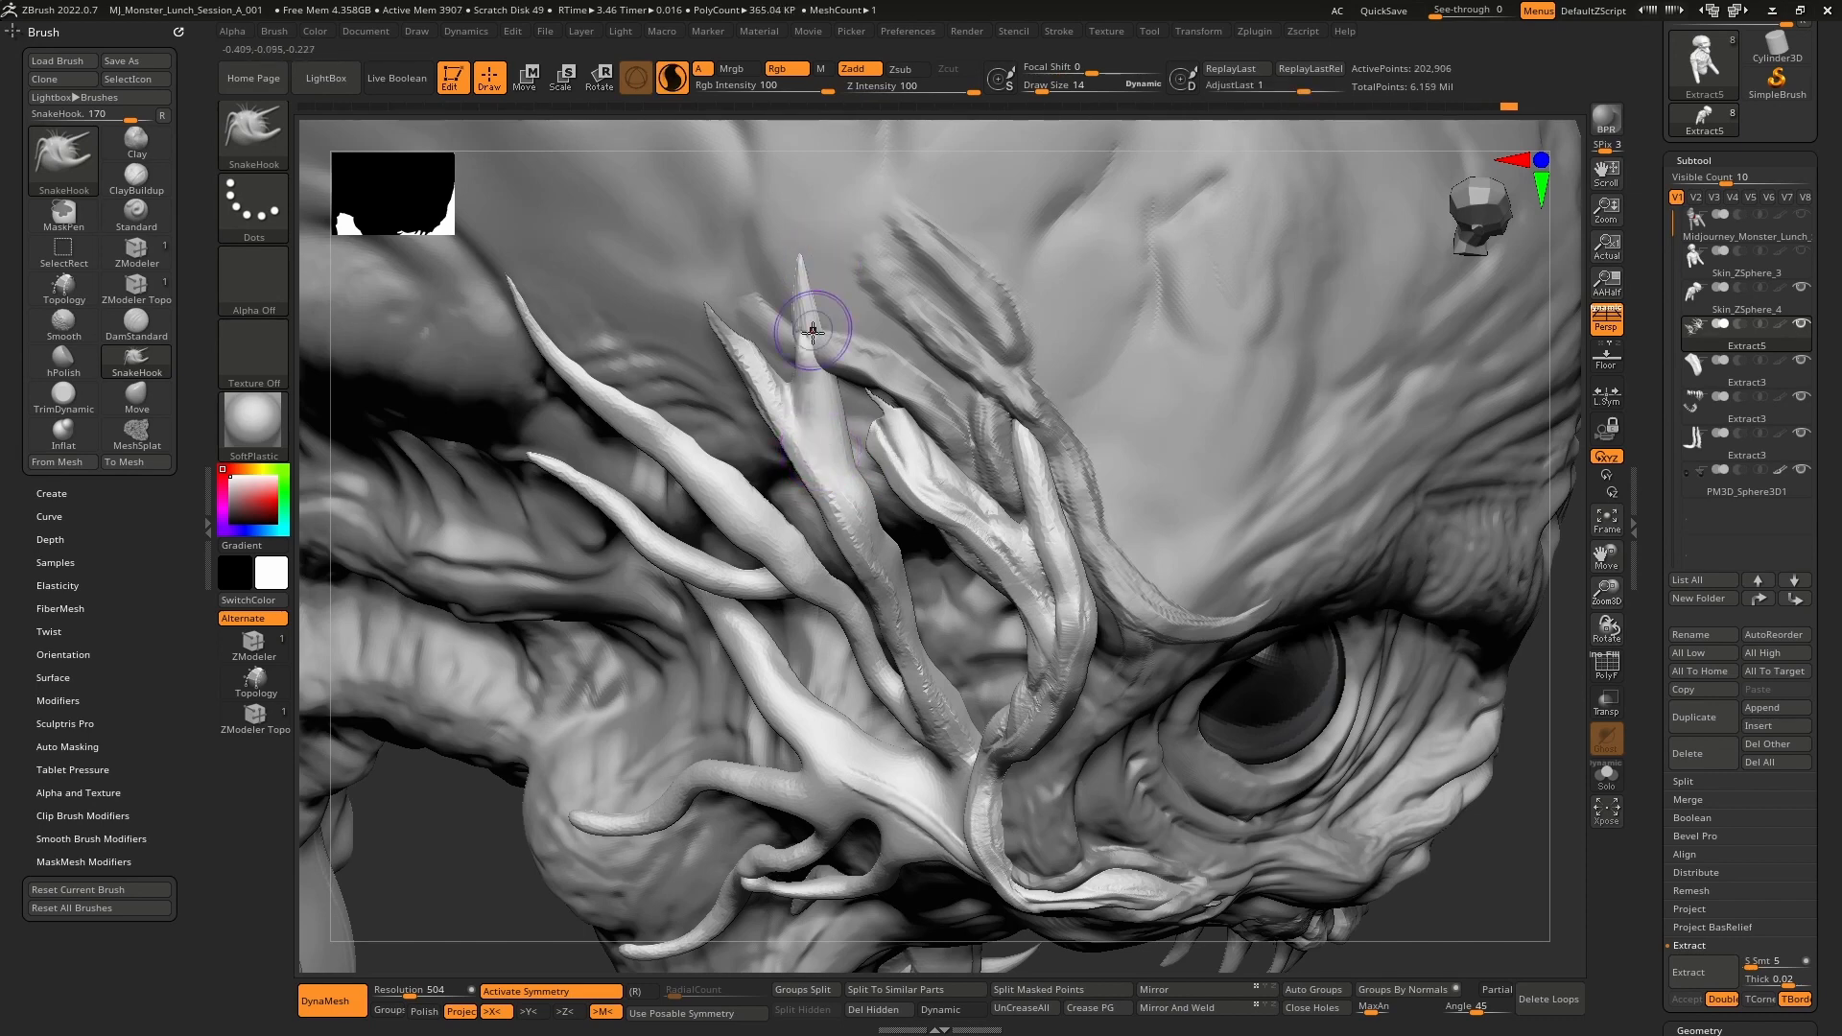
drag(804, 268, 808, 334)
right_drag(789, 278, 787, 346)
drag(787, 345, 801, 307)
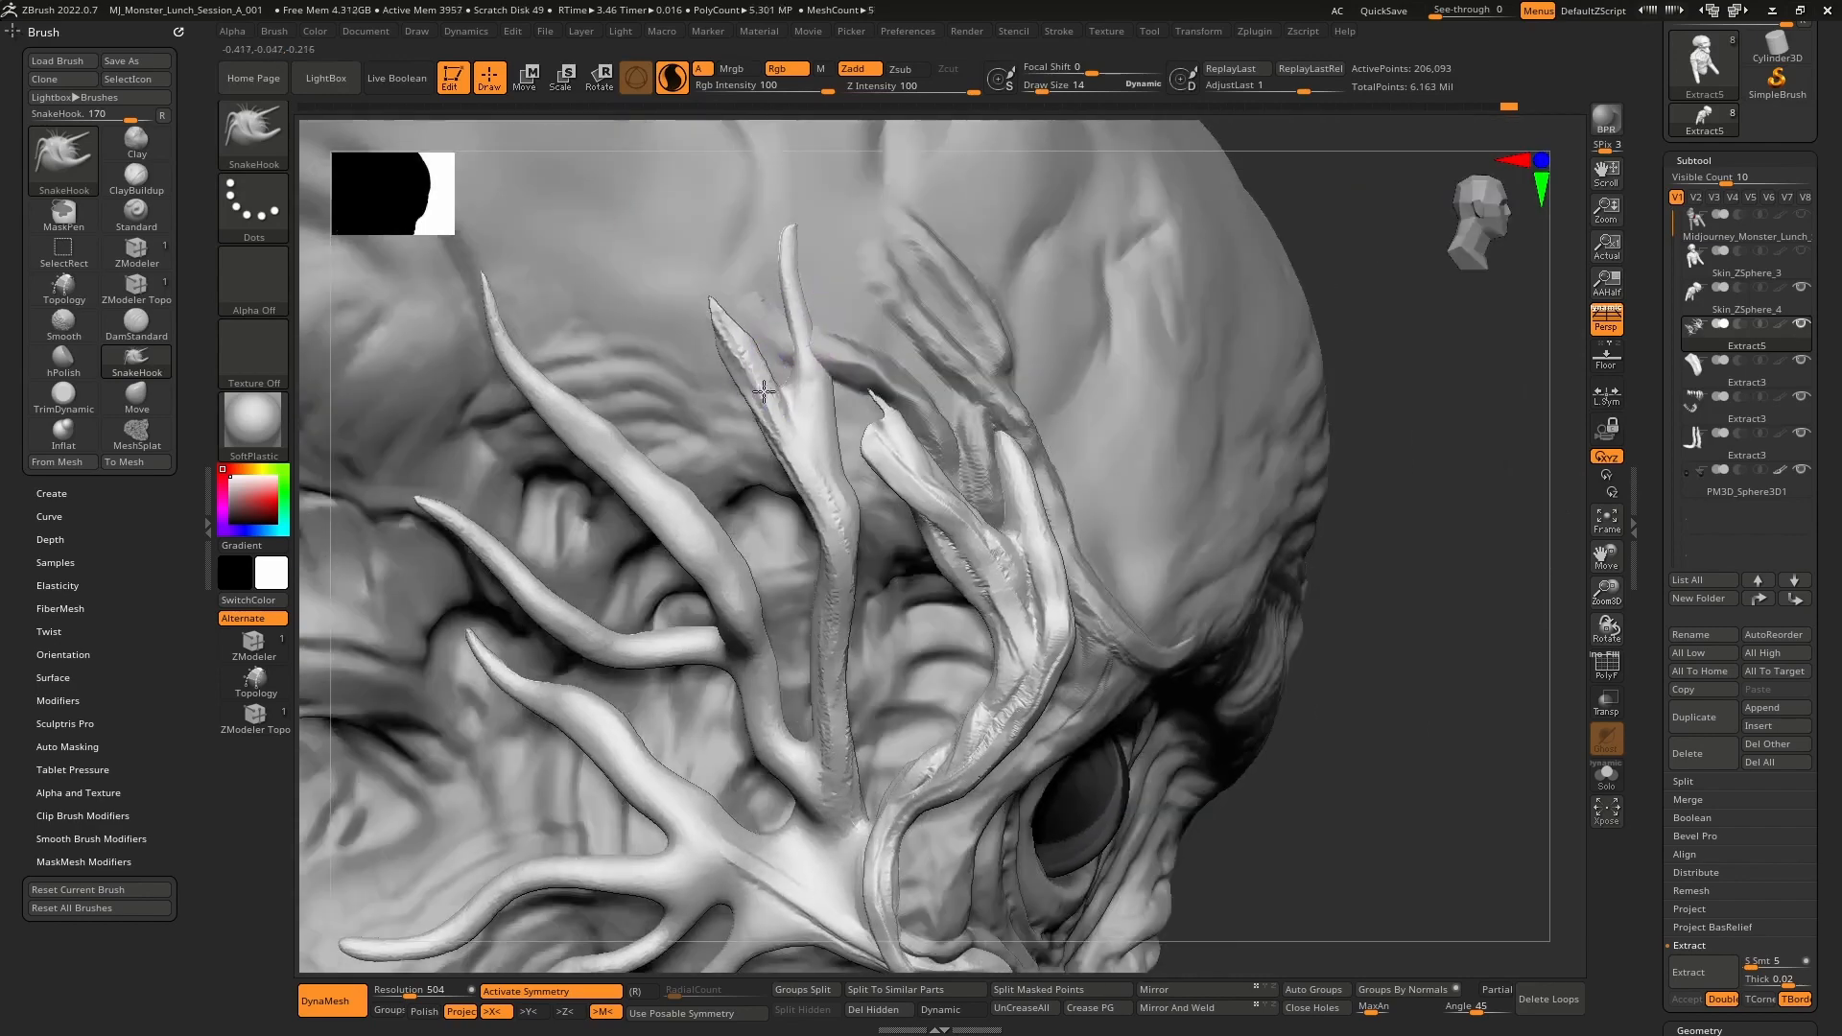
right_drag(801, 307, 773, 429)
drag(699, 262, 695, 206)
- Smooth the forked branches, their junction and the neighbouring short tendril
mouse_move(765, 320)
right_down()
mouse_move(728, 415)
mouse_move(712, 393)
right_up()
shift+drag(712, 393, 734, 417)
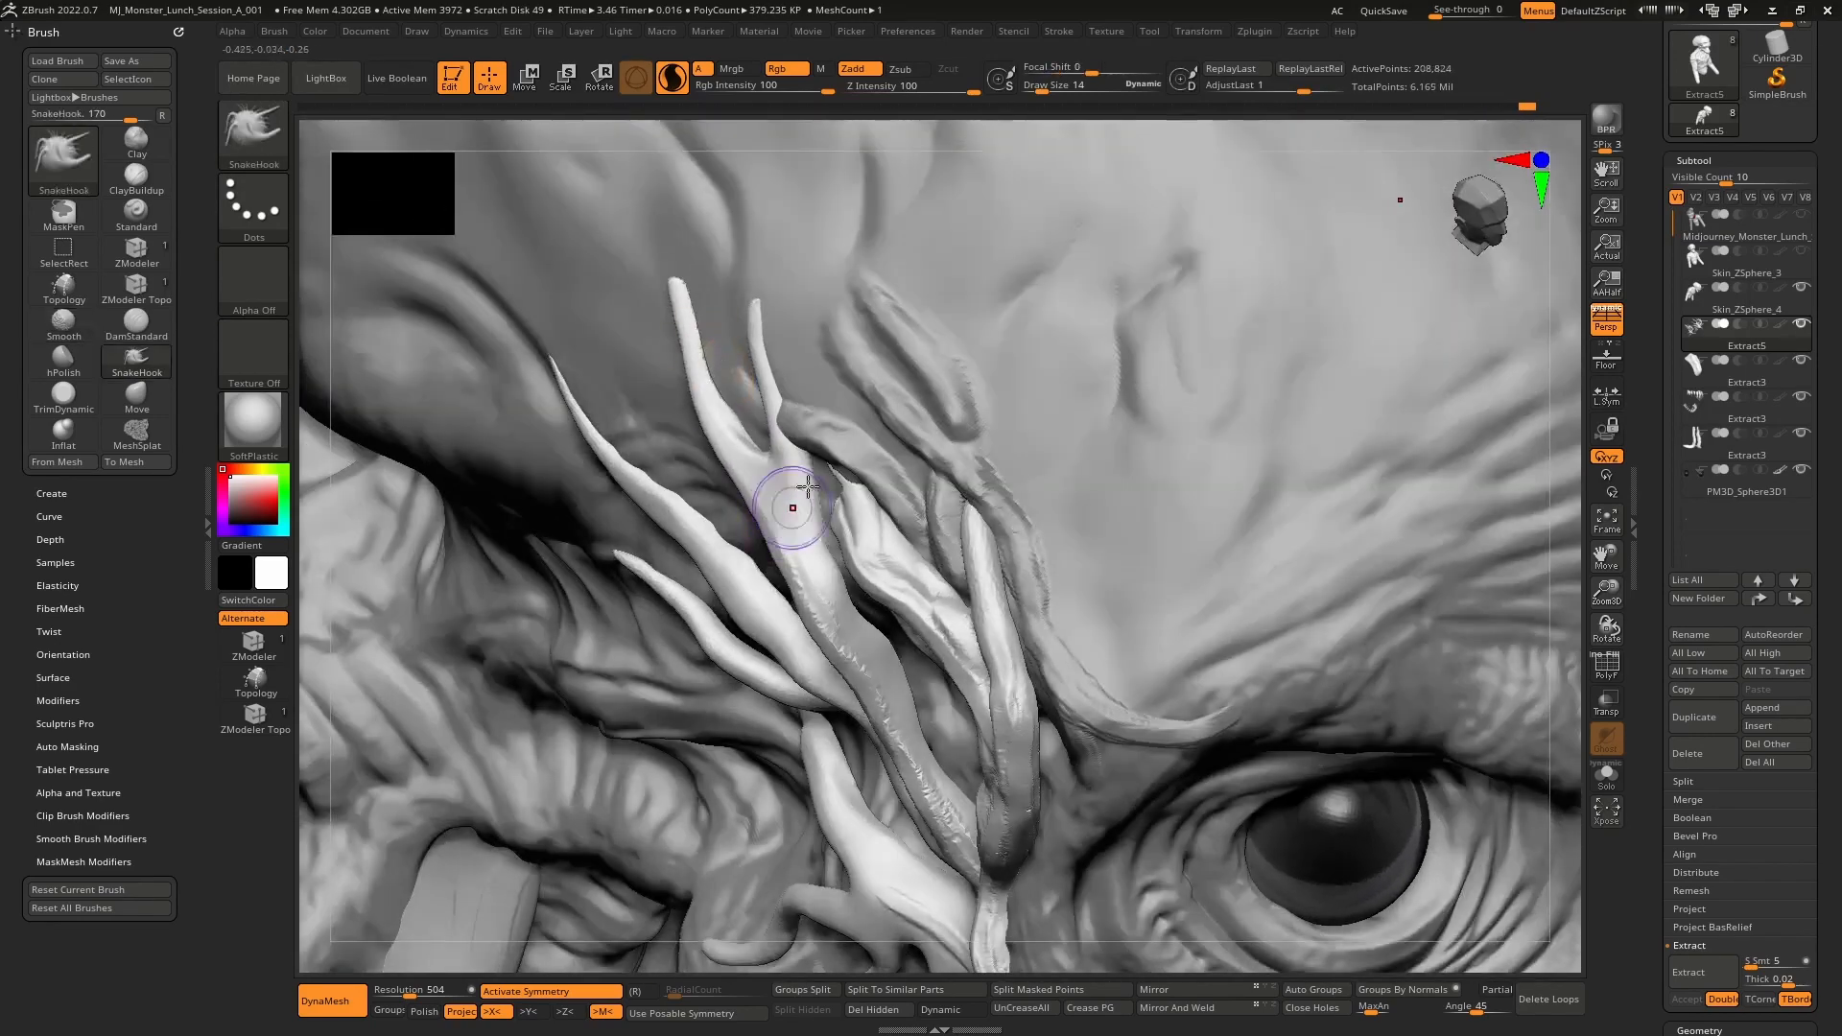
mouse_move(790, 502)
right_down()
mouse_move(815, 535)
mouse_move(744, 407)
right_up()
mouse_move(752, 419)
shift+mouse_down()
mouse_move(703, 383)
mouse_move(738, 407)
shift+mouse_up()
right_drag(747, 404, 700, 308)
mouse_move(760, 389)
shift+mouse_down()
mouse_move(796, 388)
mouse_move(788, 346)
shift+mouse_up()
mouse_move(787, 345)
right_down()
mouse_move(793, 389)
mouse_move(781, 358)
right_up()
shift+drag(805, 374, 855, 445)
- Build up raised strands along the short tendril beside the temple ridges with ClayBuildup at draw size 9
key(b)
key(c)
key(b)
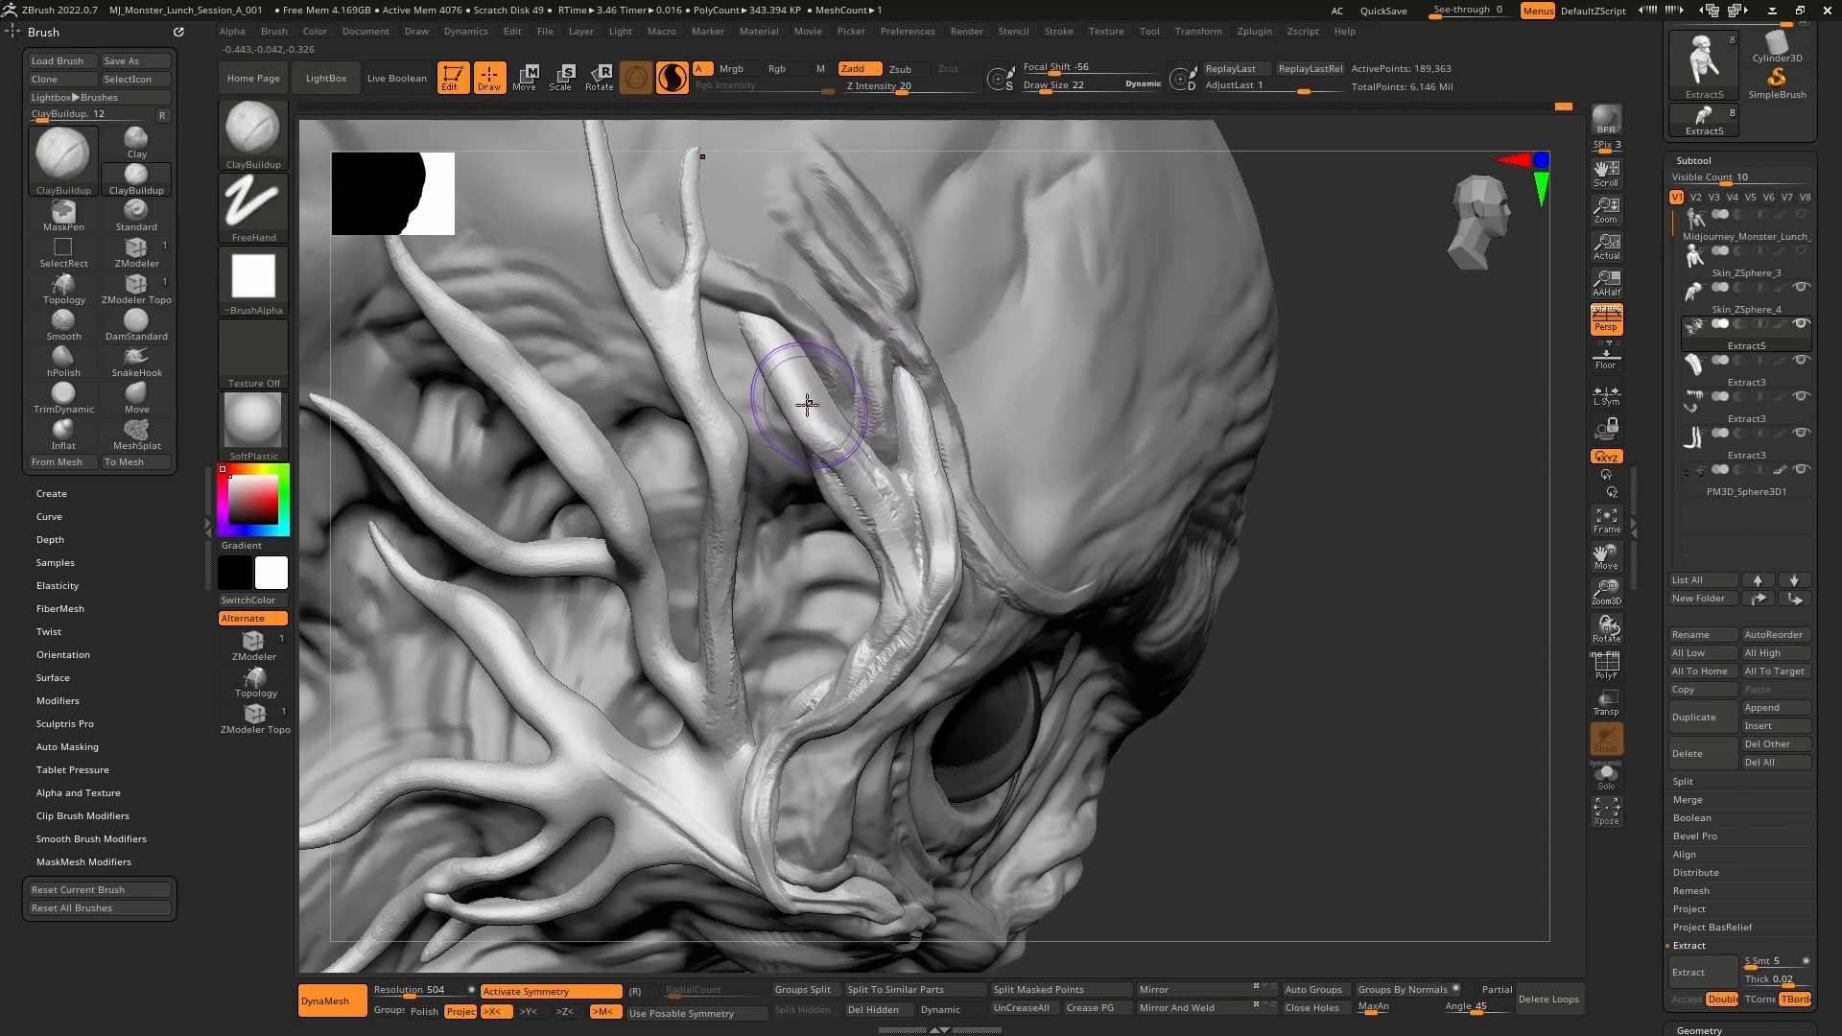
key(bracketleft)
key(bracketleft)
drag(789, 355, 880, 490)
drag(806, 393, 879, 494)
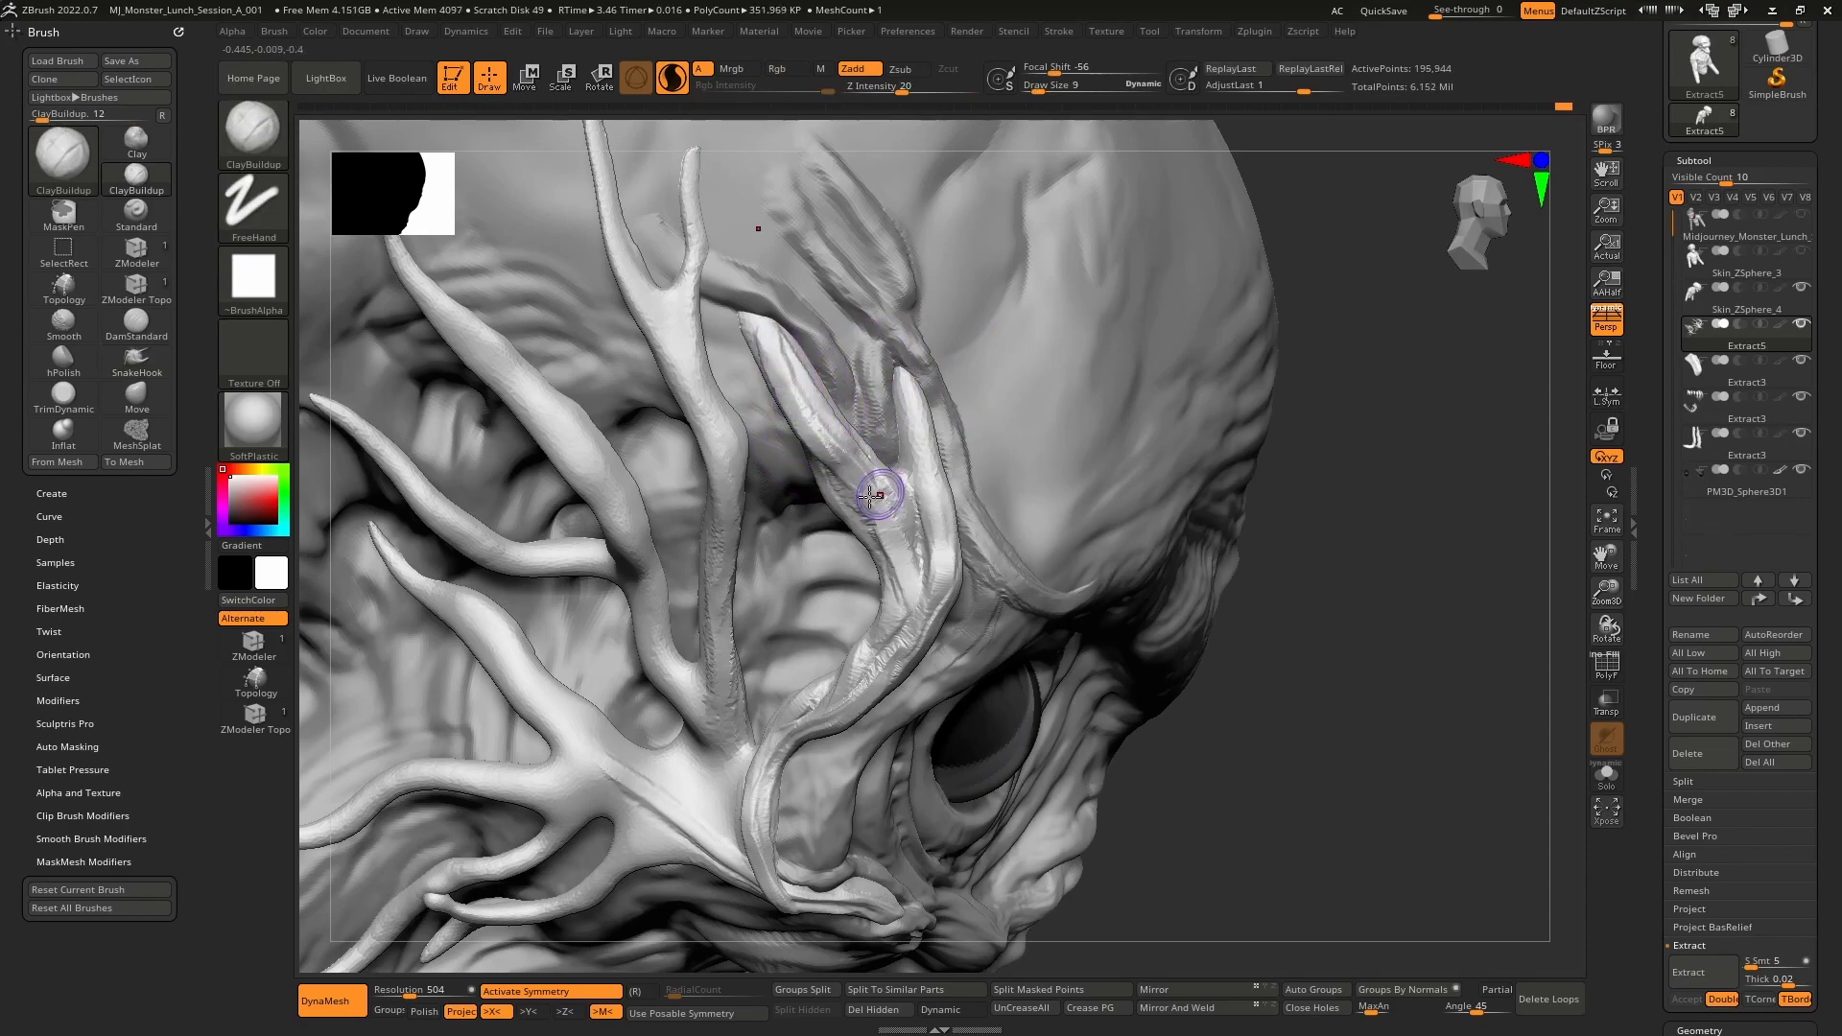
mouse_move(880, 493)
right_down()
mouse_move(757, 416)
mouse_move(887, 422)
right_up()
mouse_move(888, 546)
mouse_down()
mouse_move(894, 504)
mouse_move(809, 342)
mouse_up()
- Build up strands down the forked tendril and across the junction at its base with ClayBuildup at draw size 9
mouse_move(815, 410)
alt+right_down()
mouse_move(844, 506)
mouse_move(849, 465)
alt+right_up()
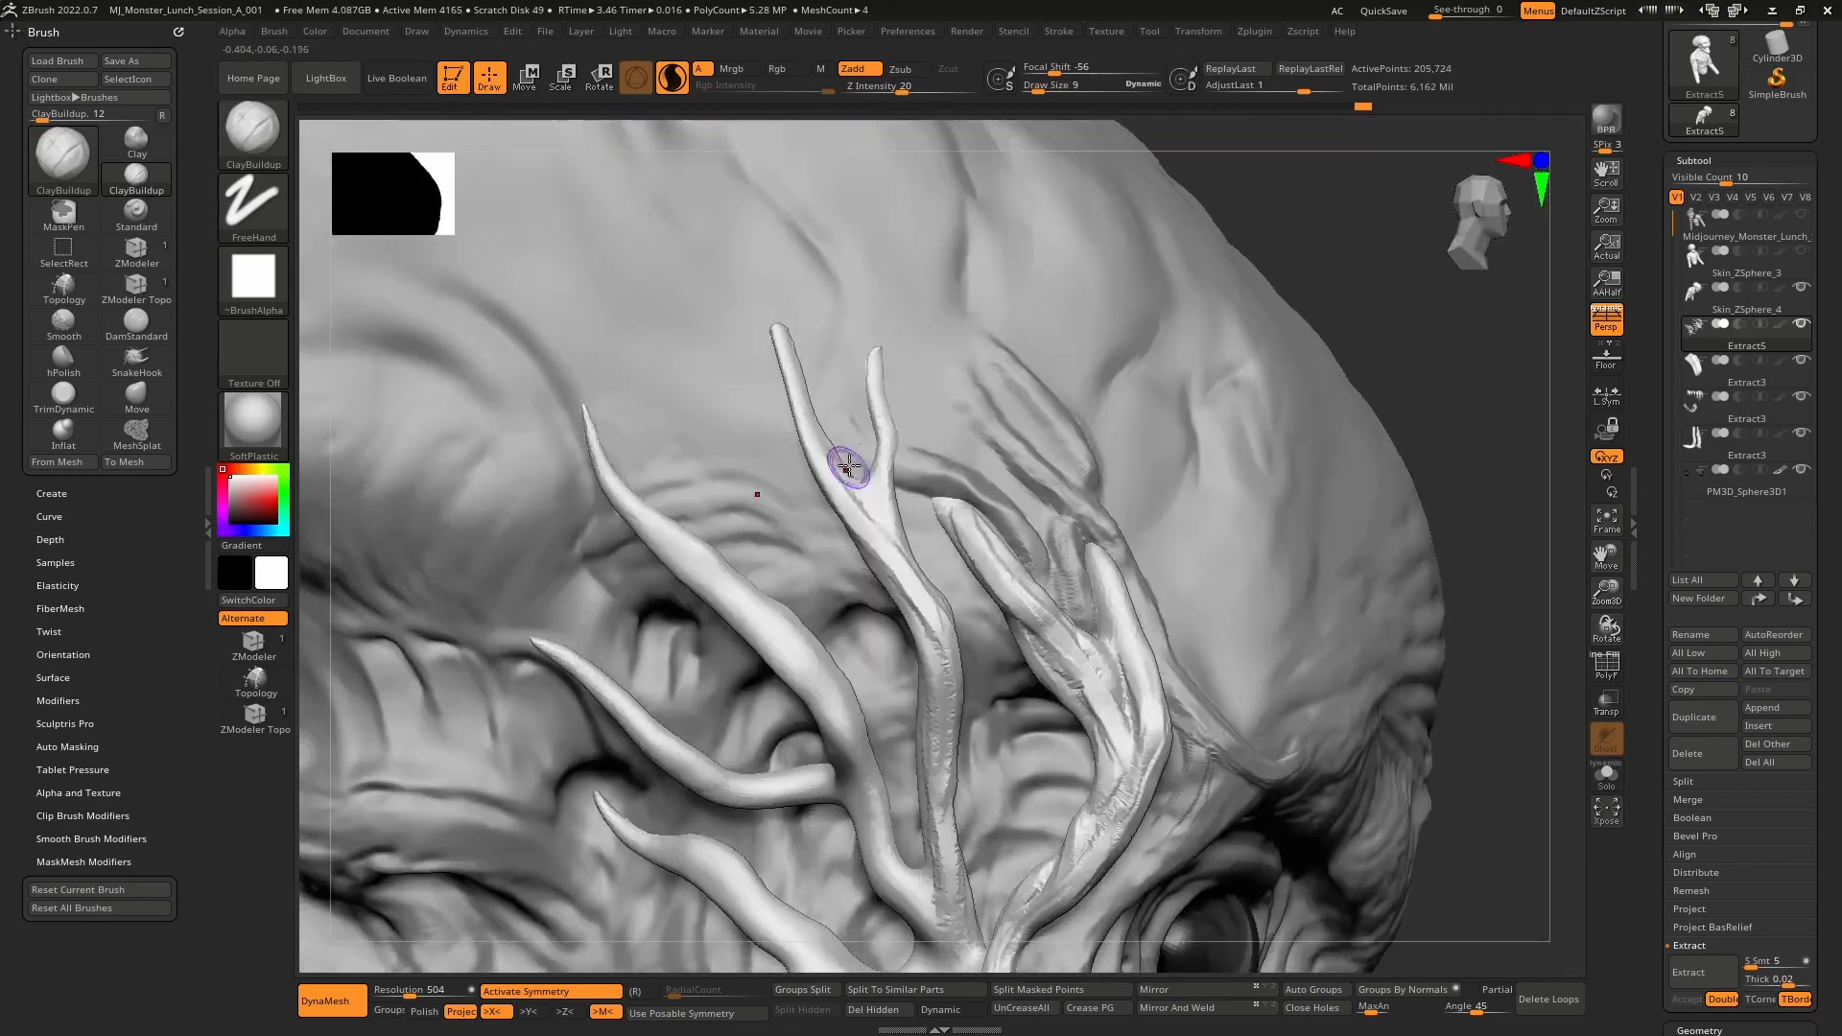
drag(813, 398, 919, 623)
alt+right_drag(864, 664, 851, 397)
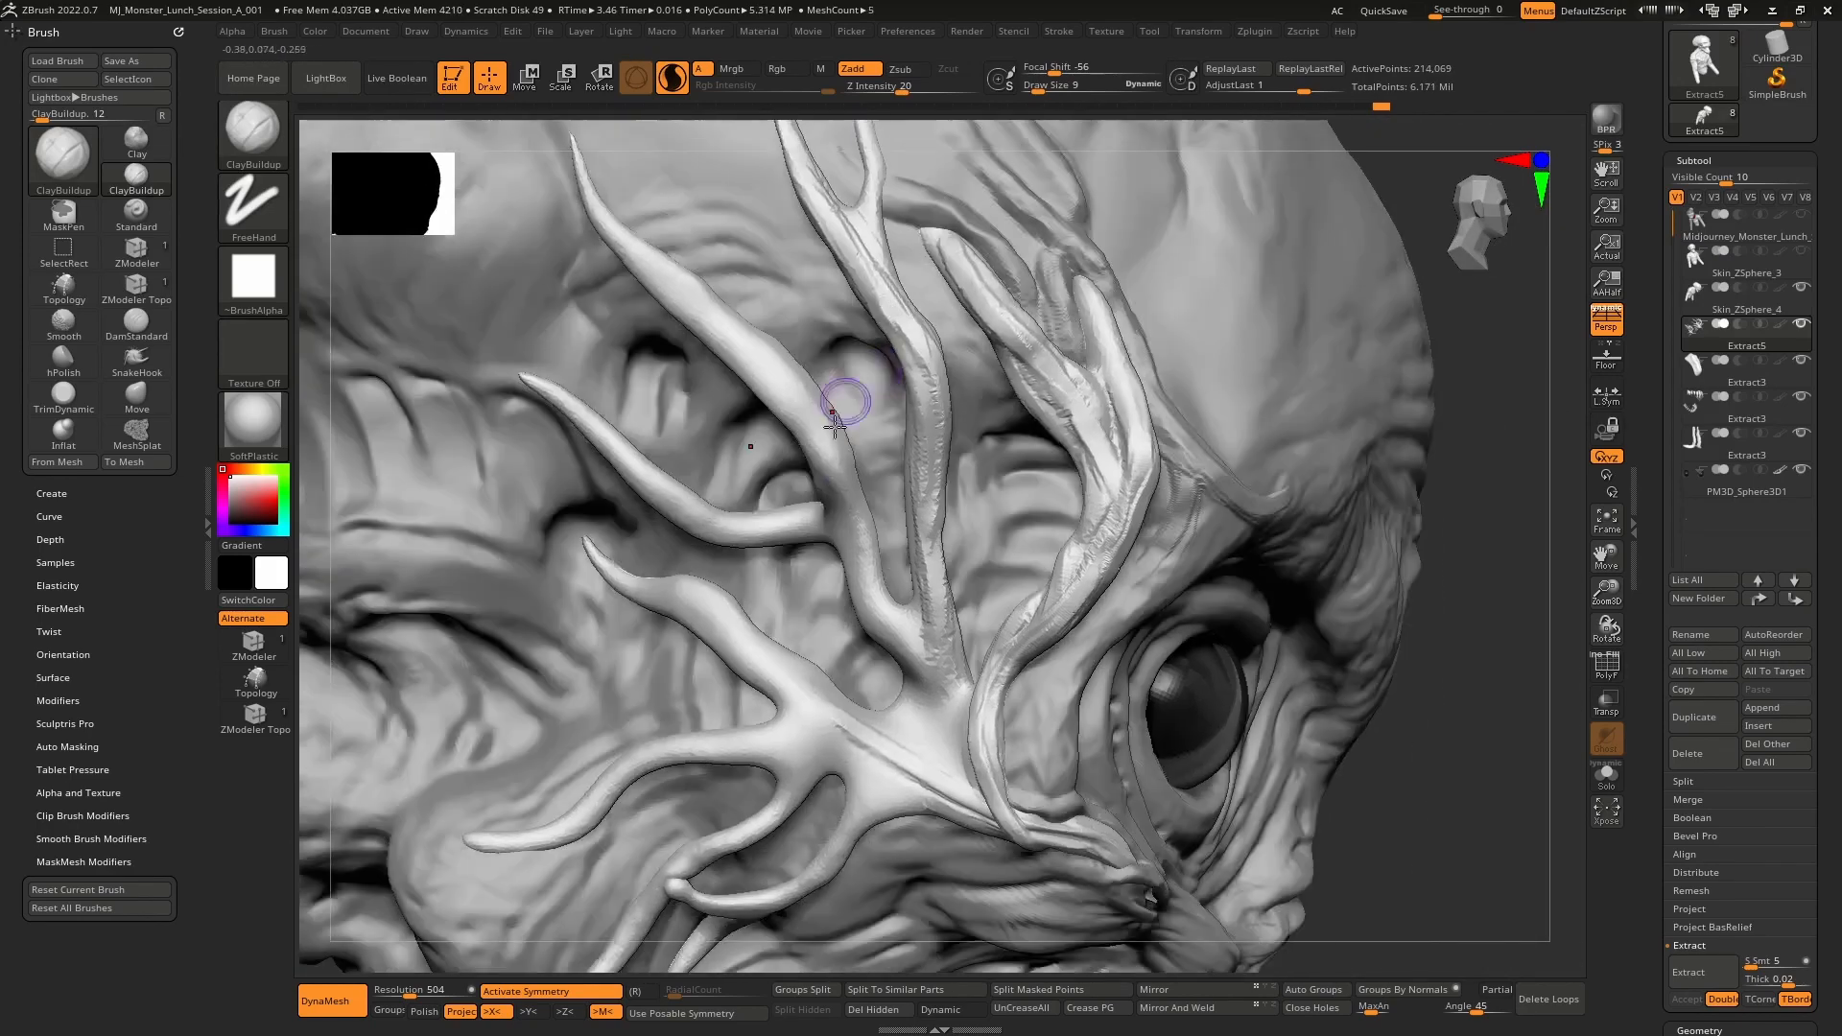
drag(882, 624, 960, 725)
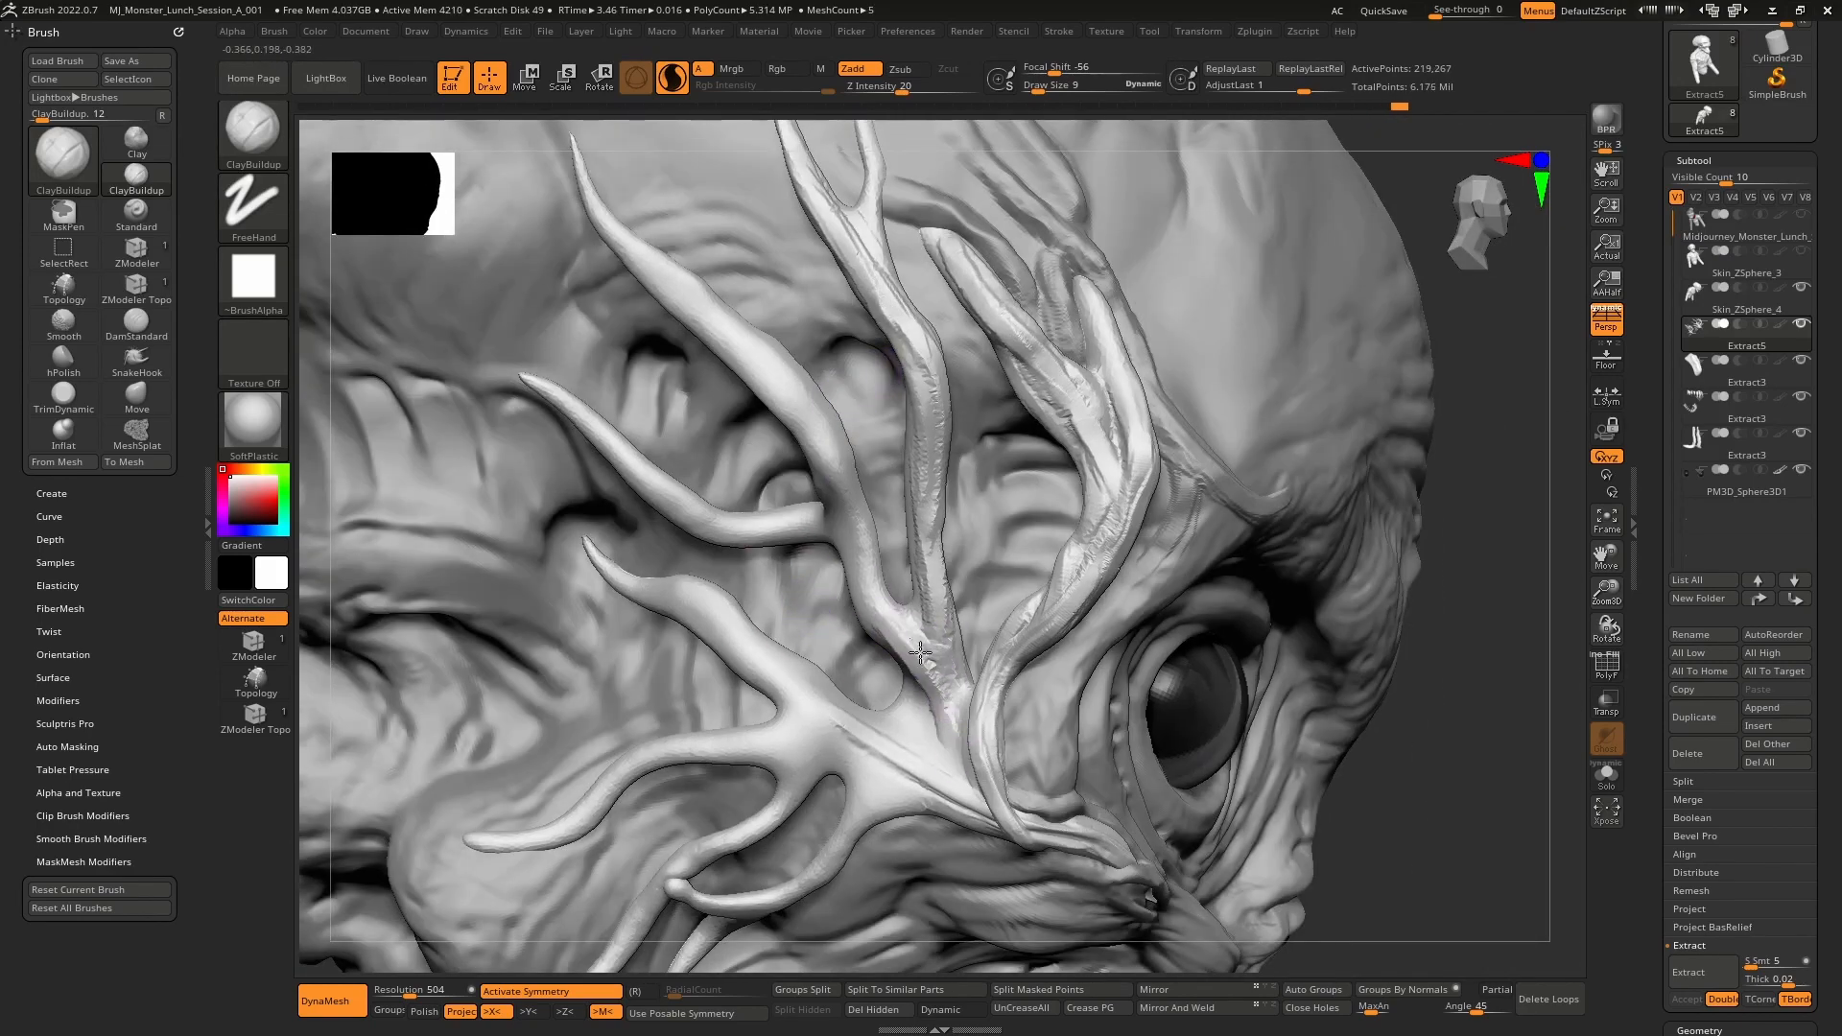
drag(920, 652, 974, 755)
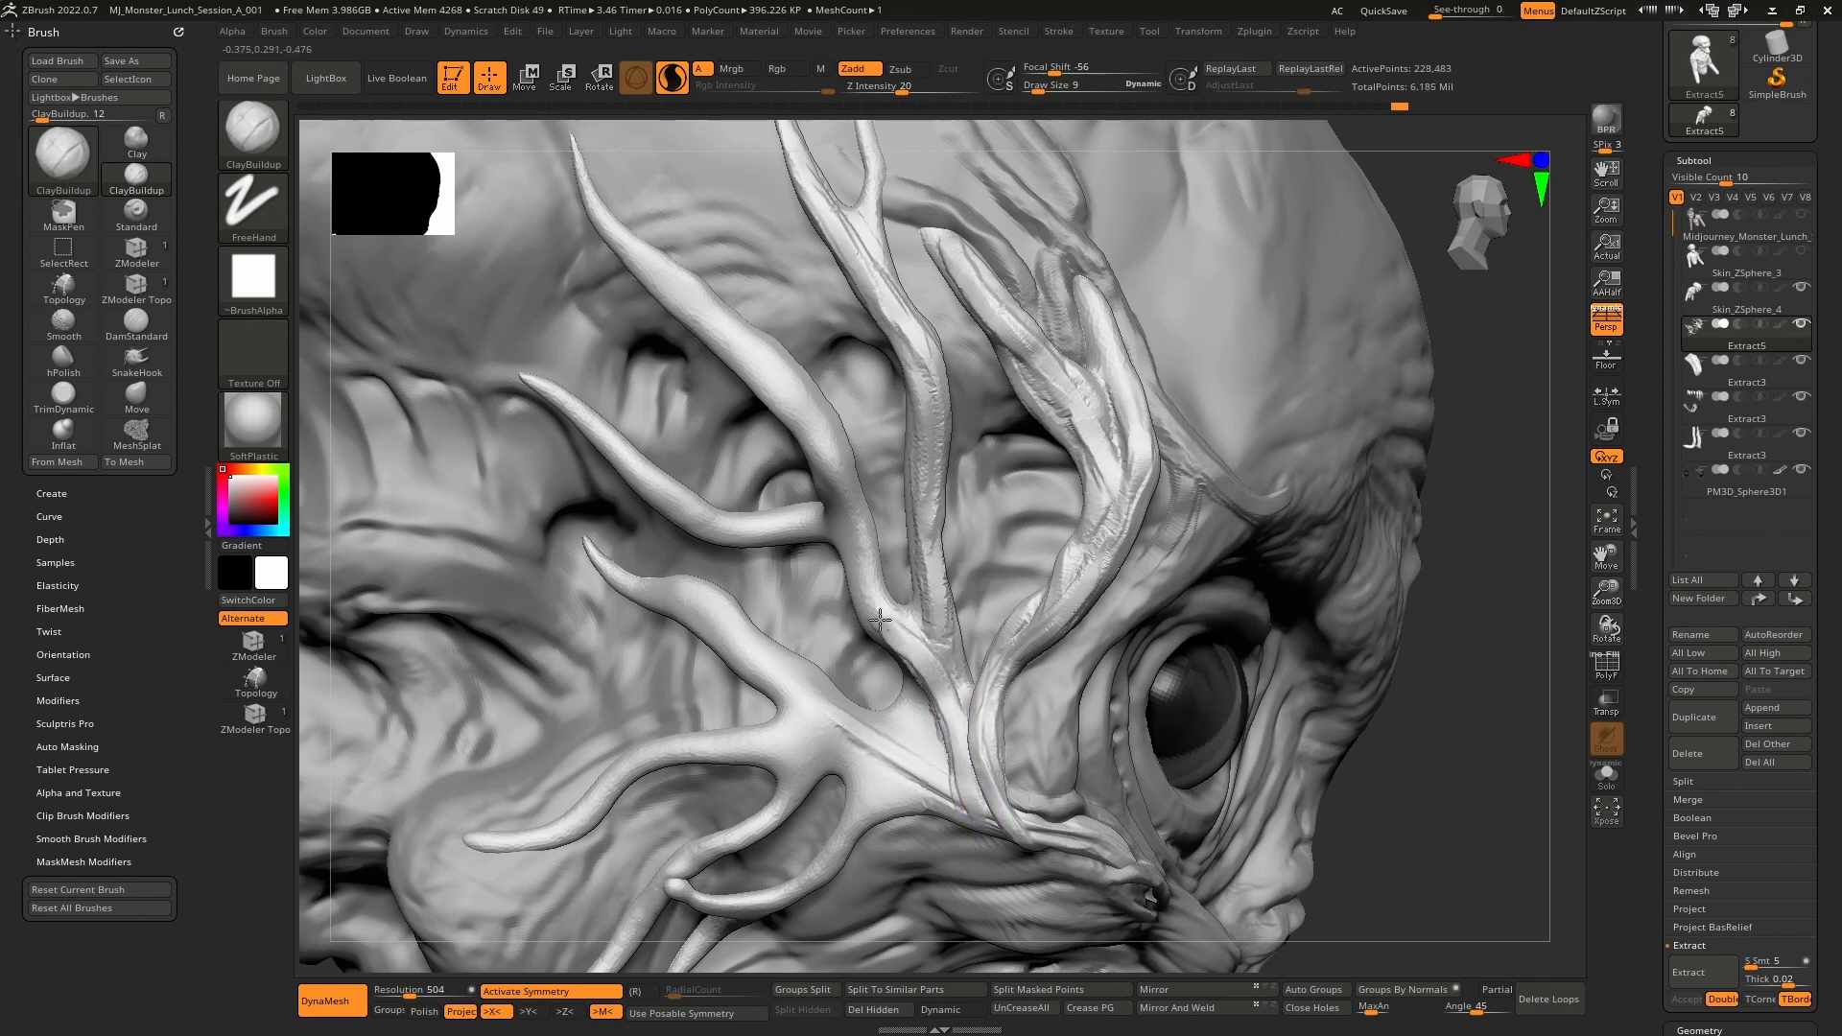
drag(880, 620, 841, 478)
drag(904, 629, 958, 707)
- Carve grooves with DamStandard at draw size 9 where the tendrils meet and up along the long rear tendril
key(b)
key(d)
key(s)
drag(932, 628, 960, 679)
key(b)
key(c)
key(b)
key(b)
key(d)
key(s)
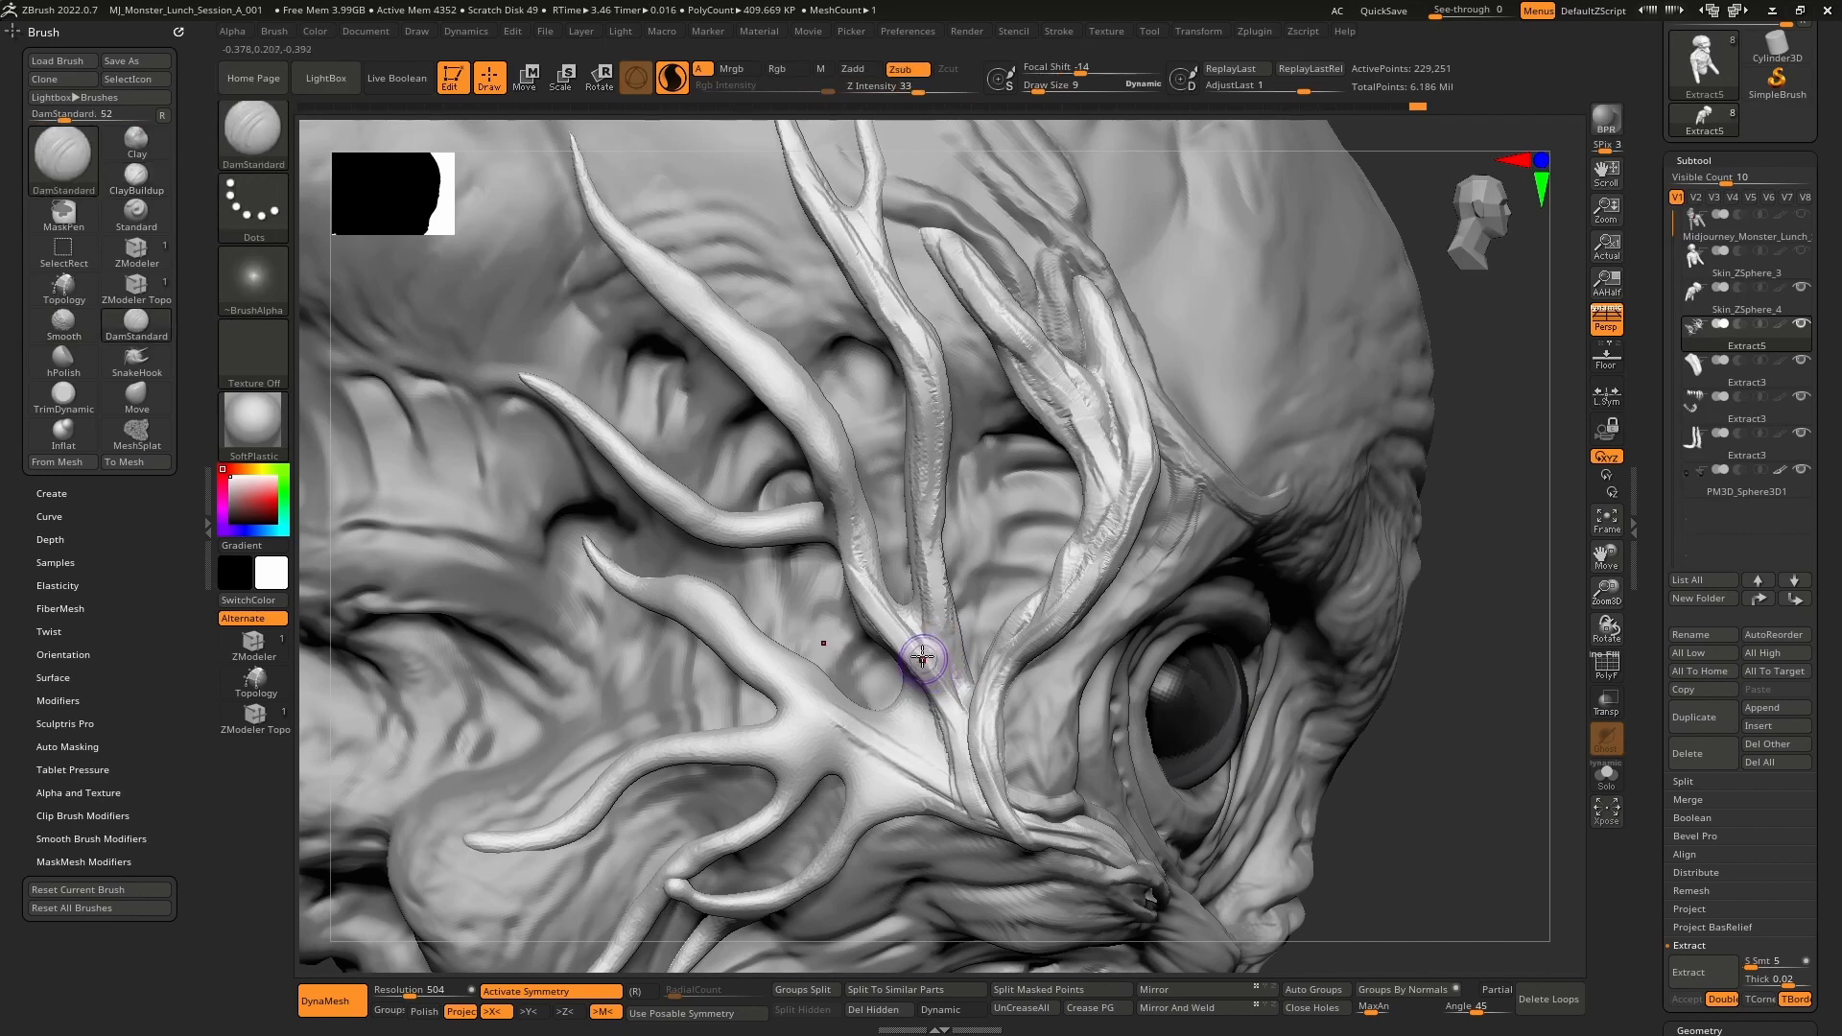
mouse_move(905, 625)
mouse_down()
mouse_move(942, 662)
mouse_move(855, 539)
mouse_move(822, 452)
mouse_move(845, 520)
mouse_move(774, 383)
mouse_move(707, 308)
mouse_move(802, 403)
mouse_move(633, 264)
mouse_move(721, 328)
mouse_up()
- Build up twisted strands along the long rear tendril with ClayBuildup
key(b)
key(c)
key(b)
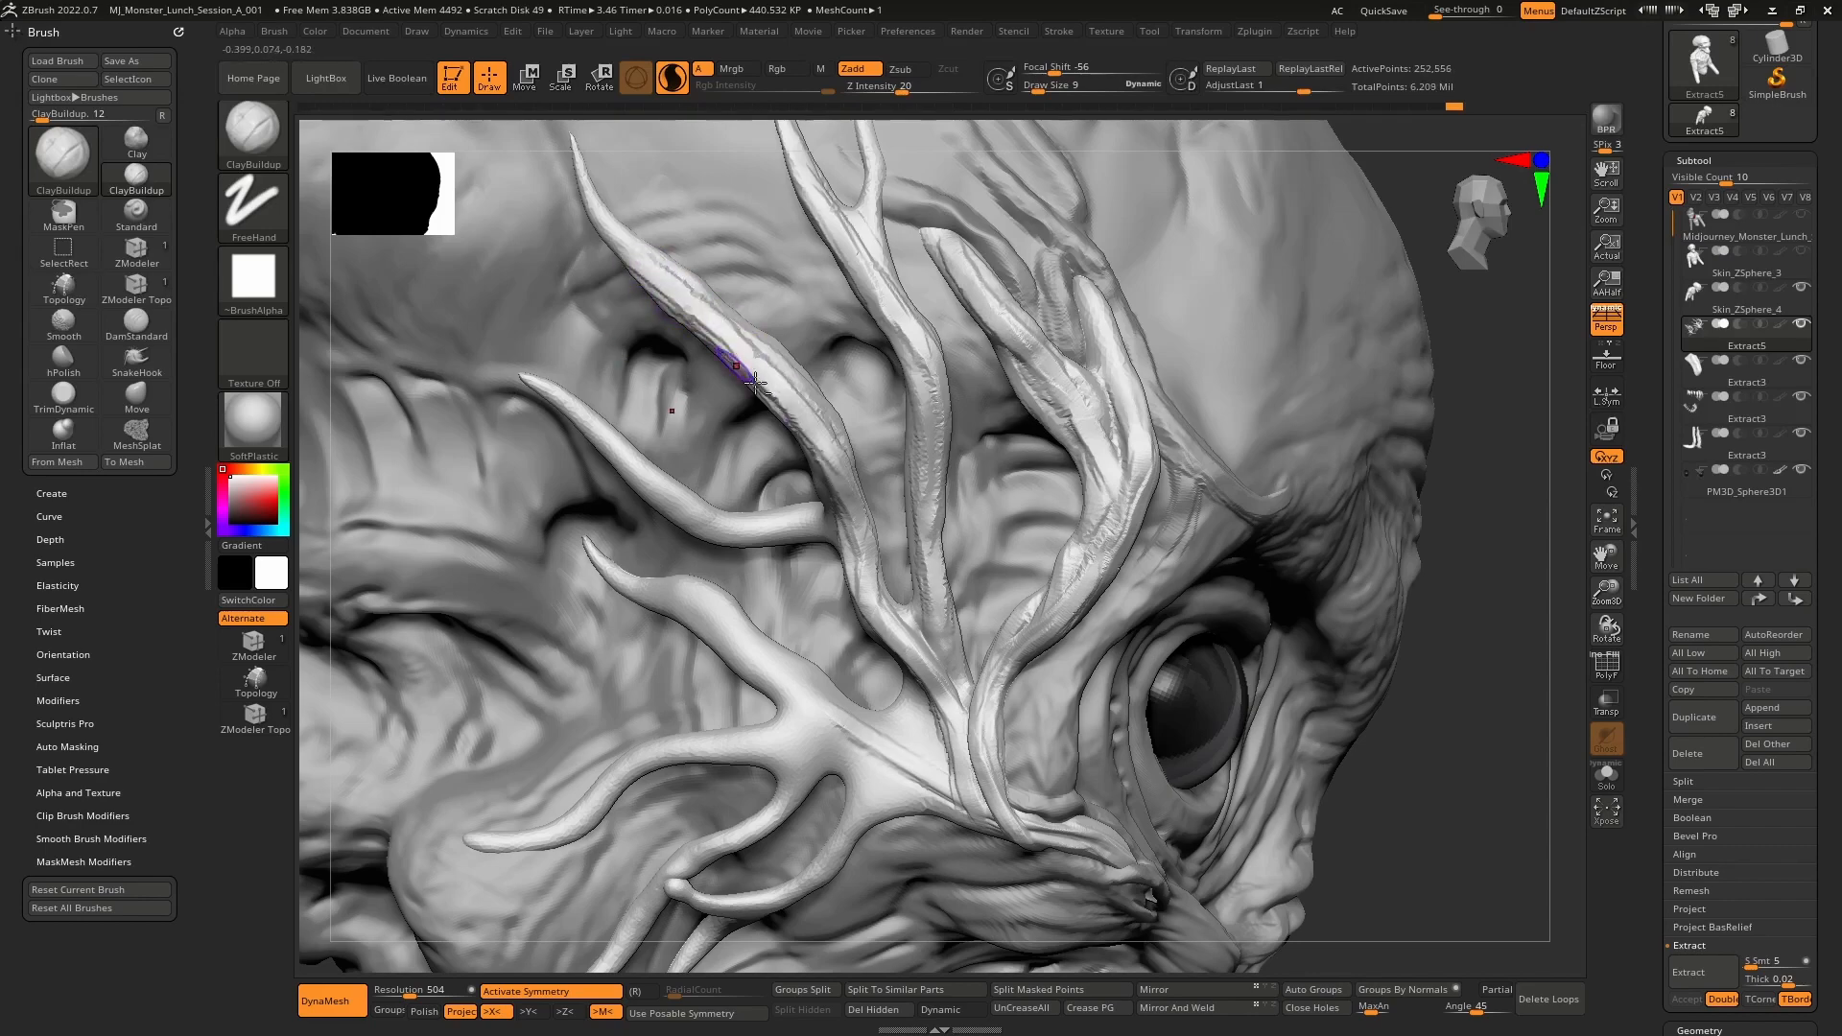
alt+right_drag(731, 350, 920, 563)
drag(894, 530, 785, 411)
- Build up strands along the lower cheek tendrils, from their shared root out to the hanging branches, with ClayBuildup
ctrl+right_drag(852, 454, 878, 529)
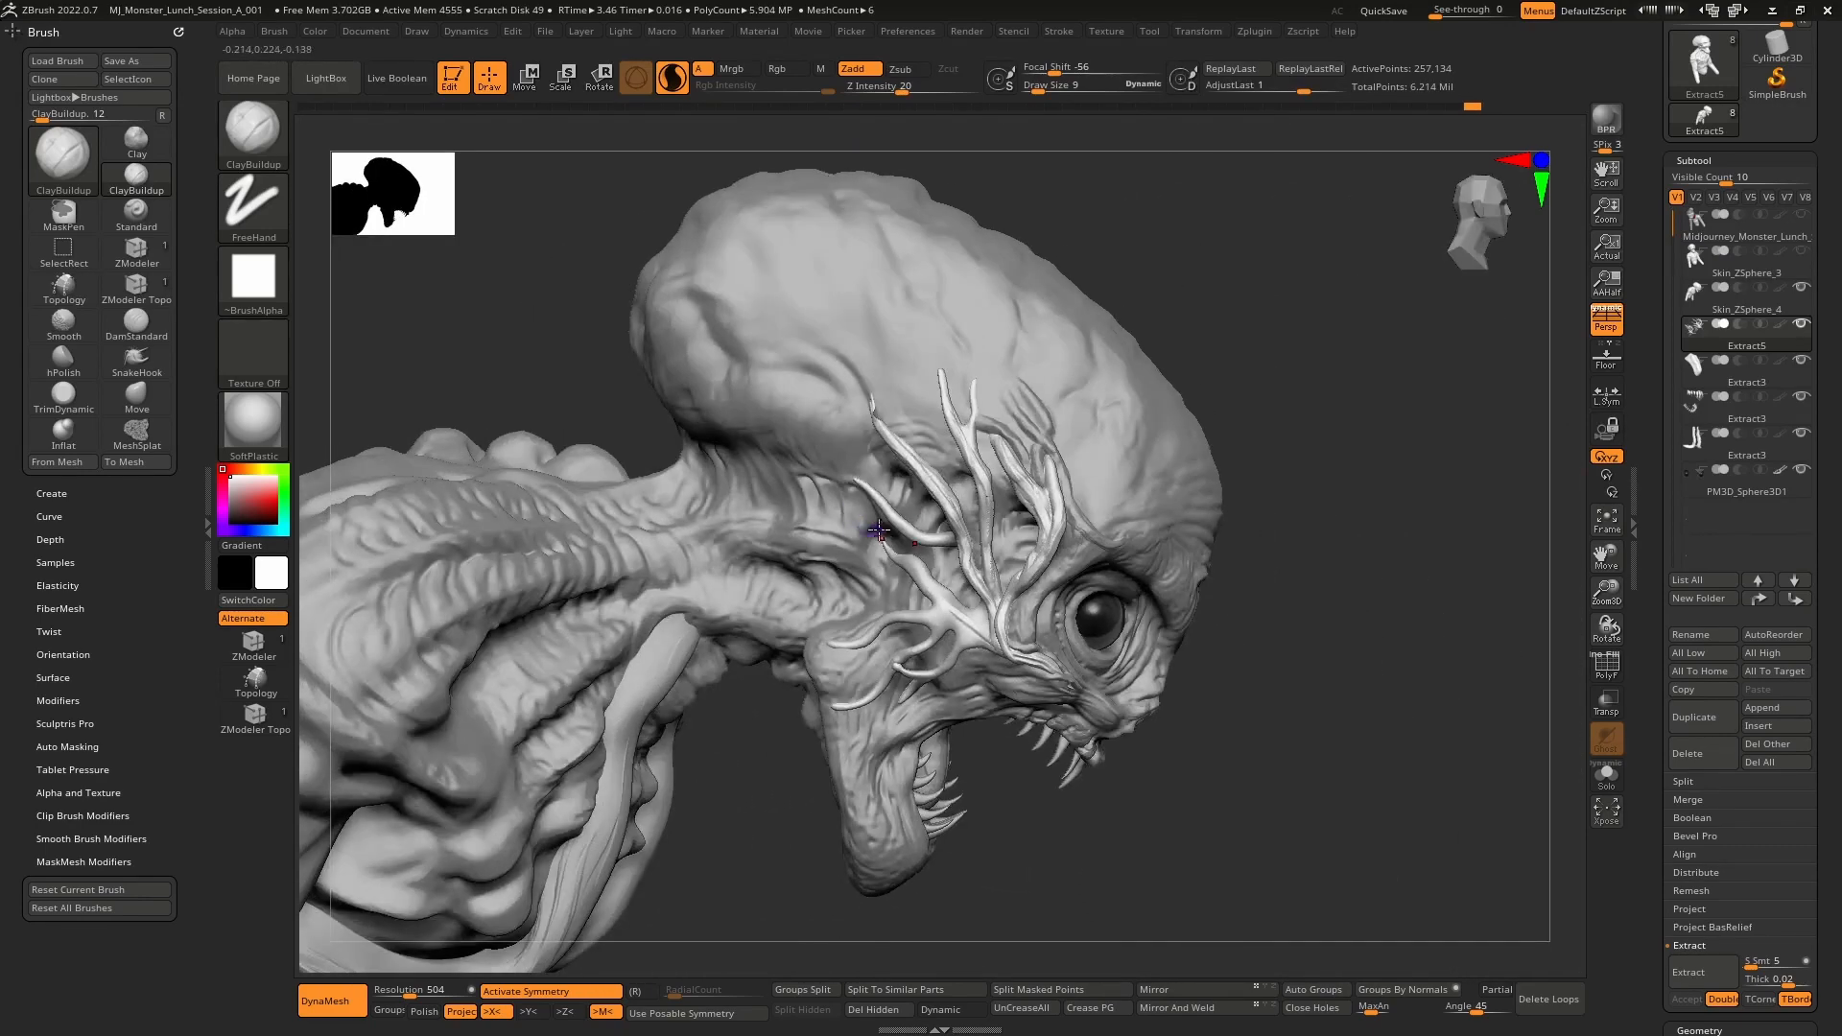
right_drag(894, 461, 957, 464)
right_drag(974, 350, 951, 599)
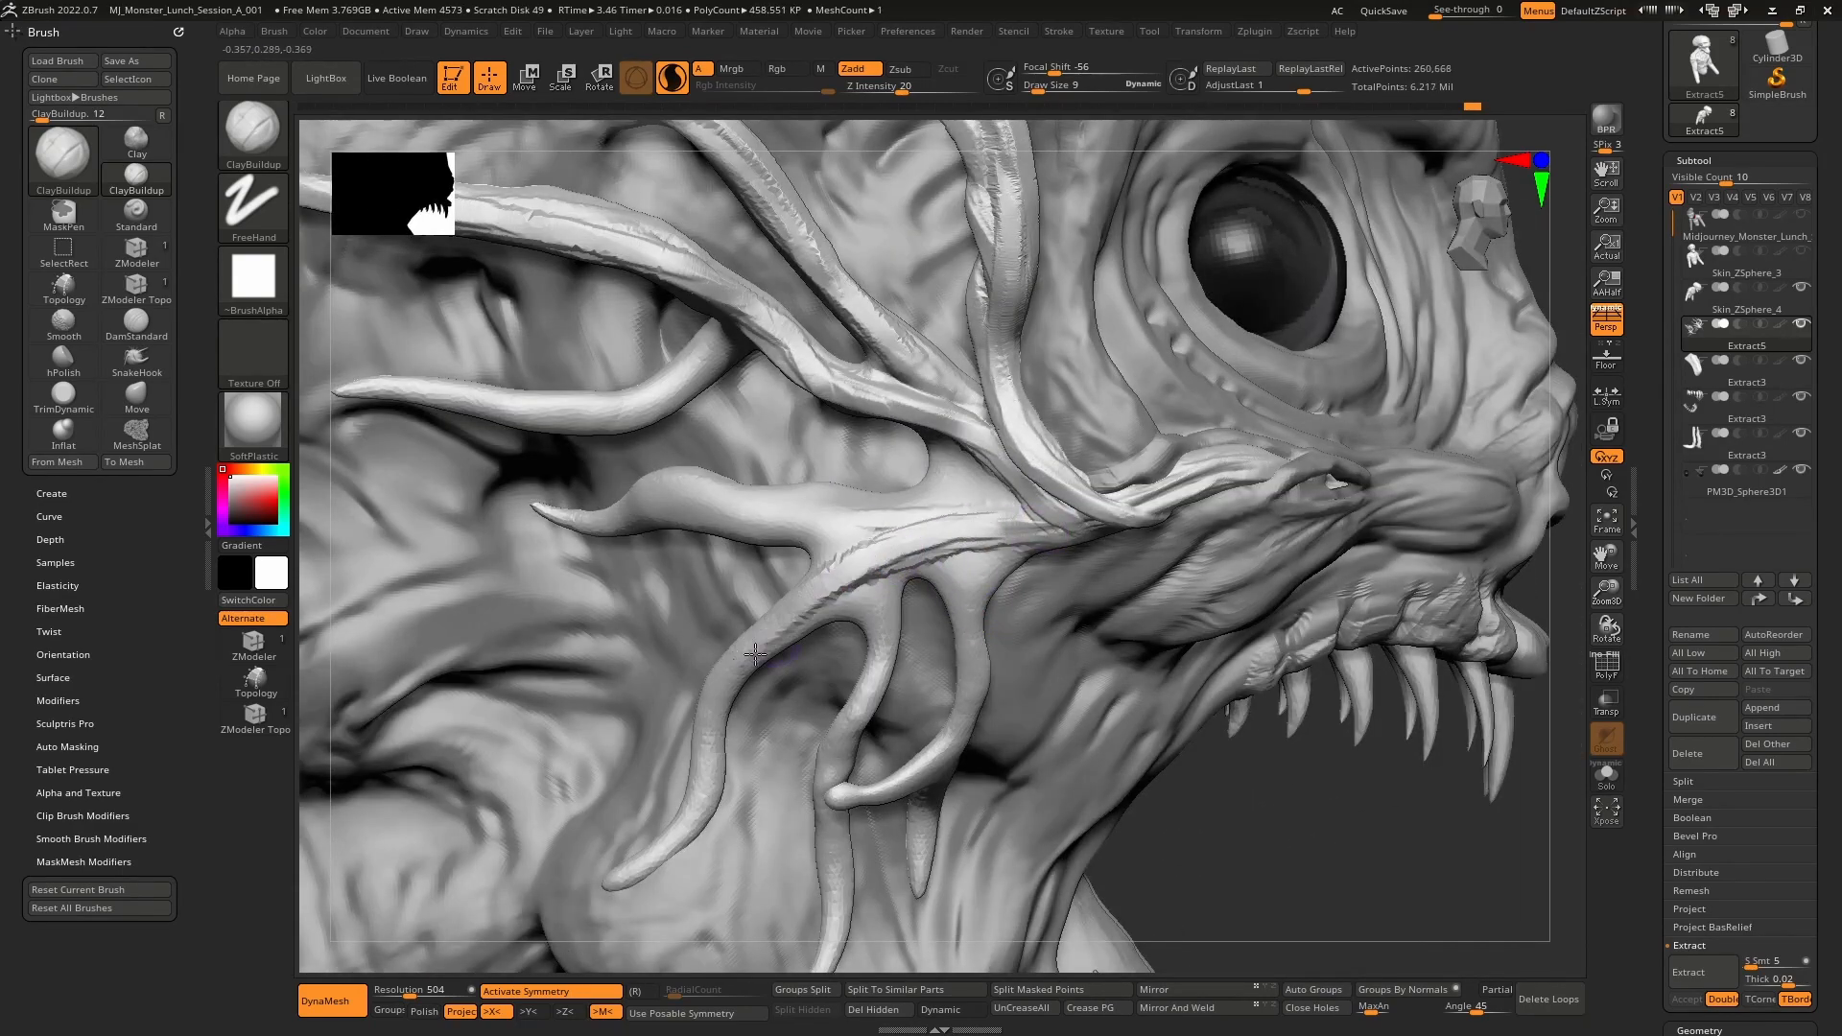
mouse_move(756, 654)
mouse_down()
mouse_move(968, 522)
mouse_move(741, 676)
mouse_up()
right_drag(741, 676, 894, 508)
mouse_move(894, 508)
mouse_down()
mouse_move(790, 619)
mouse_move(777, 699)
mouse_move(802, 662)
mouse_up()
right_drag(806, 657, 1027, 392)
drag(1067, 386, 1066, 445)
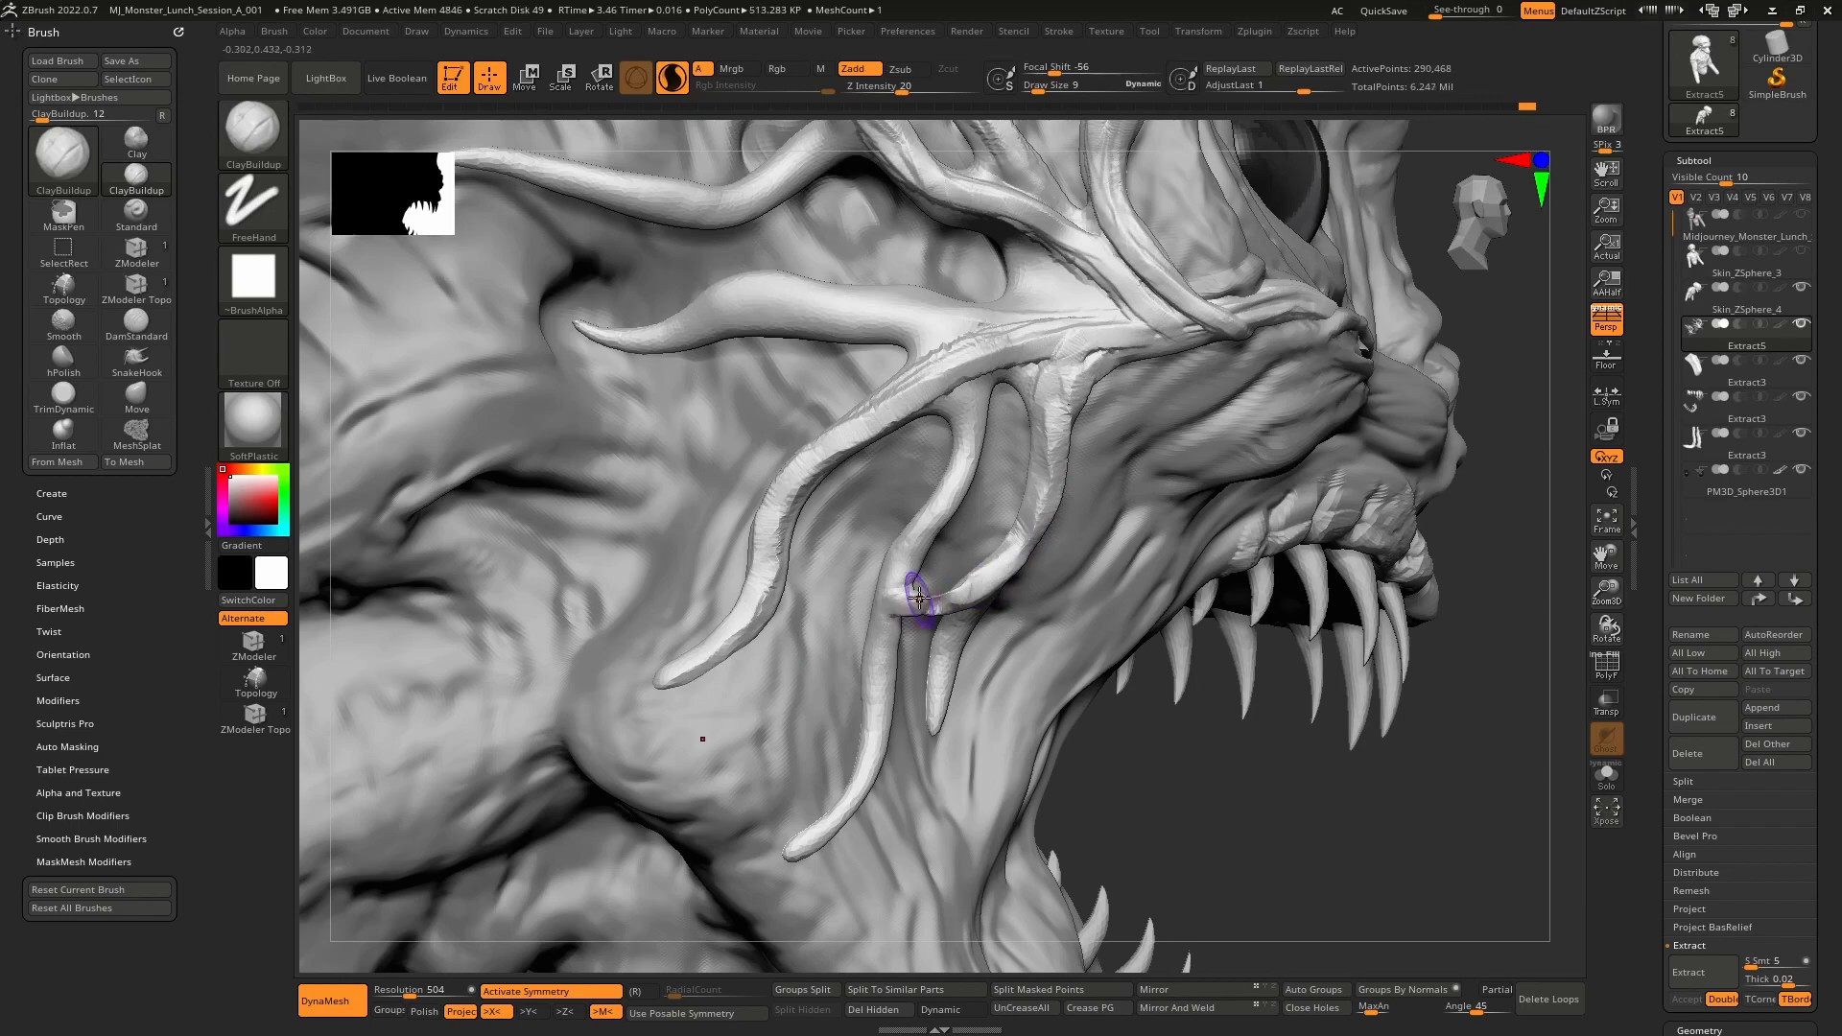
- Smooth away the crossing part of the front lower branch at draw size 22, leaving a shorter hanging branch
right_drag(918, 598, 876, 605)
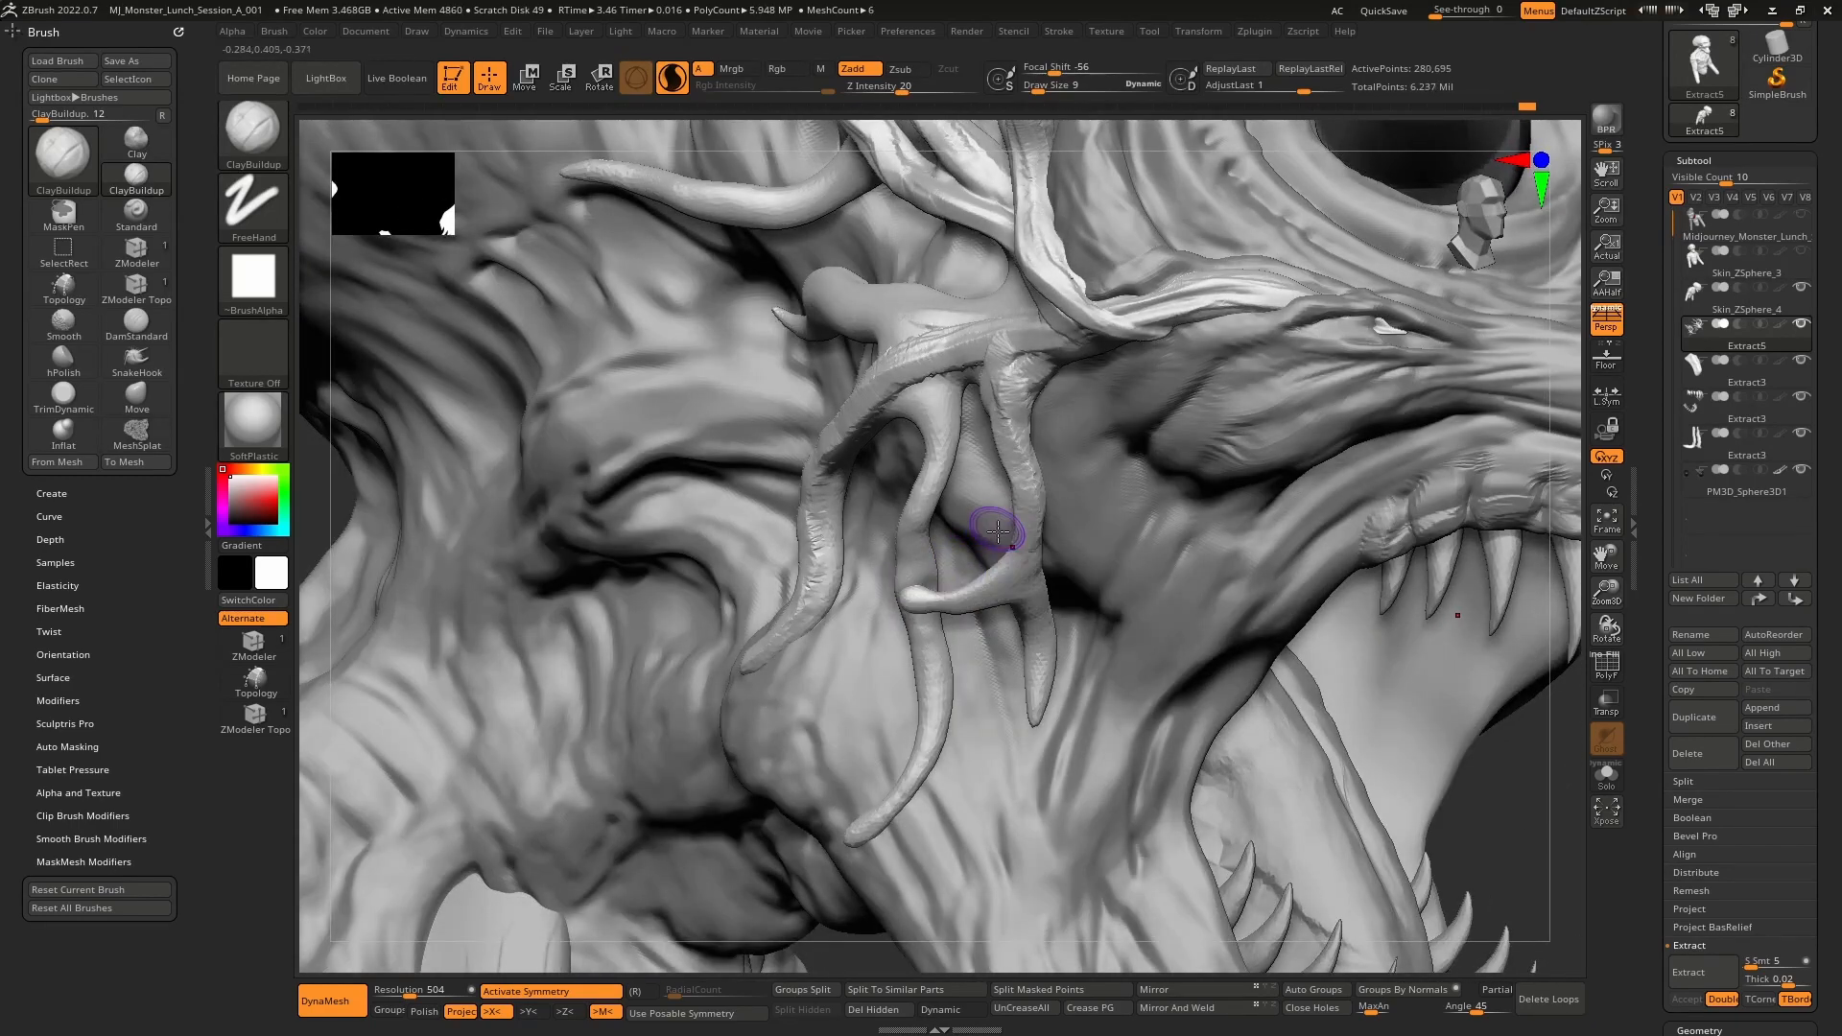
key(shift)
mouse_move(964, 596)
shift+mouse_down()
mouse_move(938, 598)
mouse_move(958, 592)
shift+mouse_up()
key(bracketright)
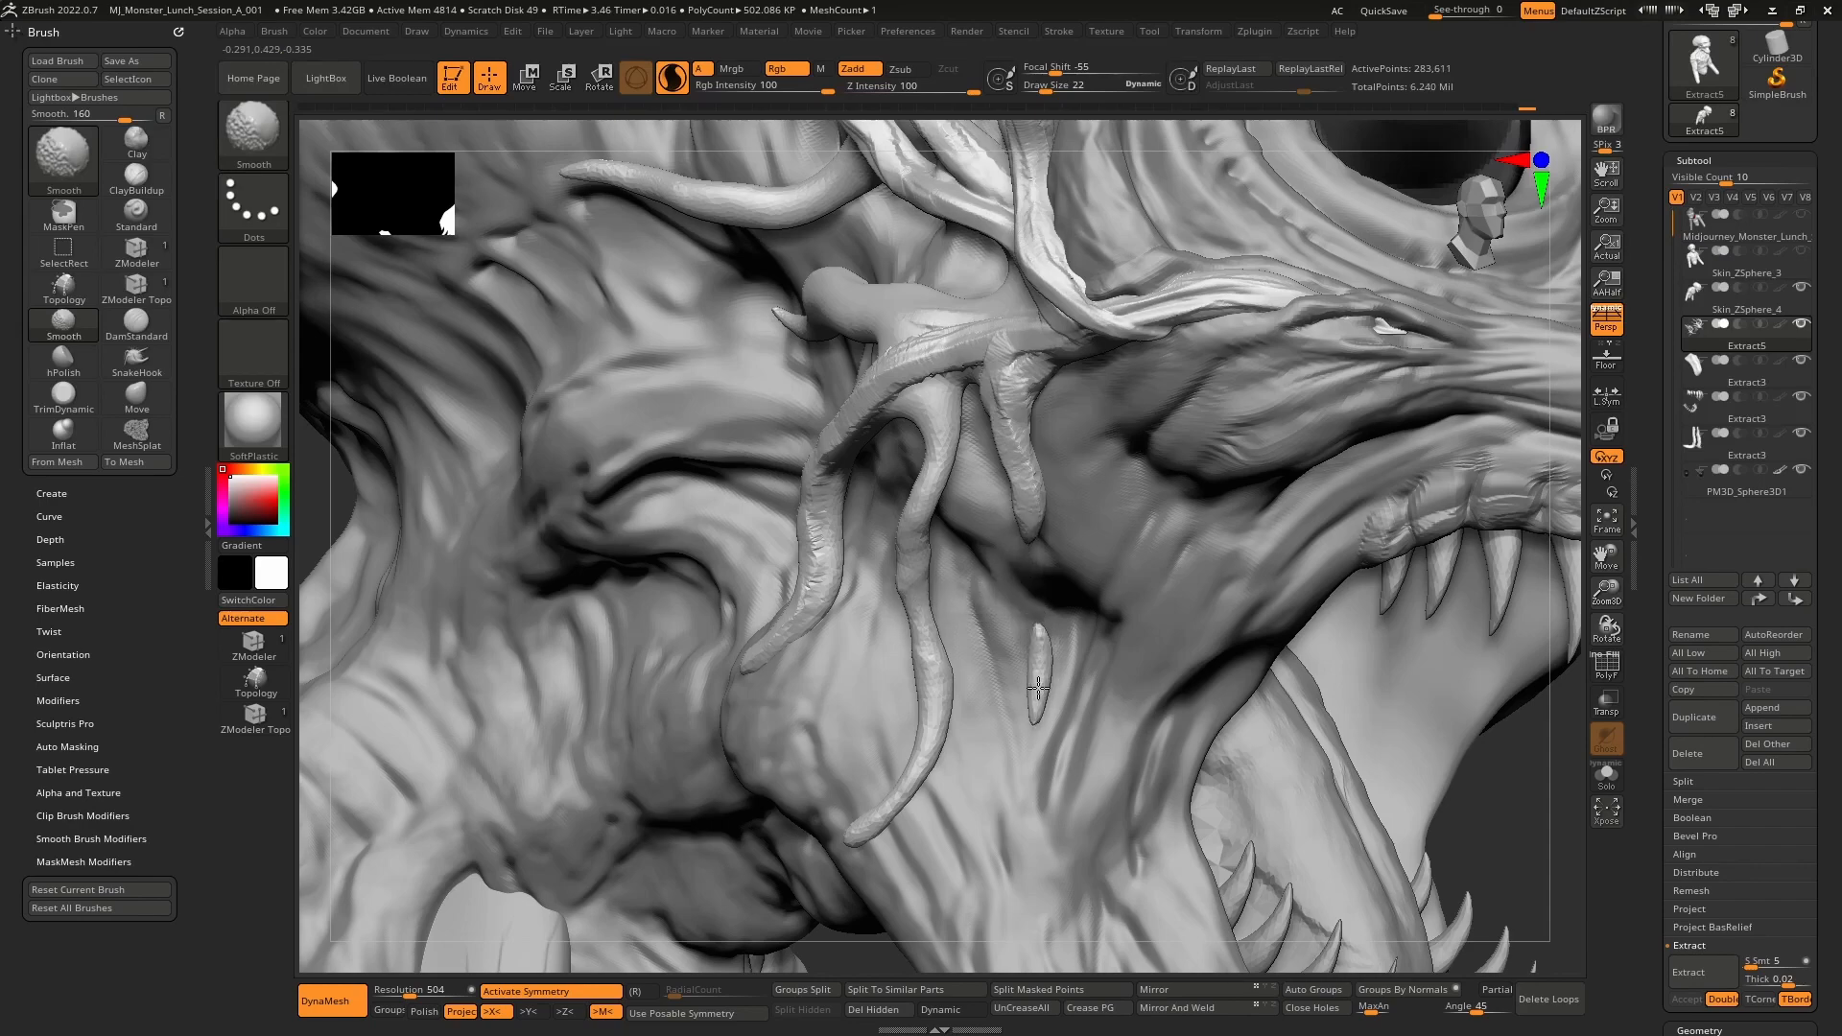
right_drag(1073, 592, 1065, 548)
- Reposition the shortened front branch against the cheek with SnakeHook, raising the draw size to 30
key(b)
key(m)
key(v)
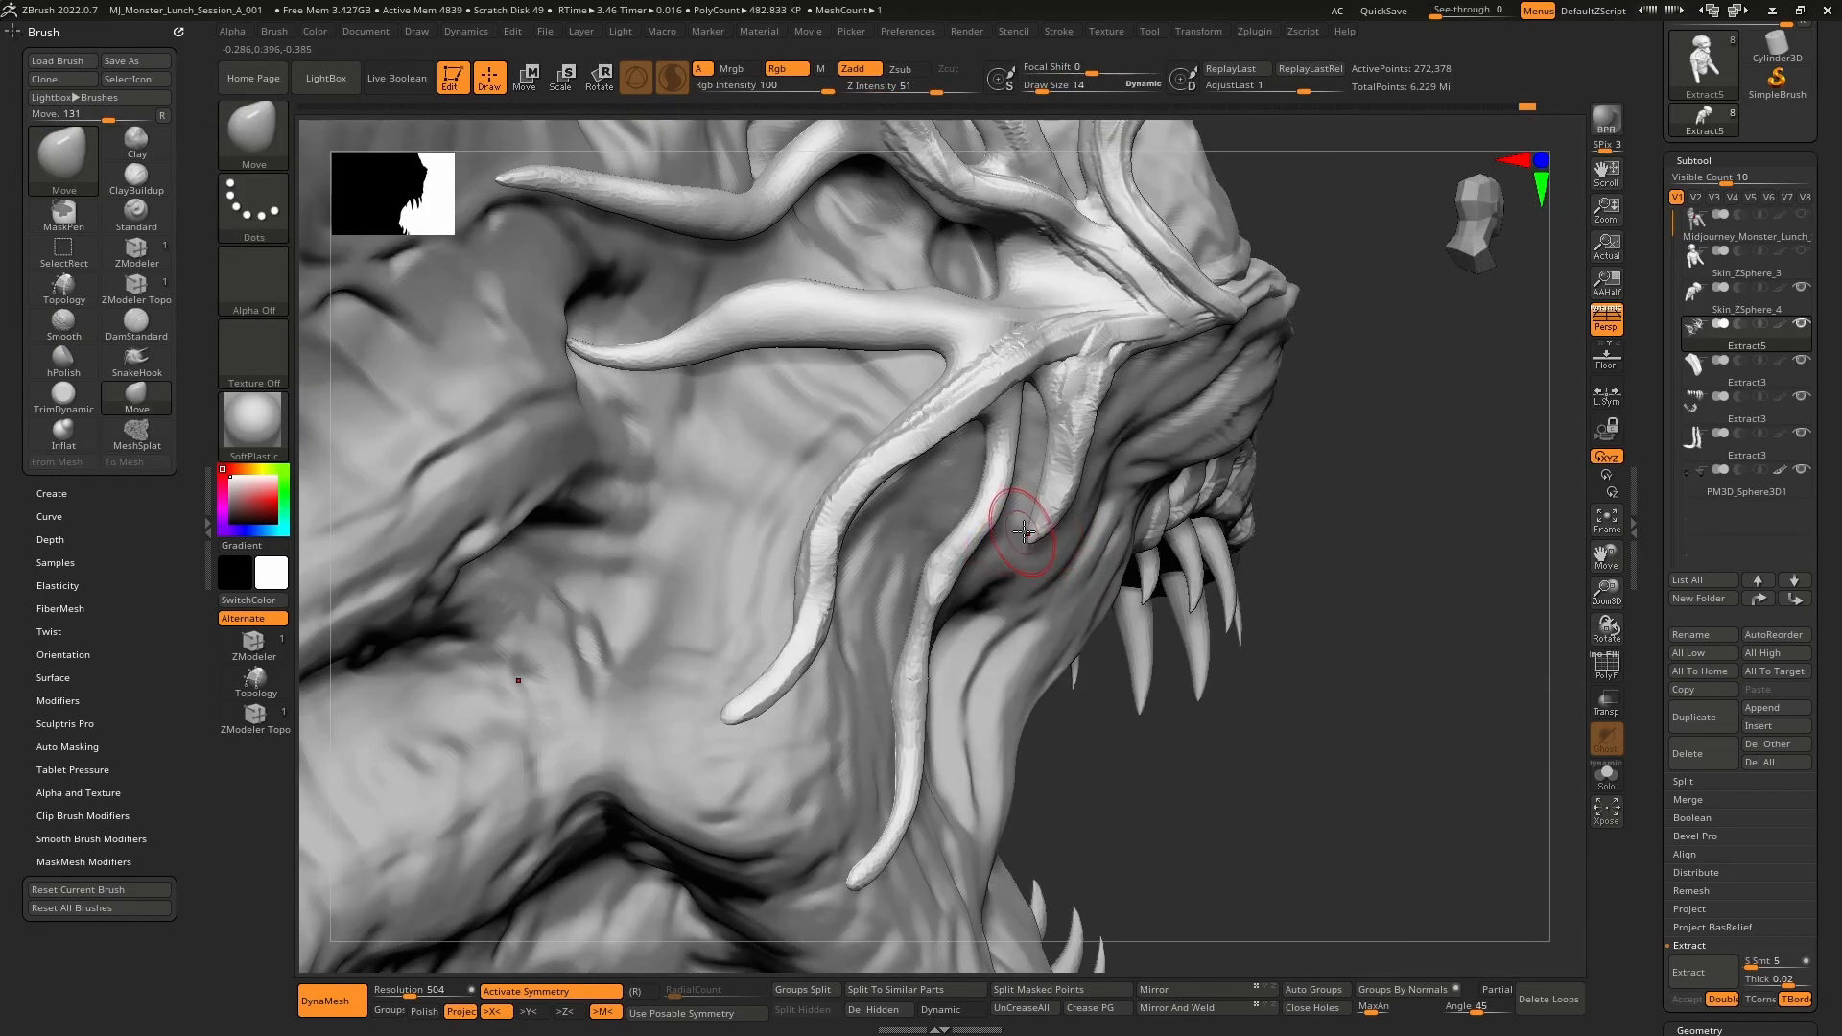
key(b)
key(s)
key(h)
drag(992, 576, 967, 585)
right_drag(967, 586, 935, 573)
right_drag(976, 485, 938, 488)
key(bracketright)
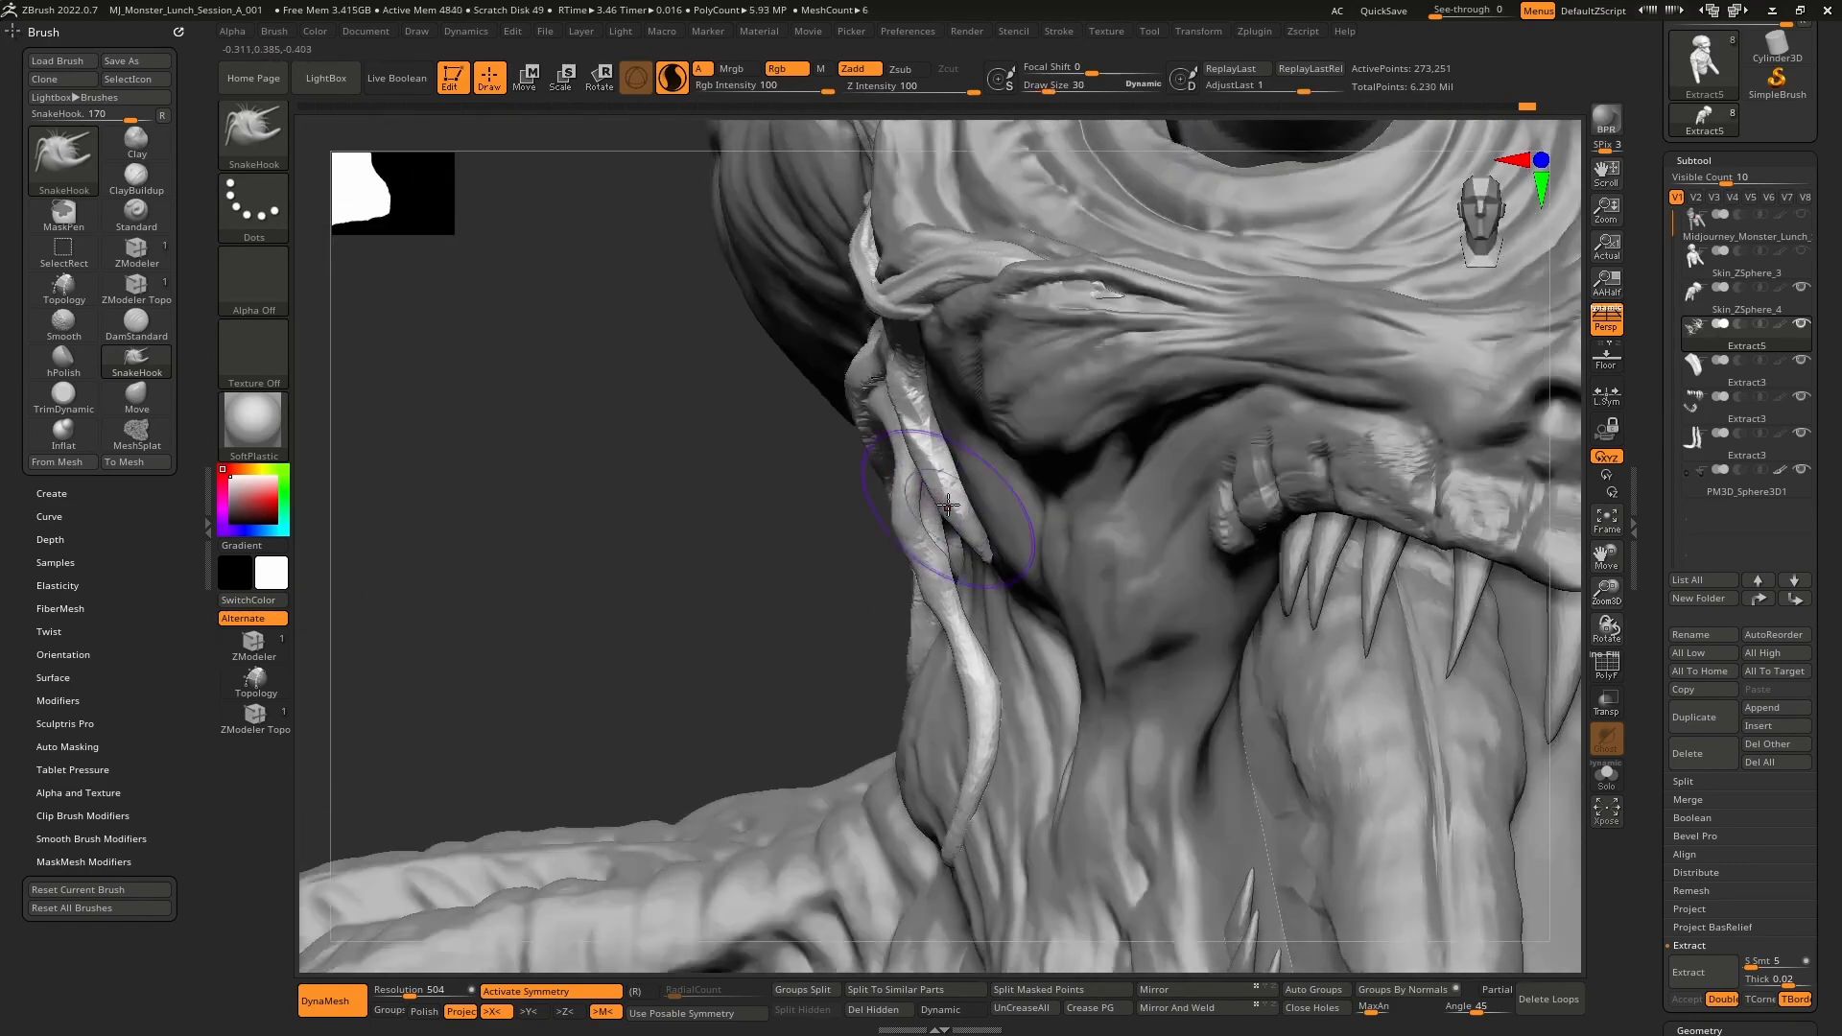
- Smooth the front branch at draw size 30 so it tapers into the cheek skin
right_drag(1002, 563, 1103, 557)
shift+drag(1054, 503, 1043, 452)
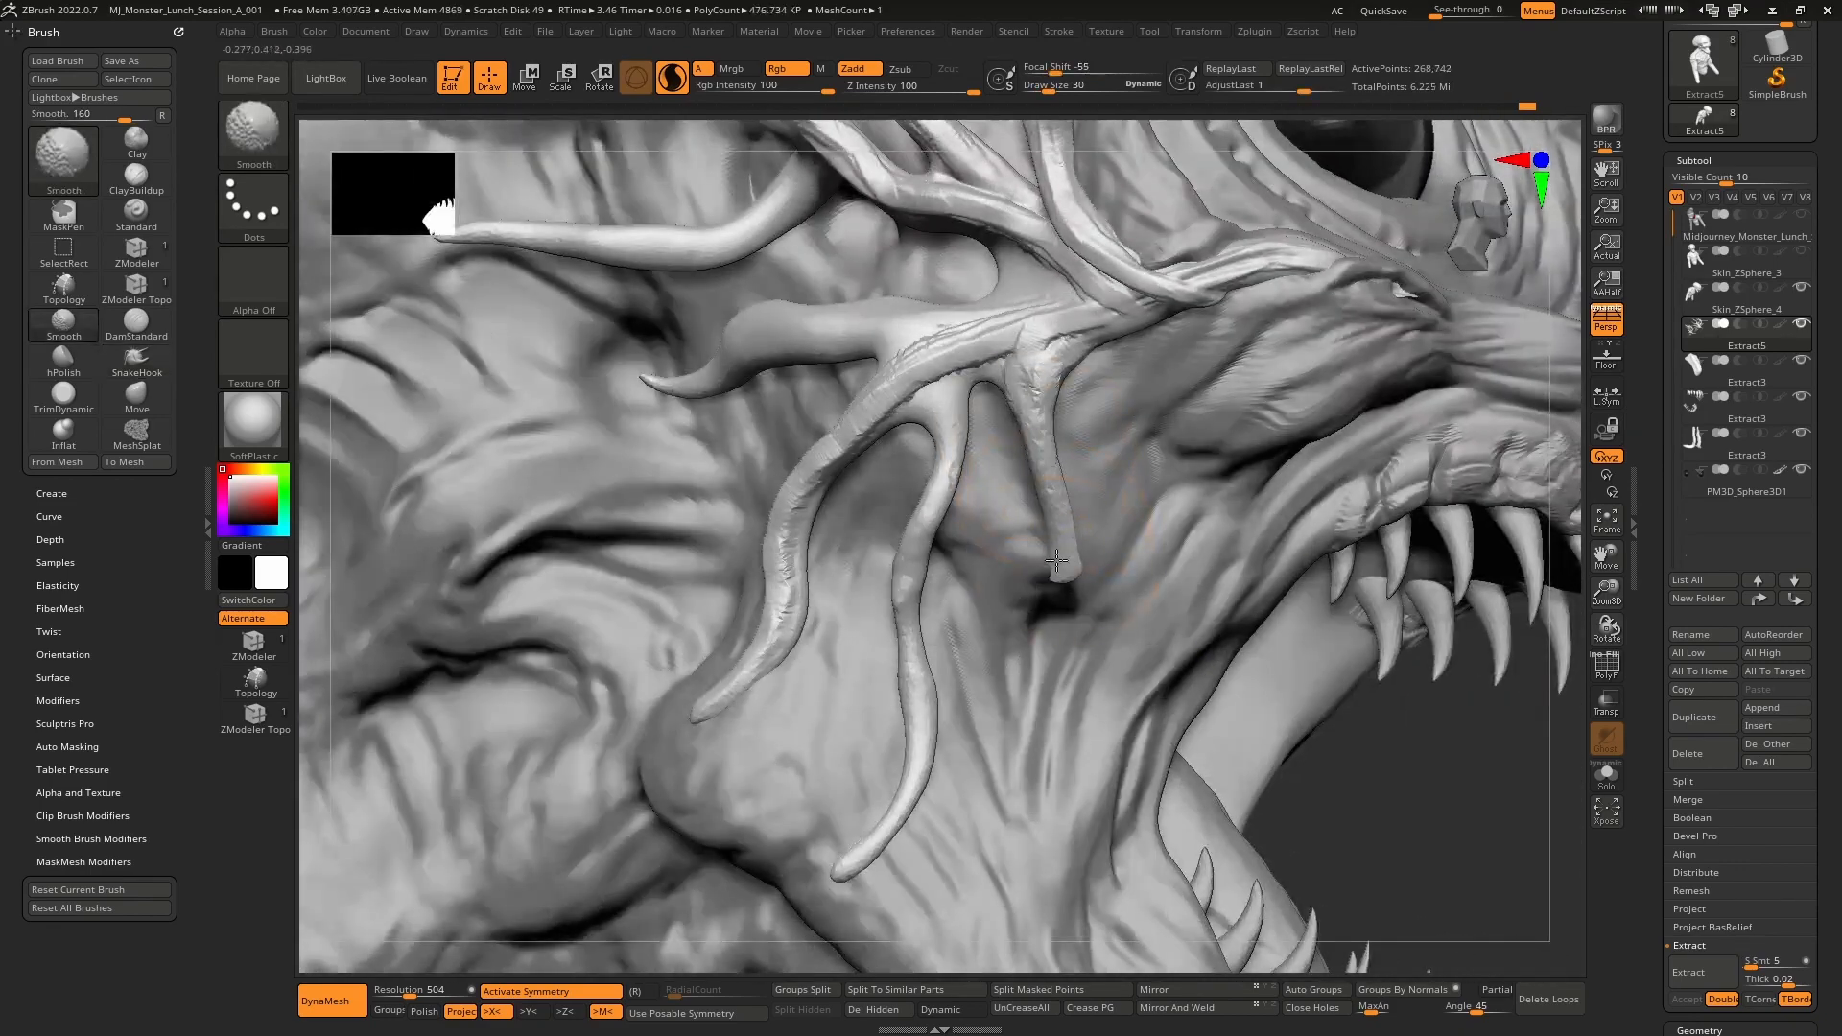
shift+drag(1062, 562, 1055, 389)
- Build up strands on the front and middle hanging cheek branches with ClayBuildup at draw size 10, smoothing where the middle one joins the root
right_drag(1055, 388, 1065, 440)
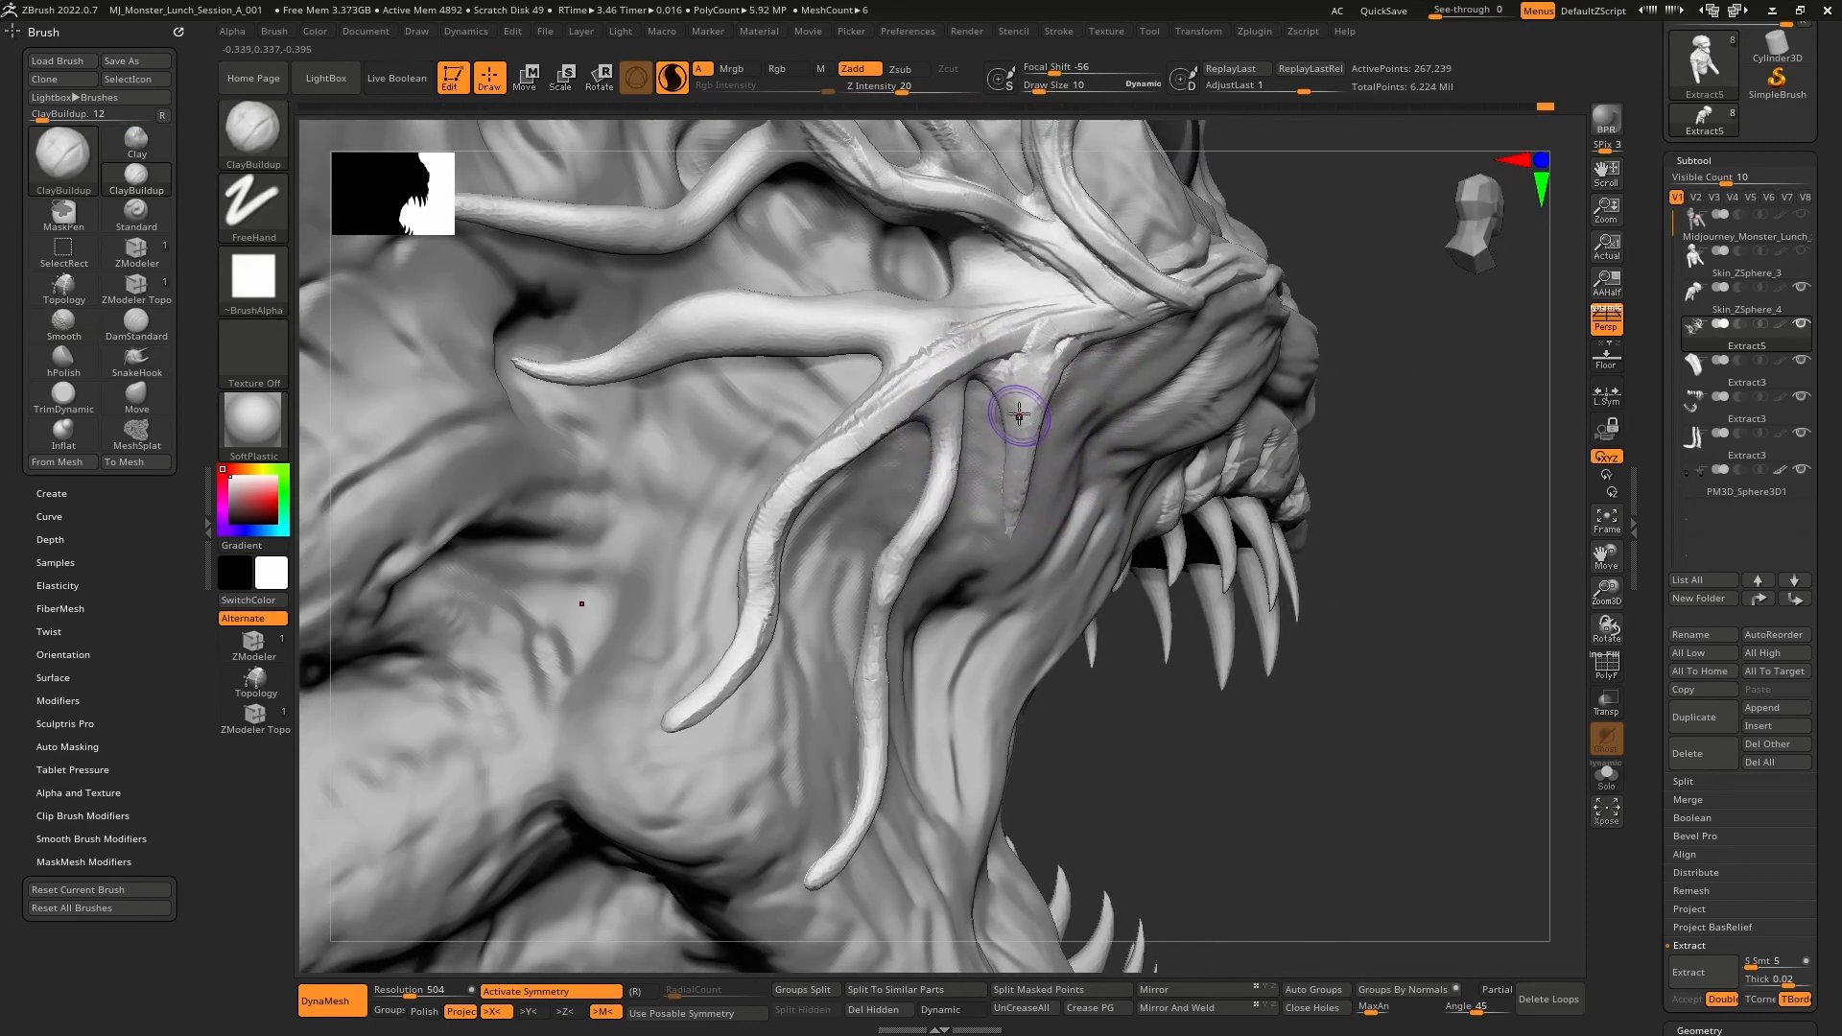
right_drag(1025, 422, 1027, 383)
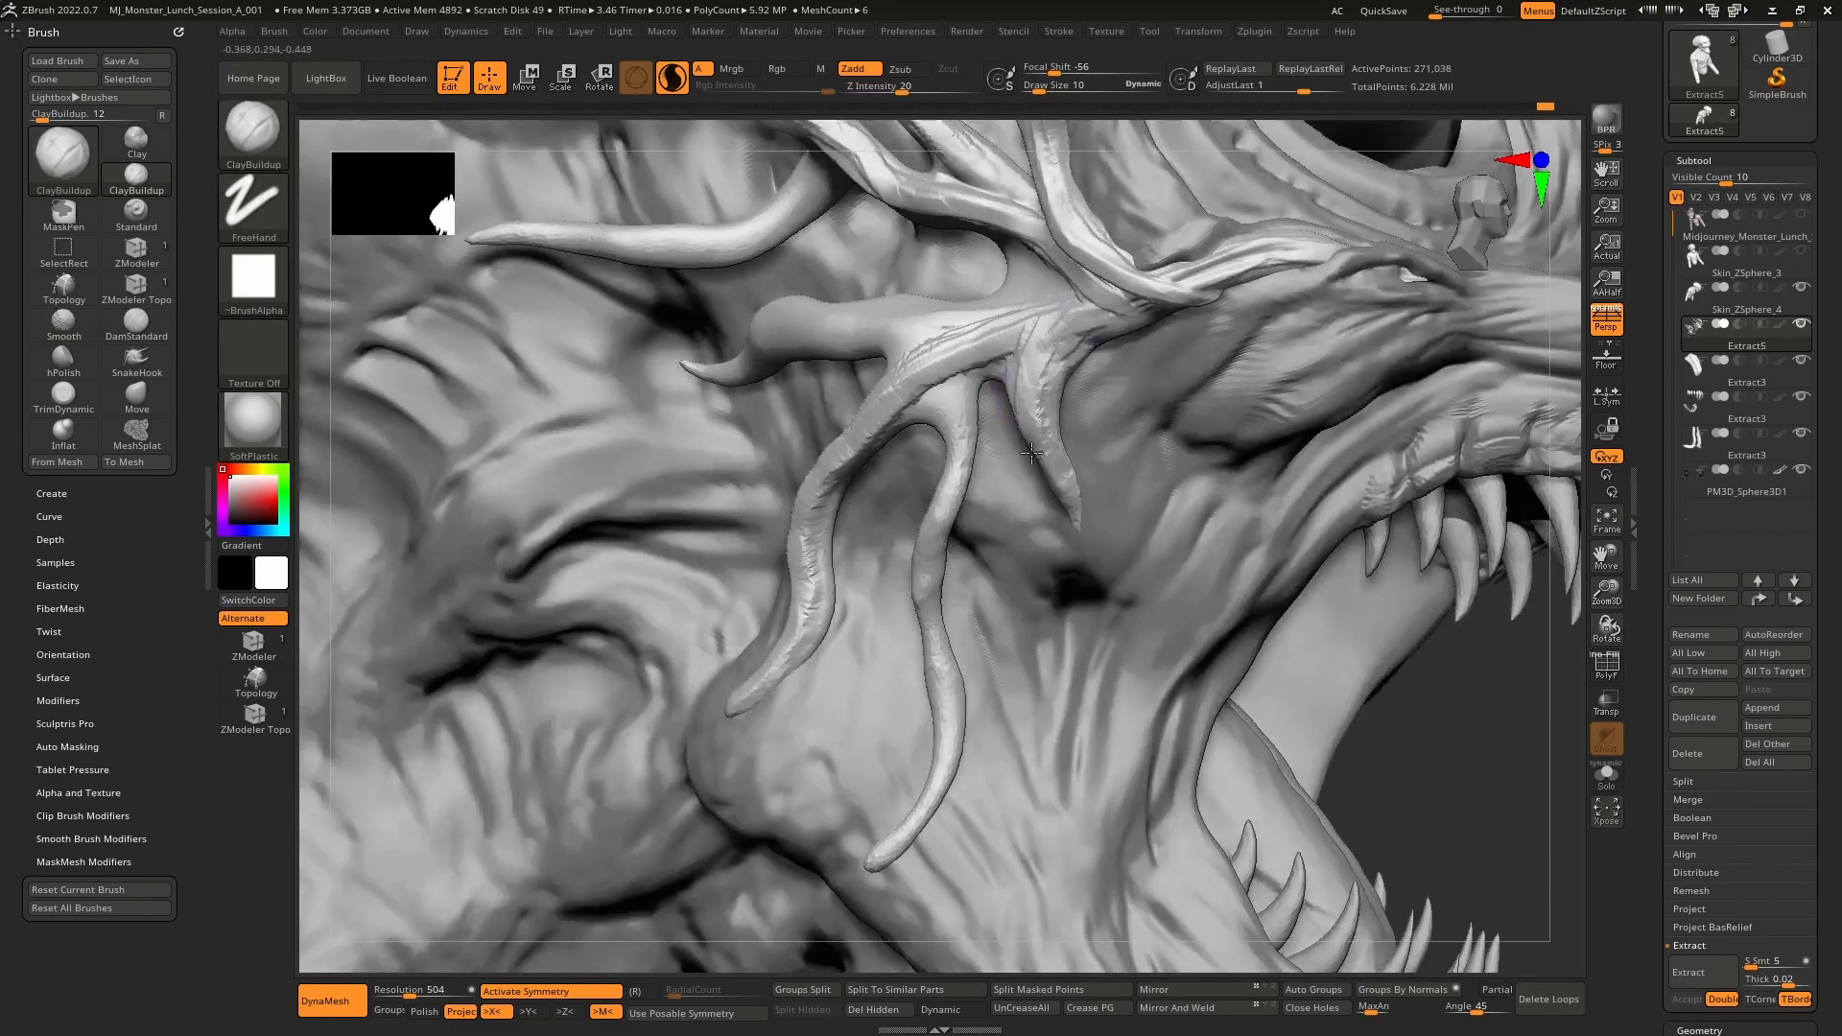
right_drag(1032, 453, 998, 366)
key(space)
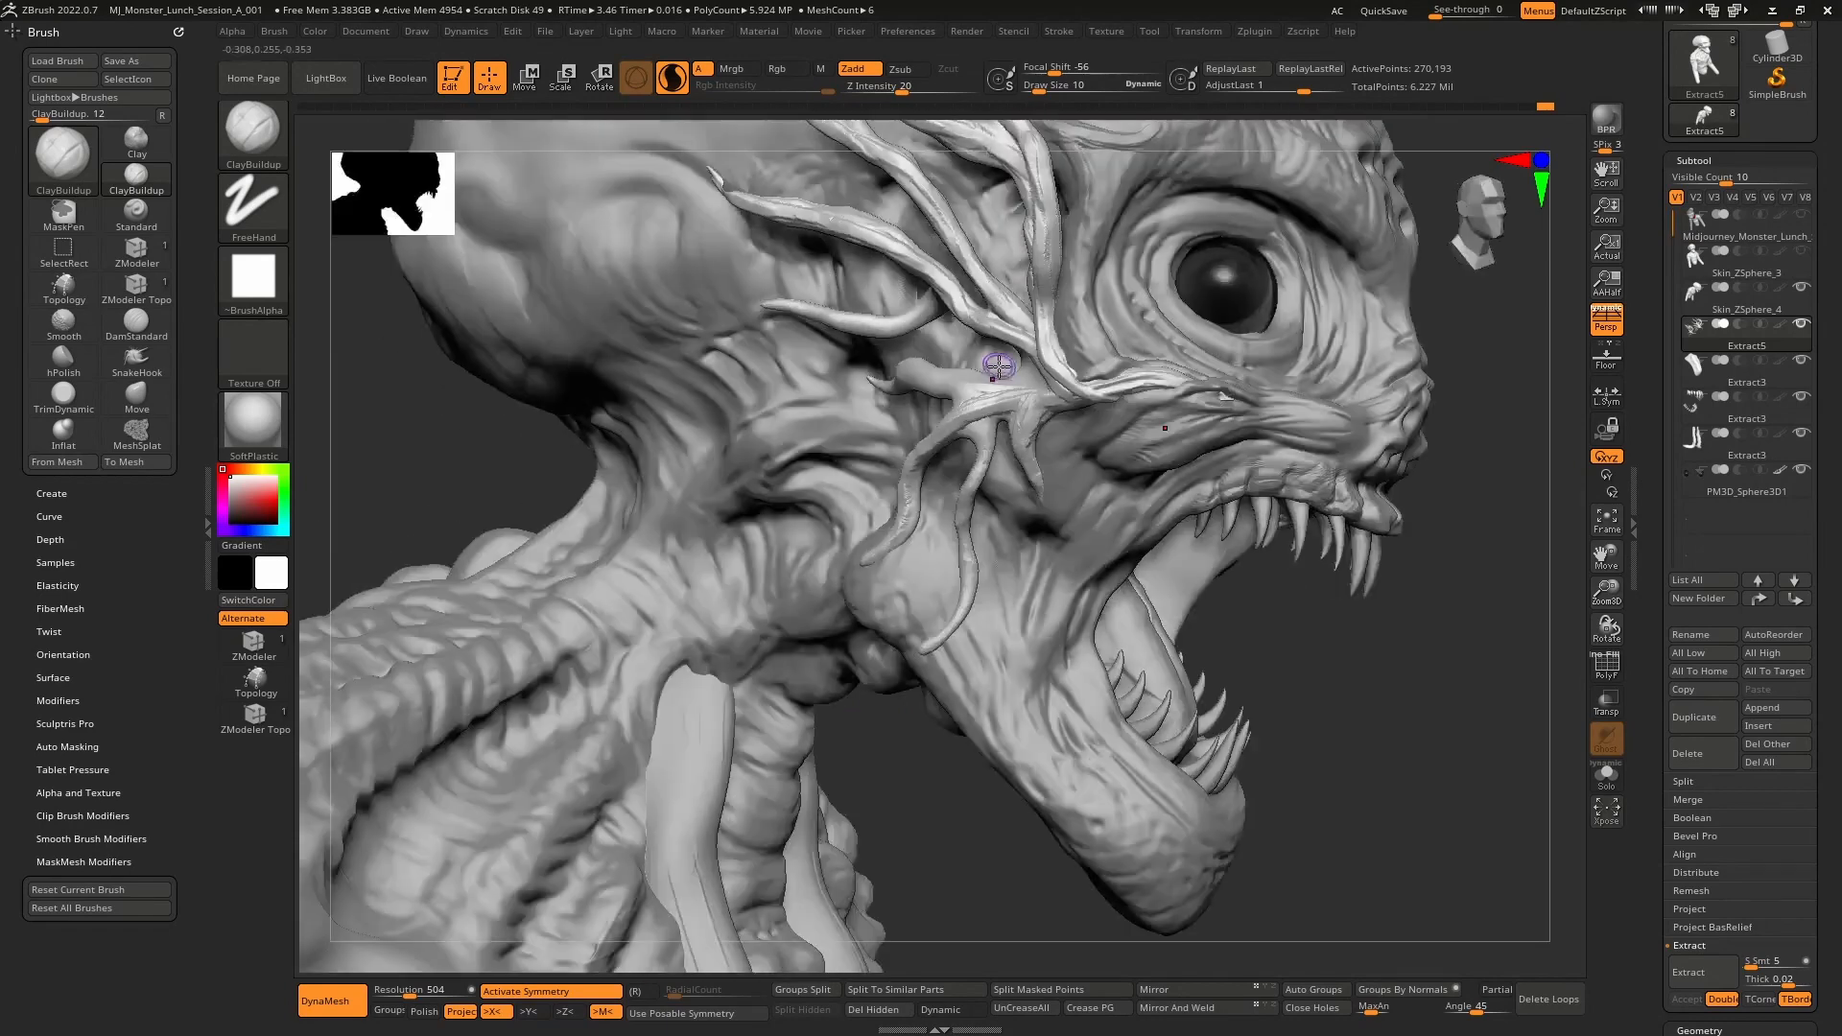
ctrl+right_drag(956, 439, 1032, 468)
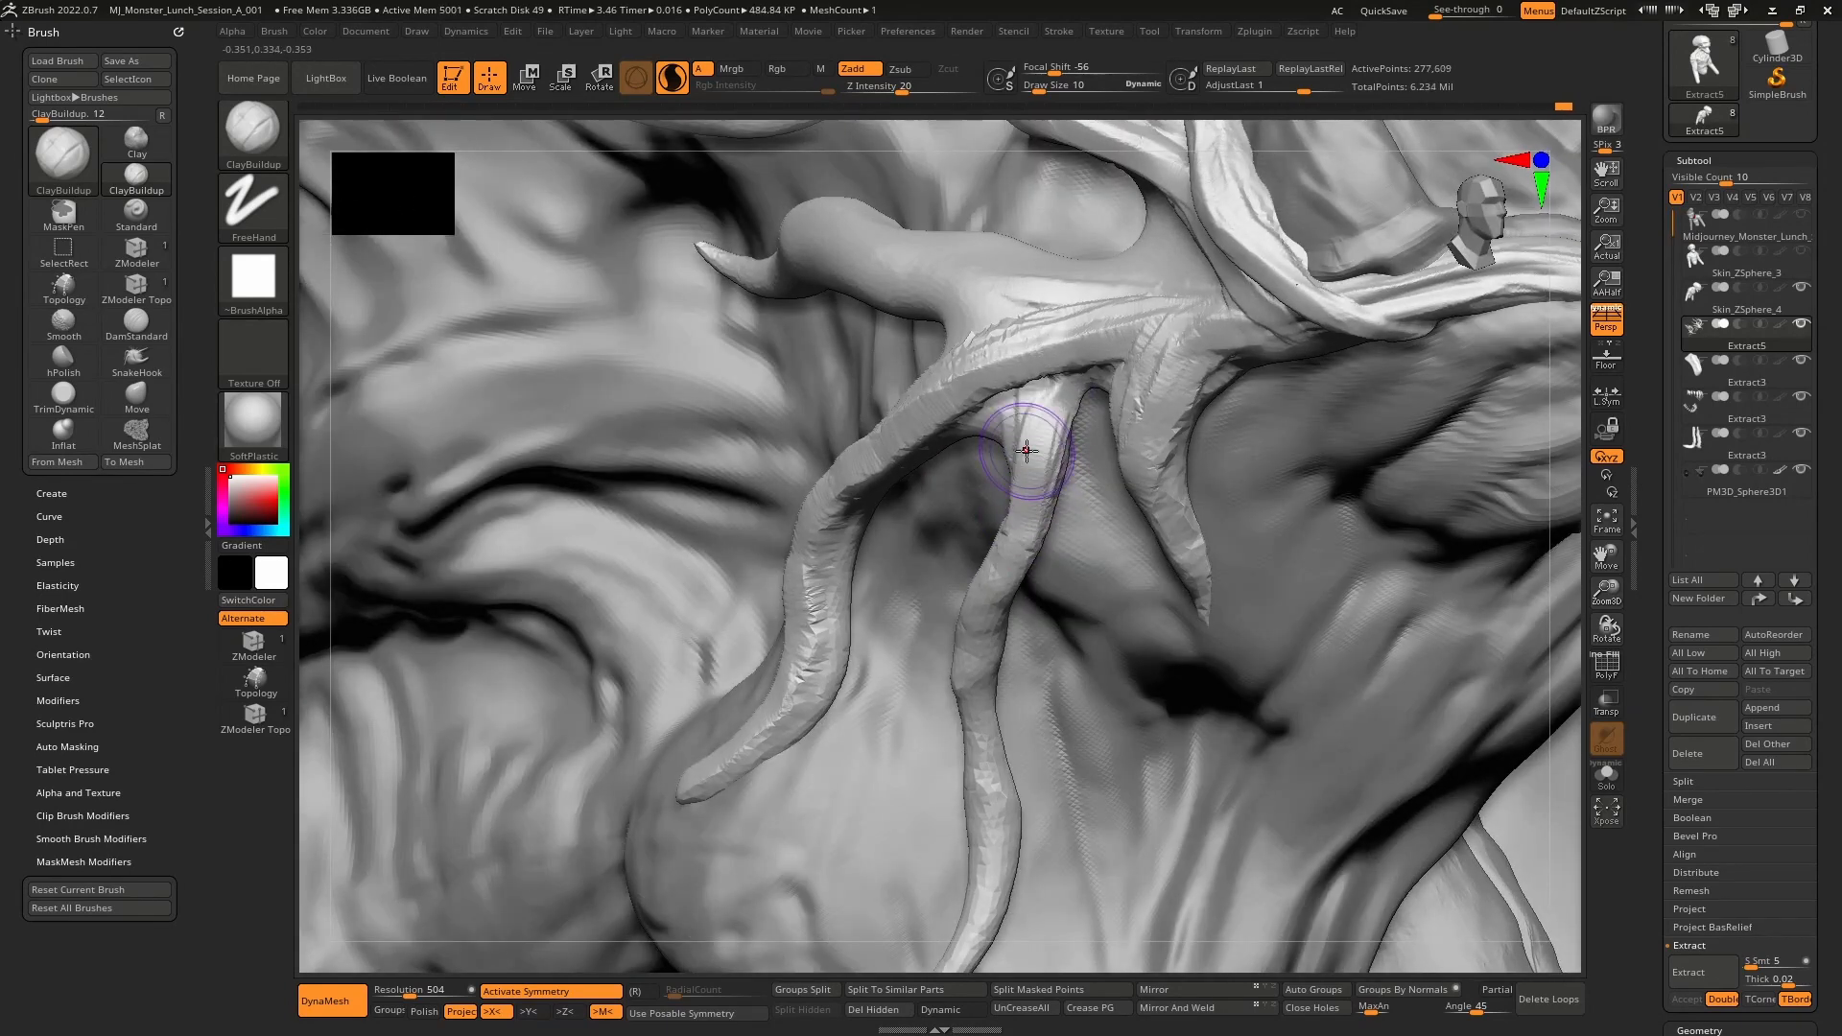
shift+drag(998, 381, 1045, 411)
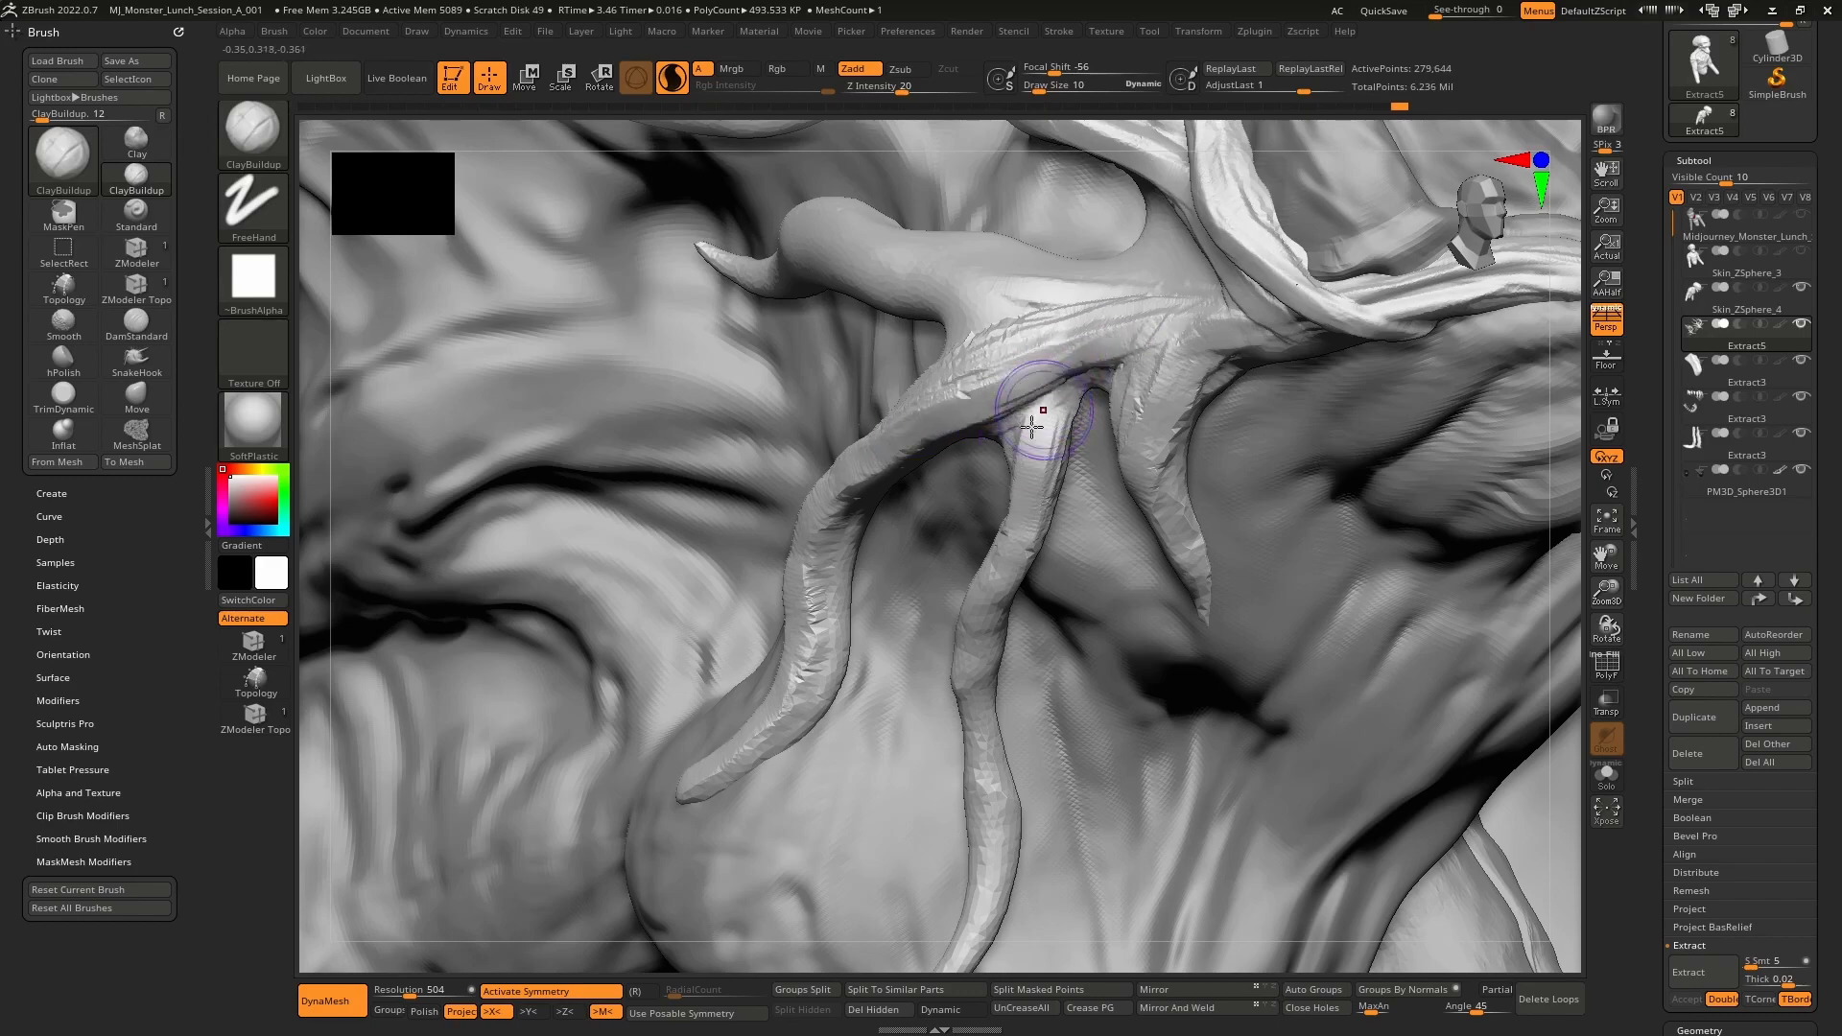
mouse_move(1108, 339)
alt+right_down()
mouse_move(1037, 457)
mouse_move(1015, 451)
alt+right_up()
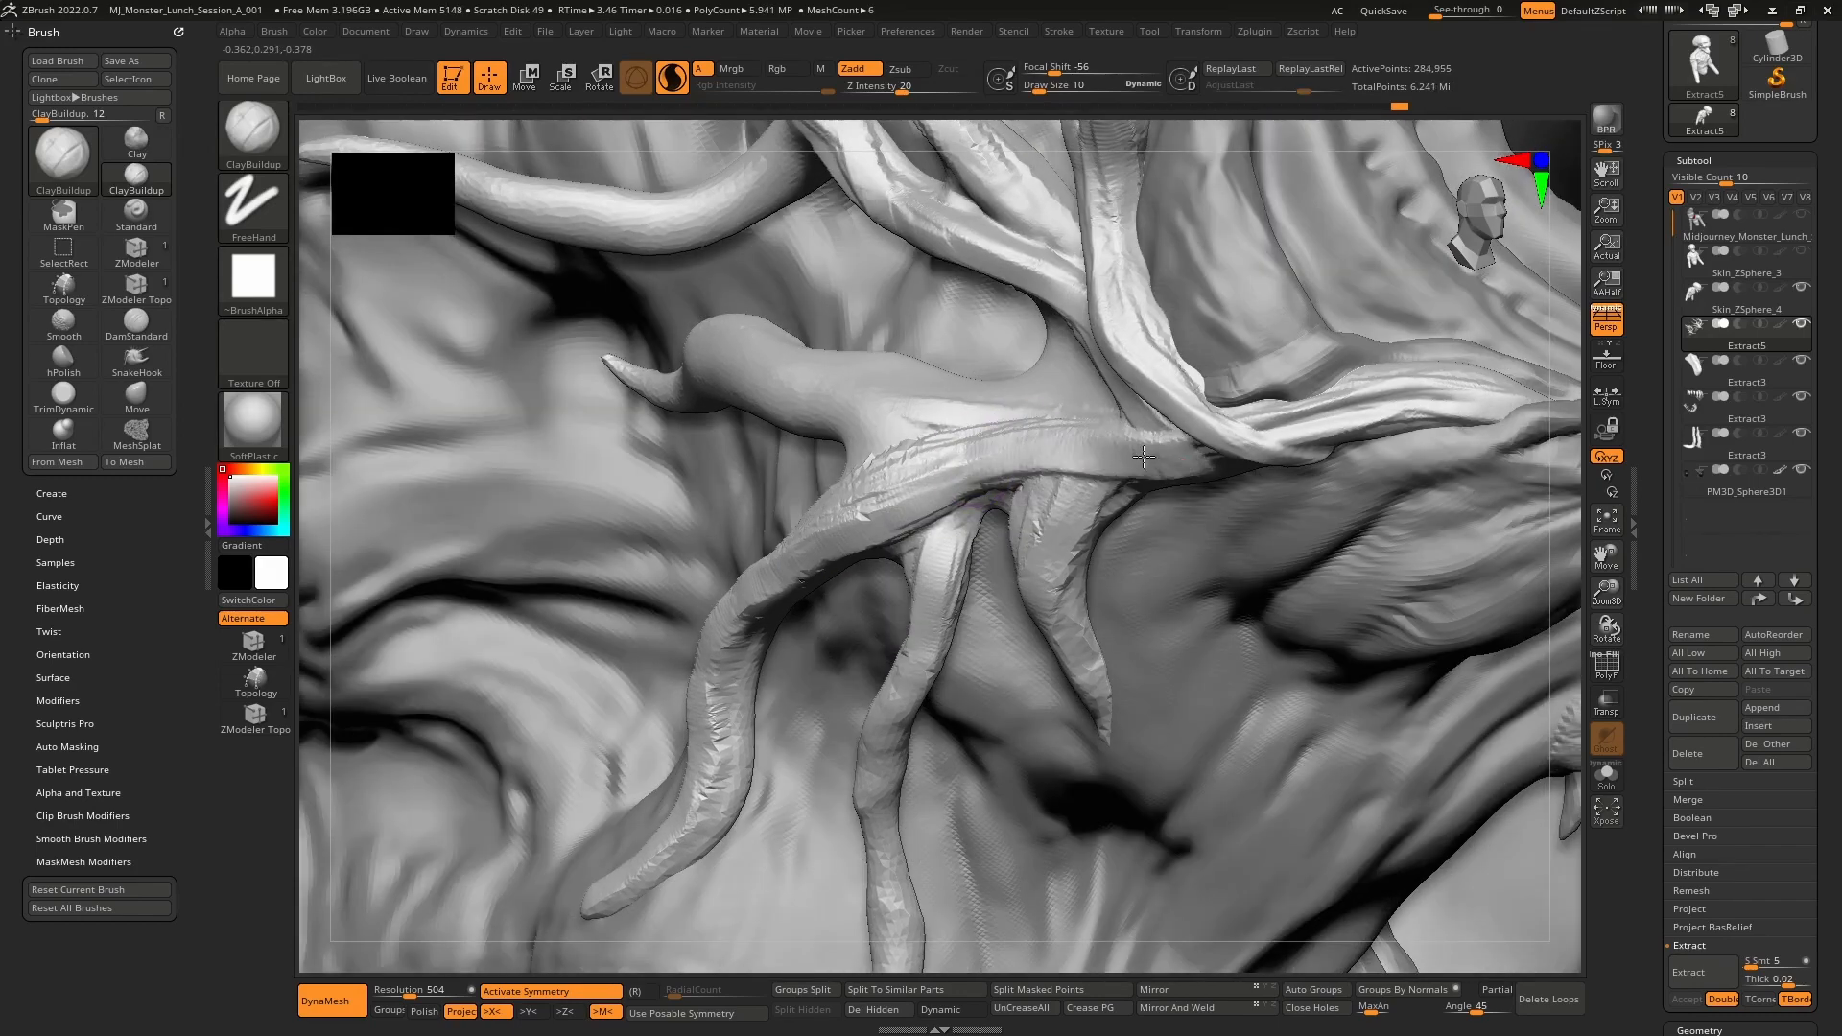
- Build up clay strands across the shared root of the lower cheek tendrils with ClayBuildup
drag(868, 528, 953, 487)
alt+right_drag(952, 488, 1031, 498)
right_drag(1154, 388, 1034, 539)
drag(1074, 428, 1157, 399)
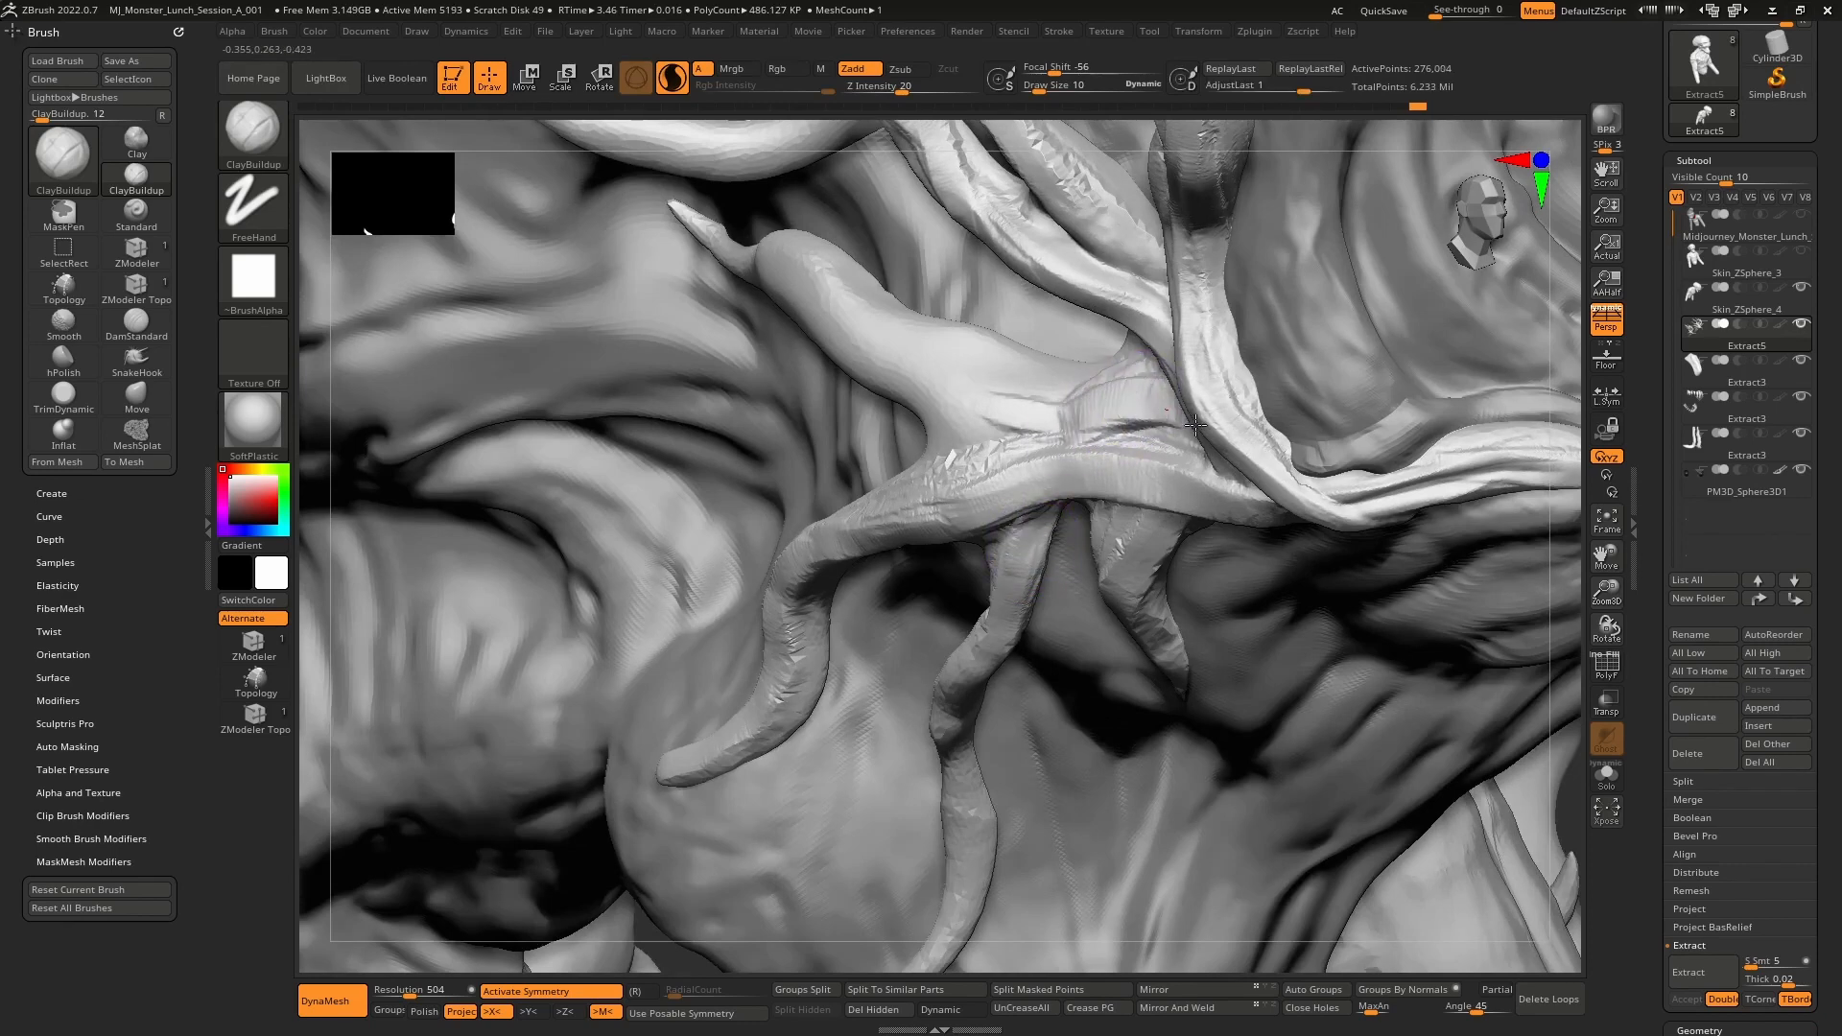
- Run ClayBuildup strands along the thick rear branch from the cheek root toward its tip, undoing the last two strokes
alt+right_drag(1000, 423, 1087, 552)
mouse_move(814, 382)
mouse_down()
mouse_move(1155, 549)
mouse_move(878, 378)
mouse_move(1108, 537)
mouse_up()
drag(923, 466, 1127, 561)
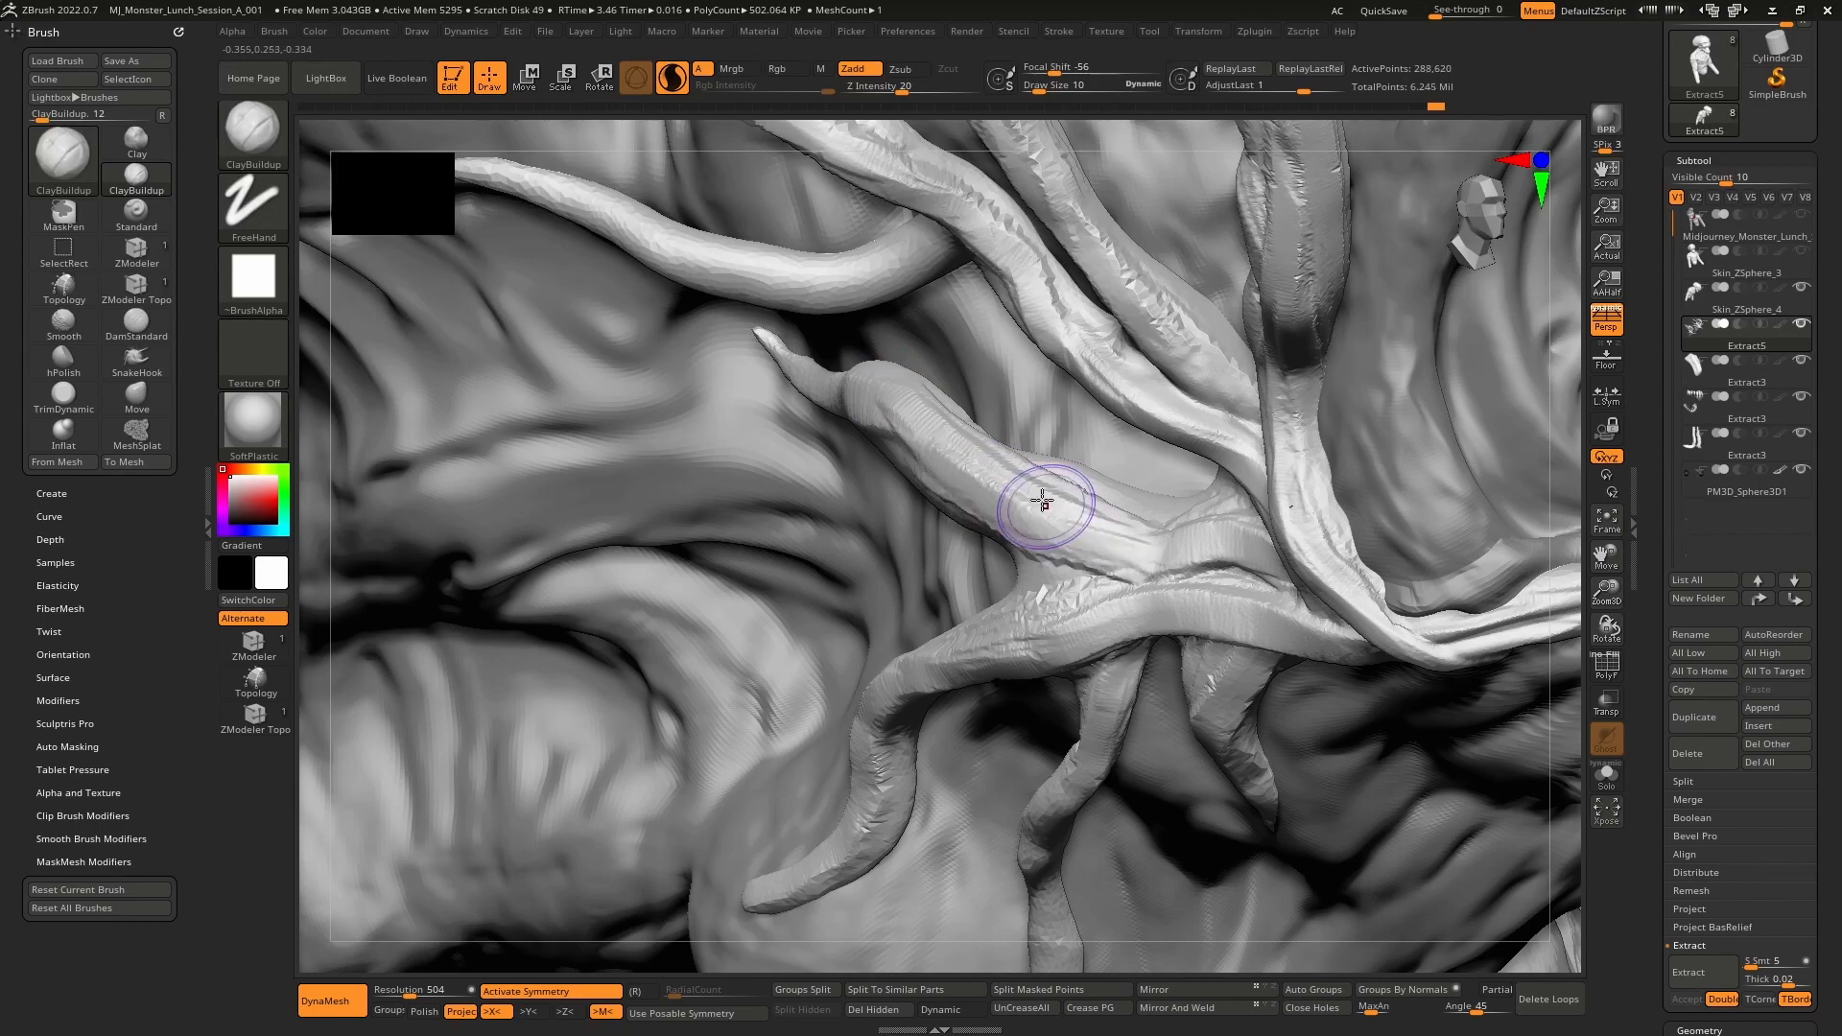
right_drag(1045, 498, 1095, 511)
mouse_move(1094, 511)
mouse_down()
mouse_move(916, 475)
mouse_move(573, 344)
mouse_up()
key(ctrl+z)
key(ctrl+z)
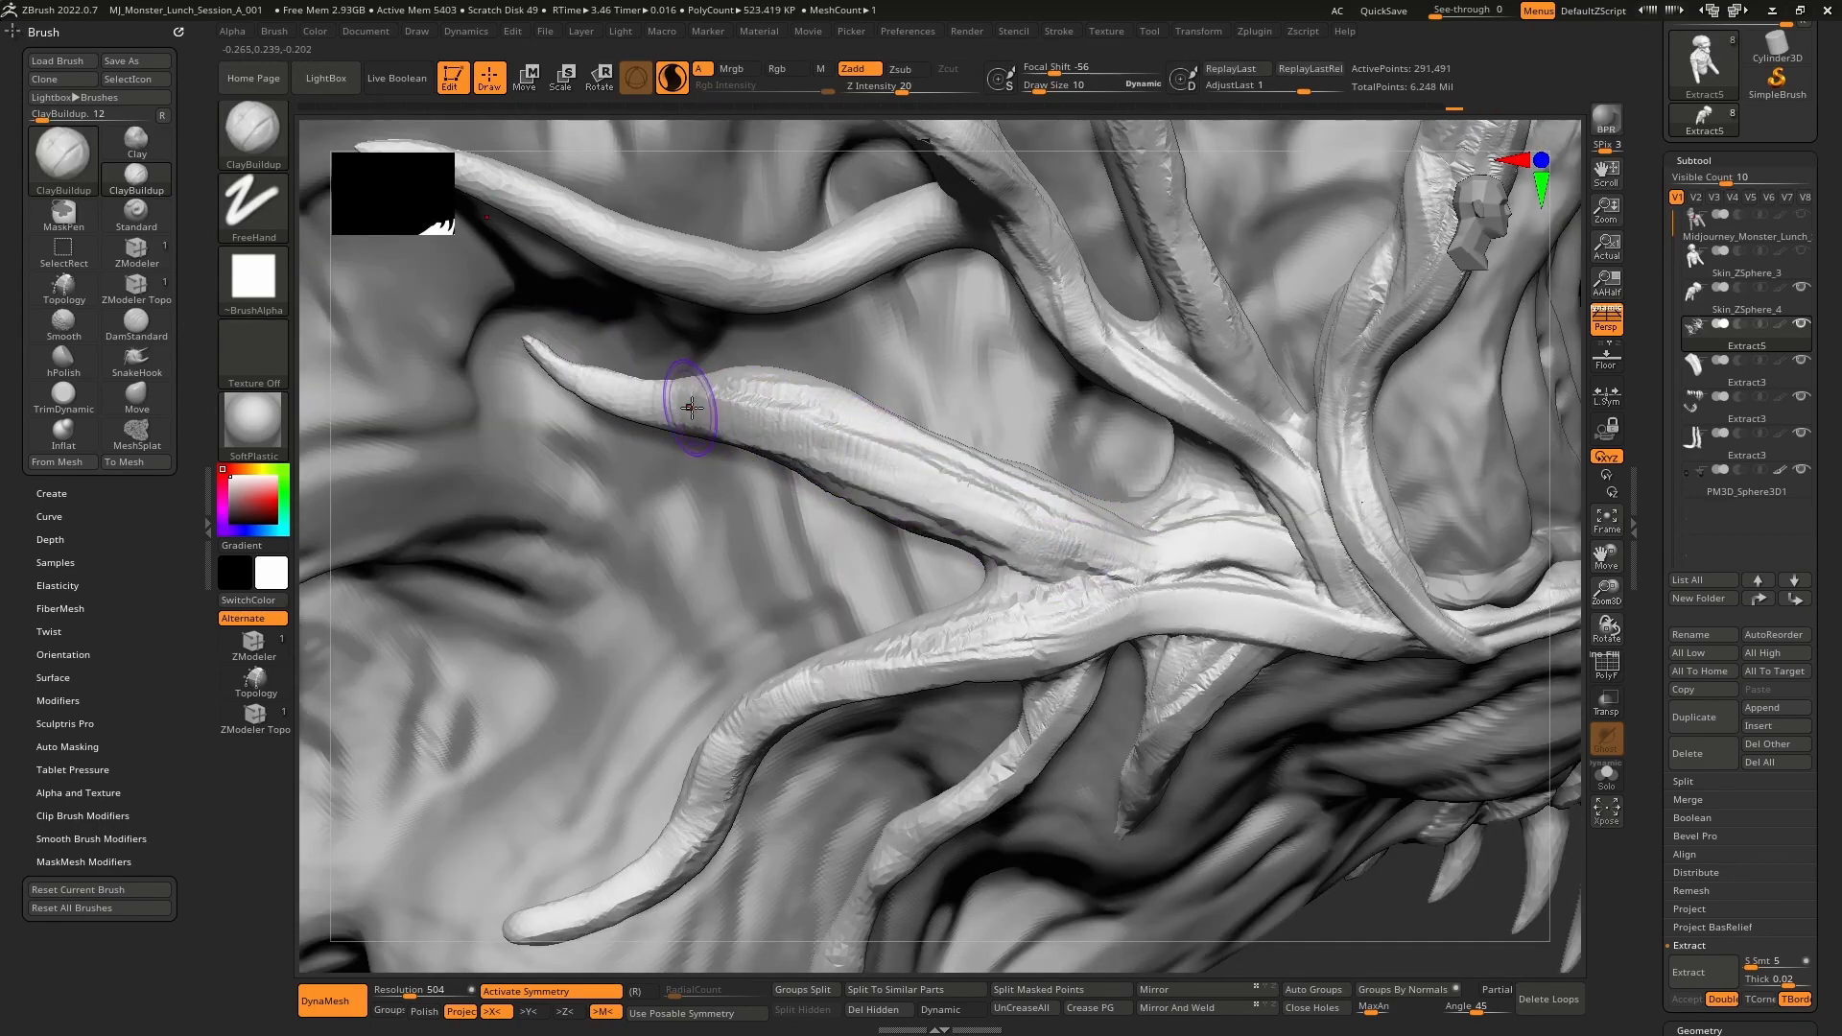
mouse_move(1020, 656)
ctrl+right_down()
mouse_move(919, 413)
mouse_move(814, 604)
mouse_move(815, 699)
mouse_move(876, 690)
mouse_move(855, 522)
ctrl+right_up()
alt+right_drag(854, 523, 874, 679)
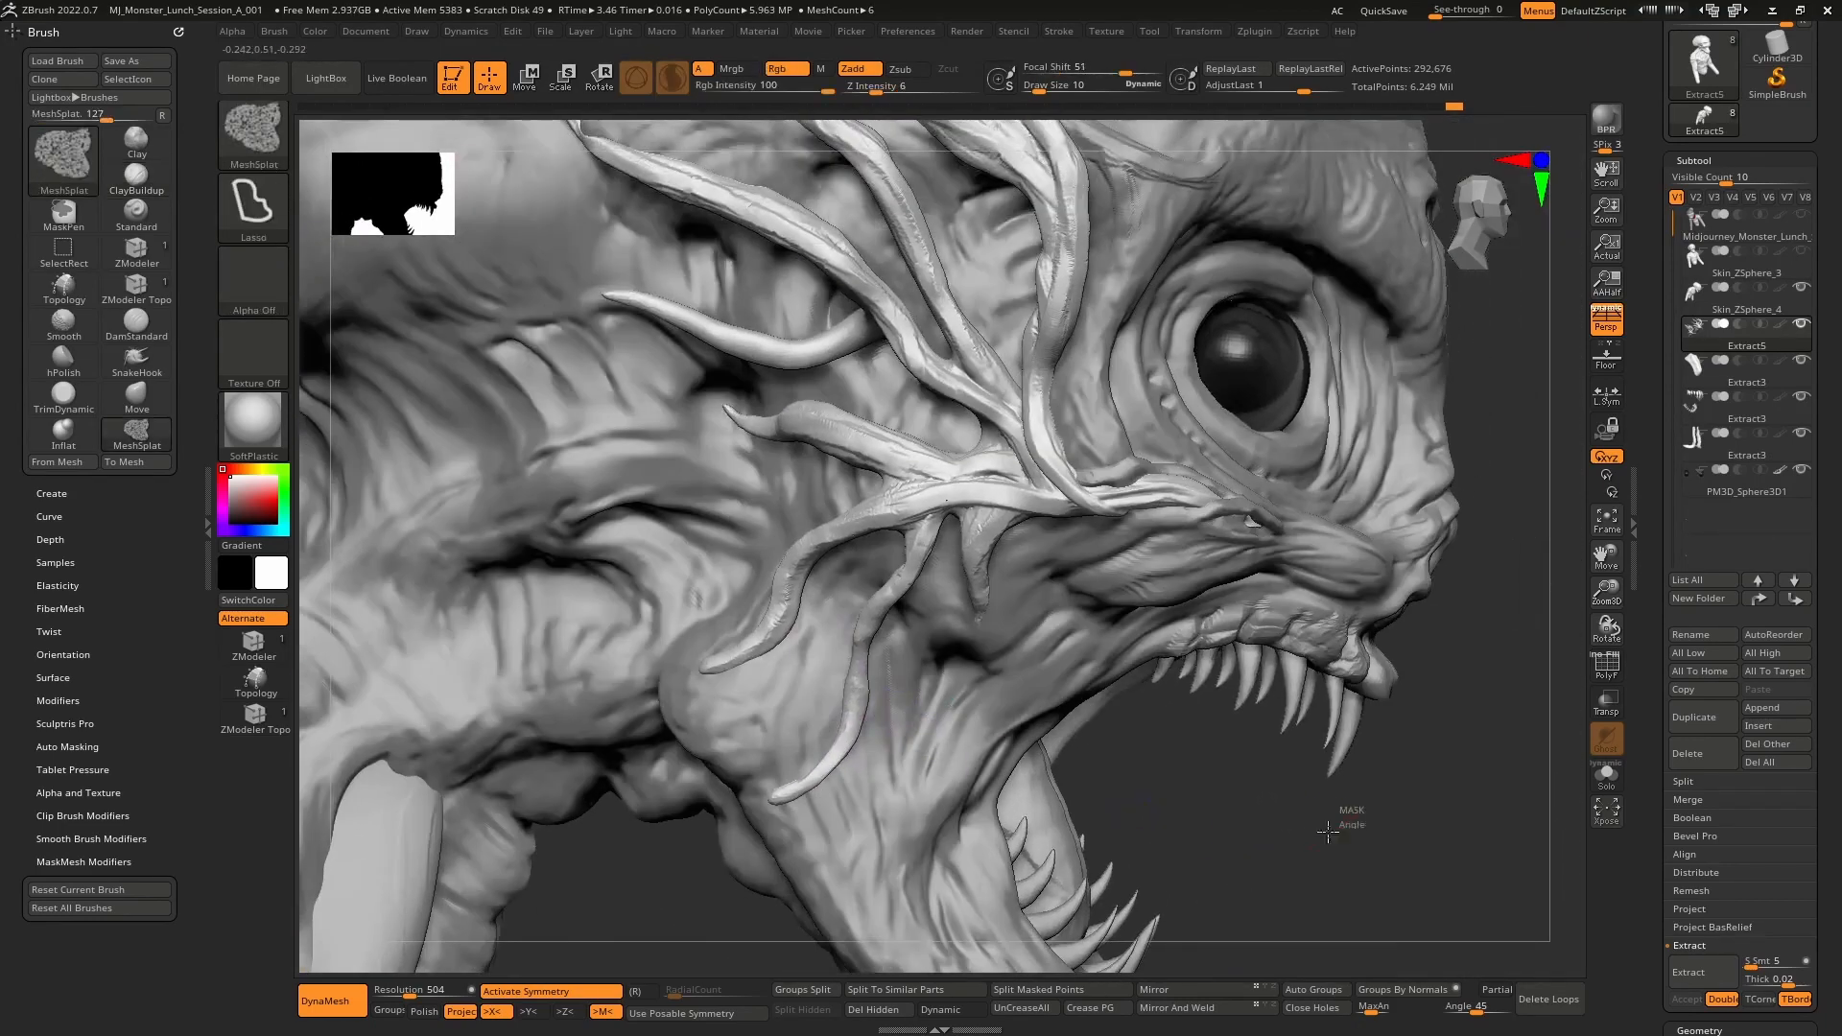
- Remesh the tendrils with DynaMesh at resolution 504, and smooth the cheek root and temple tendrils at draw size 26
right_drag(1096, 628, 1083, 584)
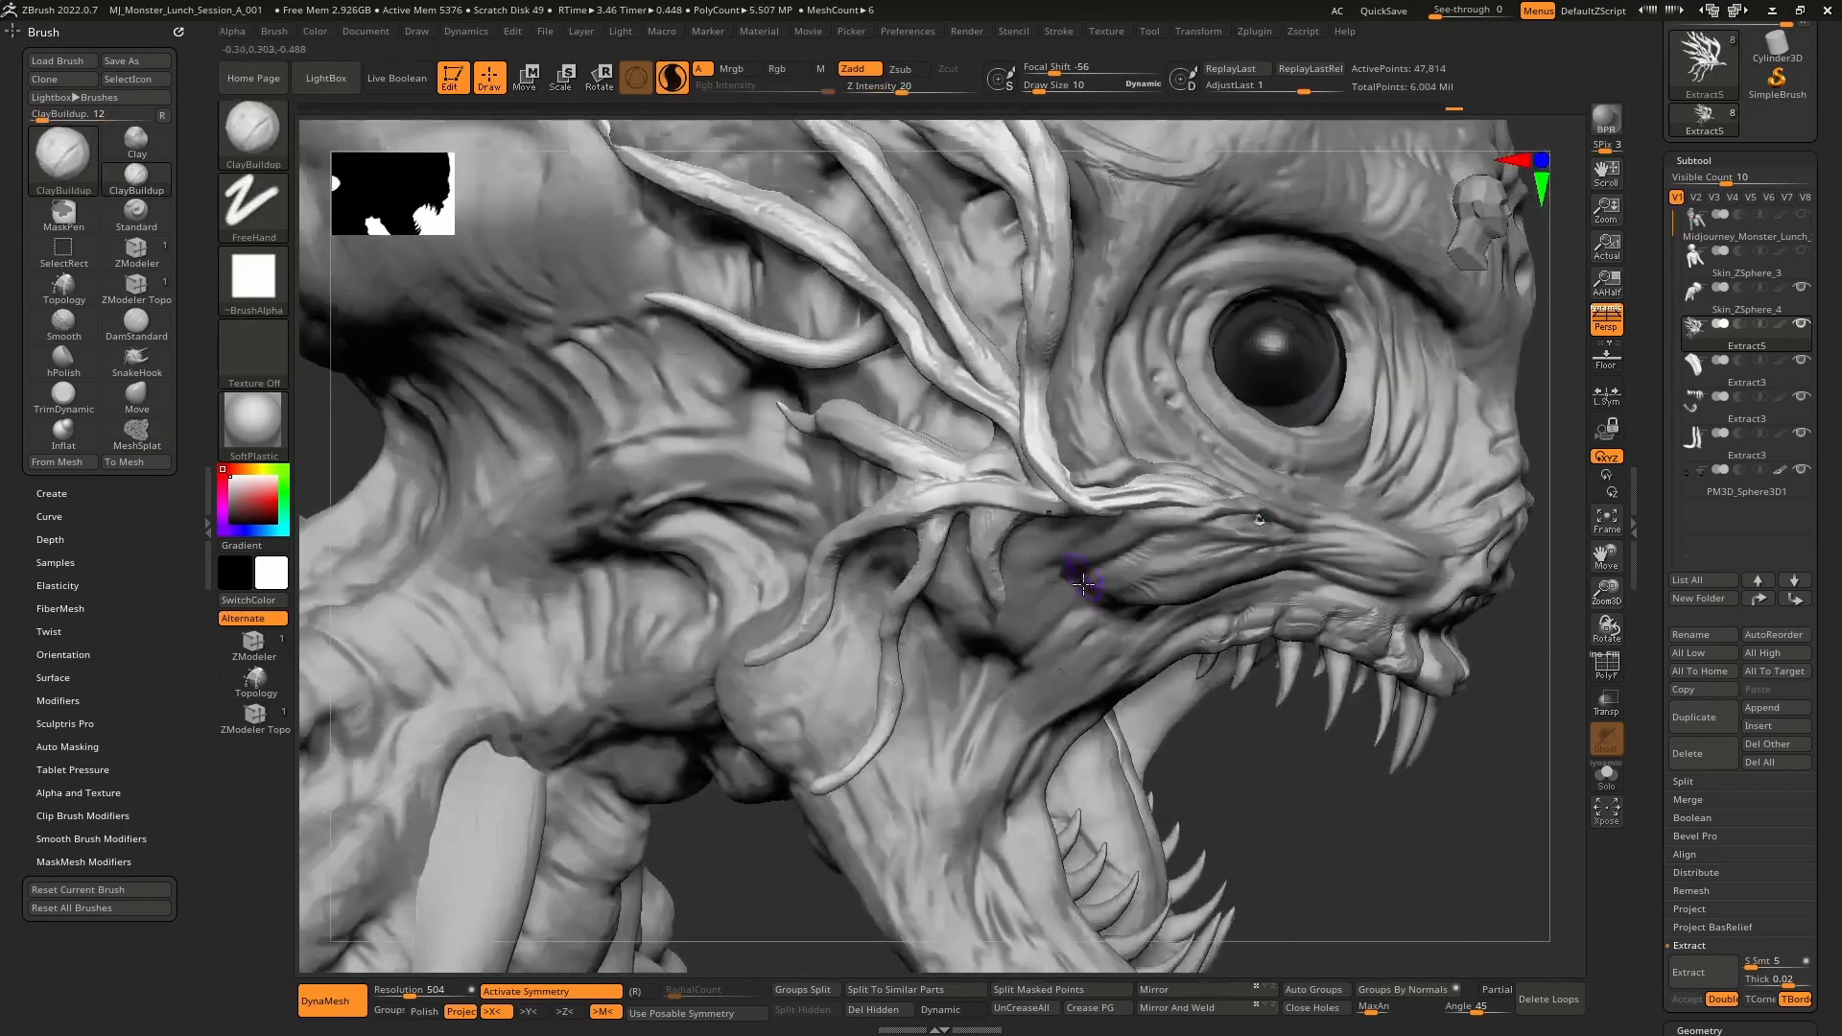
mouse_move(1180, 504)
right_down()
mouse_move(1151, 523)
mouse_move(1125, 475)
mouse_move(1088, 476)
right_up()
shift+drag(993, 446, 1041, 475)
alt+right_drag(1031, 460, 1055, 648)
shift+drag(1111, 393, 1089, 360)
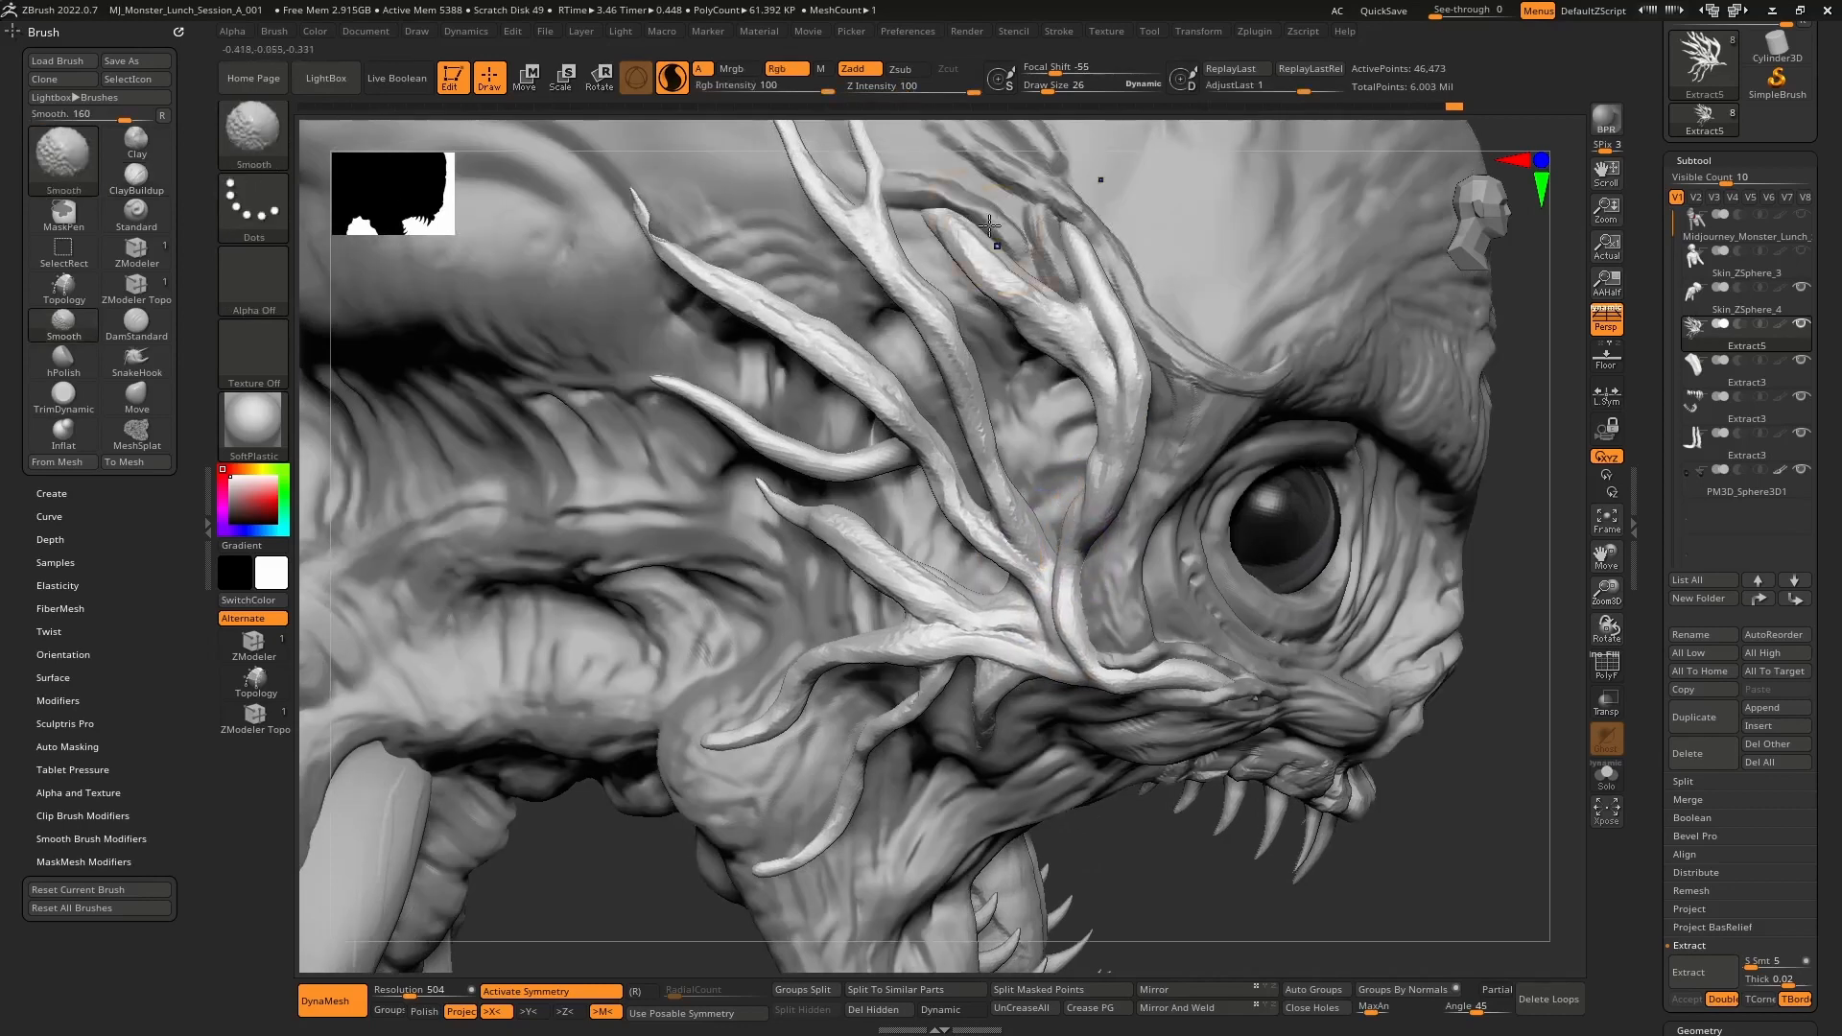
mouse_move(956, 262)
shift+mouse_down()
mouse_move(1084, 361)
mouse_move(1090, 320)
mouse_move(1112, 362)
mouse_move(1065, 283)
mouse_move(1119, 345)
mouse_move(1097, 317)
mouse_move(1080, 329)
mouse_move(1110, 374)
mouse_move(1118, 470)
shift+mouse_up()
- Carve along the front temple tendril with DamStandard at draw size 26, then smooth its surface
key(b)
key(d)
key(s)
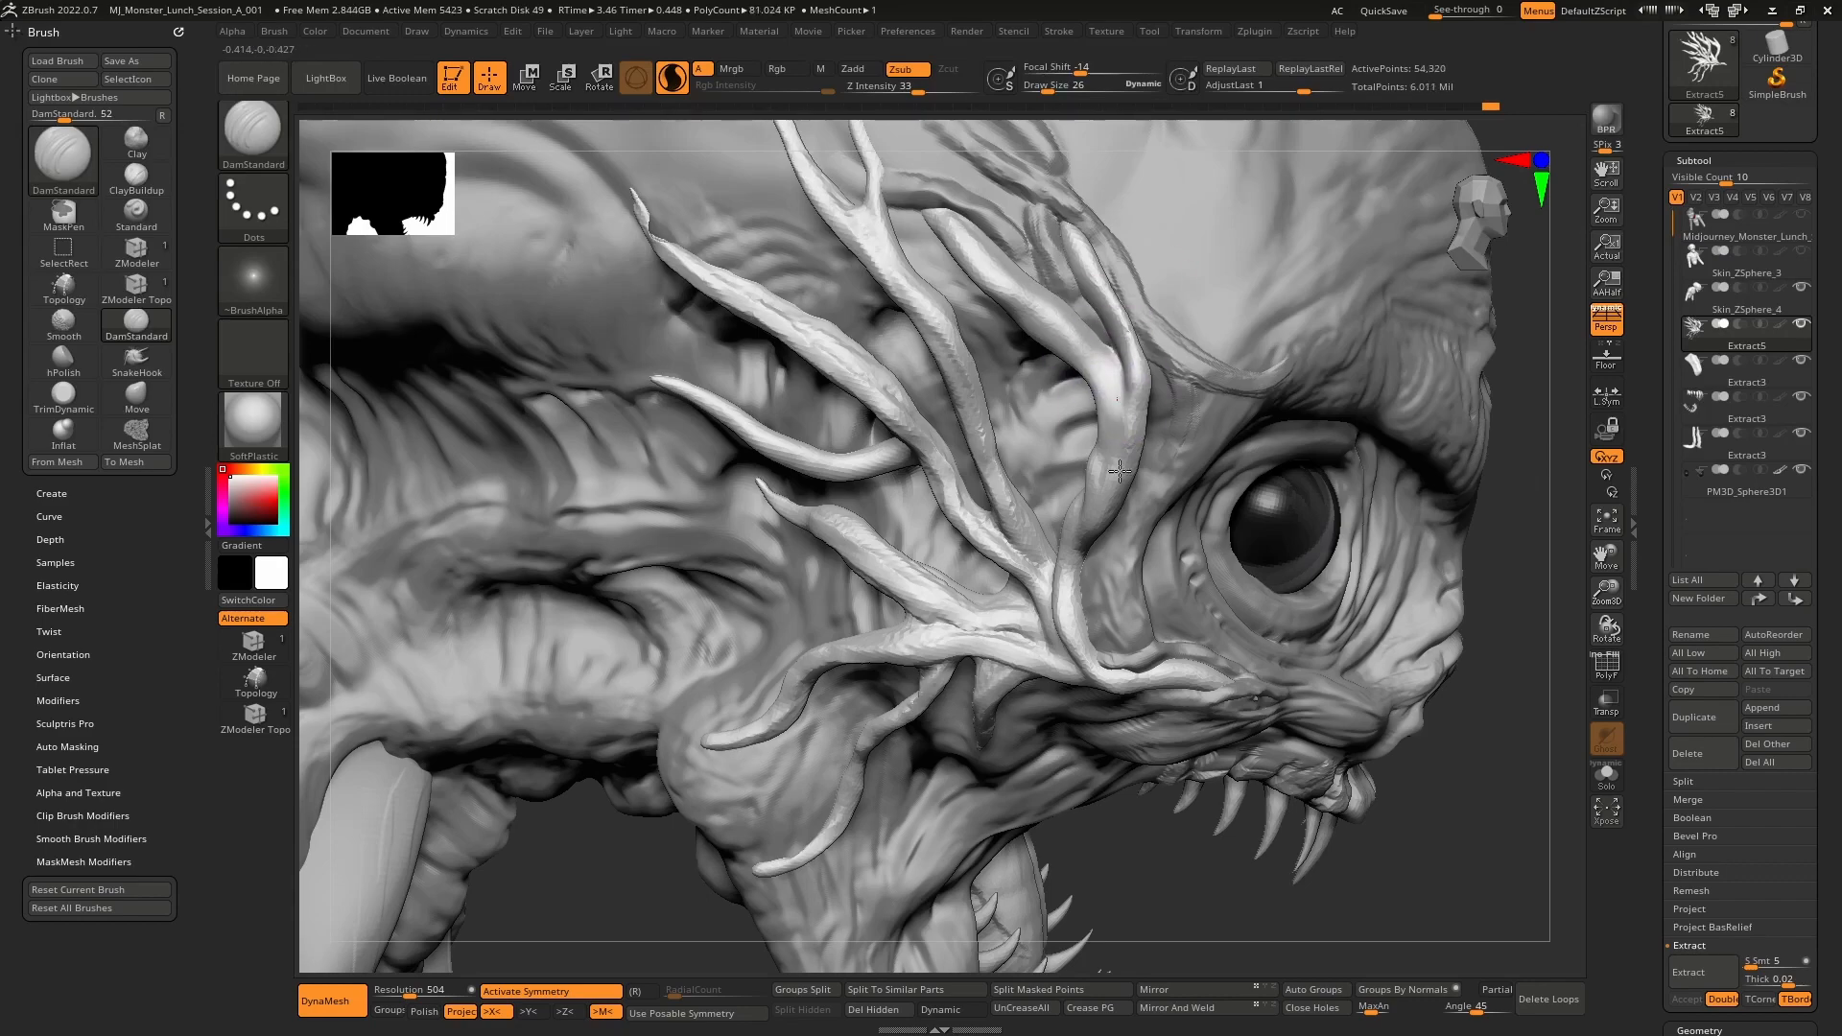
mouse_move(1100, 350)
mouse_down()
mouse_move(1104, 451)
mouse_move(1112, 373)
mouse_move(1071, 527)
mouse_up()
mouse_move(1053, 506)
ctrl+right_down()
mouse_move(991, 488)
mouse_move(1017, 509)
ctrl+right_up()
mouse_move(1052, 422)
shift+mouse_down()
mouse_move(1064, 458)
mouse_move(1130, 491)
shift+mouse_up()
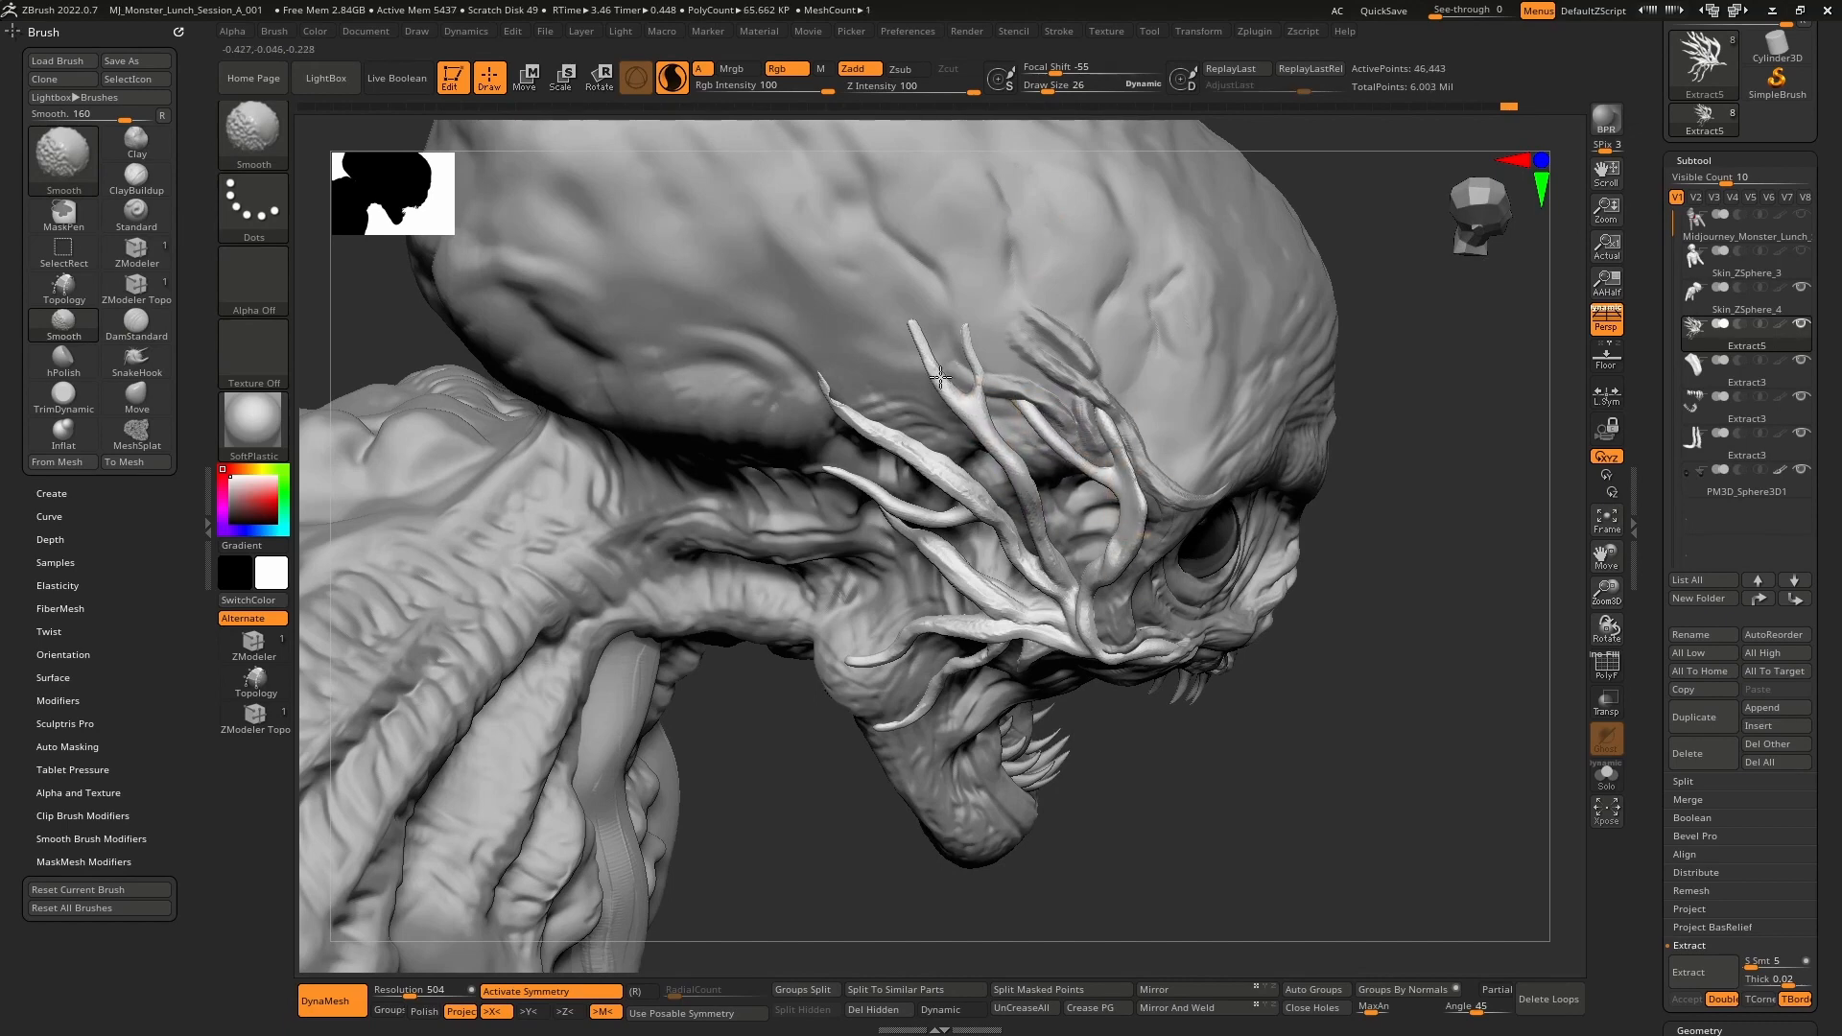
- Smooth away the forked tips of the upper middle tendril at draw size 26, leaving a single shorter end
shift+drag(1019, 469, 917, 349)
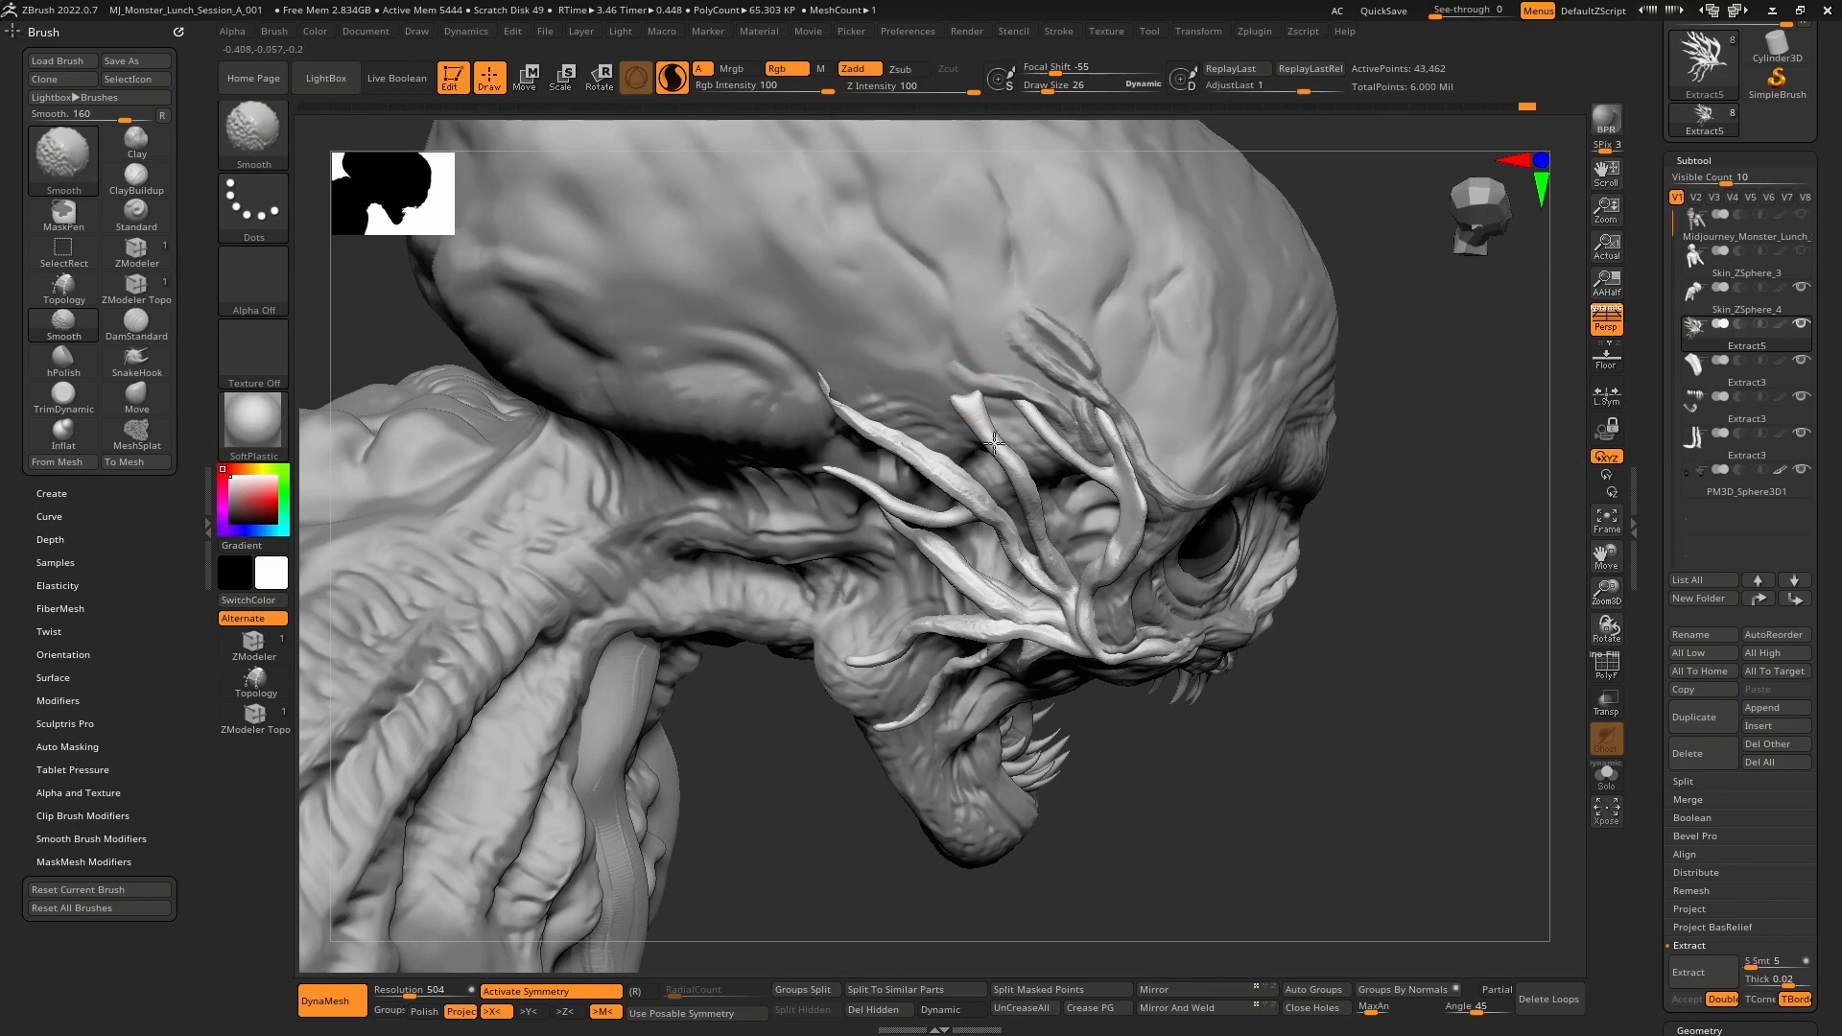
shift+drag(976, 429, 1028, 481)
mouse_move(999, 455)
right_down()
mouse_move(913, 349)
mouse_move(995, 470)
right_up()
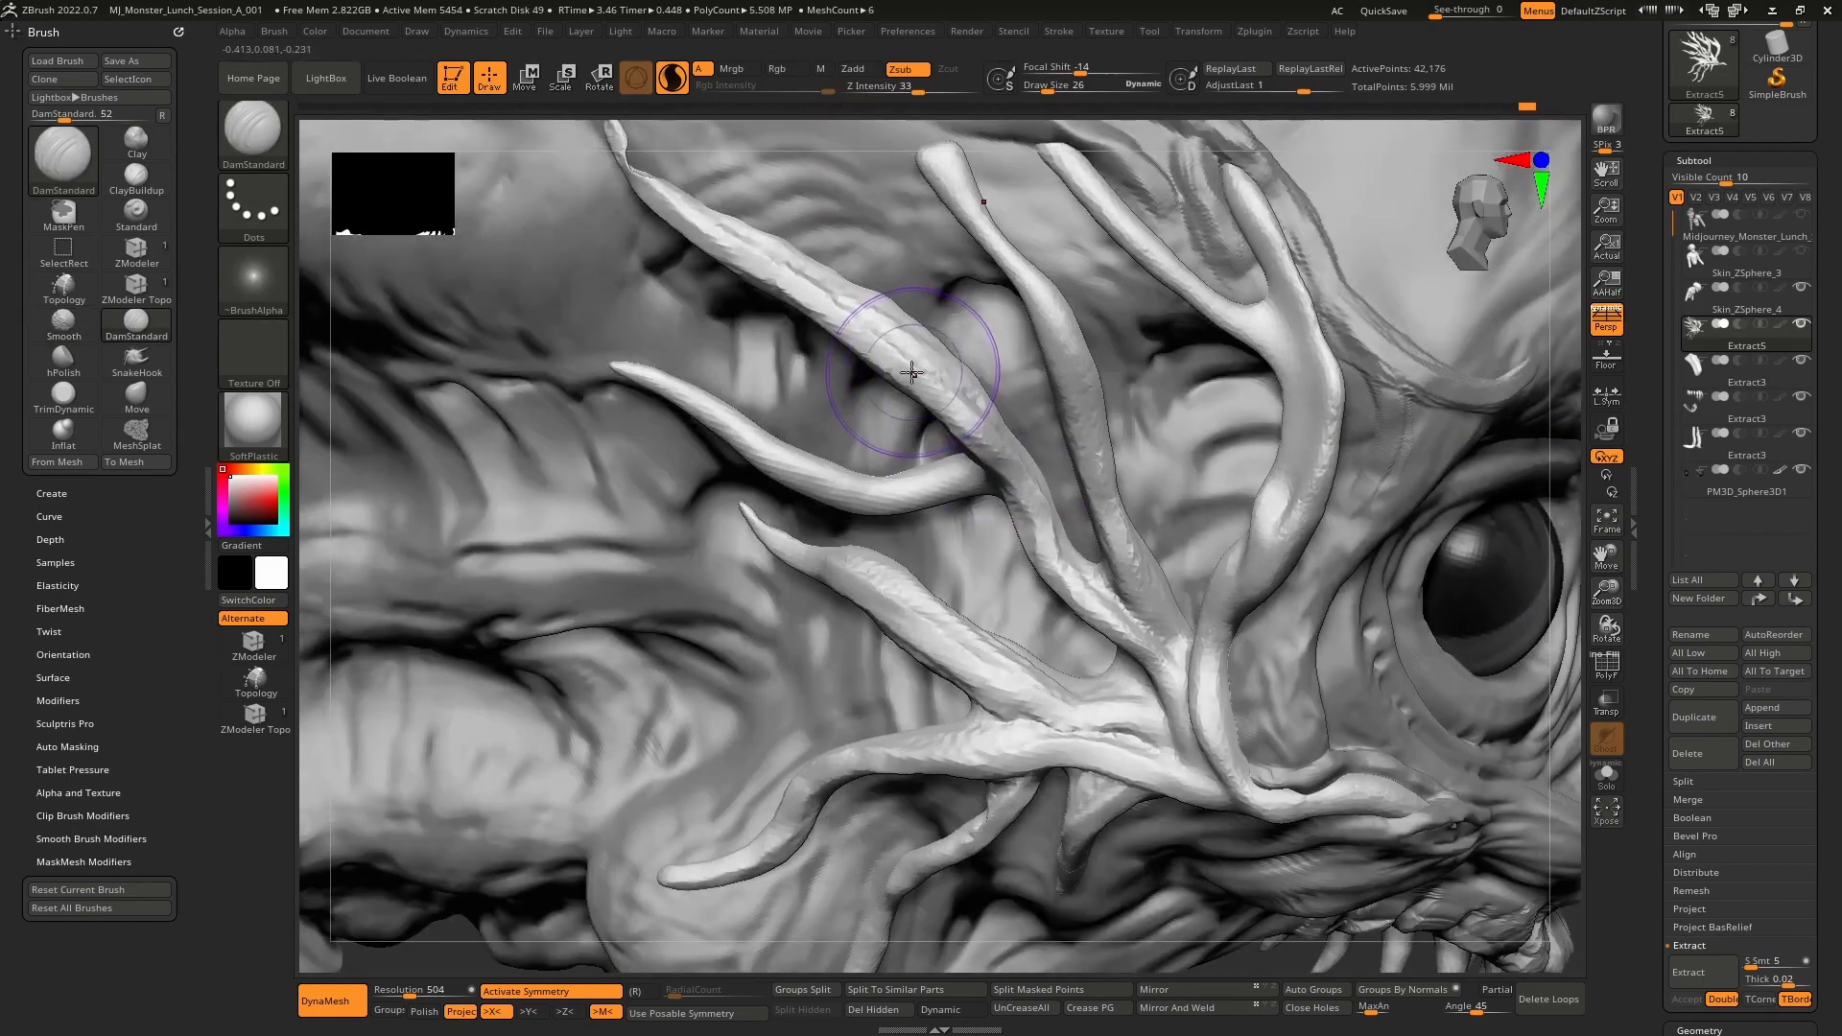
- Smooth the rear temple tendrils at draw size 18, removing the upper one's hooked tip and evening out their lengths
mouse_move(830, 312)
shift+mouse_down()
mouse_move(746, 268)
mouse_move(851, 319)
mouse_move(743, 254)
shift+mouse_up()
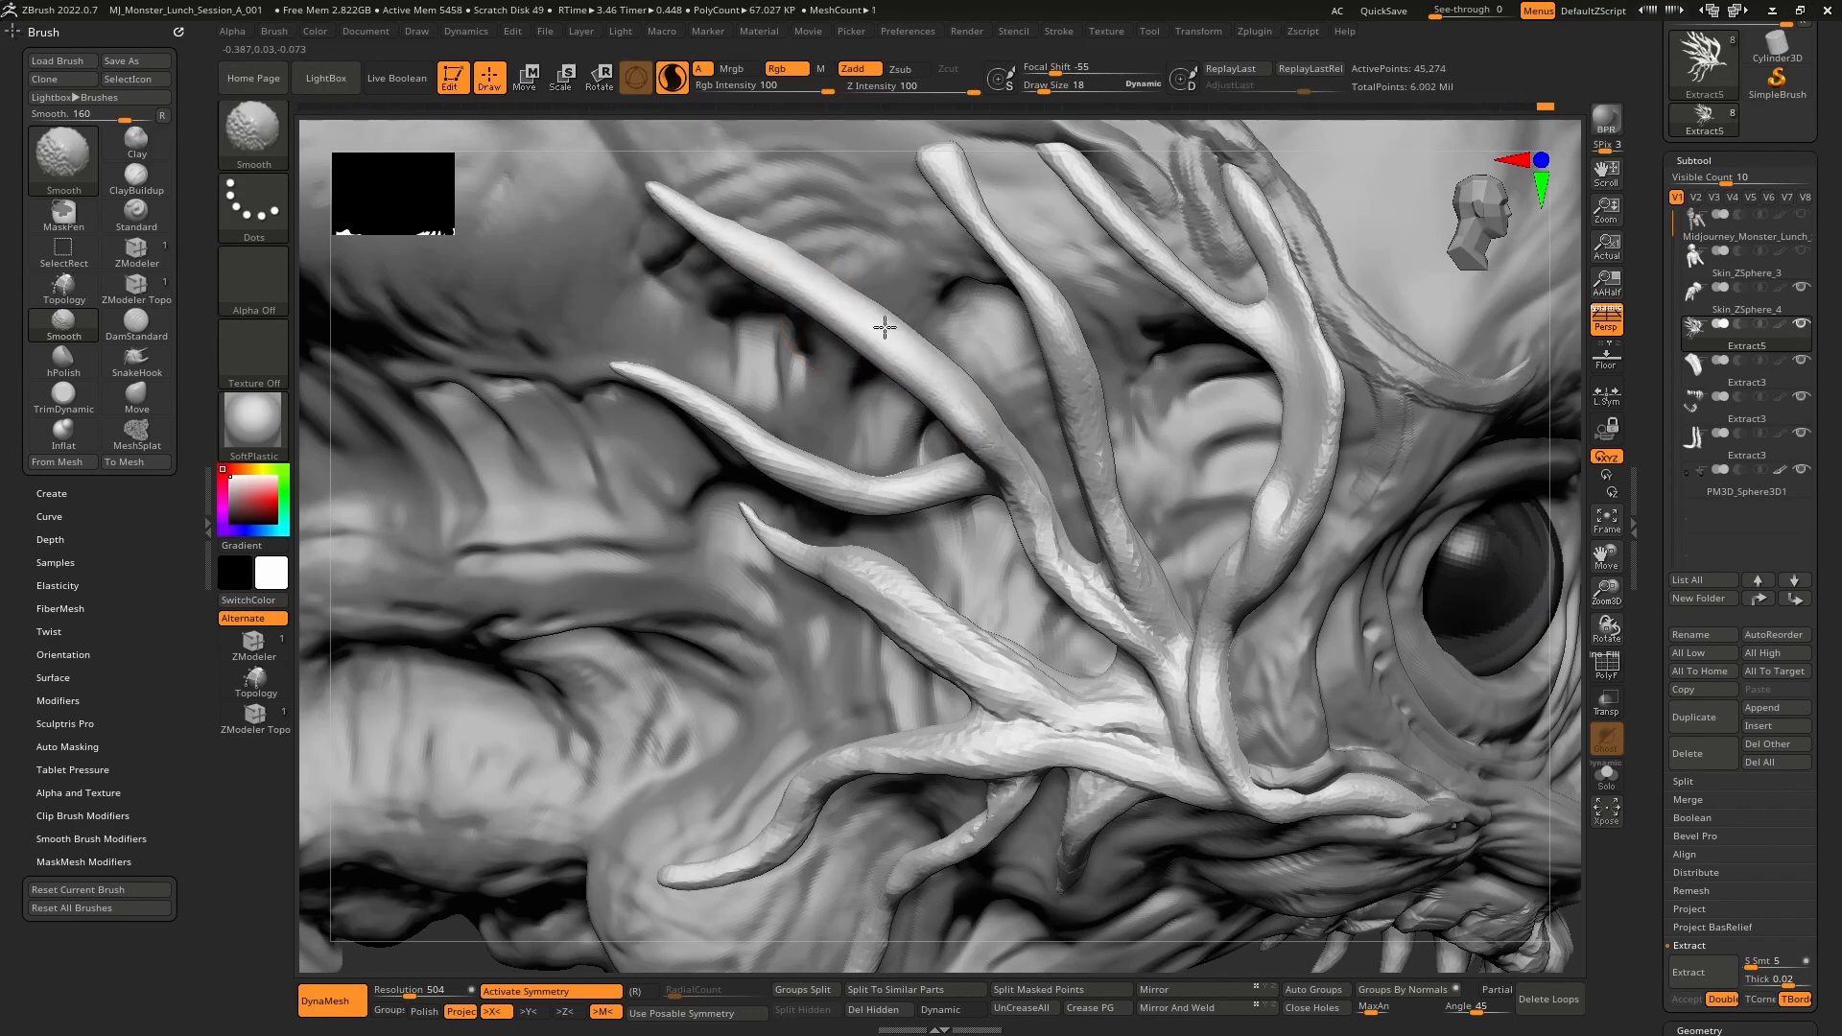
right_drag(1009, 435, 1055, 508)
shift+drag(1060, 522, 1101, 616)
right_drag(1100, 616, 1072, 460)
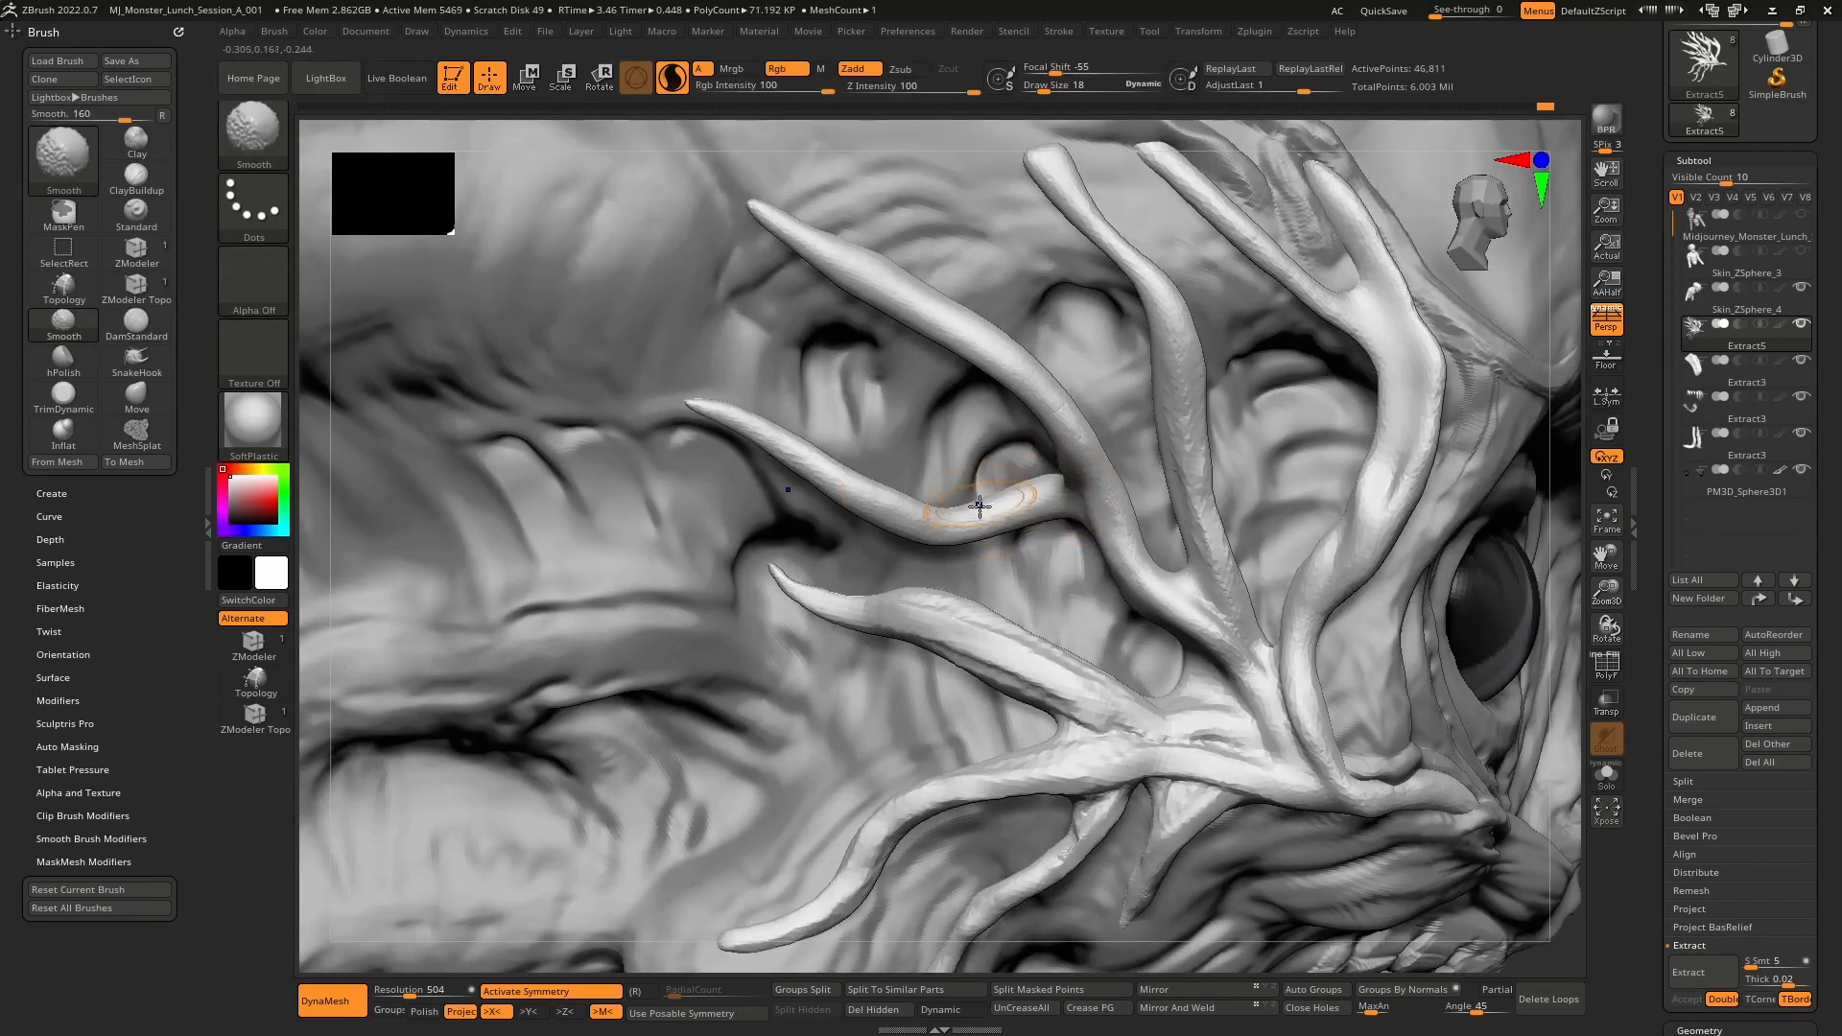
shift+drag(979, 505, 730, 423)
right_drag(928, 543, 835, 526)
shift+drag(832, 524, 851, 522)
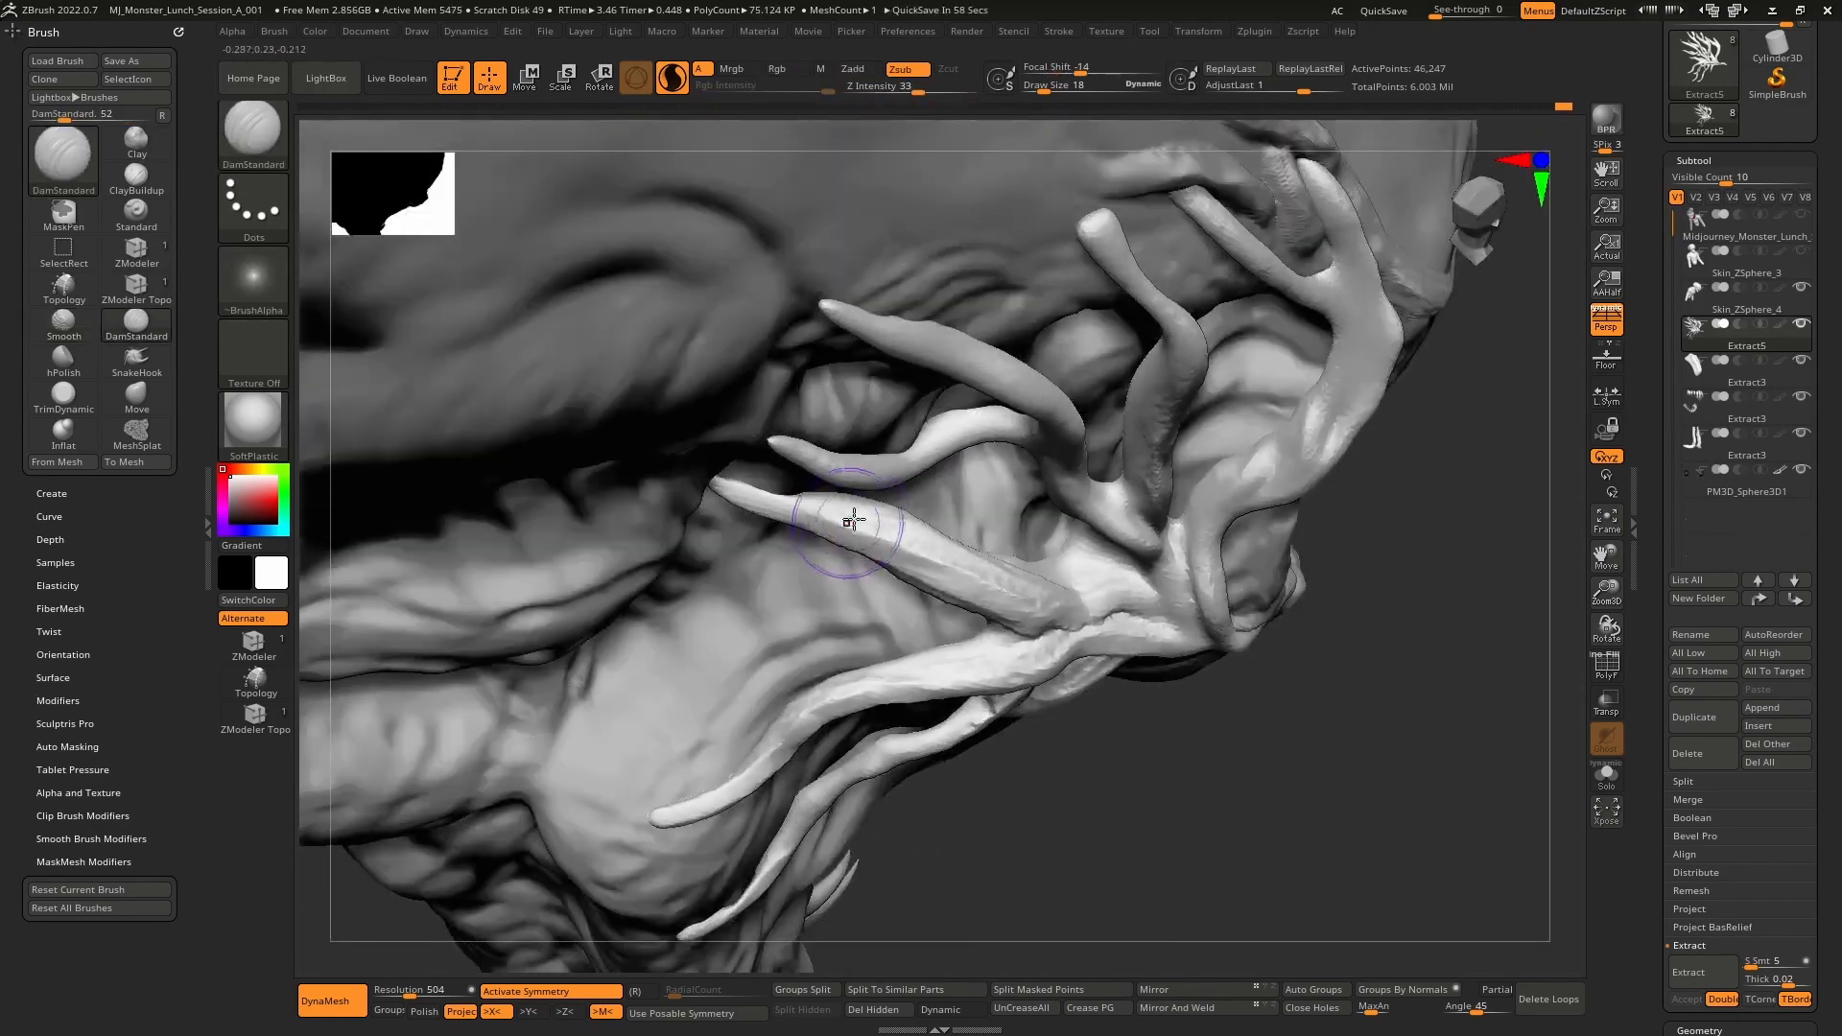
- Adjust the shape of the rear tendrils beside the neck with the Move brush at draw size 30
right_drag(802, 509, 765, 427)
key(bracketright)
key(bracketright)
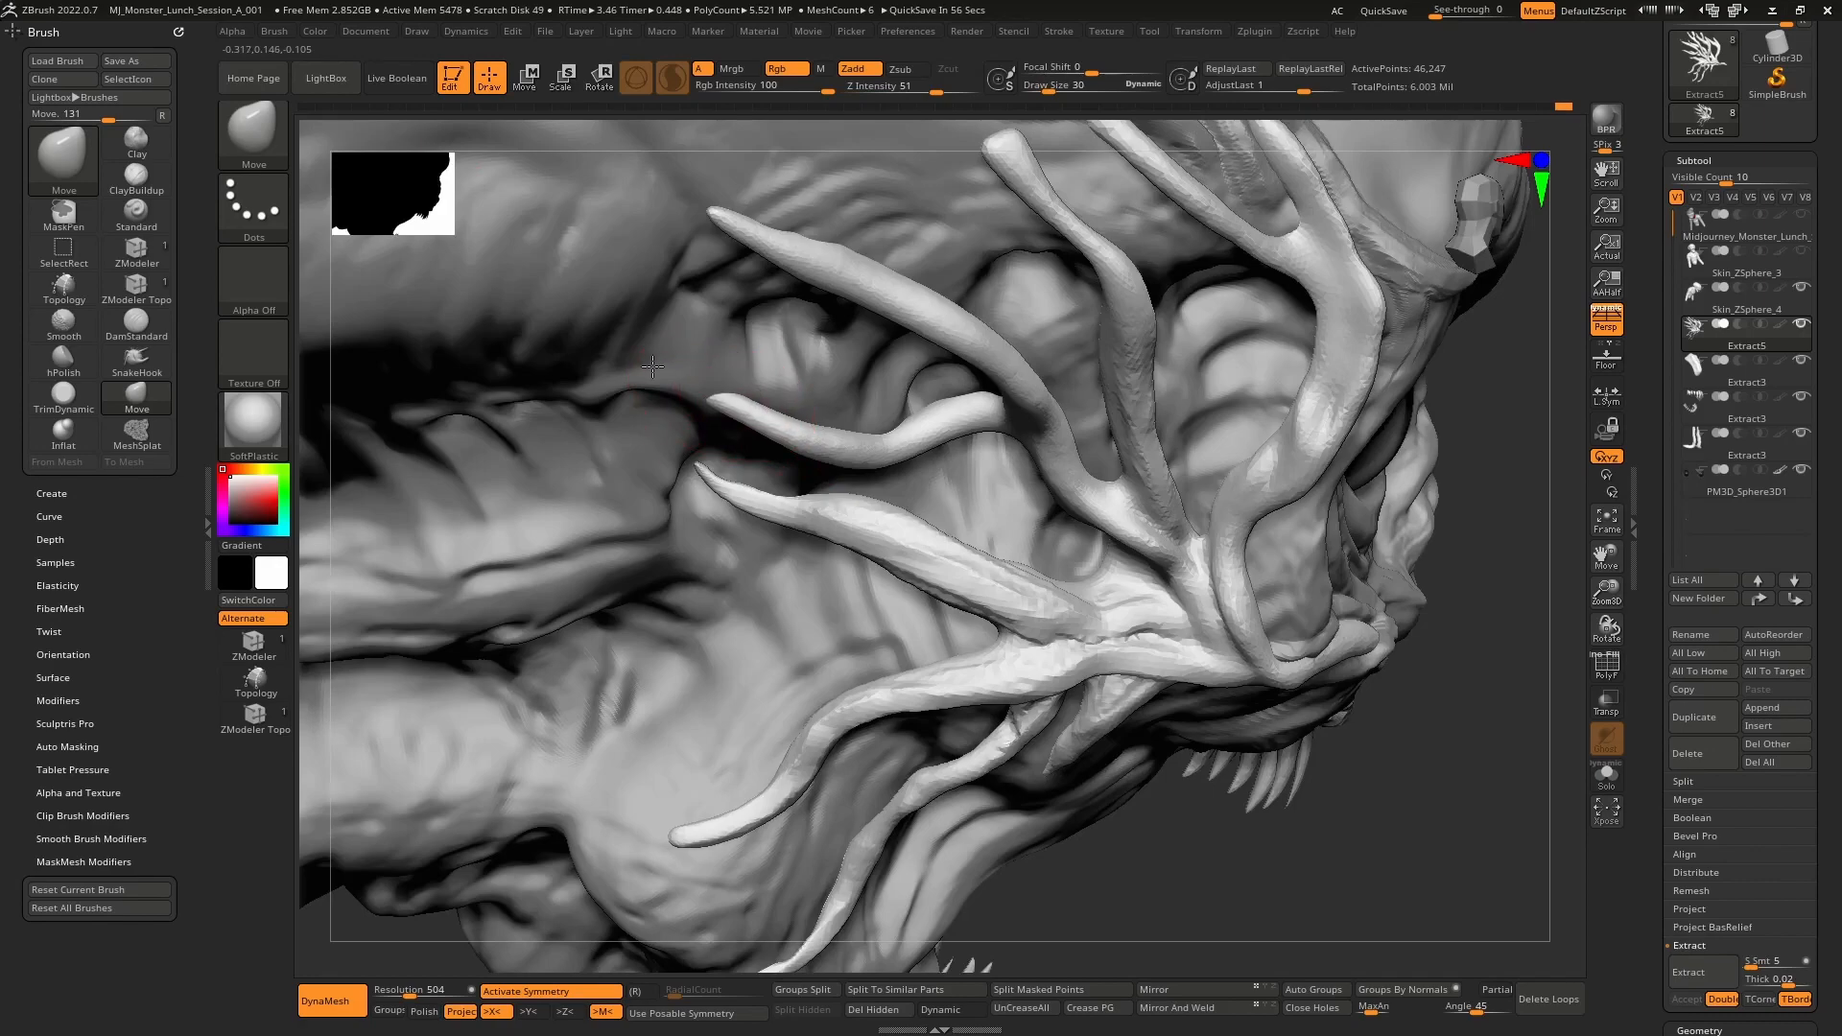
mouse_move(868, 478)
right_down()
mouse_move(652, 479)
mouse_move(777, 388)
mouse_move(879, 486)
mouse_move(956, 500)
mouse_move(913, 453)
right_up()
- Build up strands along the middle and upper rear tendrils with ClayBuildup at draw size 14
key(b)
key(c)
key(b)
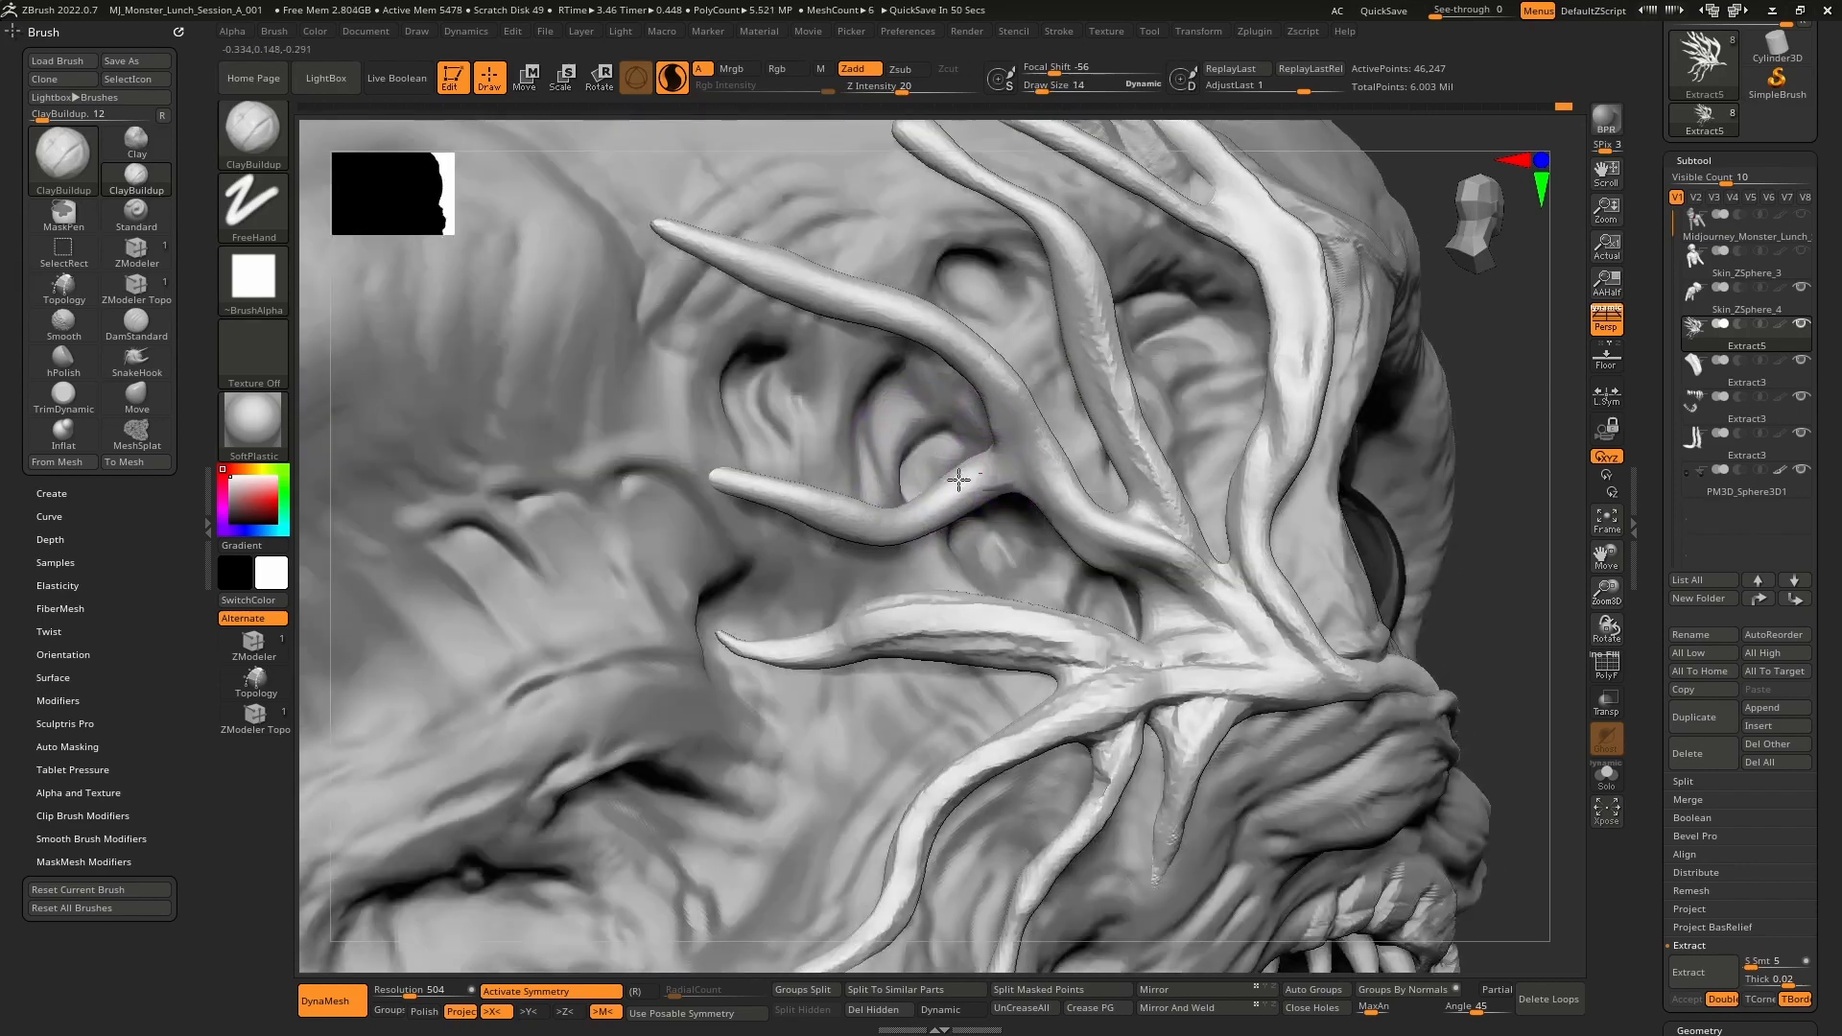
mouse_move(959, 479)
mouse_down()
mouse_move(854, 521)
mouse_move(768, 487)
mouse_up()
mouse_move(960, 374)
mouse_down()
mouse_move(1062, 505)
mouse_move(988, 394)
mouse_move(791, 273)
mouse_move(672, 230)
mouse_up()
mouse_move(967, 467)
alt+right_down()
mouse_move(773, 346)
mouse_move(700, 369)
alt+right_up()
drag(916, 436, 897, 415)
right_drag(897, 415, 991, 537)
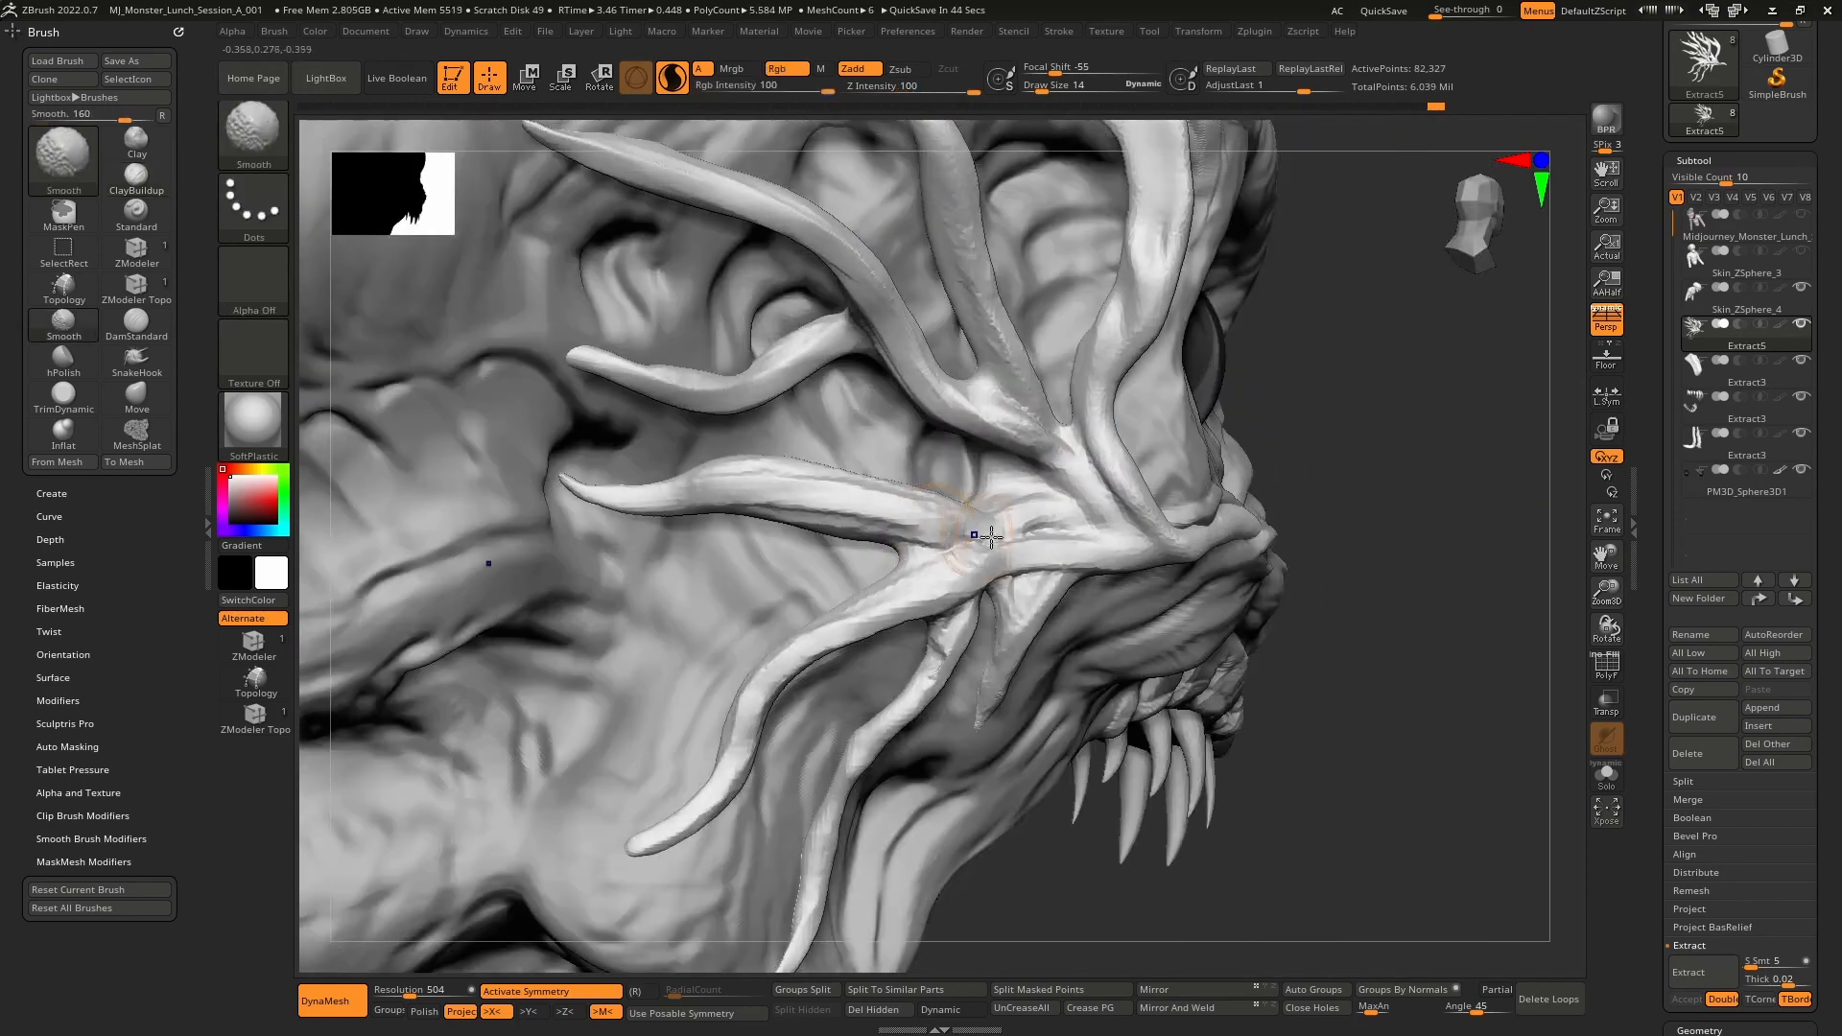
- Smooth the cheek root junction, add a ClayBuildup strand along the lower rear branch, and smooth the front branch
mouse_move(923, 513)
shift+mouse_down()
mouse_move(617, 498)
mouse_move(949, 518)
shift+mouse_up()
right_drag(1151, 523, 1060, 509)
drag(1008, 576, 844, 643)
mouse_move(954, 589)
right_down()
mouse_move(798, 551)
mouse_move(826, 519)
right_up()
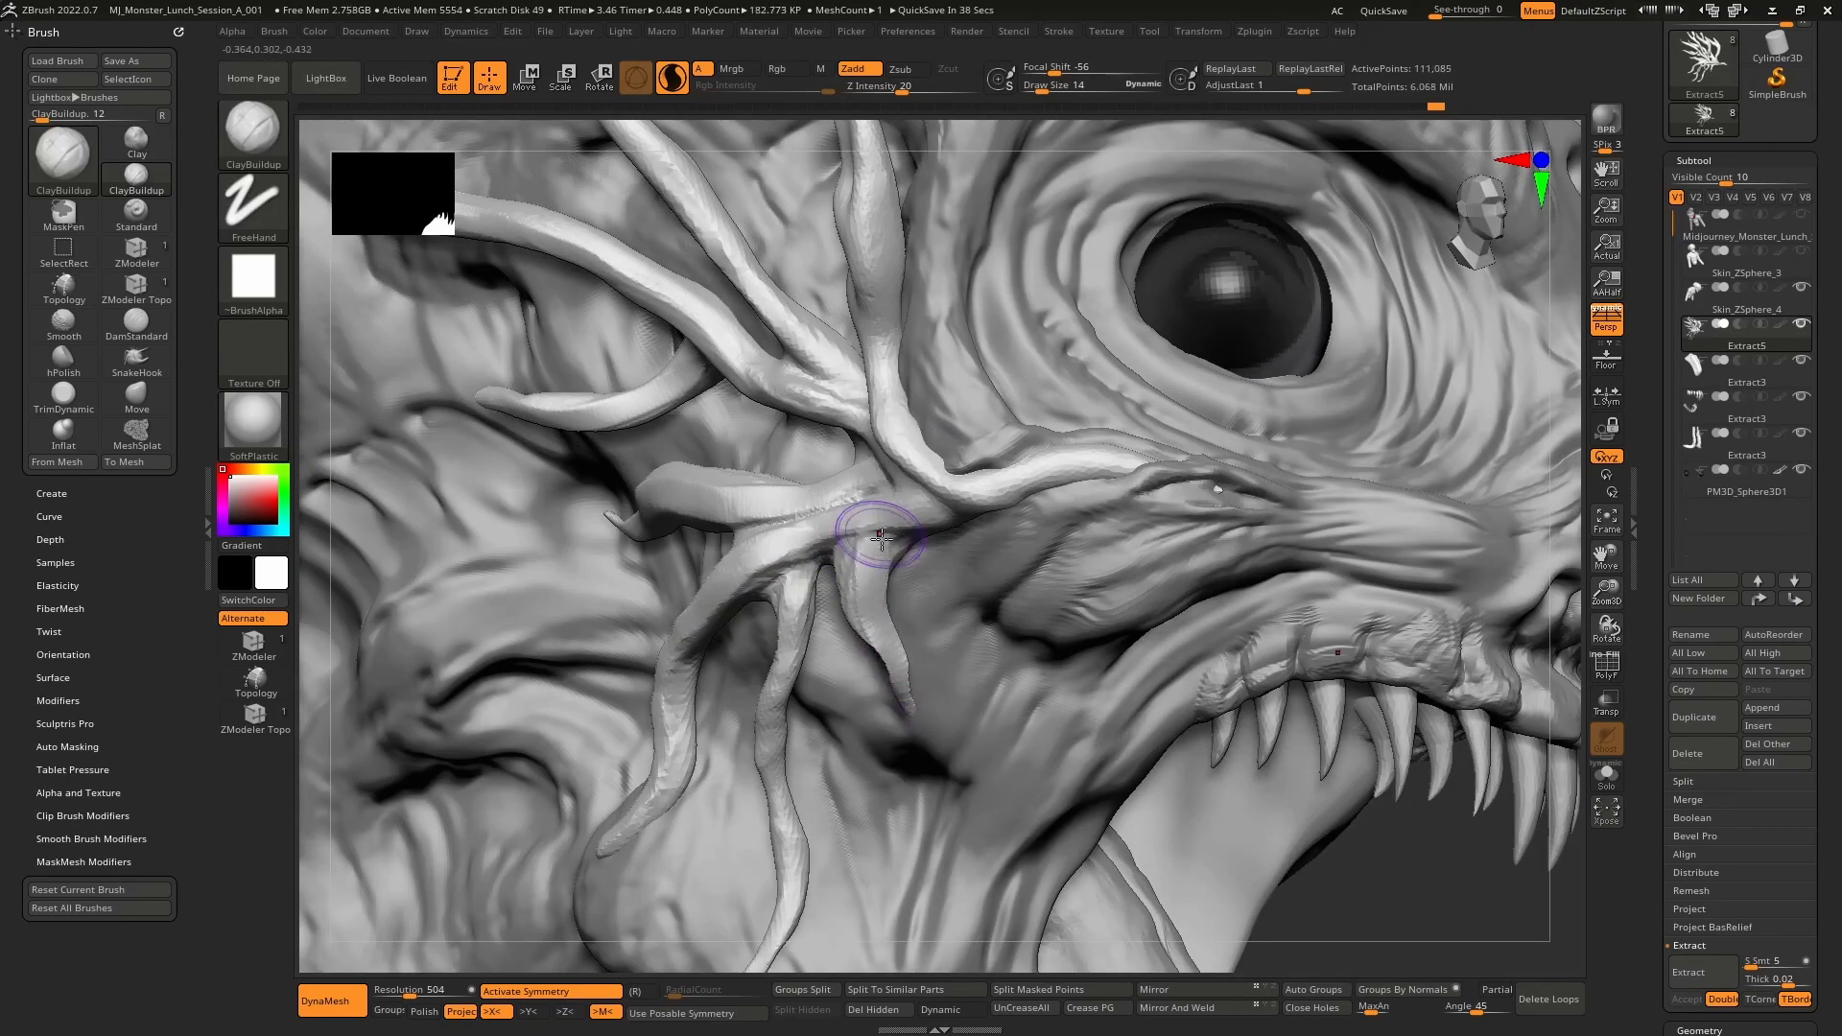
mouse_move(881, 539)
shift+mouse_down()
mouse_move(897, 681)
mouse_move(850, 617)
shift+mouse_up()
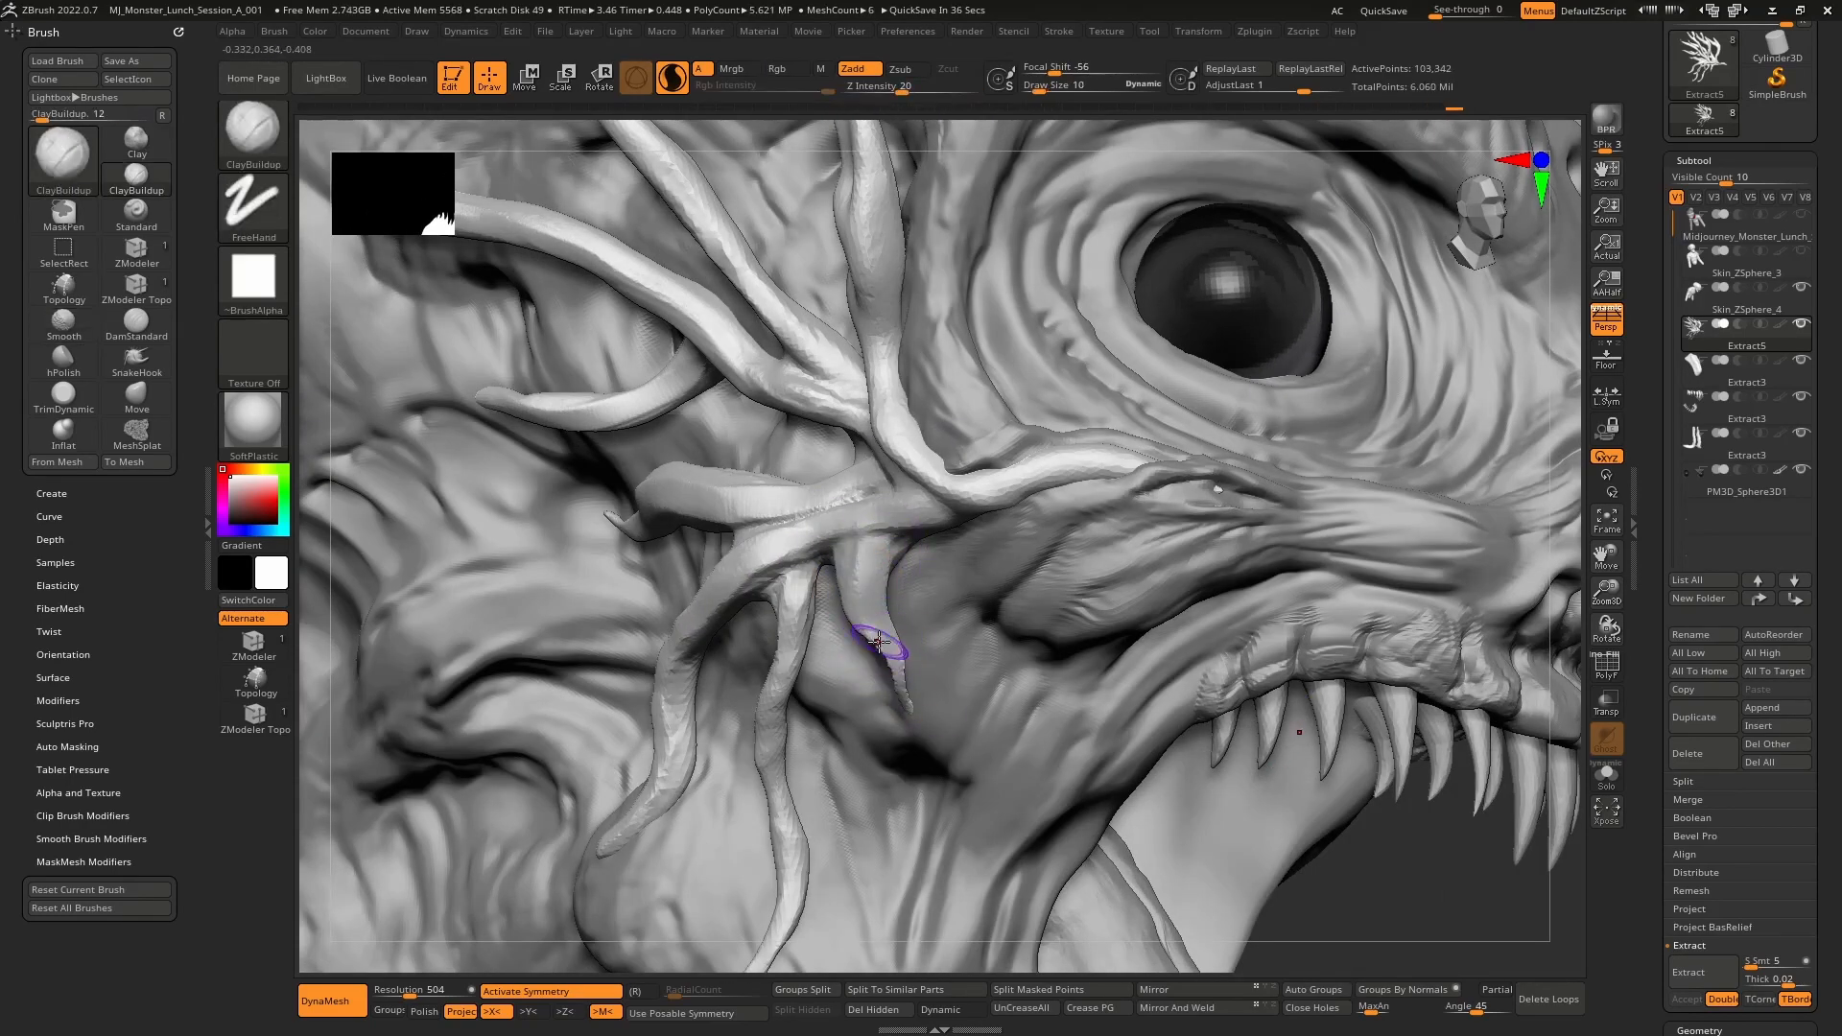
- Thicken the thin end of the front hanging branch with the Inflat brush at draw size 10
key(b)
key(i)
key(n)
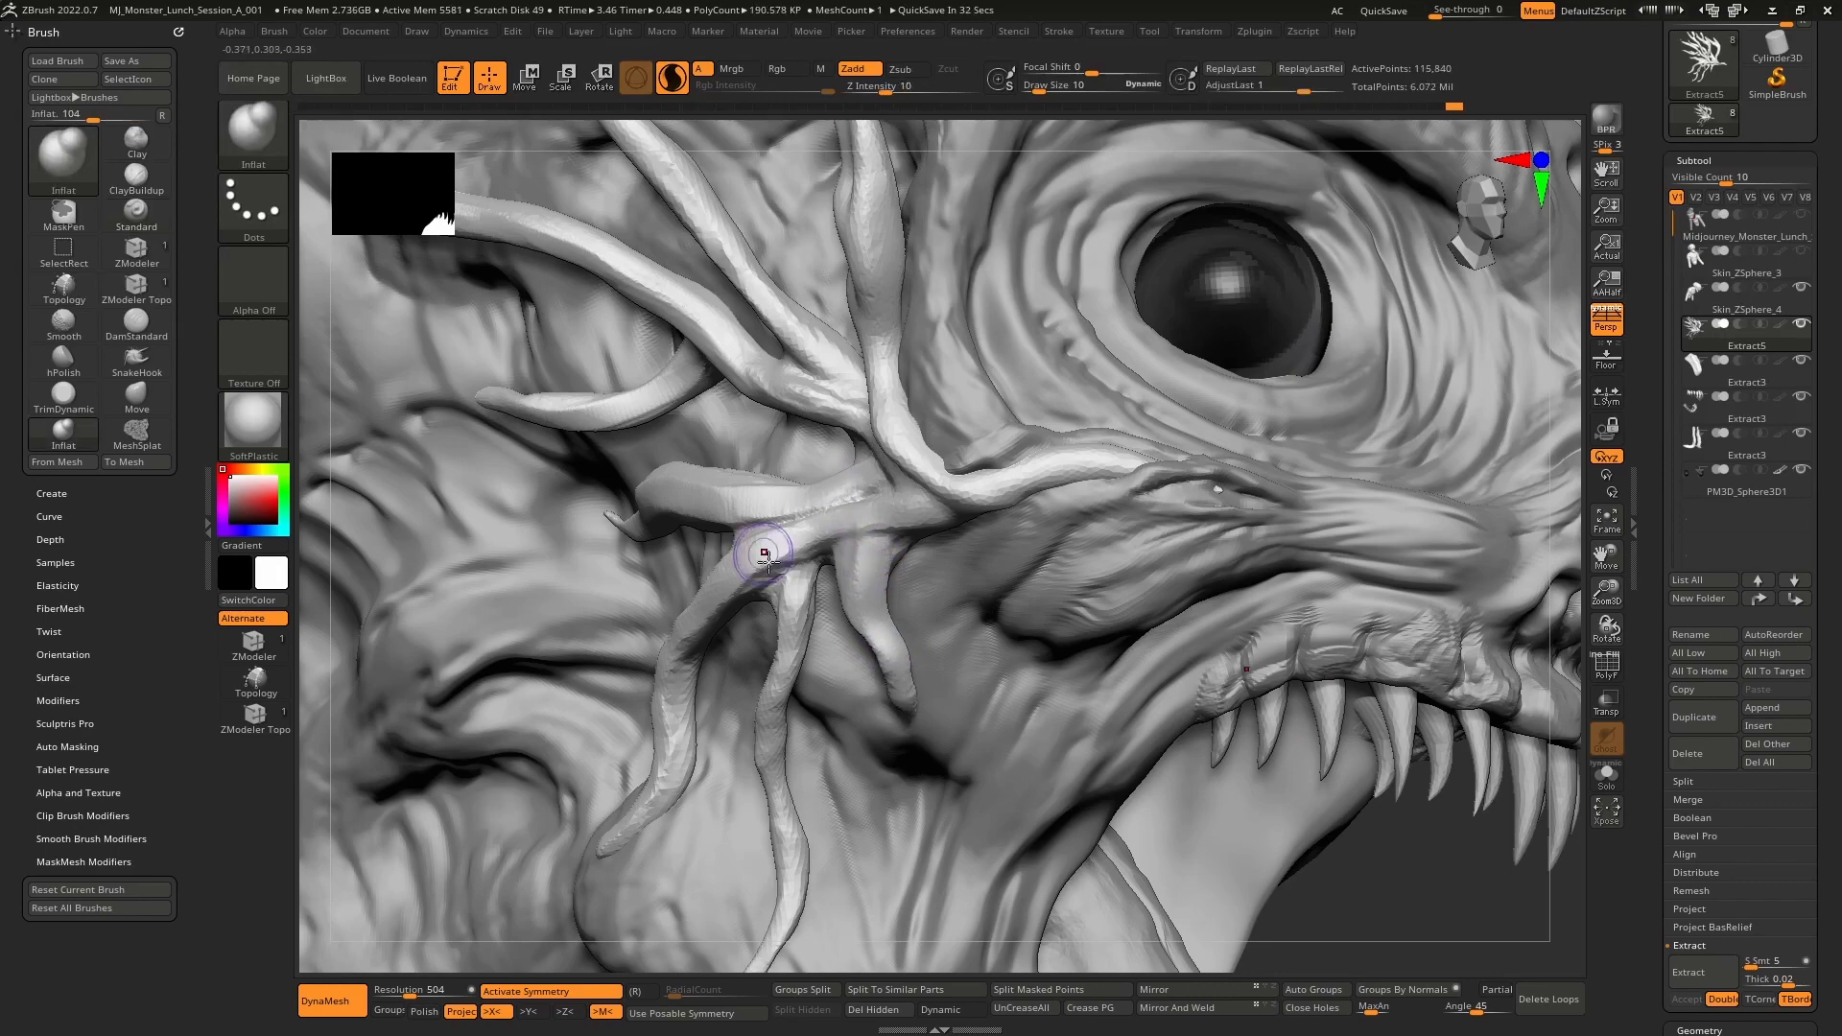
mouse_move(1039, 488)
alt+right_down()
mouse_move(916, 580)
mouse_move(998, 566)
mouse_move(909, 470)
mouse_move(860, 574)
mouse_move(842, 543)
mouse_move(854, 460)
mouse_move(983, 452)
alt+right_up()
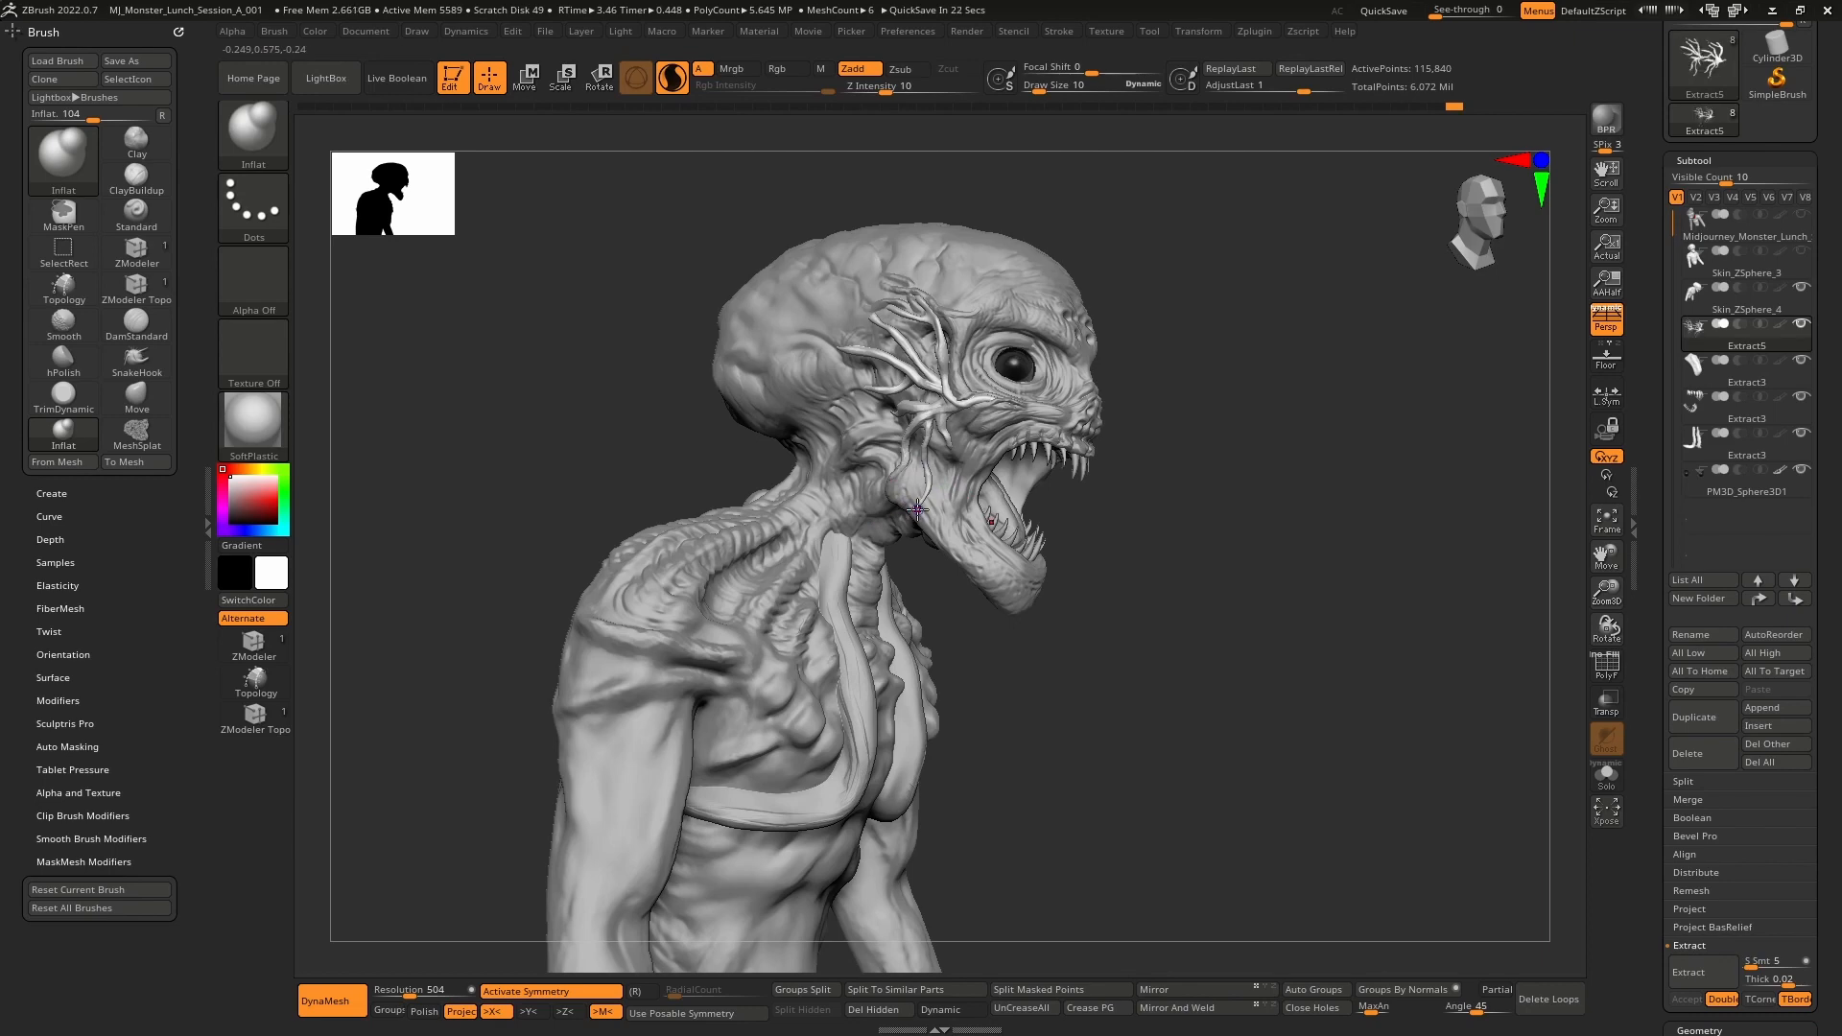
- Pull long thin branches out of the cheek root and the front temple tendril with SnakeHook at draw size 18
mouse_move(853, 487)
ctrl+right_down()
mouse_move(891, 583)
mouse_move(849, 554)
mouse_move(691, 547)
mouse_move(916, 523)
mouse_move(834, 540)
mouse_move(1056, 469)
ctrl+right_up()
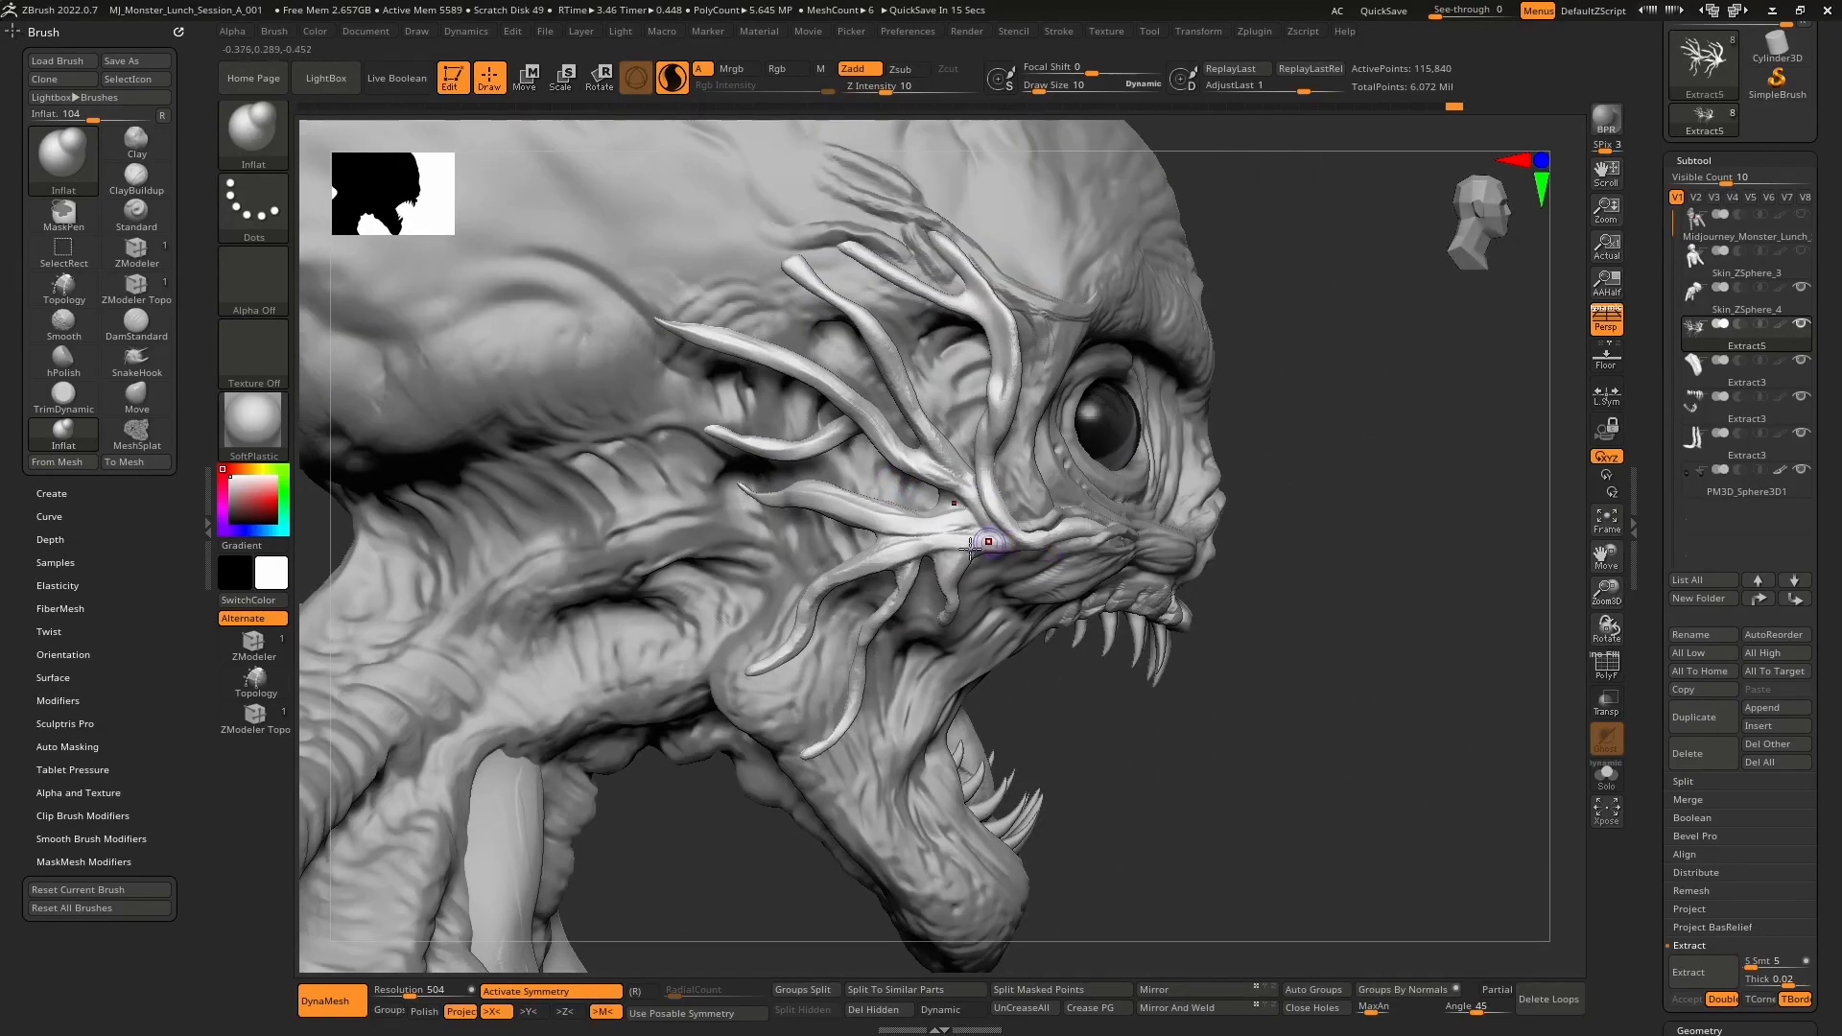
right_drag(971, 544, 993, 554)
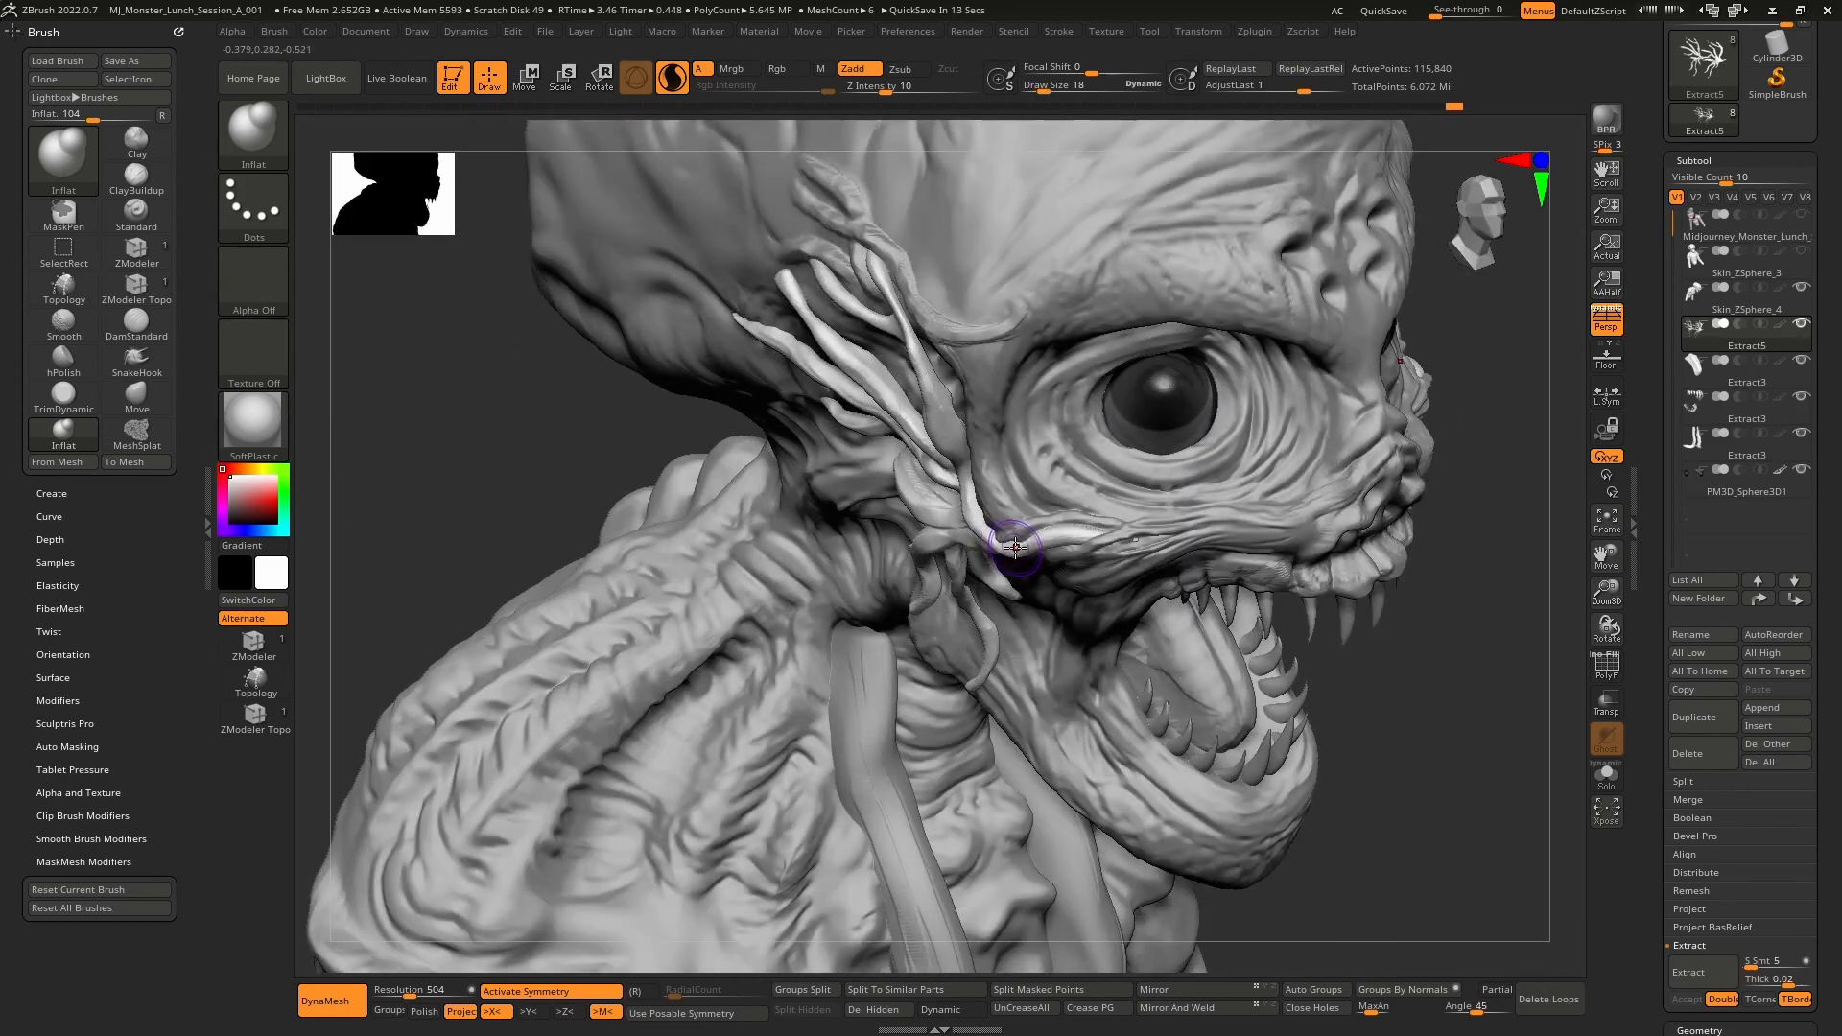
key(b)
key(s)
key(h)
mouse_move(1028, 515)
right_down()
mouse_move(996, 547)
mouse_move(1013, 595)
right_up()
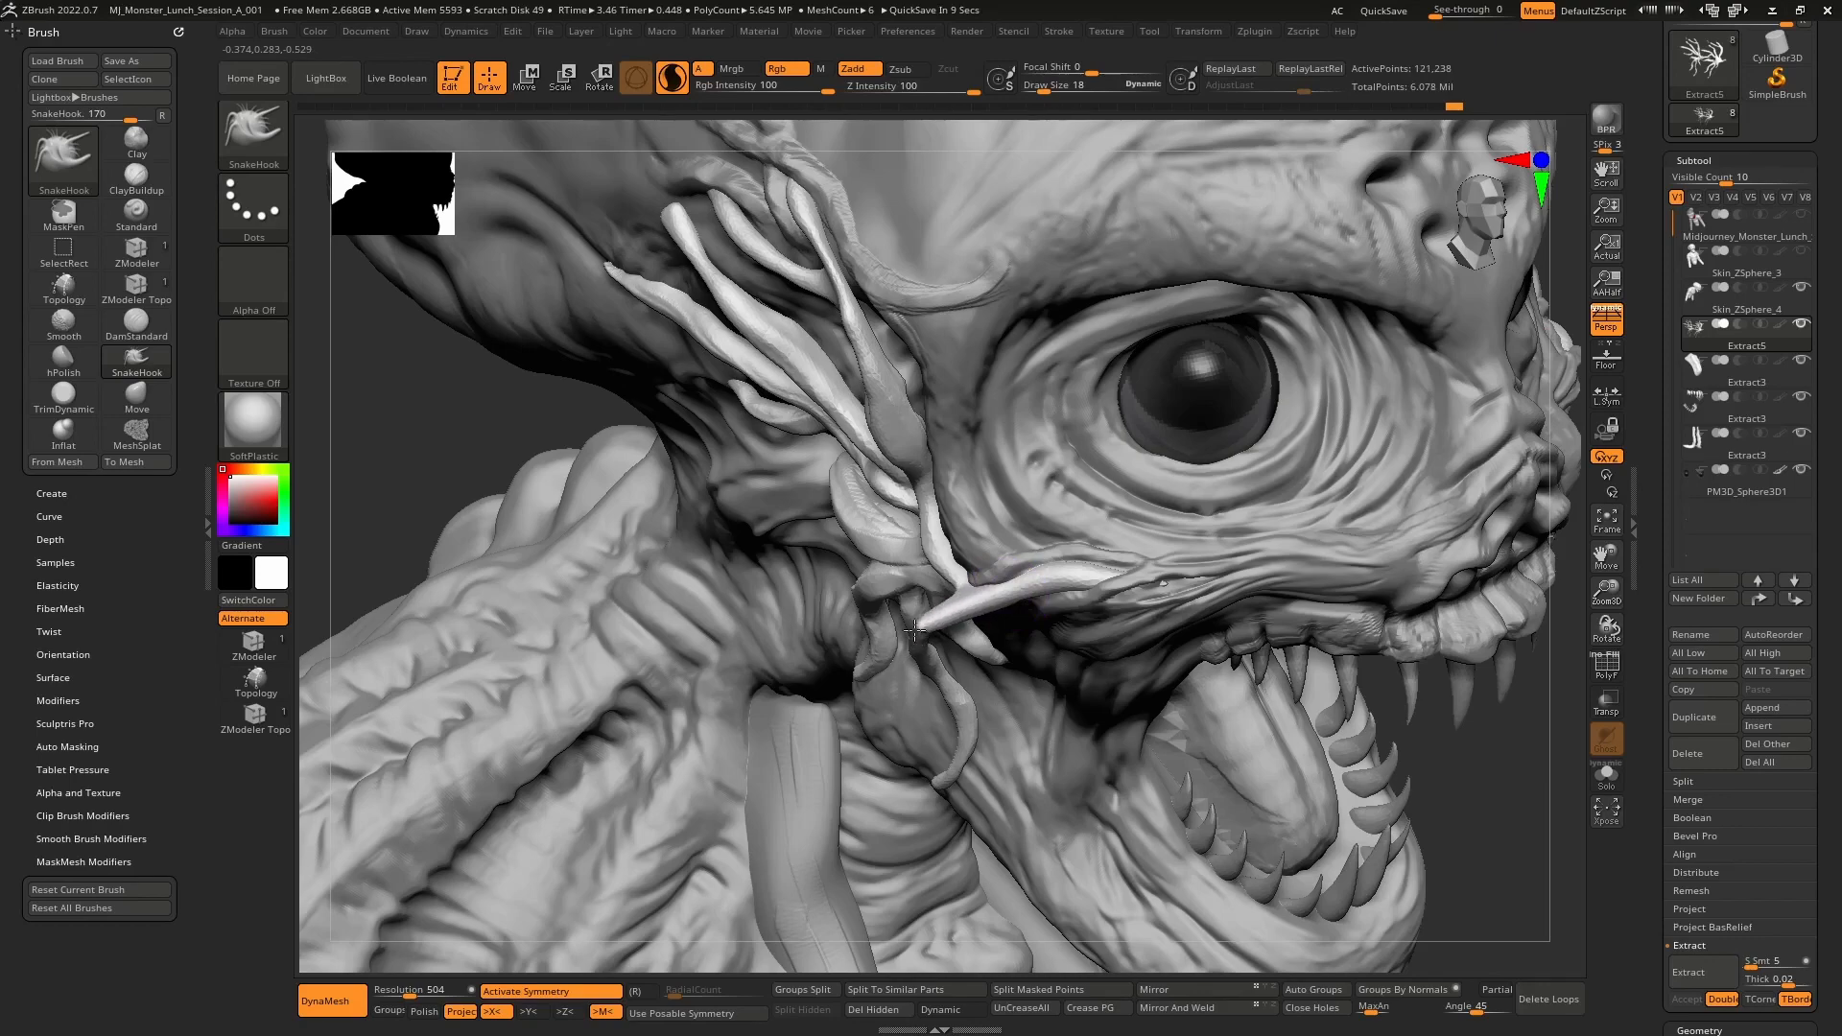
drag(797, 663, 741, 705)
mouse_move(740, 705)
right_down()
mouse_move(822, 604)
mouse_move(753, 724)
right_up()
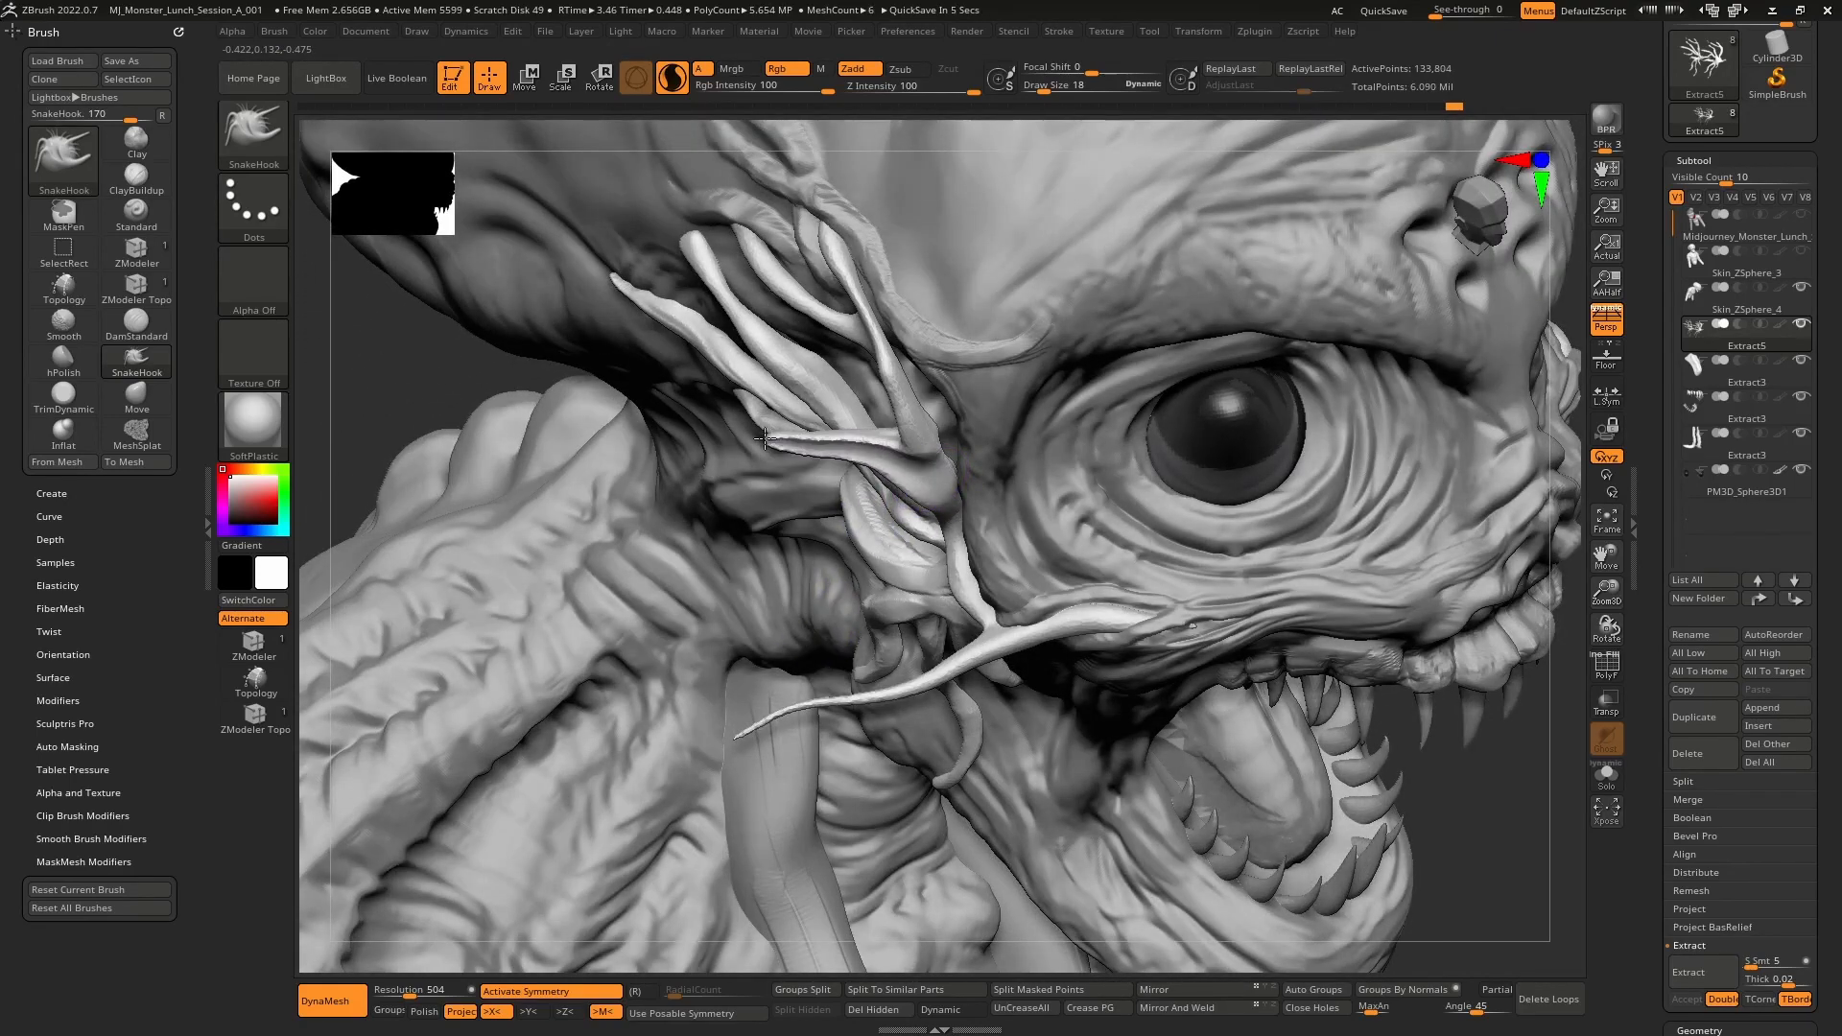
- Lengthen the temple and rear tendril tips and pull a thin branch back toward the neck with SnakeHook at draw size 18
mouse_move(627, 392)
right_down()
mouse_move(876, 357)
mouse_move(912, 317)
mouse_move(800, 358)
mouse_move(831, 399)
mouse_move(814, 432)
mouse_move(895, 502)
right_up()
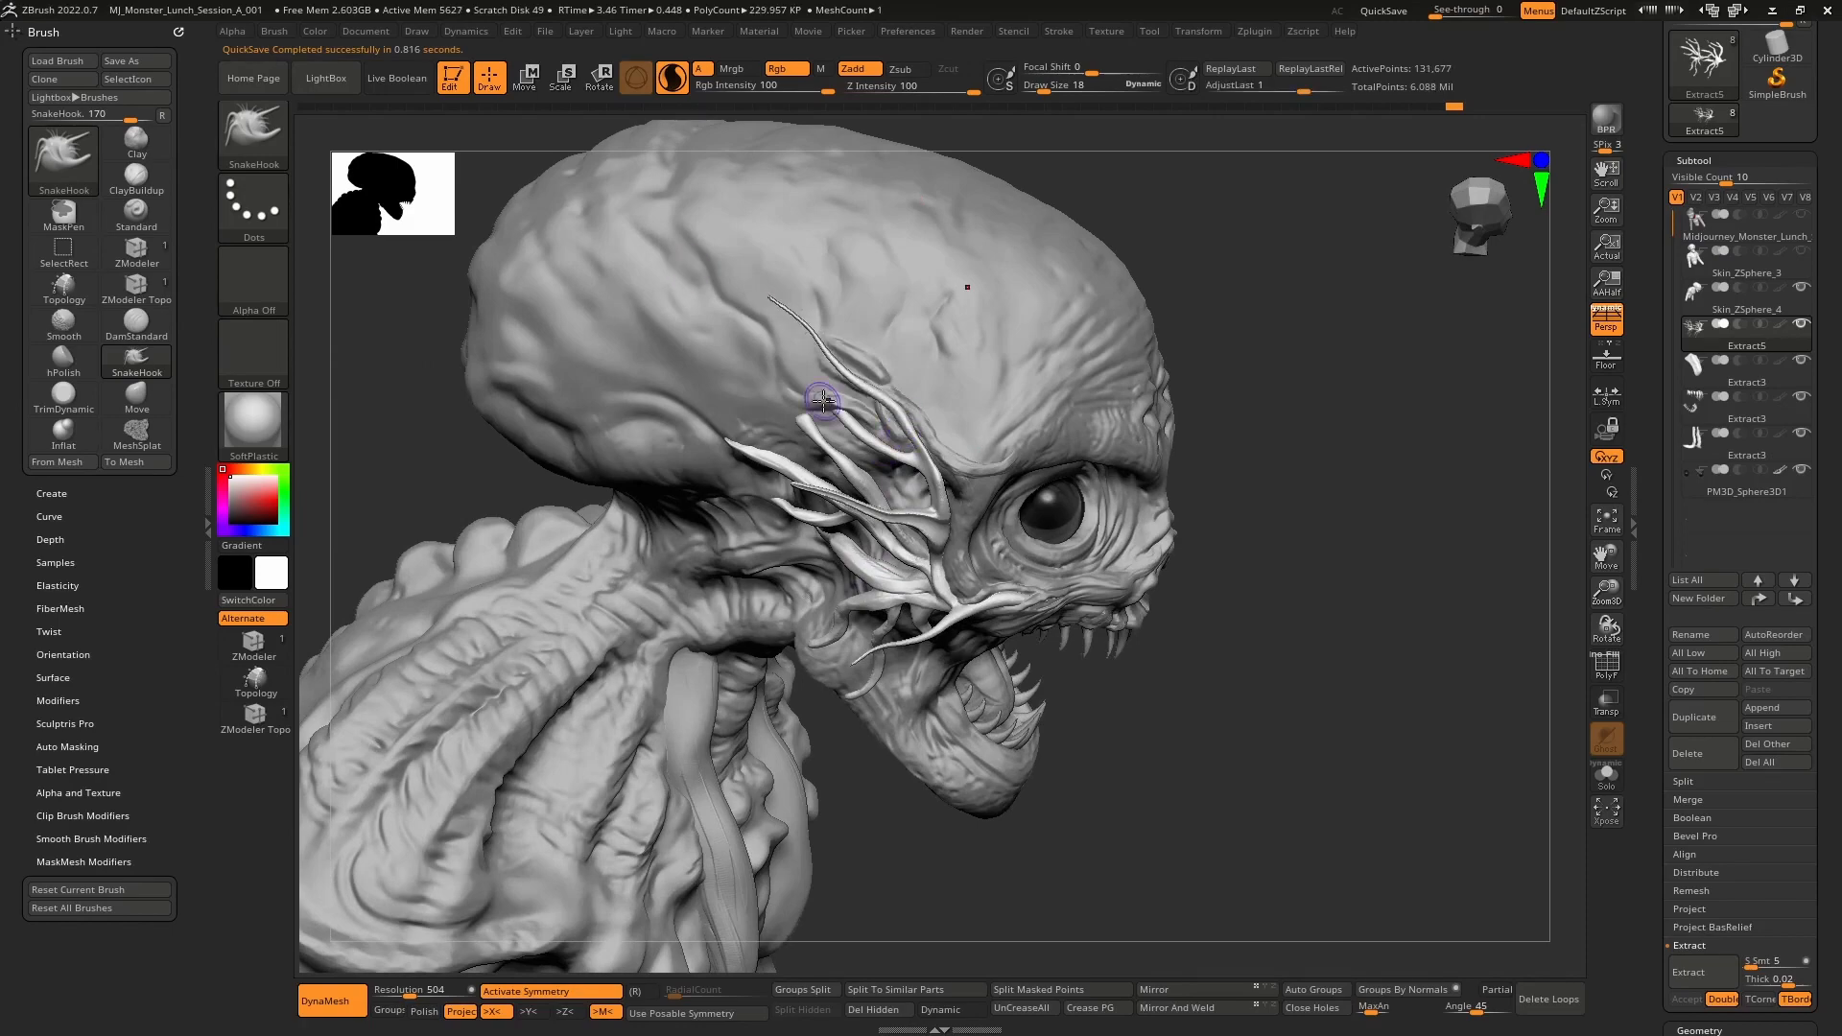
mouse_move(823, 401)
right_down()
mouse_move(793, 276)
mouse_move(768, 321)
mouse_move(824, 502)
mouse_move(920, 567)
right_up()
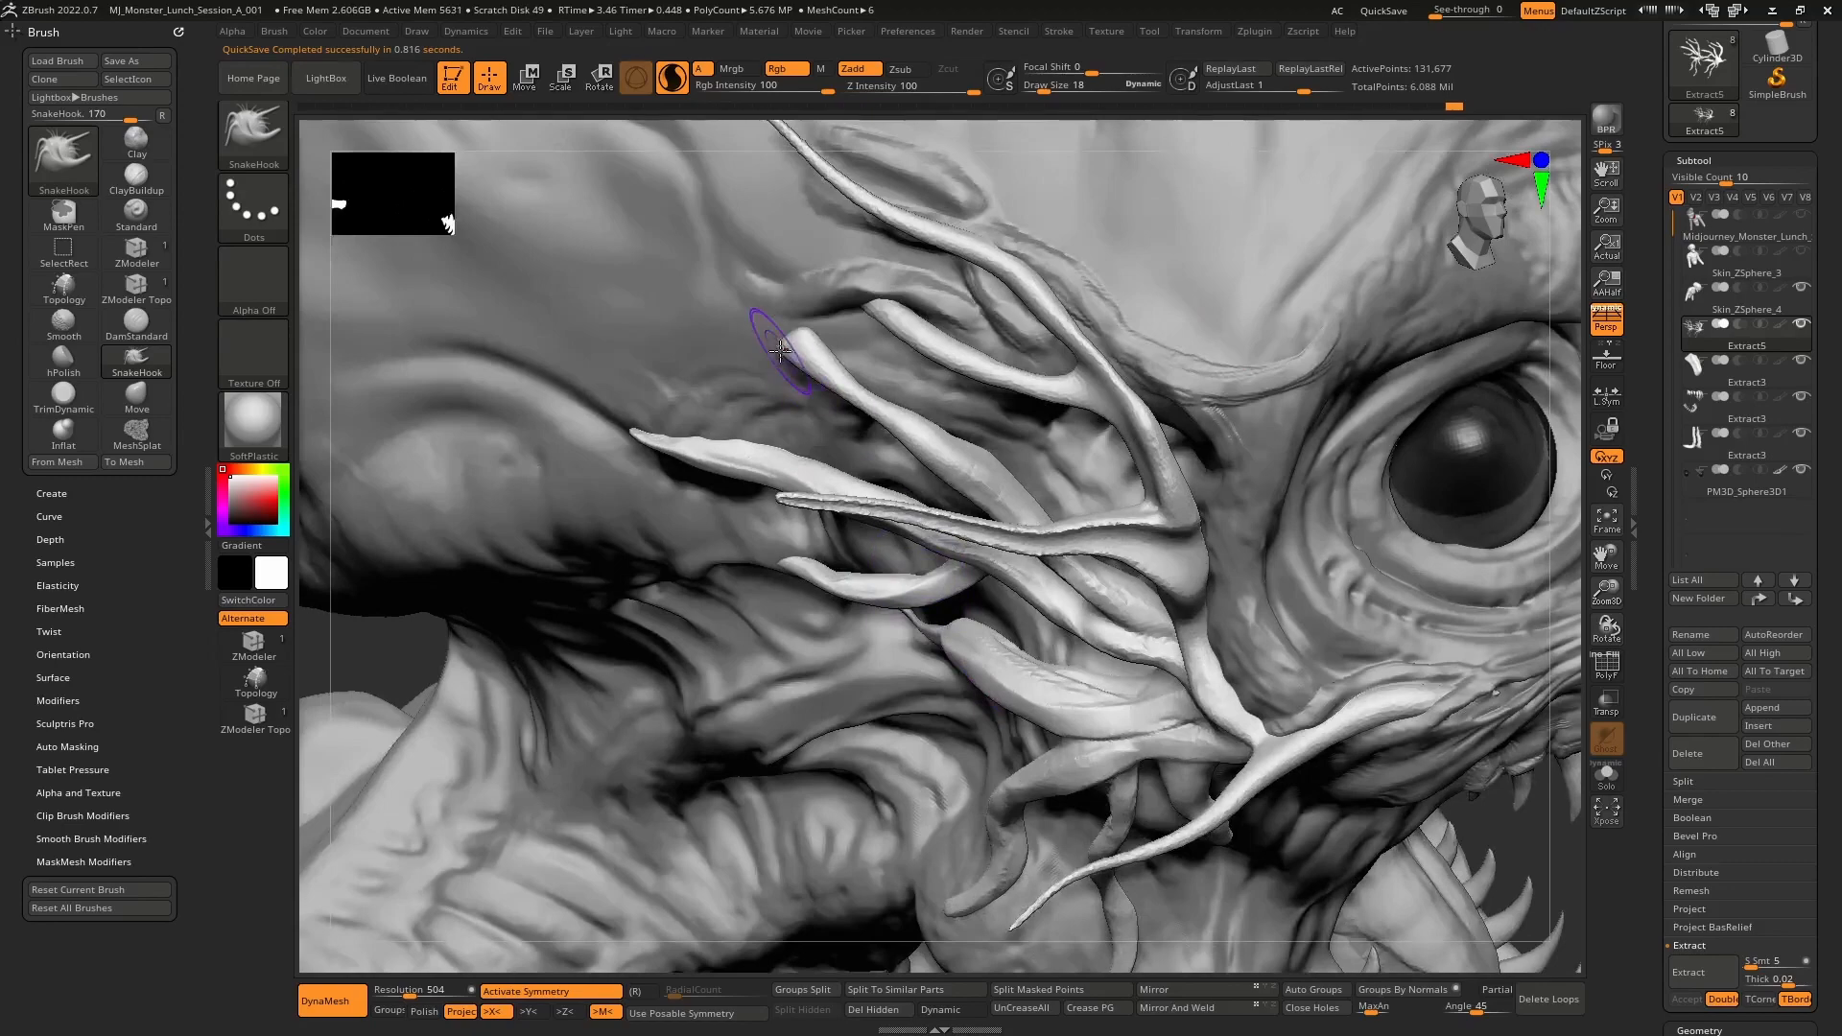
mouse_move(768, 345)
right_down()
mouse_move(960, 539)
mouse_move(1046, 662)
right_up()
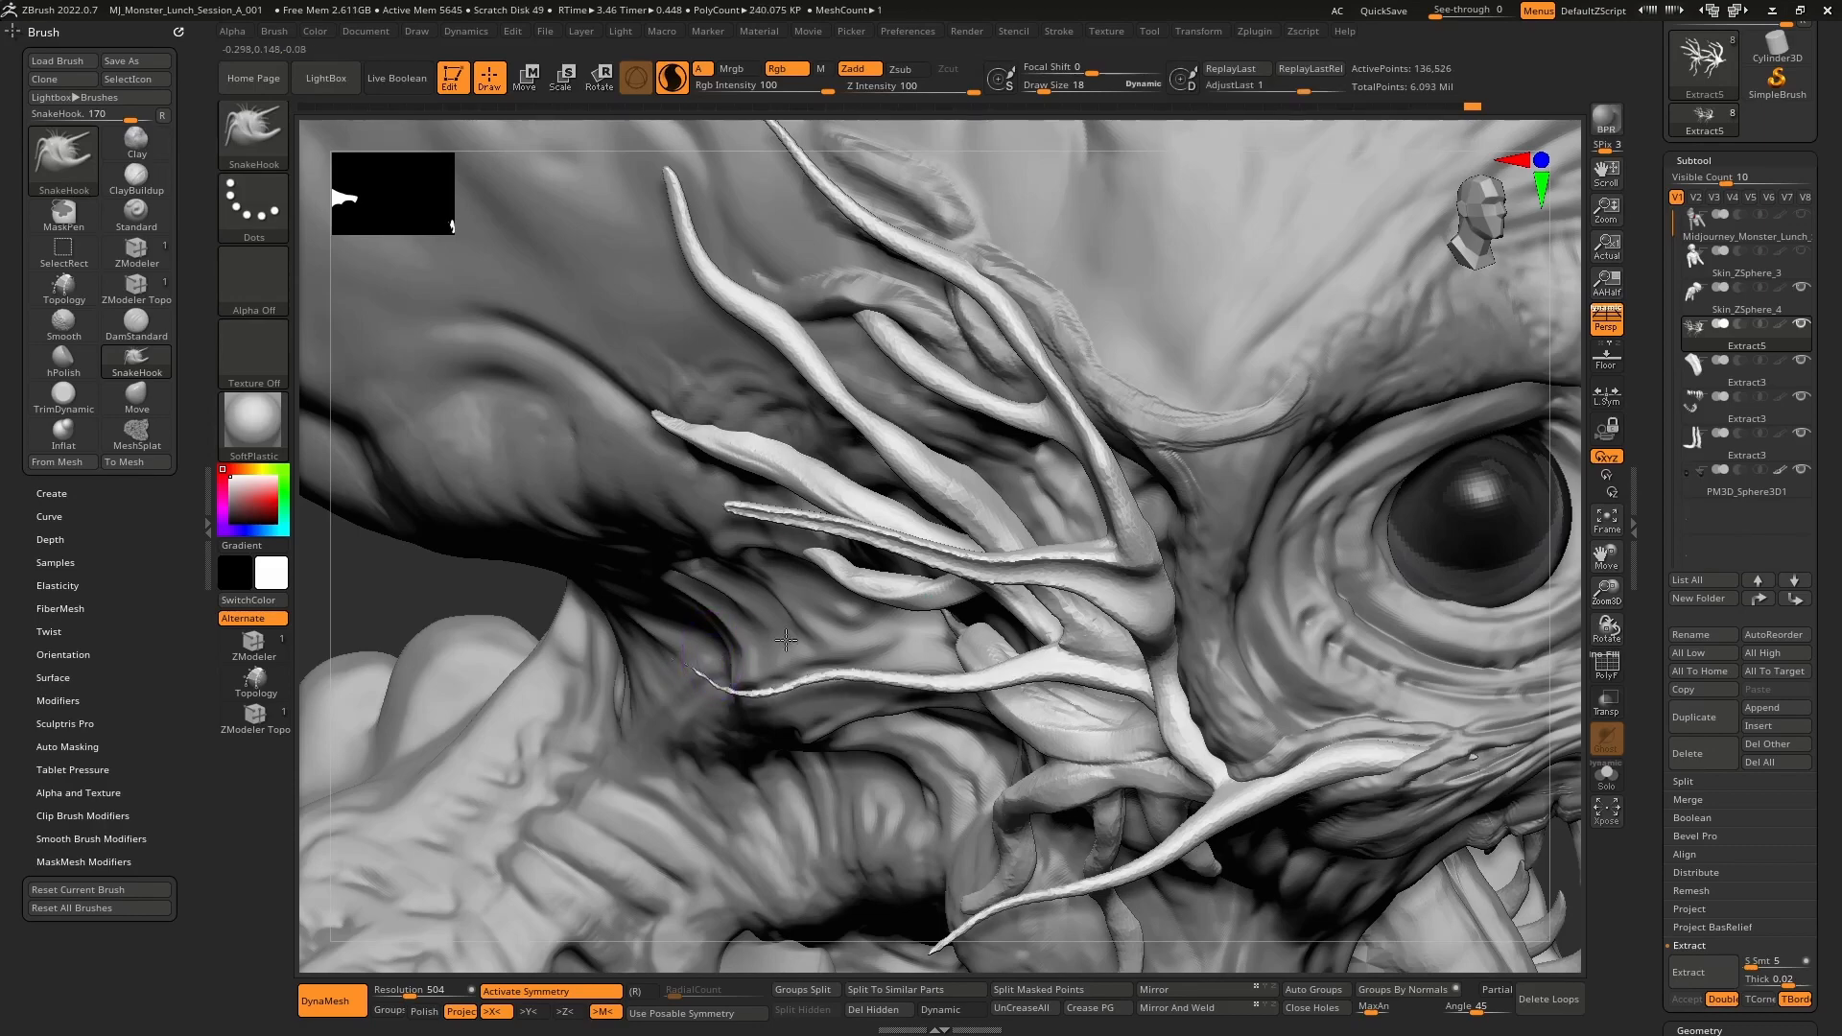
ctrl+right_drag(785, 640, 782, 516)
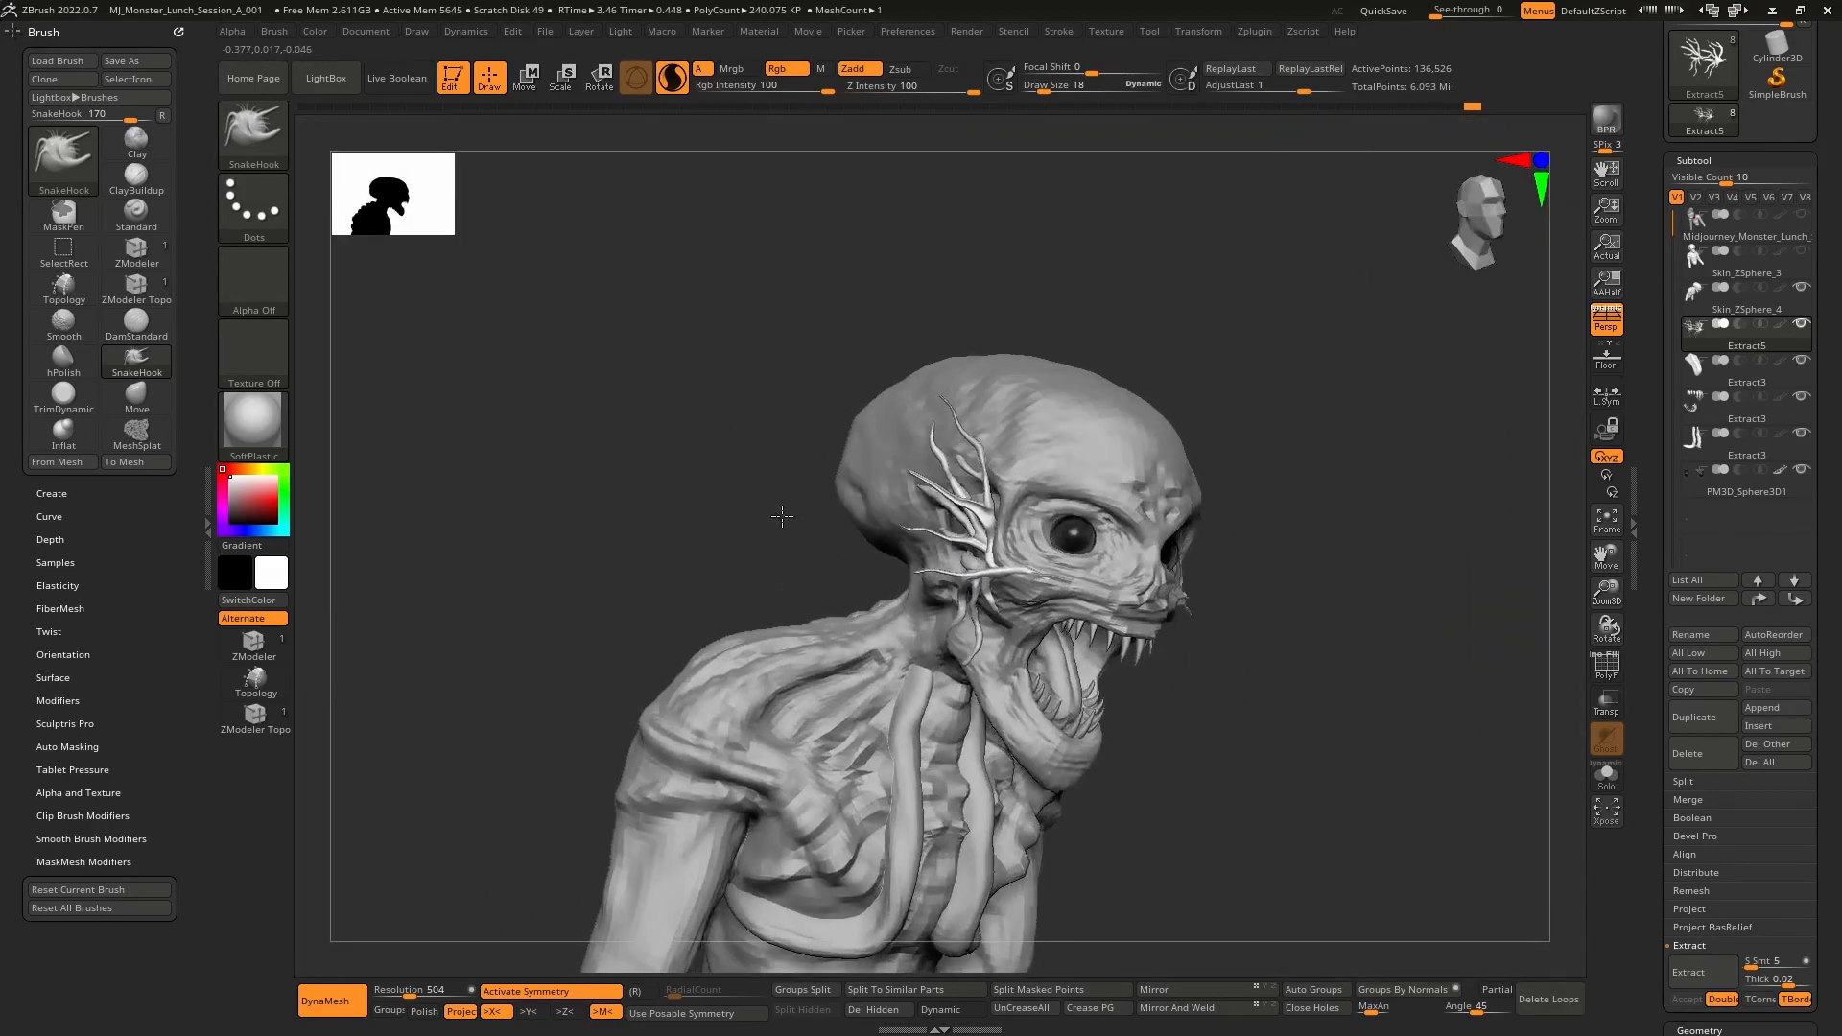
- Pull the branches below the cheek root out into long thin tendrils toward the neck with SnakeHook
right_drag(1015, 542, 803, 319)
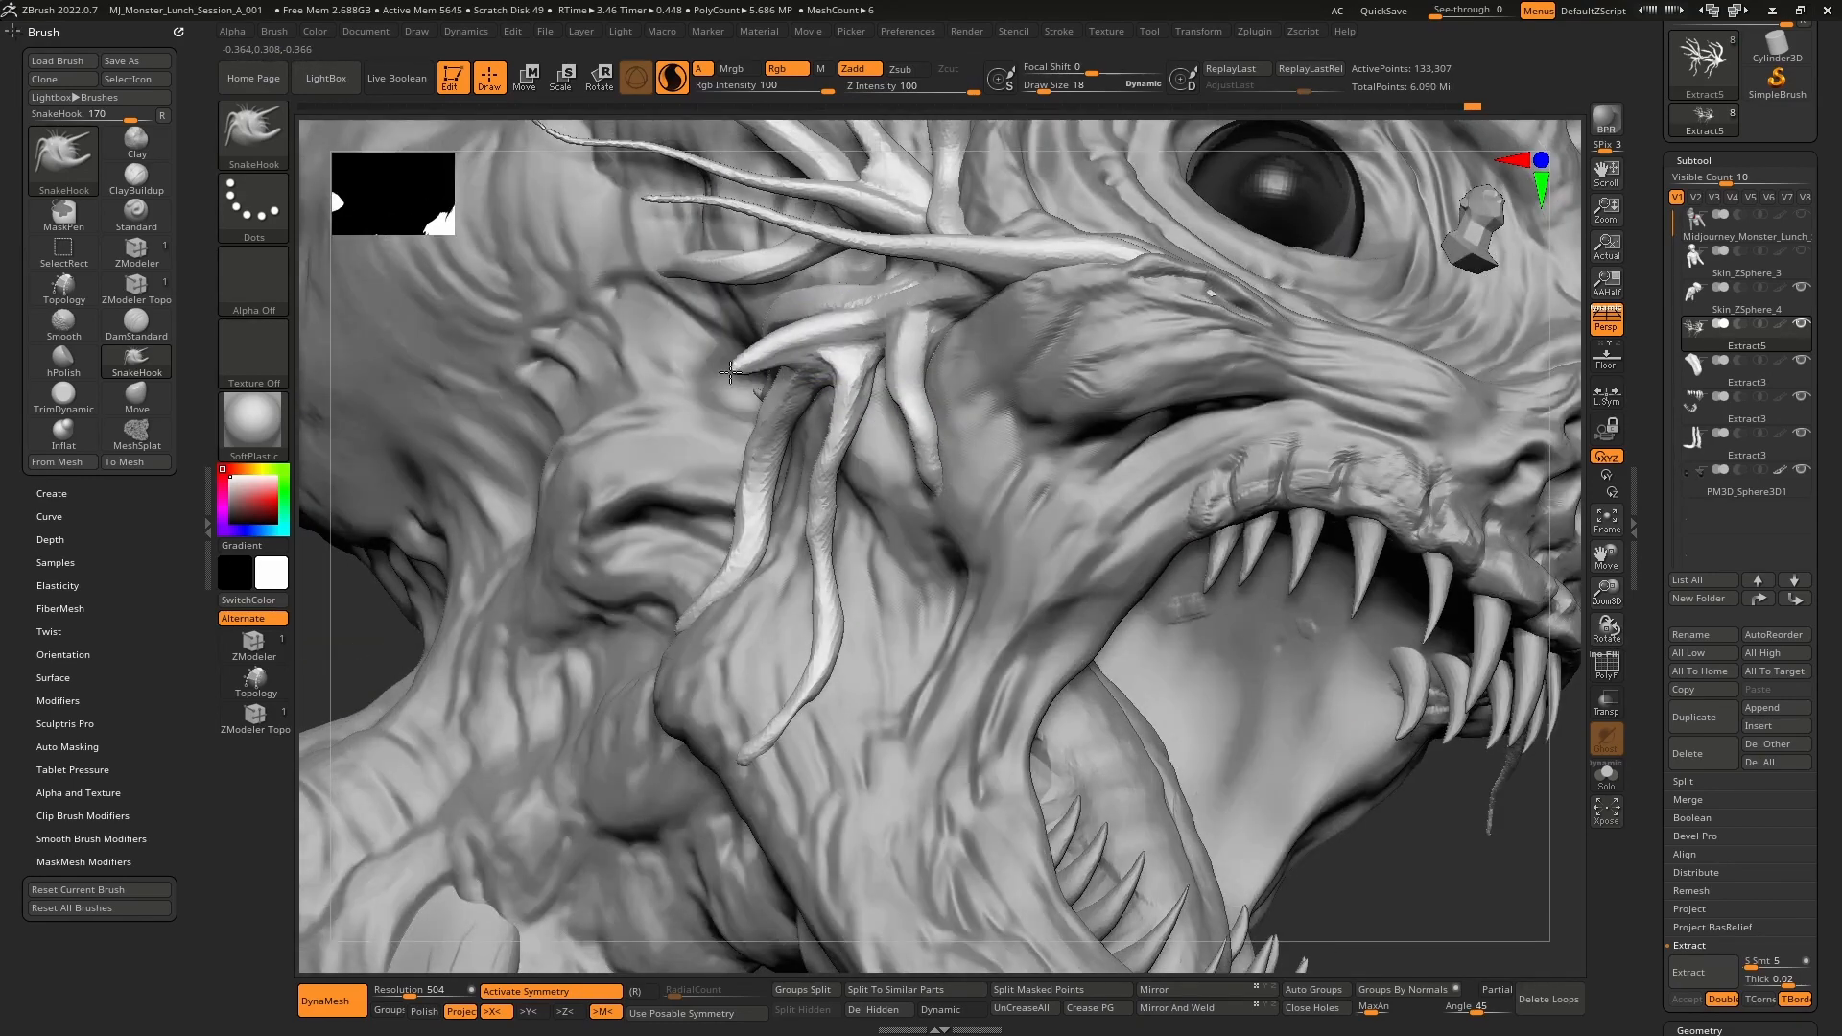
drag(730, 372, 549, 457)
right_drag(549, 457, 669, 447)
right_drag(716, 532, 950, 548)
drag(971, 548, 561, 645)
right_drag(561, 645, 879, 445)
- Render a BPR preview of the bust and examine the monster reference images for tendrils on the head and neck
click(1604, 117)
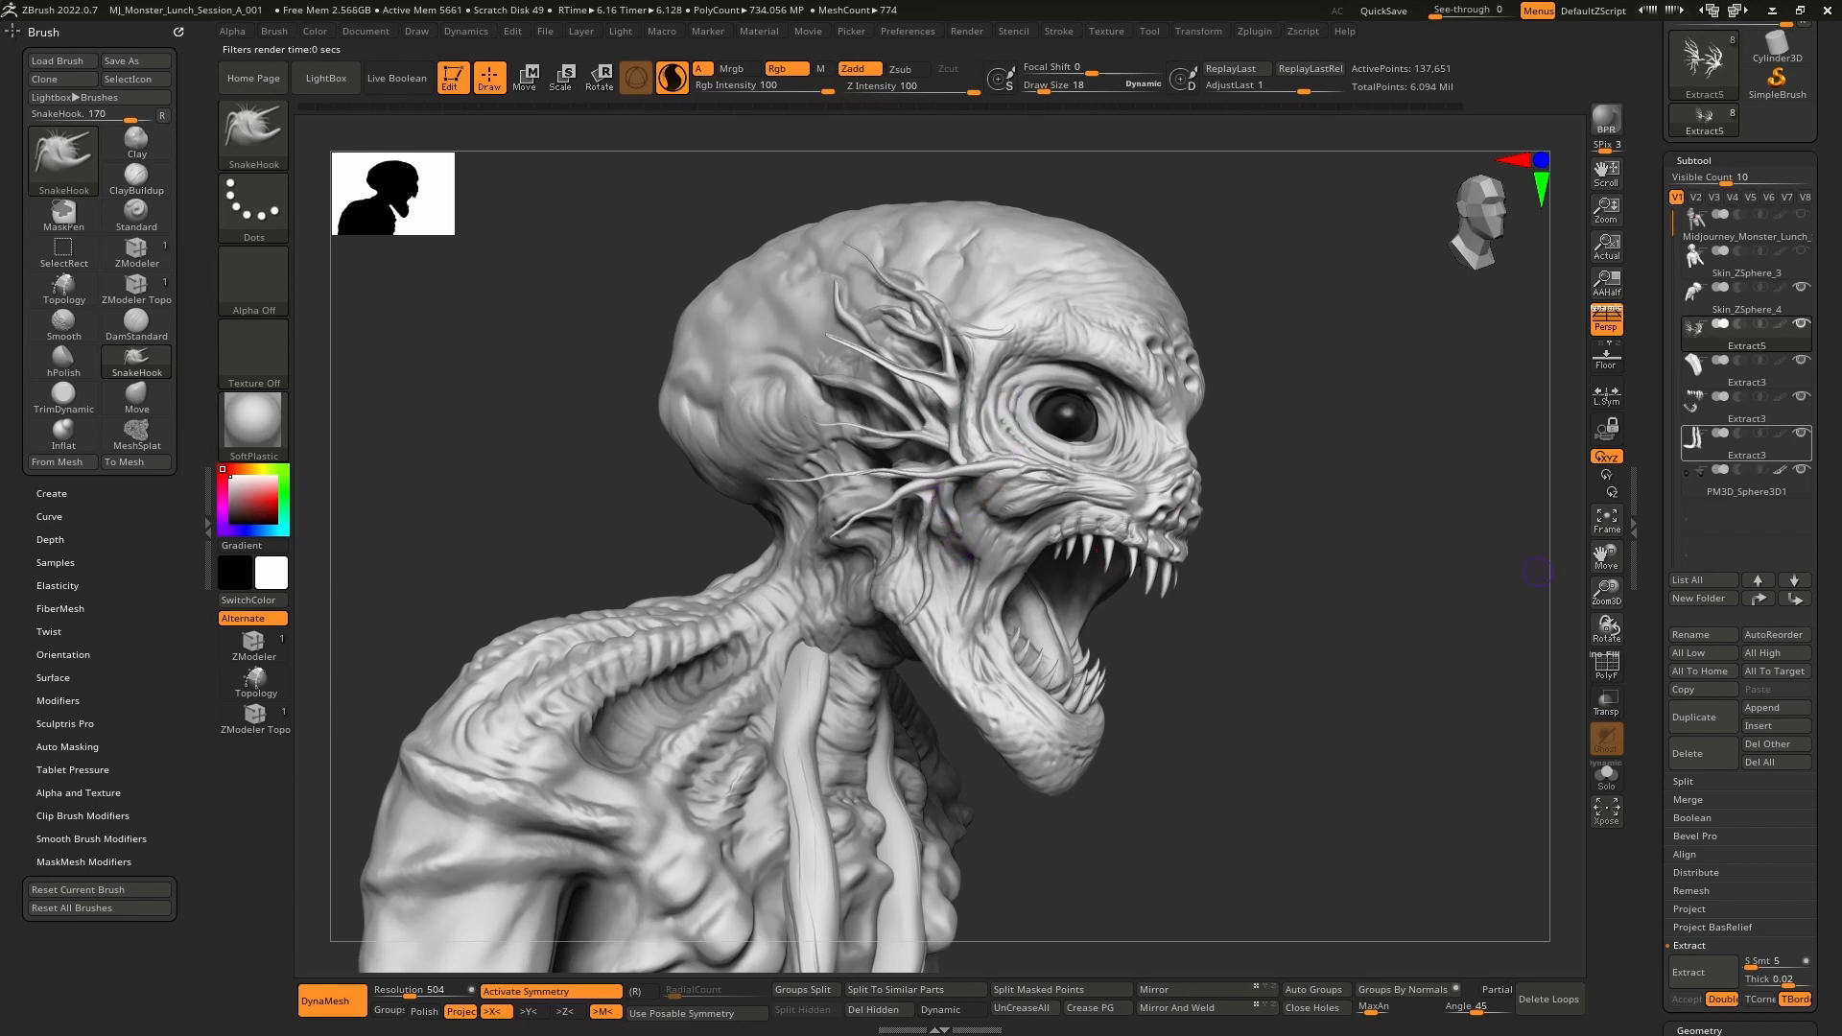
right_drag(1841, 499, 1406, 548)
scroll(1328, 609, down, 3)
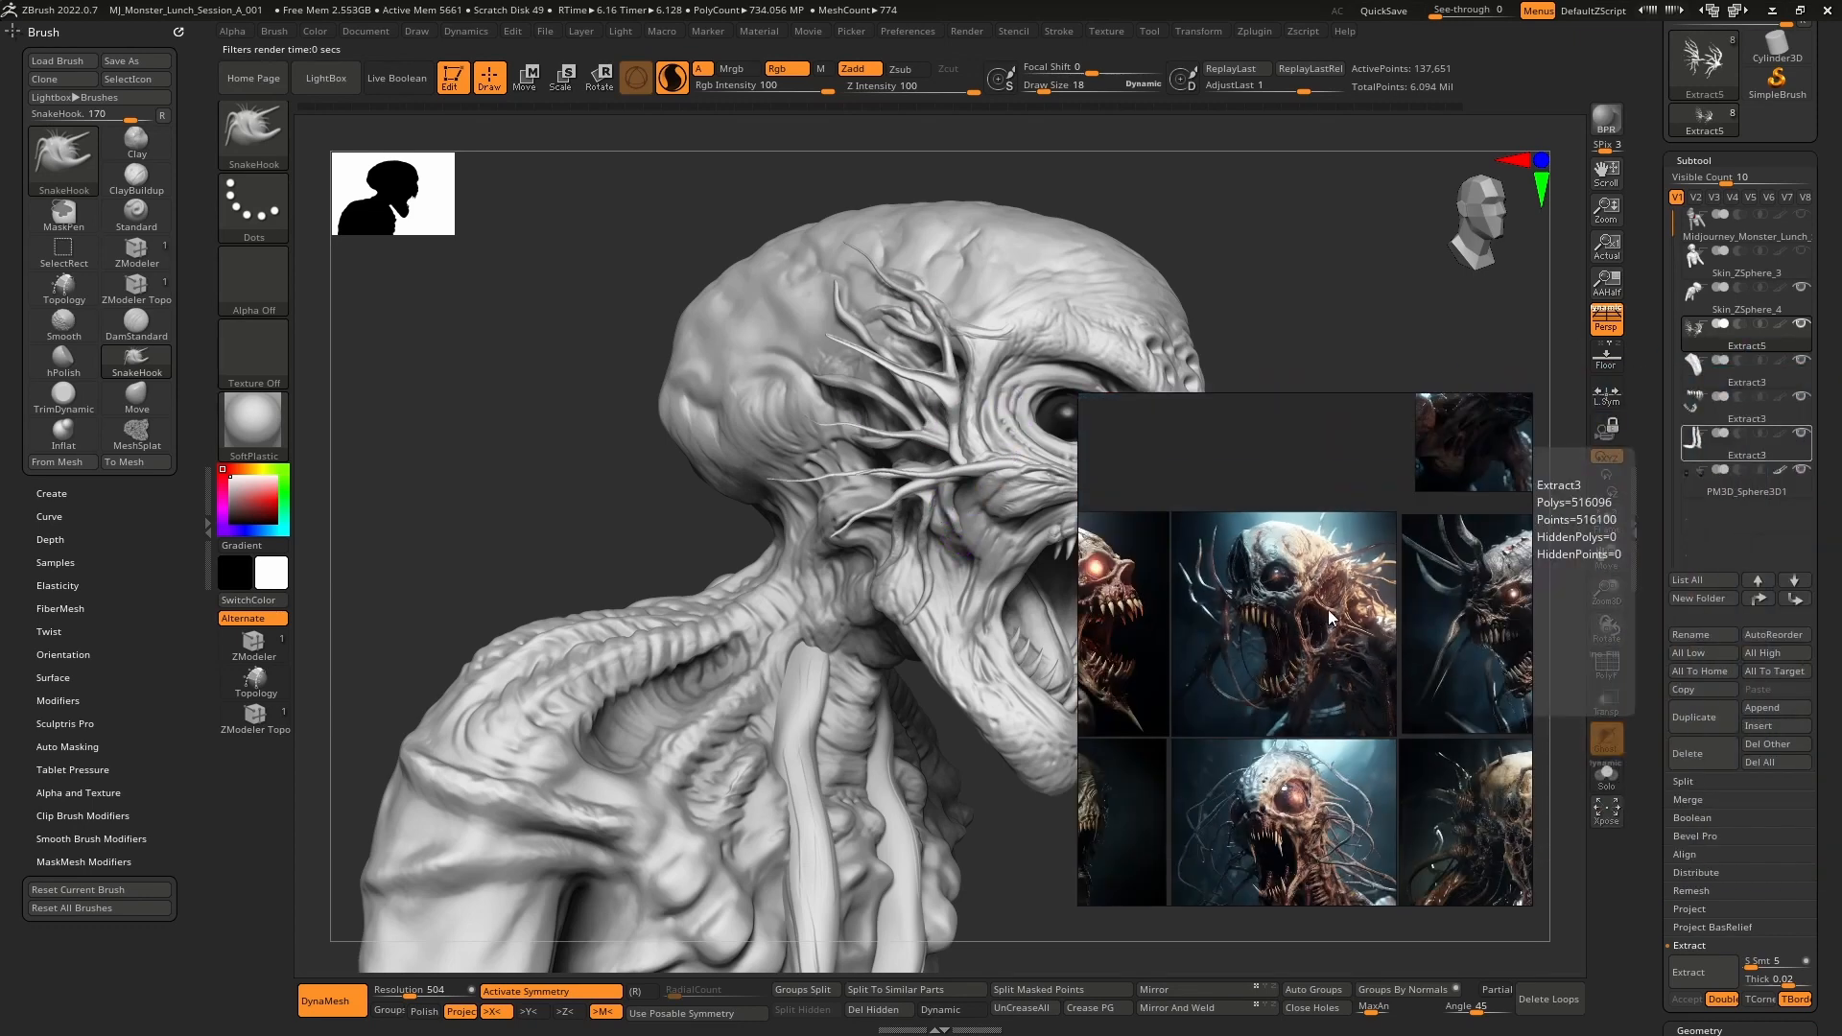
middle_drag(1327, 608, 1251, 773)
scroll(1289, 601, up, 3)
middle_drag(1336, 403, 1352, 718)
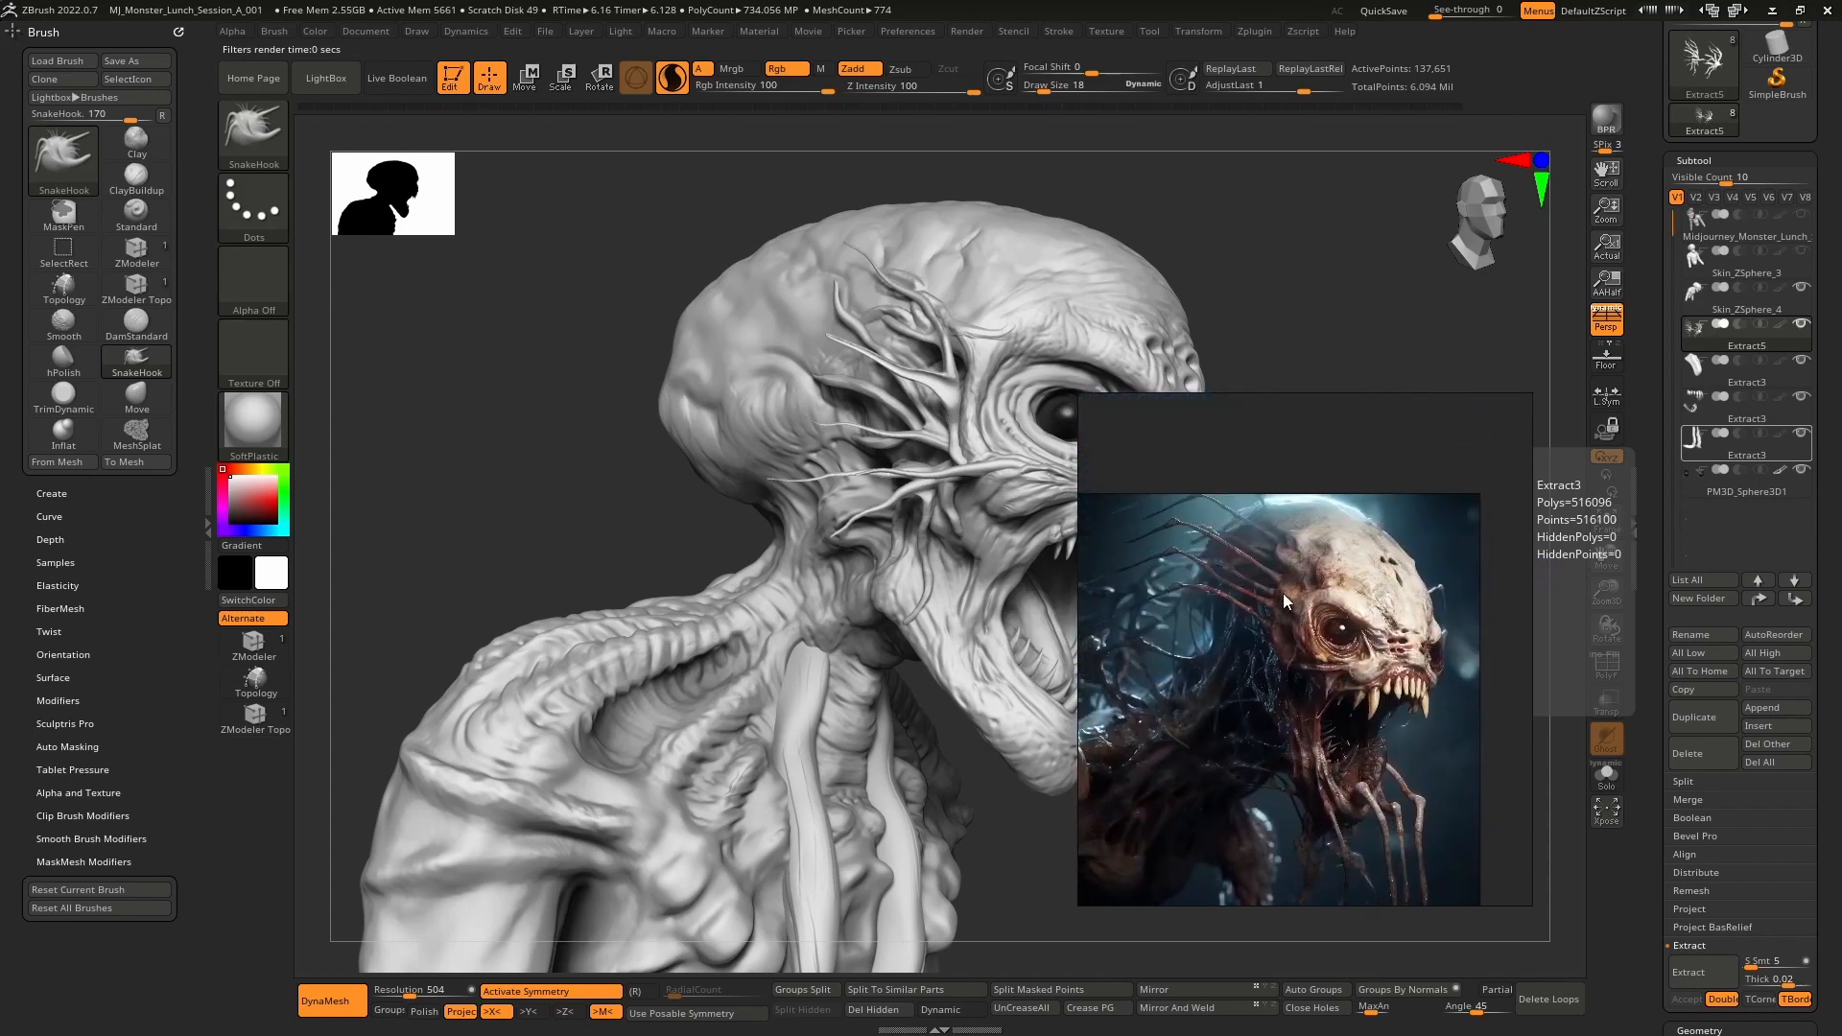
scroll(1253, 614, down, 3)
middle_drag(1232, 694, 1425, 647)
scroll(1424, 647, down, 4)
middle_drag(1304, 741, 1350, 636)
scroll(1327, 642, up, 3)
scroll(1377, 658, up, 4)
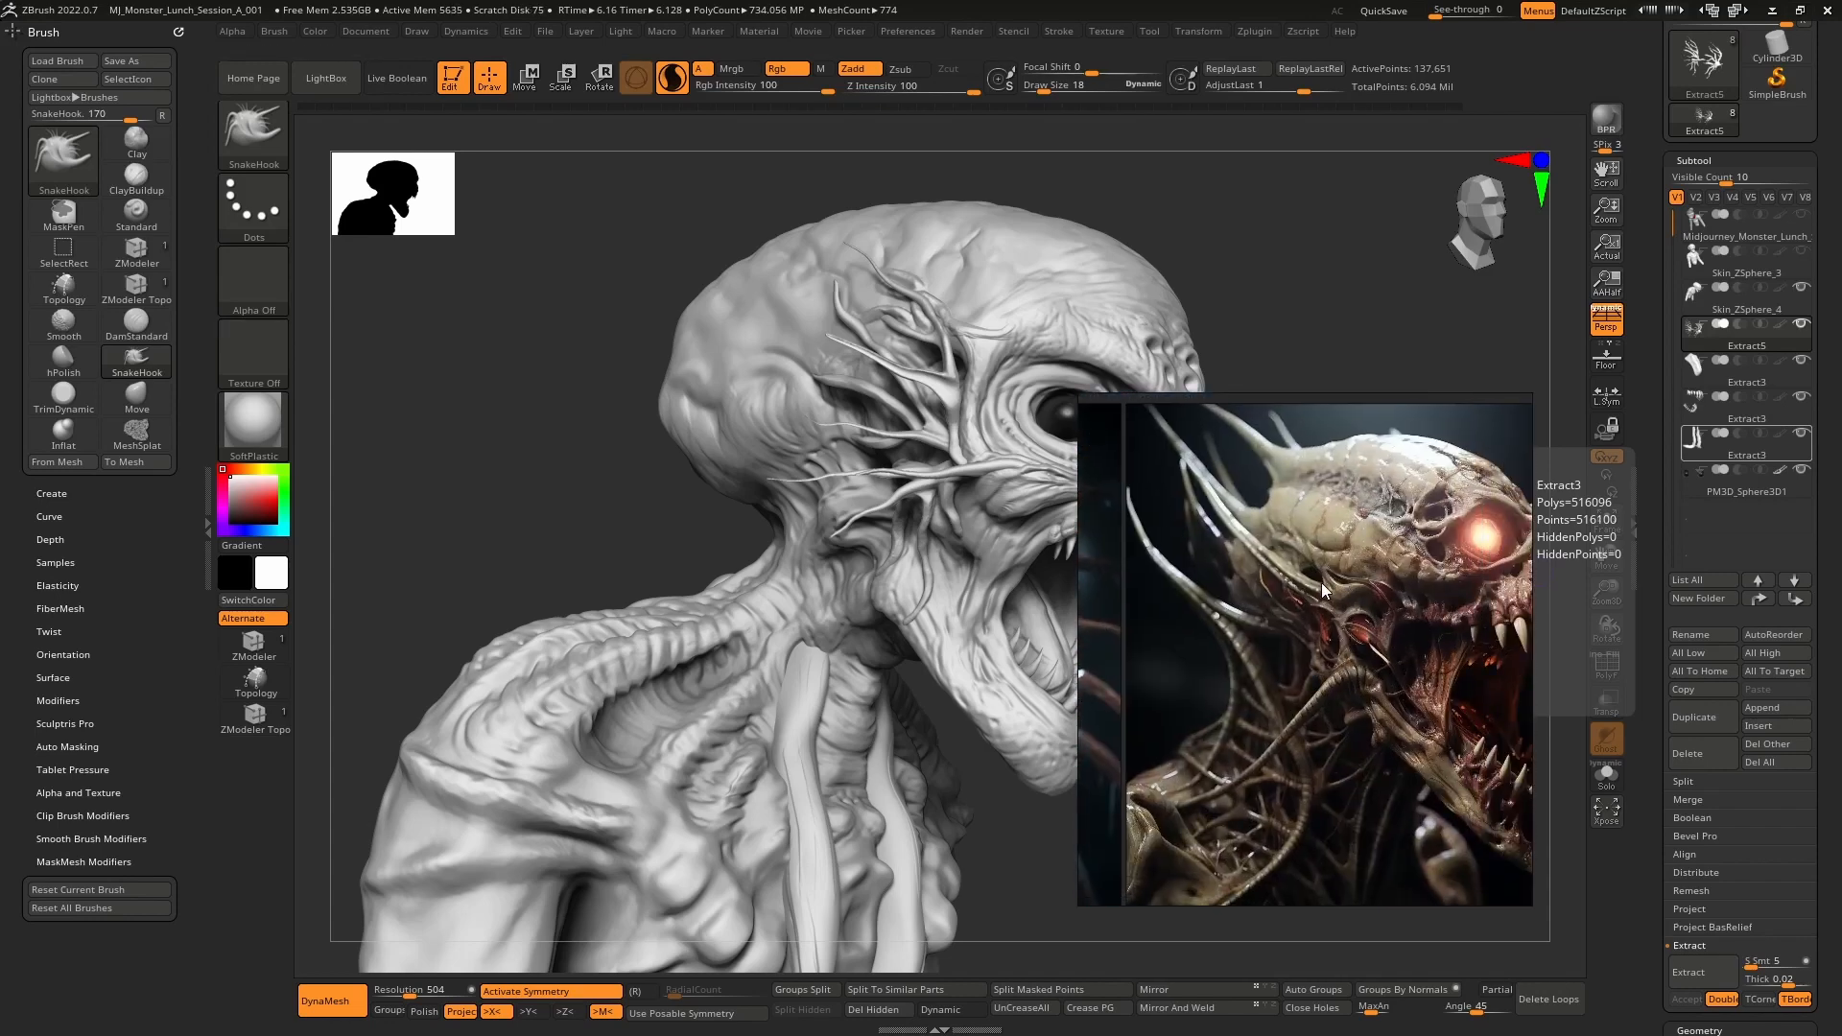
scroll(1293, 609, down, 3)
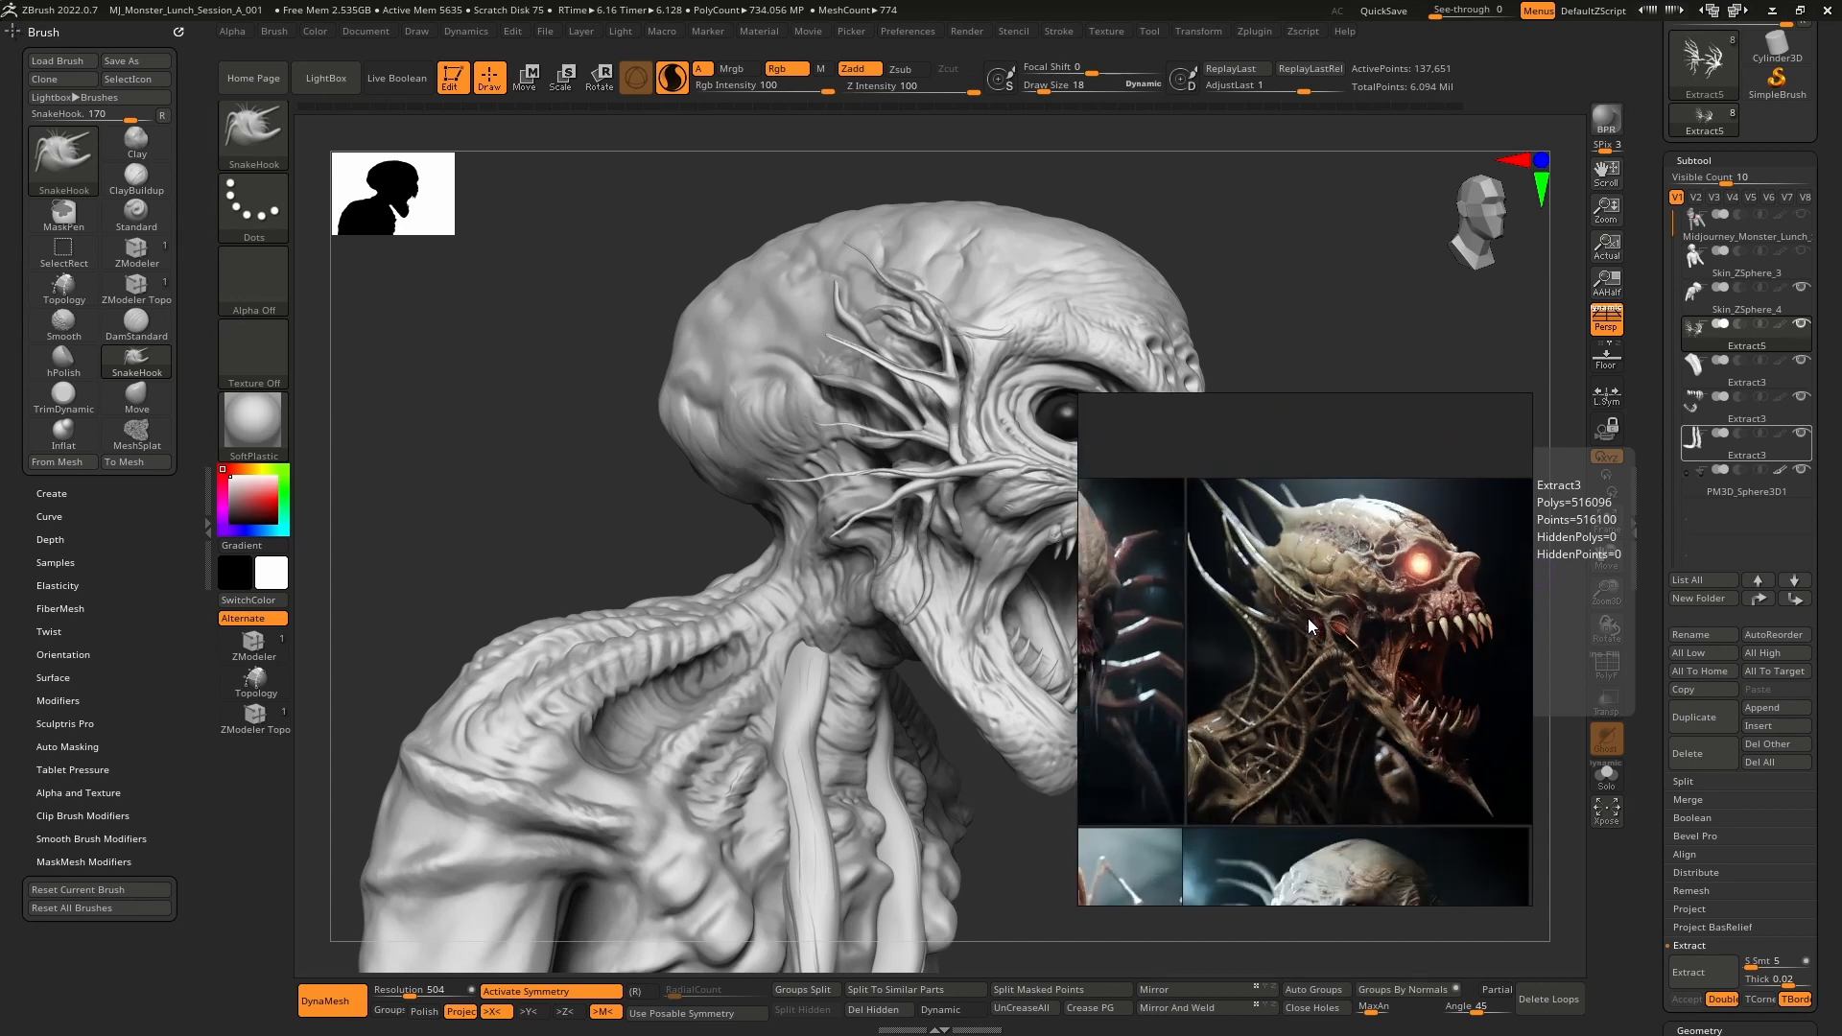
scroll(1311, 623, down, 2)
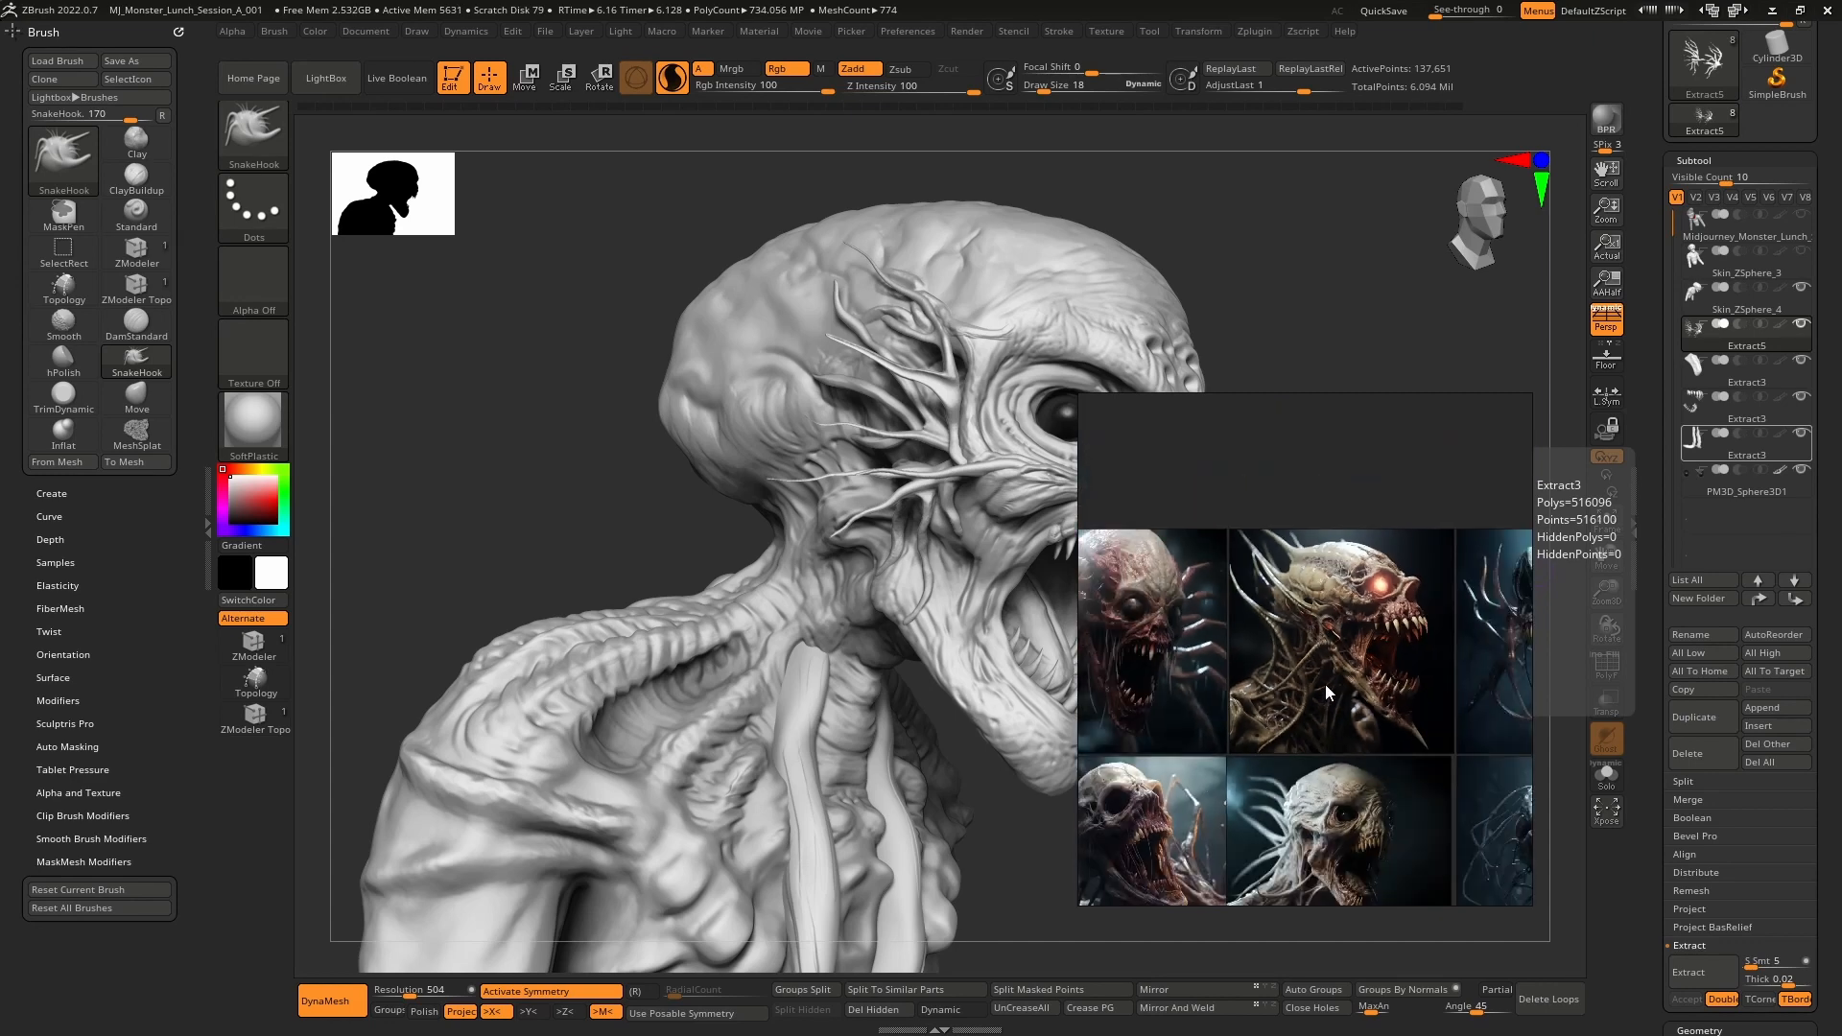
scroll(1326, 683, up, 2)
right_drag(1297, 687, 1841, 687)
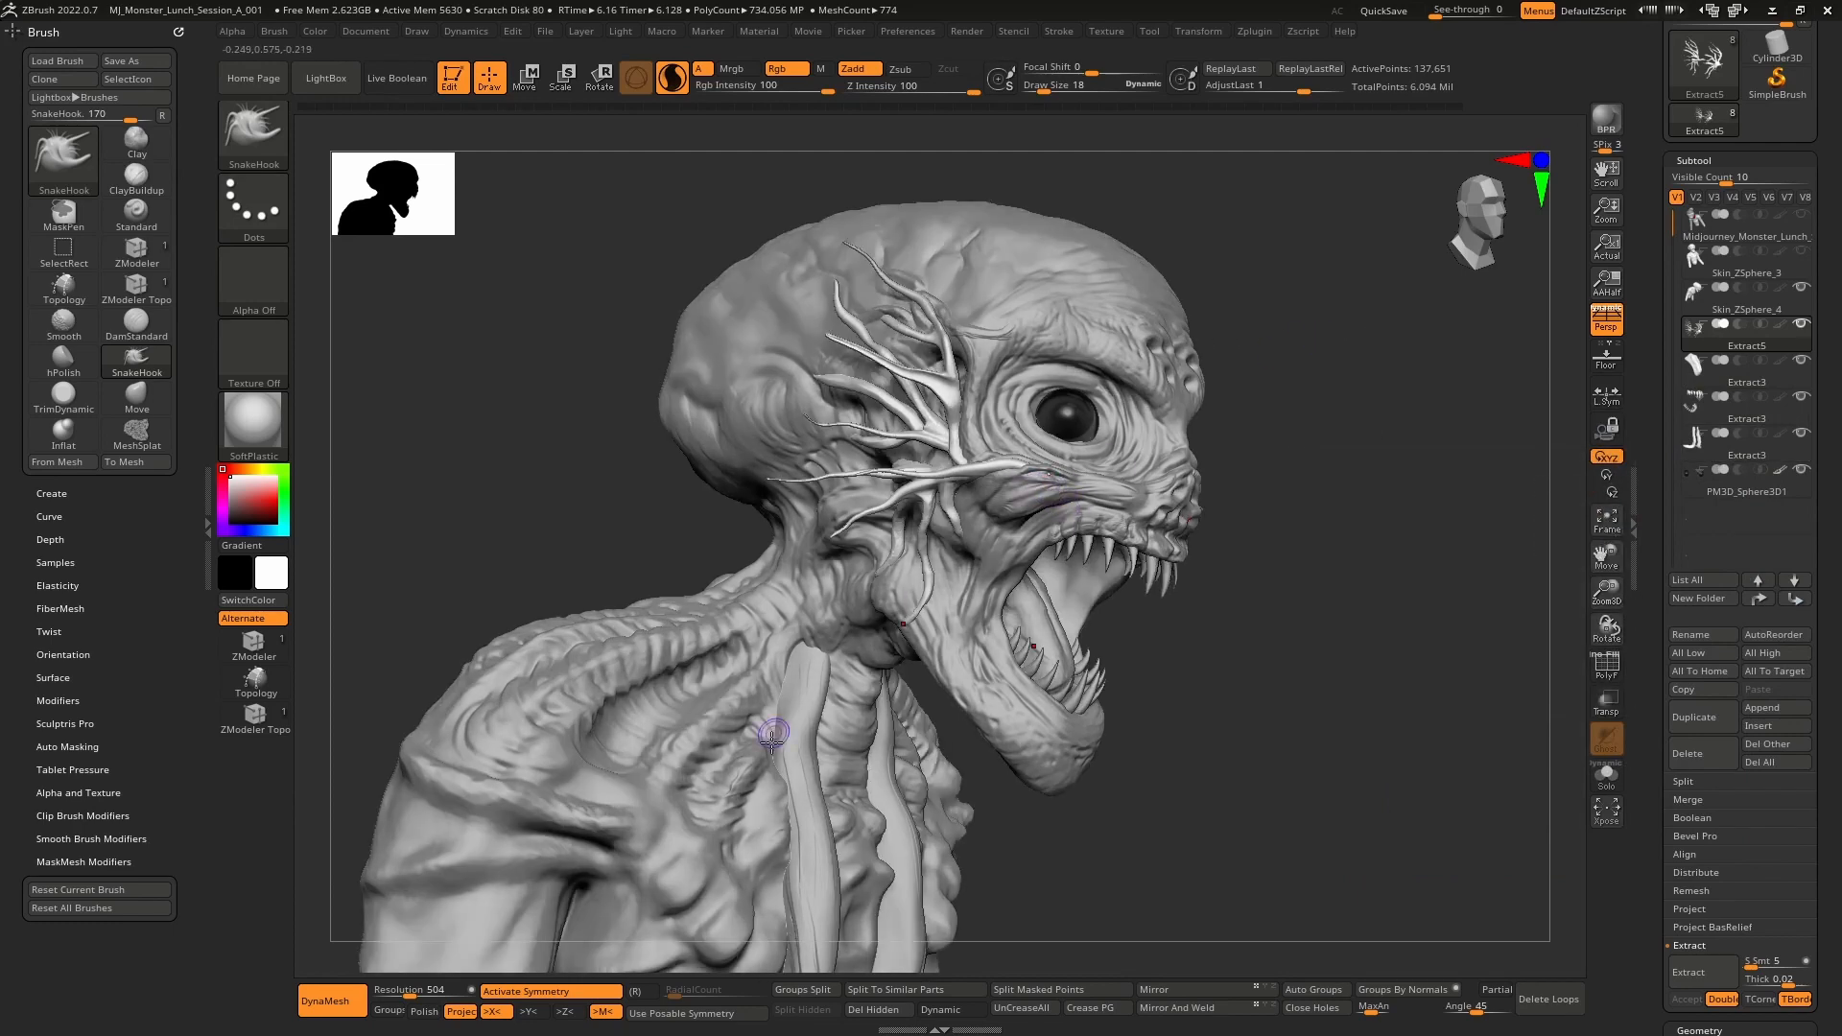
alt+right_drag(975, 629, 978, 422)
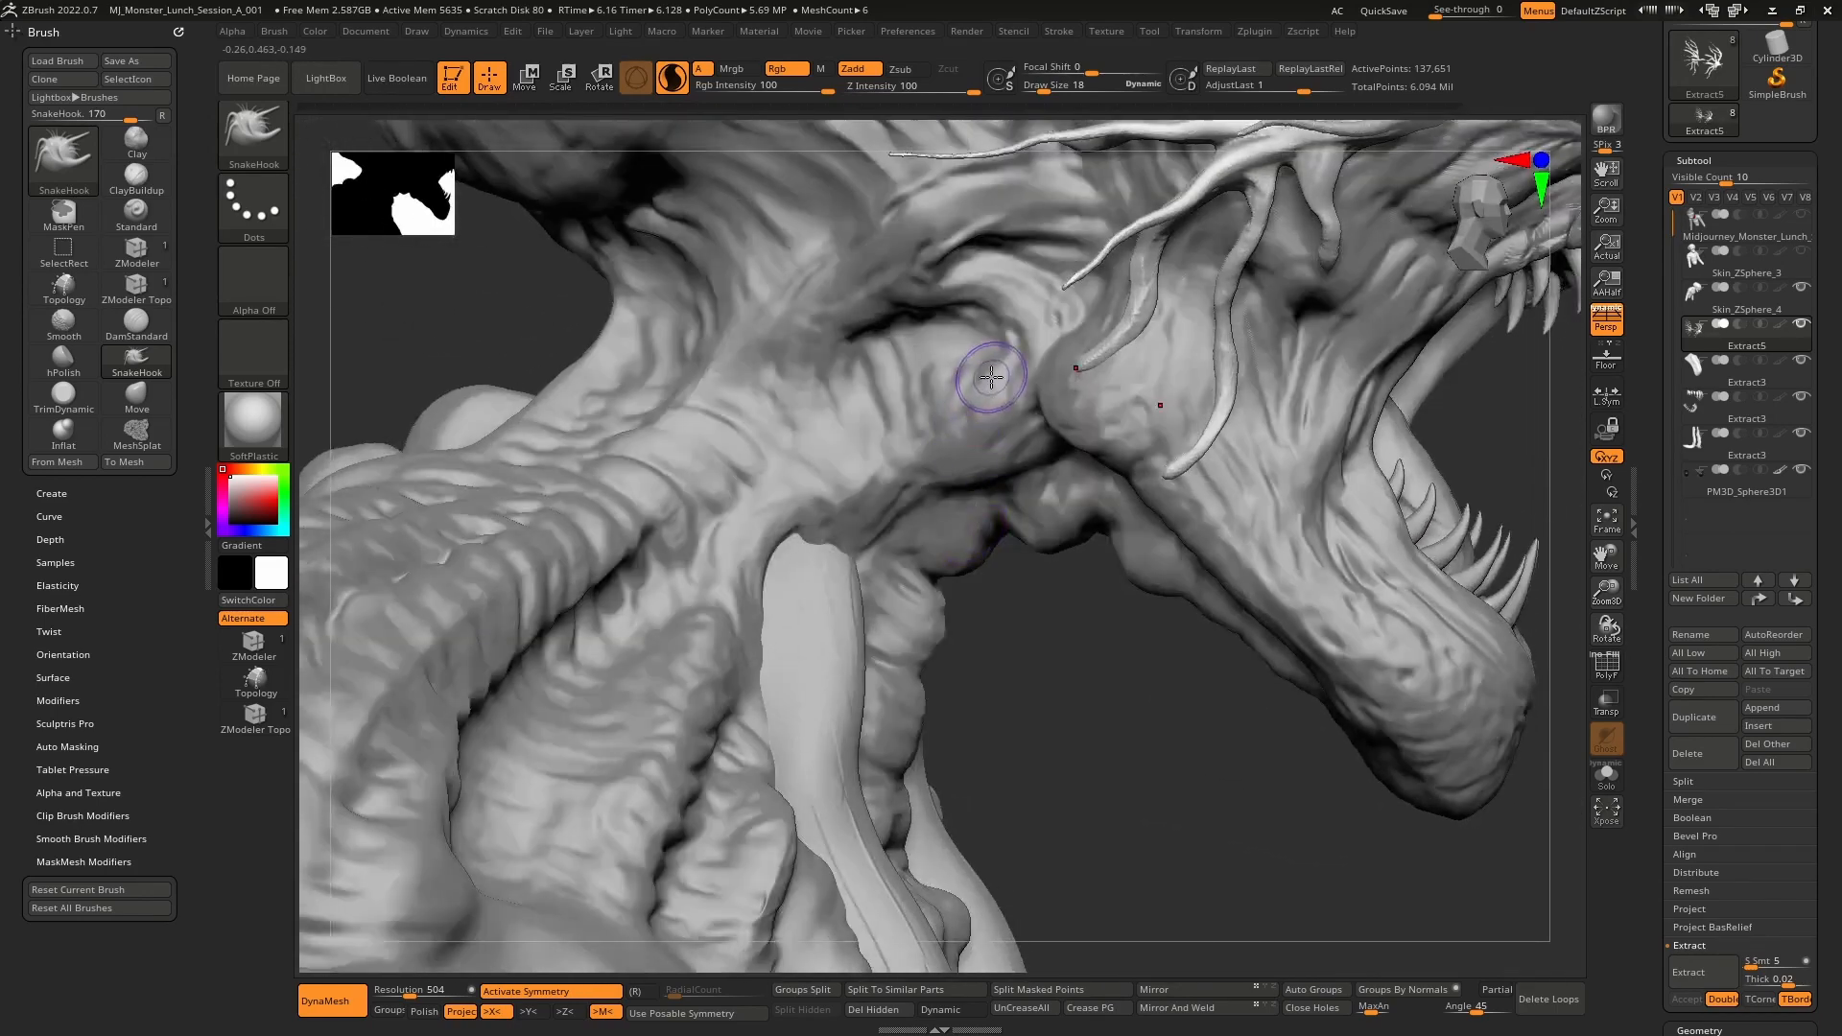
key(bracketleft)
key(ctrl)
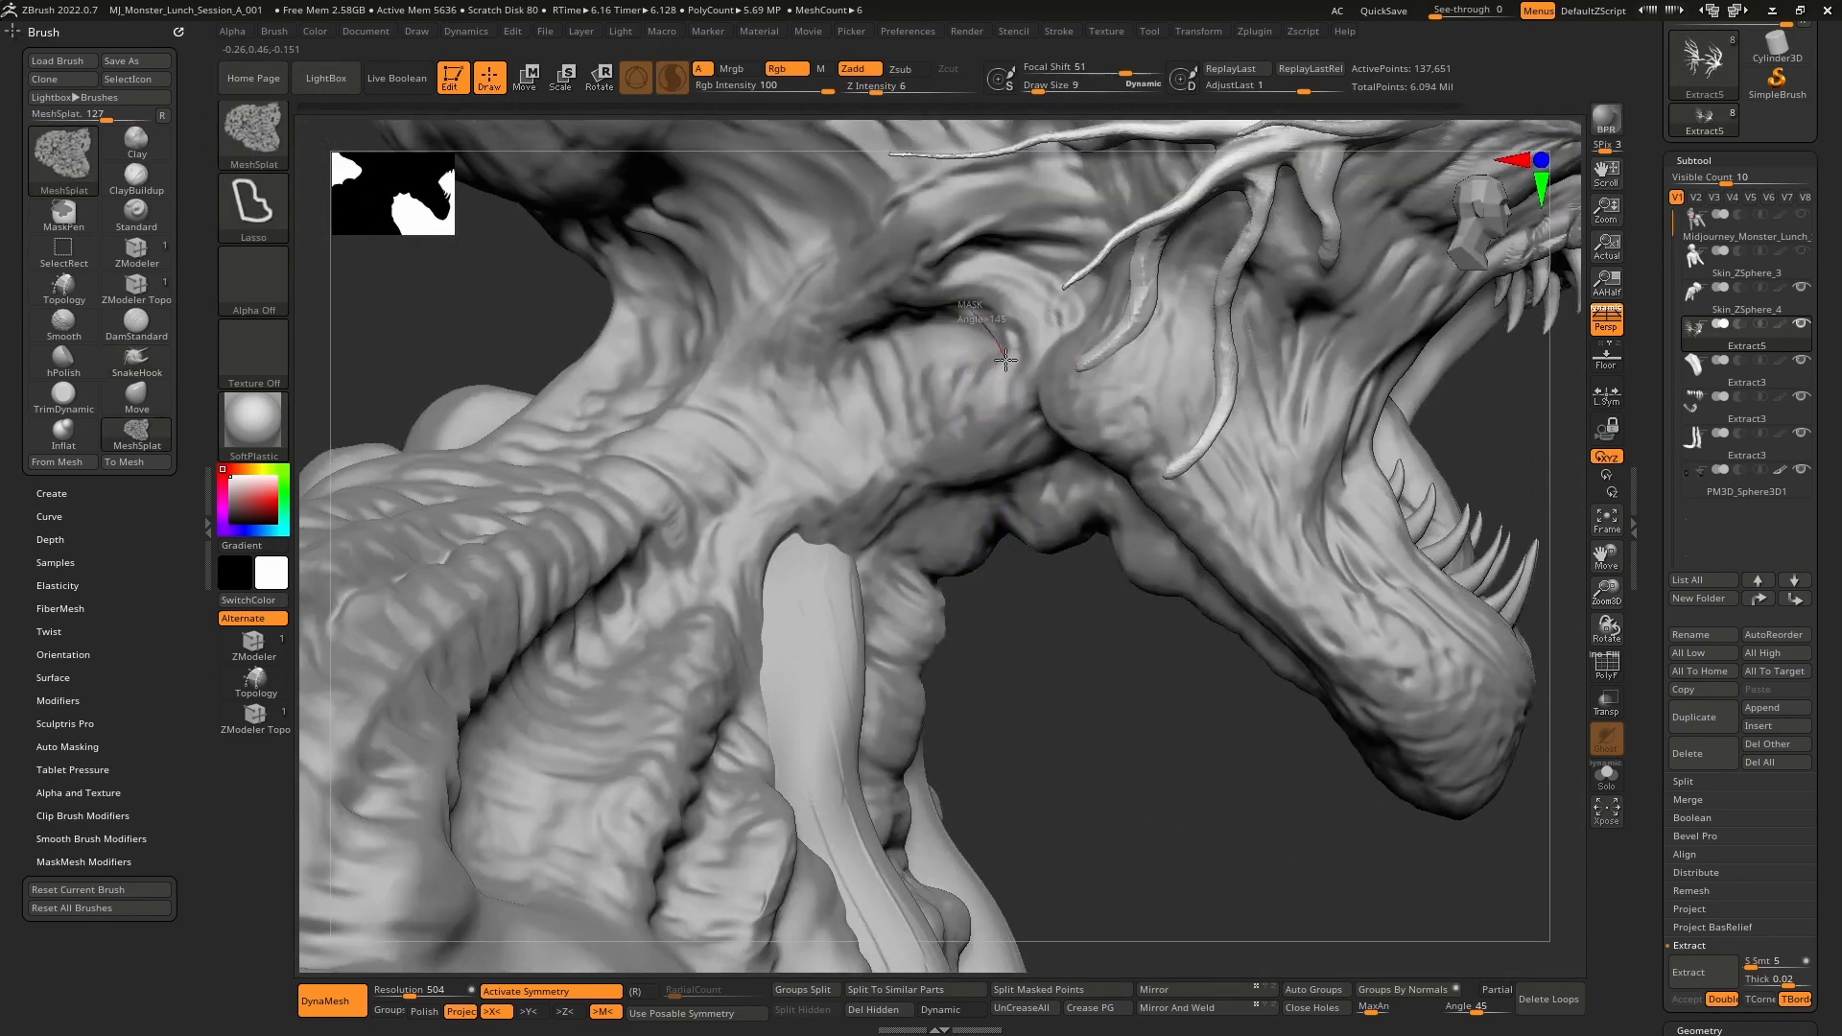
mouse_move(974, 412)
ctrl+mouse_down()
mouse_move(806, 536)
mouse_move(774, 677)
ctrl+mouse_up()
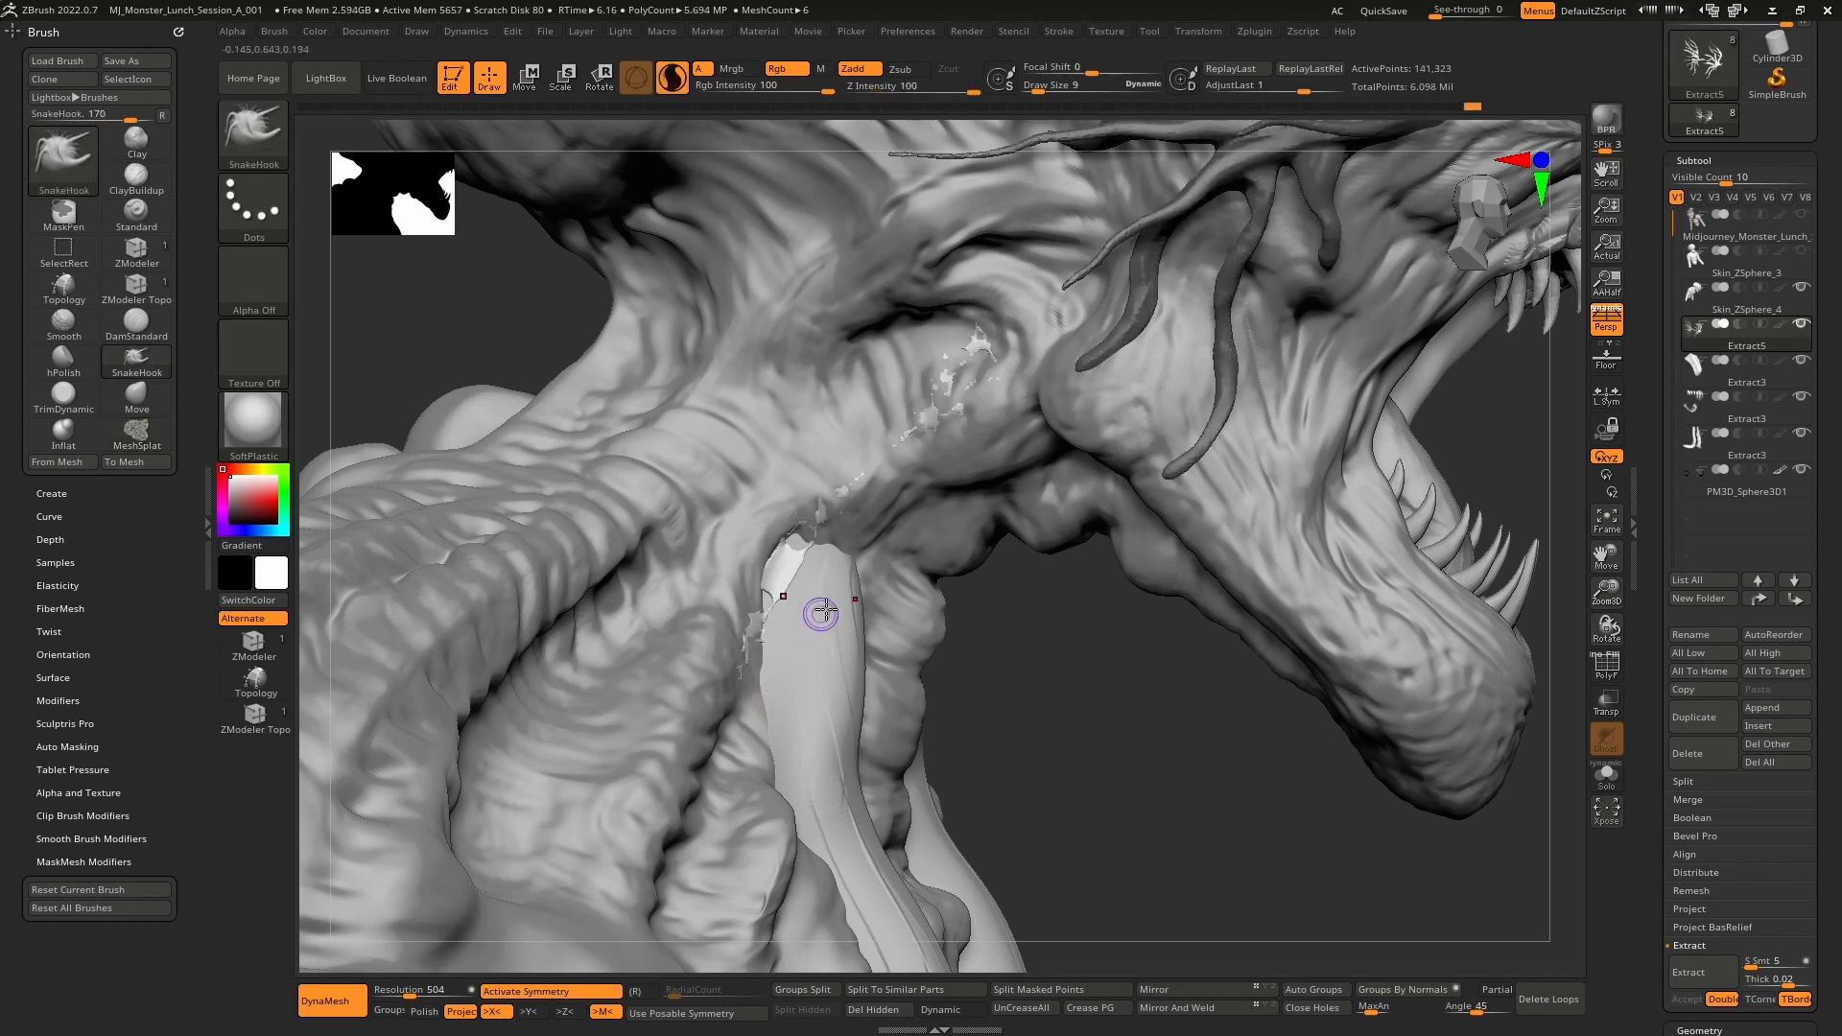
key(ctrl+z)
- Make the Skin_ZSphere_4 subtool active for work on the neck with the MeshSplat brush
right_drag(855, 550, 879, 633)
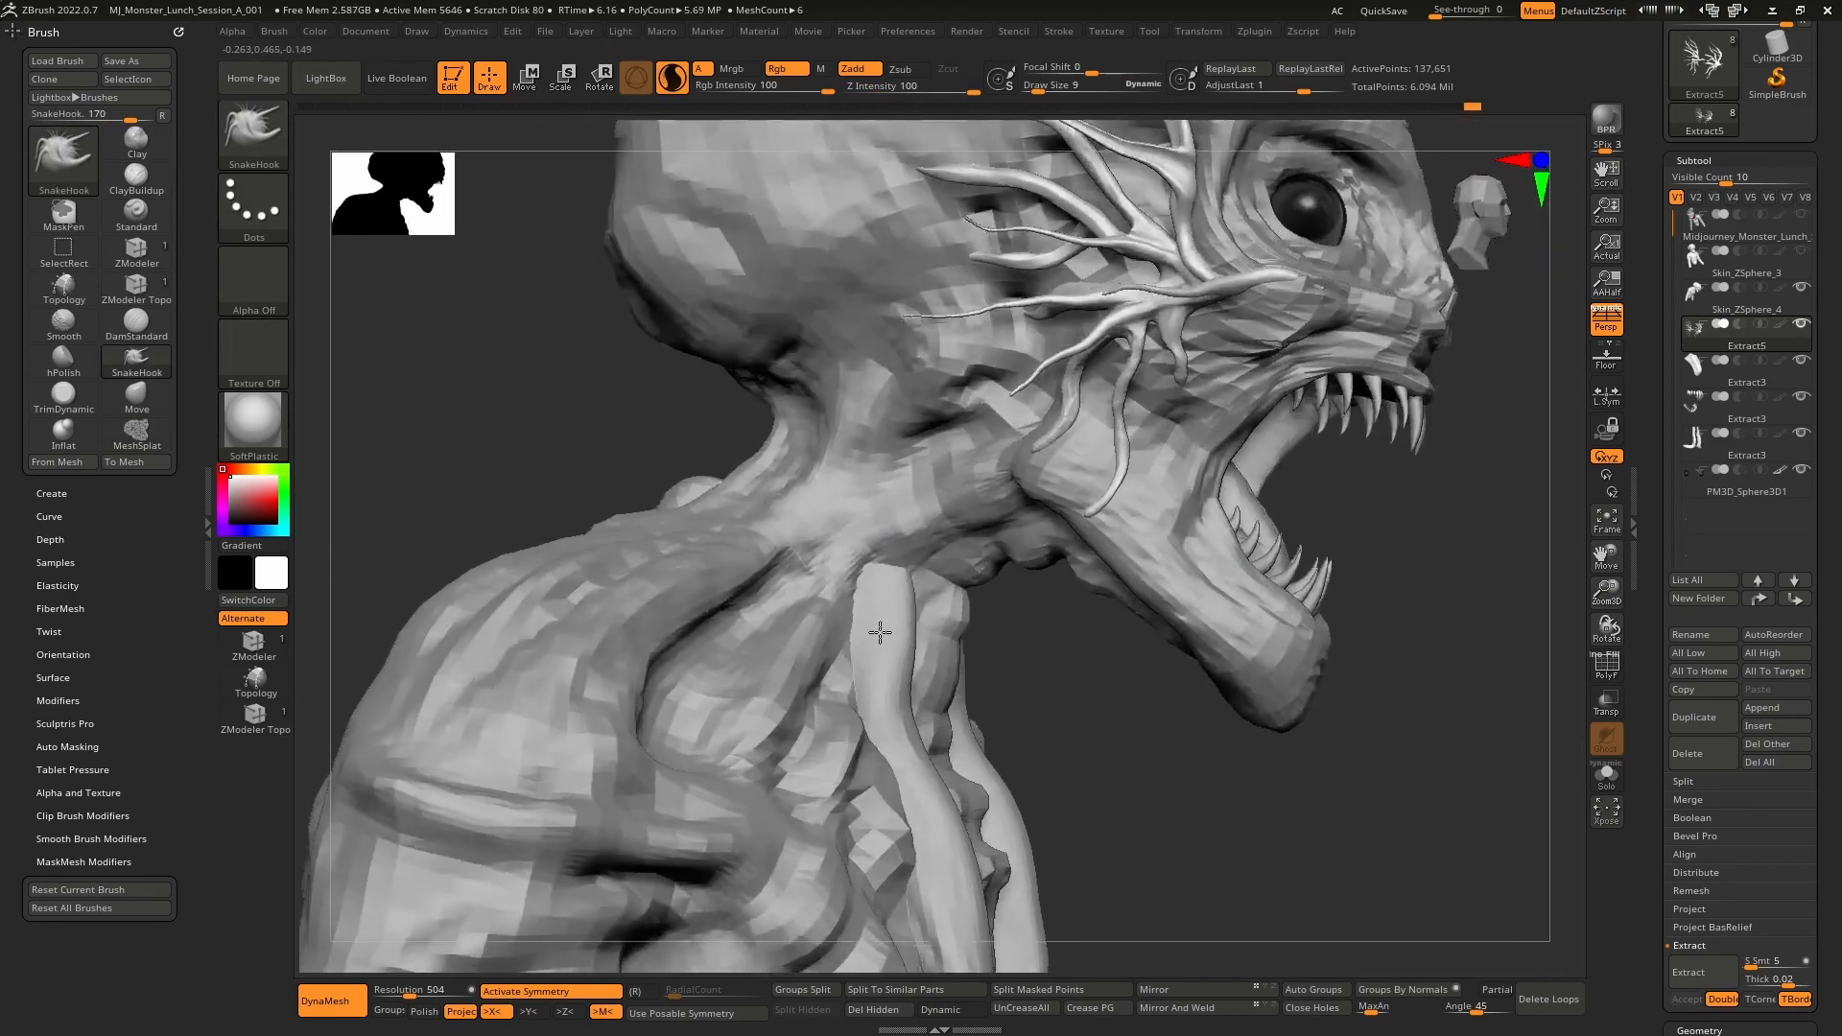
click(1748, 309)
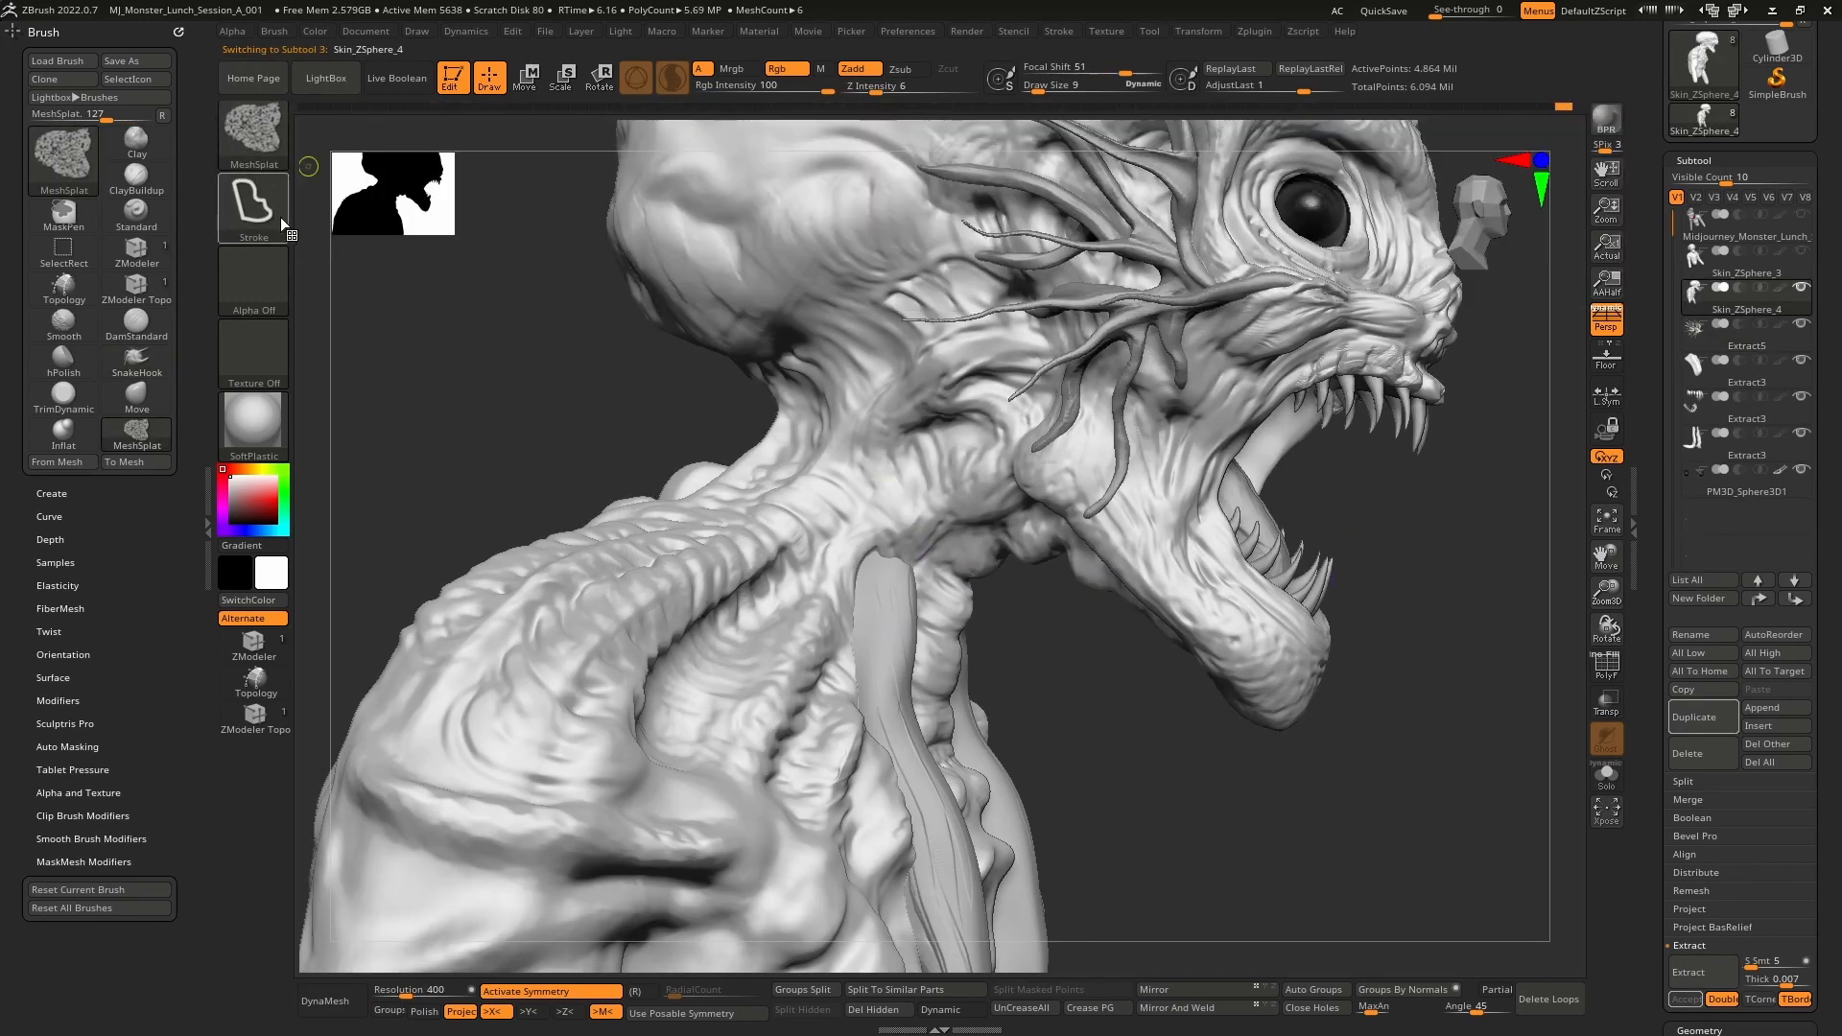
- Set the masking brush to MaskPen with a freehand stroke
ctrl+click(264, 129)
mouse_move(710, 226)
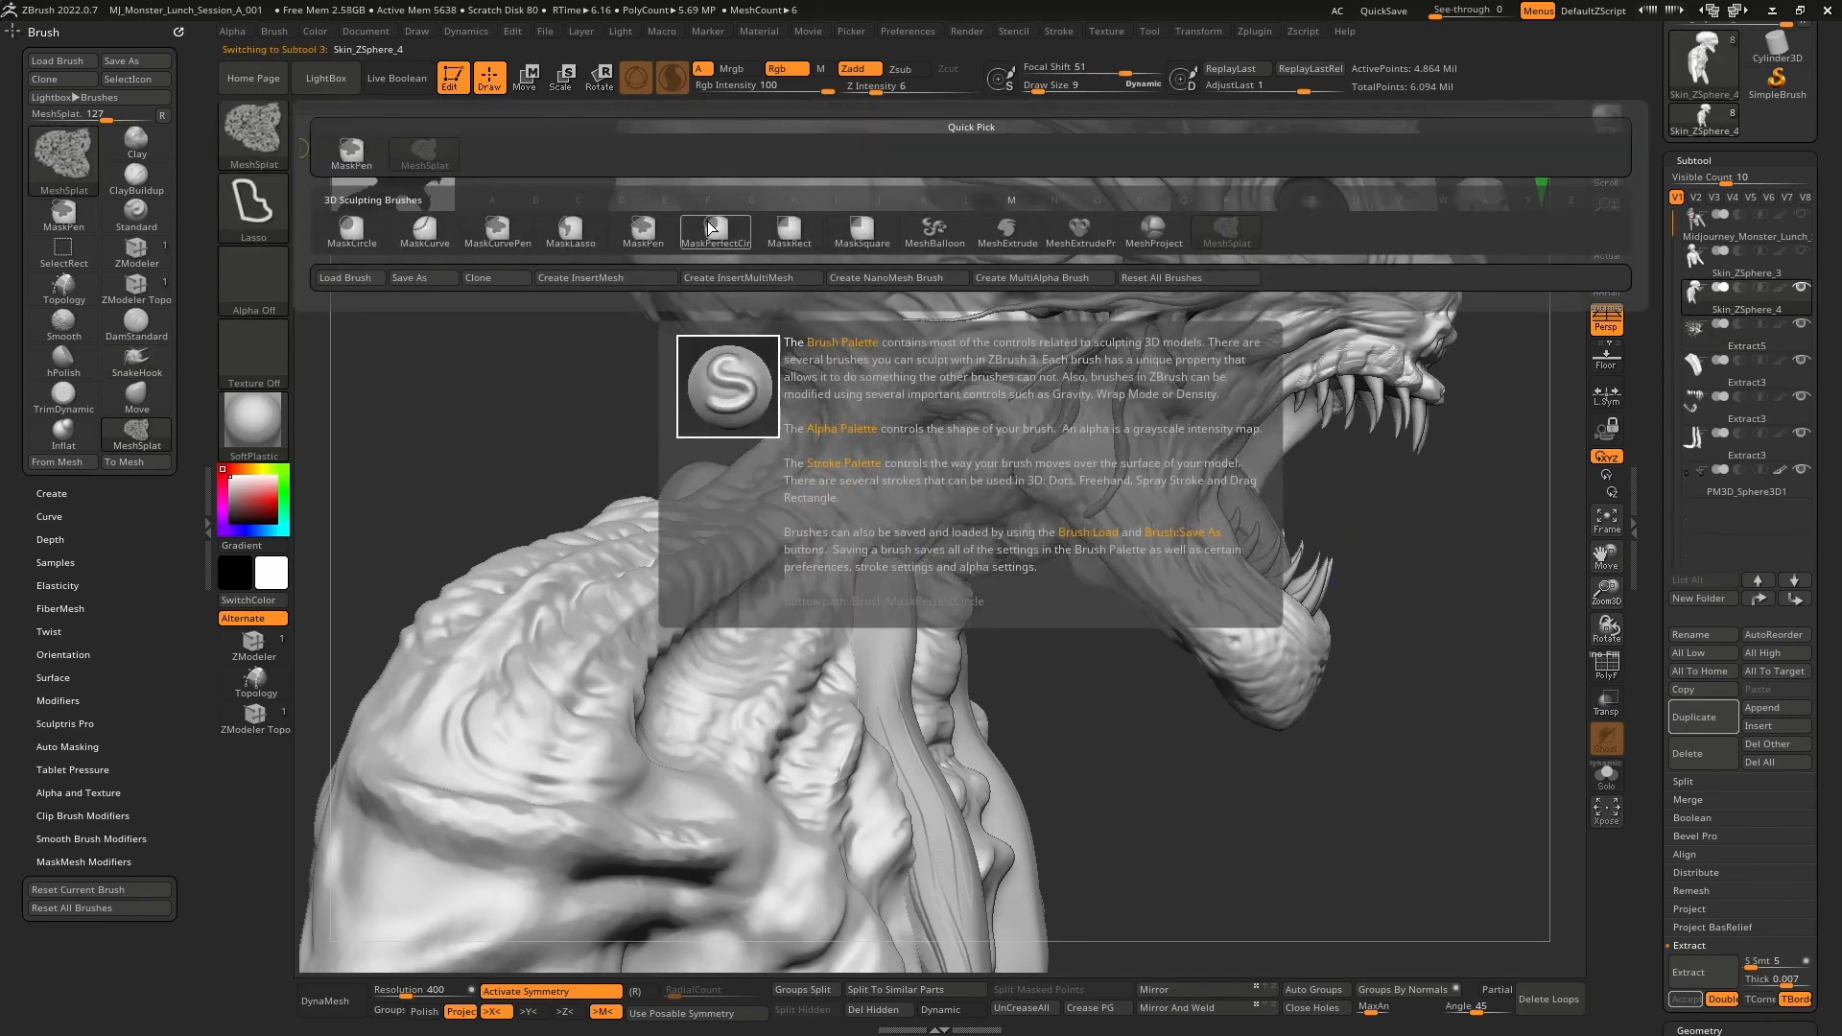
click(571, 230)
click(253, 130)
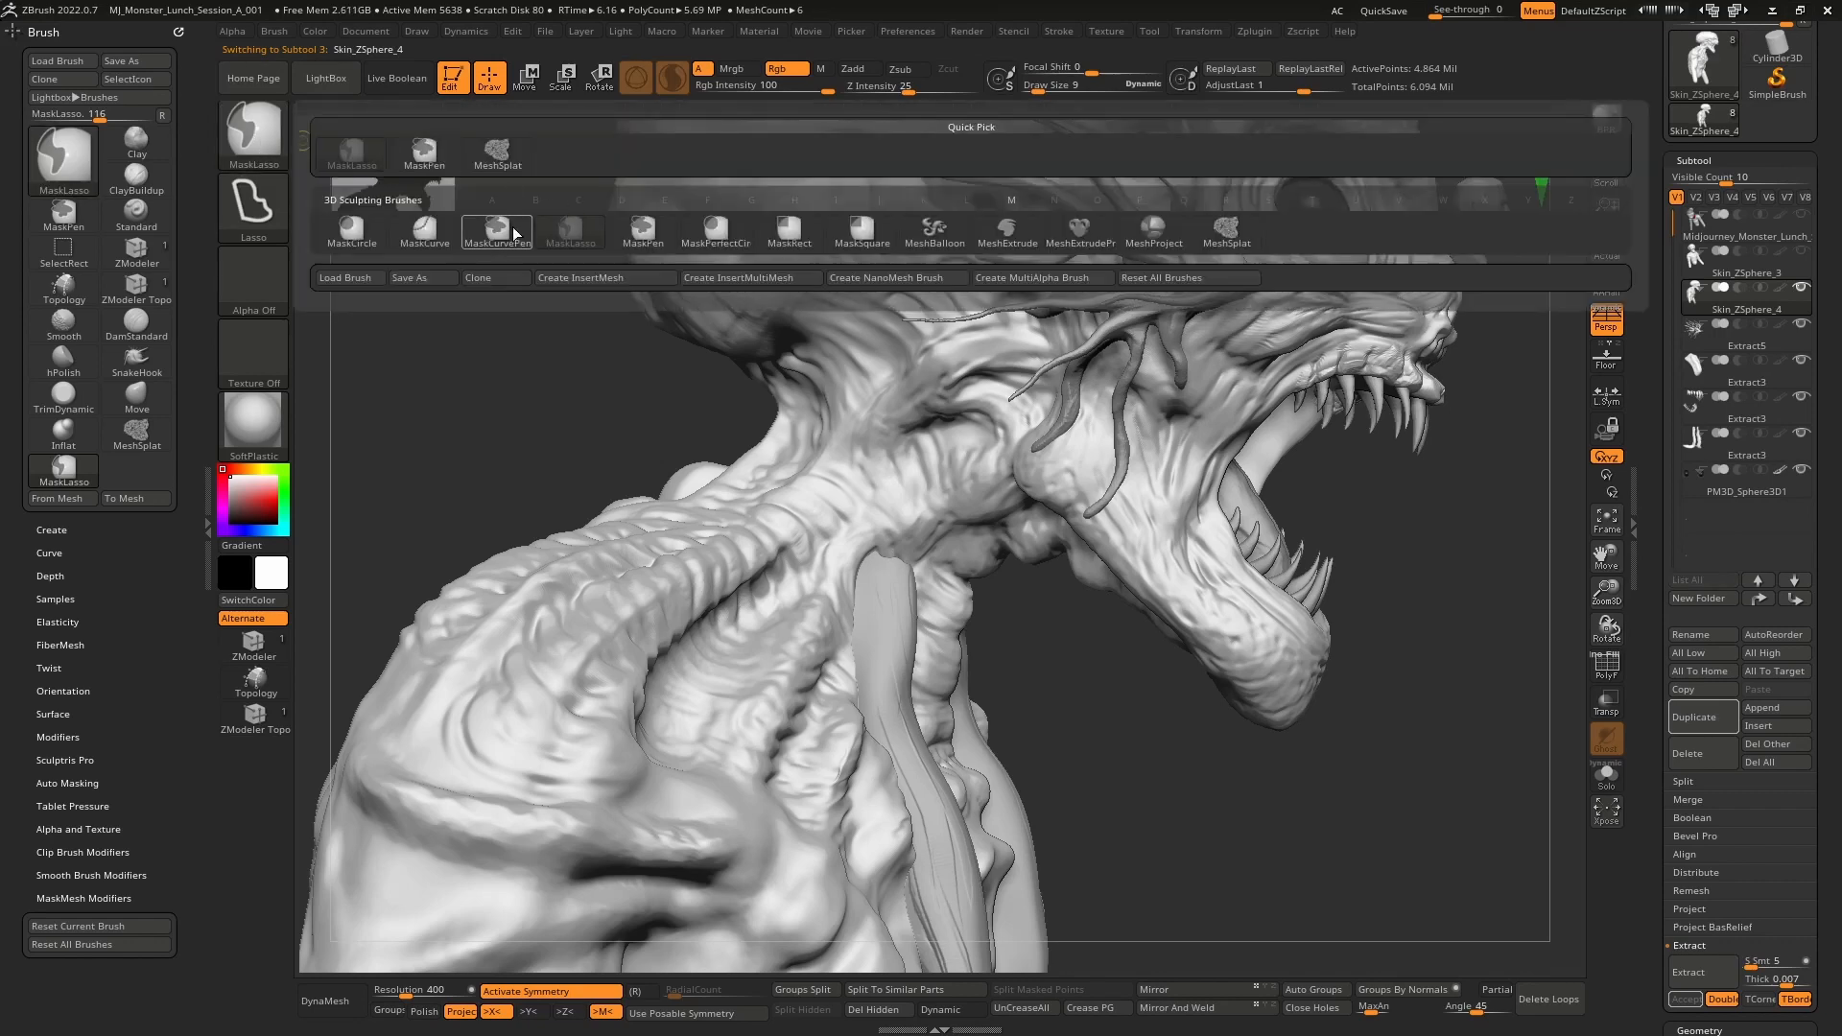
ctrl+click(640, 238)
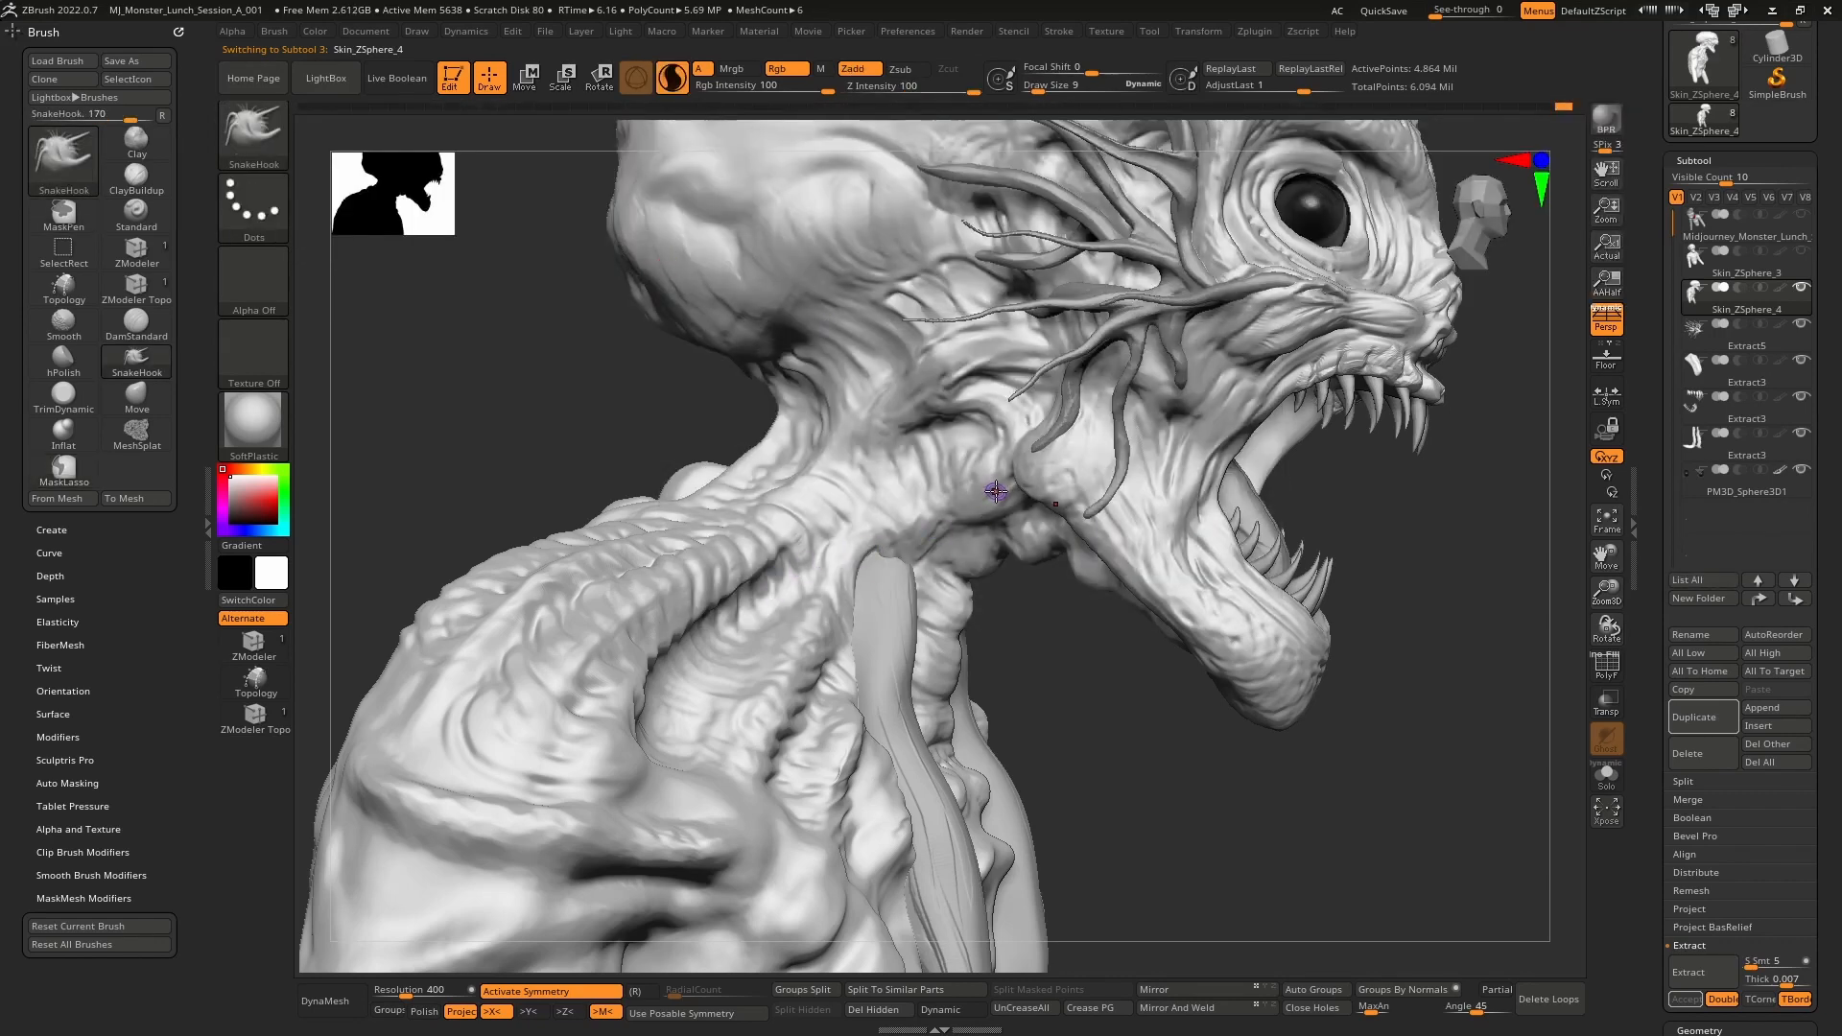
- Paint thin mask strands down the side of the neck, from behind the jaw toward the shoulder and throat
right_drag(996, 491, 1016, 422)
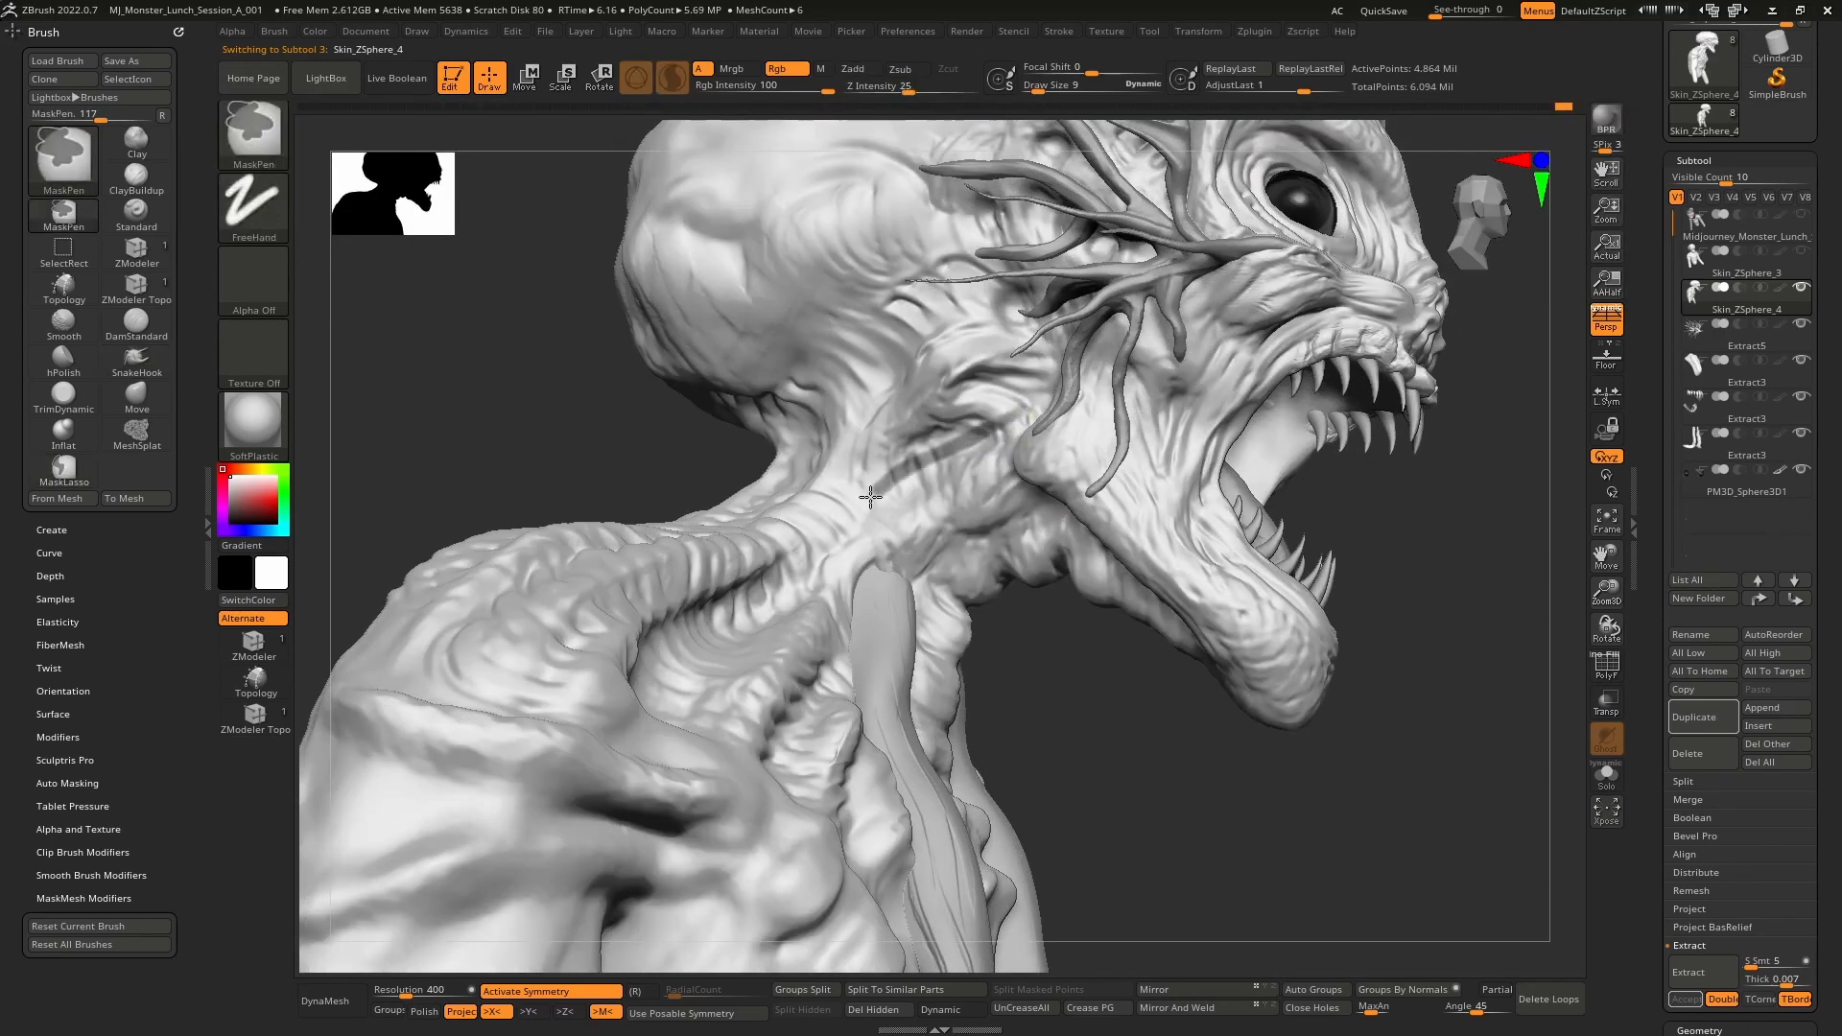
ctrl+drag(870, 497, 734, 667)
right_drag(767, 652, 861, 485)
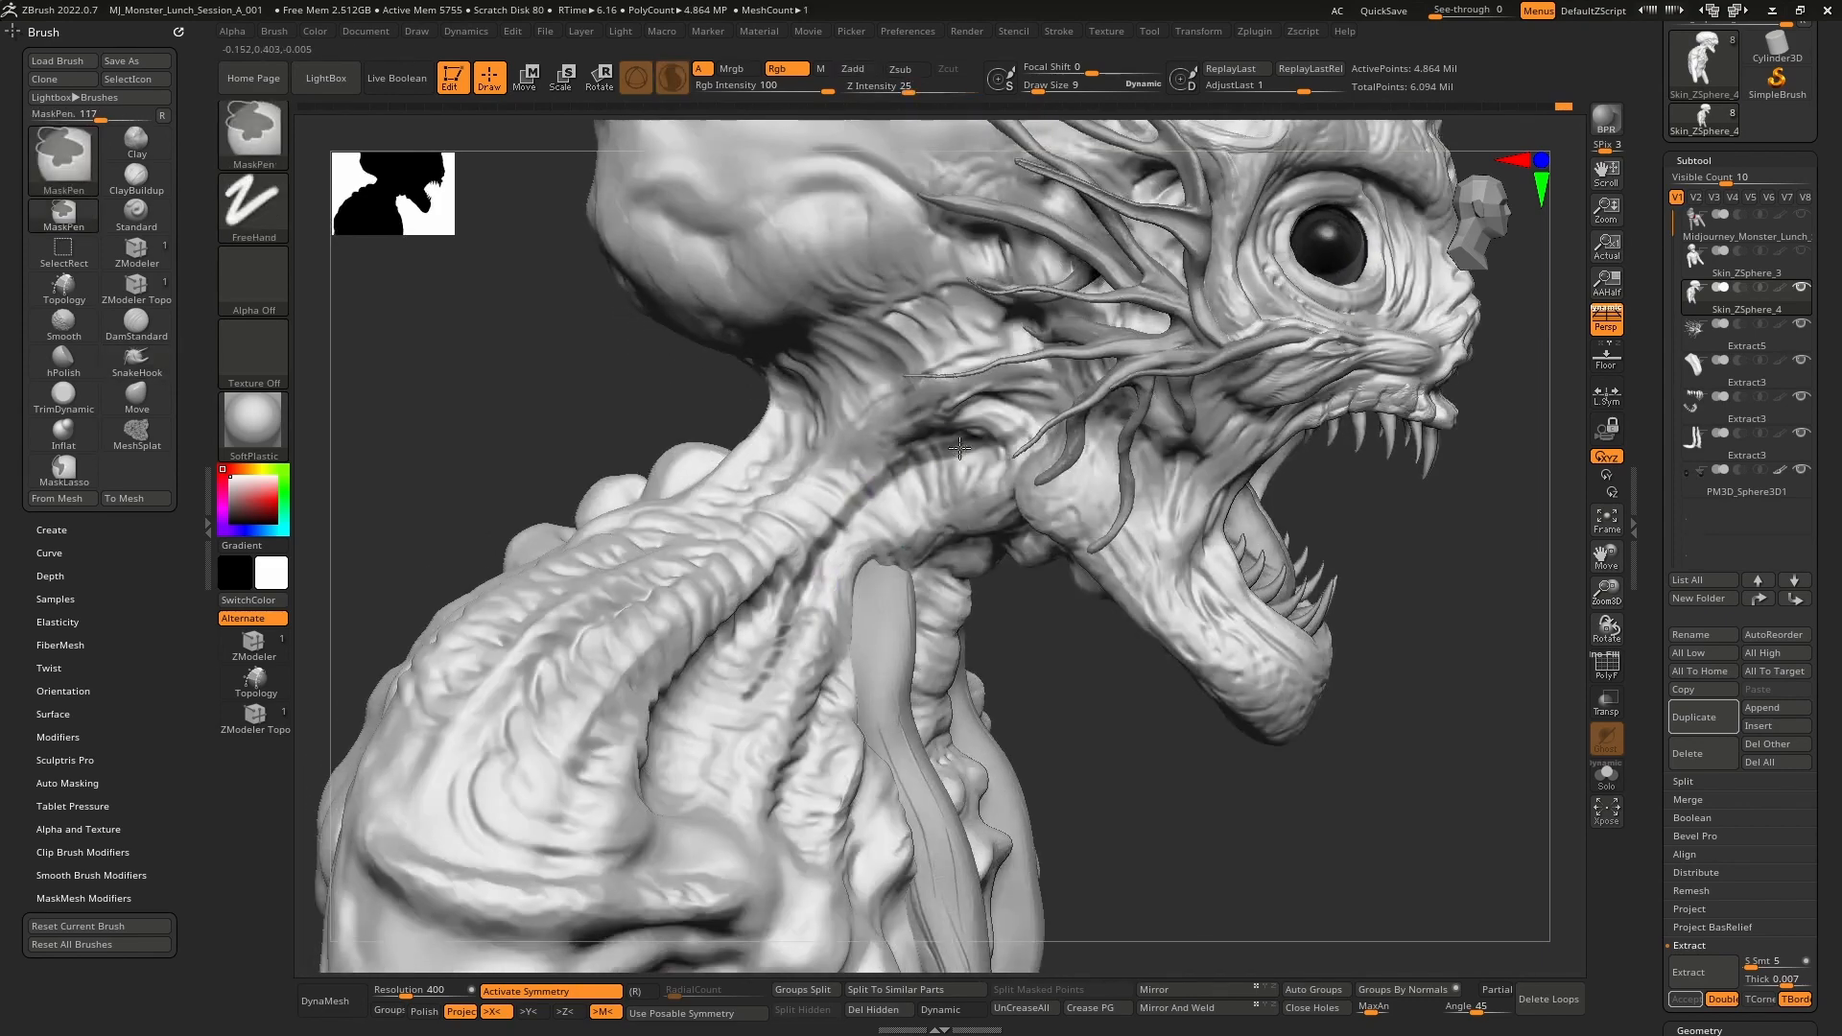
ctrl+drag(789, 533, 696, 602)
mouse_move(802, 604)
right_down()
mouse_move(930, 489)
mouse_move(967, 491)
mouse_move(991, 596)
right_up()
mouse_move(1017, 465)
ctrl+mouse_down()
mouse_move(926, 571)
mouse_move(903, 664)
ctrl+mouse_up()
mouse_move(851, 666)
right_down()
mouse_move(904, 678)
mouse_move(851, 669)
right_up()
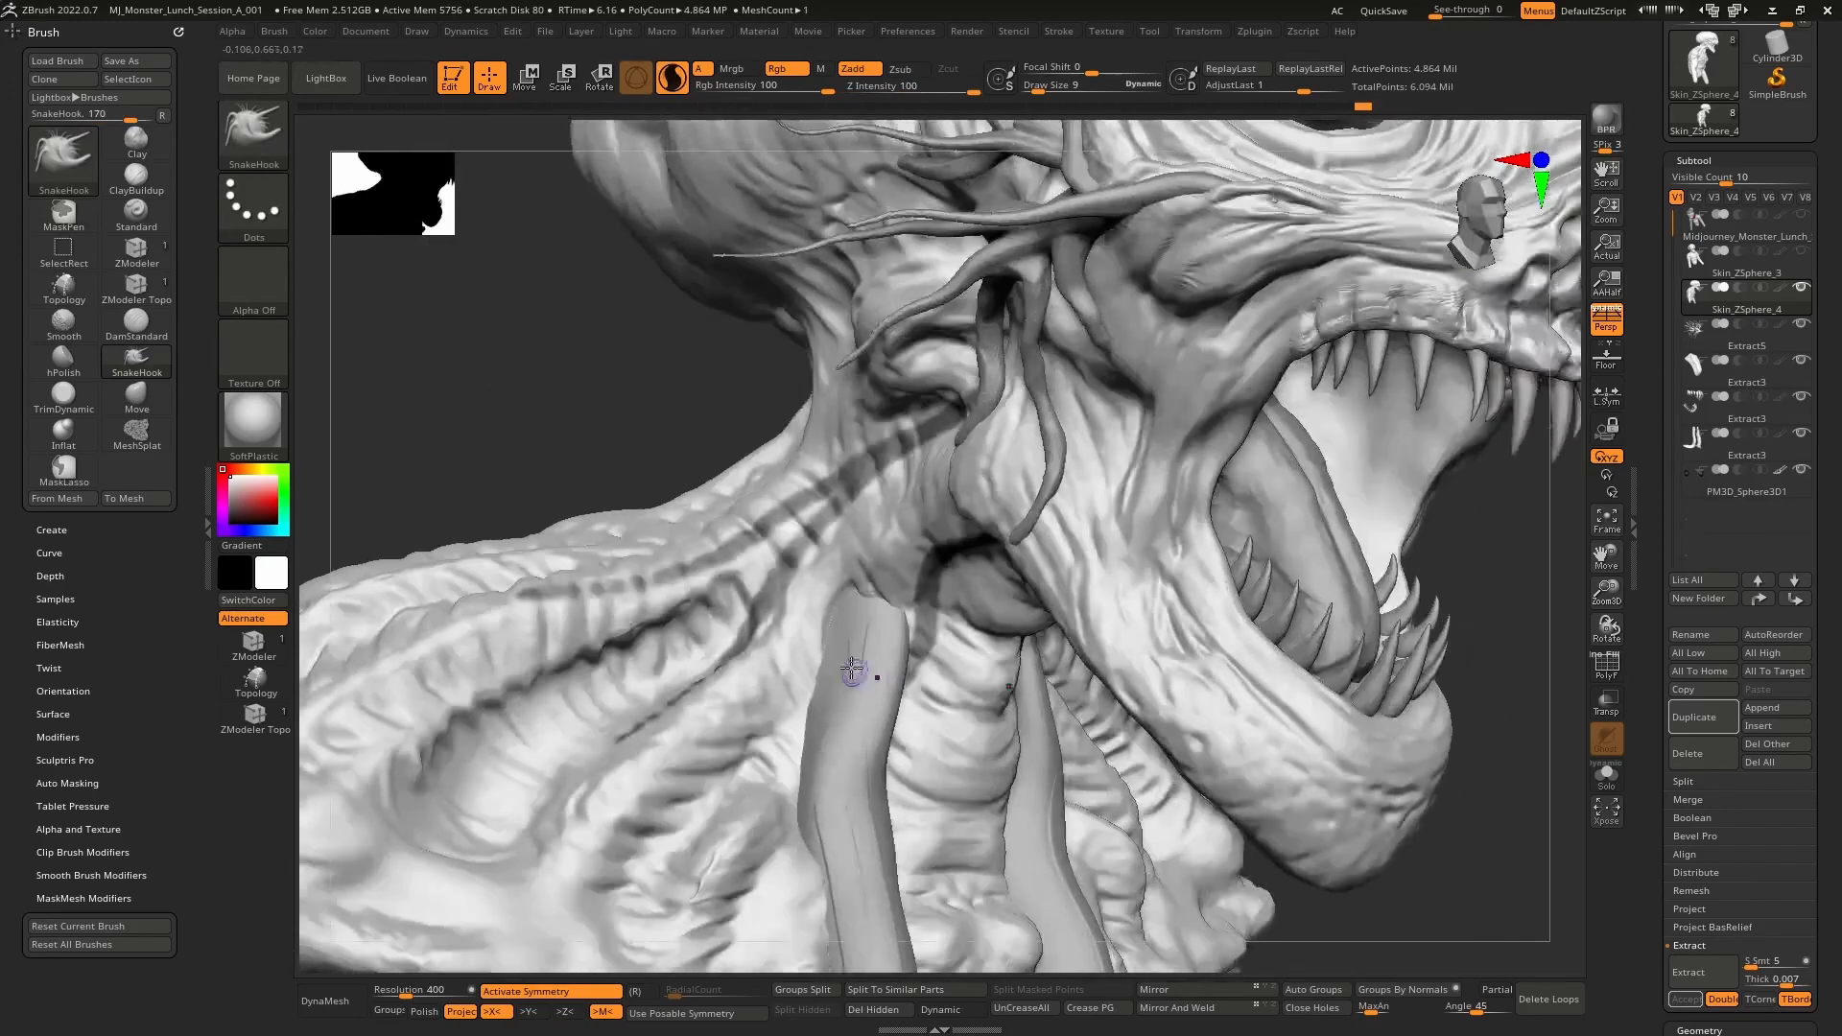
- Extend the neck mask with strands running from beneath the jaw down to the folds above the collarbone
right_drag(941, 529, 982, 493)
mouse_move(1027, 486)
ctrl+mouse_down()
mouse_move(959, 491)
mouse_move(869, 563)
ctrl+mouse_up()
mouse_move(802, 652)
ctrl+mouse_down()
mouse_move(735, 755)
mouse_move(668, 798)
ctrl+mouse_up()
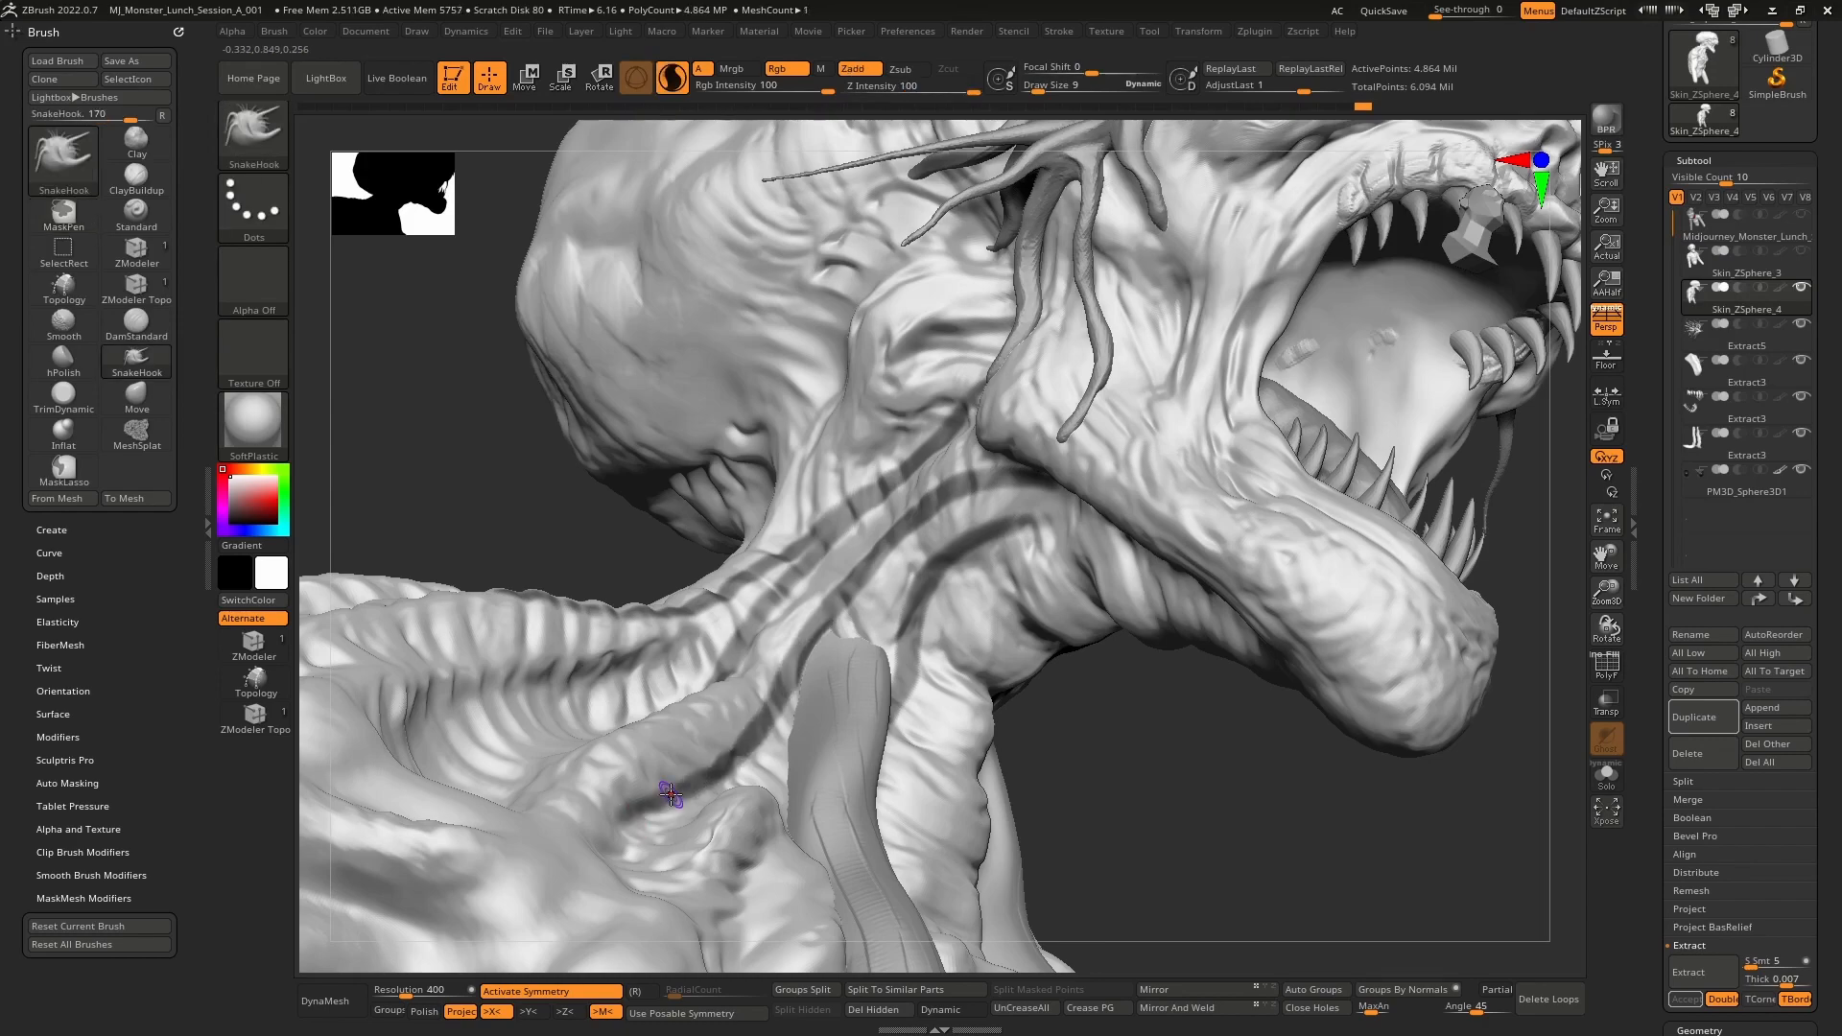
mouse_move(677, 802)
alt+right_down()
mouse_move(791, 587)
mouse_move(741, 641)
mouse_move(804, 554)
alt+right_up()
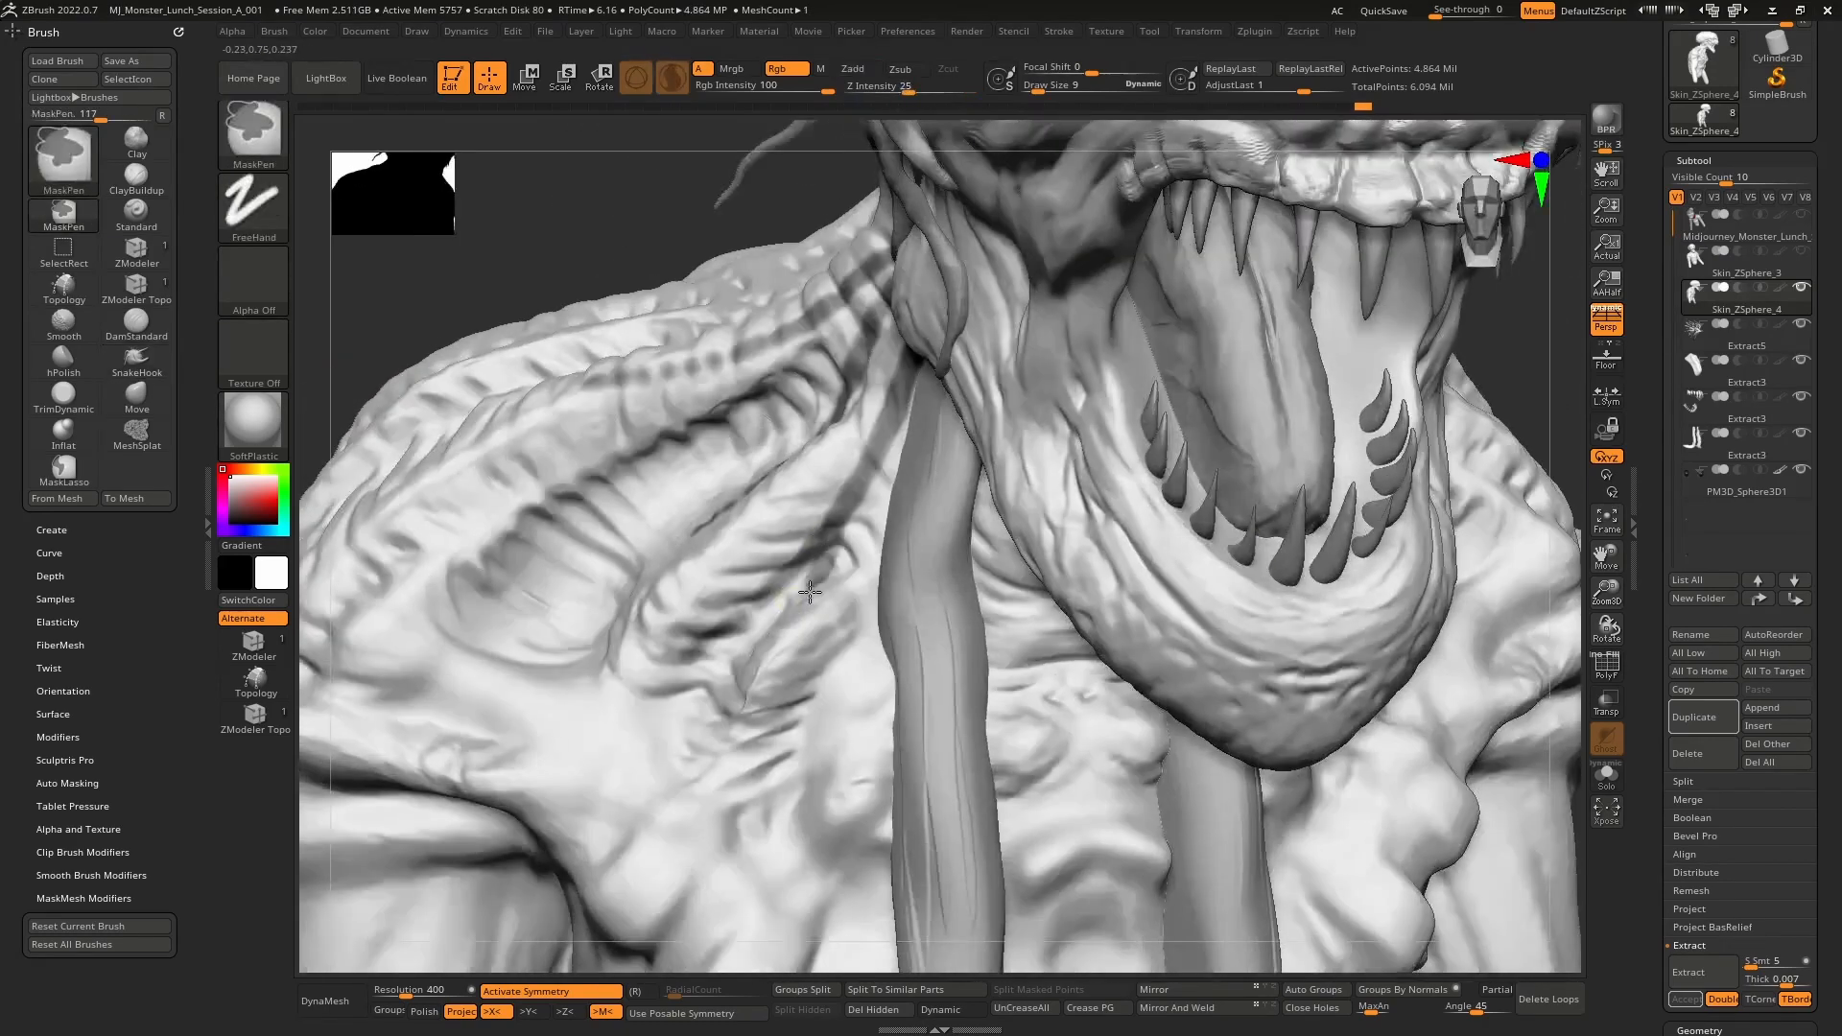
right_drag(731, 712, 806, 431)
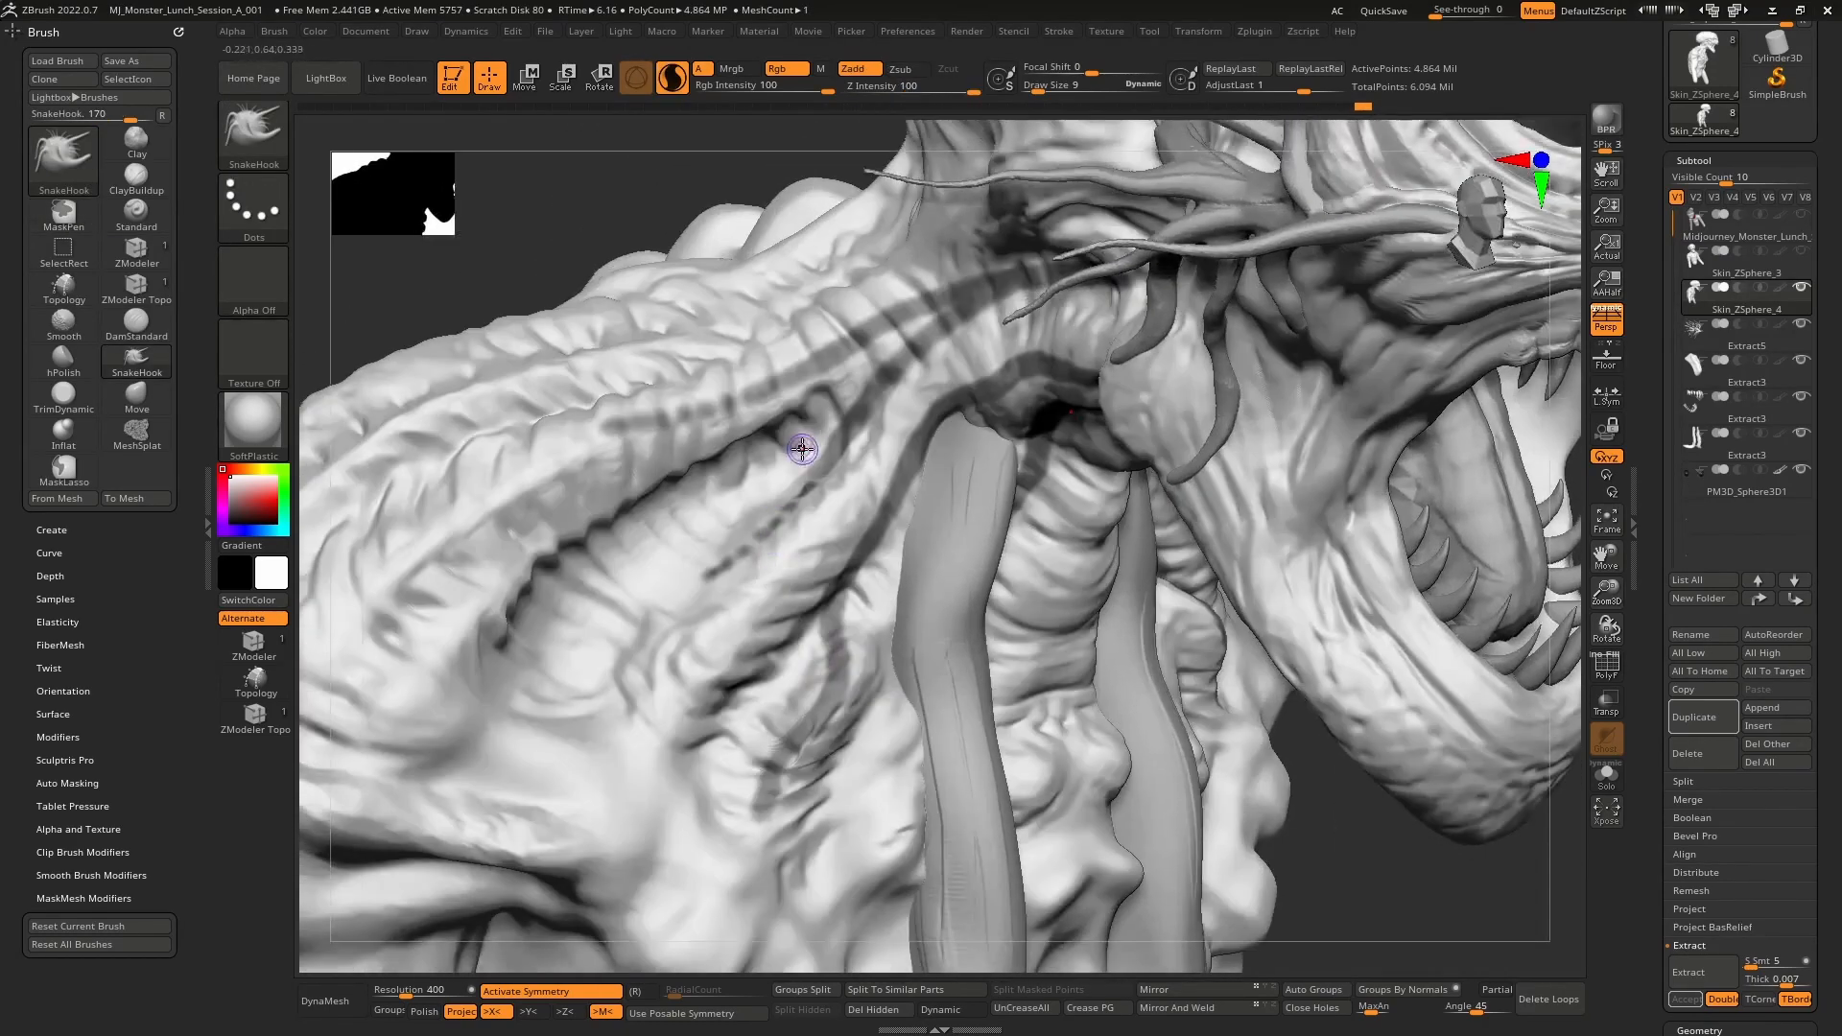
- Mask branching strands from the neck into the shoulder hollow and along the upper shoulder ridge
ctrl+drag(845, 427, 609, 617)
mouse_move(609, 616)
right_down()
mouse_move(683, 629)
mouse_move(761, 498)
right_up()
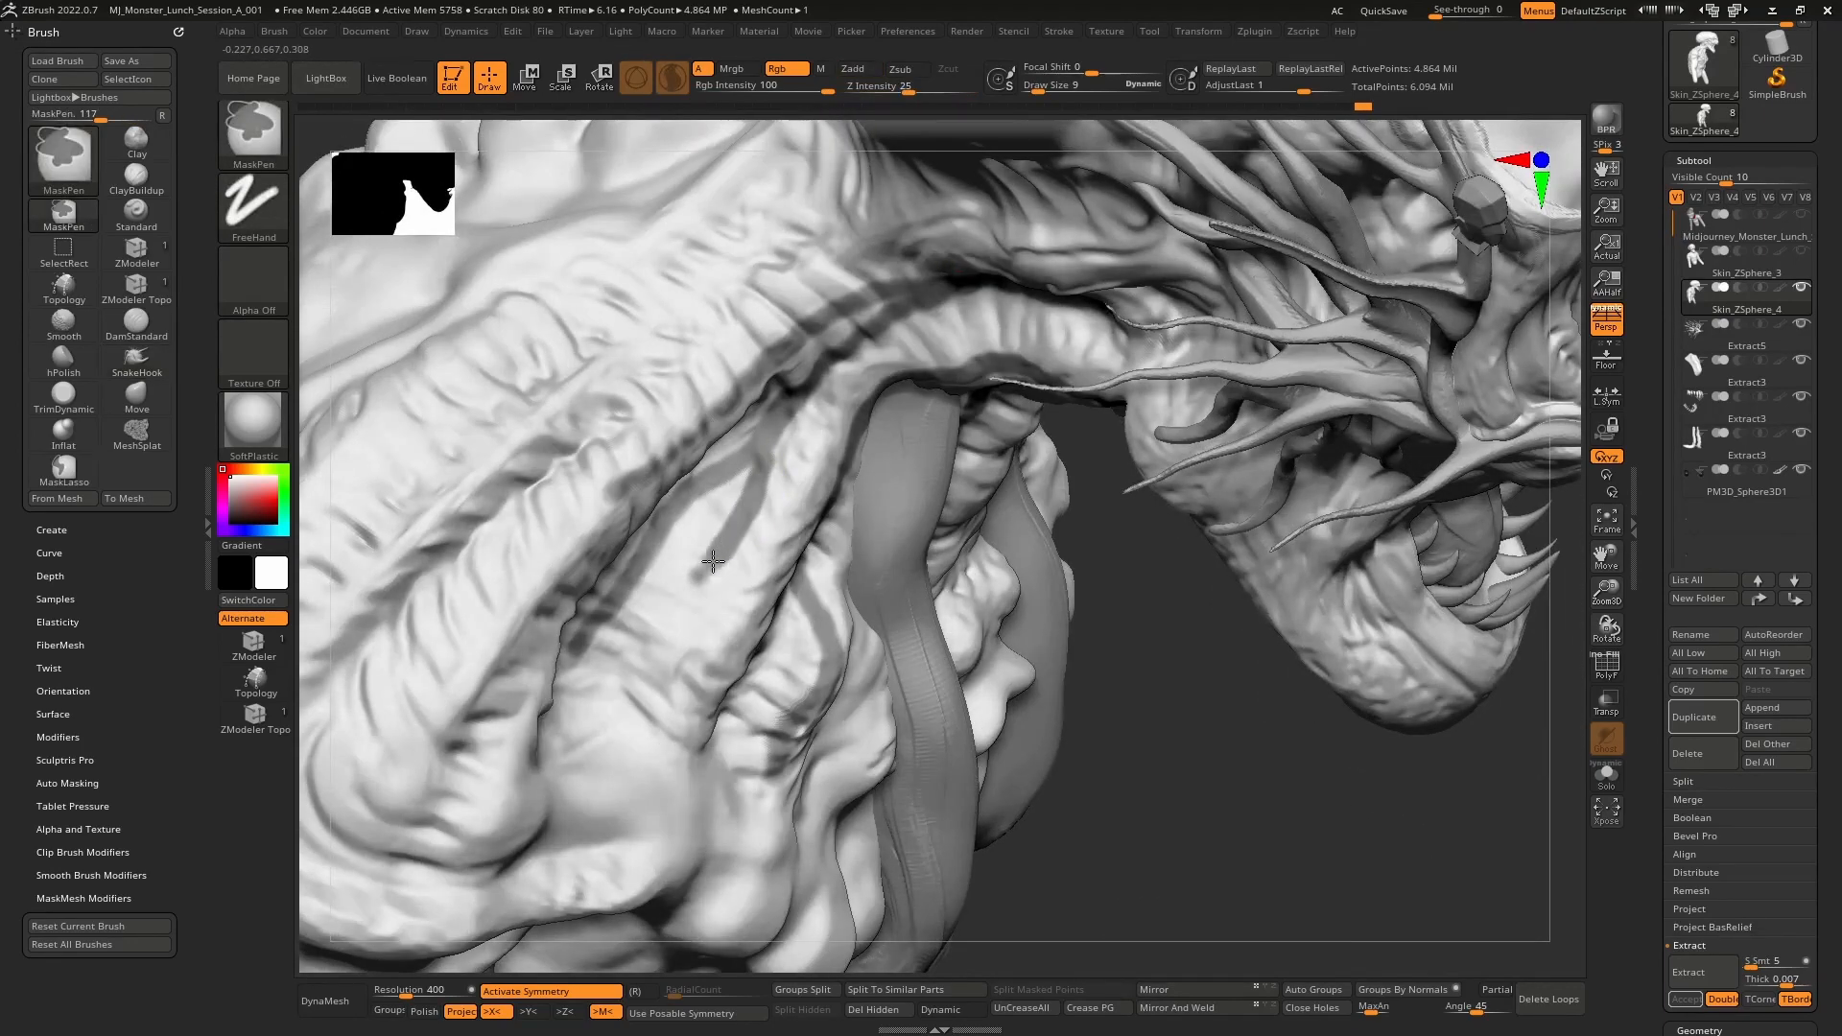
mouse_move(788, 410)
right_down()
mouse_move(752, 584)
mouse_move(773, 423)
right_up()
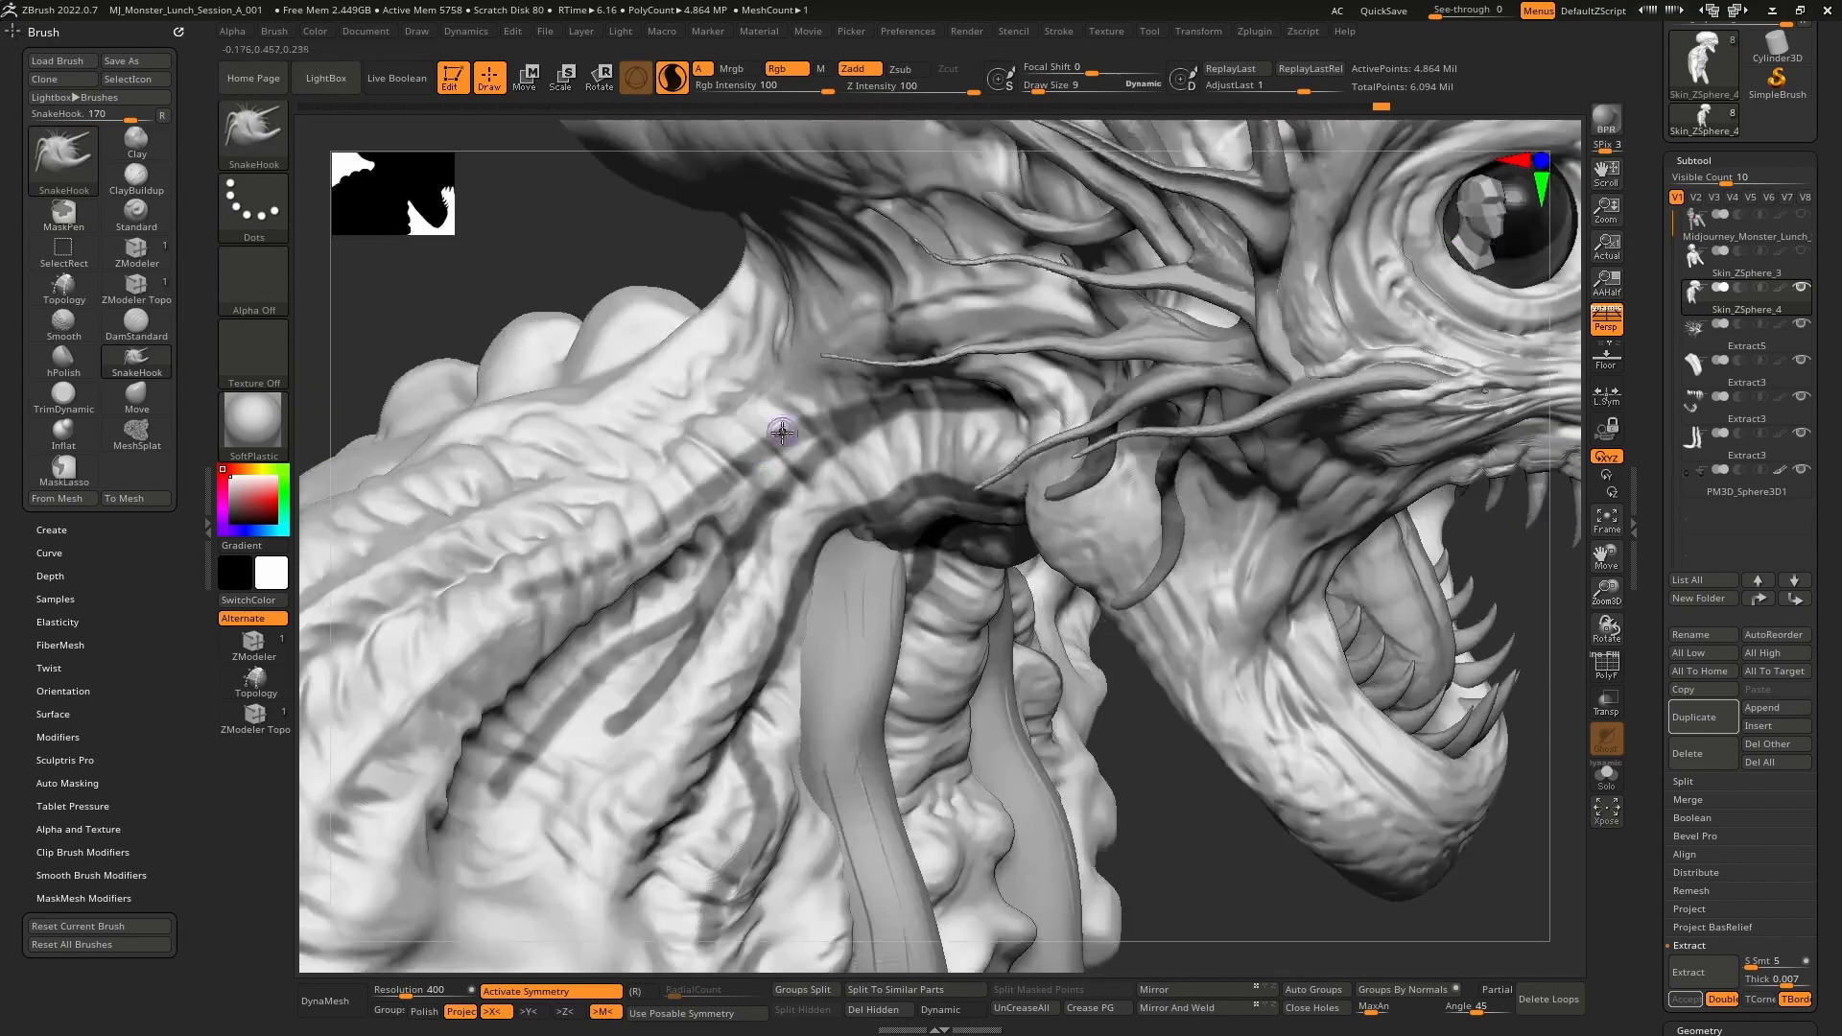
ctrl+drag(729, 484, 594, 567)
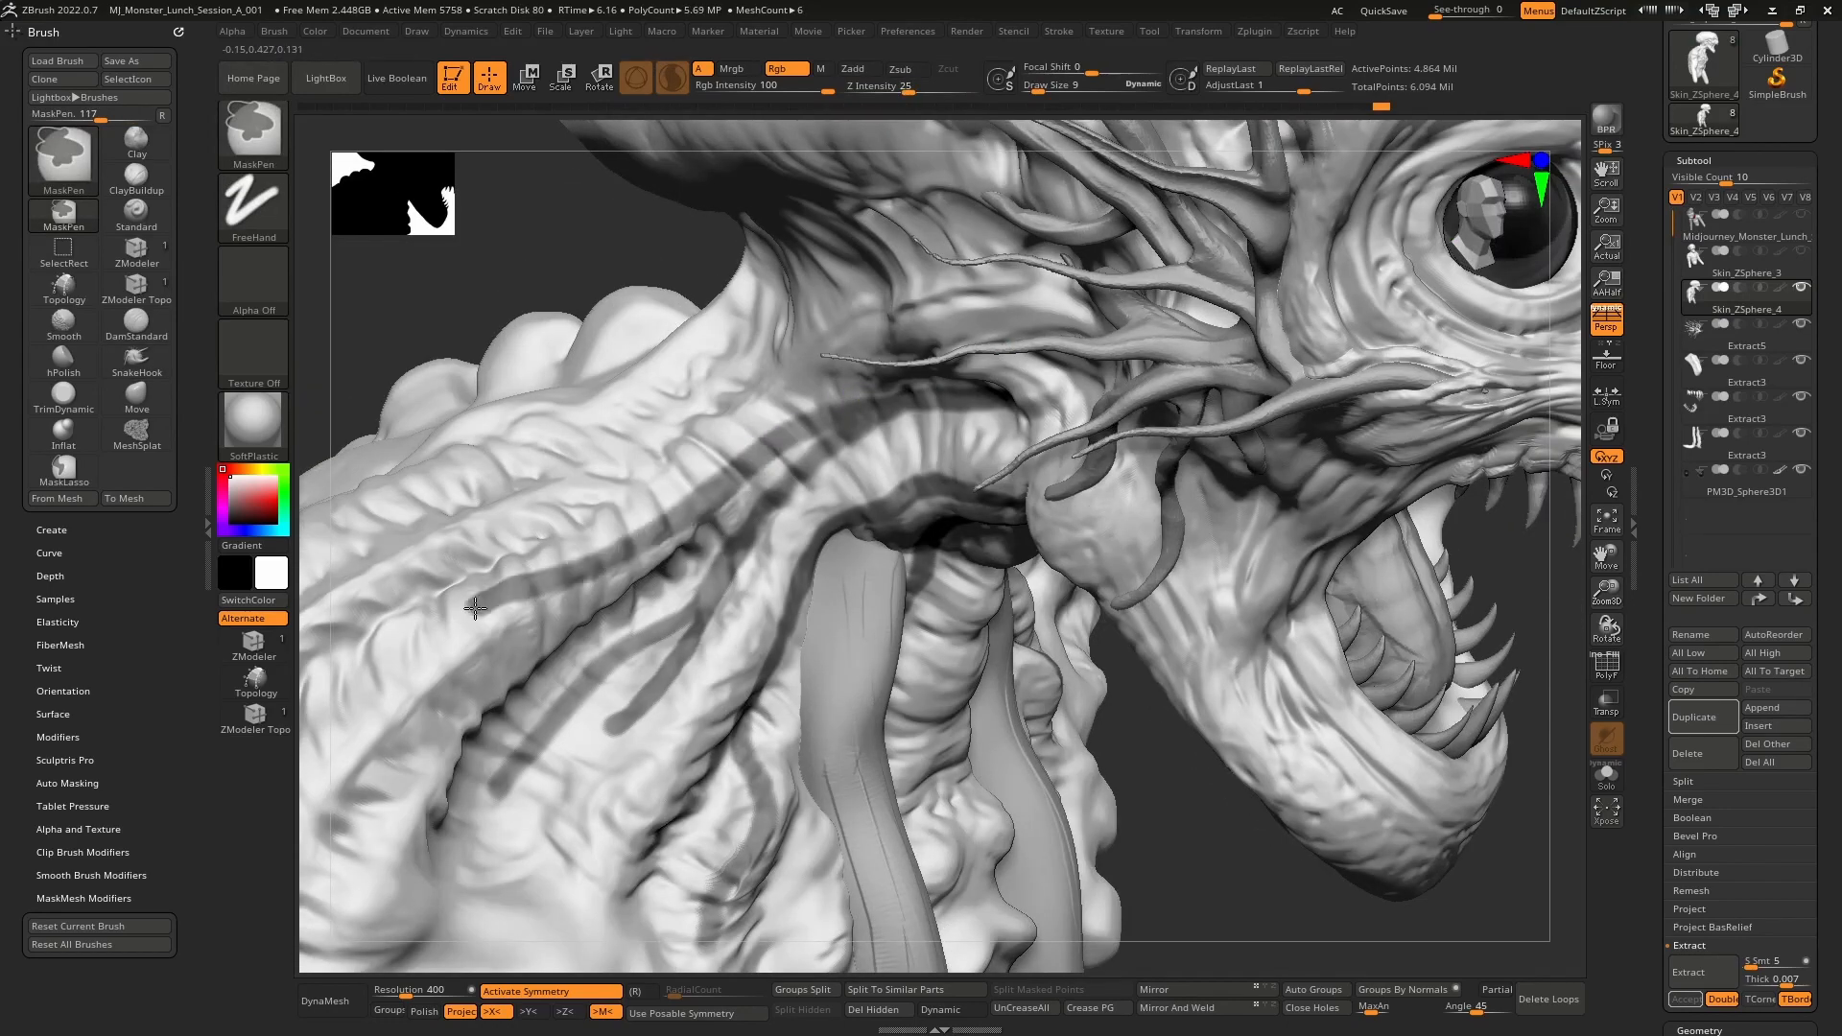
ctrl+drag(474, 608, 439, 645)
mouse_move(505, 612)
right_down()
mouse_move(771, 461)
mouse_move(770, 588)
right_up()
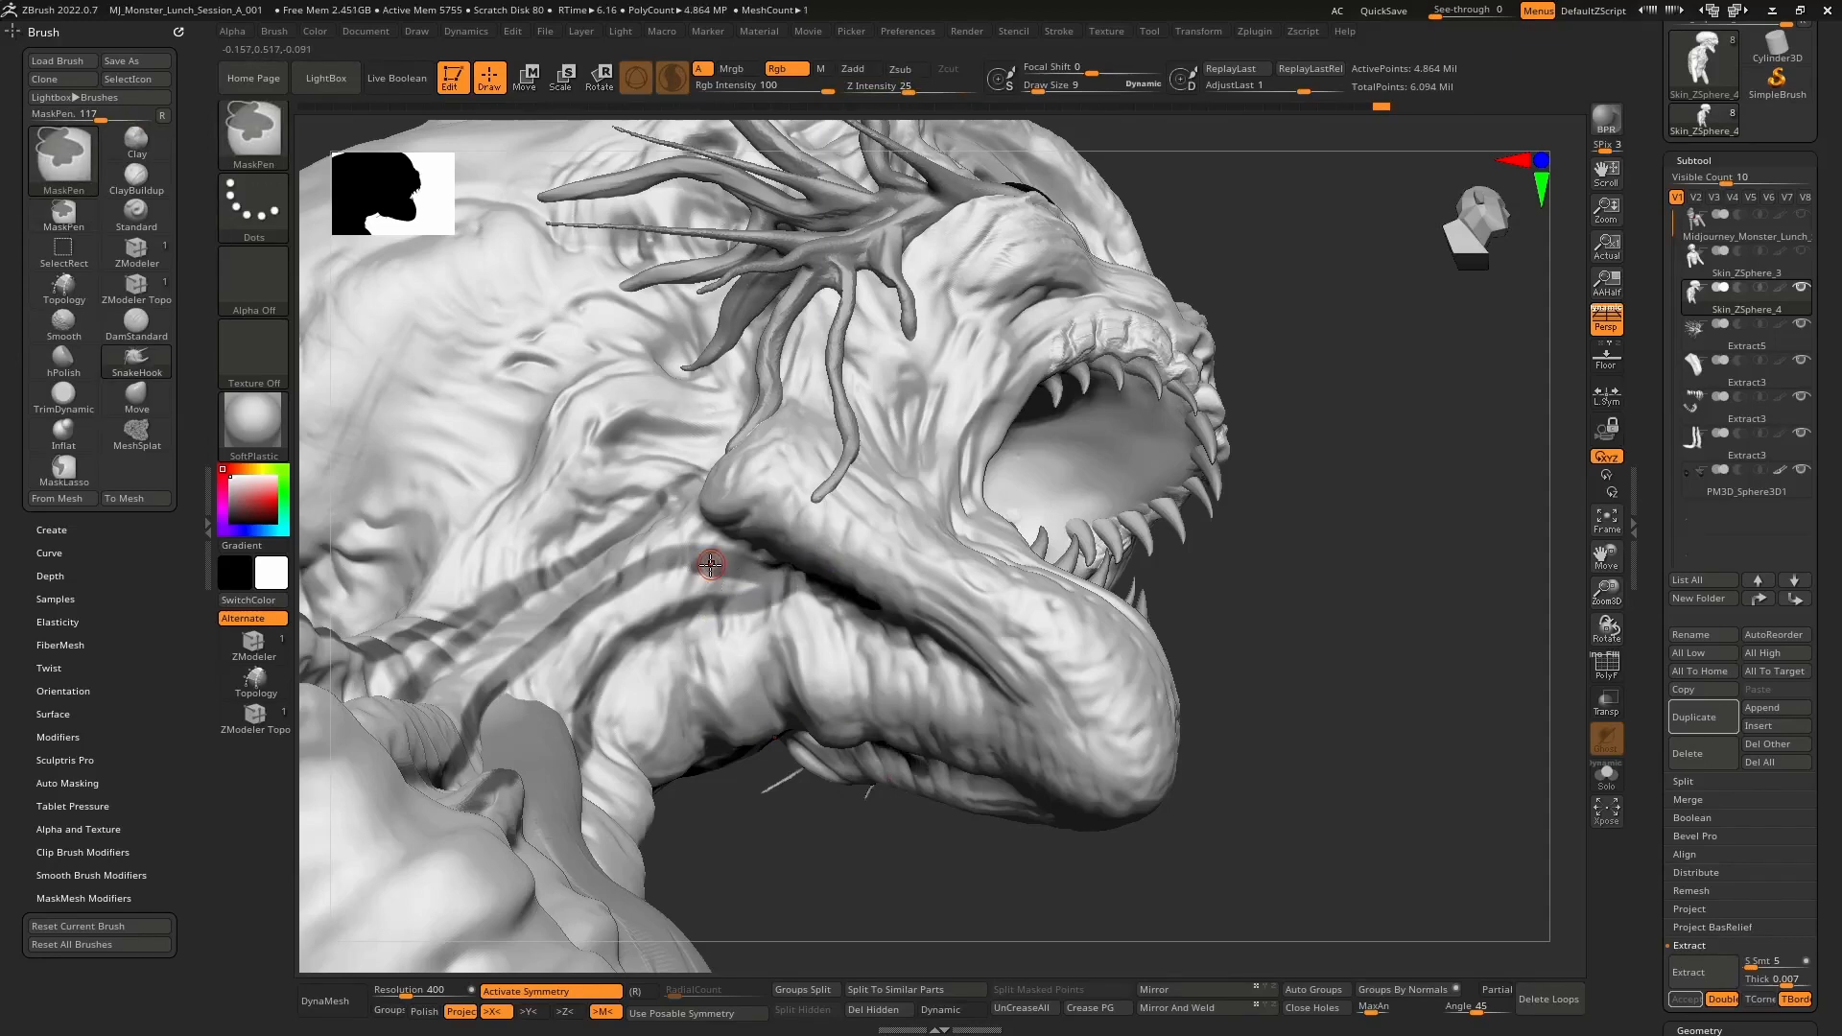
- Check the masked strands around the jaw and neck, and save the project
right_drag(711, 560, 716, 585)
right_drag(662, 478, 635, 494)
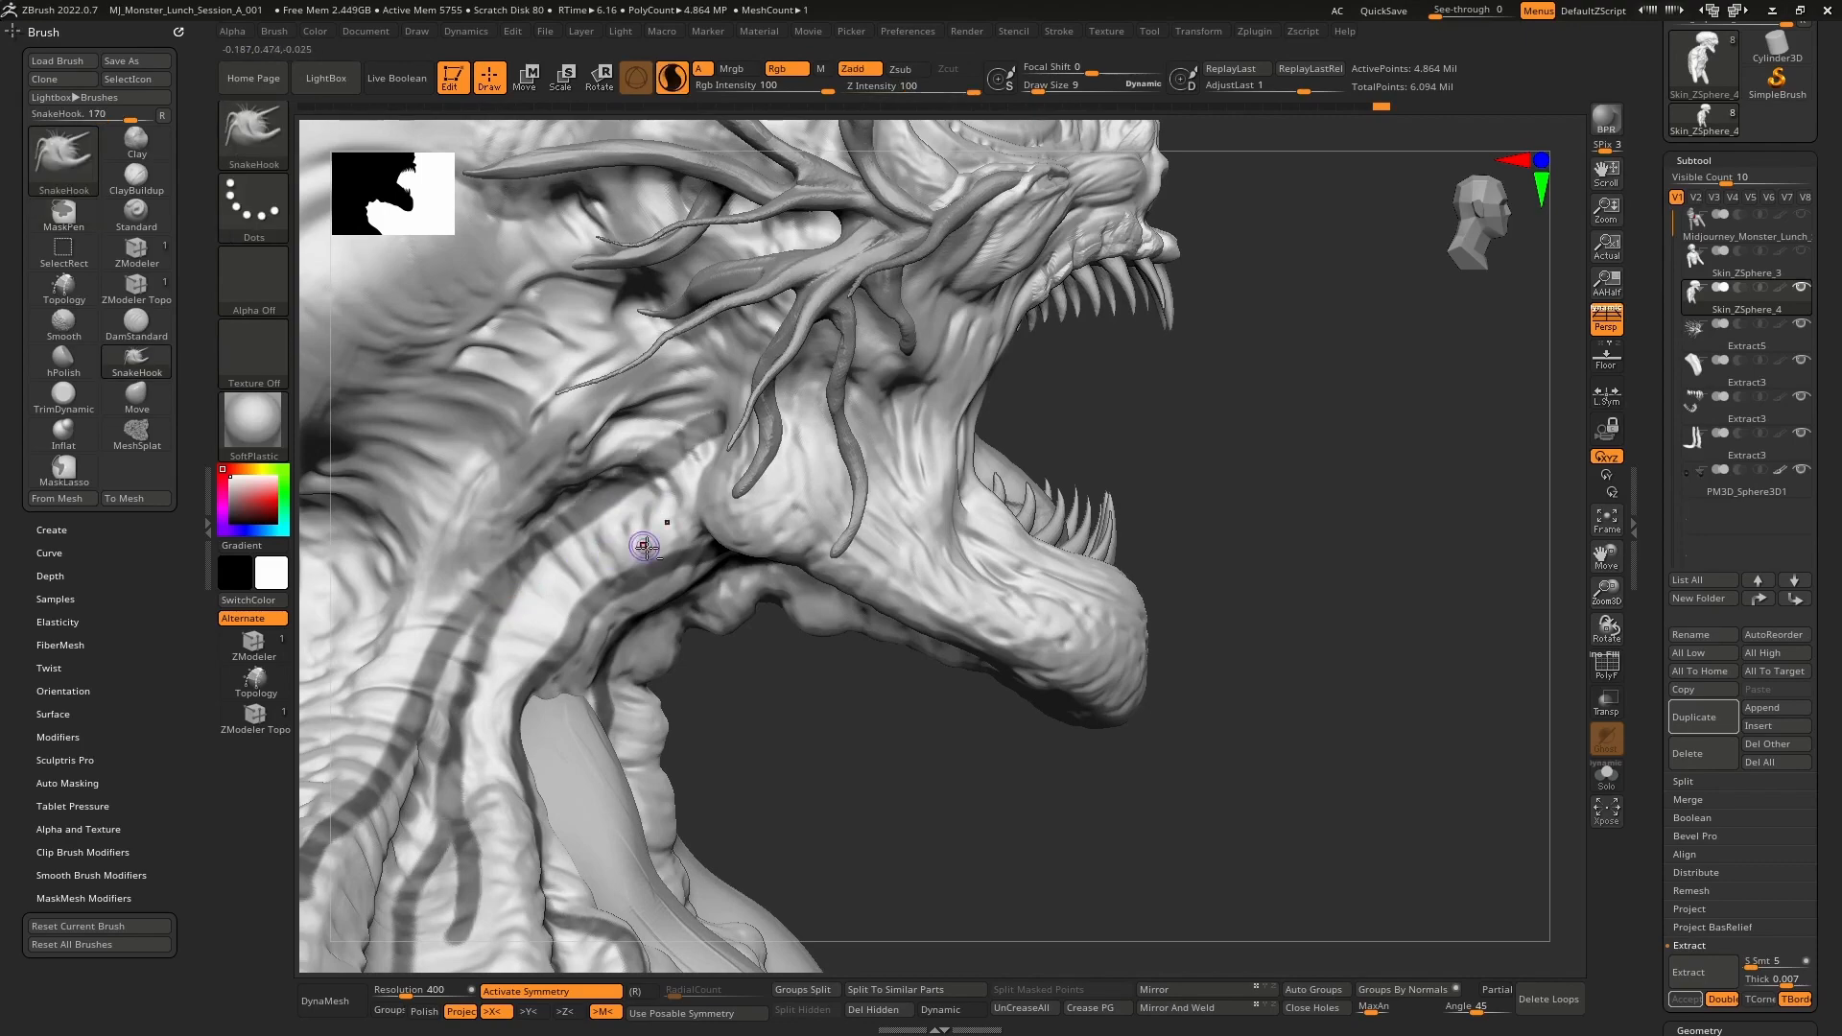
mouse_move(637, 534)
right_down()
mouse_move(951, 496)
mouse_move(991, 571)
mouse_move(988, 658)
mouse_move(985, 621)
right_up()
key(f)
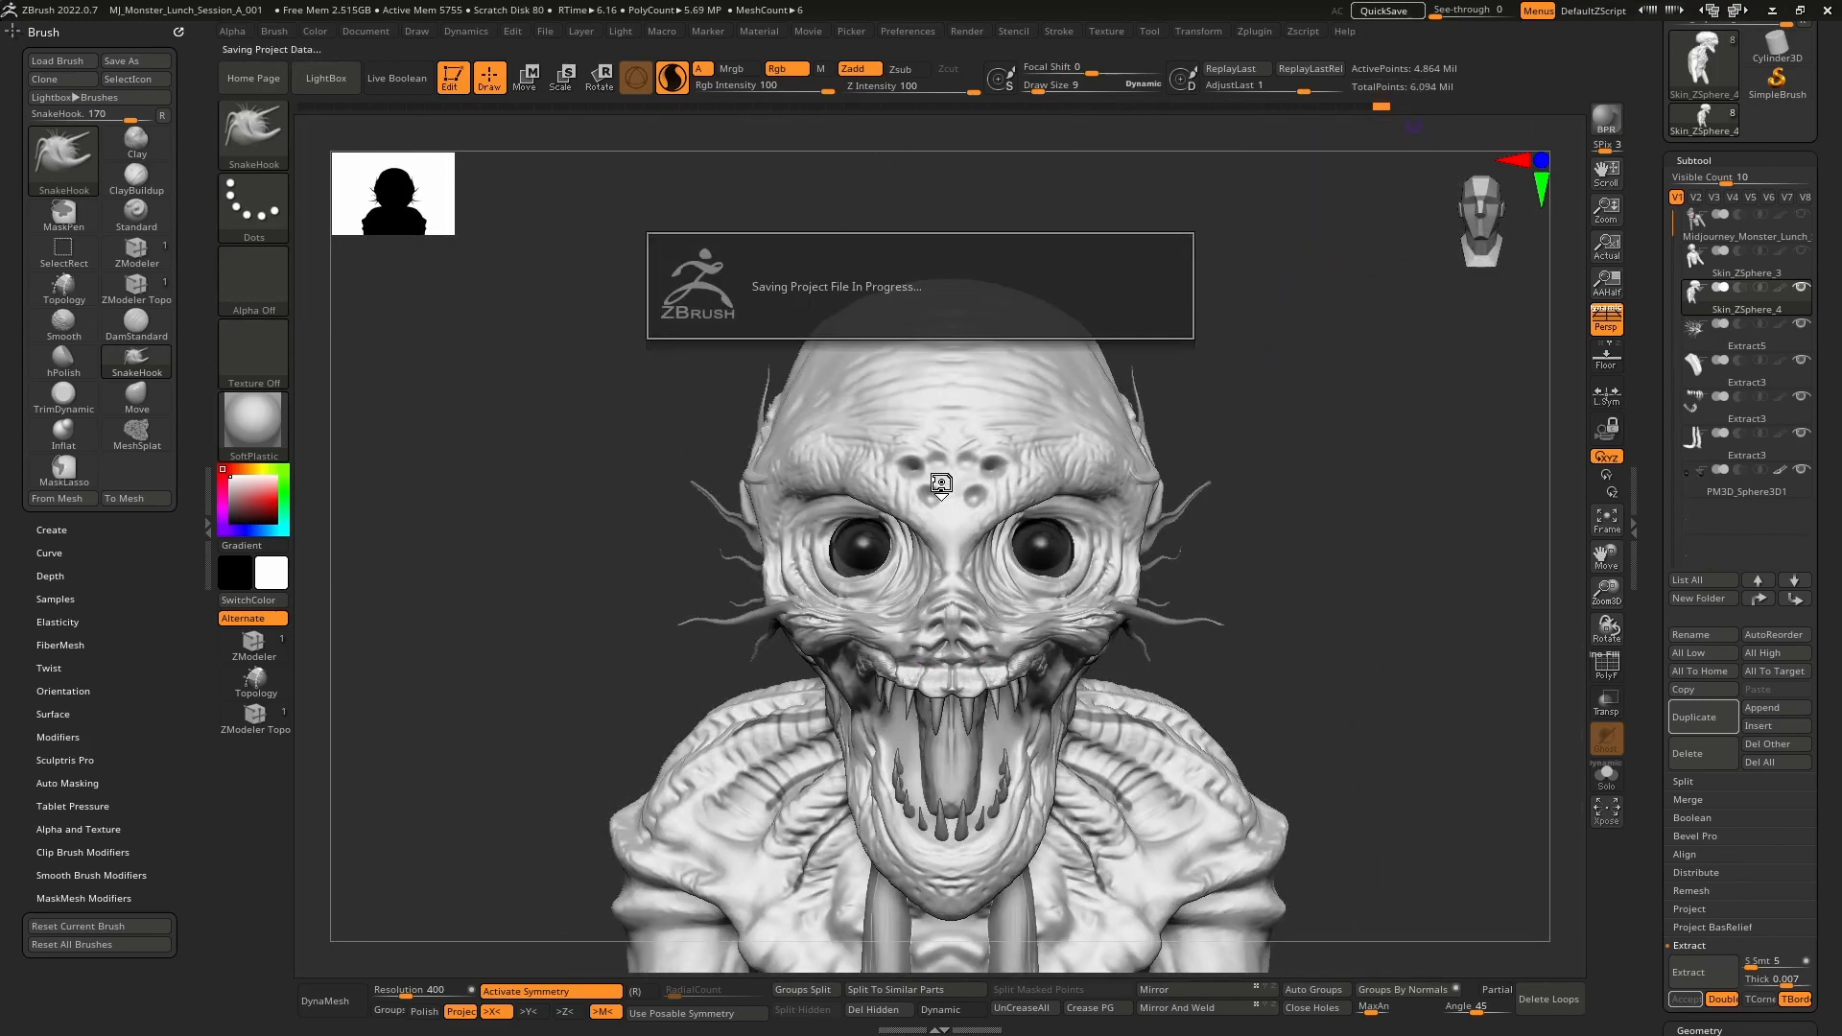
right_drag(562, 557, 976, 474)
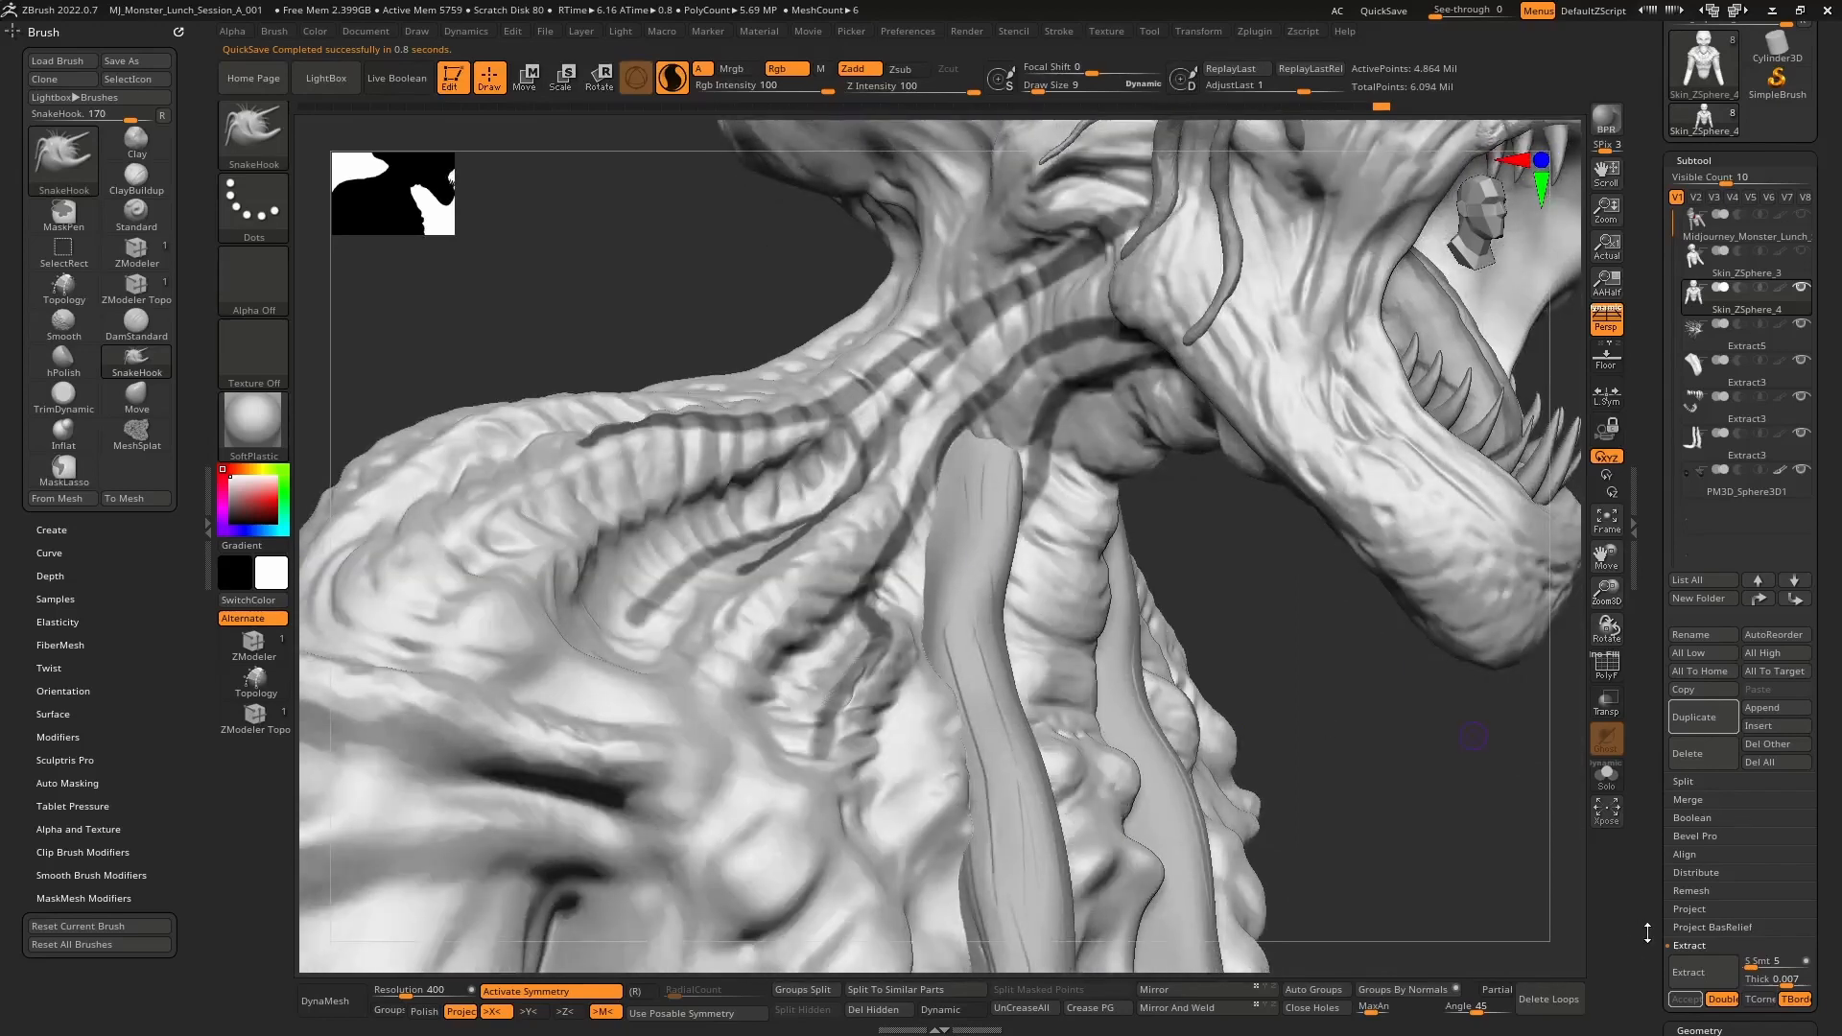
- Extract the masked neck strands at 0.007 thickness and accept them as a new subtool
drag(1647, 933, 1658, 848)
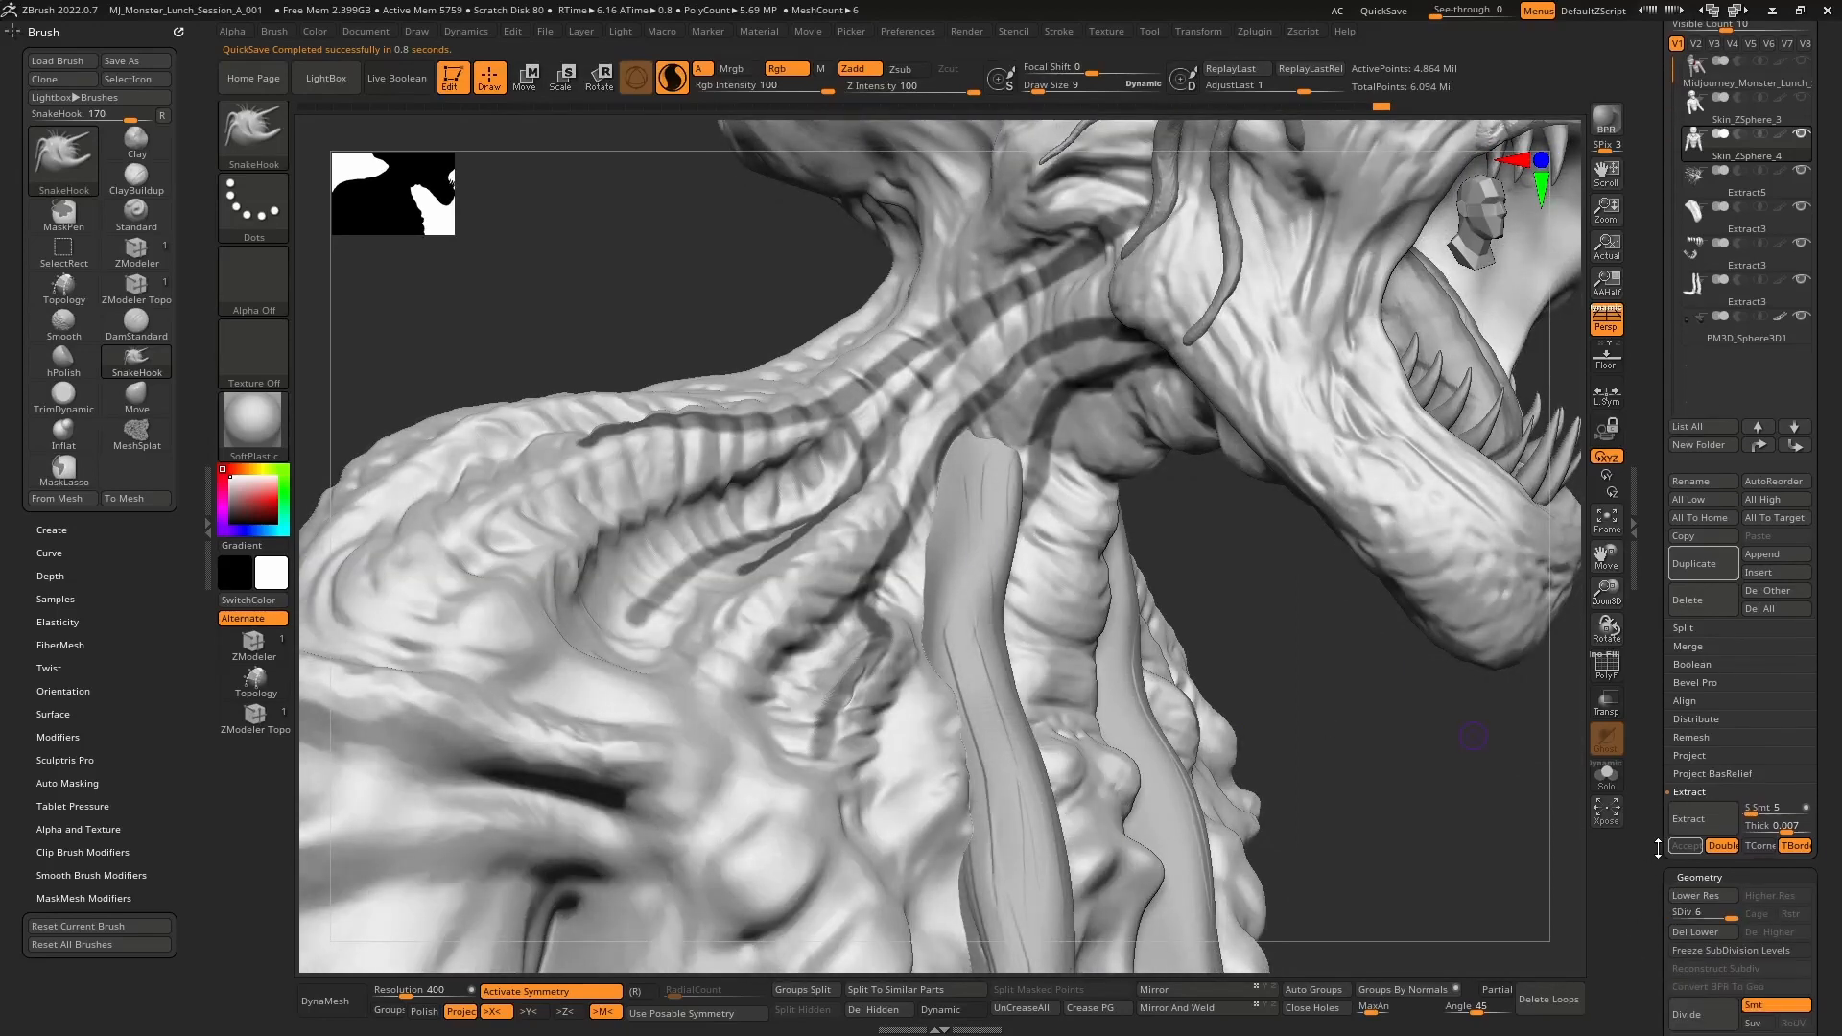
click(1718, 822)
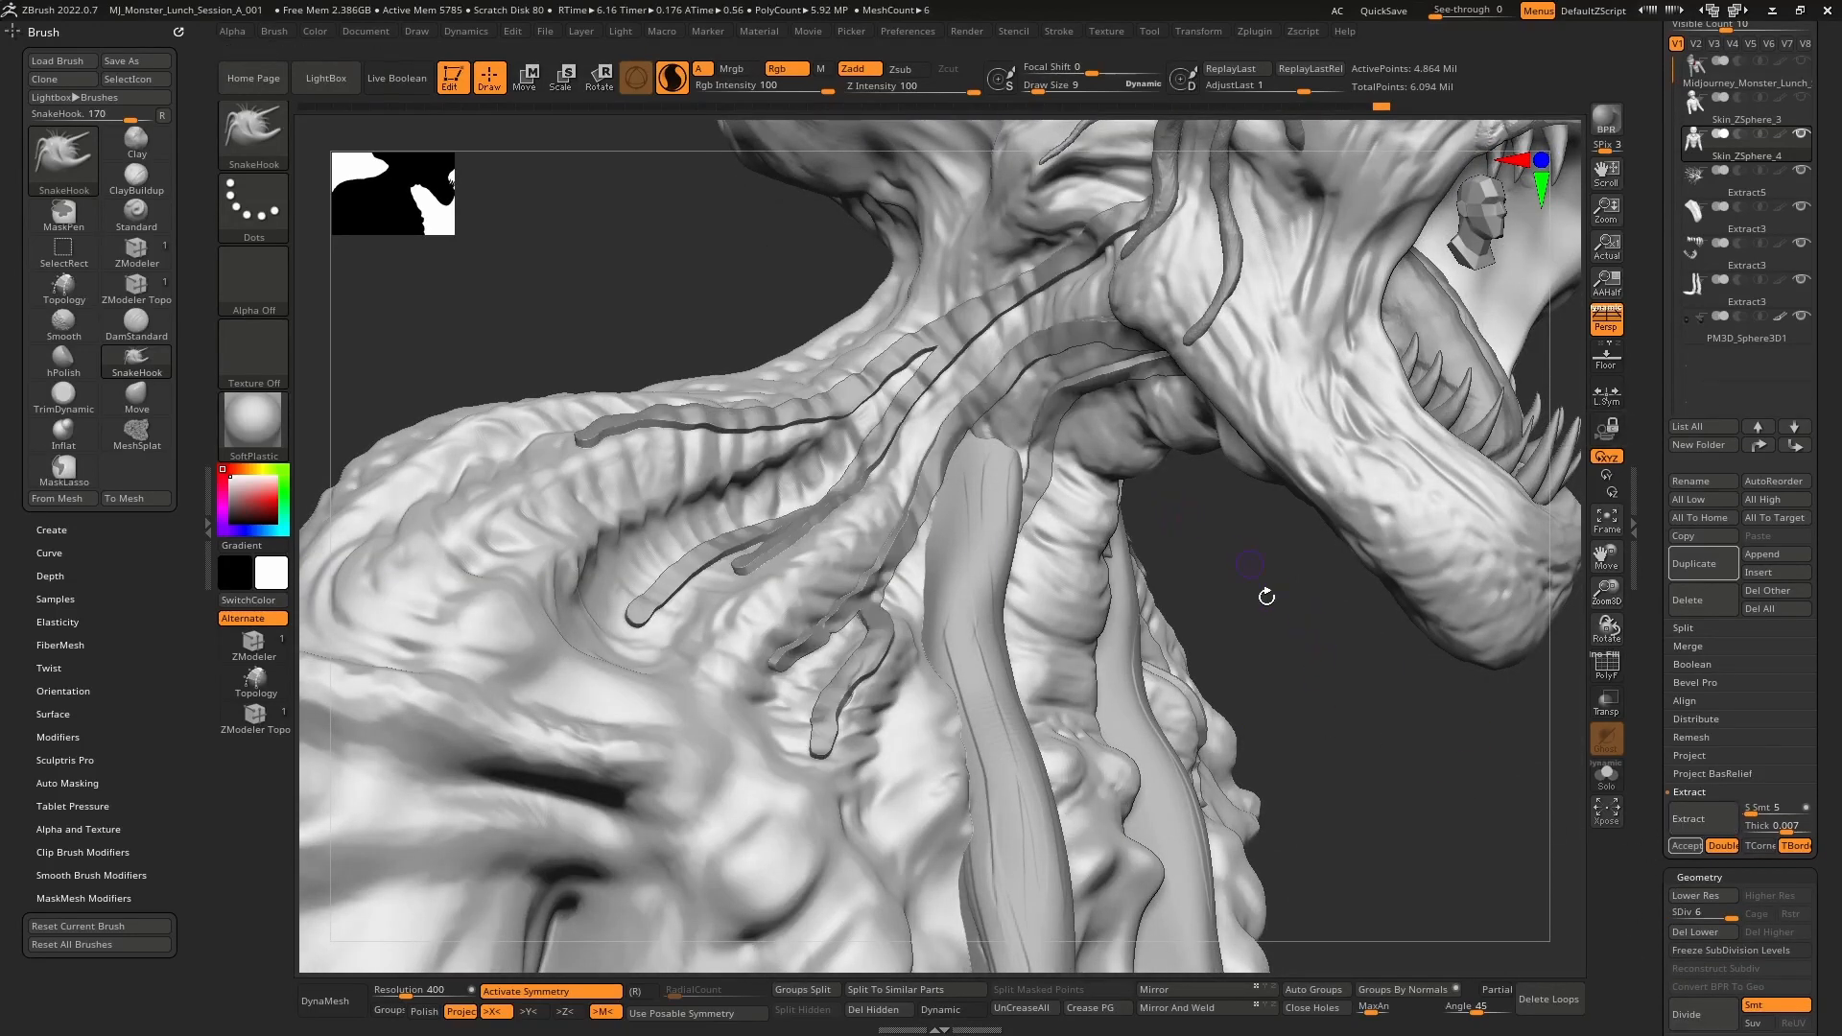
click(1686, 846)
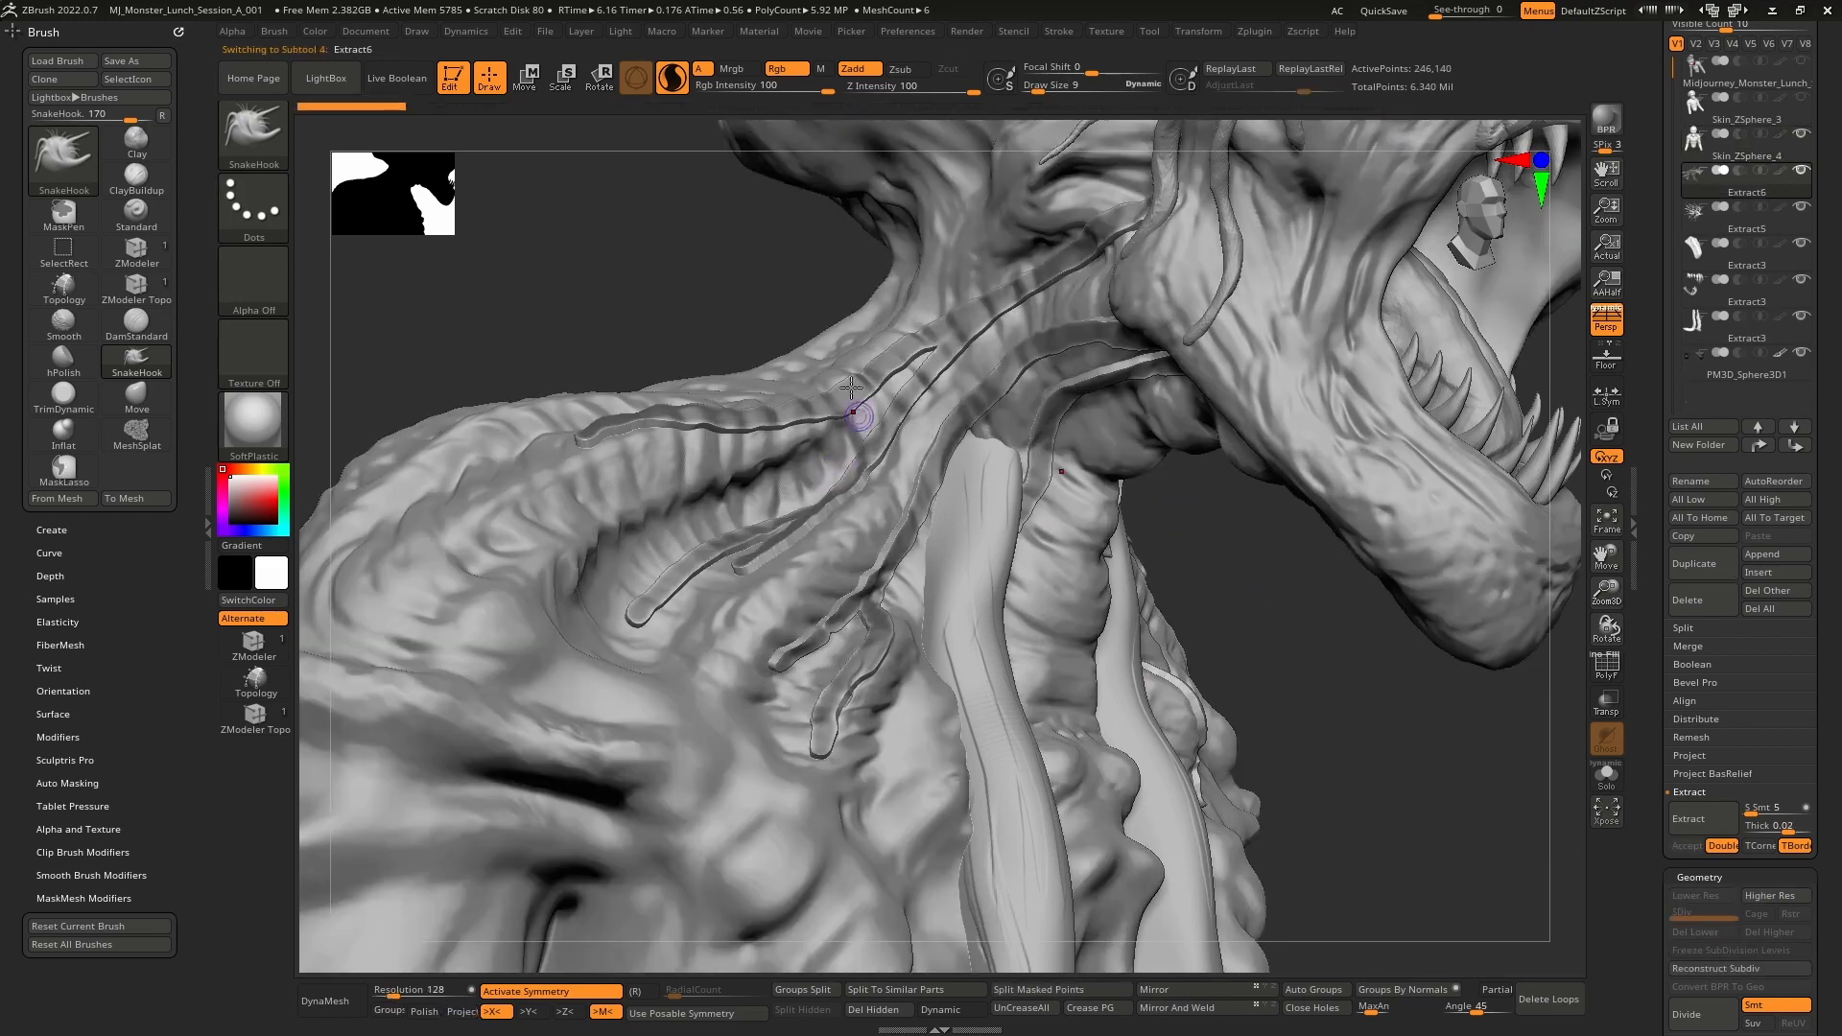
- Try to remesh the extracted strands with DynaMesh at resolution 504
right_drag(947, 434, 1010, 425)
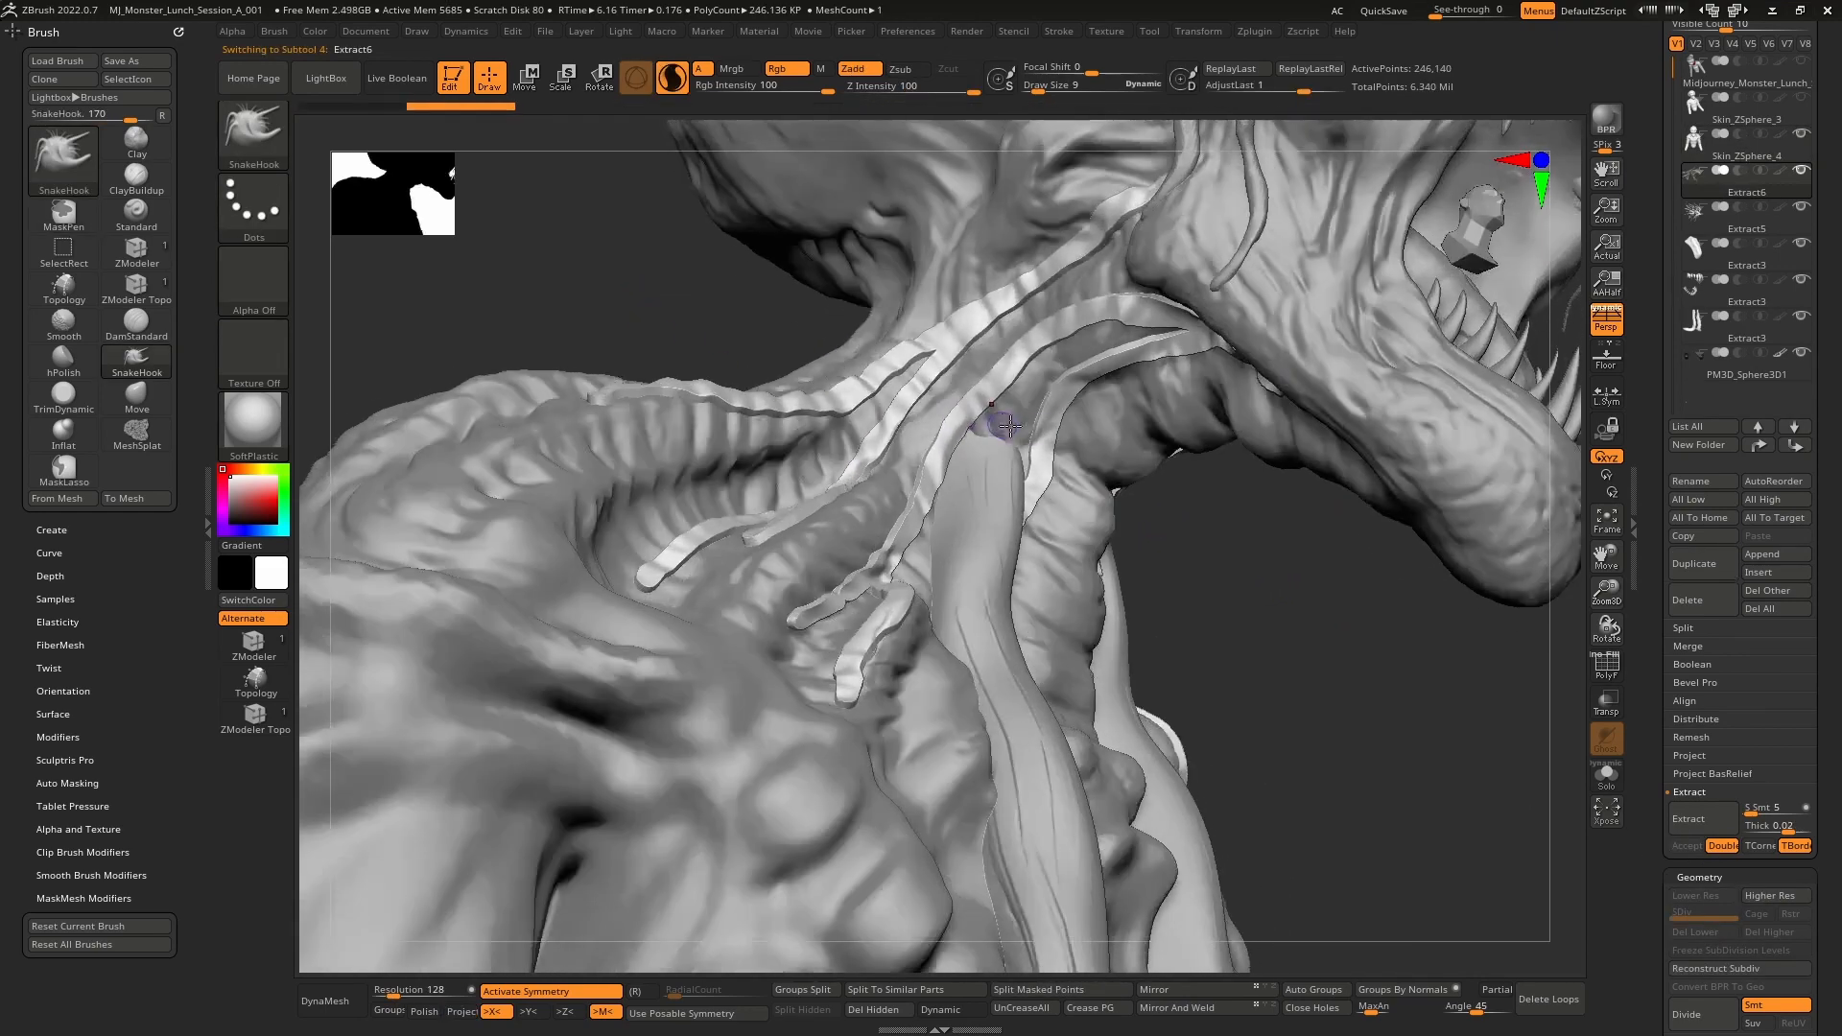
right_drag(1116, 374, 1176, 394)
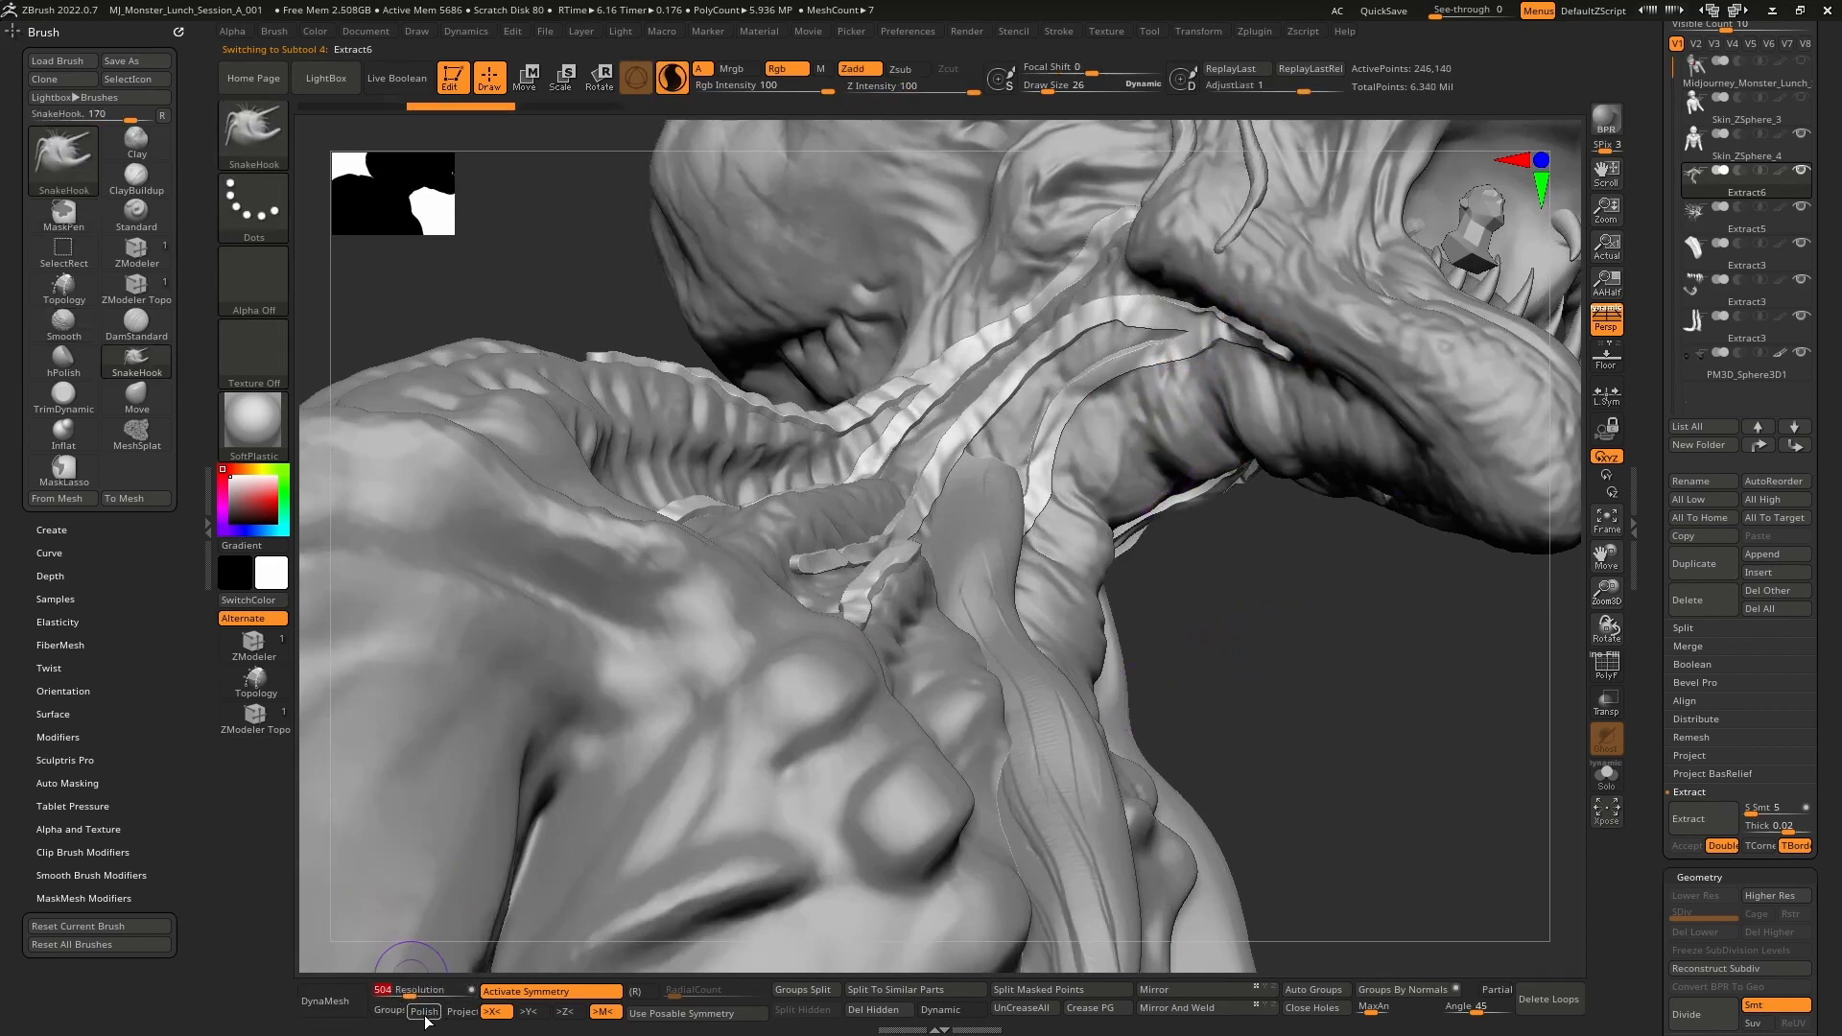
click(328, 1004)
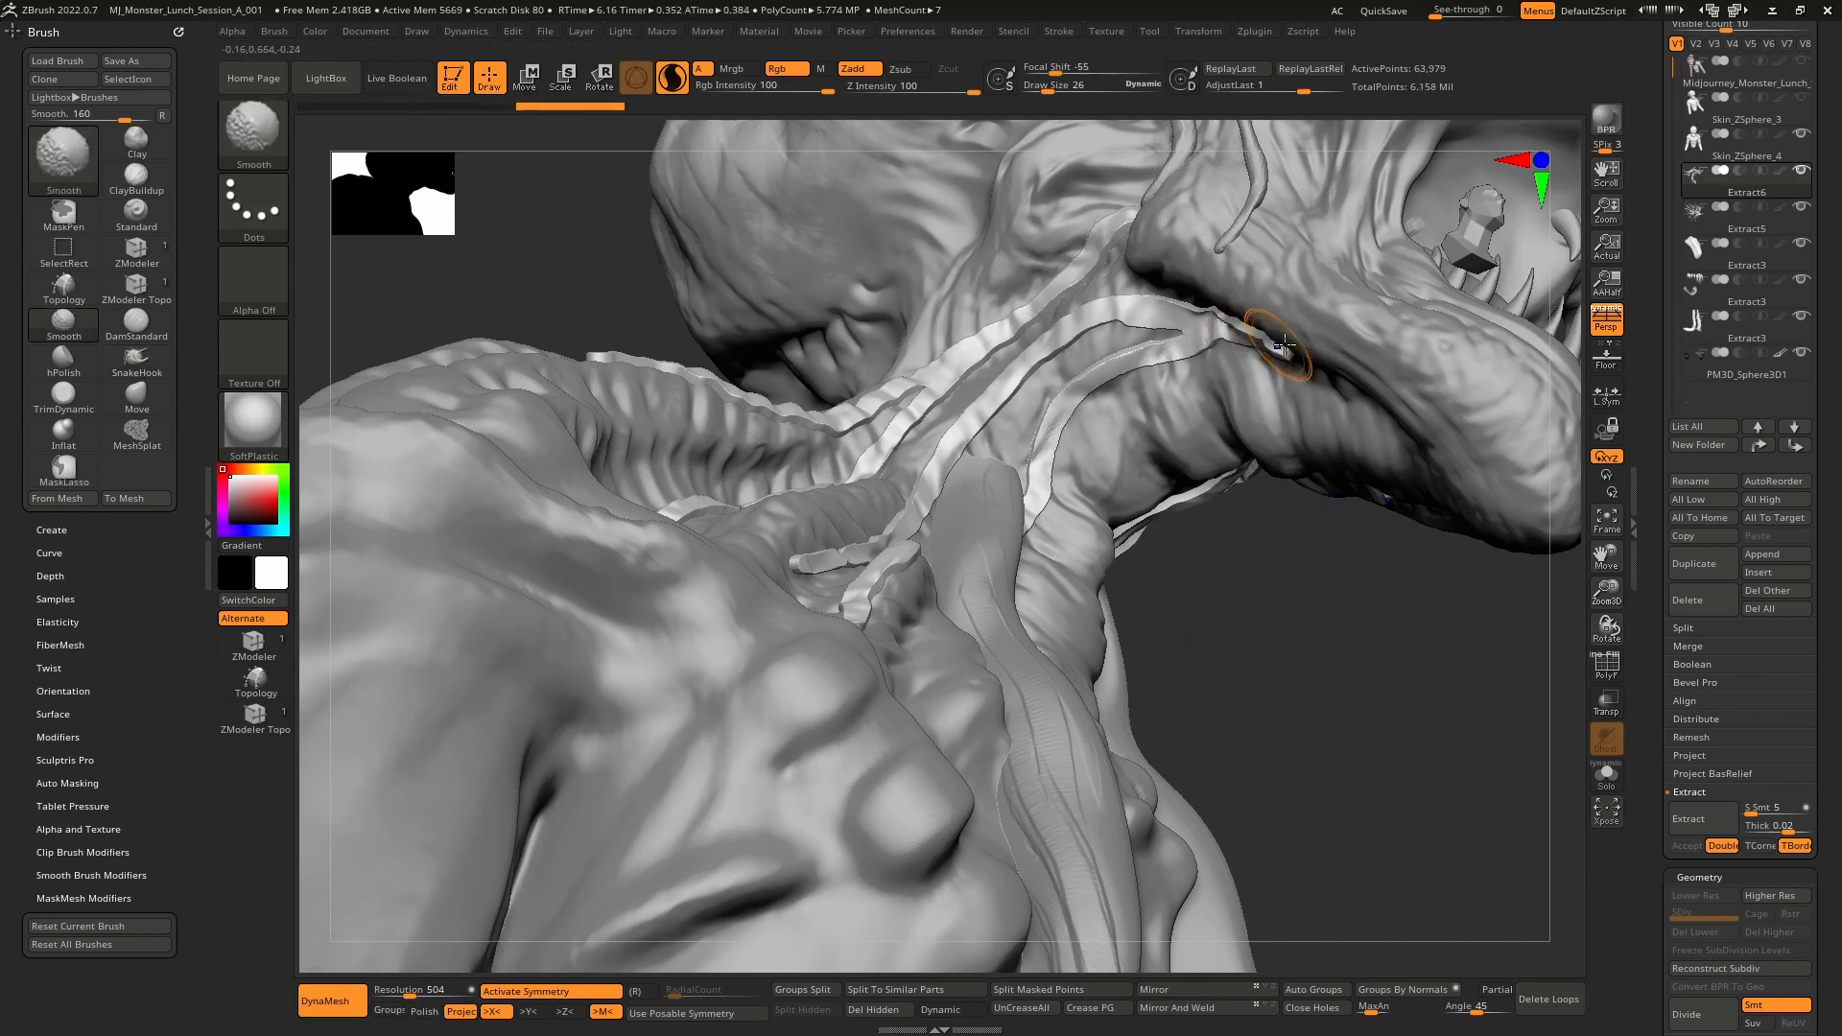
- Try smoothing the strand beneath the jaw, and undo the stroke
key(shift)
shift+drag(1203, 320, 1136, 323)
key(ctrl+z)
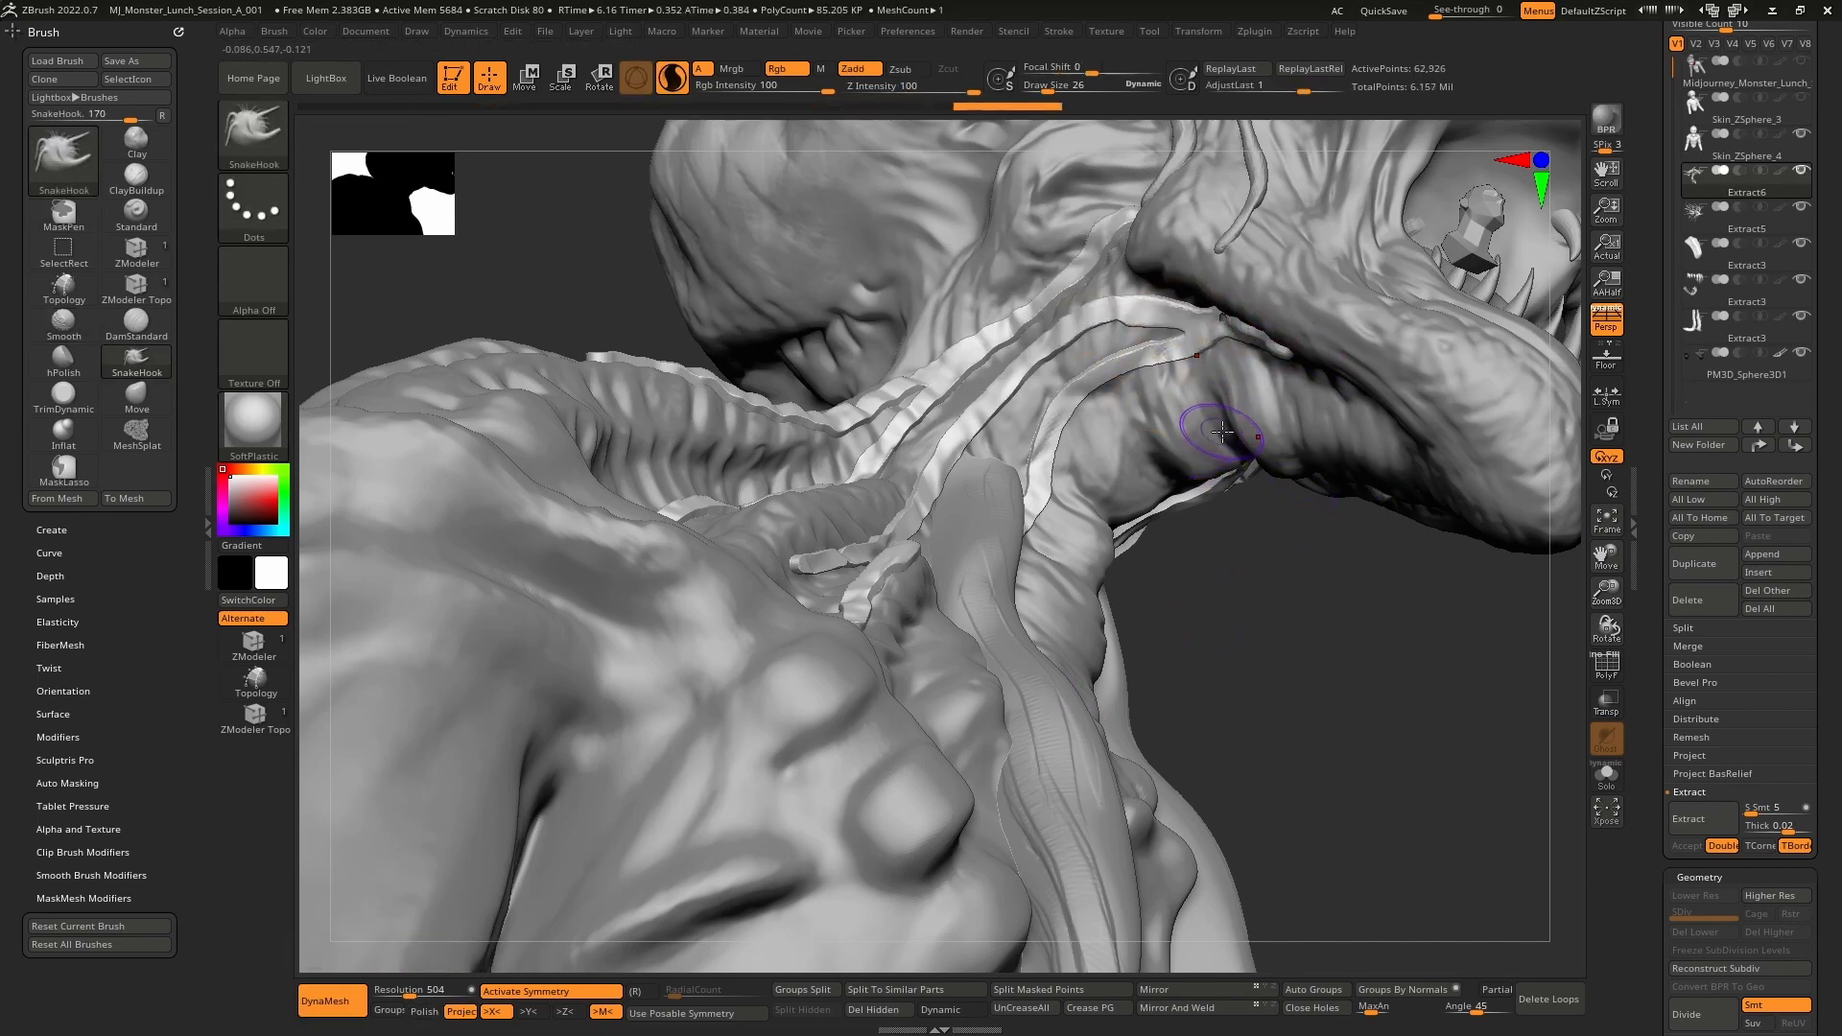
right_drag(1219, 436, 1232, 336)
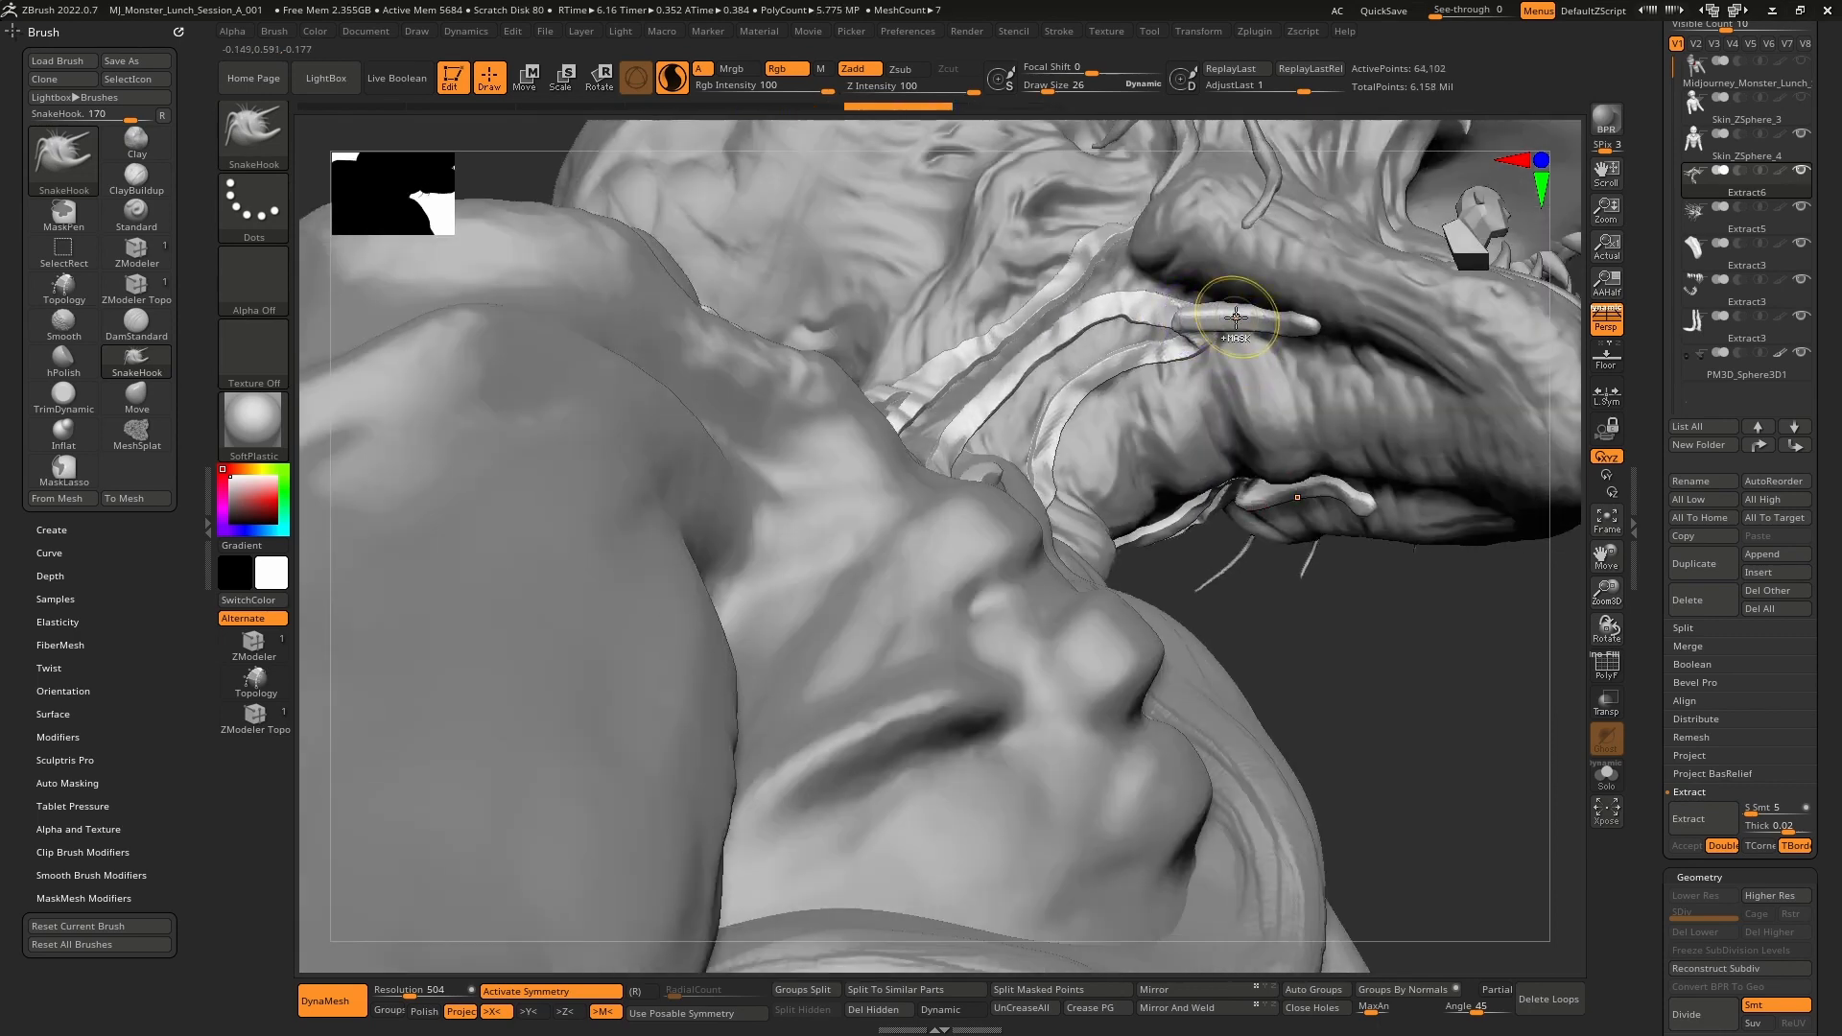
- Switch the sculpting brush to Inflat
key(b)
key(s)
key(t)
key(b)
key(i)
key(n)
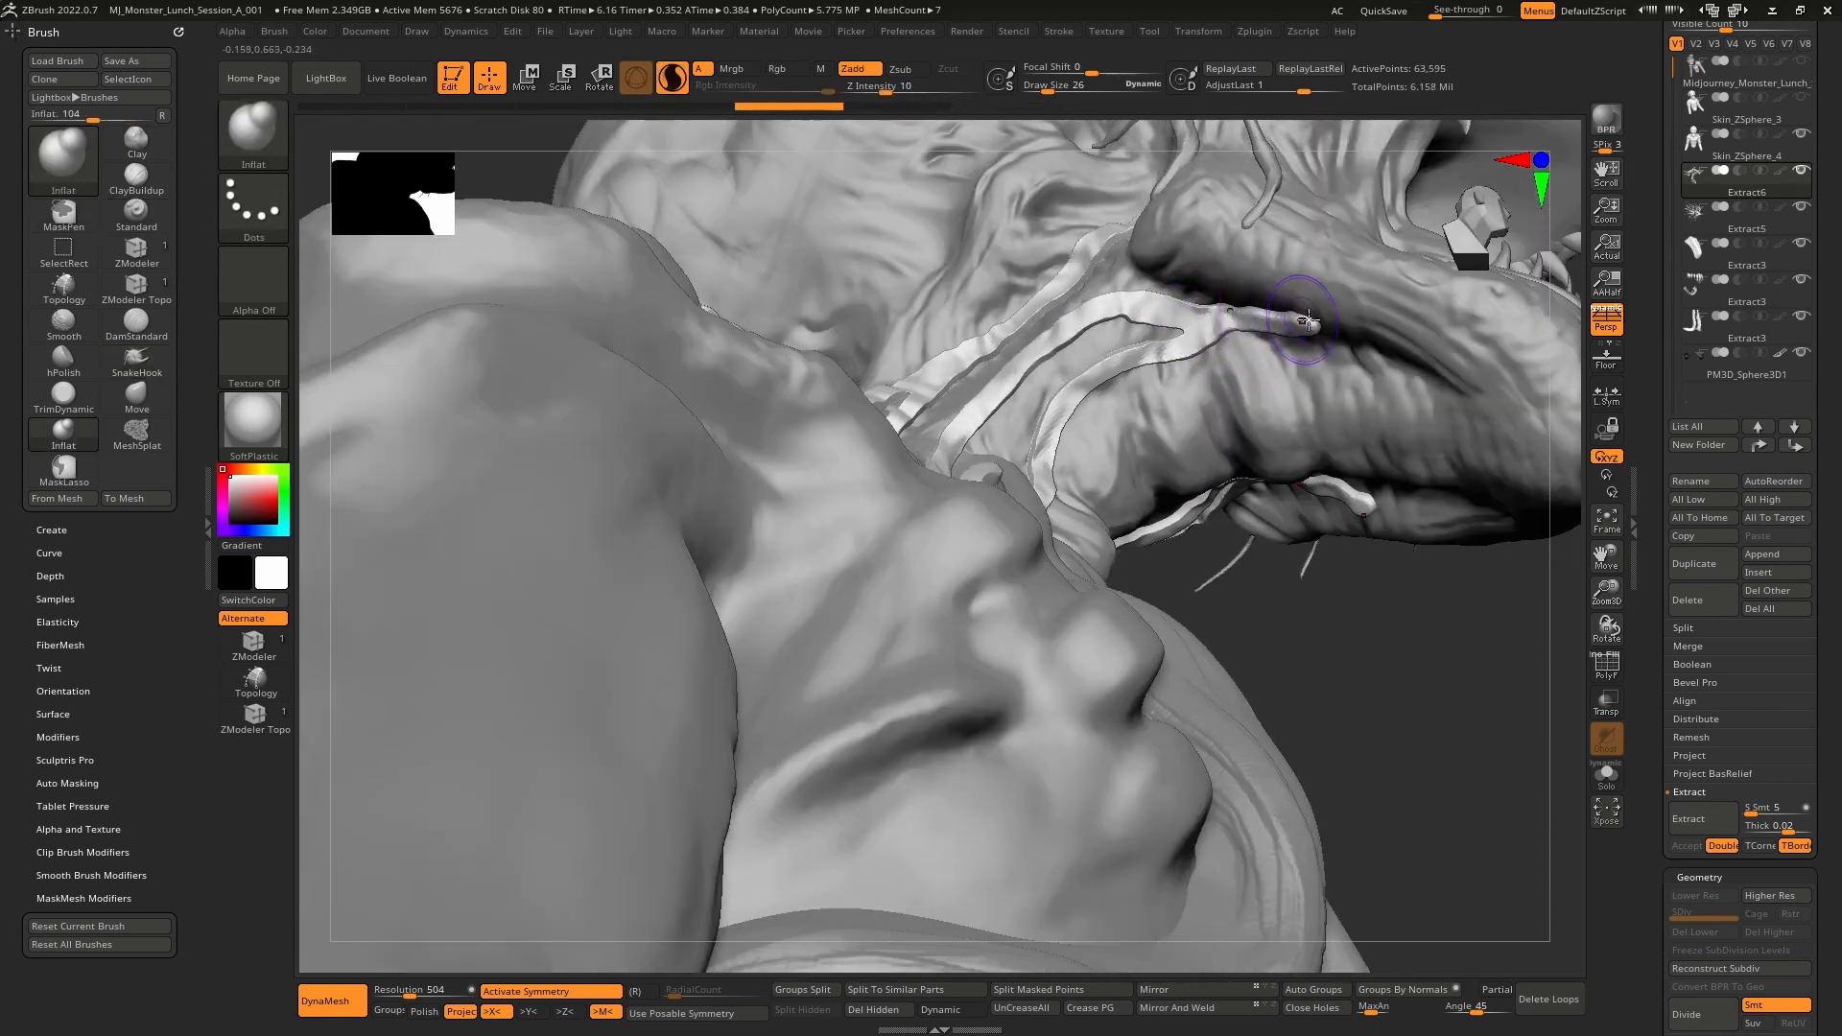
- Try to inflate and smooth the junction of the strands beneath the jaw
drag(1215, 314, 1225, 317)
right_drag(1225, 317, 1233, 308)
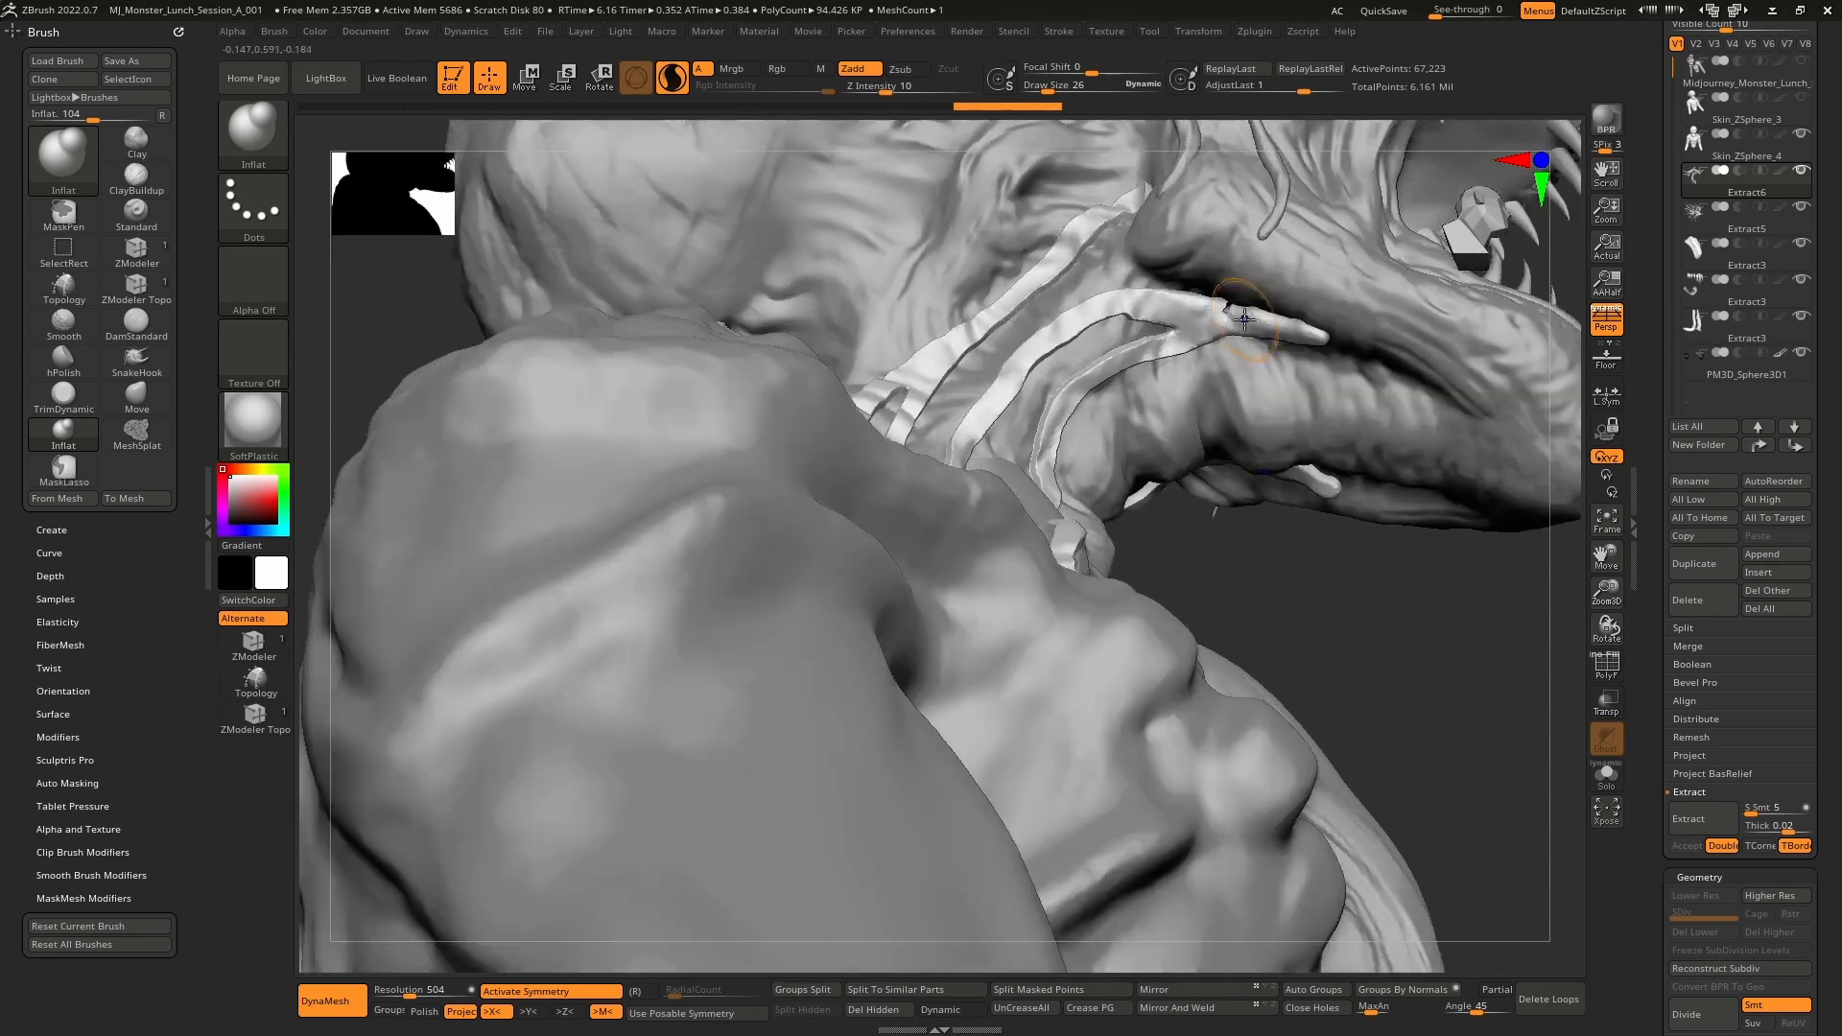
shift+drag(1233, 308, 1246, 316)
- Undo the strand sculpting back through the DynaMesh remesh
key(ctrl+z)
key(ctrl+z)
key(ctrl+z)
key(ctrl+z)
key(ctrl+z)
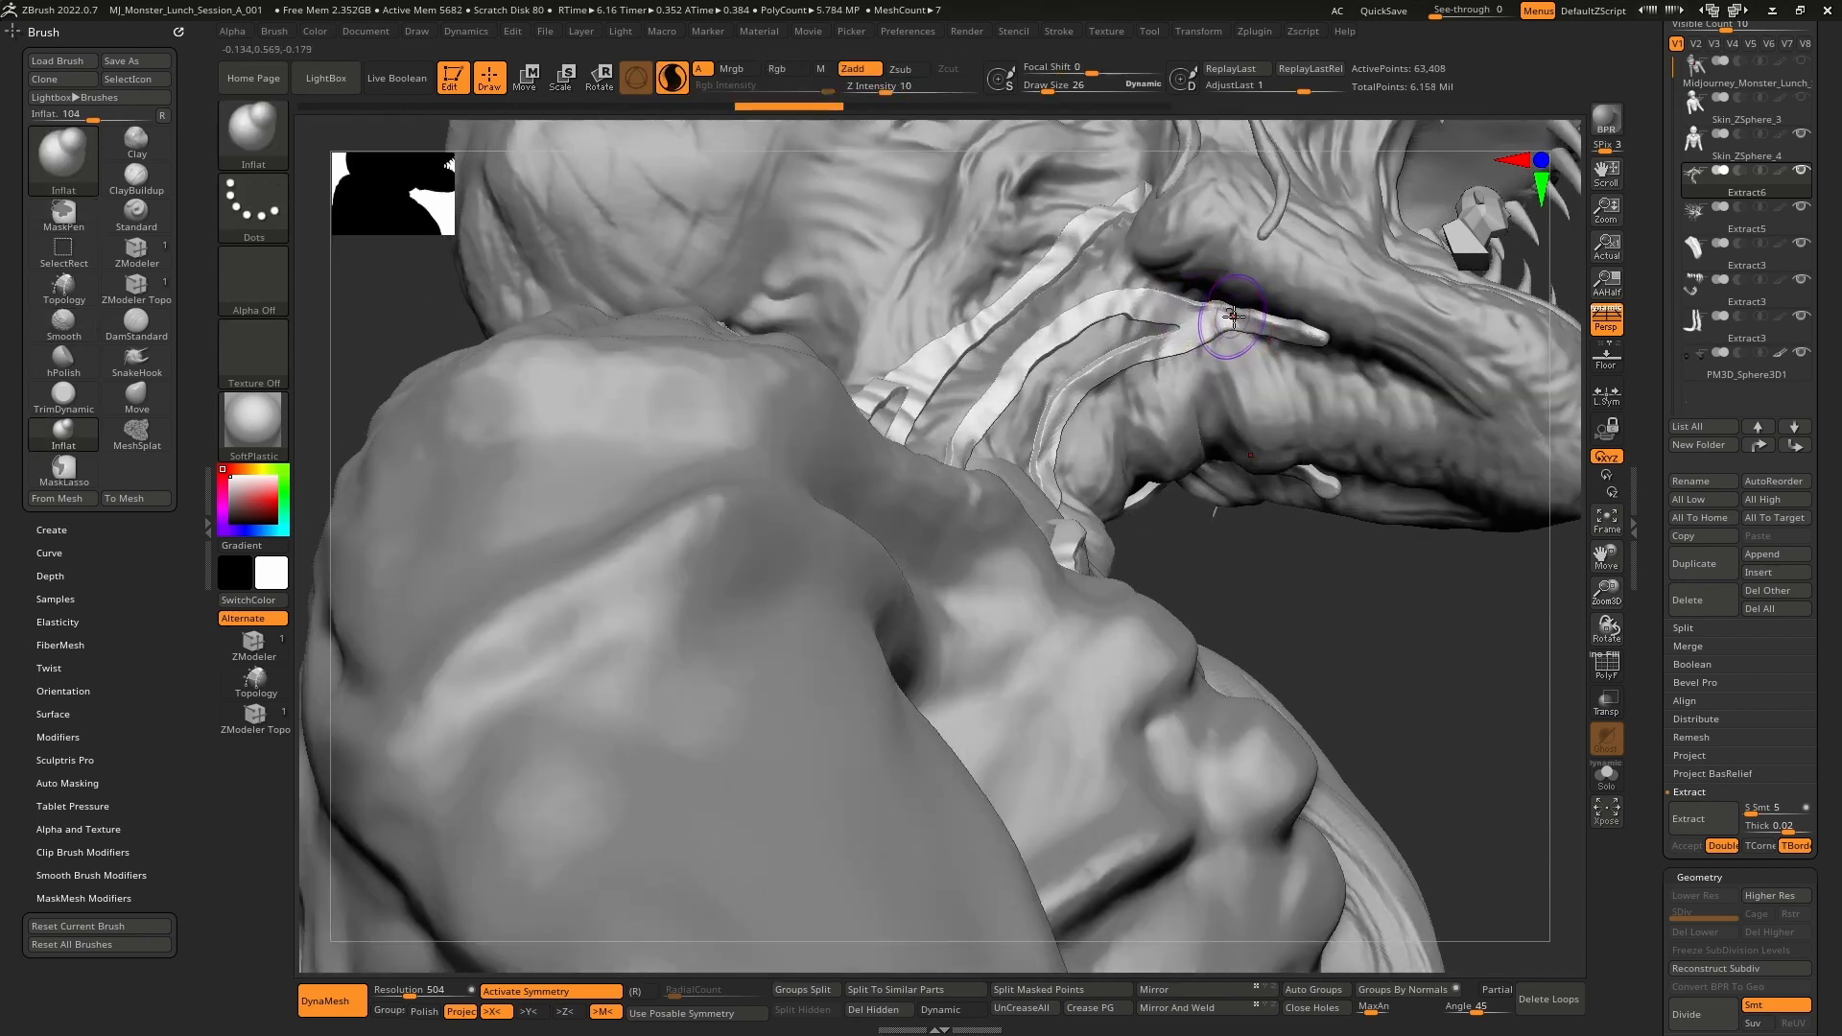
key(ctrl+z)
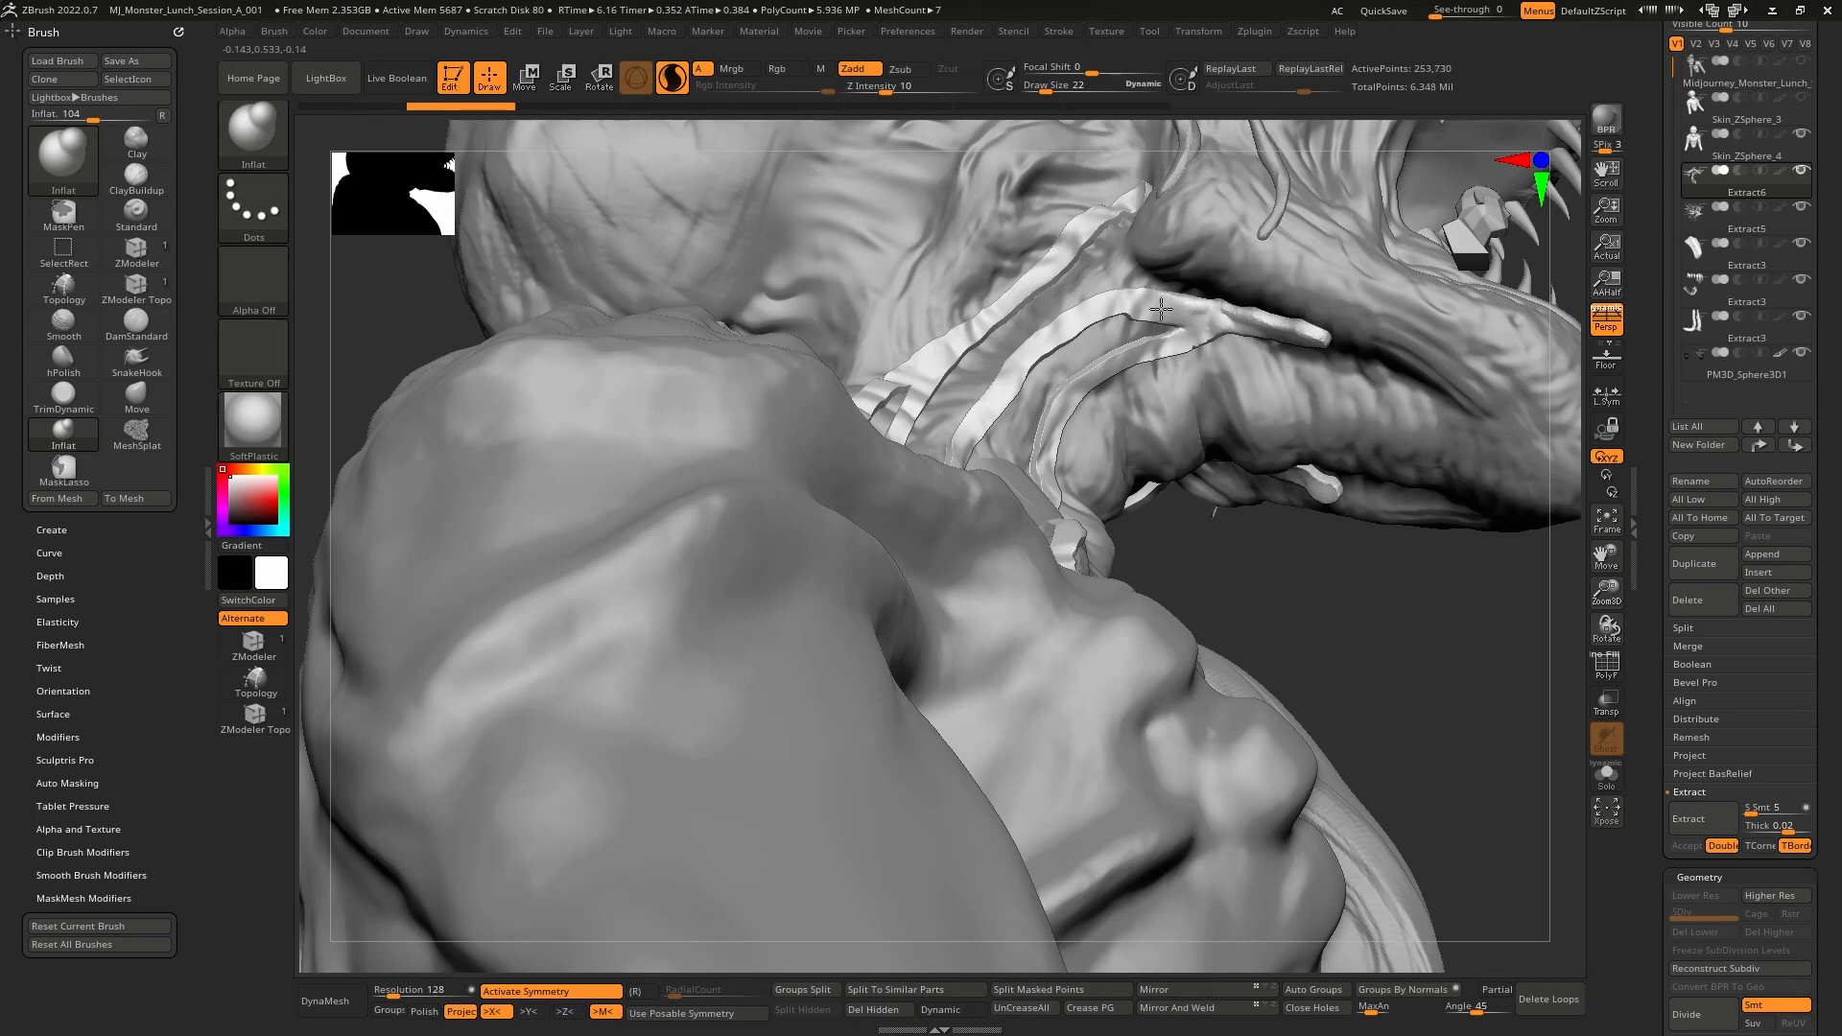
- Round out the extracted strands beneath the jaw with Inflat and Smooth strokes at draw size 22
key(ctrl+shift+z)
key(ctrl+shift+z)
right_drag(1207, 322, 1193, 346)
key(ctrl+shift+z)
key(ctrl+shift+z)
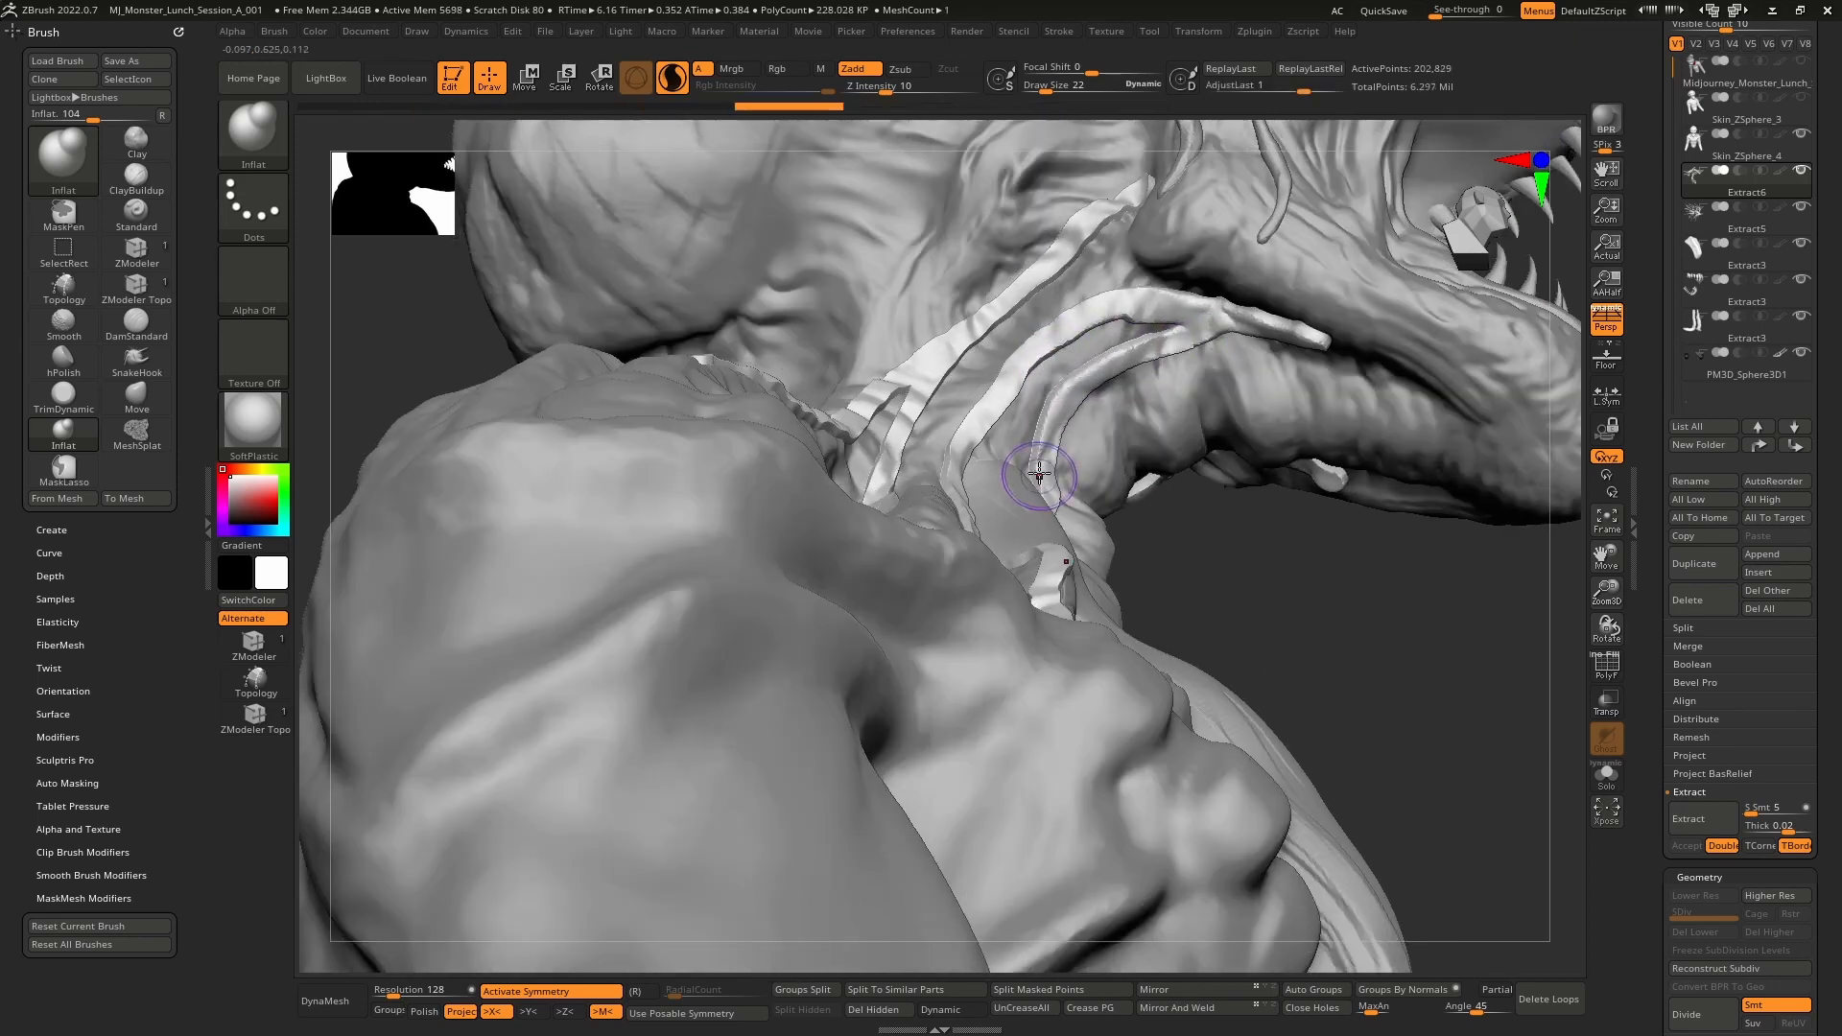
key(ctrl+shift+z)
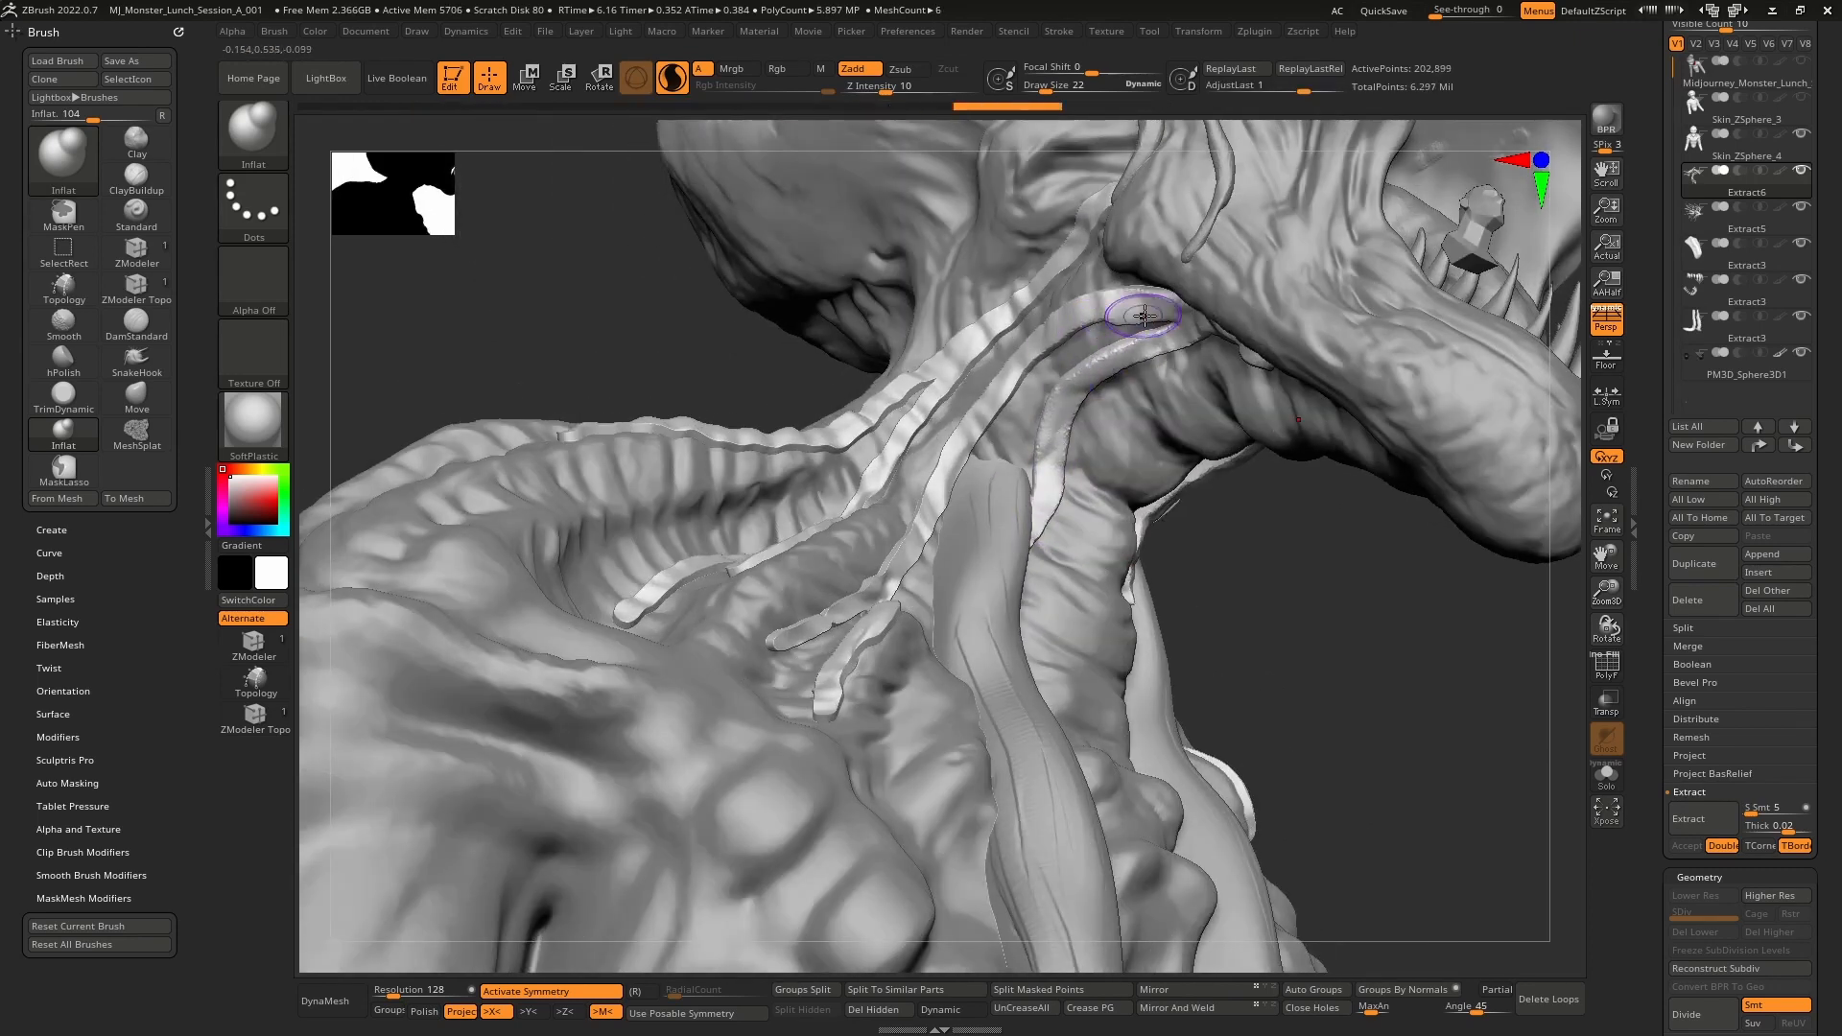
- Inflate and smooth the long strand from the jaw down to its forked ends above the chest, using draw size 18
key(ctrl+shift+z)
key(ctrl+shift+z)
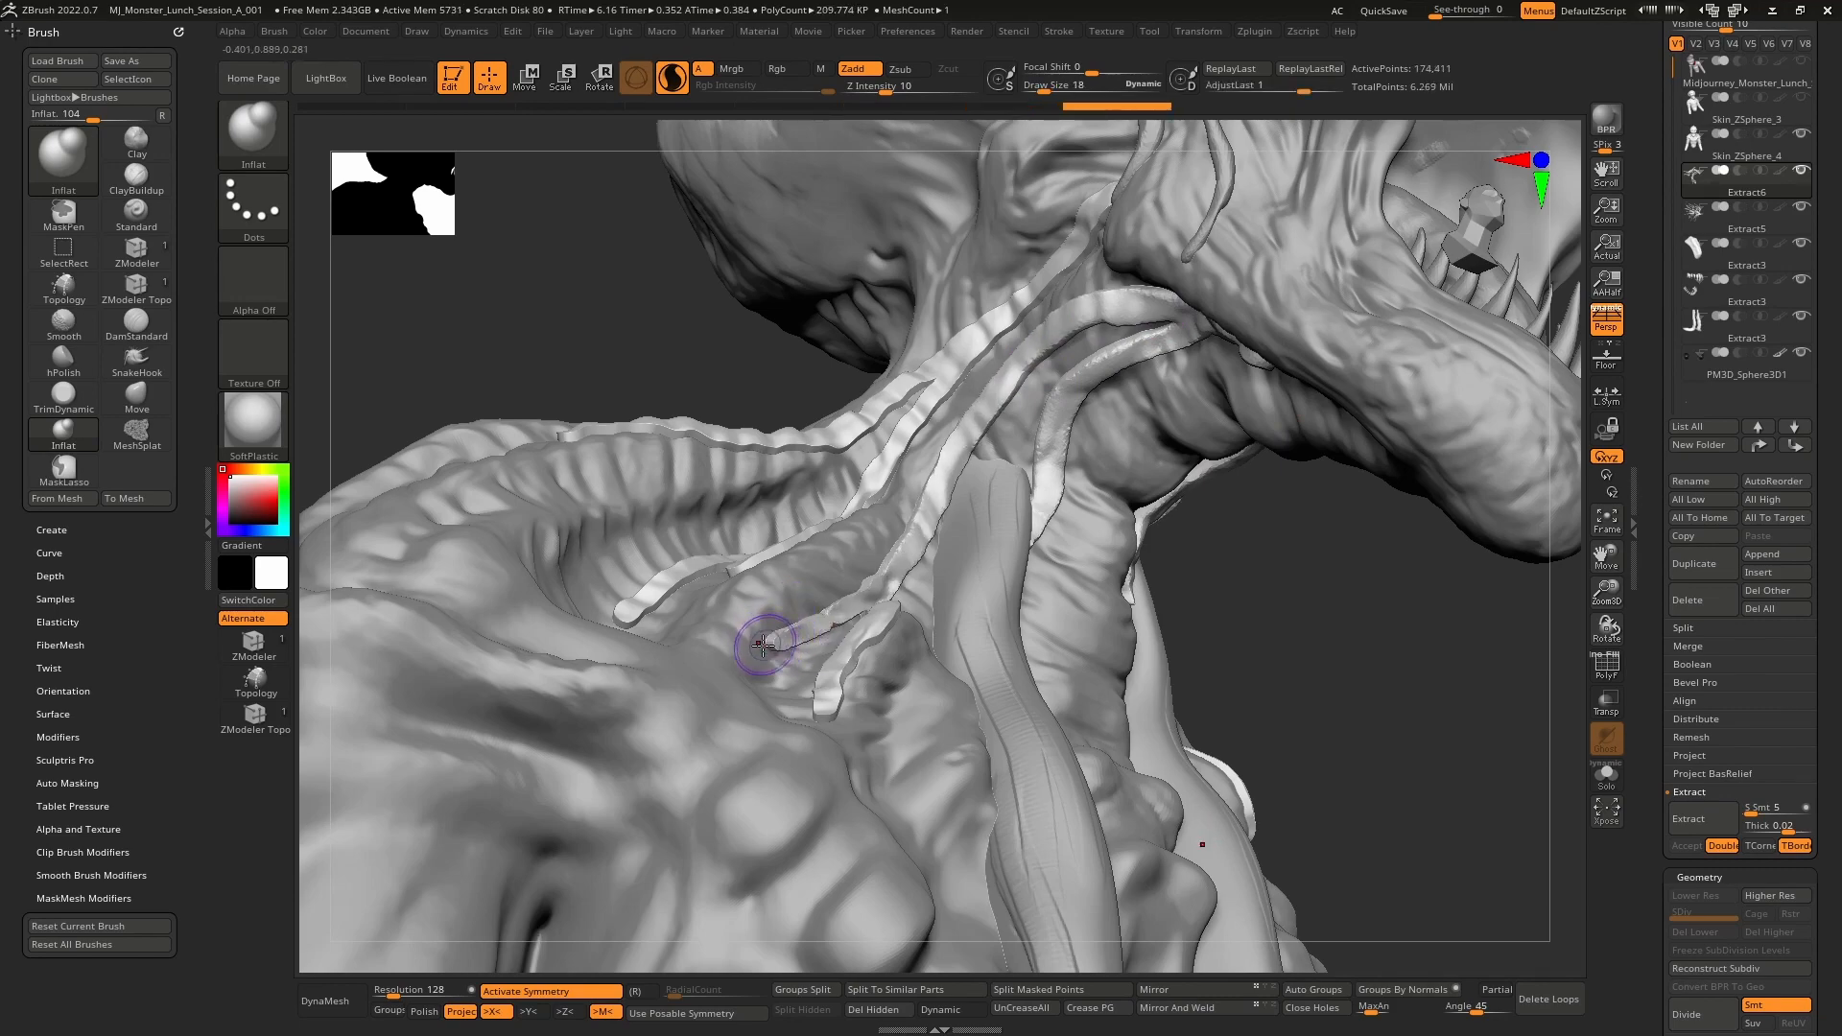
key(ctrl+shift+z)
key(ctrl+shift+z)
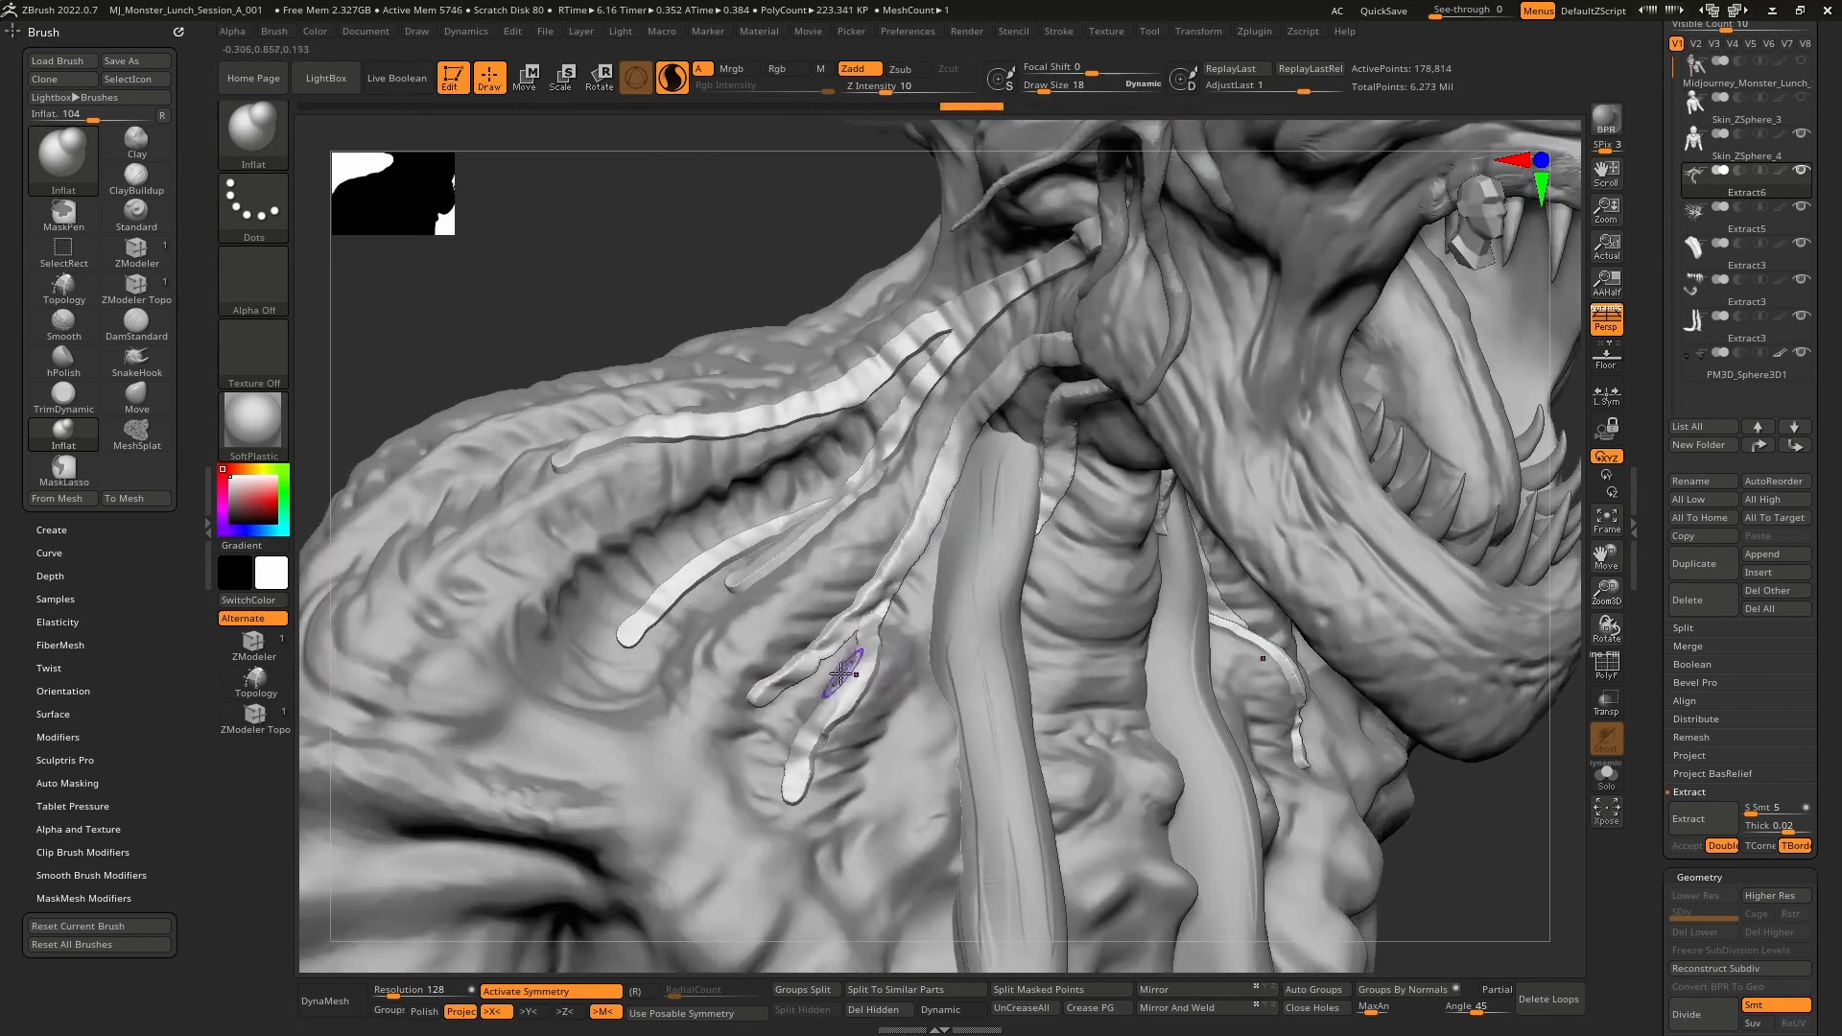
key(ctrl+shift+z)
- Smooth the strands in the shoulder hollow and the upper strand running along the neck toward the jaw
shift+drag(828, 507, 722, 595)
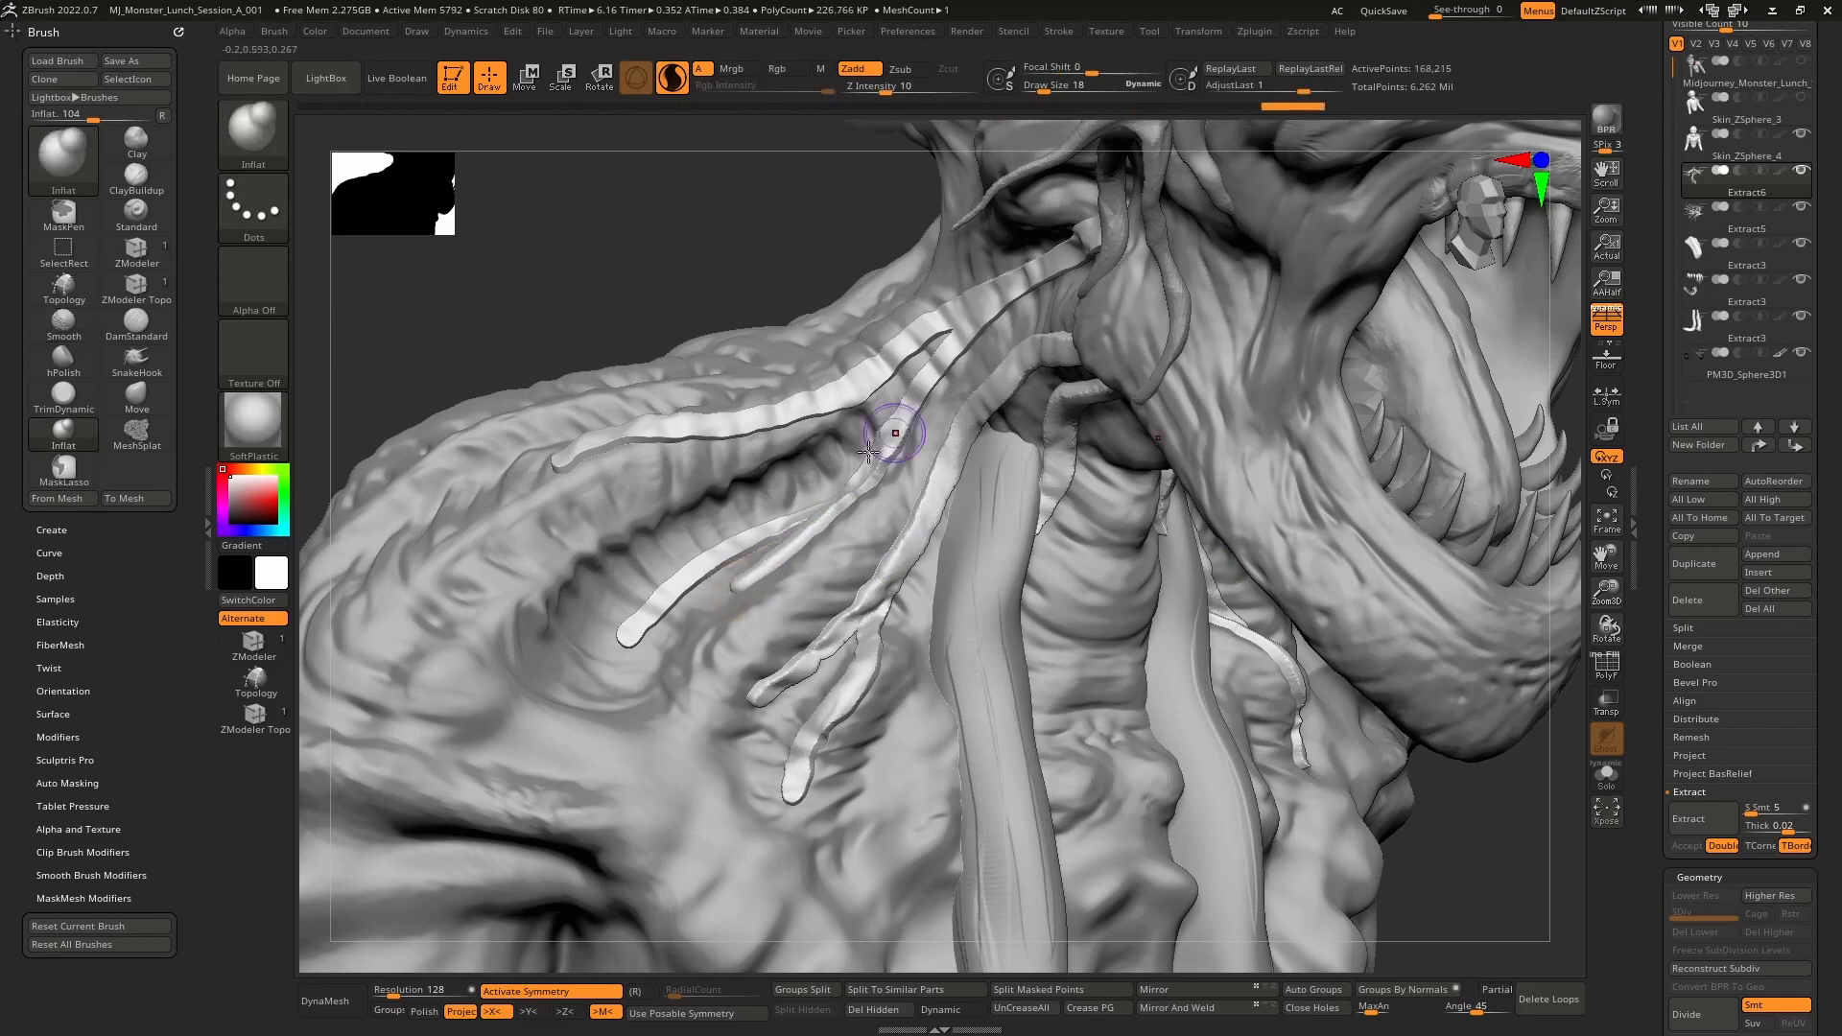
key(ctrl+shift+z)
shift+drag(806, 510, 636, 660)
key(ctrl+z)
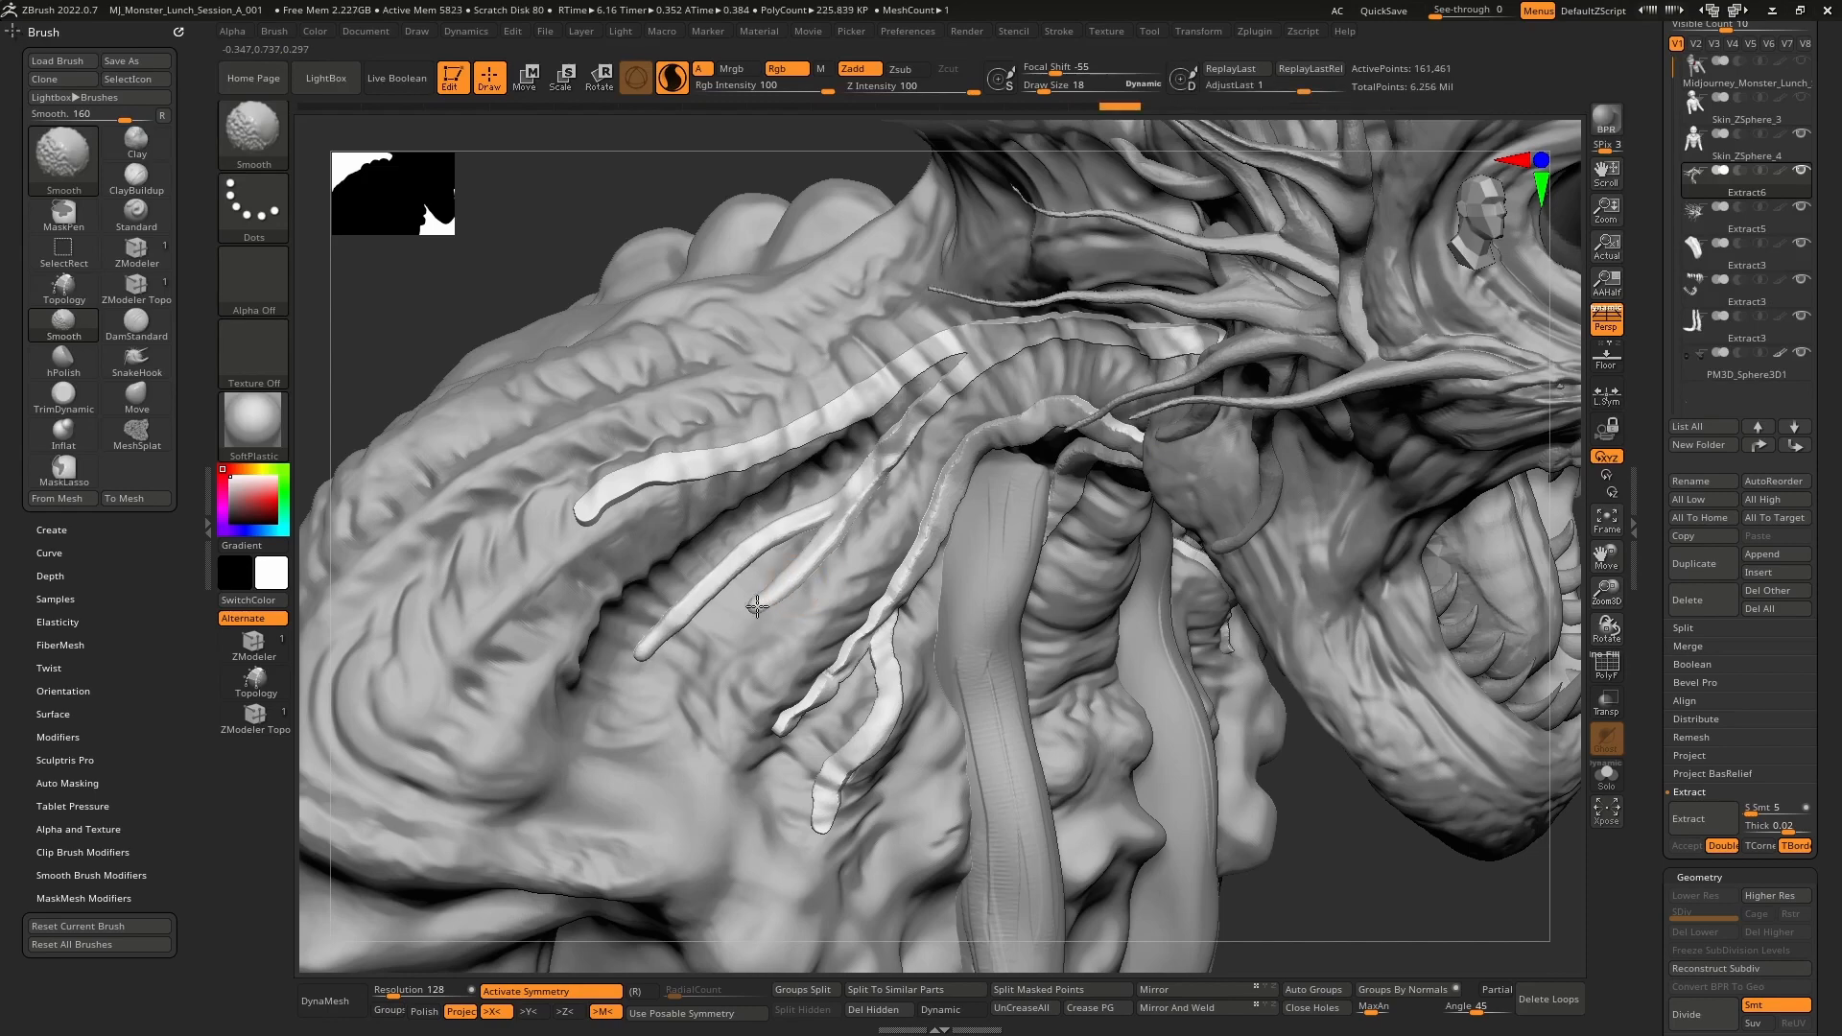
right_drag(757, 606, 934, 414)
shift+drag(936, 407, 1211, 273)
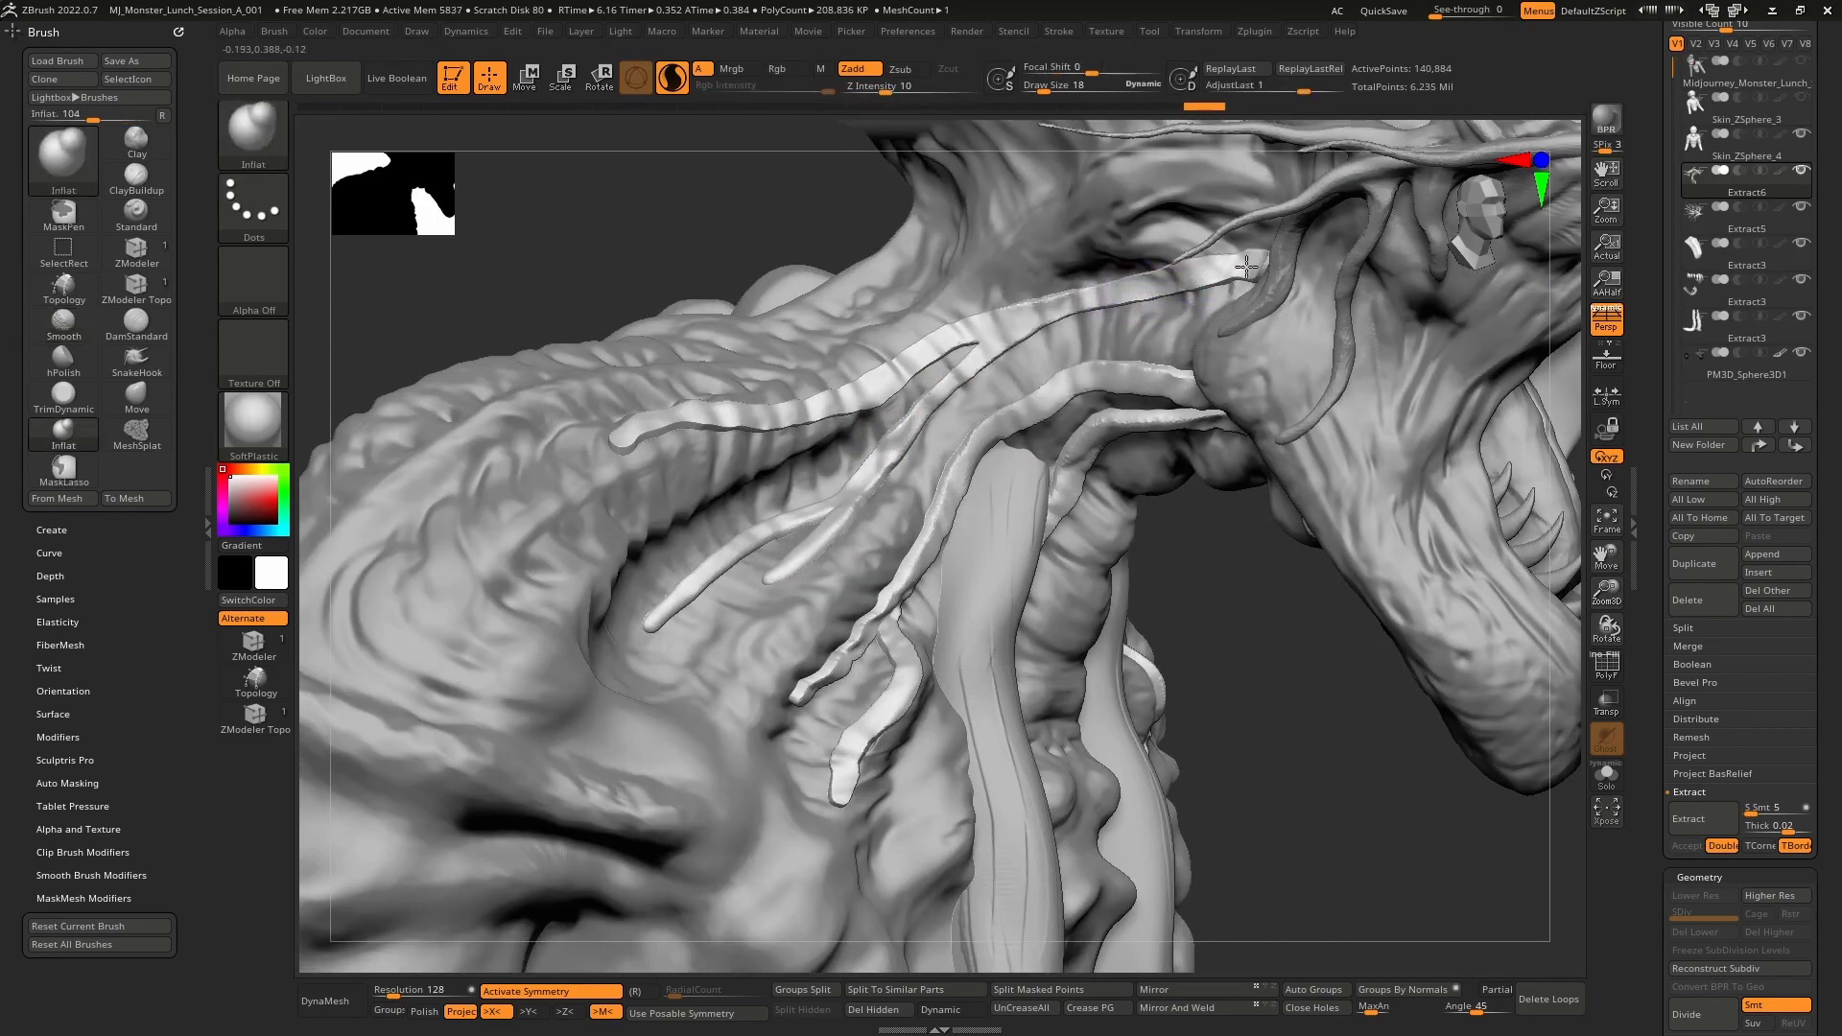
- Smooth the upper strand around its fork and along its end on the shoulder, using draw size 18
shift+drag(908, 426, 975, 332)
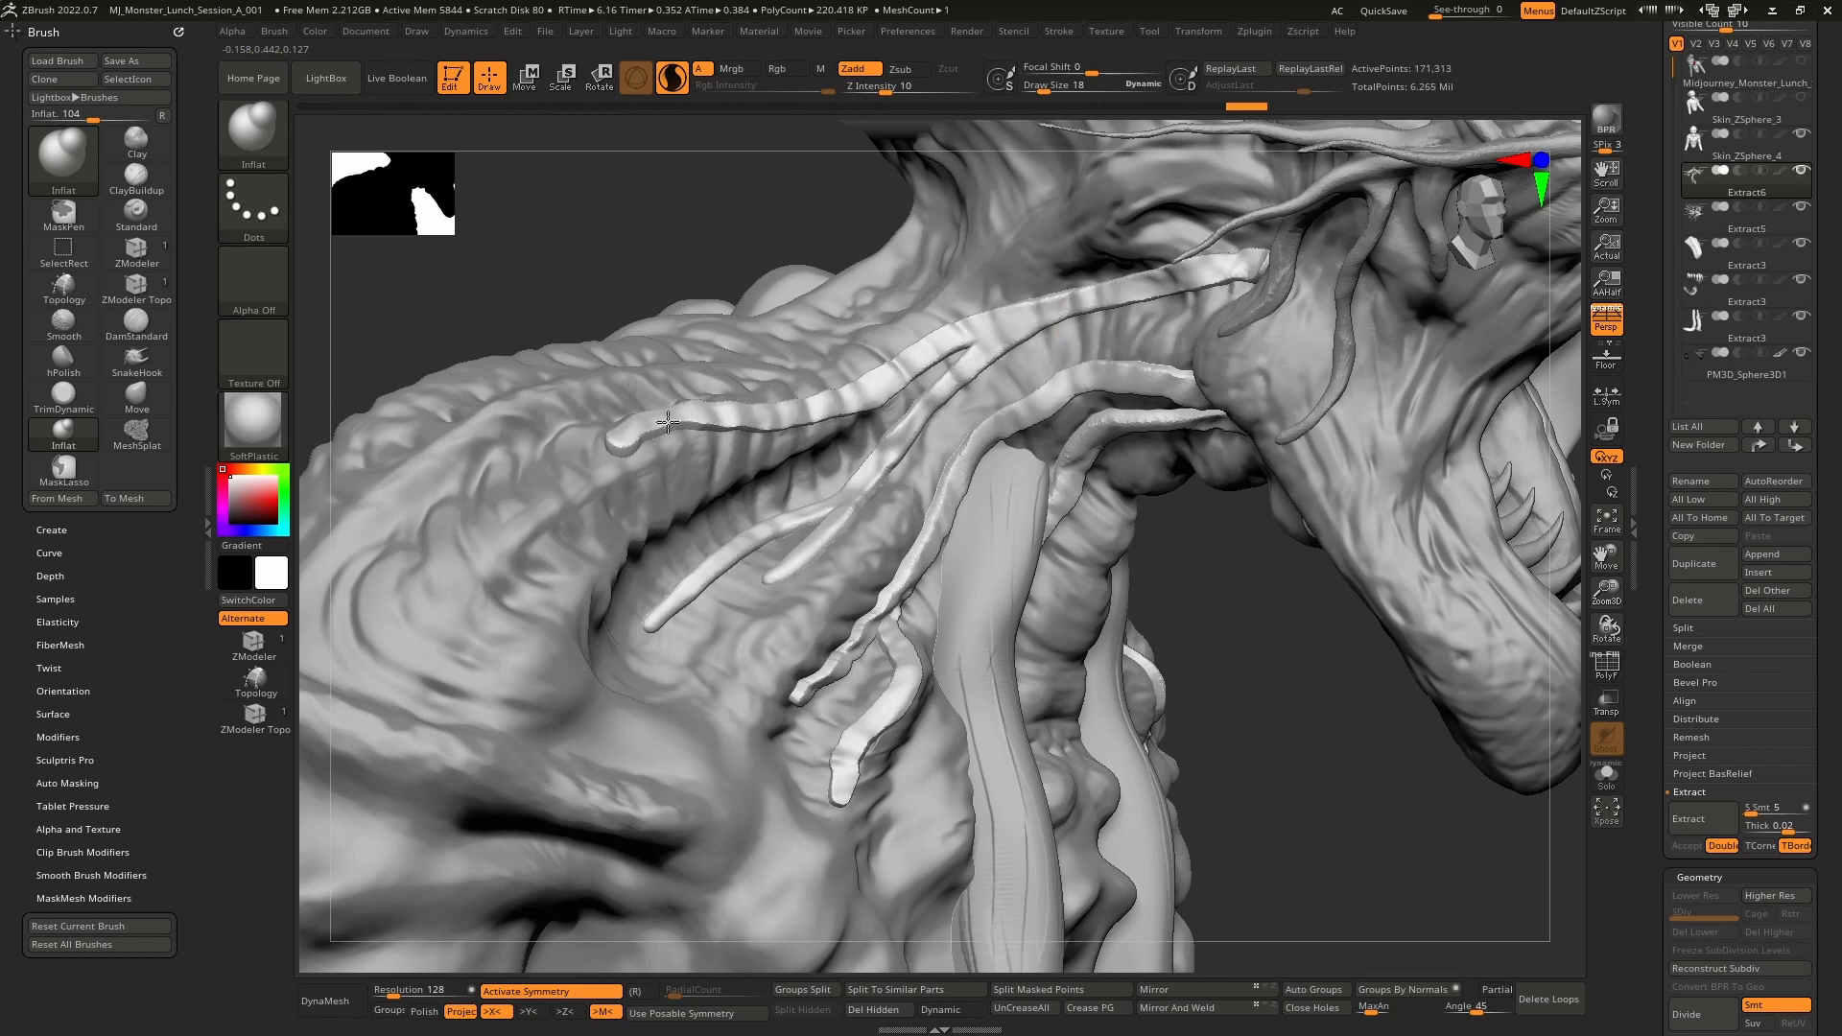
shift+drag(668, 422, 643, 429)
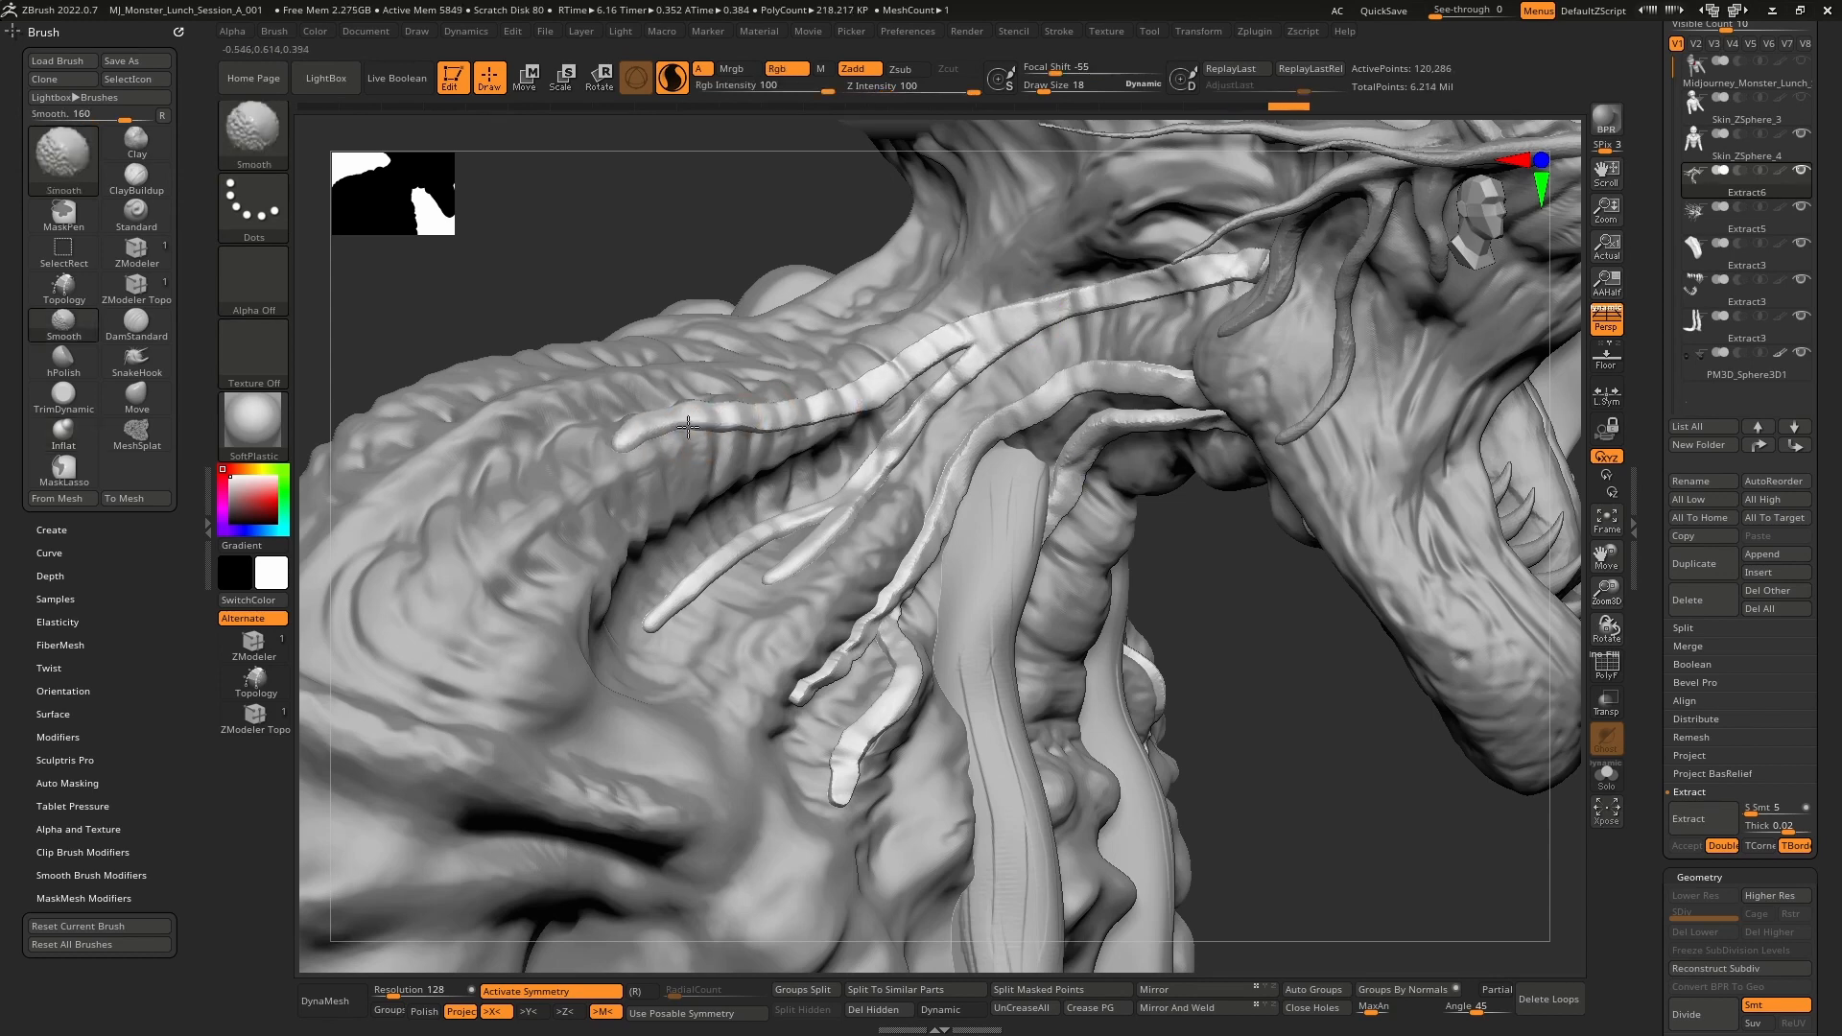
shift+drag(937, 354, 947, 348)
mouse_move(982, 438)
right_down()
mouse_move(975, 395)
mouse_move(966, 415)
right_up()
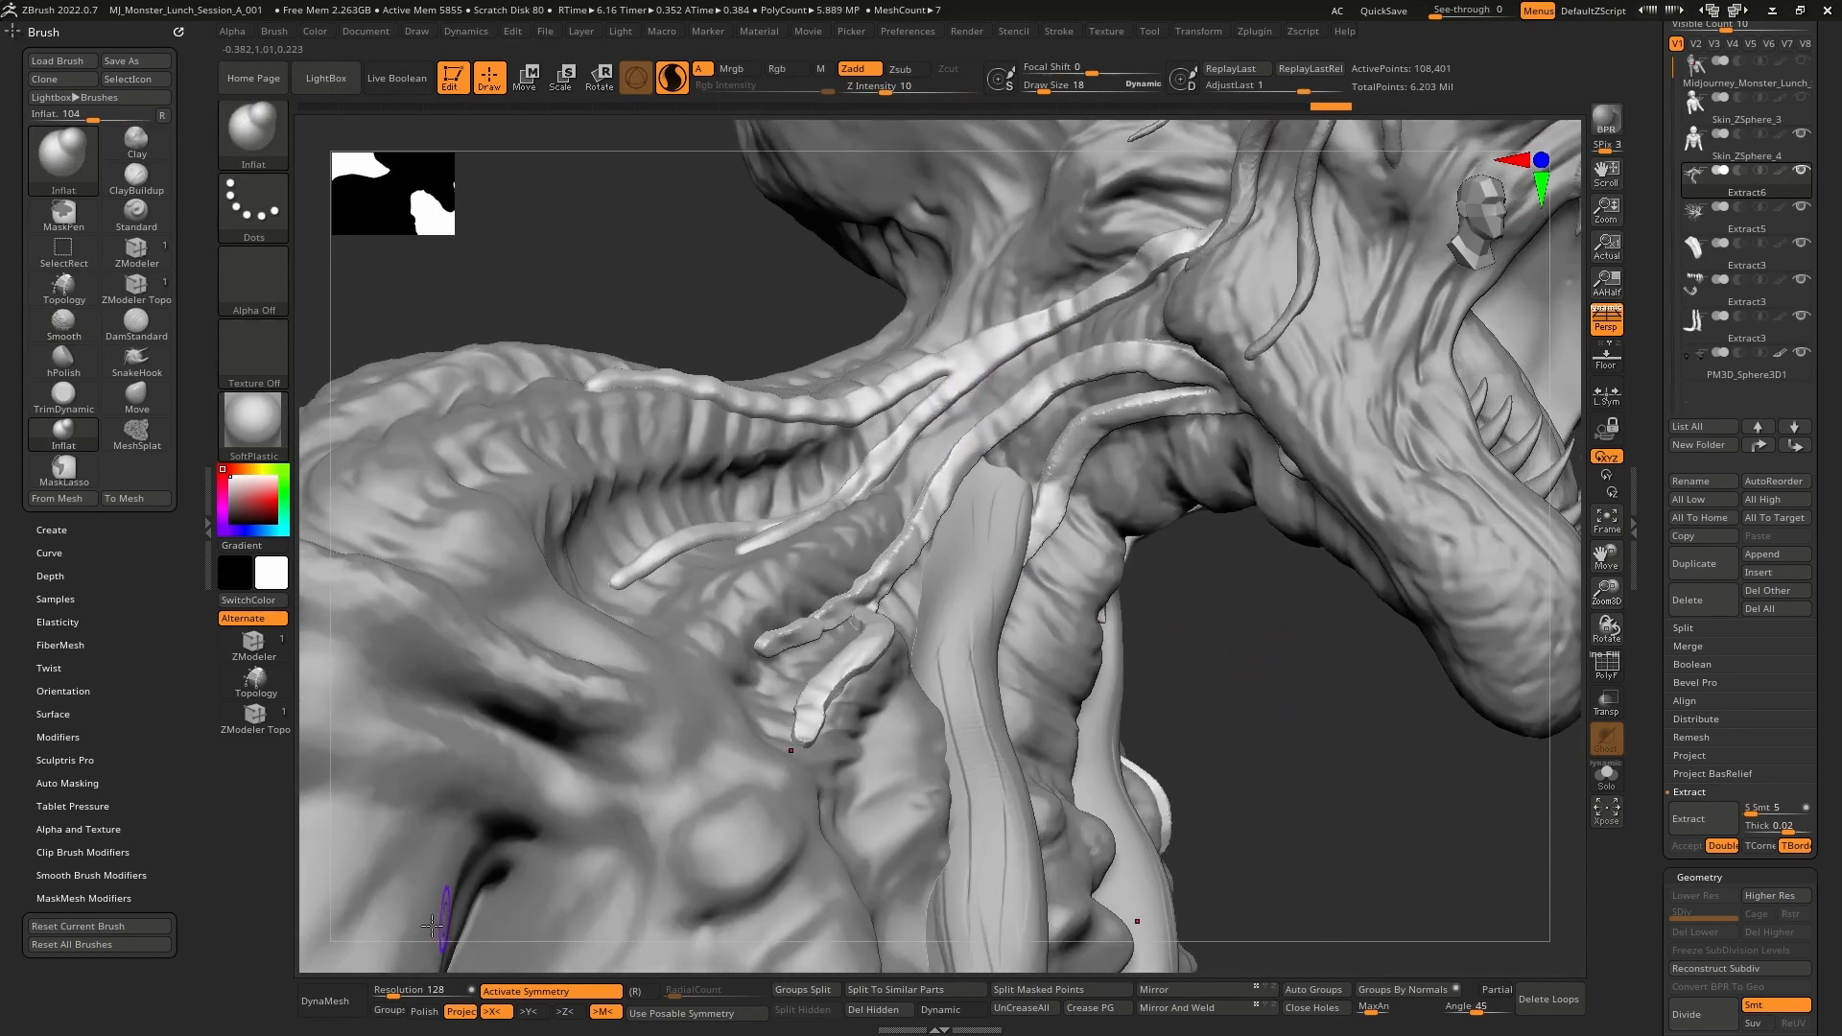
- Display the strands' wireframe and try DynaMesh resolutions of 504 and 248 on them
drag(426, 991, 437, 991)
text(504)
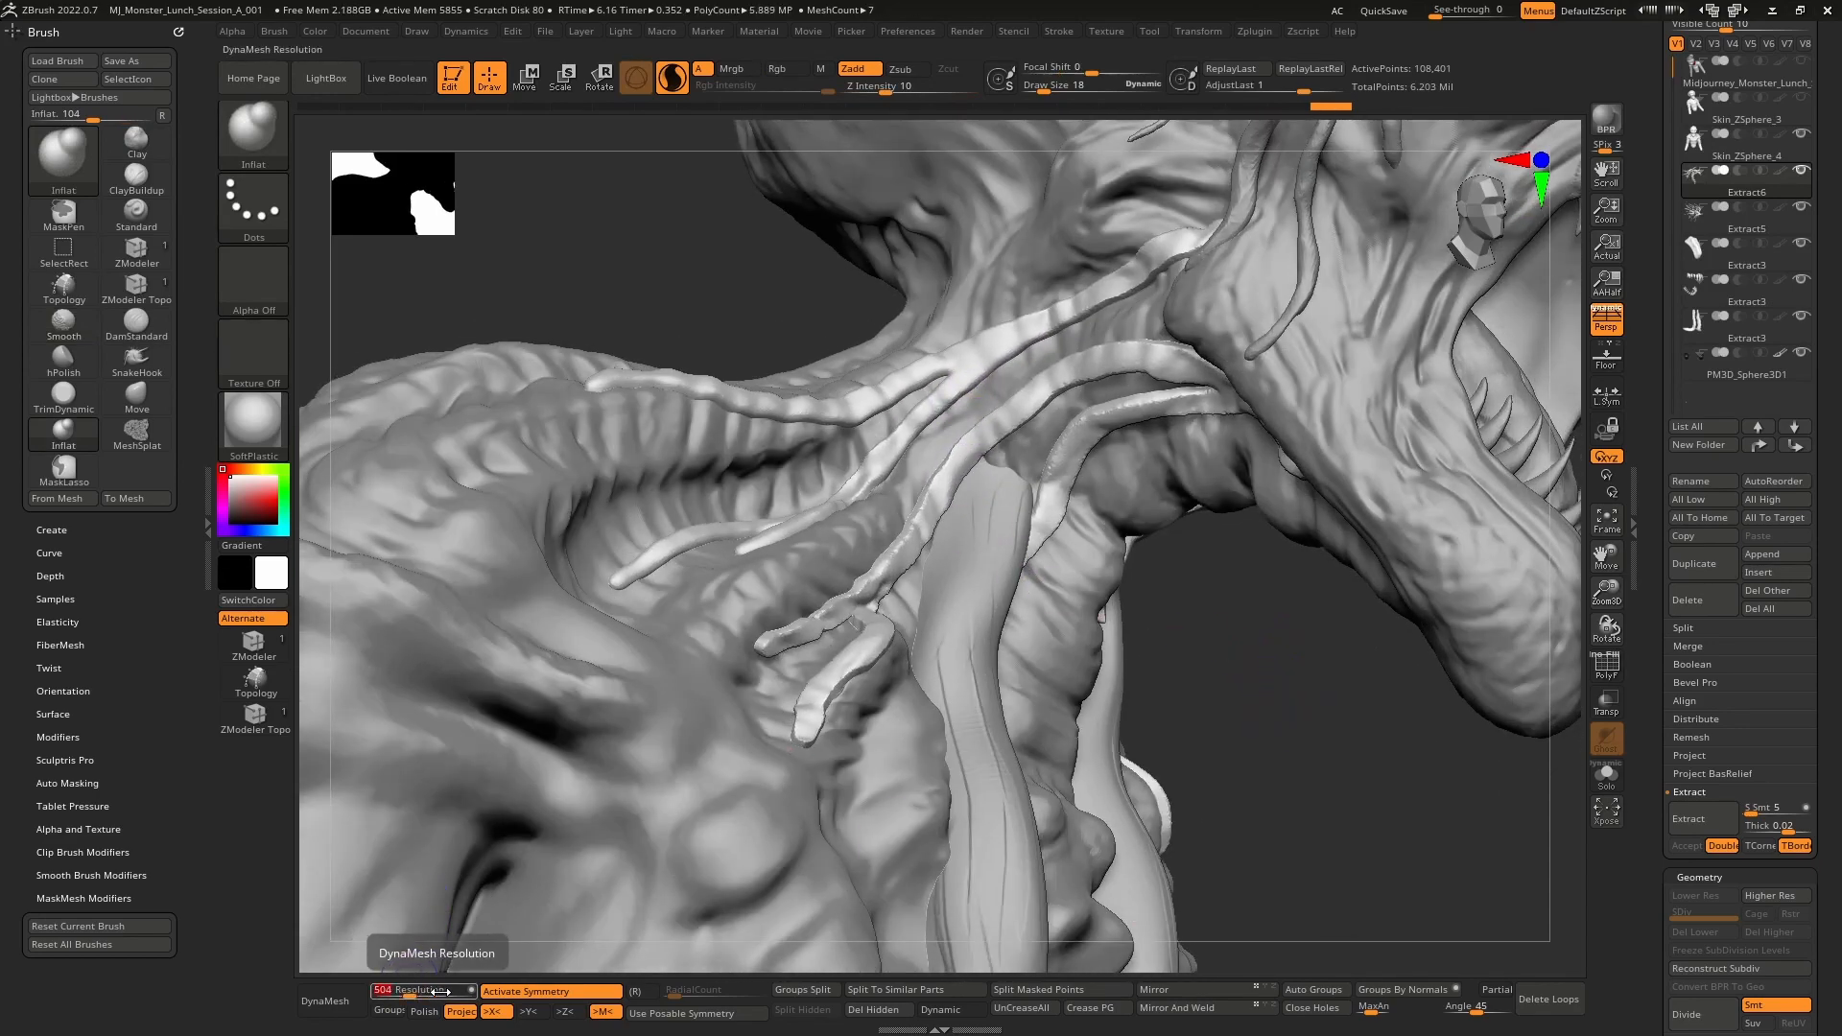
key(Return)
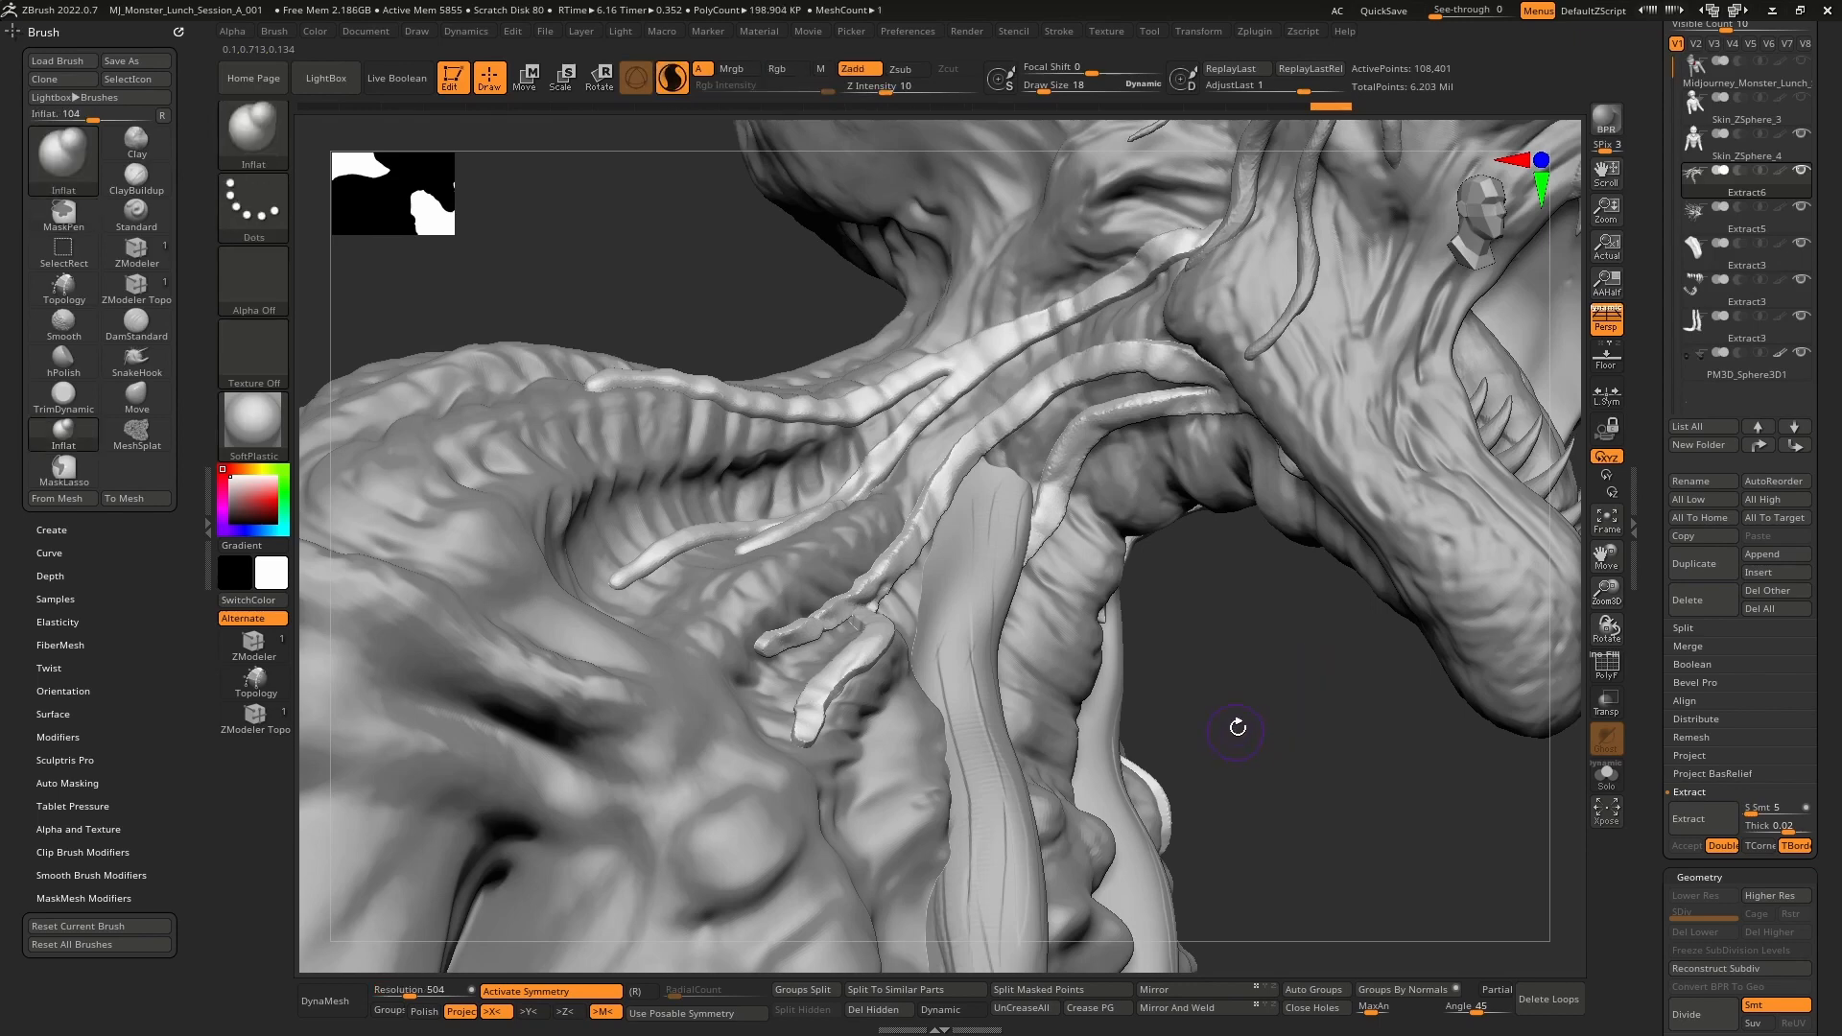
click(1607, 669)
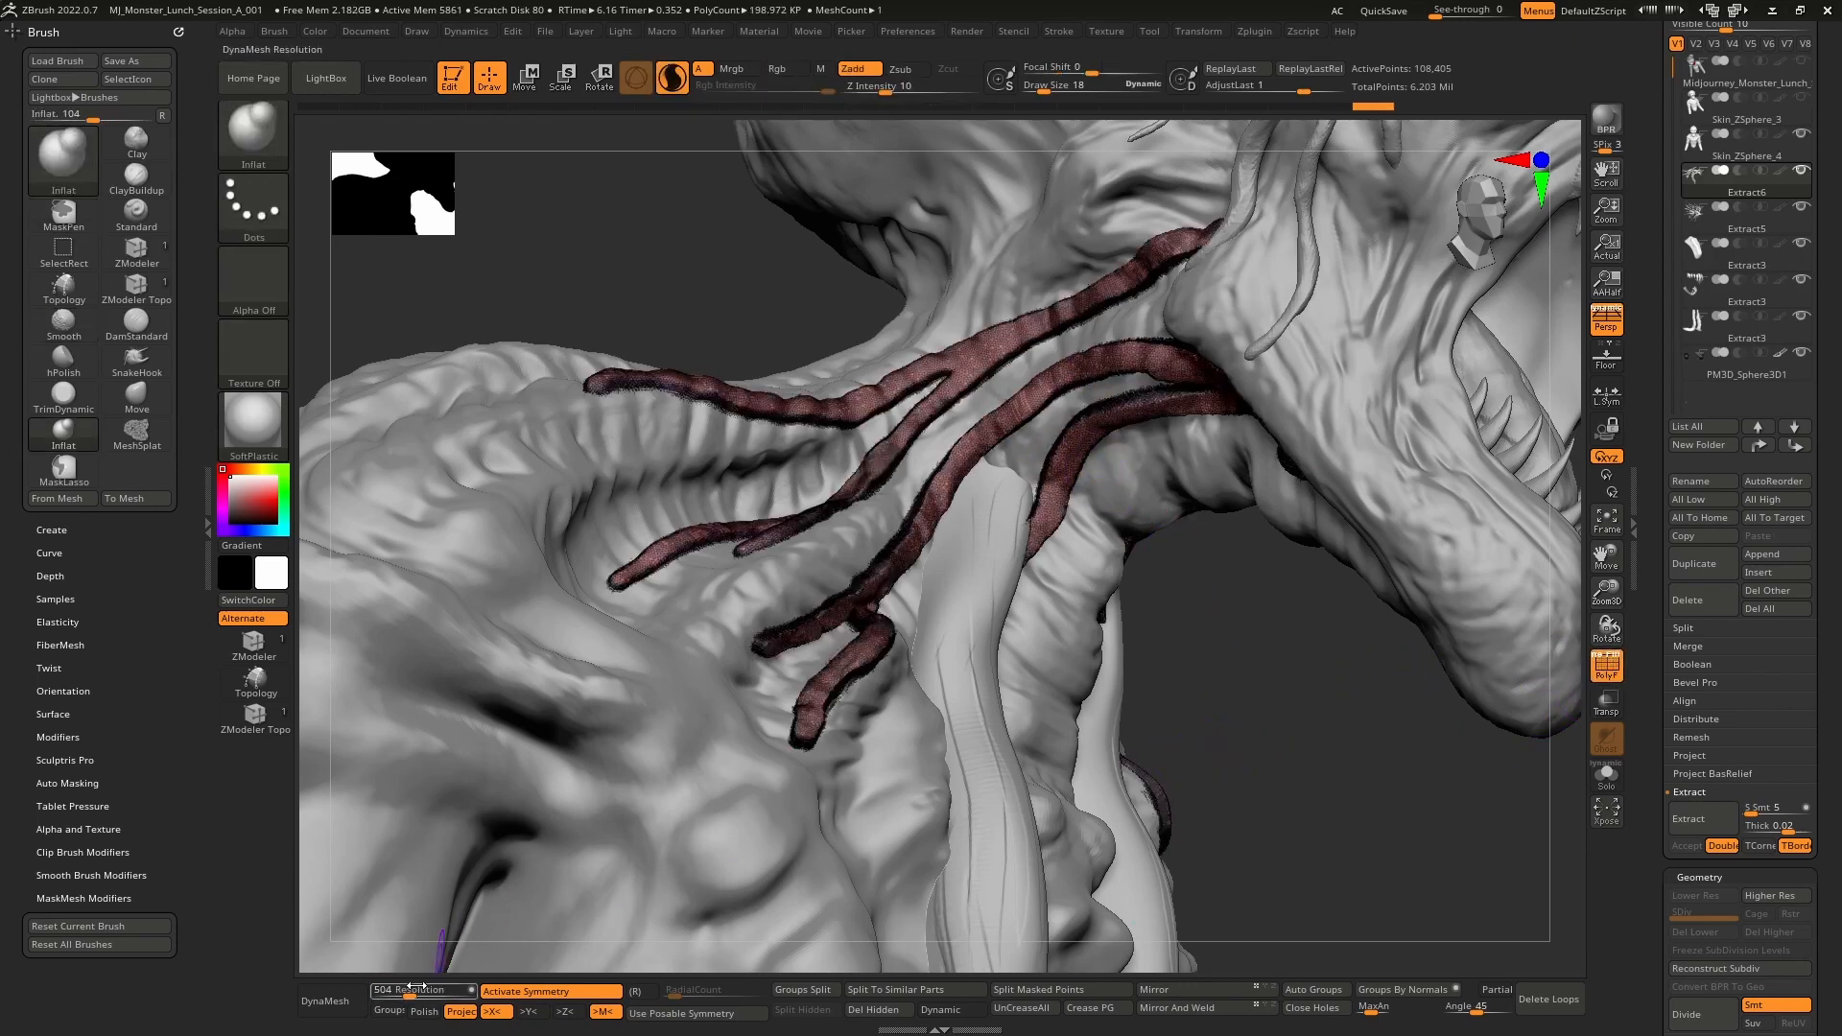
text(2)
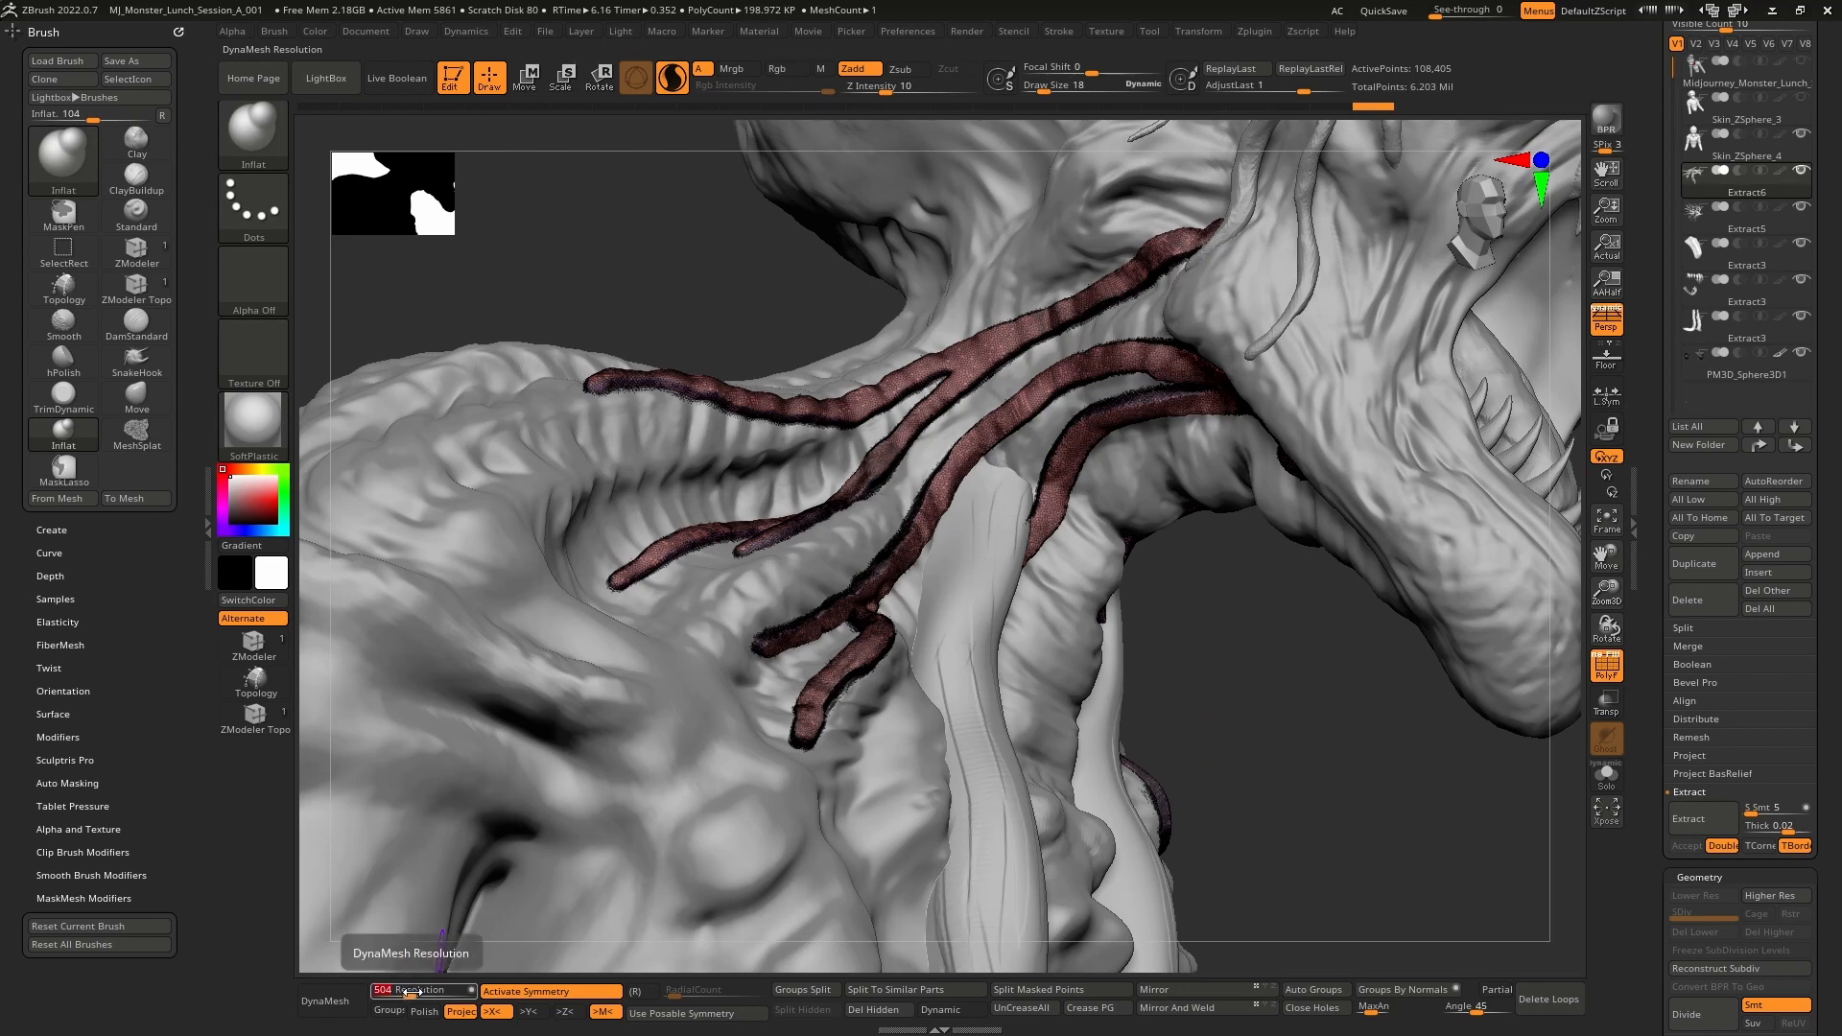
text(50)
key(Return)
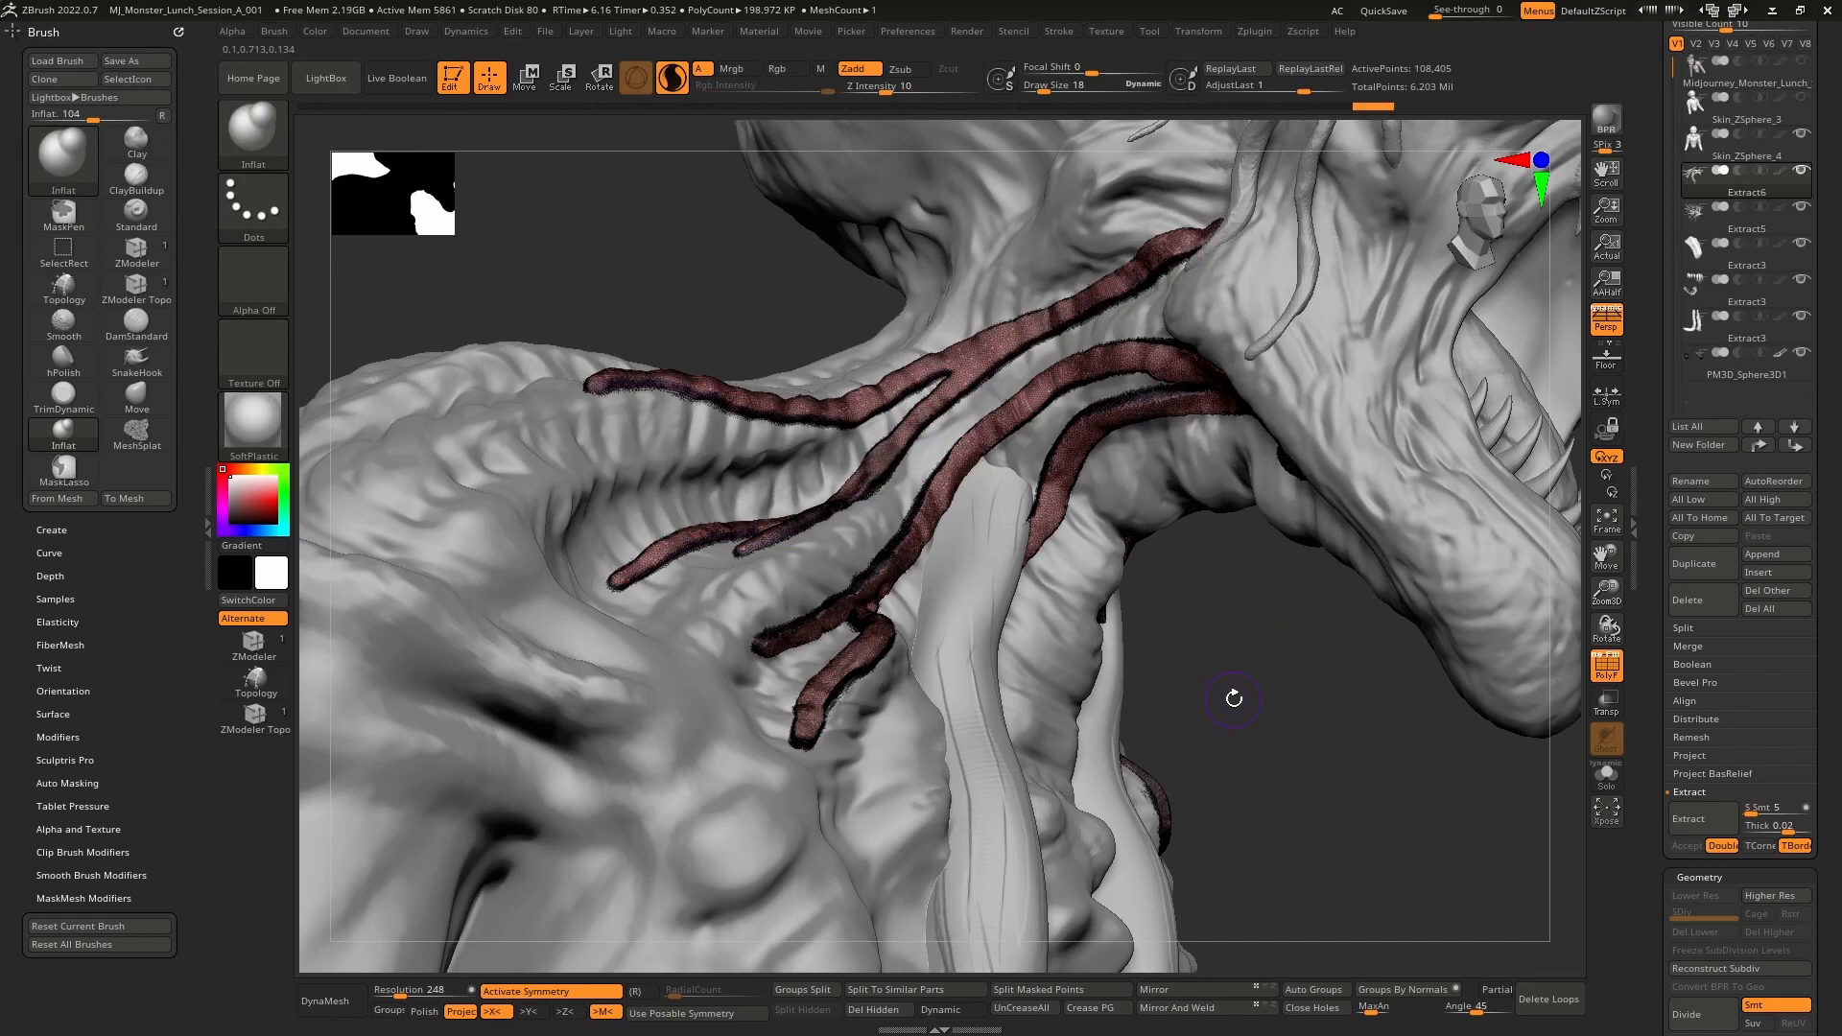
shift+drag(1058, 402, 1113, 364)
ctrl+drag(1175, 662, 1209, 707)
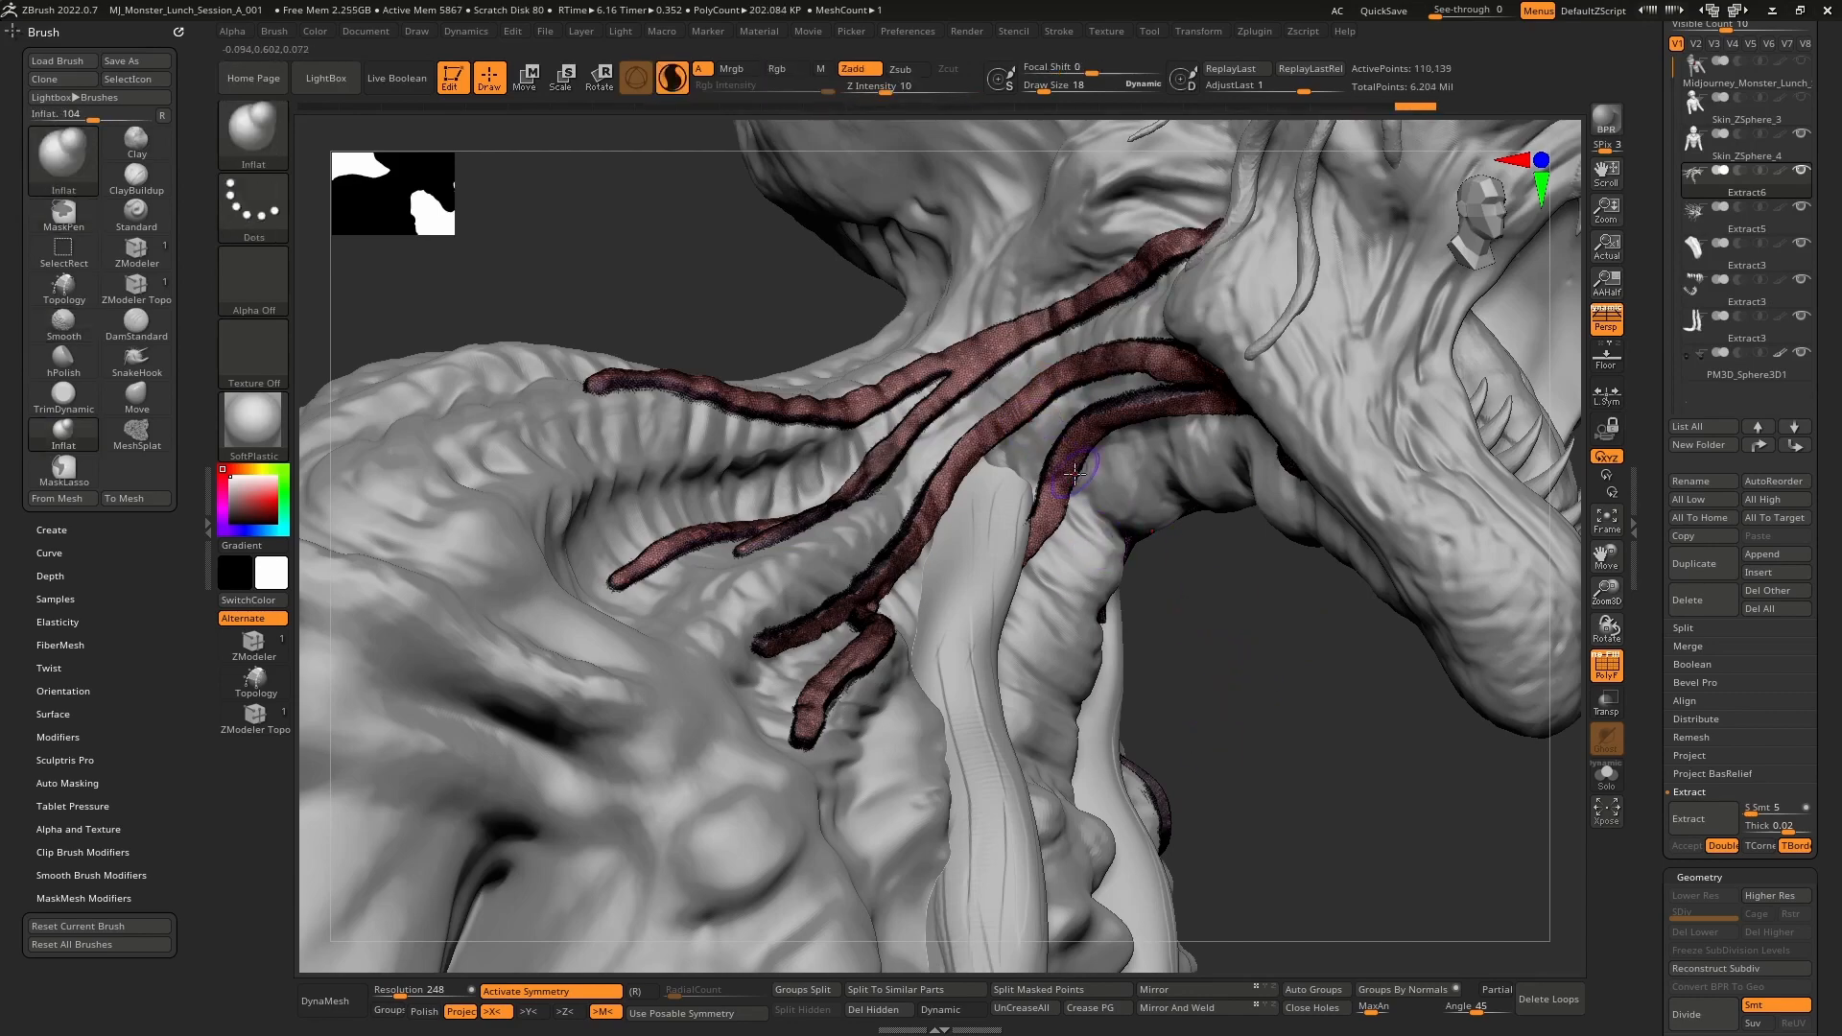
- Lower the DynaMesh resolution to 184 and smooth the strands beneath the jaw and down toward the chest
drag(1204, 585, 1237, 638)
ctrl+right_drag(1068, 377, 1151, 451)
mouse_move(1199, 431)
shift+mouse_down()
mouse_move(1232, 408)
mouse_move(1039, 414)
shift+mouse_up()
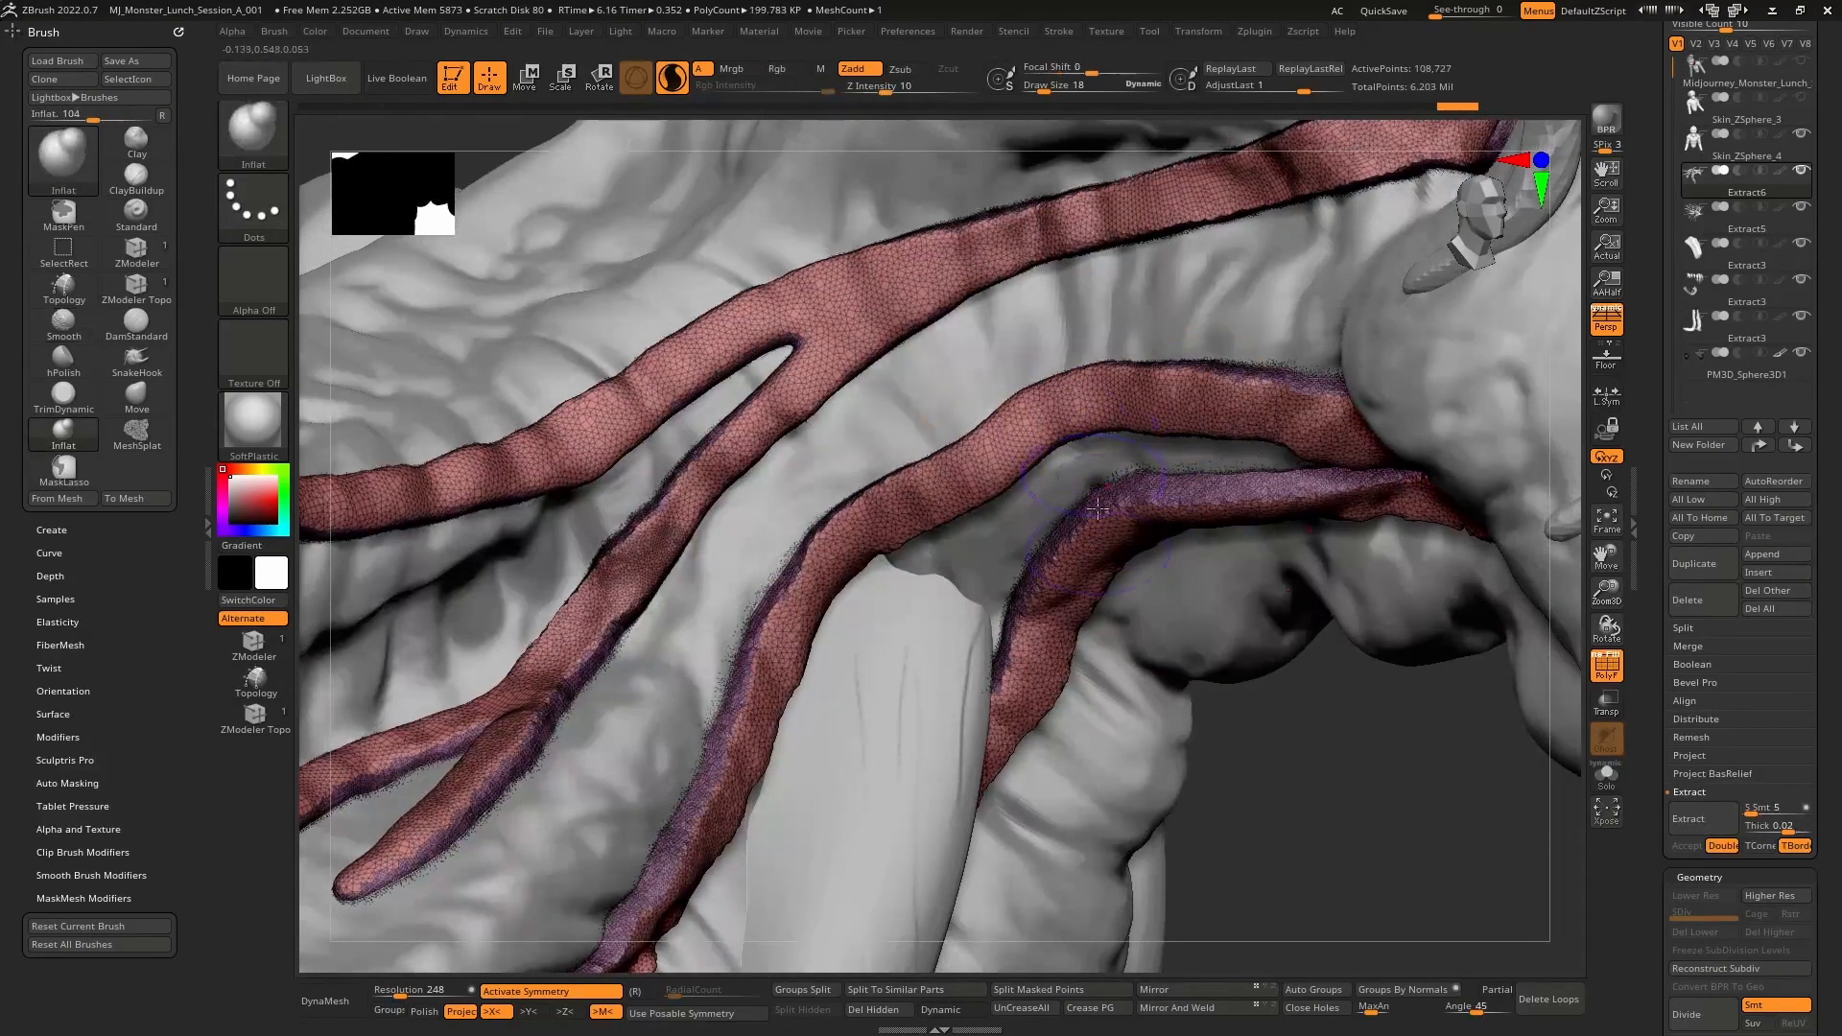
ctrl+drag(1387, 747, 1288, 814)
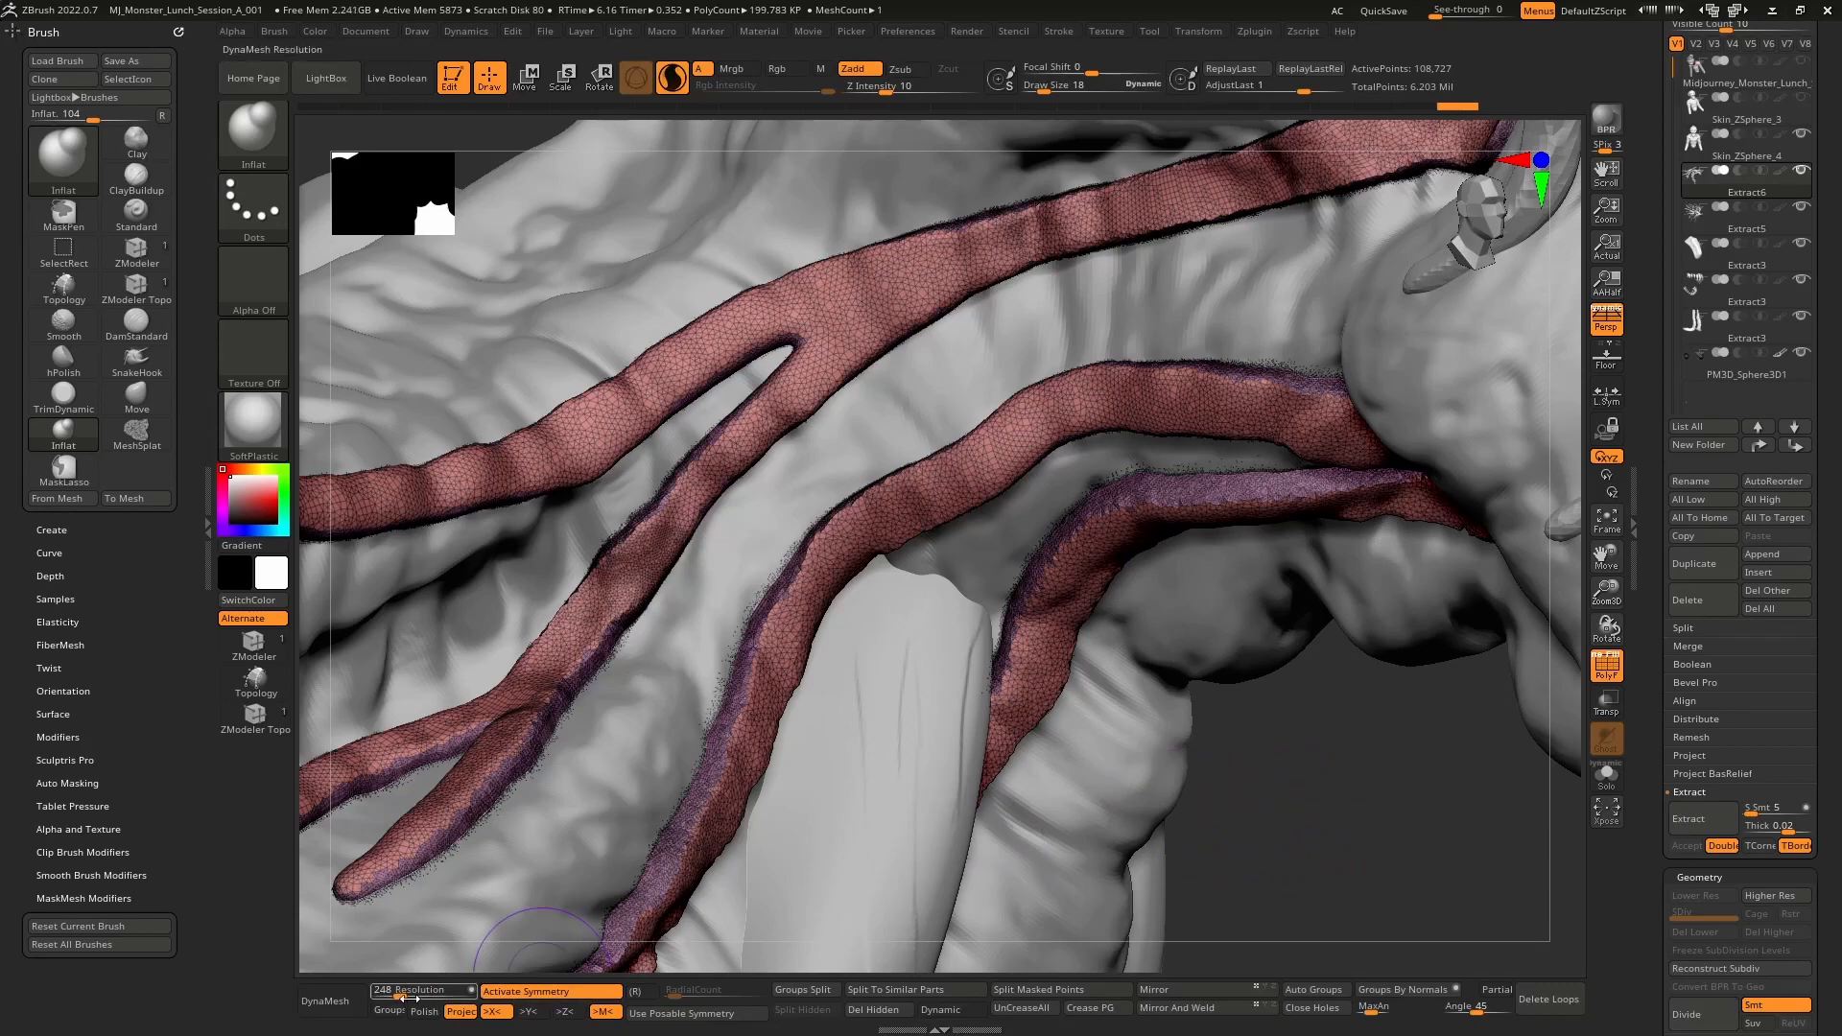
drag(393, 993, 397, 993)
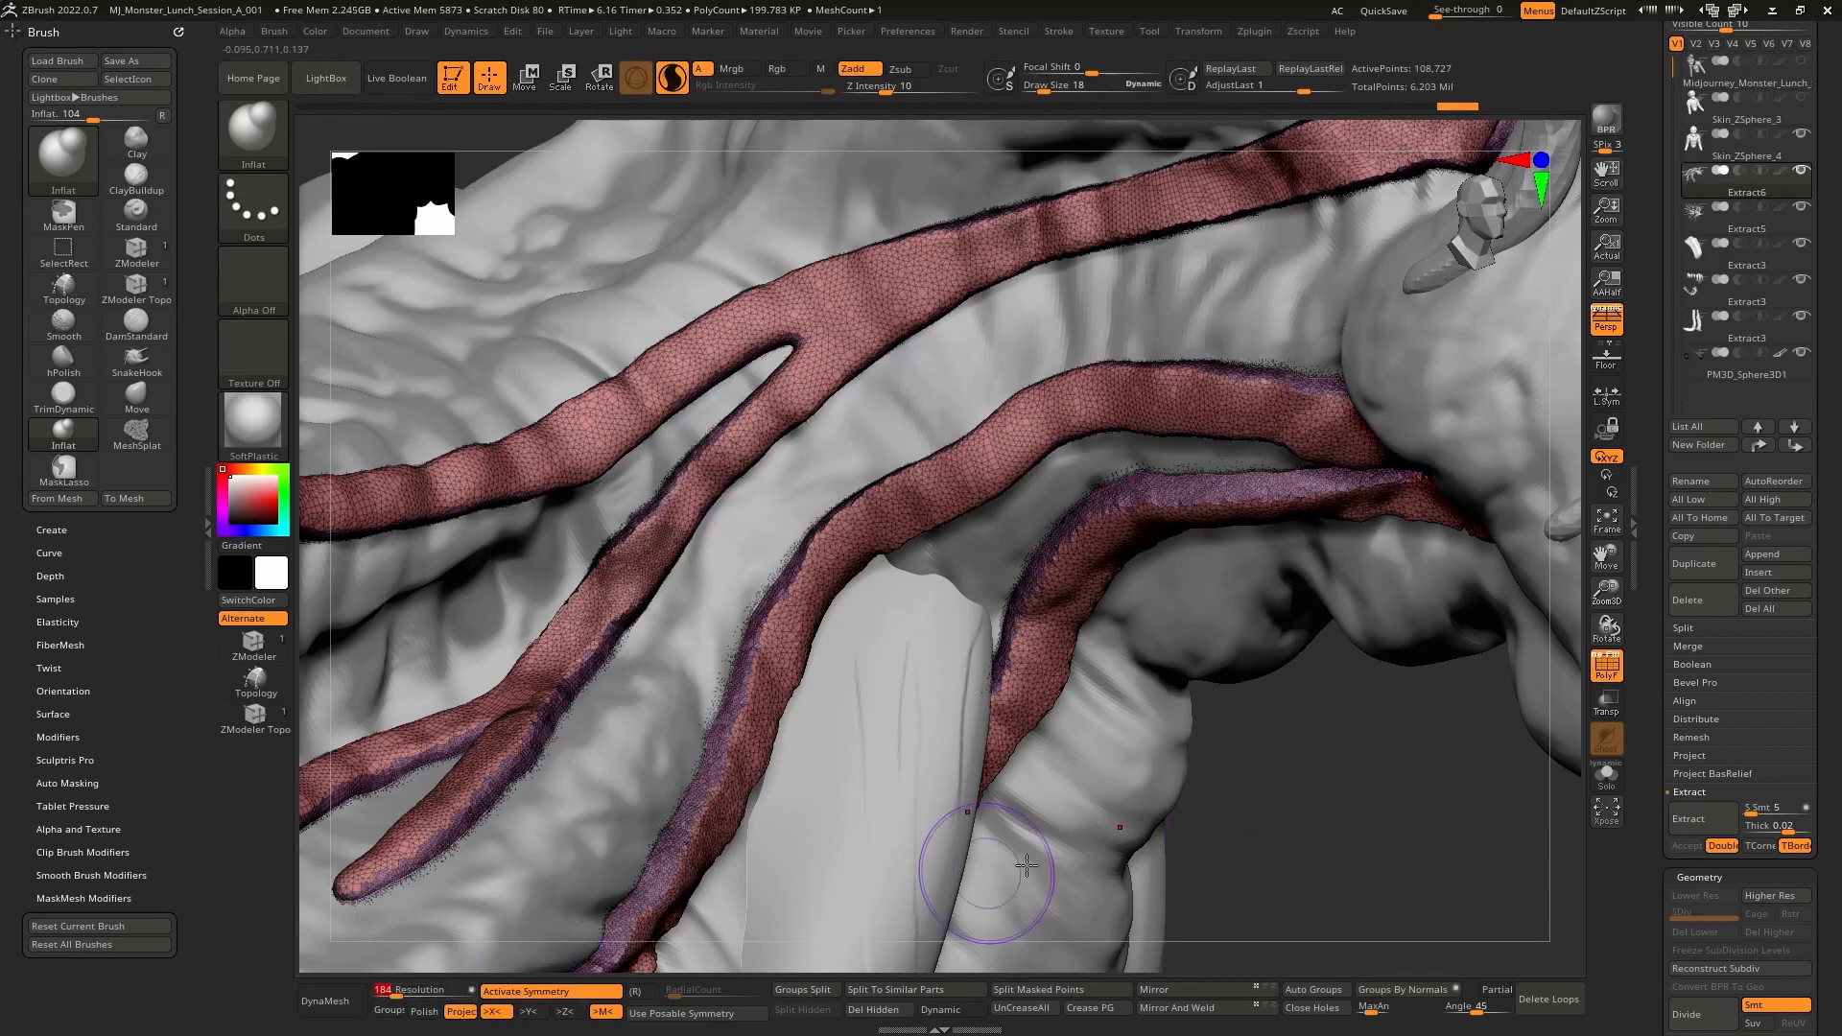
mouse_move(1156, 403)
shift+mouse_down()
mouse_move(1156, 383)
mouse_move(1238, 382)
shift+mouse_up()
alt+right_drag(1149, 575, 1224, 465)
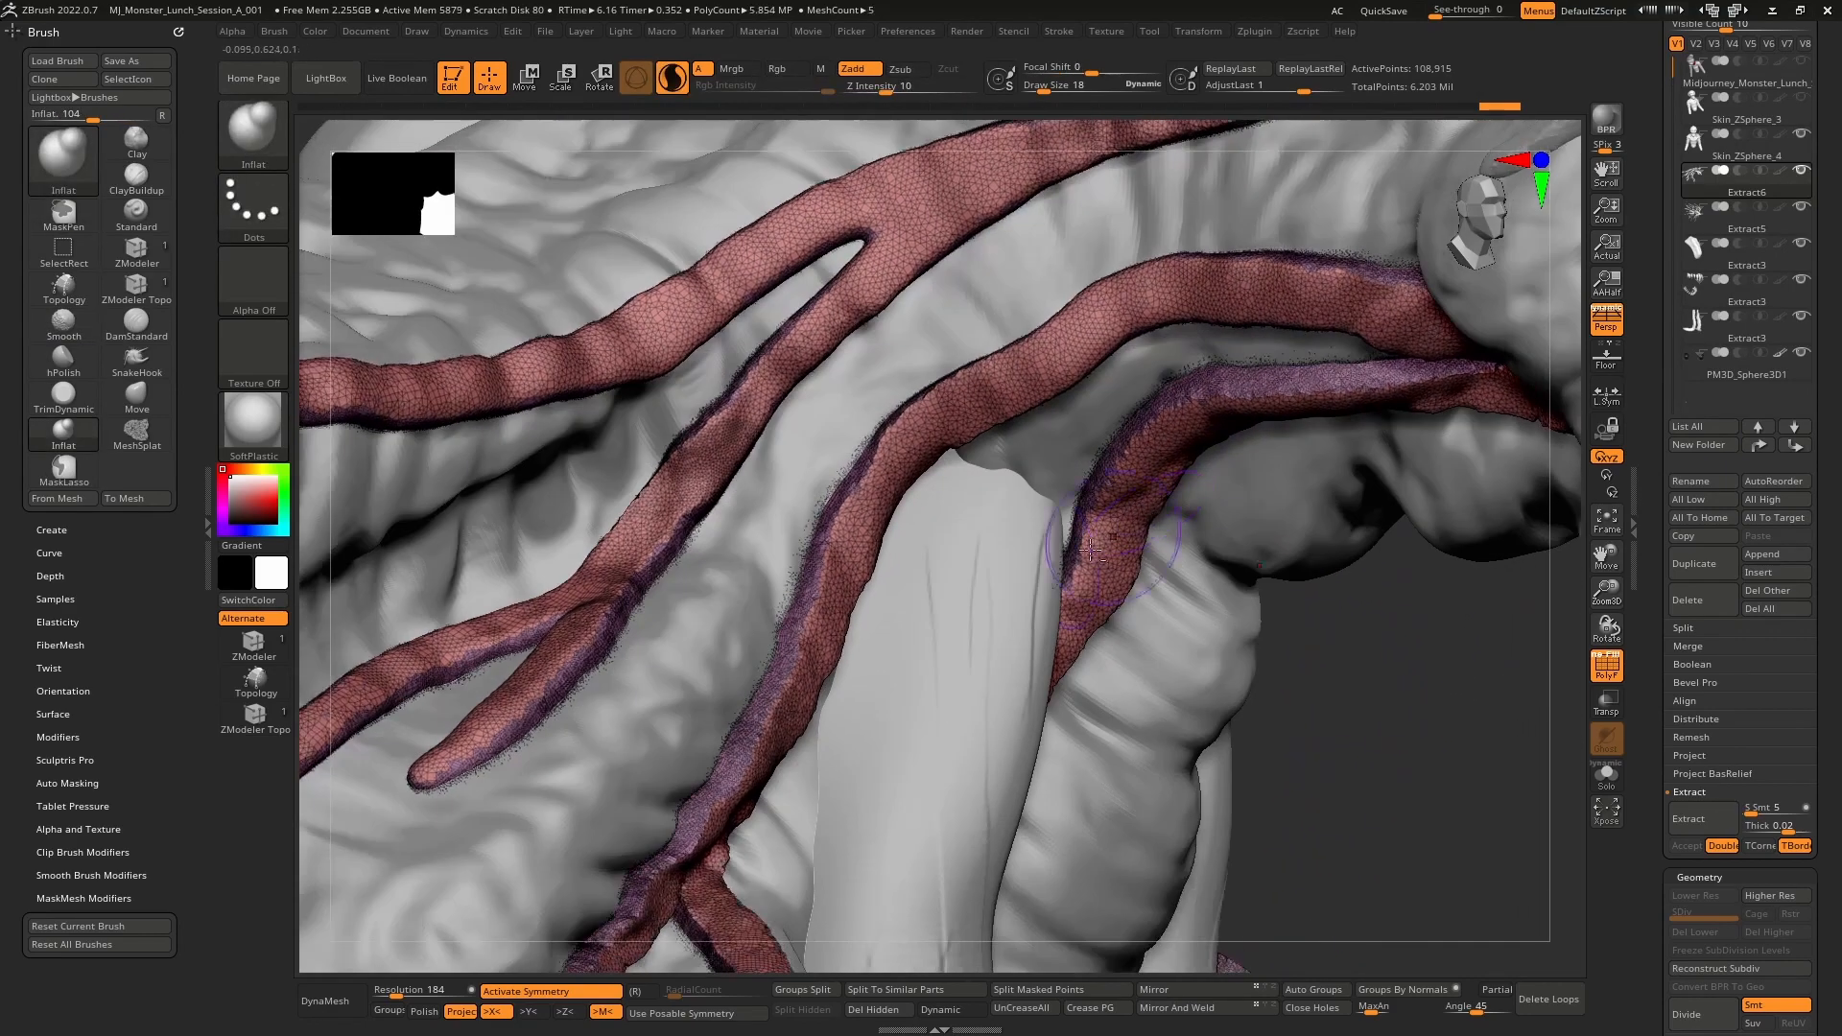
shift+drag(888, 470, 781, 720)
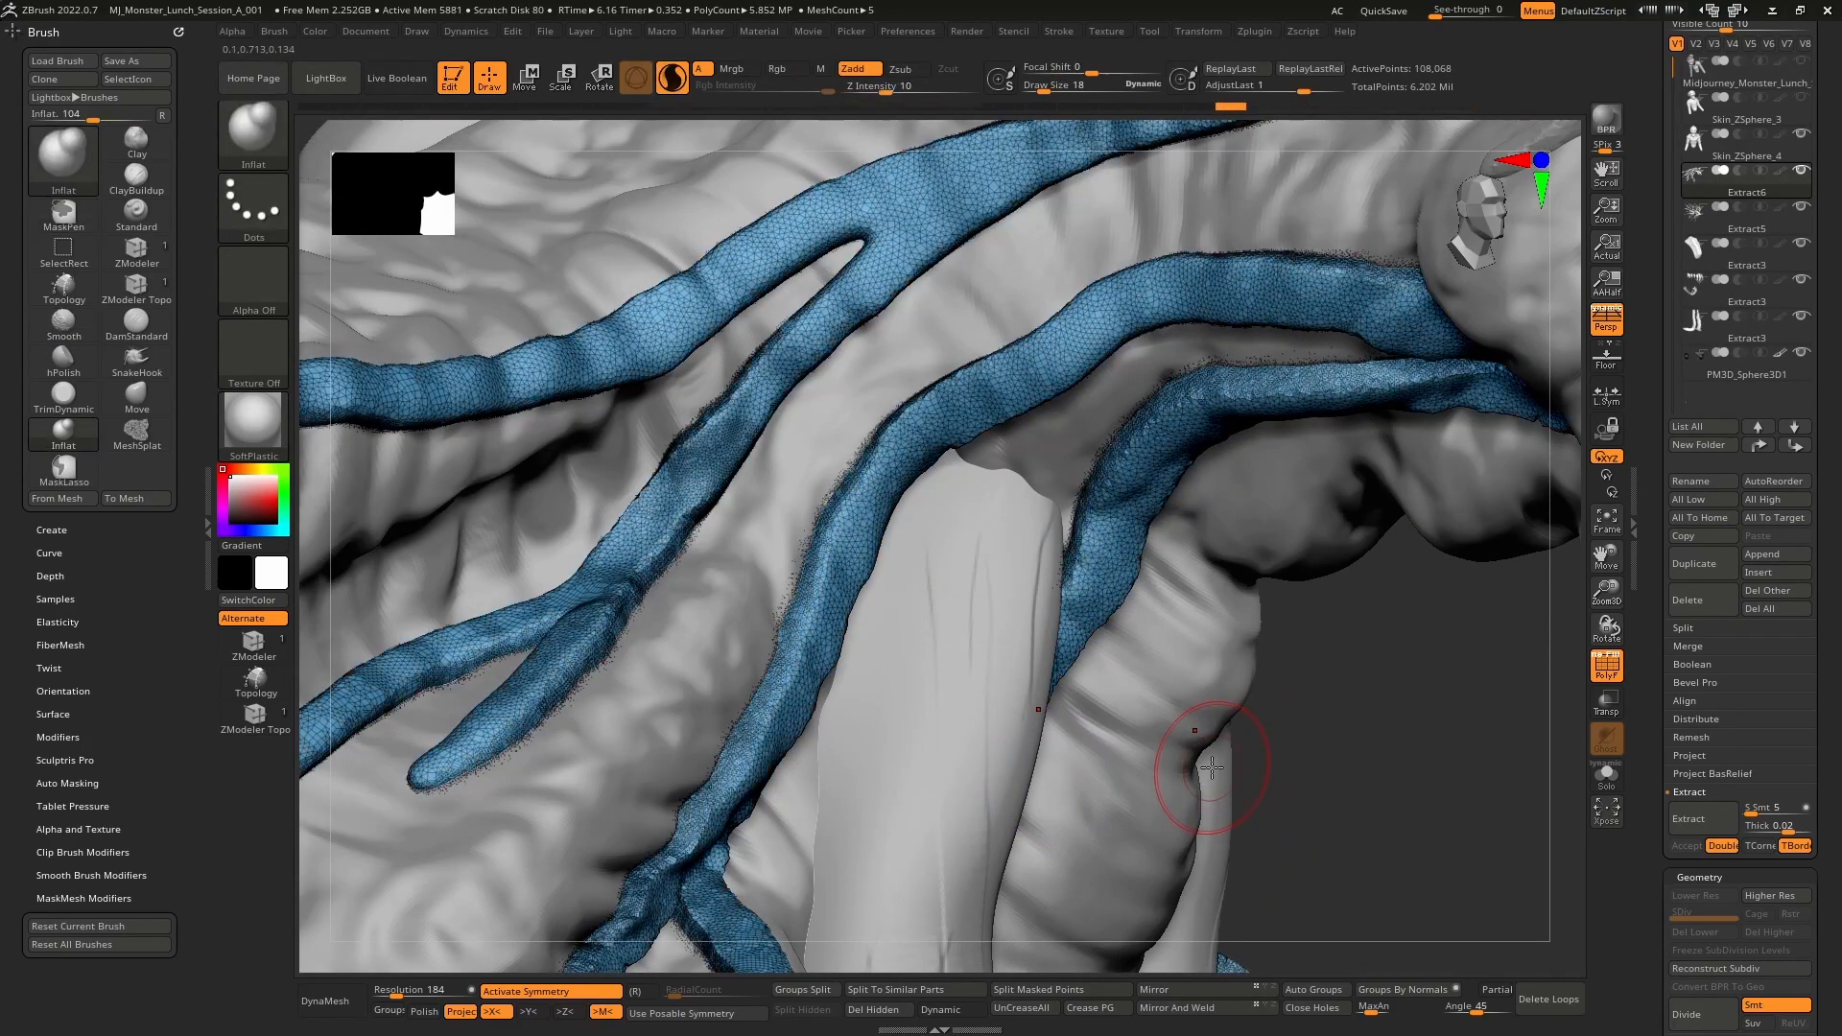
- Try to remesh the strands with DynaMesh, lowering the resolution to 48 and finally to 8
right_drag(1167, 666, 936, 473)
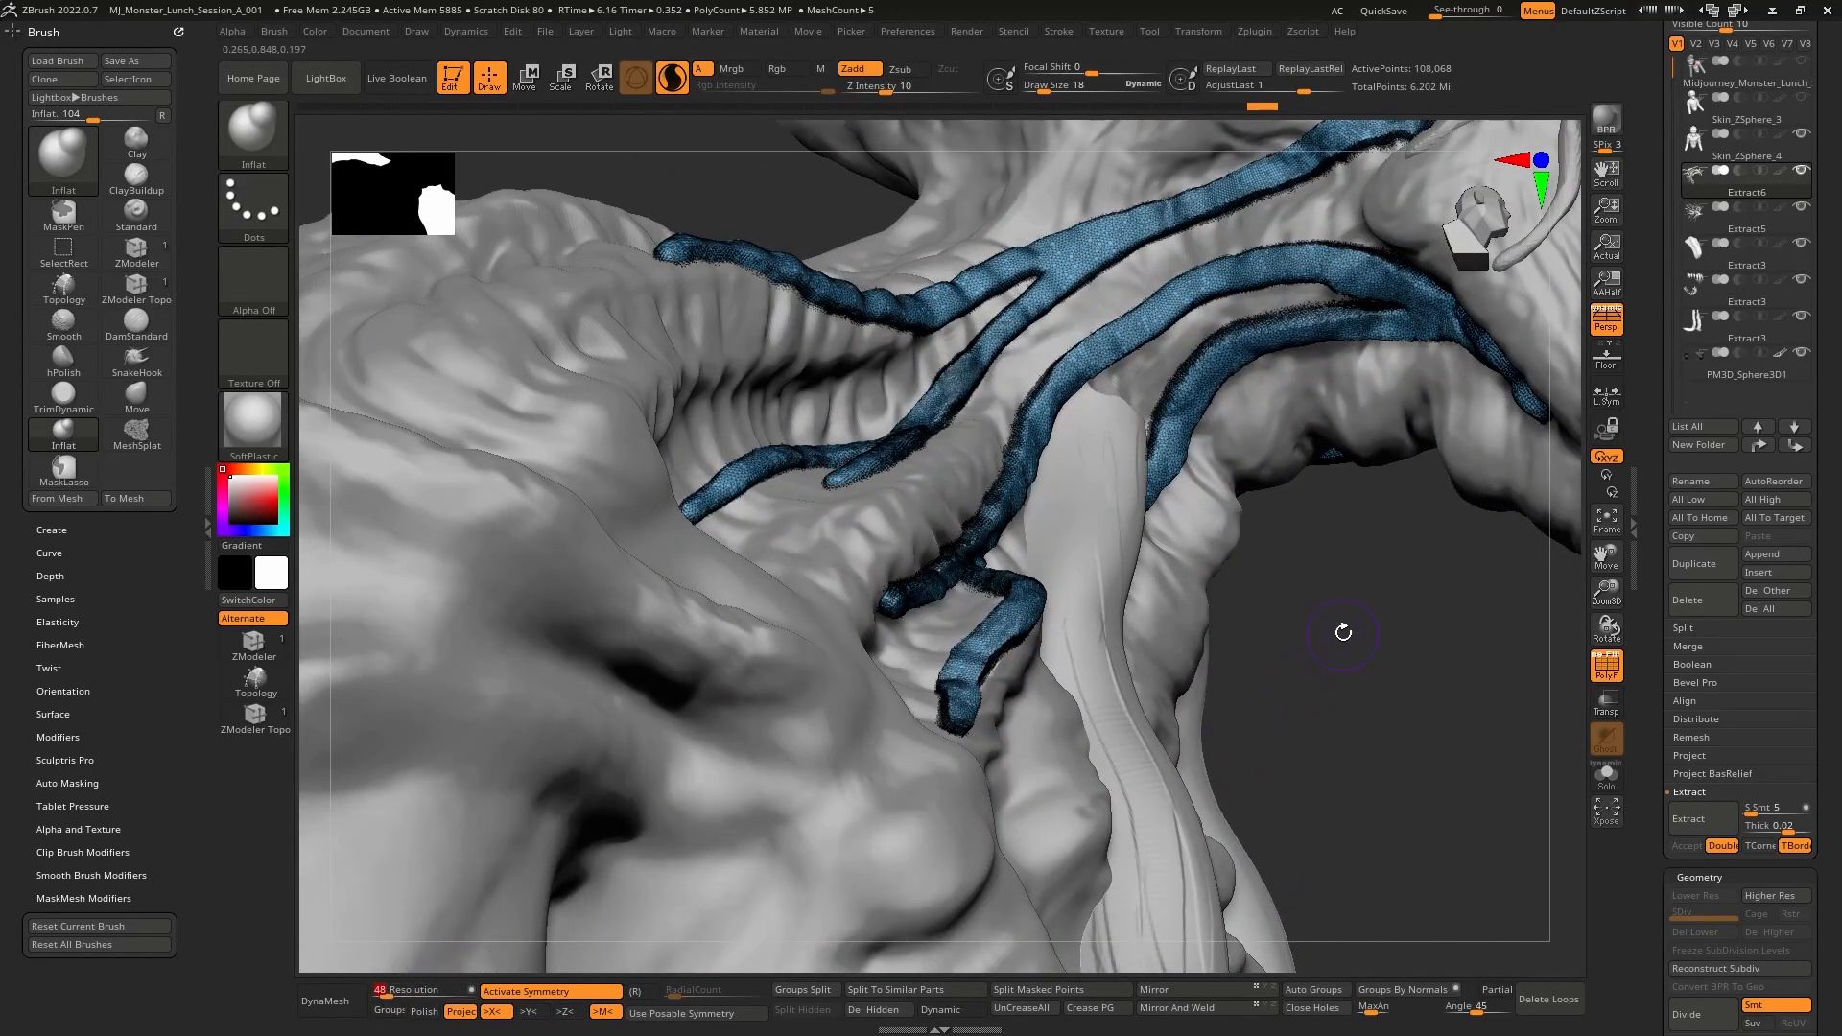
key(shift)
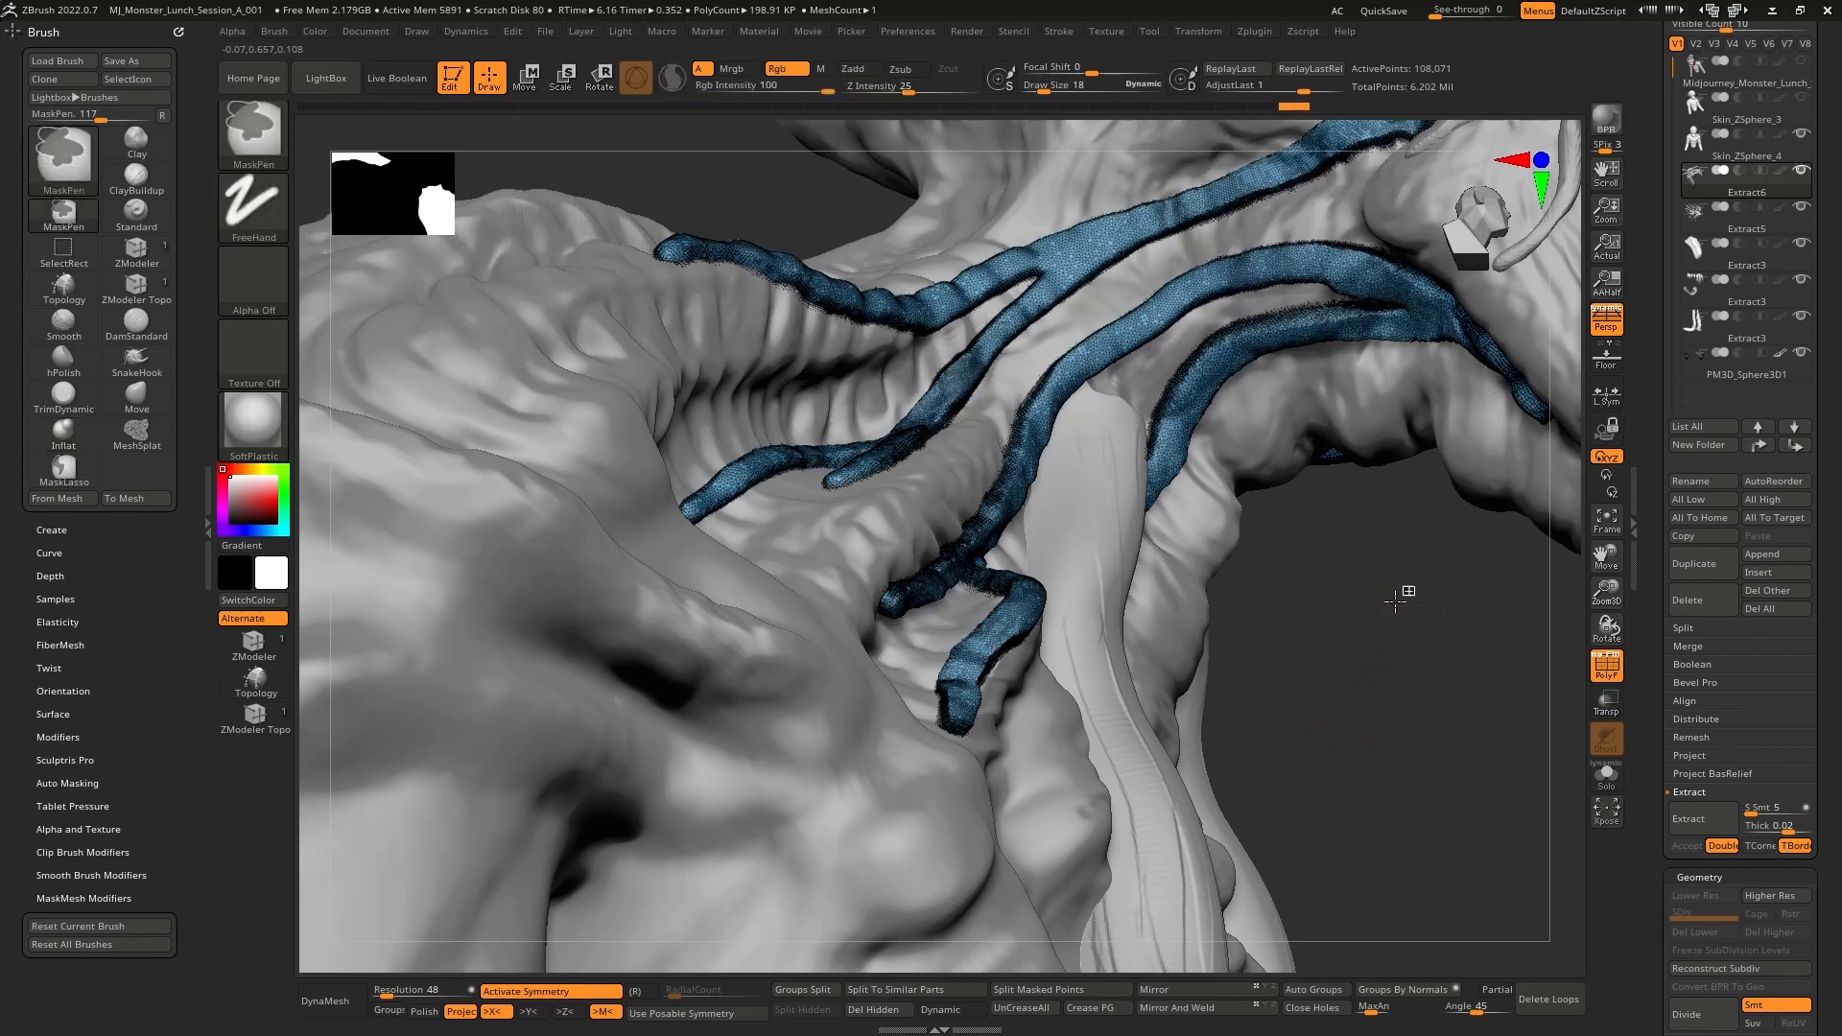
key(shift)
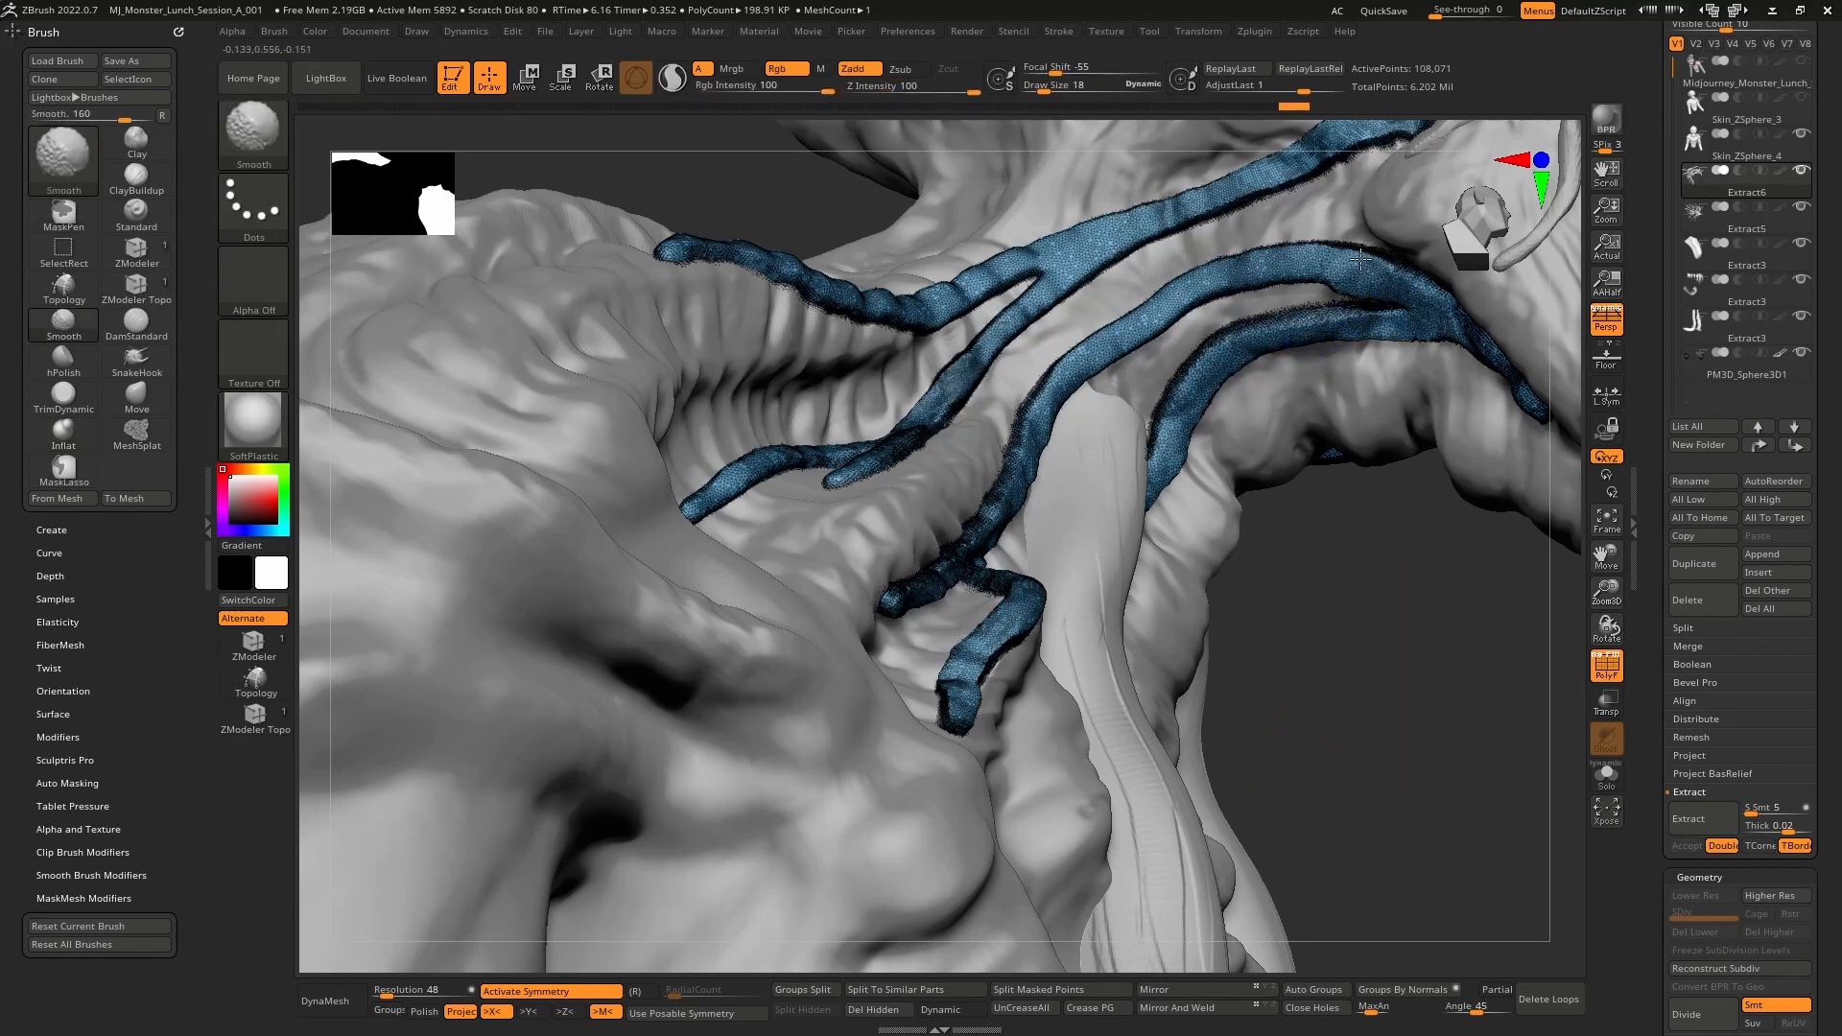
shift+drag(1360, 258, 1470, 372)
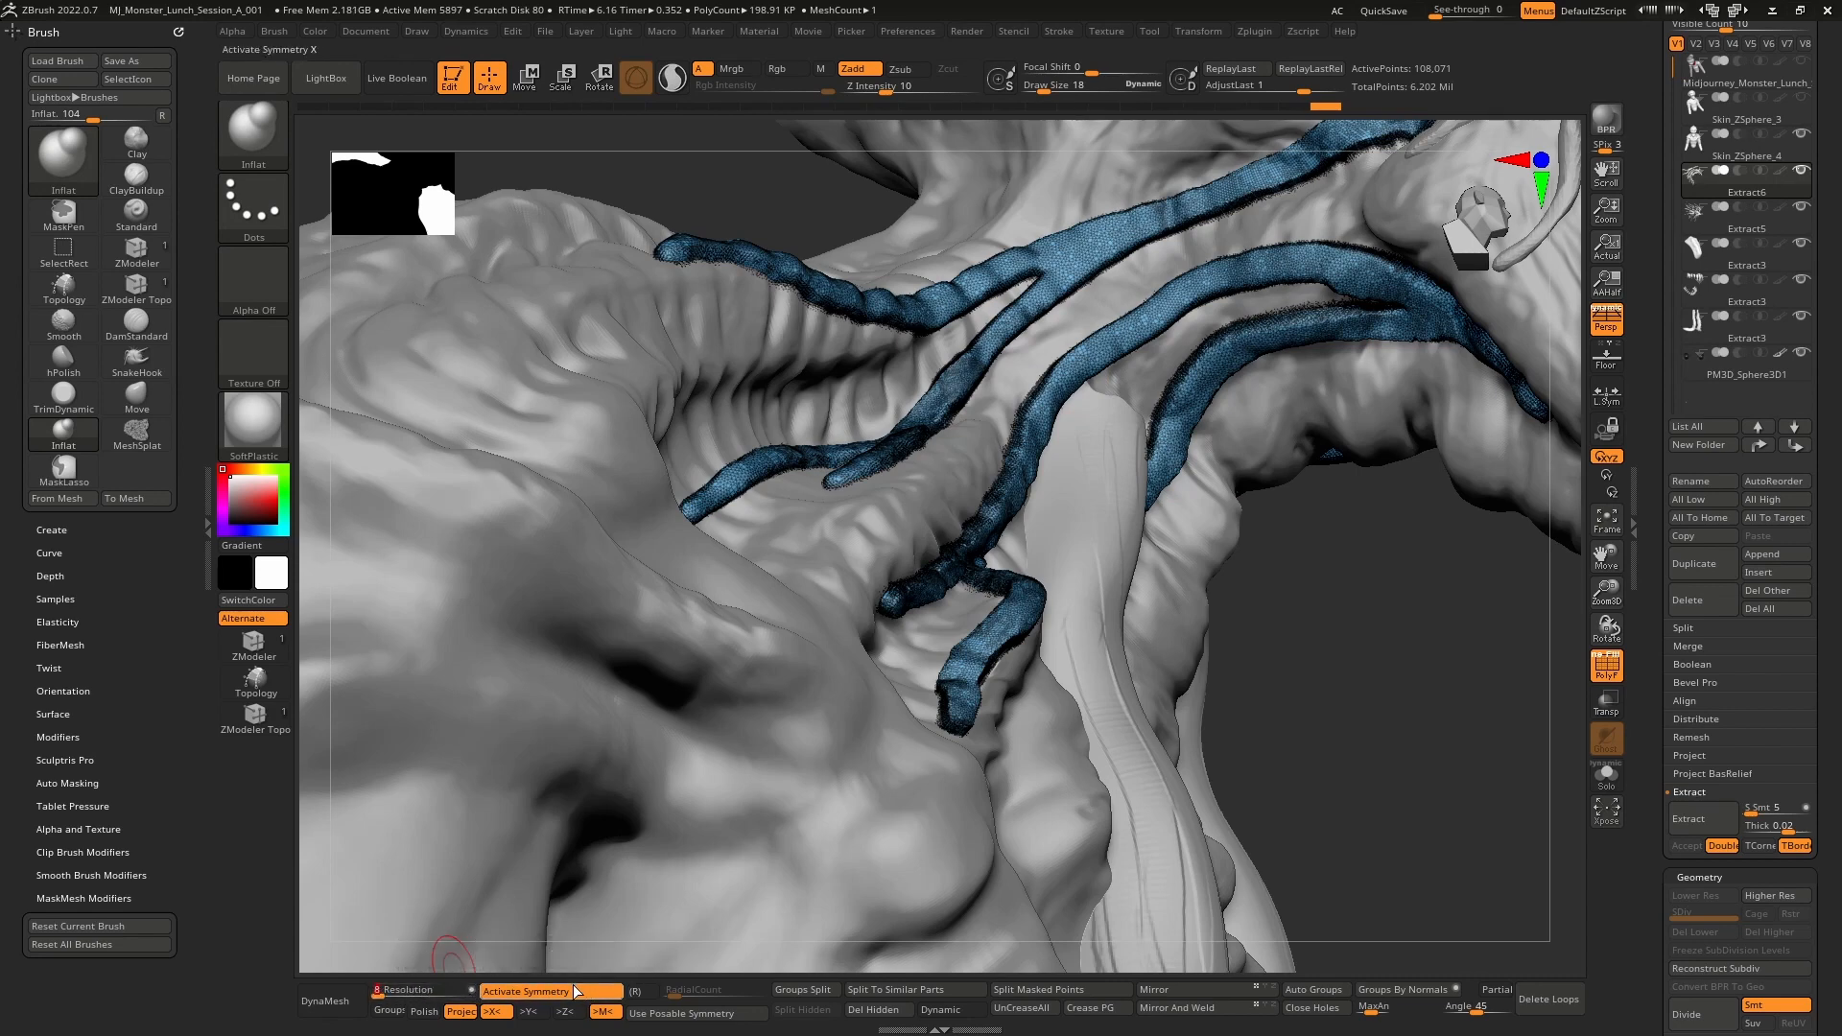
click(328, 1004)
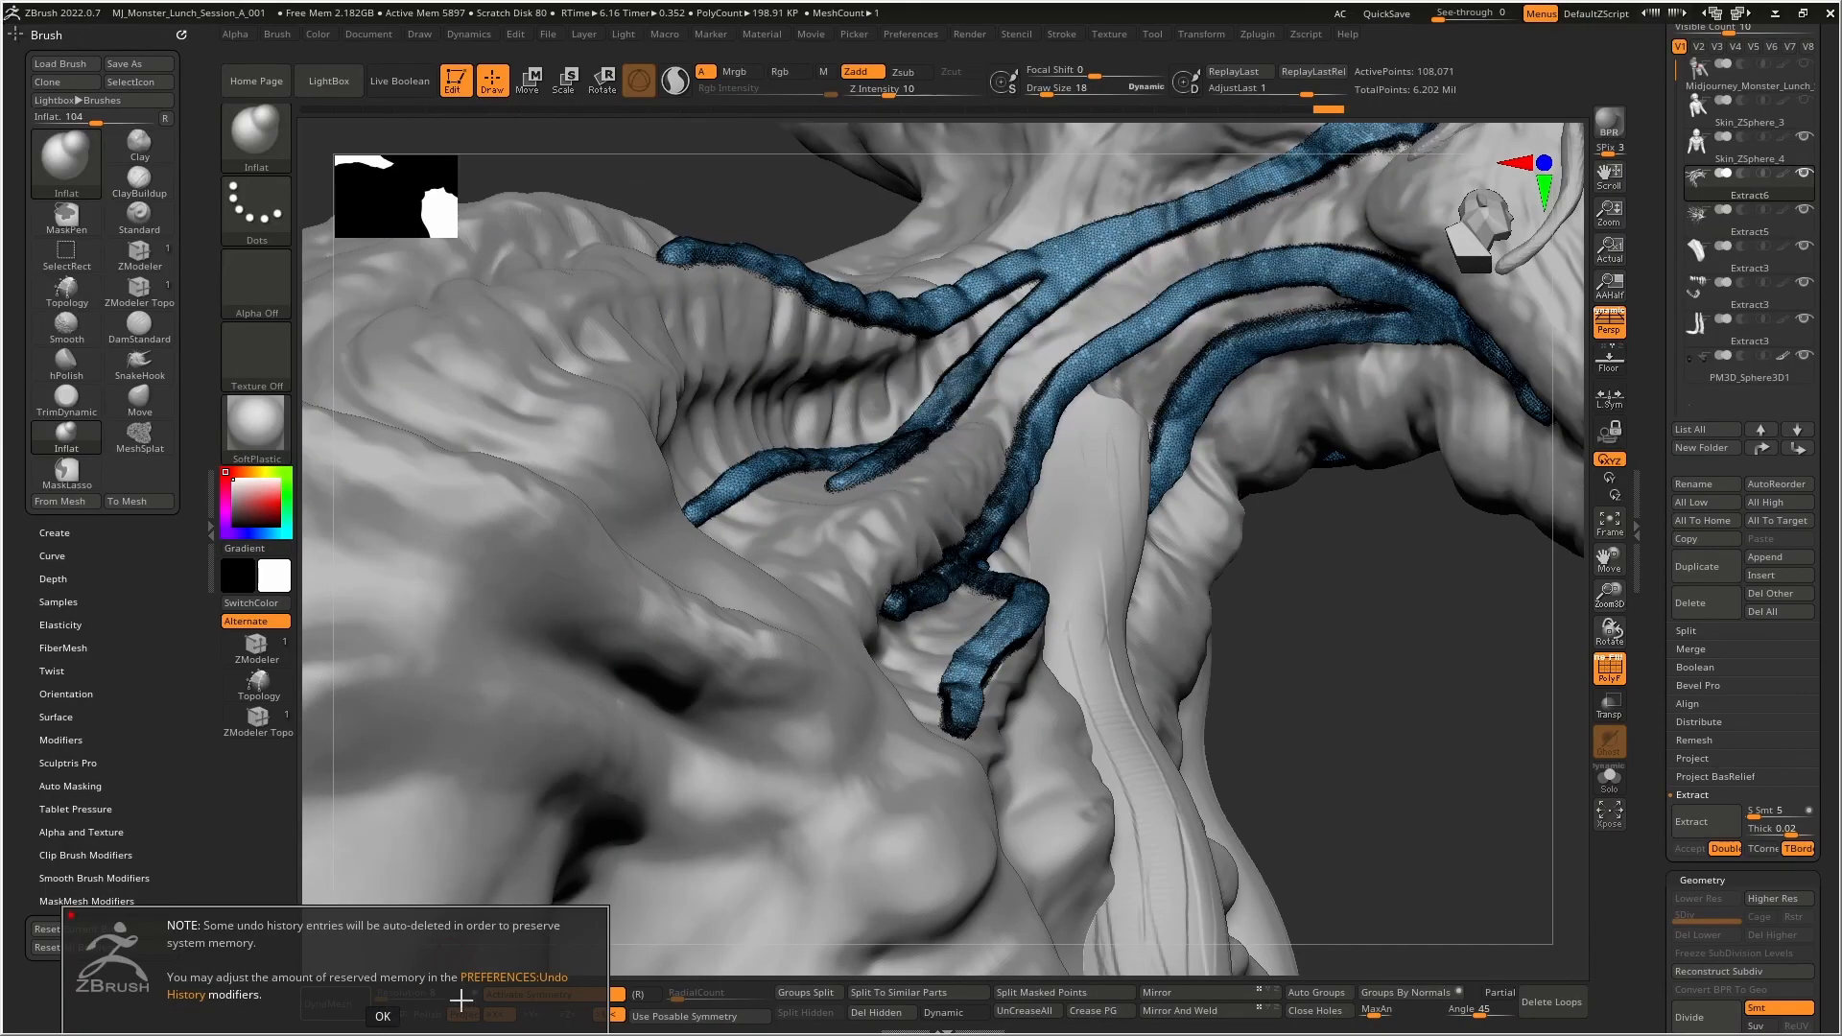
click(382, 1016)
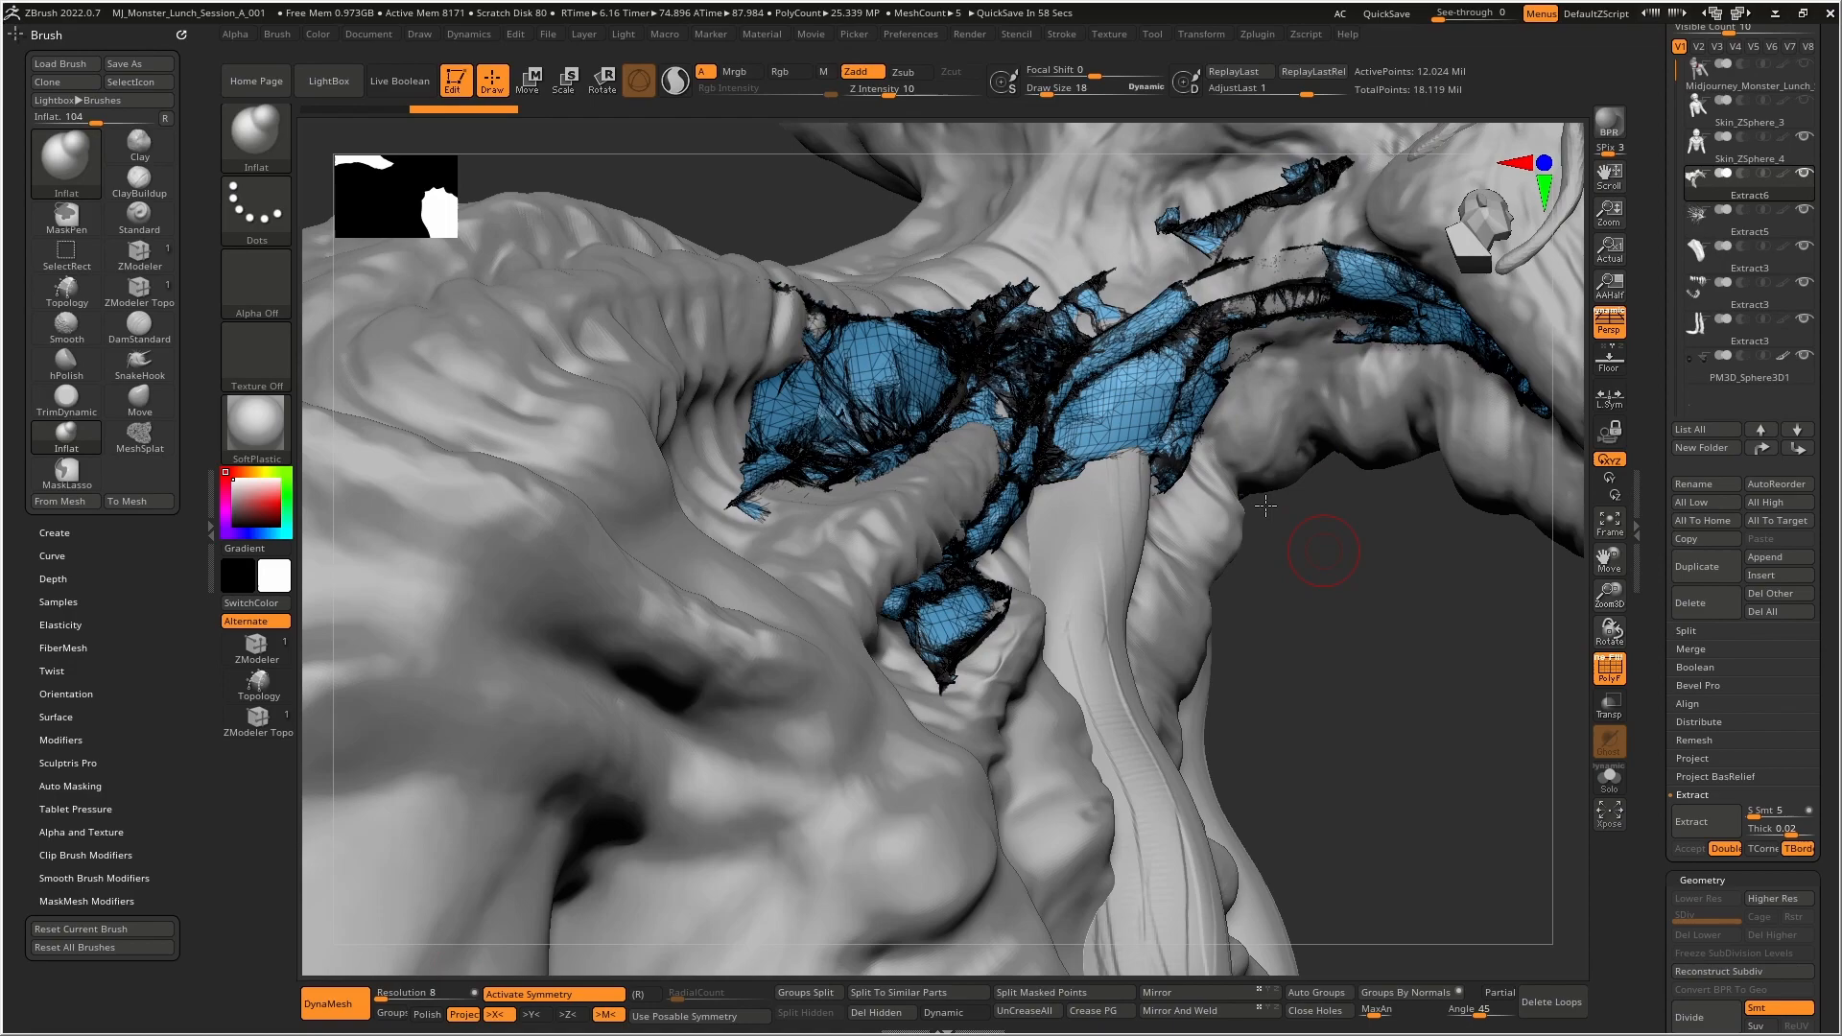
drag(1265, 506, 1326, 523)
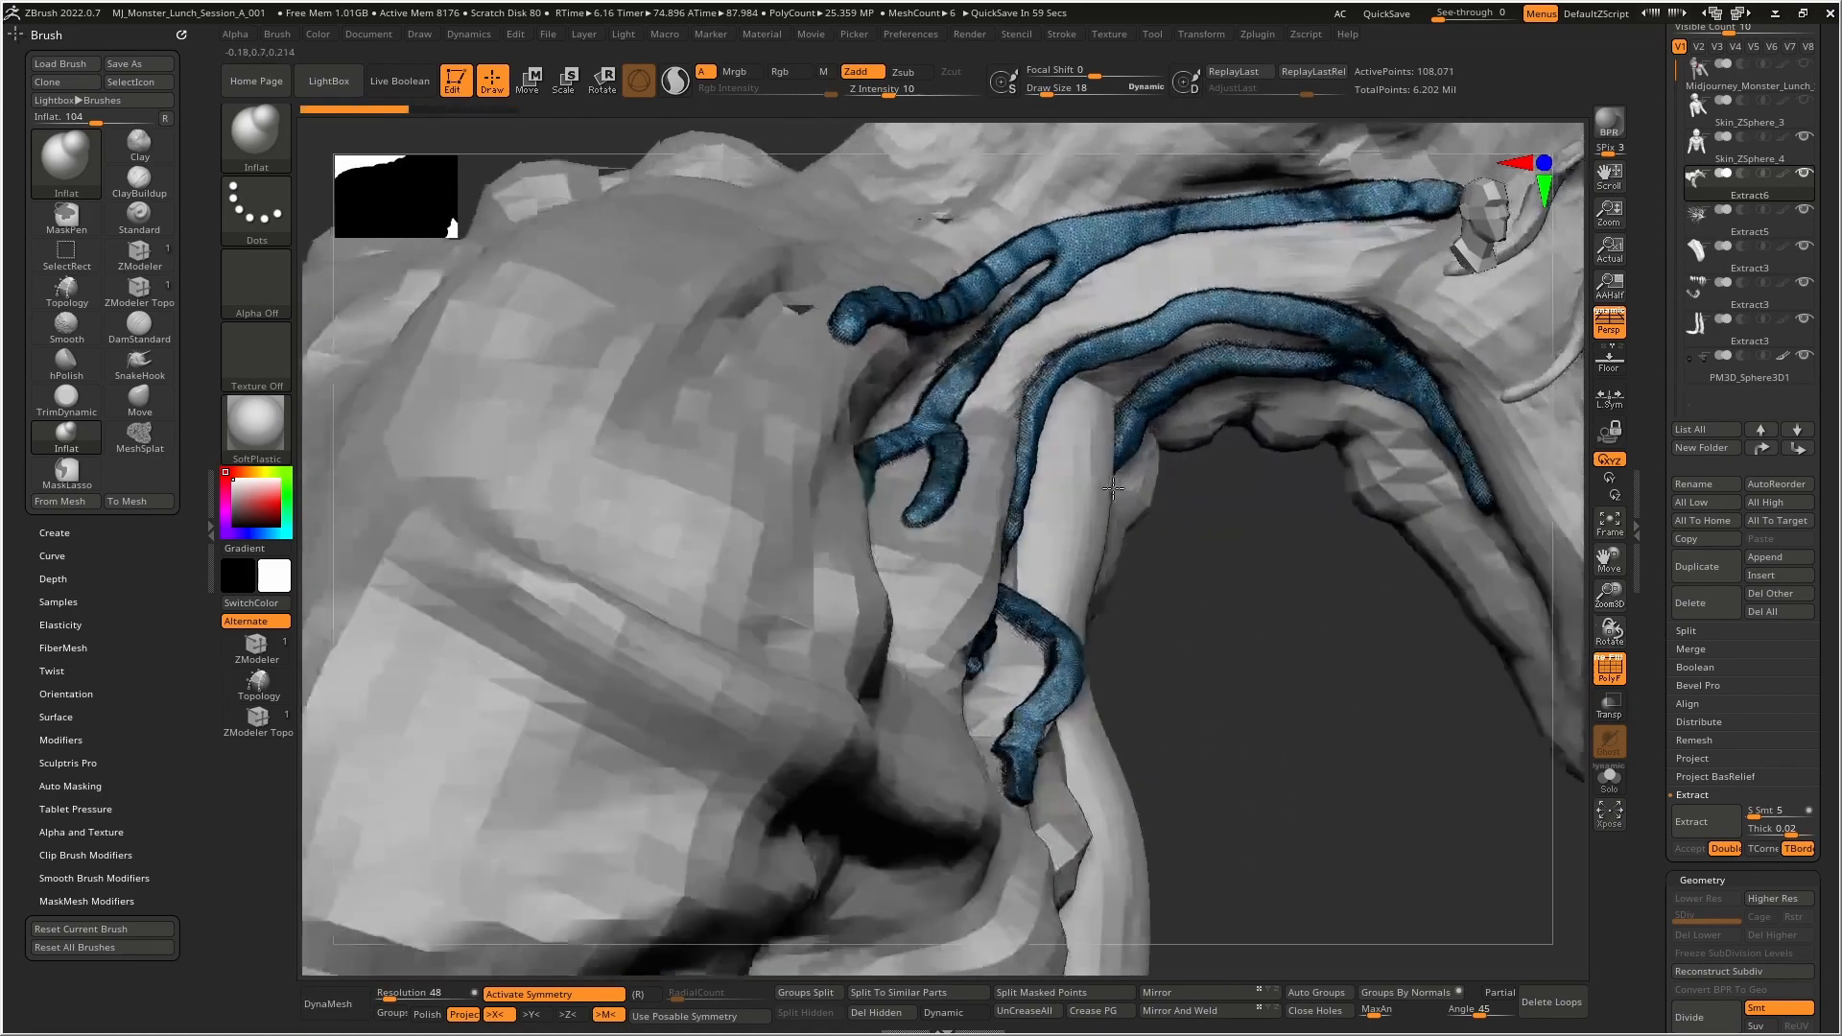
- Hide the wireframe and smooth the lower strand beneath the jaw
mouse_move(1113, 488)
right_down()
mouse_move(1119, 515)
mouse_move(1085, 489)
mouse_move(1081, 551)
mouse_move(1144, 457)
mouse_move(925, 549)
right_up()
click(1613, 673)
key(shift)
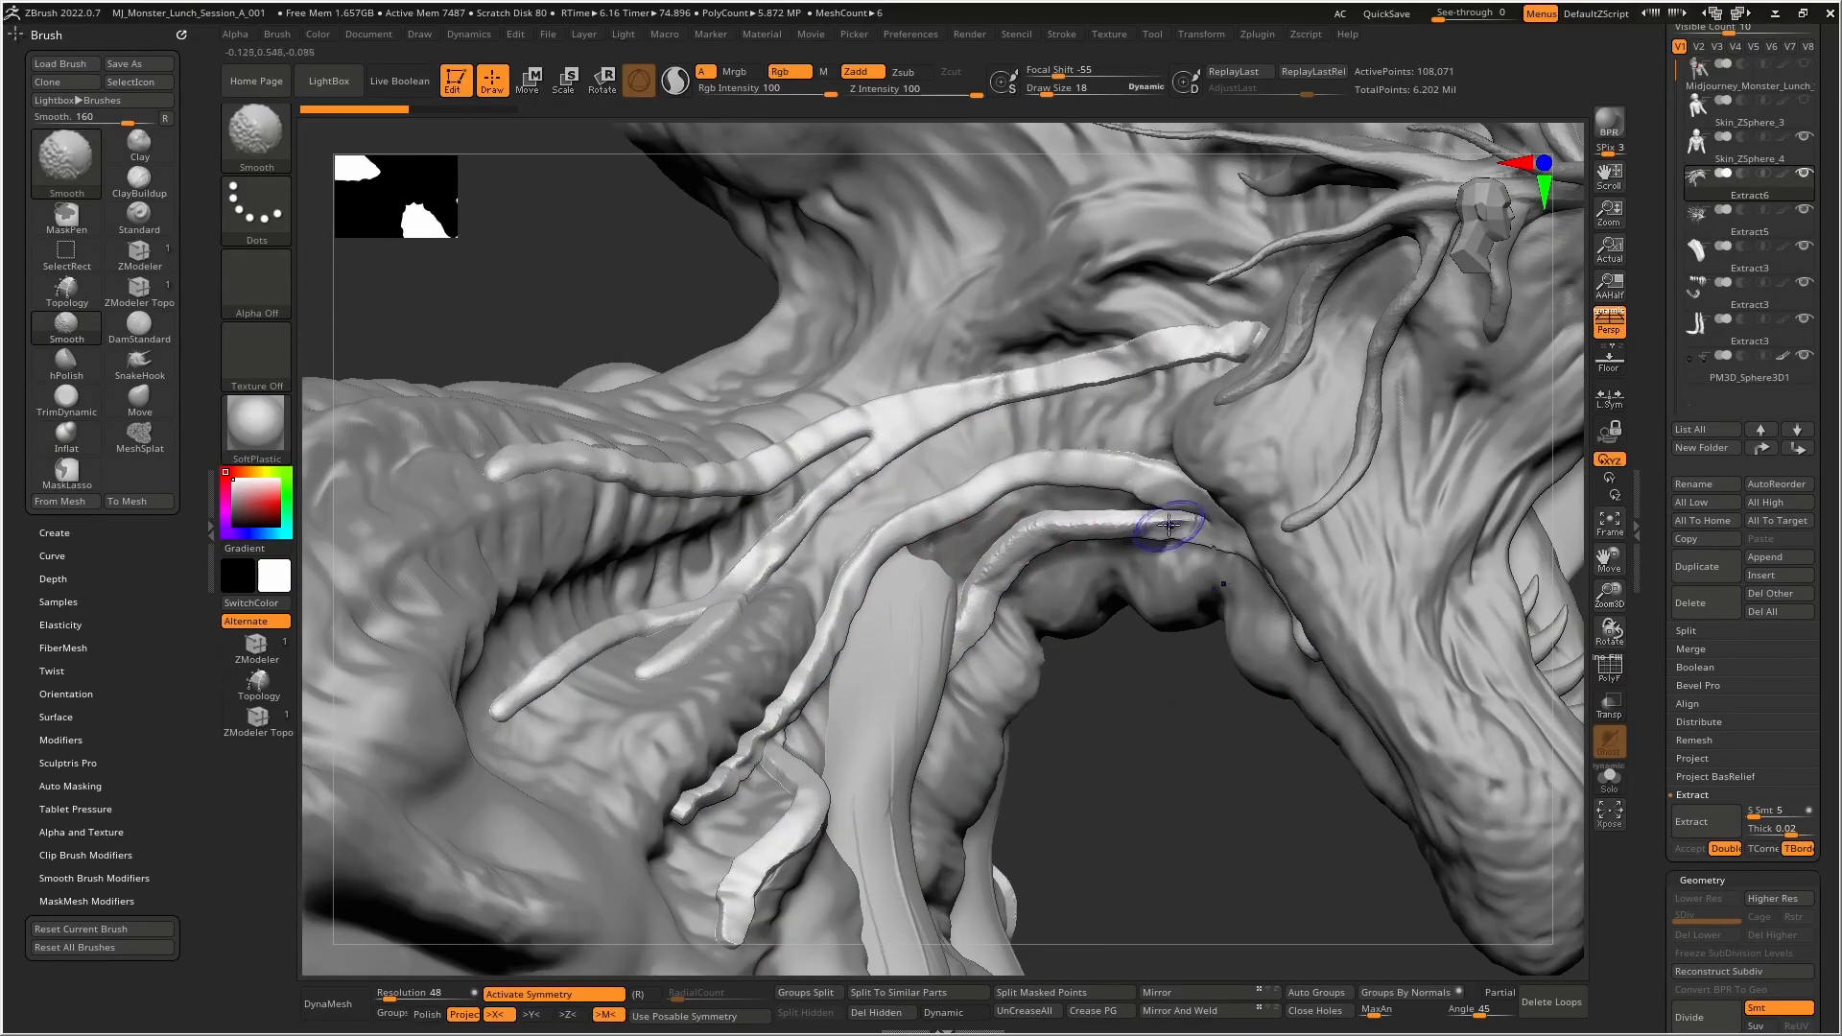
shift+drag(1169, 524, 1069, 526)
key(shift)
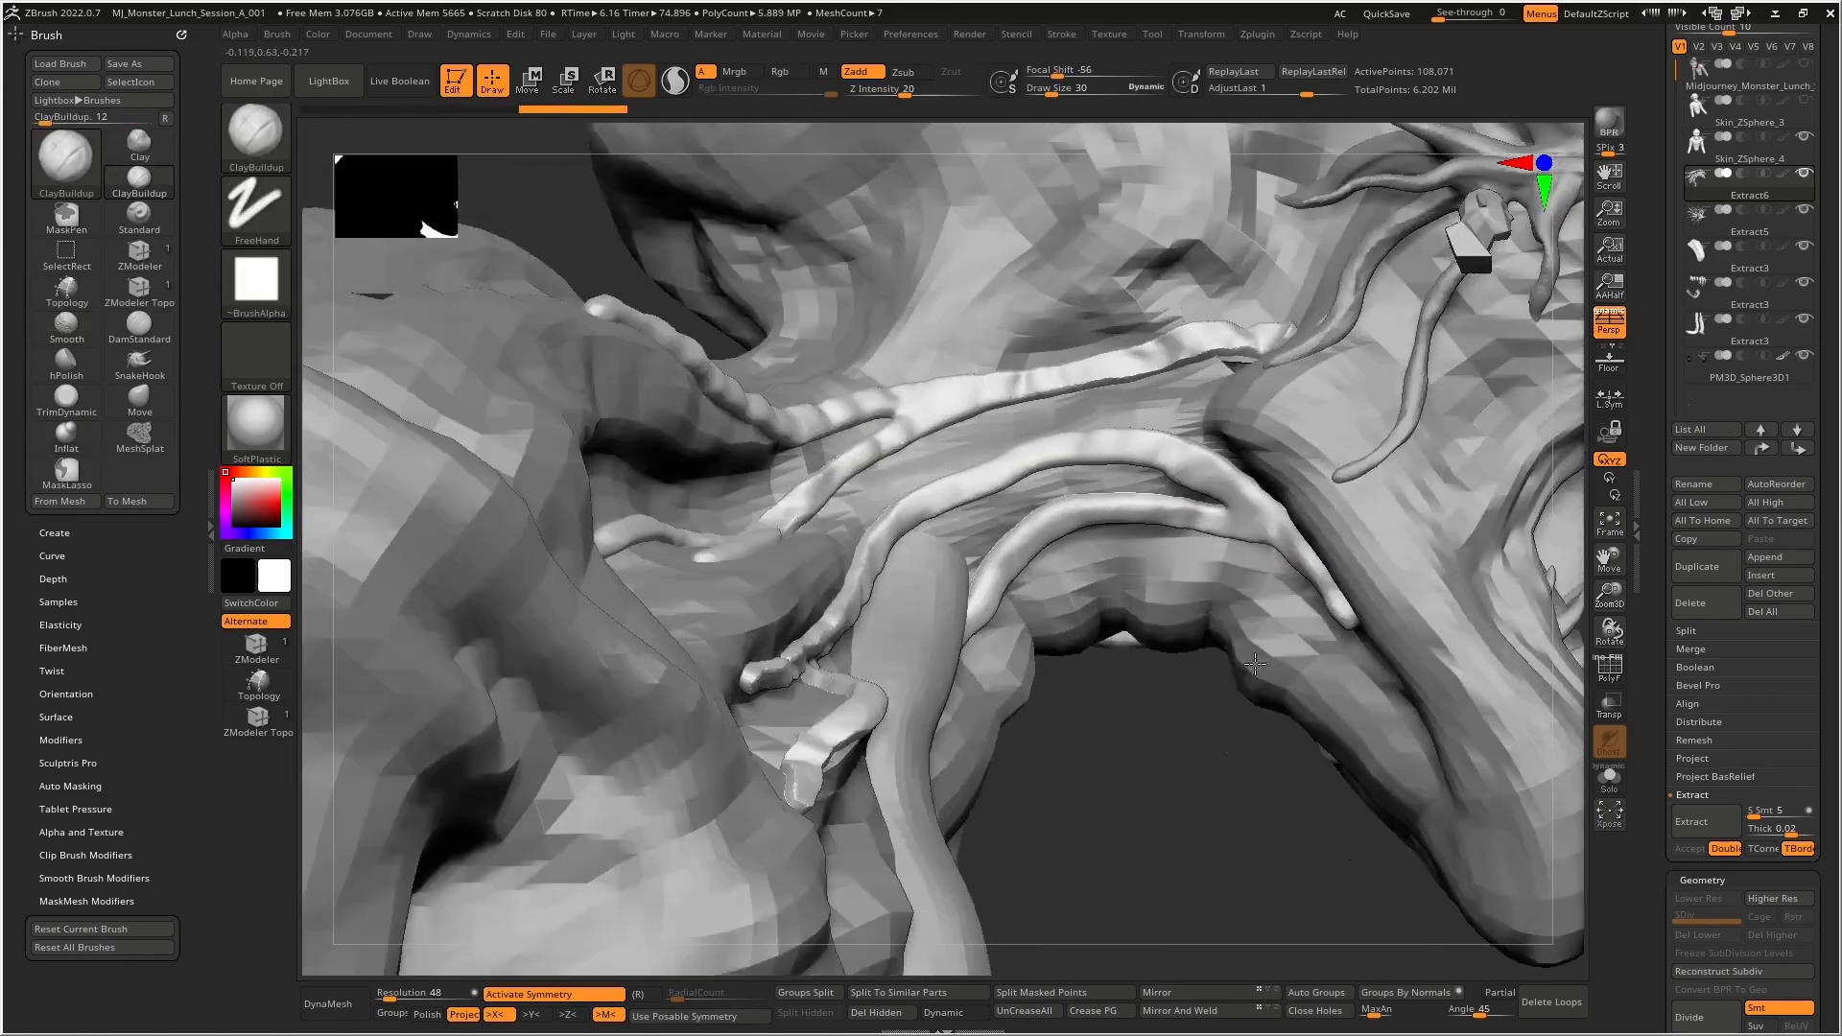
- Remesh the strands with ZRemesher set to half the polygon count
mouse_move(1285, 685)
mouse_down()
mouse_move(1270, 705)
mouse_move(1211, 635)
mouse_up()
drag(1649, 862, 1644, 726)
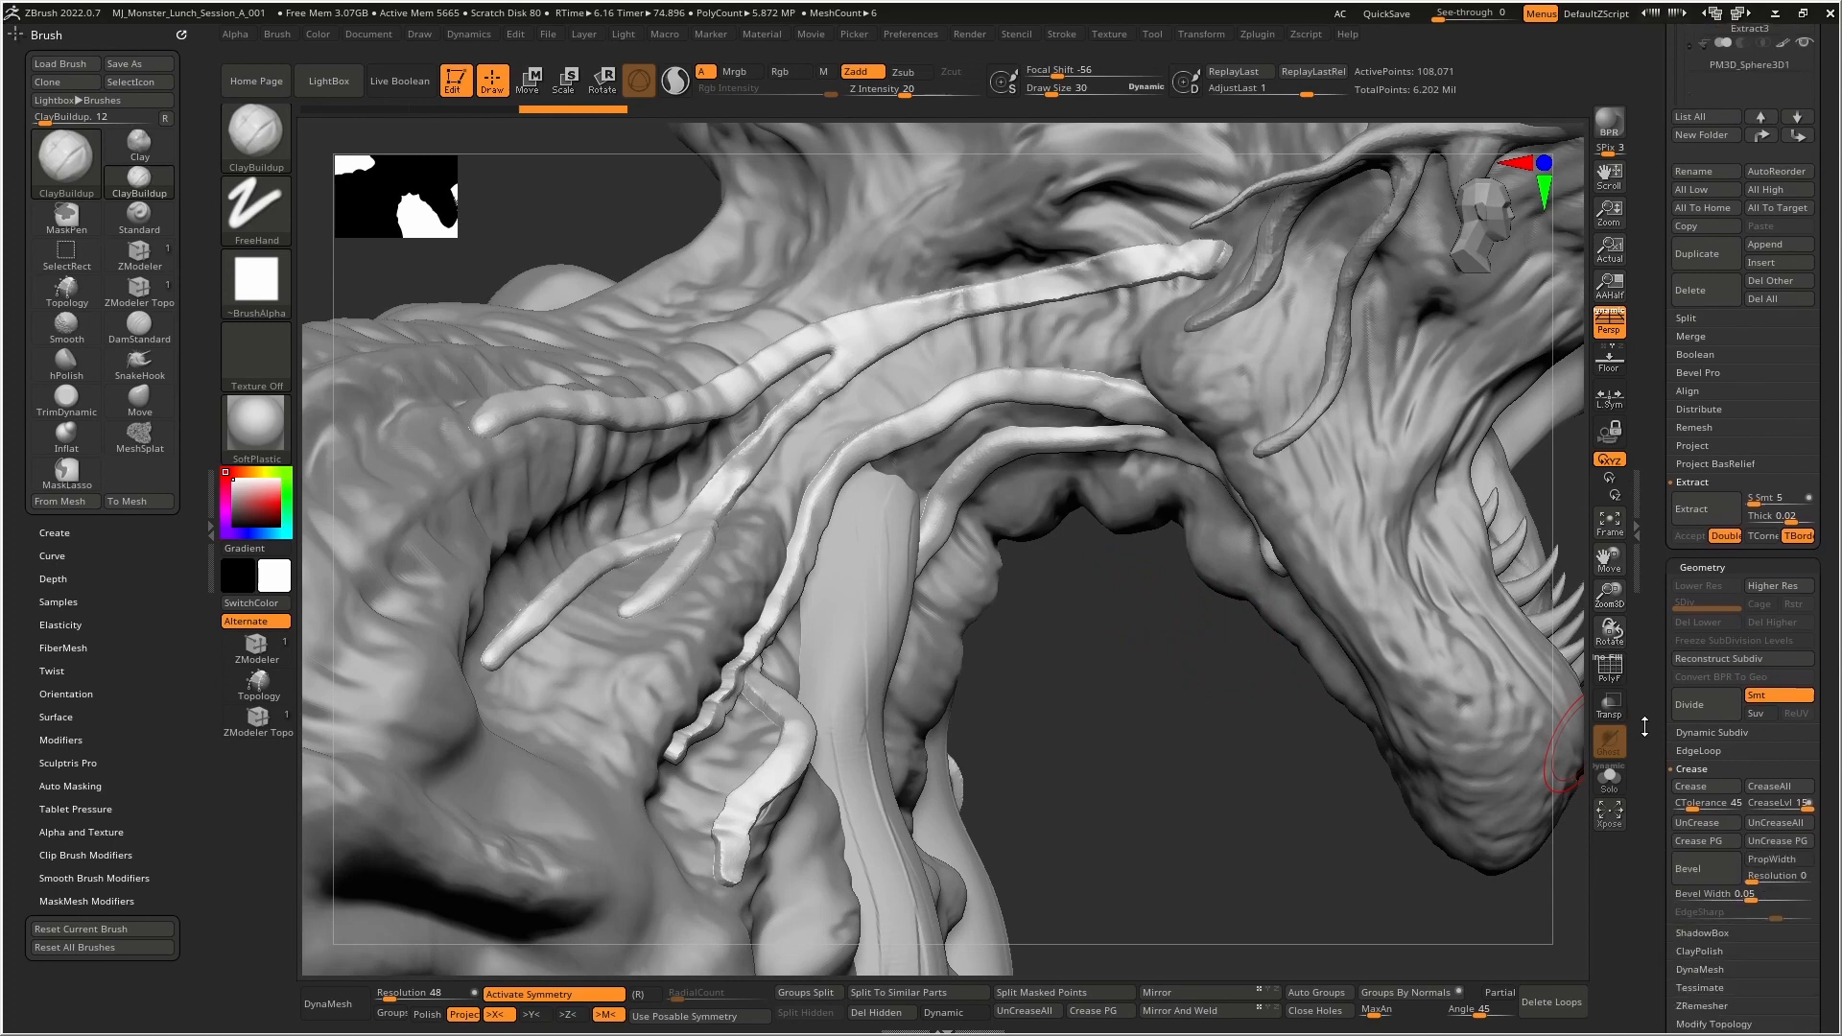
click(1701, 1005)
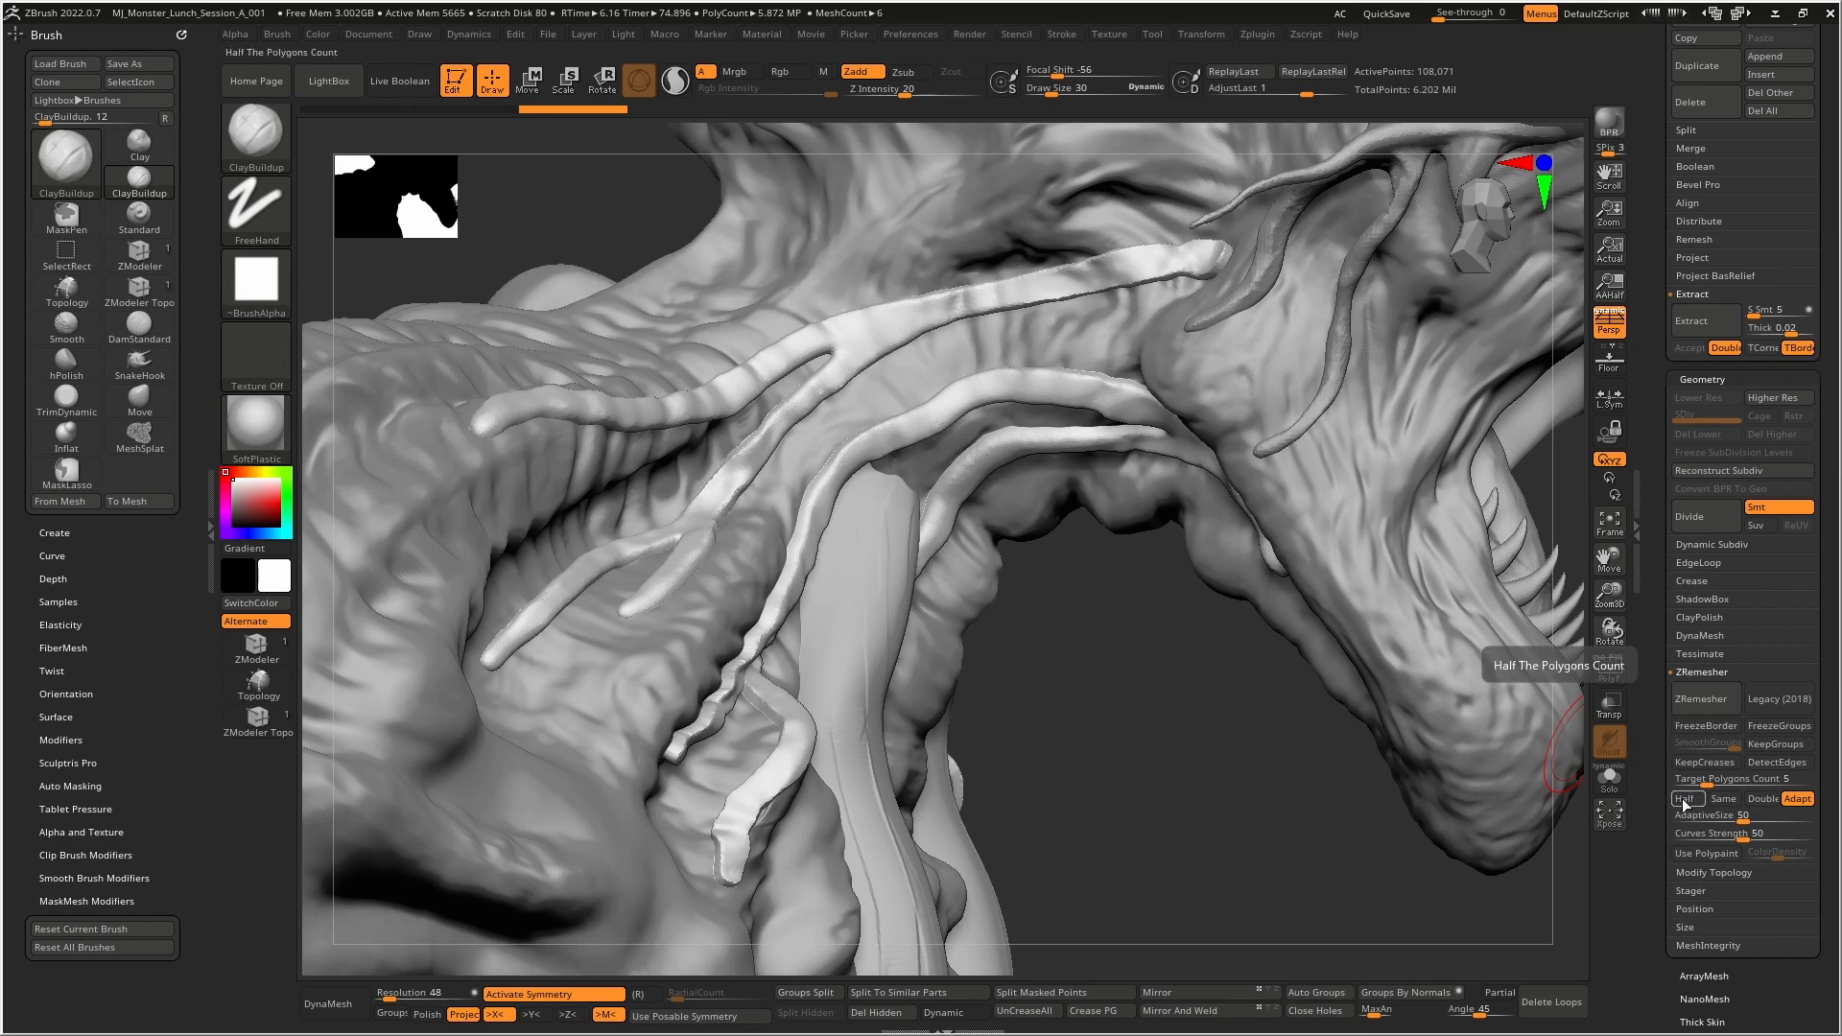
click(1683, 799)
click(1708, 702)
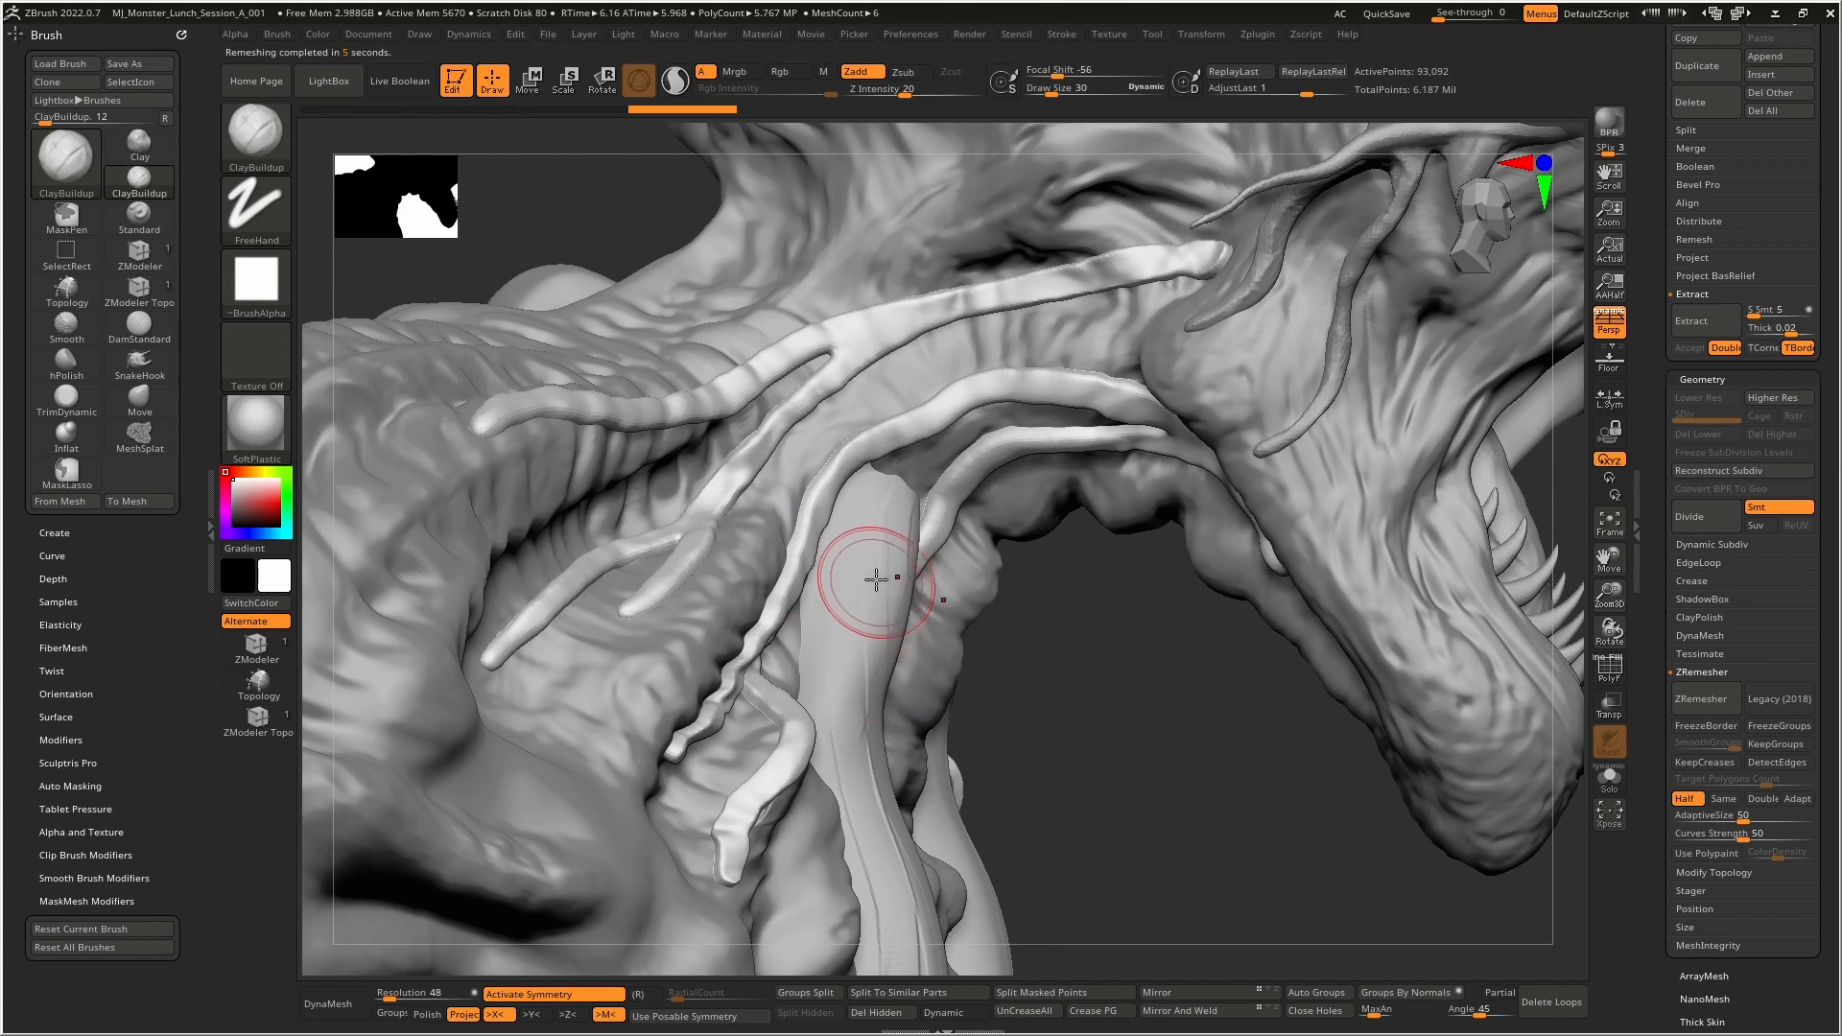
- Display the wireframe and rerun ZRemesher on the Extract6 strands at the Half setting to reduce them to a coarse, clean mesh
drag(1659, 715, 1647, 881)
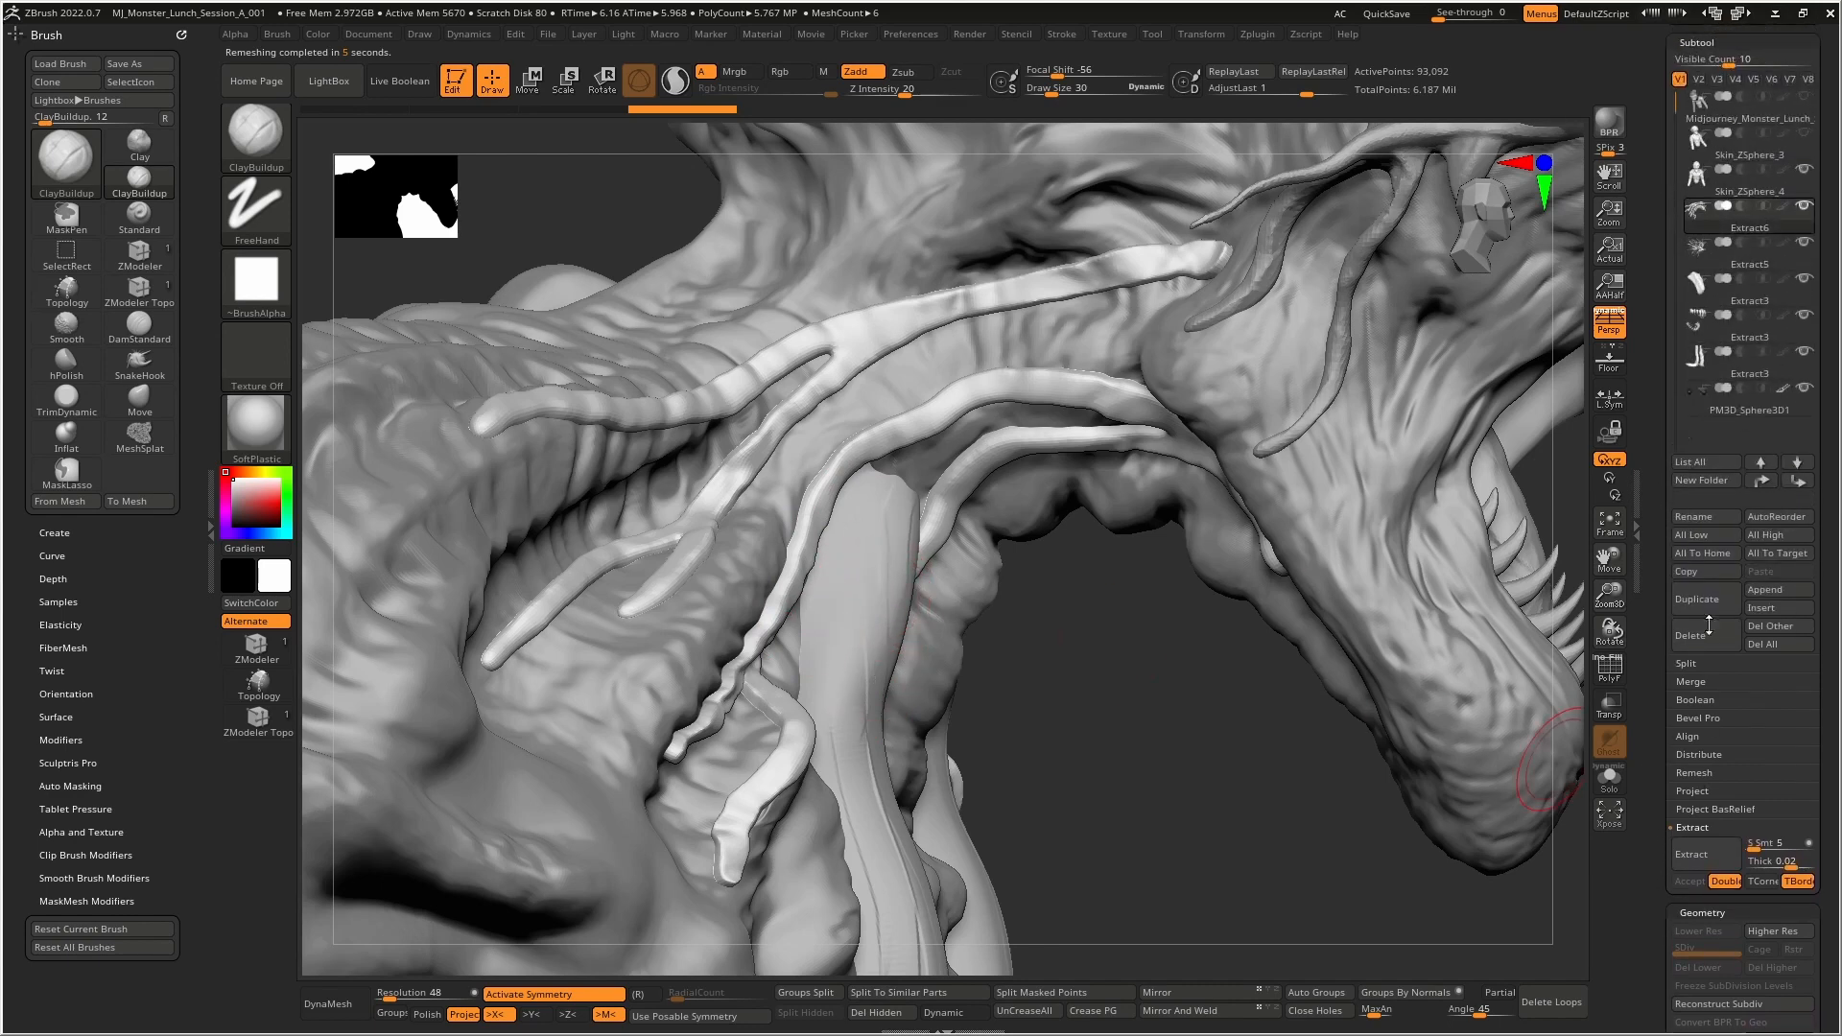
mouse_move(1706, 222)
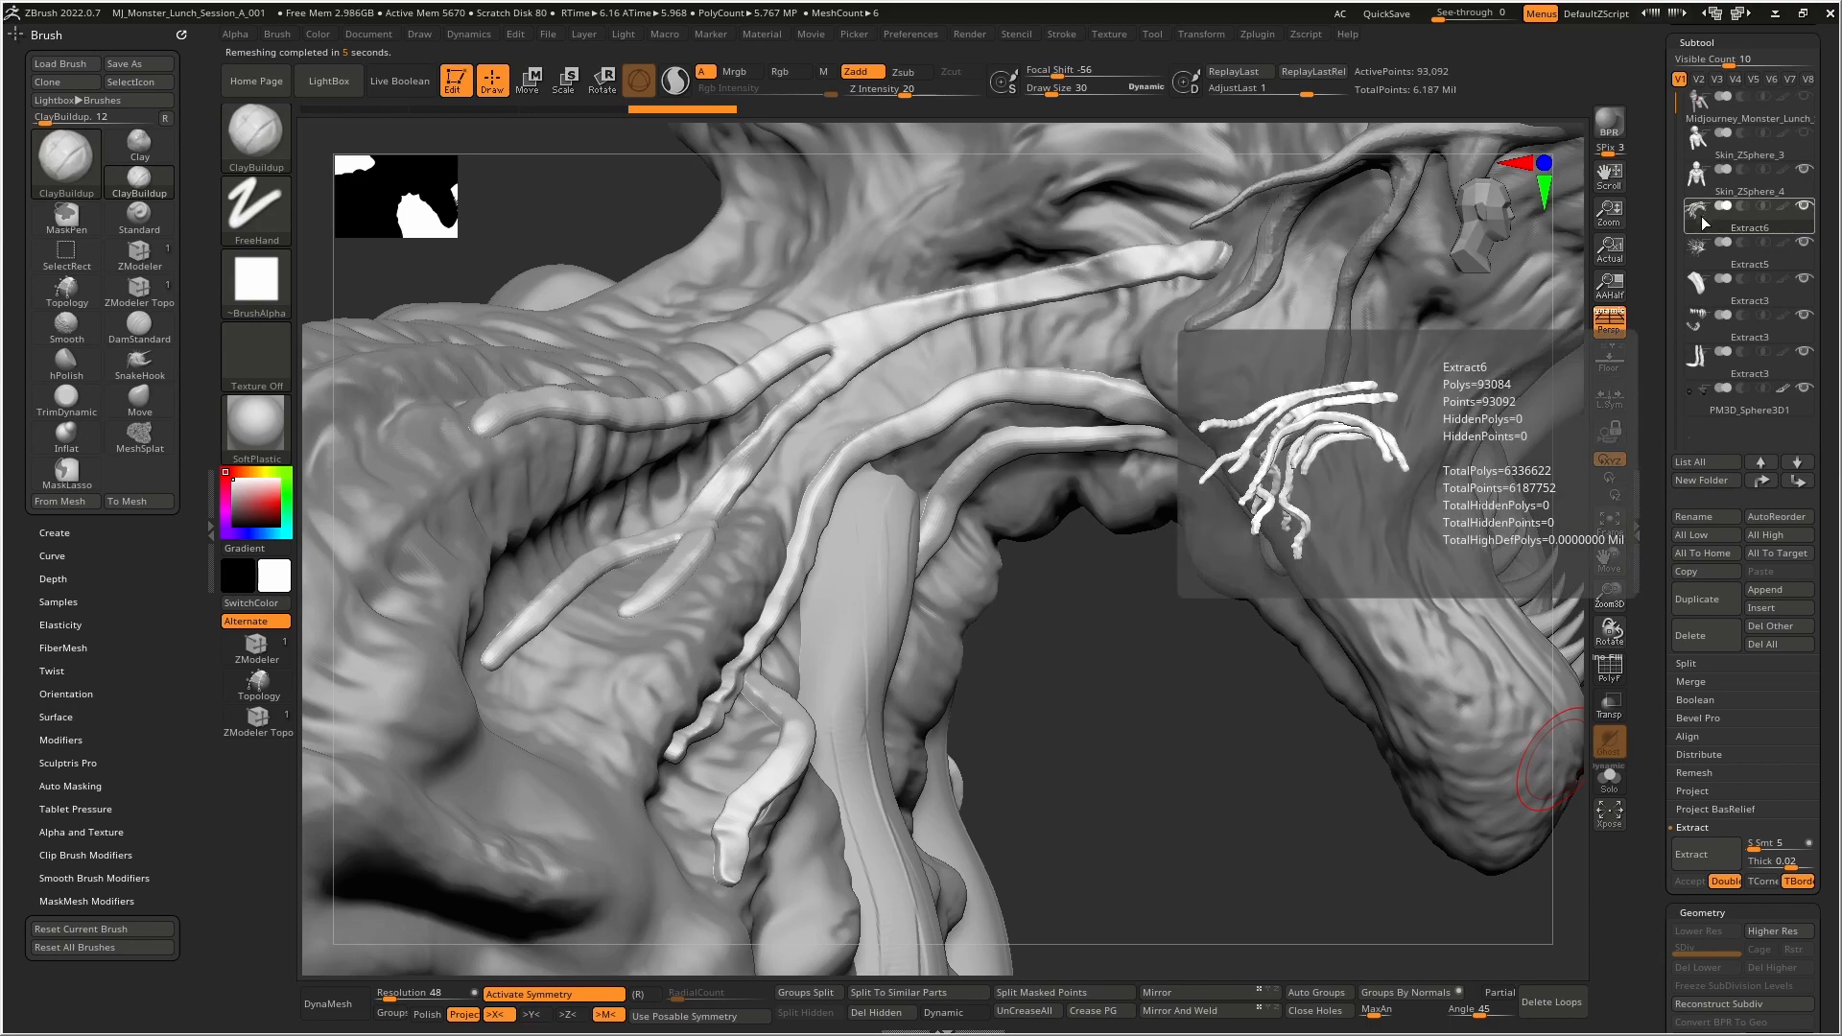
drag(1135, 767, 1113, 638)
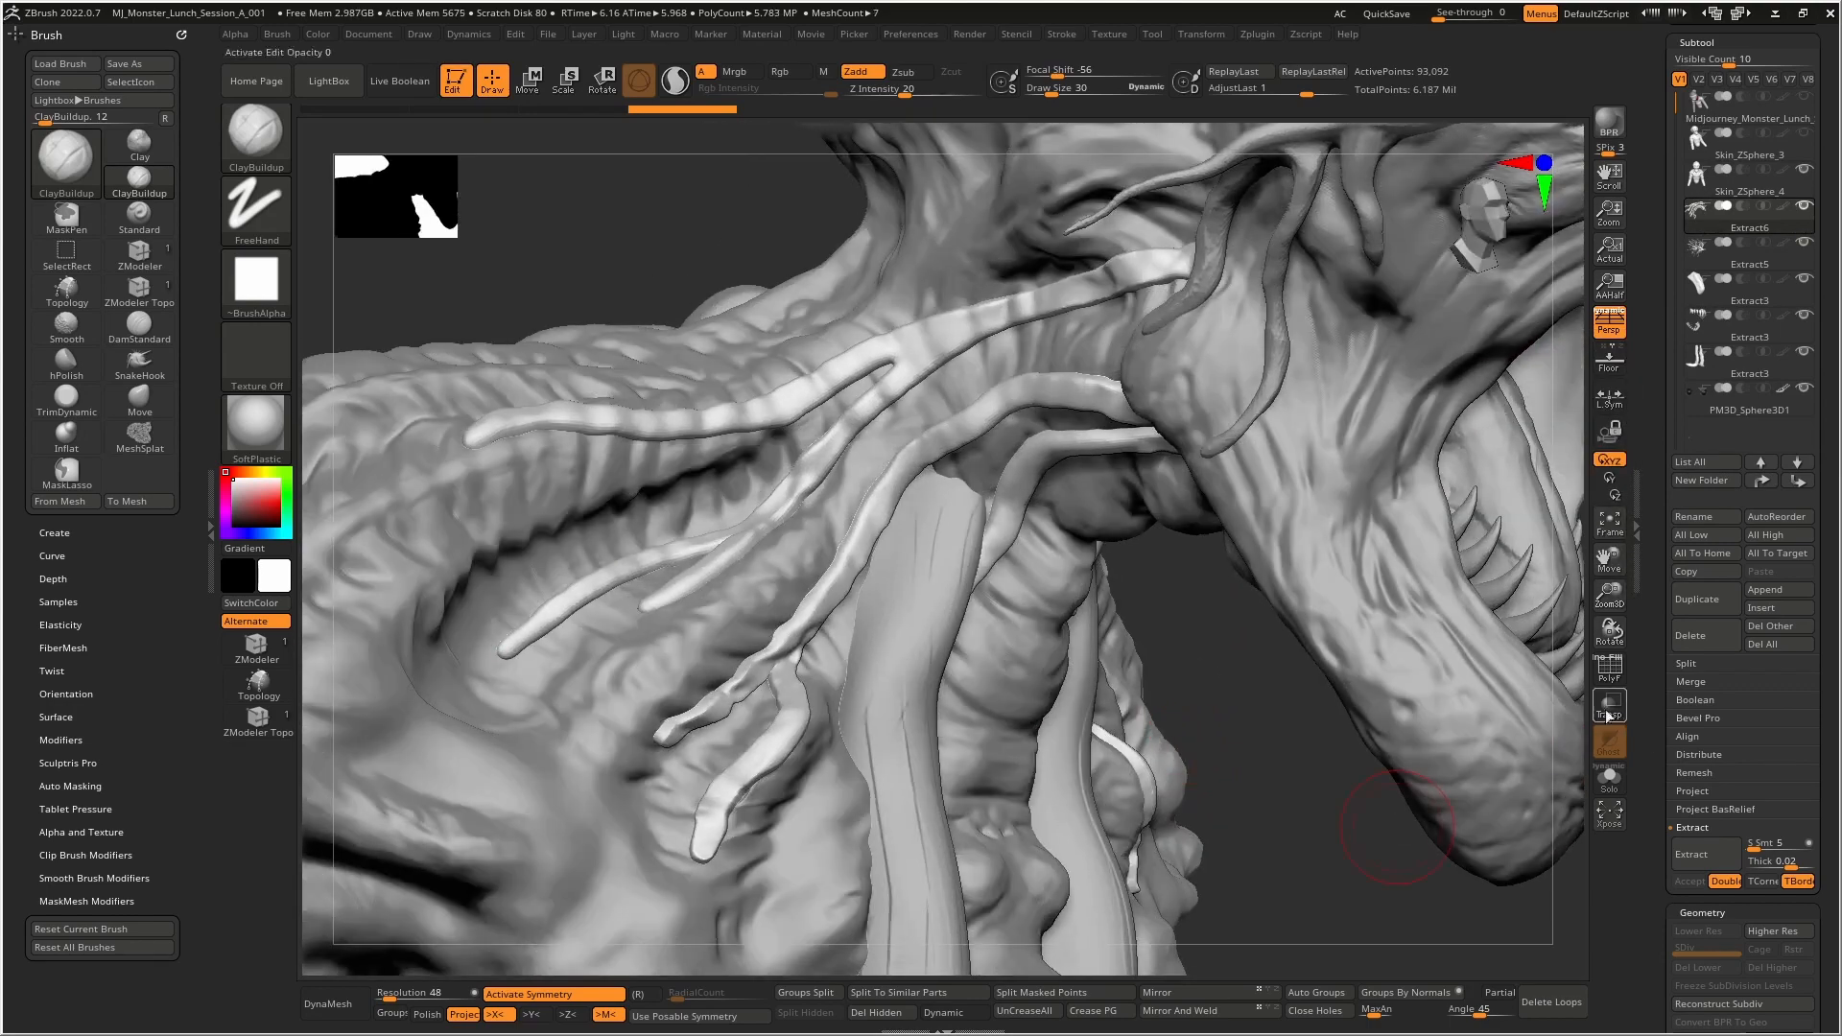
click(1609, 669)
scroll(1694, 806, down, 5)
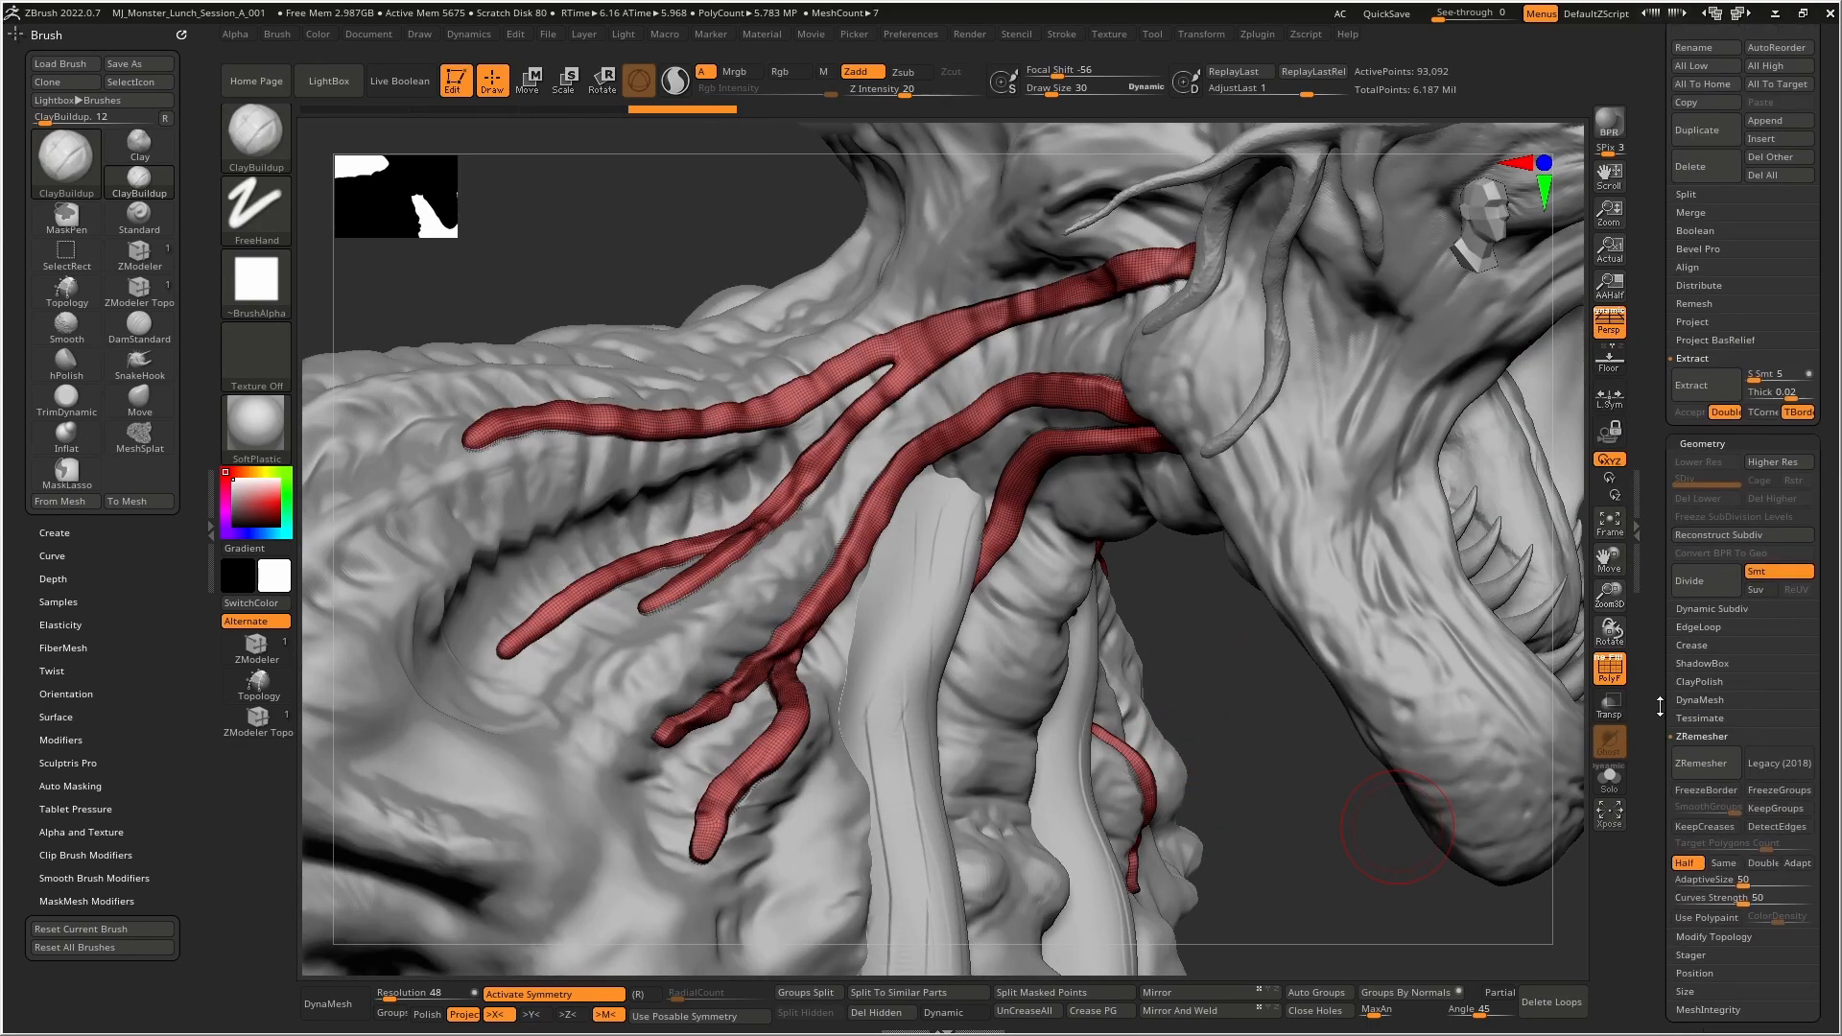
click(1699, 776)
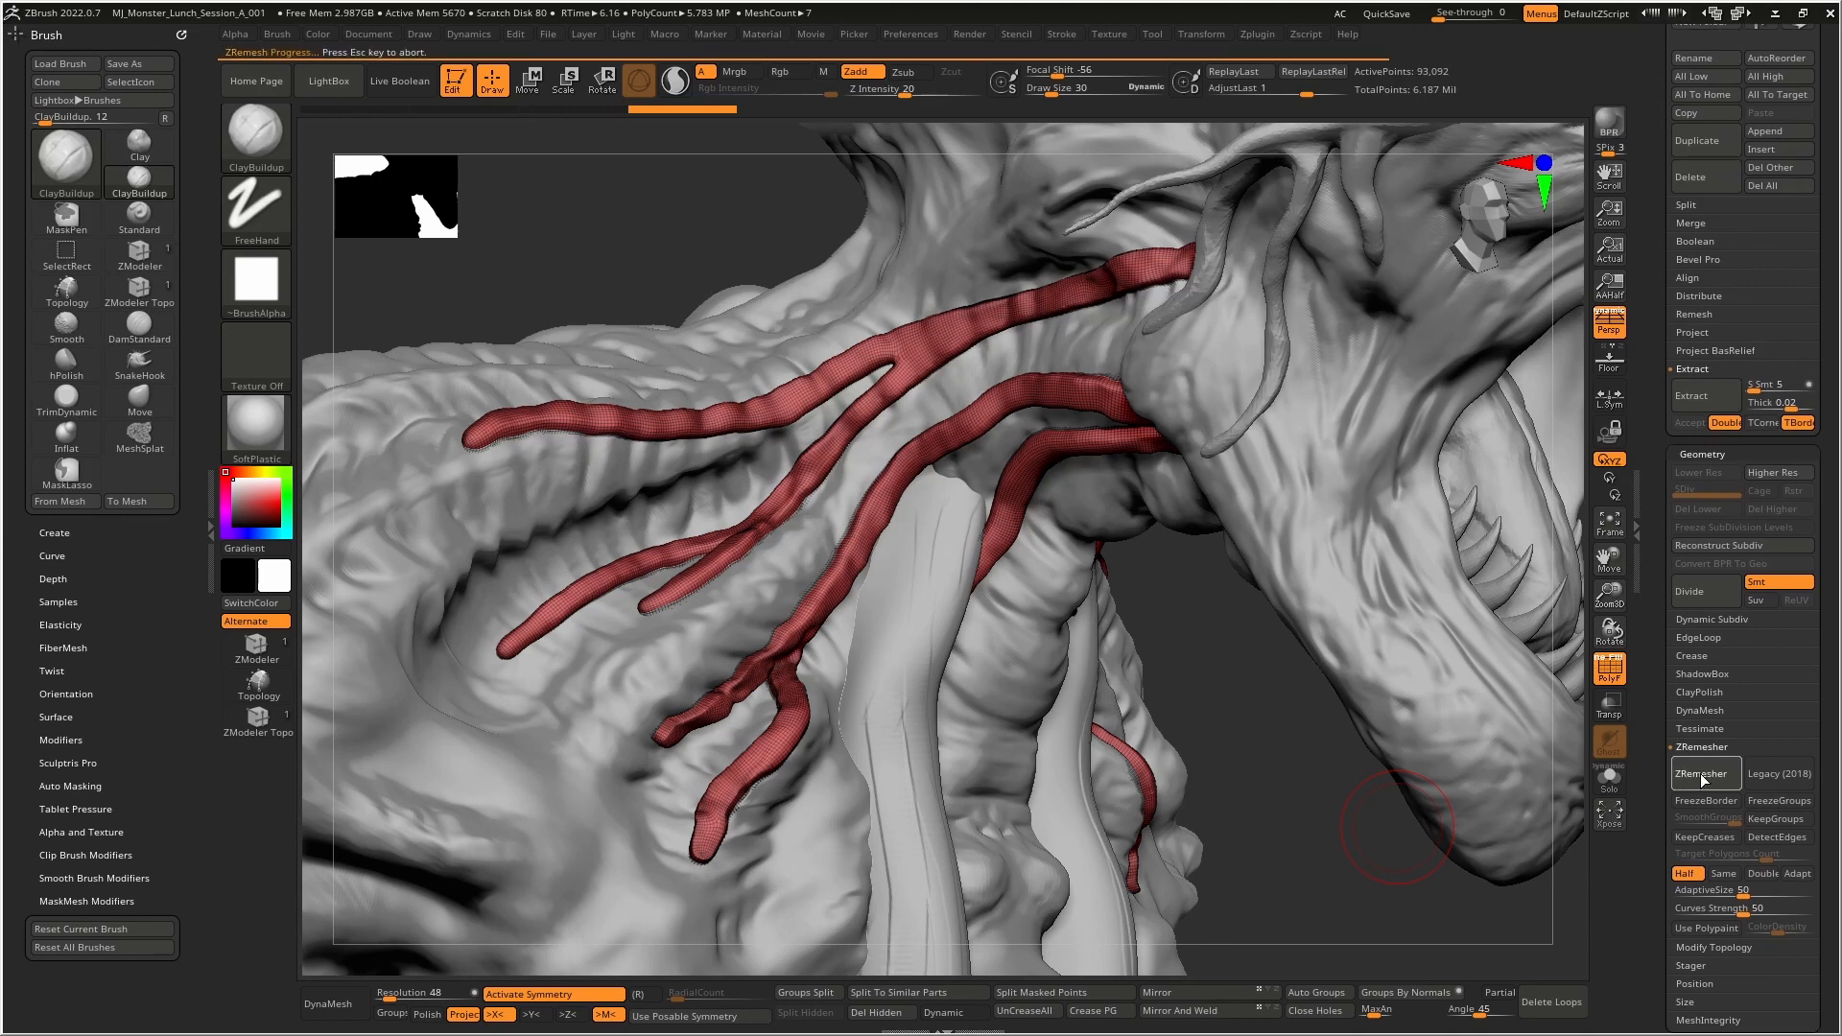
click(1702, 773)
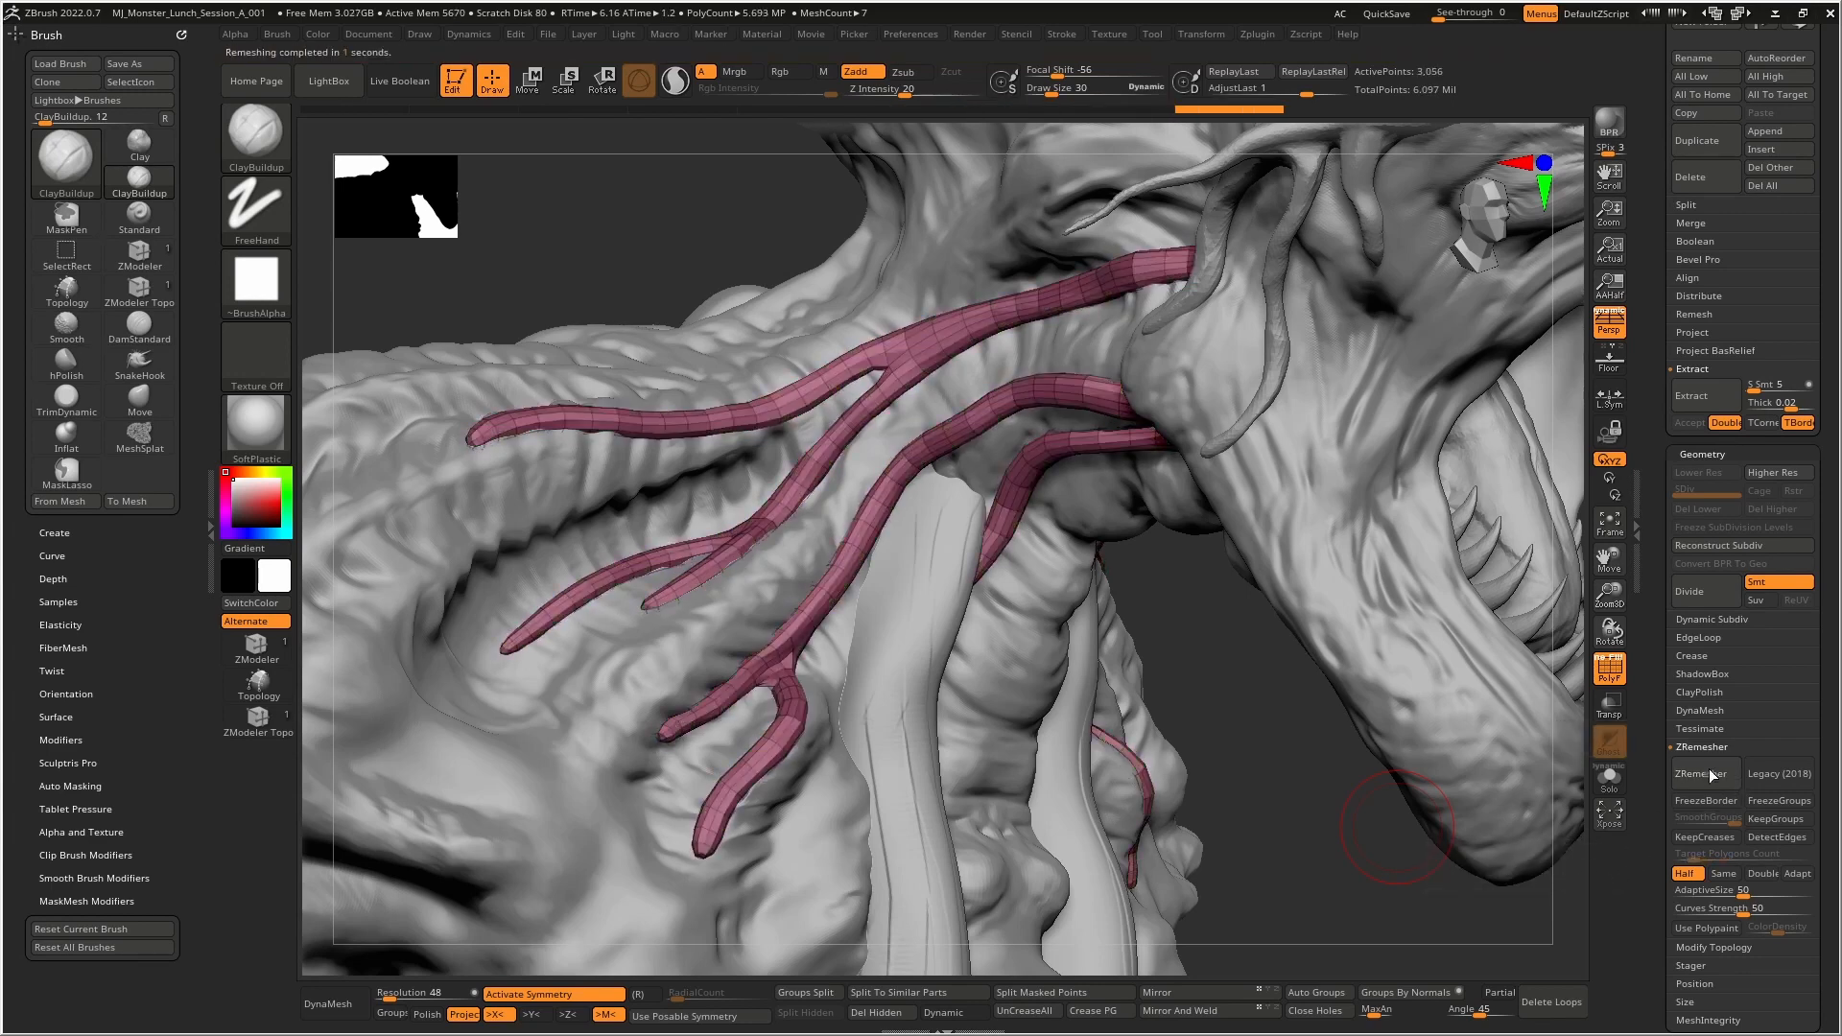
- Subdivide the remeshed strands twice to subdivision level 3 and hide the wireframe
double_click(1712, 594)
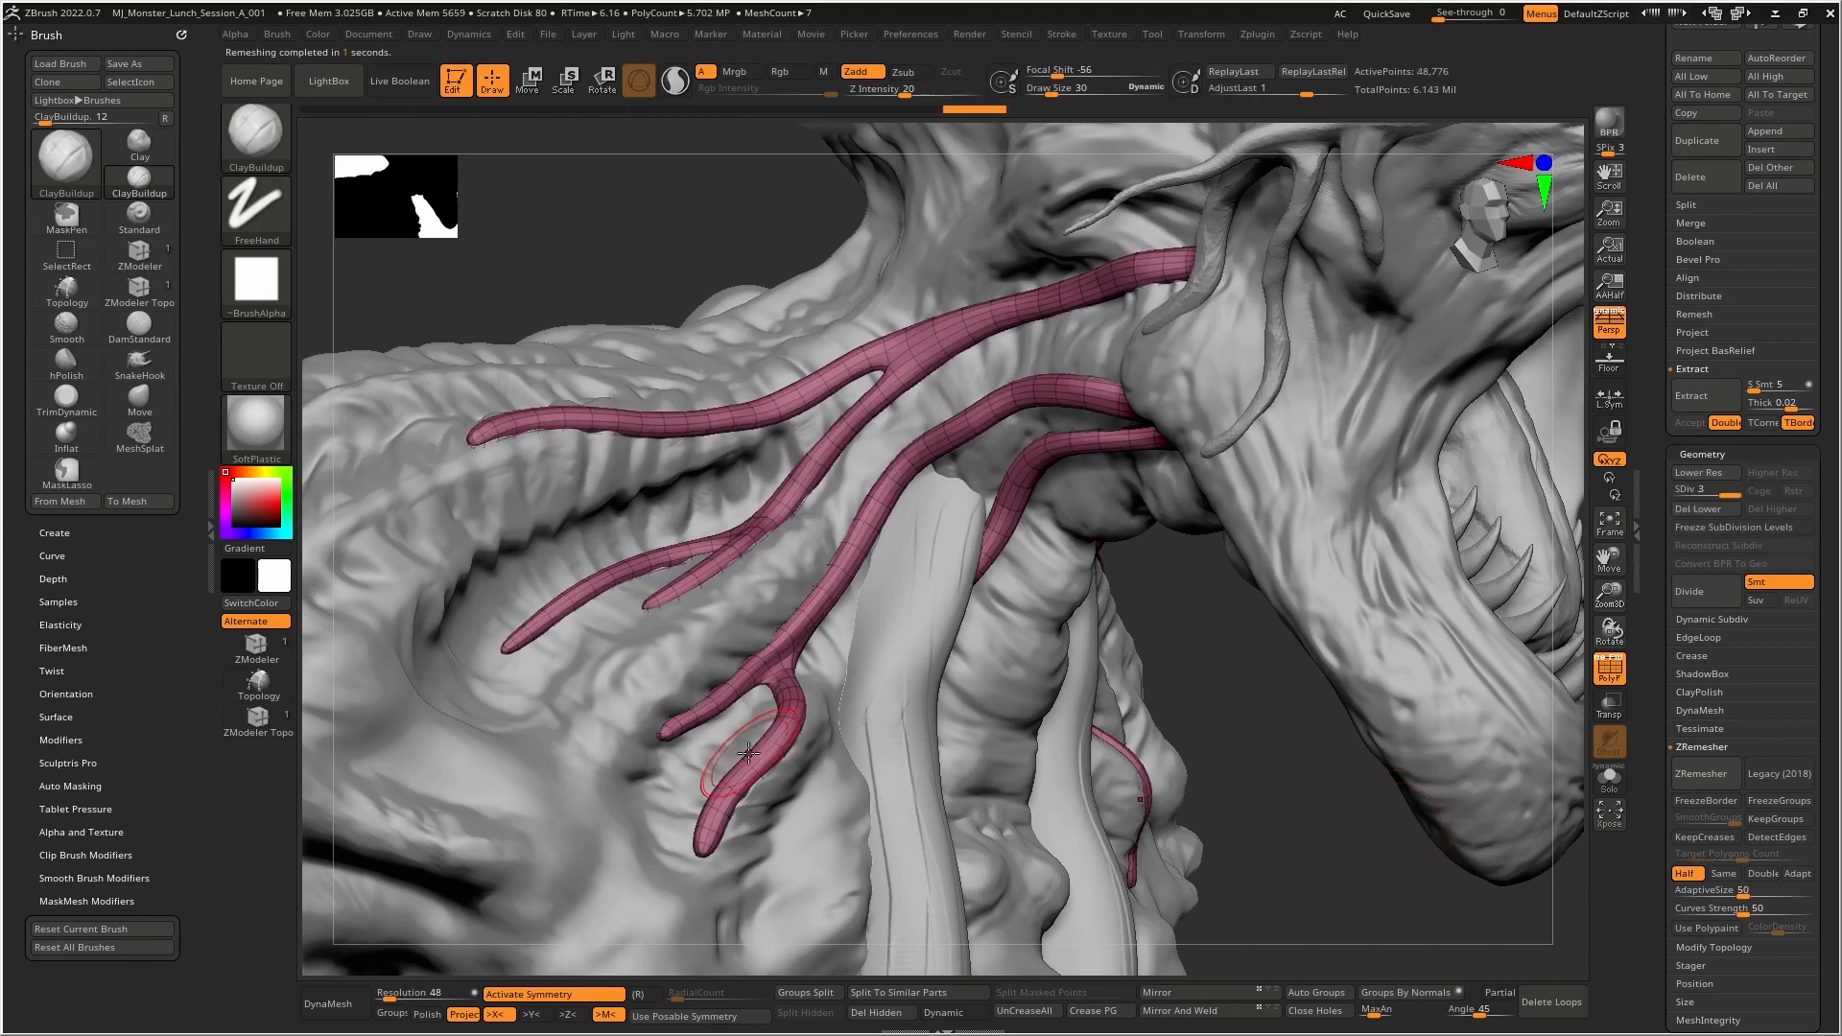
key(shift+f)
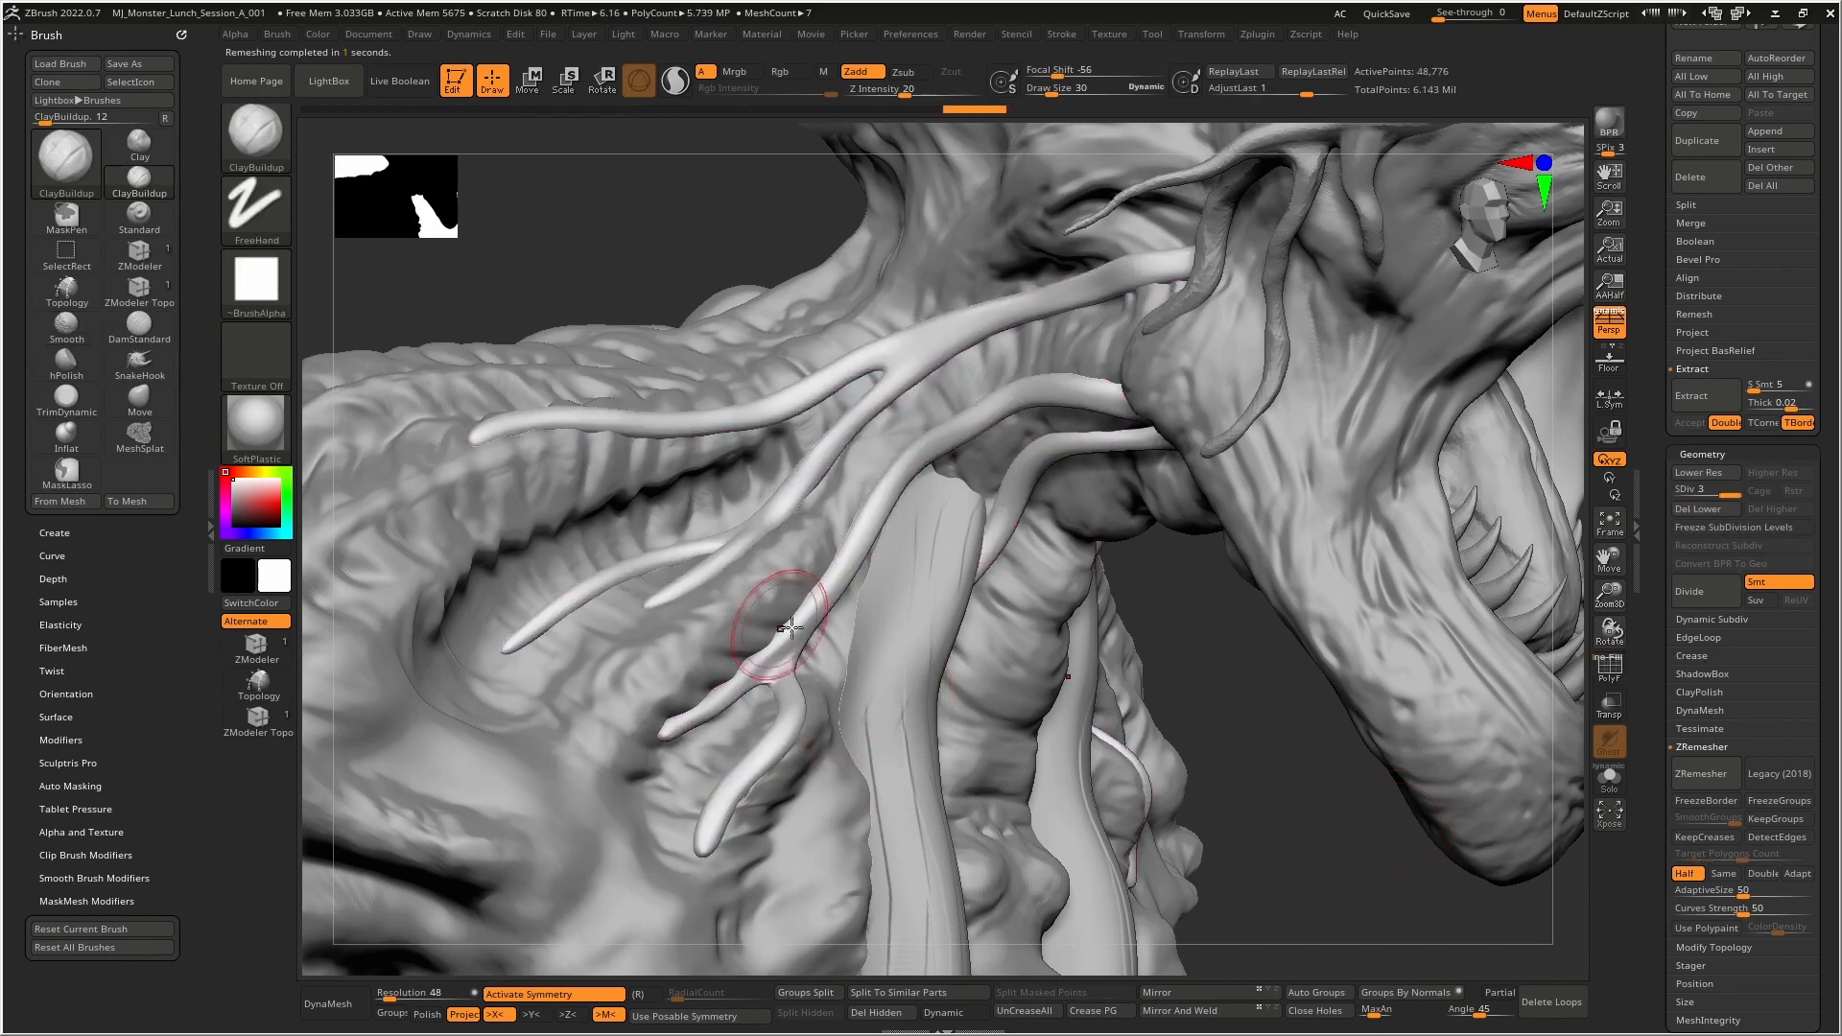
- Sculpt lengthwise fibre ridges on the jaw end of the upper strand with ClayBuildup at draw size 8
mouse_move(1050, 288)
alt+right_down()
mouse_move(852, 540)
mouse_move(920, 528)
mouse_move(859, 354)
mouse_move(842, 378)
mouse_move(822, 370)
mouse_move(895, 423)
mouse_move(912, 580)
mouse_move(933, 543)
mouse_move(926, 583)
mouse_move(957, 566)
alt+right_up()
key(bracketleft)
key(bracketleft)
drag(1042, 505, 684, 535)
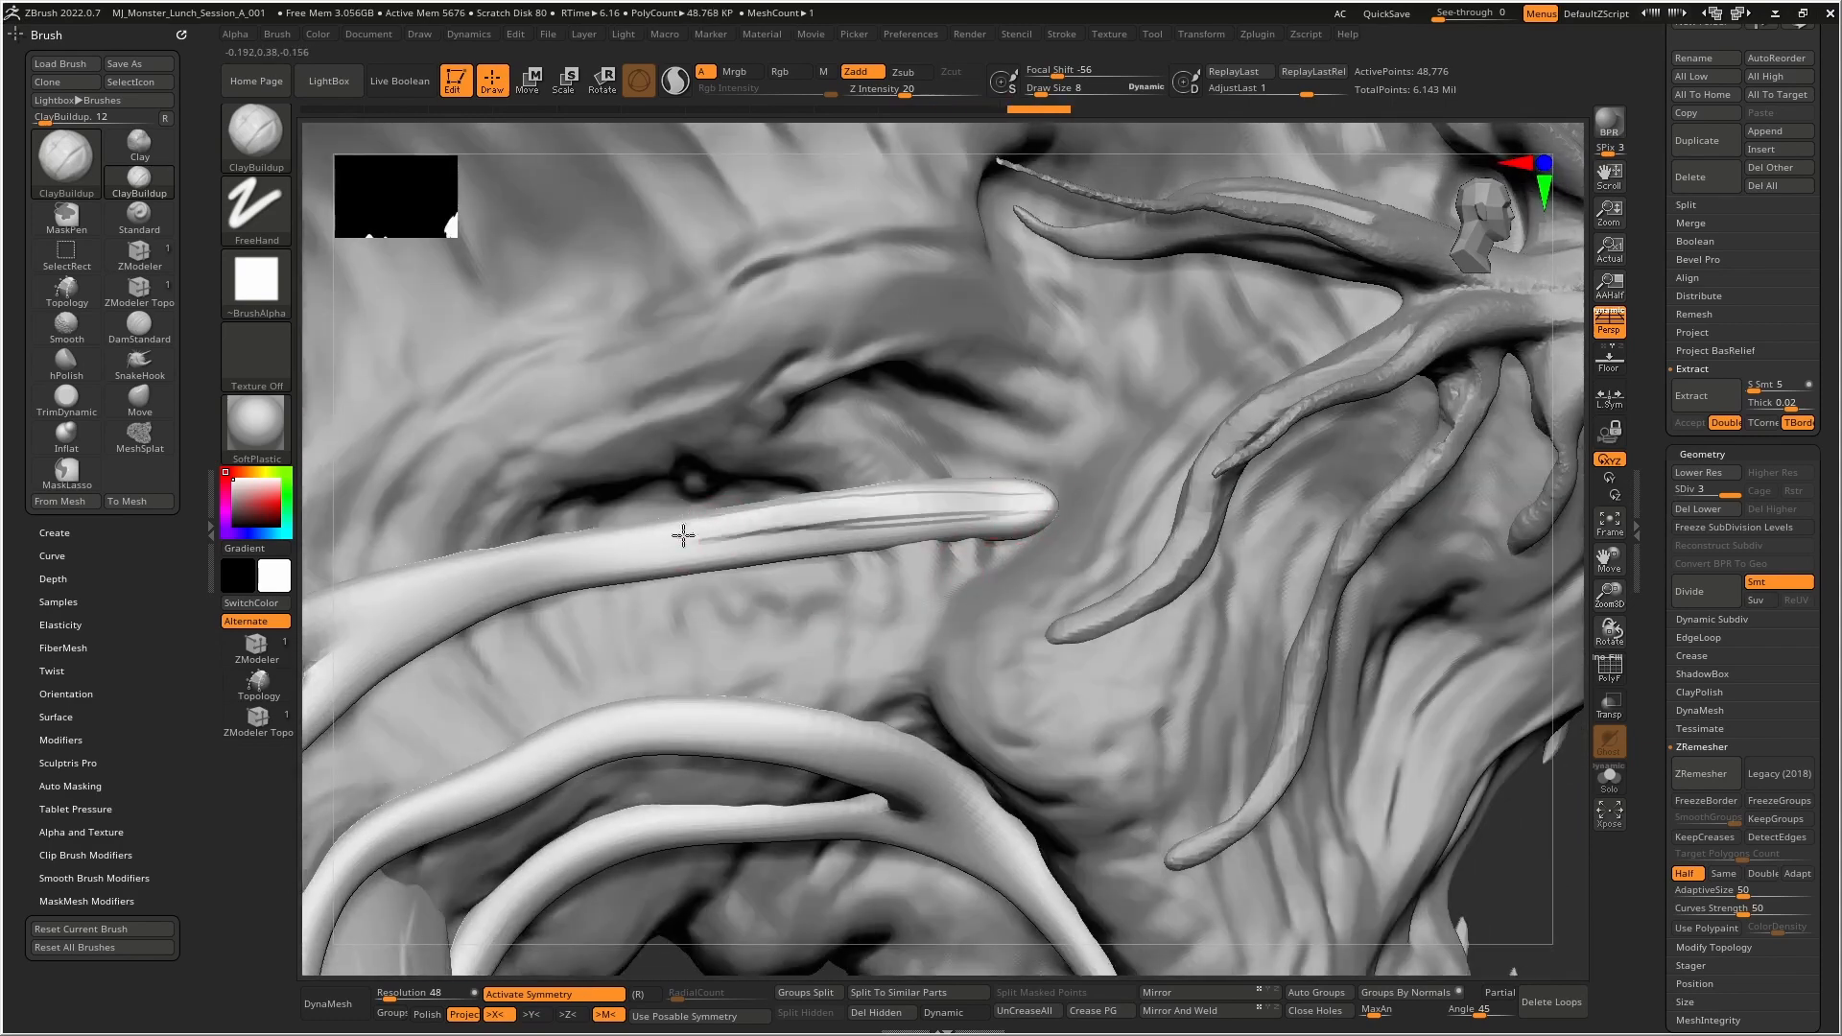
- Build up lengthwise fibre ridges along the upper strand from its jaw end past the fork with ClayBuildup at draw size 8
mouse_move(996, 523)
mouse_down()
mouse_move(643, 566)
mouse_move(729, 542)
mouse_up()
drag(1067, 500, 696, 561)
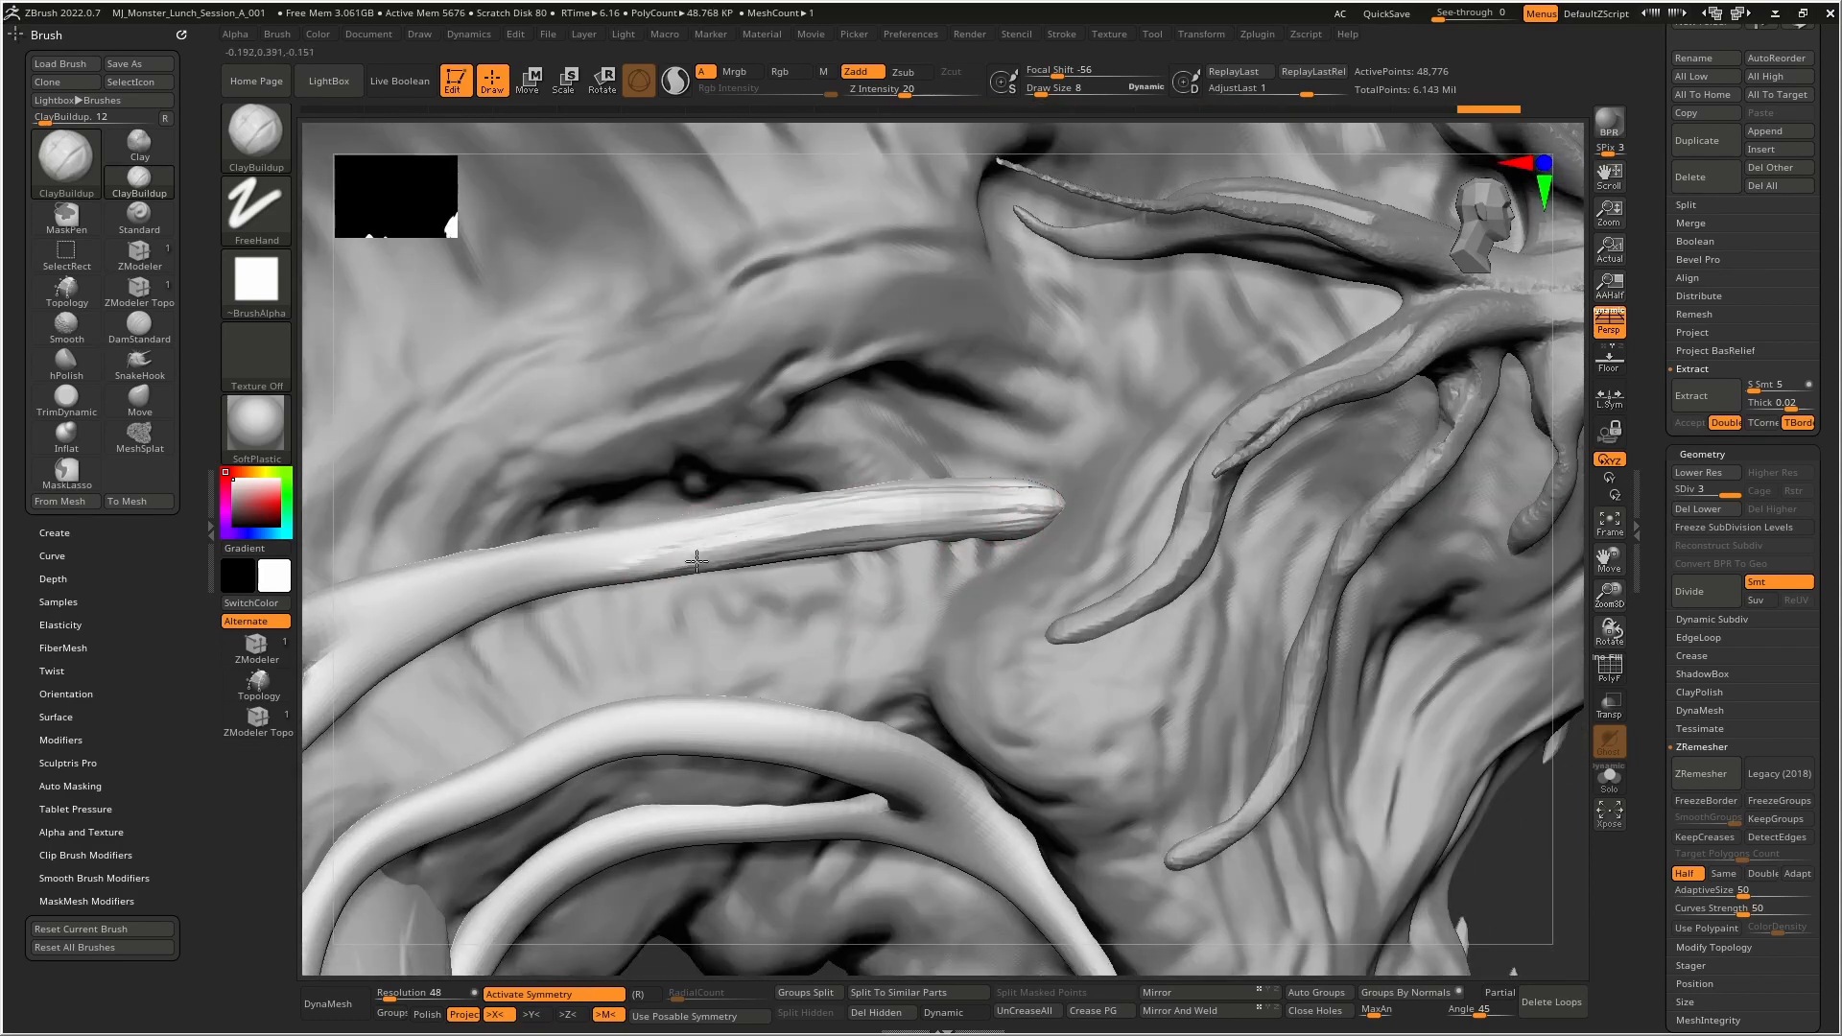
mouse_move(882, 518)
right_down()
mouse_move(691, 605)
mouse_move(894, 473)
right_up()
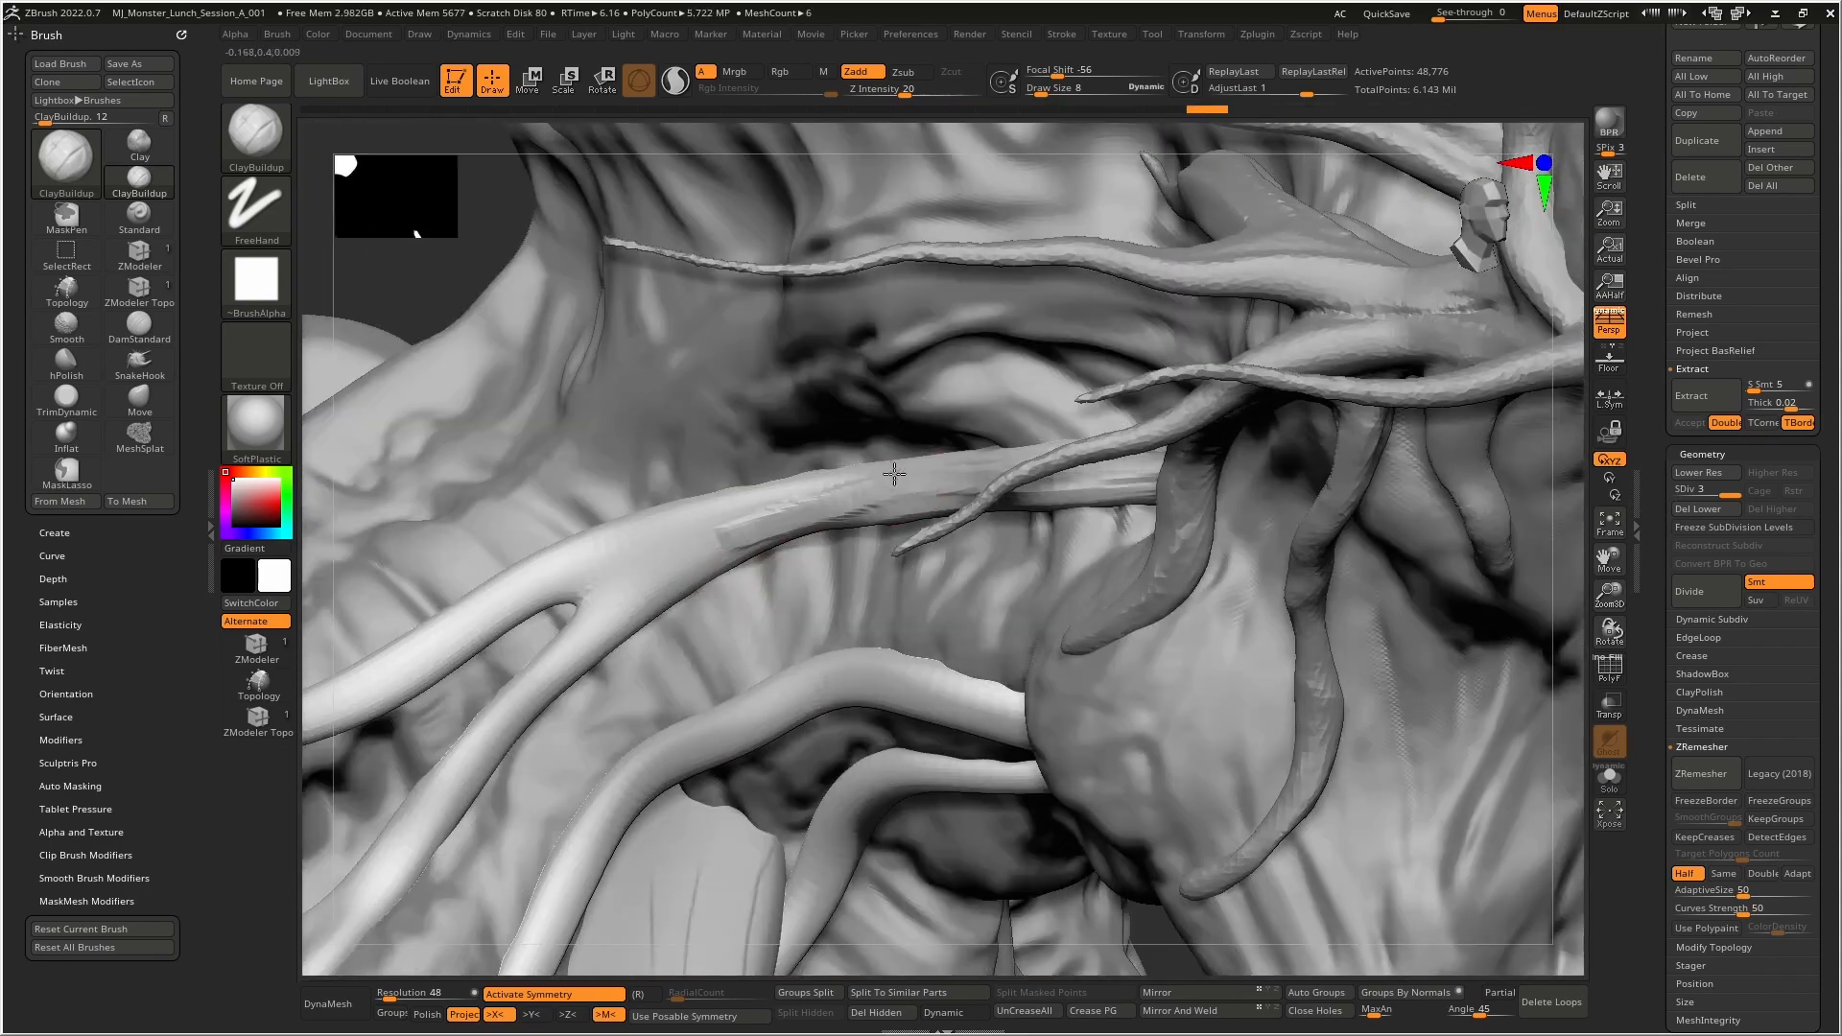
drag(547, 675, 657, 592)
drag(712, 530, 547, 676)
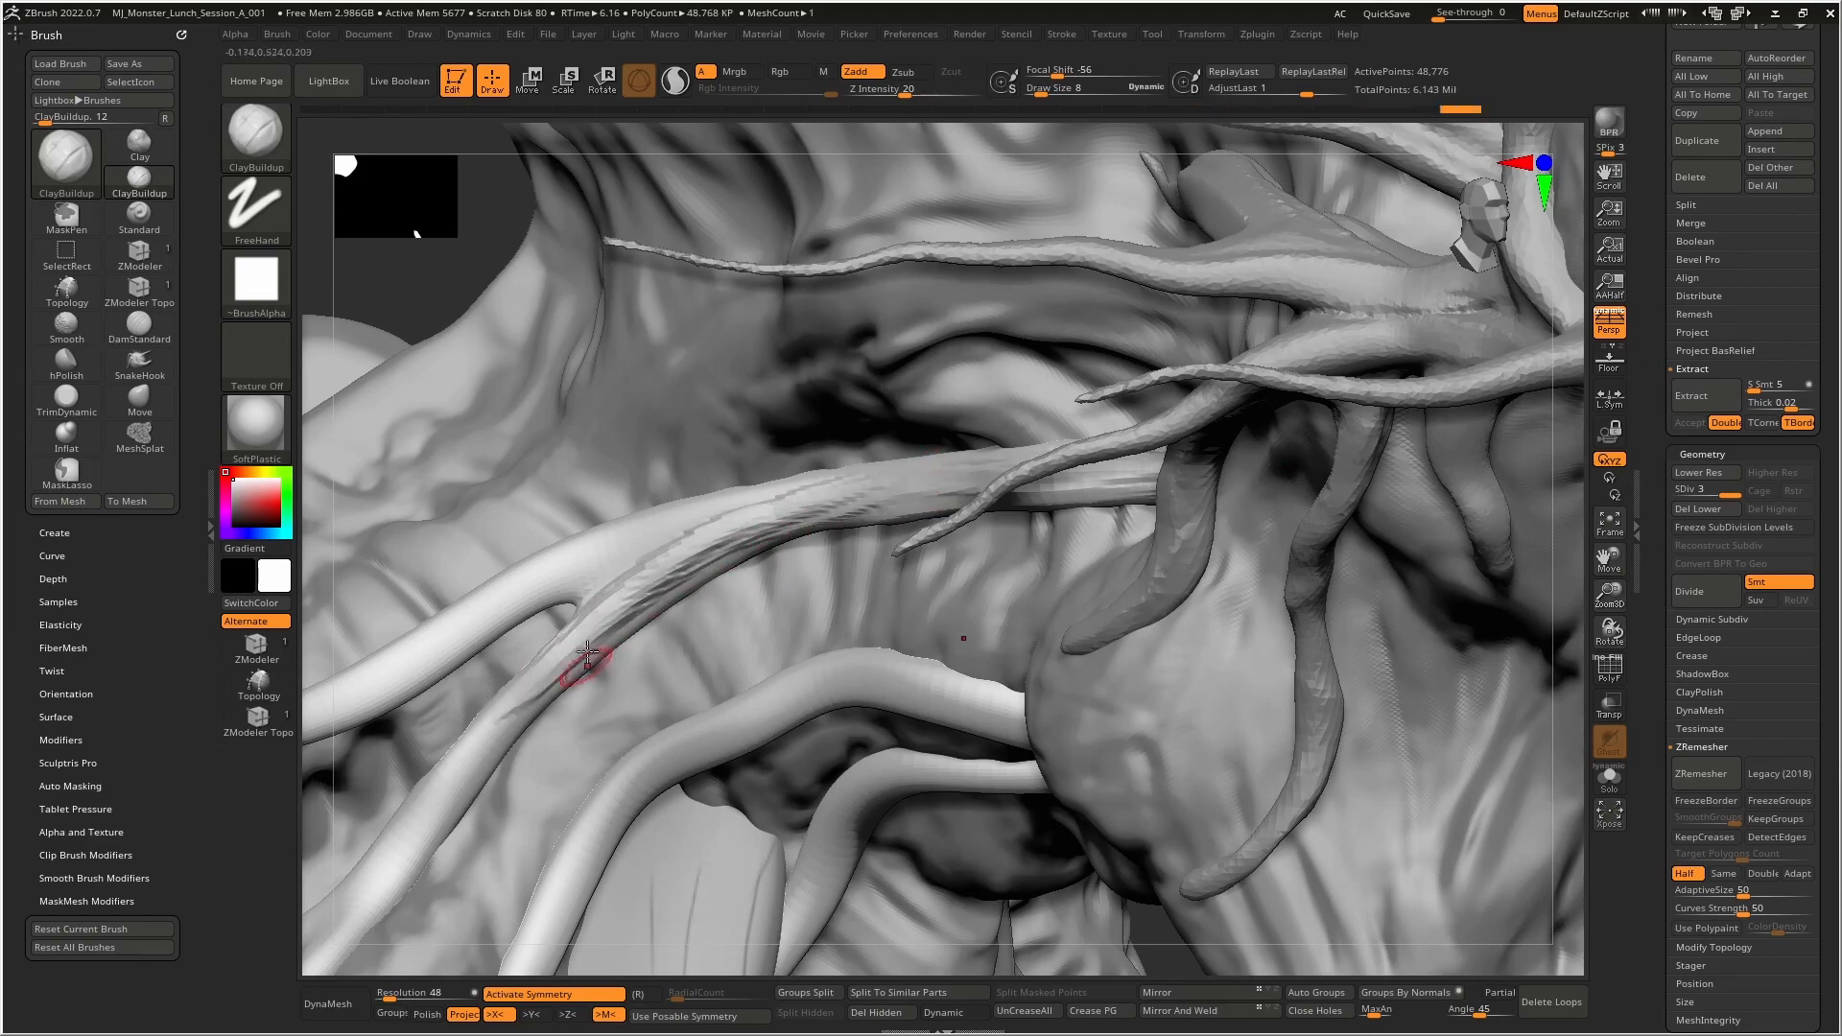
- Sculpt fibre ridges along the upper strand's outer shoulder branch out to its tip with ClayBuildup
mouse_move(623, 566)
alt+right_down()
mouse_move(810, 510)
mouse_move(837, 578)
alt+right_up()
drag(879, 579, 615, 721)
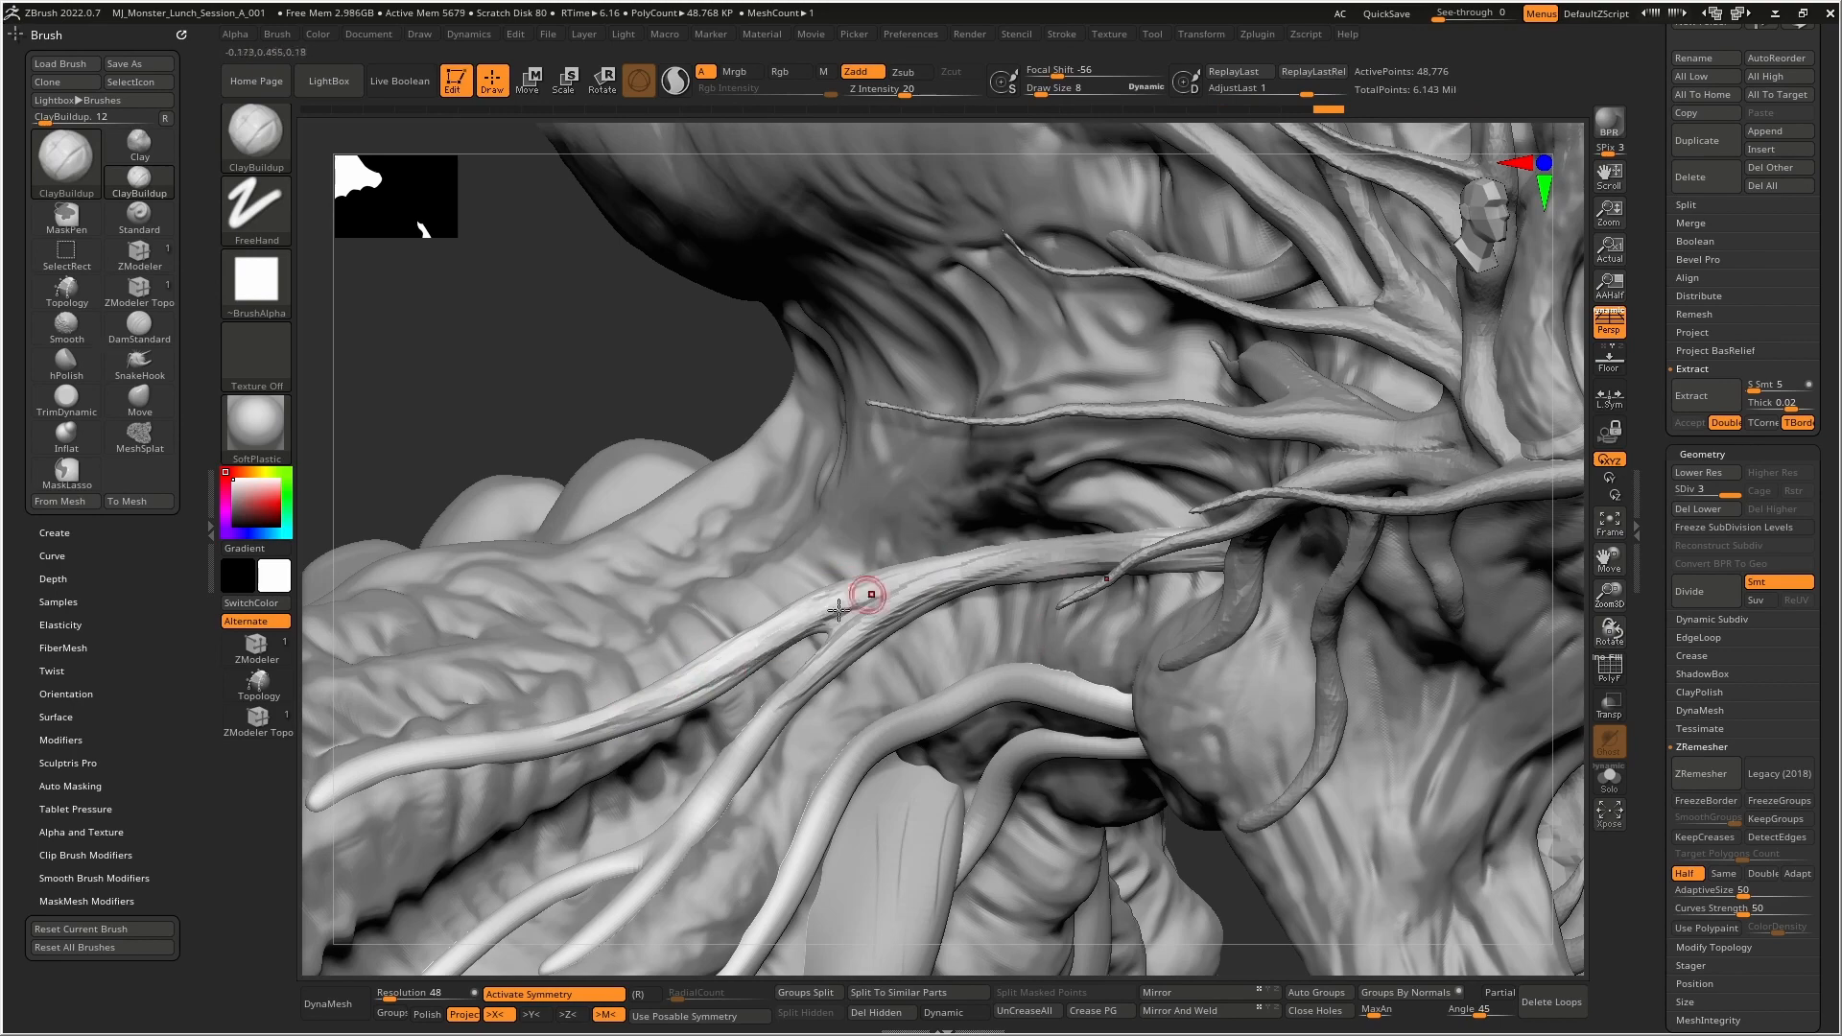
drag(839, 610, 767, 652)
mouse_move(767, 652)
right_down()
mouse_move(892, 662)
mouse_move(954, 548)
right_up()
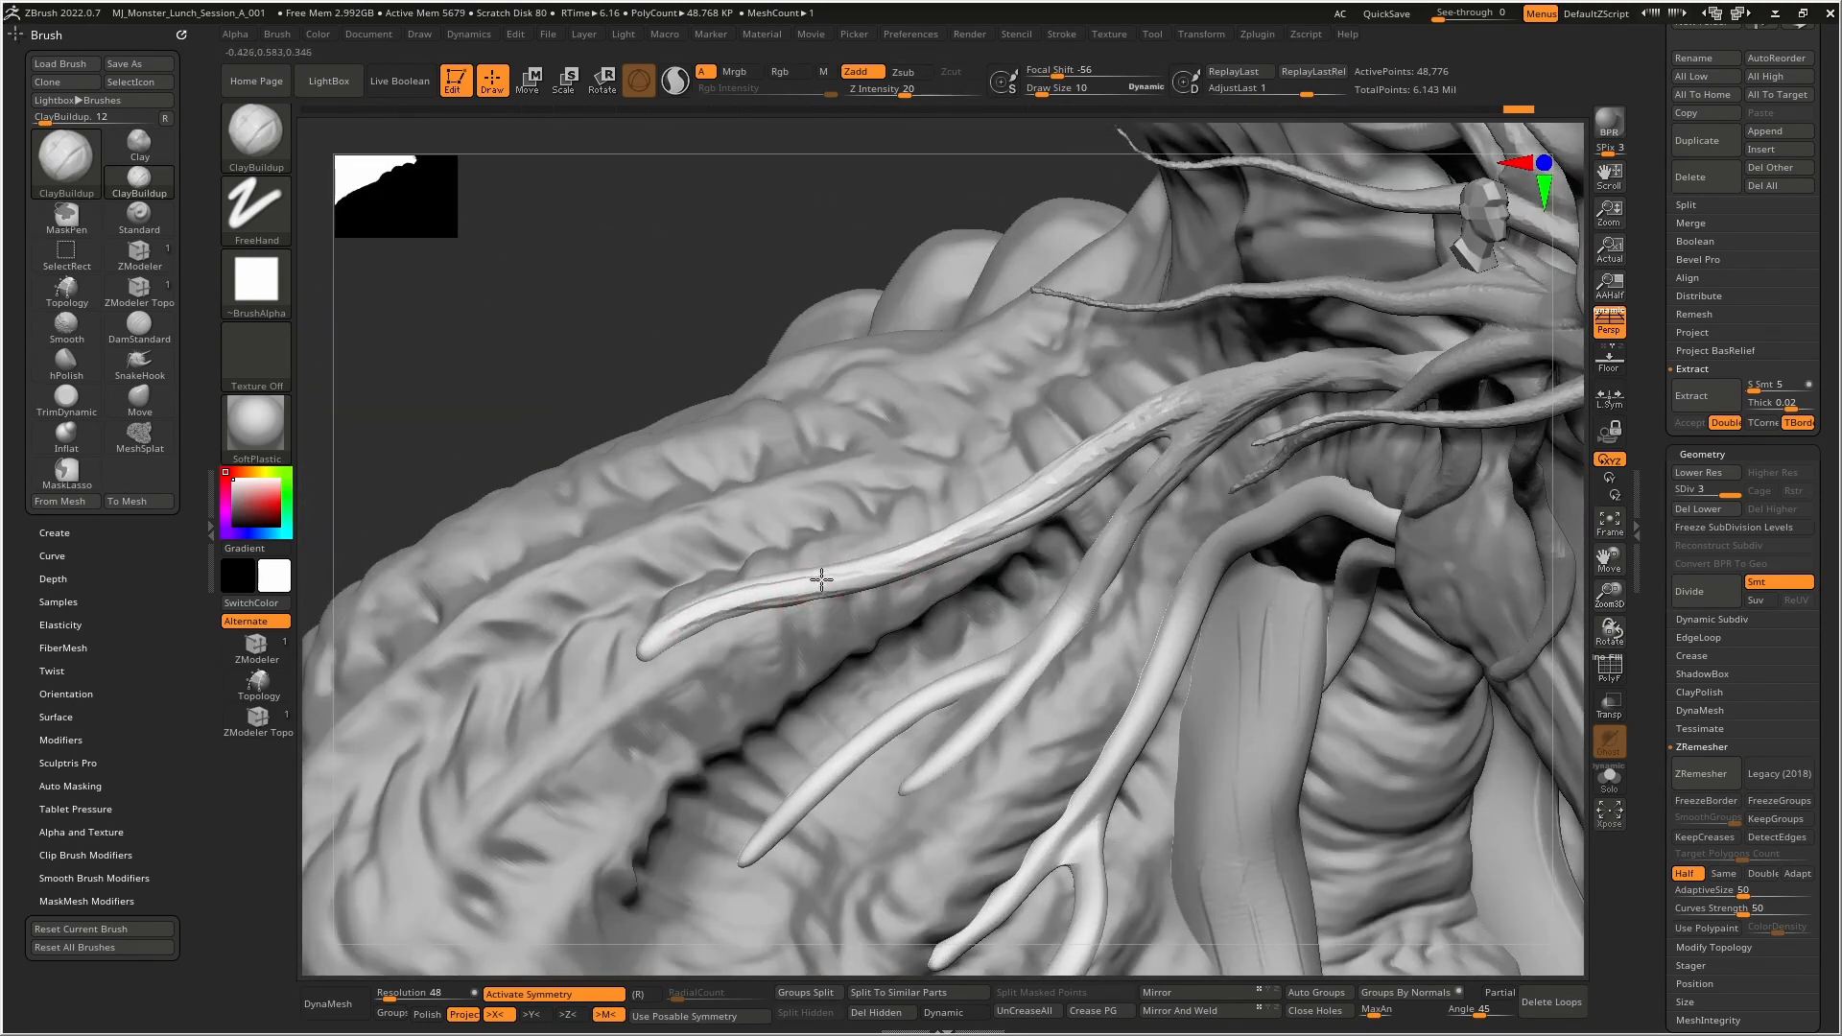
drag(821, 578, 651, 651)
- Pull the middle of the upper strand's neck span downward with the Move brush at draw size 62
mouse_move(977, 512)
ctrl+right_down()
mouse_move(822, 624)
mouse_move(950, 619)
mouse_move(888, 634)
mouse_move(873, 598)
mouse_move(941, 527)
mouse_move(884, 601)
mouse_move(891, 573)
ctrl+right_up()
key(b)
key(m)
key(v)
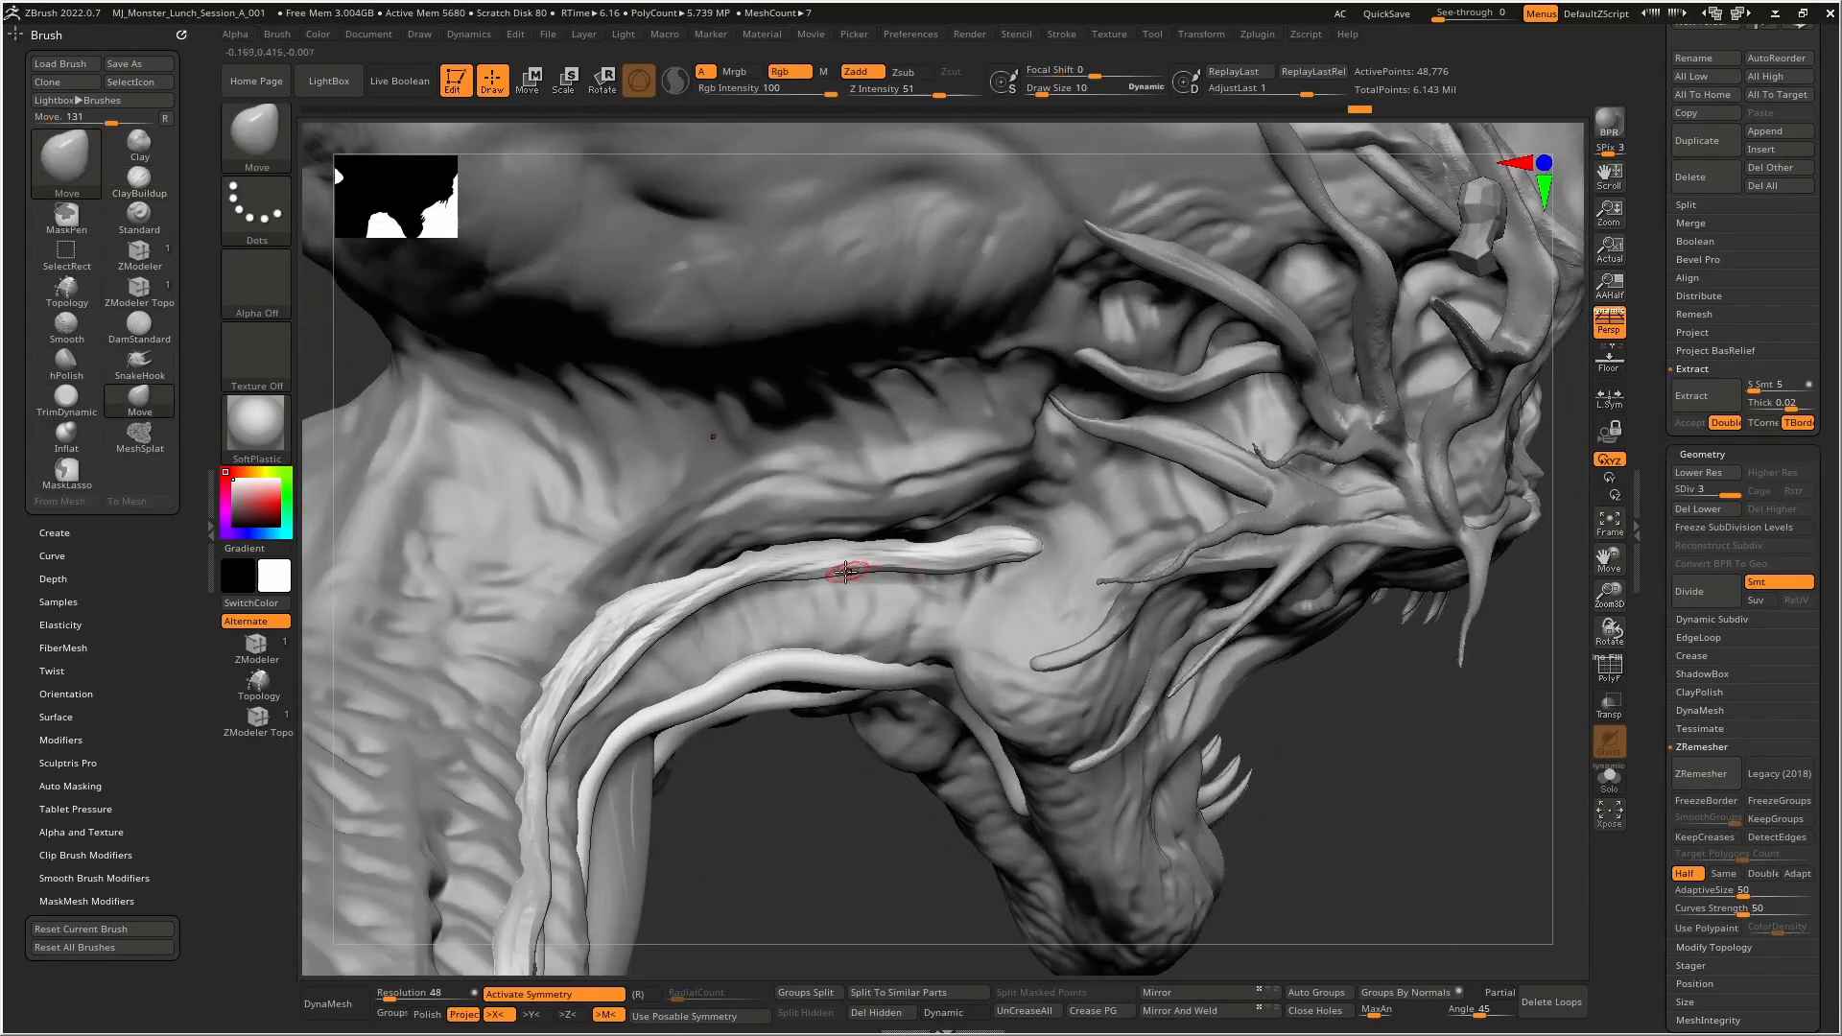
right_drag(841, 552, 813, 618)
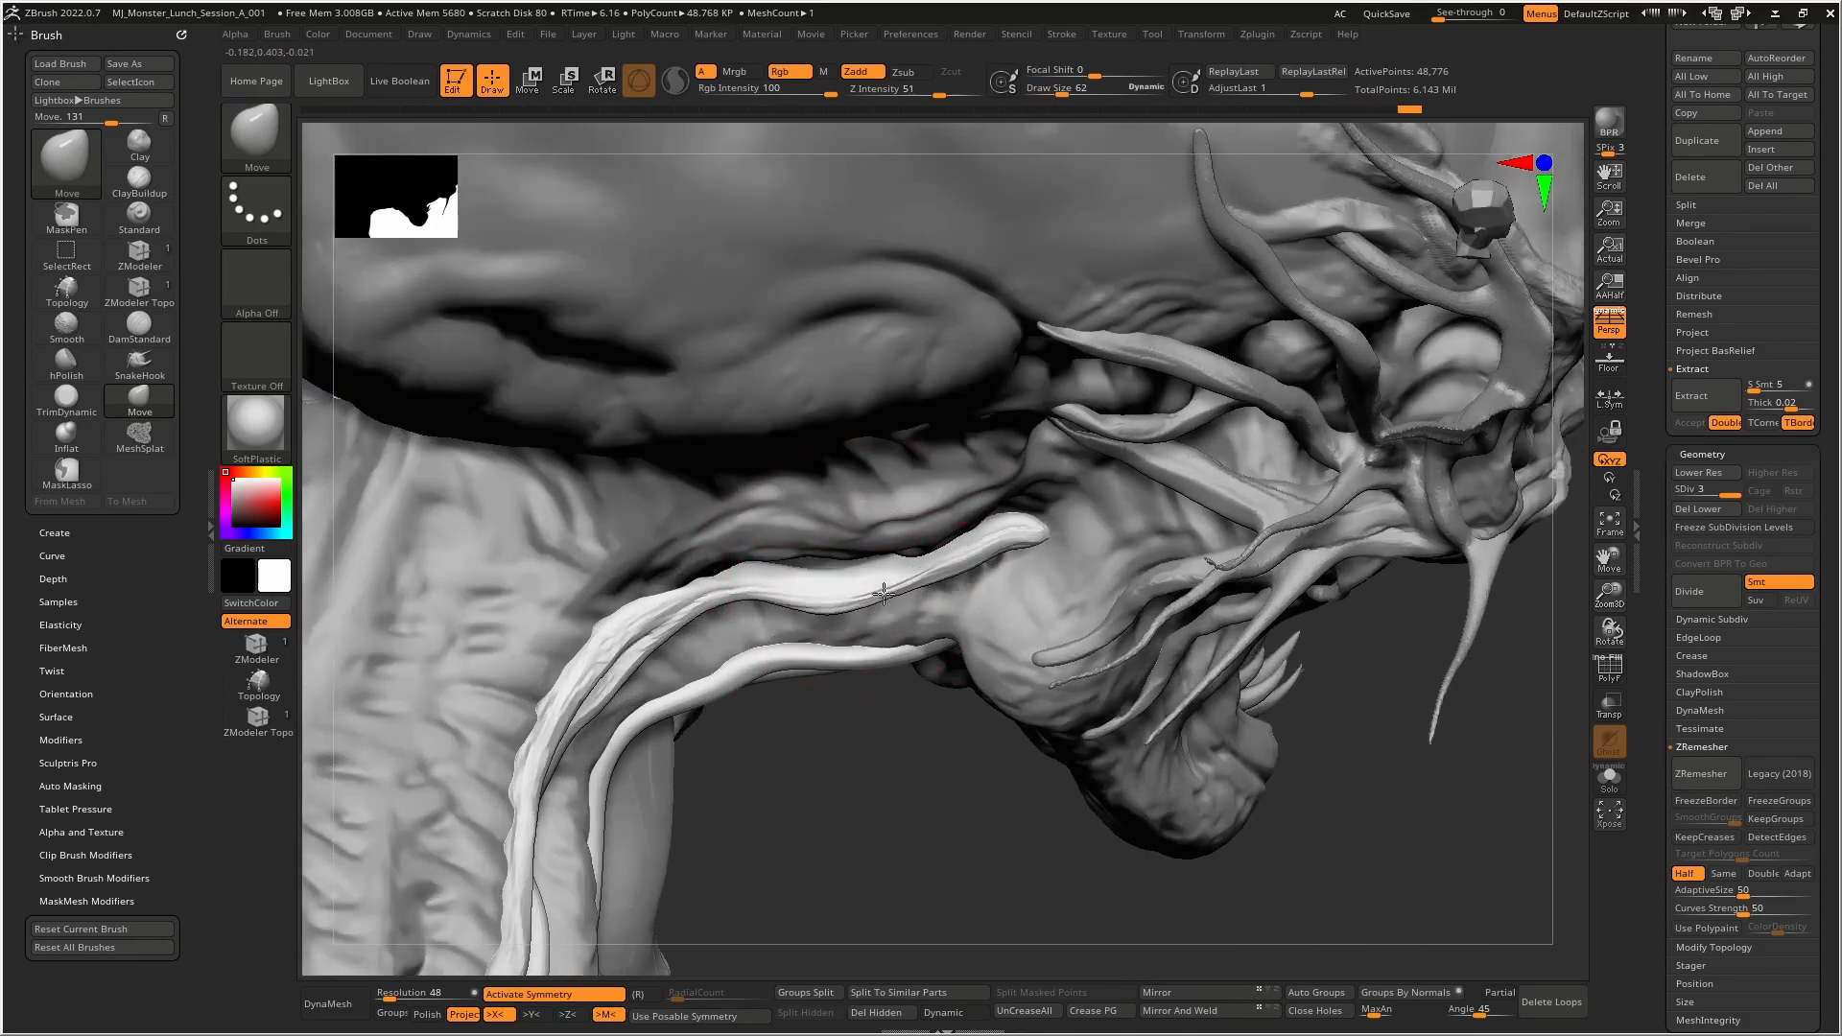
drag(936, 572, 933, 591)
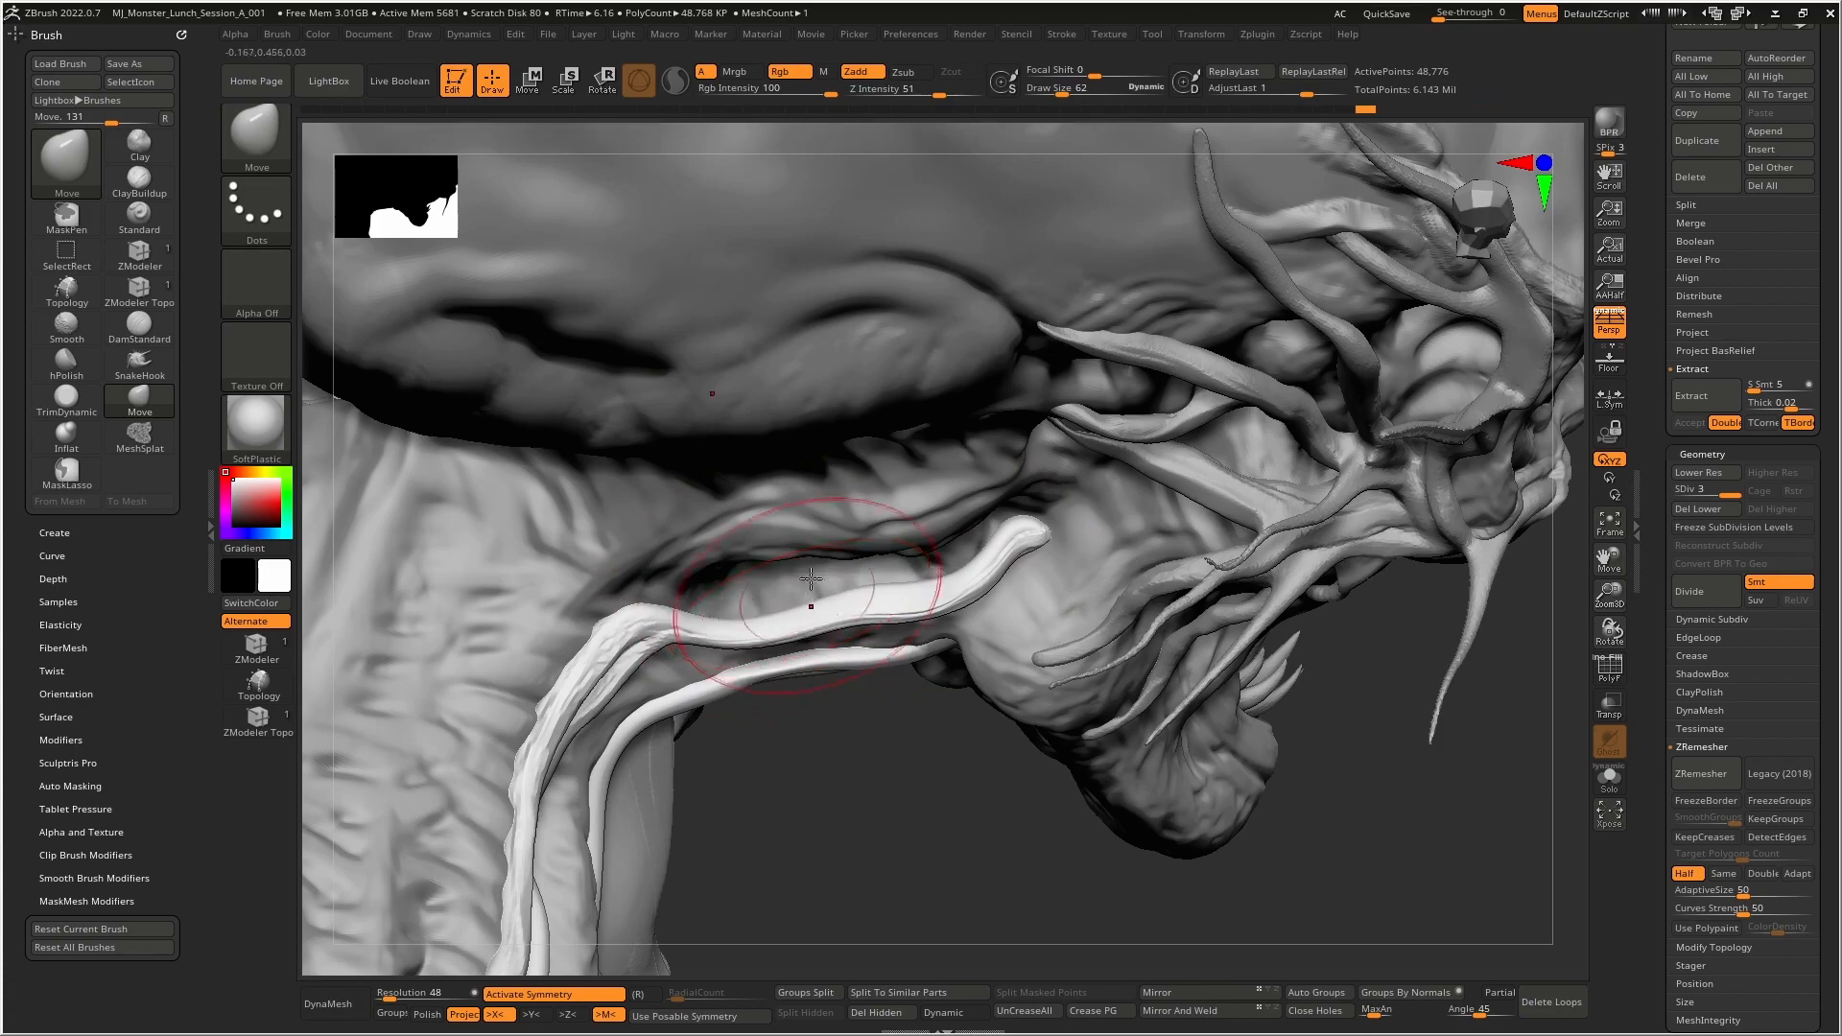
right_drag(811, 580, 817, 569)
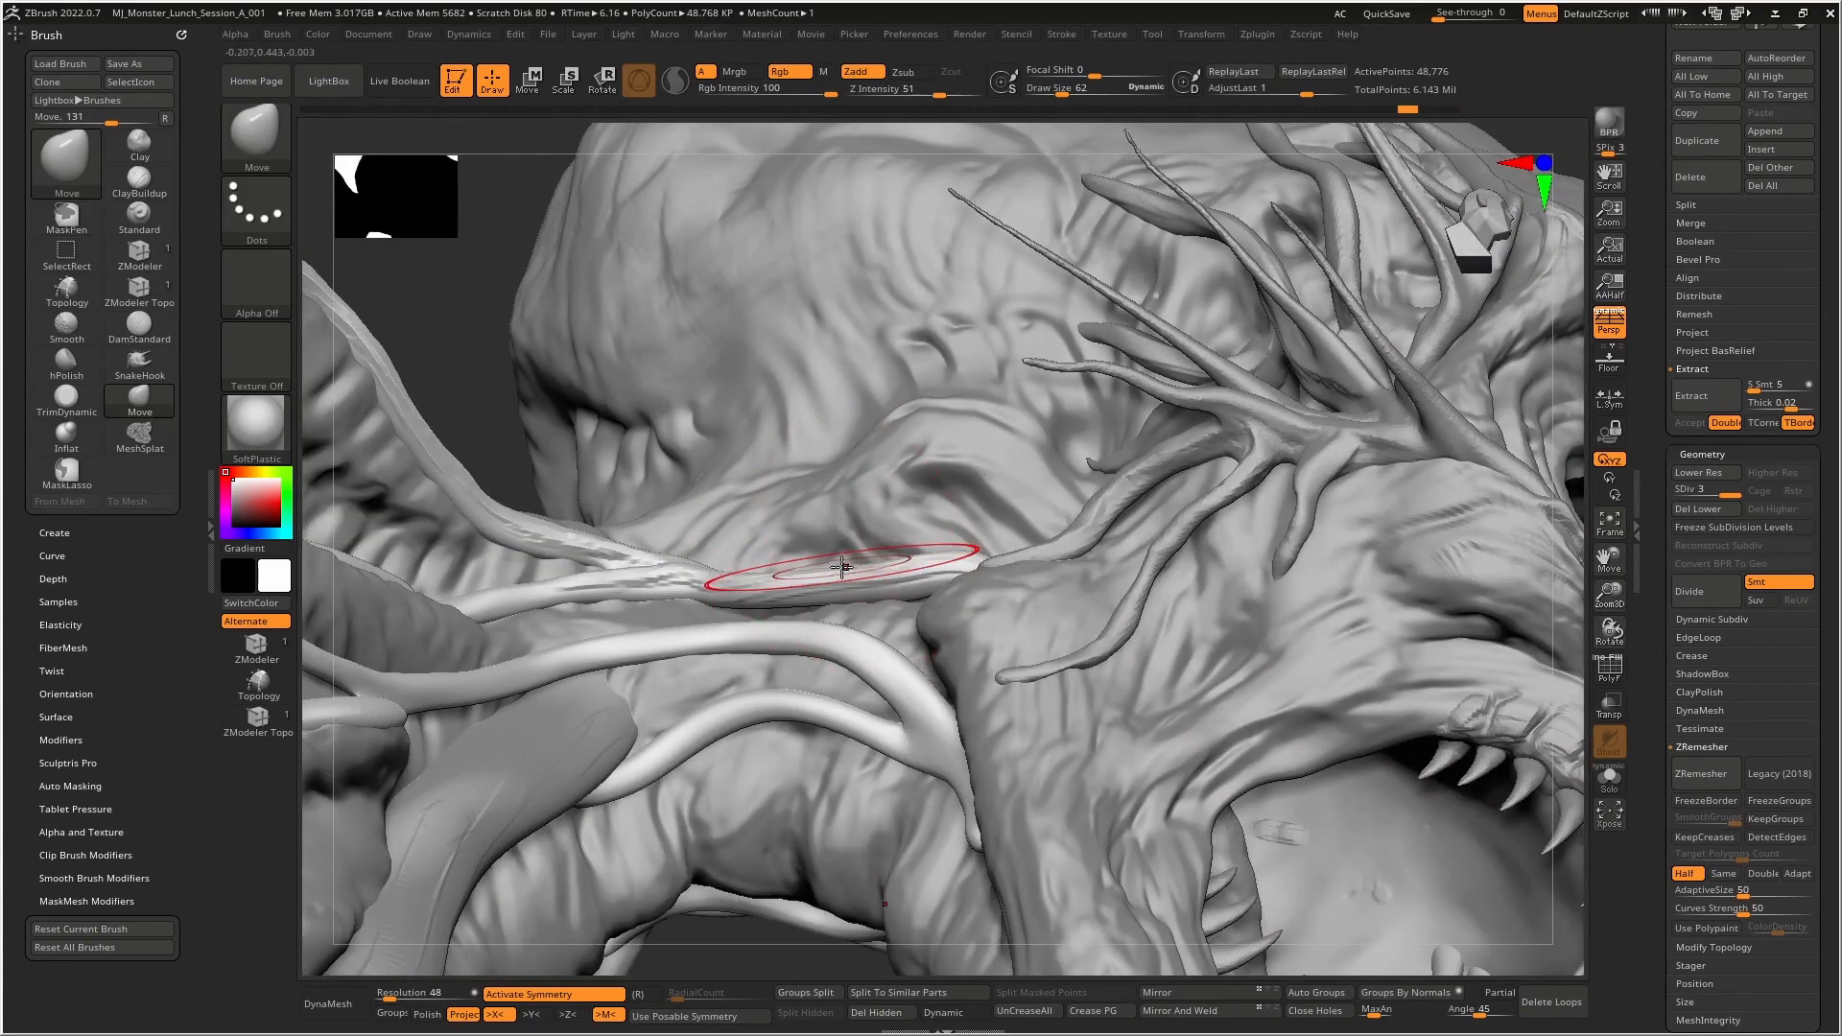
- Arch the upper strand's span near the jaw with the Move Topological brush at draw size 62
key(b)
key(m)
key(t)
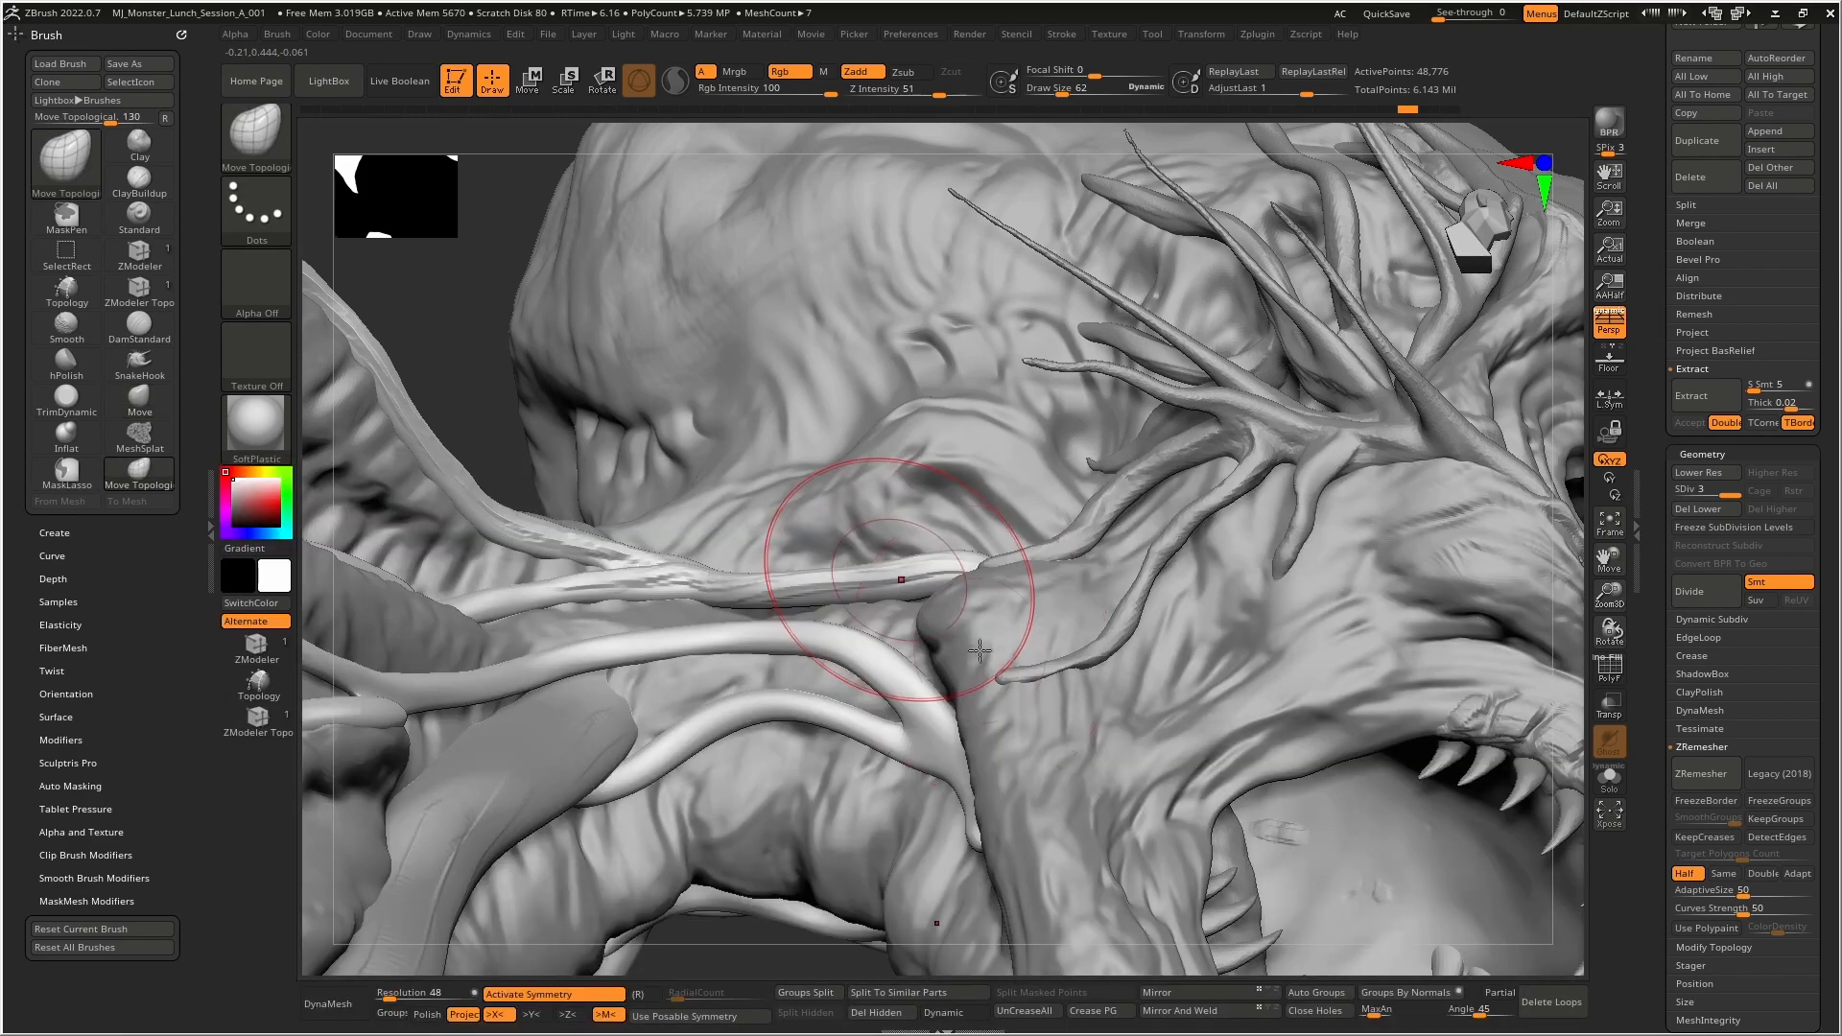
right_drag(988, 616, 987, 588)
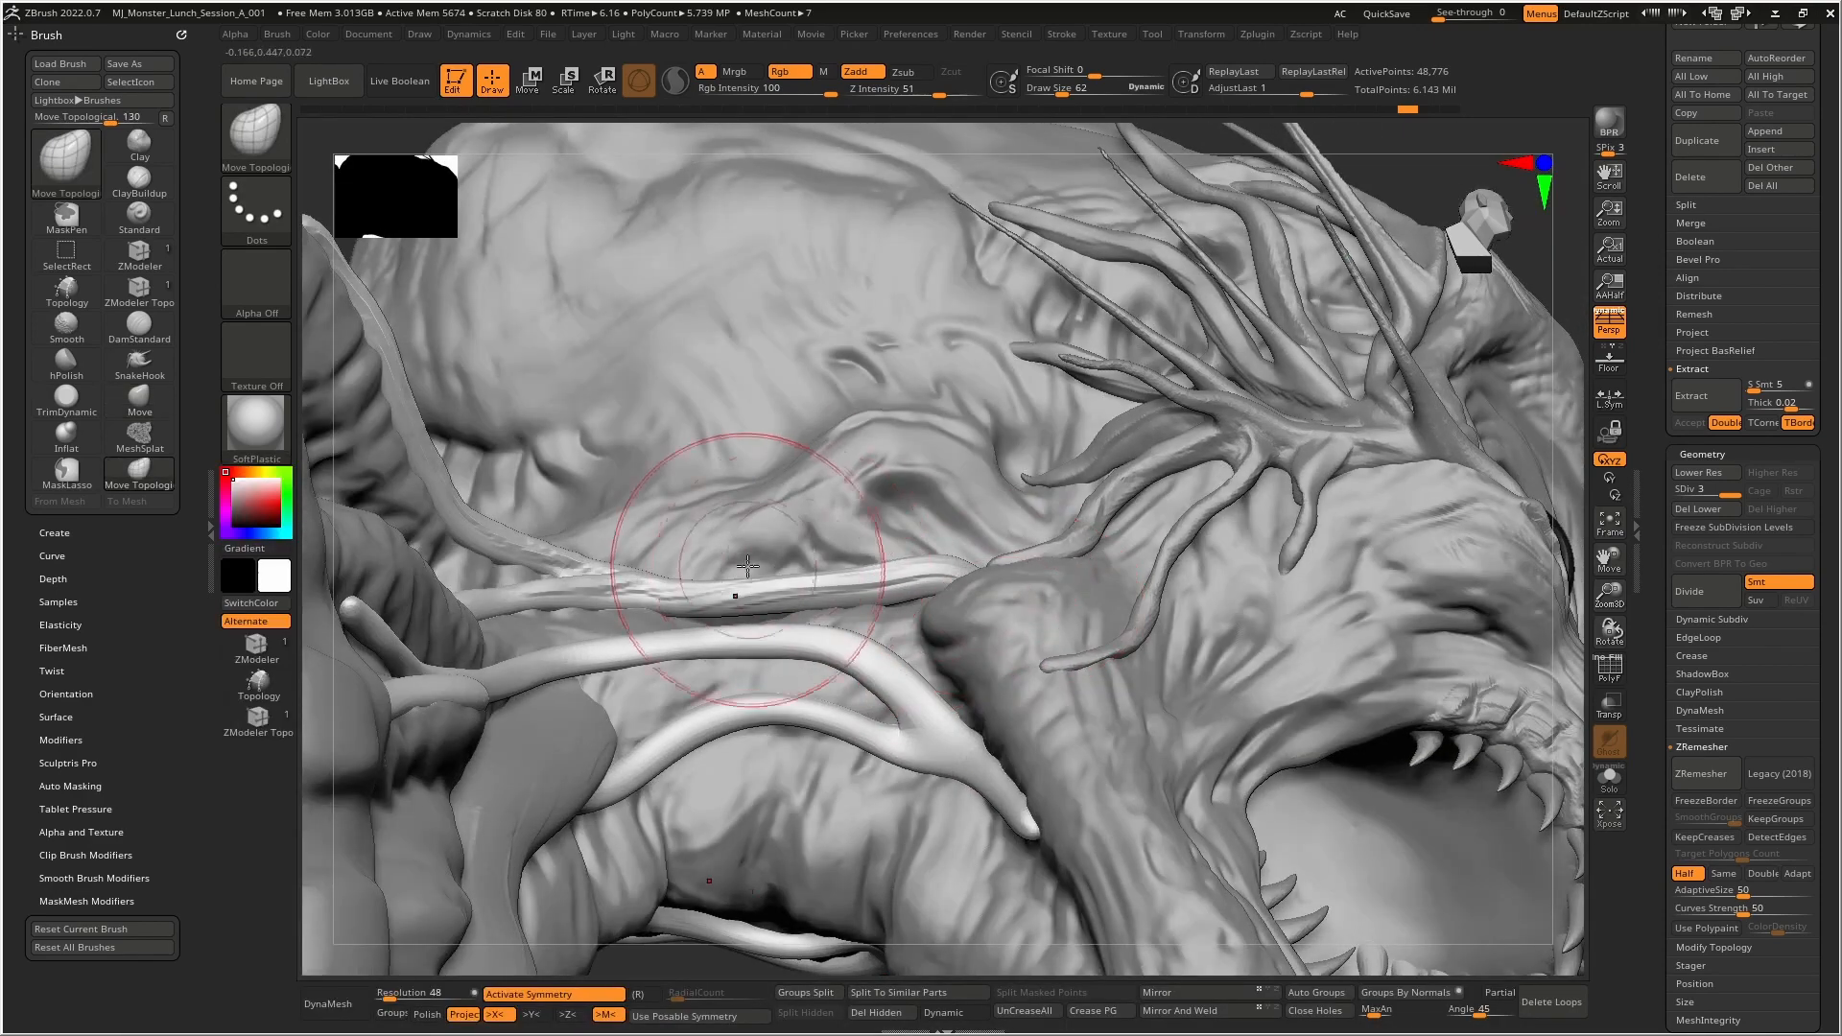
key(b)
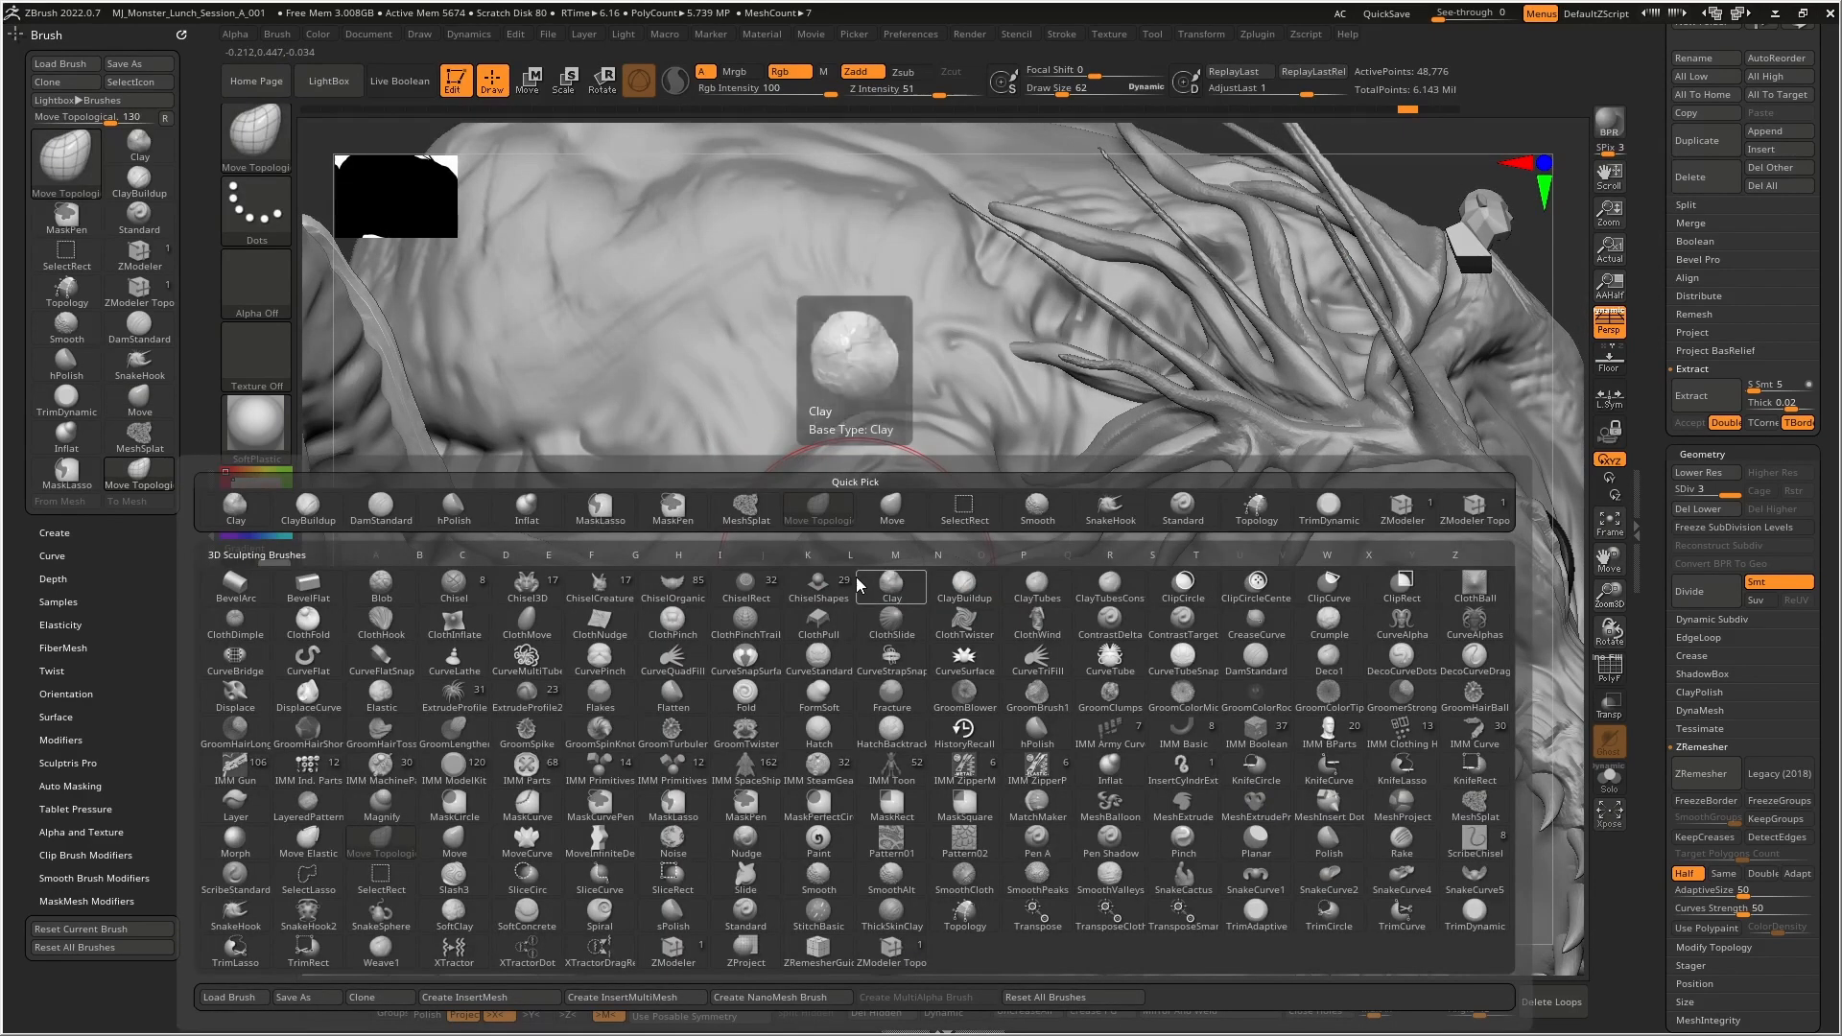
key(m)
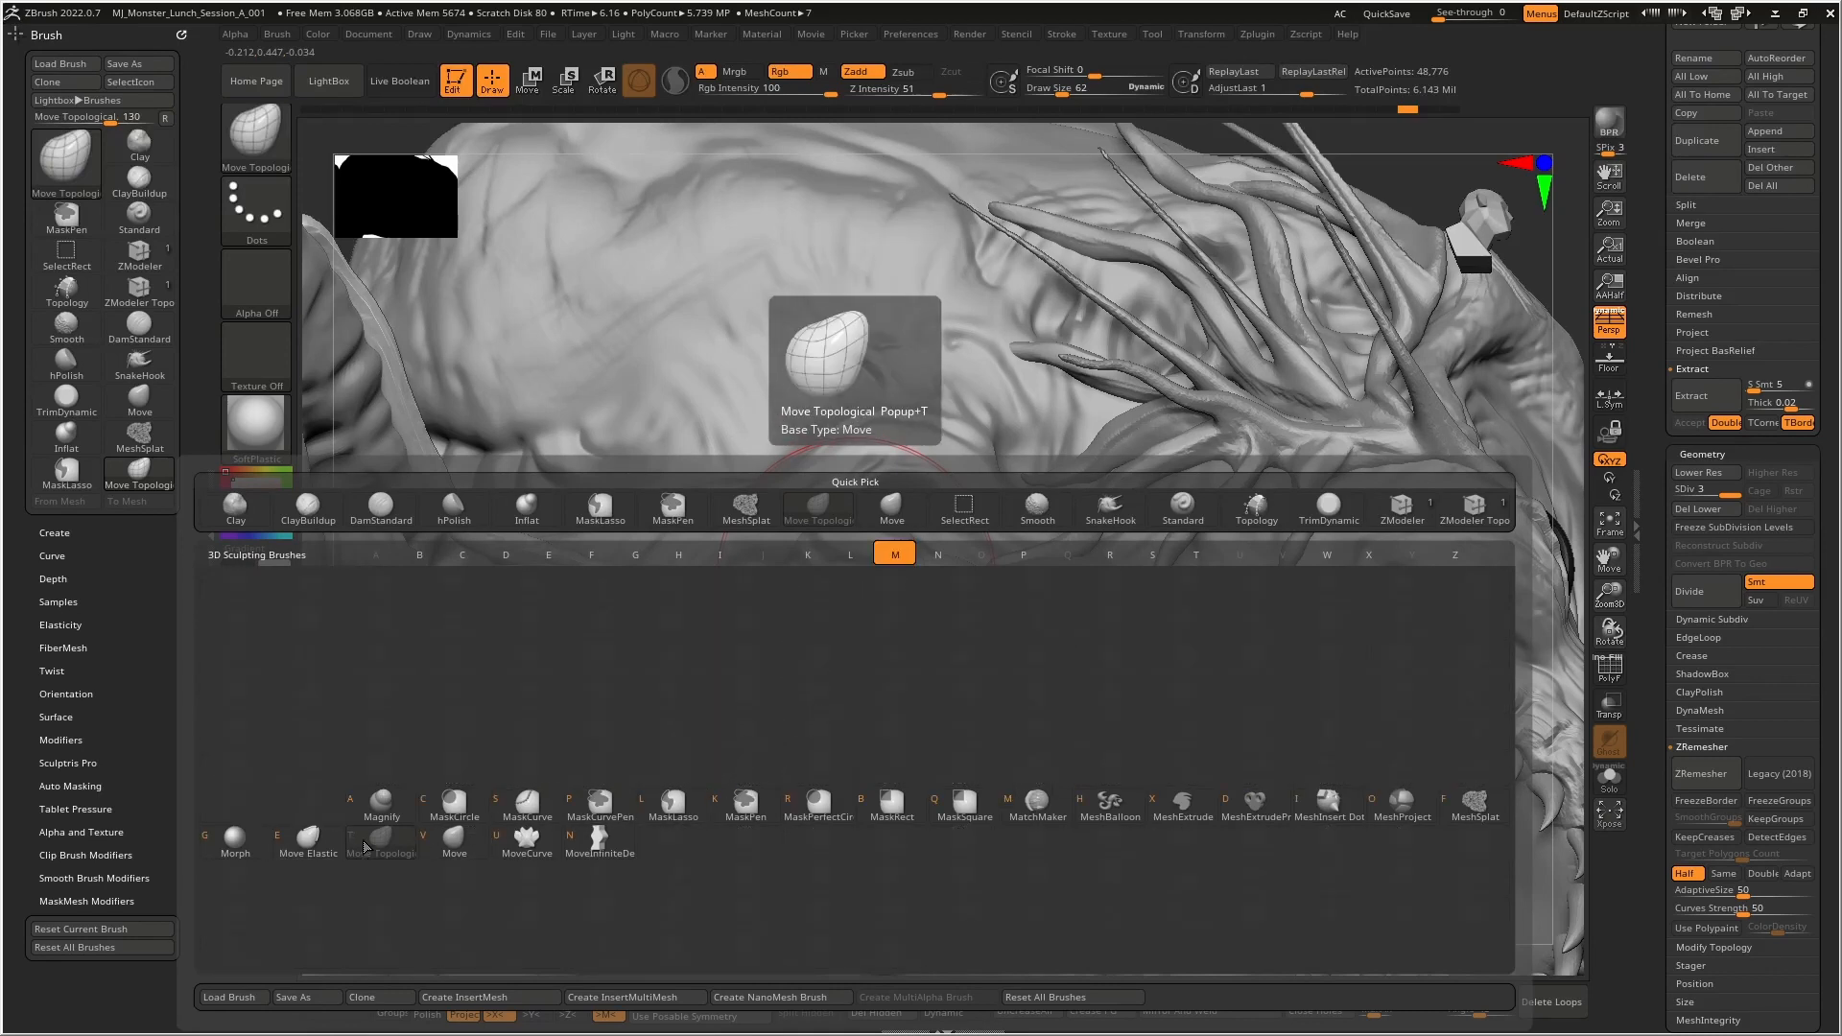
click(381, 844)
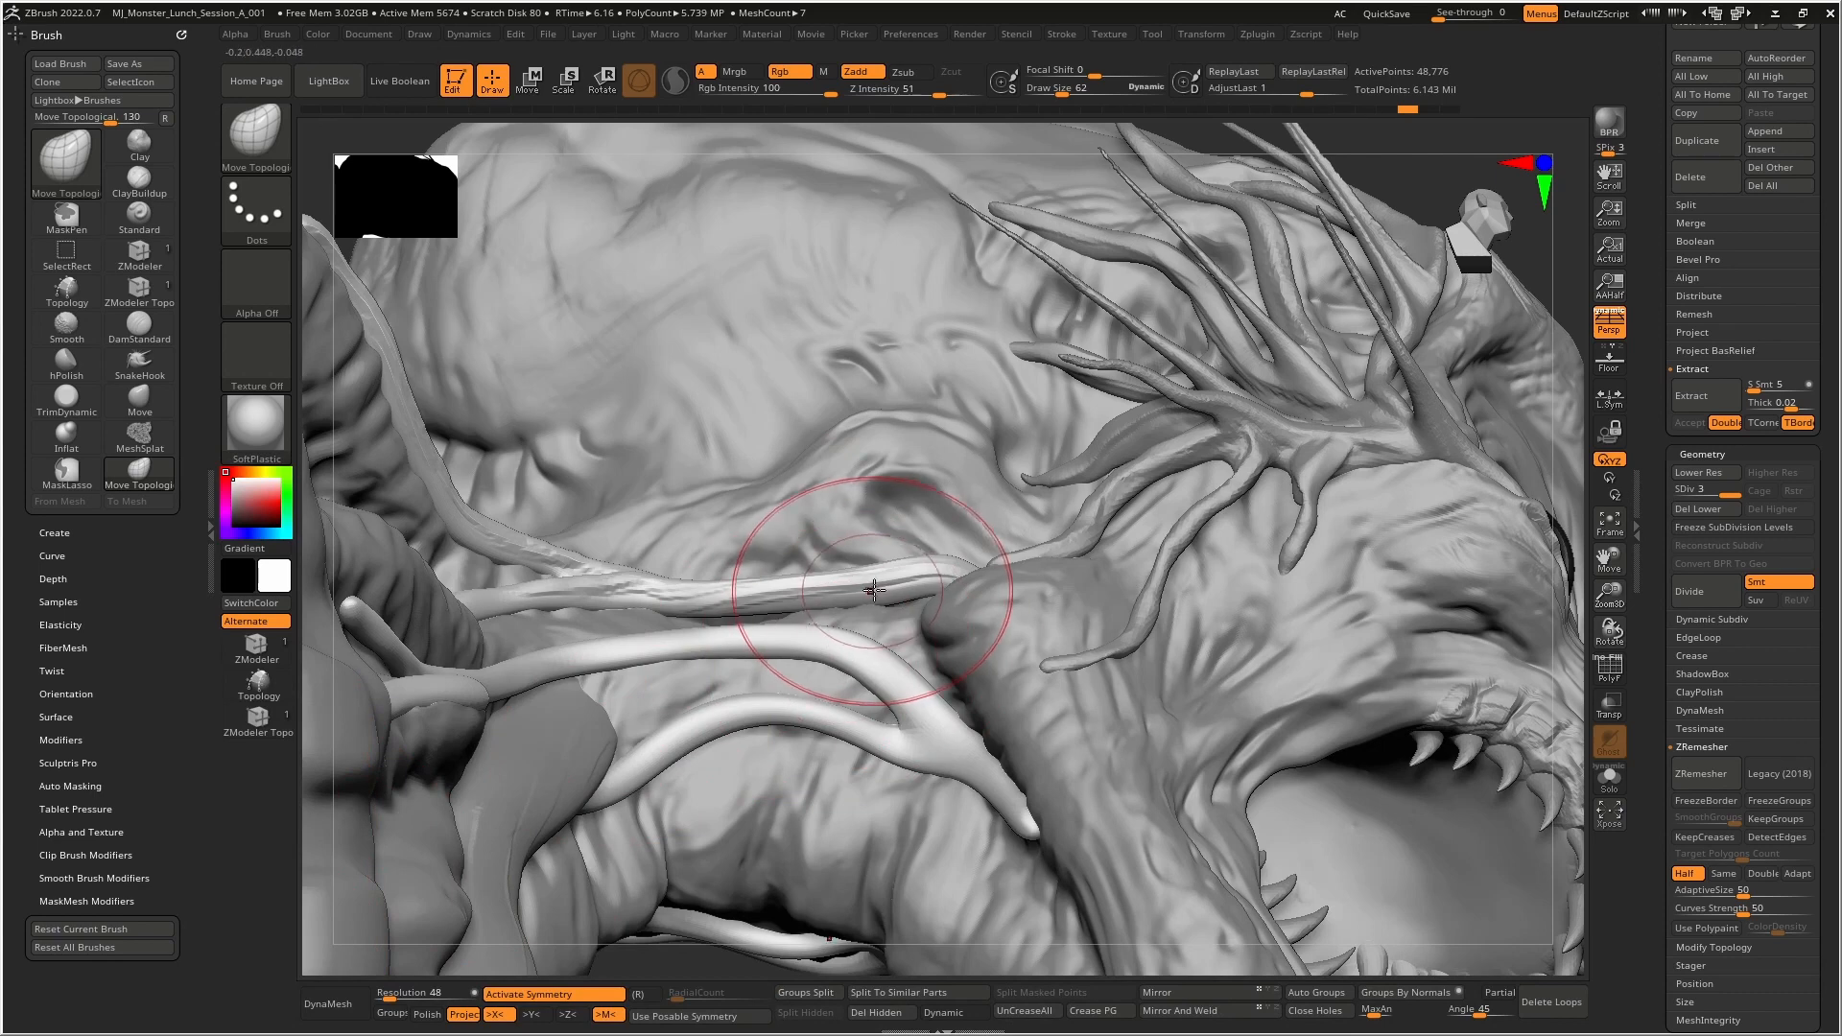
drag(747, 586, 745, 567)
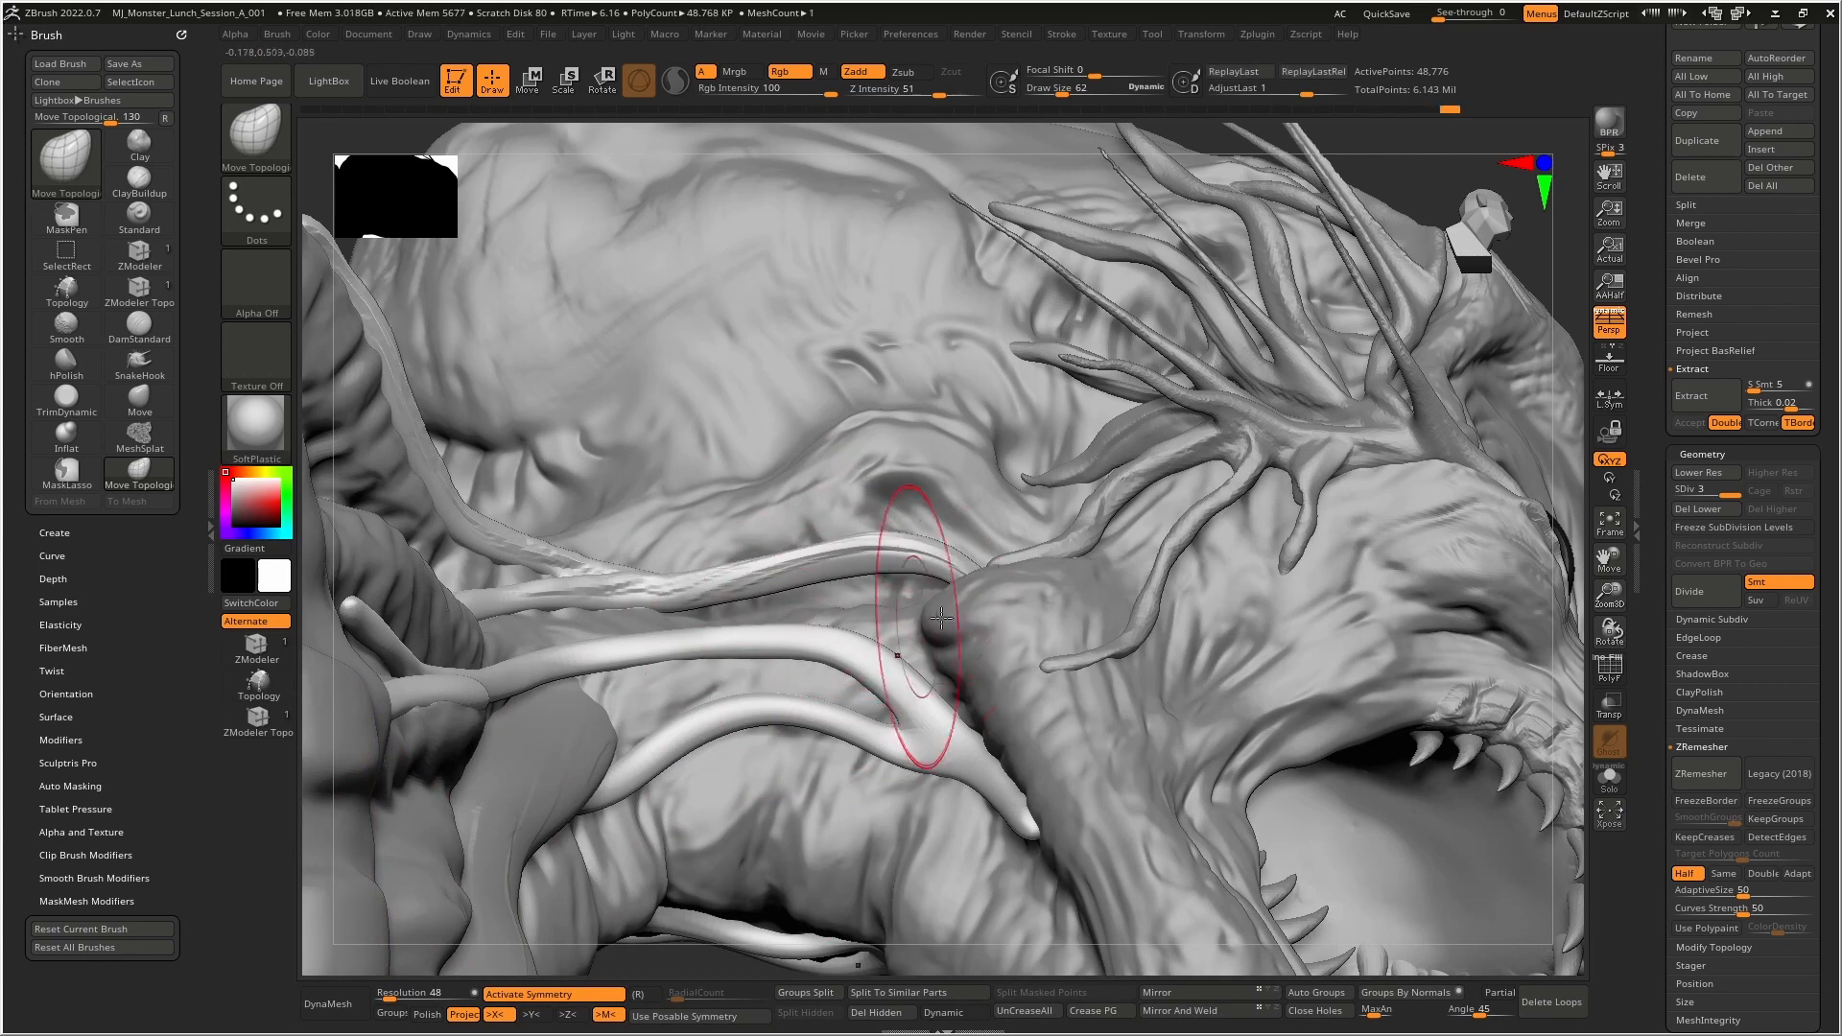
- Inspect the strands' wireframe, then drop them to subdivision level 2 and smooth the upper strand's bend
click(1607, 677)
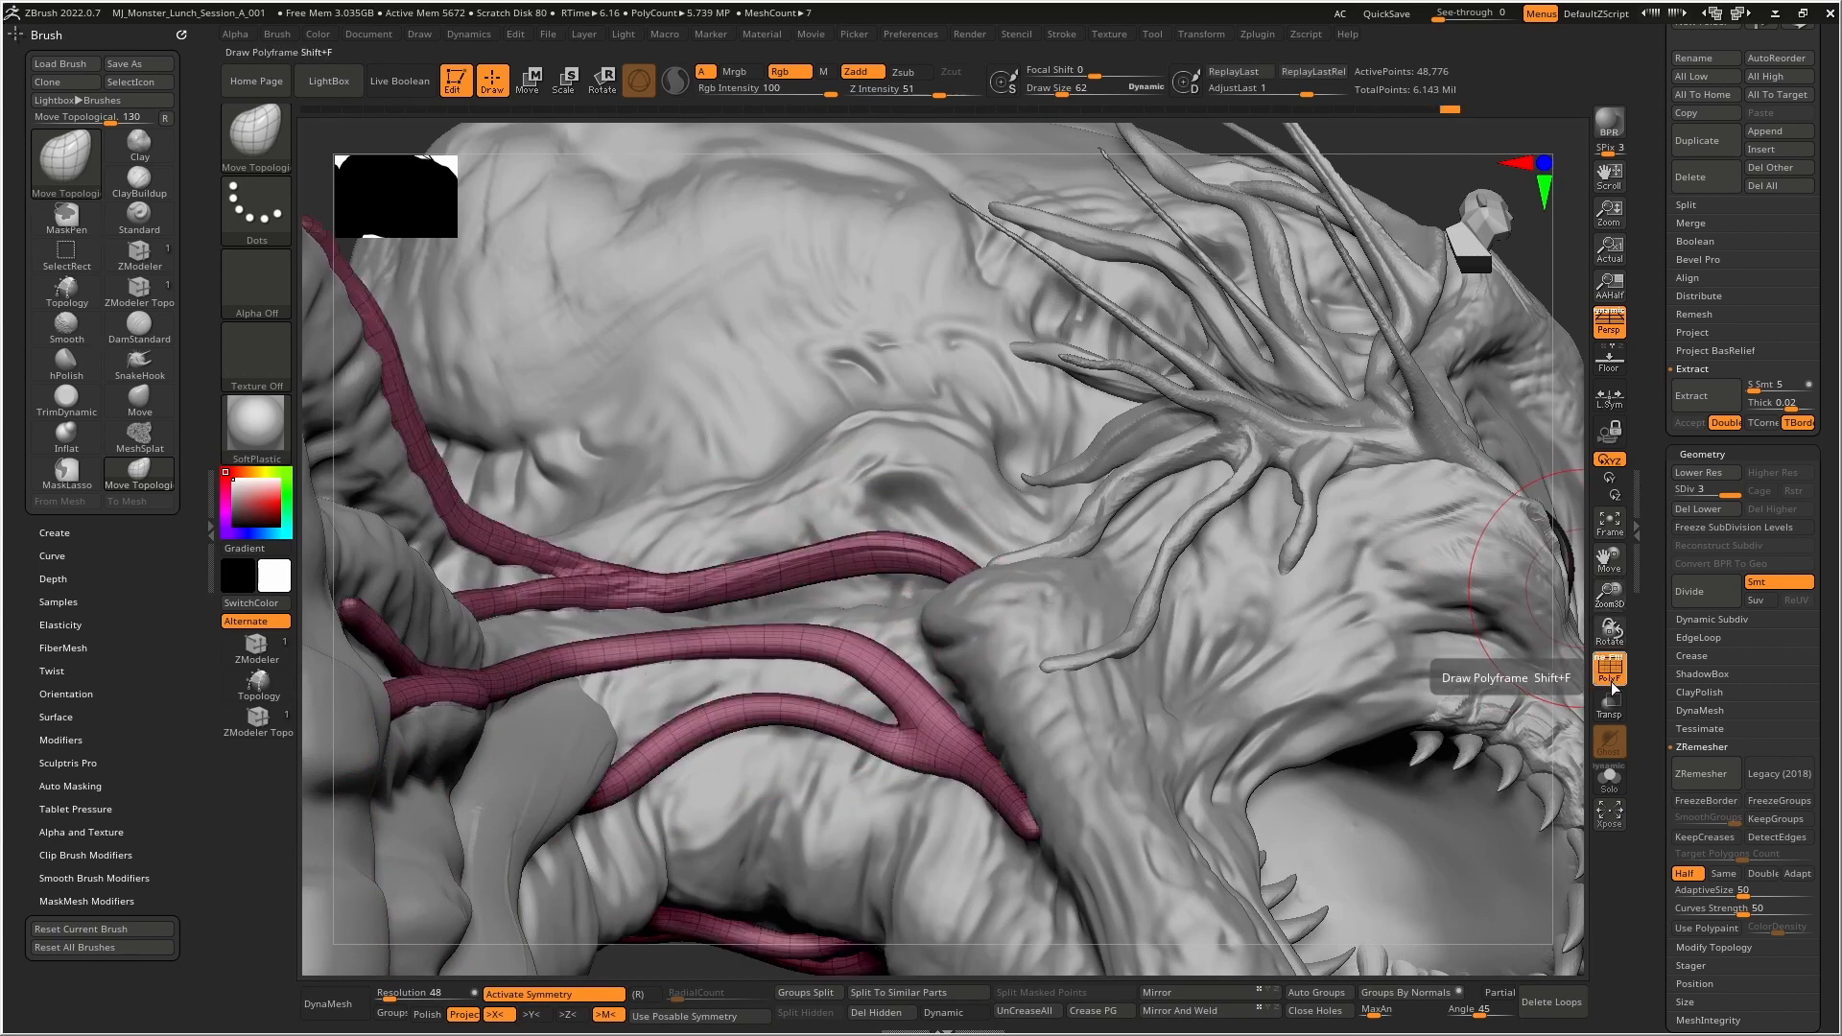
click(1609, 677)
right_drag(716, 579, 777, 572)
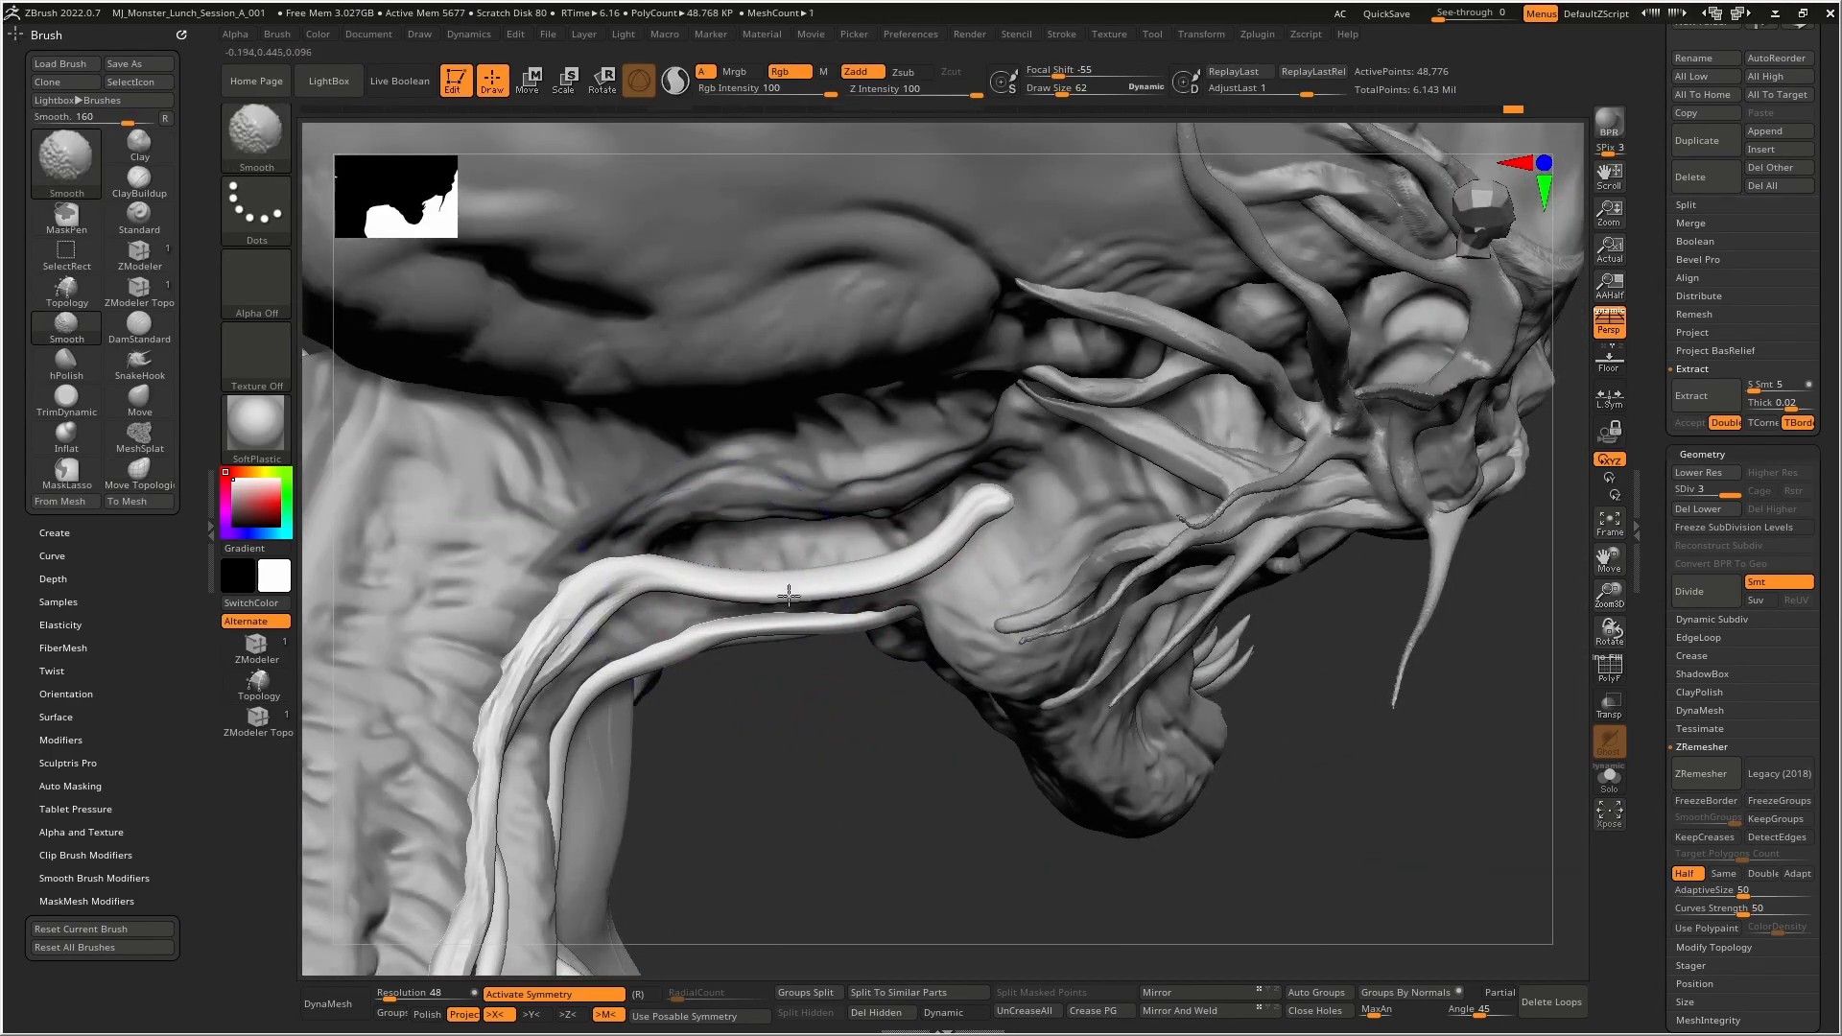
alt+click(900, 572)
right_drag(906, 553, 898, 486)
alt+click(909, 549)
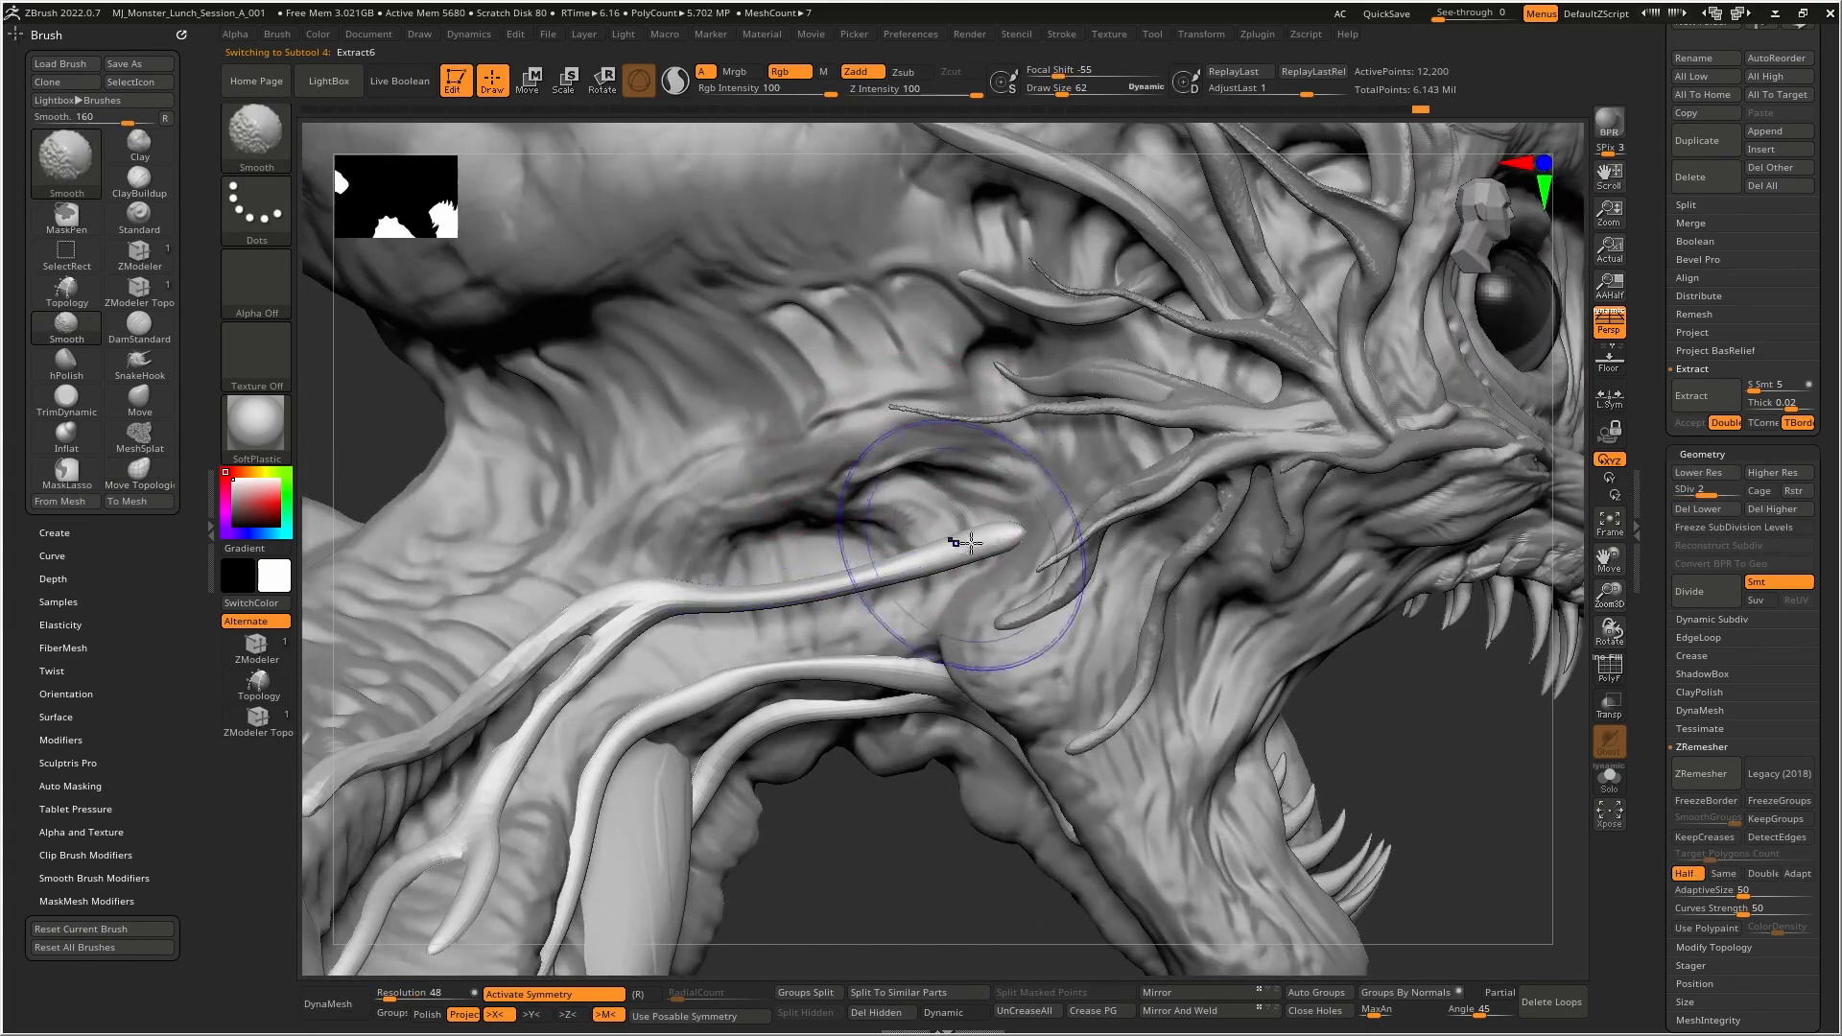
alt+right_drag(644, 664, 945, 525)
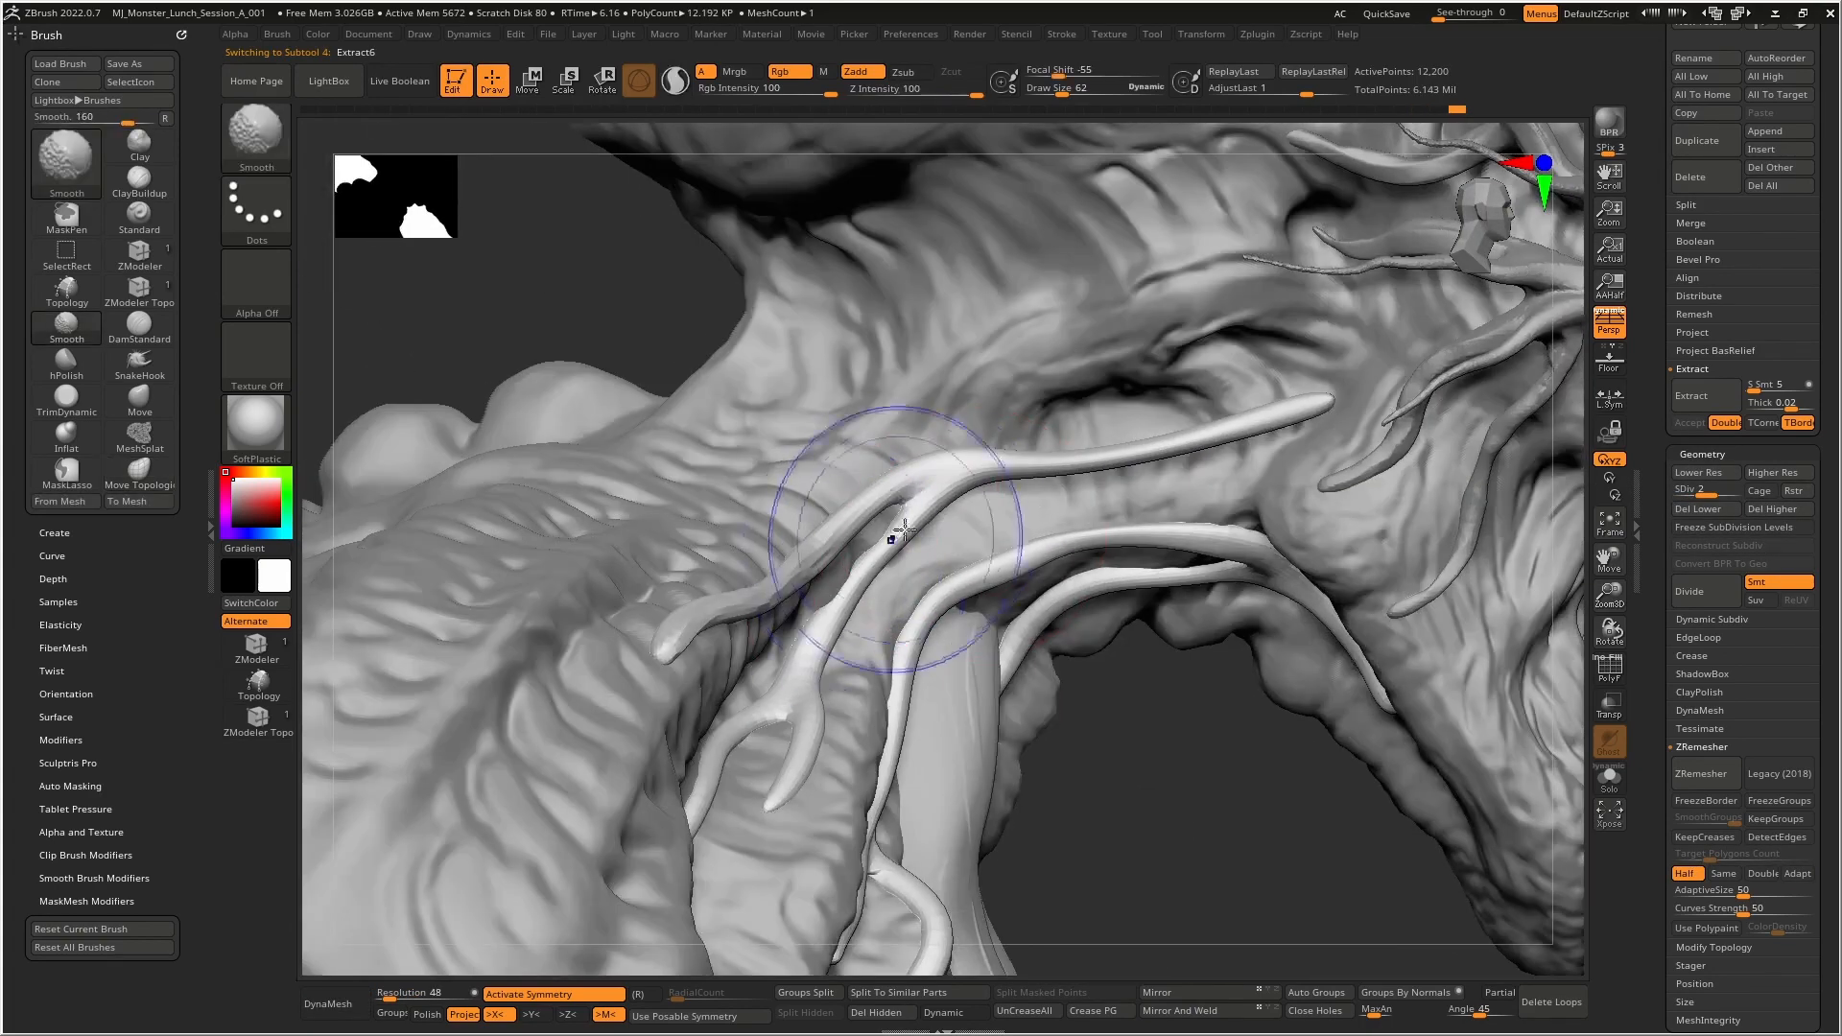
- Reshape the lower strands beneath the jaw with Move Topological at draw size 62 and smooth them
mouse_move(1082, 603)
alt+right_down()
mouse_move(987, 508)
mouse_move(983, 566)
mouse_move(1004, 427)
mouse_move(1006, 474)
alt+right_up()
drag(996, 471, 1016, 477)
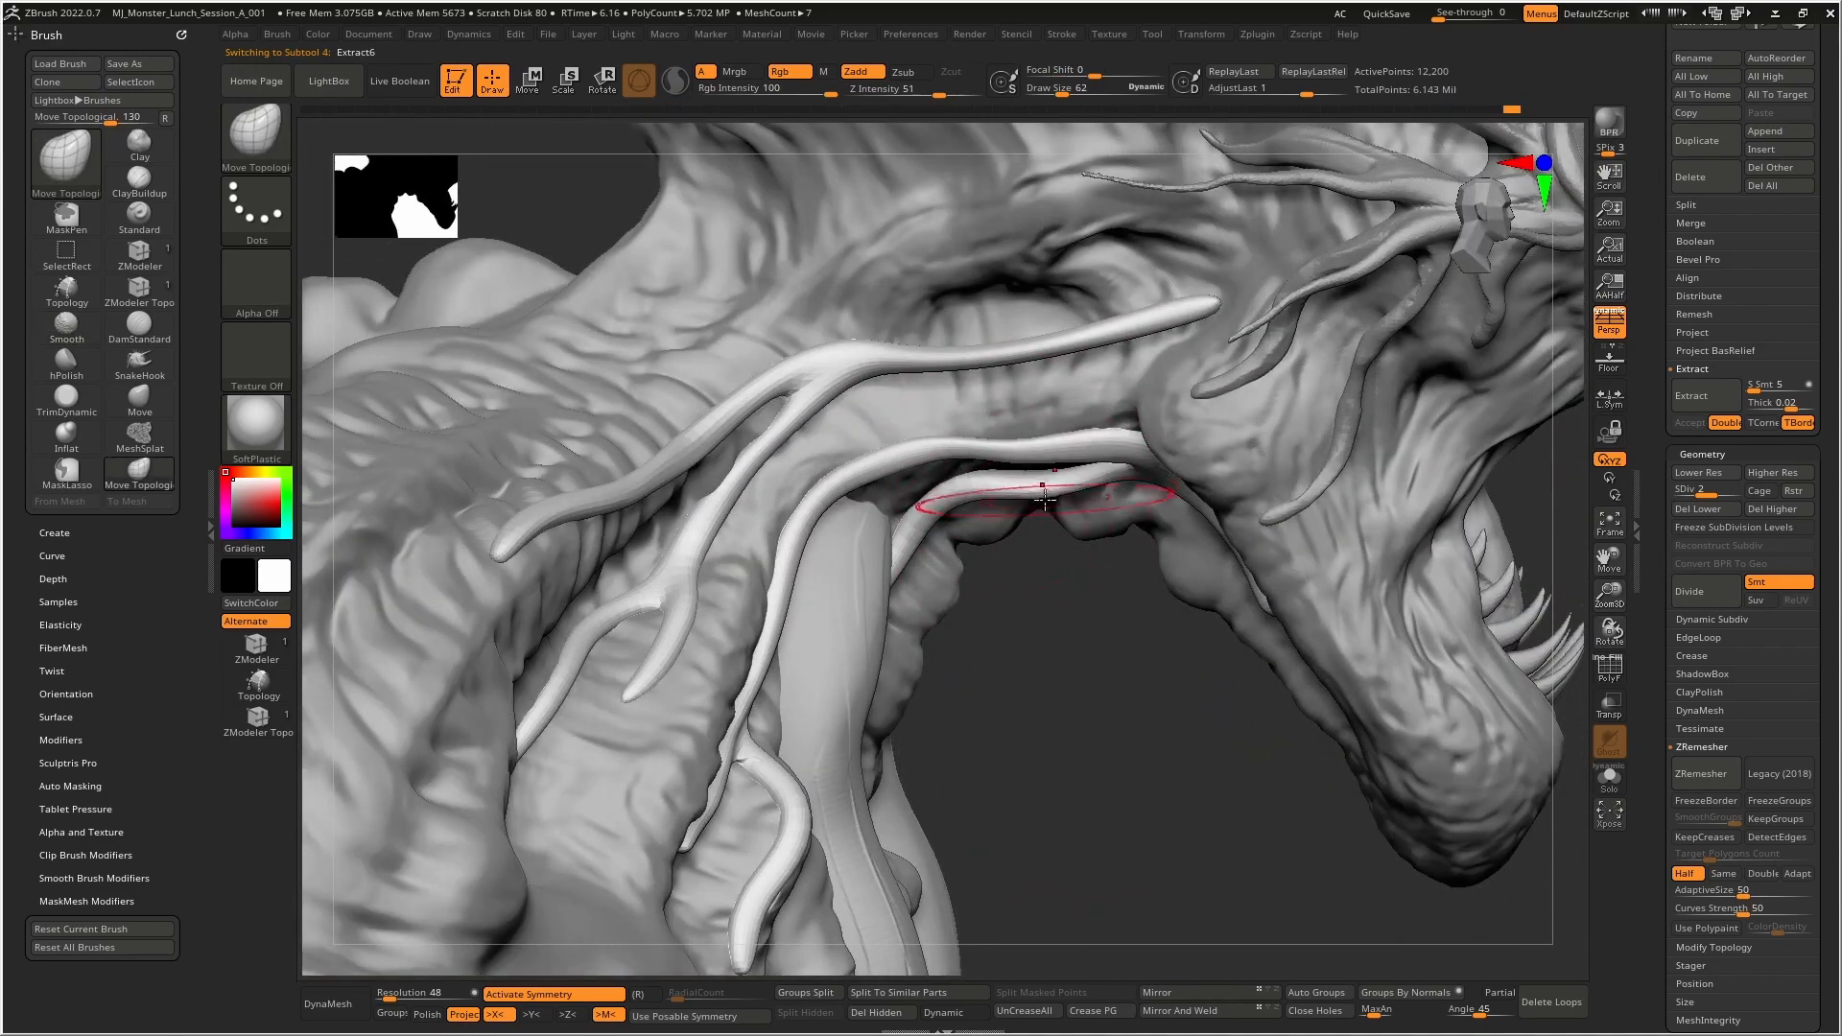
right_drag(1052, 486, 1065, 412)
shift+drag(1214, 558, 1159, 432)
- Try to shift the upper and lower strands around the fork with Move Topological, checking them from several angles
mouse_move(1142, 452)
right_down()
mouse_move(1144, 624)
mouse_move(1234, 432)
mouse_move(842, 495)
right_up()
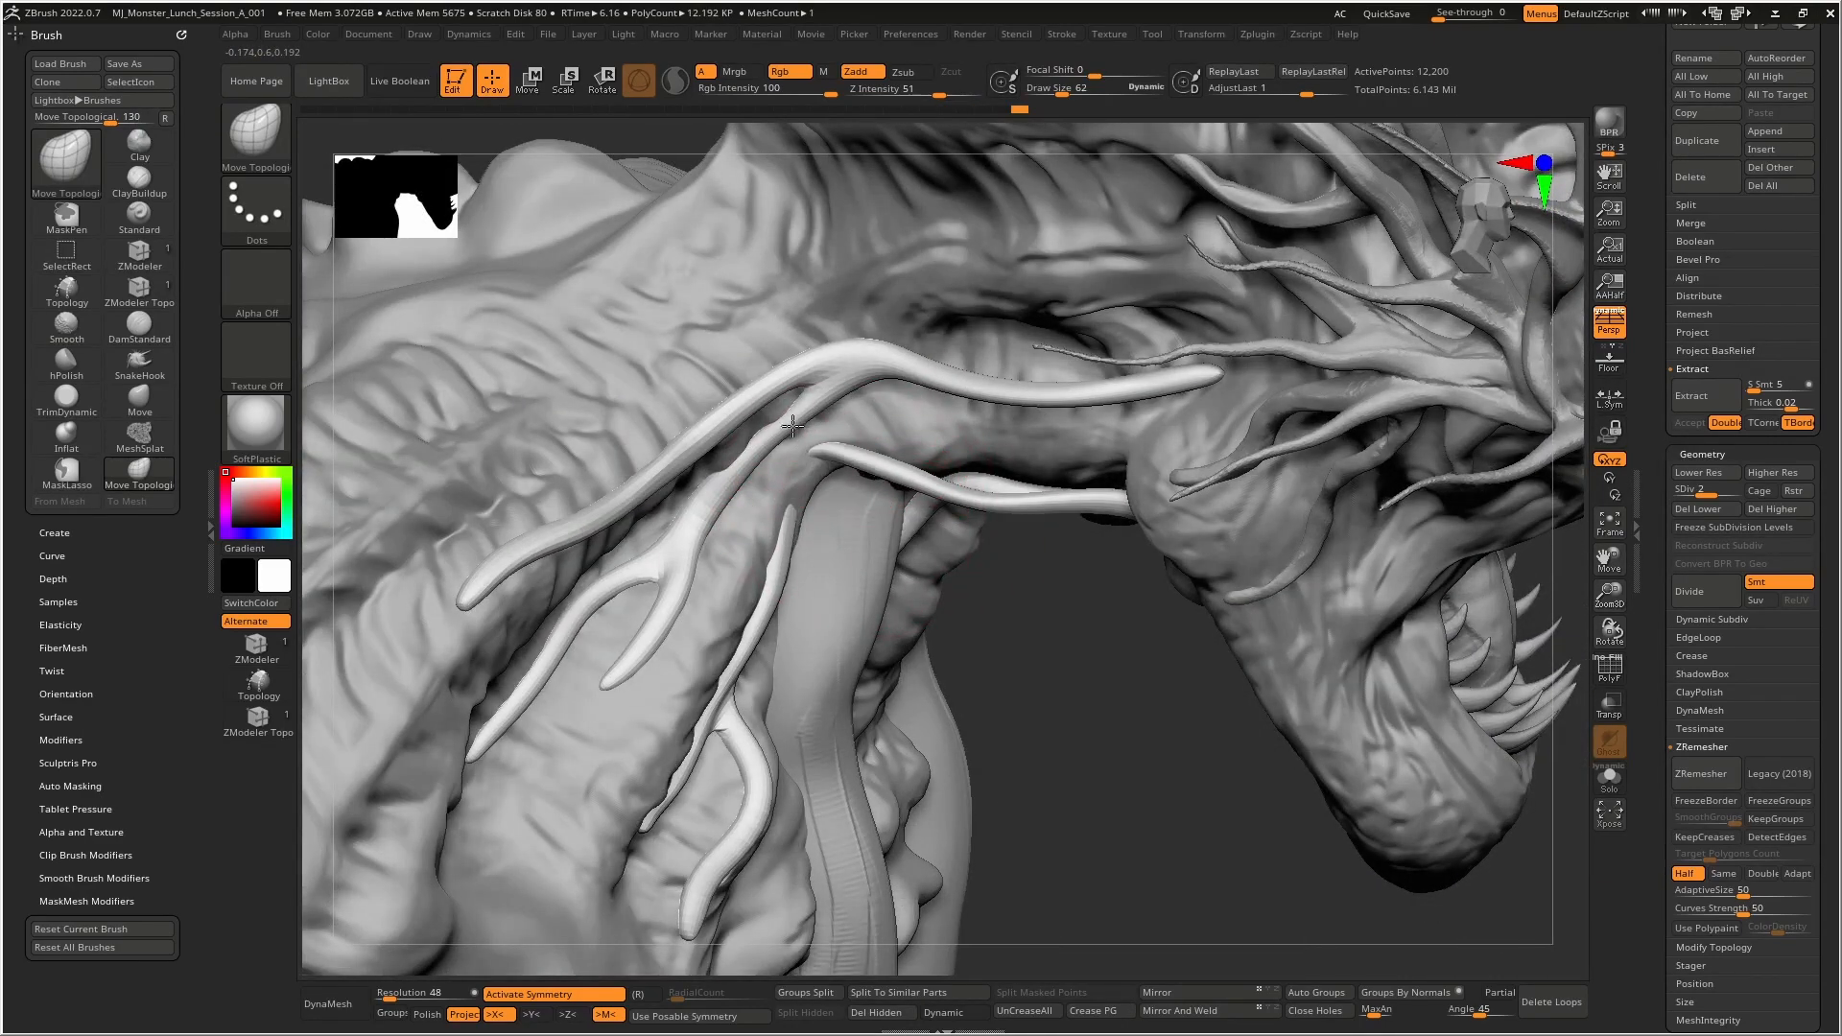
right_drag(856, 479, 911, 398)
right_drag(791, 386, 824, 420)
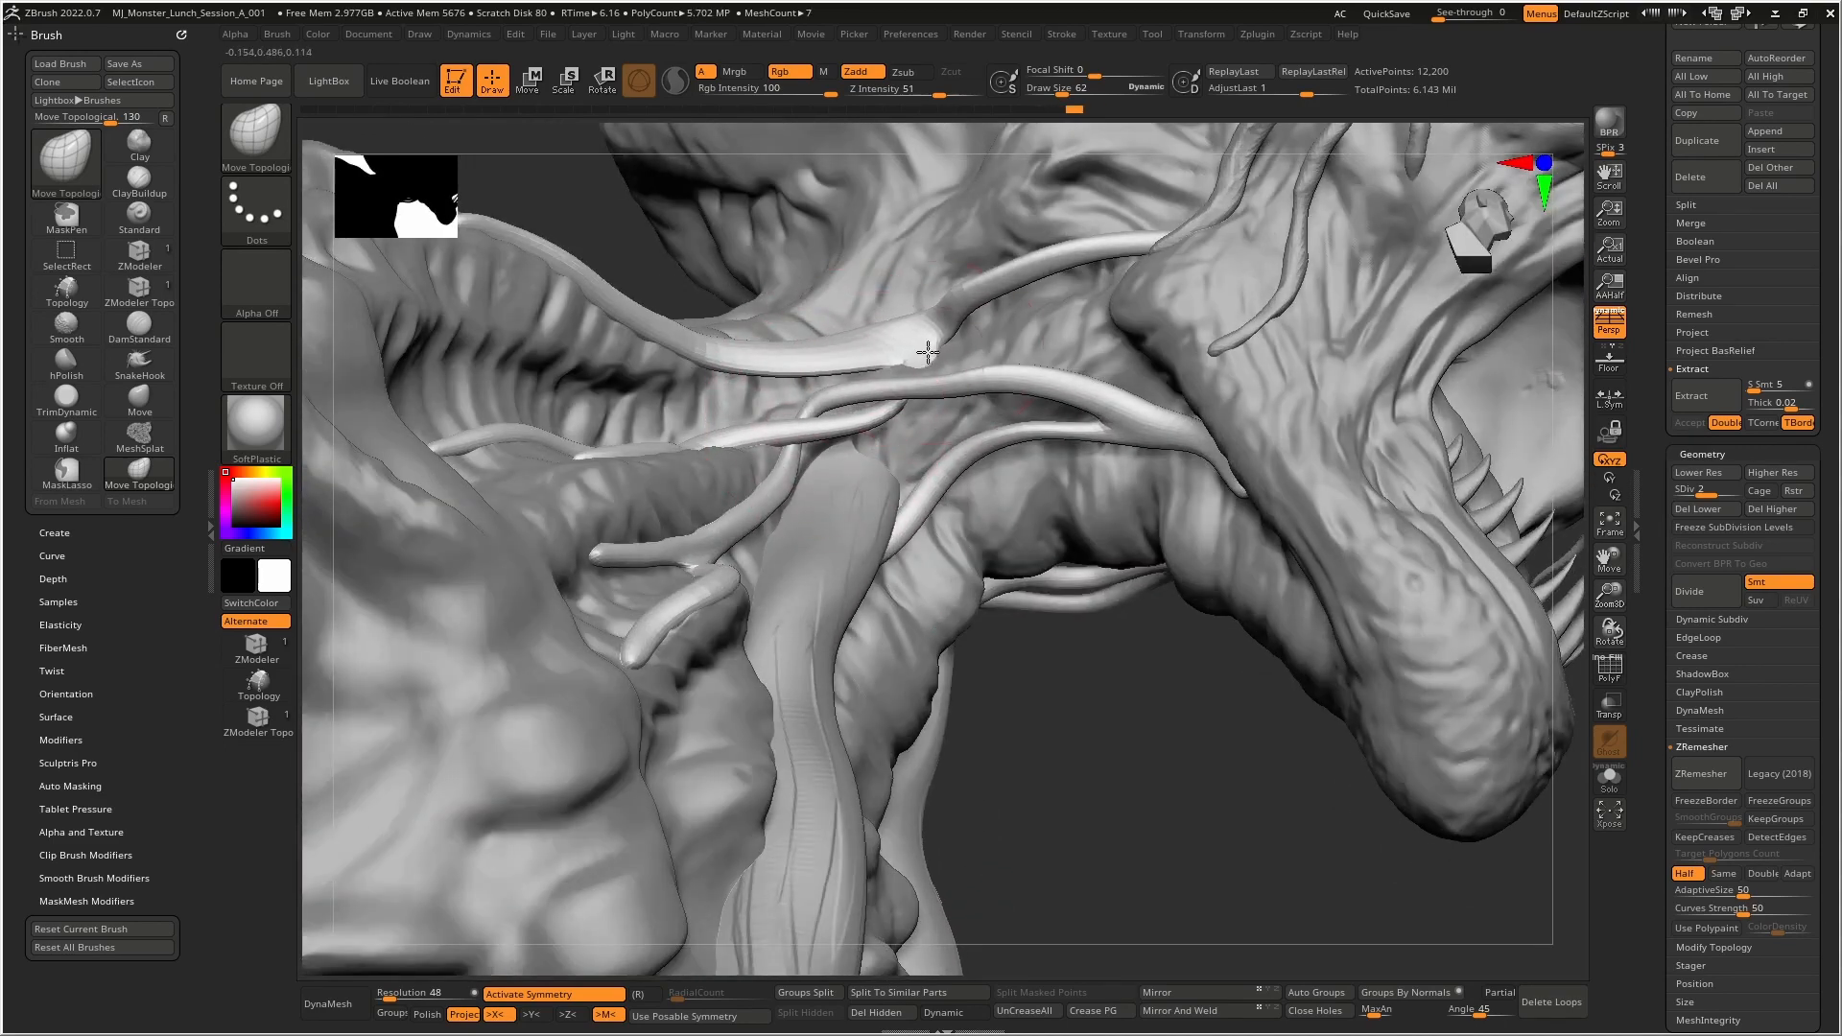
mouse_move(928, 353)
right_down()
mouse_move(866, 361)
mouse_move(822, 411)
right_up()
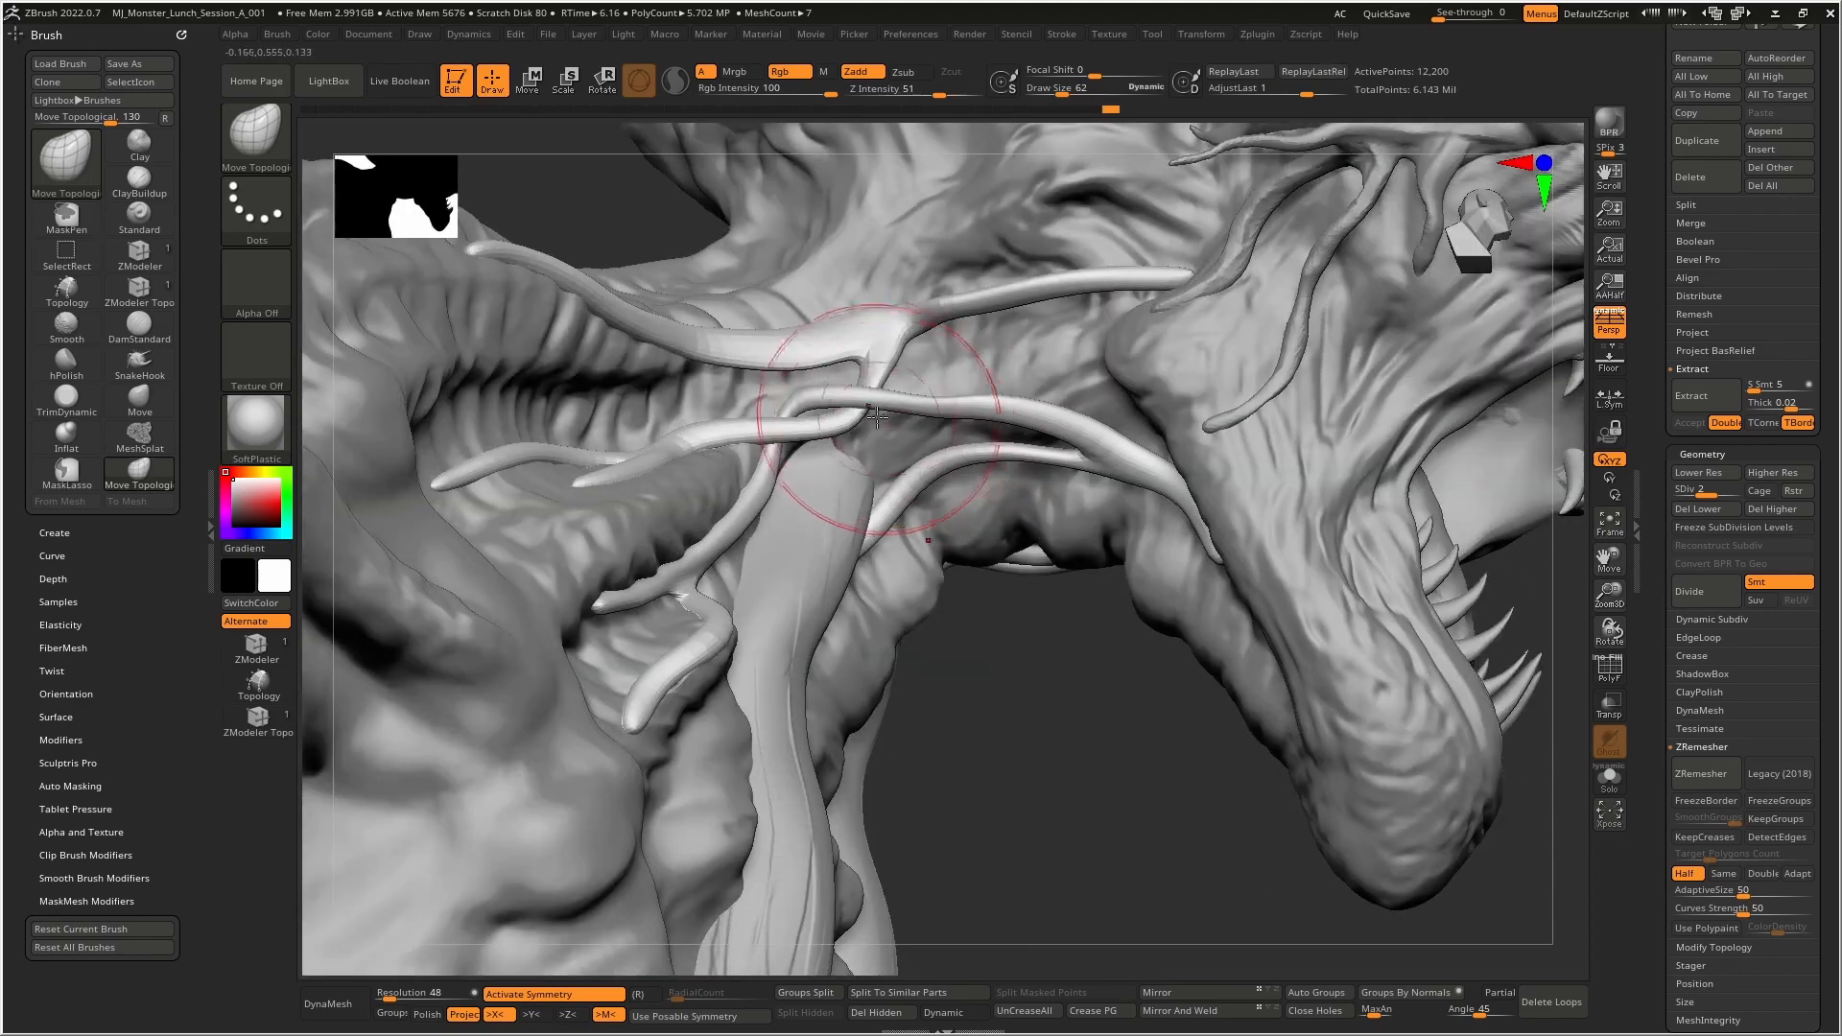
key(shift)
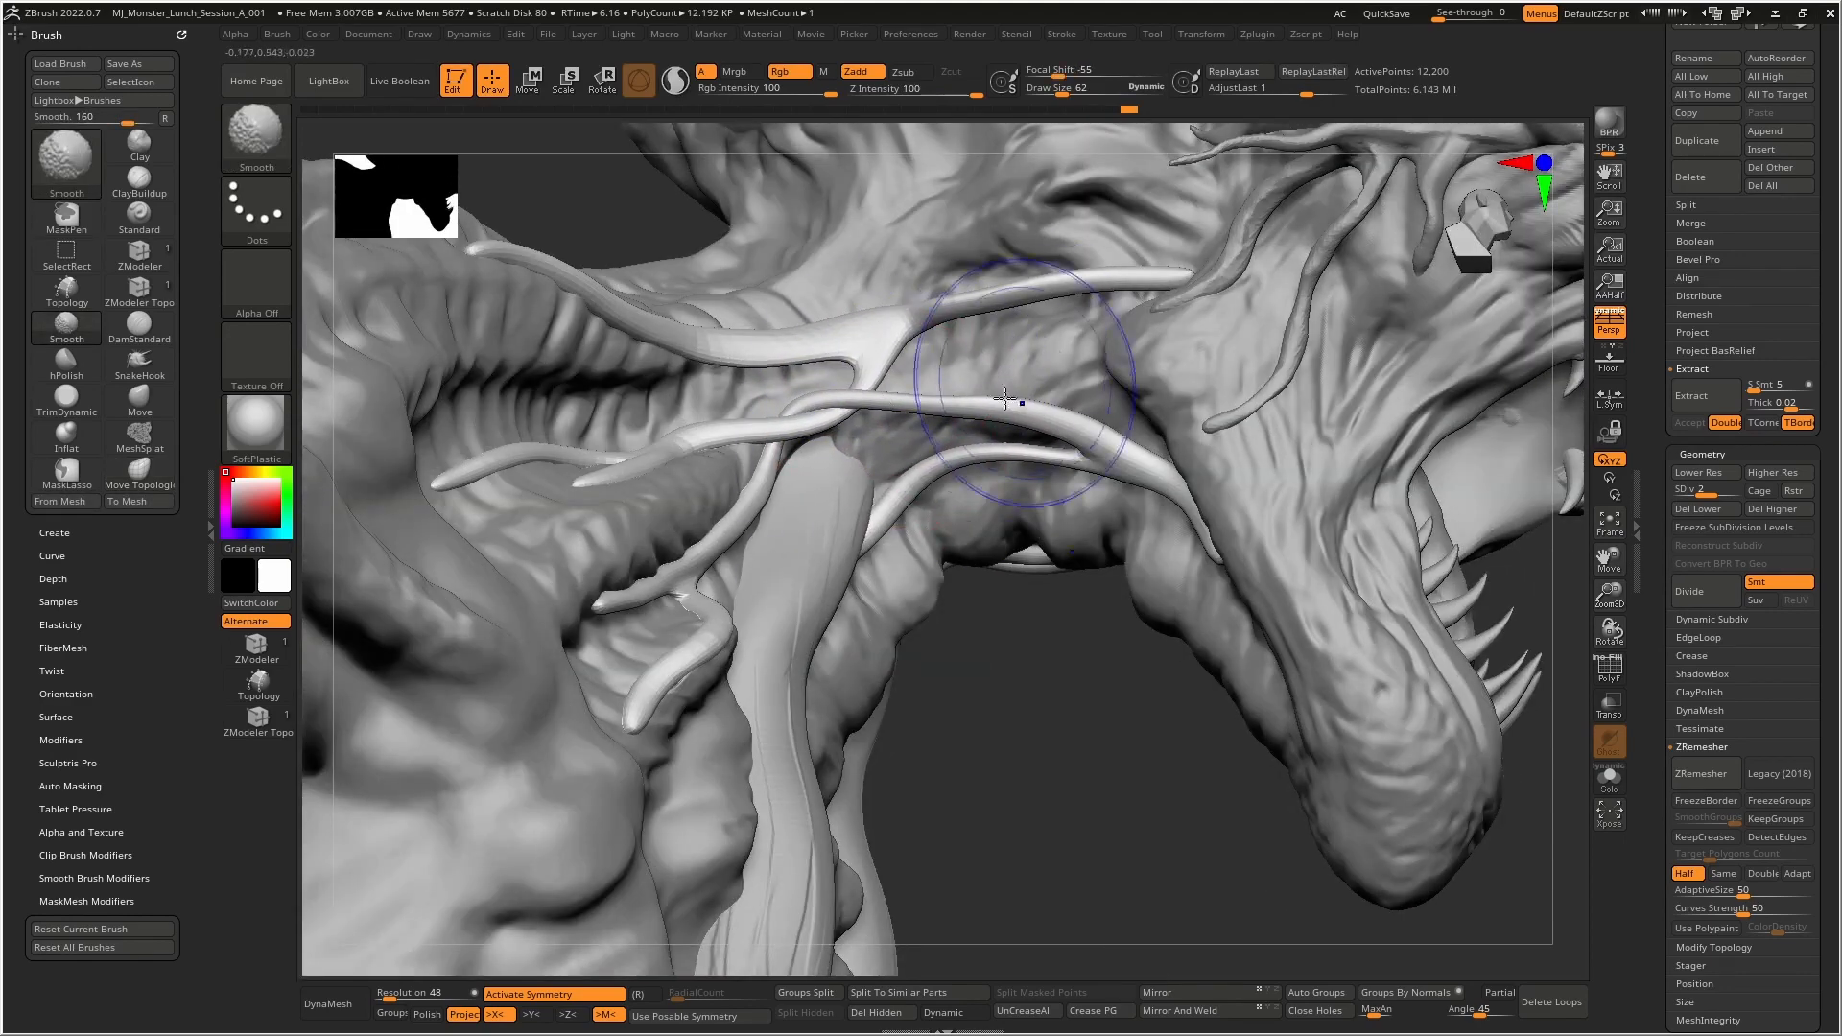
mouse_move(1005, 397)
right_down()
mouse_move(927, 351)
mouse_move(940, 339)
mouse_move(958, 422)
mouse_move(887, 480)
mouse_move(908, 530)
mouse_move(866, 473)
mouse_move(932, 466)
right_up()
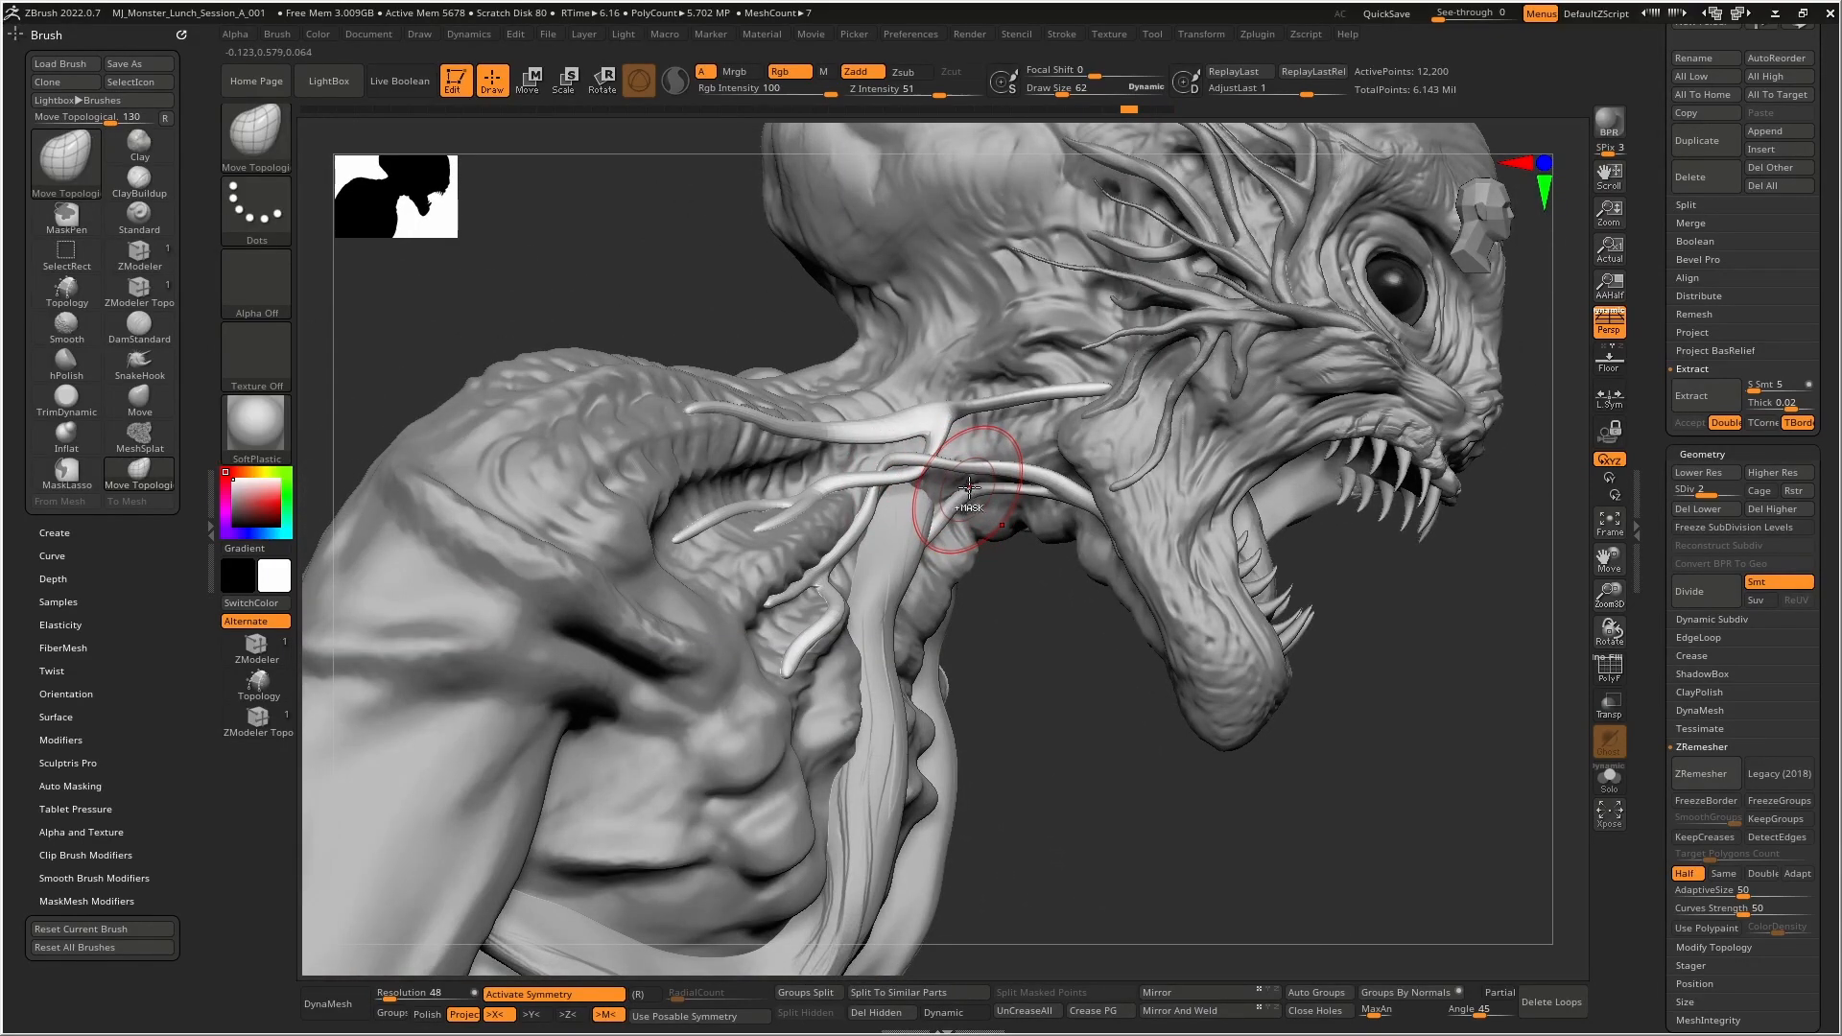
- Undo the Move Topological reshaping around the strands' fork, stepping back and forth through the history
key(ctrl+z)
key(ctrl+z)
key(ctrl+z)
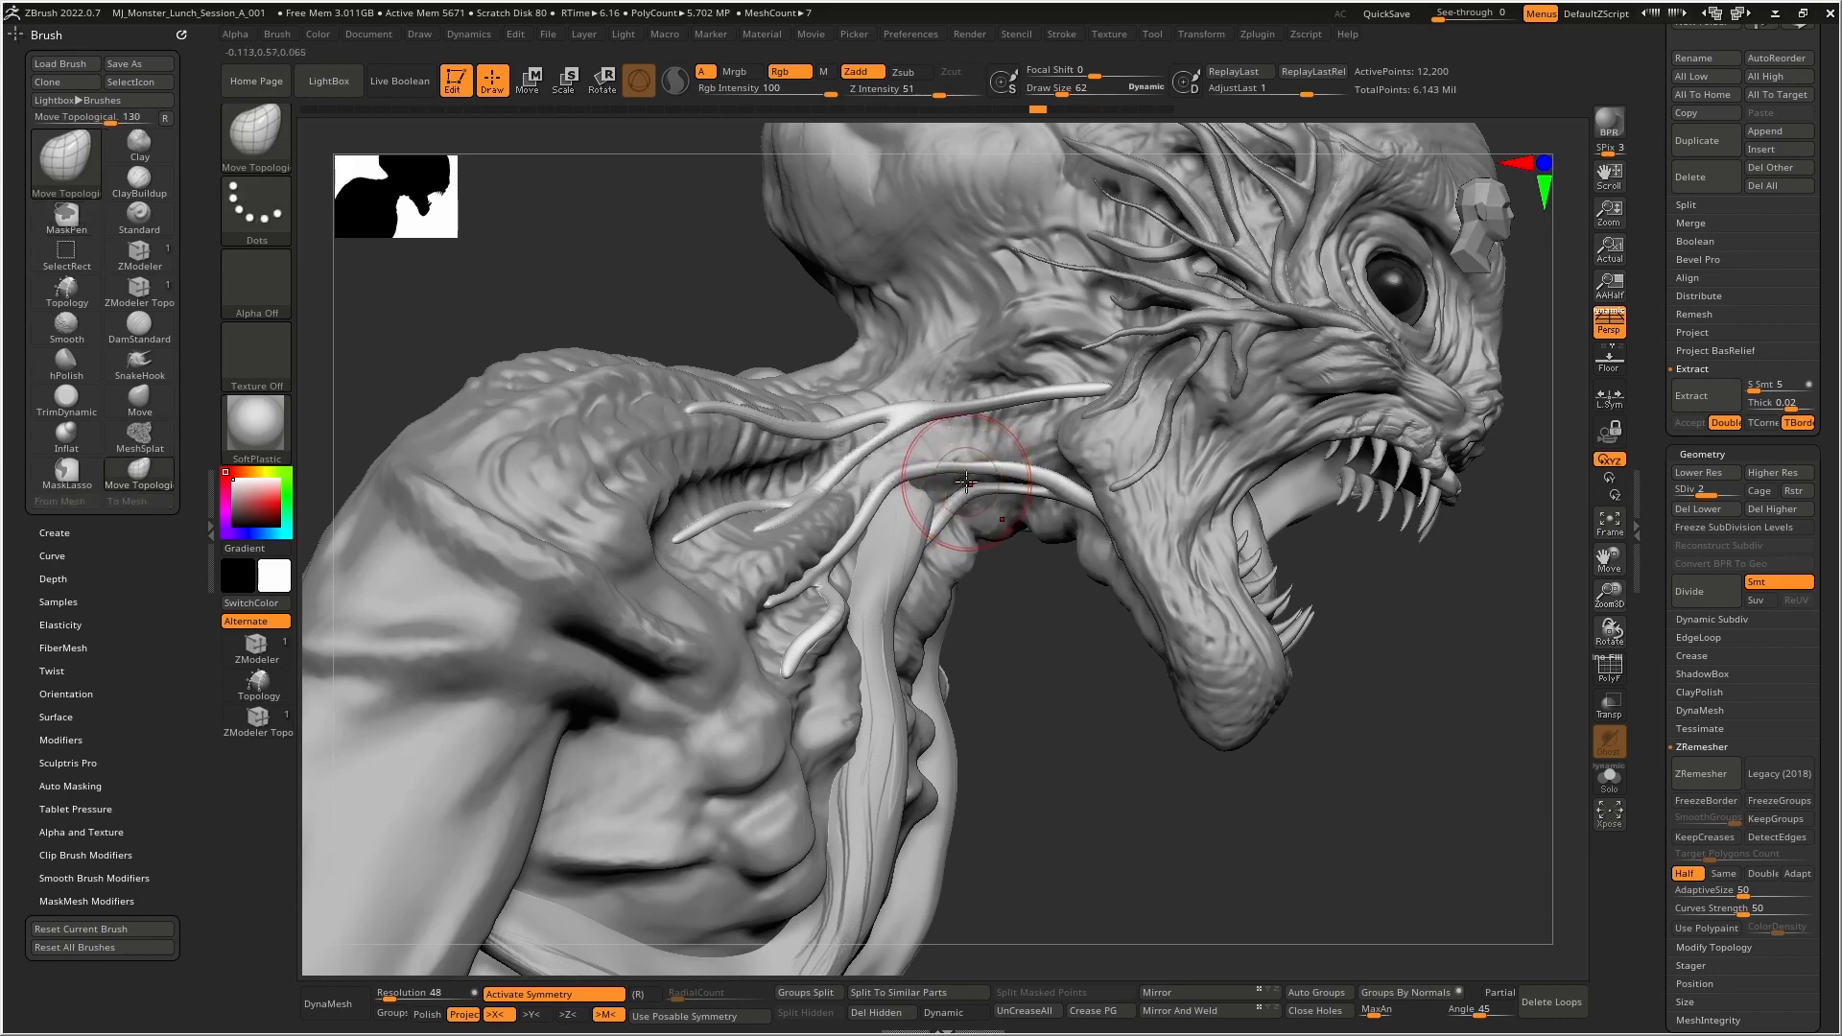
key(ctrl+z)
mouse_move(966, 481)
right_down()
mouse_move(938, 455)
mouse_move(1019, 463)
mouse_move(973, 495)
mouse_move(1052, 457)
mouse_move(1038, 422)
mouse_move(1061, 526)
mouse_move(1003, 481)
right_up()
key(ctrl+shift+z)
key(ctrl+shift+z)
key(ctrl+shift+z)
key(ctrl+shift+z)
- Thicken the lower strand where its two branches meet near the jaw with the Inflat brush at draw size 26
key(b)
key(c)
key(b)
key(bracketleft)
key(bracketleft)
key(bracketleft)
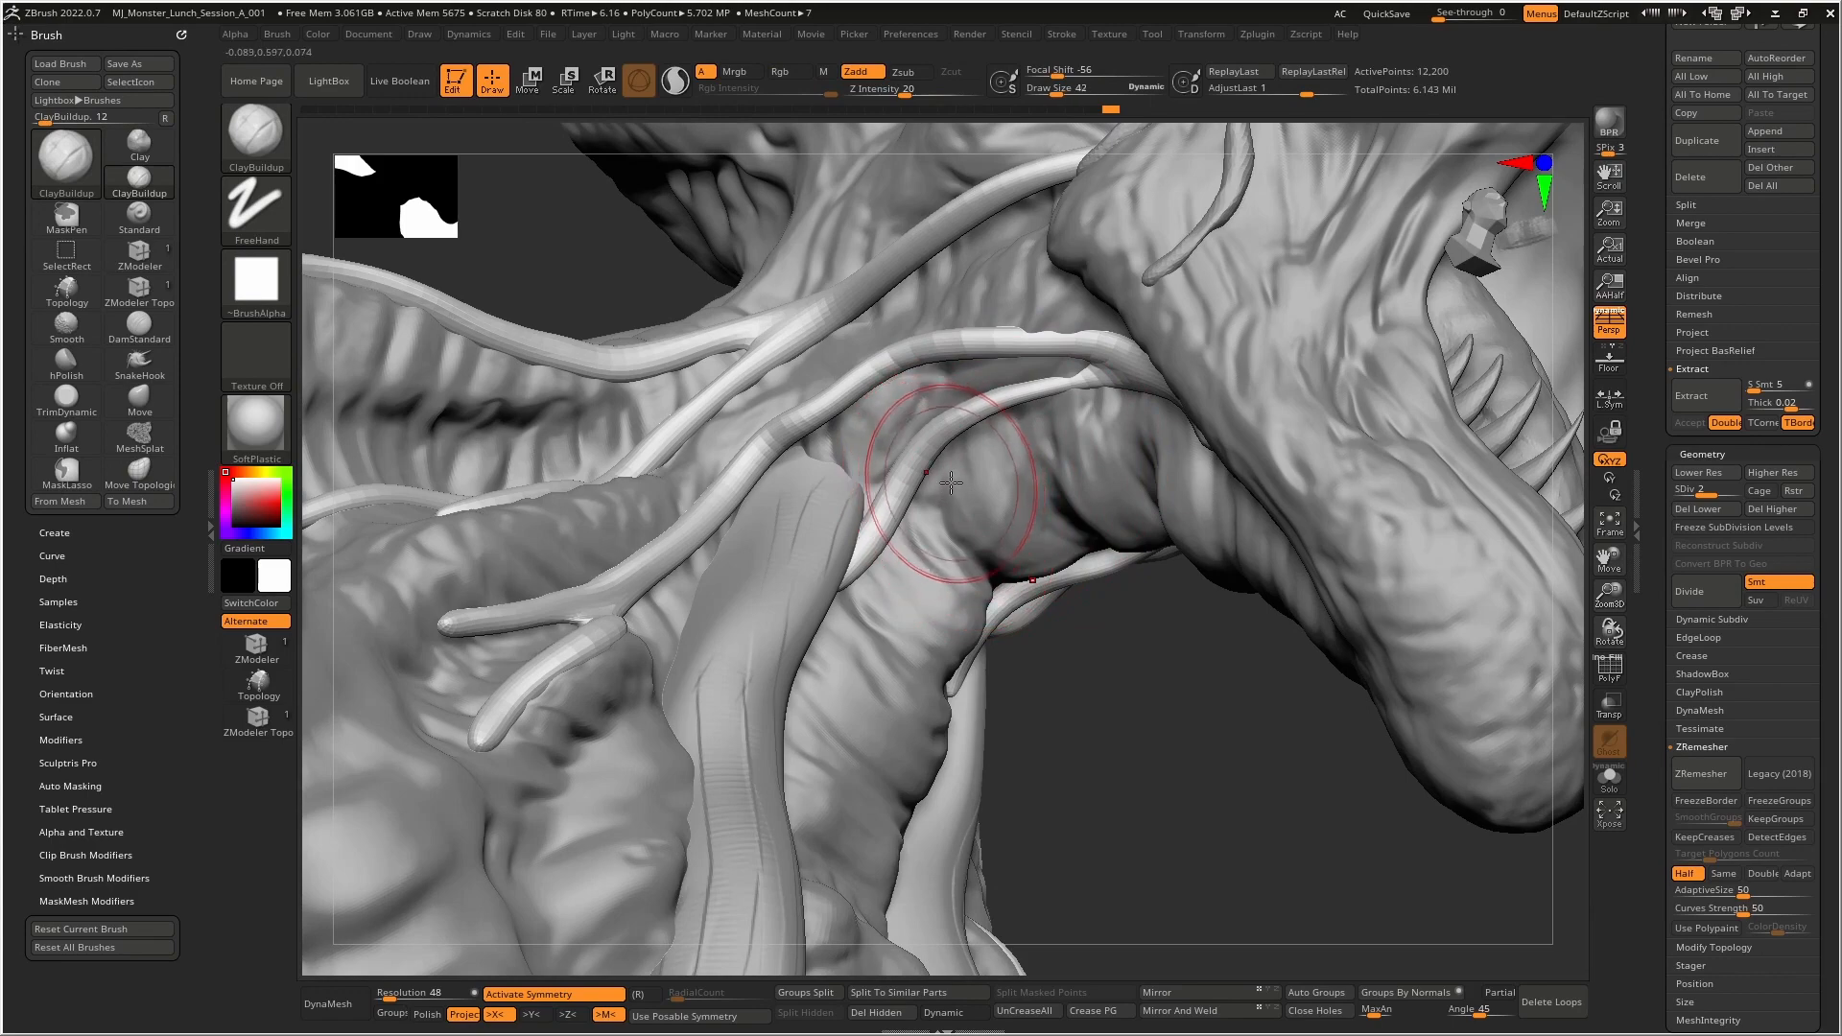
key(b)
key(i)
key(n)
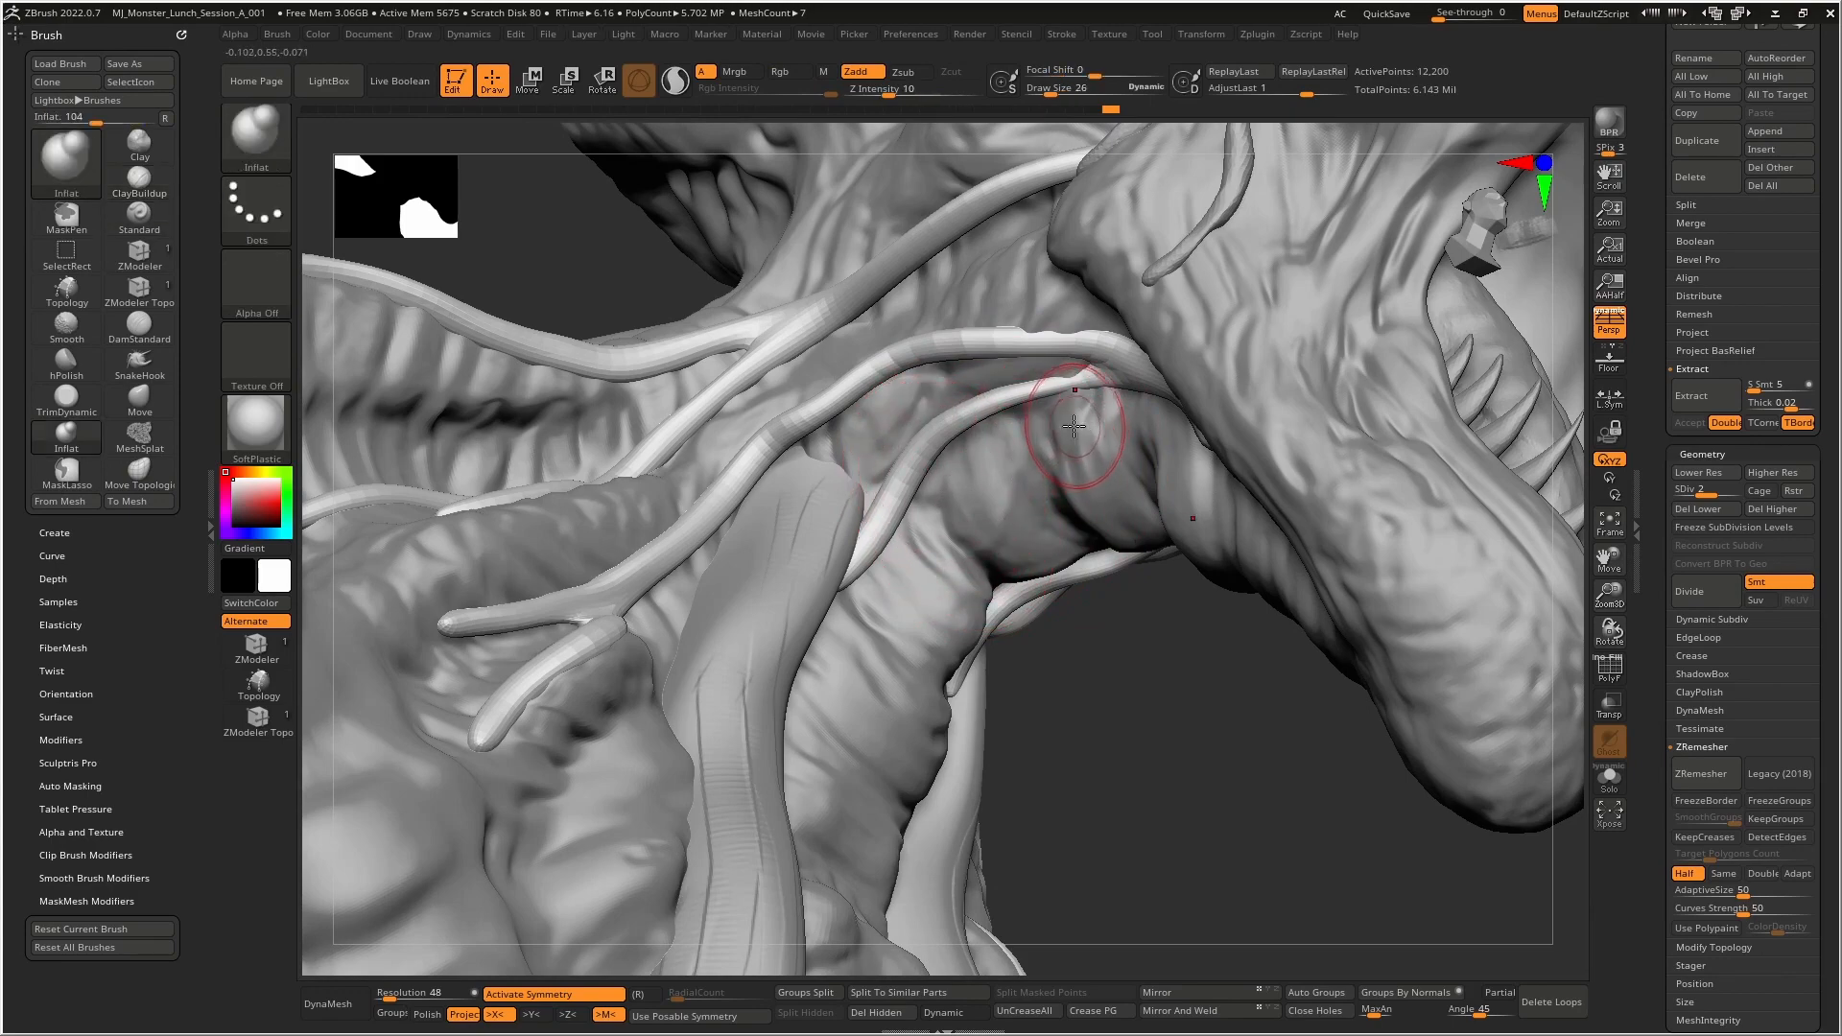
drag(1156, 373, 983, 362)
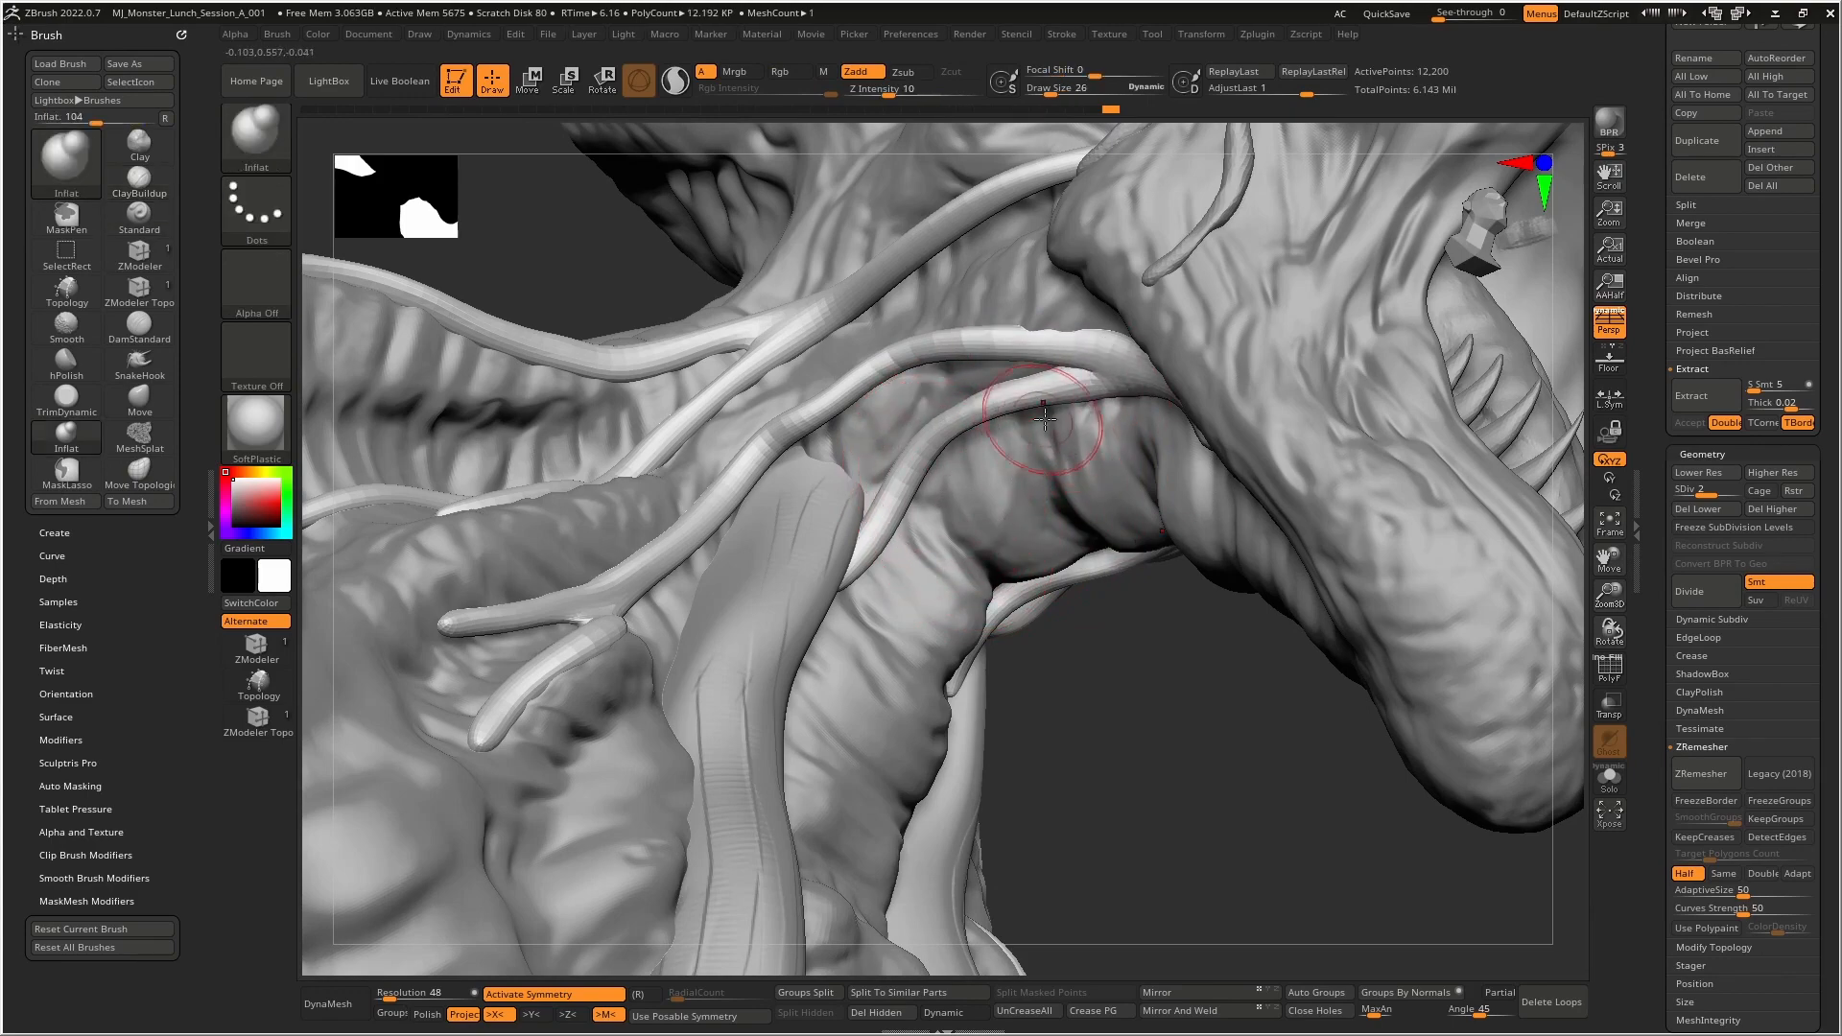
- Build up lengthwise ridges along the lower strand's inner branch with ClayBuildup at draw size 14
key(b)
key(c)
key(b)
right_drag(1045, 419, 963, 447)
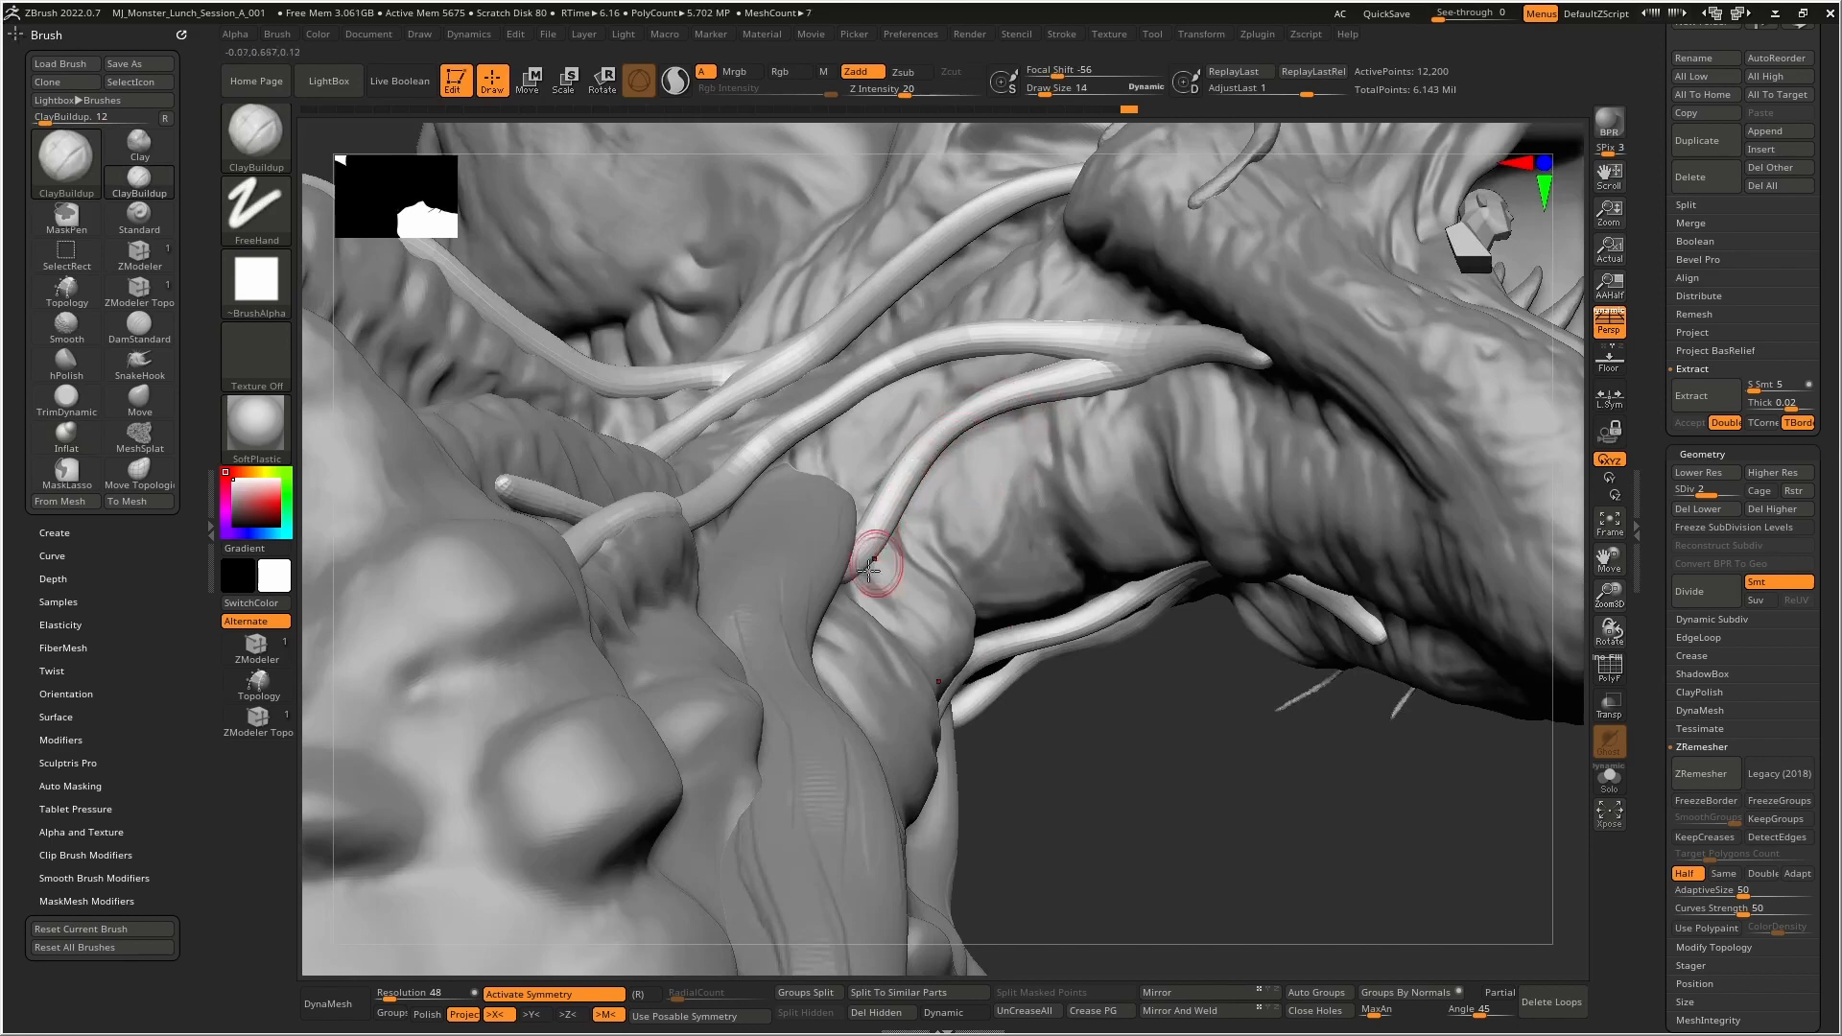
drag(869, 570, 929, 449)
mouse_move(850, 537)
mouse_down()
mouse_move(1077, 374)
mouse_move(1169, 361)
mouse_up()
drag(952, 410, 1044, 390)
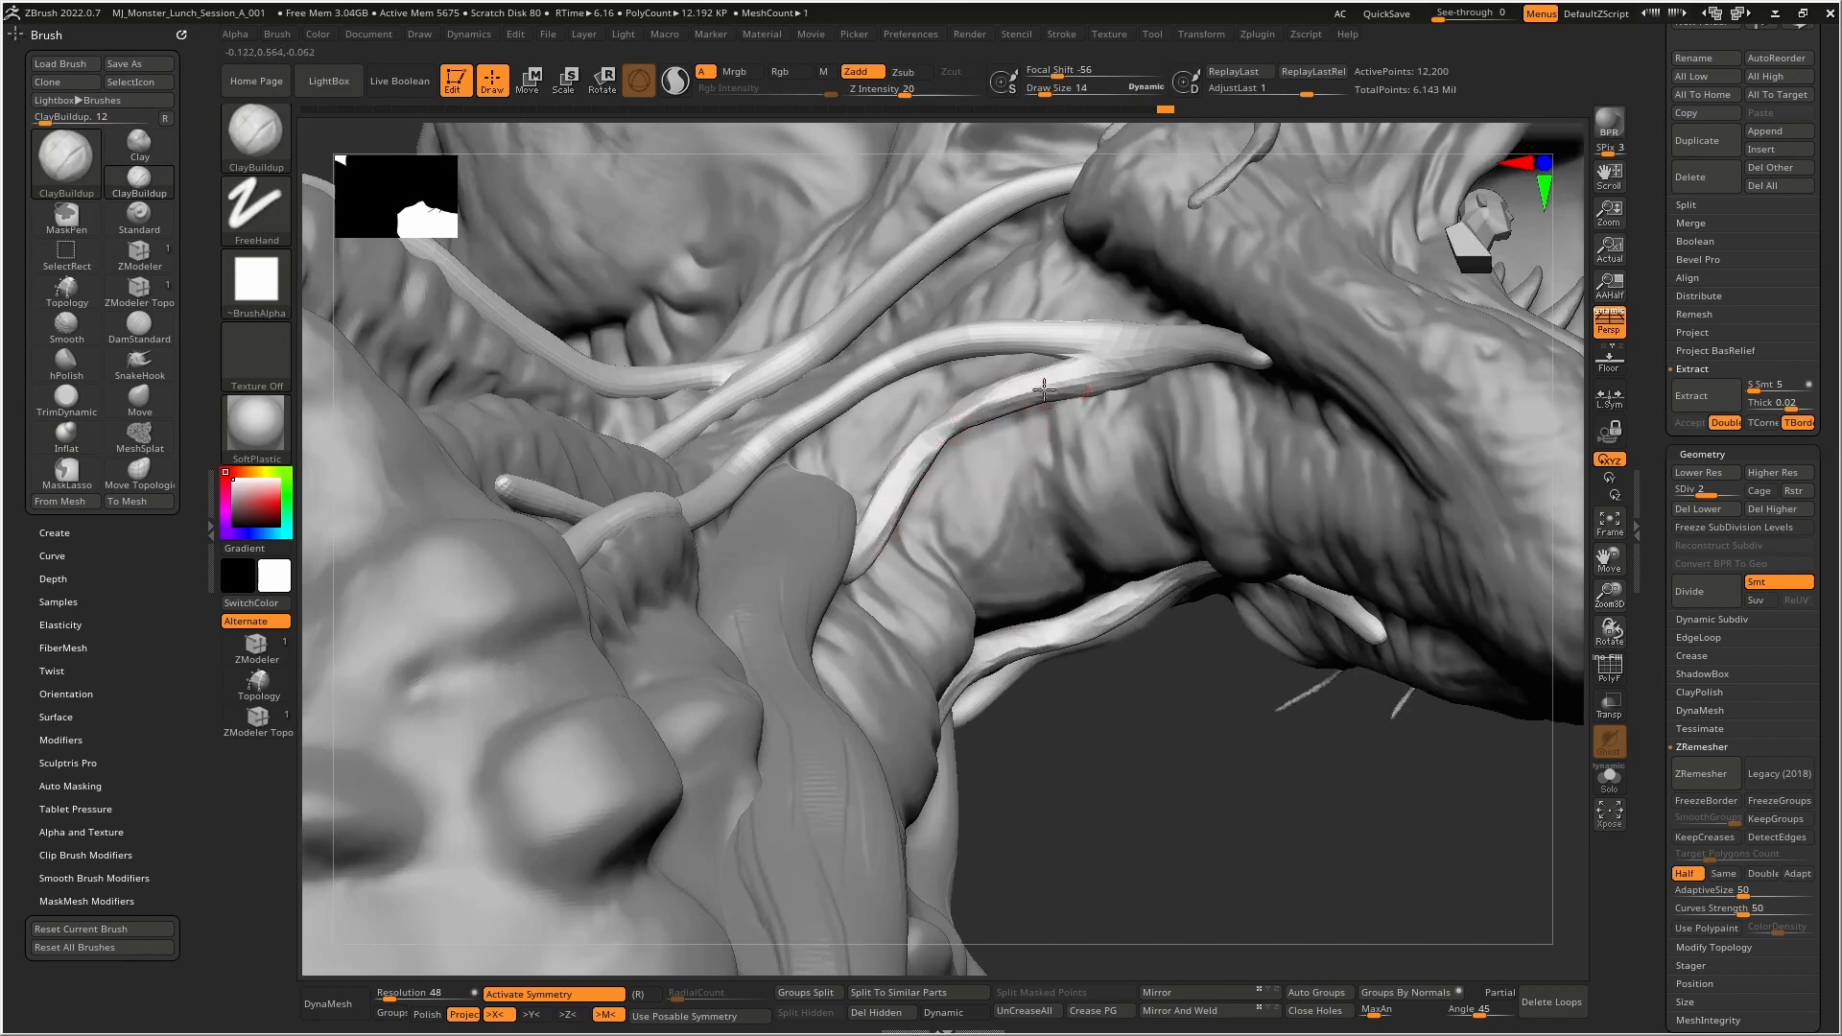
- Sculpt ridges along the lower strand's outer branch from the jaw back to its bend with ClayBuildup
alt+right_drag(1043, 390, 923, 493)
mouse_move(1101, 439)
mouse_down()
mouse_move(935, 432)
mouse_move(752, 462)
mouse_up()
drag(863, 436, 767, 460)
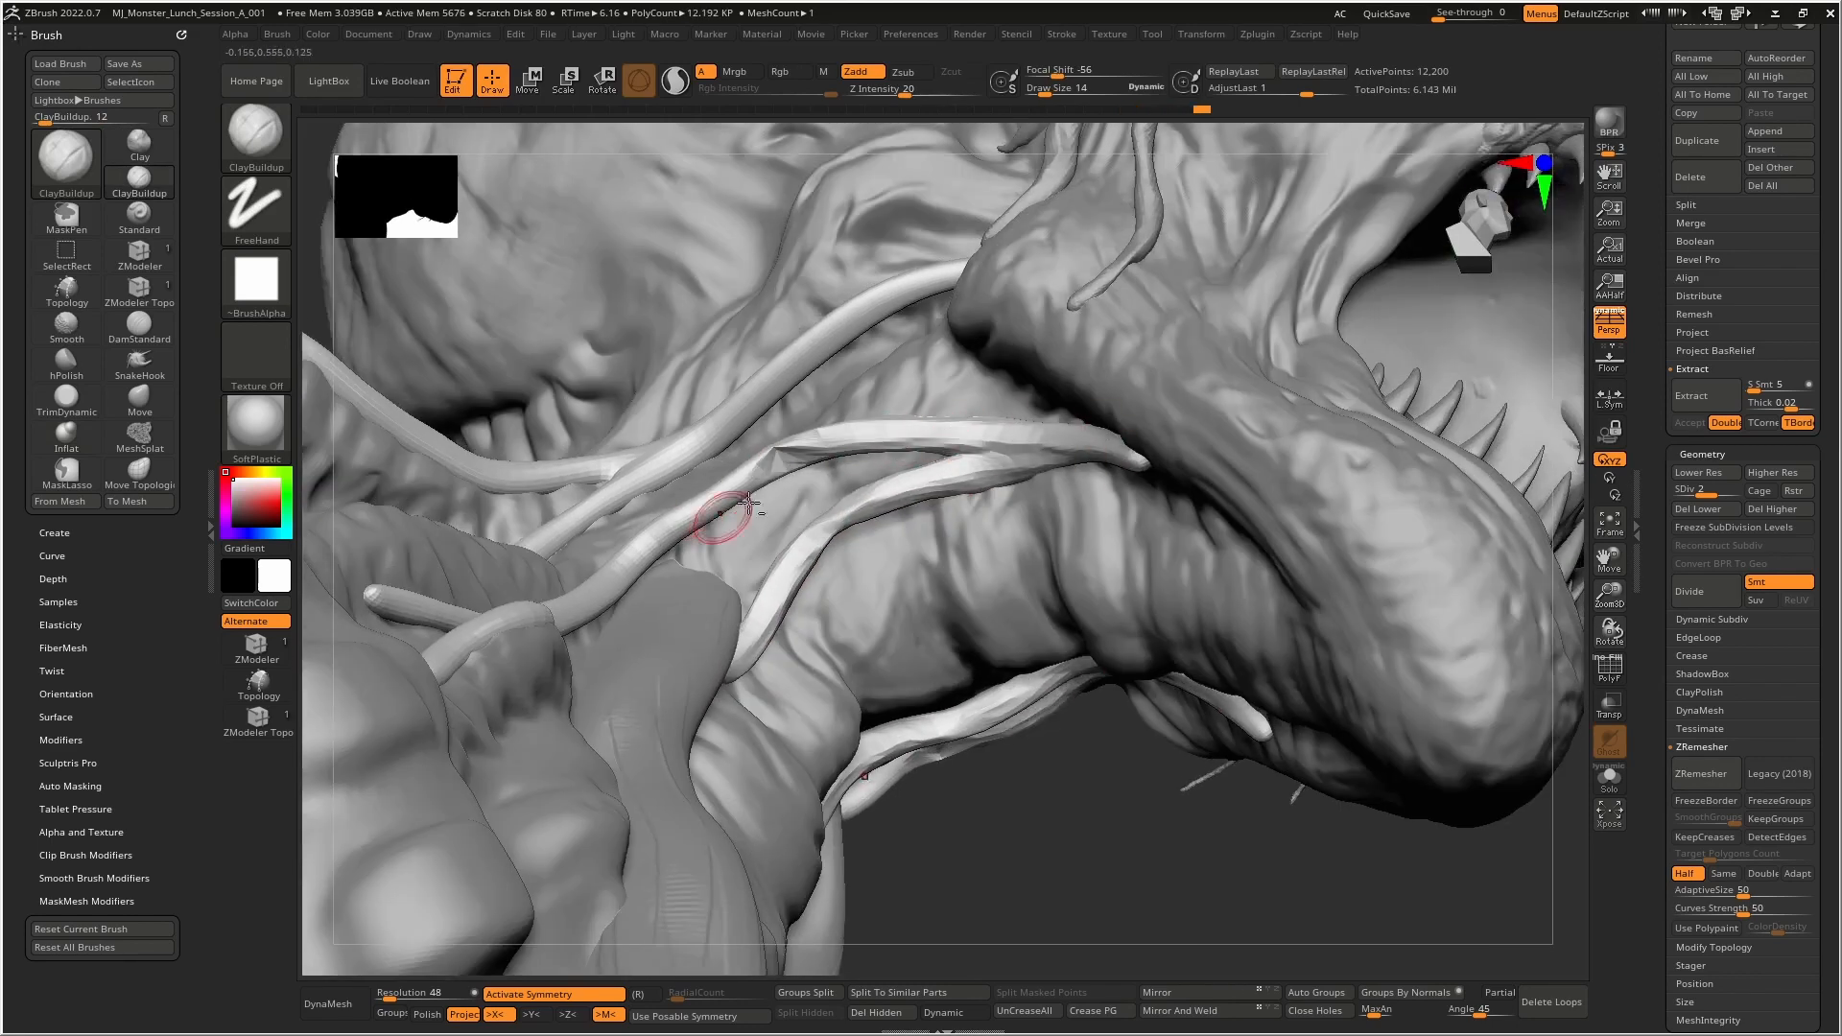
- Undo the last ridge stroke and raise the strands to subdivision level 3
alt+right_drag(748, 503, 830, 473)
key(ctrl+z)
key(d)
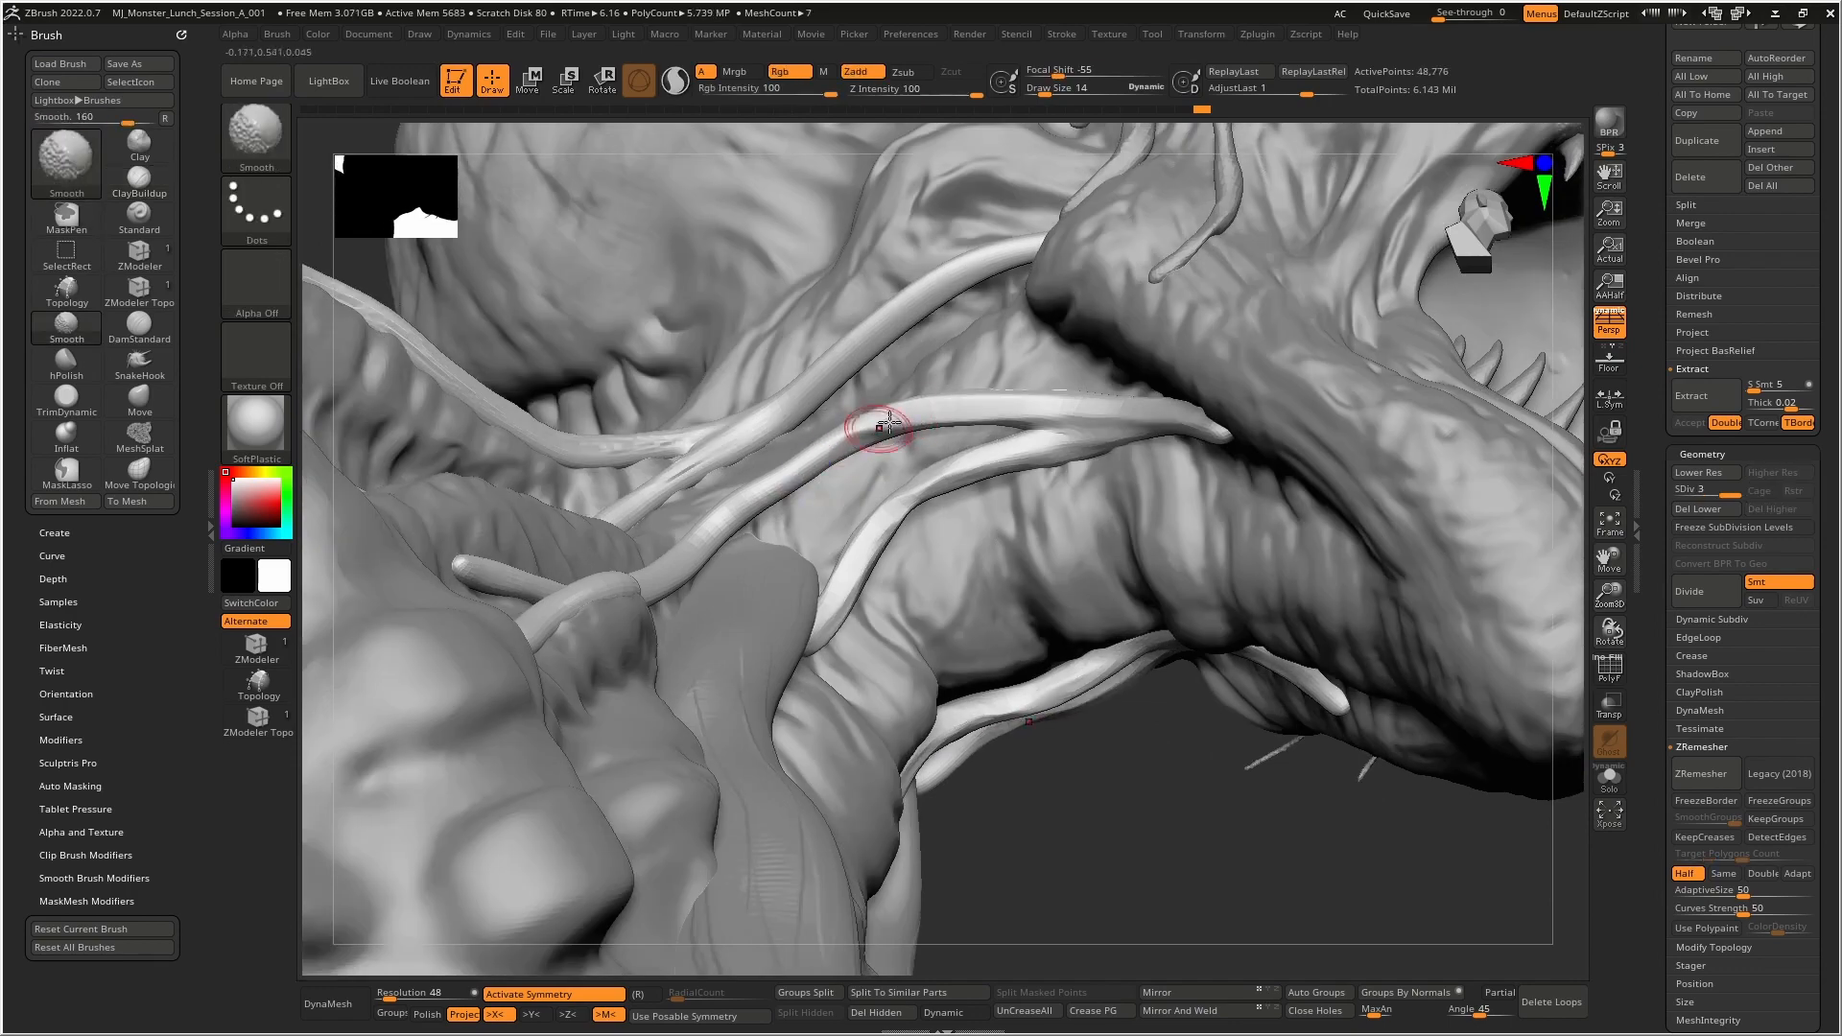
- Smooth the lower strand's bend and sculpt fibre ridges down its outer branch to the shoulder tip with ClayBuildup
mouse_move(889, 422)
shift+mouse_down()
mouse_move(755, 502)
mouse_move(1017, 383)
shift+mouse_up()
right_drag(962, 402, 801, 469)
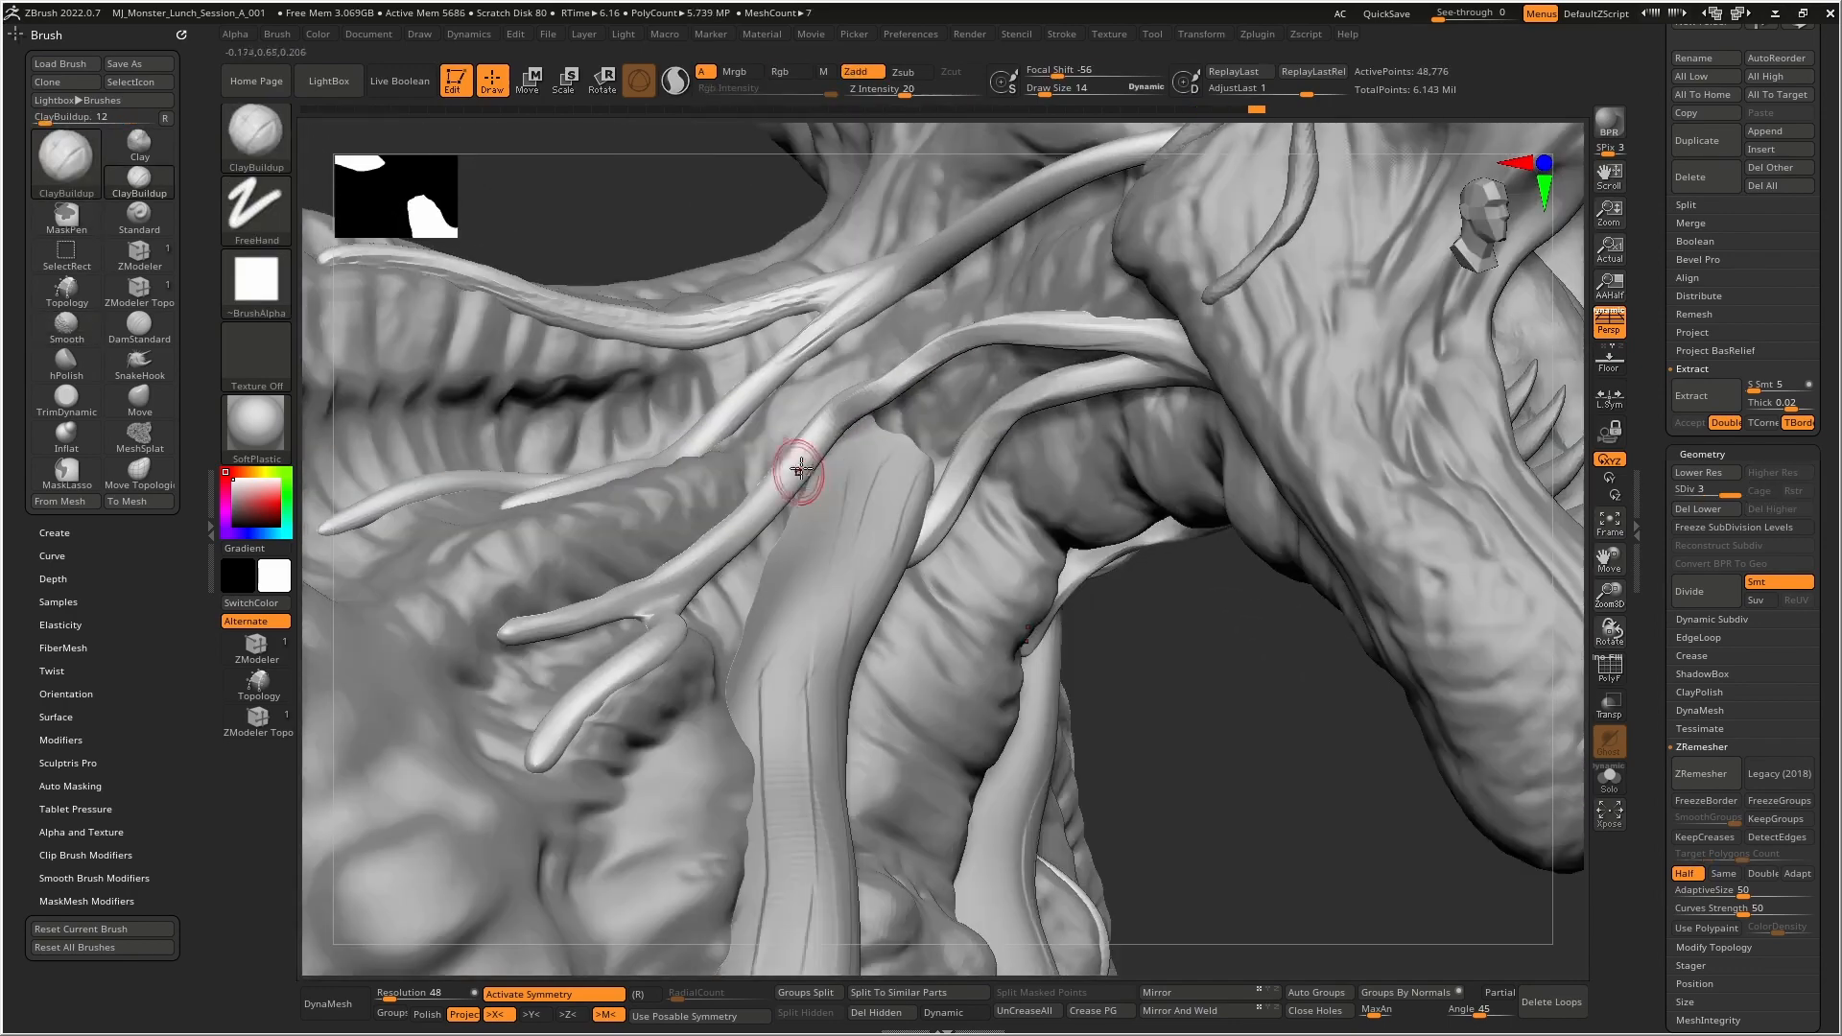
mouse_move(801, 469)
mouse_down()
mouse_move(831, 419)
mouse_move(687, 555)
mouse_move(699, 538)
mouse_move(565, 625)
mouse_up()
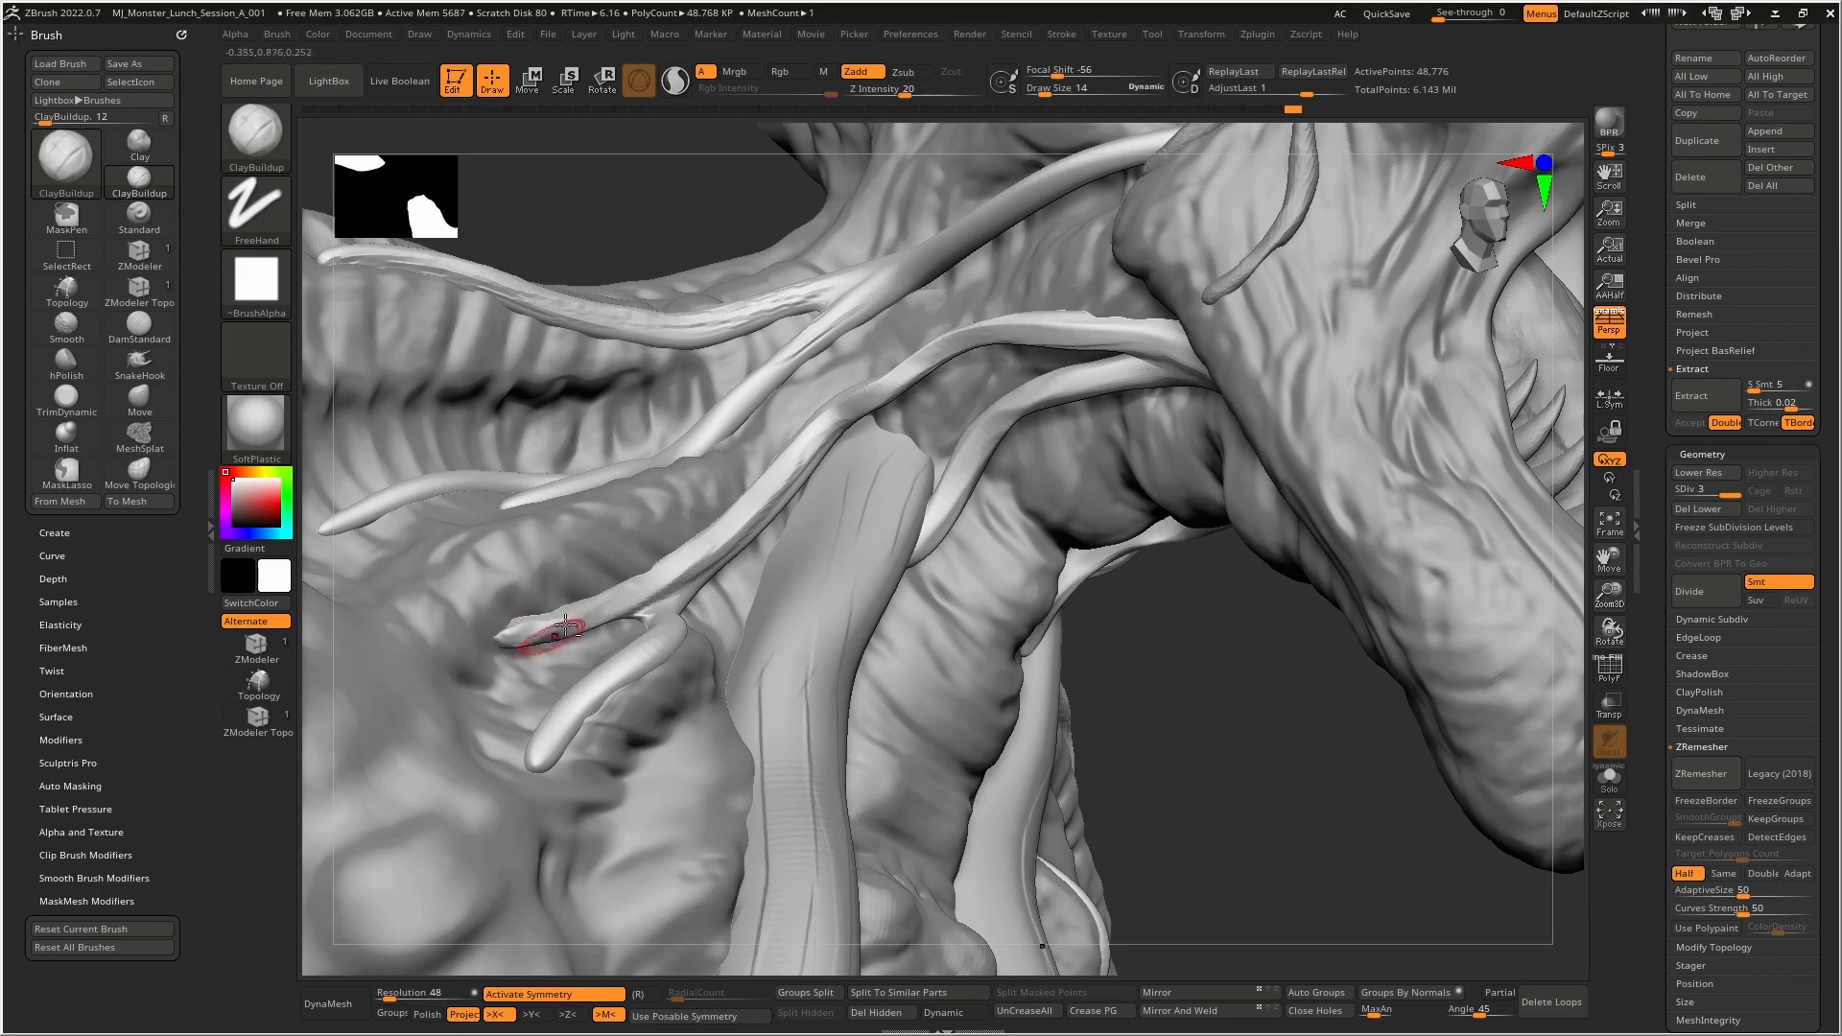
- Sculpt fibre ridges on the lower strand's shoulder tip and along the upper strand's back branch with ClayBuildup
right_drag(566, 625, 726, 503)
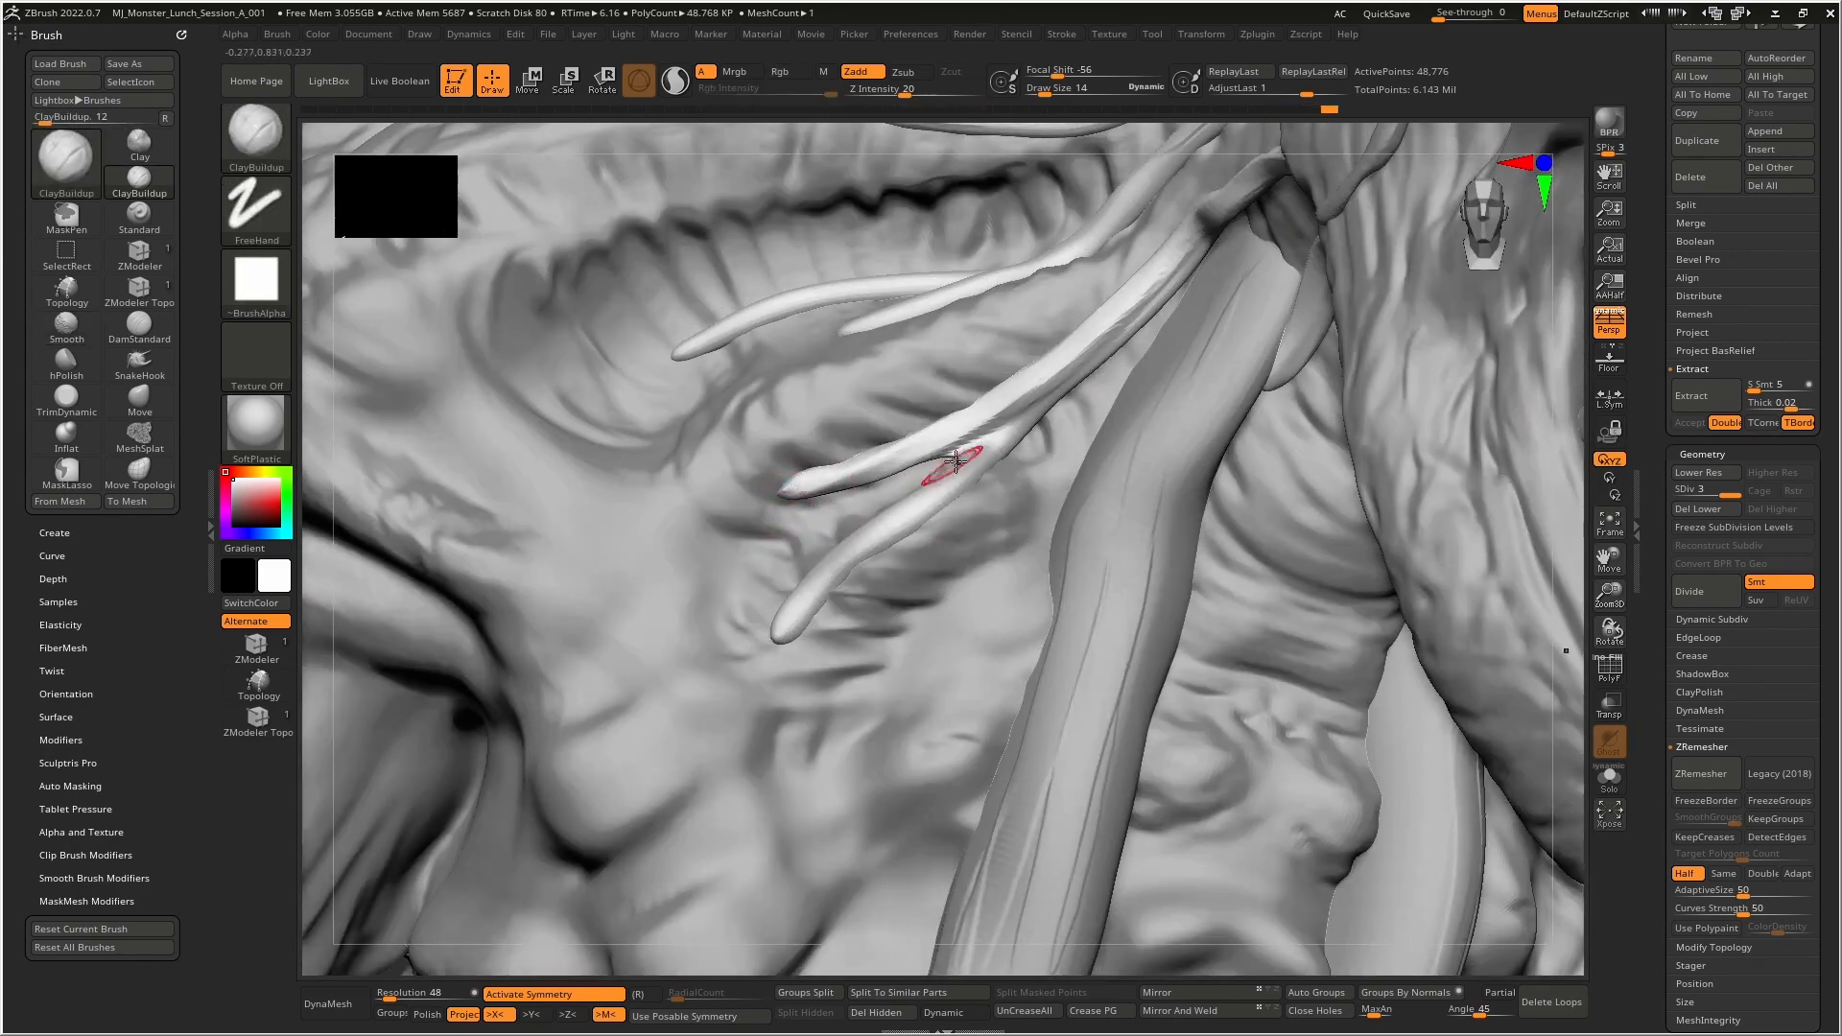
mouse_move(1028, 425)
mouse_down()
mouse_move(753, 608)
mouse_move(772, 653)
mouse_up()
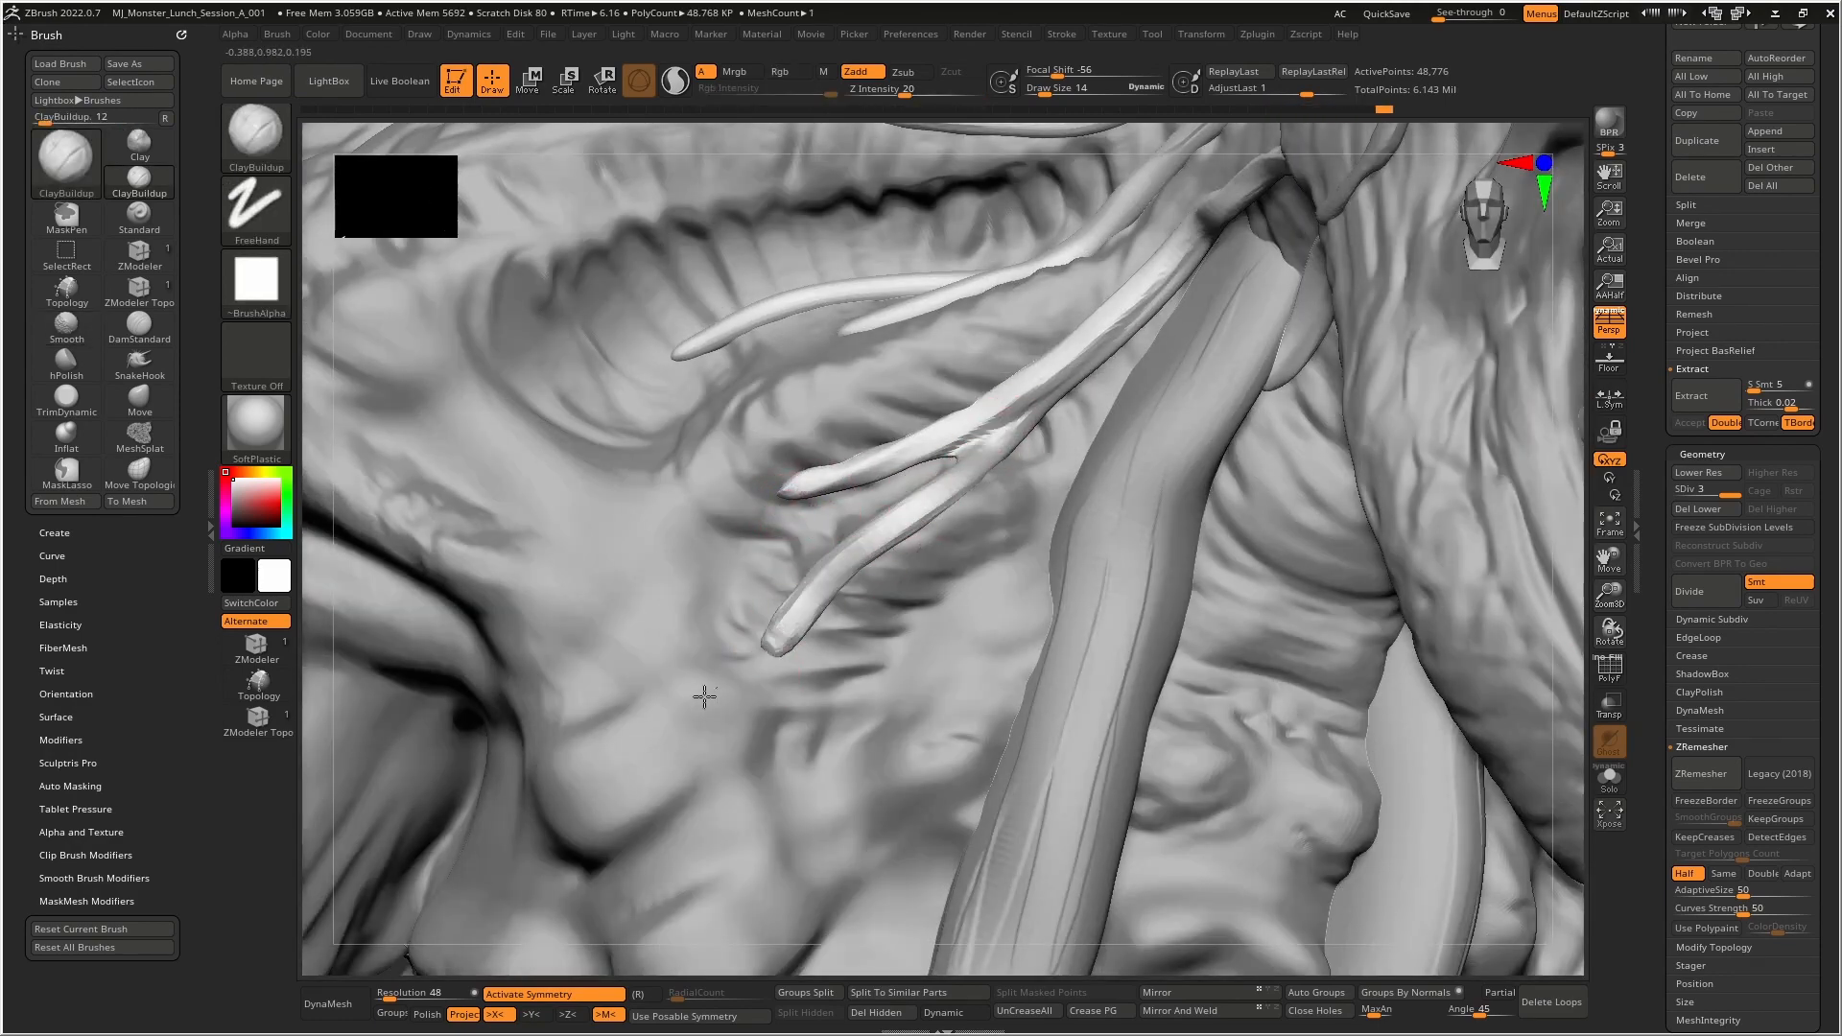
right_drag(704, 696, 812, 660)
mouse_move(951, 372)
alt+right_down()
mouse_move(871, 570)
mouse_move(781, 661)
alt+right_up()
mouse_move(677, 557)
mouse_down()
mouse_move(635, 576)
mouse_move(827, 442)
mouse_move(481, 567)
mouse_up()
mouse_move(574, 516)
mouse_down()
mouse_move(842, 423)
mouse_move(703, 550)
mouse_move(618, 577)
mouse_move(935, 381)
mouse_move(1082, 326)
mouse_up()
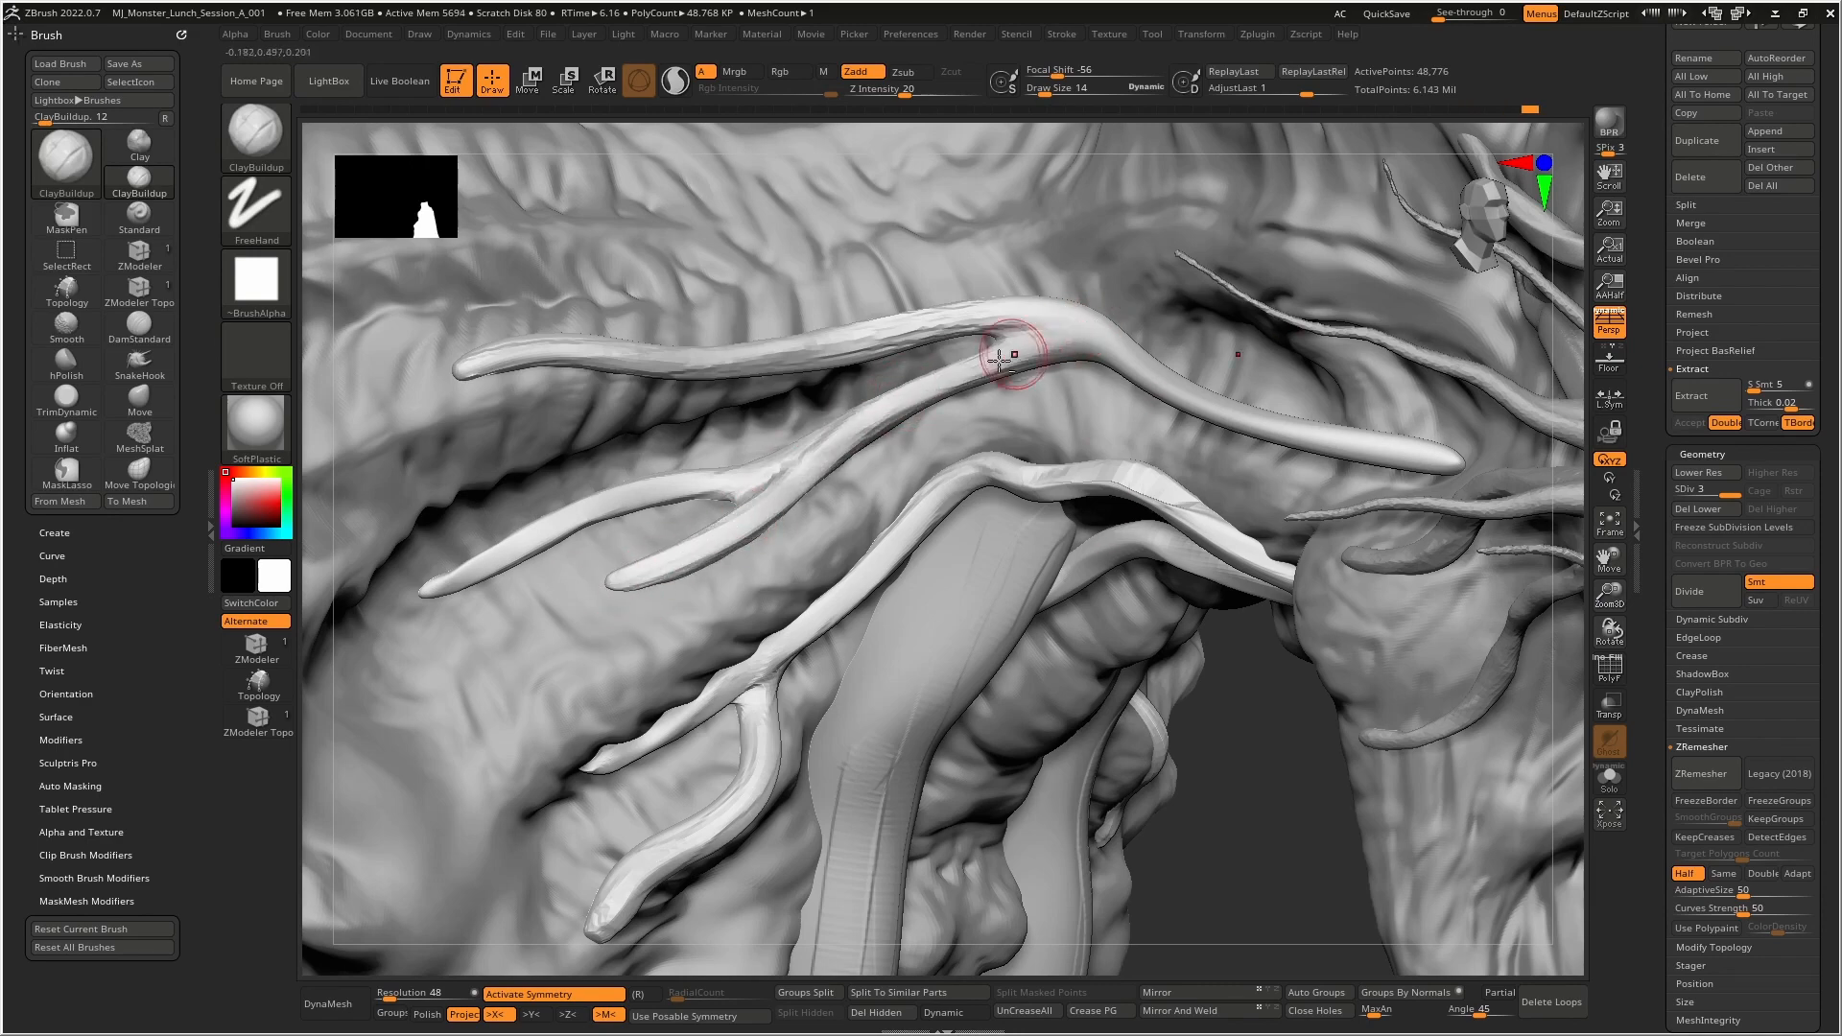
- Build up lengthwise ridges on the upper strand from its fork toward the face with ClayBuildup
alt+right_drag(1032, 338, 748, 431)
drag(749, 431, 932, 491)
mouse_move(808, 436)
mouse_down()
mouse_move(1159, 566)
mouse_move(969, 511)
mouse_move(985, 538)
mouse_up()
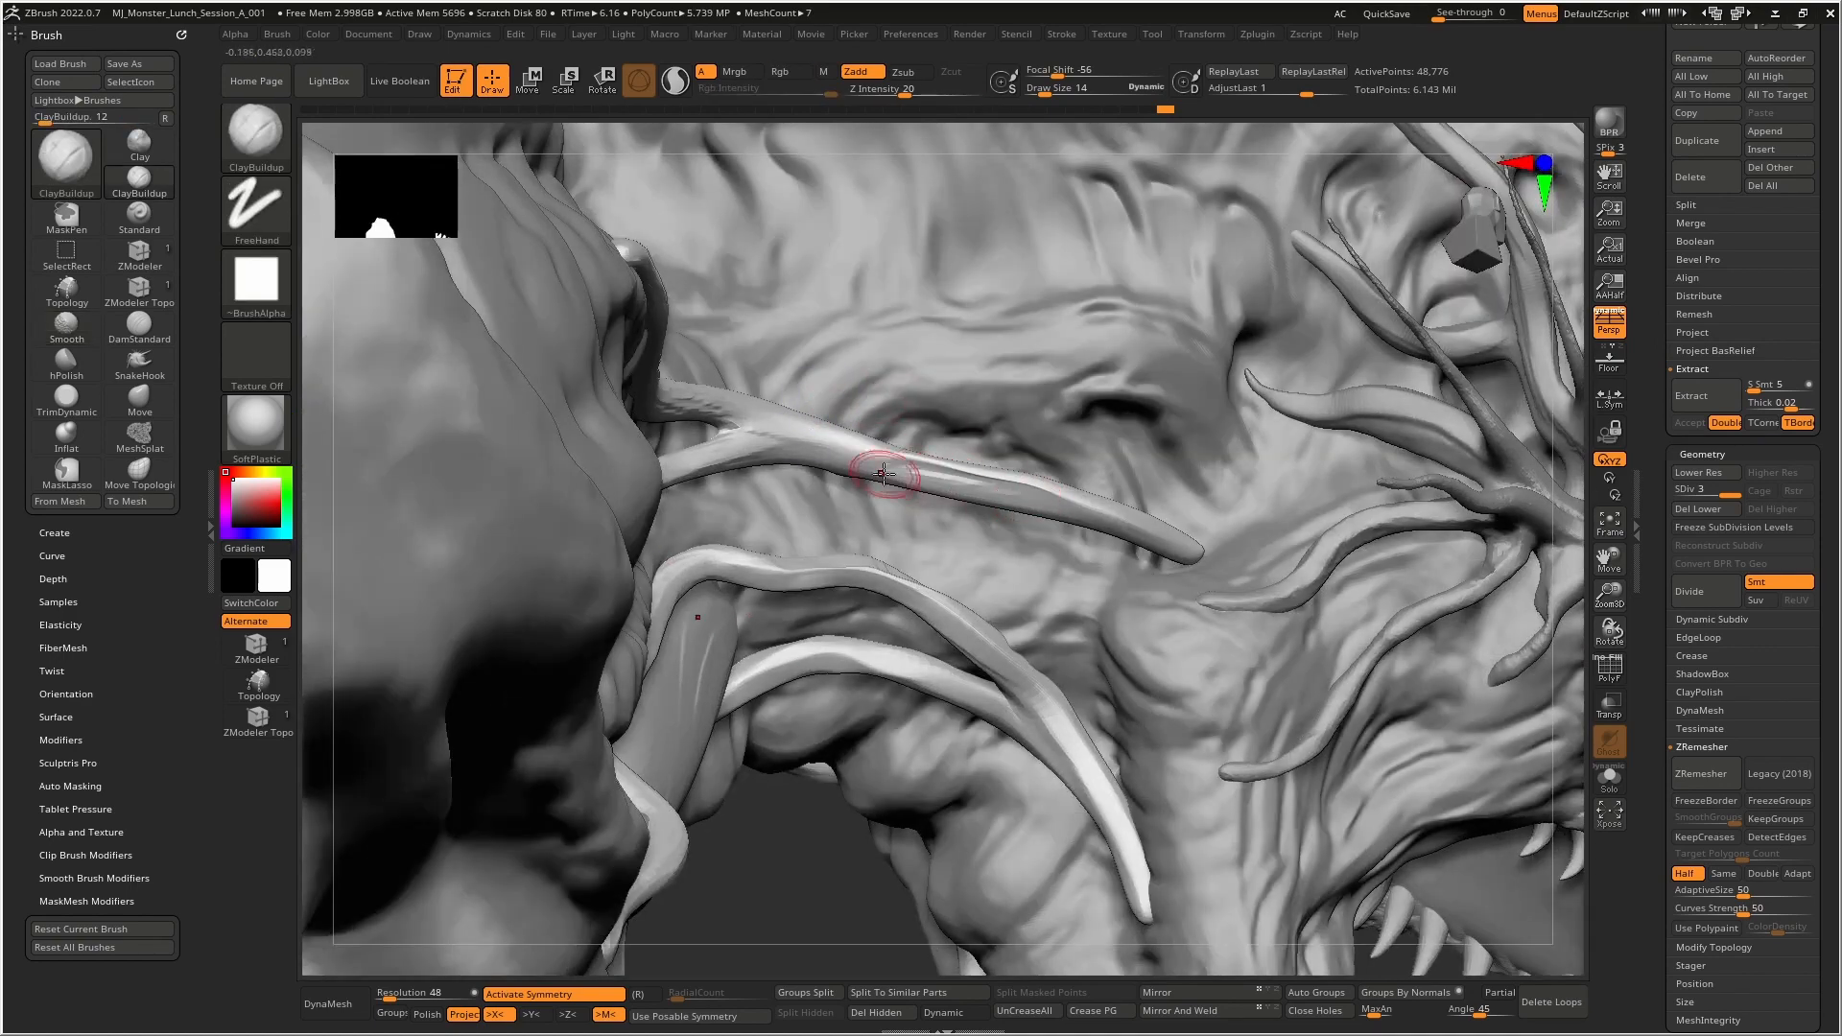
mouse_move(918, 497)
mouse_down()
mouse_move(1108, 511)
mouse_move(797, 456)
mouse_move(691, 458)
mouse_up()
- Thicken the lower strand under the jaw with Inflat at subdivision level 2 and smooth where its two branches merge
mouse_move(602, 529)
right_down()
mouse_move(789, 448)
mouse_move(933, 493)
mouse_move(768, 518)
right_up()
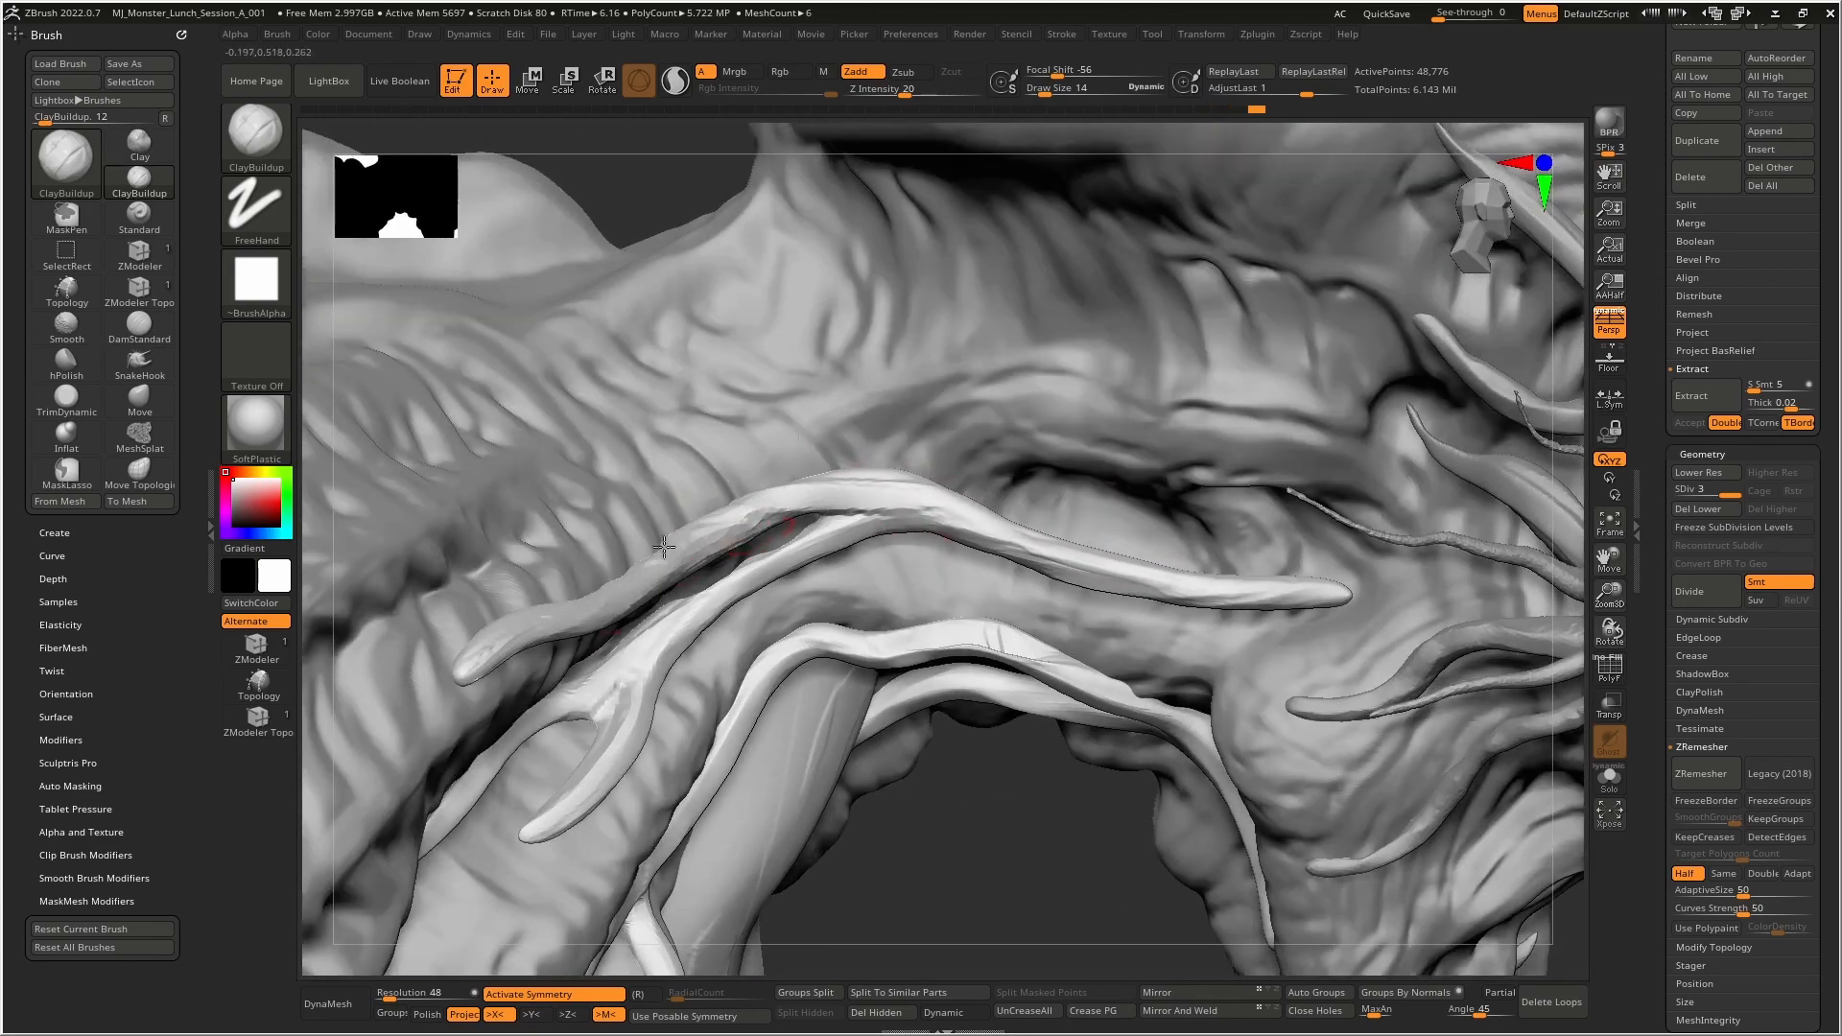
alt+right_drag(676, 586, 793, 486)
mouse_move(827, 556)
right_down()
mouse_move(847, 371)
mouse_move(753, 528)
right_up()
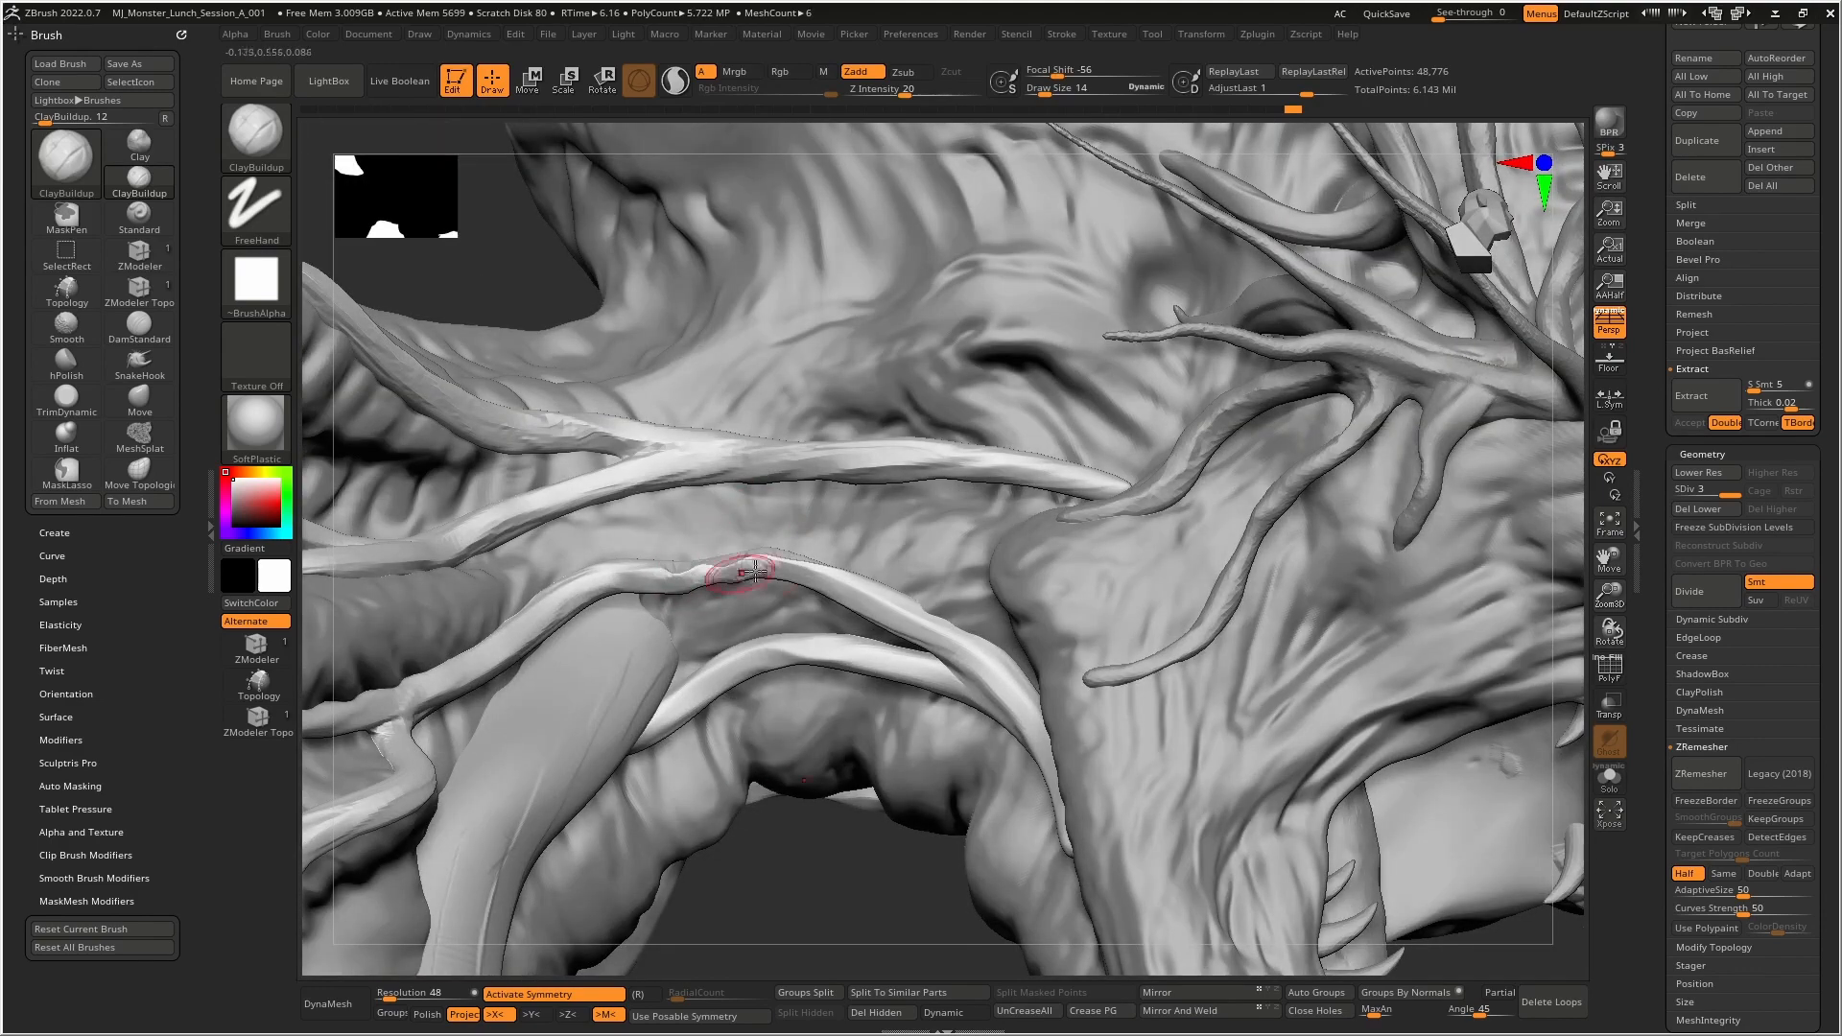
key(b)
key(i)
key(n)
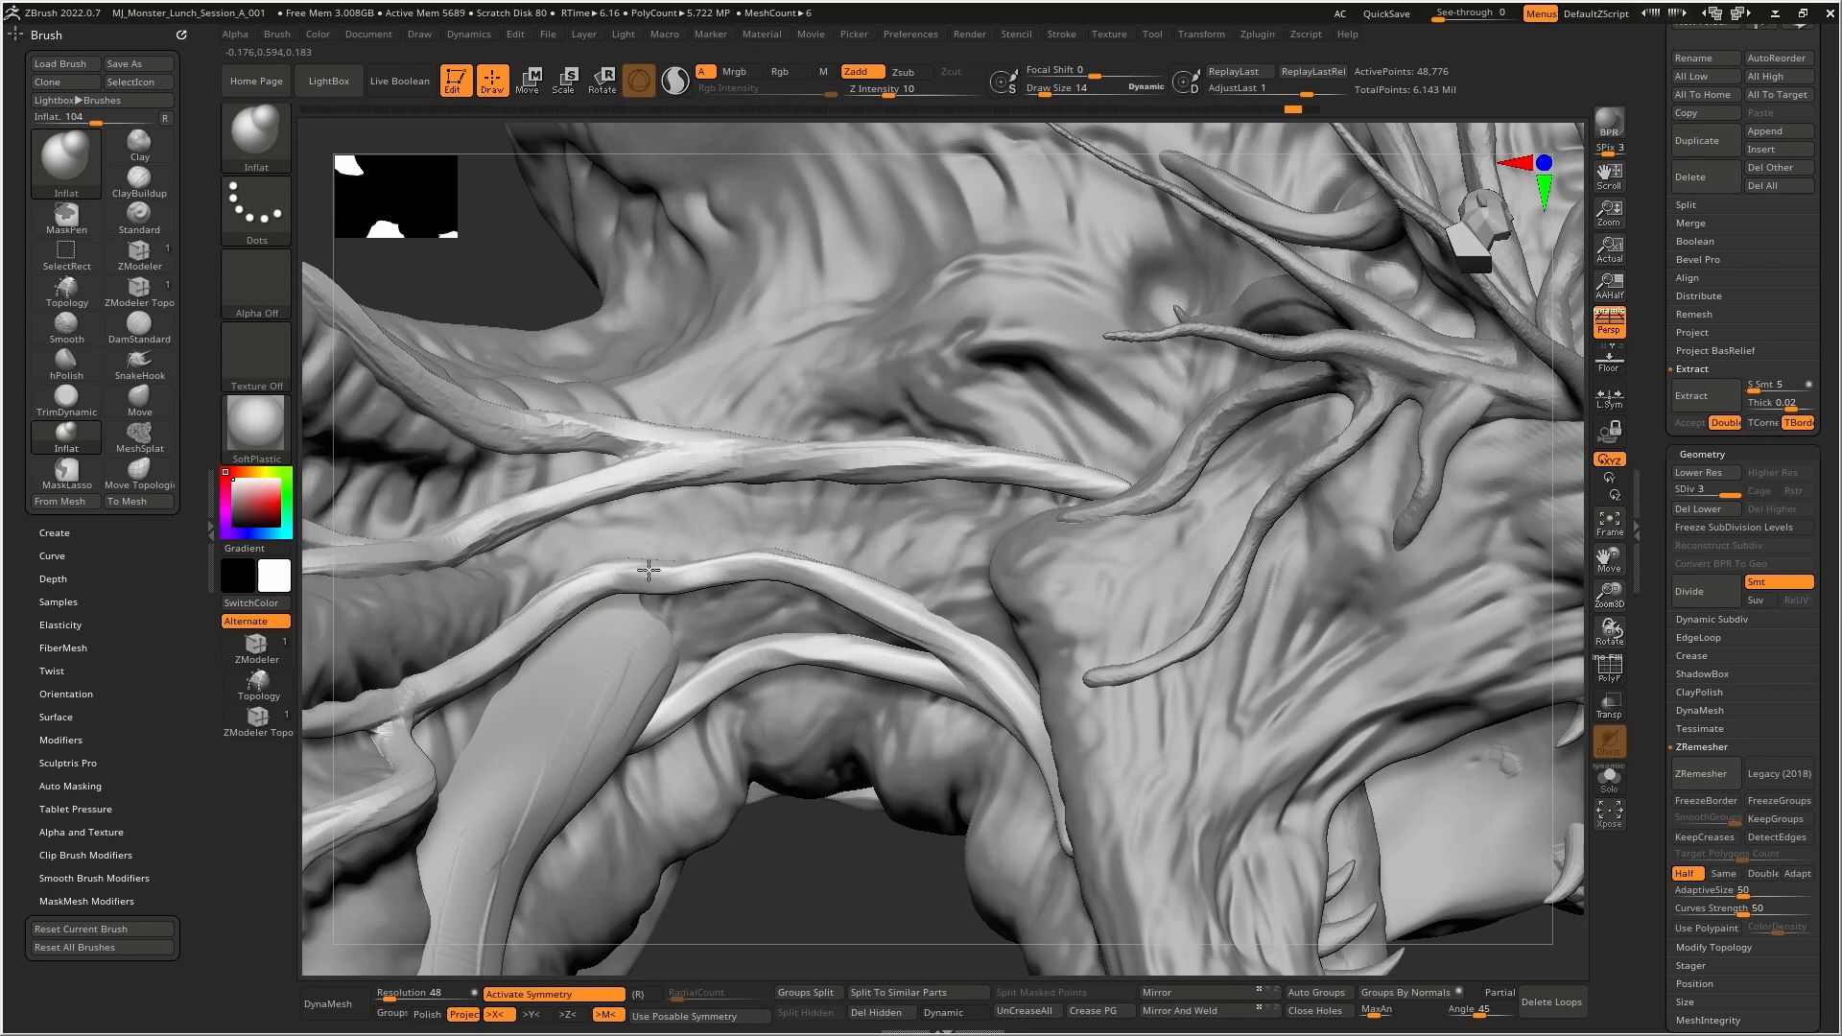
key(shift+d)
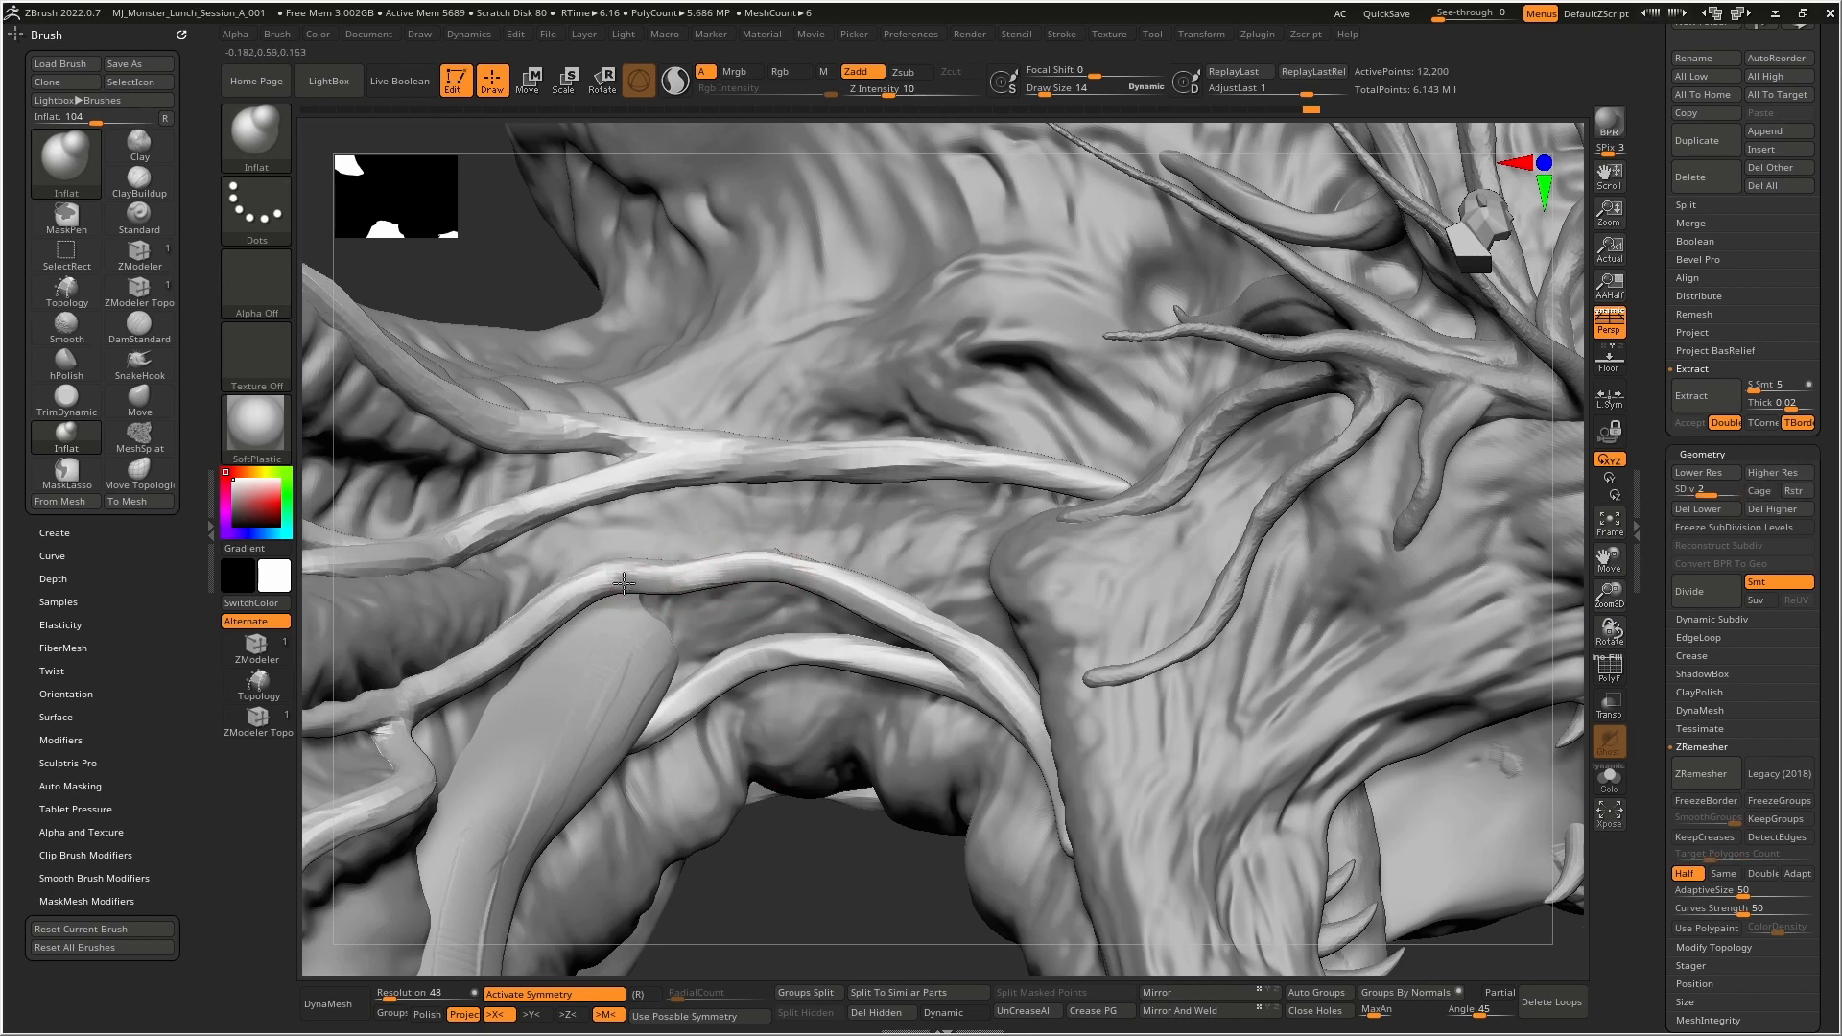
mouse_move(624, 582)
mouse_down()
mouse_move(813, 572)
mouse_move(899, 607)
mouse_up()
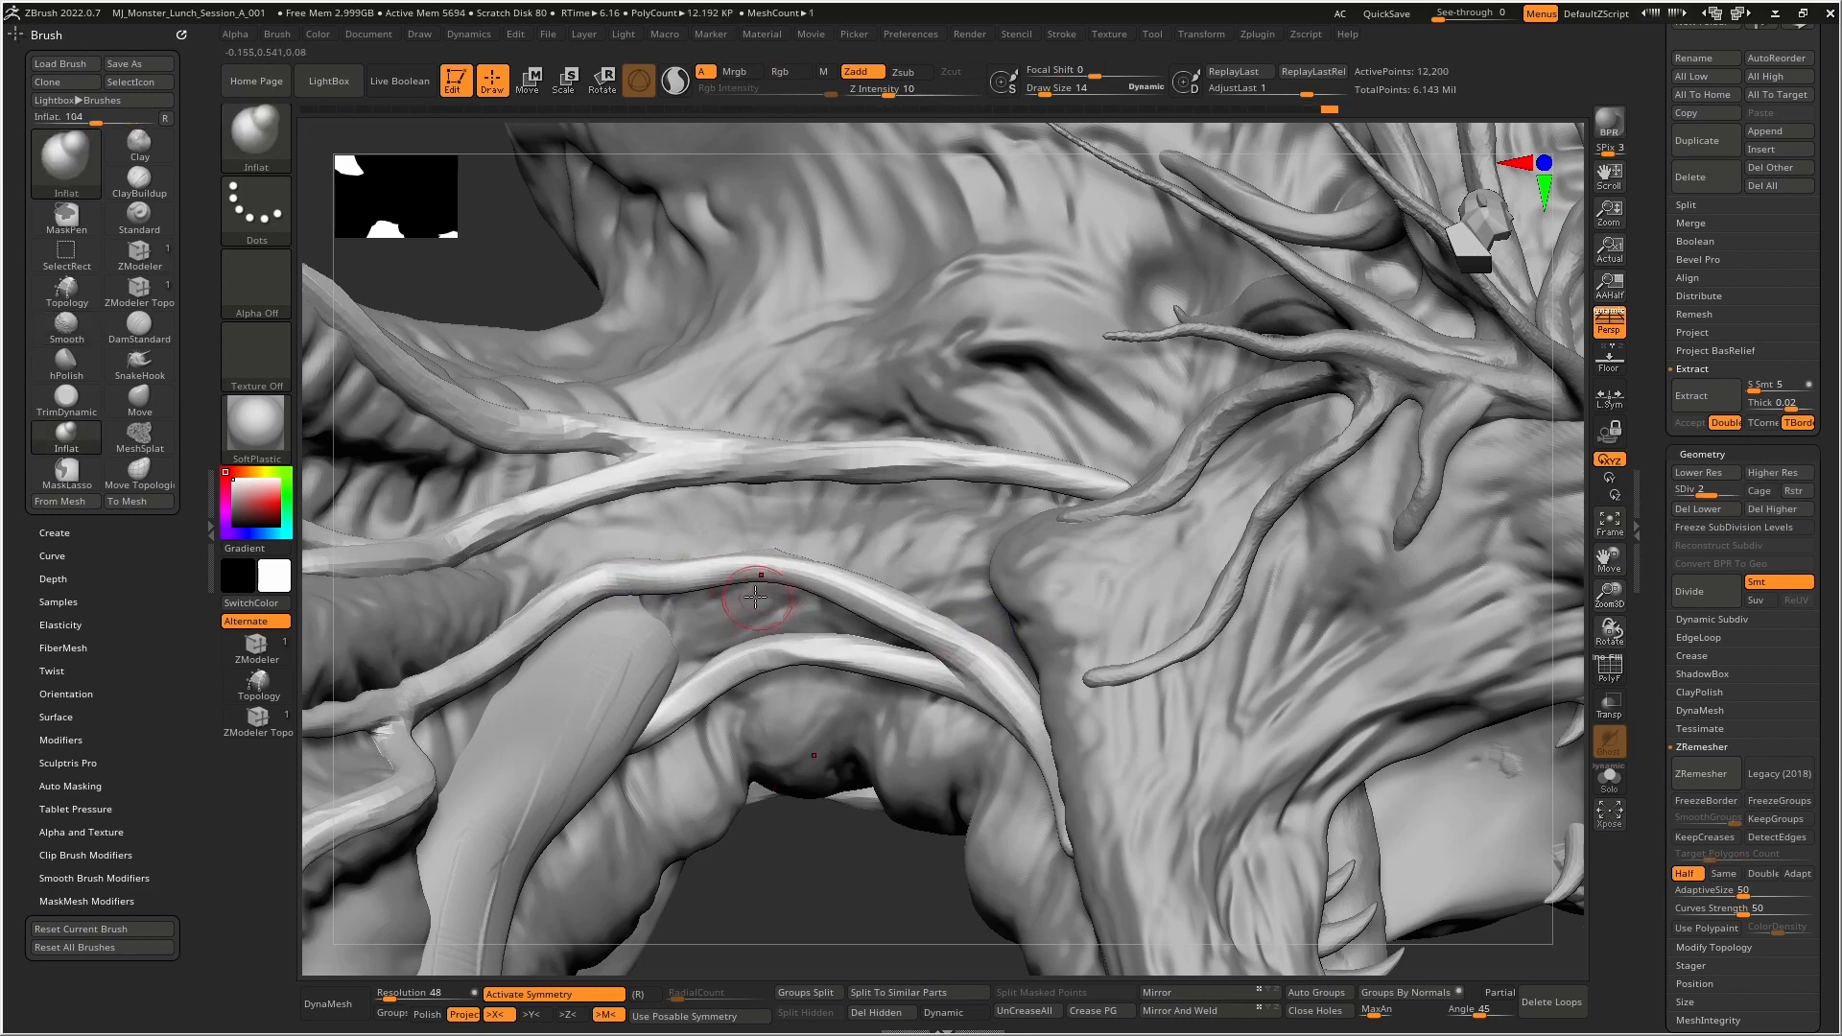
drag(687, 566, 1011, 692)
alt+right_drag(729, 586, 844, 488)
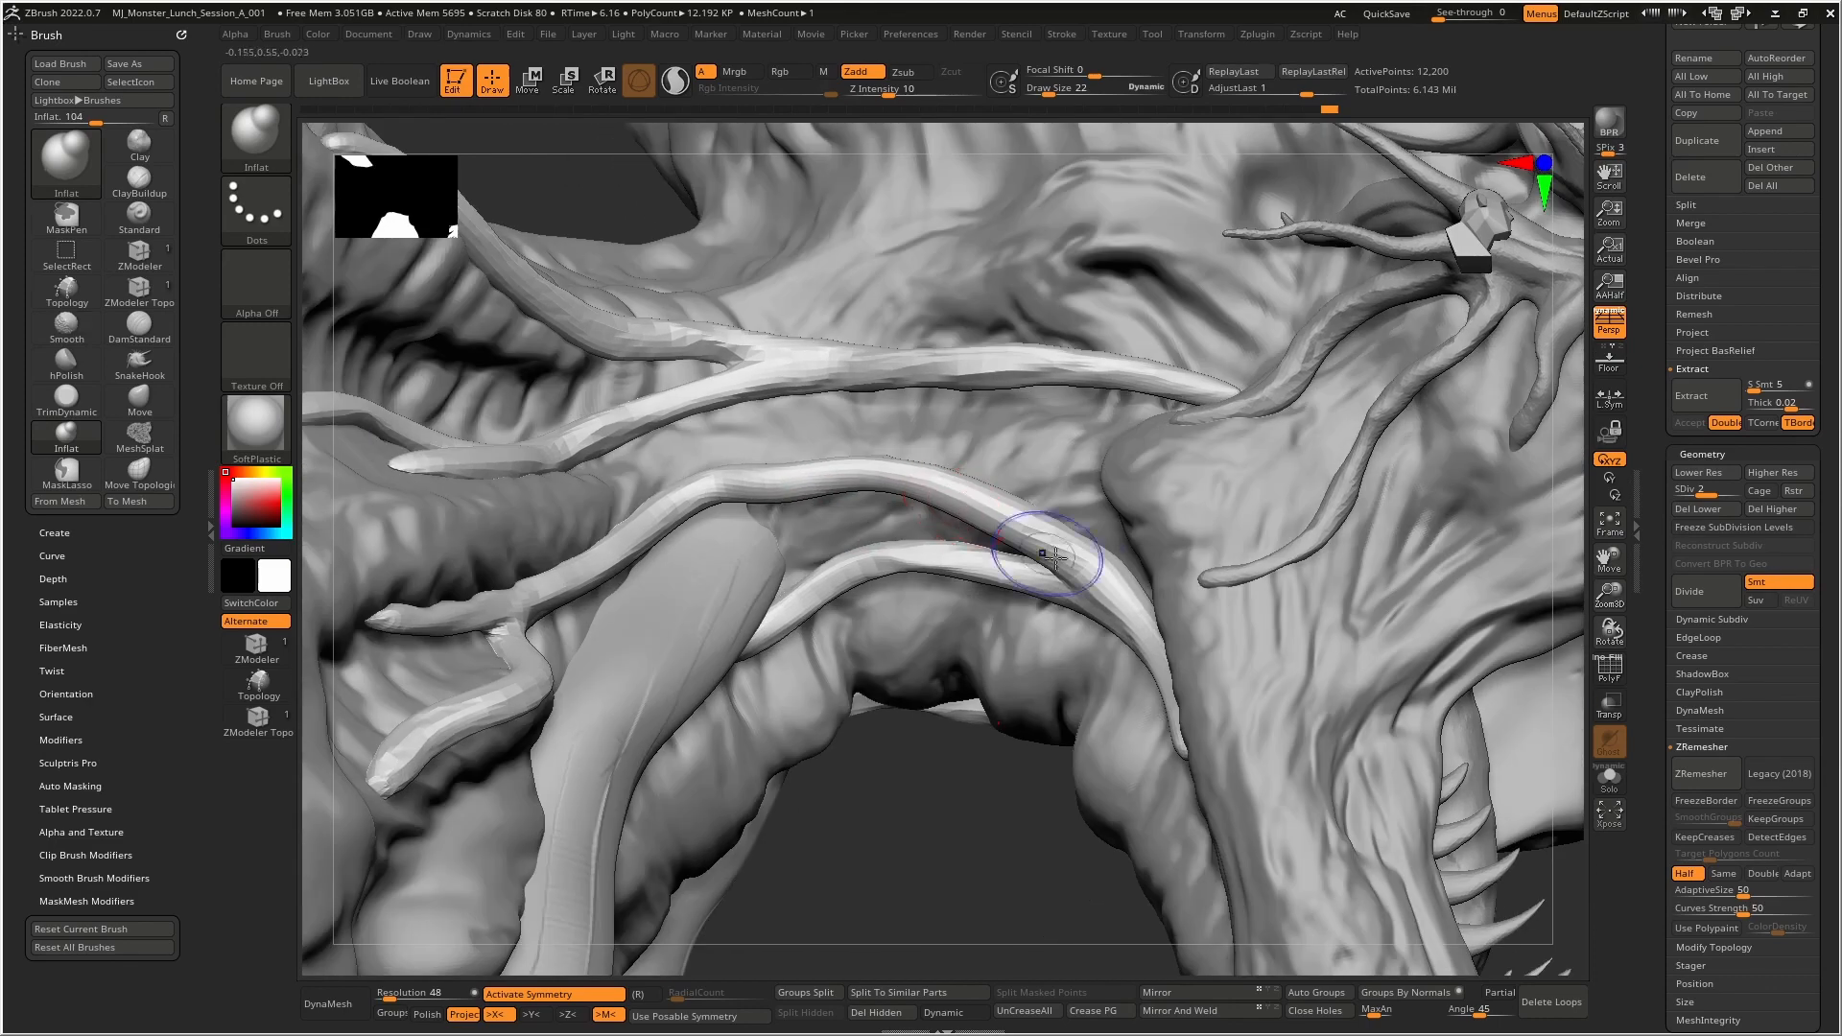
shift+drag(1045, 547, 1093, 585)
- Return the strands to subdivision level 3 and touch up the lower strand beneath the jaw with ClayBuildup
alt+right_drag(1105, 666, 1007, 461)
mouse_move(1190, 528)
right_down()
mouse_move(1045, 543)
mouse_move(1050, 461)
mouse_move(1022, 407)
mouse_move(993, 518)
mouse_move(987, 477)
right_up()
key(b)
key(c)
key(b)
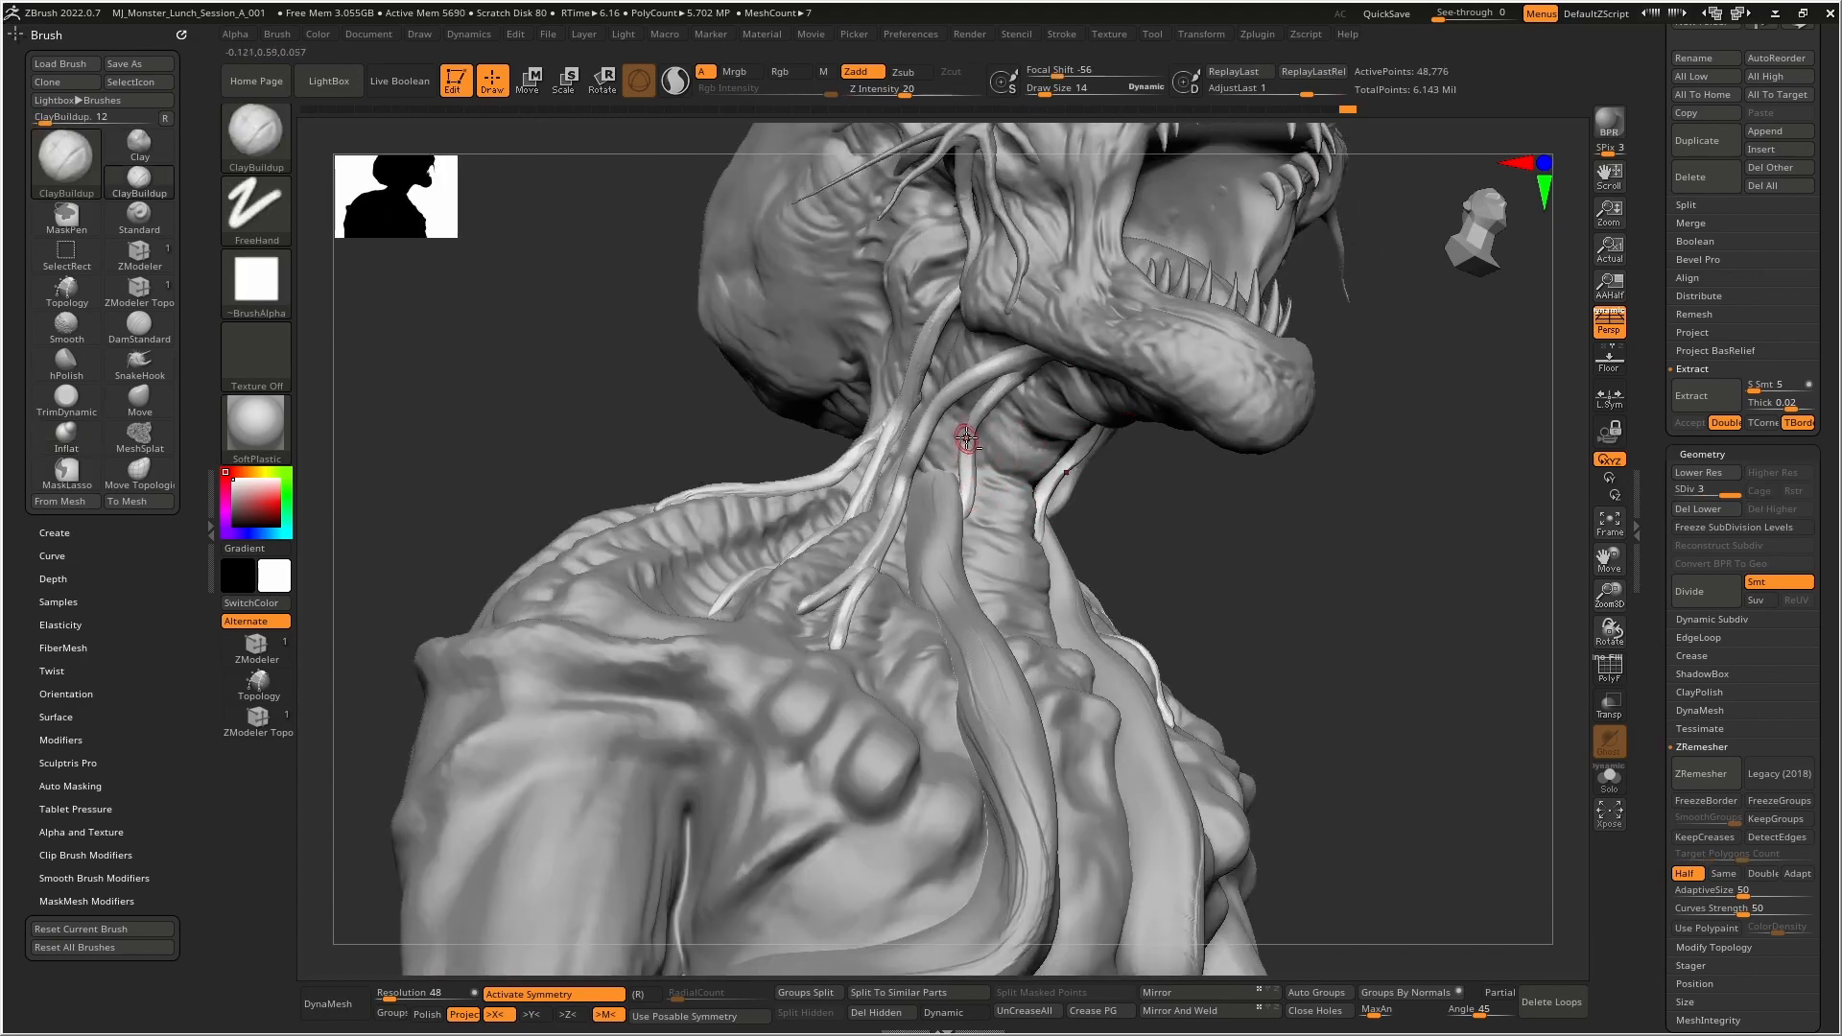
ctrl+right_drag(967, 438, 954, 534)
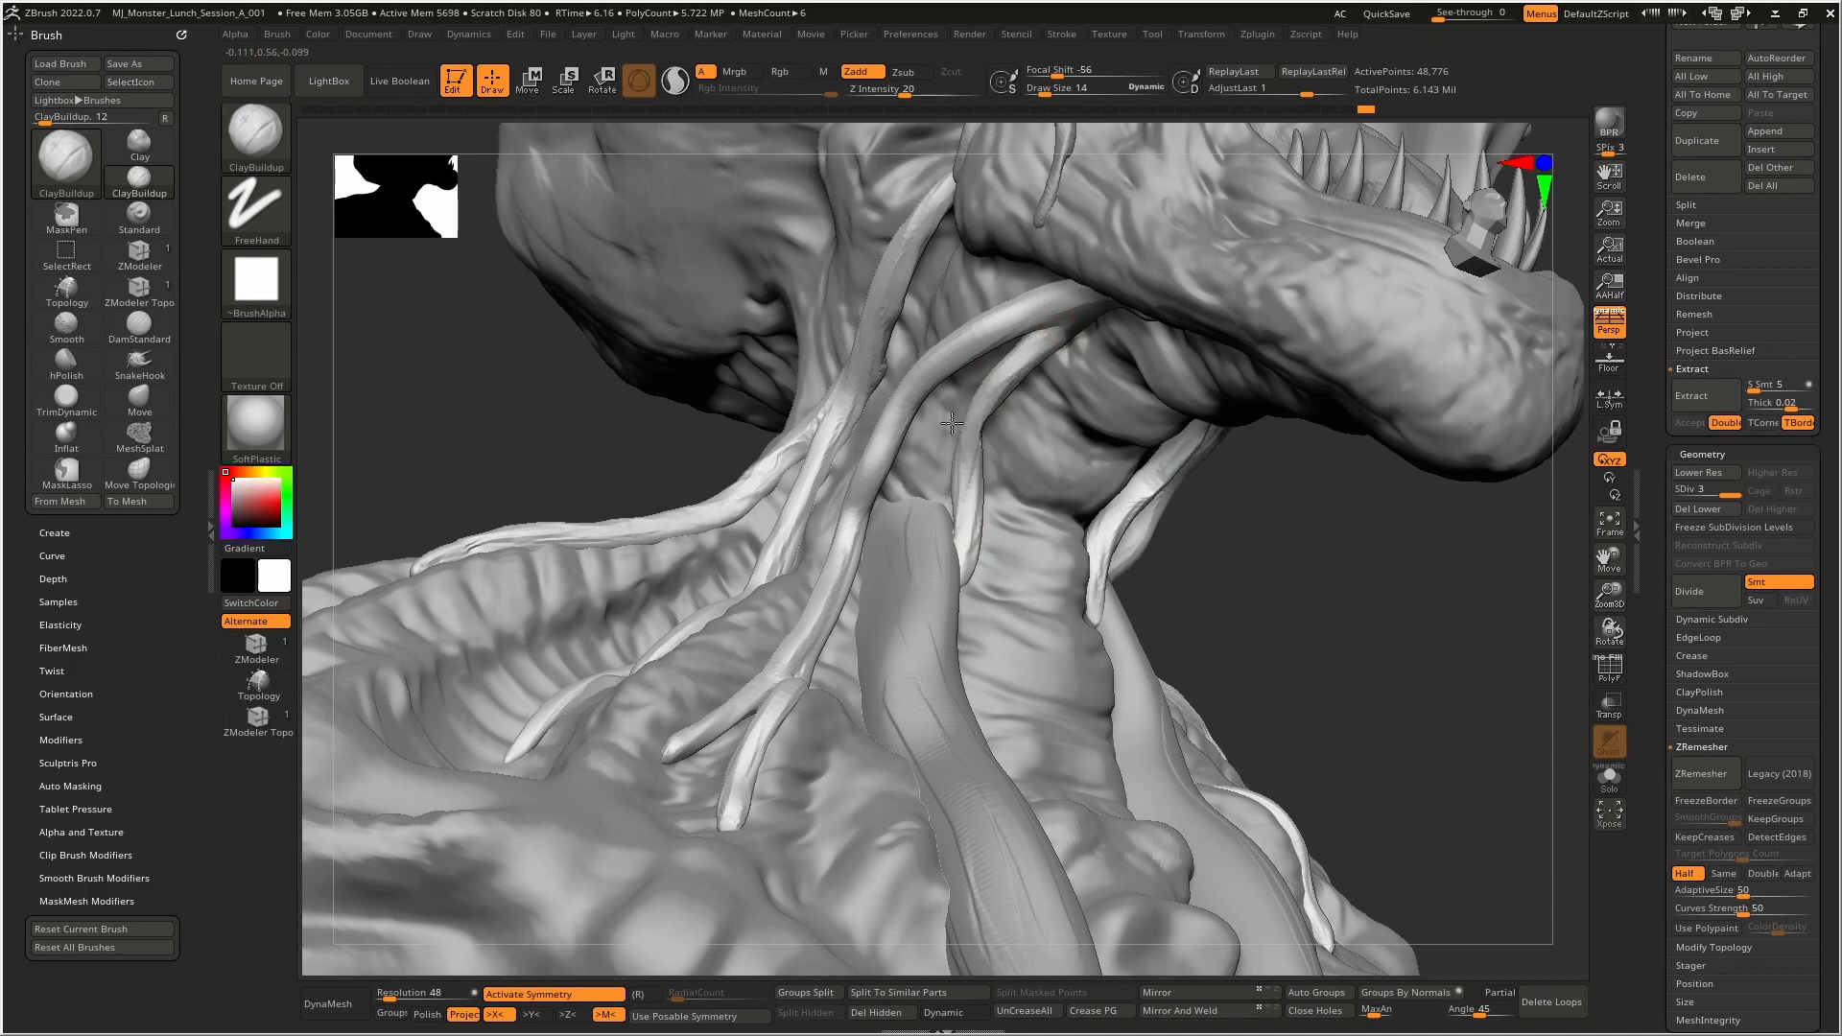
right_drag(950, 451, 939, 480)
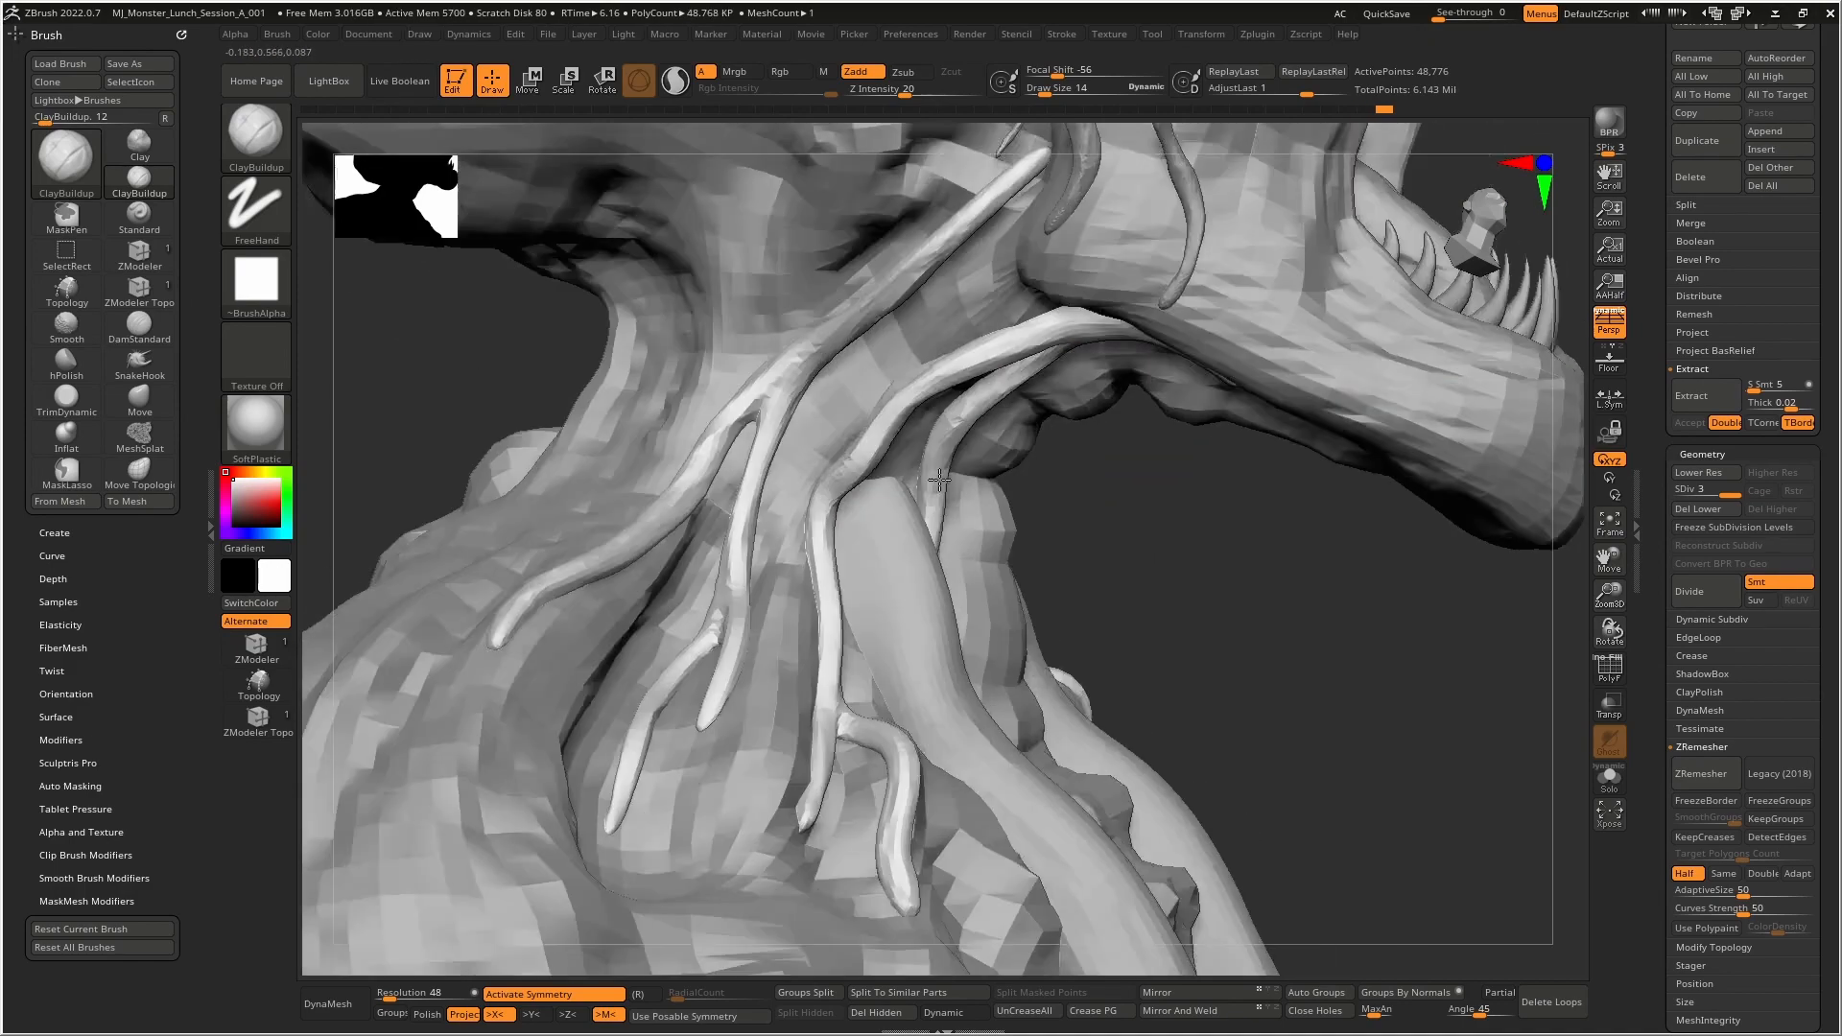
right_drag(941, 369, 902, 361)
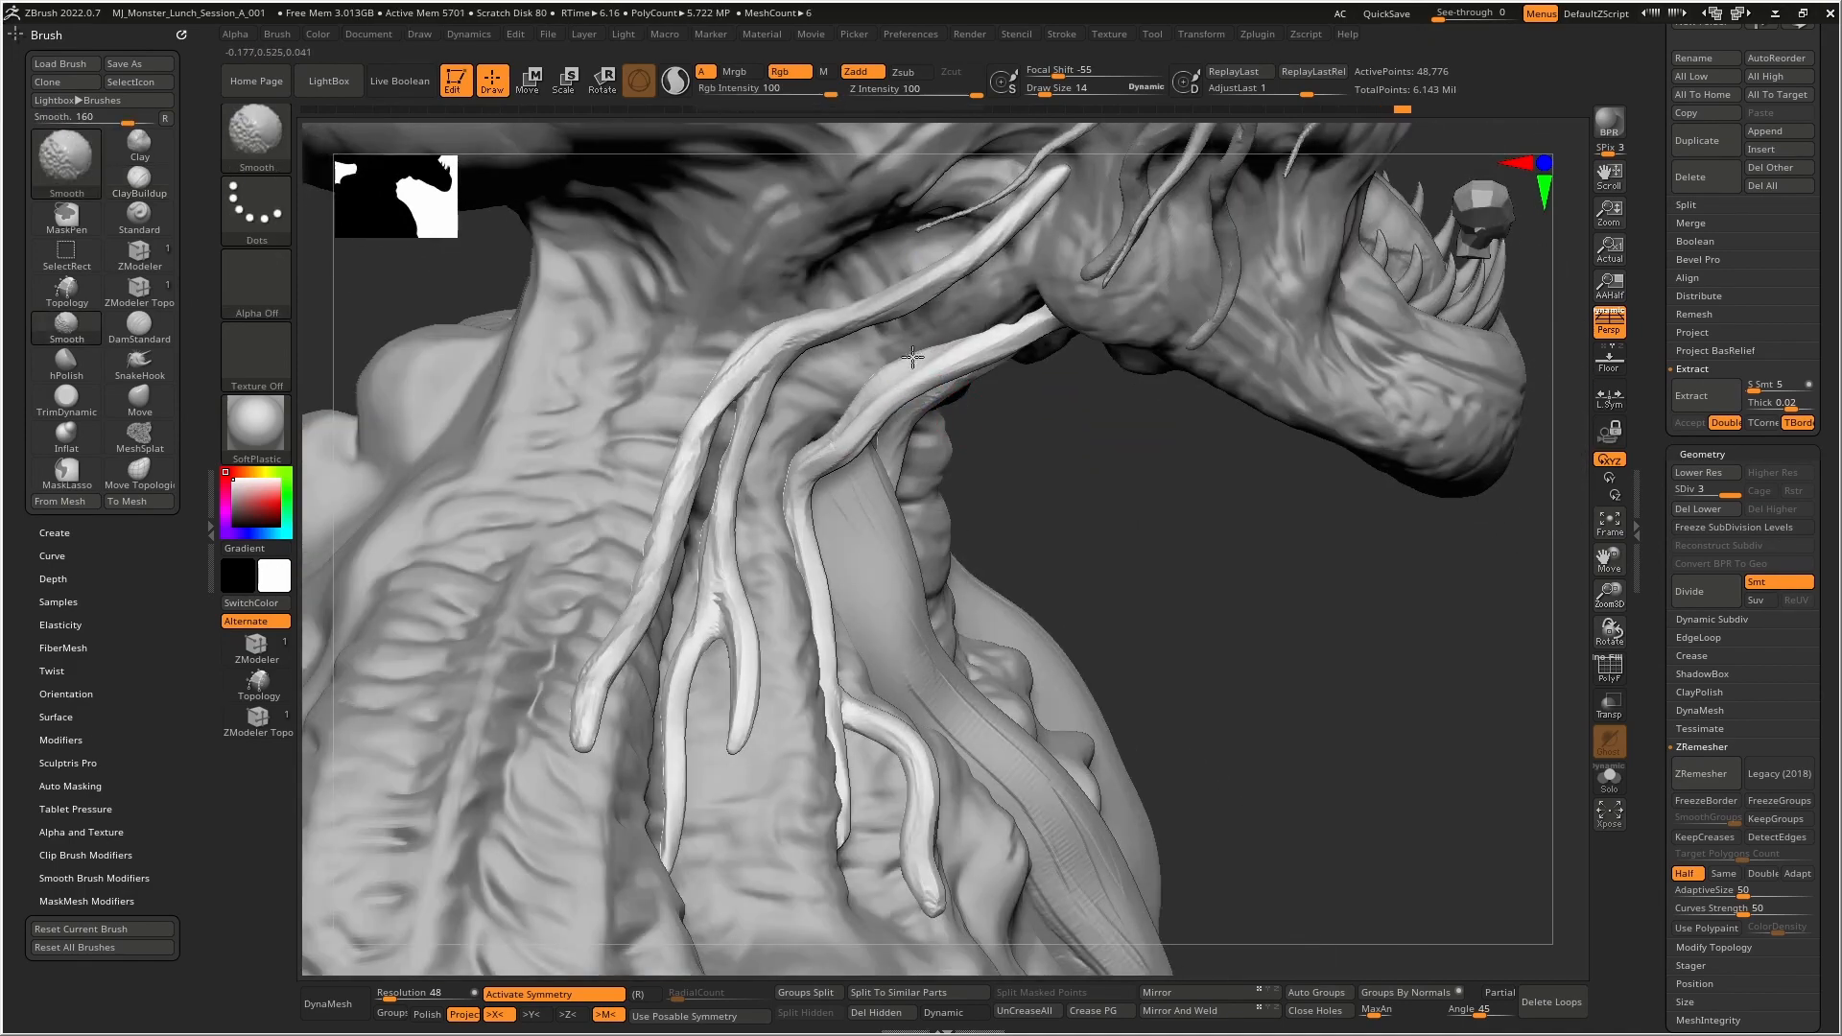
mouse_move(1004, 333)
right_down()
mouse_move(809, 431)
mouse_move(876, 308)
mouse_move(876, 349)
mouse_move(957, 441)
mouse_move(942, 516)
mouse_move(945, 471)
mouse_move(970, 485)
right_up()
drag(970, 486, 930, 526)
- Carve creases along the lower strand from its neck bend up toward the jaw with DamStandard
key(b)
key(d)
key(s)
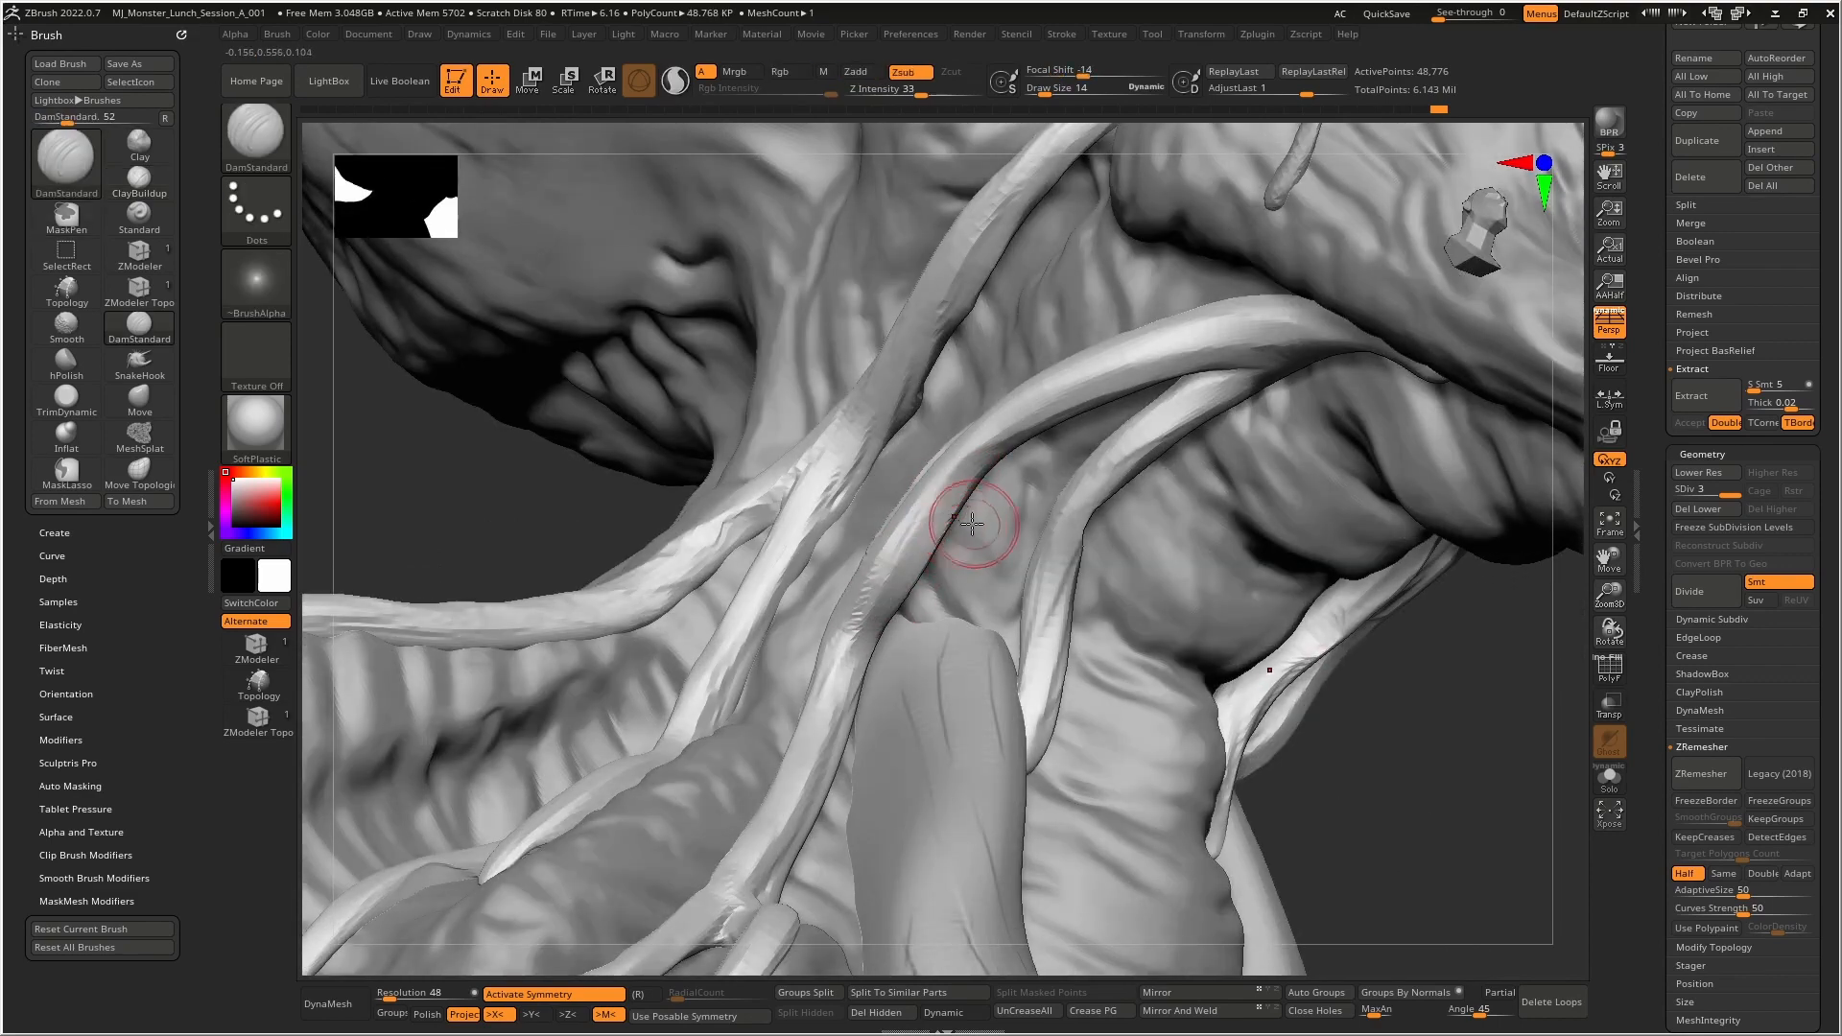
mouse_move(877, 585)
mouse_down()
mouse_move(953, 489)
mouse_move(1184, 345)
mouse_up()
mouse_move(935, 487)
mouse_down()
mouse_move(1070, 395)
mouse_move(1166, 360)
mouse_up()
- Carve creases into the upper strand's fork and branches with DamStandard, and smooth the back branch
mouse_move(946, 390)
alt+right_down()
mouse_move(1081, 497)
mouse_move(1192, 362)
alt+right_up()
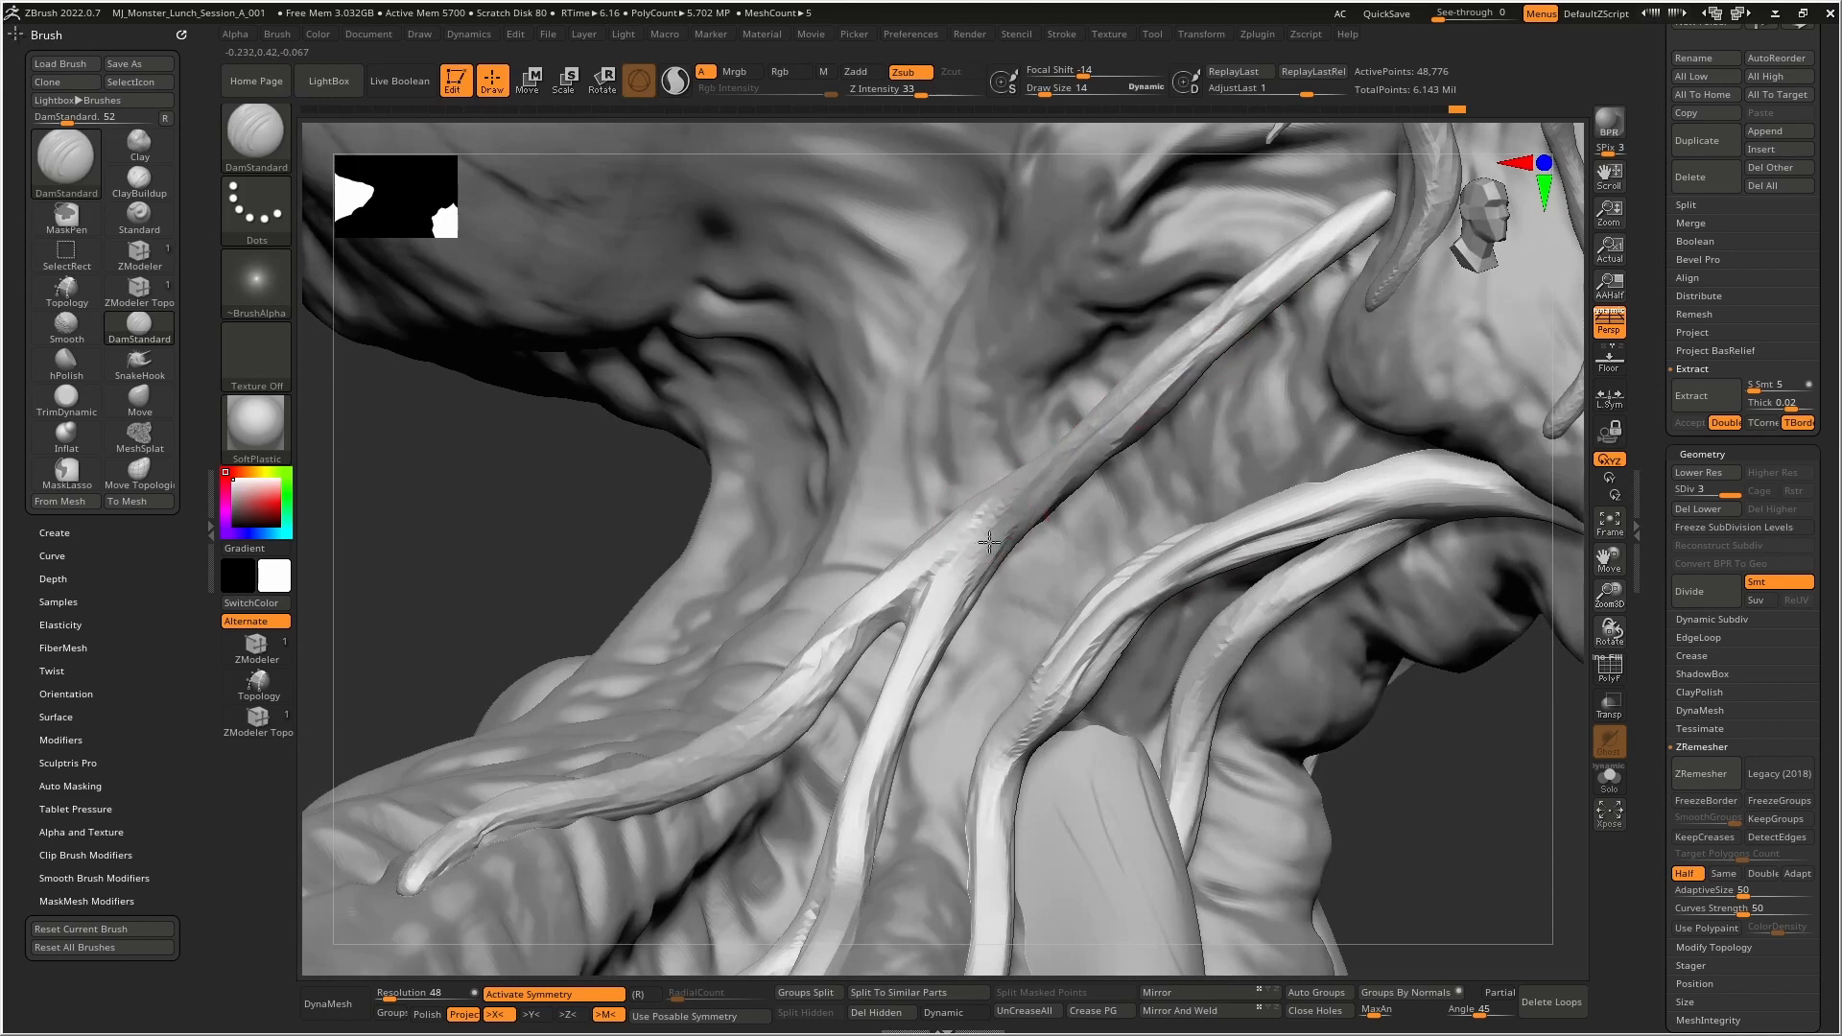
drag(1038, 508, 906, 701)
drag(941, 576, 832, 653)
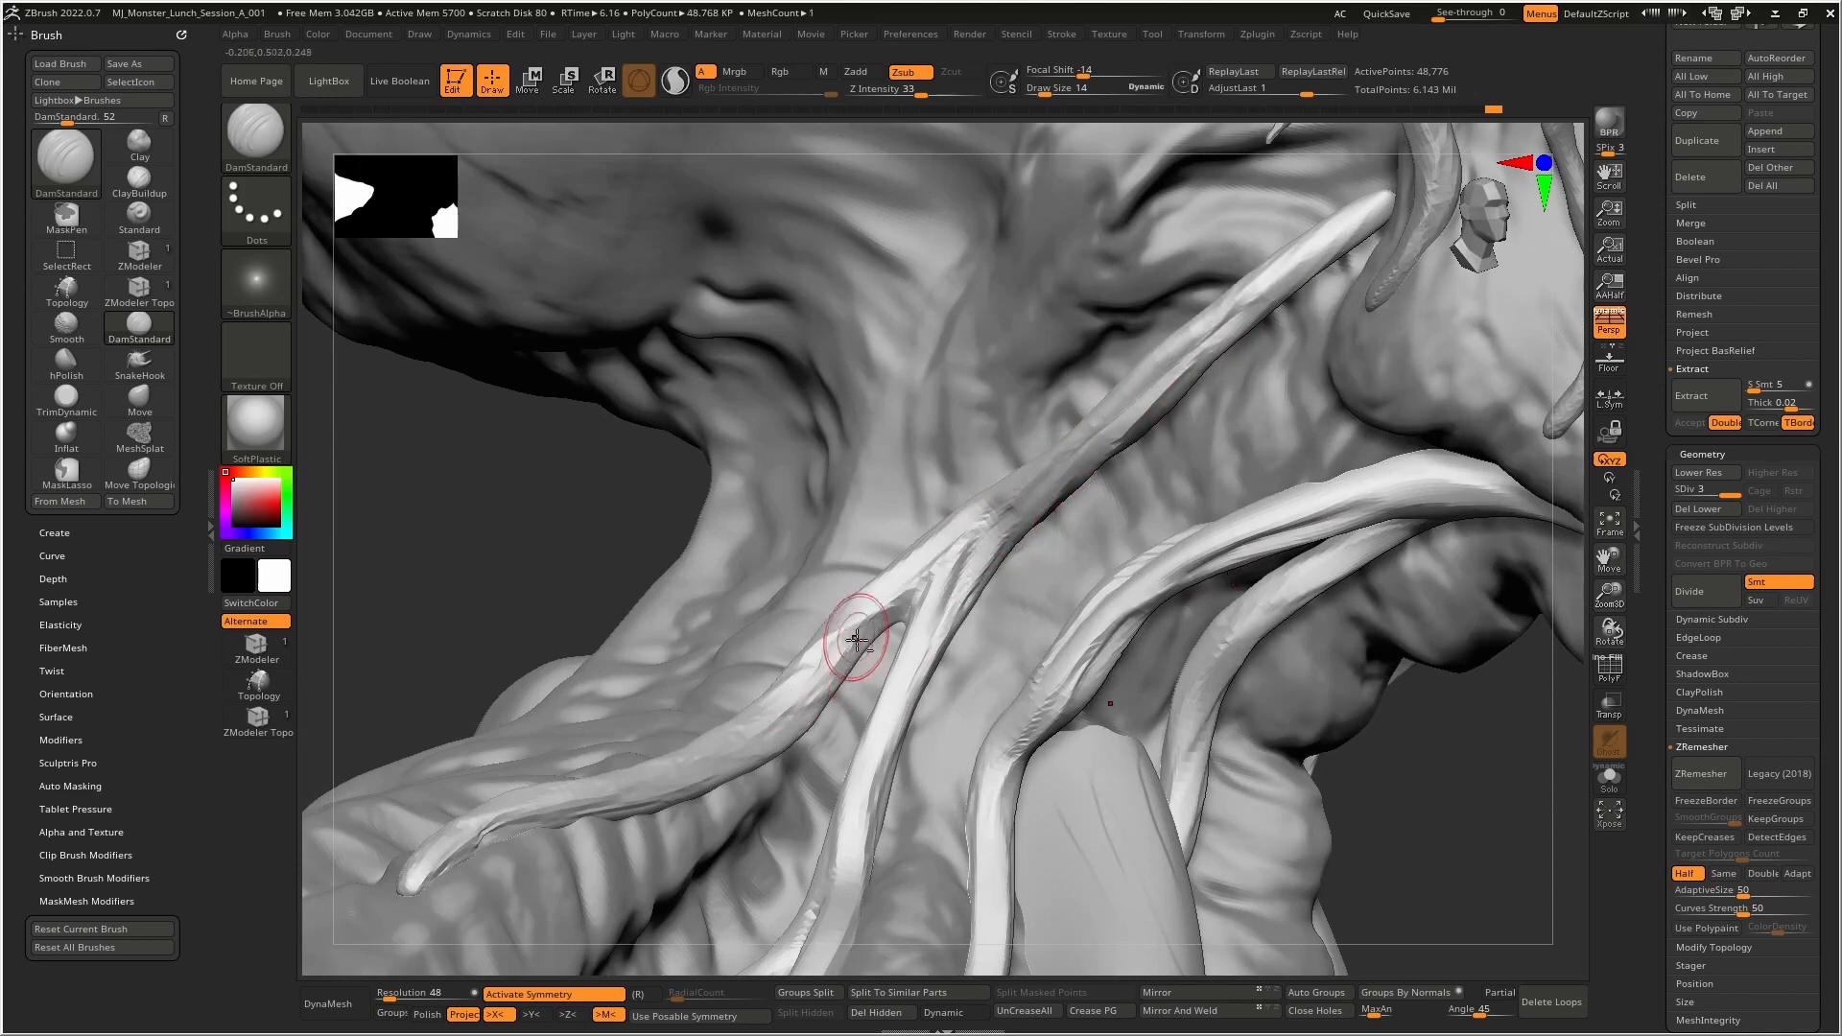
alt+right_drag(887, 700, 1025, 431)
drag(1025, 430, 971, 585)
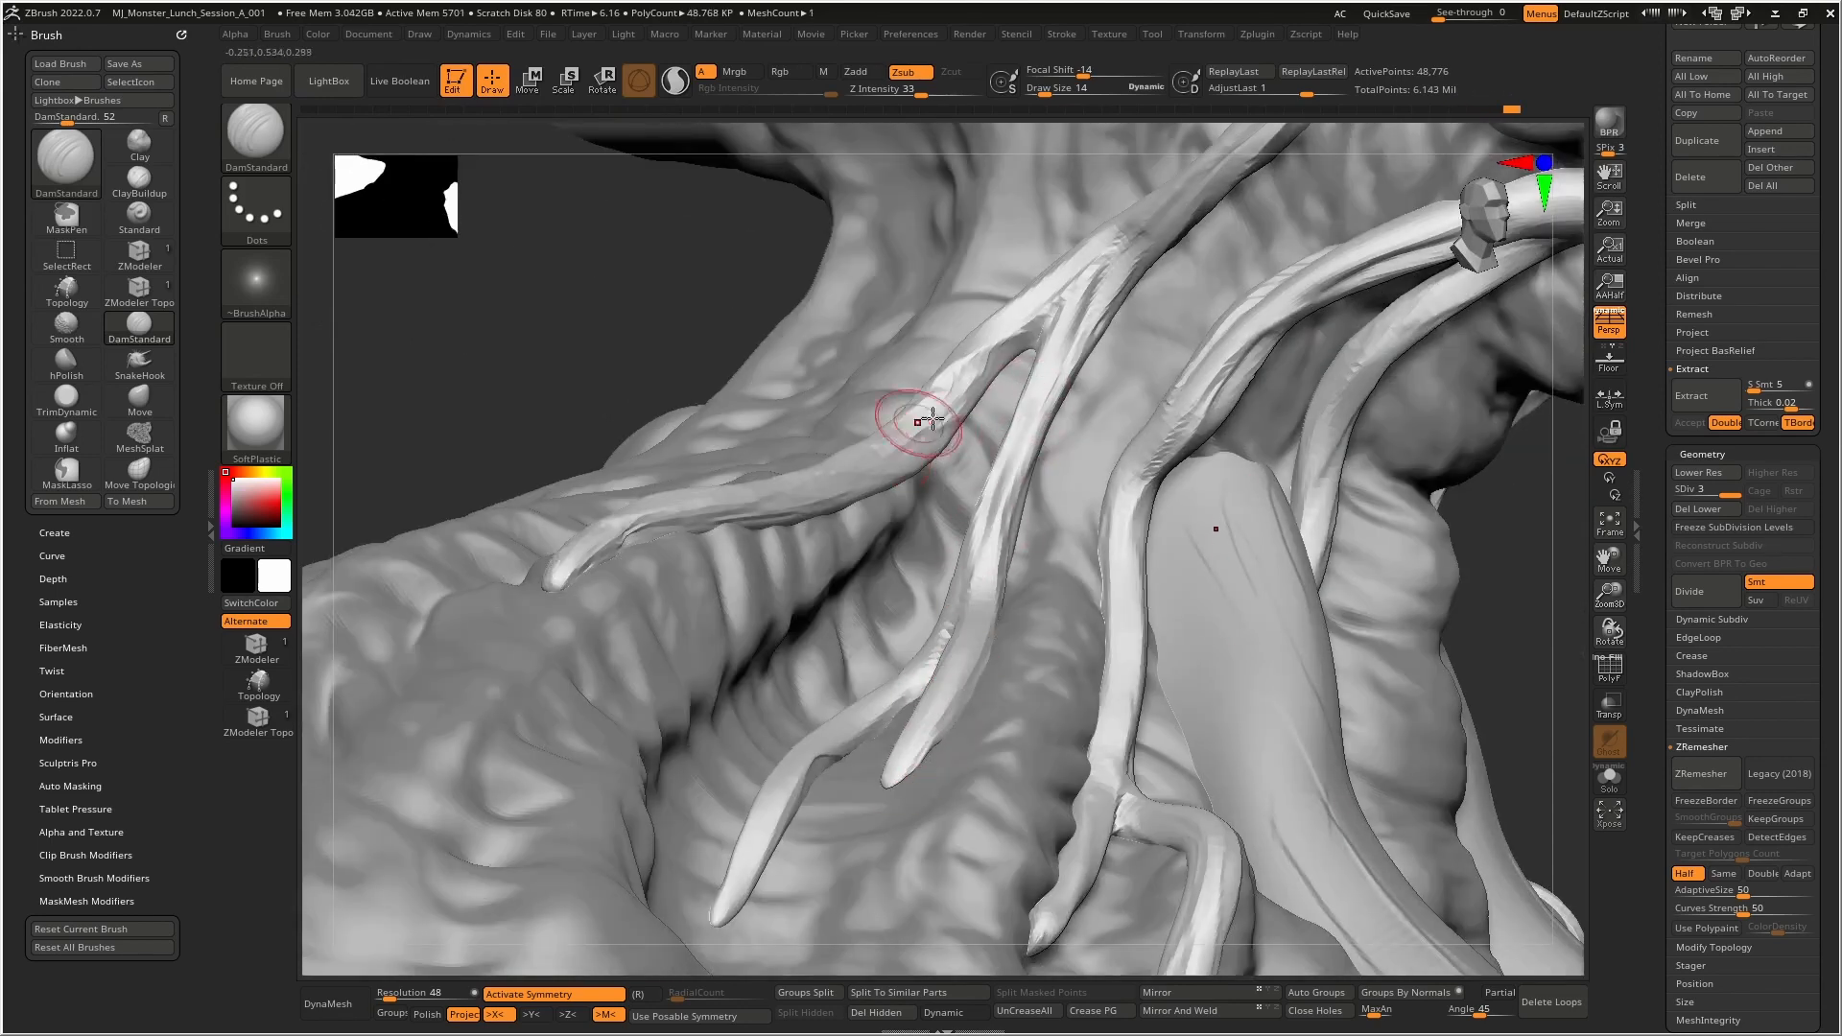
drag(656, 517, 777, 503)
mouse_move(576, 567)
shift+mouse_down()
mouse_move(843, 469)
mouse_move(1042, 326)
shift+mouse_up()
- Switch to the thick neck strand and sculpt lengthwise fibre ridges down its upper part with ClayBuildup at draw size 18
ctrl+right_drag(1020, 473, 929, 374)
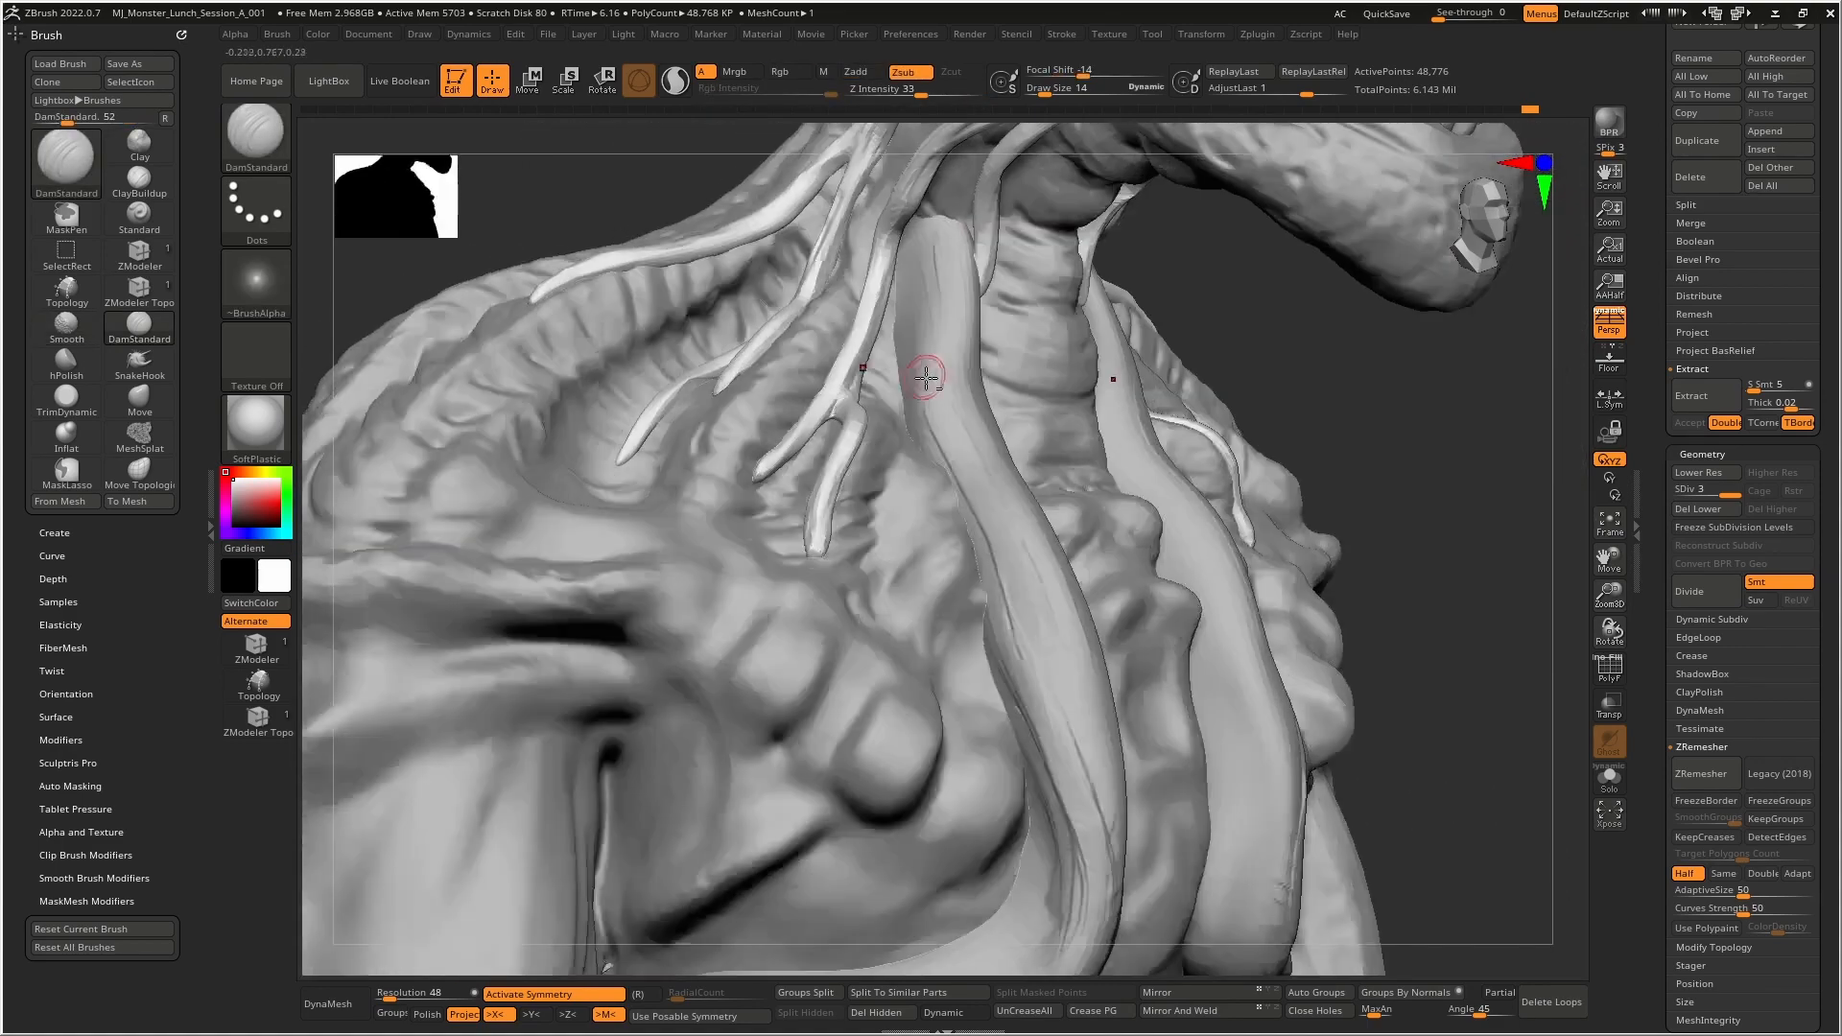
alt+click(929, 375)
mouse_move(906, 185)
mouse_down()
mouse_move(929, 362)
mouse_move(921, 214)
mouse_up()
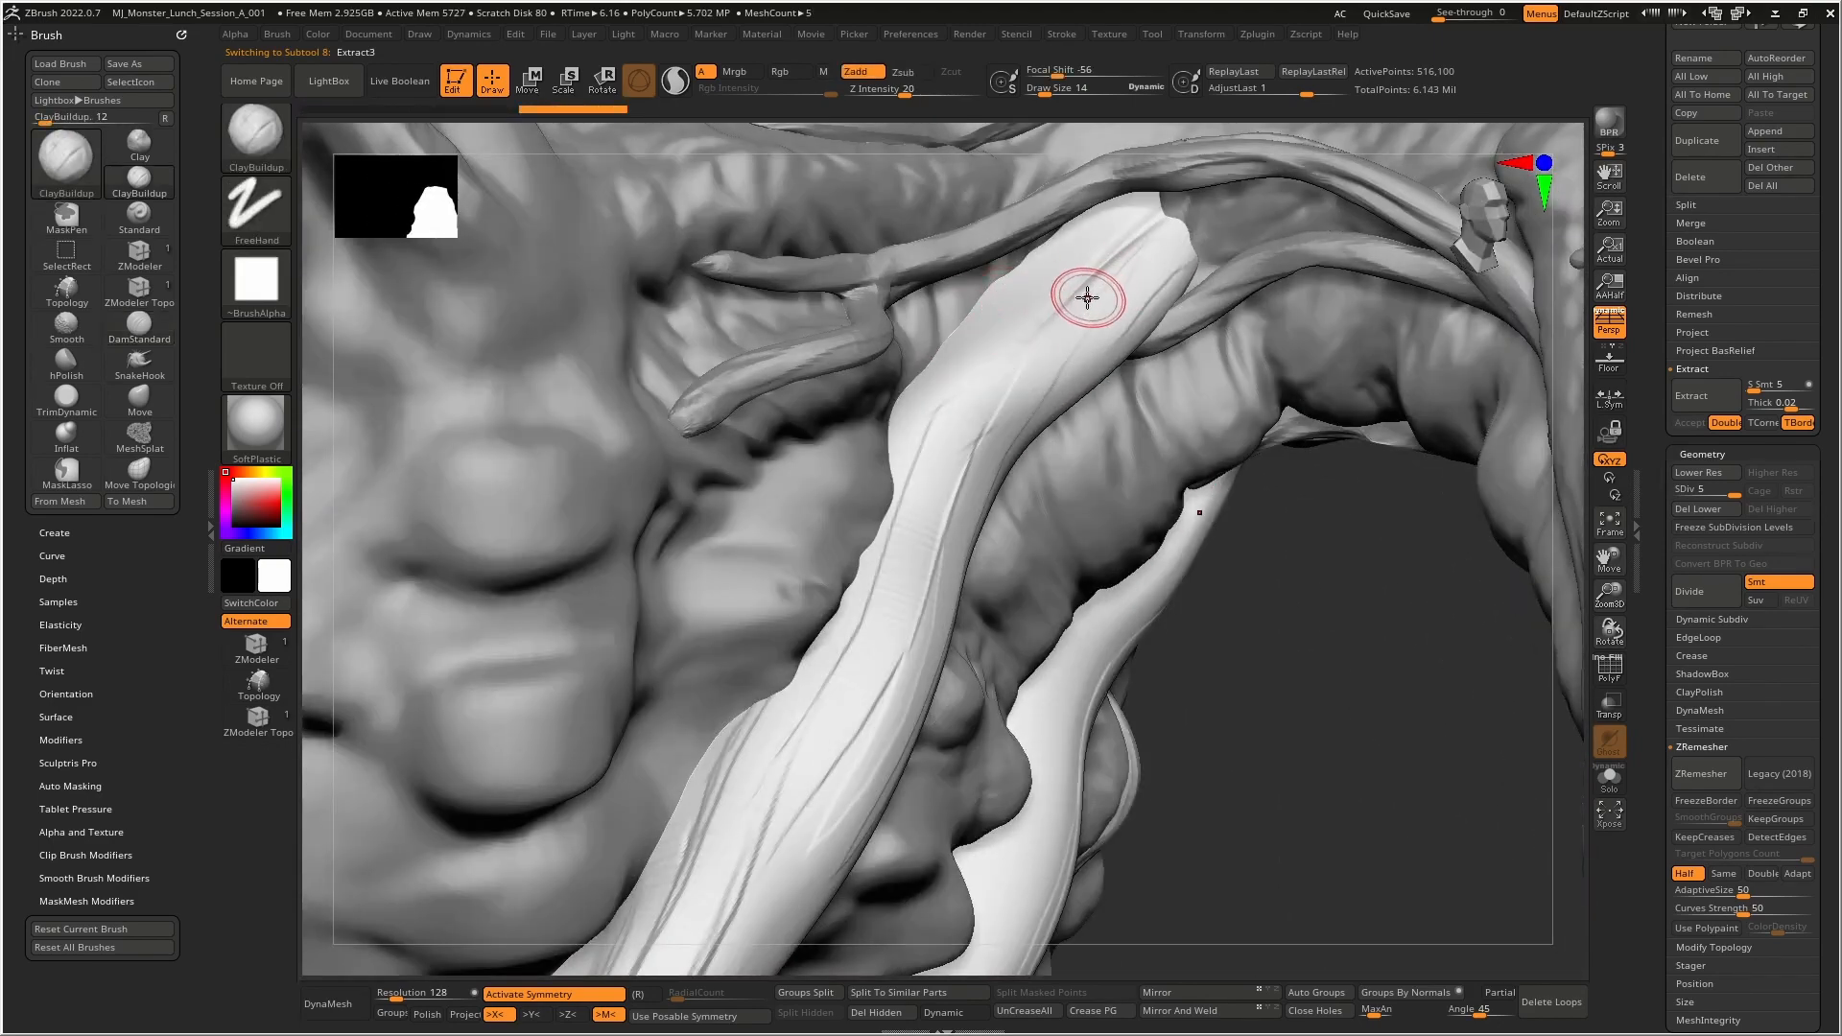
mouse_move(1089, 296)
mouse_down()
mouse_move(1089, 247)
mouse_move(1130, 198)
mouse_move(918, 458)
mouse_move(973, 465)
mouse_up()
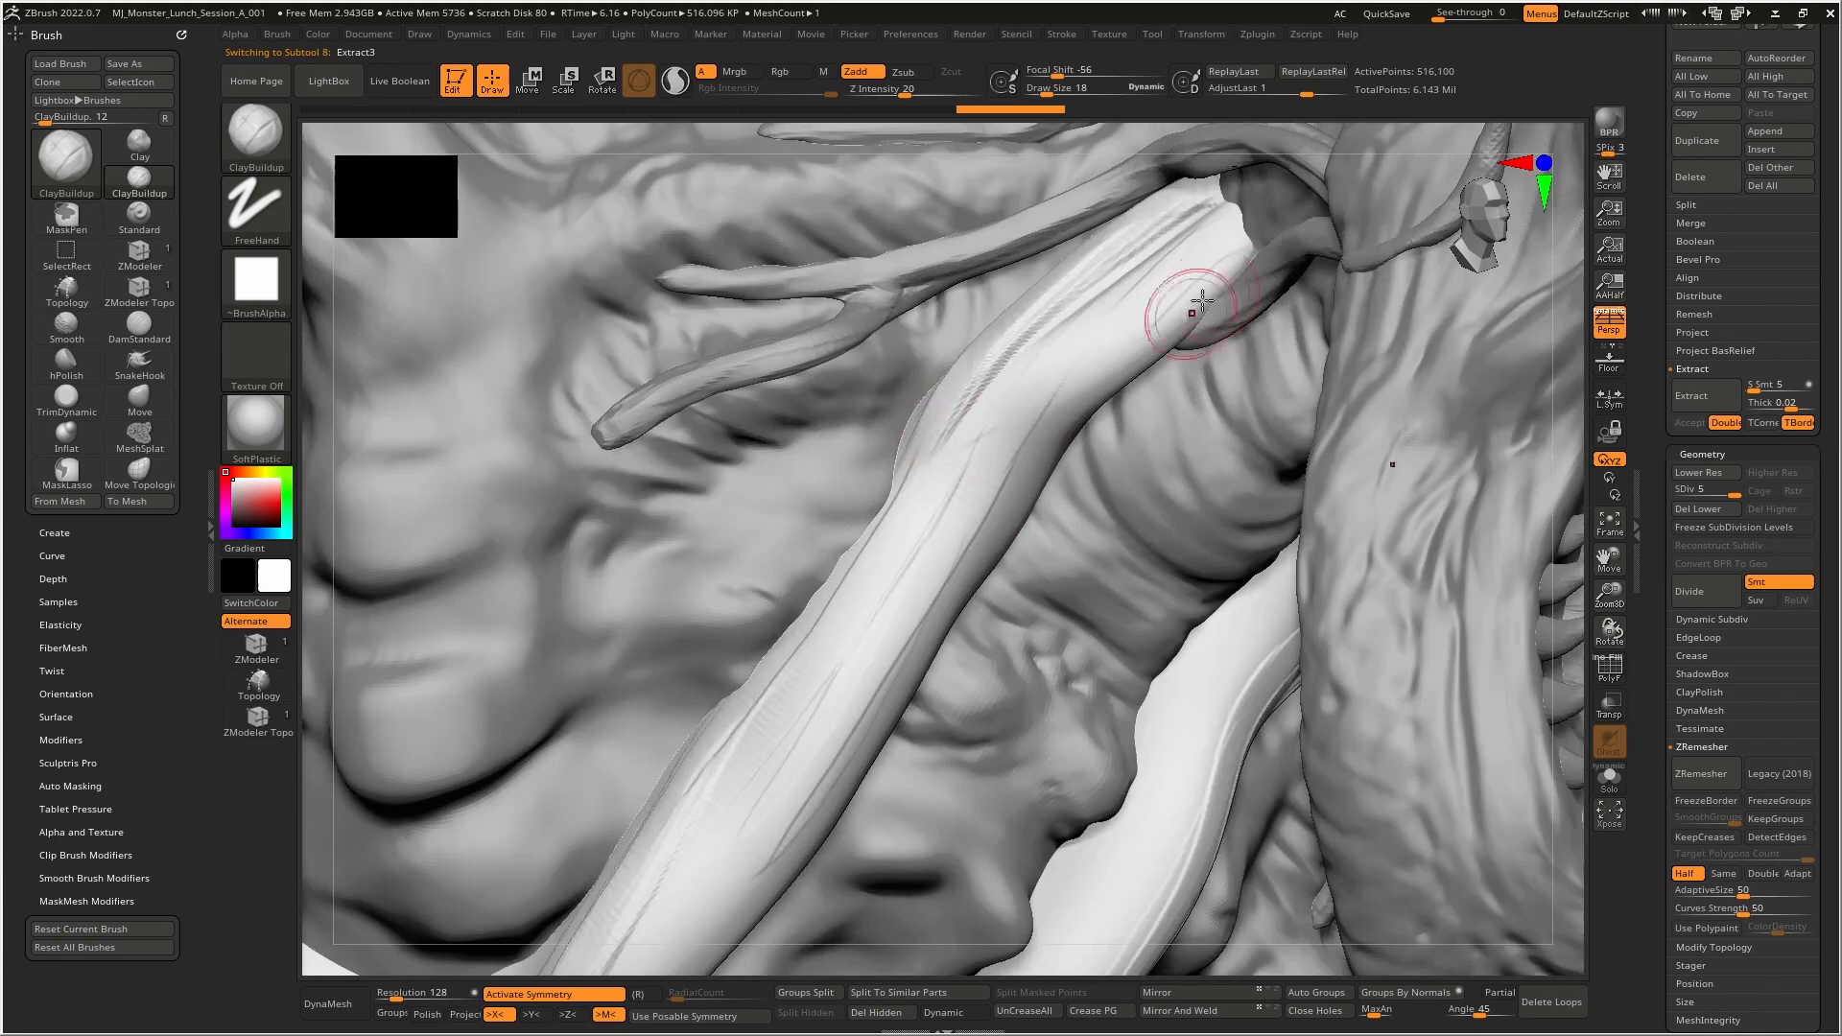
mouse_move(1184, 296)
mouse_down()
mouse_move(1225, 246)
mouse_move(1005, 473)
mouse_up()
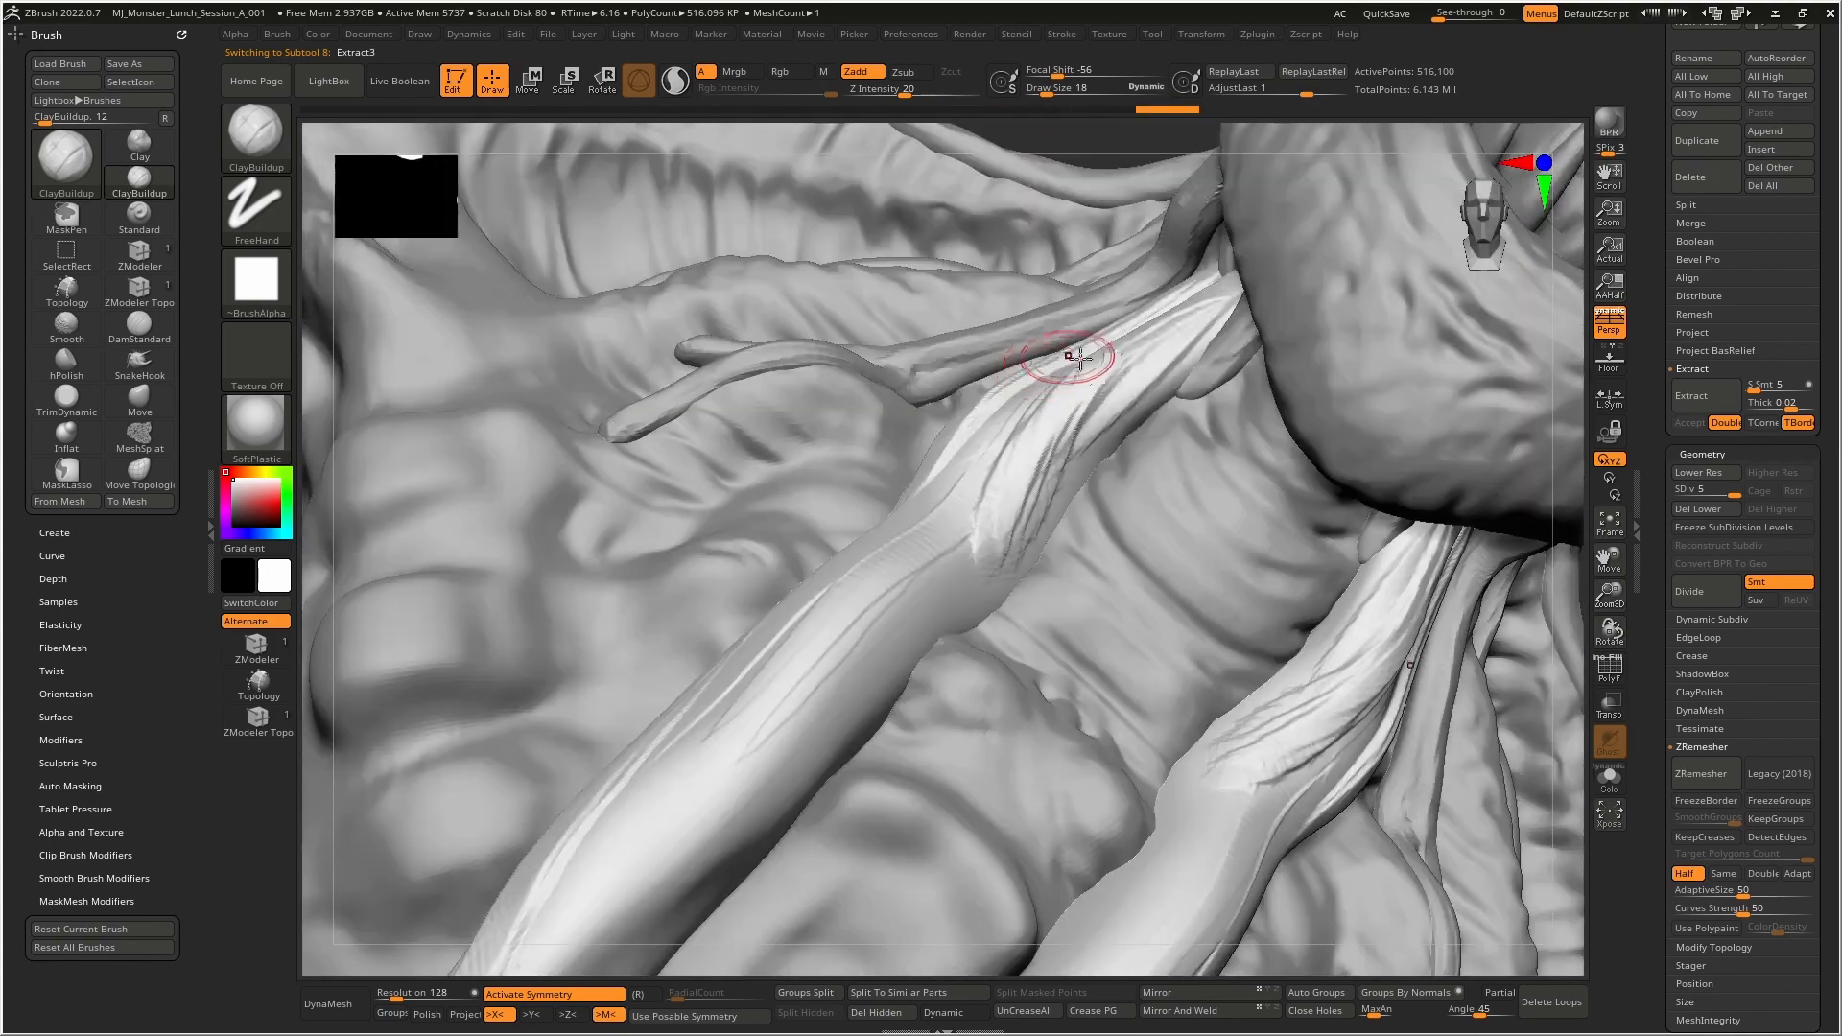
drag(926, 638, 1094, 330)
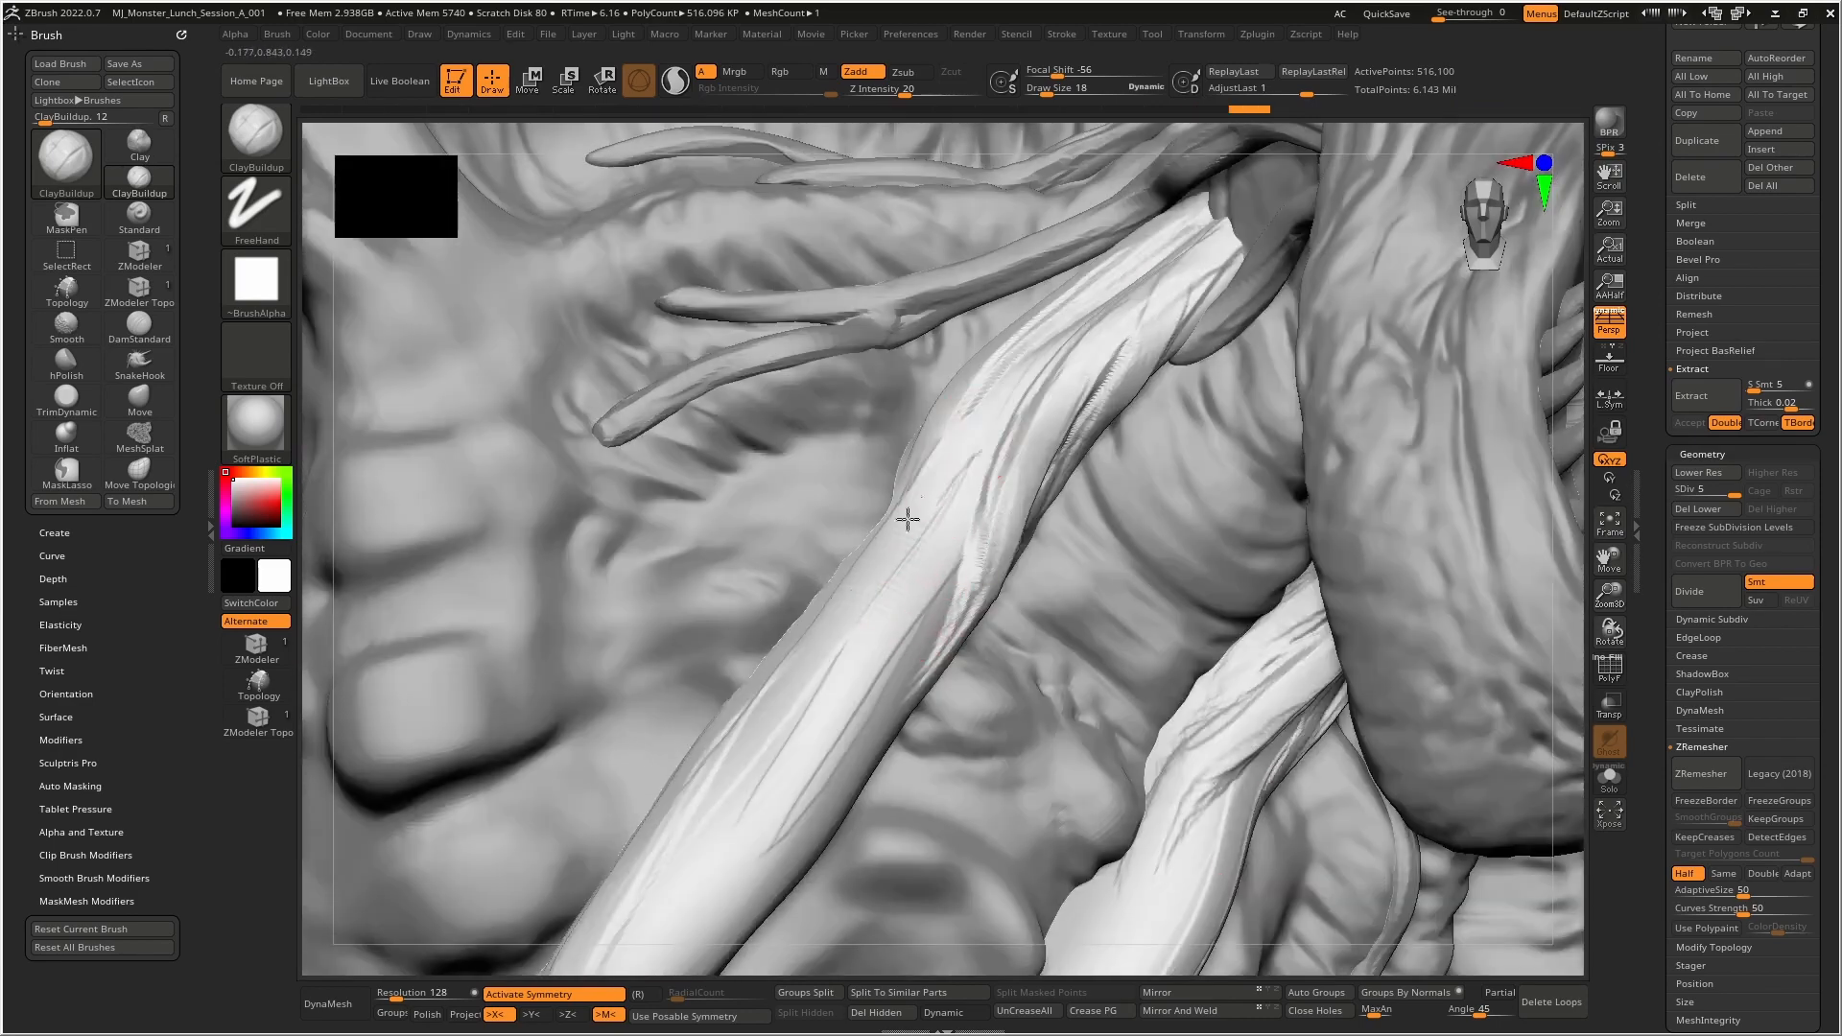
- Undo the last stroke and sculpt fibre ridges down the thick strand's chest section with ClayBuildup at draw size 22
mouse_move(809, 646)
right_down()
mouse_move(954, 604)
mouse_move(988, 513)
right_up()
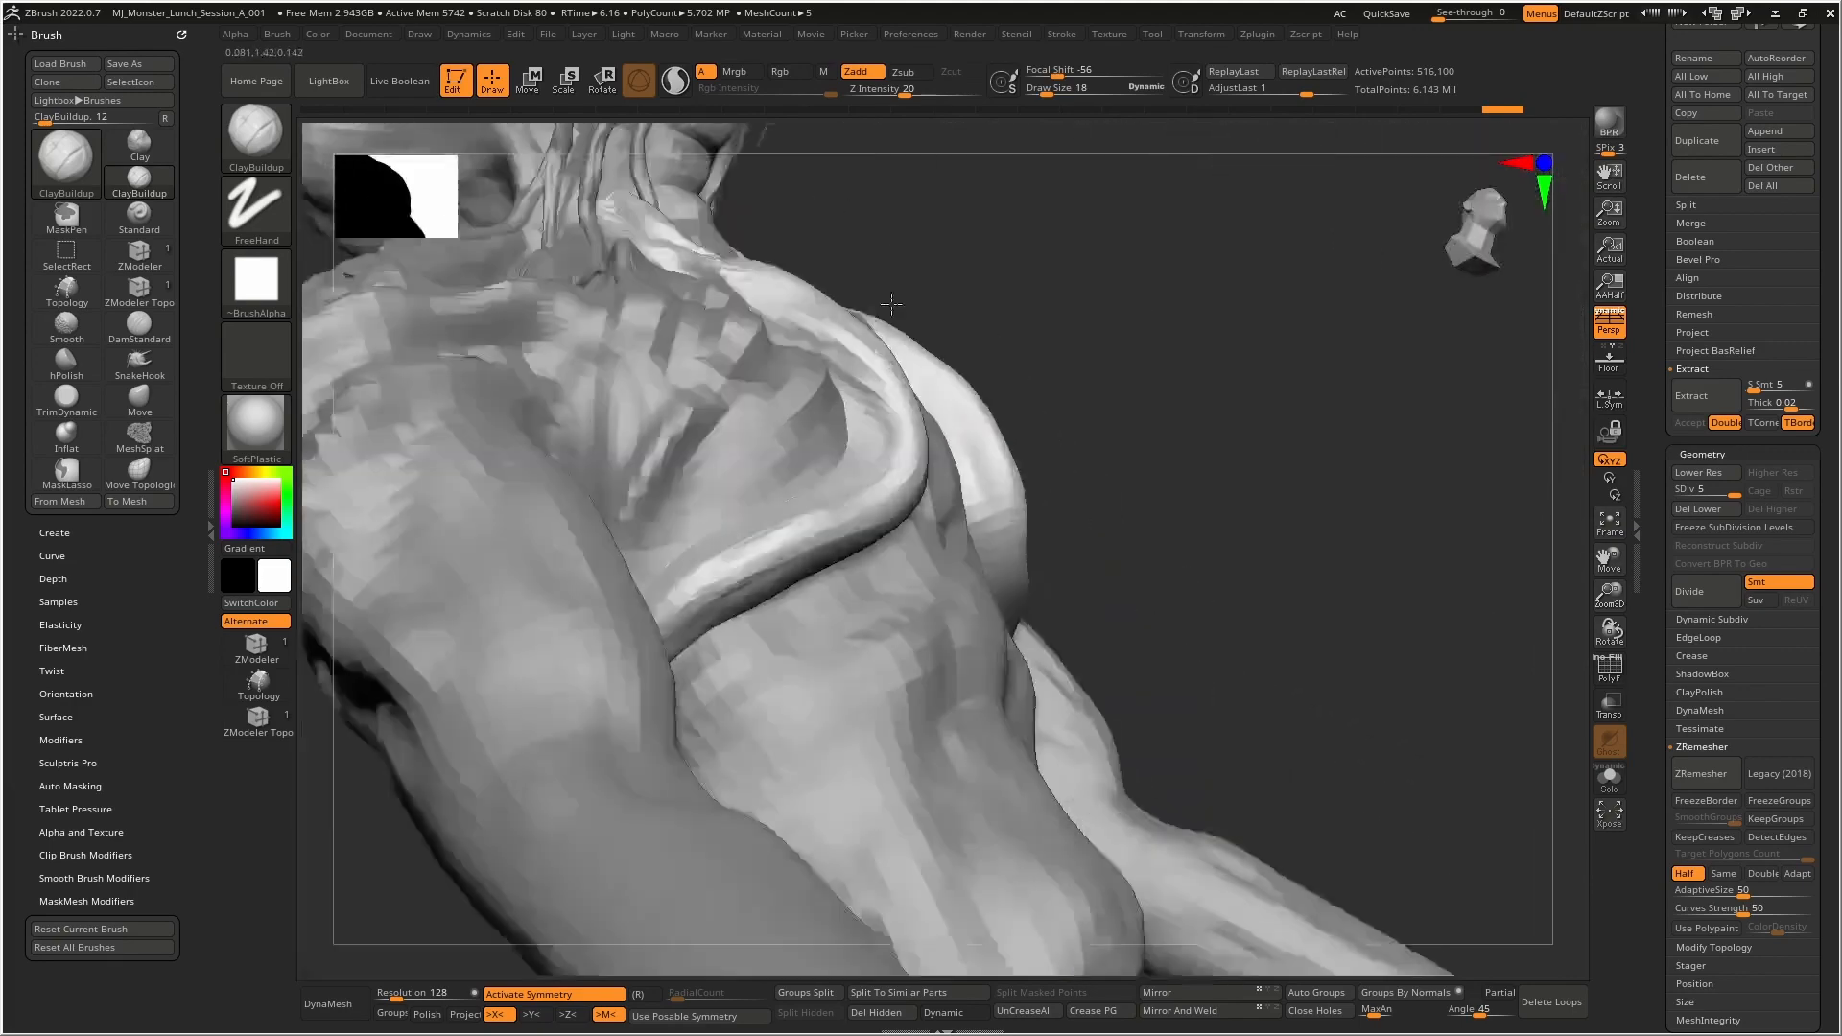
mouse_move(988, 422)
right_down()
mouse_move(1027, 406)
mouse_move(977, 569)
mouse_move(1012, 574)
mouse_move(997, 624)
mouse_move(1028, 494)
right_up()
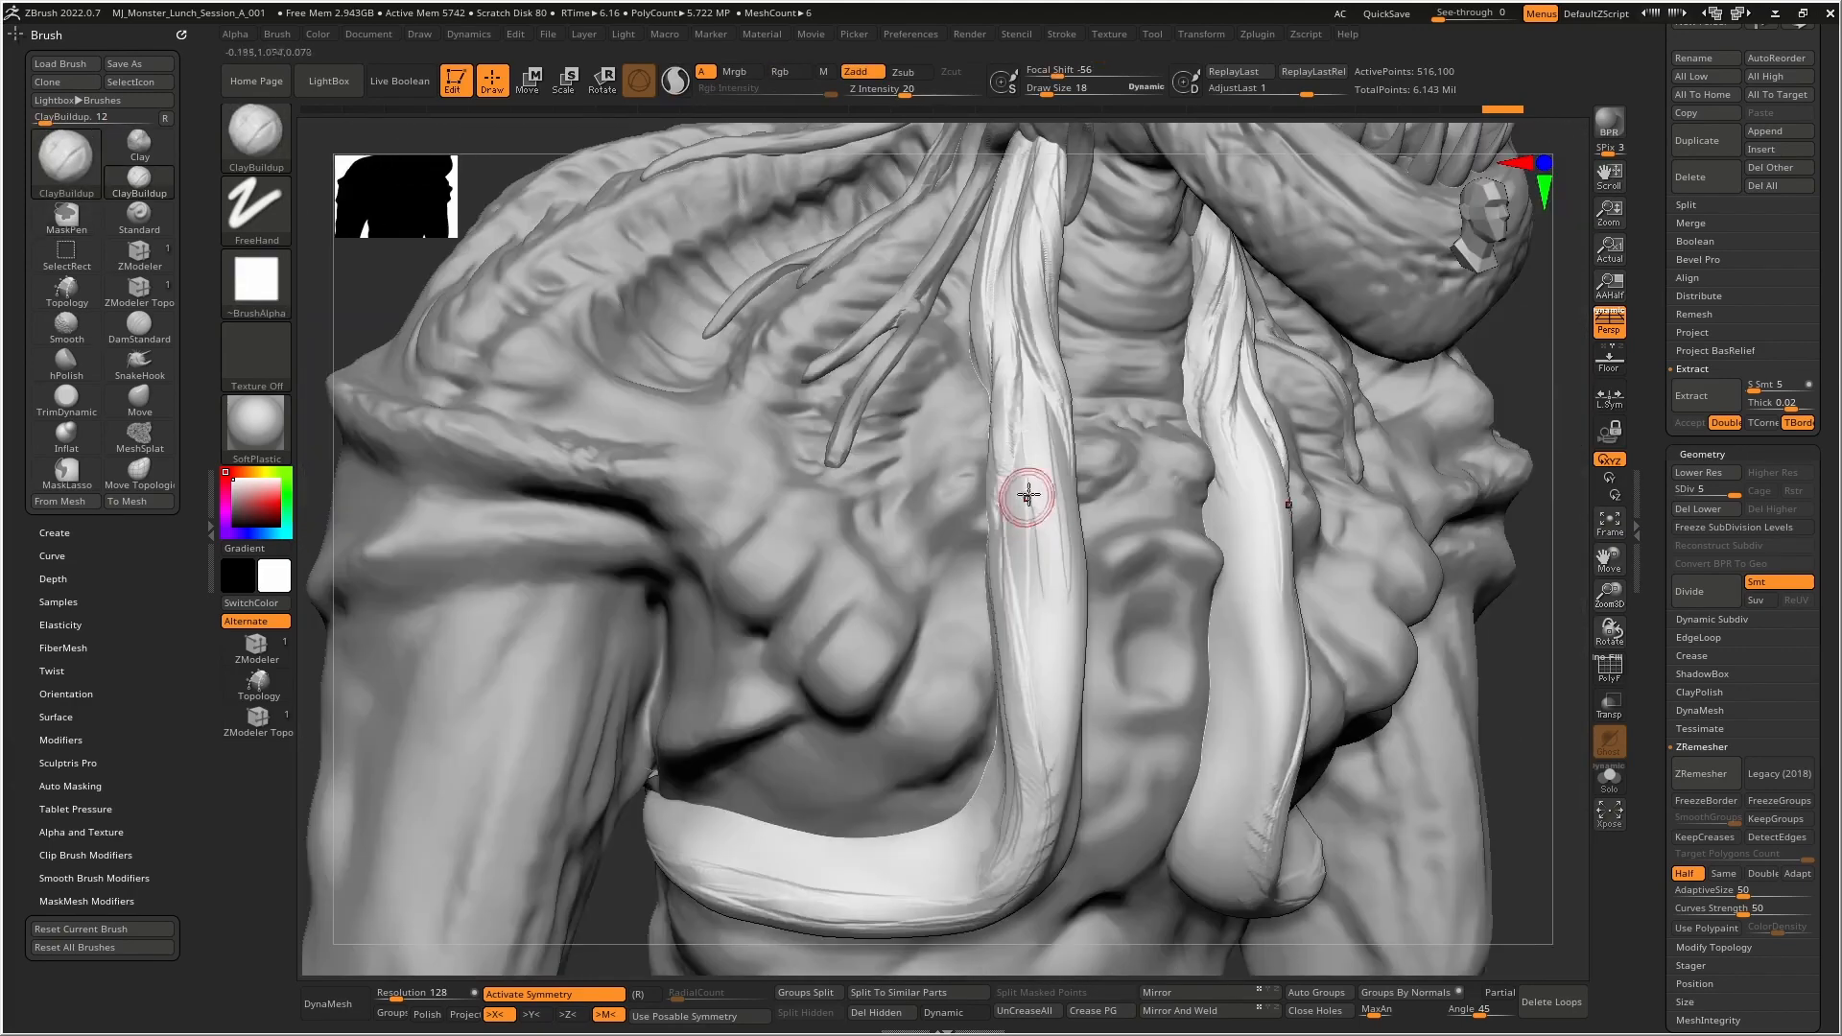
key(ctrl+z)
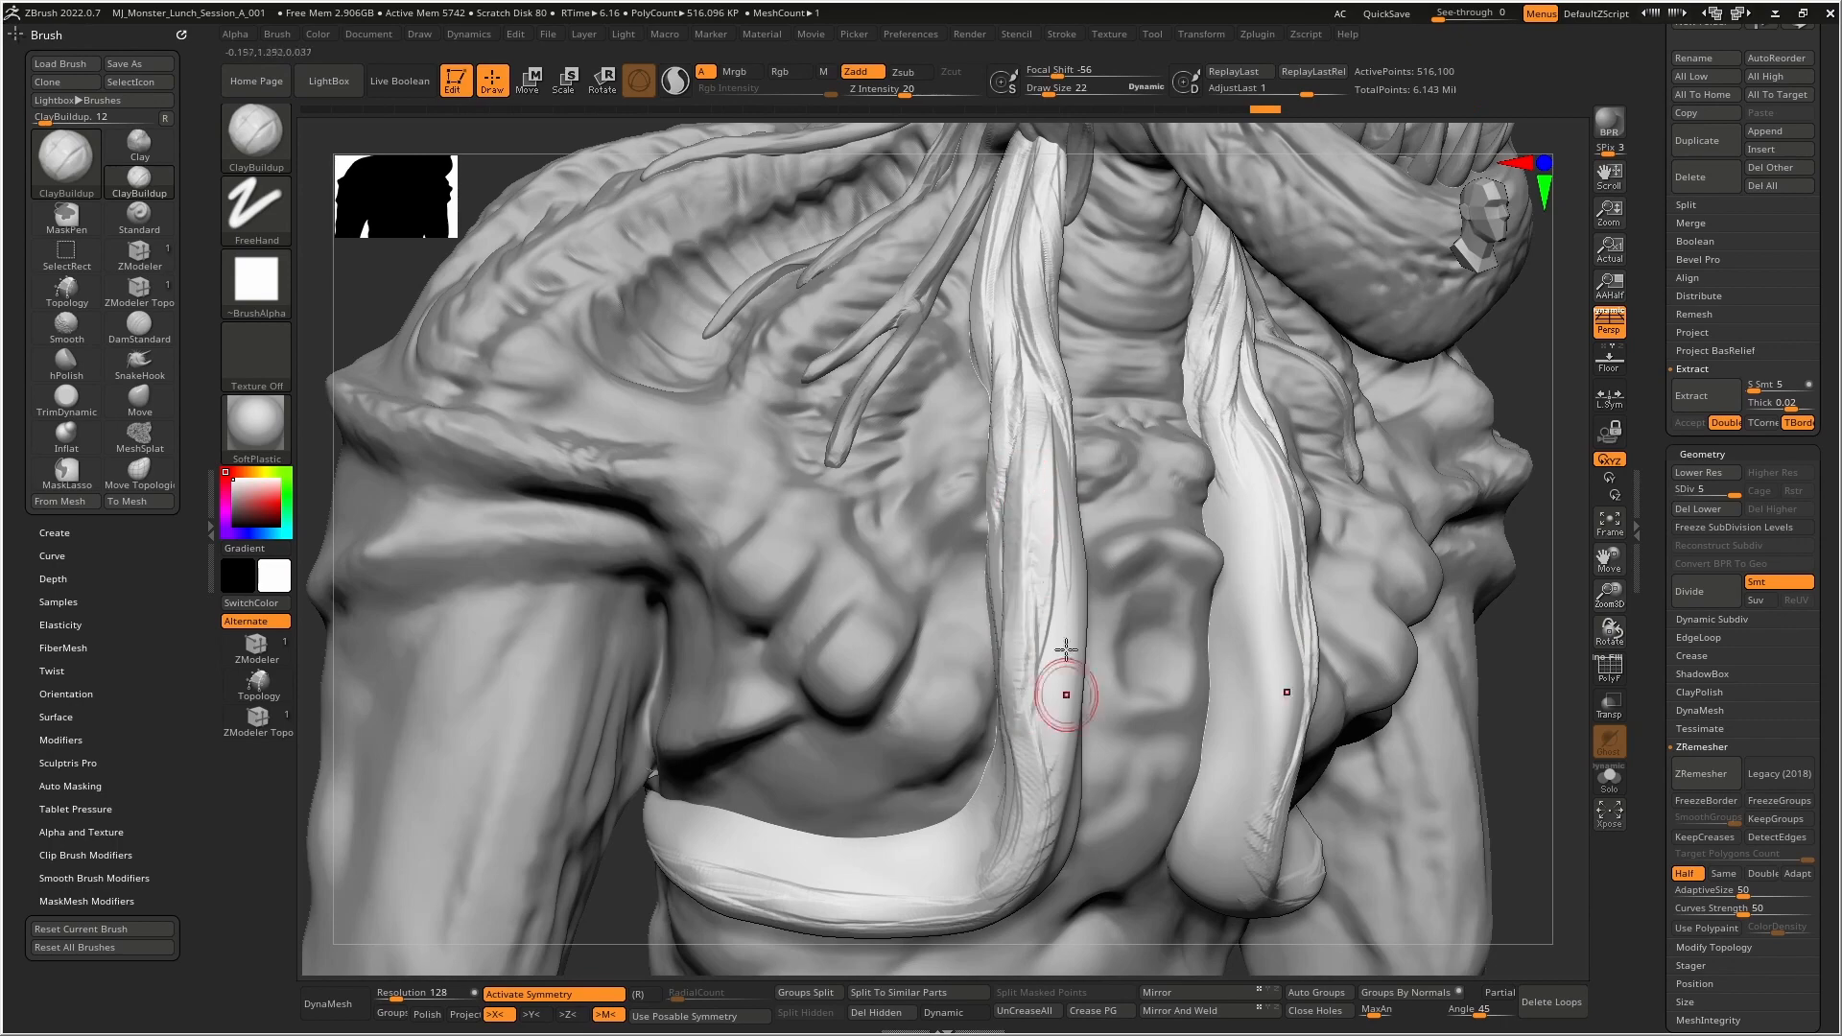
drag(1060, 451, 1060, 753)
- Sculpt ridges along the thick strand's horizontal run below the chest, undoing two strokes and reworking the bend
mouse_move(1060, 753)
alt+right_down()
mouse_move(1024, 608)
mouse_move(1039, 643)
alt+right_up()
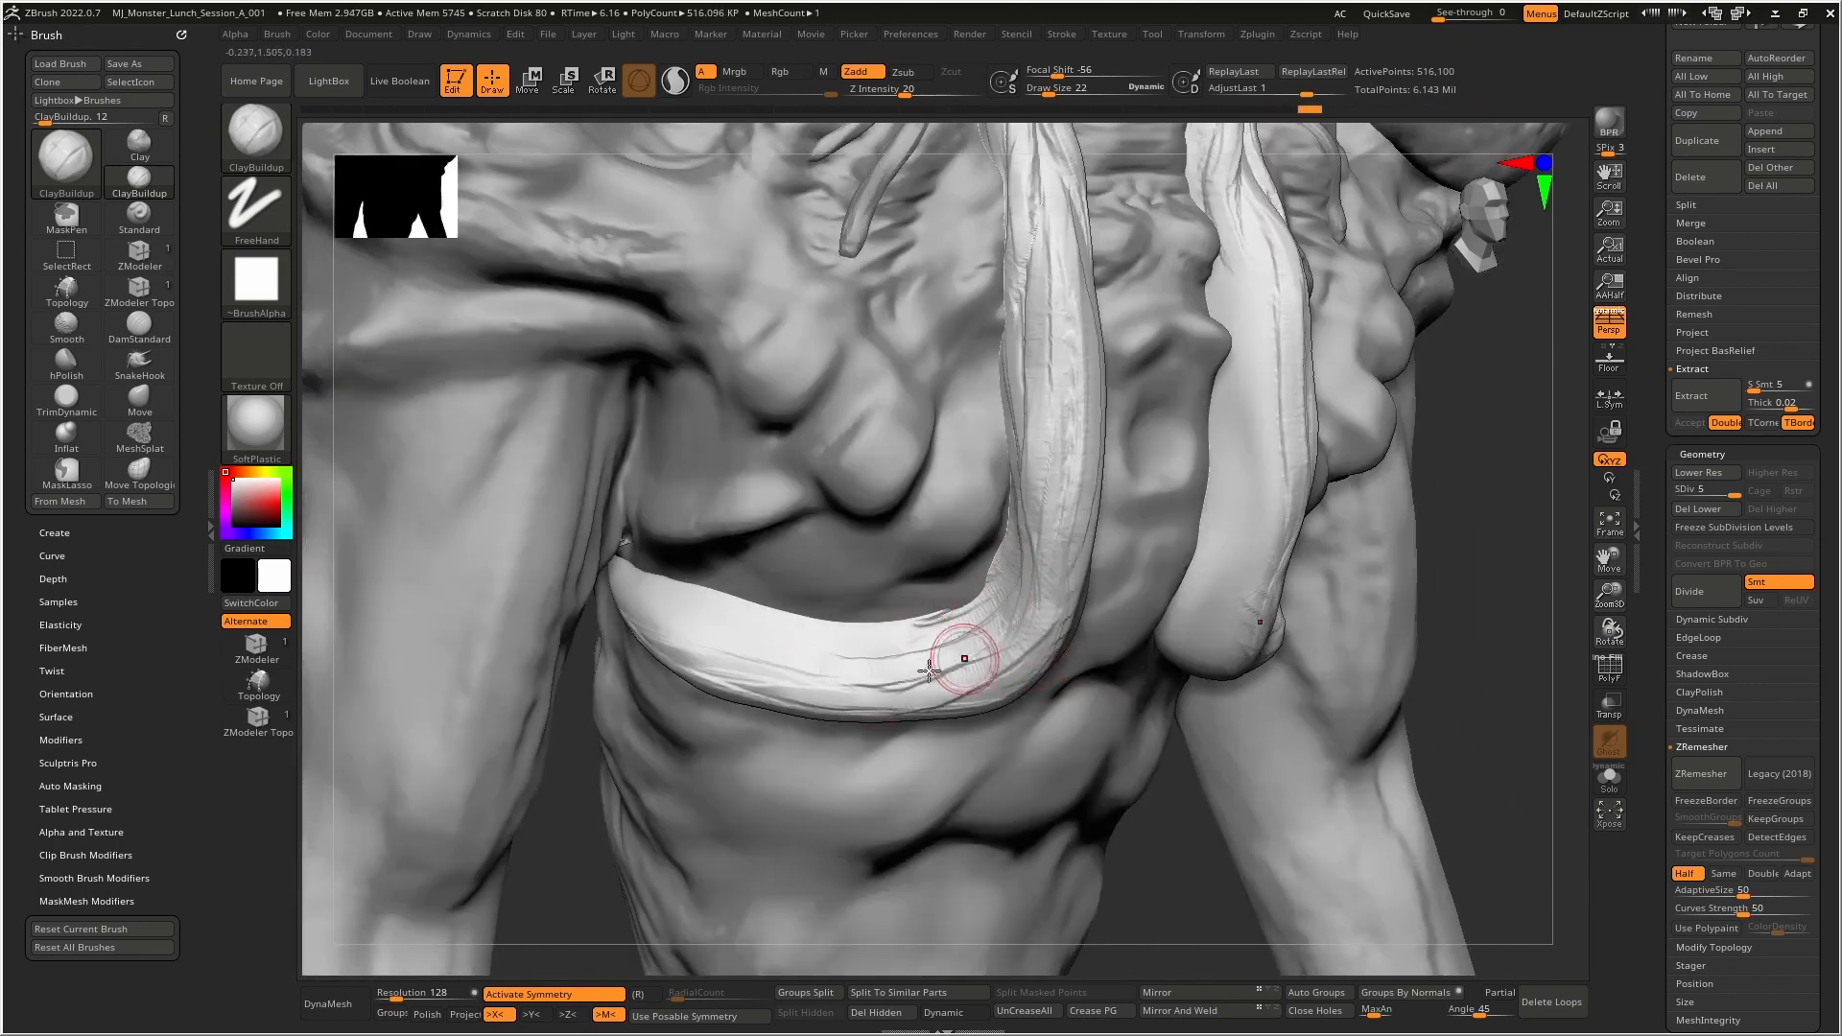
mouse_move(795, 679)
mouse_down()
mouse_move(665, 568)
mouse_move(988, 633)
mouse_up()
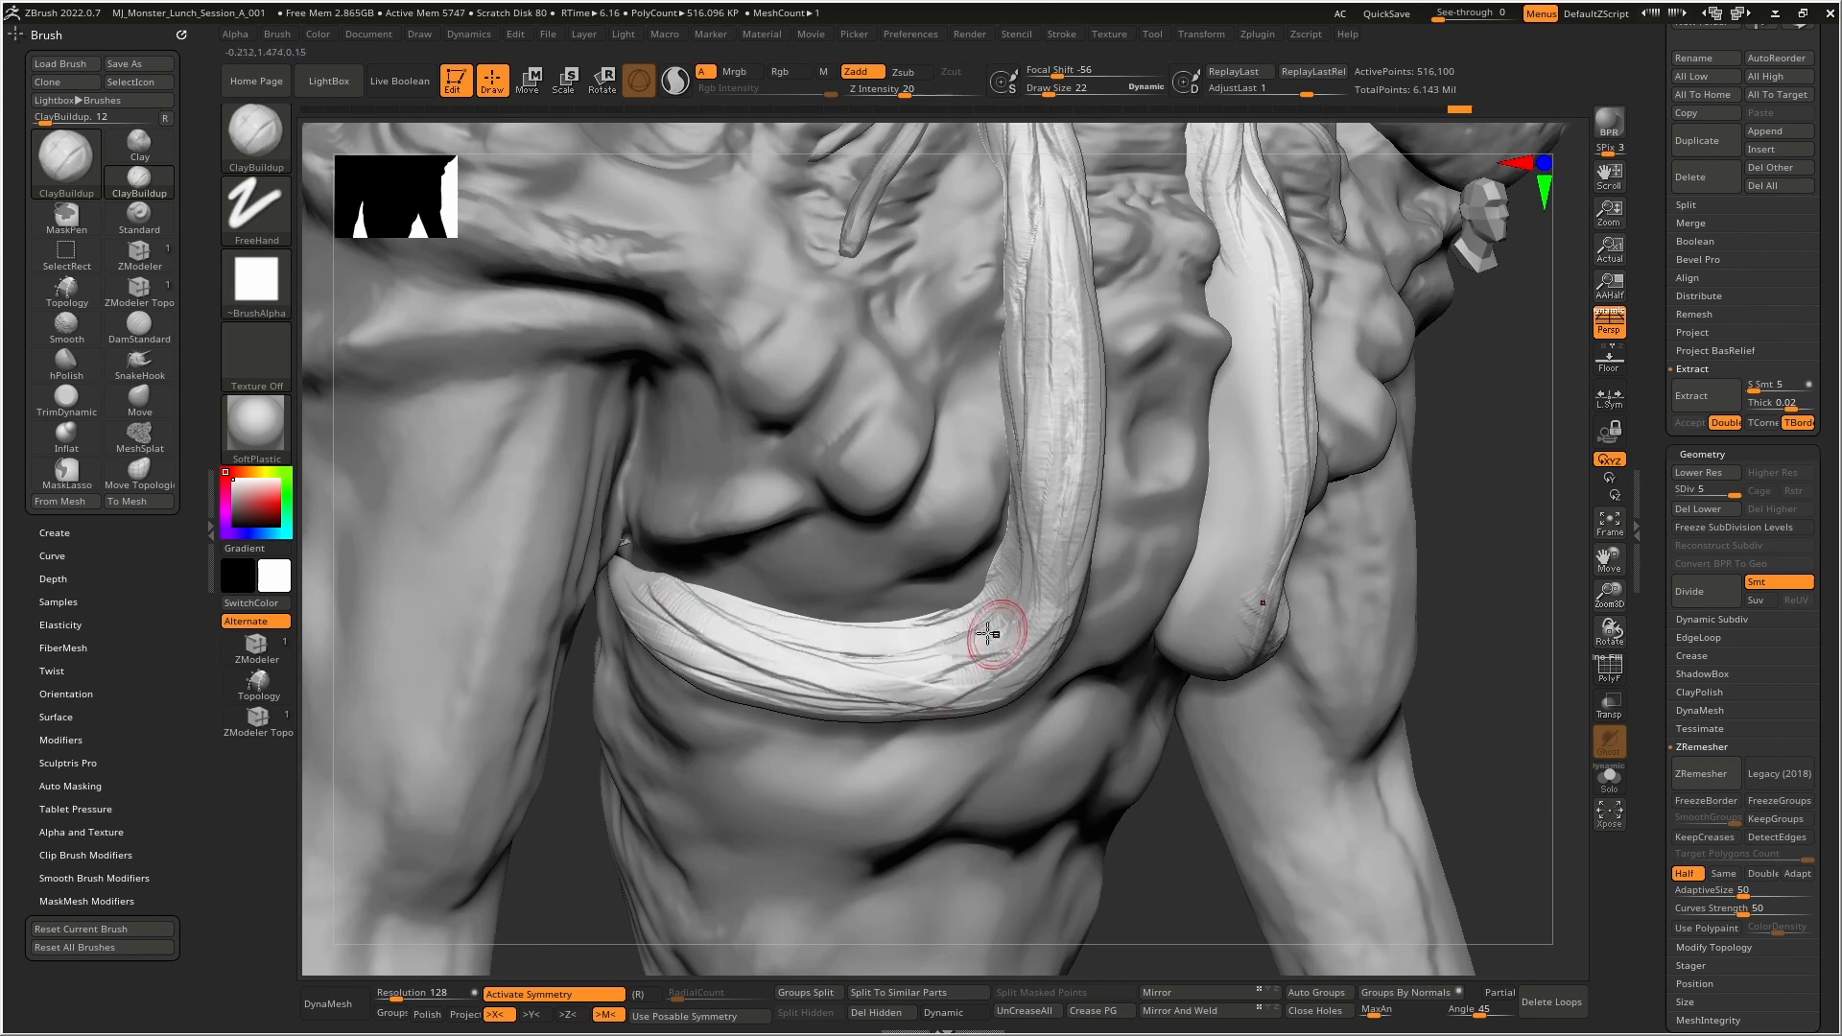
key(ctrl+z)
key(ctrl+z)
mouse_move(924, 692)
mouse_down()
mouse_move(1048, 617)
mouse_move(1036, 461)
mouse_up()
- Build up fibre ridges on the mirrored thick strand's rounded lower bend with ClayBuildup
mouse_move(1028, 588)
alt+right_down()
mouse_move(913, 597)
mouse_move(857, 627)
alt+right_up()
drag(1054, 610, 1028, 727)
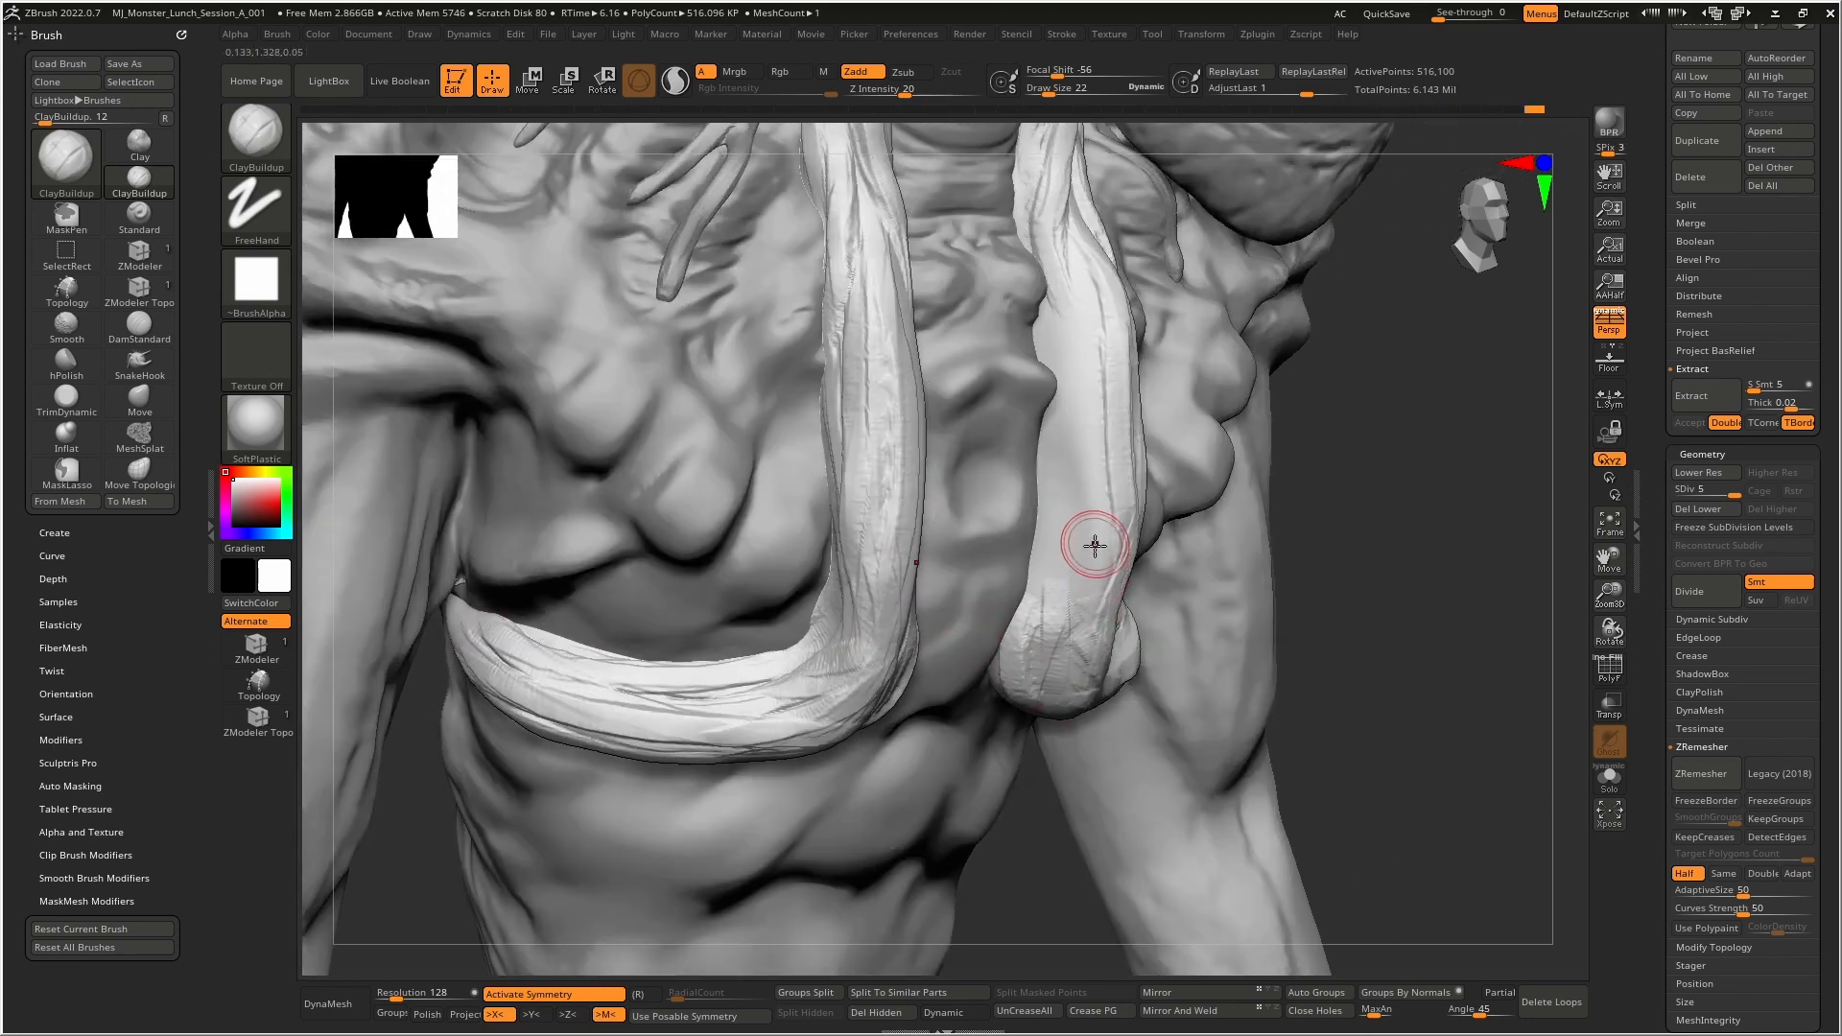
mouse_move(1099, 572)
mouse_down()
mouse_move(1102, 370)
mouse_move(1049, 509)
mouse_move(1047, 288)
mouse_move(1076, 560)
mouse_move(1061, 144)
mouse_move(1048, 665)
mouse_up()
- Smooth the fibre ridges on the thick strand from its lower bend up to the neck at draw size 38
shift+drag(830, 680, 915, 491)
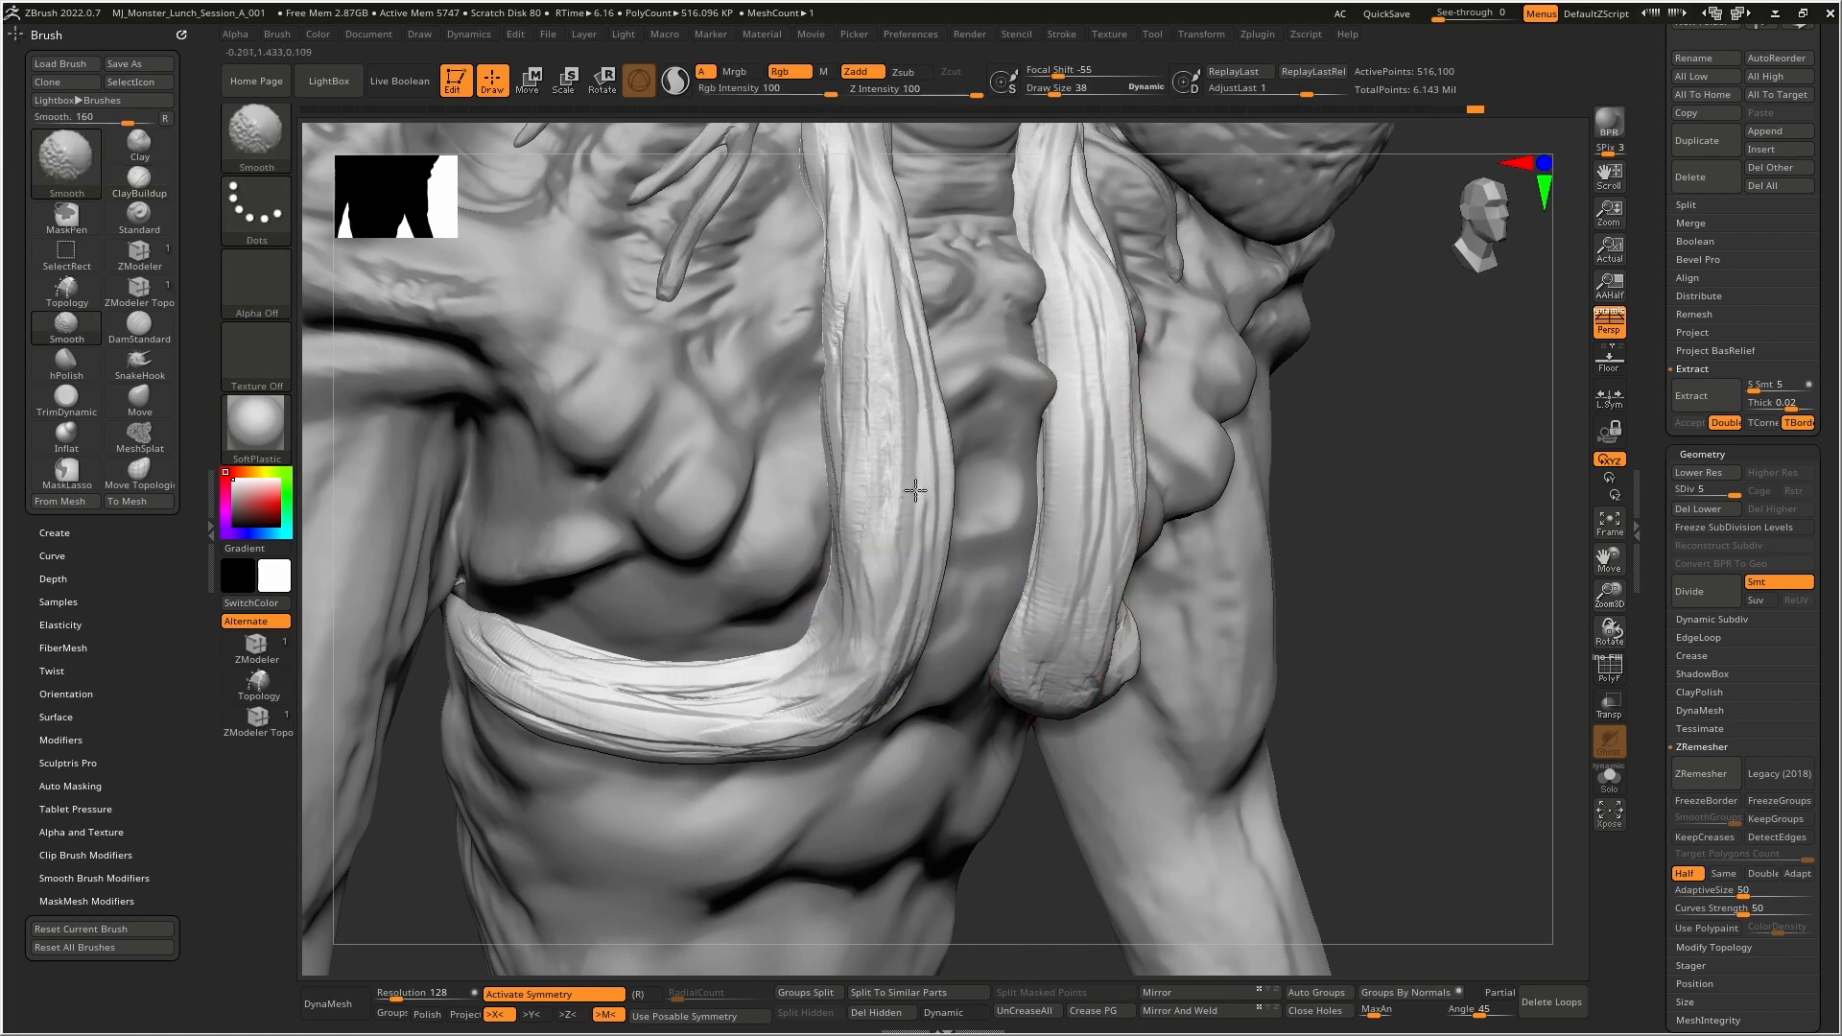
shift+drag(849, 407, 831, 259)
alt+right_drag(868, 413, 896, 670)
shift+drag(911, 518, 875, 240)
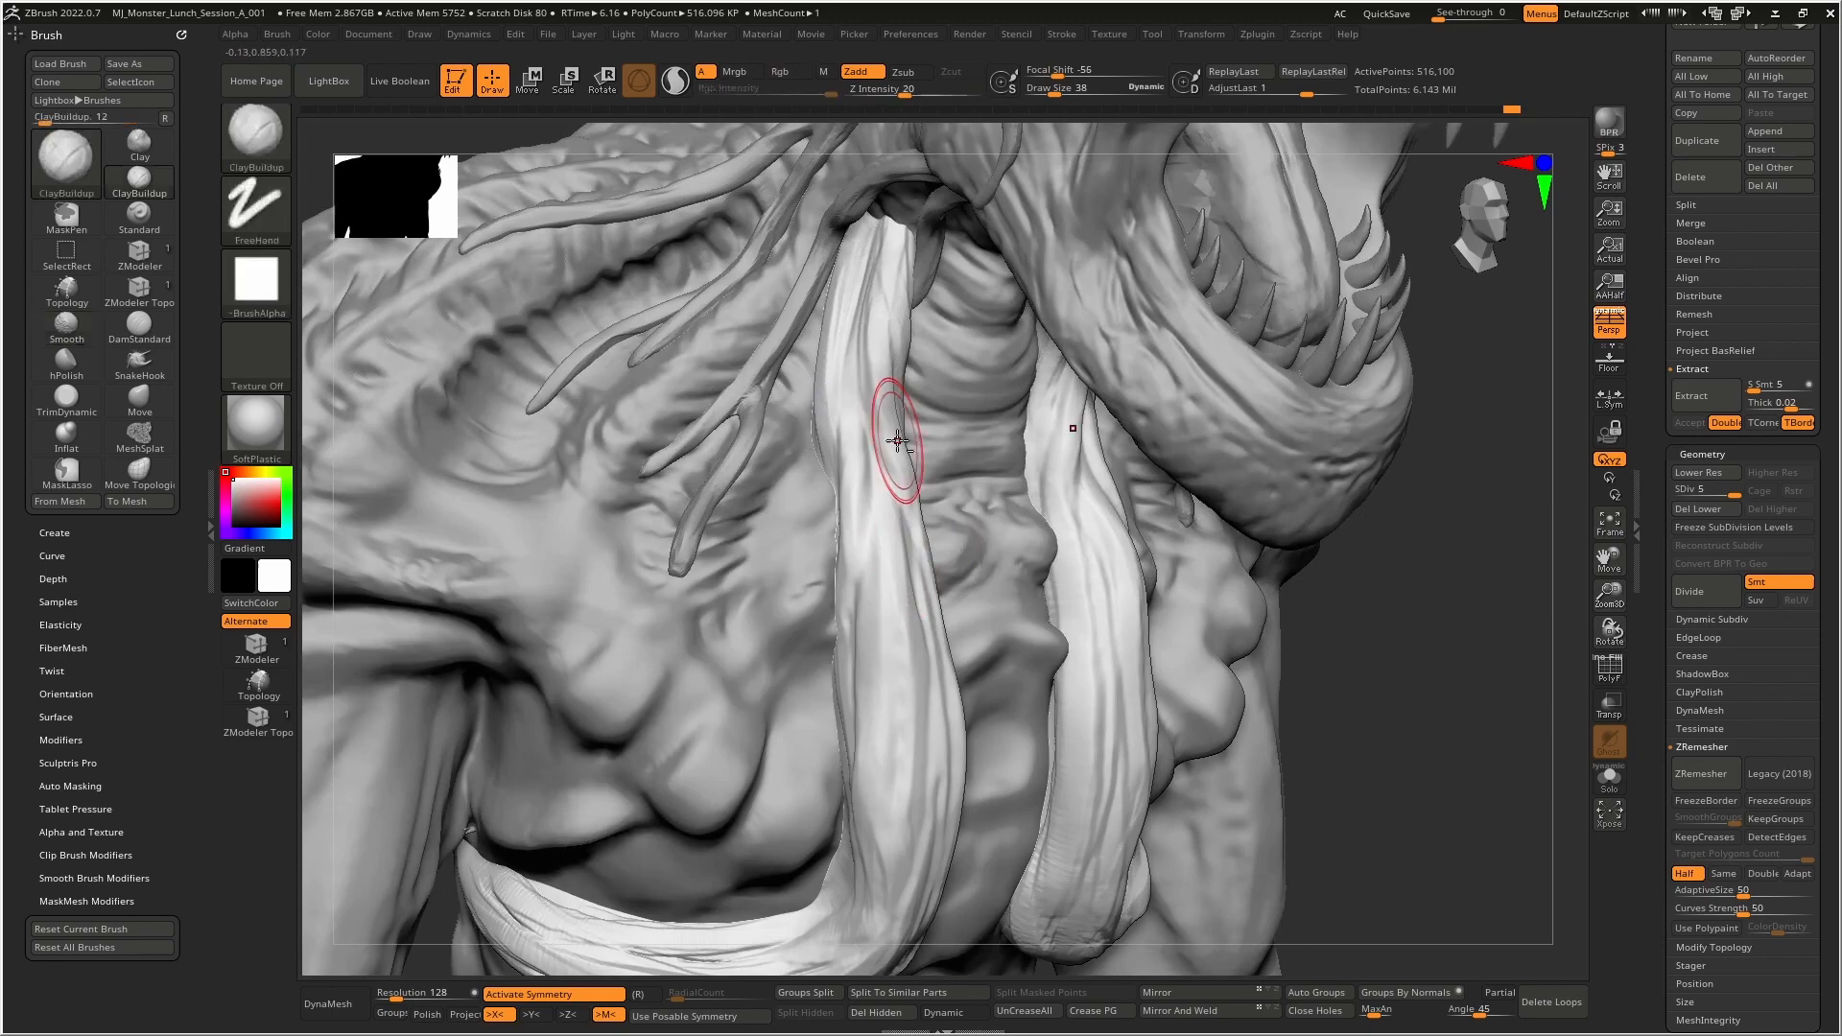
ctrl+right_drag(896, 431, 883, 324)
mouse_move(883, 325)
right_down()
mouse_move(935, 336)
mouse_move(949, 593)
right_up()
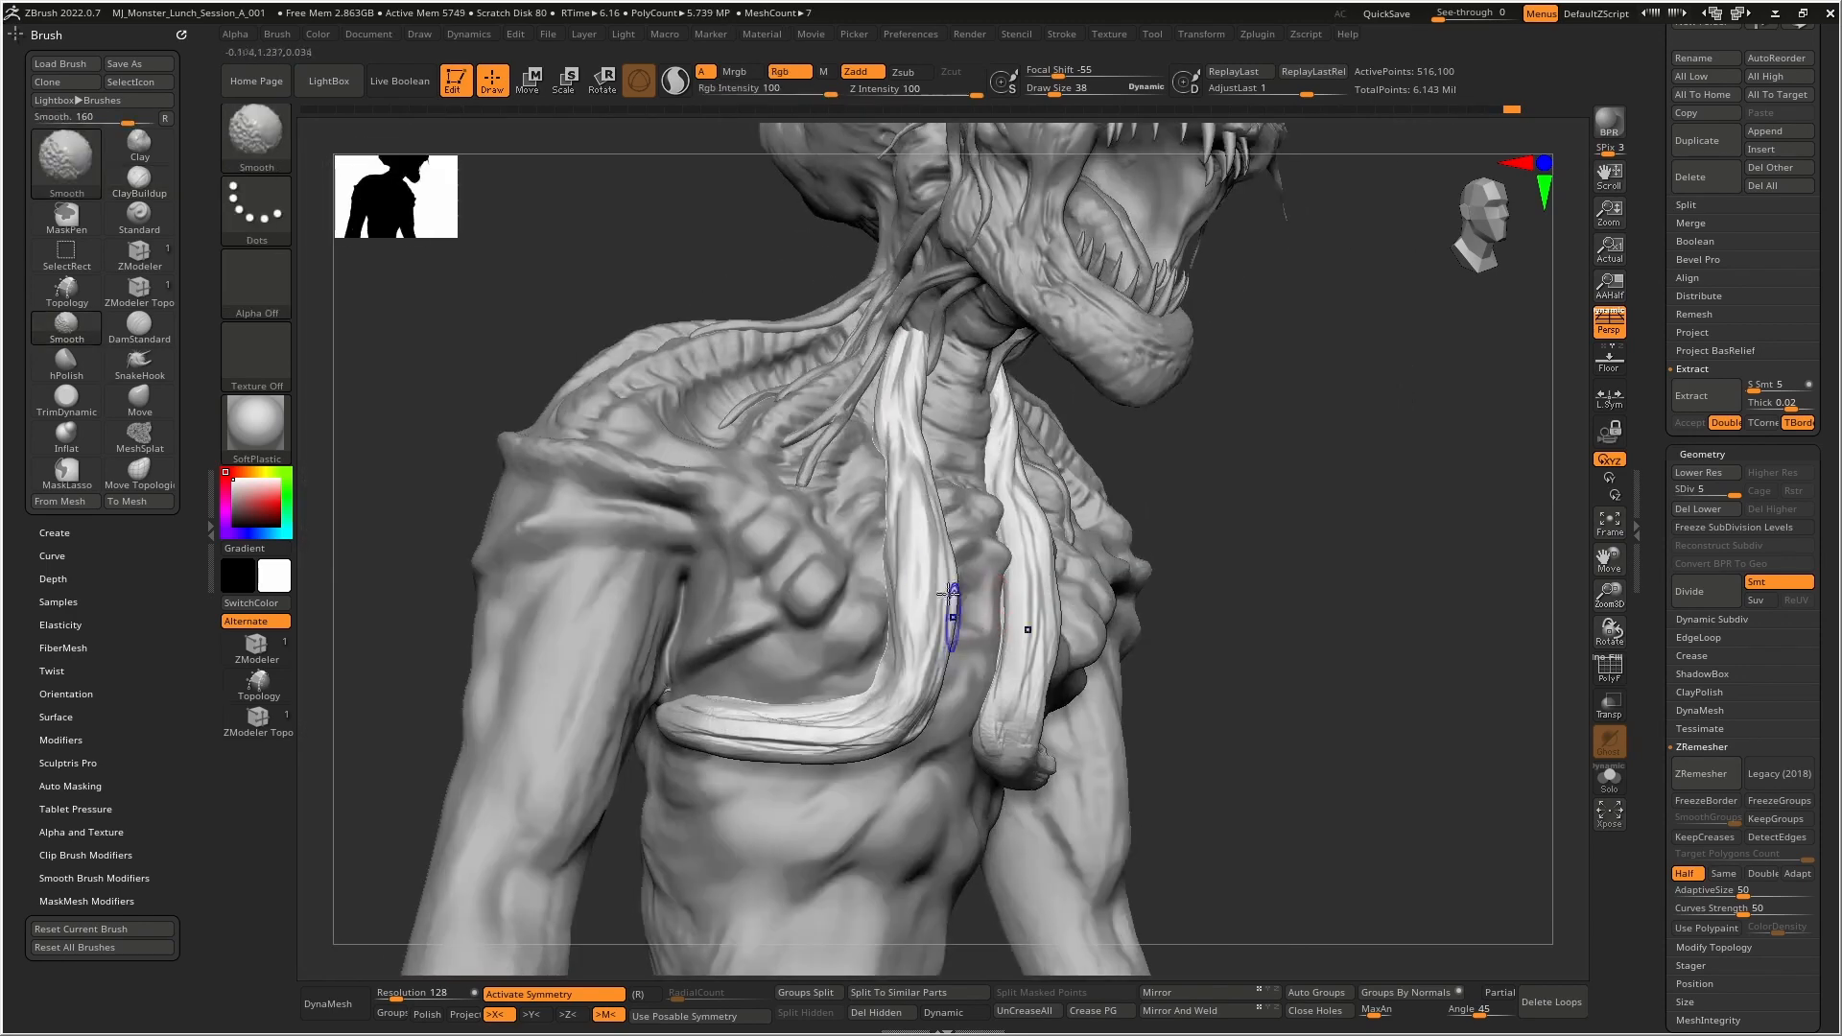
- Switch to the body skin and sculpt crosswise striations over the chest lumps and shoulder folds with ClayBuildup
alt+click(825, 628)
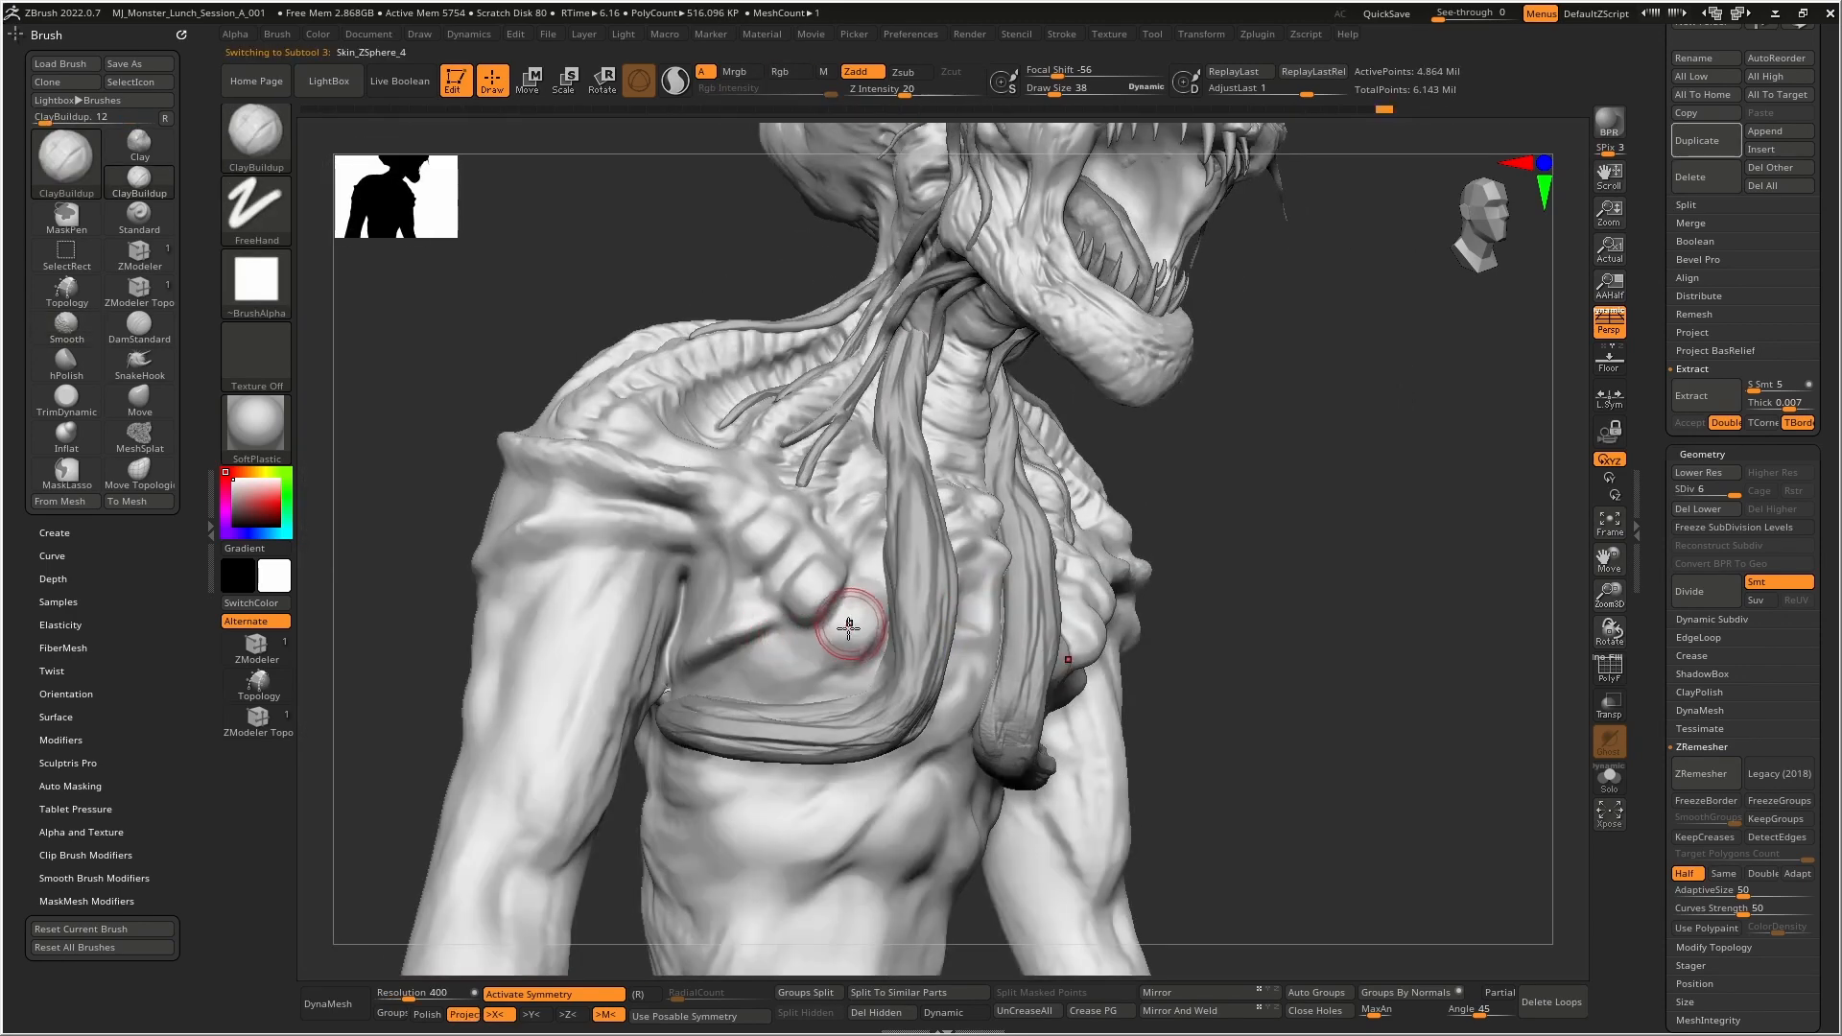
mouse_move(856, 651)
mouse_down()
mouse_move(863, 594)
mouse_move(806, 601)
mouse_move(805, 547)
mouse_up()
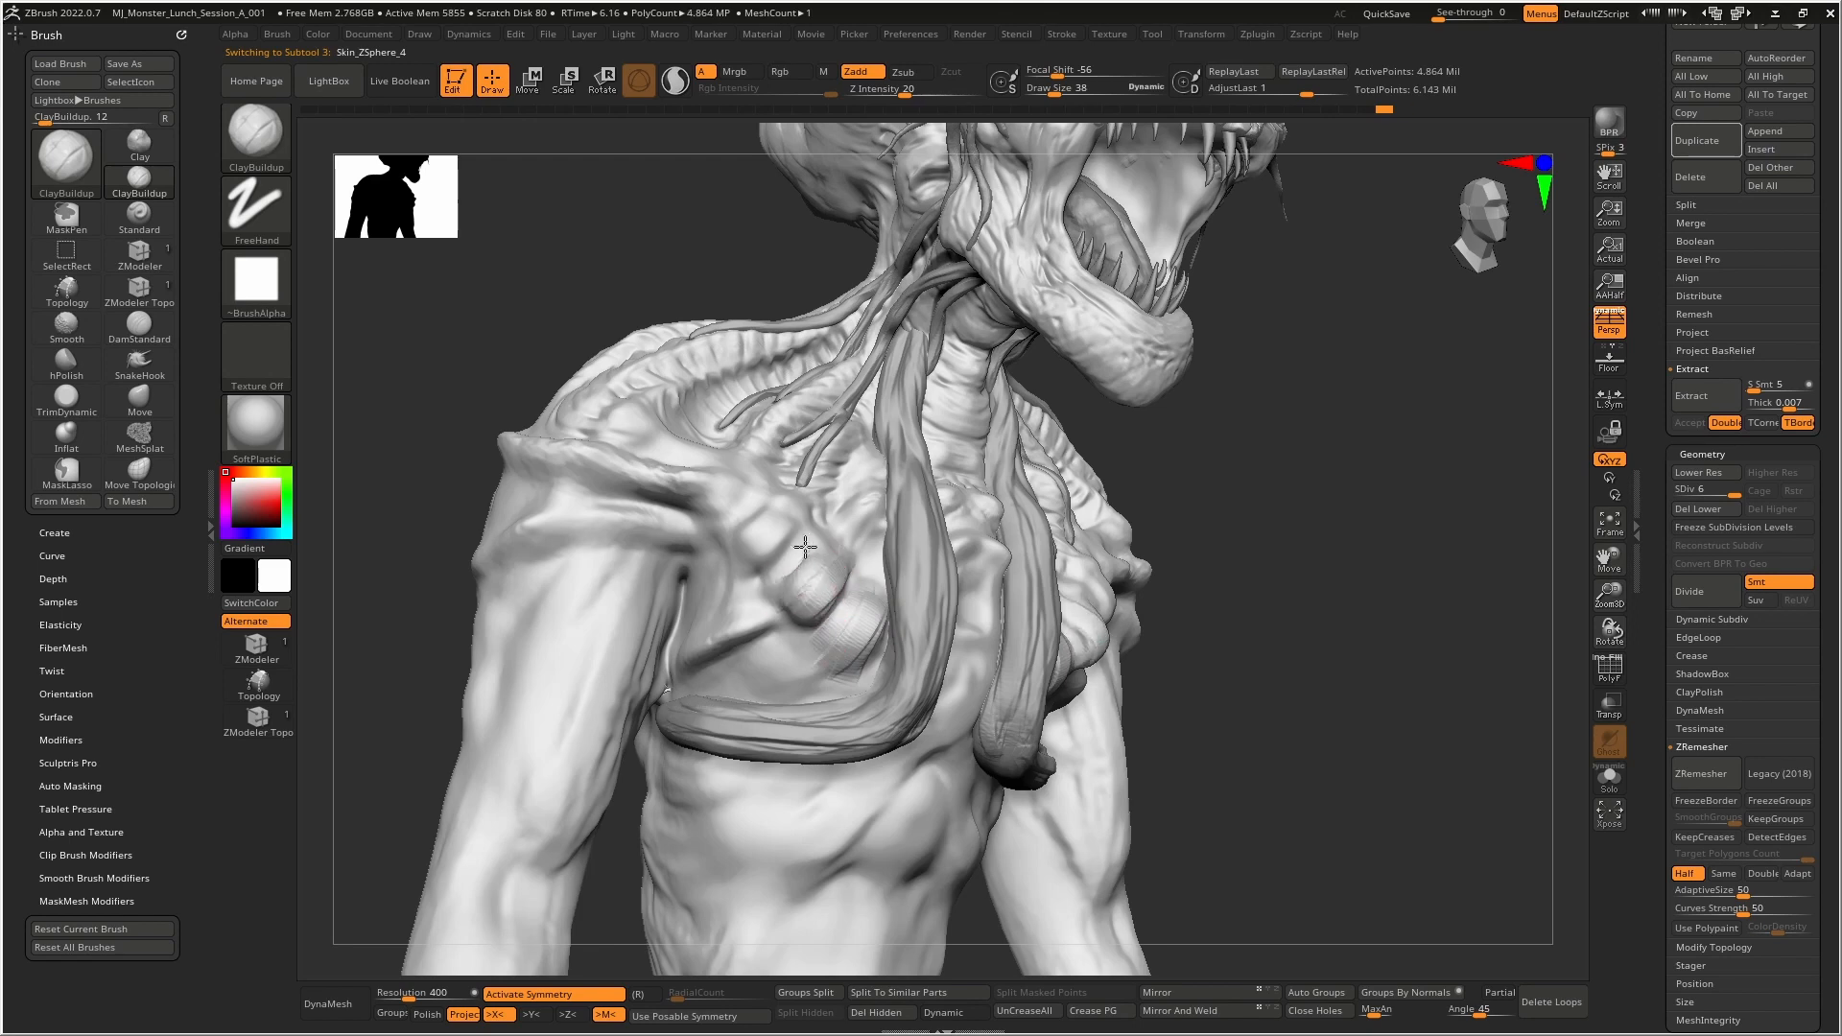
right_drag(758, 518, 863, 591)
mouse_move(884, 576)
mouse_down()
mouse_move(780, 615)
mouse_move(810, 594)
mouse_move(813, 550)
mouse_move(671, 478)
mouse_move(606, 499)
mouse_up()
mouse_move(732, 562)
mouse_down()
mouse_move(628, 571)
mouse_move(588, 600)
mouse_up()
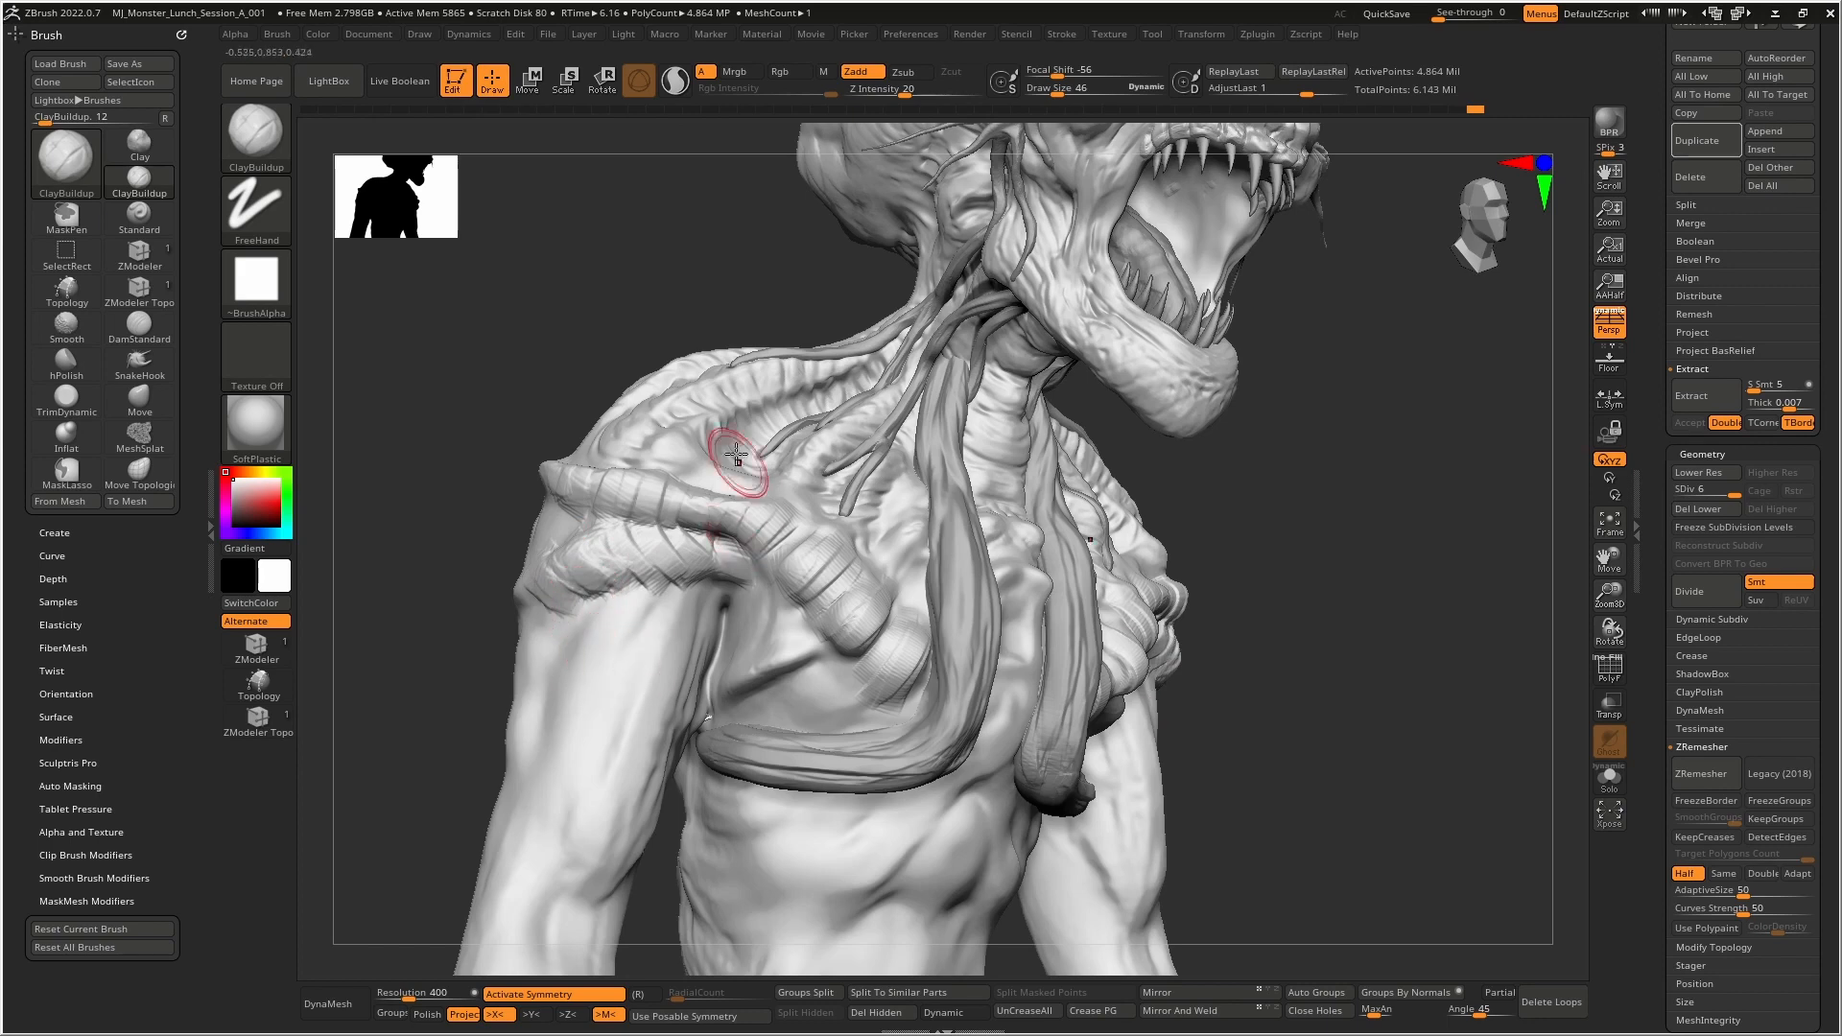
- Carve small pits into the fleshy fold running from the shoulder to the chest with DamStandard at draw size 22
right_drag(732, 452, 671, 476)
mouse_move(670, 477)
mouse_down()
mouse_move(672, 455)
mouse_move(781, 522)
mouse_move(876, 666)
mouse_up()
key(b)
key(d)
key(s)
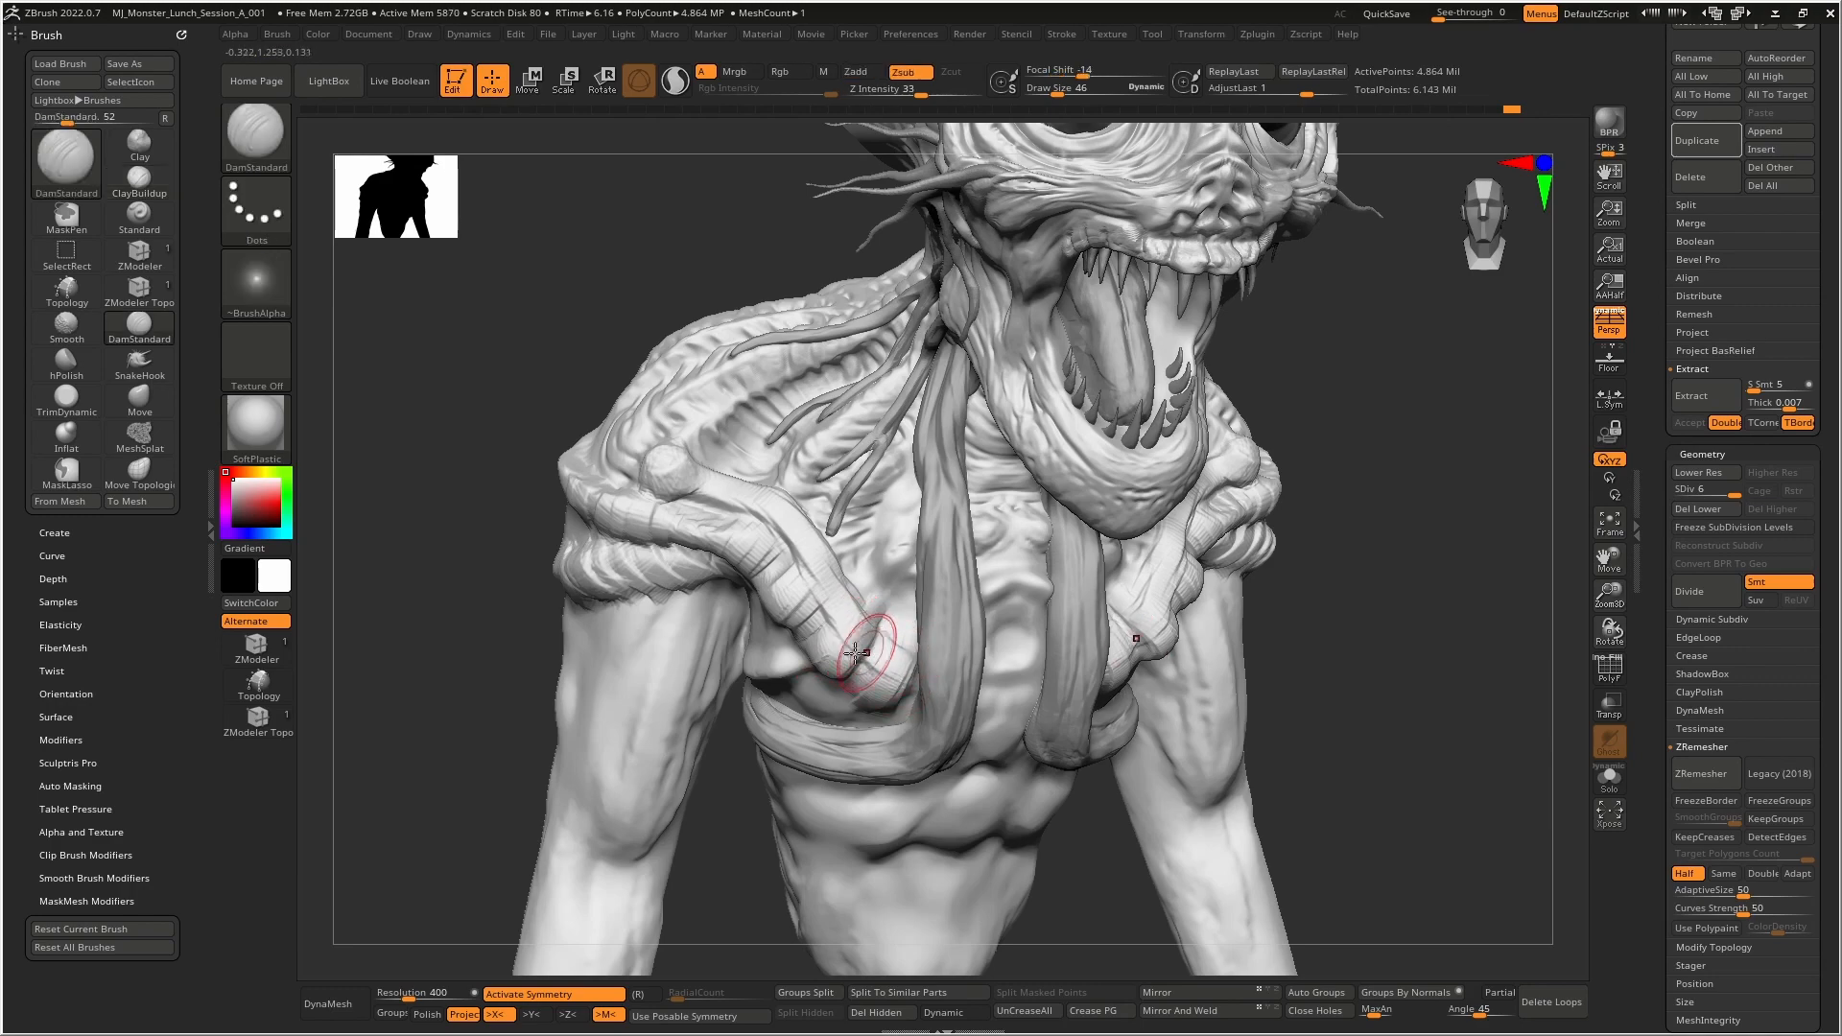
mouse_move(830, 578)
ctrl+right_down()
mouse_move(883, 674)
mouse_move(872, 654)
ctrl+right_up()
key(bracketleft)
key(bracketleft)
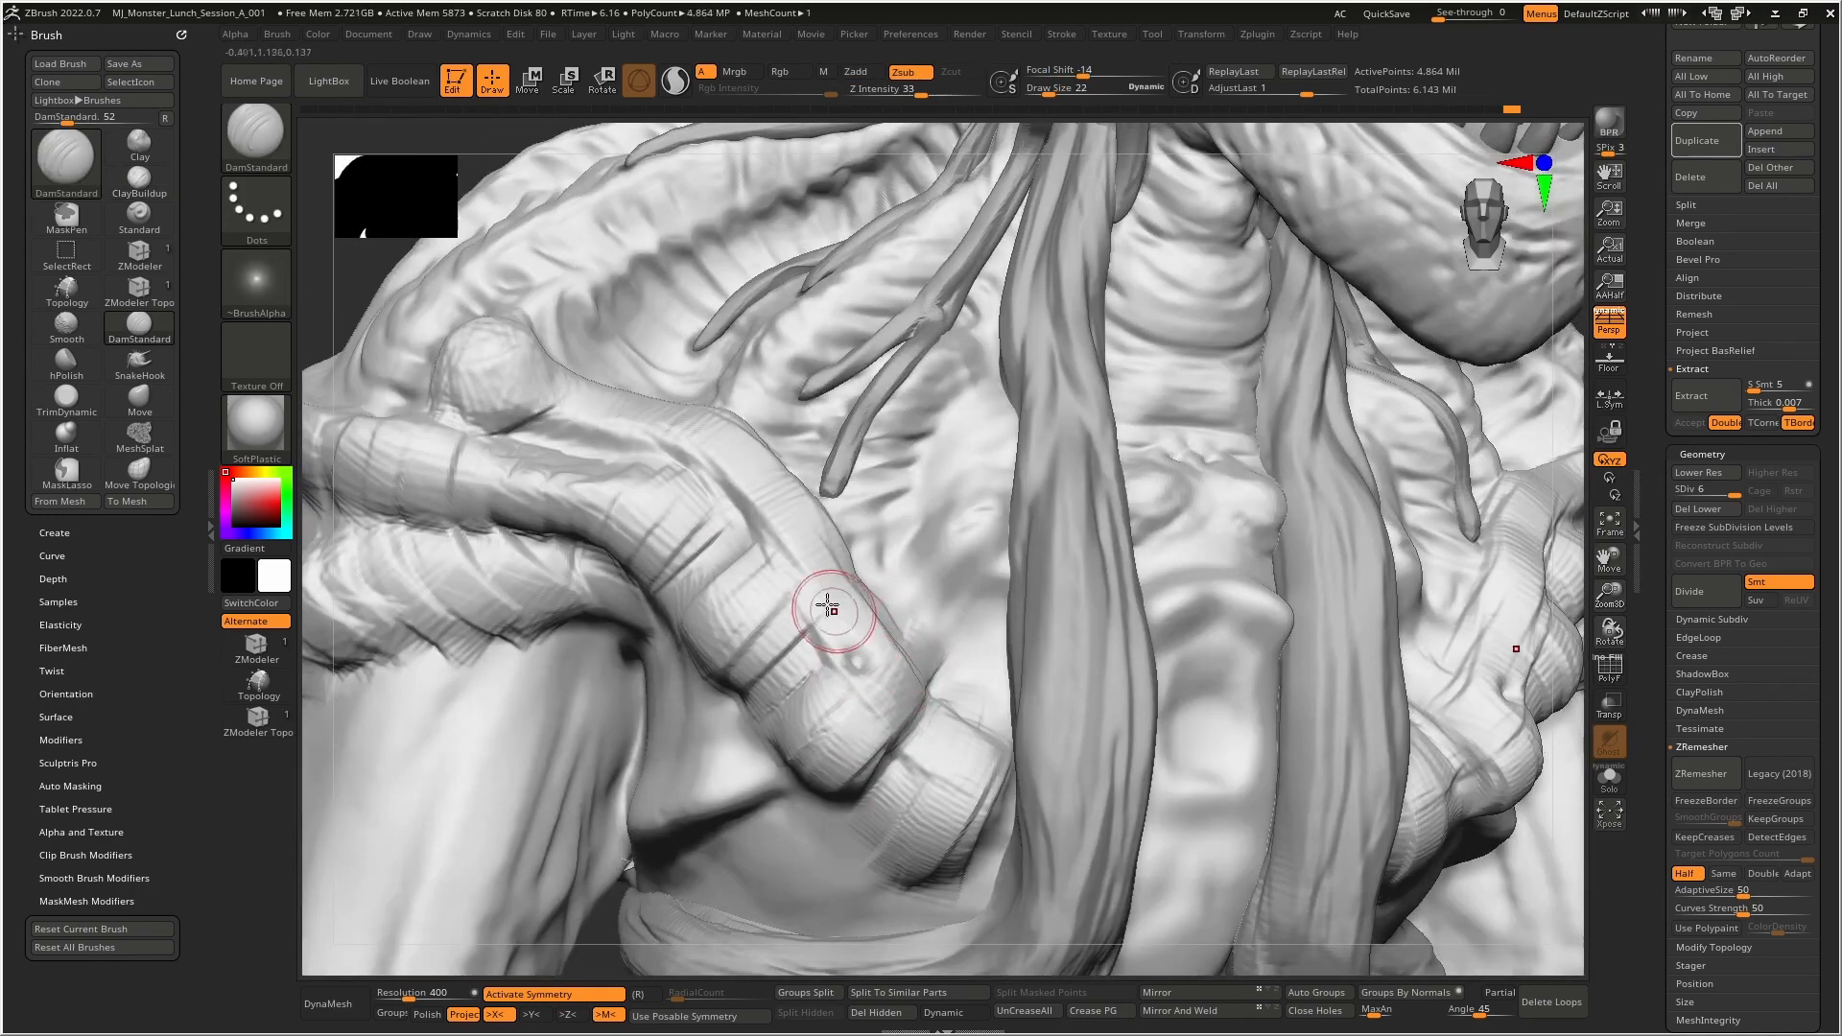
key(shift)
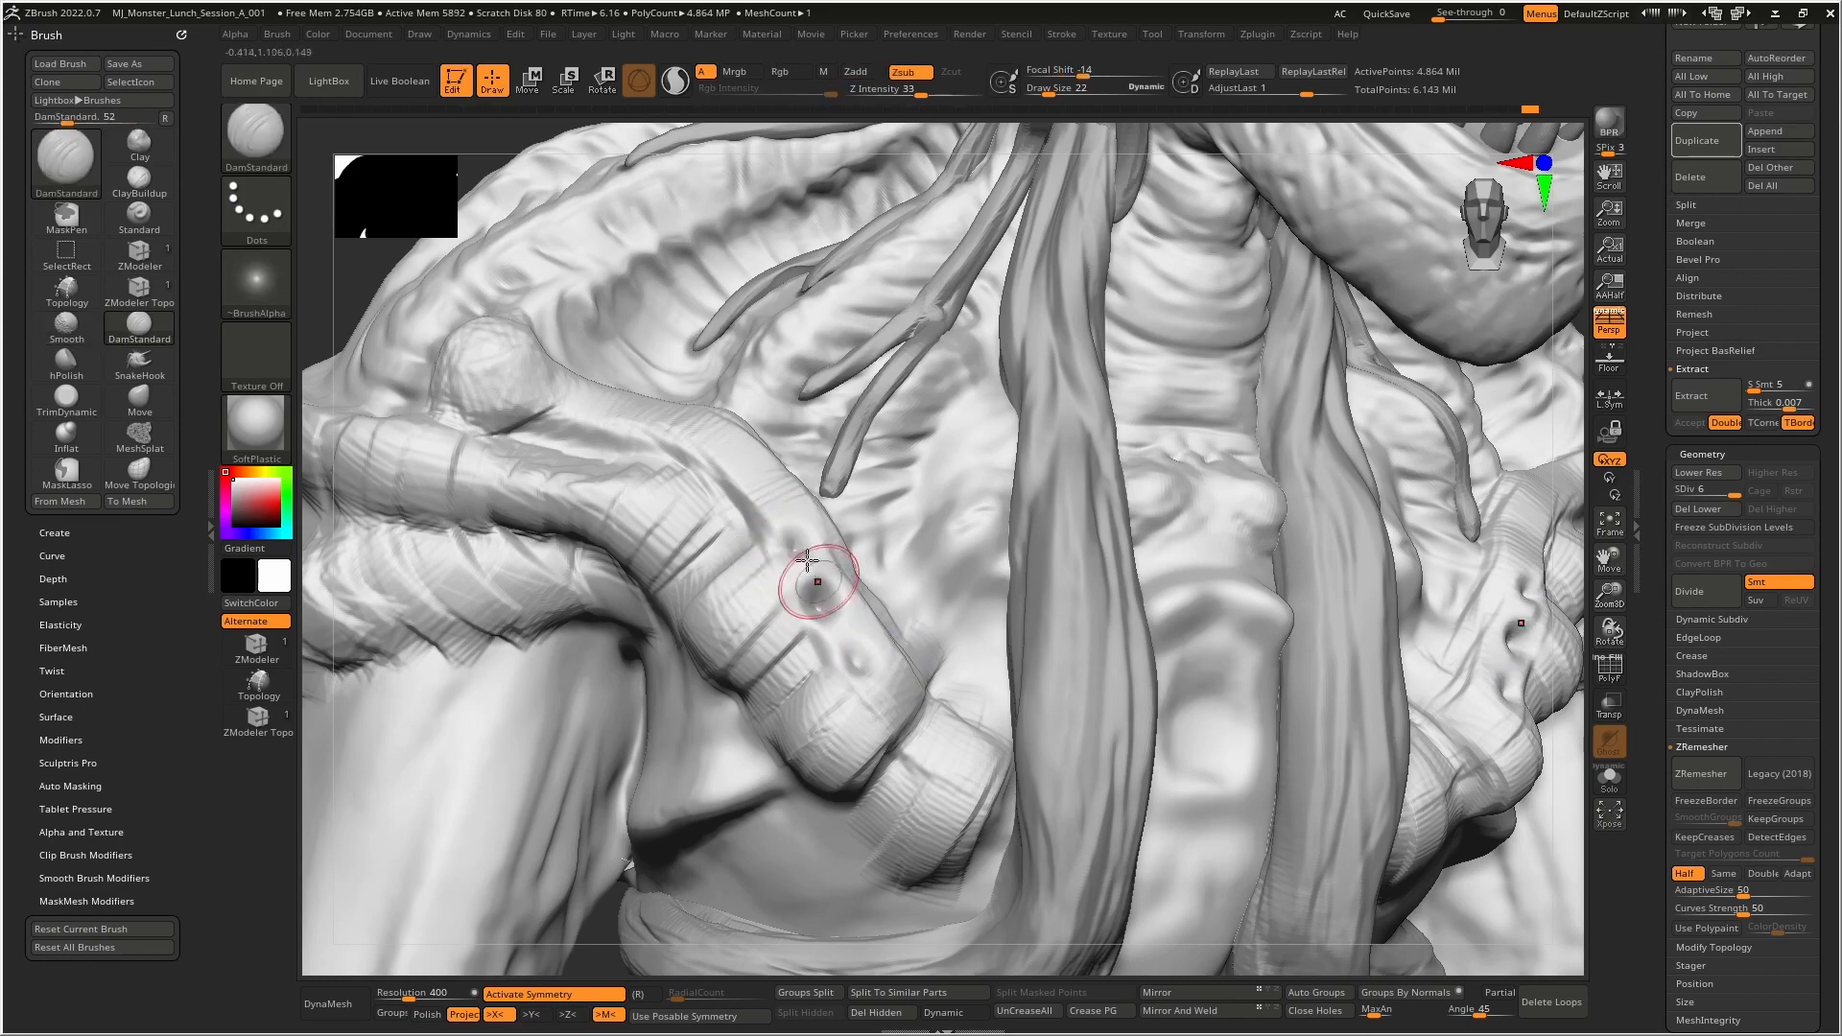
- Carve curved crosswise creases into the chest skin beside the thin hanging tendons with DamStandard at draw size 14
right_drag(861, 659, 899, 627)
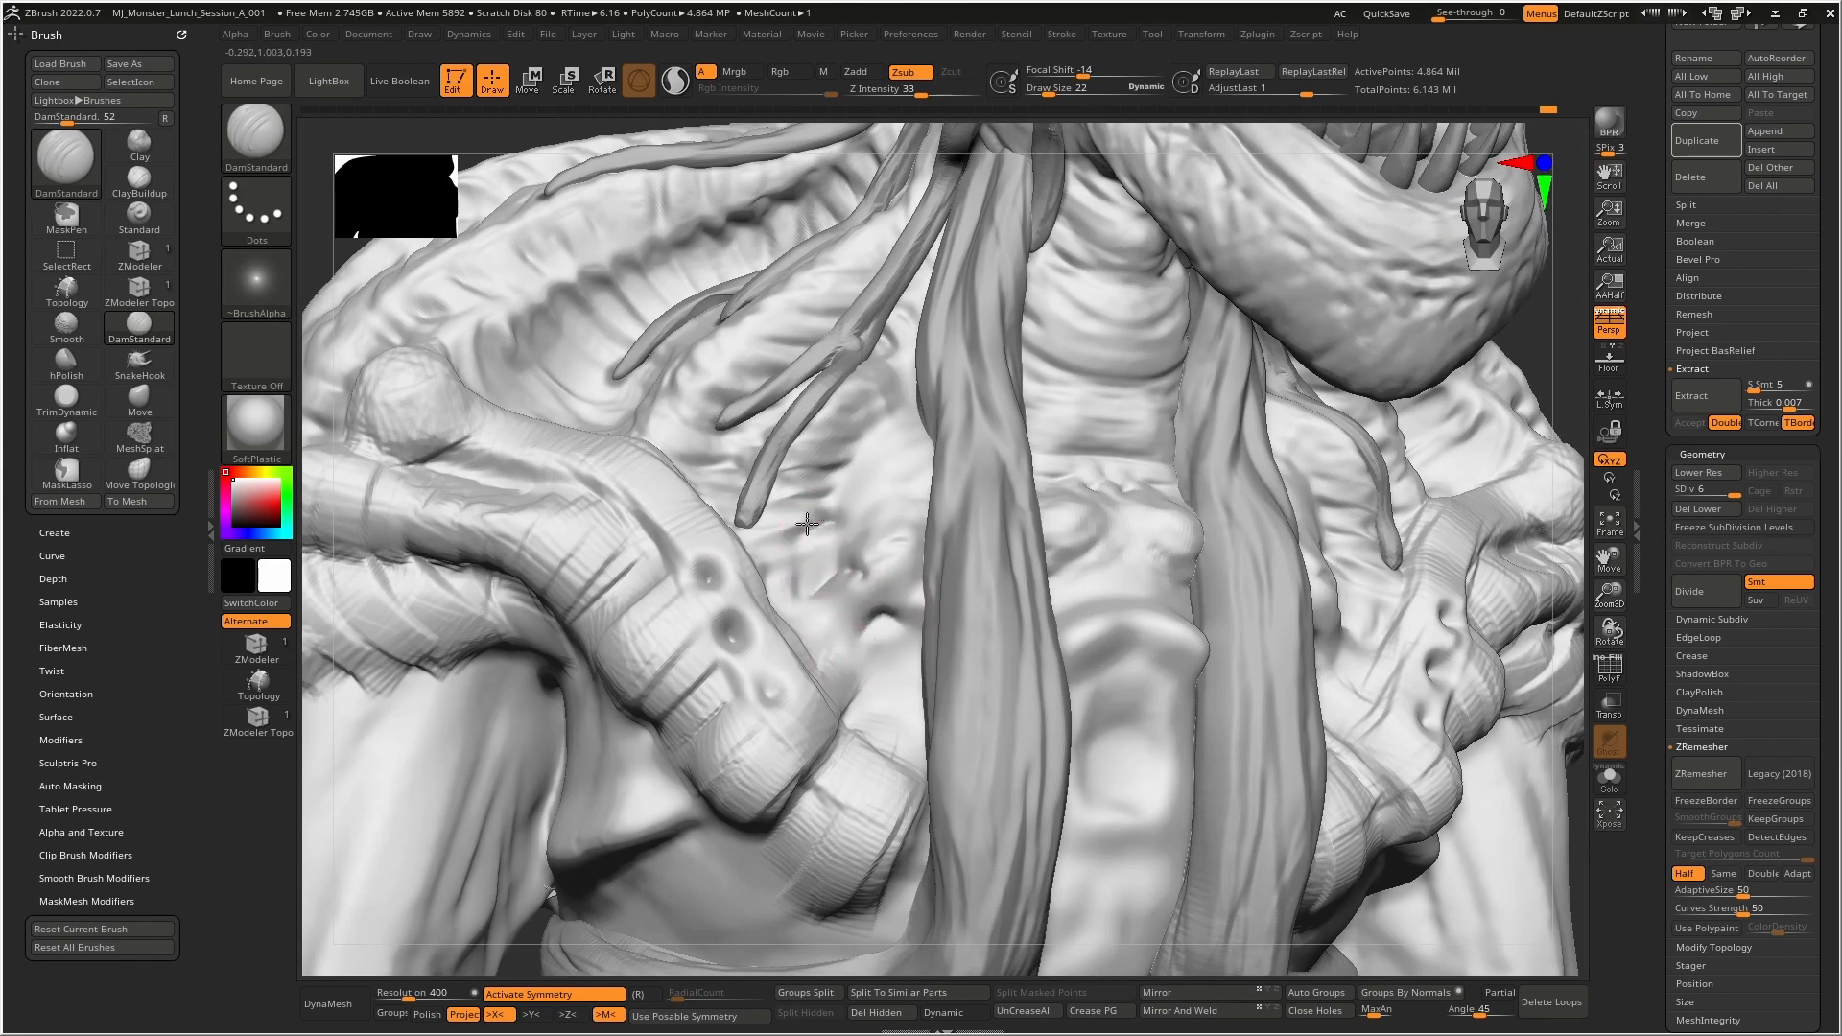
drag(807, 523, 767, 546)
drag(837, 491, 757, 502)
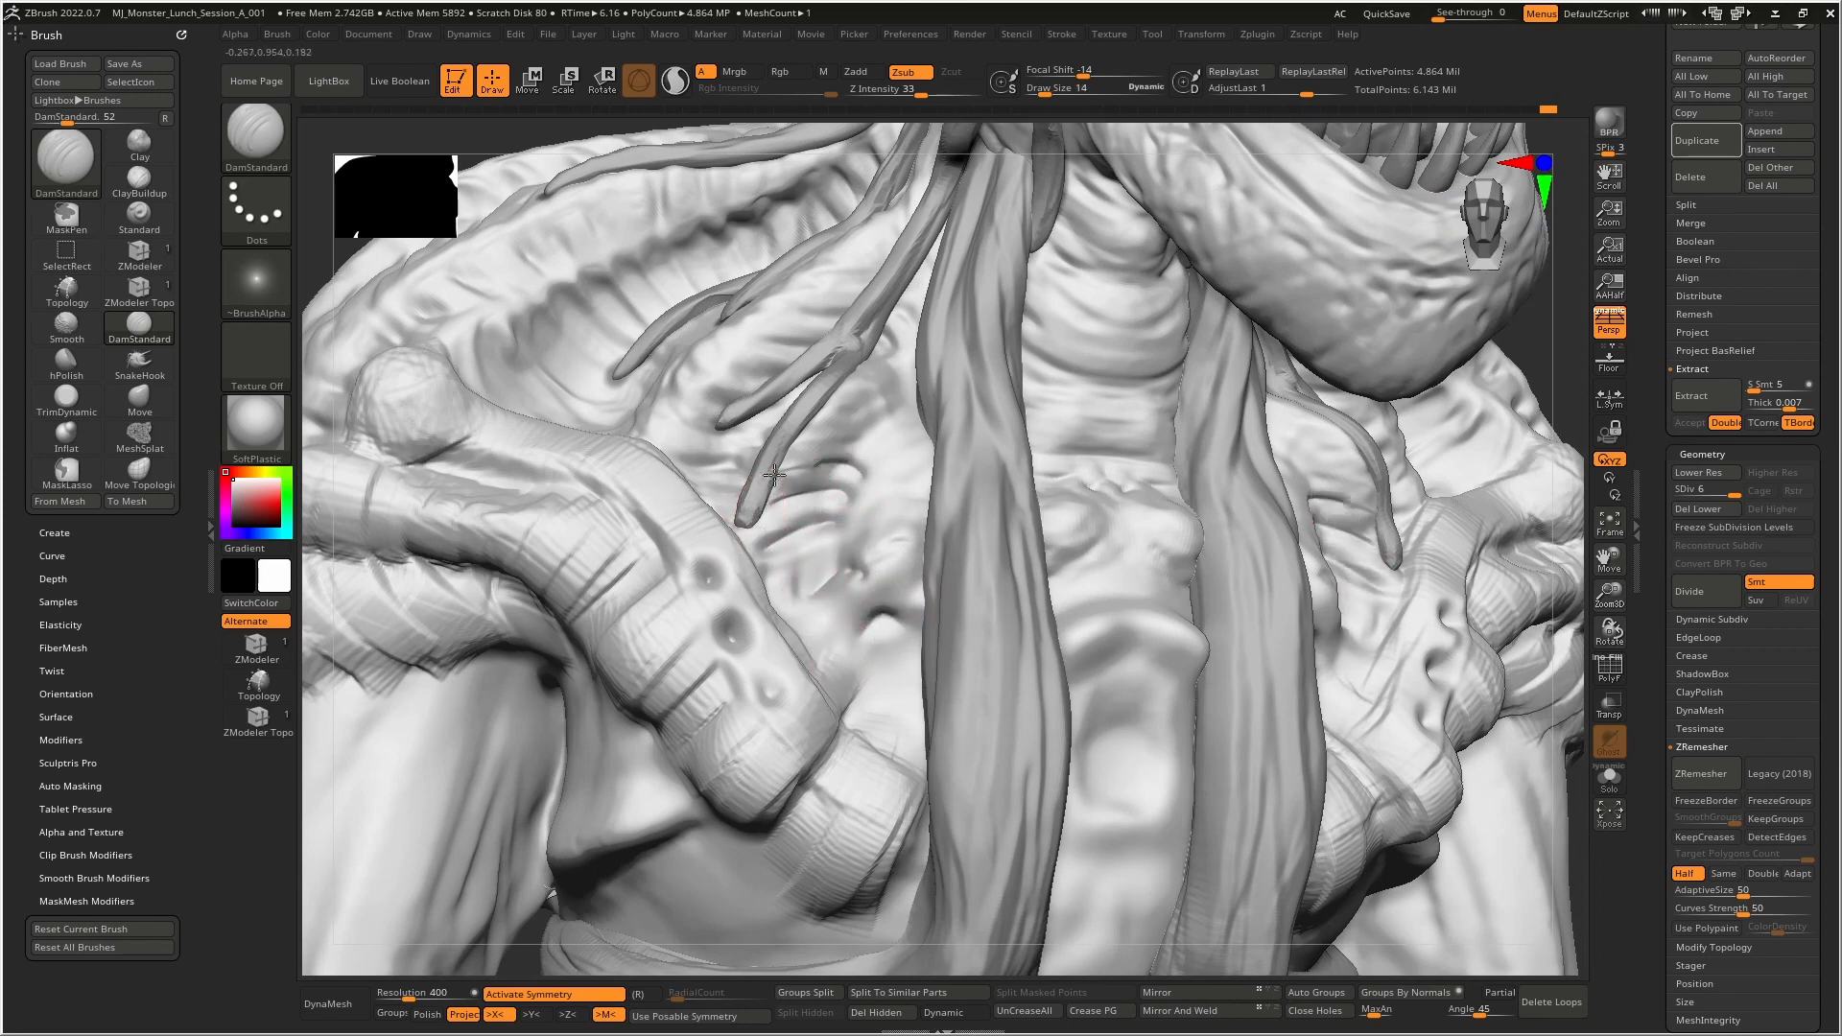
mouse_move(861, 449)
mouse_down()
mouse_move(798, 438)
mouse_move(817, 409)
mouse_up()
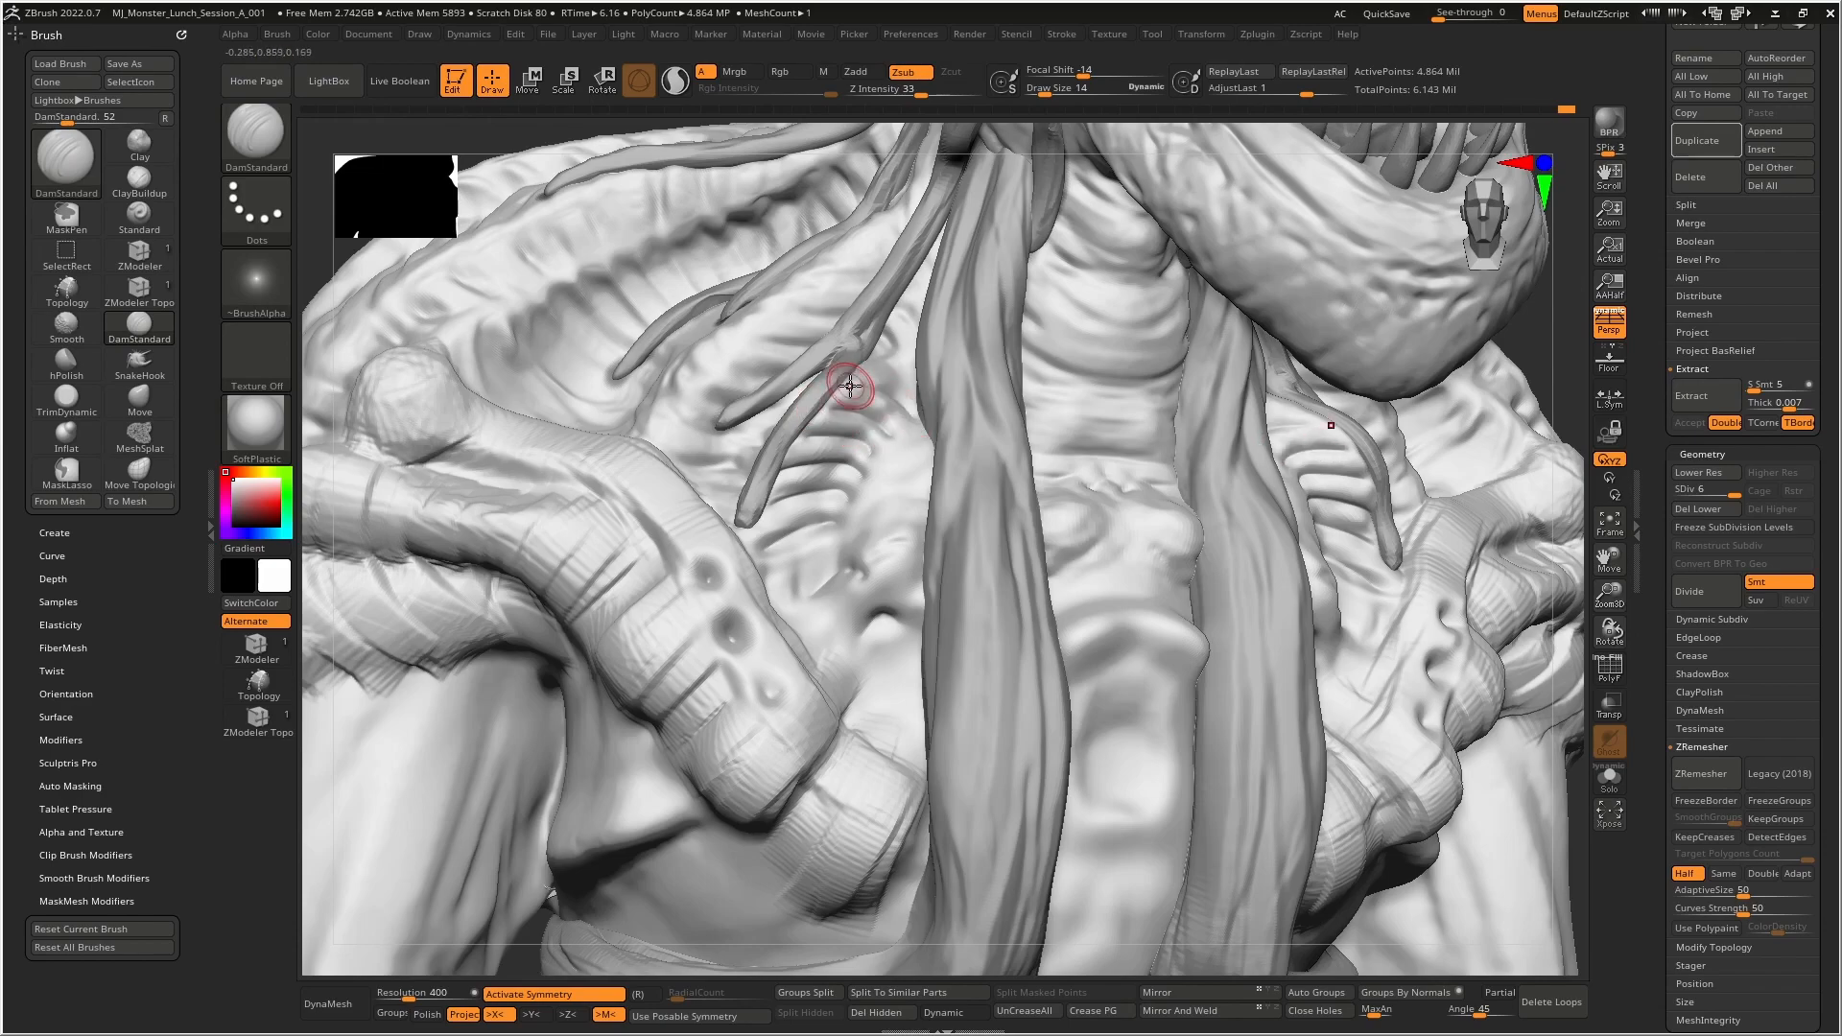
- Carve a row of small pits and horizontal creases across the front of the lower throat with DamStandard
mouse_move(850, 386)
right_down()
mouse_move(844, 412)
mouse_move(854, 336)
mouse_move(892, 537)
mouse_move(930, 388)
mouse_move(987, 641)
mouse_move(905, 558)
right_up()
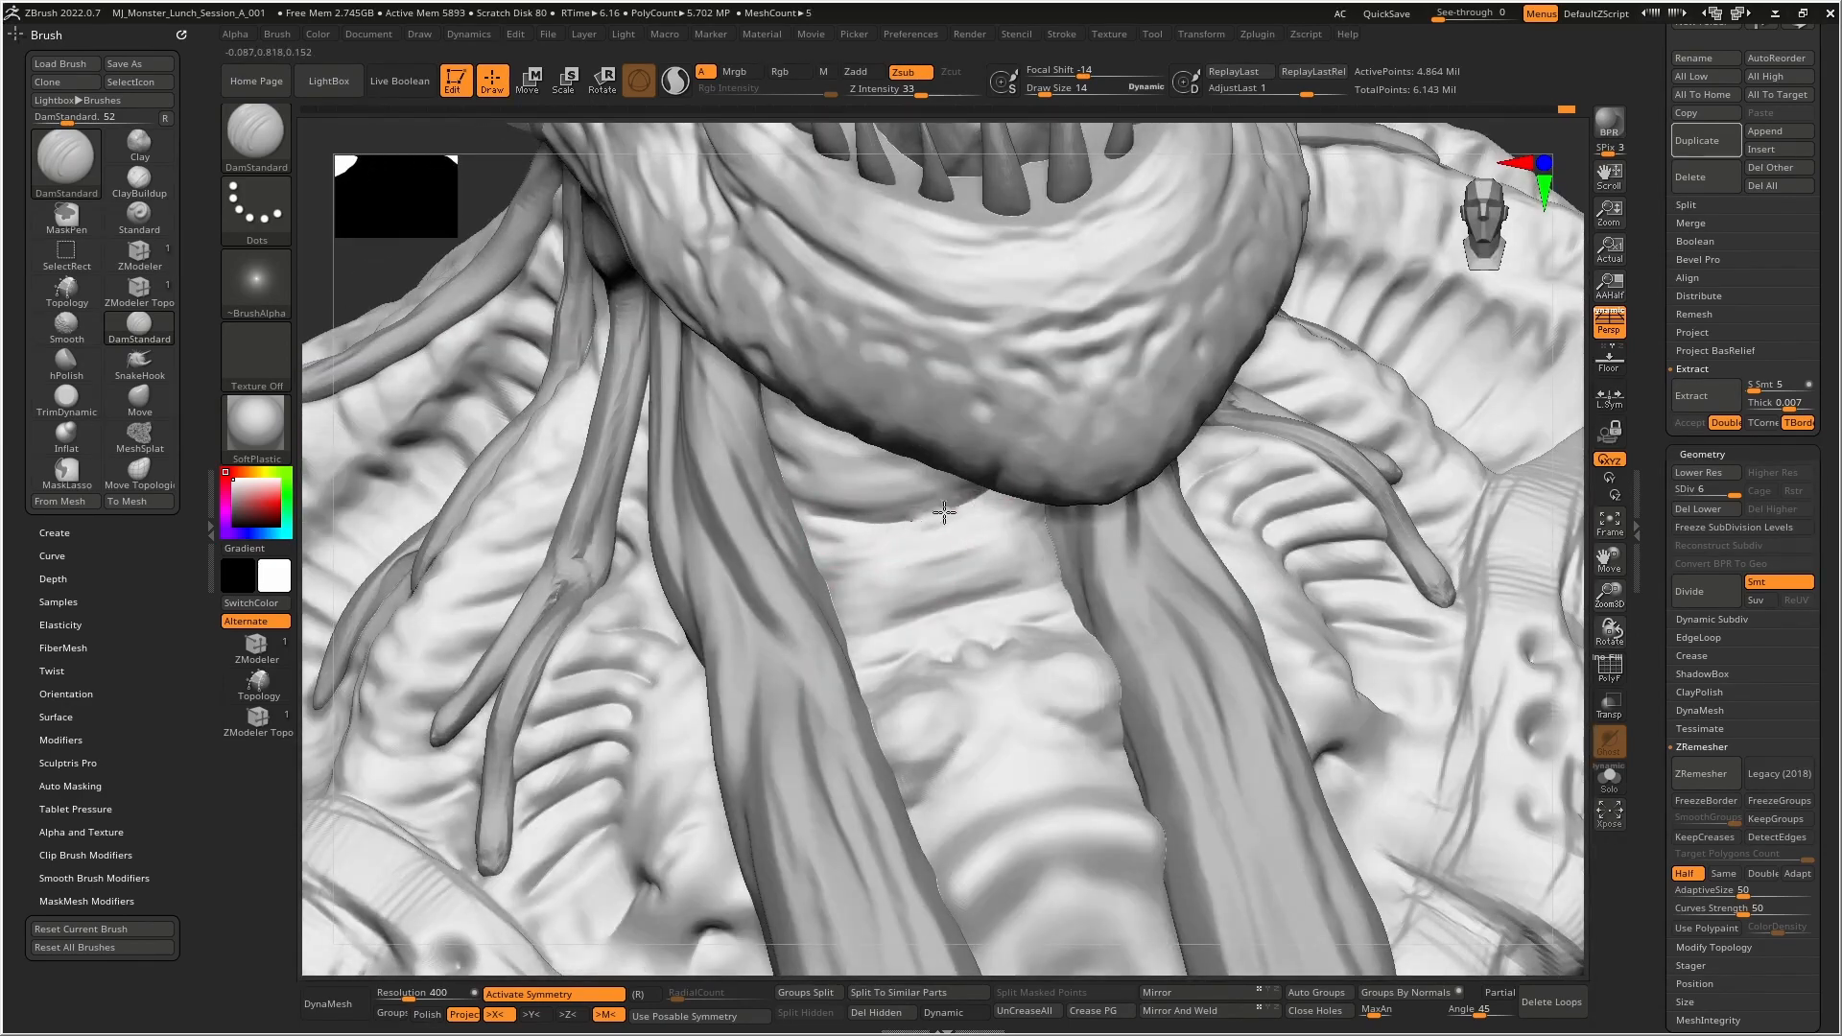
mouse_move(806, 508)
right_down()
mouse_move(929, 444)
mouse_move(872, 566)
right_up()
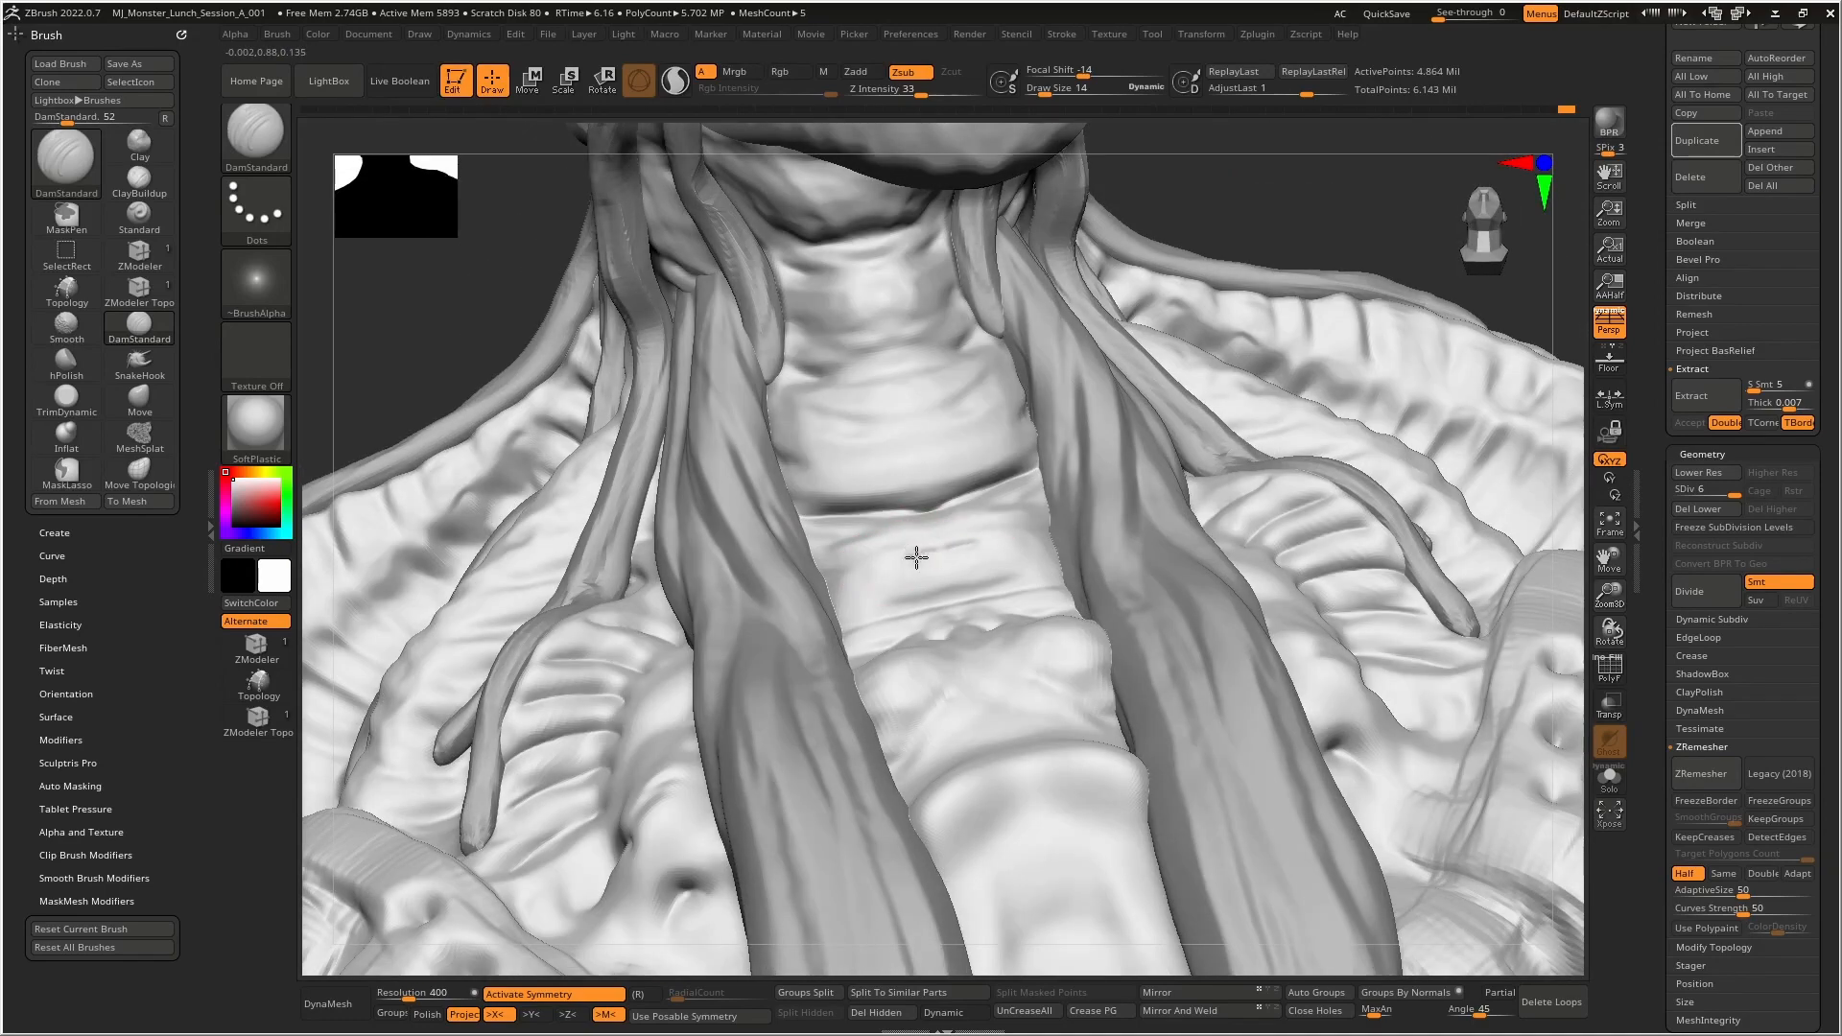
click(905, 470)
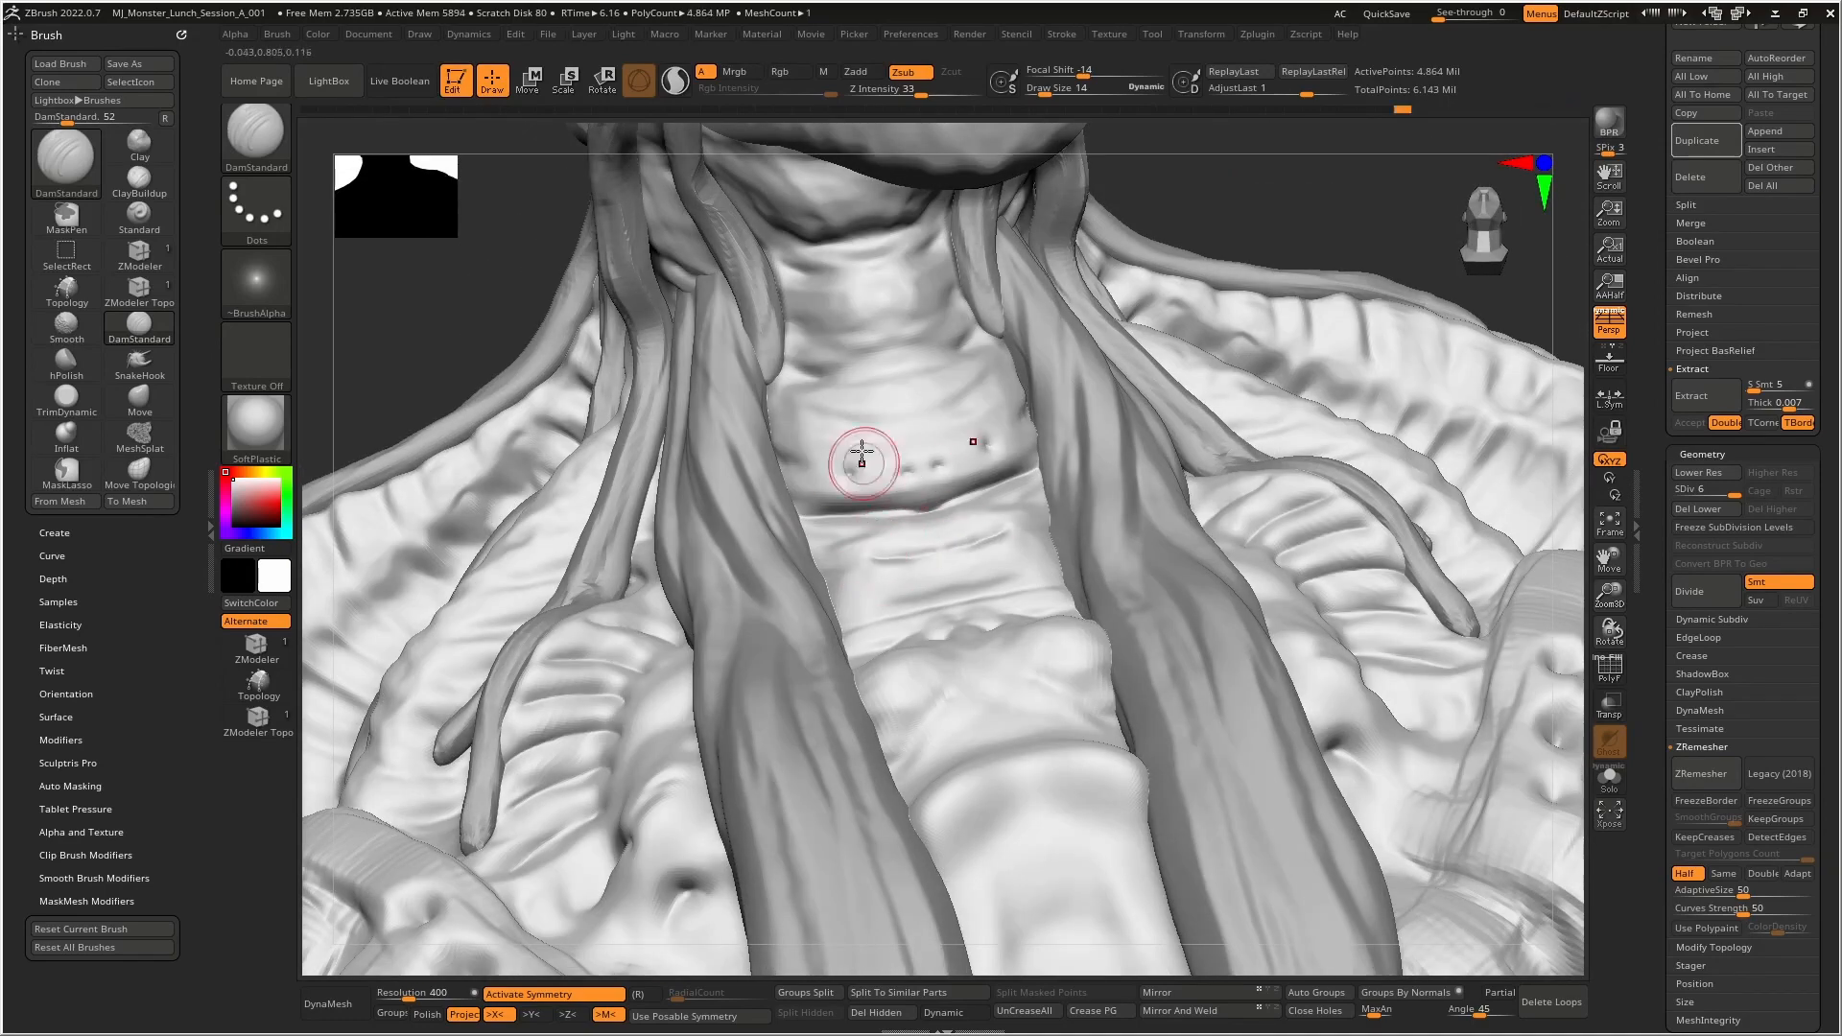
right_drag(760, 393, 876, 371)
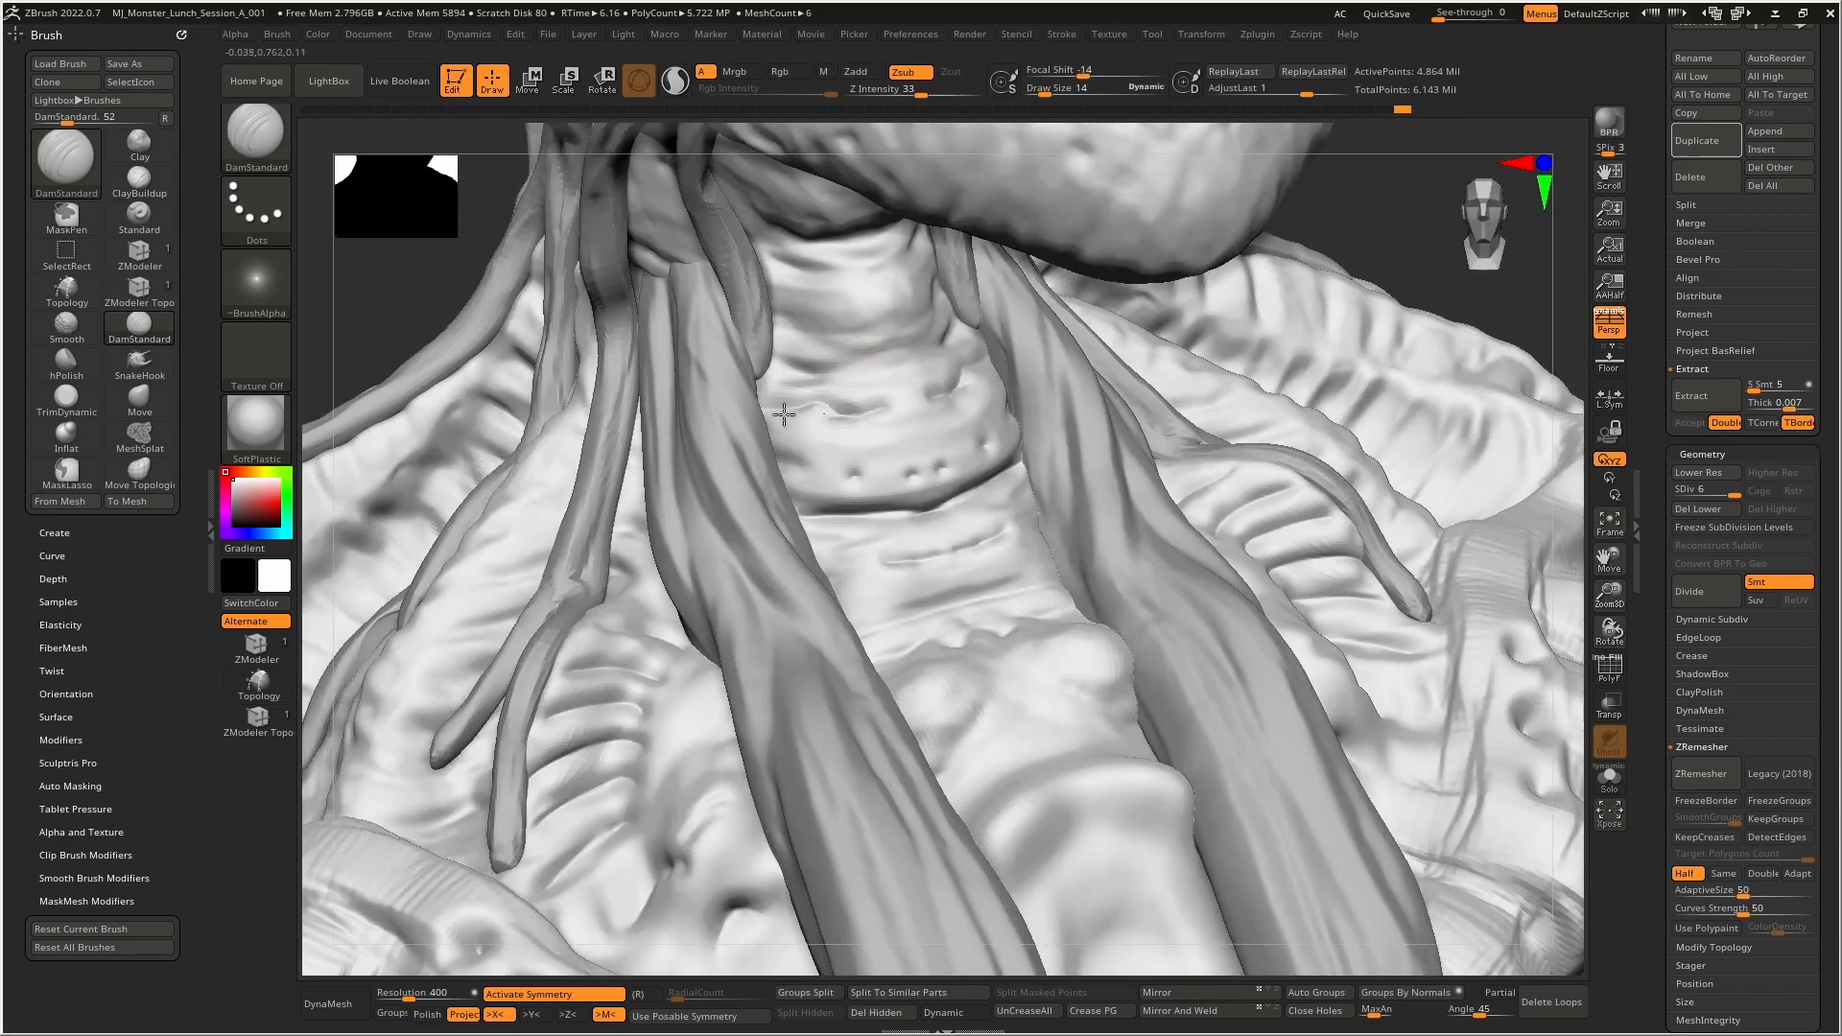
drag(894, 361, 777, 385)
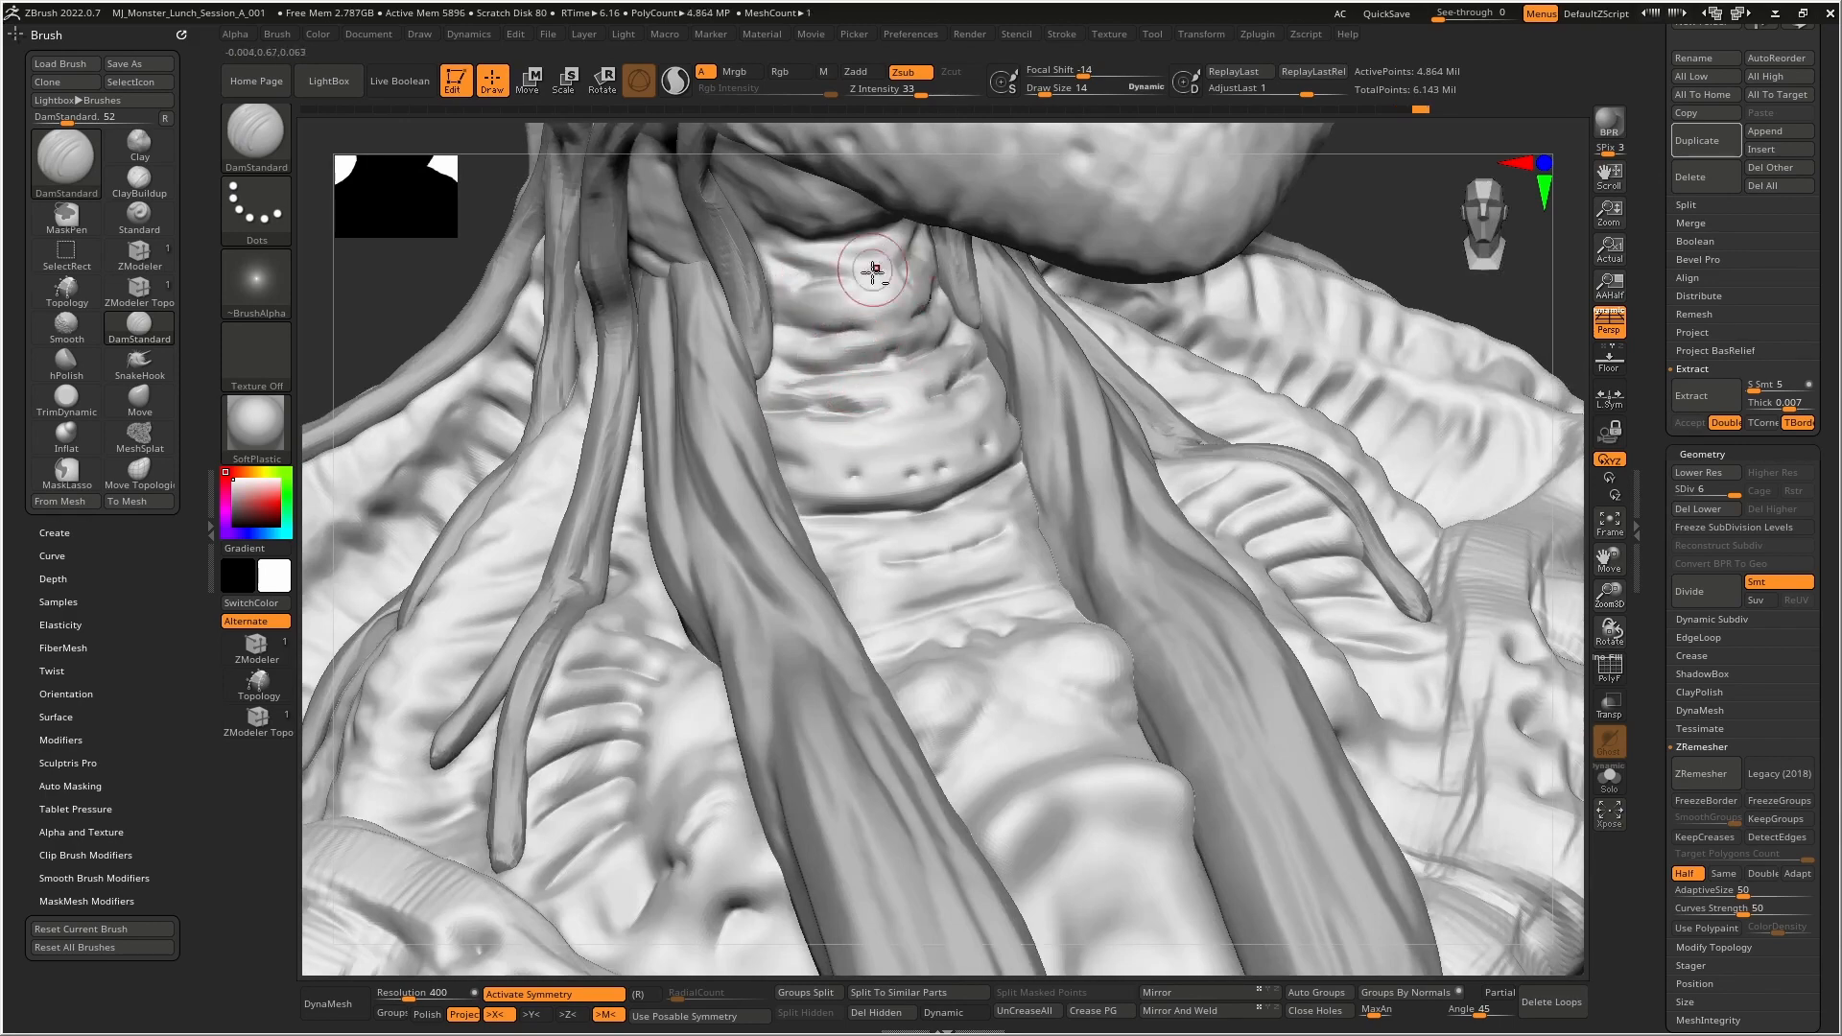
- Carve wrinkles into the upper throat folds and short gashes into the chin with DamStandard
mouse_move(872, 272)
right_down()
mouse_move(851, 156)
mouse_move(835, 504)
right_up()
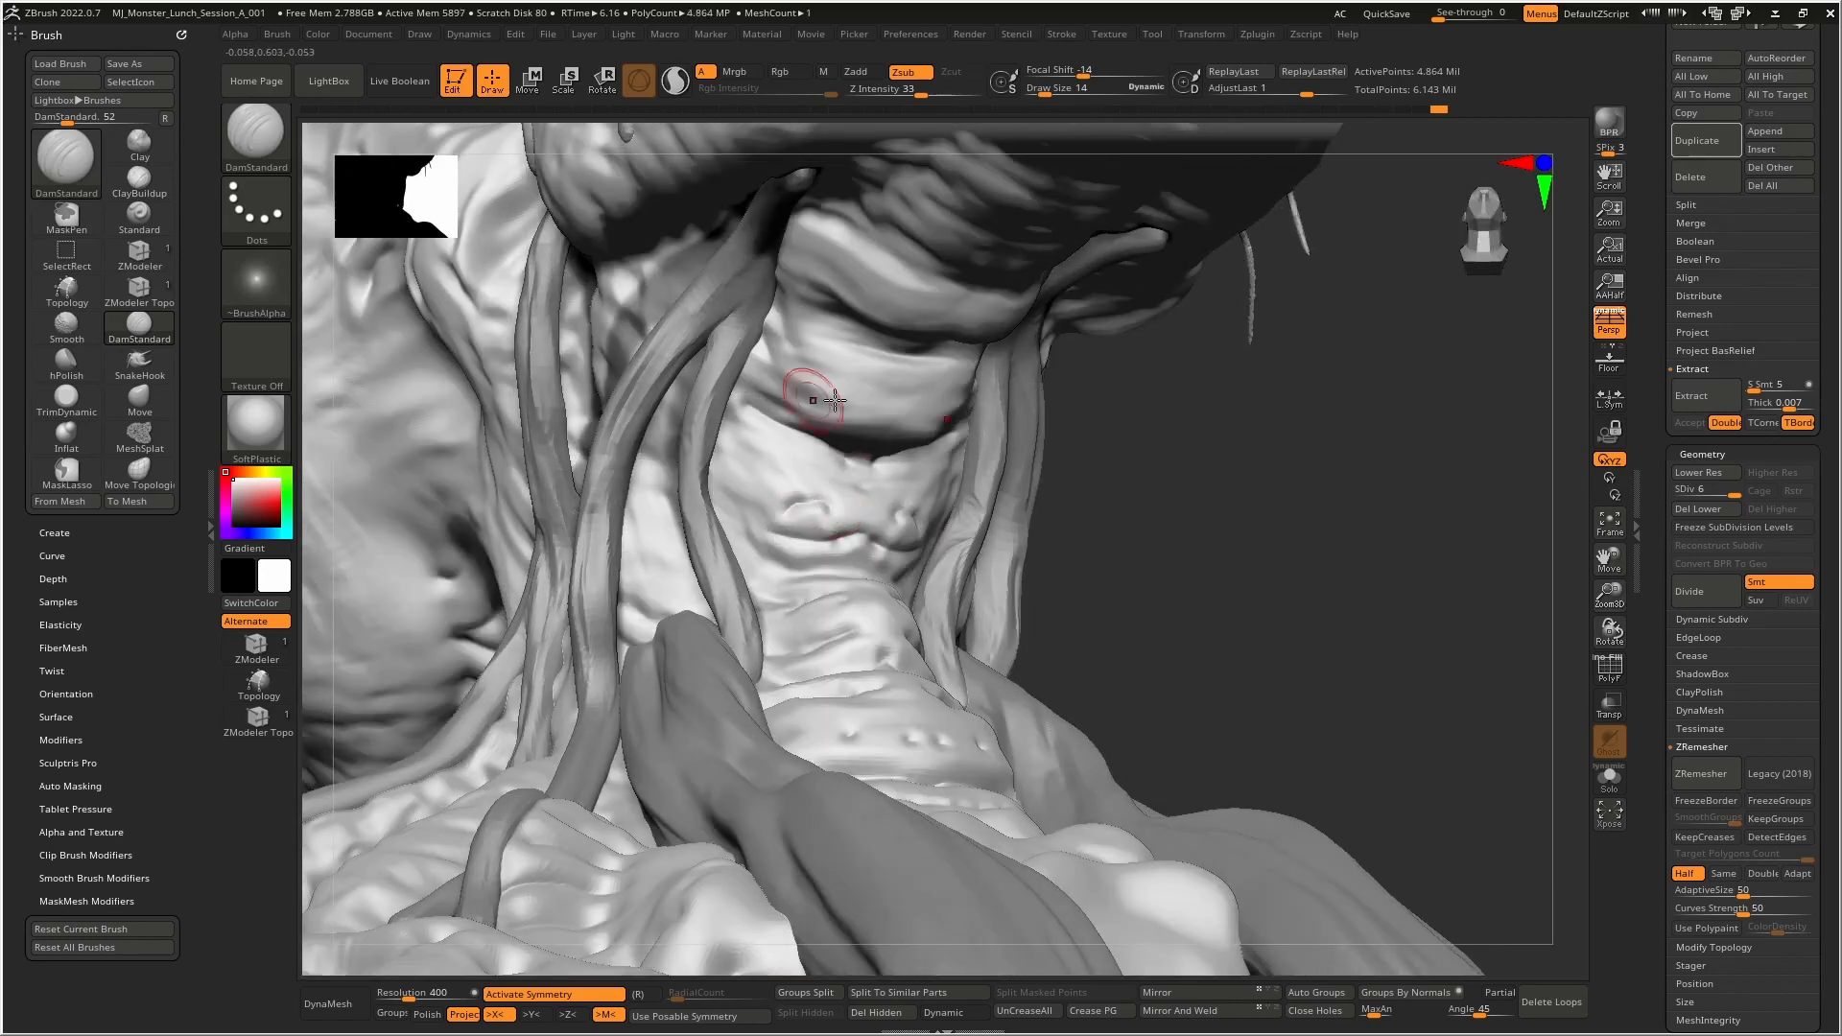
mouse_move(823, 316)
right_down()
mouse_move(830, 582)
mouse_move(855, 557)
right_up()
mouse_move(740, 534)
right_down()
mouse_move(852, 423)
mouse_move(949, 470)
mouse_move(947, 539)
right_up()
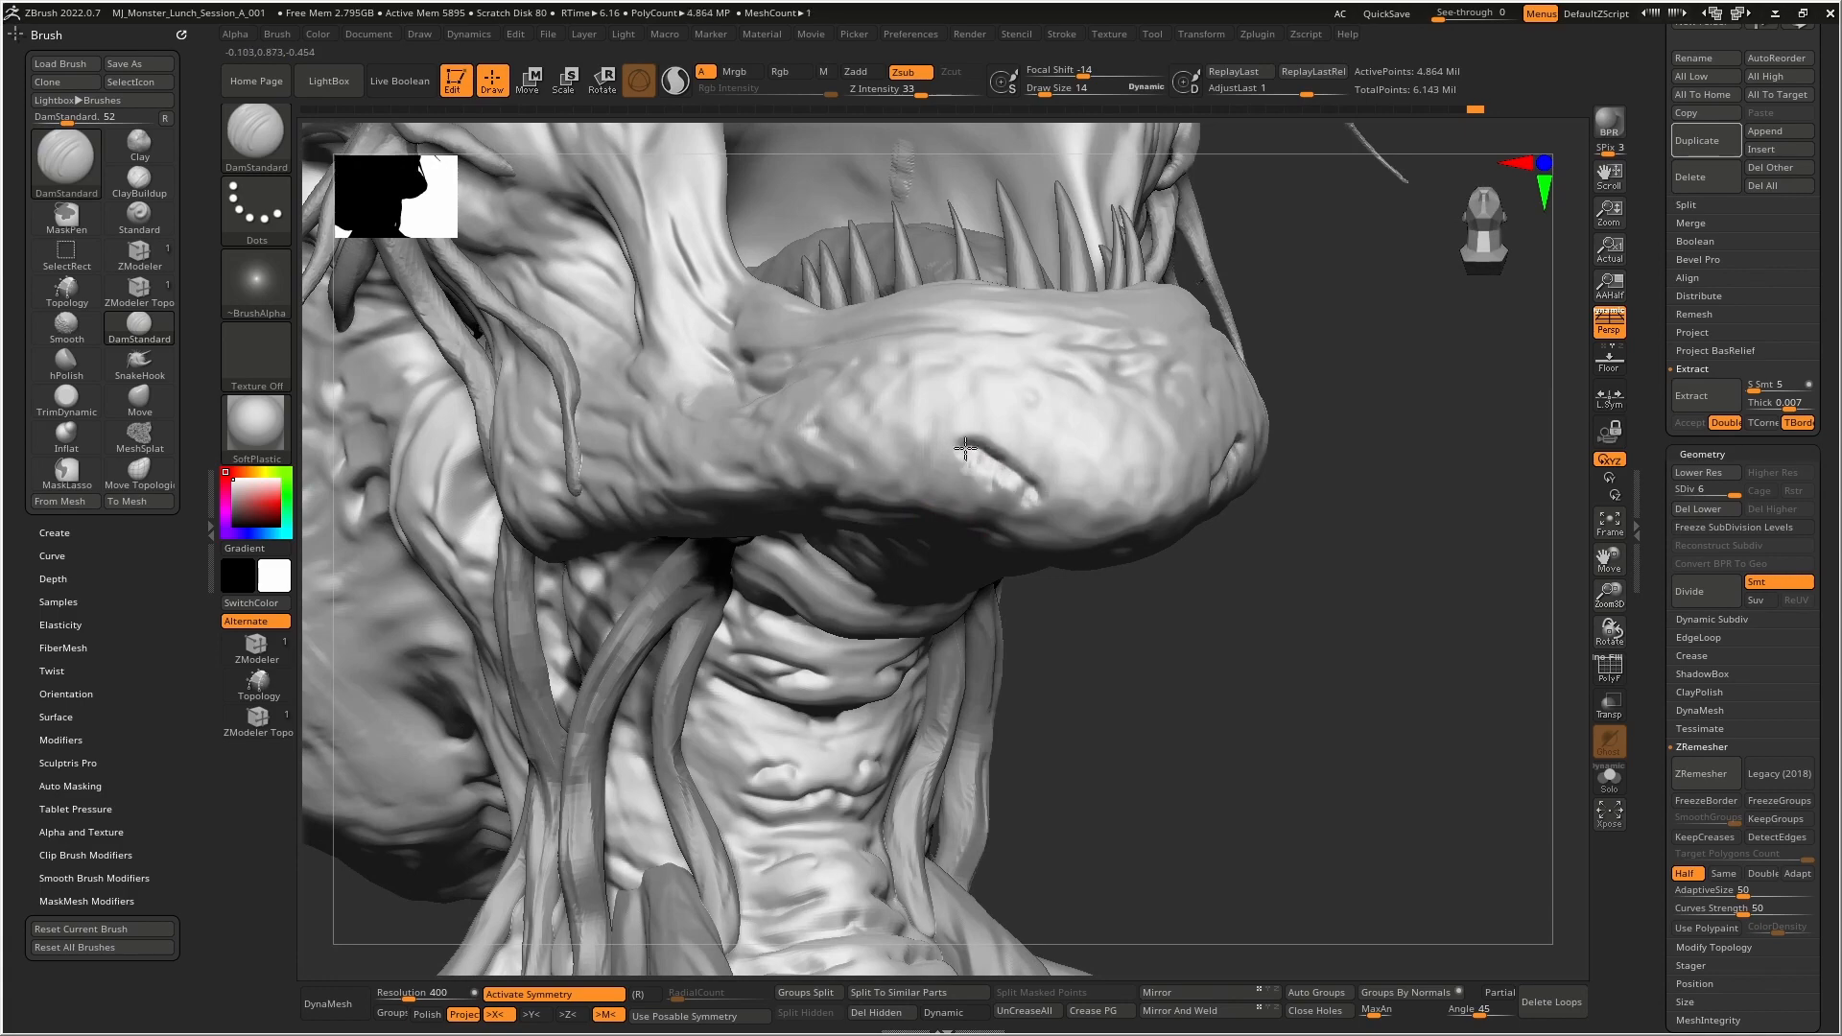
right_drag(942, 437, 1000, 582)
- Build up raised gum rims around the bases of the front lower teeth with ClayBuildup at draw size 10
key(b)
key(c)
key(b)
ctrl+right_drag(1011, 600, 1016, 614)
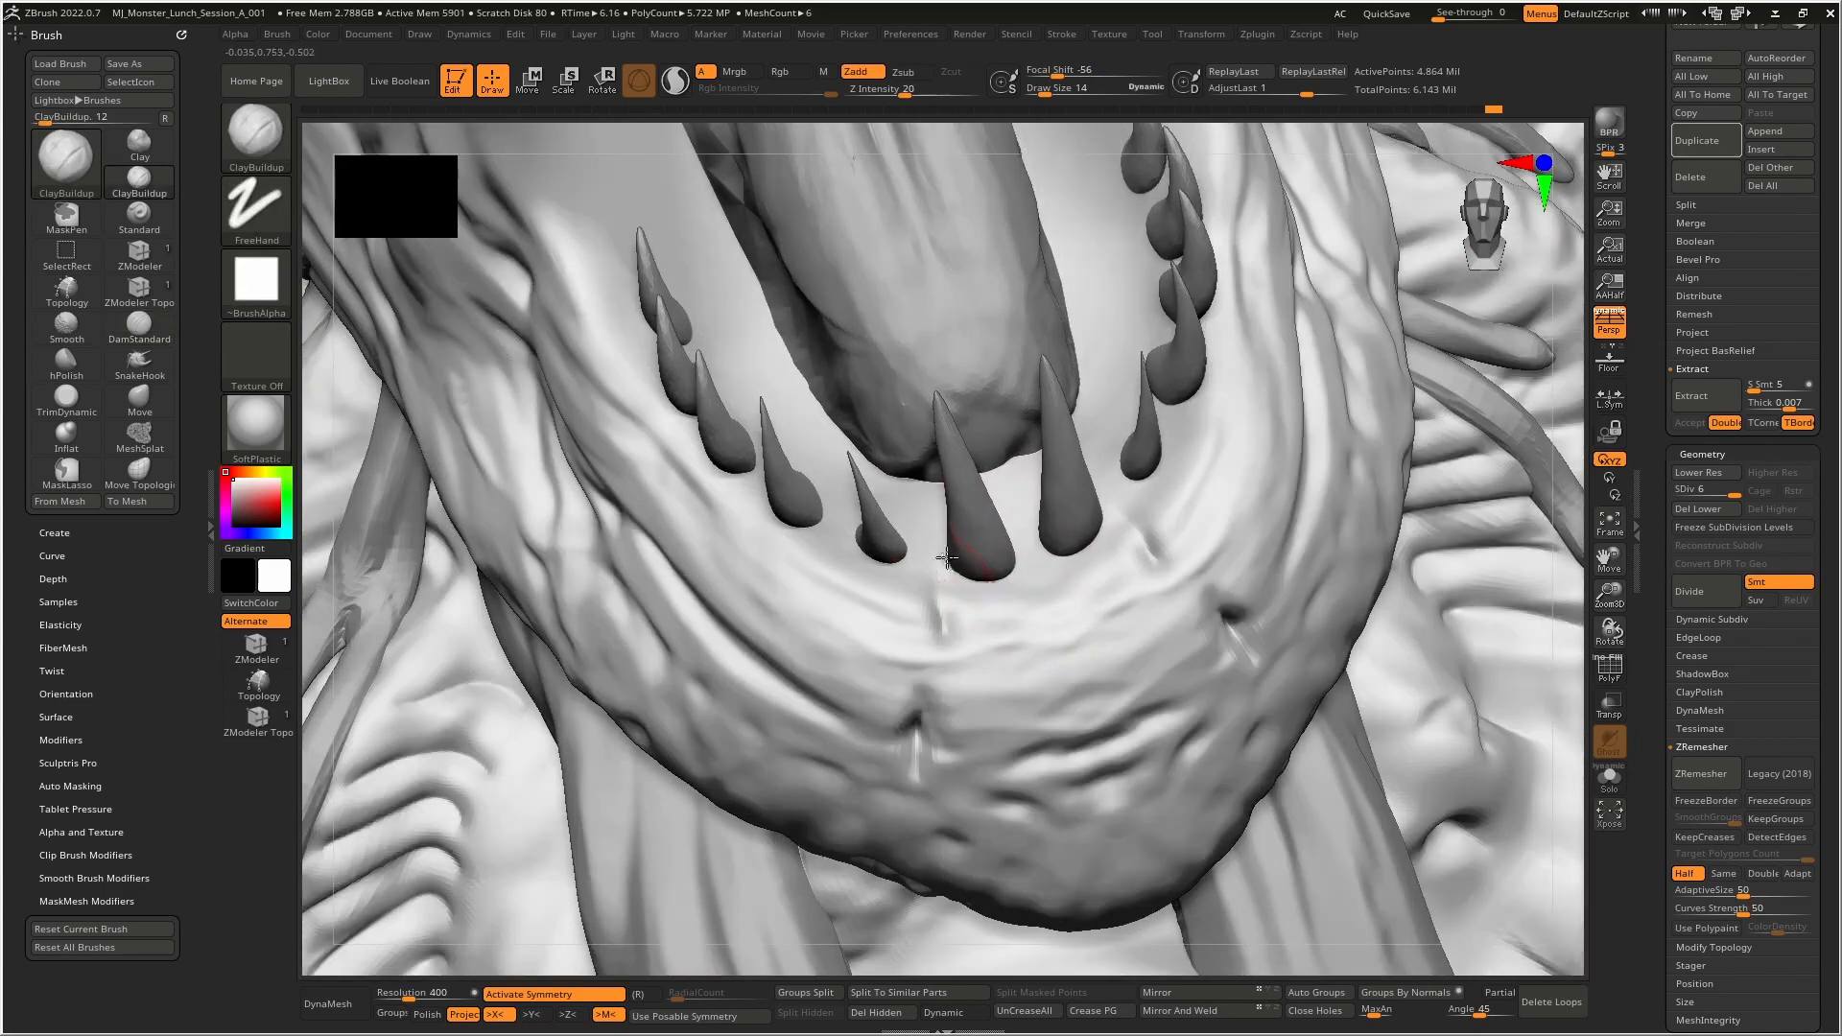
mouse_move(1004, 572)
mouse_down()
mouse_move(1005, 547)
mouse_move(969, 596)
mouse_move(1011, 572)
mouse_move(920, 555)
mouse_move(892, 574)
mouse_move(855, 533)
mouse_up()
alt+right_drag(815, 540, 925, 583)
mouse_move(859, 549)
mouse_down()
mouse_move(916, 590)
mouse_move(883, 576)
mouse_move(959, 548)
mouse_up()
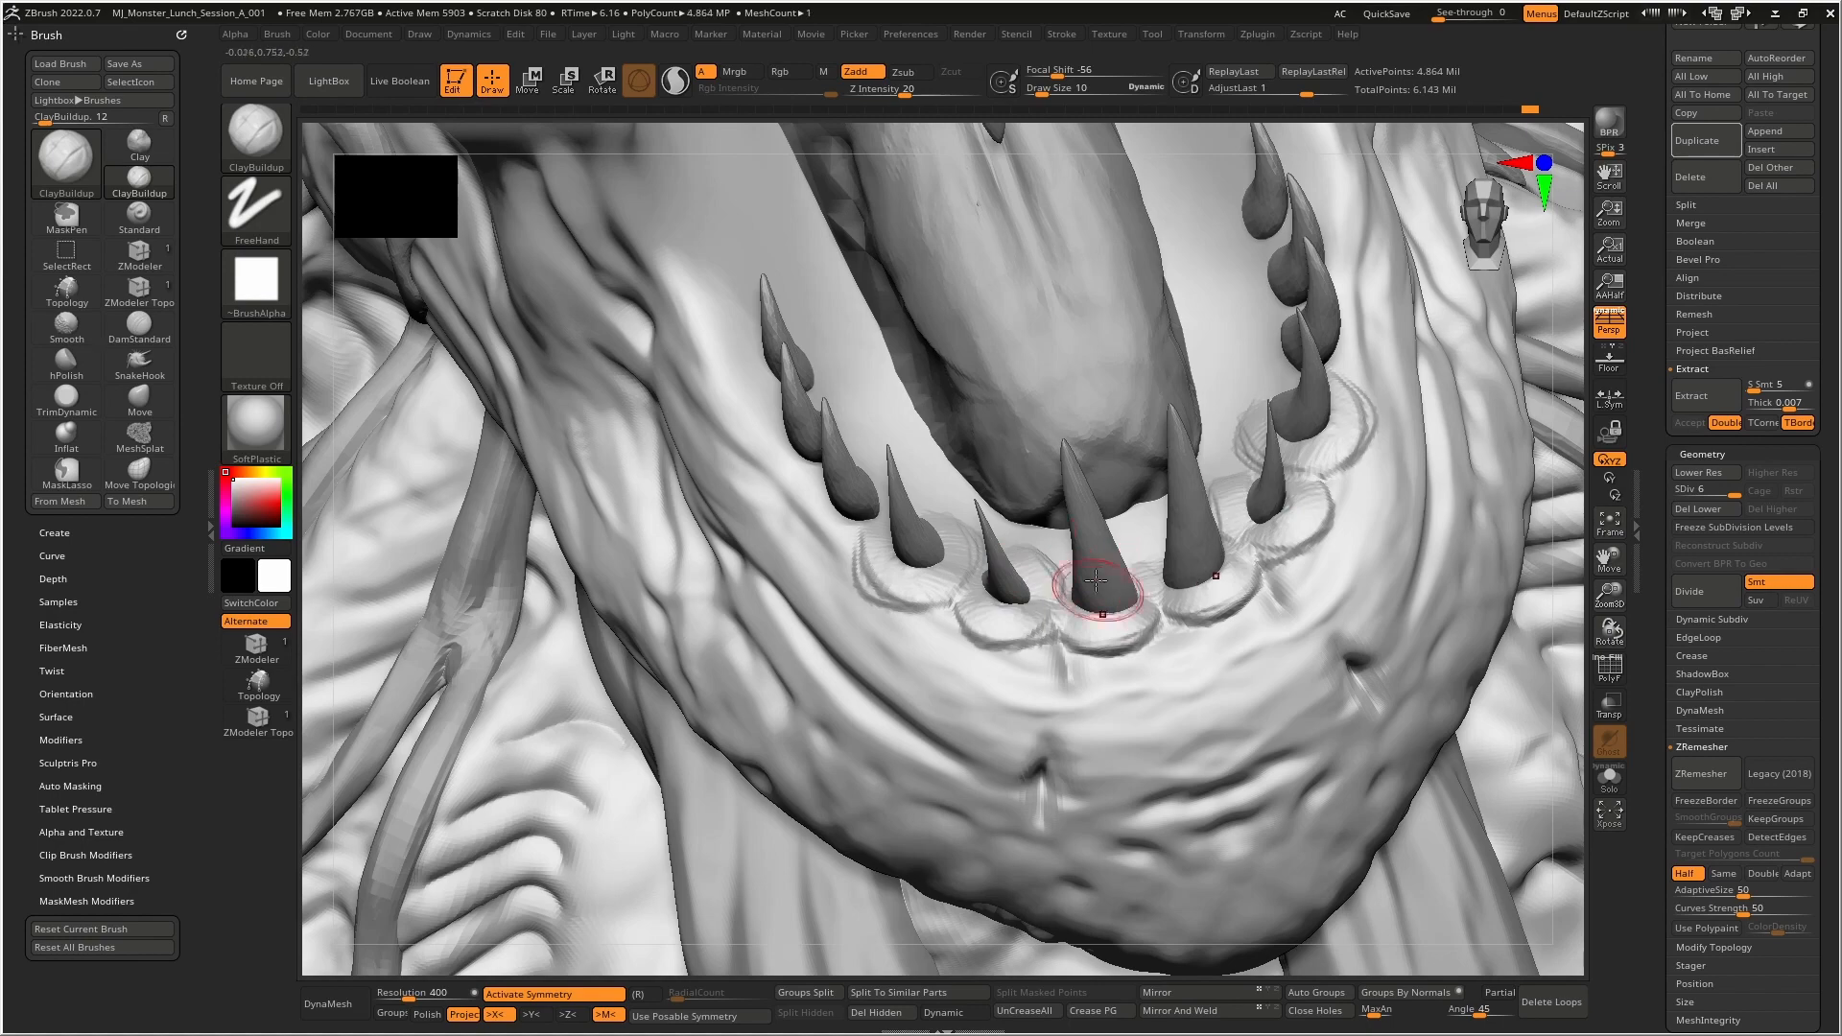
- Build up gum rims around the rear lower teeth and add striations on the inner gum beside the tongue
mouse_move(1095, 581)
right_down()
mouse_move(958, 587)
mouse_move(946, 548)
mouse_move(935, 562)
right_up()
drag(979, 513, 987, 535)
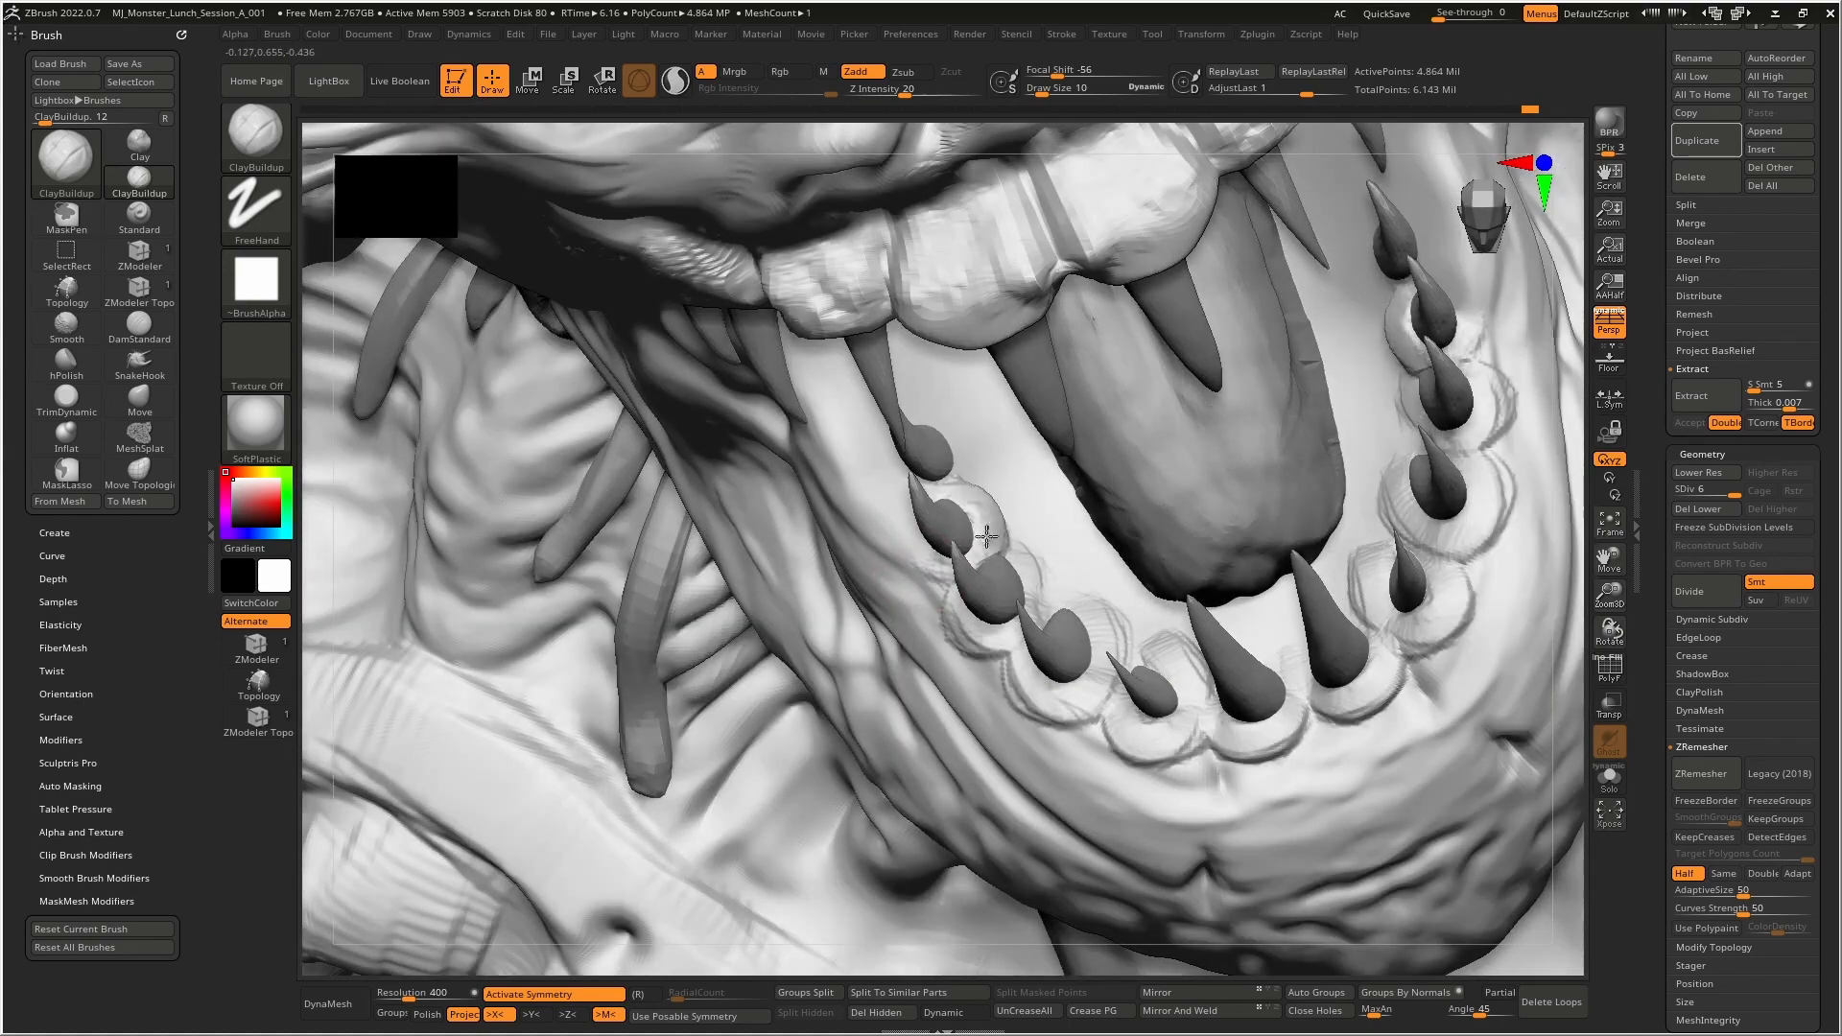
mouse_move(951, 465)
mouse_down()
mouse_move(966, 441)
mouse_move(1011, 465)
mouse_move(1016, 428)
mouse_move(1130, 580)
mouse_up()
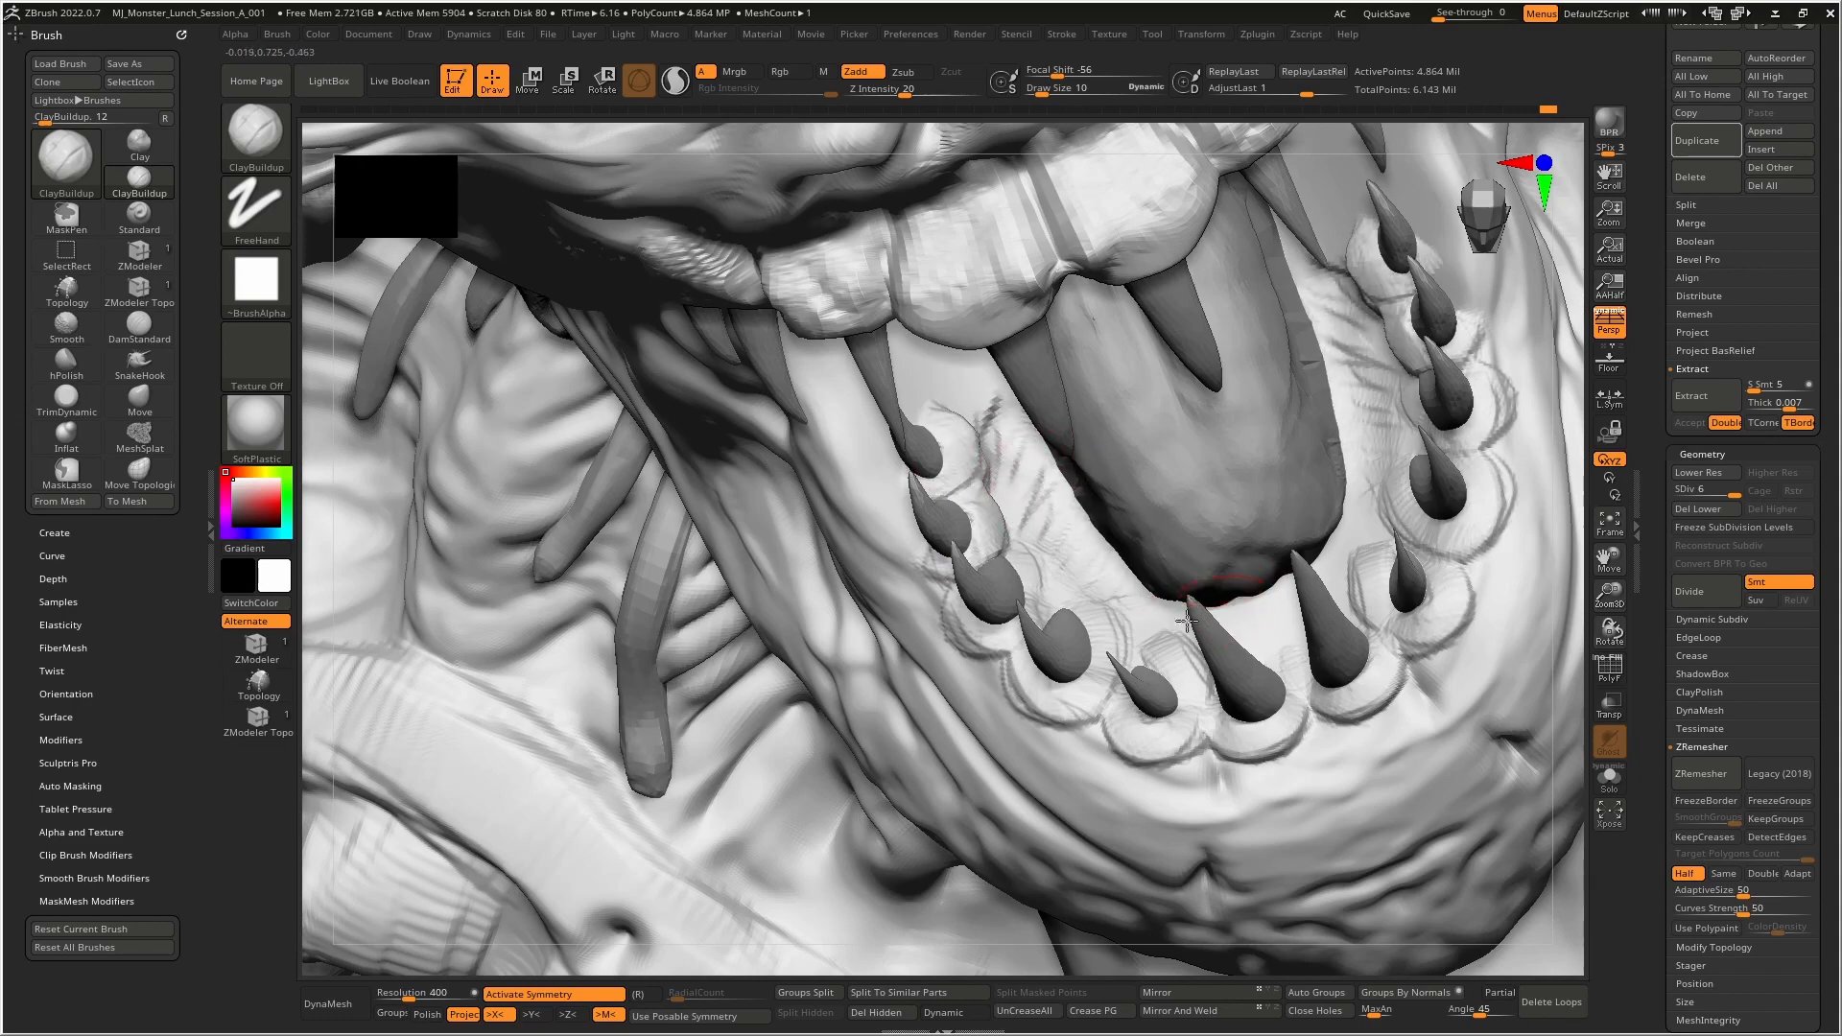
- Build up thick curved ridges along the inside of the cheek beside the tongue with ClayBuildup at draw size 26, then smooth them
right_drag(1344, 571, 966, 359)
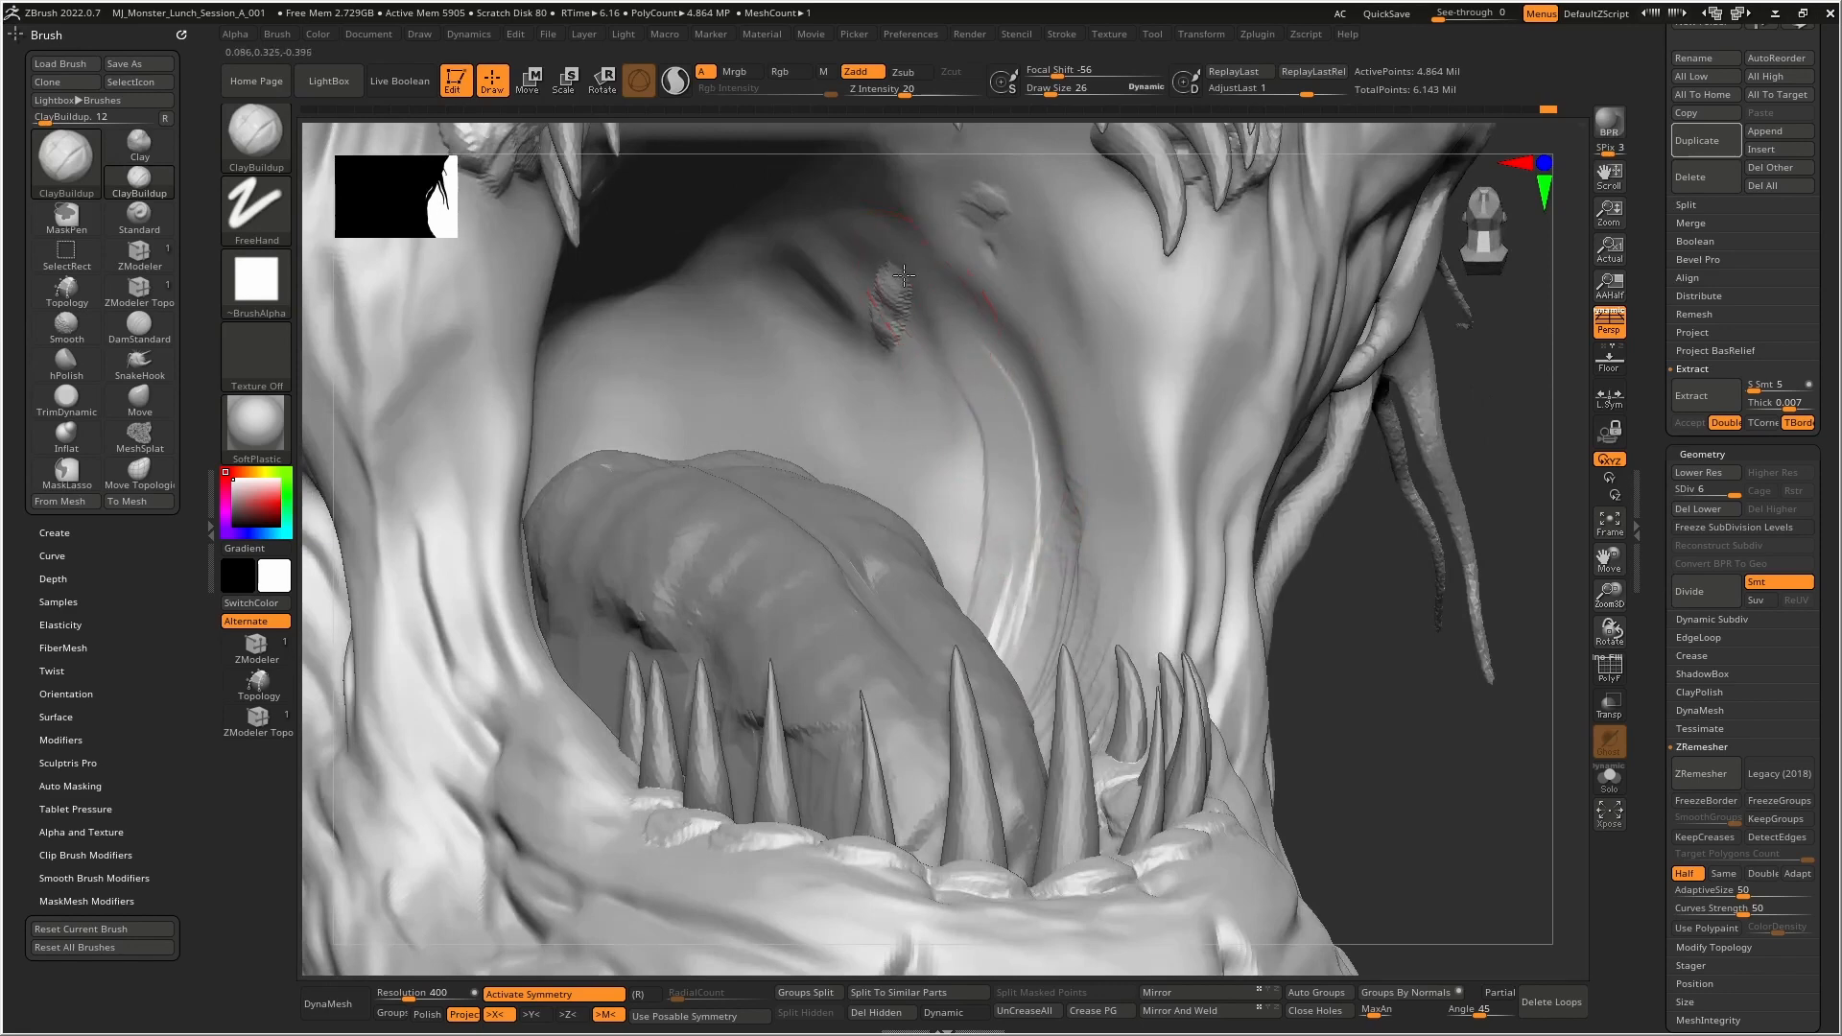
drag(904, 276, 1003, 537)
mouse_move(844, 201)
mouse_down()
mouse_move(979, 394)
mouse_move(1008, 576)
mouse_up()
drag(830, 184, 1002, 576)
drag(782, 250, 900, 555)
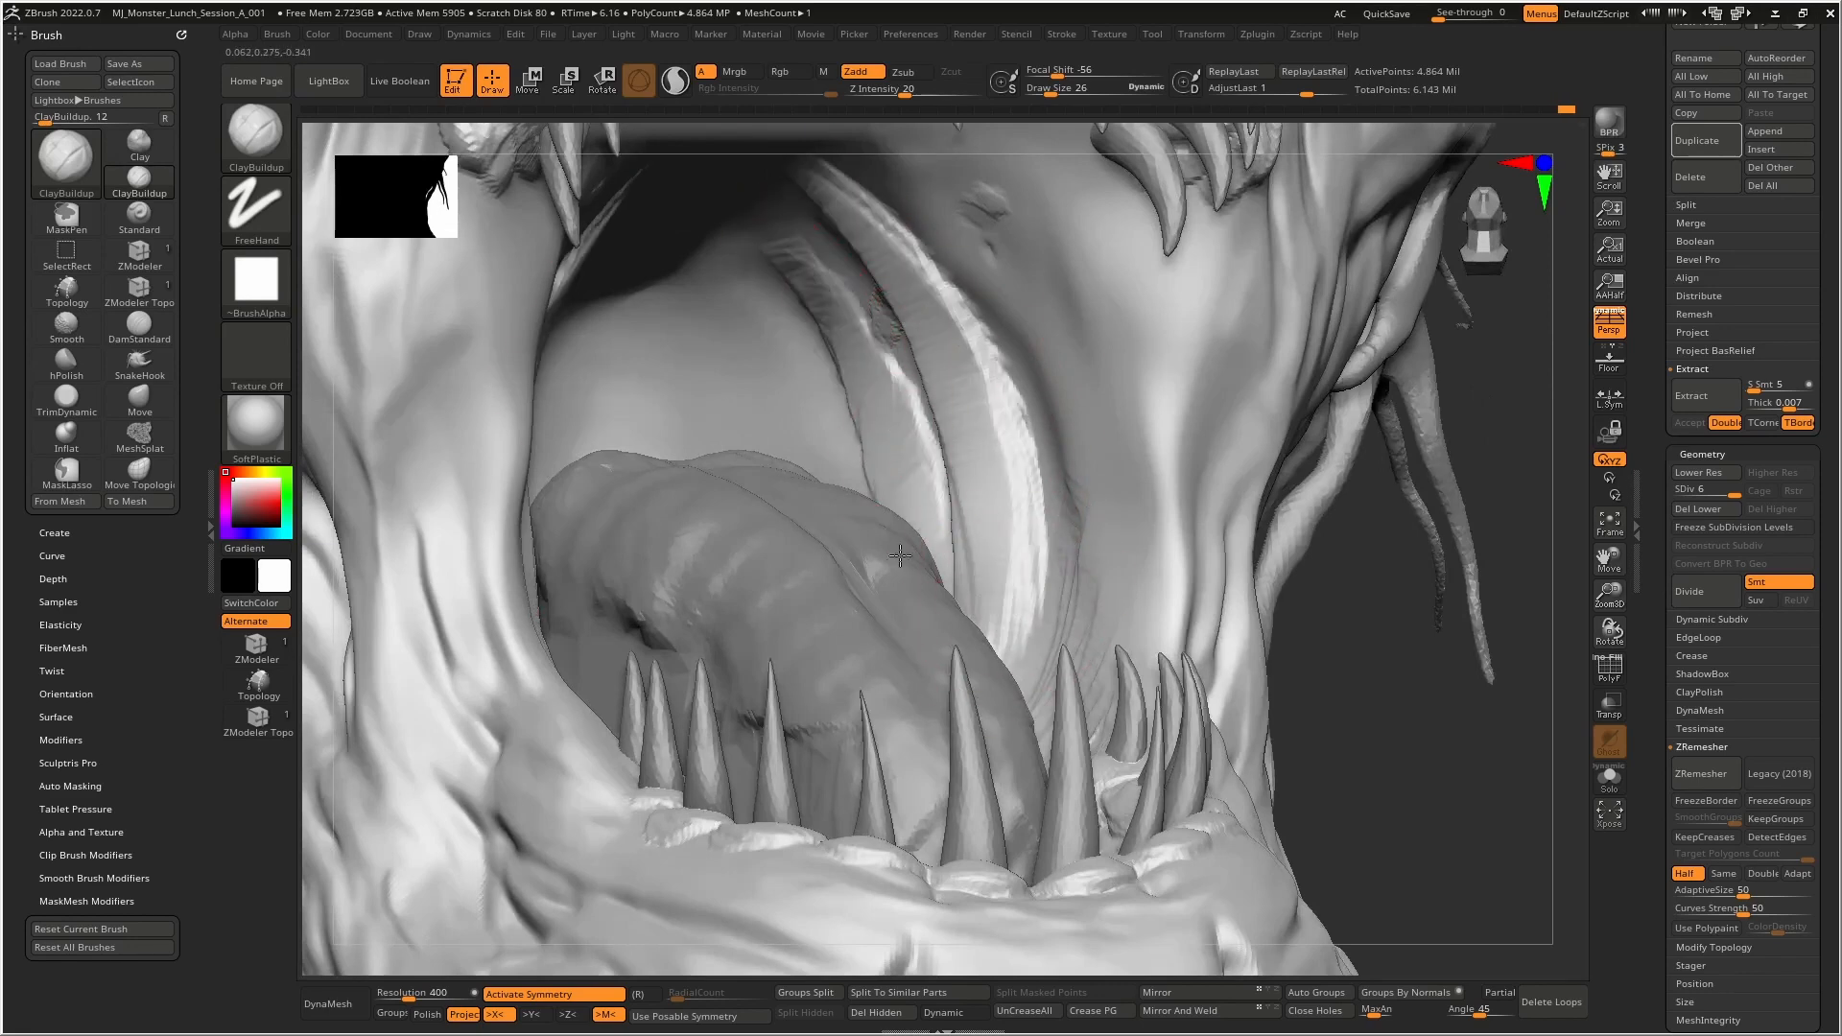
mouse_move(763, 218)
mouse_down()
mouse_move(912, 477)
mouse_move(888, 506)
mouse_up()
mouse_move(877, 321)
shift+mouse_down()
mouse_move(912, 415)
mouse_move(900, 494)
shift+mouse_up()
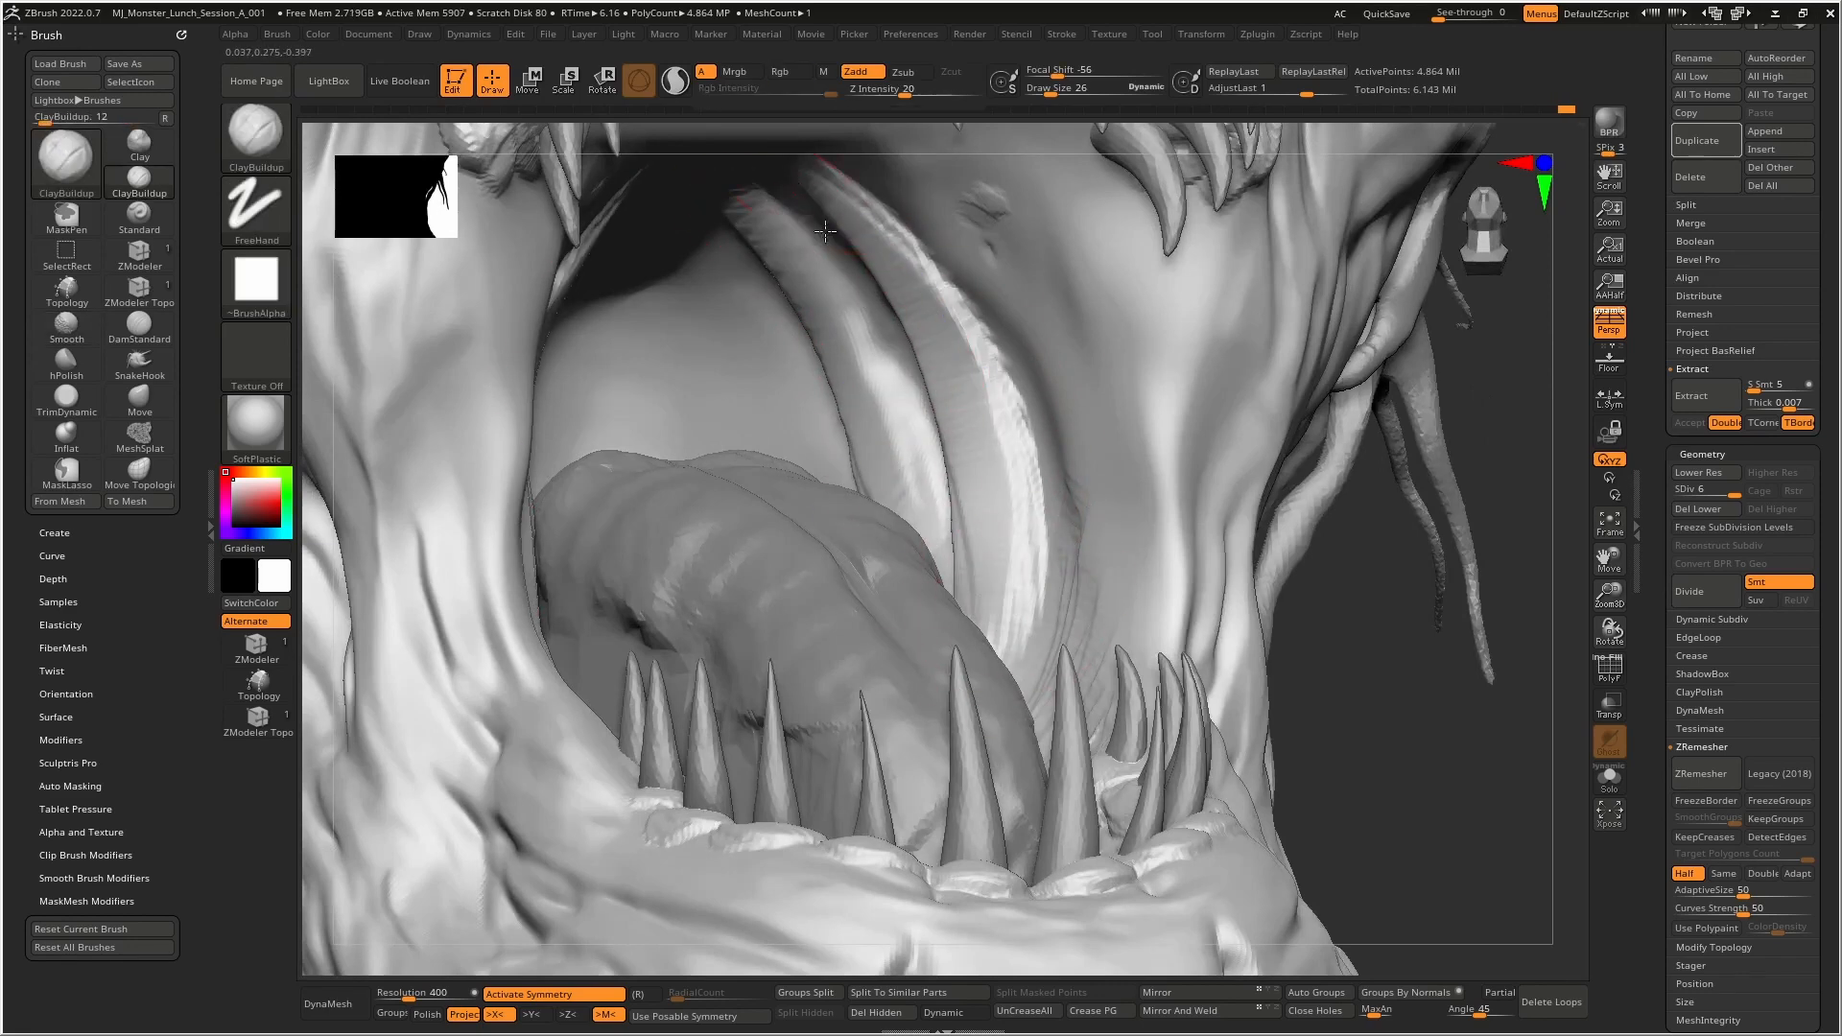
- Add further rib-like ridges deeper in the throat and thicken the ridge near the front of the inner cheek
right_drag(825, 231, 1064, 573)
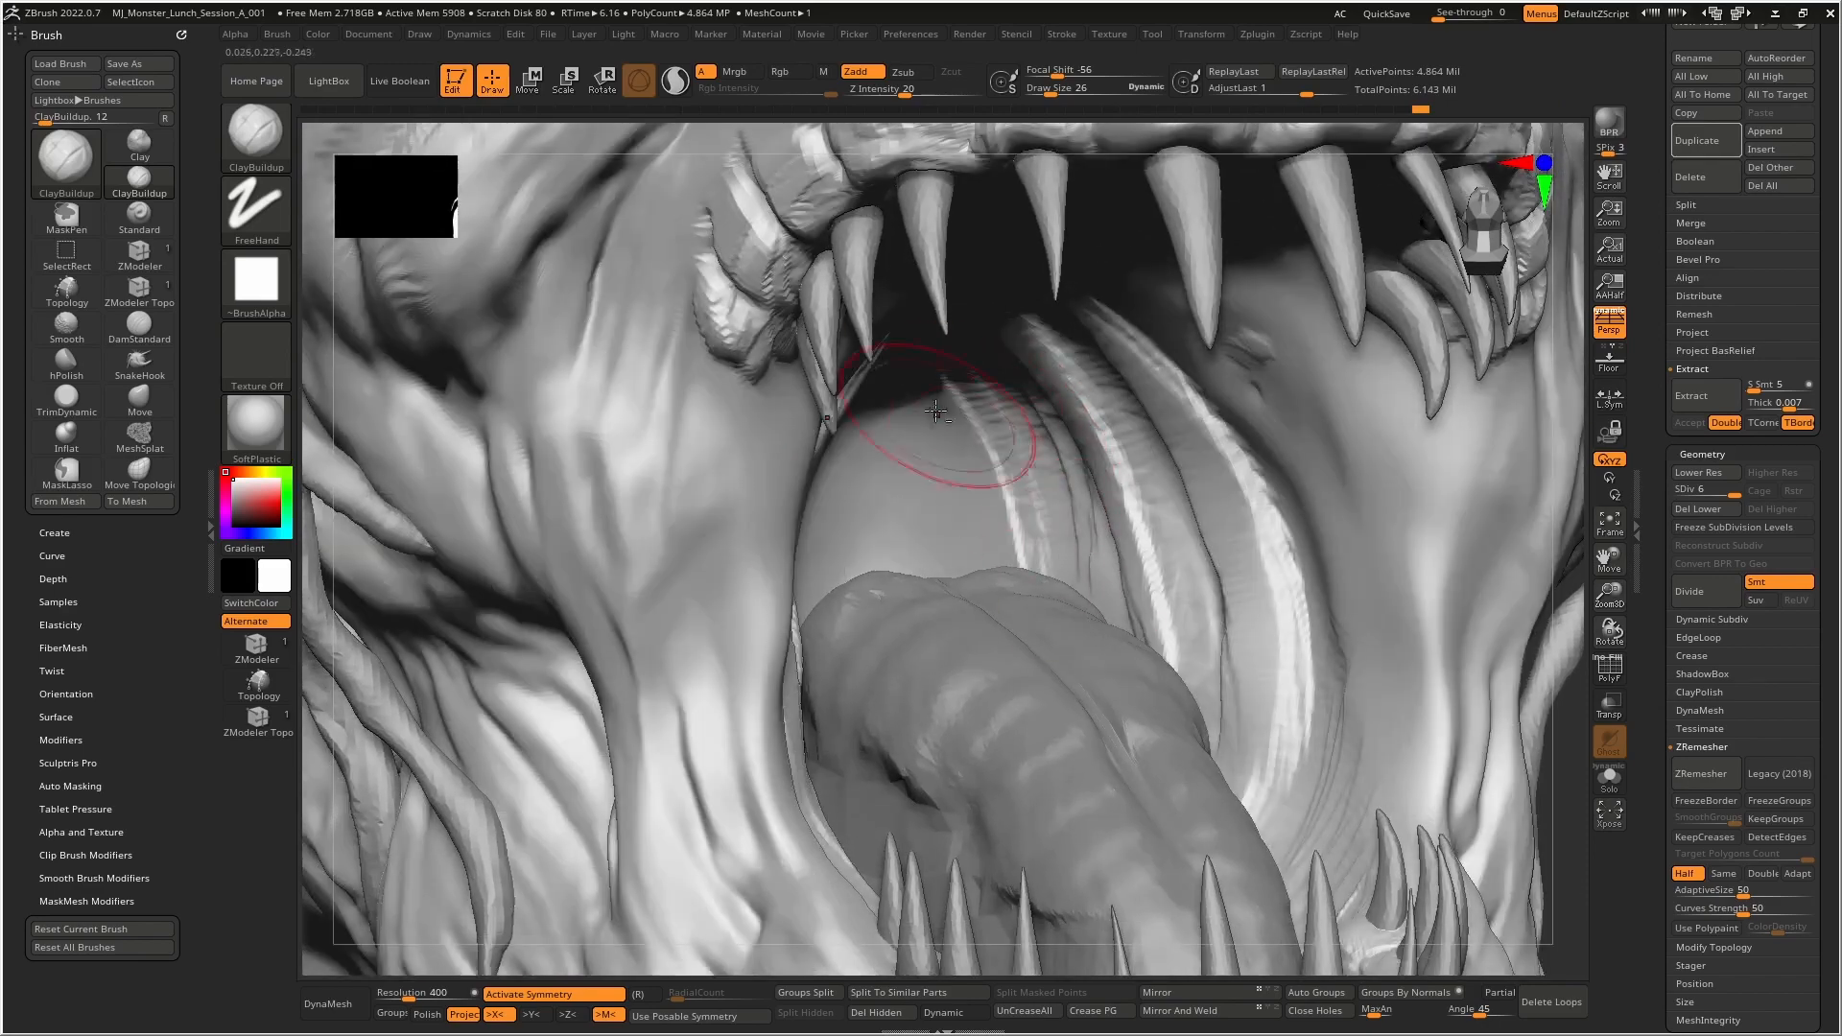
drag(935, 411, 970, 495)
right_drag(969, 495, 912, 503)
drag(844, 441, 820, 546)
right_drag(842, 427, 925, 493)
drag(921, 493, 893, 461)
mouse_move(902, 484)
right_down()
mouse_move(1093, 497)
mouse_move(1066, 491)
right_up()
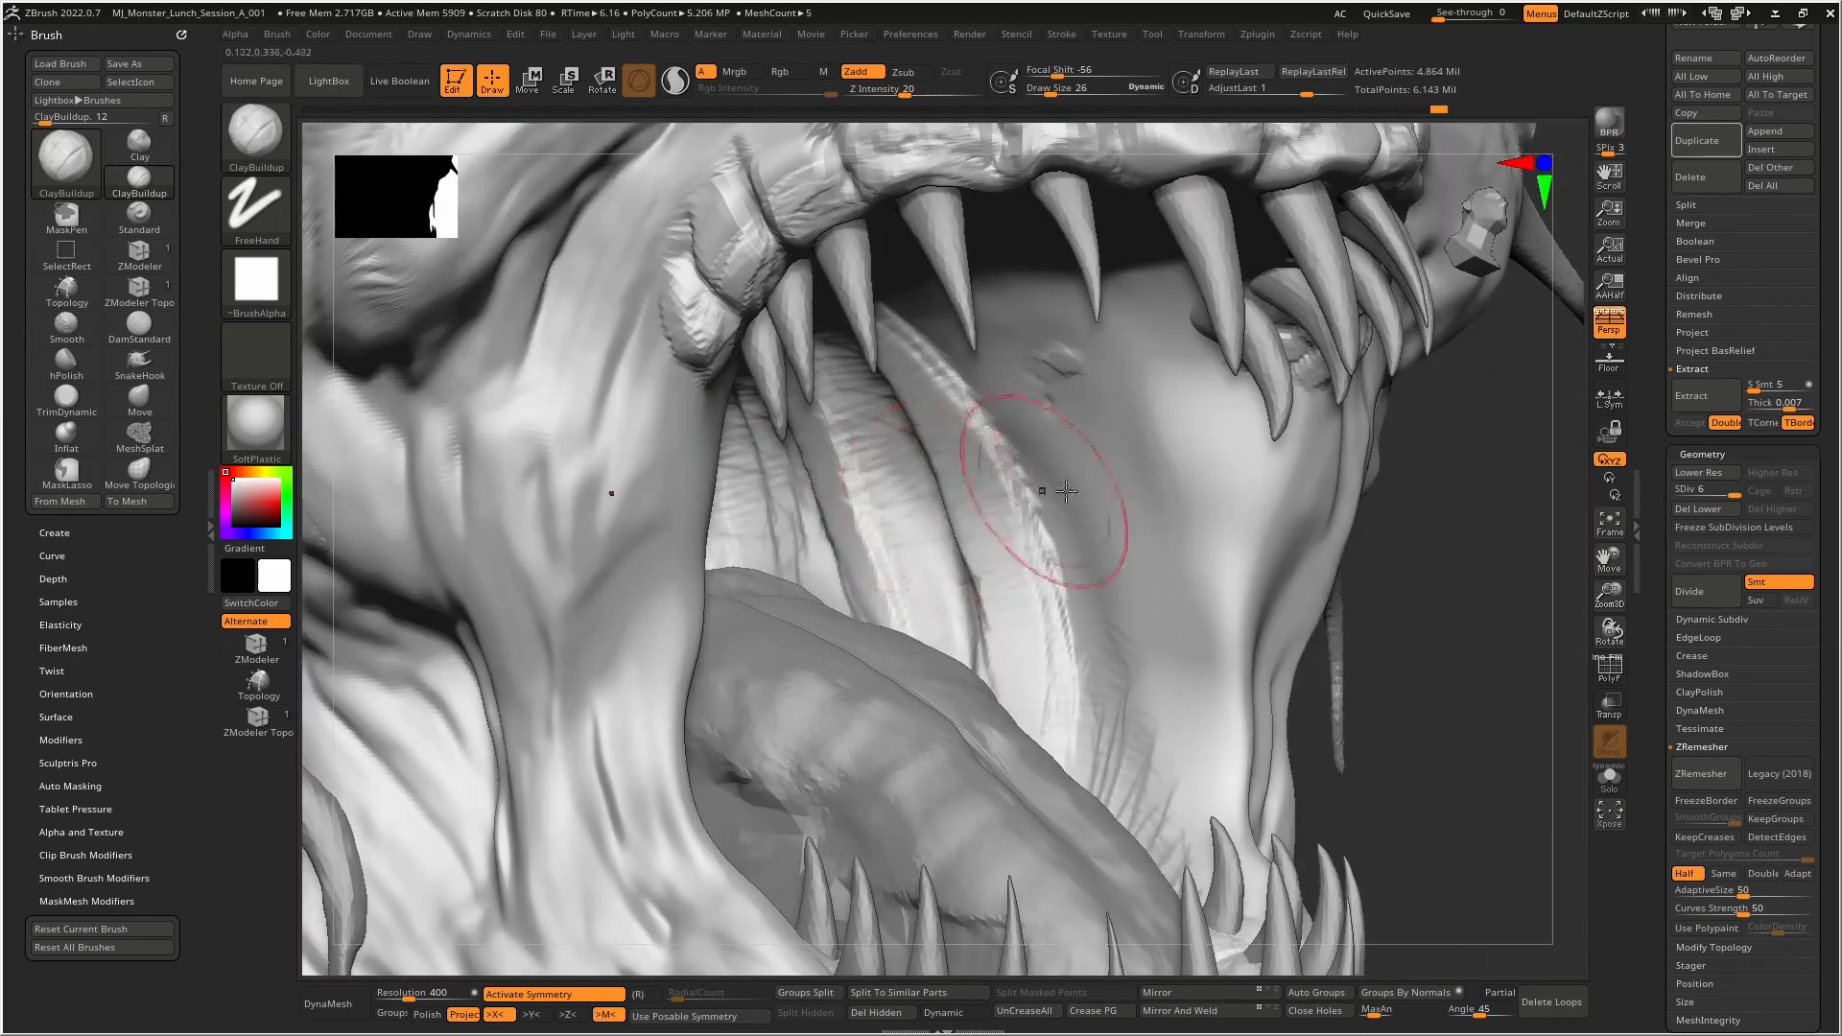
mouse_move(1065, 491)
mouse_down()
mouse_move(1069, 412)
mouse_move(1131, 493)
mouse_up()
- Sculpt fine striations along the inner cheek ridges with ClayBuildup at draw size 10
key([)
right_drag(1139, 535, 1110, 354)
key([)
drag(1043, 265, 1151, 594)
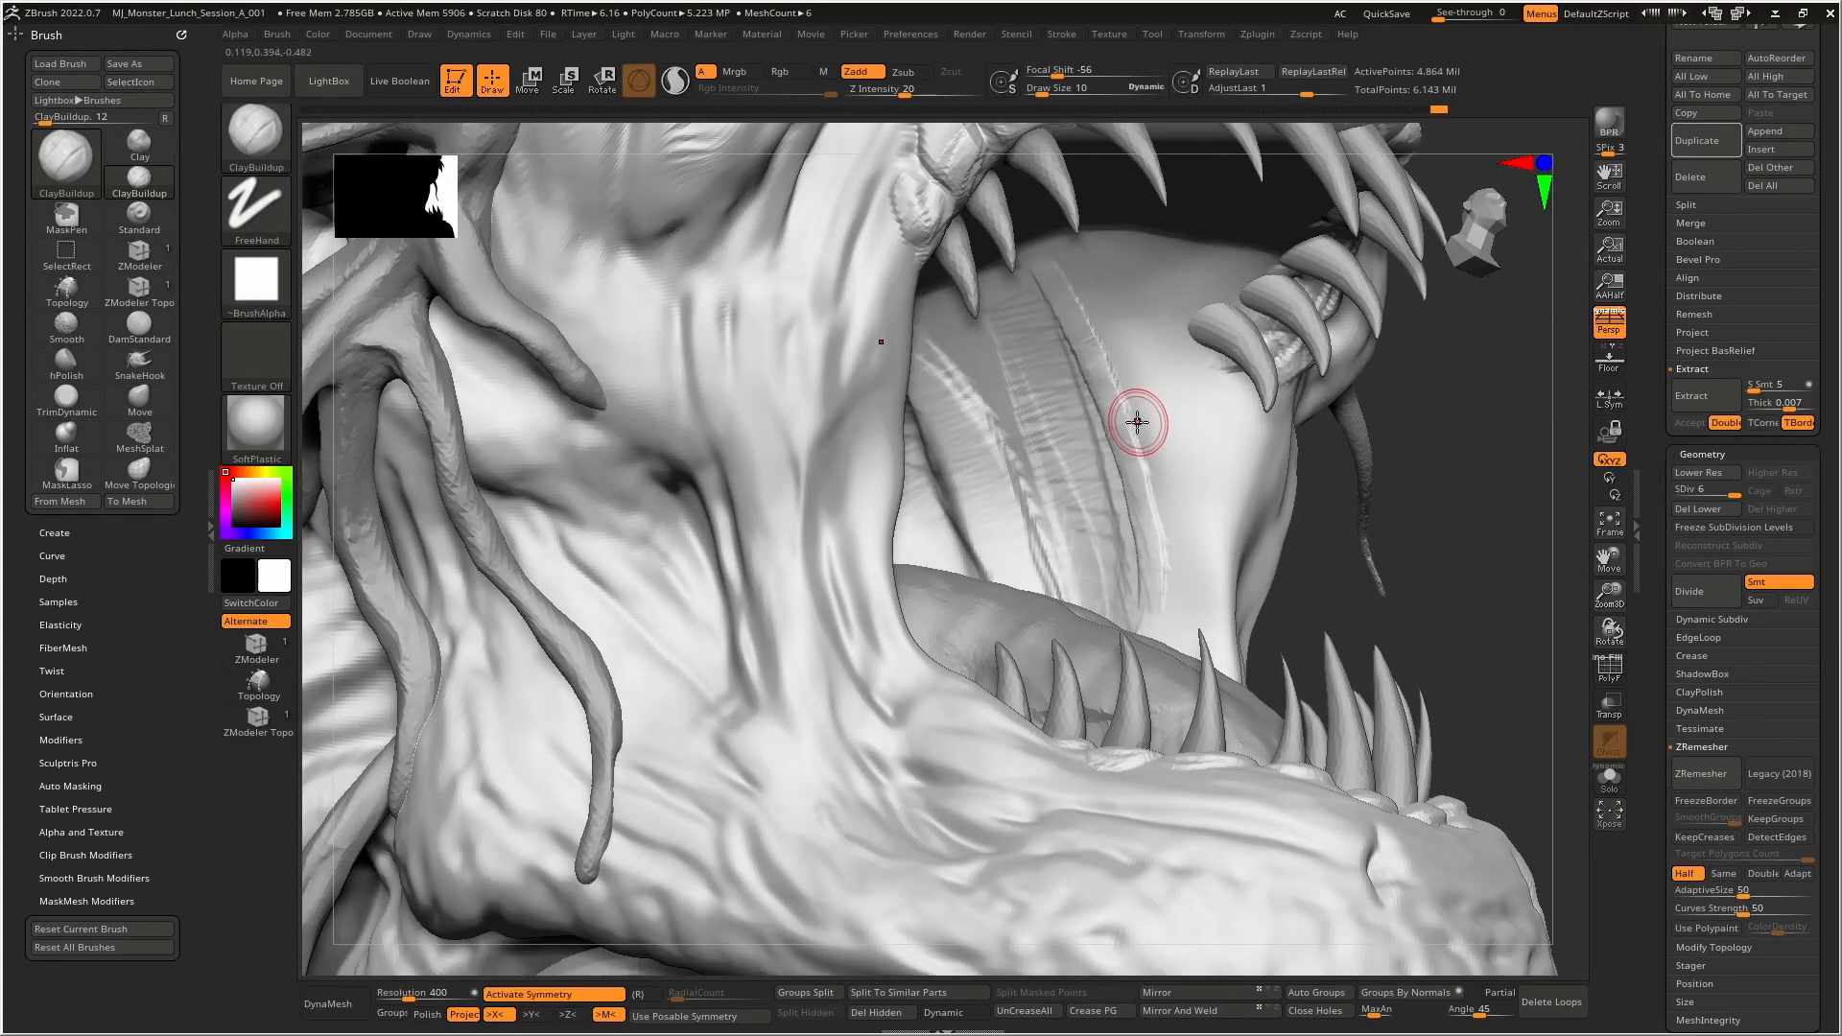
- Undo the last ClayBuildup stroke and raise a ridge down the inner cheek with the Standard brush at draw size 18
key(b)
key(s)
key(t)
key(ctrl+z)
key(])
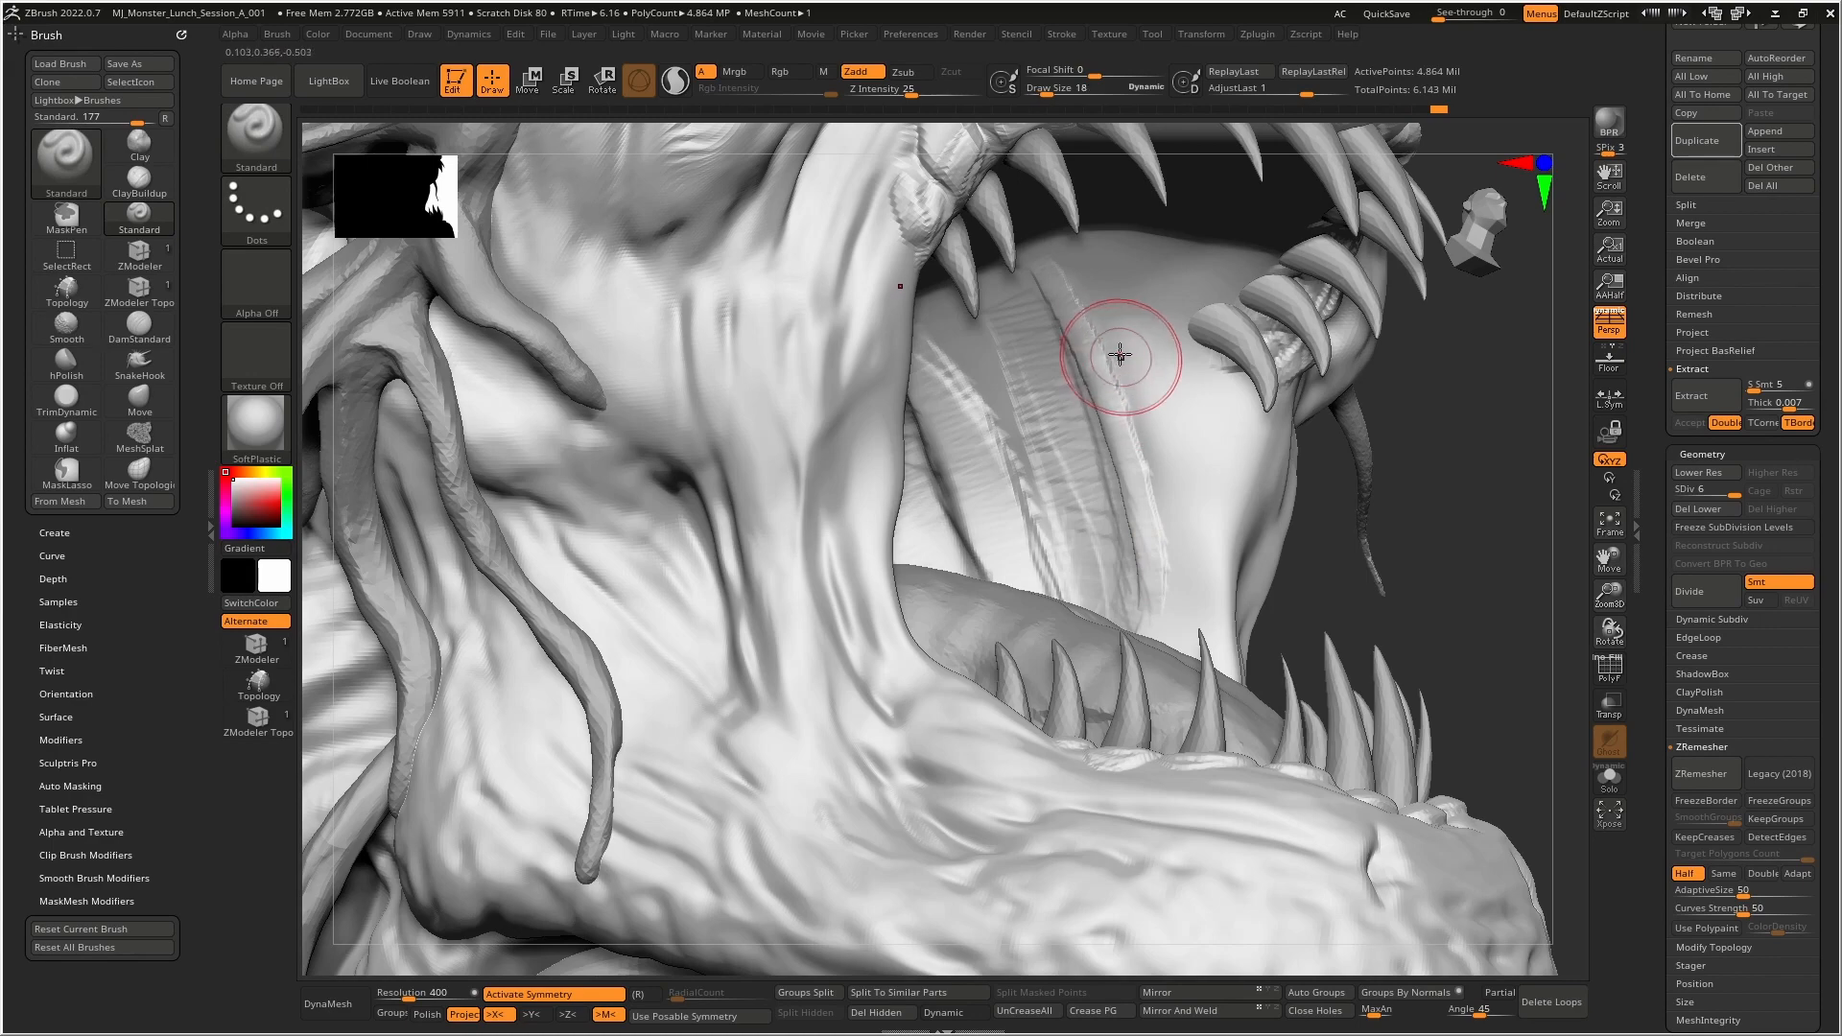
drag(1043, 264, 1192, 653)
- Cut deep grooves between the inner cheek ridges with DamStandard at draw size 14
mouse_move(1142, 410)
right_down()
mouse_move(1118, 423)
mouse_move(1164, 349)
right_up()
key(b)
key(d)
key(s)
drag(1113, 278, 1203, 561)
drag(1154, 370, 1207, 566)
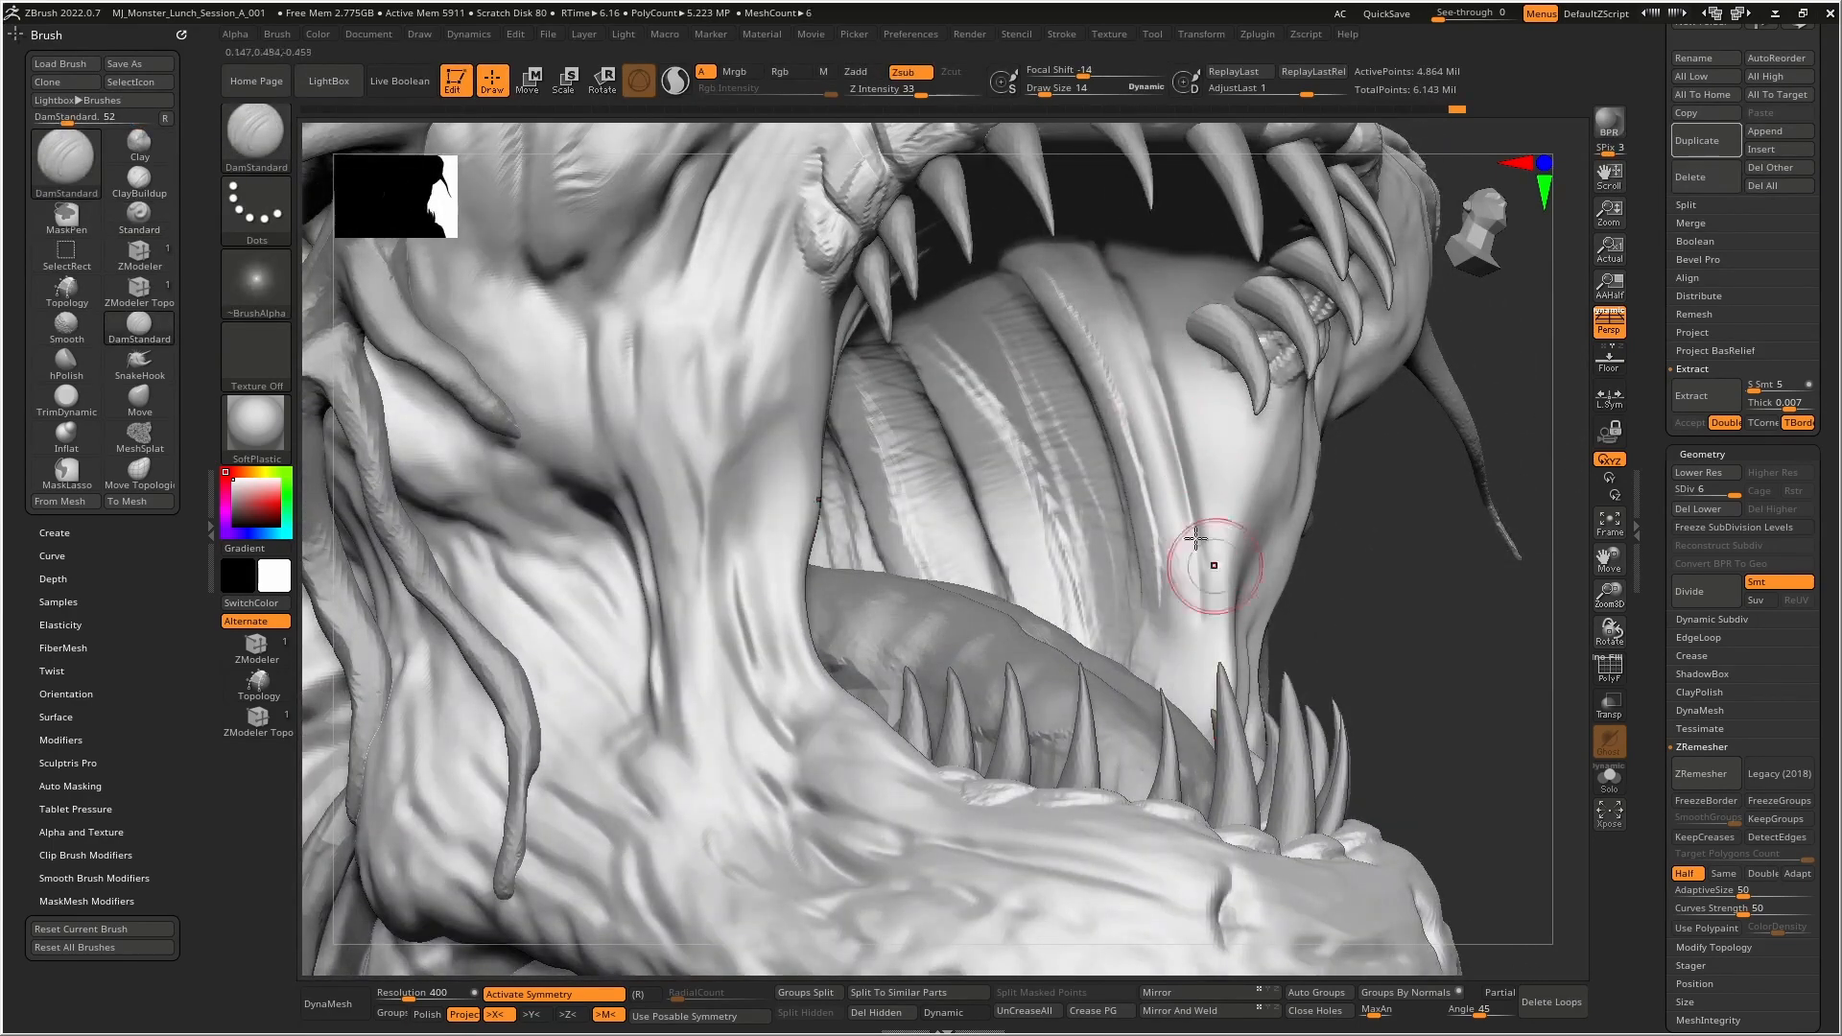
mouse_move(1010, 299)
mouse_down()
mouse_move(1109, 605)
mouse_move(1104, 576)
mouse_up()
mouse_move(972, 332)
mouse_down()
mouse_move(1079, 566)
mouse_move(982, 390)
mouse_move(1080, 574)
mouse_up()
- Carve arching grooves over the back of the mouth and wrinkles across the palate with DamStandard
mouse_move(1105, 444)
ctrl+right_down()
mouse_move(1095, 401)
mouse_move(1031, 388)
ctrl+right_up()
mouse_move(1031, 388)
ctrl+right_down()
mouse_move(1027, 422)
mouse_move(1019, 355)
ctrl+right_up()
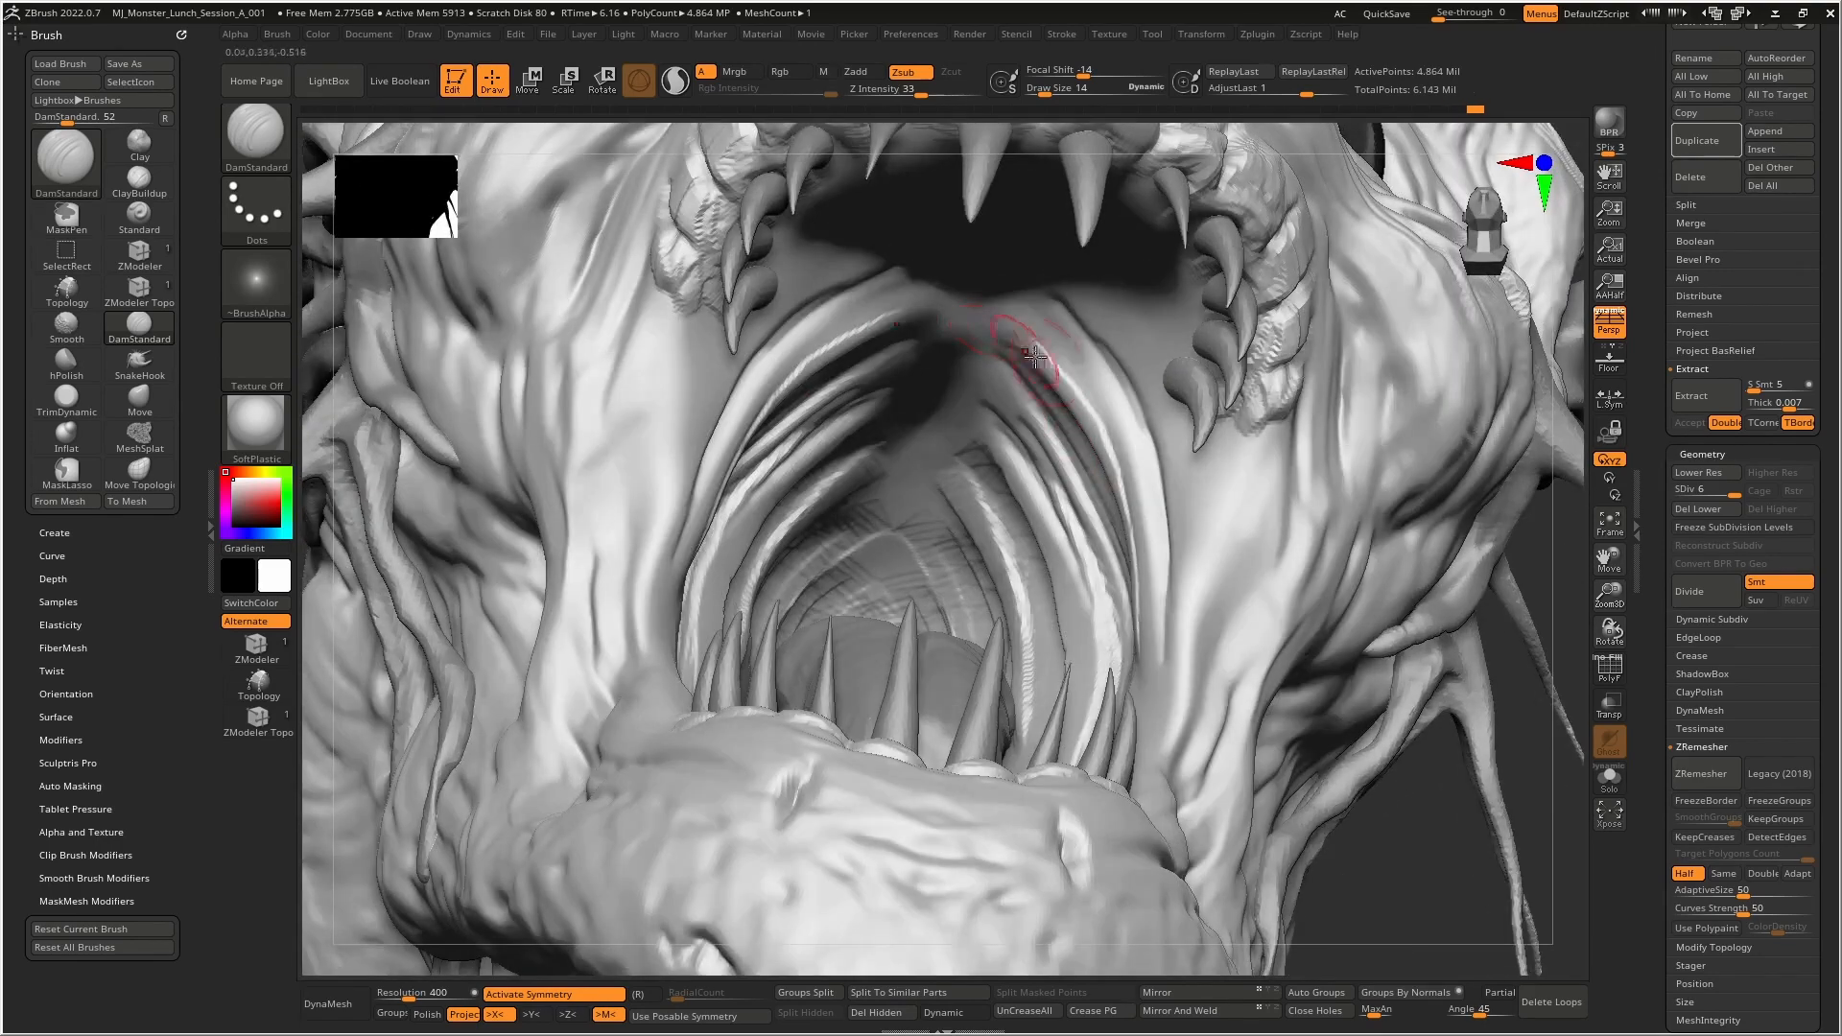
drag(964, 312, 1065, 370)
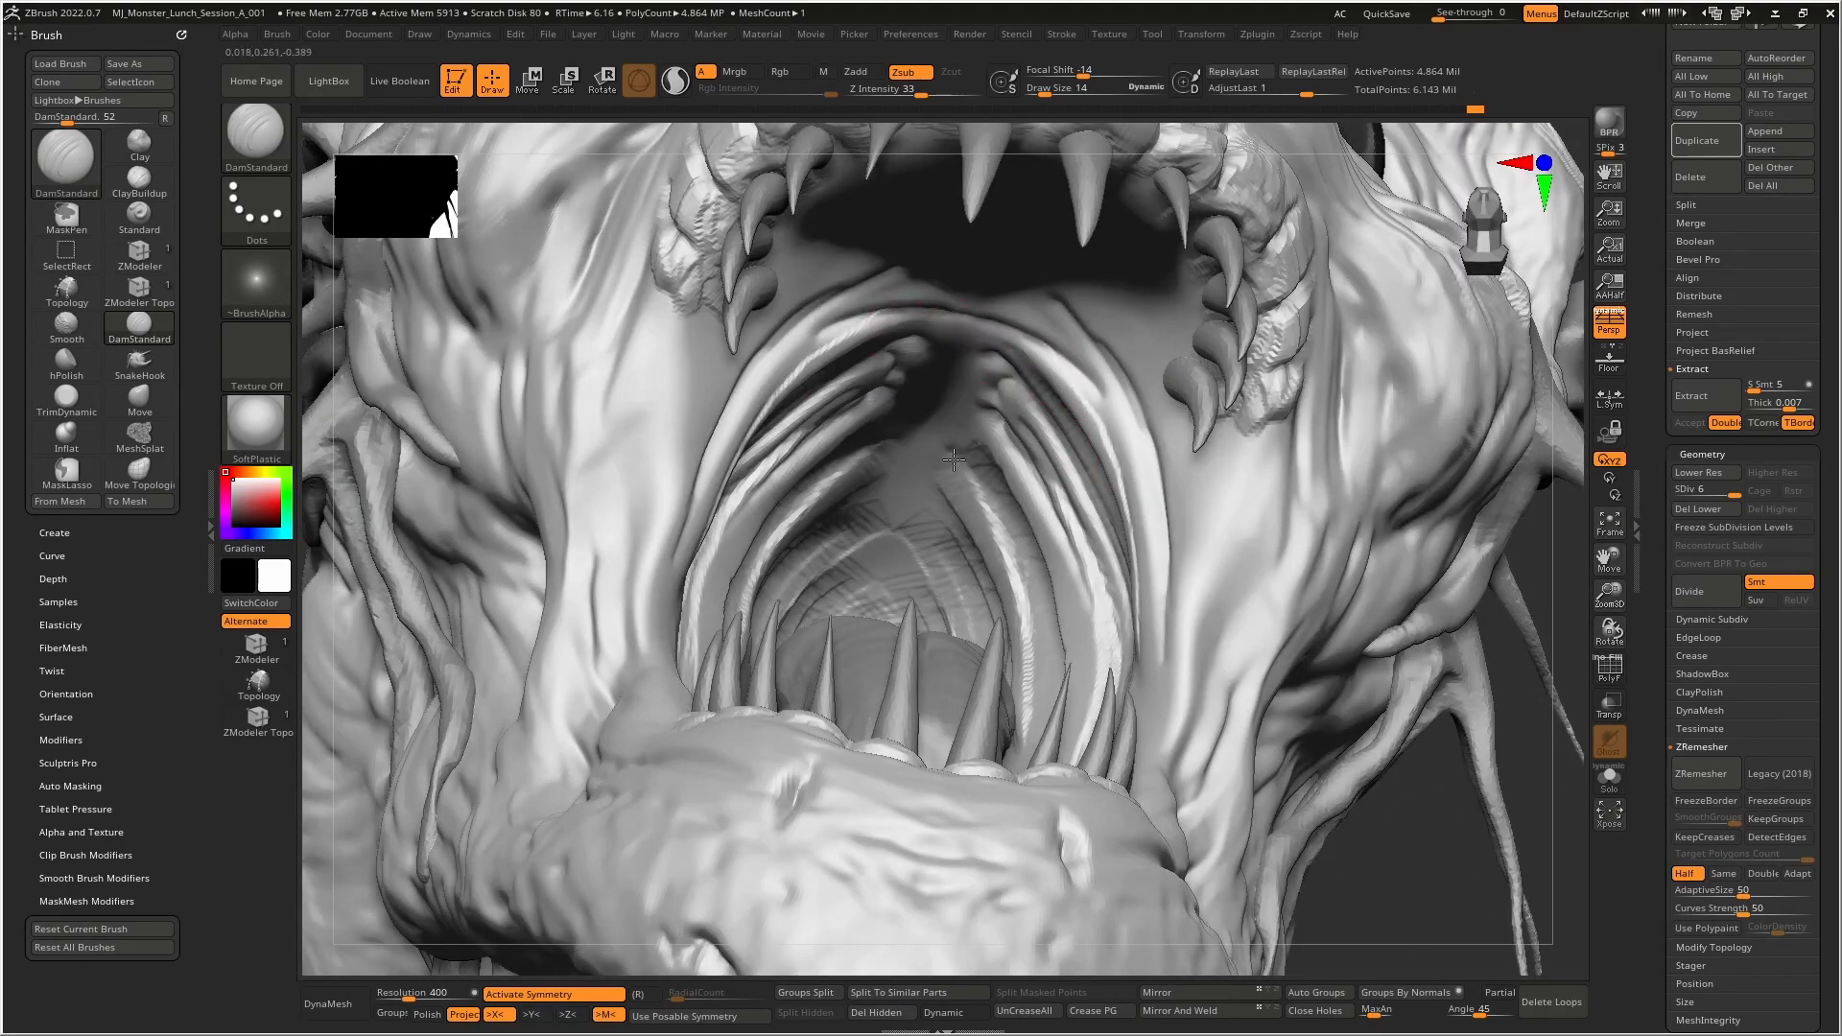
right_drag(955, 471, 1020, 498)
mouse_move(1016, 515)
mouse_down()
mouse_move(1104, 413)
mouse_move(1084, 379)
mouse_move(1135, 333)
mouse_up()
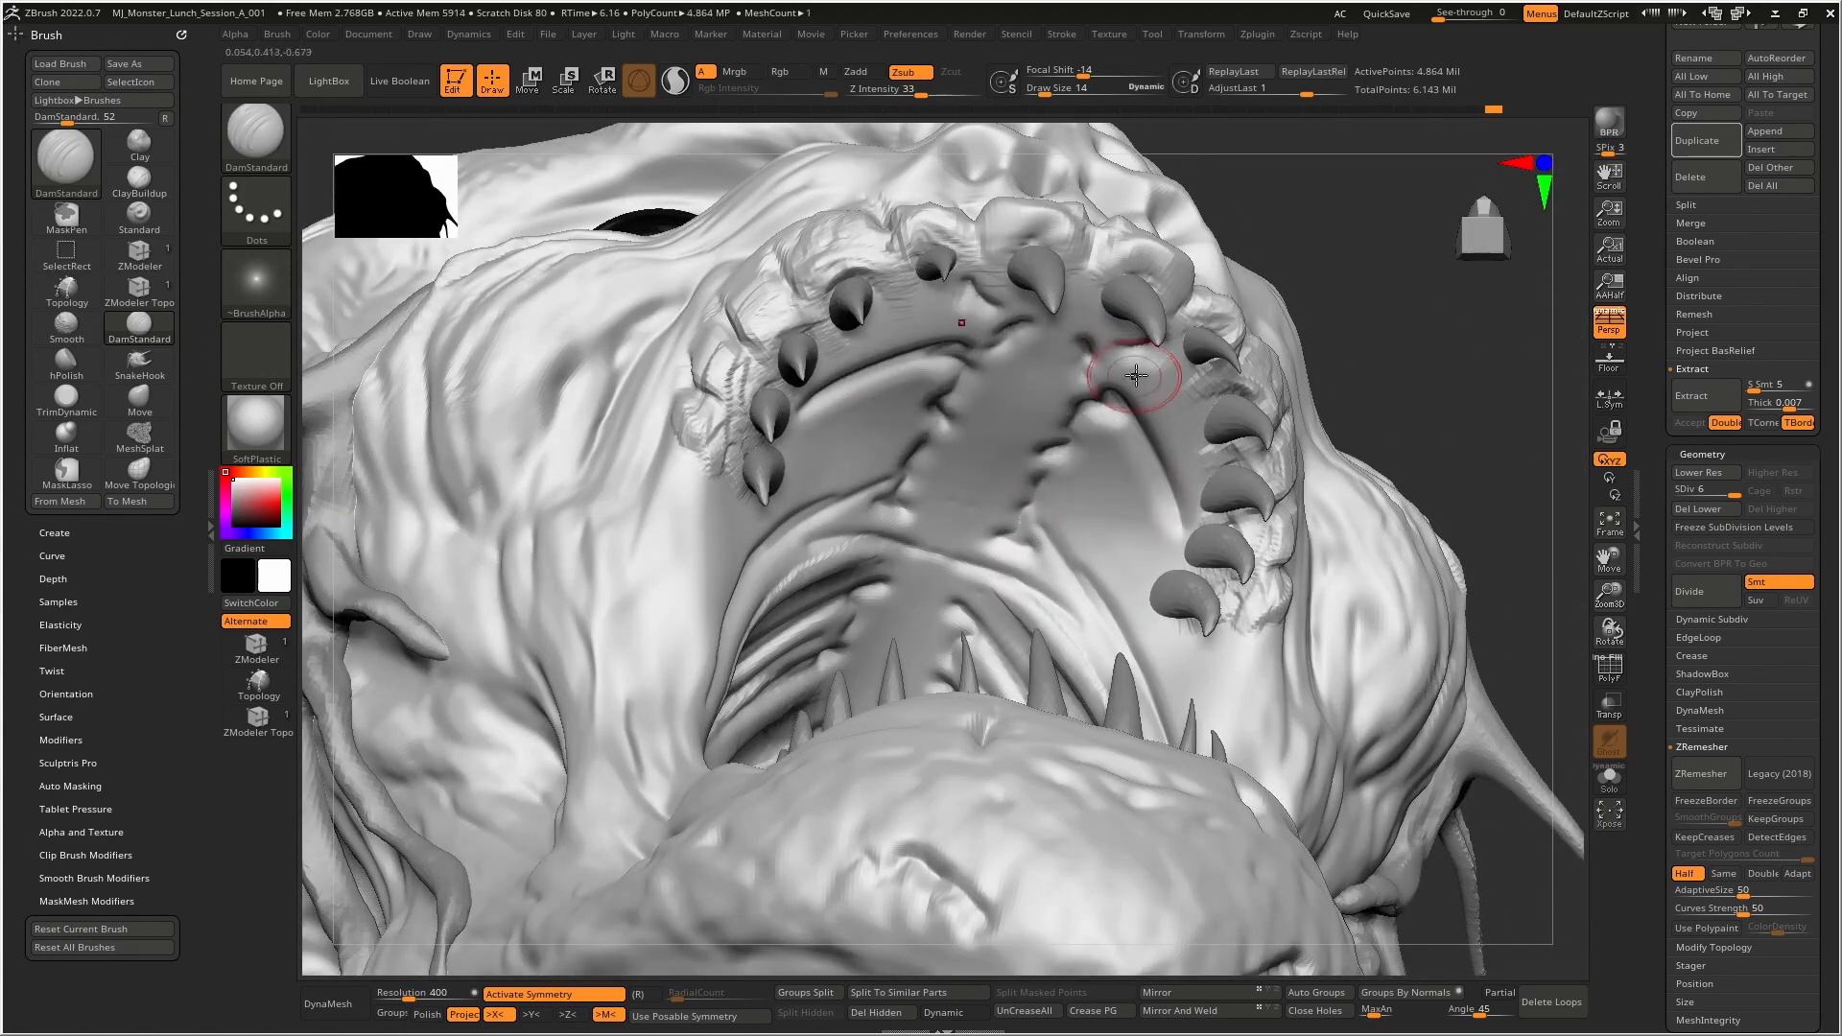
- Smooth the front of the palate, then build up the upper gums and curved palate ridges with ClayBuildup at draw size 14
key(shift)
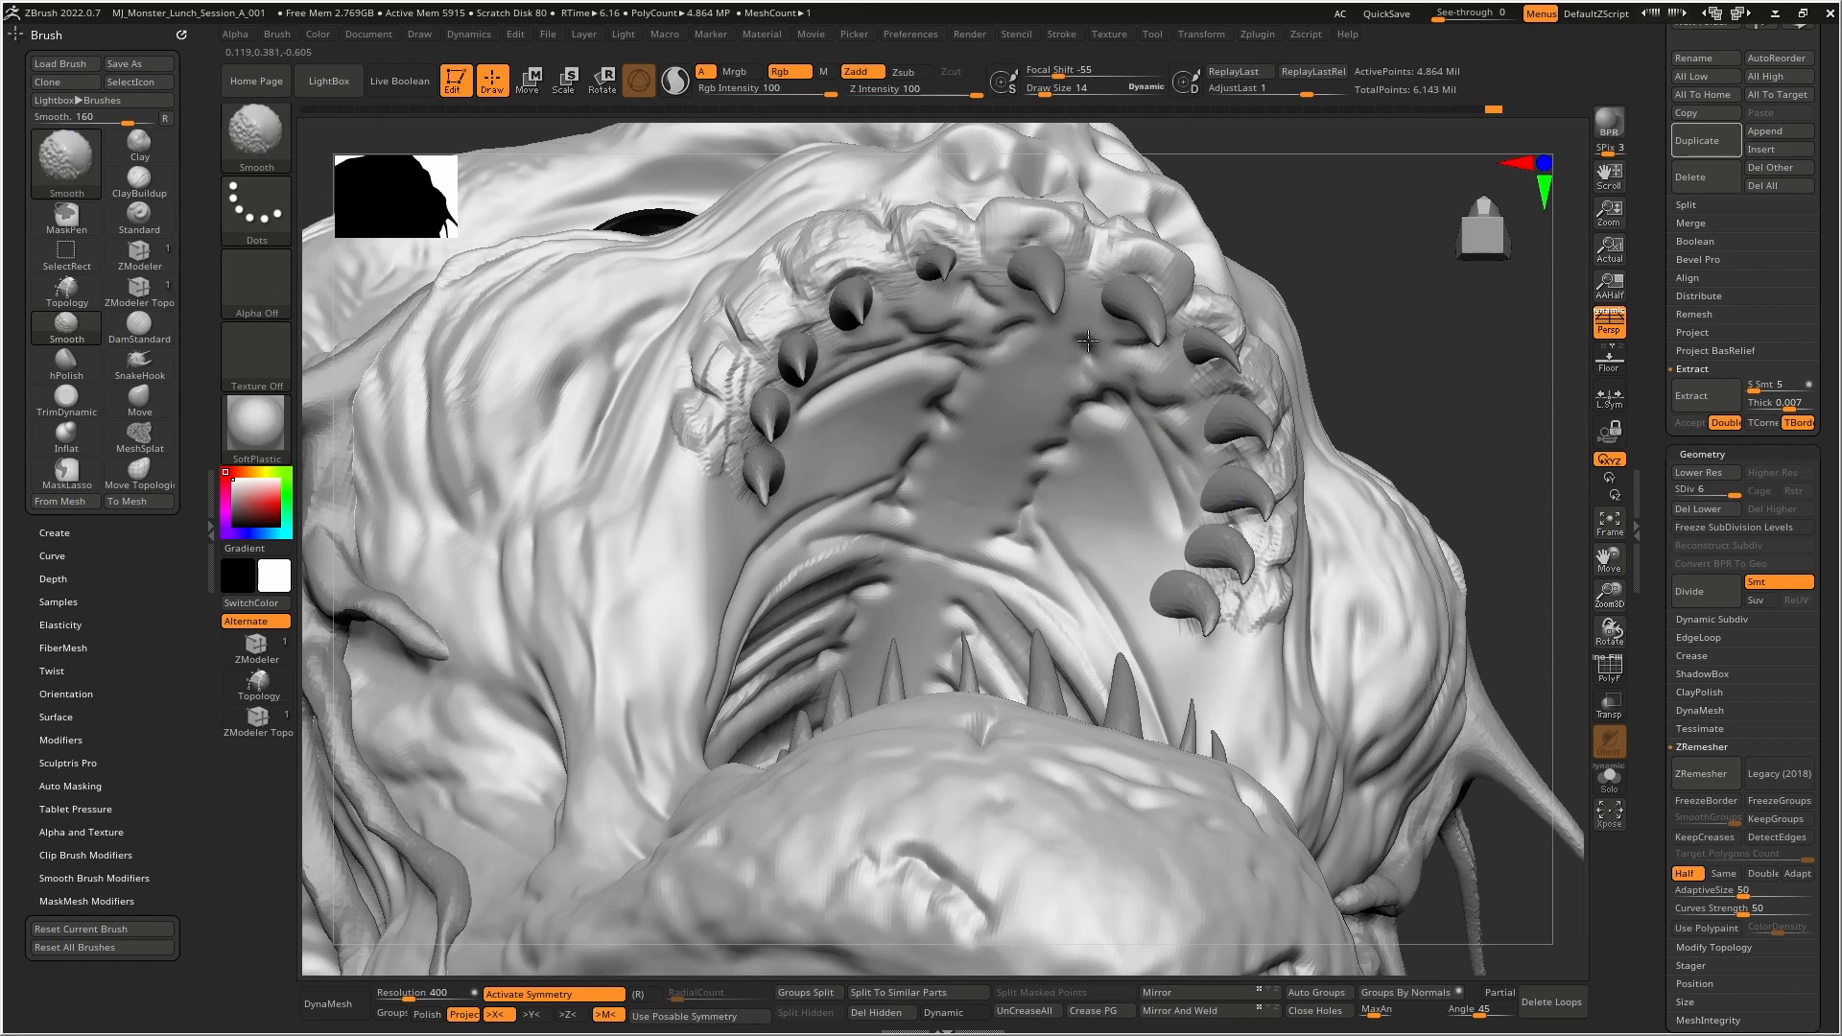
mouse_move(1046, 518)
mouse_down()
mouse_move(1060, 448)
mouse_move(1055, 532)
mouse_move(1090, 465)
mouse_move(1166, 614)
mouse_move(1174, 383)
mouse_up()
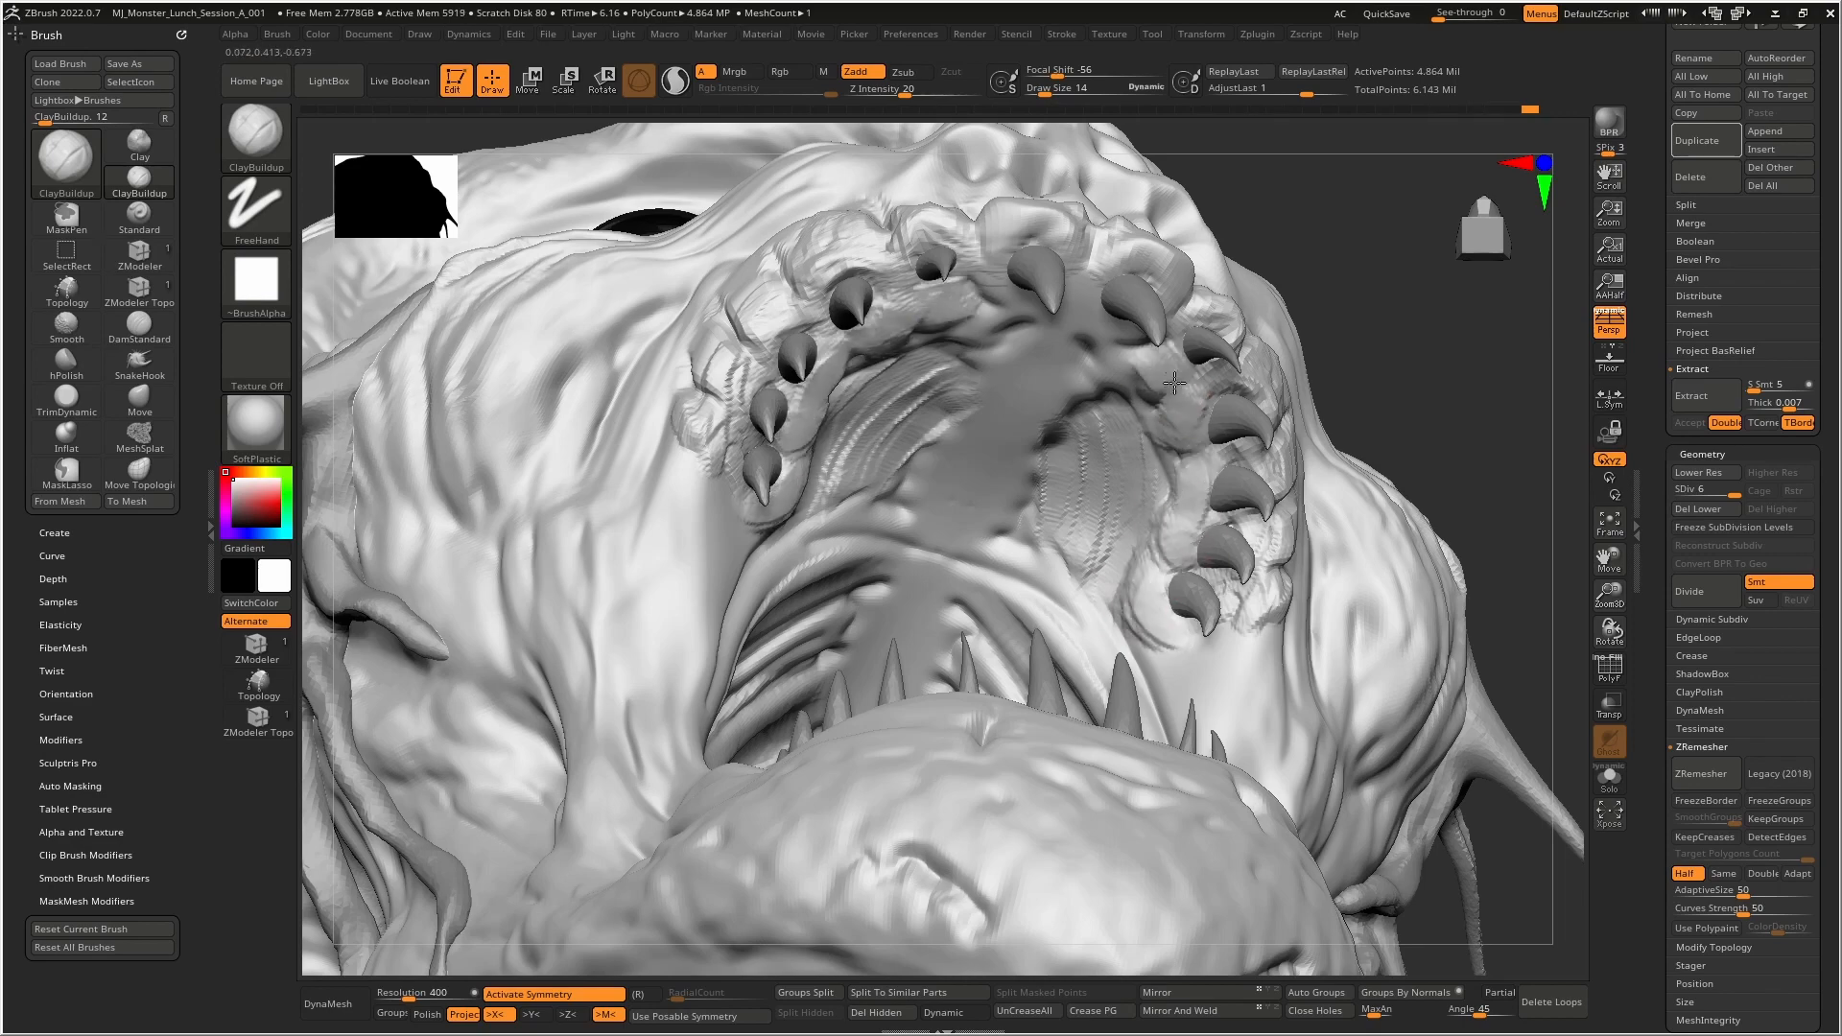
right_drag(1174, 383, 1129, 384)
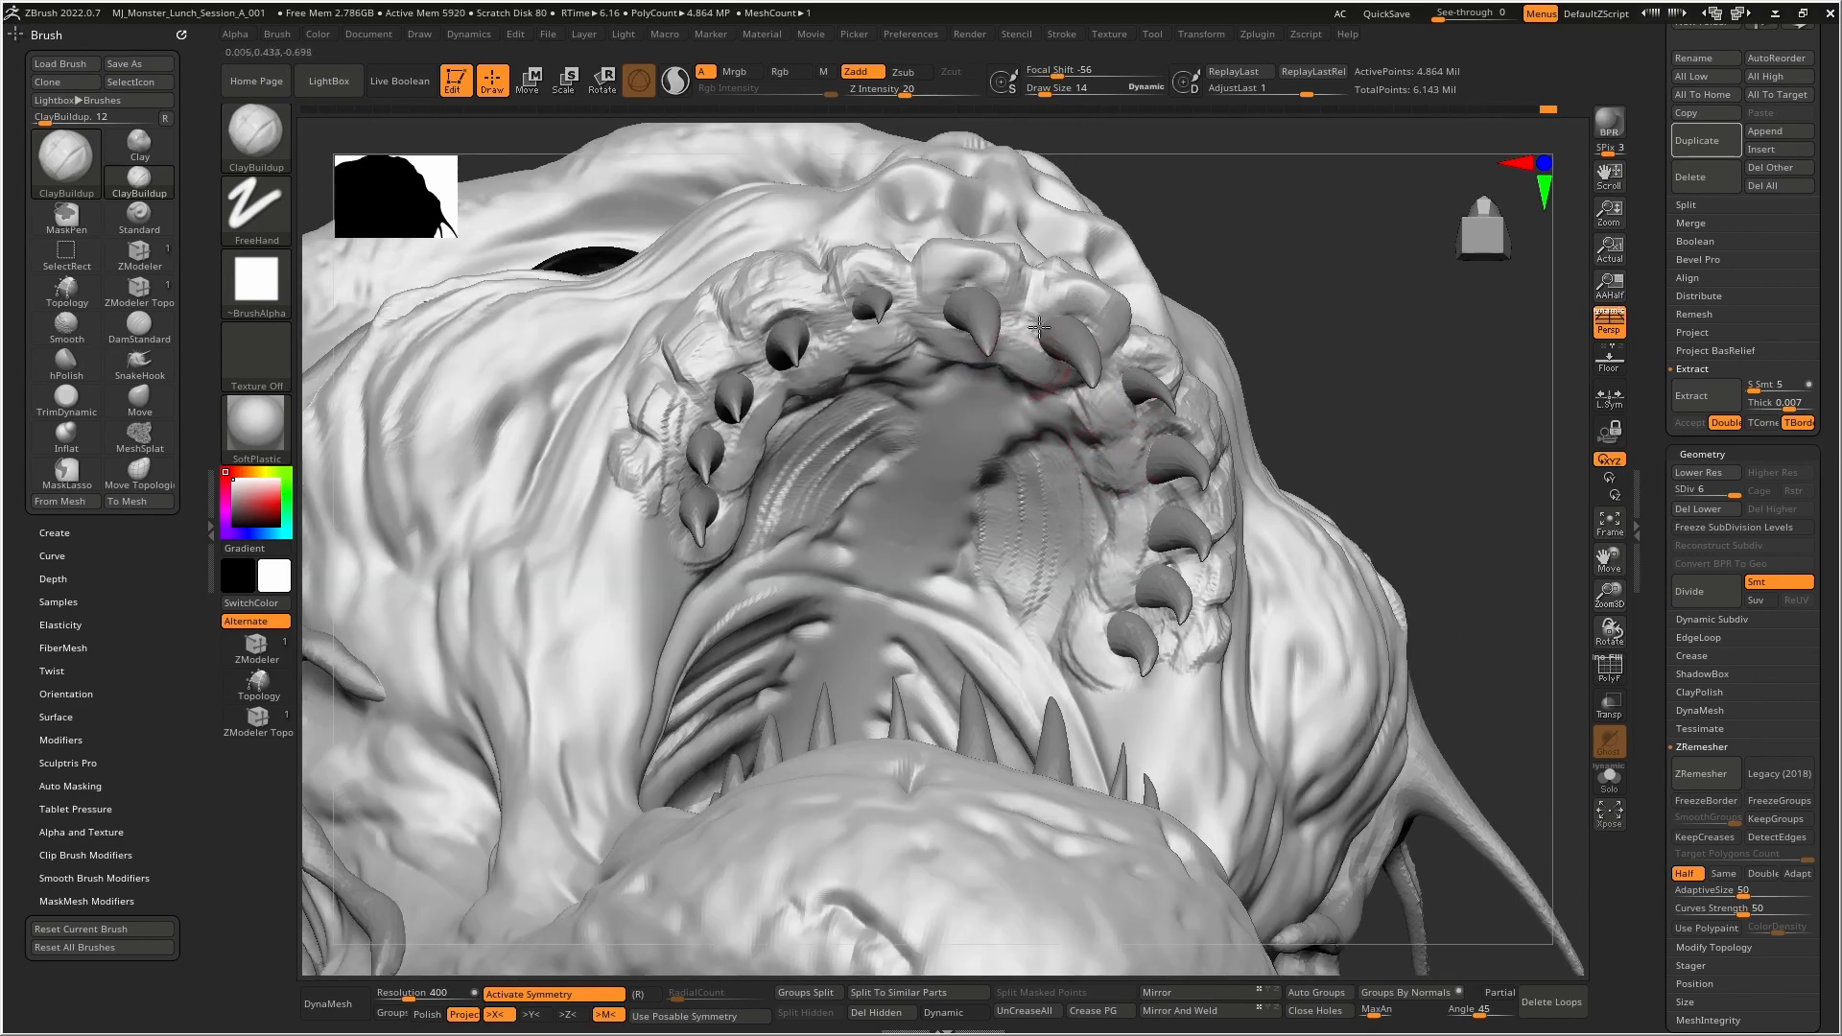
right_drag(1019, 403, 1015, 446)
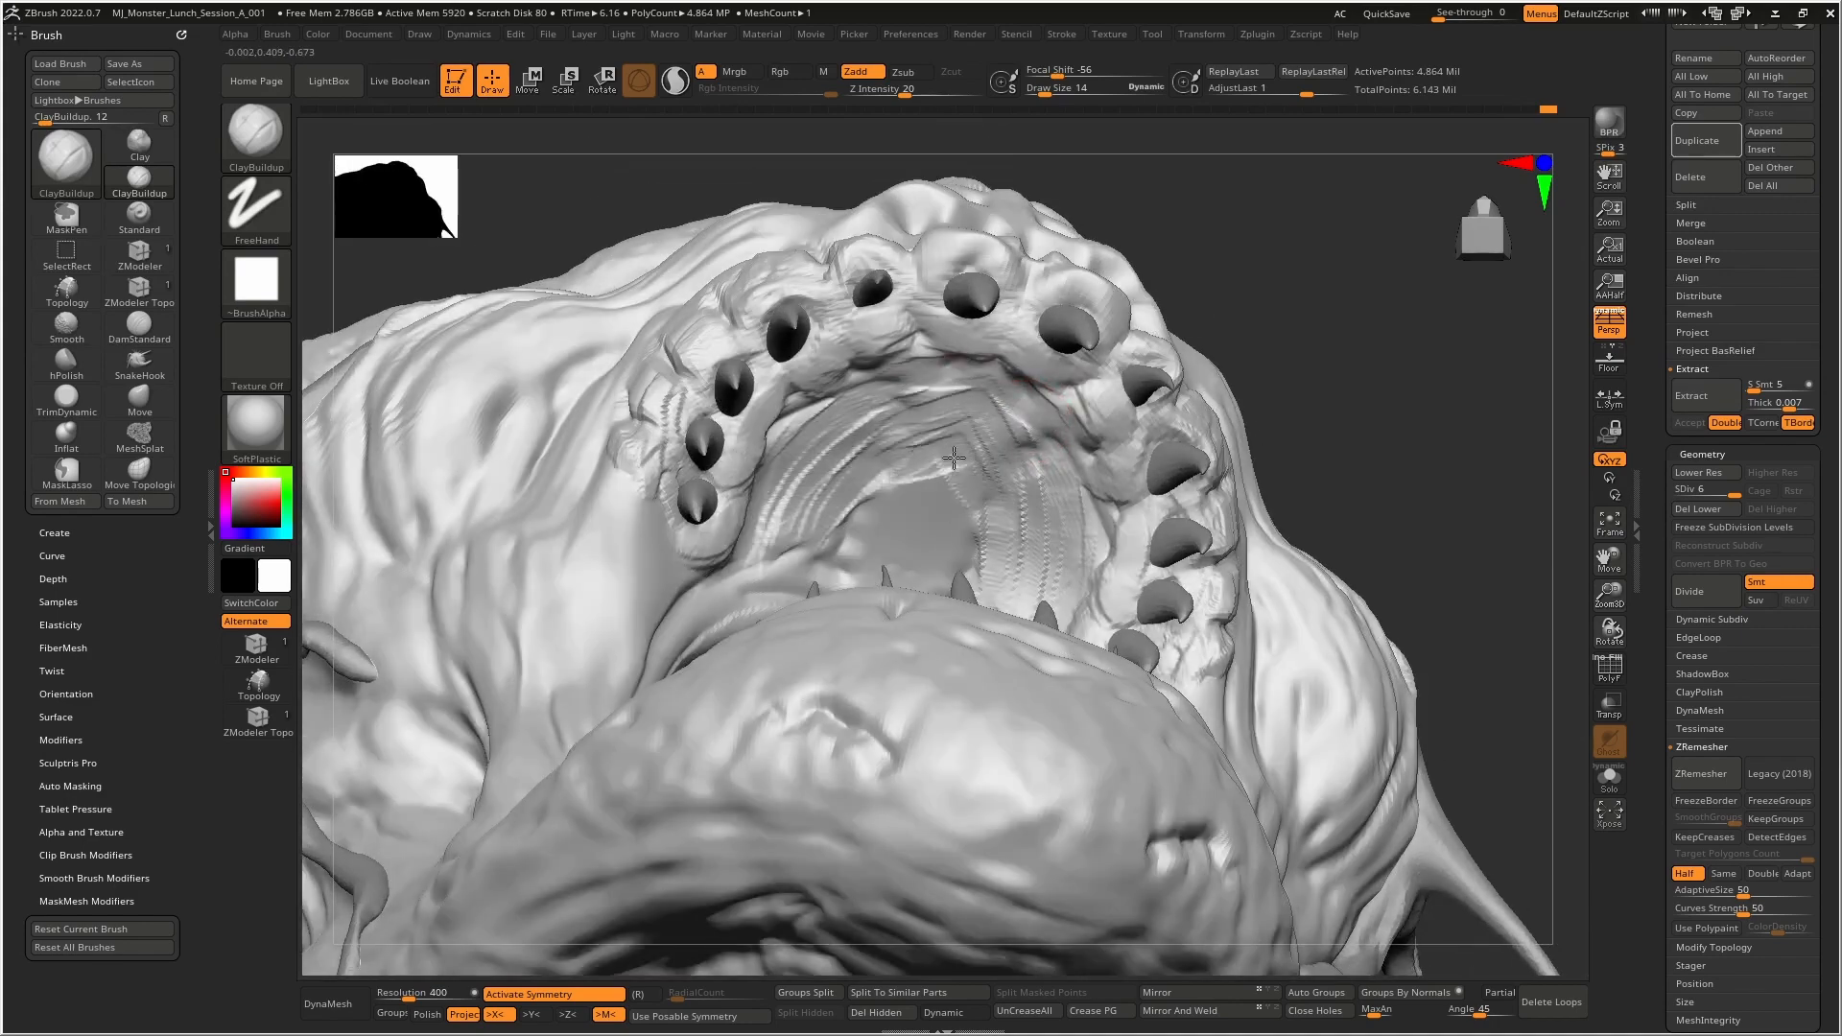
mouse_move(901, 470)
right_down()
mouse_move(864, 499)
mouse_move(959, 537)
right_up()
- Build up the ridges where the palate meets the inner cheek and along the mouth's side edge with ClayBuildup
mouse_move(929, 582)
mouse_down()
mouse_move(854, 653)
mouse_move(844, 729)
mouse_move(864, 671)
mouse_move(887, 667)
mouse_move(950, 432)
mouse_move(998, 456)
mouse_move(959, 557)
mouse_move(912, 534)
mouse_move(876, 600)
mouse_move(1015, 688)
mouse_move(884, 390)
mouse_move(864, 398)
mouse_up()
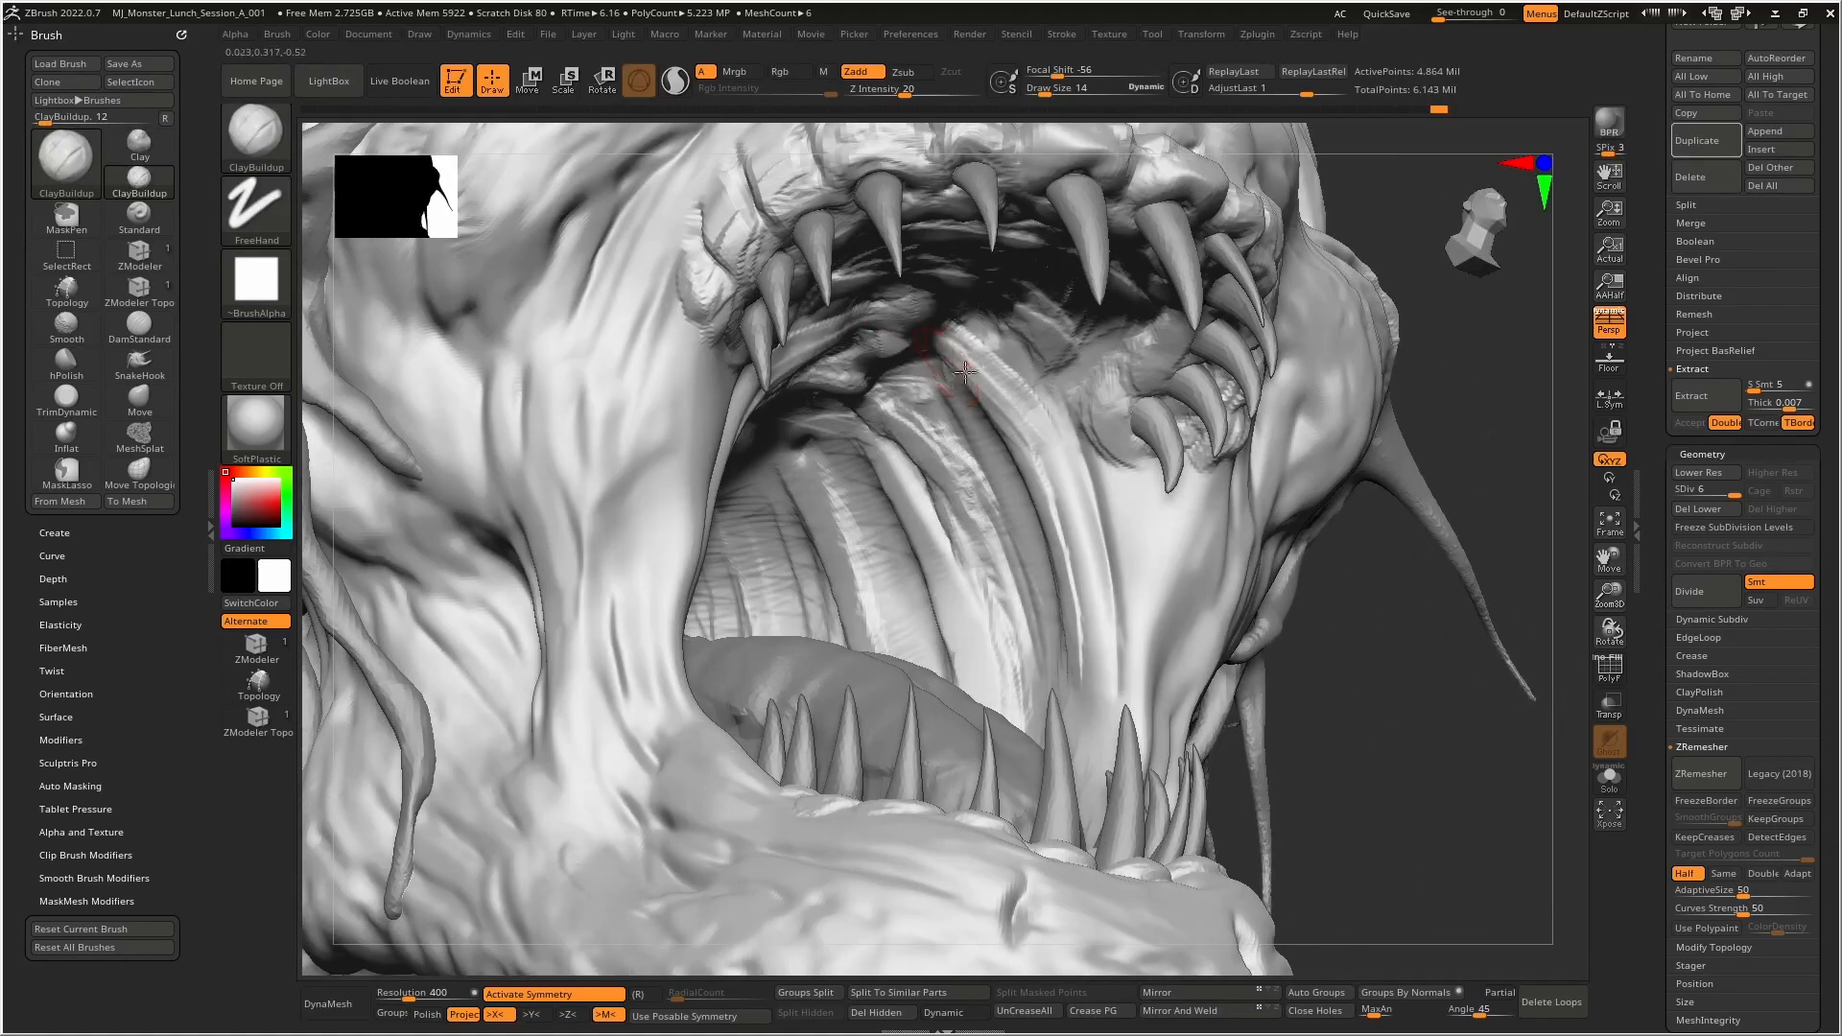
mouse_move(1016, 384)
mouse_down()
mouse_move(1078, 679)
mouse_move(1103, 501)
mouse_move(1113, 568)
mouse_up()
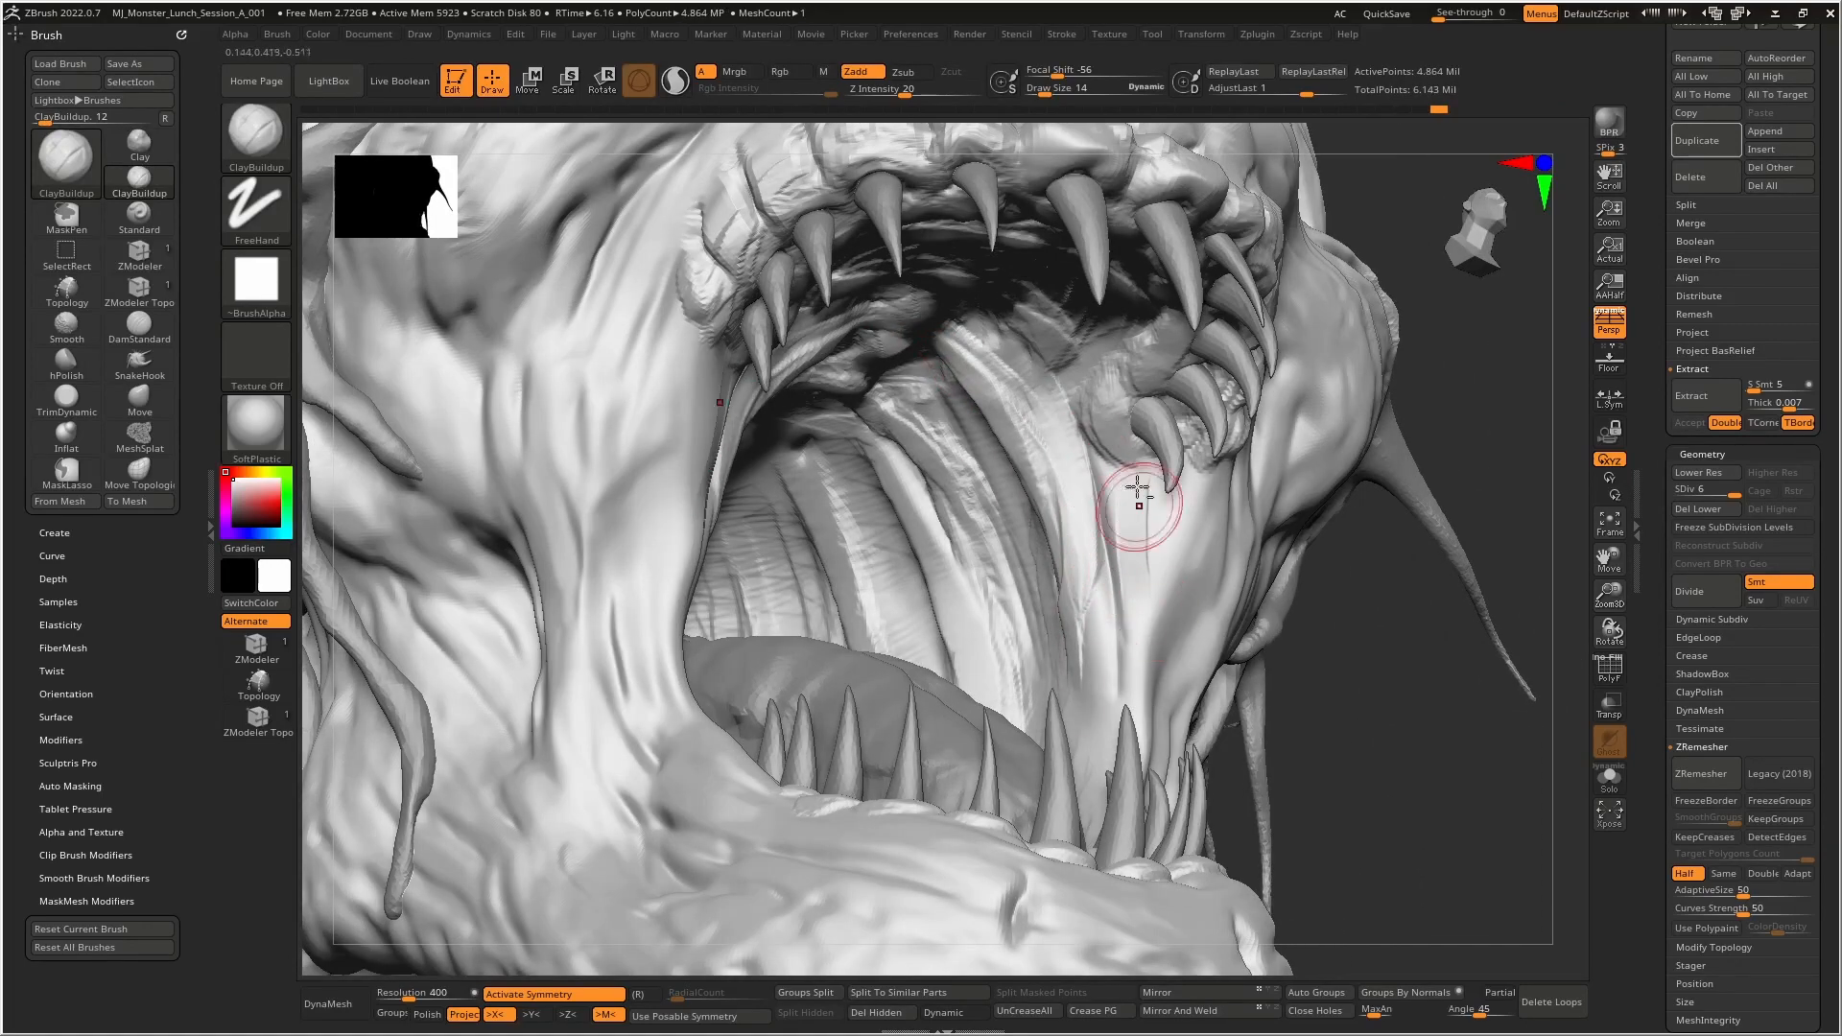
drag(1139, 493, 1090, 739)
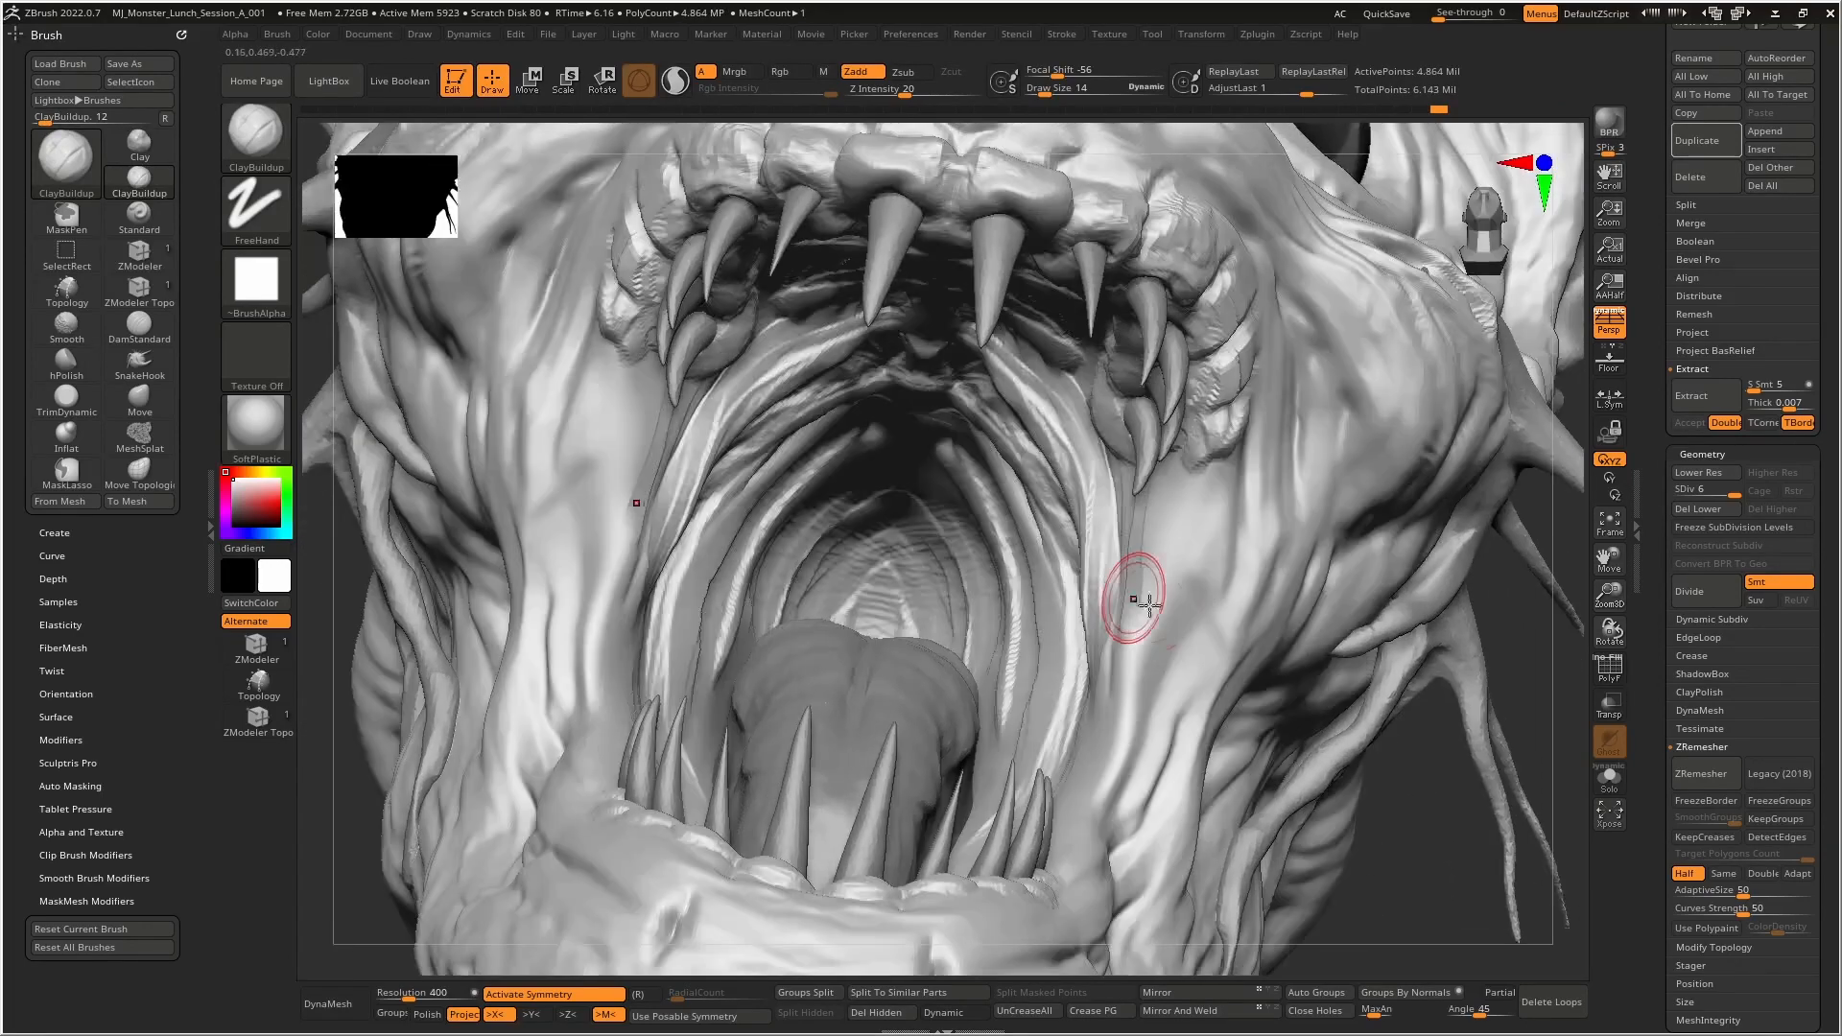
- Build up long fibrous strands down the stretched cheeks and around the mouth corners with ClayBuildup at draw size 14
mouse_move(1139, 608)
mouse_down()
mouse_move(1185, 729)
mouse_move(1209, 502)
mouse_move(1117, 820)
mouse_up()
mouse_move(1216, 478)
mouse_down()
mouse_move(1105, 818)
mouse_move(1135, 716)
mouse_up()
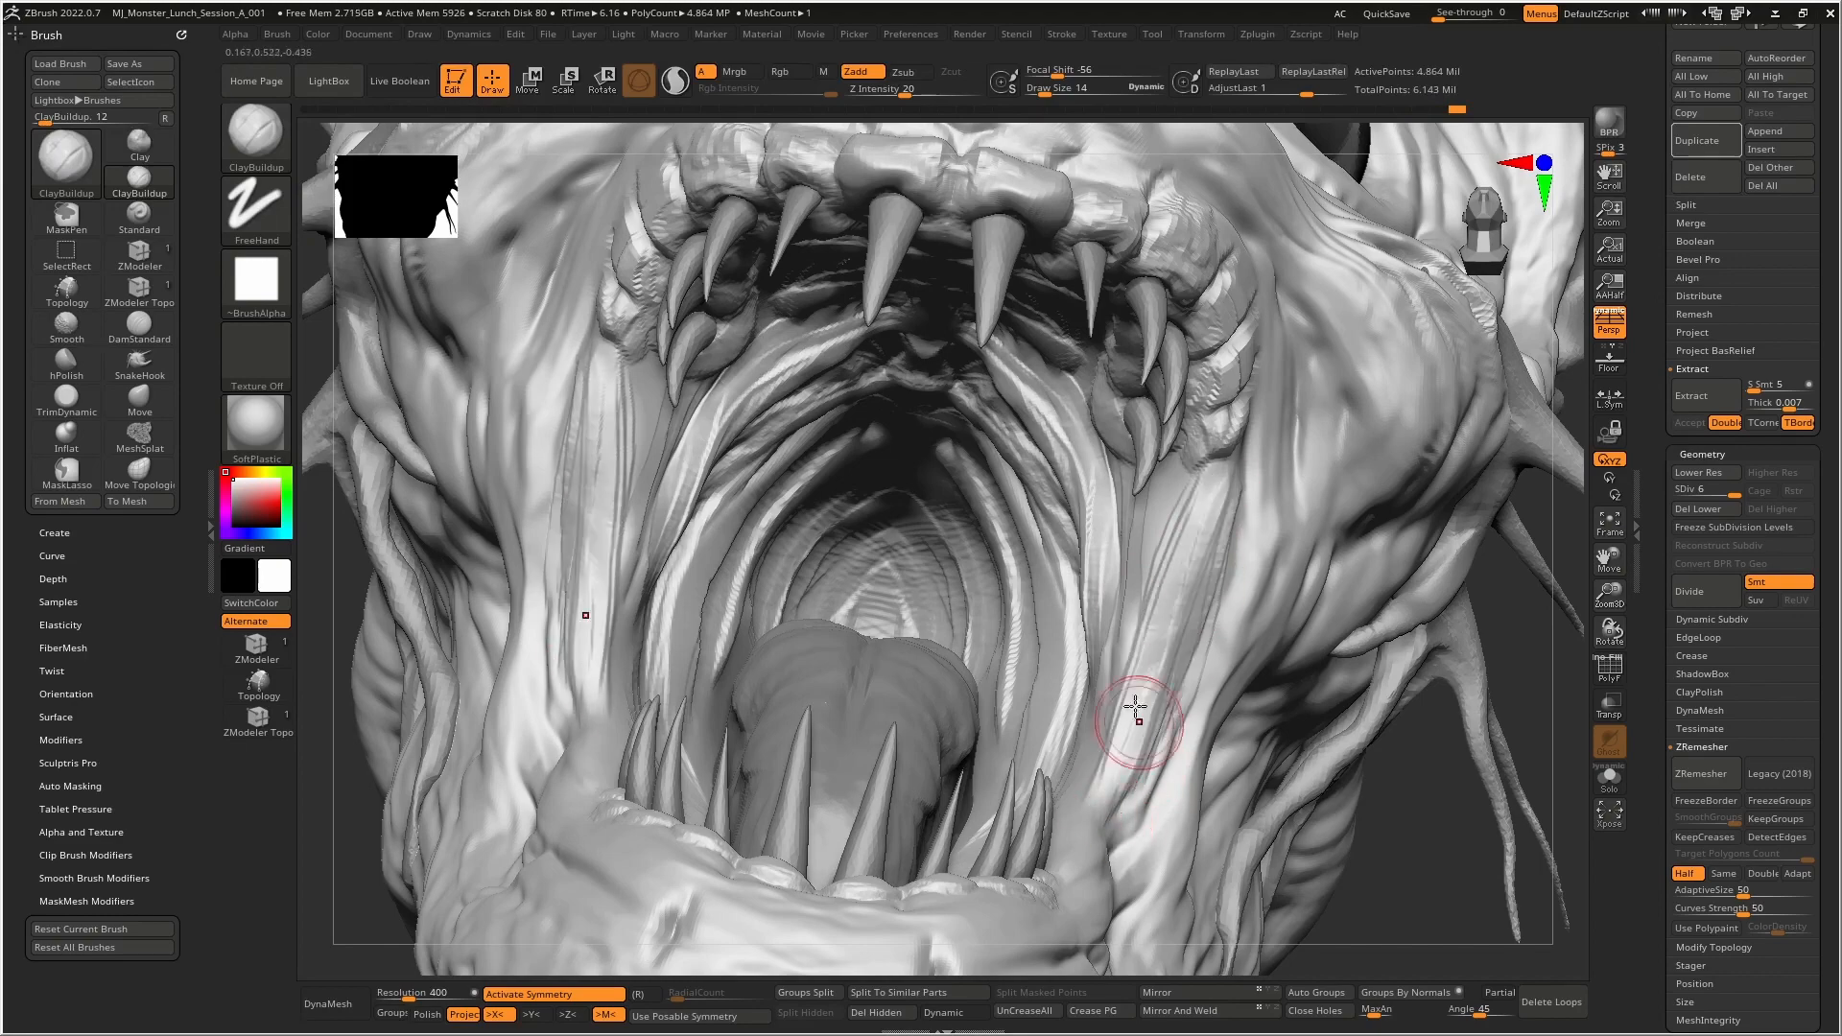
mouse_move(1134, 716)
right_down()
mouse_move(1176, 682)
mouse_move(871, 707)
mouse_move(1191, 543)
right_up()
drag(1213, 500, 1165, 672)
drag(1216, 485, 1180, 648)
drag(1200, 523, 1168, 657)
mouse_move(1216, 485)
mouse_down()
mouse_move(1175, 657)
mouse_move(1192, 486)
mouse_move(1116, 696)
mouse_move(1139, 670)
mouse_up()
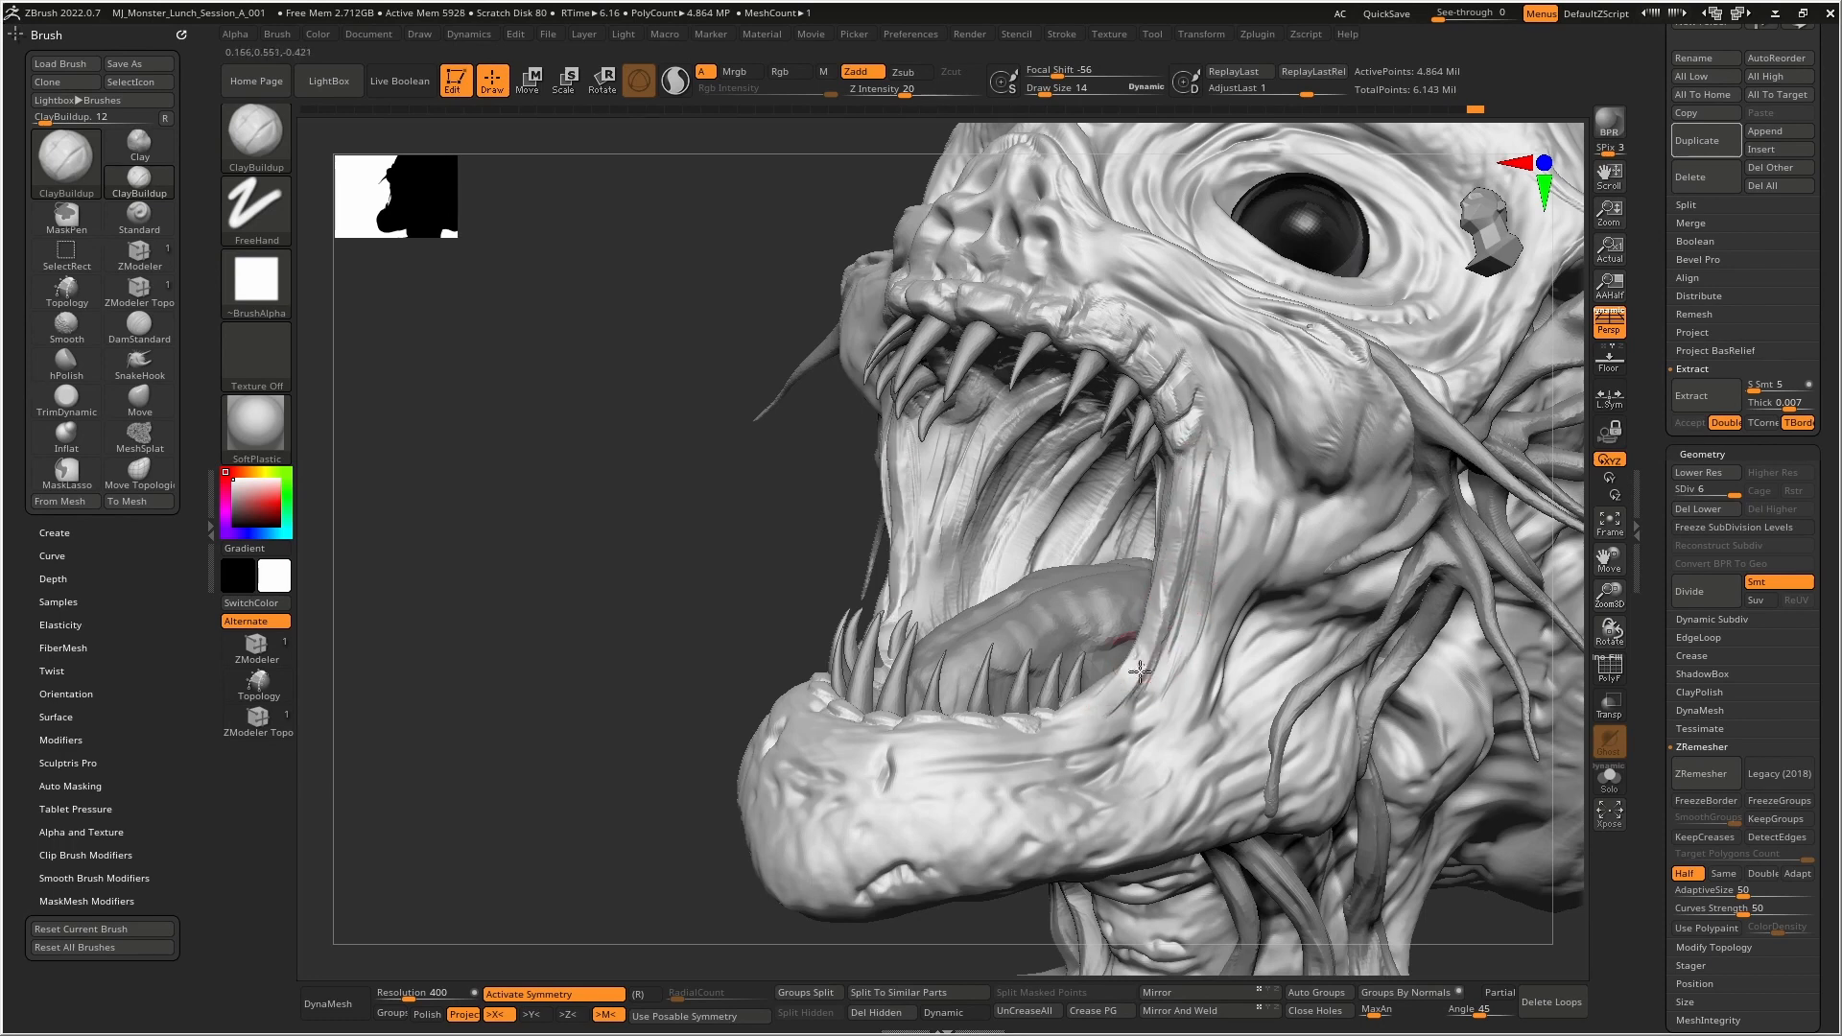
mouse_move(1067, 731)
mouse_down()
mouse_move(1123, 691)
mouse_move(1058, 737)
mouse_move(1163, 739)
mouse_move(1254, 568)
mouse_move(1221, 403)
mouse_move(1244, 338)
mouse_move(1279, 461)
mouse_move(1319, 472)
mouse_up()
right_drag(1318, 472, 1096, 679)
mouse_move(1114, 680)
mouse_down()
mouse_move(1111, 540)
mouse_move(1061, 489)
mouse_up()
mouse_move(1061, 490)
right_down()
mouse_move(1180, 399)
mouse_move(1252, 581)
mouse_move(1064, 451)
mouse_move(1043, 501)
right_up()
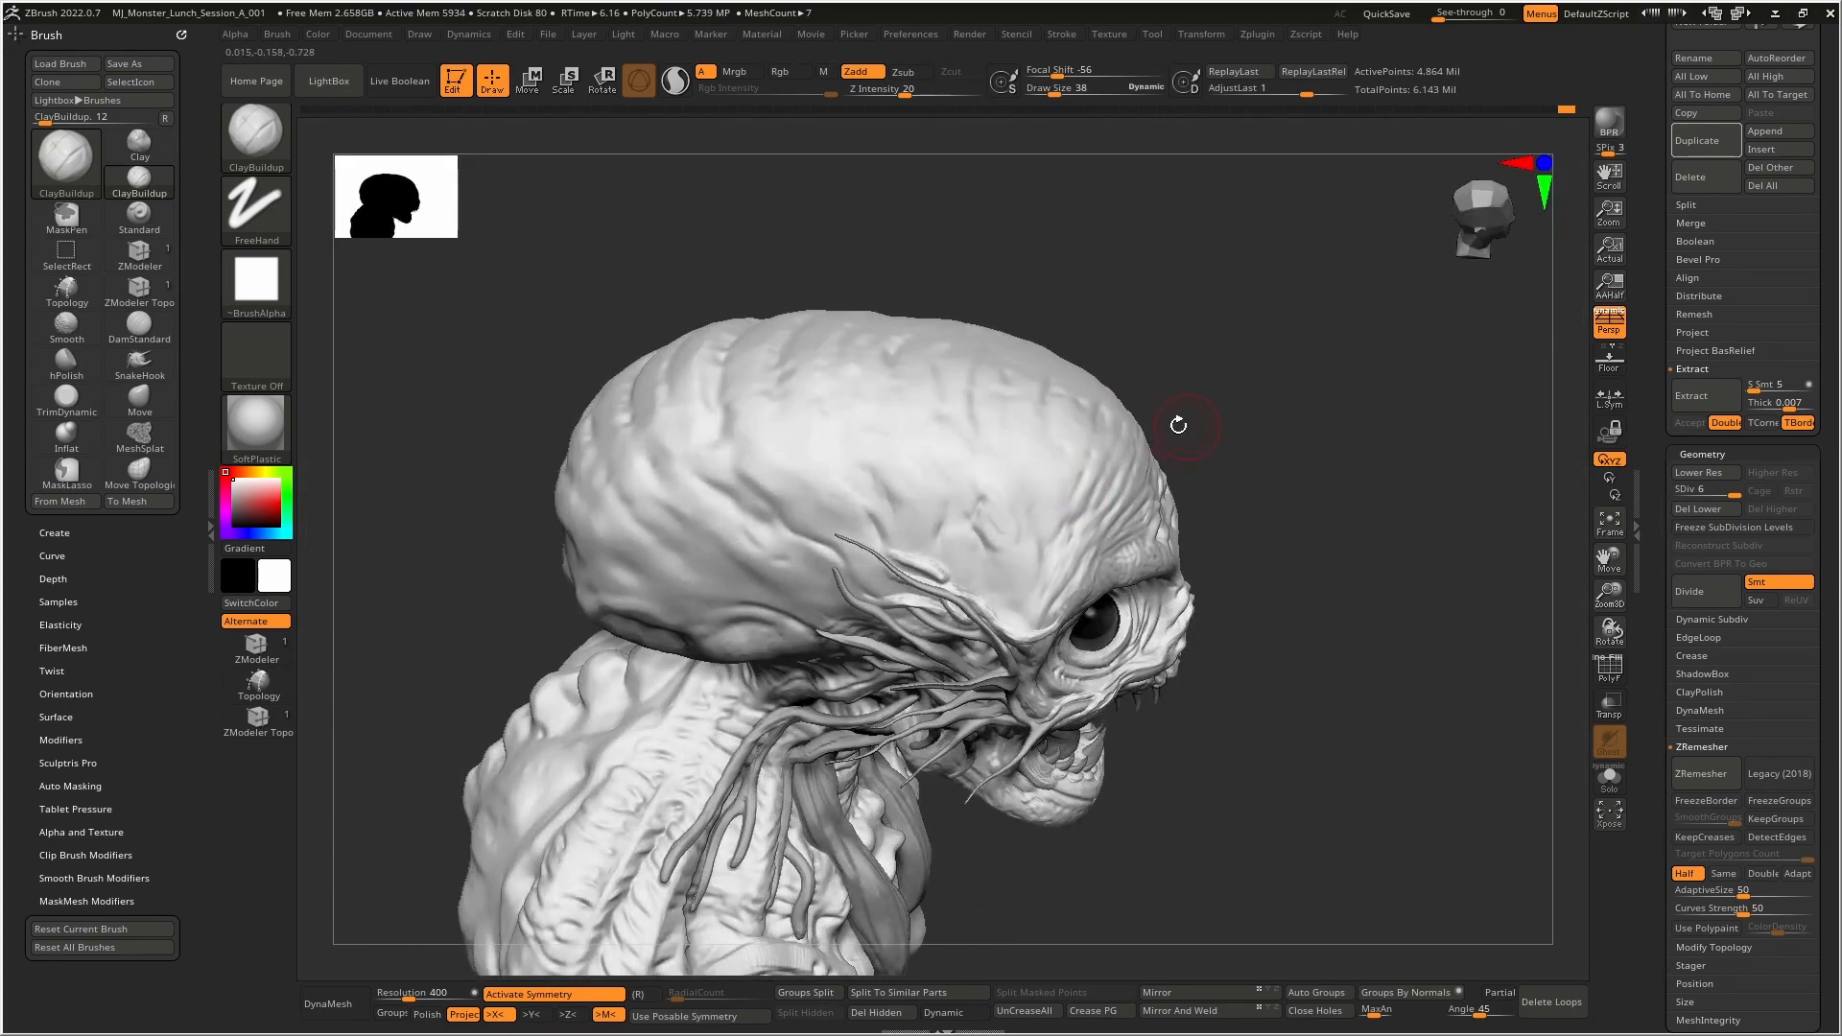
- Build up long creased folds along the side and front of the skull with ClayBuildup at draw size 38
right_drag(1178, 425, 921, 563)
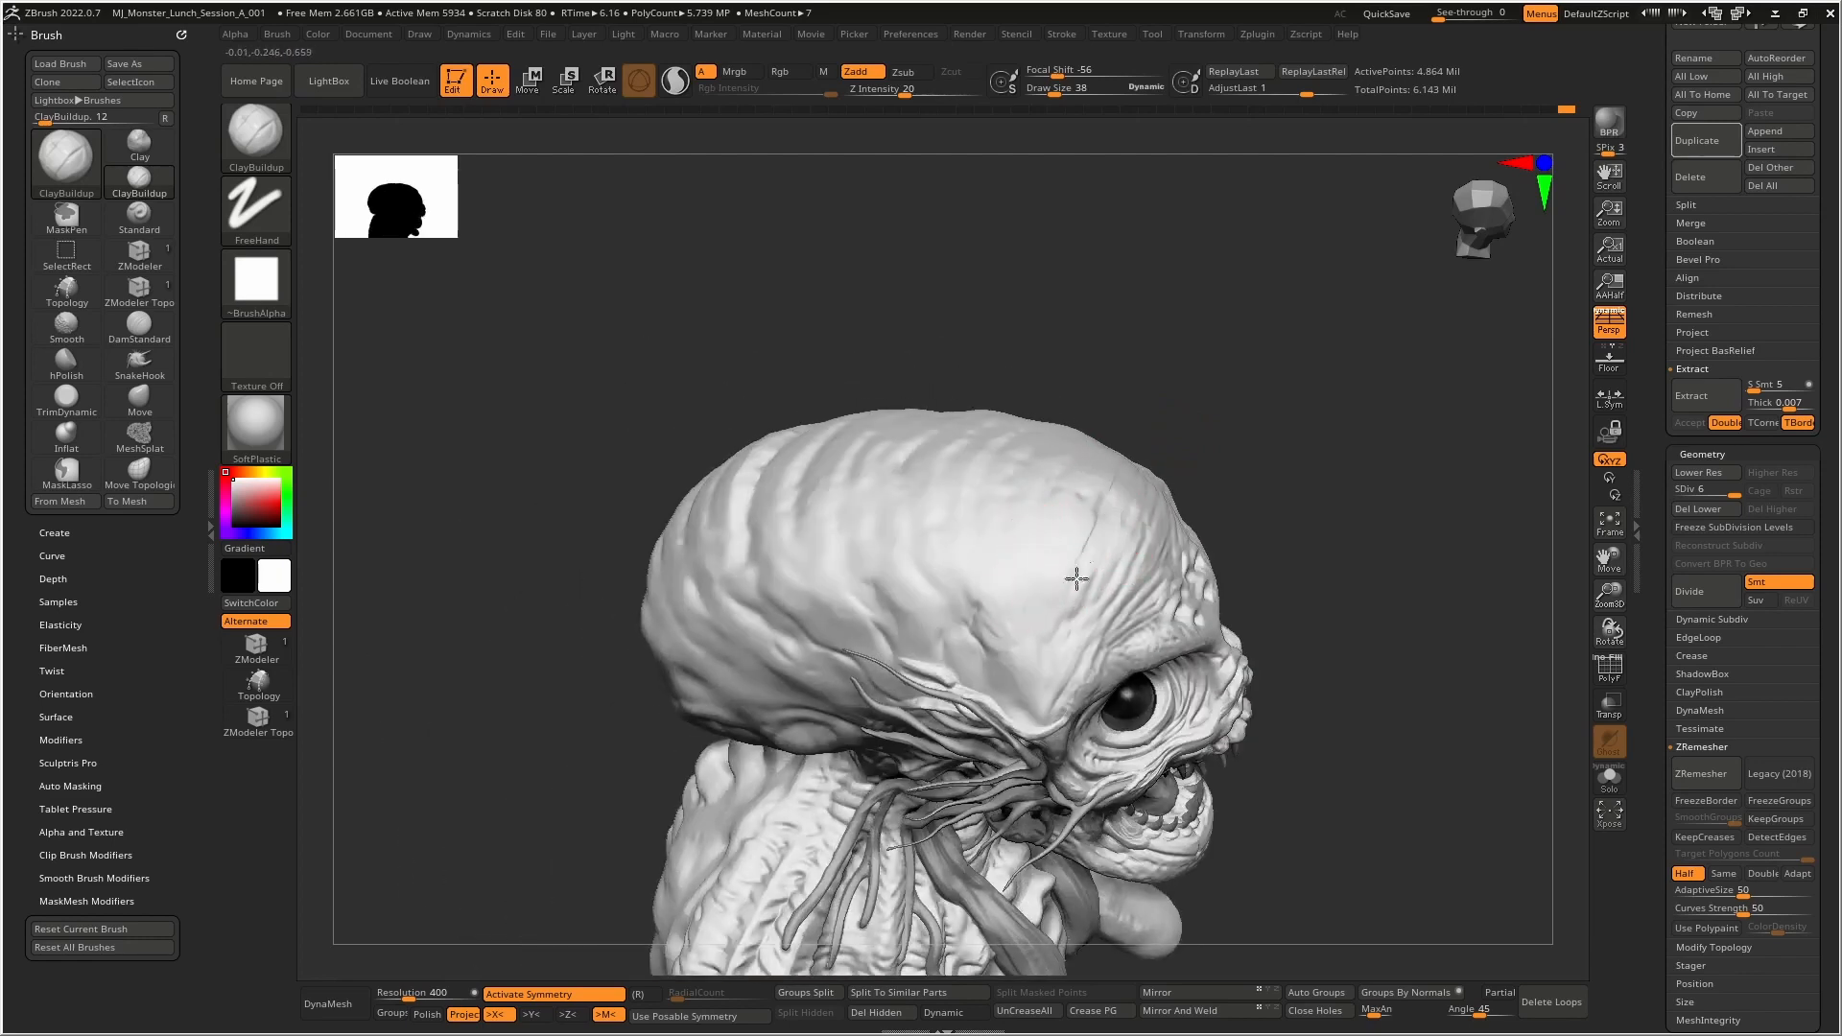
drag(959, 586, 912, 593)
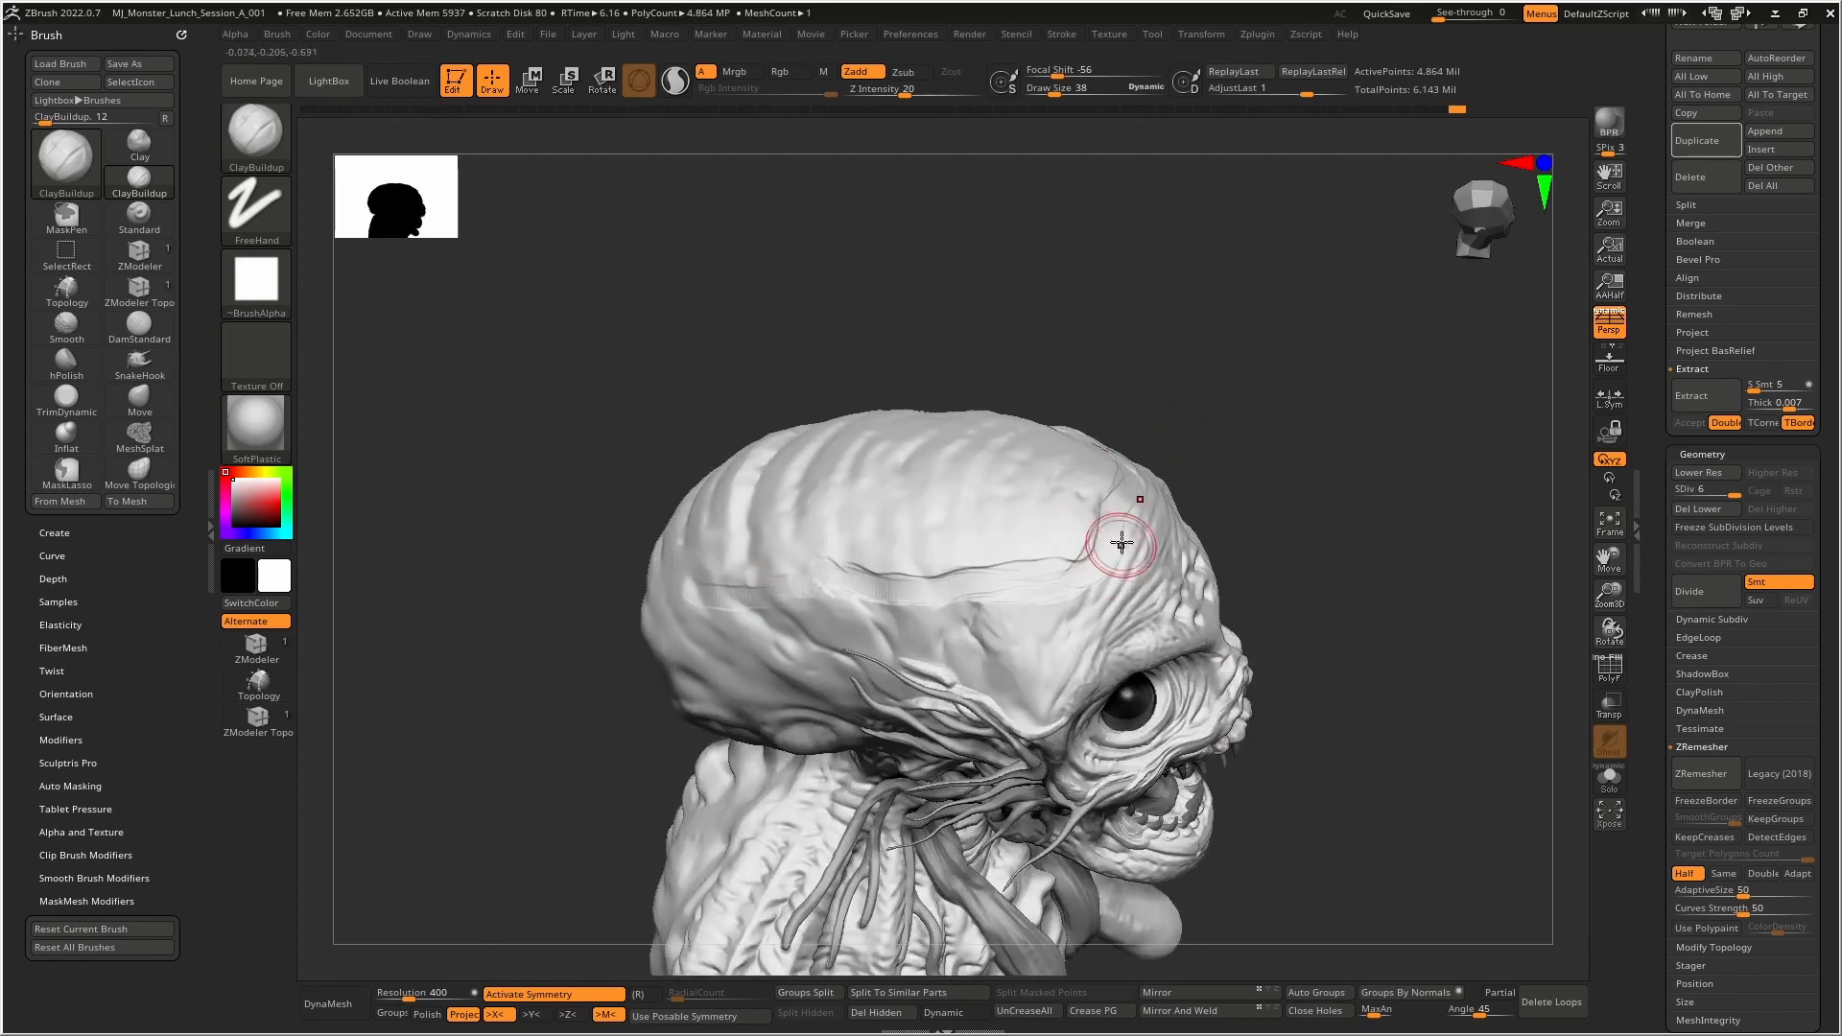
mouse_move(1121, 543)
mouse_down()
mouse_move(1073, 593)
mouse_move(945, 611)
mouse_up()
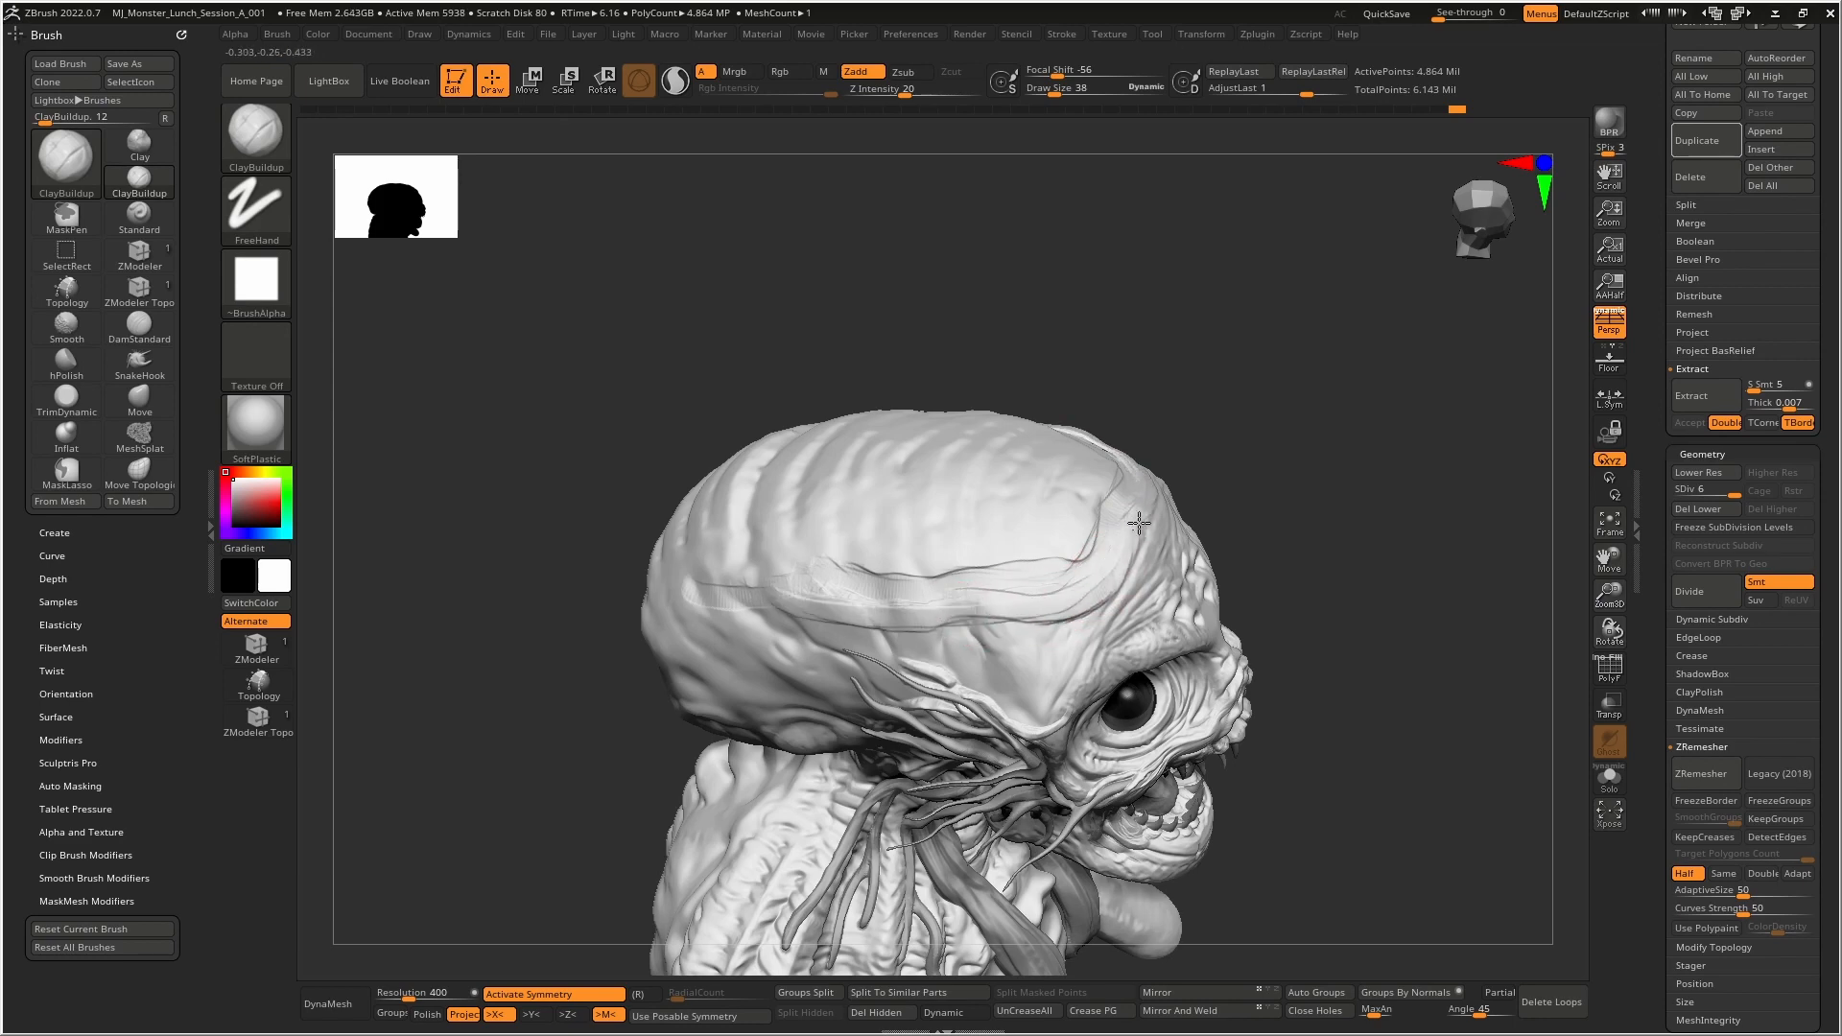
mouse_move(1112, 509)
mouse_down()
mouse_move(1097, 477)
mouse_move(1039, 548)
mouse_move(981, 564)
mouse_up()
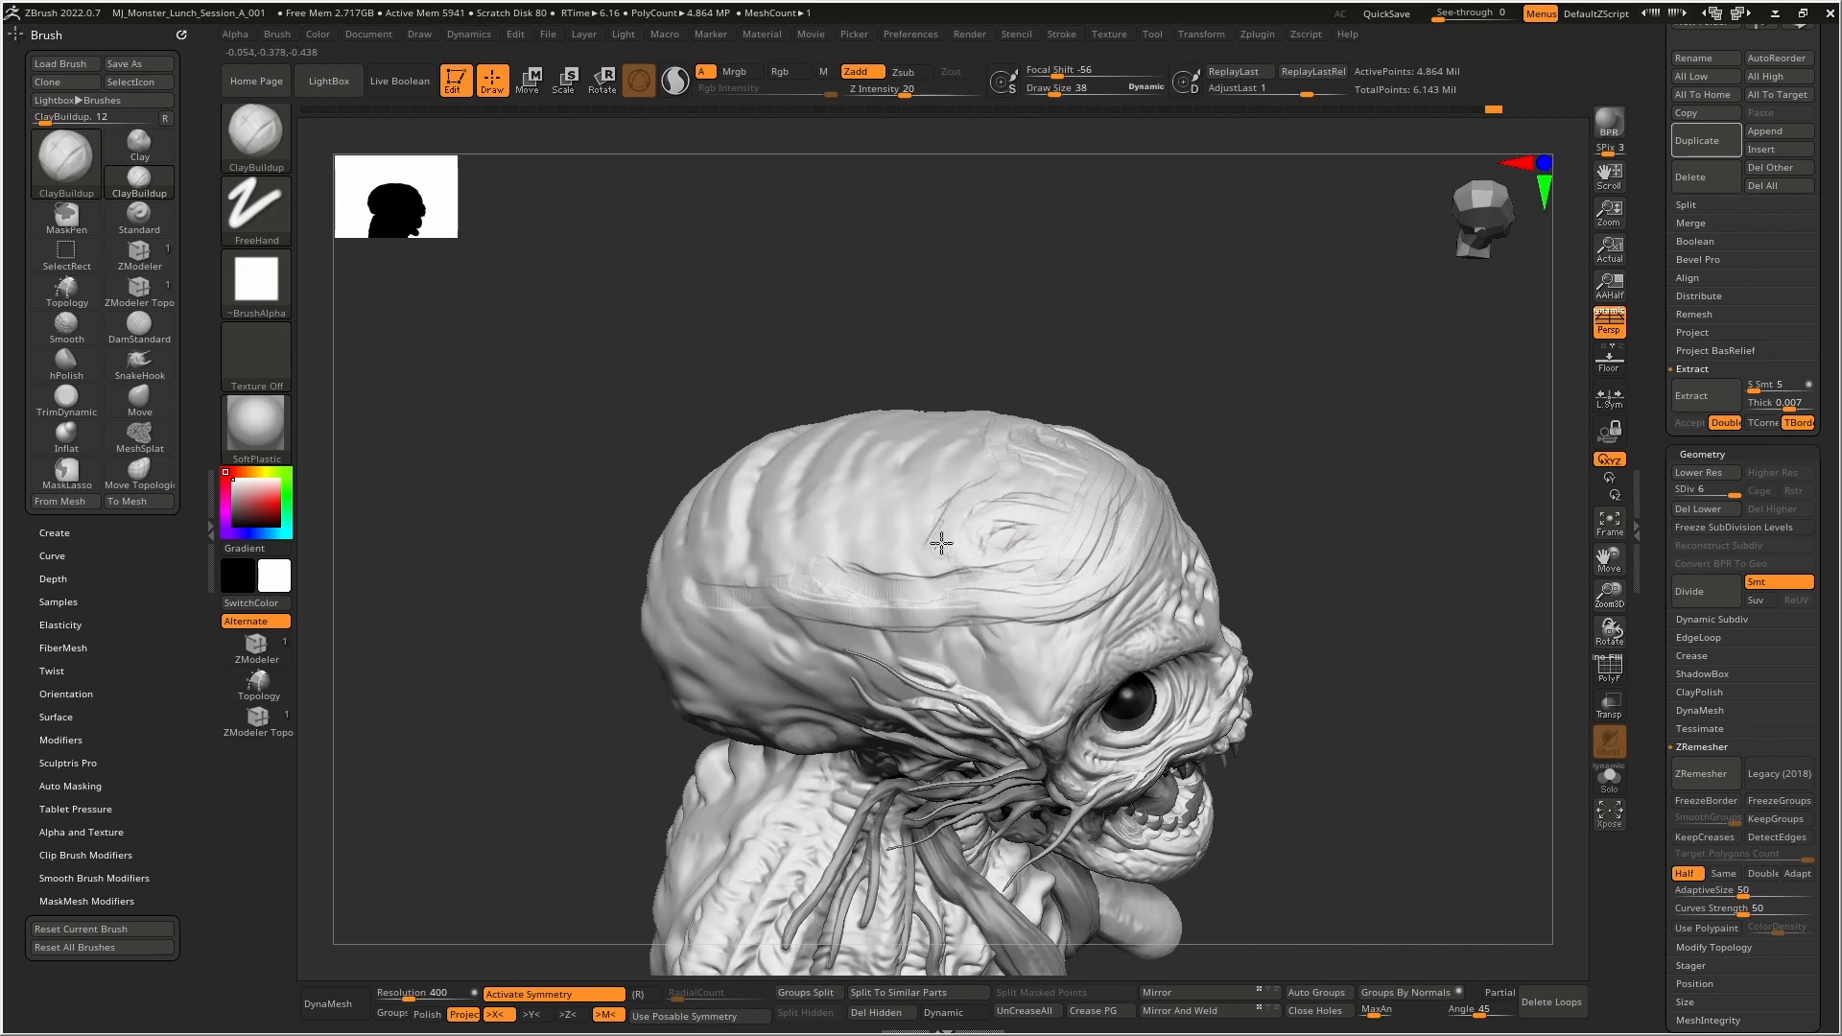
mouse_move(941, 543)
mouse_down()
mouse_move(903, 500)
mouse_move(832, 532)
mouse_up()
- Cover the upper skull and crown with crosswise brain-like folds using ClayBuildup at draw size 38
right_drag(831, 543, 898, 522)
drag(898, 518, 879, 476)
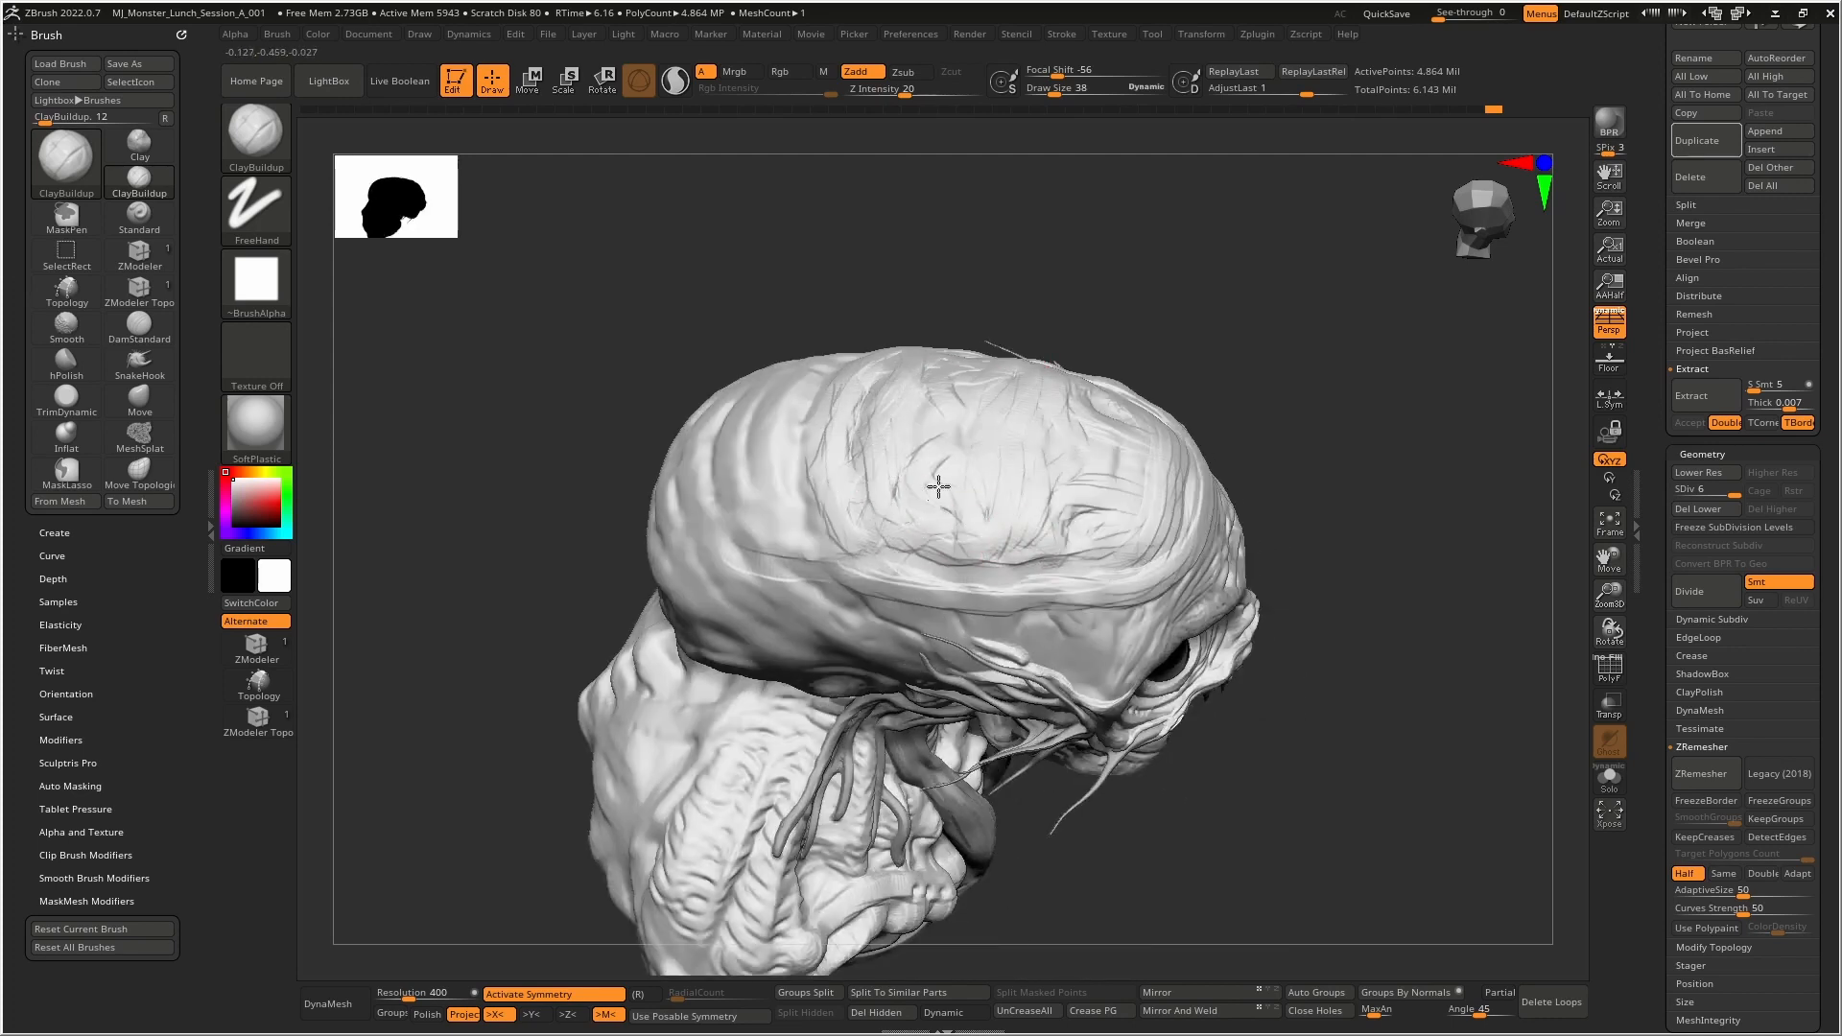
mouse_move(1048, 493)
right_down()
mouse_move(1056, 526)
mouse_move(946, 477)
right_up()
drag(947, 477, 930, 569)
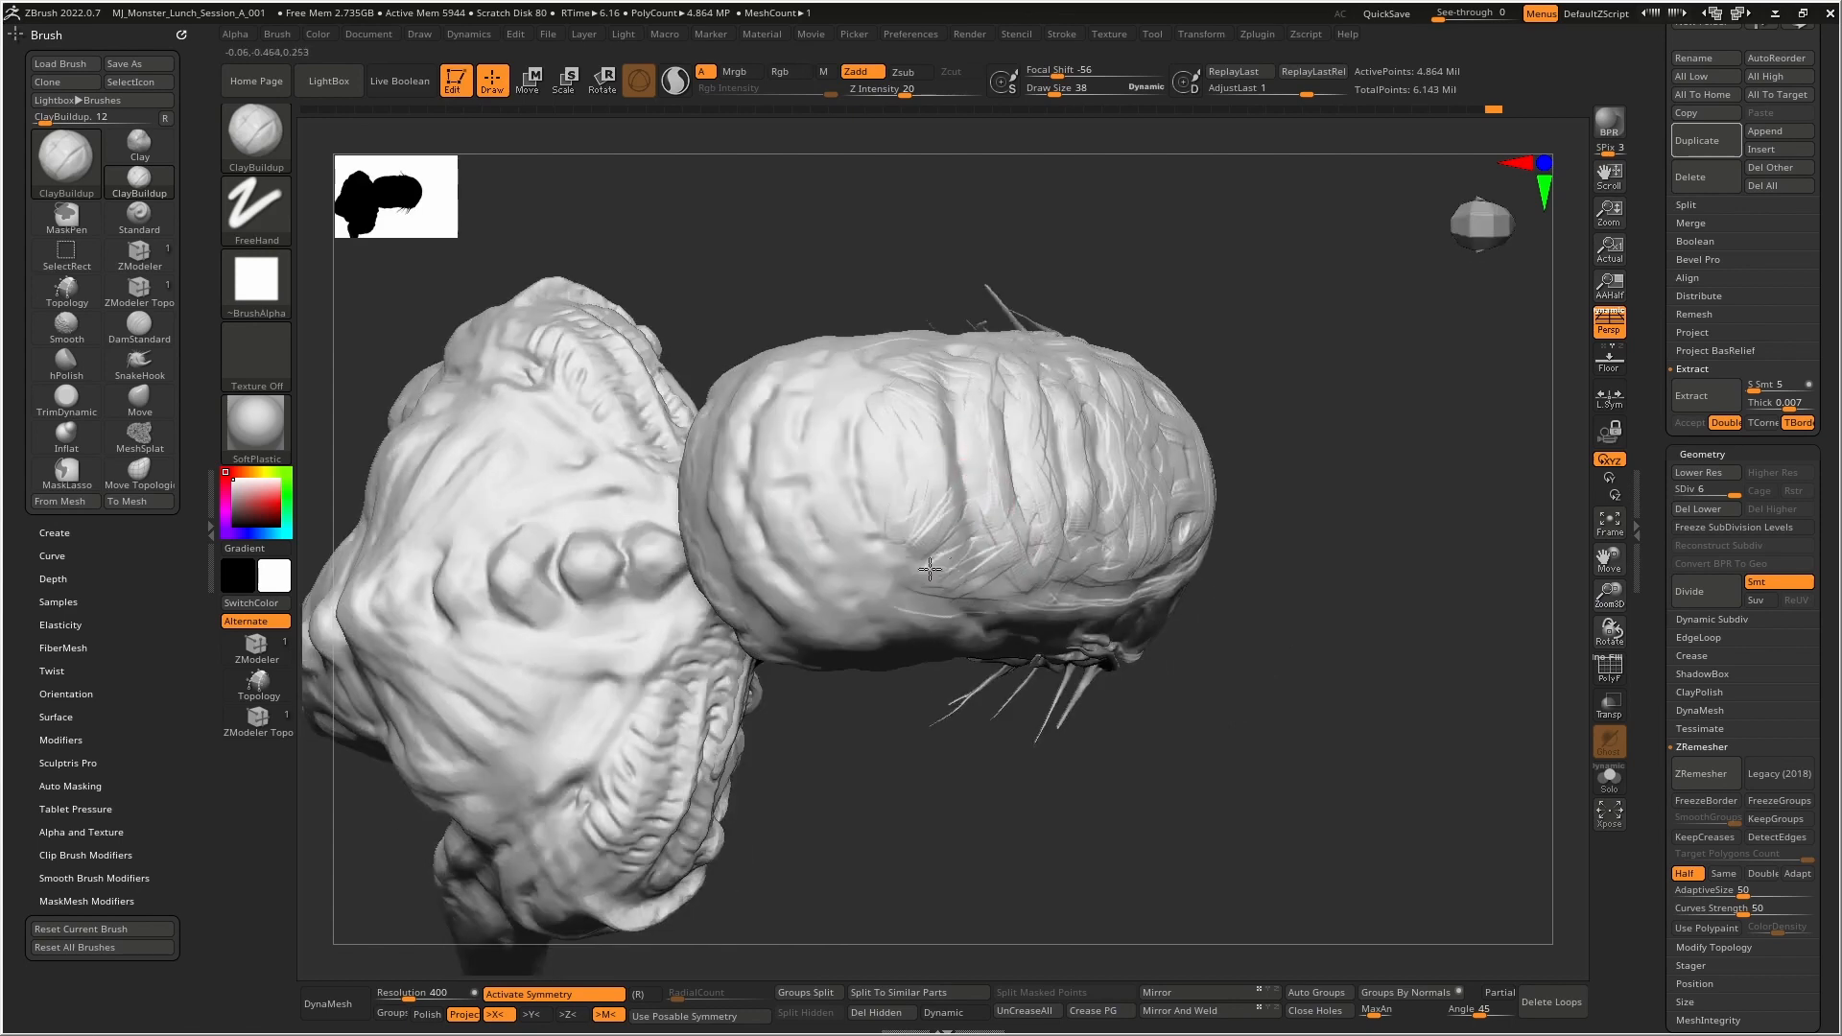
drag(874, 502, 917, 490)
mouse_move(878, 581)
mouse_down()
mouse_move(831, 537)
mouse_move(842, 564)
mouse_move(917, 602)
mouse_up()
drag(772, 501, 843, 596)
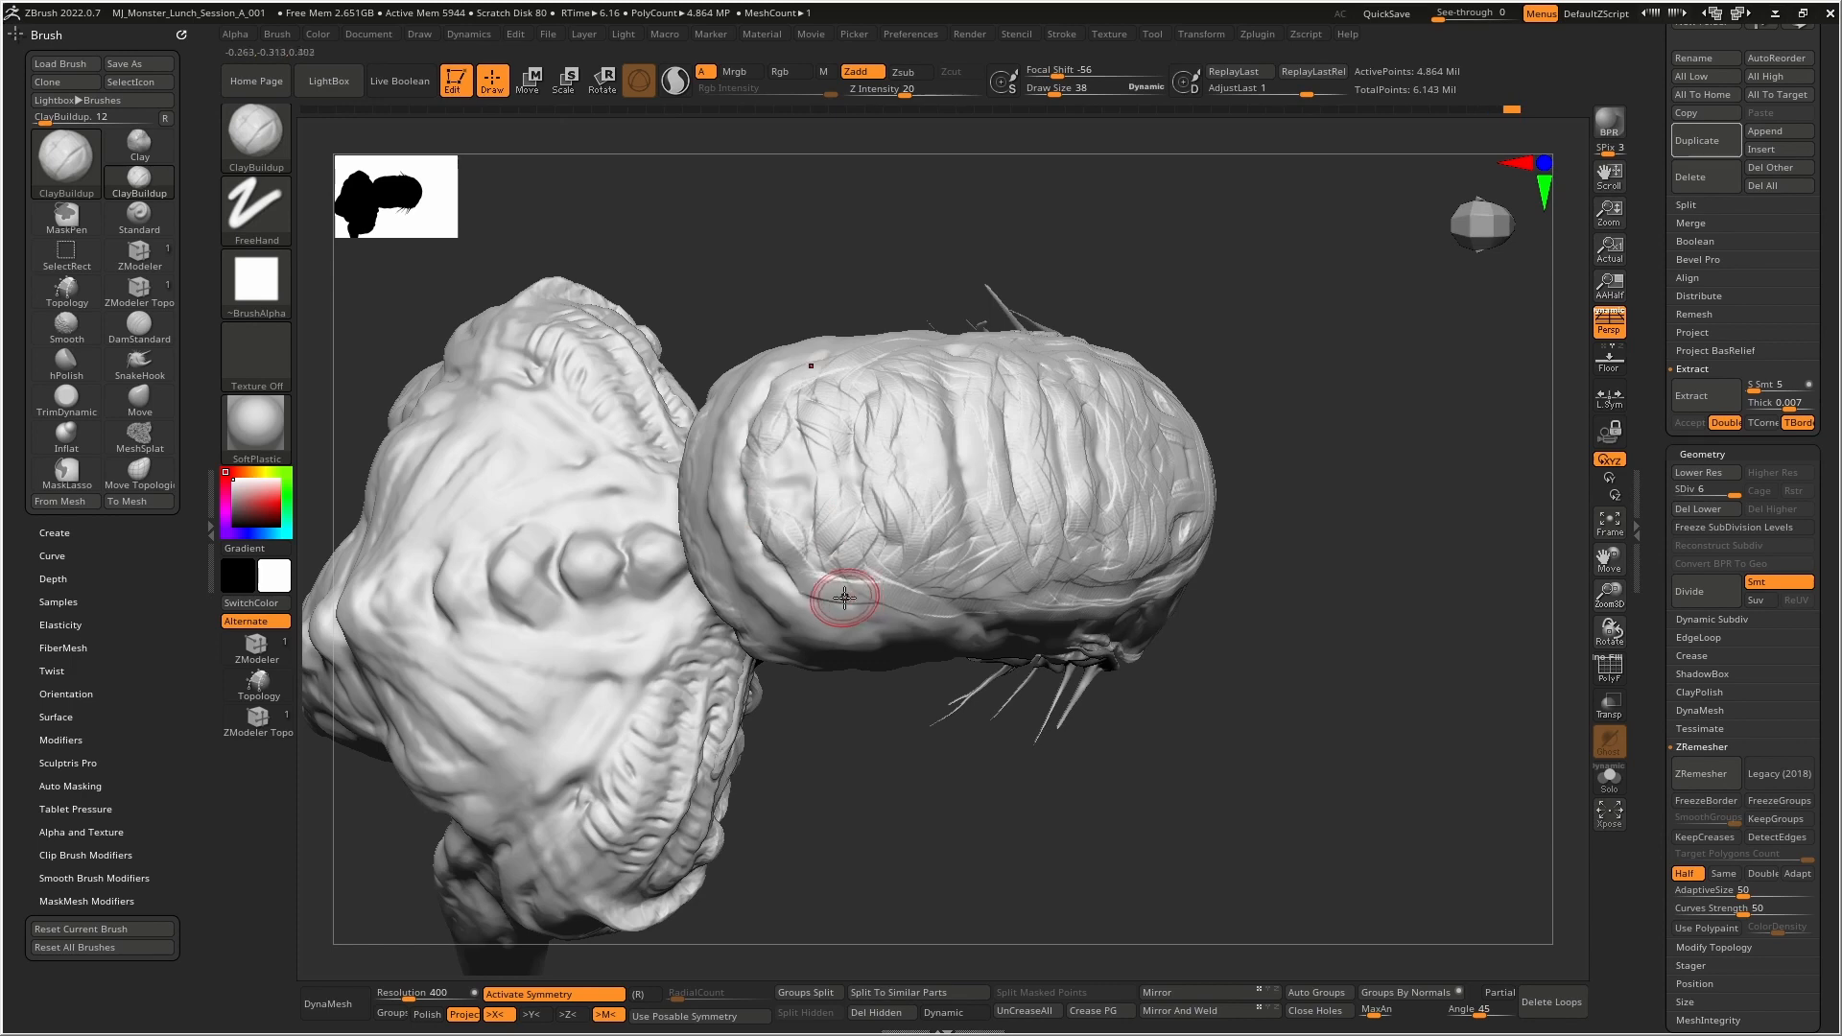
- Build up curved folds around the back and lower rear side of the skull with ClayBuildup
right_drag(843, 596, 875, 499)
mouse_move(739, 521)
mouse_down()
mouse_move(747, 552)
mouse_move(701, 578)
mouse_up()
drag(758, 646, 711, 570)
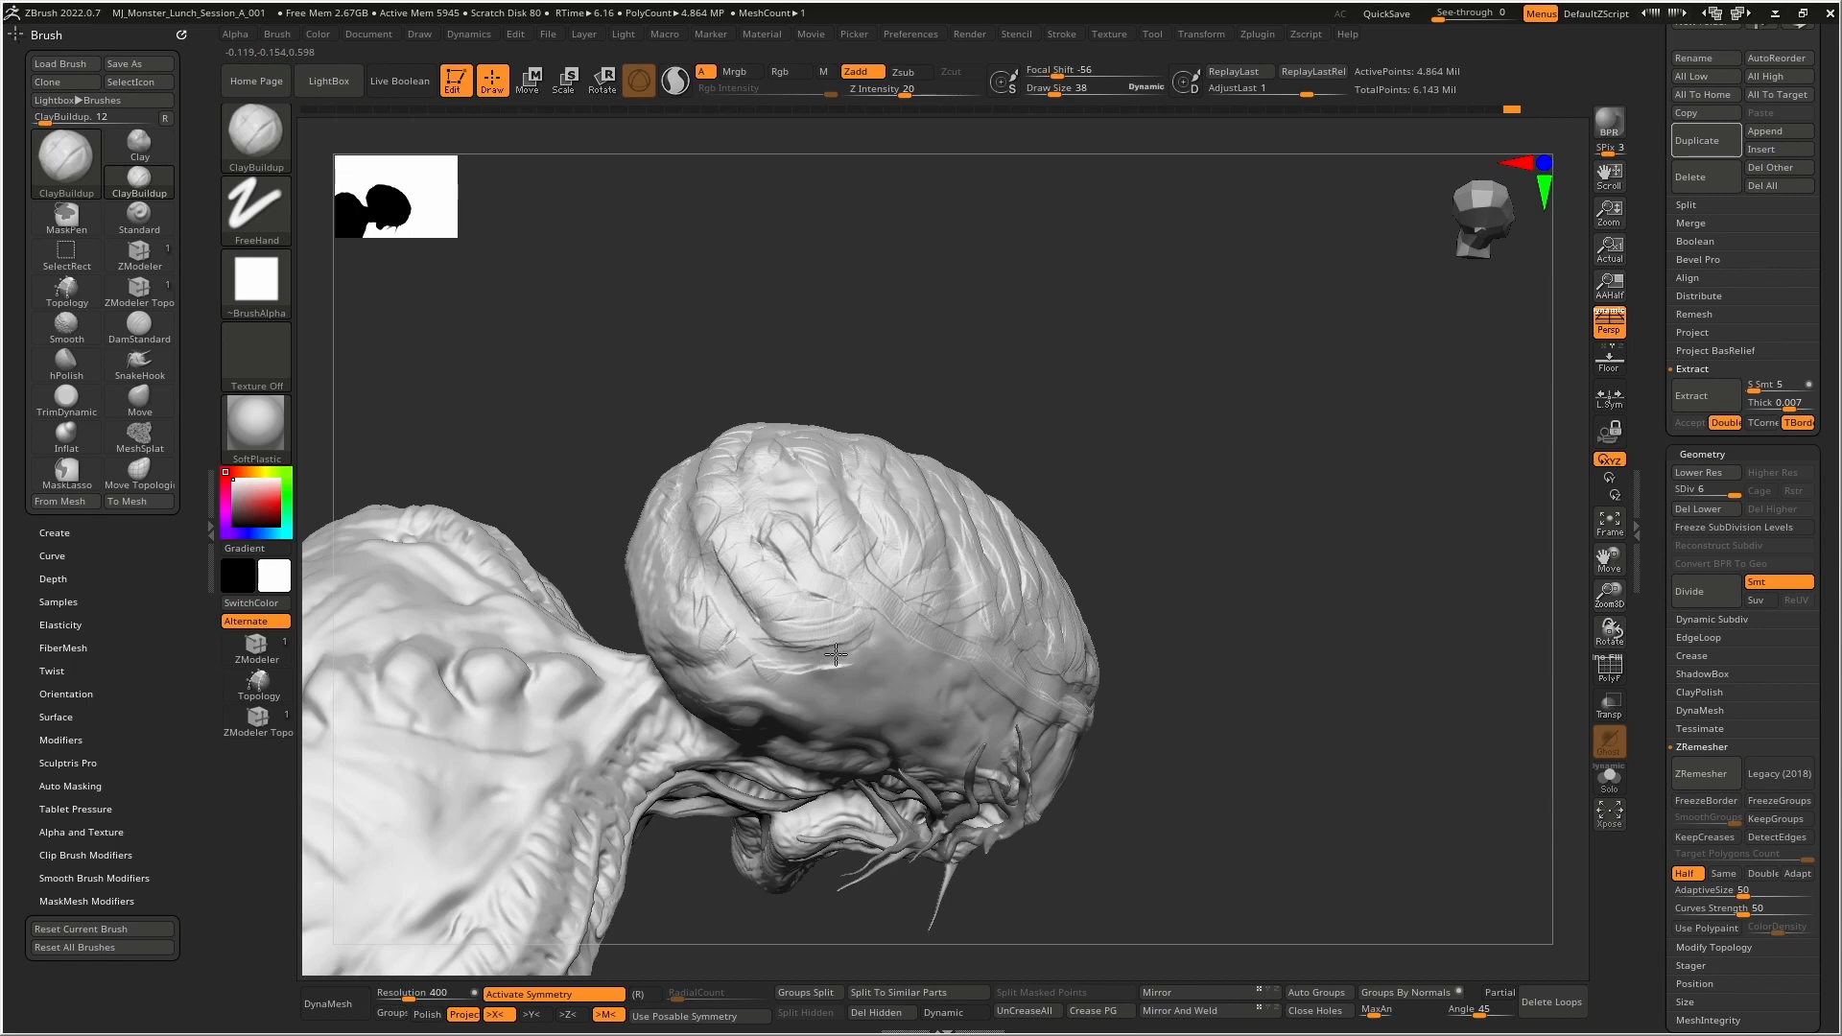
drag(835, 653, 807, 656)
right_drag(922, 634, 882, 538)
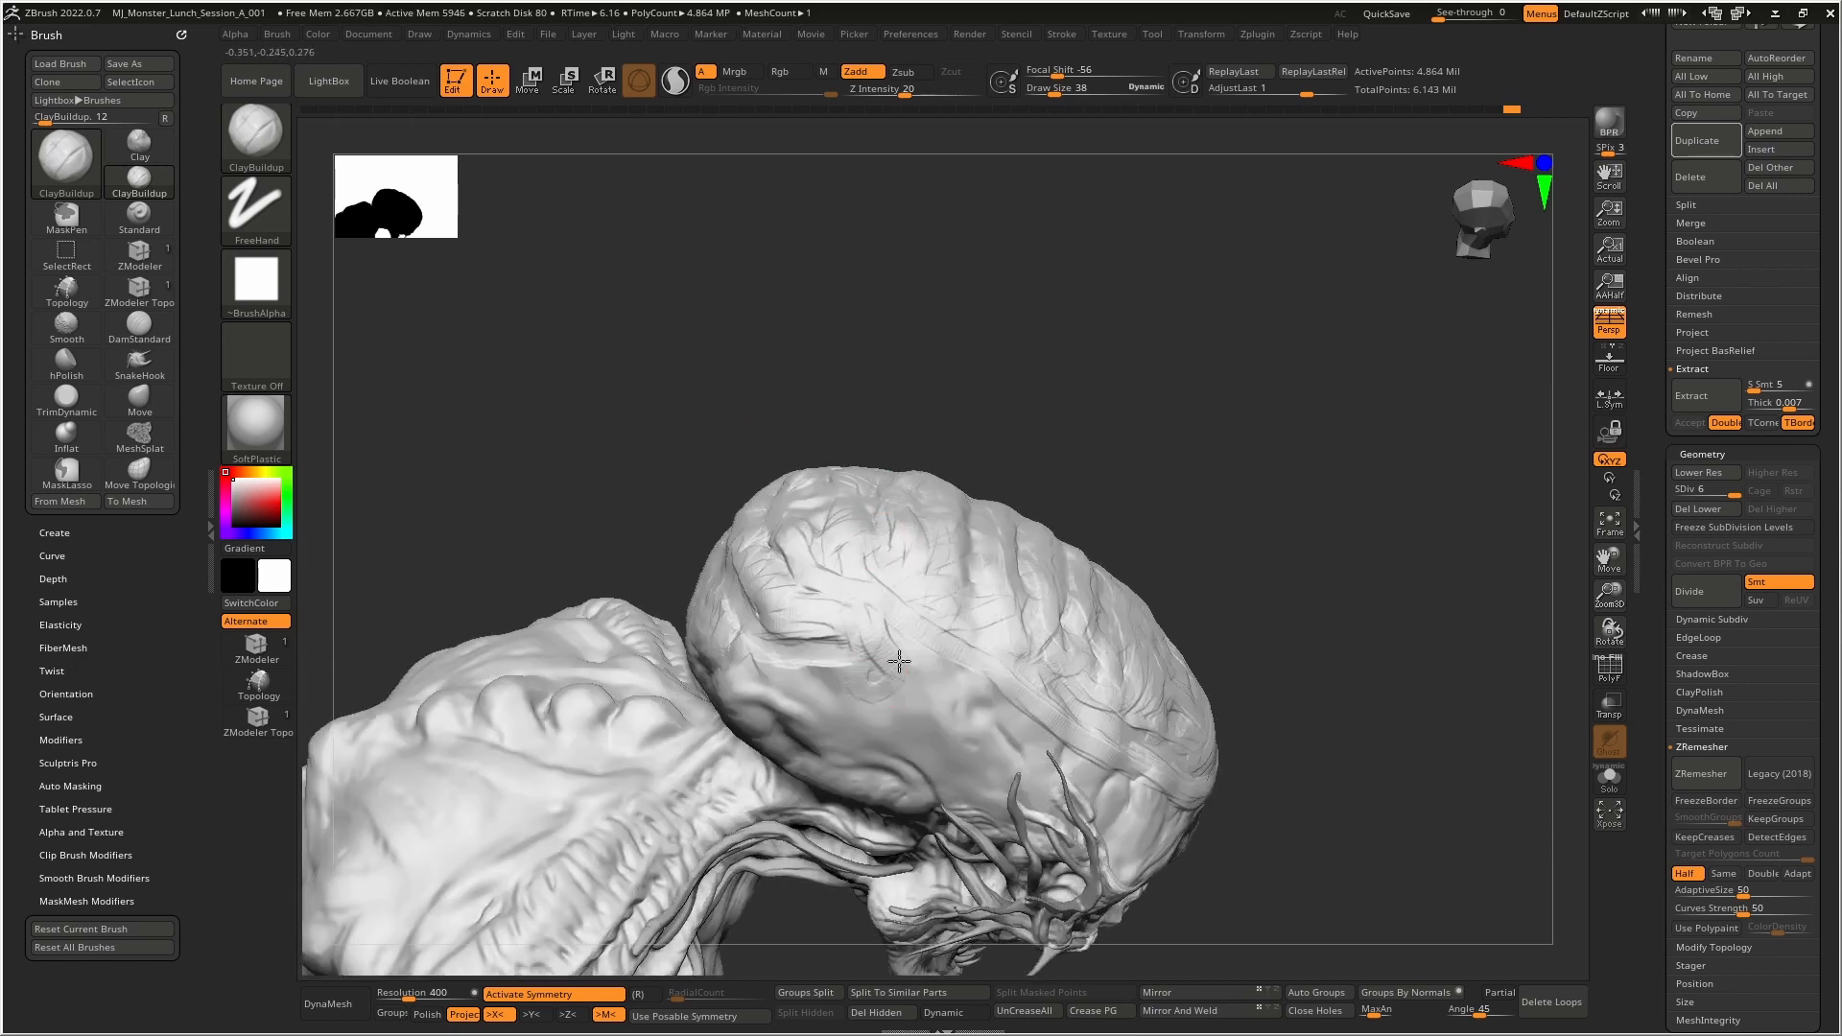
- Soften the new folds across the top, side and back of the skull with the Smooth brush at draw size 54
right_drag(1006, 557, 970, 604)
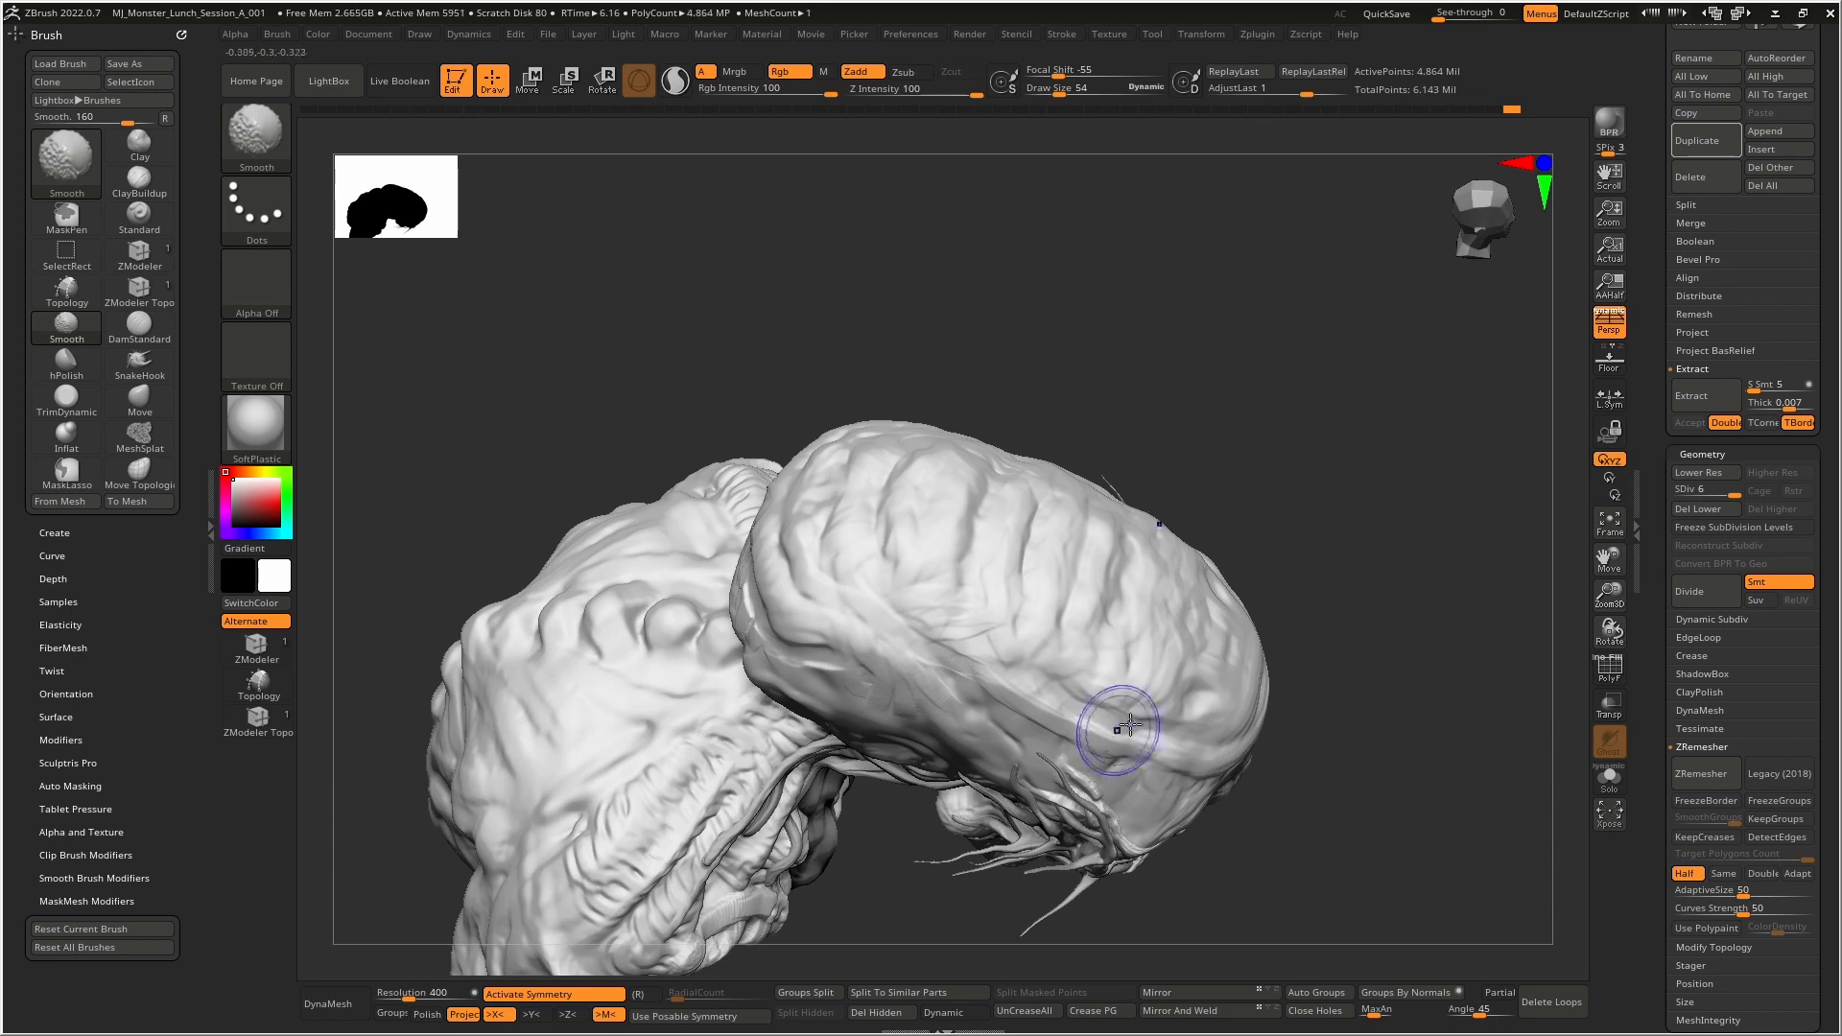
mouse_move(1067, 648)
right_down()
mouse_move(1042, 518)
mouse_move(1056, 565)
right_up()
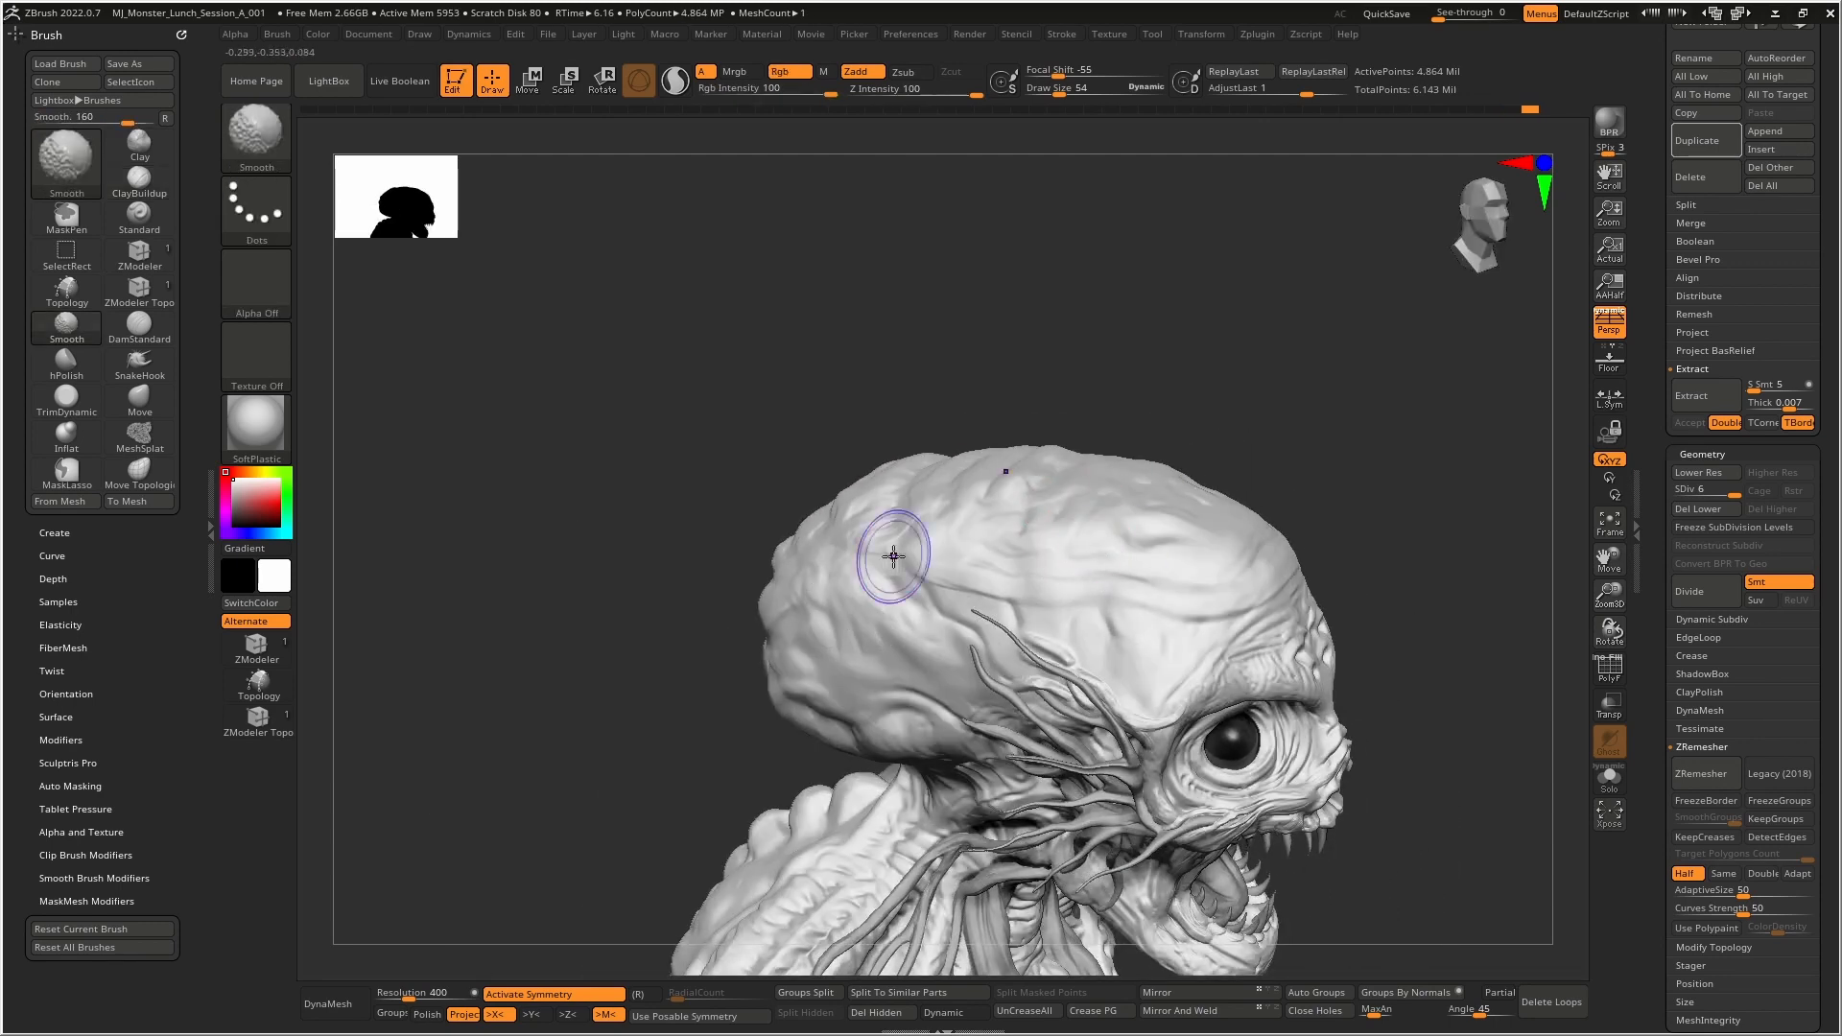
mouse_move(900, 550)
right_down()
mouse_move(959, 371)
mouse_move(1021, 452)
mouse_move(888, 496)
mouse_move(691, 522)
mouse_move(678, 477)
mouse_move(830, 475)
right_up()
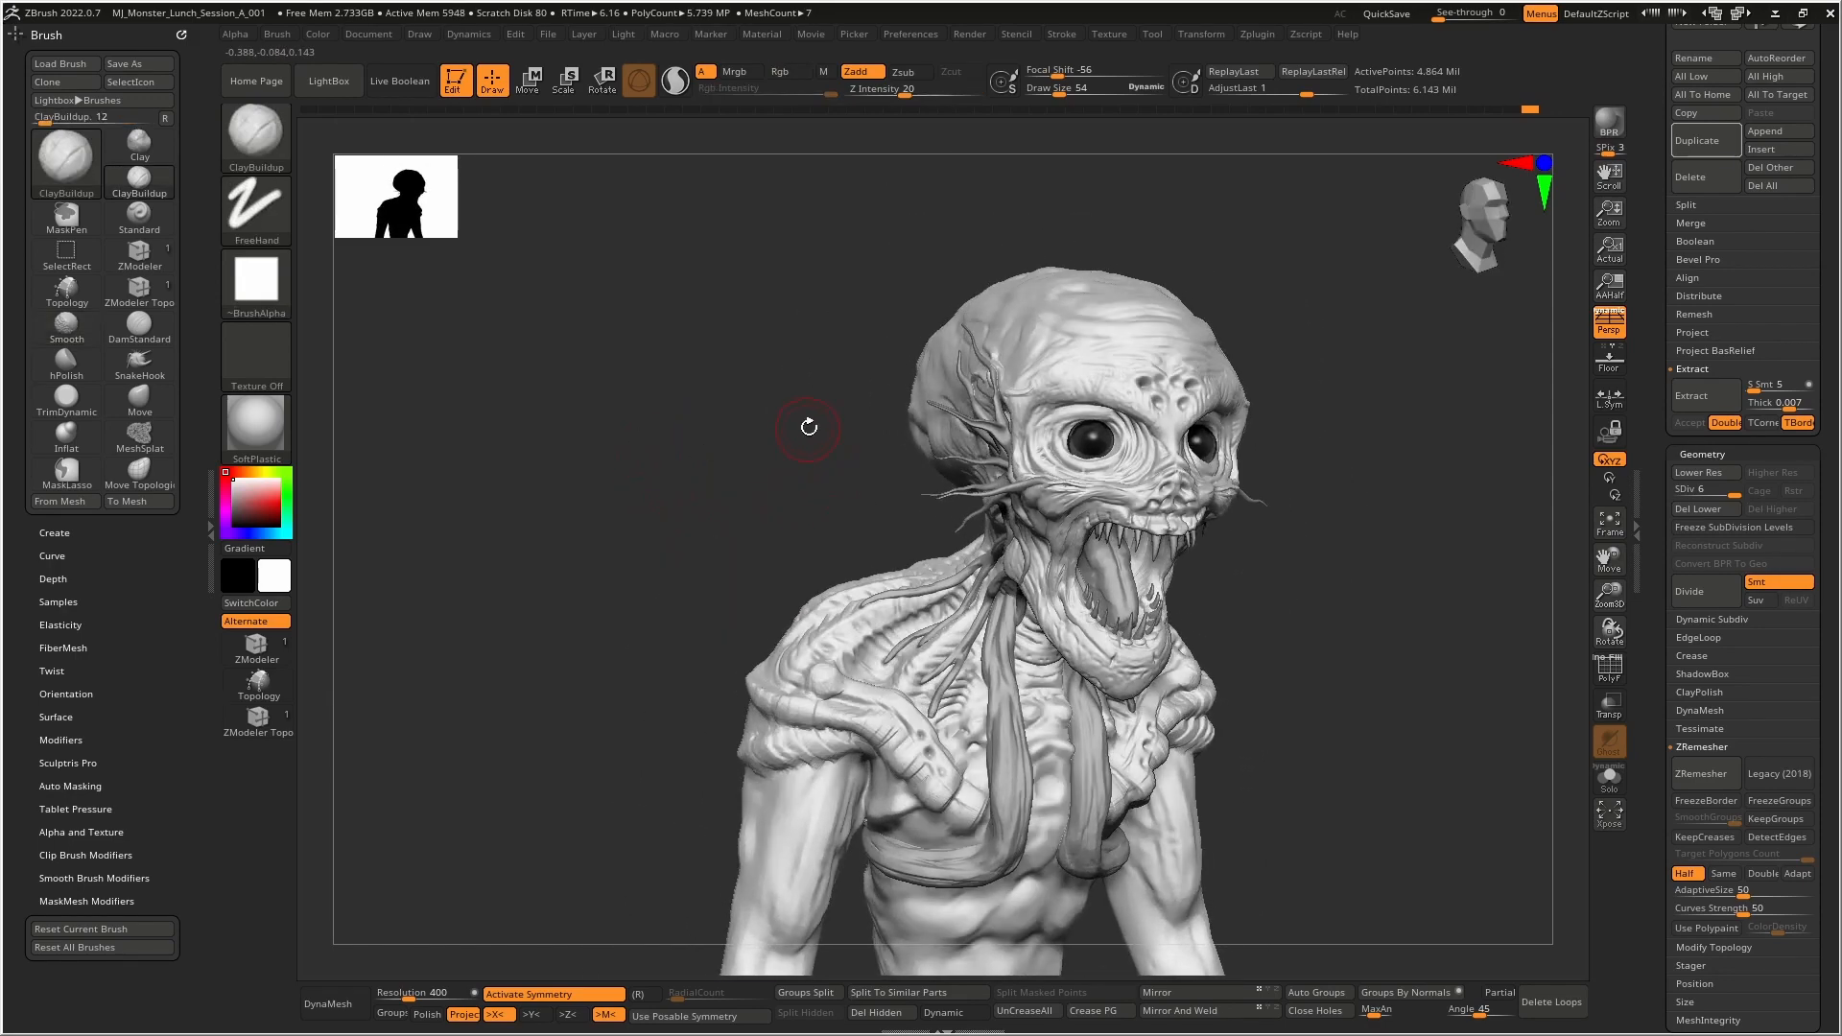
- Set the current colour to a muted beige, R 183, G 167, B 147
mouse_move(230, 471)
mouse_down()
mouse_move(260, 471)
mouse_move(234, 499)
mouse_up()
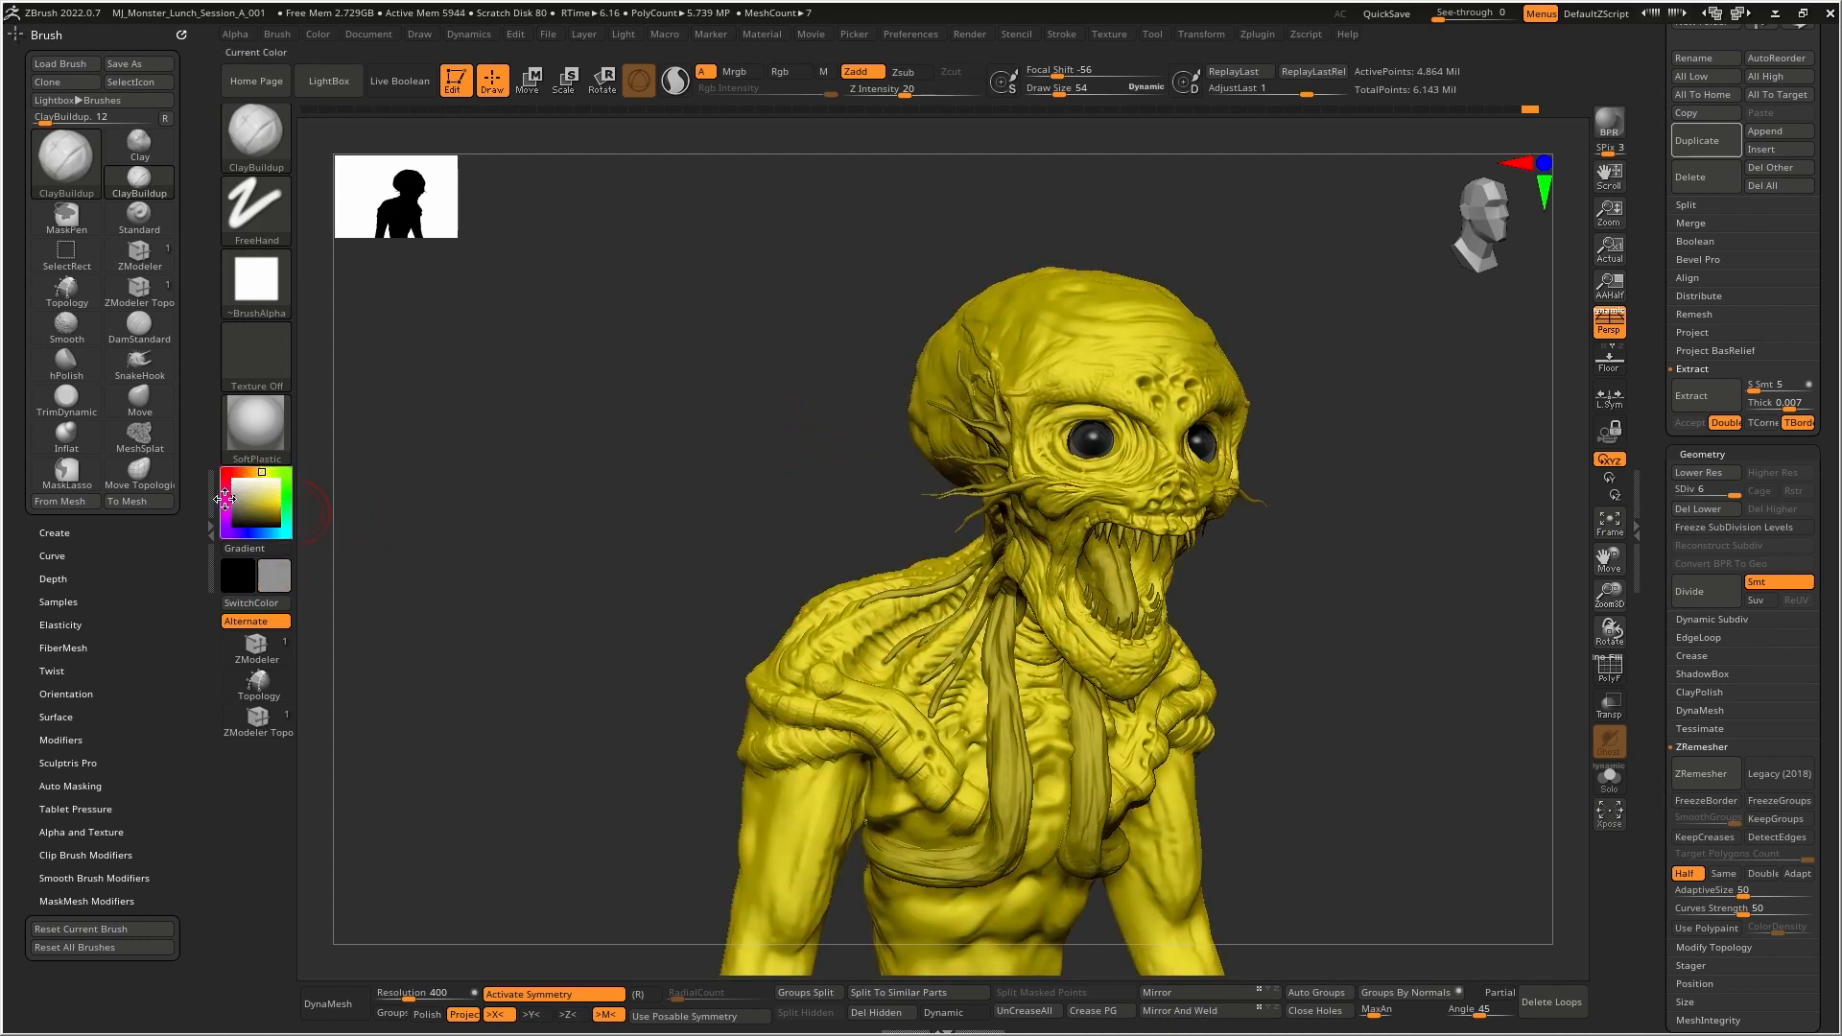
click(255, 472)
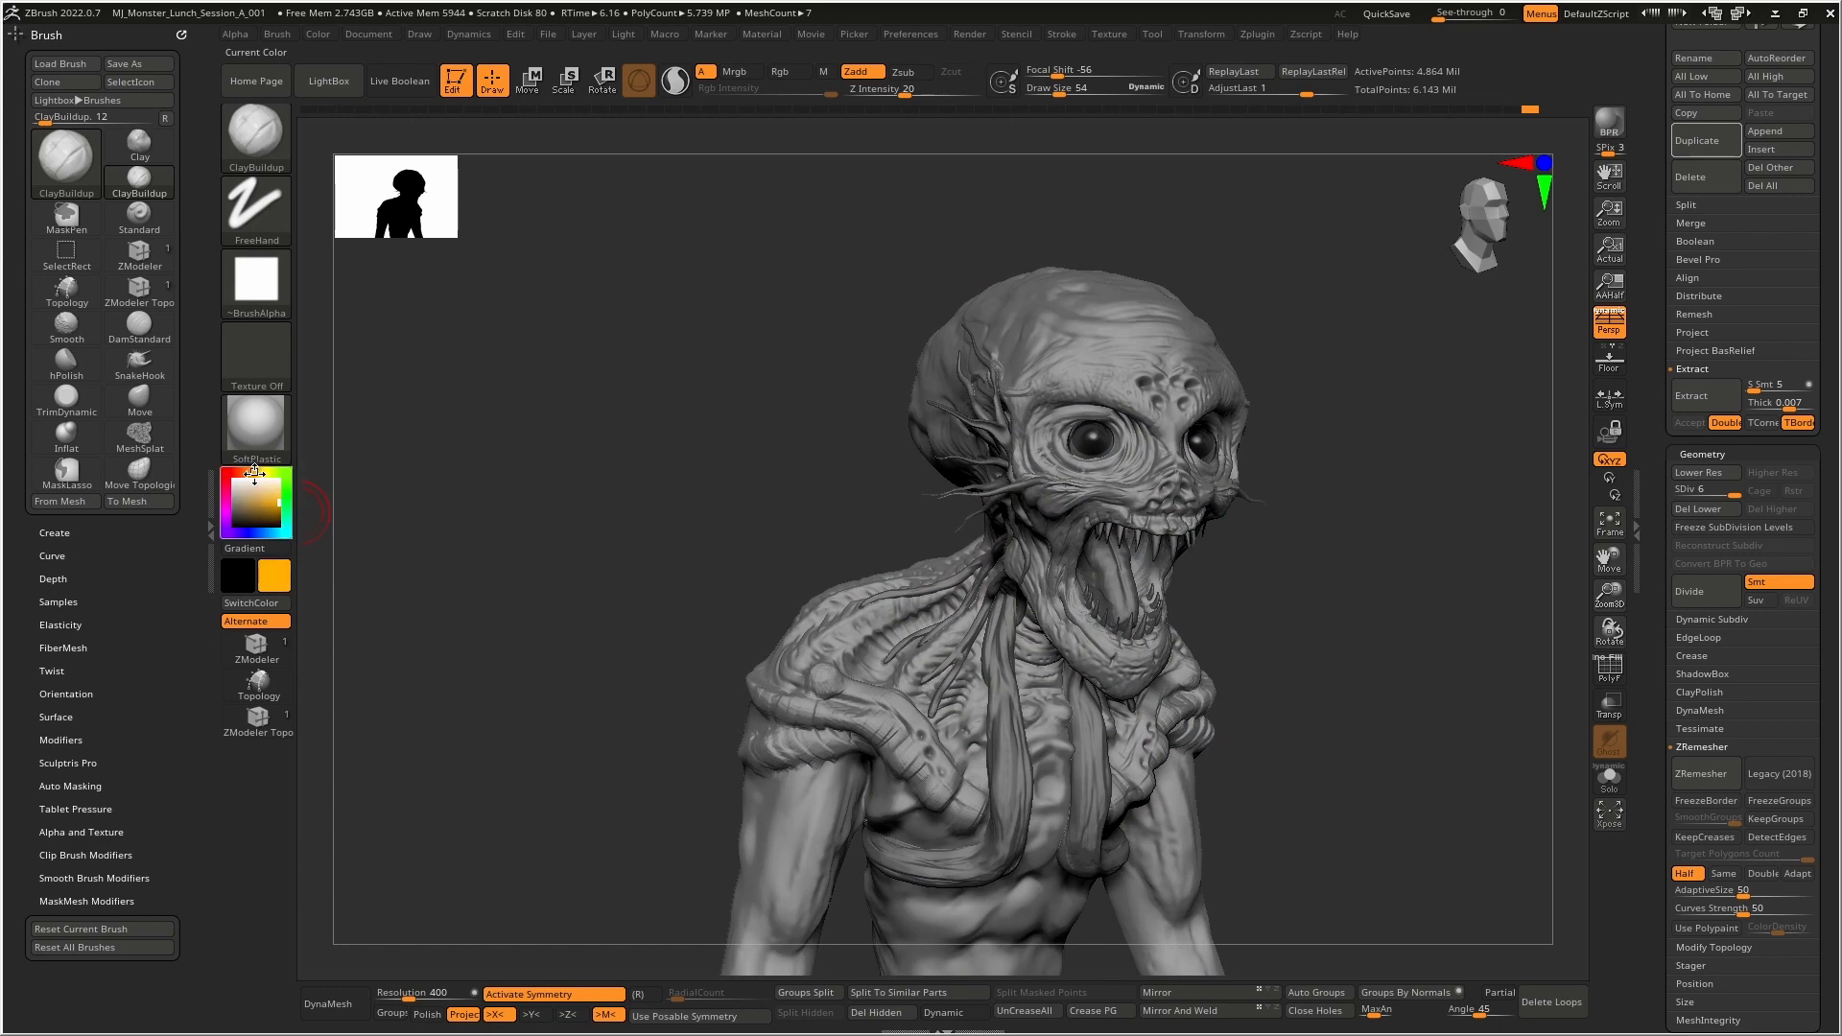
drag(259, 472, 248, 472)
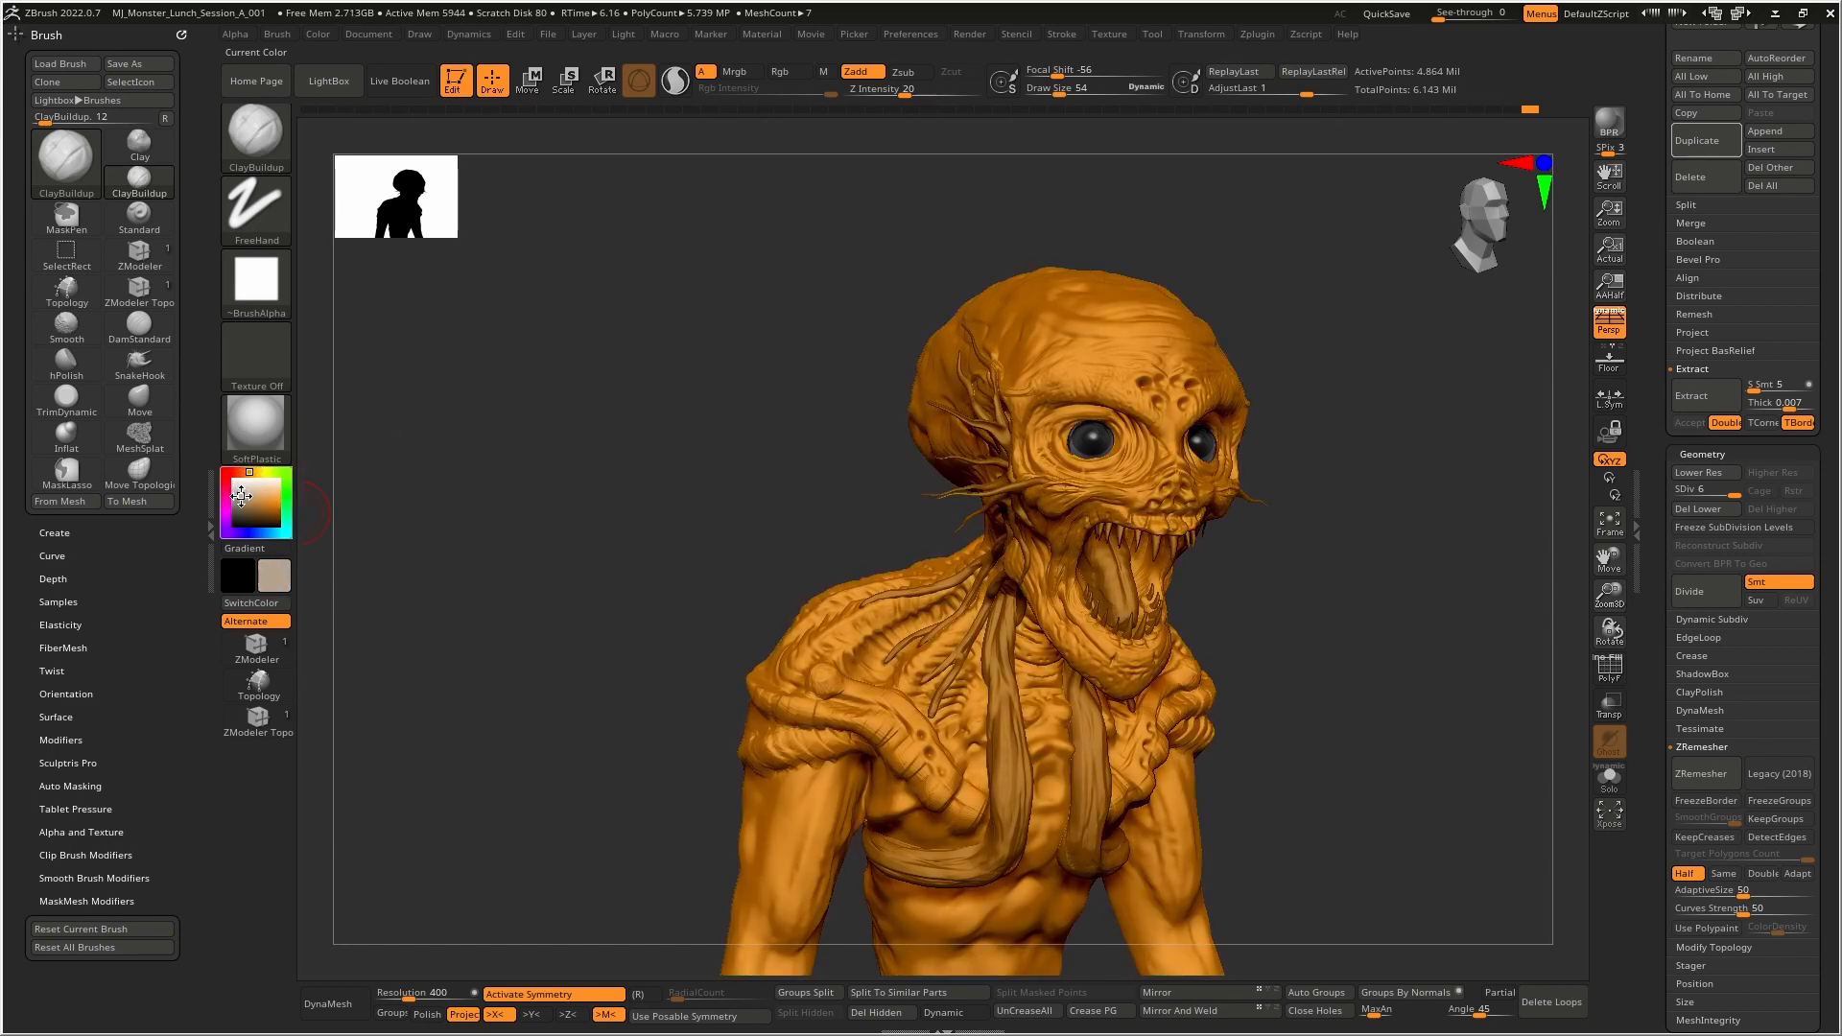
click(242, 495)
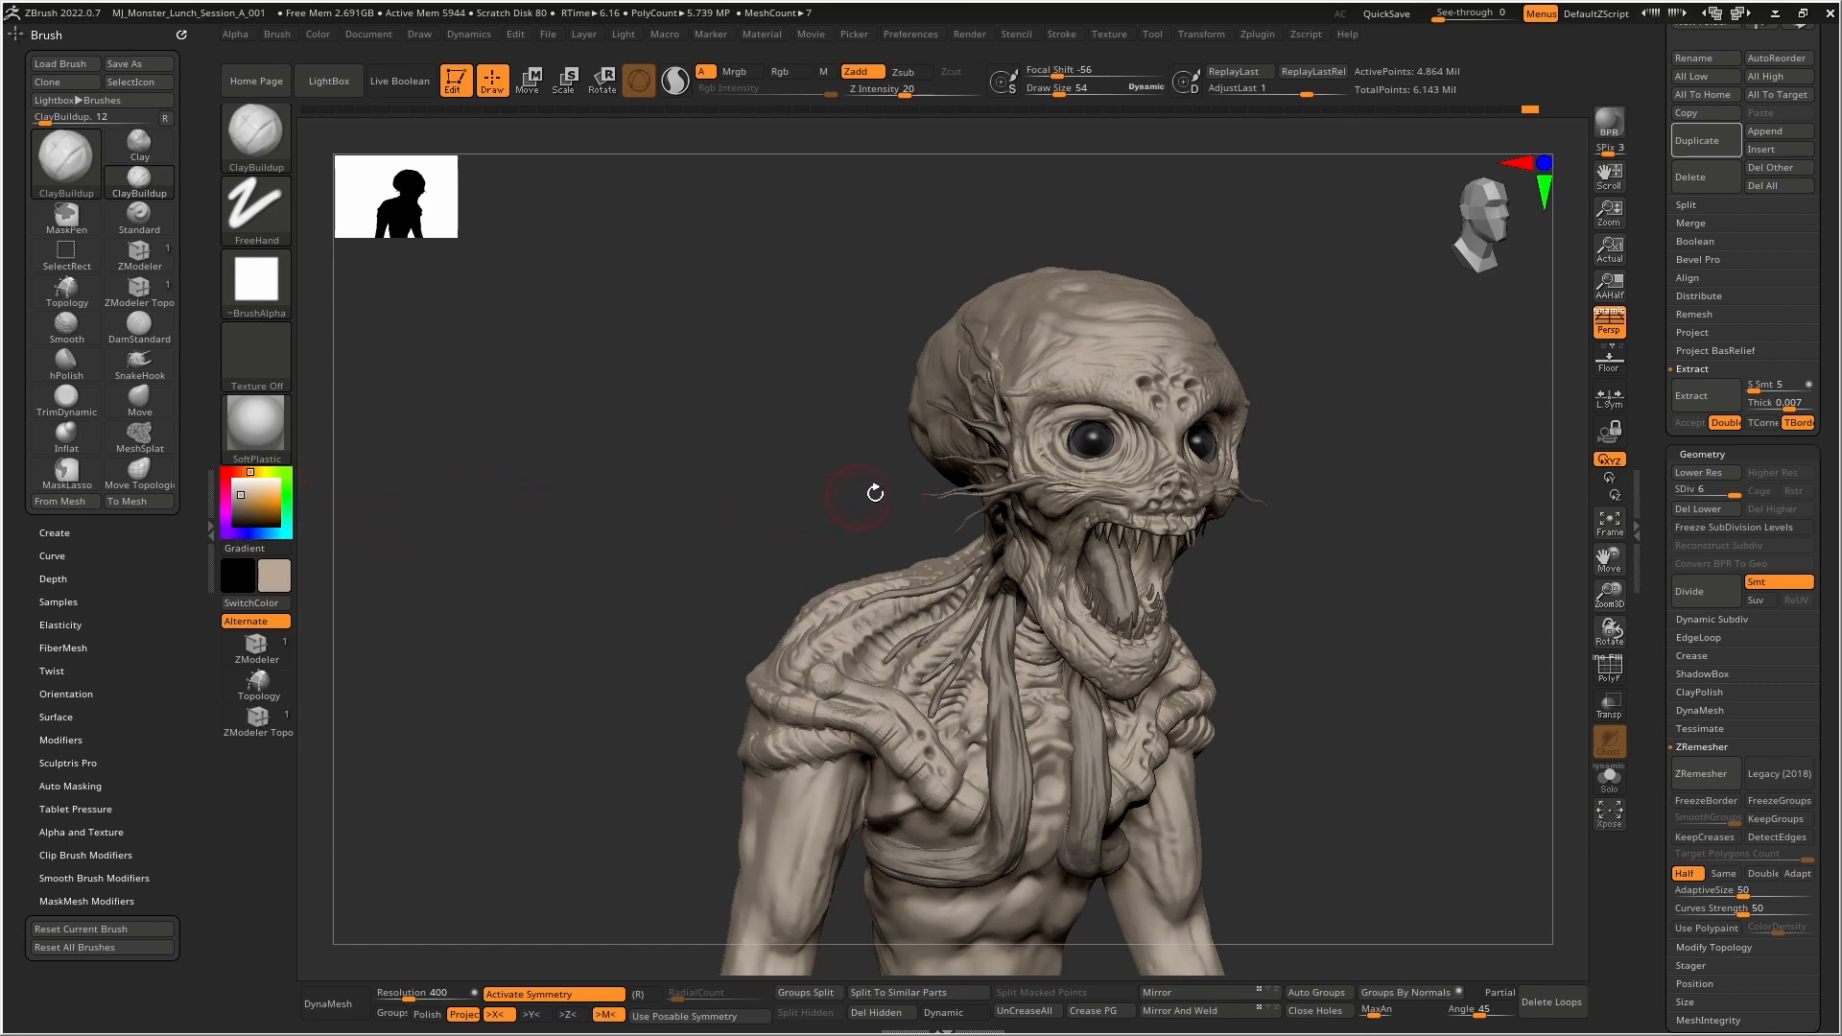
- Choose the Paint brush with Rgb intensity 100 and fill the Skin_ZSphere_4 body with the beige colour
scroll(1697, 786, up, 10)
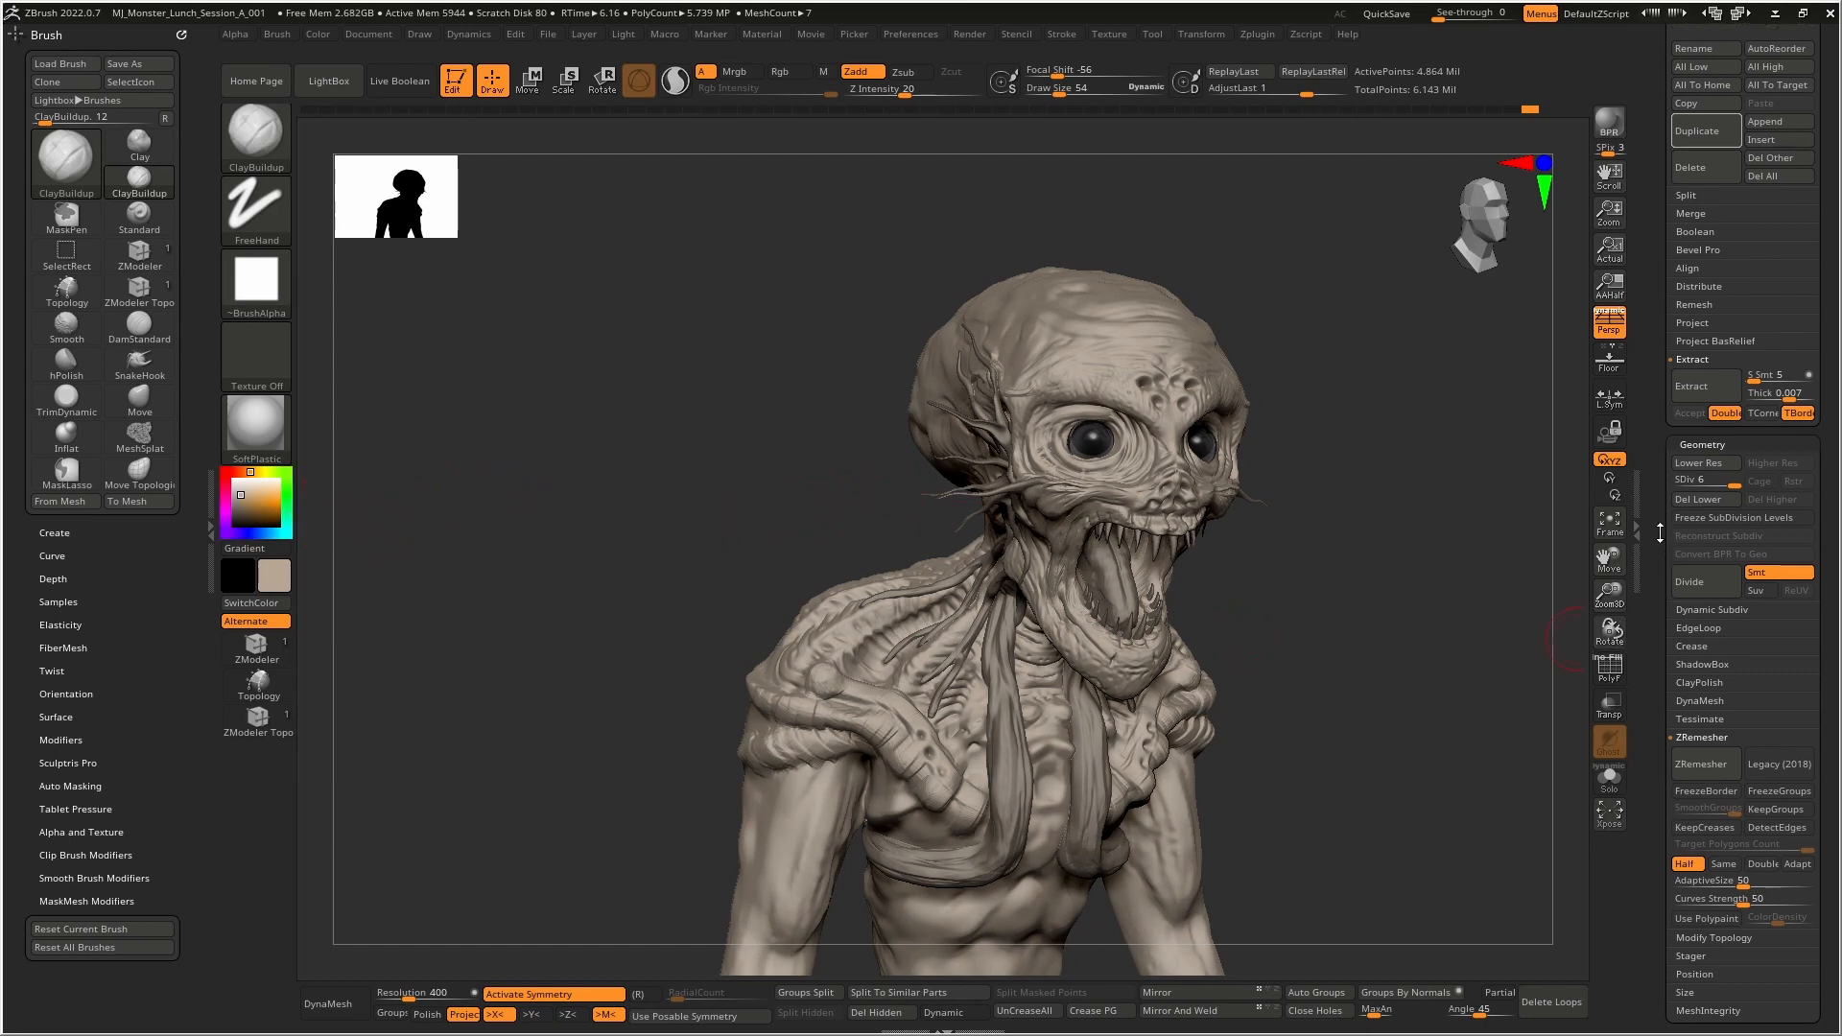
click(320, 34)
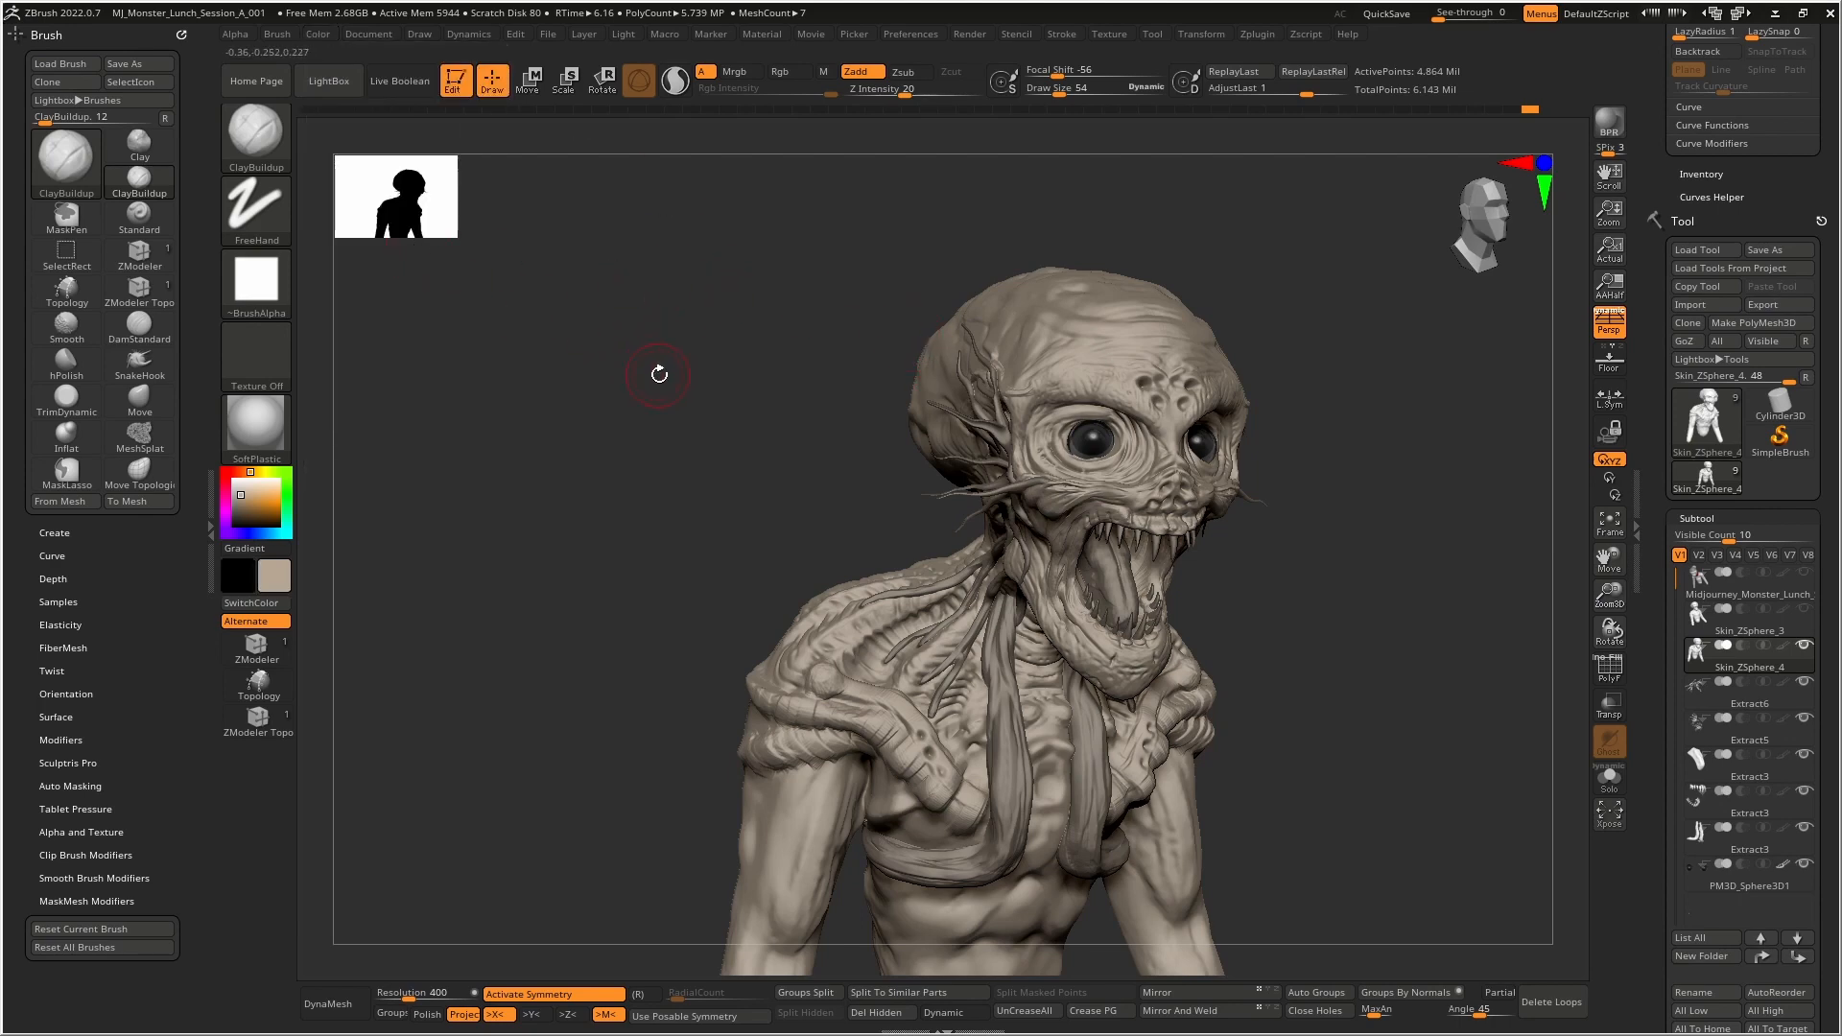
key(b)
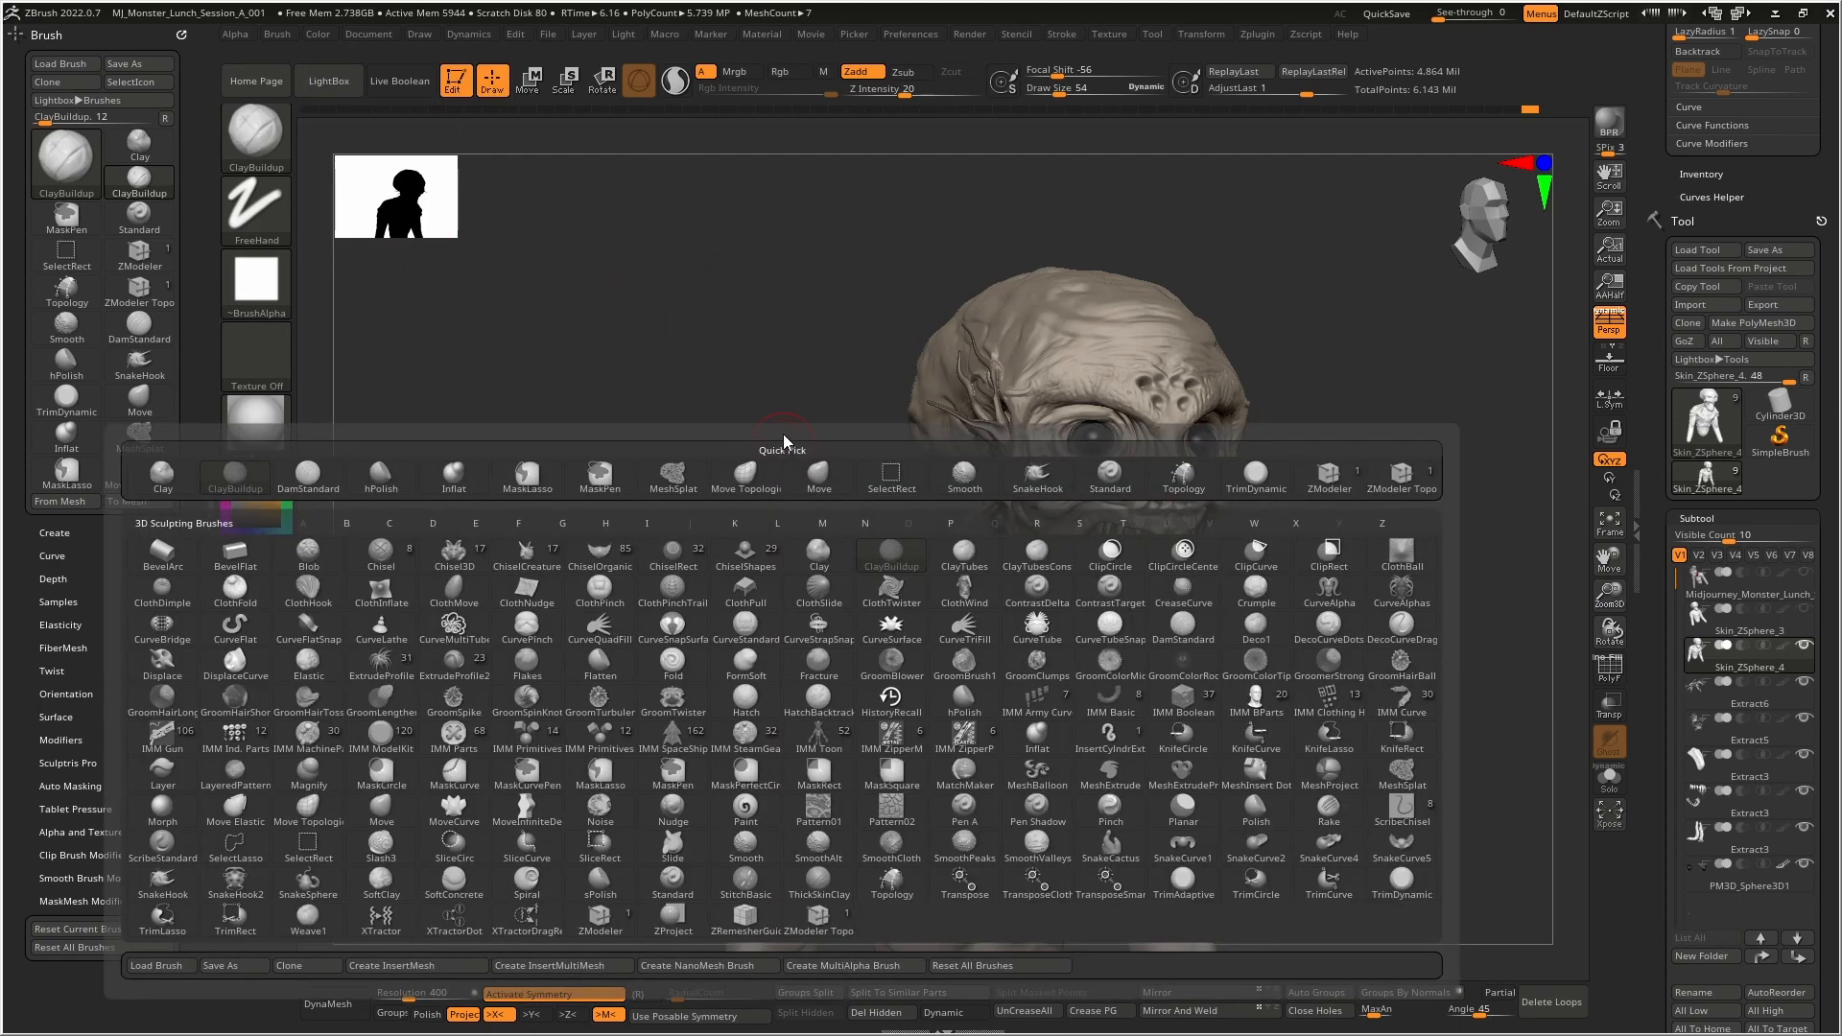
key(p)
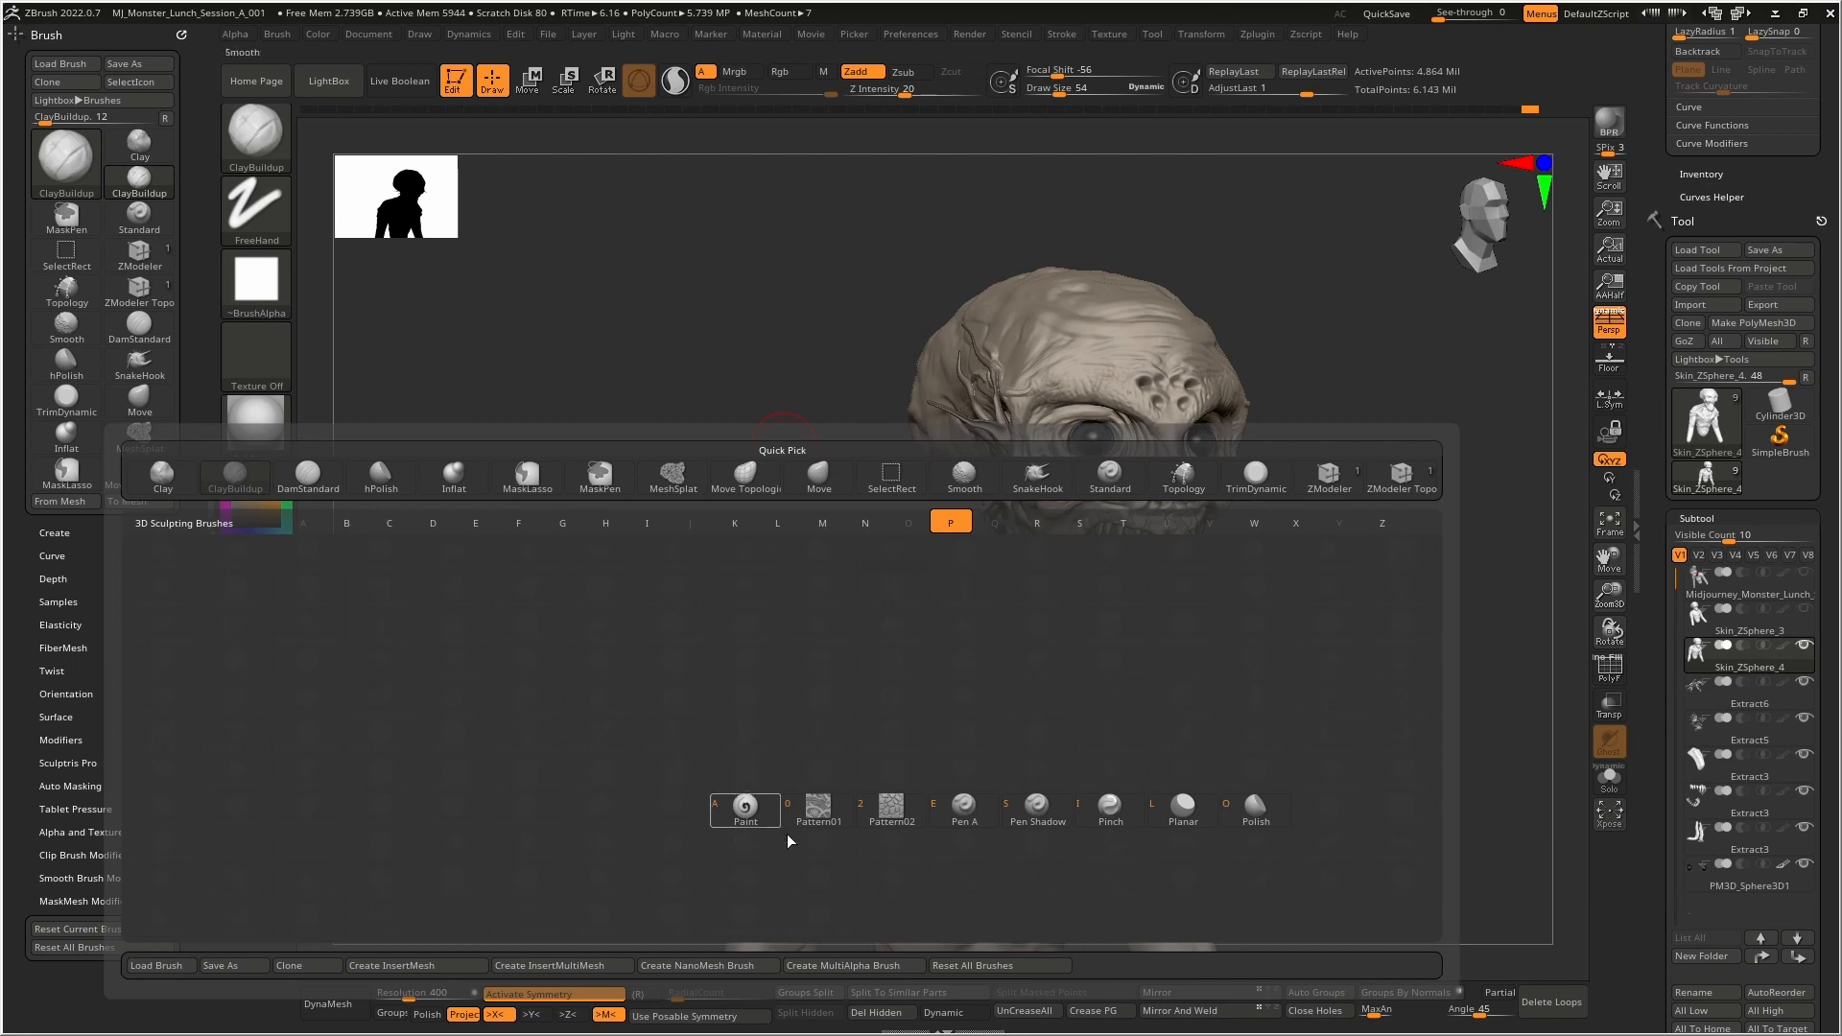
click(741, 816)
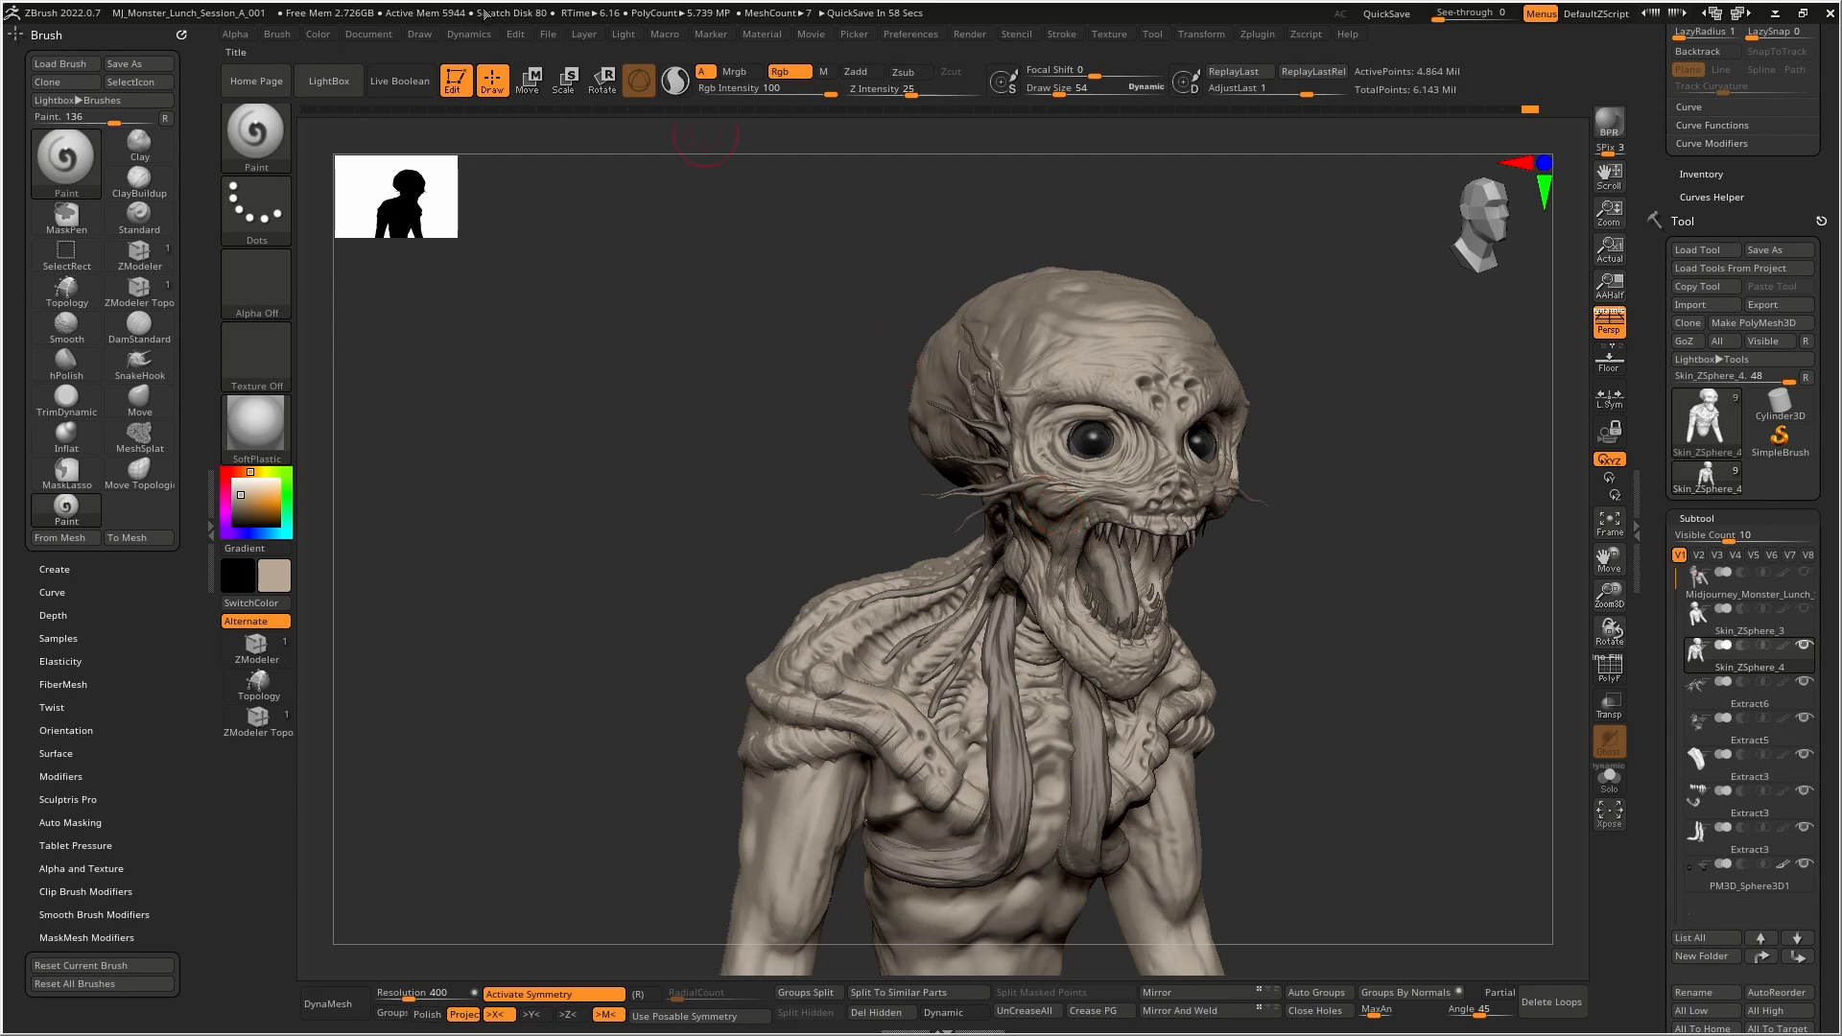
click(320, 35)
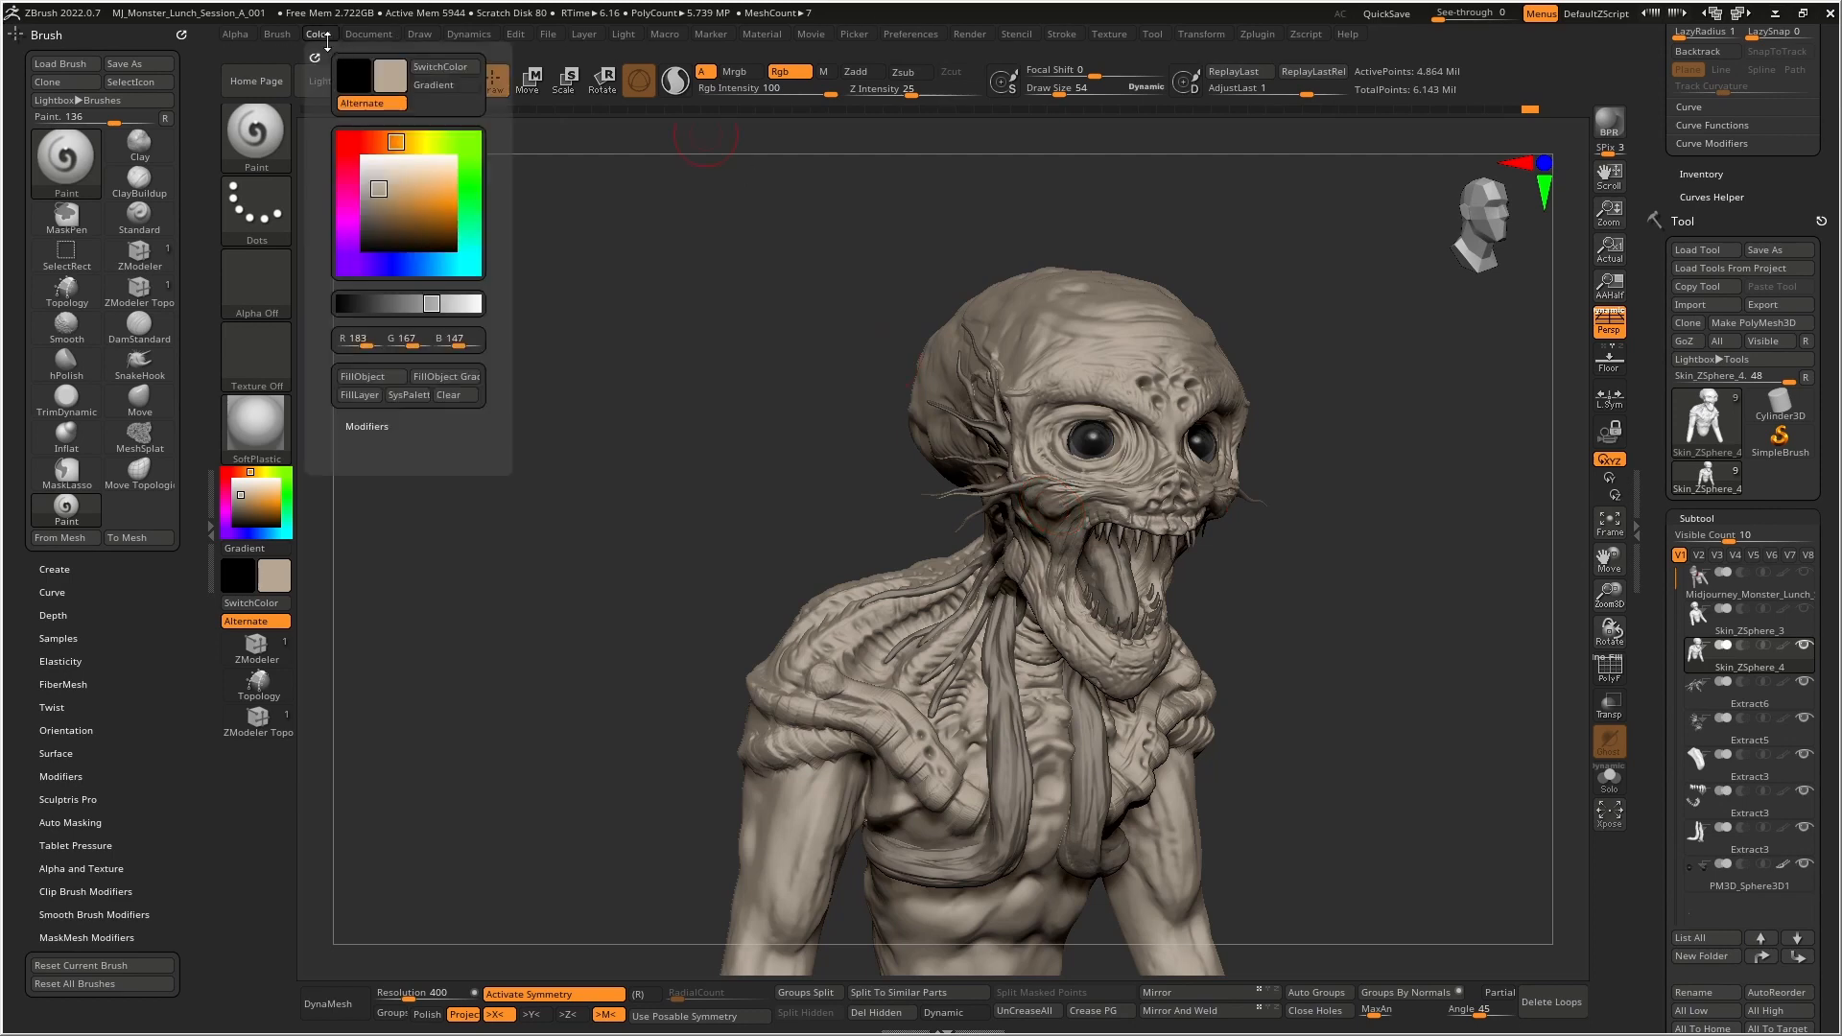
click(400, 380)
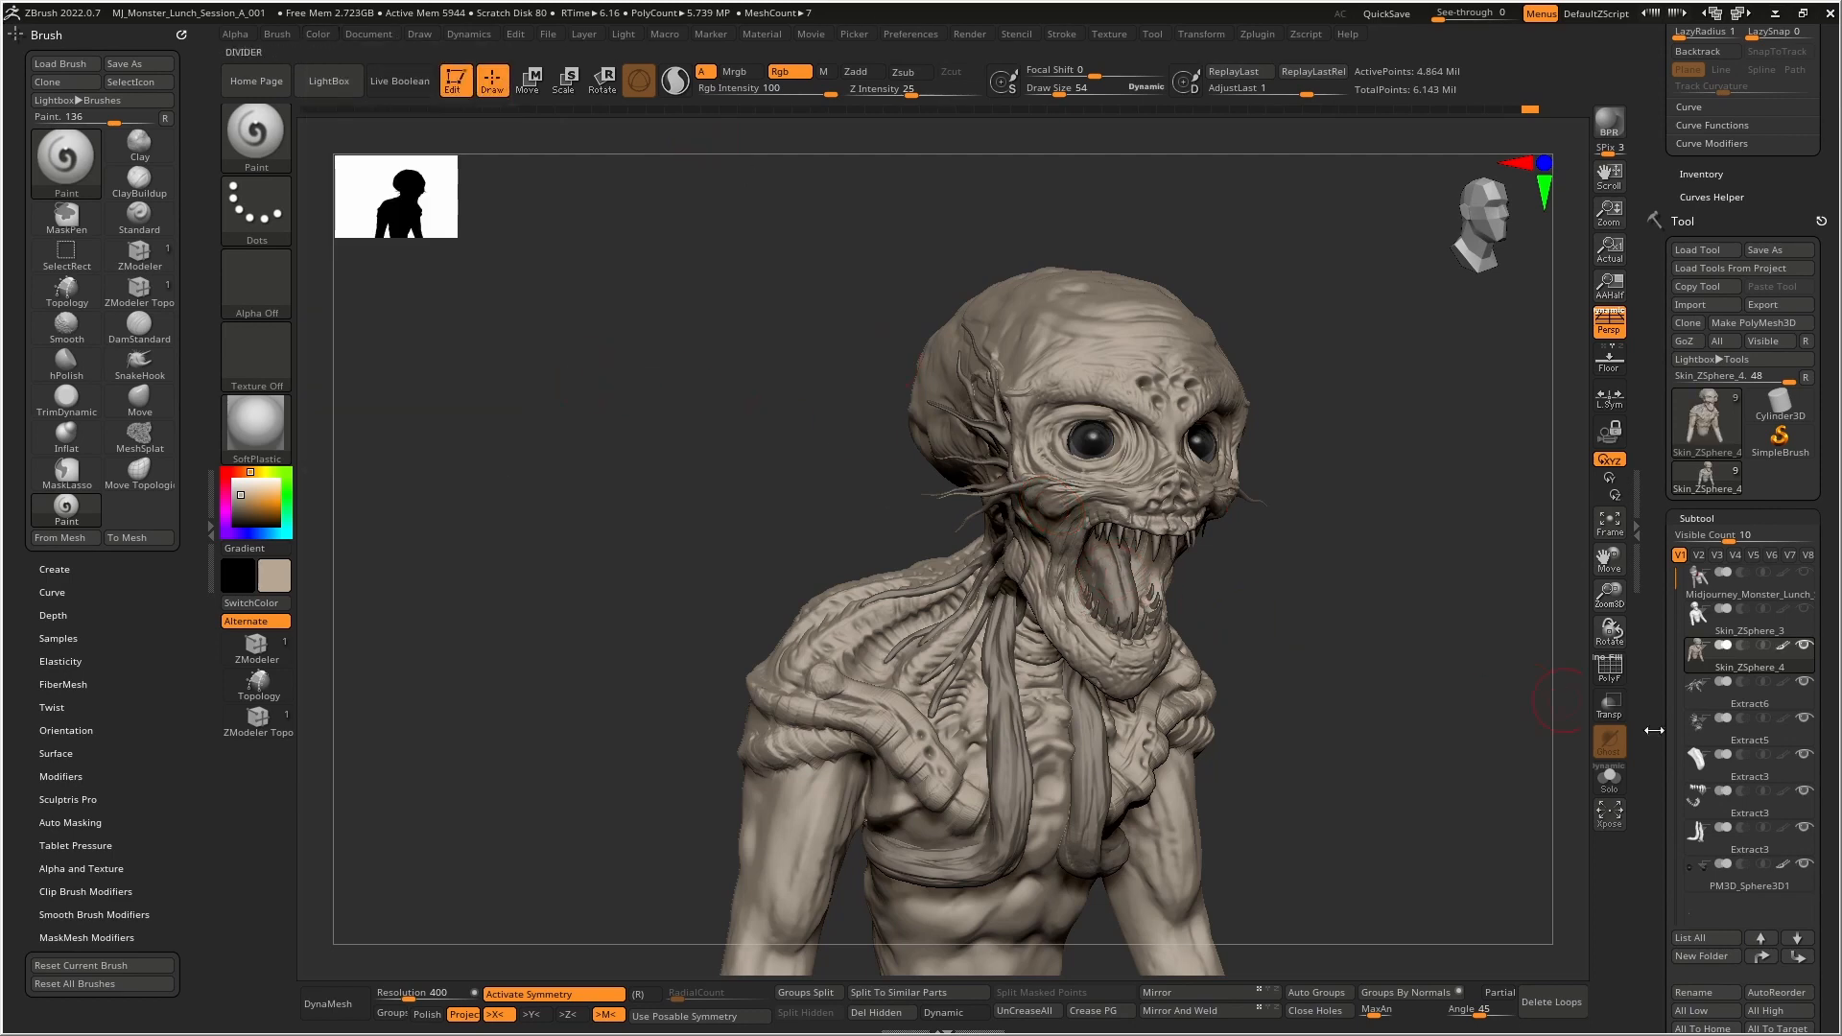
- Fill the Extract6 and Extract5 subtools with the same beige colour
click(1752, 707)
click(327, 42)
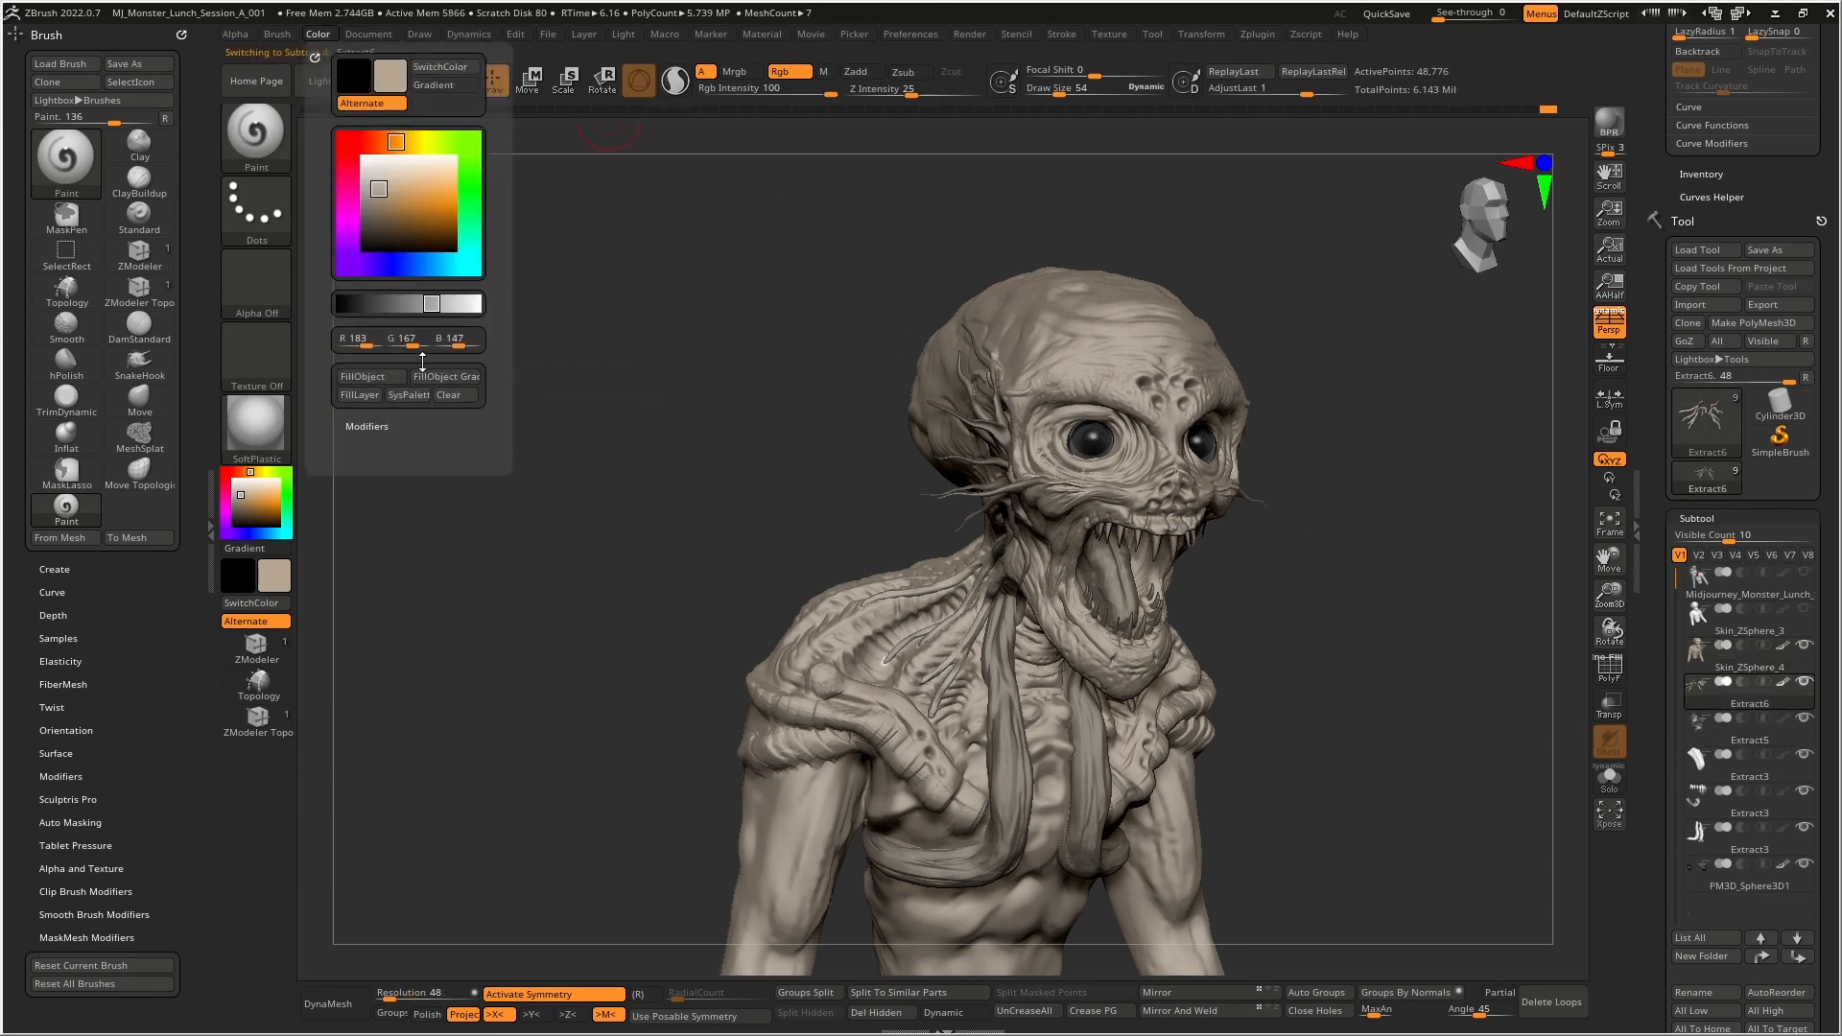
key(Down)
click(379, 382)
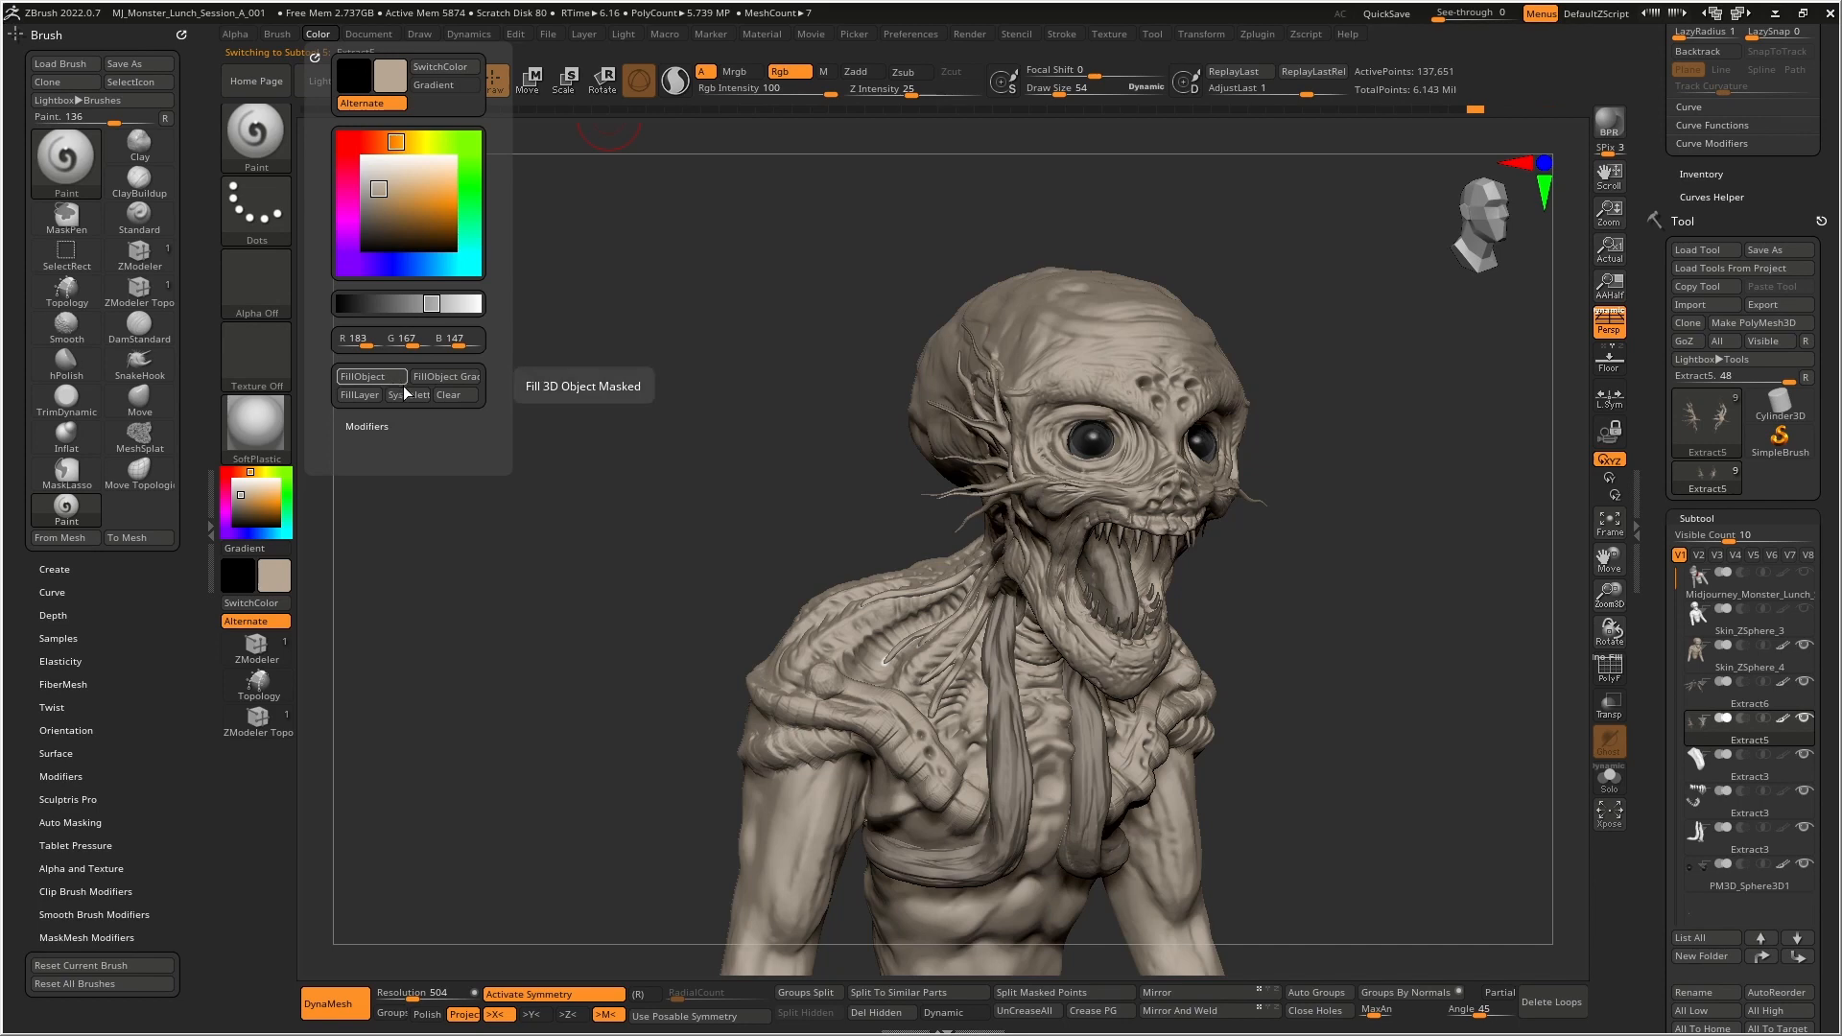
- Fill the tongue subtool with a pink colour, R 209, G 140, B 165
key(Down)
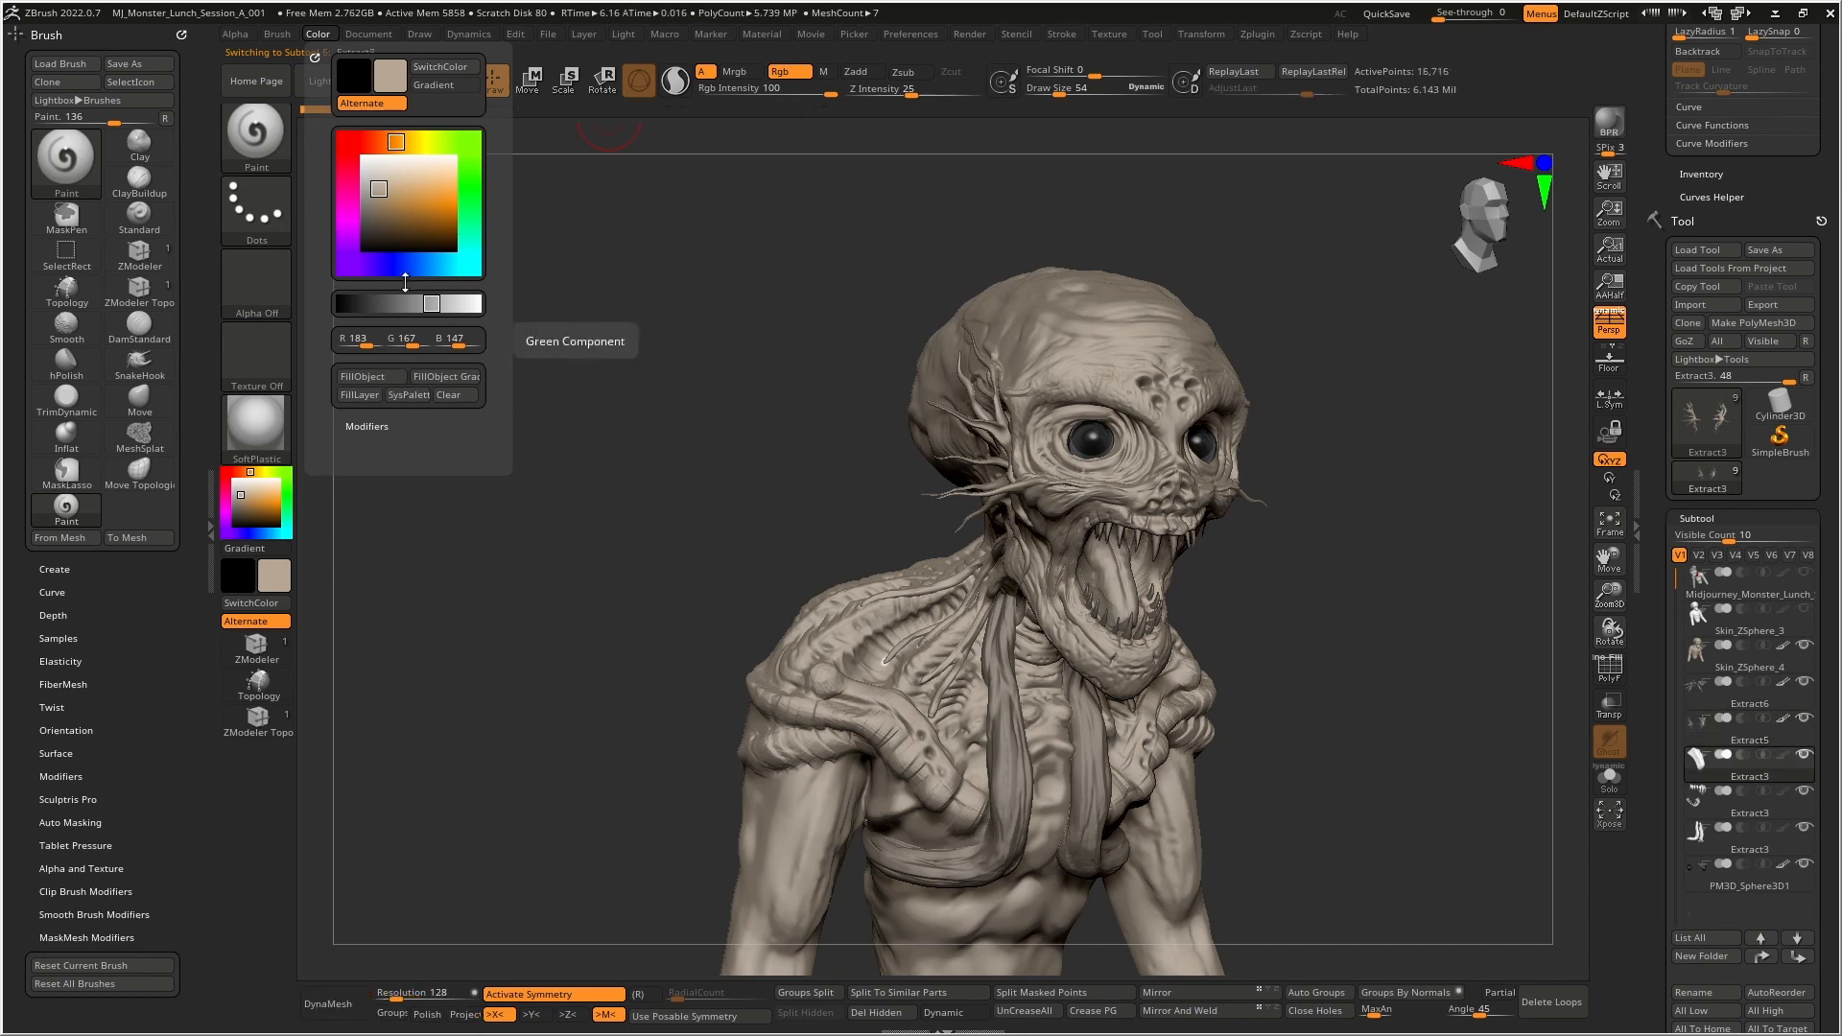
click(406, 141)
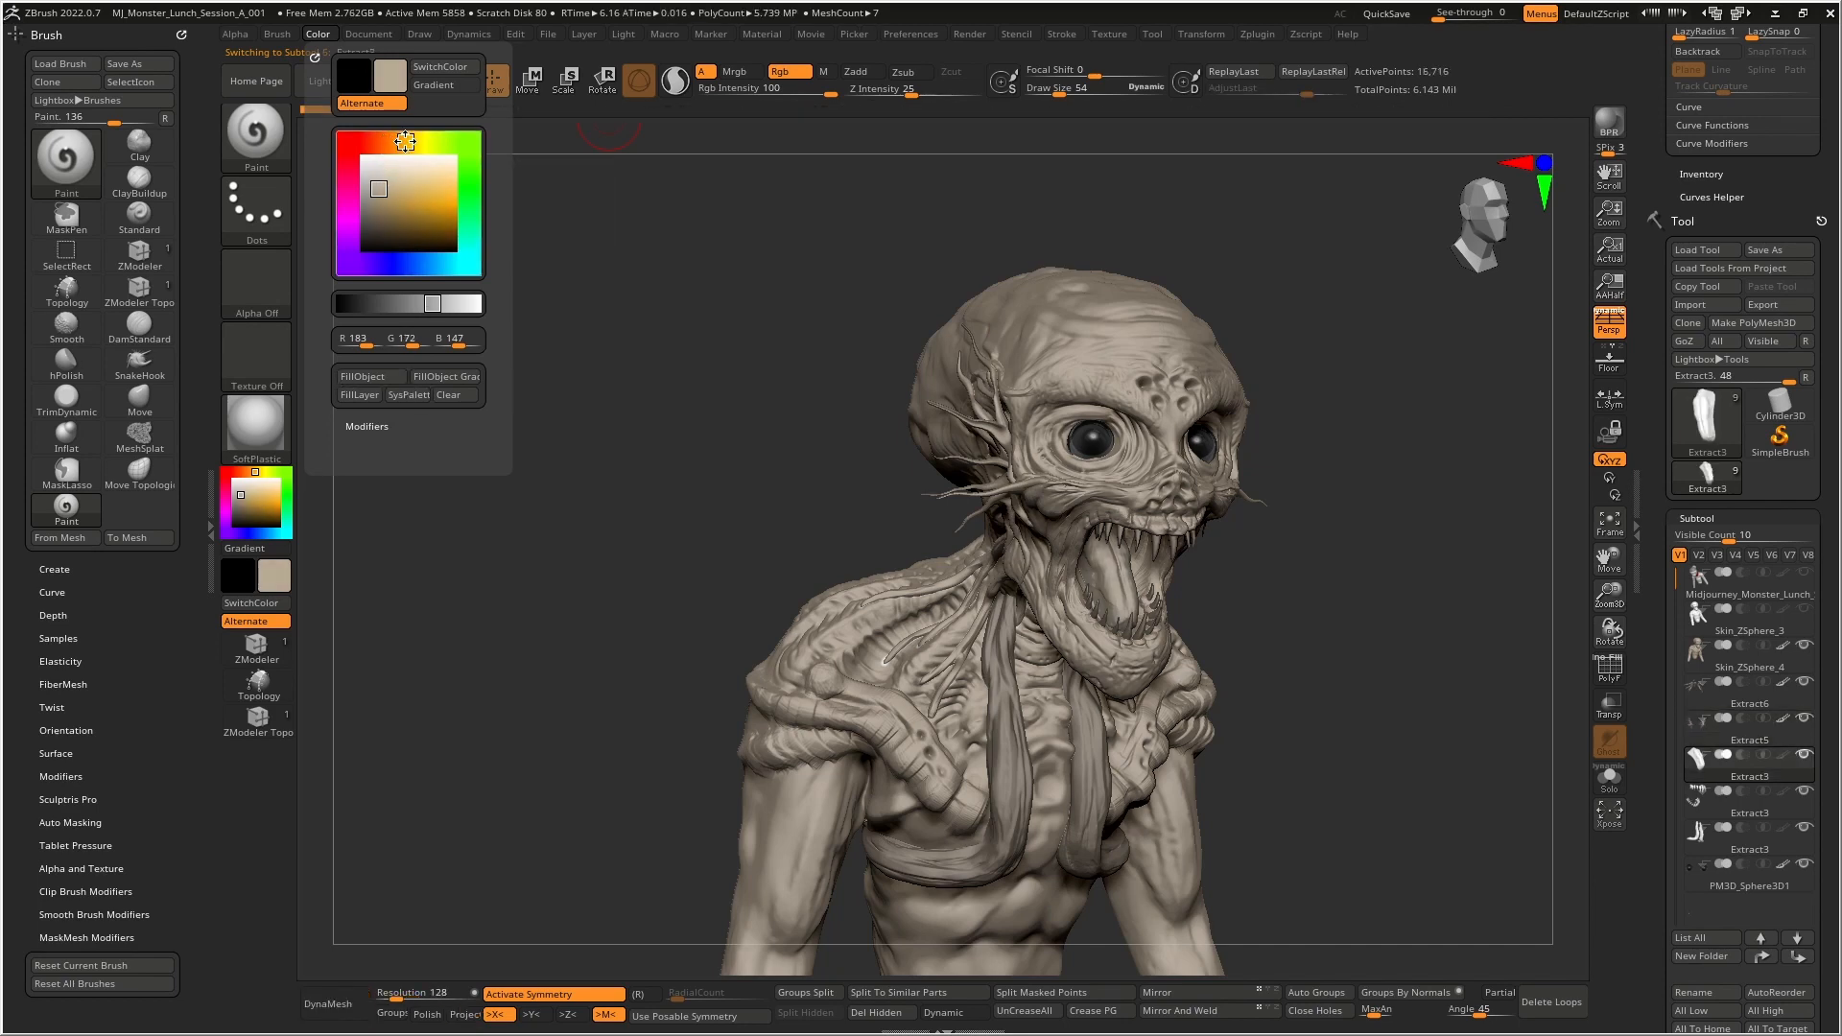
drag(406, 141, 385, 179)
click(346, 193)
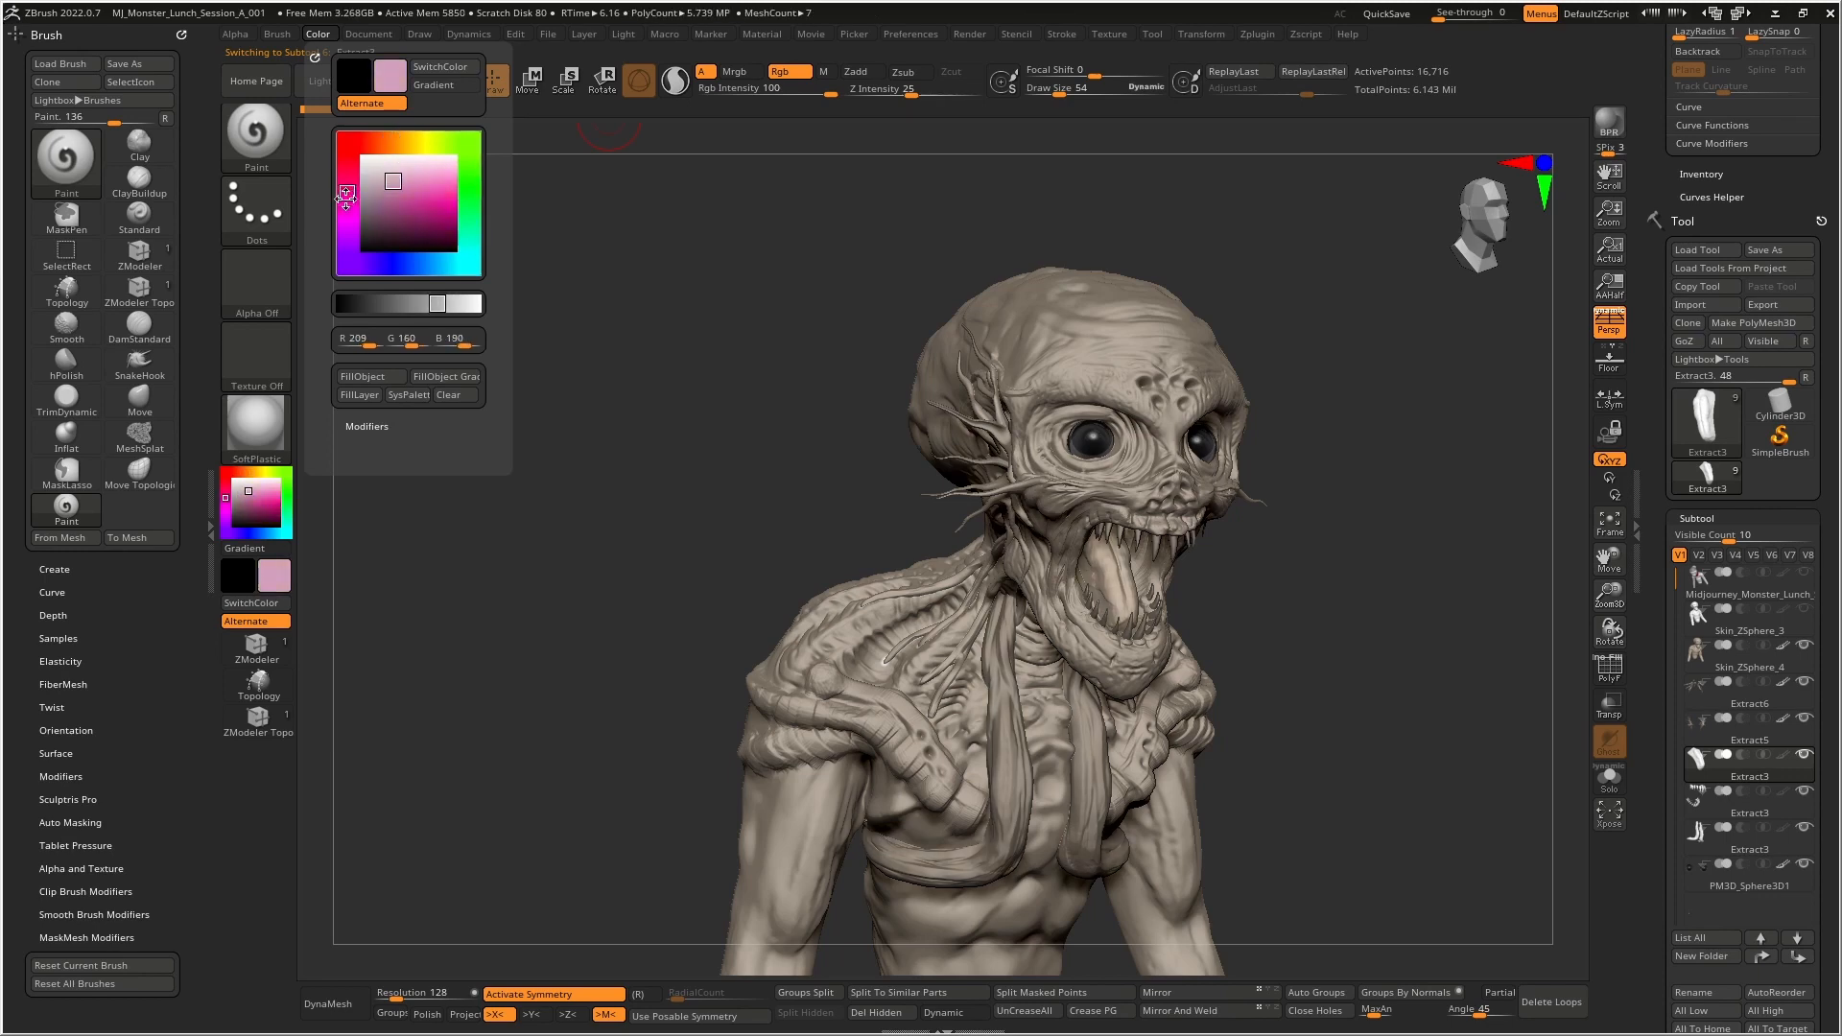
mouse_move(391, 187)
mouse_down()
mouse_move(383, 173)
mouse_move(401, 186)
mouse_up()
click(350, 179)
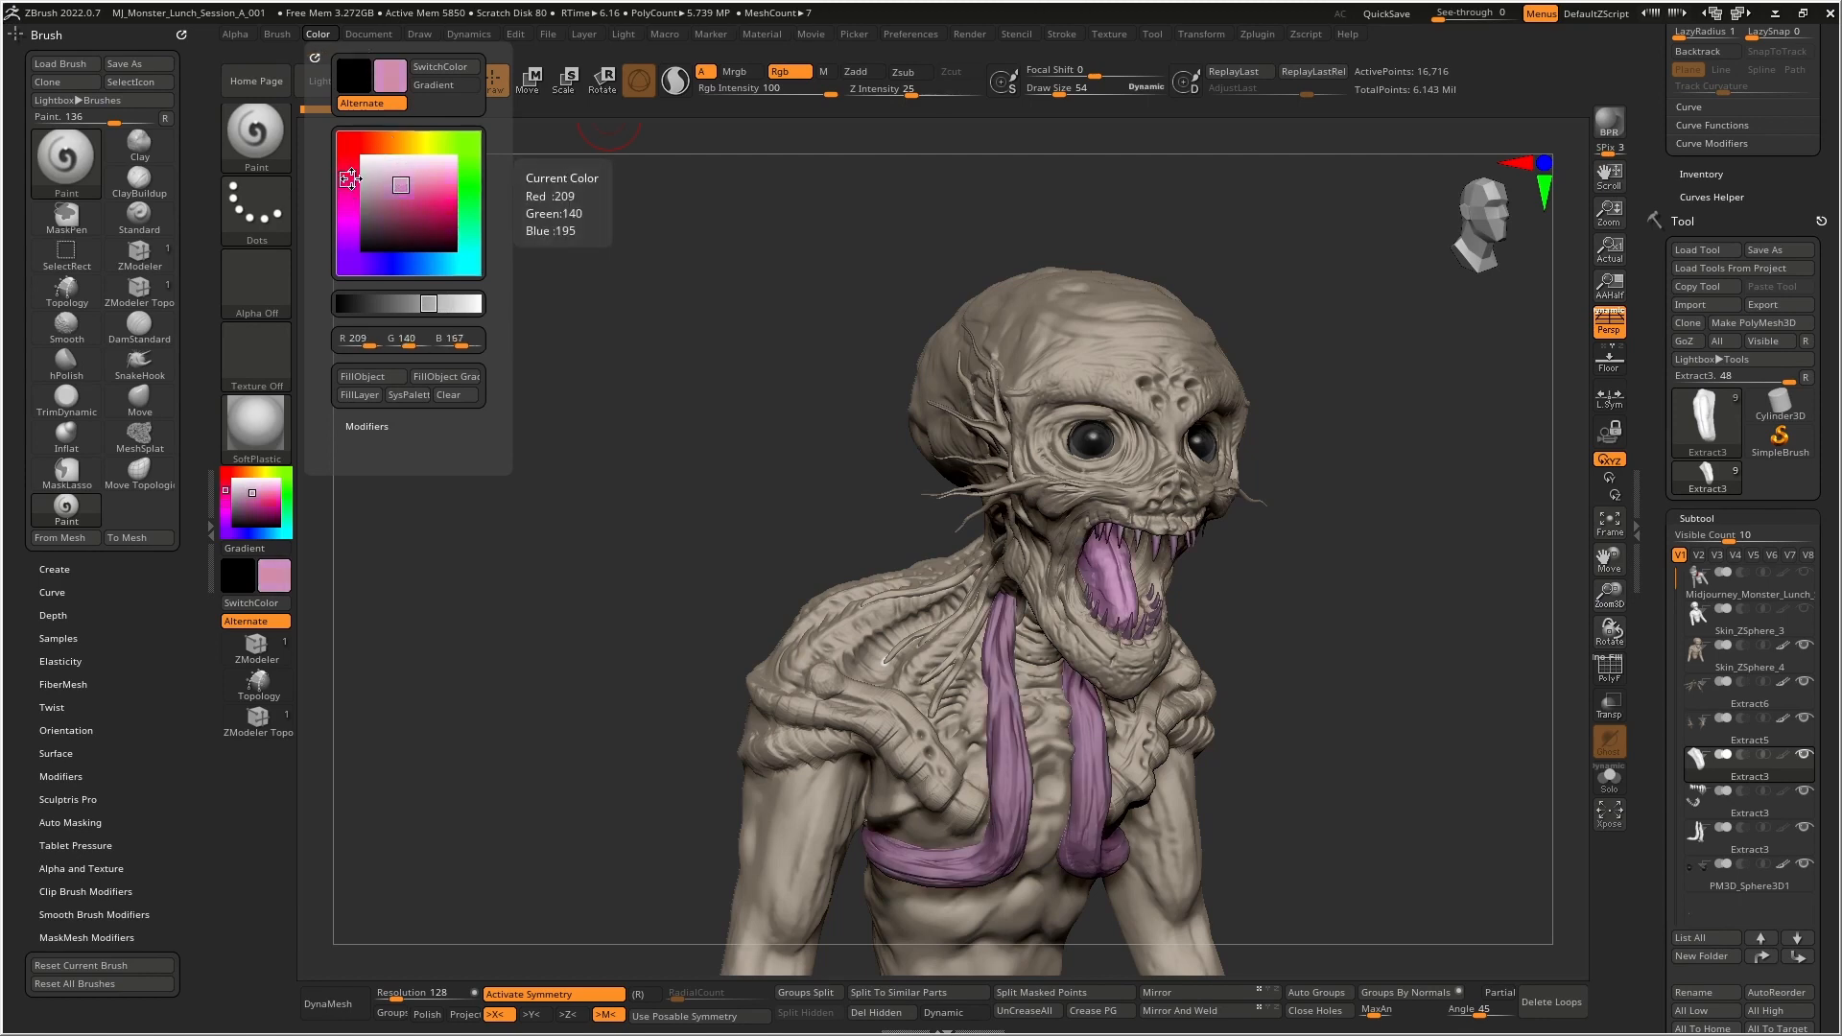
click(370, 377)
- Fill the teeth subtool with a pale warm beige, R 204, G 189, B 174
key(Down)
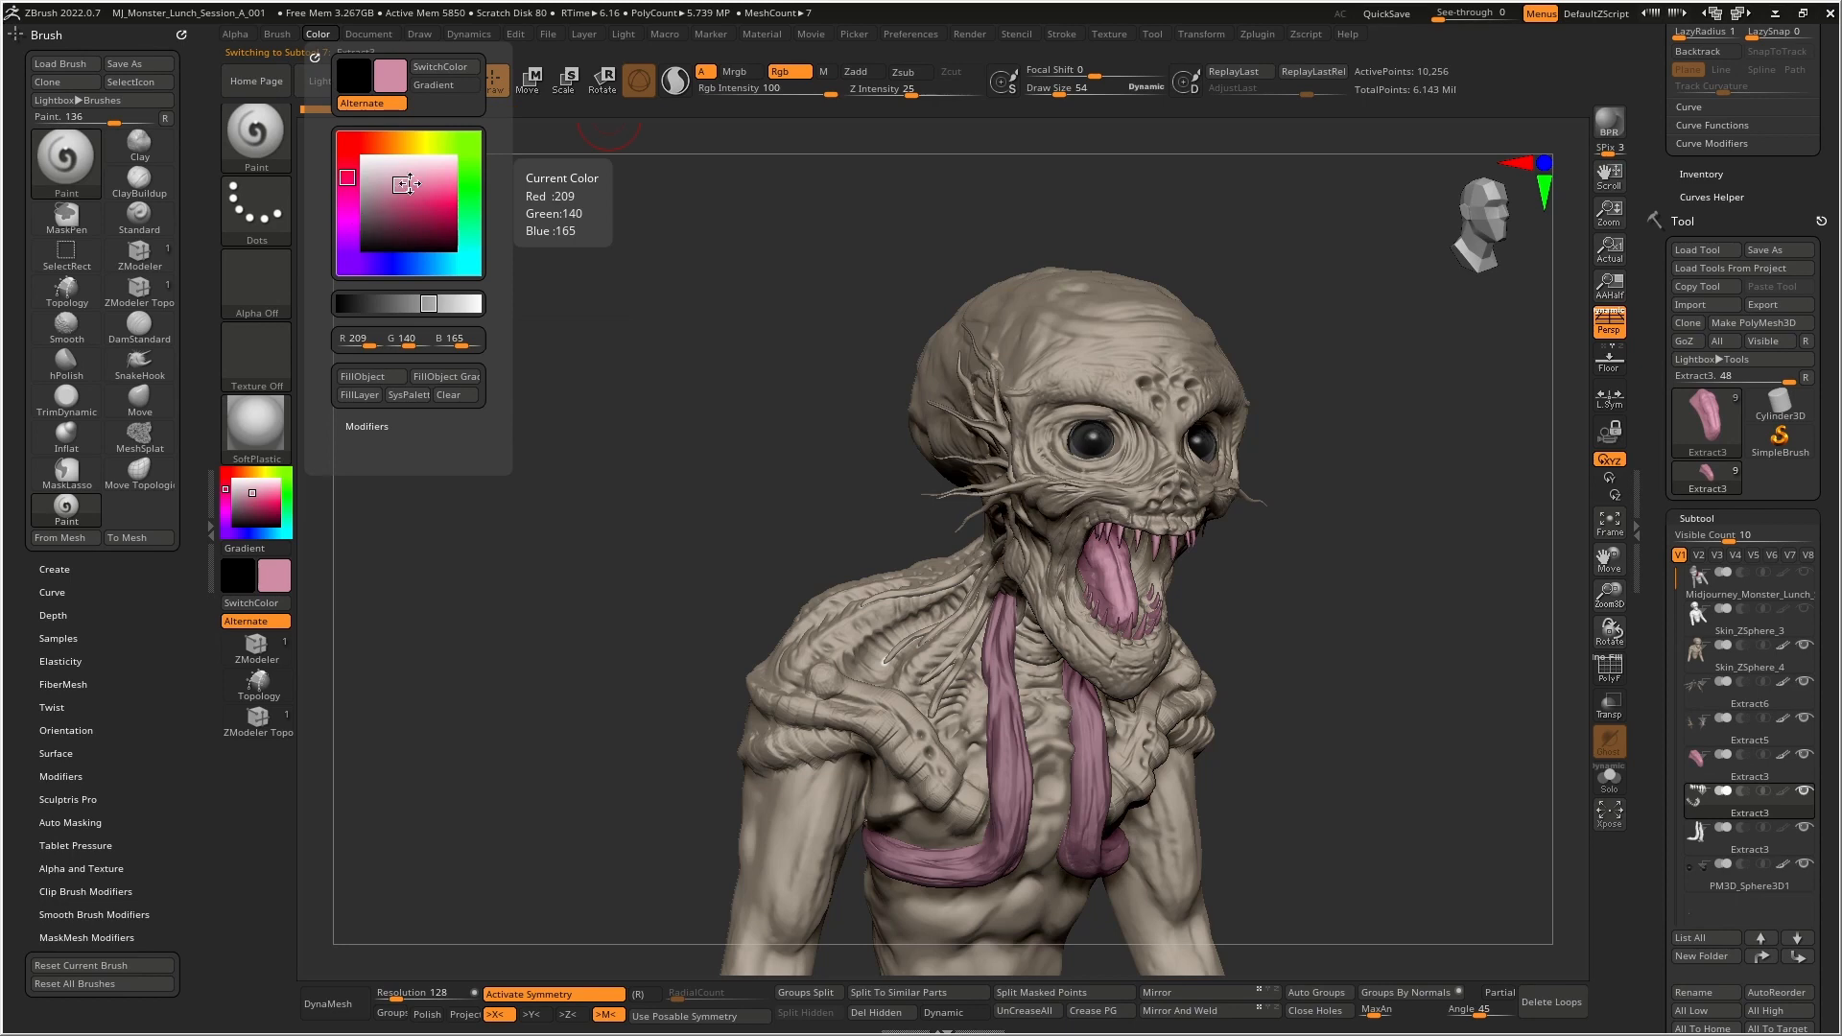
click(388, 164)
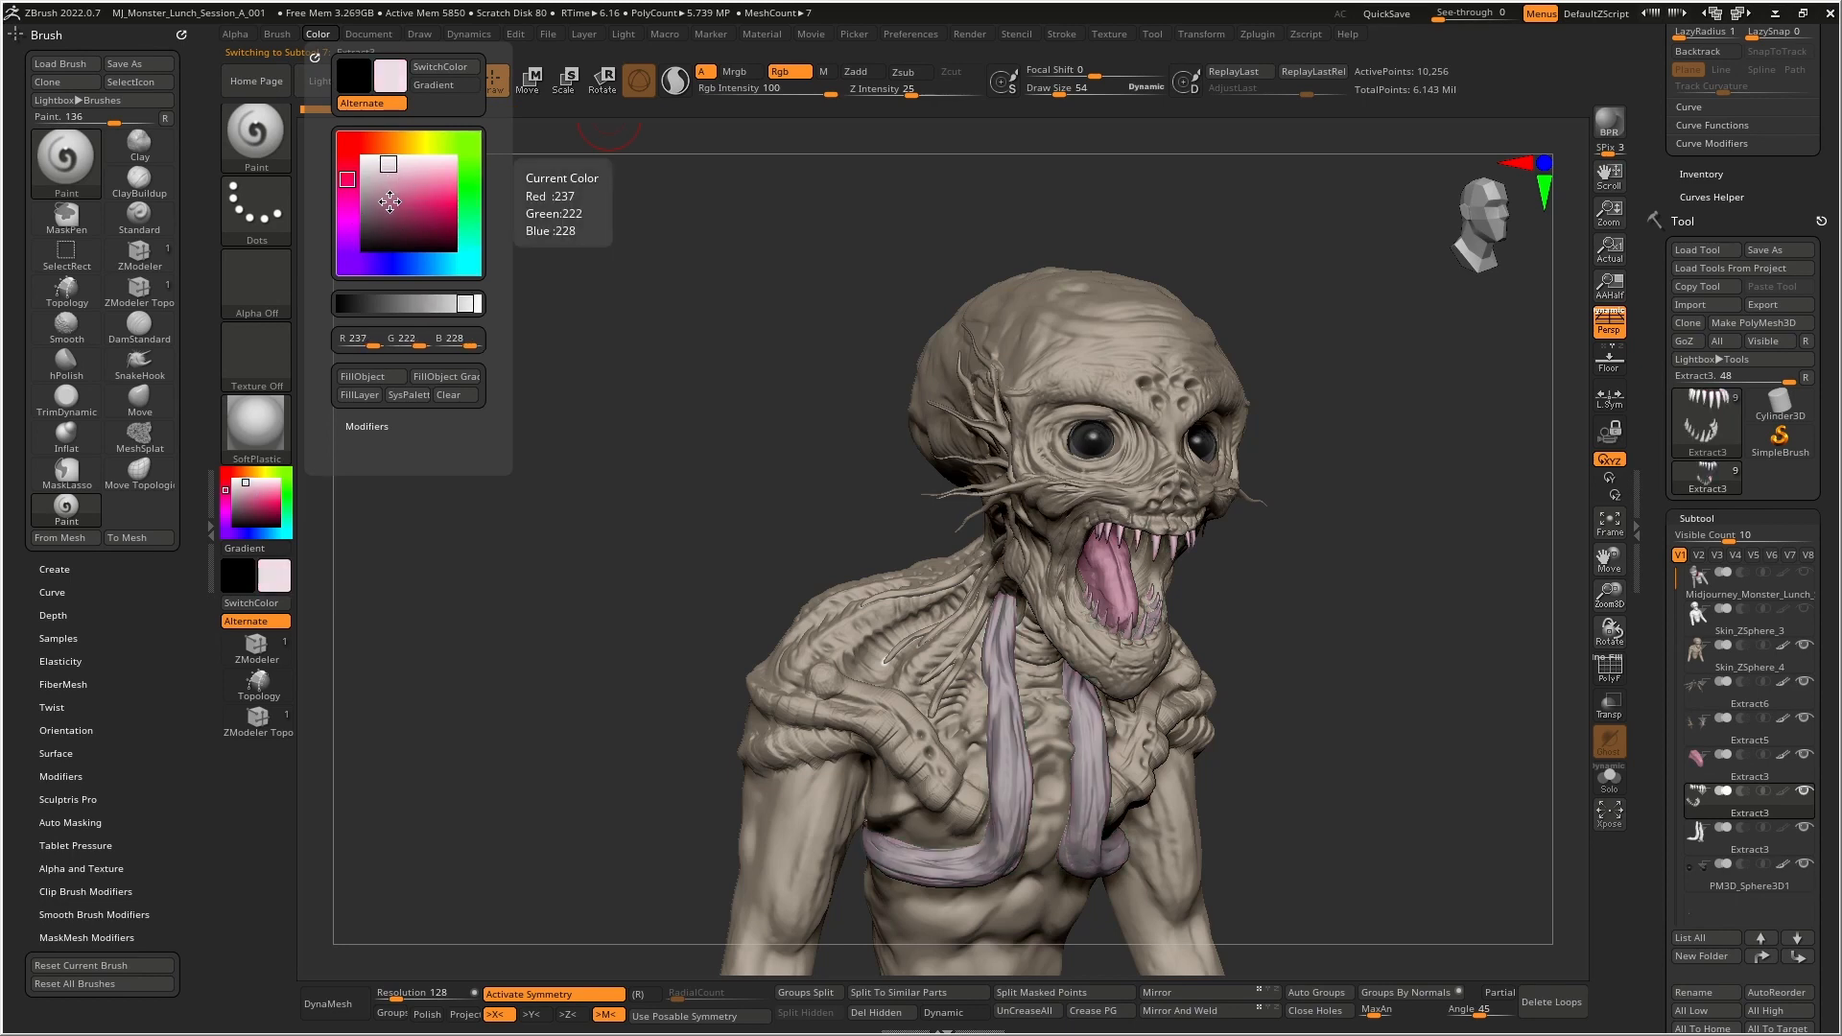
click(389, 194)
click(407, 141)
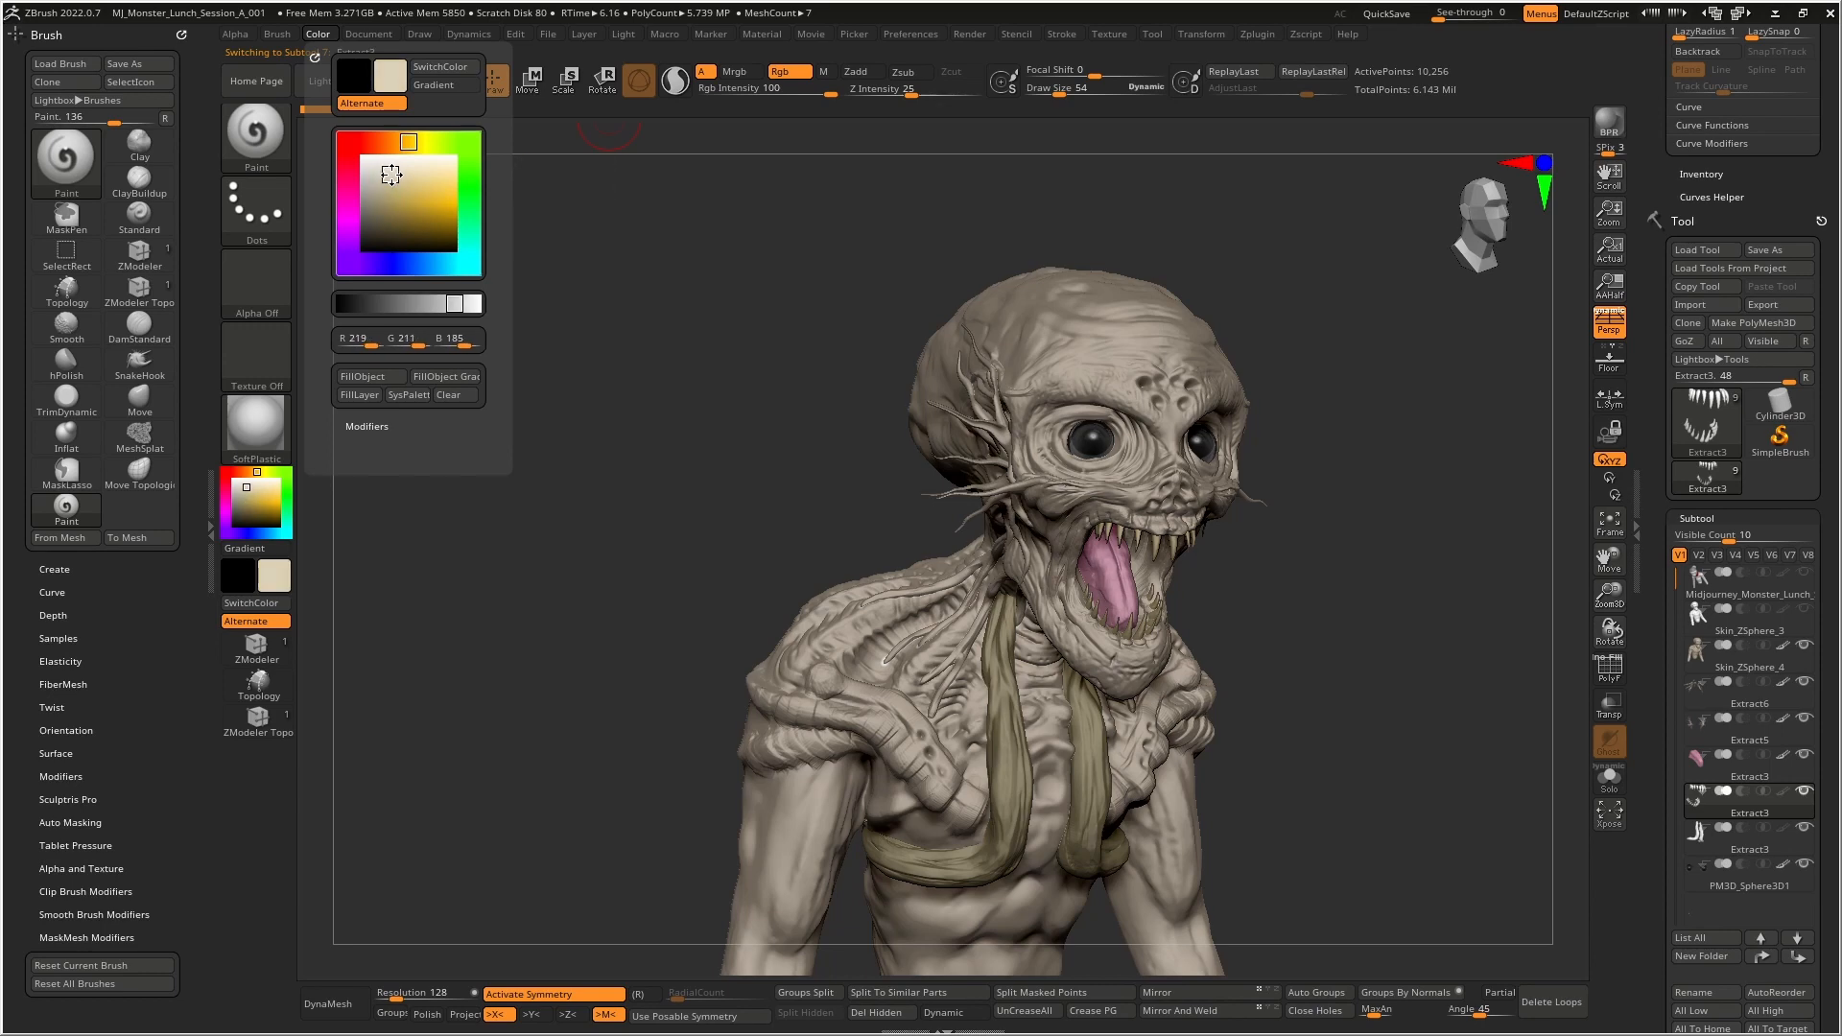
click(397, 182)
click(381, 177)
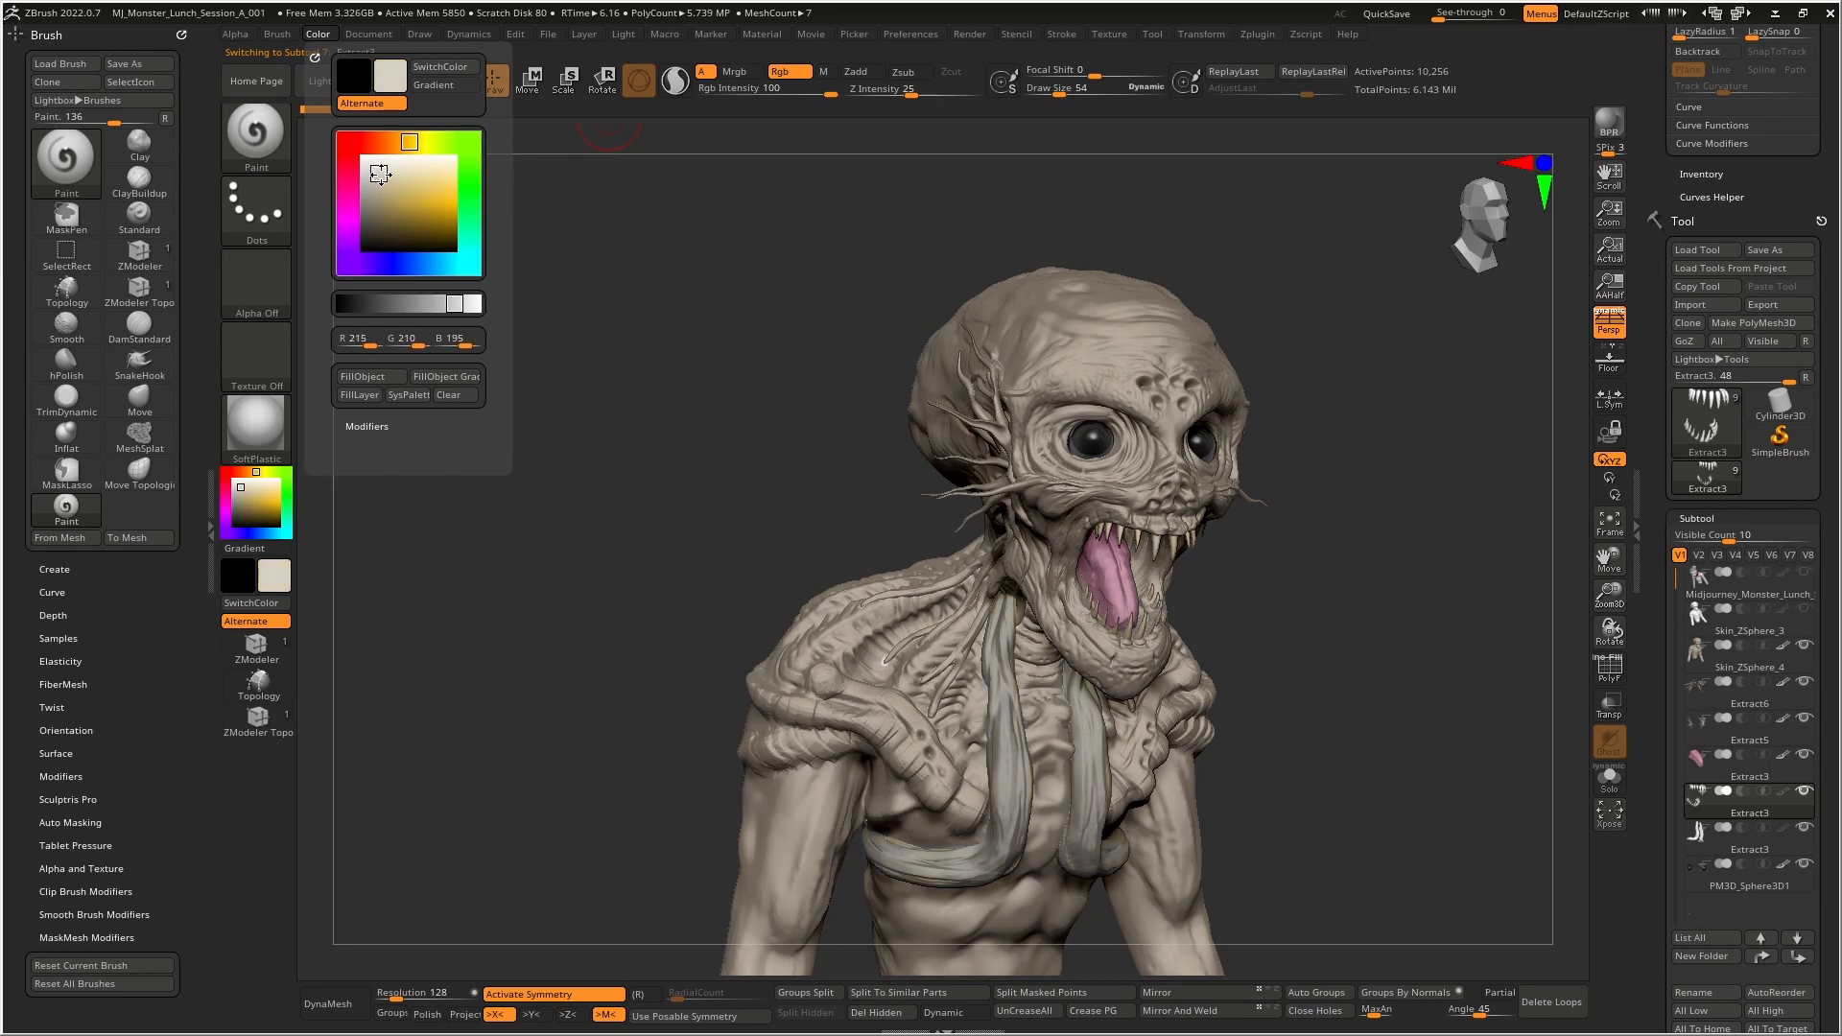
click(393, 142)
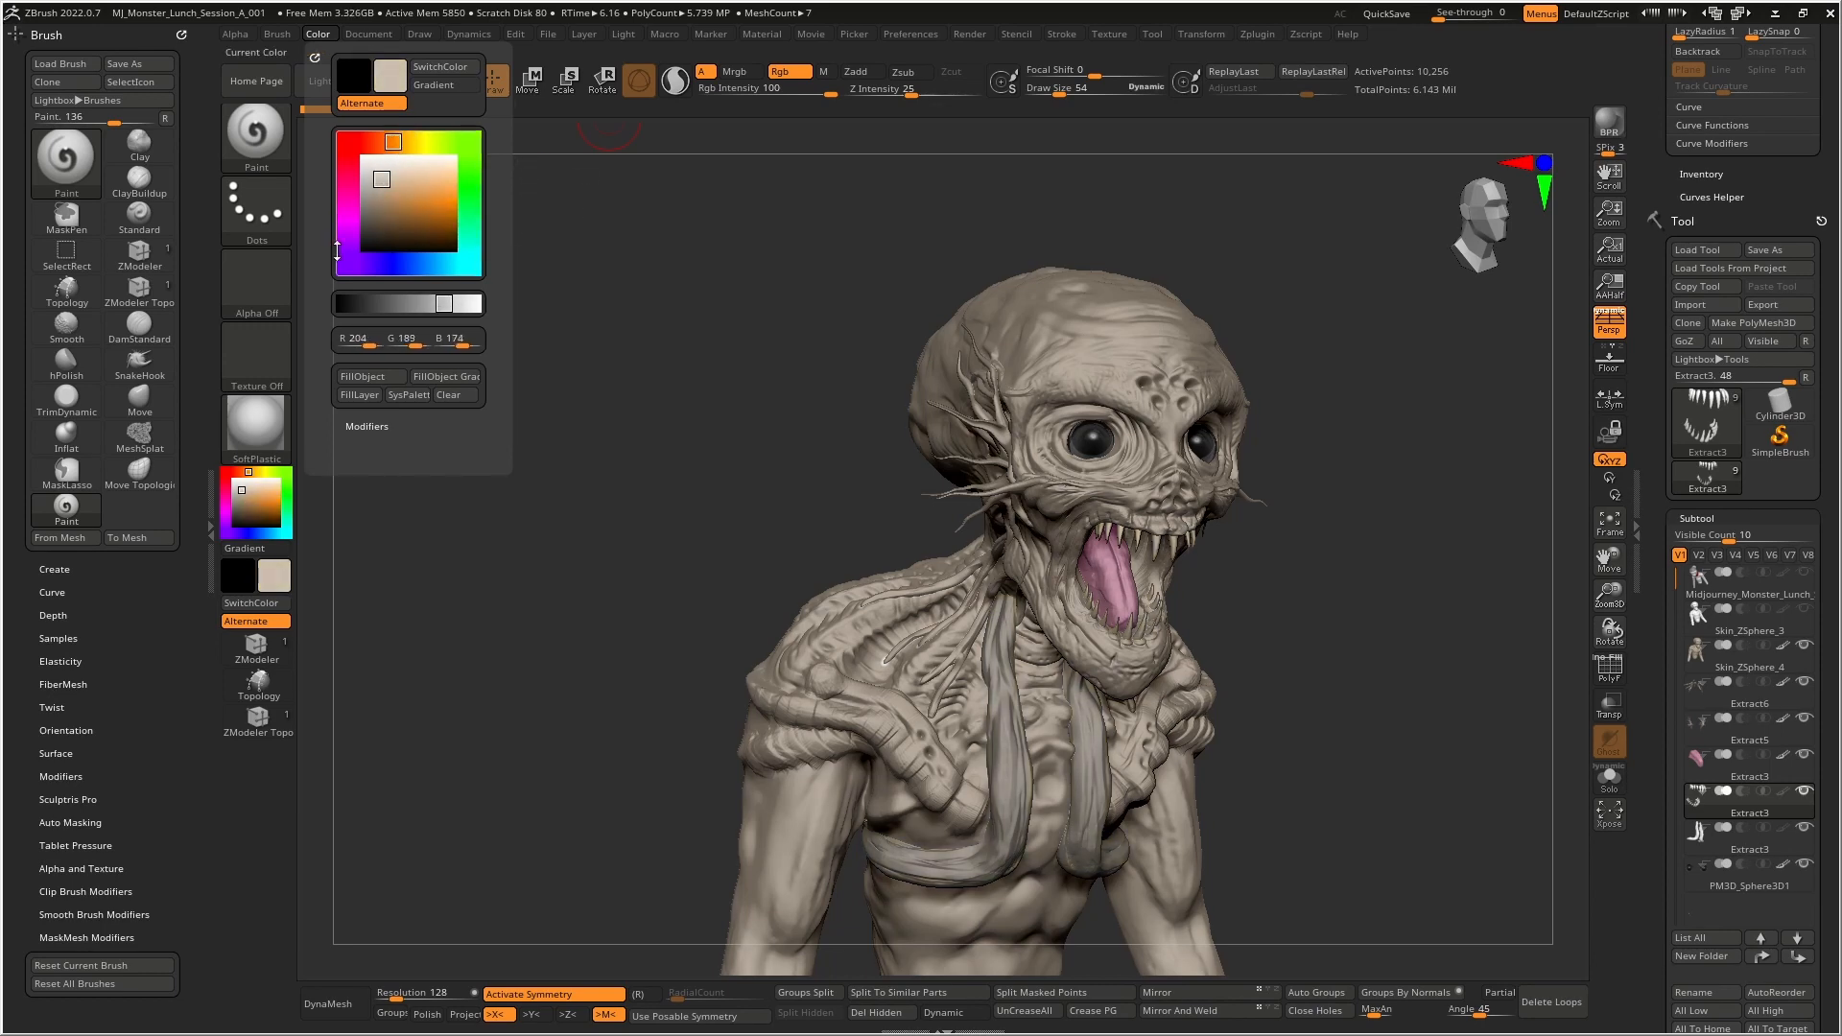
click(359, 380)
- Fill the Extract3 chest strands with the body's beige colour, R 183, G 167, B 147
key(Down)
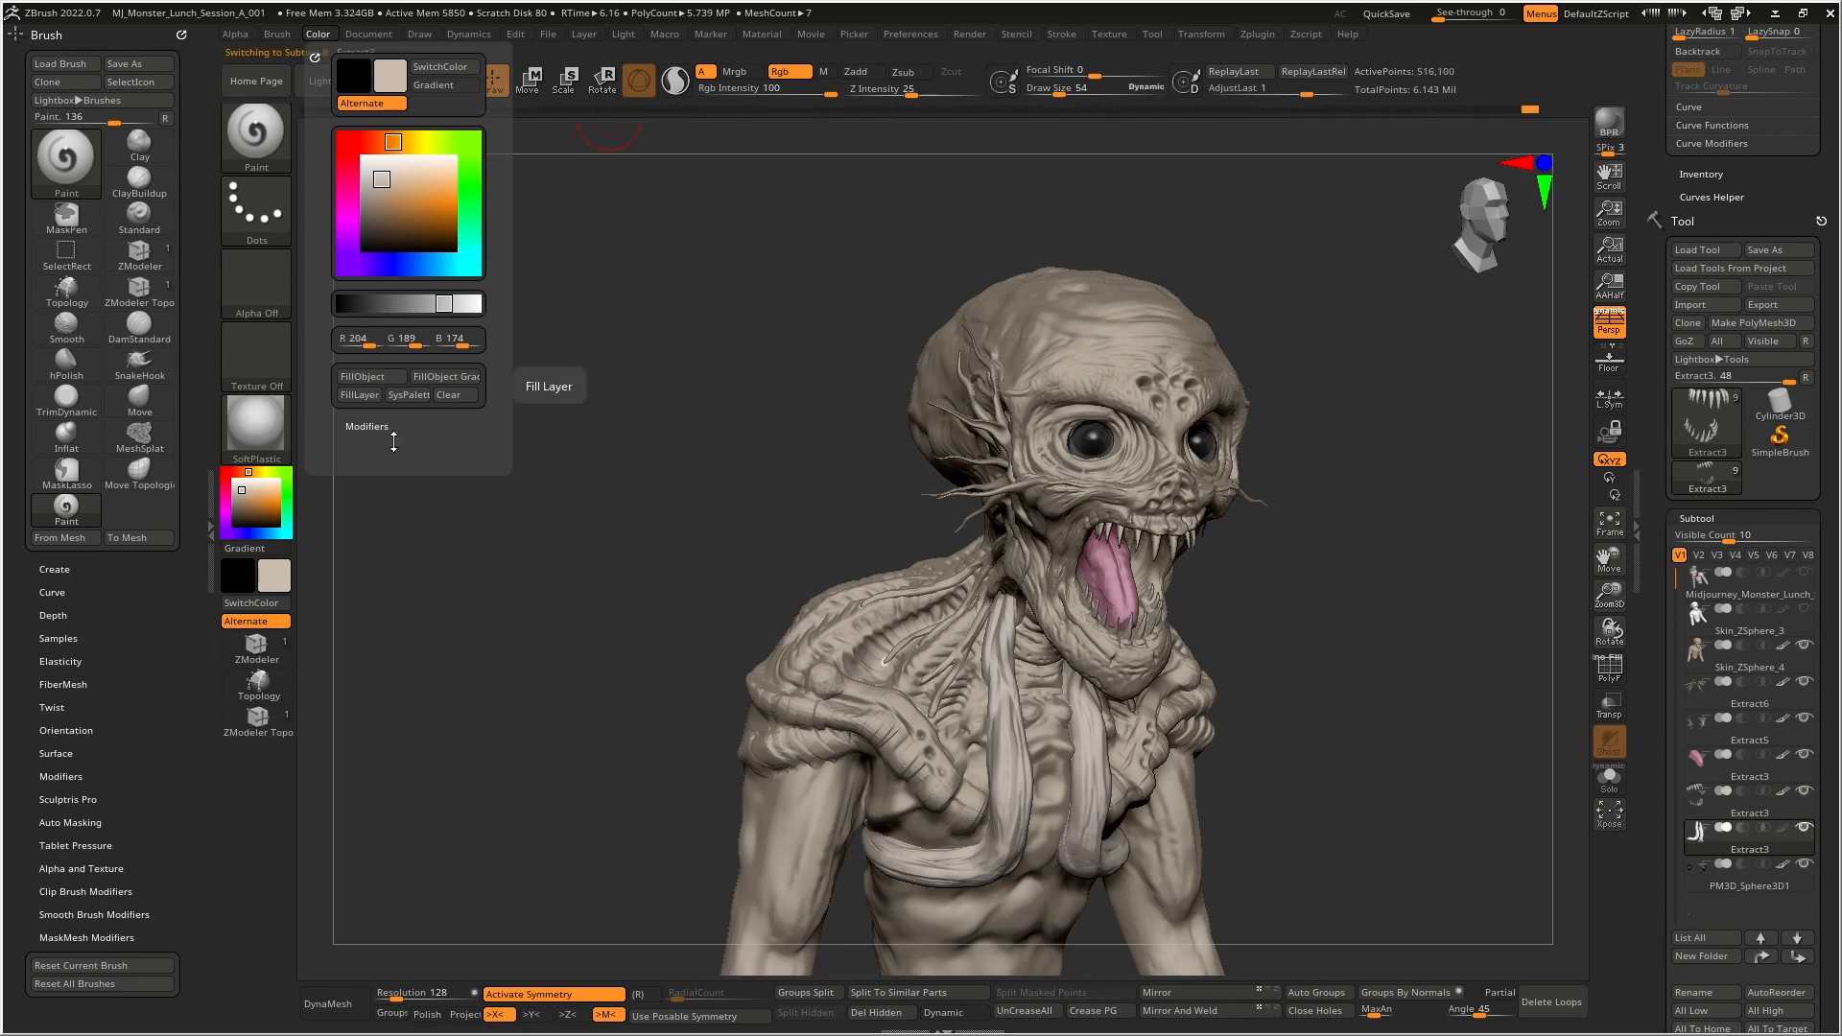
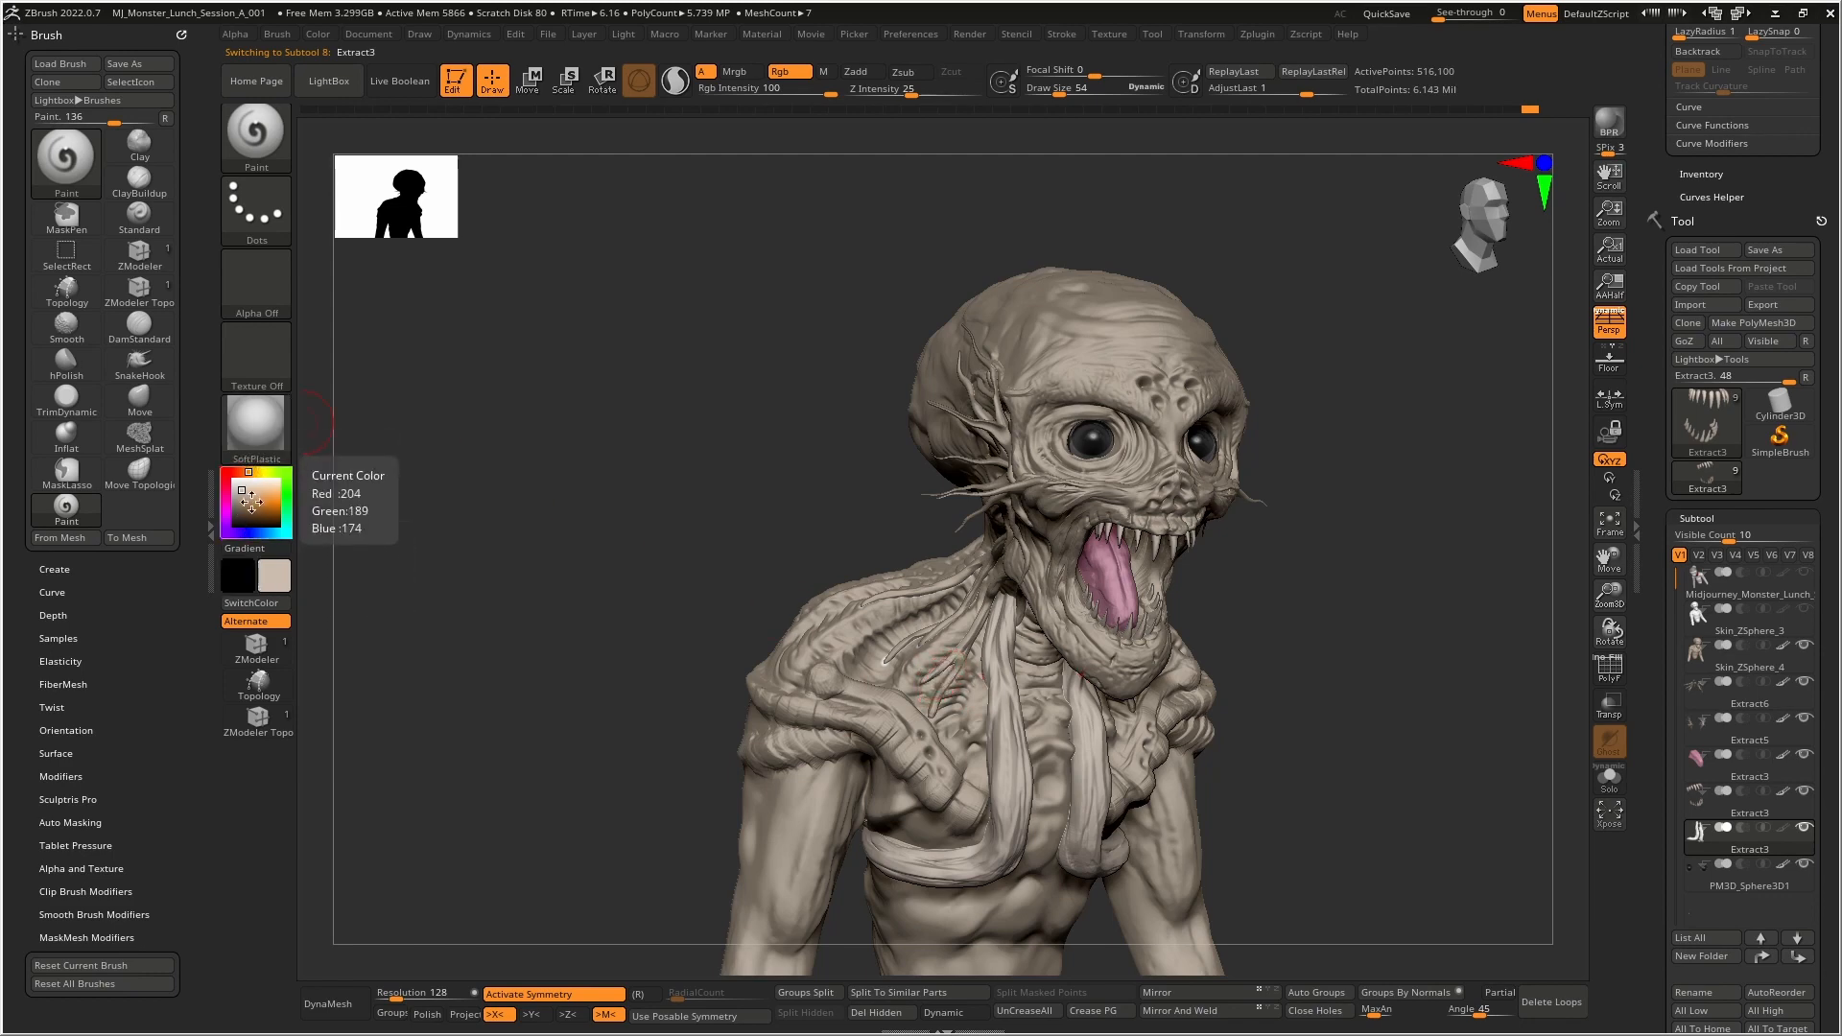
alt+click(868, 698)
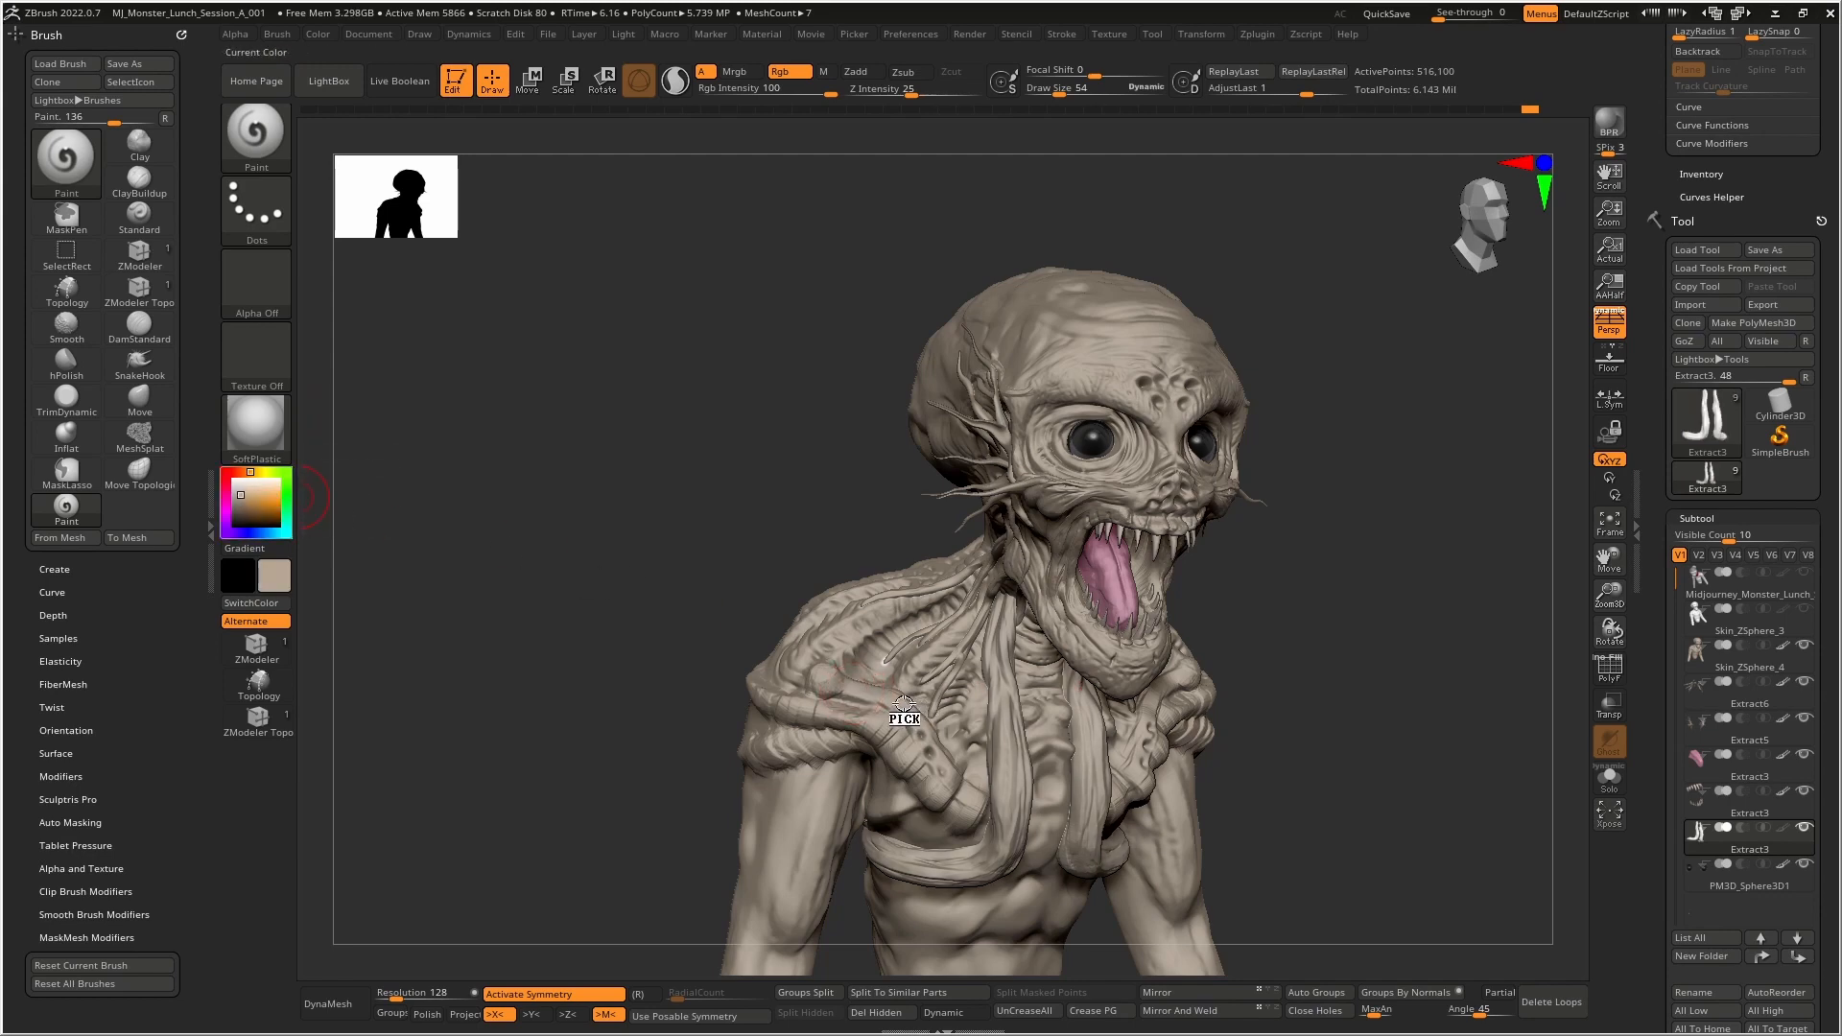
click(318, 34)
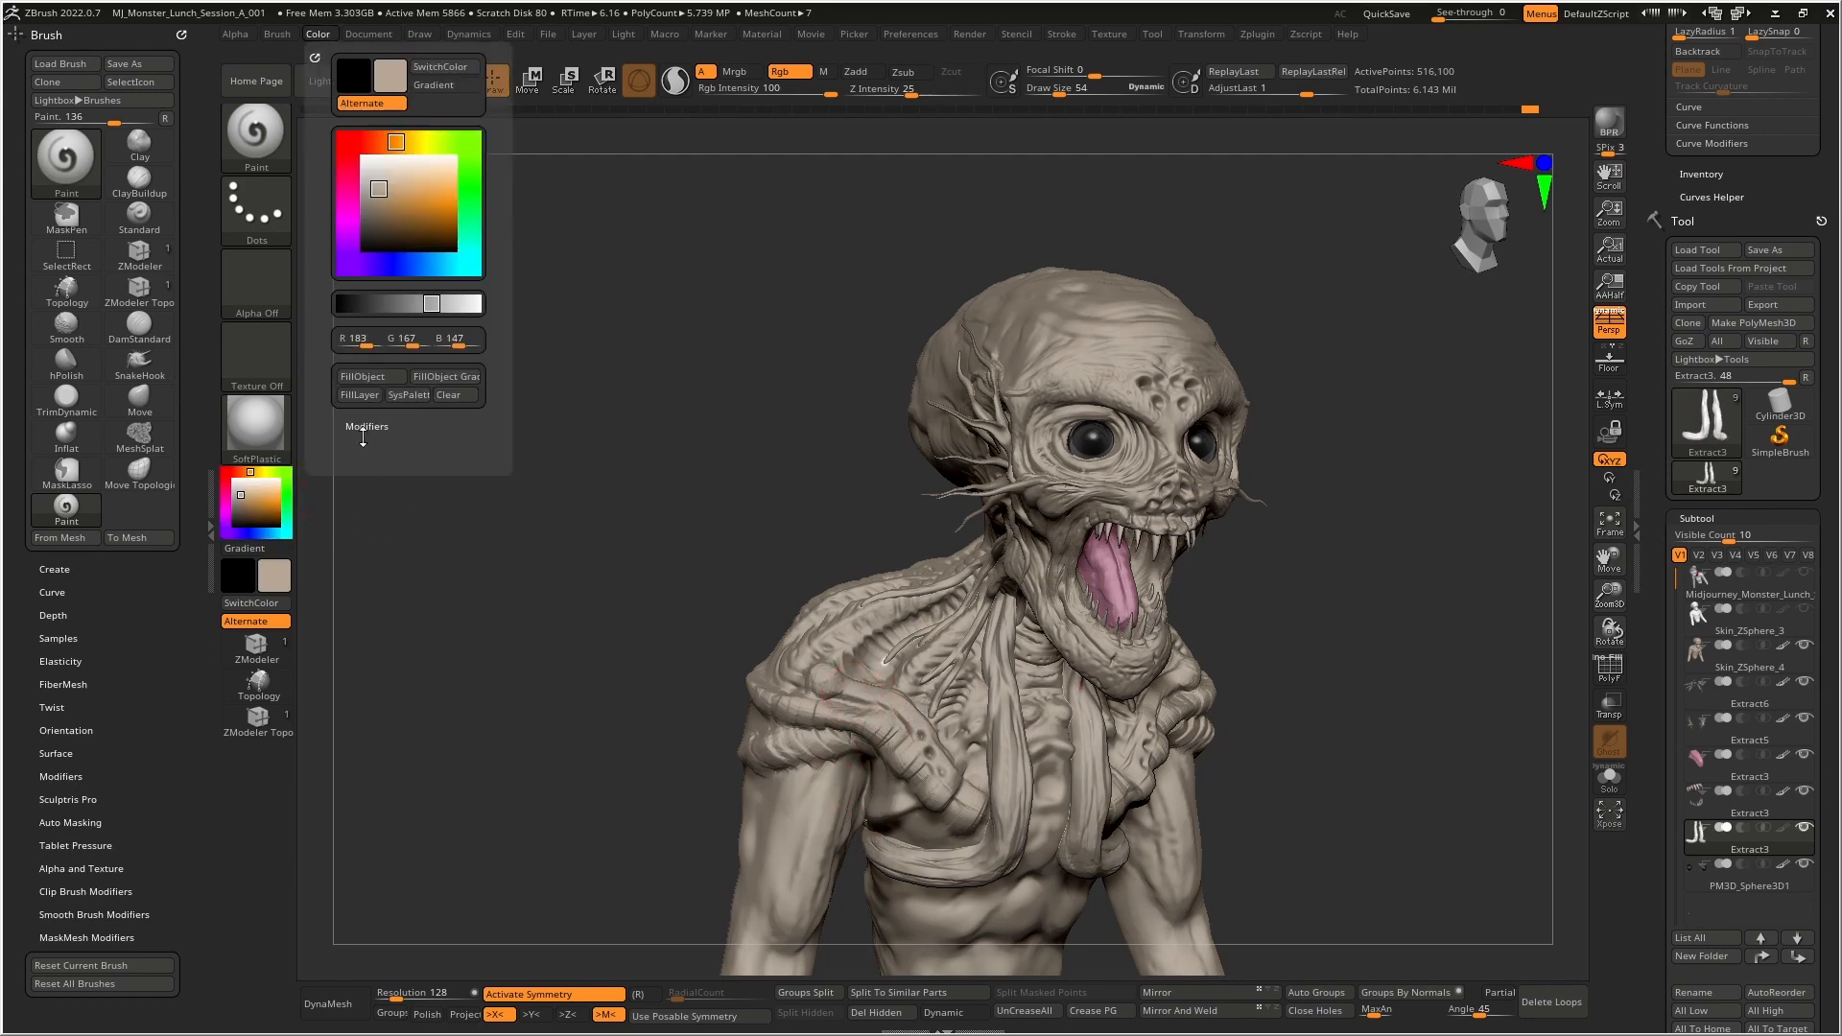
- Carve a curved groove into the rear side of the Skin_ZSphere_4 skull with DamStandard at draw size 18, and quick-save the project
key(Up)
key(Up)
key(Up)
key(Up)
key(Up)
key(Up)
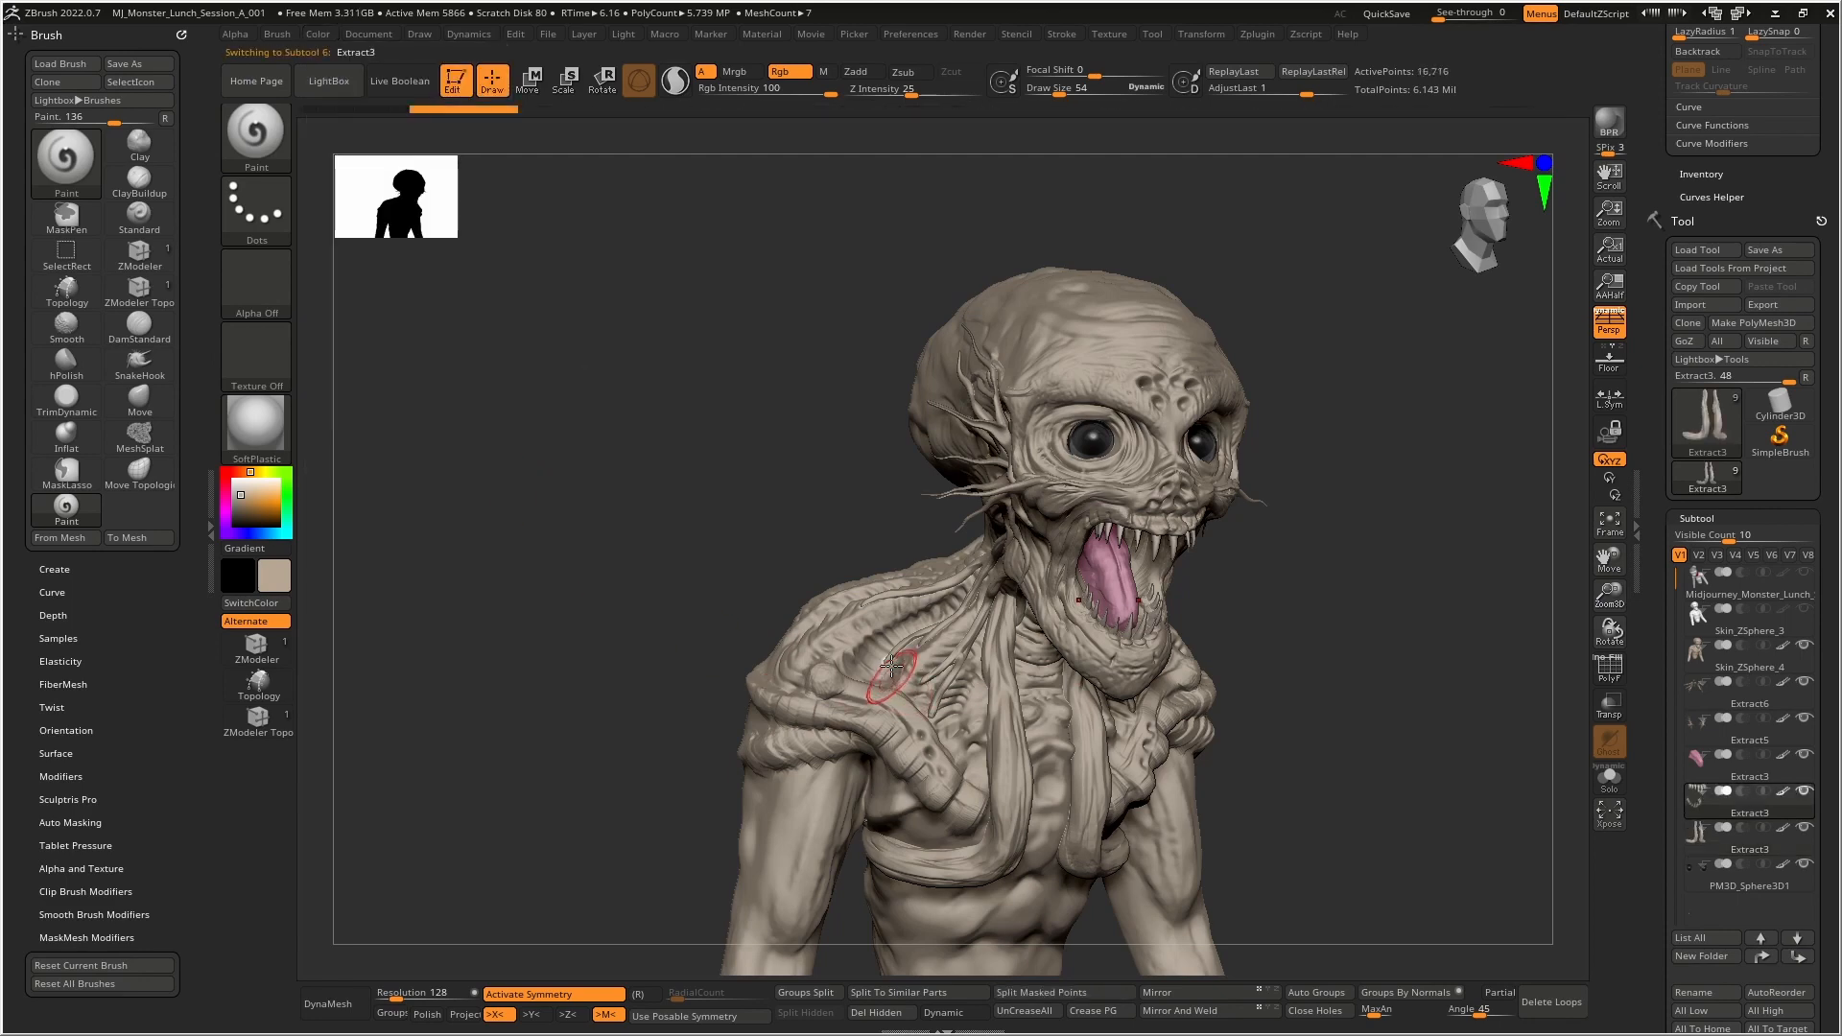
mouse_move(974, 583)
alt+right_down()
mouse_move(864, 524)
mouse_move(815, 415)
mouse_move(762, 466)
mouse_move(806, 522)
alt+right_up()
key(Down)
key(b)
key(d)
key(s)
key(bracketleft)
key(bracketleft)
key(bracketleft)
key(bracketleft)
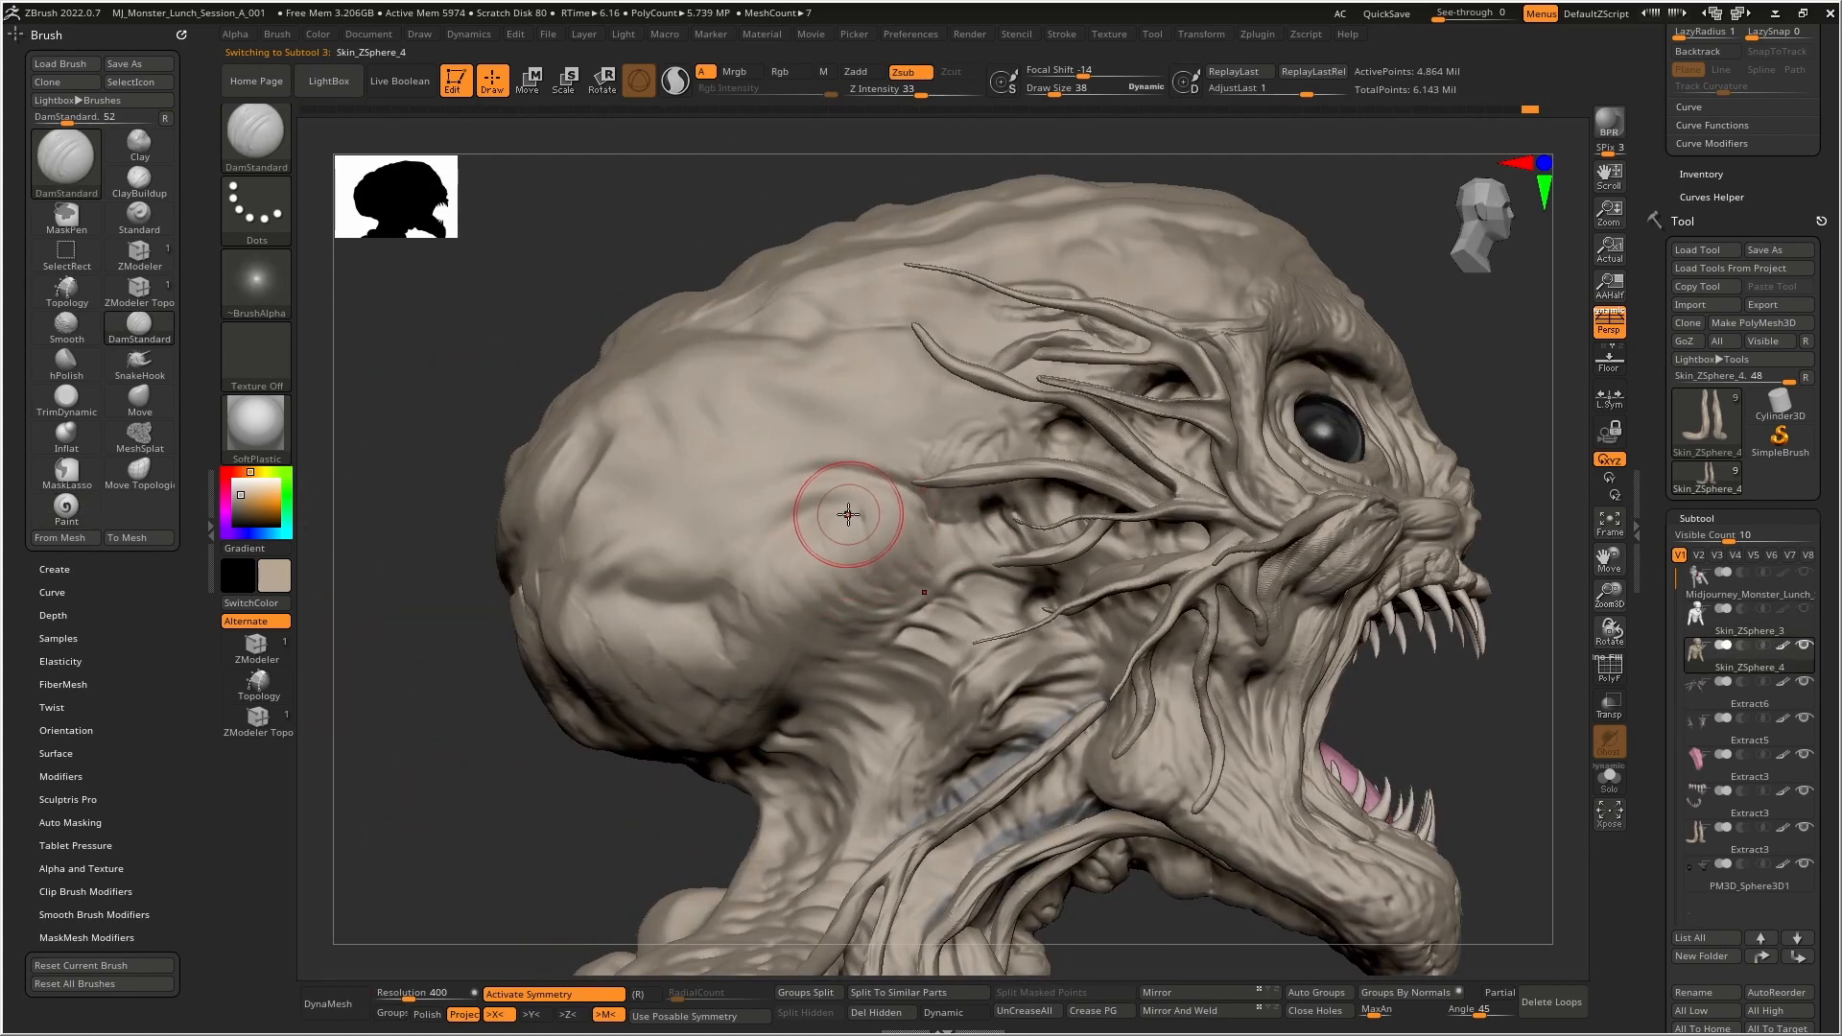
mouse_move(861, 520)
mouse_down()
mouse_move(790, 517)
mouse_move(742, 553)
mouse_up()
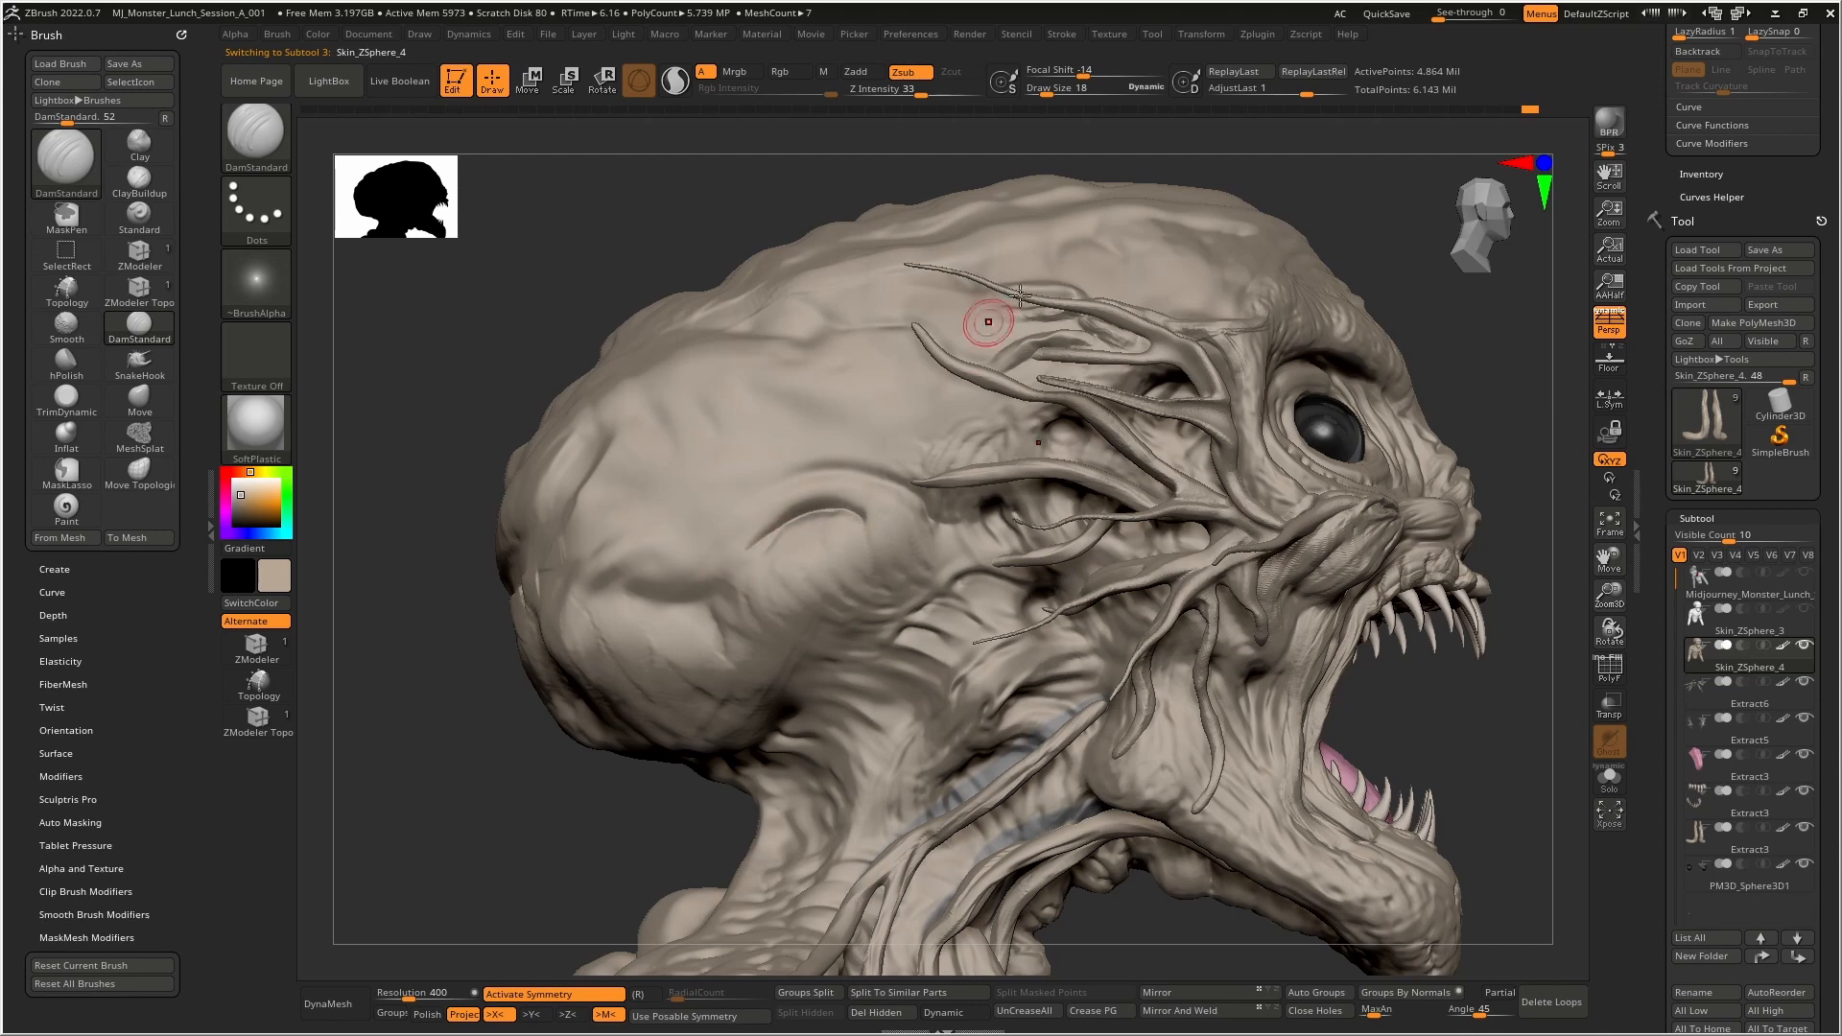
click(1388, 13)
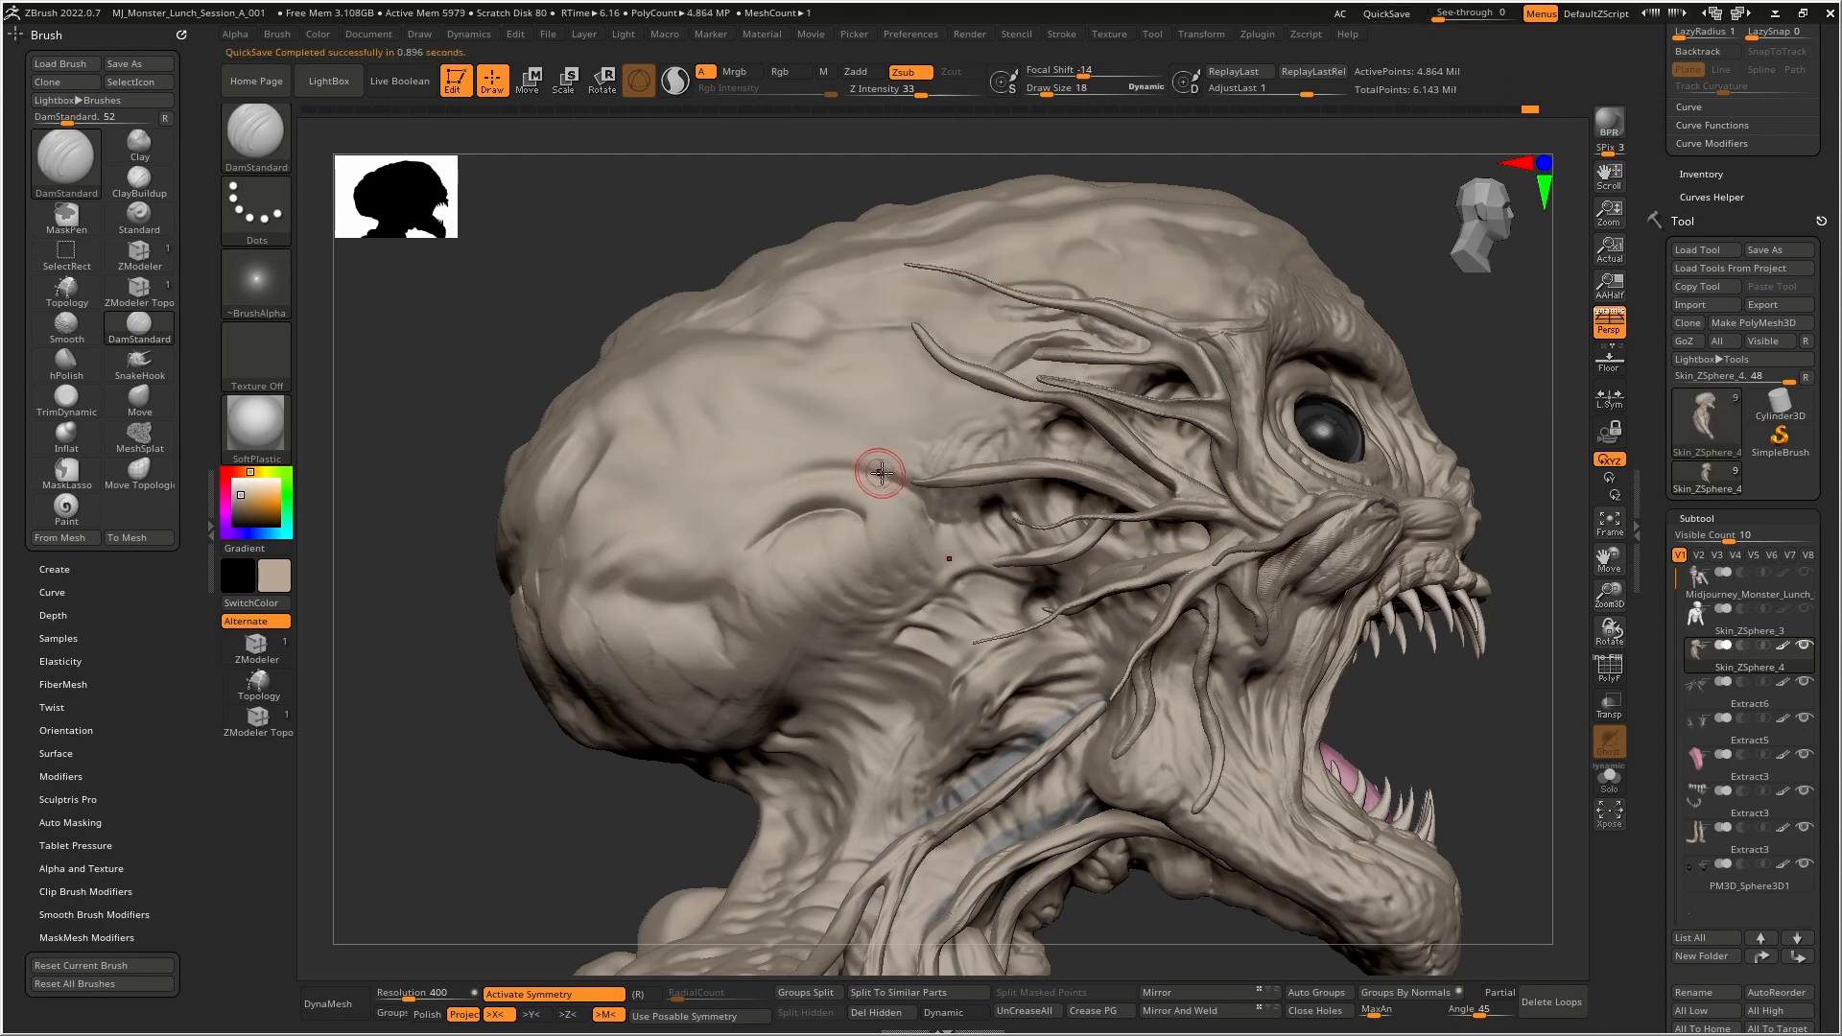
- Carve further fine creases into the side of the skull and the temple with the DamStandard brush
mouse_move(783, 488)
mouse_down()
mouse_move(727, 499)
mouse_move(710, 606)
mouse_move(729, 626)
mouse_up()
mouse_move(958, 467)
right_down()
mouse_move(872, 508)
mouse_move(955, 485)
mouse_move(911, 518)
mouse_move(995, 579)
right_up()
drag(1016, 553, 892, 537)
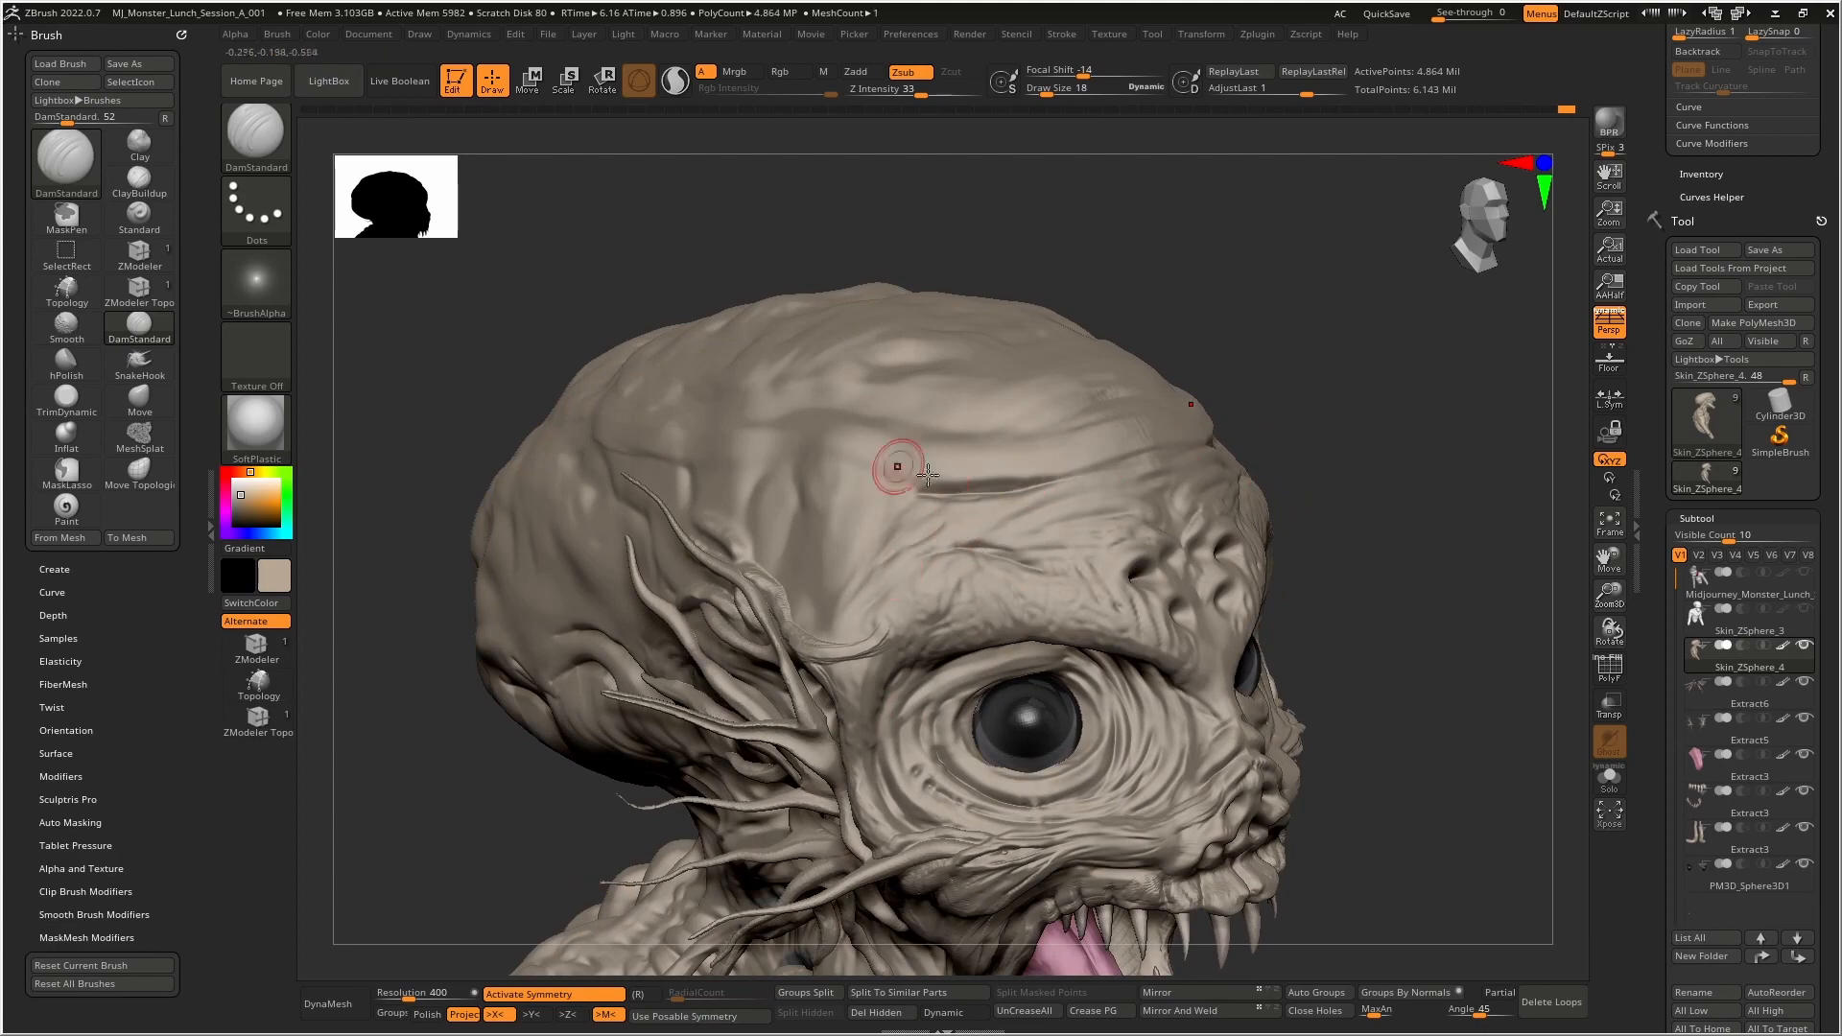
- Set up the Paint brush with a medium brown colour and the Color Spray stroke
mouse_move(927, 479)
right_down()
mouse_move(931, 339)
mouse_move(970, 513)
right_up()
key(b)
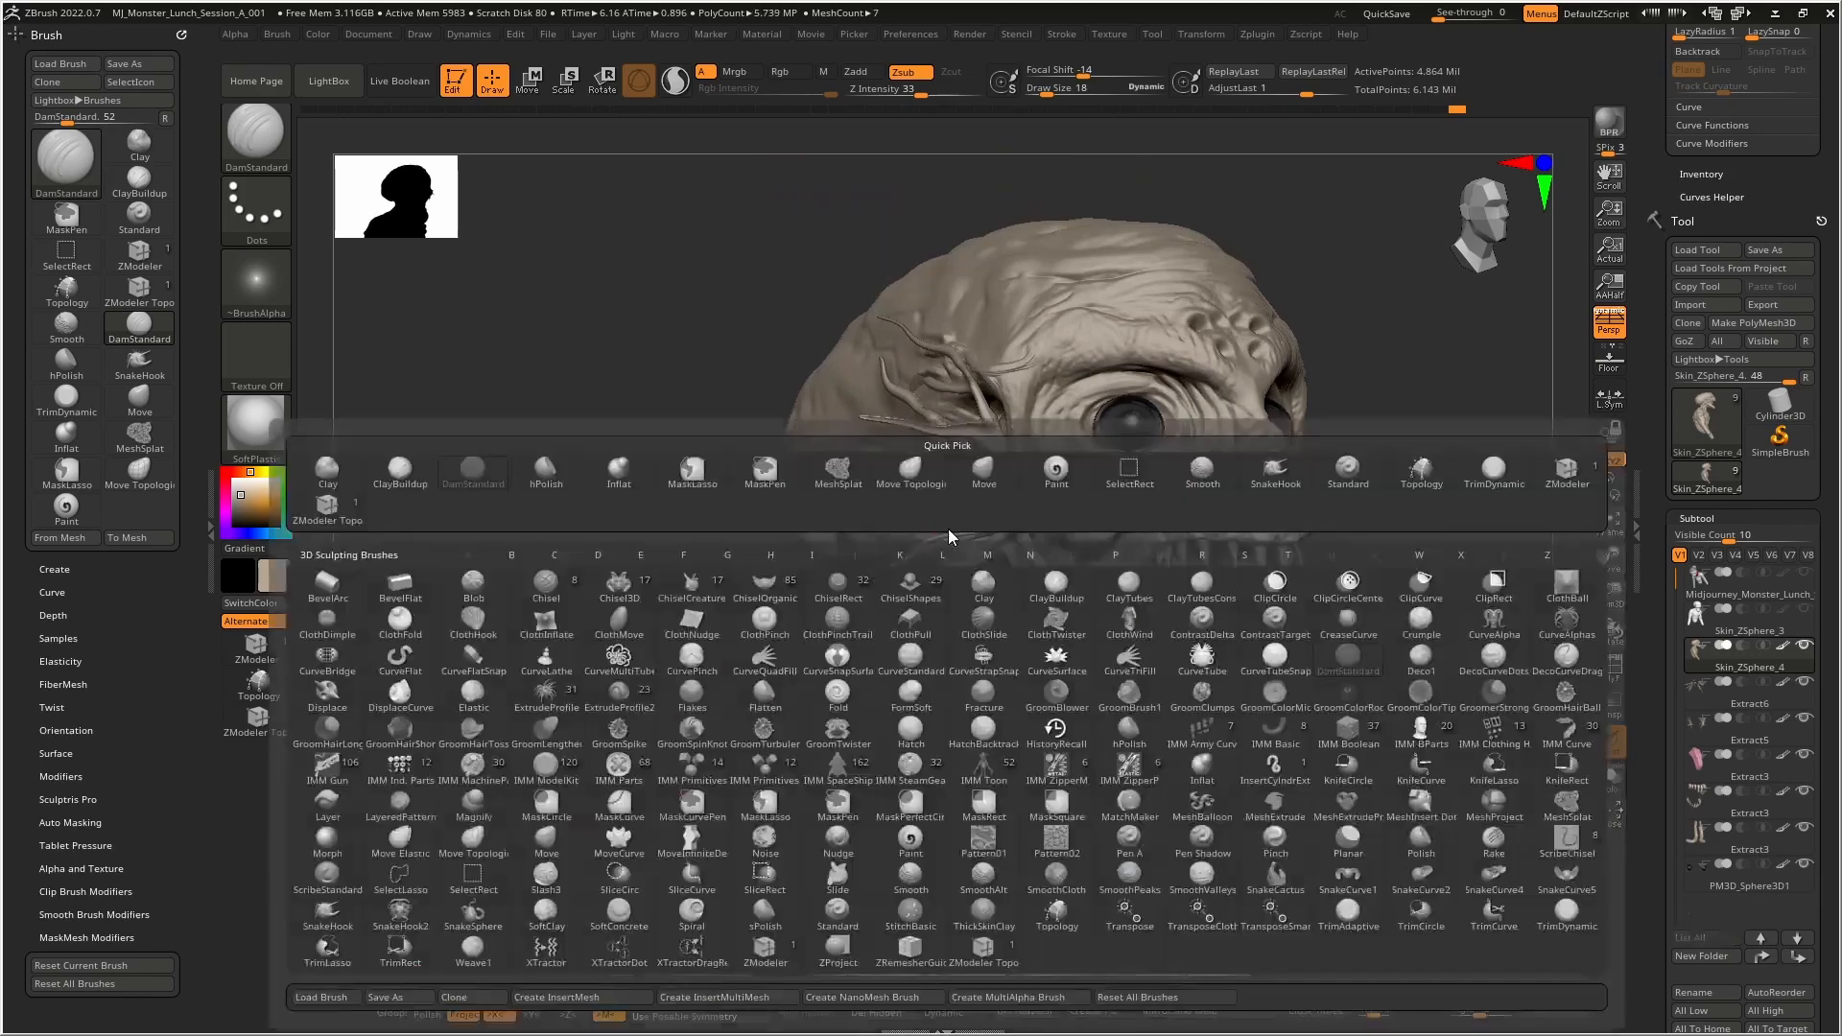
key(p)
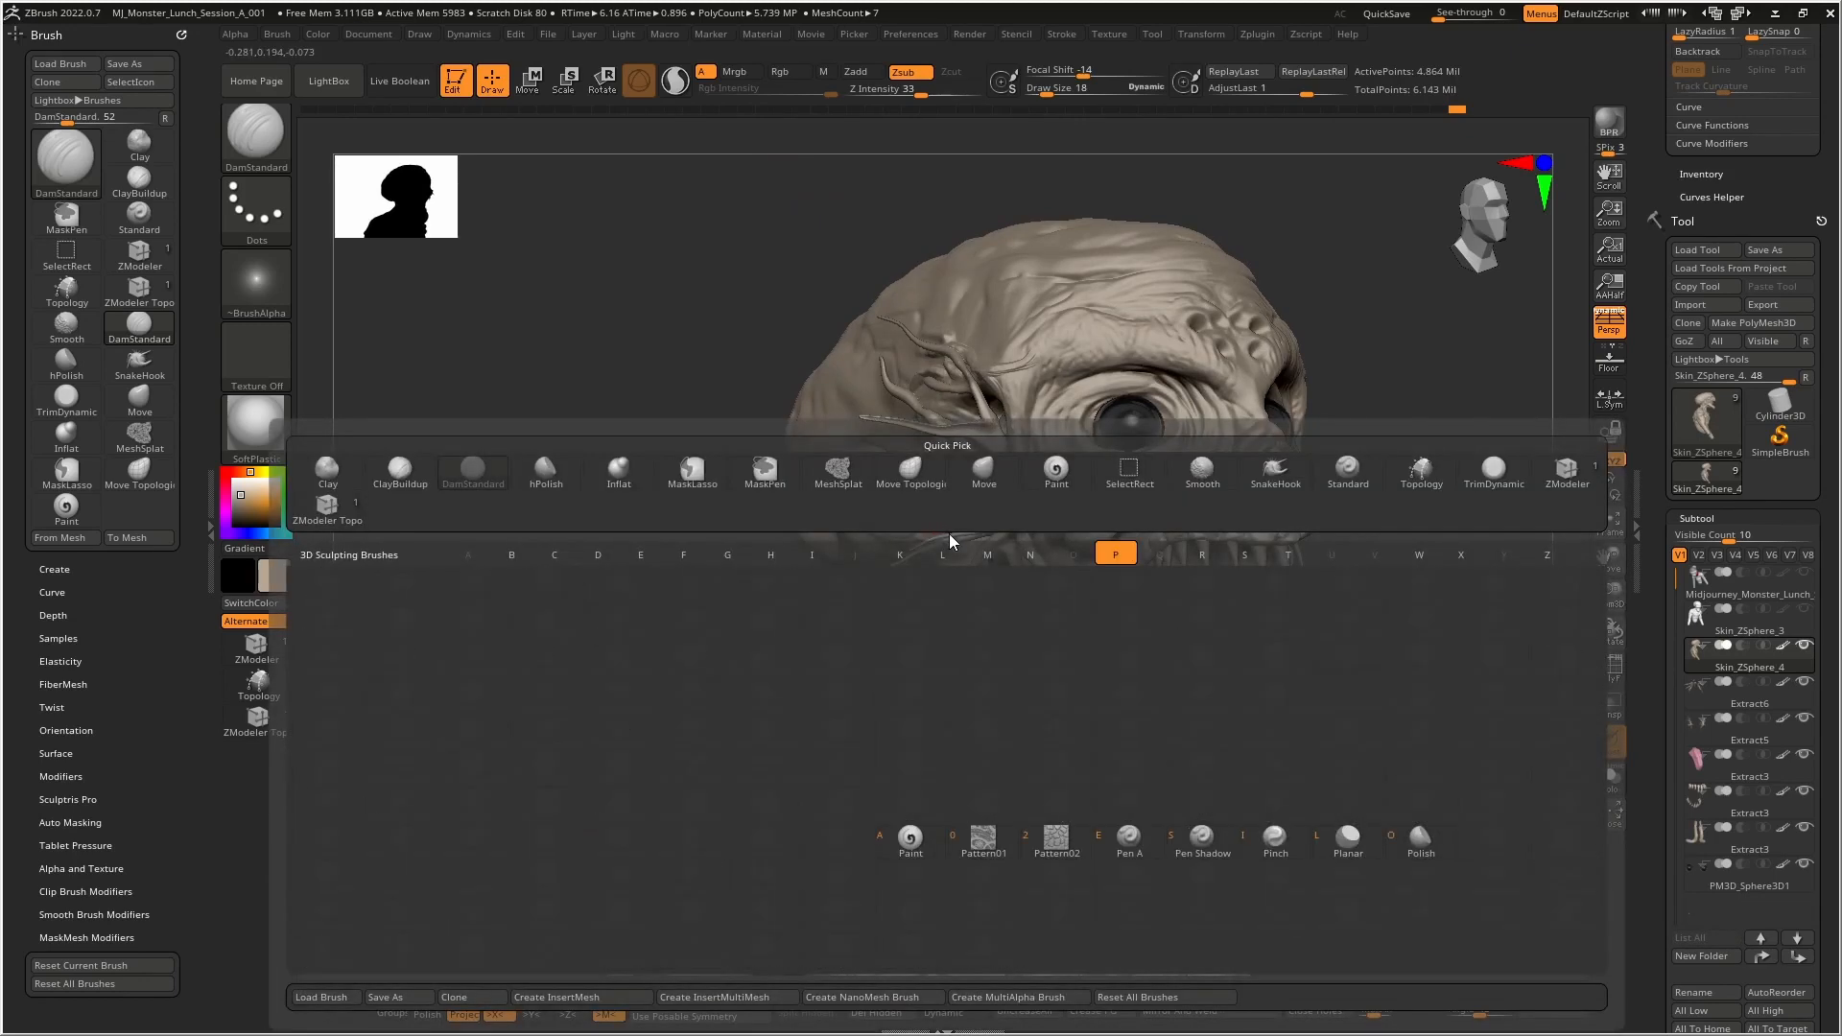
key(a)
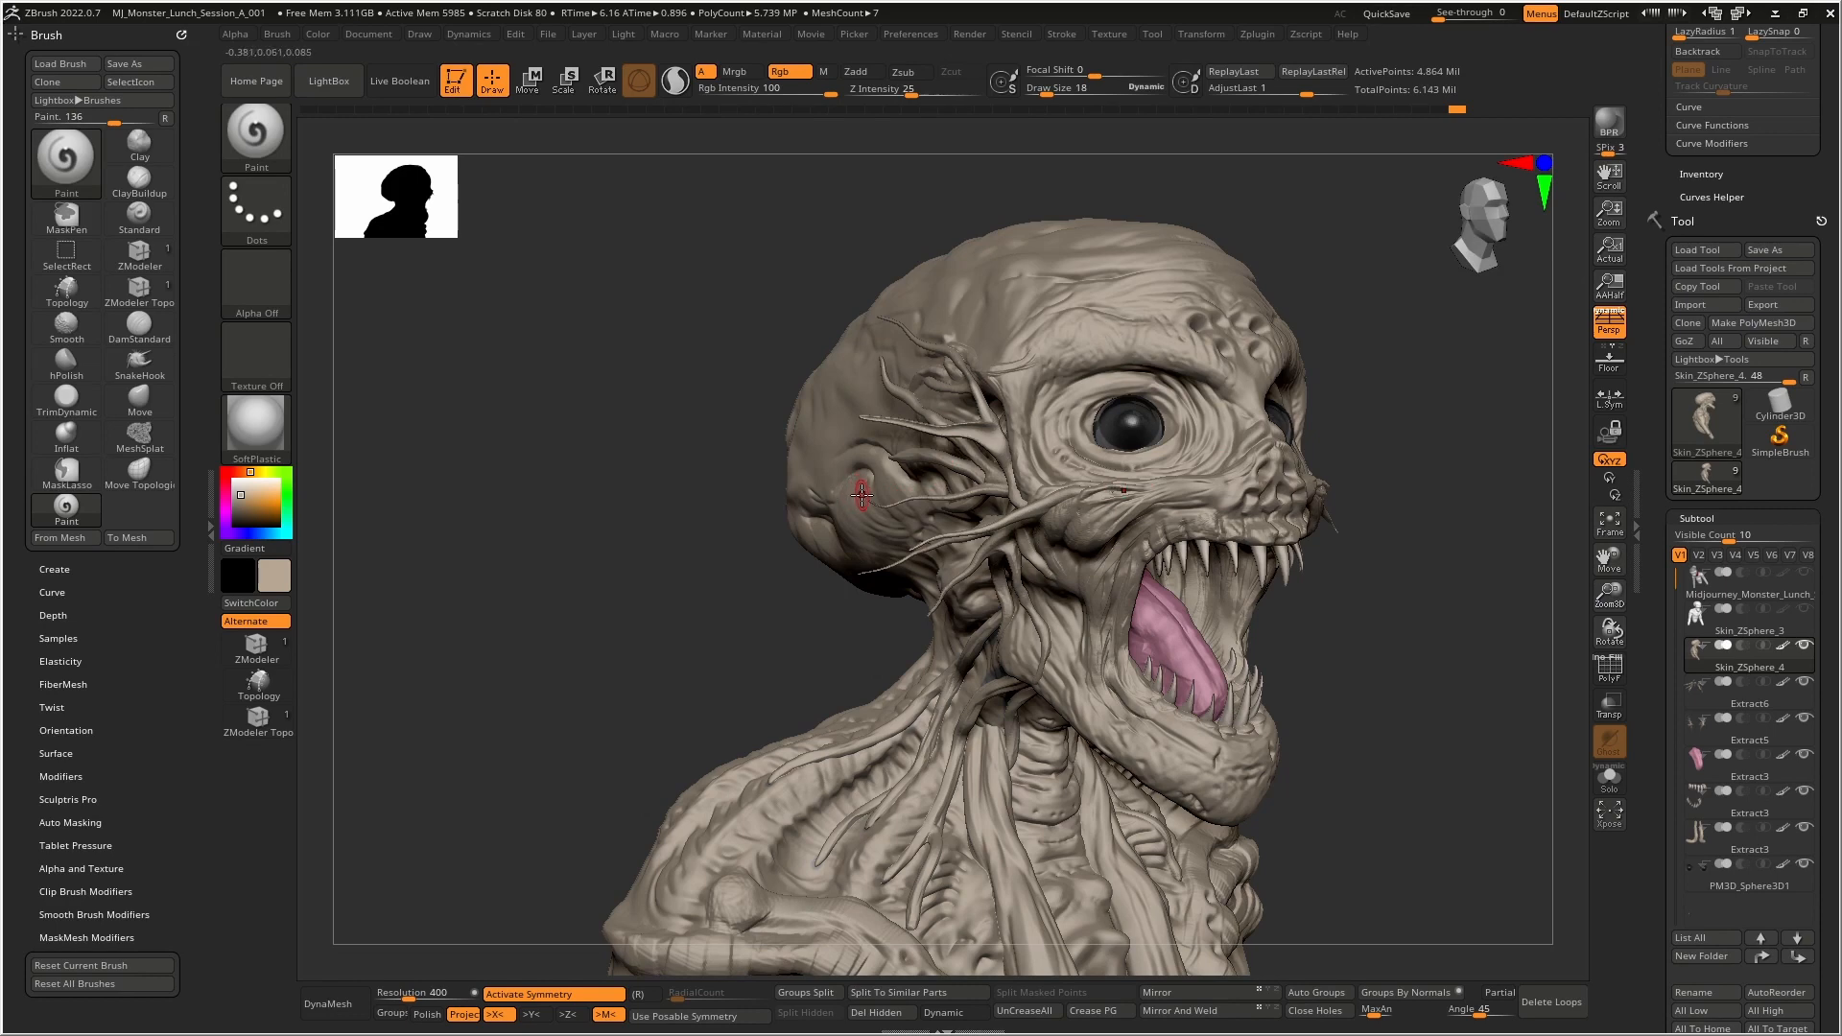
key(c)
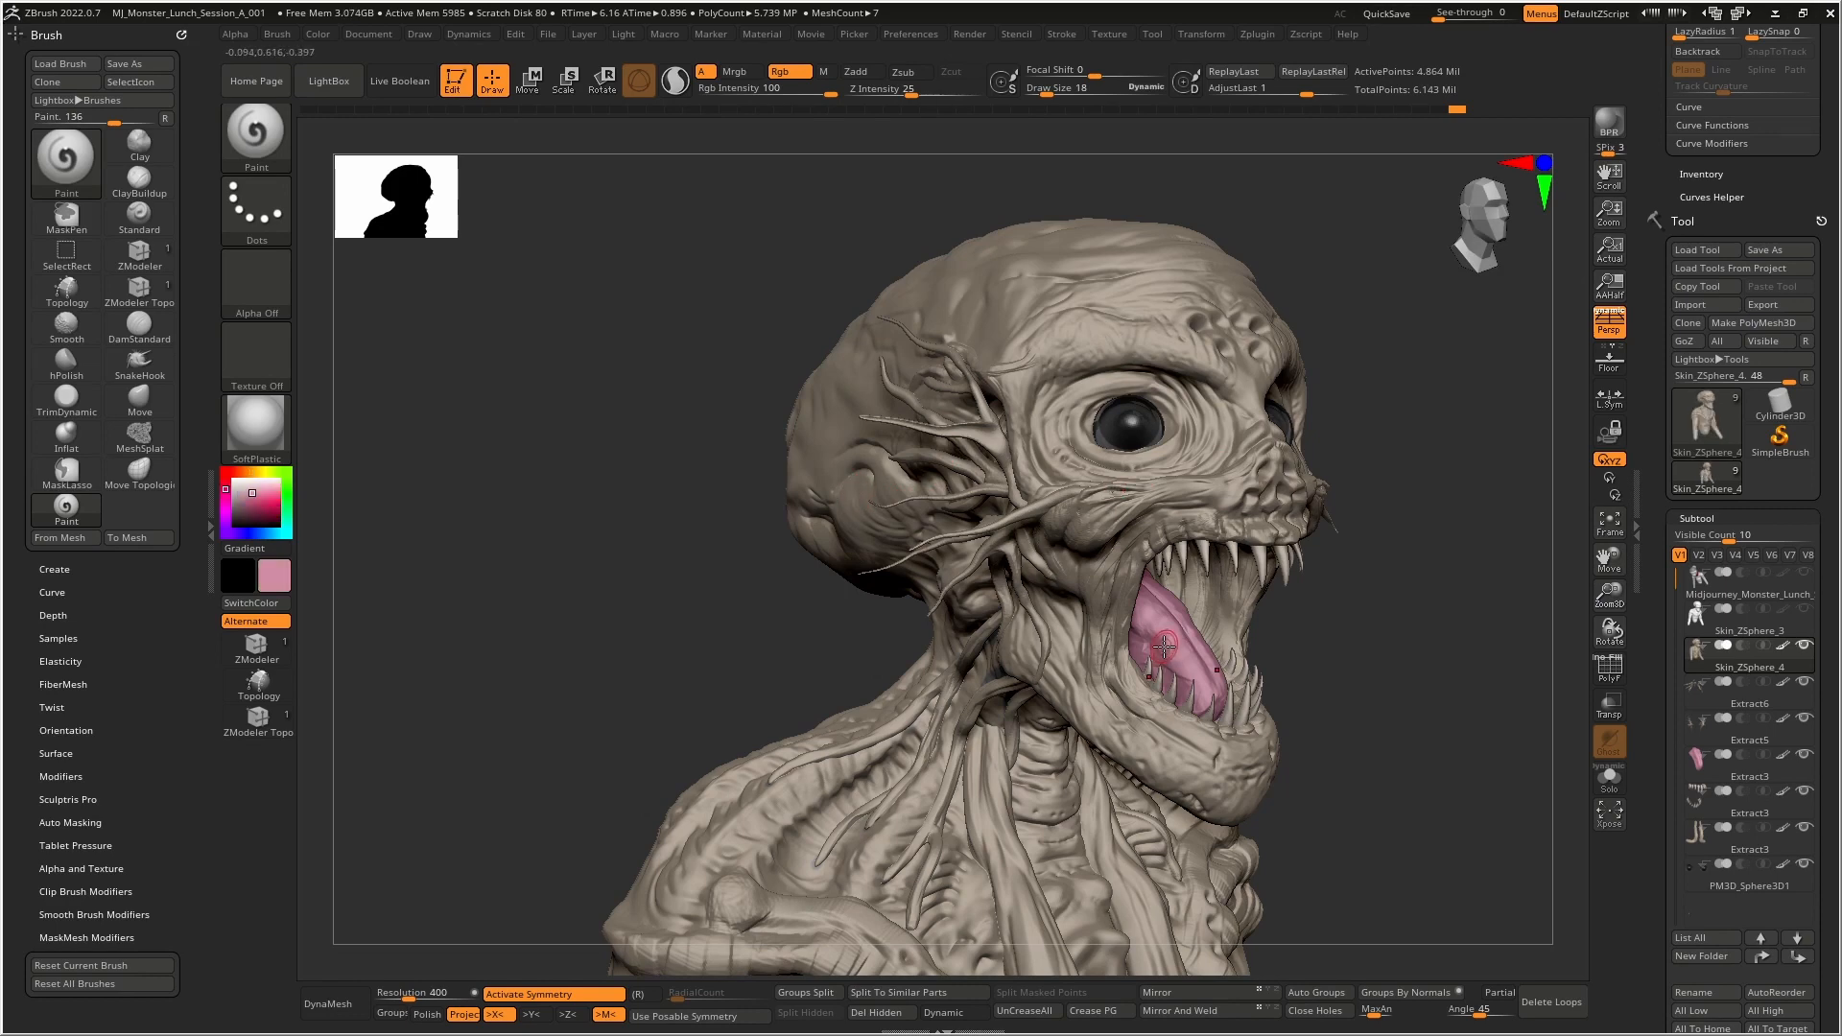
key(c)
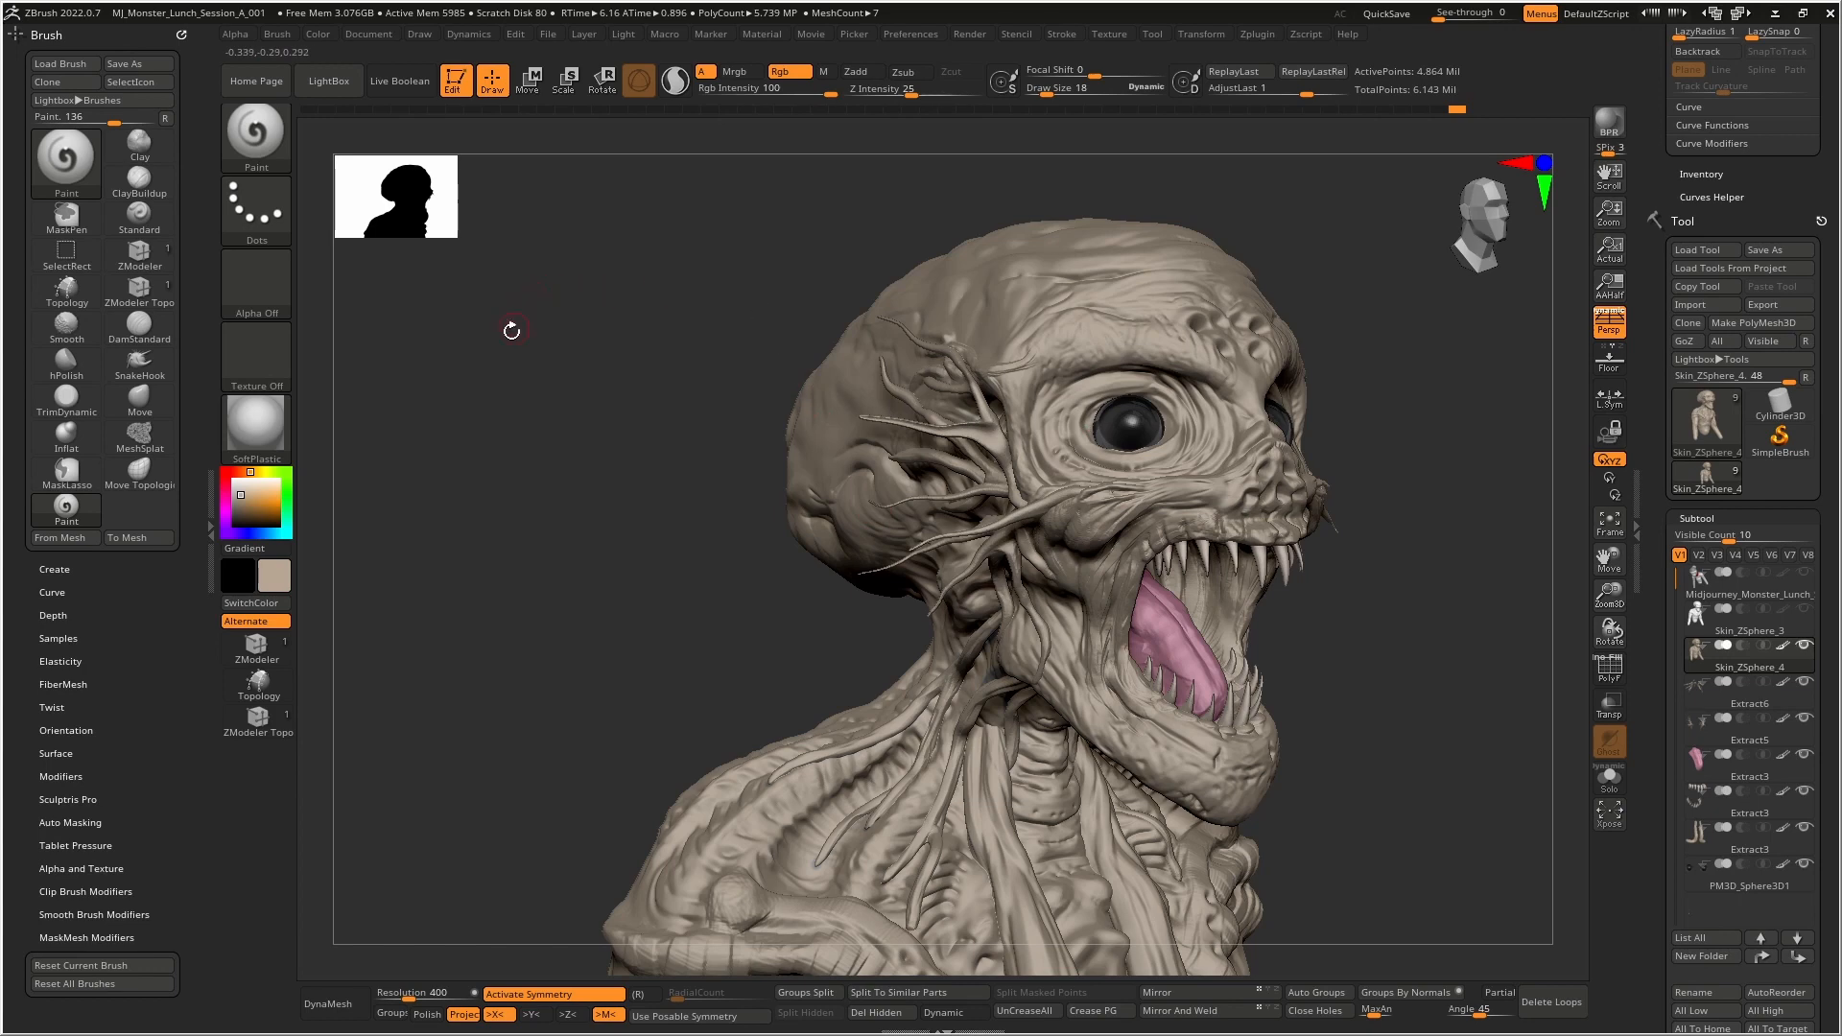
click(241, 503)
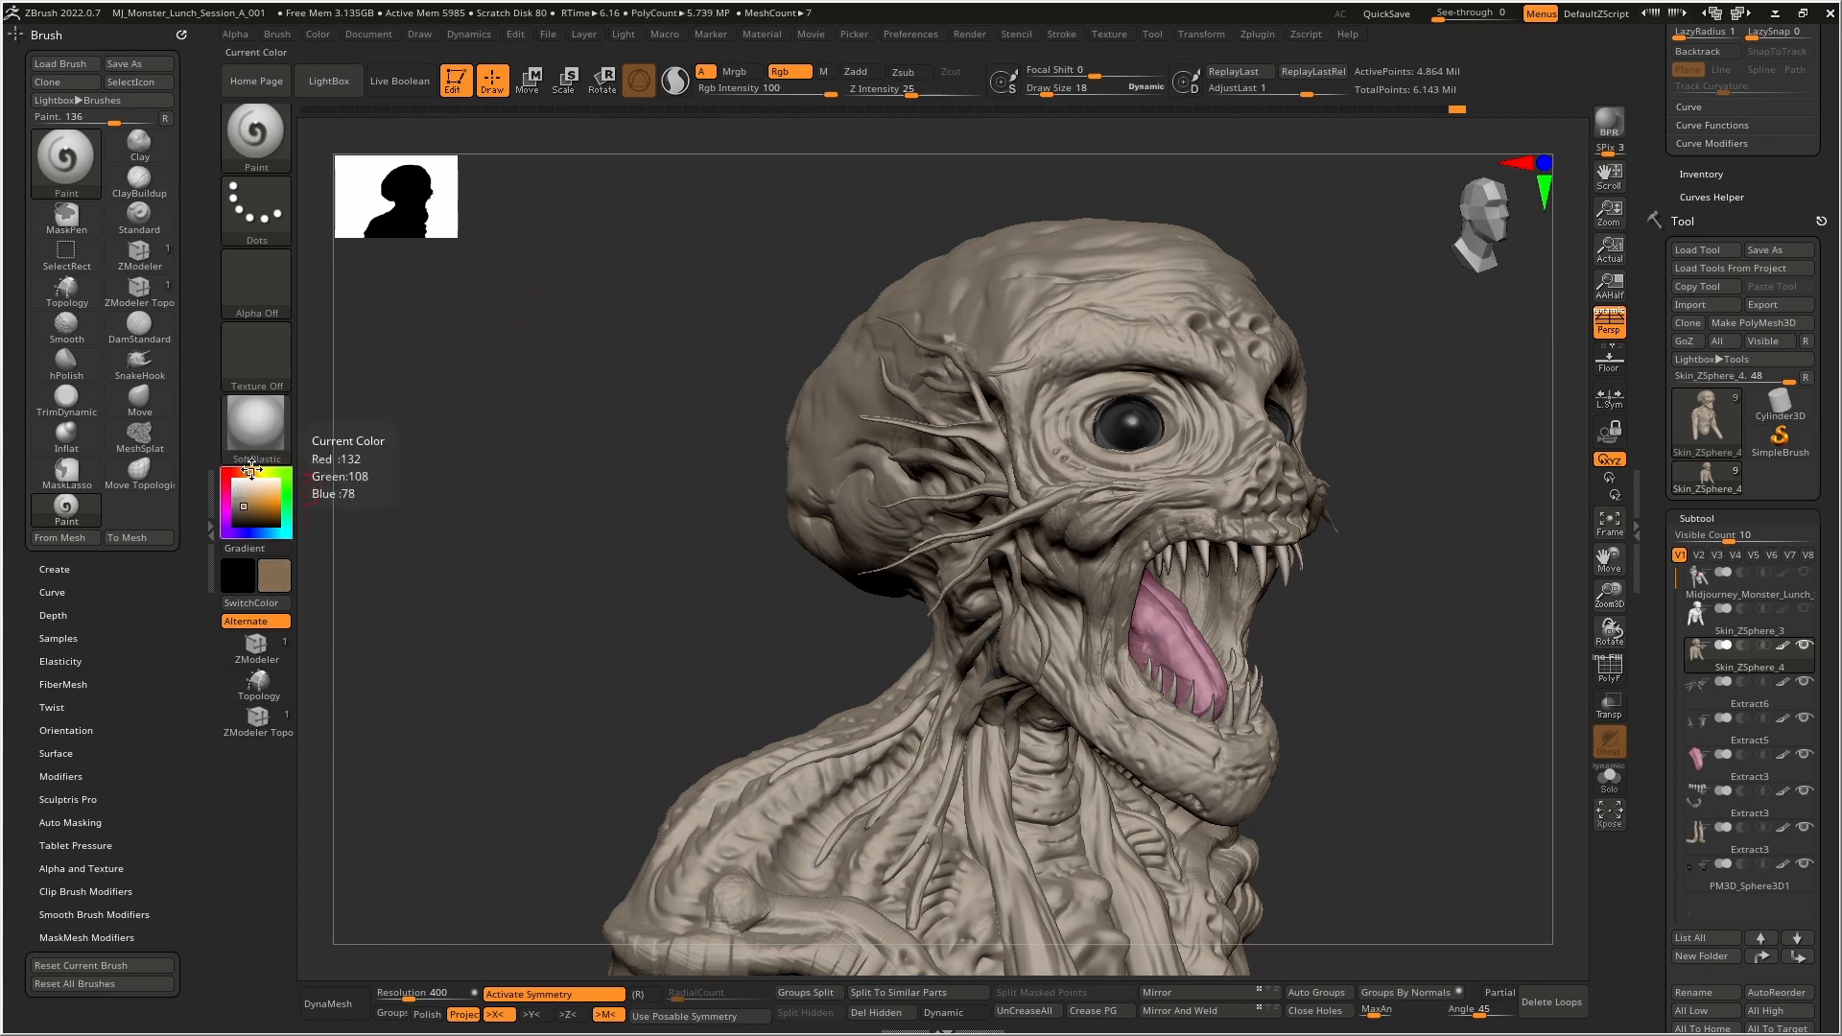
click(257, 209)
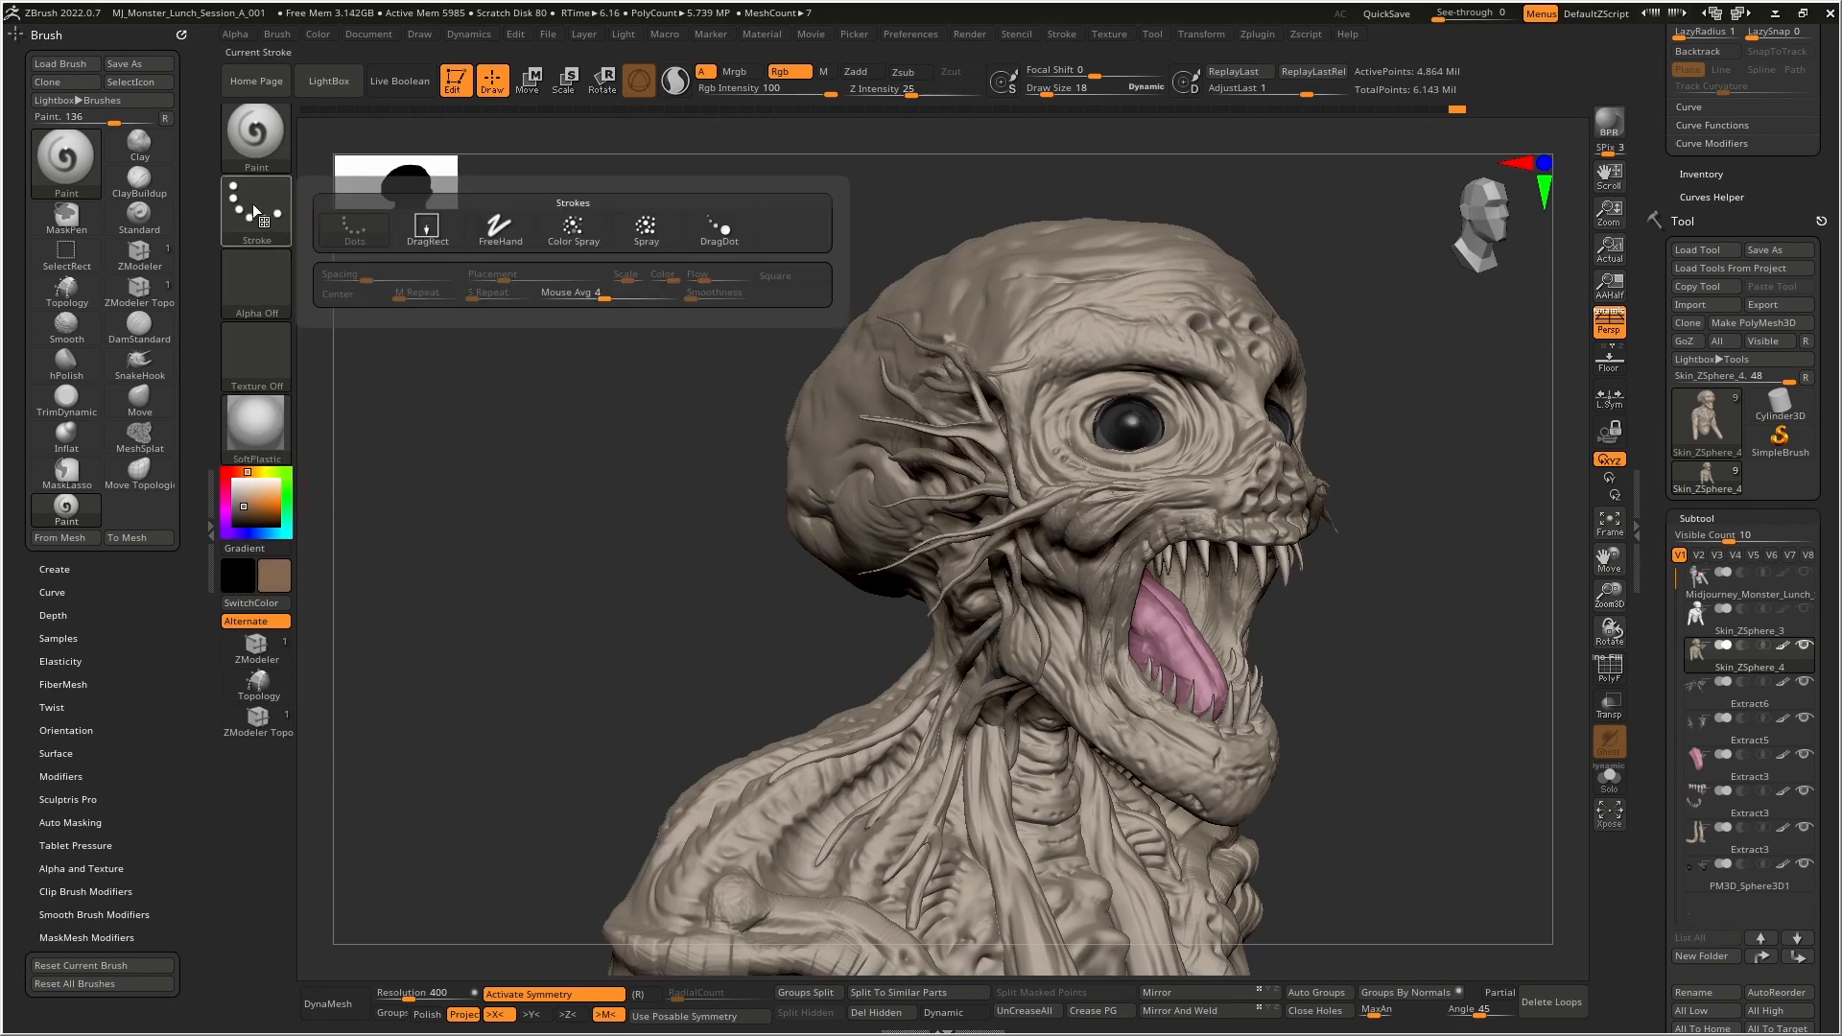
click(574, 232)
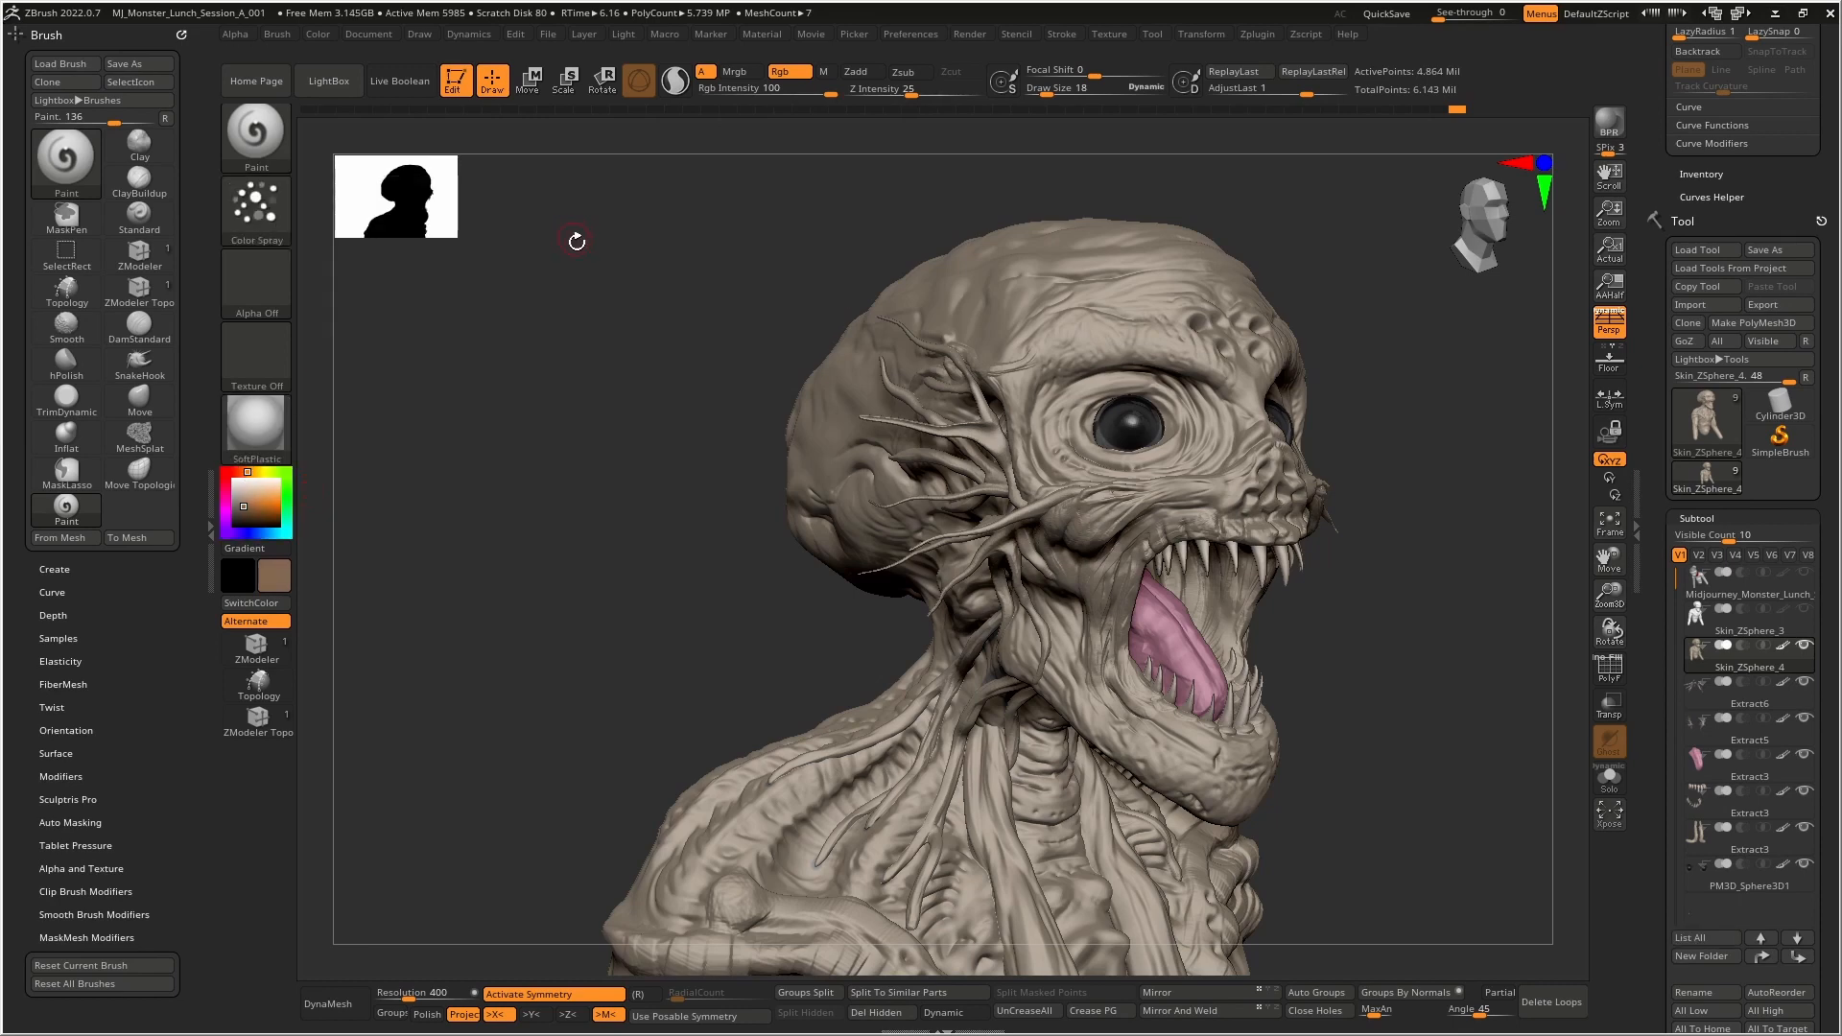
- Spray brown mottling over the cheekbone and around the outer edge of the eye socket
drag(988, 548, 1058, 480)
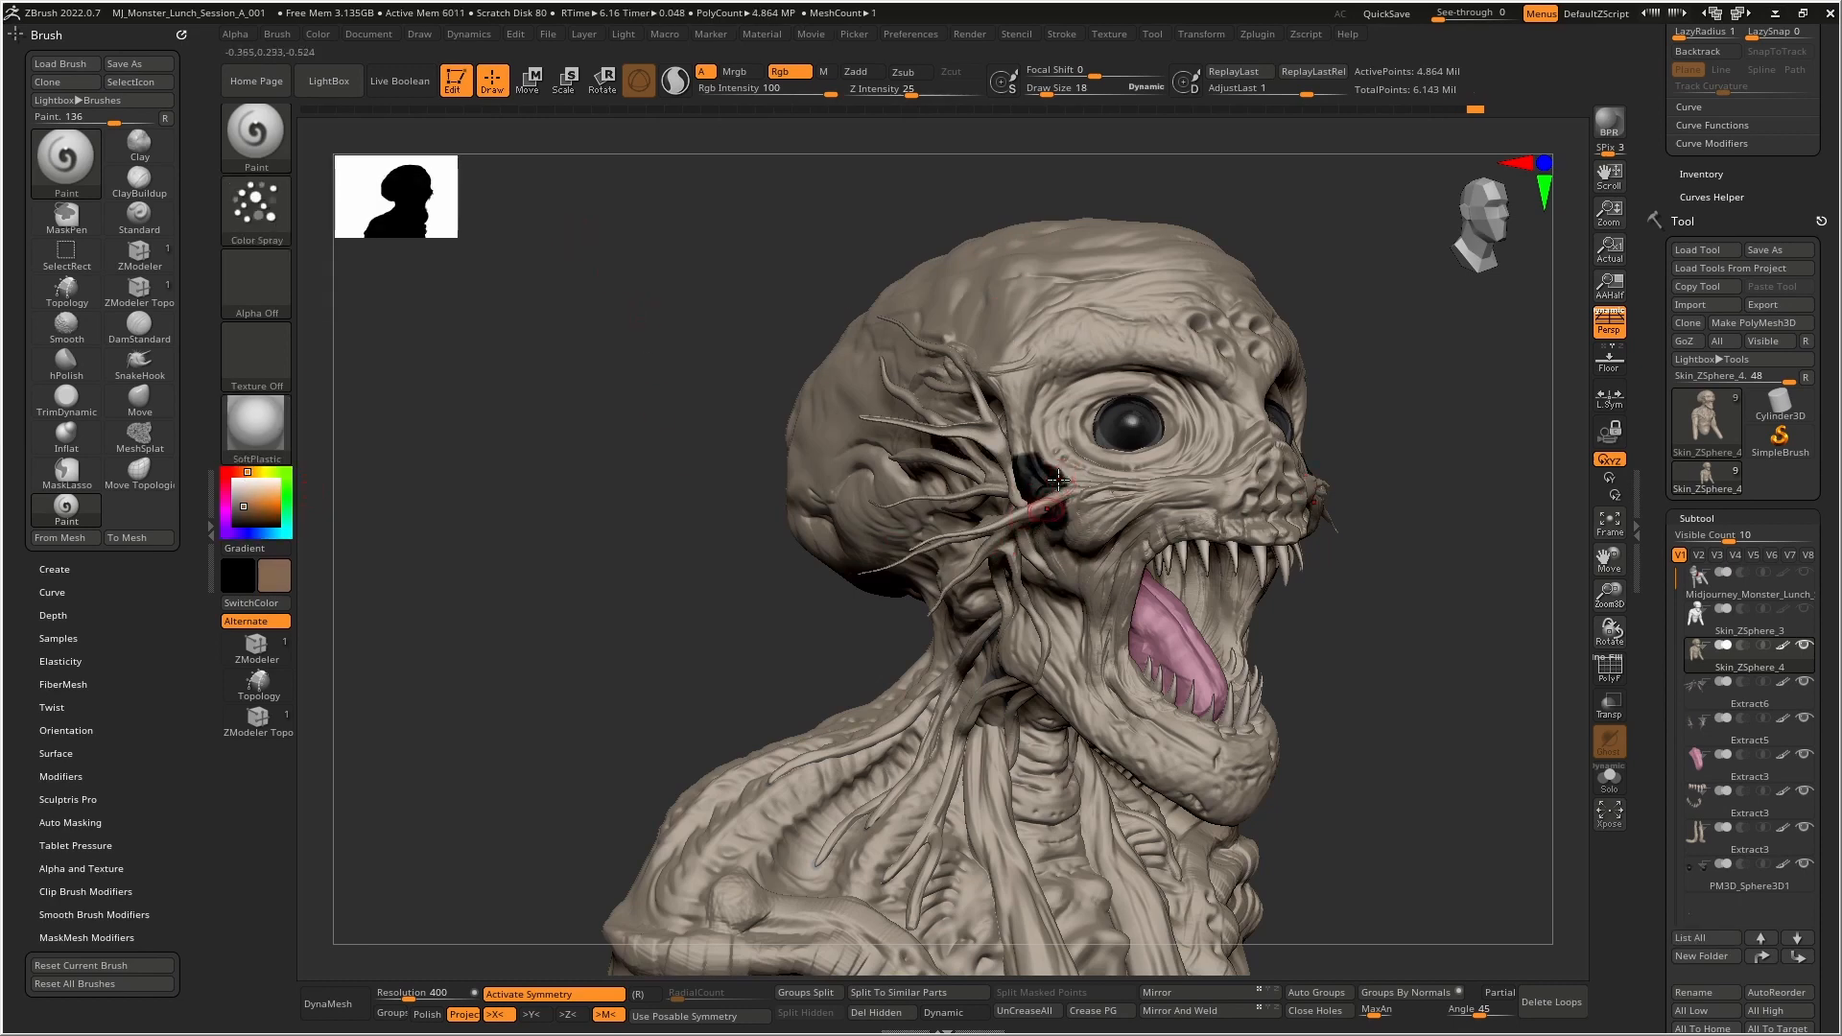
mouse_move(1057, 417)
right_down()
mouse_move(1040, 479)
mouse_move(1022, 465)
right_up()
key(ctrl)
mouse_move(1019, 465)
mouse_down()
mouse_move(1007, 451)
mouse_move(1065, 528)
mouse_move(1173, 526)
mouse_up()
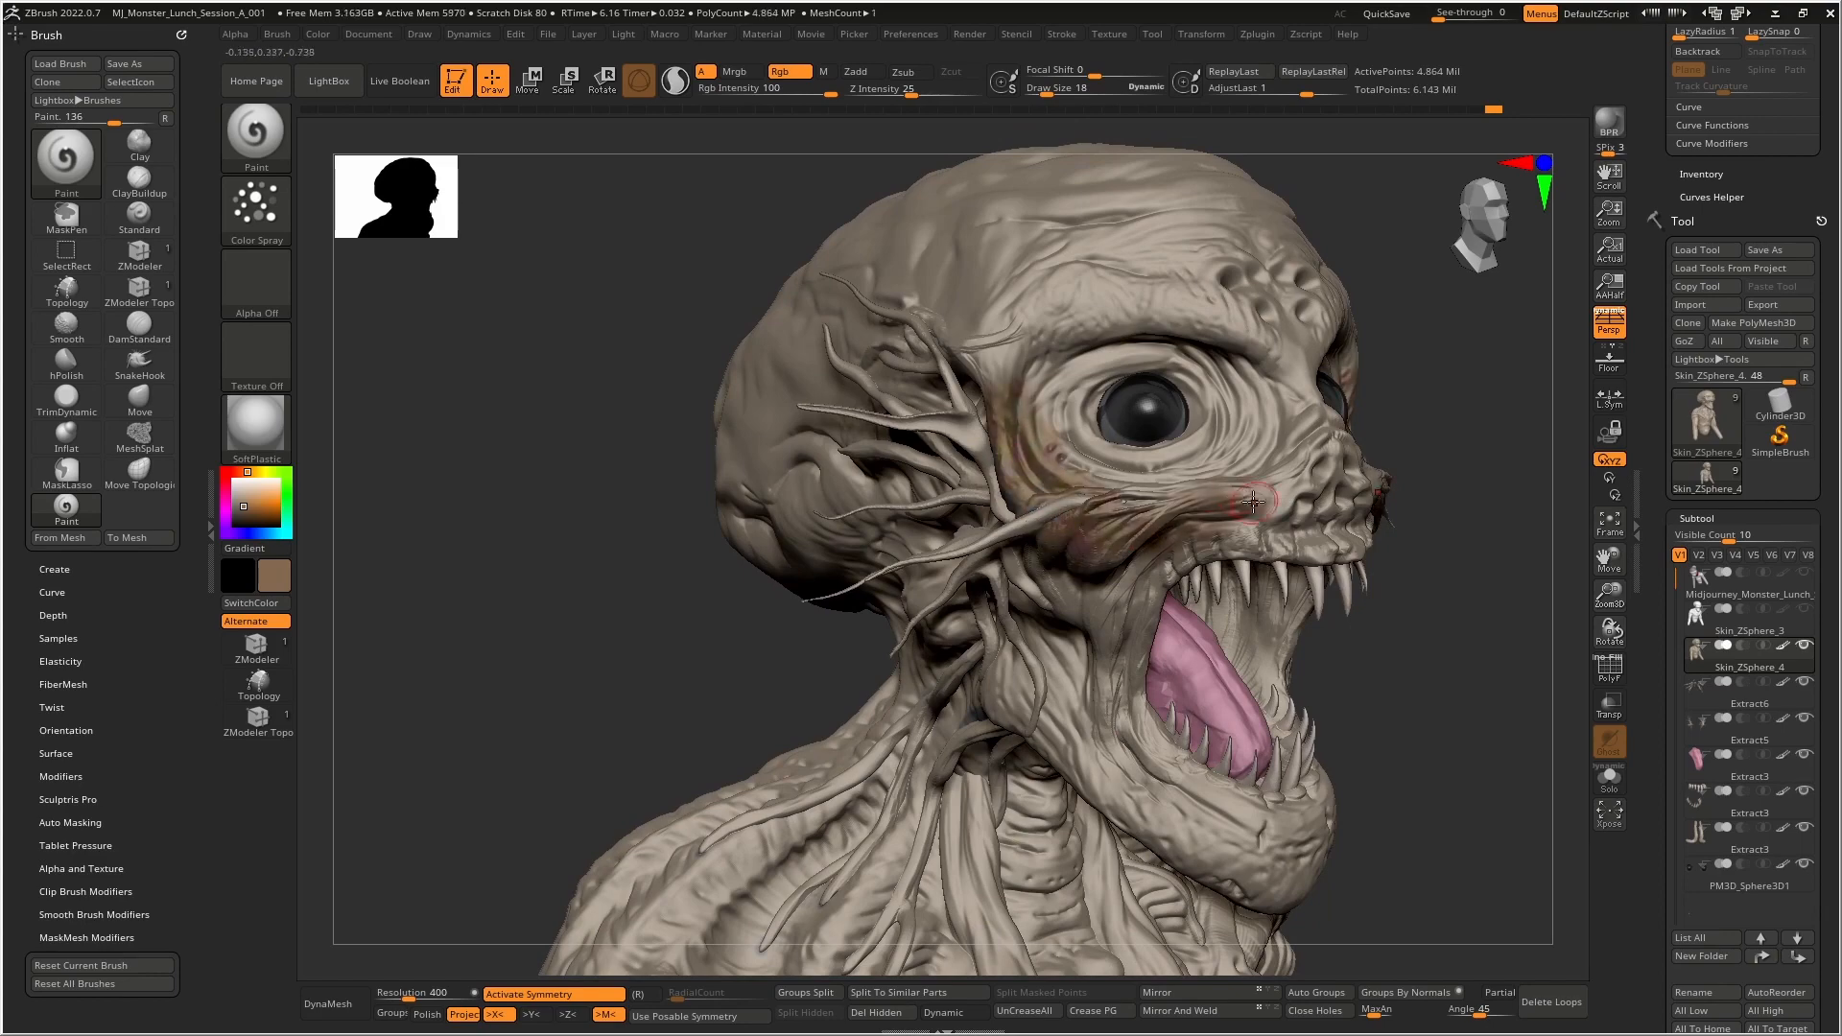
right_drag(1172, 525, 1058, 541)
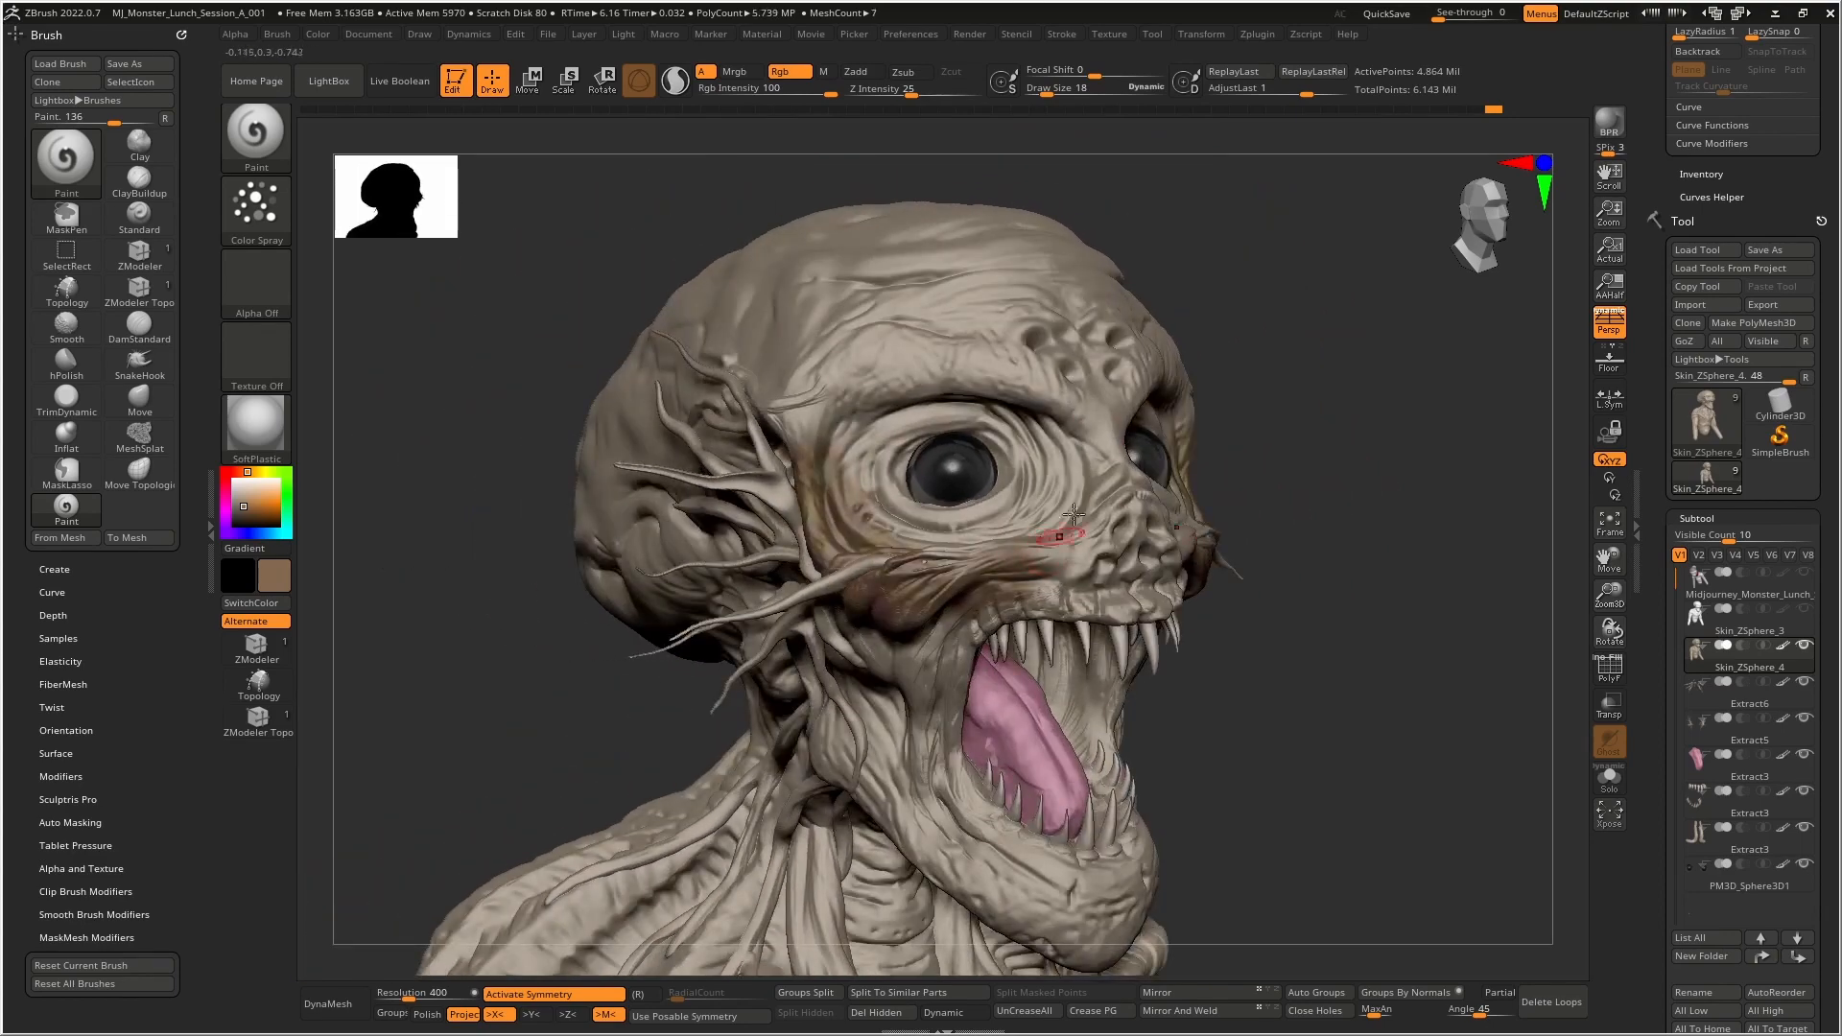
- Lower Rgb Intensity to 27 and spray softer brown mottling over the face, cheeks and jaw at draw size 26
drag(827, 89, 768, 89)
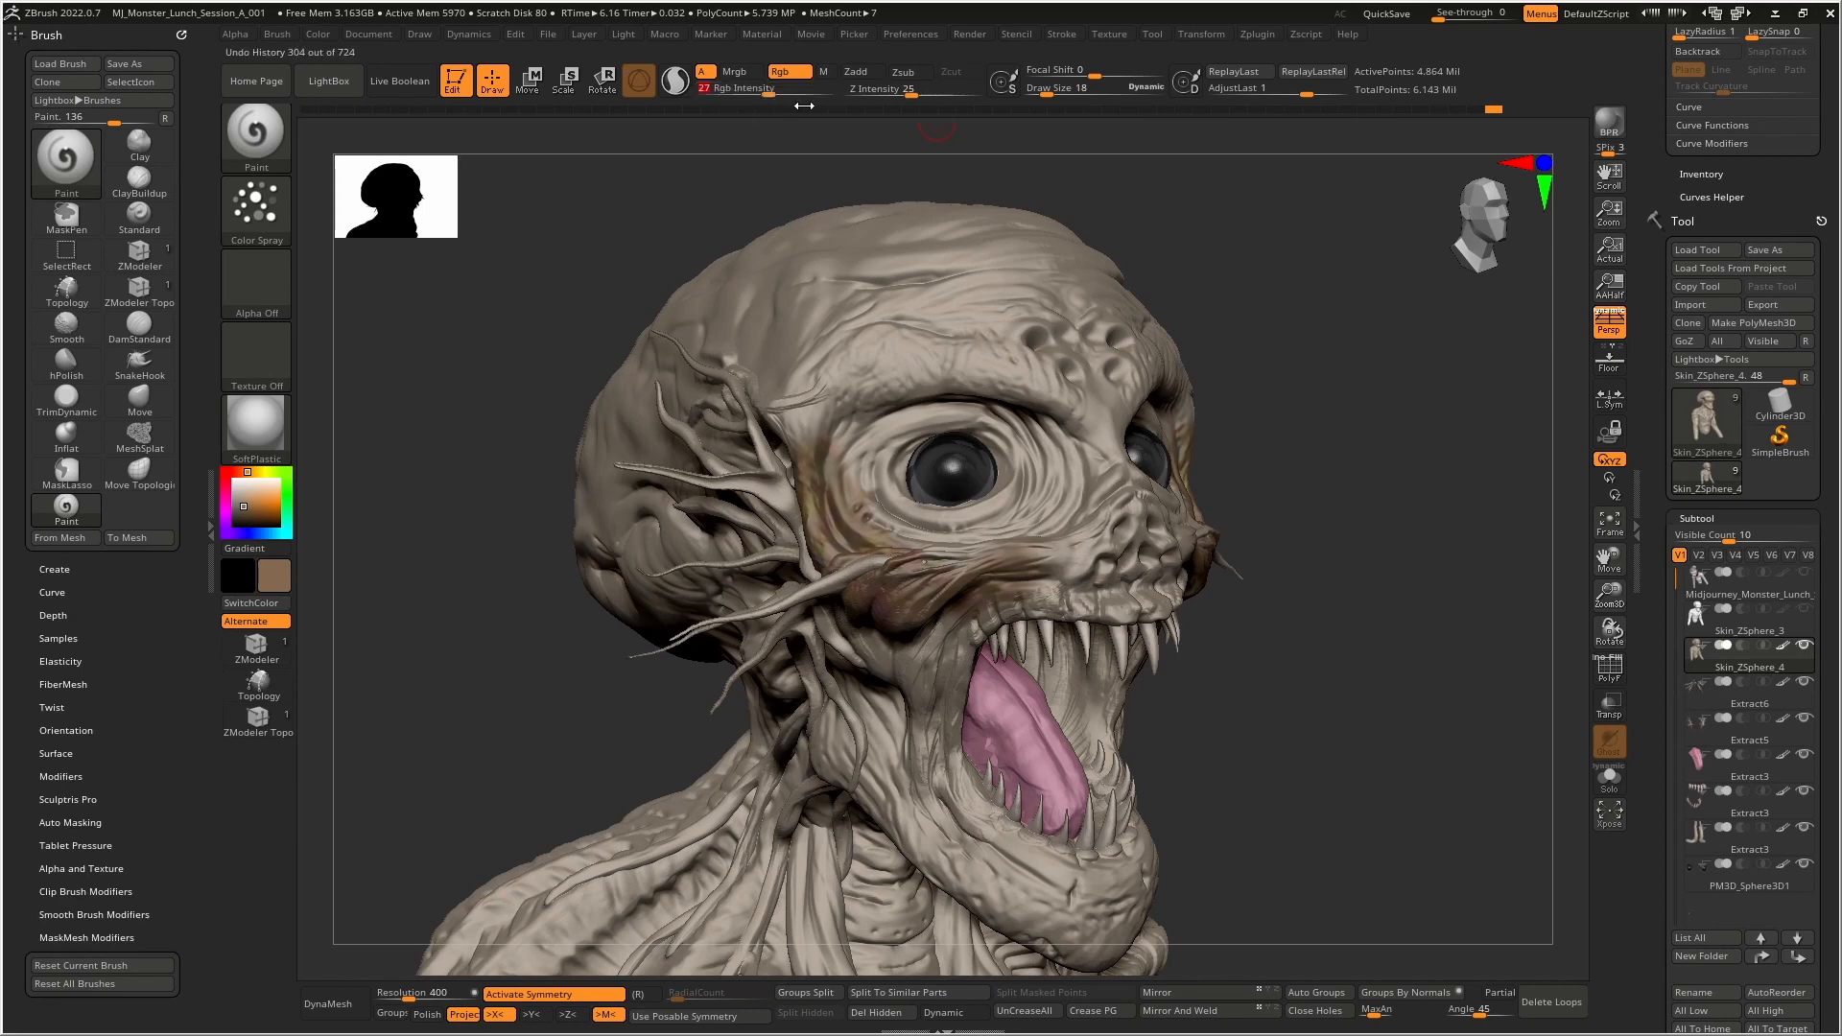
mouse_move(1079, 513)
mouse_down()
mouse_move(1017, 499)
mouse_move(1036, 413)
mouse_move(854, 403)
mouse_move(901, 420)
mouse_move(887, 455)
mouse_move(1084, 555)
mouse_move(1094, 585)
mouse_move(1127, 484)
mouse_move(1098, 412)
mouse_move(1037, 326)
mouse_move(944, 301)
mouse_move(830, 341)
mouse_move(788, 432)
mouse_up()
alt+right_drag(843, 614, 859, 364)
mouse_move(860, 365)
mouse_down()
mouse_move(911, 465)
mouse_move(897, 537)
mouse_move(911, 566)
mouse_move(957, 568)
mouse_up()
mouse_move(1223, 552)
right_down()
mouse_move(1113, 430)
mouse_move(1013, 444)
right_up()
mouse_move(1045, 404)
mouse_down()
mouse_move(1089, 422)
mouse_move(1098, 498)
mouse_up()
right_drag(1098, 499, 339, 612)
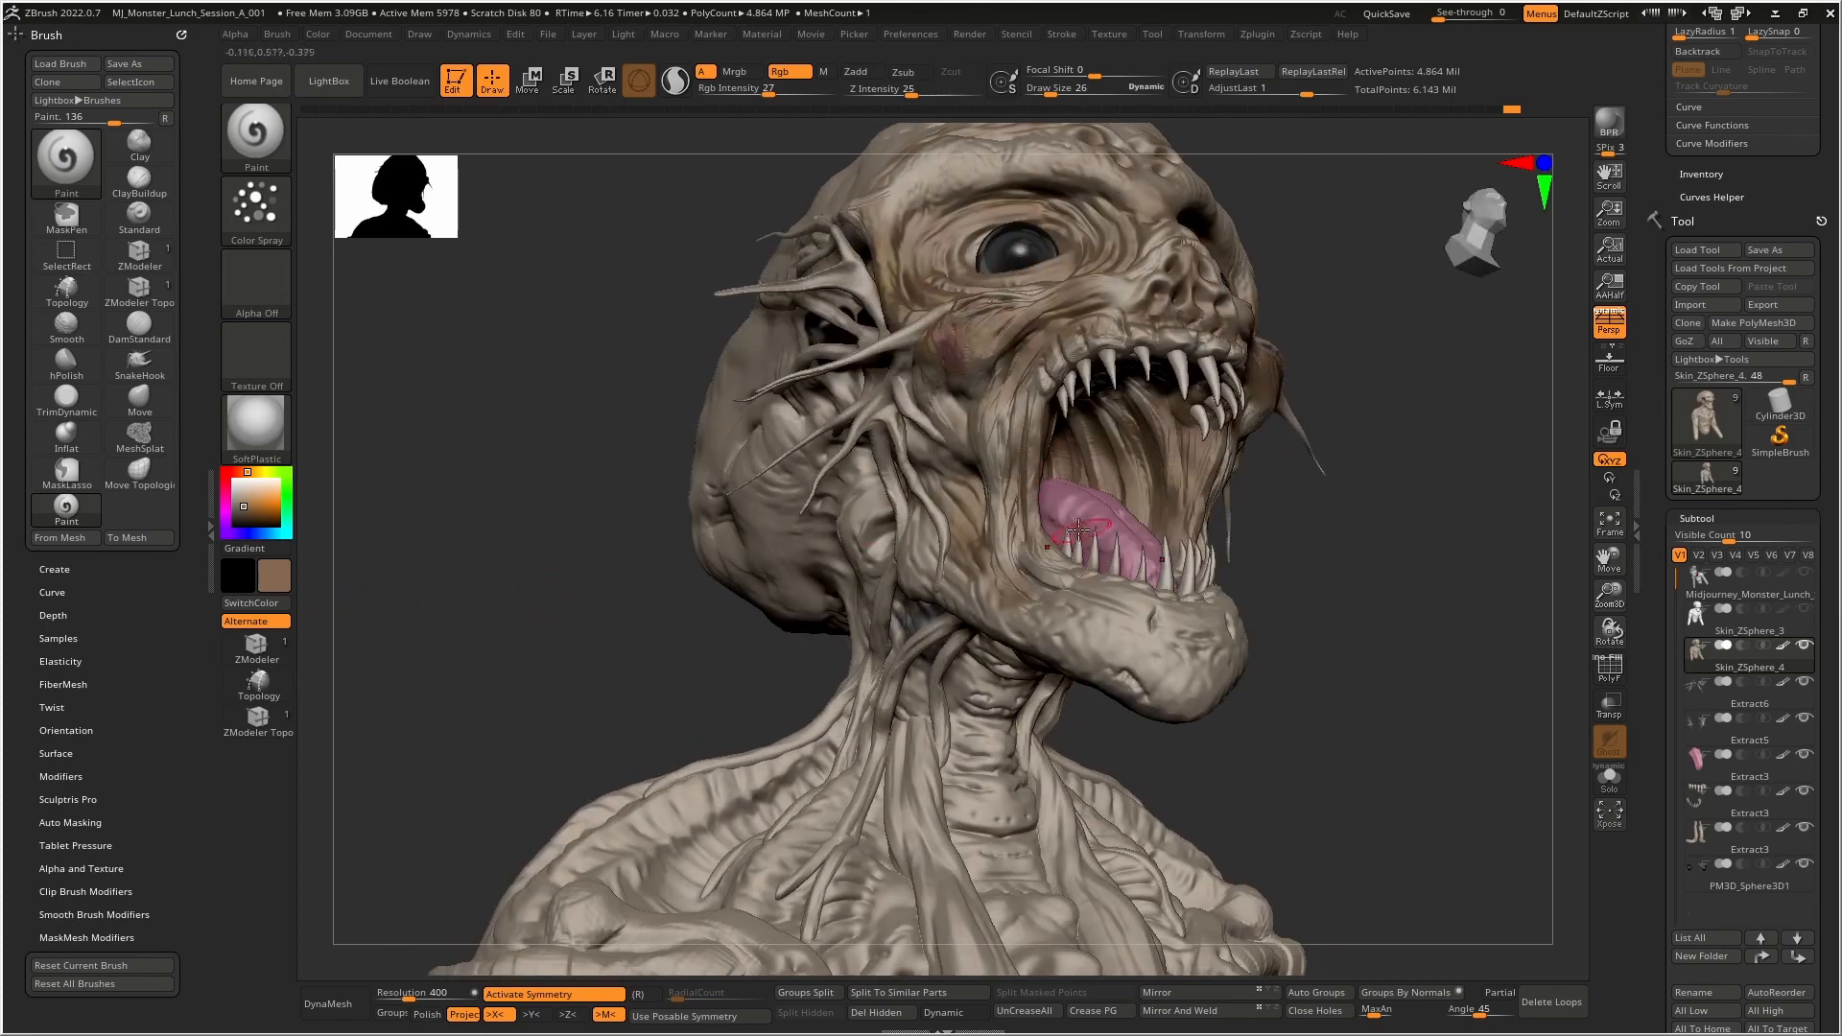
- Sample the tongue's pink, darken it, and spray it over the inside of the mouth and the lips
key(c)
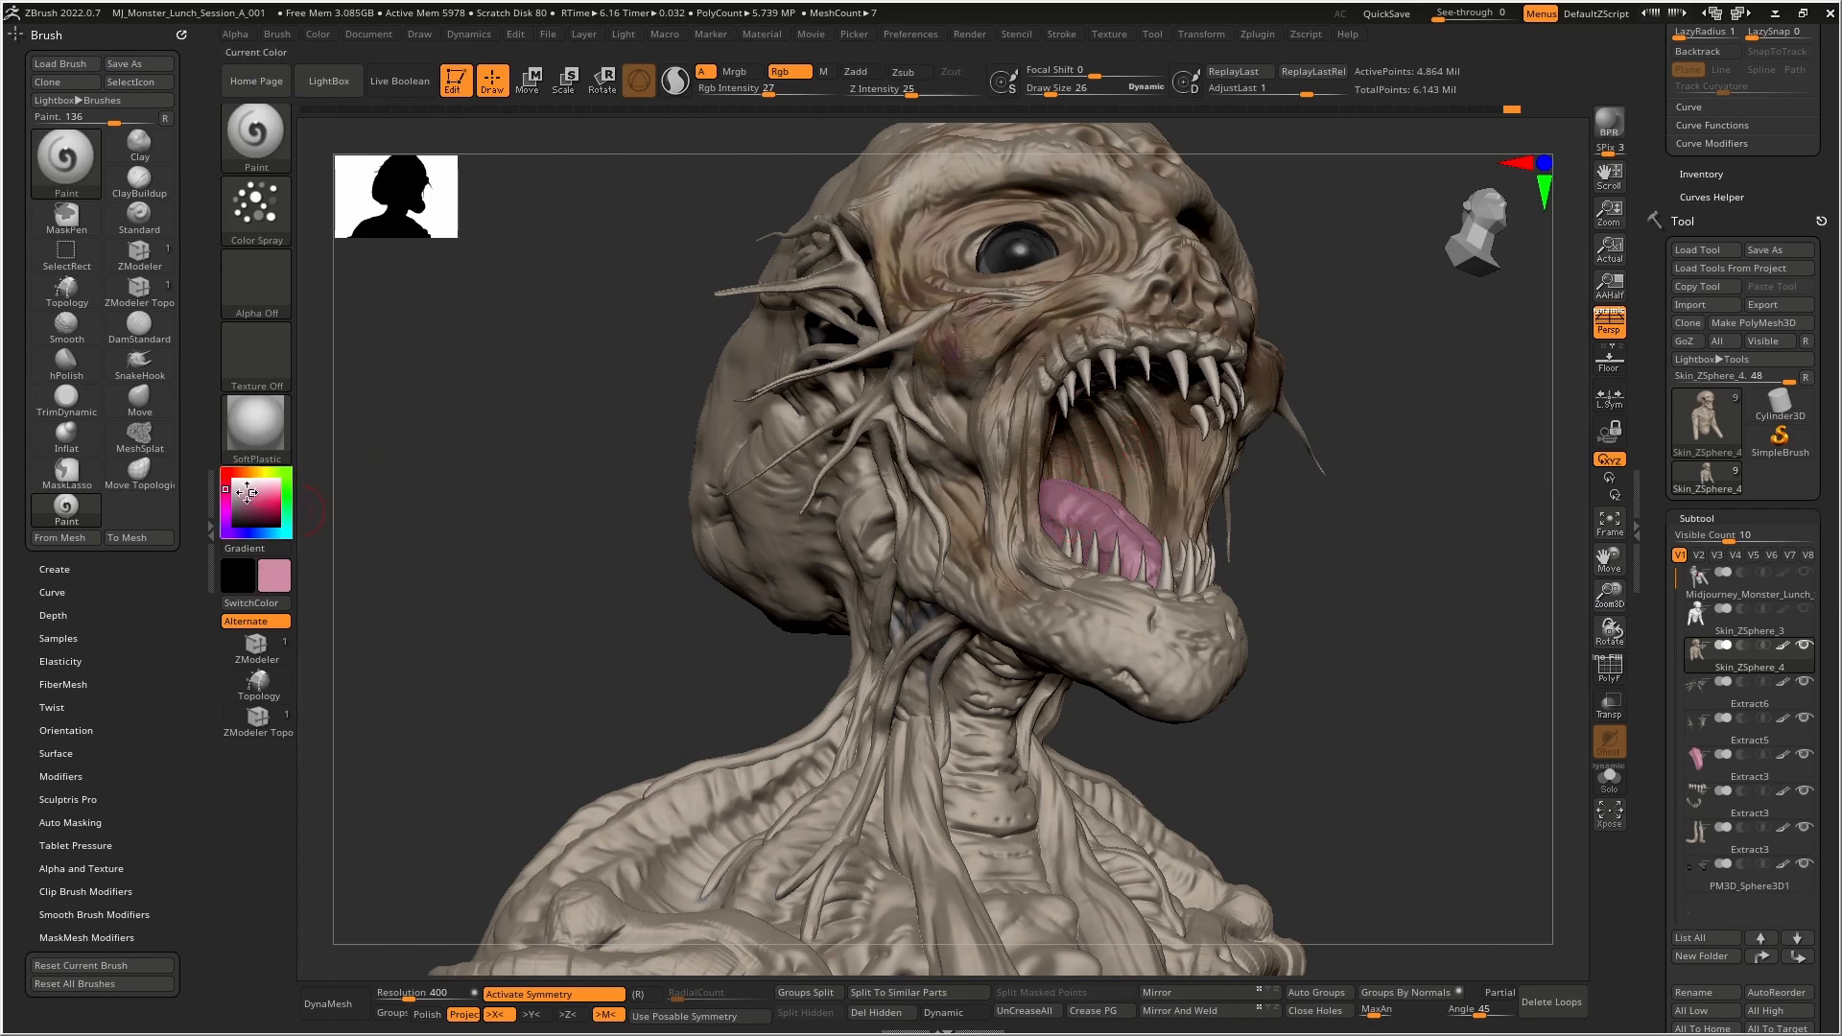
drag(247, 492, 247, 504)
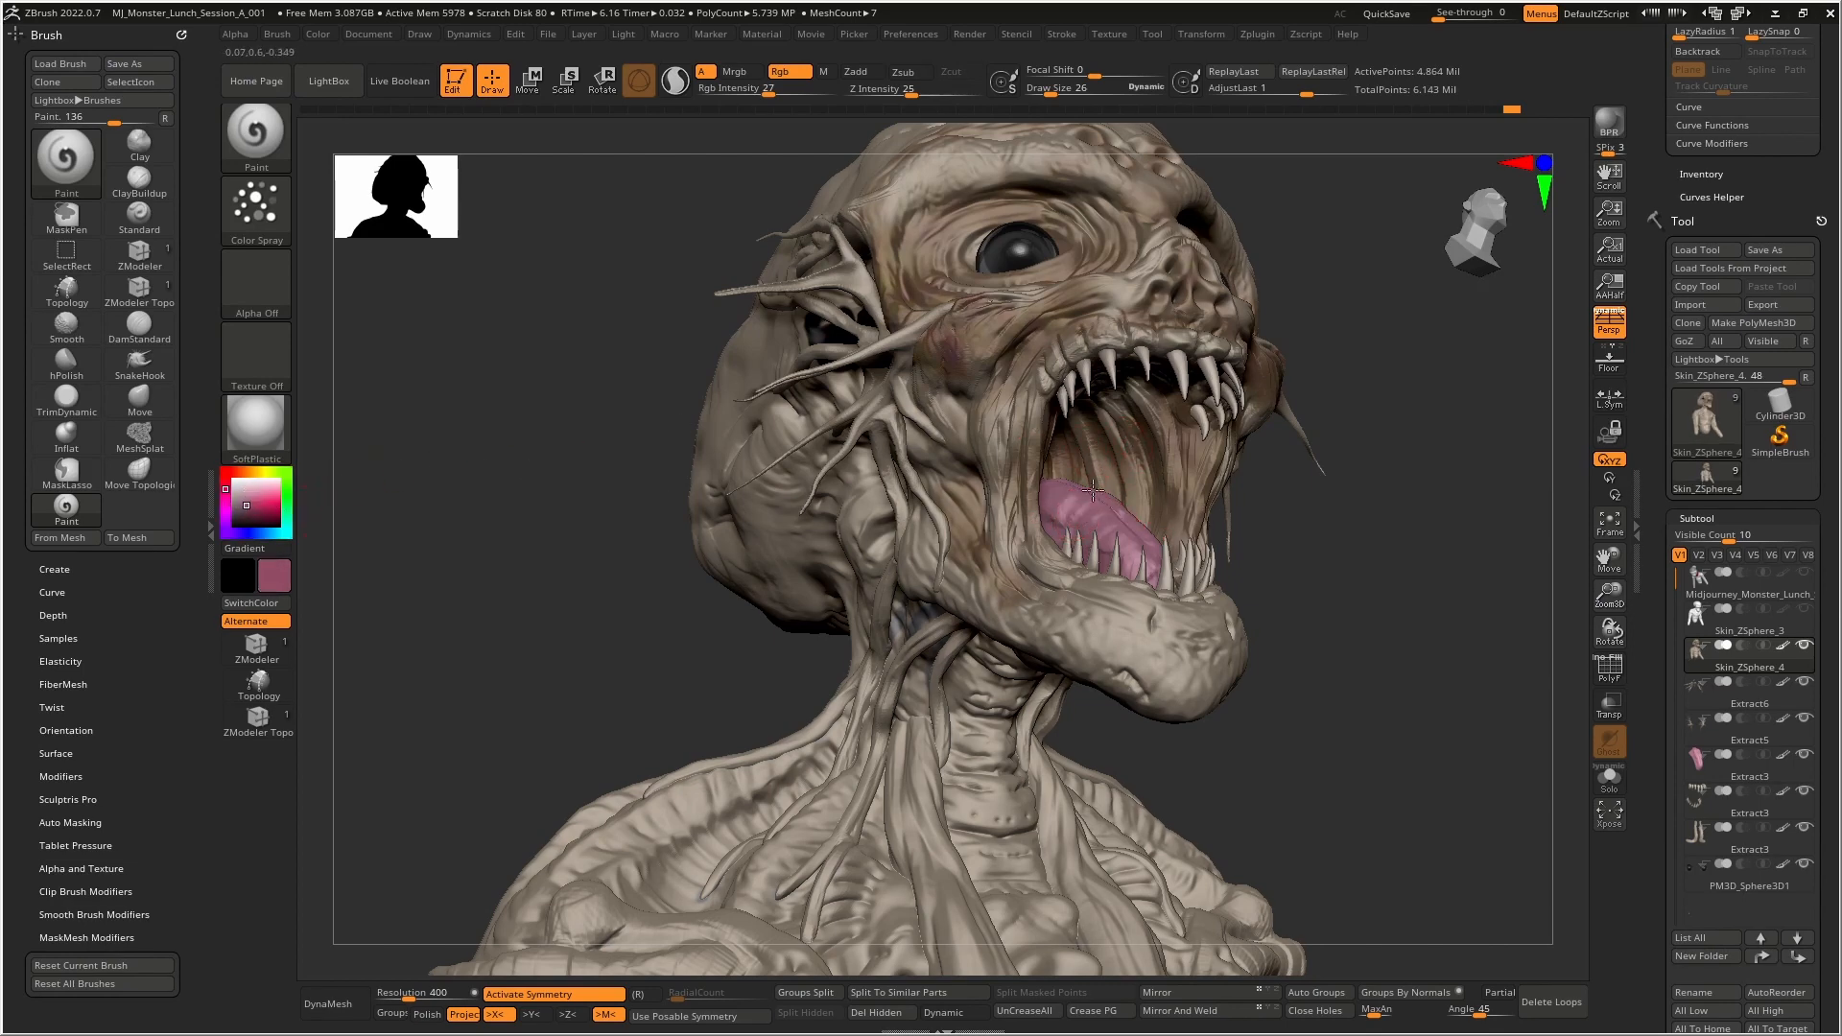
drag(1068, 448, 1119, 432)
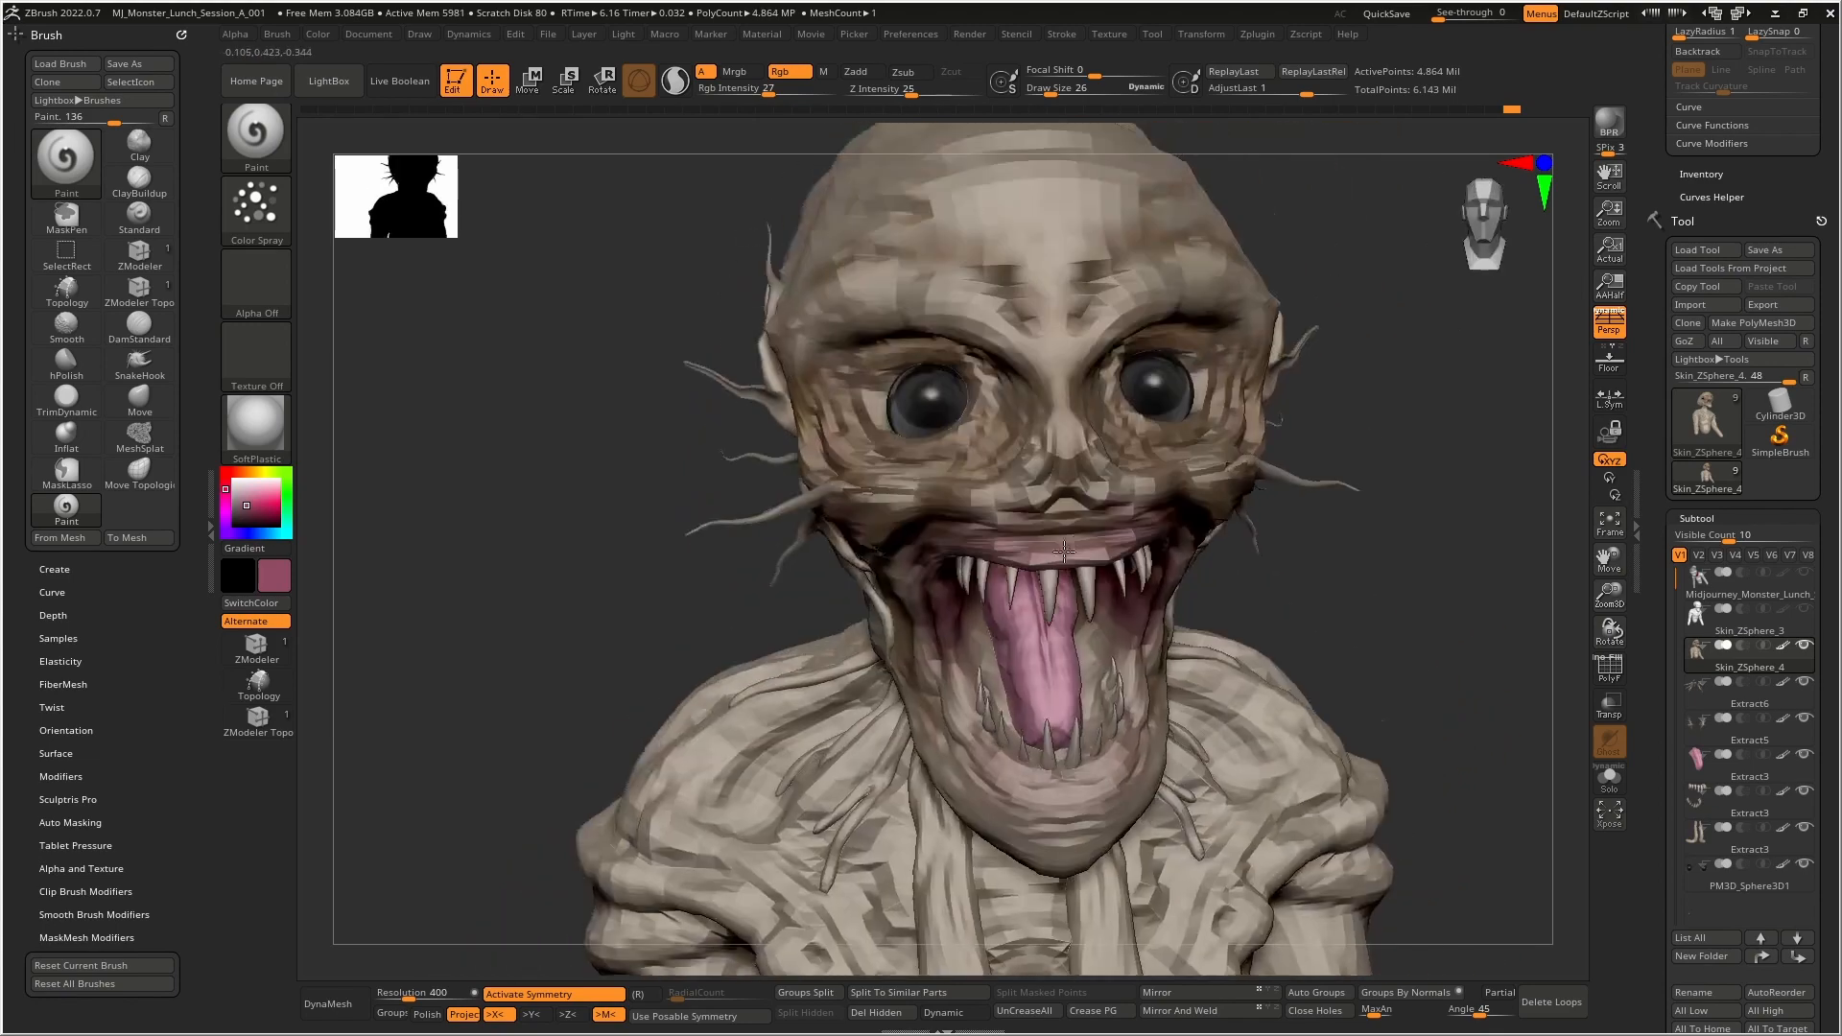
- Spray the dark pink over the nose, the forehead pits and the skin around the eyes
right_drag(1064, 549, 1035, 492)
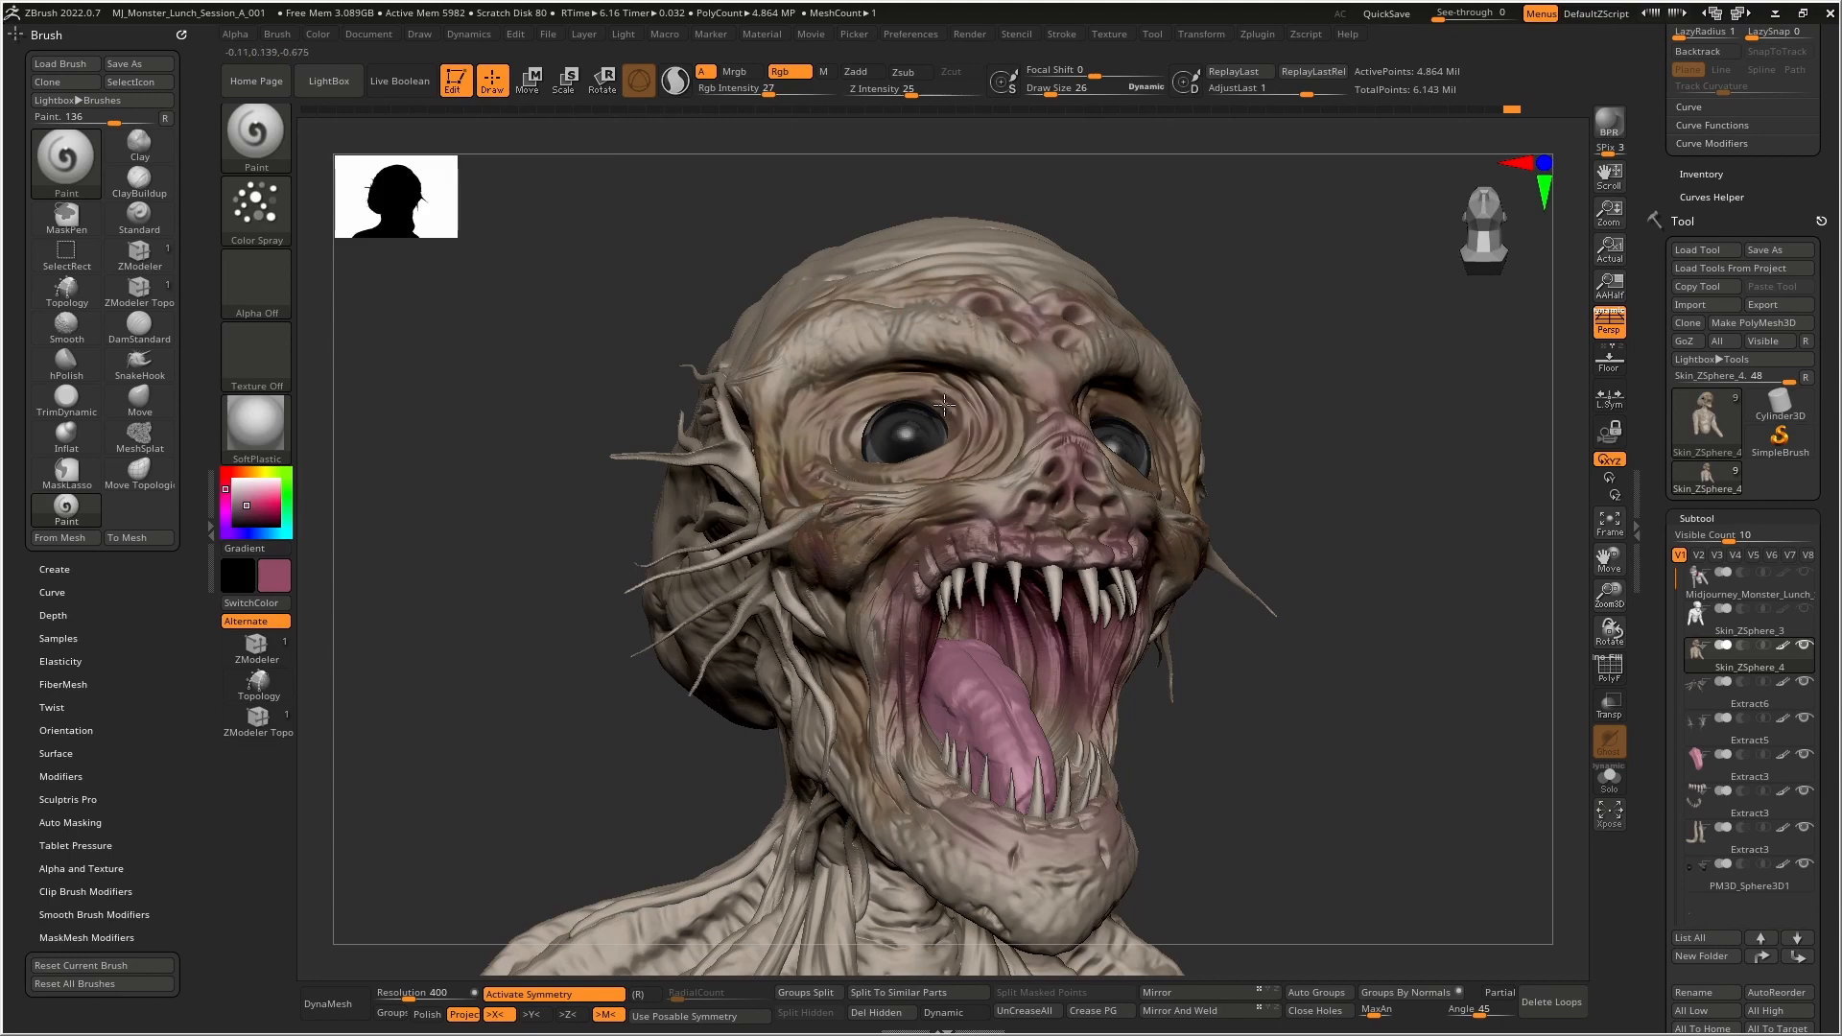
right_drag(892, 448, 921, 443)
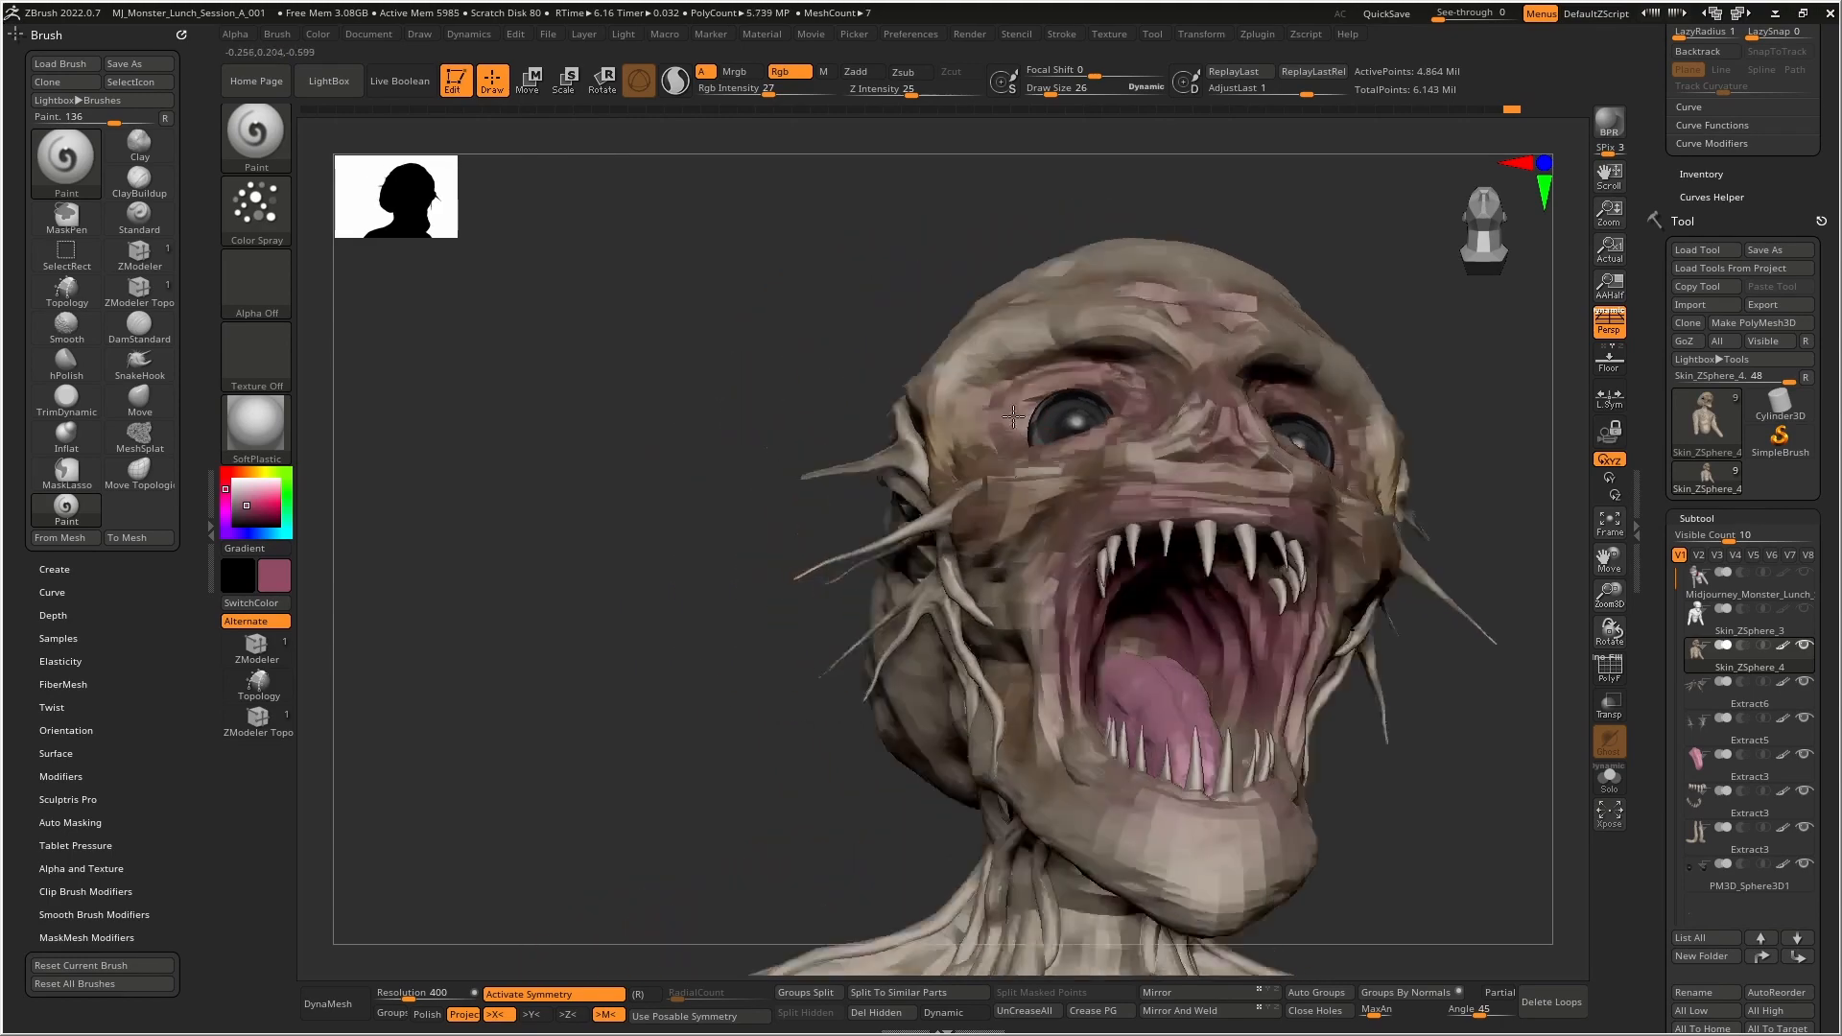
right_drag(959, 441, 933, 490)
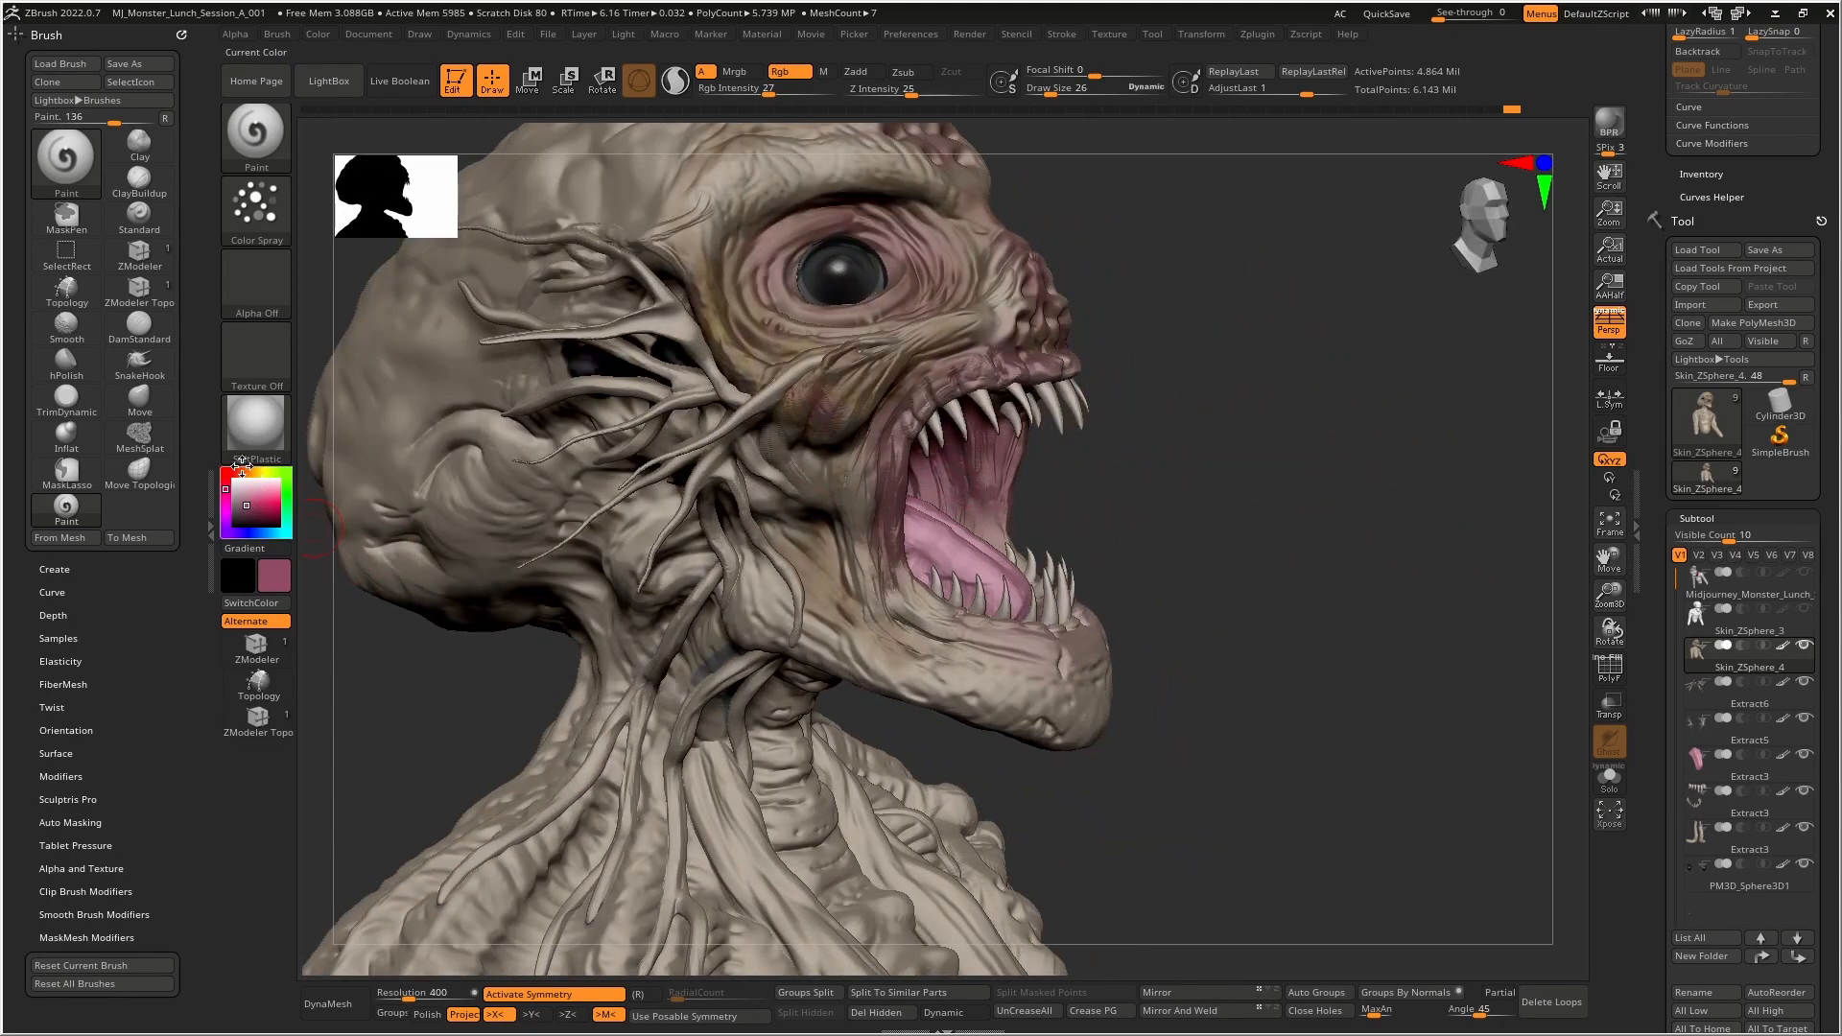
- Shift the paint hue to purple and spray it around the eyes, behind the cheek strands, and on the jaw and upper neck
click(224, 518)
mouse_move(839, 316)
alt+right_down()
mouse_move(809, 509)
mouse_move(796, 489)
mouse_move(987, 527)
alt+right_up()
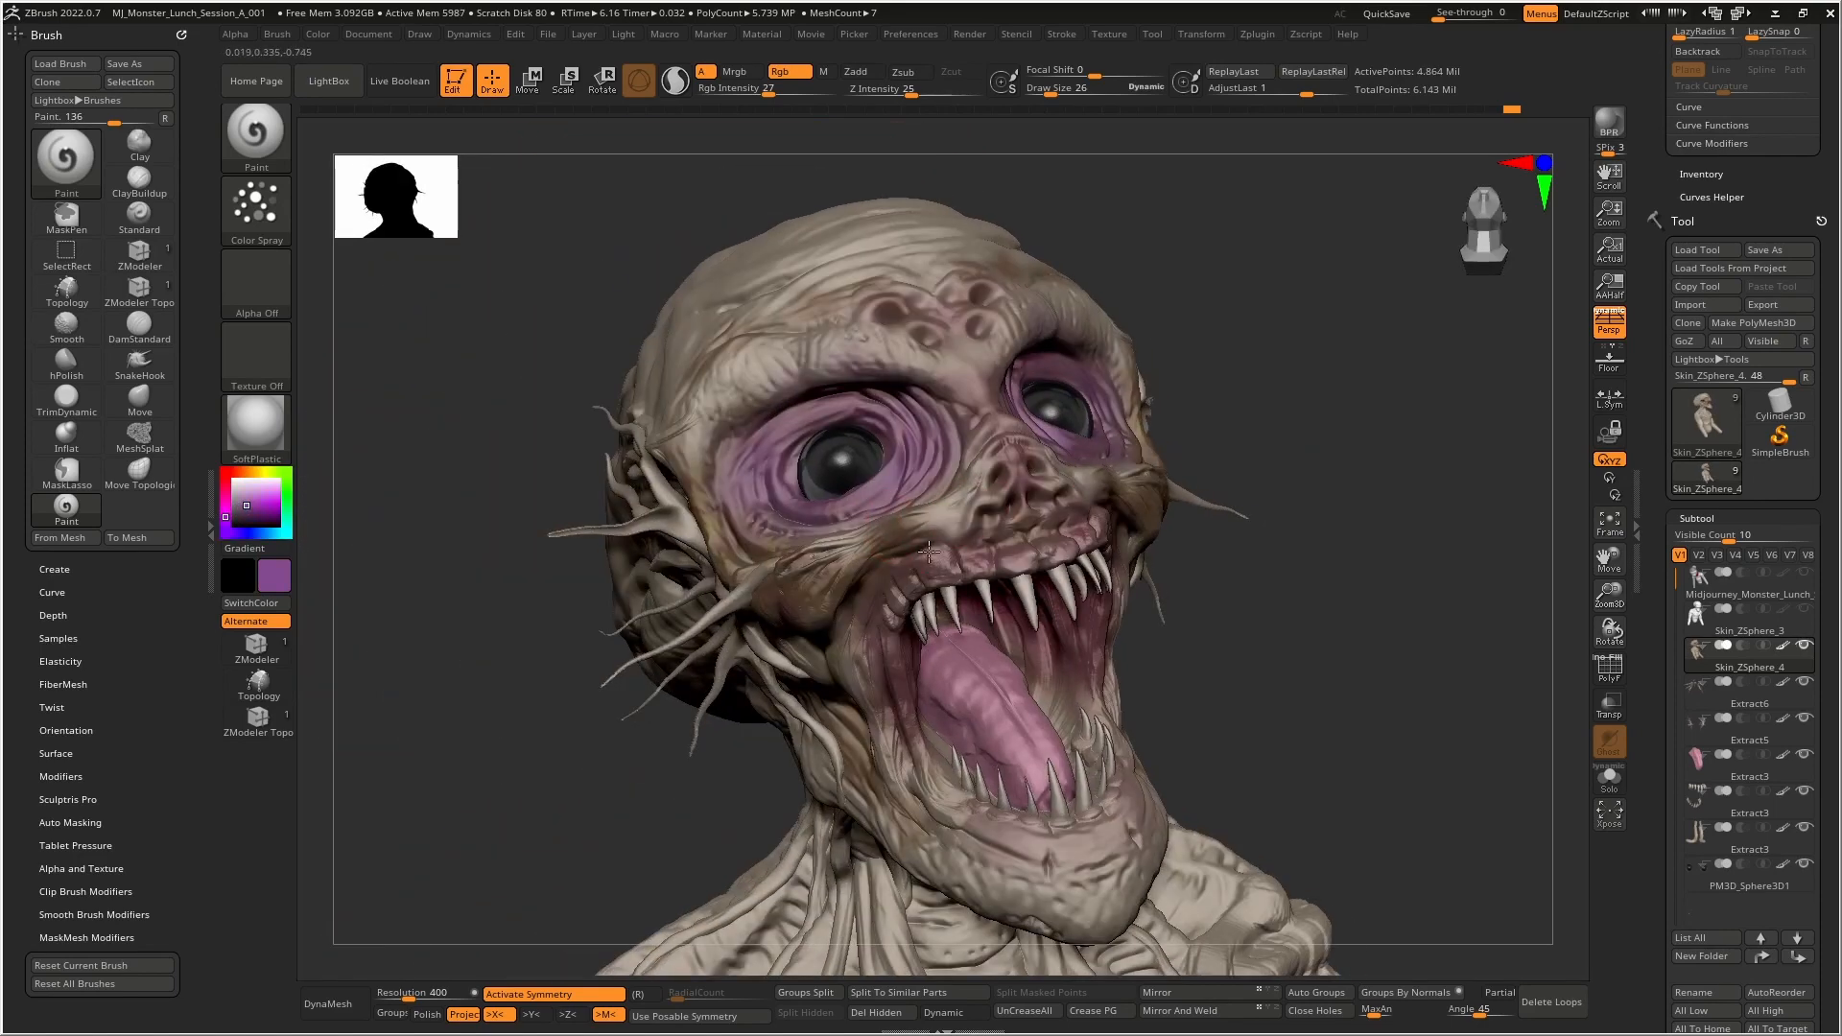
right_drag(943, 331, 884, 457)
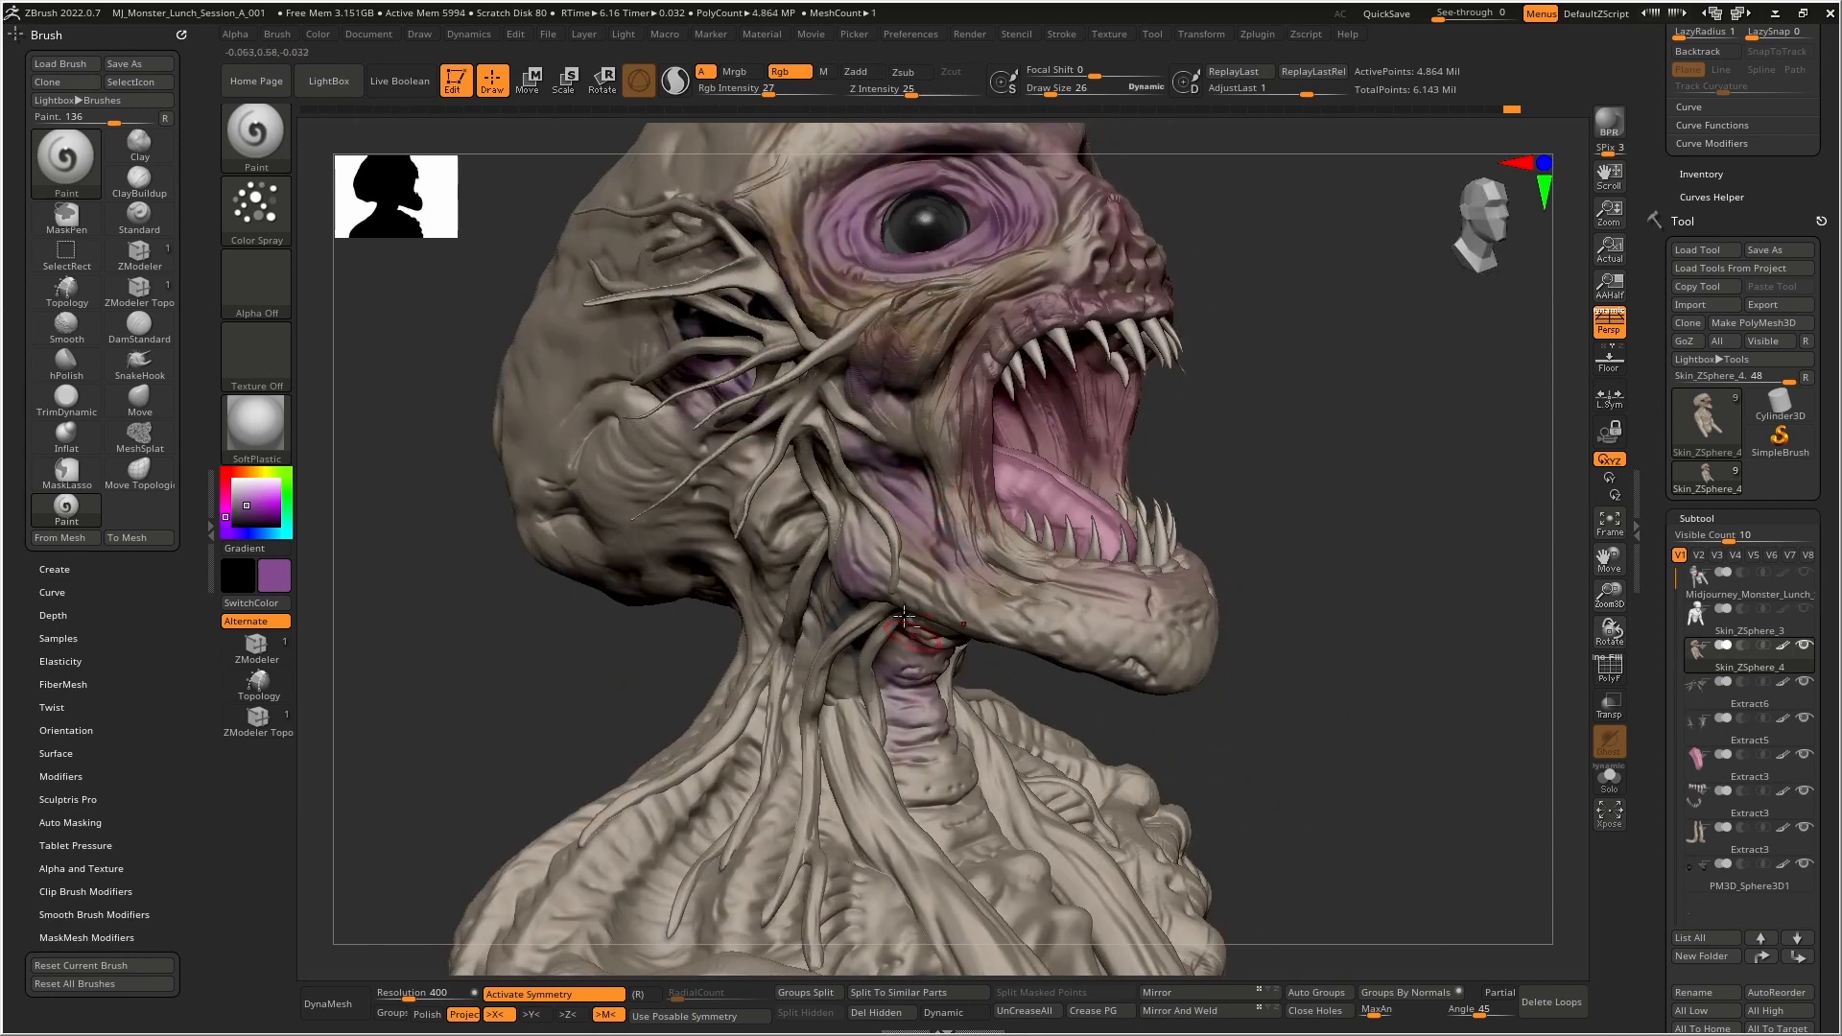
- Sample the beige skin colour and spray it over the purple on the throat and beneath the jaw
ctrl+right_drag(921, 704, 835, 359)
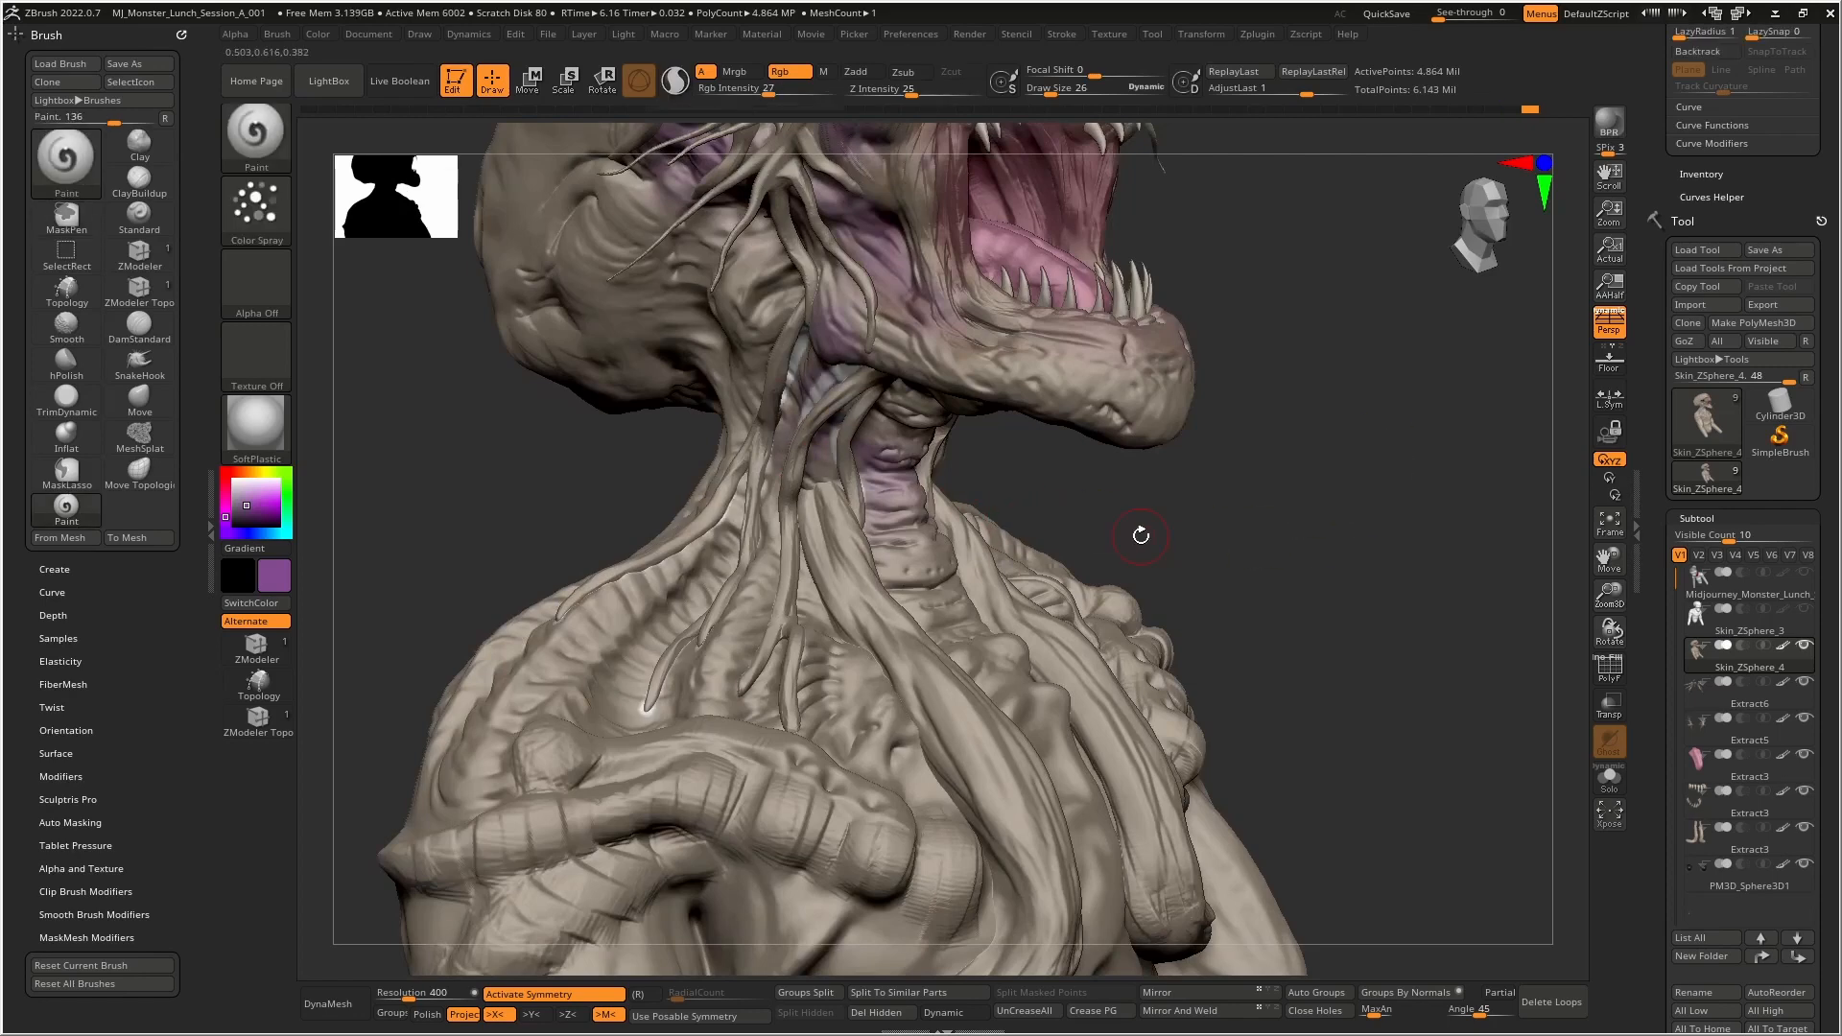
right_drag(856, 466, 858, 370)
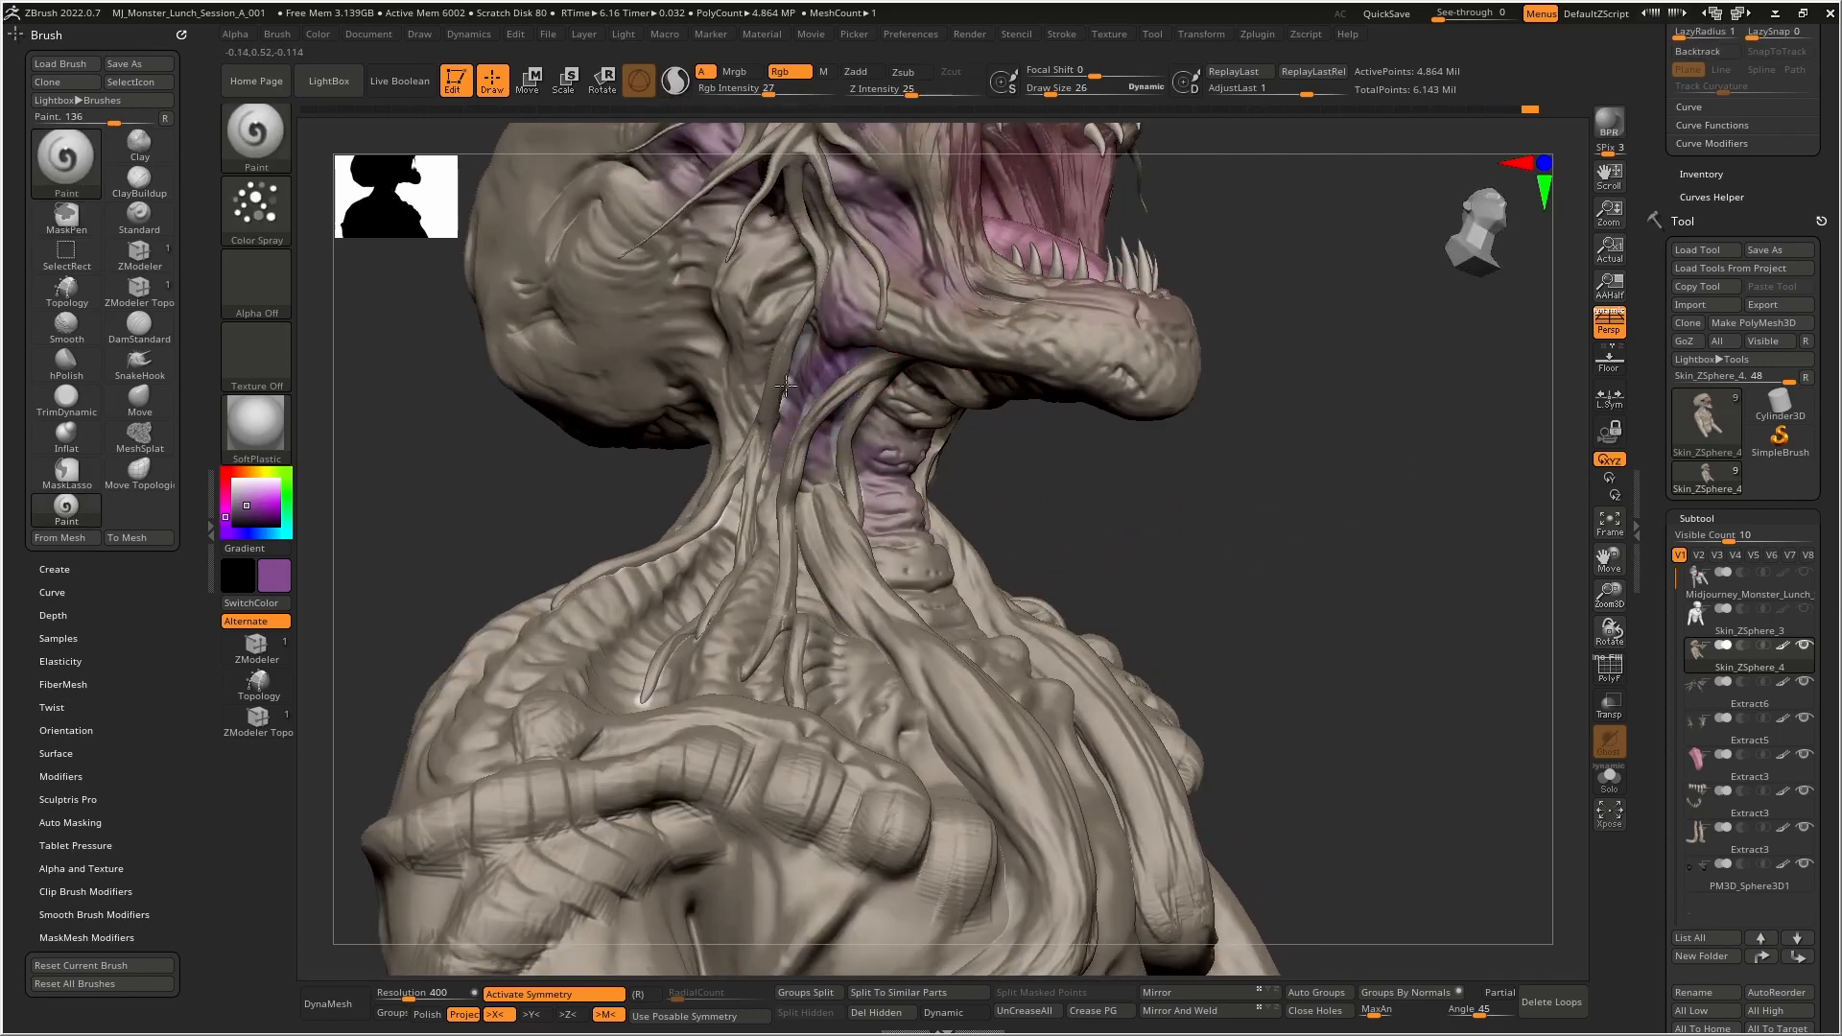
key(c)
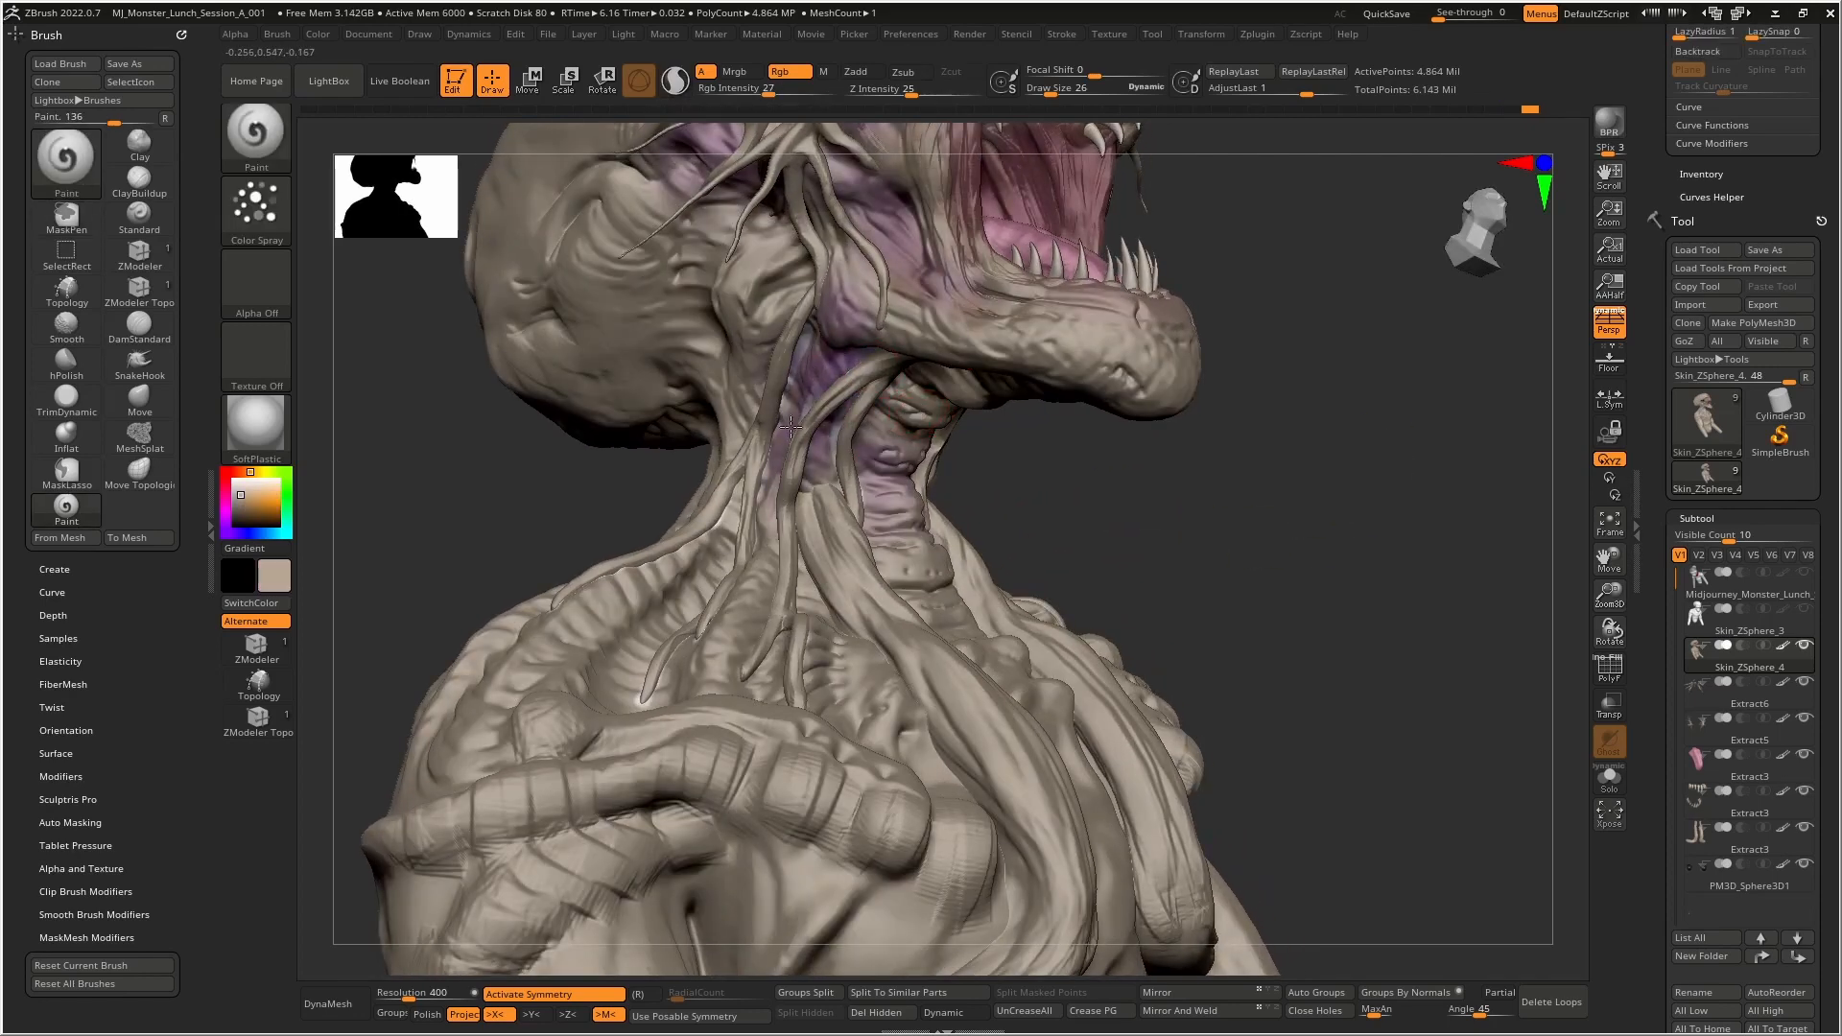
drag(848, 433, 910, 509)
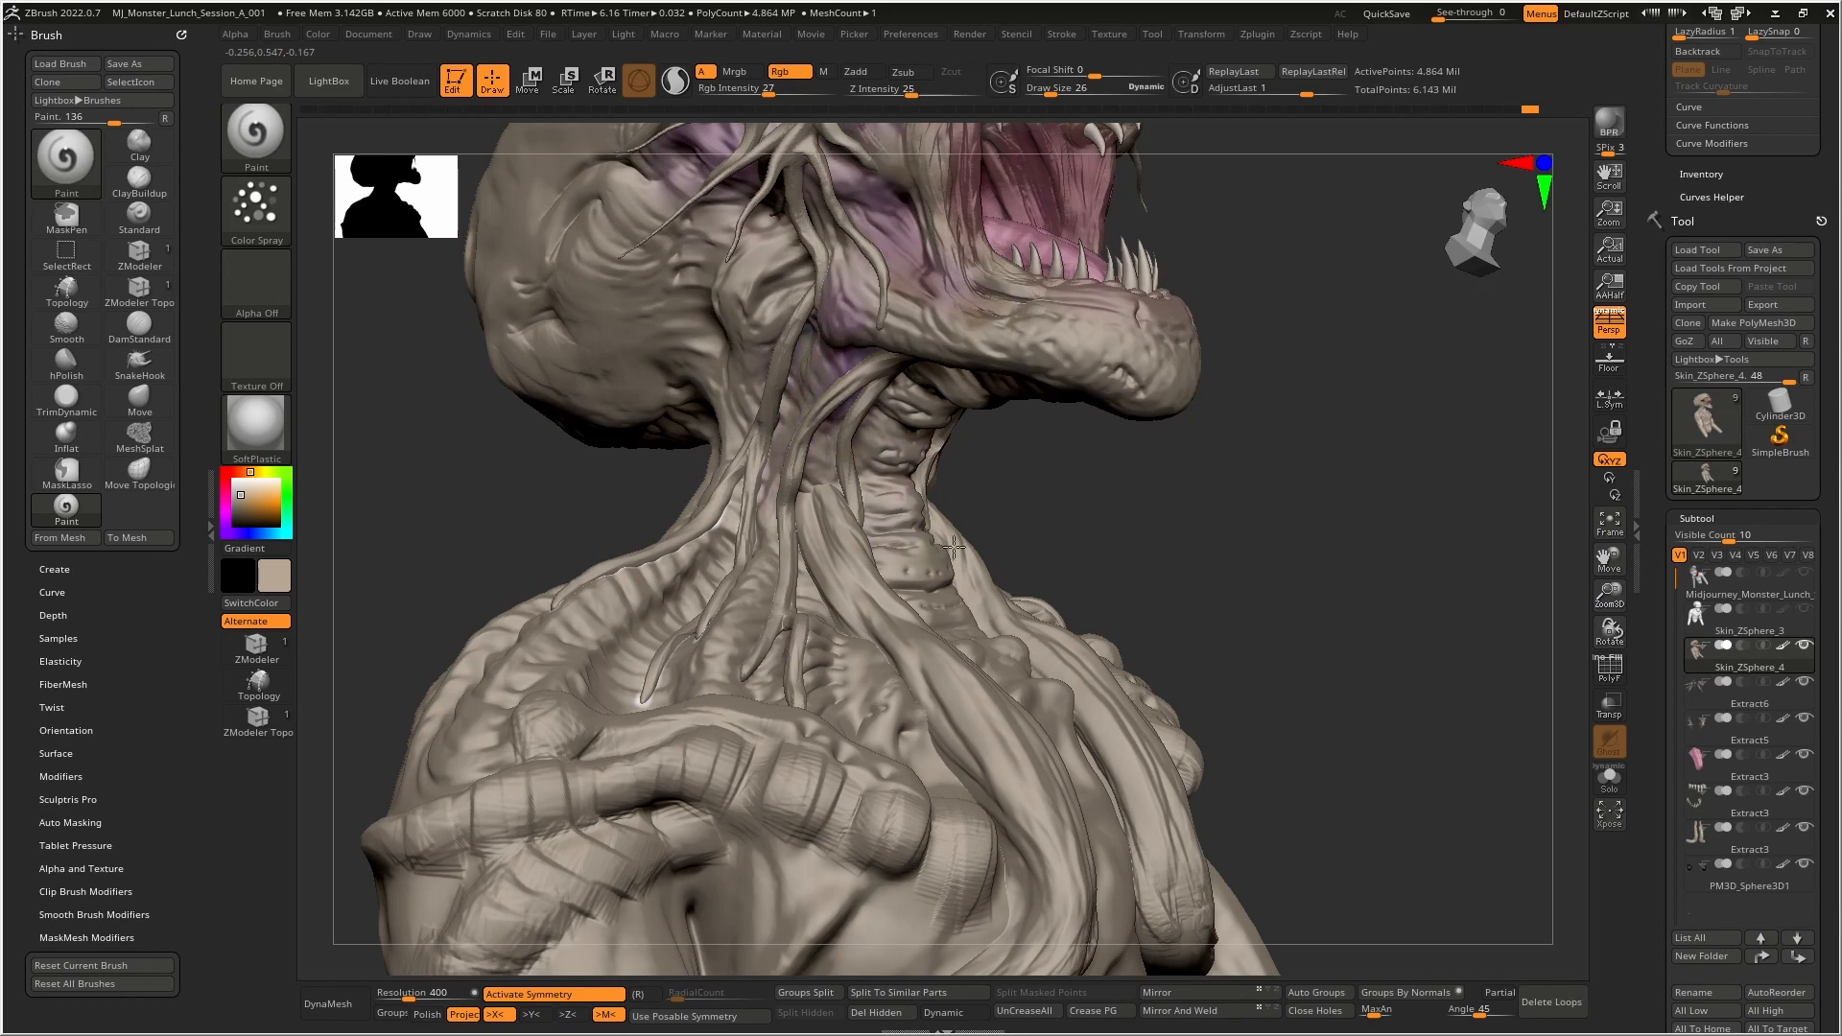
drag(1036, 547, 978, 562)
- Darken the paint colour to brown and spray it over the throat, neck, upper chest and back of the skull
click(238, 504)
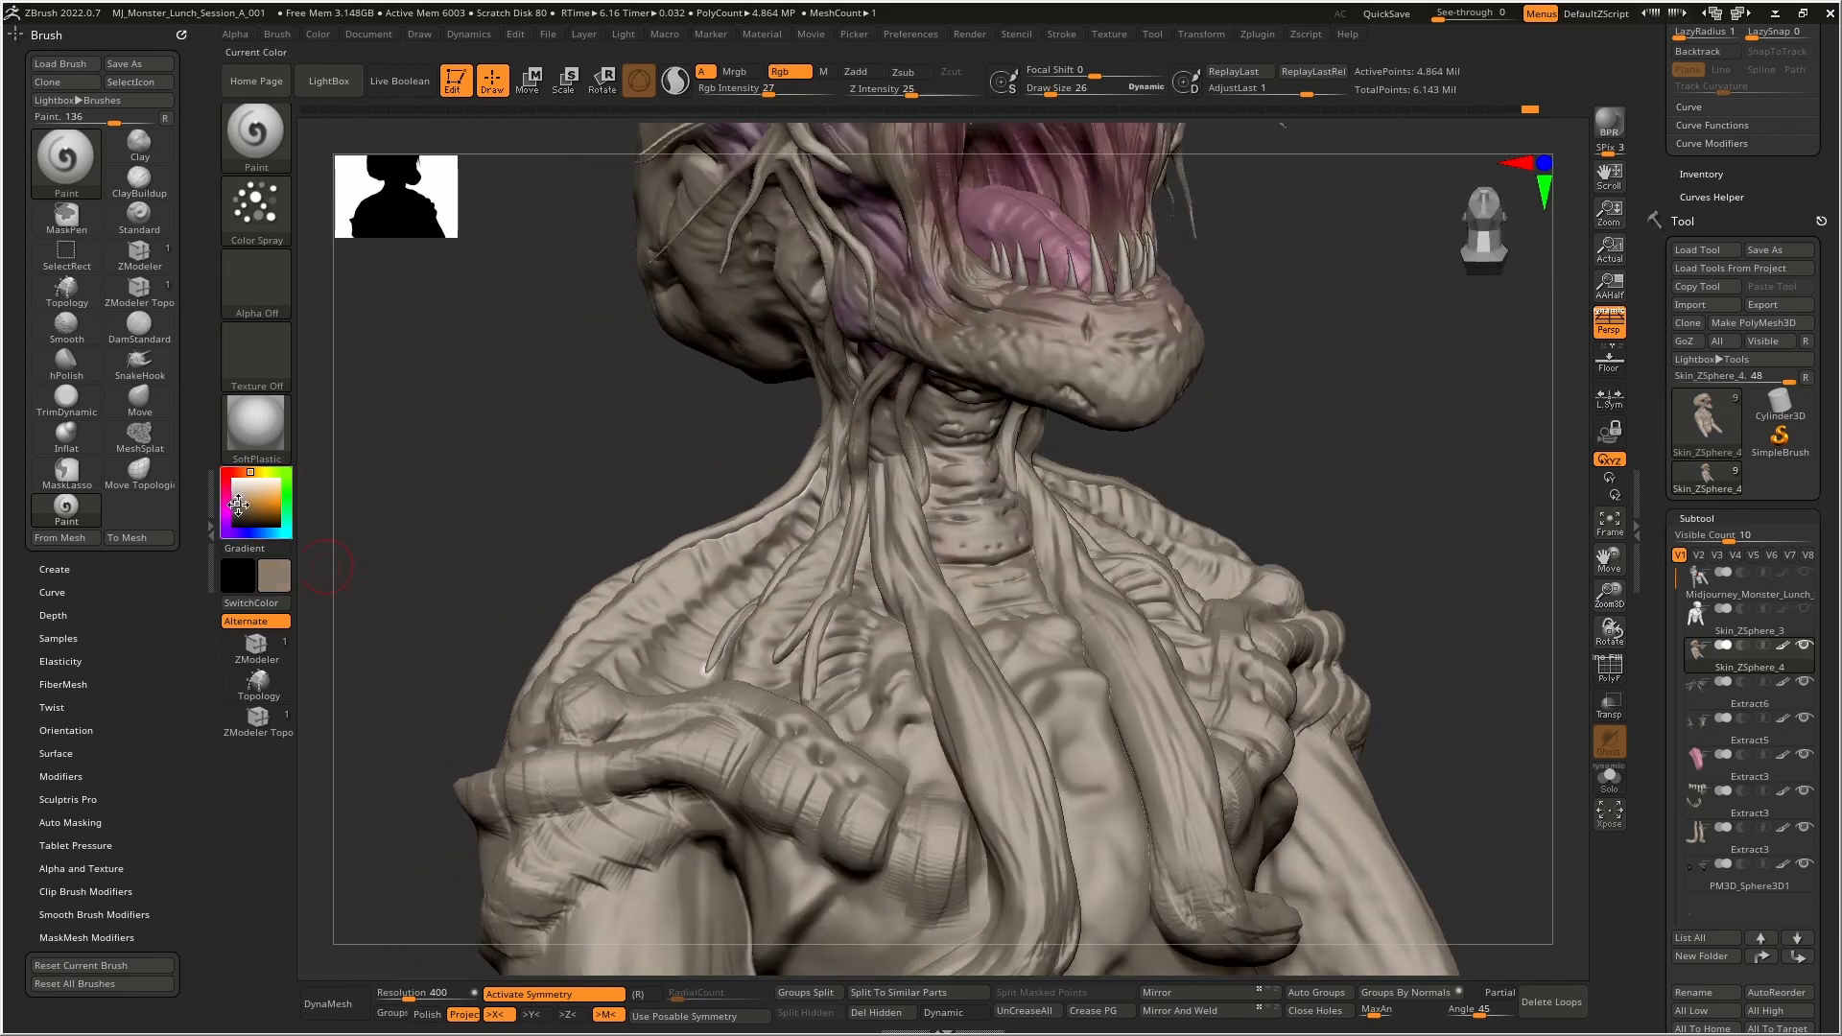
drag(916, 461, 924, 535)
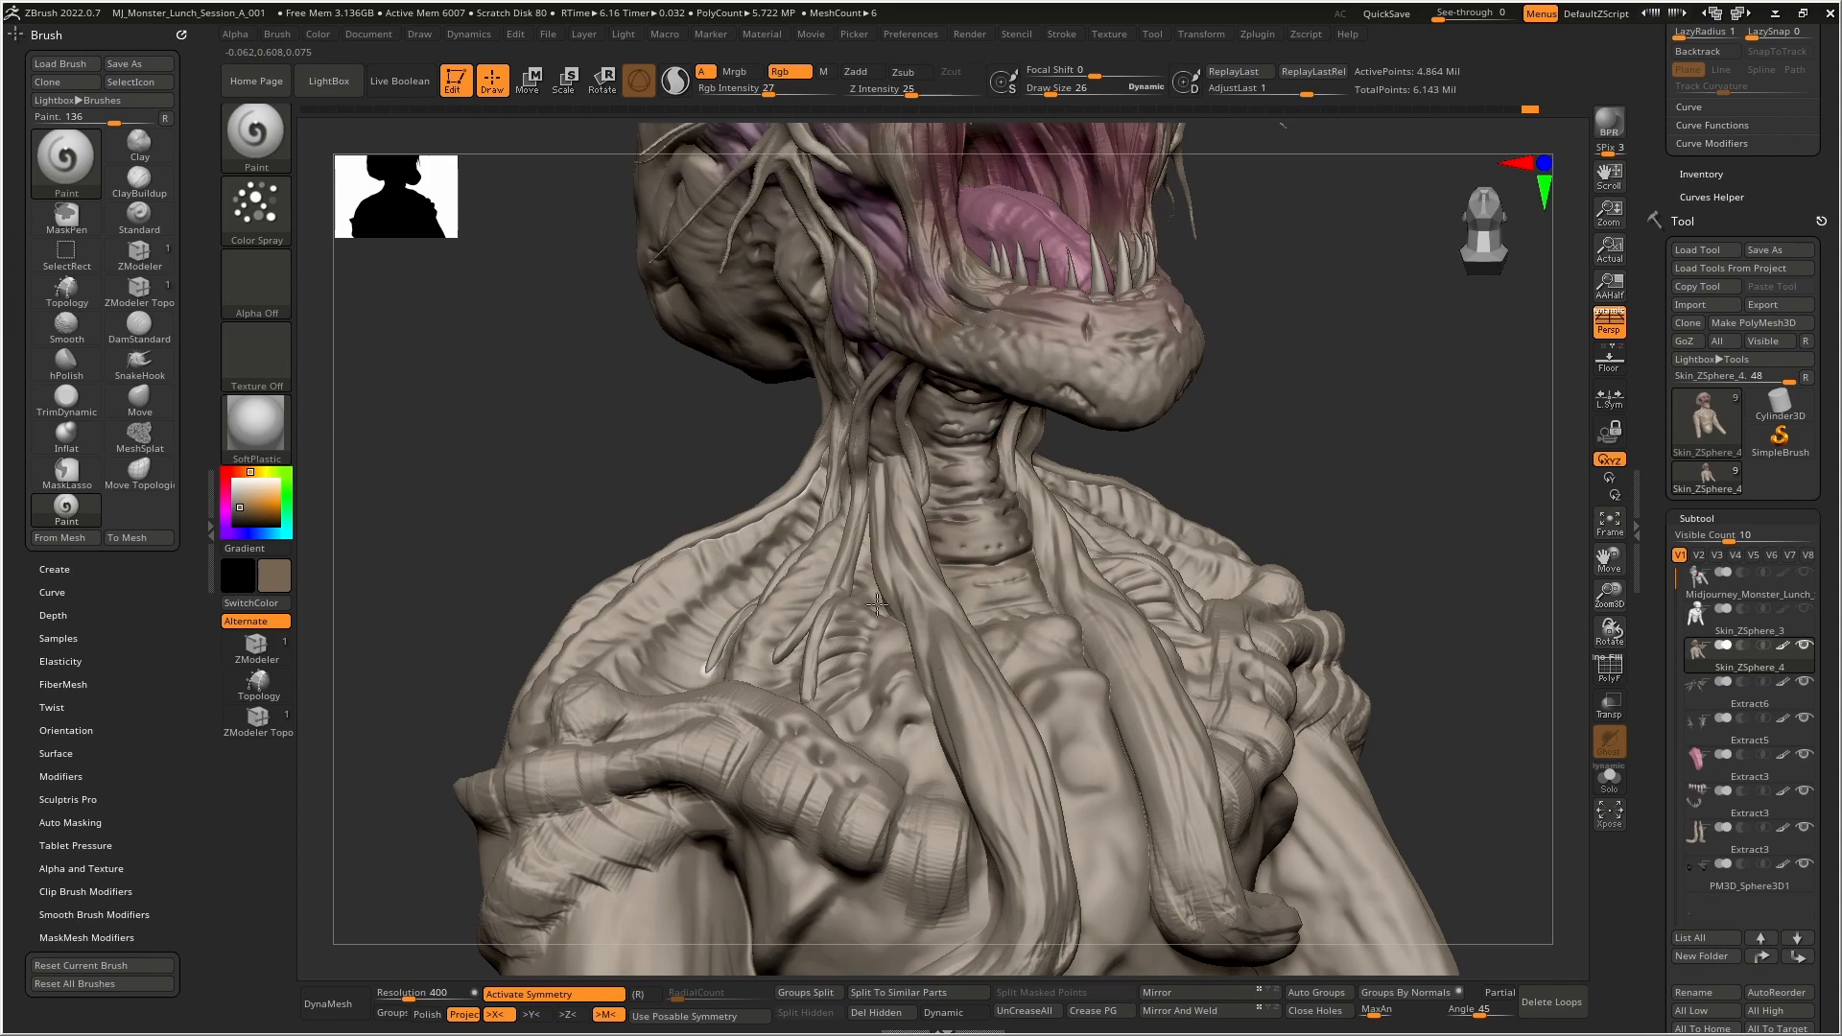
drag(877, 605, 869, 686)
drag(792, 528, 681, 642)
mouse_move(842, 480)
right_down()
mouse_move(1084, 436)
mouse_move(883, 460)
mouse_move(949, 423)
mouse_move(848, 660)
right_up()
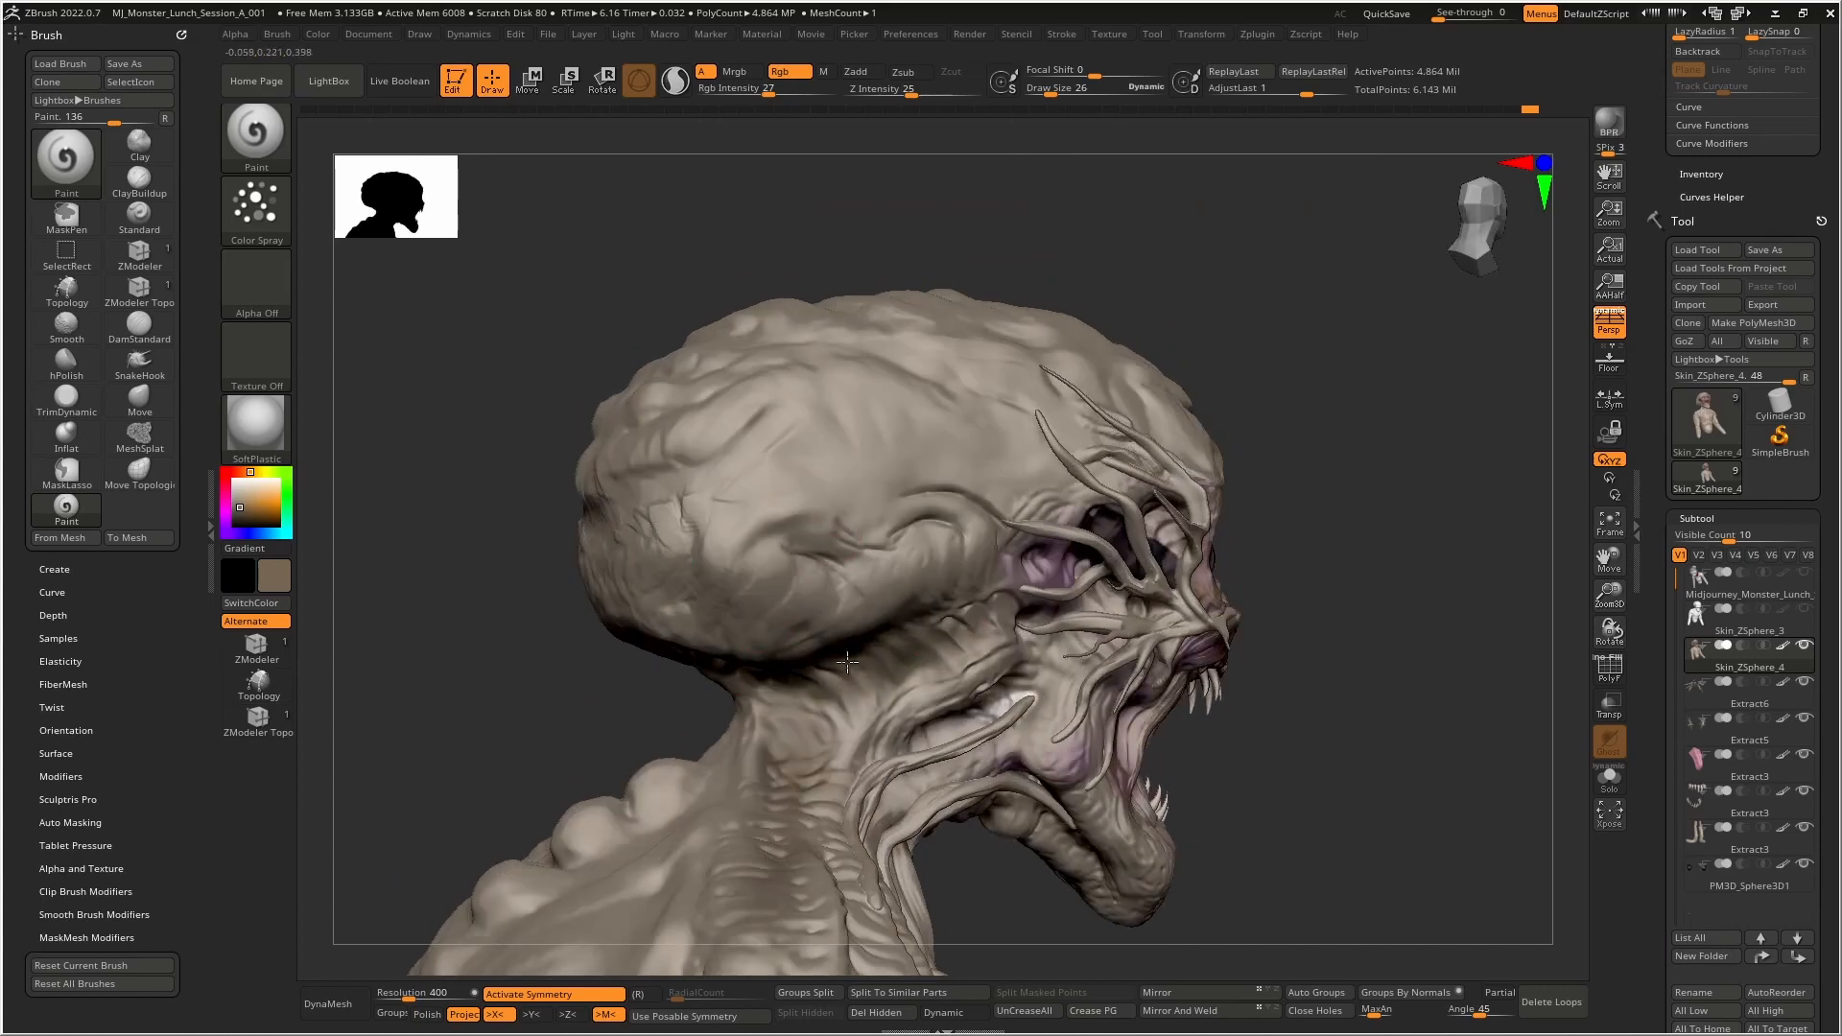
mouse_move(958, 561)
mouse_down()
mouse_move(806, 576)
mouse_move(762, 518)
mouse_move(645, 585)
mouse_move(793, 387)
mouse_up()
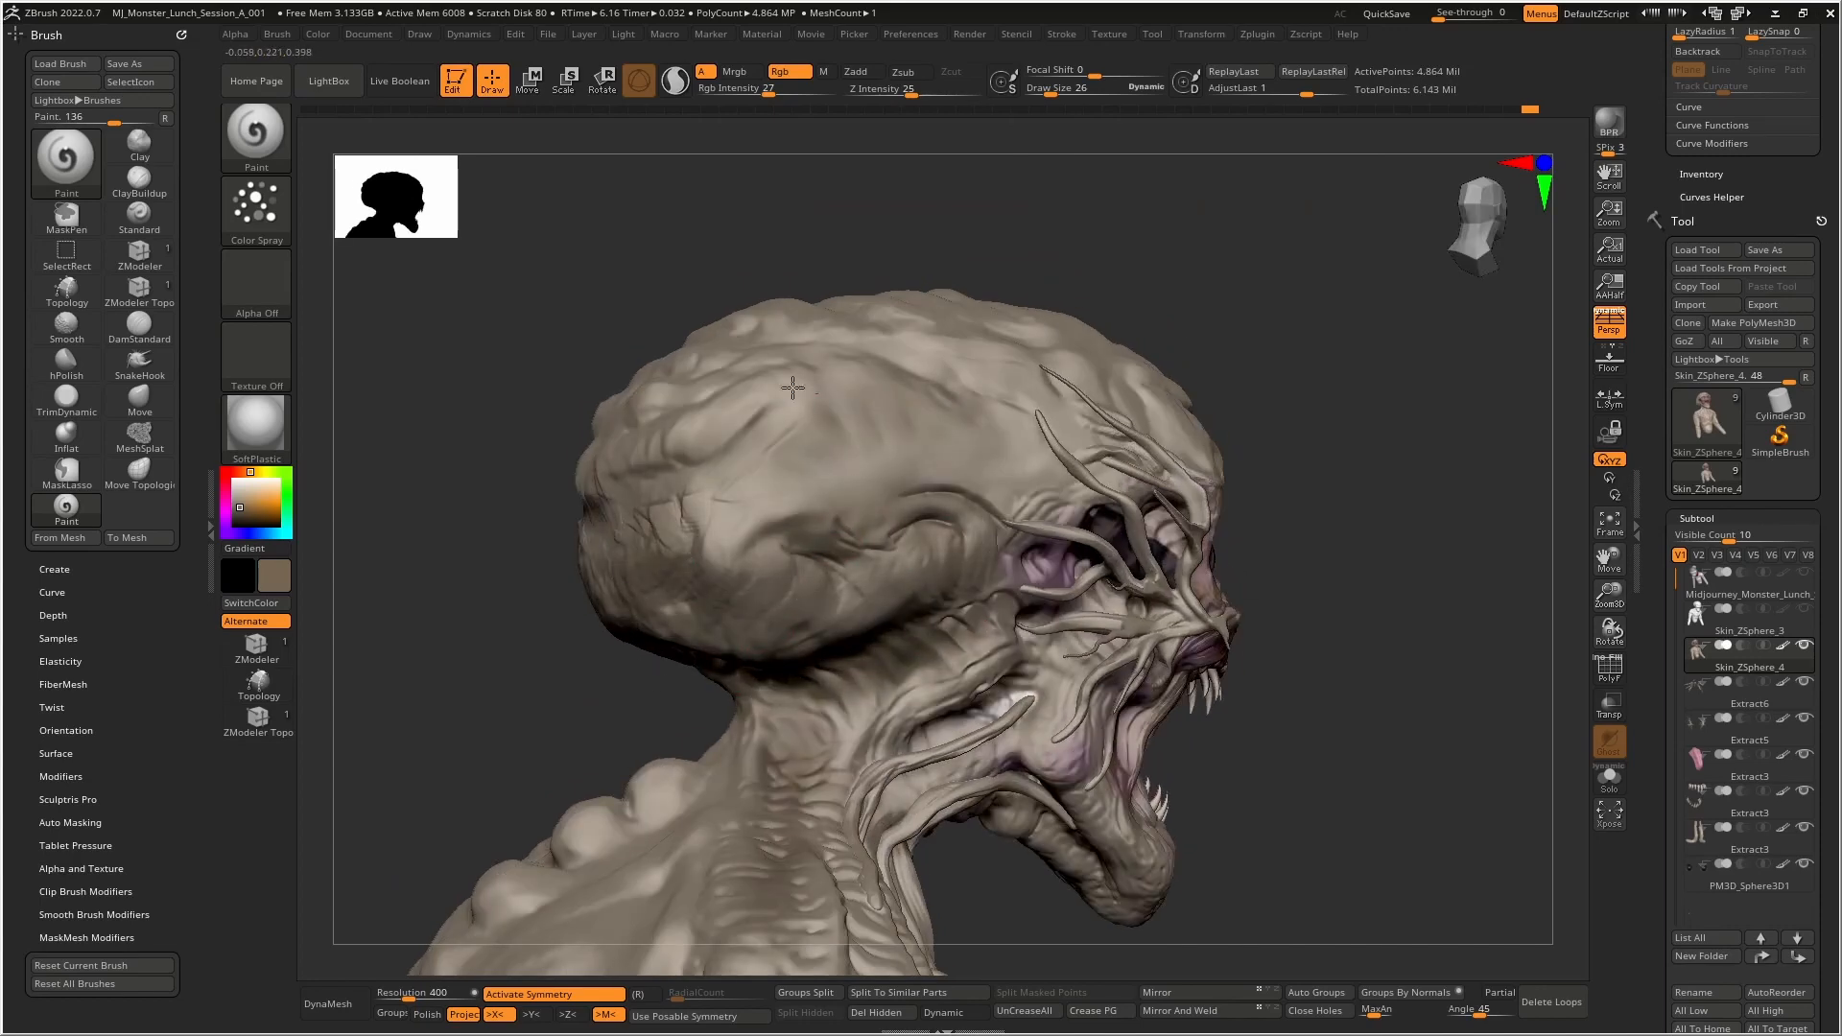
right_drag(792, 387, 843, 486)
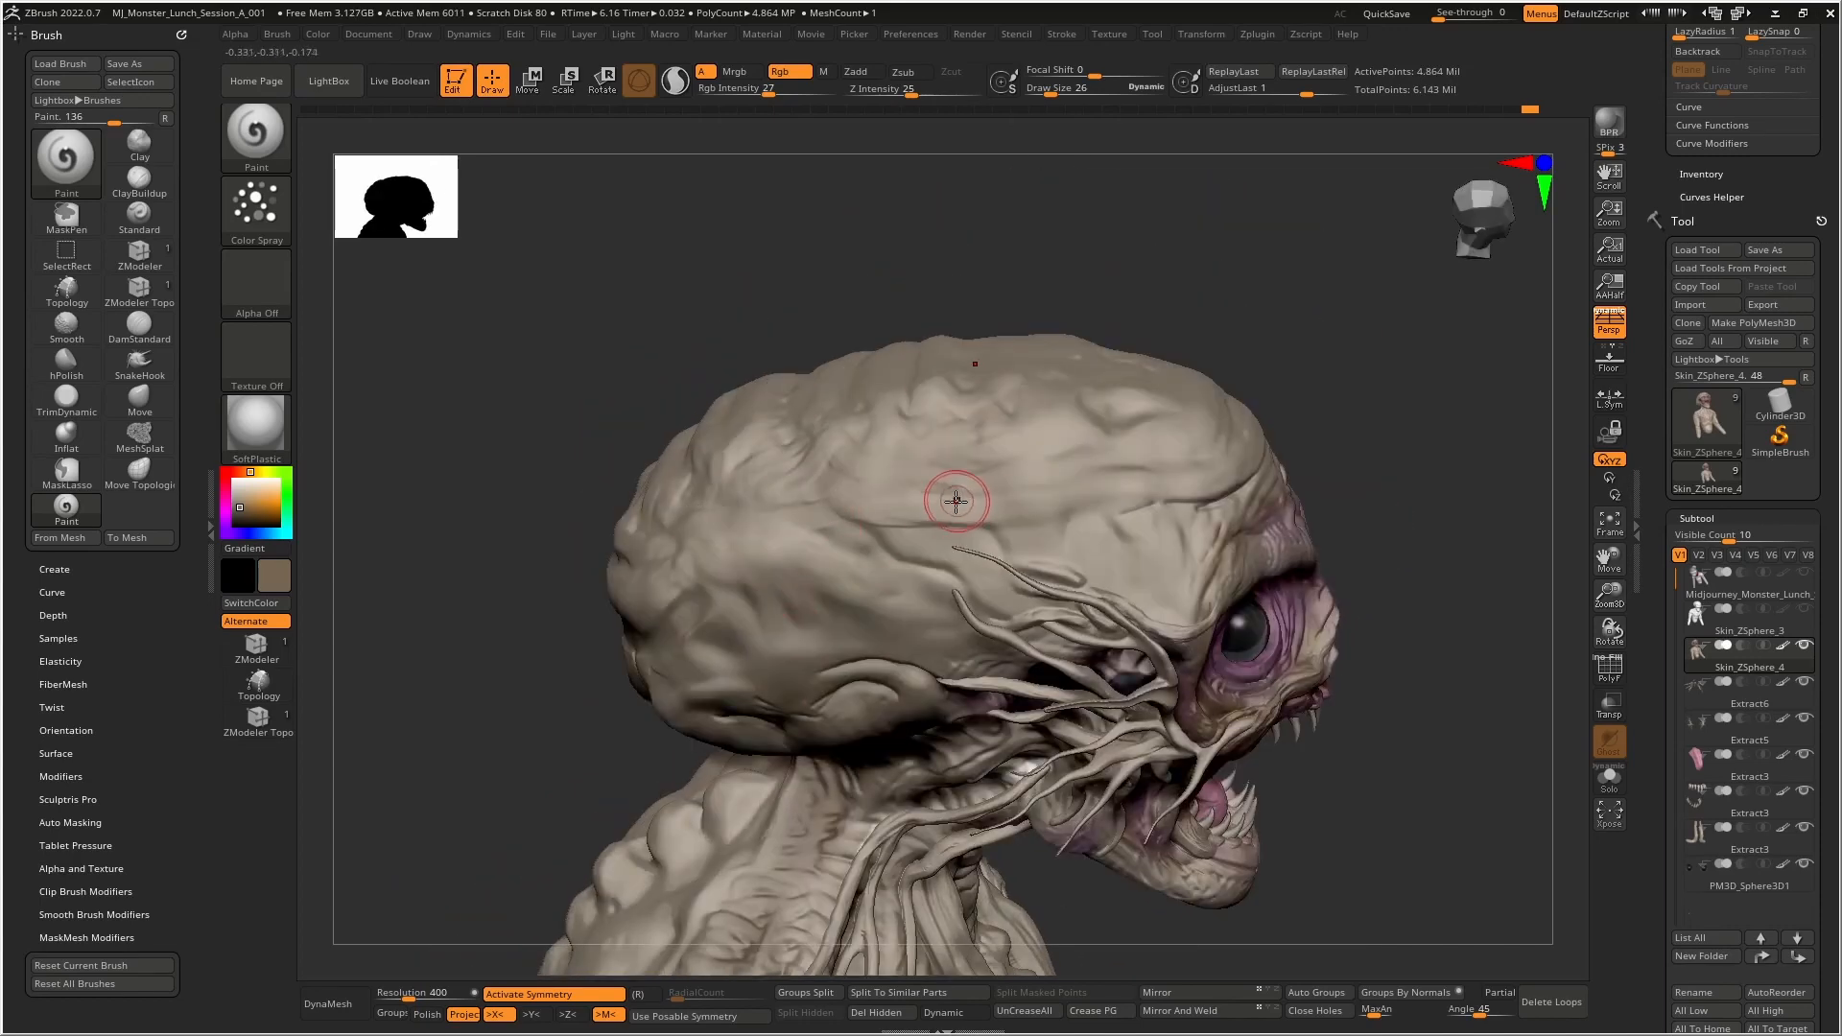
- Switch the paint colour to muted pink, enlarge the brush to draw size 65, and spray the side of the skull
key(bracketright)
key(bracketright)
key(bracketright)
drag(229, 504, 244, 498)
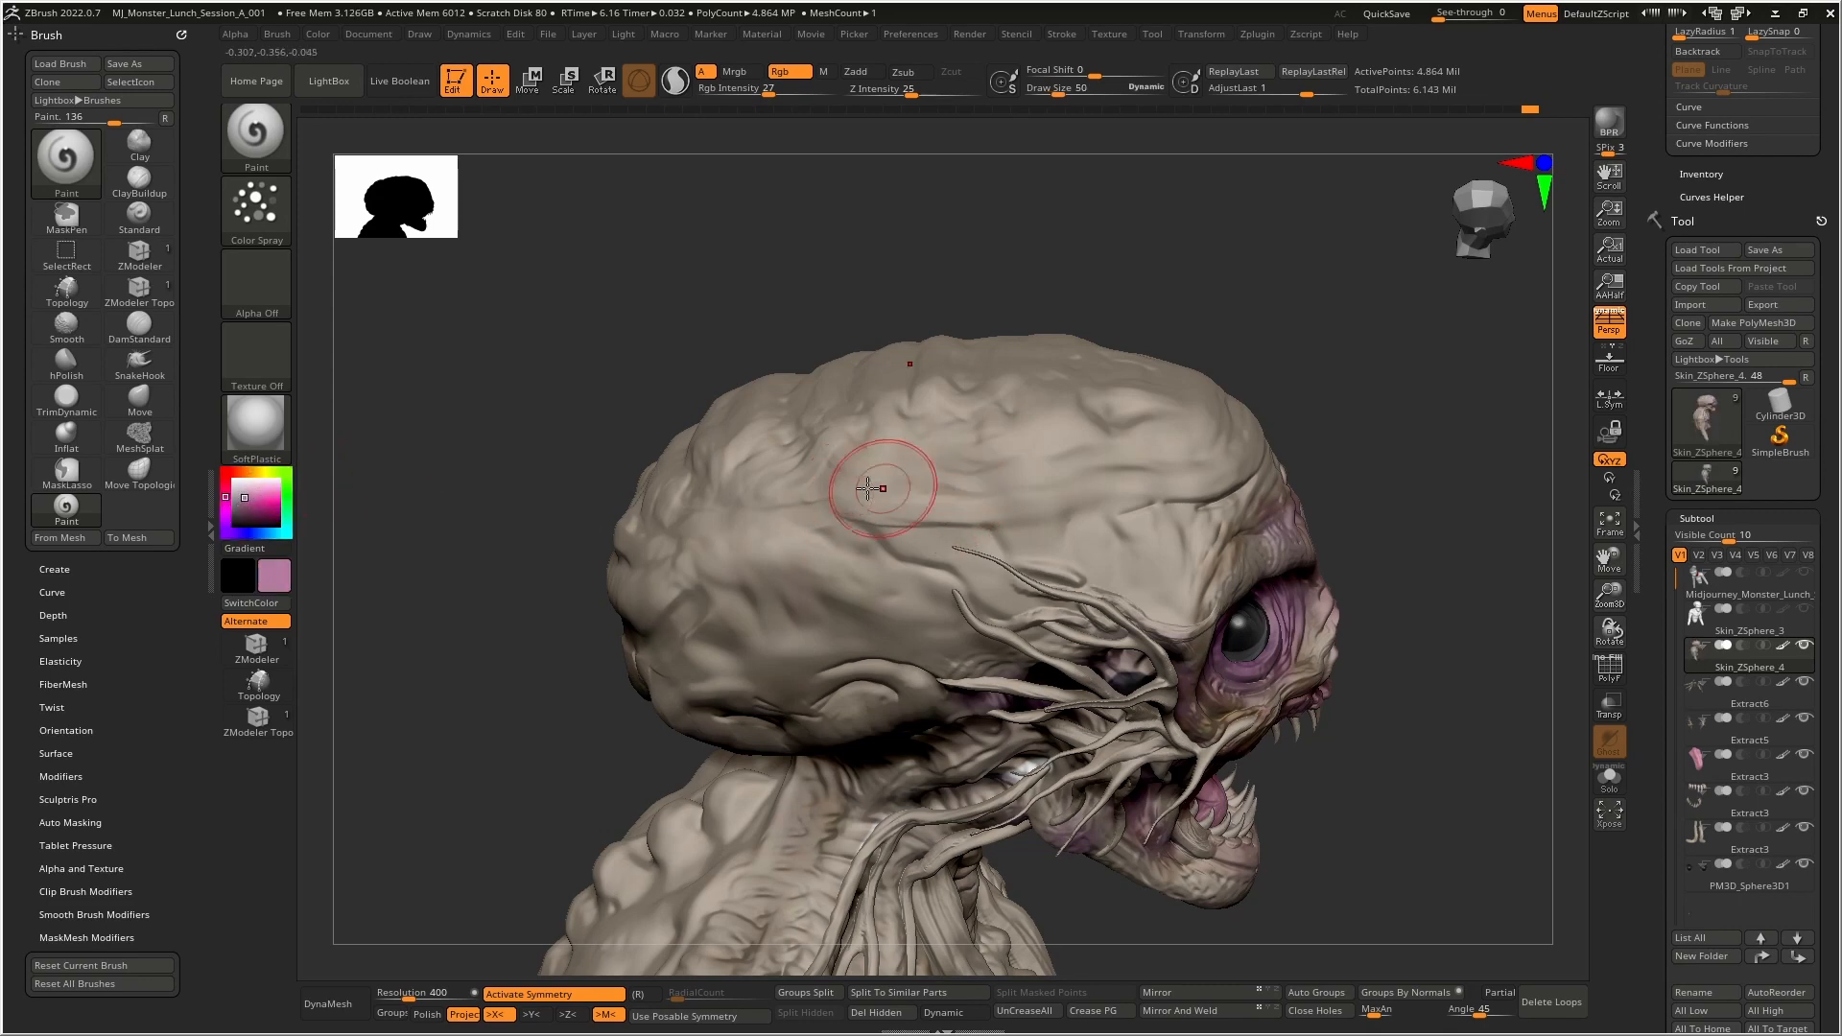
key(space)
drag(824, 498, 835, 498)
mouse_move(686, 480)
mouse_down()
mouse_move(699, 541)
mouse_move(1024, 454)
mouse_up()
- Spray the muted pink over the lower neck, the ribbed hollows of the shoulders and the upper chest
right_drag(957, 656, 641, 530)
right_drag(520, 559, 635, 447)
mouse_move(683, 511)
right_down()
mouse_move(579, 617)
mouse_move(658, 575)
right_up()
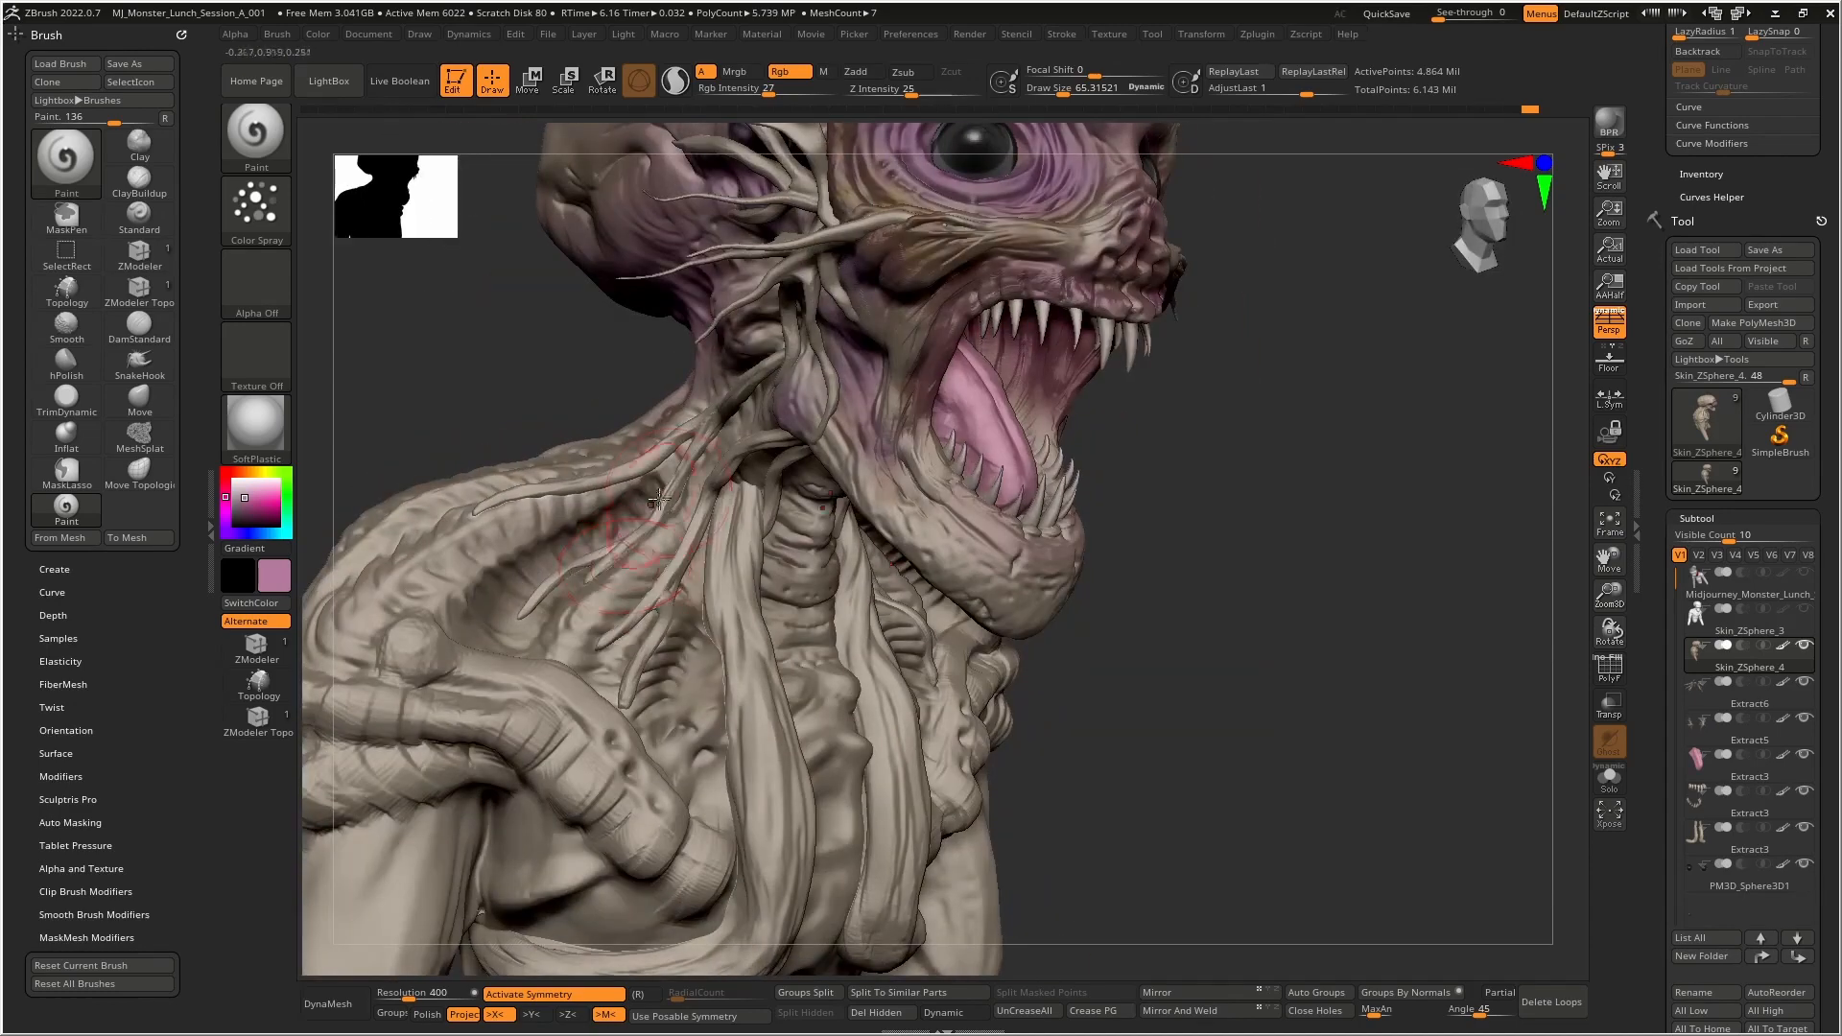
drag(719, 619, 732, 601)
drag(761, 703, 795, 538)
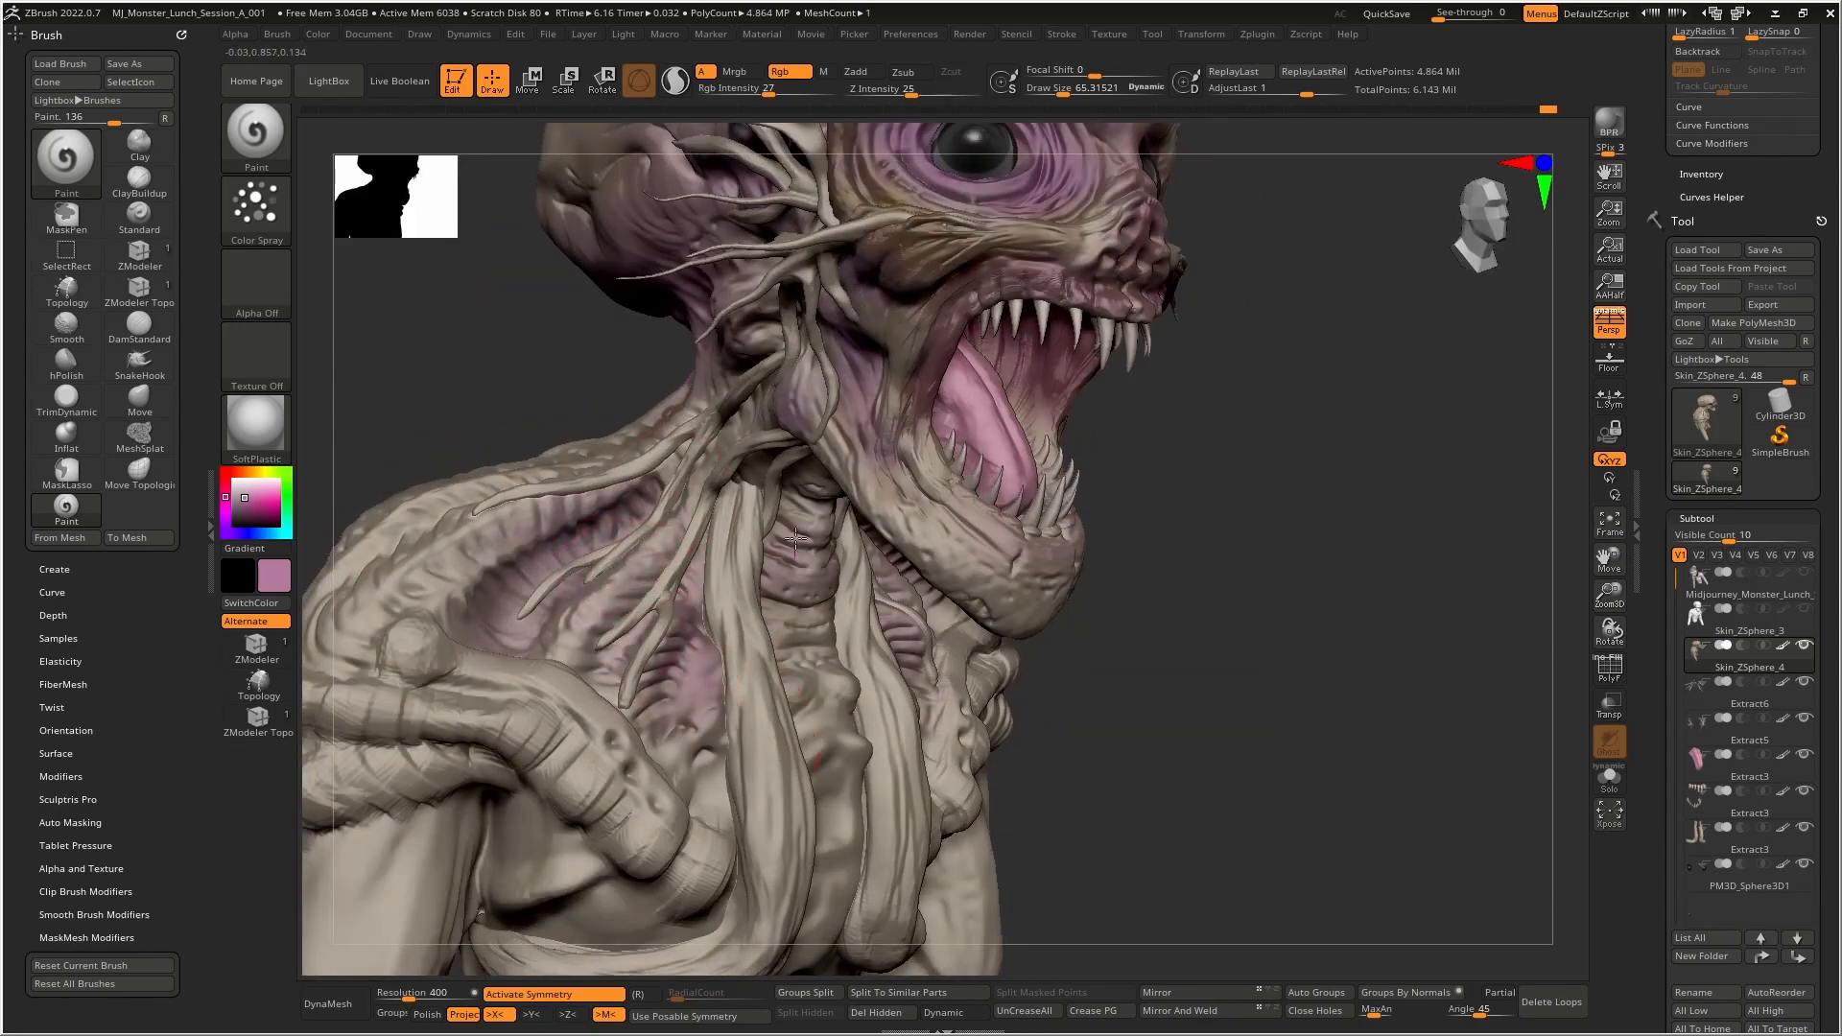
- Reduce draw size to about 41, sample the cheek's reddish brown, and spray it over the jaw, neck and shoulders
alt+right_drag(942, 534, 834, 678)
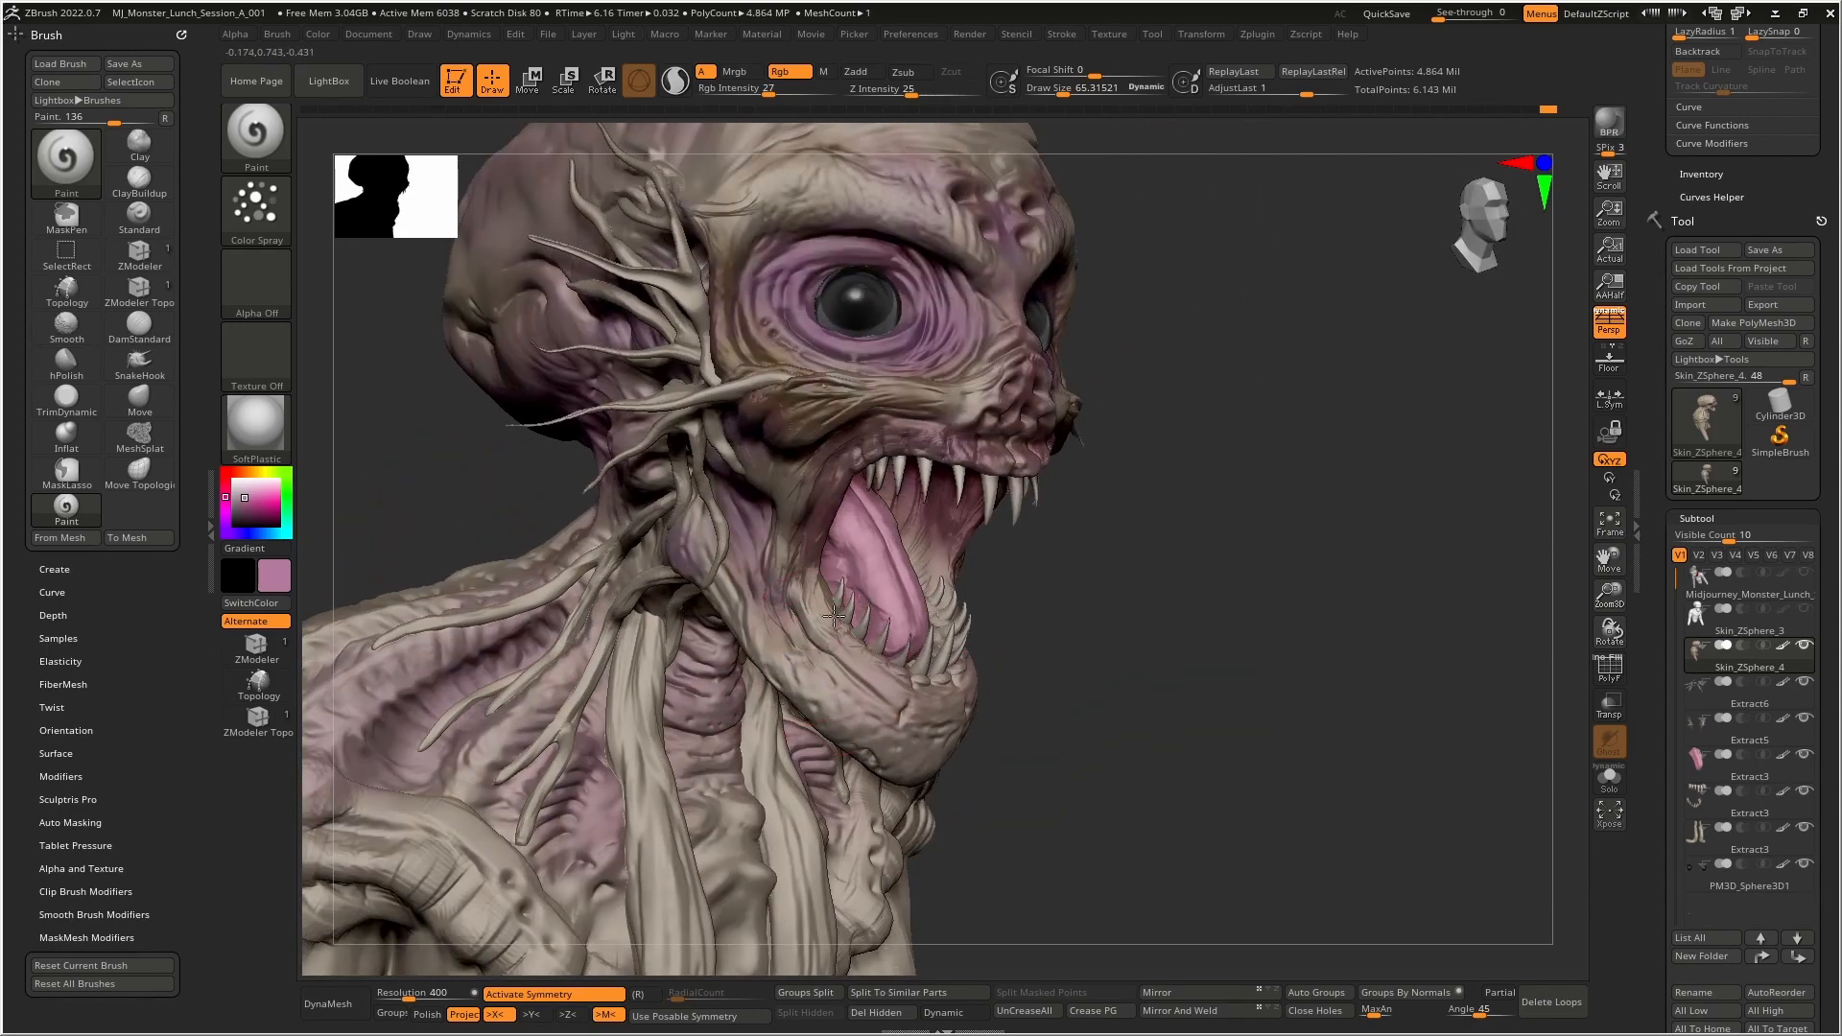
right_drag(956, 666, 755, 554)
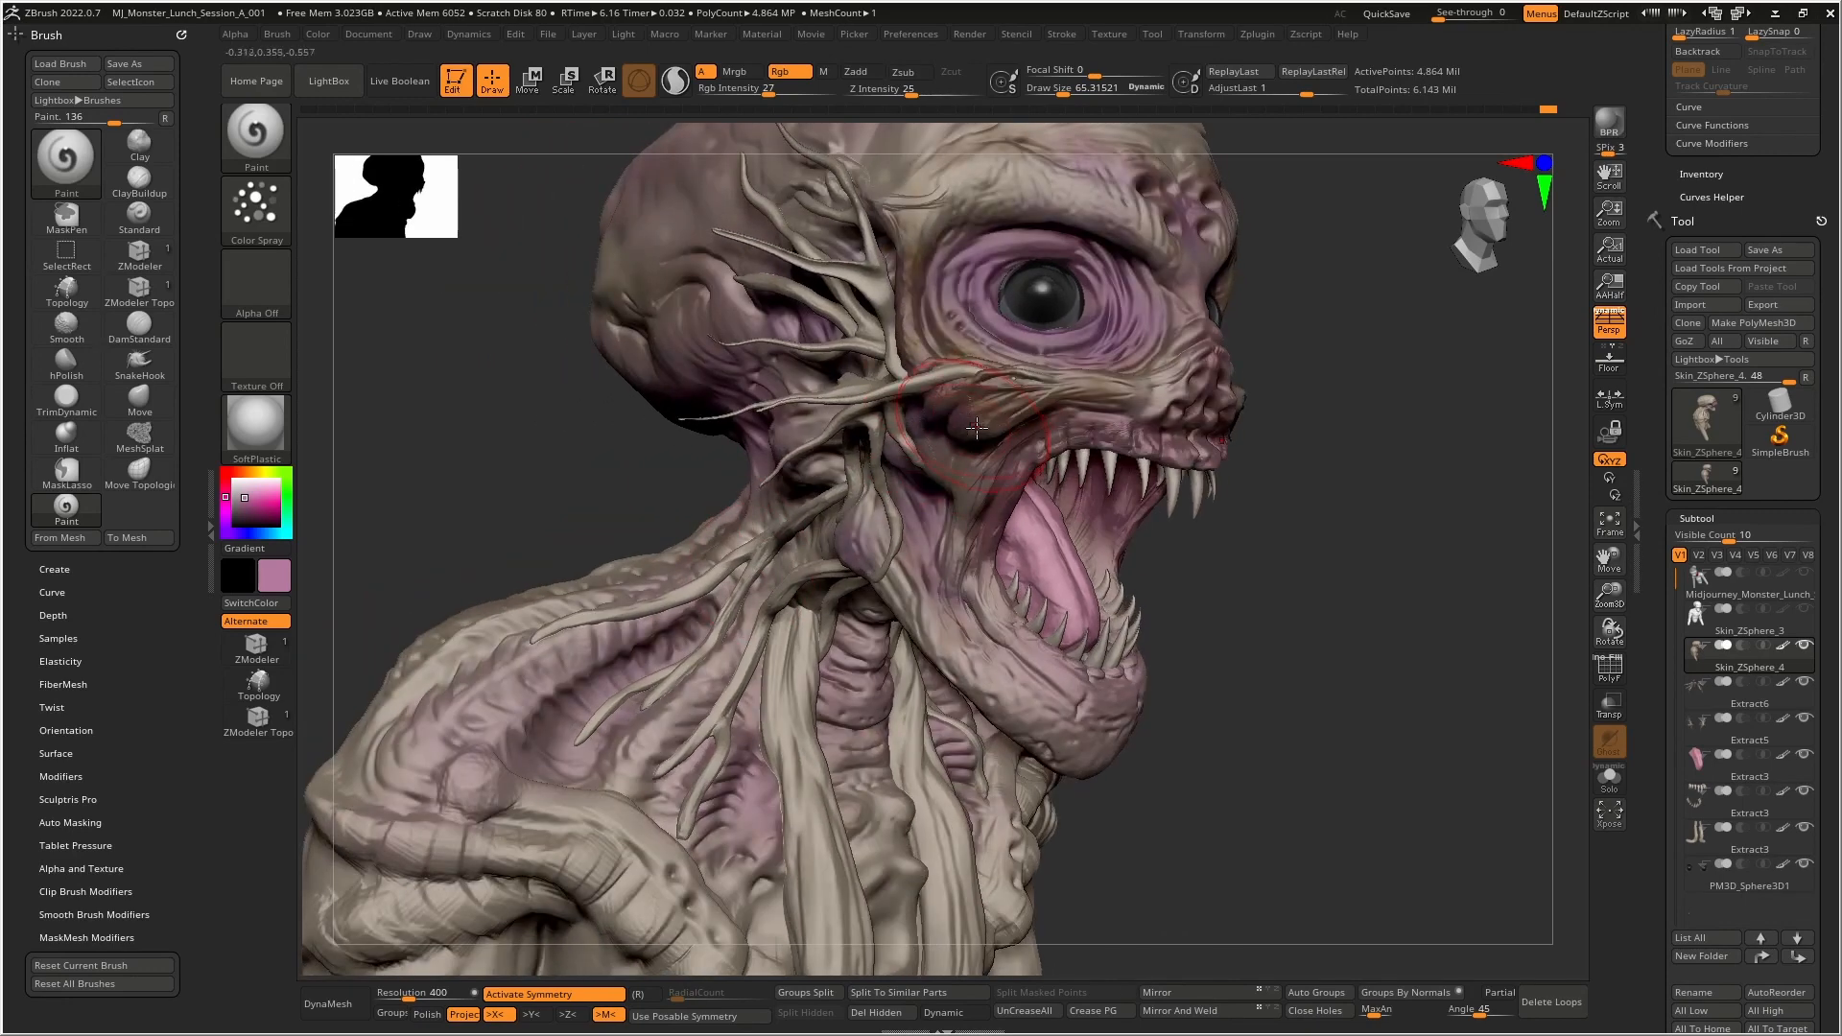
key(bracketleft)
key(c)
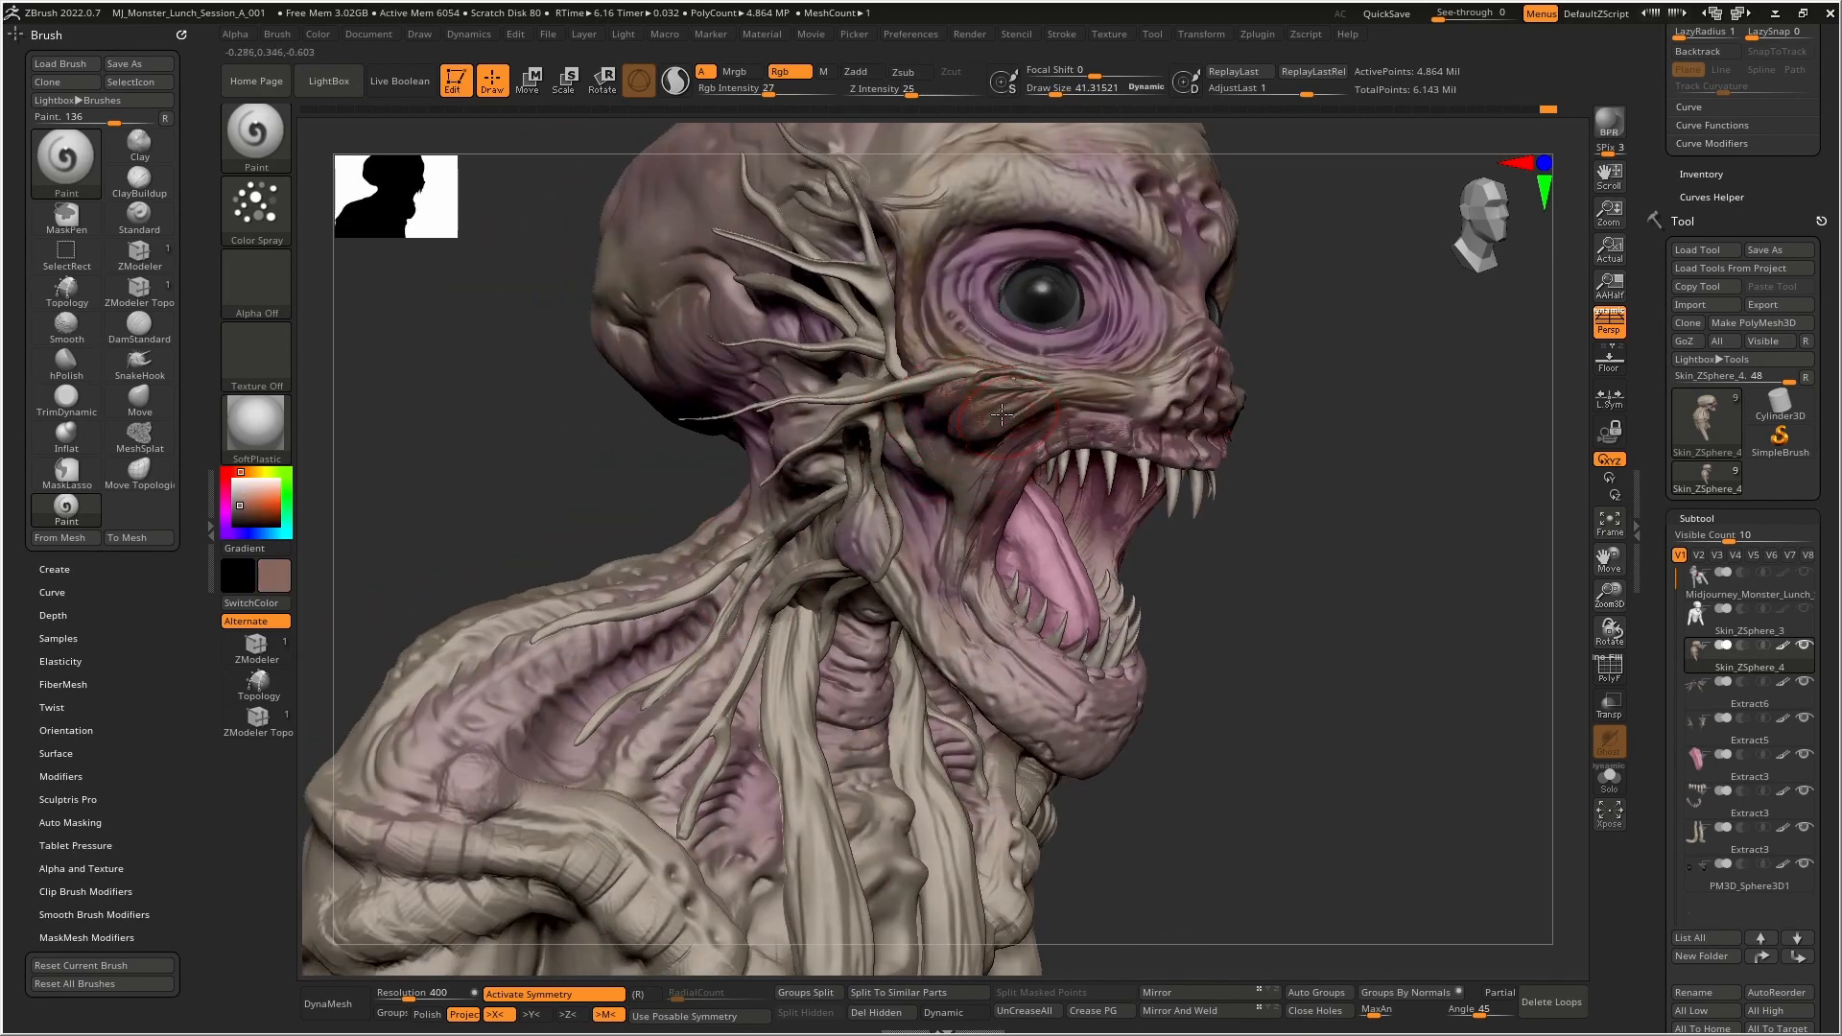
mouse_move(892, 504)
mouse_down()
mouse_move(909, 607)
mouse_move(1089, 729)
mouse_up()
mouse_move(796, 432)
mouse_down()
mouse_move(810, 465)
mouse_move(586, 614)
mouse_up()
drag(427, 720, 590, 816)
alt+right_drag(858, 796, 907, 487)
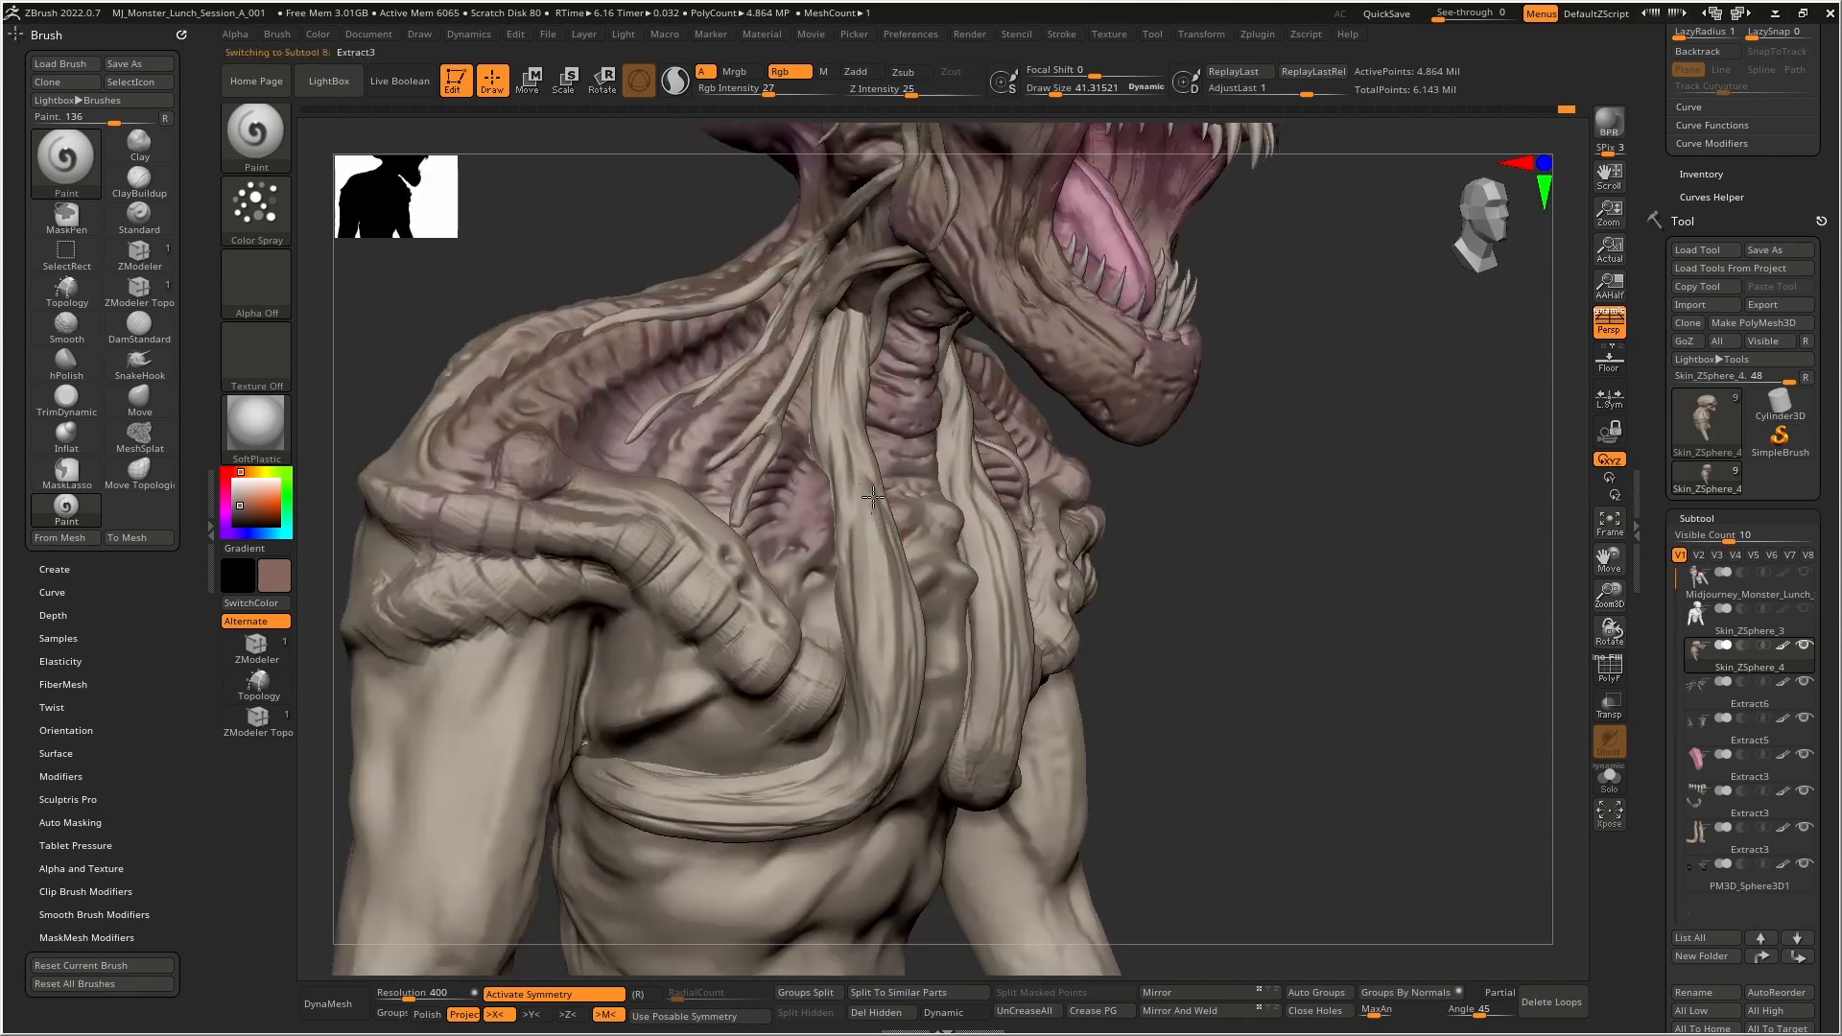
- Spray the reddish brown over the long chest straps (Extract3) and the skin's banded shoulder ridges
alt+click(841, 408)
mouse_move(841, 376)
mouse_down()
mouse_move(887, 638)
mouse_move(868, 772)
mouse_move(633, 792)
mouse_move(840, 796)
mouse_up()
alt+click(758, 633)
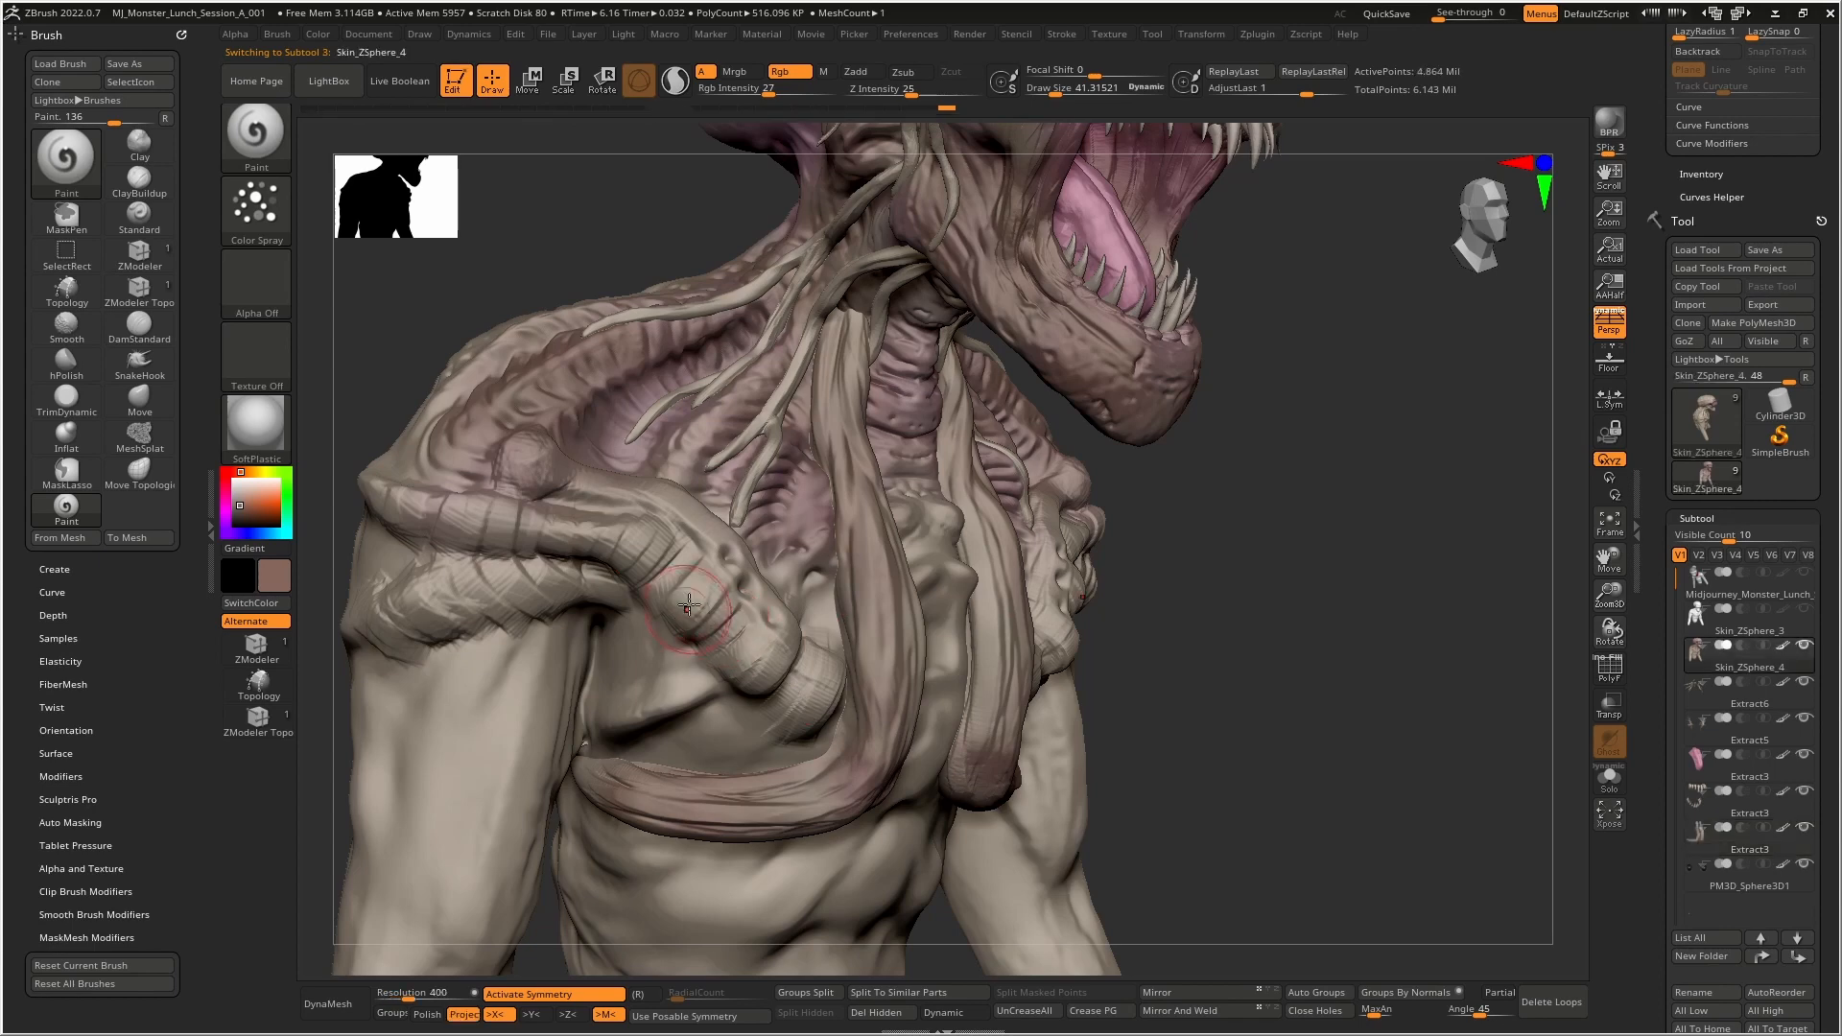
drag(774, 732, 621, 606)
drag(618, 611, 623, 652)
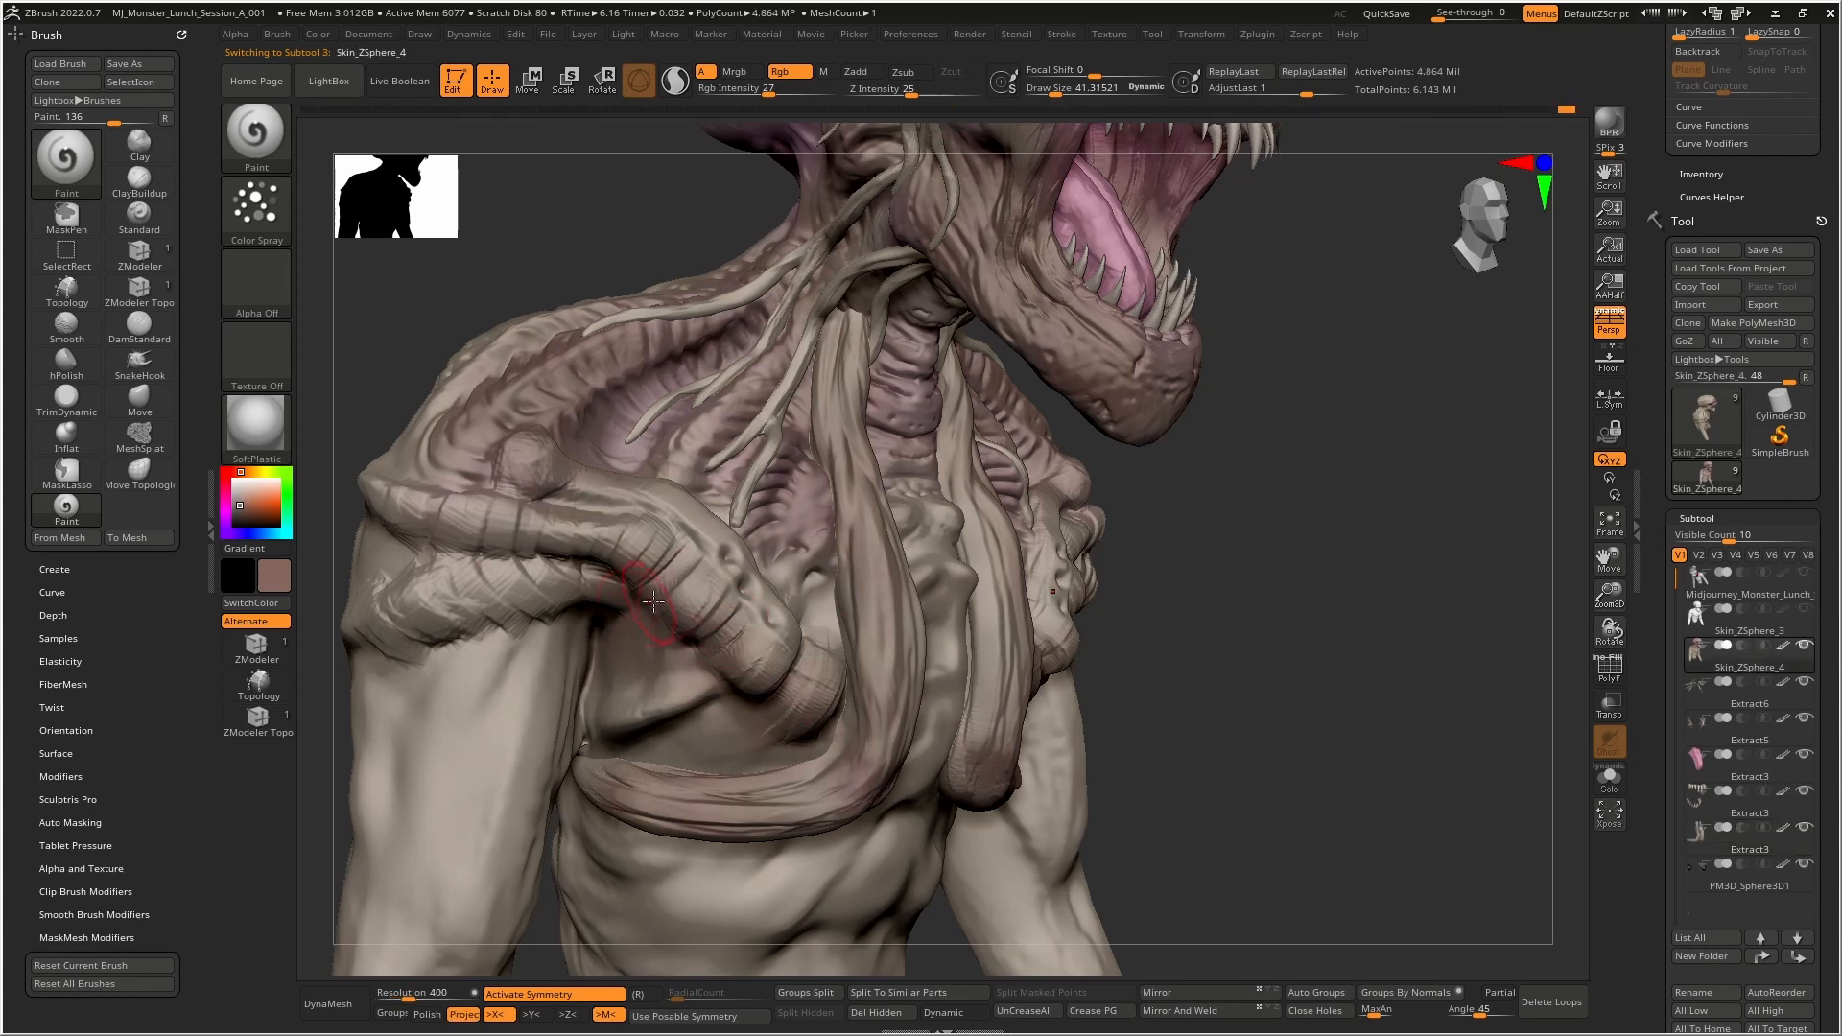
mouse_move(671, 538)
mouse_down()
mouse_move(706, 579)
mouse_move(432, 576)
mouse_move(384, 652)
mouse_move(428, 761)
mouse_move(383, 691)
mouse_up()
- Spray the reddish brown over the upper ends of the chest straps and the thin neck strands (Extract6)
alt+right_drag(869, 514, 671, 696)
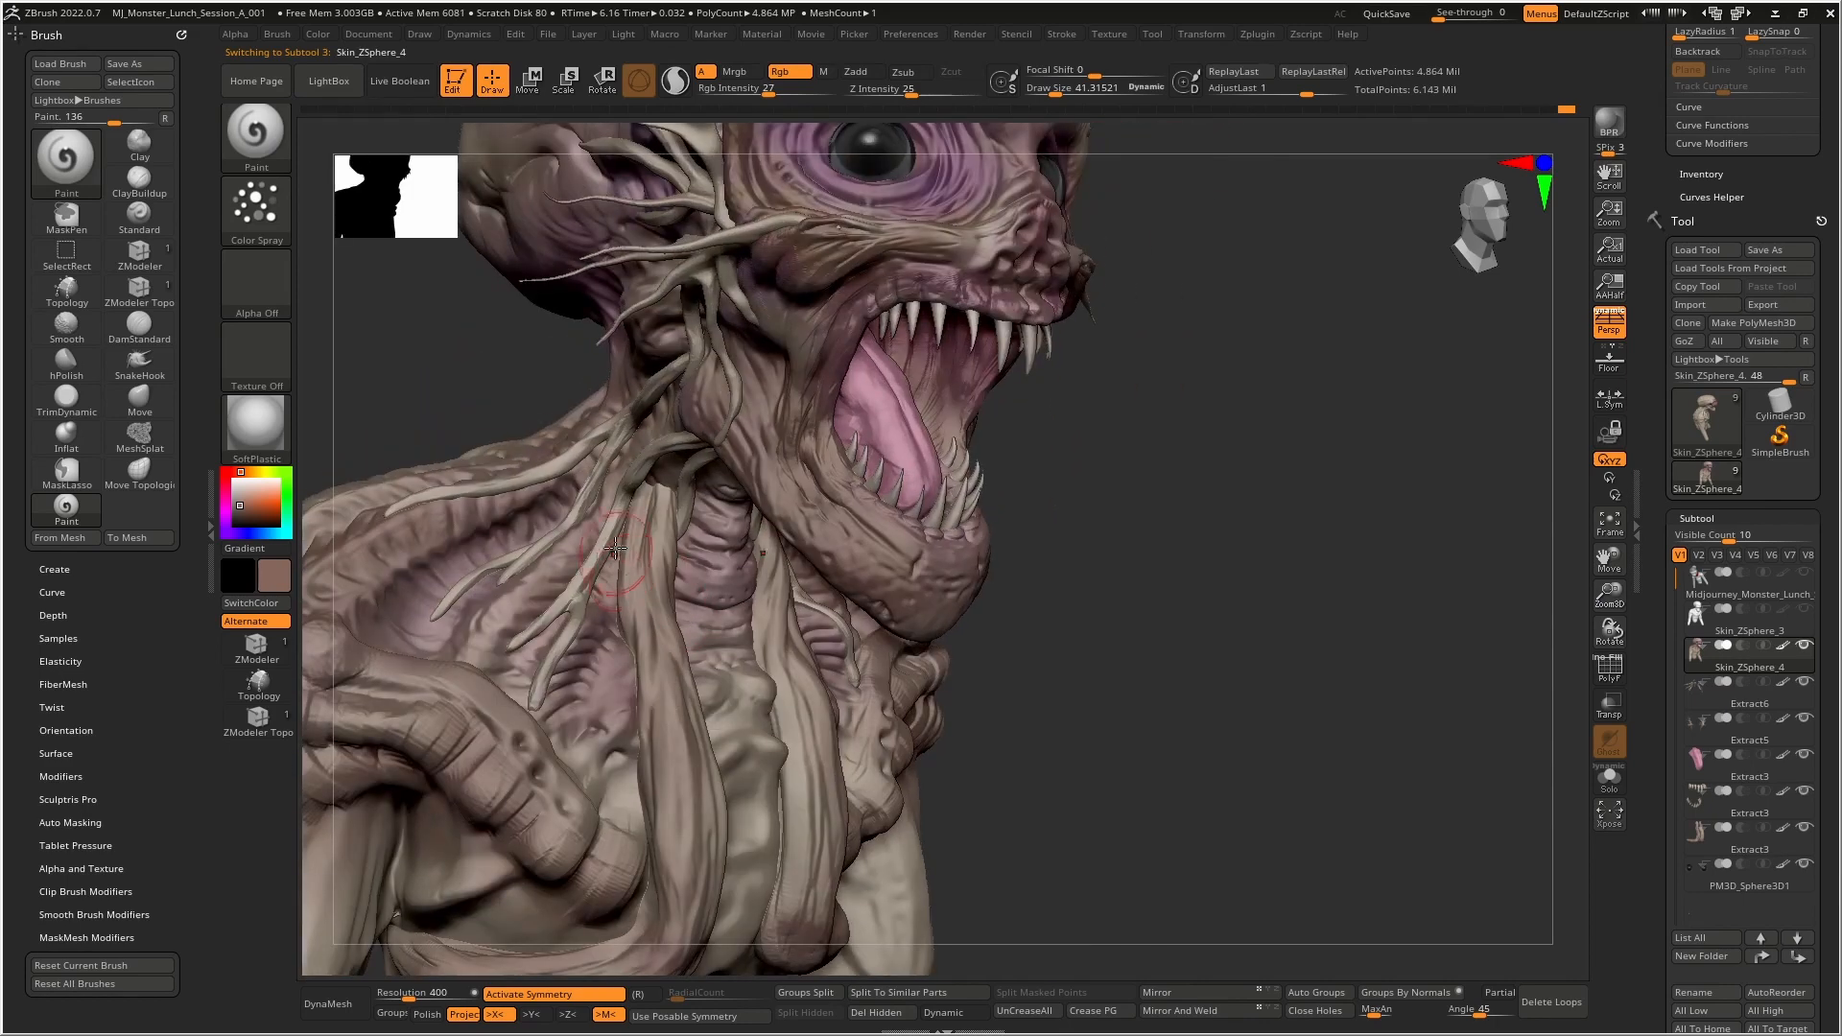
alt+click(649, 502)
drag(648, 503, 660, 592)
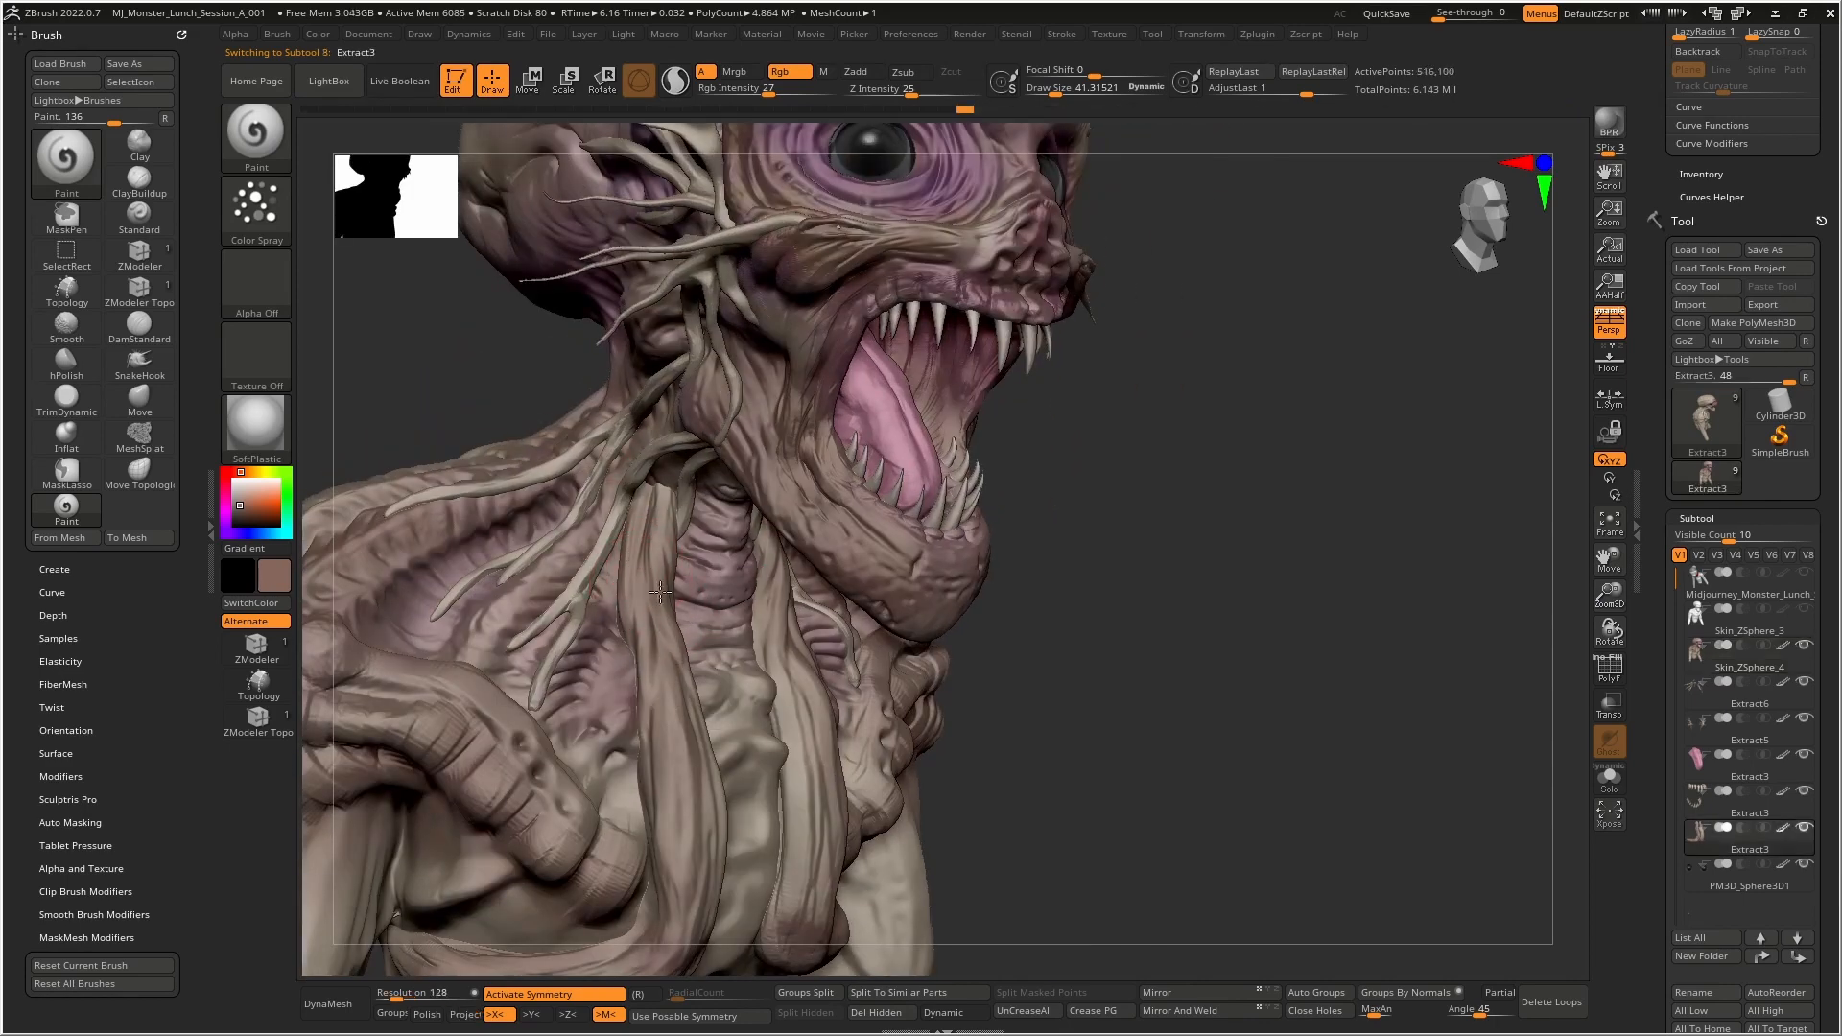
alt+click(680, 455)
alt+right_drag(740, 470, 808, 507)
mouse_move(808, 507)
mouse_down()
mouse_move(683, 683)
mouse_move(748, 474)
mouse_move(590, 551)
mouse_move(878, 499)
mouse_up()
- Spray the reddish brown over the branching strands on the cheek and temple (Extract5)
alt+right_drag(915, 450, 1010, 713)
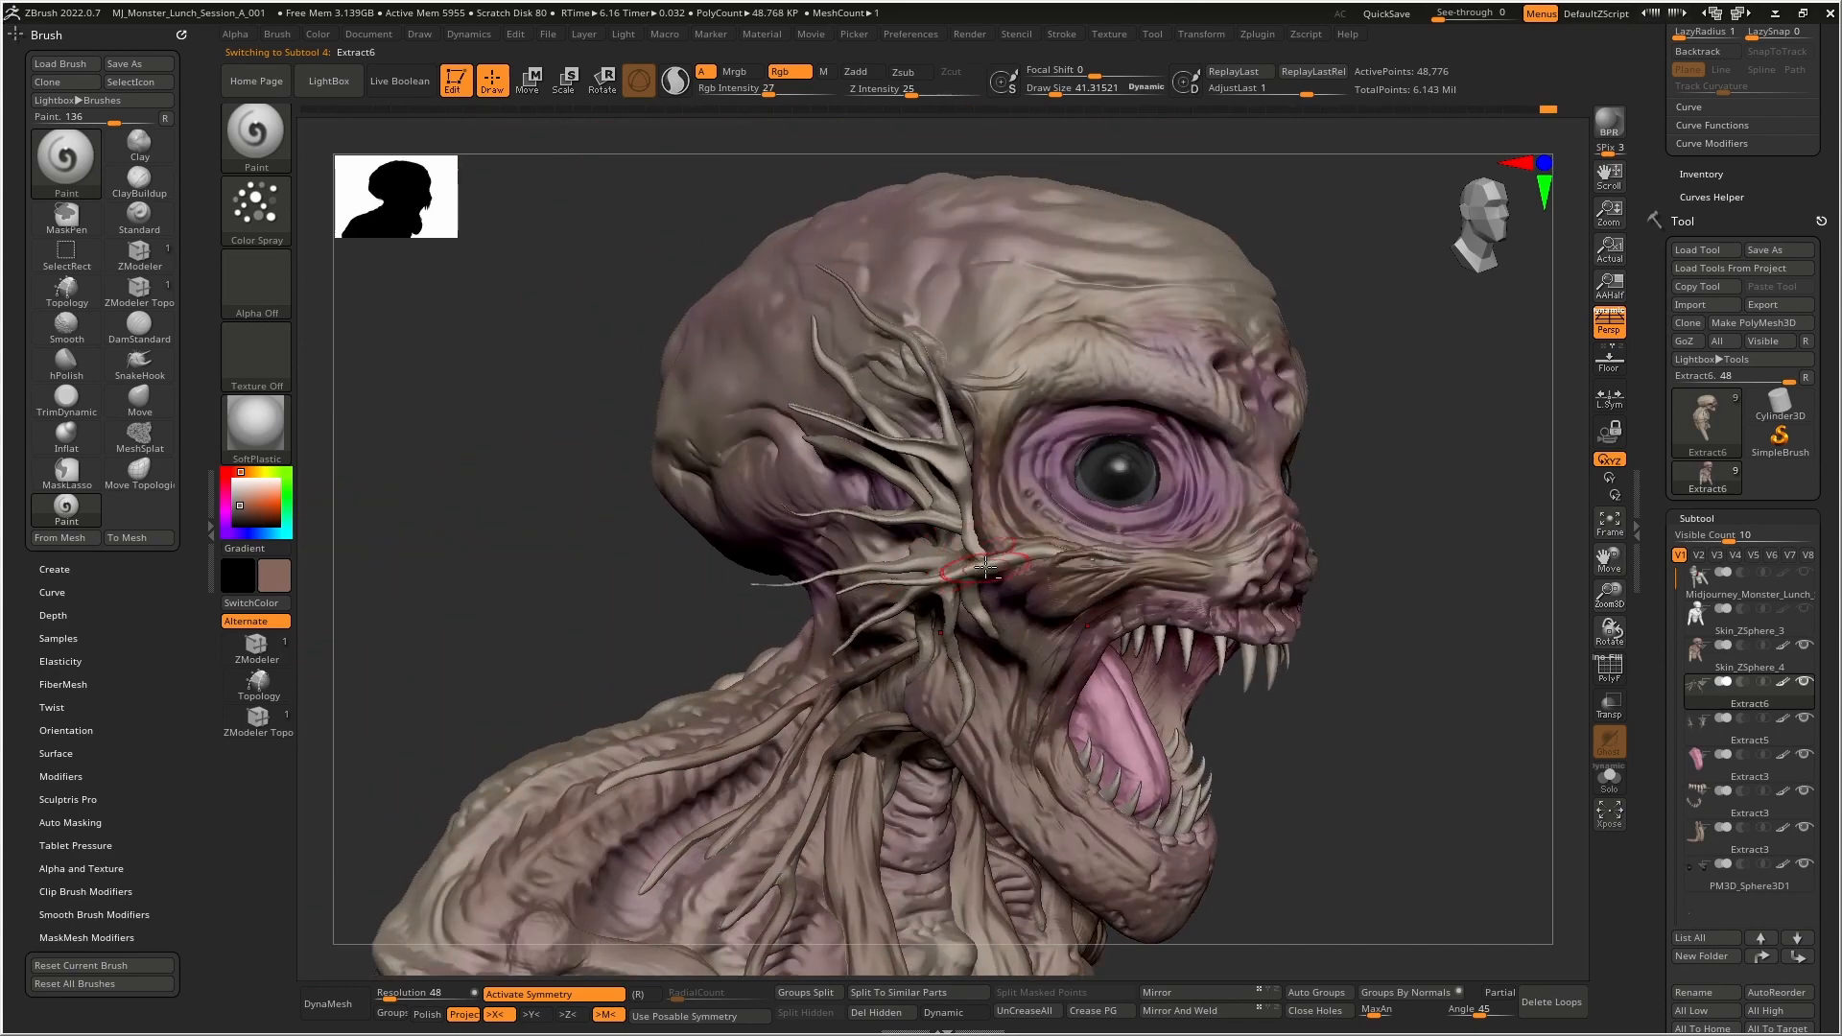
alt+click(954, 570)
right_drag(954, 570, 1019, 547)
mouse_move(899, 581)
mouse_down()
mouse_move(948, 597)
mouse_move(843, 674)
mouse_move(720, 628)
mouse_move(827, 496)
mouse_move(825, 546)
mouse_move(834, 394)
mouse_move(912, 437)
mouse_move(841, 423)
mouse_up()
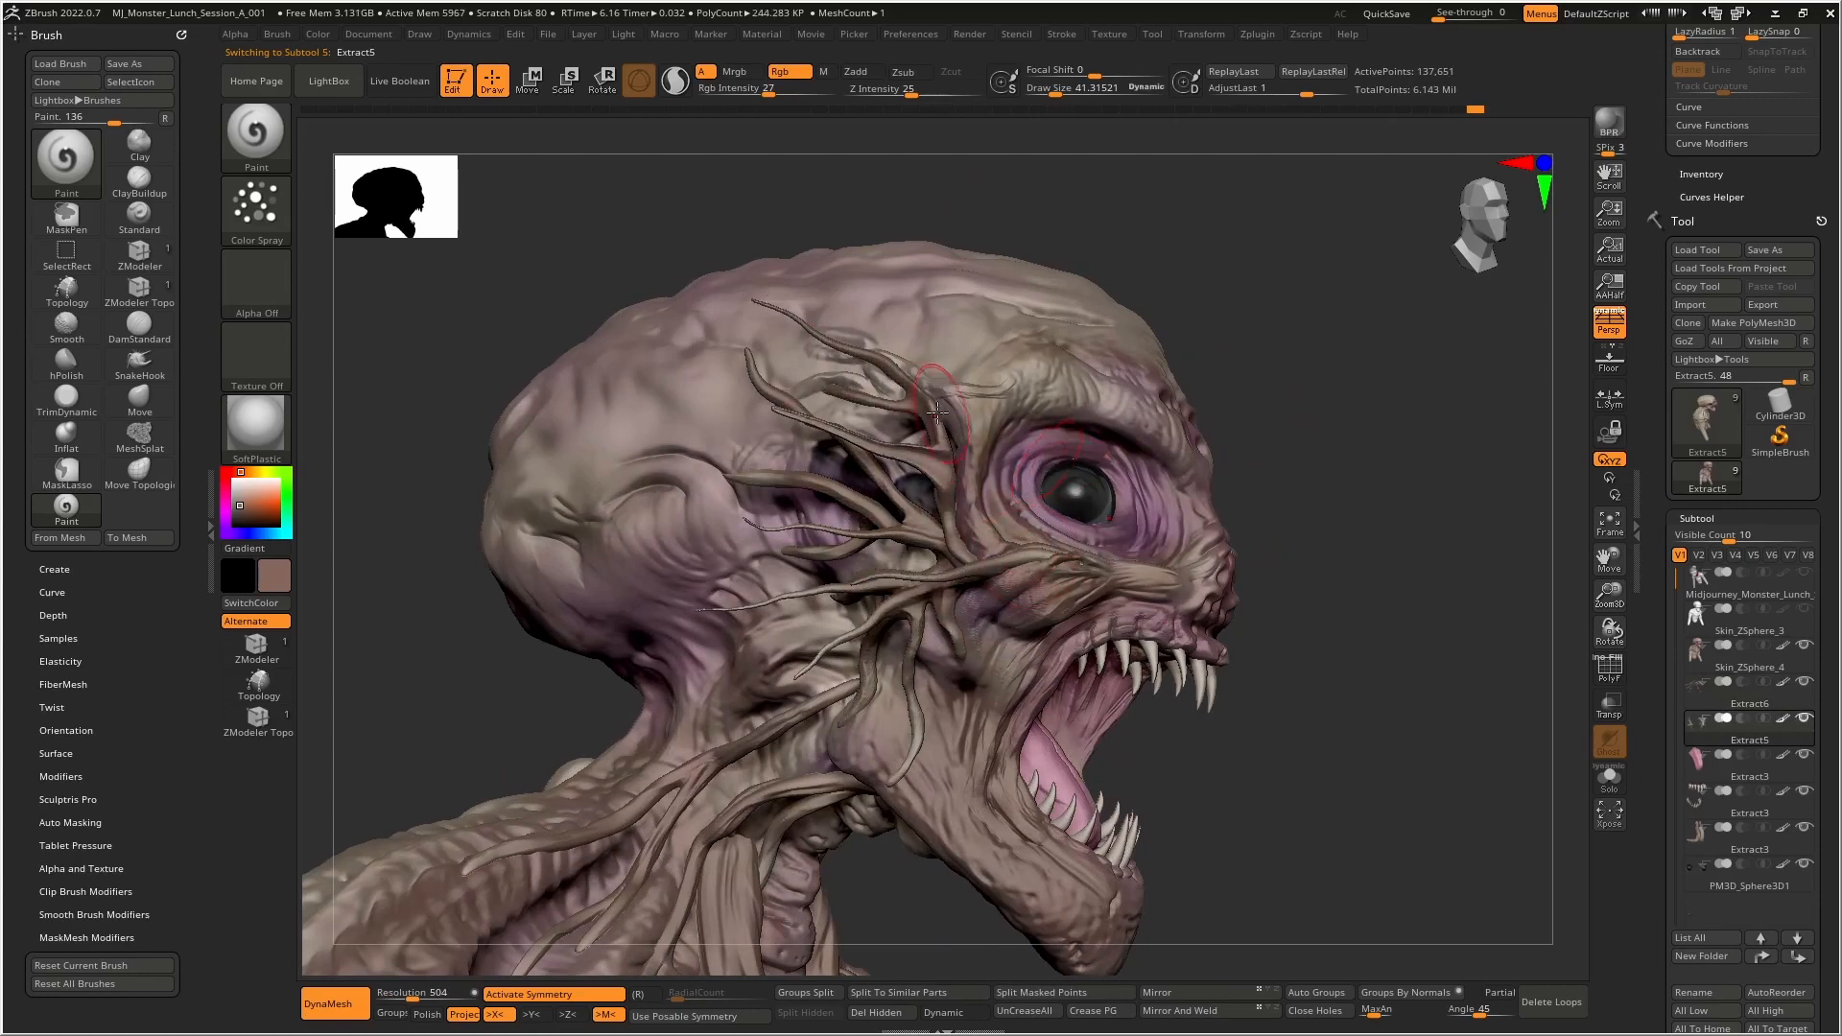
- Return to the skin subtool and spray reddish brown around the eye and across the skull, neck and shoulders
right_drag(941, 392, 1019, 397)
alt+click(982, 381)
mouse_move(975, 391)
mouse_down()
mouse_move(1103, 360)
mouse_move(1135, 415)
mouse_up()
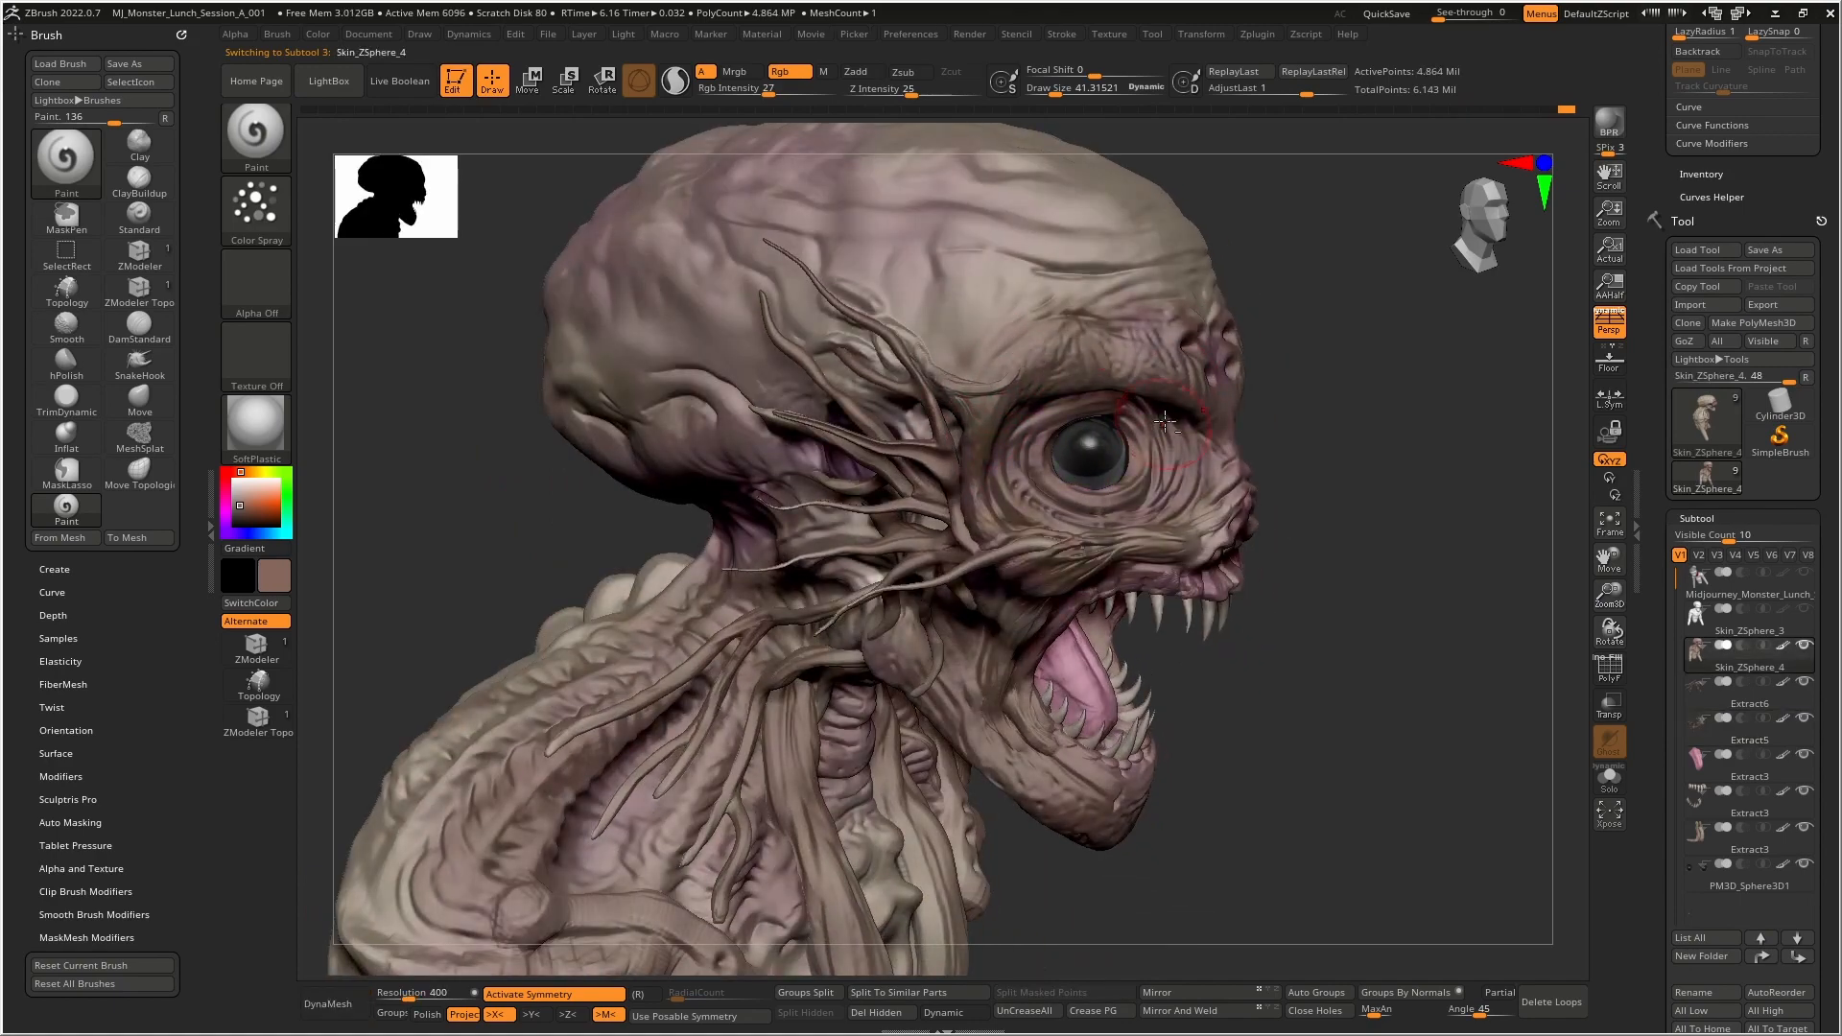
right_drag(1165, 420, 974, 467)
mouse_move(863, 372)
mouse_down()
mouse_move(1055, 340)
mouse_move(732, 316)
mouse_up()
mouse_move(974, 929)
right_down()
mouse_move(1094, 604)
mouse_move(1090, 538)
mouse_move(1048, 469)
mouse_move(947, 562)
right_up()
mouse_move(948, 562)
mouse_down()
mouse_move(844, 551)
mouse_move(887, 490)
mouse_move(941, 507)
mouse_up()
mouse_move(679, 606)
mouse_down()
mouse_move(702, 659)
mouse_move(624, 729)
mouse_move(600, 815)
mouse_up()
mouse_move(732, 348)
mouse_down()
mouse_move(792, 370)
mouse_move(916, 355)
mouse_move(1003, 375)
mouse_up()
- Enlarge the brush to draw size 85 and spray reddish brown broadly over the remaining pale areas of the skull
right_drag(1002, 374, 895, 584)
key(space)
drag(902, 568, 918, 568)
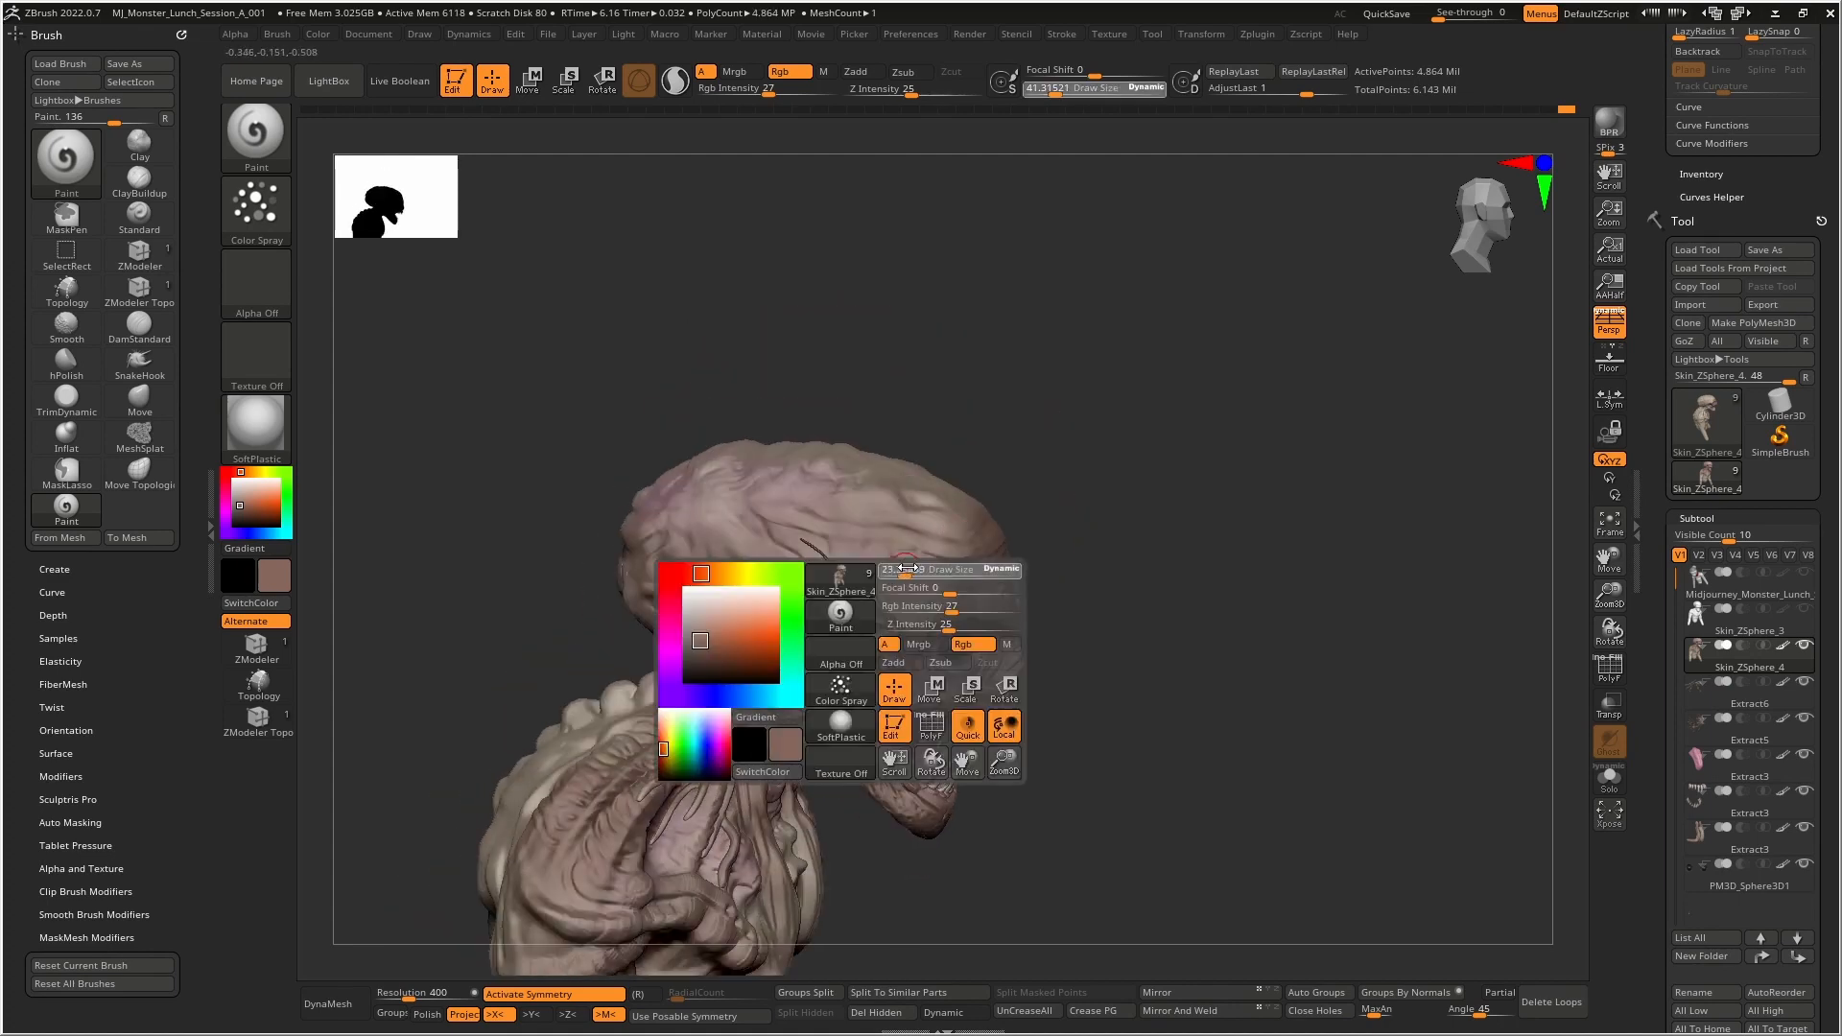
right_drag(919, 568, 926, 513)
mouse_move(971, 525)
mouse_down()
mouse_move(912, 452)
mouse_move(745, 413)
mouse_up()
right_drag(1048, 726, 1103, 566)
right_drag(513, 512, 479, 505)
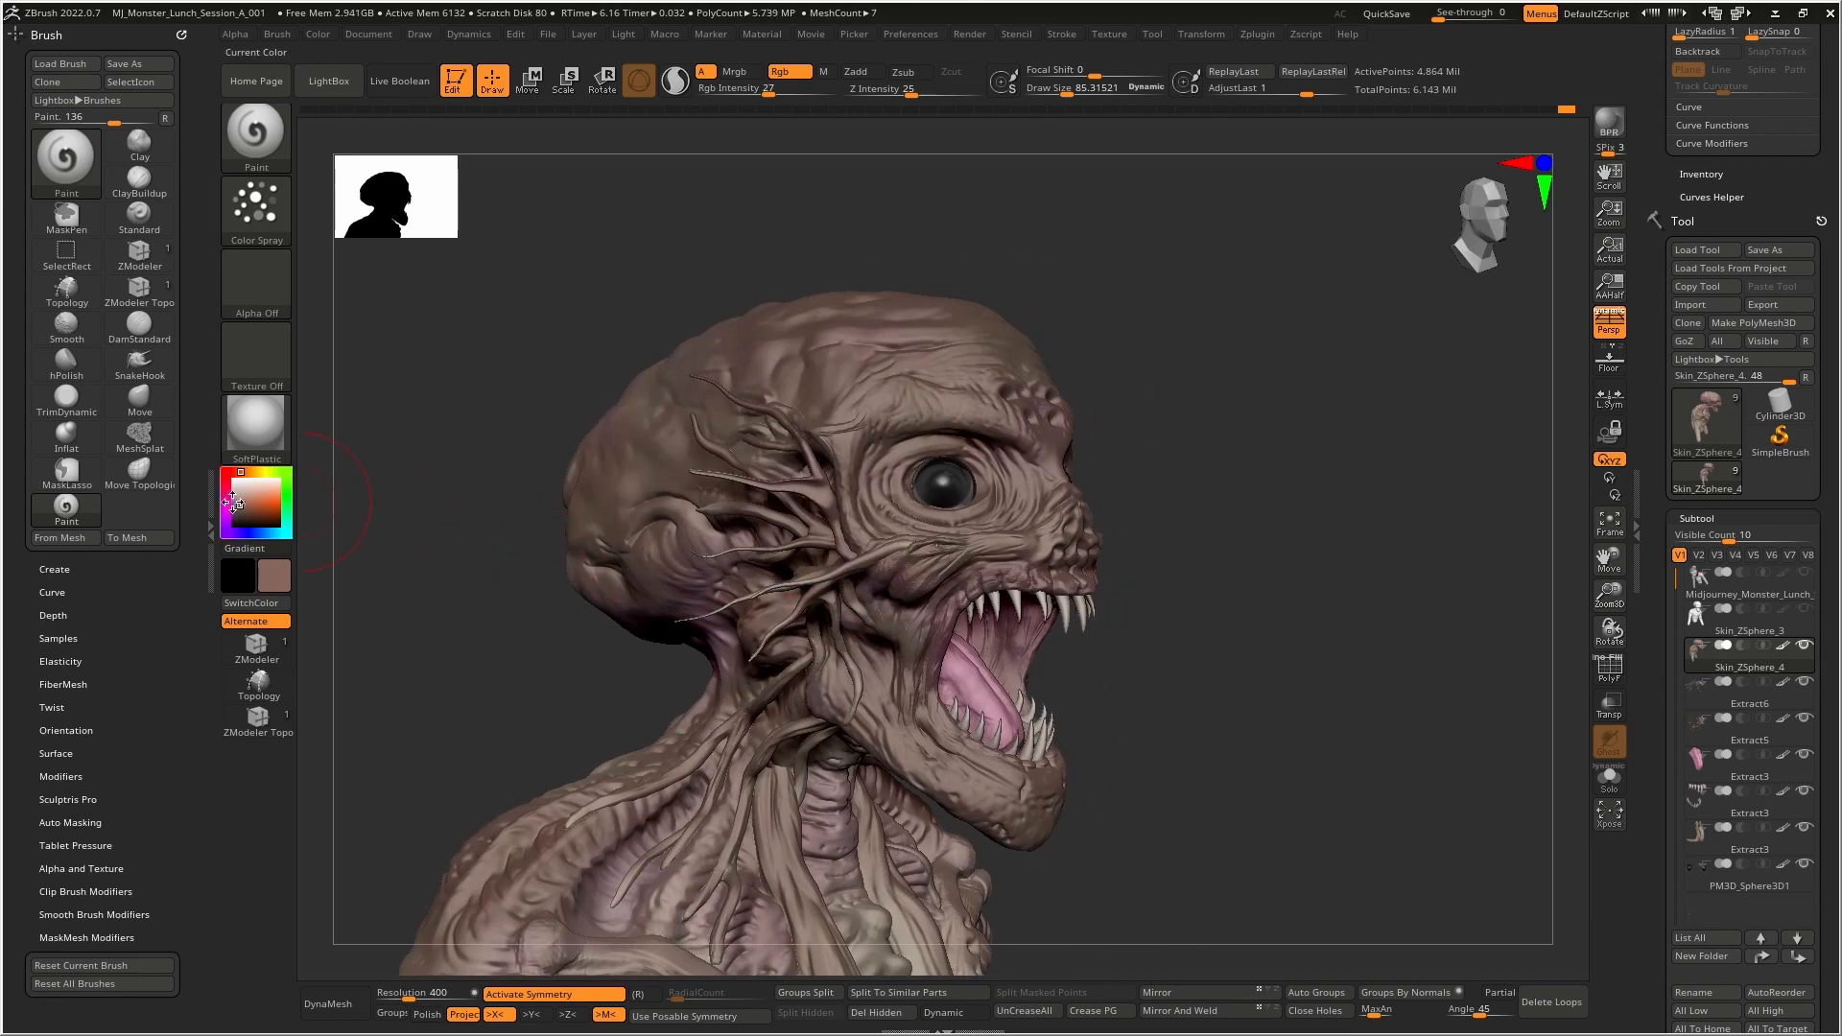
- Brighten the paint colour to salmon, reduce draw size to about 53, and spray the face, forehead and jaw
drag(240, 505, 255, 497)
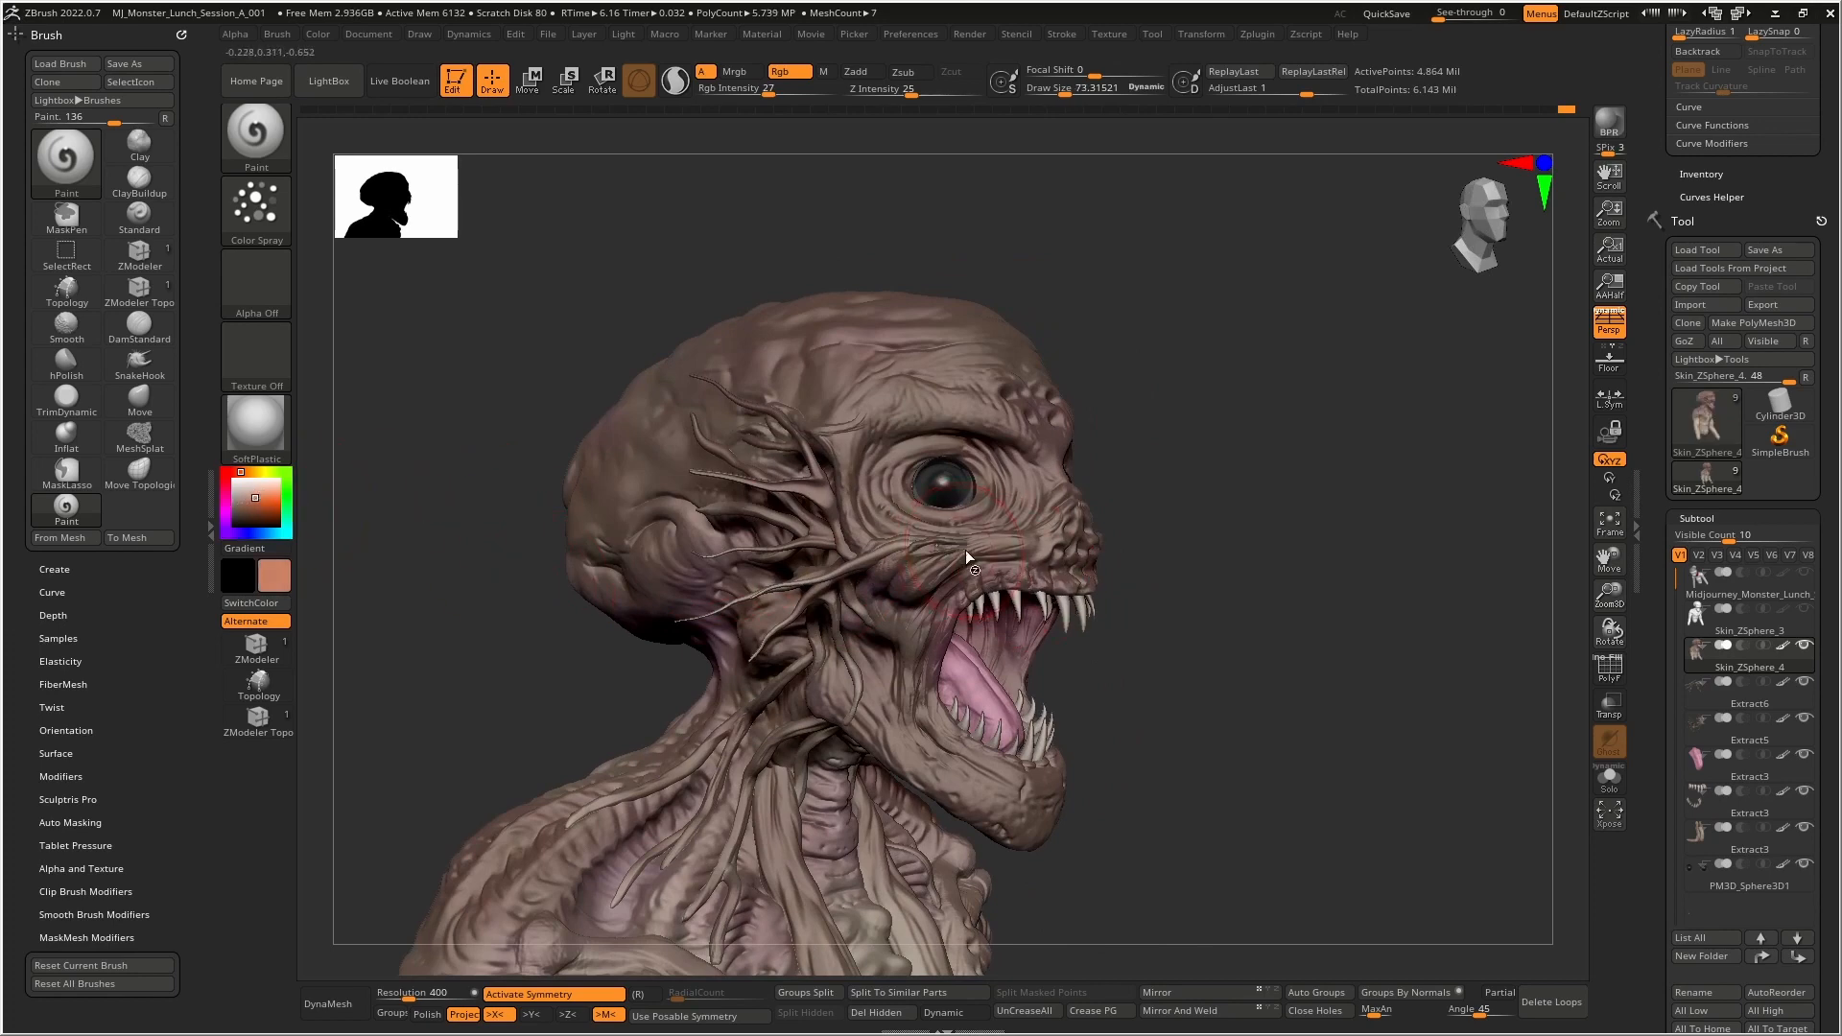
shift+right_drag(1014, 547, 993, 561)
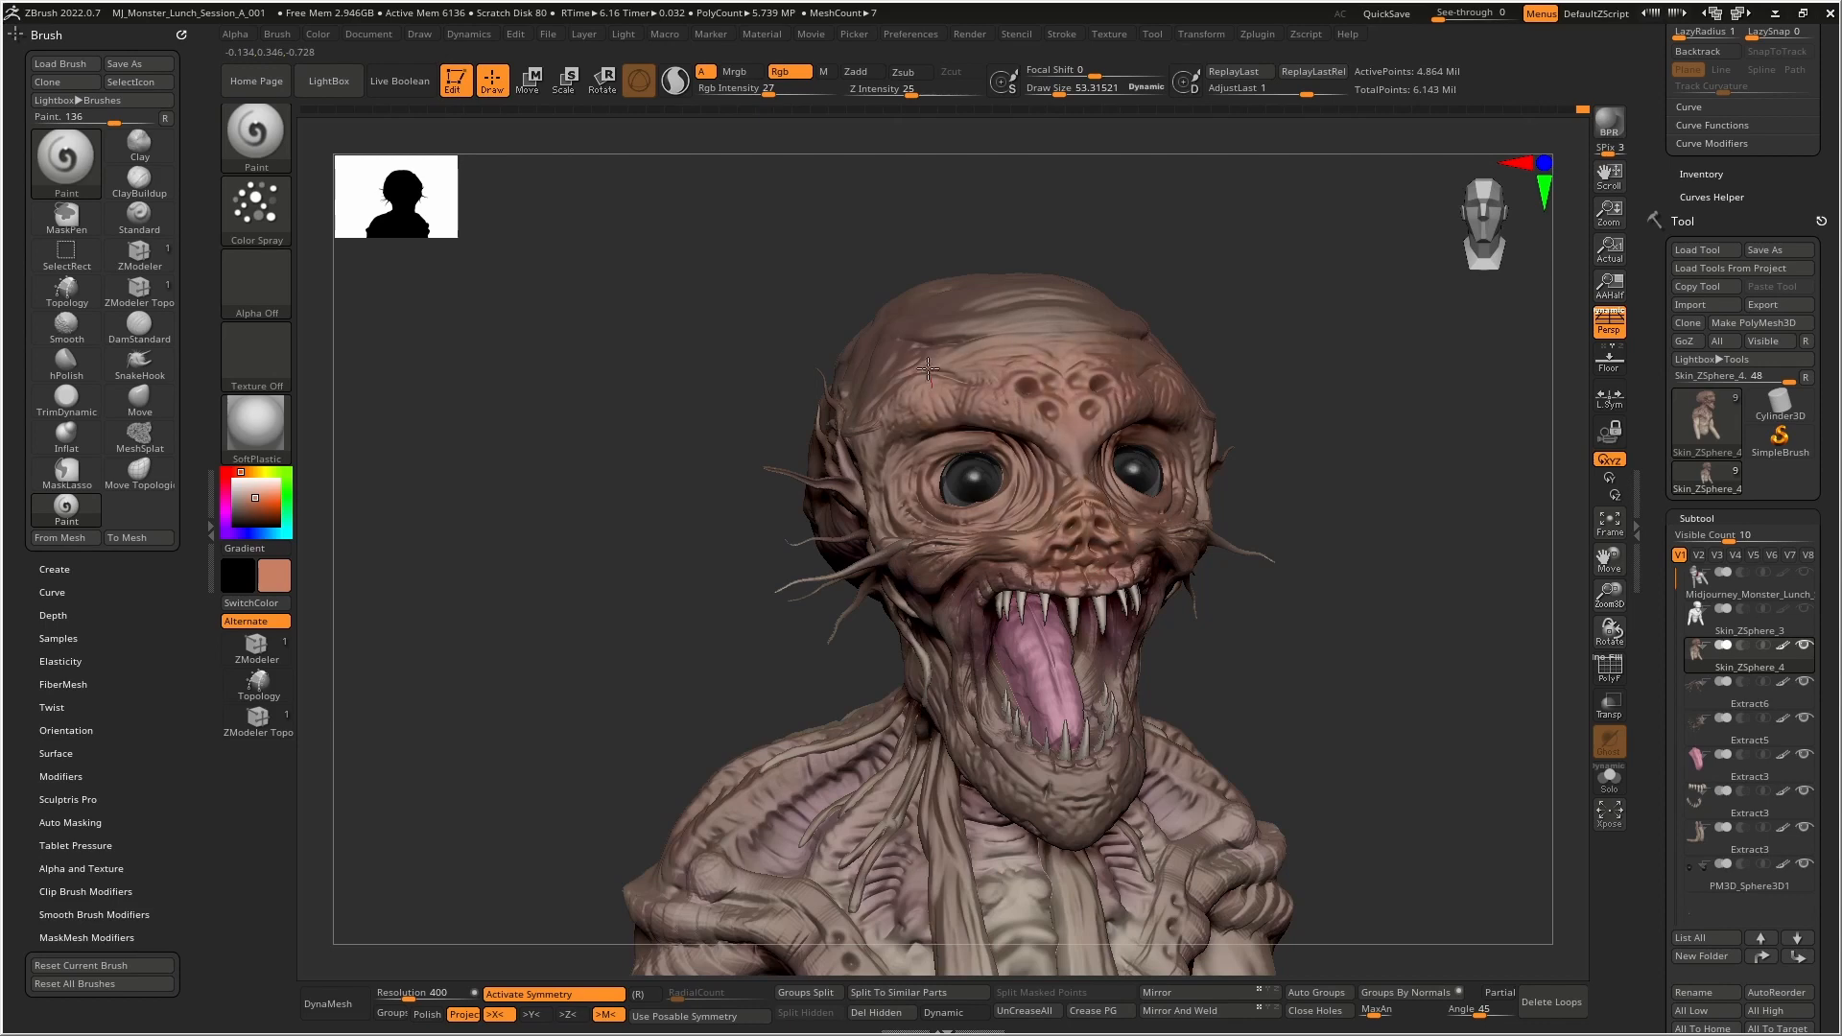
right_drag(1061, 816, 929, 441)
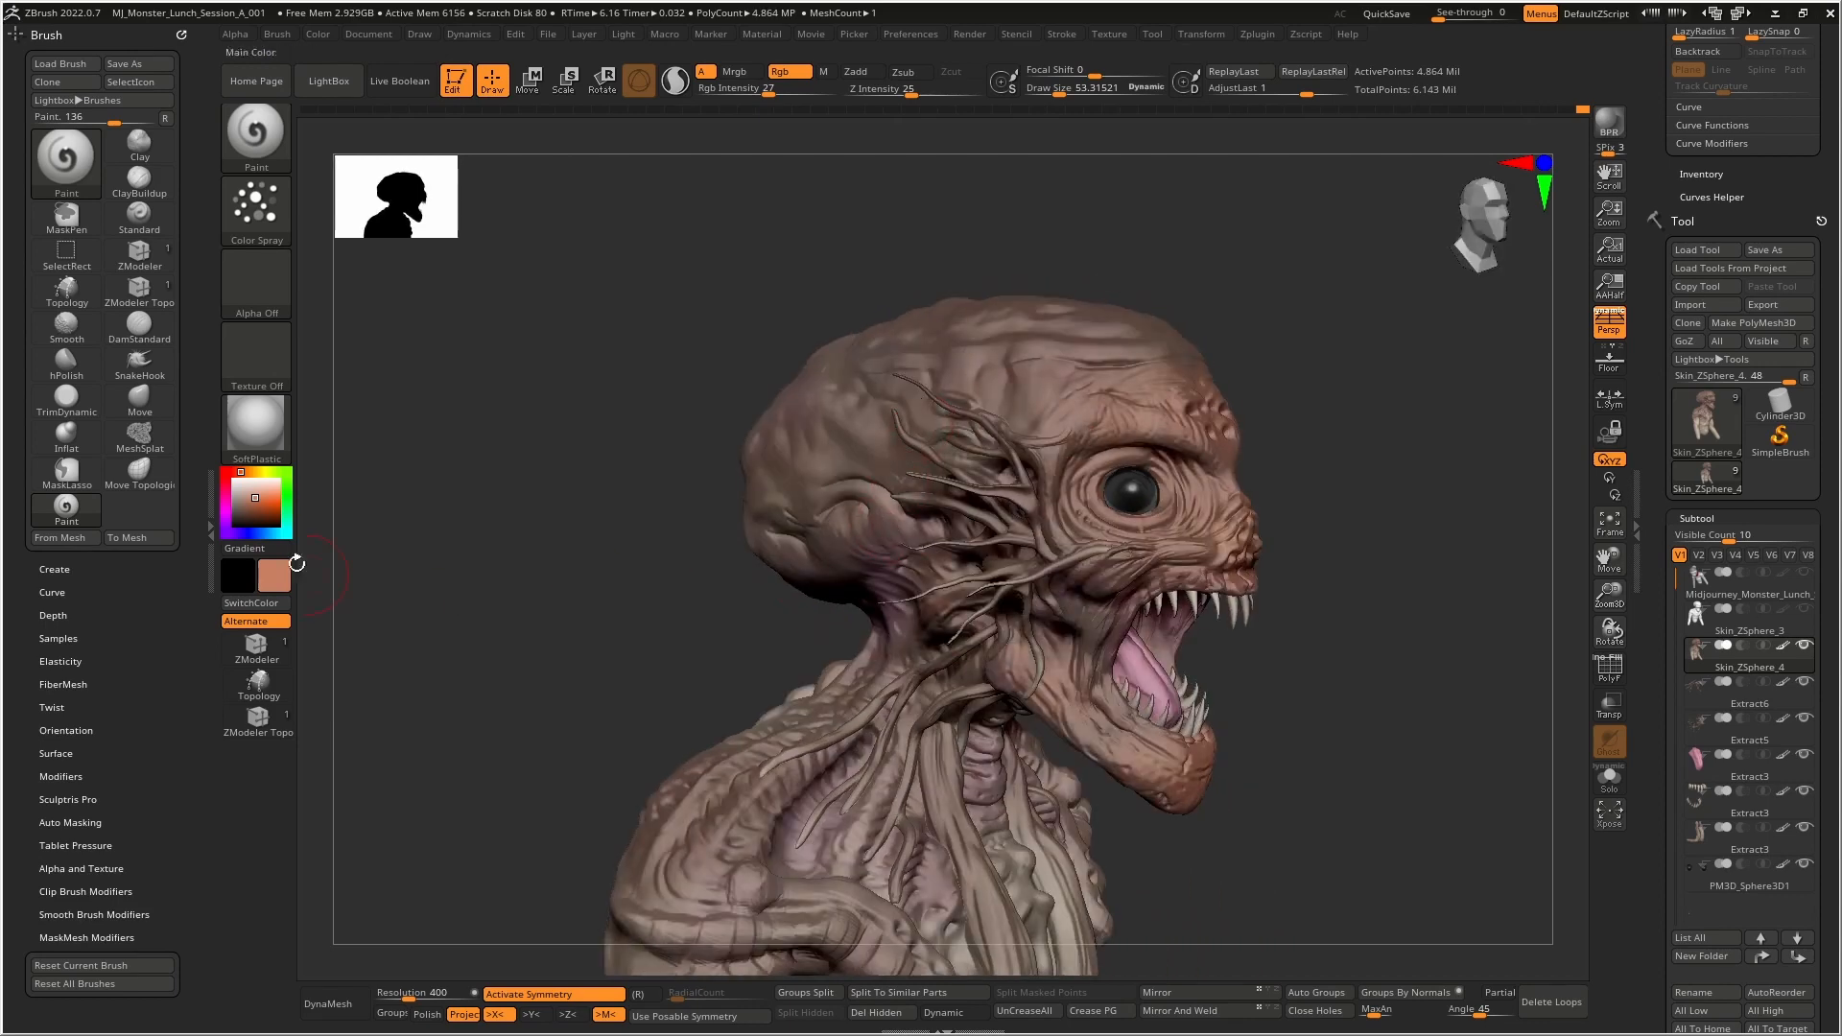
- Shift the paint hue to red and spray it over the forehead, back of the head, central chest and shoulders
click(233, 472)
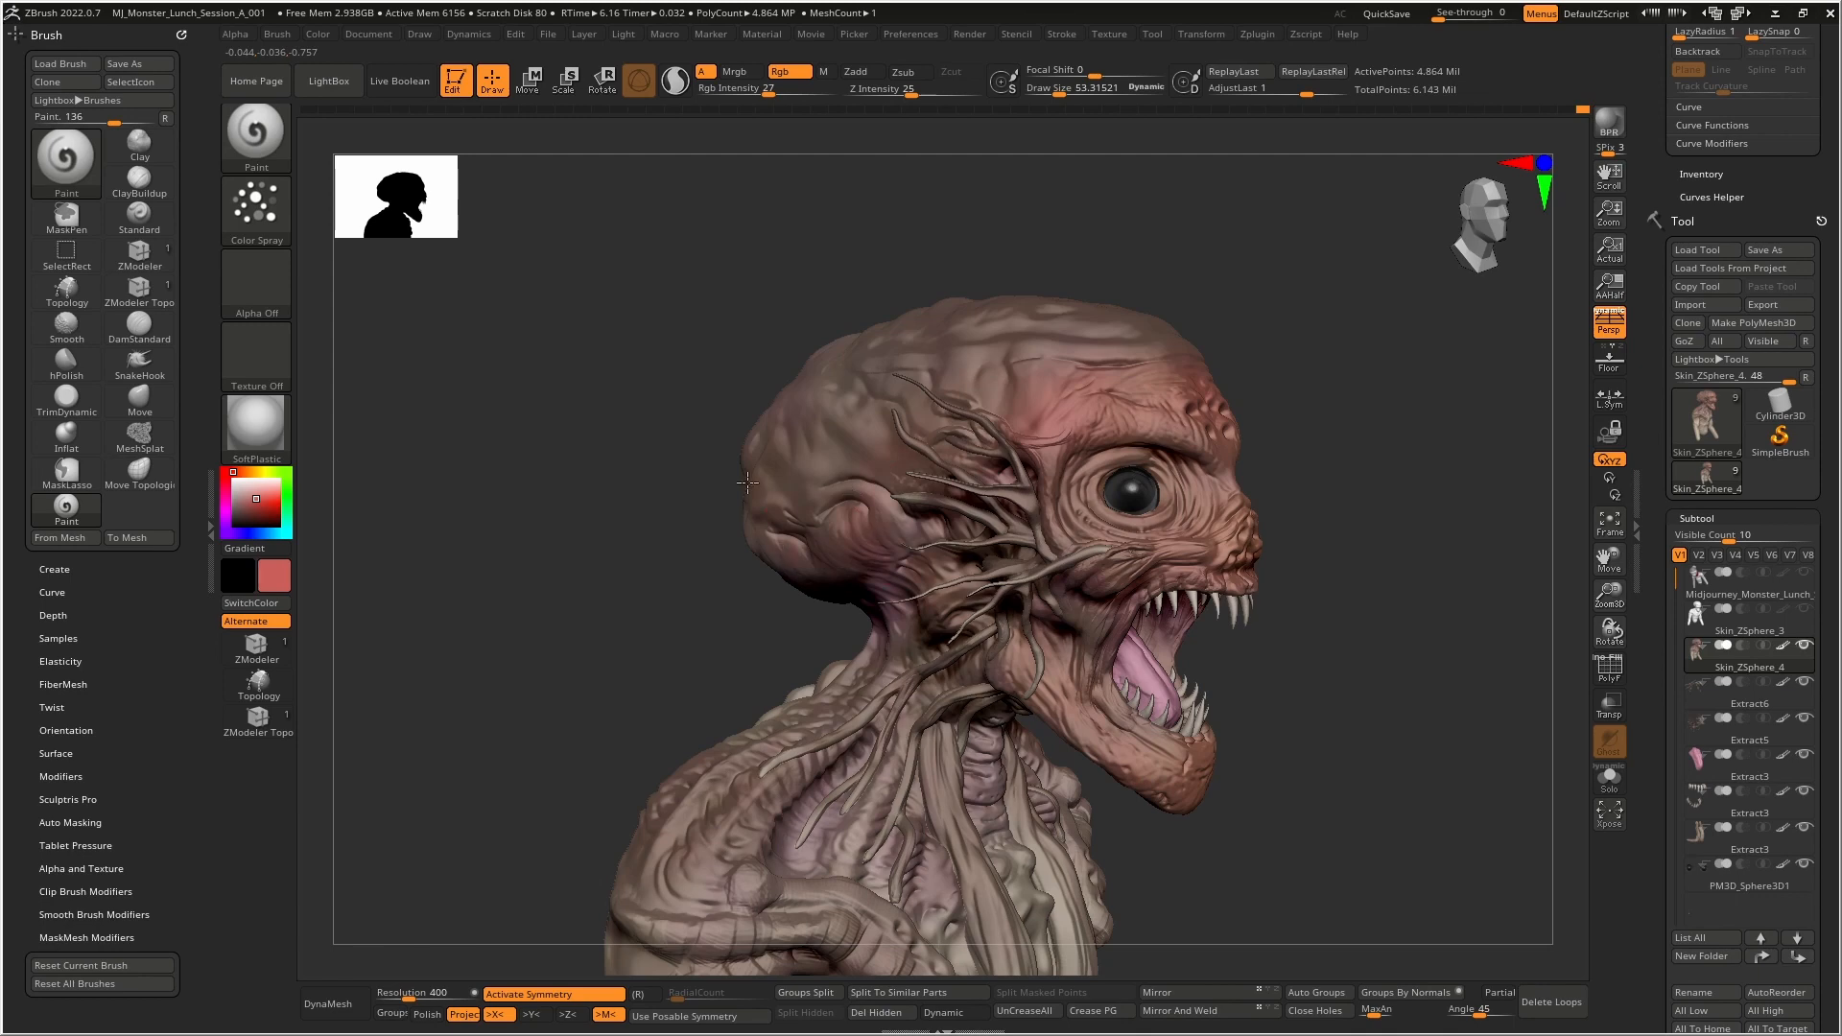
mouse_move(923, 815)
right_down()
mouse_move(864, 767)
mouse_move(729, 748)
right_up()
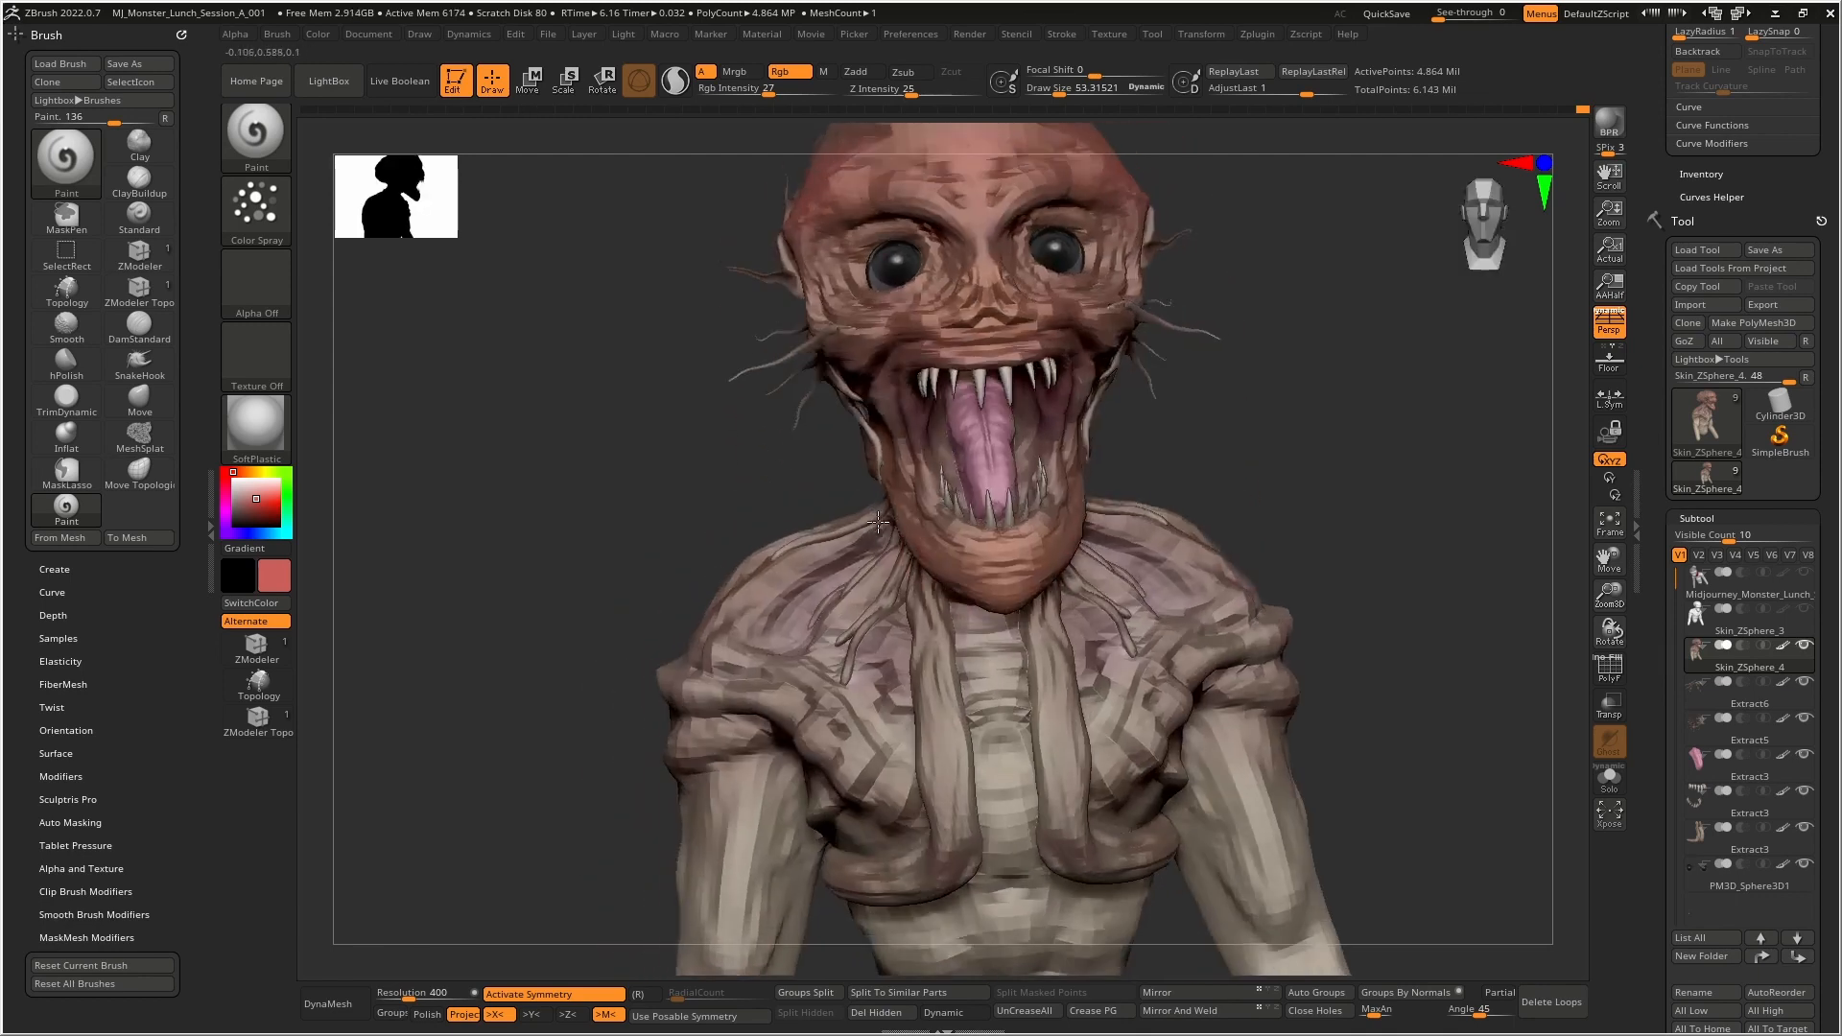
drag(994, 662, 1002, 768)
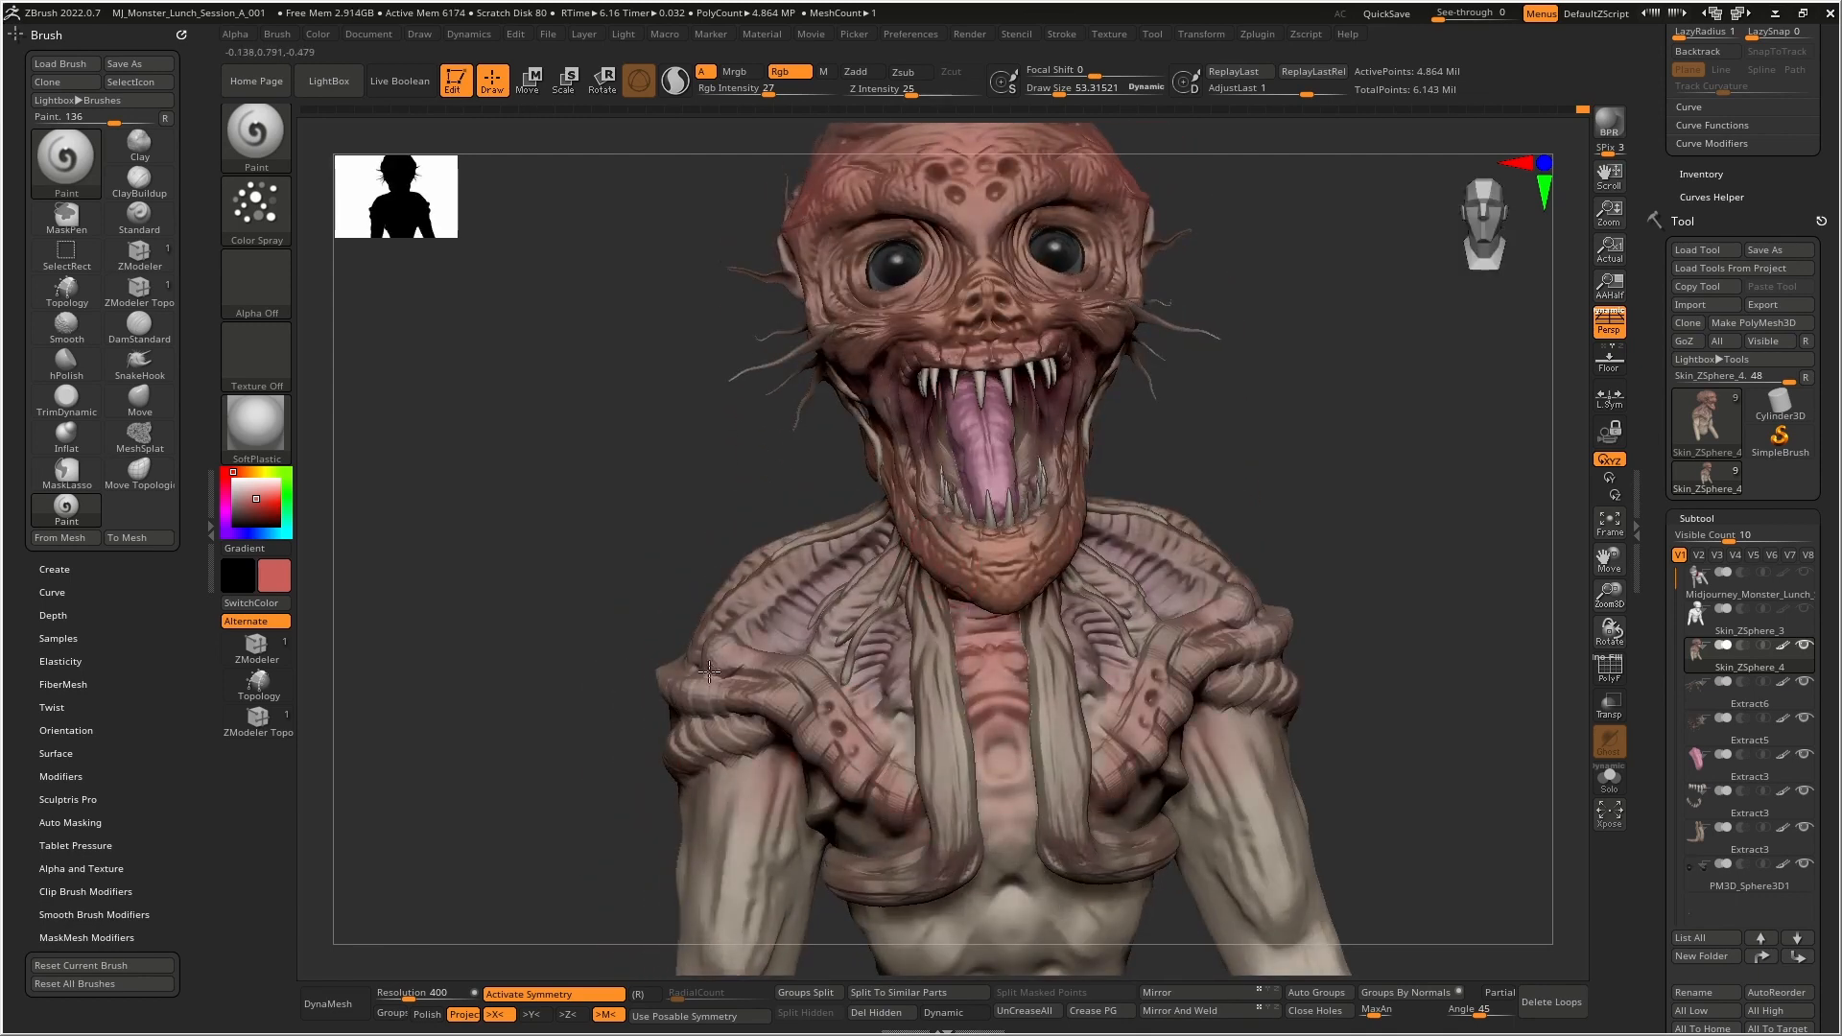
right_drag(849, 542, 841, 530)
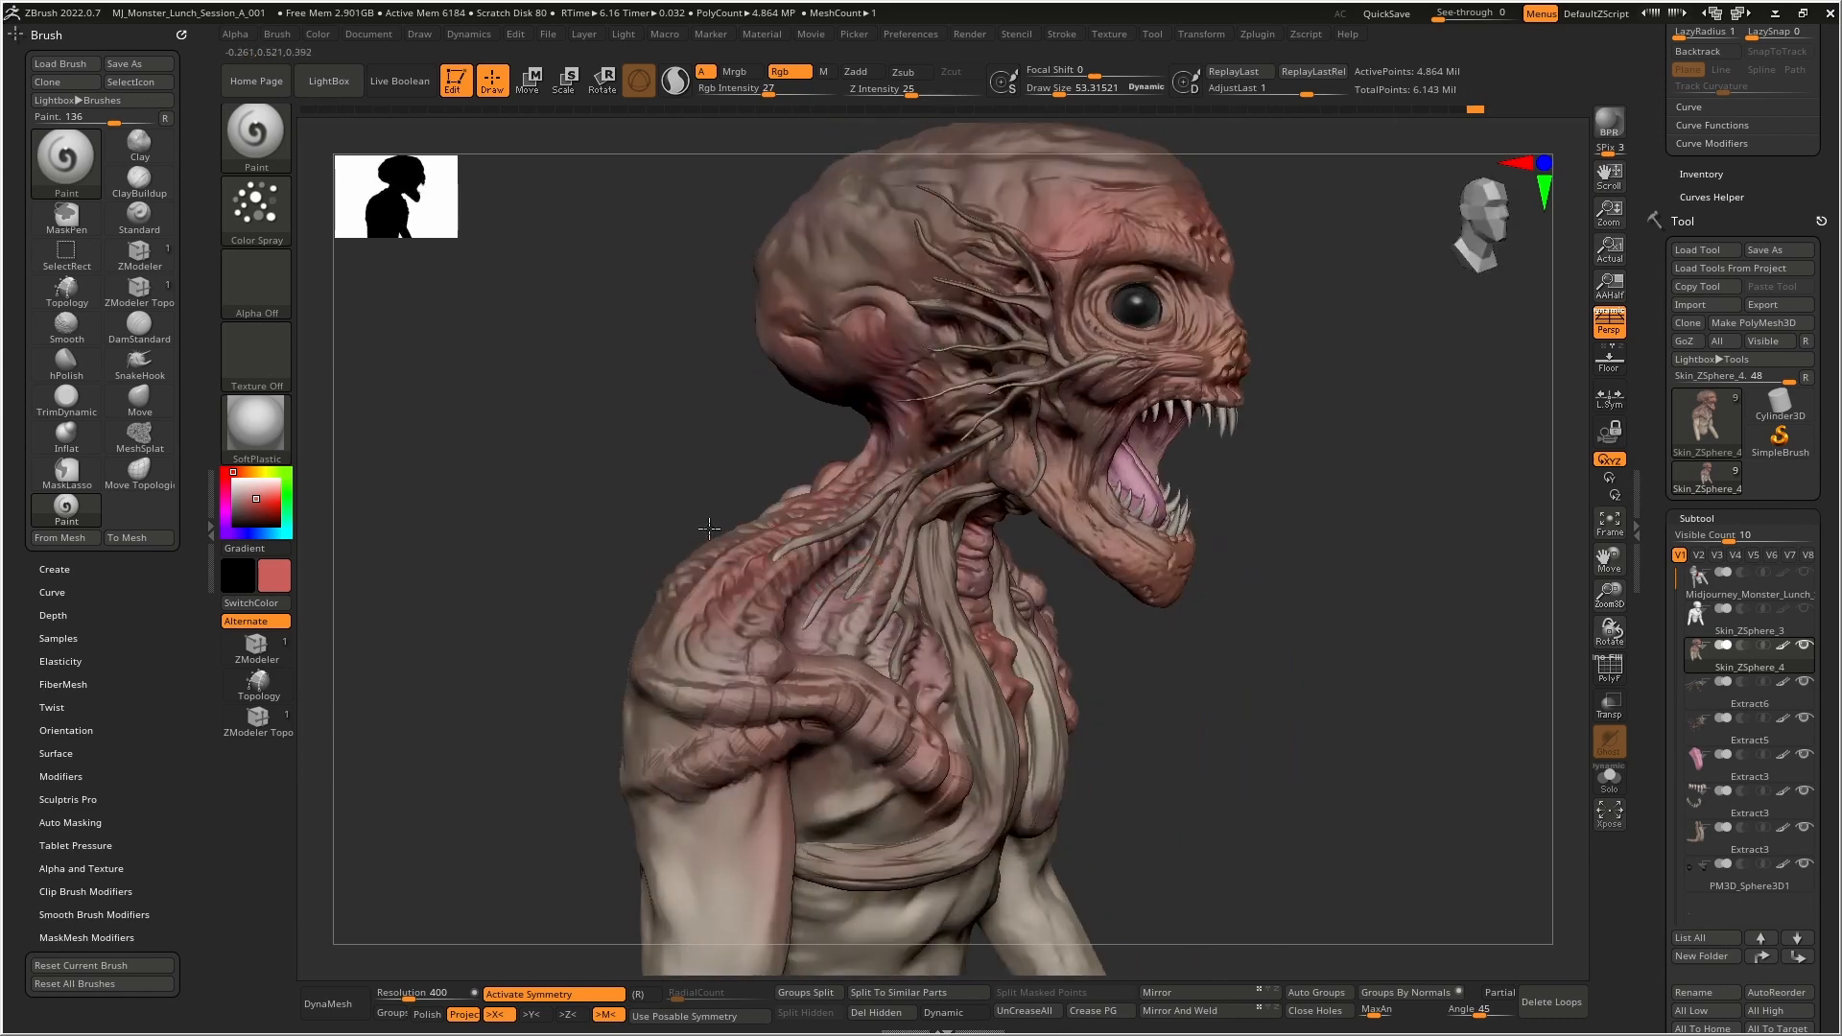
right_drag(709, 528, 637, 539)
- Change the paint colour to dark purple and spray it over the throat and the recessed ribbing of the upper chest
key(c)
drag(227, 503, 226, 533)
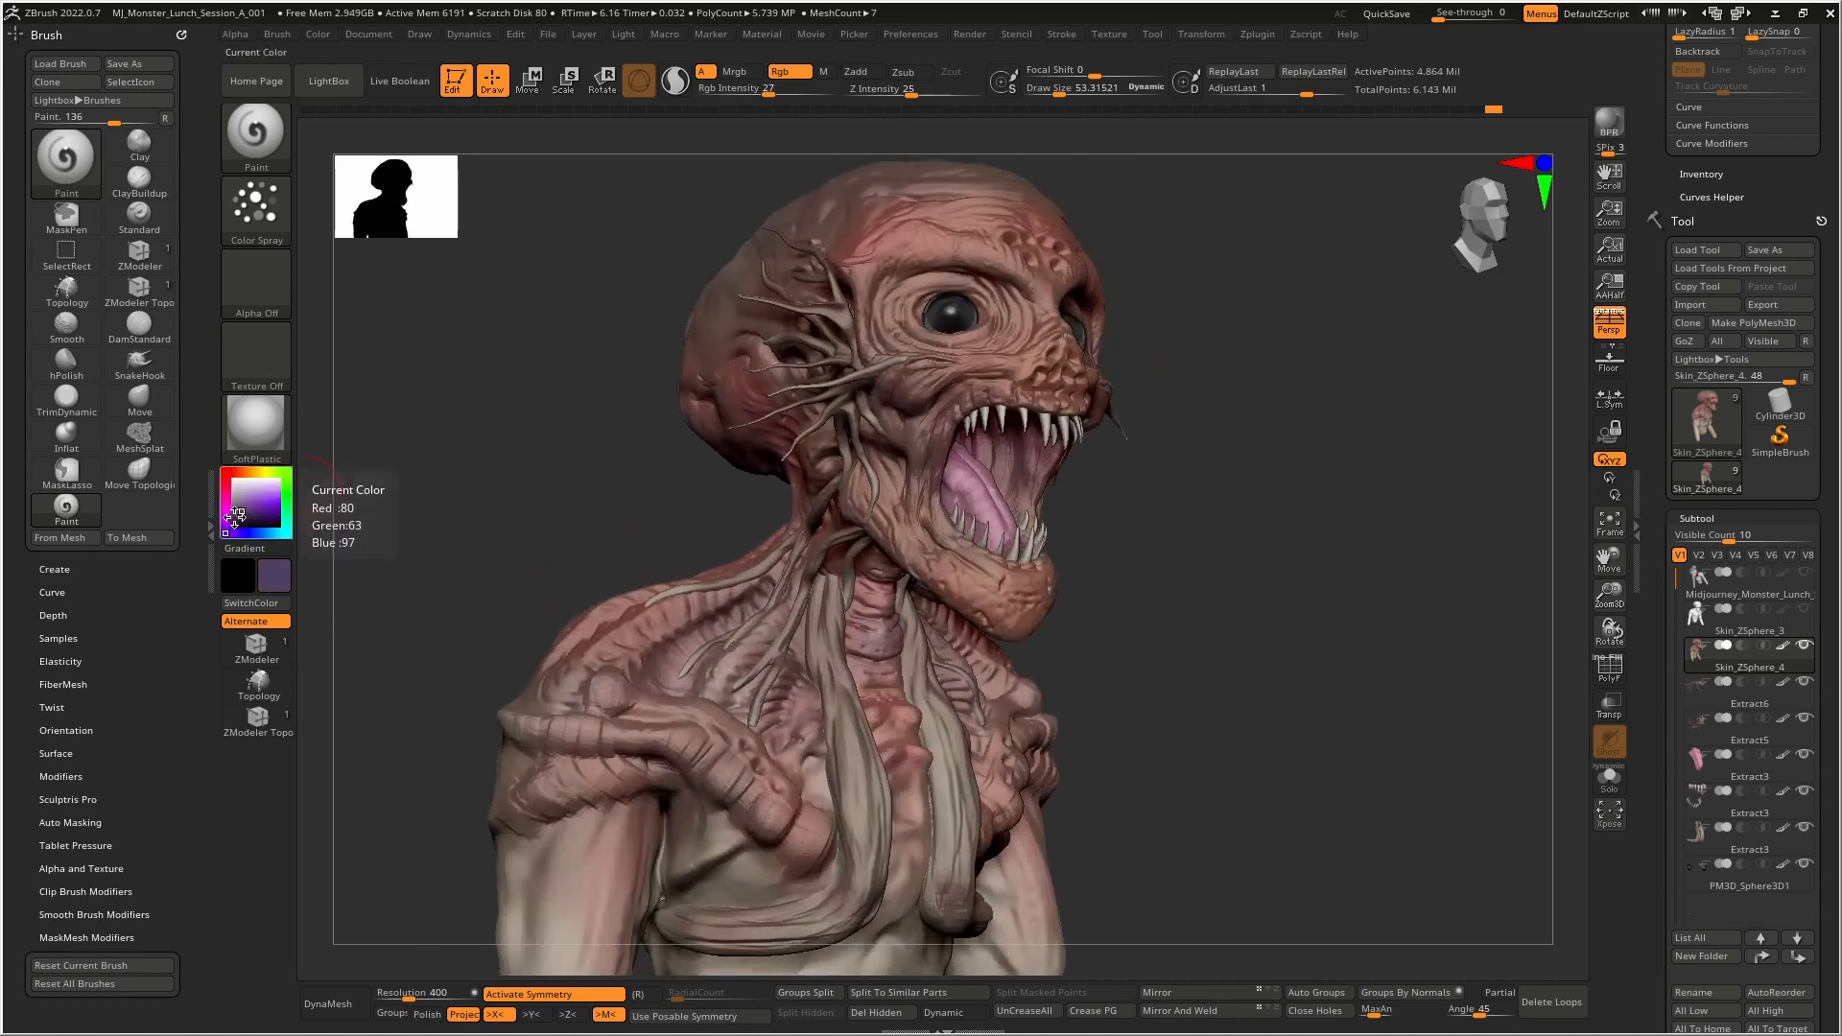
click(244, 514)
drag(875, 594, 863, 657)
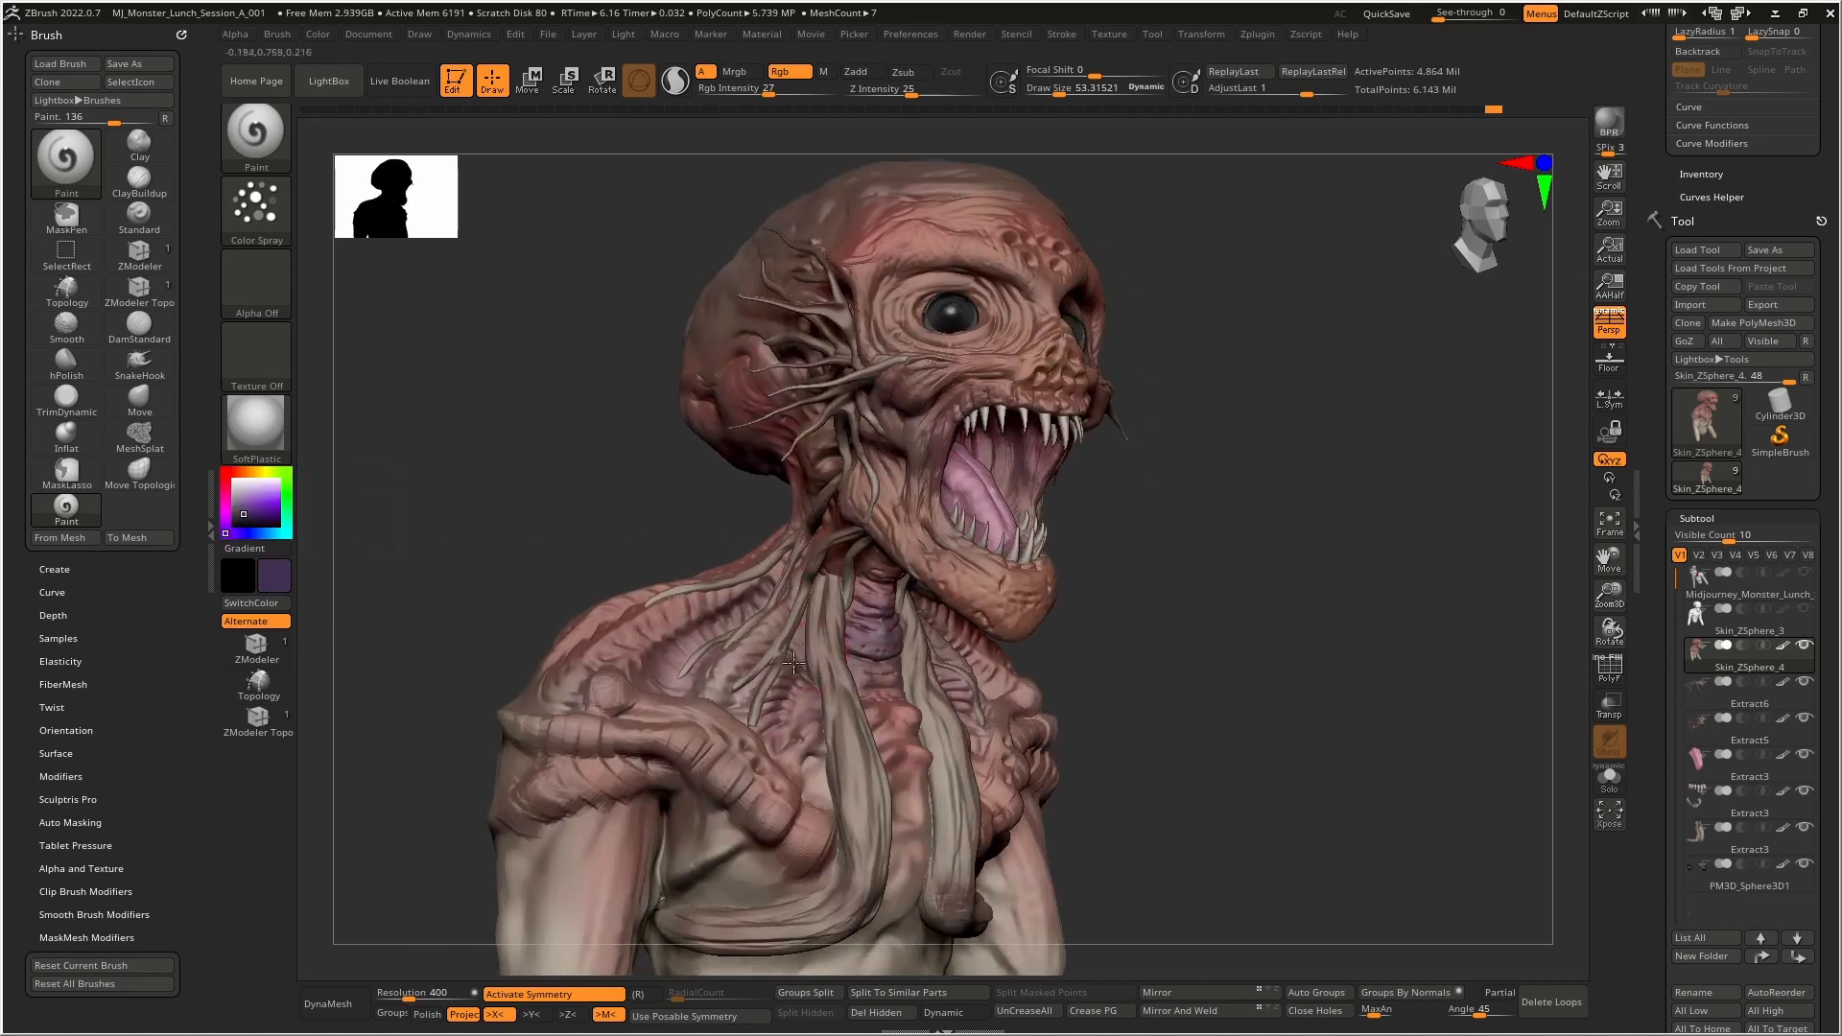
drag(758, 606, 683, 653)
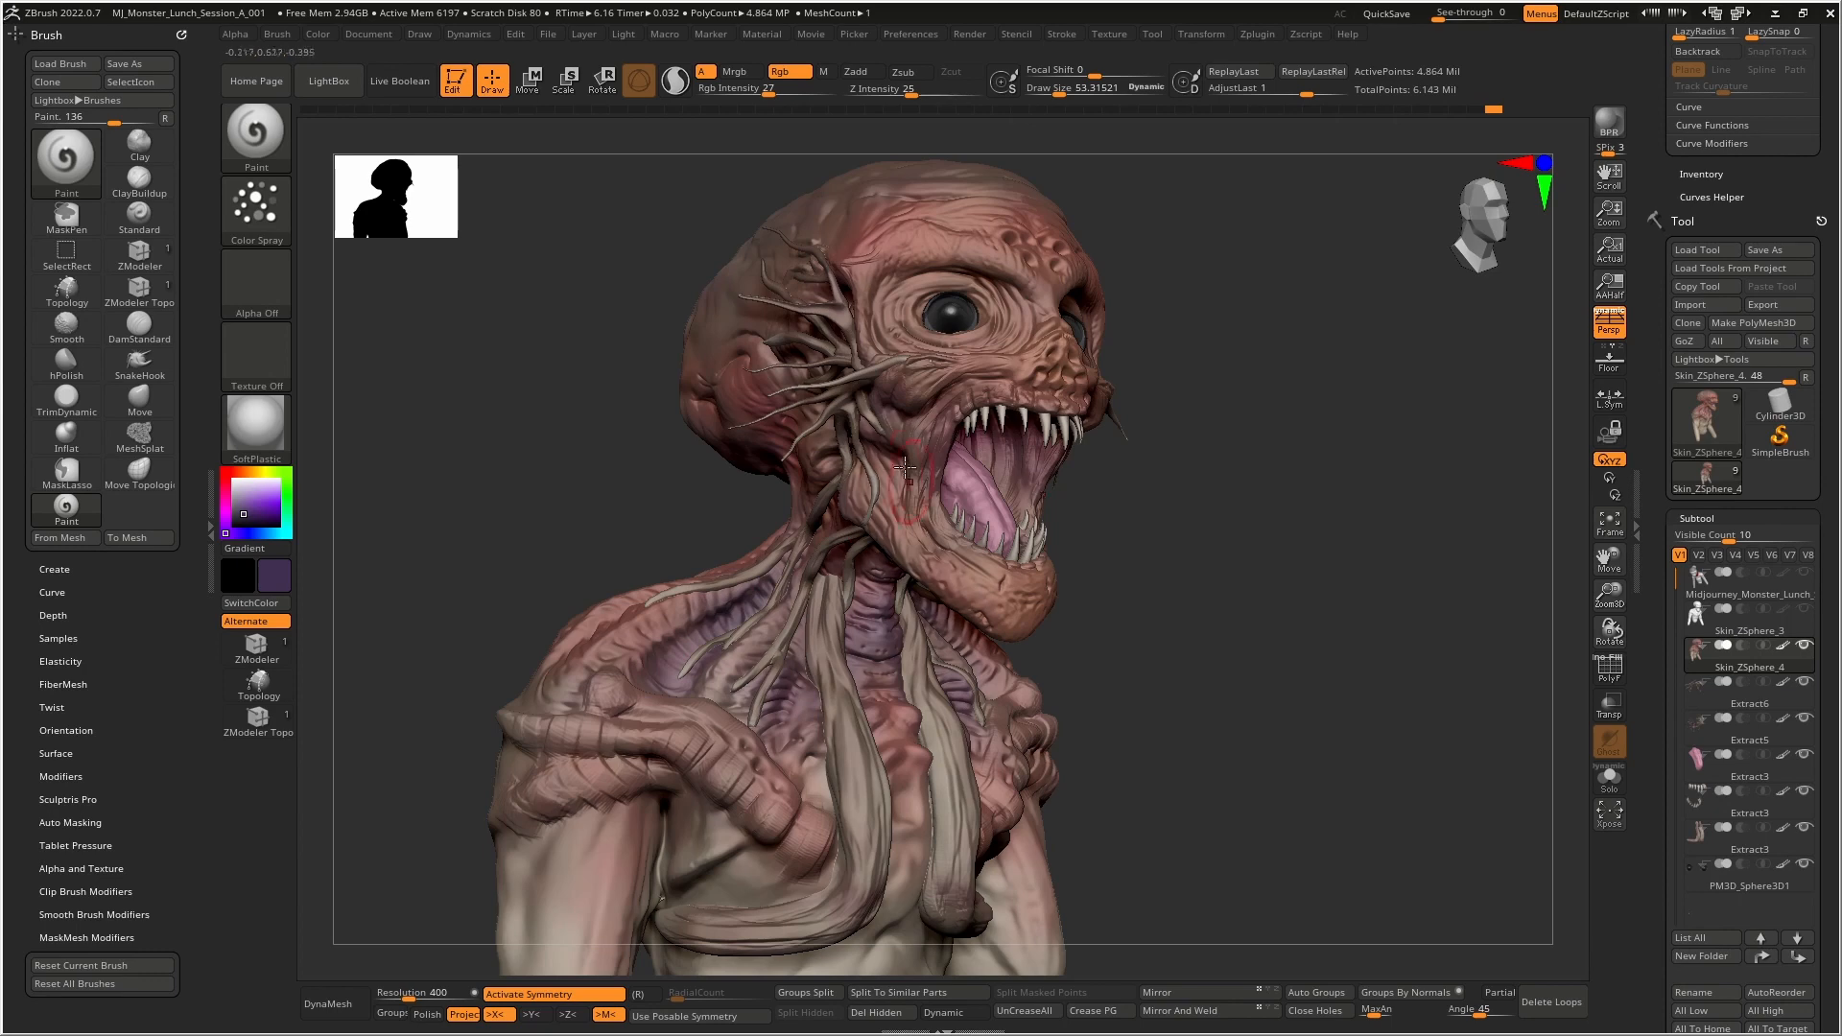
- Spray dark purple around the eye sockets and over the side of the face beside the temple
right_drag(943, 576, 826, 513)
drag(933, 450, 906, 472)
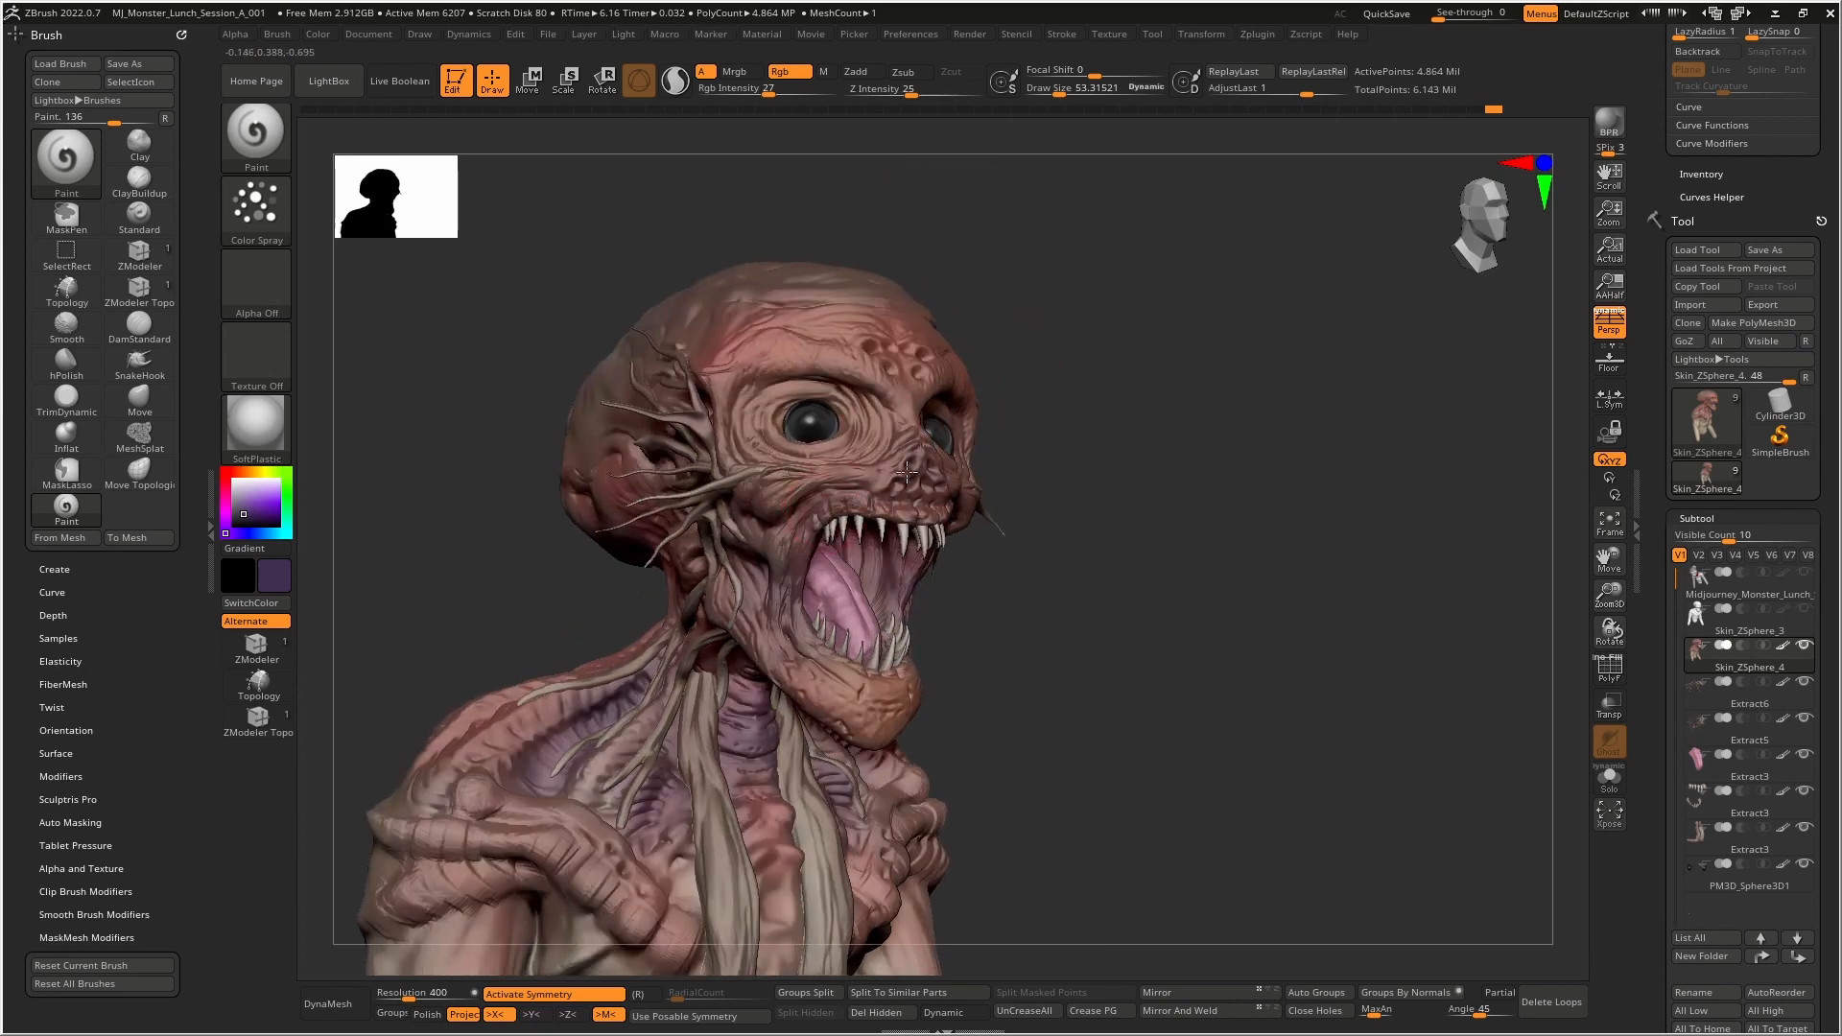
mouse_move(766, 415)
mouse_down()
mouse_move(844, 453)
mouse_move(878, 404)
mouse_up()
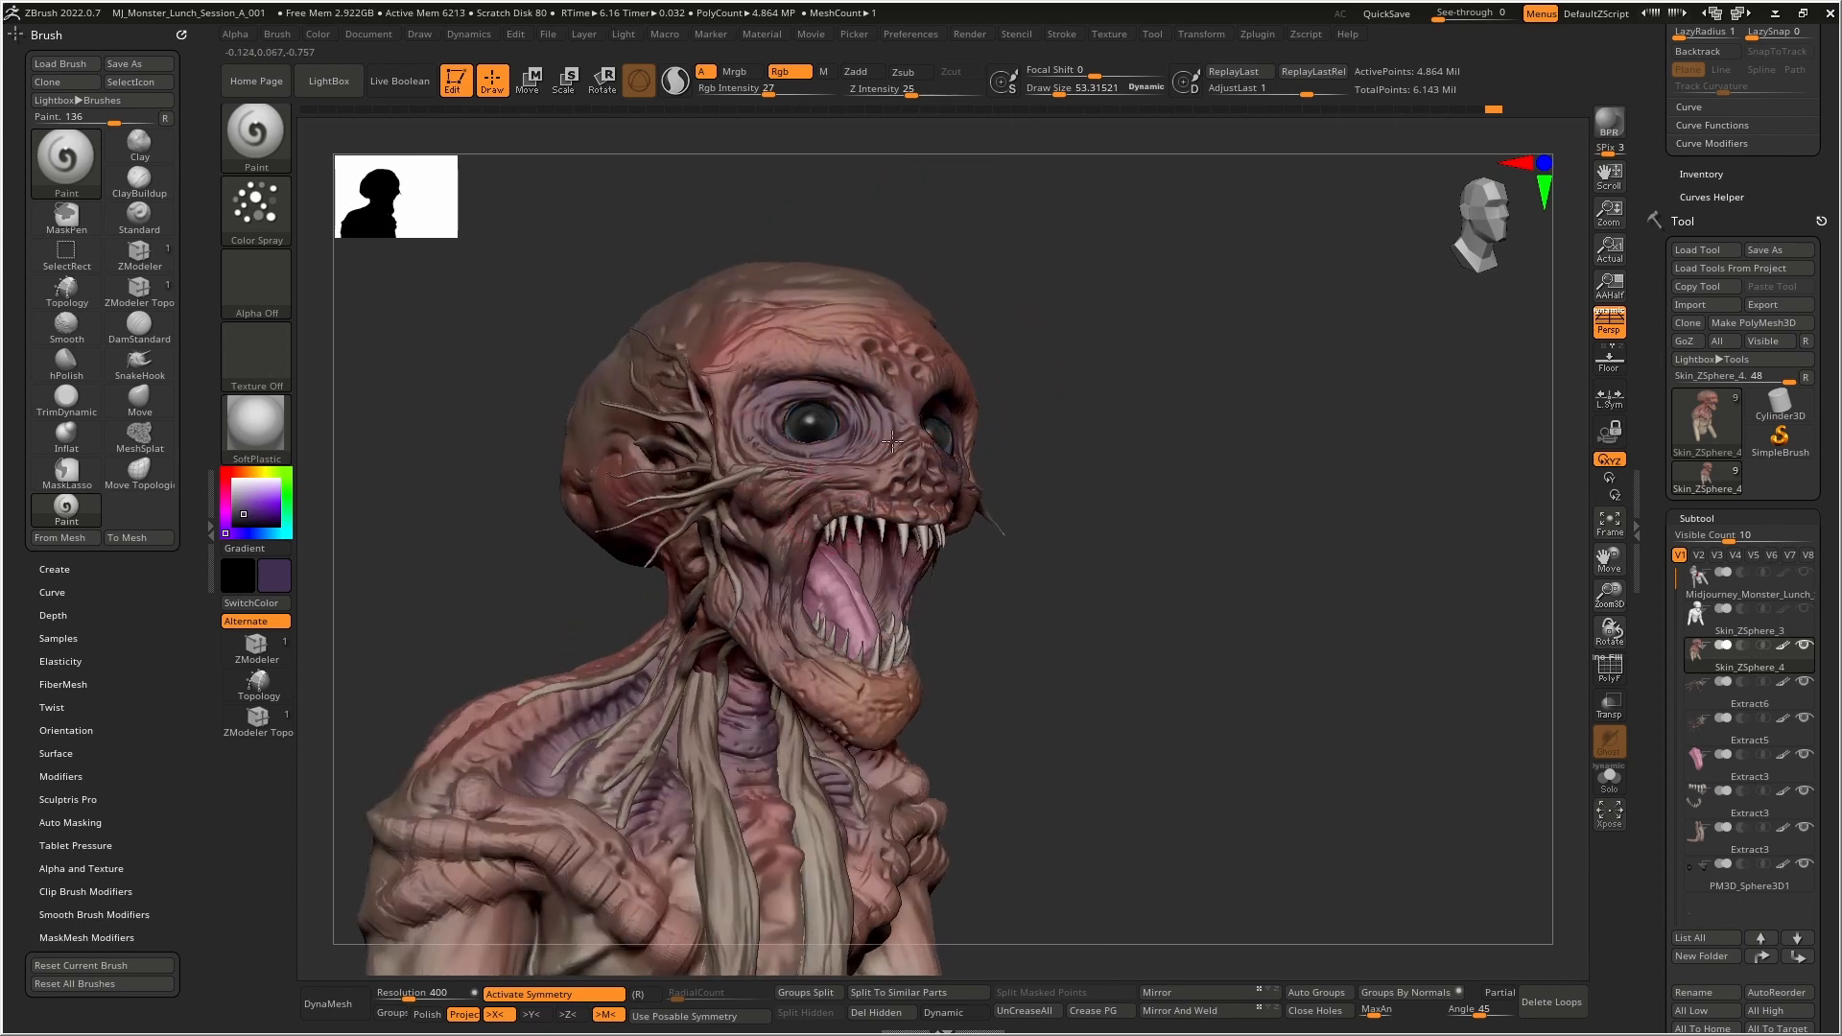
right_drag(892, 440, 681, 469)
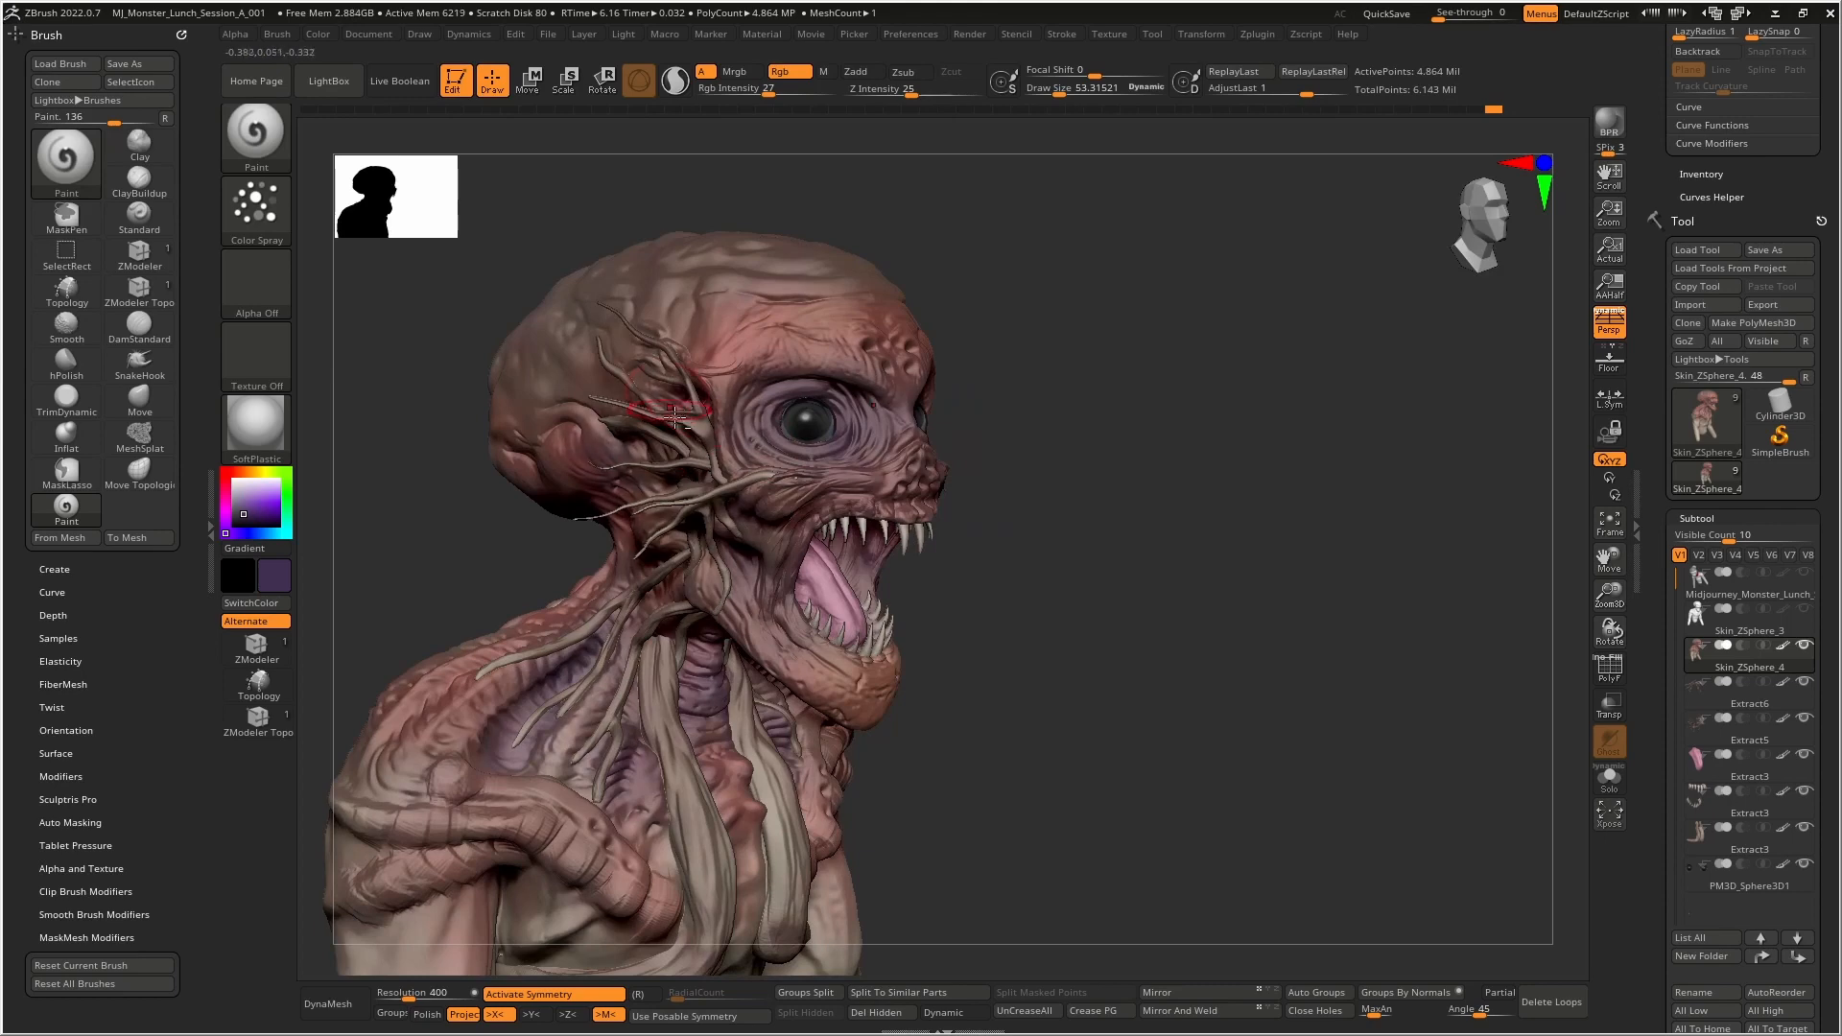
drag(731, 382, 738, 471)
- Spray dark purple over the separate strand subtools on the temple, neck and chest
alt+click(704, 429)
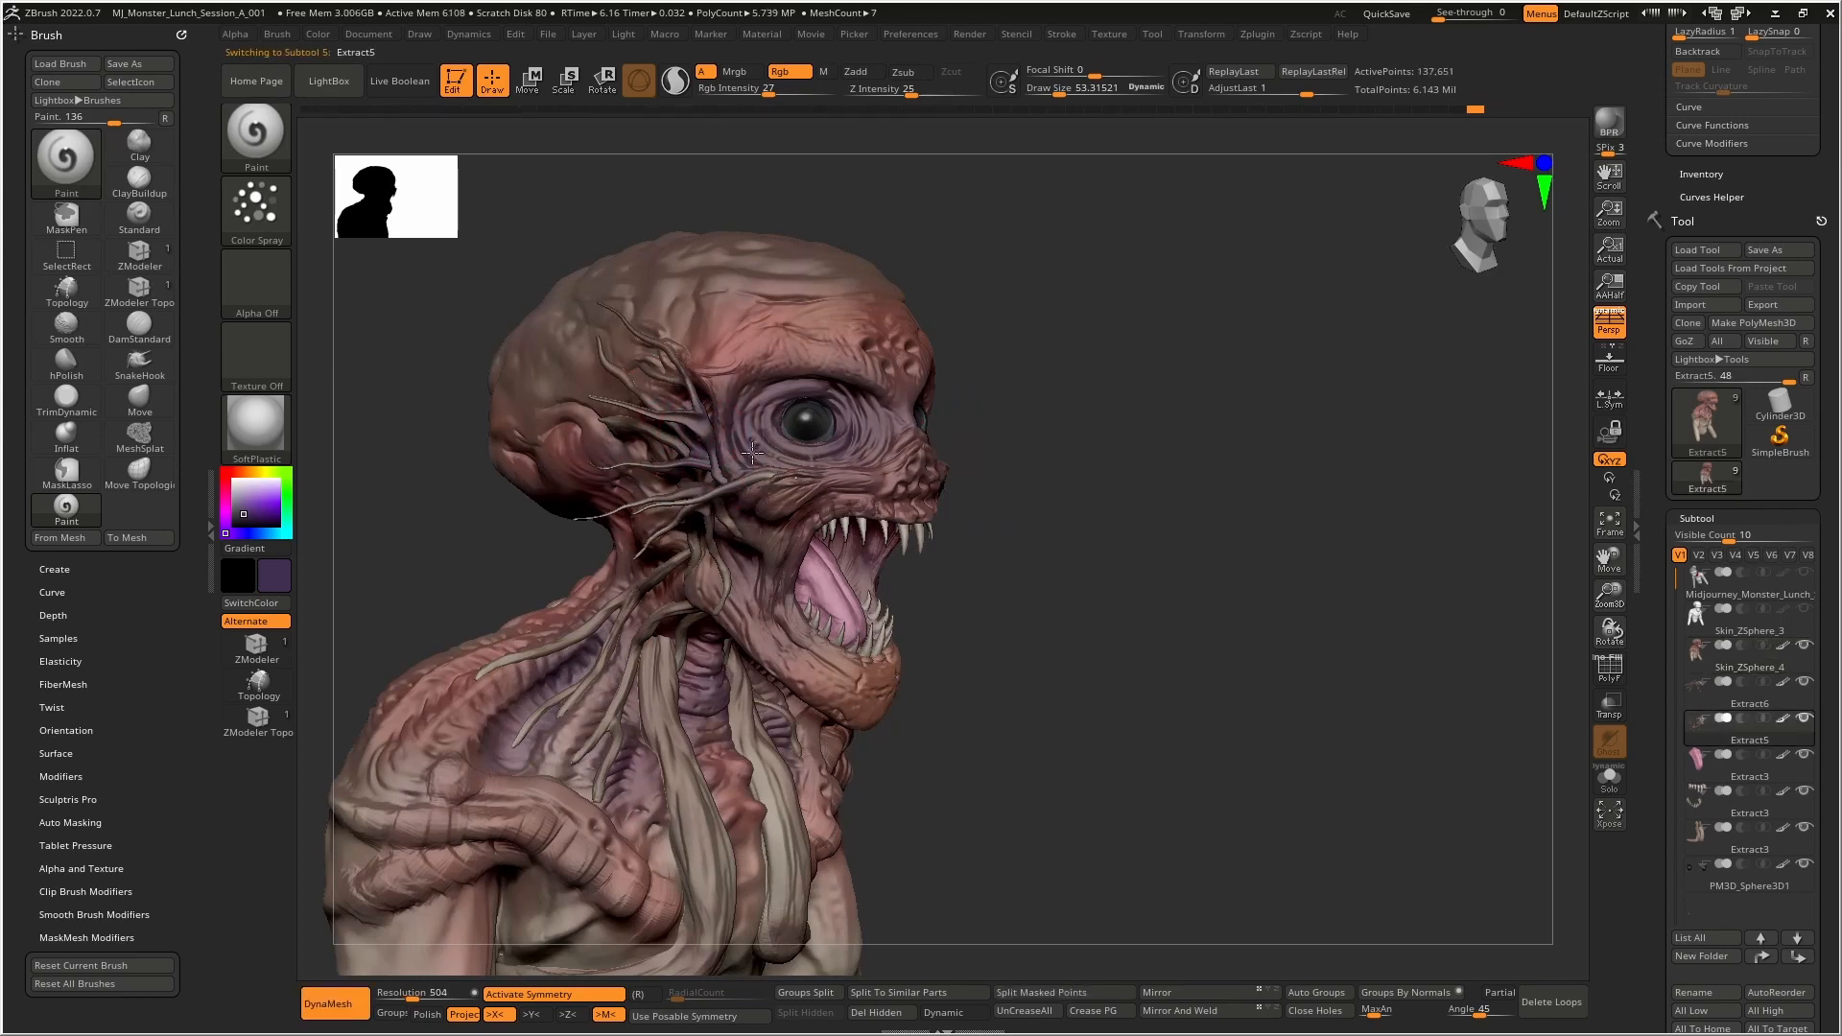
alt+click(648, 679)
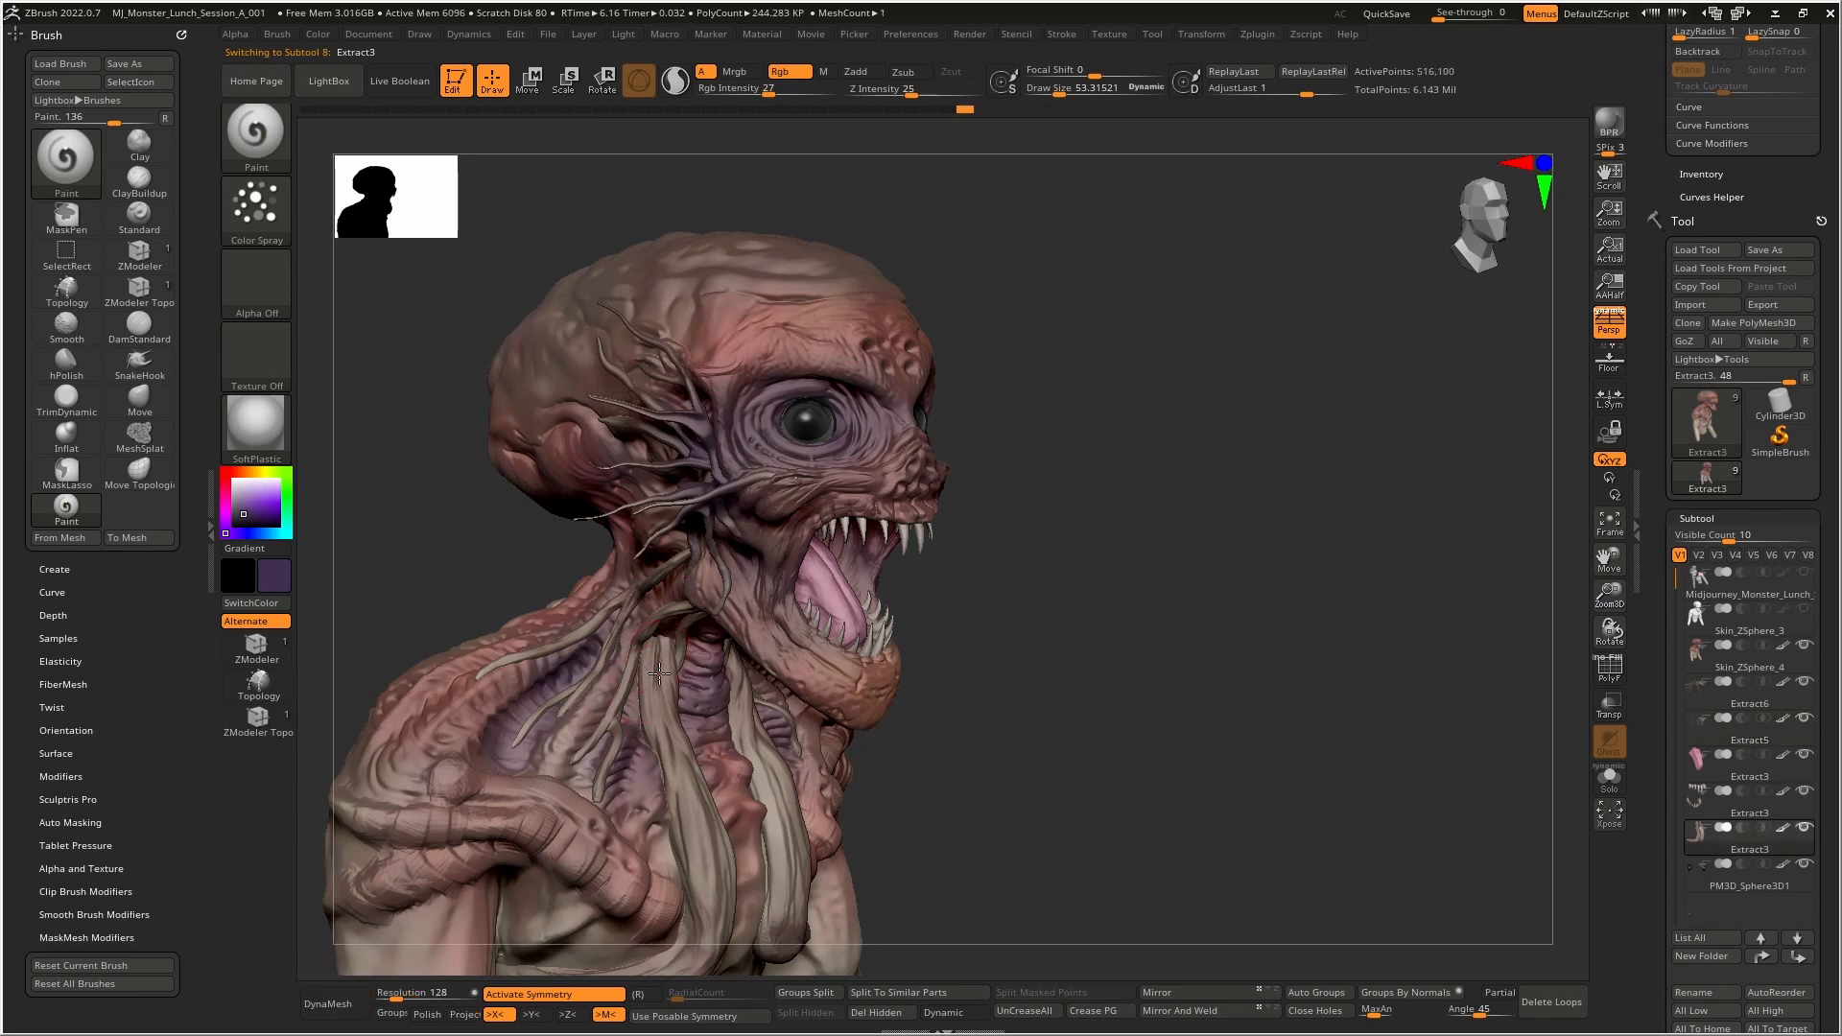
drag(651, 672, 708, 849)
alt+right_drag(679, 787, 720, 547)
drag(719, 561, 586, 767)
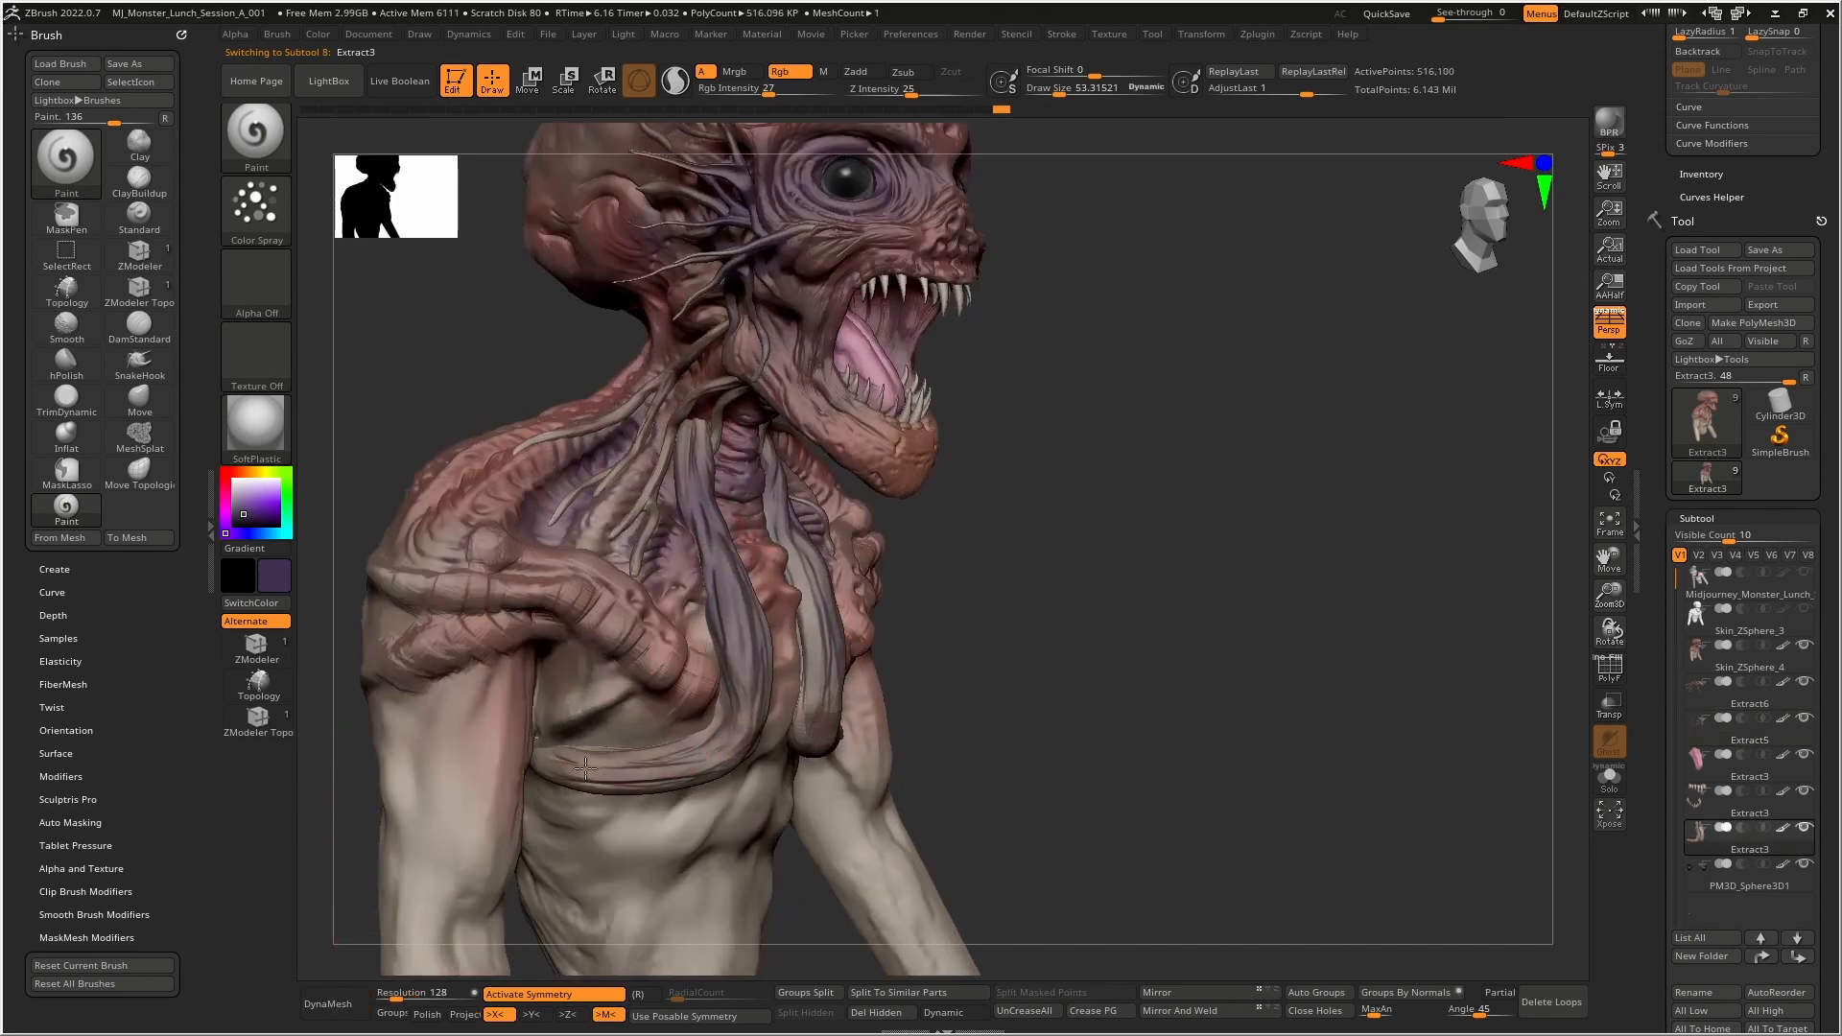
mouse_move(671, 467)
alt+right_down()
mouse_move(740, 665)
mouse_move(757, 576)
mouse_move(781, 563)
alt+right_up()
alt+click(781, 563)
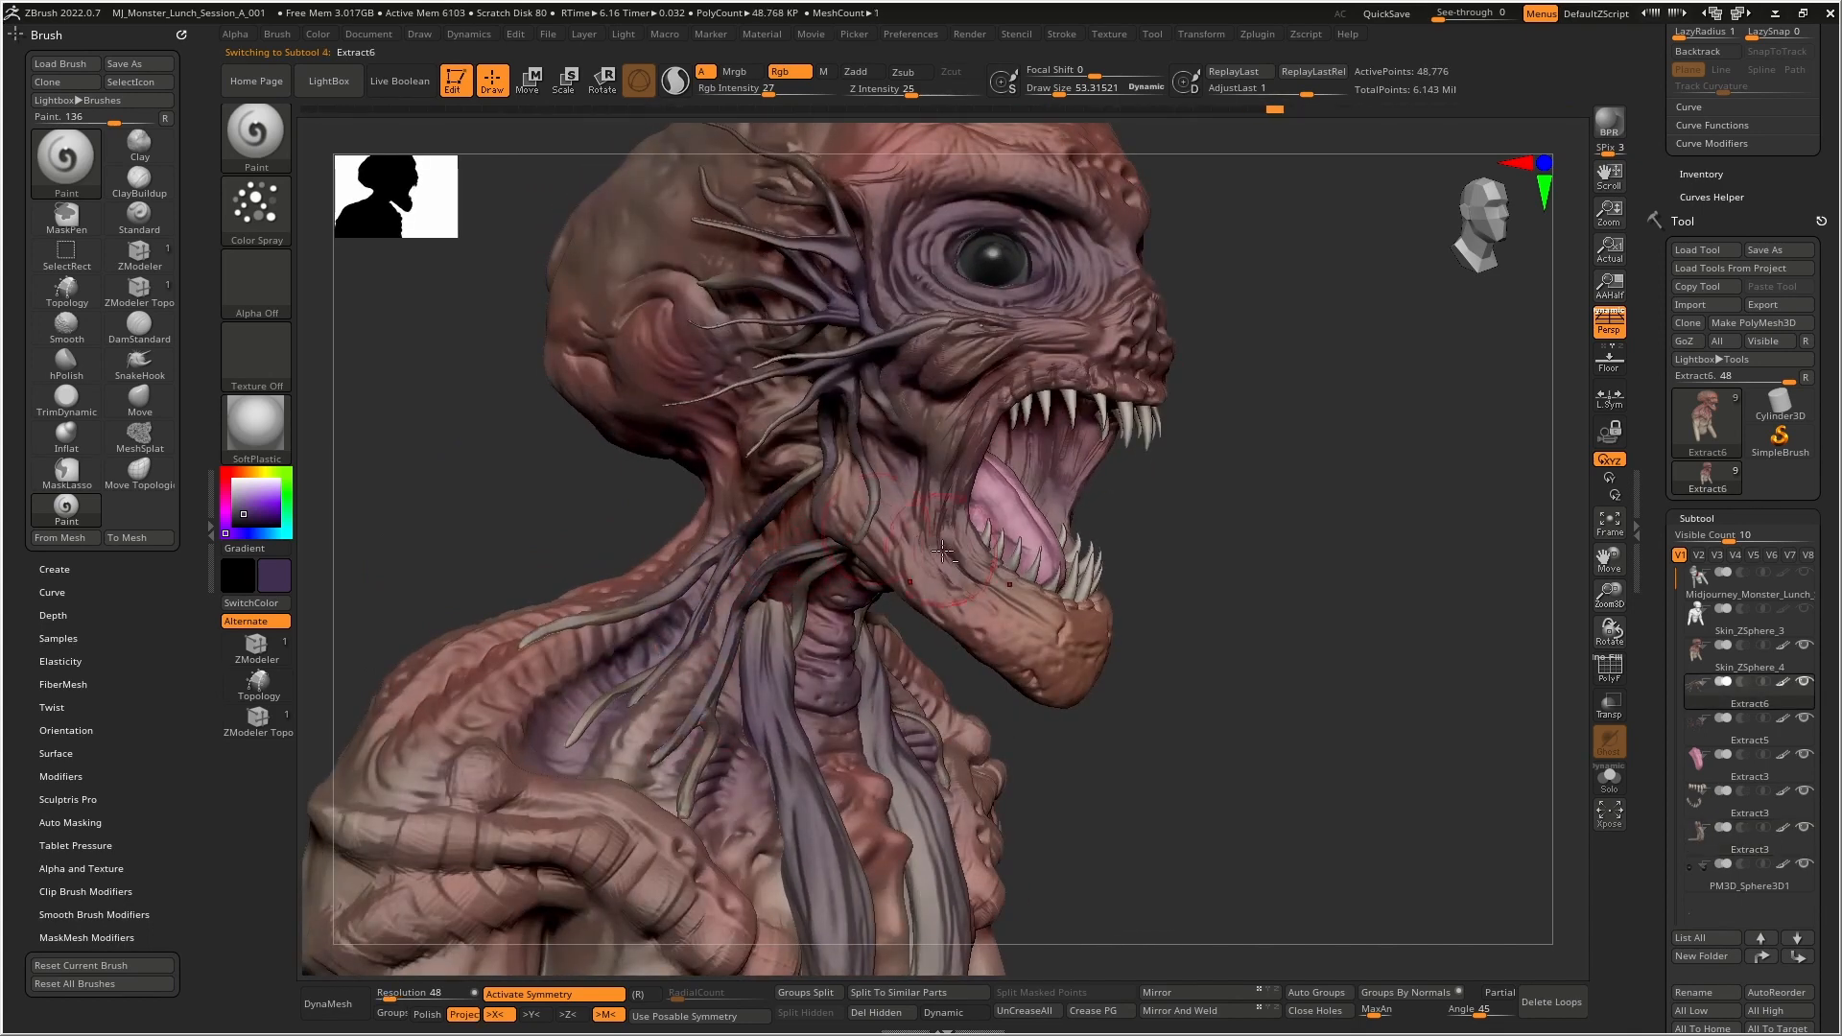
- Return to the main skin subtool, reduce draw size to about 41, and spray dark purple under the jaw
right_drag(989, 562, 991, 677)
key(bracketleft)
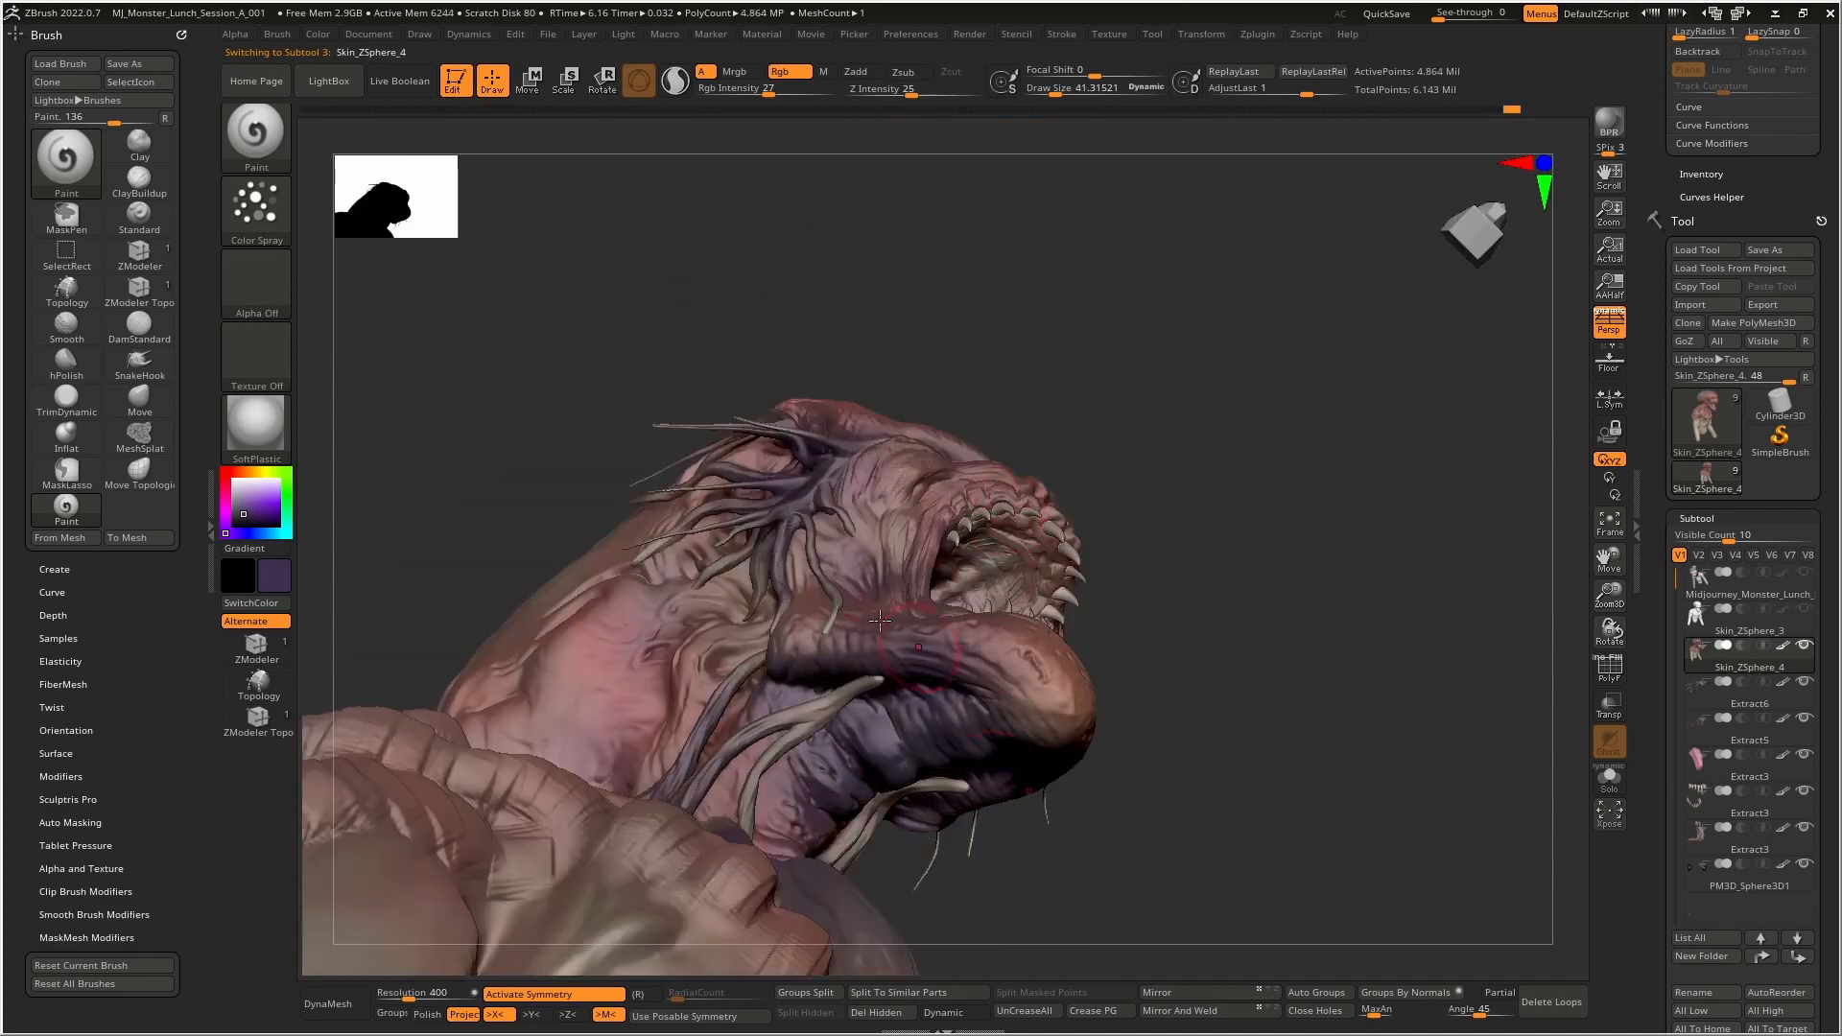
right_drag(805, 676, 762, 504)
- Sample a reddish pink, brighten it slightly, reduce draw size to about 25, and spray the chin and lips
key(c)
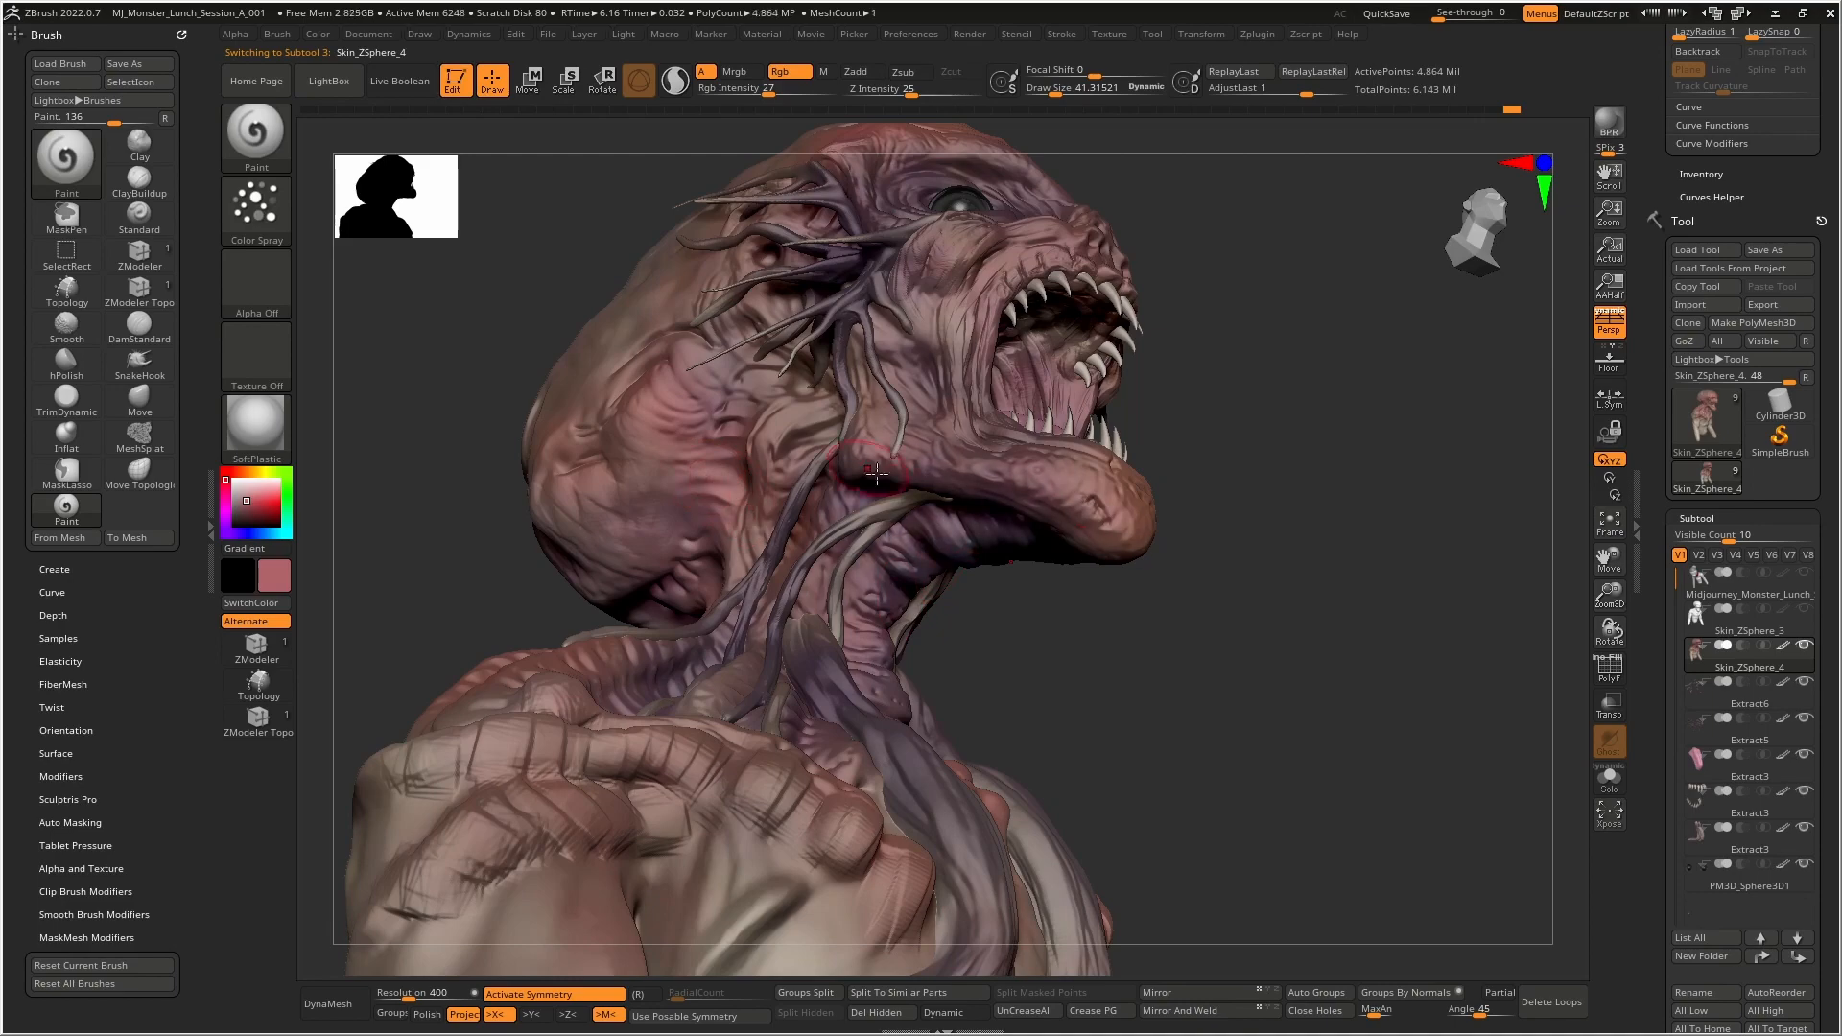
right_drag(1063, 493, 958, 571)
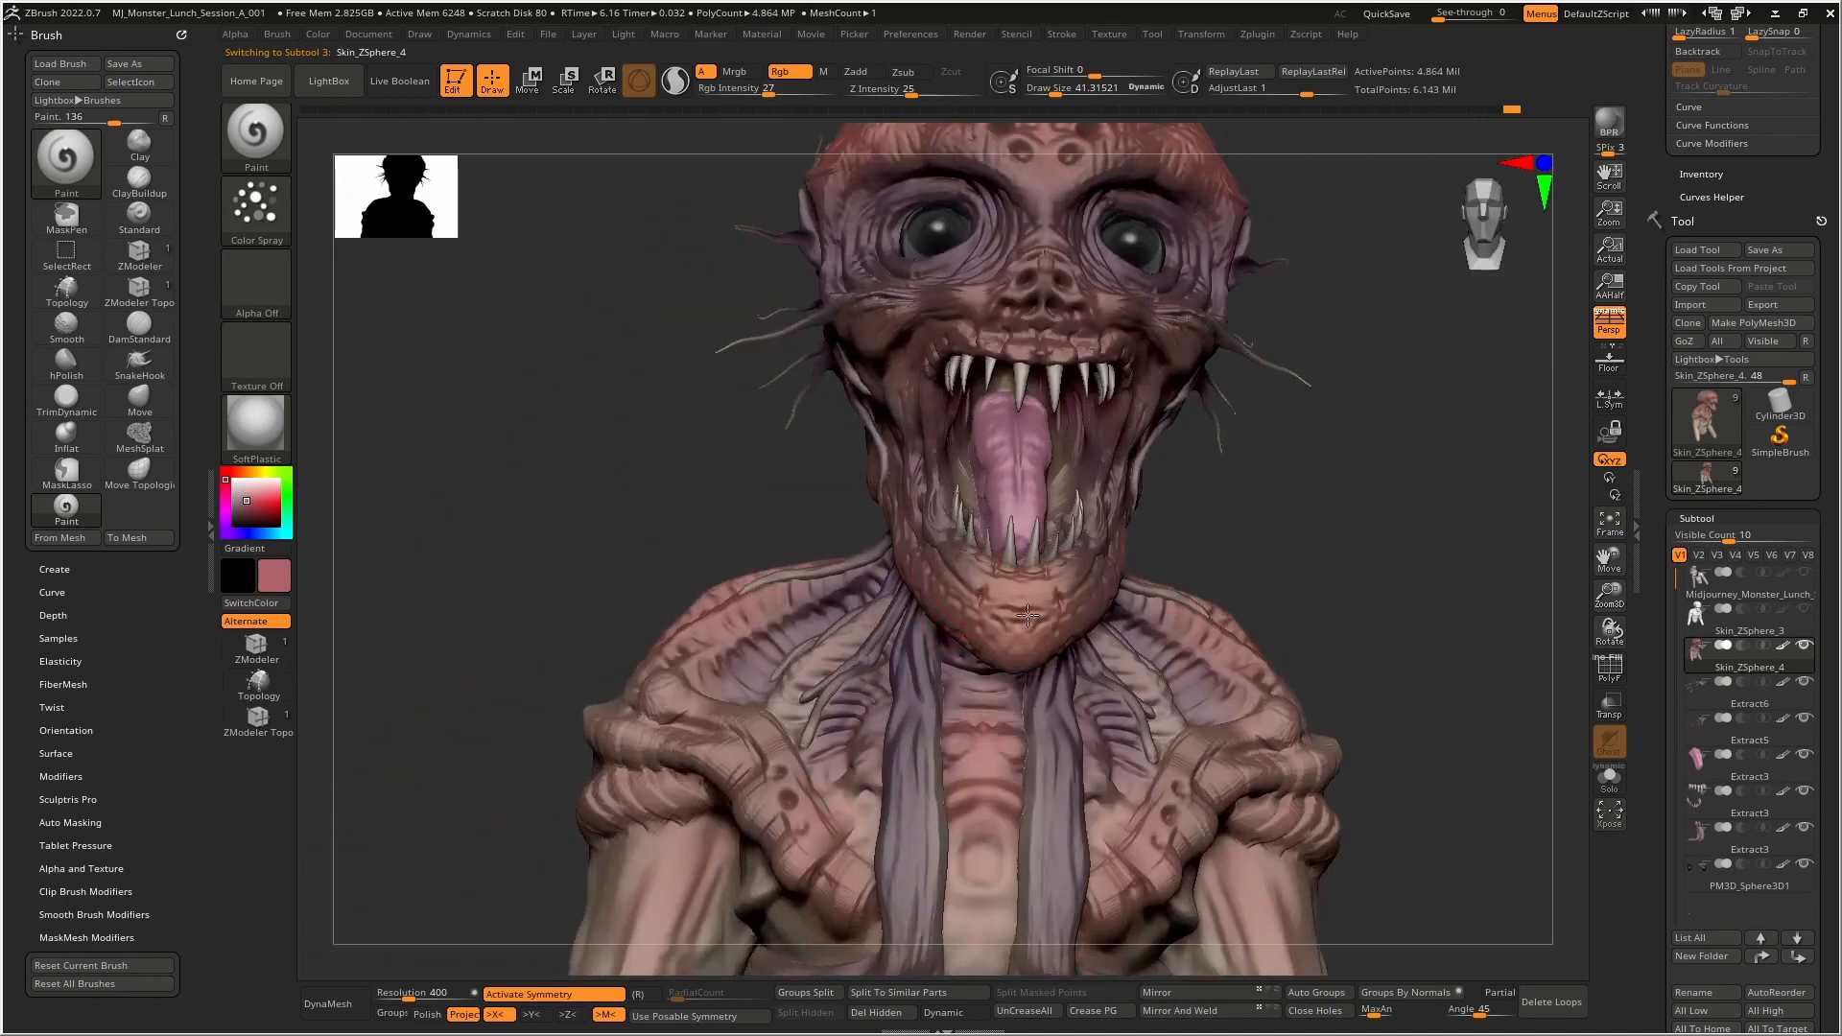
click(254, 496)
key(bracketleft)
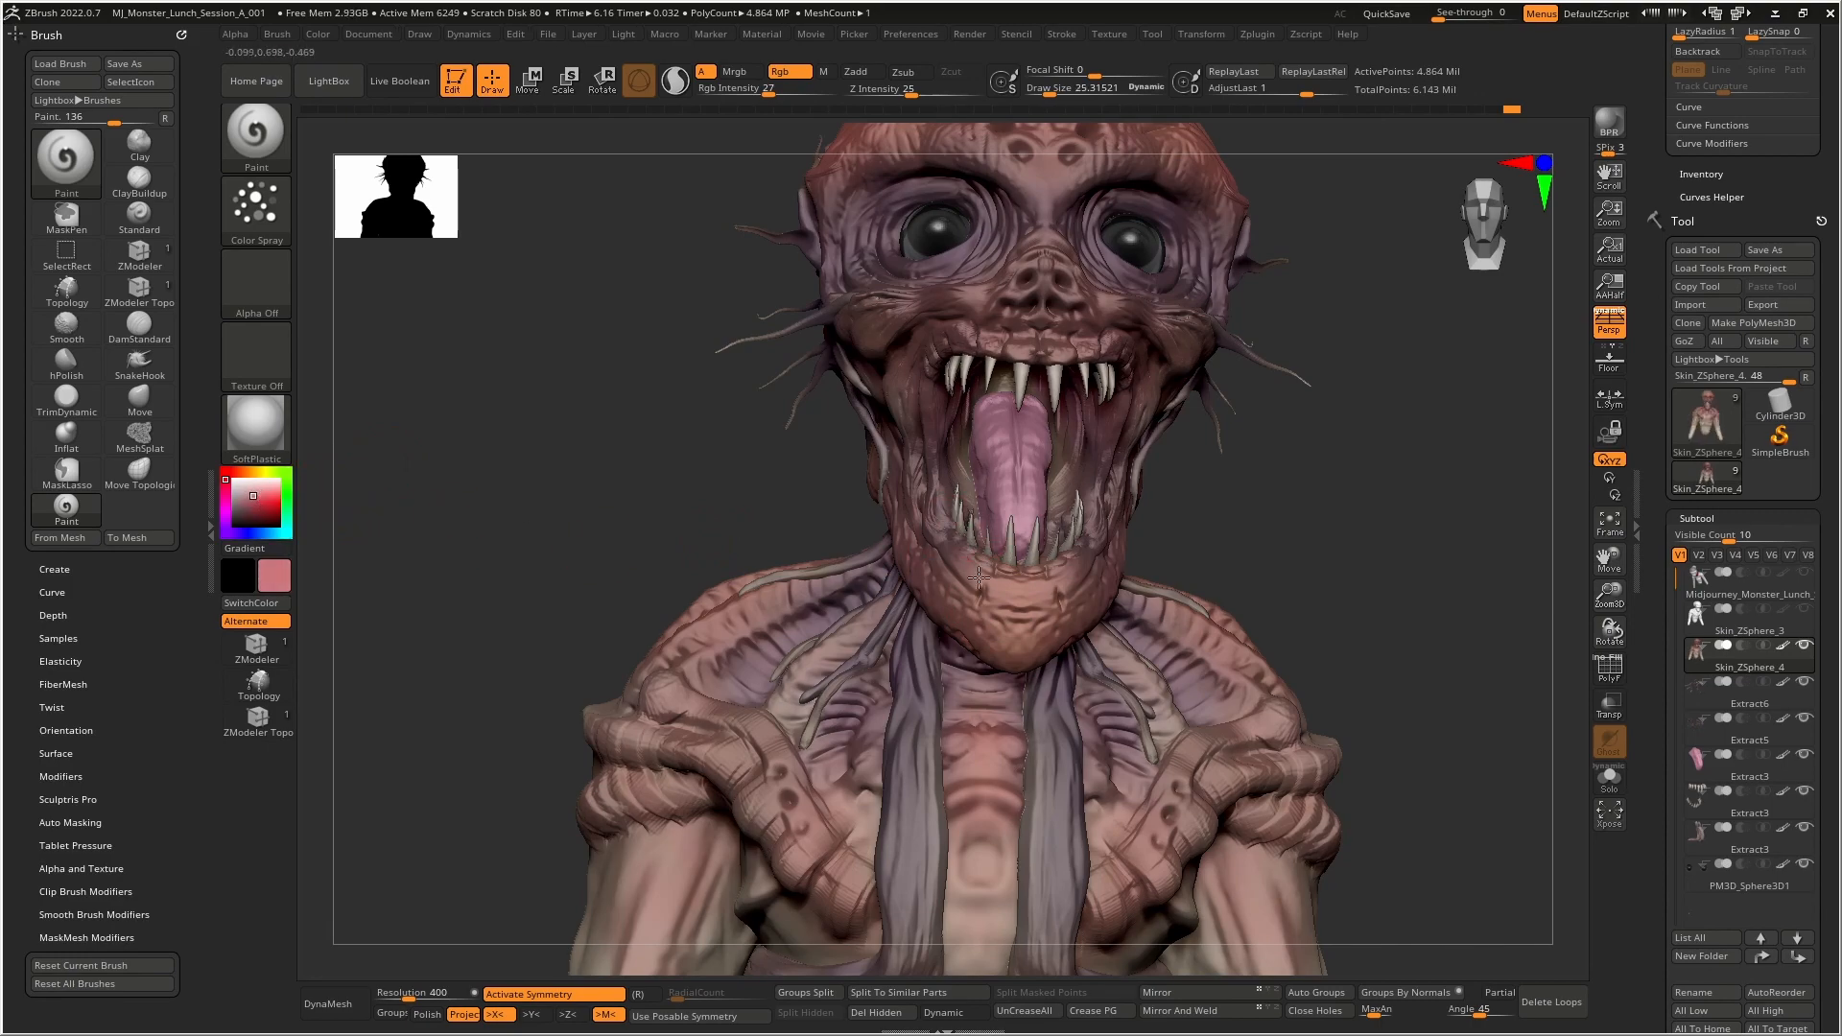
alt+right_drag(940, 509, 1112, 458)
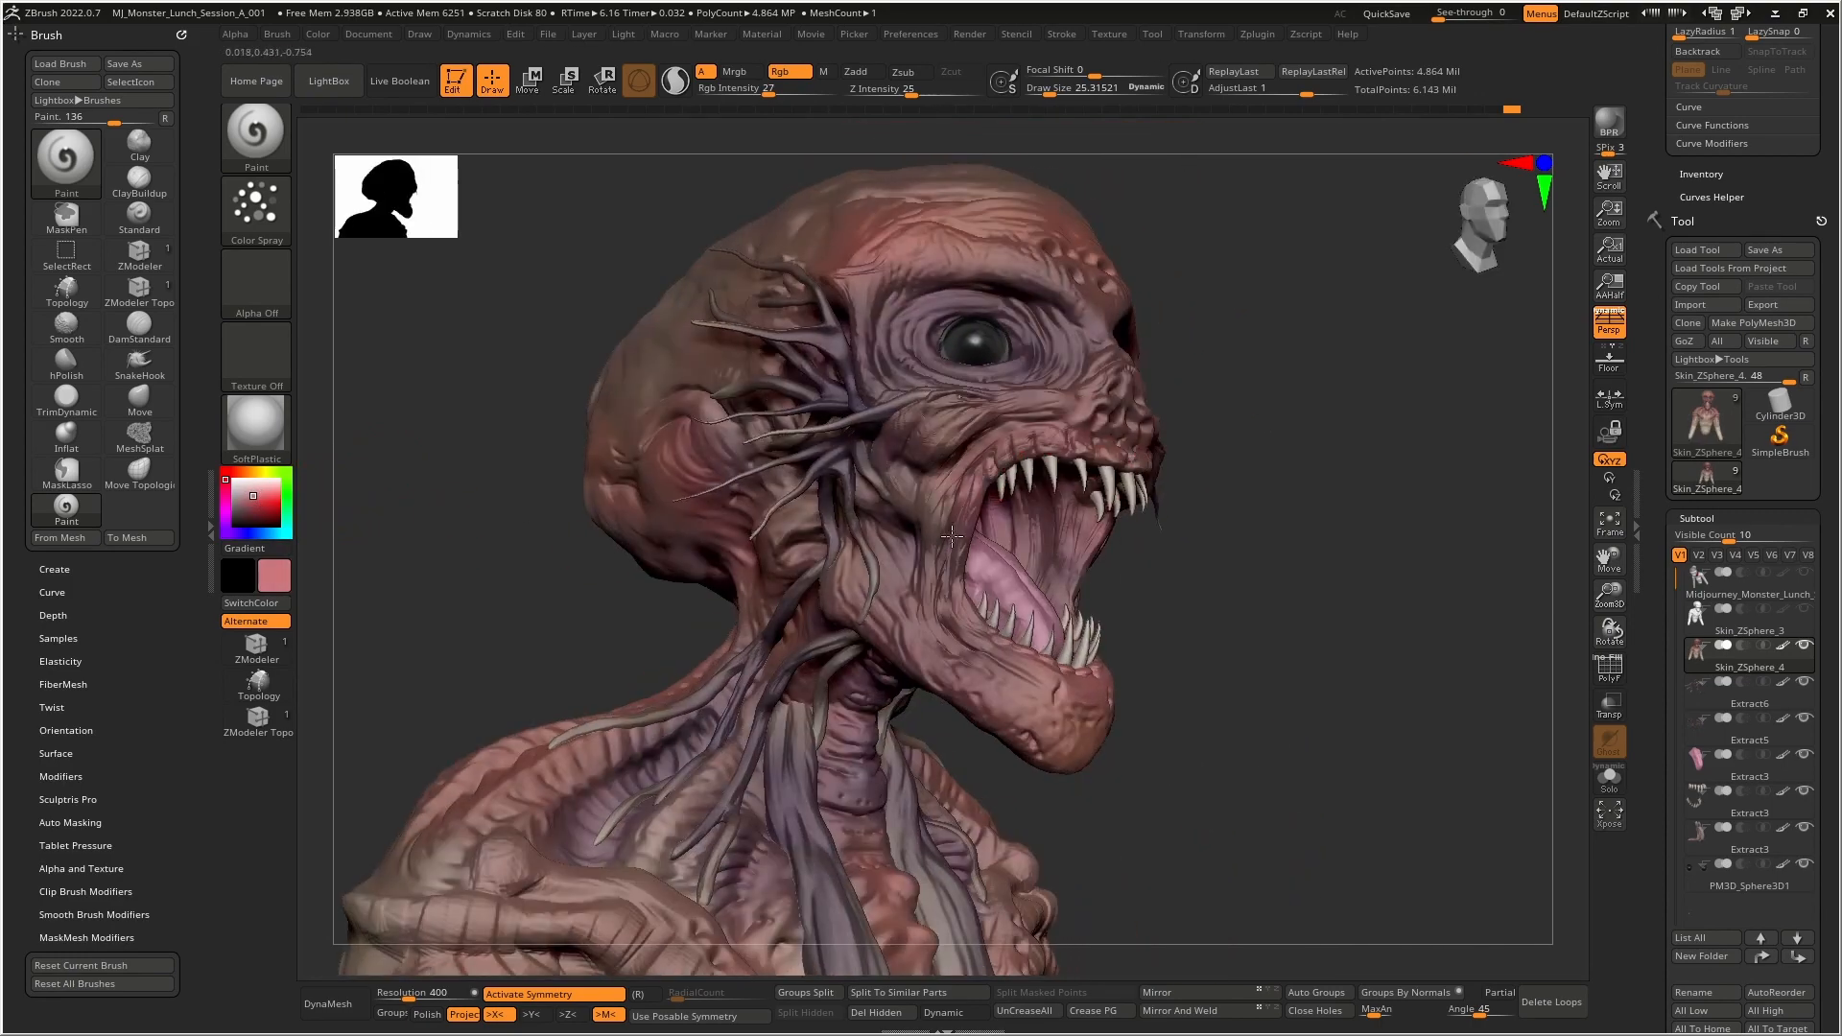
- Darken the paint colour to deep maroon and spray it along the mouth edges and stretched cheek tissue
click(246, 518)
click(249, 519)
mouse_move(960, 498)
alt+right_down()
mouse_move(816, 528)
mouse_move(748, 480)
mouse_move(788, 508)
alt+right_up()
drag(788, 508, 875, 526)
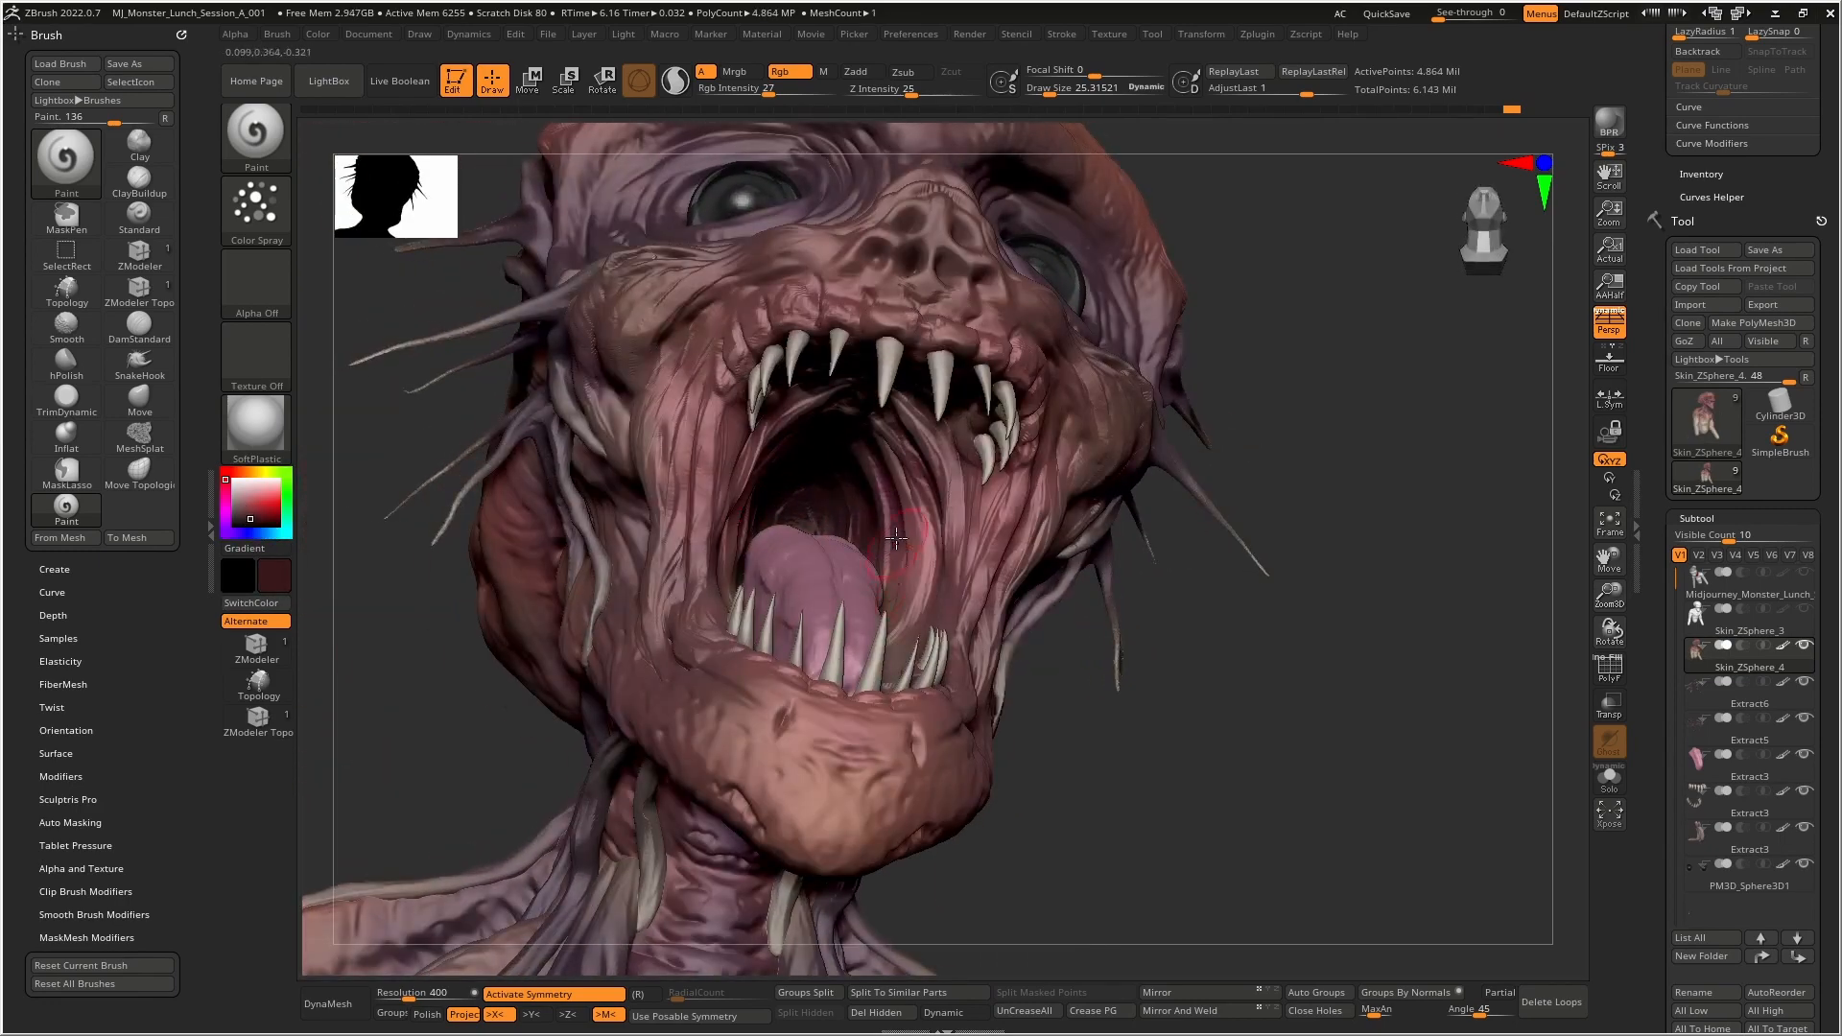
right_drag(875, 526, 911, 543)
mouse_move(919, 561)
mouse_down()
mouse_move(875, 441)
mouse_move(959, 605)
mouse_up()
mouse_move(1016, 537)
mouse_down()
mouse_move(1007, 461)
mouse_move(989, 628)
mouse_up()
mouse_move(897, 557)
alt+right_down()
mouse_move(926, 461)
mouse_move(826, 556)
mouse_move(940, 556)
alt+right_up()
- Select the tongue subtool and spray deep maroon over its sides and base
alt+click(827, 556)
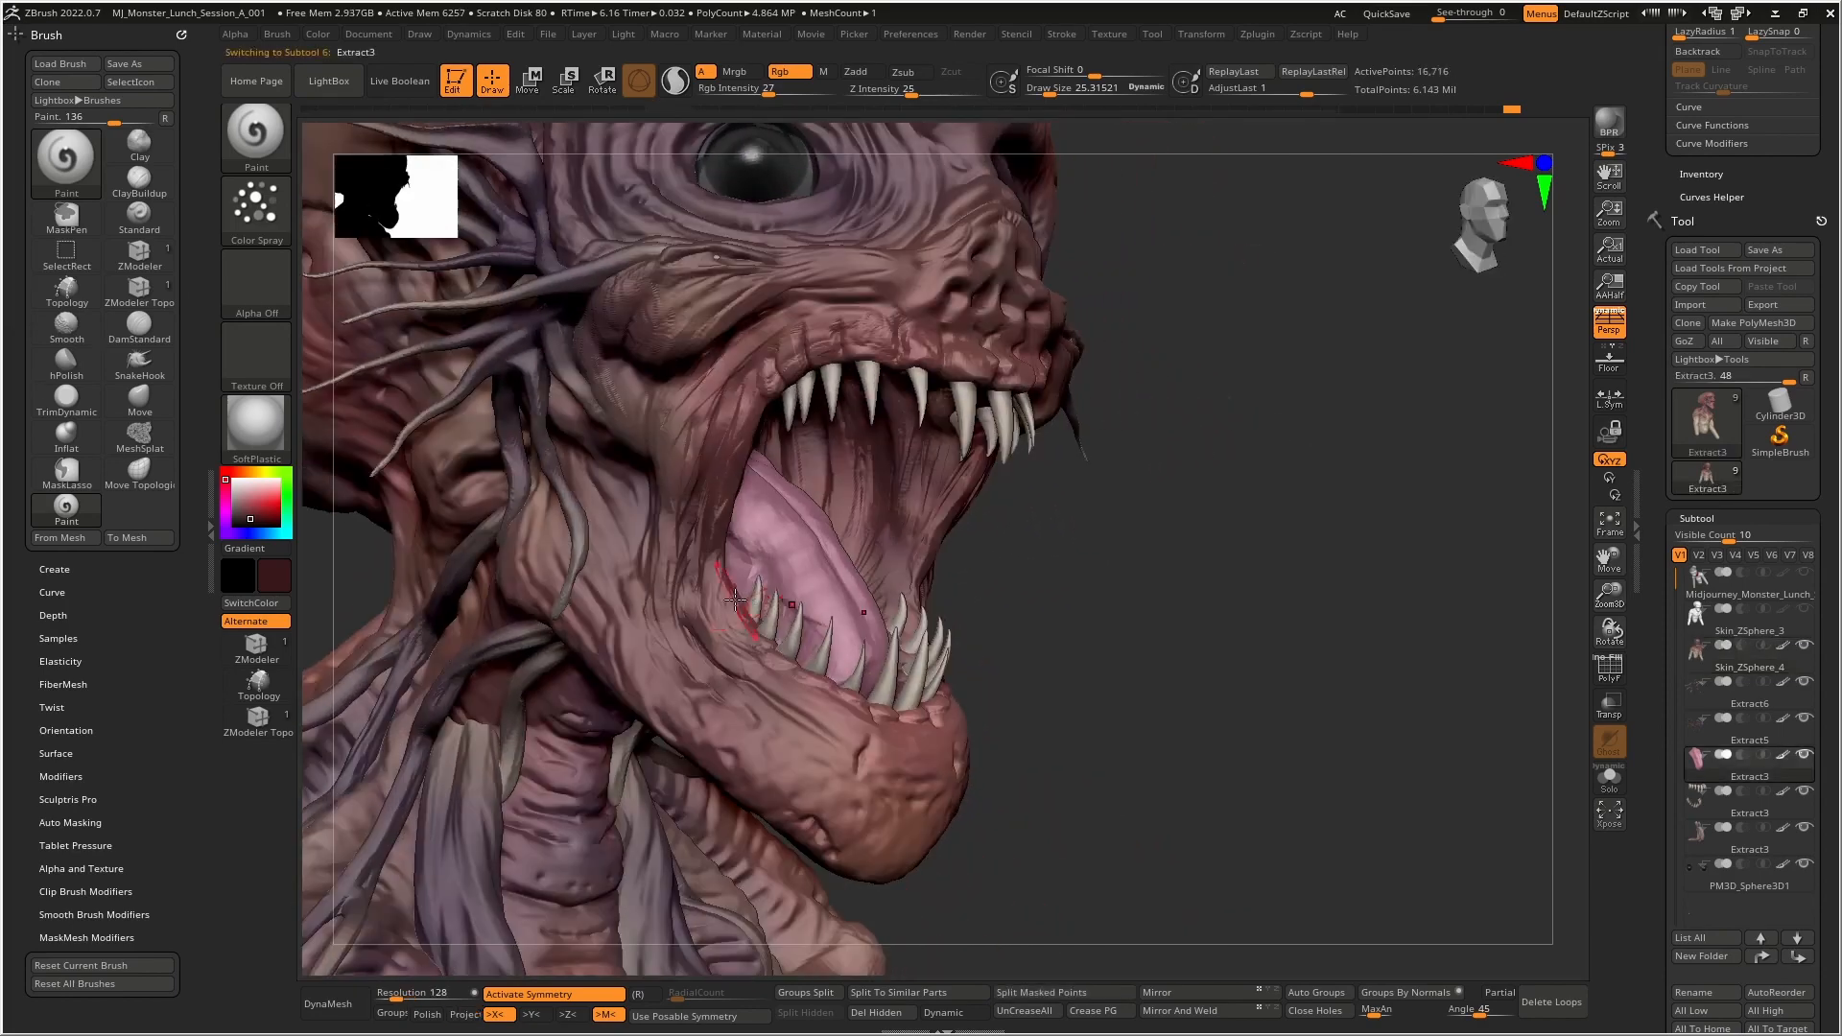
mouse_move(744, 551)
mouse_down()
mouse_move(784, 615)
mouse_move(753, 537)
mouse_up()
right_drag(753, 537, 643, 527)
mouse_move(753, 489)
mouse_down()
mouse_move(796, 661)
mouse_move(763, 478)
mouse_up()
- Add brighter red to the tongue, and layer purple over it with draw size 10
drag(249, 519, 256, 512)
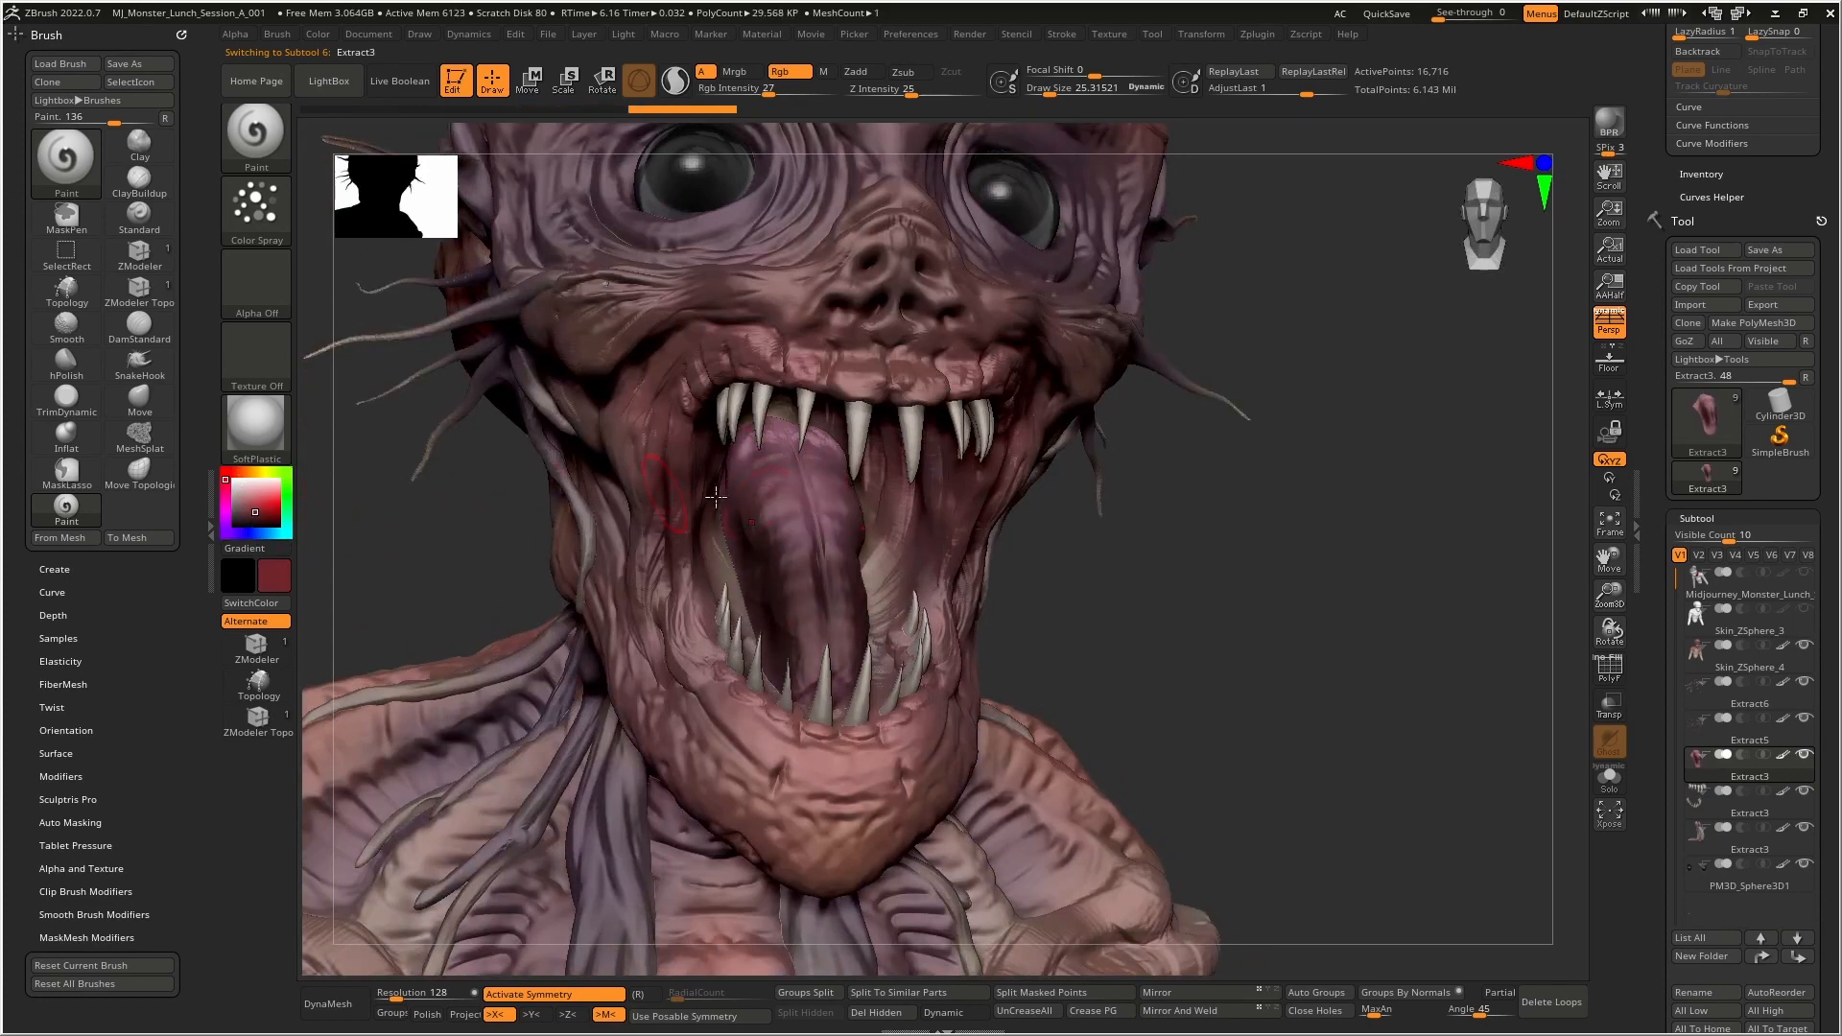
mouse_move(805, 432)
mouse_down()
mouse_move(797, 537)
mouse_move(834, 686)
mouse_up()
mouse_move(226, 479)
mouse_down()
mouse_move(225, 503)
mouse_move(504, 515)
mouse_up()
drag(759, 451, 784, 626)
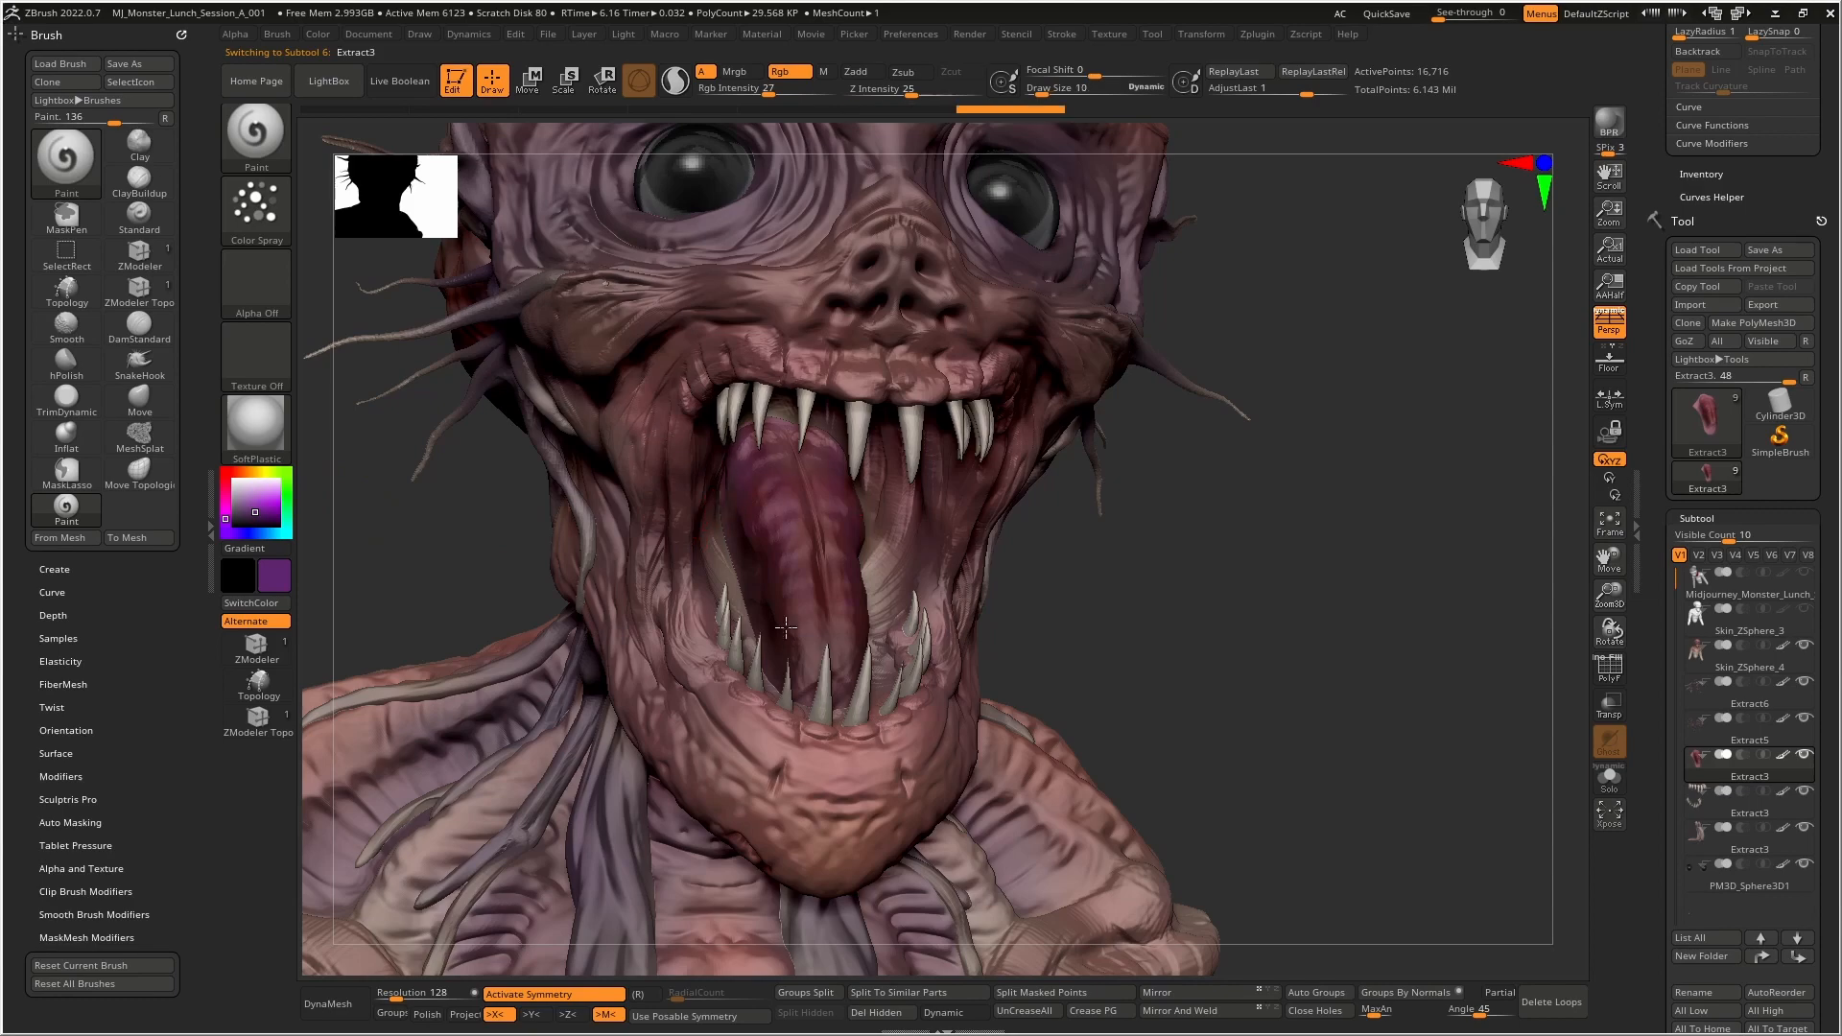
- Select the main skin subtool and spray purple over the chest, ribs, shoulders and upper back at draw size 42
alt+drag(1199, 450, 907, 558)
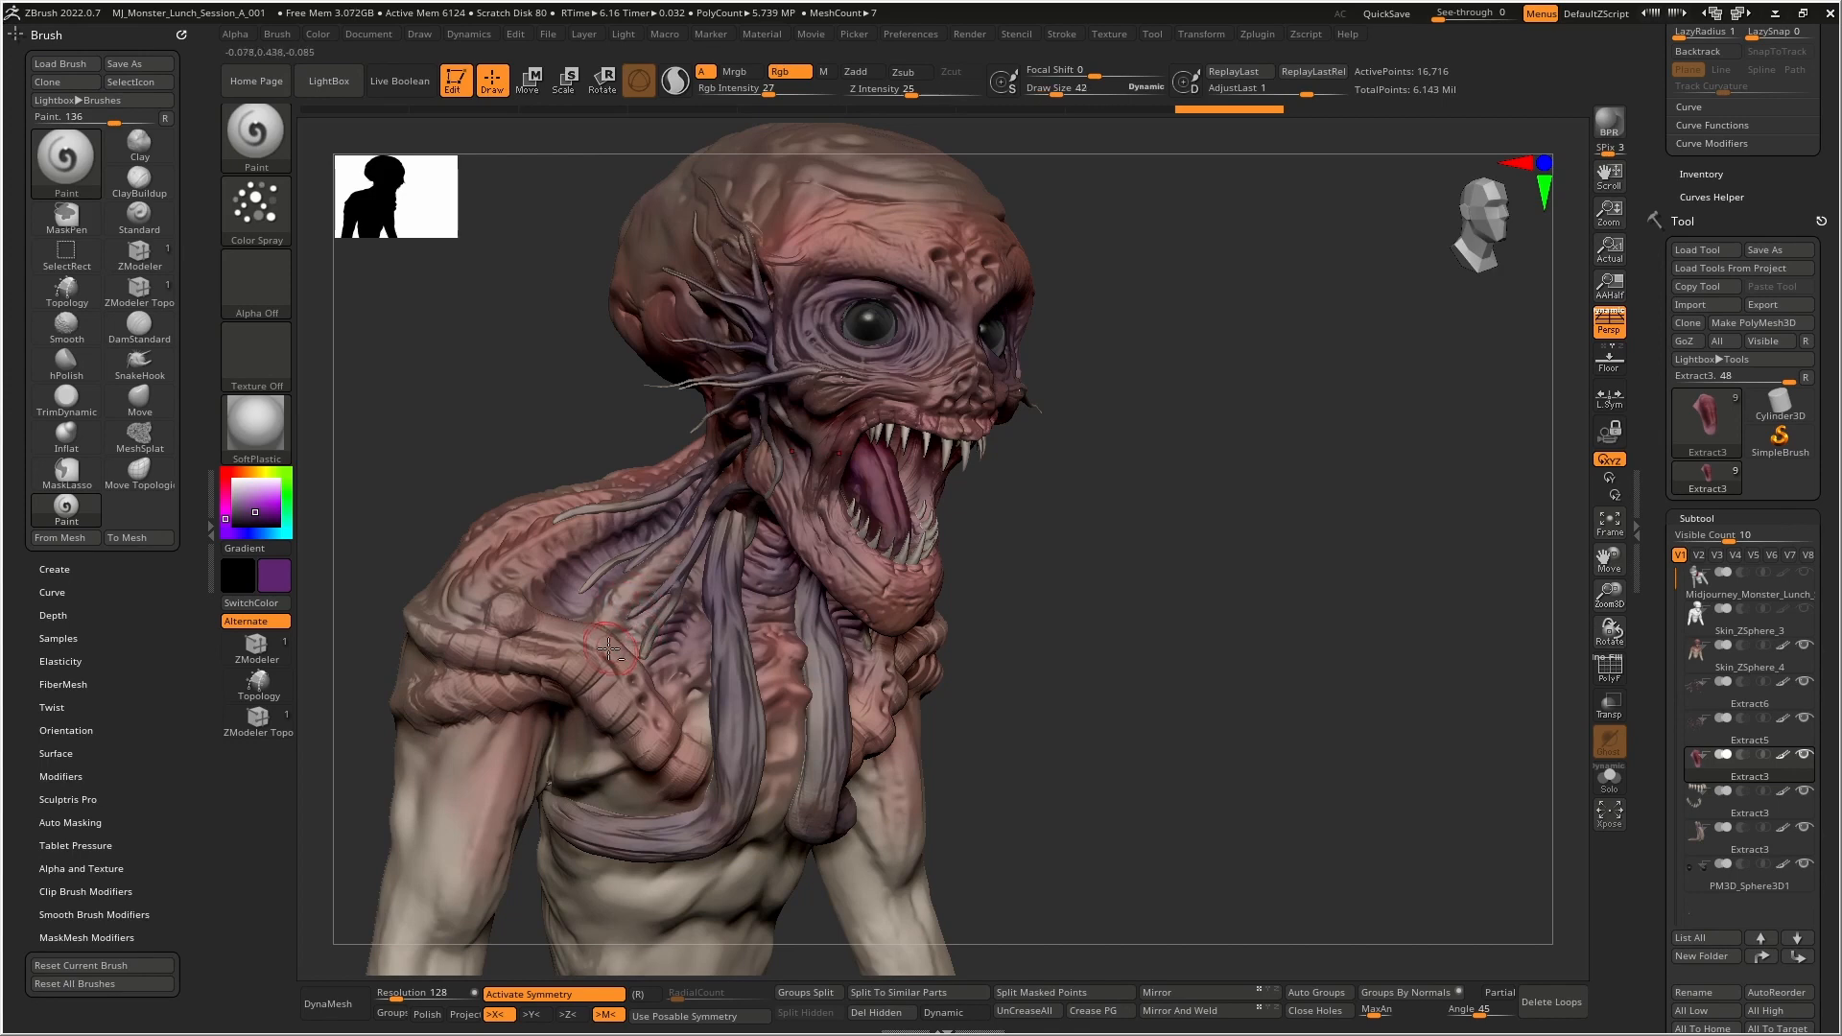
alt+click(631, 638)
mouse_move(631, 638)
mouse_down()
mouse_move(690, 692)
mouse_move(765, 611)
mouse_move(733, 836)
mouse_move(609, 874)
mouse_up()
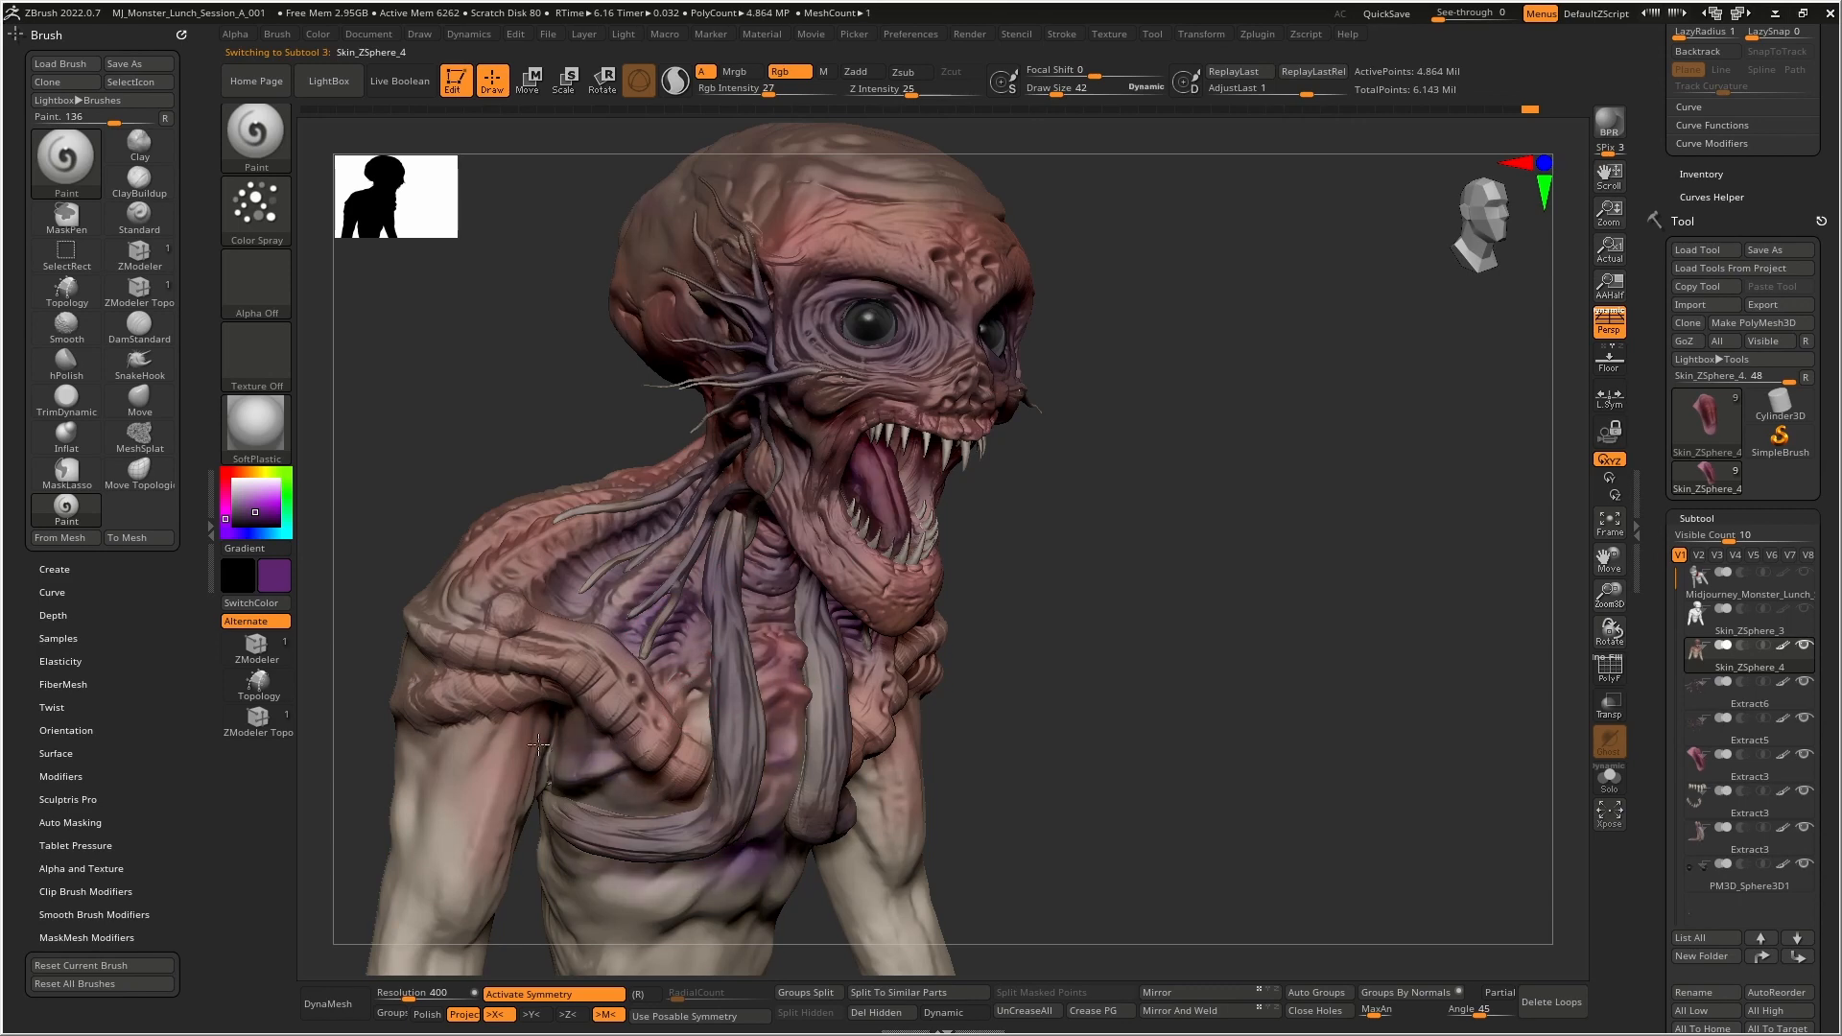
drag(478, 709, 376, 707)
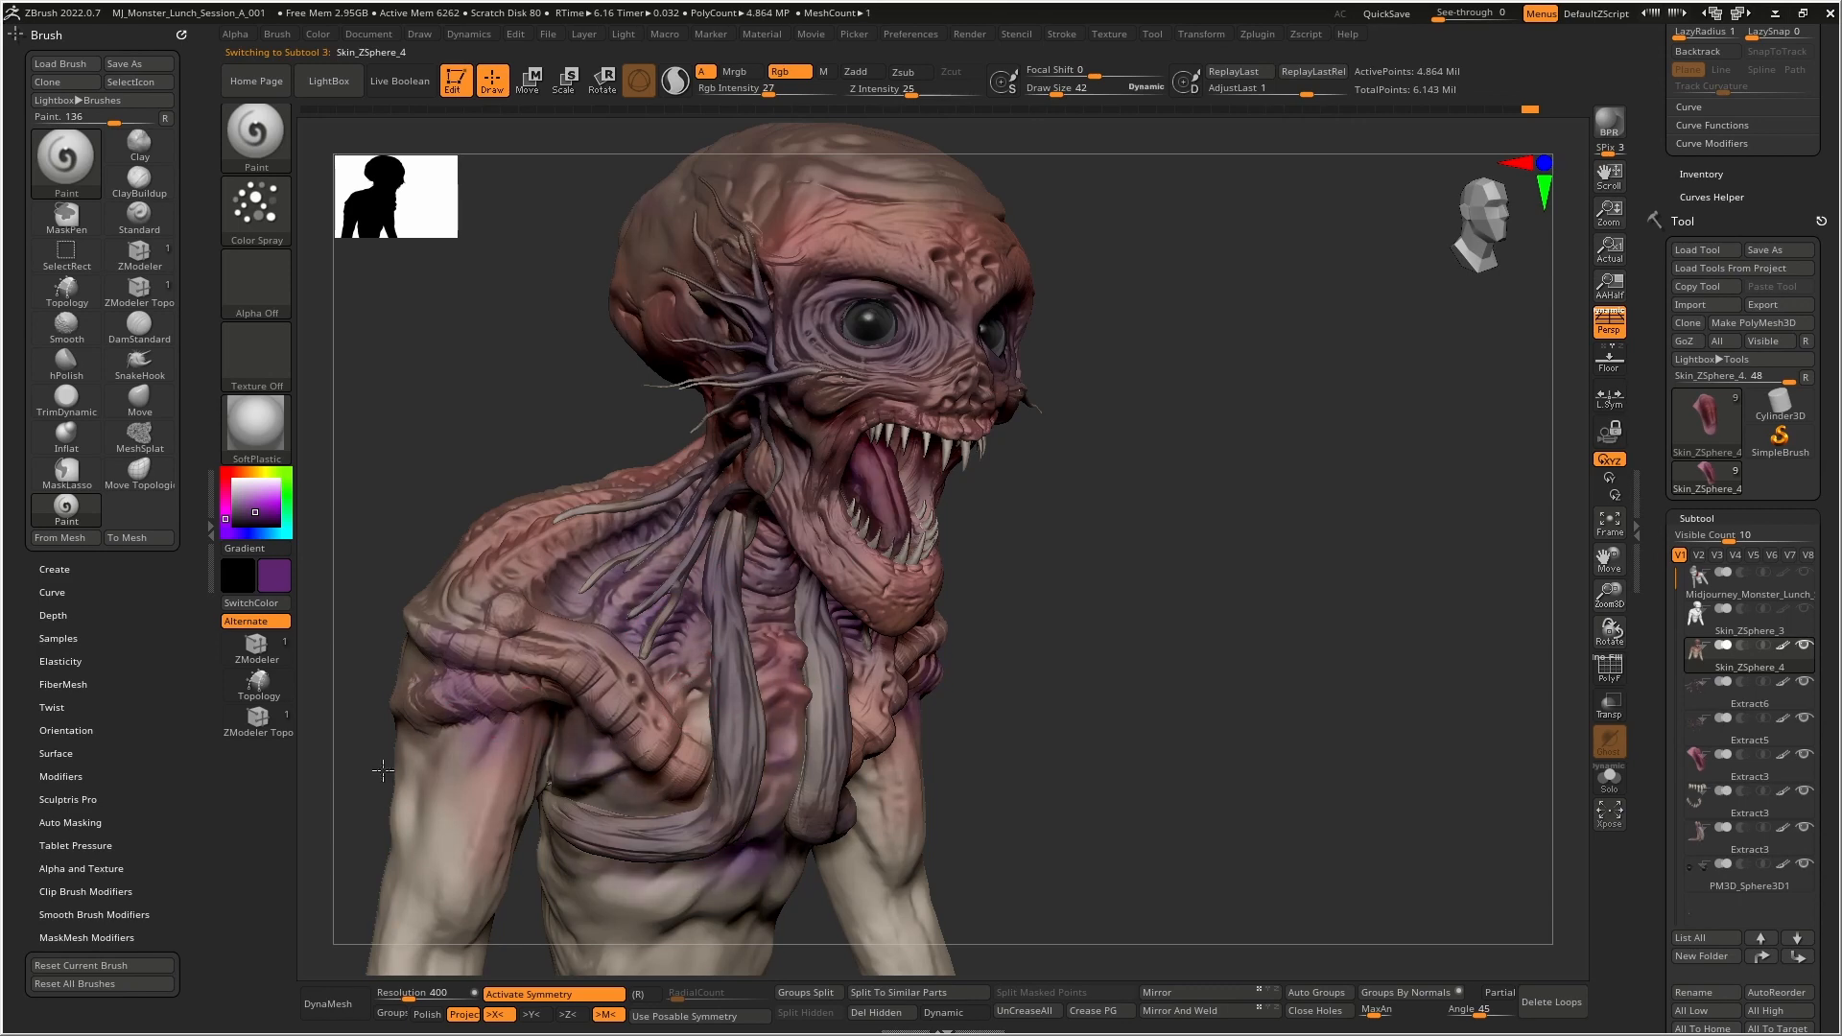
drag(382, 771, 721, 628)
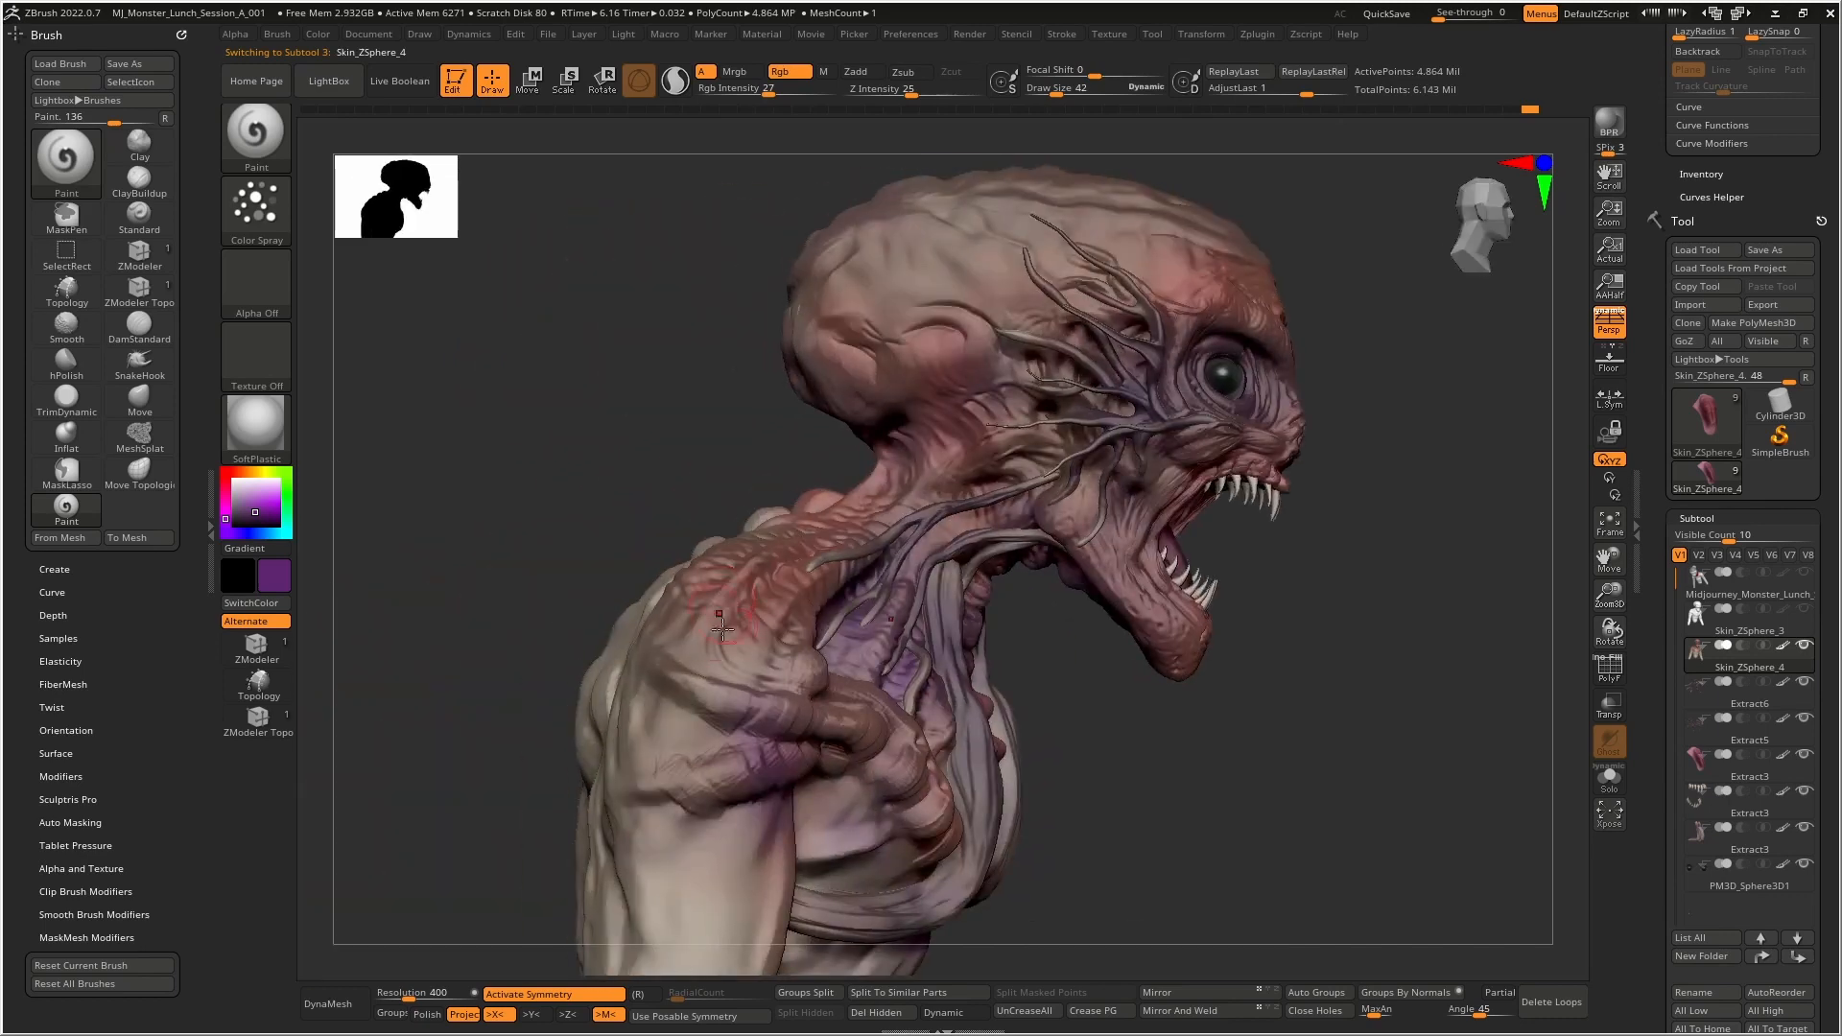
drag(768, 691, 676, 672)
mouse_move(665, 526)
mouse_down()
mouse_move(654, 513)
mouse_move(768, 580)
mouse_move(777, 486)
mouse_move(624, 451)
mouse_move(576, 556)
mouse_move(805, 395)
mouse_move(837, 448)
mouse_up()
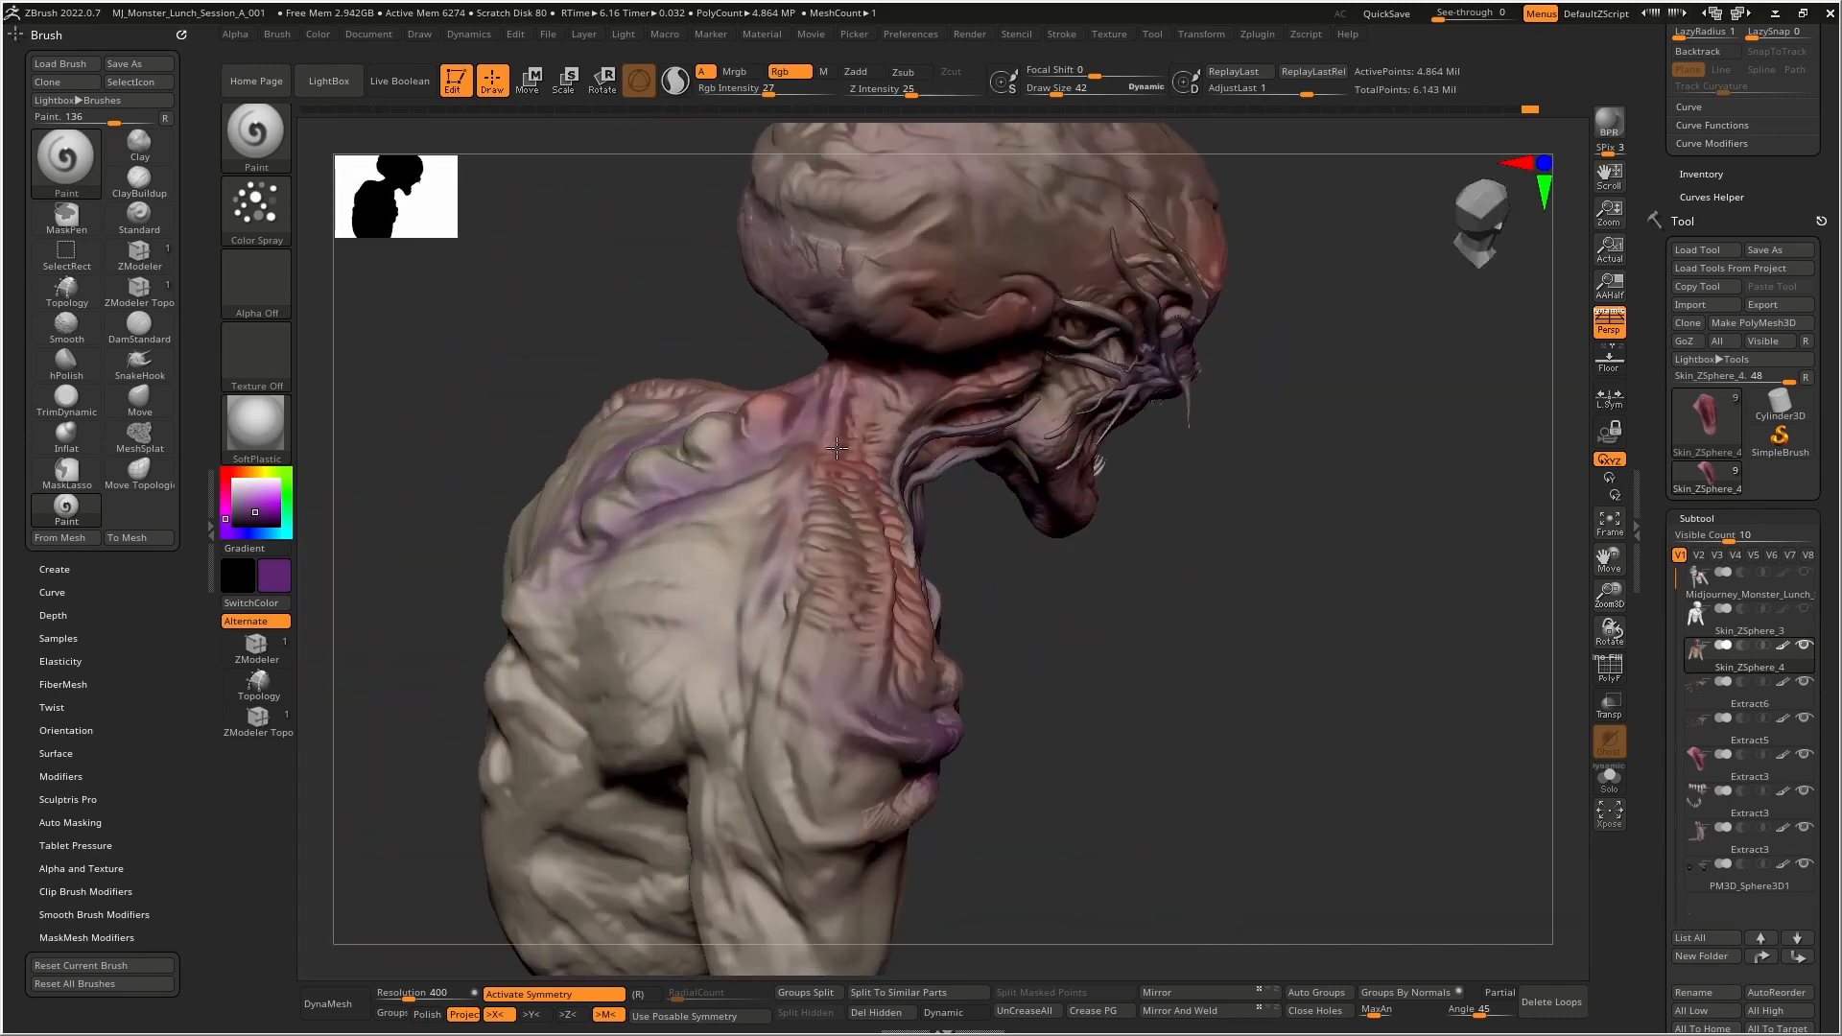
- Sample a salmon tone from the skin and spray it over the upper back and back of the head
key(c)
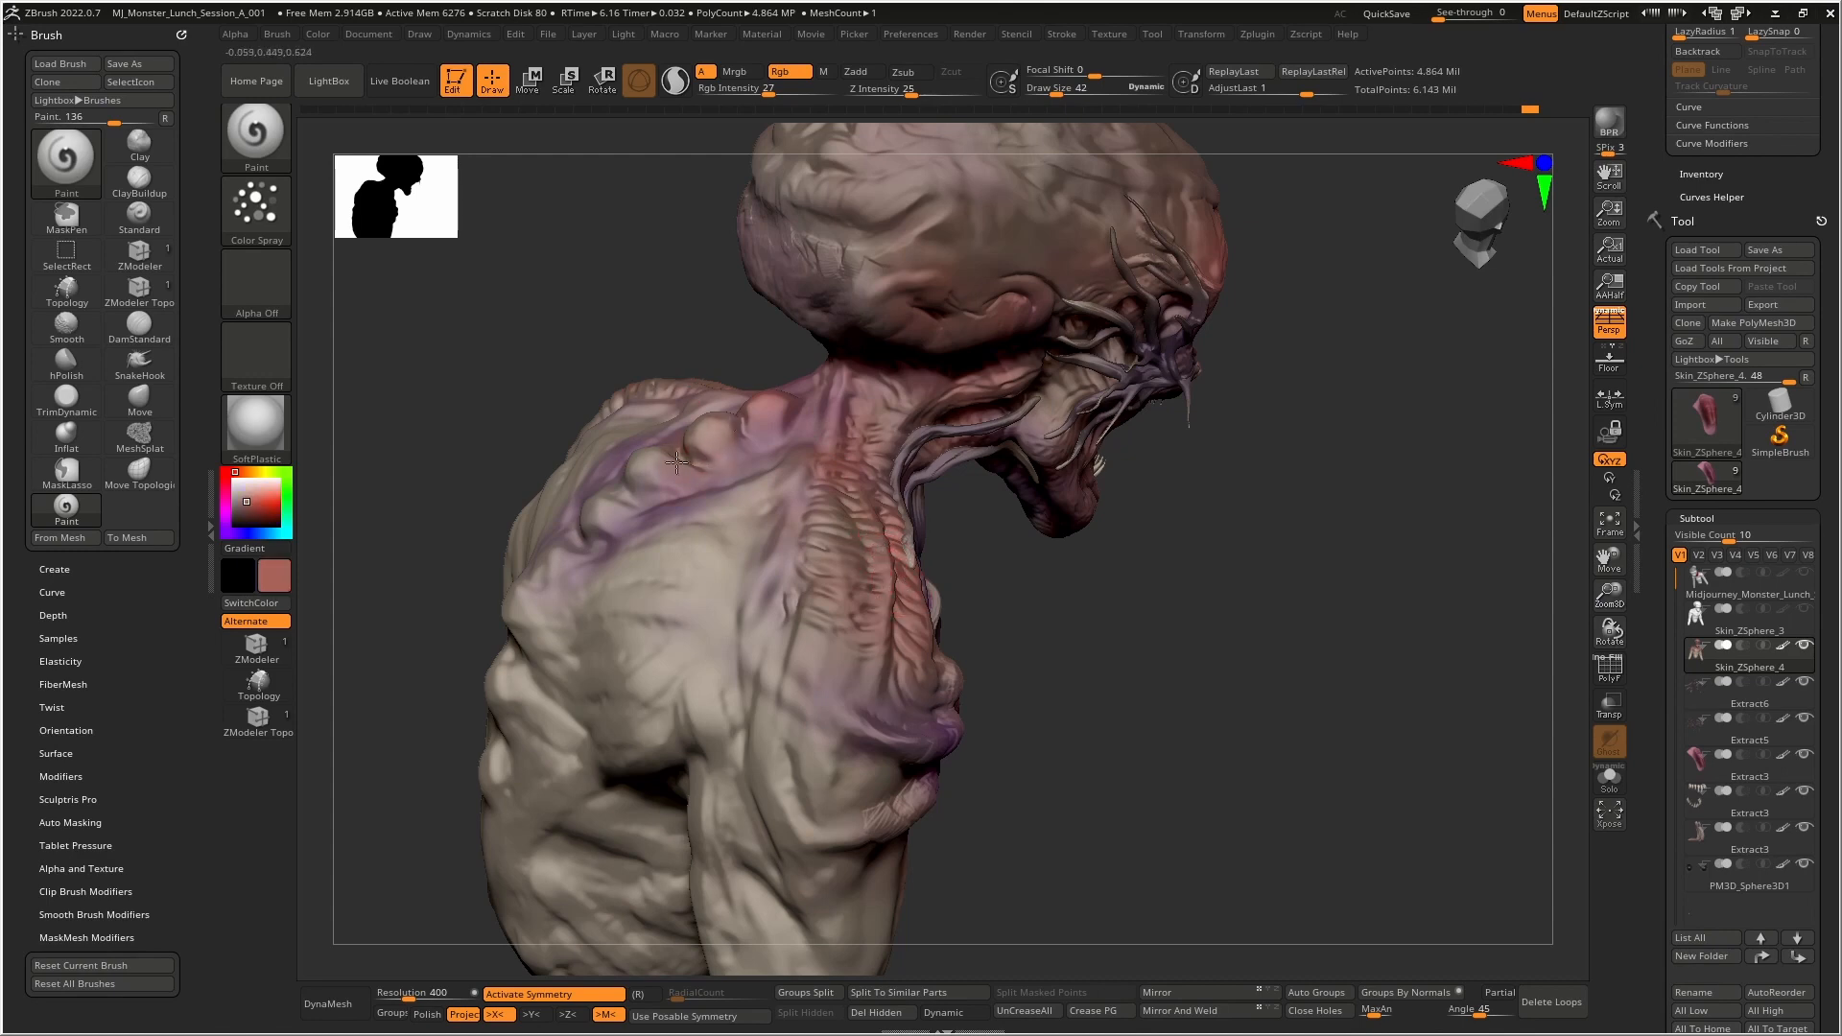
mouse_move(676, 462)
mouse_down()
mouse_move(556, 566)
mouse_move(719, 576)
mouse_move(538, 662)
mouse_move(627, 659)
mouse_move(686, 561)
mouse_up()
right_drag(906, 275, 562, 474)
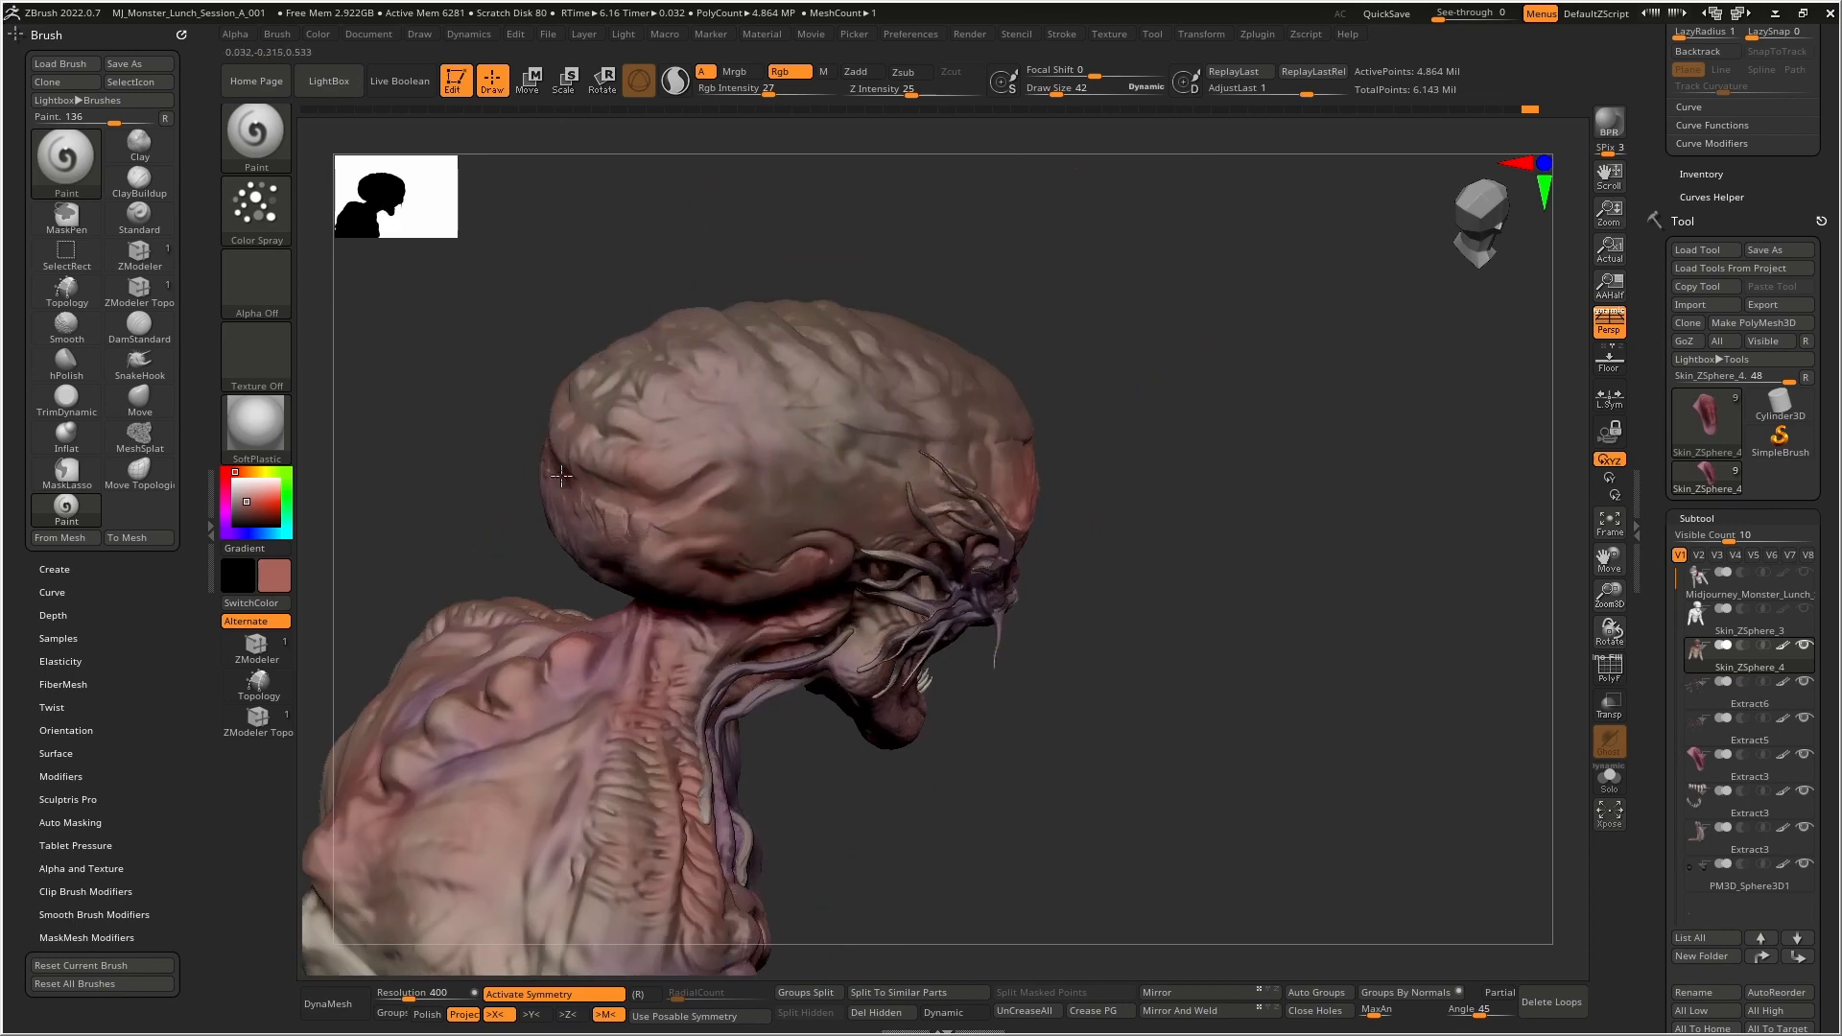
right_drag(973, 398, 945, 525)
- Change the paint colour to yellow-green, enlarge the brush to draw size 58, and spray the cranium
click(270, 472)
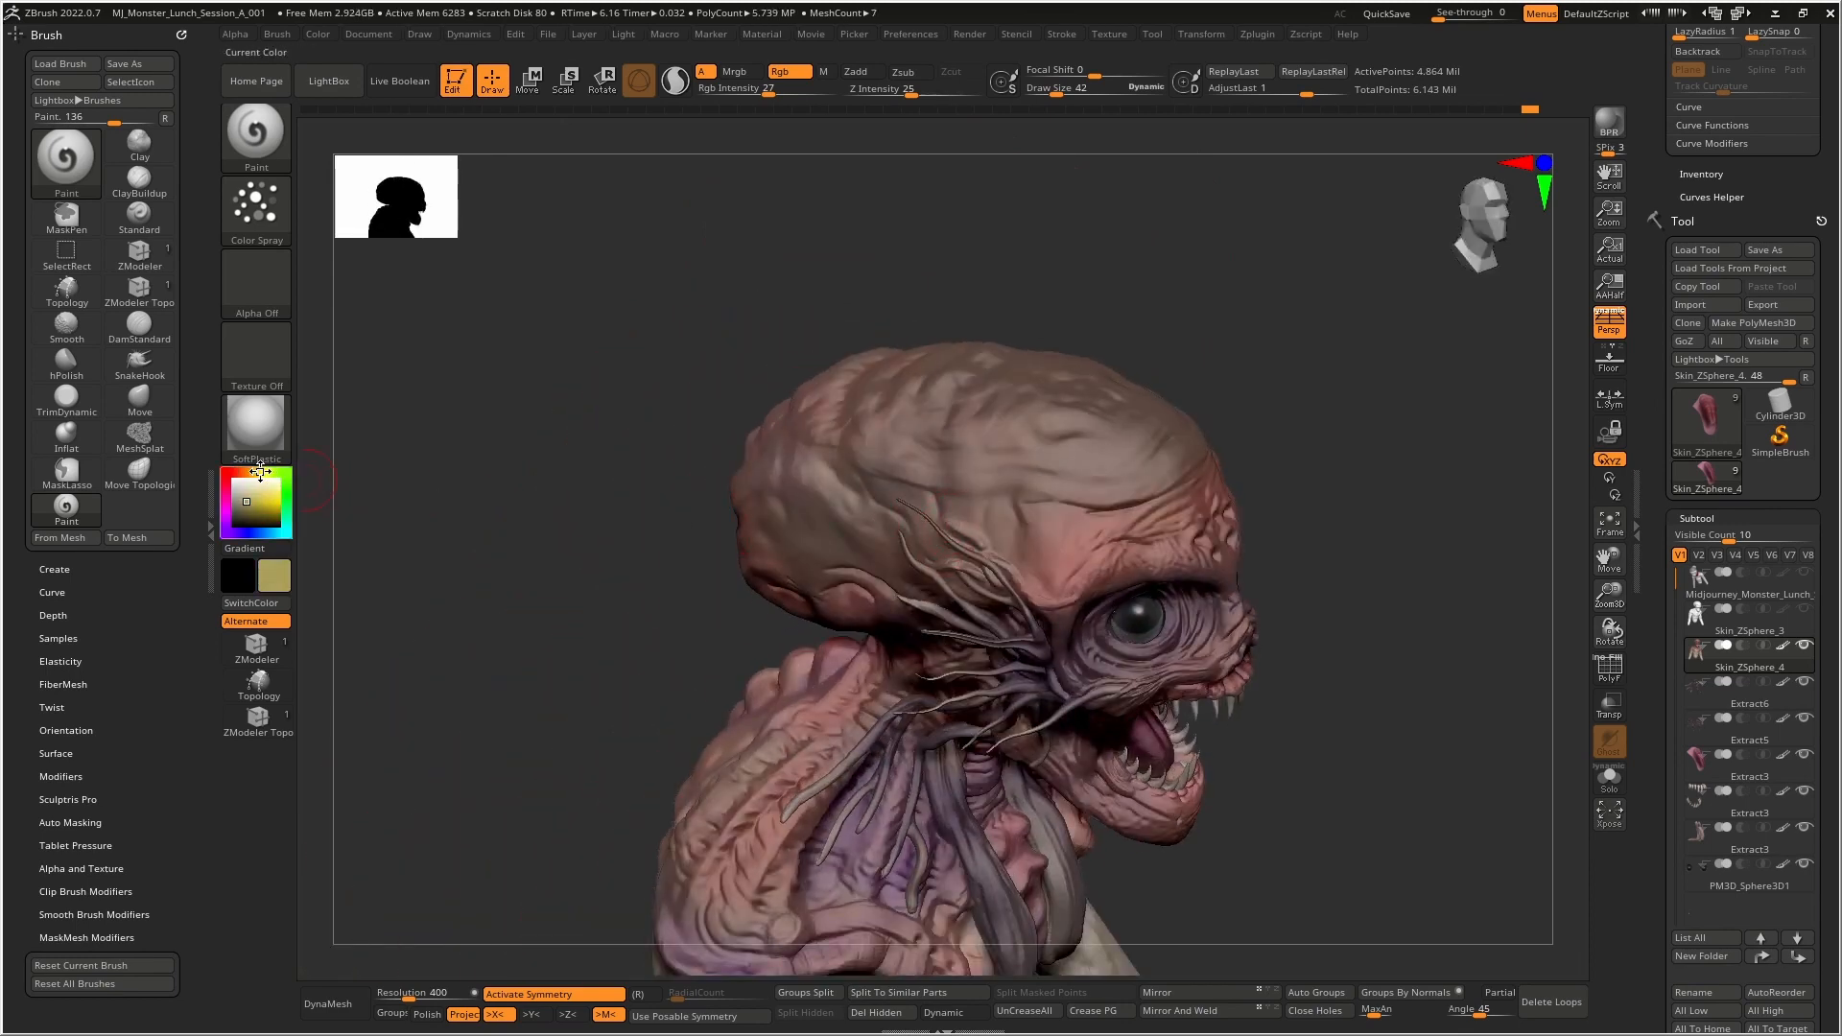
key(bracketright)
key(bracketright)
drag(1125, 464, 1164, 443)
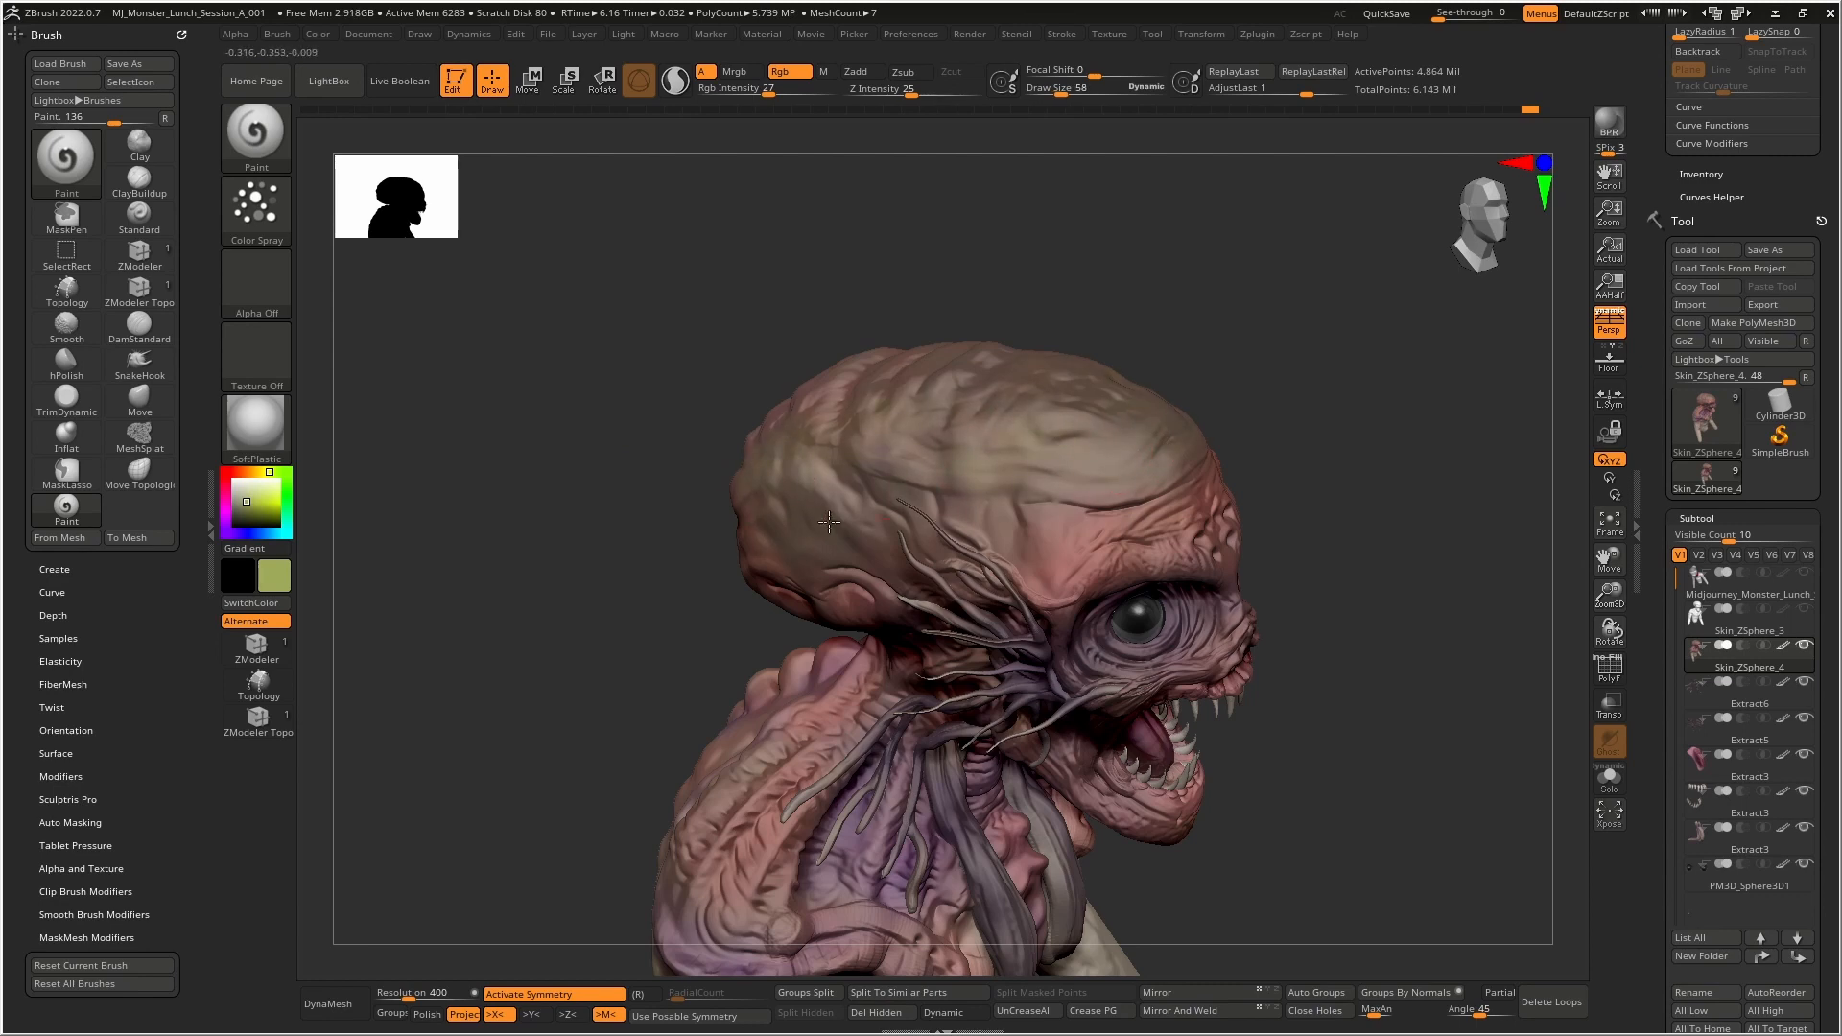
right_drag(817, 608, 859, 493)
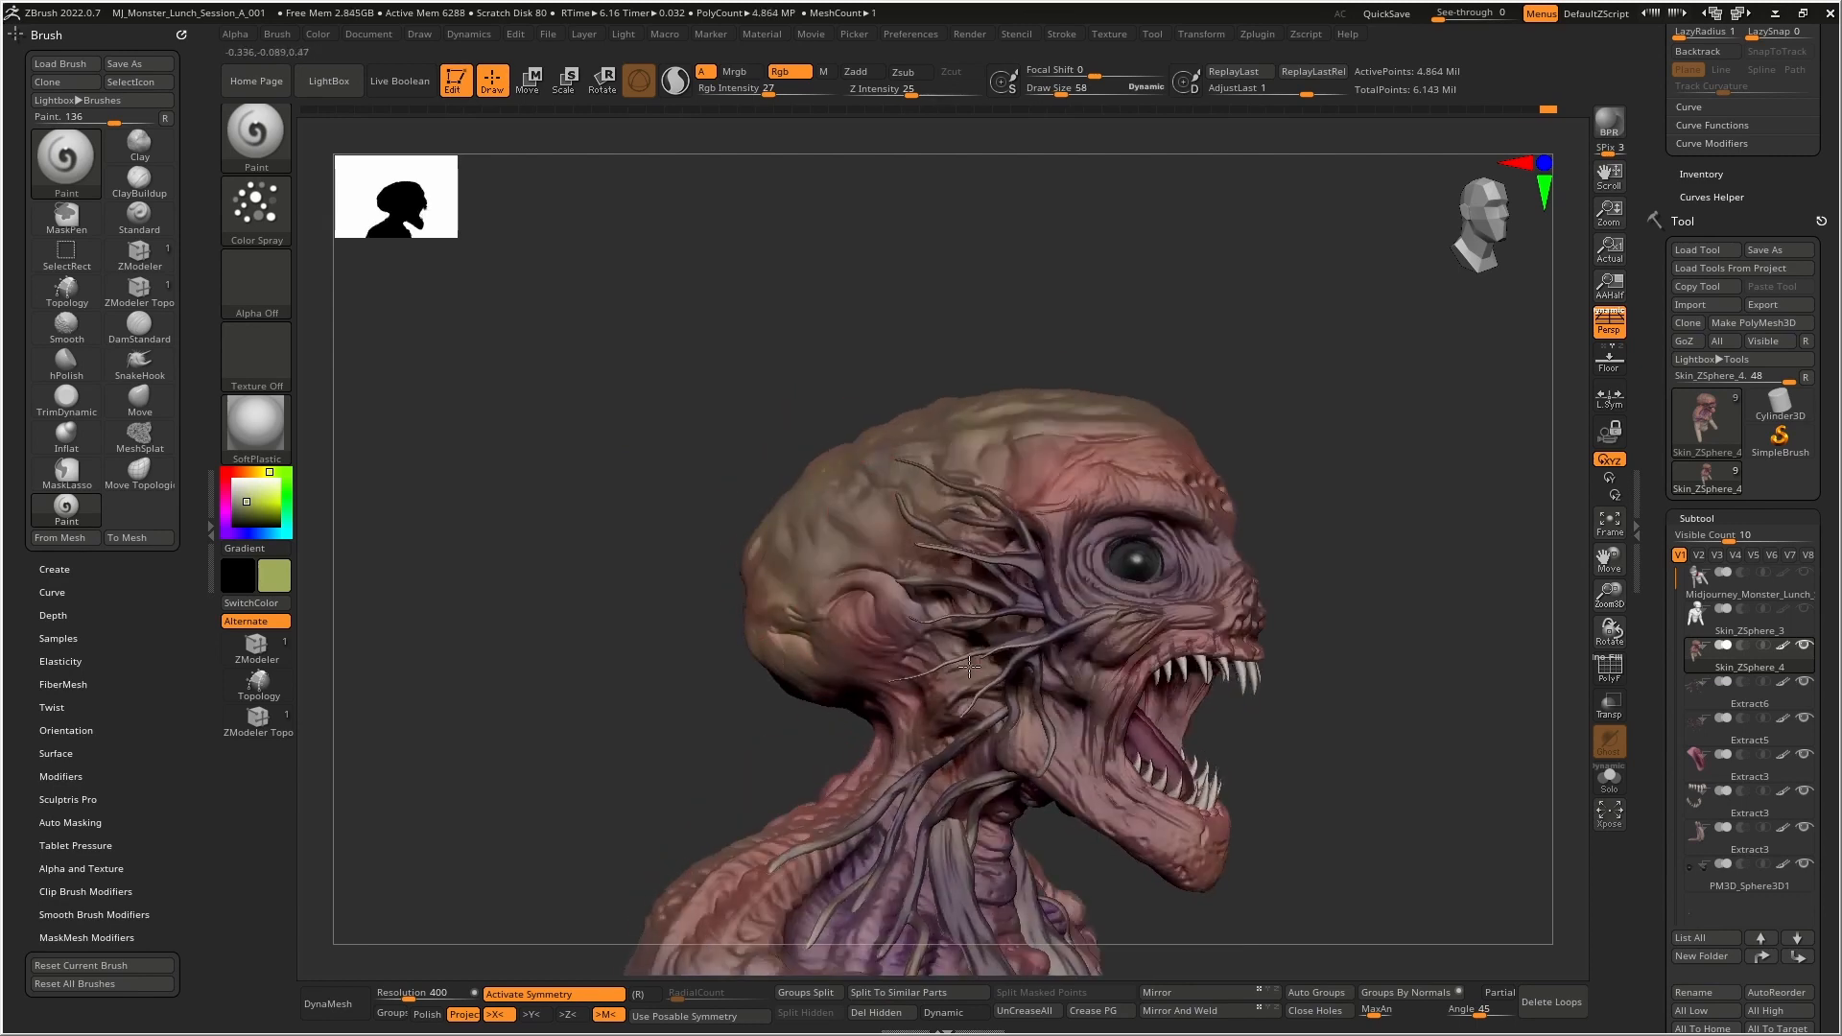
- Spray yellow-green accents over the jaw, cheeks and forehead, reducing draw size to 30 for the finer areas
mouse_move(1139, 807)
right_down()
mouse_move(969, 808)
mouse_move(978, 628)
right_up()
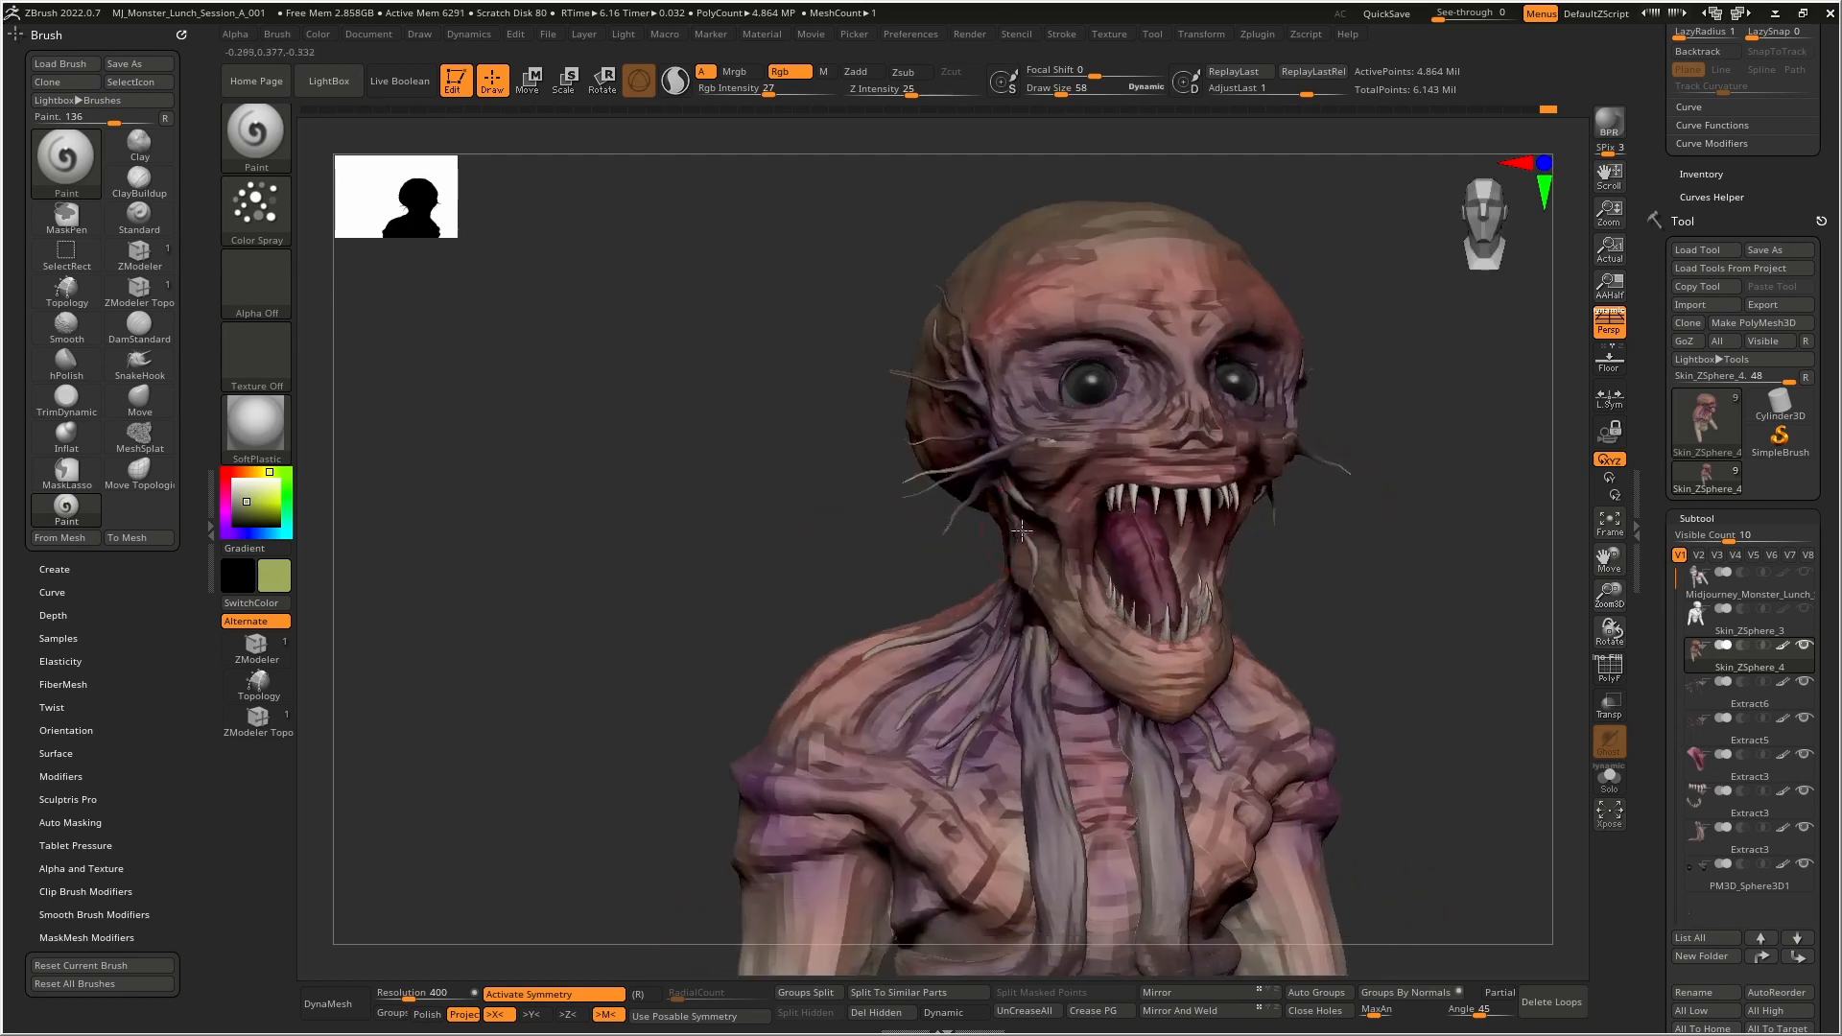
right_drag(1076, 476, 1050, 497)
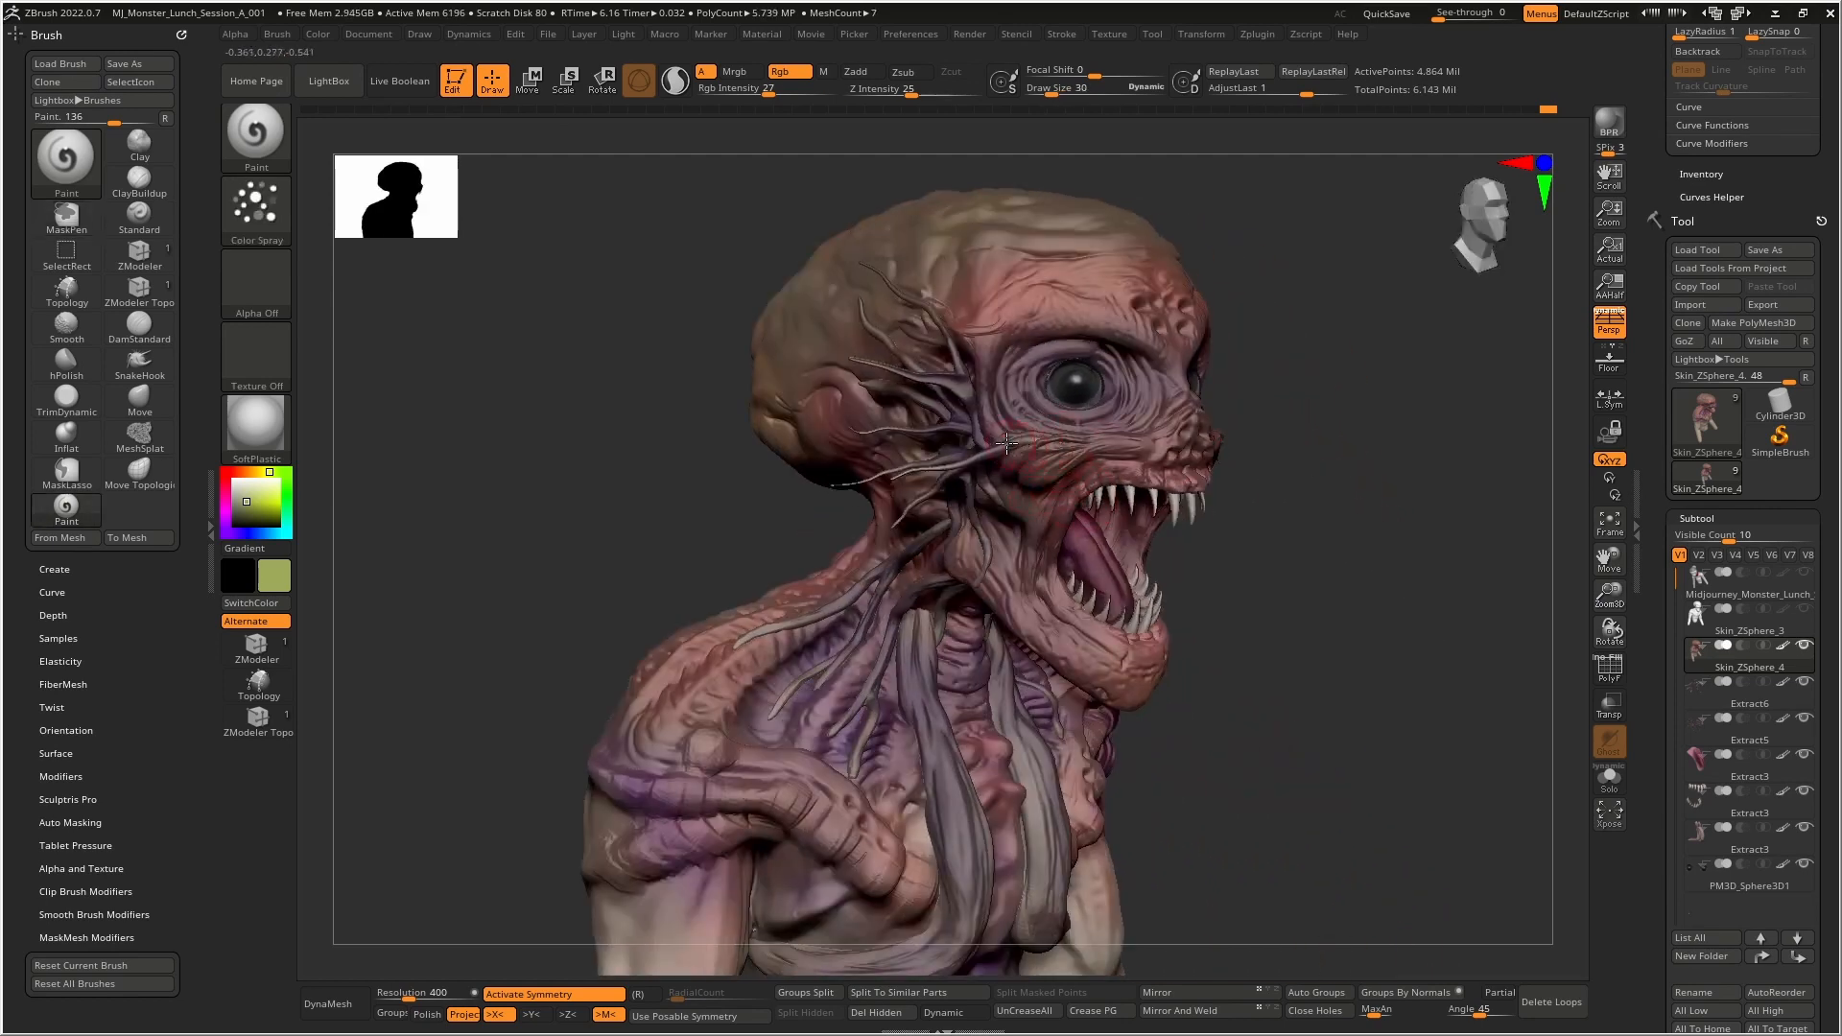
right_drag(1164, 448, 1188, 410)
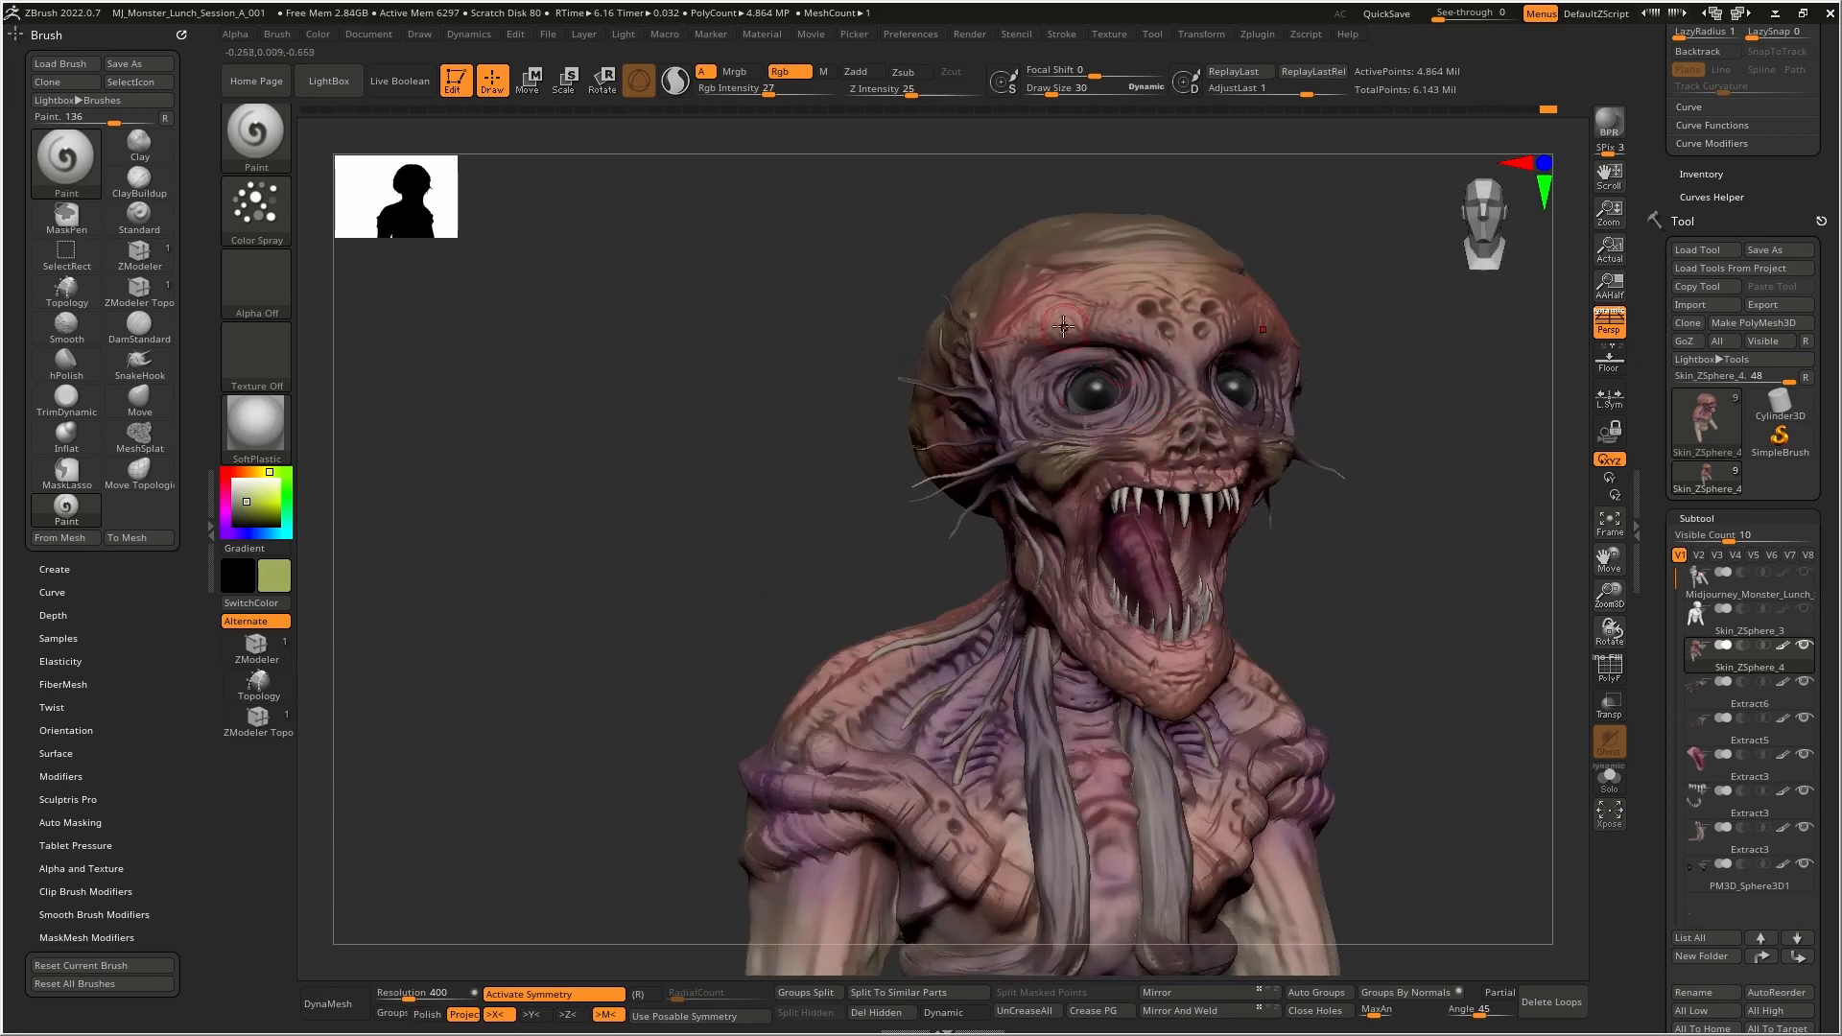
- Sample a salmon tone from the skin, touch up the face with it, and render the bust with BPR
key(c)
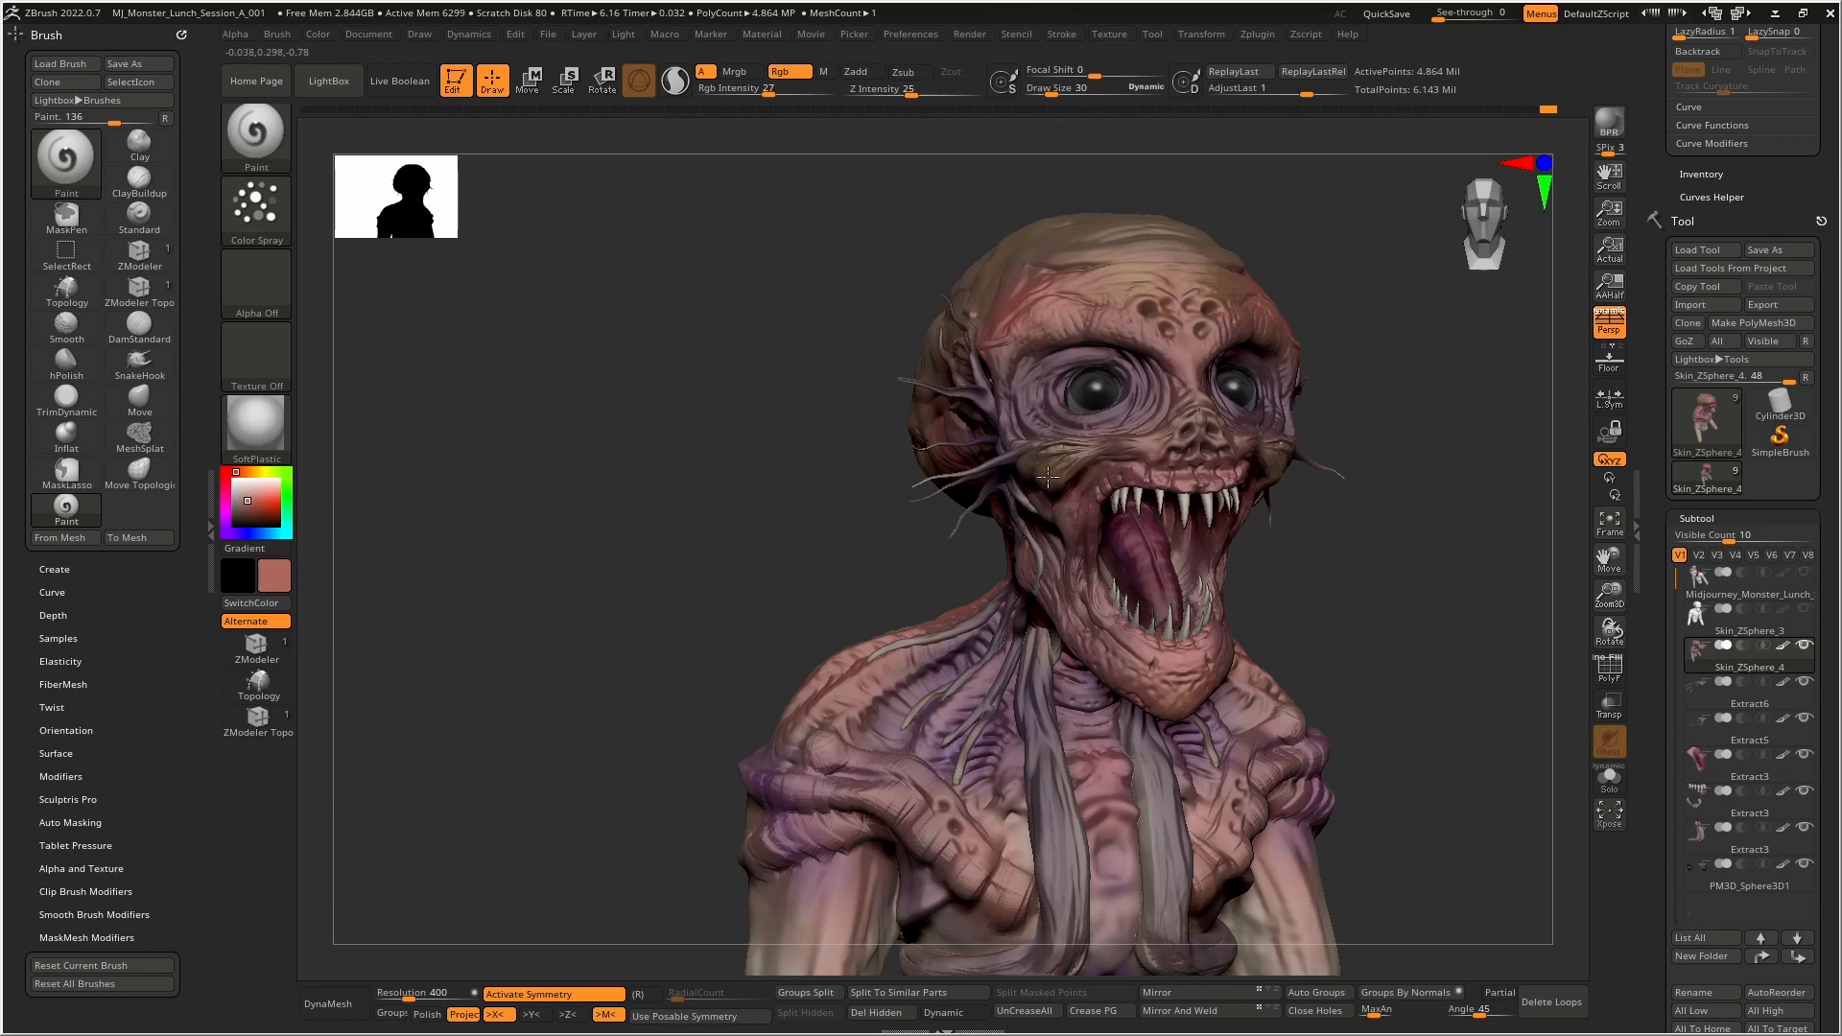
right_drag(1086, 478, 1143, 625)
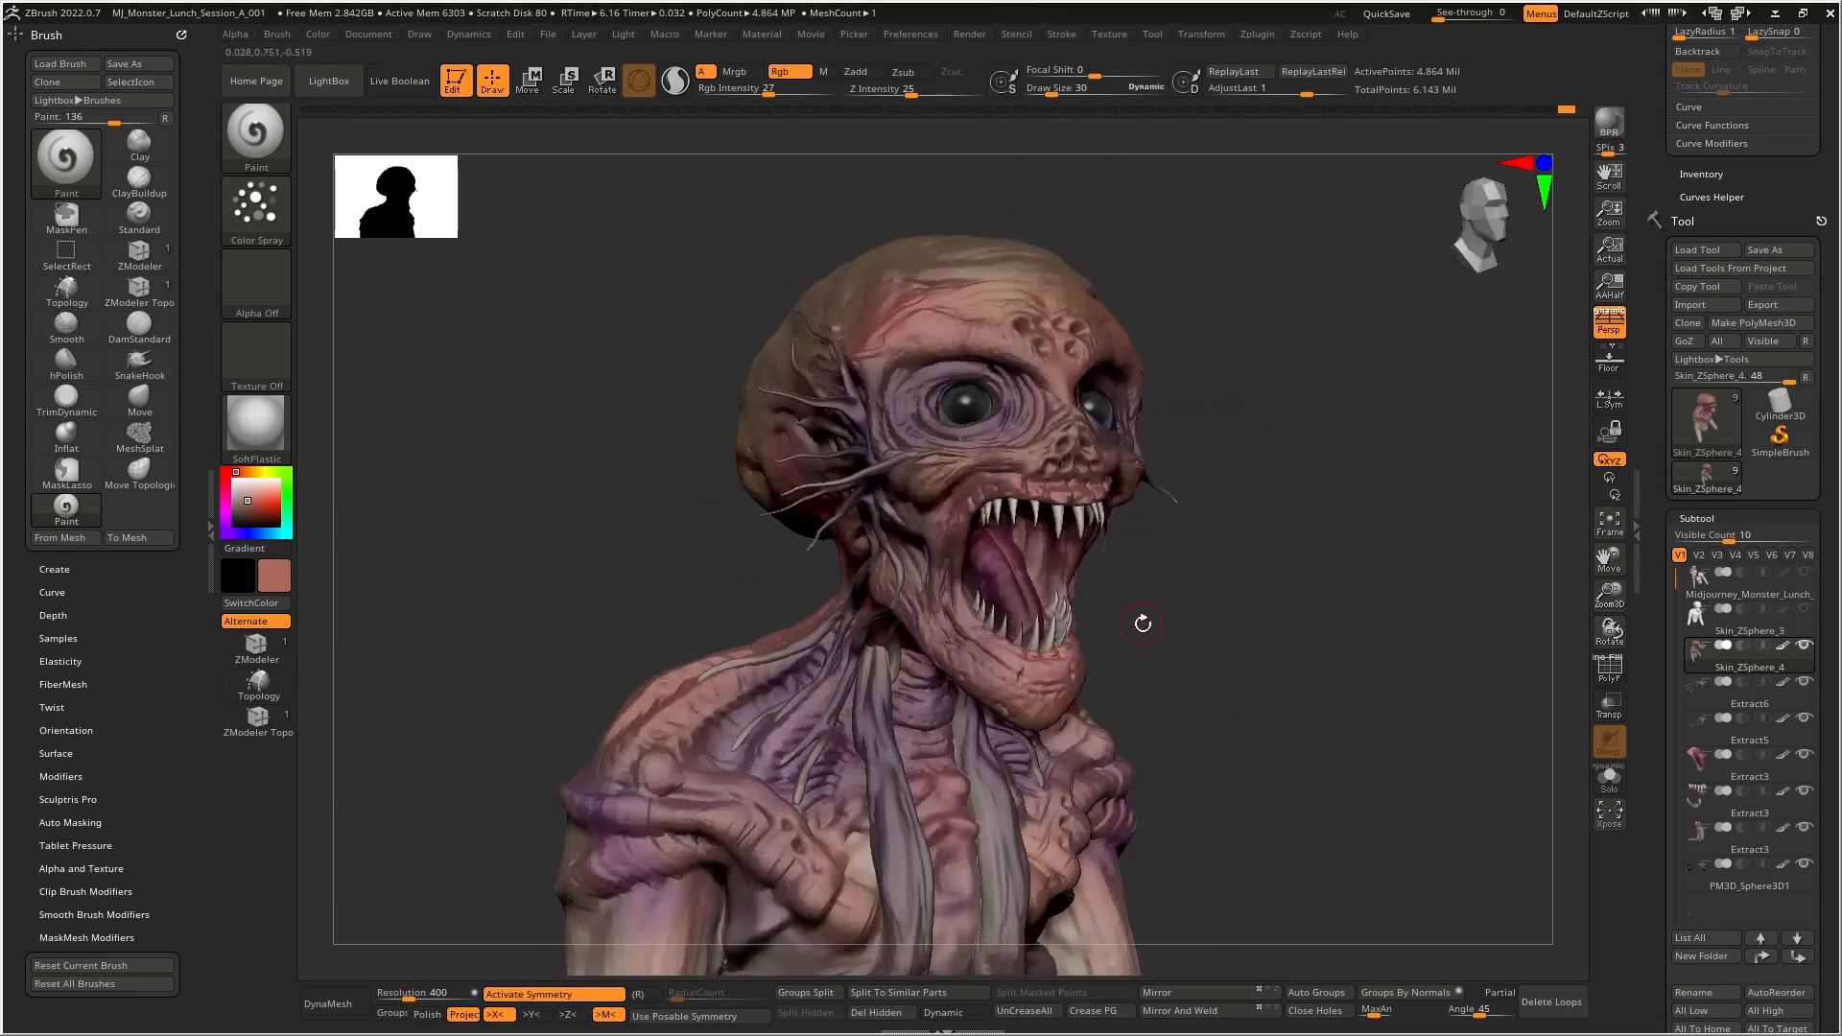
alt+right_drag(1378, 627, 1320, 604)
click(1609, 123)
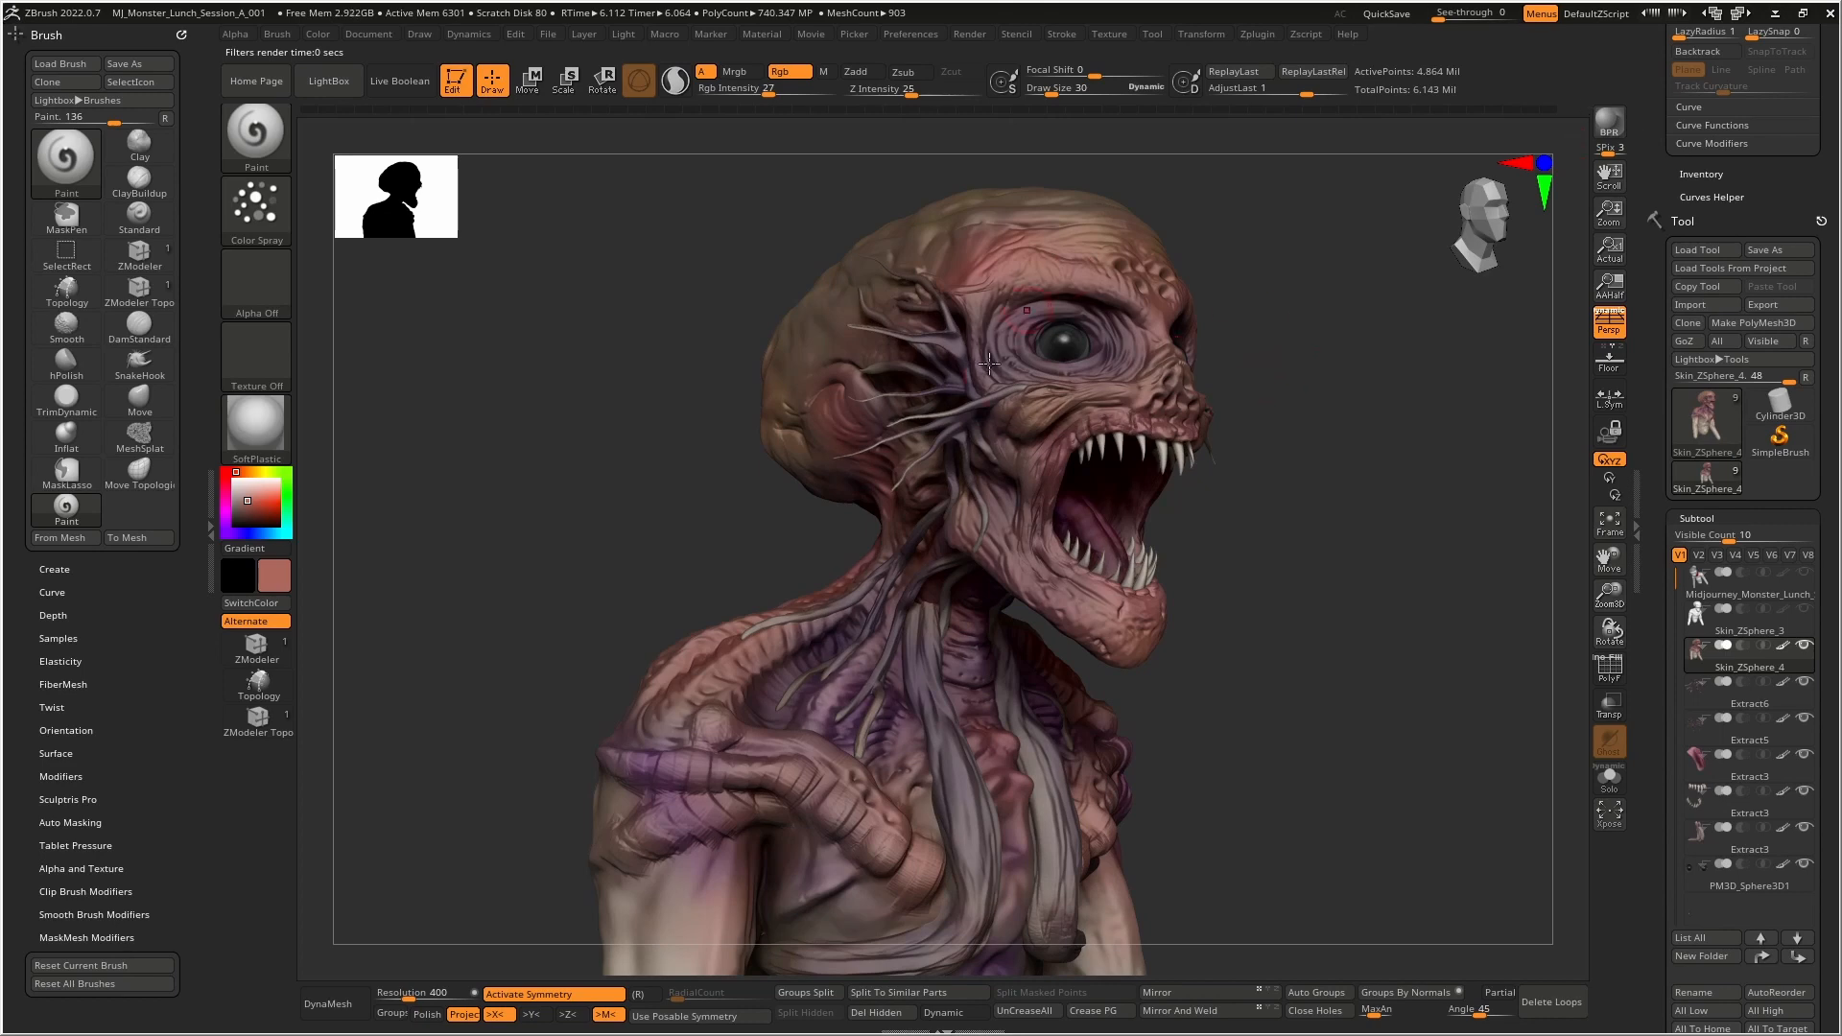
- Examine the monster reference images, especially the pale skull and the fleshy strands around the eye
right_drag(1841, 469, 430, 611)
scroll(429, 608, down, 5)
middle_drag(583, 694, 357, 728)
scroll(357, 728, up, 6)
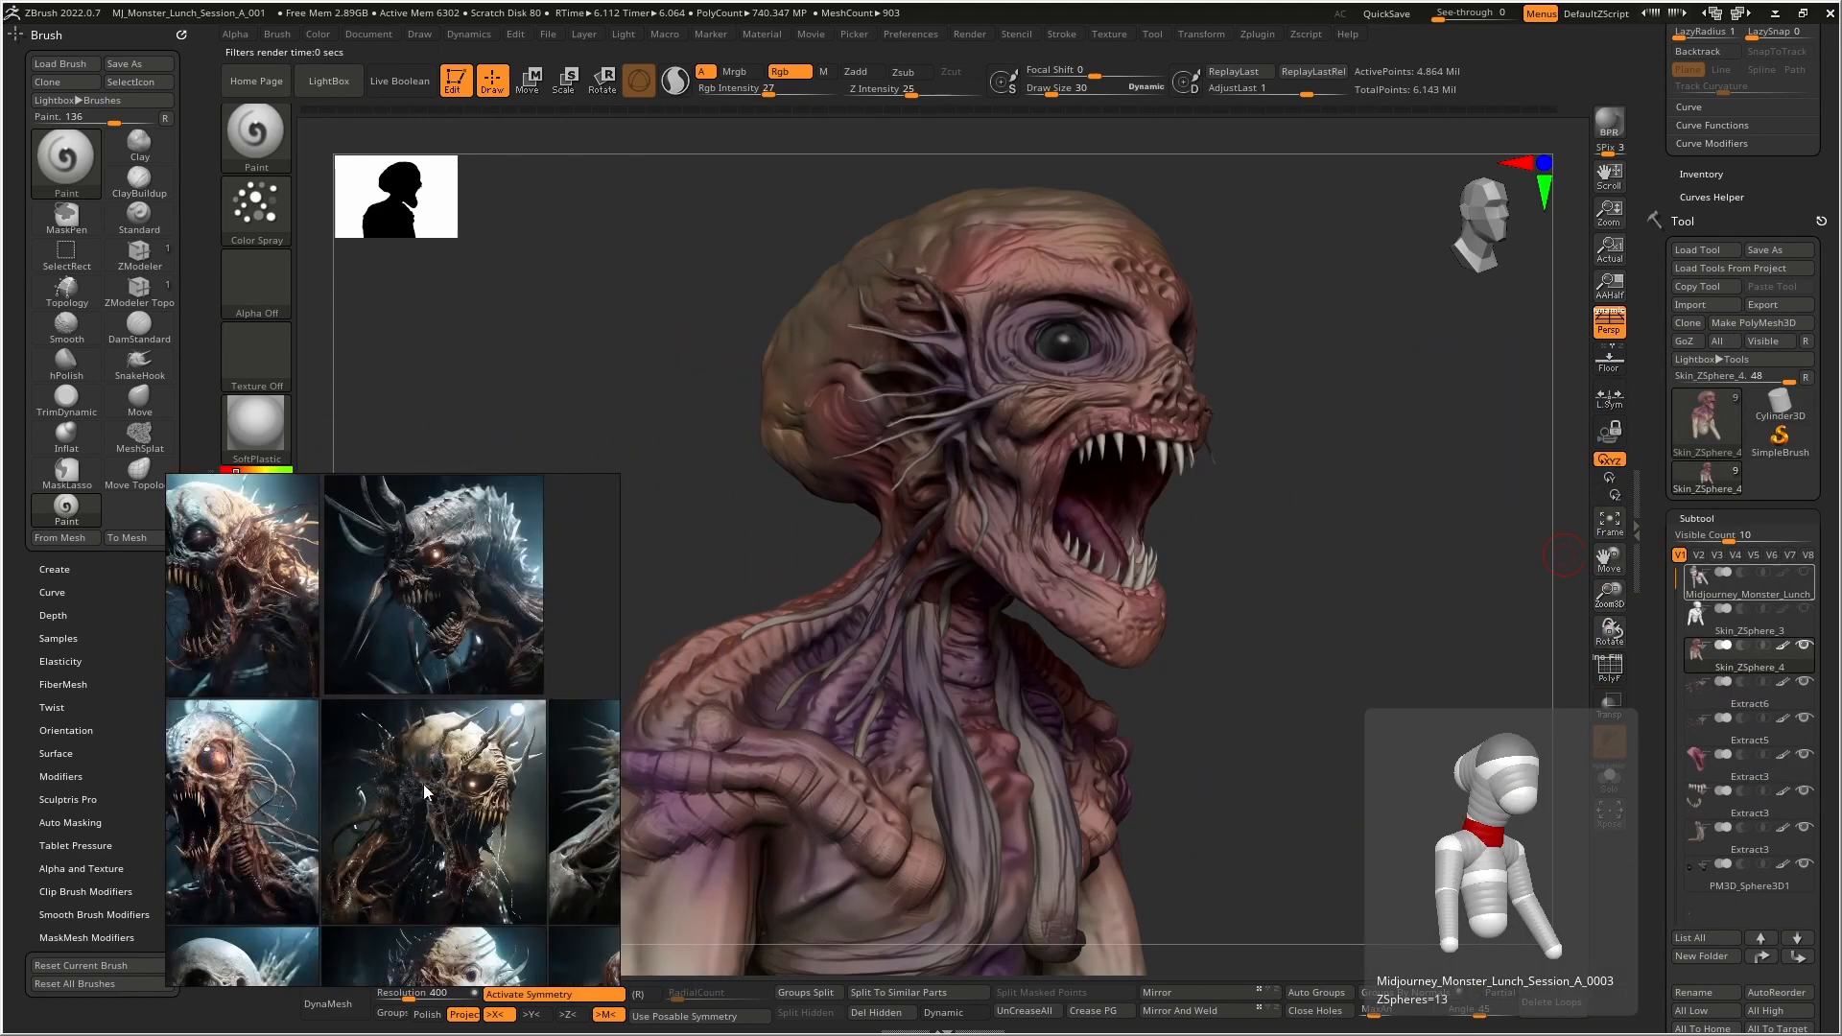
scroll(437, 792, up, 2)
scroll(527, 762, down, 3)
middle_drag(526, 762, 426, 684)
scroll(424, 681, up, 8)
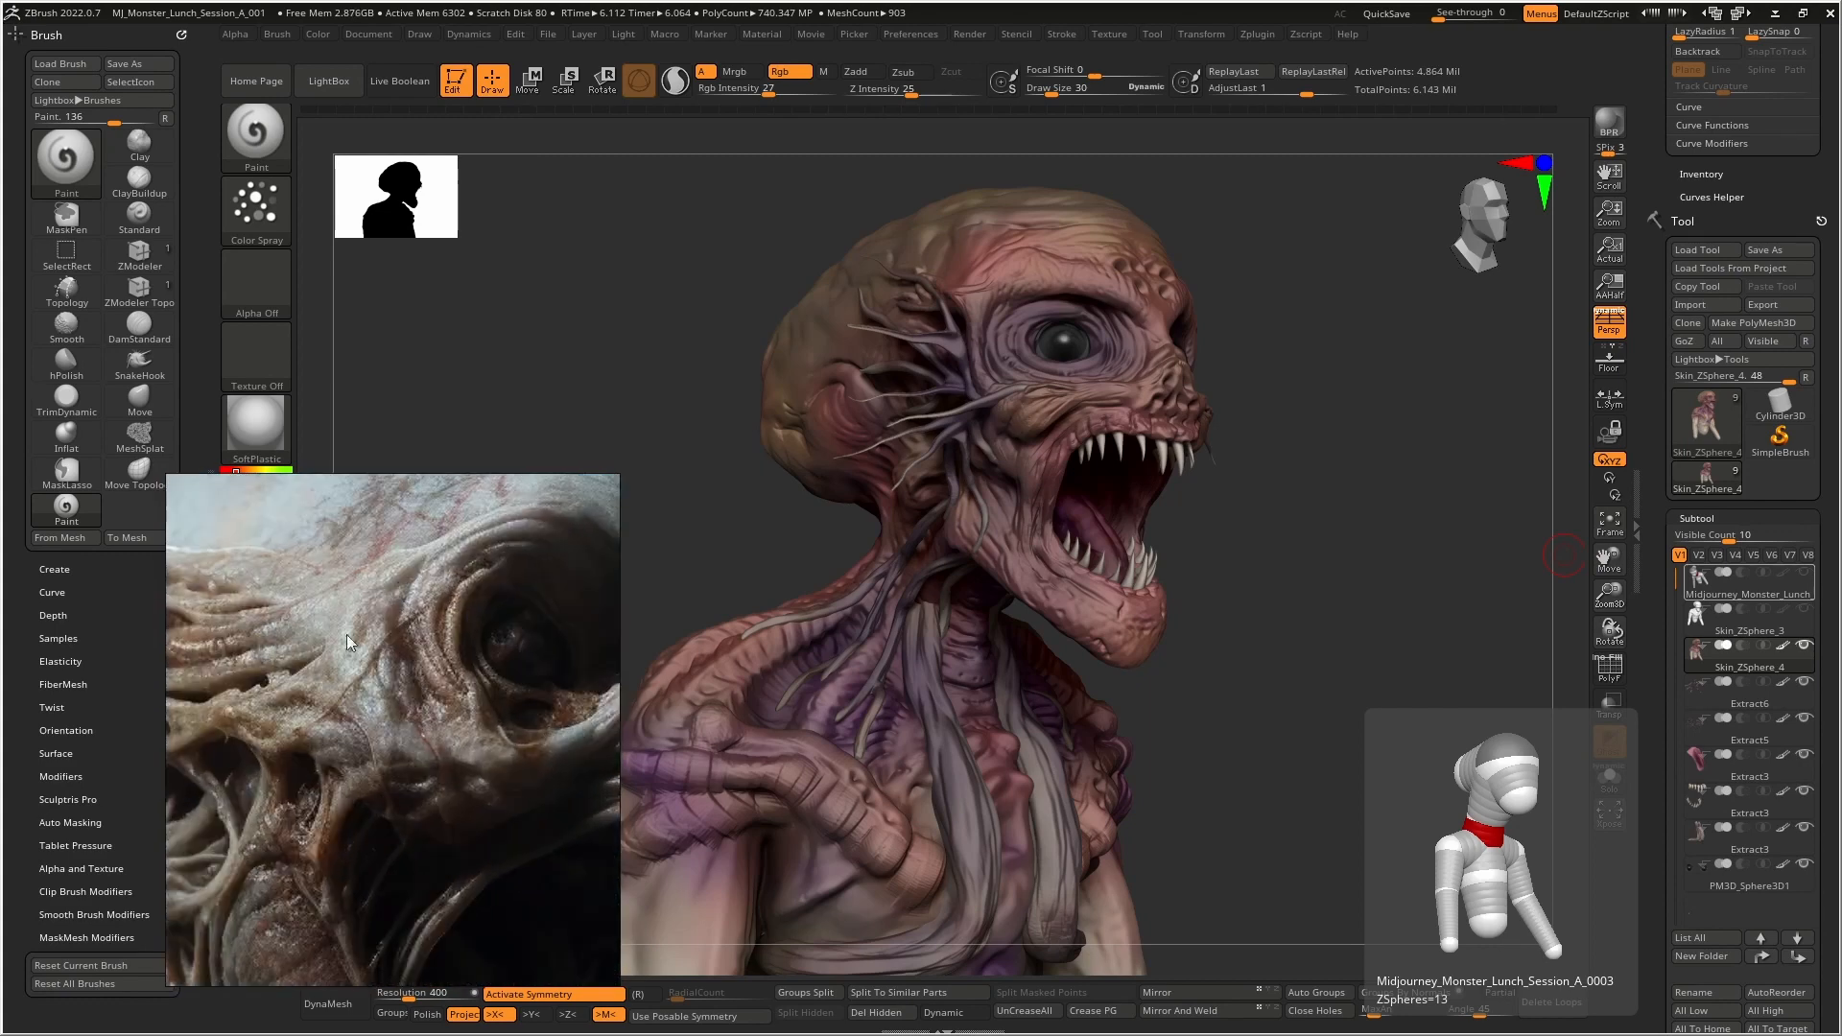
middle_drag(411, 528, 426, 694)
middle_drag(384, 633, 469, 603)
scroll(469, 602, down, 4)
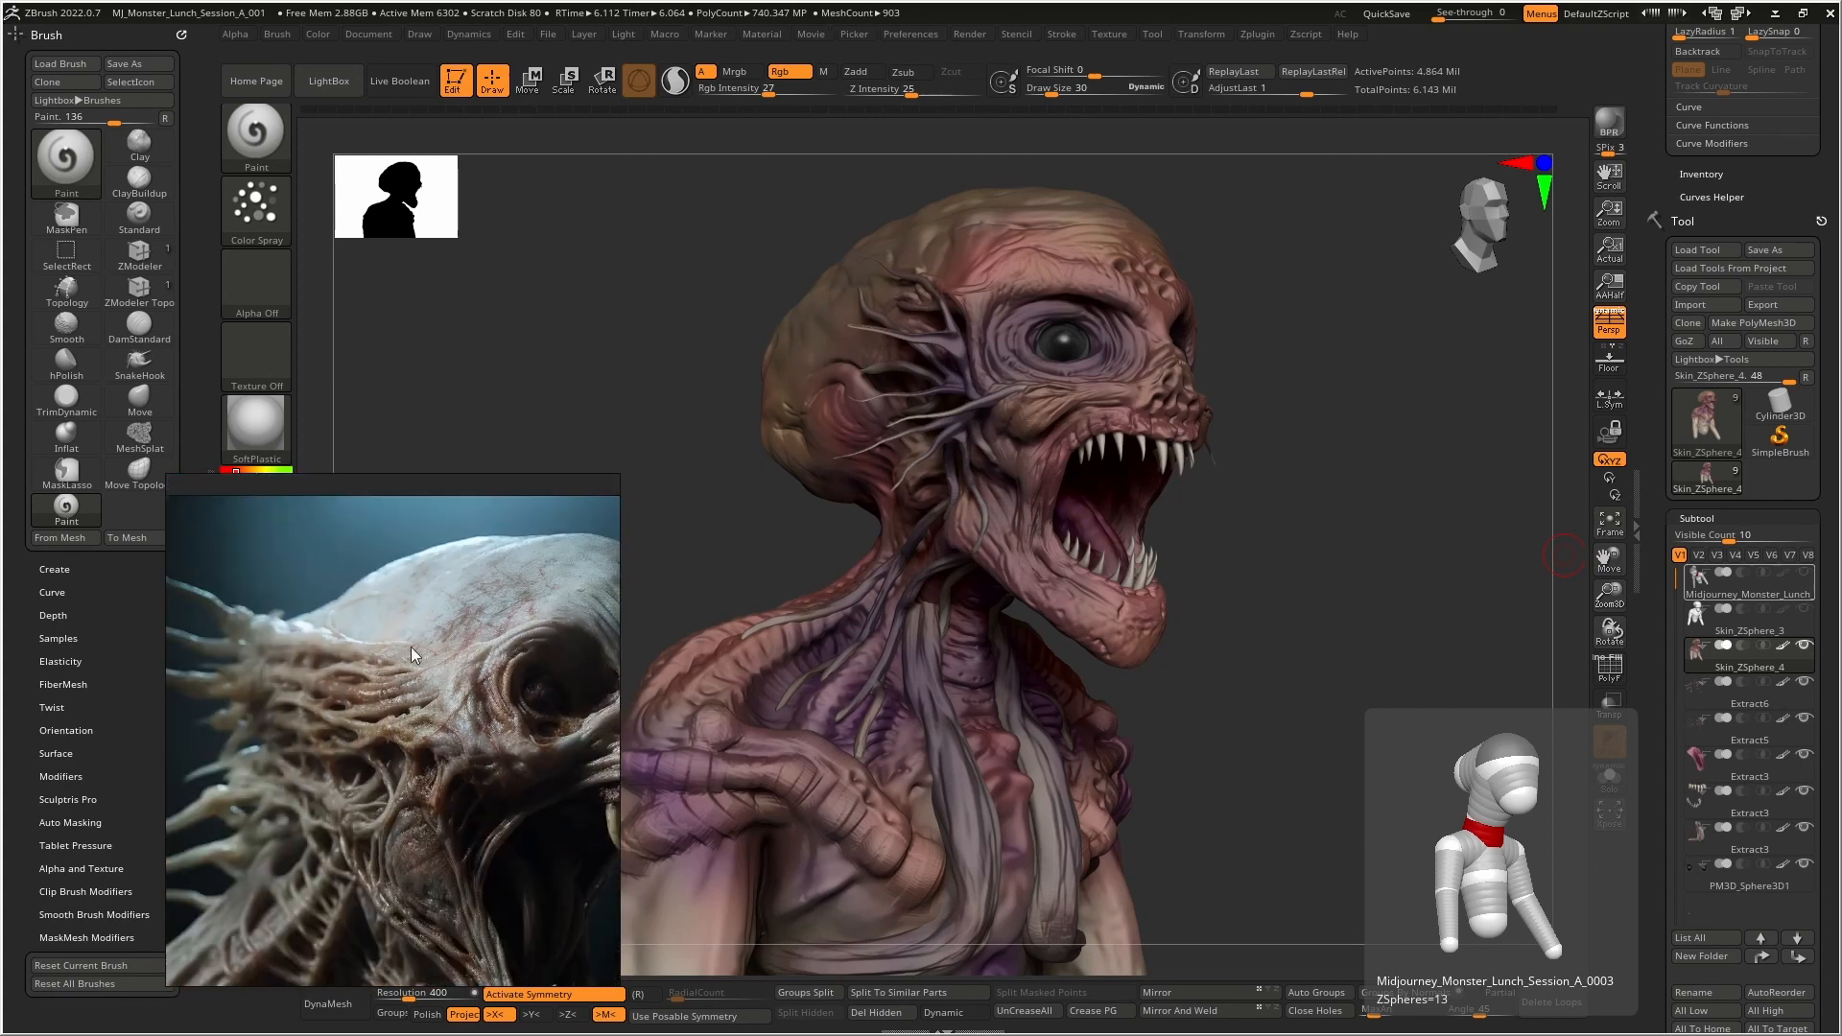
right_drag(388, 618, 605, 575)
key(ctrl+m)
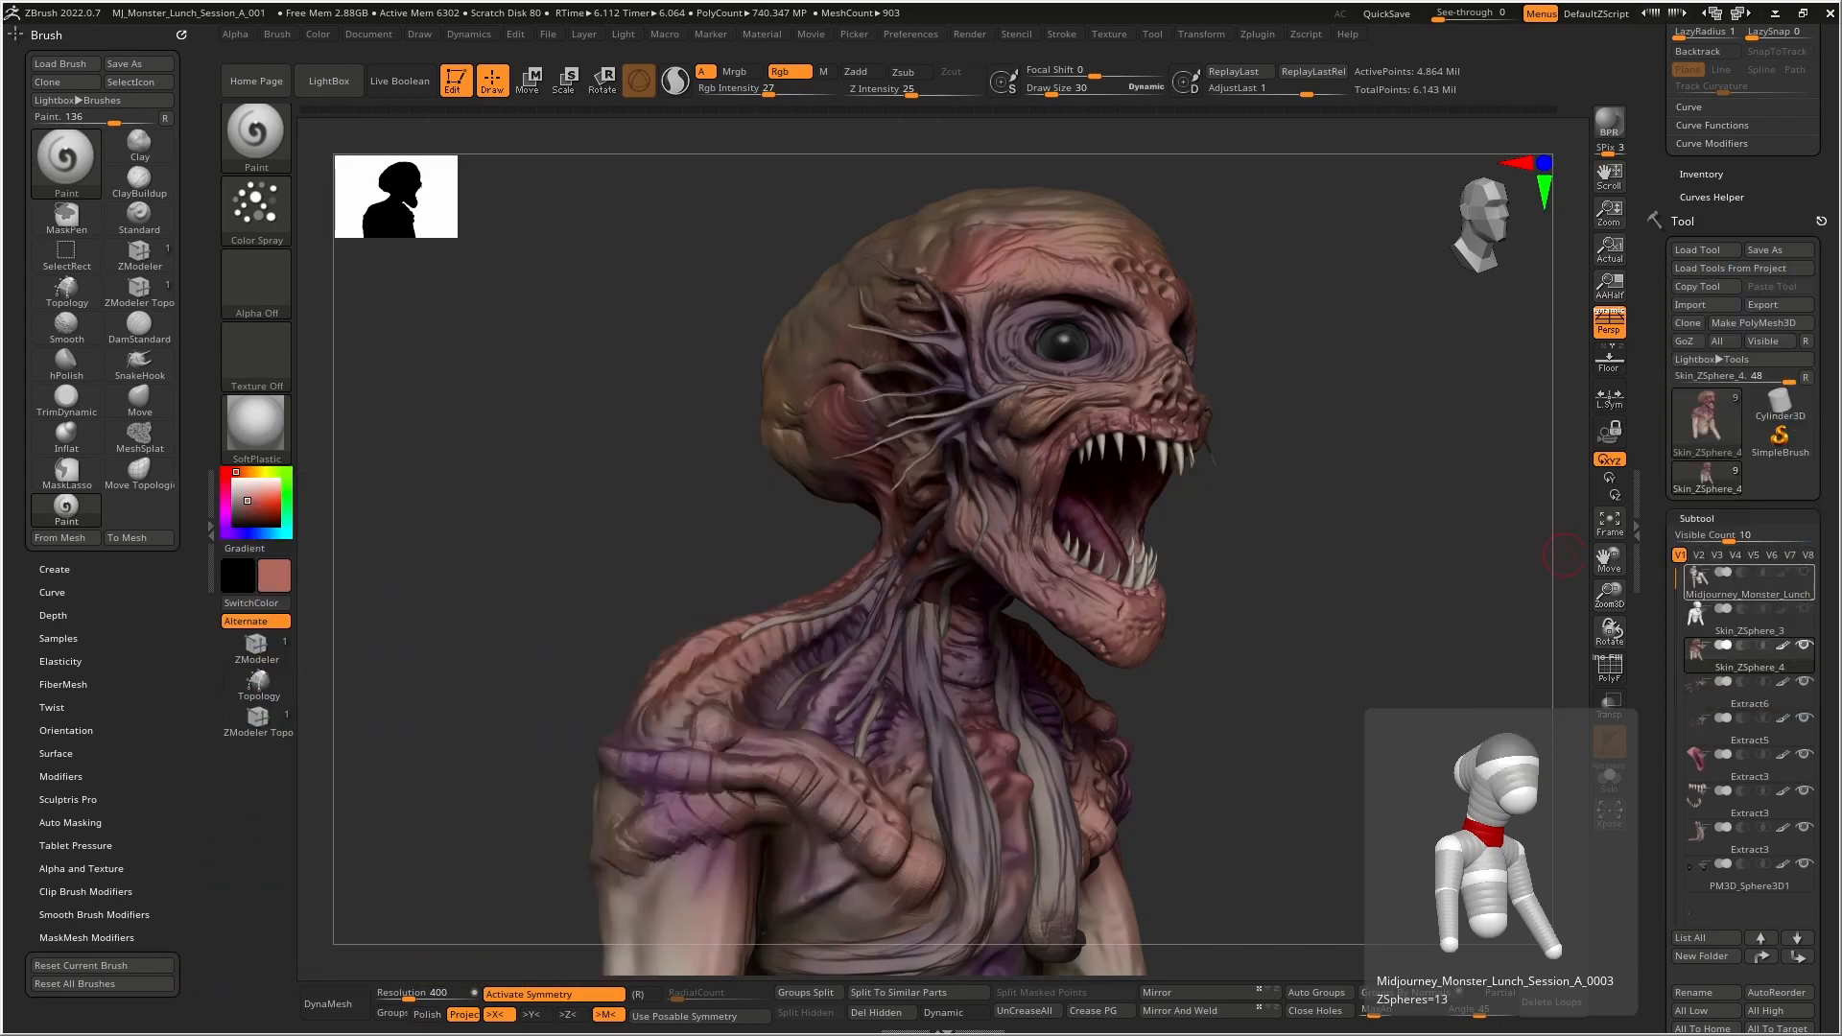
- Switch the model's material to ReflectedPlasticB and start a BPR render
click(270, 423)
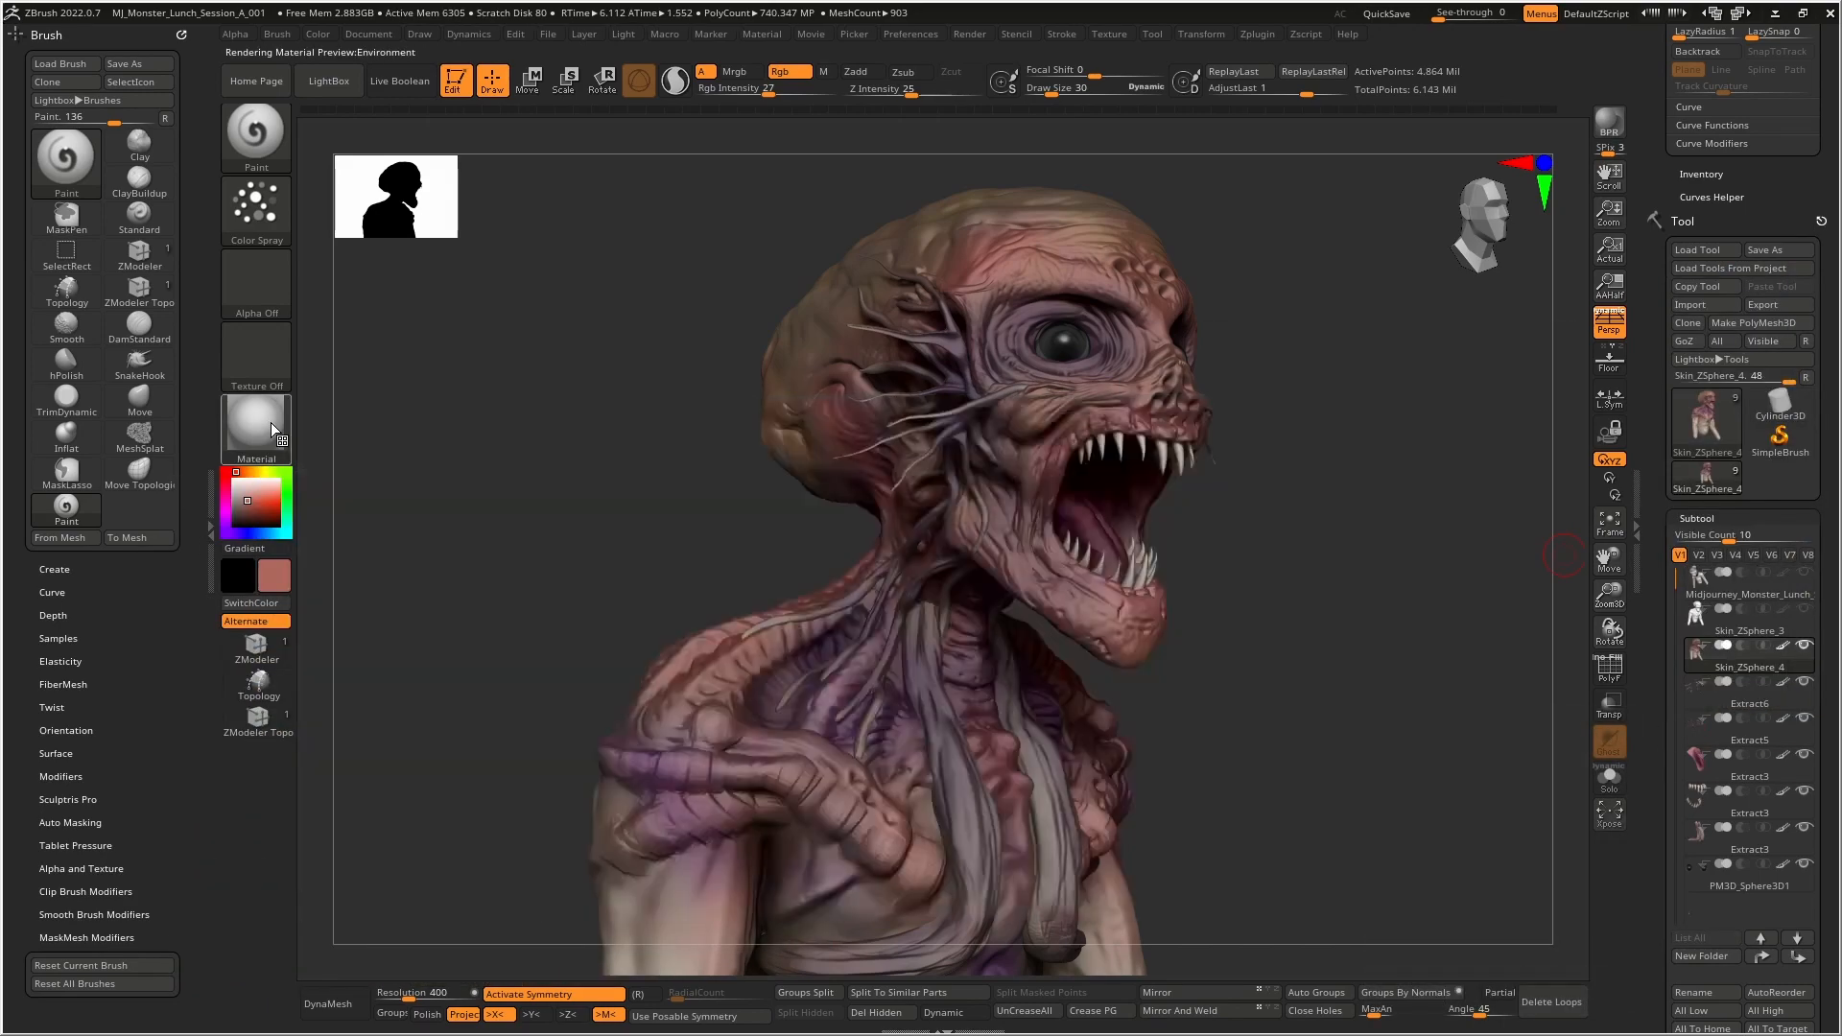
click(271, 423)
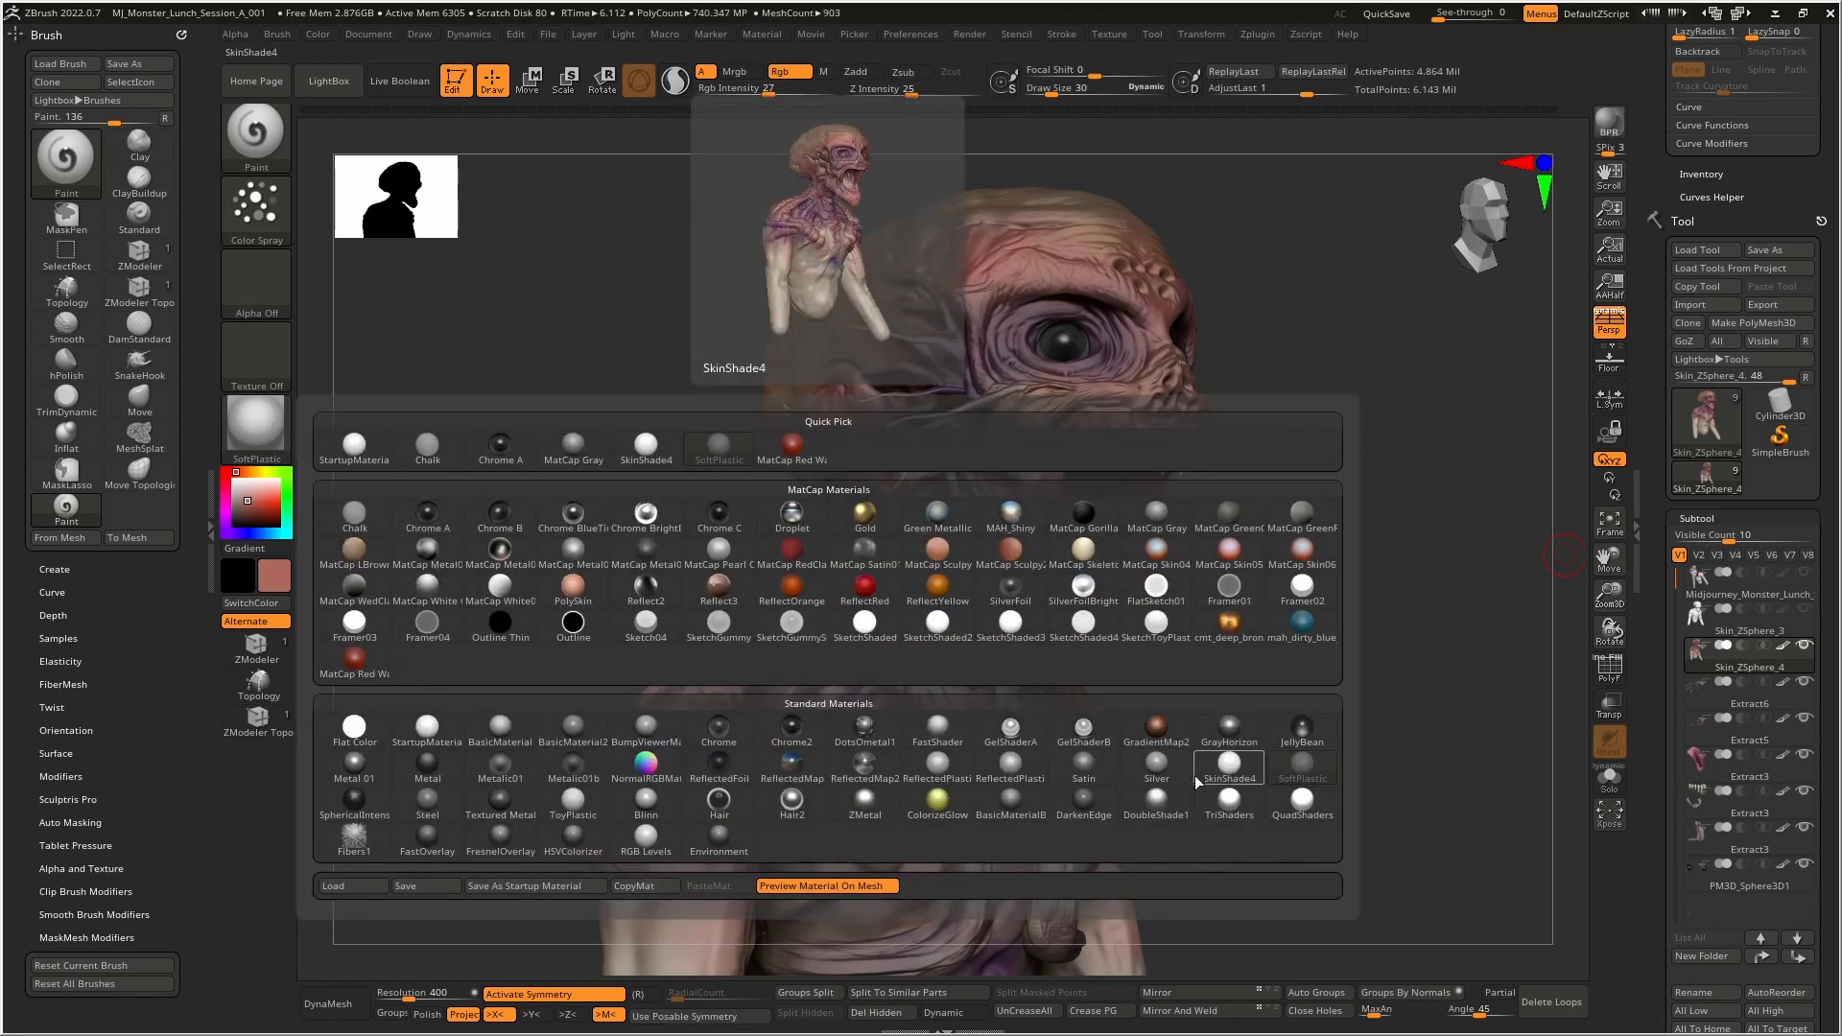
click(1010, 767)
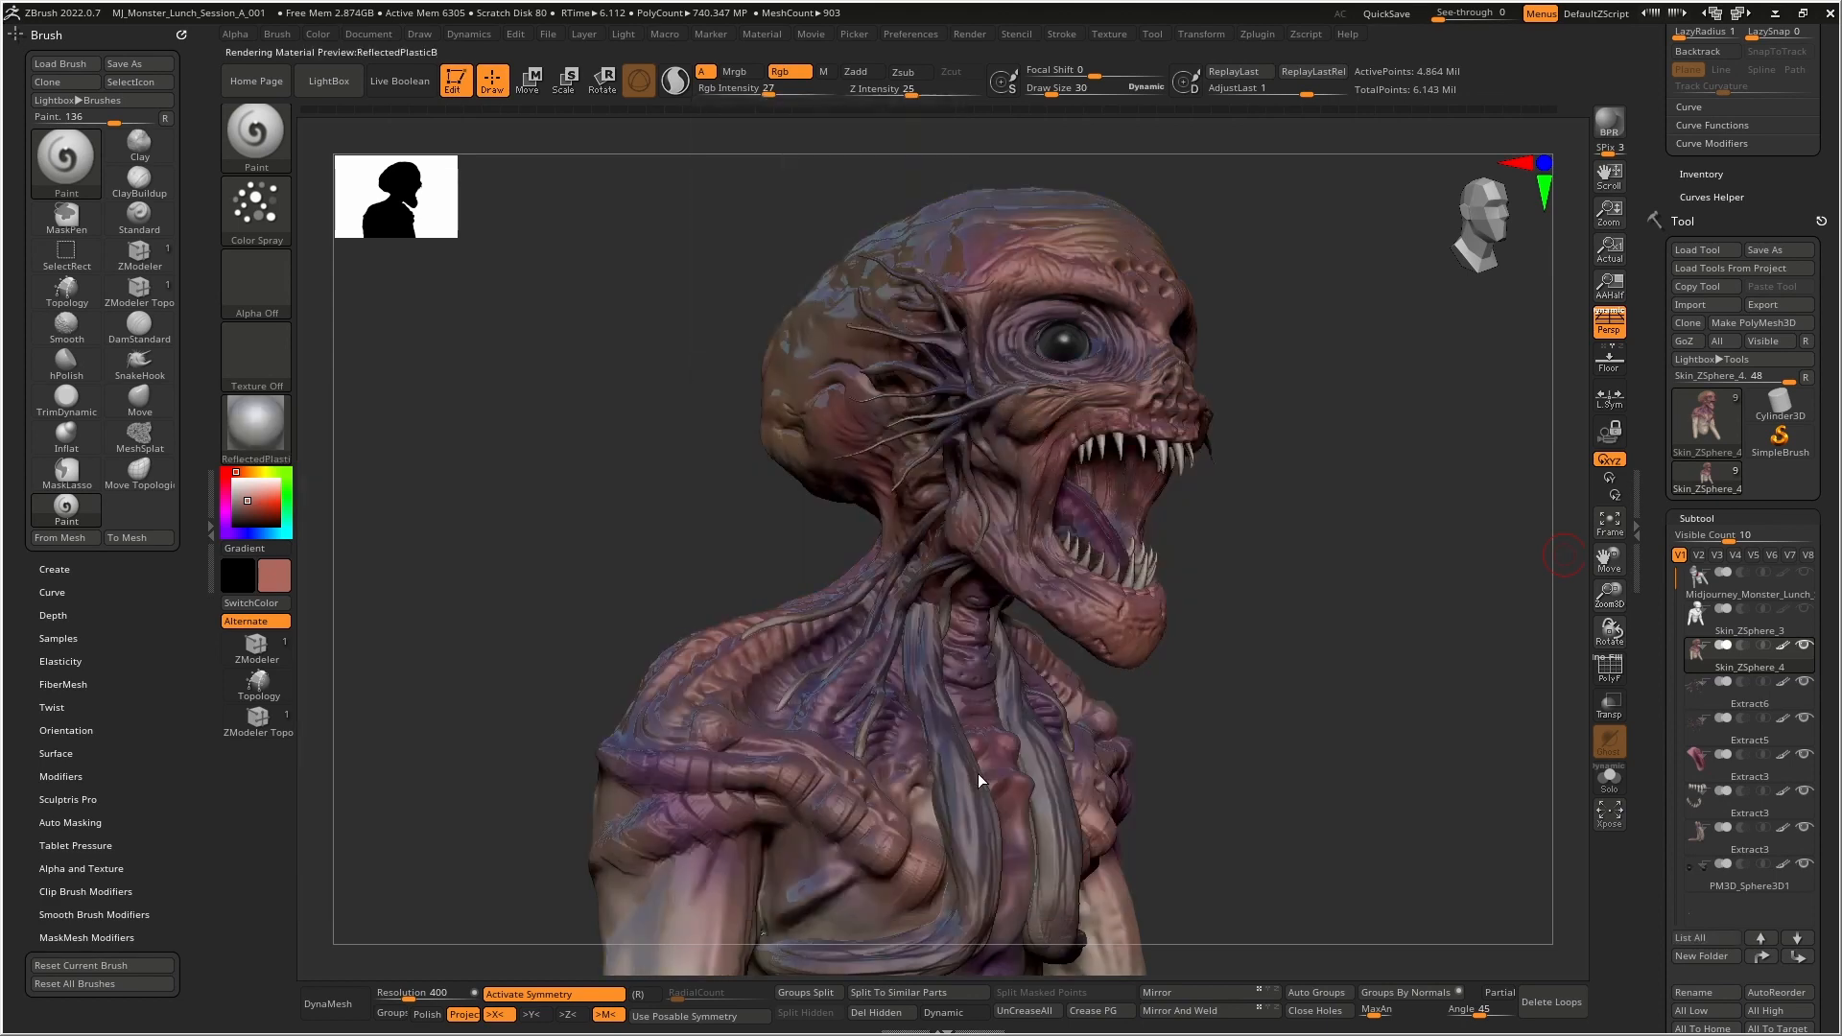
click(1612, 130)
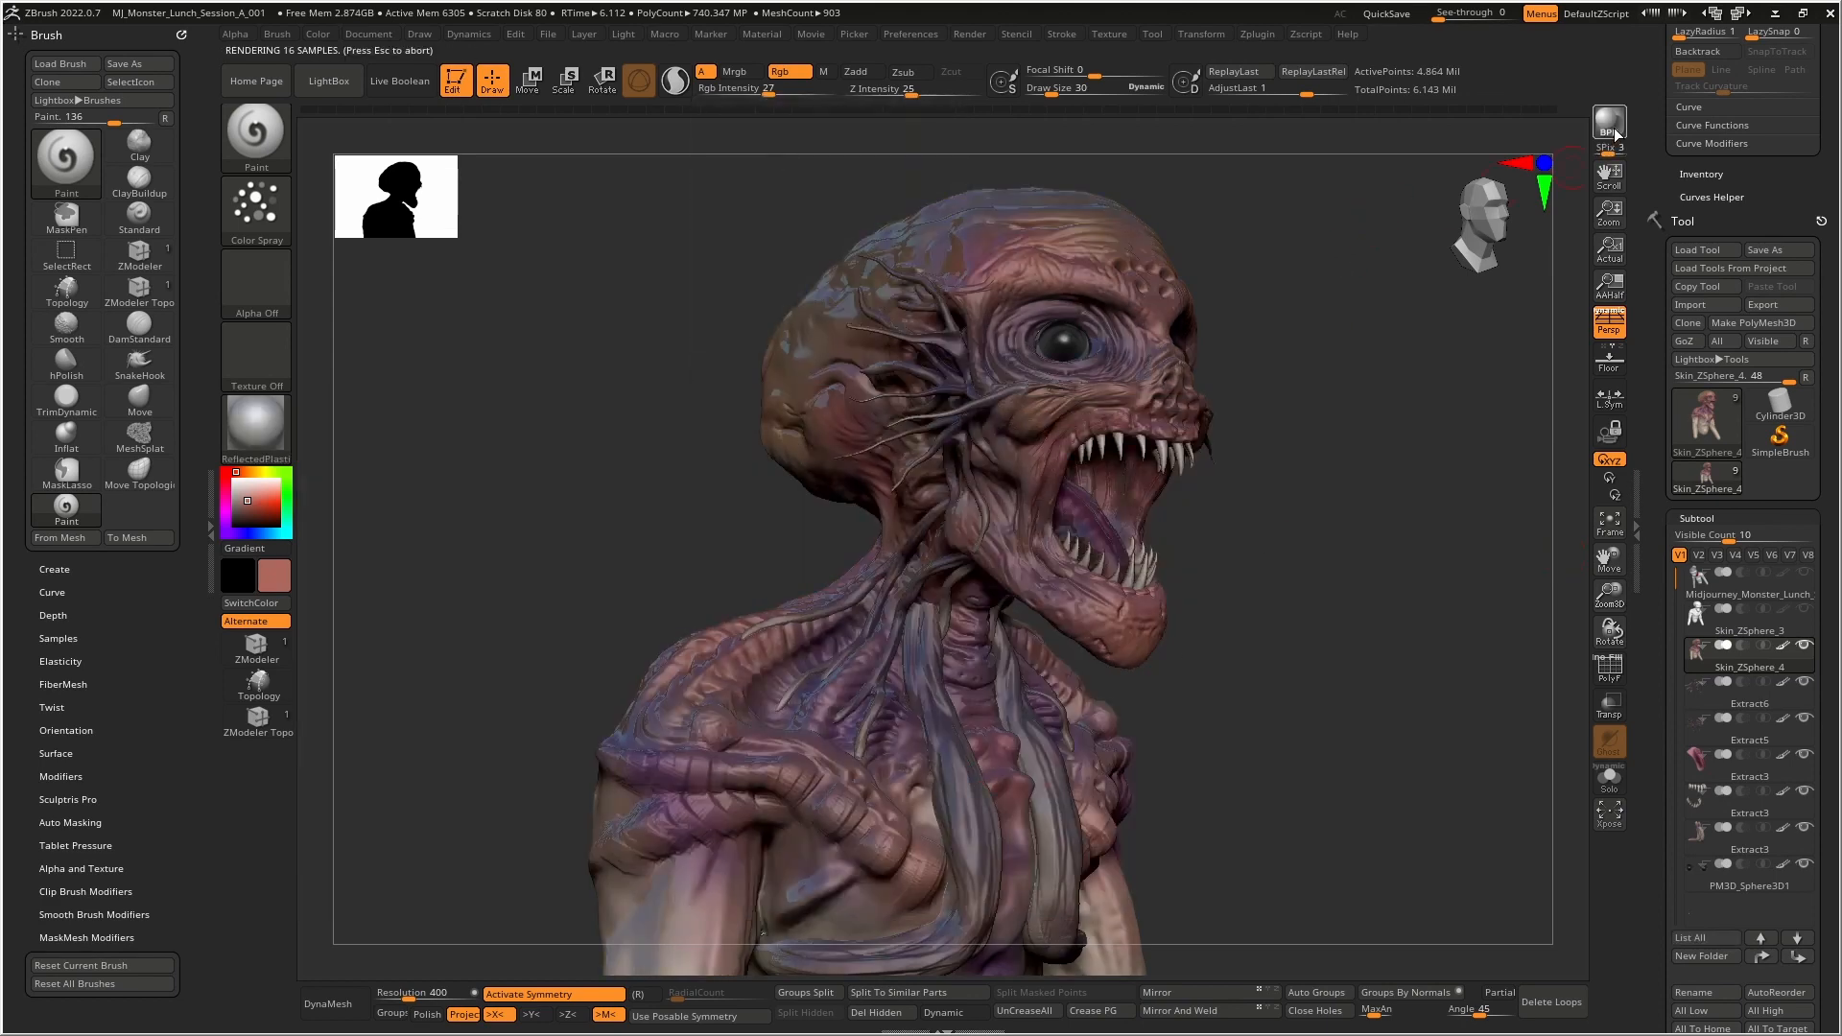